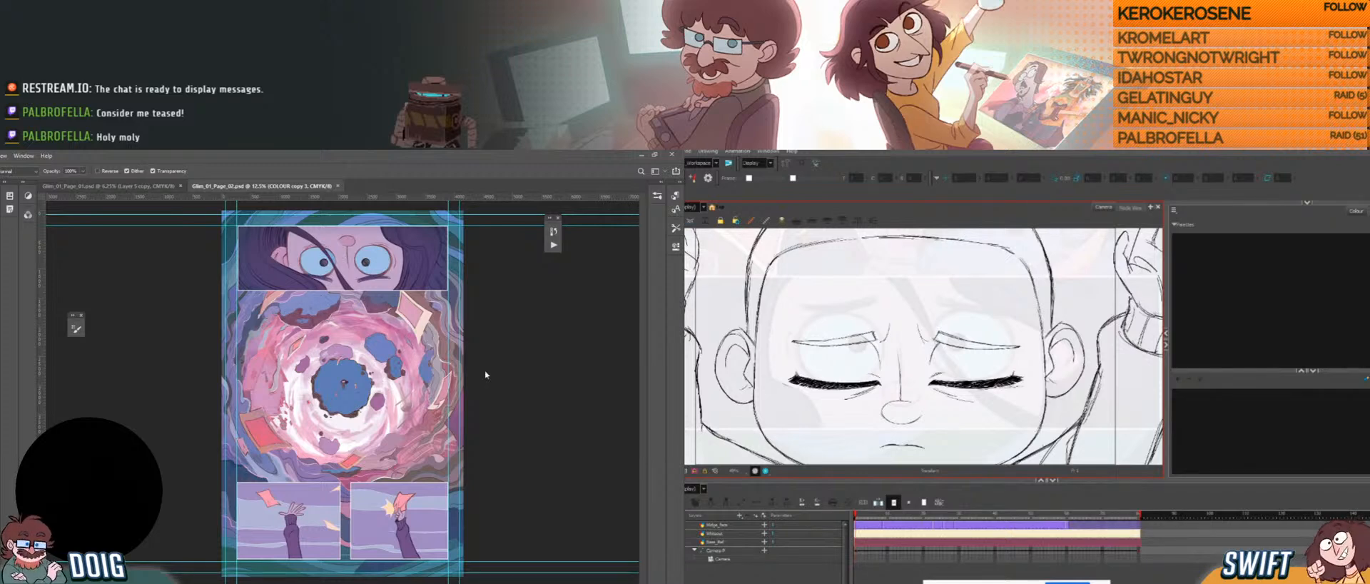
# Zoom the canvas in on the vortex panel, then back out to show the whole comic page.
pyautogui.hotkey('ctrl', '+')
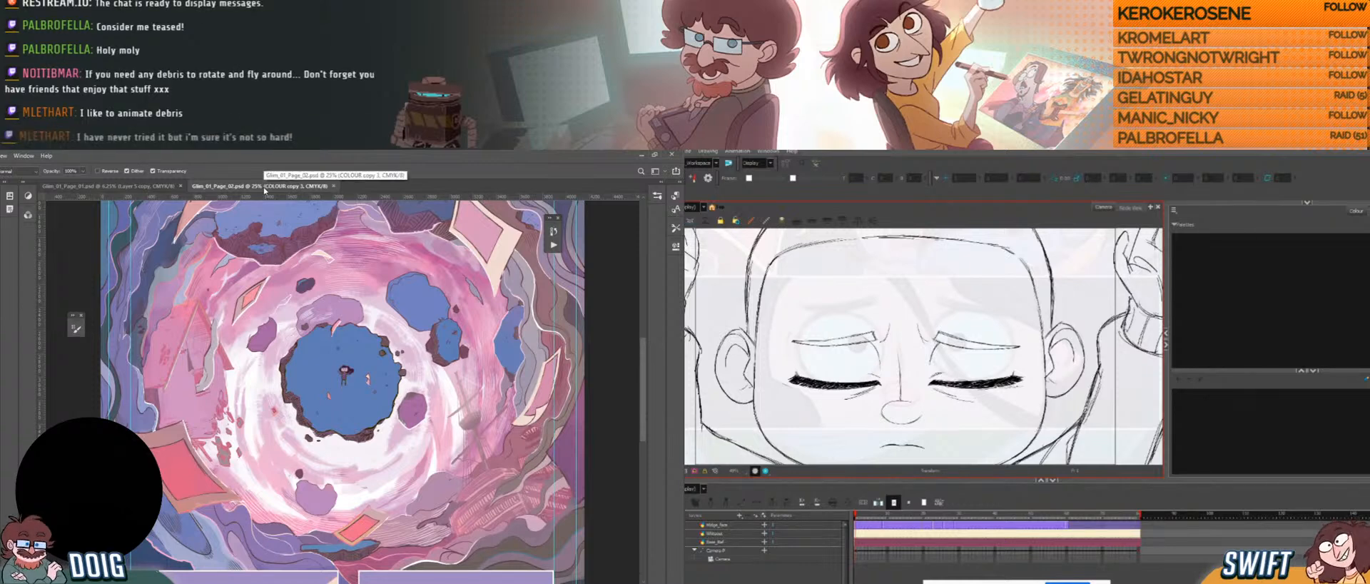
pyautogui.hotkey('ctrl', '-')
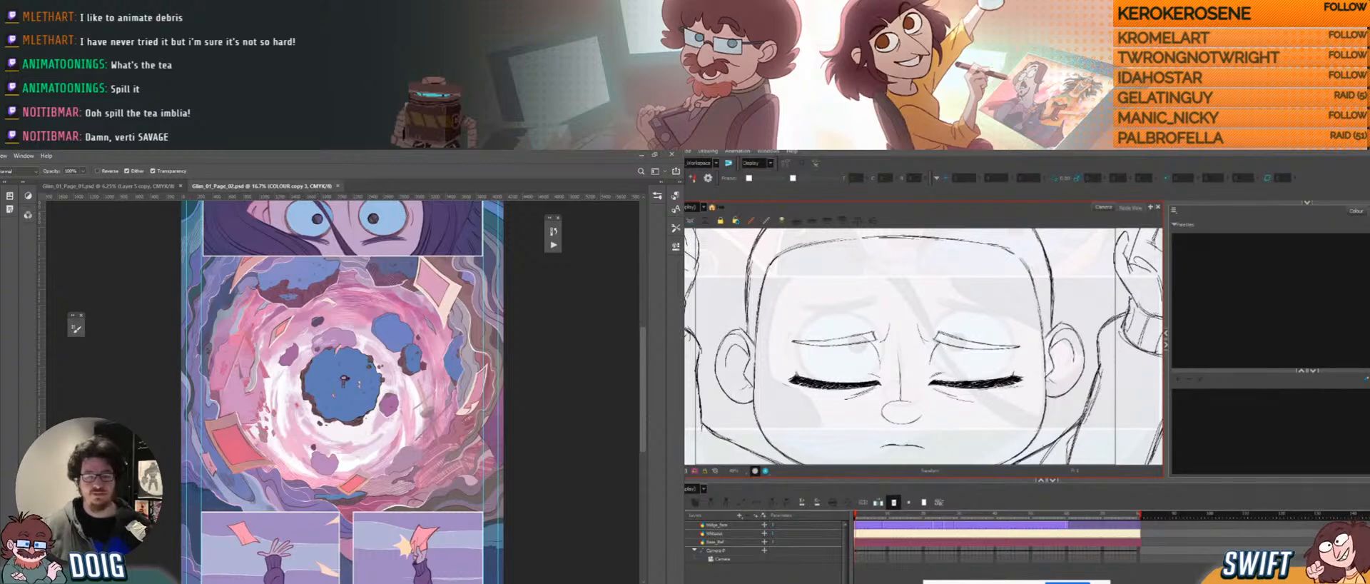
# Switch from Photoshop to the OBS Studio window.
pyautogui.hotkey('alt', 'Tab')
# Select the screen-capture source in the OBS preview and minimize OBS back to Photoshop.
pyautogui.click(497, 194)
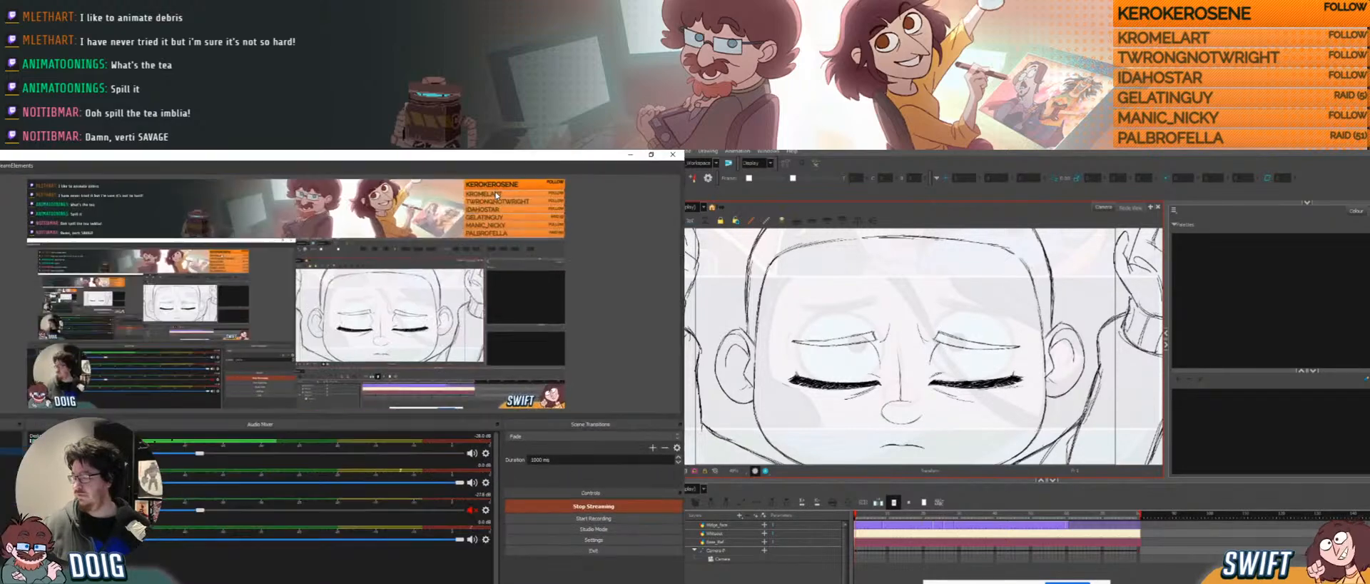
pyautogui.click(494, 196)
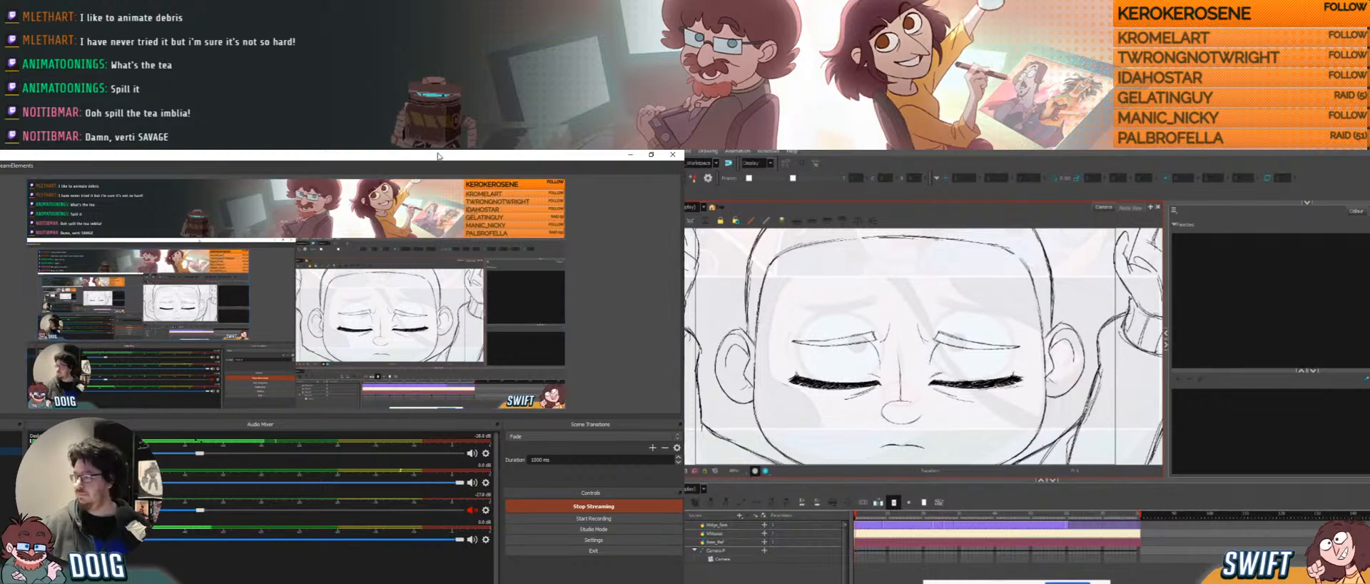
pyautogui.click(630, 154)
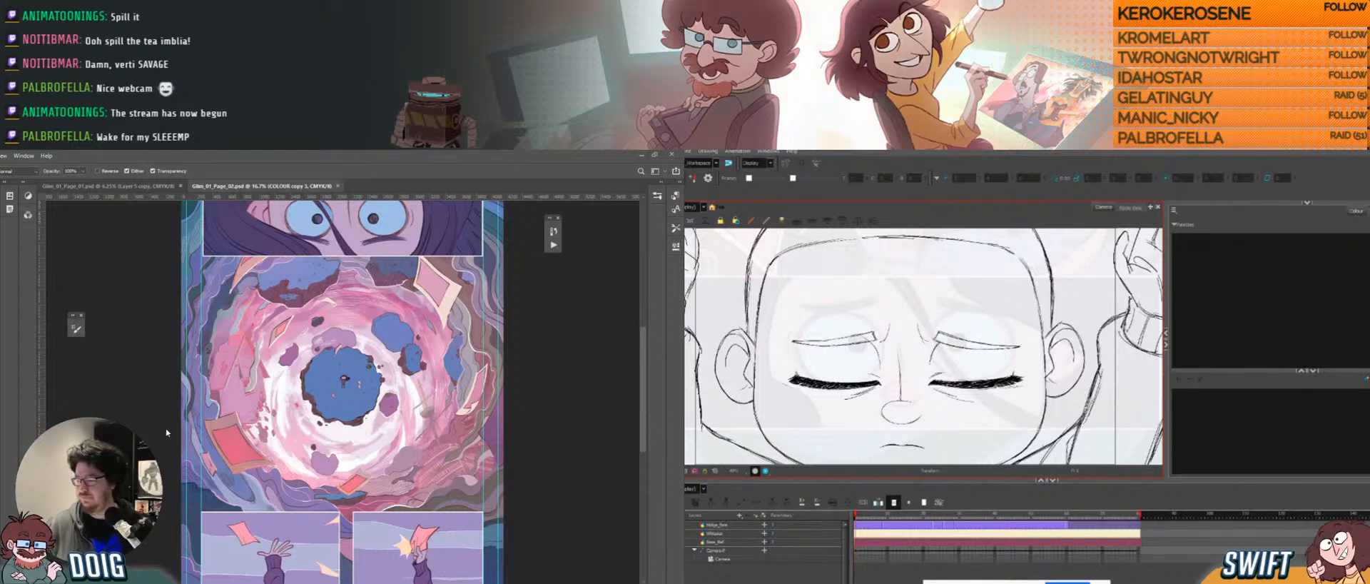
# Zoom to 25%, pan to frame the vortex panel, and dismiss the update notification.
pyautogui.hotkey('ctrl', '+')
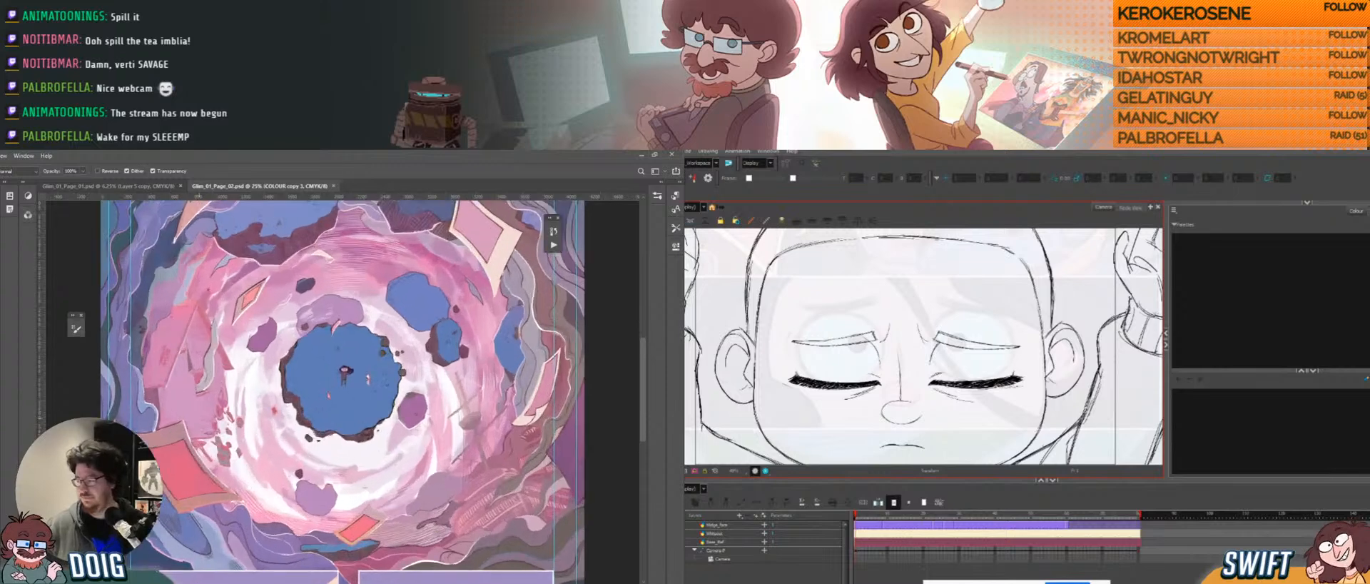
pyautogui.moveTo(279, 420)
pyautogui.mouseDown()
pyautogui.moveTo(269, 405)
pyautogui.moveTo(283, 405)
pyautogui.mouseUp()
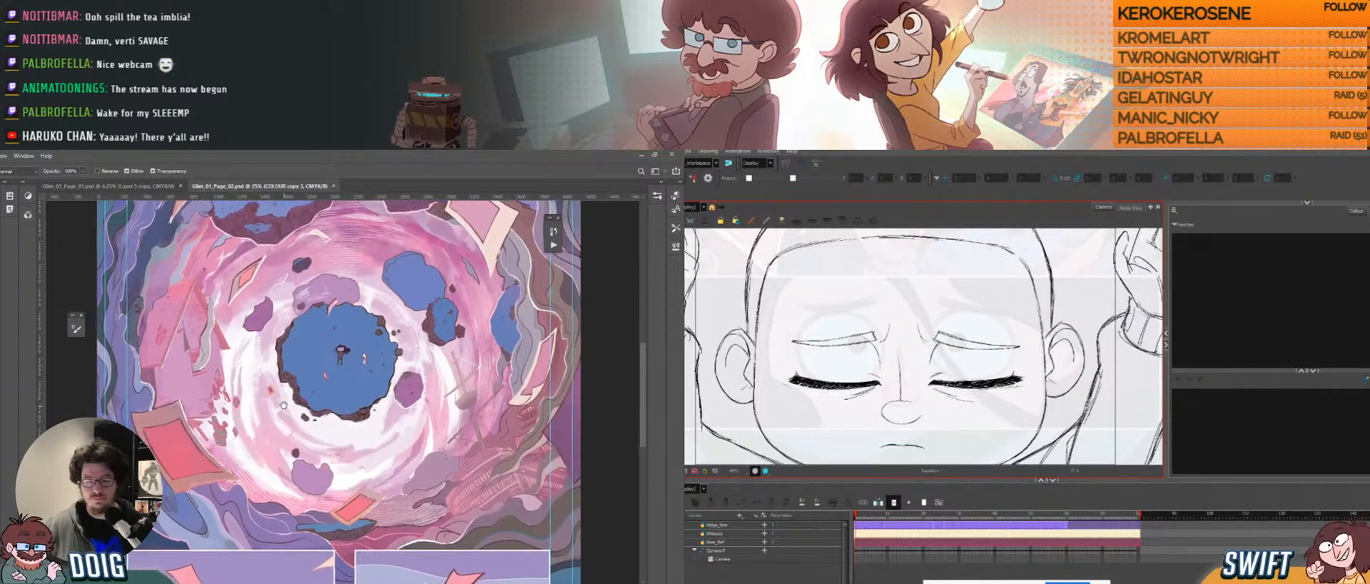
pyautogui.moveTo(294, 462)
pyautogui.mouseDown()
pyautogui.moveTo(285, 322)
pyautogui.moveTo(303, 481)
pyautogui.moveTo(304, 451)
pyautogui.mouseUp()
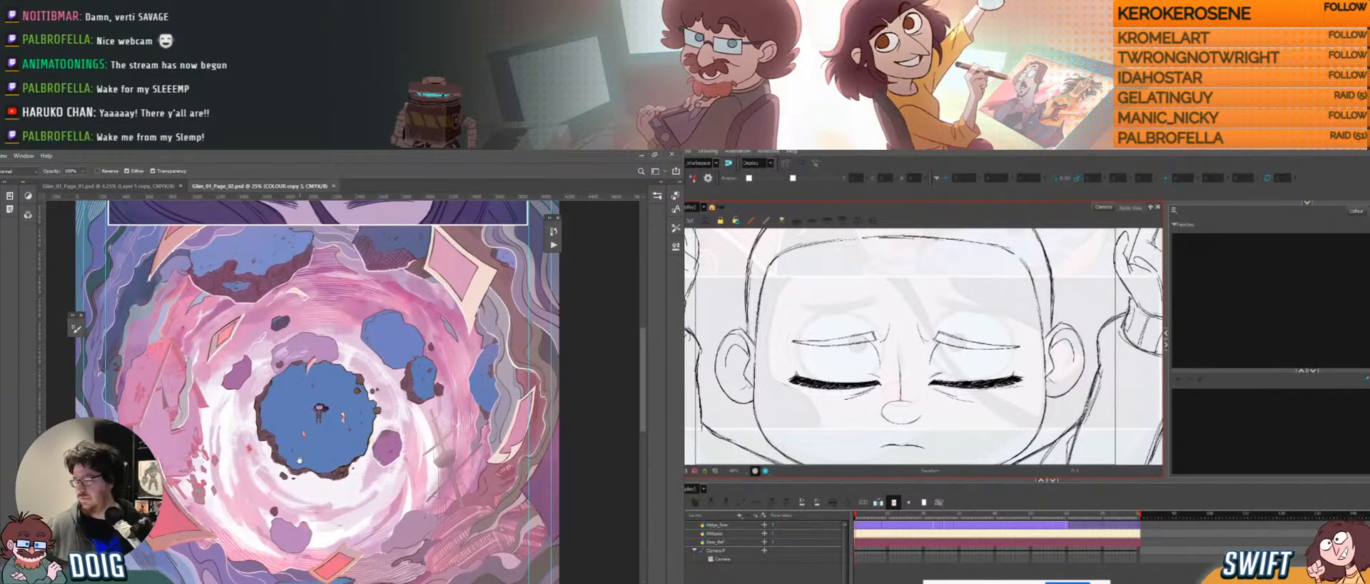
pyautogui.moveTo(304, 450); pyautogui.dragTo(303, 433)
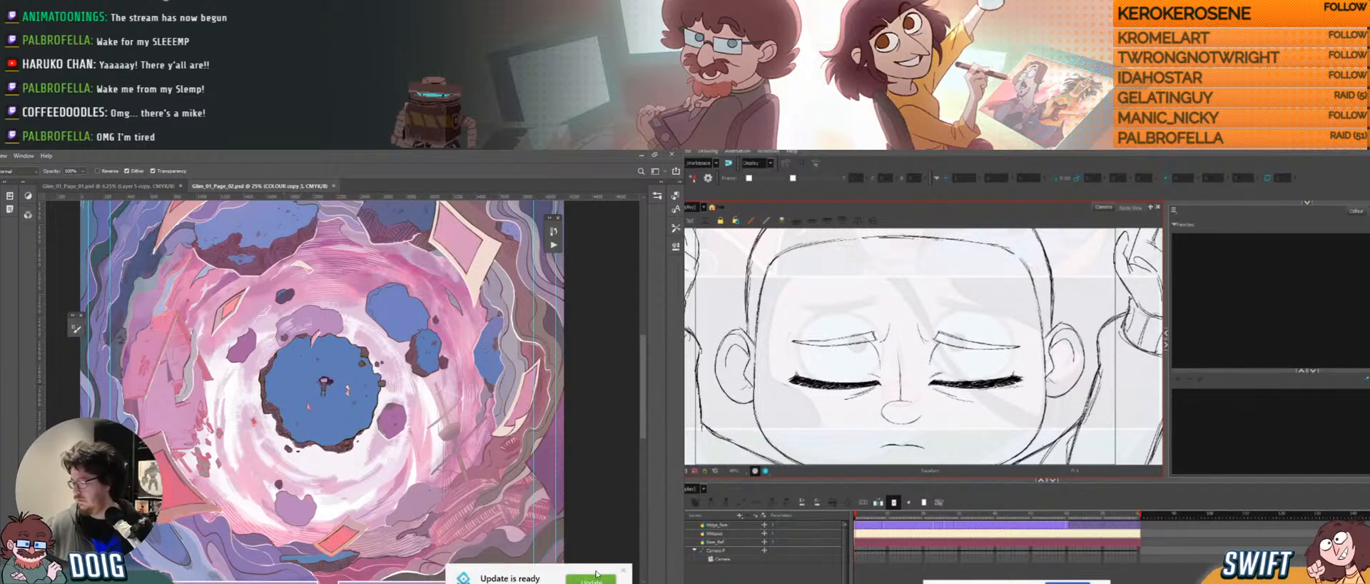
pyautogui.click(623, 571)
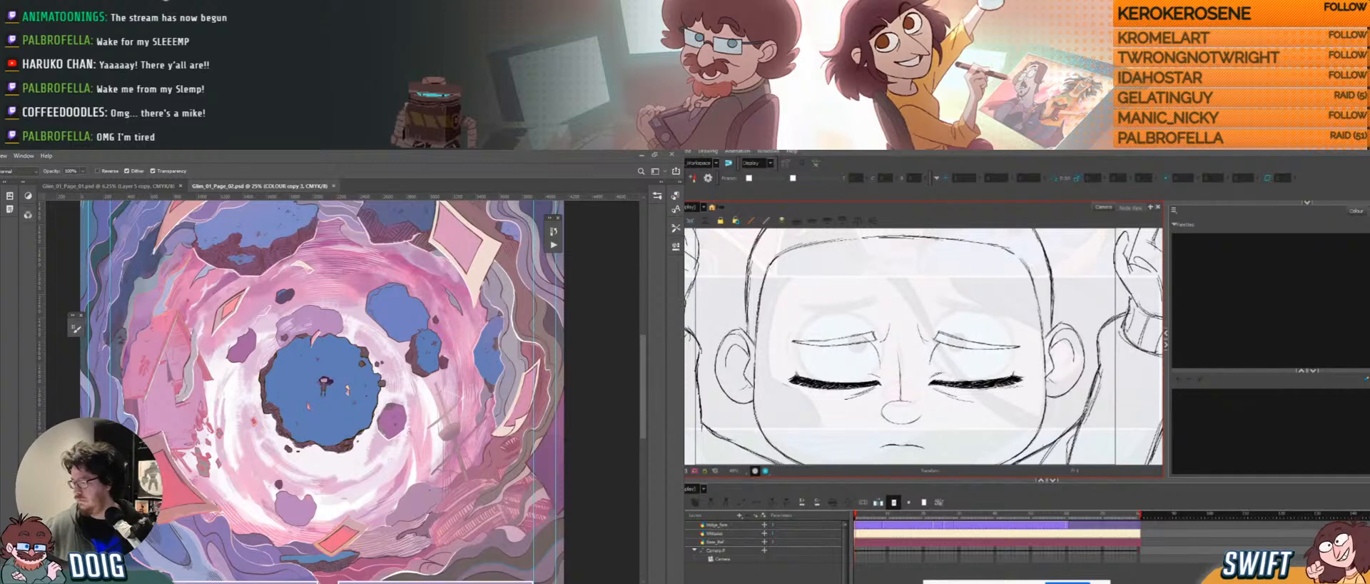
# Scroll the comic page down, then bring up Windows search to find Blender.
pyautogui.keyDown('alt'); pyautogui.scroll(2, 377, 437); pyautogui.keyUp('alt')
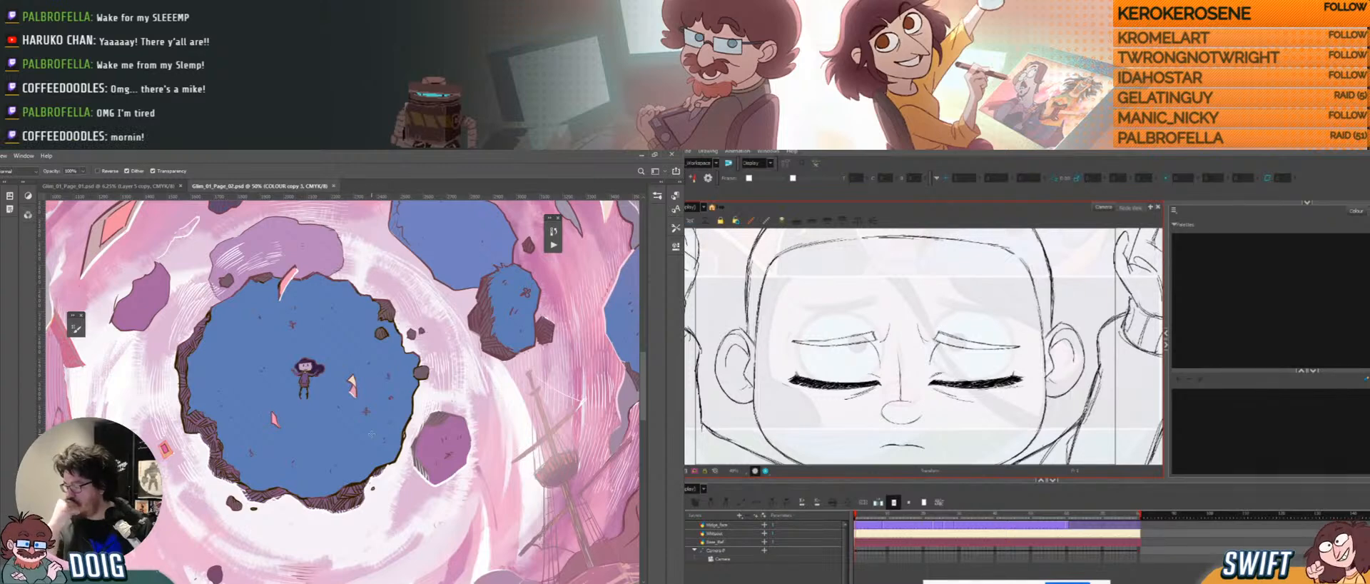
pyautogui.keyDown('alt'); pyautogui.scroll(-2, 371, 434); pyautogui.keyUp('alt')
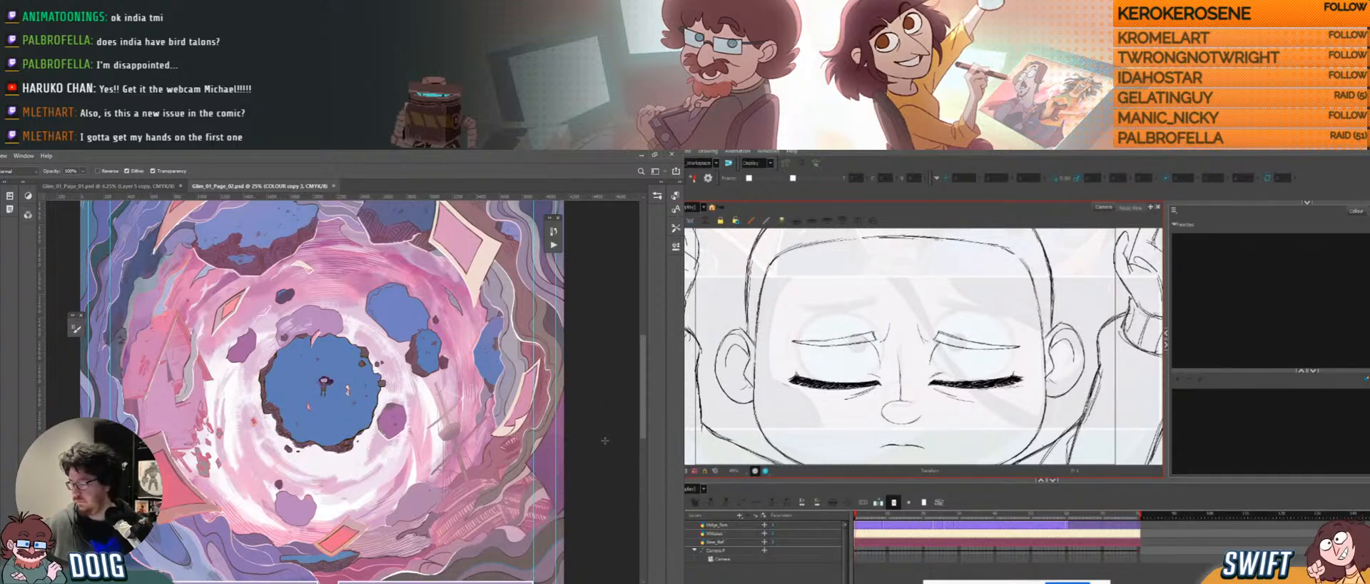
pyautogui.moveTo(643, 414)
pyautogui.mouseDown()
pyautogui.moveTo(641, 477)
pyautogui.moveTo(637, 415)
pyautogui.mouseUp()
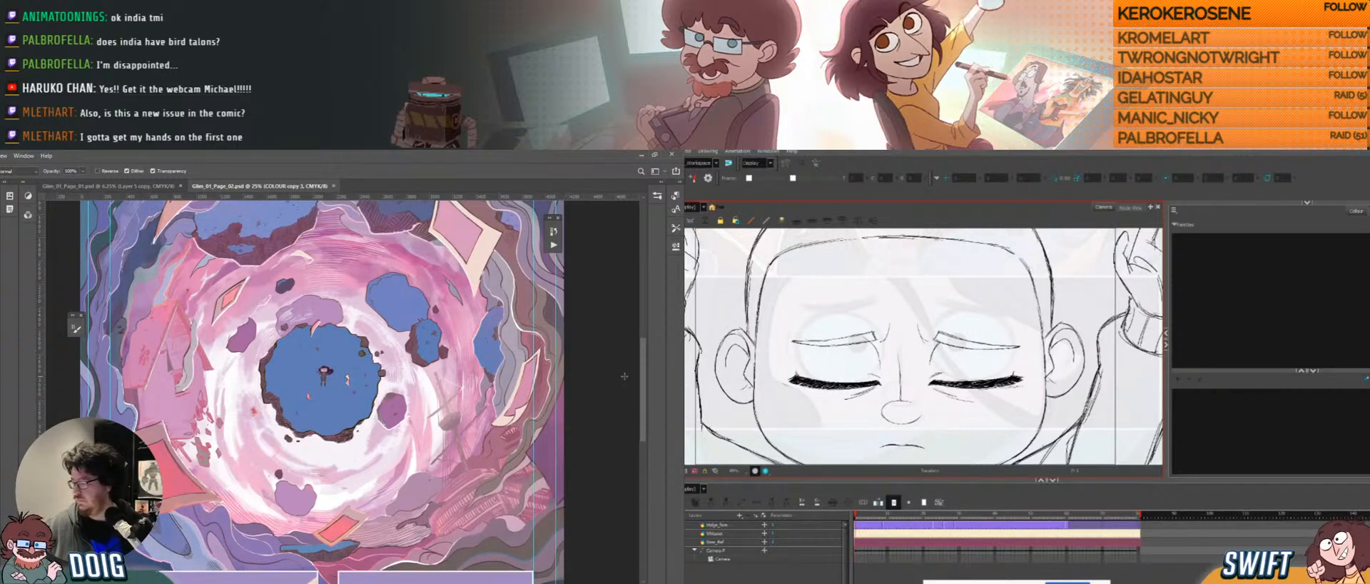
pyautogui.moveTo(641, 385); pyautogui.dragTo(641, 387)
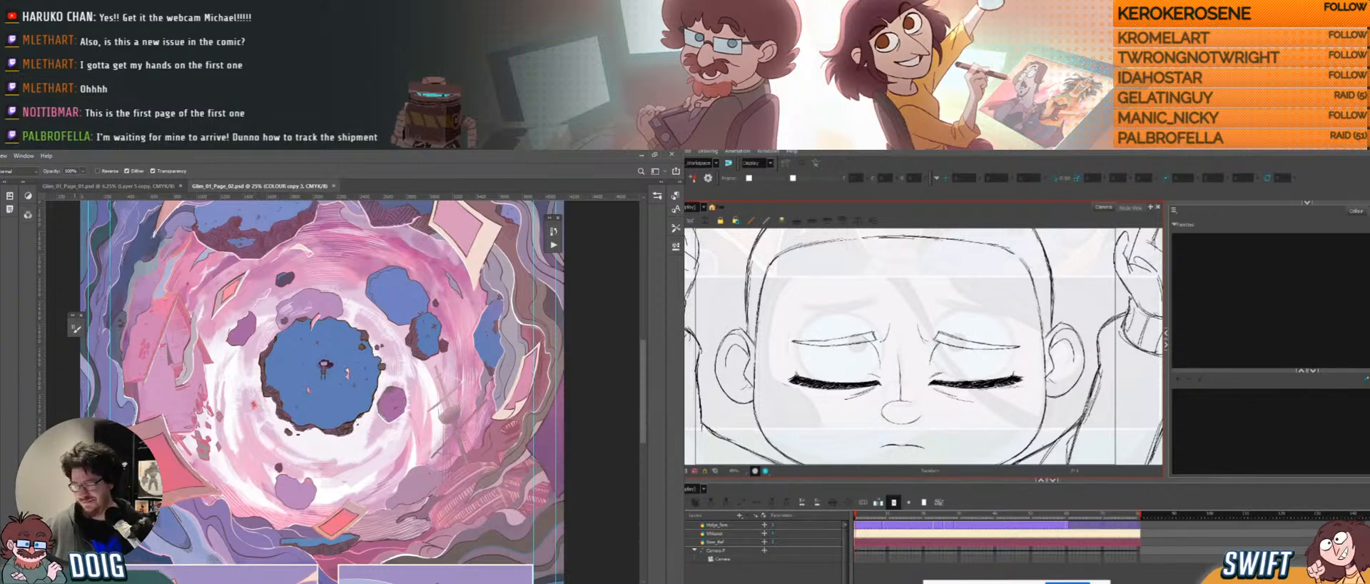
pyautogui.press('super')
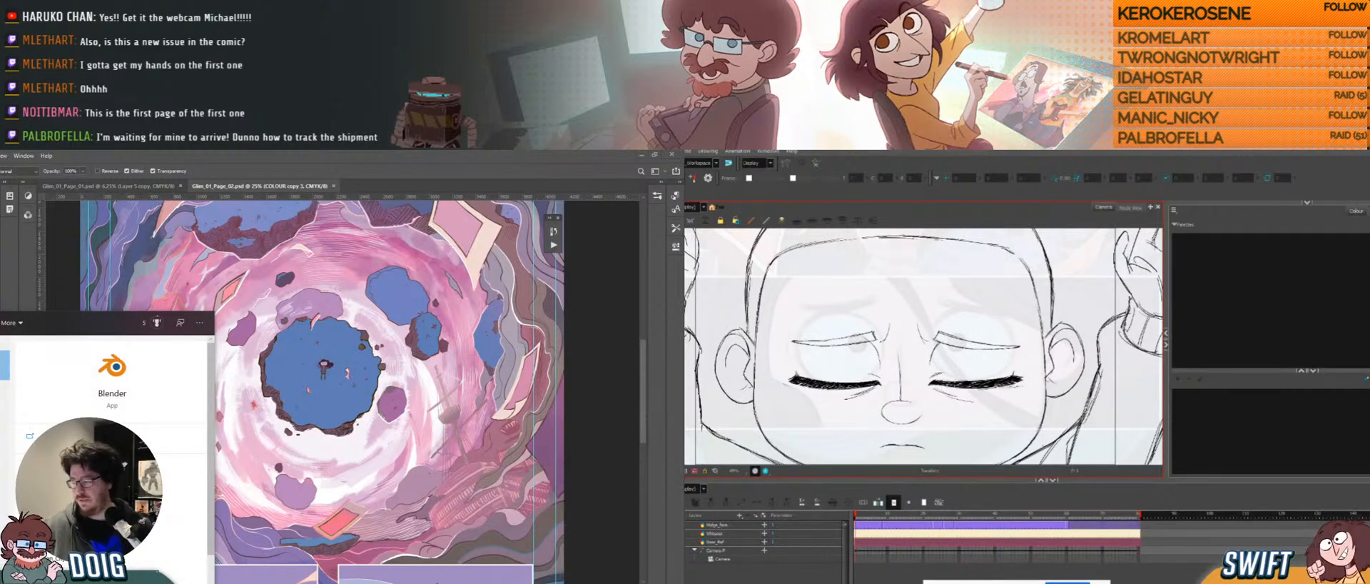
# Launch Blender from the search result.
pyautogui.press('Return')
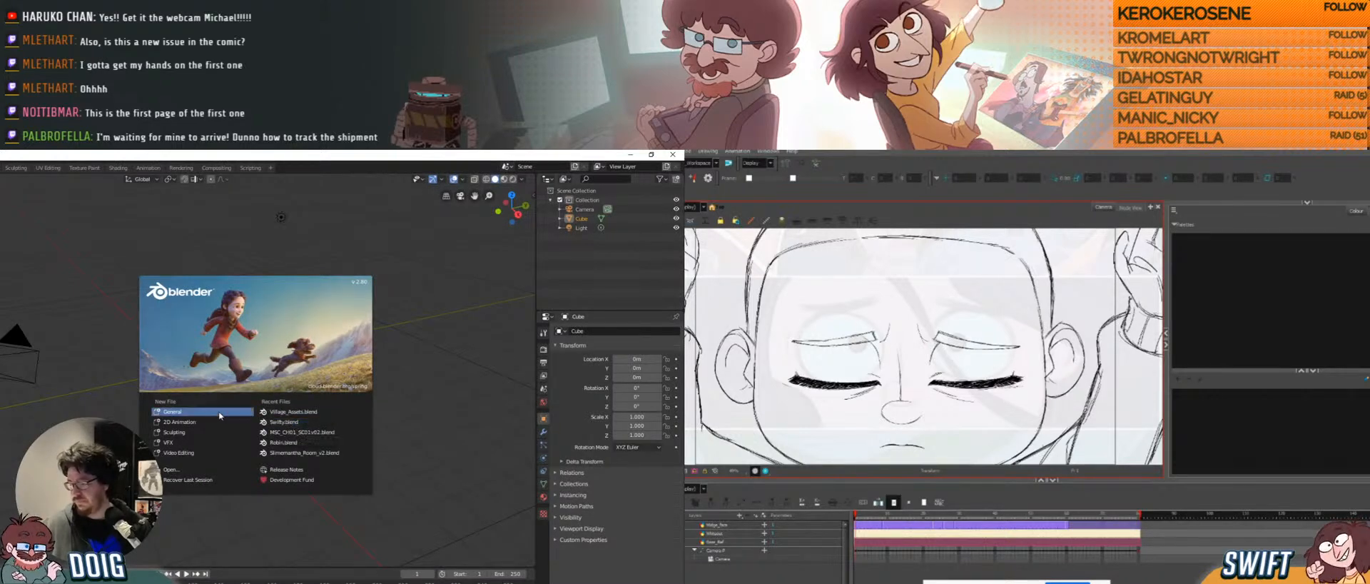
# Close the splash screen and orbit to a near top-down view of the default cube.
pyautogui.click(110, 413)
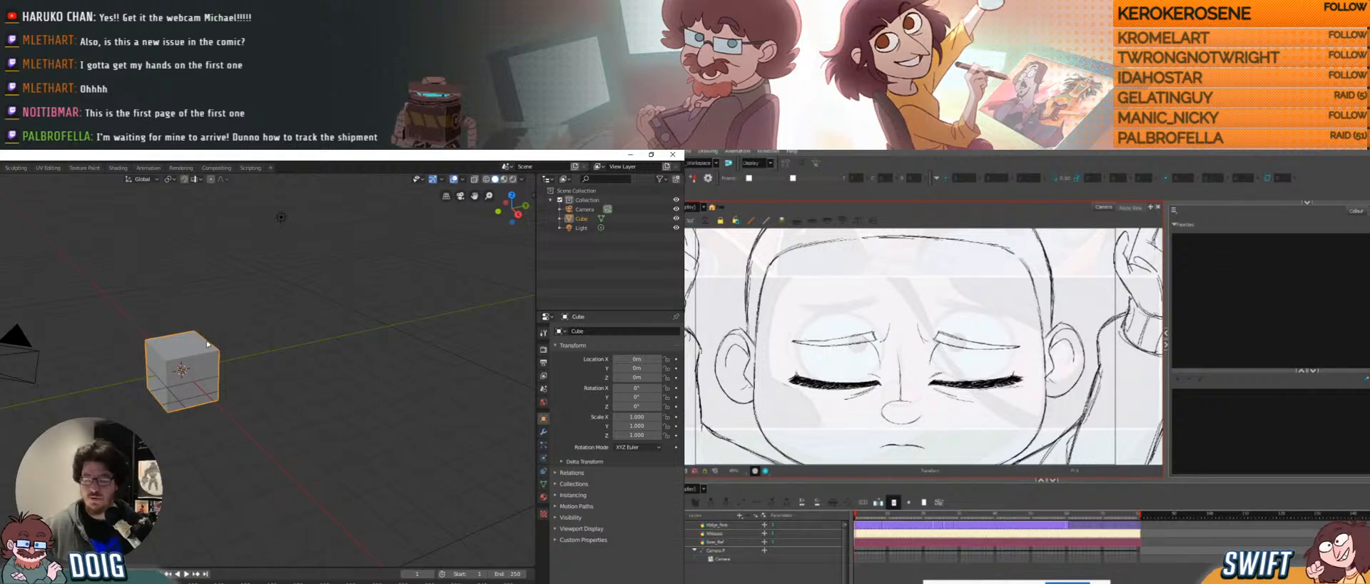
pyautogui.moveTo(217, 351)
pyautogui.mouseDown(button='middle')
pyautogui.moveTo(185, 401)
pyautogui.moveTo(217, 390)
pyautogui.moveTo(242, 354)
pyautogui.mouseUp(button='middle')
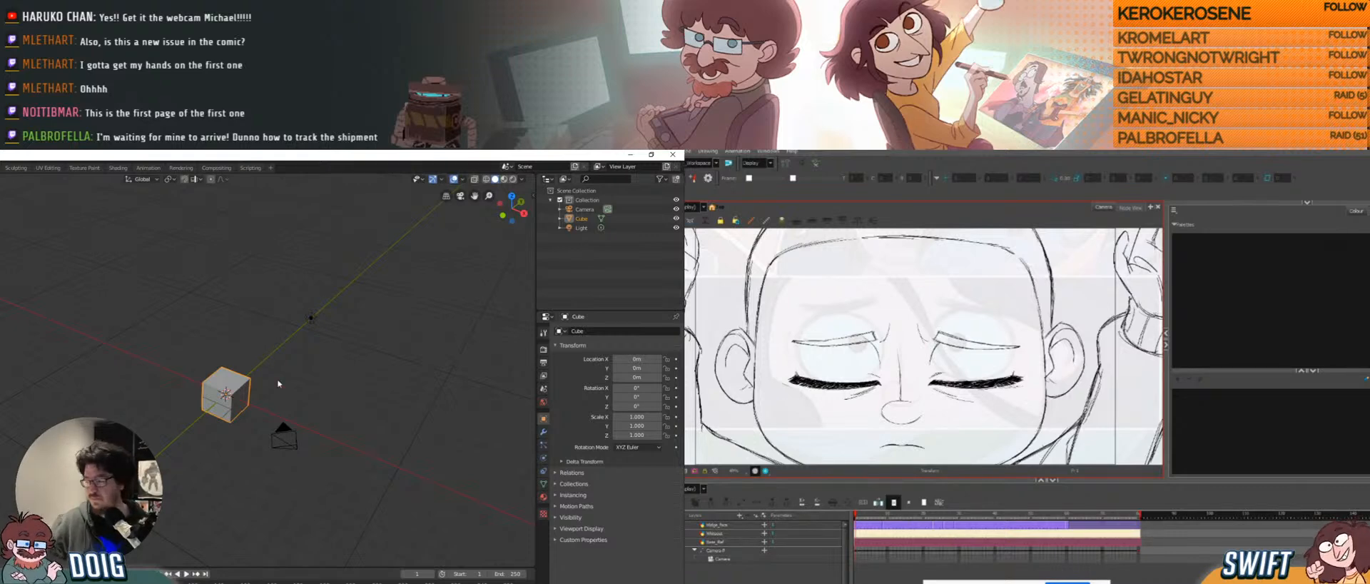
pyautogui.moveTo(248, 324); pyautogui.dragTo(222, 385, button='middle')
# Select the camera, clear its rotation to zero, and switch to top orthographic view.
pyautogui.click(125, 458)
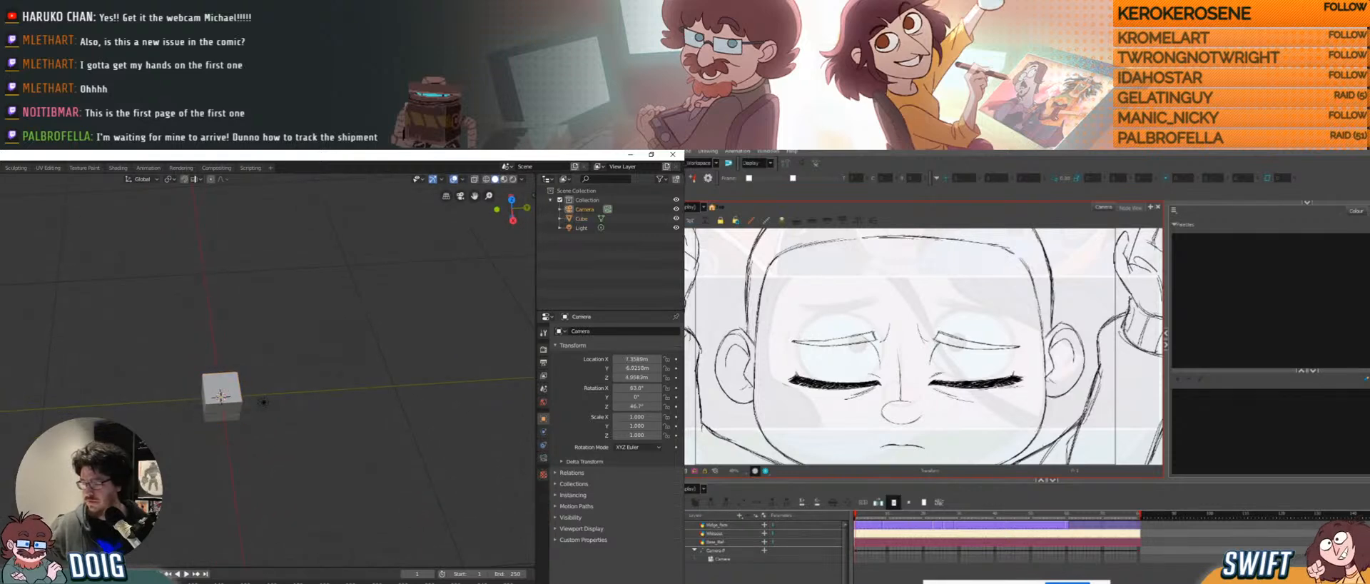
pyautogui.moveTo(171, 418); pyautogui.dragTo(204, 412, button='middle')
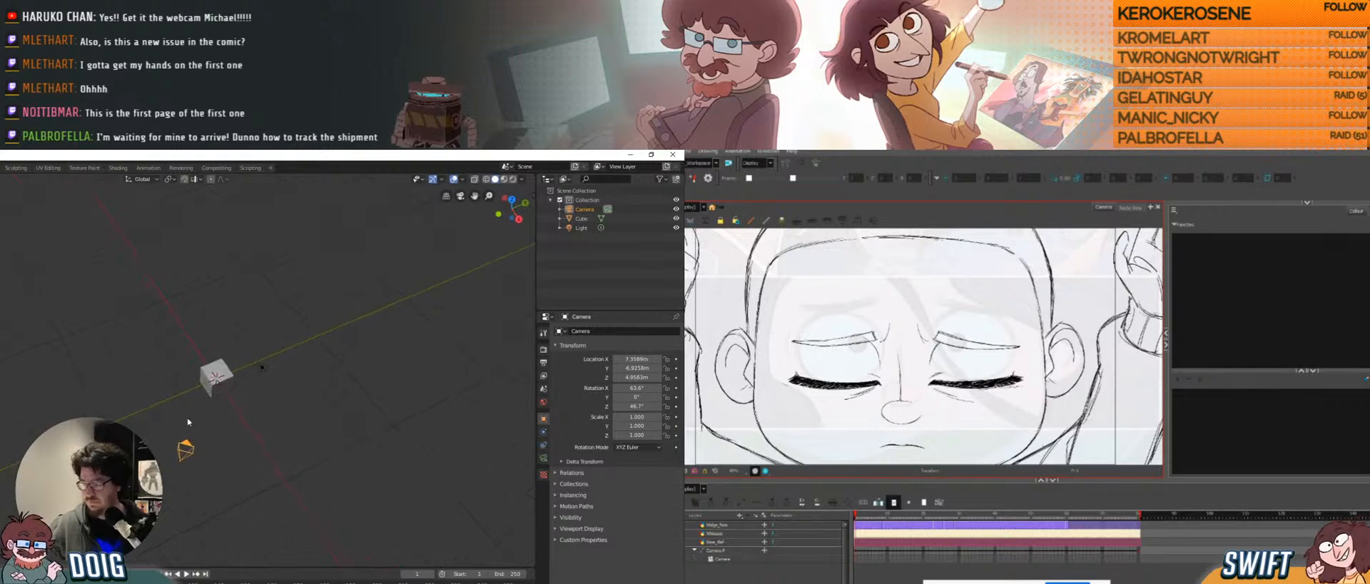
pyautogui.hotkey('alt', 'r')
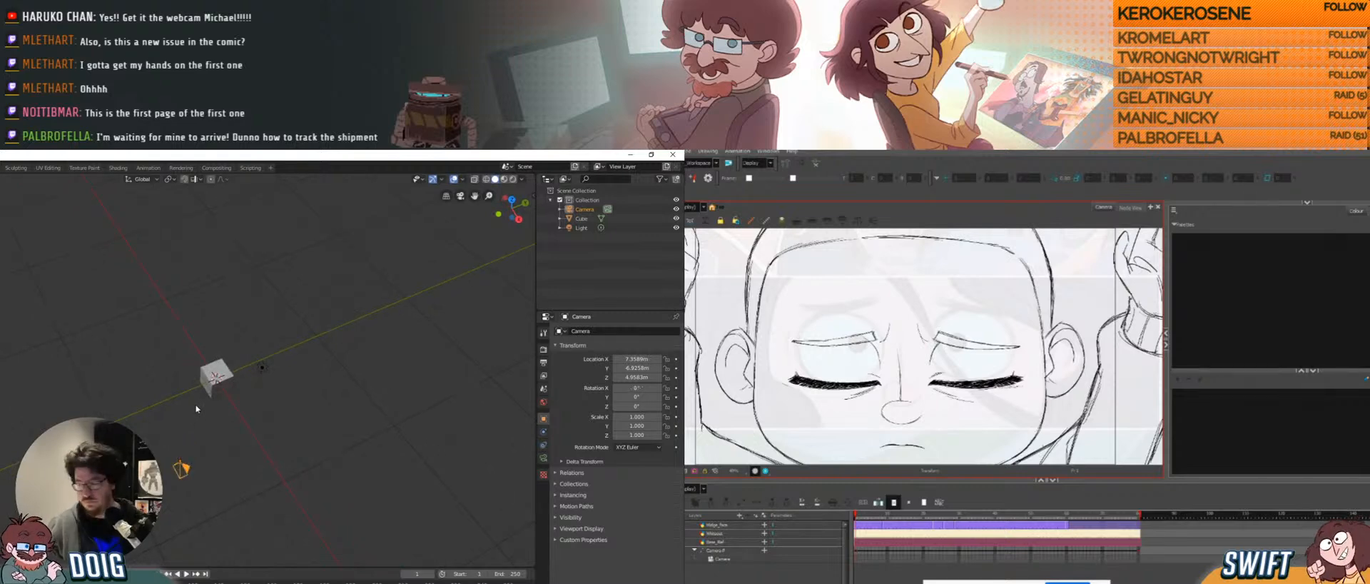
pyautogui.press('KP_7')
pyautogui.moveTo(265, 462); pyautogui.dragTo(307, 415, button='middle')
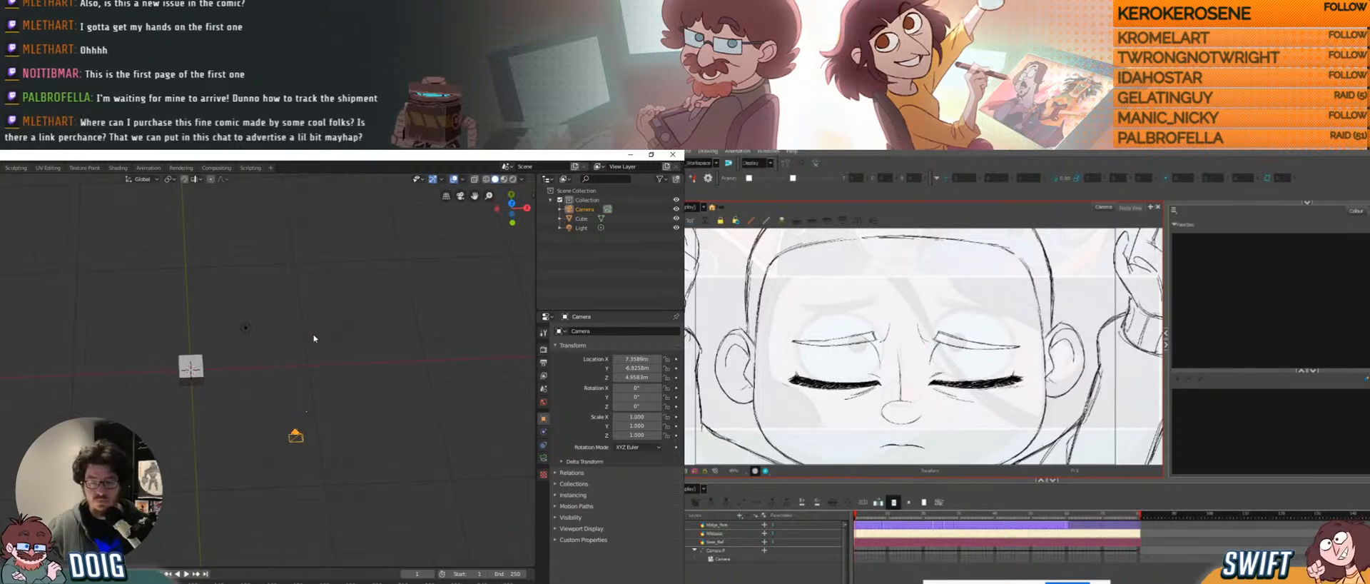
# Reposition the camera, then raise it straight up along Z to about 12.36 m.
pyautogui.press('g')
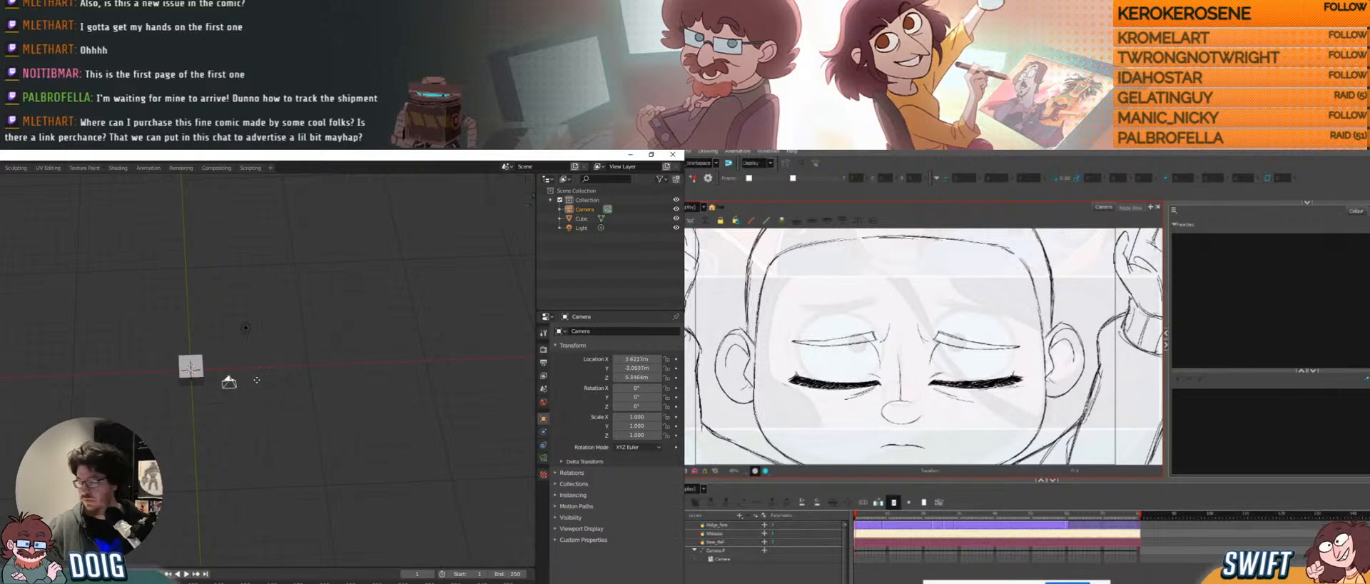
pyautogui.click(187, 355)
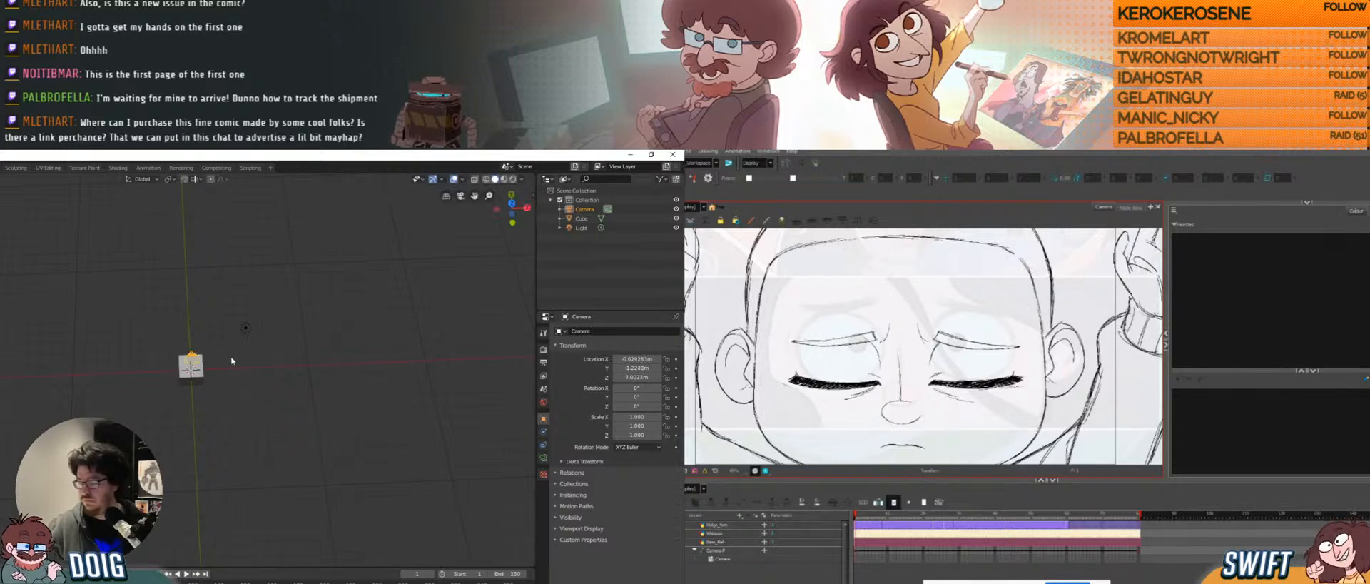
pyautogui.moveTo(187, 355)
pyautogui.mouseDown(button='middle')
pyautogui.moveTo(148, 309)
pyautogui.moveTo(189, 338)
pyautogui.mouseUp(button='middle')
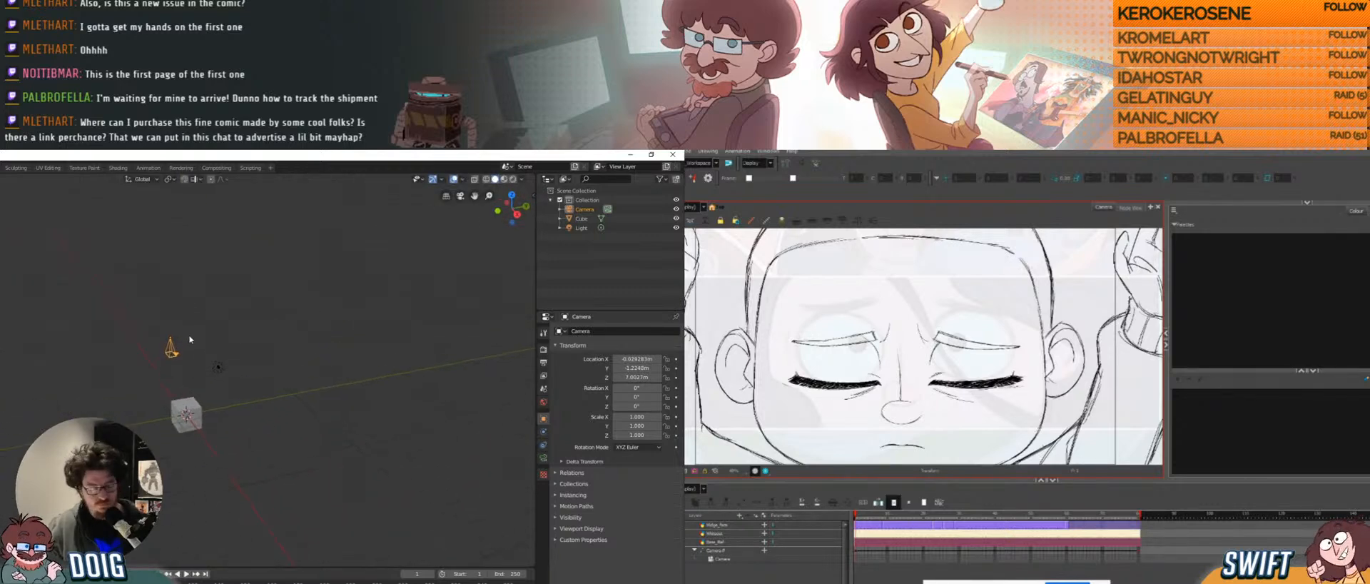
pyautogui.press('g')
pyautogui.click(191, 315)
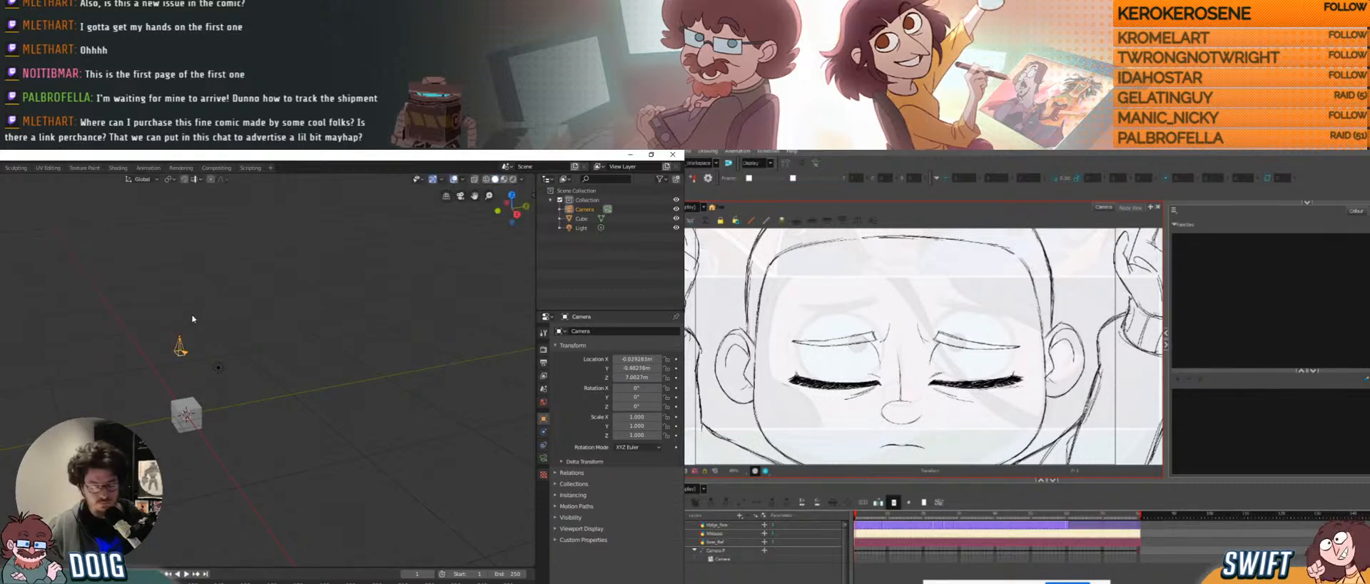
pyautogui.press('g')
pyautogui.press('z')
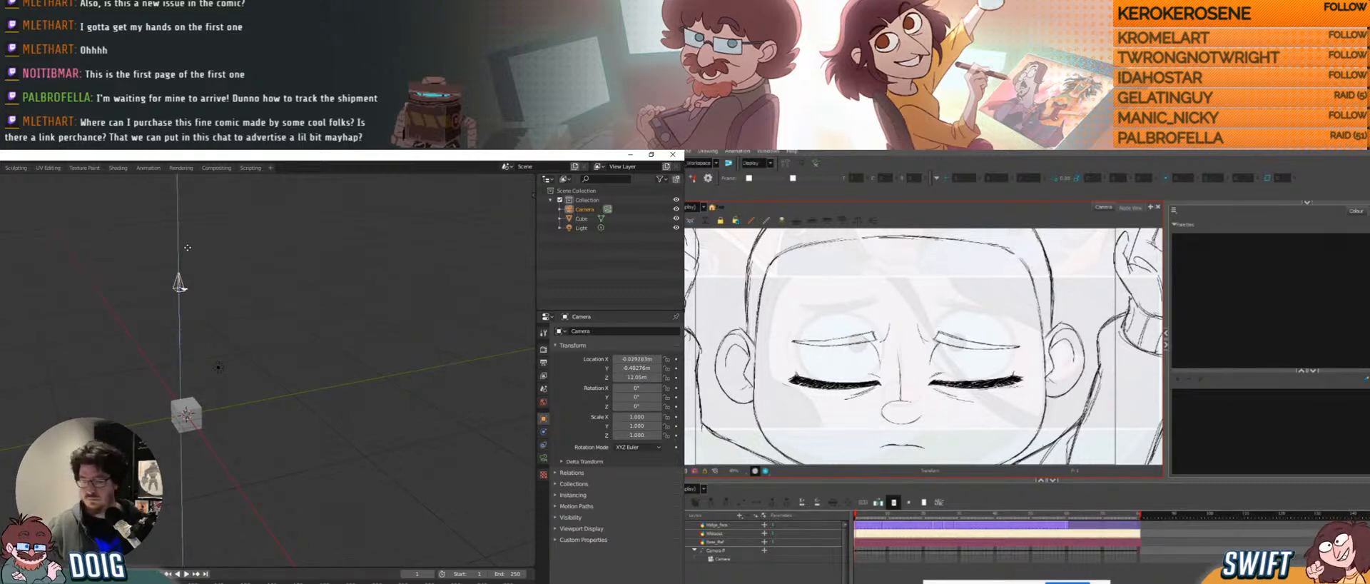
pyautogui.click(187, 248)
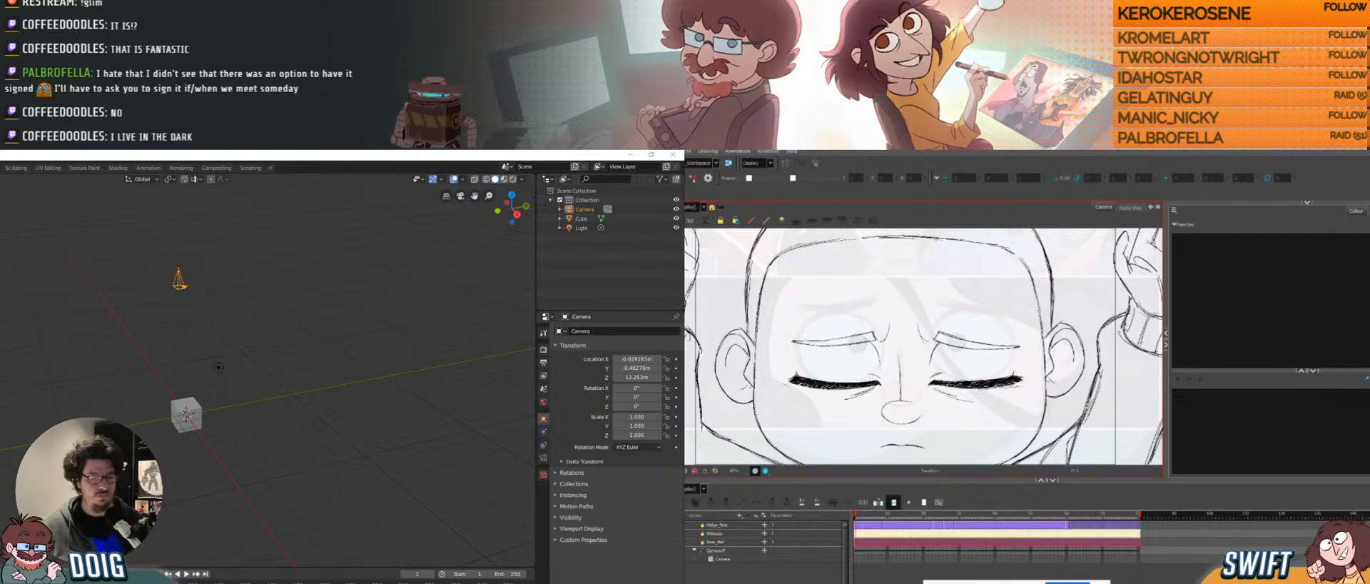
pyautogui.hotkey('alt', 'Tab')
pyautogui.moveTo(290, 161); pyautogui.dragTo(0, 172)
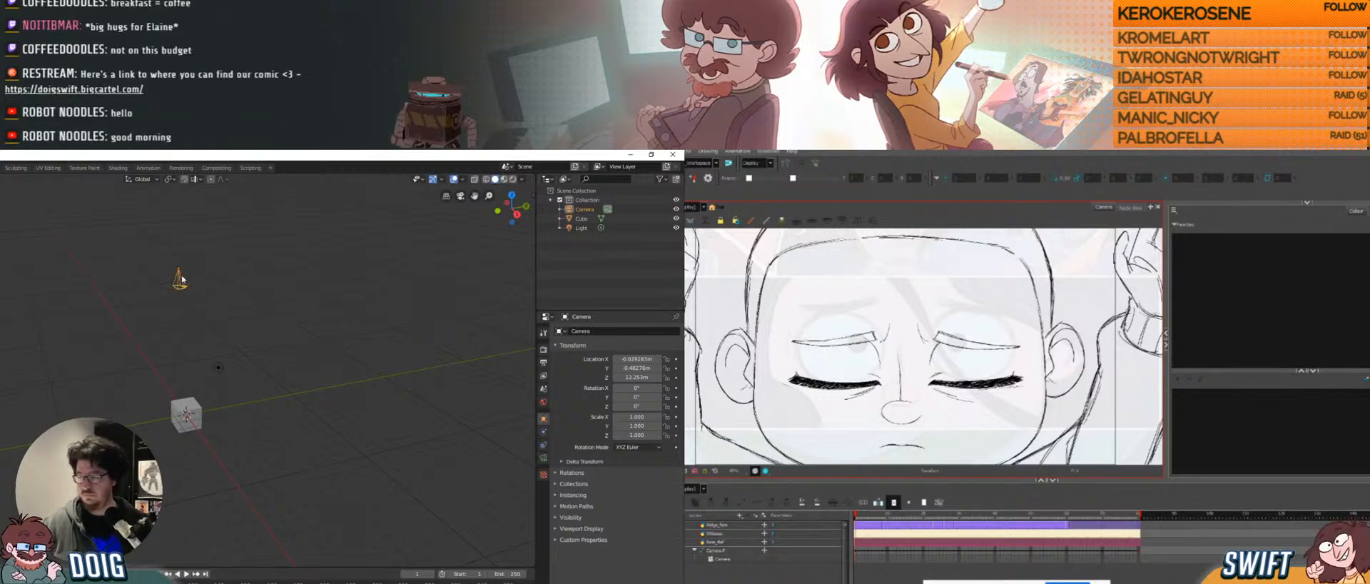
# In camera view, slide the camera along Y to about -0.11 m to centre the cube.
pyautogui.moveTo(182, 279); pyautogui.dragTo(187, 309, button='middle')
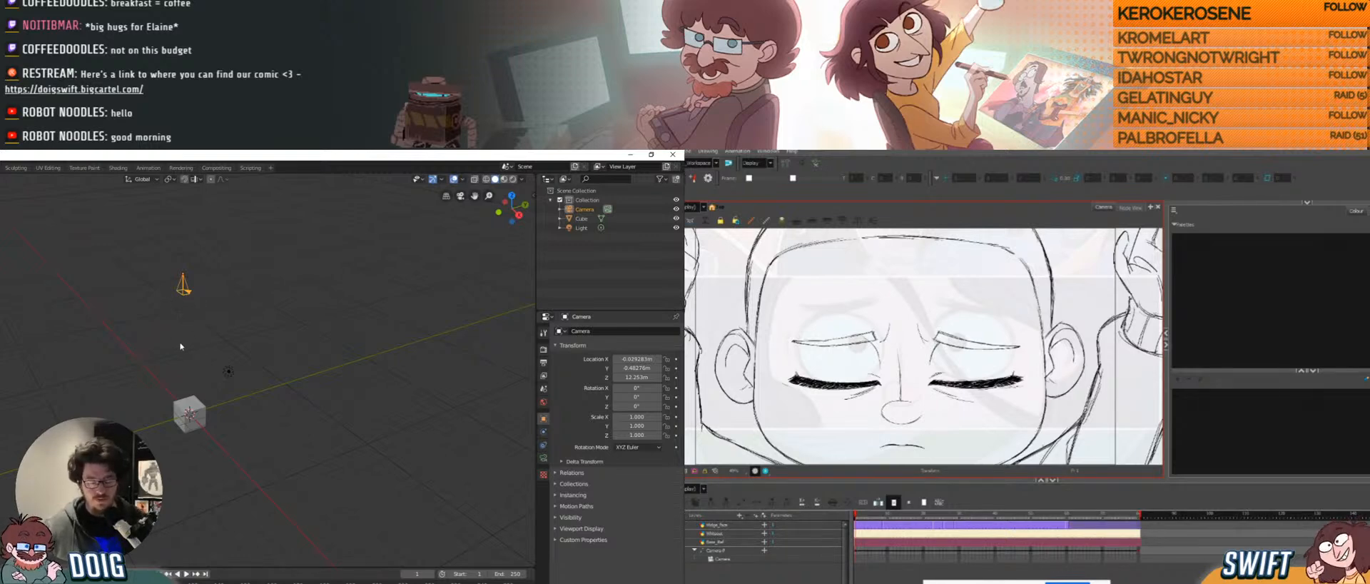
pyautogui.press('KP_0')
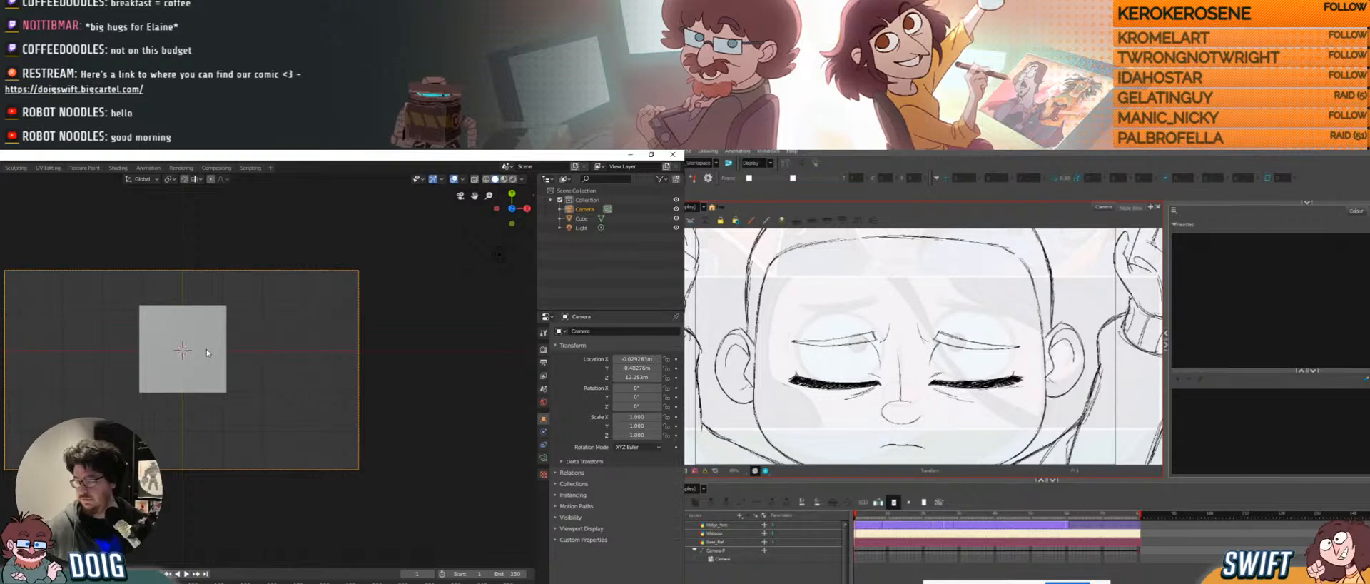
pyautogui.press('g')
pyautogui.press('y')
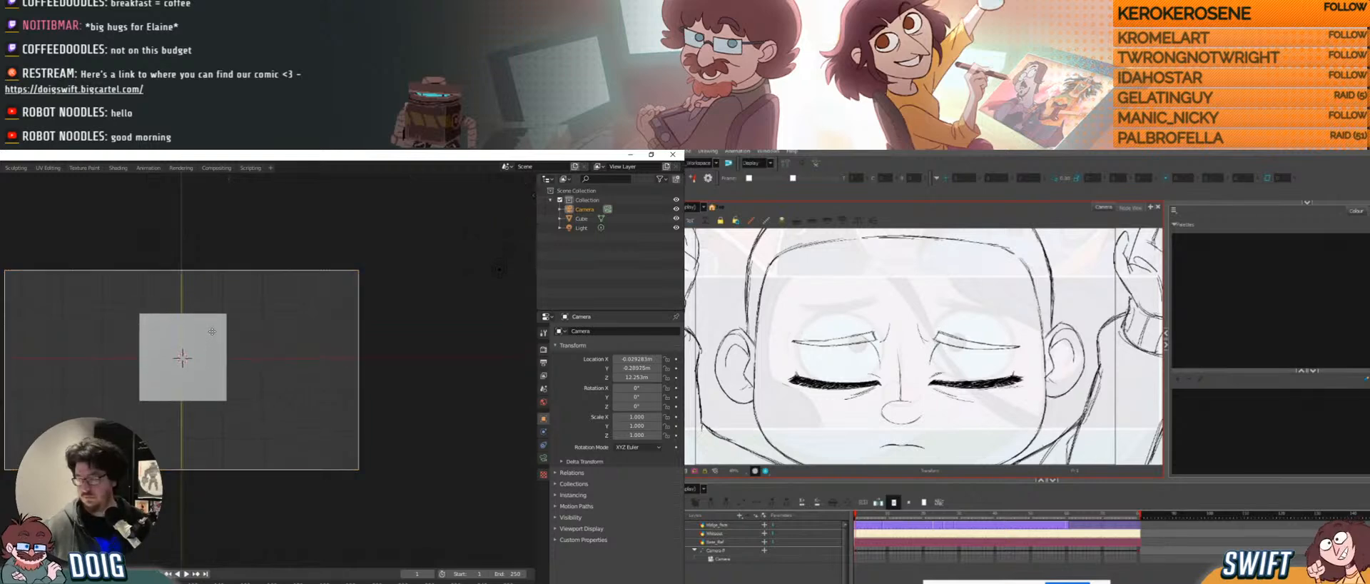
pyautogui.click(216, 319)
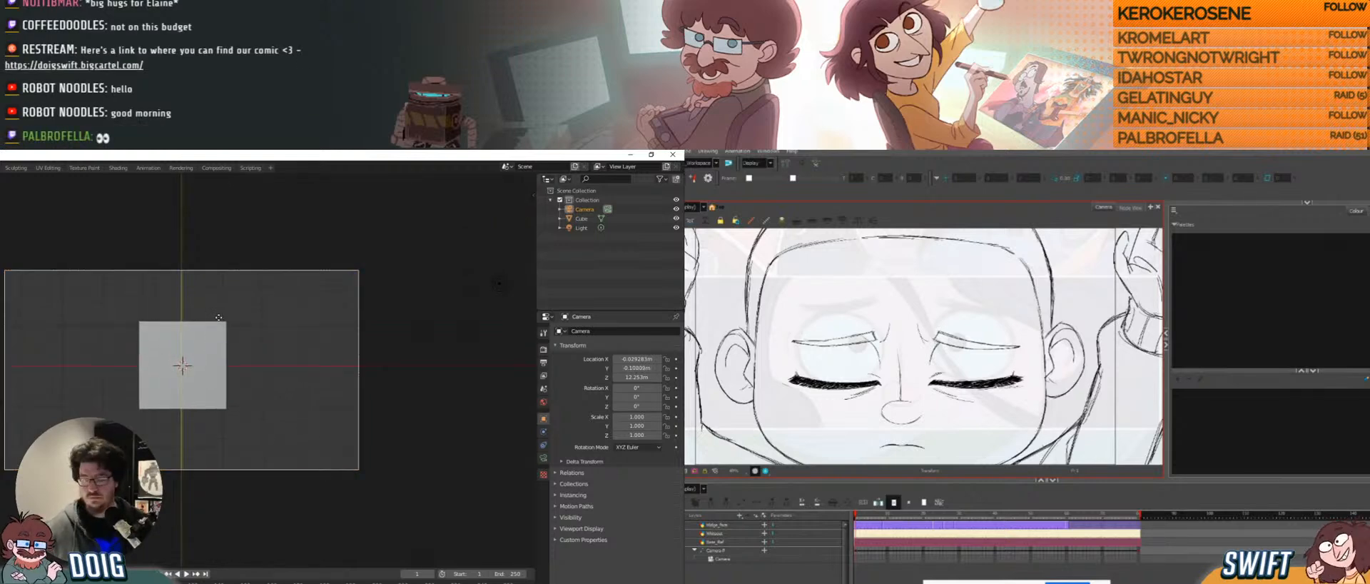
pyautogui.press('KP_0')
# Select the cube and switch back to the Photoshop comic page.
pyautogui.moveTo(193, 359); pyautogui.dragTo(234, 384, button='middle')
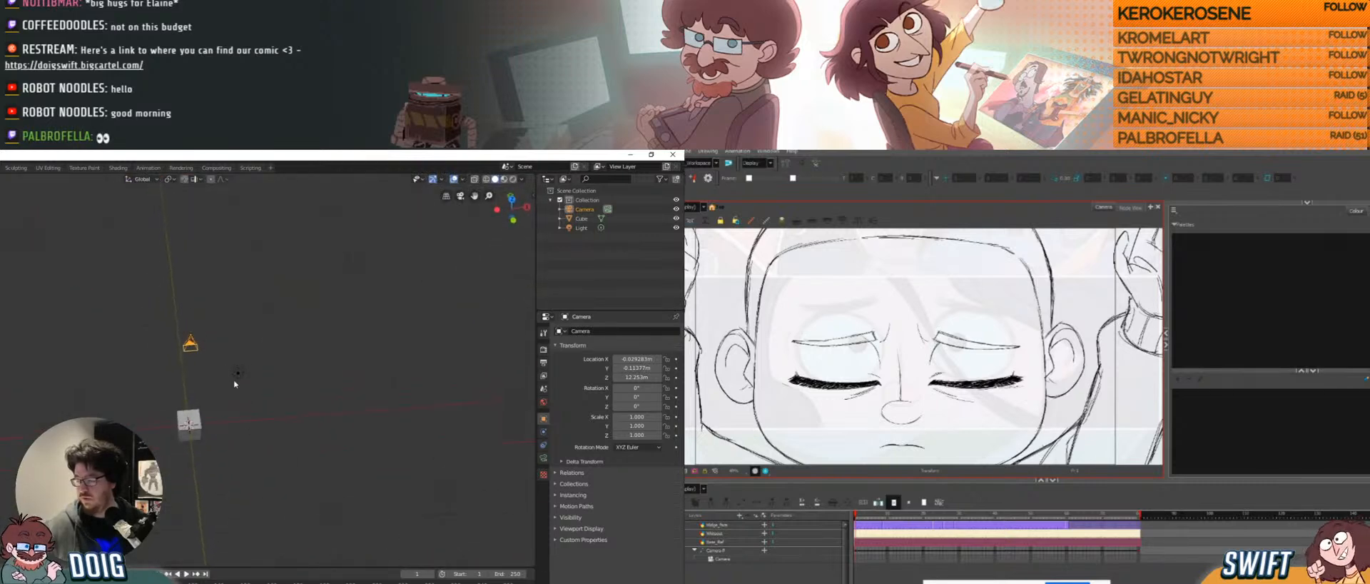
pyautogui.click(197, 427)
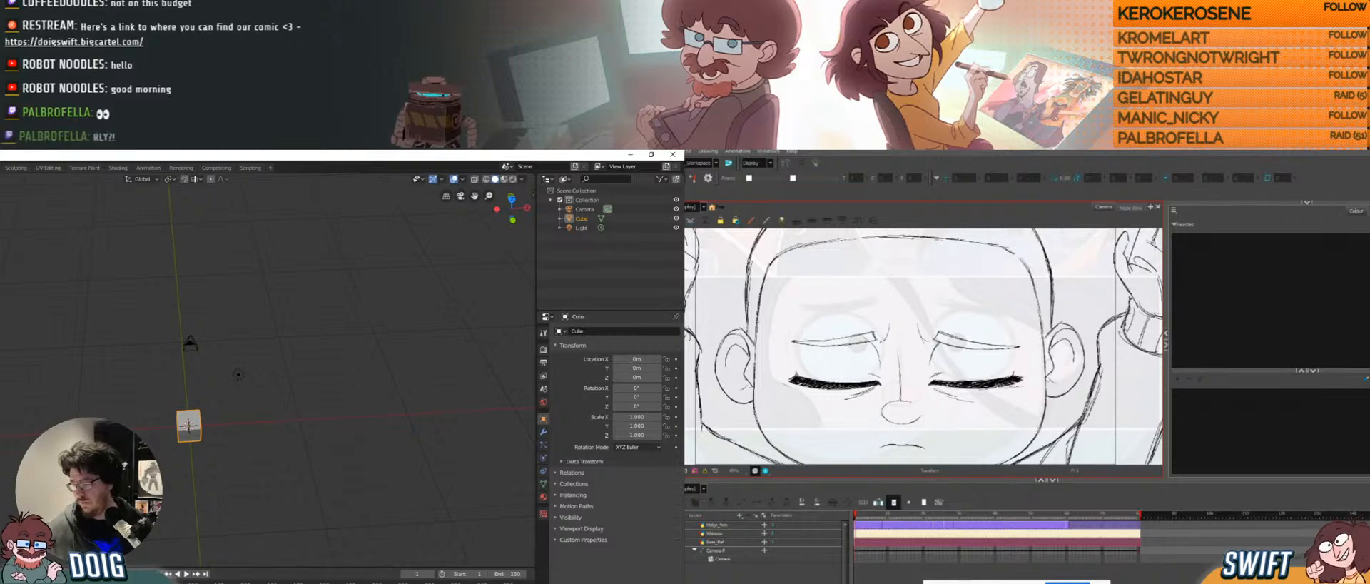
pyautogui.hotkey('alt', 'Tab')
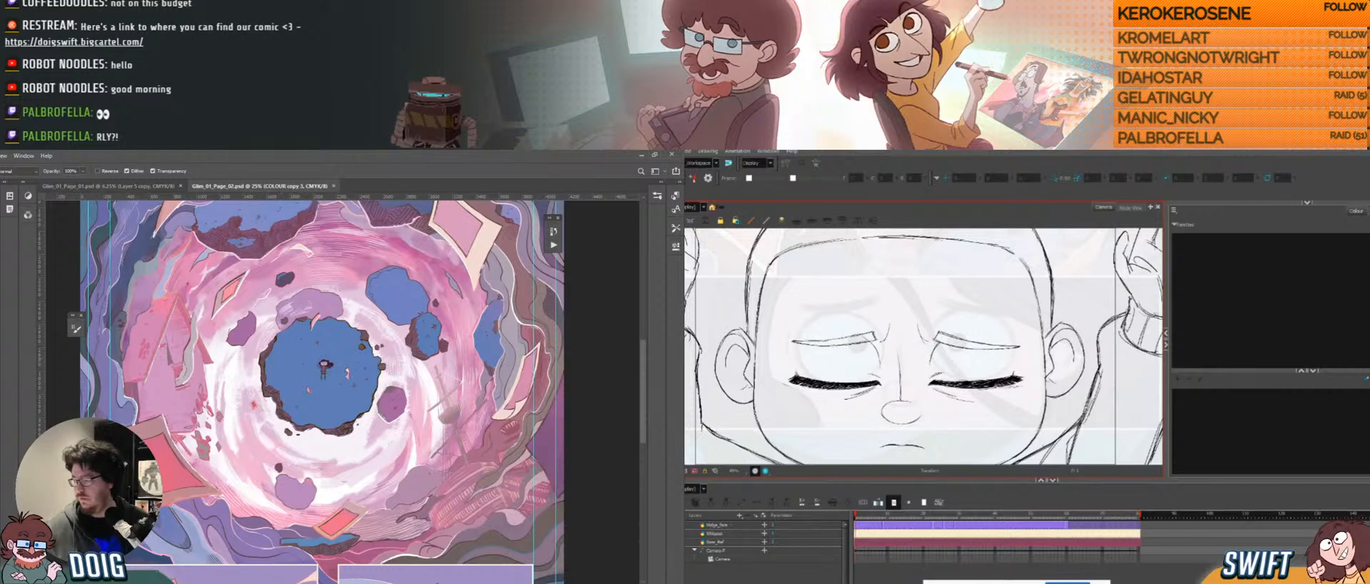
# Marquee-select the vortex panel and start a new 4758 × 3282 px, 300 ppi CMYK document.
pyautogui.hotkey('ctrl', '-')
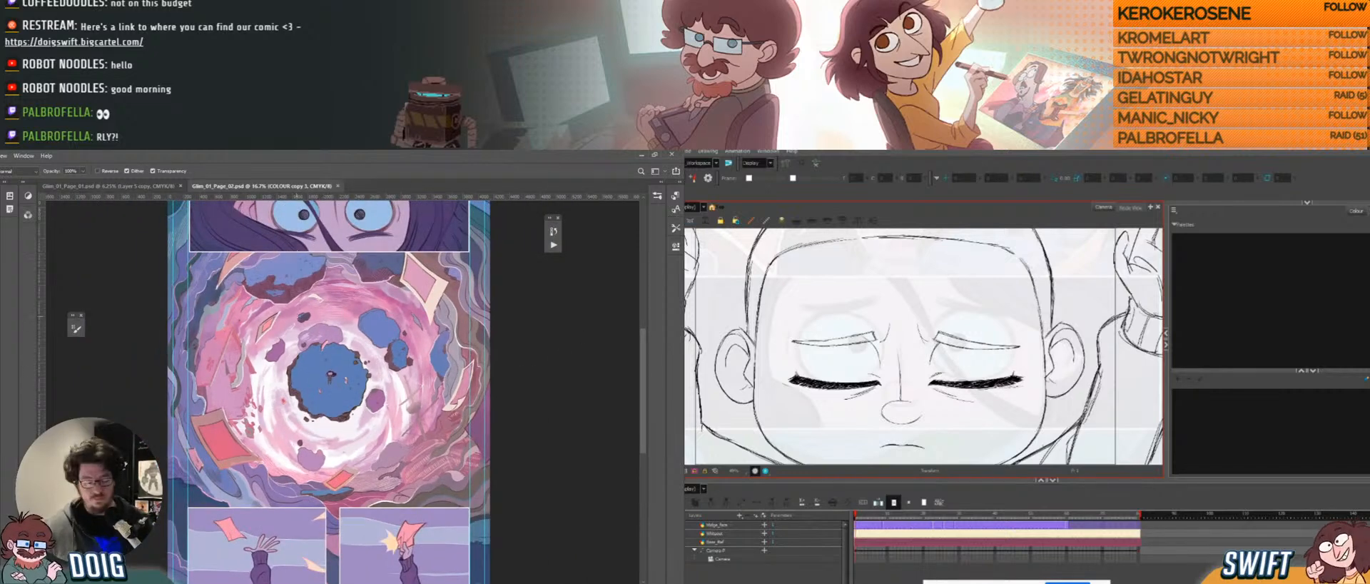
pyautogui.press('m')
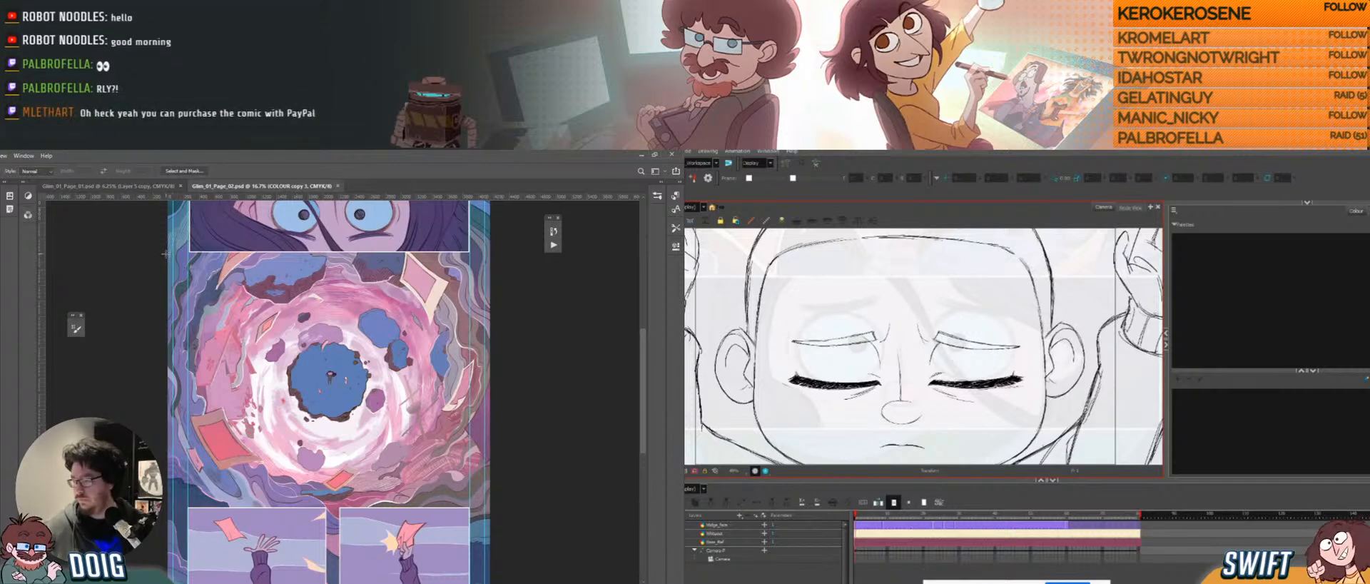
pyautogui.moveTo(184, 252); pyautogui.dragTo(511, 507)
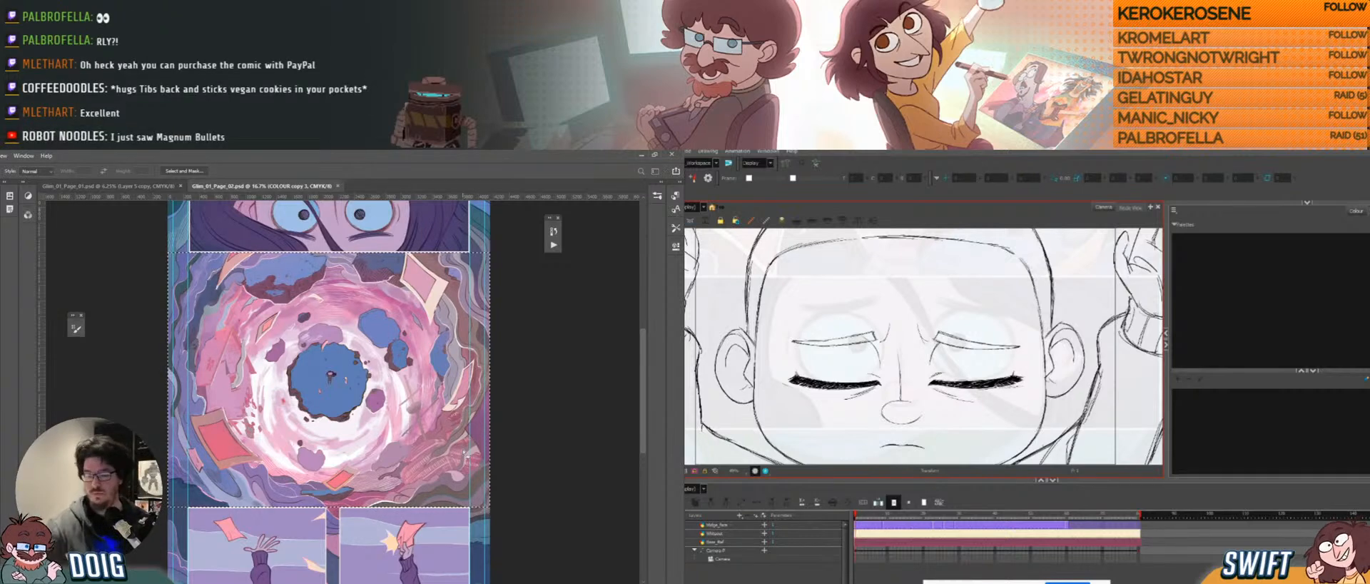
pyautogui.hotkey('ctrl', 'n')
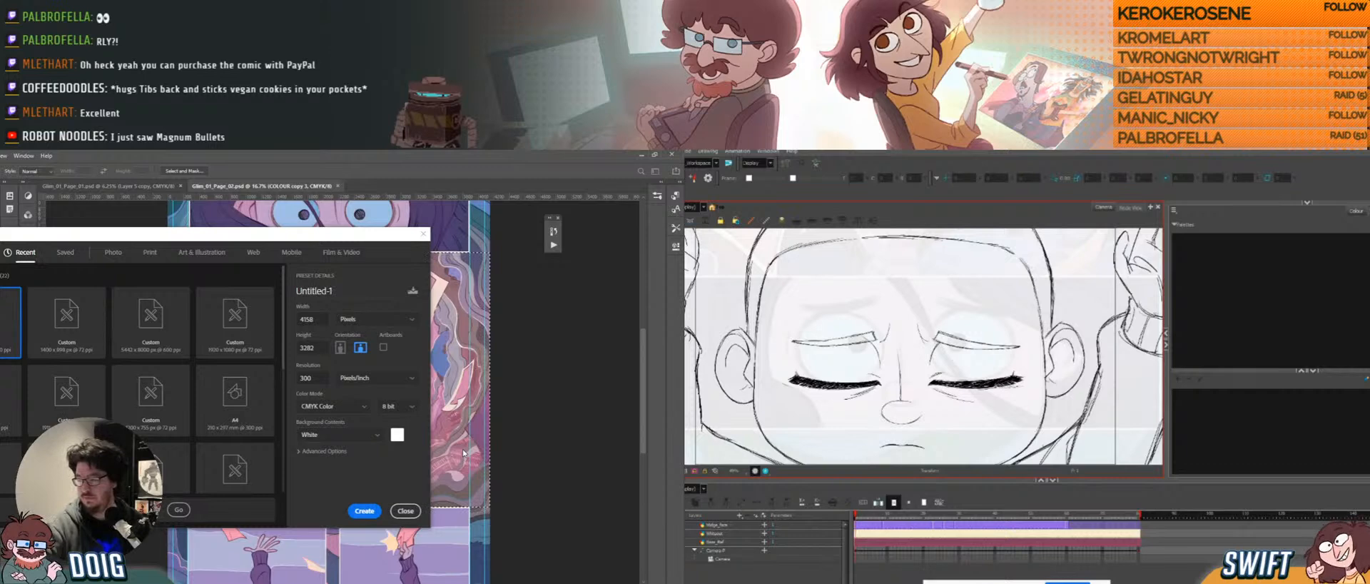
# Paste the vortex artwork into a new document, resize it to 2000 px wide, and start saving.
pyautogui.press('Escape')
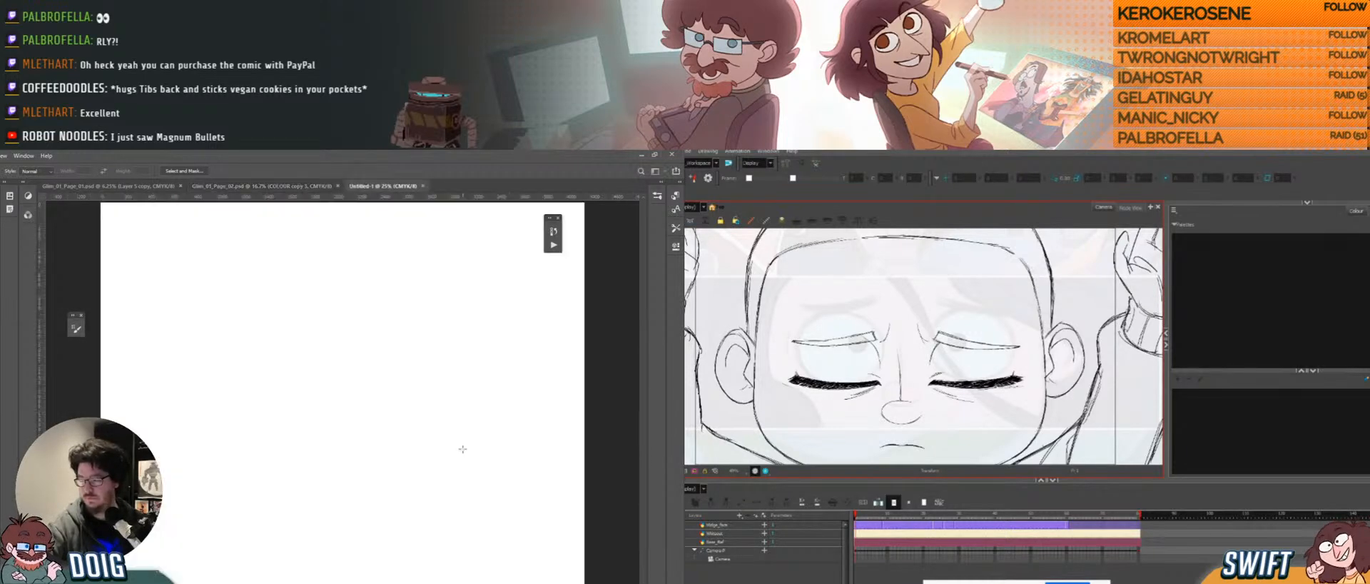
pyautogui.hotkey('ctrl', 'v')
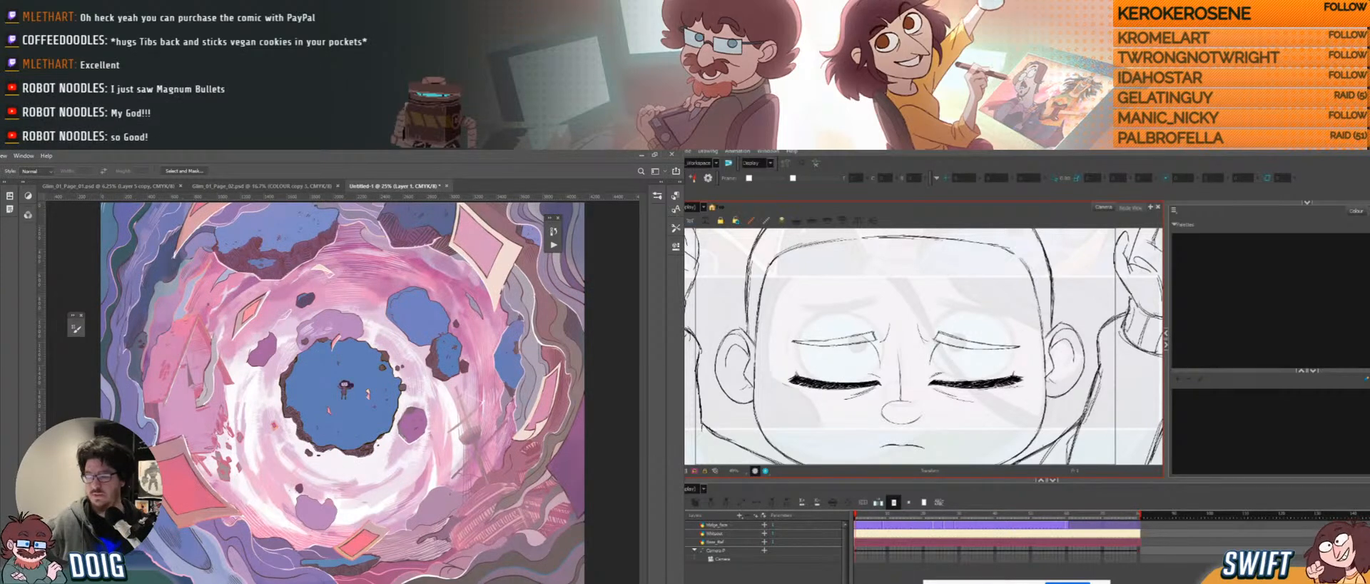
pyautogui.hotkey('ctrl', 'alt', 'i')
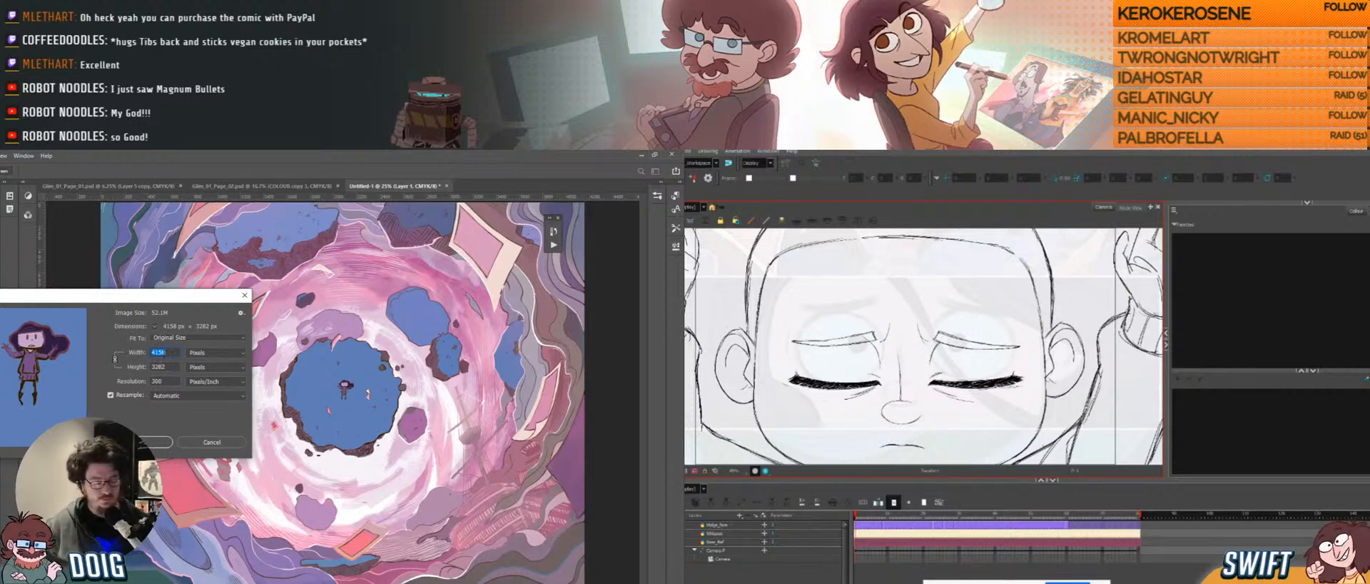
pyautogui.write('2000')
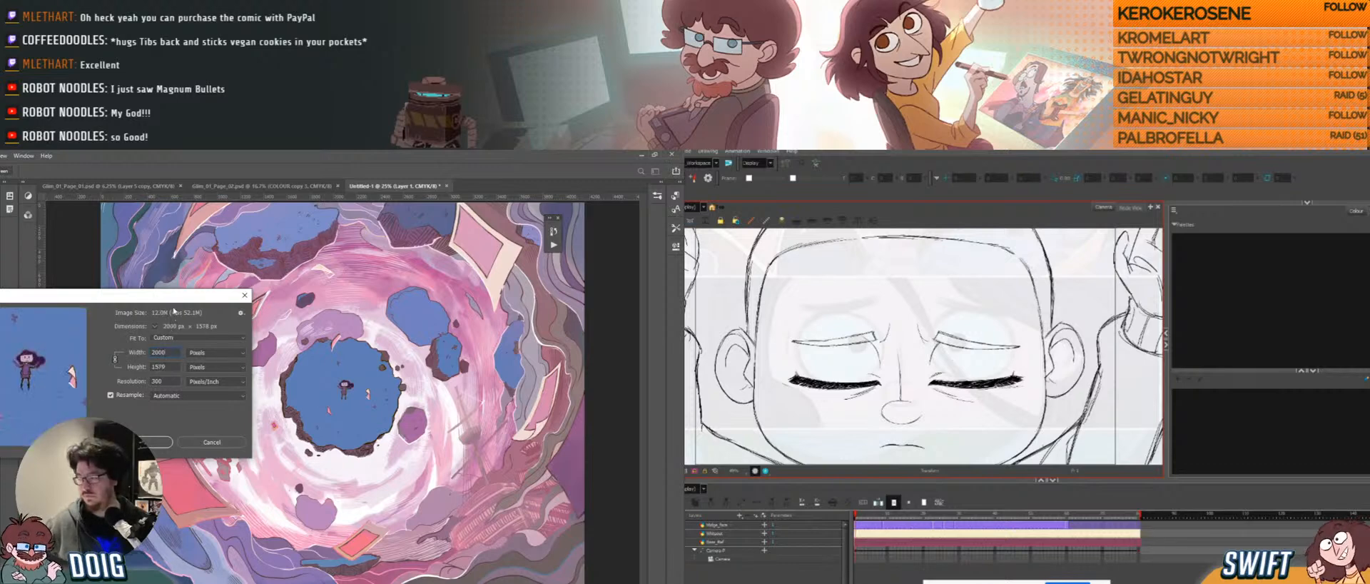
pyautogui.press('Return')
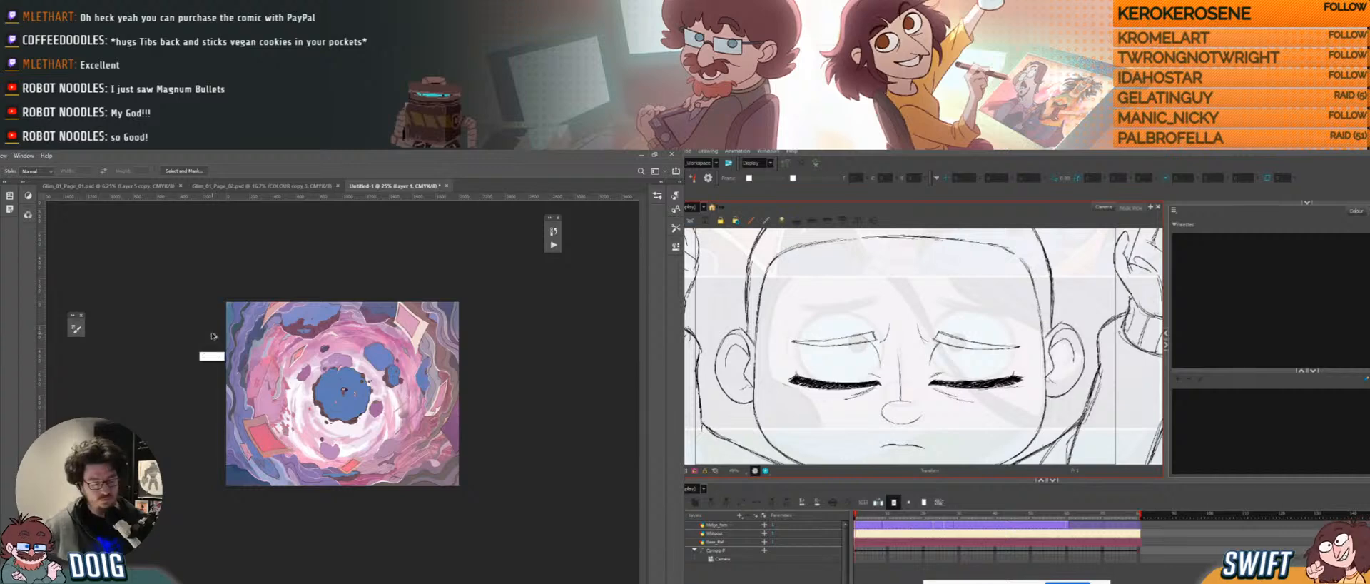
pyautogui.hotkey('ctrl', 's')
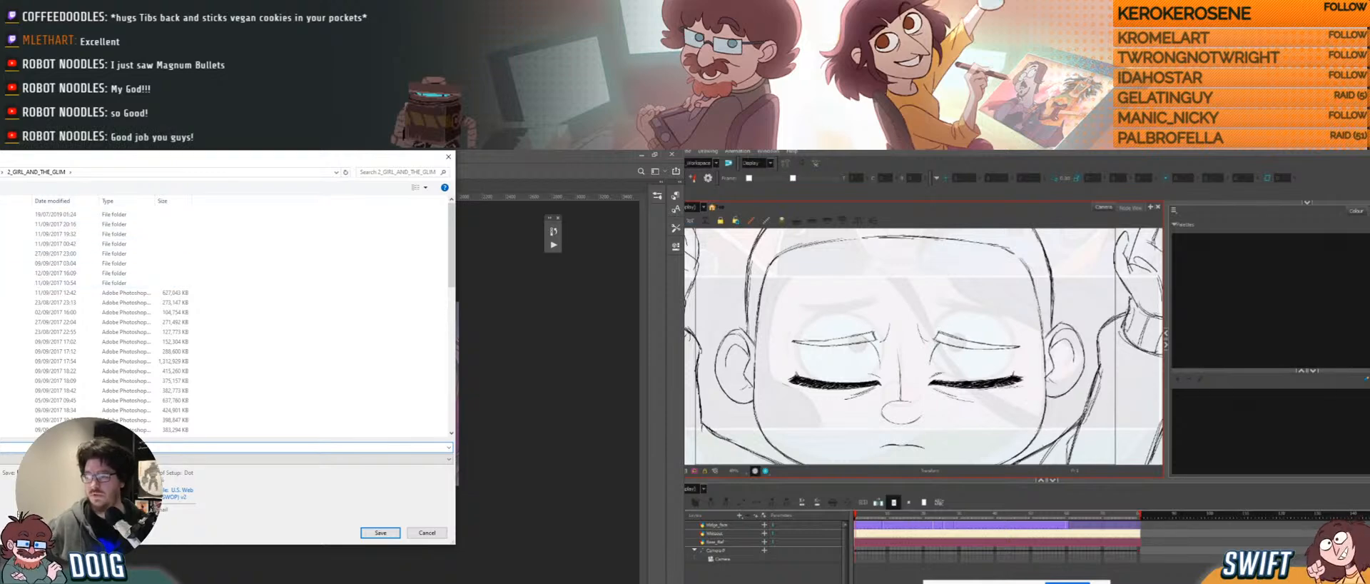
# Create a new 3D folder in the save dialog, then cancel the save.
pyautogui.hotkey('ctrl', 'shift', 'n')
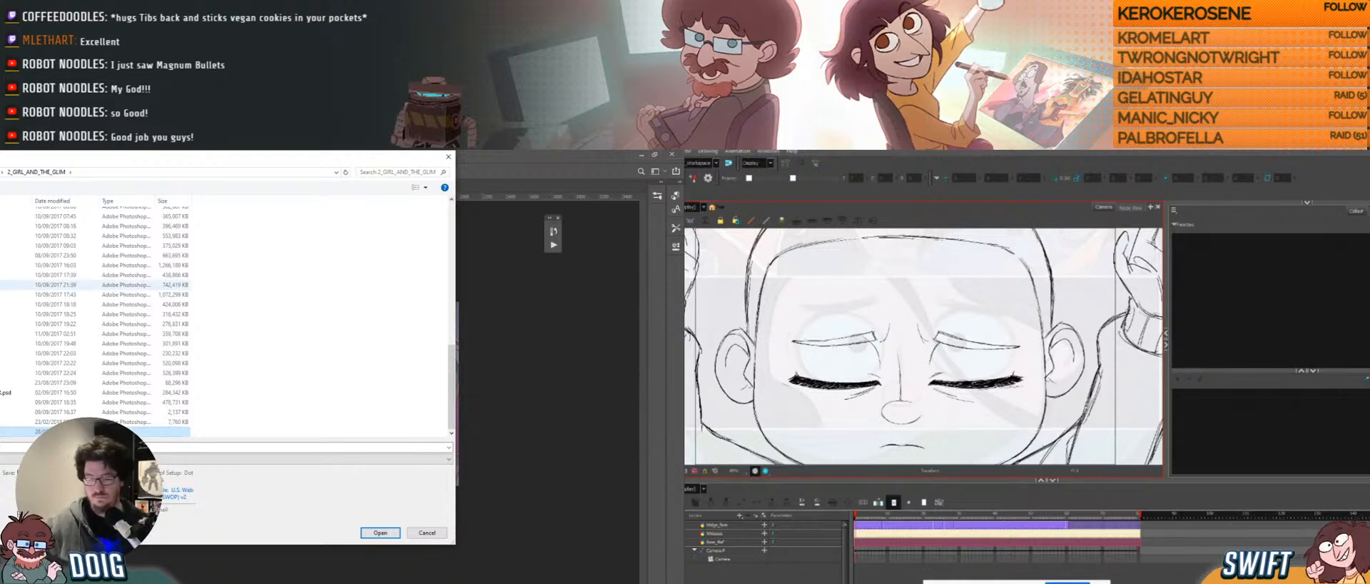
pyautogui.press('Return')
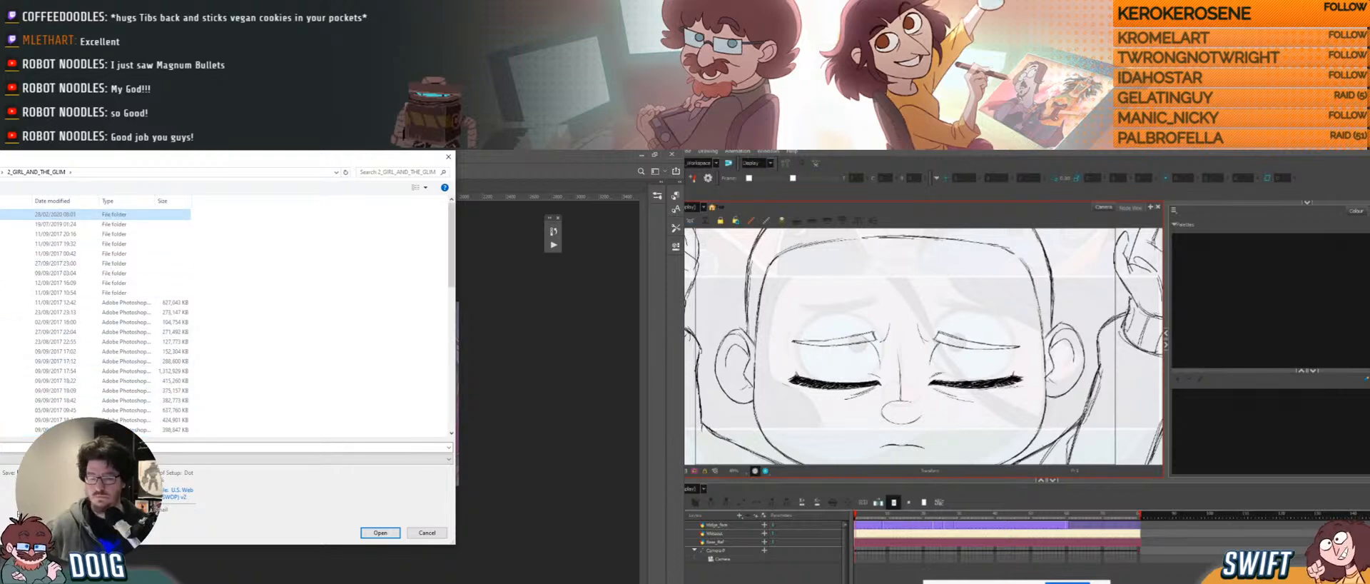
pyautogui.press('Return')
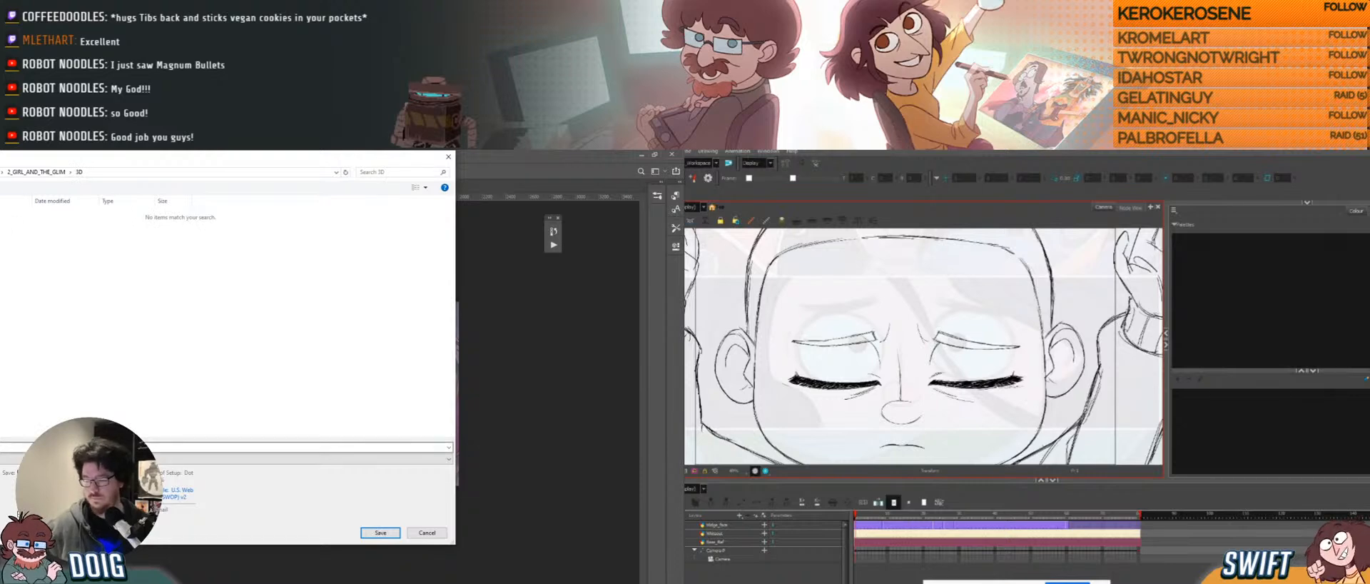
pyautogui.click(229, 459)
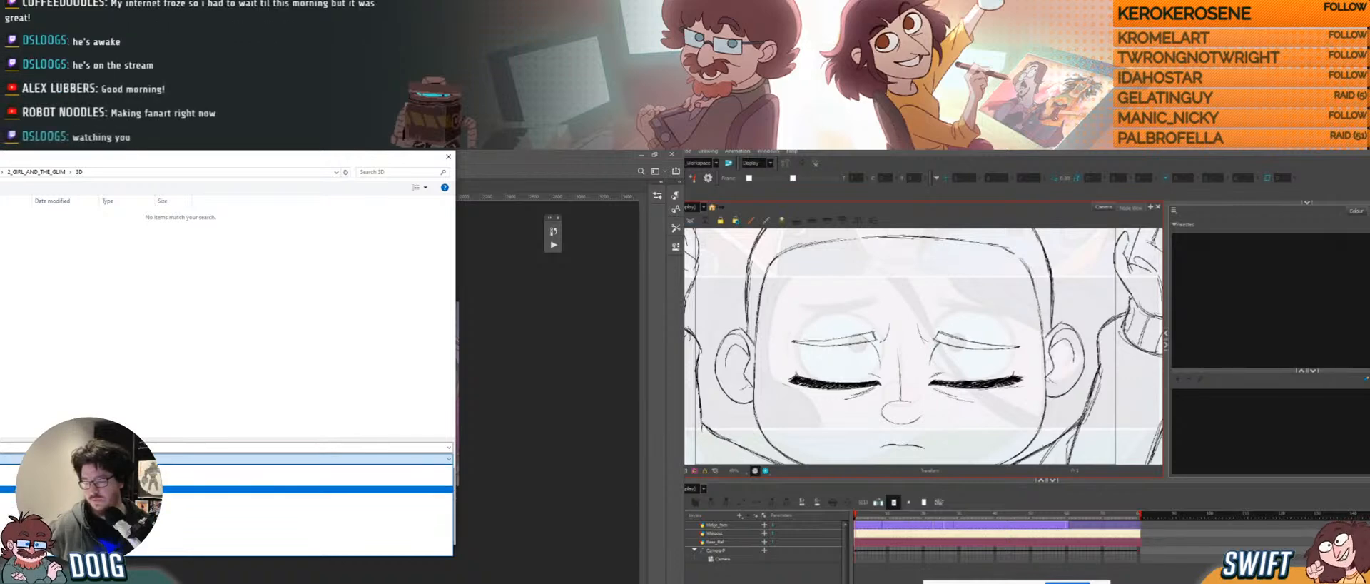
pyautogui.click(386, 406)
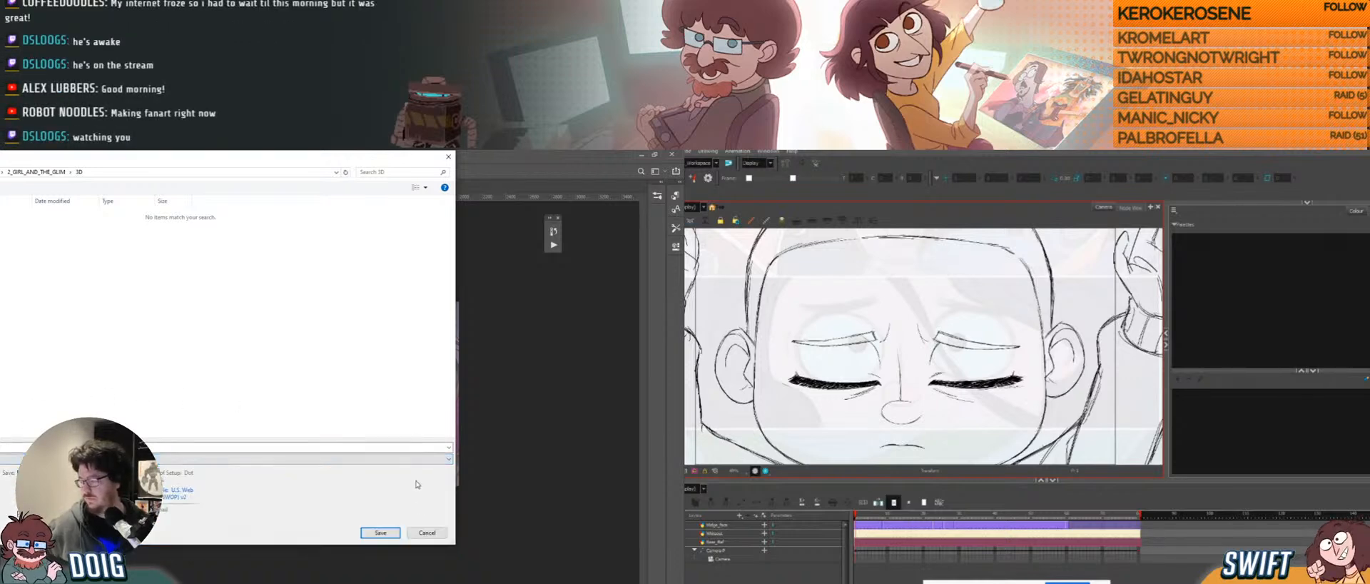
pyautogui.click(426, 535)
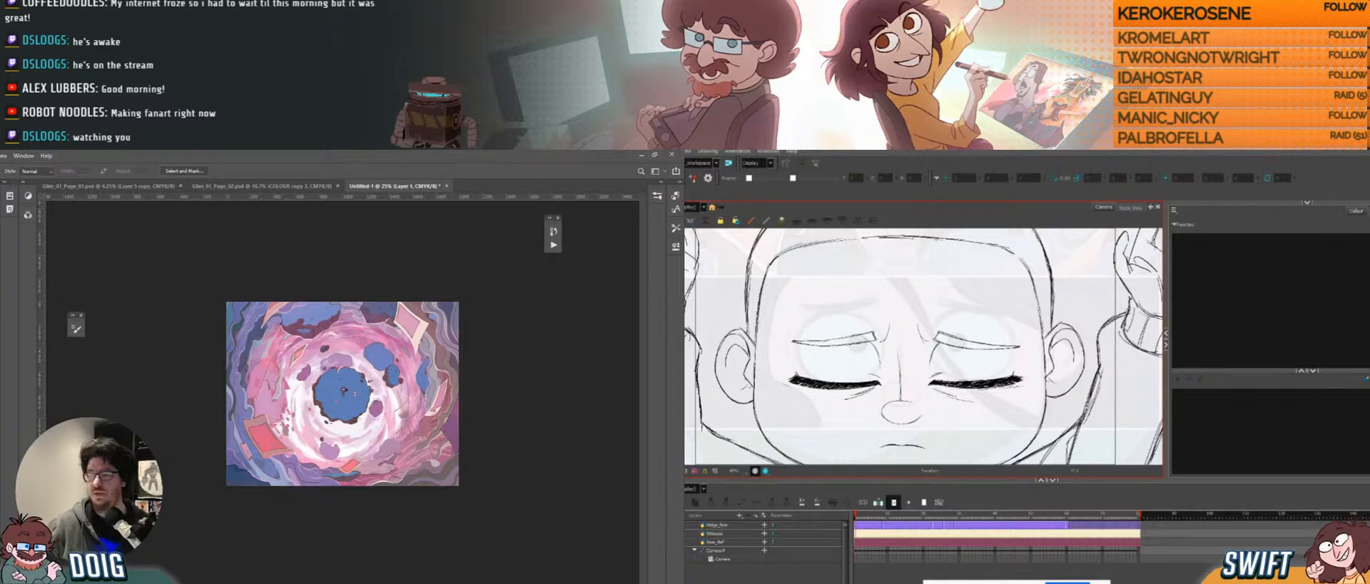
# Convert the image to RGB colour mode, flattening it.
pyautogui.moveTo(0, 165)
pyautogui.click(5, 202)
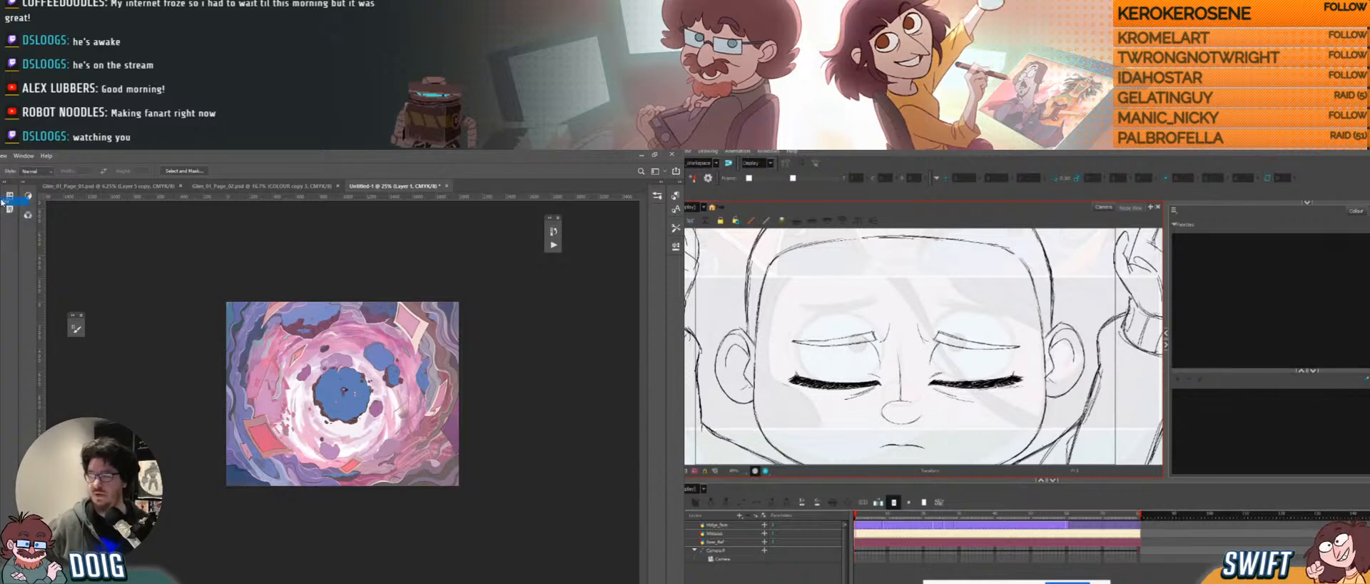
pyautogui.click(240, 328)
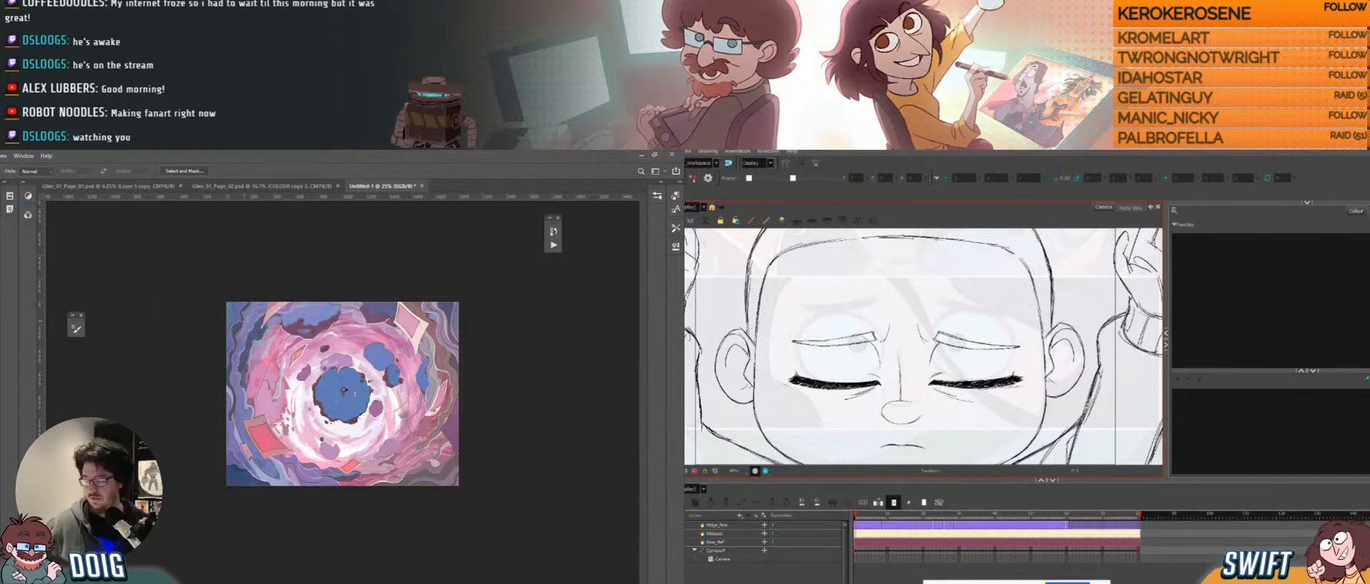
# Save the artwork as a PNG in the 3D subfolder, accepting the PNG options.
pyautogui.hotkey('ctrl', 's')
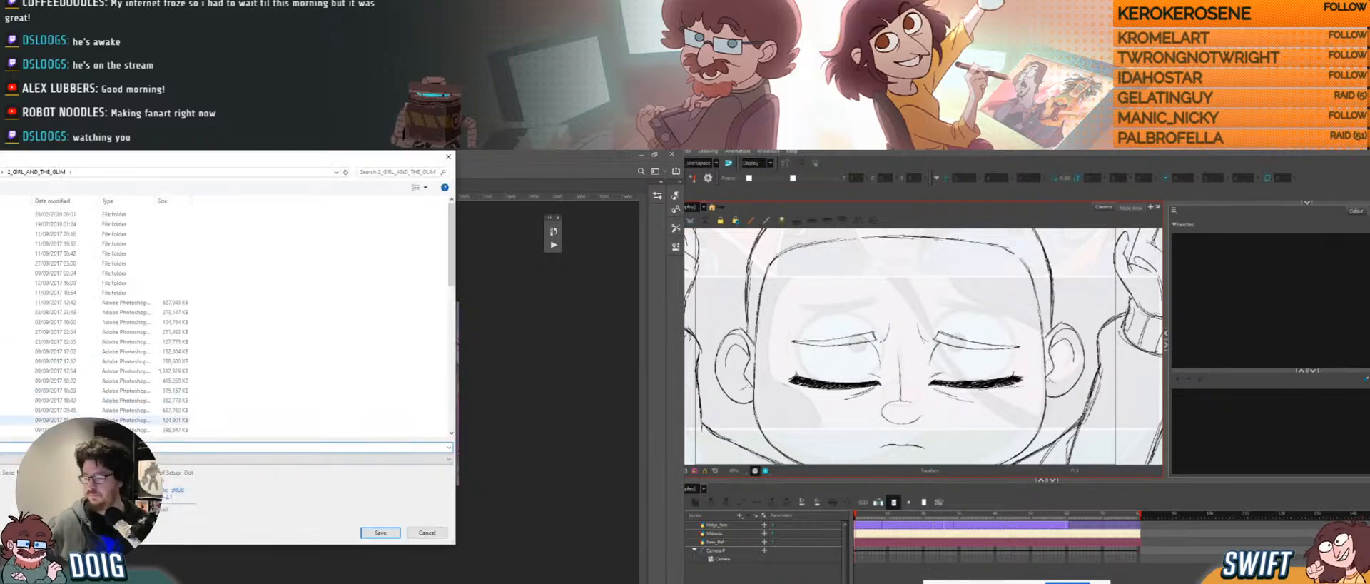
pyautogui.doubleClick(14, 214)
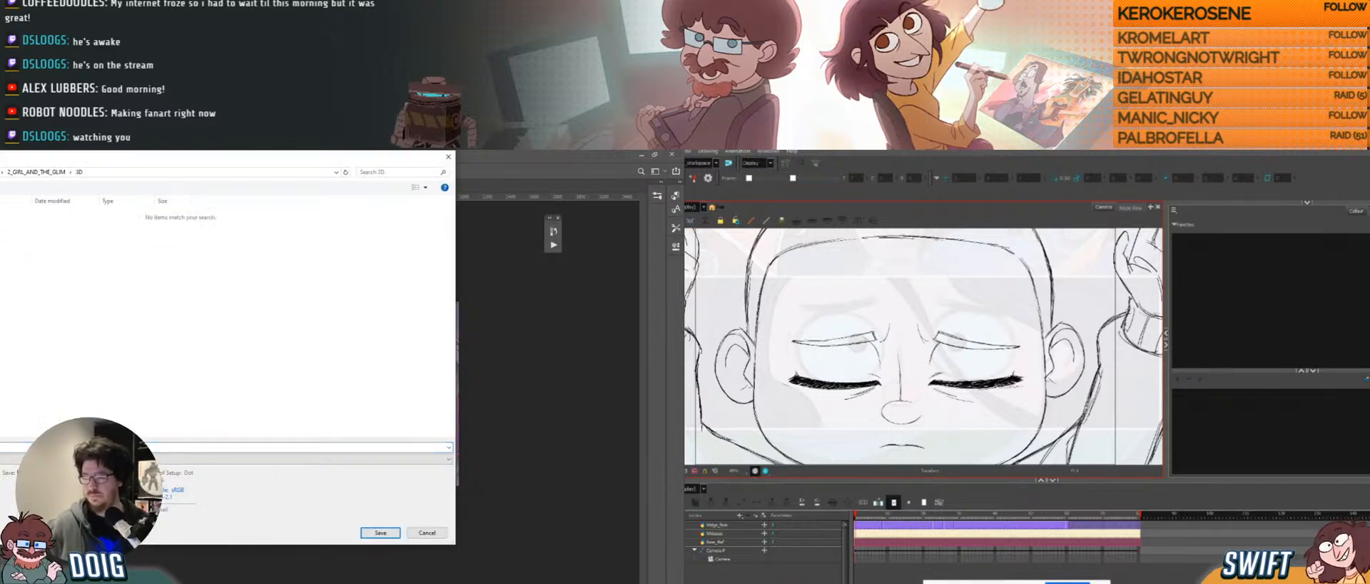
pyautogui.click(86, 459)
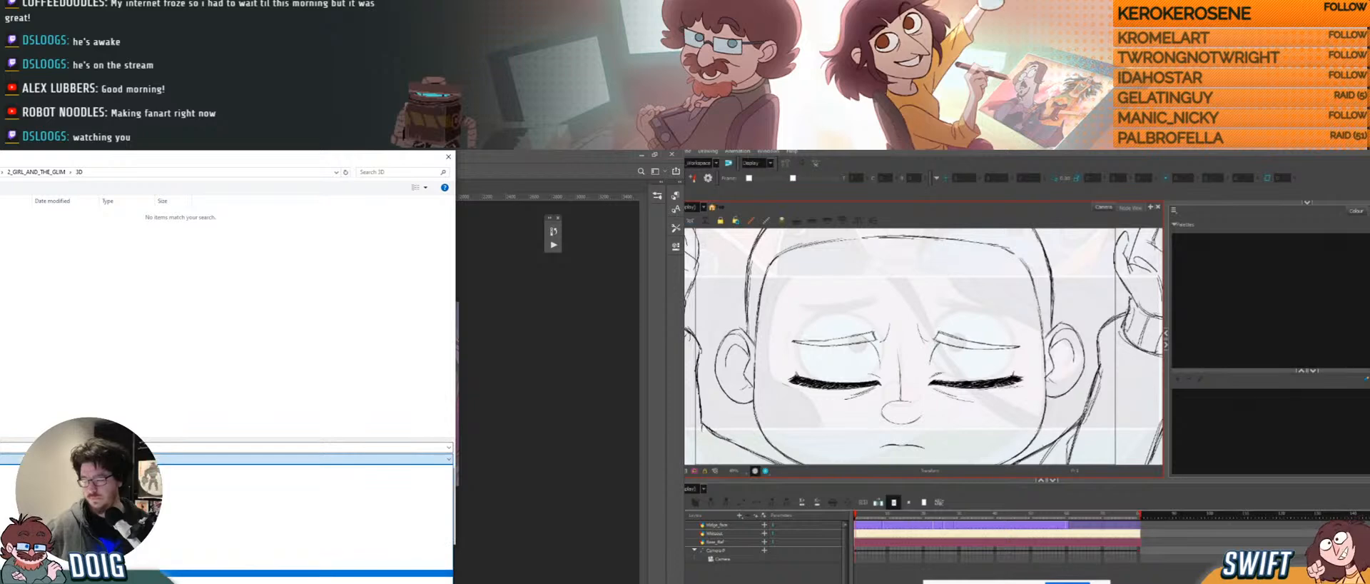
pyautogui.click(85, 580)
pyautogui.click(86, 447)
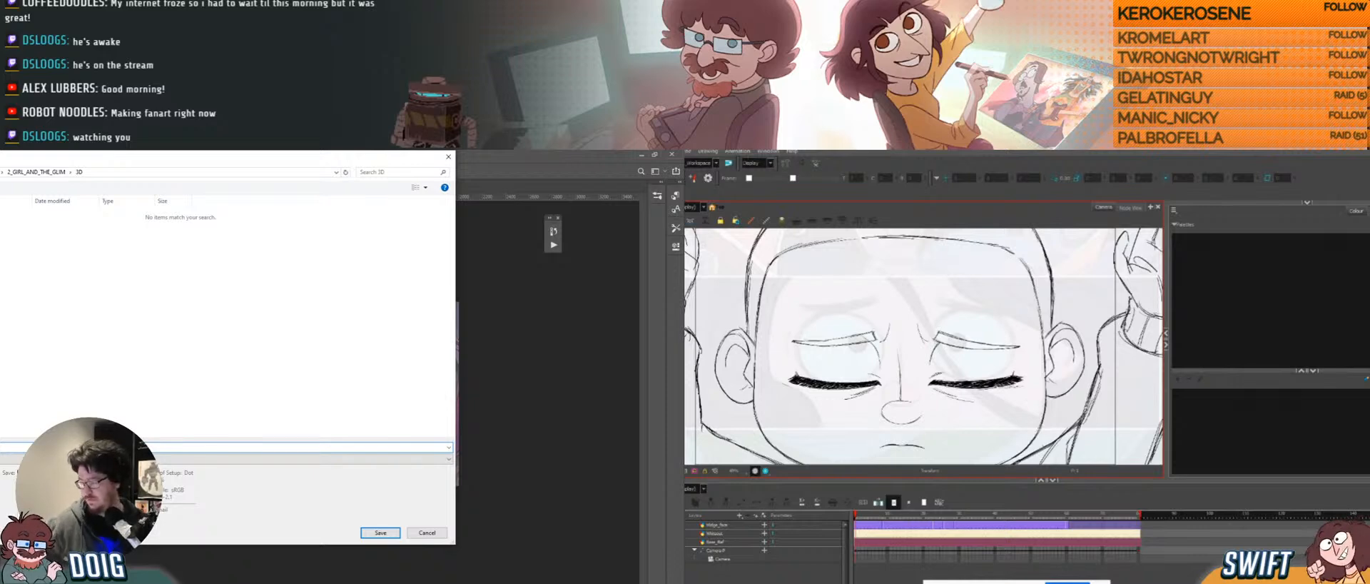
pyautogui.click(380, 532)
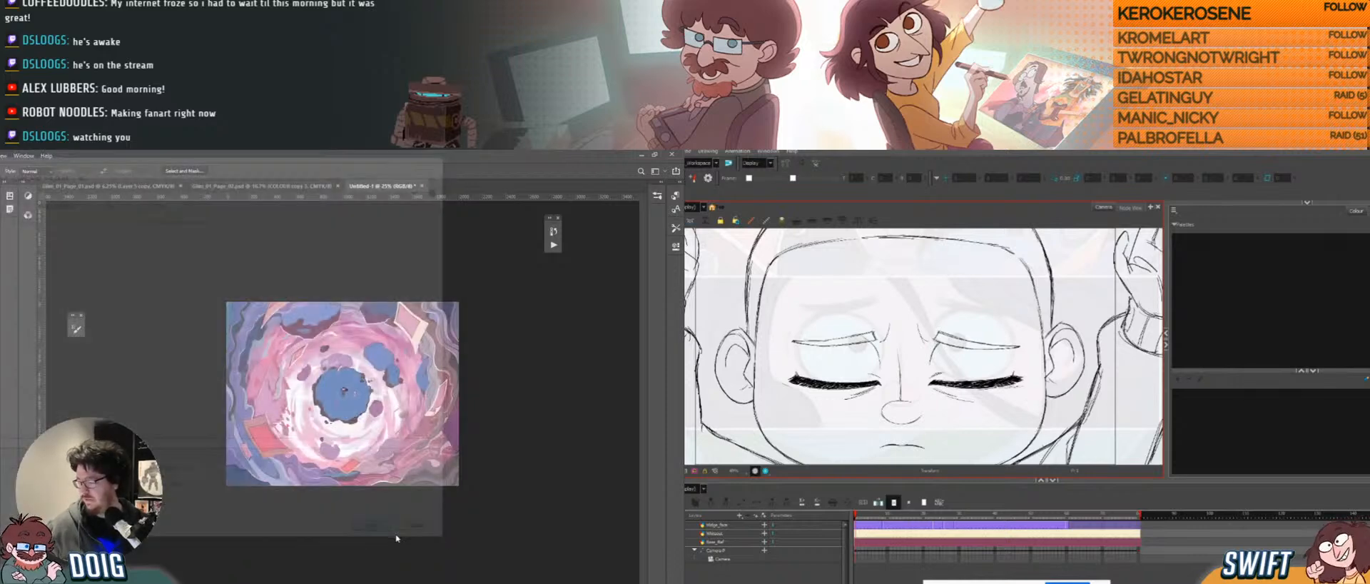
pyautogui.click(298, 288)
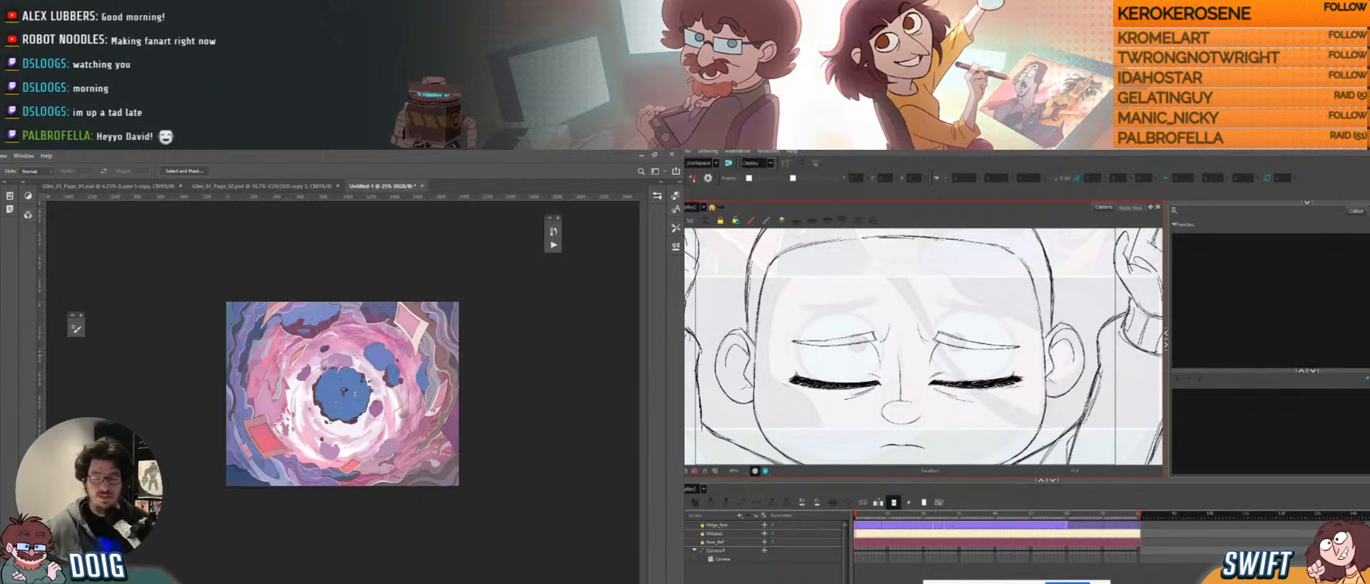
pyautogui.hotkey('ctrl', '+')
pyautogui.hotkey('ctrl', '+')
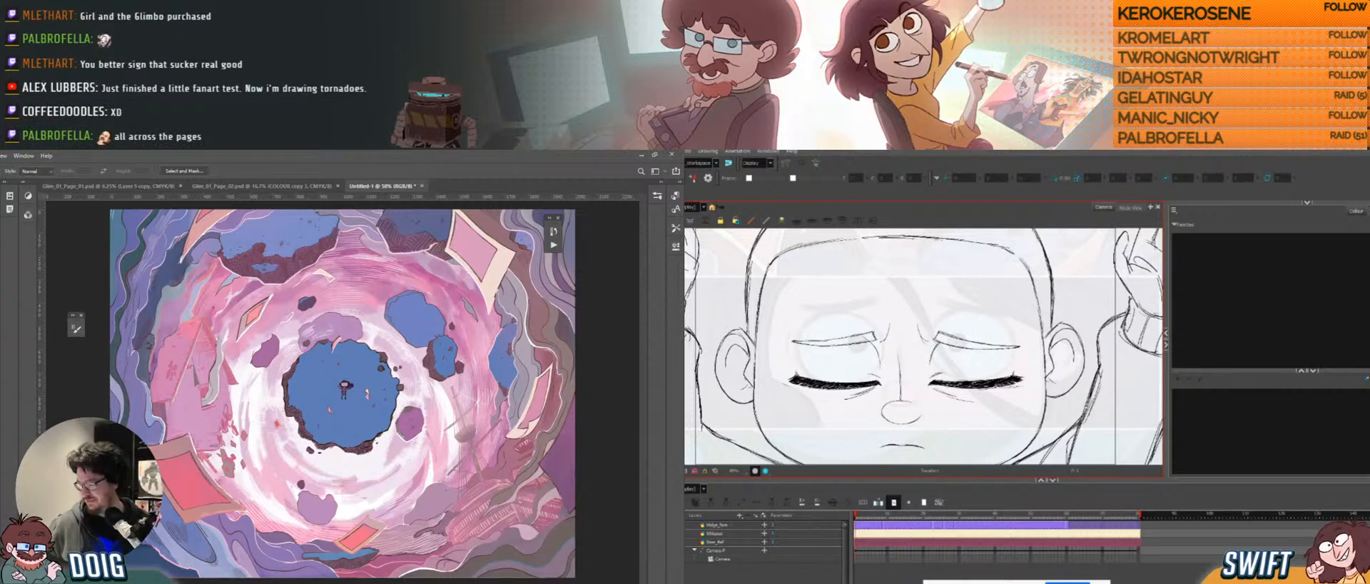
# Select the Camera, enable Background Images, add an image entry, and browse for its file.
pyautogui.hotkey('alt', 'Tab')
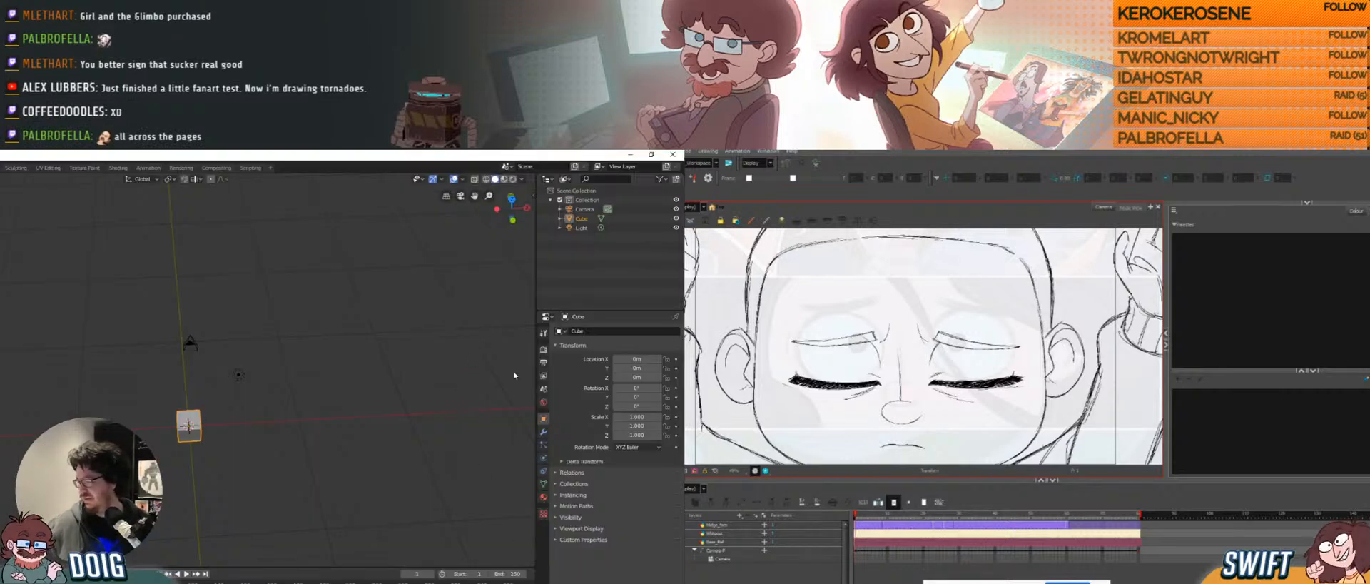
pyautogui.click(190, 344)
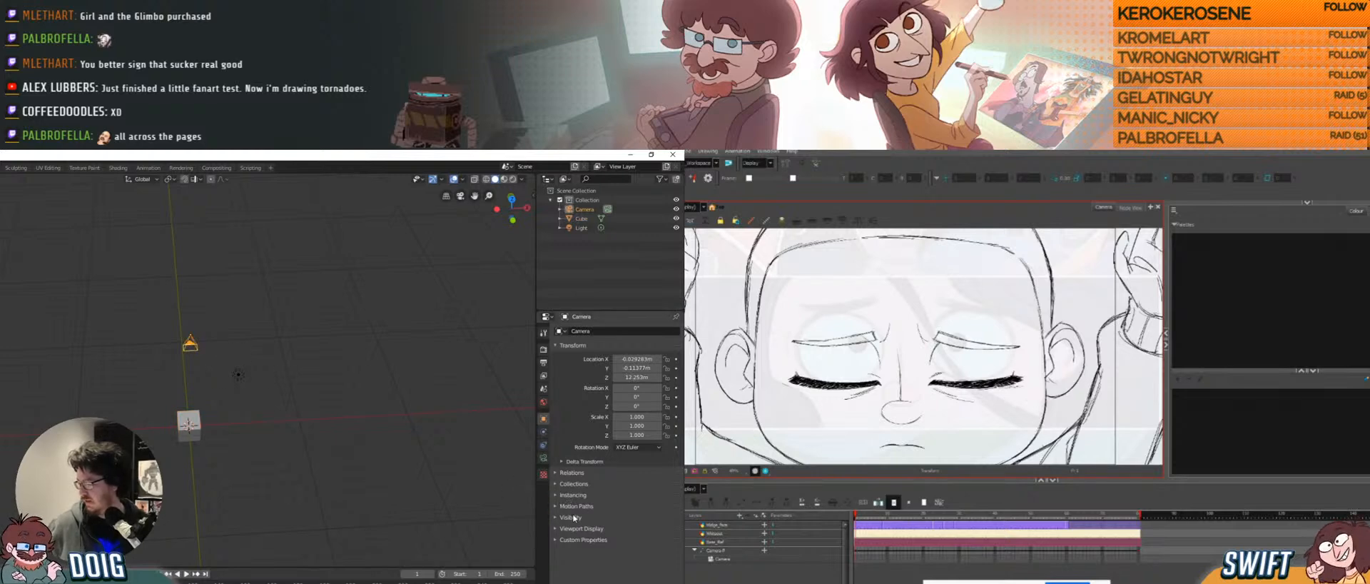
pyautogui.click(543, 458)
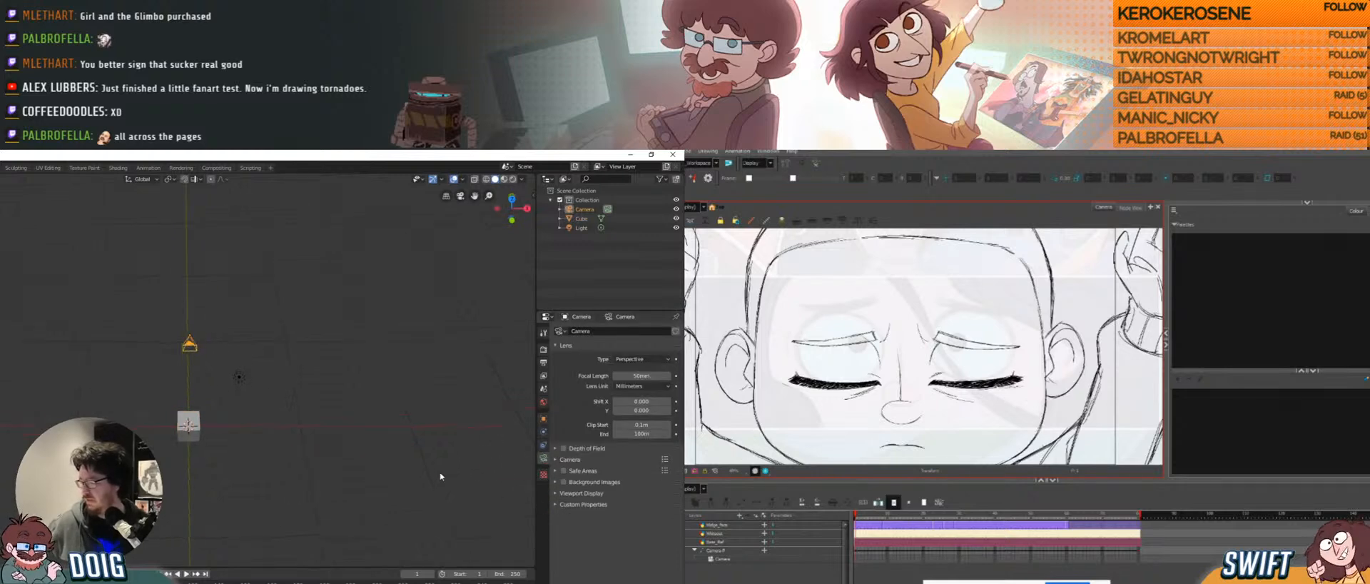
pyautogui.click(556, 482)
pyautogui.click(625, 496)
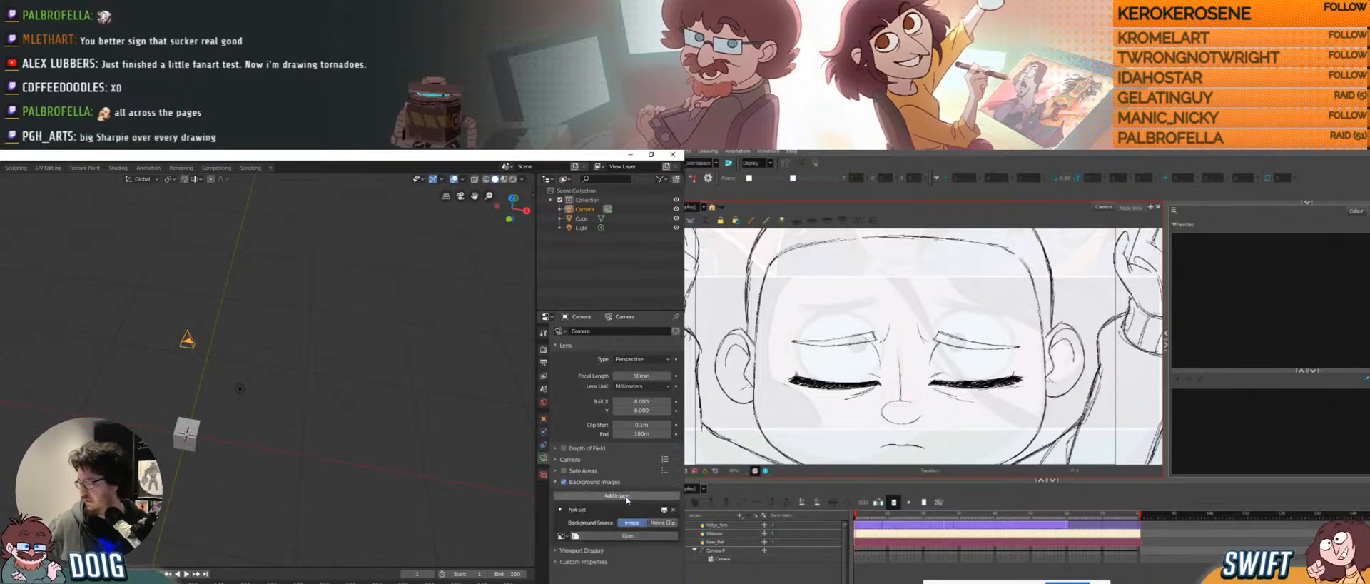
pyautogui.click(620, 536)
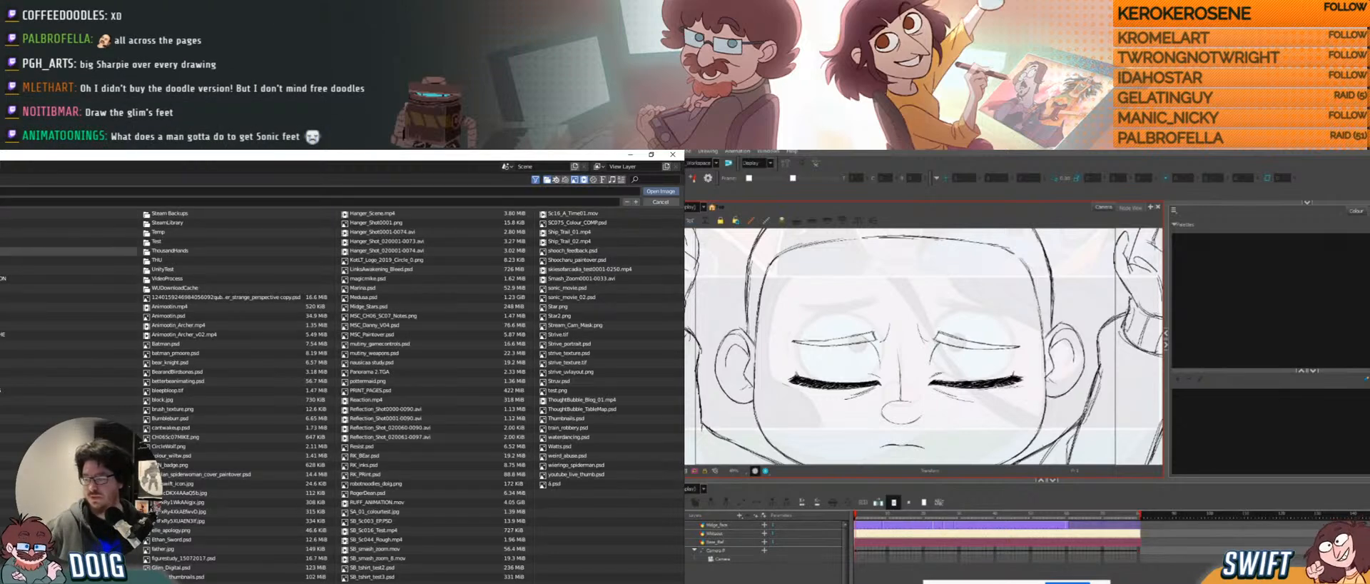
# Load REF.png from the project's 3D subfolder as the camera background image.
pyautogui.click(69, 259)
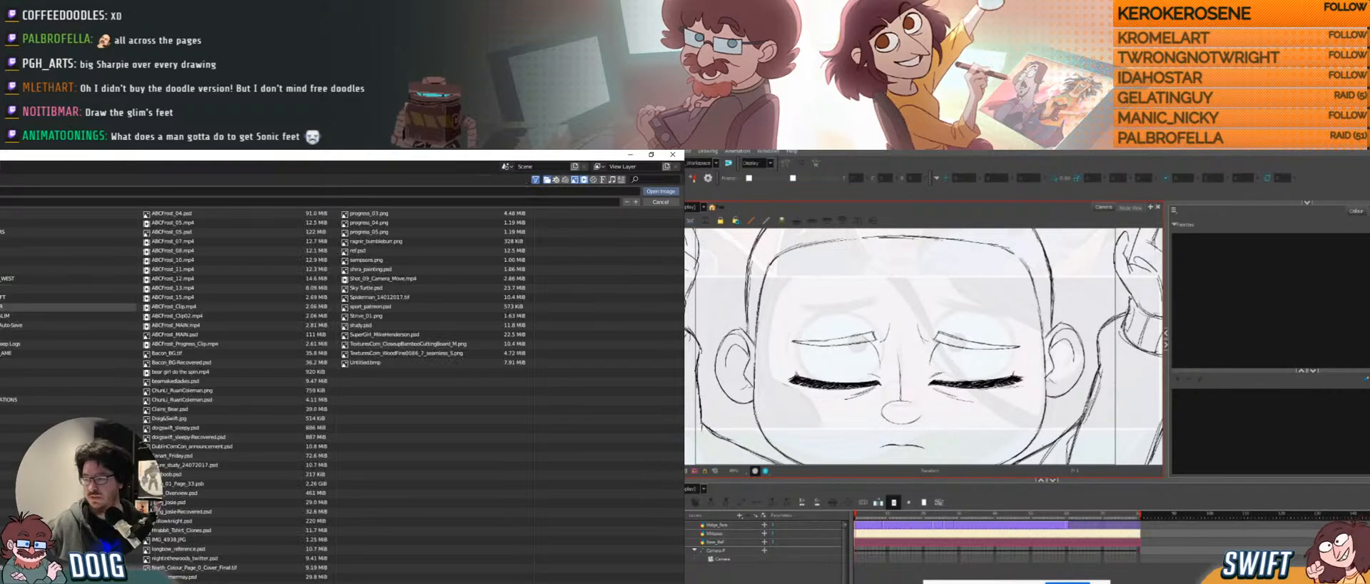
pyautogui.click(69, 314)
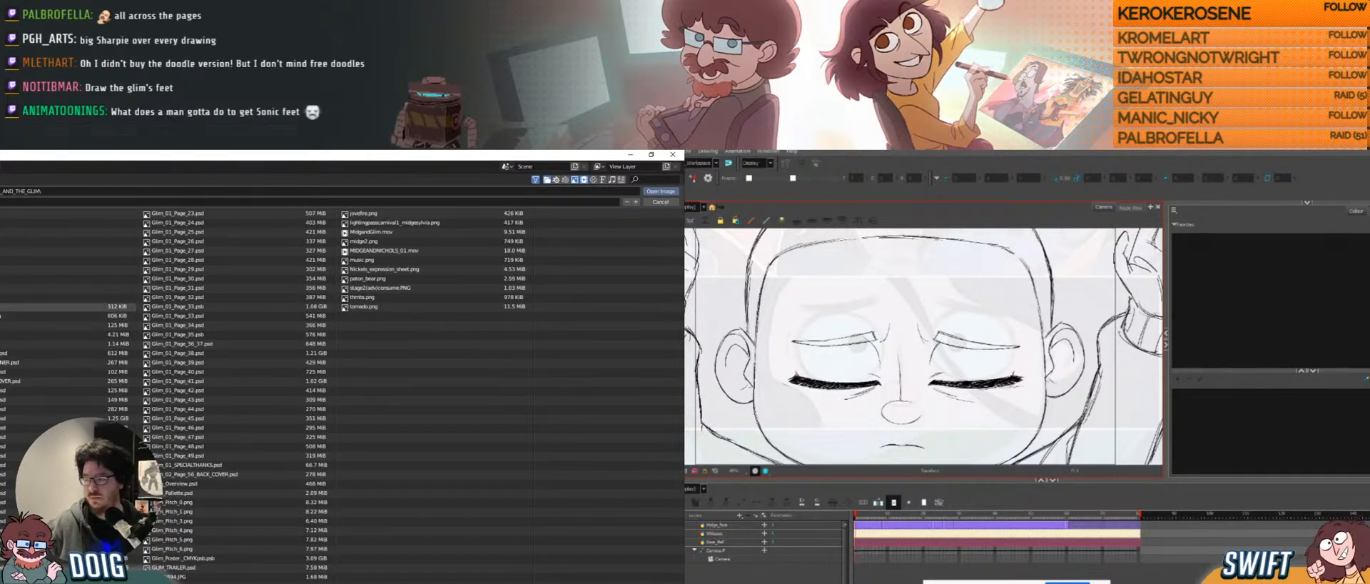
pyautogui.click(132, 232)
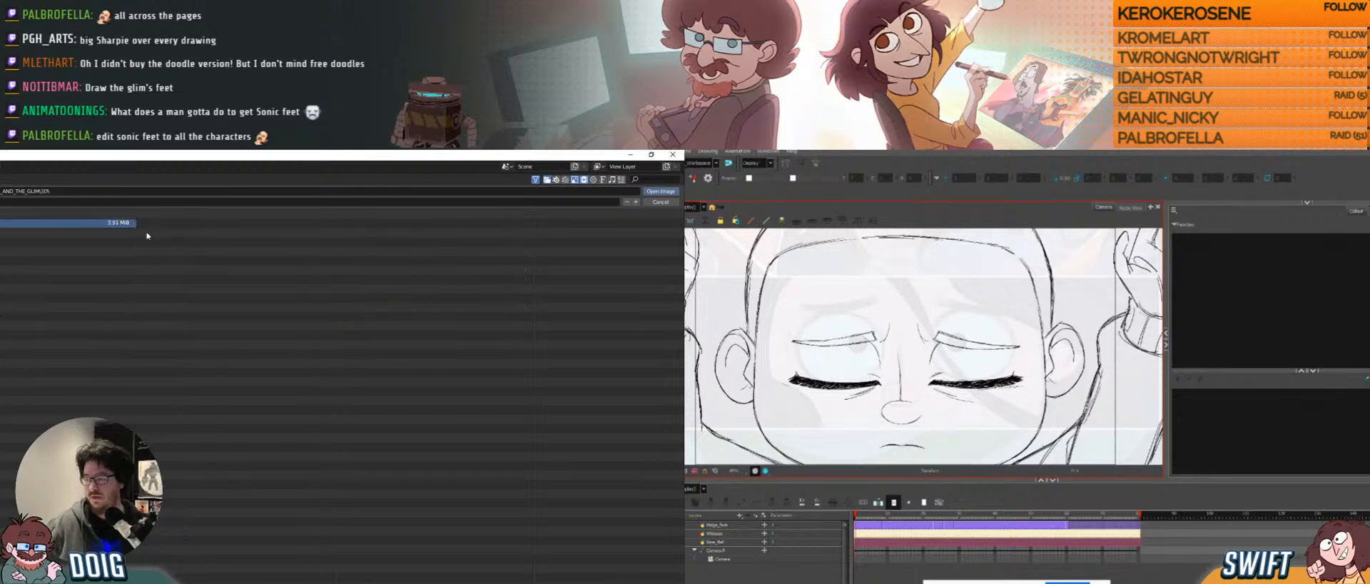
pyautogui.click(661, 191)
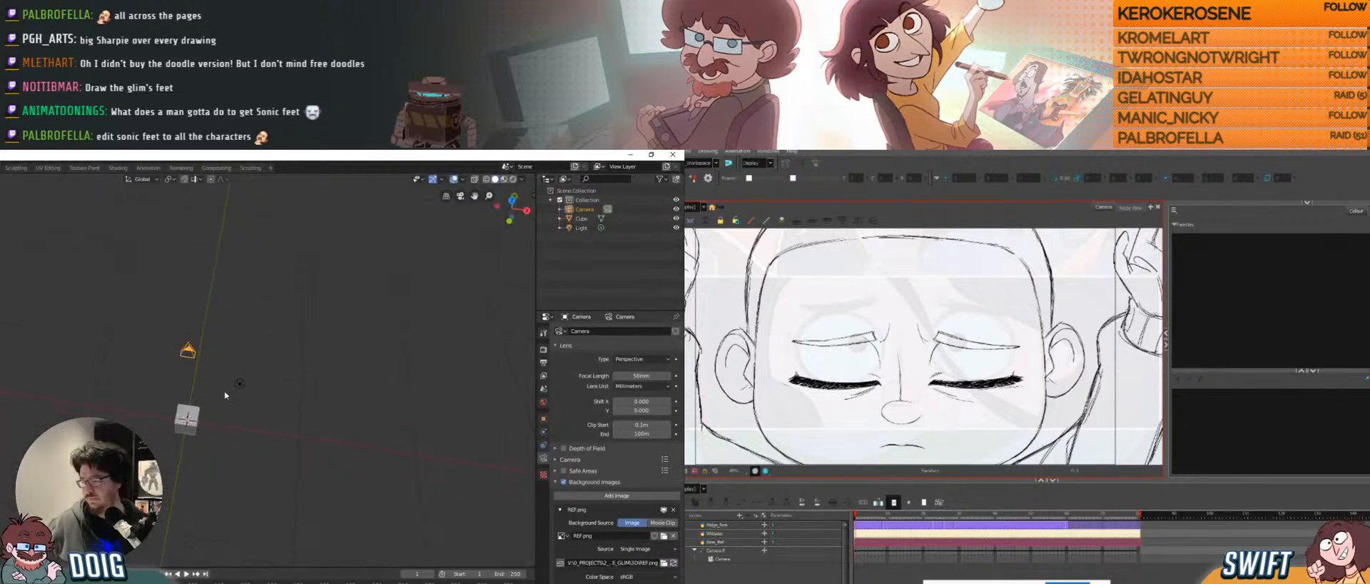
# Look through the camera and make the background image fill the camera frame.
pyautogui.press('KP_0')
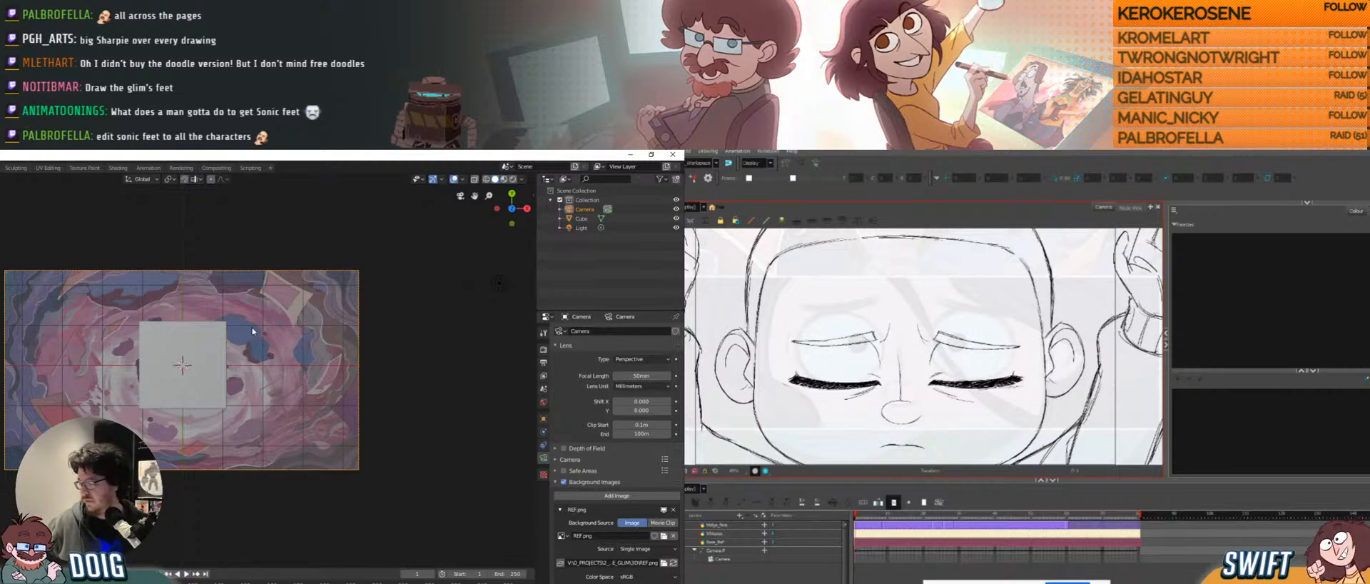
pyautogui.scroll(-2, 588, 522)
pyautogui.scroll(-5, 587, 522)
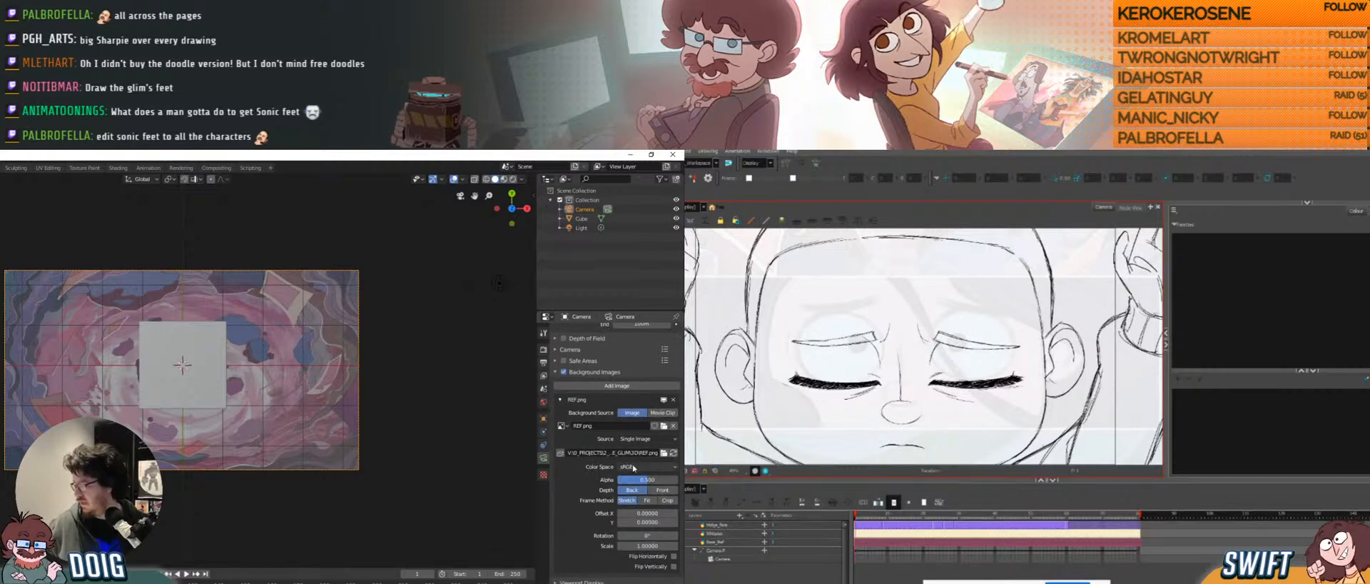
pyautogui.click(646, 500)
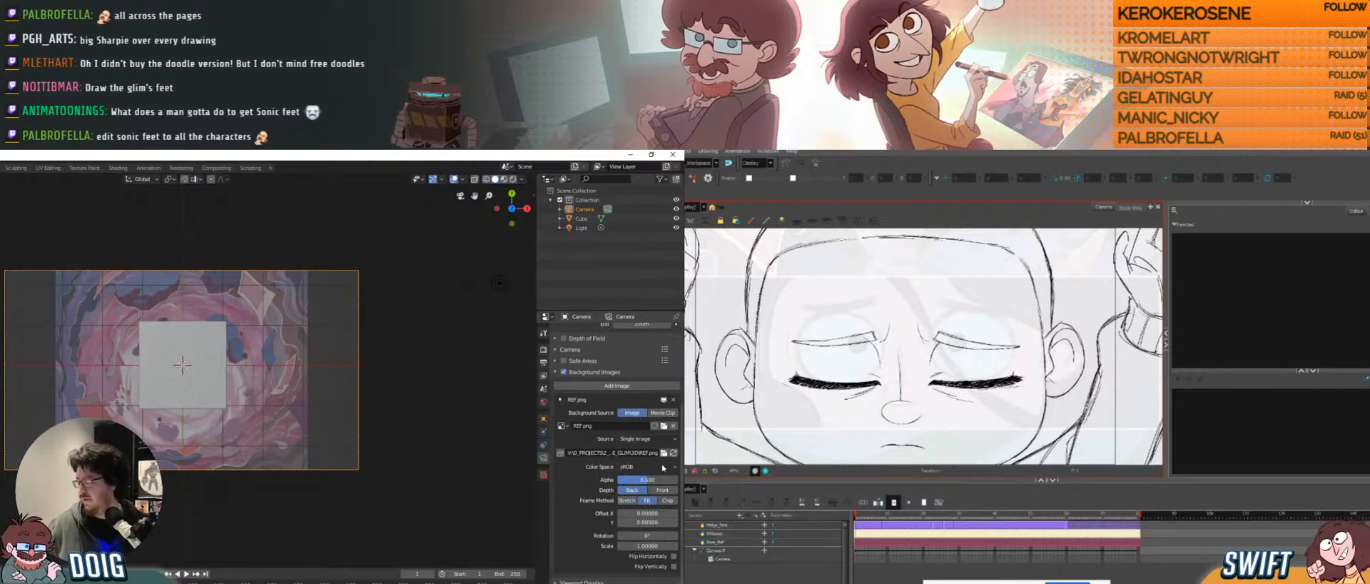
pyautogui.click(667, 501)
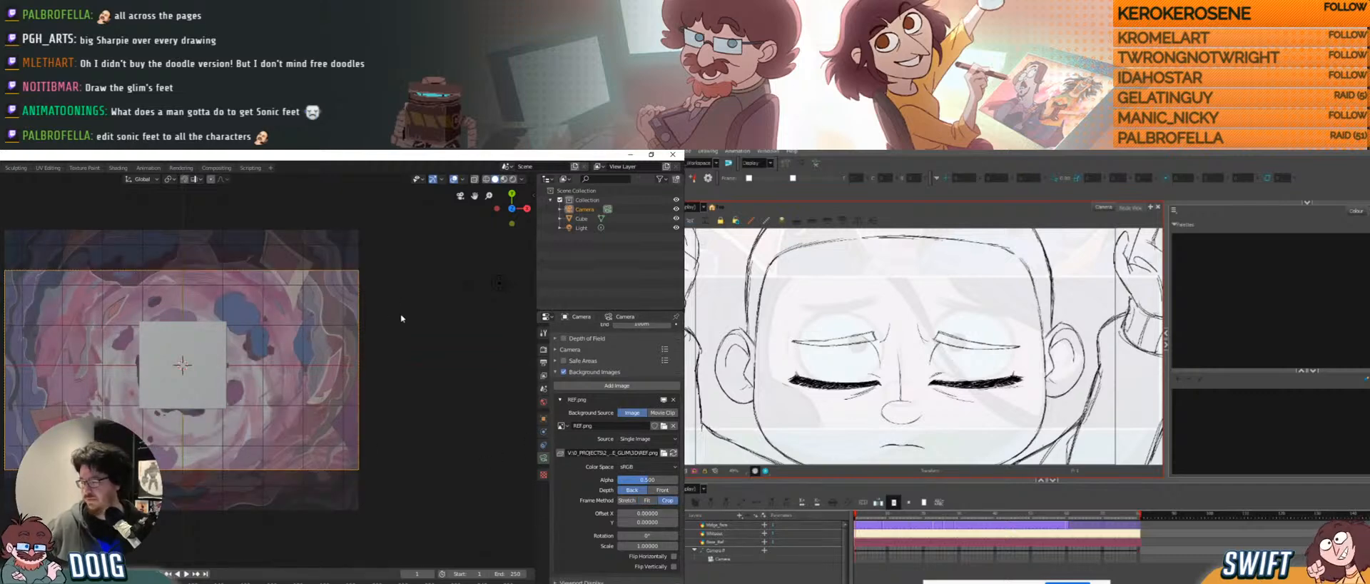
# Undo a properties change, then move the camera so the cube appears smaller in frame.
pyautogui.click(969, 430)
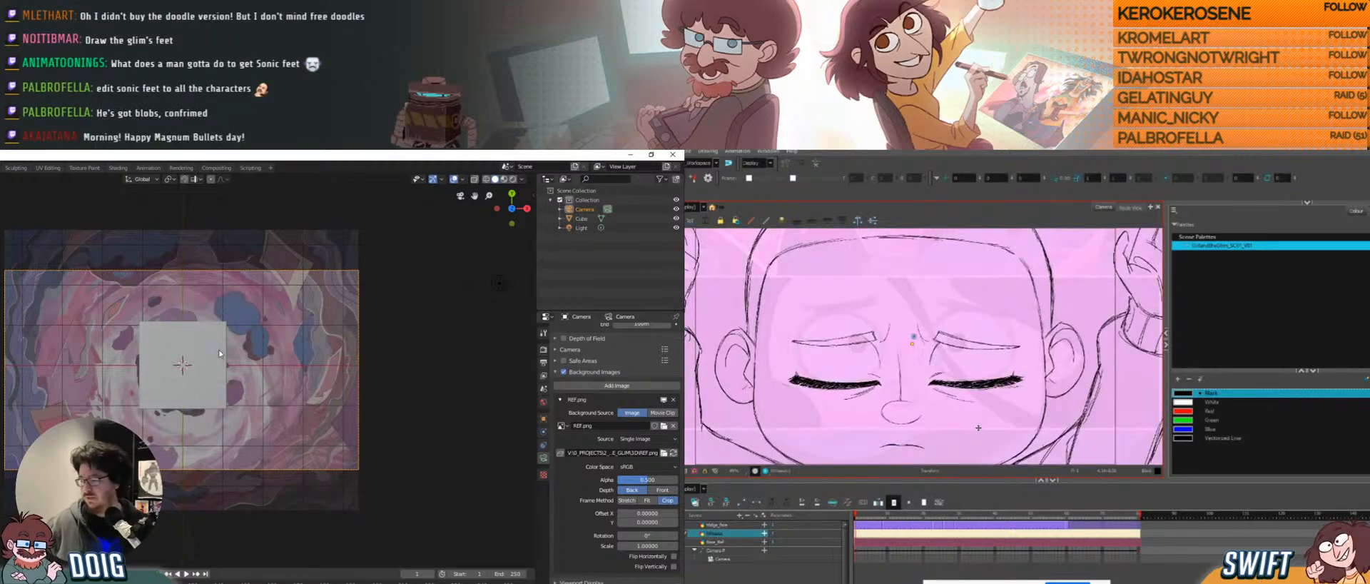
pyautogui.hotkey('ctrl', 'z')
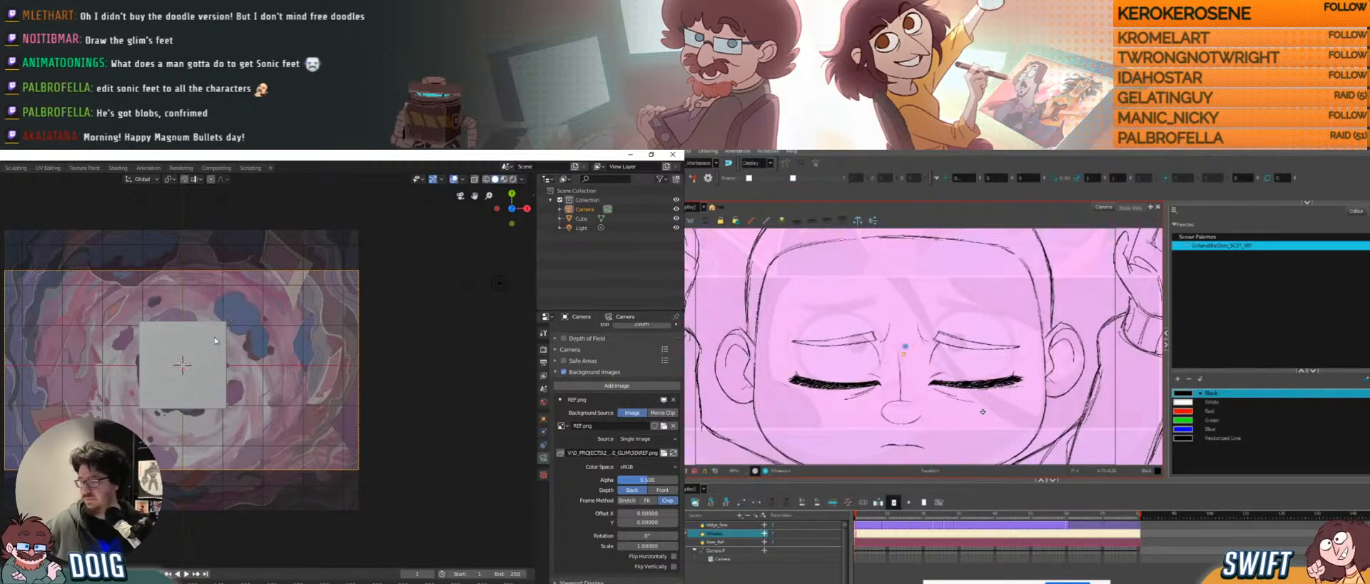
pyautogui.hotkey('alt', 'b')
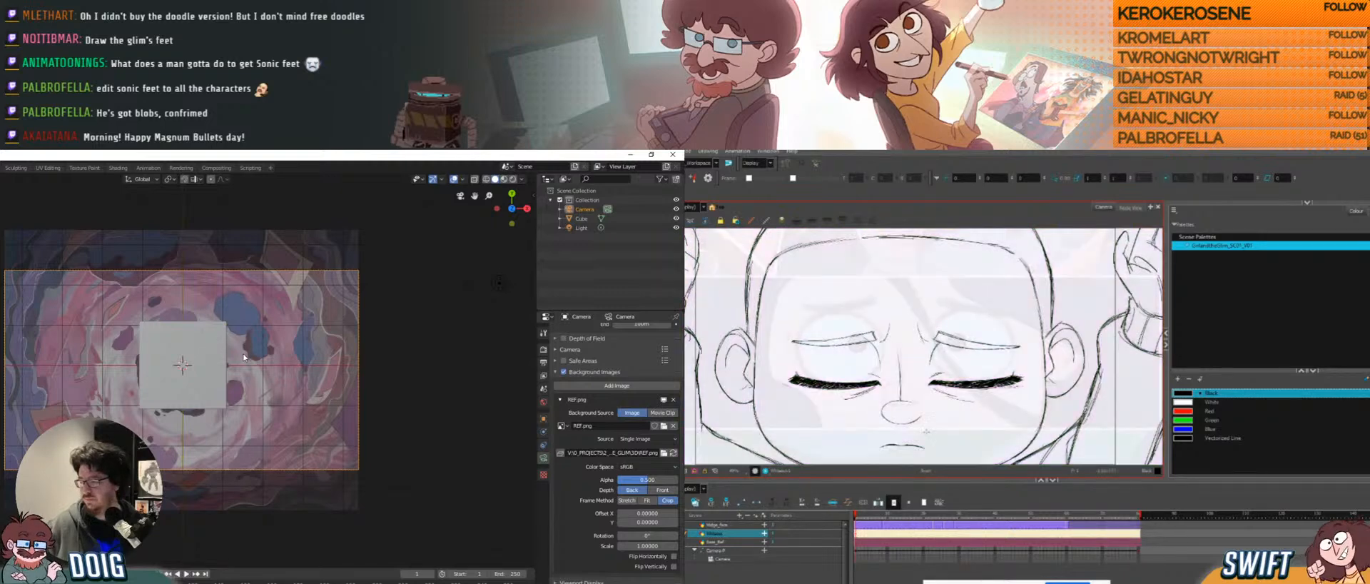
pyautogui.moveTo(244, 350); pyautogui.dragTo(223, 380, button='middle')
pyautogui.scroll(-4, 223, 380)
pyautogui.moveTo(939, 435)
pyautogui.mouseDown()
pyautogui.moveTo(967, 428)
pyautogui.moveTo(939, 434)
pyautogui.mouseUp()
pyautogui.press('KP_0')
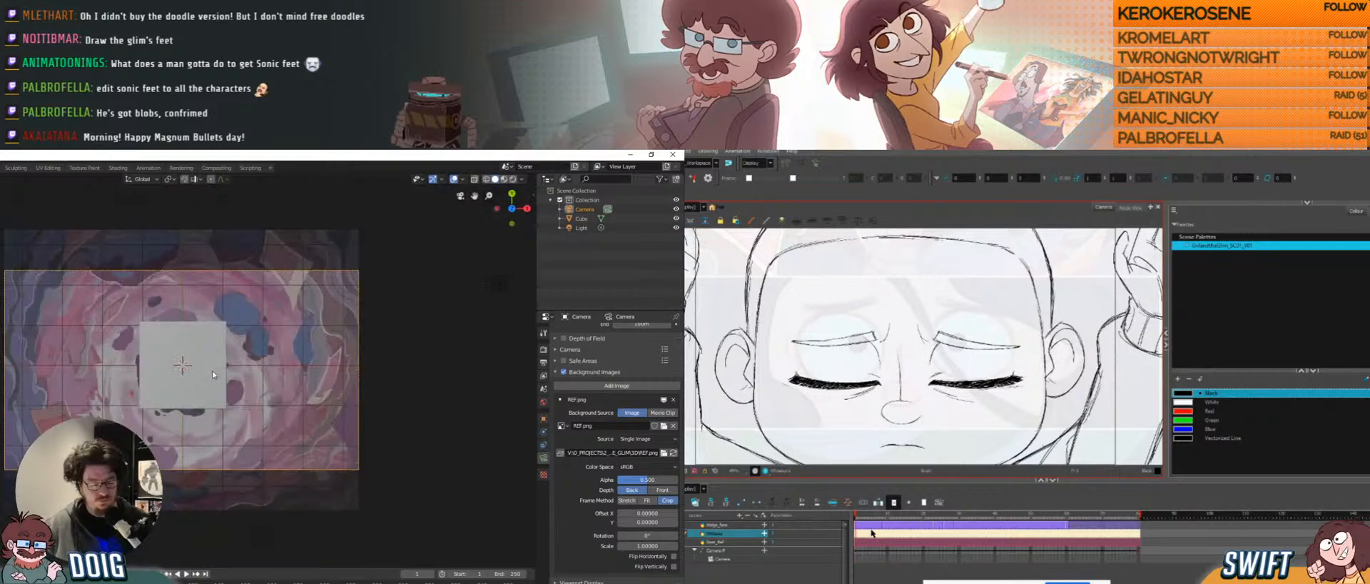
pyautogui.press('g')
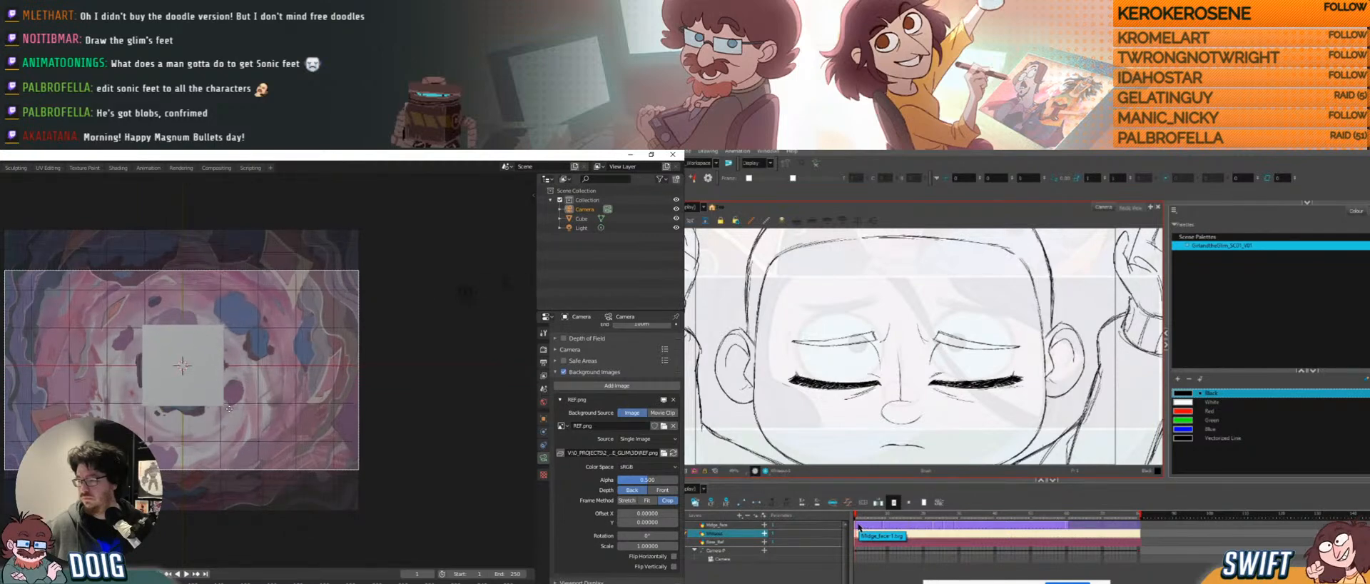
pyautogui.click(200, 449)
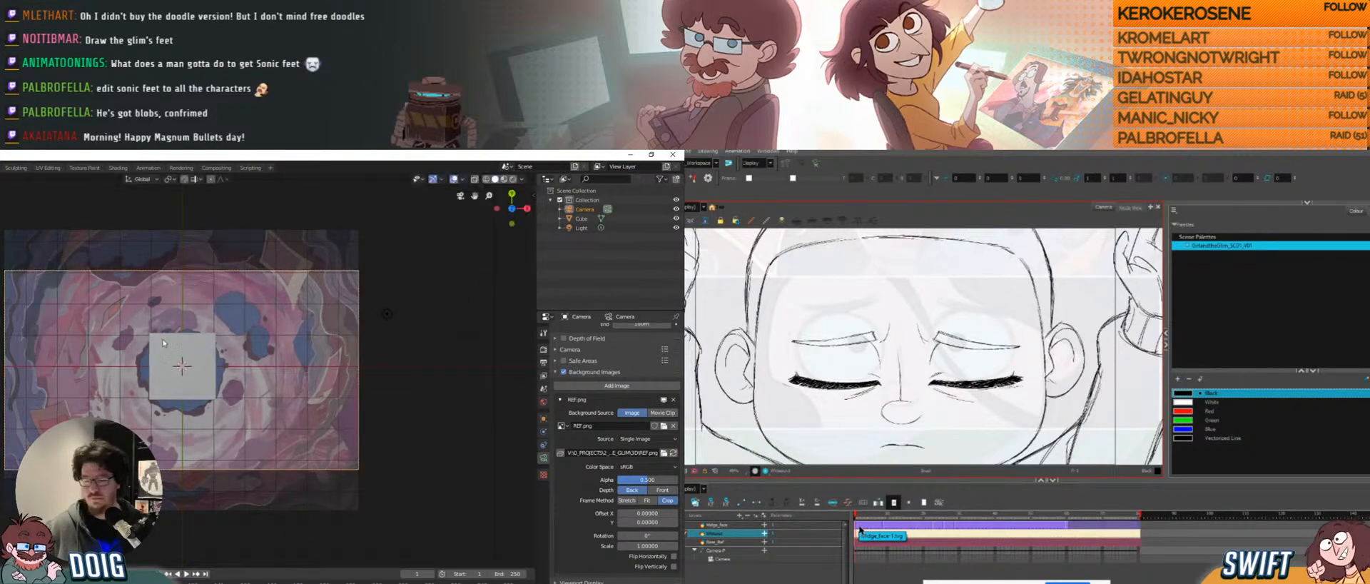
# Orbit out of camera view to show both camera and cube, and select the cube.
pyautogui.click(858, 526)
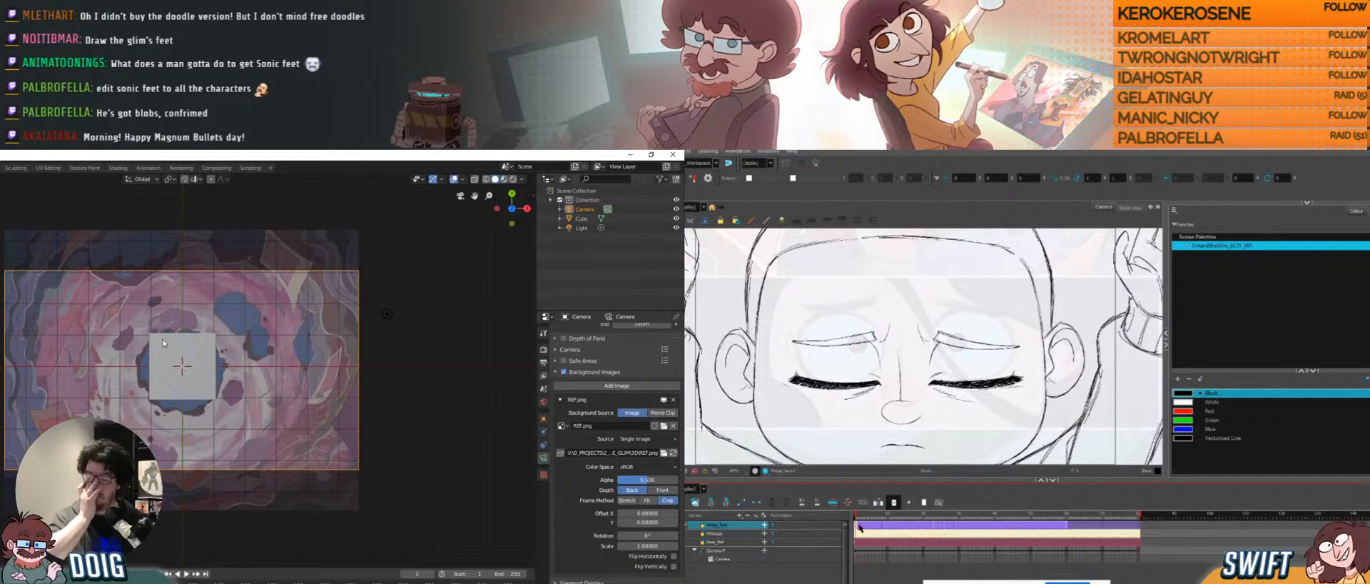
pyautogui.click(860, 526)
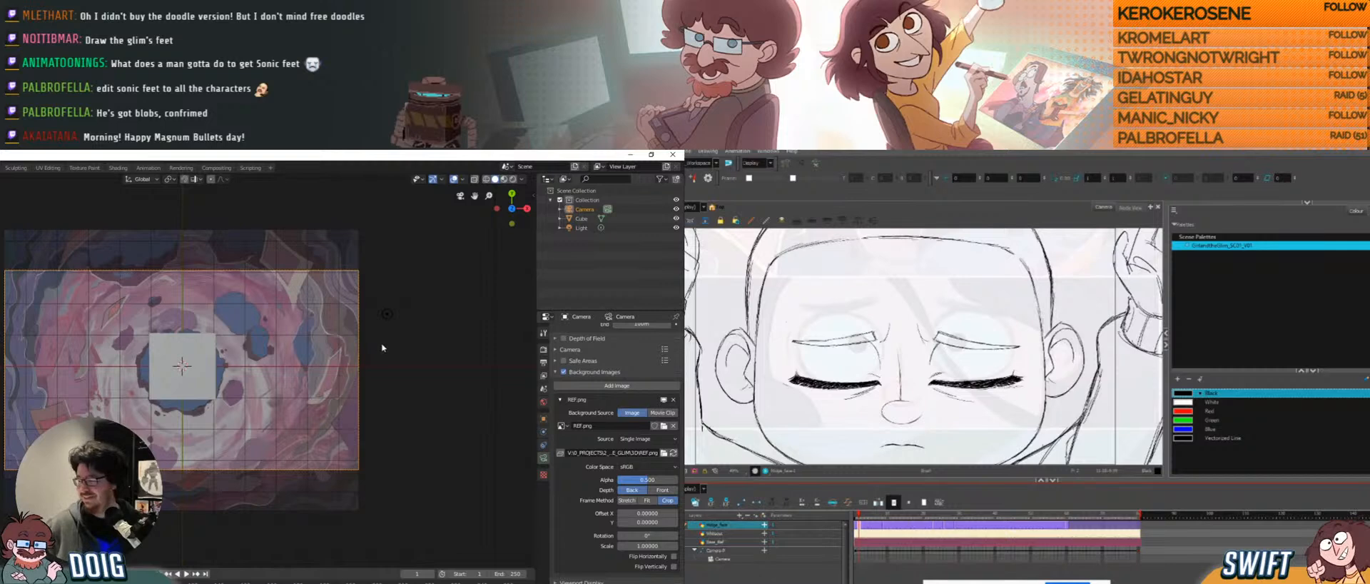
pyautogui.moveTo(382, 348); pyautogui.dragTo(222, 287, button='middle')
pyautogui.moveTo(219, 335); pyautogui.dragTo(185, 345, button='middle')
pyautogui.click(185, 420)
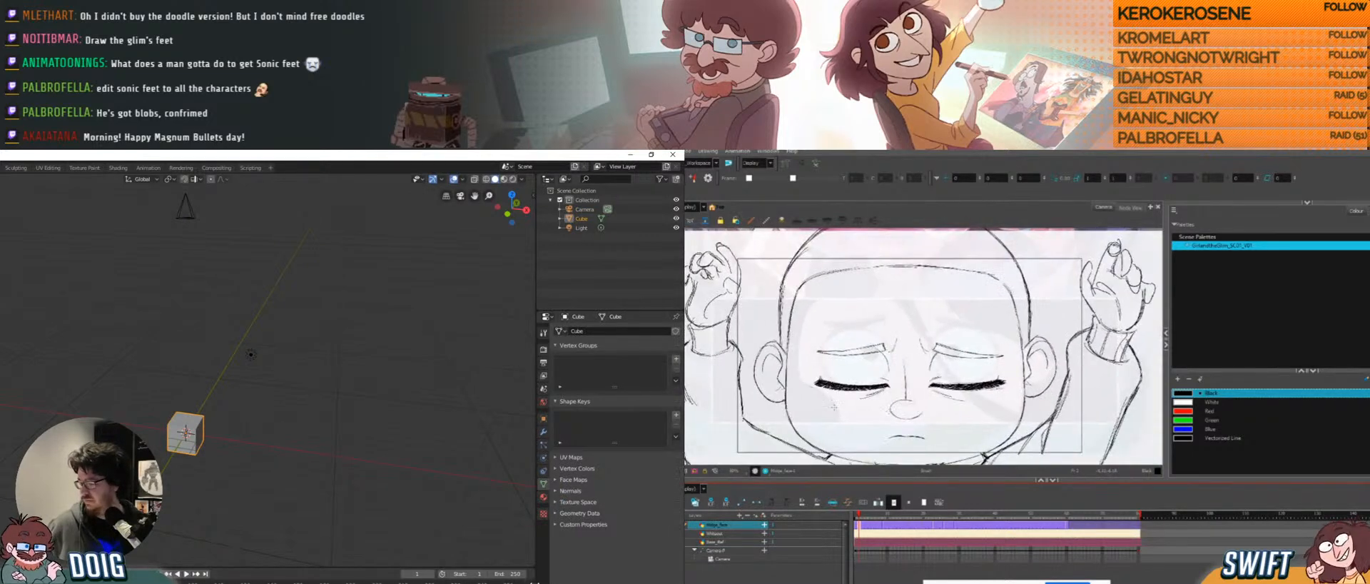
# Split the 3D view in two, briefly play the animation, and zoom the left view from top.
pyautogui.moveTo(533, 563); pyautogui.dragTo(184, 504)
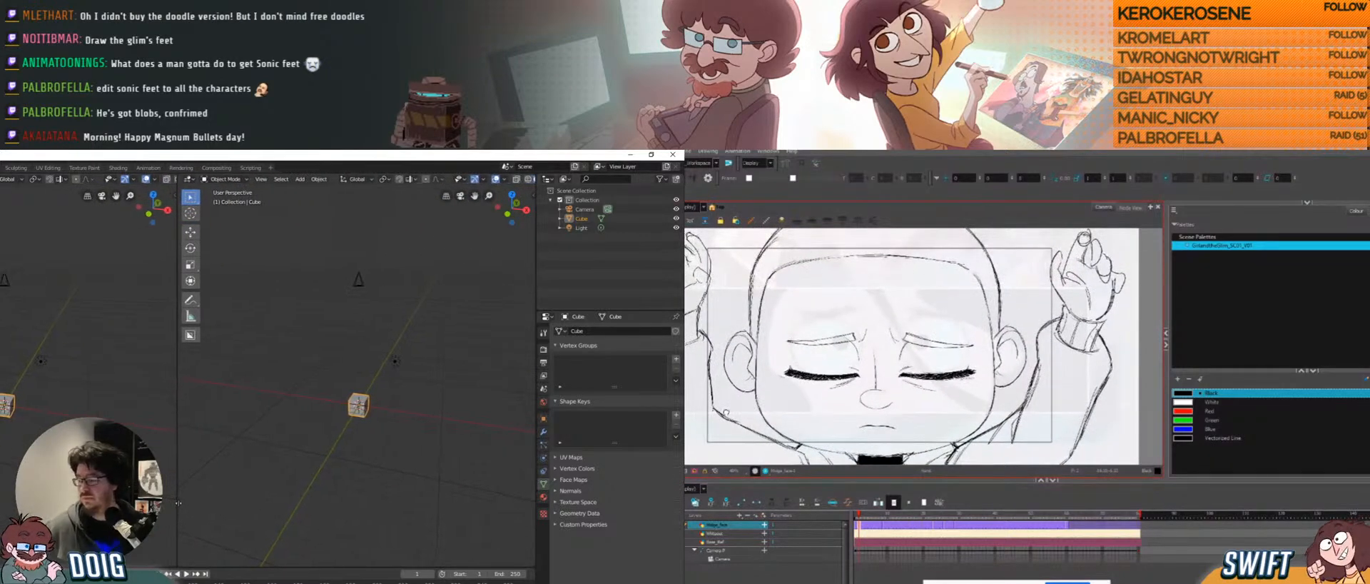
pyautogui.press('space')
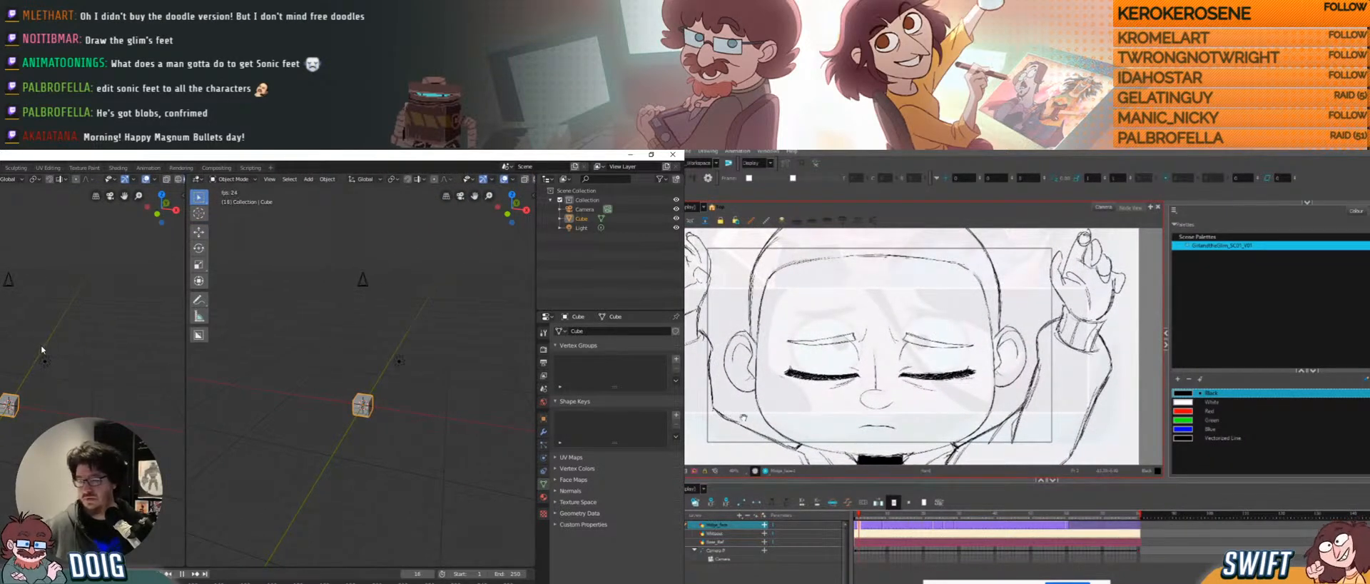
pyautogui.press('space')
pyautogui.press('space')
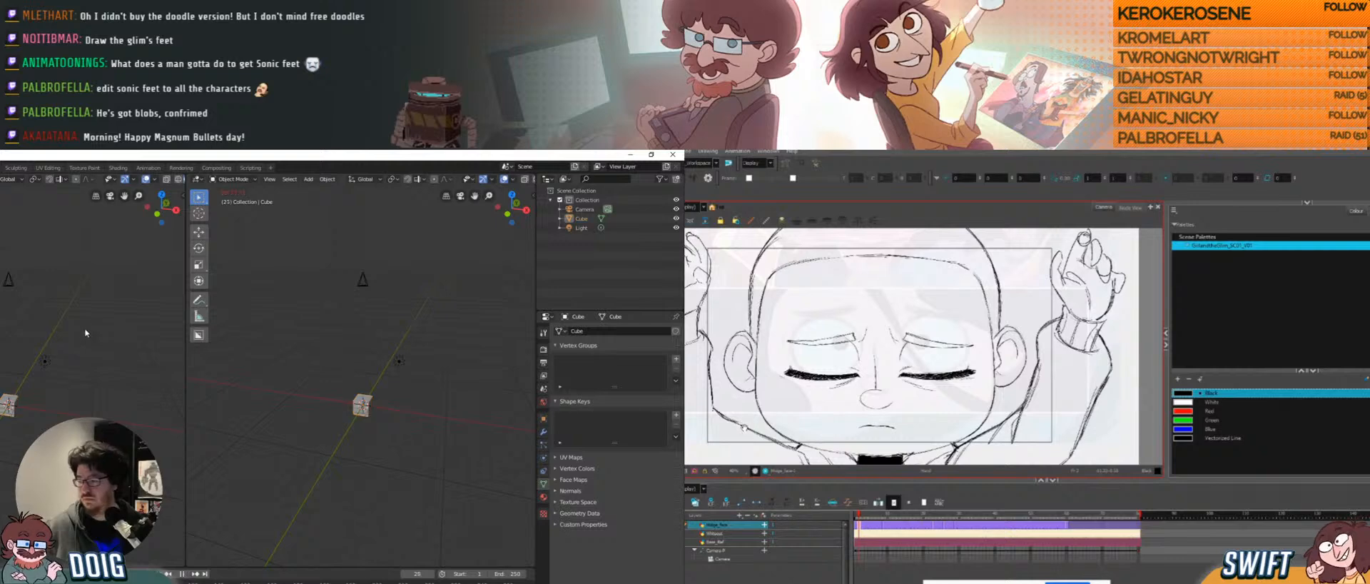
pyautogui.press('space')
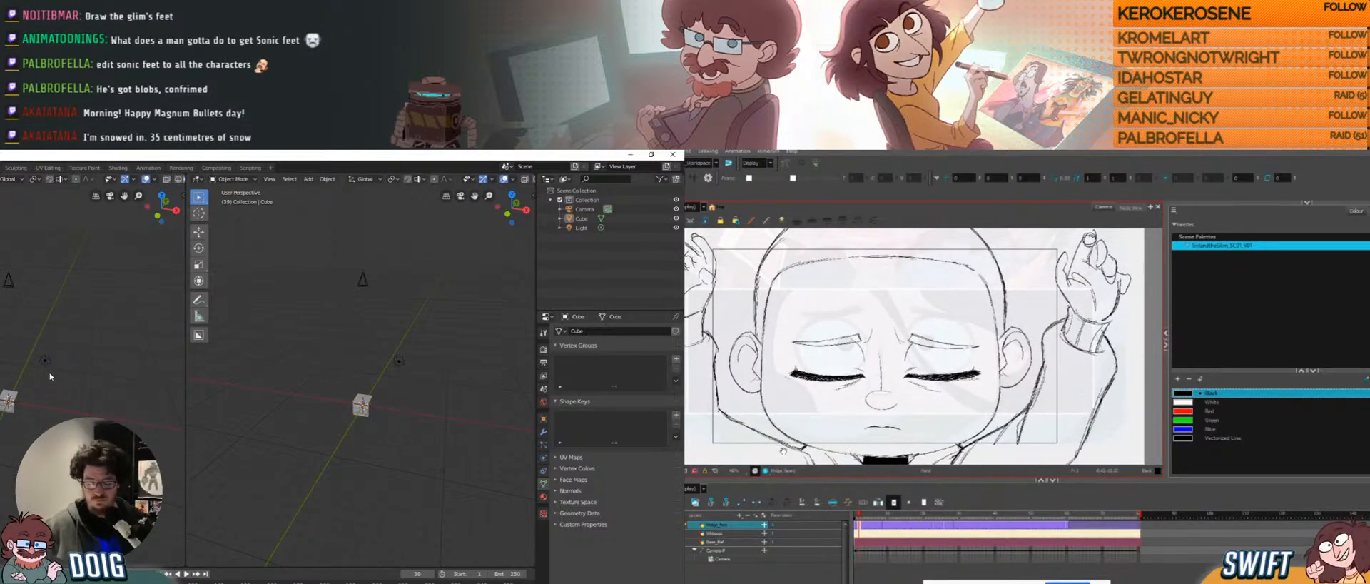
pyautogui.press('KP_7')
pyautogui.scroll(4, 44, 365)
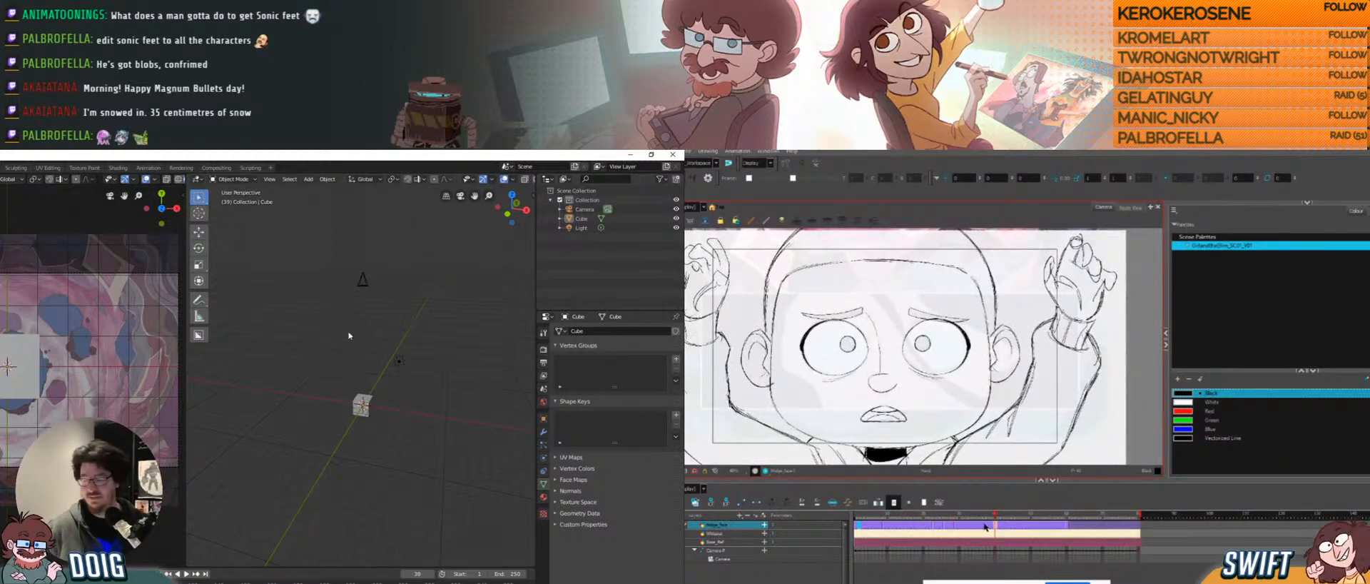
# Orbit toward a top-down view of the cube.
pyautogui.moveTo(327, 374); pyautogui.dragTo(361, 345, button='middle')
pyautogui.moveTo(1065, 528); pyautogui.dragTo(1001, 528)
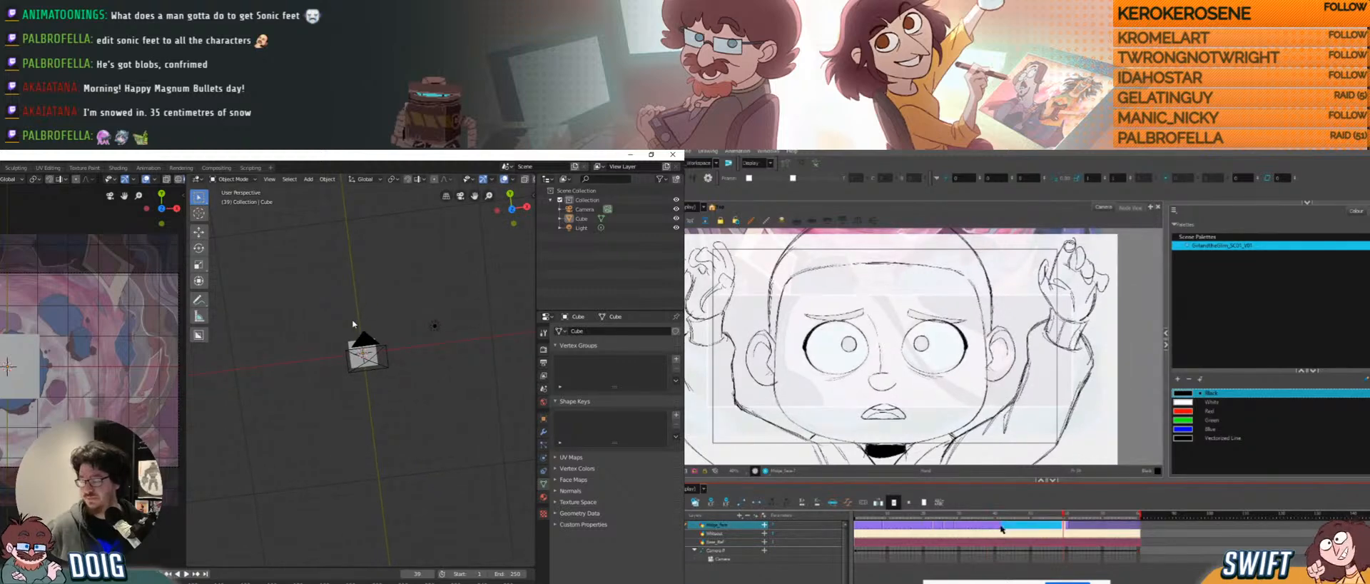
pyautogui.moveTo(353, 324); pyautogui.dragTo(359, 332, button='middle')
pyautogui.click(1007, 526)
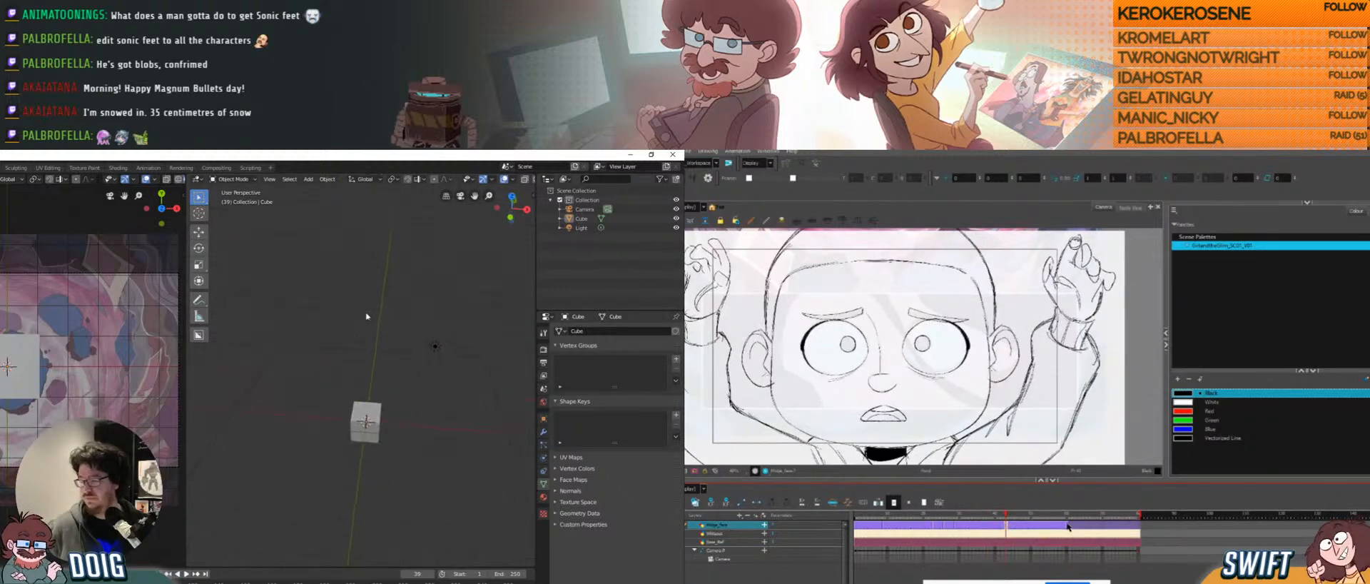
pyautogui.moveTo(1067, 526); pyautogui.dragTo(1008, 526)
pyautogui.moveTo(366, 316)
pyautogui.mouseDown(button='middle')
pyautogui.moveTo(377, 408)
pyautogui.moveTo(360, 368)
pyautogui.mouseUp(button='middle')
pyautogui.click(1011, 526)
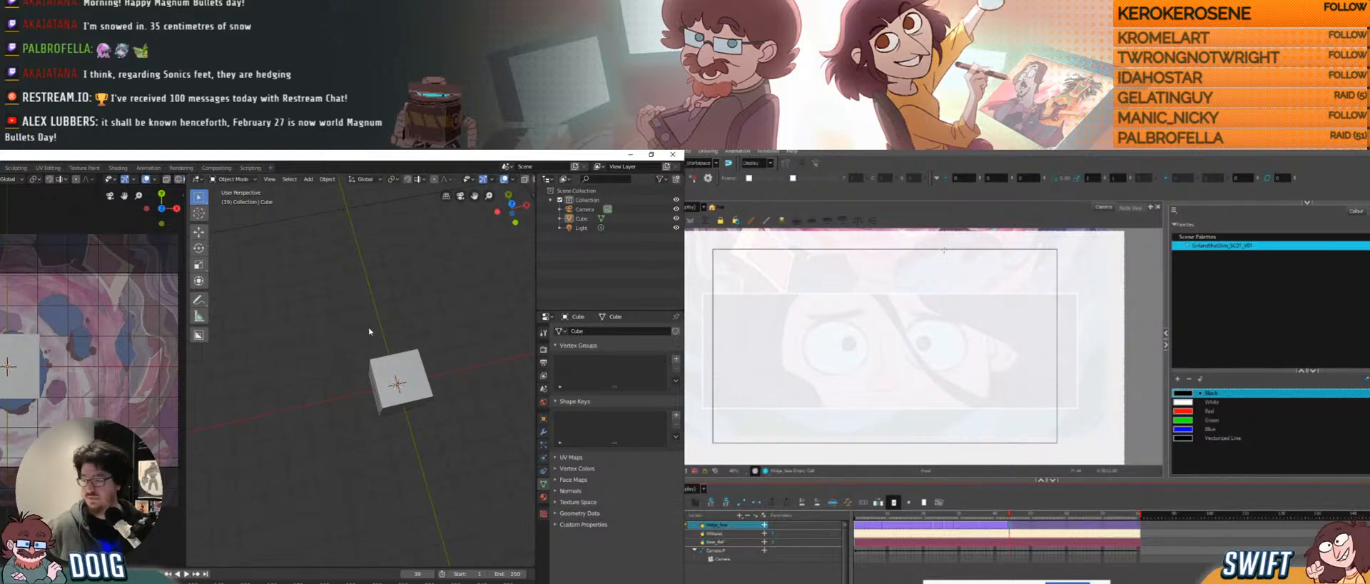
pyautogui.moveTo(915, 300); pyautogui.dragTo(916, 318)
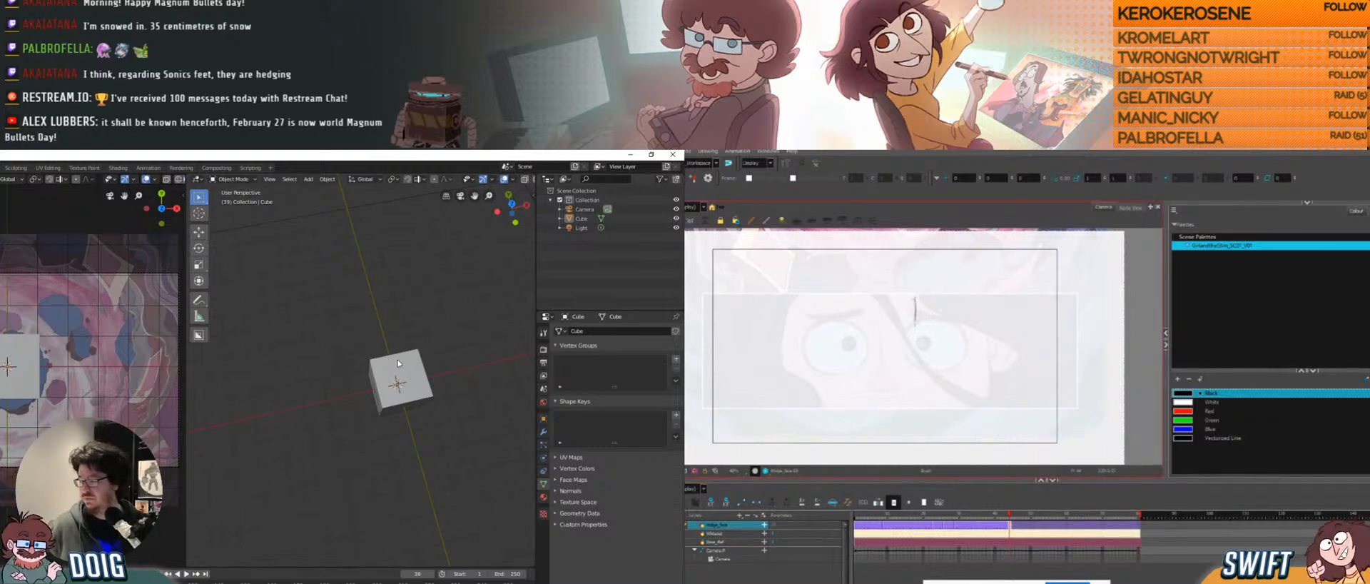
pyautogui.moveTo(398, 363)
pyautogui.mouseDown(button='middle')
pyautogui.moveTo(349, 366)
pyautogui.moveTo(357, 401)
pyautogui.moveTo(367, 349)
pyautogui.moveTo(329, 384)
pyautogui.mouseUp(button='middle')
pyautogui.scroll(4, 349, 367)
# Change options in the properties panel and nudge the view around the cube.
pyautogui.click(1366, 212)
pyautogui.click(1213, 376)
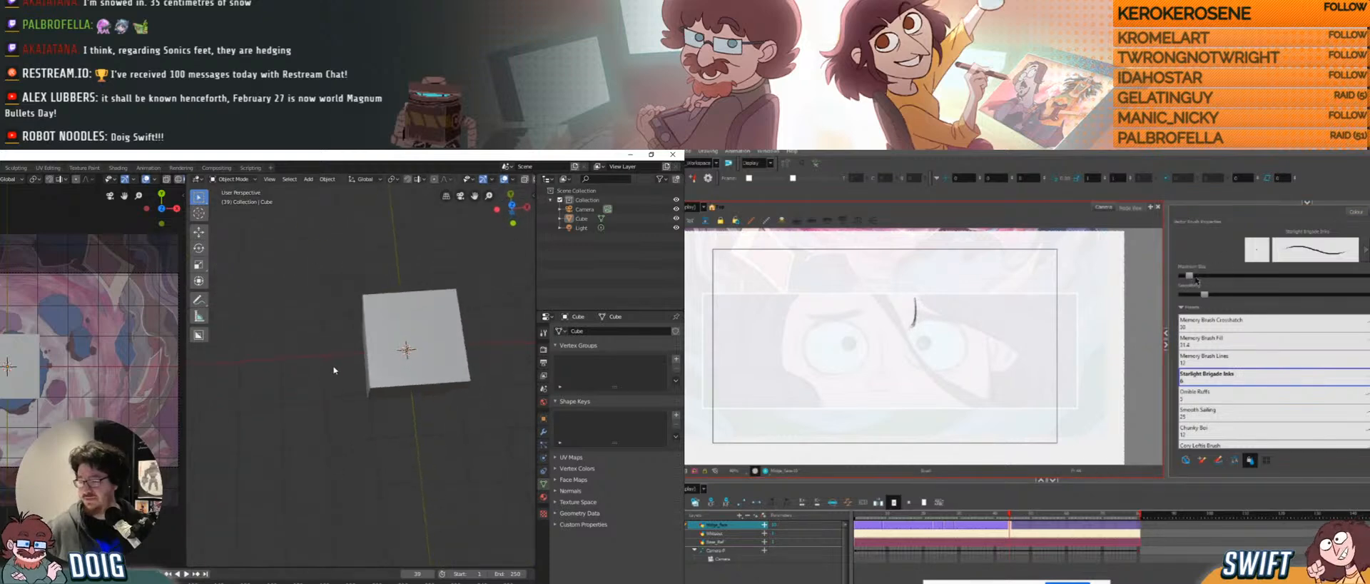
pyautogui.moveTo(1197, 281); pyautogui.dragTo(1207, 277)
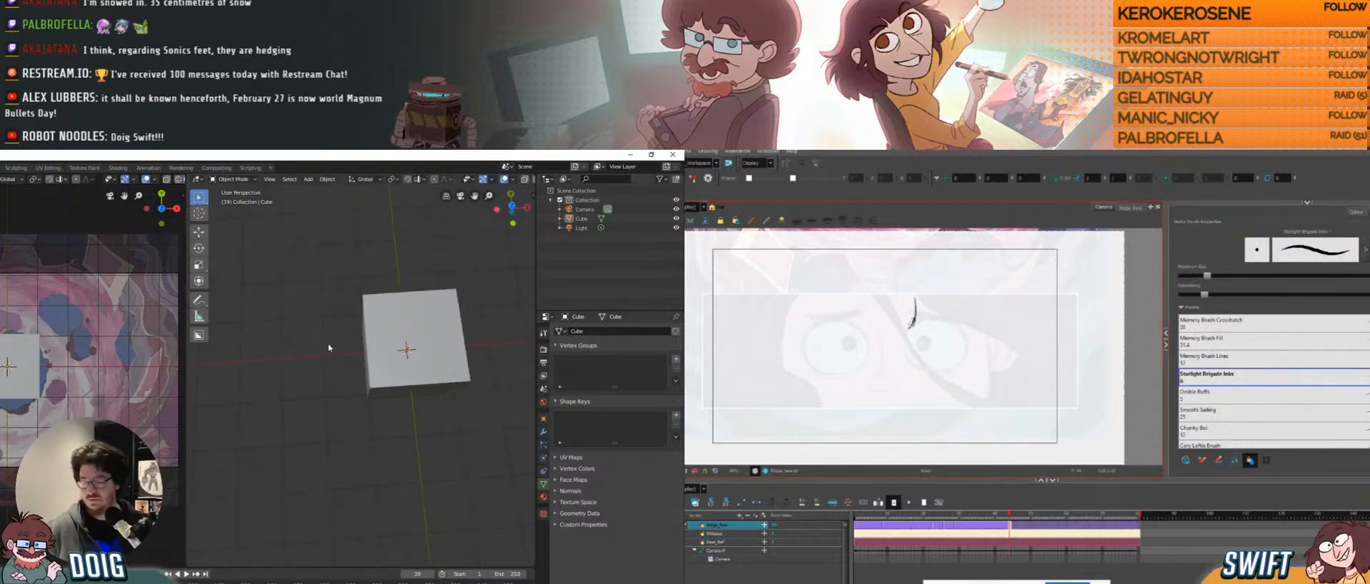
pyautogui.moveTo(357, 352); pyautogui.dragTo(367, 349, button='middle')
pyautogui.moveTo(872, 339); pyautogui.dragTo(849, 357)
pyautogui.moveTo(367, 350); pyautogui.dragTo(389, 347, button='middle')
pyautogui.moveTo(851, 355)
pyautogui.mouseDown()
pyautogui.moveTo(891, 366)
pyautogui.moveTo(926, 351)
pyautogui.mouseUp()
# Scale the cube up into a larger square and turn on the Wireframe overlay.
pyautogui.click(391, 346)
pyautogui.press('s')
pyautogui.click(413, 335)
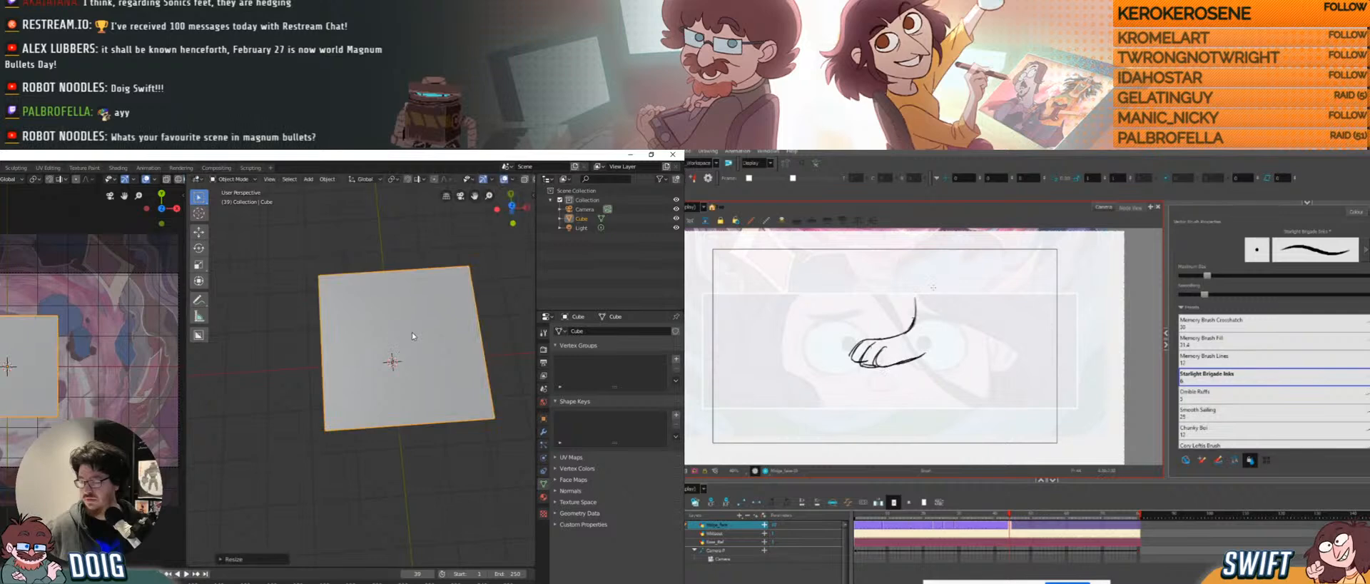
pyautogui.moveTo(934, 298); pyautogui.dragTo(935, 352)
pyautogui.click(523, 180)
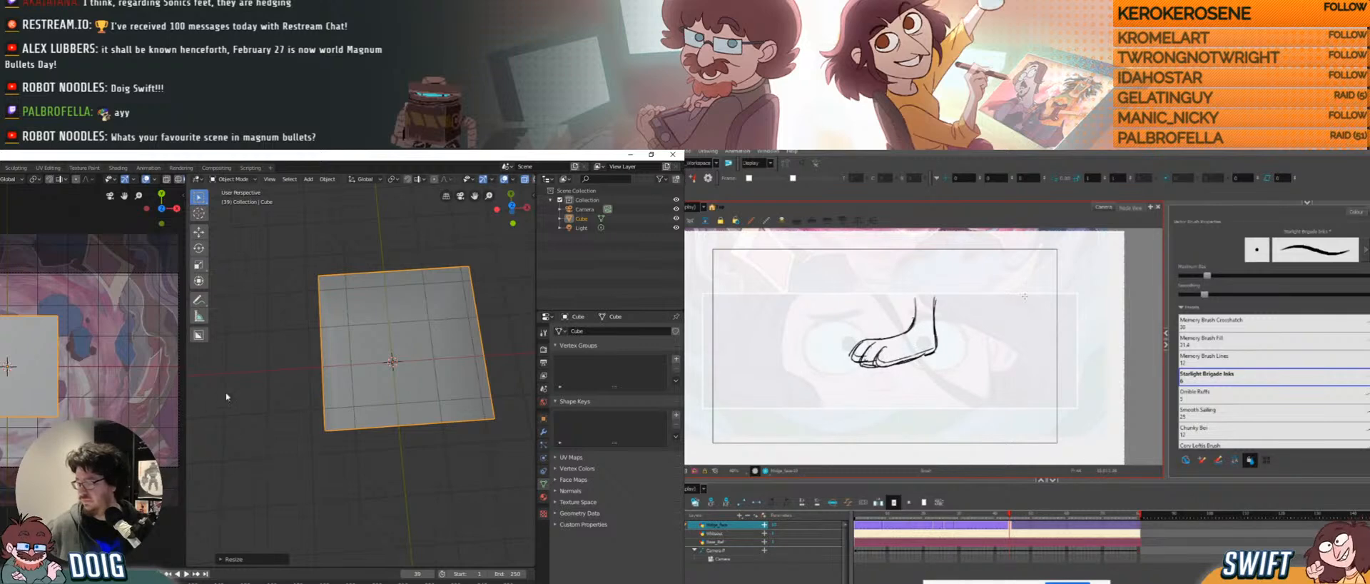
# Select the camera and scroll its properties down to Background Images.
pyautogui.scroll(-5, 227, 397)
pyautogui.moveTo(314, 486); pyautogui.dragTo(359, 324, button='middle')
pyautogui.scroll(-4, 386, 318)
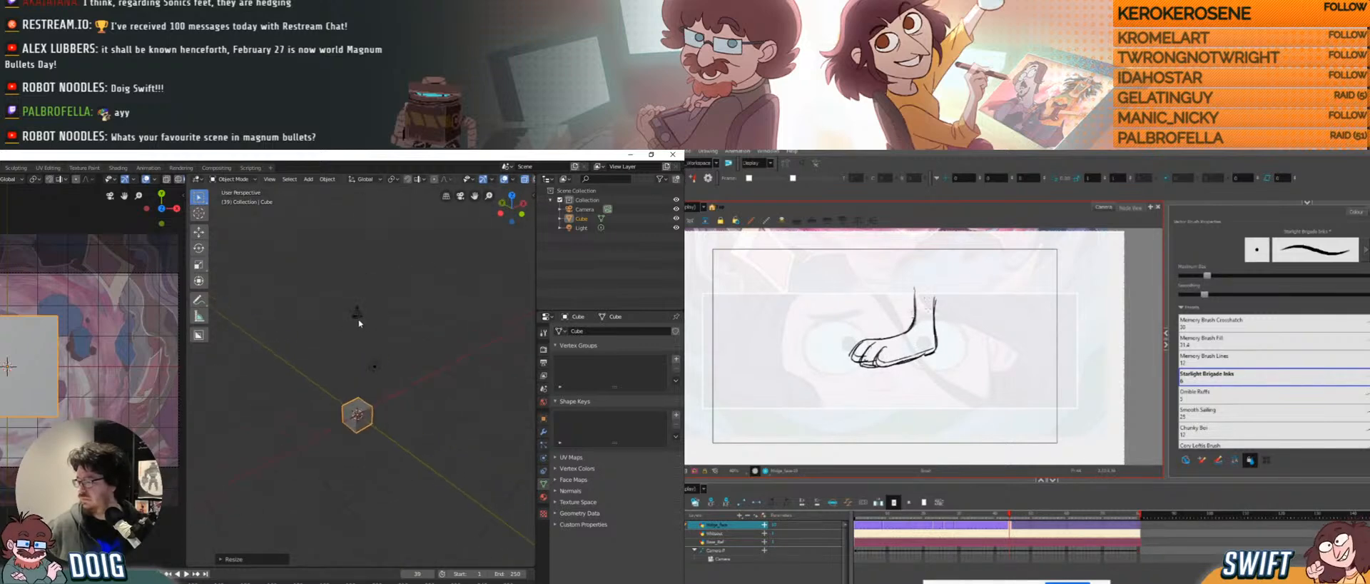
pyautogui.click(358, 318)
pyautogui.scroll(-5, 614, 521)
pyautogui.moveTo(910, 295)
pyautogui.mouseDown()
pyautogui.moveTo(940, 297)
pyautogui.moveTo(897, 301)
pyautogui.moveTo(905, 326)
pyautogui.moveTo(948, 307)
pyautogui.moveTo(836, 361)
pyautogui.moveTo(943, 348)
pyautogui.mouseUp()
# Set the background image Depth to Front and lower its Alpha to about 0.37.
pyautogui.click(662, 490)
pyautogui.moveTo(651, 481); pyautogui.dragTo(635, 481)
pyautogui.moveTo(399, 414); pyautogui.dragTo(395, 332, button='middle')
# Select the cube, orbit so it faces the view squarely, and switch to BoxCutter.
pyautogui.scroll(6, 370, 344)
pyautogui.scroll(1, 394, 320)
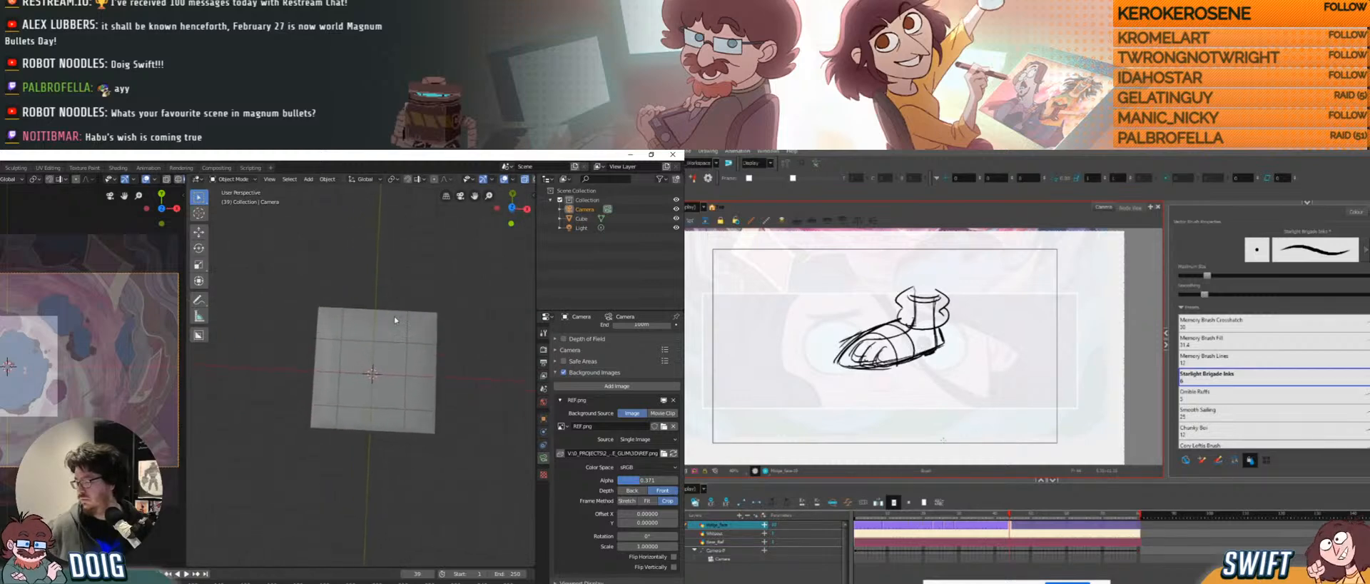
pyautogui.click(404, 356)
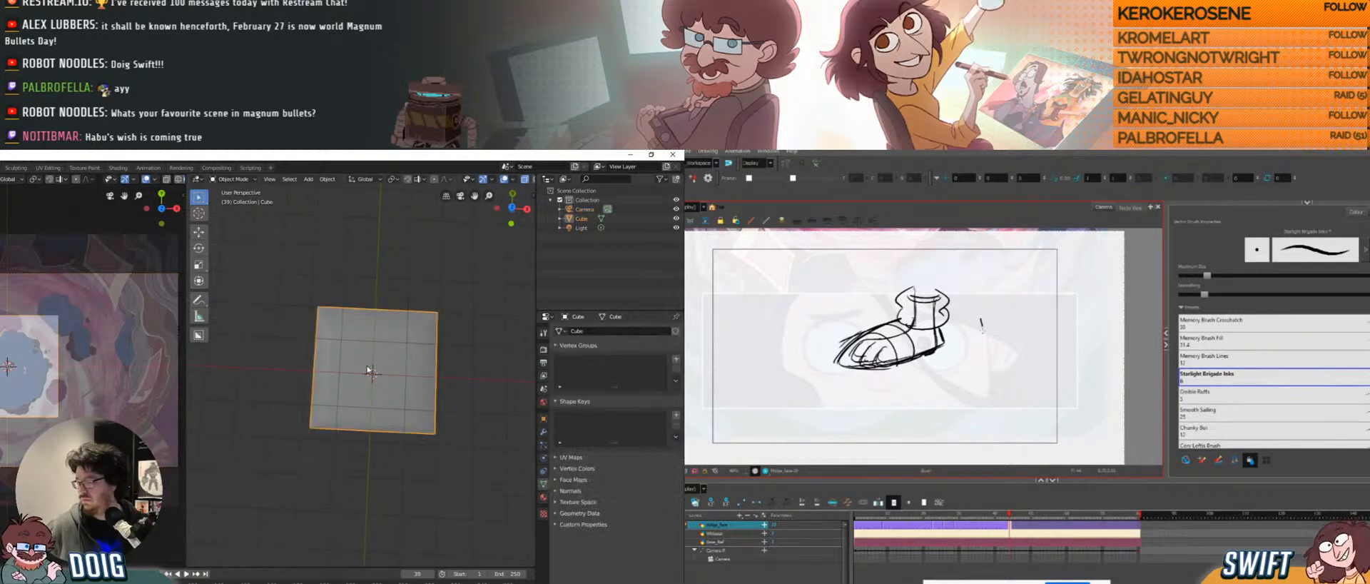
pyautogui.scroll(3, 393, 334)
pyautogui.moveTo(379, 331); pyautogui.dragTo(374, 335, button='middle')
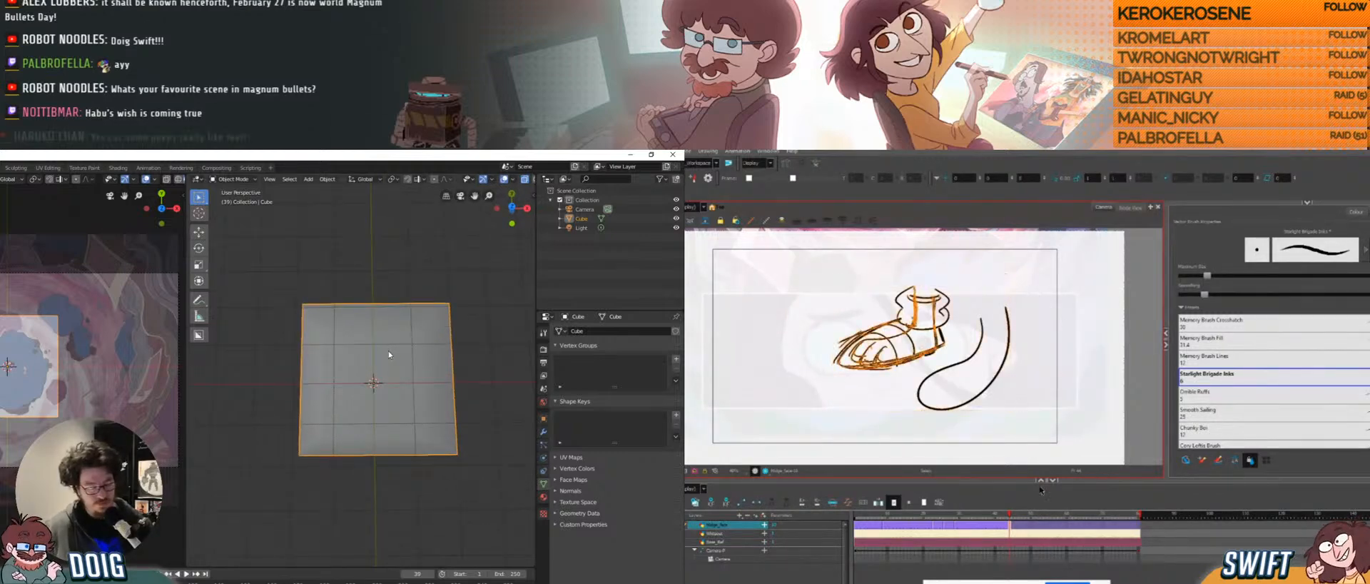
pyautogui.hotkey('alt', 'w')
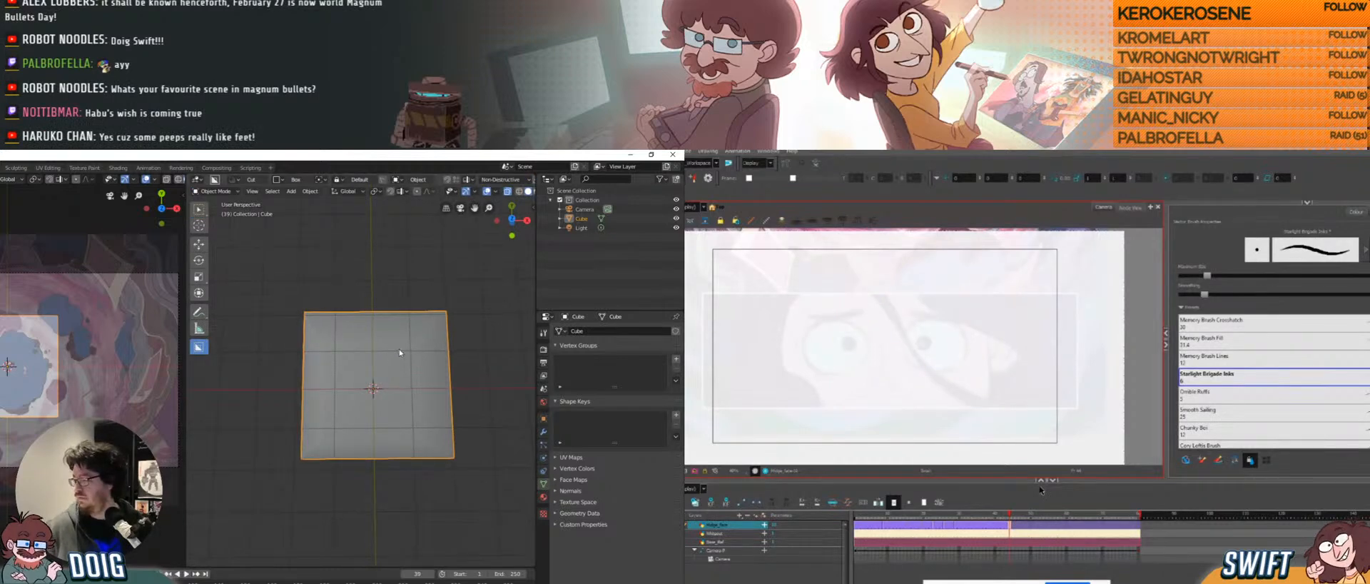
# Set the BoxCutter shape to Ngon and trace and commit the vortex's jagged edge.
pyautogui.moveTo(400, 353); pyautogui.dragTo(413, 352, button='middle')
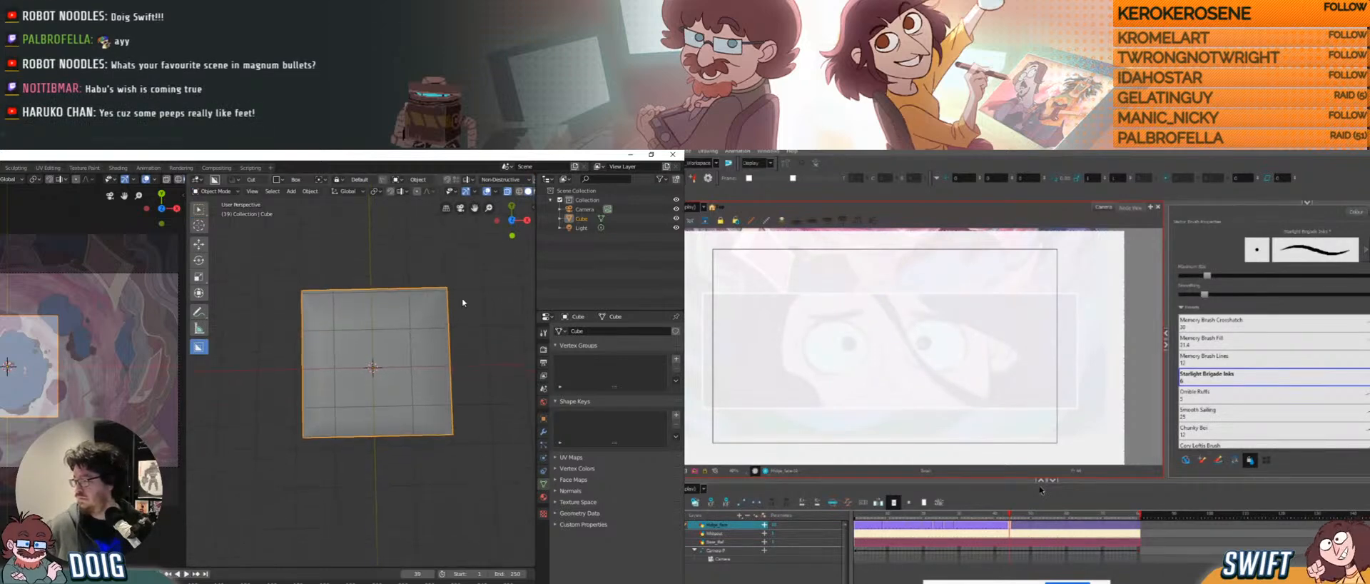
pyautogui.click(533, 208)
pyautogui.click(530, 336)
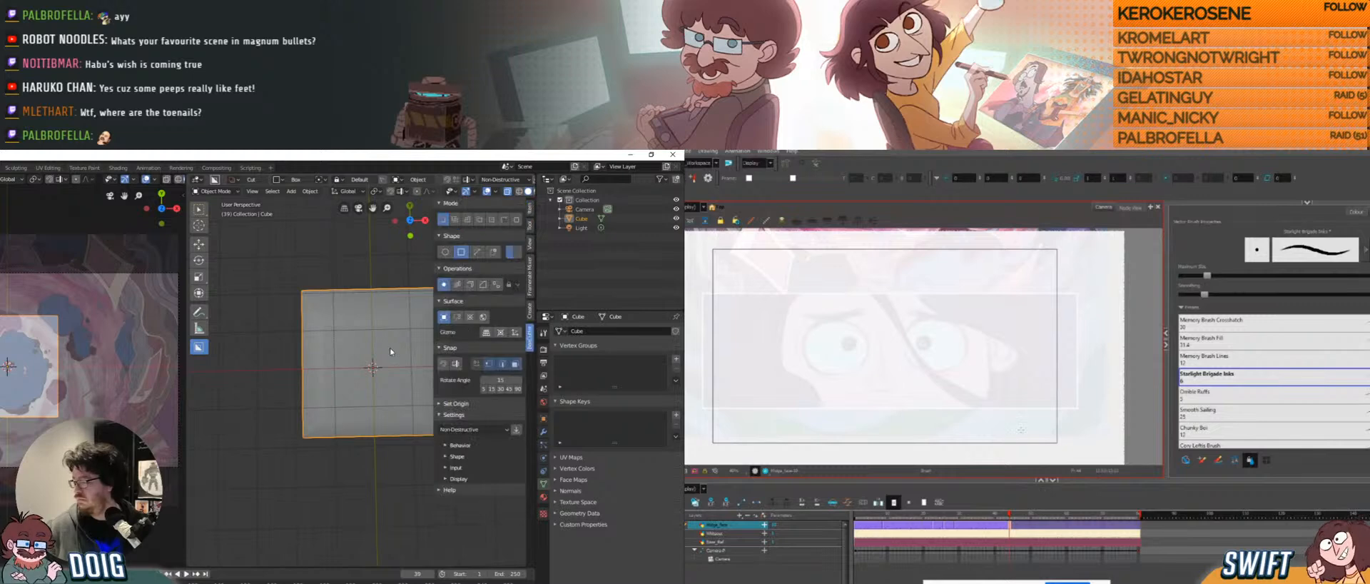
pyautogui.moveTo(333, 350); pyautogui.dragTo(313, 332, button='middle')
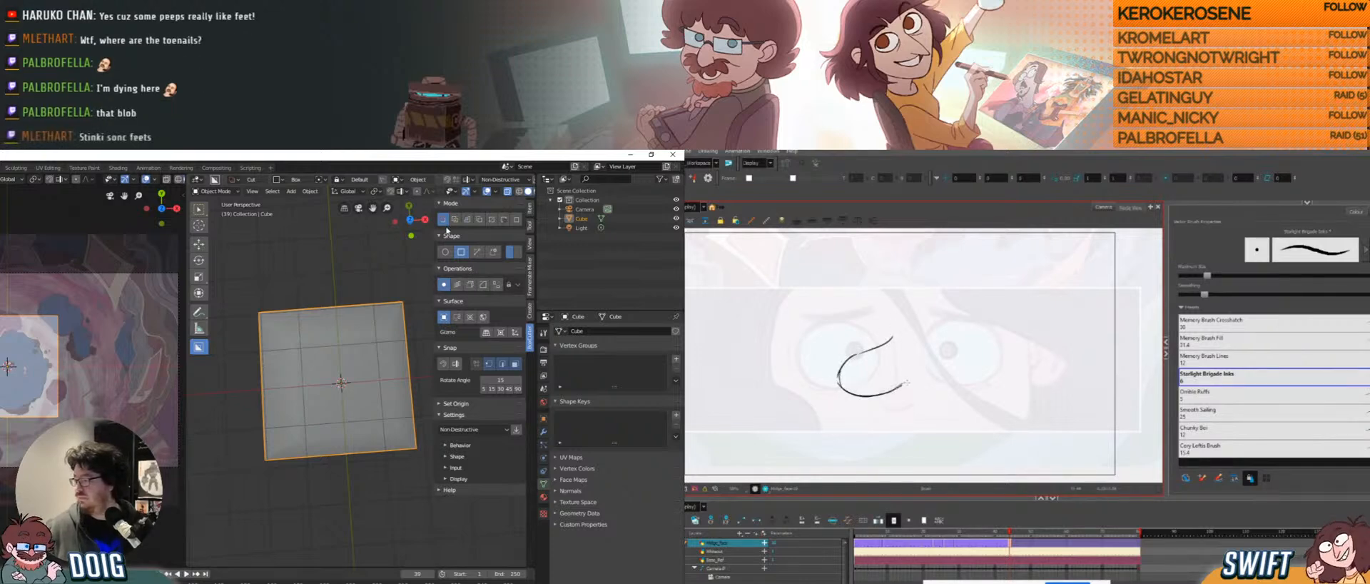
pyautogui.click(477, 252)
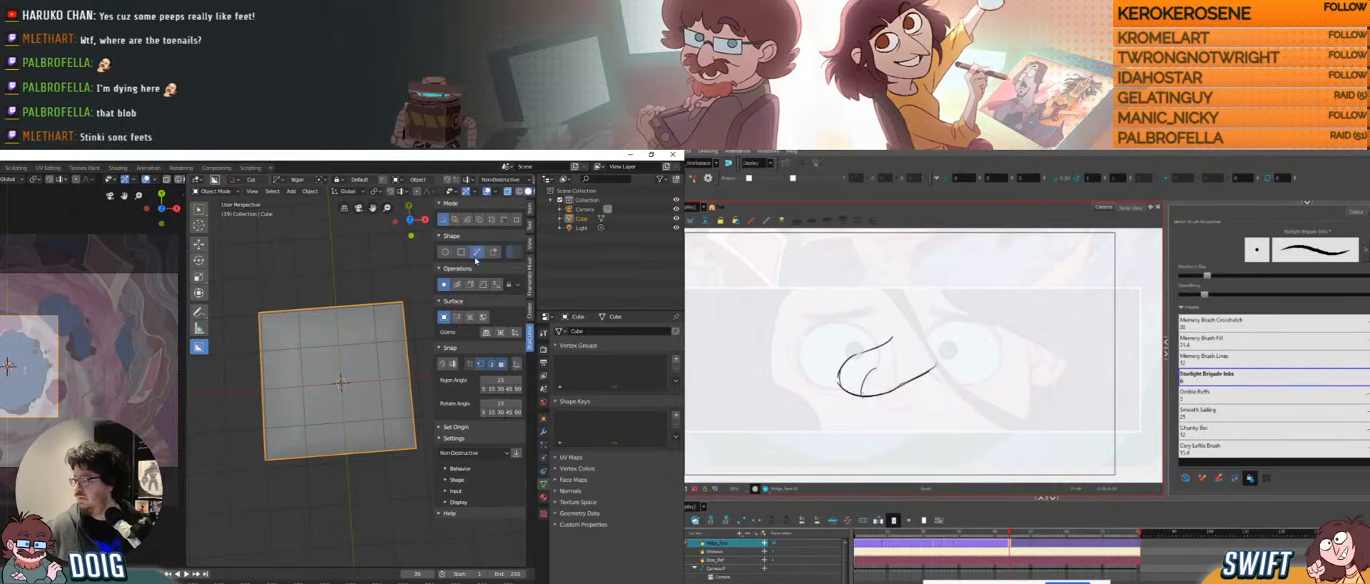
pyautogui.keyDown('ctrl'); pyautogui.moveTo(52, 348); pyautogui.dragTo(98, 279, button='middle'); pyautogui.keyUp('ctrl')
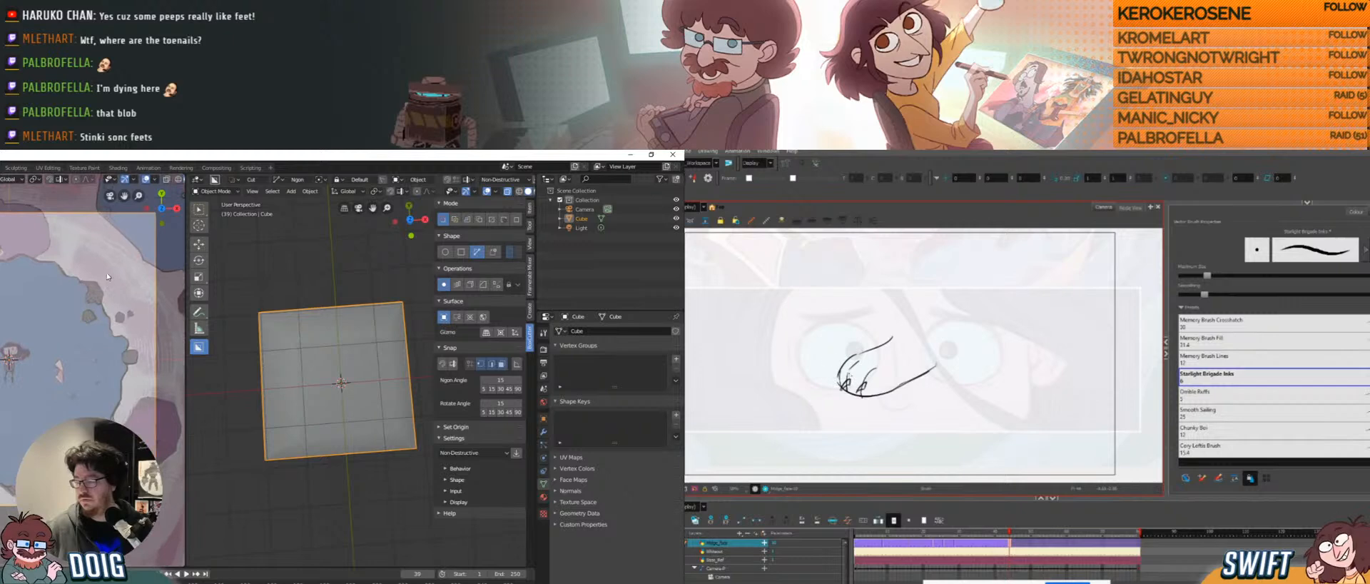
pyautogui.click(58, 266)
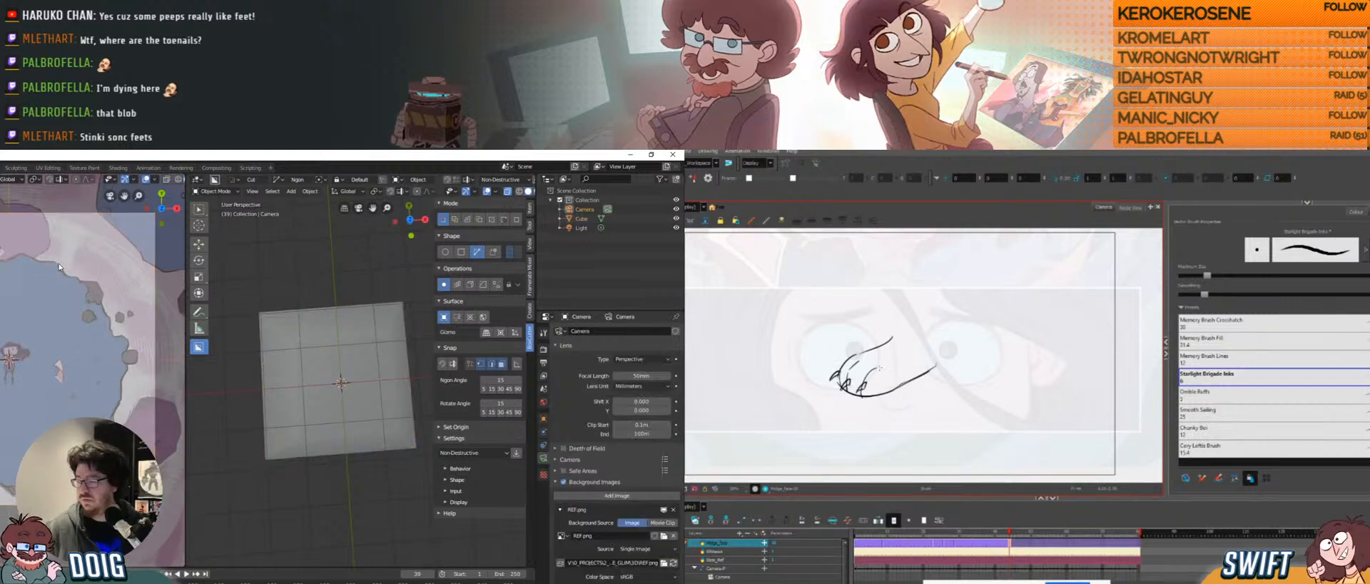
pyautogui.click(57, 267)
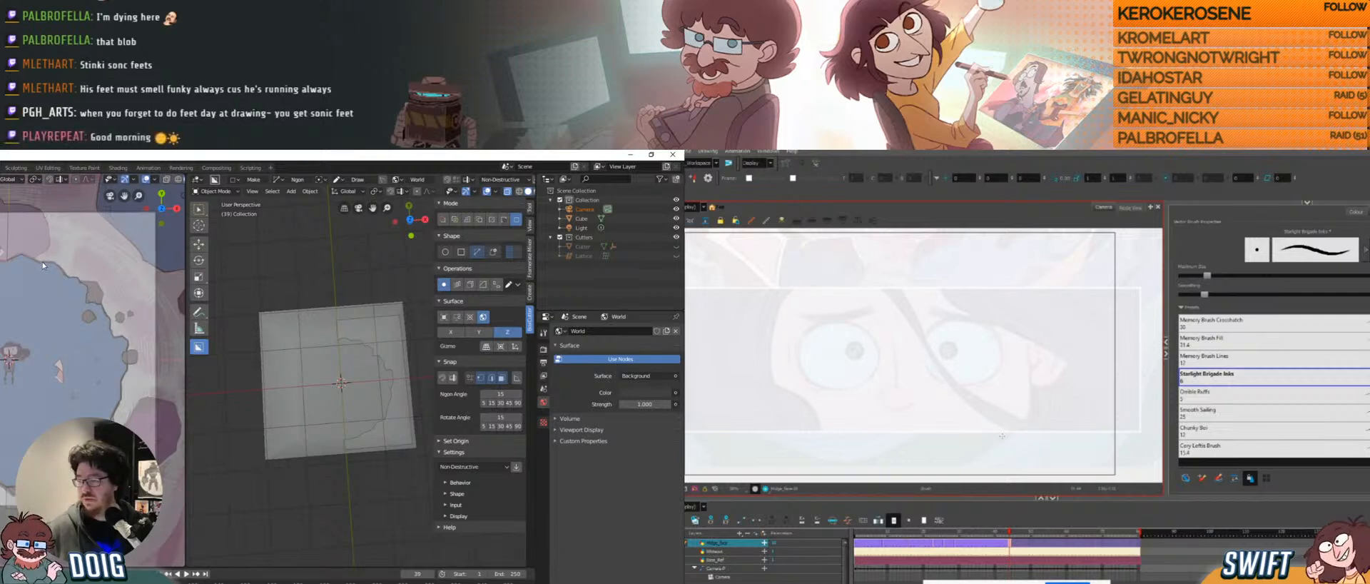
pyautogui.press('space')
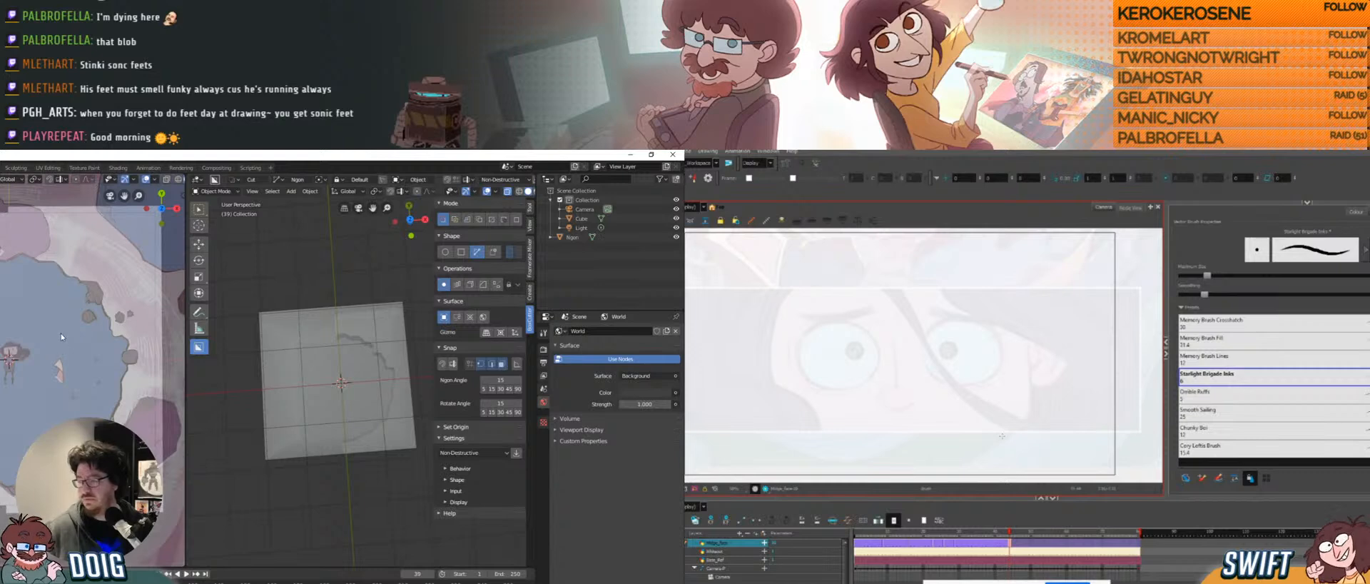
# Select the plane, inspect its new thickness, and enter Edit Mode.
pyautogui.moveTo(285, 362); pyautogui.dragTo(316, 406, button='middle')
pyautogui.scroll(-2, 327, 474)
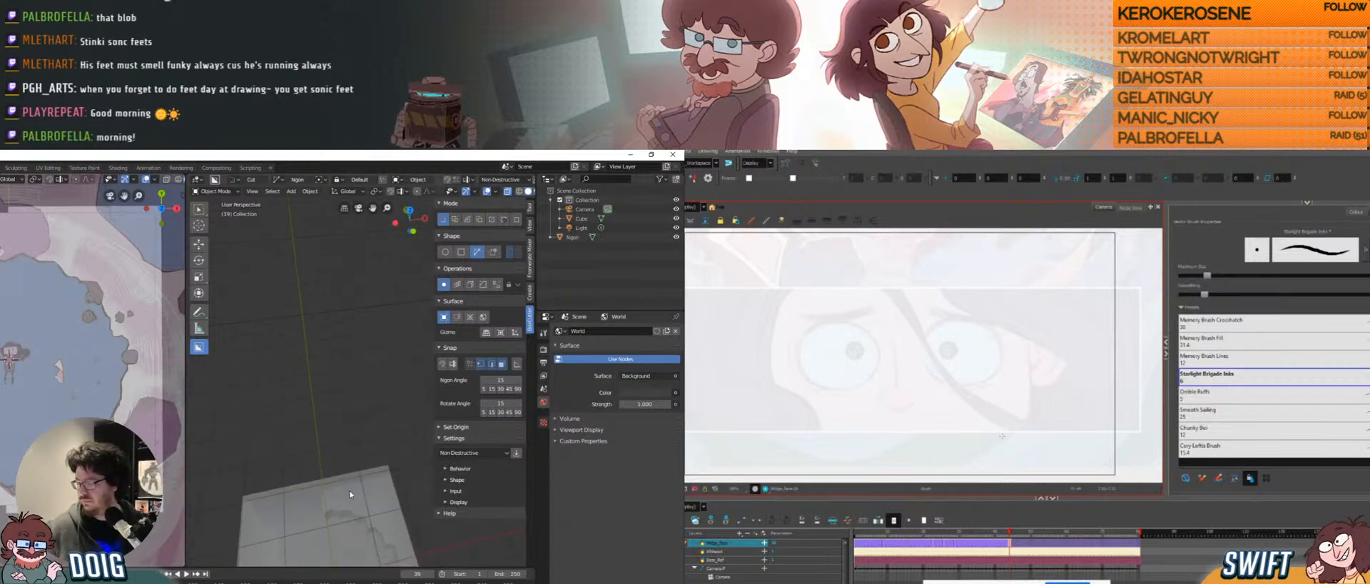
pyautogui.click(348, 492)
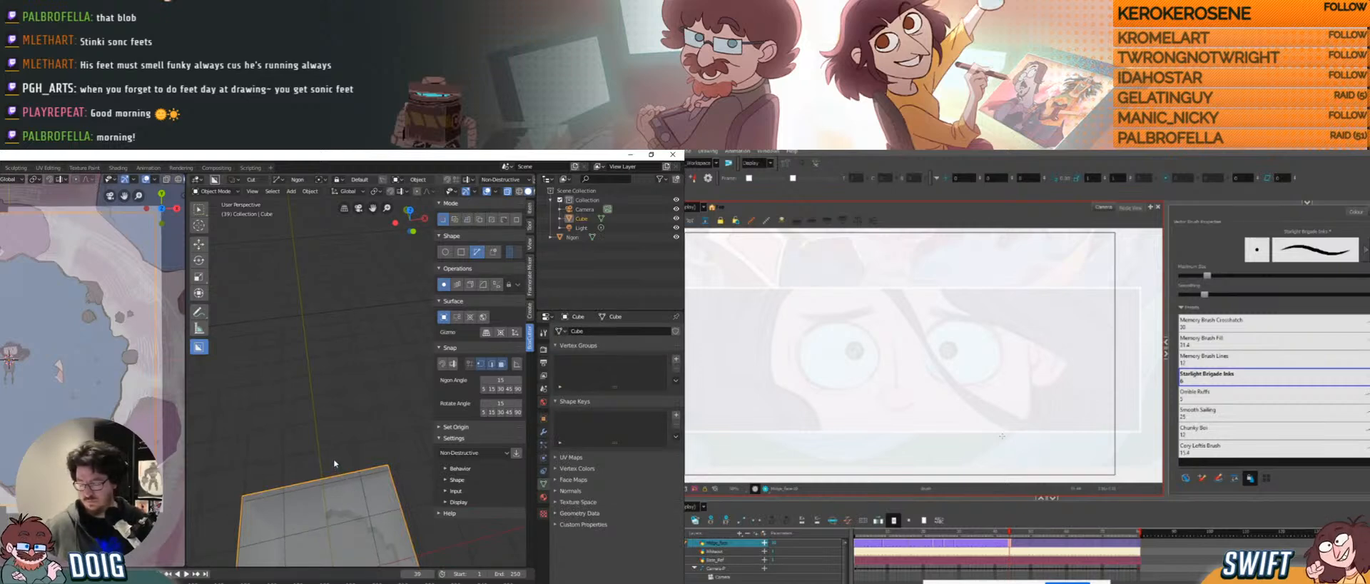
pyautogui.scroll(5, 328, 428)
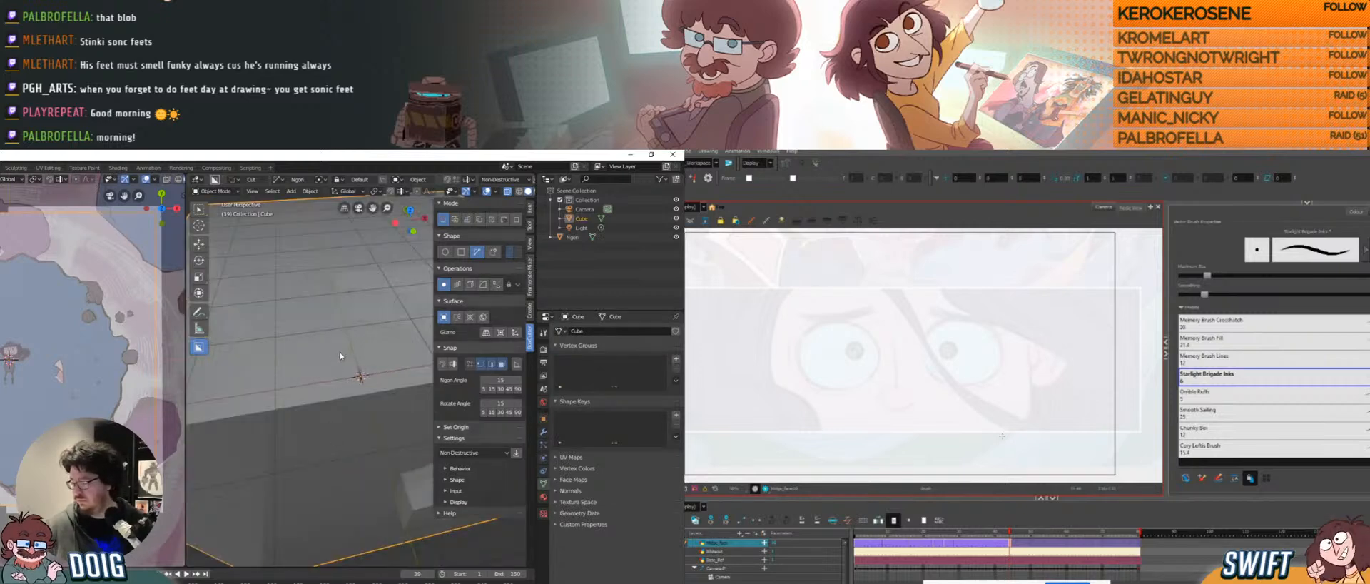
pyautogui.moveTo(340, 352); pyautogui.dragTo(372, 421, button='middle')
pyautogui.press('Tab')
pyautogui.press('Tab')
pyautogui.moveTo(353, 357); pyautogui.dragTo(273, 317, button='middle')
# Select the Ngon cutter, orbit to look down on the plane, then select the plane.
pyautogui.click(361, 409)
pyautogui.moveTo(336, 371); pyautogui.dragTo(353, 330, button='middle')
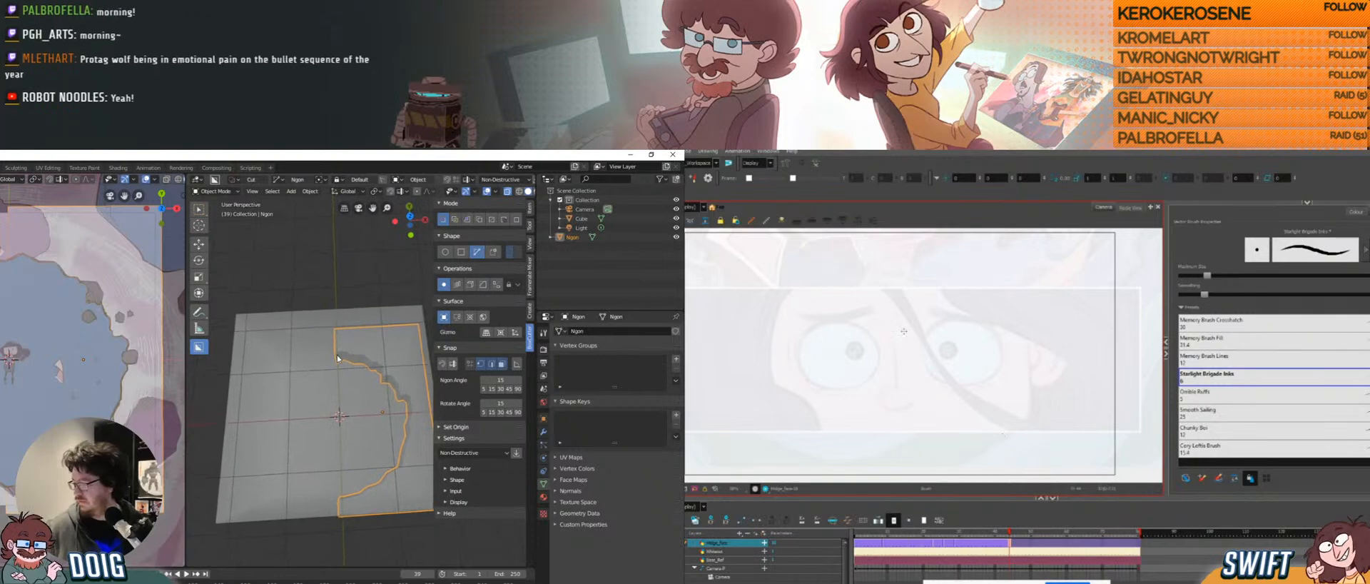
pyautogui.click(1008, 547)
pyautogui.keyDown('shift'); pyautogui.moveTo(370, 314); pyautogui.dragTo(372, 316, button='middle'); pyautogui.keyUp('shift')
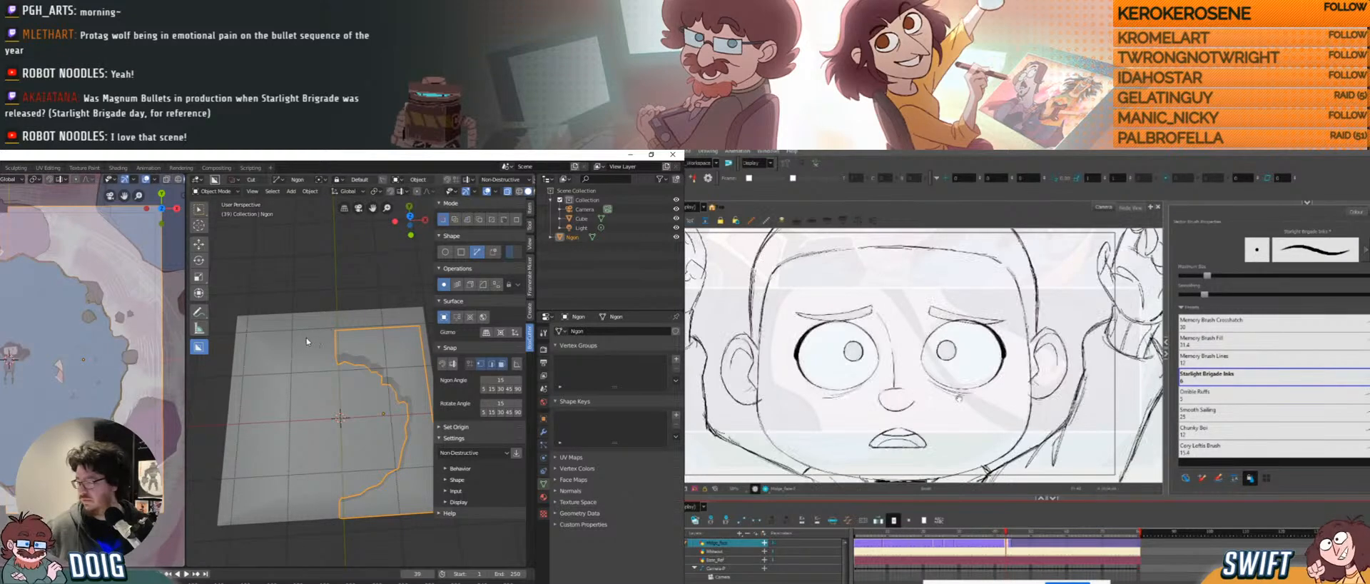
pyautogui.click(307, 341)
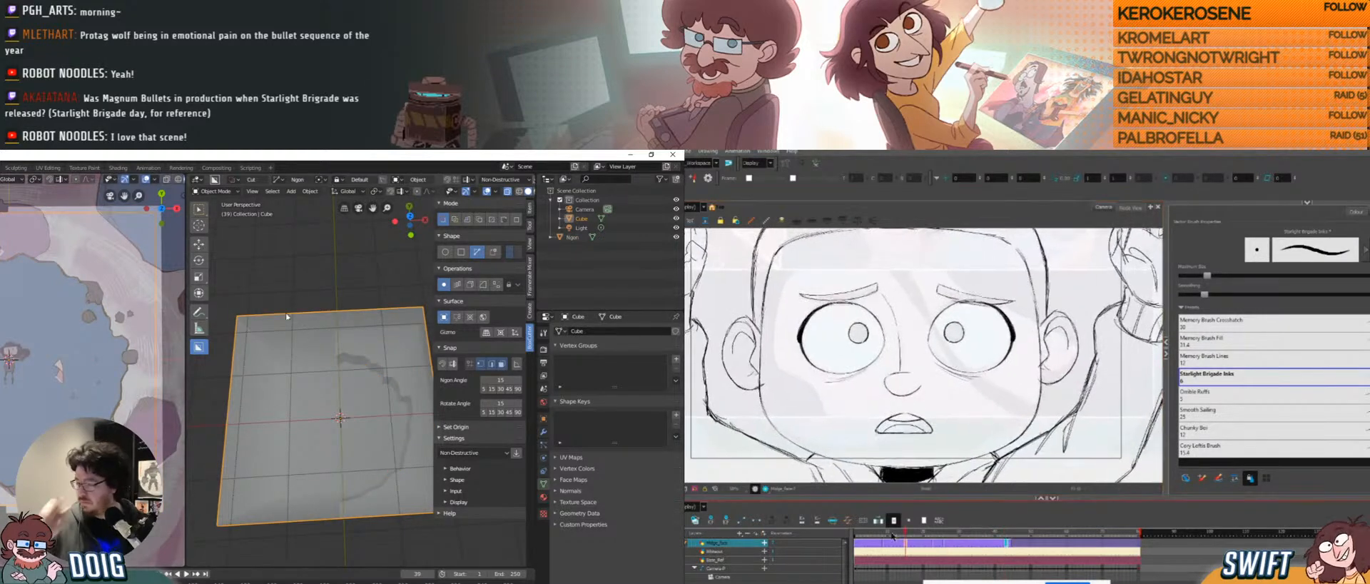
# Trace a closed jagged Ngon loop around the centre of the plane.
pyautogui.click(6, 263)
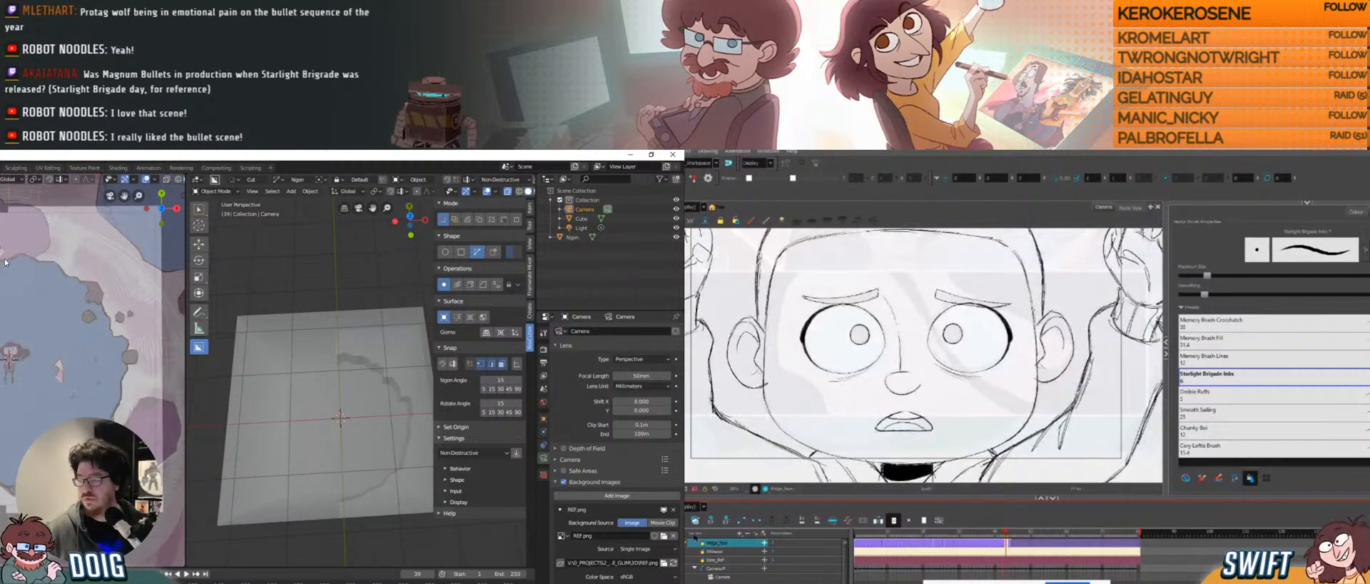
pyautogui.click(5, 262)
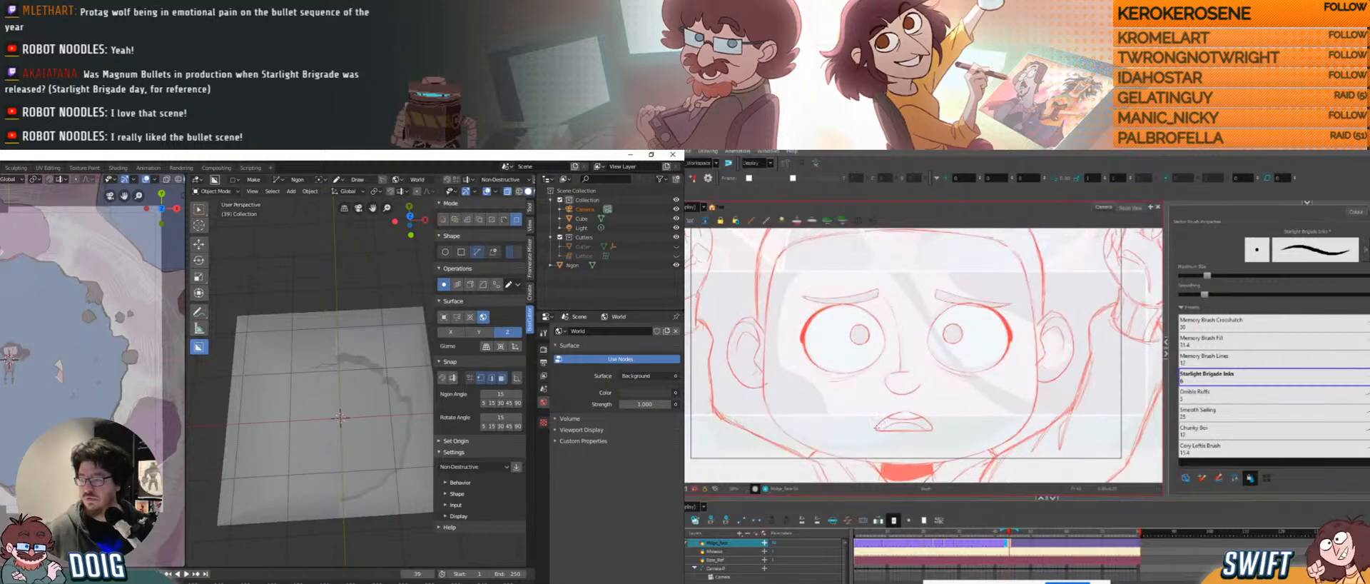
pyautogui.moveTo(877, 427); pyautogui.dragTo(894, 415)
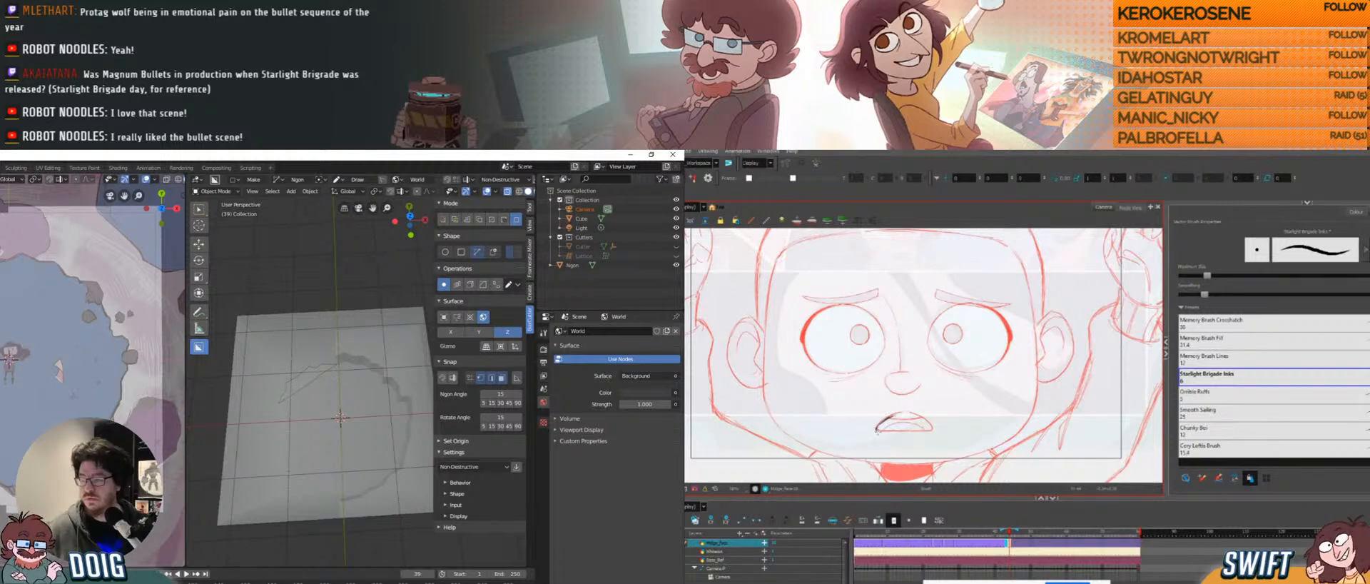
pyautogui.moveTo(1206, 275); pyautogui.dragTo(1200, 278)
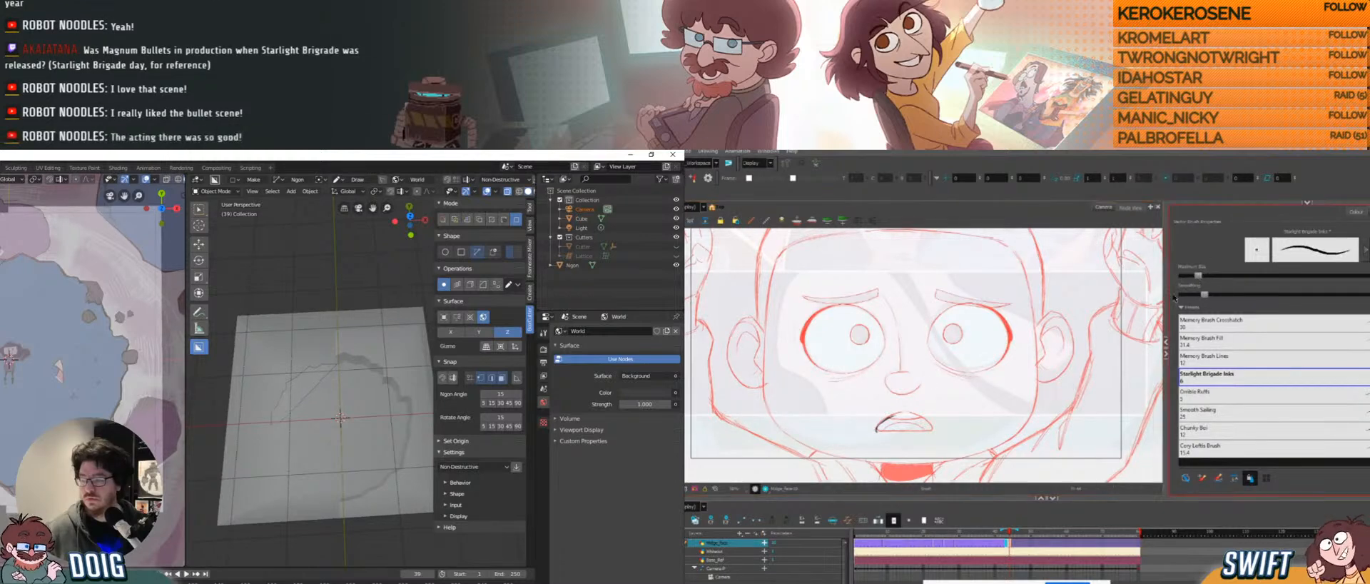
pyautogui.moveTo(877, 429); pyautogui.dragTo(901, 414)
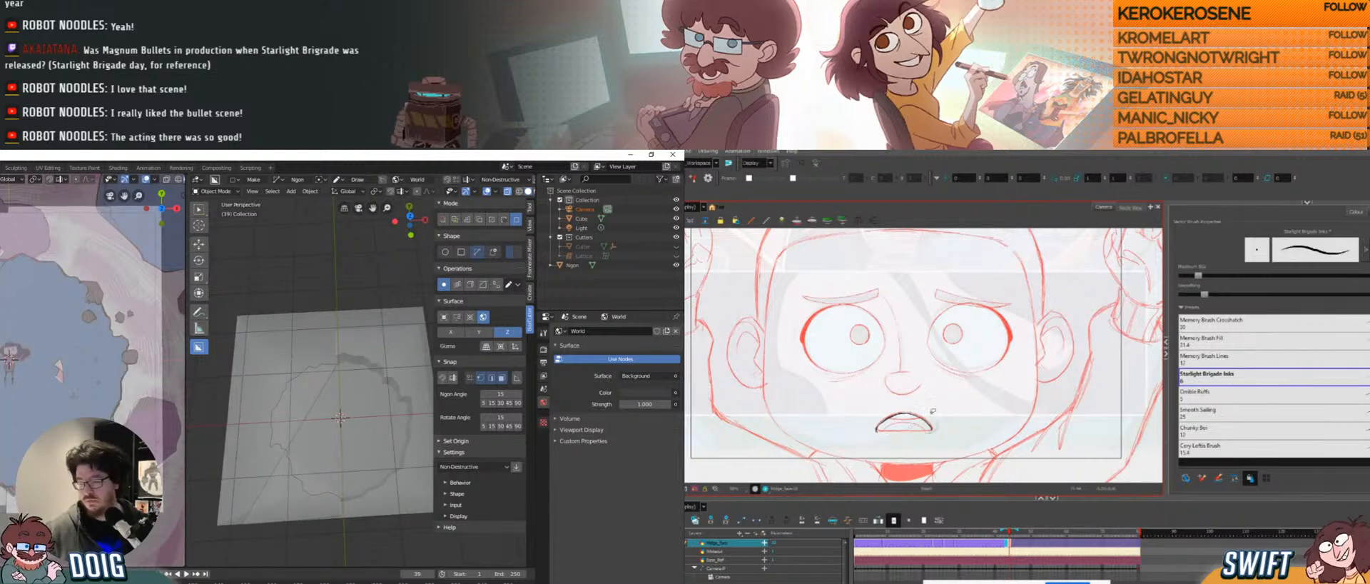
pyautogui.moveTo(876, 431)
pyautogui.mouseDown()
pyautogui.moveTo(903, 414)
pyautogui.moveTo(931, 428)
pyautogui.mouseUp()
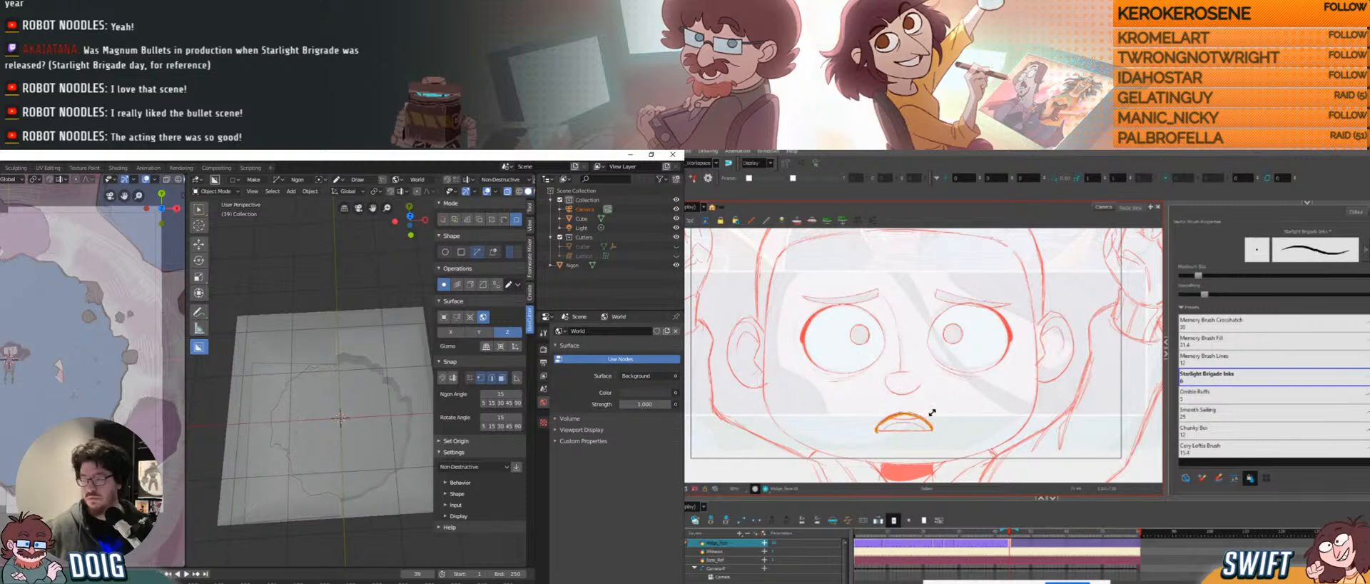
pyautogui.hotkey('ctrl', 'z')
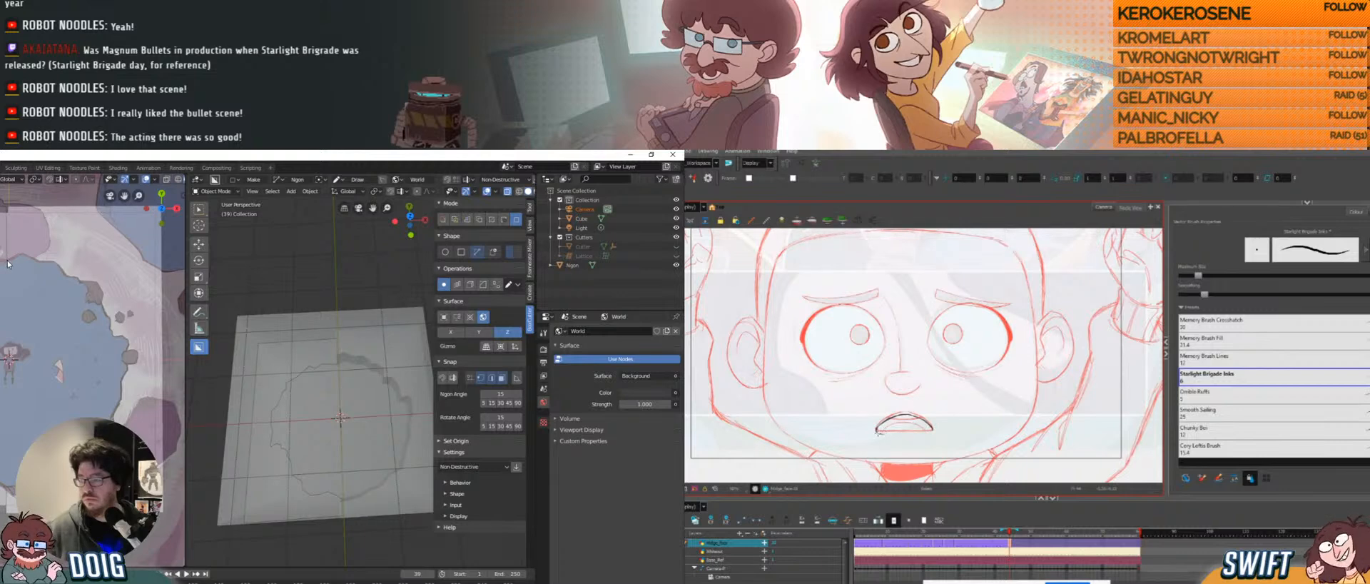
pyautogui.moveTo(878, 432); pyautogui.dragTo(932, 430)
# Commit the jagged cut through the plane and delete the leftover Cube object.
pyautogui.press('space')
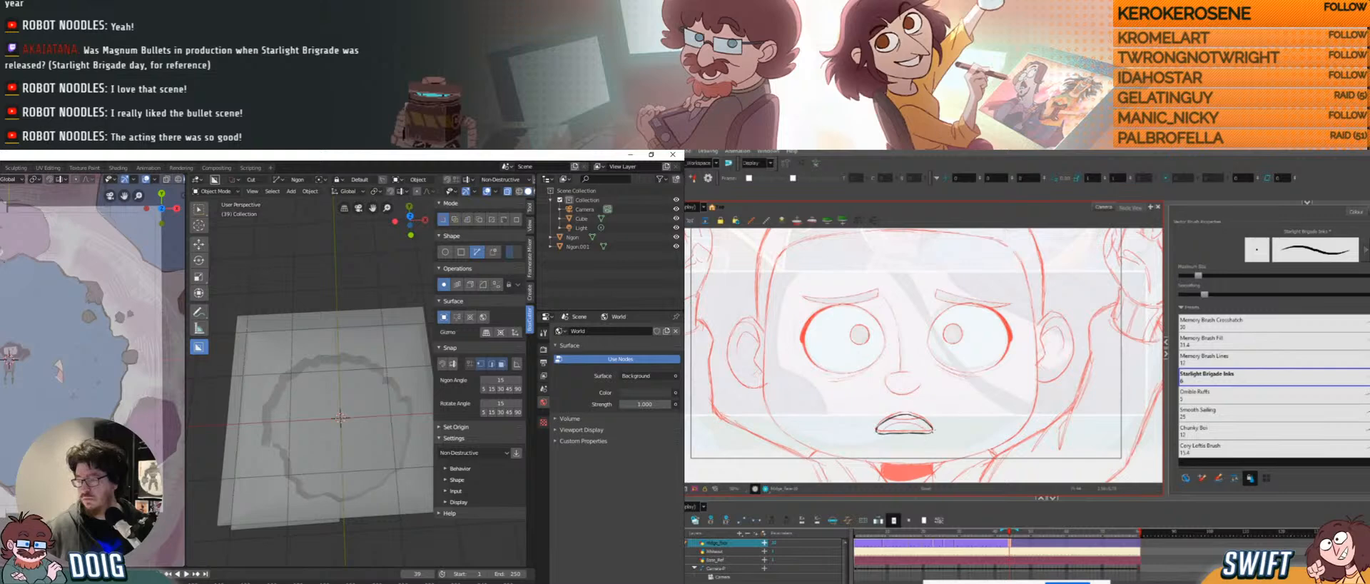
pyautogui.moveTo(214, 386); pyautogui.dragTo(330, 411, button='middle')
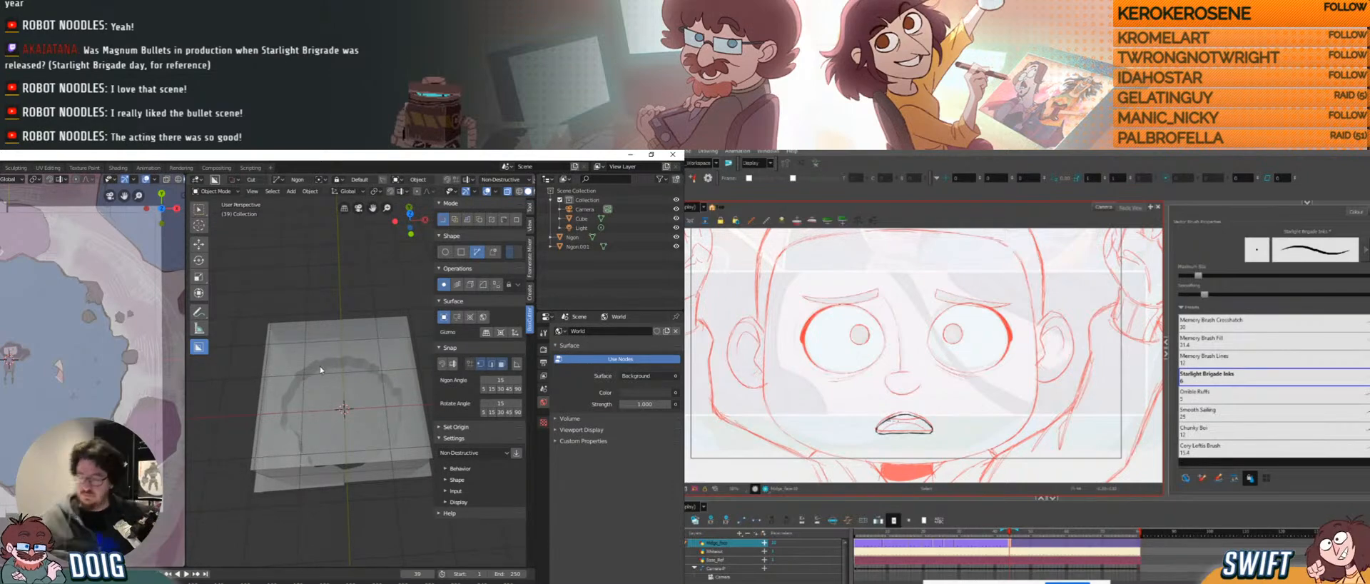
pyautogui.click(365, 339)
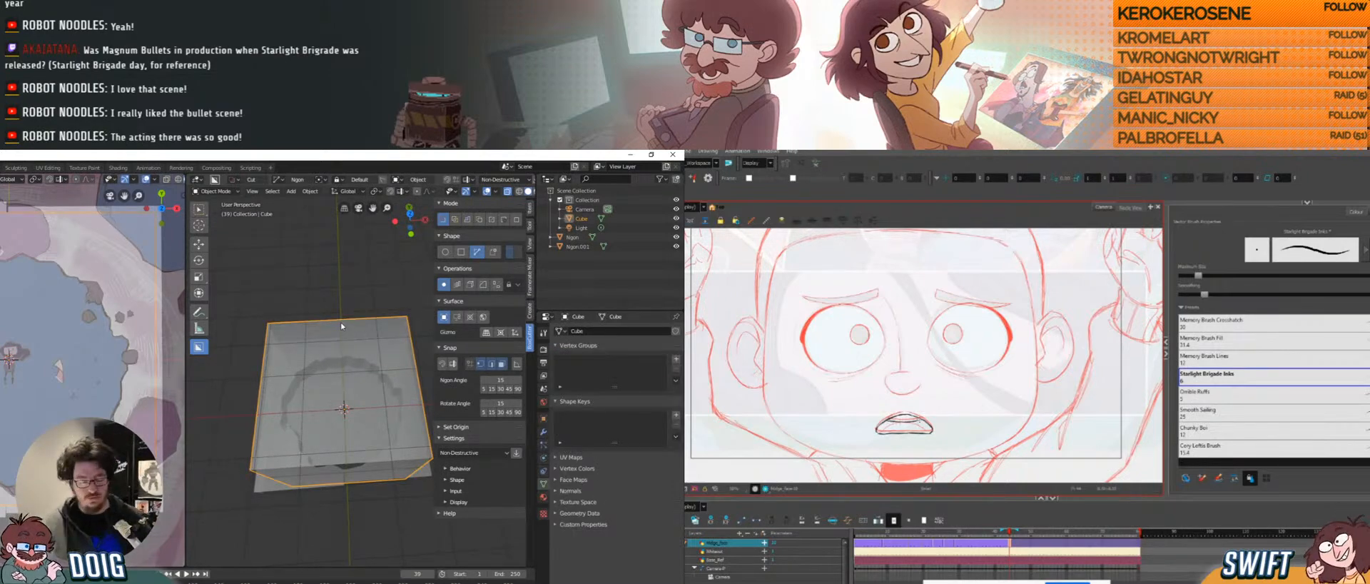
pyautogui.press('Delete')
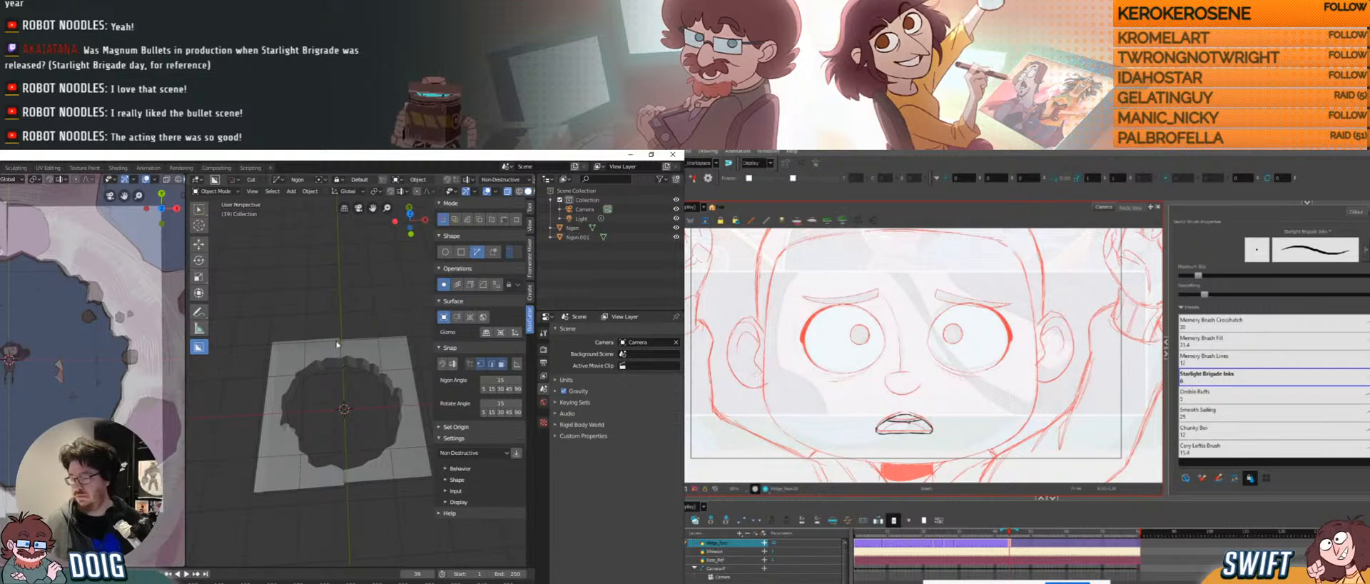
# Join the hole's wall object Ngon.001 into the Ngon plane.
pyautogui.moveTo(355, 427); pyautogui.dragTo(347, 334, button='middle')
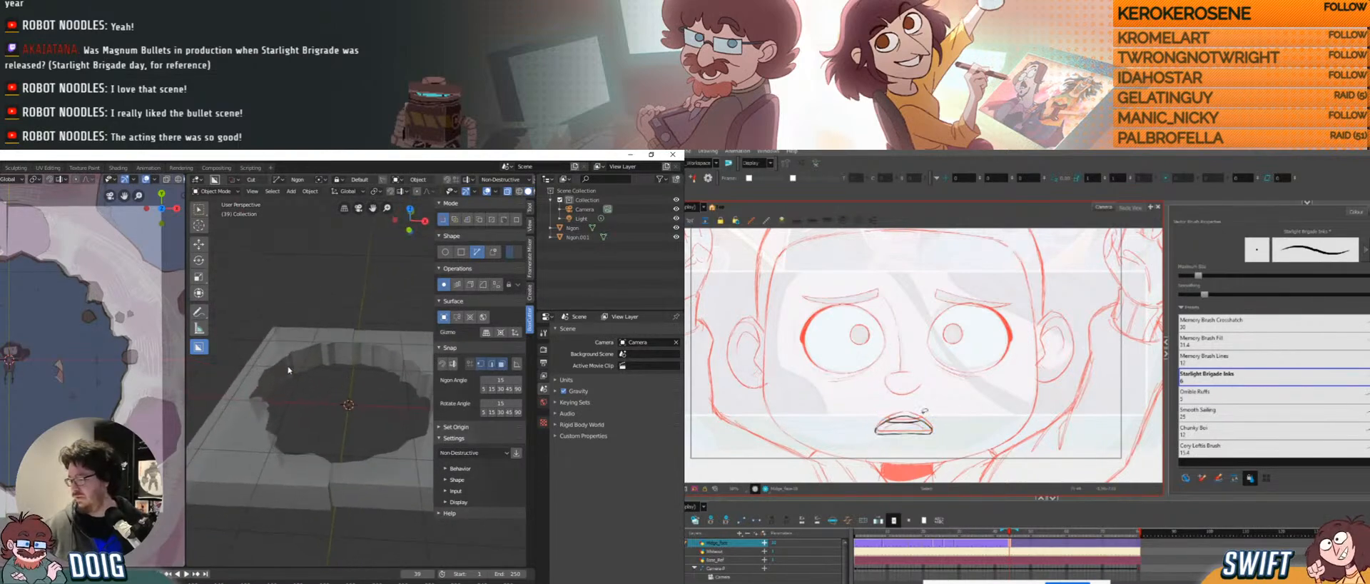
pyautogui.click(347, 334)
pyautogui.click(384, 339)
pyautogui.moveTo(931, 416); pyautogui.dragTo(930, 415)
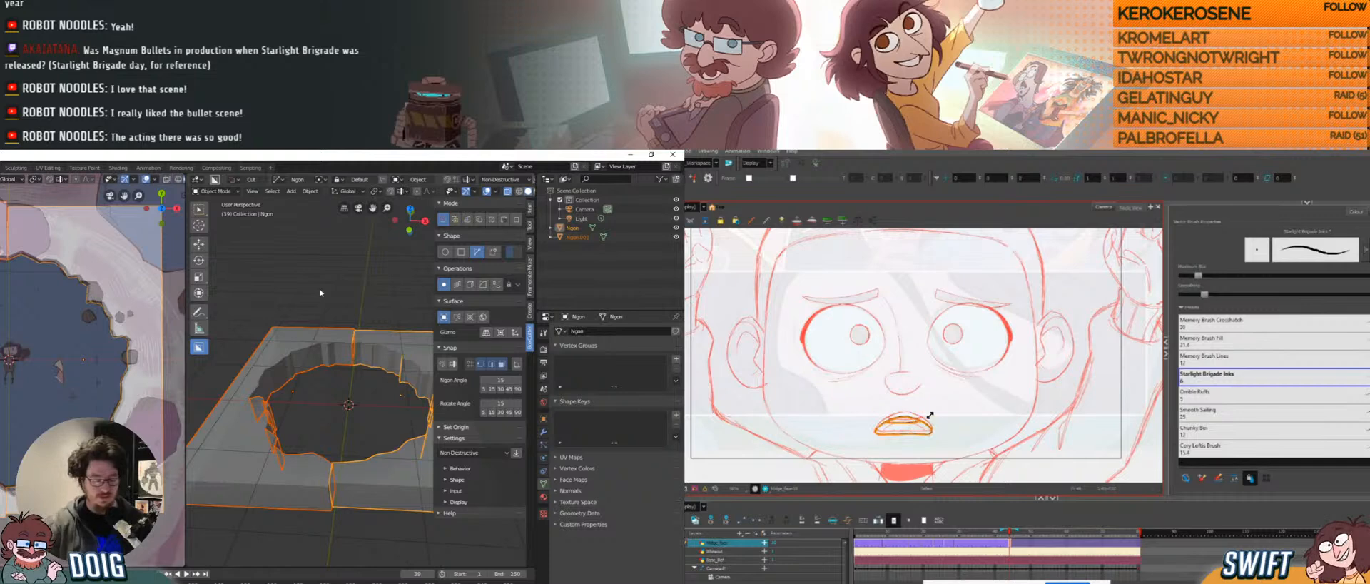
pyautogui.hotkey('ctrl', 'j')
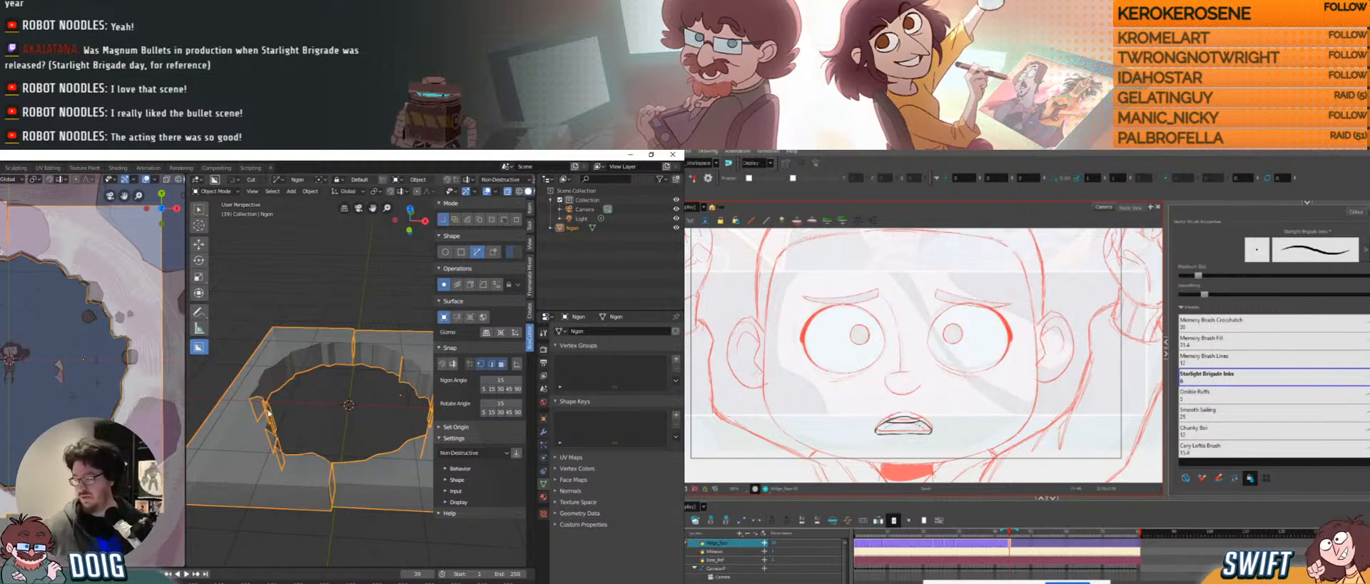
# Orbit and zoom around the plane to inspect the hole's walls and rim seam.
pyautogui.moveTo(269, 413); pyautogui.dragTo(346, 311, button='middle')
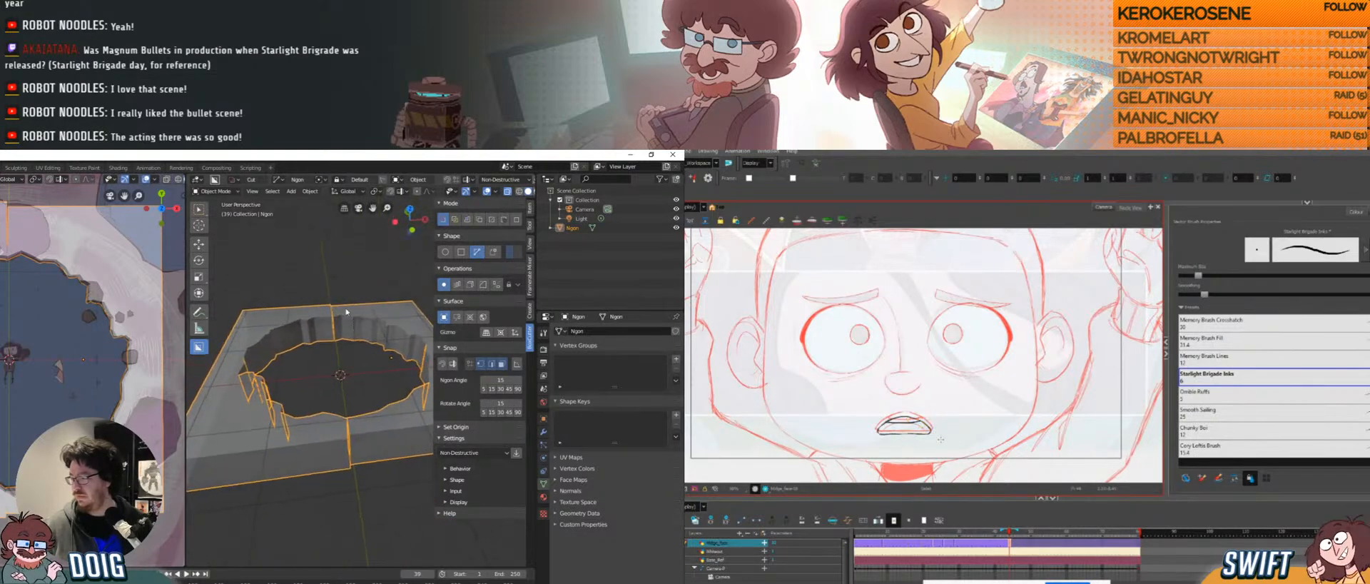
pyautogui.moveTo(315, 351); pyautogui.dragTo(319, 404, button='middle')
pyautogui.scroll(3, 326, 368)
pyautogui.moveTo(326, 368); pyautogui.dragTo(314, 334, button='middle')
pyautogui.scroll(-3, 305, 406)
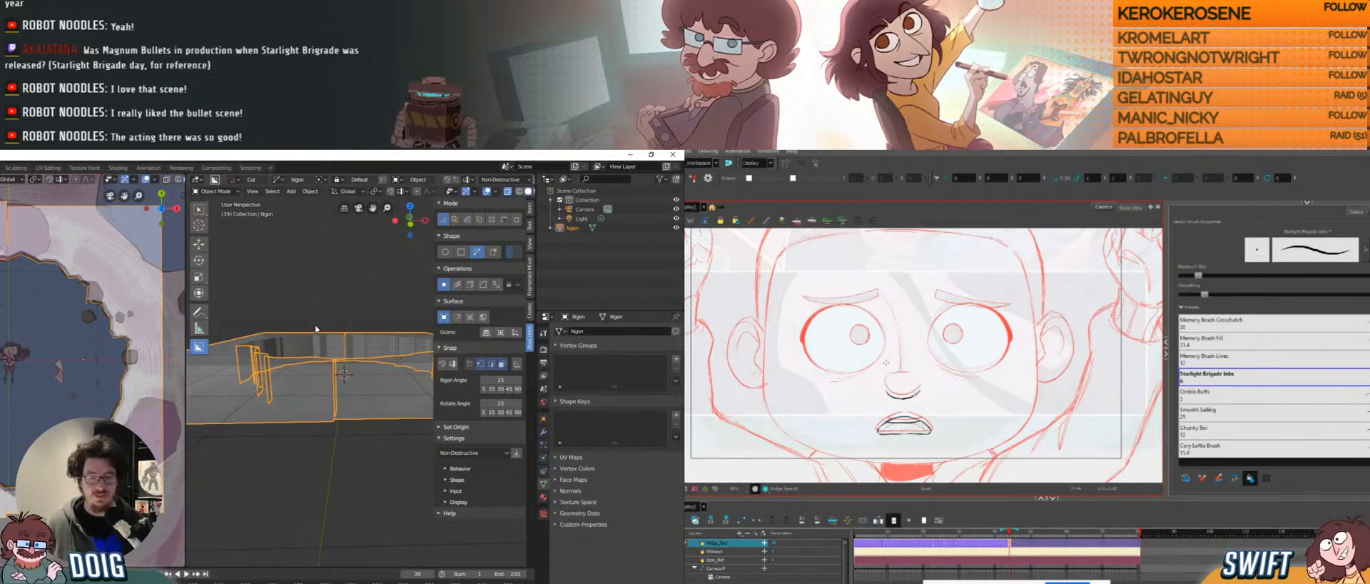
pyautogui.moveTo(323, 339); pyautogui.dragTo(297, 384, button='middle')
pyautogui.scroll(4, 338, 332)
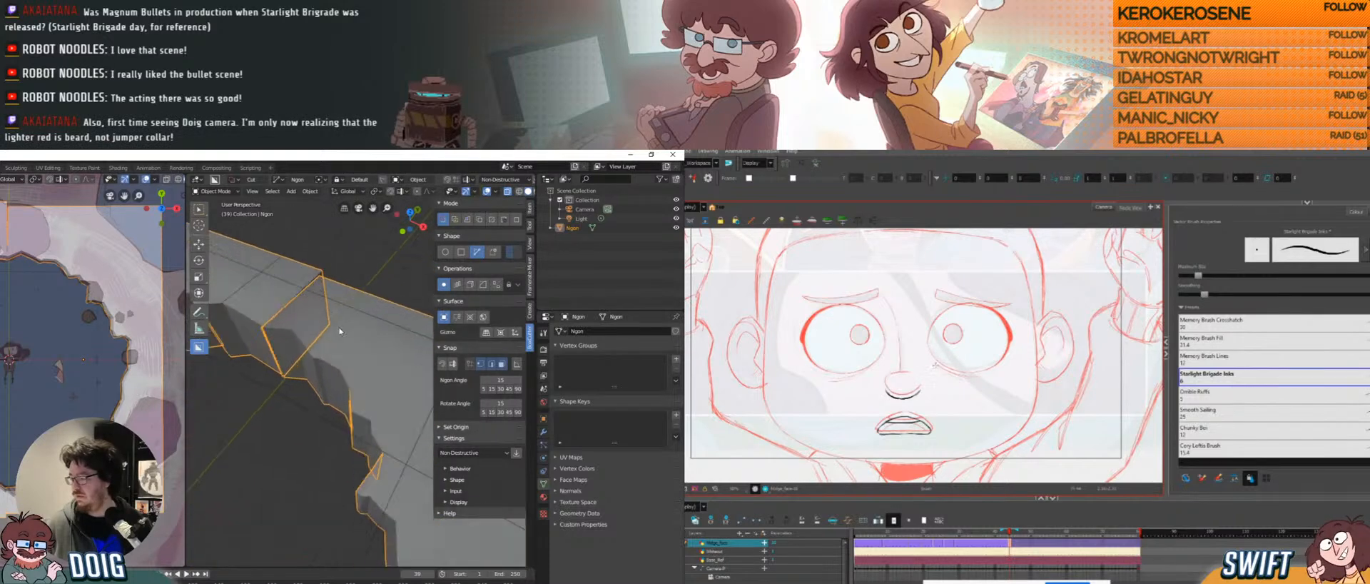
pyautogui.moveTo(339, 332); pyautogui.dragTo(306, 305, button='middle')
# In Edit Mode, merge the doubled vertices at the rim seam onto the first vertex.
pyautogui.press('Tab')
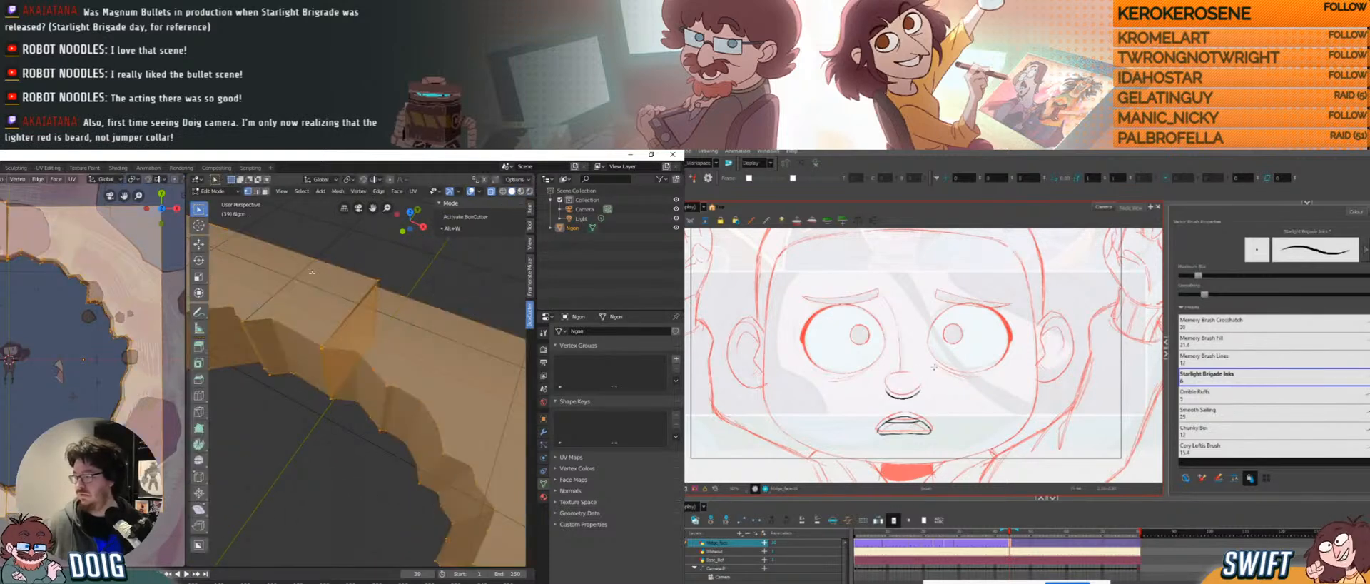
pyautogui.moveTo(296, 250); pyautogui.dragTo(323, 309, button='middle')
pyautogui.click(351, 286)
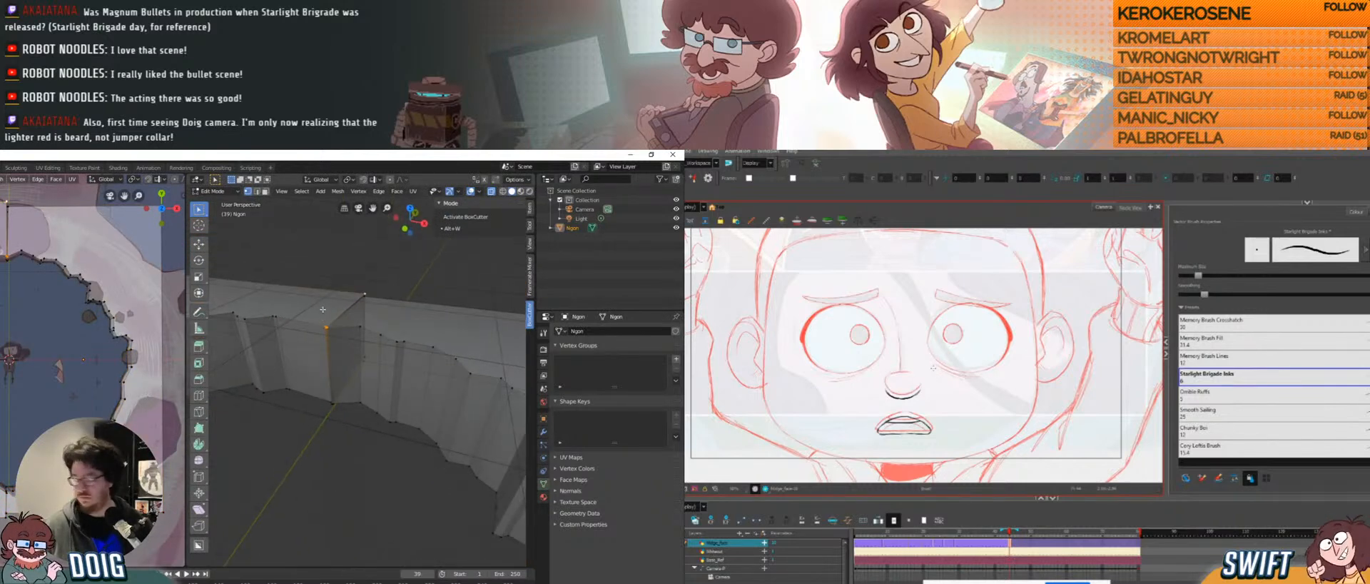
pyautogui.press('w')
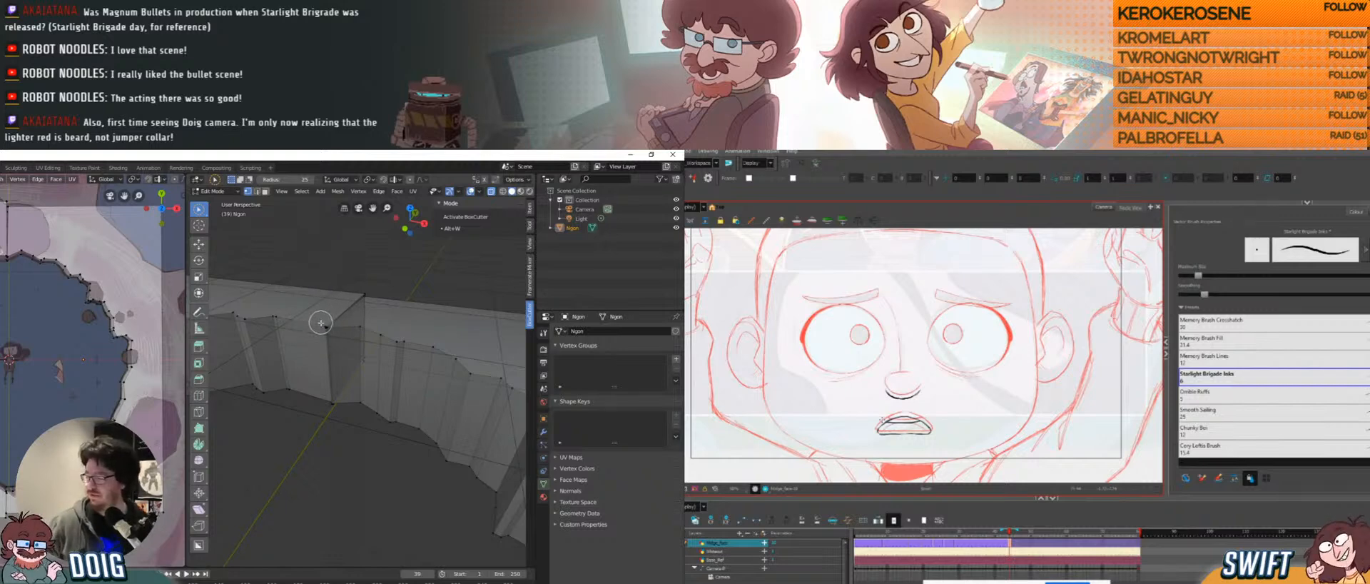
pyautogui.click(201, 210)
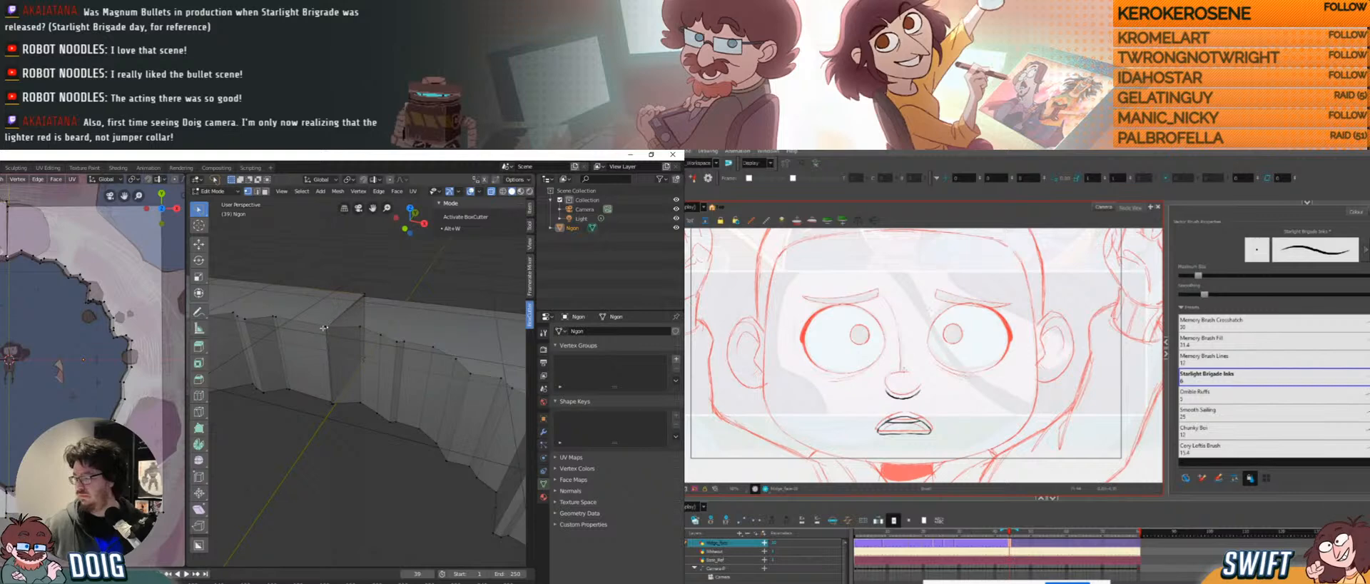
pyautogui.scroll(2, 324, 328)
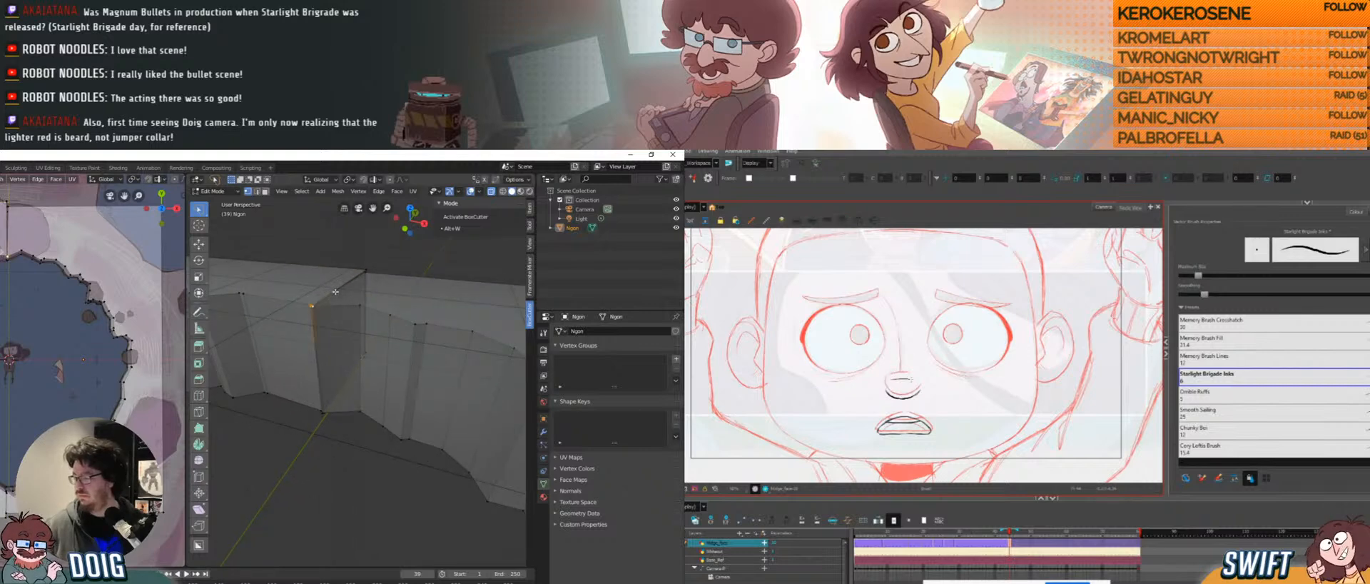
pyautogui.moveTo(327, 299); pyautogui.dragTo(333, 331, button='middle')
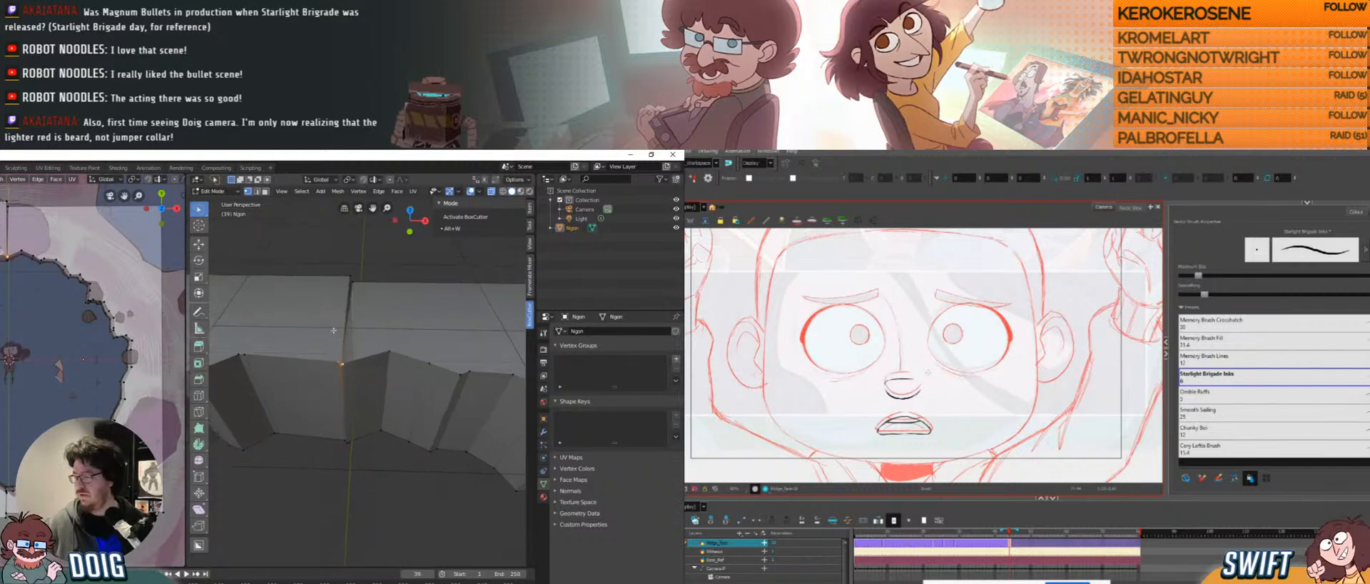
pyautogui.click(358, 191)
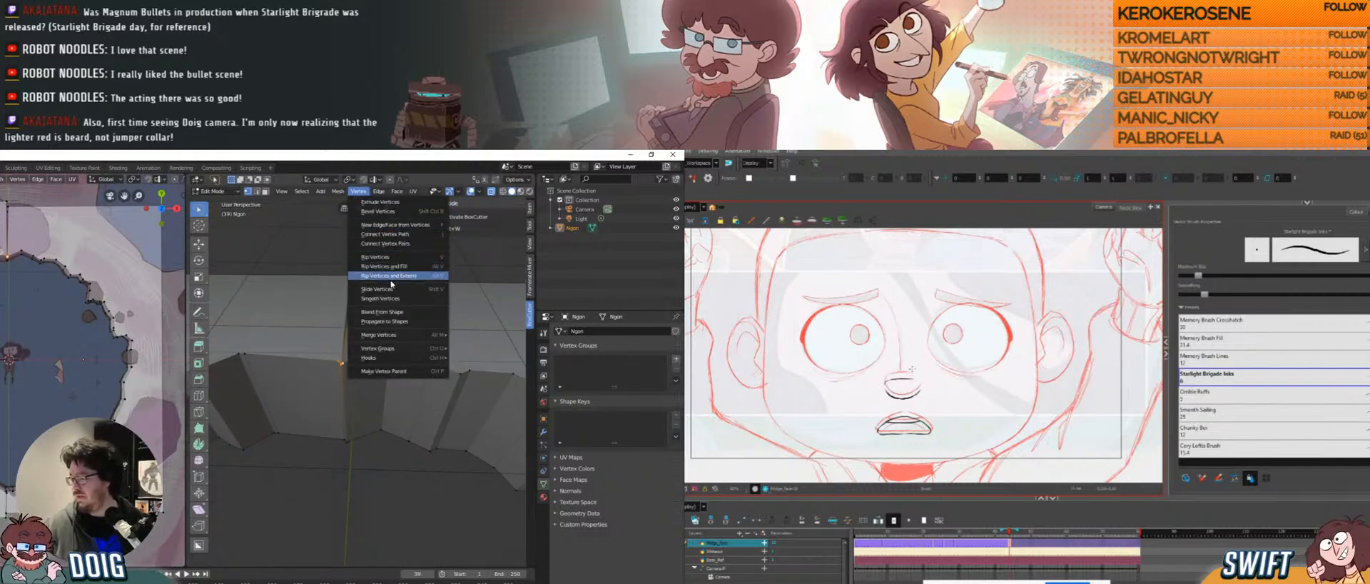
pyautogui.moveTo(389, 341)
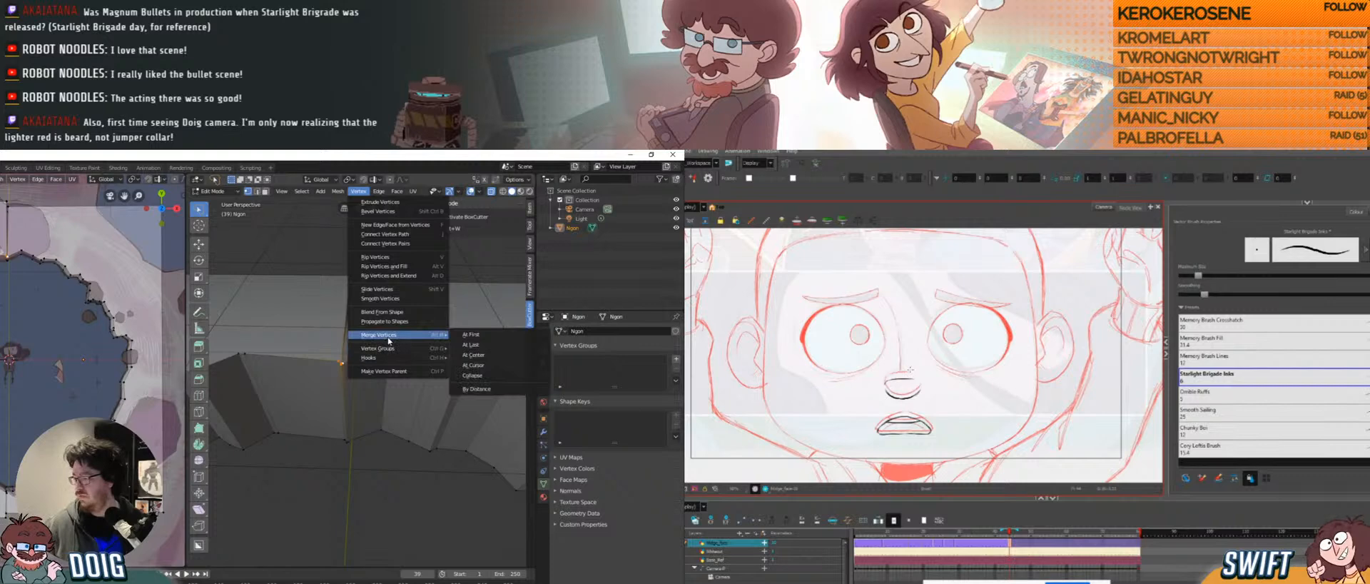
pyautogui.click(472, 334)
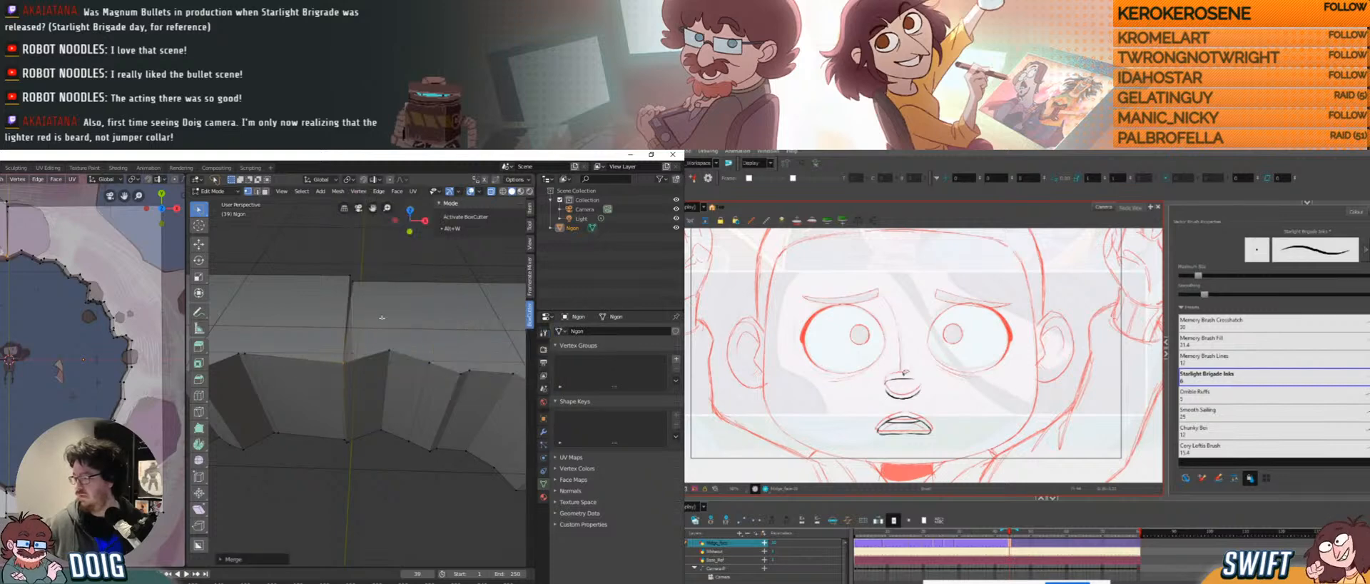
# Merge the next three corner vertex pairs along the wall's top edge, each at first.
pyautogui.moveTo(358, 277); pyautogui.dragTo(397, 276, button='middle')
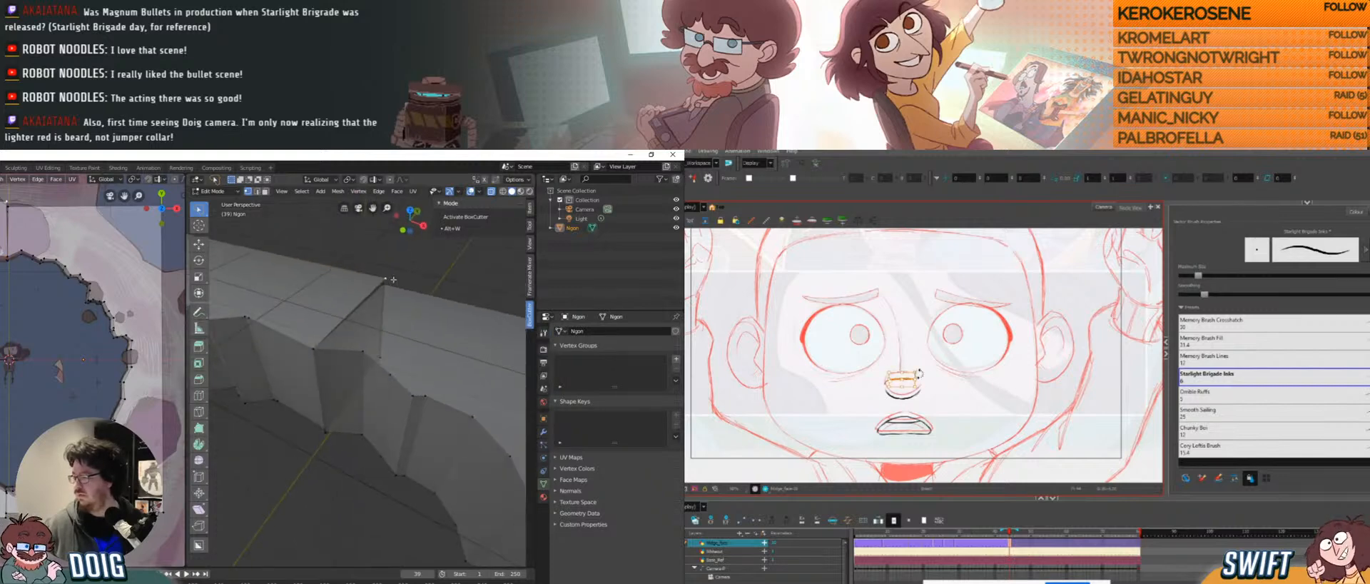
pyautogui.keyDown('ctrl'); pyautogui.moveTo(397, 278); pyautogui.dragTo(394, 270, button='right'); pyautogui.keyUp('ctrl')
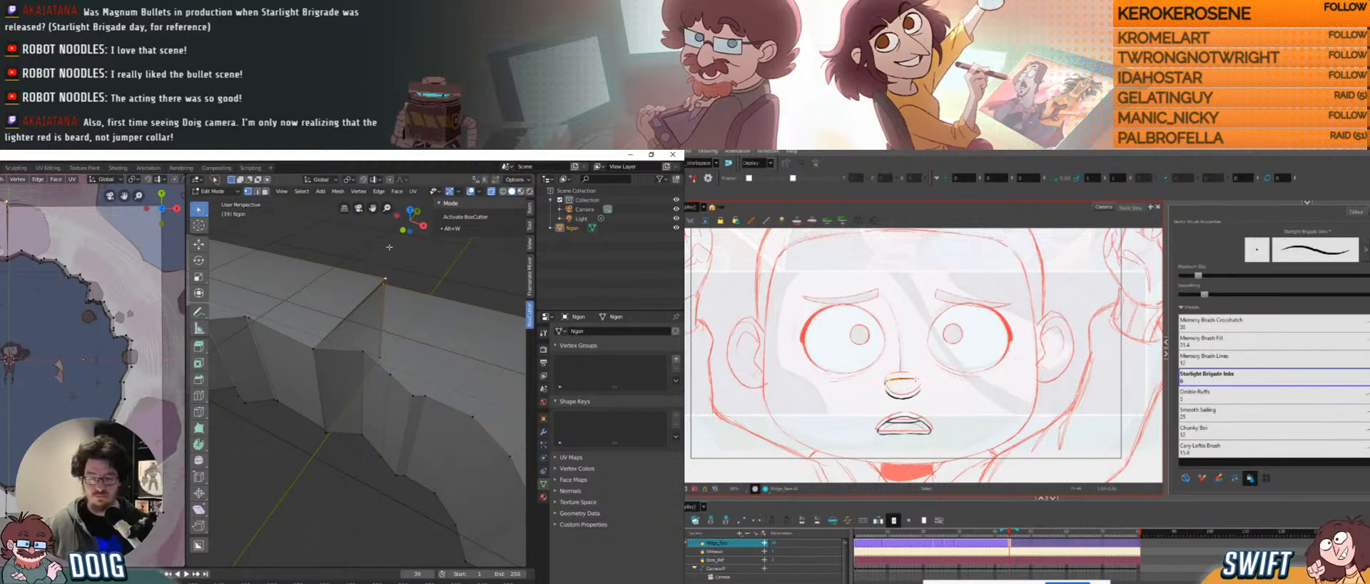
pyautogui.keyDown('shift'); pyautogui.moveTo(401, 288); pyautogui.dragTo(363, 331, button='middle'); pyautogui.keyUp('shift')
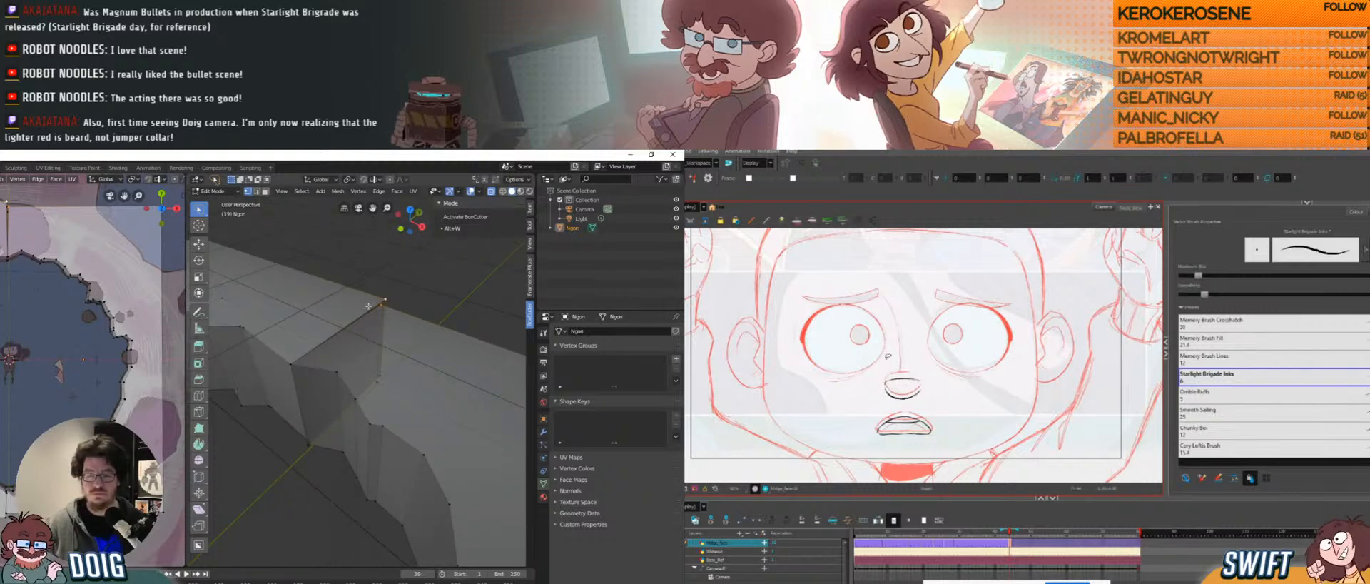
pyautogui.keyDown('shift'); pyautogui.moveTo(377, 316); pyautogui.dragTo(375, 326, button='middle'); pyautogui.keyUp('shift')
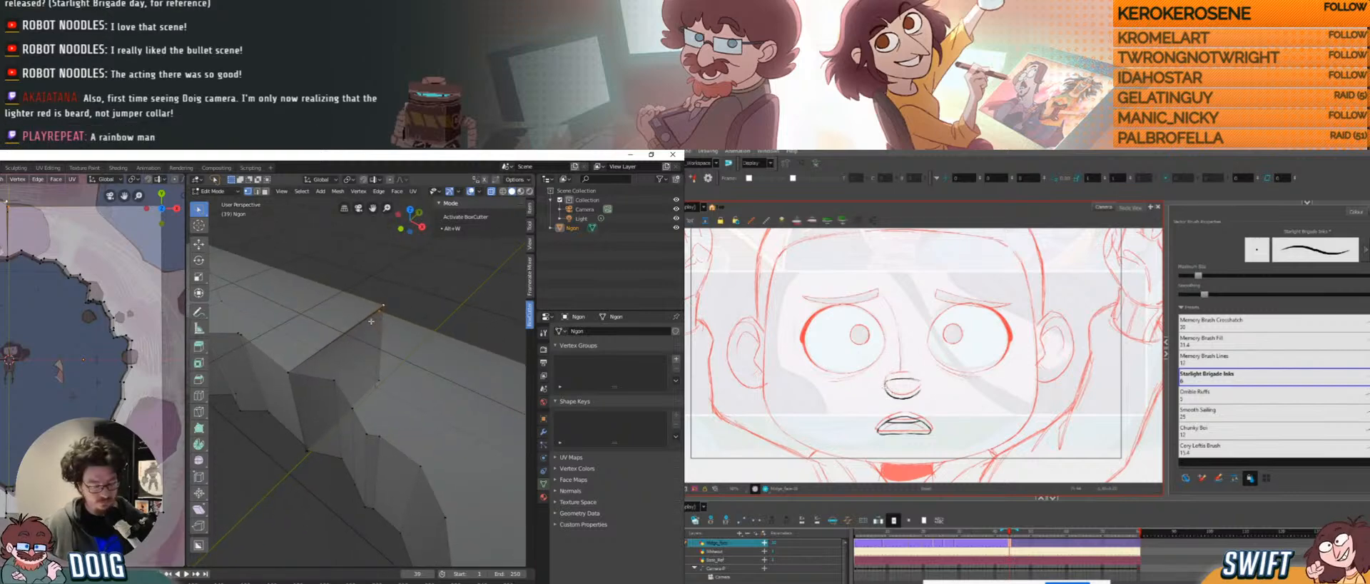
pyautogui.press('m')
pyautogui.click(363, 320)
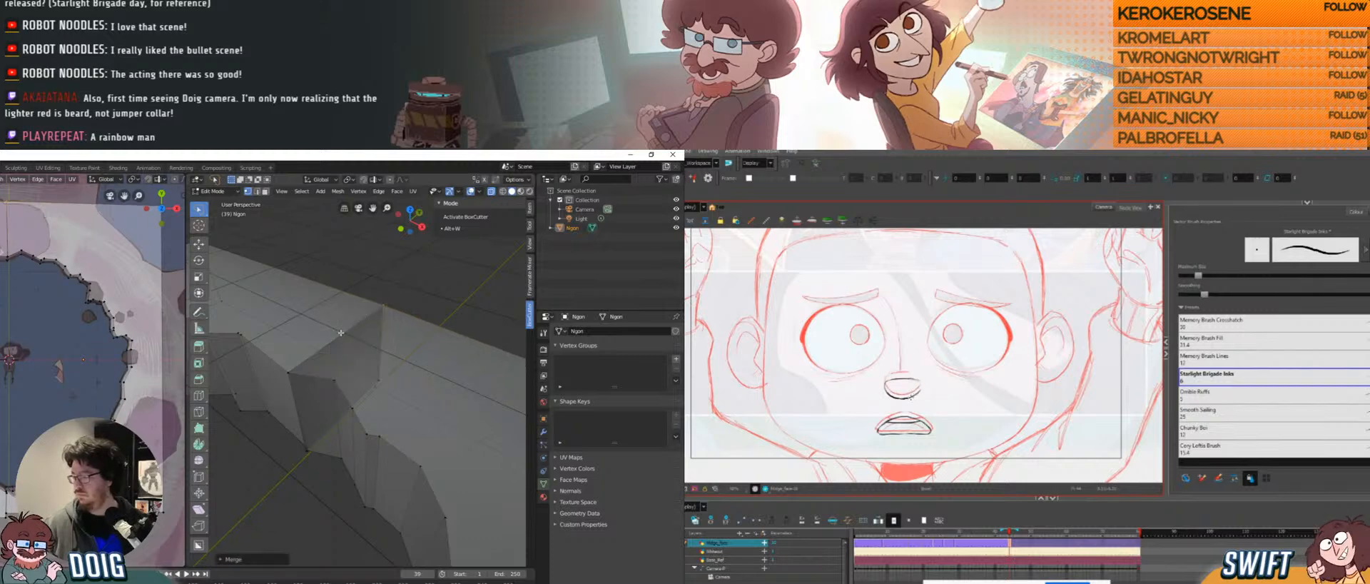
pyautogui.moveTo(363, 320); pyautogui.dragTo(371, 368, button='middle')
pyautogui.click(352, 364)
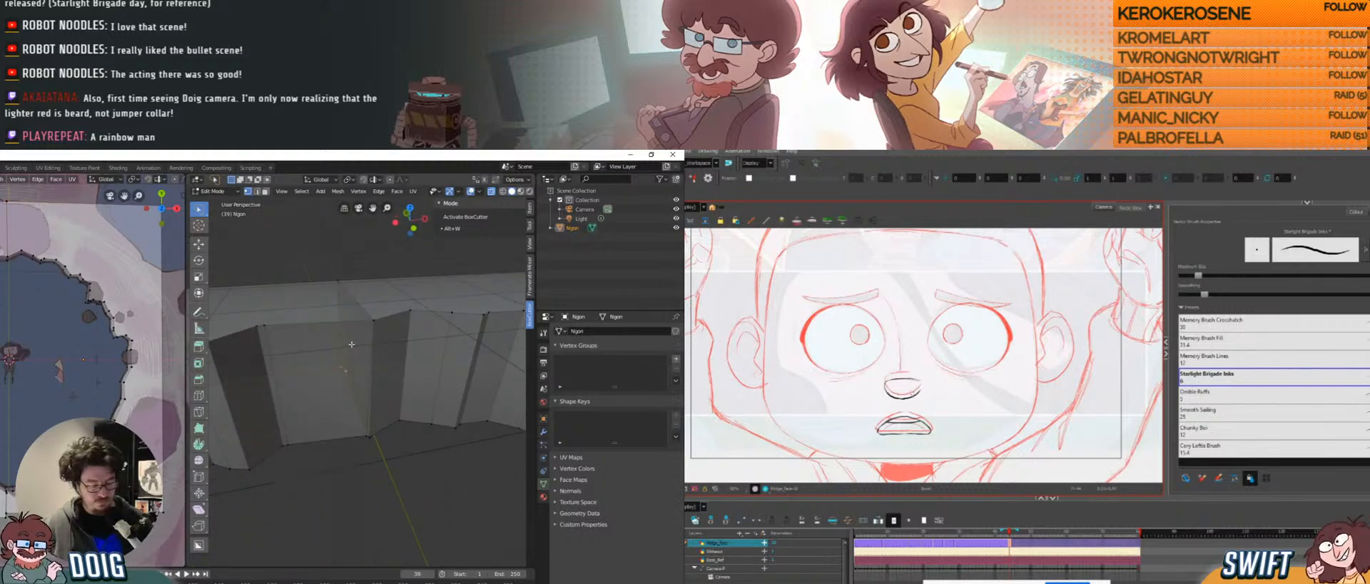
pyautogui.press('m')
pyautogui.click(353, 346)
pyautogui.moveTo(353, 347); pyautogui.dragTo(389, 402, button='middle')
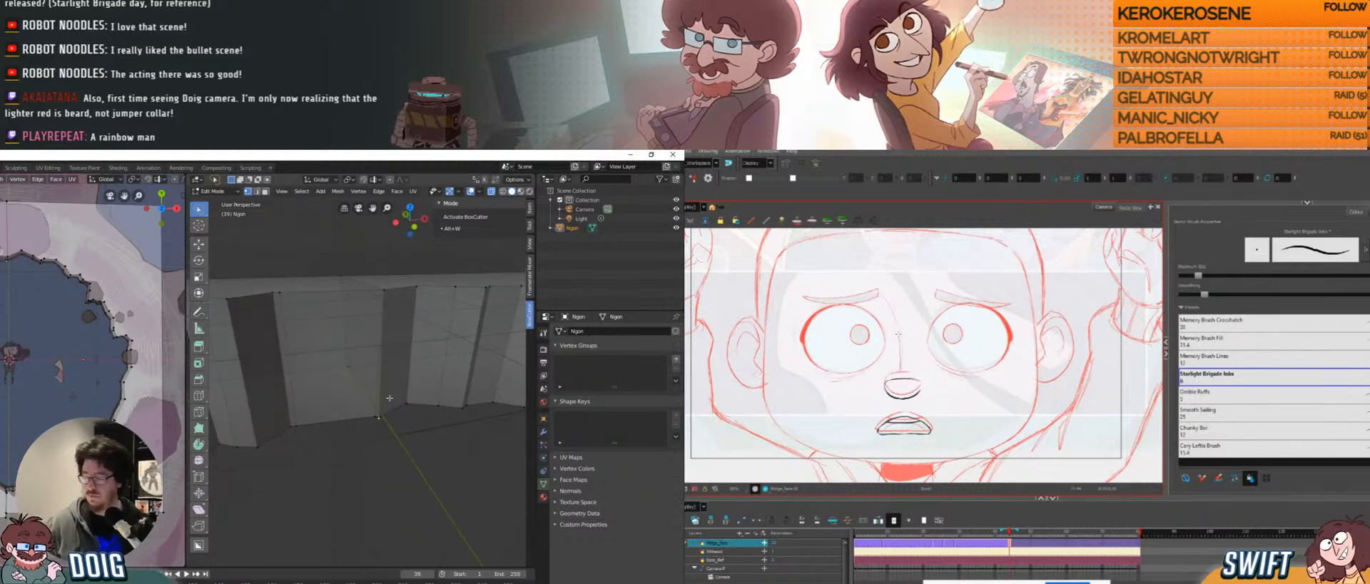
pyautogui.press('m')
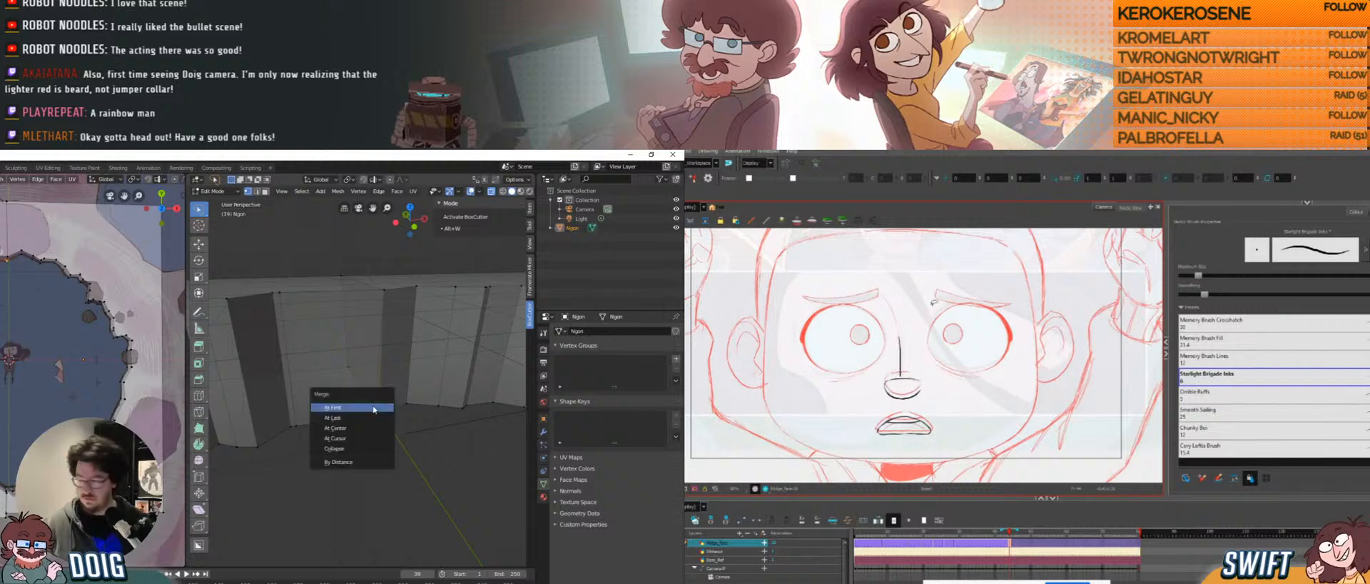
pyautogui.click(374, 407)
# Merge the two remaining top-corner vertex pairs at first, then check the wall.
pyautogui.moveTo(374, 408); pyautogui.dragTo(389, 355, button='middle')
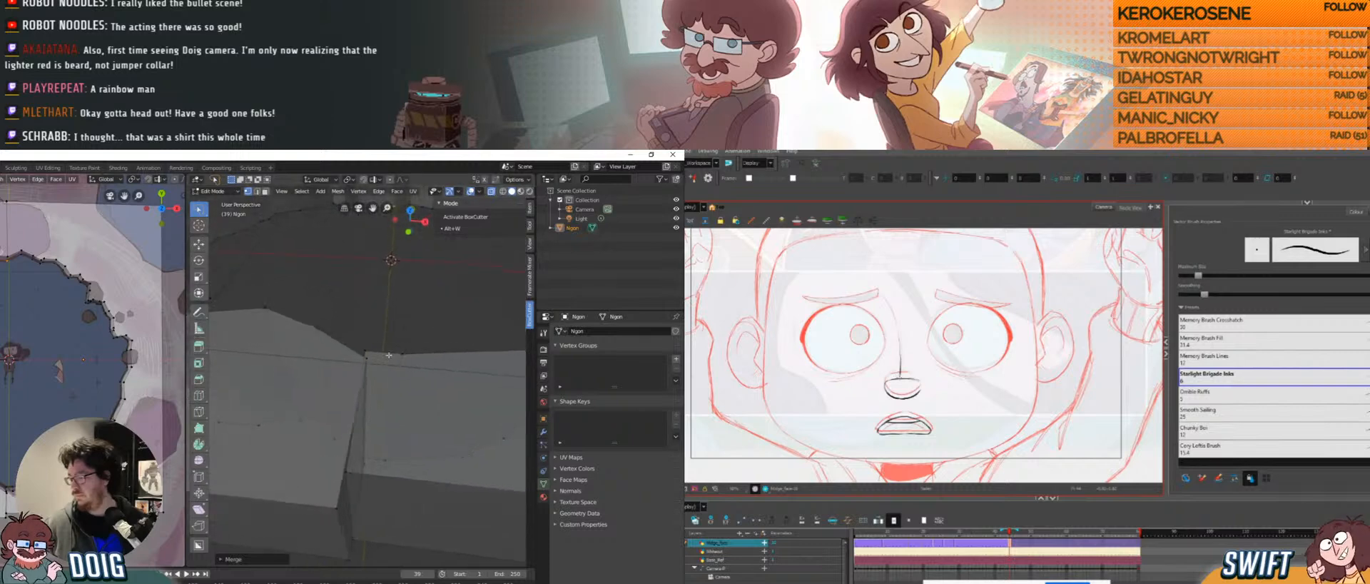
pyautogui.click(375, 354)
pyautogui.moveTo(359, 361); pyautogui.dragTo(381, 339)
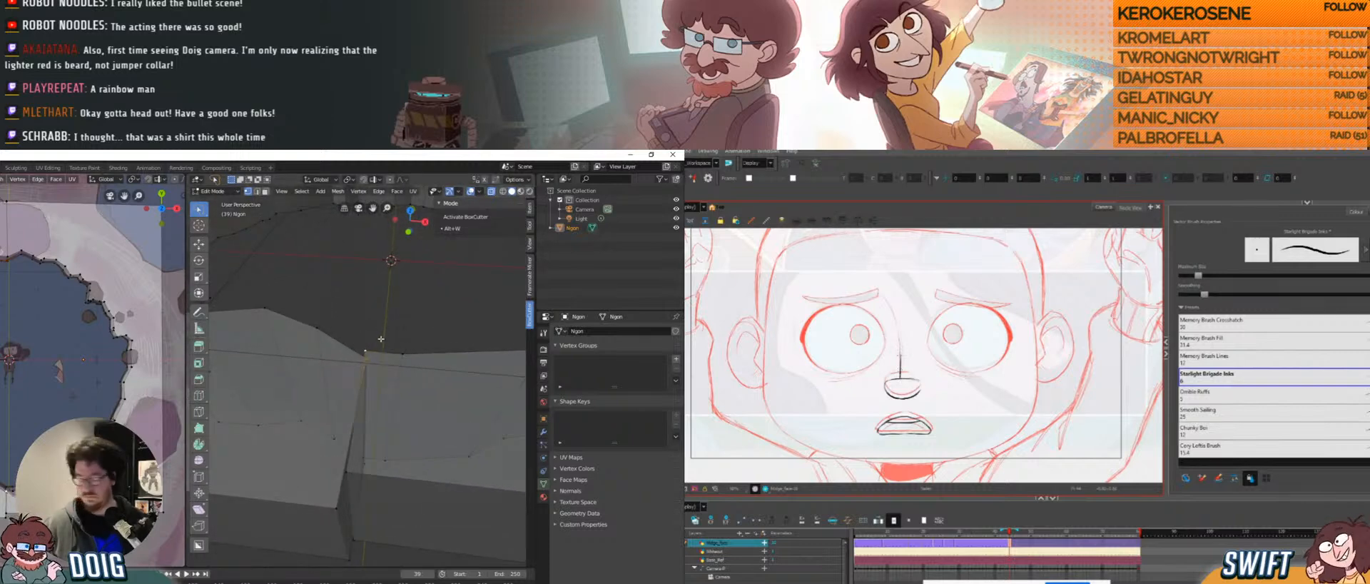
pyautogui.press('m')
pyautogui.click(357, 352)
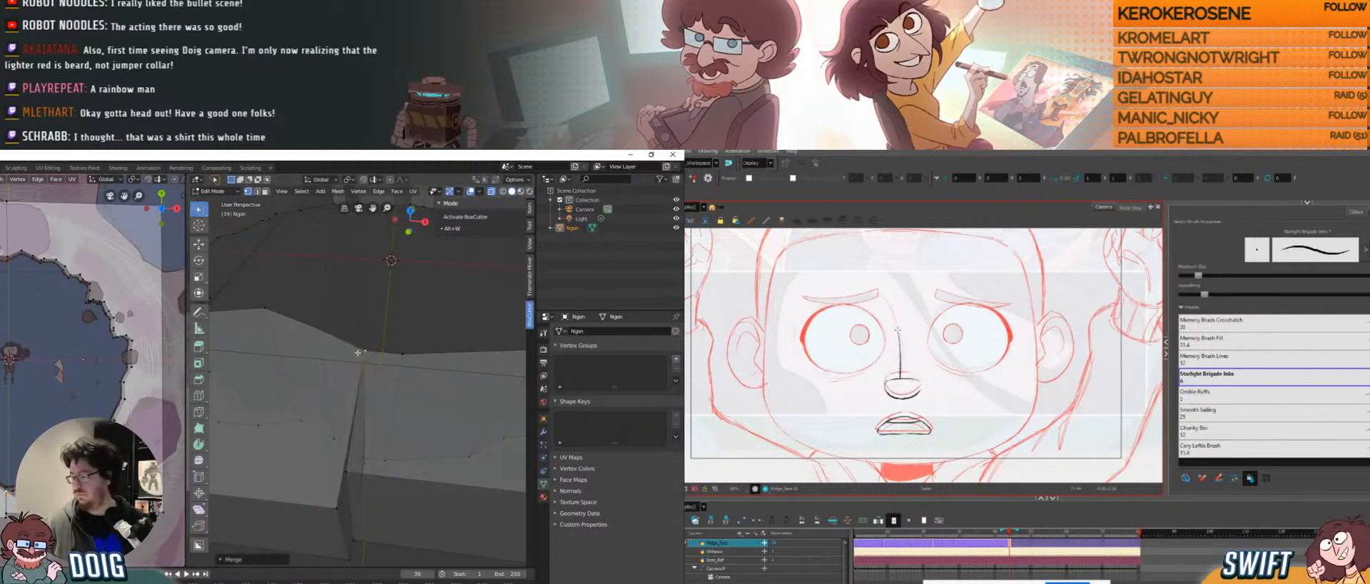
pyautogui.moveTo(357, 352); pyautogui.dragTo(348, 386, button='middle')
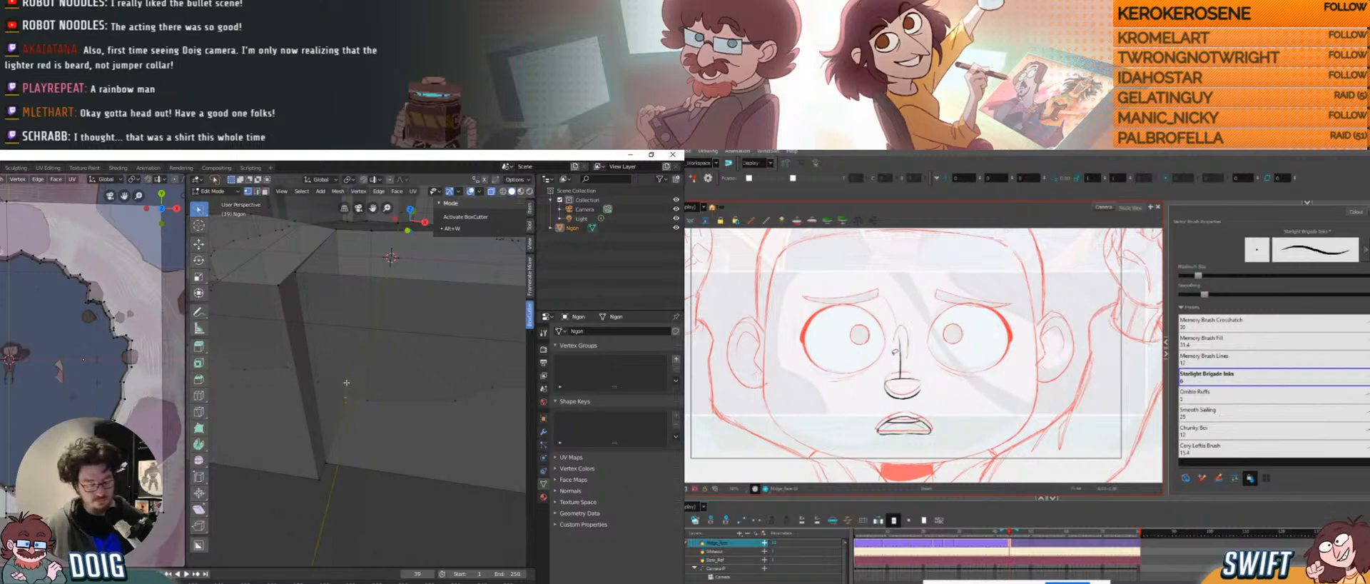
pyautogui.press('m')
pyautogui.click(338, 390)
pyautogui.moveTo(338, 389)
pyautogui.mouseDown(button='middle')
pyautogui.moveTo(347, 373)
pyautogui.moveTo(347, 399)
pyautogui.moveTo(349, 365)
pyautogui.moveTo(334, 388)
pyautogui.moveTo(335, 376)
pyautogui.mouseUp(button='middle')
pyautogui.scroll(2, 347, 373)
pyautogui.scroll(-3, 347, 374)
pyautogui.scroll(-4, 358, 353)
# Fill the upper and lower inner rim edge loops of the hole with one face.
pyautogui.press('Tab')
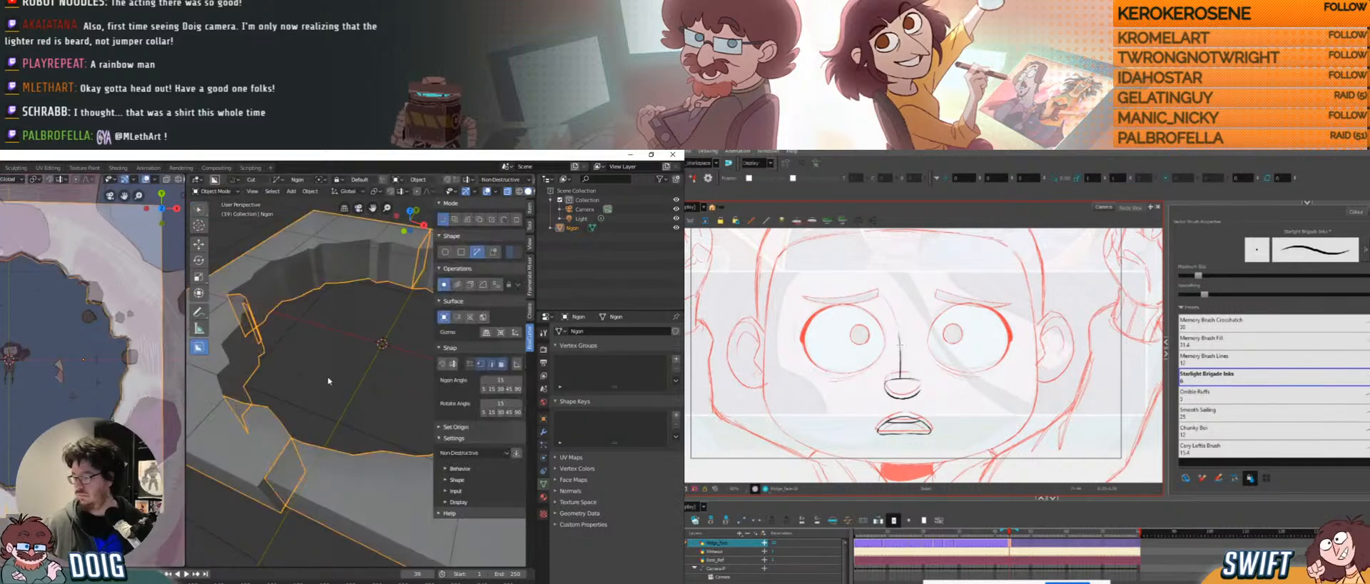
pyautogui.press('Tab')
pyautogui.press('2')
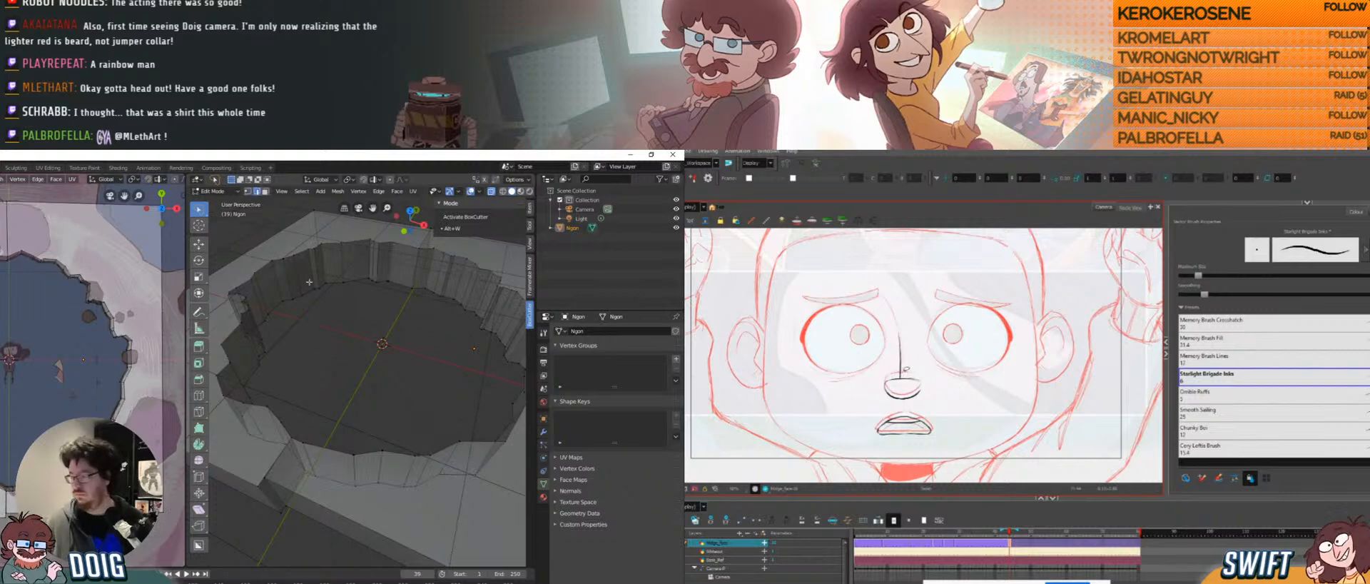
pyautogui.keyDown('alt'); pyautogui.click(300, 252); pyautogui.keyUp('alt')
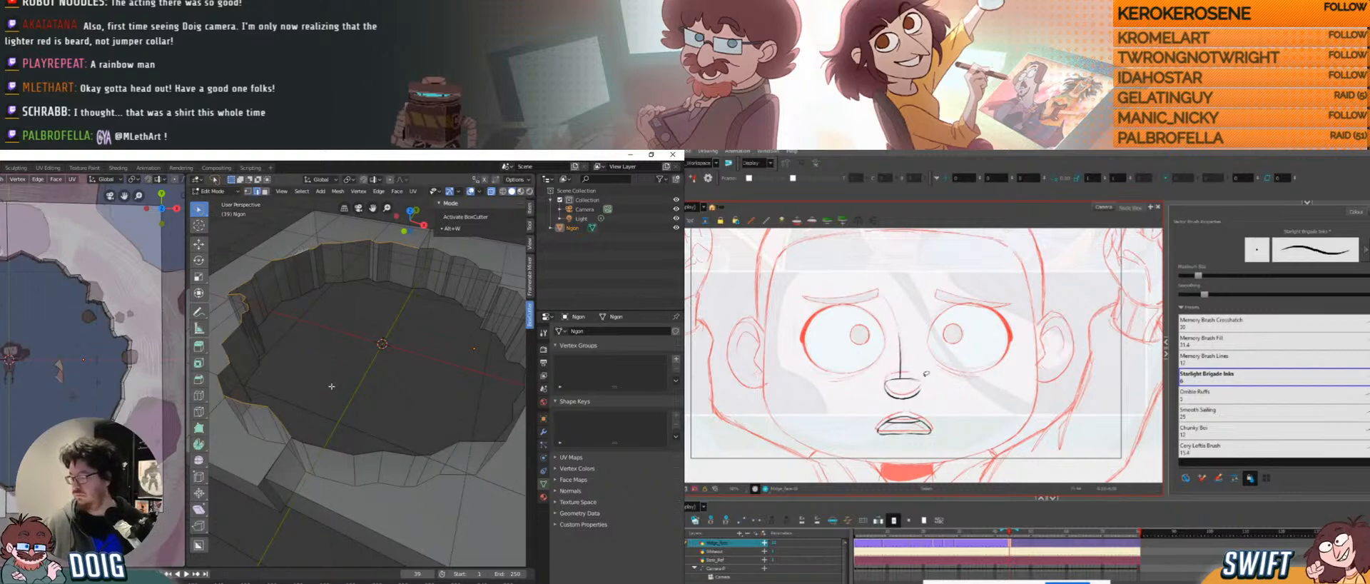
pyautogui.keyDown('alt'); pyautogui.keyDown('shift'); pyautogui.click(323, 447); pyautogui.keyUp('shift'); pyautogui.keyUp('alt')
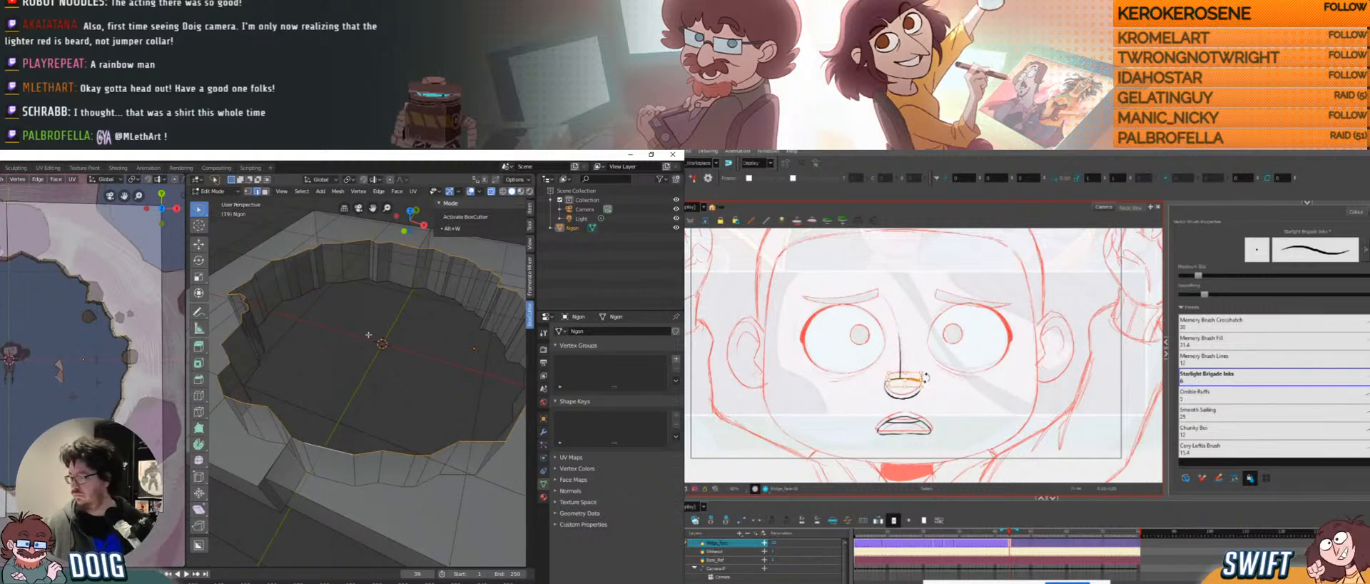
pyautogui.press('f')
pyautogui.moveTo(358, 340); pyautogui.dragTo(371, 334, button='middle')
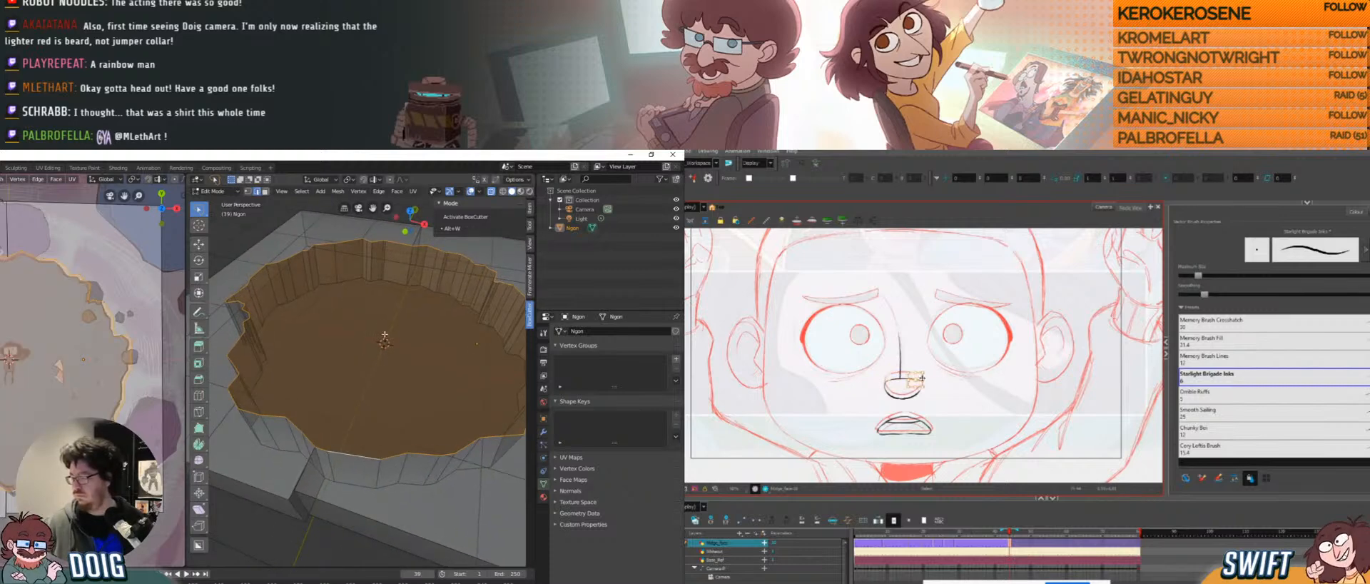
# In face select mode, select the large new face capping the hole.
pyautogui.hotkey('alt', 'a')
pyautogui.moveTo(385, 338)
pyautogui.mouseDown(button='middle')
pyautogui.moveTo(390, 350)
pyautogui.moveTo(365, 275)
pyautogui.moveTo(374, 355)
pyautogui.moveTo(369, 346)
pyautogui.mouseUp(button='middle')
pyautogui.press('Tab')
pyautogui.press('Tab')
pyautogui.press('3')
pyautogui.click(368, 278)
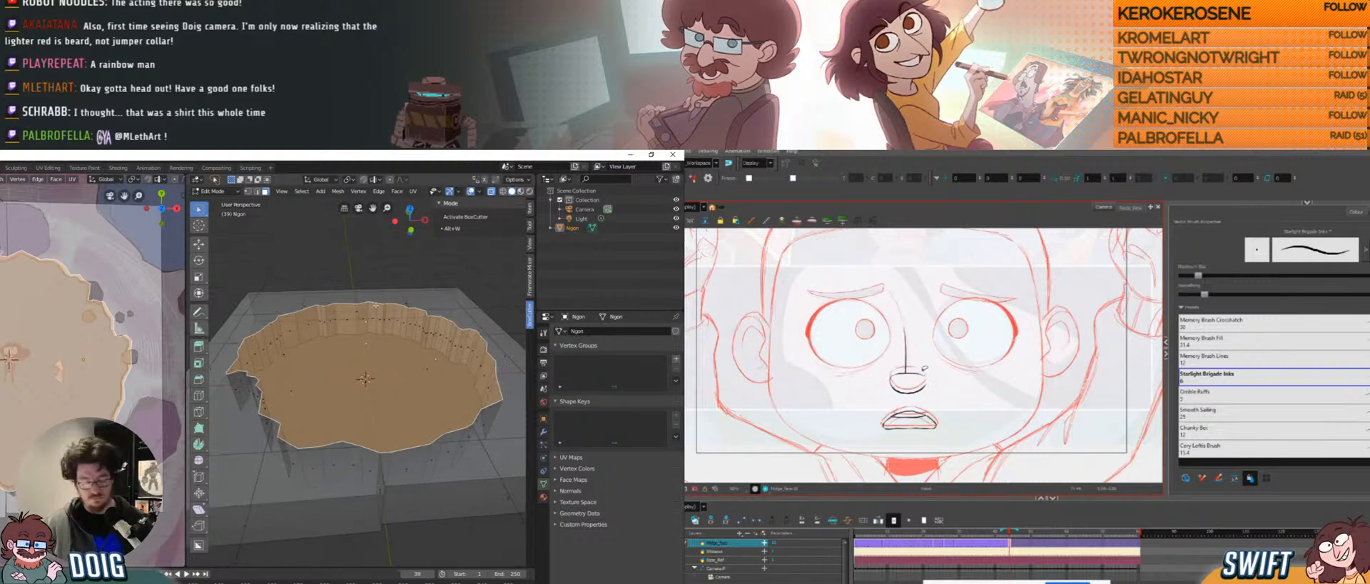
# Move the cap face, then extrude it downward to form walls.
pyautogui.press('g')
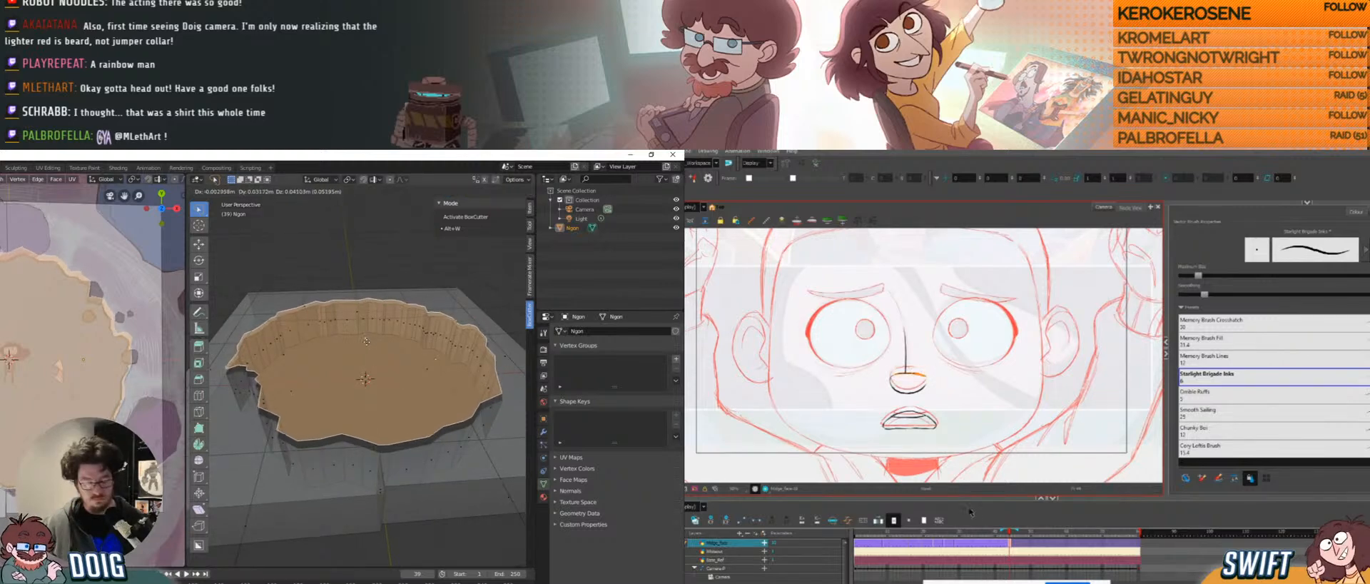
pyautogui.click(361, 356)
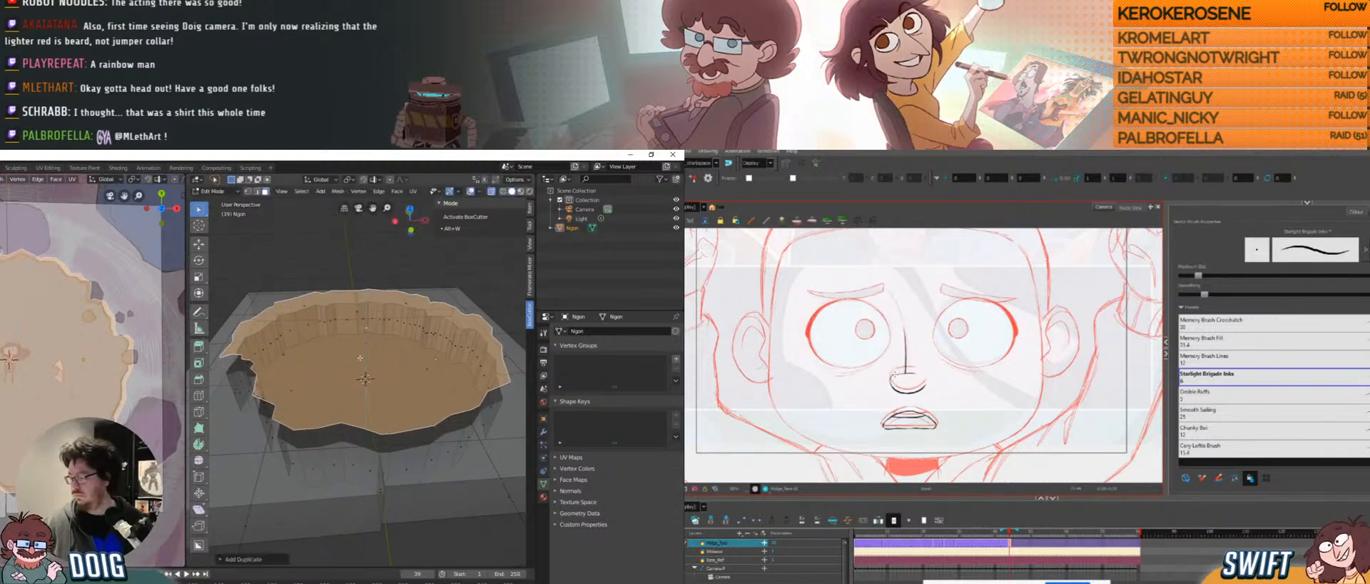
pyautogui.moveTo(360, 358); pyautogui.dragTo(382, 284, button='middle')
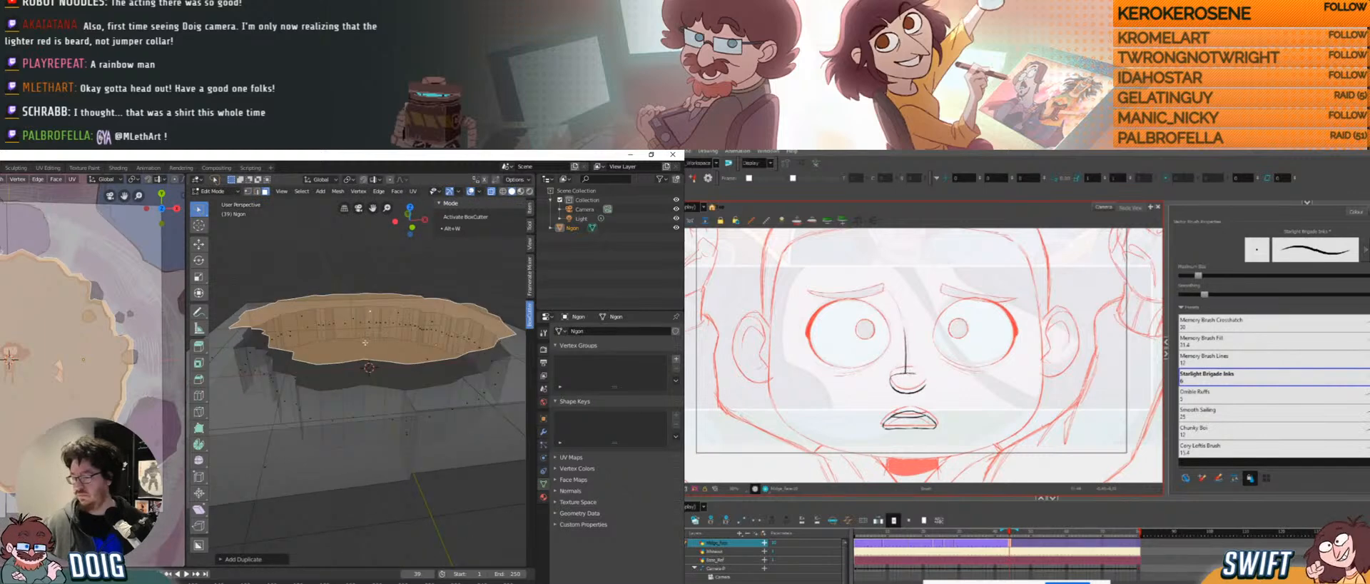
pyautogui.moveTo(364, 343); pyautogui.dragTo(369, 343, button='middle')
pyautogui.moveTo(988, 416); pyautogui.dragTo(970, 418)
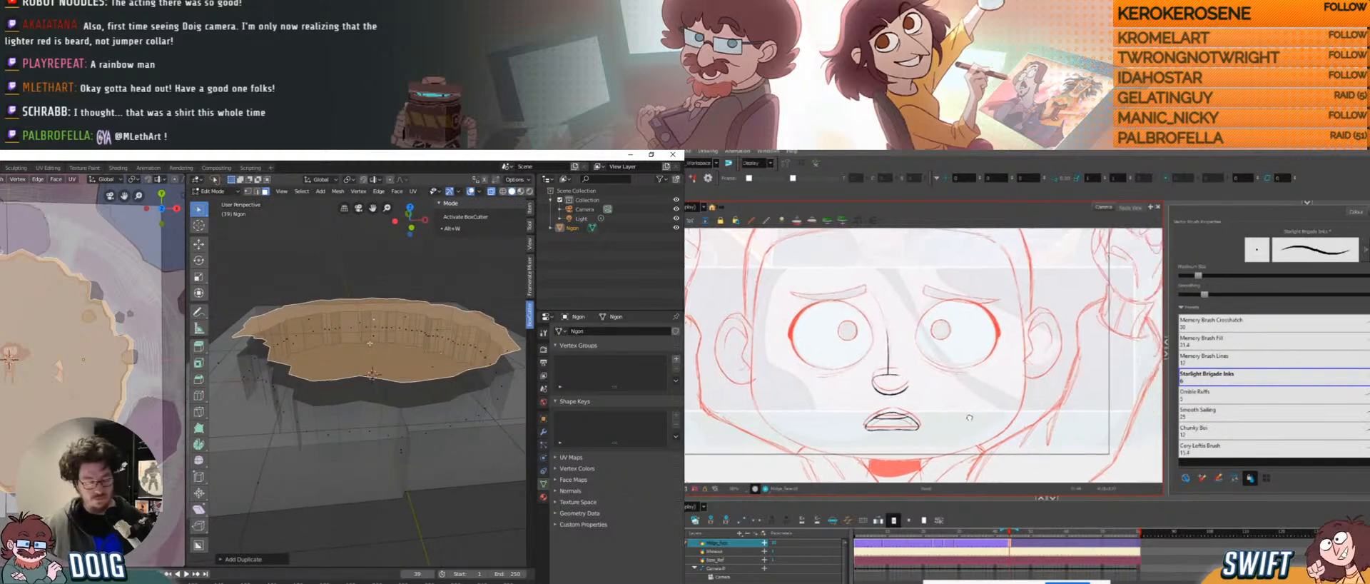
pyautogui.press('e')
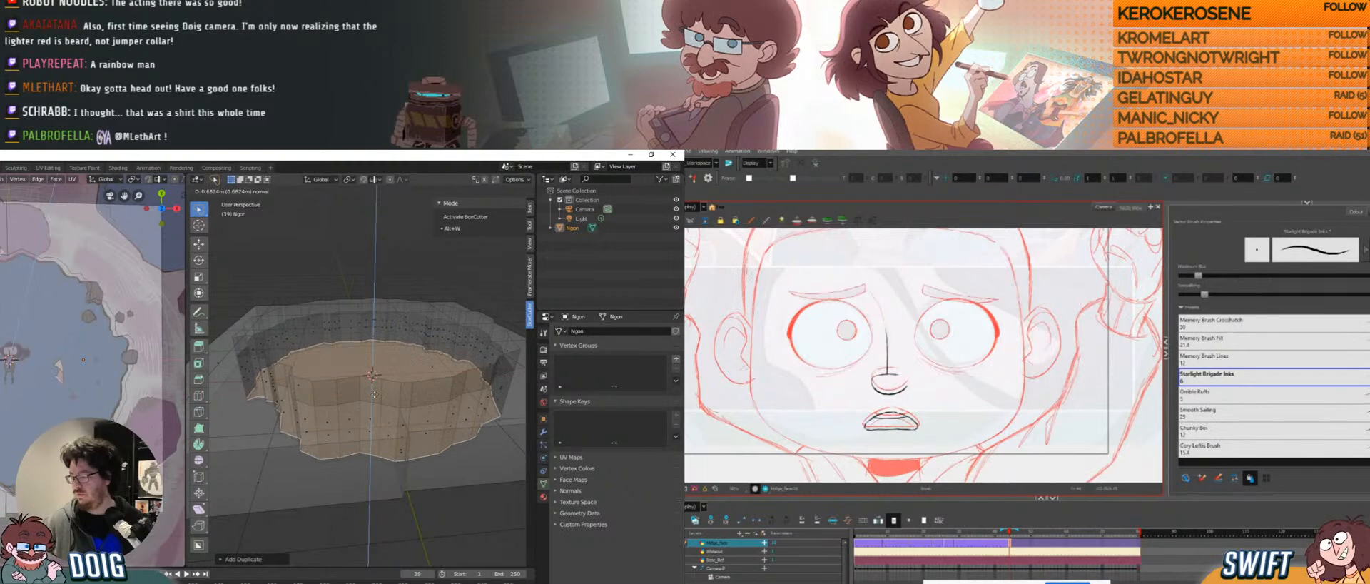
pyautogui.click(374, 394)
# Select the linked extruded geometry and separate it into its own object, Ngon.001.
pyautogui.press('Tab')
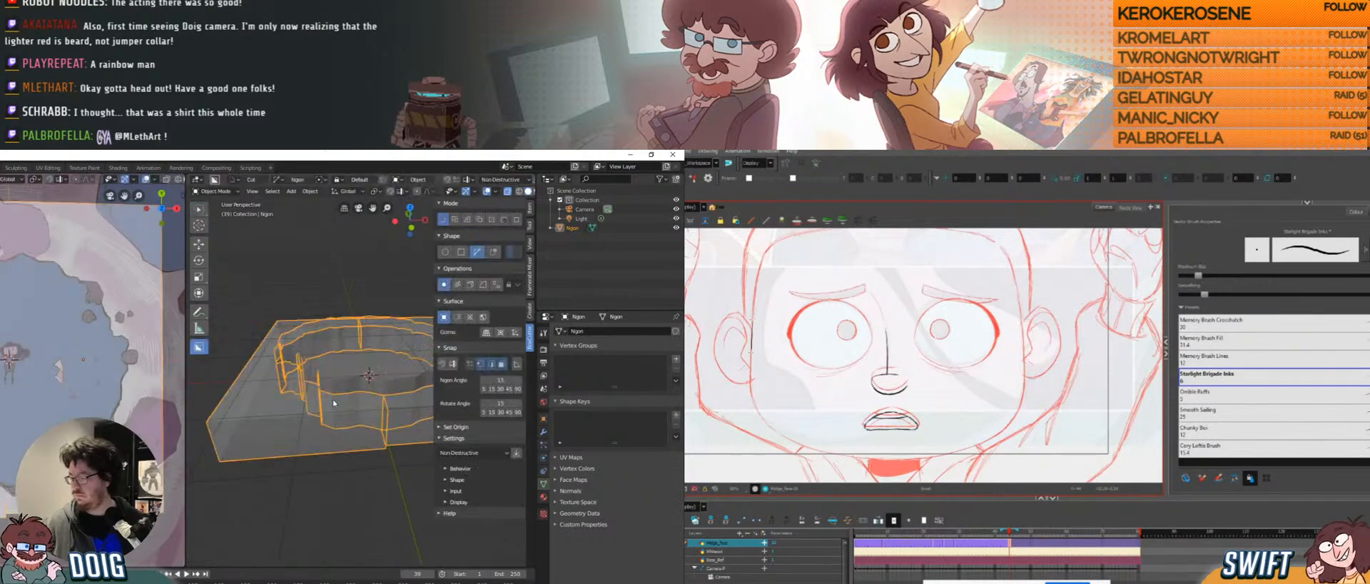
pyautogui.moveTo(314, 382); pyautogui.dragTo(369, 368, button='middle')
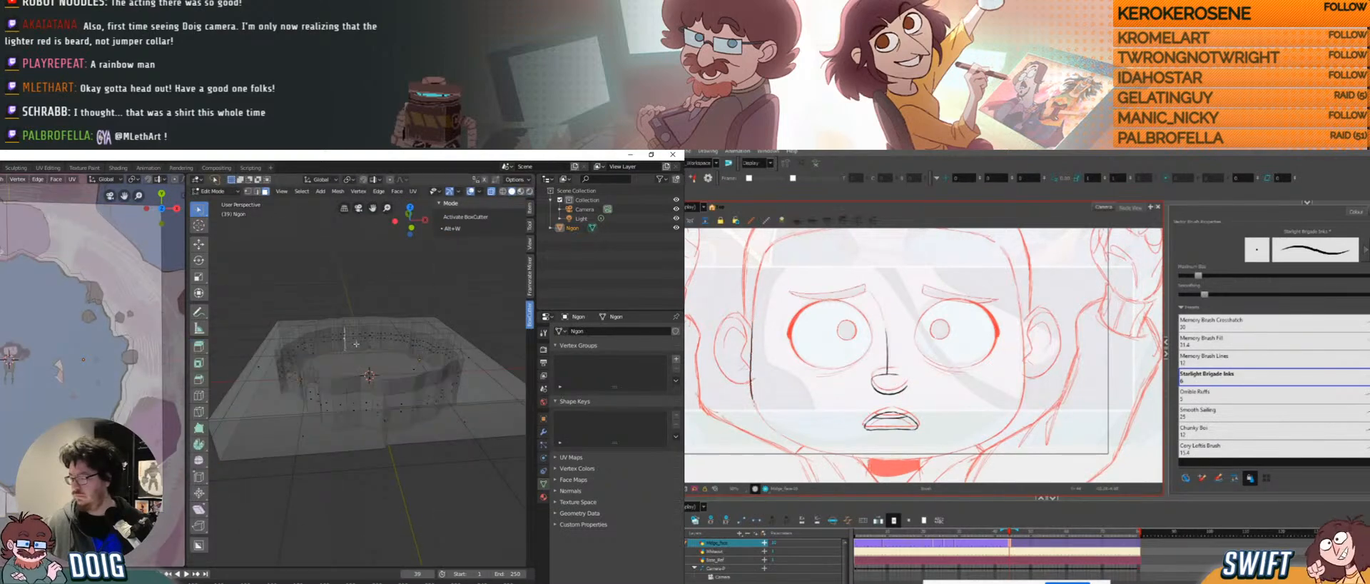
pyautogui.press('Tab')
pyautogui.press('a')
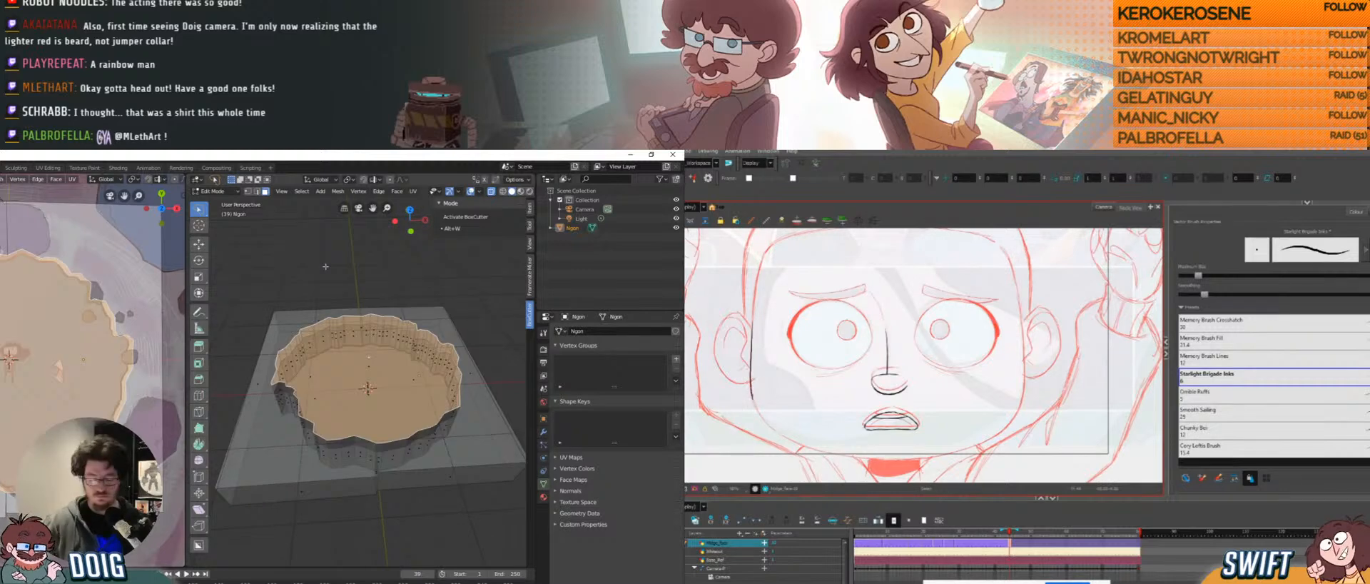
pyautogui.hotkey('ctrl', 'l')
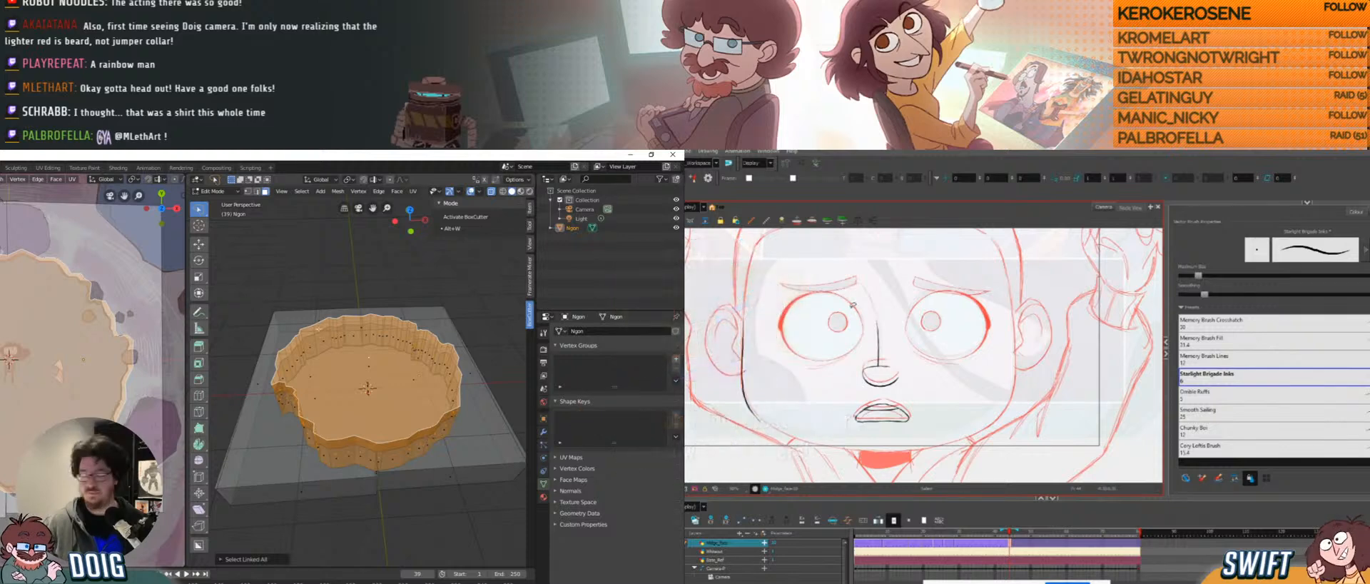
pyautogui.moveTo(325, 350); pyautogui.dragTo(363, 371, button='middle')
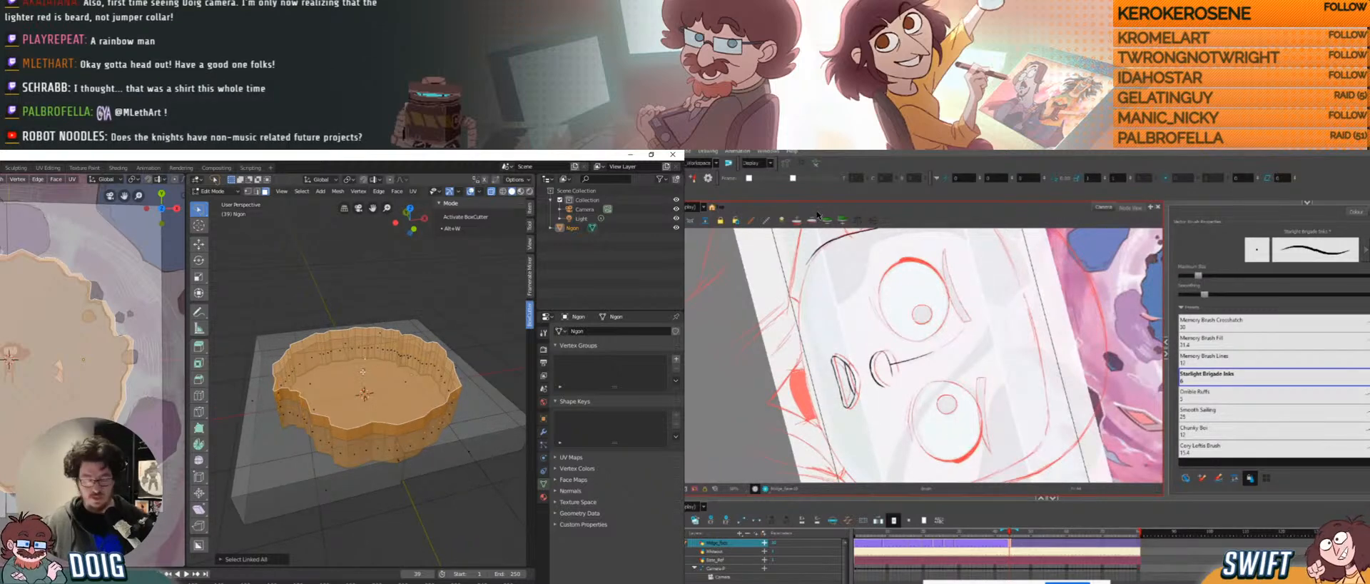
pyautogui.press('p')
pyautogui.click(363, 371)
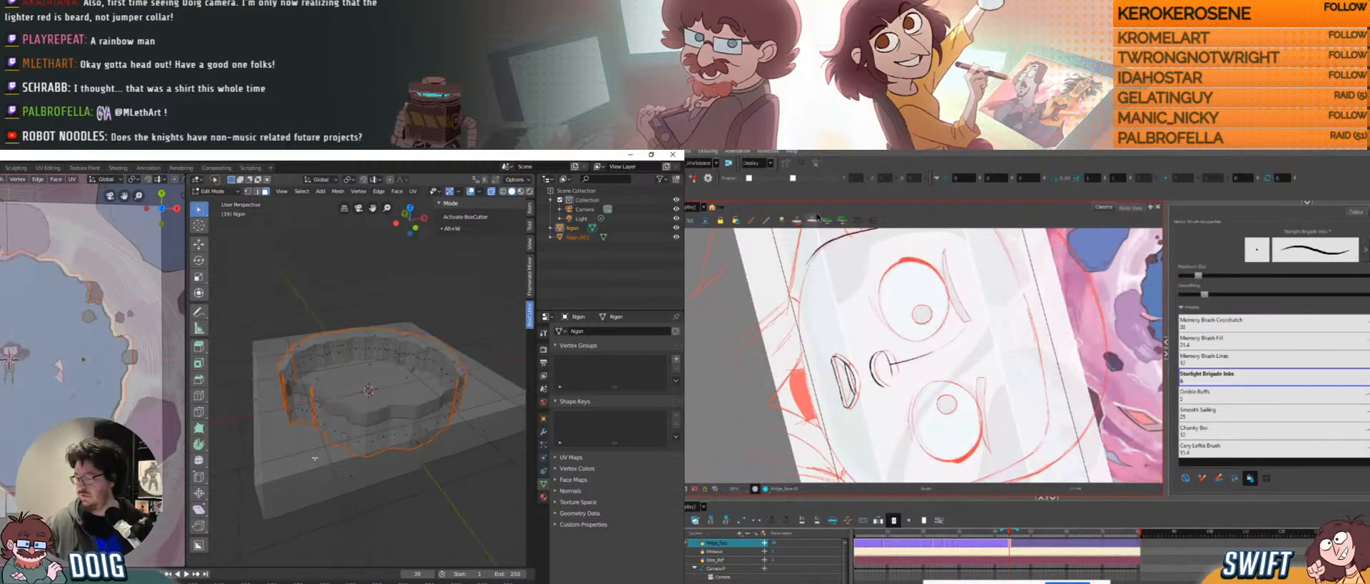
pyautogui.press('Tab')
pyautogui.hotkey('alt', 'w')
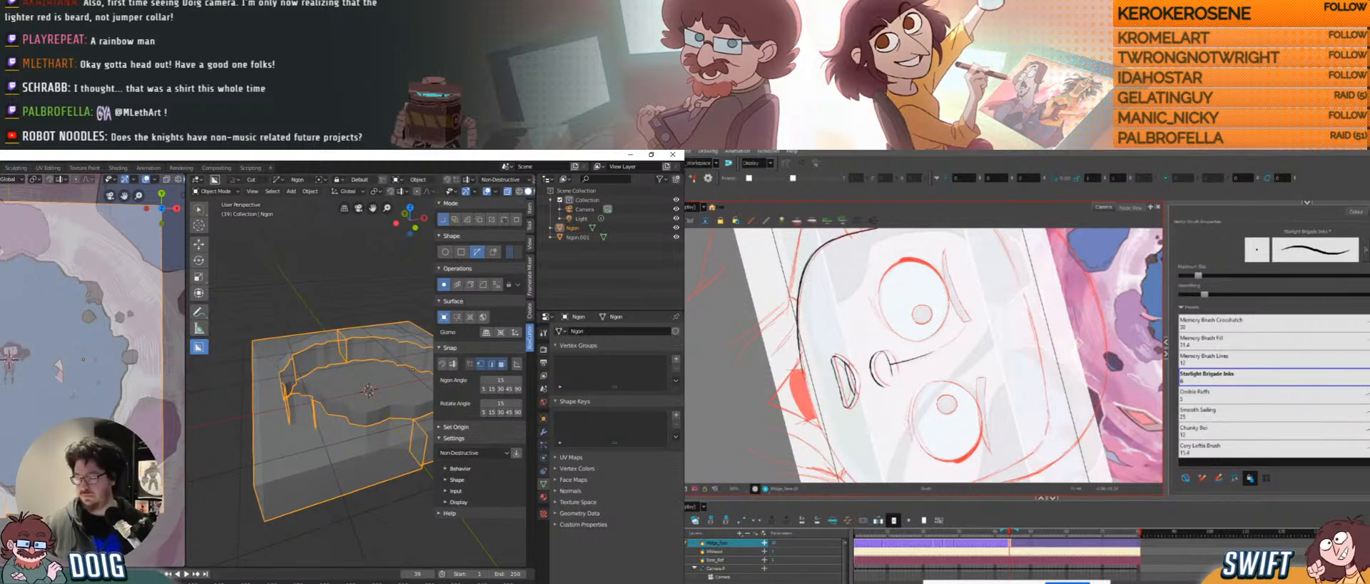
pyautogui.moveTo(803, 371); pyautogui.dragTo(816, 419)
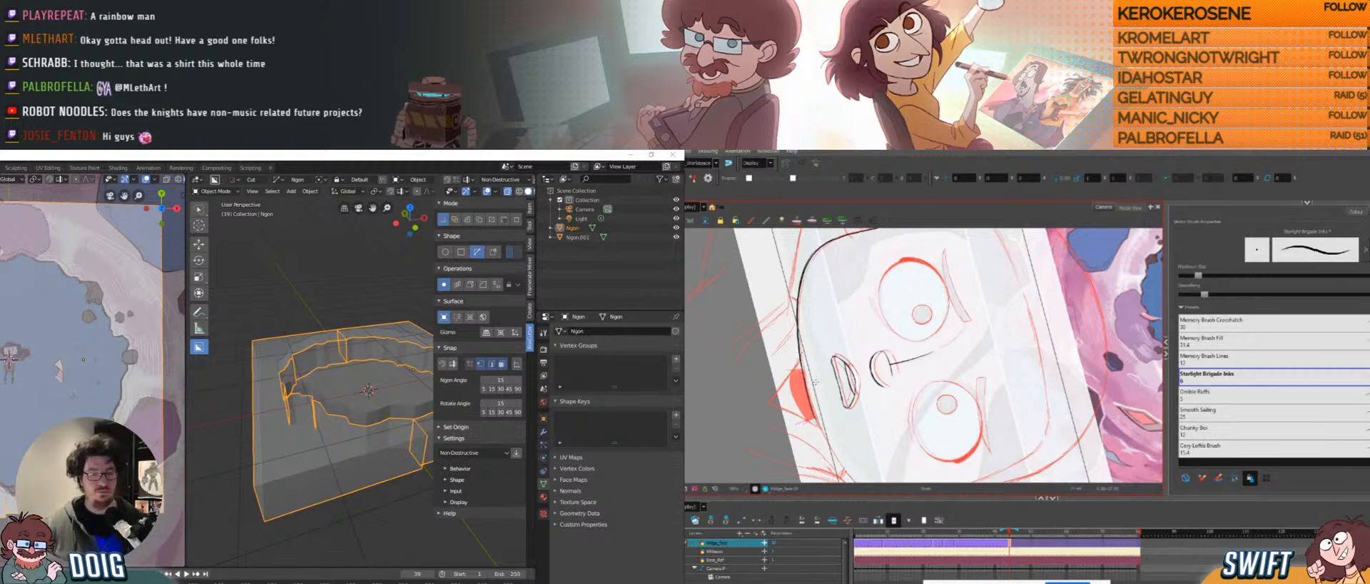
pyautogui.click(819, 417)
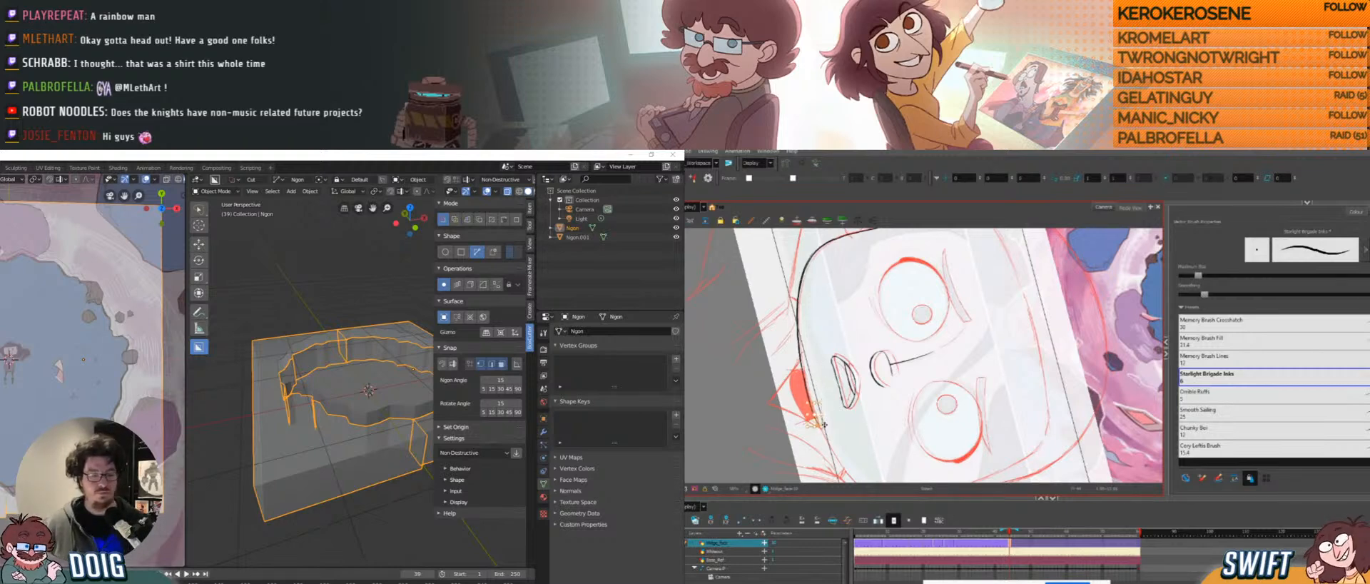
pyautogui.press('Delete')
pyautogui.moveTo(813, 376); pyautogui.dragTo(822, 411)
pyautogui.press('Delete')
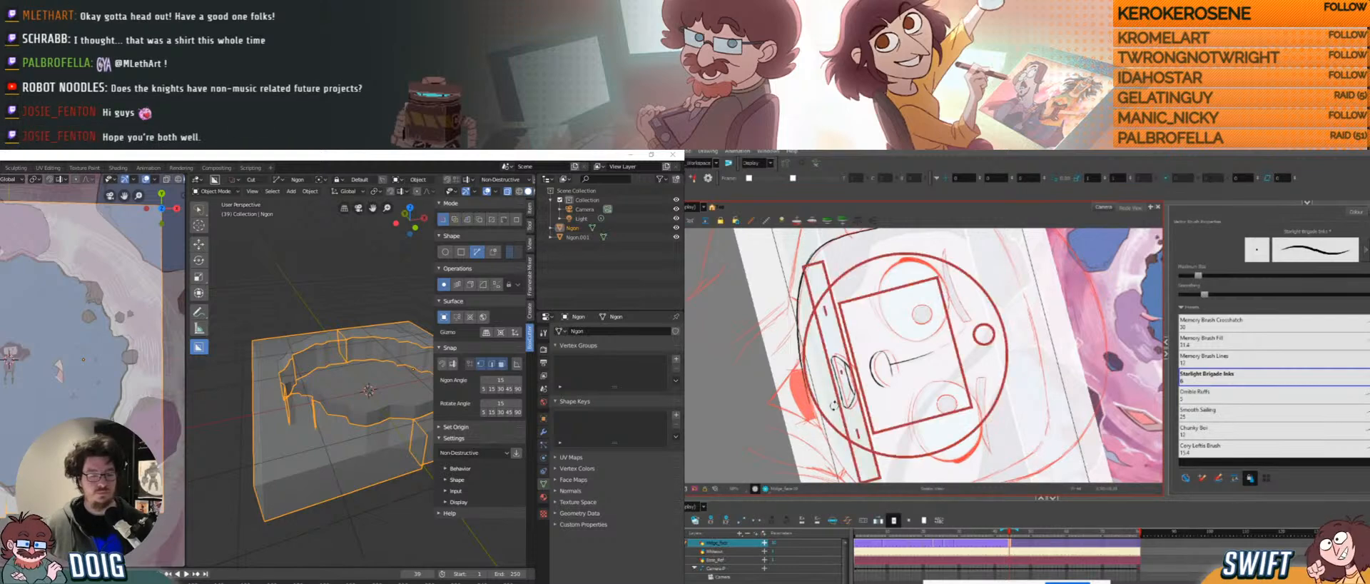
pyautogui.moveTo(875, 407)
pyautogui.keyDown('ctrl'); pyautogui.keyDown('alt'); pyautogui.mouseDown()
pyautogui.moveTo(920, 421)
pyautogui.moveTo(901, 433)
pyautogui.moveTo(913, 435)
pyautogui.mouseUp(); pyautogui.keyUp('alt'); pyautogui.keyUp('ctrl')
pyautogui.moveTo(778, 323); pyautogui.dragTo(809, 355)
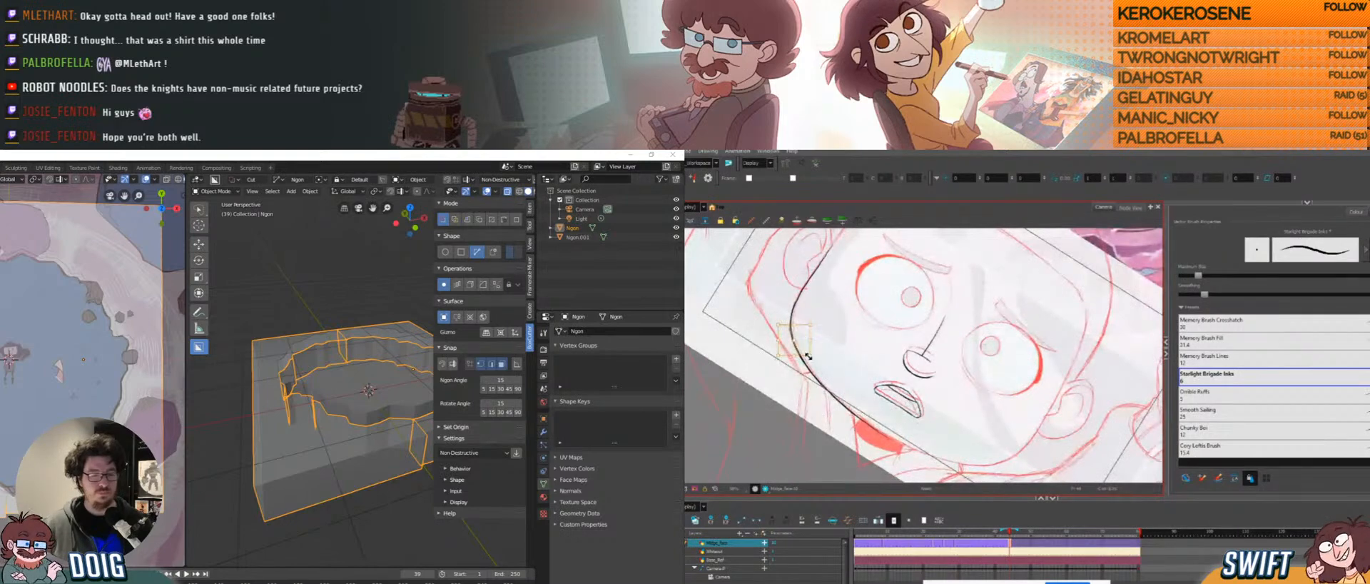
pyautogui.press('Delete')
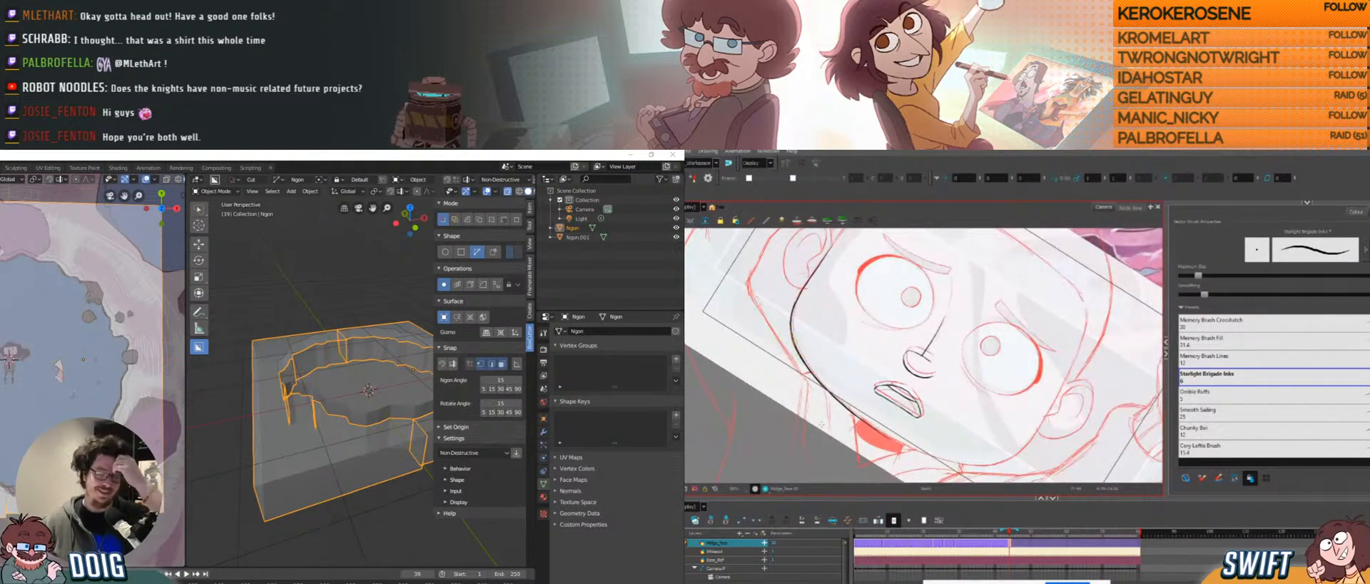
pyautogui.moveTo(895, 437)
pyautogui.keyDown('ctrl'); pyautogui.keyDown('alt'); pyautogui.mouseDown()
pyautogui.moveTo(973, 424)
pyautogui.moveTo(1017, 367)
pyautogui.moveTo(803, 386)
pyautogui.mouseUp(); pyautogui.keyUp('alt'); pyautogui.keyUp('ctrl')
pyautogui.moveTo(901, 387); pyautogui.dragTo(908, 341)
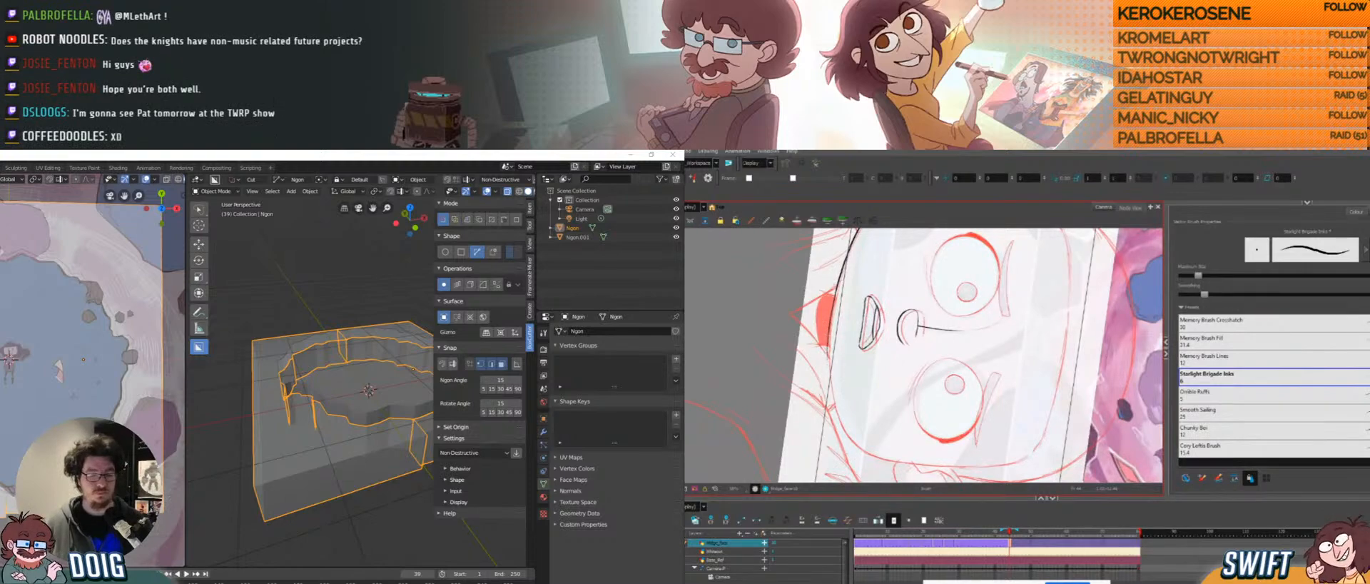
pyautogui.moveTo(892, 422)
pyautogui.keyDown('ctrl'); pyautogui.keyDown('alt'); pyautogui.mouseDown()
pyautogui.moveTo(945, 420)
pyautogui.moveTo(980, 391)
pyautogui.moveTo(911, 424)
pyautogui.moveTo(872, 416)
pyautogui.moveTo(899, 388)
pyautogui.mouseUp(); pyautogui.keyUp('alt'); pyautogui.keyUp('ctrl')
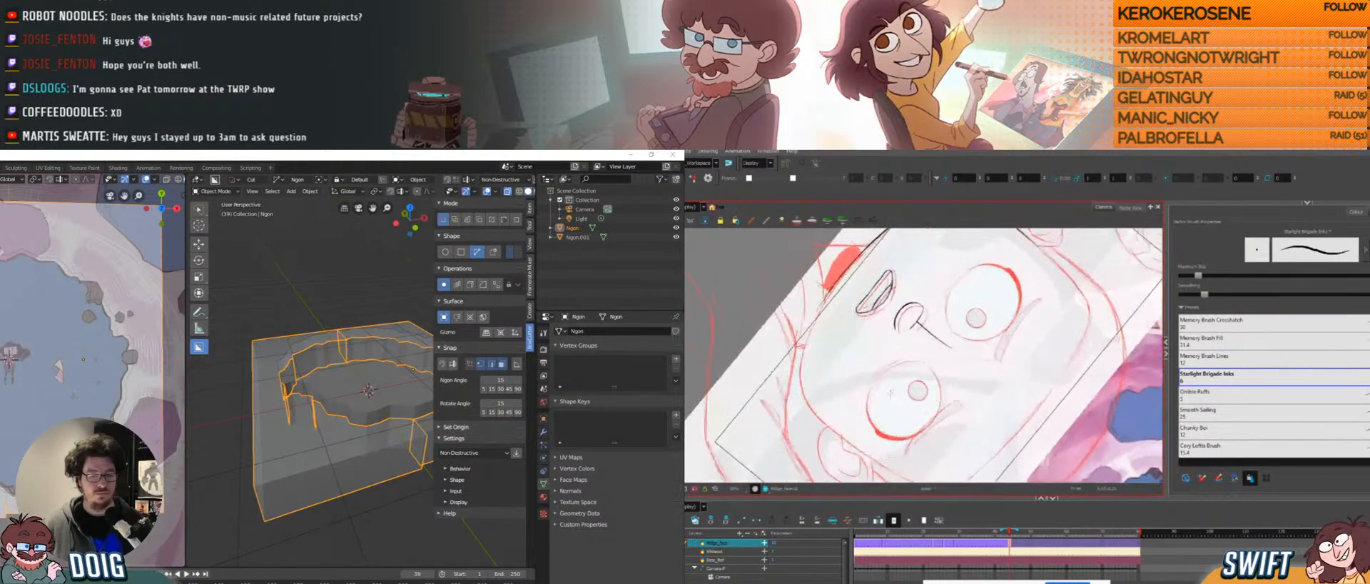
pyautogui.moveTo(854, 347); pyautogui.dragTo(845, 386)
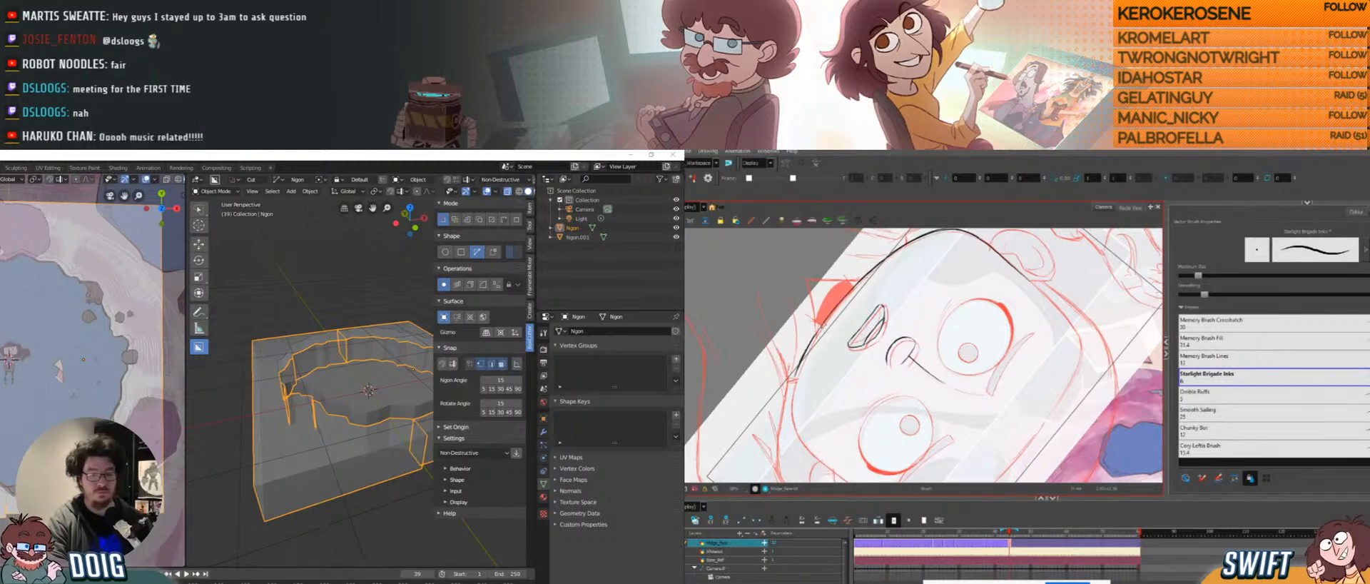
pyautogui.moveTo(816, 363)
pyautogui.mouseDown()
pyautogui.moveTo(815, 337)
pyautogui.moveTo(817, 406)
pyautogui.mouseUp()
pyautogui.moveTo(795, 370)
pyautogui.mouseDown()
pyautogui.moveTo(826, 354)
pyautogui.moveTo(807, 365)
pyautogui.moveTo(814, 395)
pyautogui.moveTo(808, 364)
pyautogui.moveTo(780, 343)
pyautogui.mouseUp()
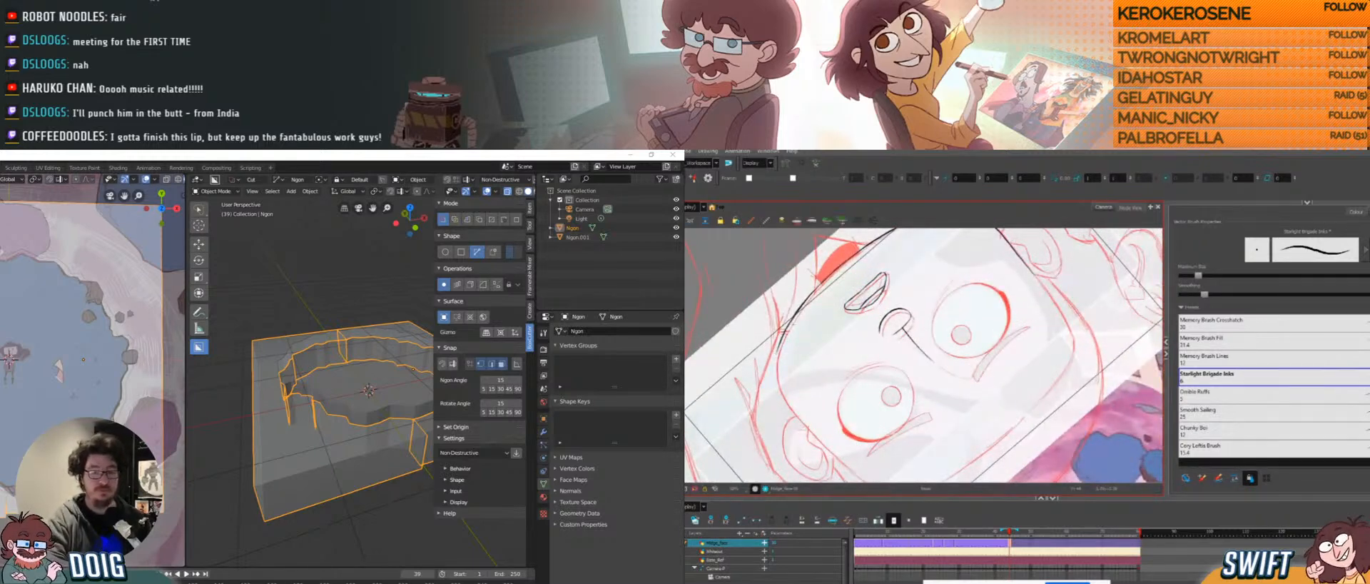
pyautogui.moveTo(778, 335)
pyautogui.mouseDown()
pyautogui.moveTo(807, 325)
pyautogui.moveTo(781, 353)
pyautogui.mouseUp()
pyautogui.press('Delete')
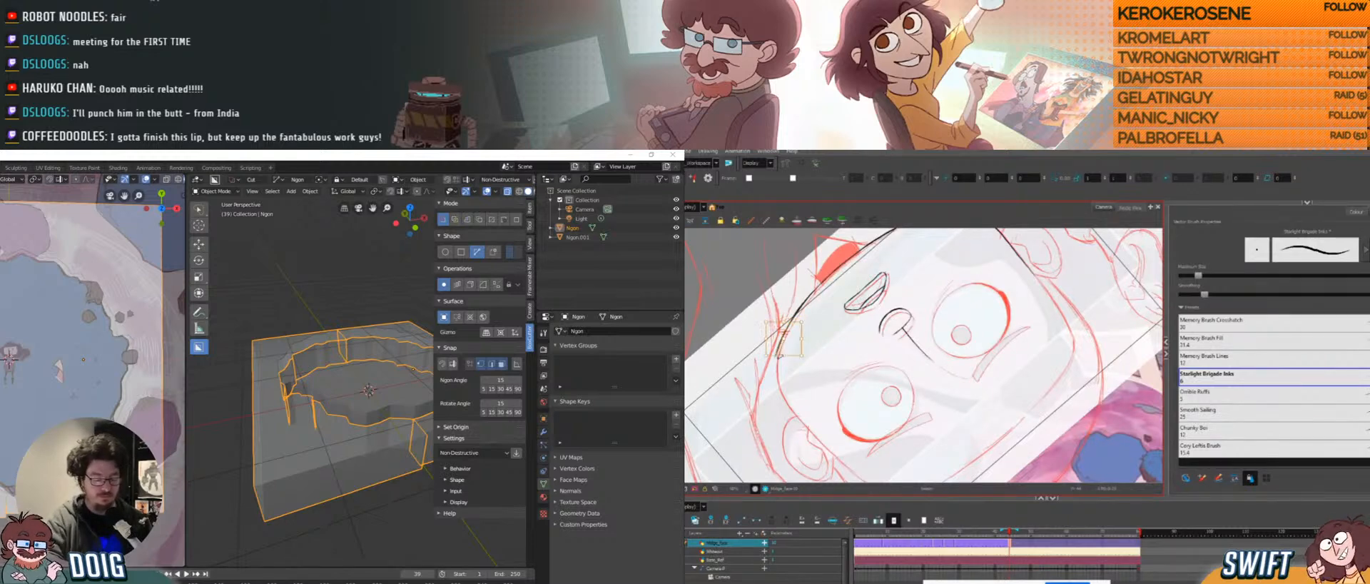
pyautogui.press('Delete')
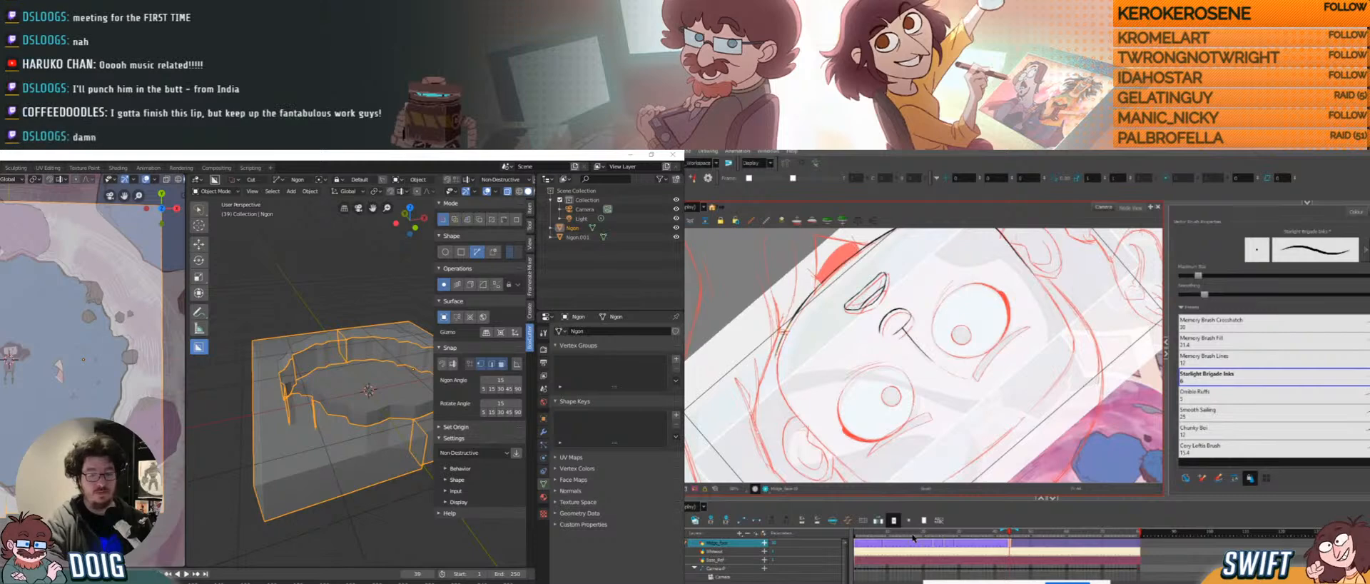
pyautogui.moveTo(790, 343)
pyautogui.mouseDown()
pyautogui.moveTo(781, 358)
pyautogui.moveTo(799, 365)
pyautogui.moveTo(803, 327)
pyautogui.moveTo(798, 350)
pyautogui.mouseUp()
pyautogui.press('Delete')
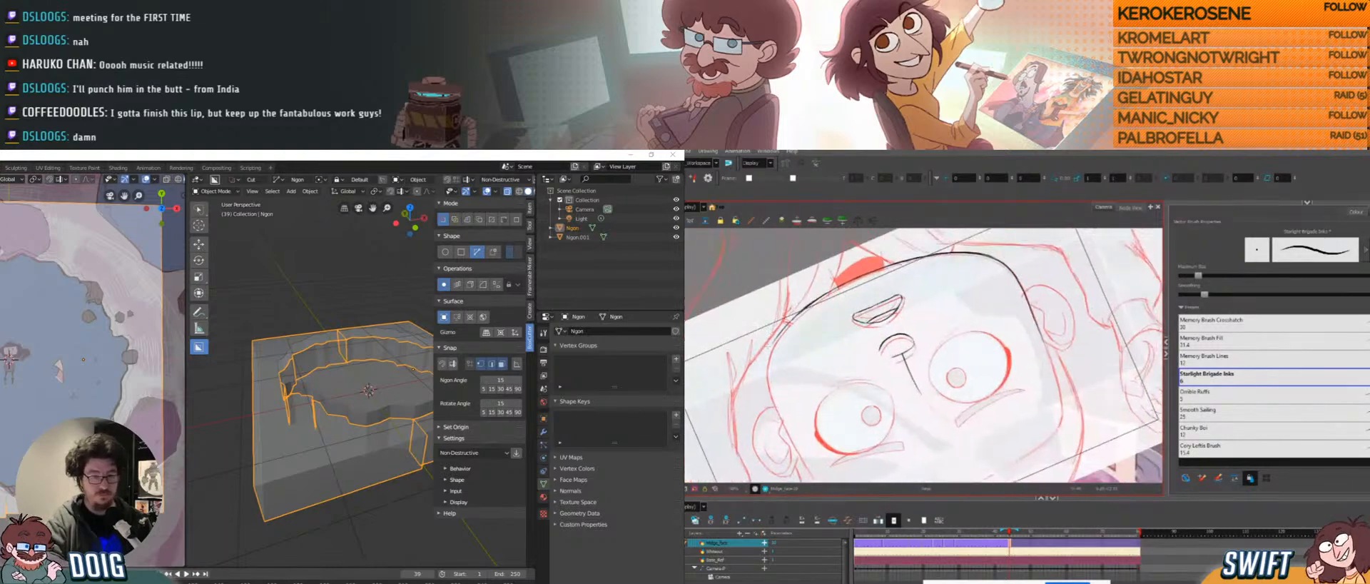
pyautogui.moveTo(810, 296); pyautogui.dragTo(767, 364)
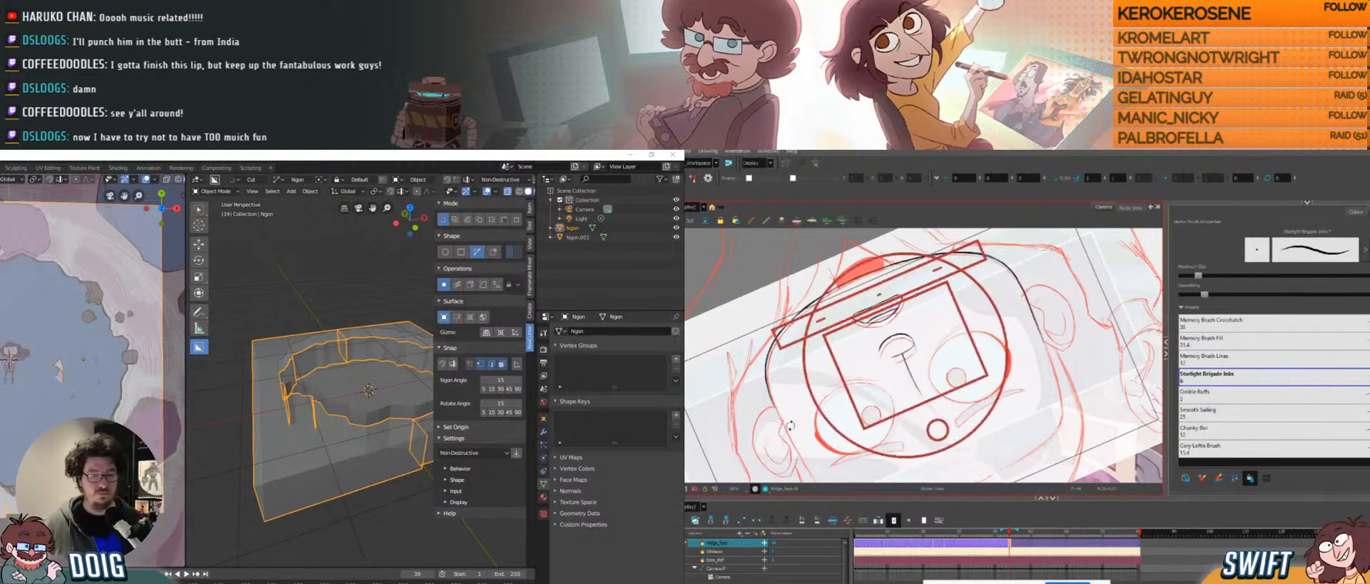
pyautogui.hotkey('shift', 'x')
pyautogui.moveTo(1029, 328)
pyautogui.keyDown('ctrl'); pyautogui.keyDown('alt'); pyautogui.mouseDown()
pyautogui.moveTo(976, 346)
pyautogui.moveTo(960, 429)
pyautogui.mouseUp(); pyautogui.keyUp('alt'); pyautogui.keyUp('ctrl')
pyautogui.hotkey('ctrl', 'z')
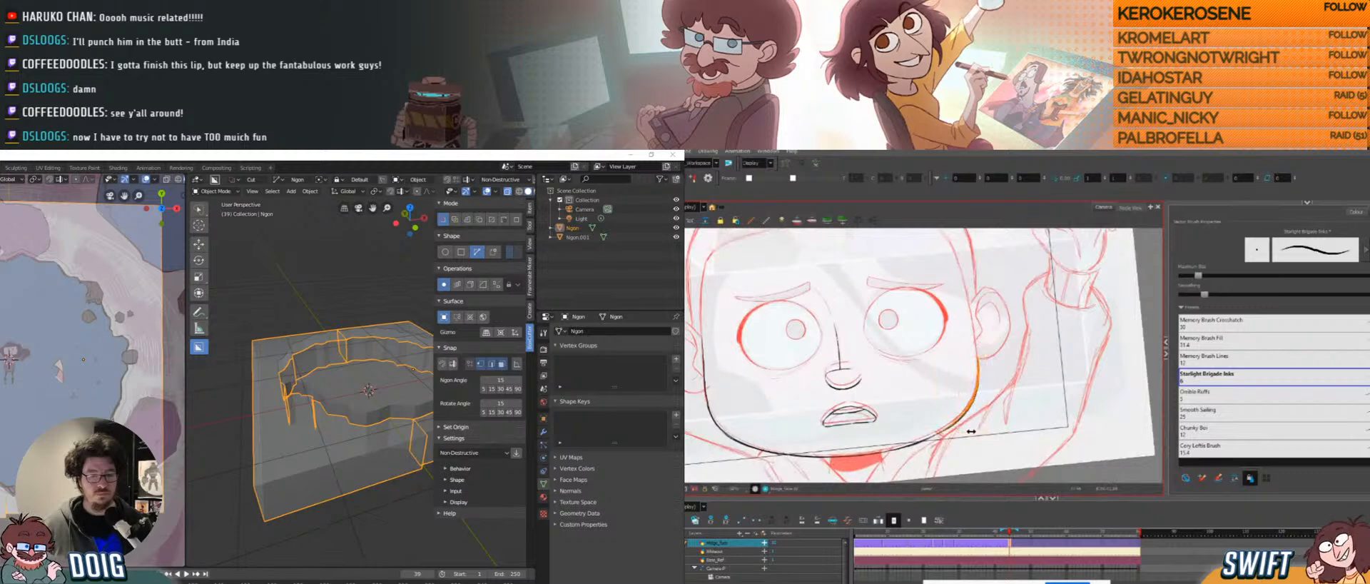
pyautogui.moveTo(978, 358)
pyautogui.mouseDown()
pyautogui.moveTo(944, 430)
pyautogui.moveTo(1006, 385)
pyautogui.moveTo(989, 407)
pyautogui.mouseUp()
pyautogui.click(1005, 389)
pyautogui.moveTo(989, 389); pyautogui.dragTo(955, 413)
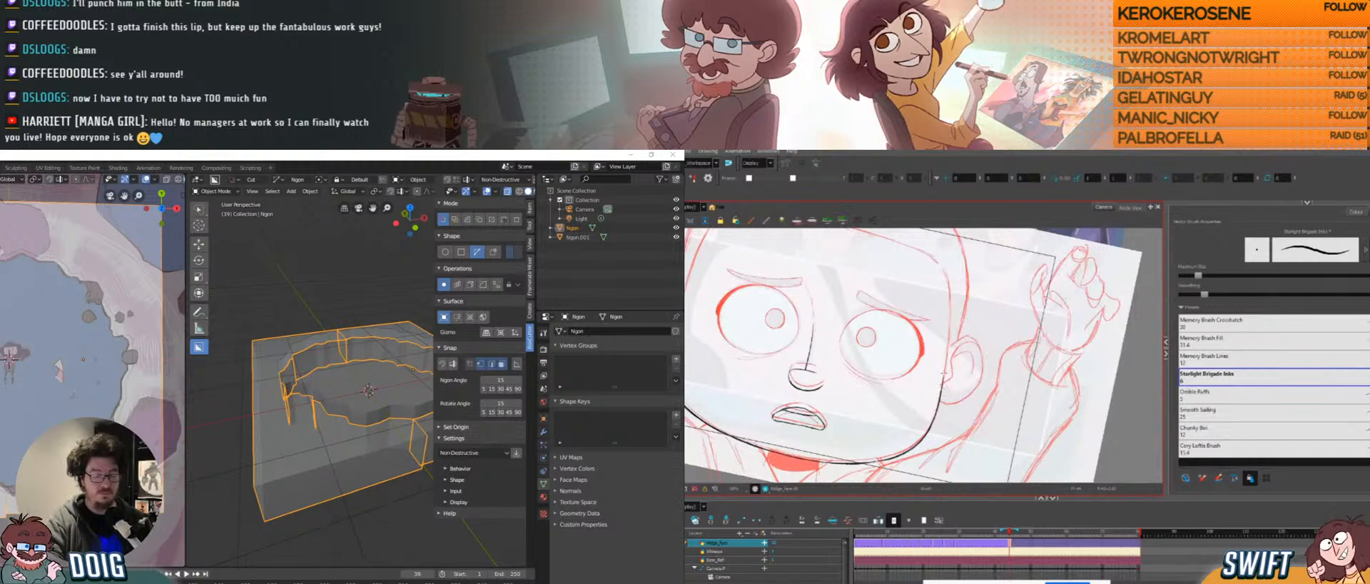
pyautogui.hotkey('ctrl', 'alt')
pyautogui.moveTo(946, 418)
pyautogui.keyDown('ctrl'); pyautogui.keyDown('alt'); pyautogui.mouseDown()
pyautogui.moveTo(979, 355)
pyautogui.moveTo(962, 307)
pyautogui.moveTo(932, 303)
pyautogui.moveTo(927, 276)
pyautogui.moveTo(938, 279)
pyautogui.mouseUp(); pyautogui.keyUp('alt'); pyautogui.keyUp('ctrl')
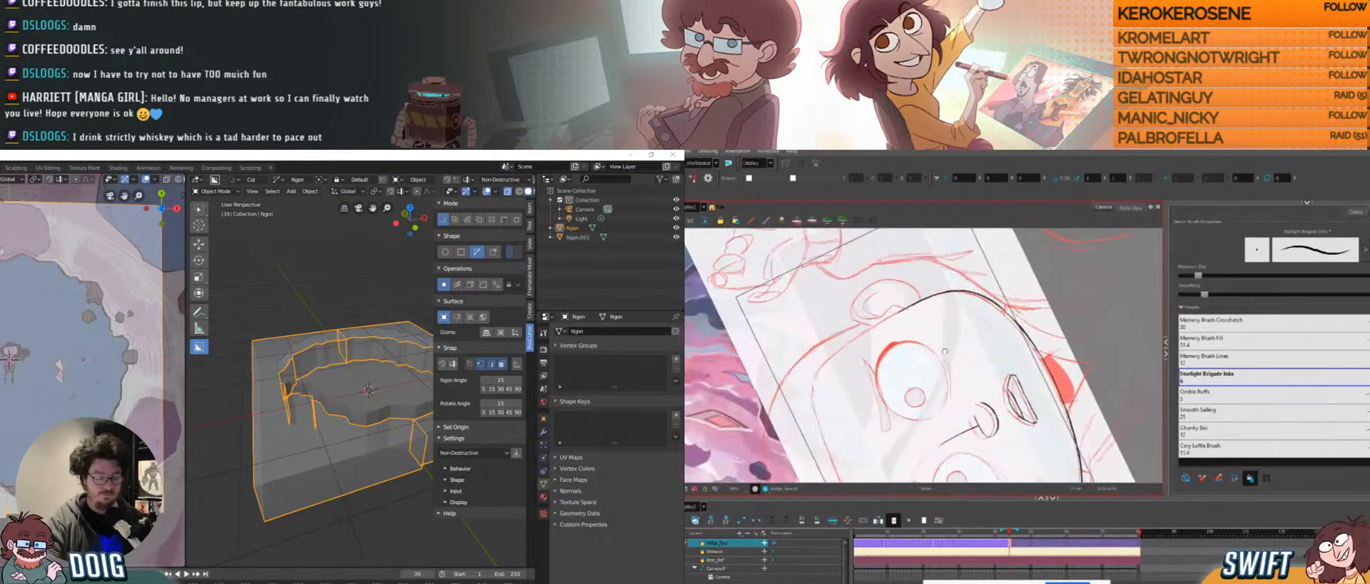
pyautogui.moveTo(945, 352)
pyautogui.mouseDown()
pyautogui.moveTo(929, 336)
pyautogui.moveTo(944, 360)
pyautogui.mouseUp()
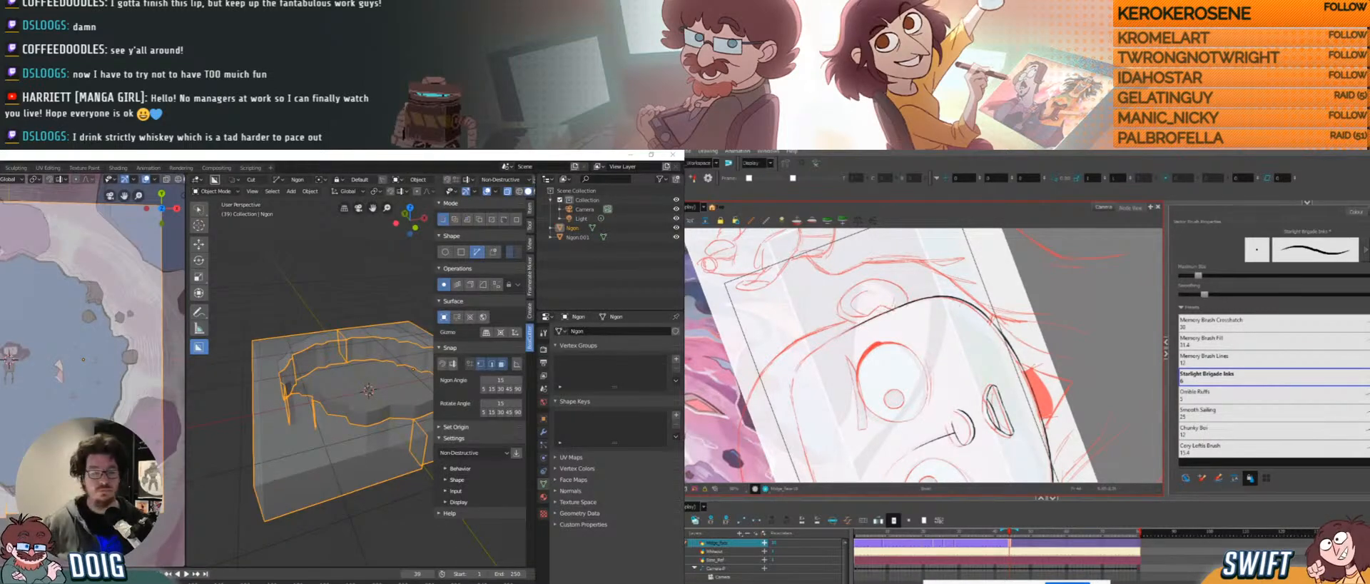
pyautogui.moveTo(879, 409)
pyautogui.keyDown('ctrl'); pyautogui.keyDown('alt'); pyautogui.mouseDown()
pyautogui.moveTo(875, 391)
pyautogui.moveTo(850, 403)
pyautogui.moveTo(894, 301)
pyautogui.moveTo(904, 405)
pyautogui.moveTo(824, 372)
pyautogui.moveTo(818, 353)
pyautogui.moveTo(783, 371)
pyautogui.mouseUp(); pyautogui.keyUp('alt'); pyautogui.keyUp('ctrl')
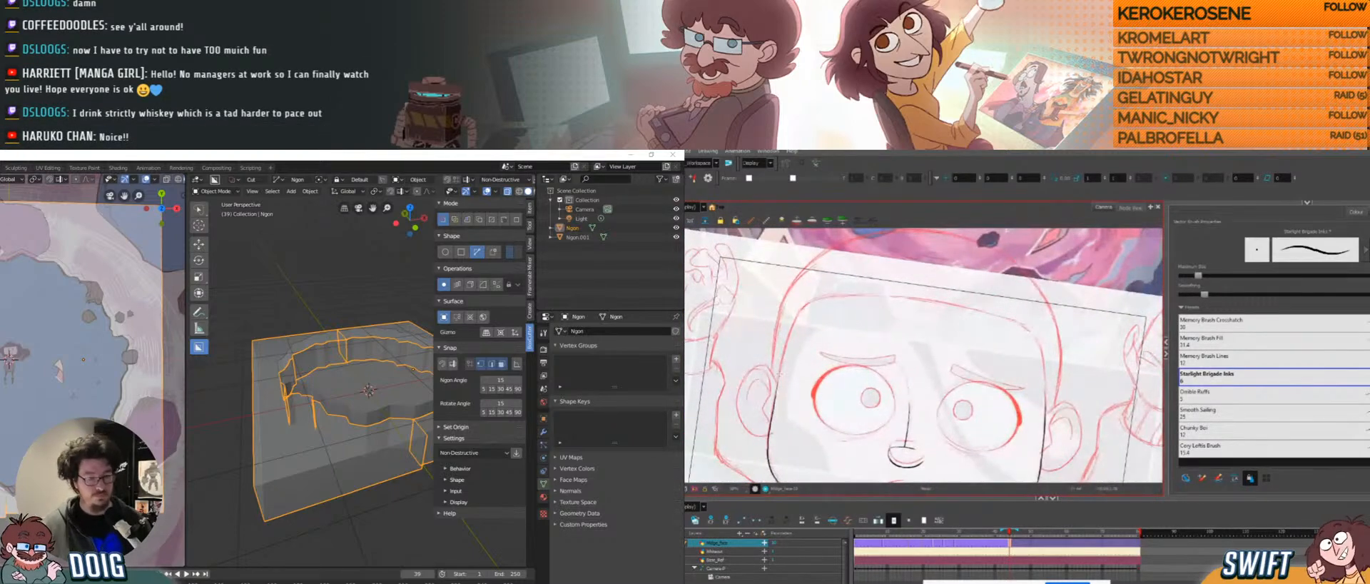
pyautogui.press('super+shift+s')
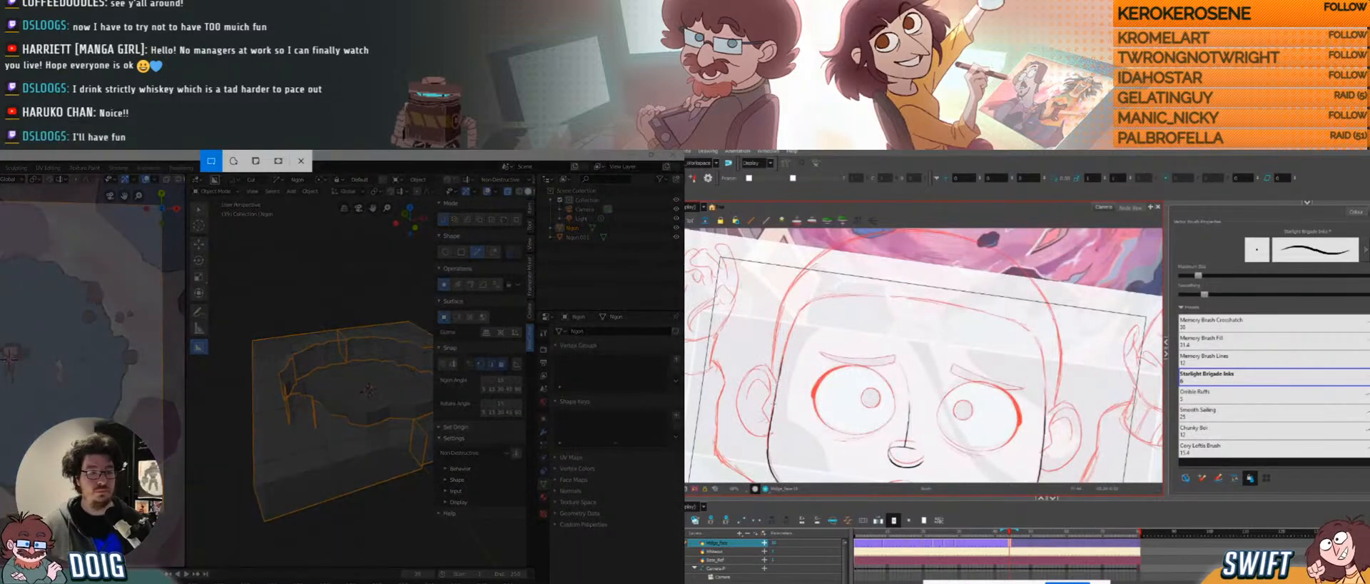
pyautogui.keyDown('ctrl'); pyautogui.keyDown('alt'); pyautogui.moveTo(743, 331); pyautogui.dragTo(742, 384); pyautogui.keyUp('alt'); pyautogui.keyUp('ctrl')
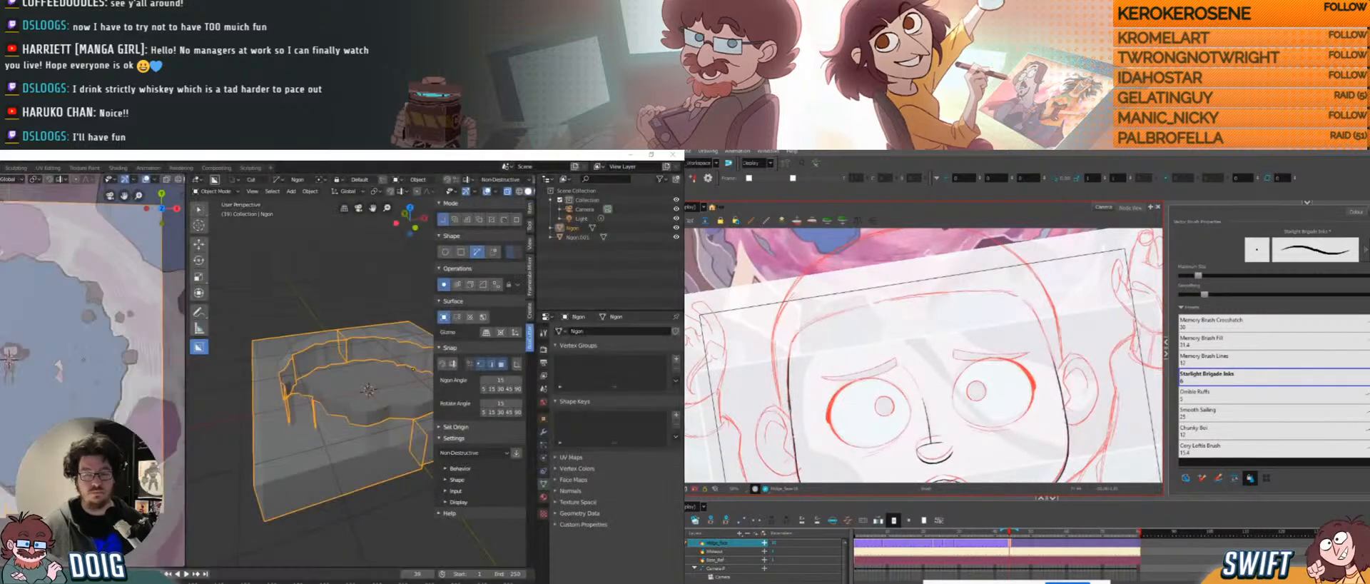
pyautogui.keyDown('ctrl'); pyautogui.keyDown('alt'); pyautogui.moveTo(959, 319); pyautogui.dragTo(976, 360); pyautogui.keyUp('alt'); pyautogui.keyUp('ctrl')
pyautogui.moveTo(976, 361); pyautogui.dragTo(891, 311)
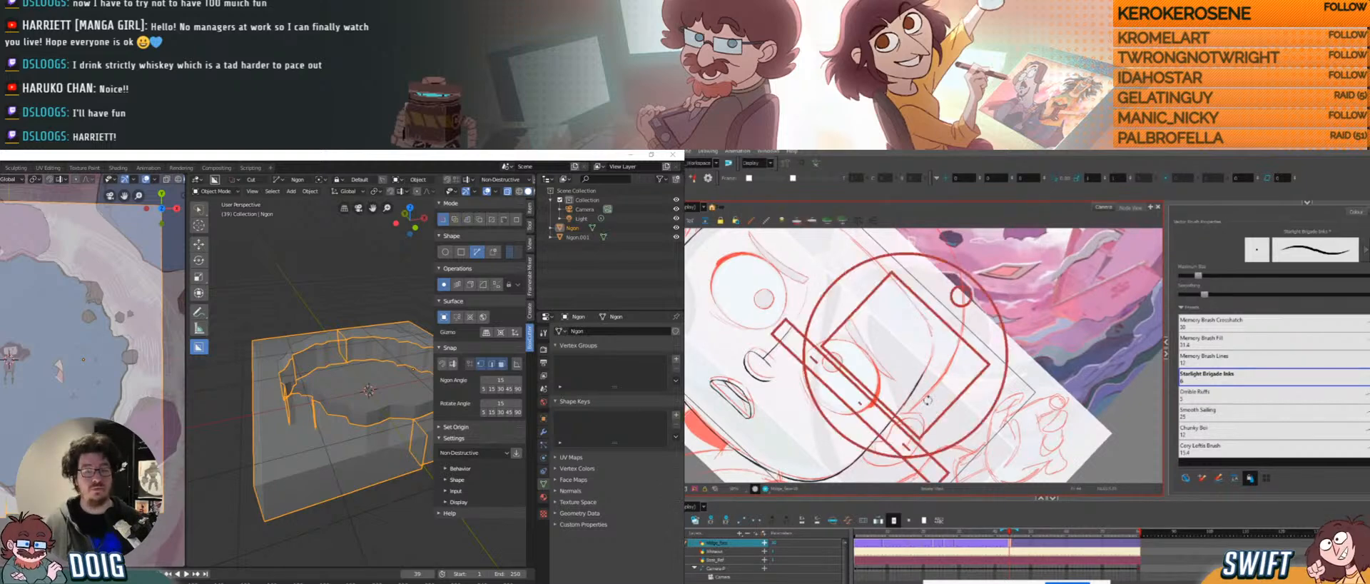
pyautogui.keyDown('ctrl'); pyautogui.keyDown('alt'); pyautogui.moveTo(895, 384); pyautogui.dragTo(977, 317); pyautogui.keyUp('alt'); pyautogui.keyUp('ctrl')
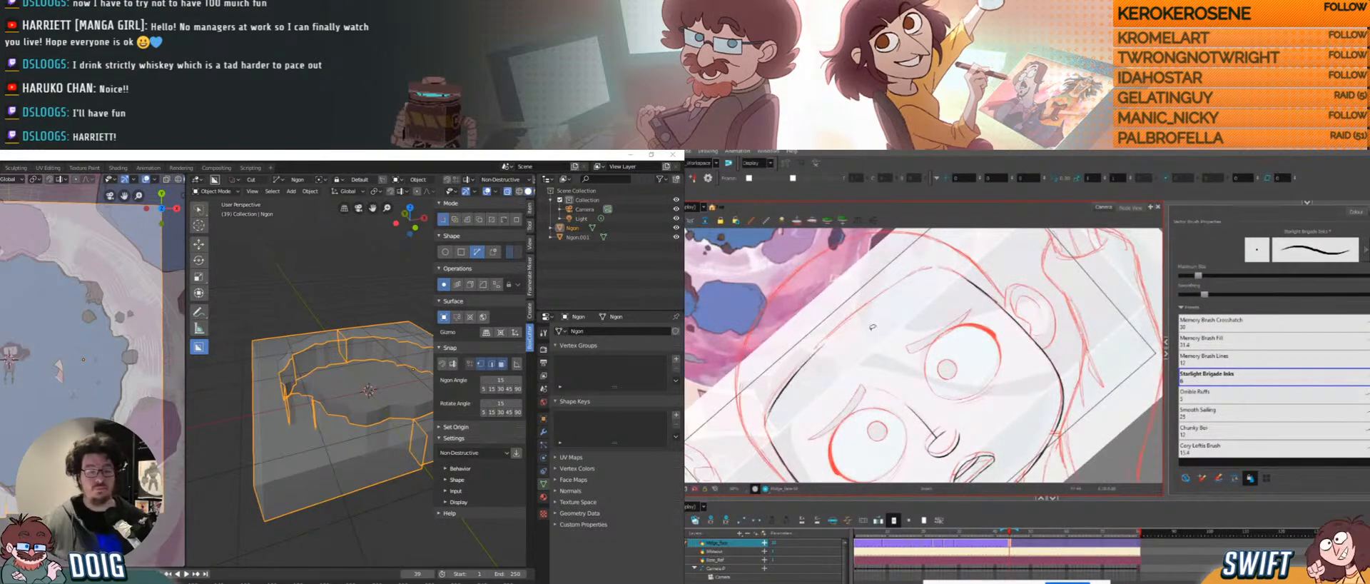
pyautogui.keyDown('ctrl'); pyautogui.keyDown('alt'); pyautogui.moveTo(872, 327); pyautogui.dragTo(863, 292); pyautogui.keyUp('alt'); pyautogui.keyUp('ctrl')
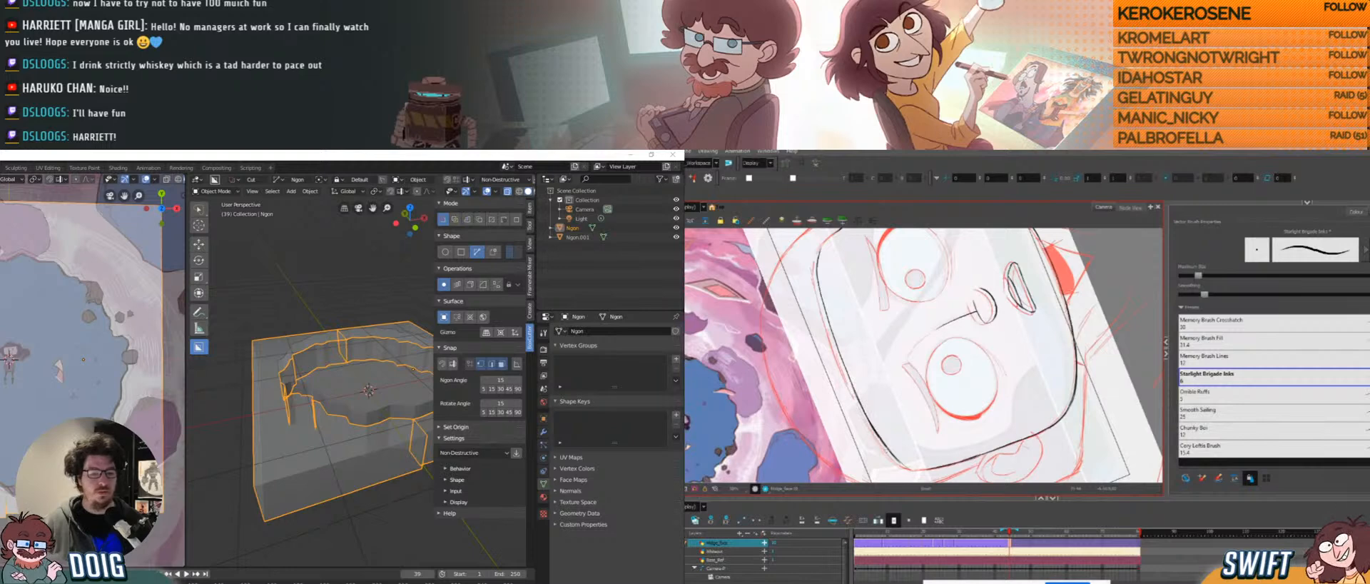
pyautogui.hotkey('ctrl', 'z')
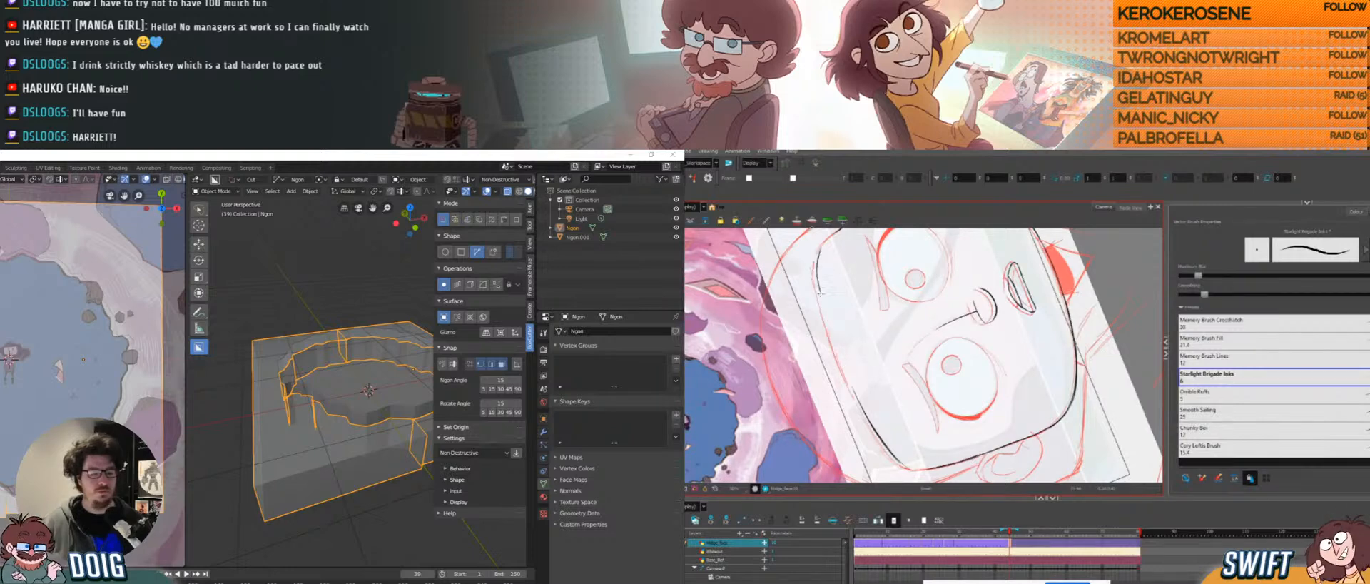
pyautogui.hotkey('ctrl', 'z')
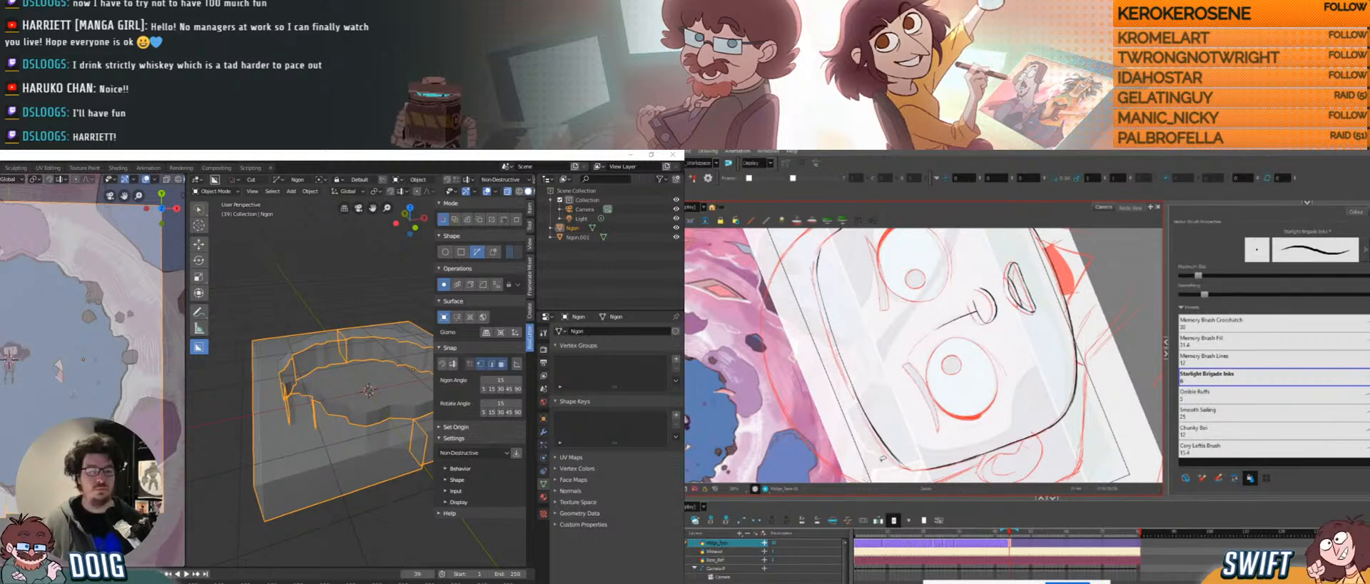
pyautogui.keyDown('ctrl'); pyautogui.keyDown('alt'); pyautogui.moveTo(883, 459); pyautogui.dragTo(821, 377); pyautogui.keyUp('alt'); pyautogui.keyUp('ctrl')
pyautogui.moveTo(942, 321); pyautogui.dragTo(873, 413)
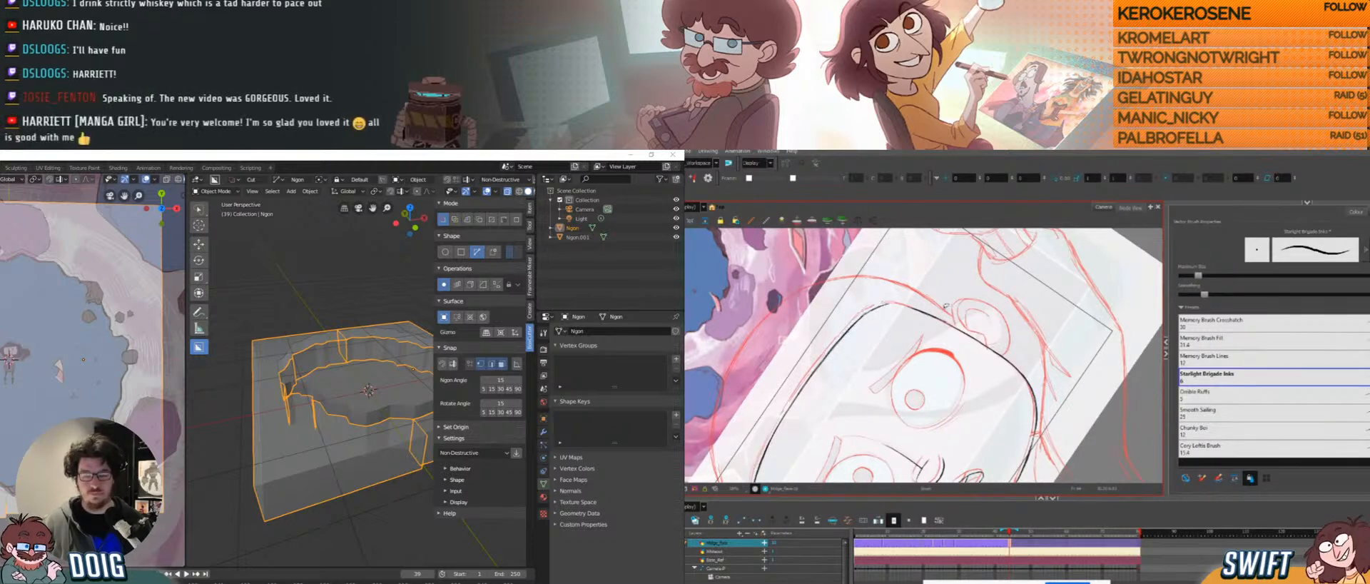
pyautogui.keyDown('ctrl'); pyautogui.keyDown('alt'); pyautogui.moveTo(838, 310); pyautogui.dragTo(909, 409); pyautogui.keyUp('alt'); pyautogui.keyUp('ctrl')
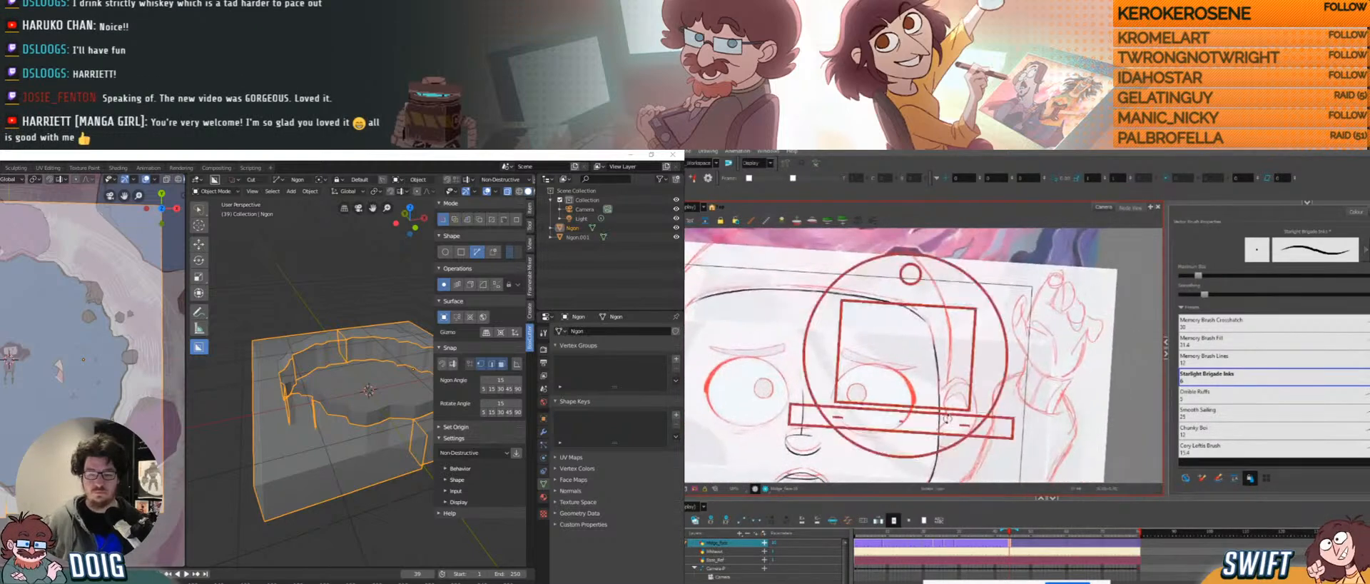
pyautogui.keyDown('ctrl'); pyautogui.keyDown('alt'); pyautogui.moveTo(862, 262); pyautogui.dragTo(905, 252); pyautogui.keyUp('alt'); pyautogui.keyUp('ctrl')
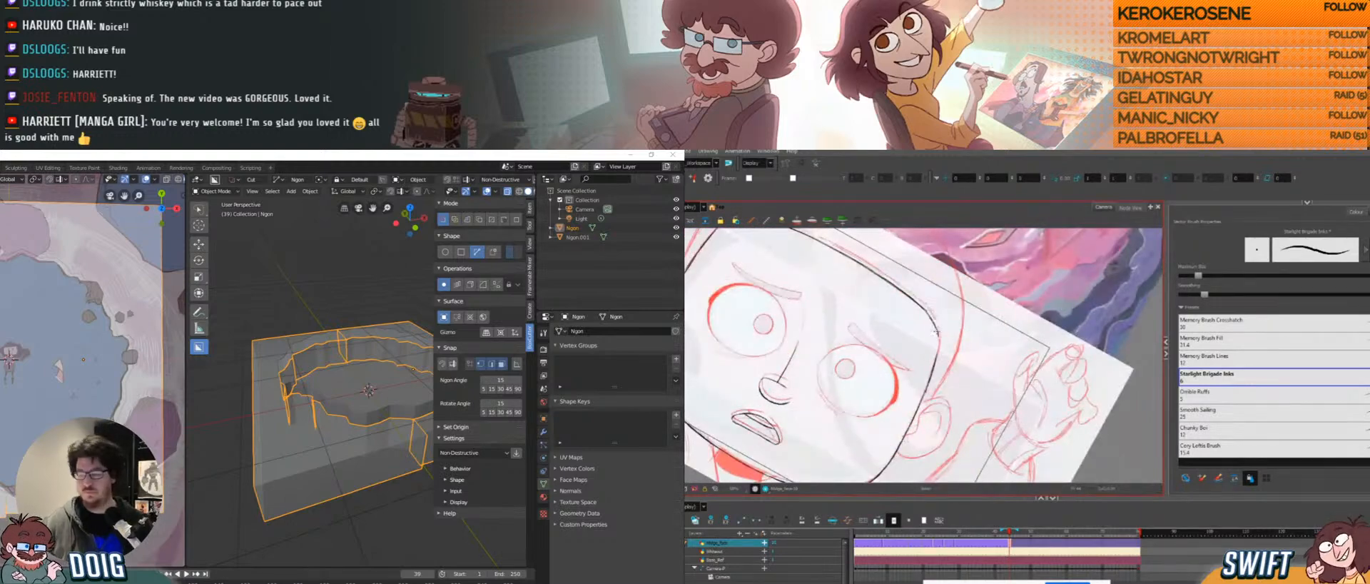
pyautogui.hotkey('alt', 'a')
pyautogui.moveTo(348, 354); pyautogui.dragTo(272, 454, button='middle')
# In Edit Mode on the holed plane, select the cap face inside the wall ring.
pyautogui.click(272, 454)
pyautogui.press('Tab')
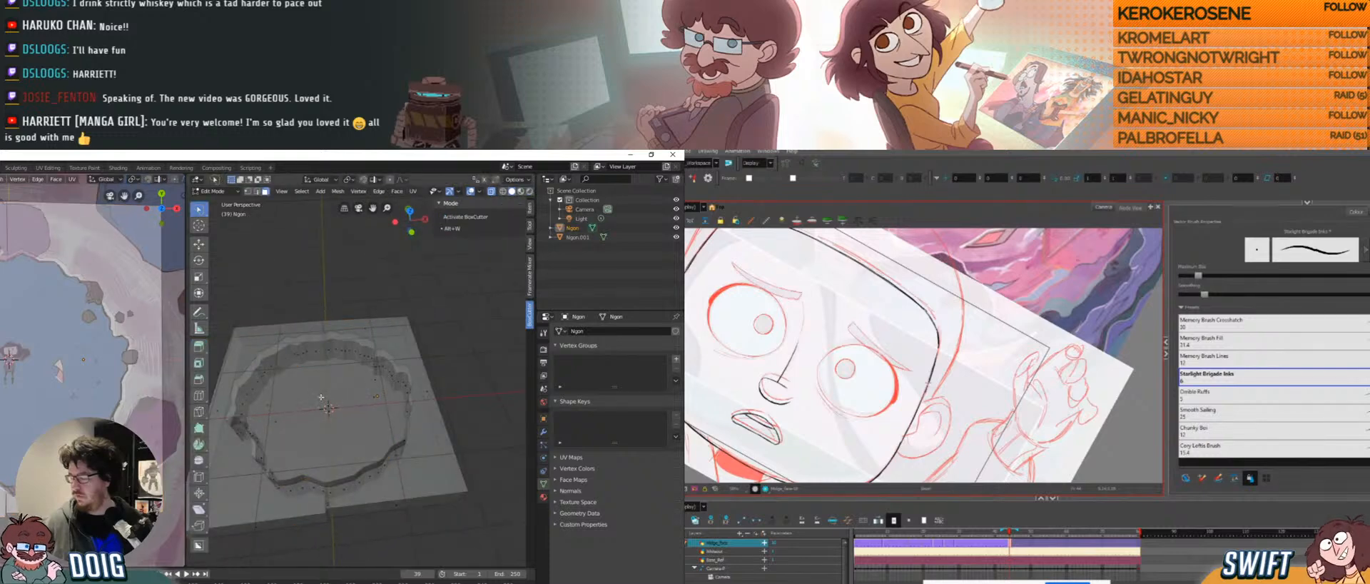
pyautogui.moveTo(320, 399); pyautogui.dragTo(340, 388, button='middle')
pyautogui.press('a')
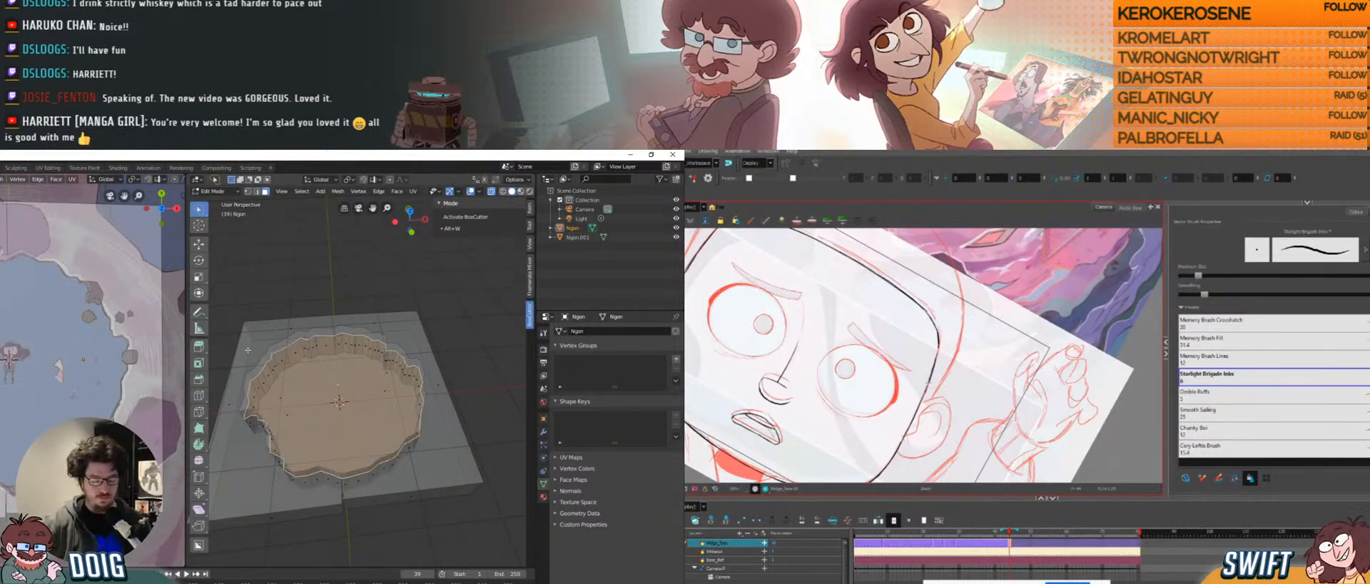
pyautogui.hotkey('ctrl', 'l')
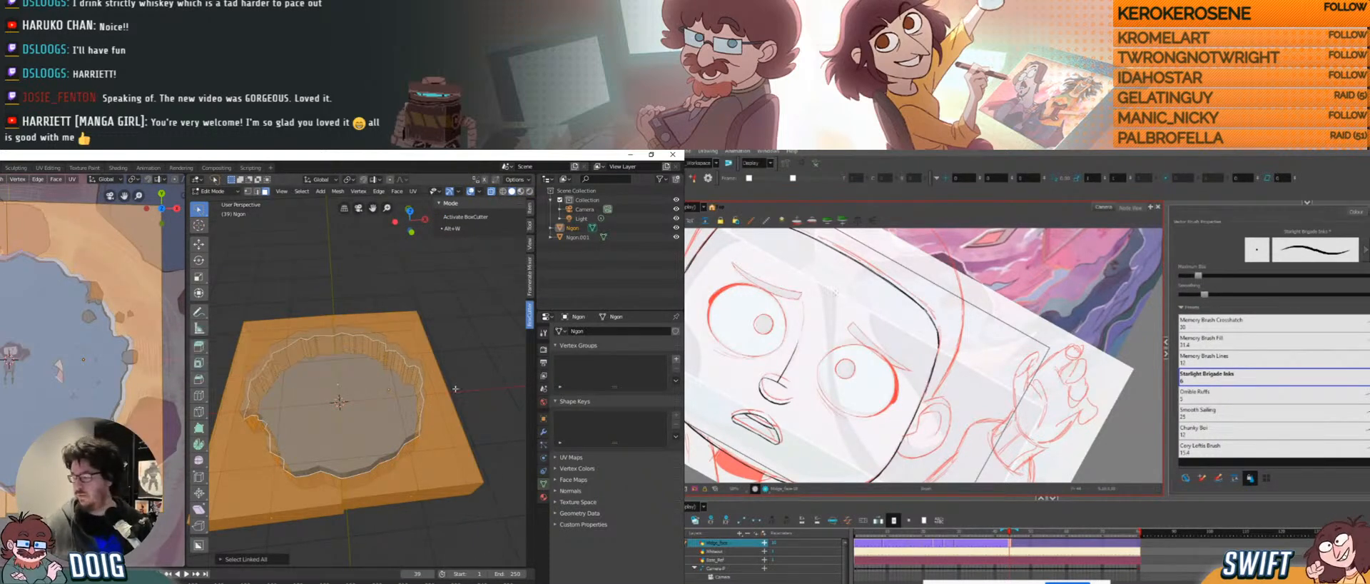
pyautogui.click(455, 390)
pyautogui.moveTo(343, 386)
pyautogui.mouseDown(button='middle')
pyautogui.moveTo(358, 349)
pyautogui.moveTo(348, 431)
pyautogui.mouseUp(button='middle')
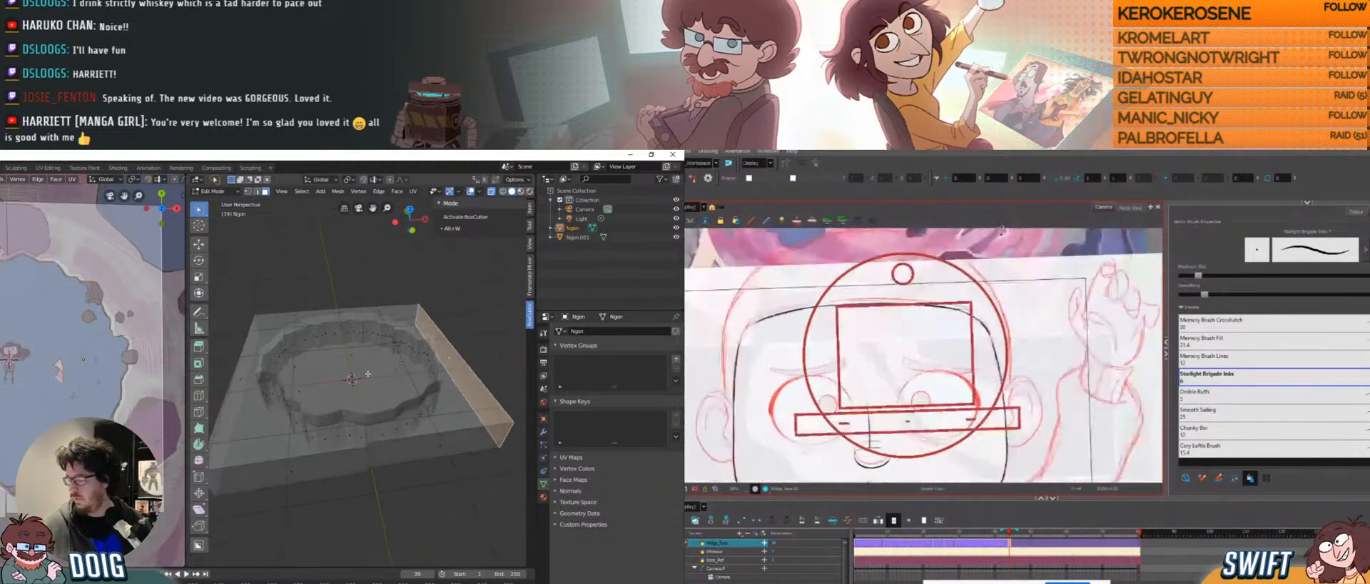
pyautogui.keyDown('alt'); pyautogui.click(347, 432); pyautogui.keyUp('alt')
pyautogui.keyDown('alt'); pyautogui.keyDown('shift'); pyautogui.click(394, 427); pyautogui.keyUp('shift'); pyautogui.keyUp('alt')
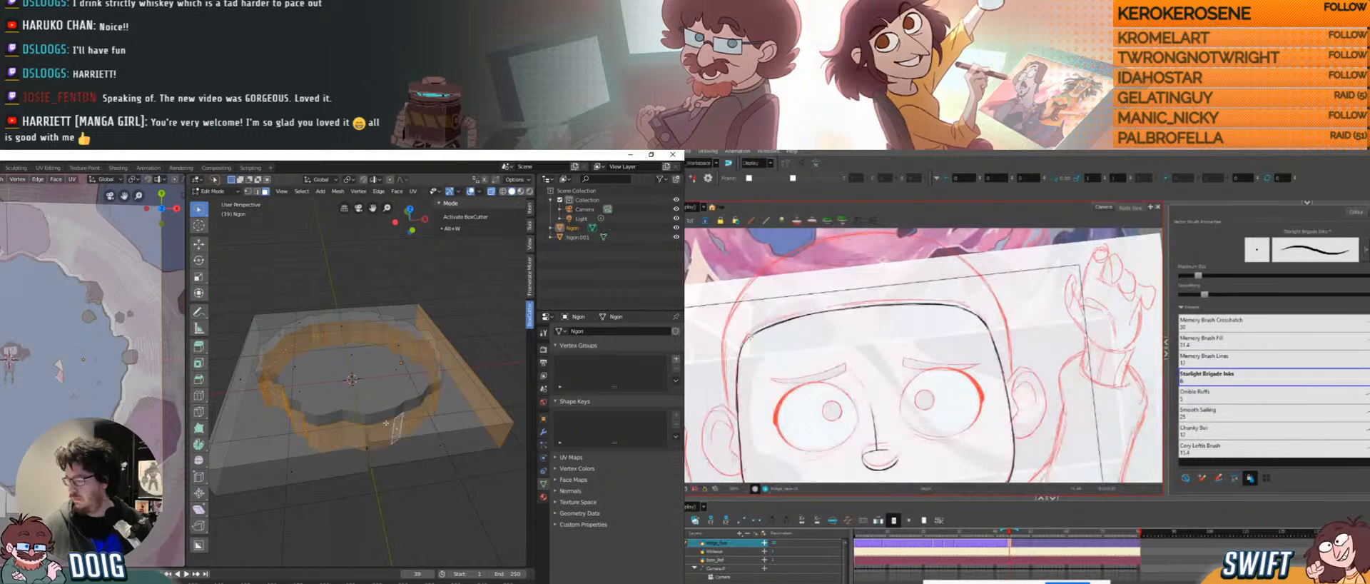
pyautogui.moveTo(363, 402)
pyautogui.mouseDown(button='middle')
pyautogui.moveTo(365, 376)
pyautogui.moveTo(307, 375)
pyautogui.moveTo(334, 362)
pyautogui.moveTo(369, 399)
pyautogui.mouseUp(button='middle')
pyautogui.click(353, 410)
pyautogui.scroll(1, 359, 384)
pyautogui.moveTo(391, 354)
pyautogui.mouseDown(button='middle')
pyautogui.moveTo(428, 317)
pyautogui.moveTo(379, 352)
pyautogui.mouseUp(button='middle')
# Raise a duplicate of the cap face along Z and separate it by selection.
pyautogui.press('g')
pyautogui.press('z')
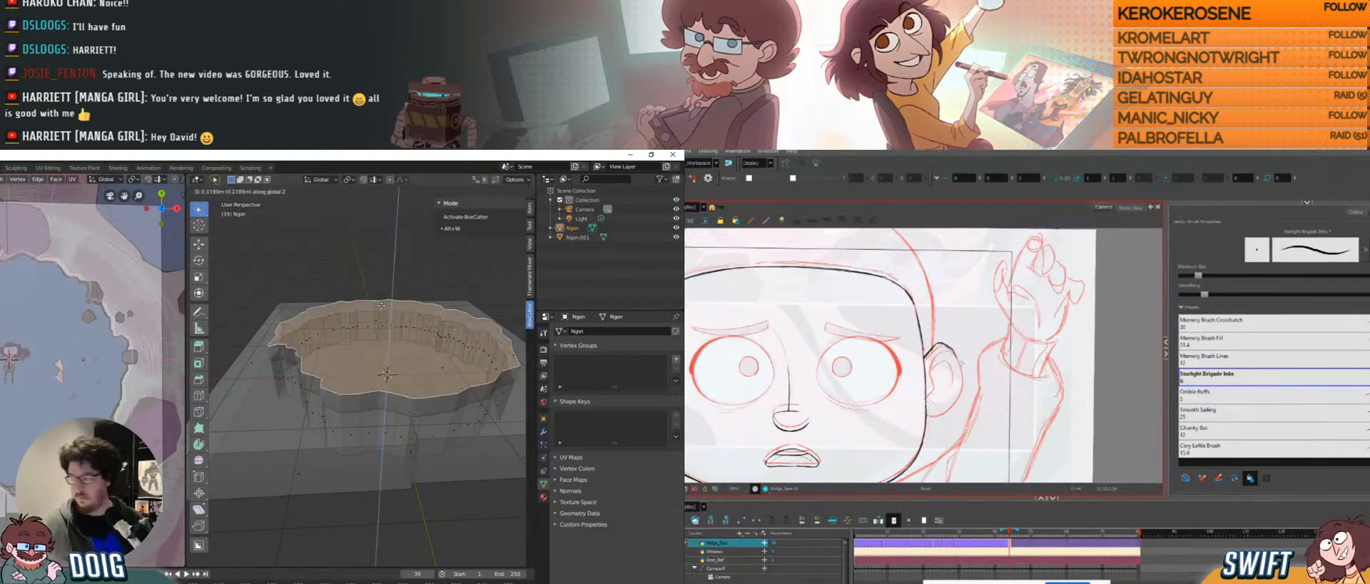
pyautogui.click(383, 256)
pyautogui.scroll(-3, 380, 315)
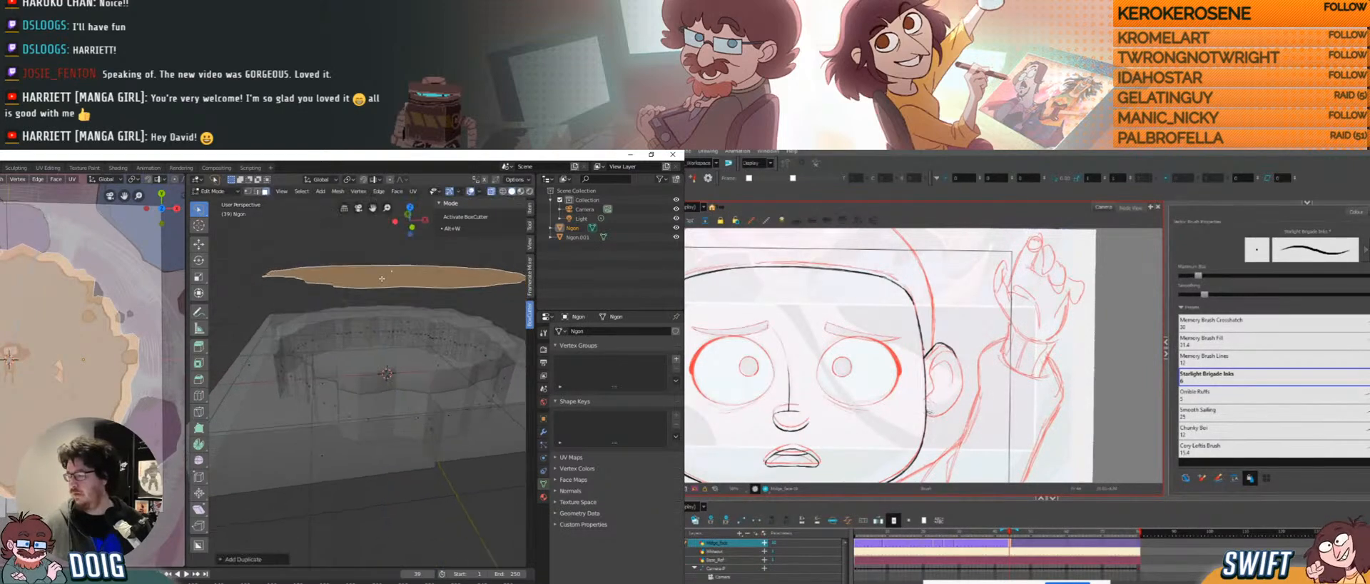
pyautogui.press('p')
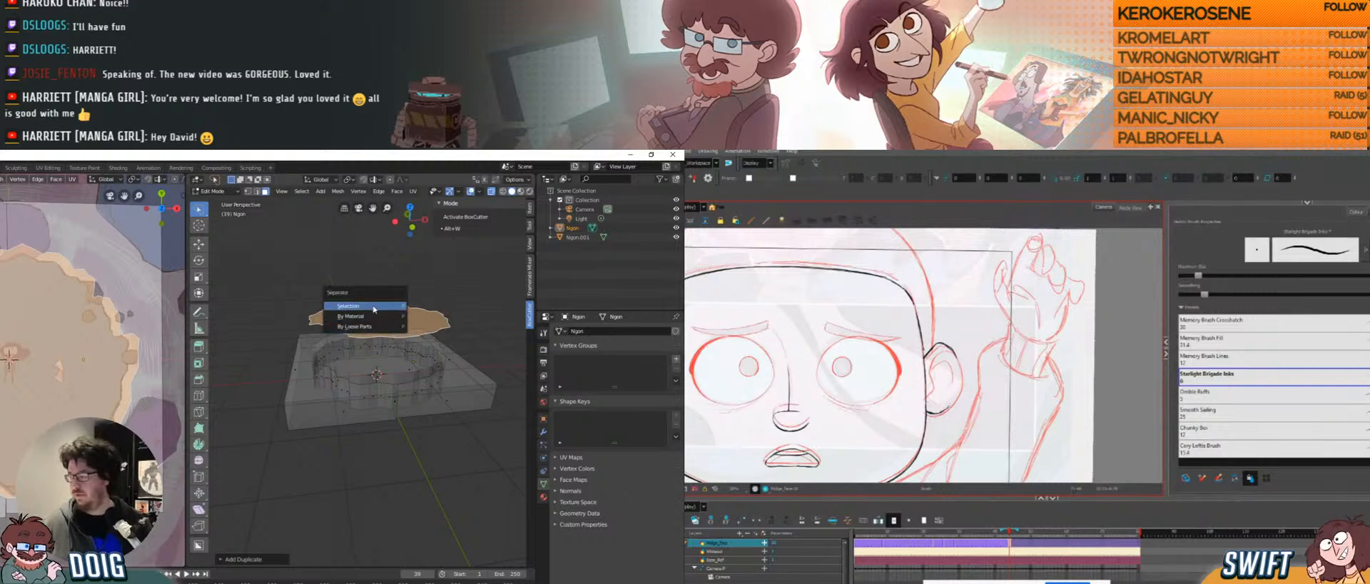
pyautogui.click(371, 325)
pyautogui.moveTo(370, 327); pyautogui.dragTo(306, 331, button='middle')
# In Object Mode, delete the box and the other Ngon pieces.
pyautogui.press('Tab')
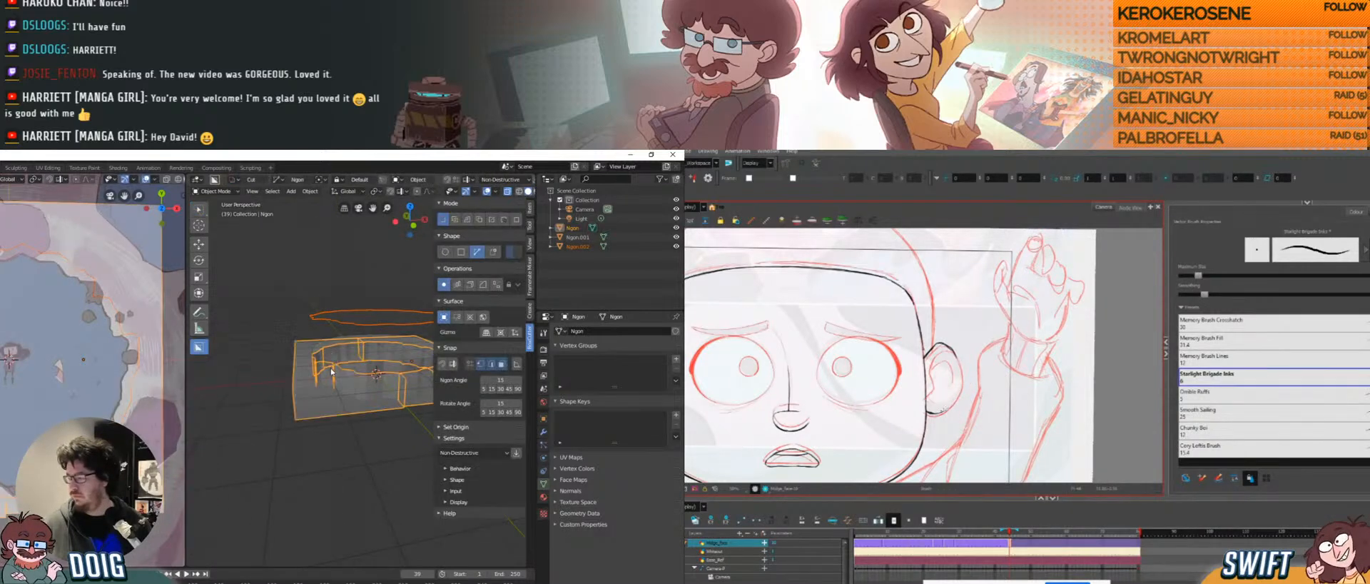
pyautogui.click(340, 368)
pyautogui.keyDown('shift'); pyautogui.click(328, 400); pyautogui.keyUp('shift')
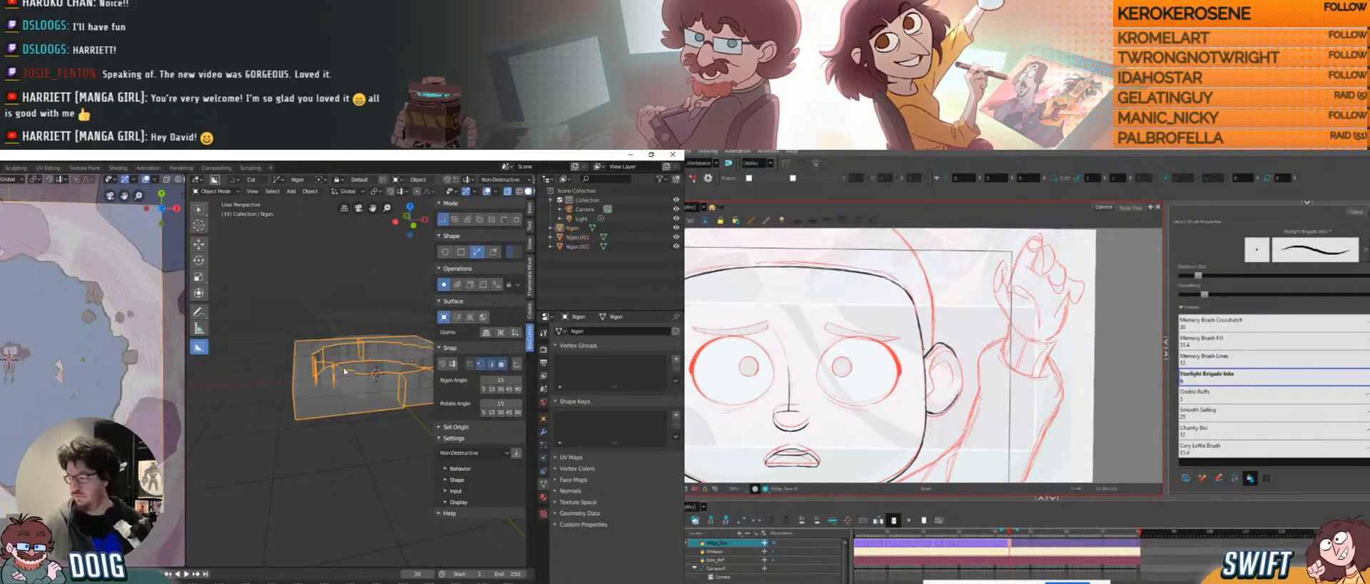
pyautogui.moveTo(328, 338); pyautogui.dragTo(319, 362, button='middle')
pyautogui.press('x')
pyautogui.click(319, 359)
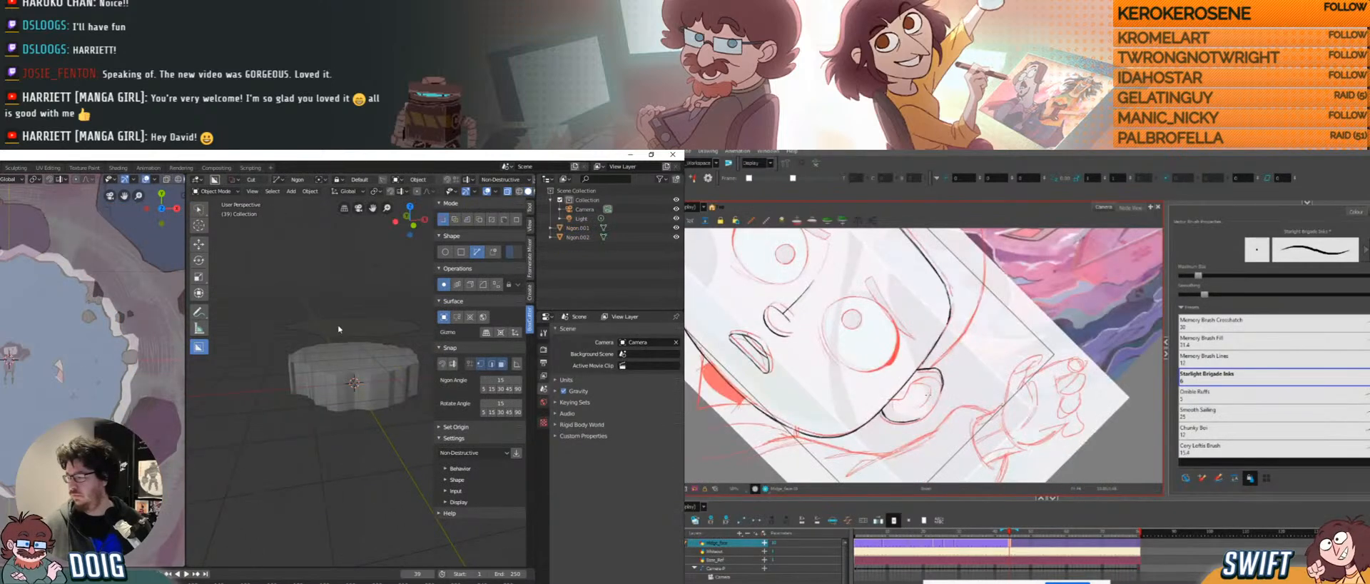
# Select the remaining Ngon.001 and orbit around it to inspect its thickness.
pyautogui.click(337, 364)
pyautogui.moveTo(336, 364); pyautogui.dragTo(355, 312, button='middle')
pyautogui.moveTo(343, 361)
pyautogui.mouseDown(button='middle')
pyautogui.moveTo(347, 421)
pyautogui.moveTo(349, 319)
pyautogui.moveTo(322, 370)
pyautogui.mouseUp(button='middle')
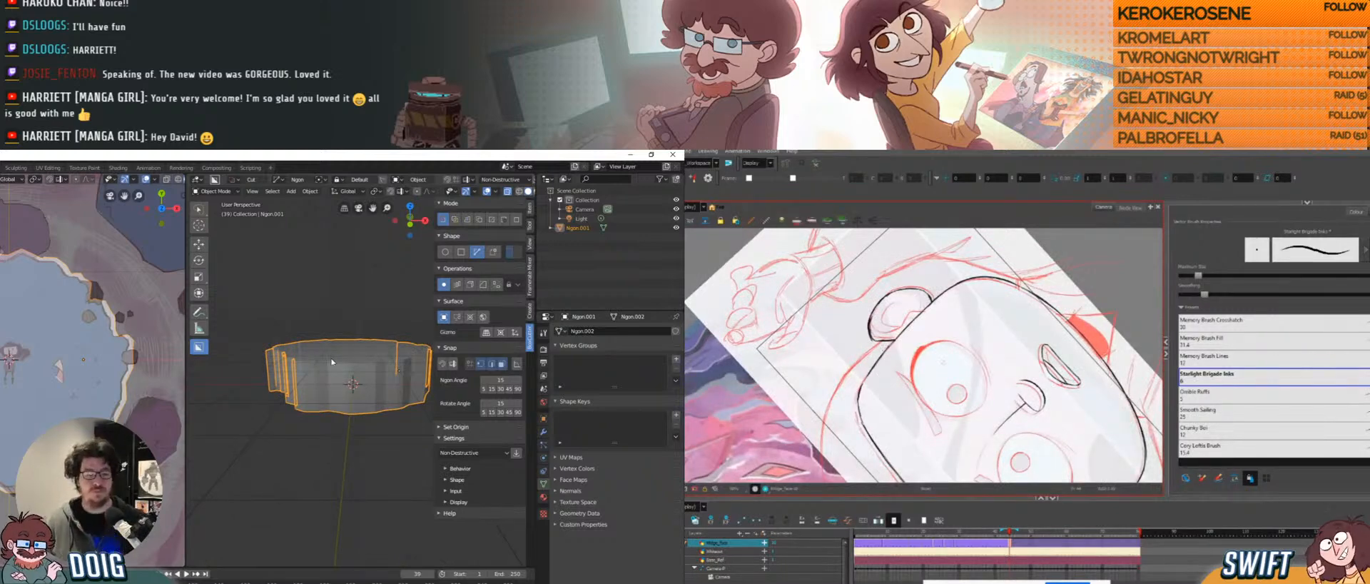
pyautogui.moveTo(334, 361)
pyautogui.mouseDown(button='middle')
pyautogui.moveTo(347, 407)
pyautogui.moveTo(343, 351)
pyautogui.mouseUp(button='middle')
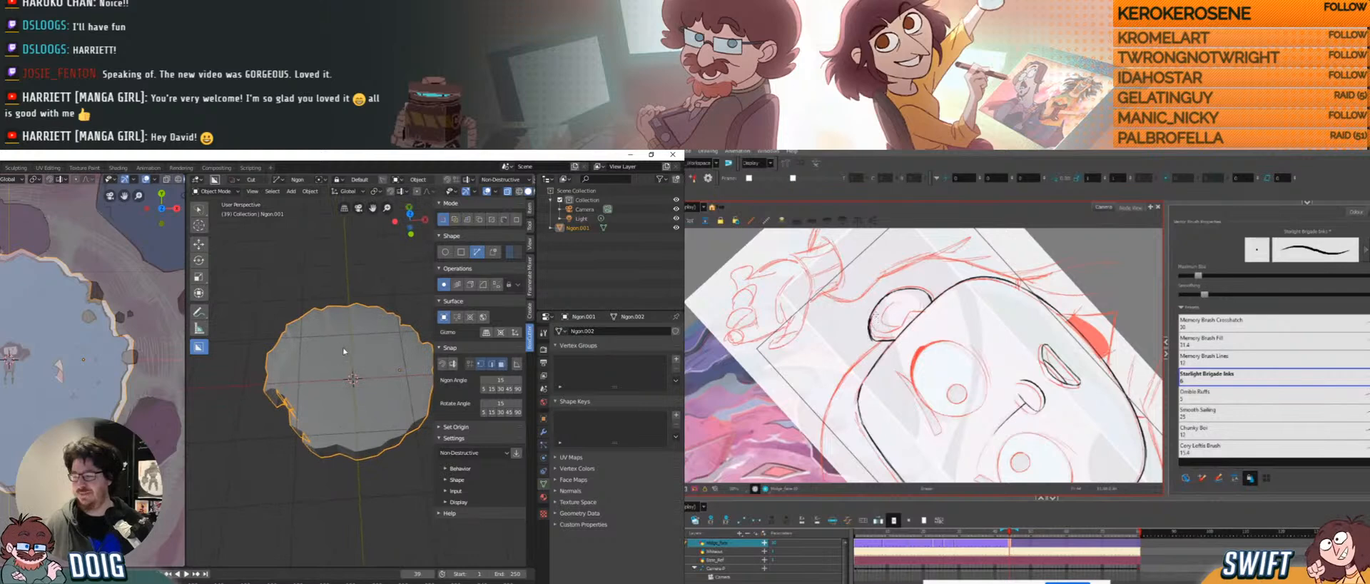
pyautogui.moveTo(331, 395); pyautogui.dragTo(337, 312, button='middle')
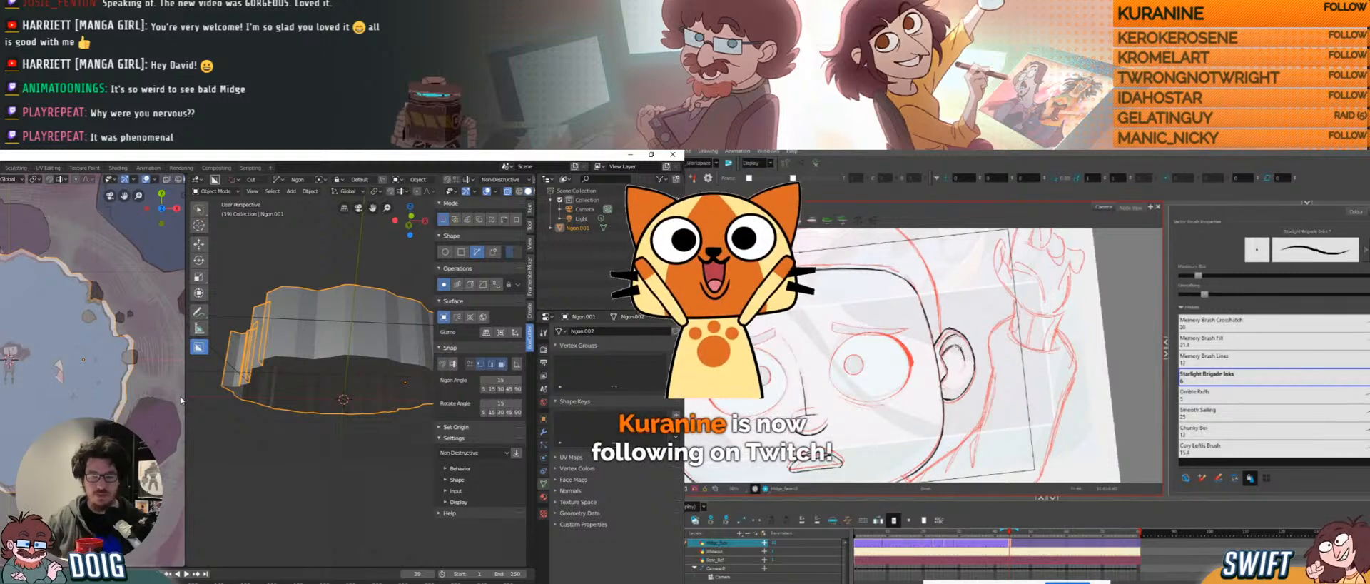
pyautogui.moveTo(978, 359)
pyautogui.mouseDown()
pyautogui.moveTo(1015, 352)
pyautogui.moveTo(1016, 333)
pyautogui.mouseUp()
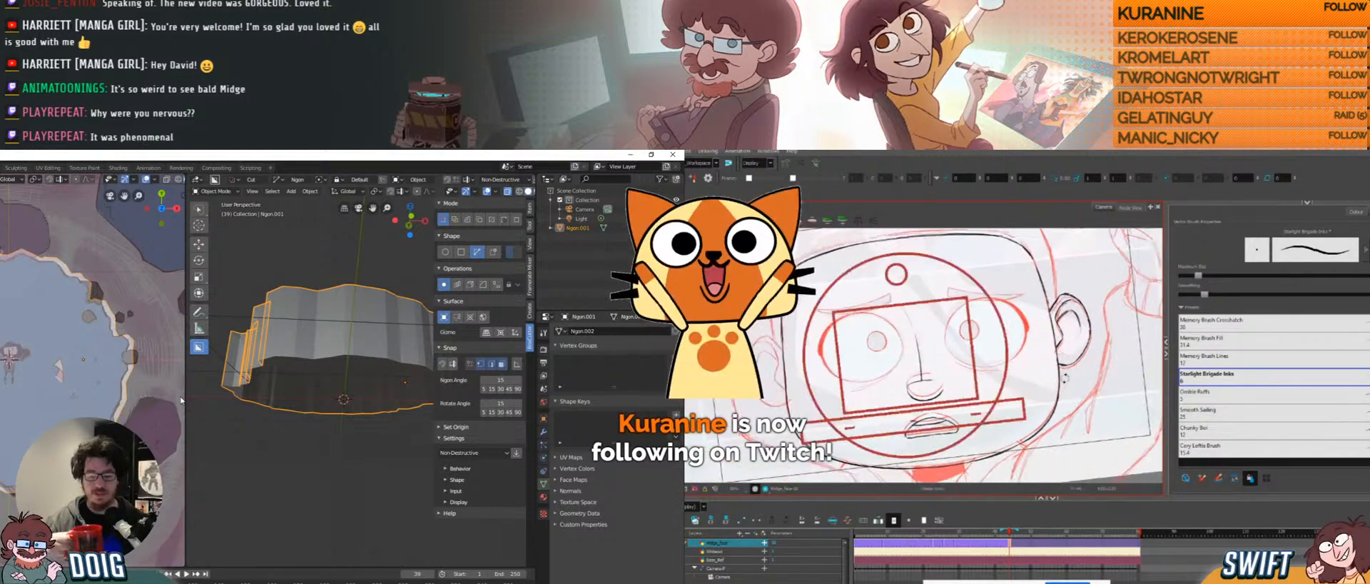
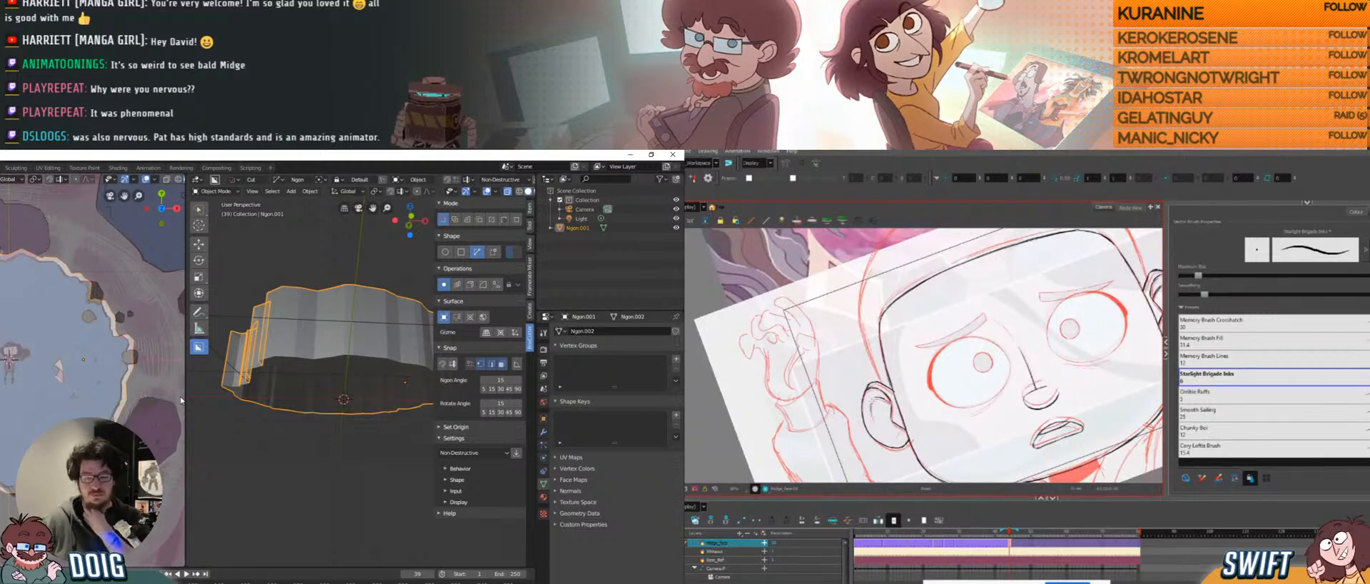
# Select the Ngon.001 platform and enter Edit Mode.
pyautogui.click(304, 451)
pyautogui.moveTo(304, 451); pyautogui.dragTo(319, 343, button='middle')
pyautogui.click(317, 357)
pyautogui.press('Tab')
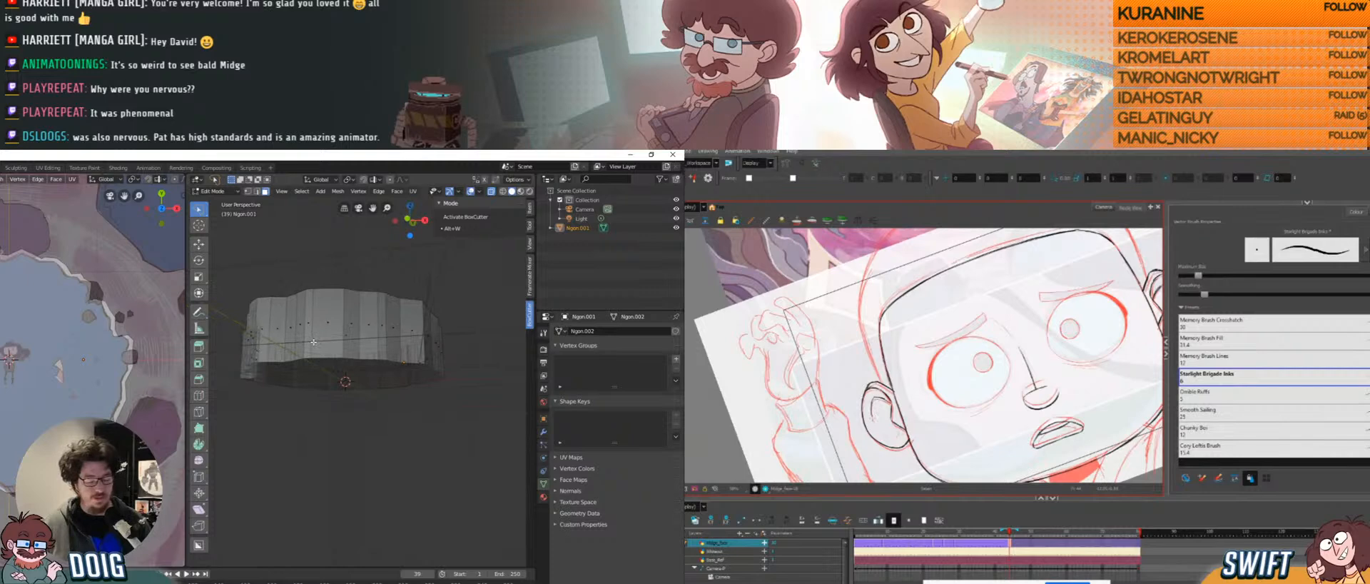
# Switch to edge select and select the platform's bottom edge loop.
pyautogui.click(319, 358)
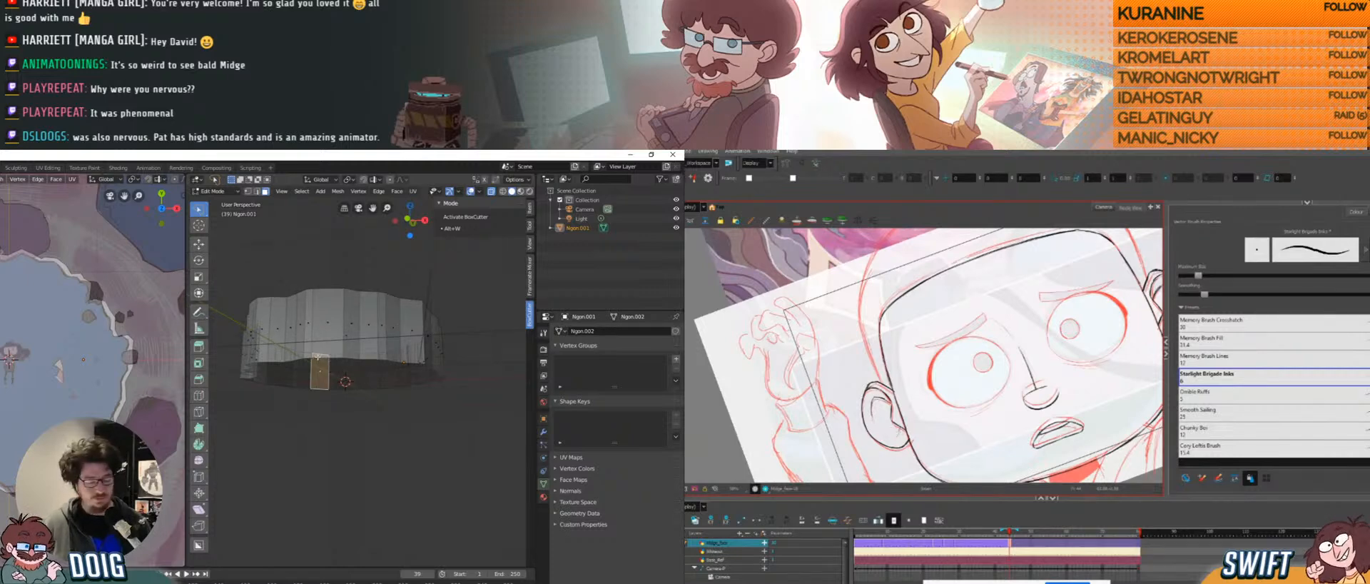
pyautogui.press('1')
pyautogui.click(317, 354)
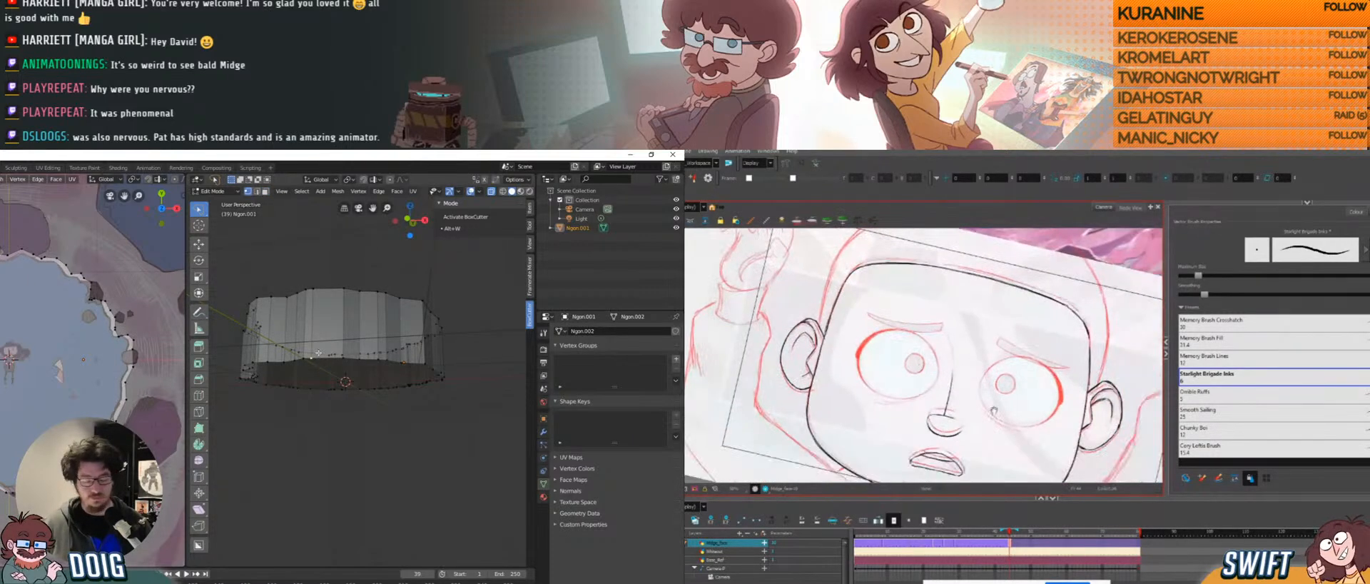
pyautogui.press('2')
pyautogui.moveTo(318, 352); pyautogui.dragTo(369, 426, button='middle')
pyautogui.click(326, 354)
pyautogui.click(359, 413)
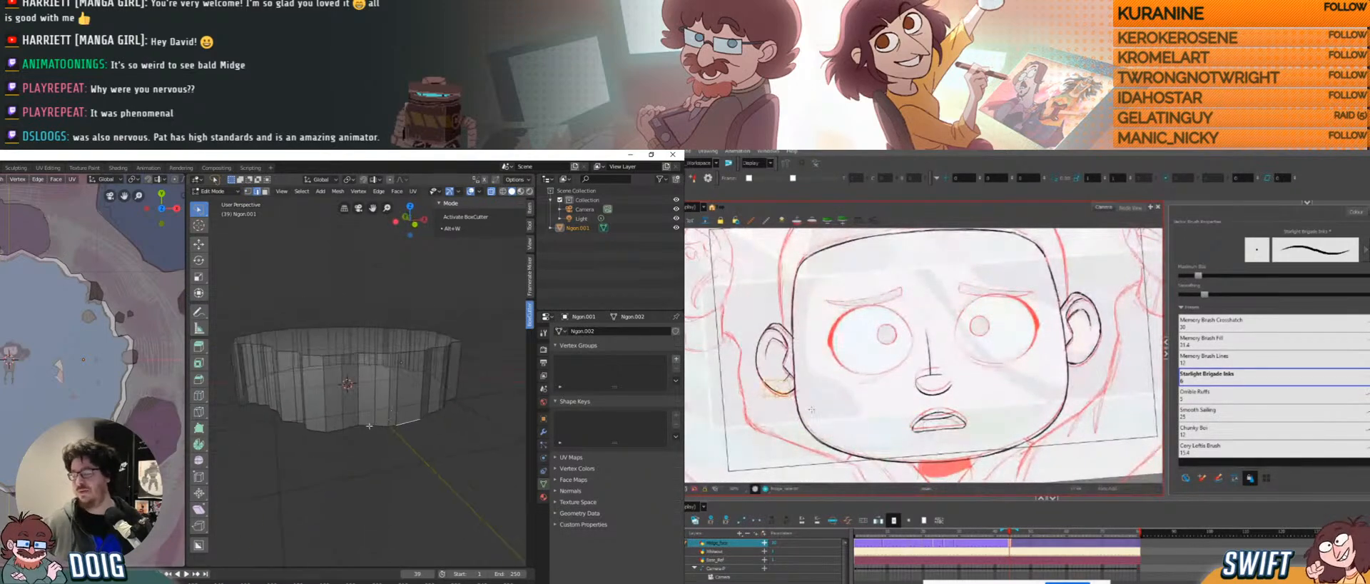
pyautogui.keyDown('alt'); pyautogui.click(369, 426); pyautogui.keyUp('alt')
# Scale the bottom edge loop slightly inward so the walls taper toward the base.
pyautogui.moveTo(367, 380)
pyautogui.mouseDown(button='middle')
pyautogui.moveTo(367, 428)
pyautogui.moveTo(366, 393)
pyautogui.mouseUp(button='middle')
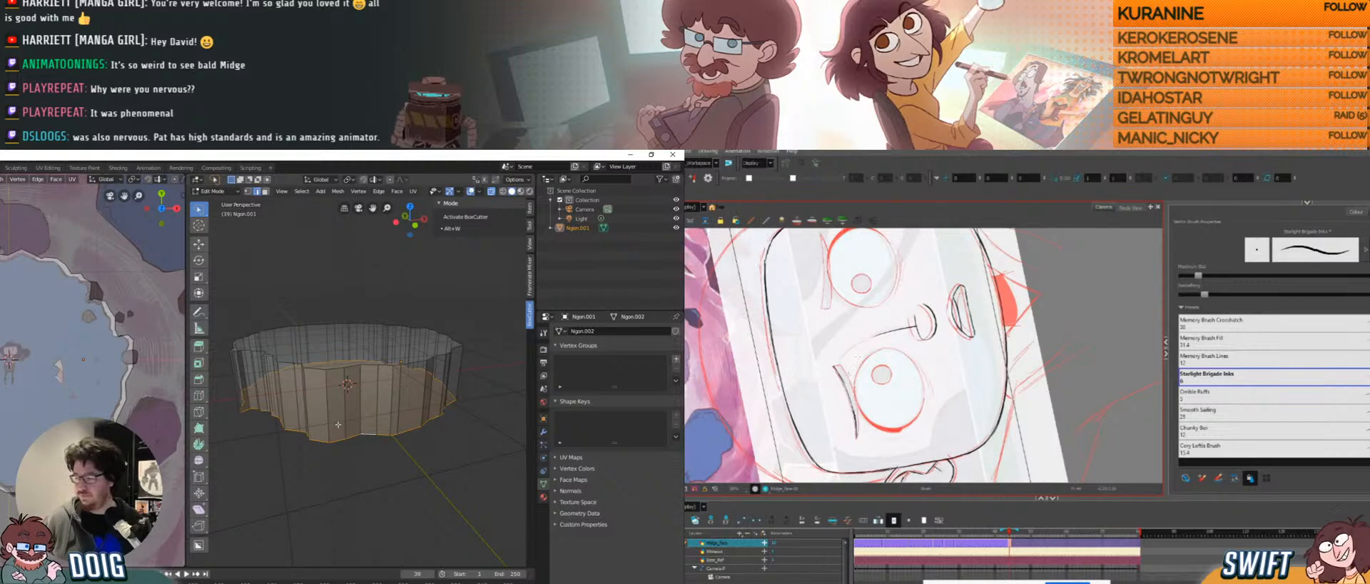
pyautogui.press('s')
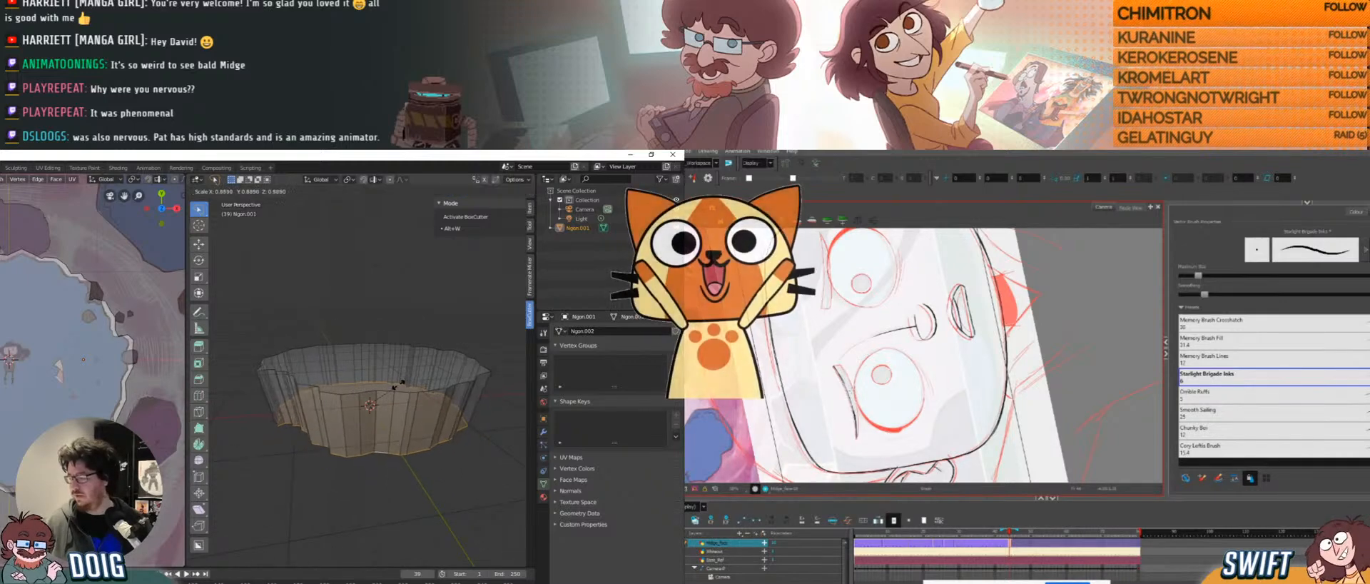
pyautogui.click(401, 381)
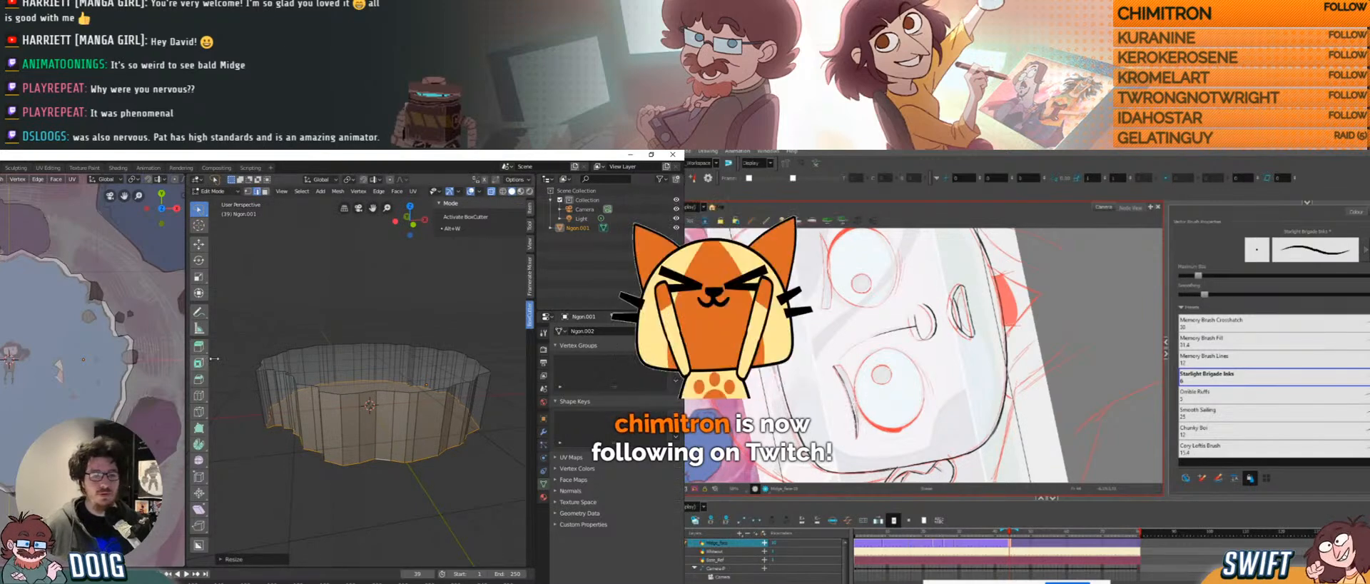
# Delete a selected part of the mesh, then pick an edge on the top rim.
pyautogui.click(135, 582)
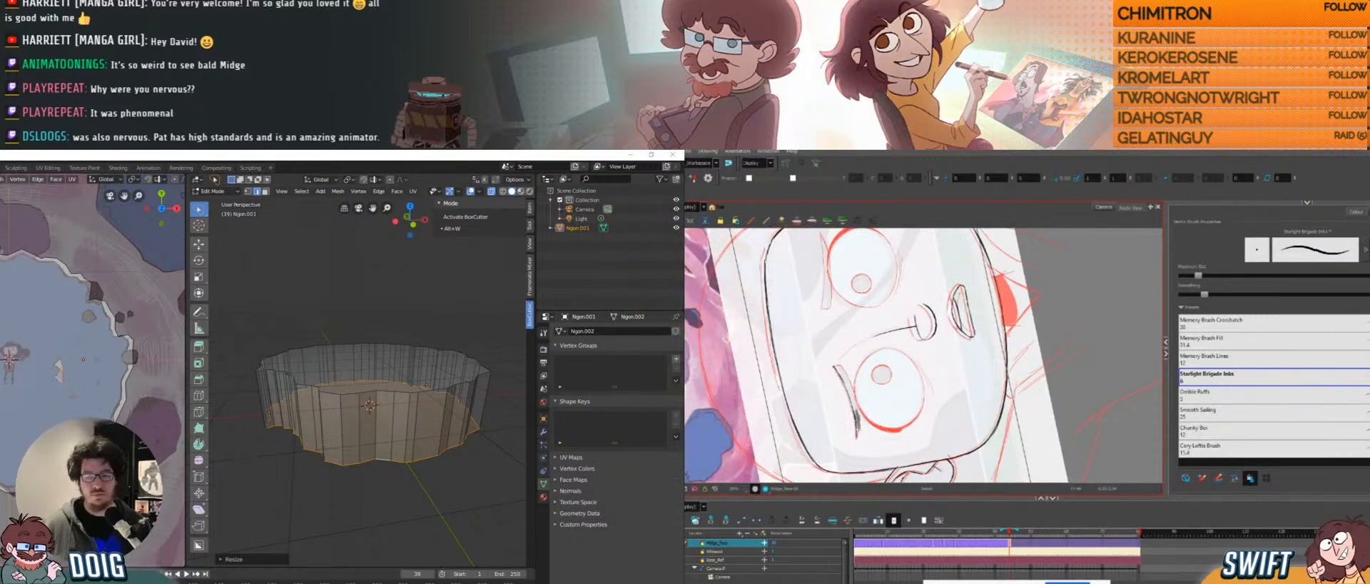
pyautogui.moveTo(854, 404)
pyautogui.mouseDown()
pyautogui.moveTo(860, 436)
pyautogui.moveTo(845, 423)
pyautogui.moveTo(864, 391)
pyautogui.mouseUp()
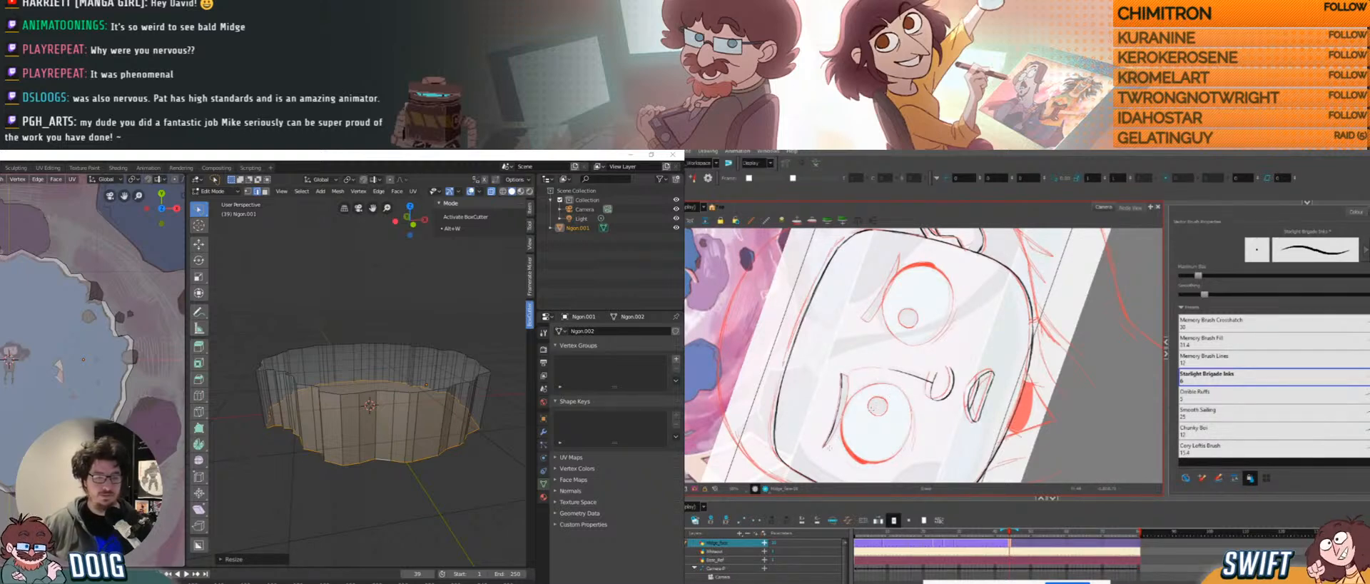
pyautogui.click(828, 444)
pyautogui.press('Delete')
pyautogui.moveTo(838, 423); pyautogui.dragTo(824, 449)
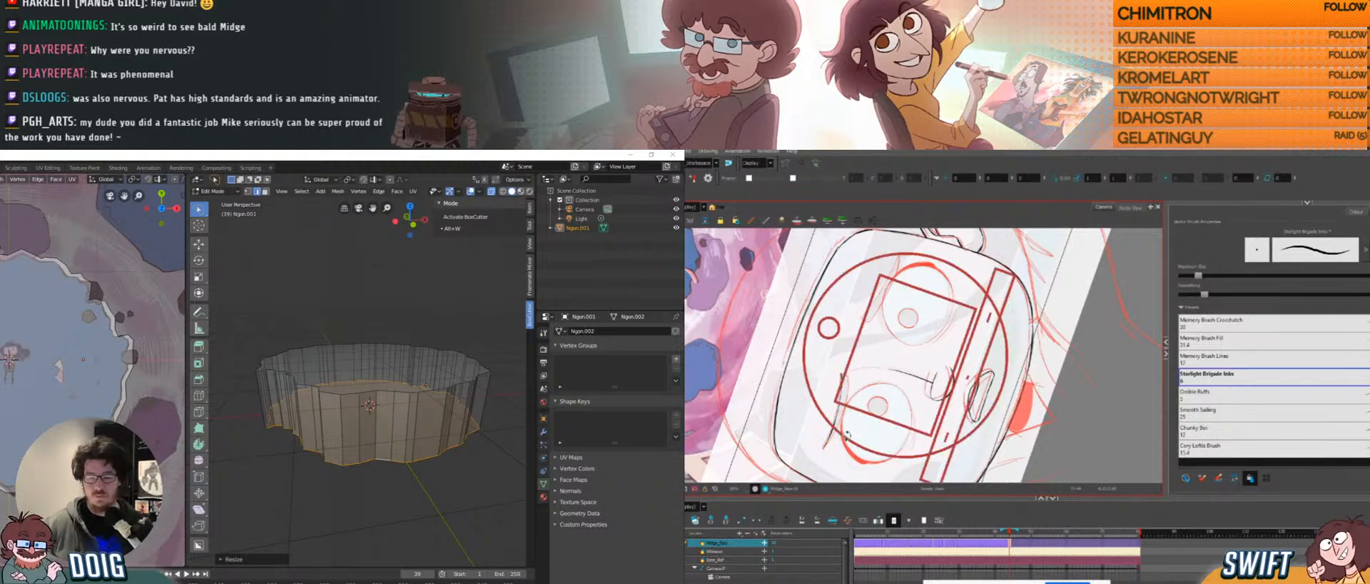
pyautogui.keyDown('ctrl'); pyautogui.keyDown('alt'); pyautogui.moveTo(915, 417); pyautogui.dragTo(806, 307); pyautogui.keyUp('alt'); pyautogui.keyUp('ctrl')
pyautogui.moveTo(974, 329); pyautogui.dragTo(889, 373)
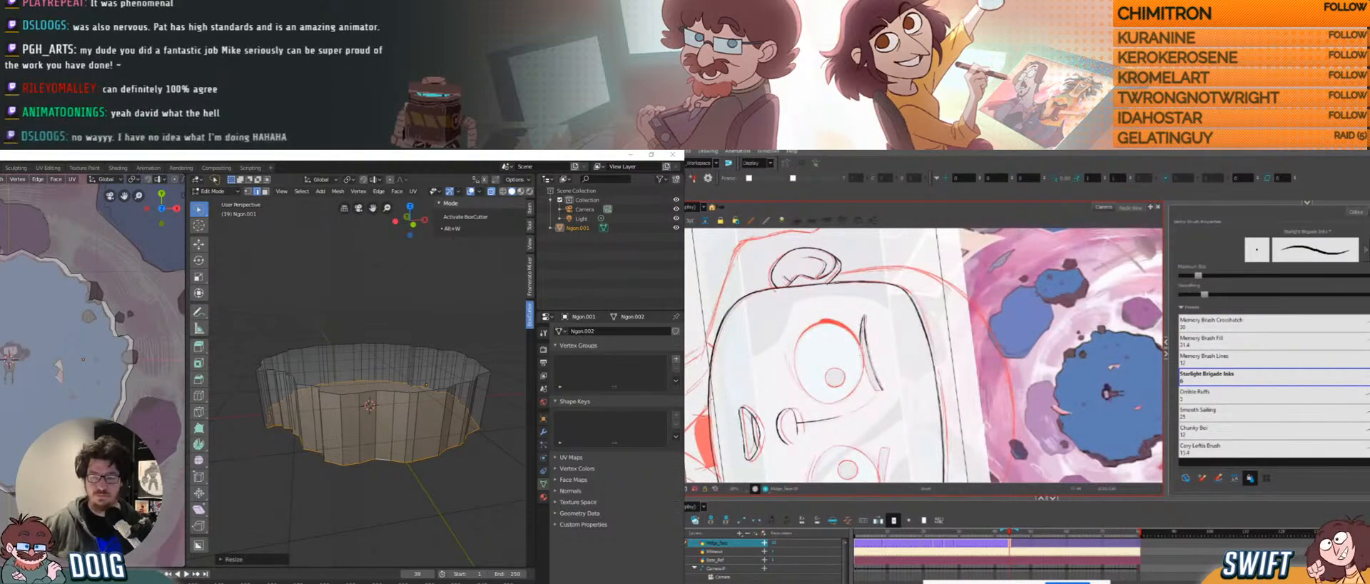
pyautogui.keyDown('ctrl'); pyautogui.keyDown('alt'); pyautogui.moveTo(861, 347); pyautogui.dragTo(891, 307); pyautogui.keyUp('alt'); pyautogui.keyUp('ctrl')
pyautogui.moveTo(895, 316); pyautogui.dragTo(876, 360)
pyautogui.click(366, 340)
pyautogui.moveTo(366, 339)
pyautogui.mouseDown(button='middle')
pyautogui.moveTo(376, 370)
pyautogui.moveTo(364, 345)
pyautogui.mouseUp(button='middle')
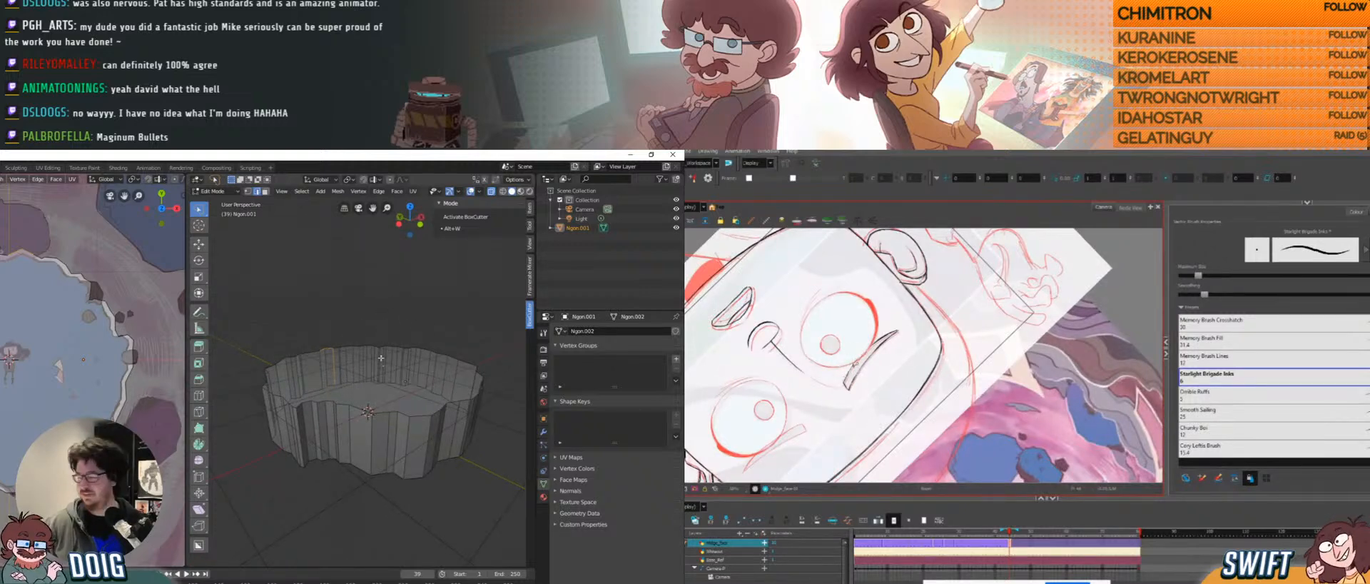
# Select the platform's top loop and bevel it into a narrow chamfer.
pyautogui.moveTo(380, 326); pyautogui.dragTo(383, 373, button='middle')
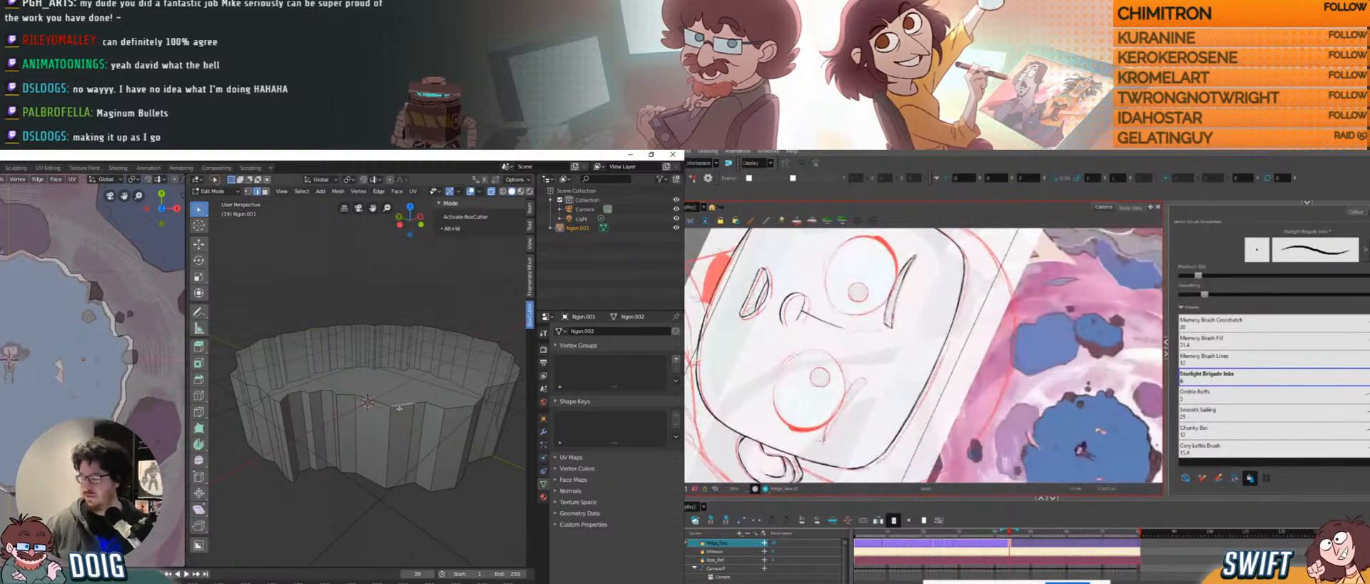
pyautogui.keyDown('alt'); pyautogui.click(433, 403); pyautogui.keyUp('alt')
pyautogui.moveTo(411, 376); pyautogui.dragTo(402, 382, button='middle')
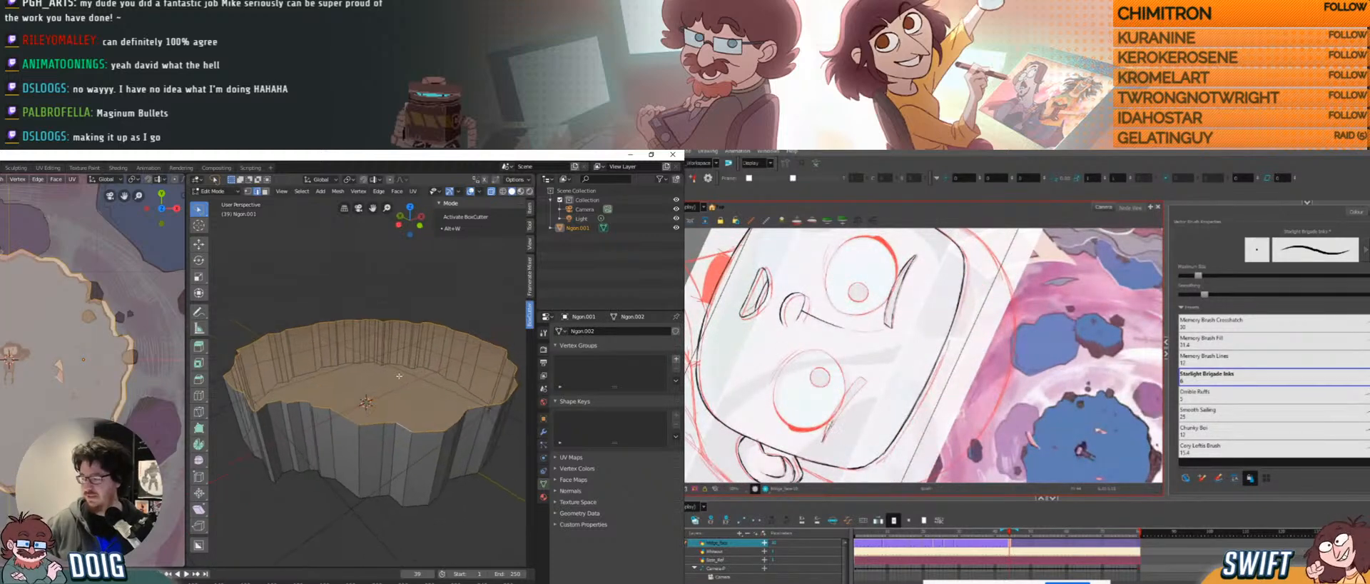
pyautogui.hotkey('ctrl', 'b')
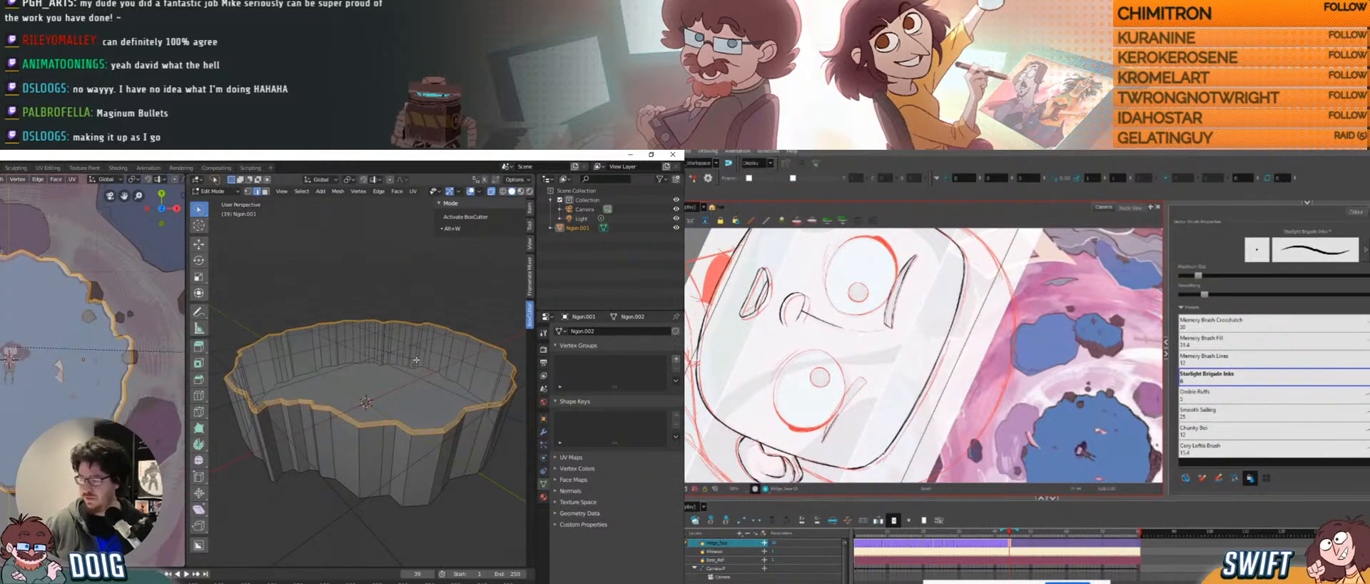
pyautogui.click(399, 397)
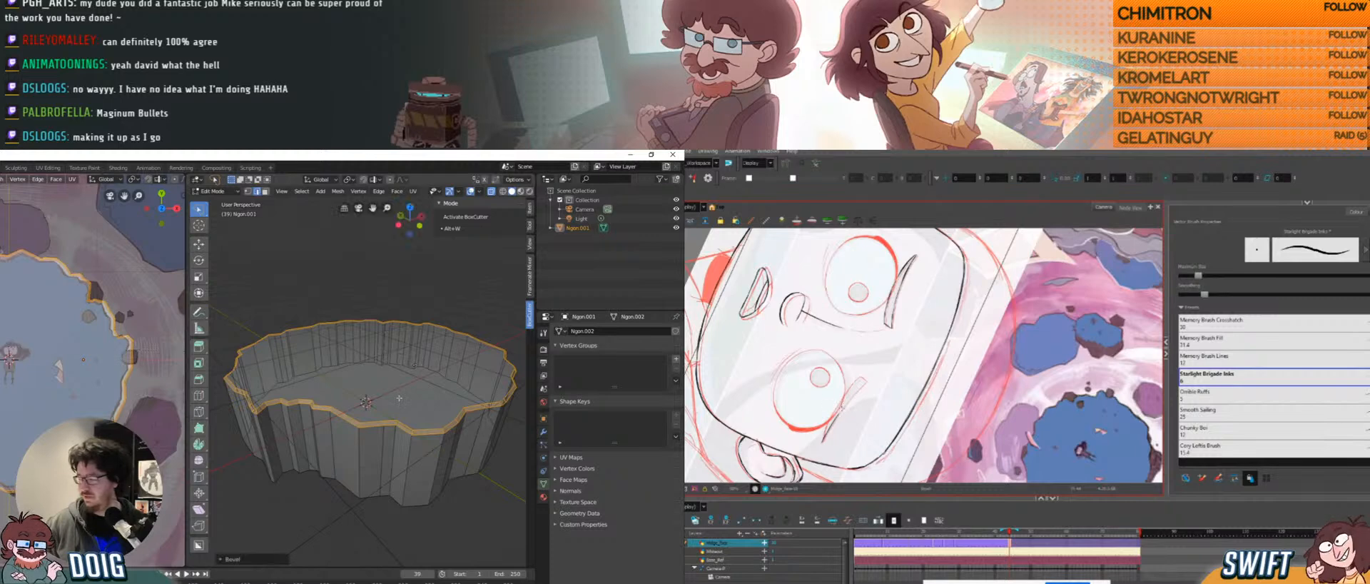
# Adjust the upper rim edge loop, then return to Object Mode.
pyautogui.hotkey('alt', 'a')
pyautogui.moveTo(381, 340); pyautogui.dragTo(405, 299, button='middle')
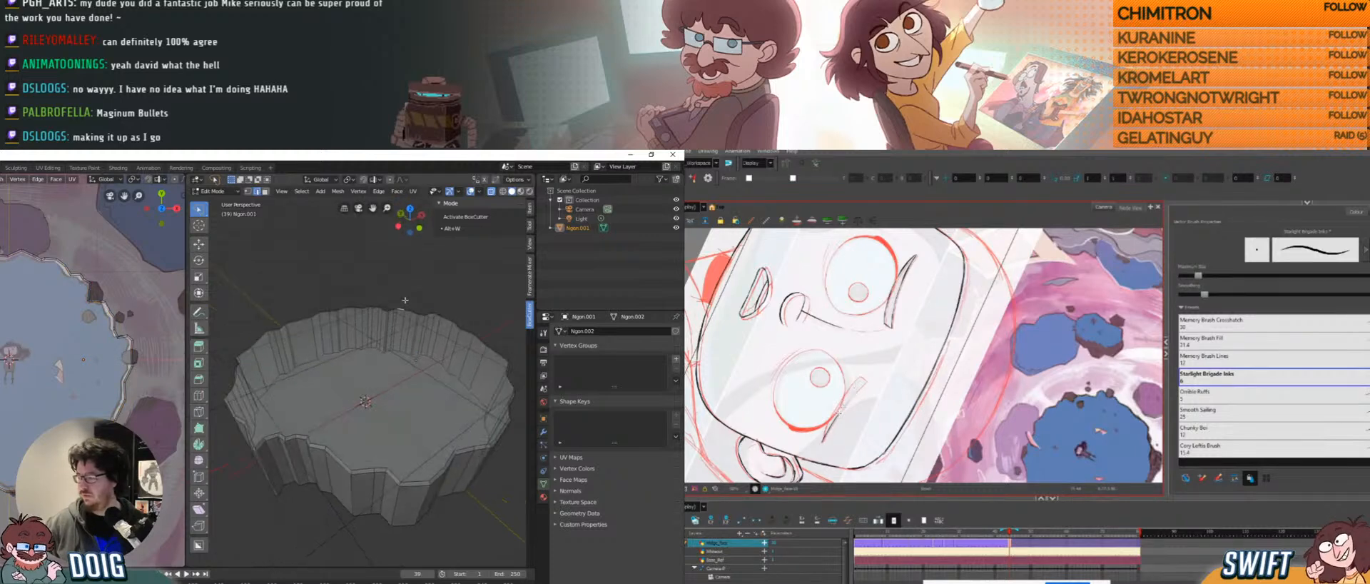
pyautogui.moveTo(380, 355); pyautogui.dragTo(375, 360, button='middle')
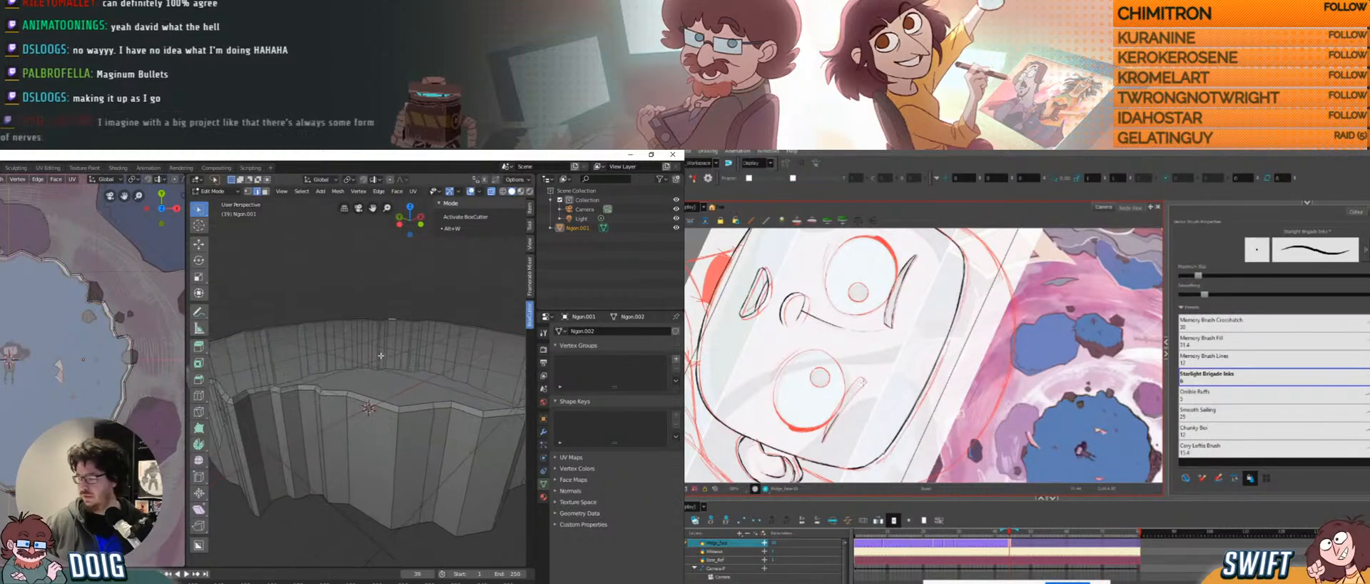
pyautogui.keyDown('alt'); pyautogui.click(414, 408); pyautogui.keyUp('alt')
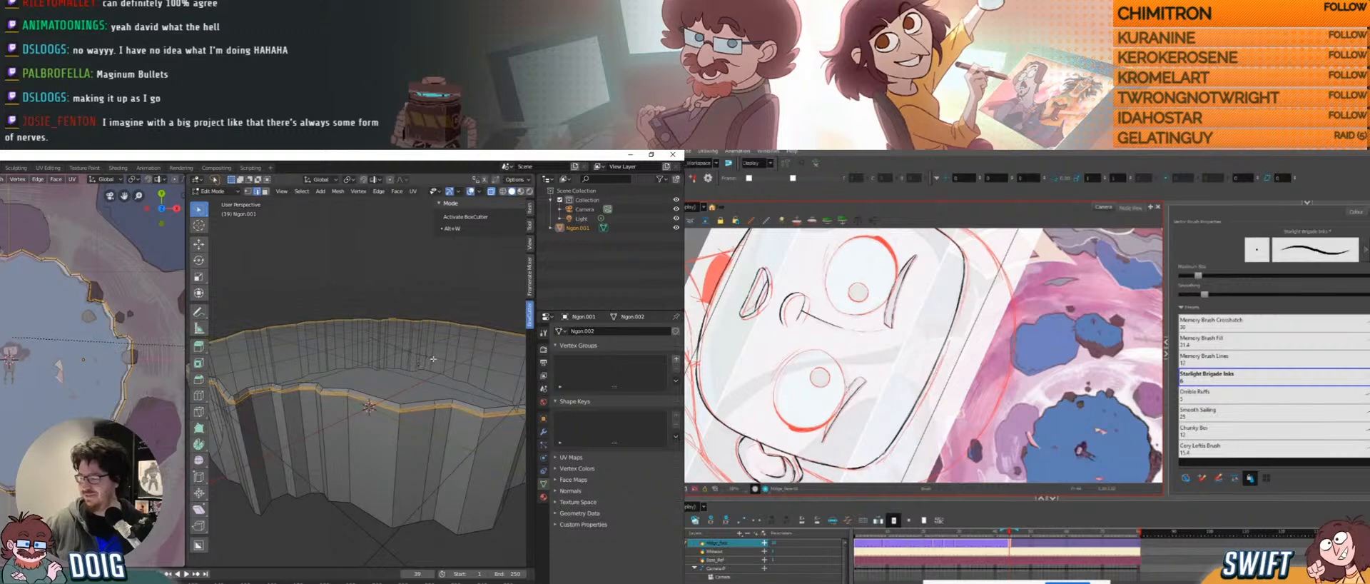
pyautogui.click(434, 359)
pyautogui.moveTo(434, 358); pyautogui.dragTo(337, 376, button='middle')
pyautogui.scroll(-3, 400, 384)
pyautogui.press('Tab')
pyautogui.scroll(3, 338, 401)
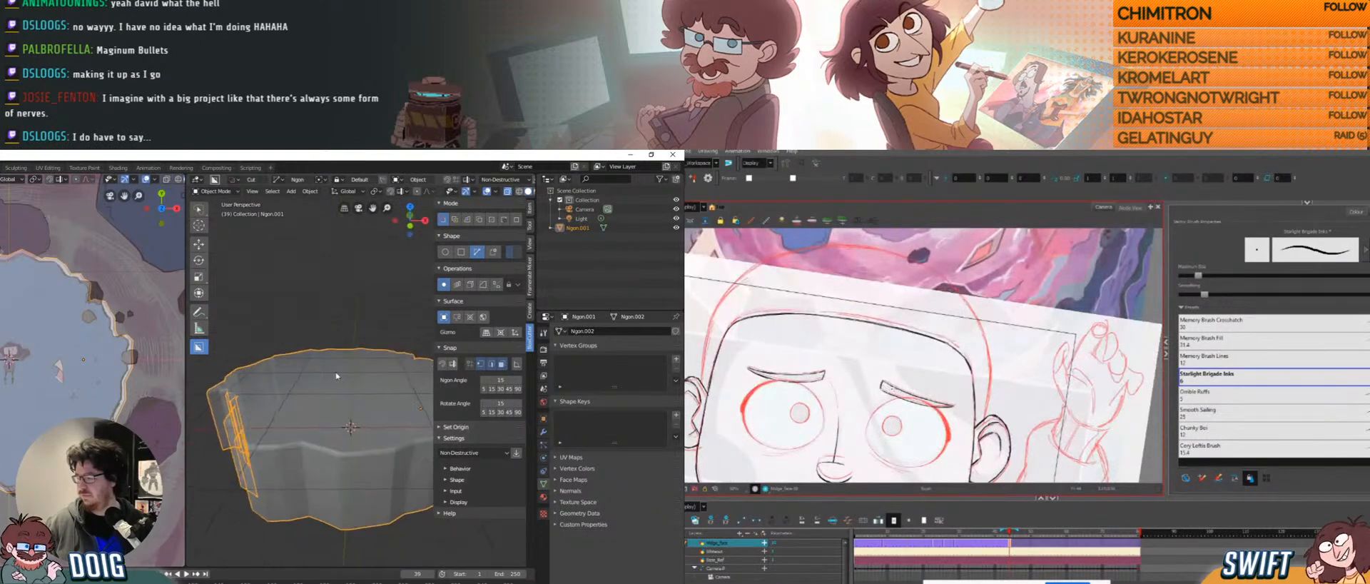
# Re-enter Edit Mode on Ngon.001 and turn X-ray off so the mesh shows solid.
pyautogui.press('Tab')
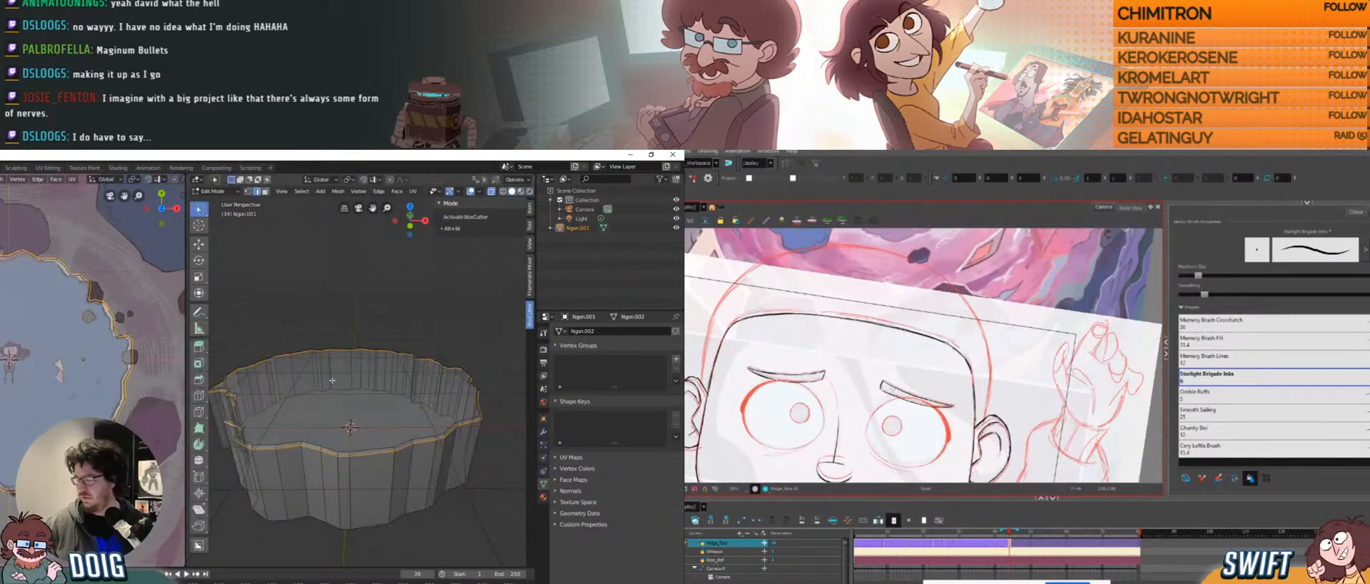
pyautogui.moveTo(333, 379); pyautogui.dragTo(352, 322, button='middle')
pyautogui.scroll(-5, 344, 356)
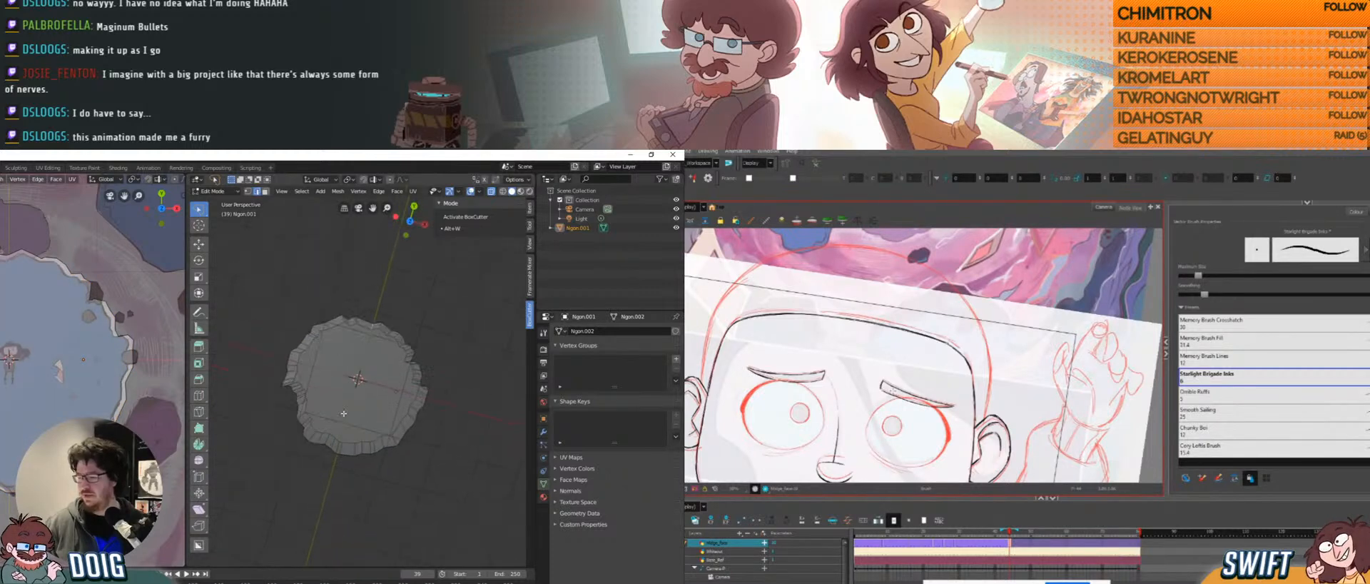
pyautogui.moveTo(344, 340); pyautogui.dragTo(341, 335, button='middle')
pyautogui.moveTo(910, 390); pyautogui.dragTo(899, 386)
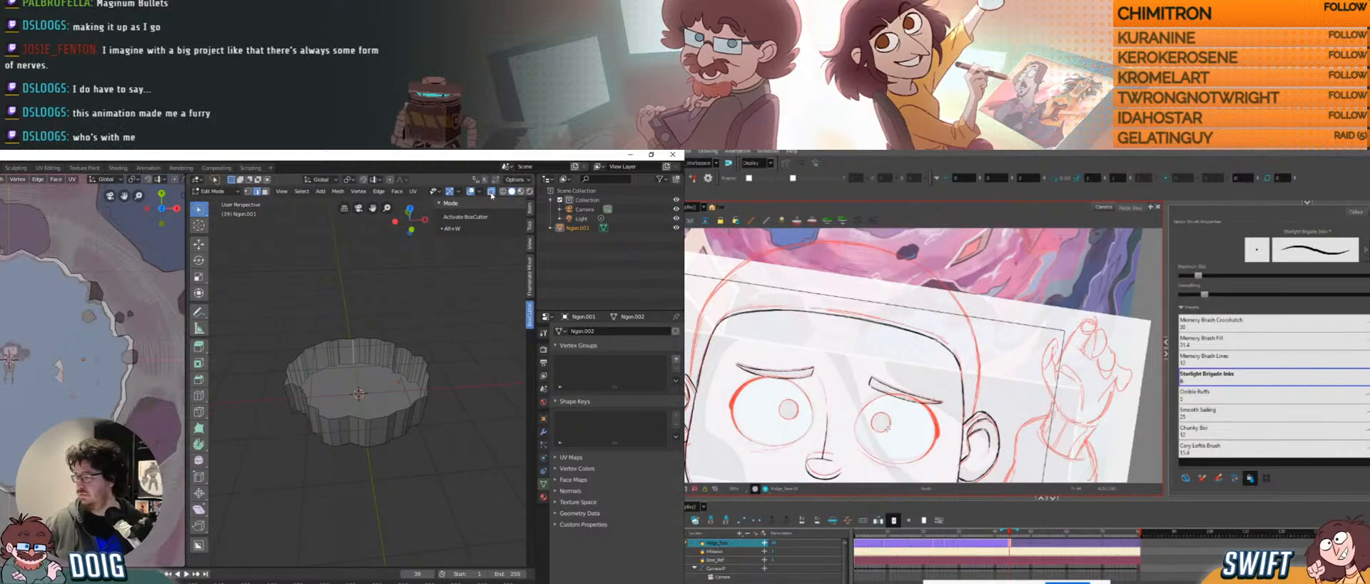
pyautogui.click(490, 192)
pyautogui.moveTo(394, 343); pyautogui.dragTo(373, 385, button='middle')
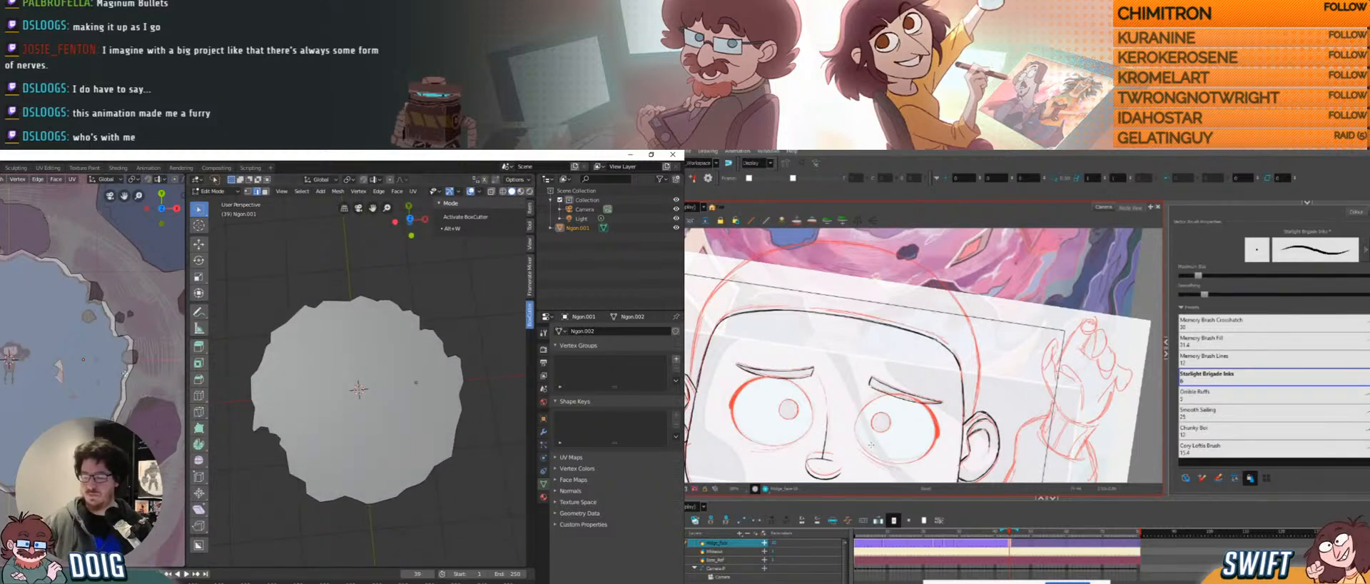
pyautogui.keyDown('ctrl'); pyautogui.keyDown('alt'); pyautogui.moveTo(936, 433); pyautogui.dragTo(872, 433); pyautogui.keyUp('alt'); pyautogui.keyUp('ctrl')
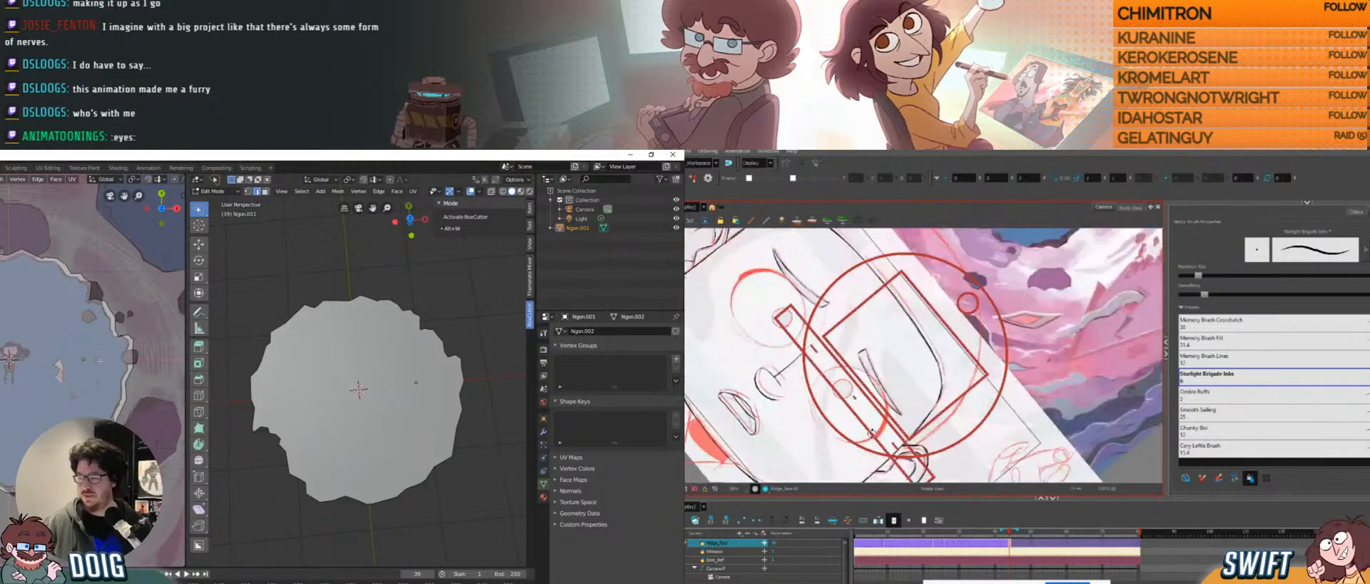
pyautogui.moveTo(369, 371)
pyautogui.mouseDown(button='middle')
pyautogui.moveTo(367, 318)
pyautogui.moveTo(363, 369)
pyautogui.mouseUp(button='middle')
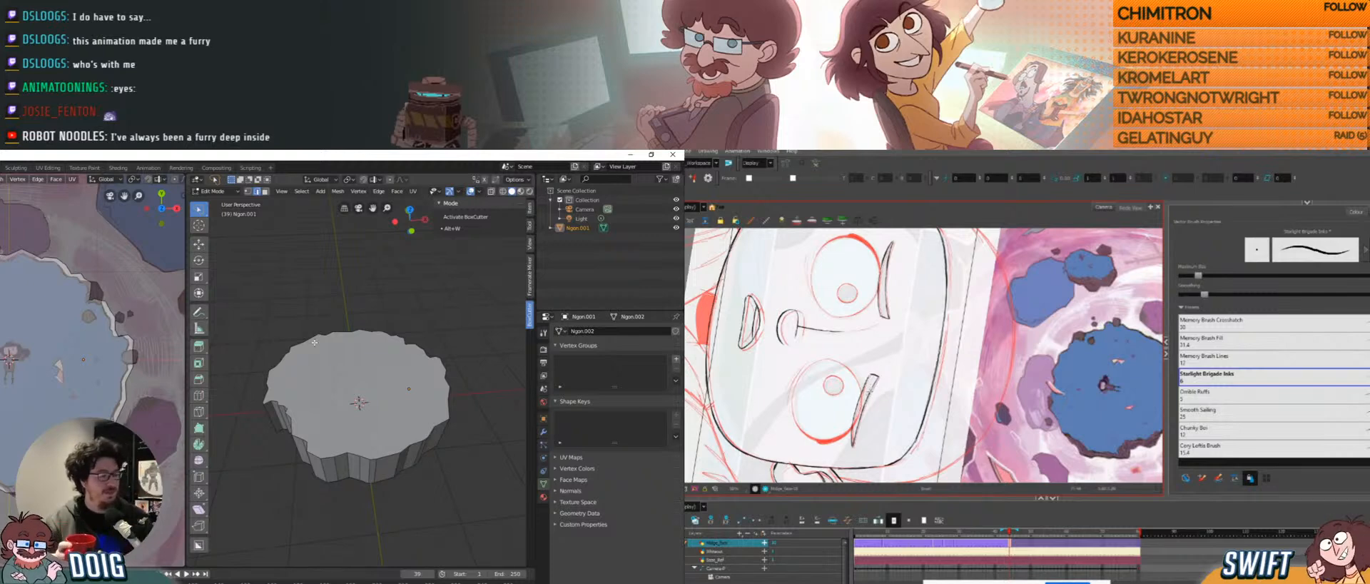
pyautogui.moveTo(986, 368)
pyautogui.keyDown('ctrl'); pyautogui.keyDown('alt'); pyautogui.mouseDown()
pyautogui.moveTo(986, 342)
pyautogui.moveTo(948, 293)
pyautogui.moveTo(986, 347)
pyautogui.mouseUp(); pyautogui.keyUp('alt'); pyautogui.keyUp('ctrl')
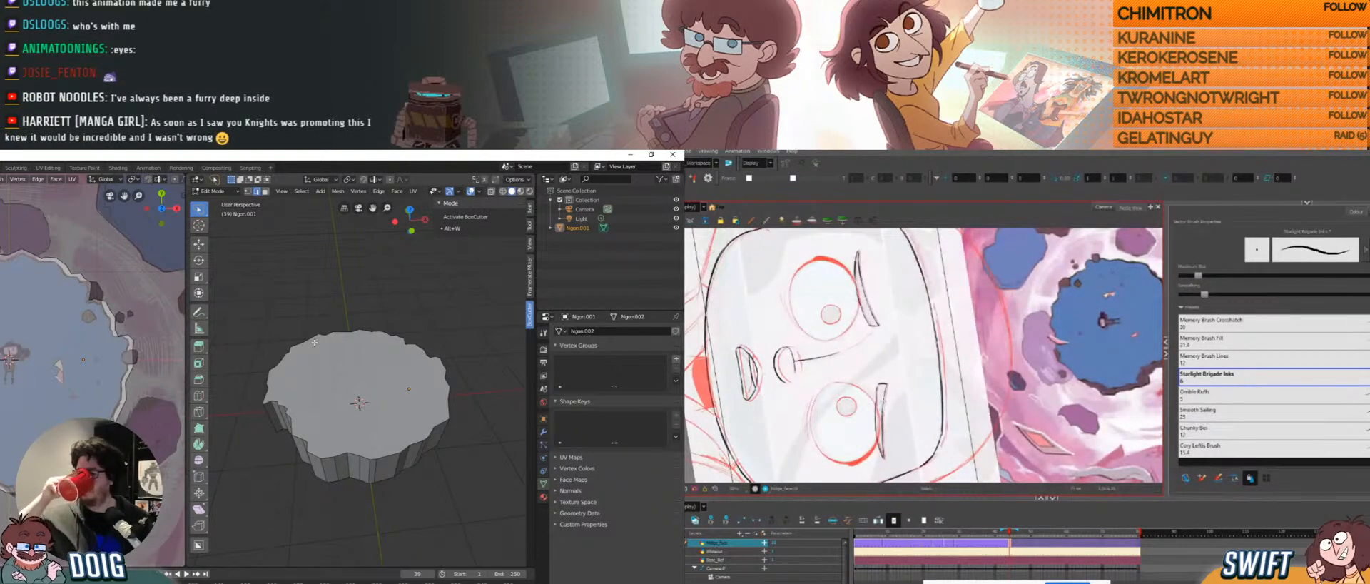
pyautogui.moveTo(985, 344)
pyautogui.keyDown('ctrl'); pyautogui.keyDown('alt'); pyautogui.mouseDown()
pyautogui.moveTo(957, 291)
pyautogui.moveTo(933, 286)
pyautogui.mouseUp(); pyautogui.keyUp('alt'); pyautogui.keyUp('ctrl')
pyautogui.moveTo(970, 414); pyautogui.dragTo(982, 344)
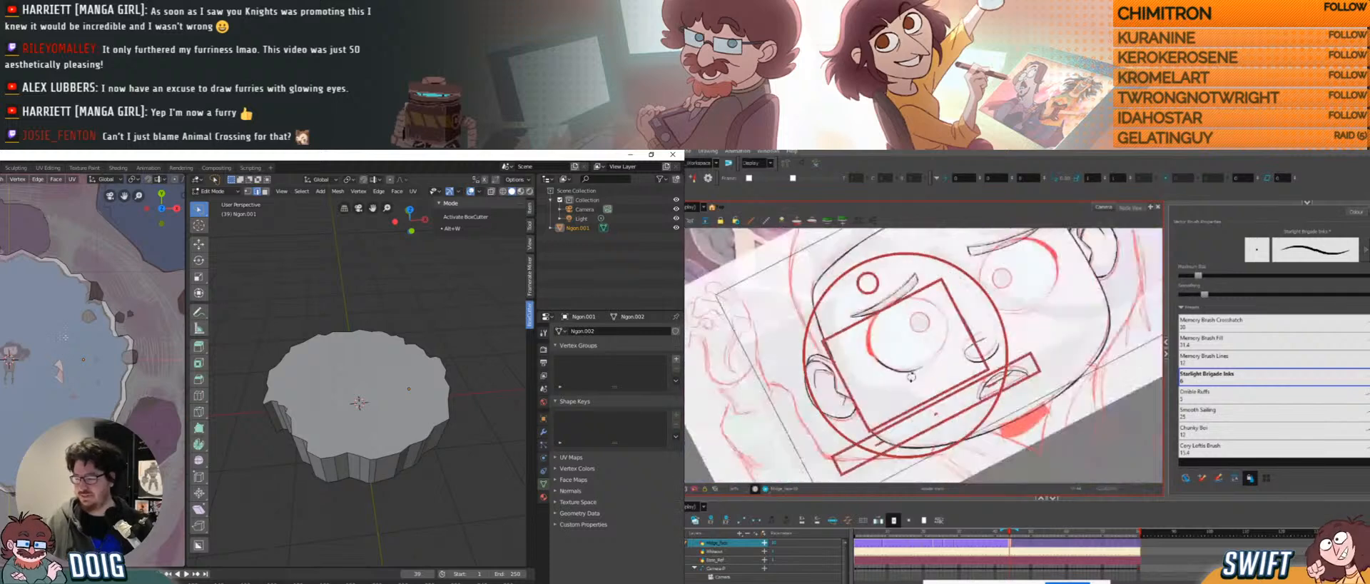
pyautogui.scroll(-4, 69, 364)
pyautogui.scroll(2, 66, 392)
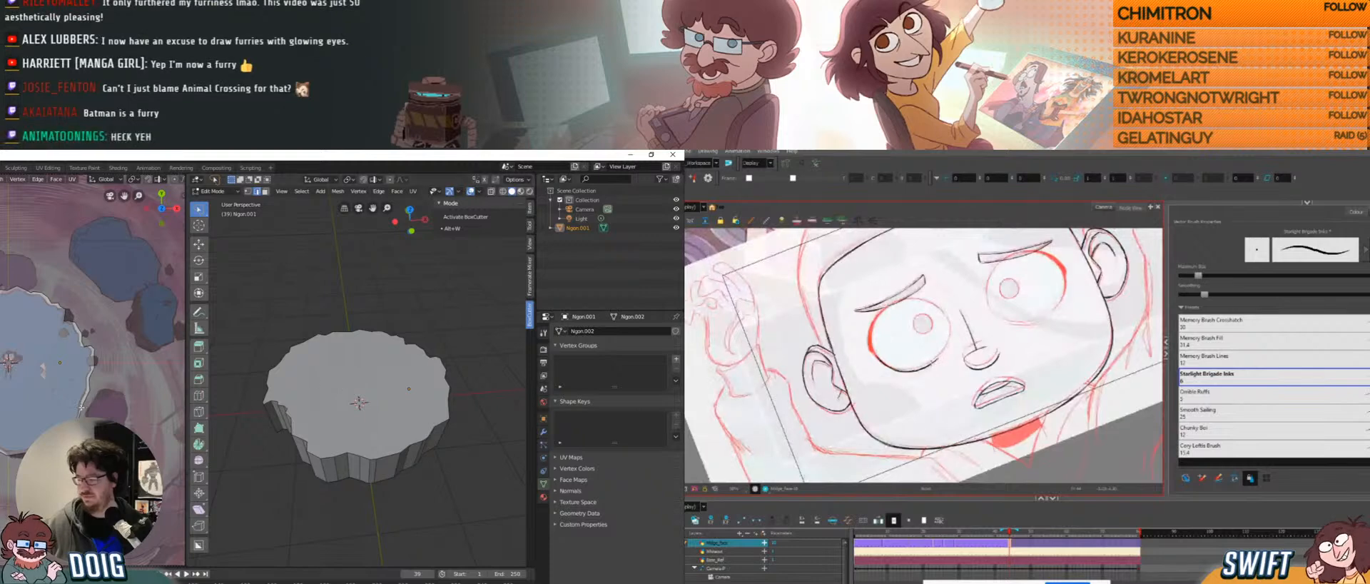
pyautogui.scroll(-5, 335, 424)
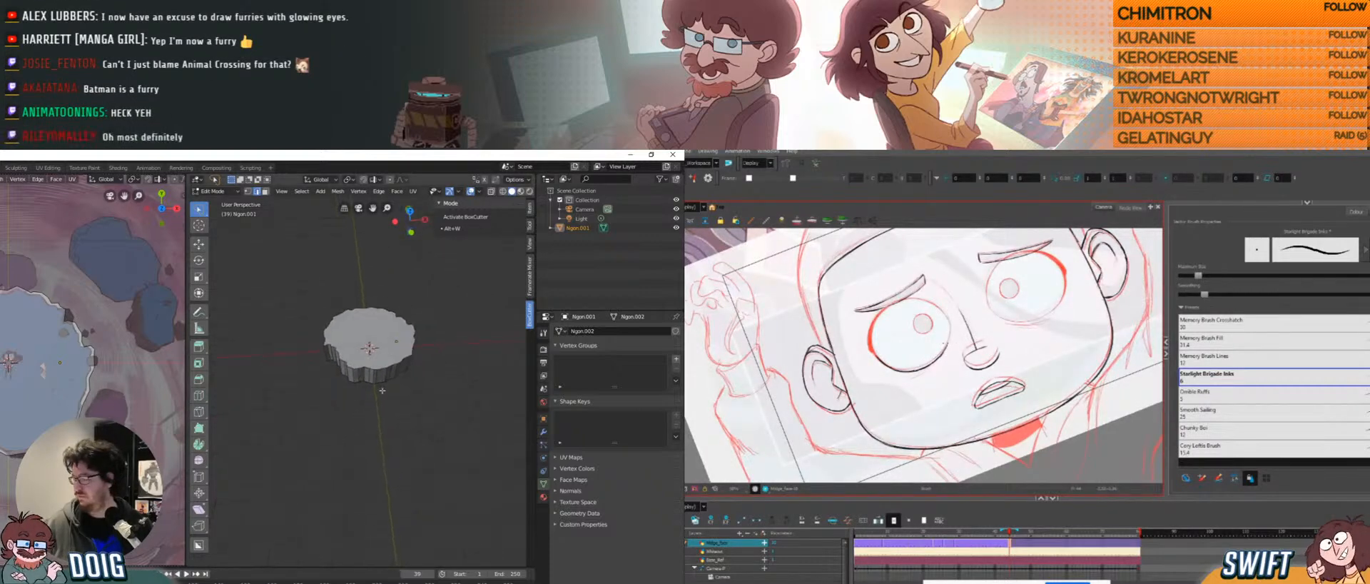
# Add a cube, move it along Y beside the rock platform, and scale it down.
pyautogui.click(320, 191)
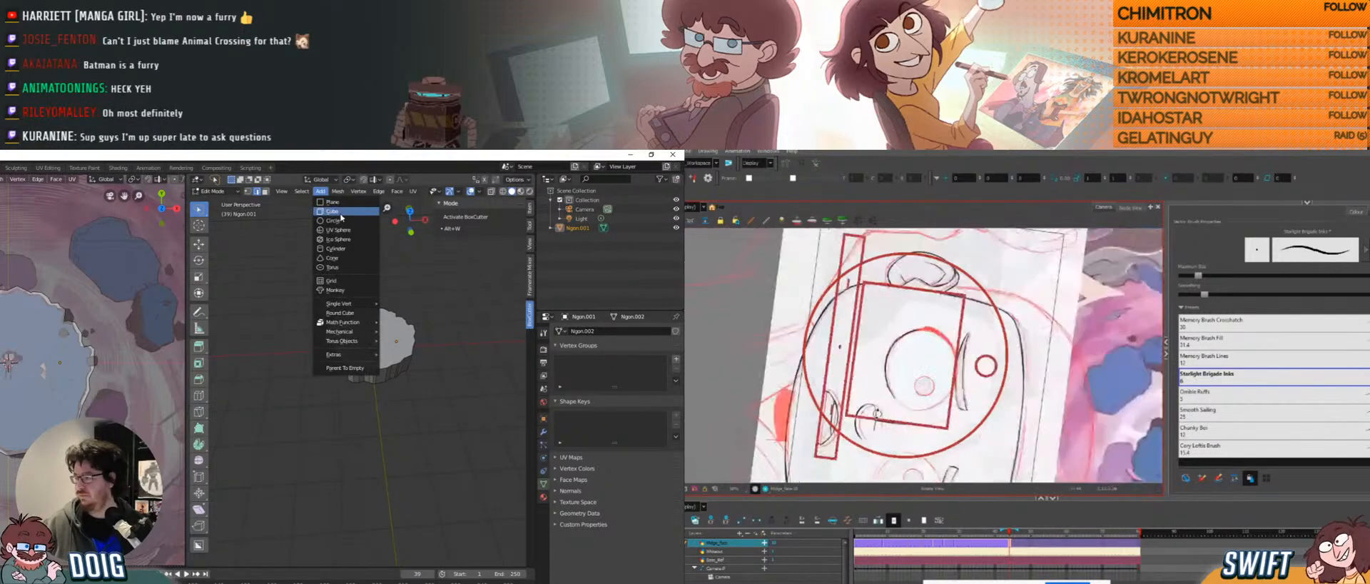
pyautogui.click(332, 212)
pyautogui.moveTo(389, 371); pyautogui.dragTo(383, 364, button='middle')
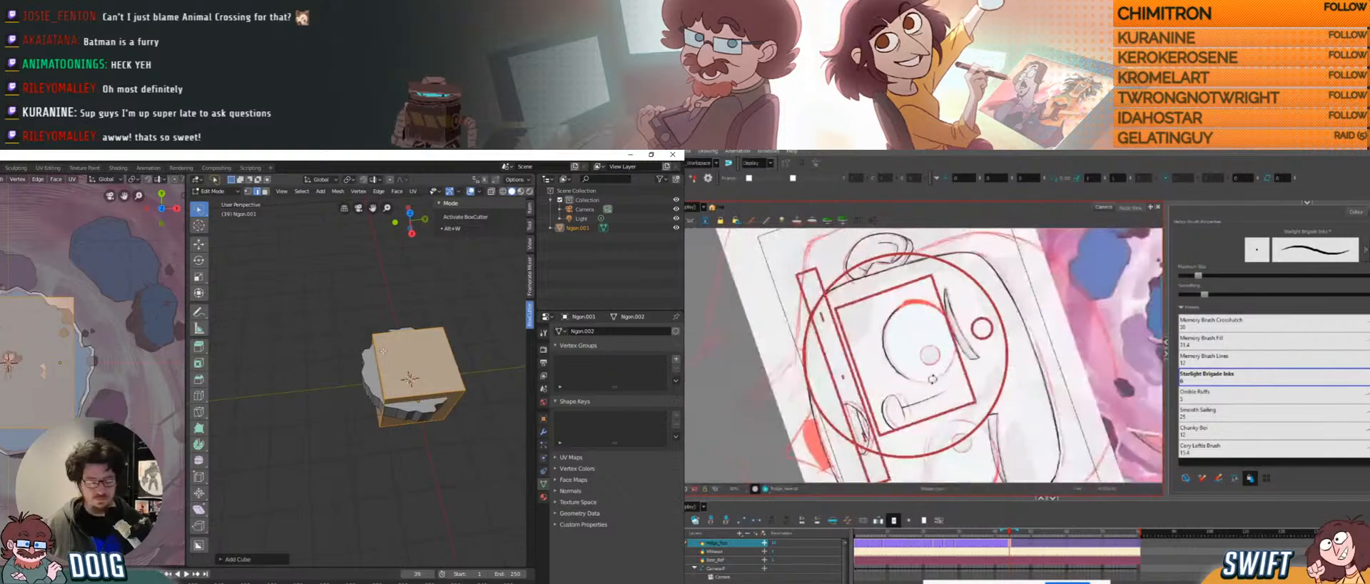
pyautogui.press('g')
pyautogui.press('y')
pyautogui.click(273, 365)
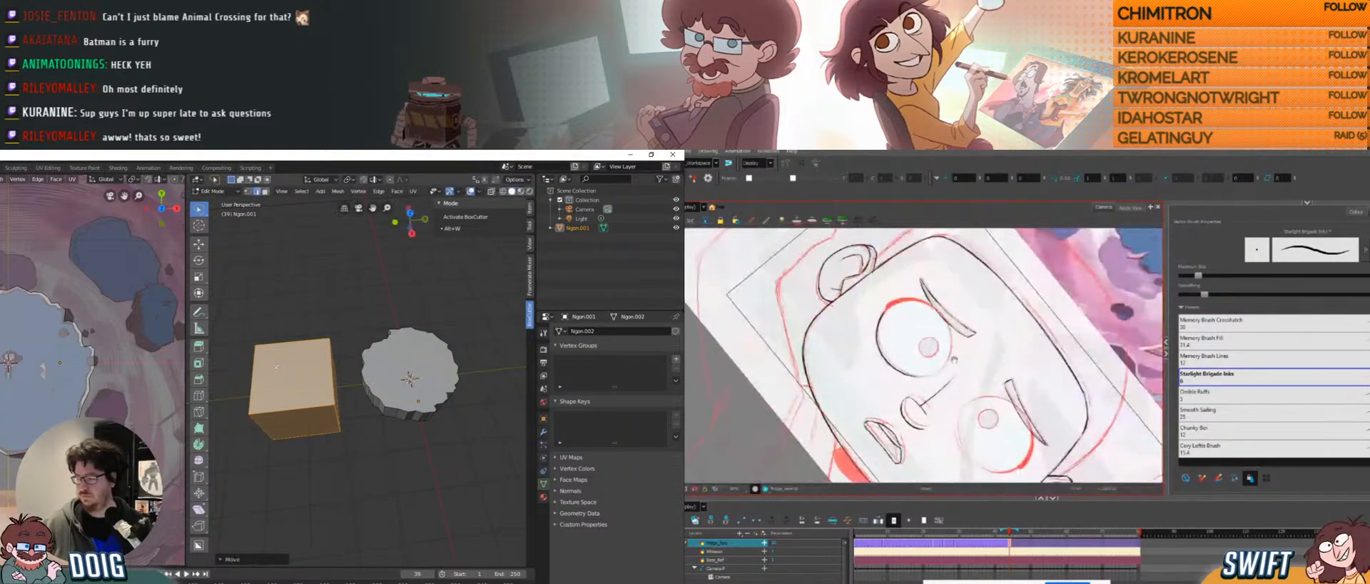
pyautogui.press('s')
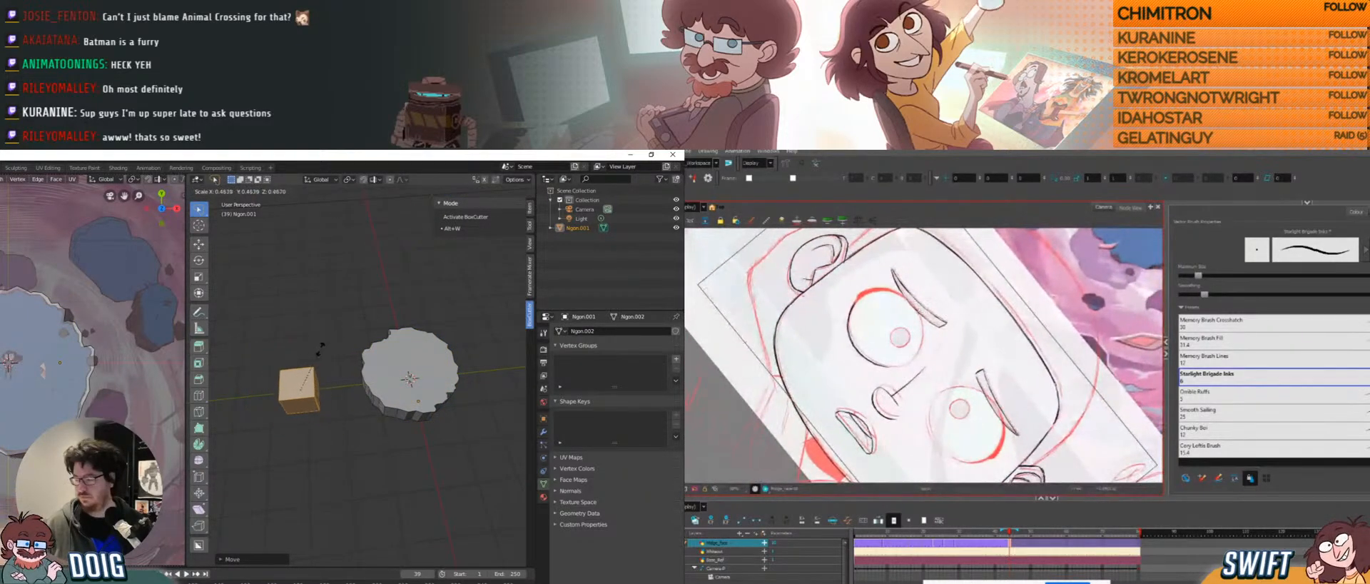
pyautogui.click(317, 353)
# Reposition the cube, nudging it along X next to the platform.
pyautogui.moveTo(299, 373); pyautogui.dragTo(331, 358, button='middle')
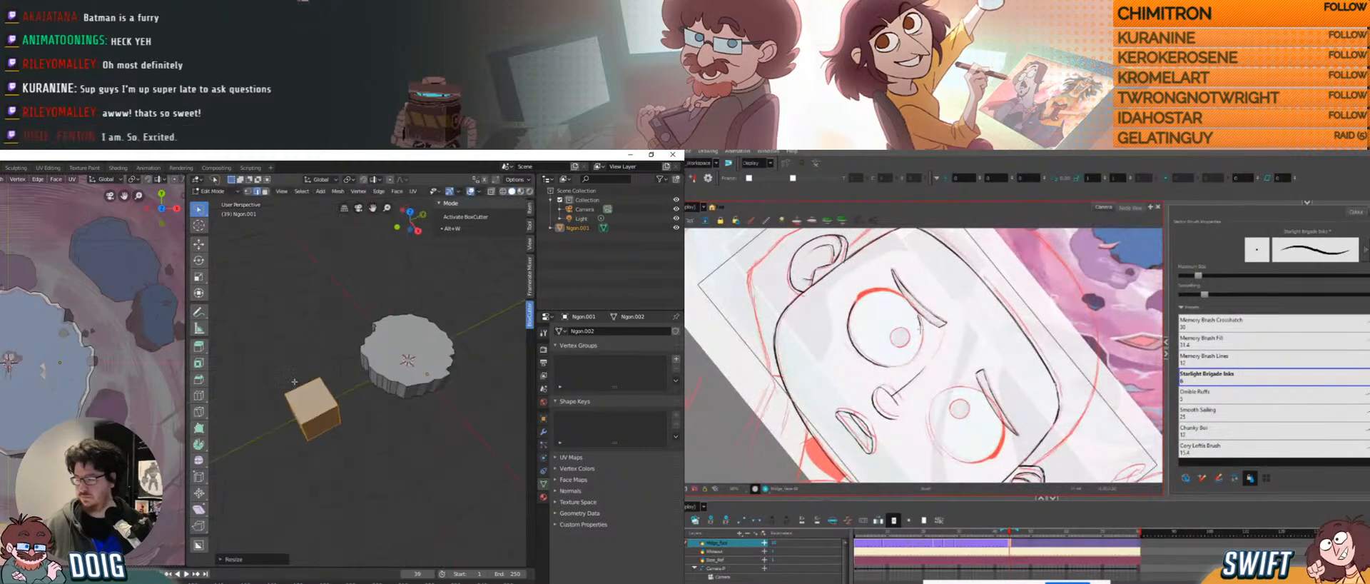
pyautogui.keyDown('ctrl'); pyautogui.moveTo(96, 392); pyautogui.dragTo(122, 339, button='middle'); pyautogui.keyUp('ctrl')
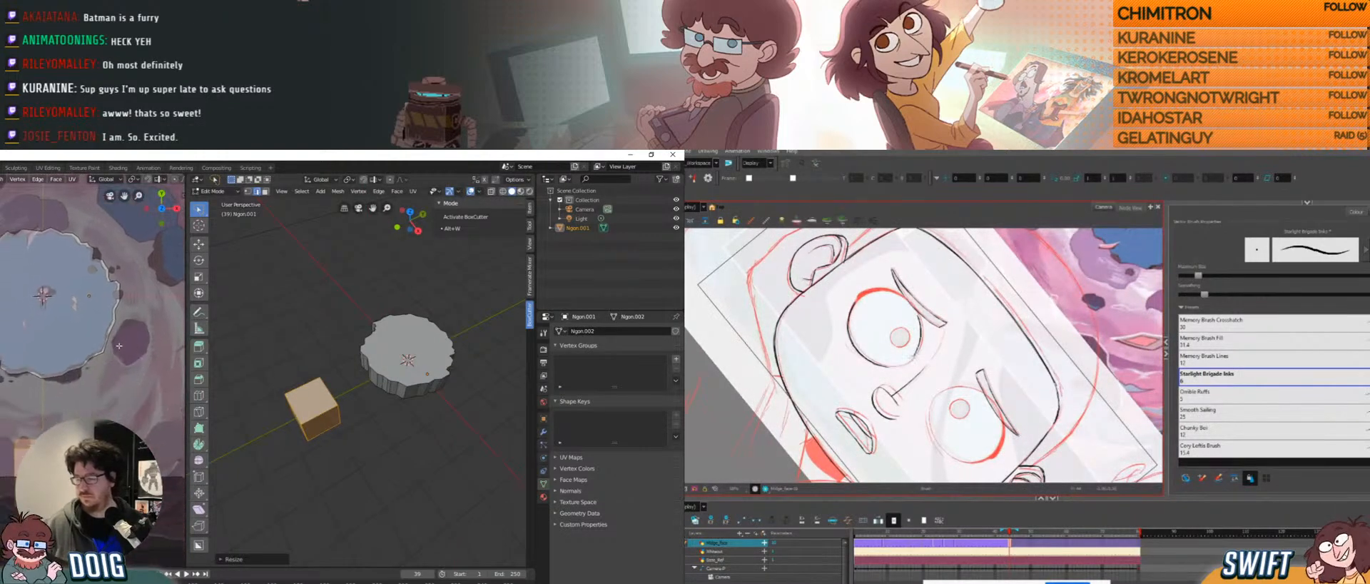
pyautogui.keyDown('ctrl'); pyautogui.moveTo(310, 395); pyautogui.dragTo(360, 391, button='middle'); pyautogui.keyUp('ctrl')
pyautogui.press('g')
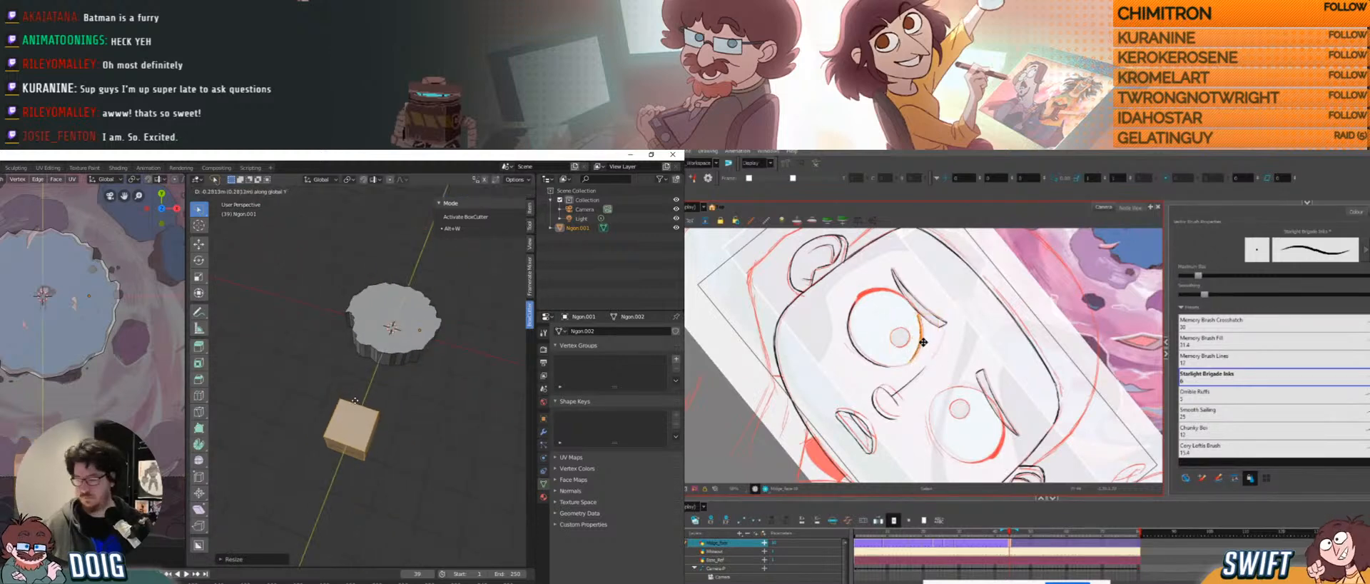
pyautogui.click(382, 386)
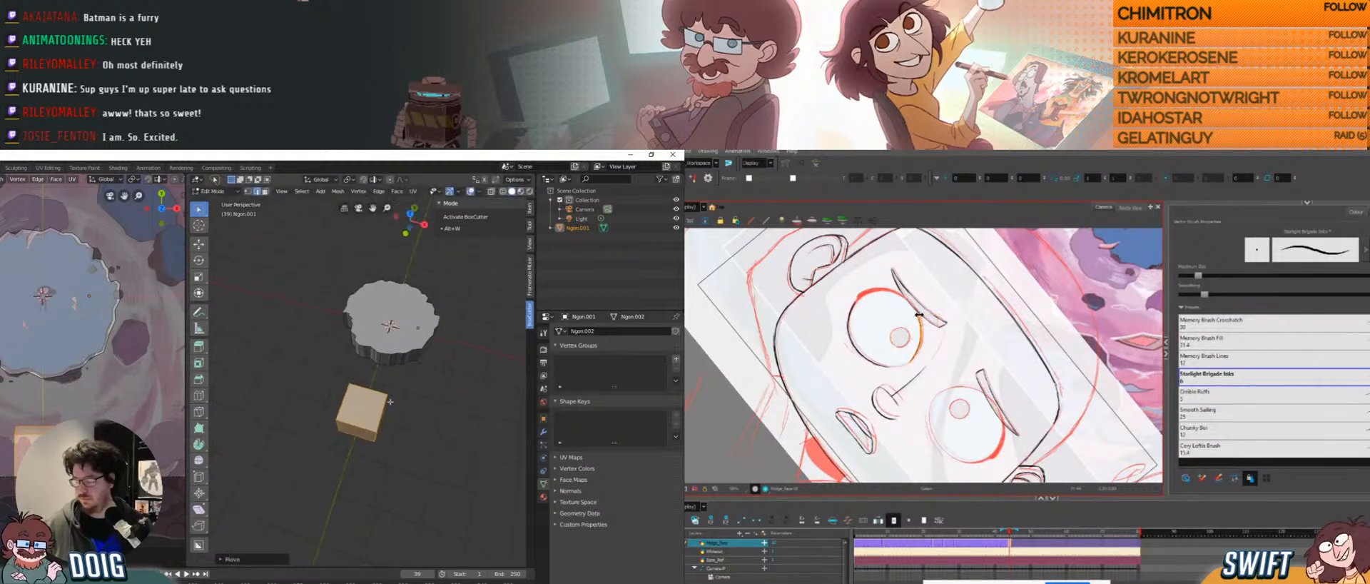
pyautogui.press('g')
pyautogui.press('x')
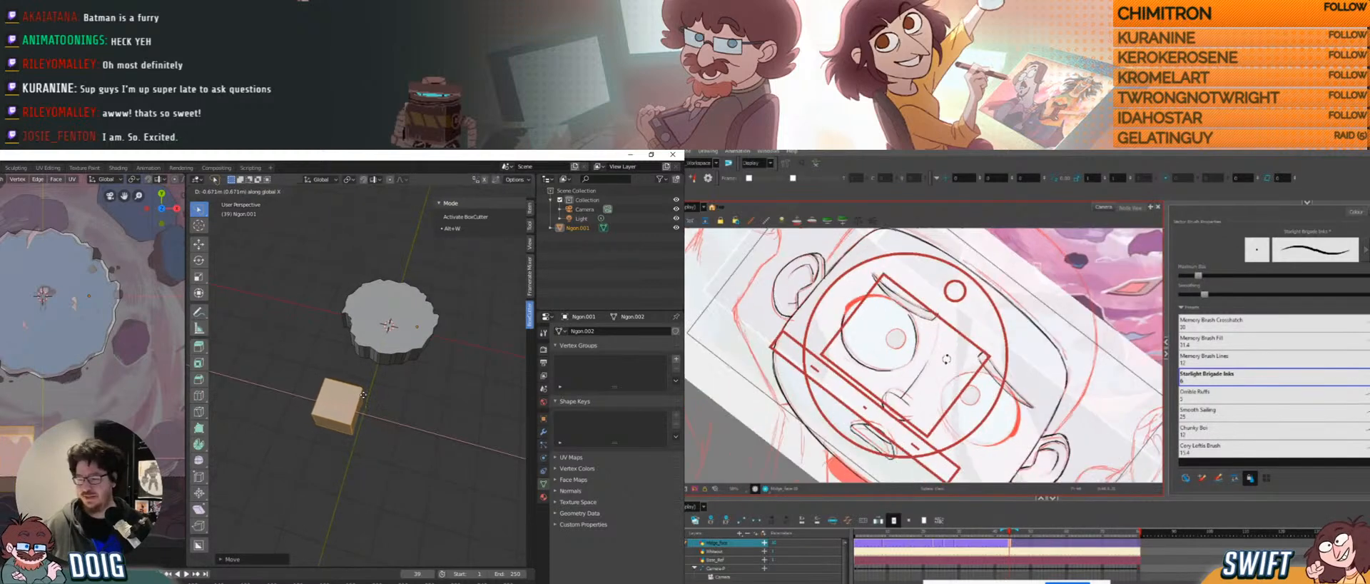
pyautogui.click(364, 393)
pyautogui.moveTo(335, 406); pyautogui.dragTo(386, 366, button='middle')
pyautogui.scroll(2, 393, 368)
pyautogui.scroll(1, 406, 342)
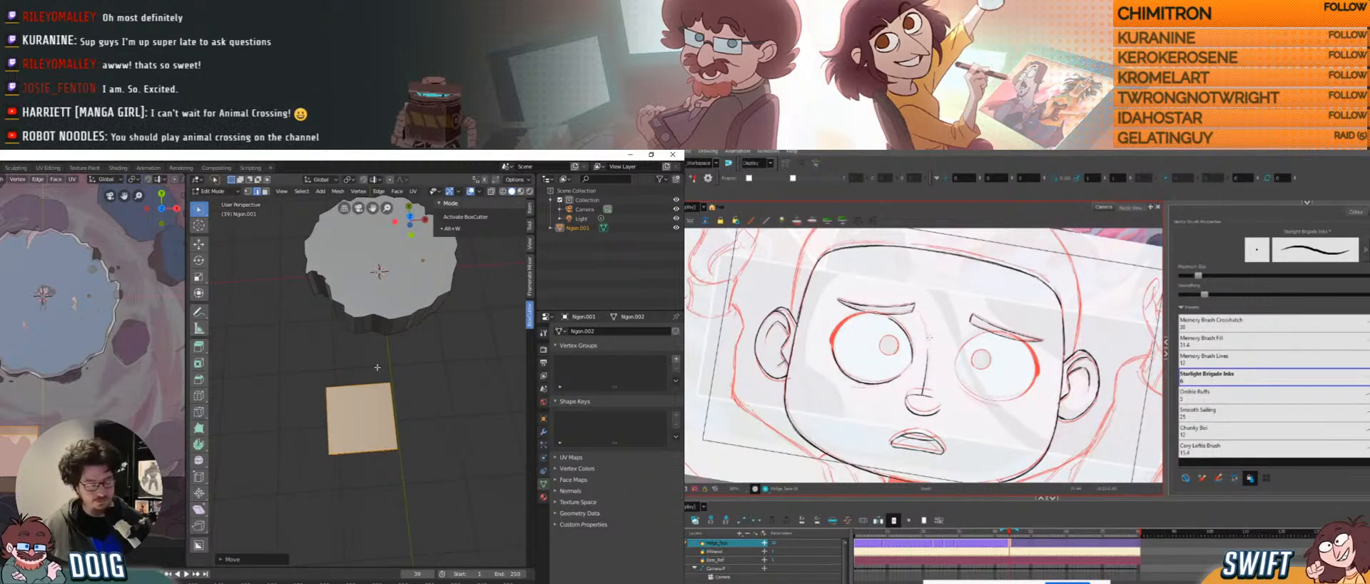
# Activate BoxCutter and shift the cube along X into its final position.
pyautogui.hotkey('alt', 'w')
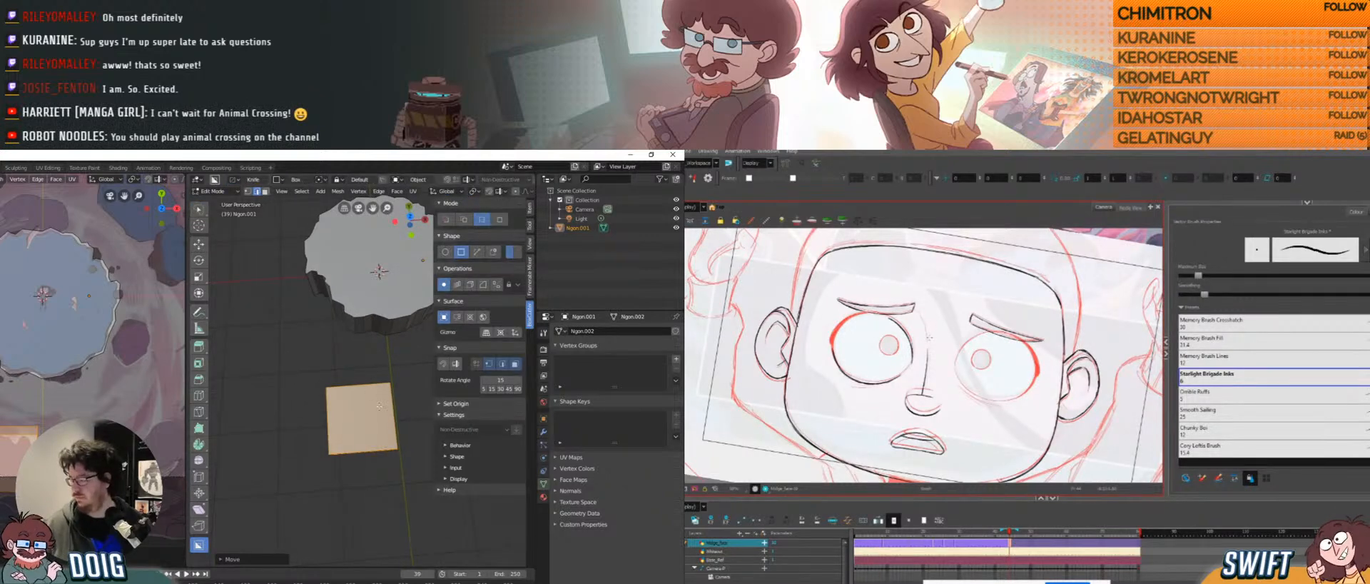
pyautogui.moveTo(379, 406); pyautogui.dragTo(367, 394, button='middle')
pyautogui.scroll(2, 369, 404)
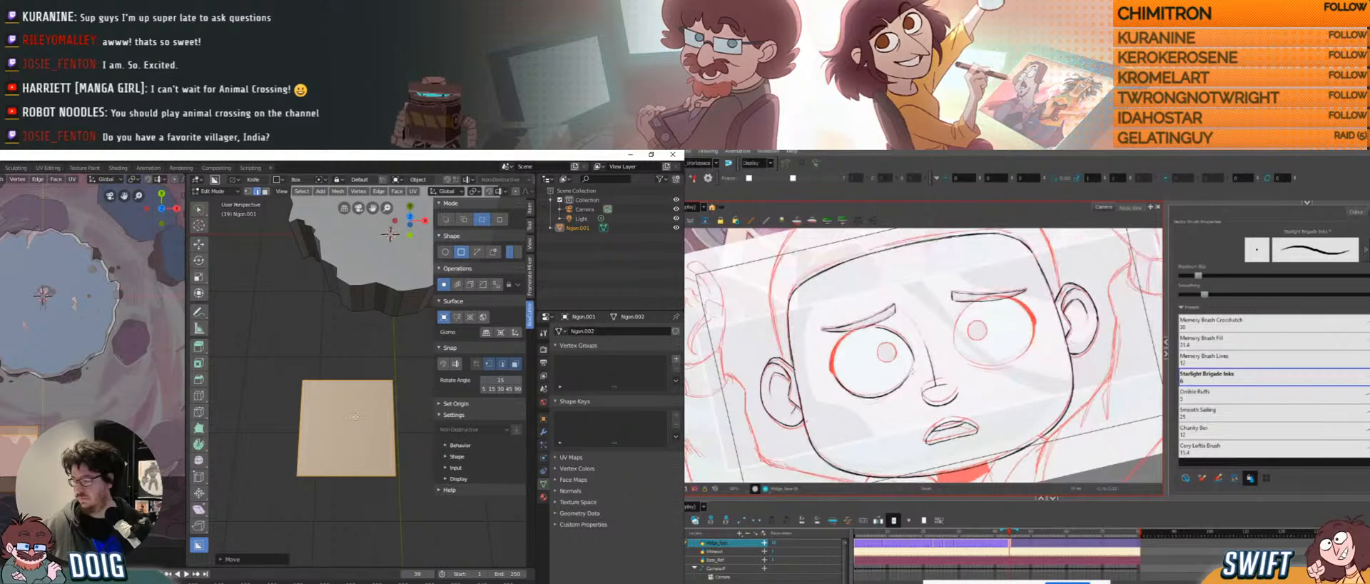
pyautogui.press('g')
pyautogui.press('y')
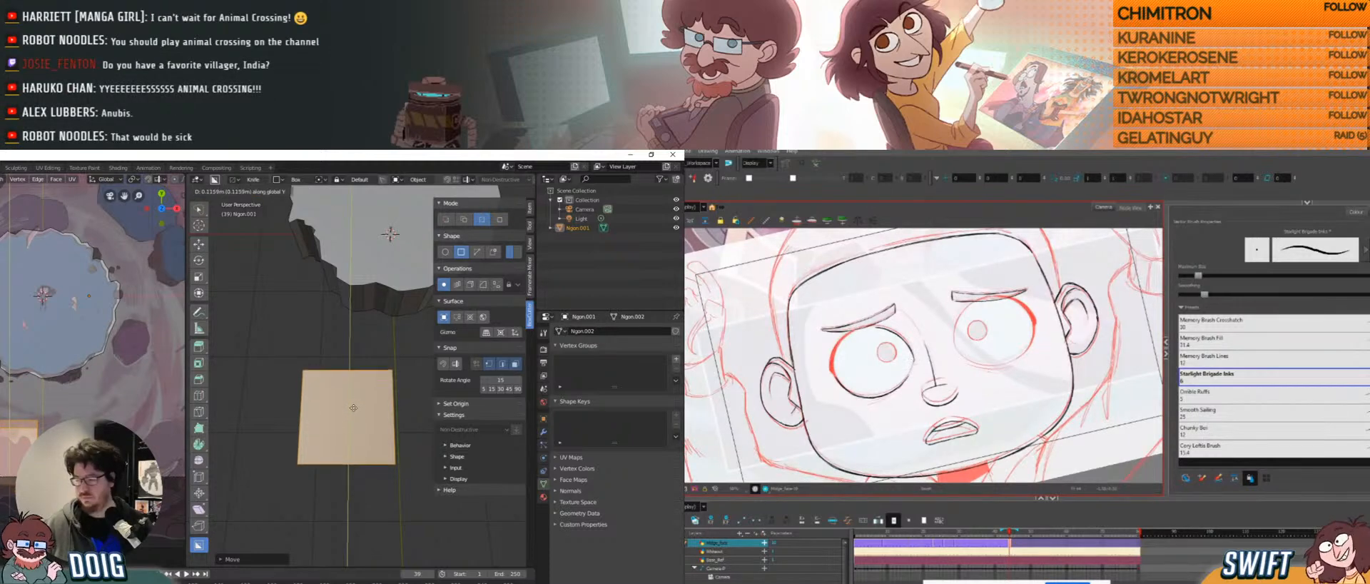
pyautogui.press('x')
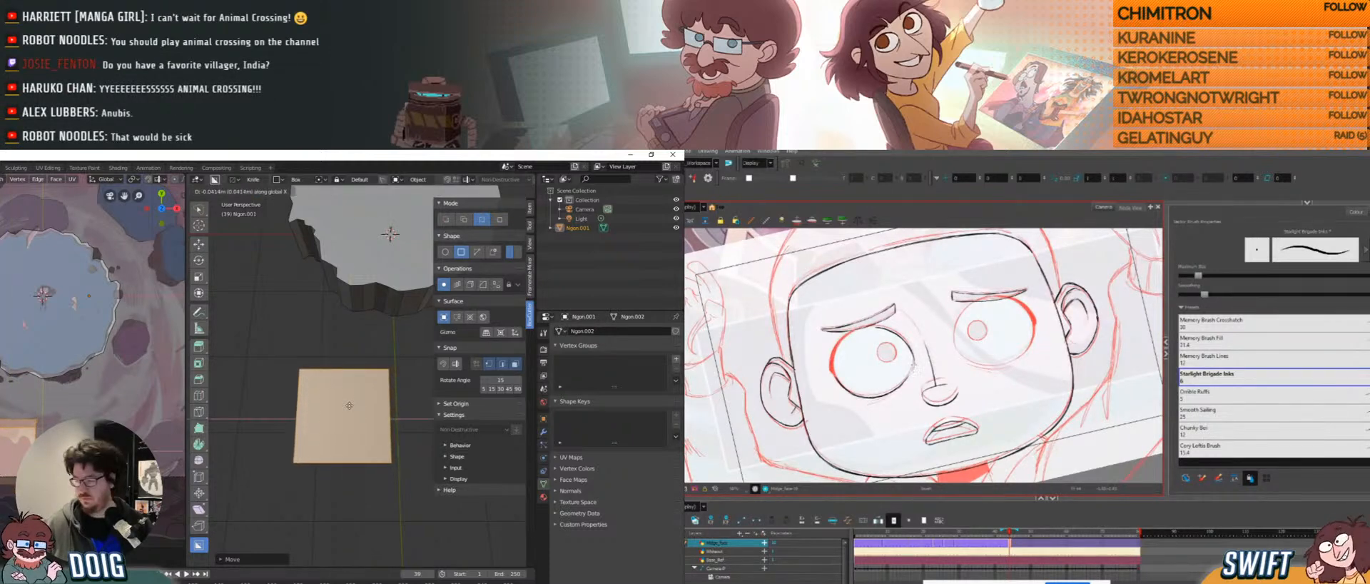
pyautogui.click(350, 400)
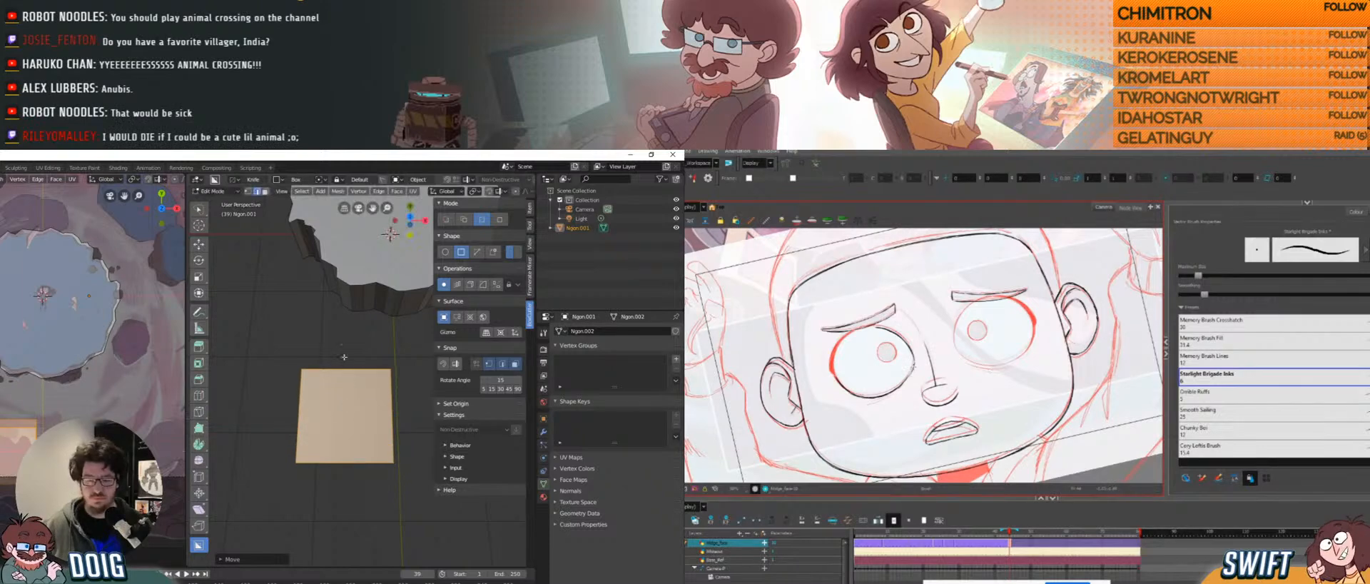
pyautogui.moveTo(333, 393); pyautogui.dragTo(332, 406, button='middle')
pyautogui.moveTo(64, 357); pyautogui.dragTo(51, 411, button='middle')
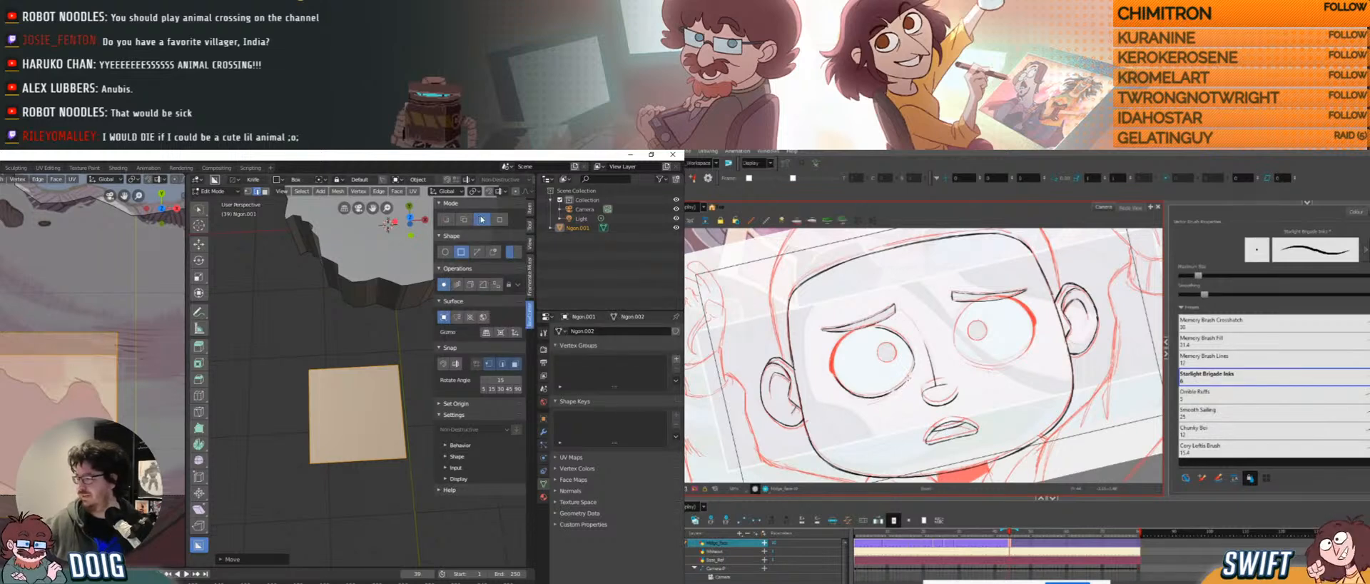
# Set the BoxCutter shape to Ngon and place the first jagged corners on the cube's top.
pyautogui.click(477, 251)
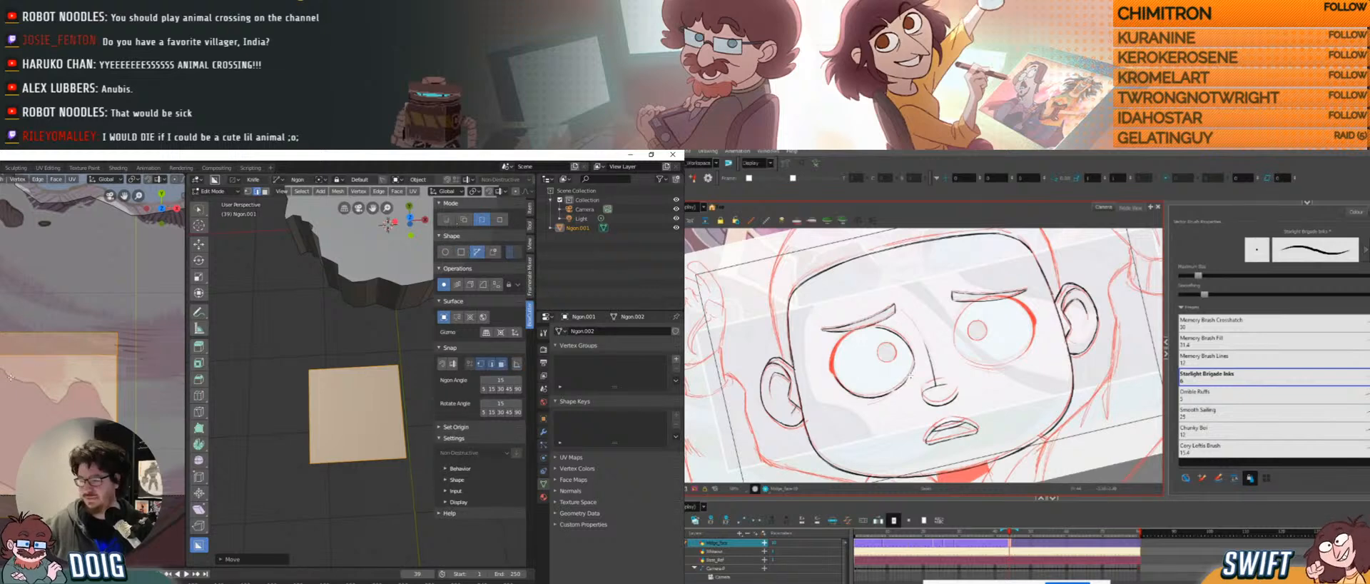
pyautogui.hotkey('alt', 'a')
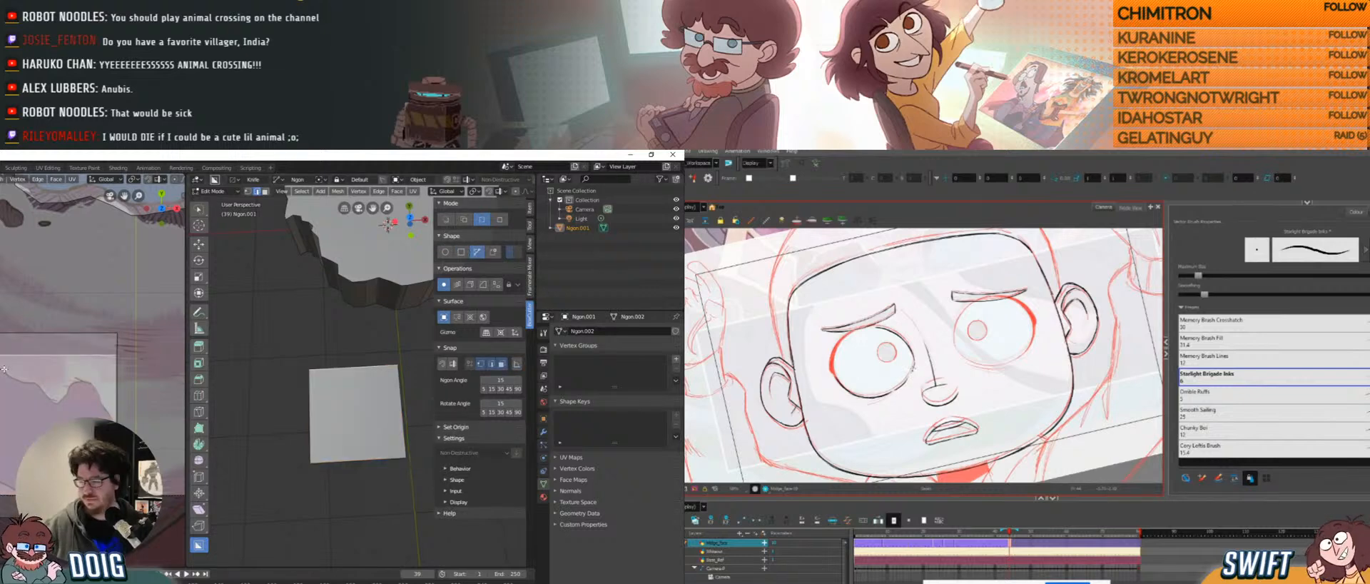
pyautogui.click(8, 374)
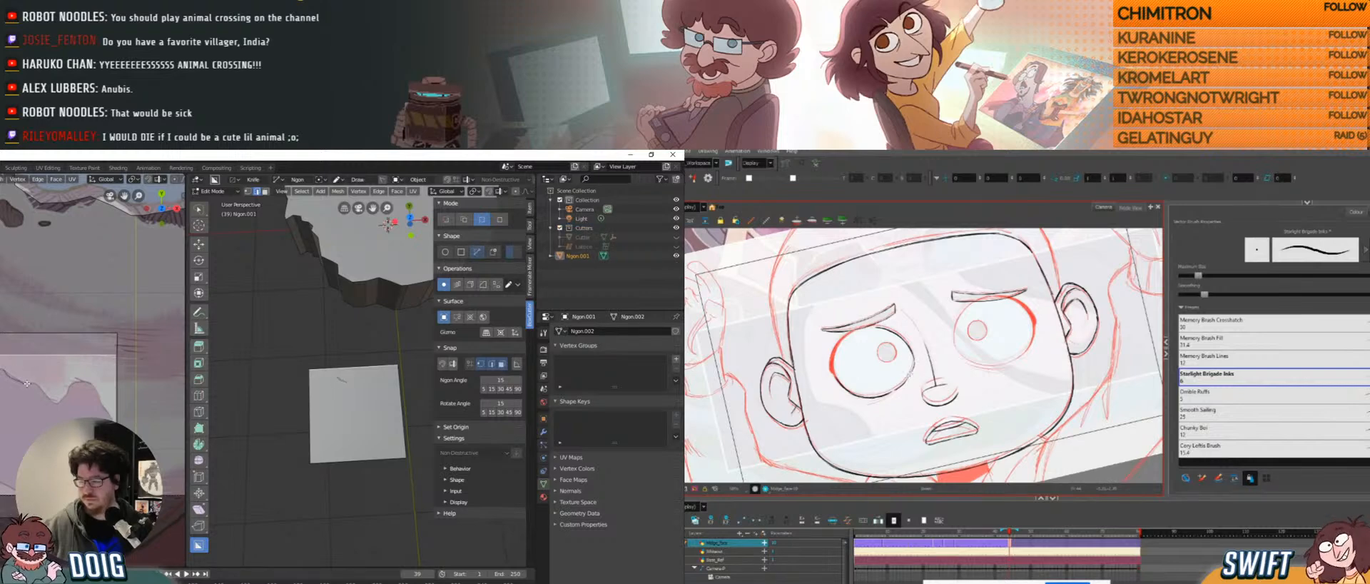
pyautogui.click(36, 383)
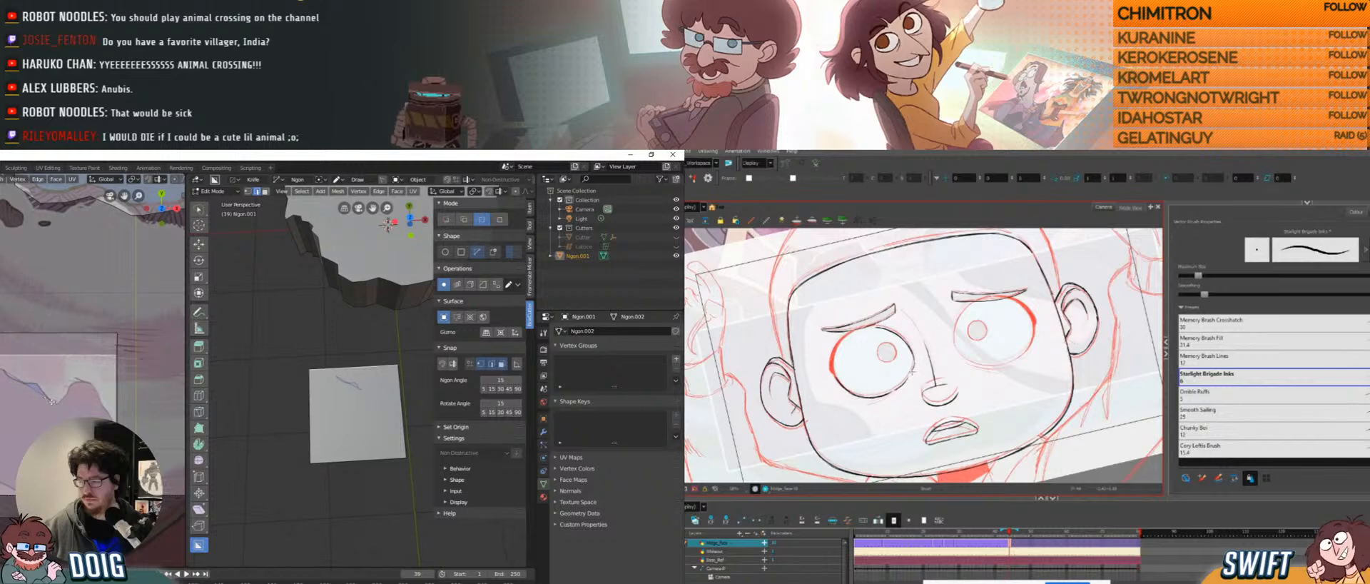
pyautogui.click(56, 403)
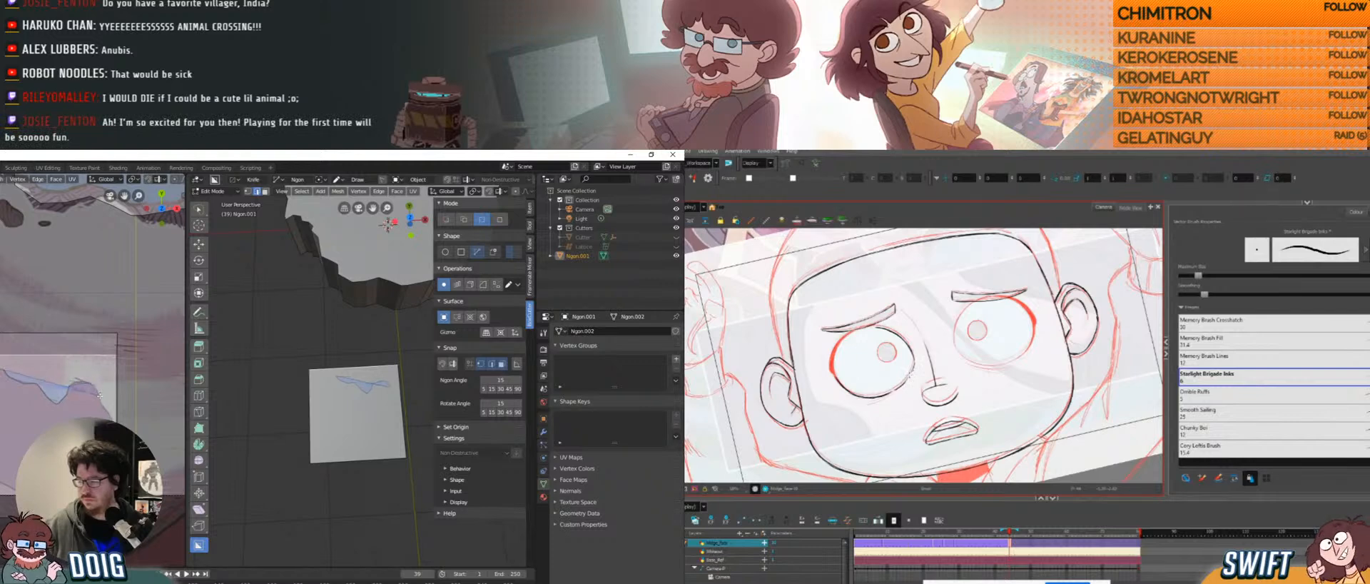
pyautogui.click(102, 400)
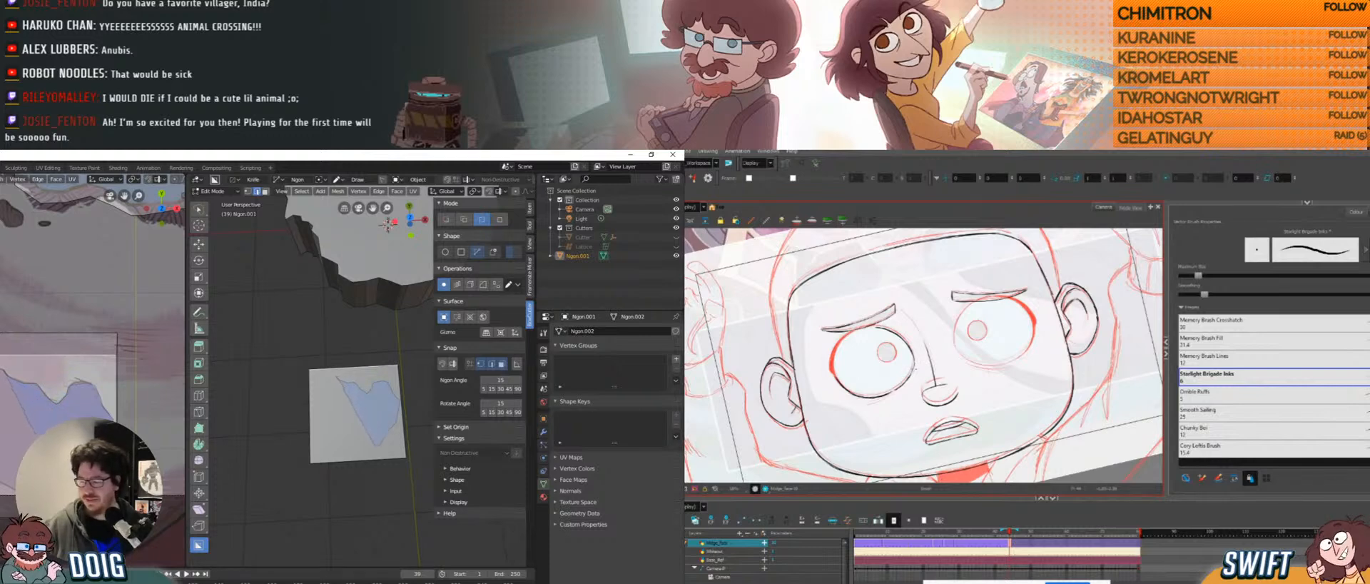
pyautogui.click(67, 476)
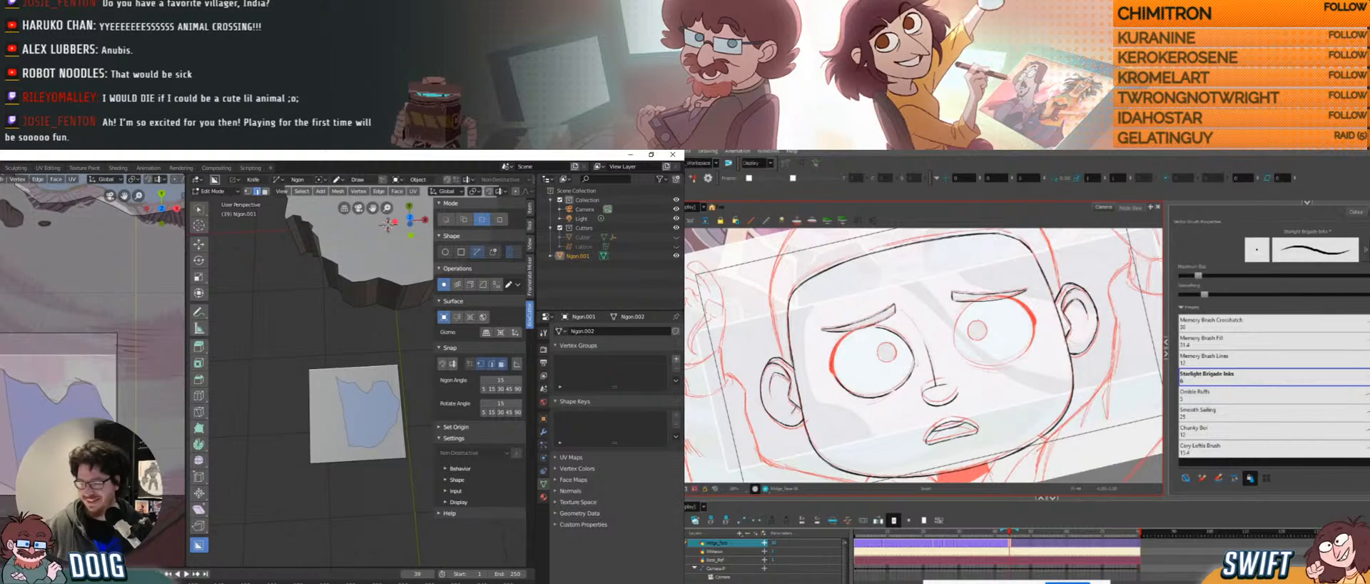
# Complete the jagged outline and knife-cut it into the cube's top face.
pyautogui.keyDown('ctrl'); pyautogui.keyDown('alt'); pyautogui.moveTo(949, 395); pyautogui.dragTo(860, 378); pyautogui.keyUp('alt'); pyautogui.keyUp('ctrl')
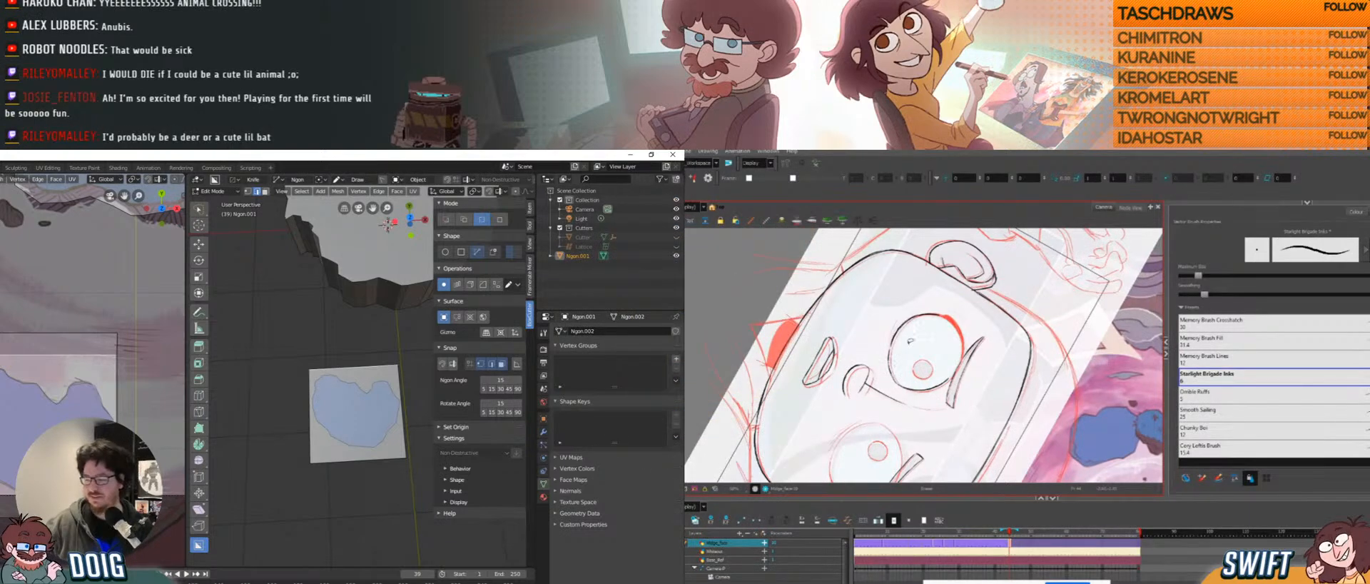
pyautogui.hotkey('ctrl', 's')
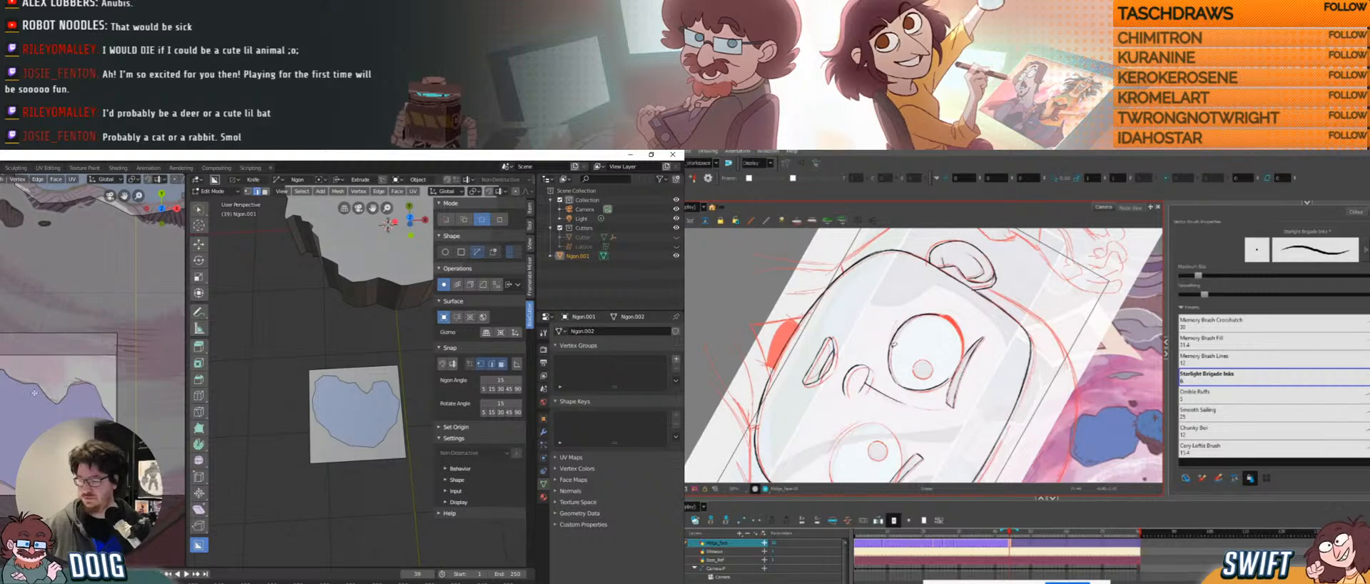
pyautogui.click(2, 377)
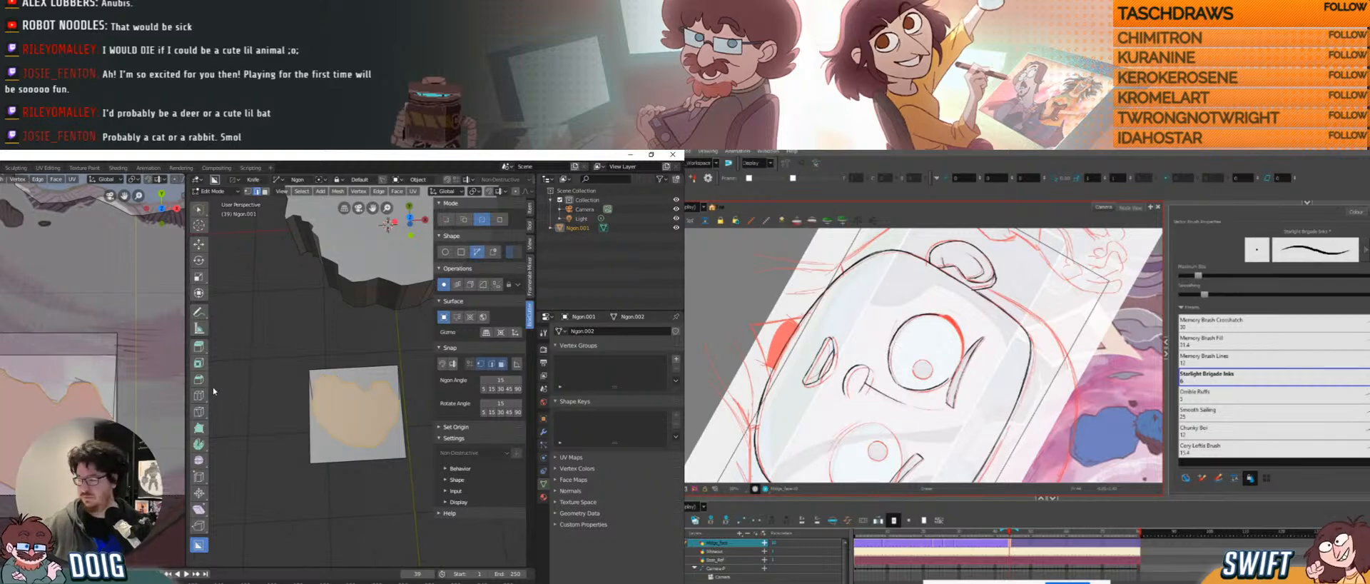
pyautogui.moveTo(339, 393)
pyautogui.mouseDown(button='middle')
pyautogui.moveTo(346, 337)
pyautogui.moveTo(360, 402)
pyautogui.mouseUp(button='middle')
# Extrude the jagged cut face upward, then start a second, taller extrusion.
pyautogui.press('Tab')
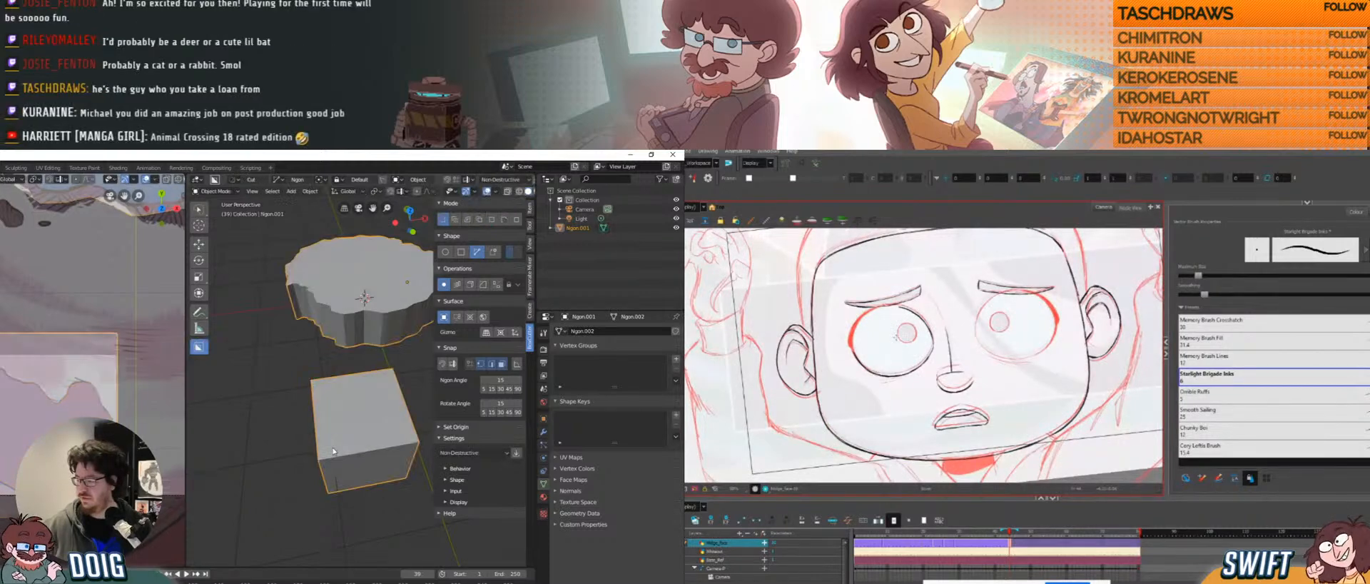
pyautogui.press('Tab')
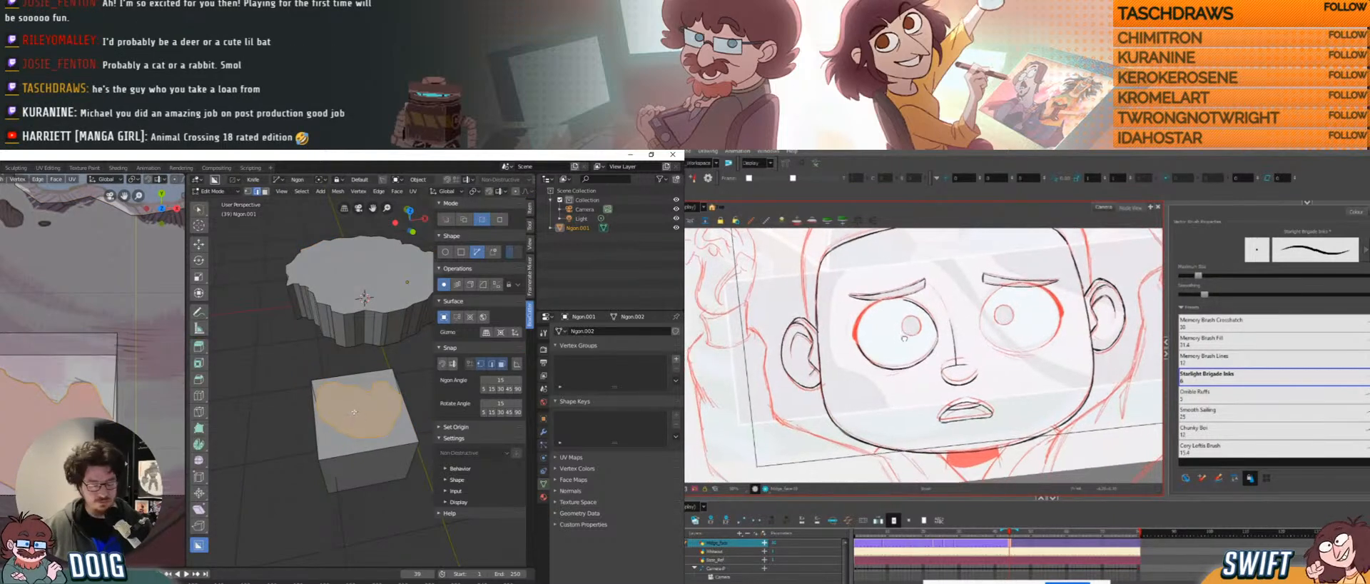
pyautogui.press('e')
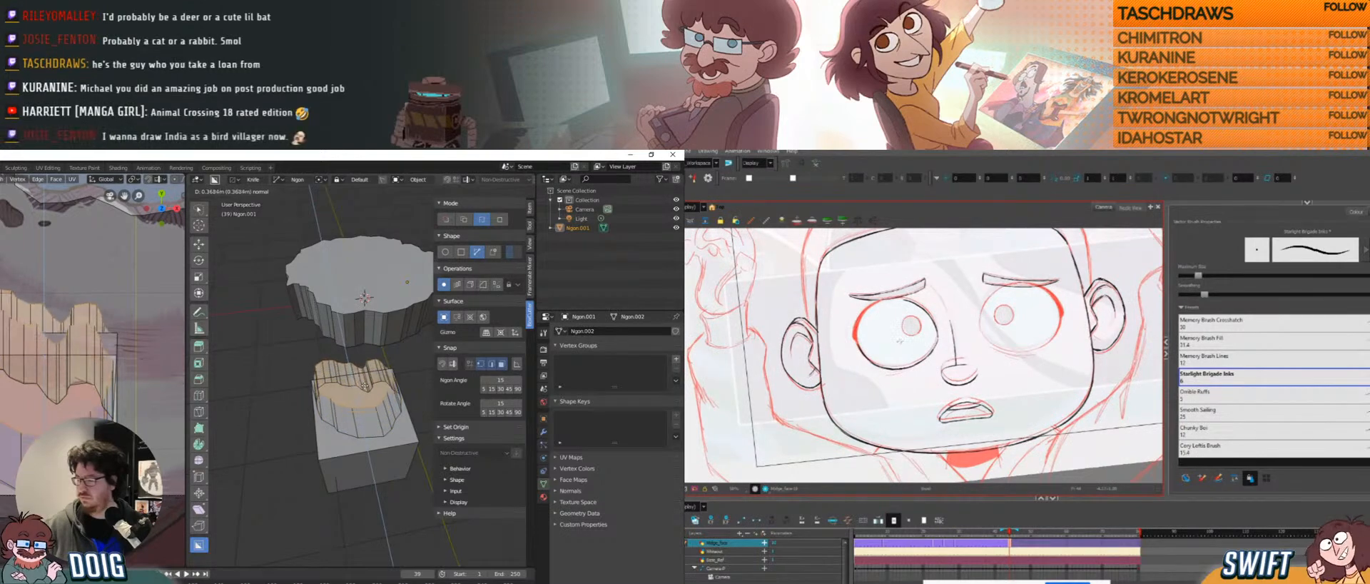
pyautogui.click(379, 363)
pyautogui.moveTo(379, 362); pyautogui.dragTo(324, 405, button='middle')
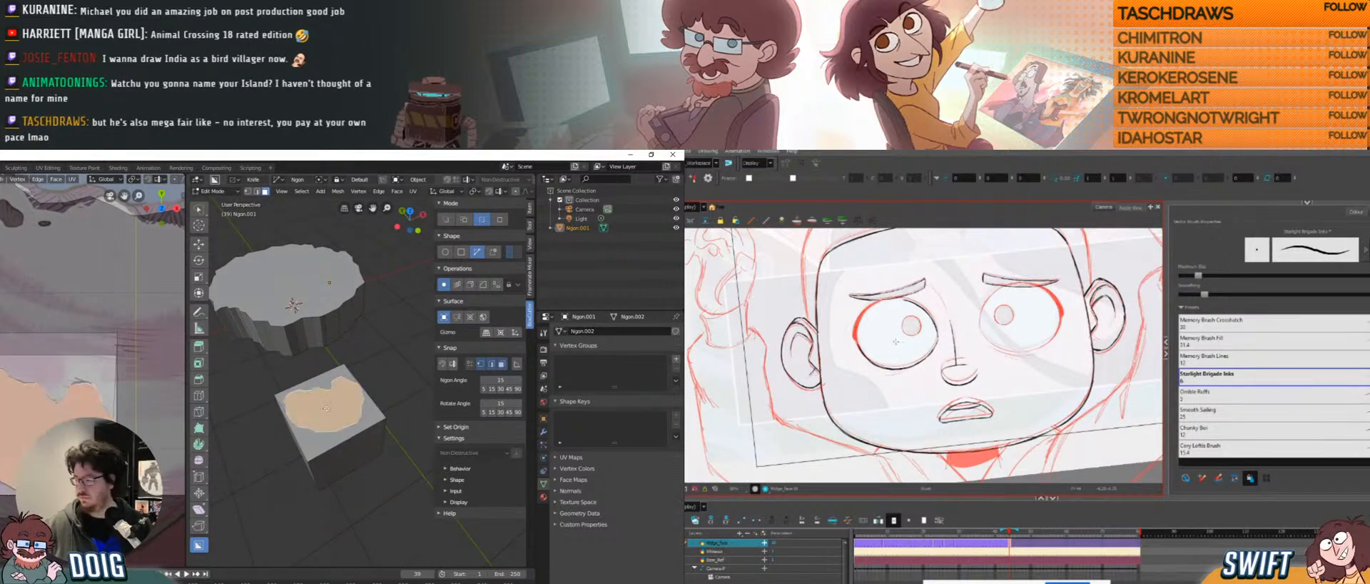
pyautogui.moveTo(326, 409); pyautogui.dragTo(360, 369, button='middle')
pyautogui.press('e')
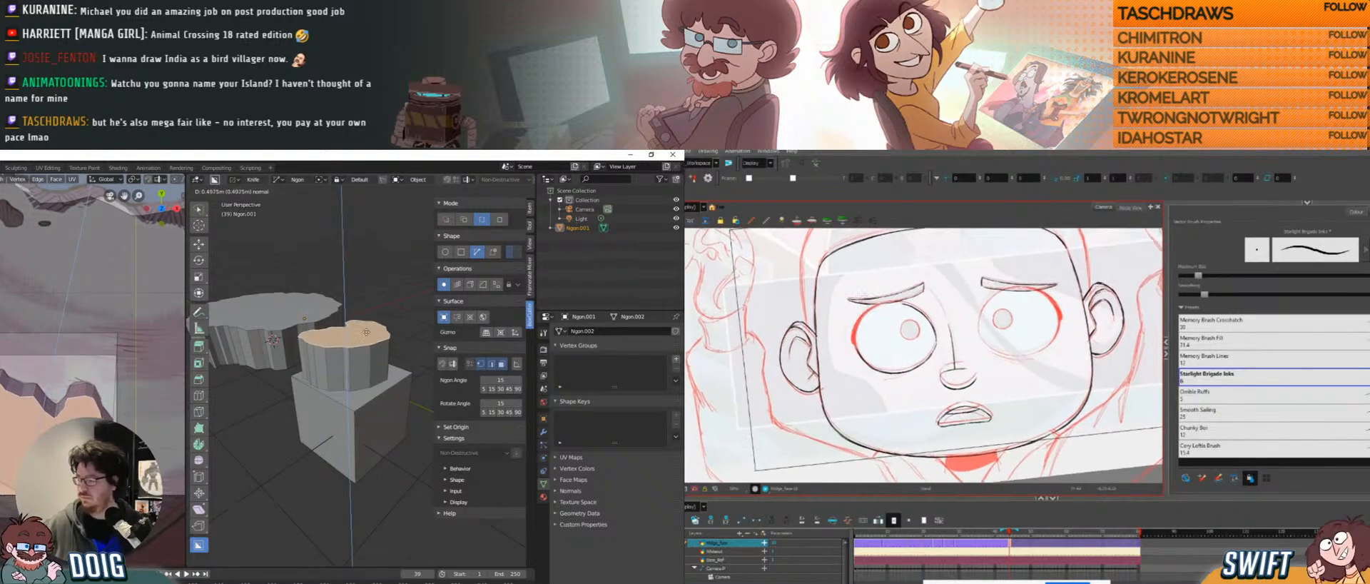
# Confirm the taller extrusion of the jagged column.
pyautogui.click(364, 334)
pyautogui.moveTo(364, 334); pyautogui.dragTo(368, 378, button='middle')
pyautogui.moveTo(344, 417); pyautogui.dragTo(349, 297, button='middle')
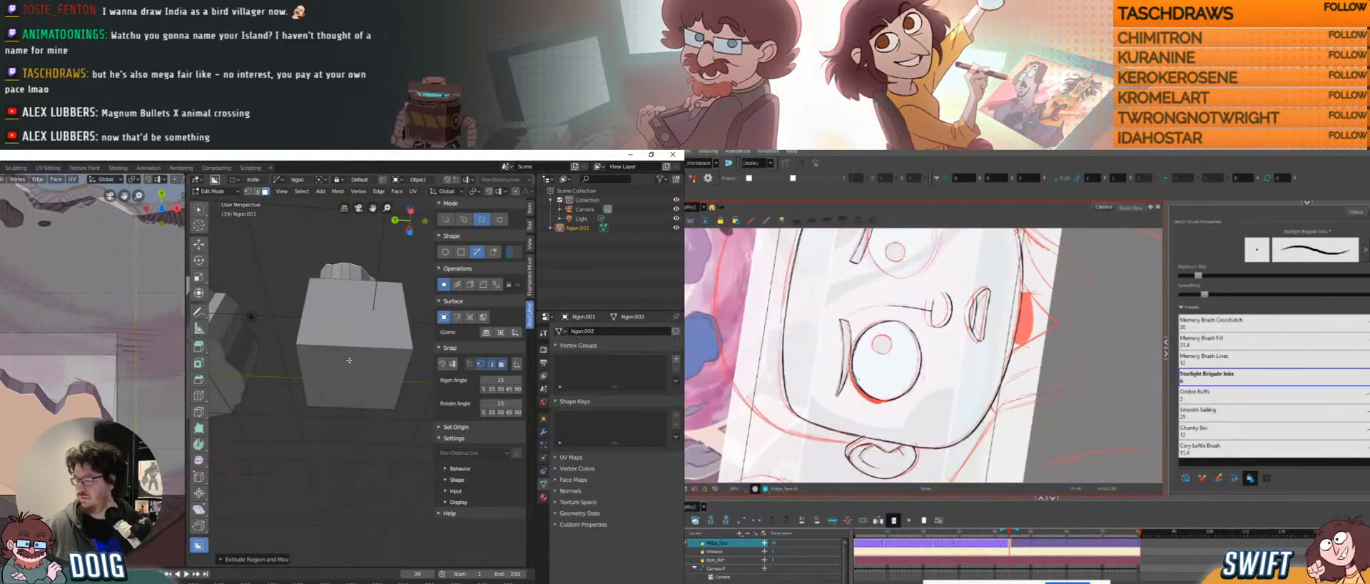
pyautogui.moveTo(350, 341); pyautogui.dragTo(372, 384, button='middle')
# Delete the box's top triangle, front face, left side face and back wall.
pyautogui.click(386, 388)
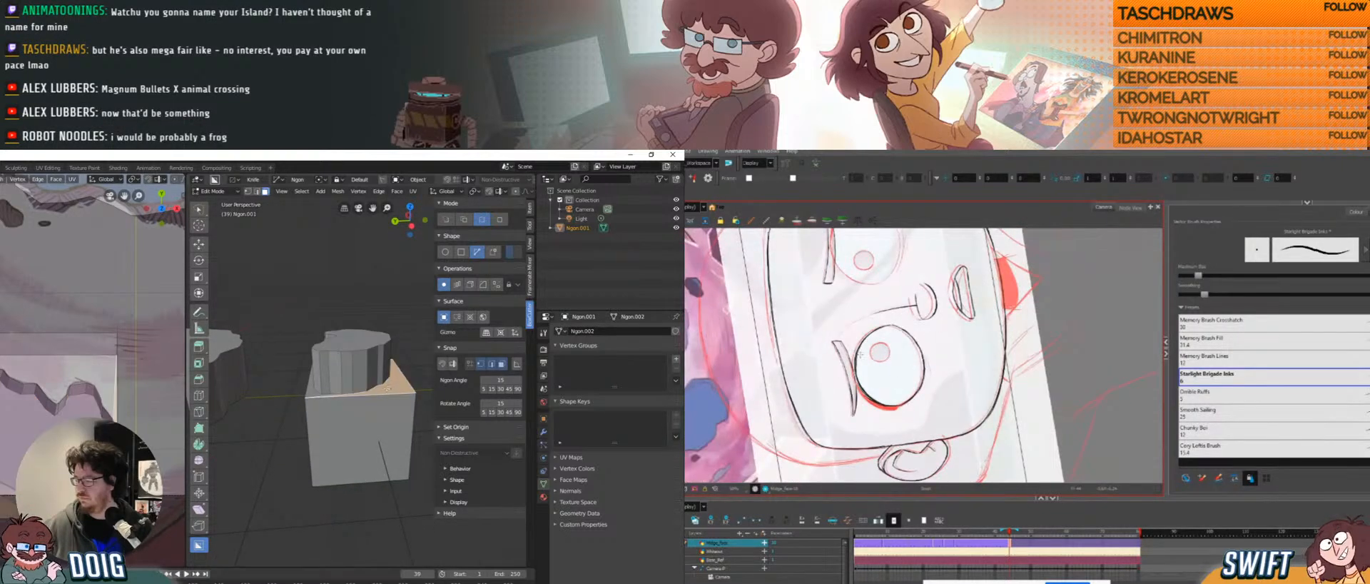
pyautogui.press('x')
pyautogui.click(312, 409)
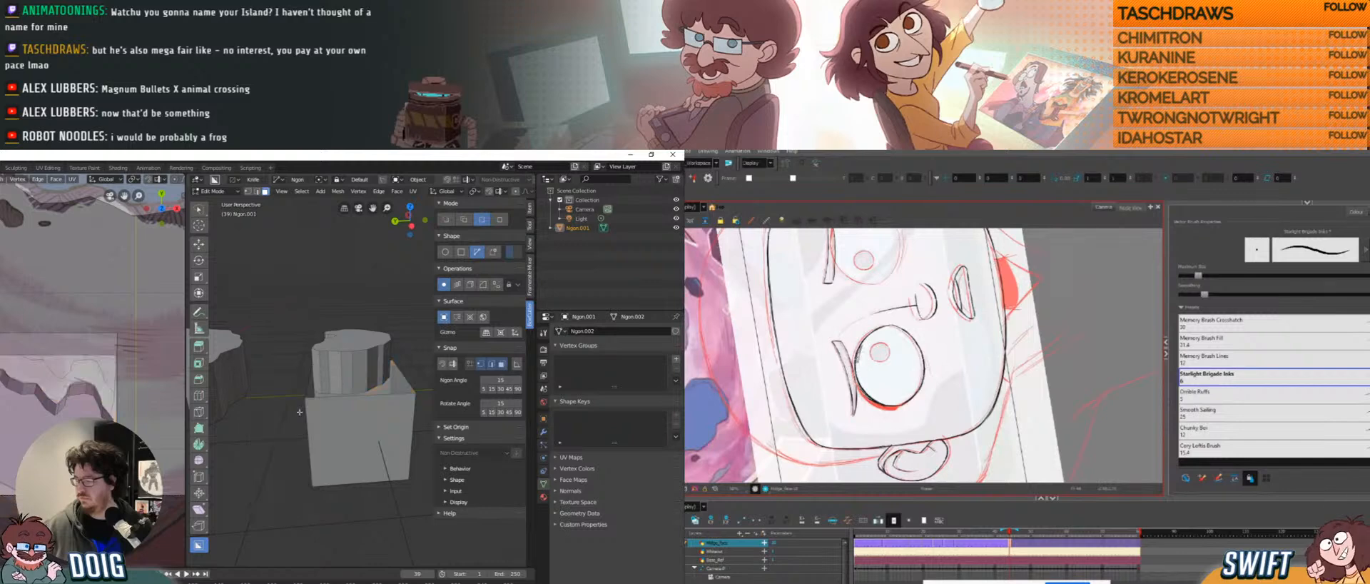
pyautogui.click(324, 426)
pyautogui.press('x')
pyautogui.click(319, 425)
pyautogui.click(313, 423)
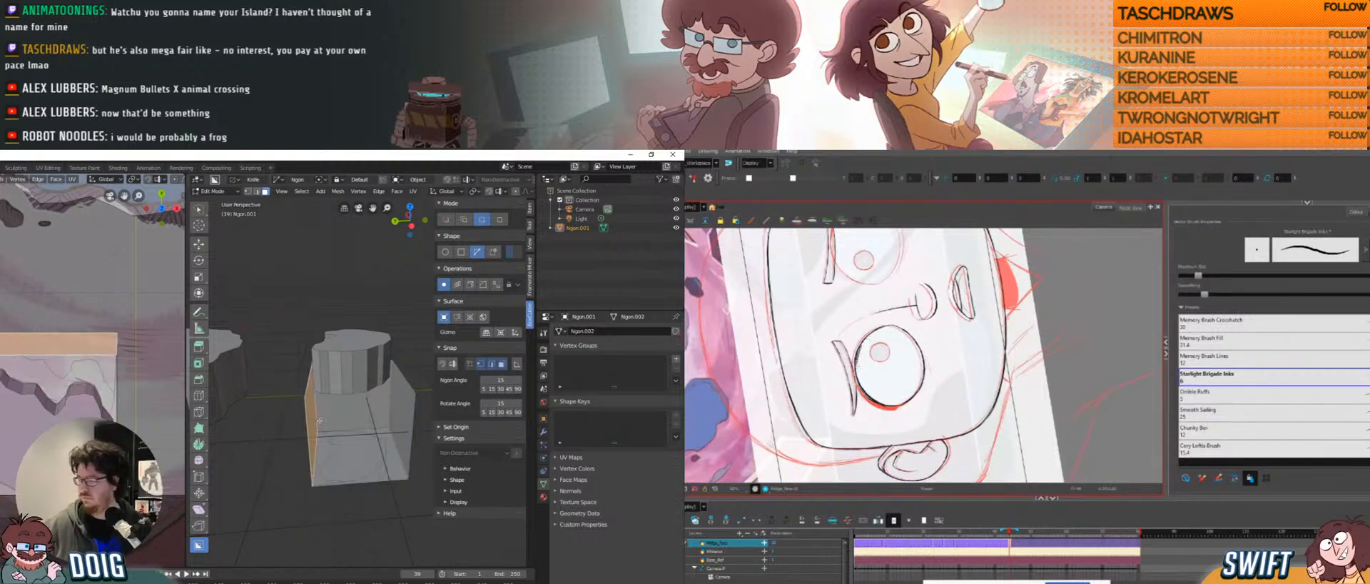
pyautogui.press('x')
pyautogui.click(303, 425)
pyautogui.click(344, 418)
pyautogui.press('x')
pyautogui.click(340, 410)
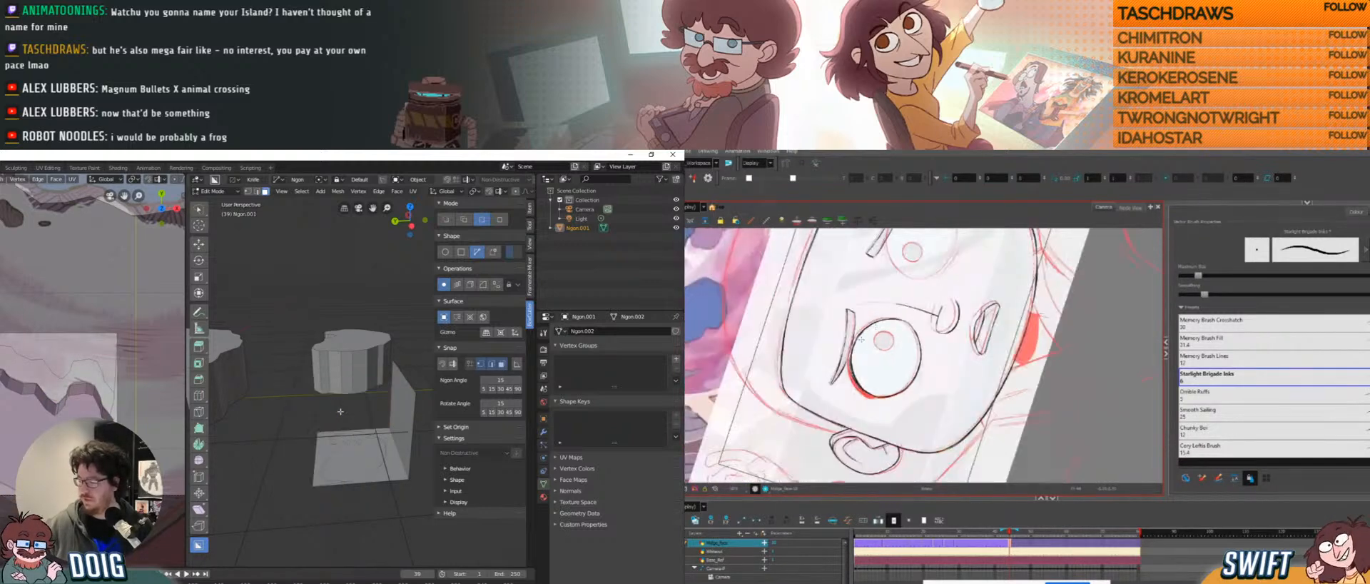
# Delete the remaining vertical face and every leftover cut-plane fragment.
pyautogui.click(400, 407)
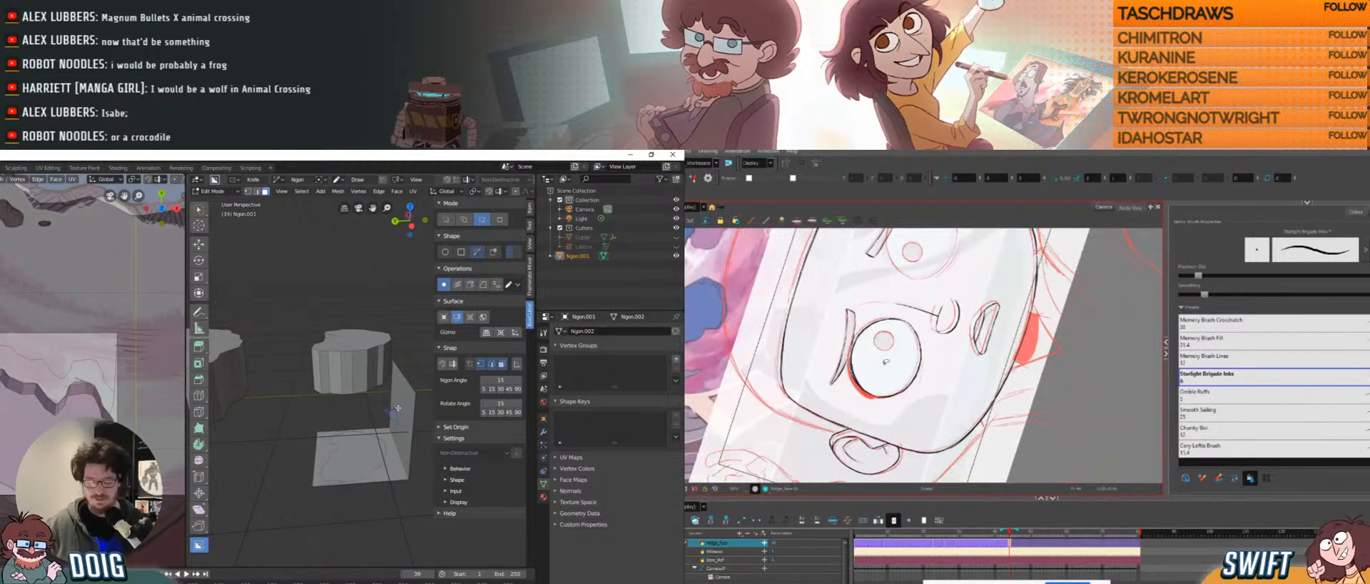
pyautogui.click(398, 408)
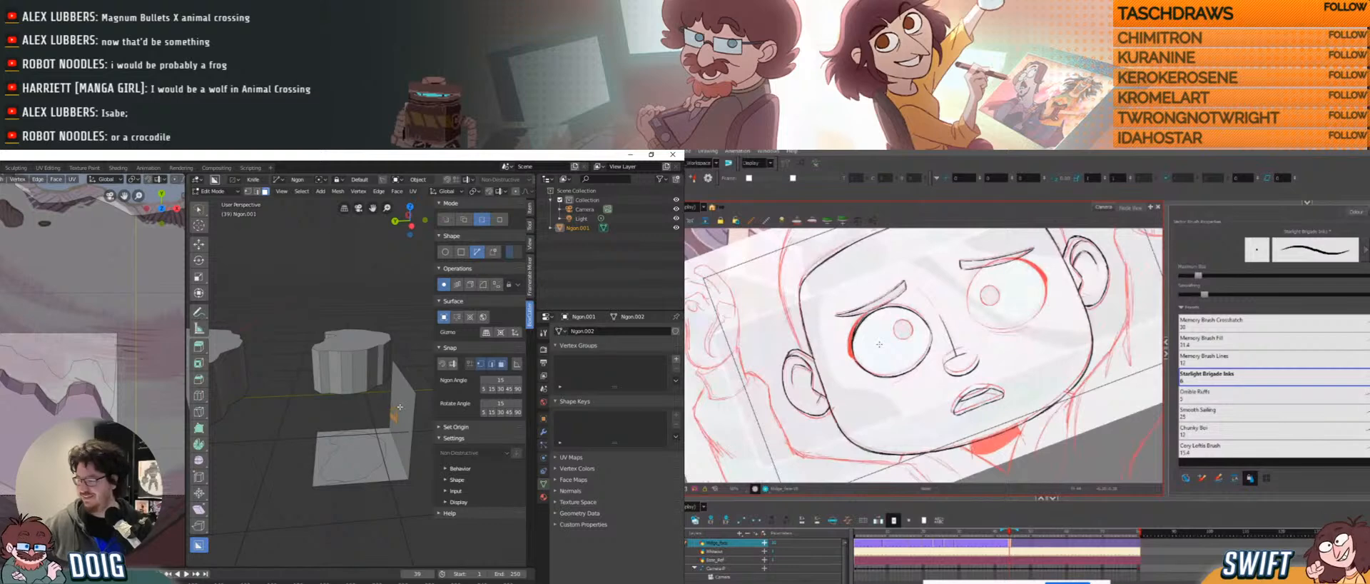
pyautogui.press('x')
pyautogui.press('Escape')
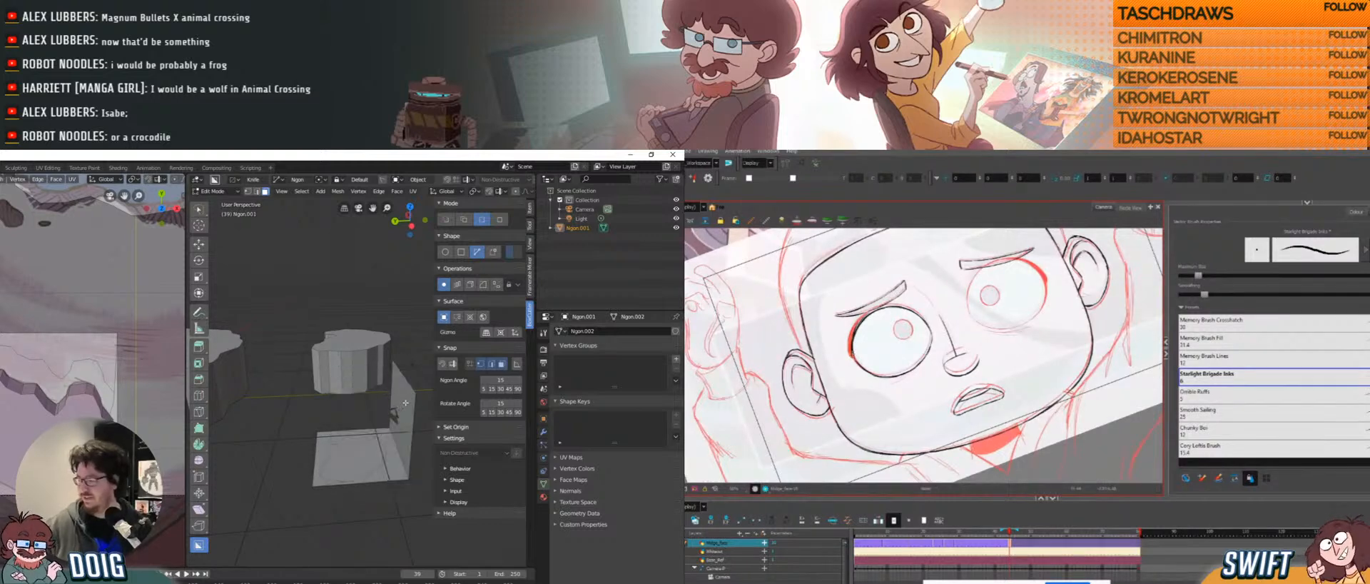
pyautogui.press('x')
pyautogui.click(390, 409)
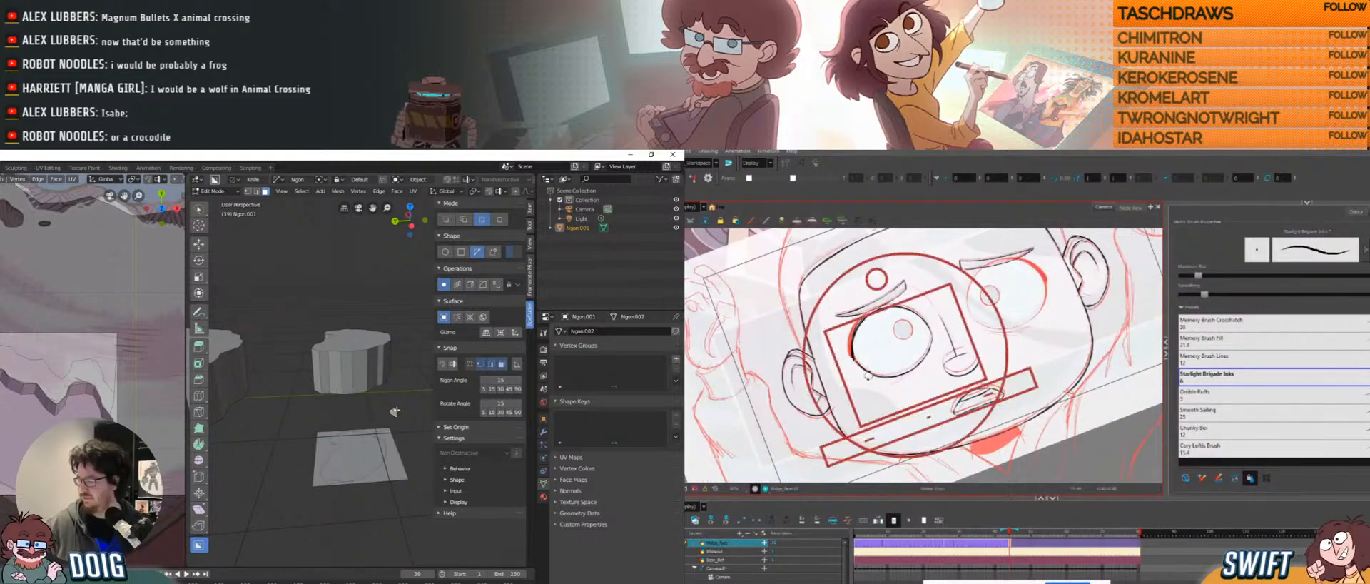
pyautogui.press('x')
pyautogui.click(344, 449)
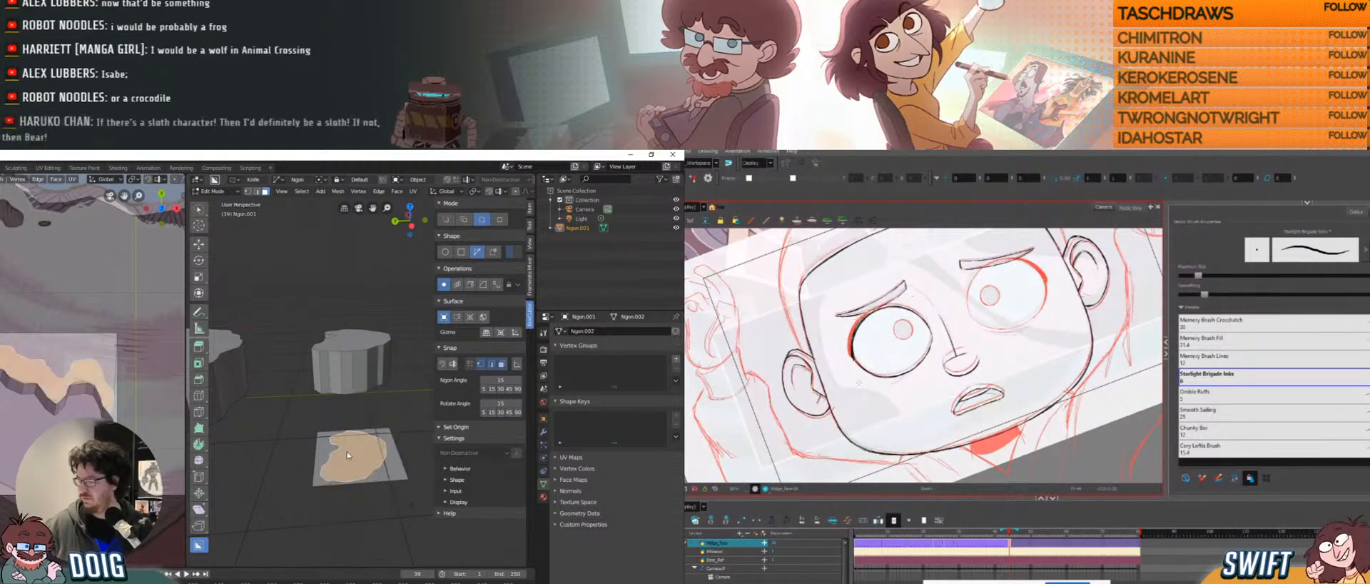
pyautogui.press('x')
pyautogui.click(344, 449)
pyautogui.press('x')
pyautogui.click(348, 451)
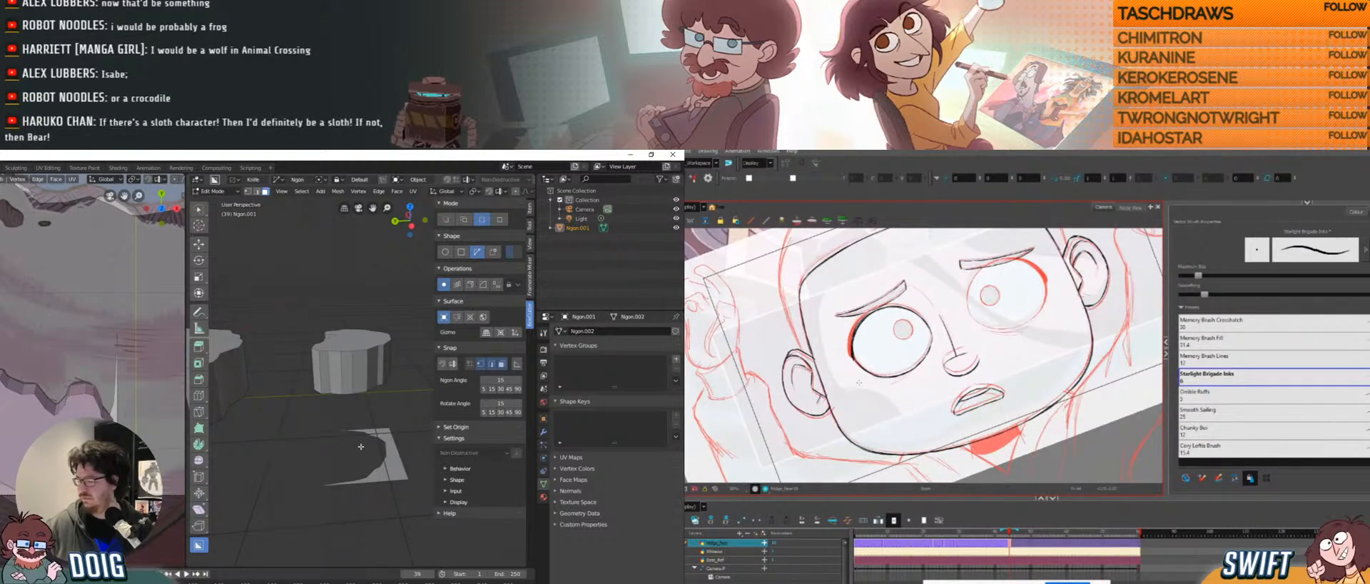
pyautogui.press('x')
pyautogui.click(379, 454)
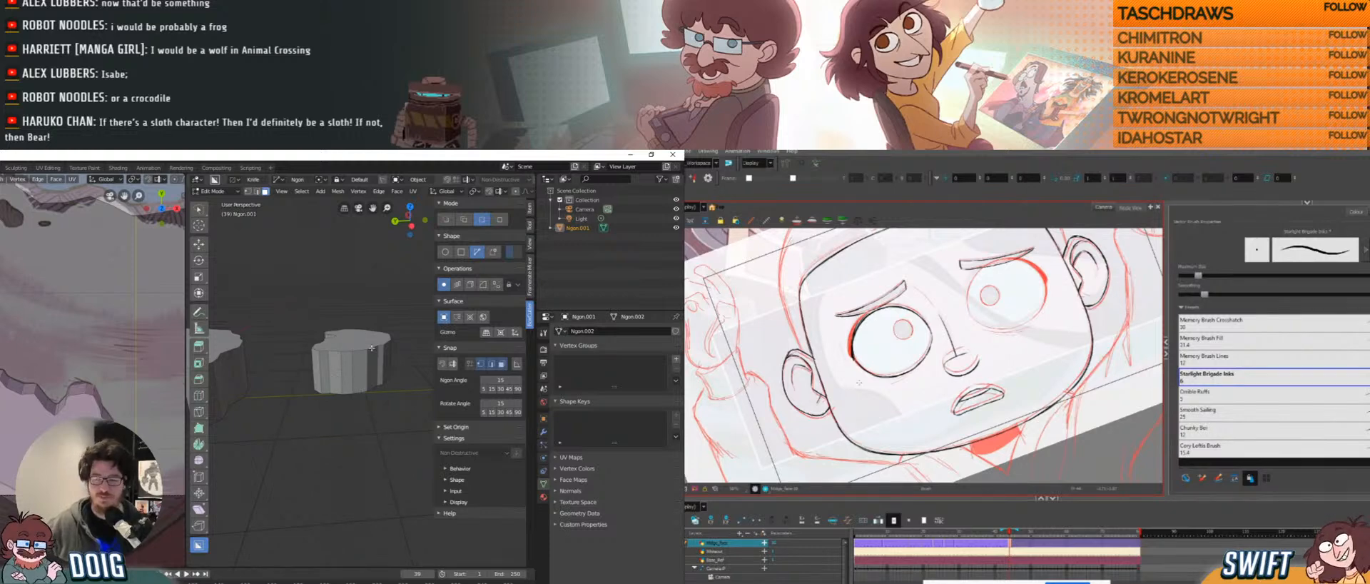
# Duplicate the lower platform's top face, then shrink, rotate and move the copy between the platforms.
pyautogui.moveTo(371, 347); pyautogui.dragTo(333, 378, button='middle')
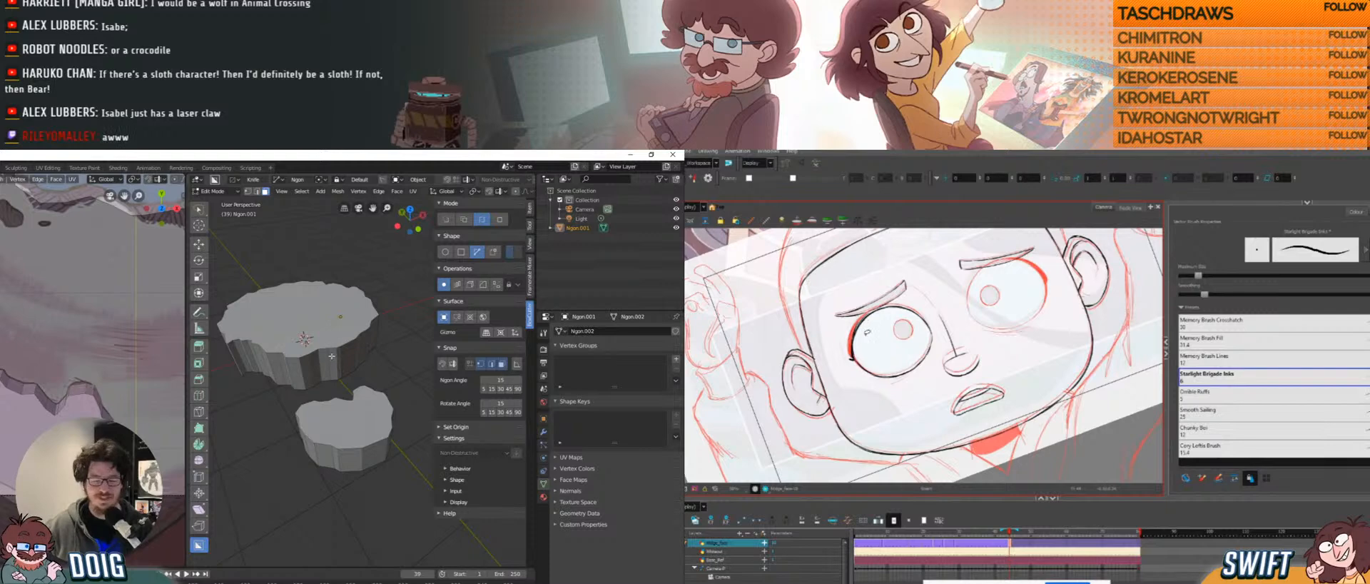
pyautogui.moveTo(868, 354)
pyautogui.keyDown('ctrl'); pyautogui.keyDown('alt'); pyautogui.mouseDown()
pyautogui.moveTo(881, 362)
pyautogui.moveTo(870, 380)
pyautogui.mouseUp(); pyautogui.keyUp('alt'); pyautogui.keyUp('ctrl')
pyautogui.moveTo(333, 378); pyautogui.dragTo(365, 403, button='middle')
pyautogui.click(355, 429)
pyautogui.hotkey('shift', 'd')
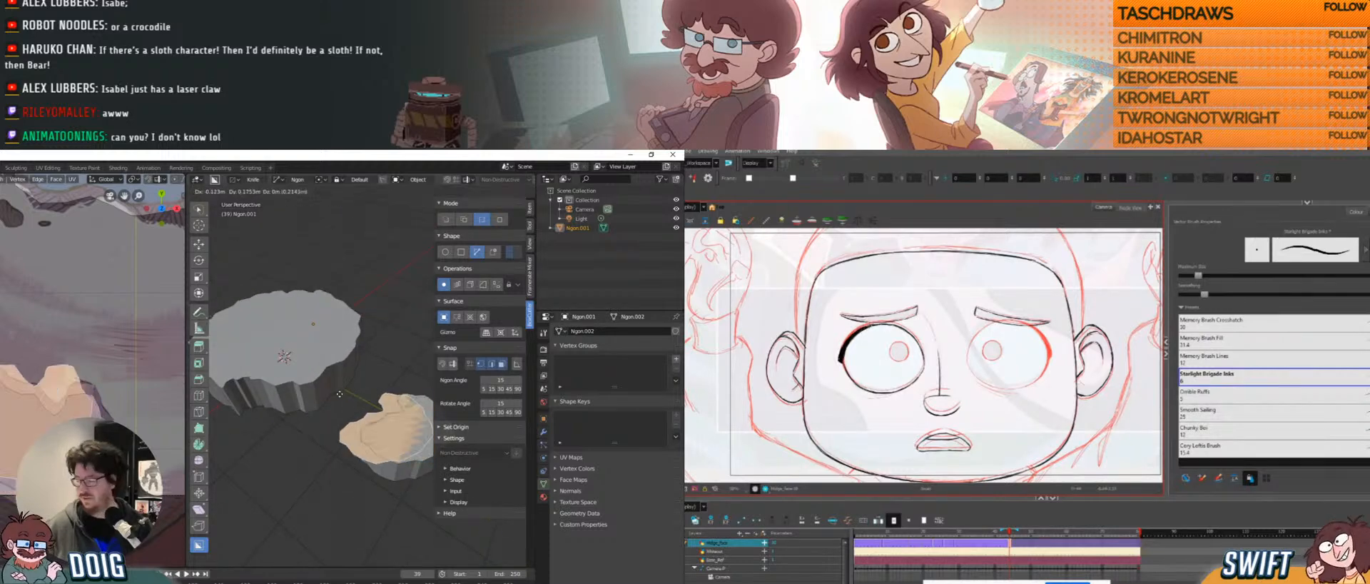
pyautogui.click(276, 396)
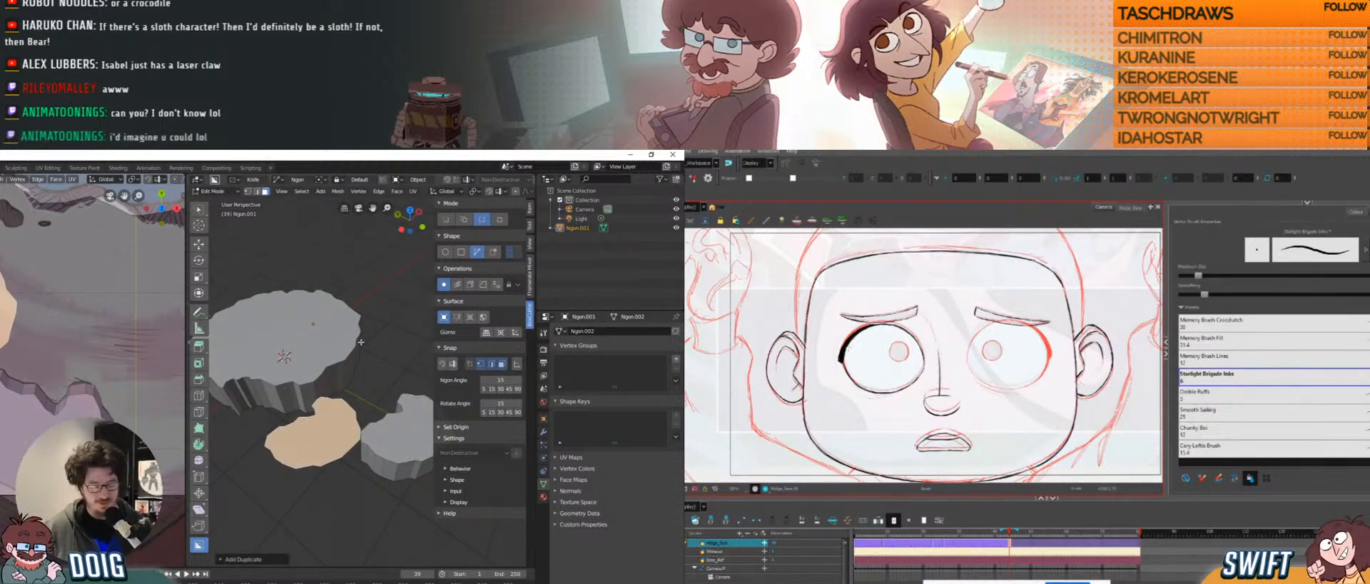
pyautogui.press('s')
pyautogui.moveTo(912, 373)
pyautogui.keyDown('ctrl'); pyautogui.keyDown('alt'); pyautogui.mouseDown()
pyautogui.moveTo(887, 386)
pyautogui.moveTo(874, 369)
pyautogui.moveTo(939, 371)
pyautogui.moveTo(928, 381)
pyautogui.mouseUp(); pyautogui.keyUp('alt'); pyautogui.keyUp('ctrl')
pyautogui.click(294, 405)
pyautogui.press('r')
pyautogui.click(340, 413)
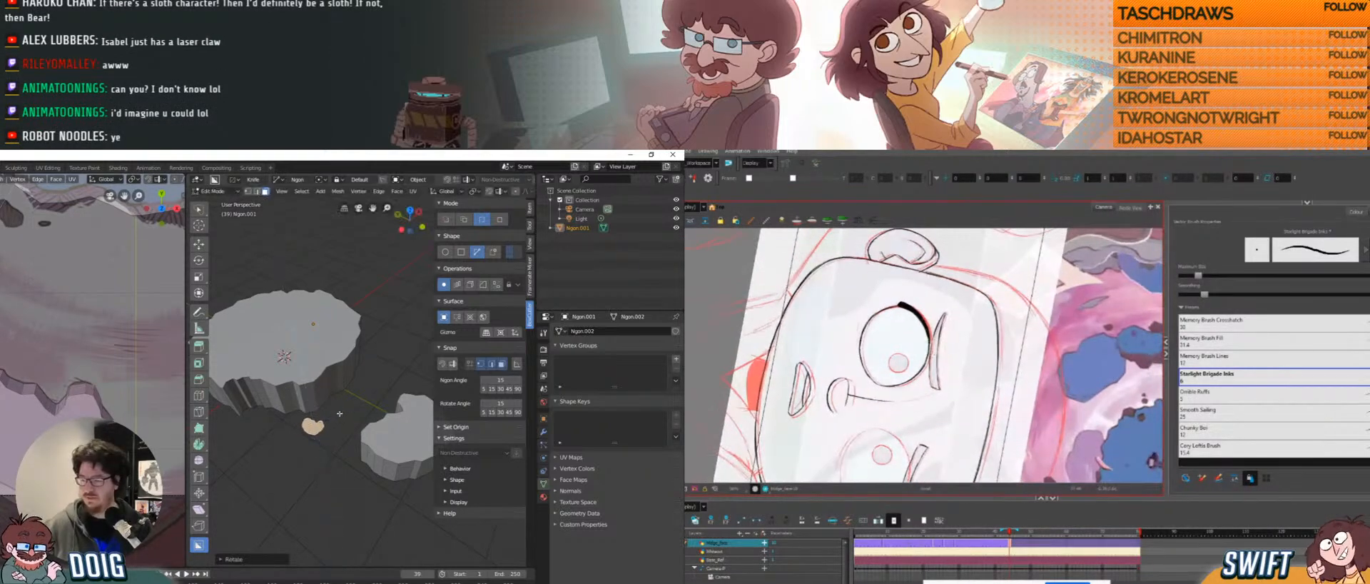
pyautogui.press('g')
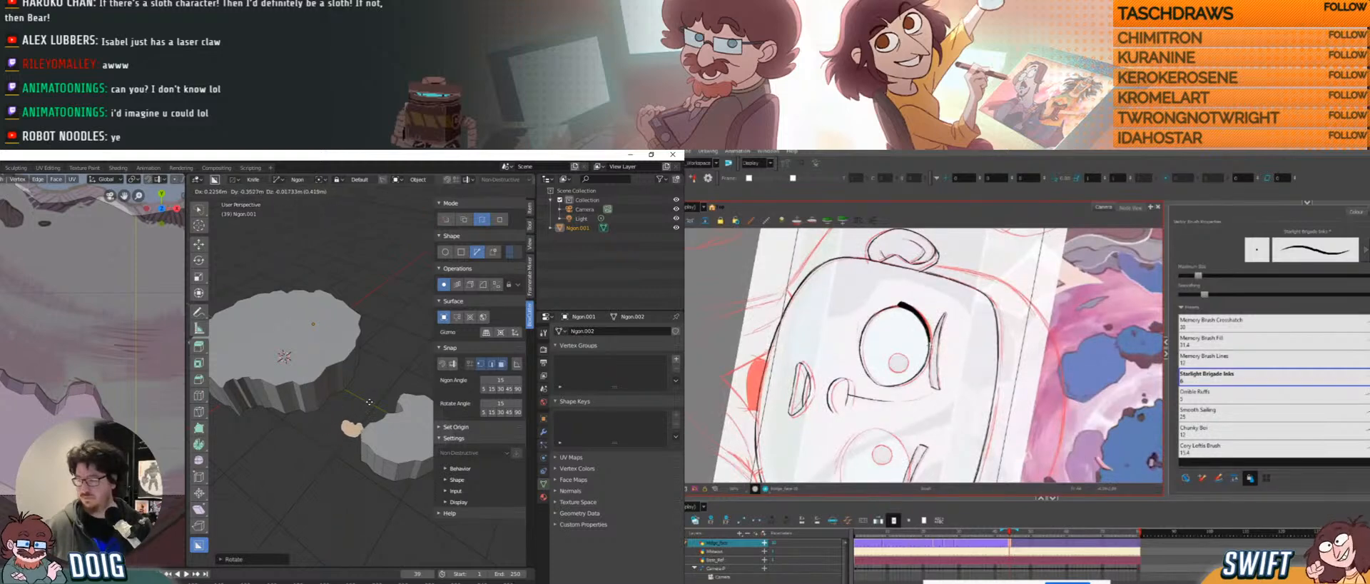
pyautogui.click(362, 395)
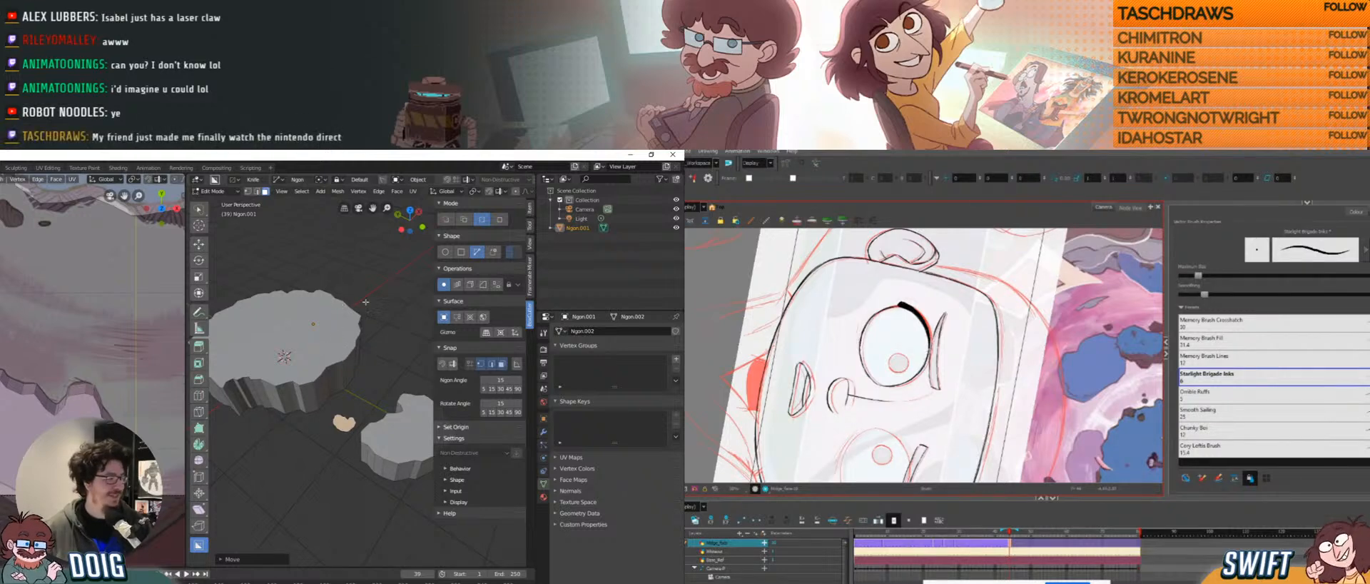
# Extrude the small duplicated face into a short rock column.
pyautogui.moveTo(365, 370); pyautogui.dragTo(346, 352, button='middle')
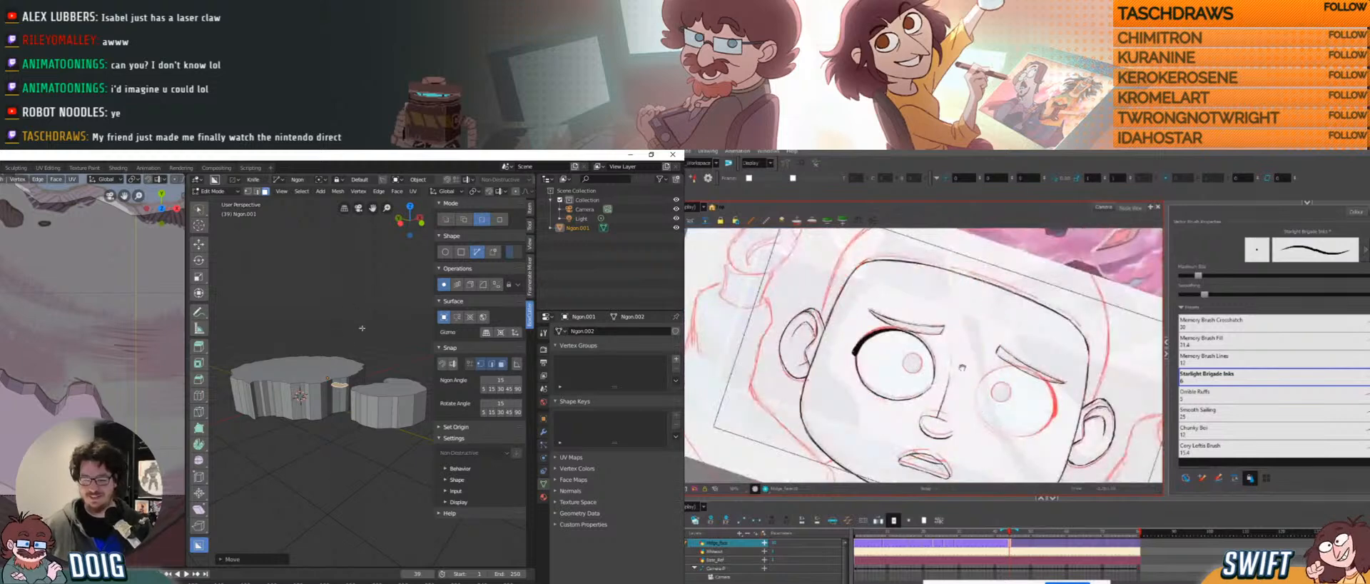
pyautogui.moveTo(362, 328); pyautogui.dragTo(364, 372, button='middle')
pyautogui.press('e')
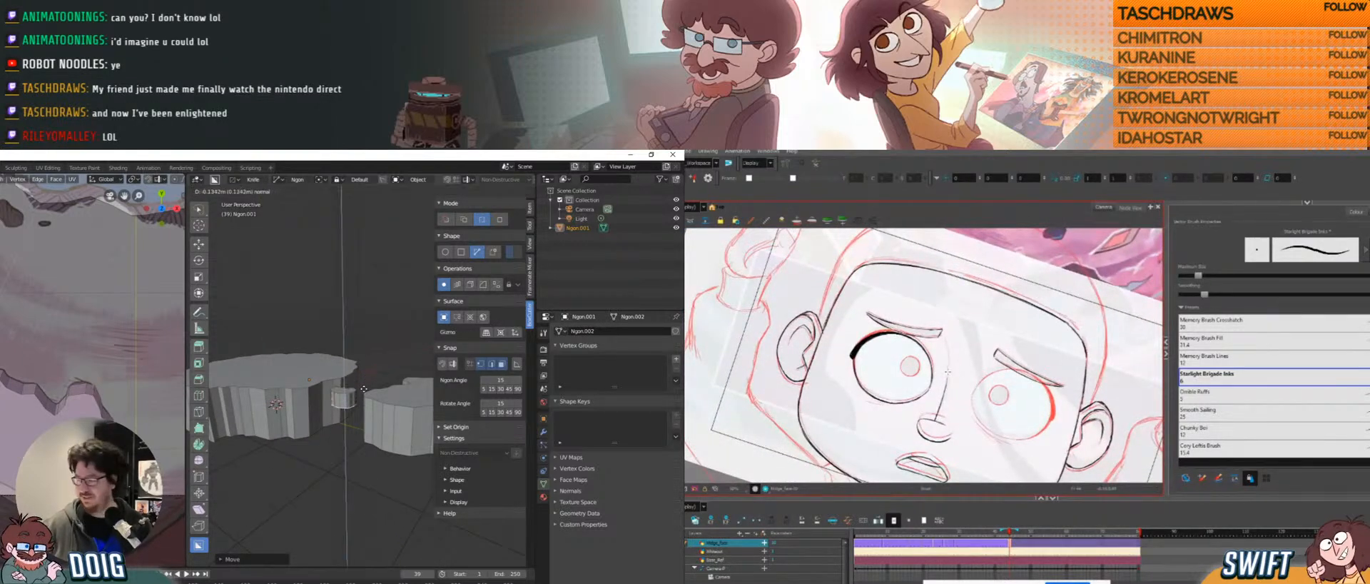
pyautogui.click(365, 386)
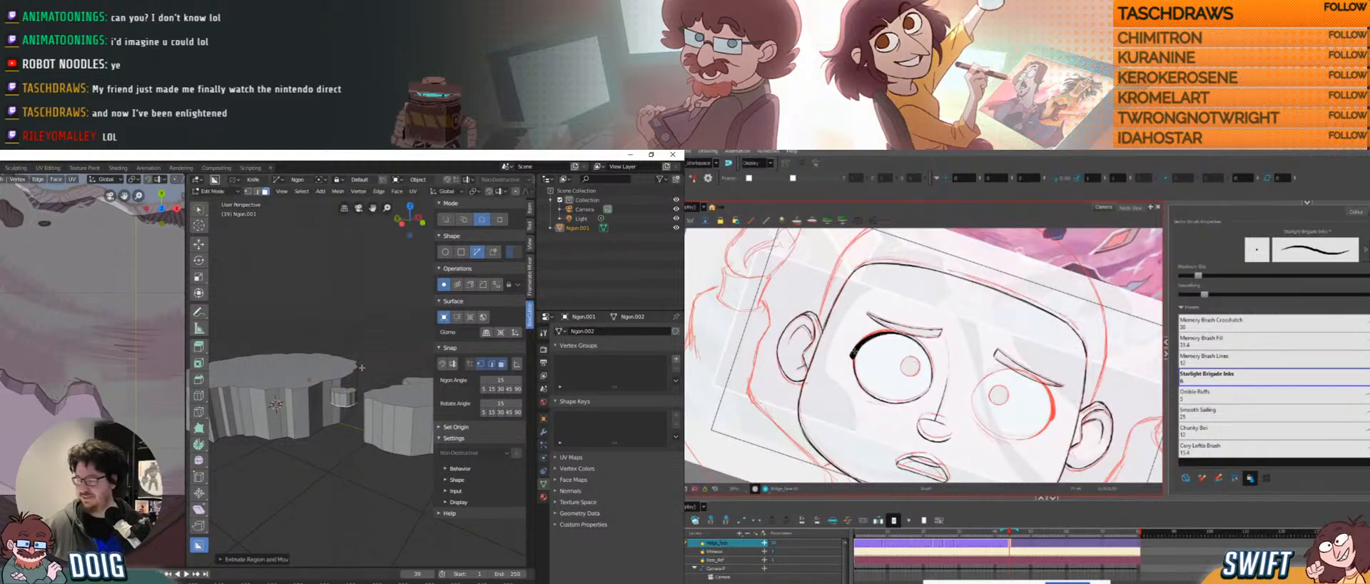
pyautogui.moveTo(364, 386); pyautogui.dragTo(339, 349, button='middle')
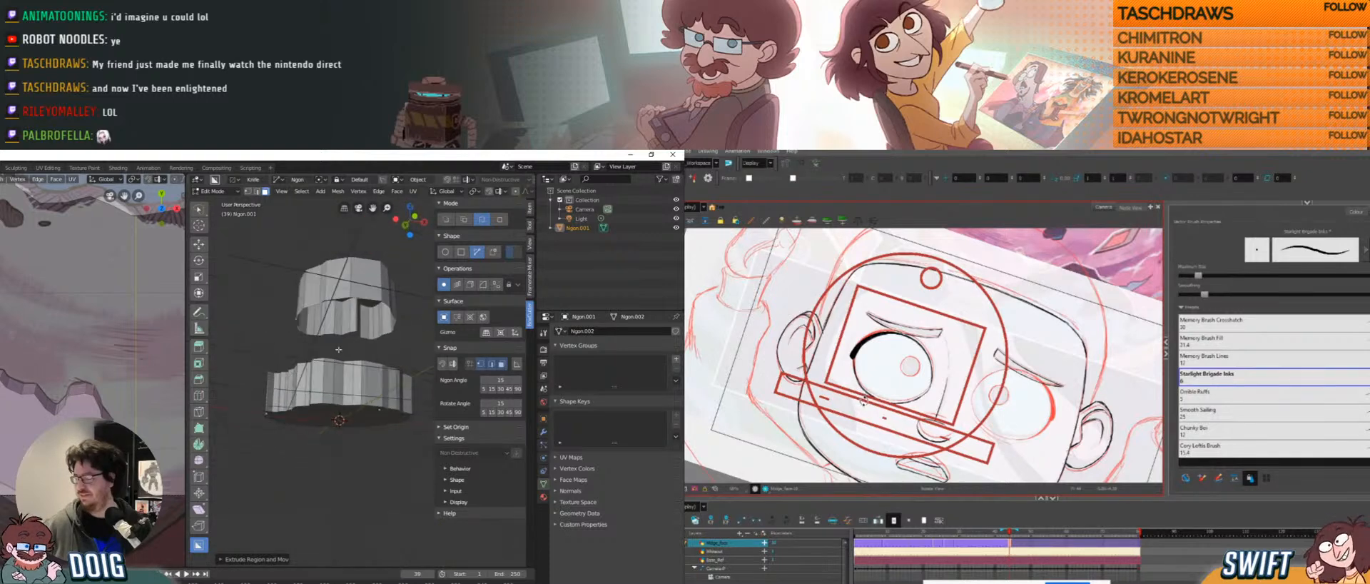
# Cap the upper platform's open bottom loop with a filled face.
pyautogui.press('l')
pyautogui.moveTo(332, 301); pyautogui.dragTo(343, 336, button='middle')
pyautogui.press('2')
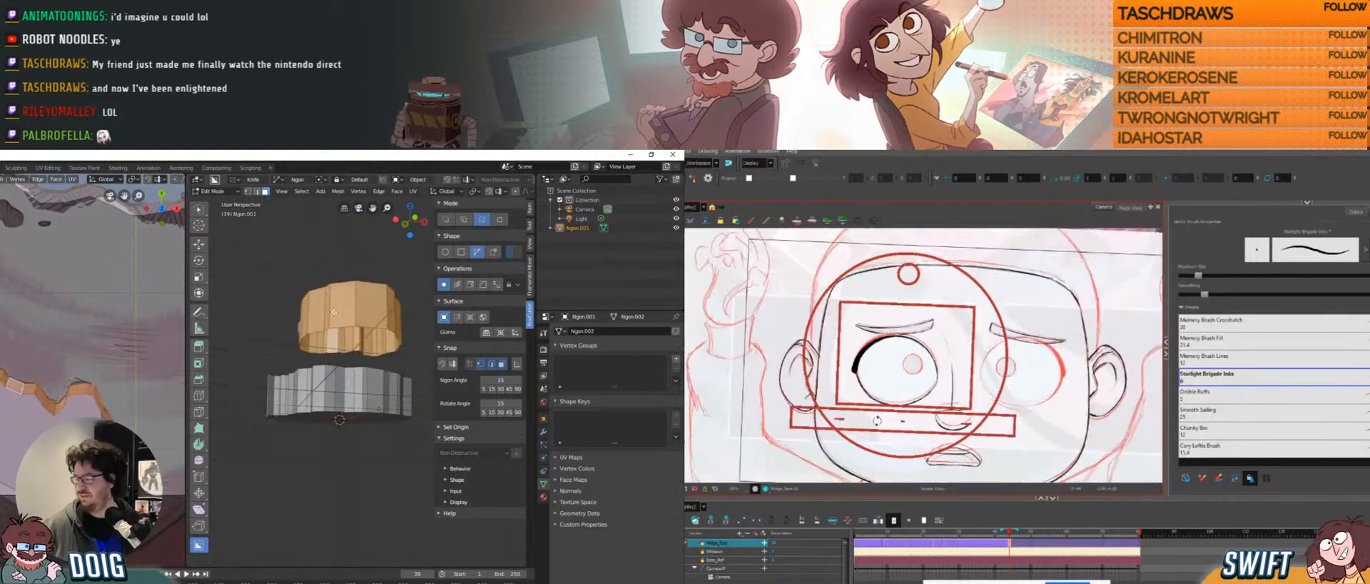
pyautogui.hotkey('alt', 'a')
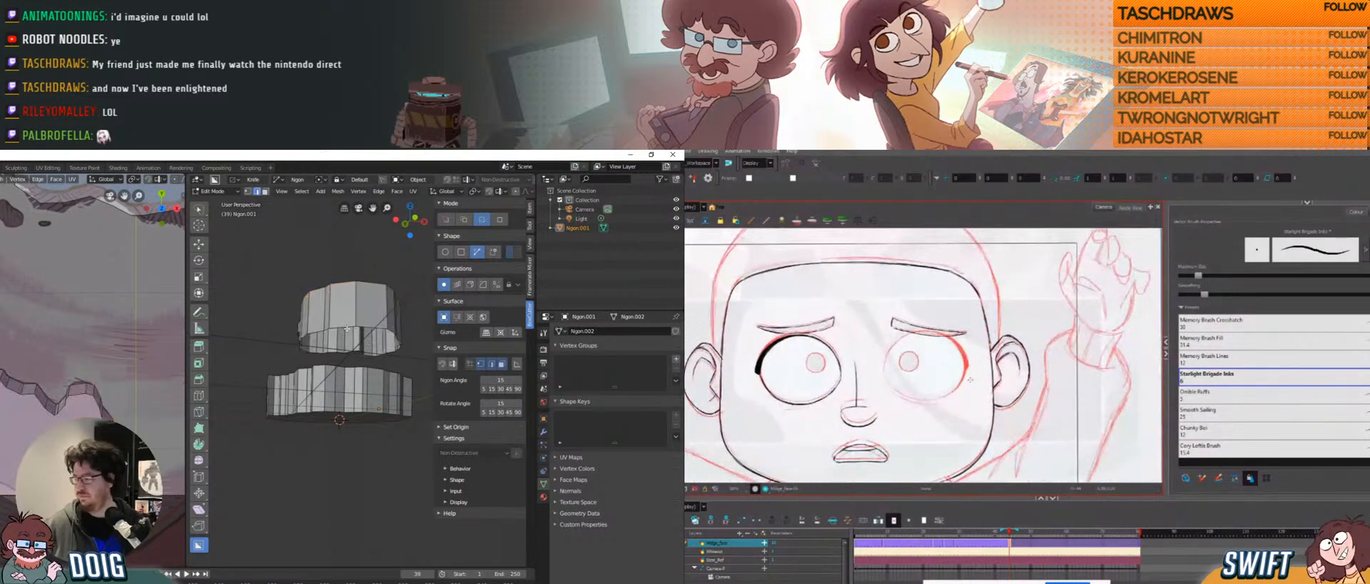
pyautogui.press('f')
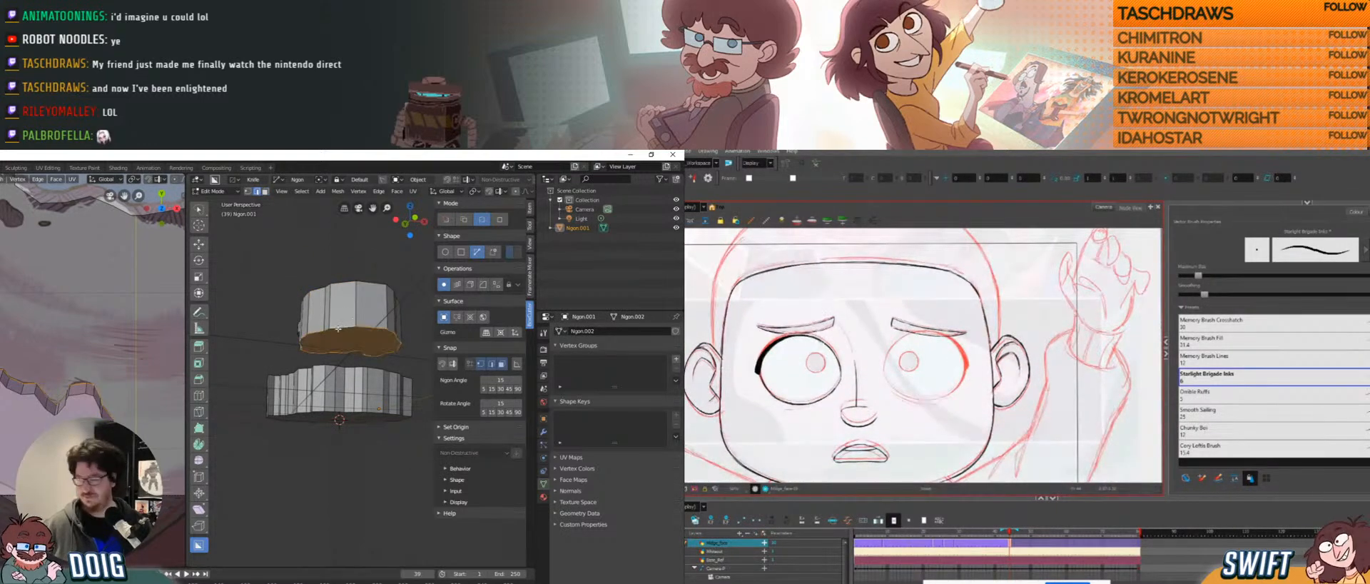
pyautogui.moveTo(350, 321); pyautogui.dragTo(334, 408, button='middle')
pyautogui.moveTo(55, 380); pyautogui.dragTo(51, 345, button='middle')
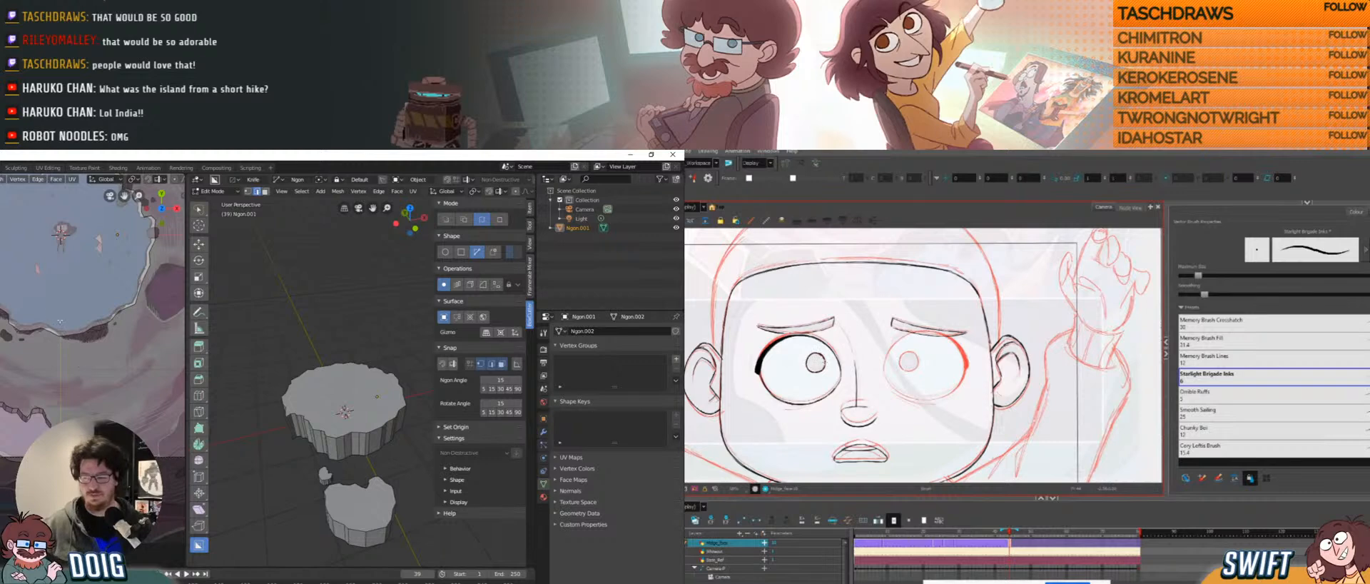
# Add a cube and slide it along X to sit beside the platform.
pyautogui.keyDown('shift'); pyautogui.moveTo(127, 273); pyautogui.dragTo(40, 374, button='middle'); pyautogui.keyUp('shift')
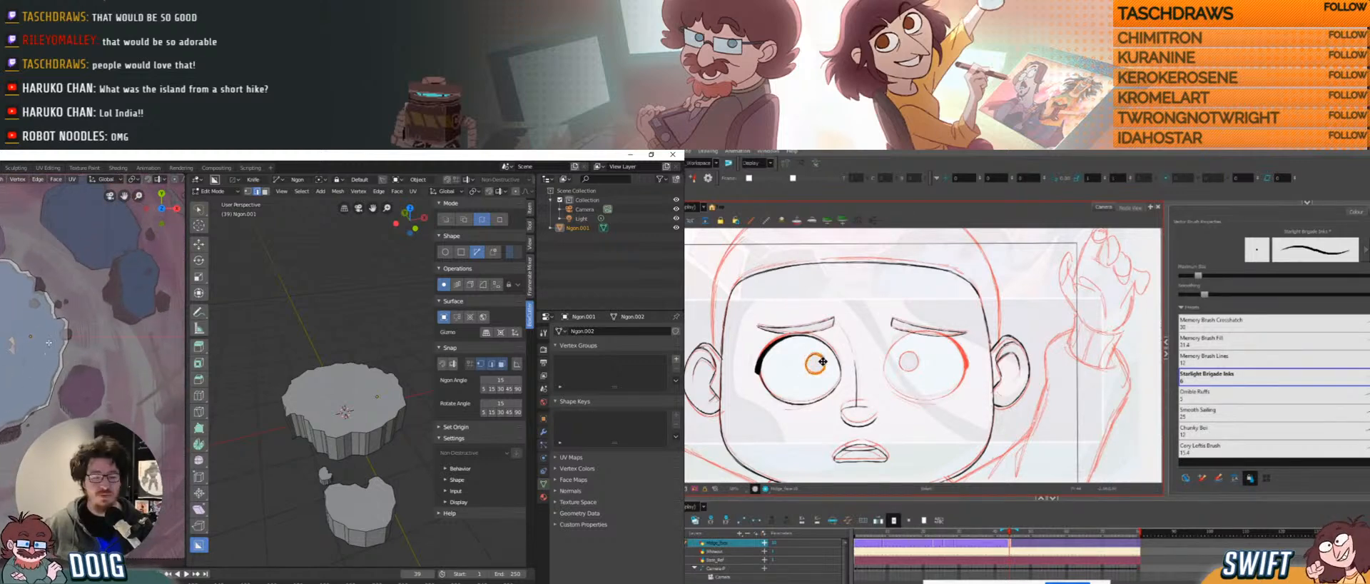
pyautogui.keyDown('shift'); pyautogui.moveTo(52, 369); pyautogui.dragTo(182, 370, button='middle'); pyautogui.keyUp('shift')
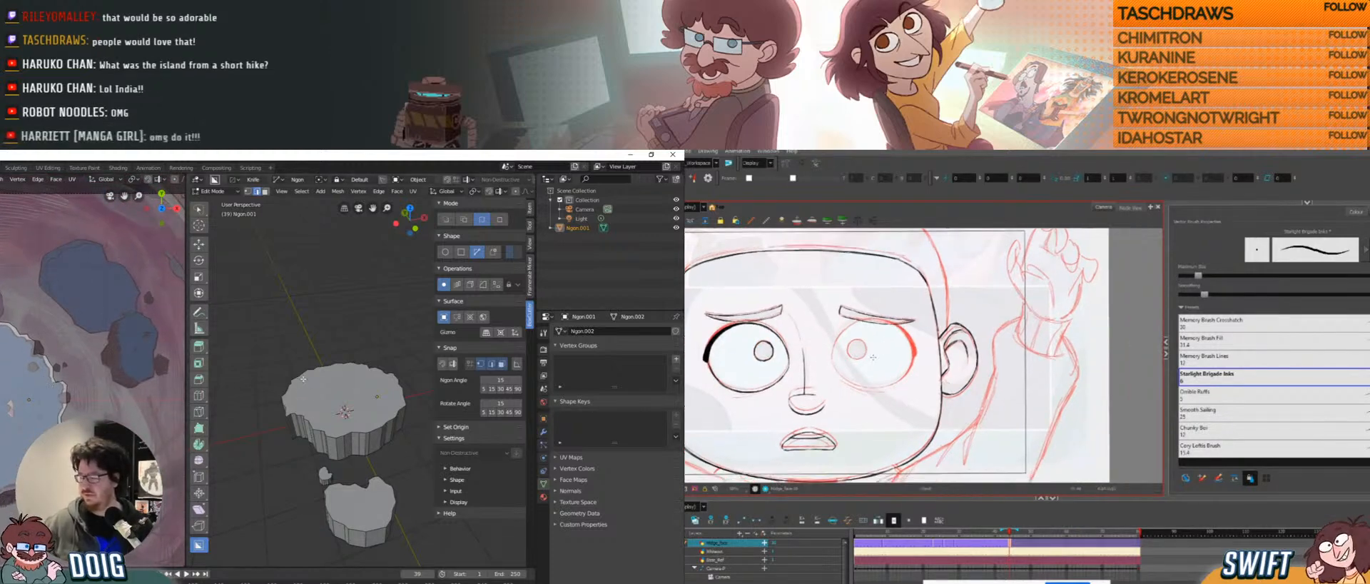
pyautogui.moveTo(363, 327)
pyautogui.mouseDown(button='middle')
pyautogui.moveTo(309, 372)
pyautogui.moveTo(304, 351)
pyautogui.moveTo(256, 411)
pyautogui.mouseUp(button='middle')
pyautogui.keyDown('ctrl'); pyautogui.keyDown('alt'); pyautogui.moveTo(869, 409); pyautogui.dragTo(821, 325); pyautogui.keyUp('alt'); pyautogui.keyUp('ctrl')
pyautogui.keyDown('shift'); pyautogui.moveTo(330, 384); pyautogui.dragTo(324, 358, button='middle'); pyautogui.keyUp('shift')
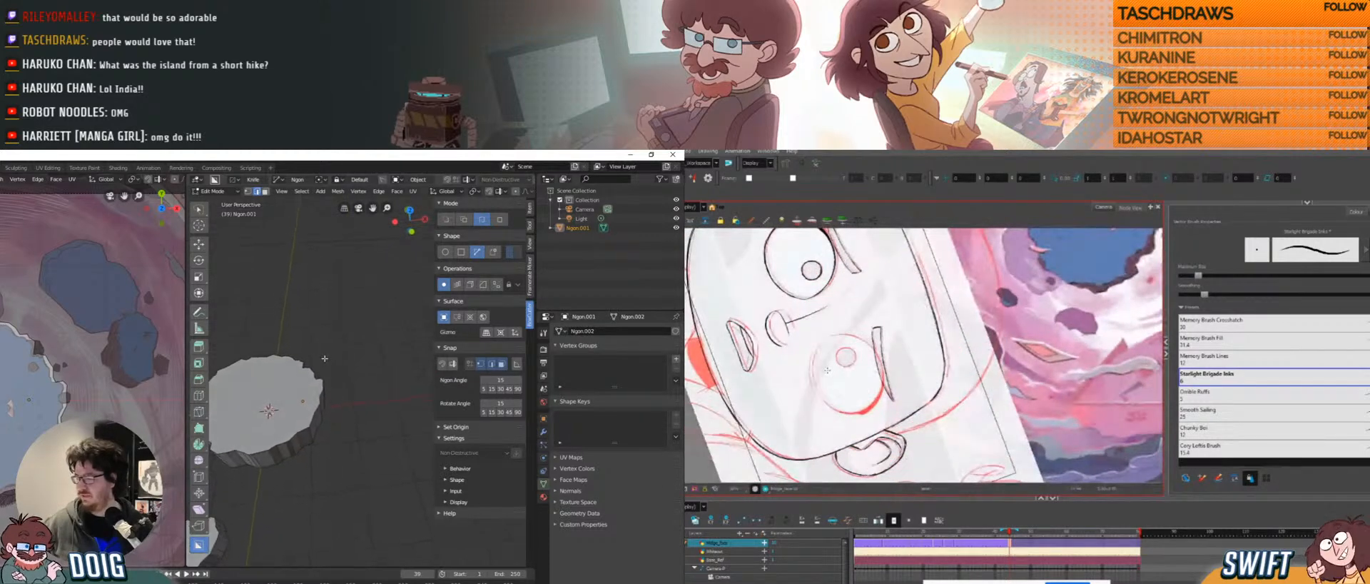
pyautogui.click(321, 191)
pyautogui.click(354, 216)
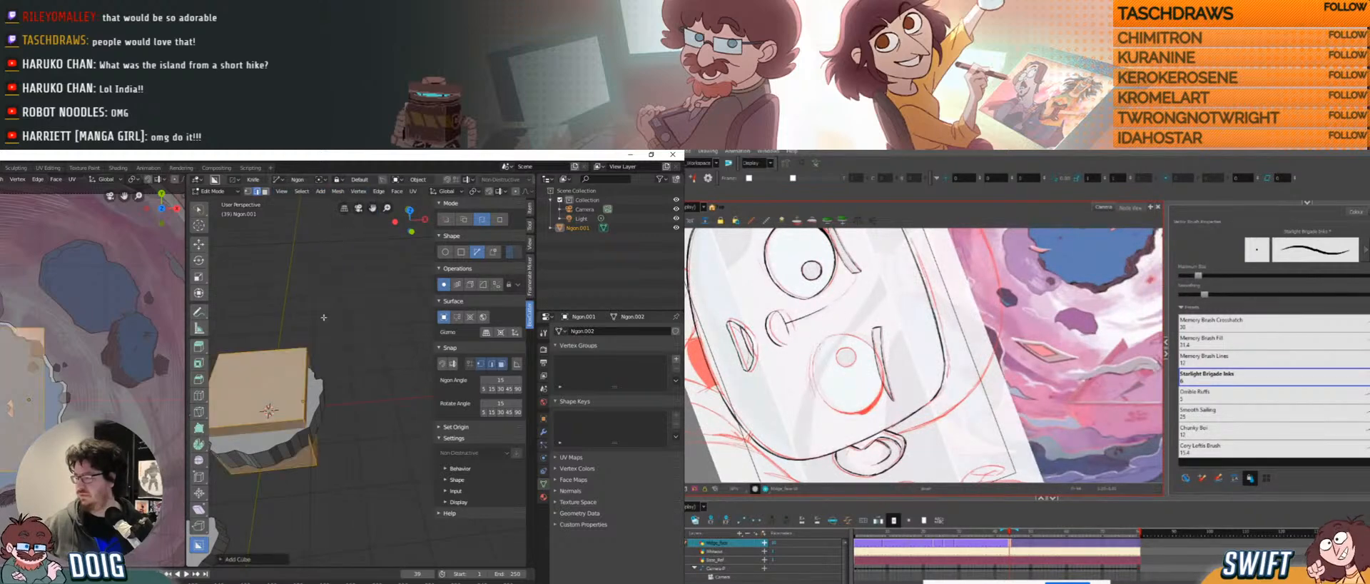
pyautogui.press('g')
pyautogui.press('x')
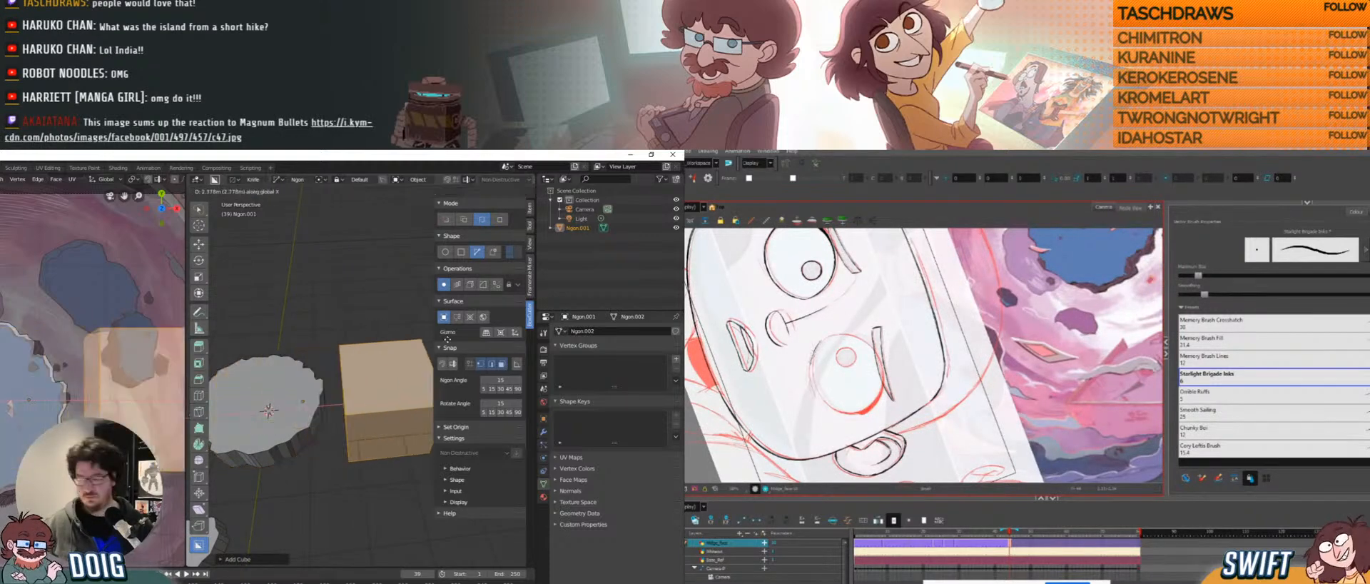
pyautogui.click(435, 339)
pyautogui.keyDown('shift'); pyautogui.moveTo(354, 346); pyautogui.dragTo(321, 342, button='middle'); pyautogui.keyUp('shift')
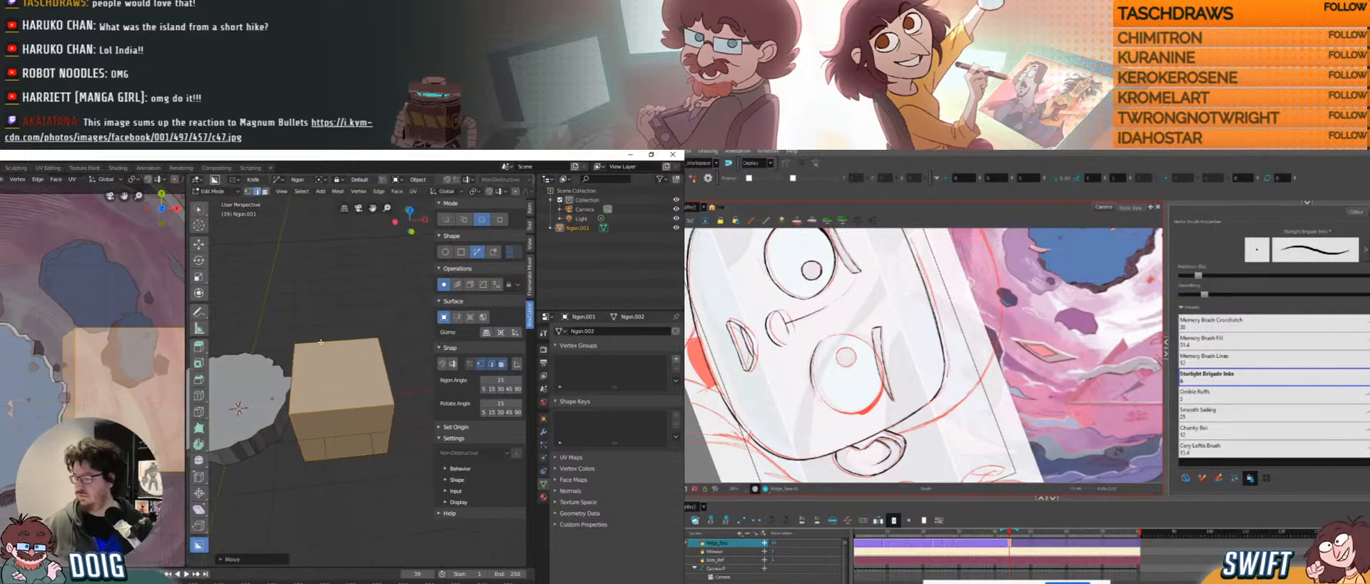
# Delete the cube's faces in Edit Mode and go back to Object Mode.
pyautogui.press('Tab')
pyautogui.scroll(-2, 331, 342)
pyautogui.keyDown('ctrl'); pyautogui.keyDown('alt'); pyautogui.moveTo(811, 410); pyautogui.dragTo(824, 364); pyautogui.keyUp('alt'); pyautogui.keyUp('ctrl')
pyautogui.press('x')
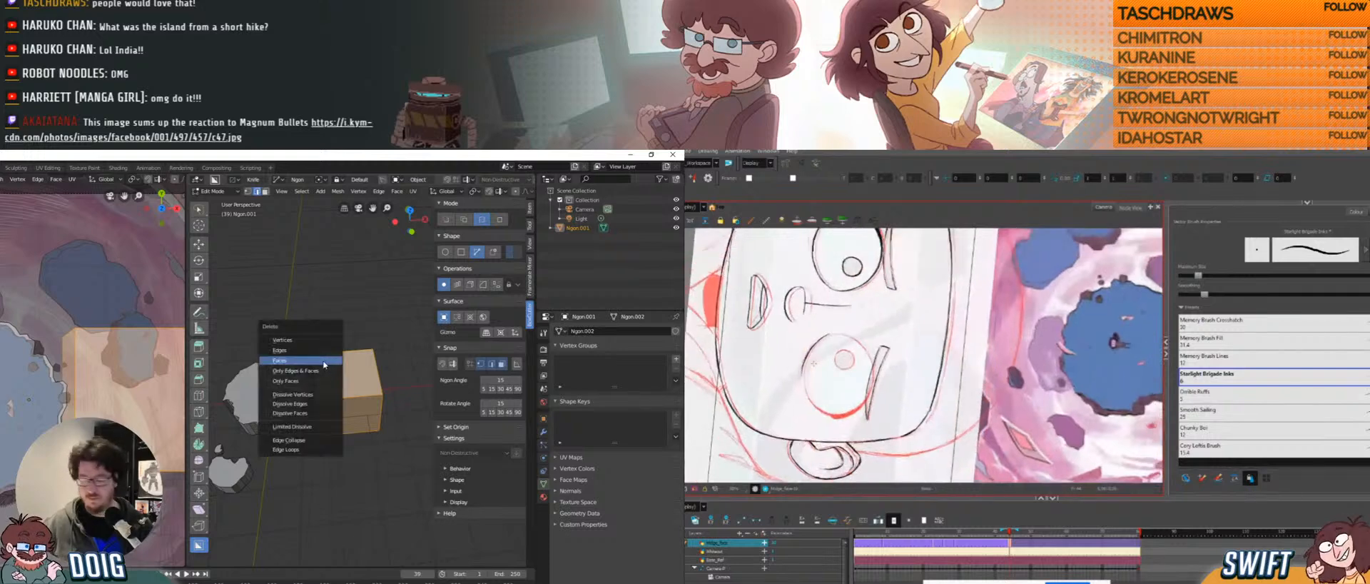
pyautogui.click(309, 361)
pyautogui.press('Tab')
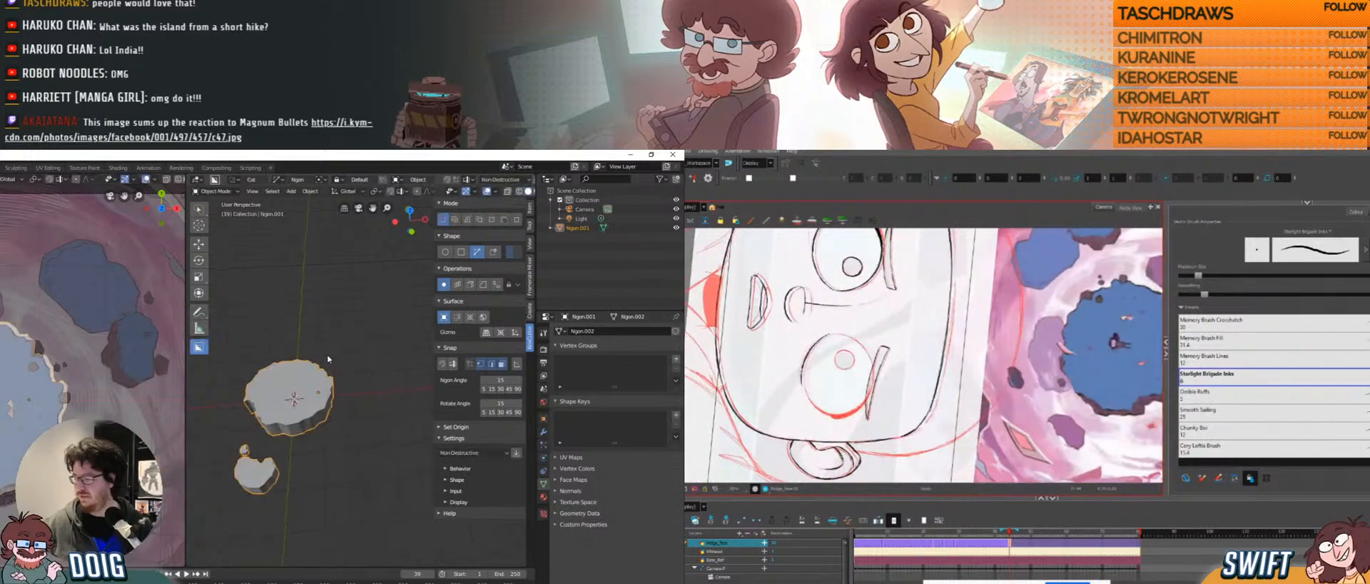
pyautogui.click(292, 191)
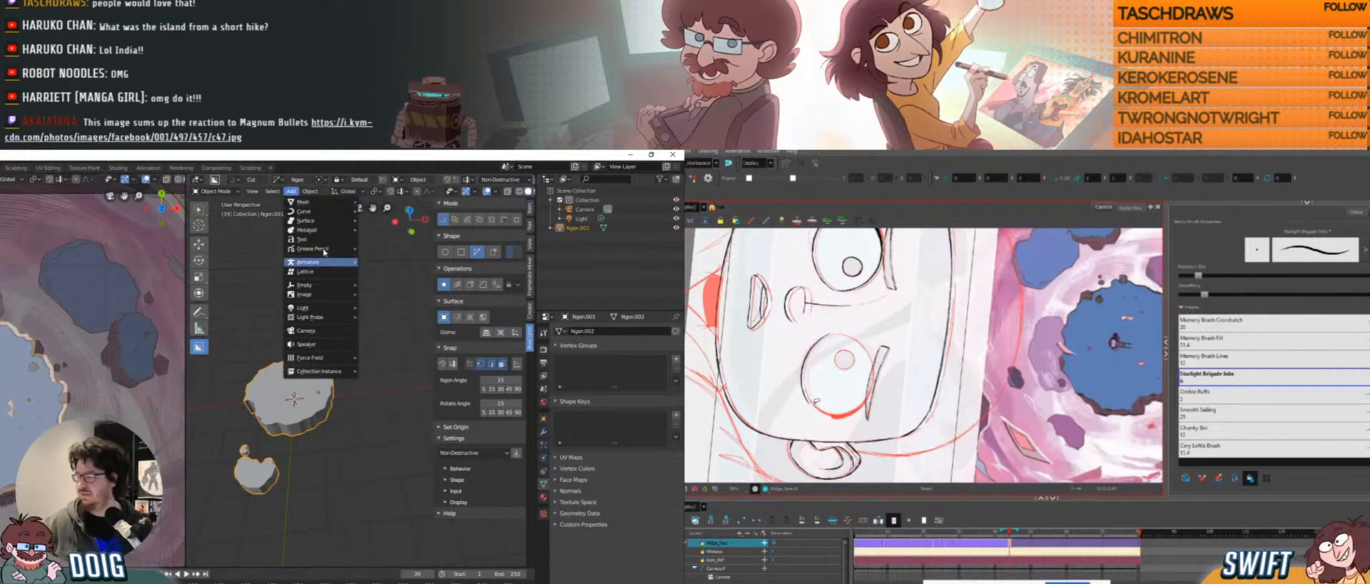
# Add a new mesh cube, scale it to about half size, and move it beside the rock.
pyautogui.moveTo(314, 309)
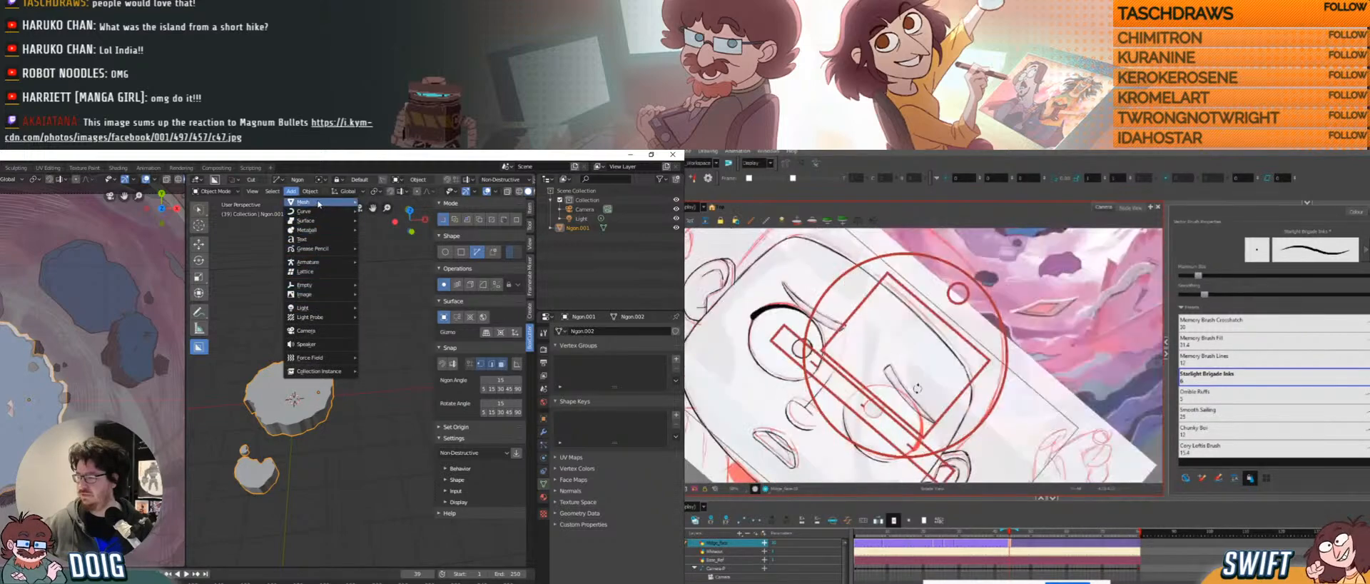
pyautogui.moveTo(321, 202)
pyautogui.click(389, 212)
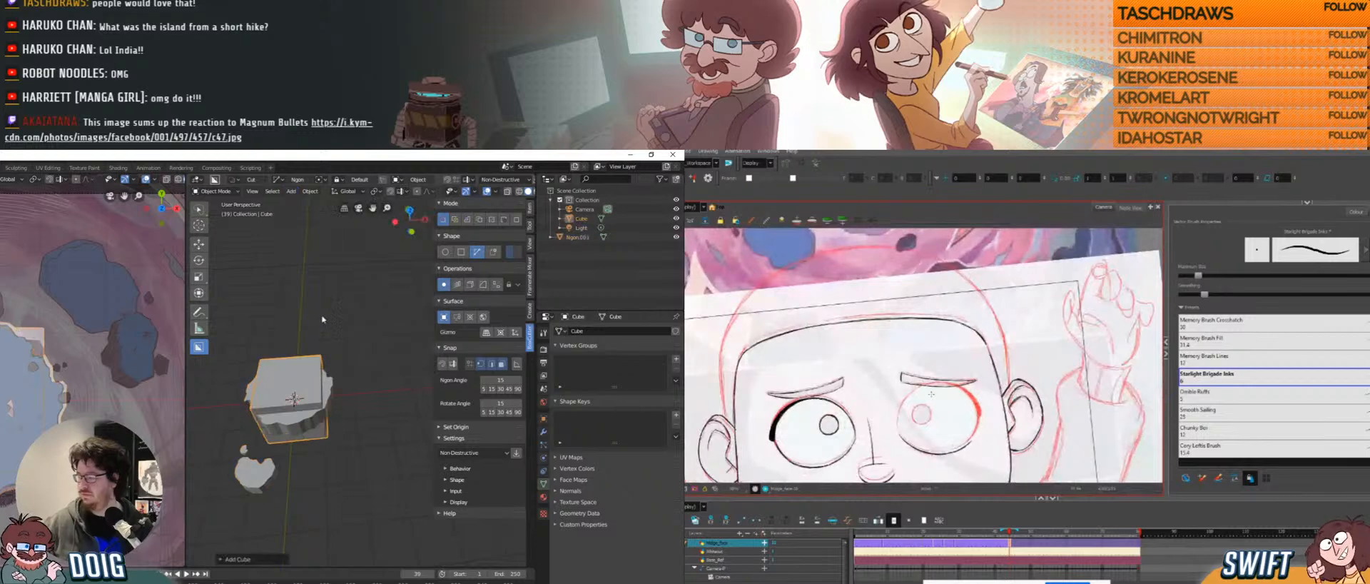
pyautogui.press('g')
pyautogui.click(415, 317)
pyautogui.press('s')
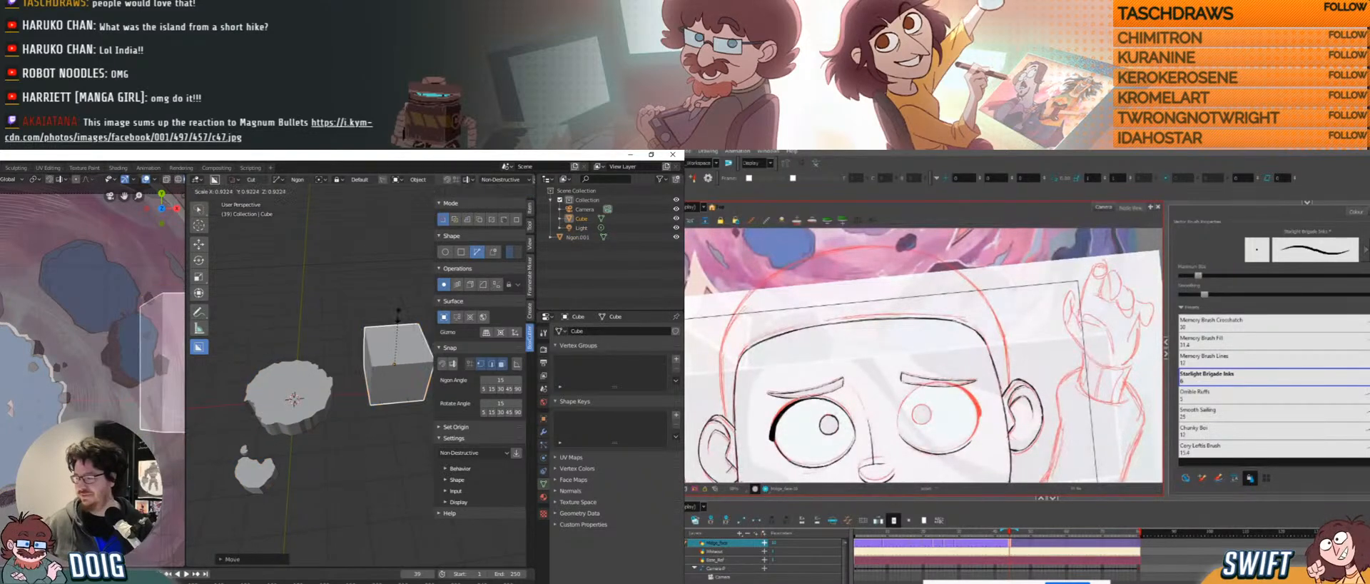
pyautogui.click(382, 332)
pyautogui.moveTo(382, 333); pyautogui.dragTo(322, 380, button='middle')
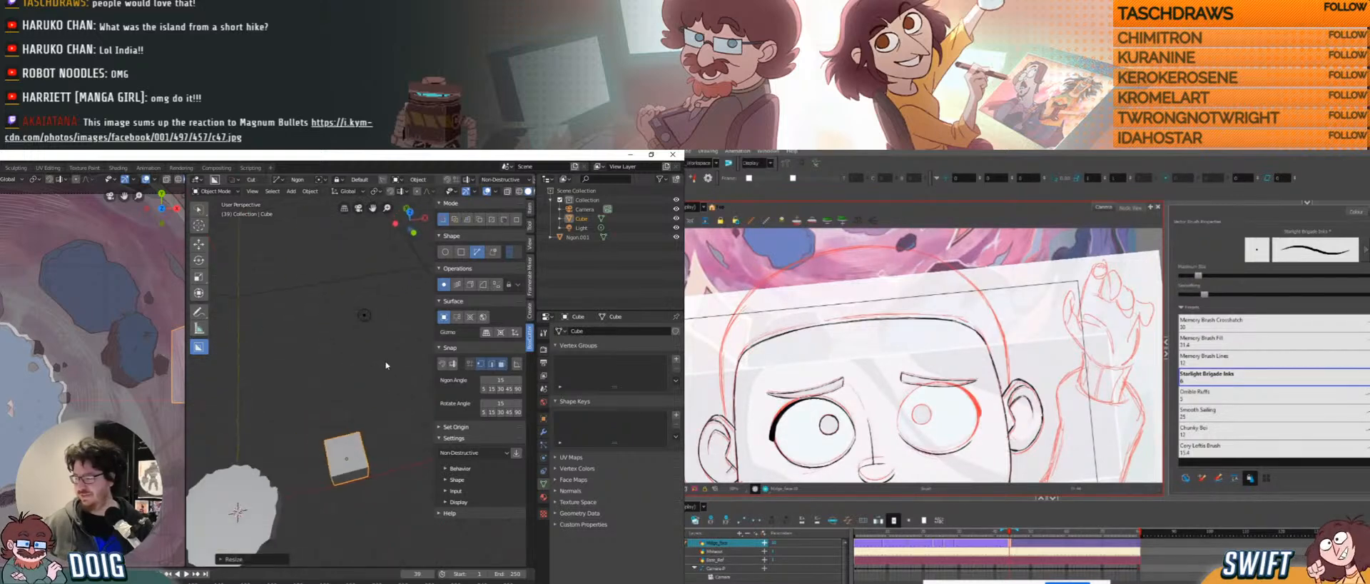
pyautogui.press('g')
pyautogui.click(286, 349)
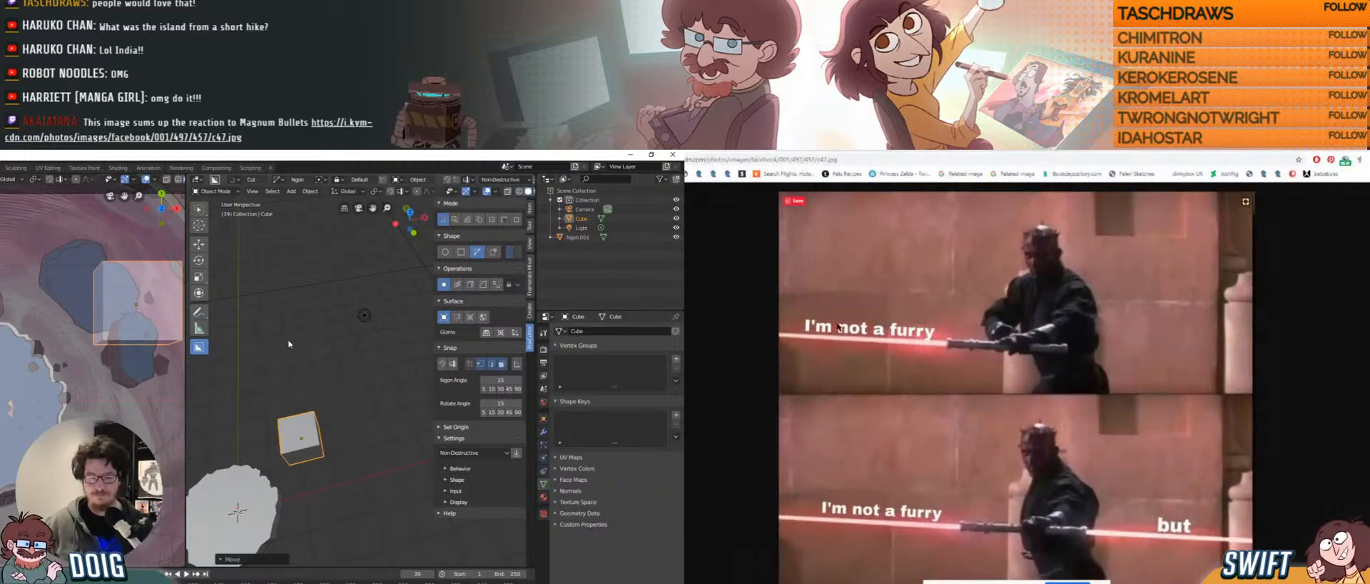
pyautogui.moveTo(299, 368); pyautogui.dragTo(340, 374, button='middle')
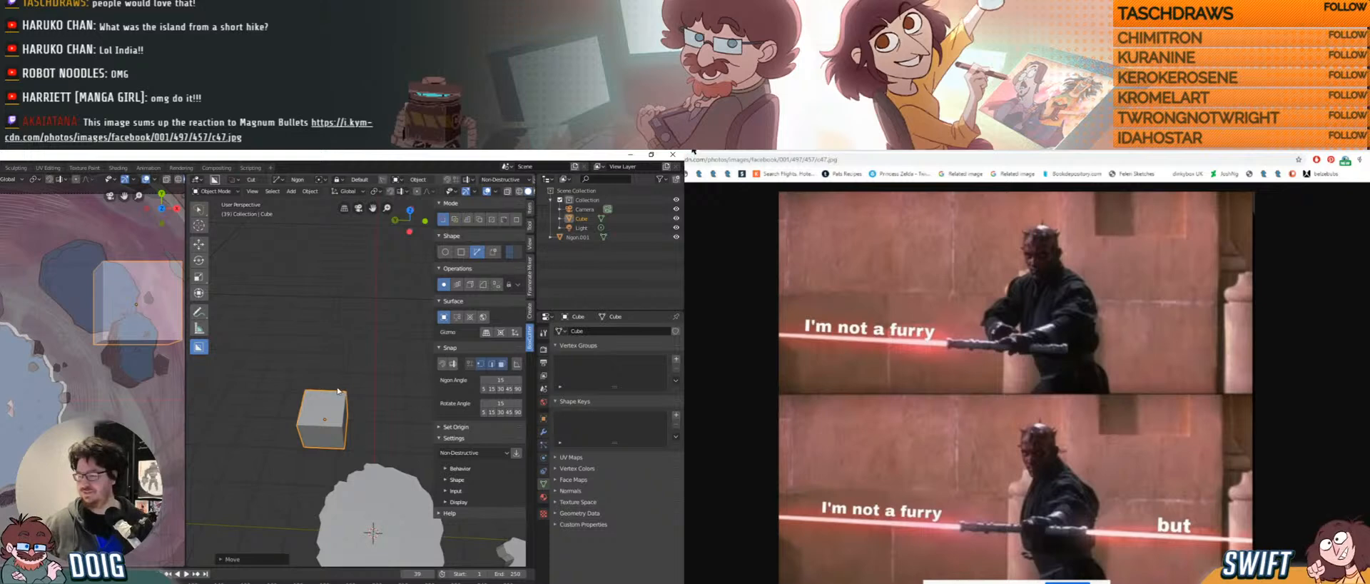
pyautogui.press('g')
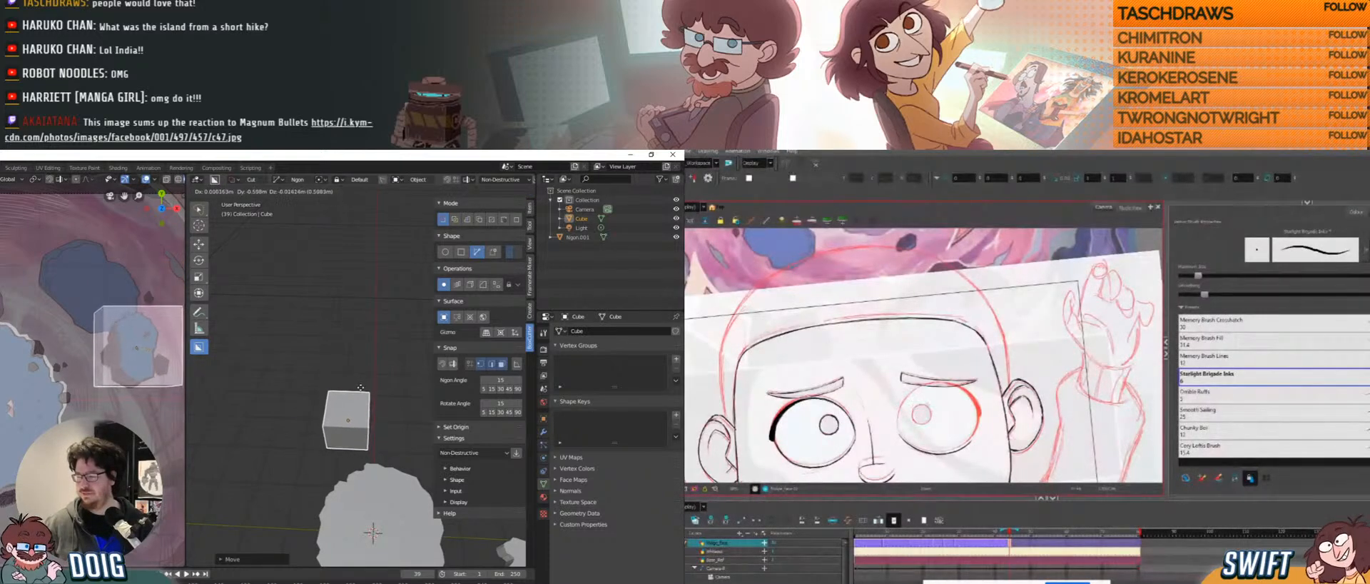
# Drop the cube beside the rock platform and zoom in on it.
pyautogui.click(361, 392)
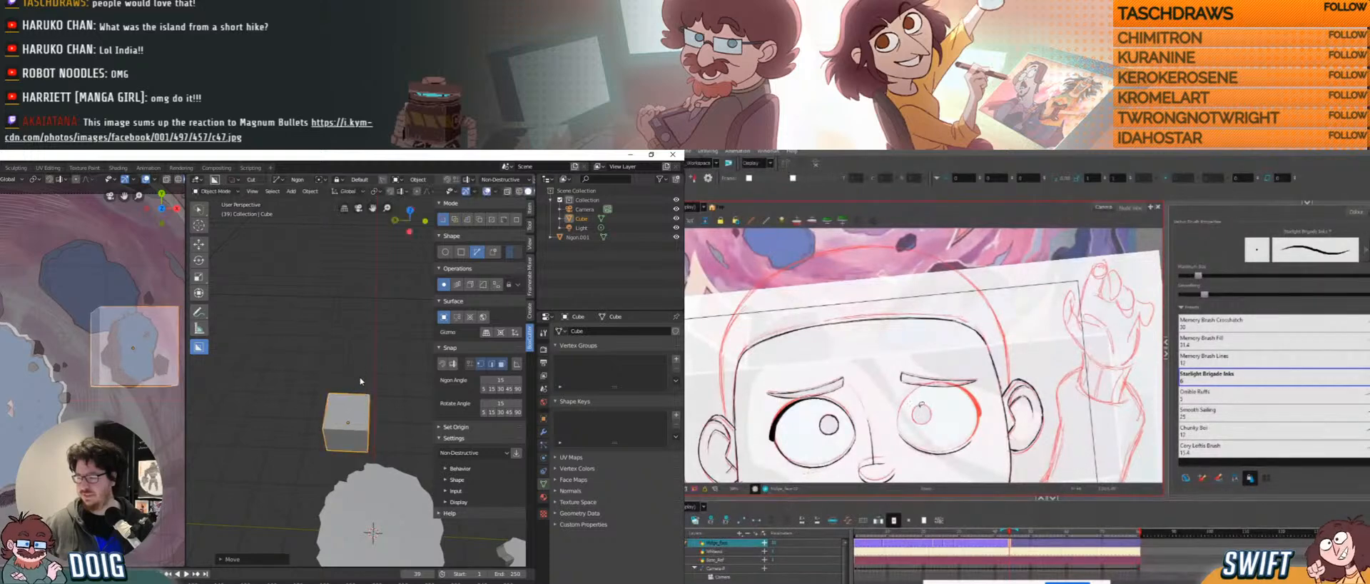
pyautogui.moveTo(360, 382); pyautogui.dragTo(329, 379, button='middle')
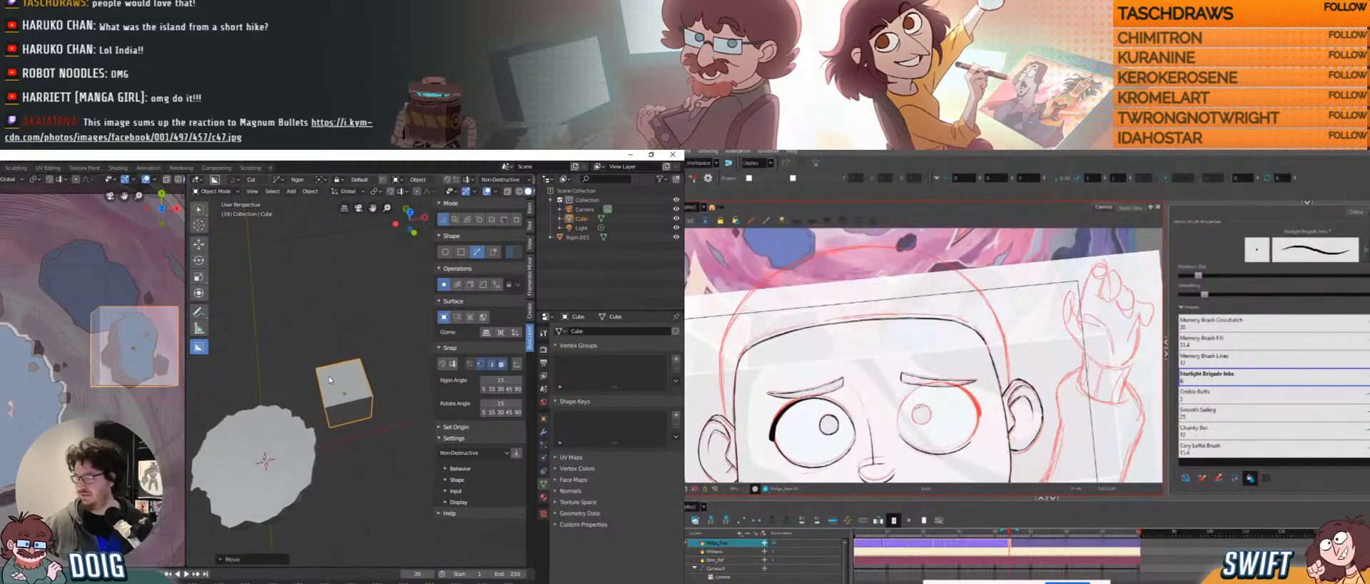
pyautogui.scroll(2, 335, 357)
pyautogui.scroll(2, 323, 370)
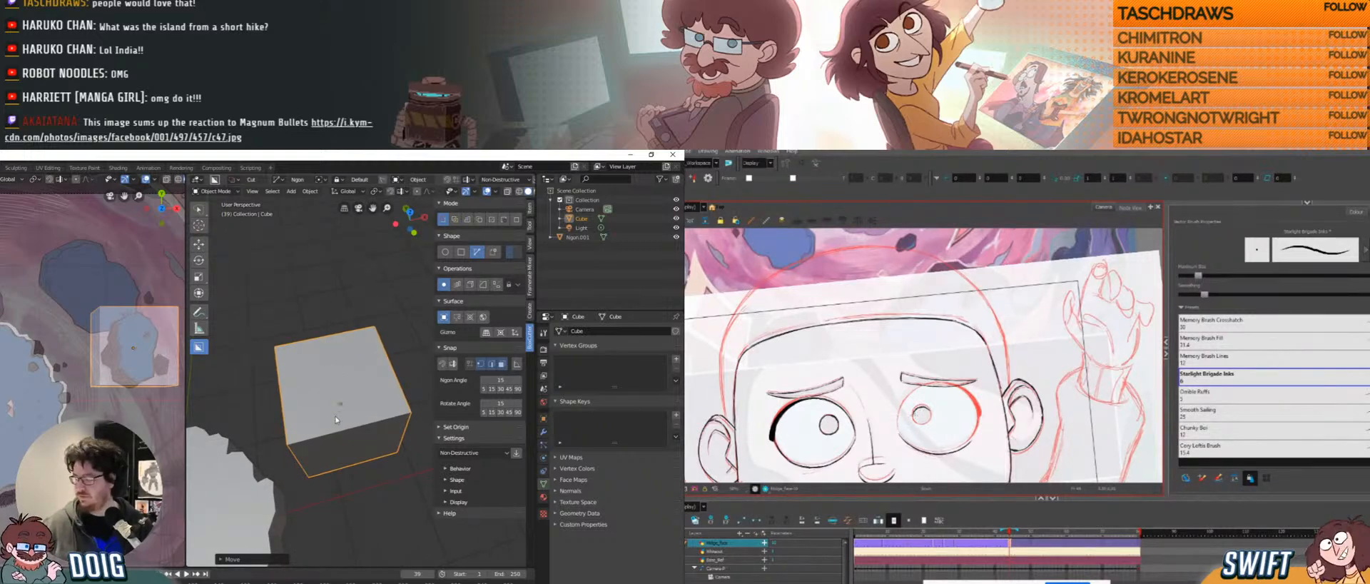
# Draw a jagged ngon outline with BoxCutter on the cube's top and commit the cut.
pyautogui.click(354, 418)
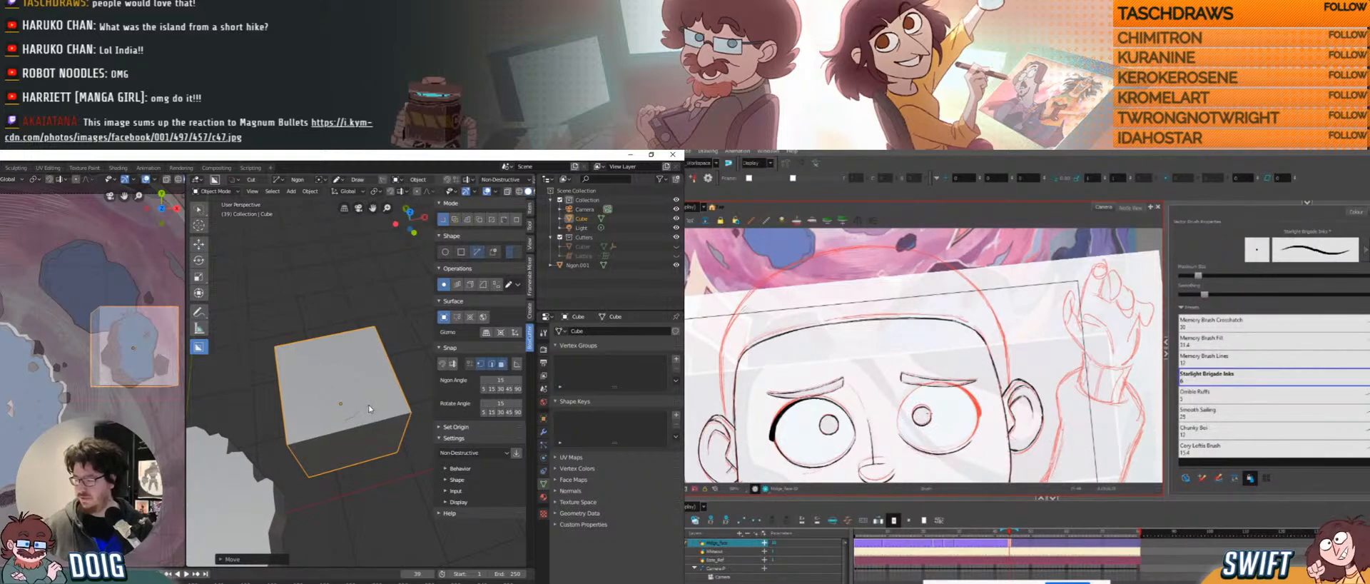
pyautogui.click(370, 407)
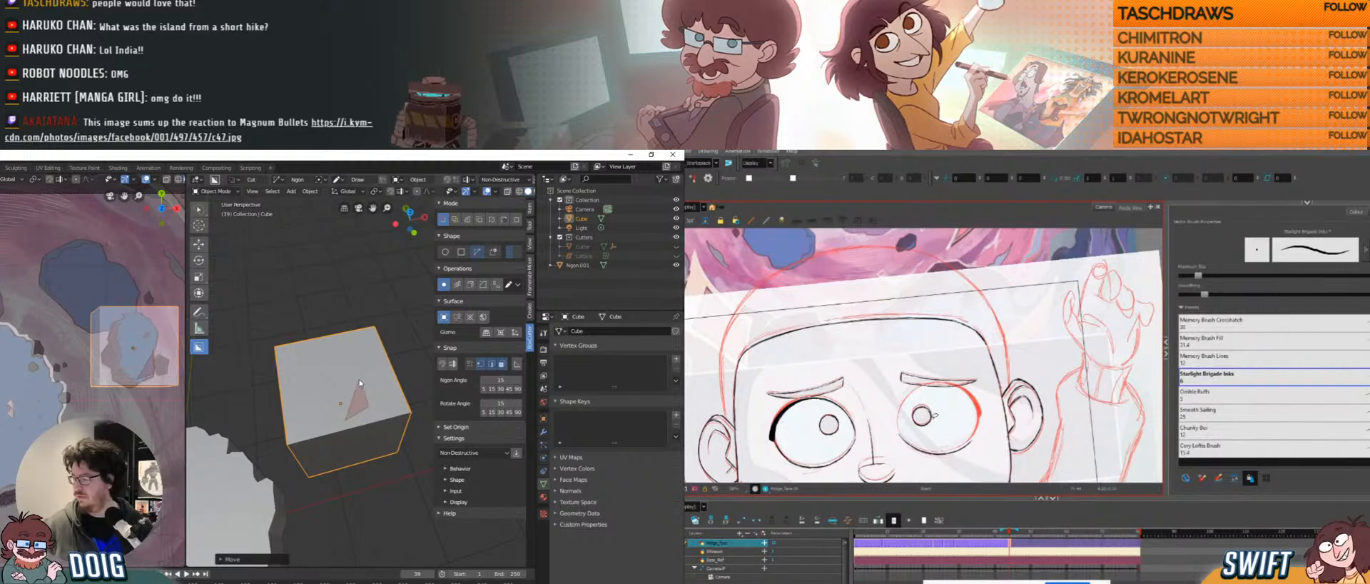
pyautogui.click(934, 415)
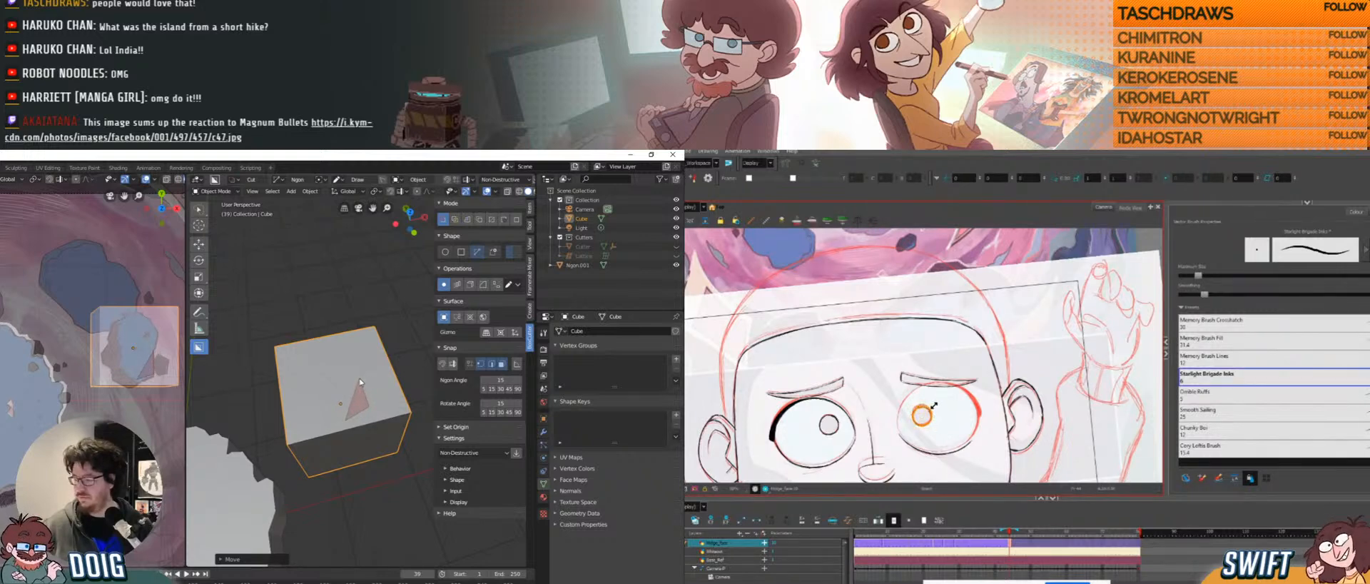
pyautogui.click(946, 401)
pyautogui.click(918, 408)
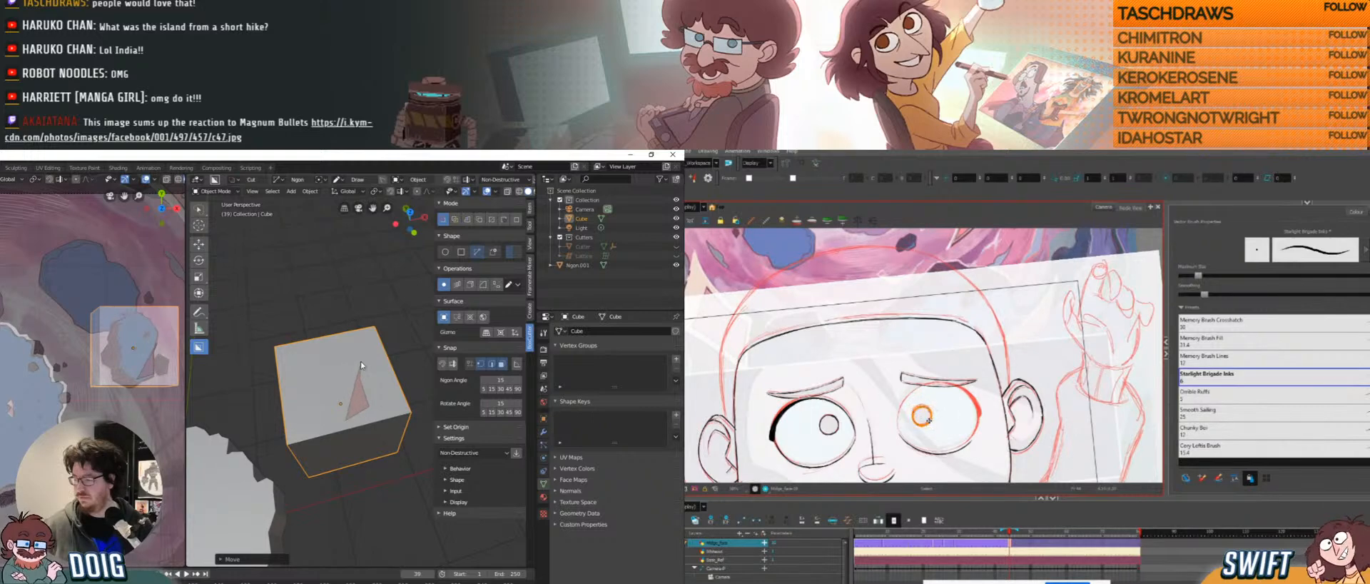
pyautogui.click(359, 357)
pyautogui.click(967, 403)
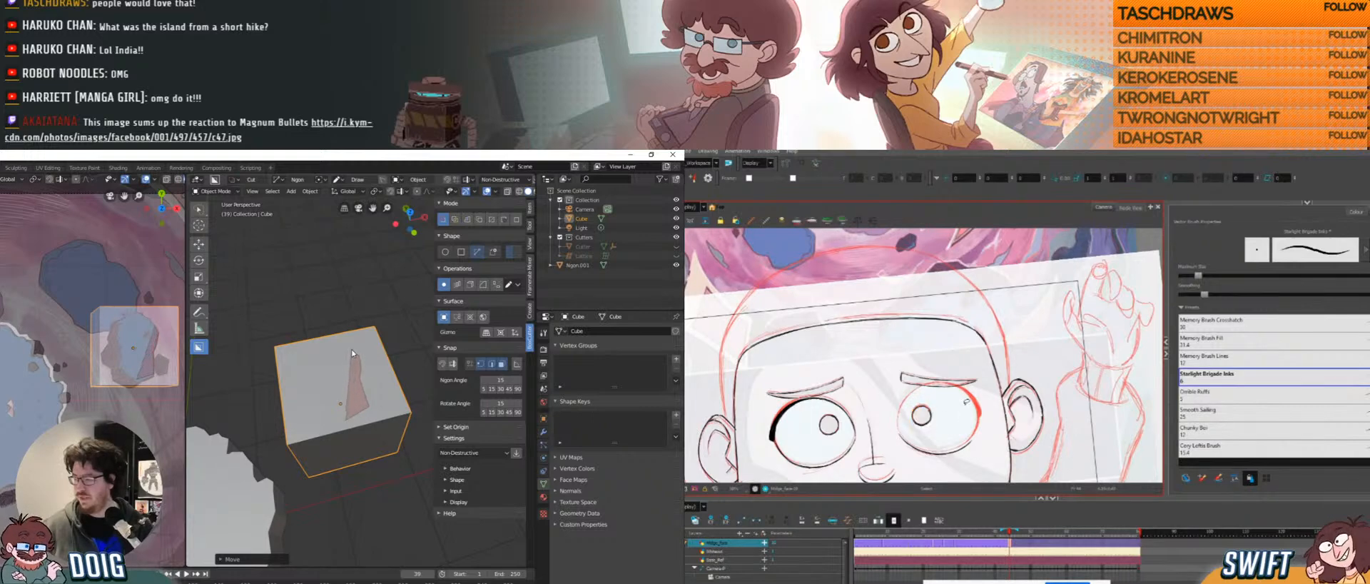
pyautogui.hotkey('ctrl', 'alt')
pyautogui.moveTo(965, 420)
pyautogui.keyDown('ctrl'); pyautogui.keyDown('alt'); pyautogui.mouseDown()
pyautogui.moveTo(942, 433)
pyautogui.moveTo(981, 380)
pyautogui.mouseUp(); pyautogui.keyUp('alt'); pyautogui.keyUp('ctrl')
pyautogui.click(345, 343)
pyautogui.click(322, 342)
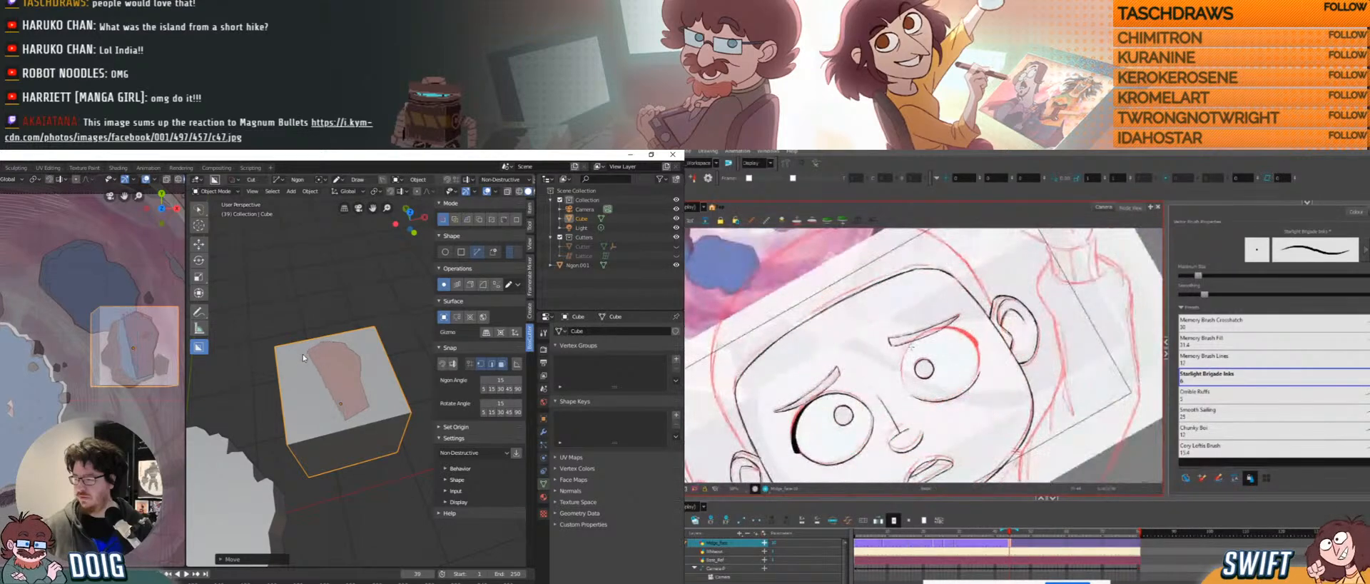
pyautogui.click(298, 361)
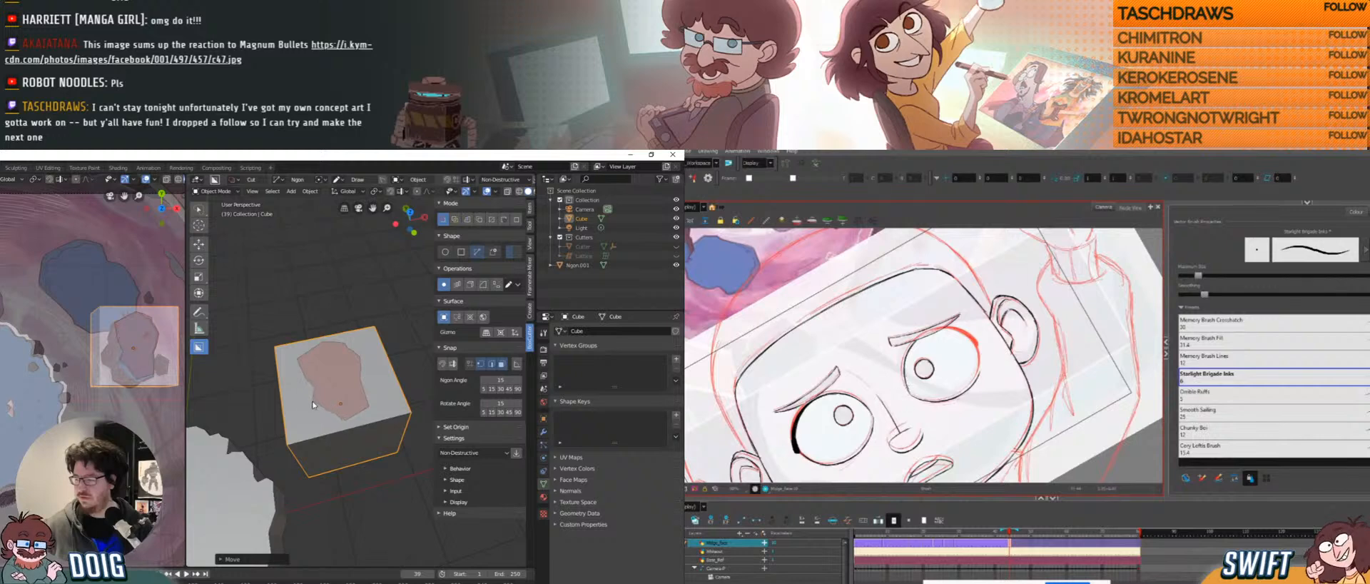
pyautogui.hotkey('shift', 'x')
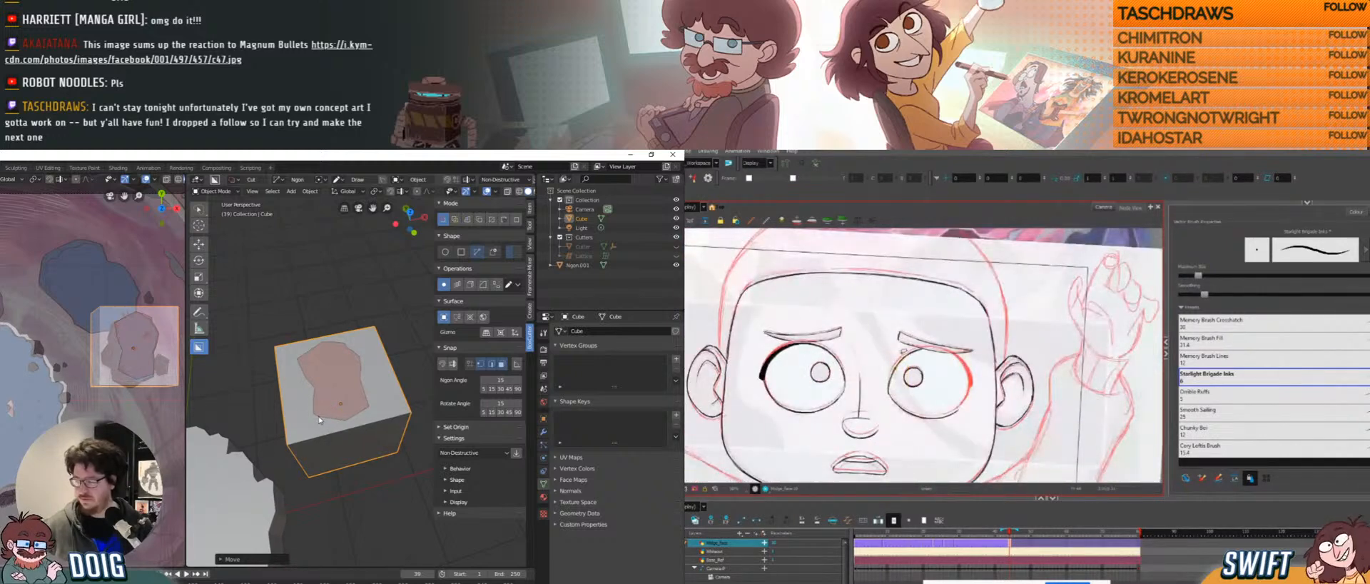
pyautogui.press('space')
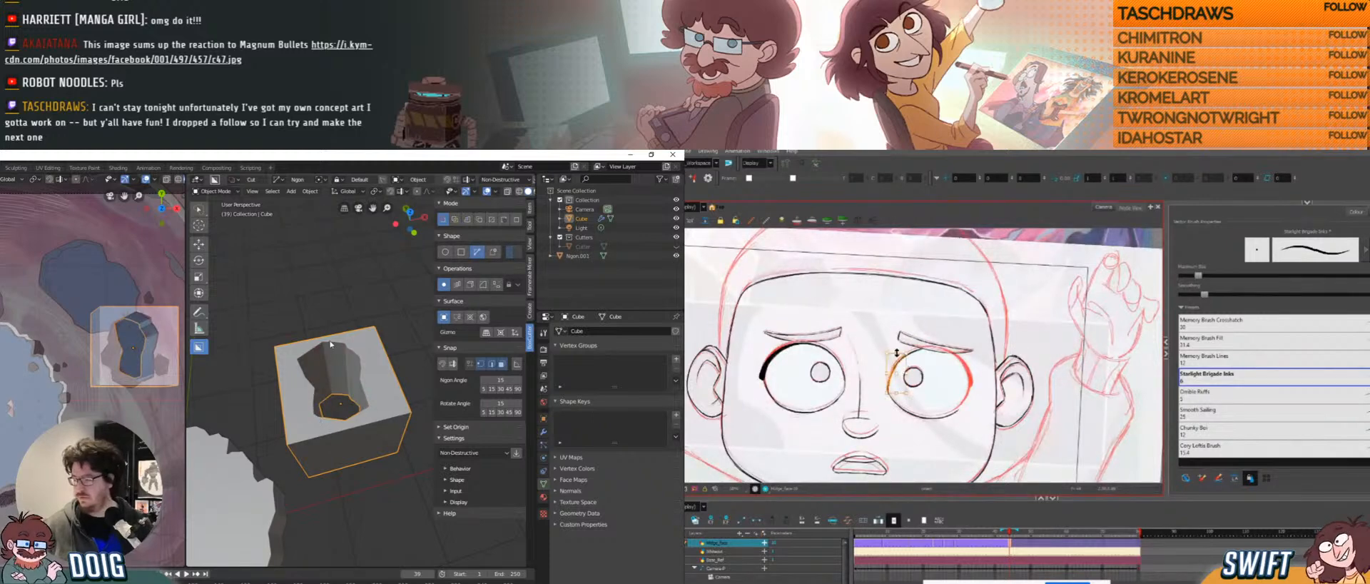
# Switch BoxCutter from Non-Destructive to Destructive and show the cube's modifier list.
pyautogui.moveTo(331, 344); pyautogui.dragTo(360, 370, button='middle')
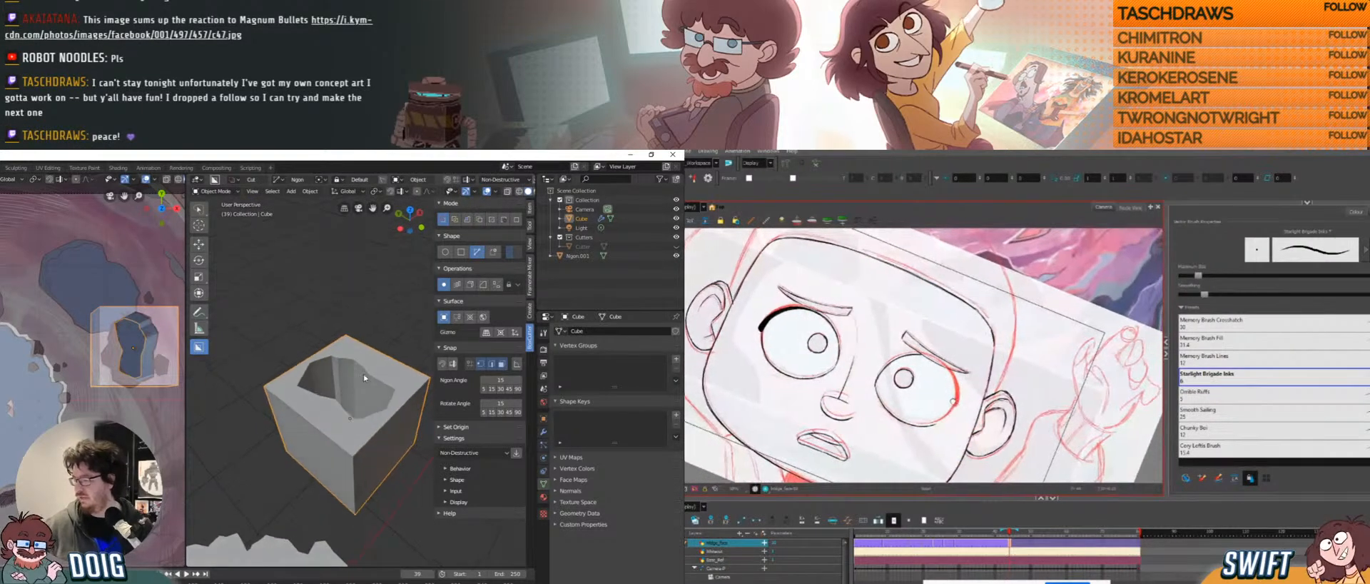
pyautogui.click(477, 453)
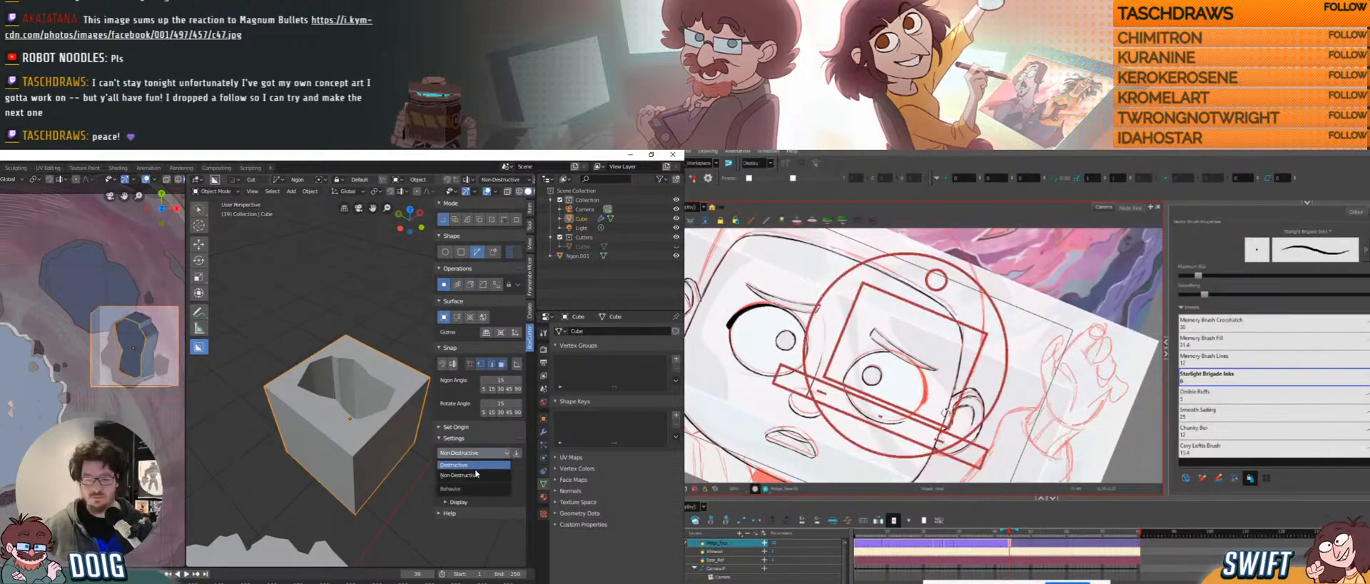
pyautogui.click(475, 464)
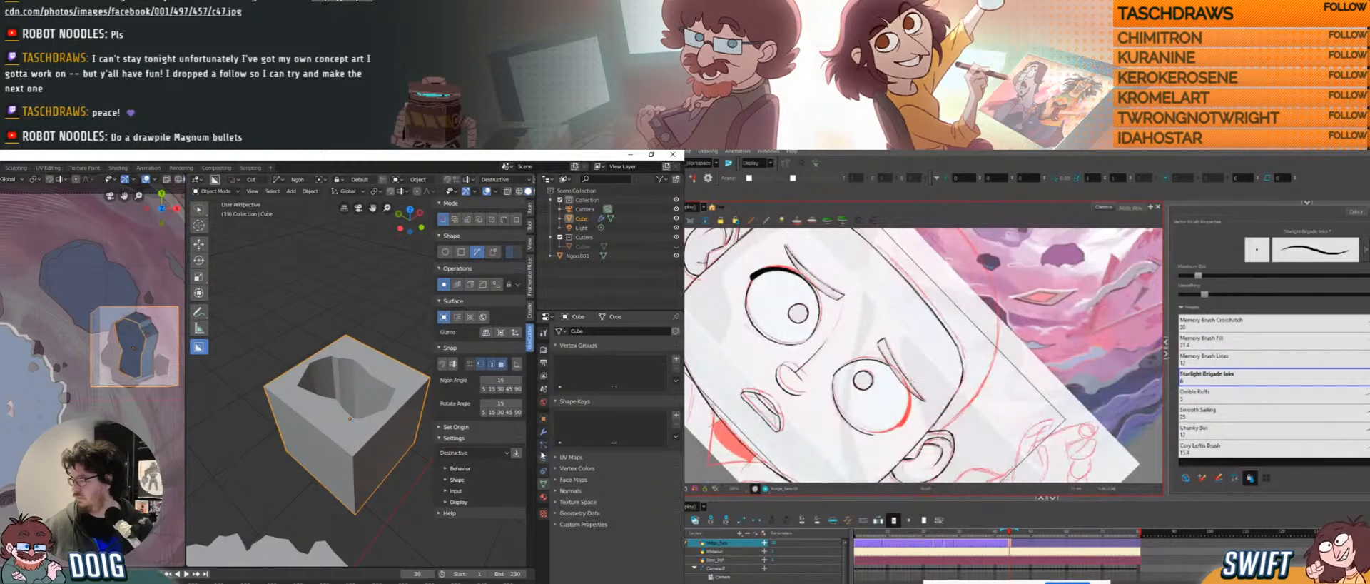
pyautogui.click(544, 432)
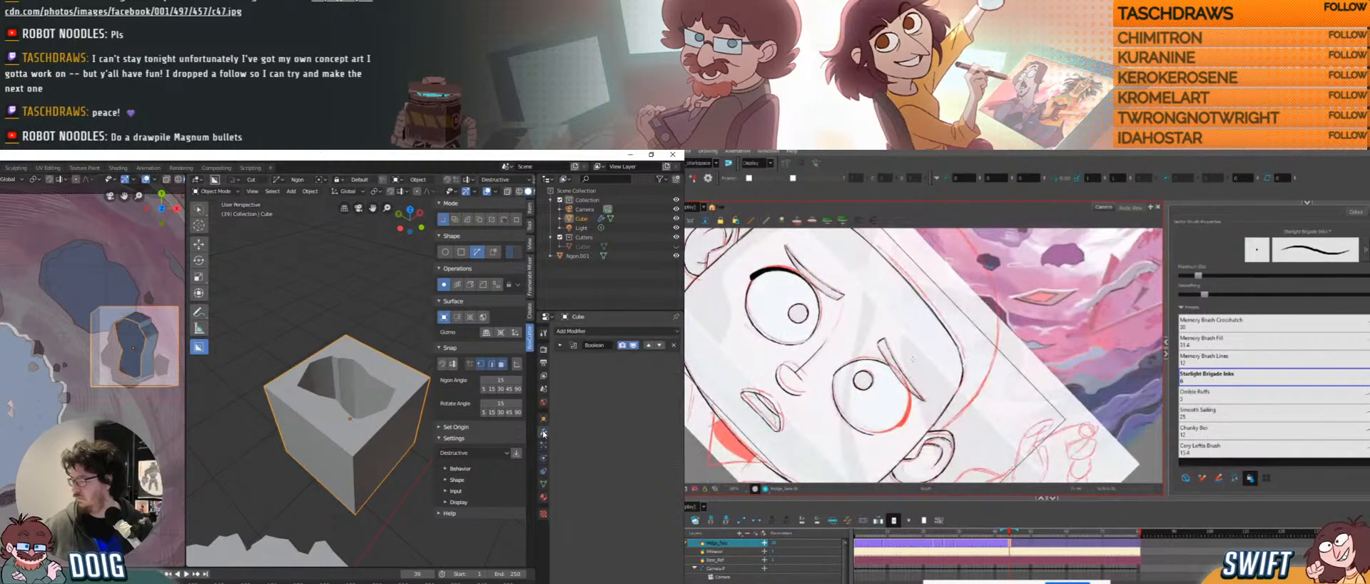
# Apply the cube's Boolean cut permanently and enter Edit Mode.
pyautogui.click(561, 345)
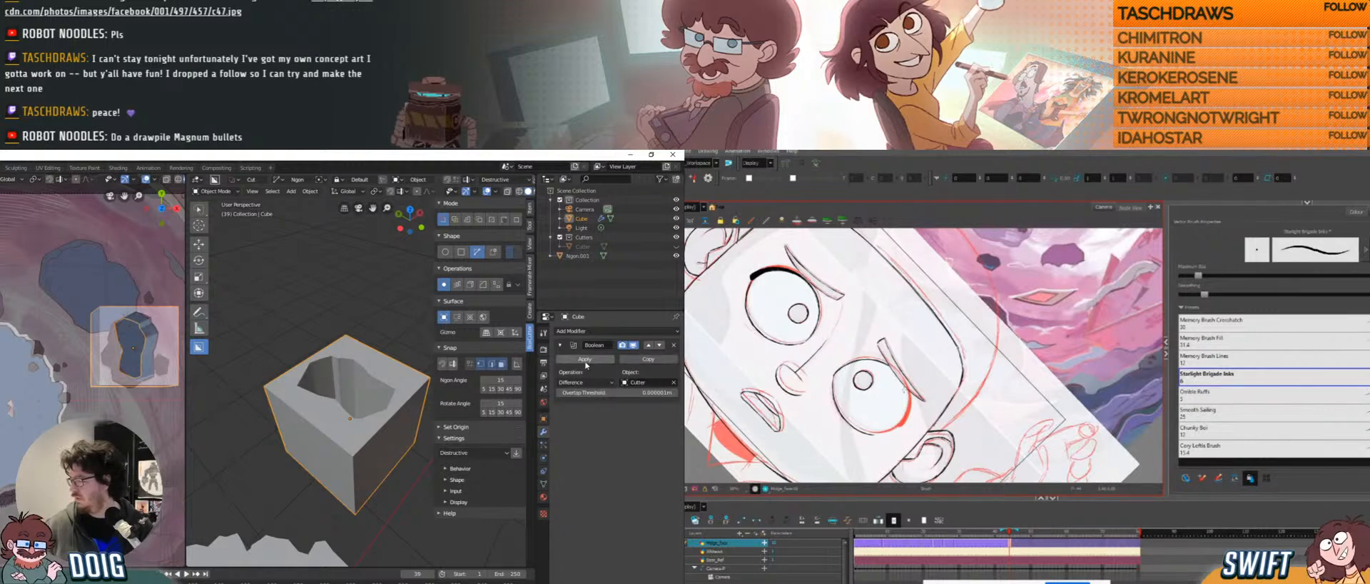
pyautogui.click(573, 359)
pyautogui.moveTo(385, 396); pyautogui.dragTo(347, 404, button='middle')
pyautogui.press('Tab')
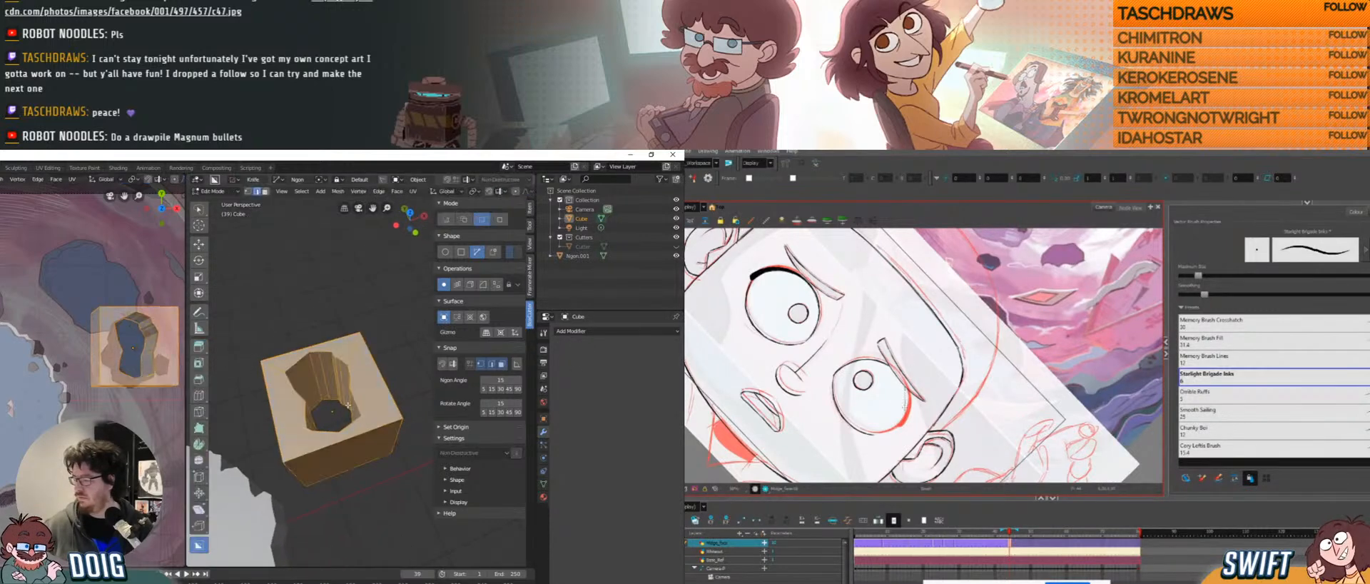
pyautogui.moveTo(322, 355); pyautogui.dragTo(332, 346, button='middle')
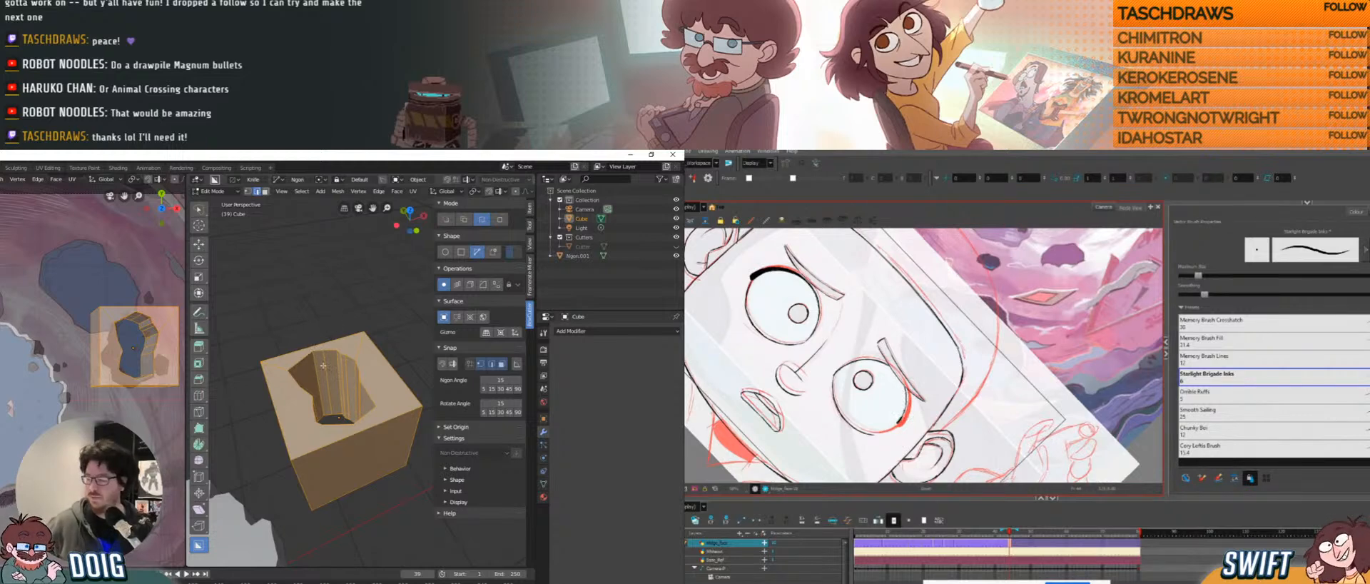
pyautogui.moveTo(323, 366); pyautogui.dragTo(363, 355, button='middle')
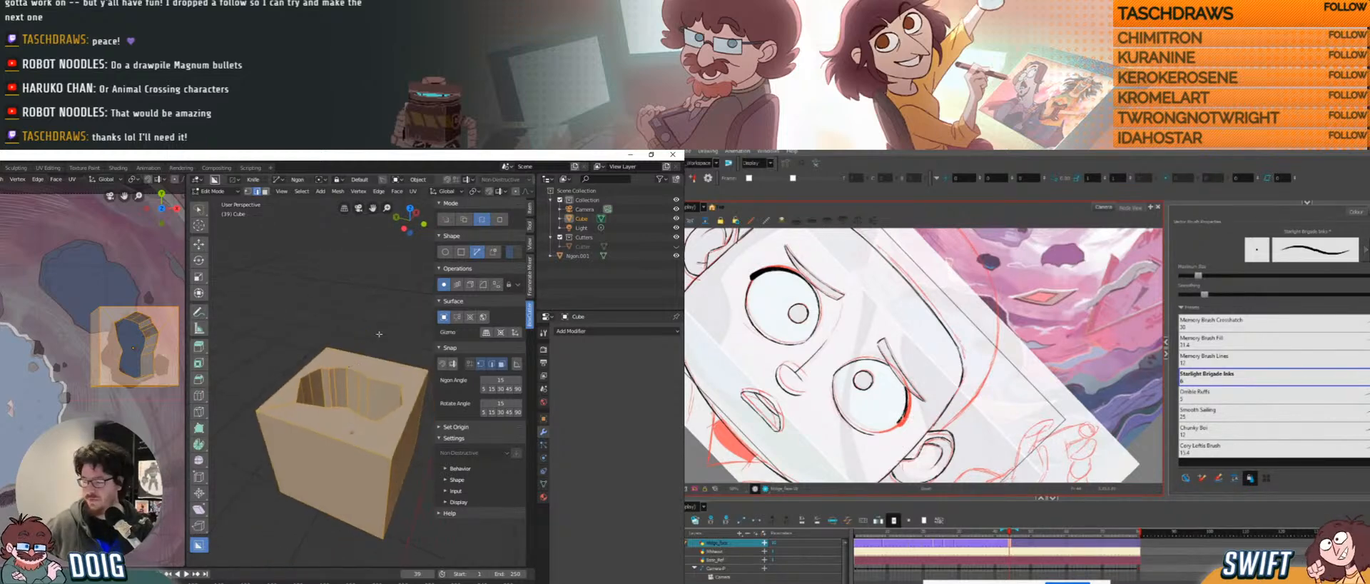
# Fill the hole's rim edge loop with a face and select the new jagged top face.
pyautogui.hotkey('alt', 'a')
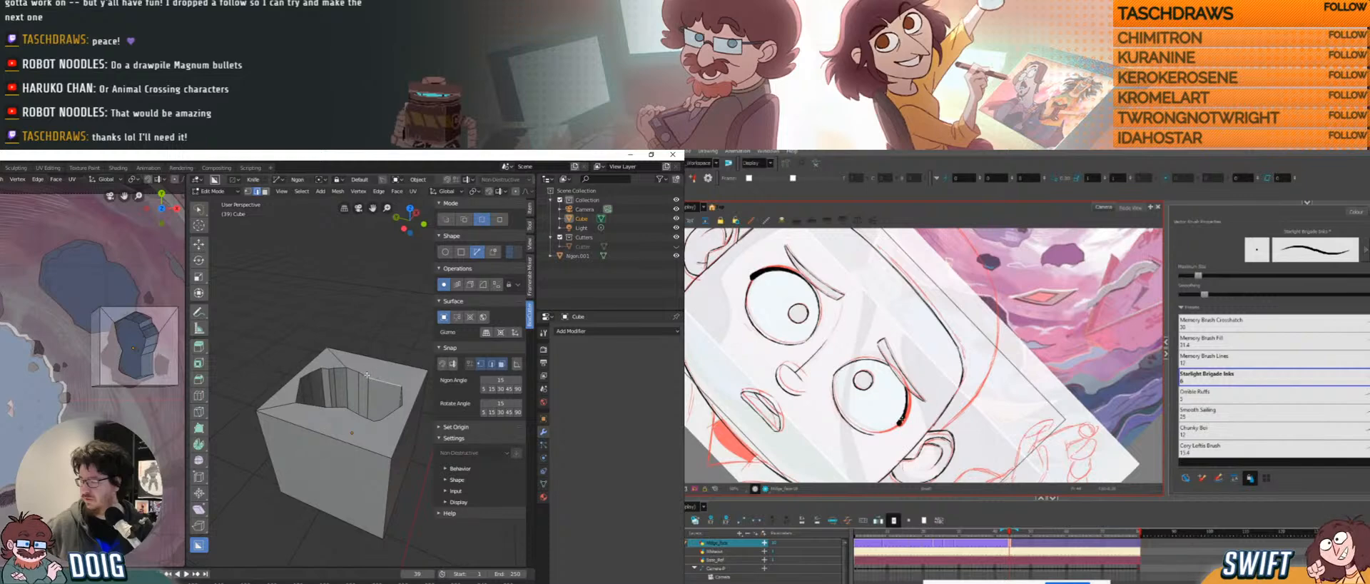
pyautogui.keyDown('alt'); pyautogui.click(367, 374); pyautogui.keyUp('alt')
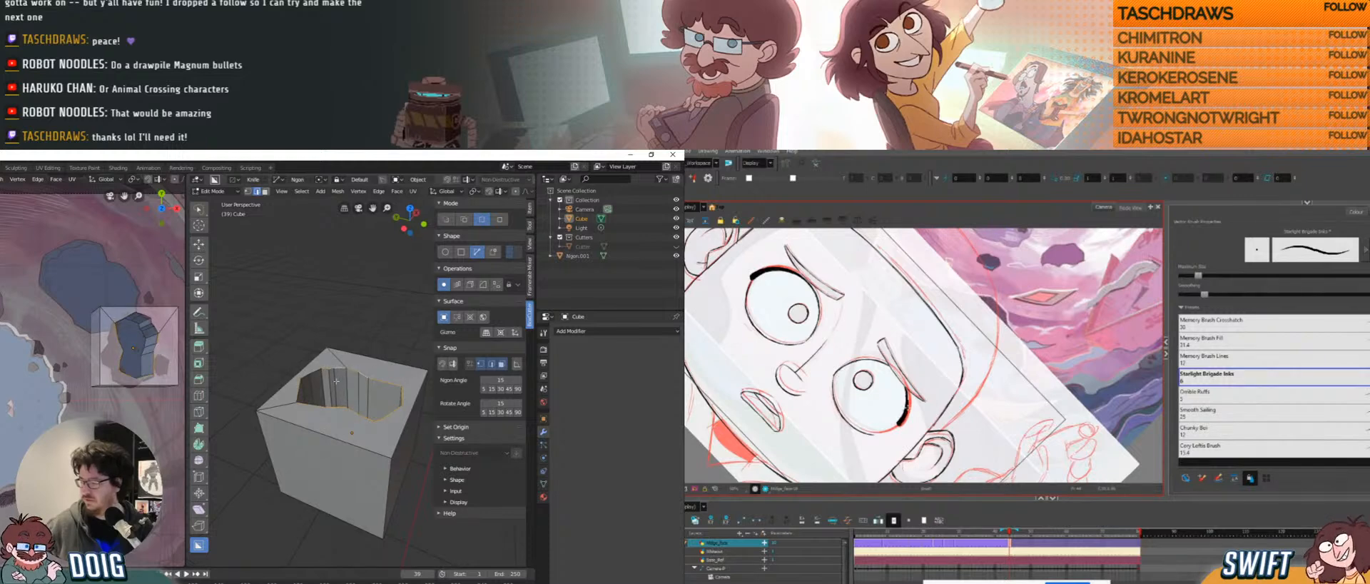
pyautogui.moveTo(336, 381); pyautogui.dragTo(342, 321, button='middle')
pyautogui.moveTo(305, 400); pyautogui.dragTo(341, 382, button='middle')
pyautogui.press('f')
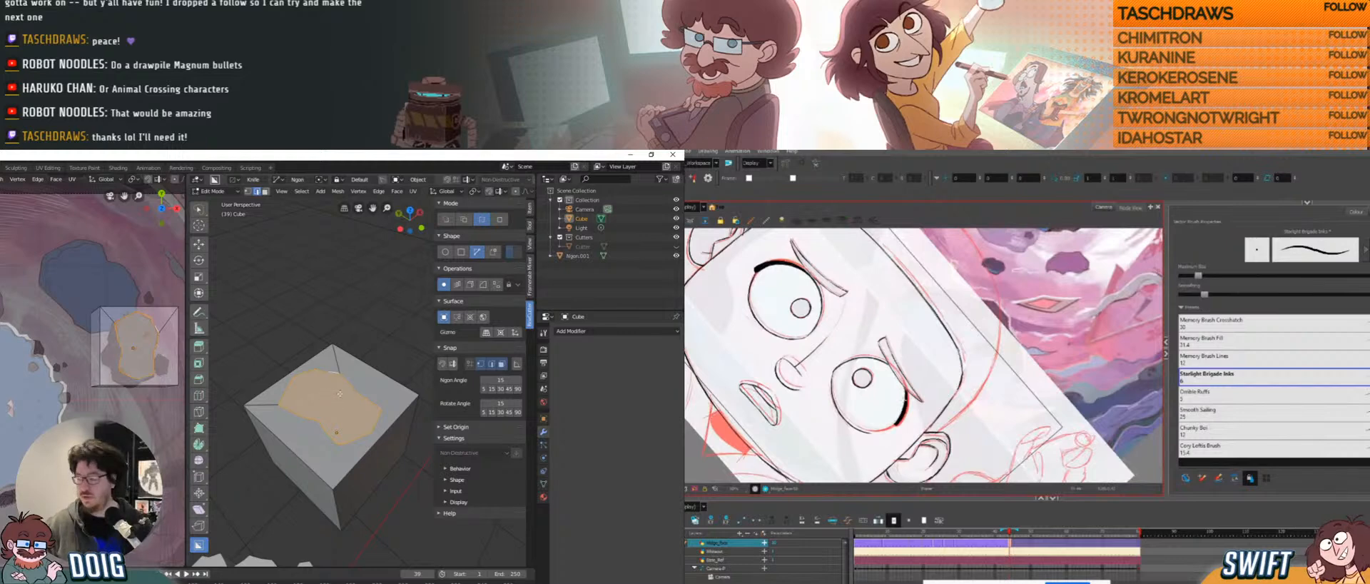
pyautogui.moveTo(340, 393); pyautogui.dragTo(362, 334, button='middle')
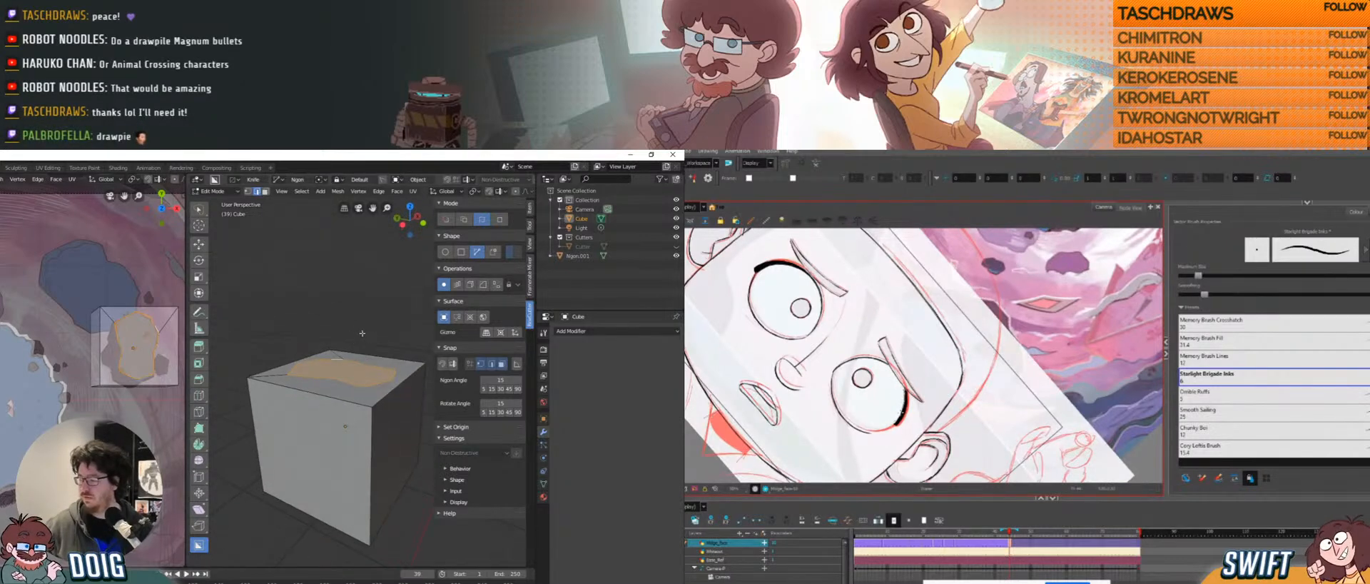
pyautogui.hotkey('alt', 'a')
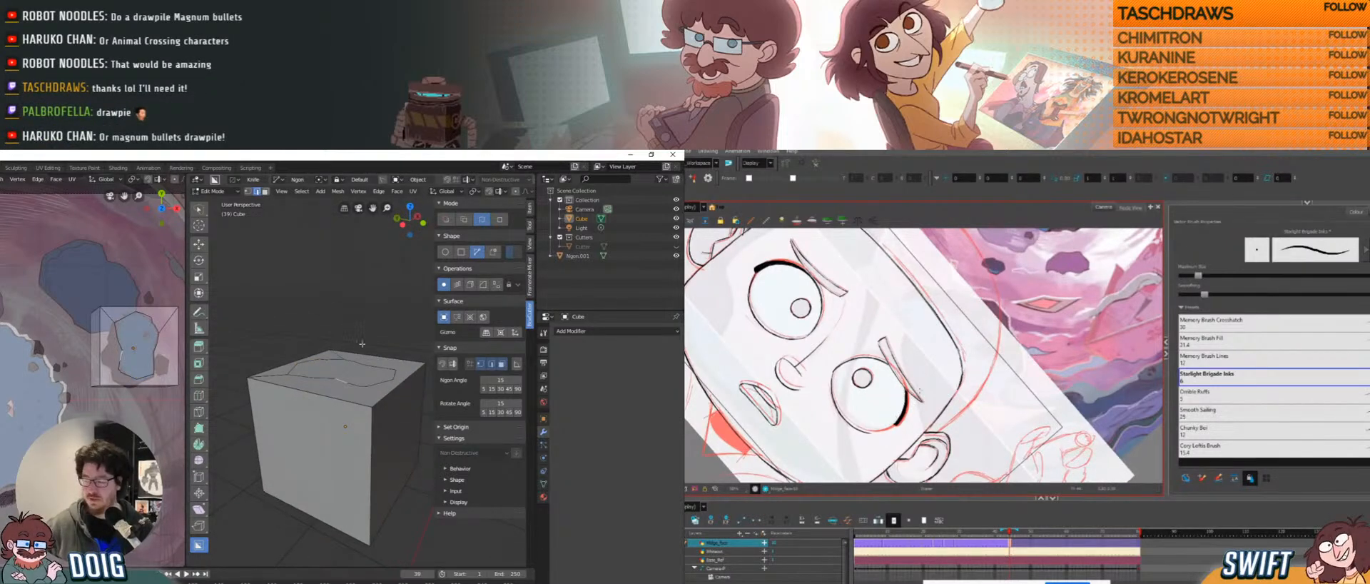
pyautogui.click(337, 357)
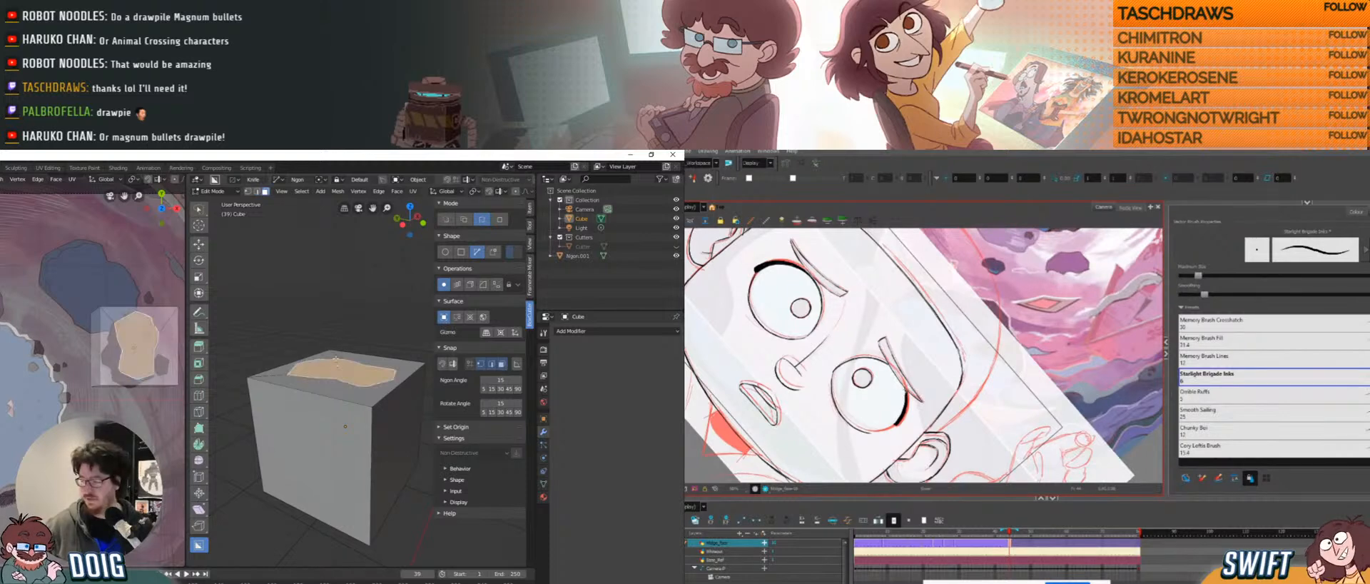
# Extrude the jagged top face upward into a raised block.
pyautogui.press('e')
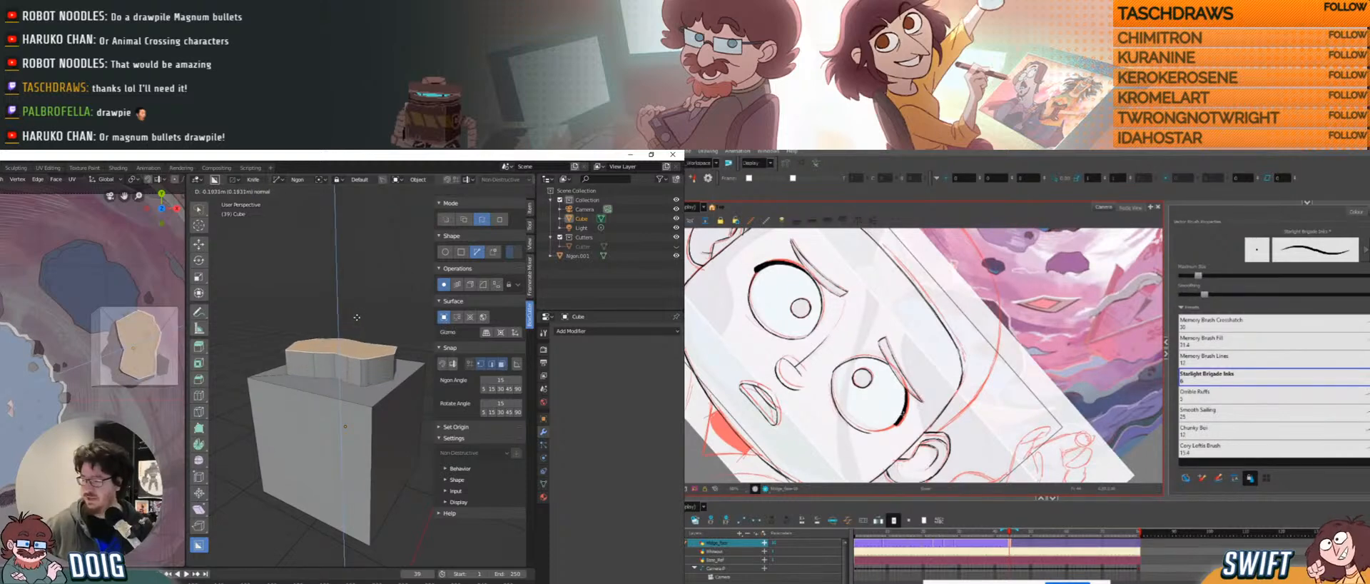
pyautogui.click(364, 308)
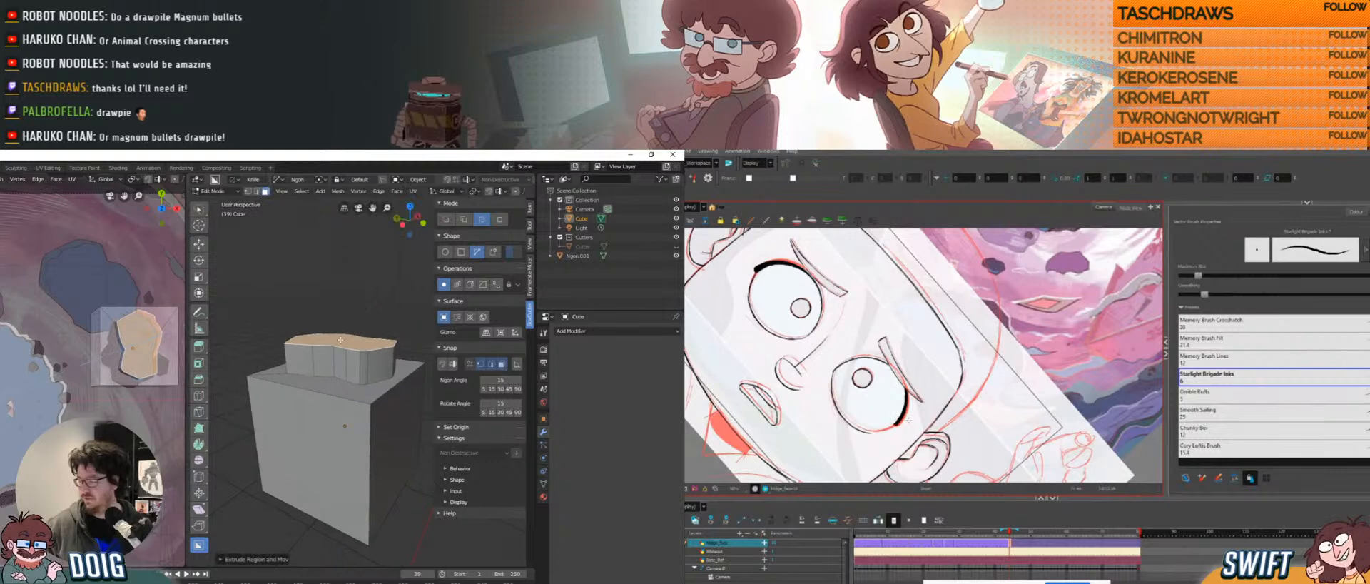
pyautogui.moveTo(364, 308)
pyautogui.mouseDown(button='middle')
pyautogui.moveTo(365, 333)
pyautogui.moveTo(334, 344)
pyautogui.mouseUp(button='middle')
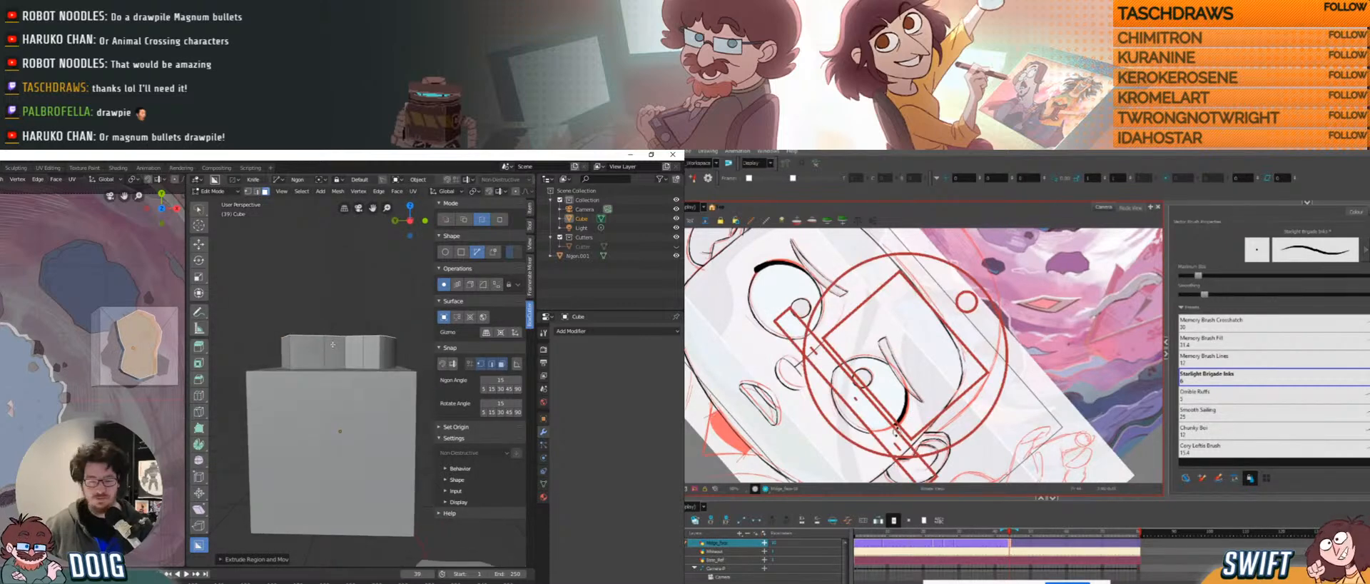
pyautogui.press('2')
pyautogui.keyDown('alt'); pyautogui.click(331, 334); pyautogui.keyUp('alt')
pyautogui.moveTo(284, 318)
pyautogui.keyDown('ctrl'); pyautogui.mouseDown(button='right')
pyautogui.moveTo(389, 359)
pyautogui.moveTo(334, 298)
pyautogui.mouseUp(button='right'); pyautogui.keyUp('ctrl')
pyautogui.moveTo(355, 314)
pyautogui.mouseDown(button='middle')
pyautogui.moveTo(343, 347)
pyautogui.moveTo(304, 357)
pyautogui.moveTo(323, 319)
pyautogui.mouseUp(button='middle')
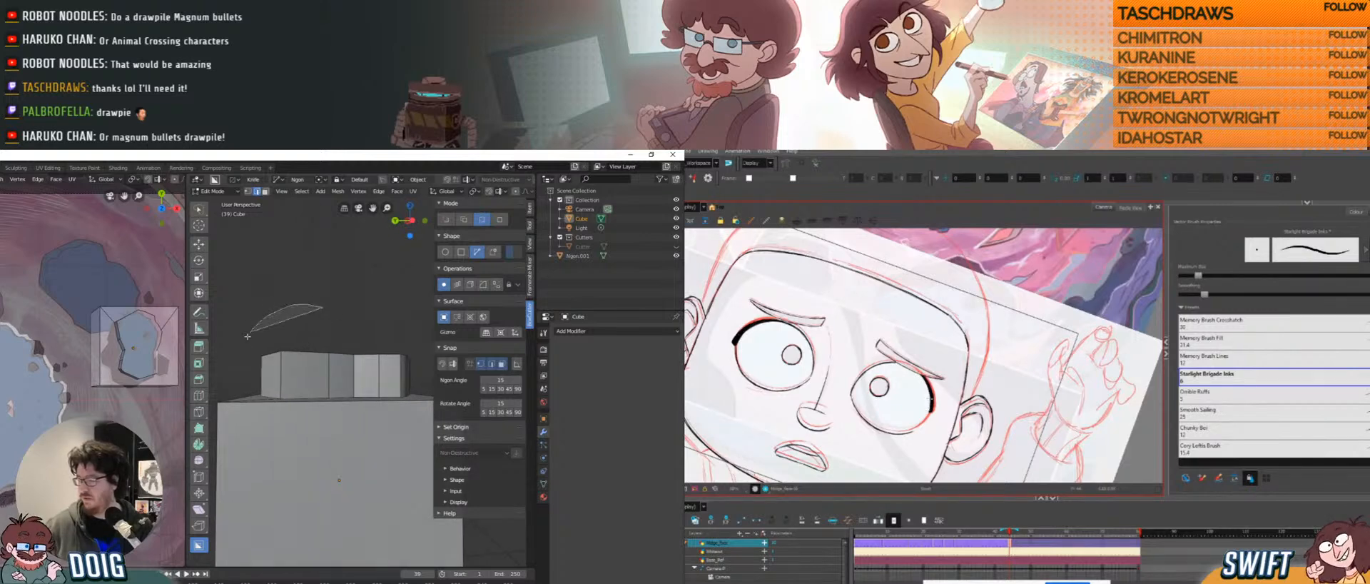
pyautogui.moveTo(333, 384); pyautogui.dragTo(325, 302, button='middle')
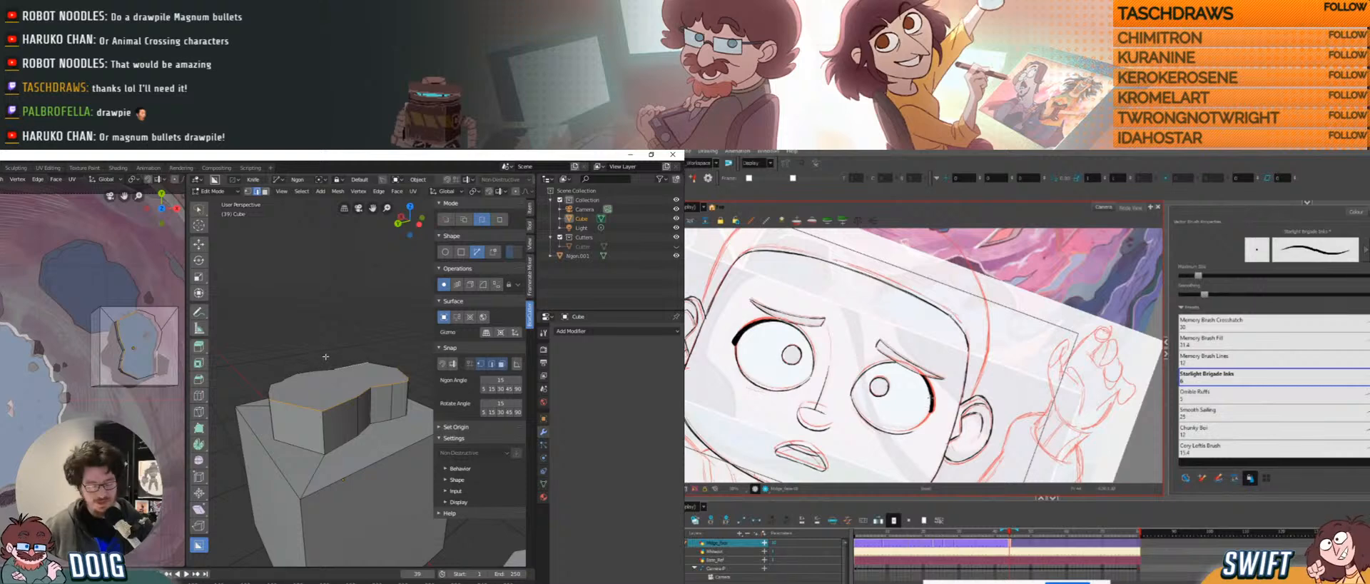
# Select the block's side and top faces and separate them as Cube.001.
pyautogui.press('3')
pyautogui.moveTo(332, 397); pyautogui.dragTo(368, 388, button='middle')
pyautogui.keyDown('alt'); pyautogui.click(396, 392); pyautogui.keyUp('alt')
pyautogui.keyDown('shift'); pyautogui.click(382, 389); pyautogui.keyUp('shift')
pyautogui.click(320, 373)
pyautogui.press('a')
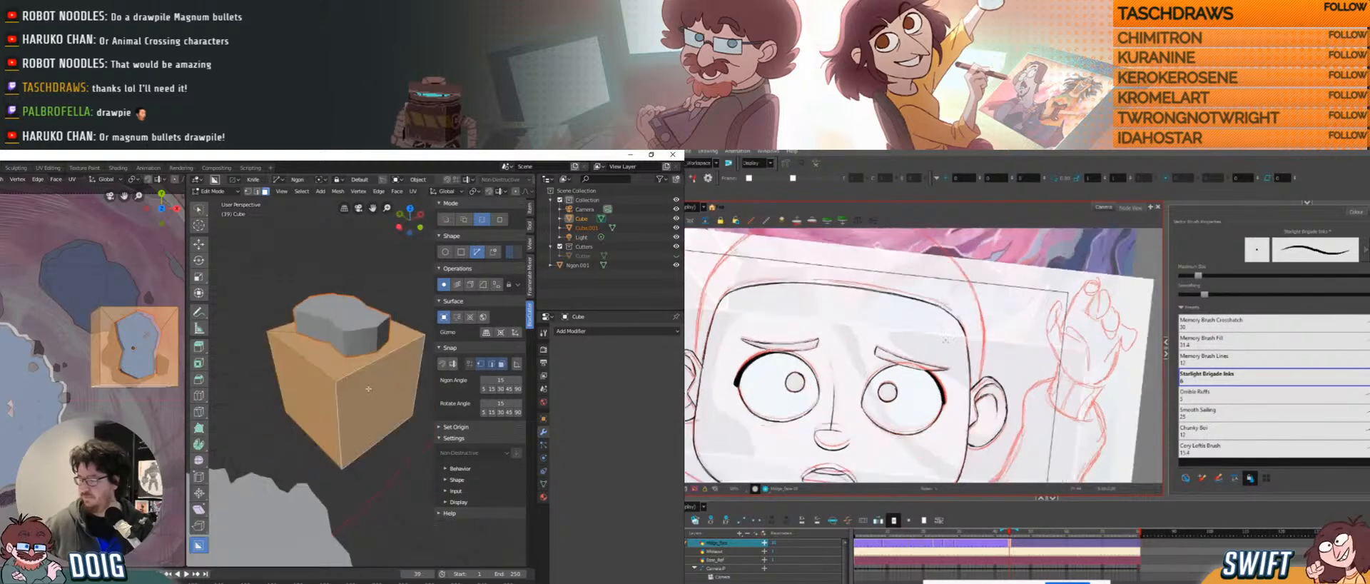
# Delete the leftover cube faces and the flat base plane beneath the block.
pyautogui.press('x')
pyautogui.click(340, 380)
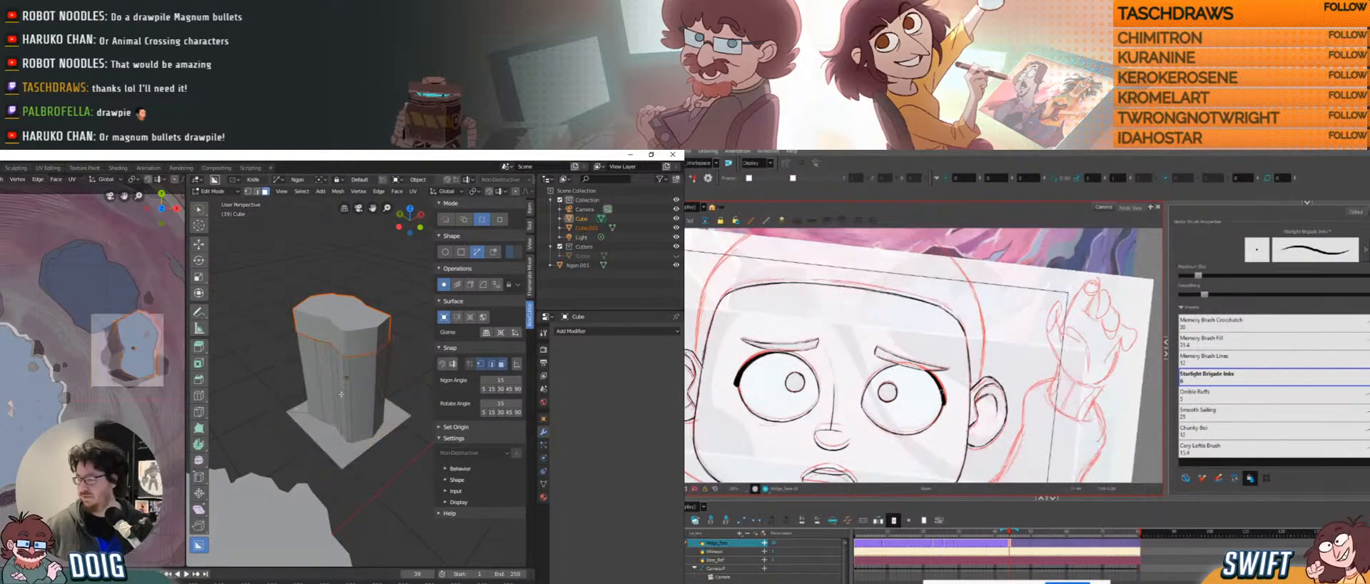
pyautogui.click(331, 433)
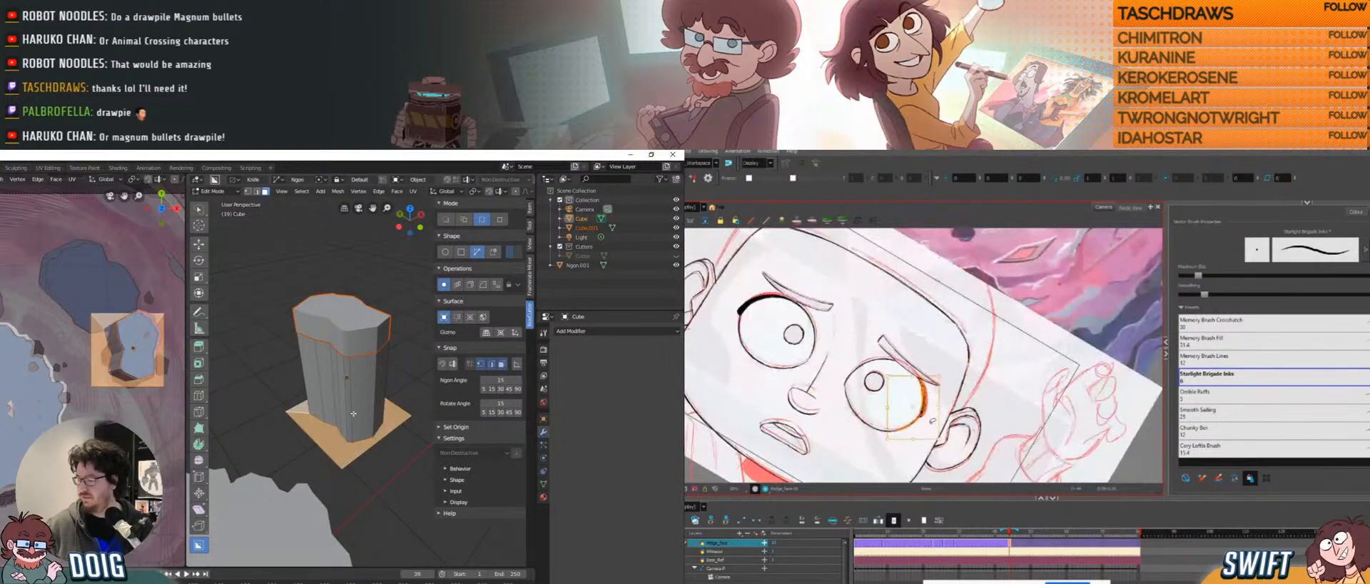
pyautogui.moveTo(362, 399)
pyautogui.mouseDown(button='middle')
pyautogui.moveTo(358, 419)
pyautogui.moveTo(371, 414)
pyautogui.mouseUp(button='middle')
pyautogui.press('x')
pyautogui.click(357, 419)
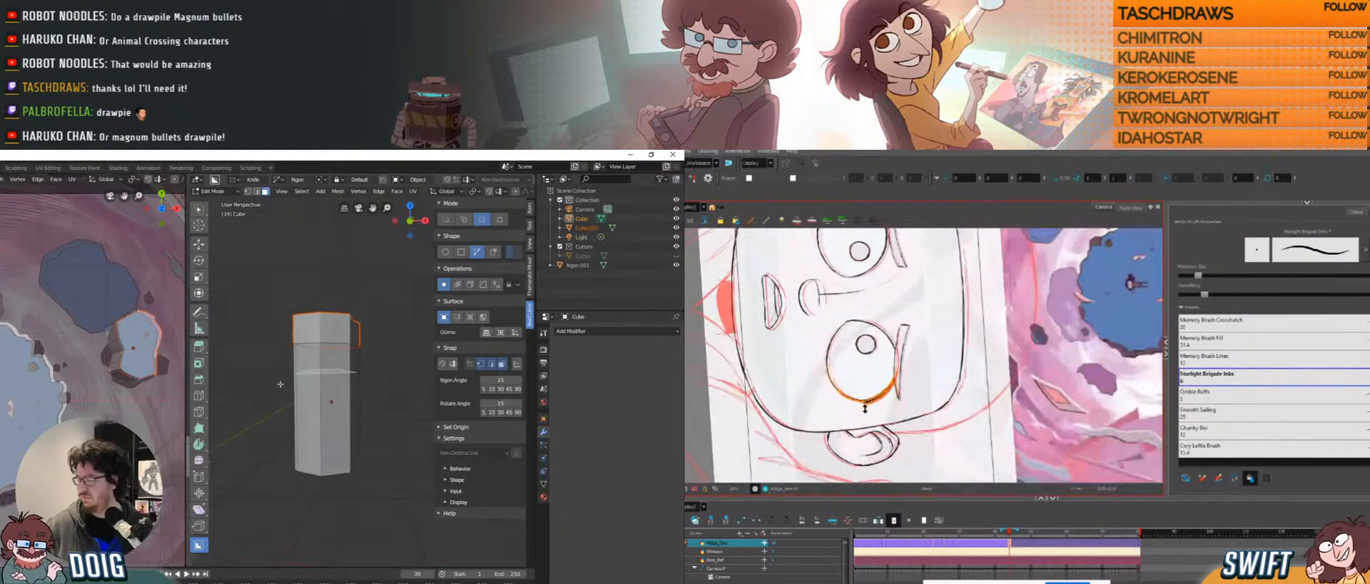
# Knife-cut the block and delete the extra pieces and handle, leaving a short jagged head.
pyautogui.click(388, 412)
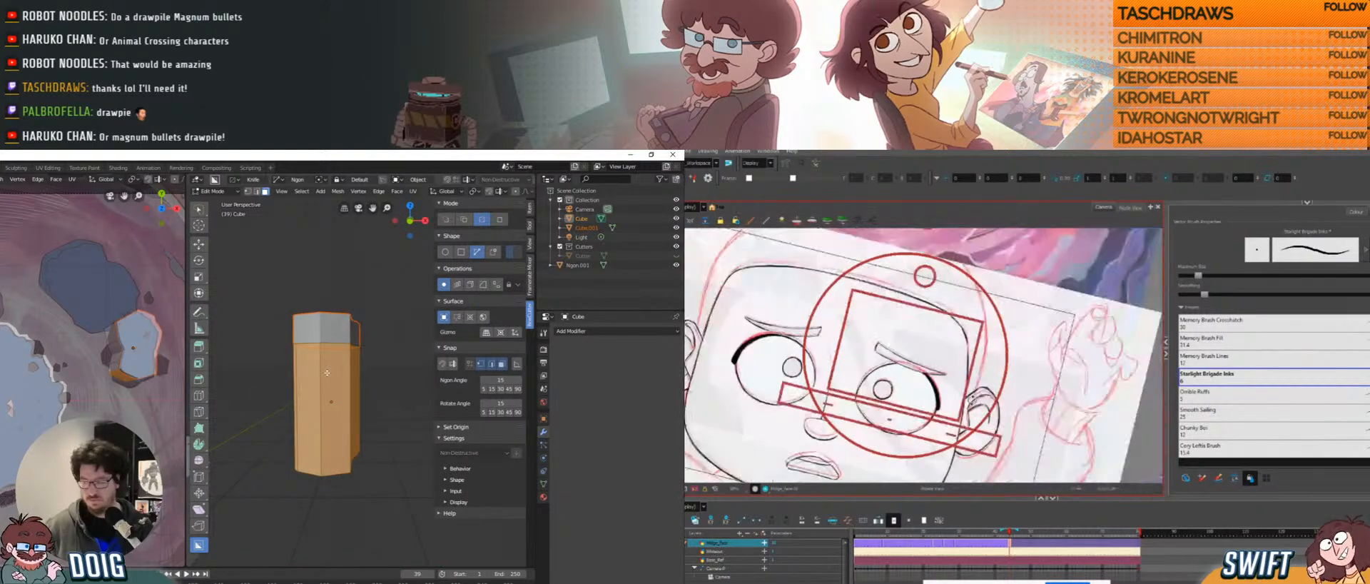
pyautogui.moveTo(378, 399); pyautogui.dragTo(360, 381, button='middle')
pyautogui.press('x')
pyautogui.click(361, 389)
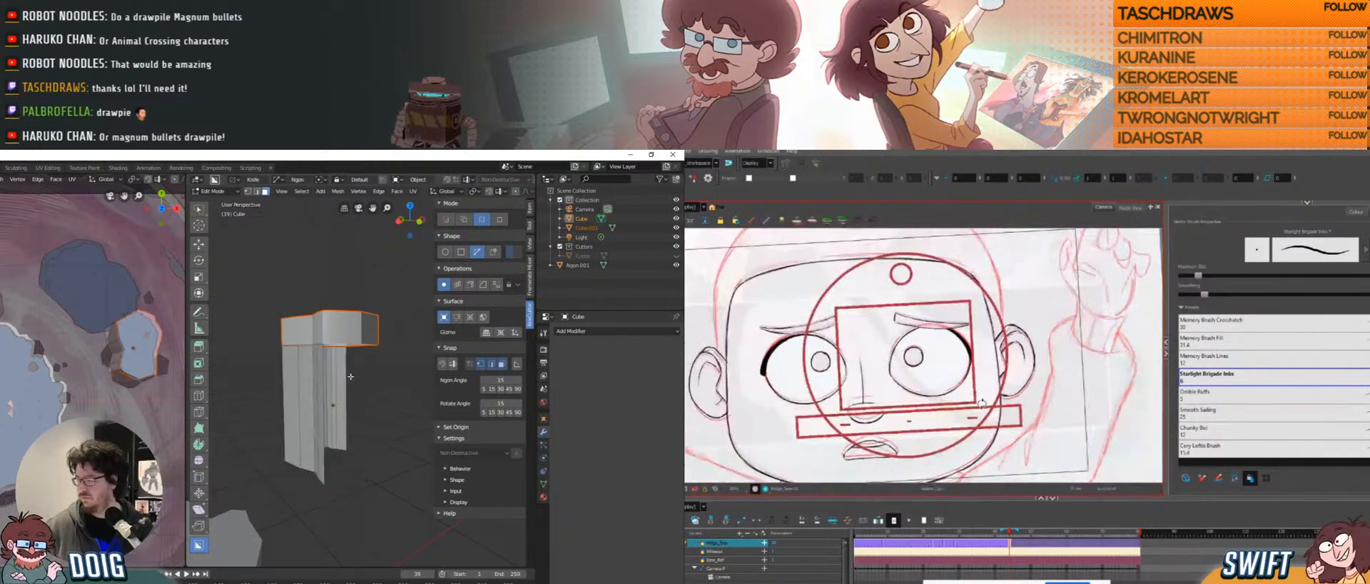
pyautogui.click(368, 460)
pyautogui.press('x')
pyautogui.click(322, 375)
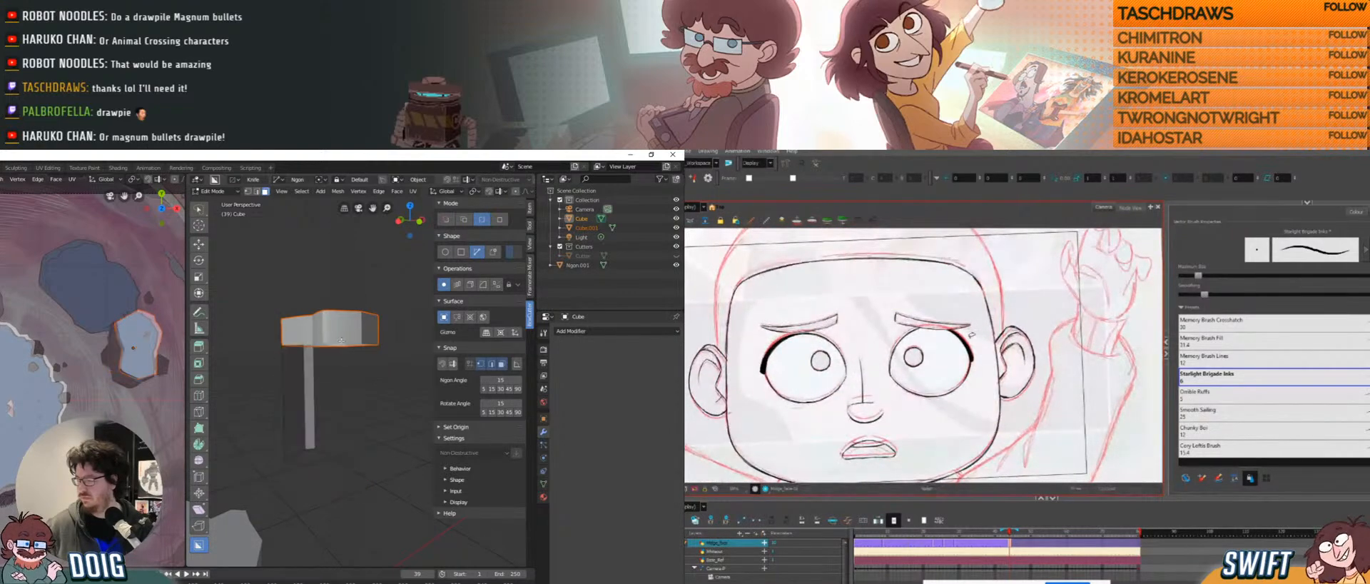
pyautogui.moveTo(314, 380); pyautogui.dragTo(321, 375, button='middle')
pyautogui.click(307, 389)
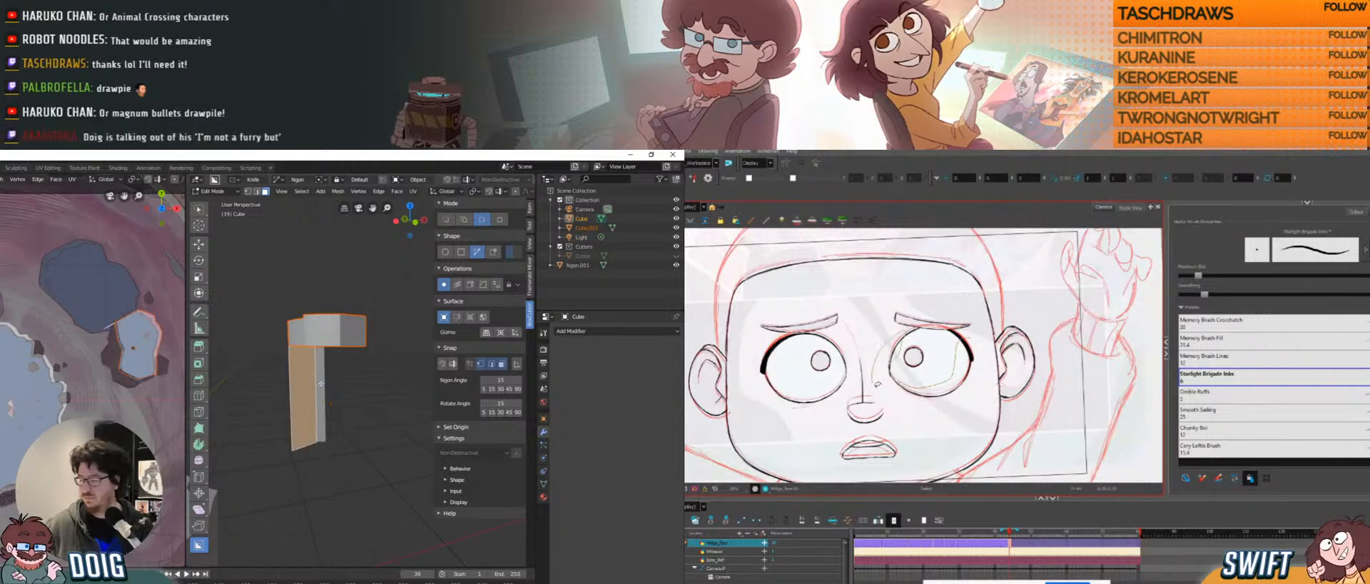
pyautogui.press('x')
pyautogui.click(314, 384)
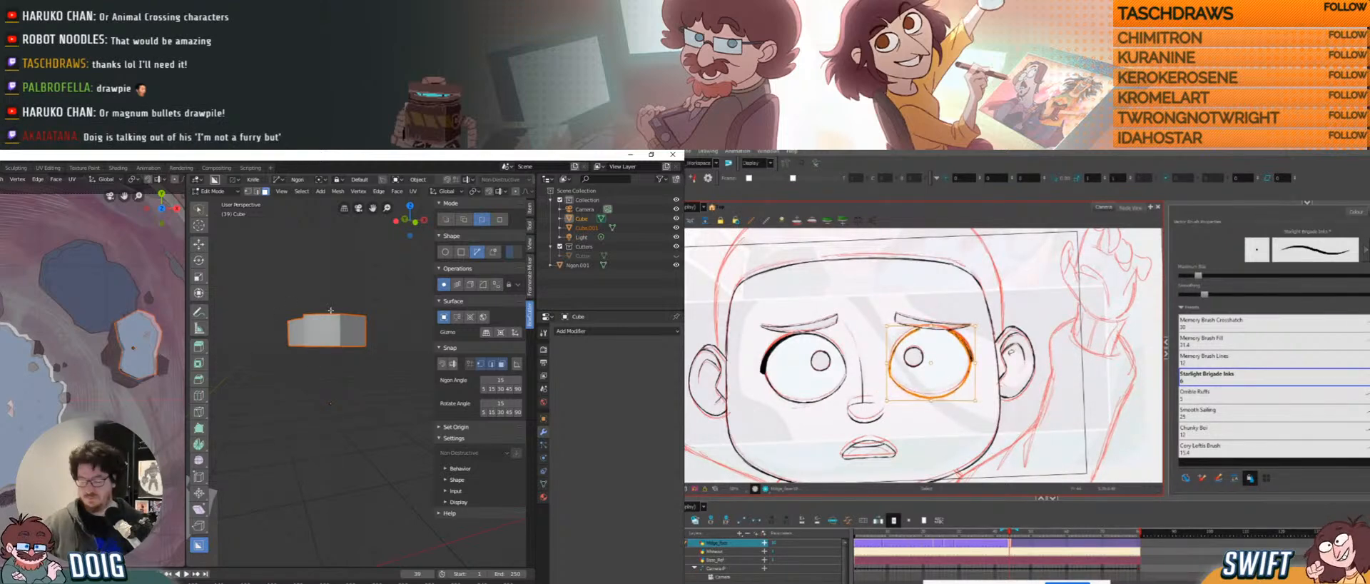
pyautogui.moveTo(330, 310); pyautogui.dragTo(342, 362, button='middle')
# Bring up the Save As file browser with Shift+Ctrl+S.
pyautogui.press('Tab')
pyautogui.press('Tab')
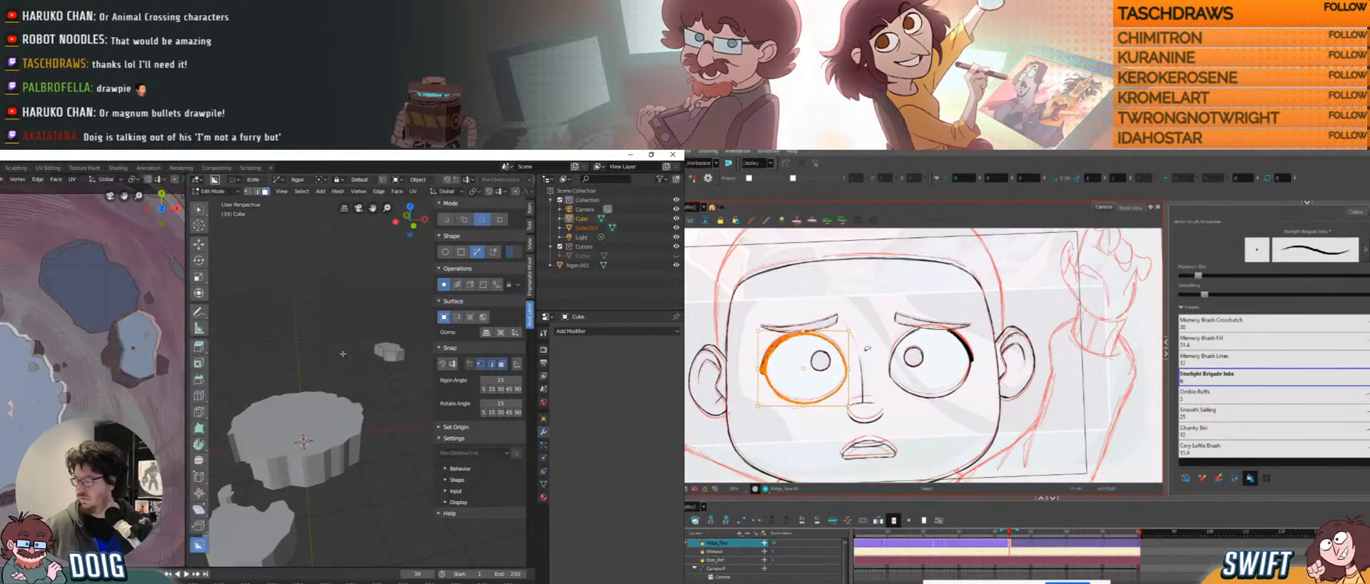
pyautogui.press('Tab')
pyautogui.moveTo(364, 344); pyautogui.dragTo(341, 332, button='middle')
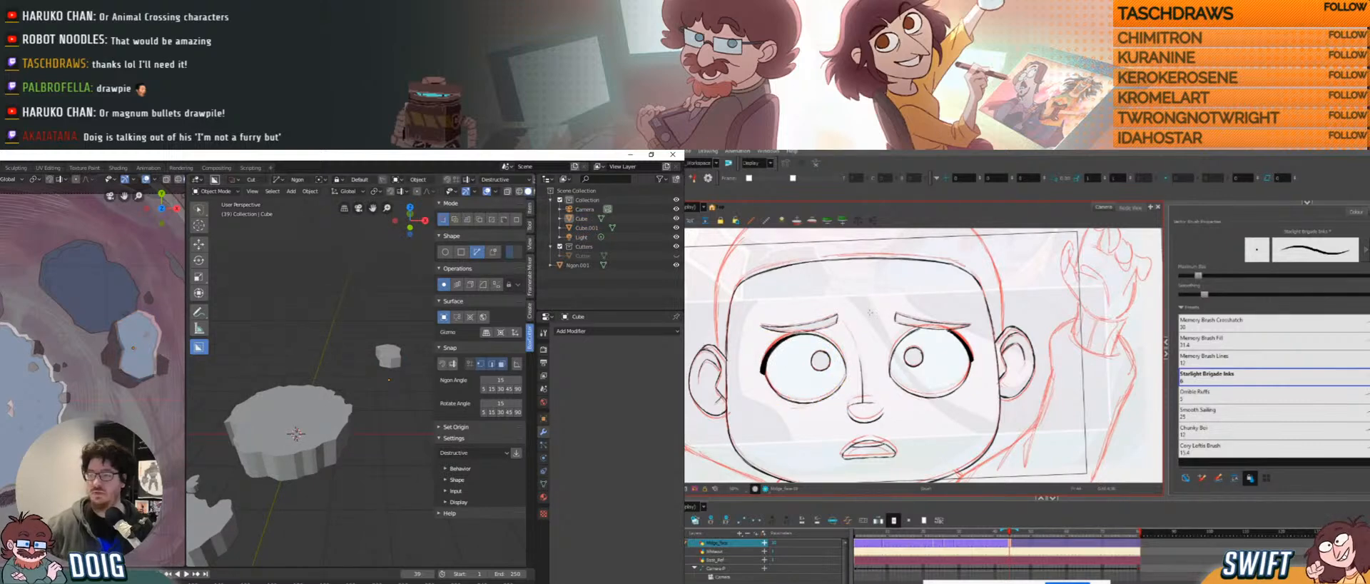
pyautogui.hotkey('ctrl', 'shift', 's')
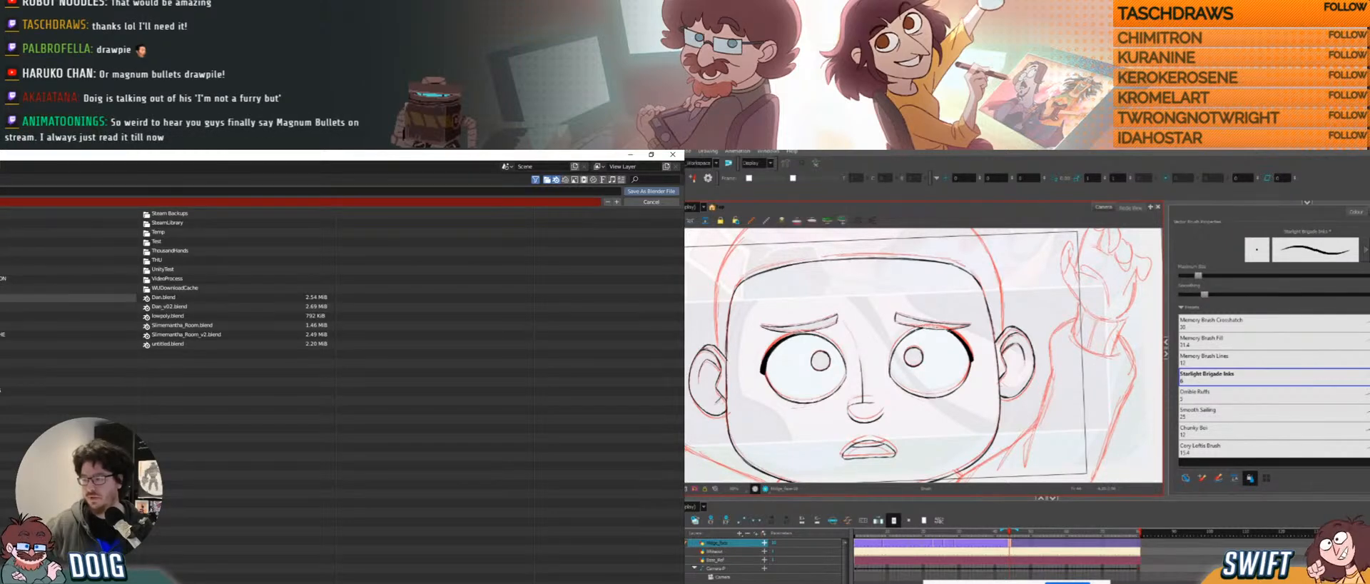
# Save the scene as a Blender file in the project's 3D subfolder.
pyautogui.click(43, 257)
pyautogui.click(43, 317)
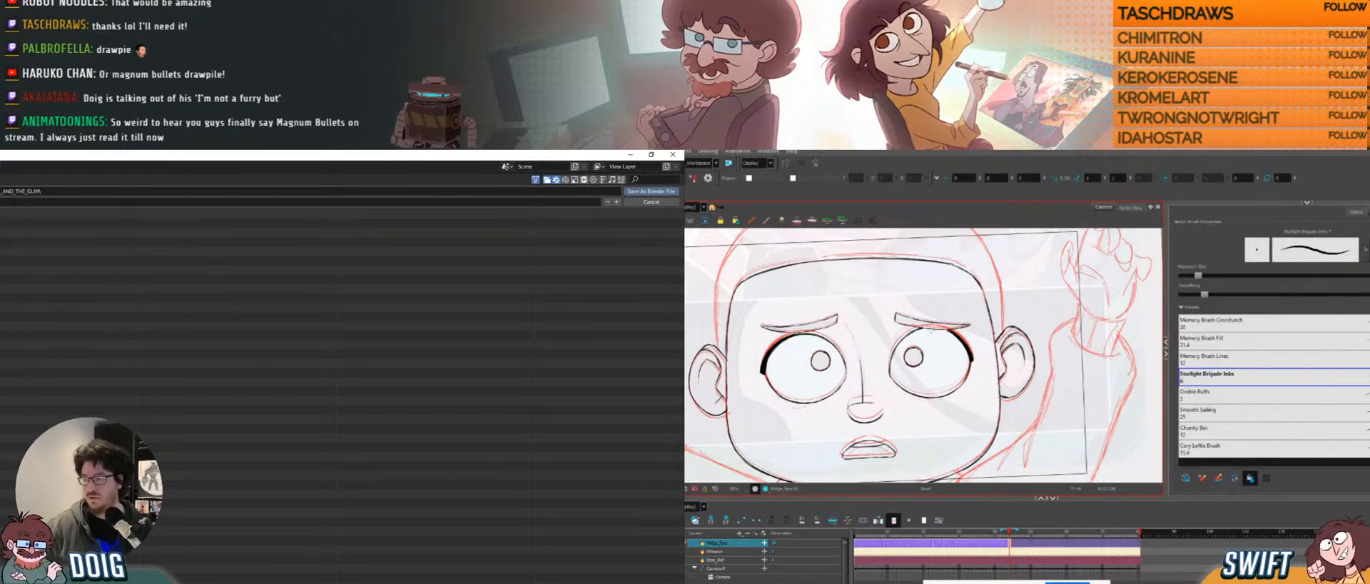
pyautogui.click(43, 223)
pyautogui.hotkey('ctrl', 'alt')
pyautogui.click(43, 202)
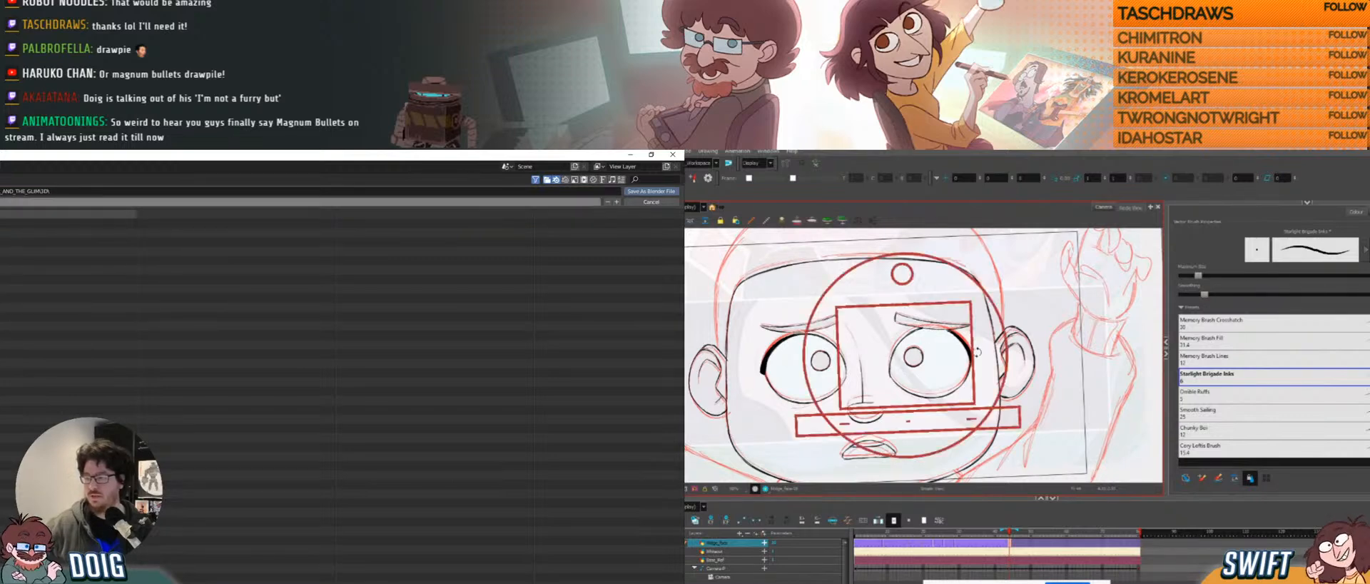
pyautogui.keyDown('ctrl'); pyautogui.keyDown('alt'); pyautogui.moveTo(978, 351); pyautogui.dragTo(914, 418); pyautogui.keyUp('alt'); pyautogui.keyUp('ctrl')
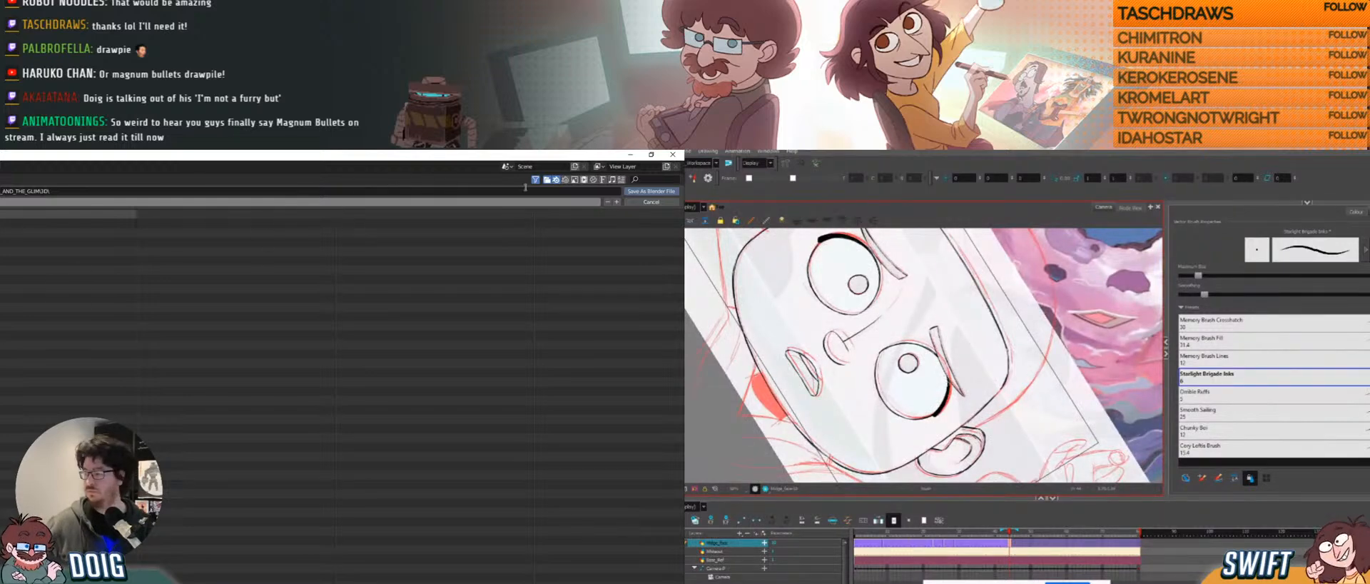
pyautogui.click(639, 190)
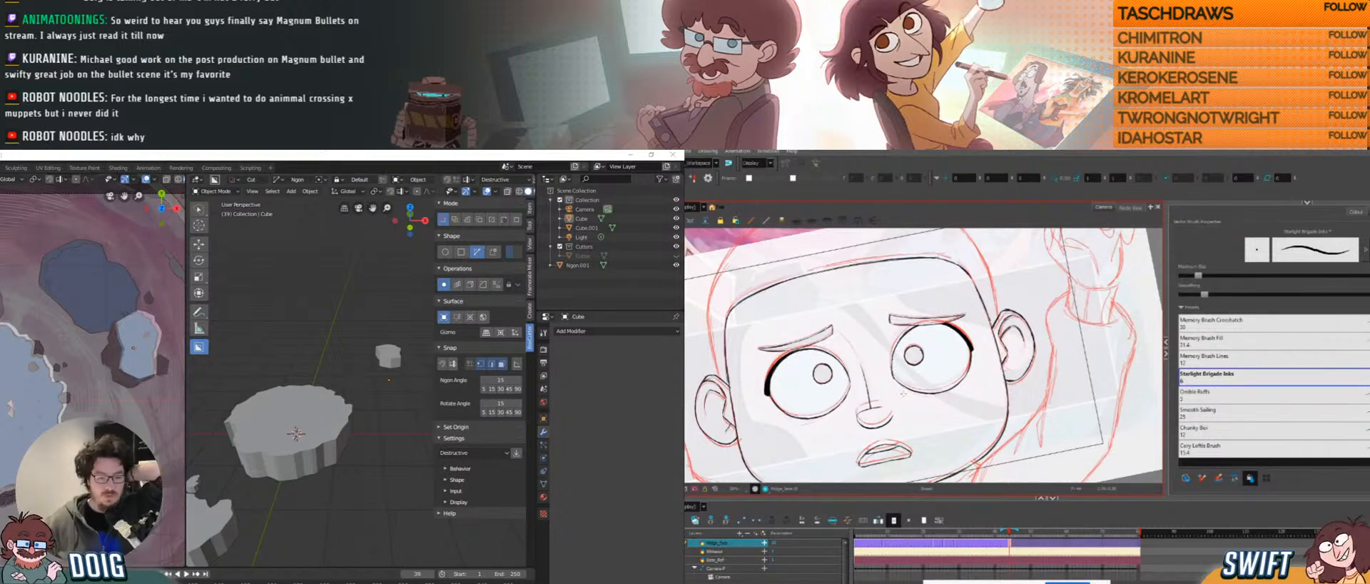
pyautogui.moveTo(1011, 397)
pyautogui.keyDown('ctrl'); pyautogui.keyDown('alt'); pyautogui.mouseDown()
pyautogui.moveTo(1003, 419)
pyautogui.moveTo(1029, 491)
pyautogui.mouseUp(); pyautogui.keyUp('alt'); pyautogui.keyUp('ctrl')
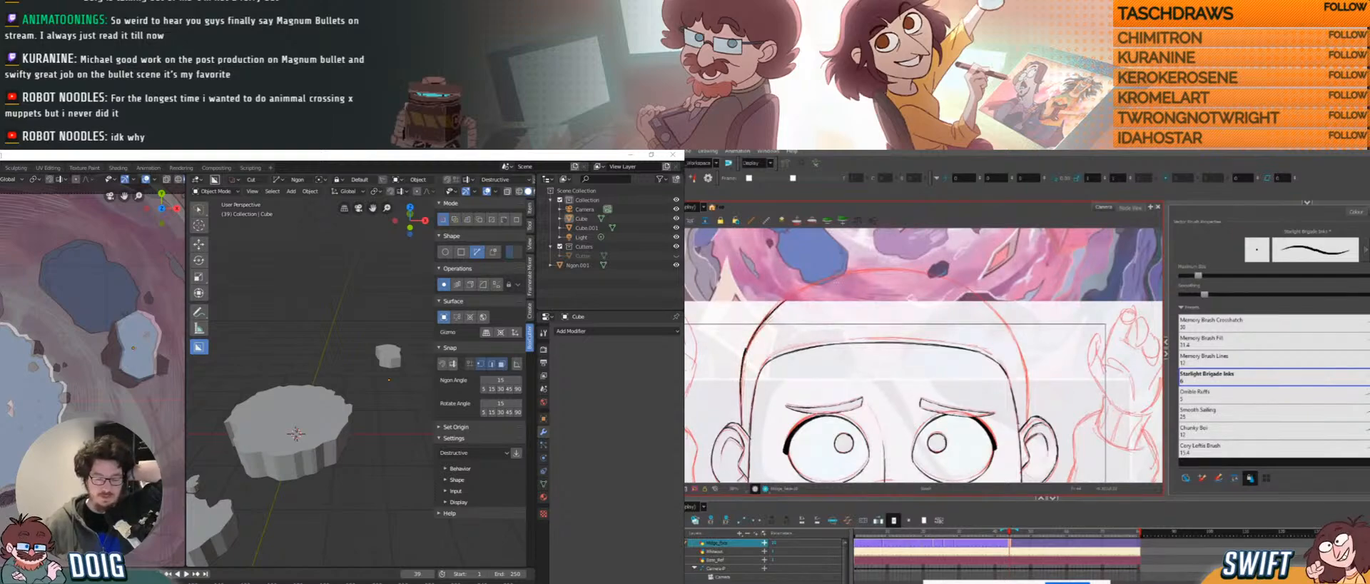
pyautogui.keyDown('ctrl'); pyautogui.keyDown('alt'); pyautogui.moveTo(1042, 350); pyautogui.dragTo(892, 412); pyautogui.keyUp('alt'); pyautogui.keyUp('ctrl')
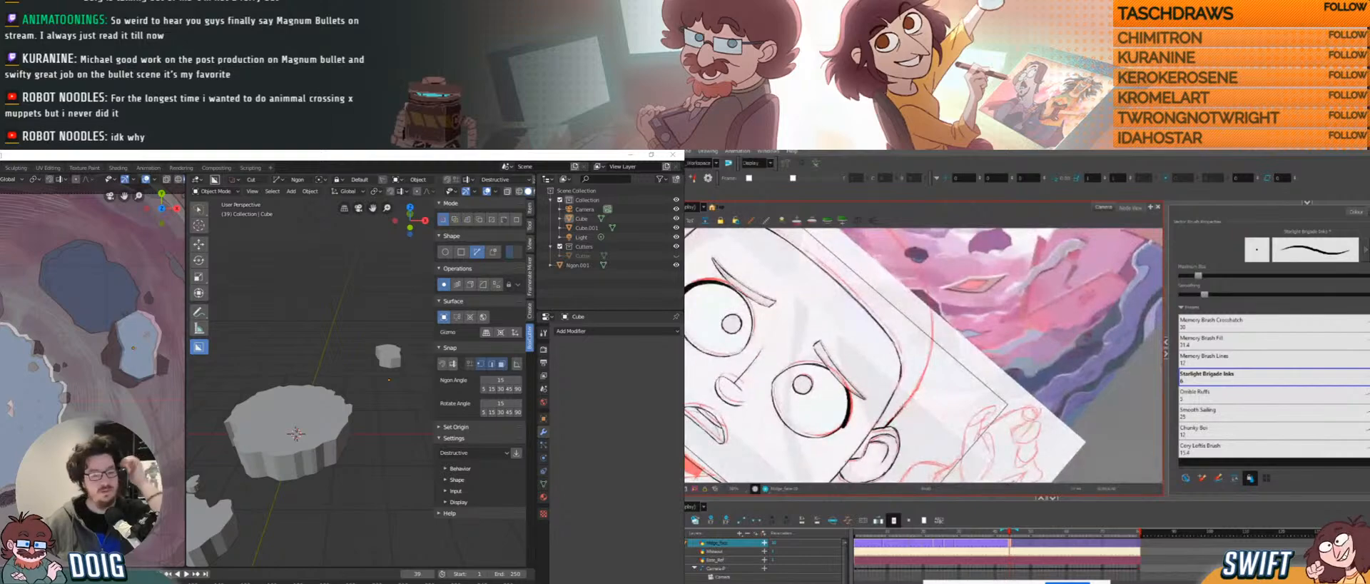
pyautogui.moveTo(968, 302)
pyautogui.keyDown('ctrl'); pyautogui.keyDown('alt'); pyautogui.mouseDown()
pyautogui.moveTo(882, 285)
pyautogui.moveTo(826, 371)
pyautogui.mouseUp(); pyautogui.keyUp('alt'); pyautogui.keyUp('ctrl')
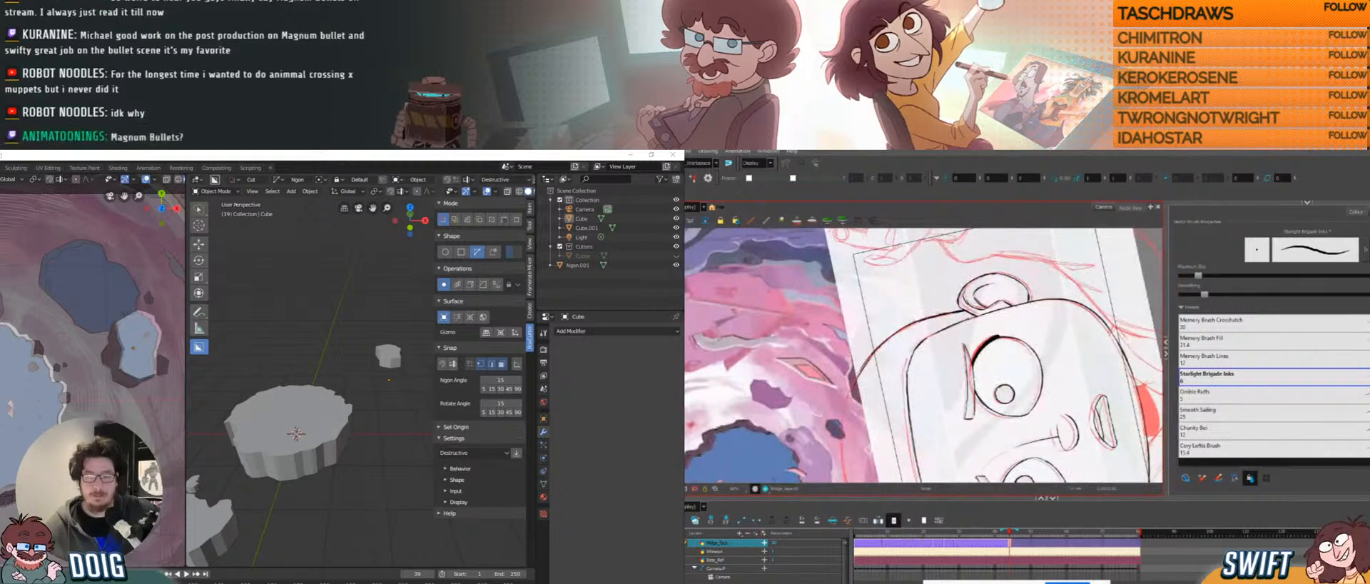
pyautogui.moveTo(849, 414); pyautogui.dragTo(854, 318)
pyautogui.hotkey('ctrl', 'z')
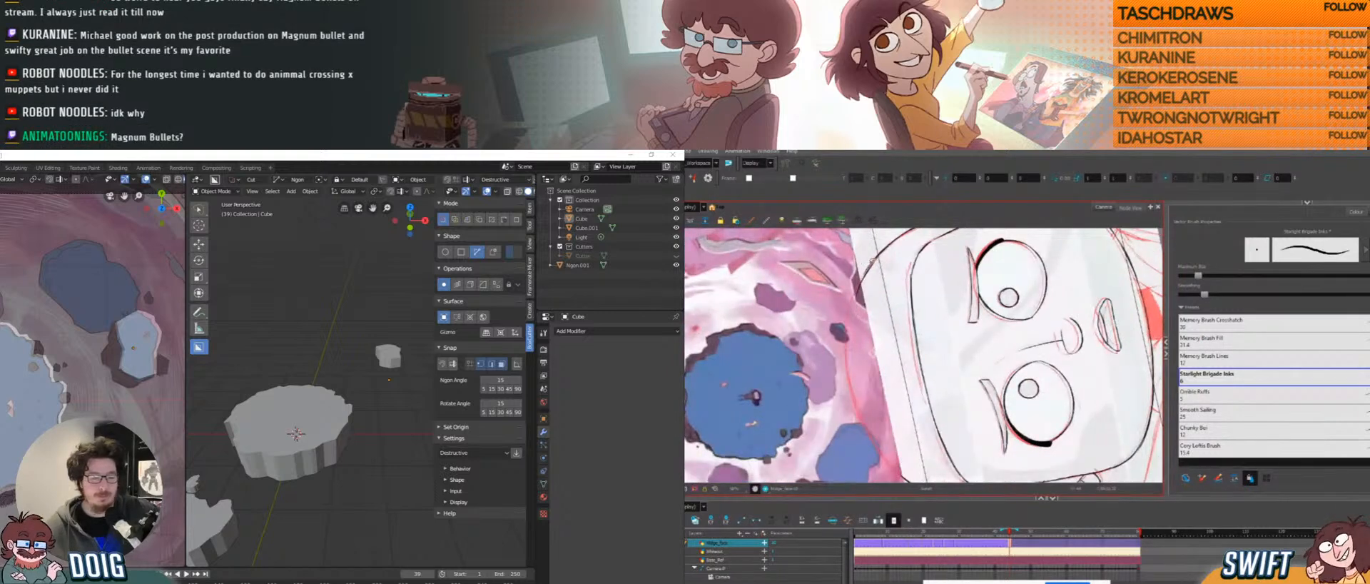
pyautogui.moveTo(869, 262)
pyautogui.mouseDown()
pyautogui.moveTo(850, 314)
pyautogui.moveTo(862, 413)
pyautogui.moveTo(848, 308)
pyautogui.mouseUp()
pyautogui.moveTo(786, 342)
pyautogui.mouseDown()
pyautogui.moveTo(870, 303)
pyautogui.moveTo(839, 309)
pyautogui.mouseUp()
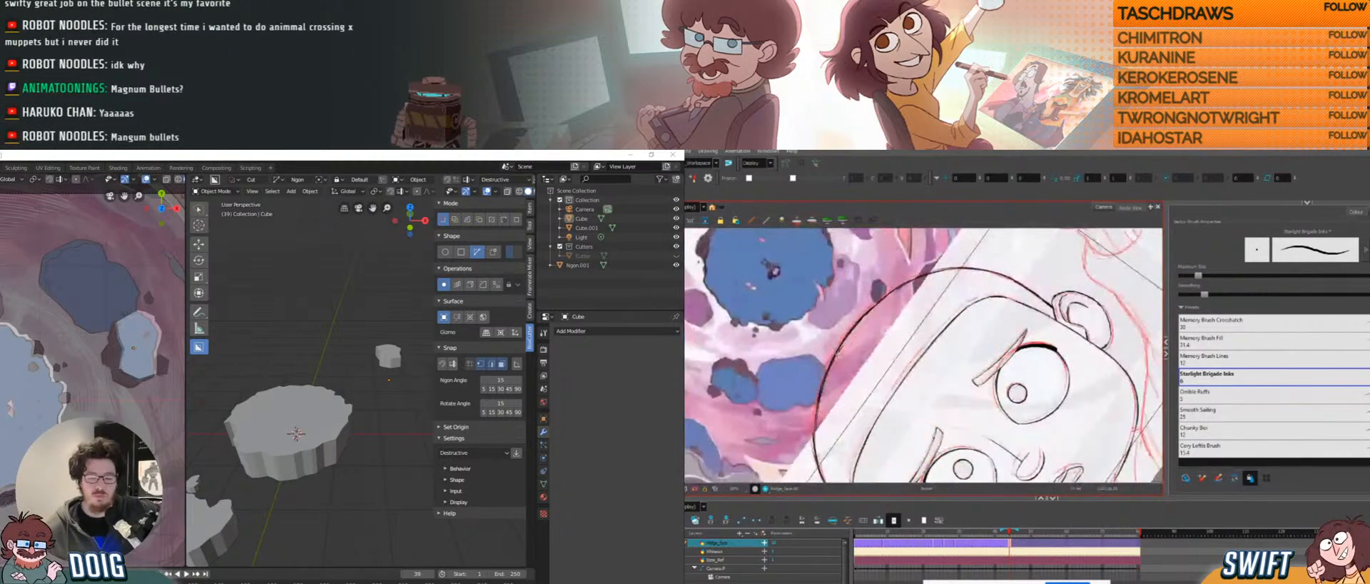
pyautogui.keyDown('ctrl'); pyautogui.keyDown('alt'); pyautogui.moveTo(838, 351); pyautogui.dragTo(856, 382); pyautogui.keyUp('alt'); pyautogui.keyUp('ctrl')
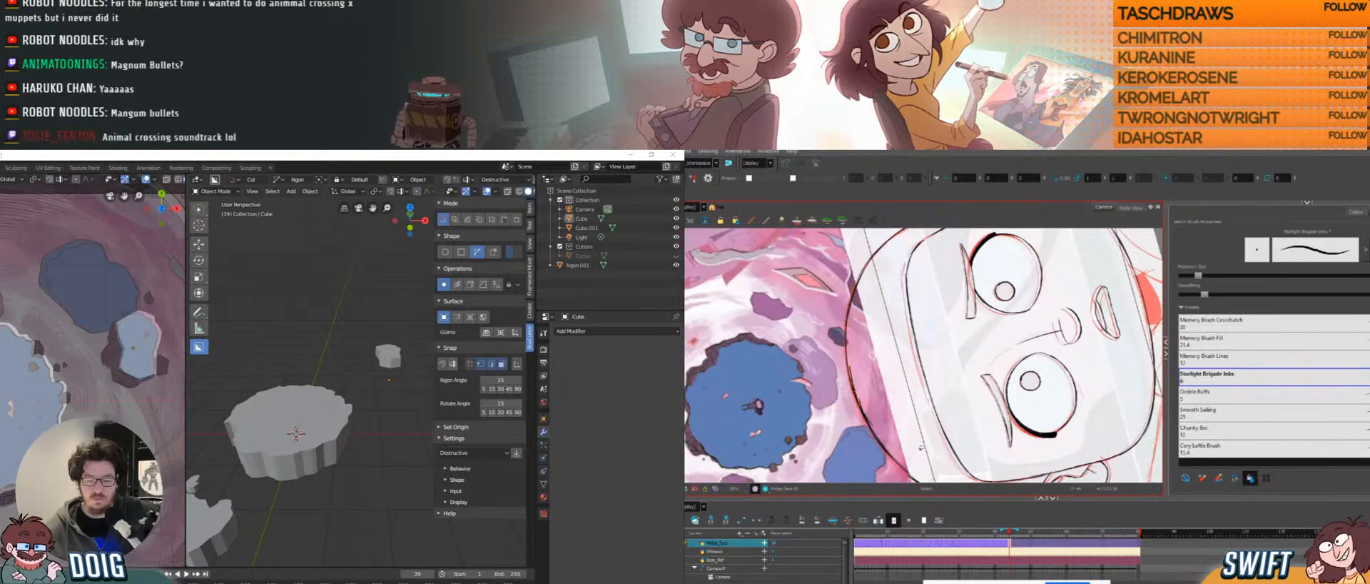
pyautogui.keyDown('ctrl'); pyautogui.keyDown('alt'); pyautogui.moveTo(828, 379); pyautogui.dragTo(871, 307); pyautogui.keyUp('alt'); pyautogui.keyUp('ctrl')
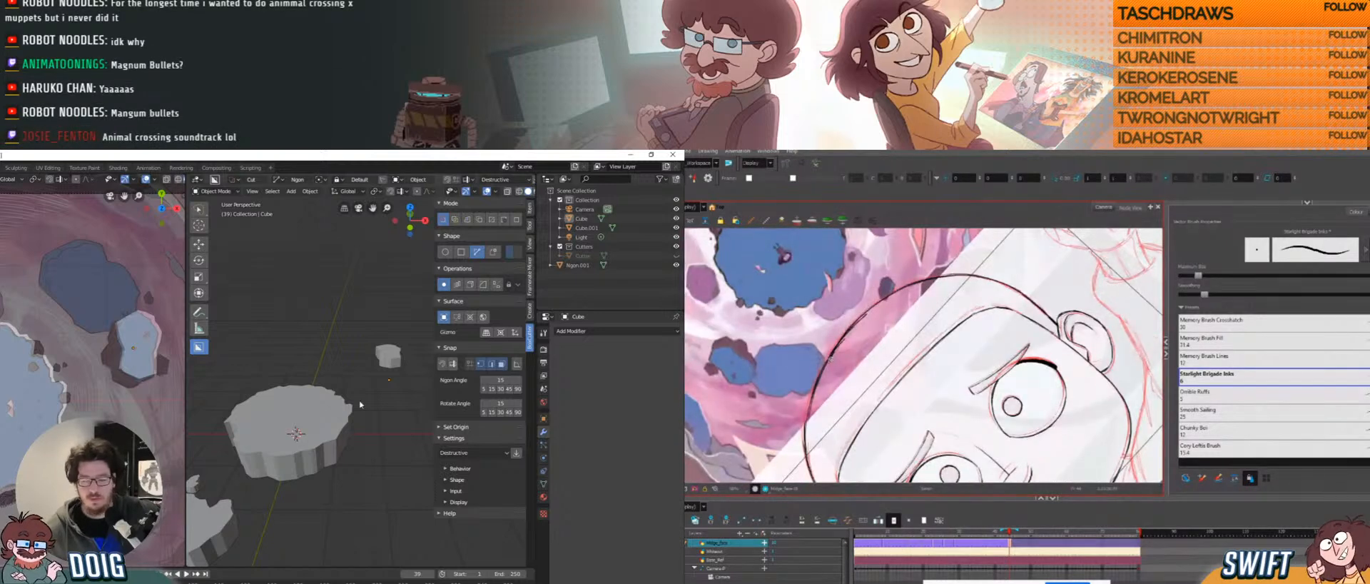
pyautogui.hotkey('ctrl', 'z')
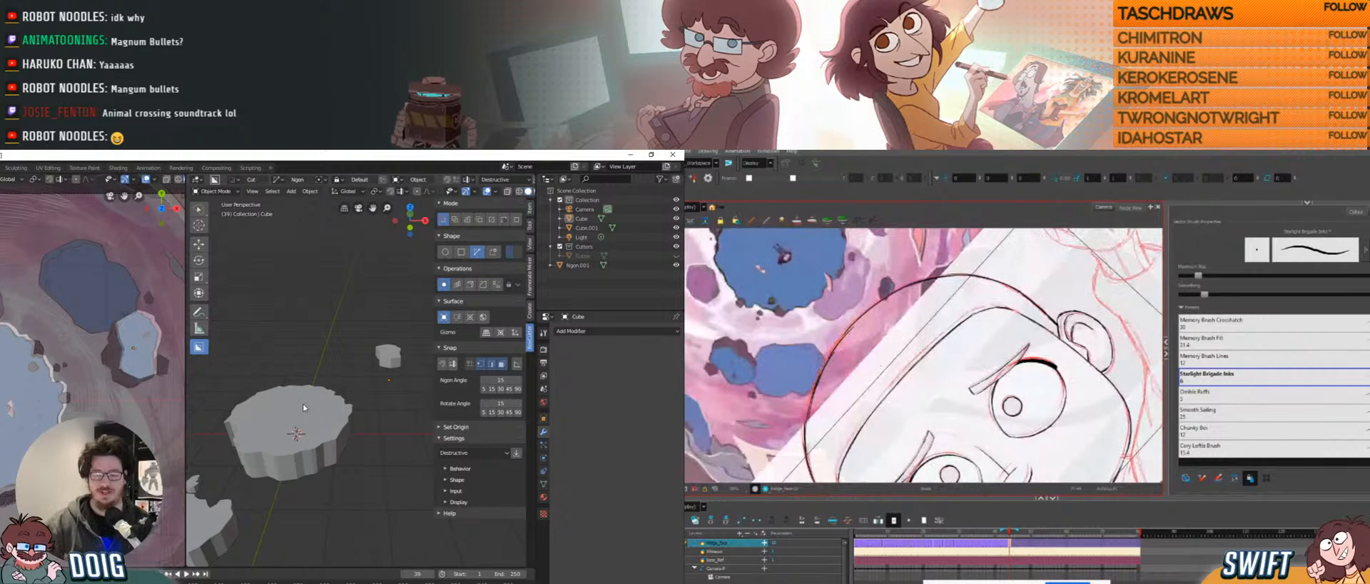
pyautogui.moveTo(833, 349); pyautogui.dragTo(865, 315)
pyautogui.click(848, 333)
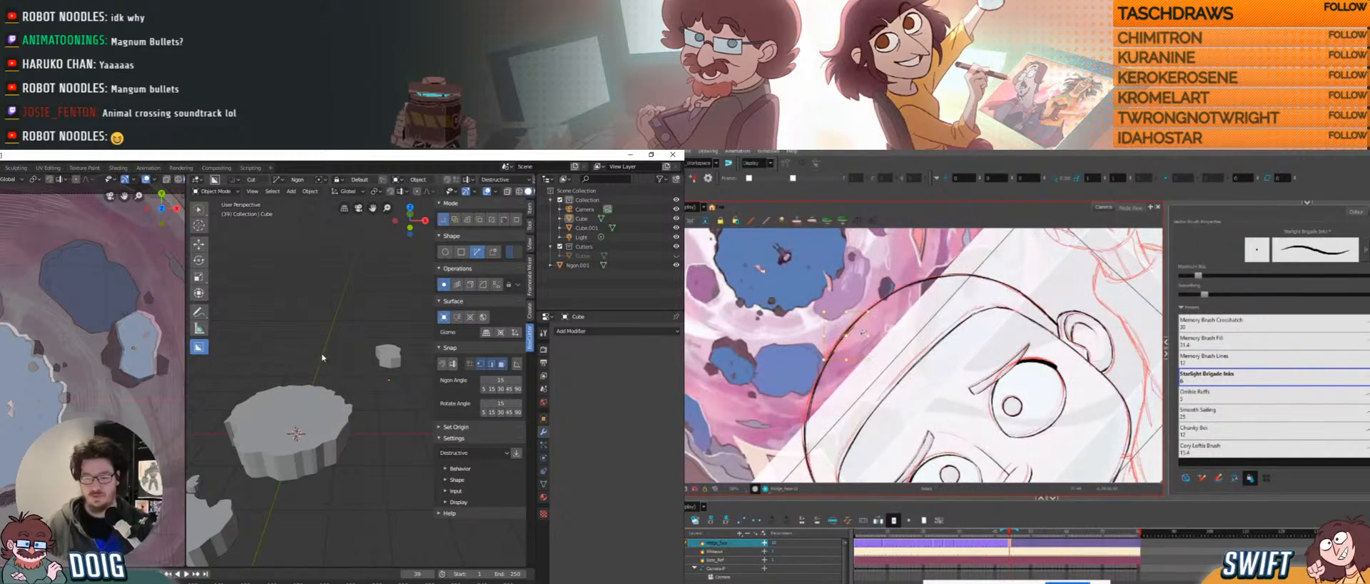
pyautogui.moveTo(324, 355); pyautogui.dragTo(337, 392, button='middle')
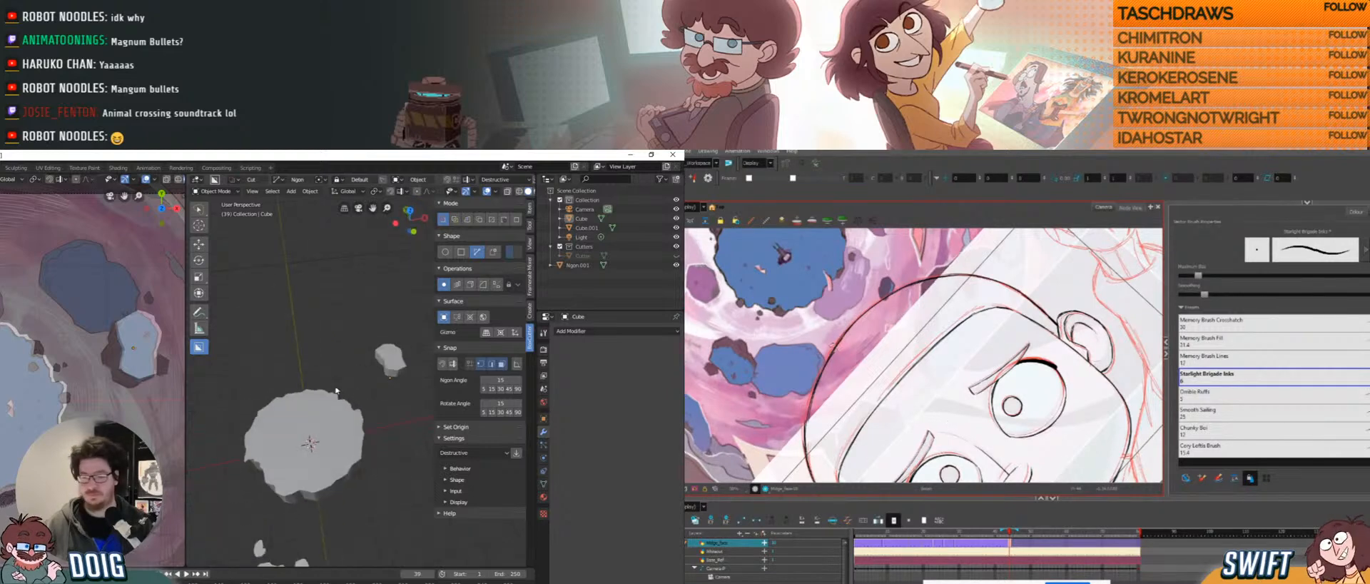
pyautogui.moveTo(285, 361); pyautogui.dragTo(267, 378, button='middle')
pyautogui.keyDown('shift'); pyautogui.moveTo(267, 378); pyautogui.dragTo(282, 318, button='middle'); pyautogui.keyUp('shift')
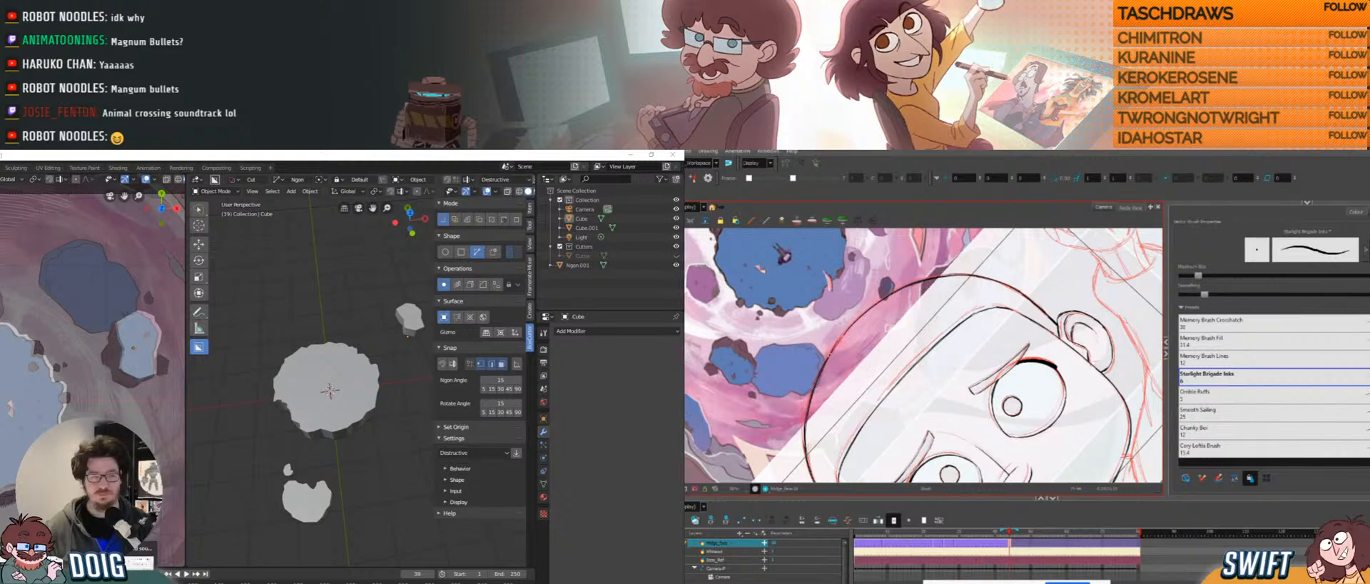
pyautogui.moveTo(1035, 308)
pyautogui.keyDown('ctrl'); pyautogui.keyDown('alt'); pyautogui.mouseDown()
pyautogui.moveTo(1047, 384)
pyautogui.moveTo(983, 358)
pyautogui.moveTo(950, 298)
pyautogui.moveTo(906, 274)
pyautogui.mouseUp(); pyautogui.keyUp('alt'); pyautogui.keyUp('ctrl')
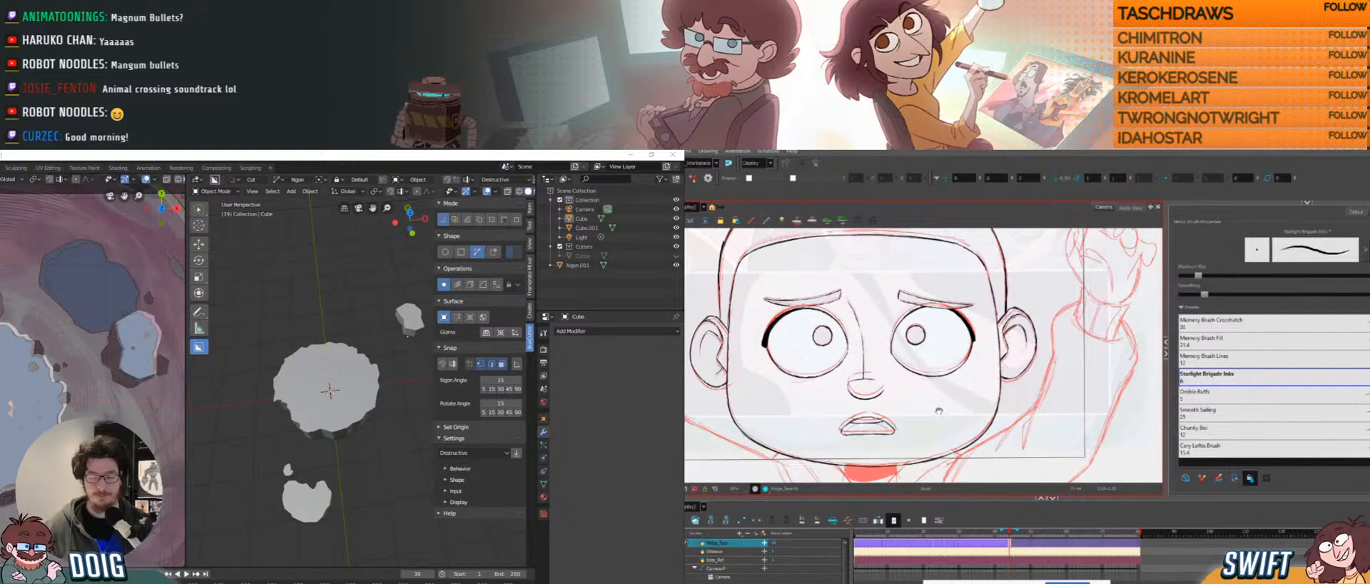
pyautogui.moveTo(938, 410); pyautogui.dragTo(953, 365)
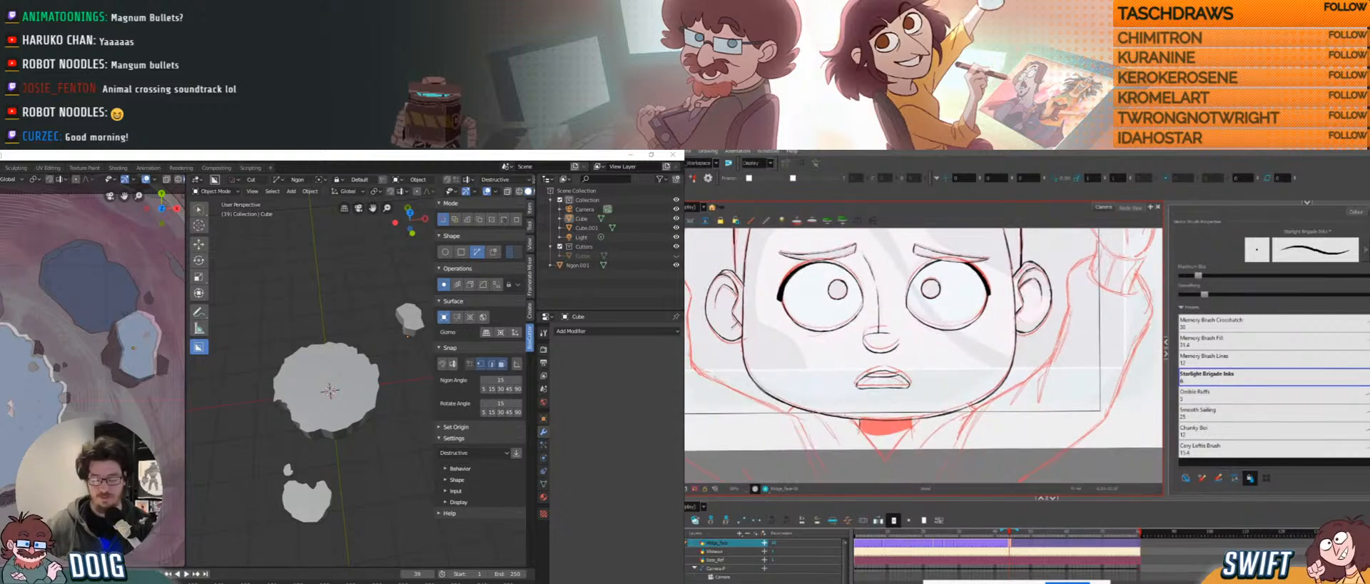
pyautogui.moveTo(277, 337); pyautogui.dragTo(321, 310, button='middle')
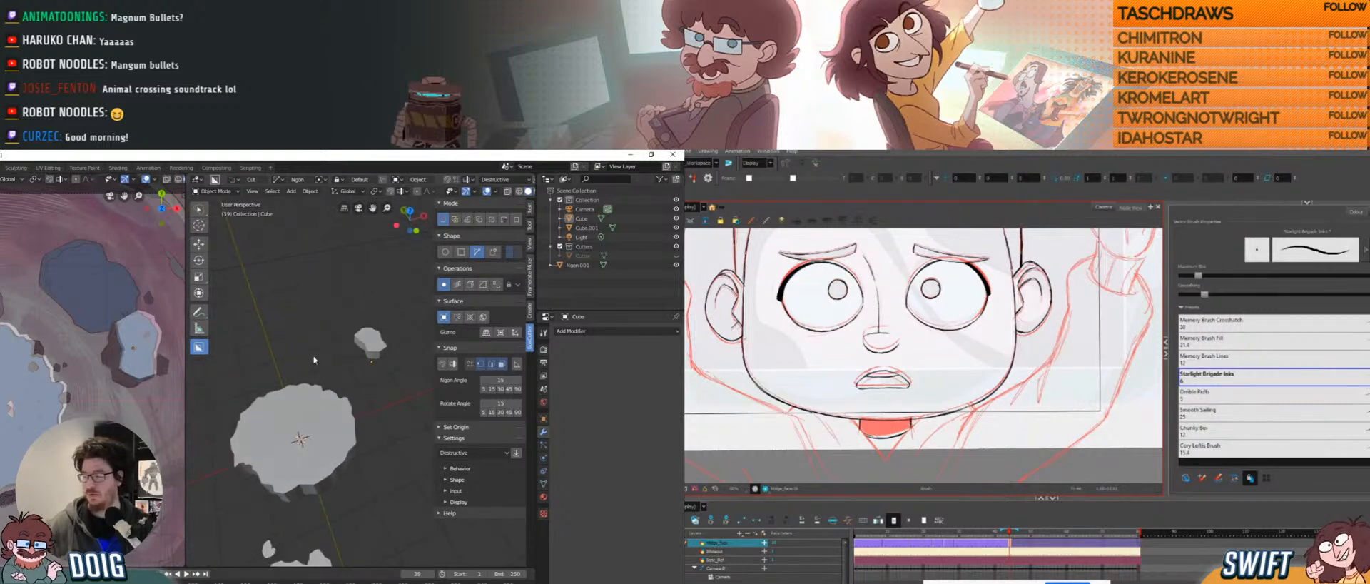
pyautogui.moveTo(314, 359)
pyautogui.mouseDown(button='middle')
pyautogui.moveTo(297, 371)
pyautogui.moveTo(308, 349)
pyautogui.mouseUp(button='middle')
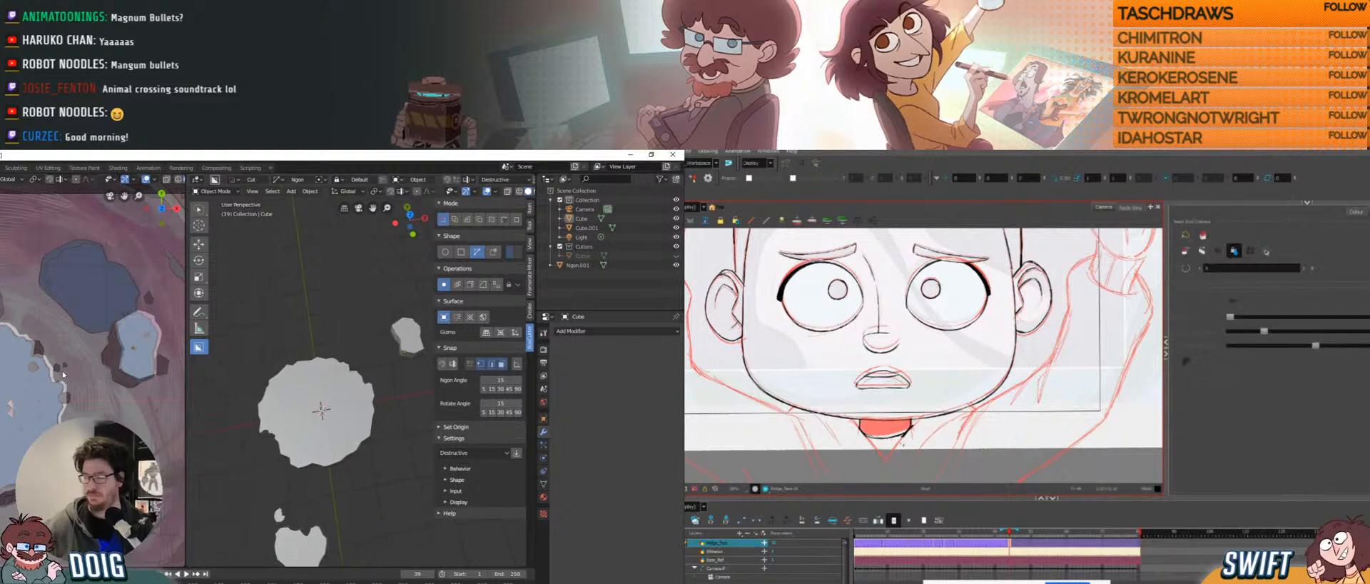
pyautogui.scroll(-3, 15, 419)
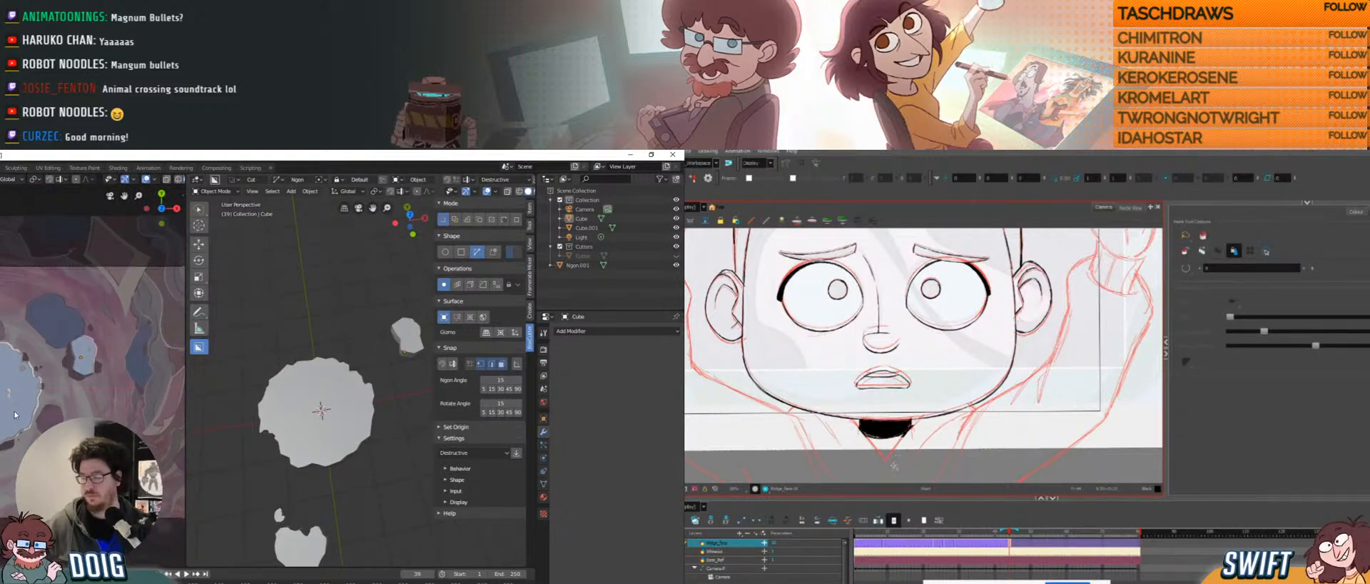
pyautogui.hotkey('alt', 'b')
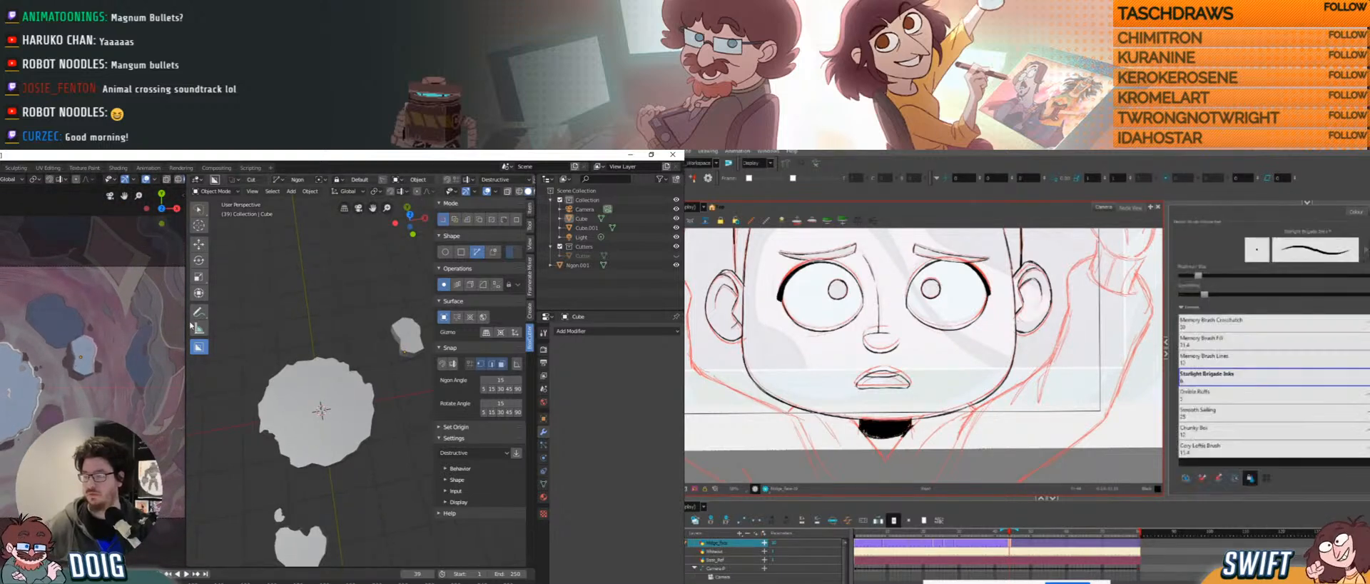
pyautogui.moveTo(281, 319); pyautogui.dragTo(339, 355, button='middle')
pyautogui.scroll(1, 893, 429)
pyautogui.scroll(-1, 302, 341)
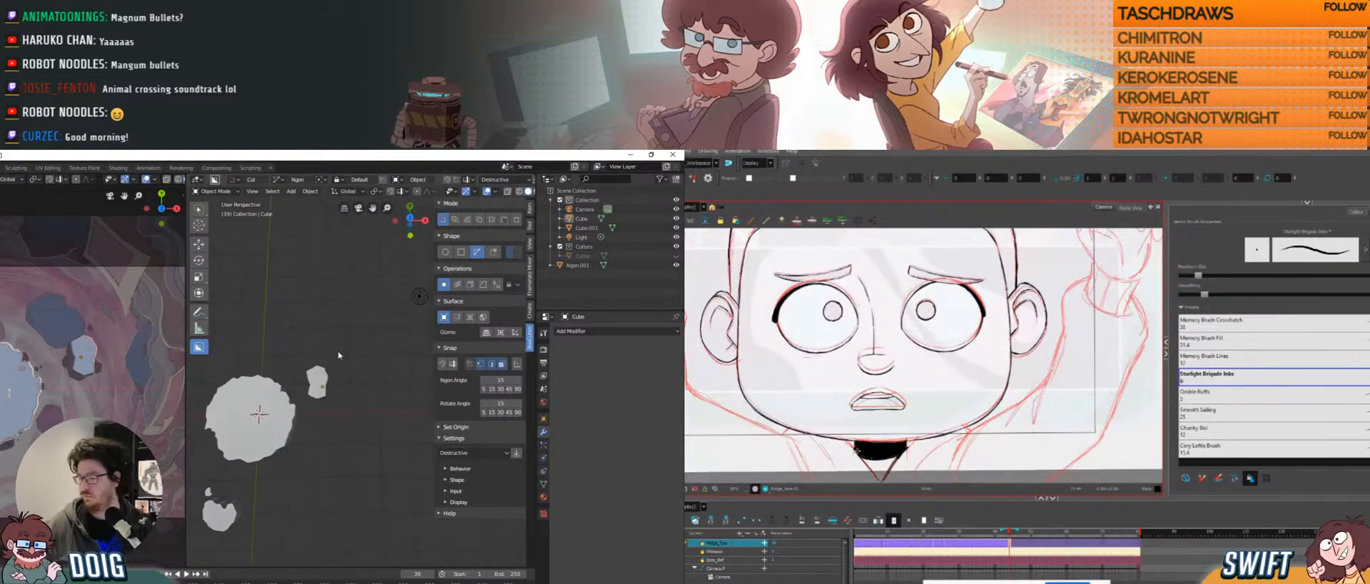
# Add a cube (Cube.002), move it beside the large rock platform, and enter Edit Mode.
pyautogui.click(269, 192)
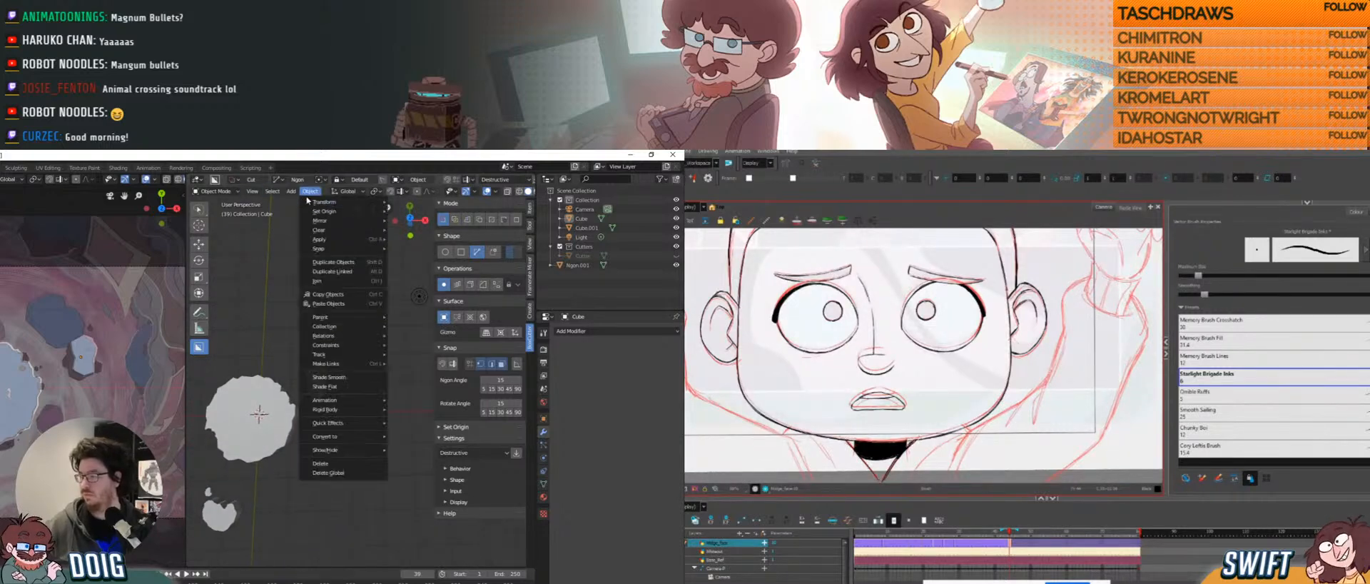
pyautogui.moveTo(291, 191)
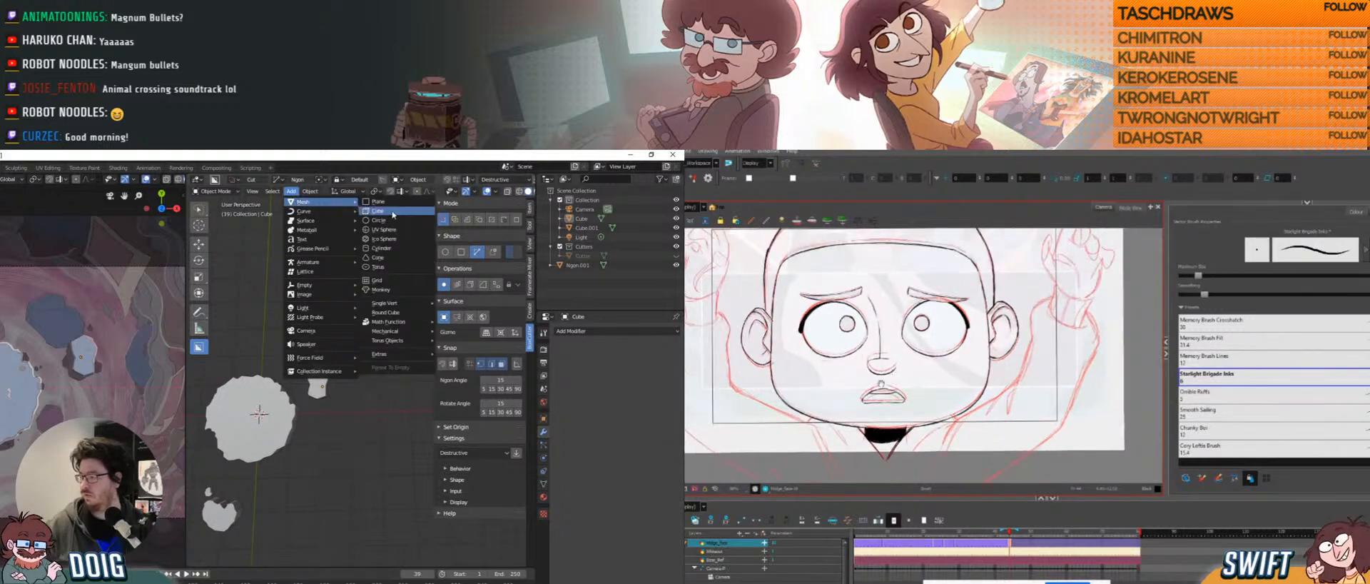
pyautogui.click(392, 212)
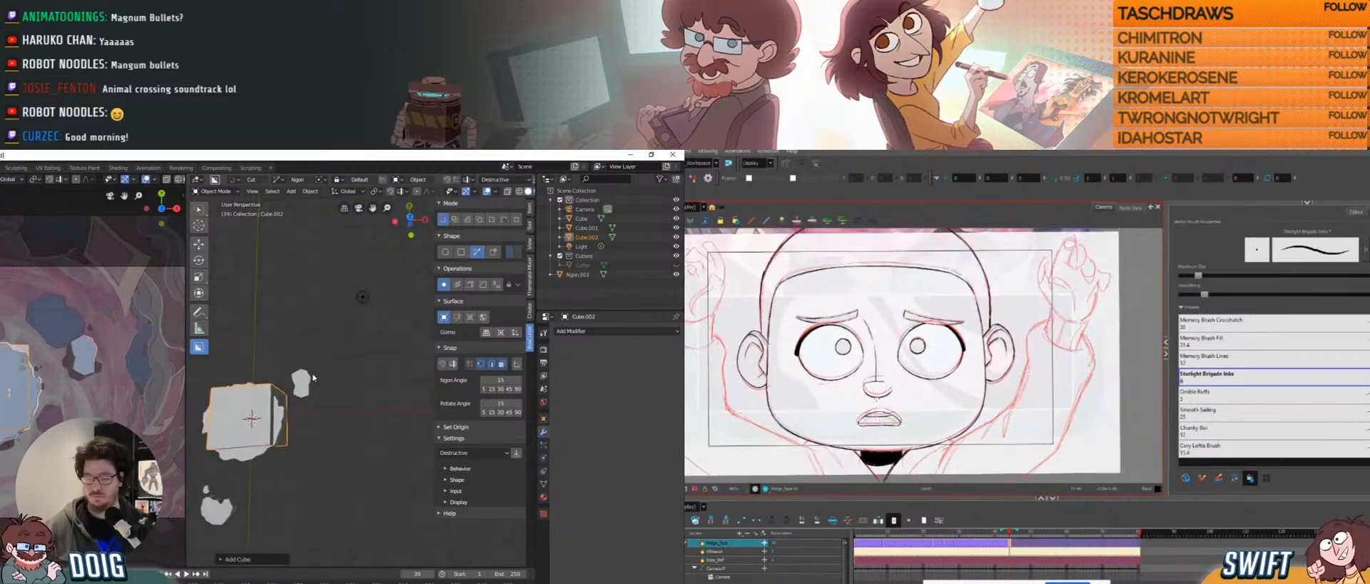
pyautogui.press('g')
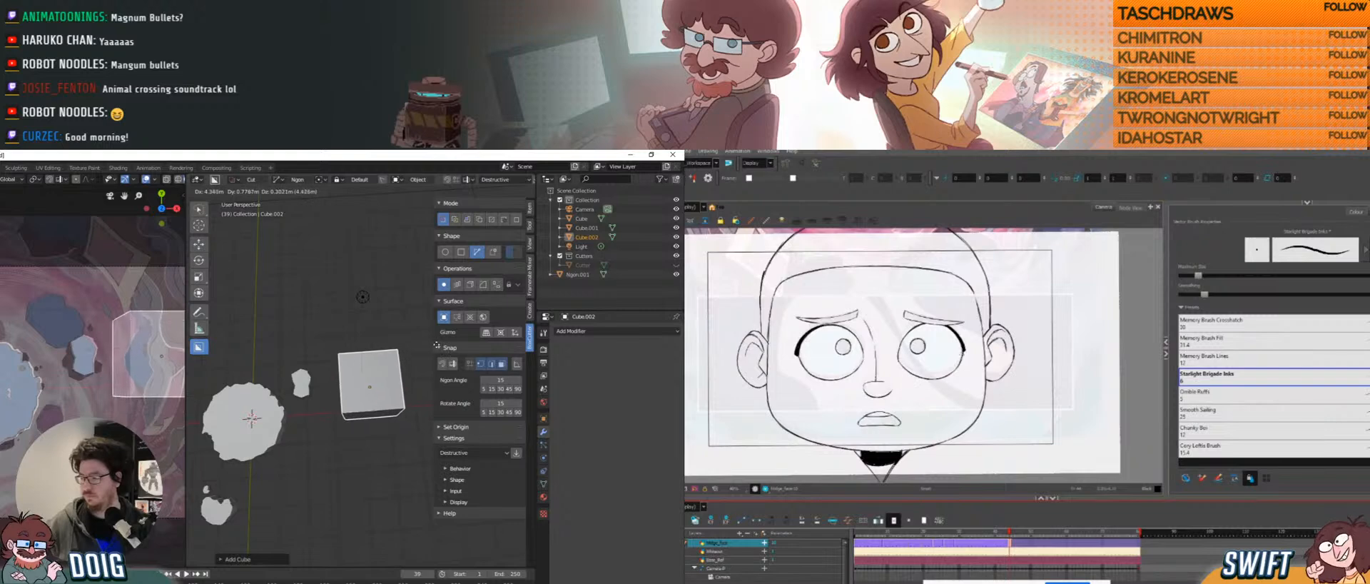
pyautogui.click(434, 344)
pyautogui.scroll(3, 385, 345)
pyautogui.moveTo(369, 346); pyautogui.dragTo(315, 352, button='middle')
pyautogui.scroll(2, 349, 375)
pyautogui.press('Tab')
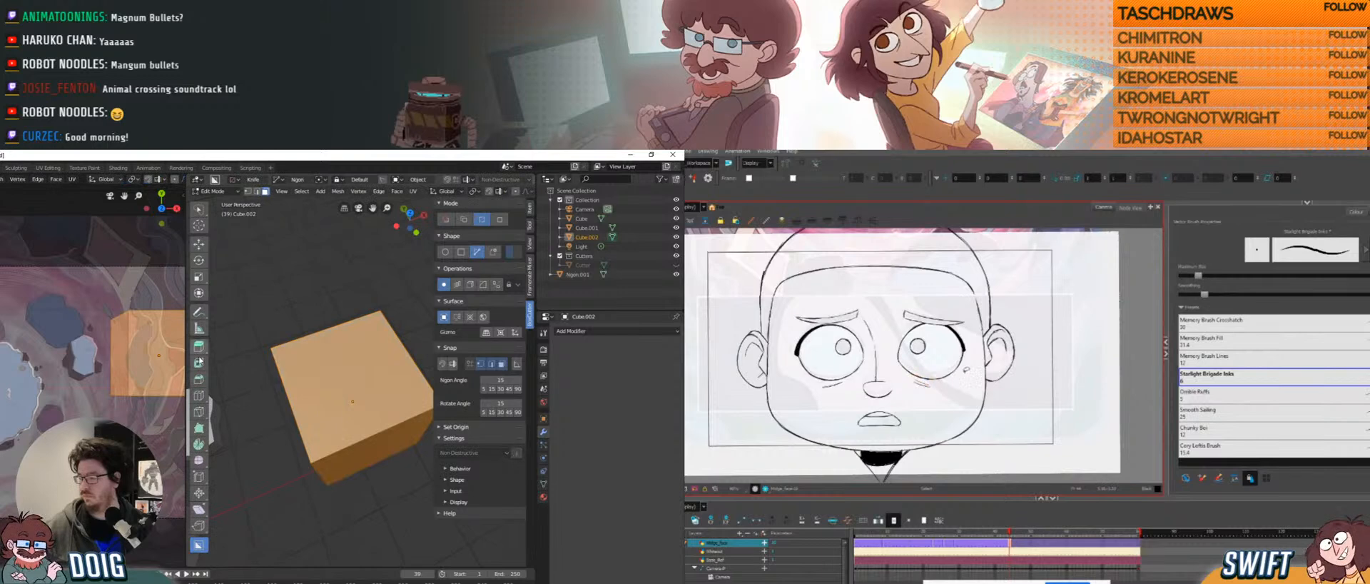
# Knife-cut a two-point line across Cube.002's left face, then return to Object Mode.
pyautogui.click(199, 412)
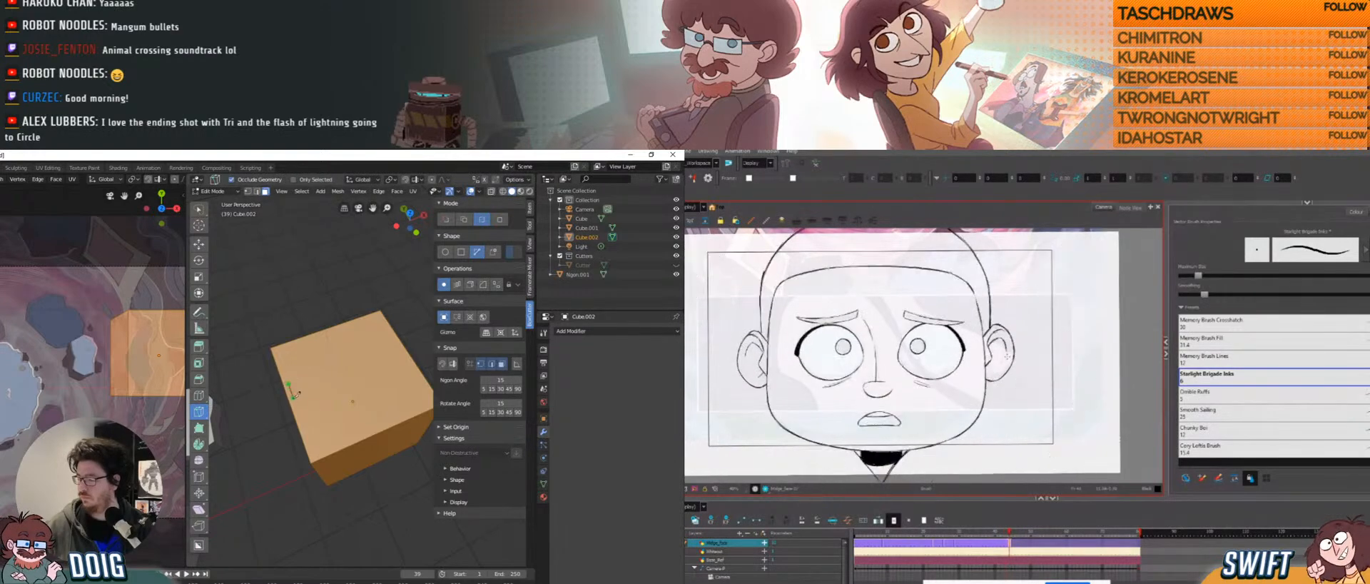
pyautogui.click(288, 383)
pyautogui.click(297, 412)
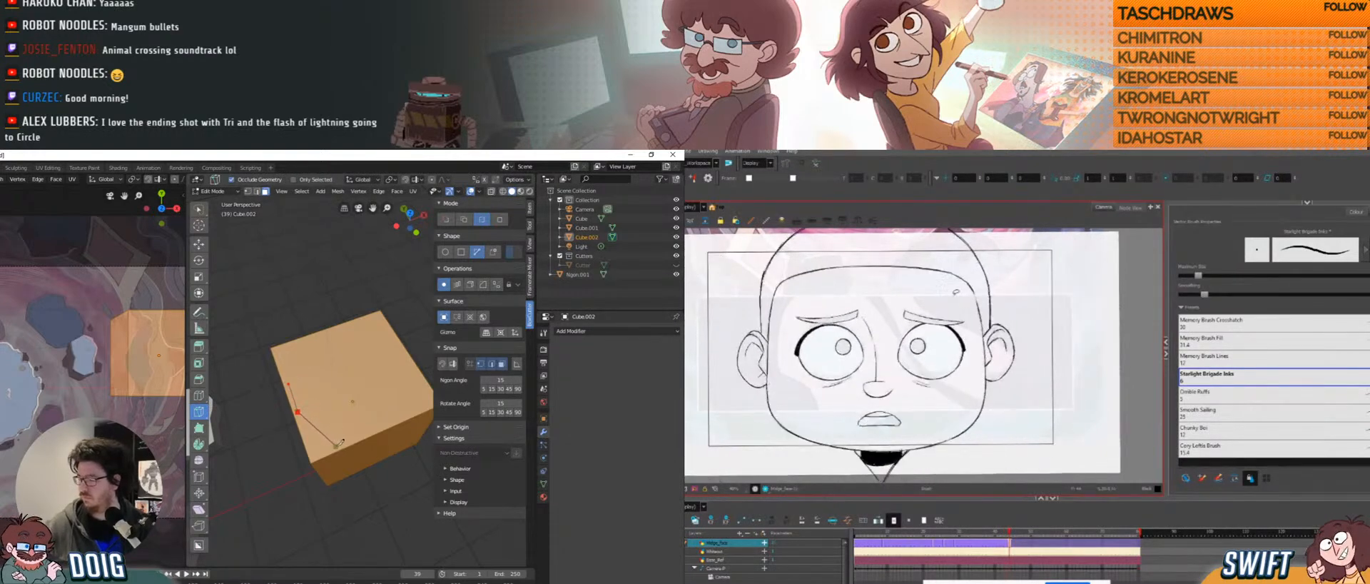
pyautogui.press('Return')
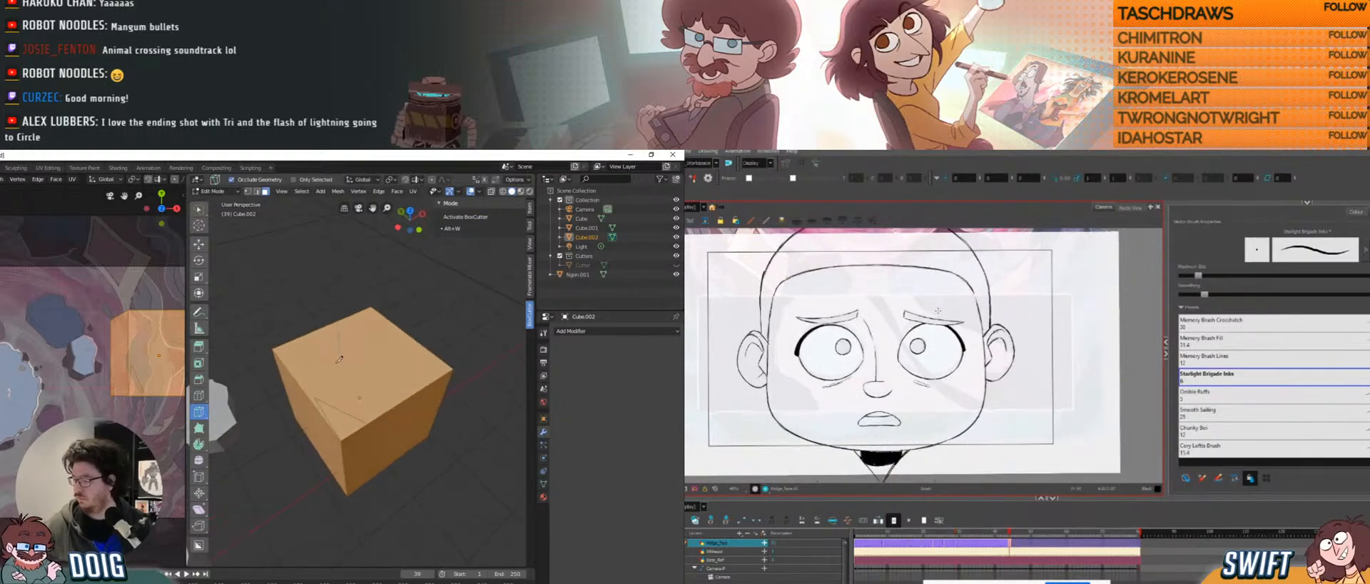
pyautogui.scroll(6, 329, 374)
pyautogui.scroll(-5, 336, 353)
pyautogui.moveTo(336, 355)
pyautogui.mouseDown(button='middle')
pyautogui.moveTo(311, 352)
pyautogui.moveTo(310, 402)
pyautogui.moveTo(356, 368)
pyautogui.mouseUp(button='middle')
pyautogui.press('Tab')
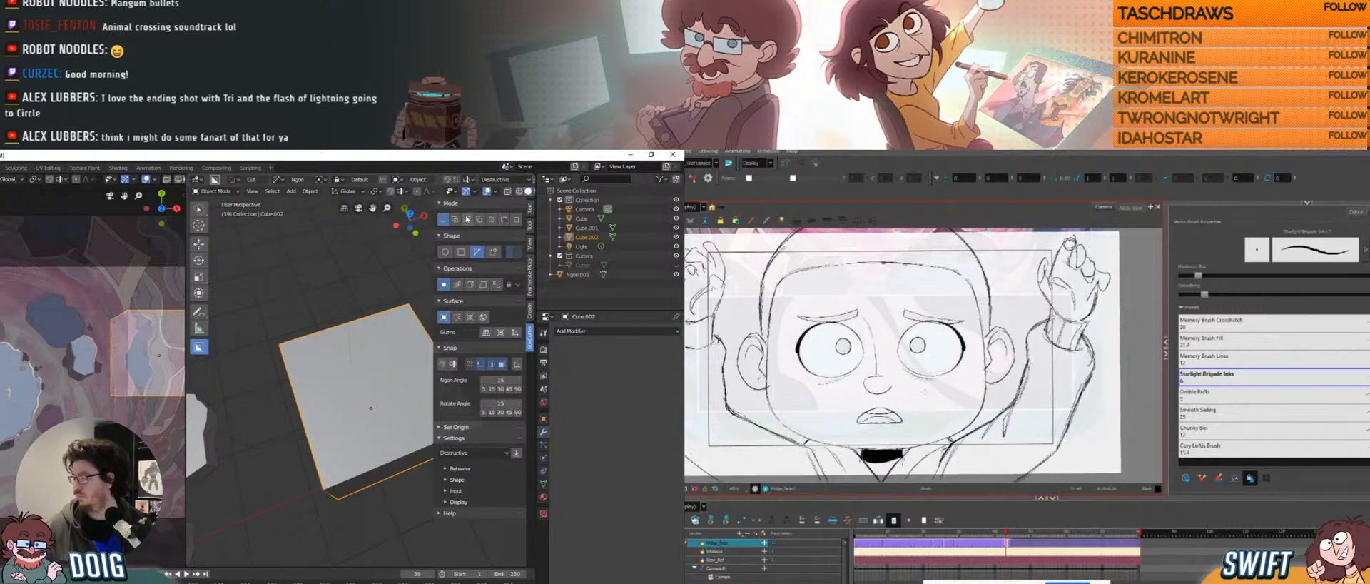
# Set BoxCutter to Join mode and draw an ngon cutter outline on the cube's top.
pyautogui.click(479, 220)
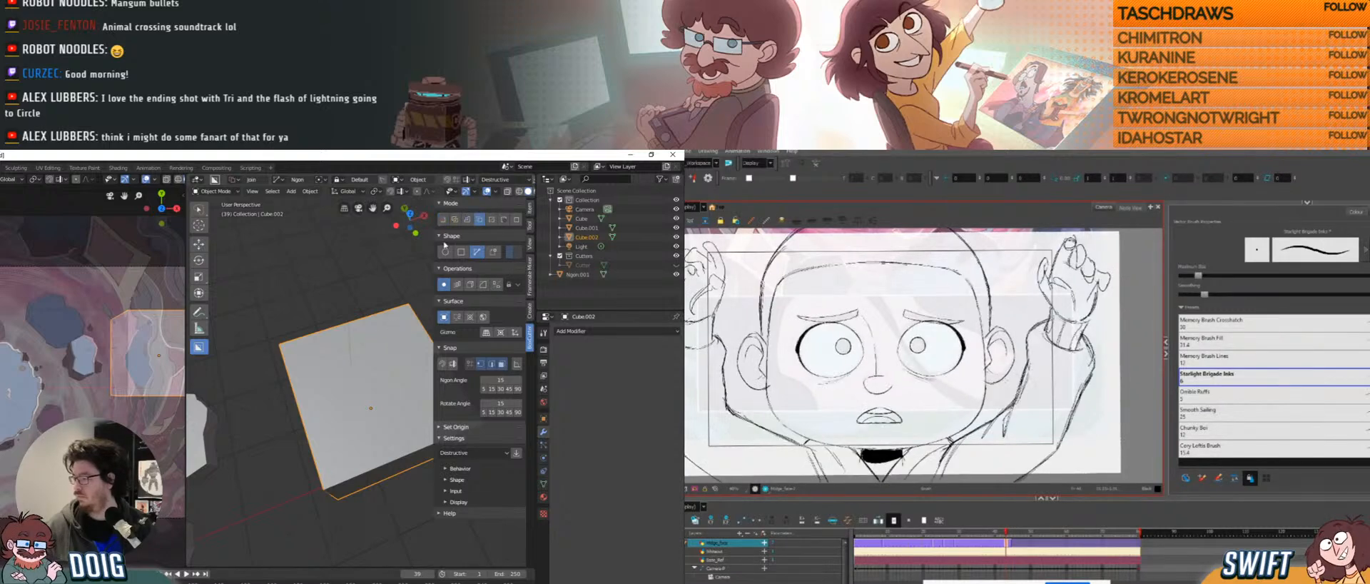
pyautogui.click(320, 343)
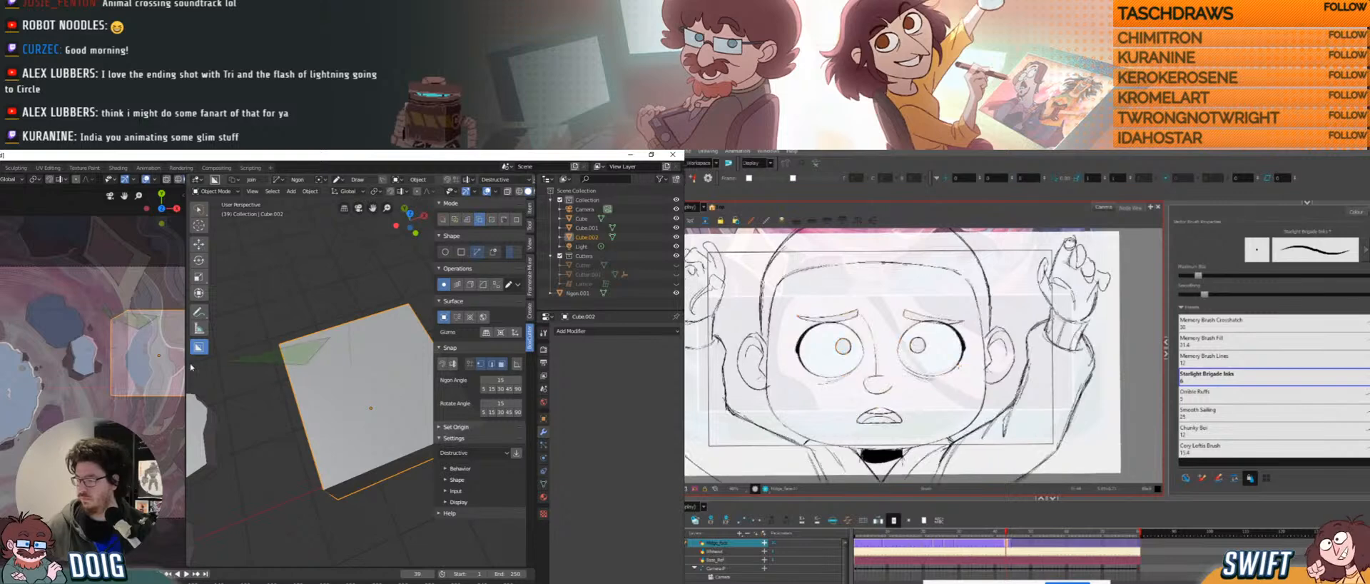
pyautogui.click(290, 371)
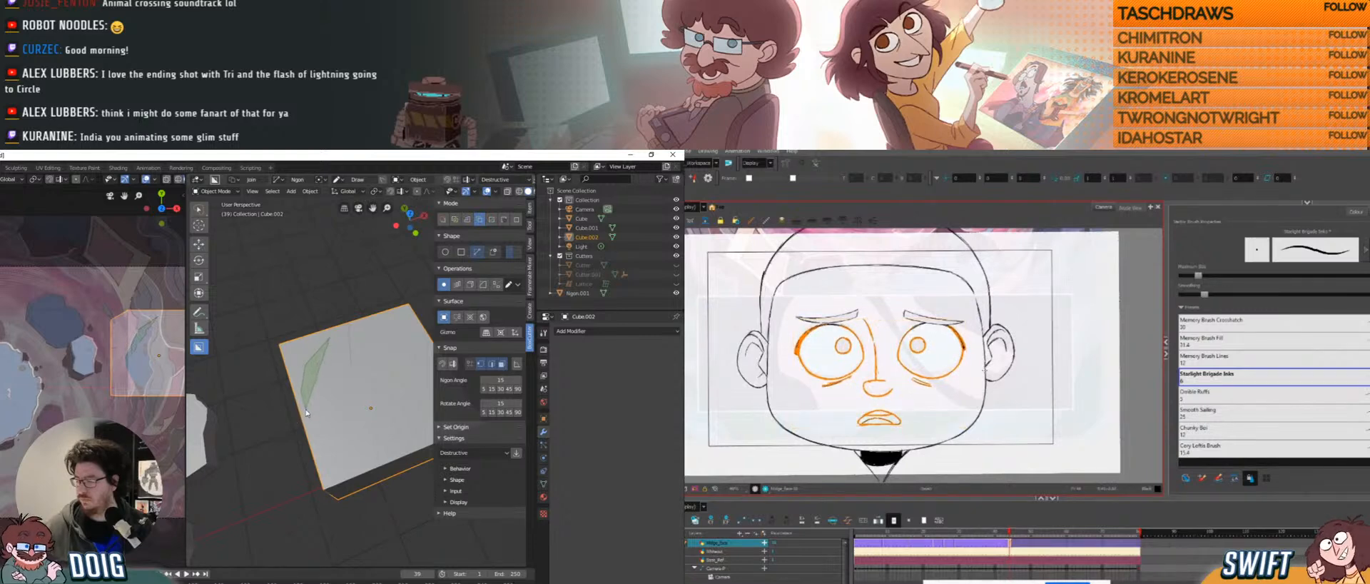
pyautogui.click(349, 455)
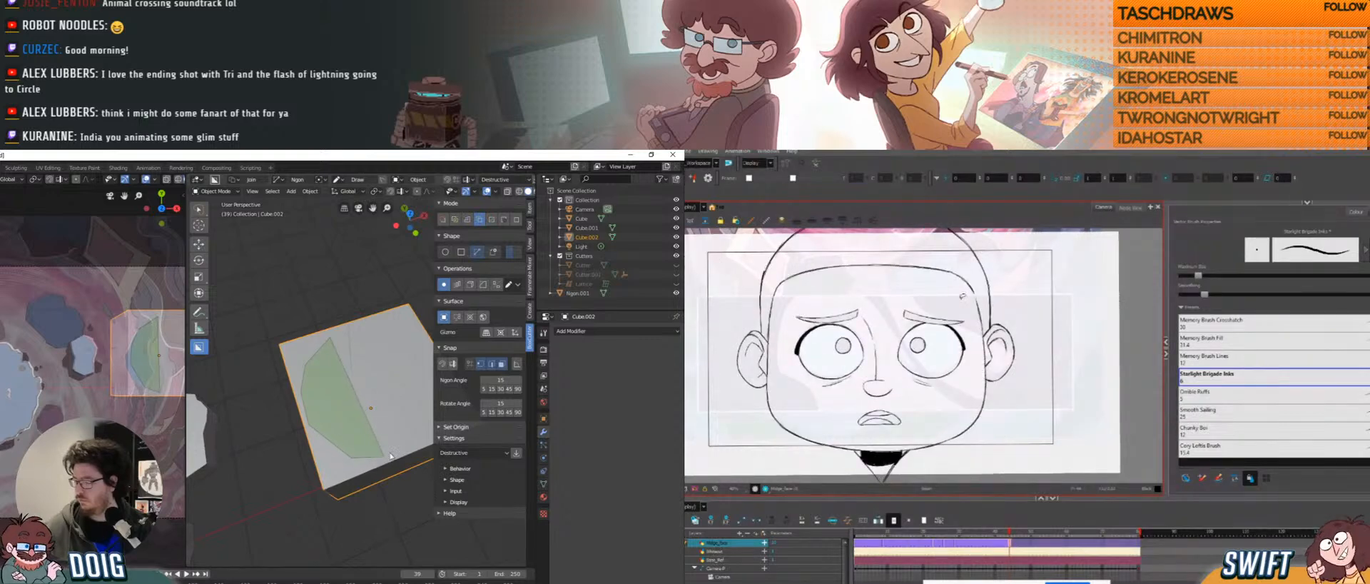
pyautogui.click(389, 456)
pyautogui.click(424, 438)
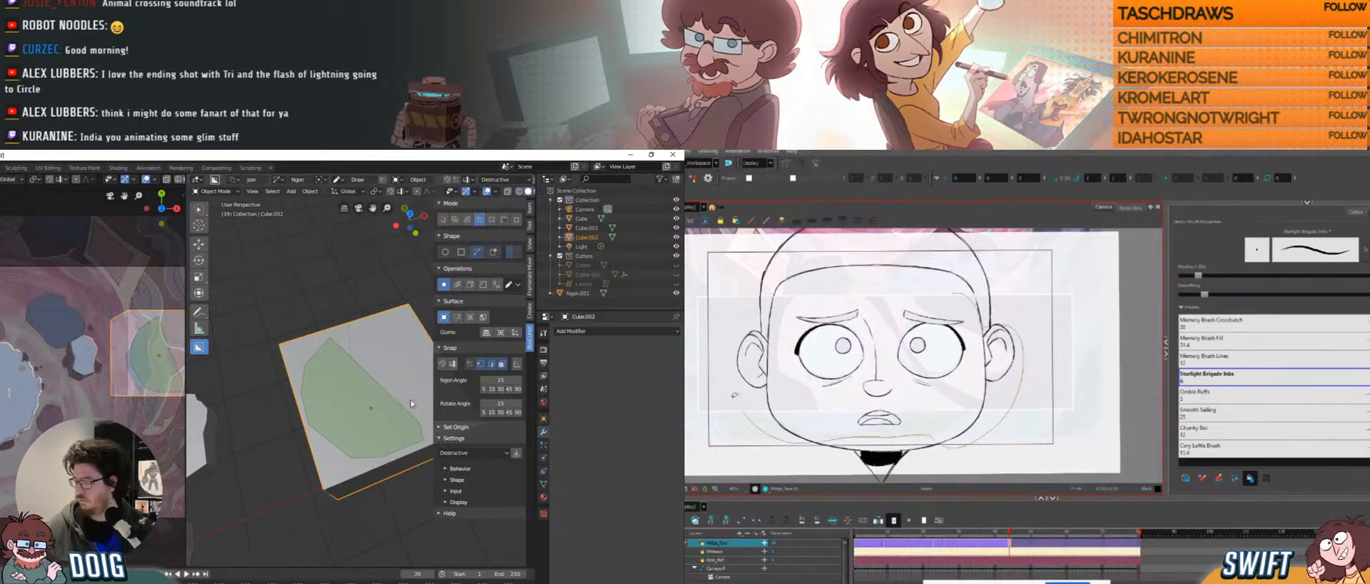
# Complete the ngon cut into the cube's top, then undo it with Ctrl+Z.
pyautogui.click(366, 328)
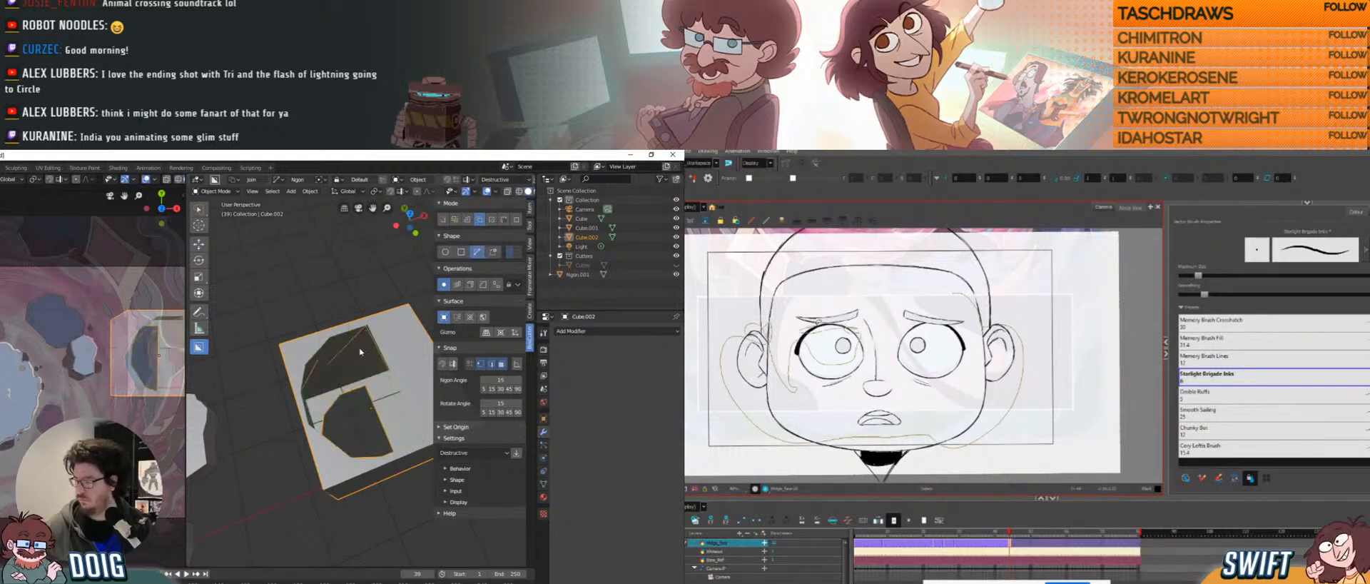
pyautogui.moveTo(360, 352); pyautogui.dragTo(331, 352, button='middle')
pyautogui.hotkey('ctrl', 'z')
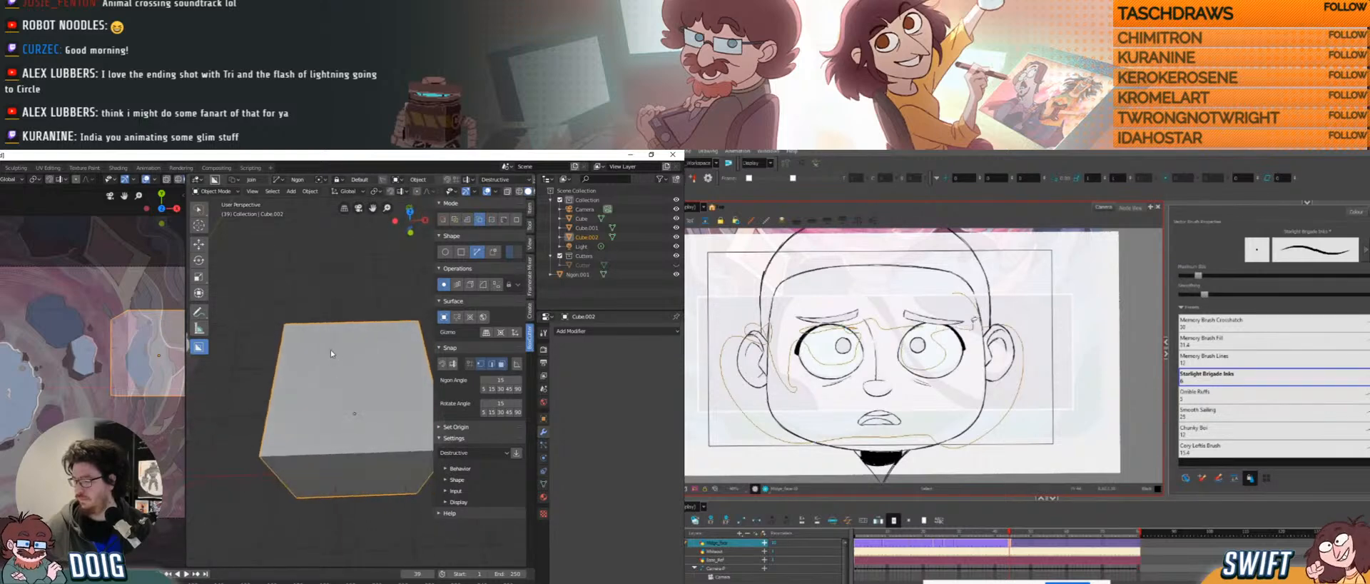
# Draw a two-point ngon outline by the cube's lower side and apply it with Space.
pyautogui.keyDown('shift'); pyautogui.moveTo(112, 341); pyautogui.dragTo(42, 343, button='middle'); pyautogui.keyUp('shift')
pyautogui.scroll(5, 66, 352)
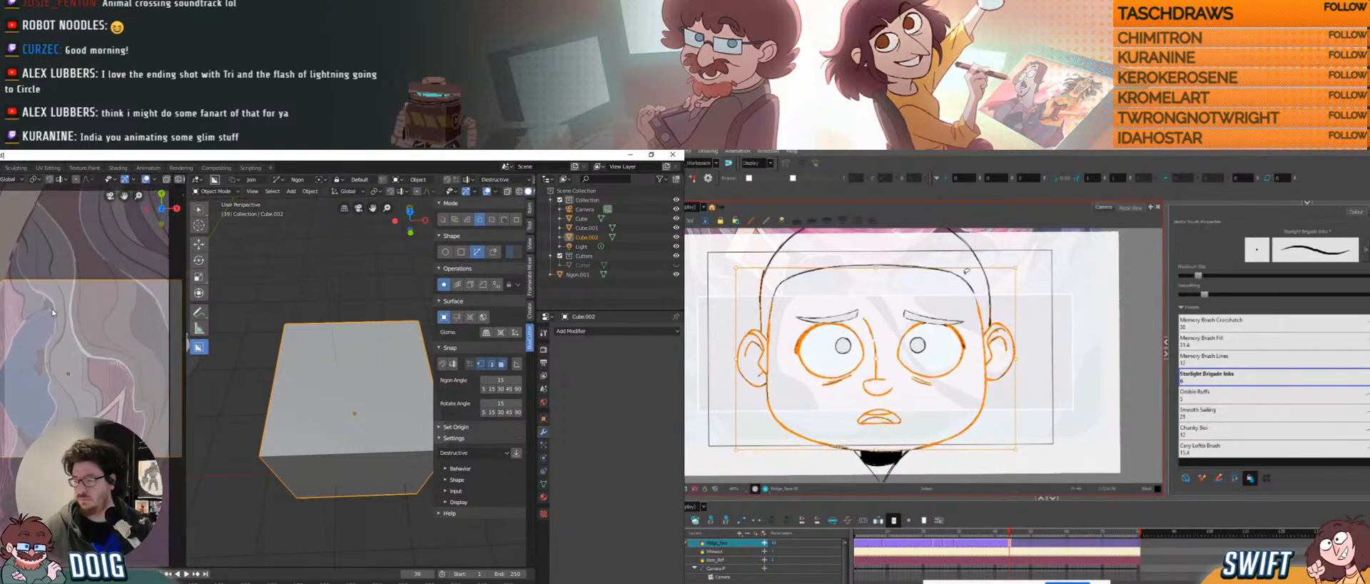
pyautogui.click(54, 308)
pyautogui.click(27, 327)
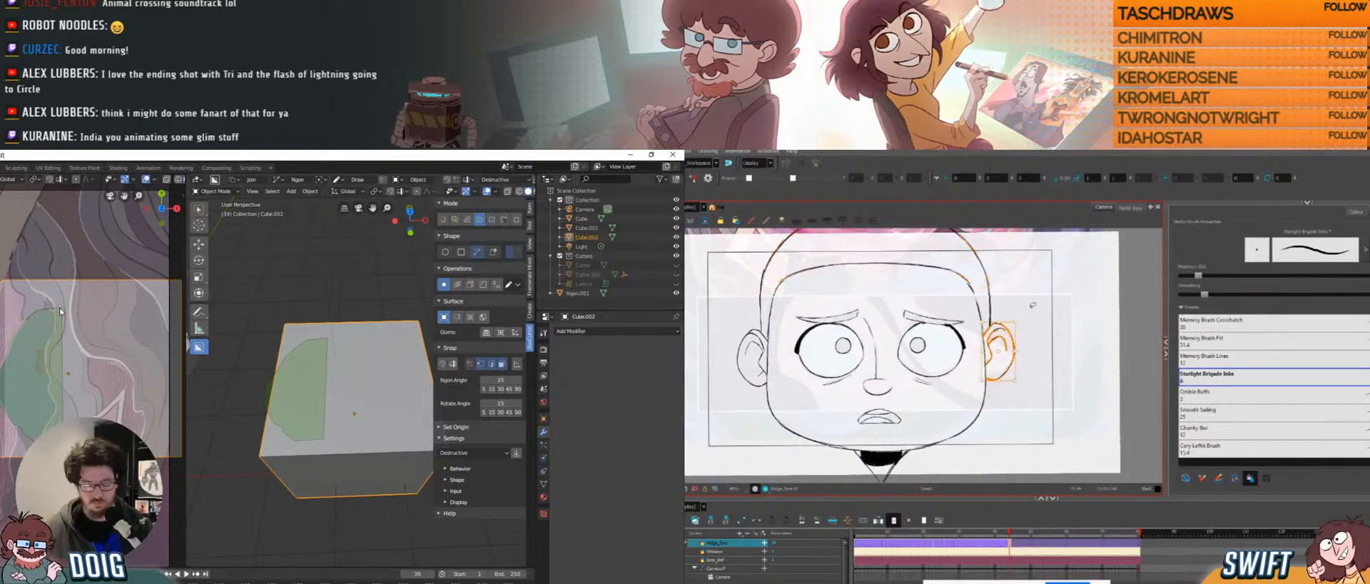
pyautogui.press('space')
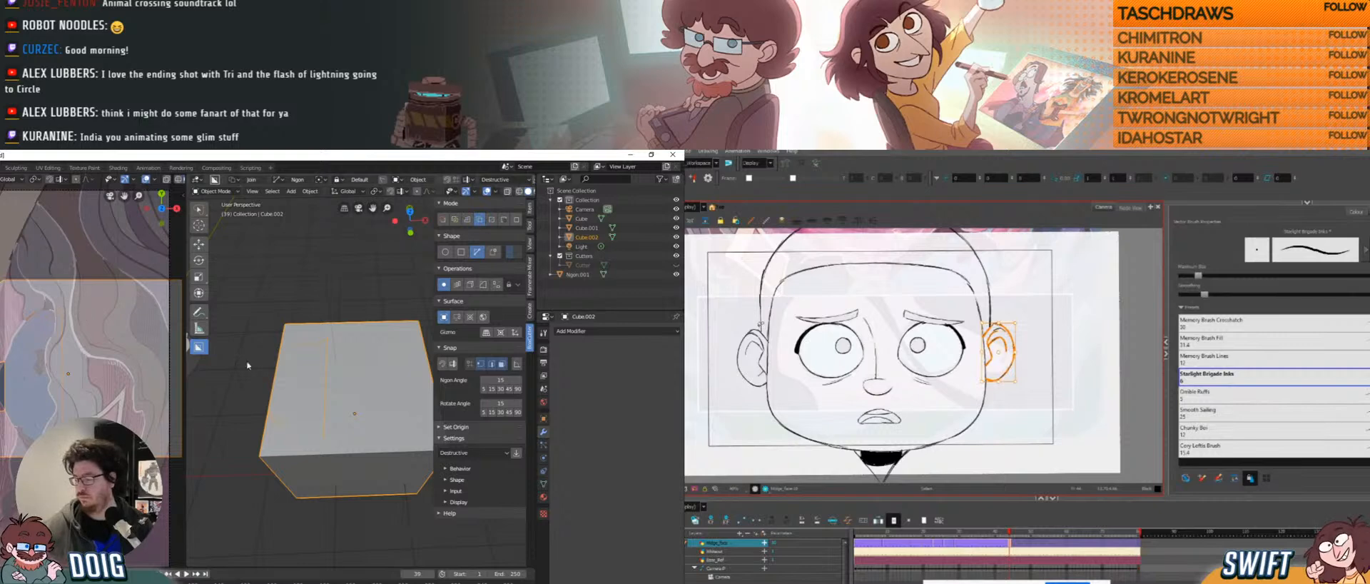
pyautogui.moveTo(325, 336); pyautogui.dragTo(352, 316, button='middle')
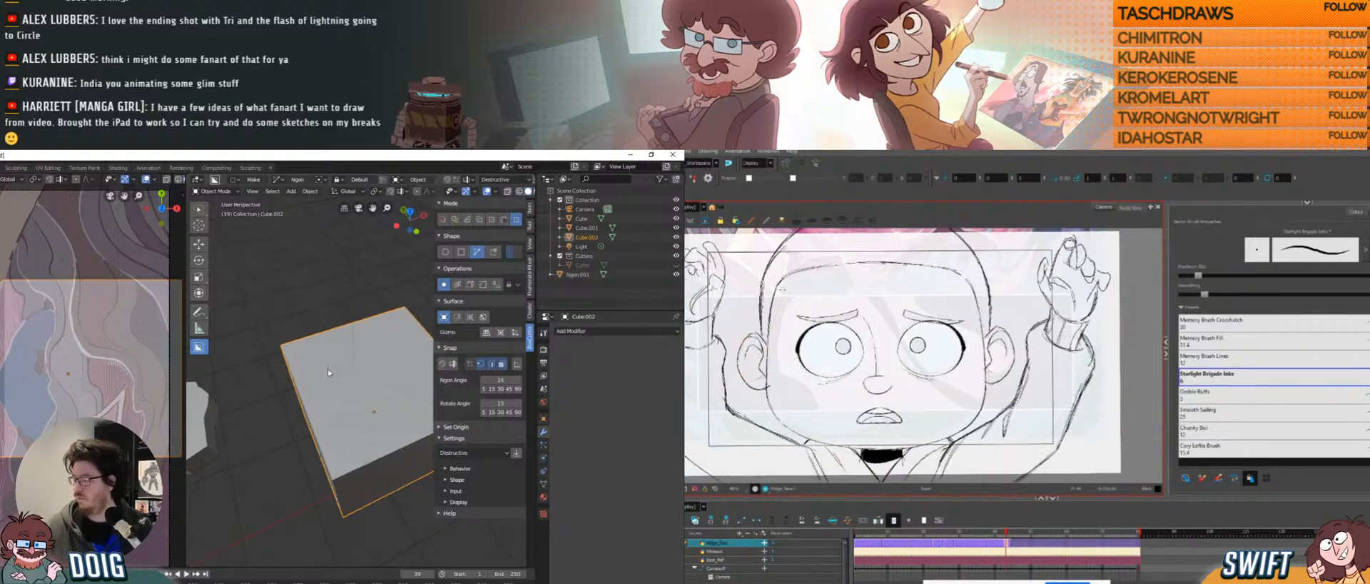
# Draw a jagged outline on the cube and commit it as a new Ngon object.
pyautogui.moveTo(335, 359); pyautogui.dragTo(319, 370, button='middle')
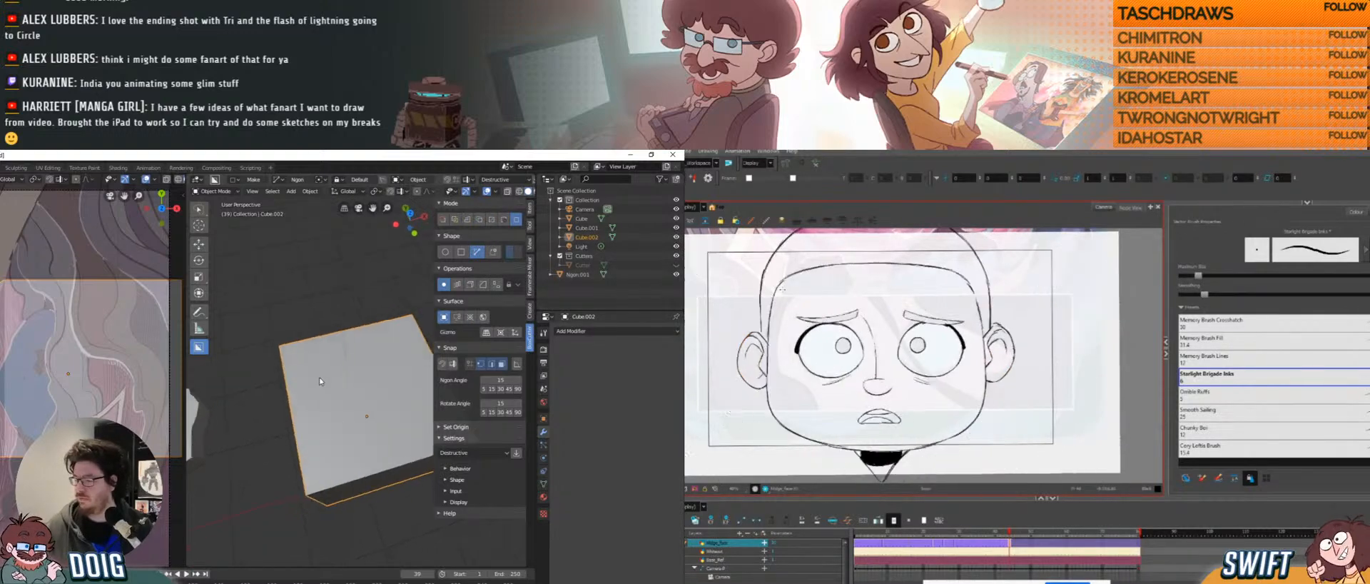
pyautogui.click(54, 309)
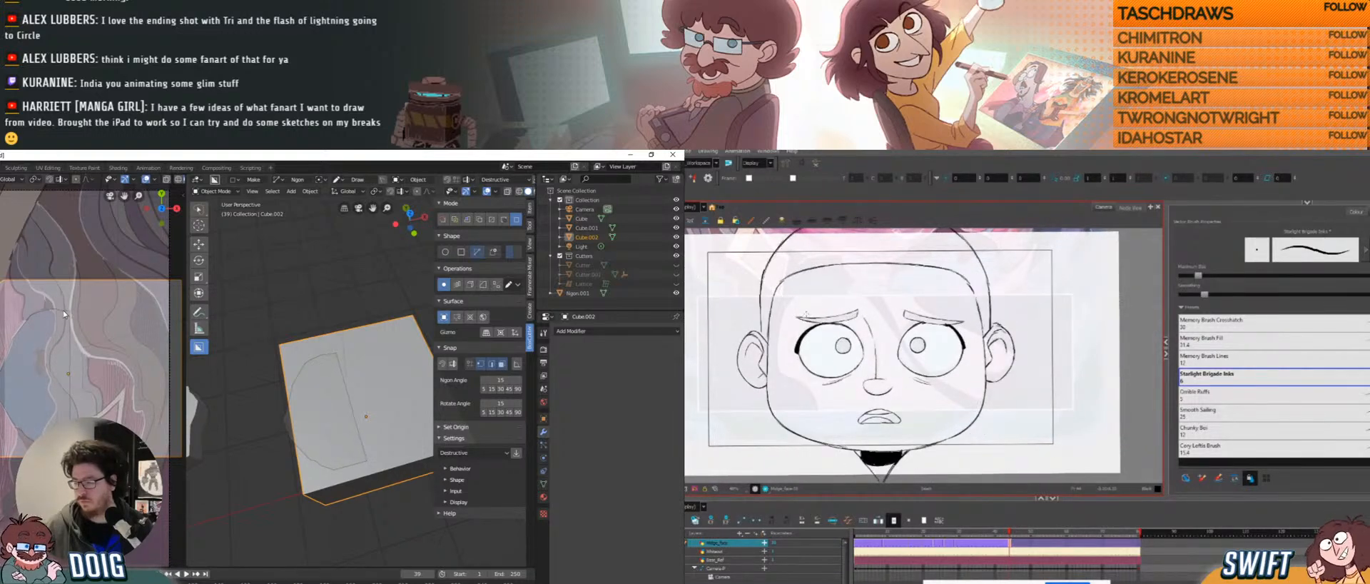
pyautogui.press('space')
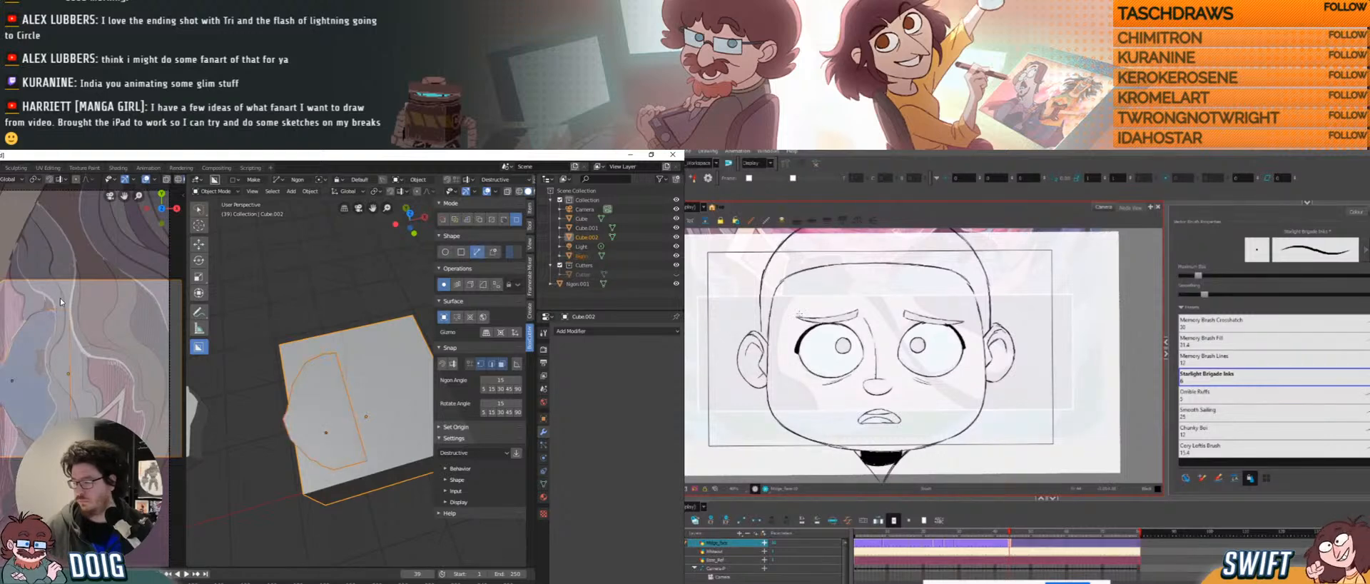
pyautogui.moveTo(284, 413); pyautogui.dragTo(324, 413, button='middle')
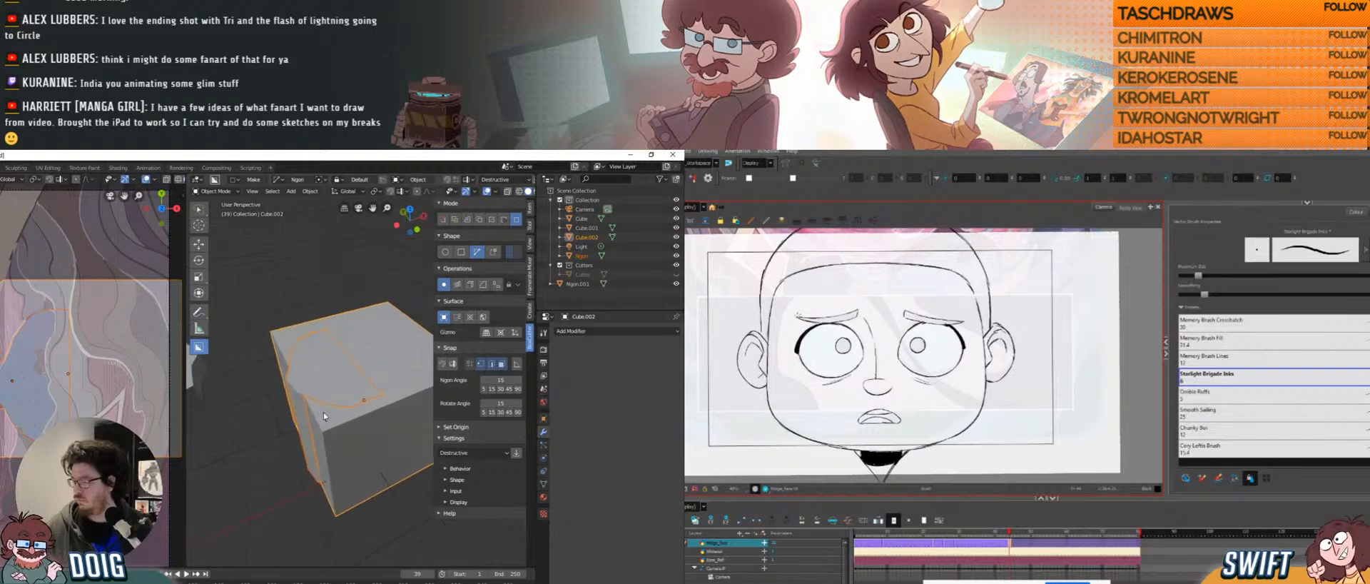
# Select only Cube.002 and delete it, leaving the tall Ngon block.
pyautogui.click(284, 462)
pyautogui.click(343, 455)
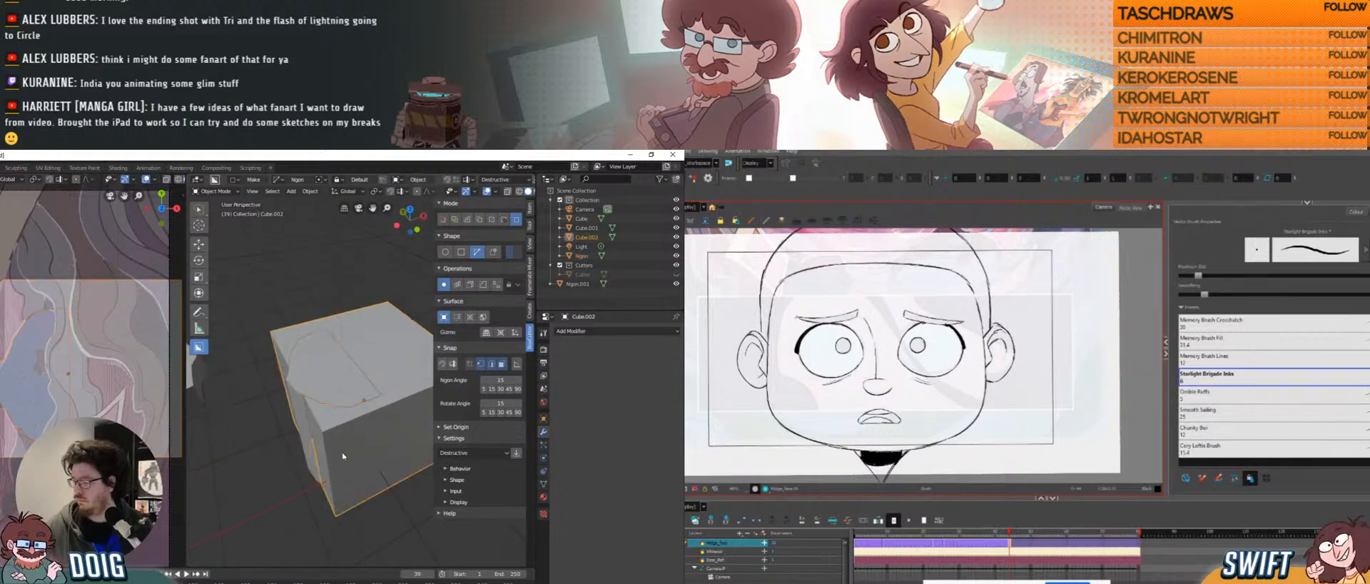
pyautogui.press('x')
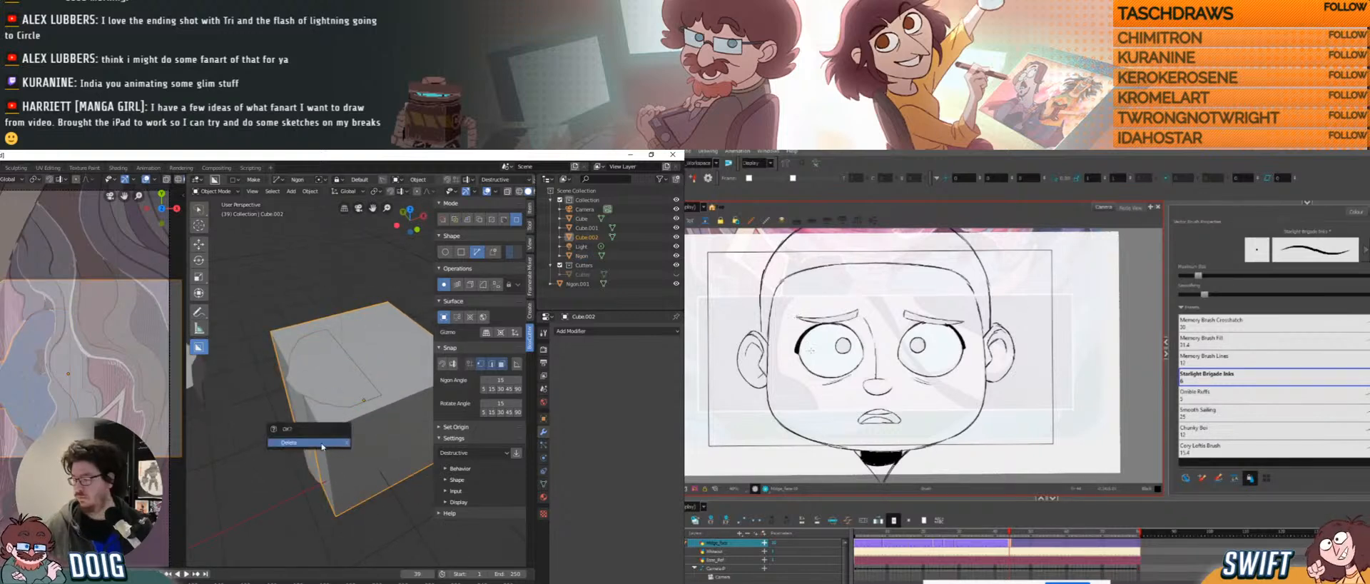
pyautogui.click(322, 443)
pyautogui.moveTo(327, 435); pyautogui.dragTo(339, 360, button='middle')
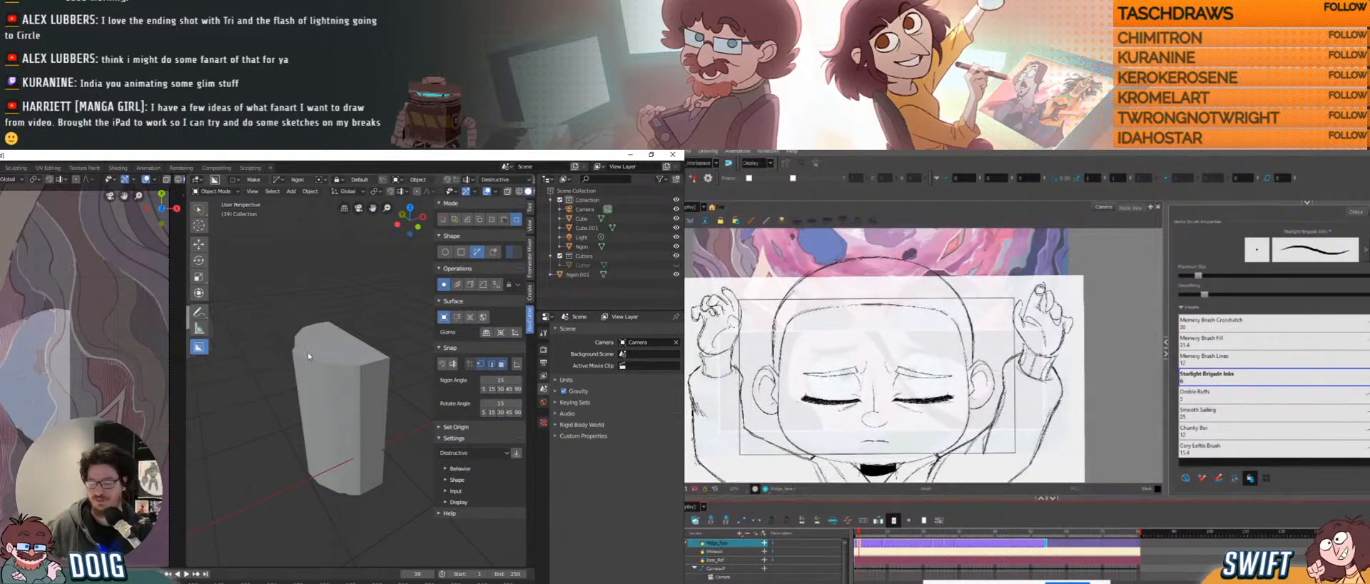
# In Ngon's Edit Mode, select only the bottom face and raise it along Z to shorten the block.
pyautogui.moveTo(307, 353); pyautogui.dragTo(330, 407, button='middle')
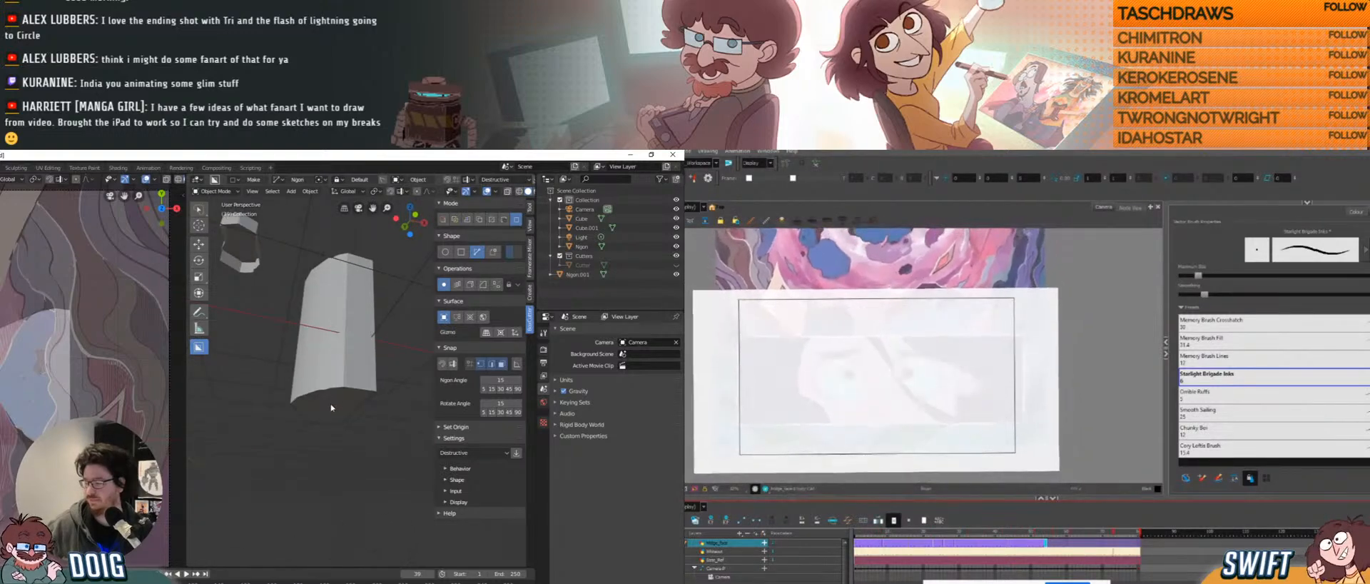
pyautogui.click(332, 400)
pyautogui.press('Tab')
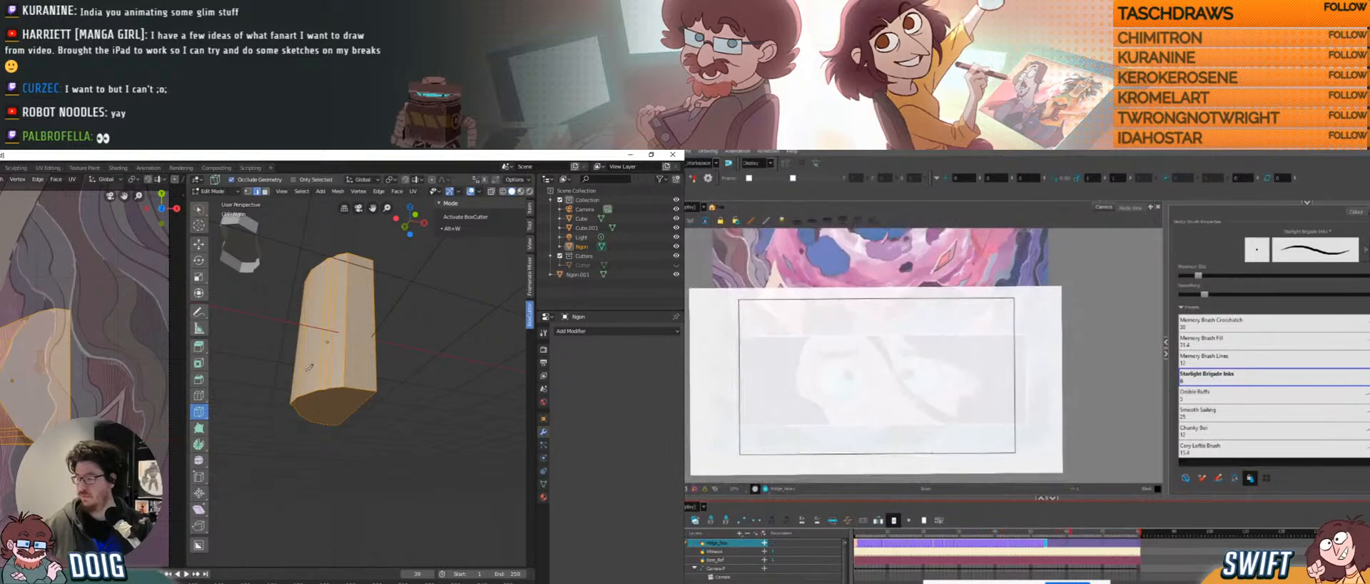
pyautogui.press('w')
pyautogui.click(290, 335)
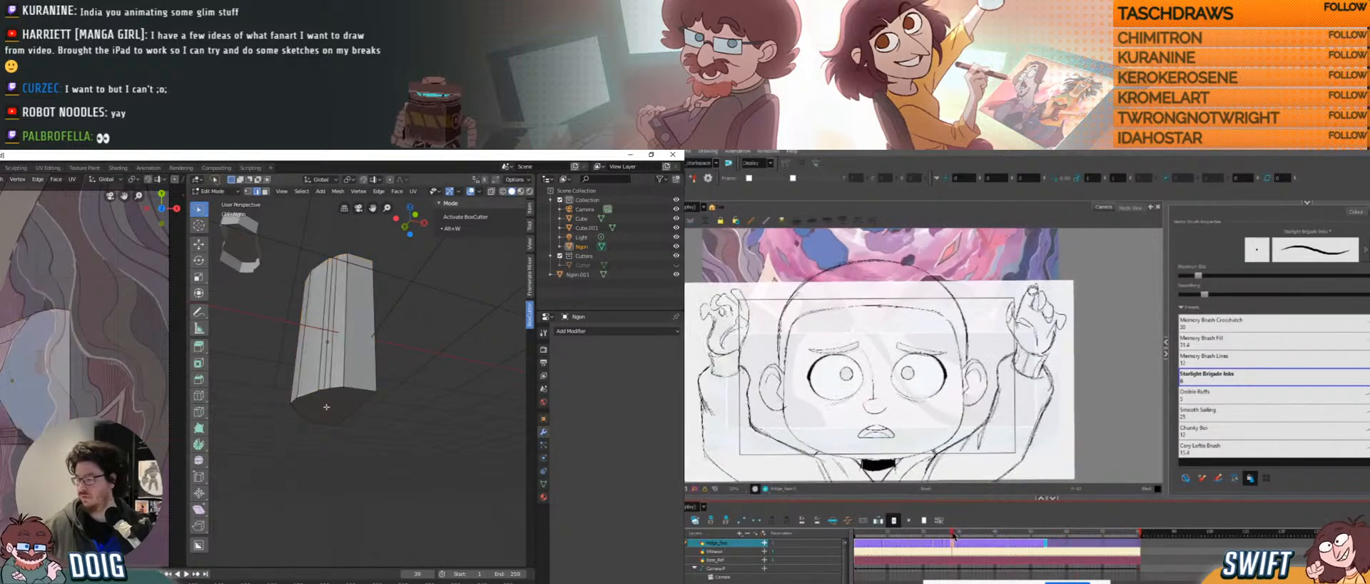
pyautogui.click(327, 401)
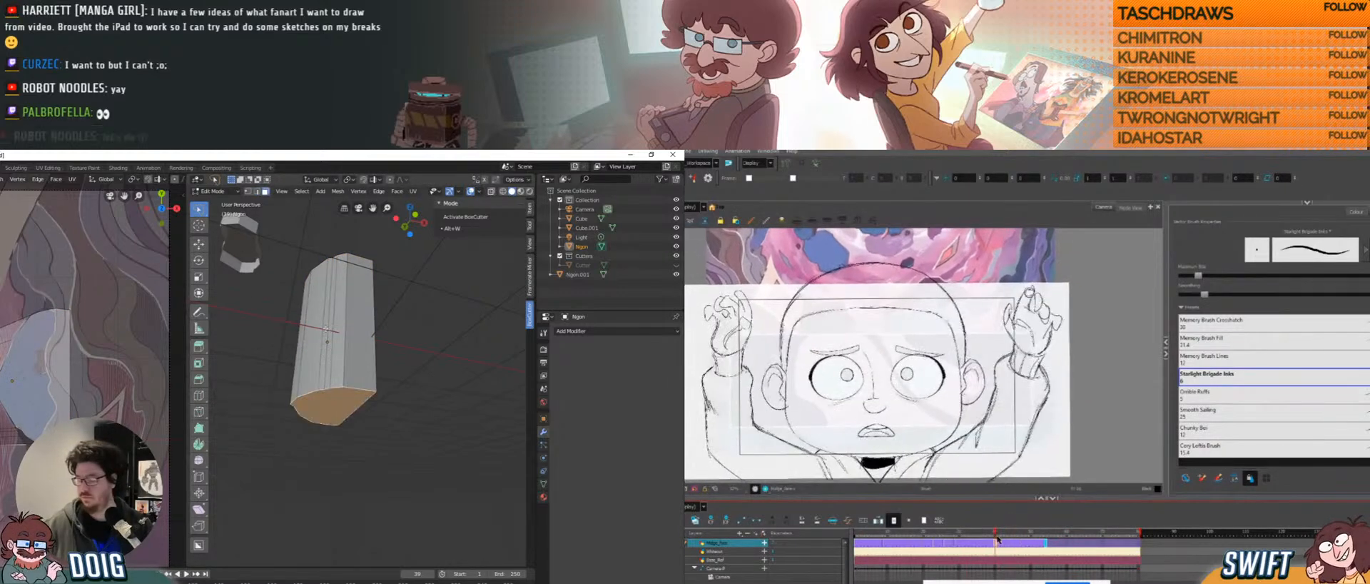
pyautogui.press('g')
pyautogui.press('z')
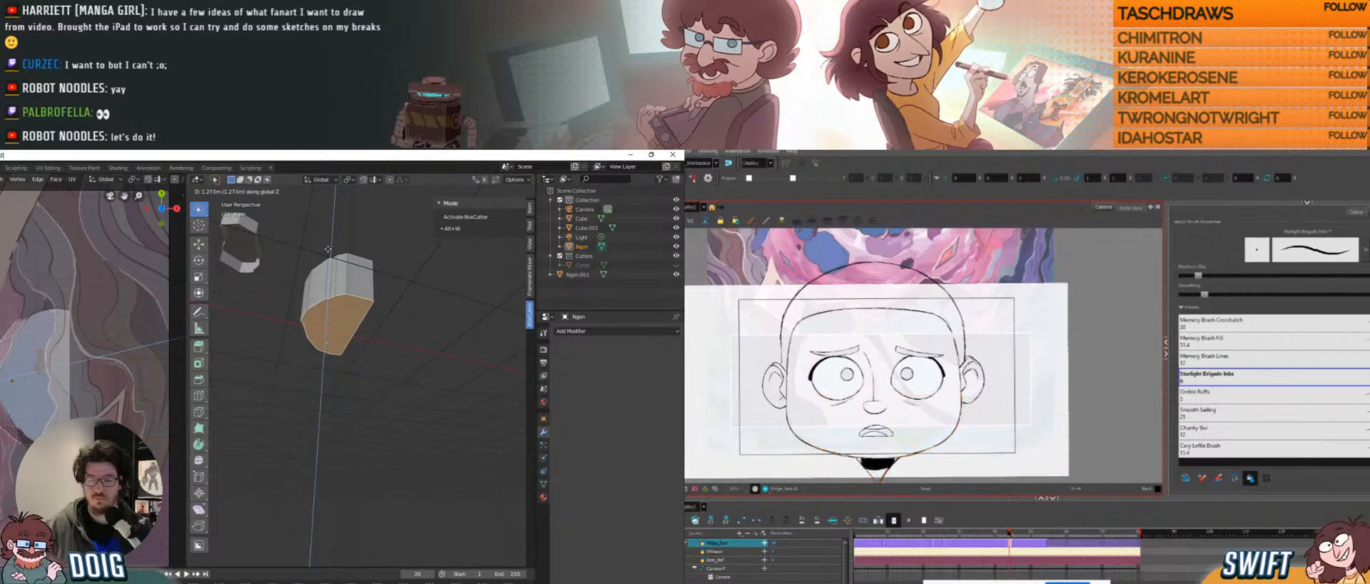
pyautogui.click(328, 247)
pyautogui.moveTo(328, 246); pyautogui.dragTo(367, 375, button='middle')
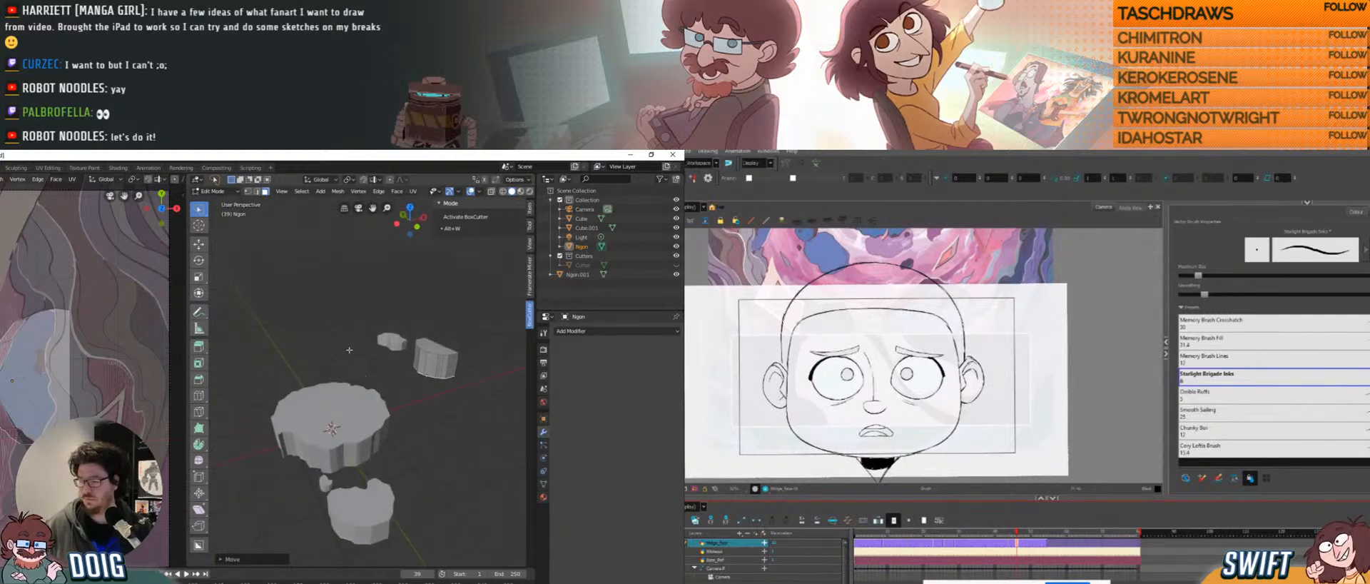
# Launch Drawpile from the system search results.
pyautogui.press('super')
pyautogui.scroll(-3, 71, 343)
pyautogui.keyDown('shift'); pyautogui.moveTo(7, 357); pyautogui.dragTo(57, 398, button='middle'); pyautogui.keyUp('shift')
pyautogui.click(694, 386)
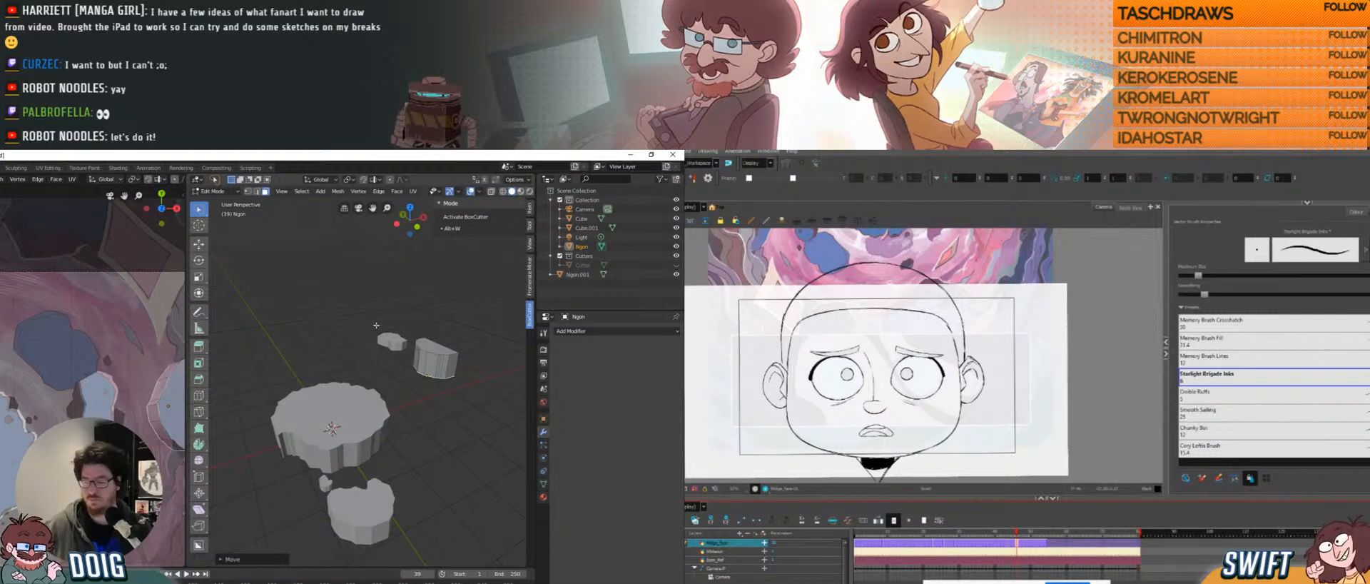
# Orbit, pan and zoom around the rock platforms to inspect their tops and sides.
pyautogui.moveTo(366, 350); pyautogui.dragTo(347, 394, button='middle')
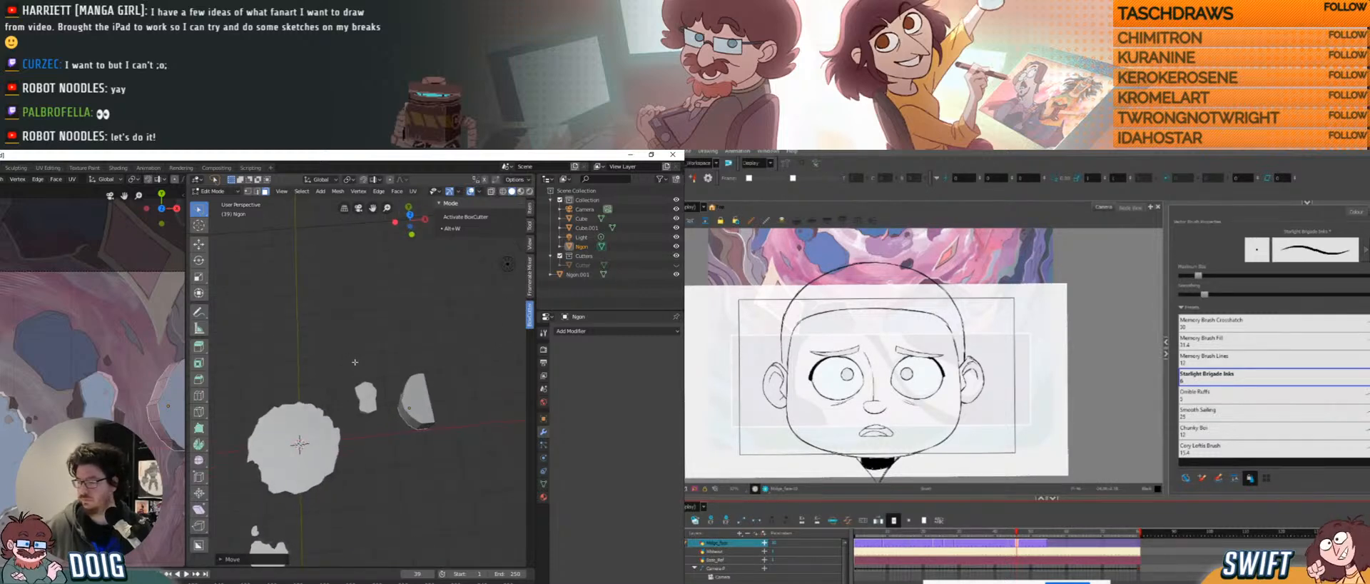
pyautogui.moveTo(319, 357); pyautogui.dragTo(313, 356, button='middle')
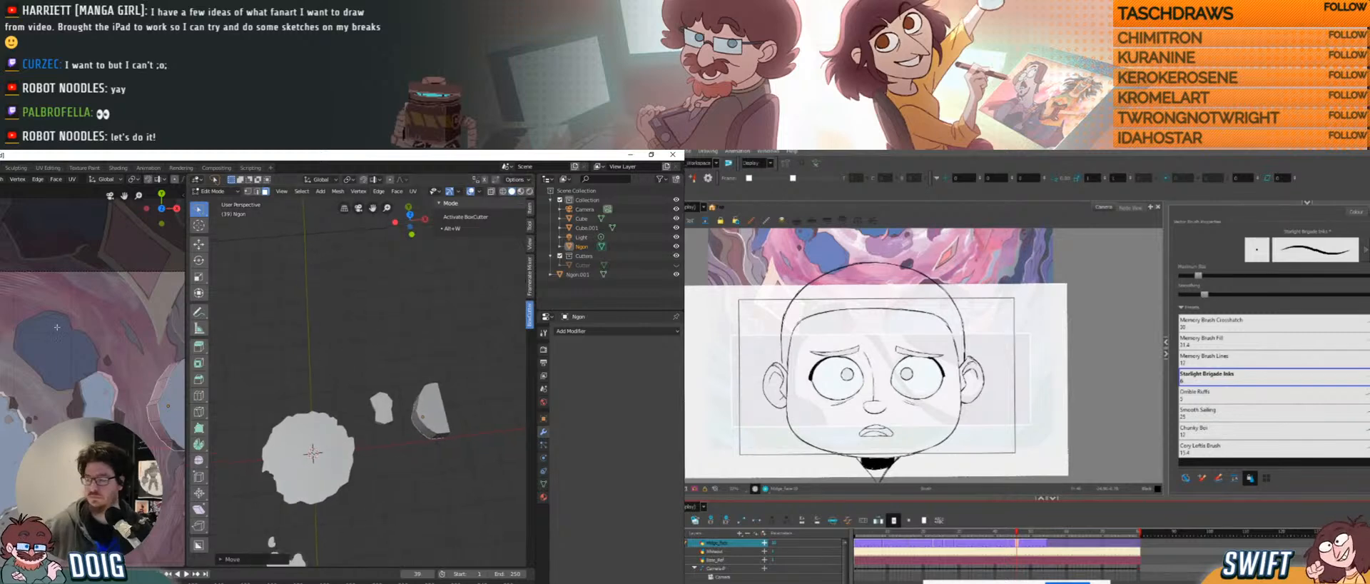
pyautogui.moveTo(14, 326)
pyautogui.keyDown('shift'); pyautogui.mouseDown(button='middle')
pyautogui.moveTo(54, 360)
pyautogui.moveTo(51, 339)
pyautogui.mouseUp(button='middle'); pyautogui.keyUp('shift')
pyautogui.scroll(-2, 59, 357)
pyautogui.scroll(-2, 59, 357)
pyautogui.scroll(2, 54, 360)
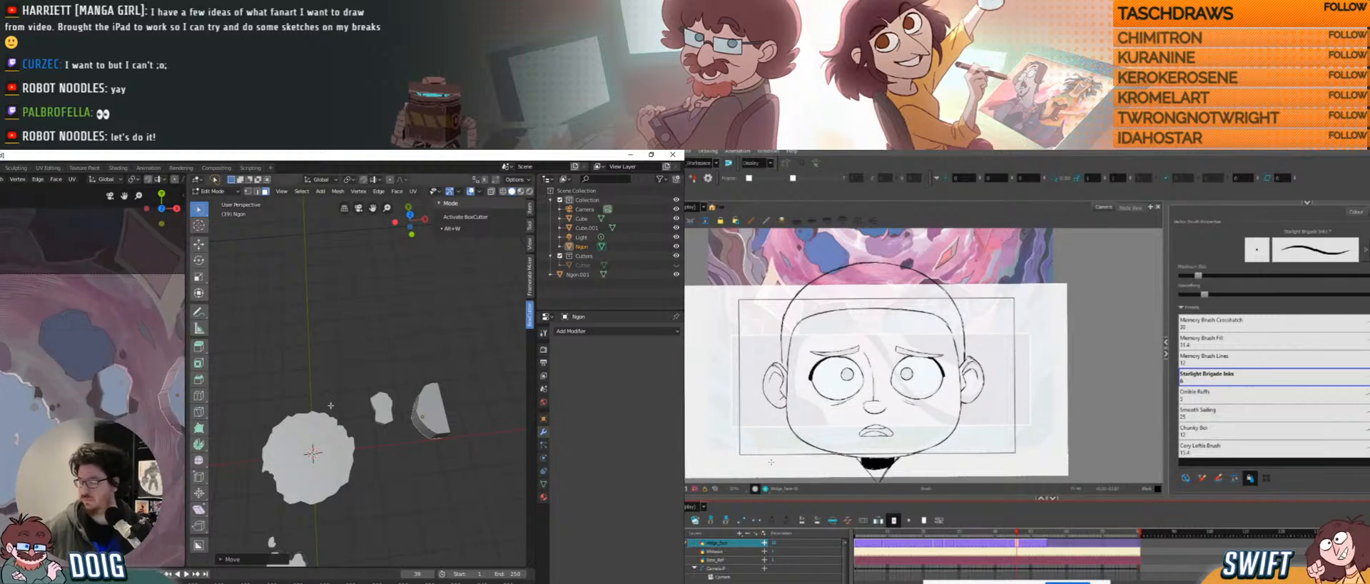
pyautogui.moveTo(319, 437); pyautogui.dragTo(326, 415, button='middle')
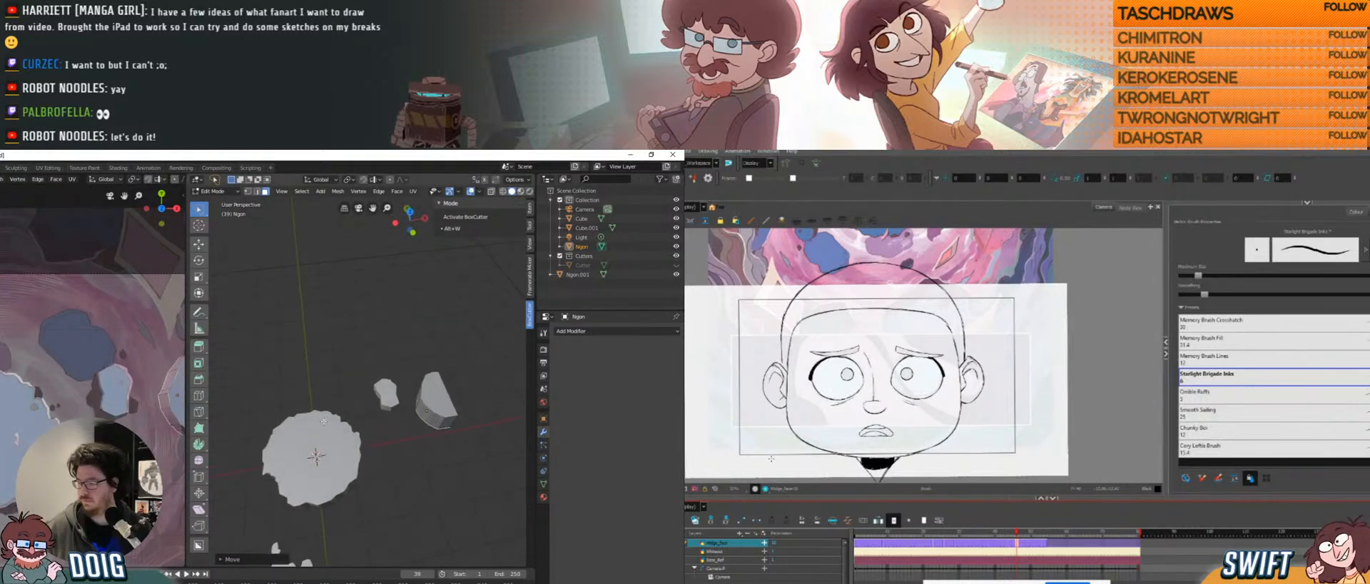
pyautogui.scroll(4, 339, 381)
pyautogui.scroll(1, 339, 382)
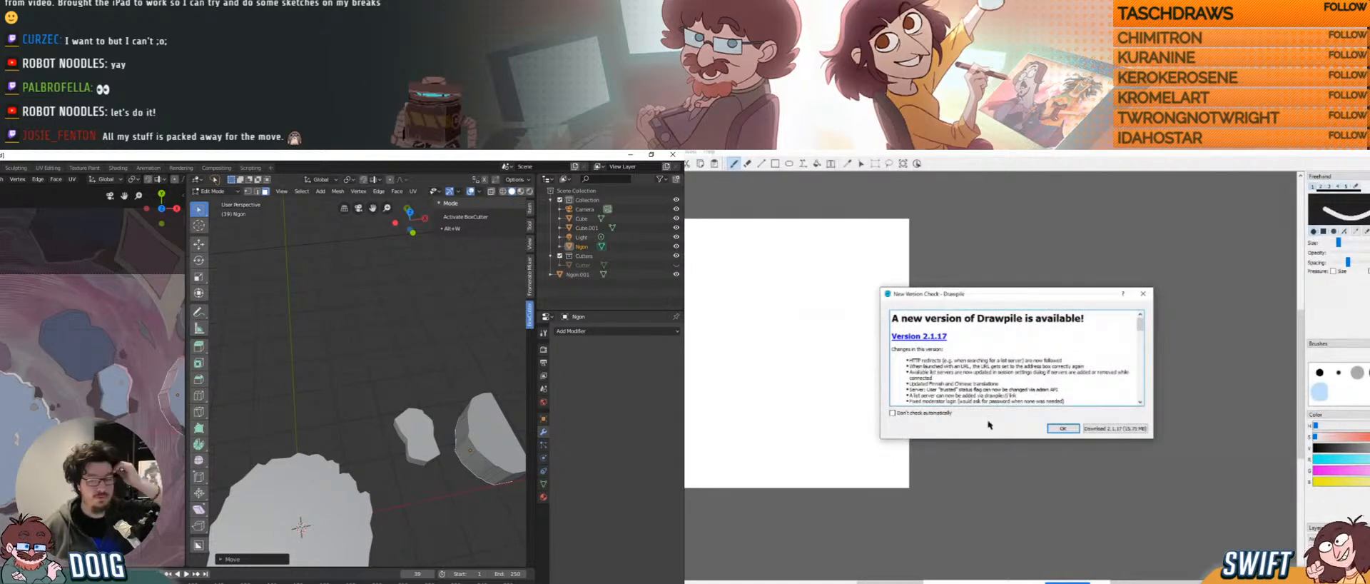
pyautogui.moveTo(328, 447); pyautogui.dragTo(345, 349, button='middle')
# Dismiss Drawpile's new-version notice and open its Host a session dialog.
pyautogui.click(1058, 429)
pyautogui.moveTo(819, 580); pyautogui.dragTo(796, 583)
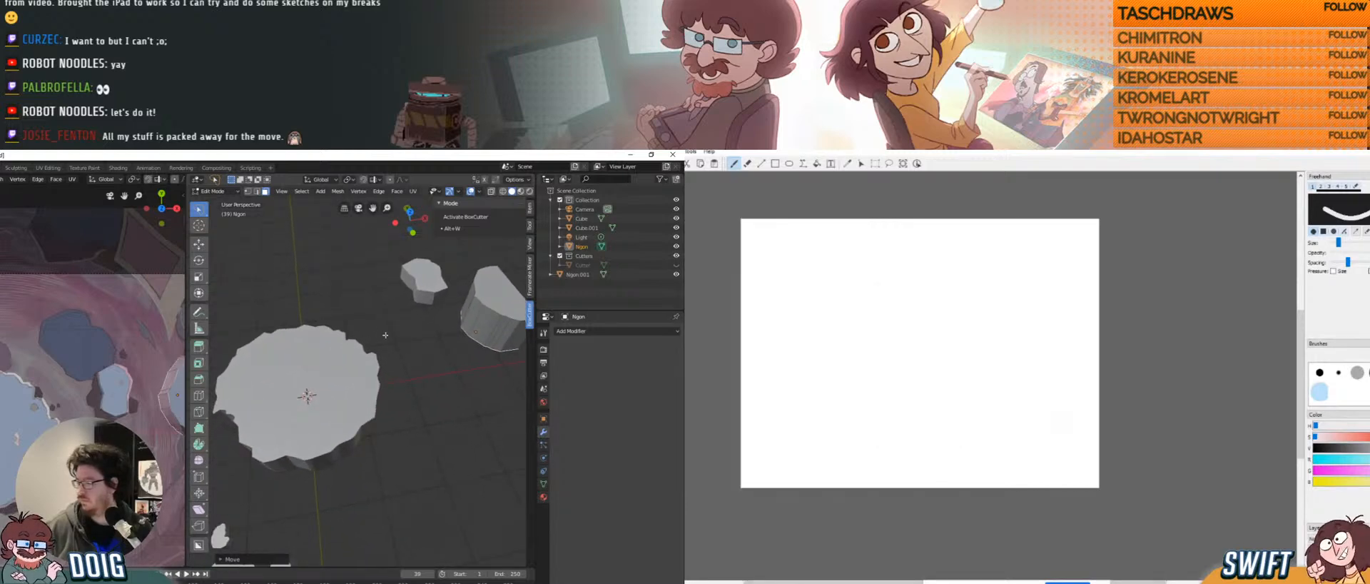
pyautogui.moveTo(389, 340); pyautogui.dragTo(398, 355, button='middle')
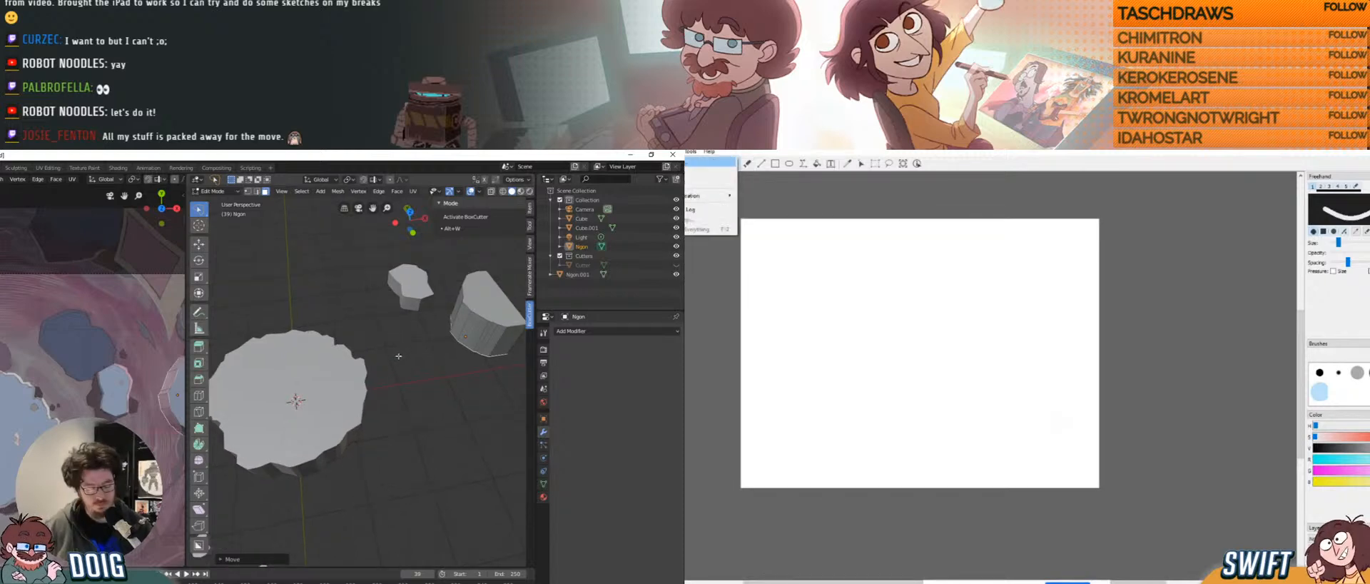
pyautogui.click(710, 162)
# Return the Ngon block to Object Mode.
pyautogui.press('Tab')
pyautogui.hotkey('alt', 'w')
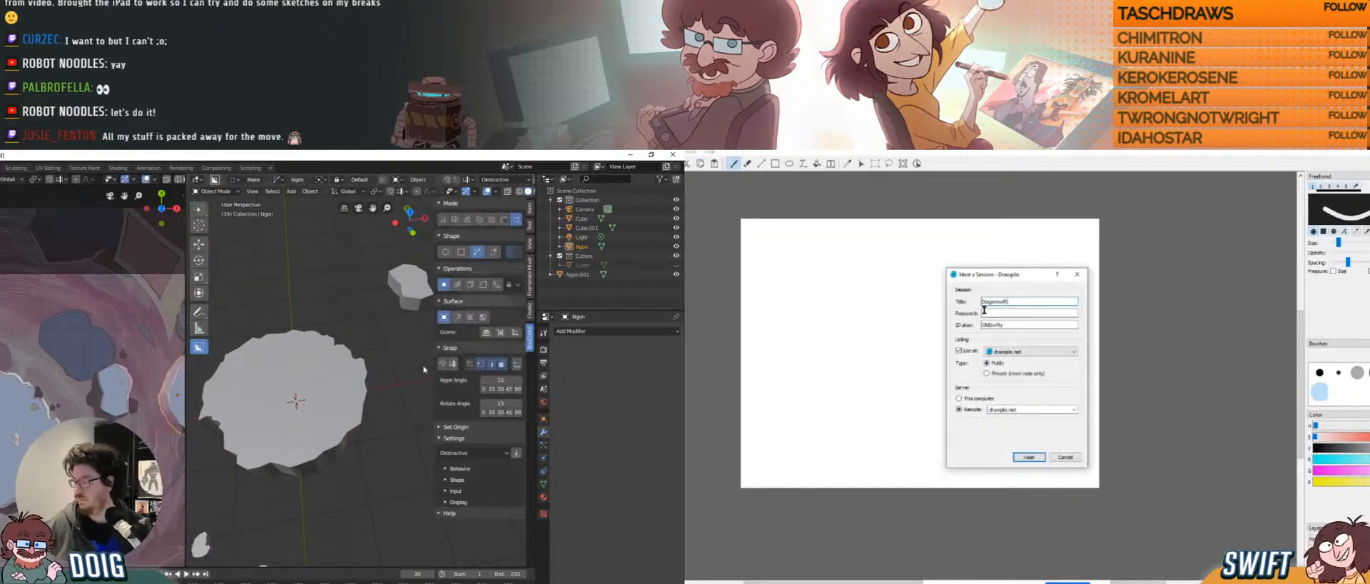
pyautogui.moveTo(403, 382); pyautogui.dragTo(335, 401, button='middle')
# Retitle the Drawpile session 'Magnum Rillet' and add a new cube in Blender.
pyautogui.click(1018, 303)
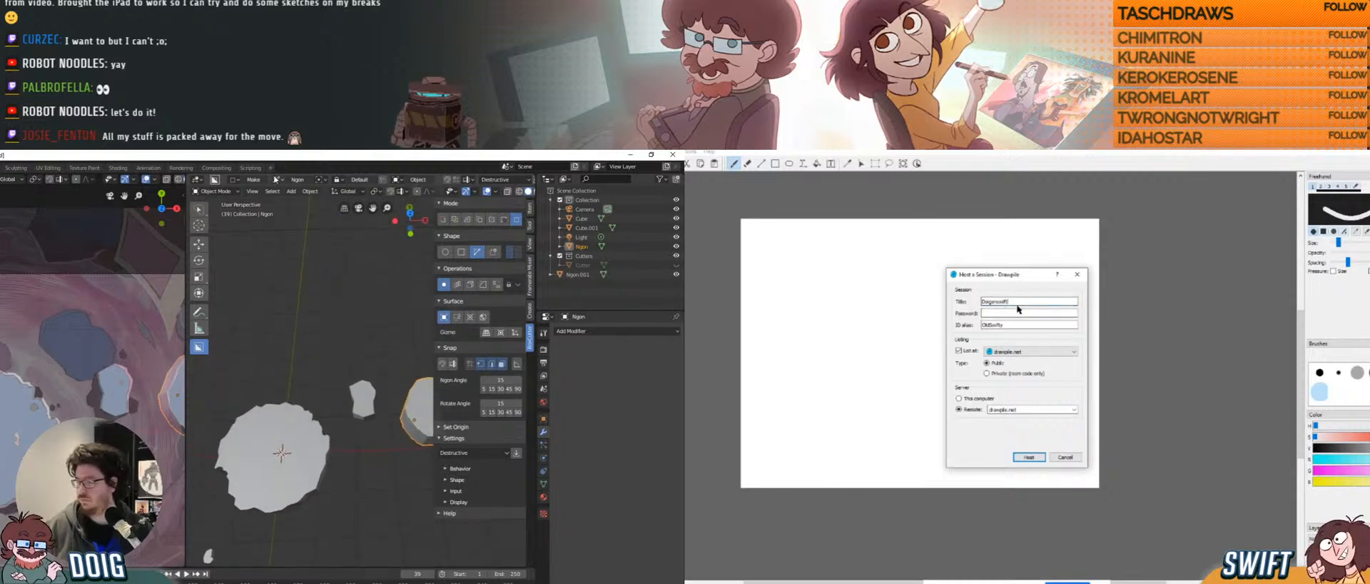
pyautogui.moveTo(1008, 306); pyautogui.dragTo(962, 307)
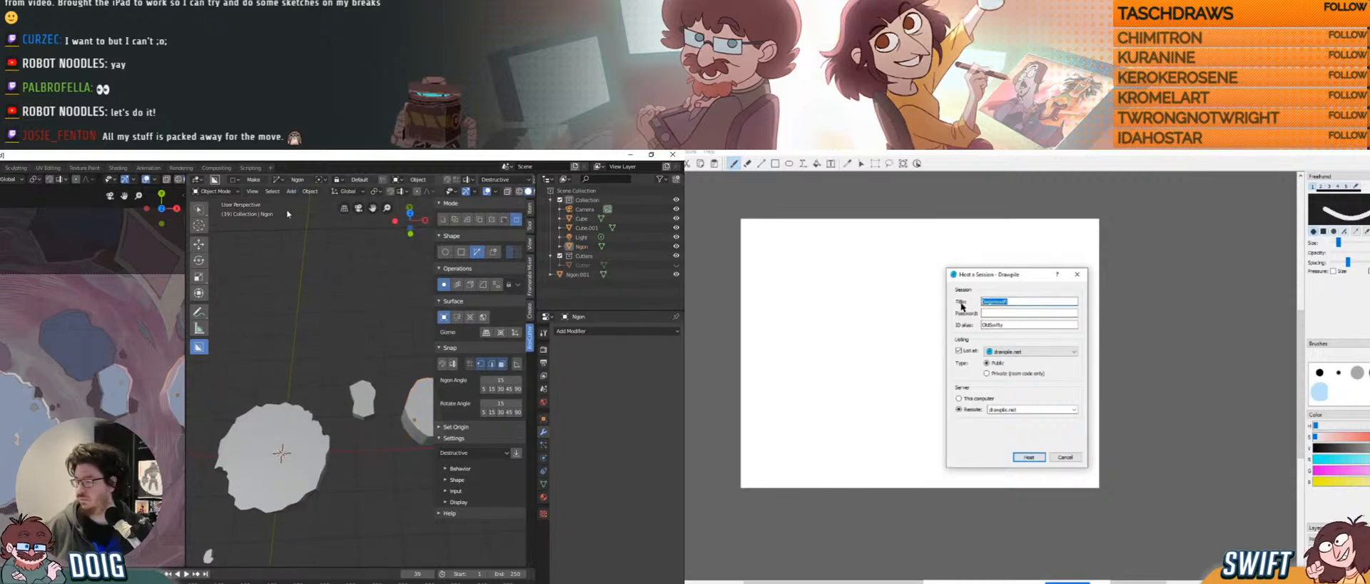
pyautogui.click(292, 192)
pyautogui.write('Mag')
pyautogui.moveTo(328, 226)
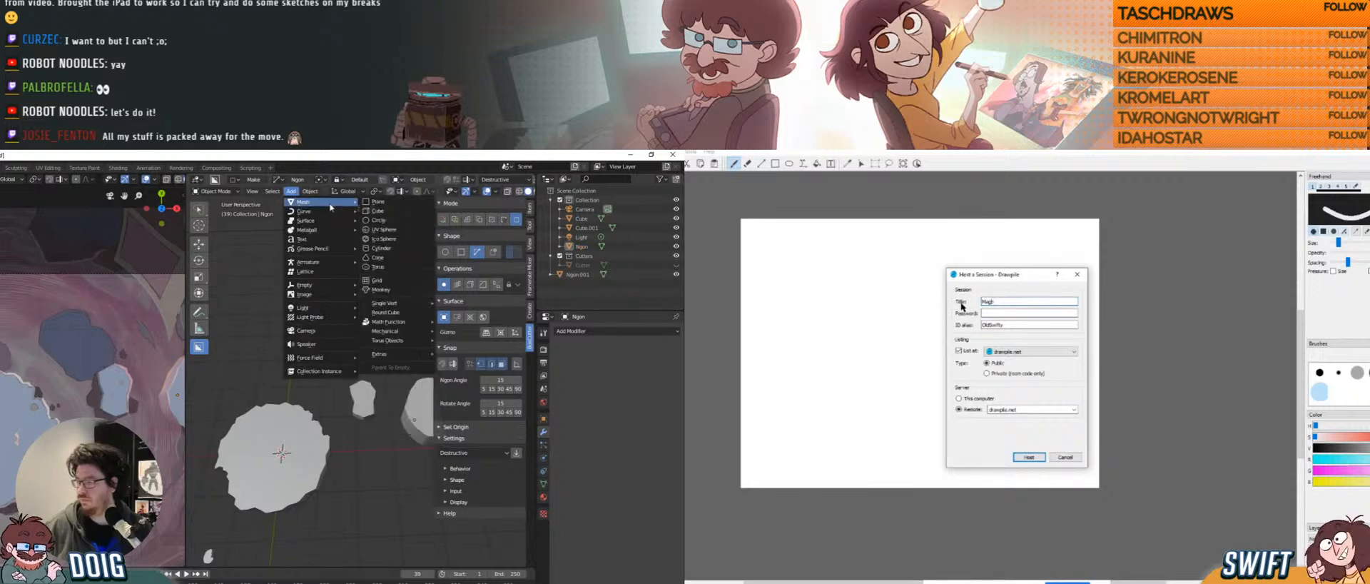
pyautogui.write('num Ric')
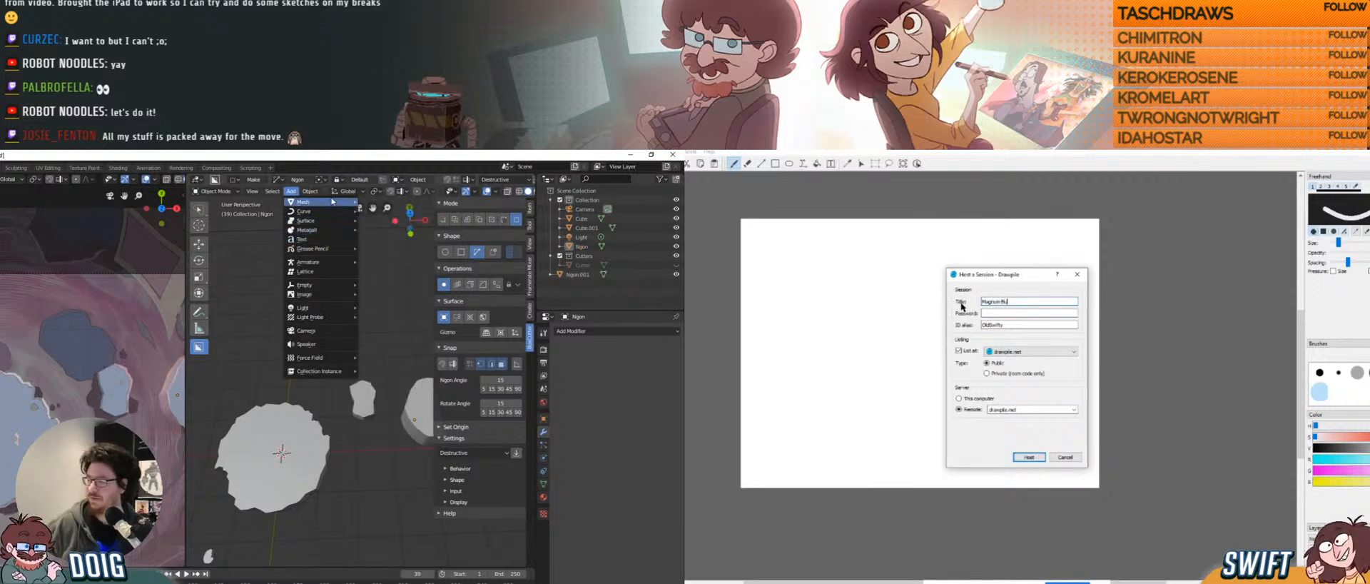
pyautogui.moveTo(331, 201)
pyautogui.write('llet')
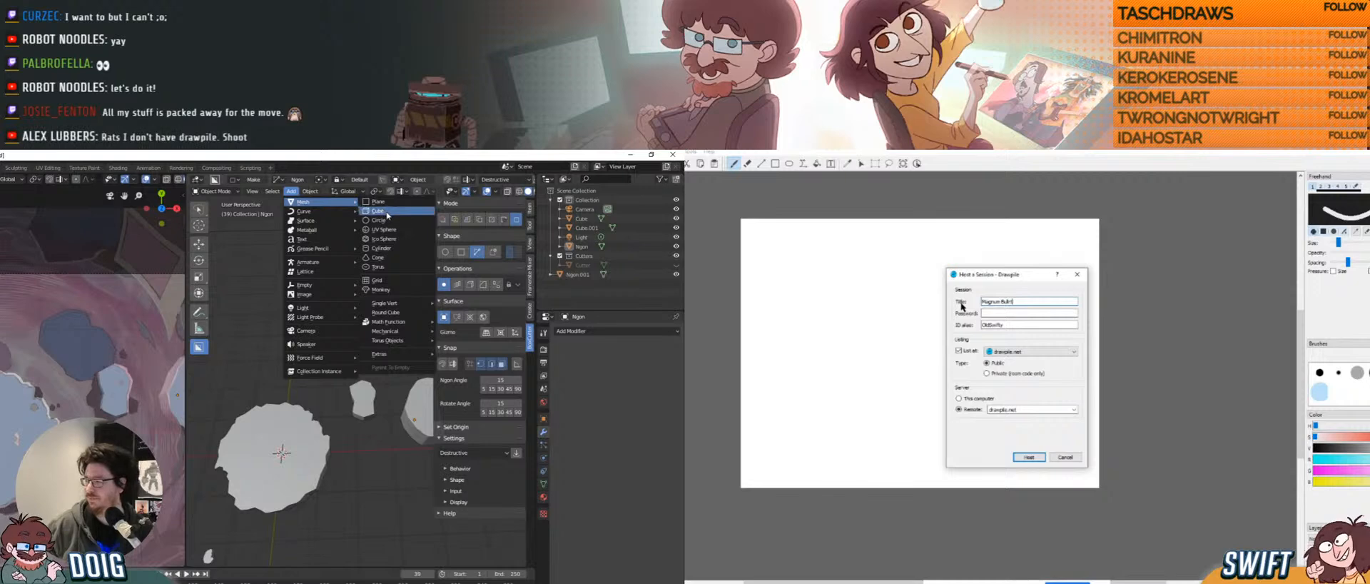
pyautogui.click(390, 212)
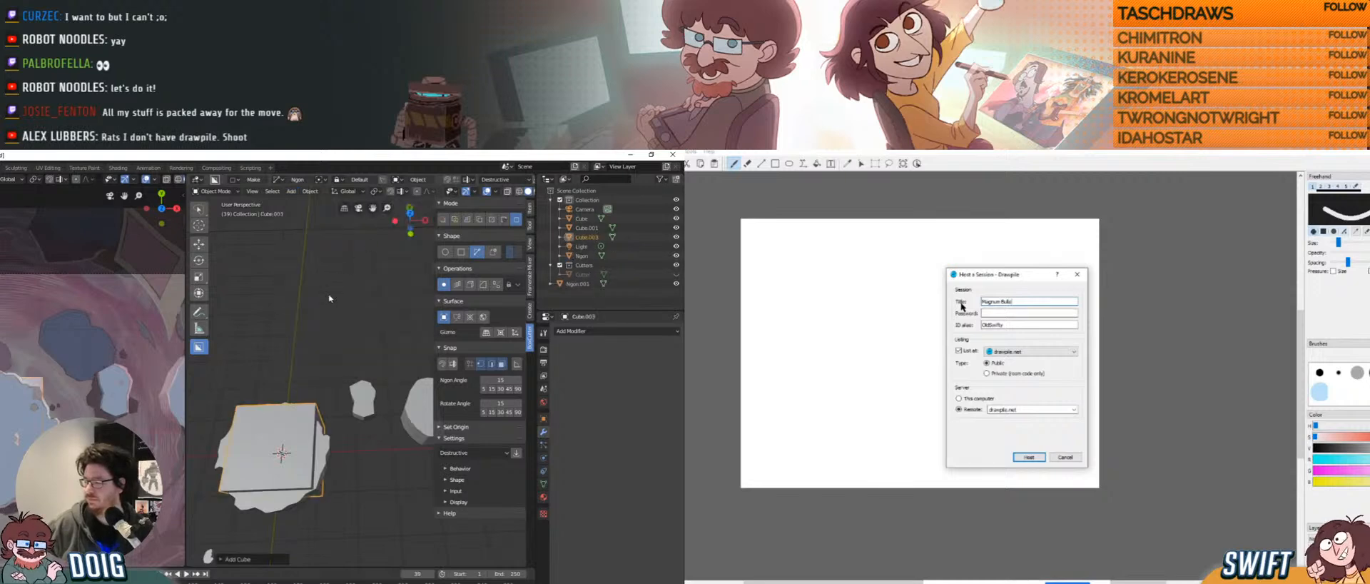
# Enter the session password in Drawpile's host dialog and move the dialog aside.
pyautogui.moveTo(298, 373); pyautogui.dragTo(363, 385, button='middle')
pyautogui.click(1012, 313)
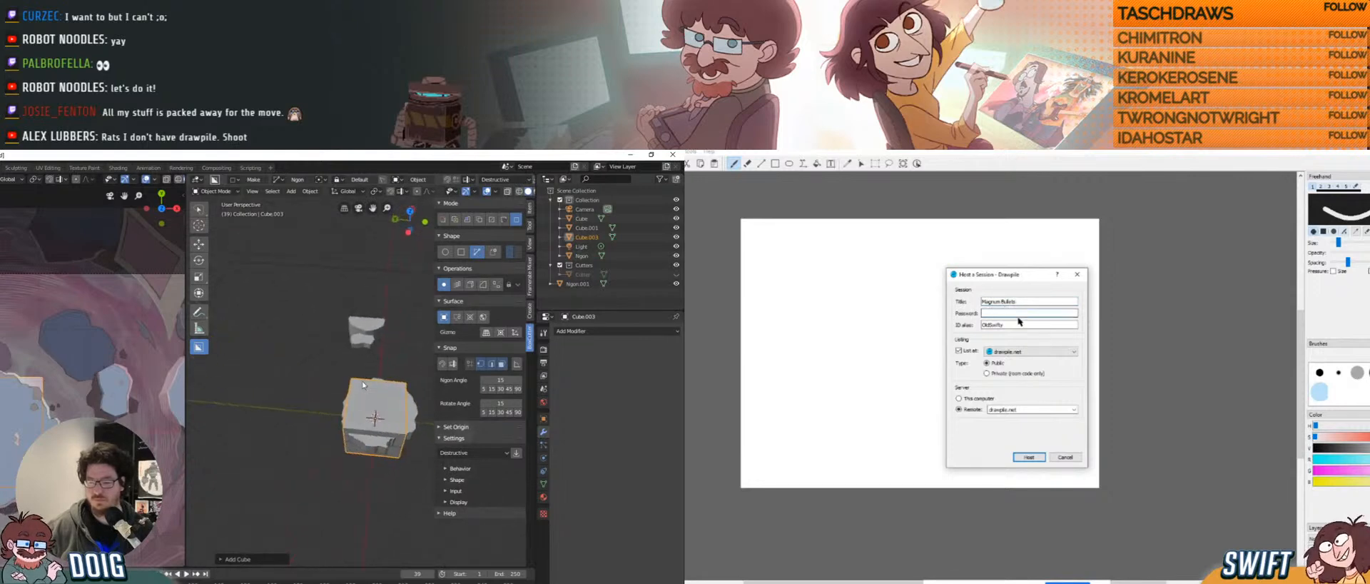
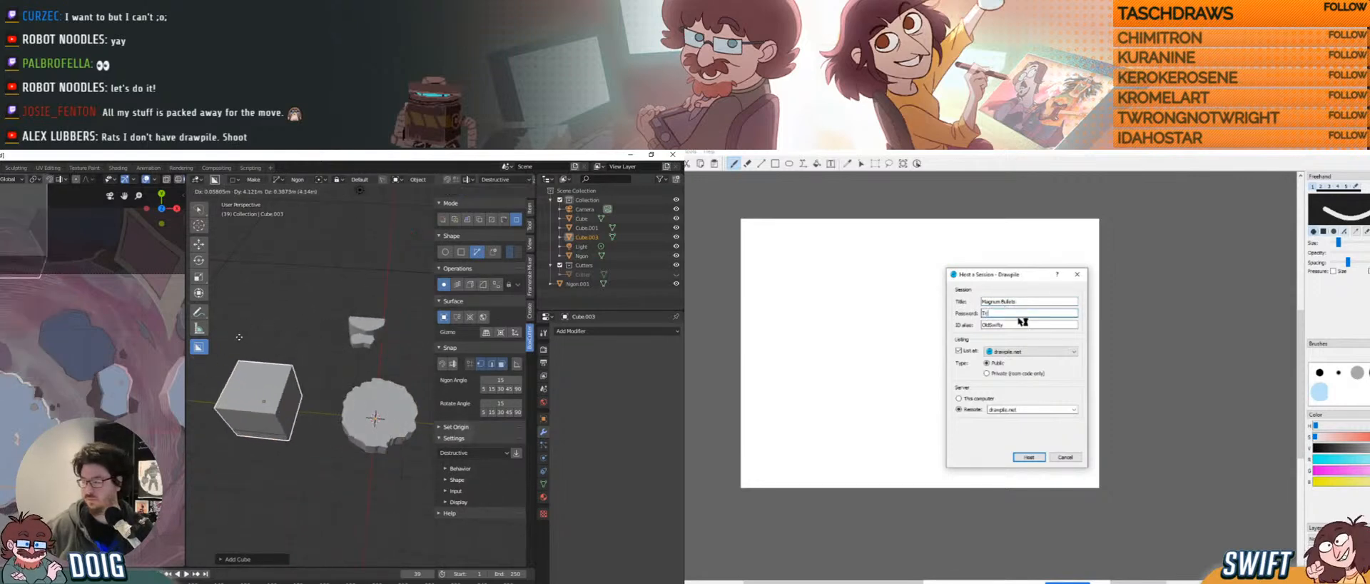
pyautogui.moveTo(1024, 326); pyautogui.dragTo(937, 305)
# Place the new cube beside the rock platform and attempt to host the Drawpile session.
pyautogui.click(215, 408)
pyautogui.moveTo(215, 408); pyautogui.dragTo(308, 377, button='middle')
pyautogui.scroll(-4, 23, 343)
pyautogui.click(928, 437)
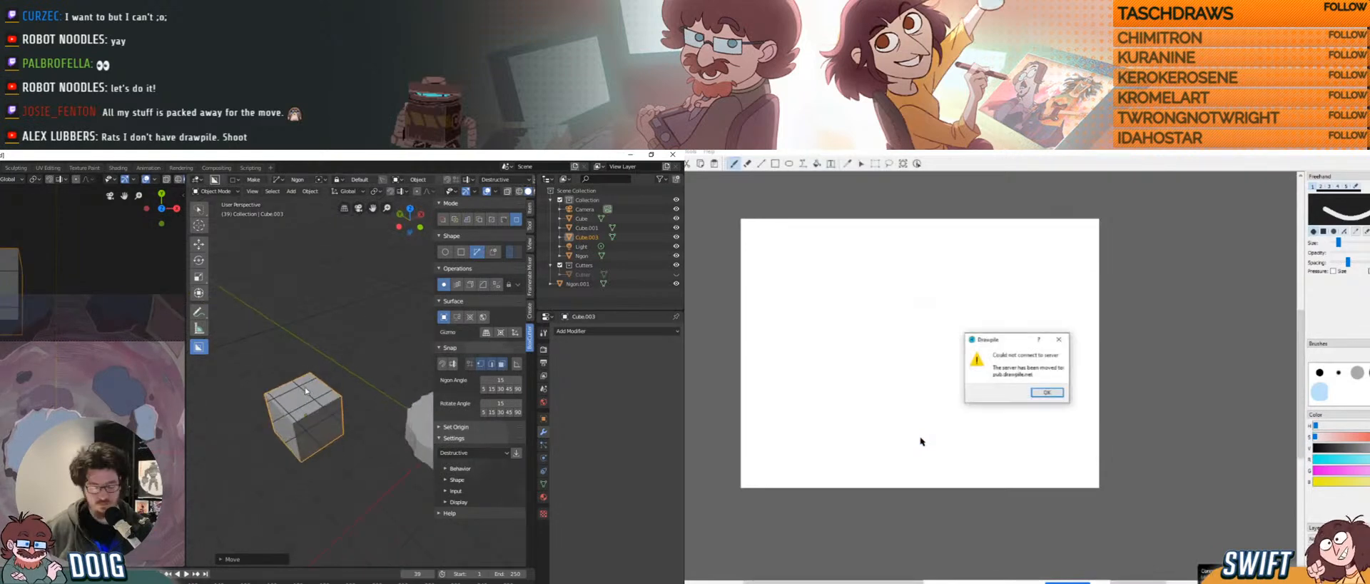
# Start lifting the cube along Z while dismissing the connection error and reopening the hosting form.
pyautogui.press('g')
pyautogui.press('z')
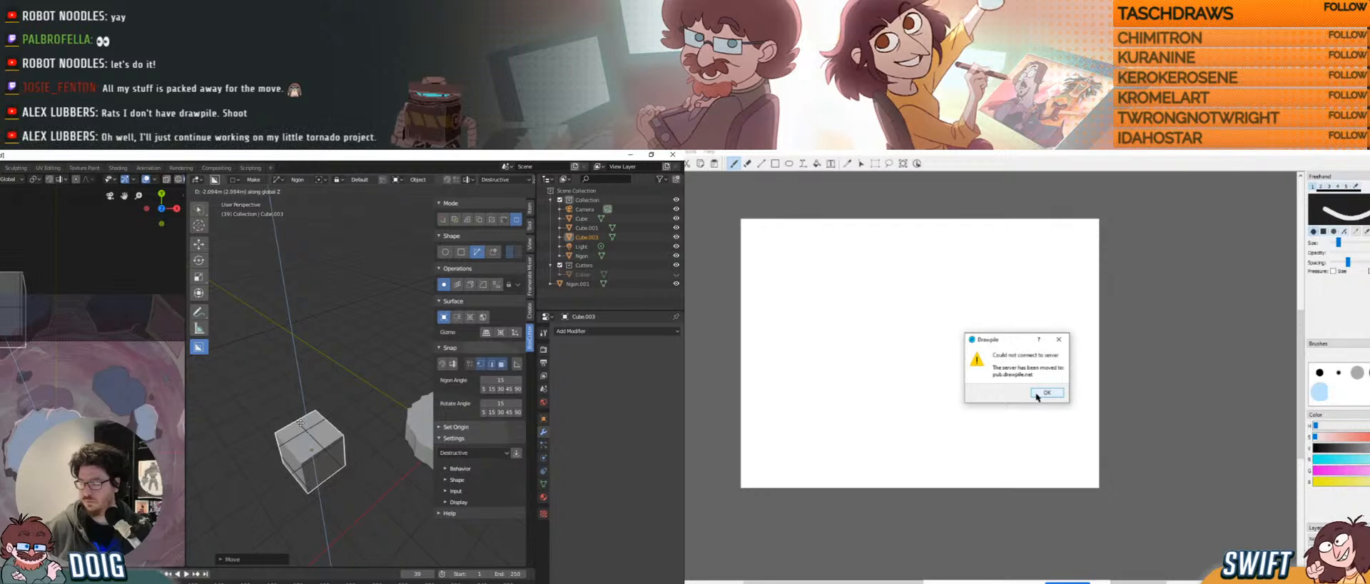
pyautogui.press('z')
pyautogui.press('z')
pyautogui.click(1046, 393)
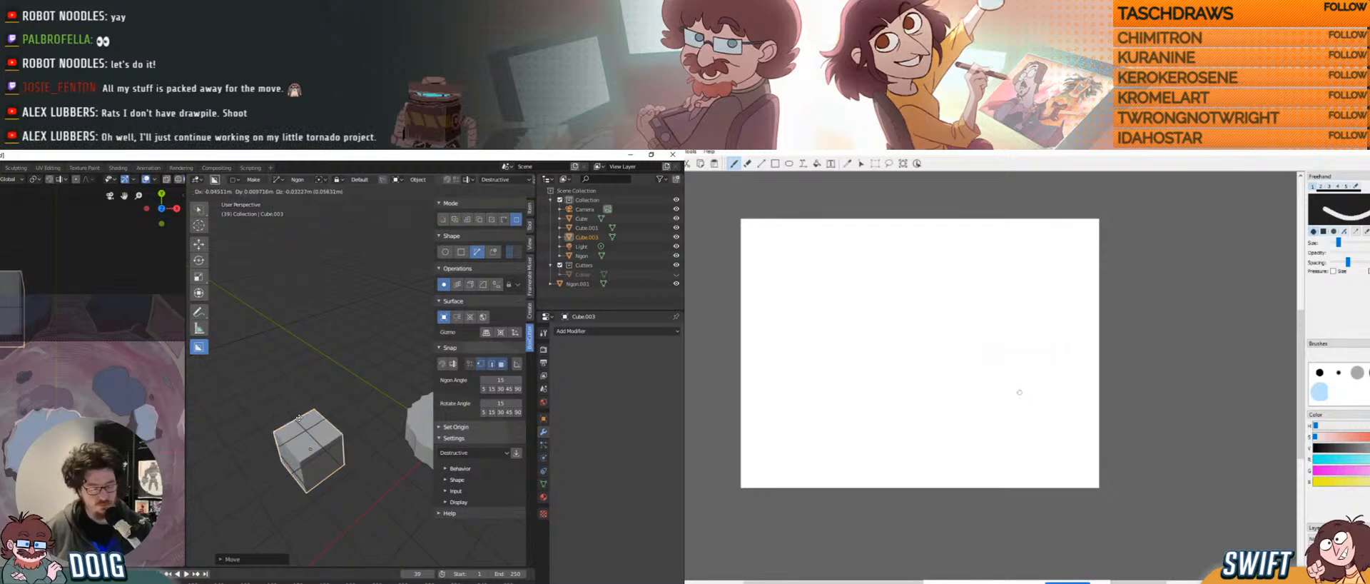
pyautogui.press('z')
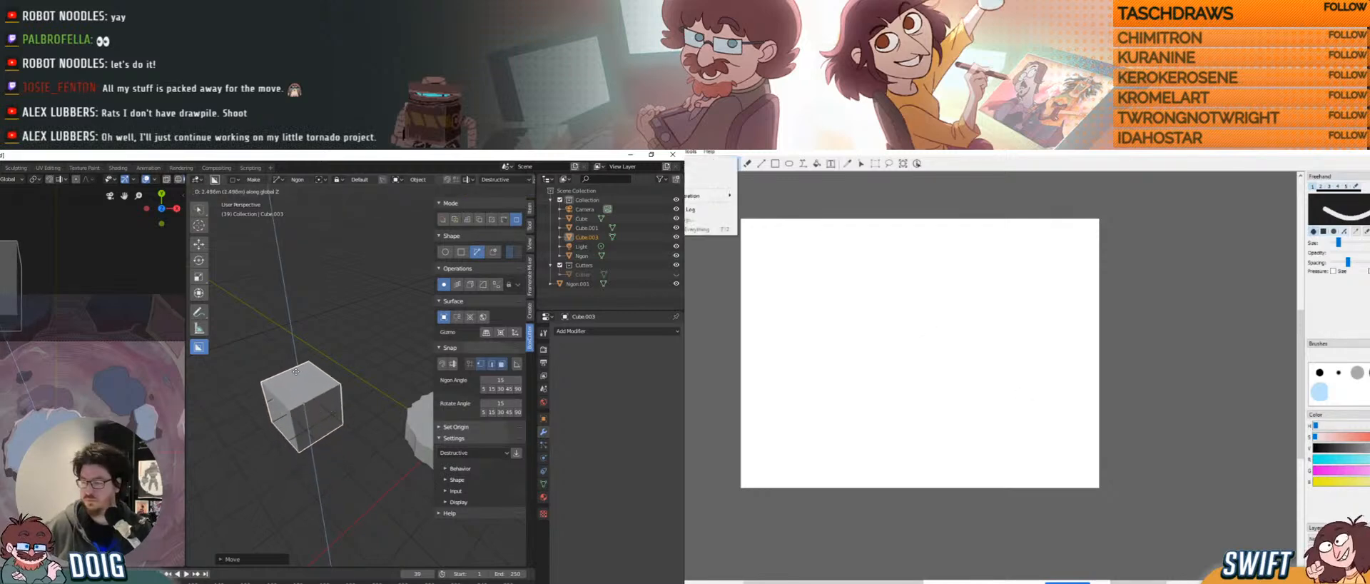
pyautogui.click(703, 161)
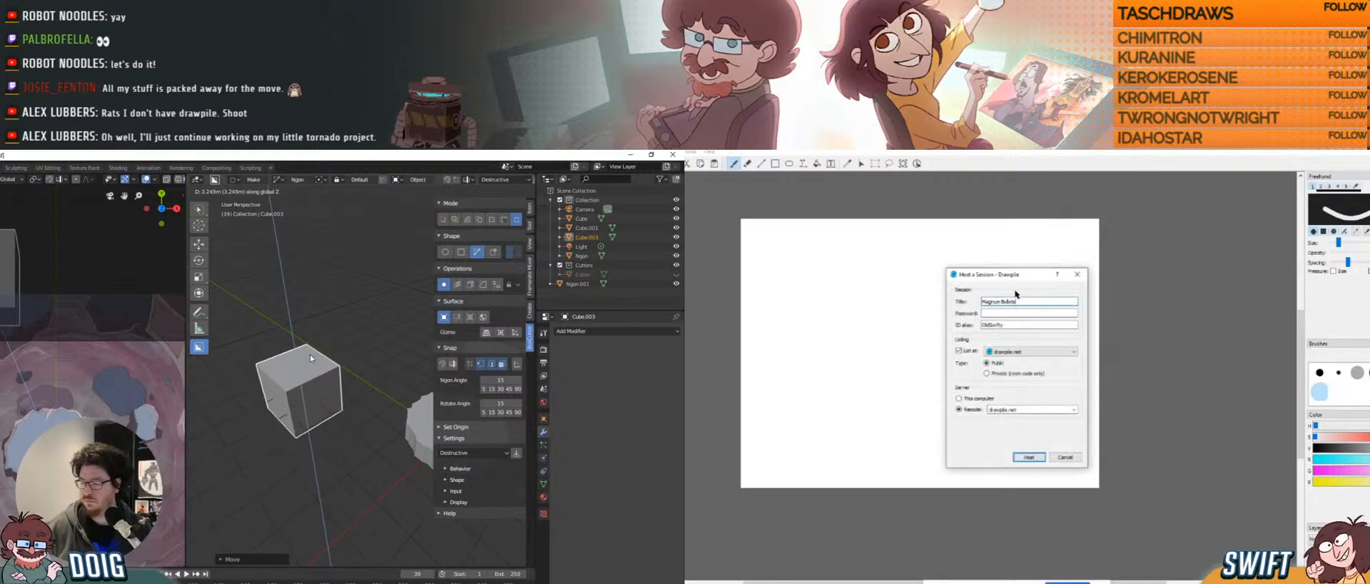
# Confirm the cube's raised position and retry hosting with a re-entered session password.
pyautogui.click(307, 351)
pyautogui.click(1015, 312)
pyautogui.moveTo(307, 351); pyautogui.dragTo(327, 386, button='middle')
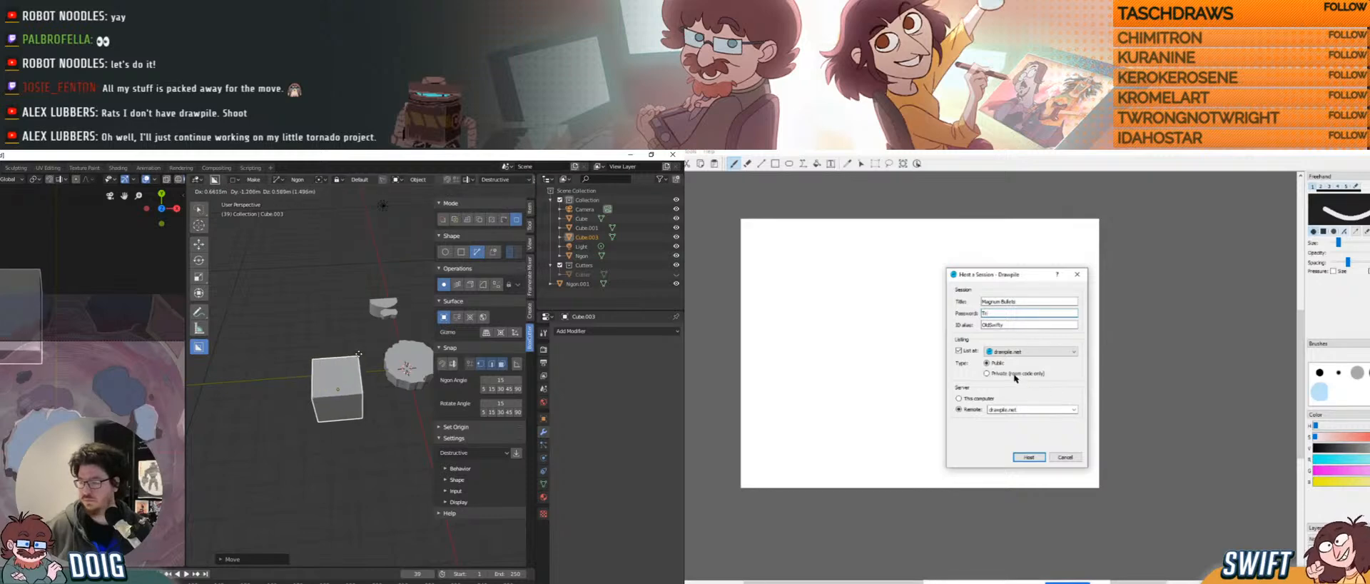
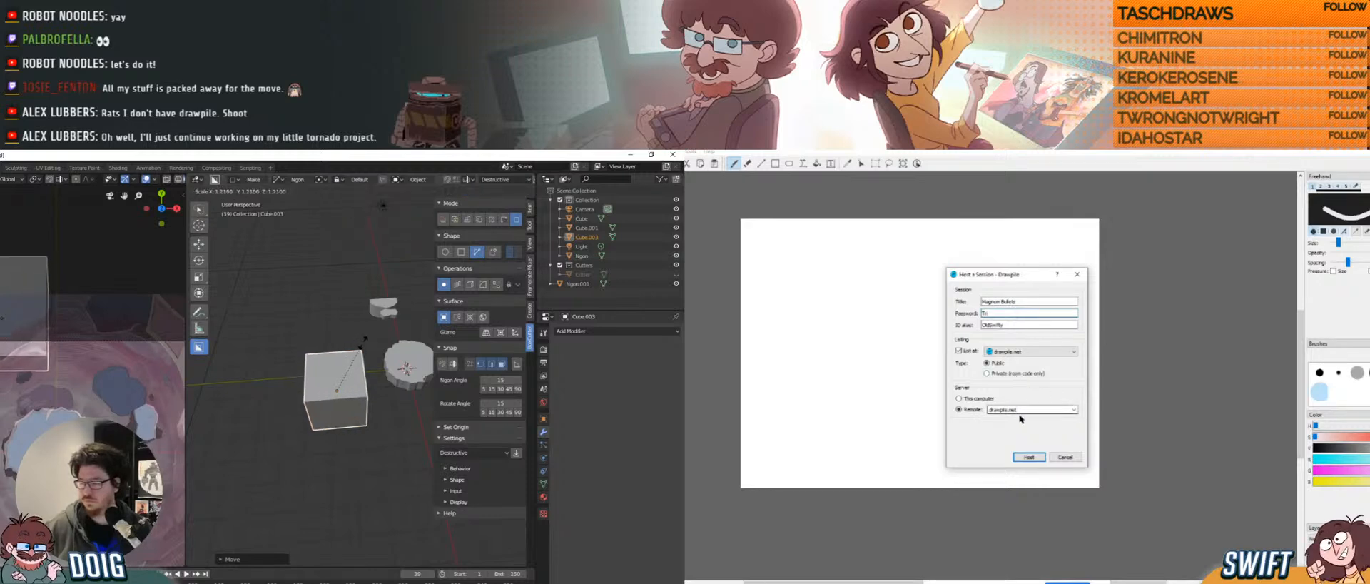
pyautogui.click(1029, 457)
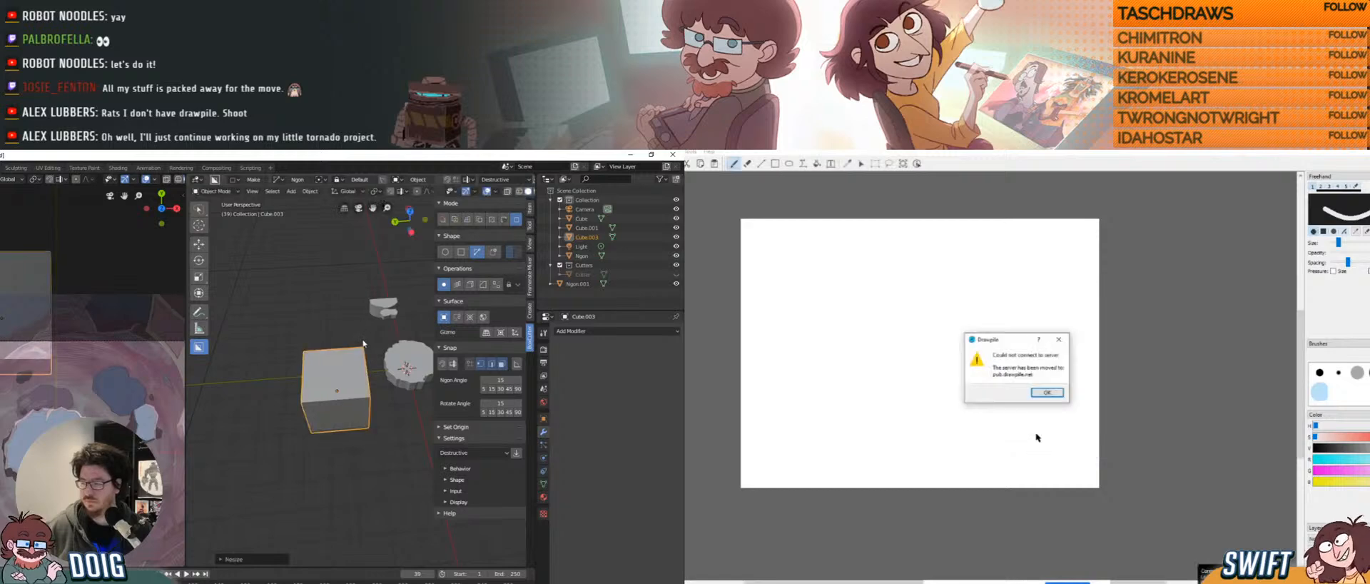
# Enlarge the cube and set it down beside the platform, dismissing the connection error.
pyautogui.click(360, 343)
pyautogui.press('g')
pyautogui.moveTo(1014, 341); pyautogui.dragTo(976, 329)
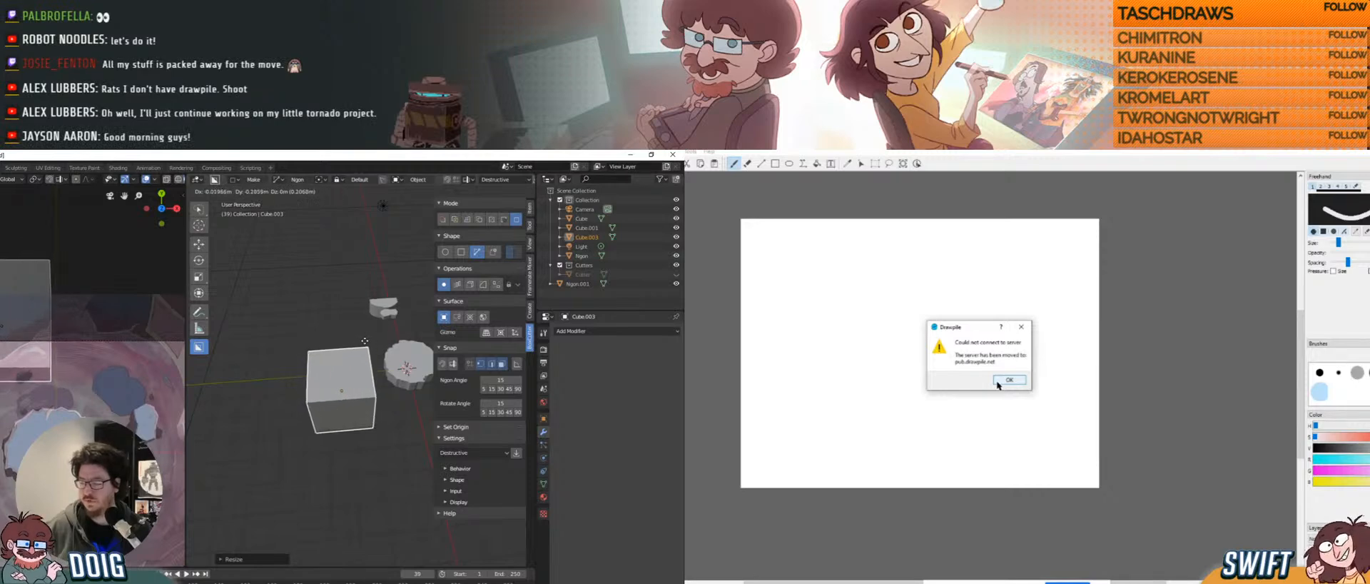
pyautogui.click(367, 342)
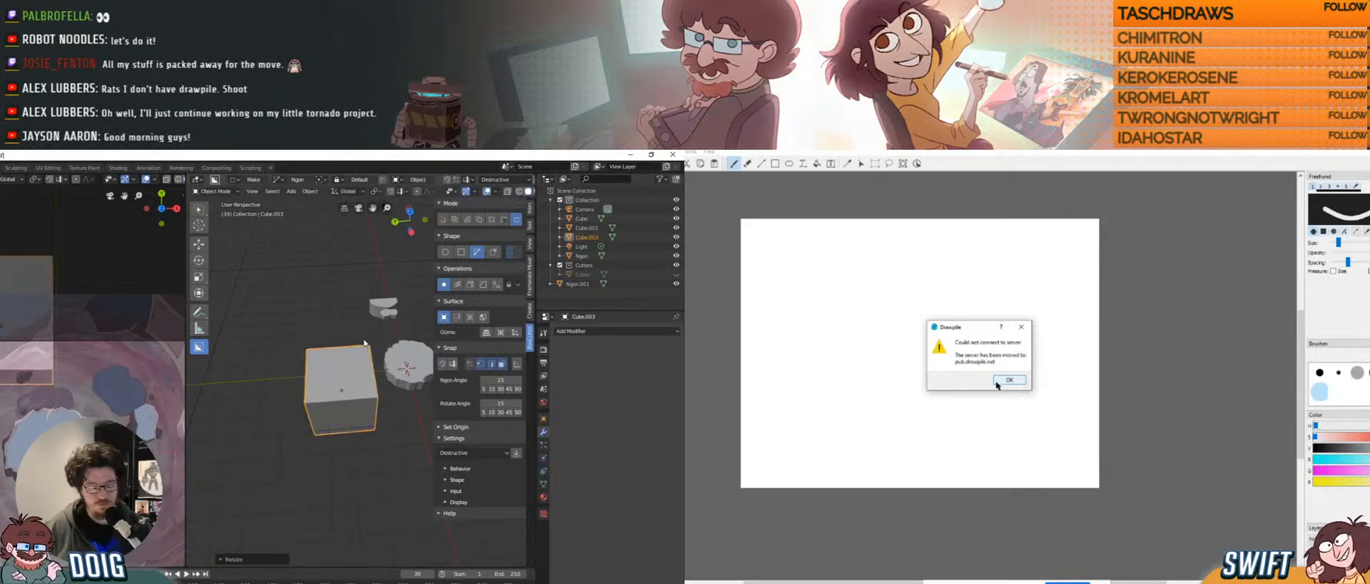
pyautogui.press('g')
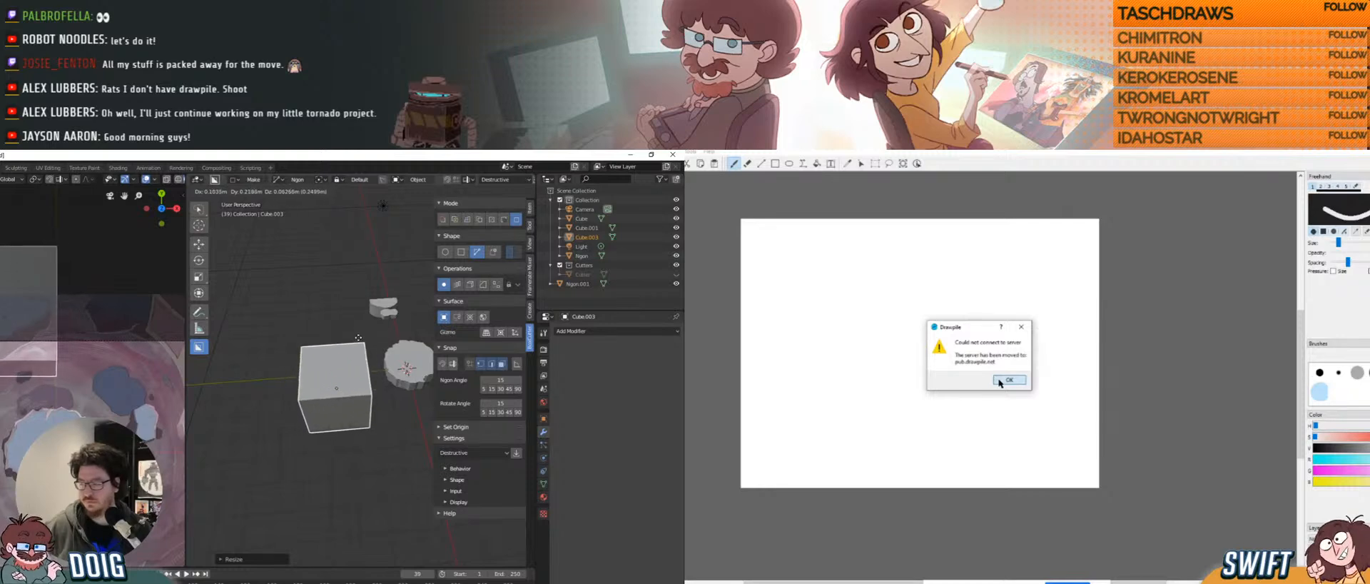
pyautogui.click(999, 382)
pyautogui.click(317, 336)
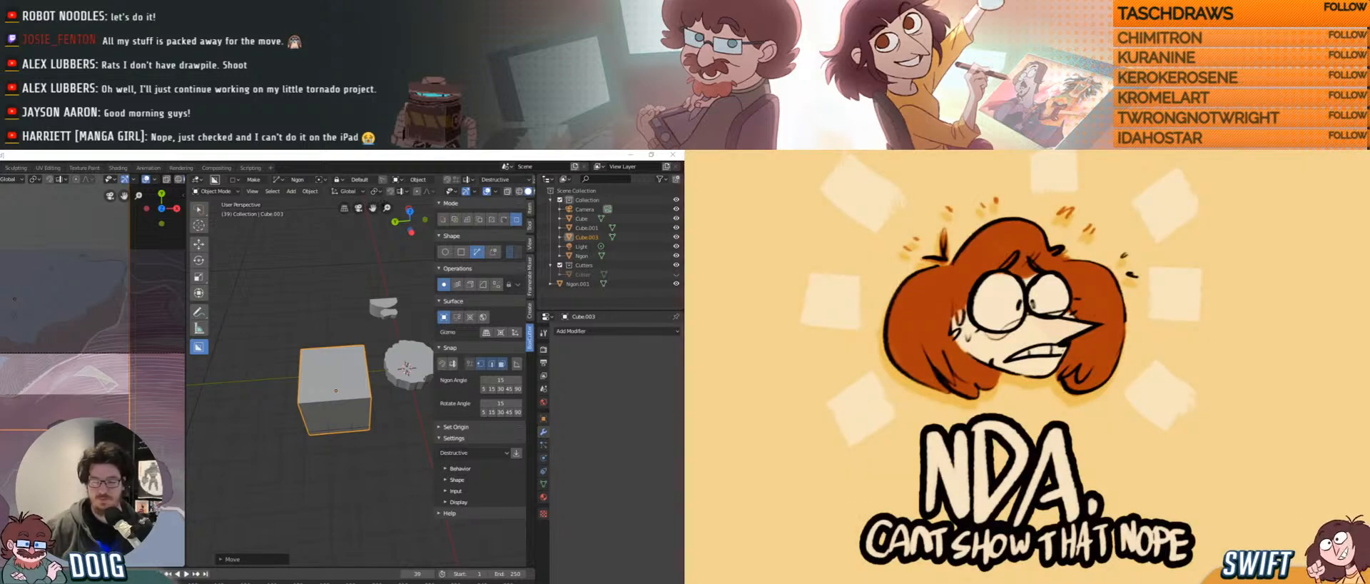
# Move the cube above the jagged disk platform, select the Camera, and begin an ngon cut outline.
pyautogui.moveTo(274, 393); pyautogui.dragTo(320, 346, button='middle')
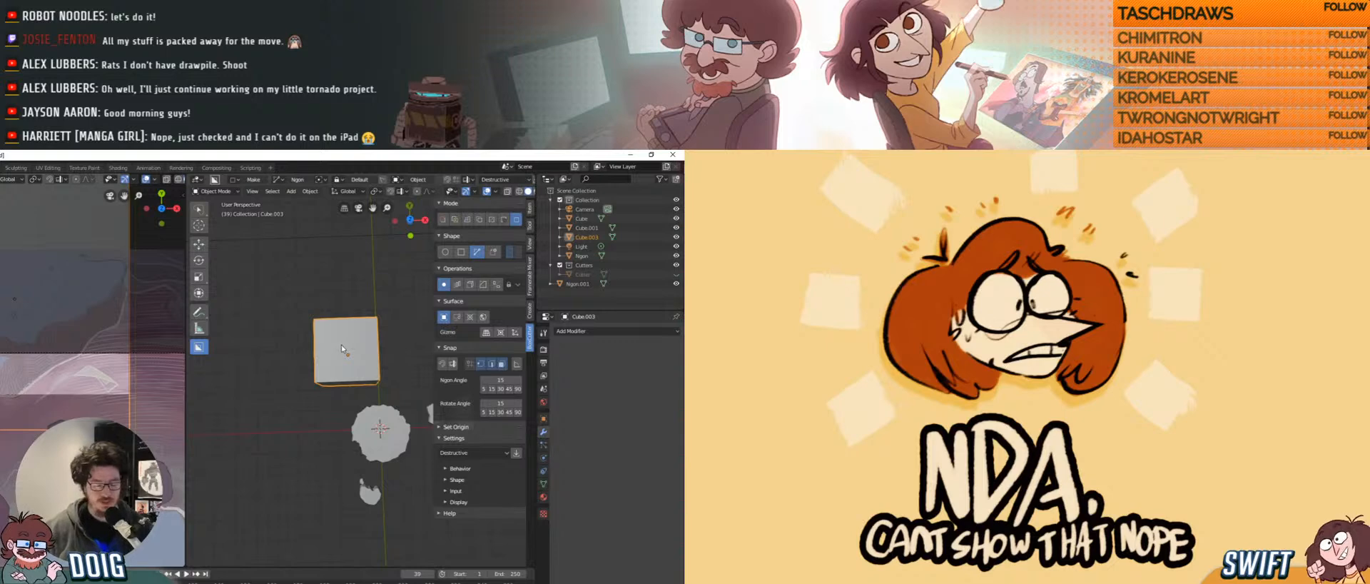
pyautogui.press('g')
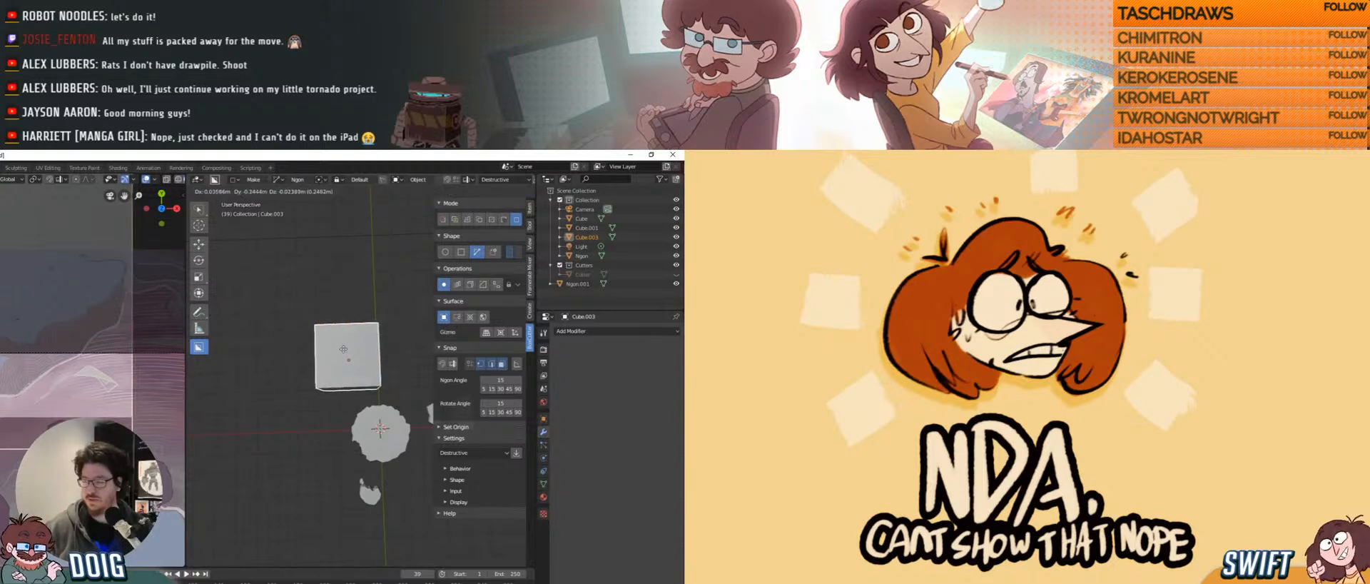
pyautogui.click(343, 347)
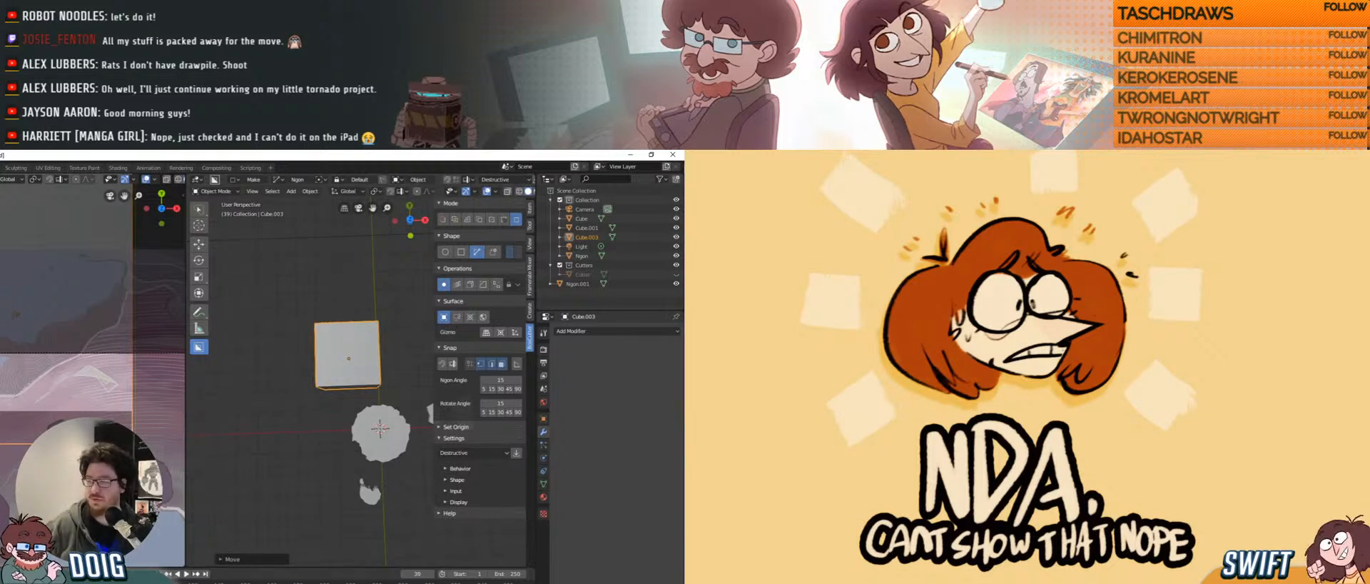
pyautogui.click(584, 209)
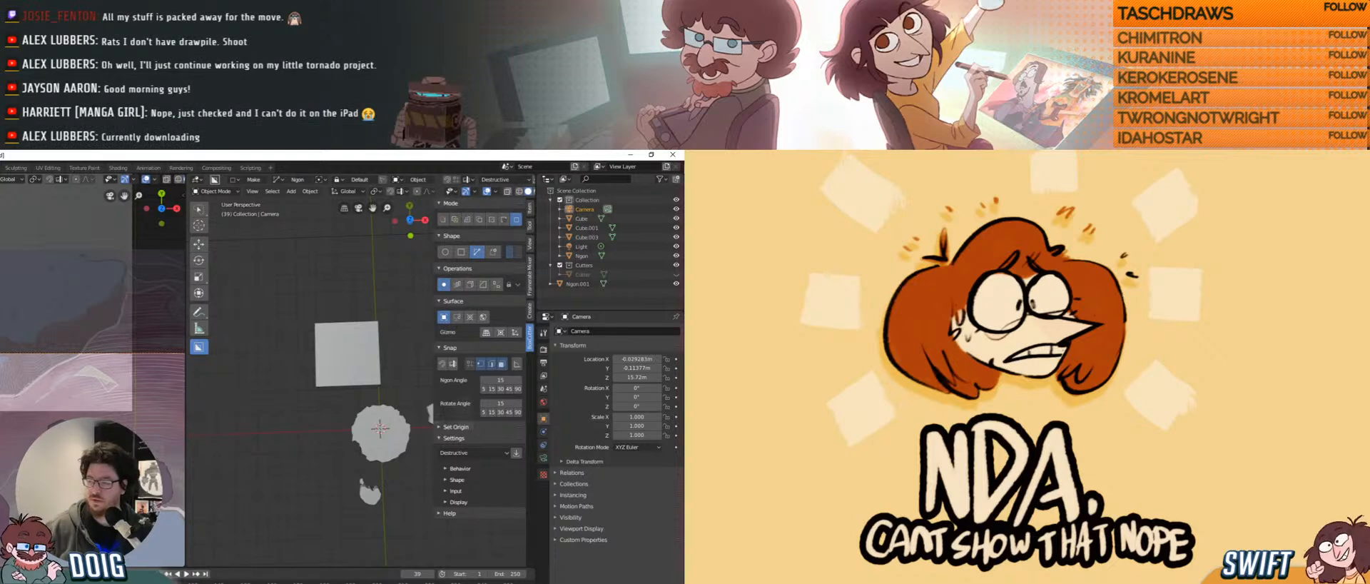
pyautogui.click(285, 321)
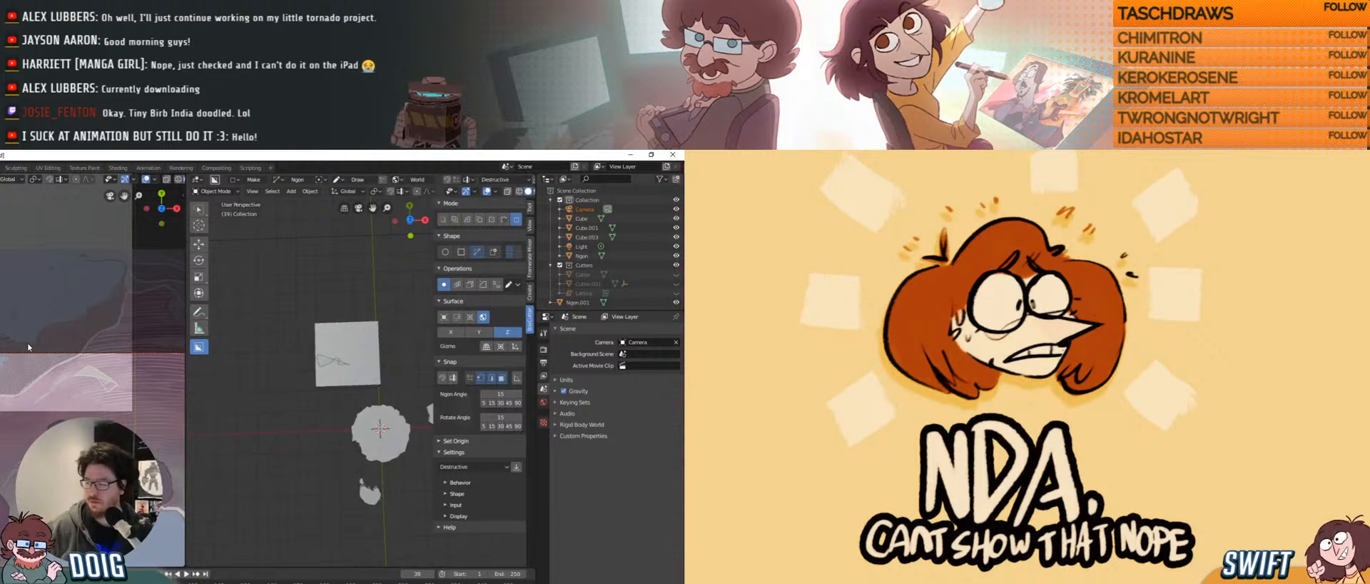
# Add two more ngon points and run the BoxCutter cut, dismissing the resulting error.
pyautogui.click(43, 333)
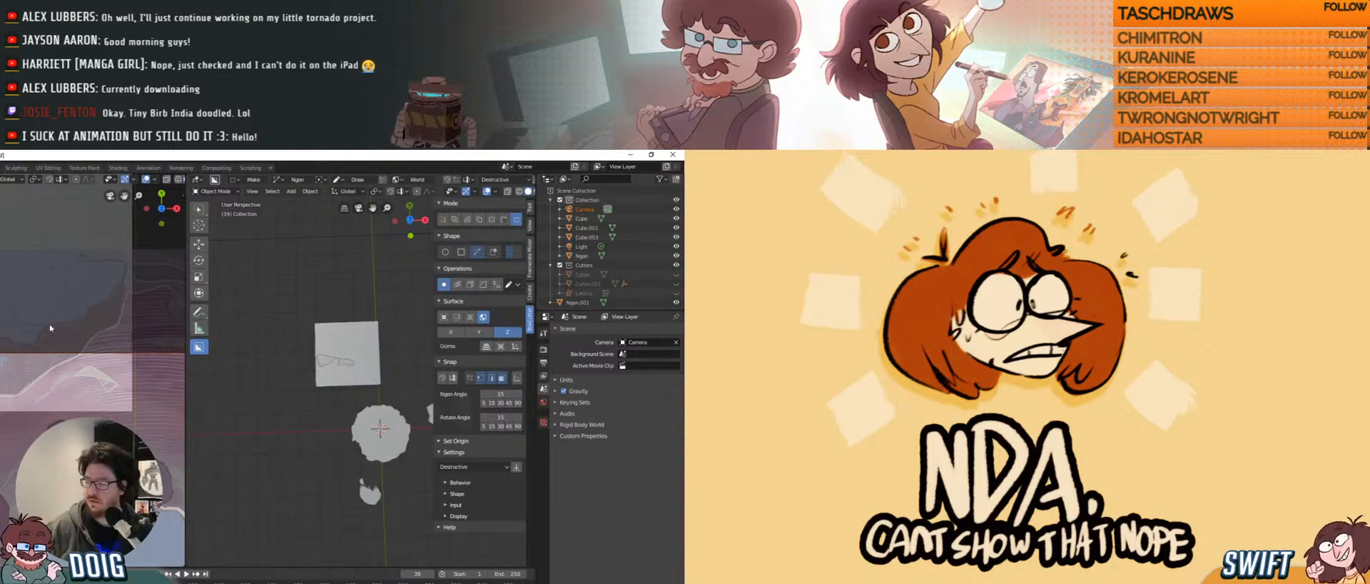
pyautogui.click(75, 319)
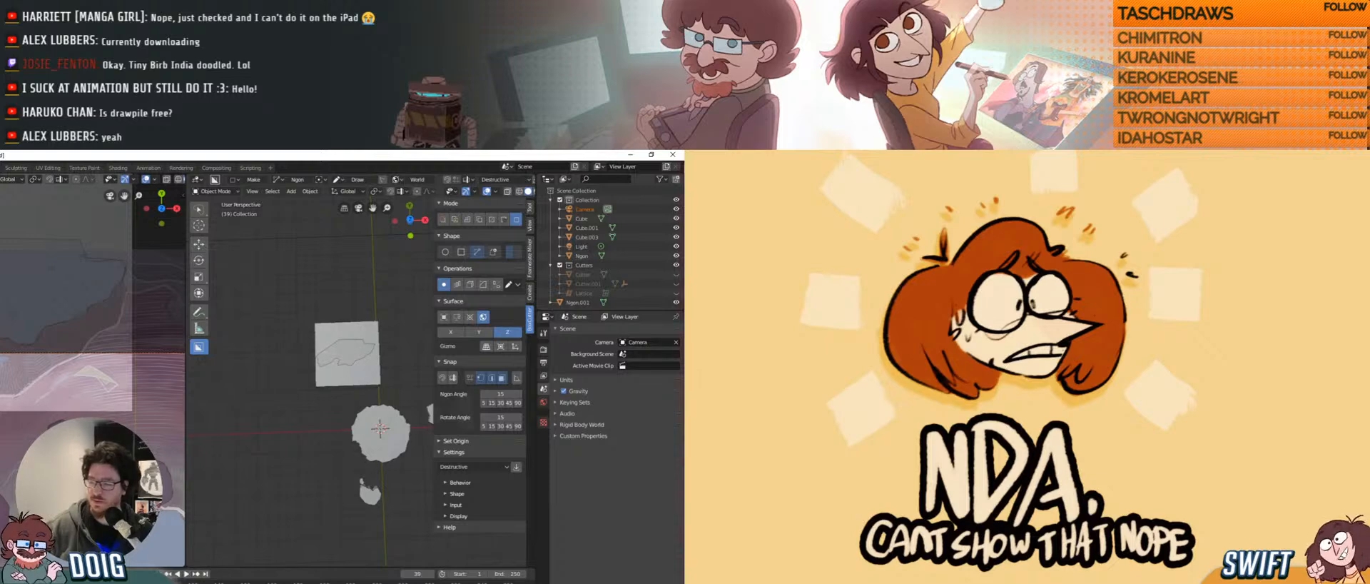
pyautogui.press('space')
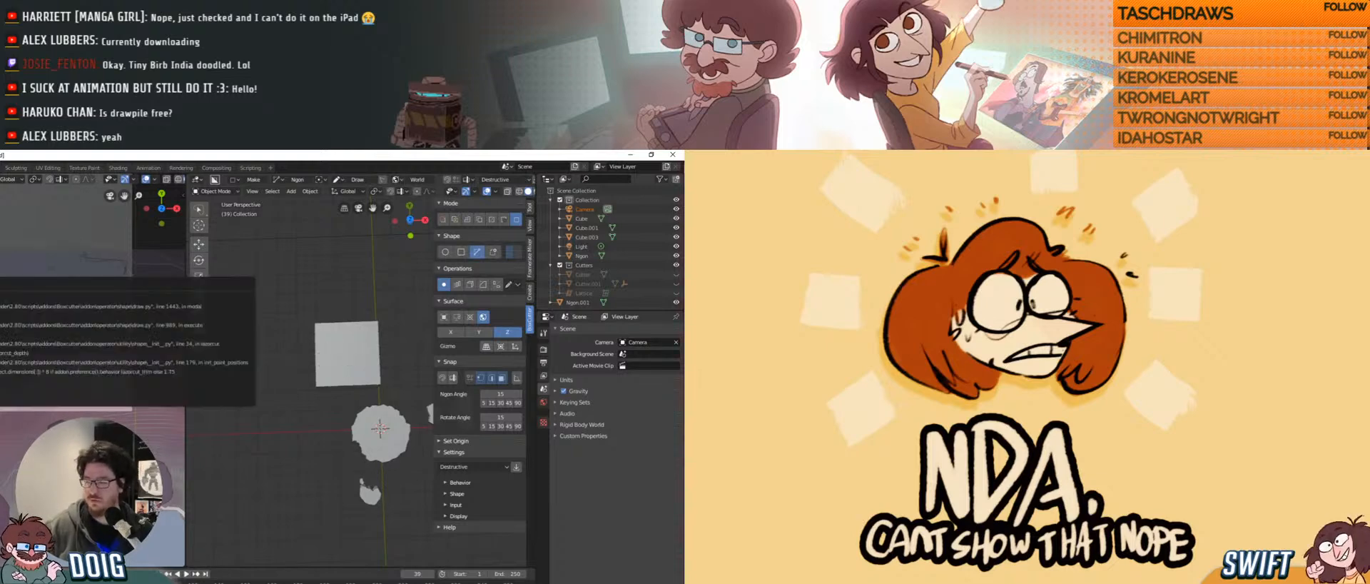
pyautogui.click(91, 338)
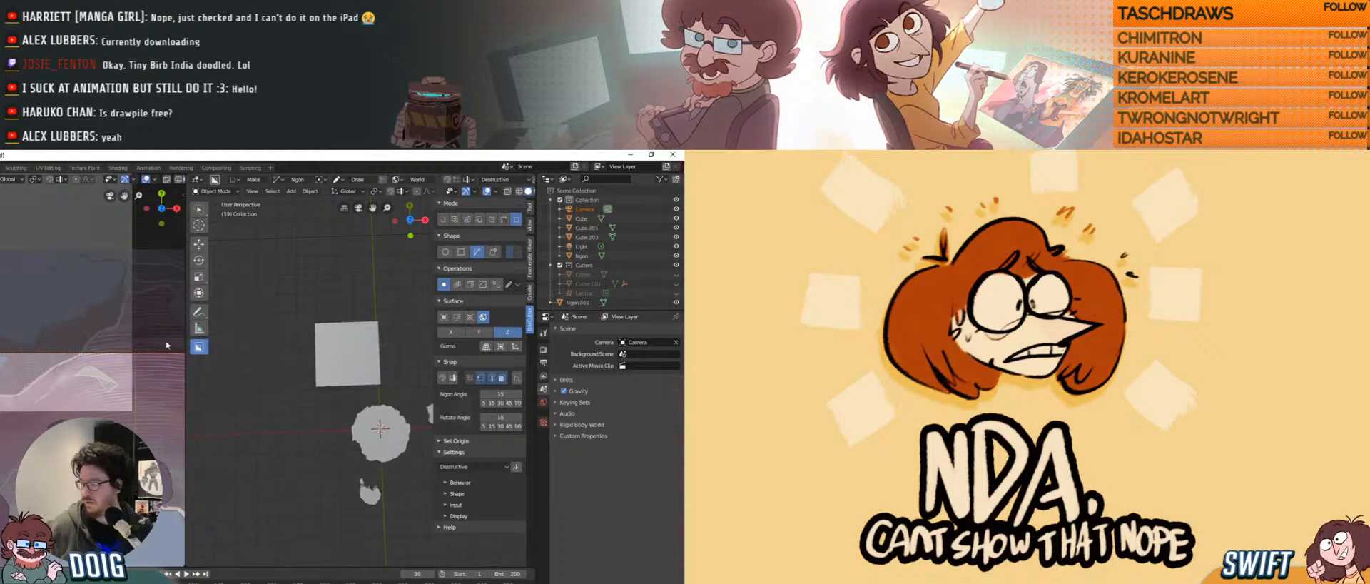
# Return to the camera view and reselect the uncut Cube.003 beside the rock slab.
pyautogui.moveTo(235, 350); pyautogui.dragTo(272, 333, button='middle')
pyautogui.scroll(3, 272, 333)
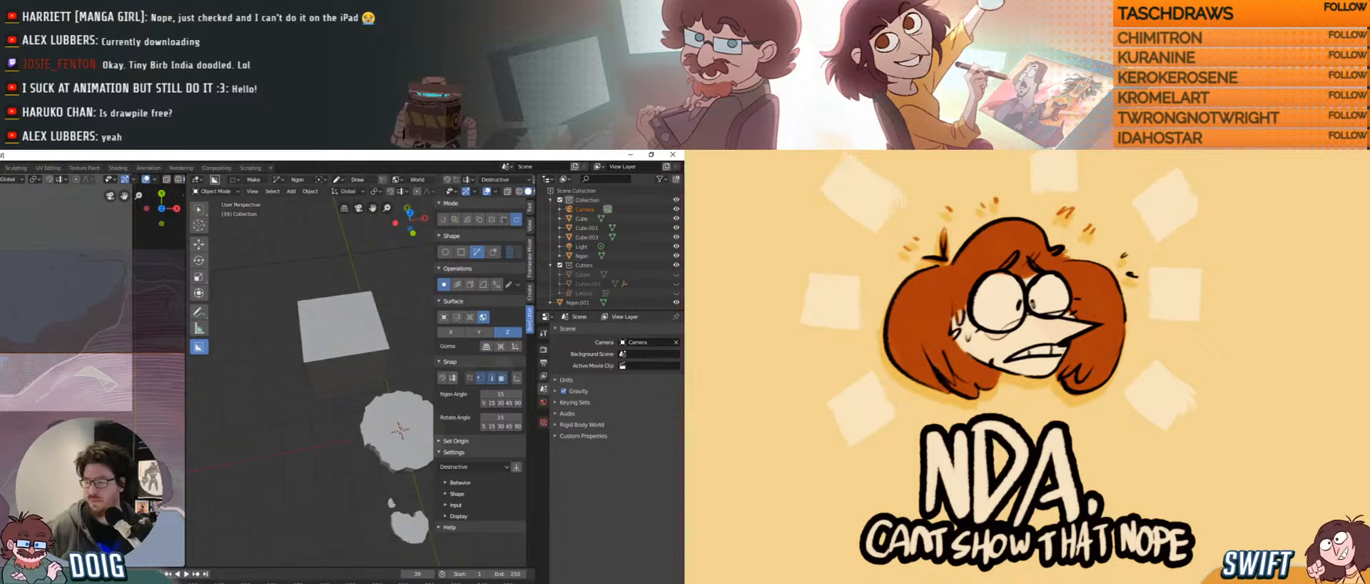
pyautogui.scroll(-4, 2, 364)
pyautogui.moveTo(1, 375); pyautogui.dragTo(2, 359, button='middle')
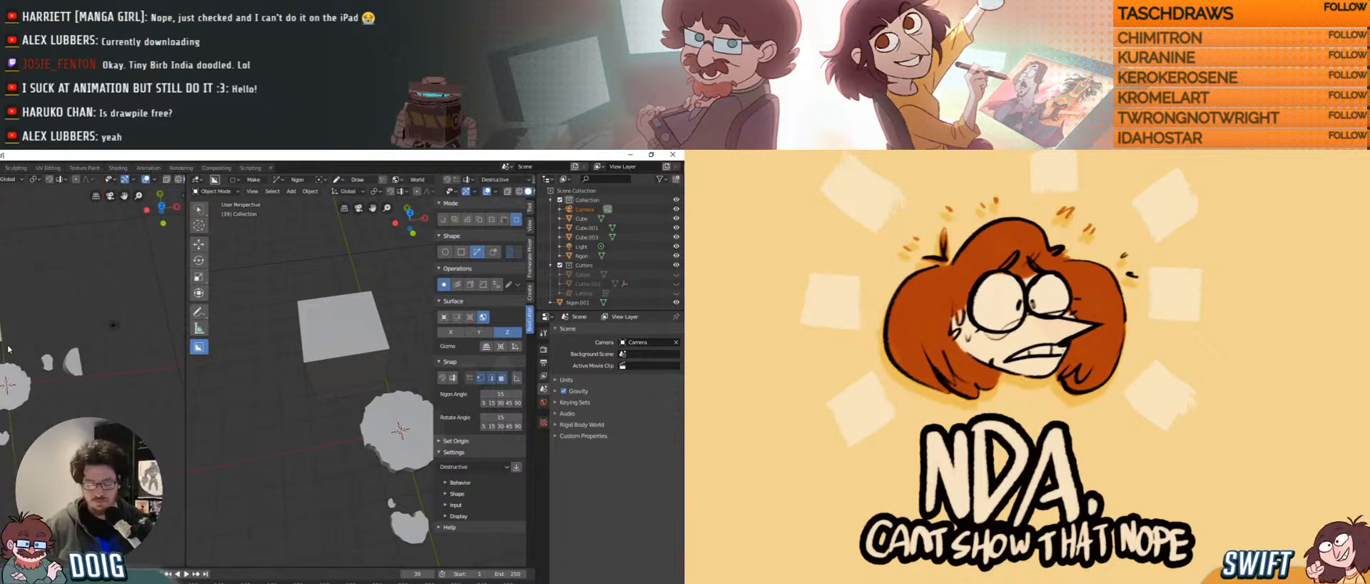
pyautogui.press('KP_0')
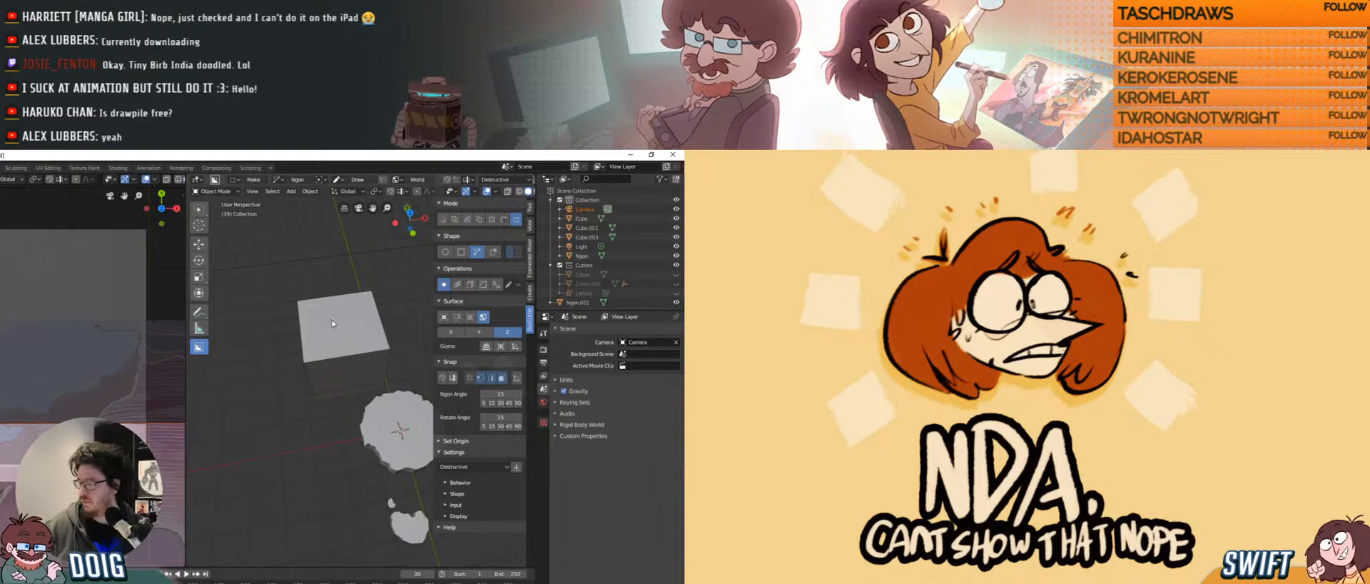
pyautogui.click(322, 334)
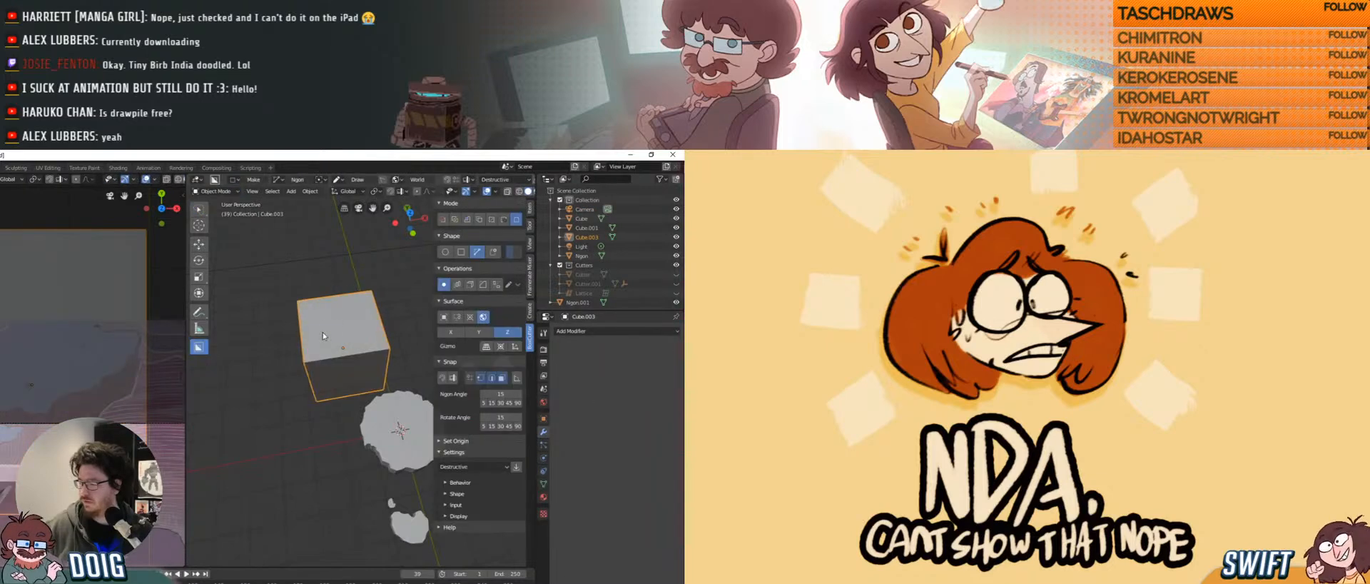
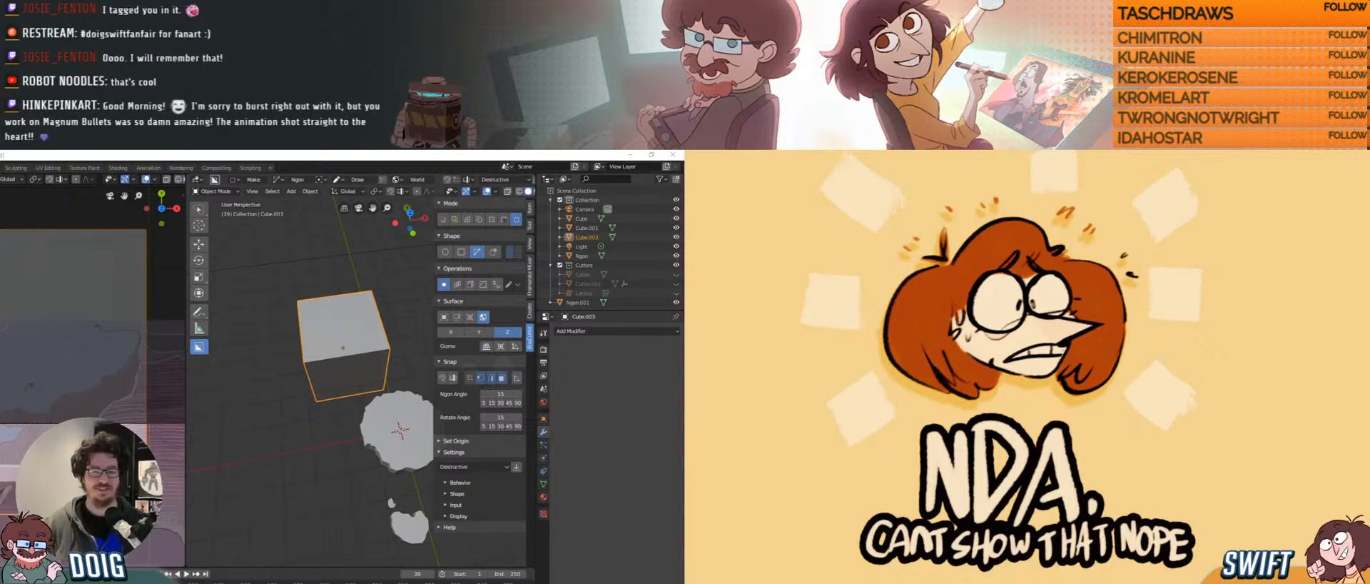
# In Chrome, scroll through and retweet the bird-villager sketch tweet, then return to Blender.
pyautogui.hotkey('alt', 'Tab')
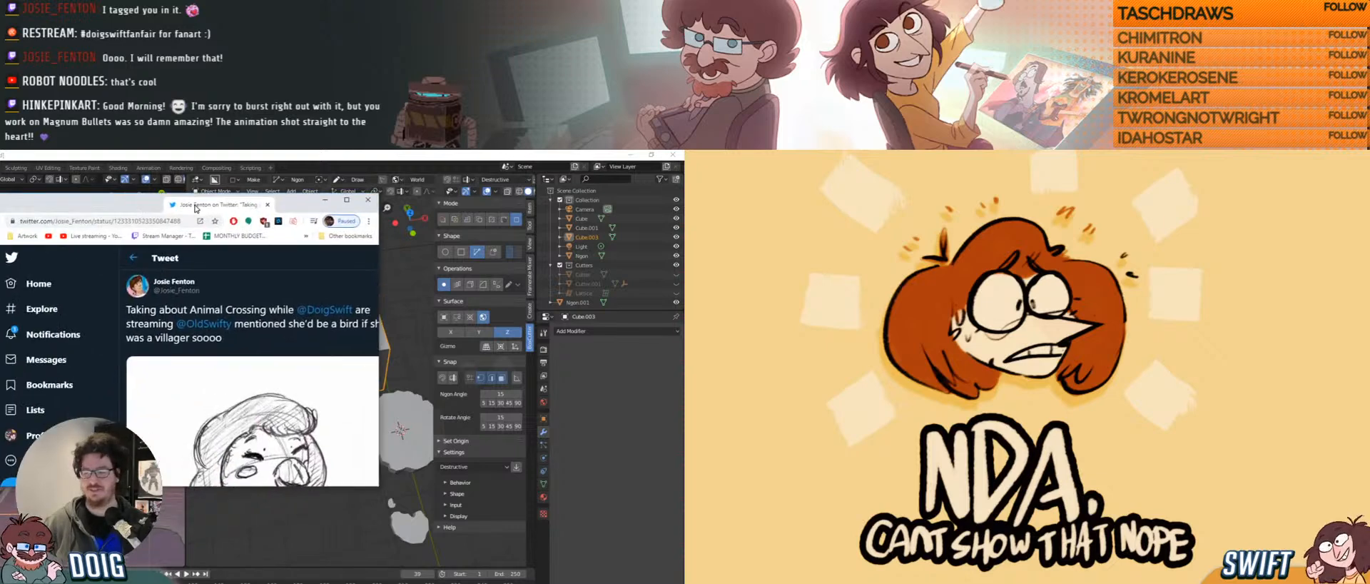
pyautogui.scroll(-2, 278, 287)
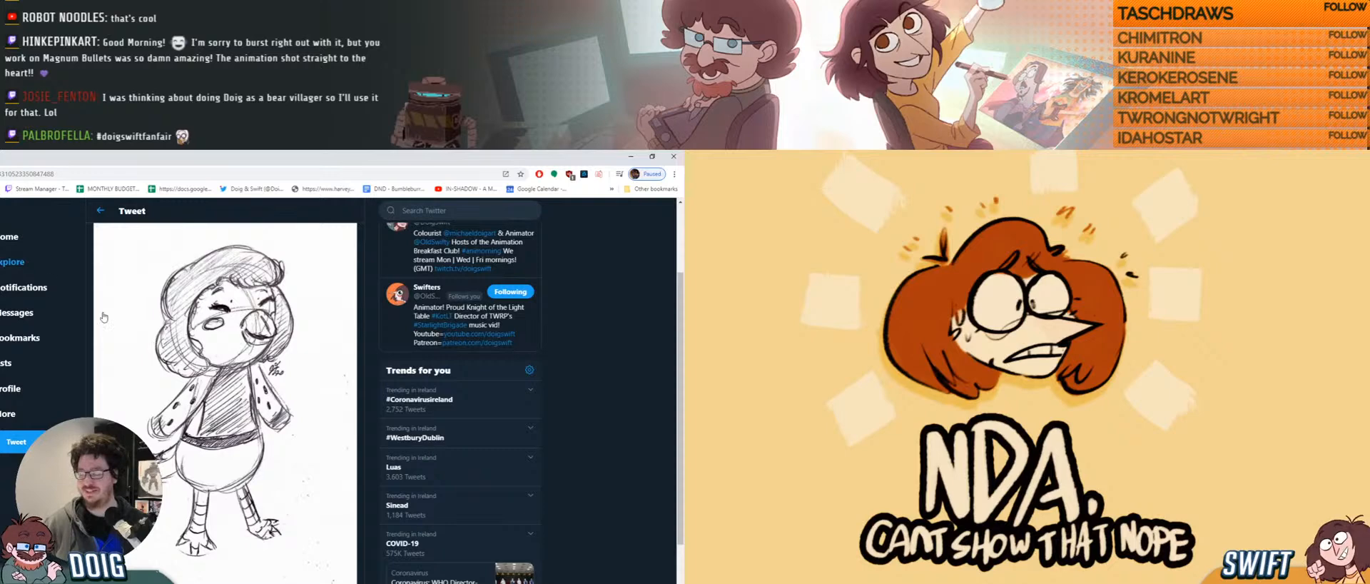
pyautogui.scroll(-1, 251, 573)
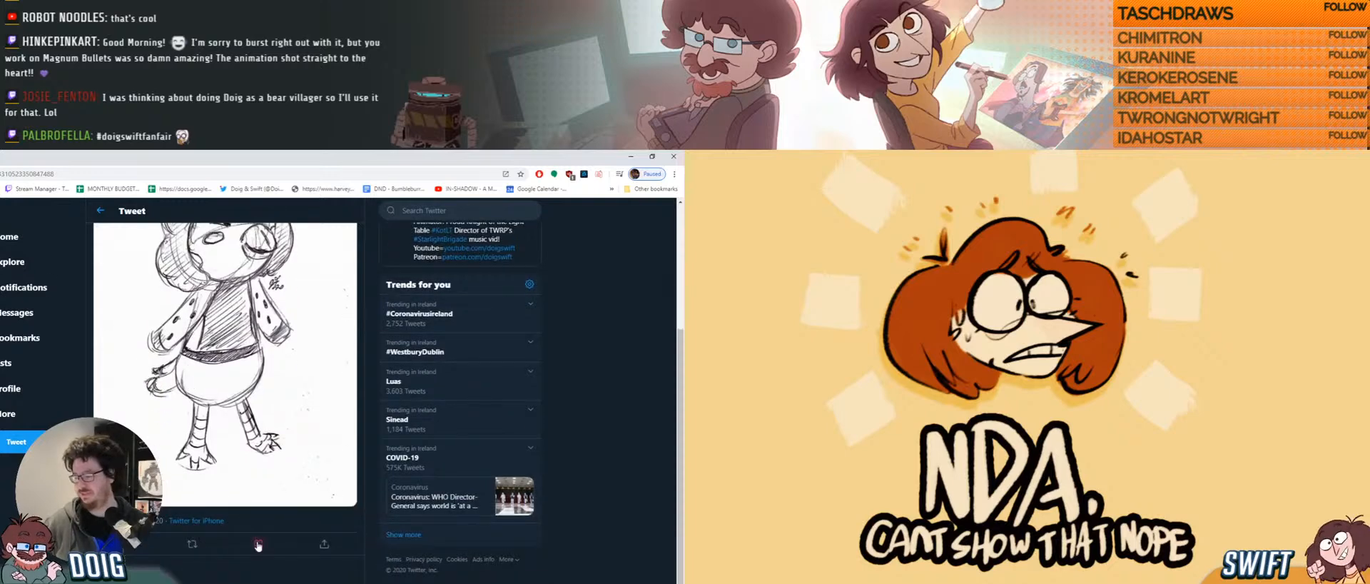
pyautogui.scroll(2, 257, 546)
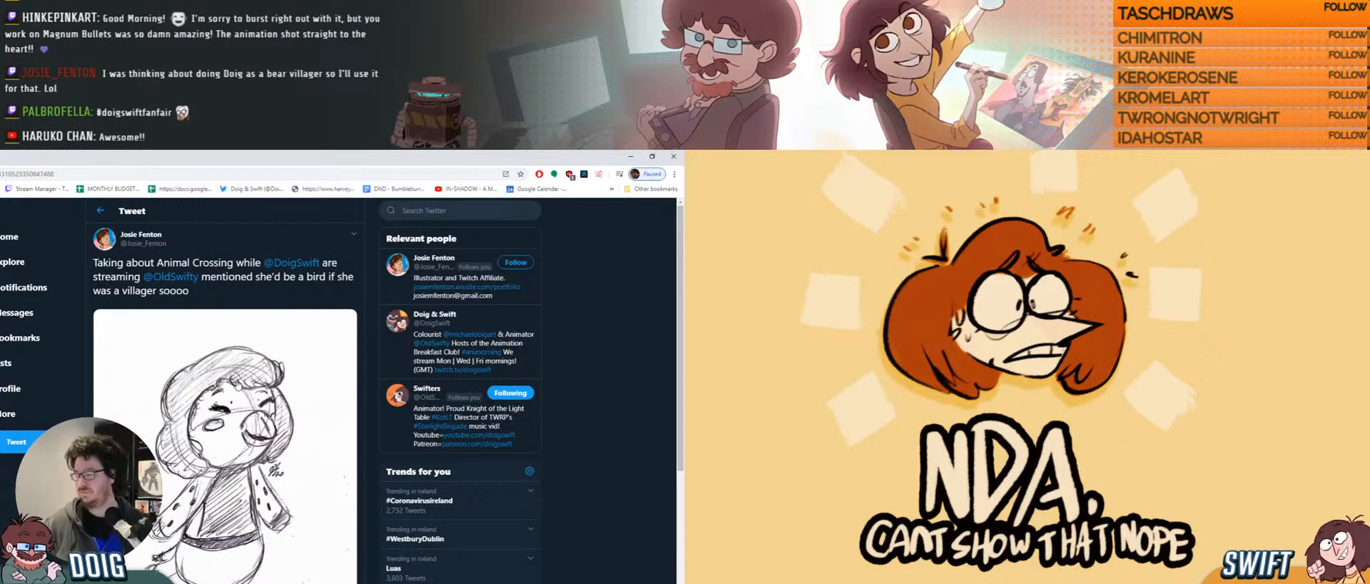
pyautogui.scroll(-2, 177, 536)
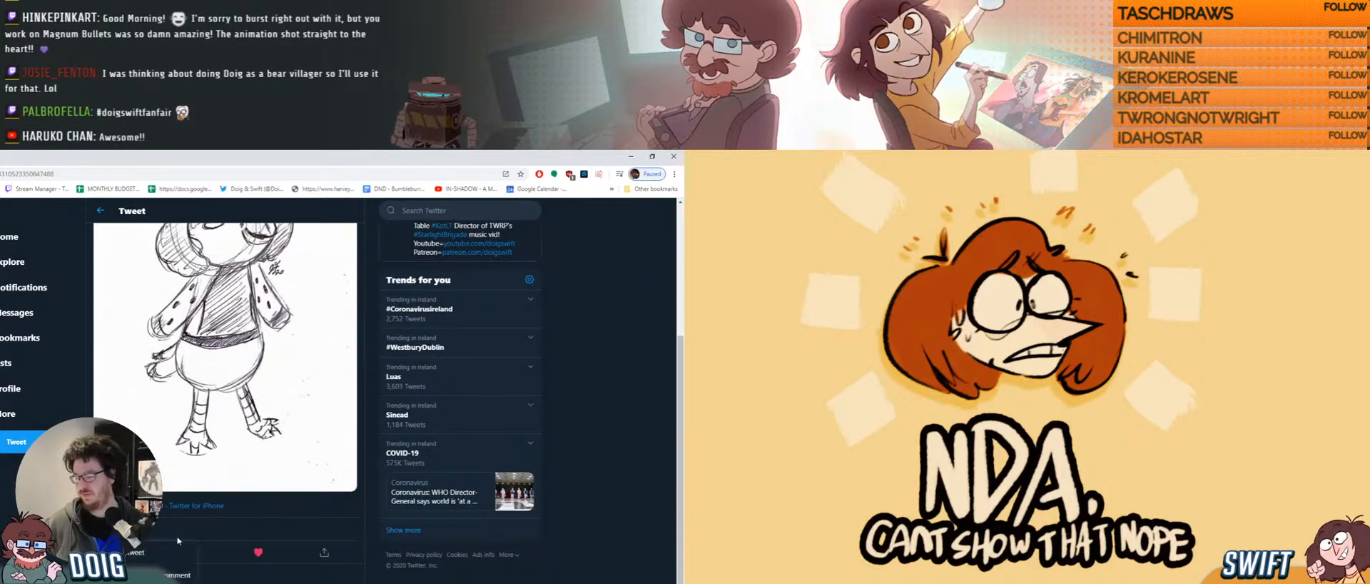
pyautogui.click(179, 552)
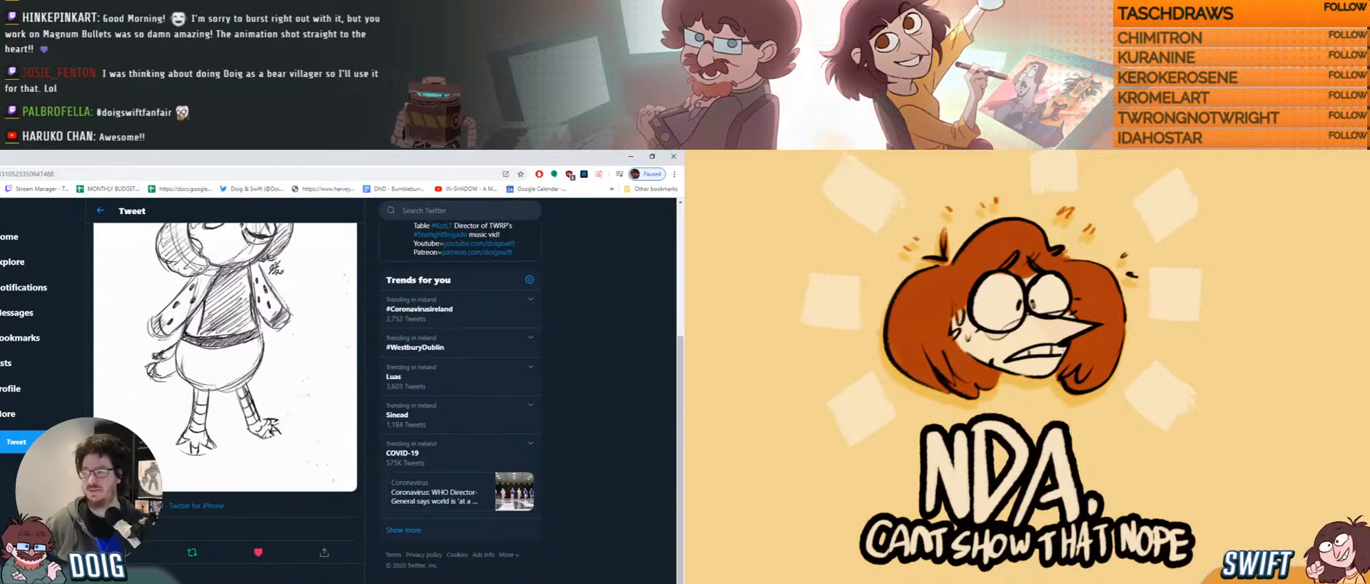
pyautogui.hotkey('alt', 'Tab')
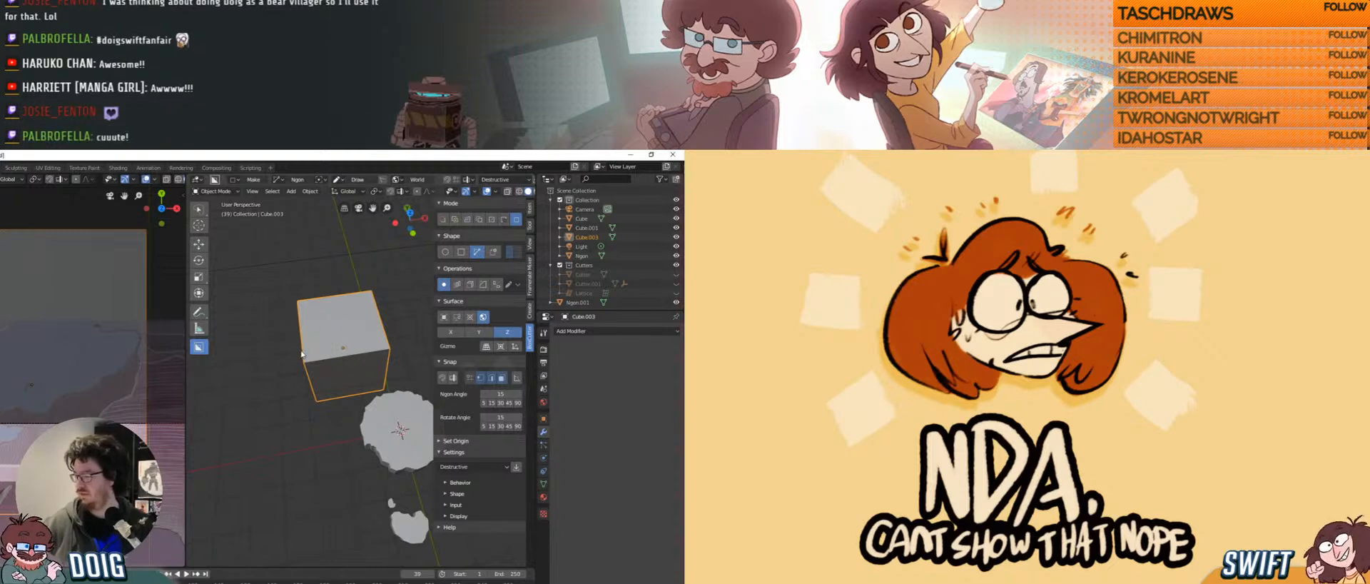
# Trace an ngon cut outline across the flat plane and run it, which triggers a Python error.
pyautogui.scroll(3, 301, 353)
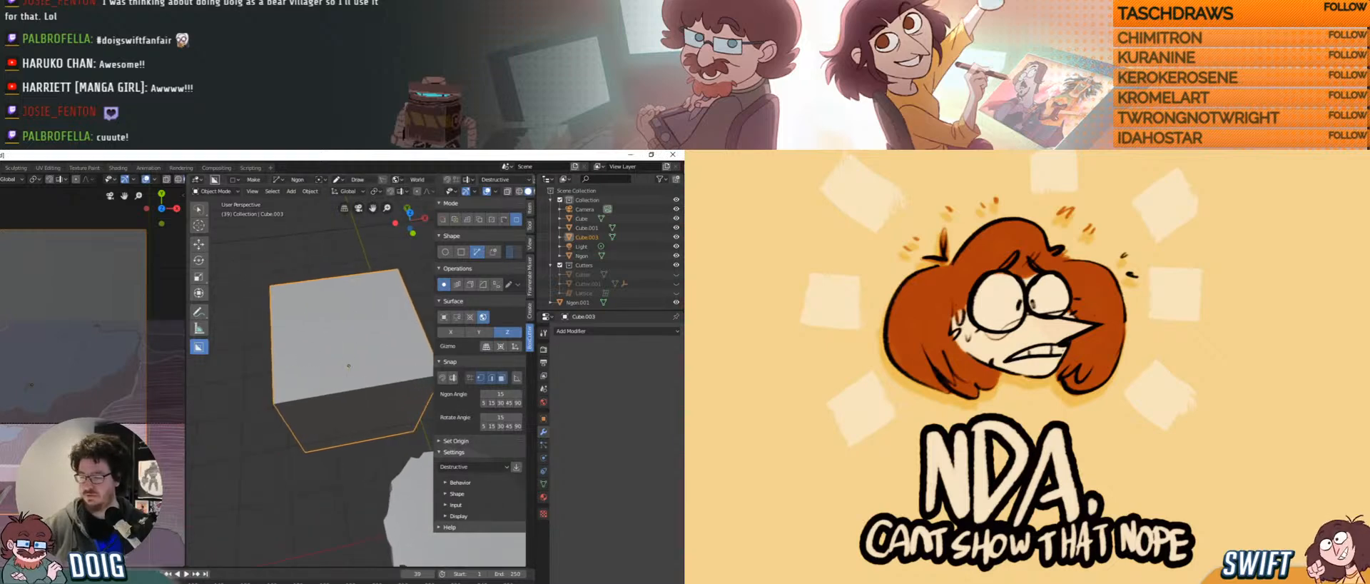
pyautogui.click(584, 209)
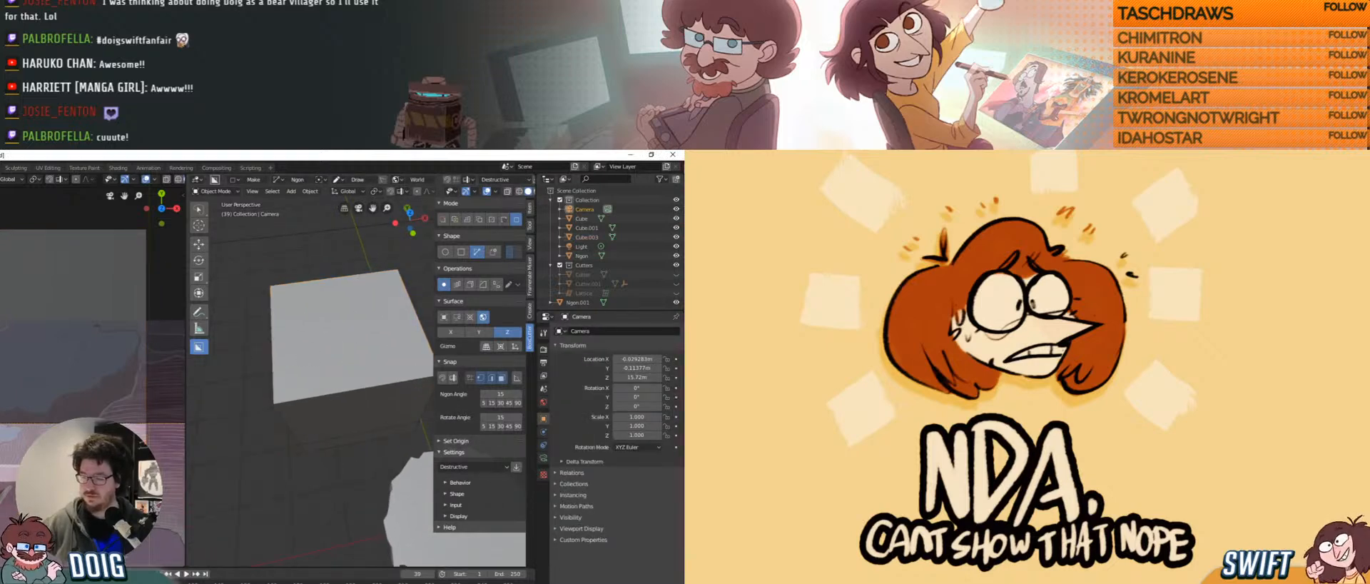
pyautogui.click(336, 332)
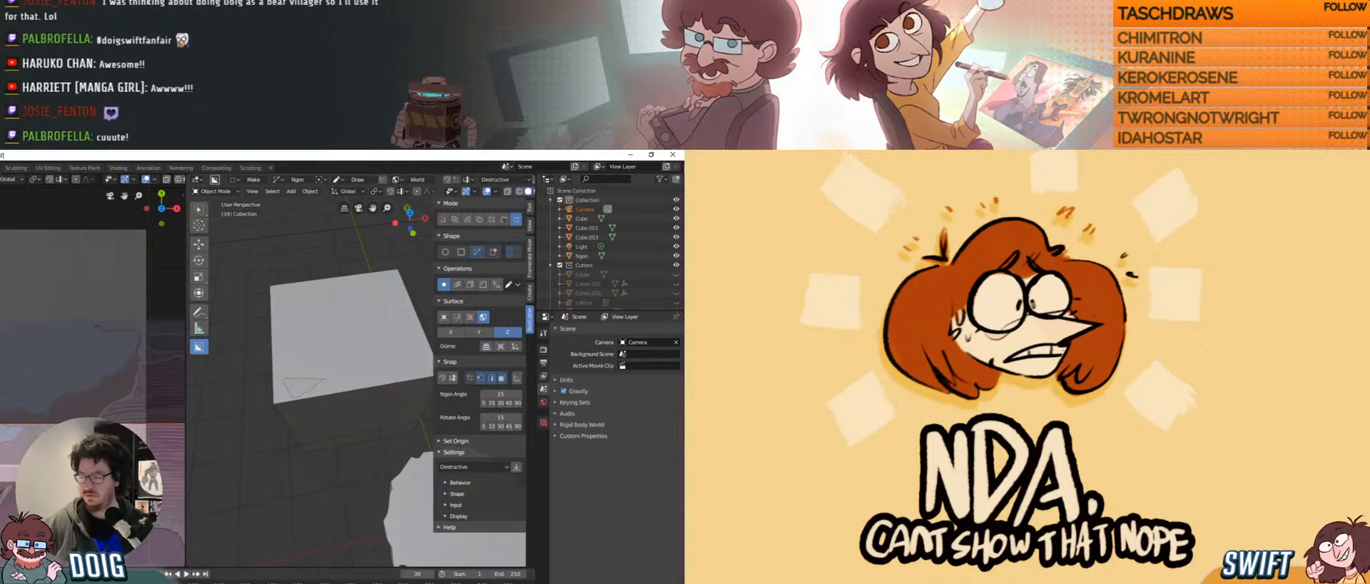
pyautogui.click(329, 381)
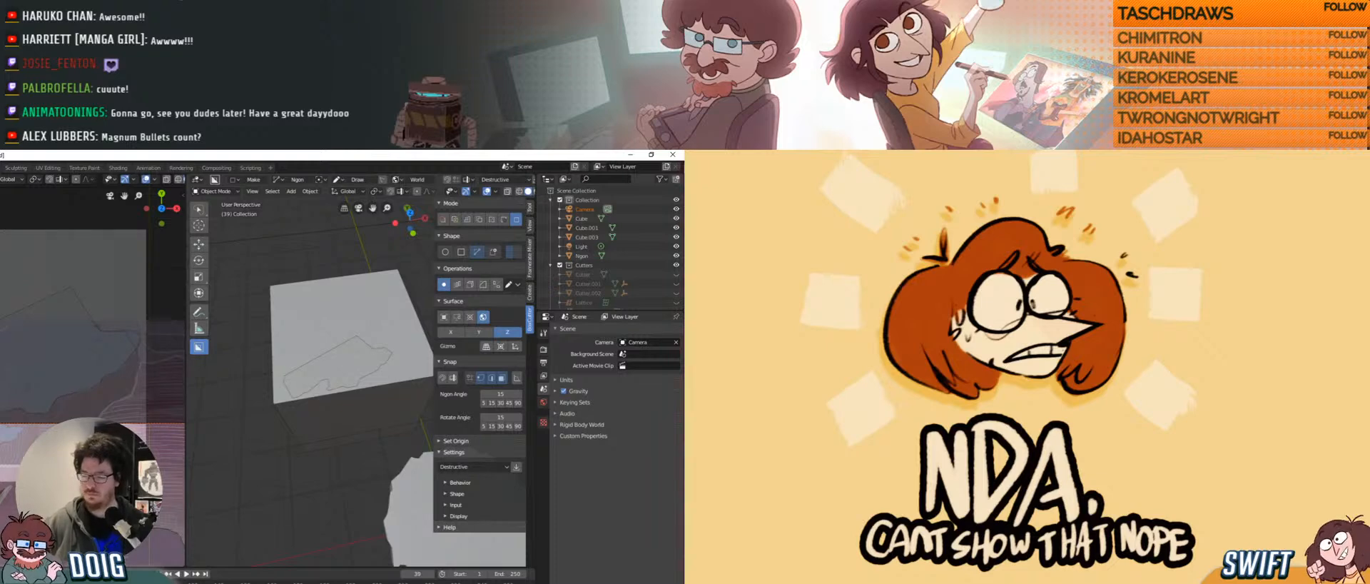
pyautogui.press('space')
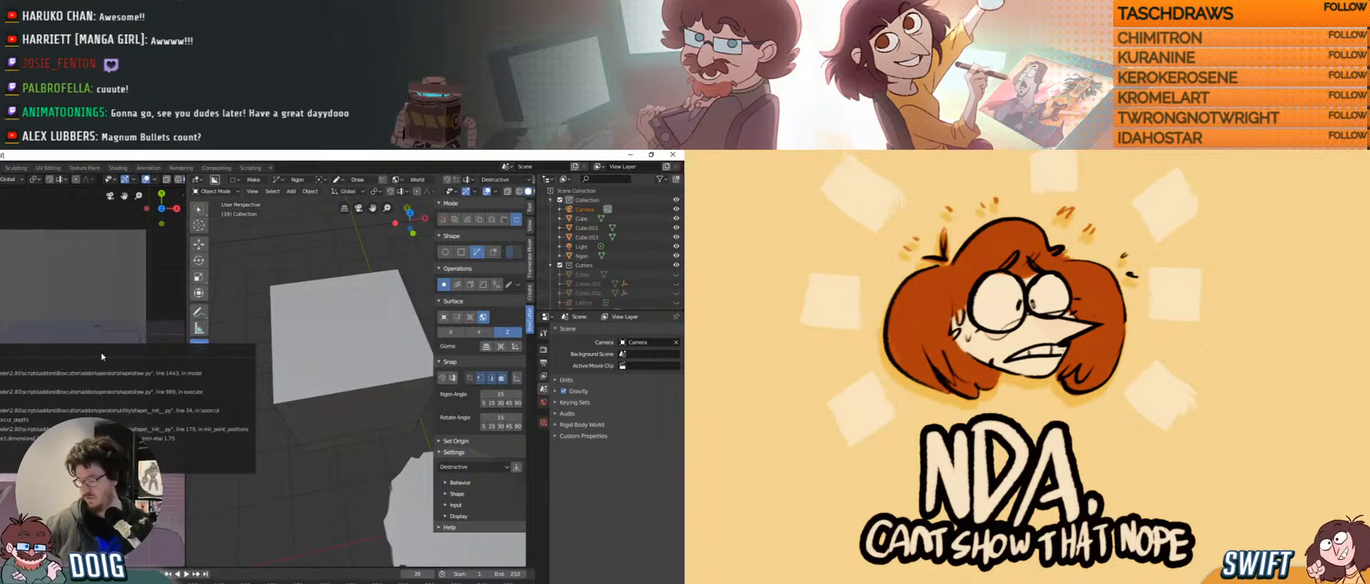
# Pan the view and cancel the unfinished ngon cut outline.
pyautogui.keyDown('shift'); pyautogui.moveTo(314, 338); pyautogui.dragTo(293, 399, button='middle'); pyautogui.keyUp('shift')
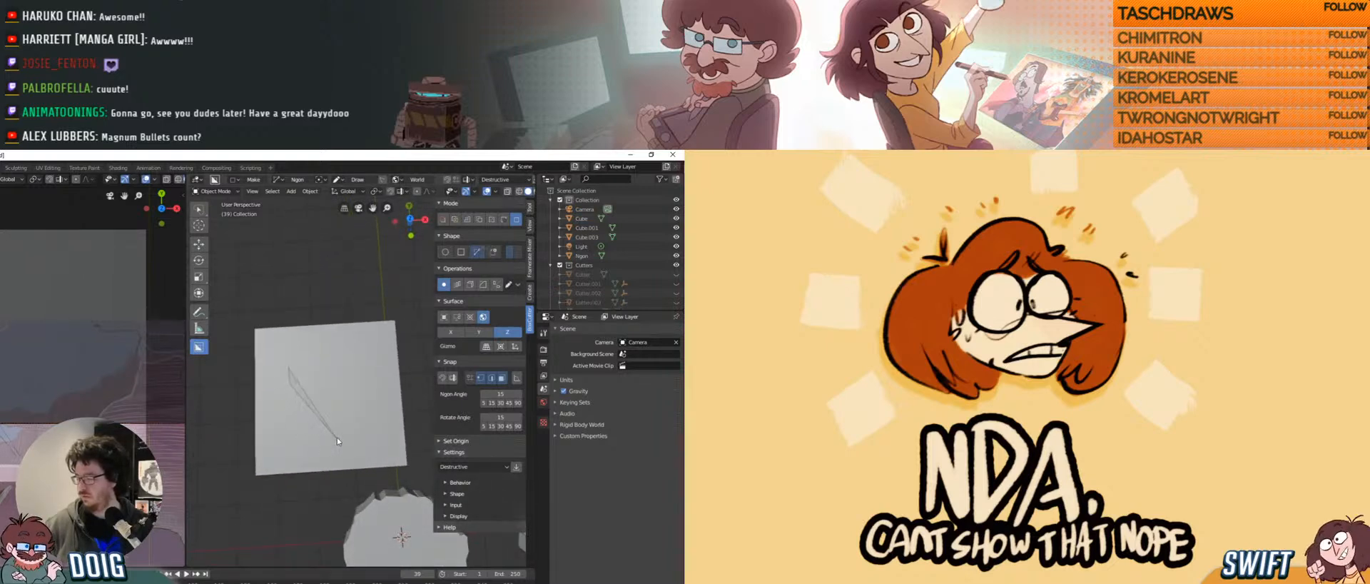
pyautogui.click(376, 378)
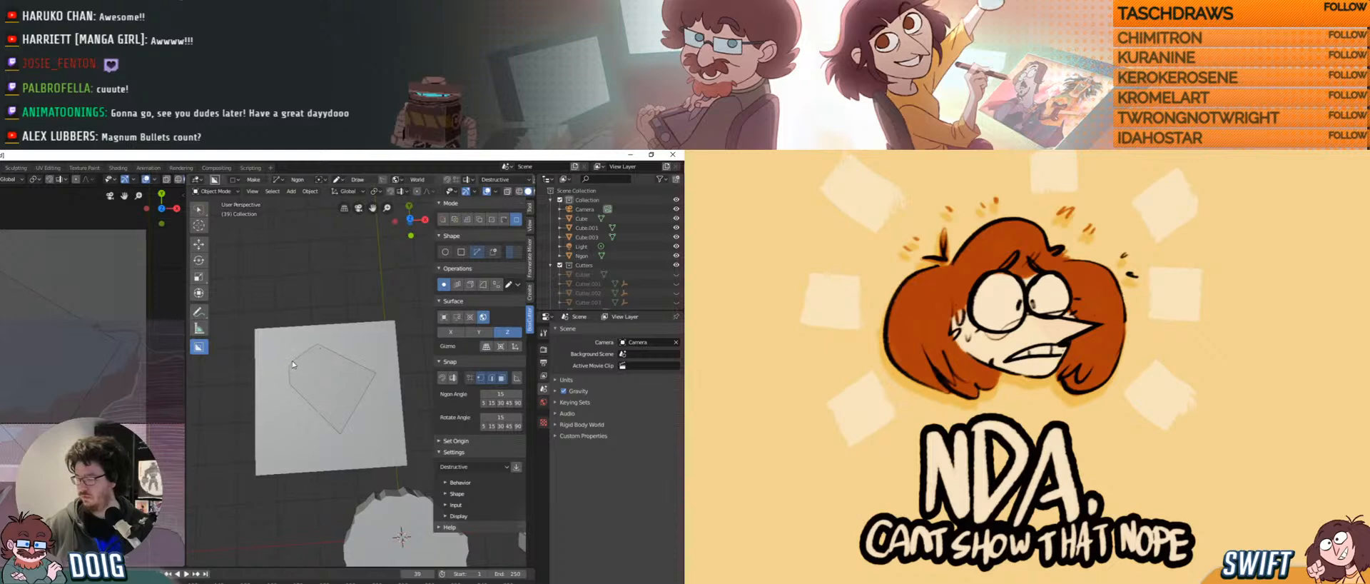
pyautogui.rightClick(292, 361)
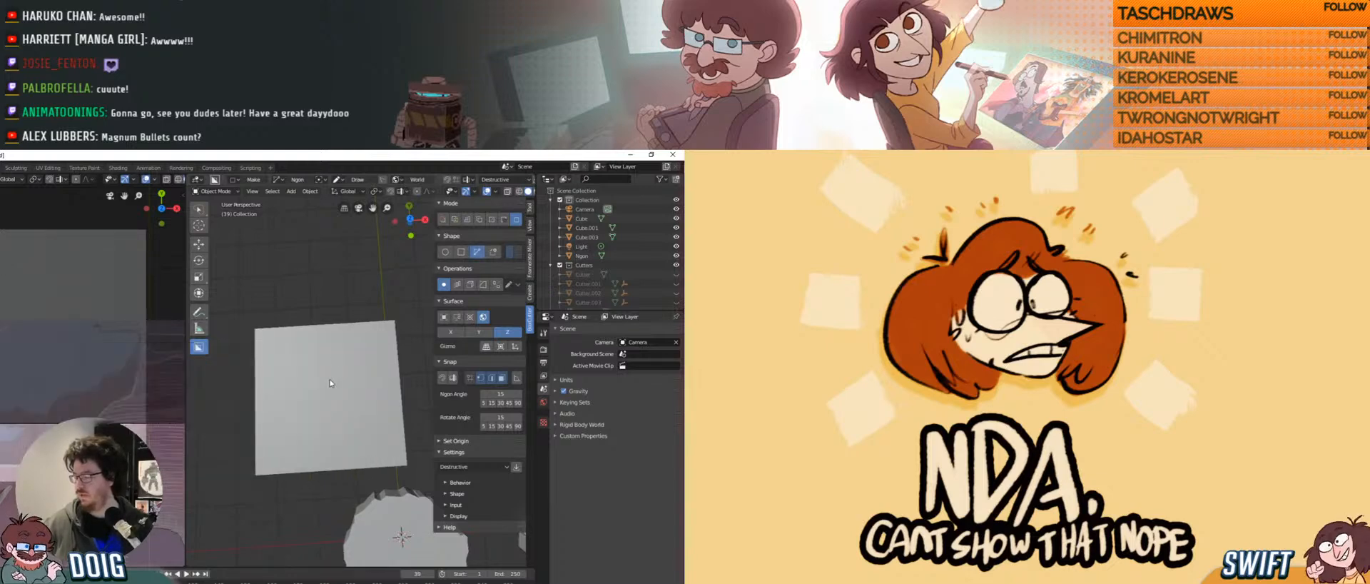
# Delete the large flat plane and orbit around the remaining rock platform.
pyautogui.click(319, 386)
pyautogui.press('x')
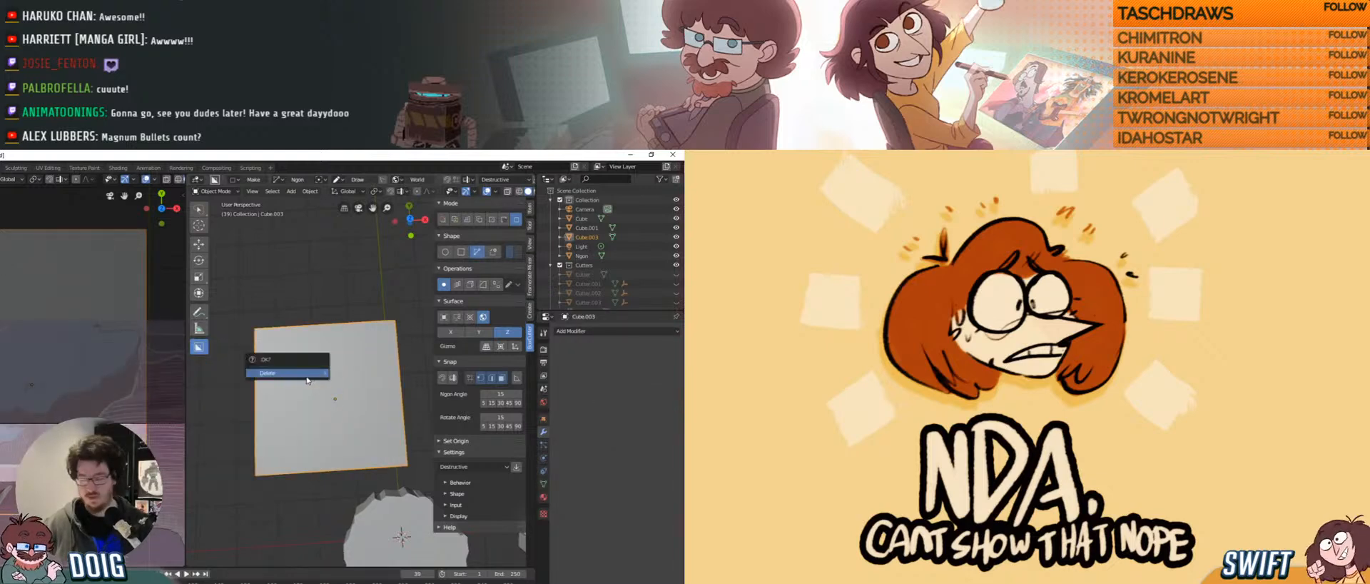
pyautogui.click(307, 380)
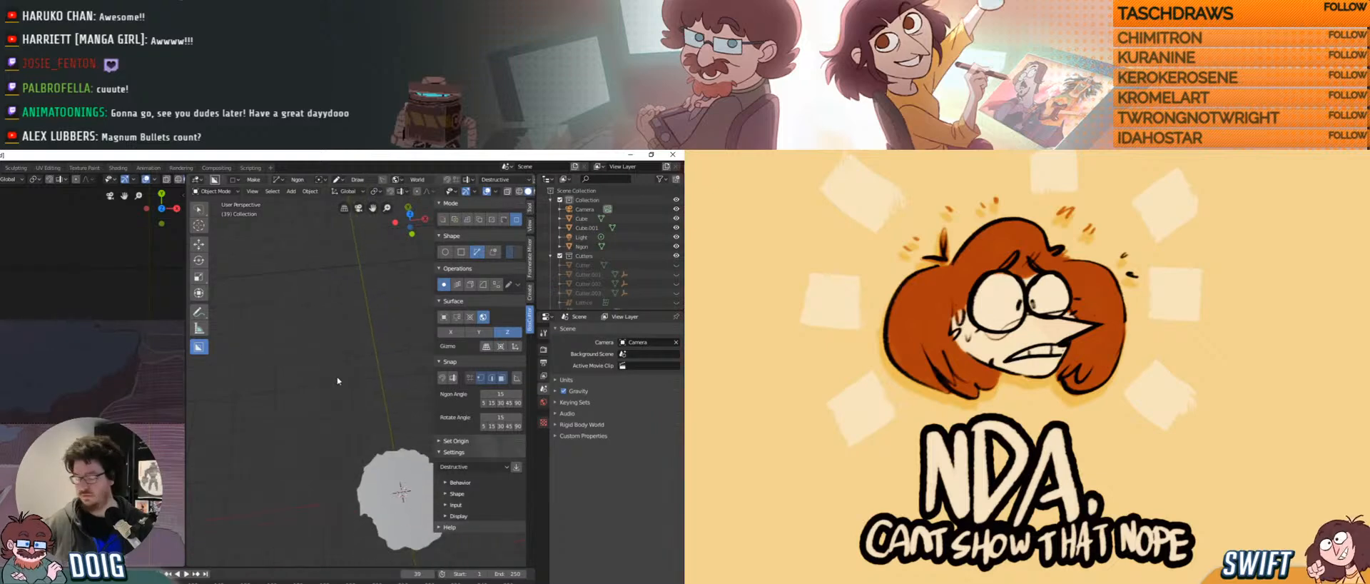
pyautogui.moveTo(344, 364); pyautogui.dragTo(329, 368, button='middle')
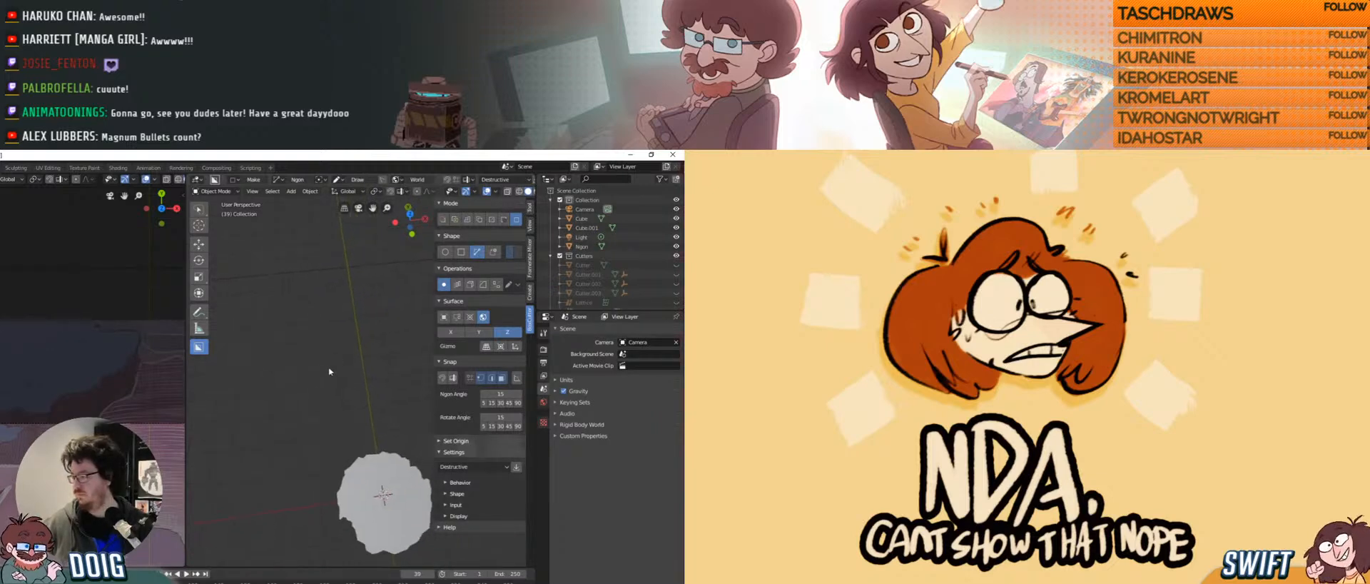
pyautogui.moveTo(373, 319); pyautogui.dragTo(314, 367, button='middle')
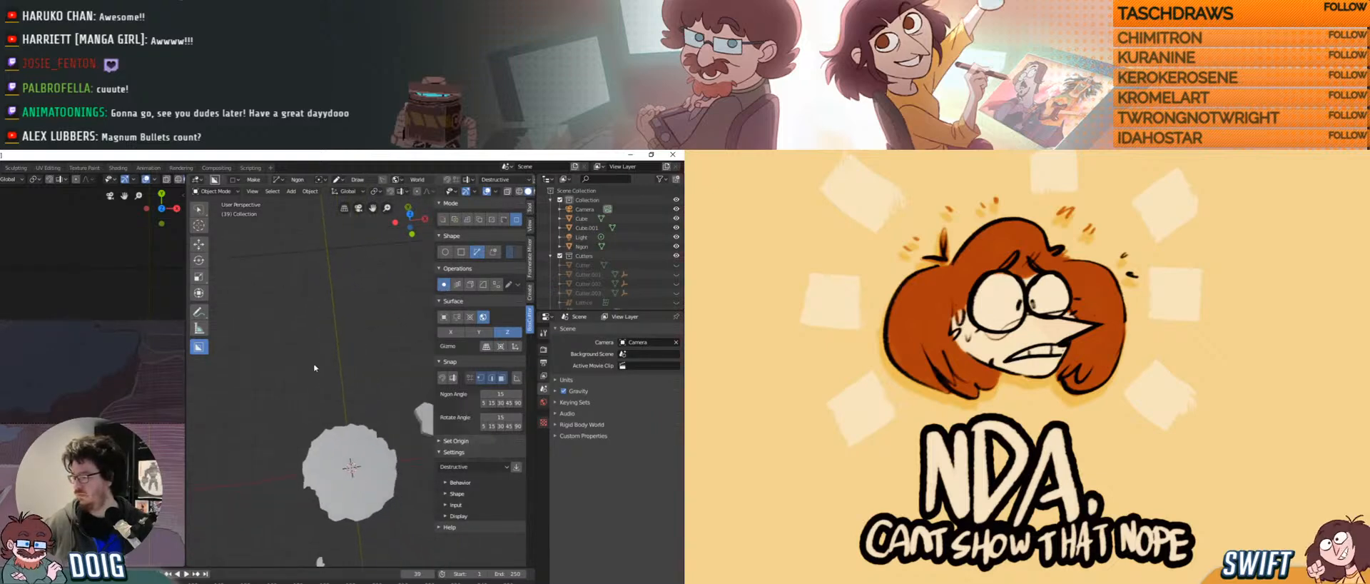
pyautogui.moveTo(321, 407); pyautogui.dragTo(314, 392, button='middle')
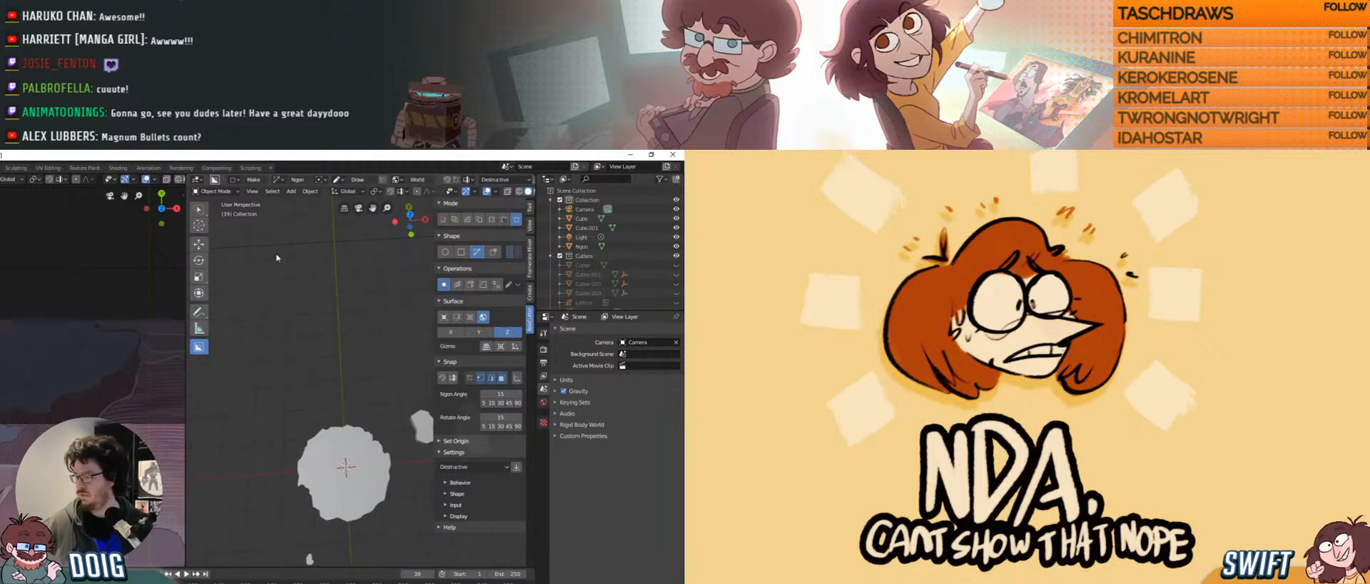
# Add a new cube, move it along Y and scale it down.
pyautogui.click(291, 192)
pyautogui.moveTo(314, 202)
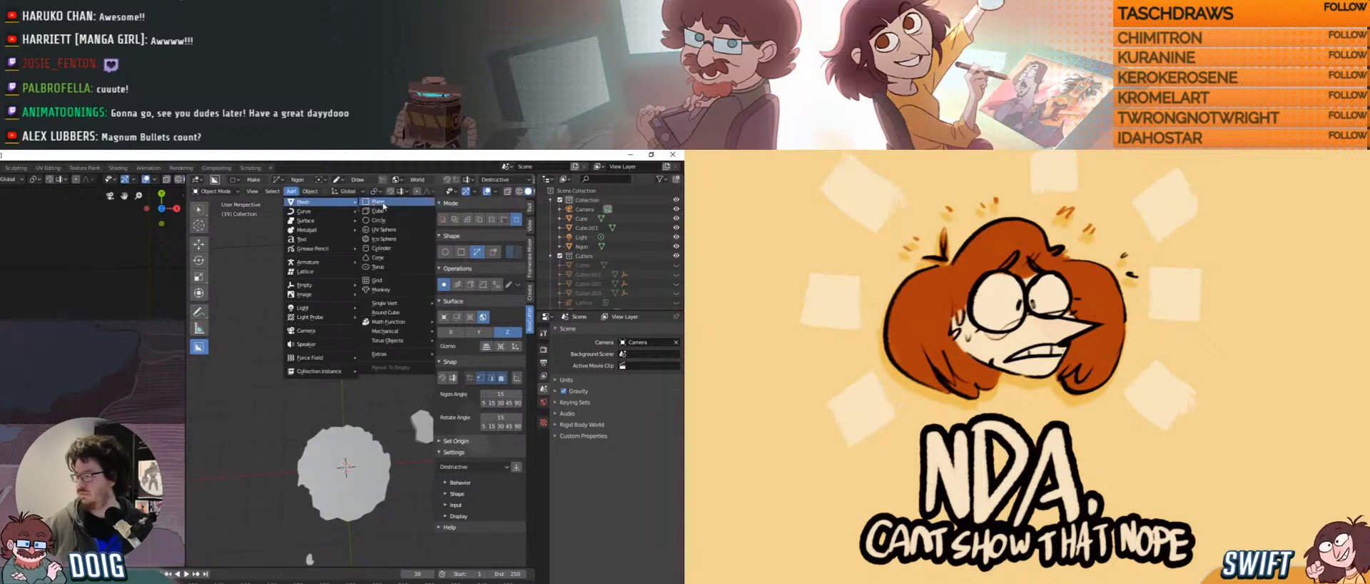
pyautogui.click(383, 208)
pyautogui.press('g')
pyautogui.press('y')
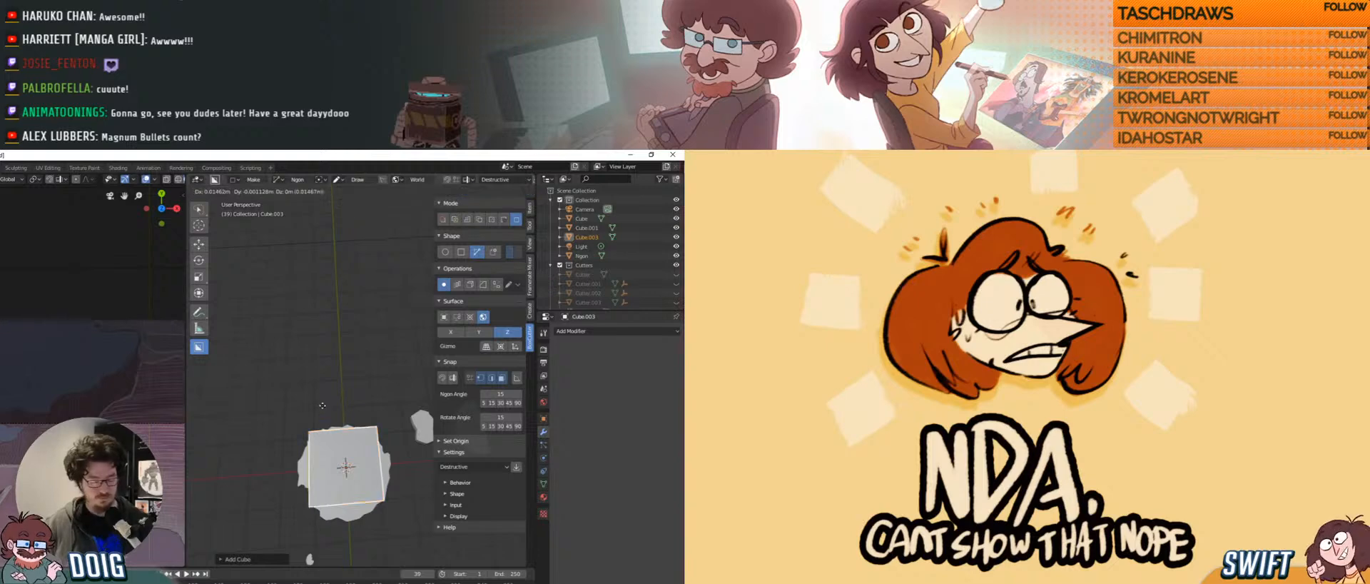
pyautogui.click(320, 312)
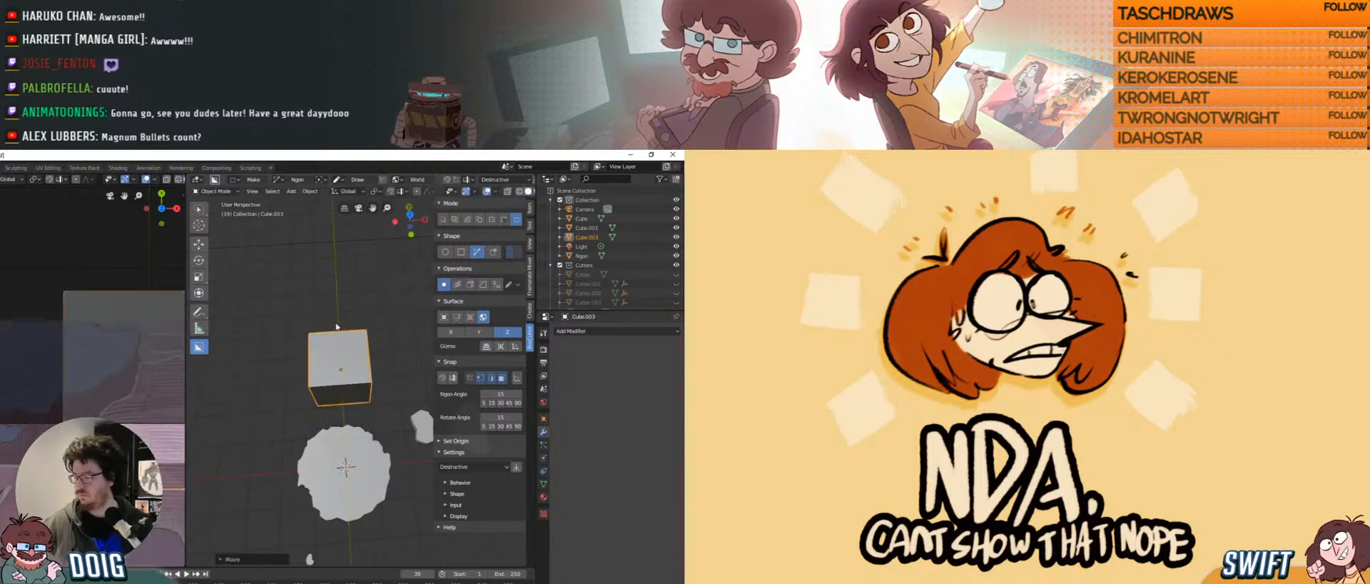
pyautogui.press('s')
pyautogui.click(323, 339)
# Position the cube by raising it on Z, sliding it on X, then adjusting both.
pyautogui.press('g')
pyautogui.press('z')
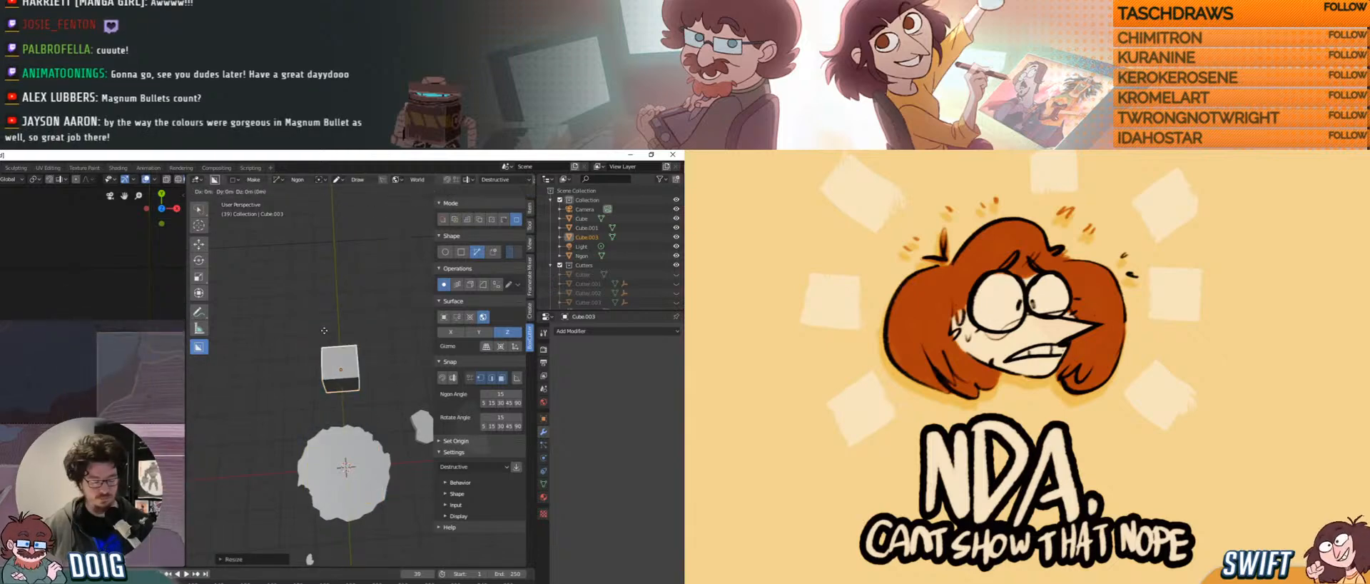
pyautogui.click(344, 270)
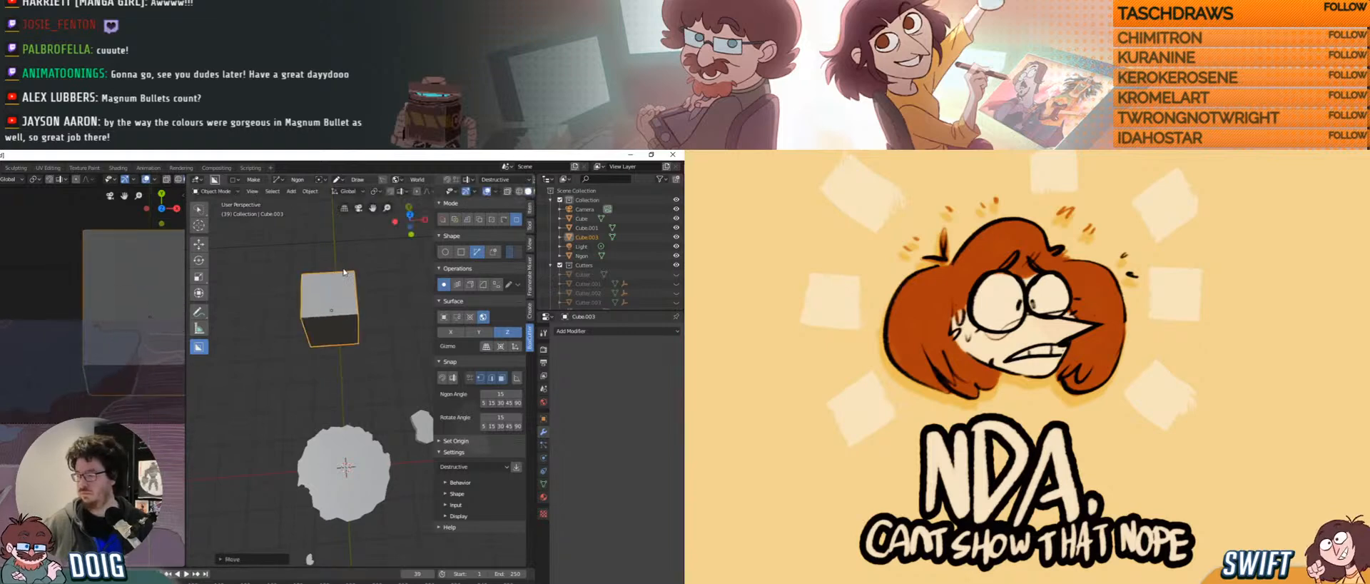
pyautogui.press('g')
pyautogui.press('x')
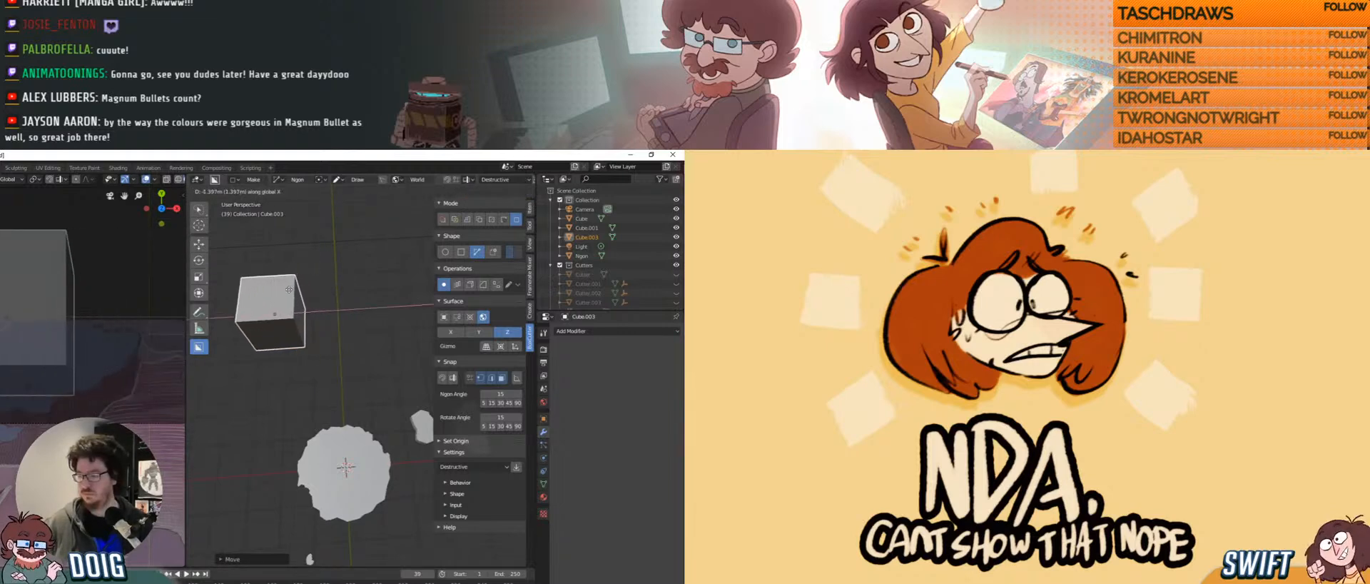
pyautogui.click(289, 294)
pyautogui.press('g')
pyautogui.press('z')
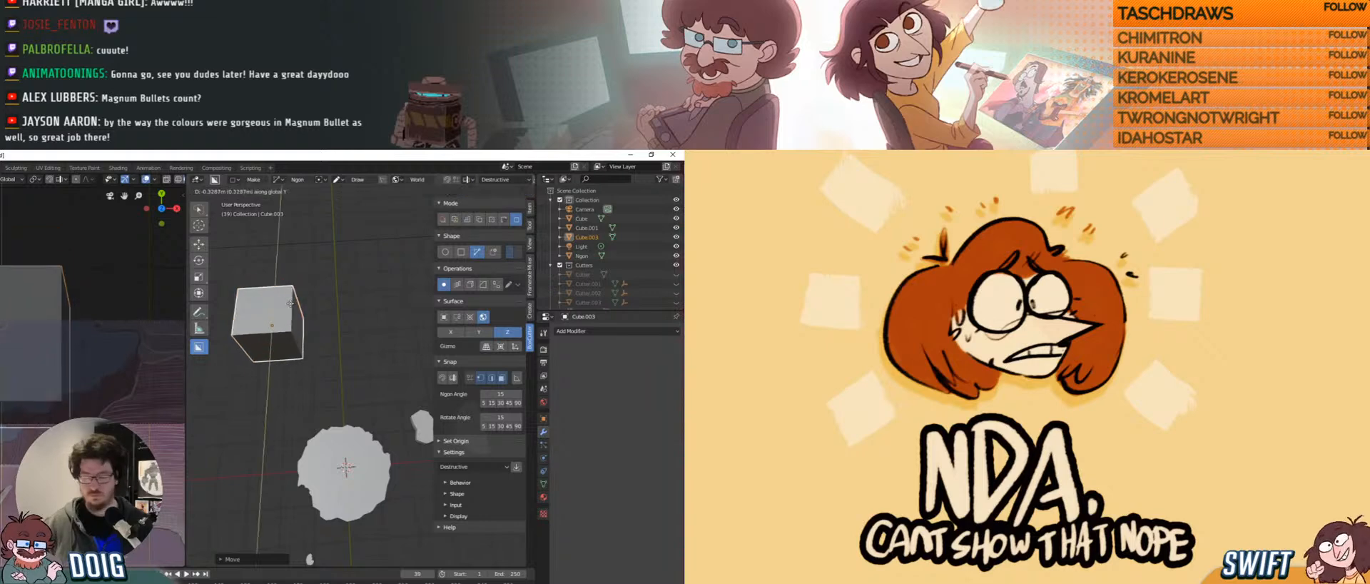
pyautogui.click(290, 315)
pyautogui.press('g')
pyautogui.press('x')
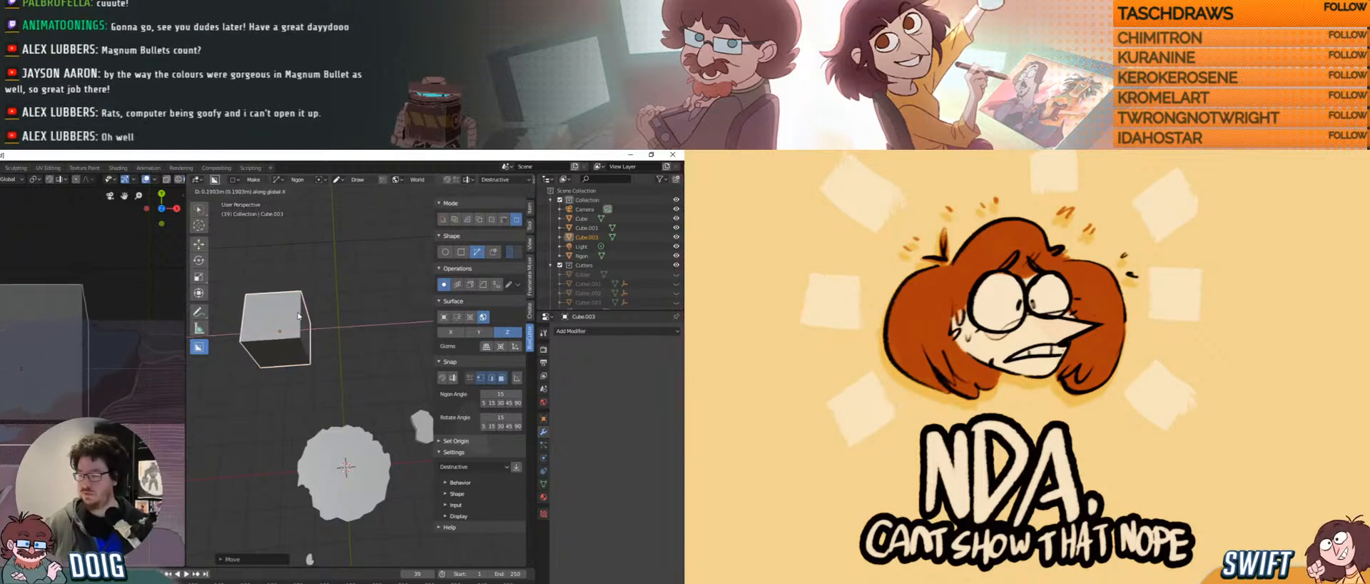
pyautogui.click(299, 313)
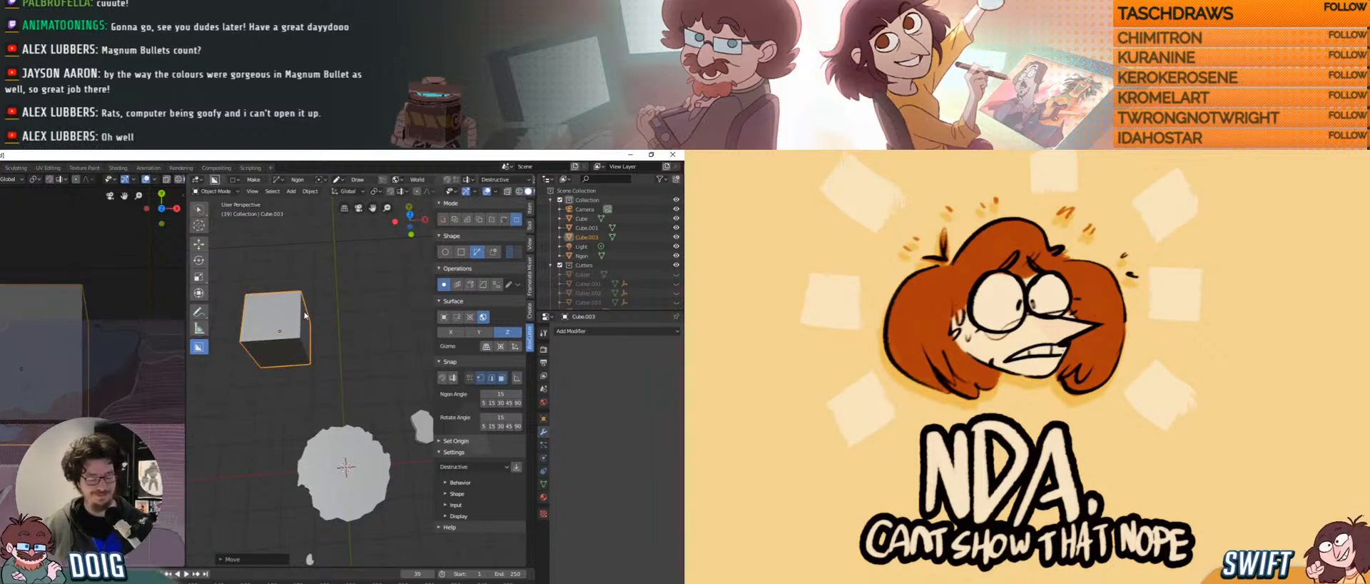
# Stretch the cube along X into a wide box and shift it along X.
pyautogui.press('s')
pyautogui.press('x')
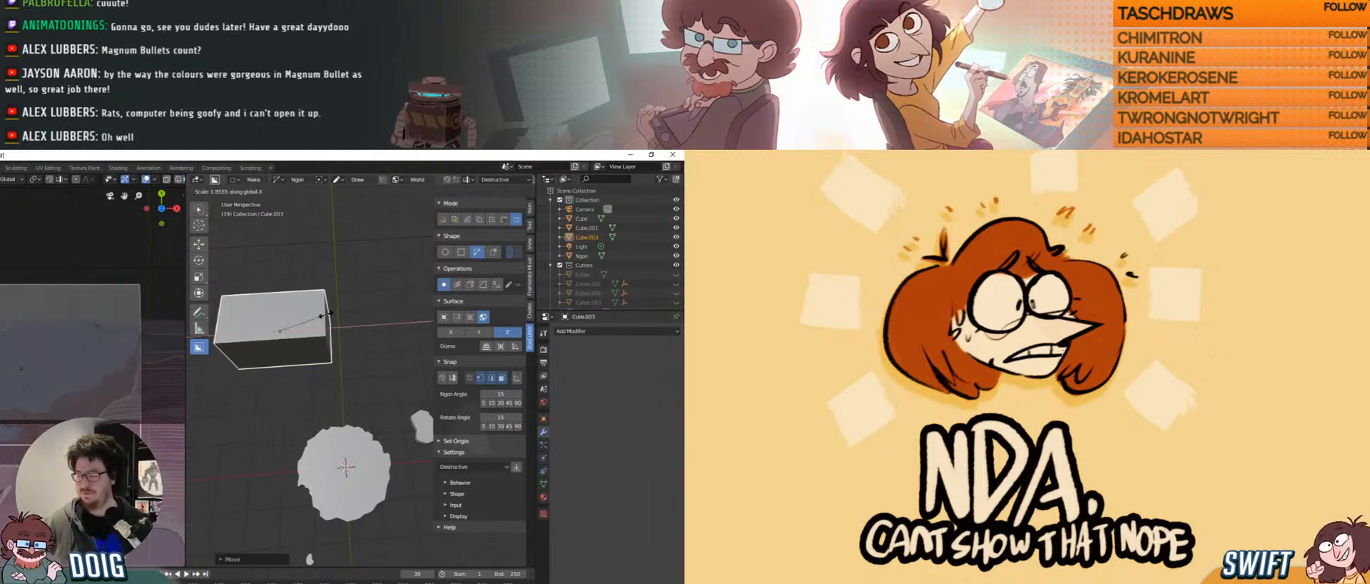
pyautogui.click(330, 317)
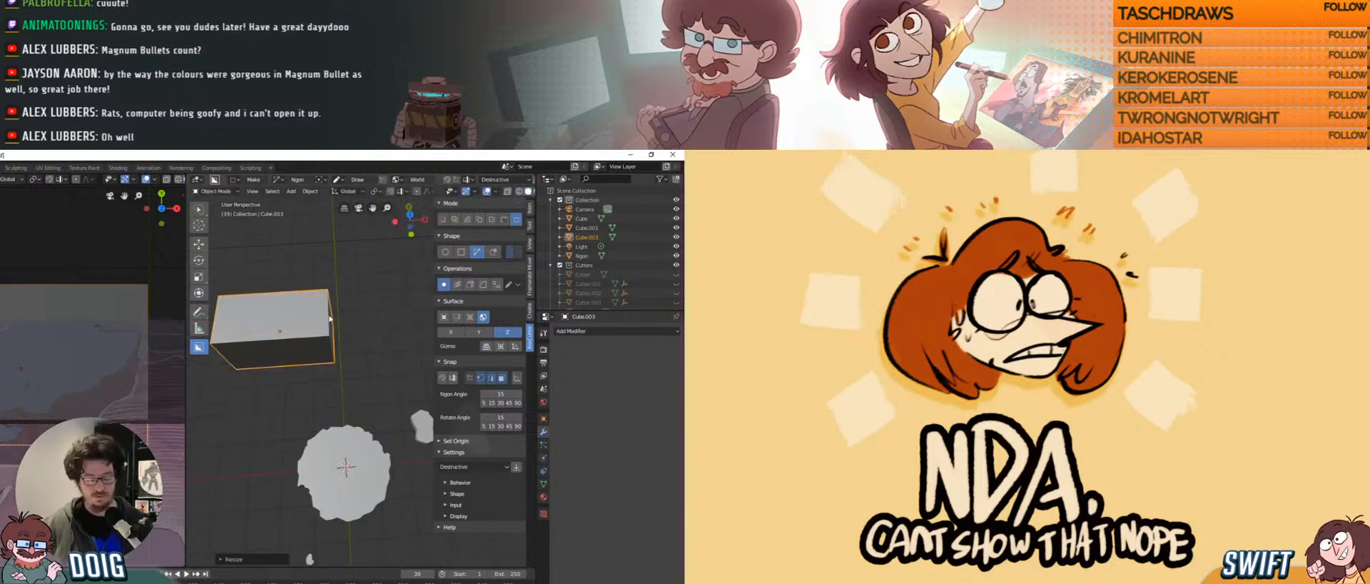
pyautogui.press('g')
pyautogui.press('x')
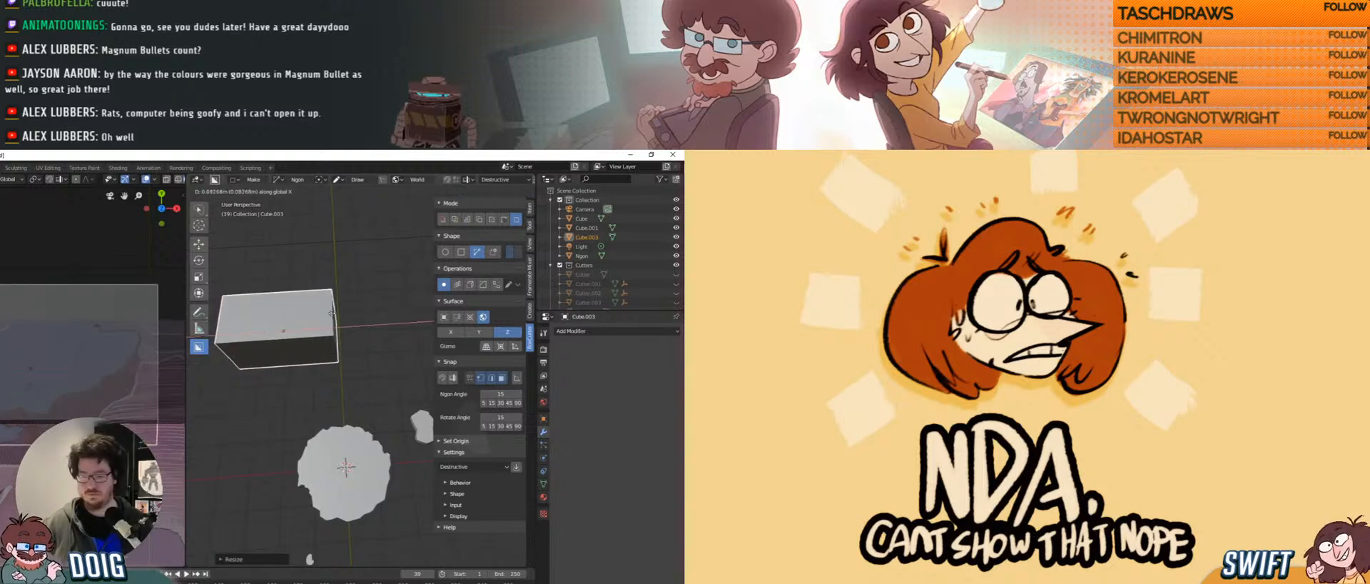
pyautogui.click(332, 313)
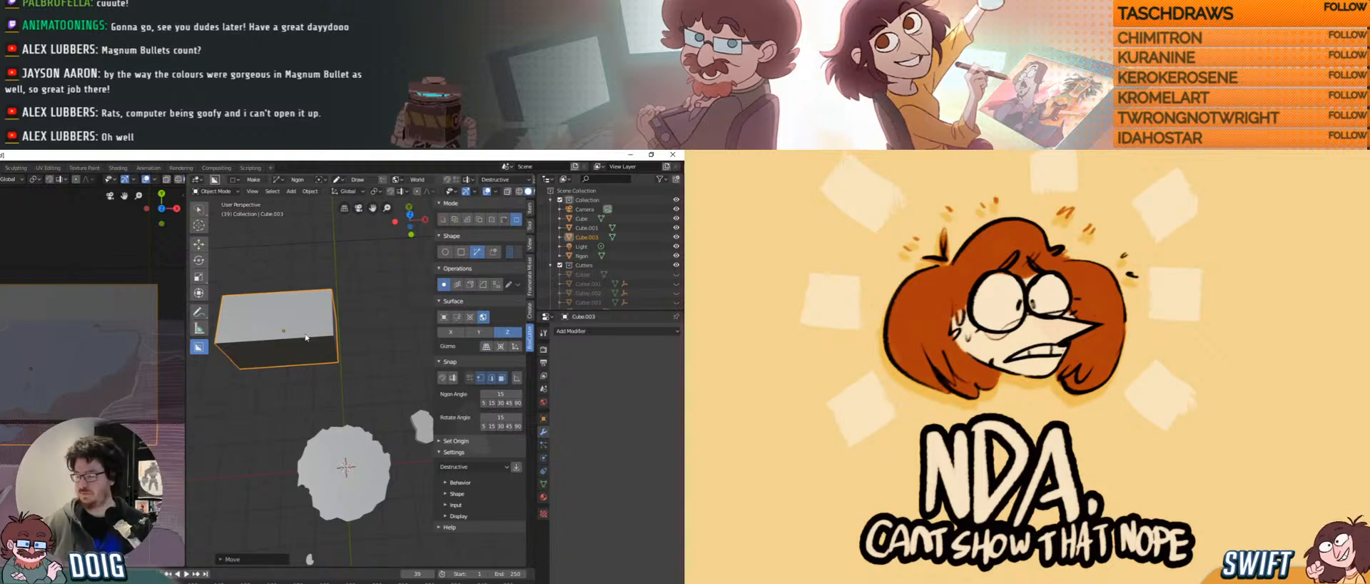
# Move Cube.003 back along Y, zoom in, and start an ngon cut on its top.
pyautogui.moveTo(300, 341)
pyautogui.mouseDown(button='middle')
pyautogui.moveTo(321, 337)
pyautogui.moveTo(317, 352)
pyautogui.mouseUp(button='middle')
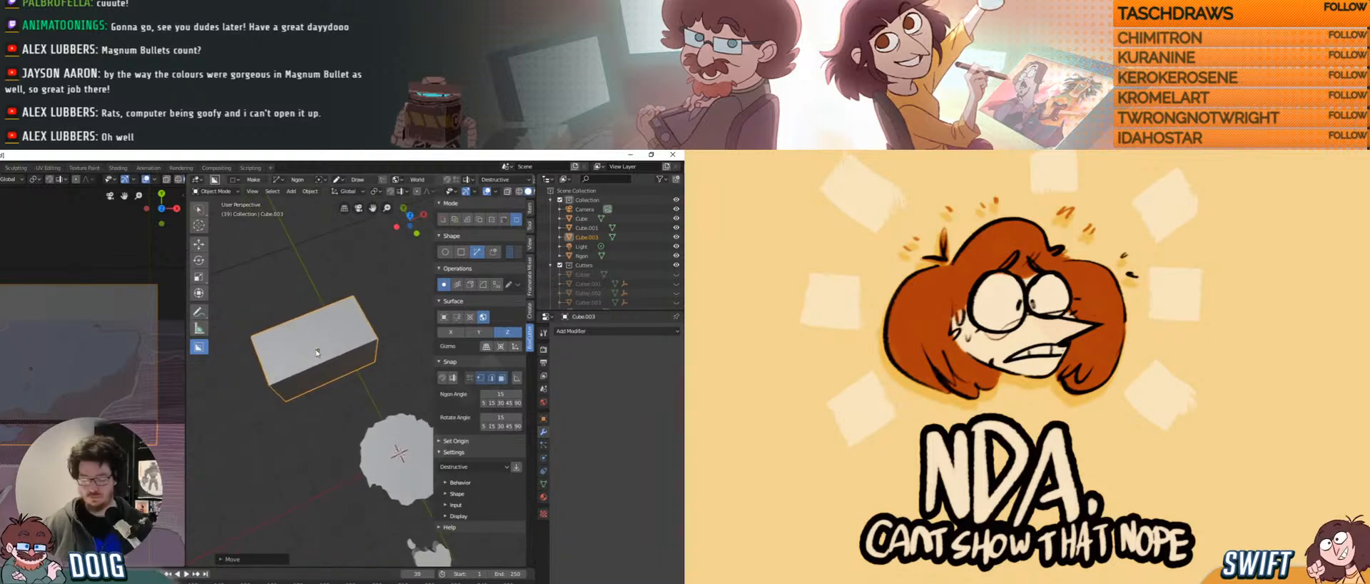
pyautogui.press('g')
pyautogui.press('y')
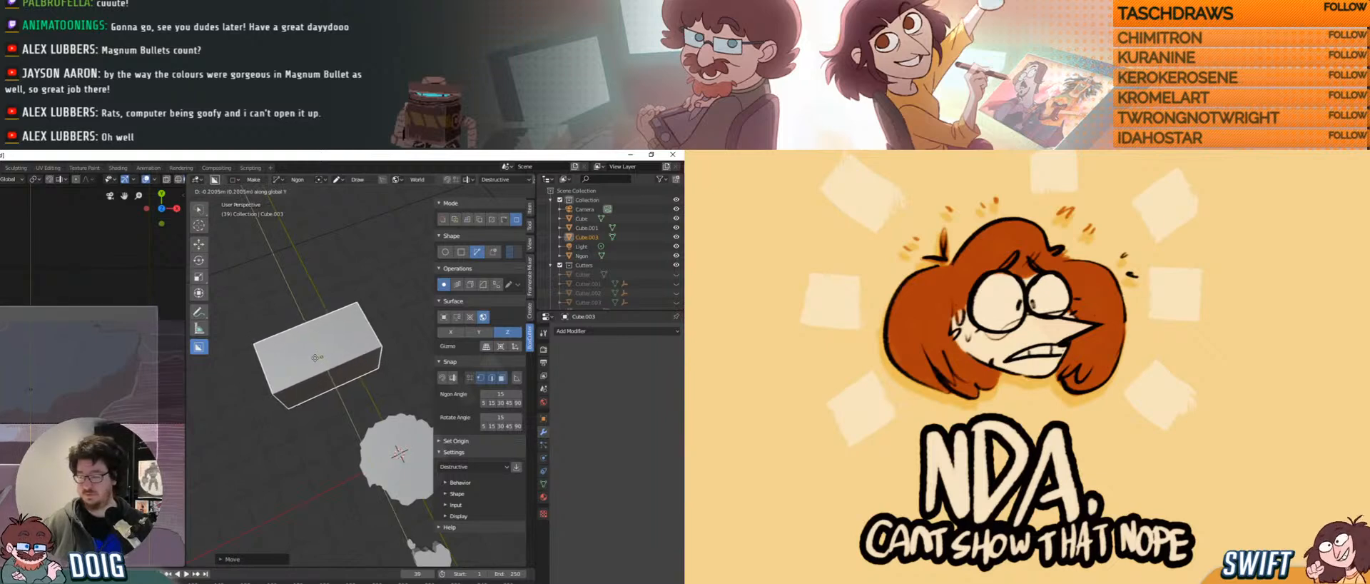
pyautogui.click(315, 362)
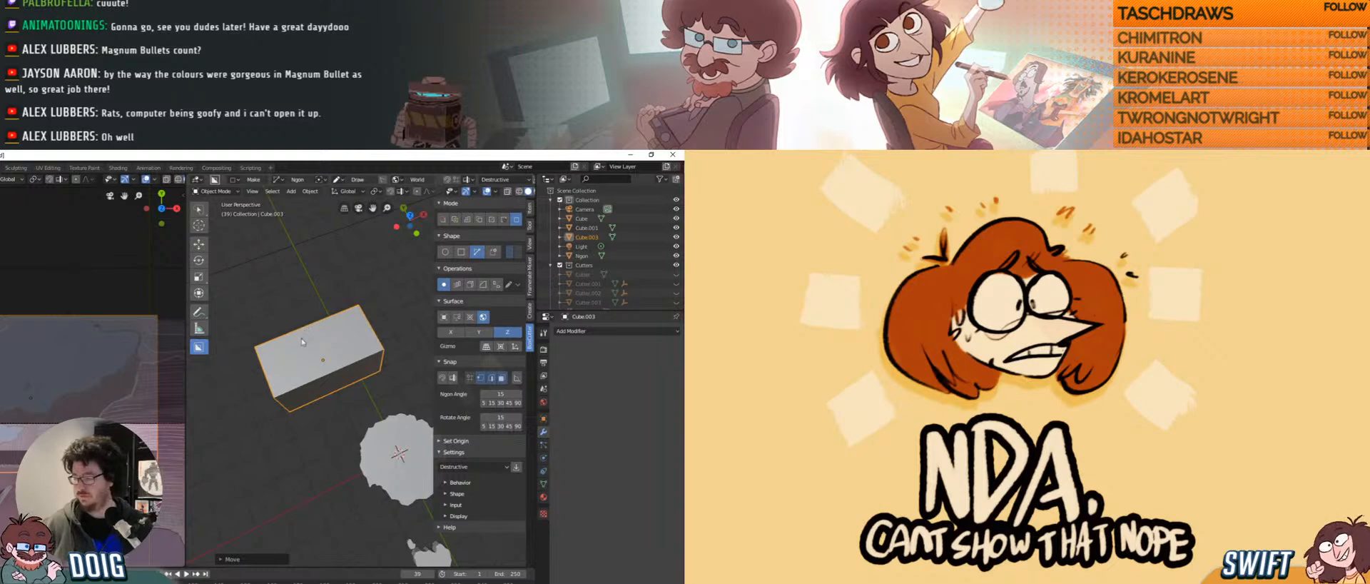
pyautogui.moveTo(302, 342)
pyautogui.mouseDown(button='middle')
pyautogui.moveTo(304, 328)
pyautogui.moveTo(313, 344)
pyautogui.mouseUp(button='middle')
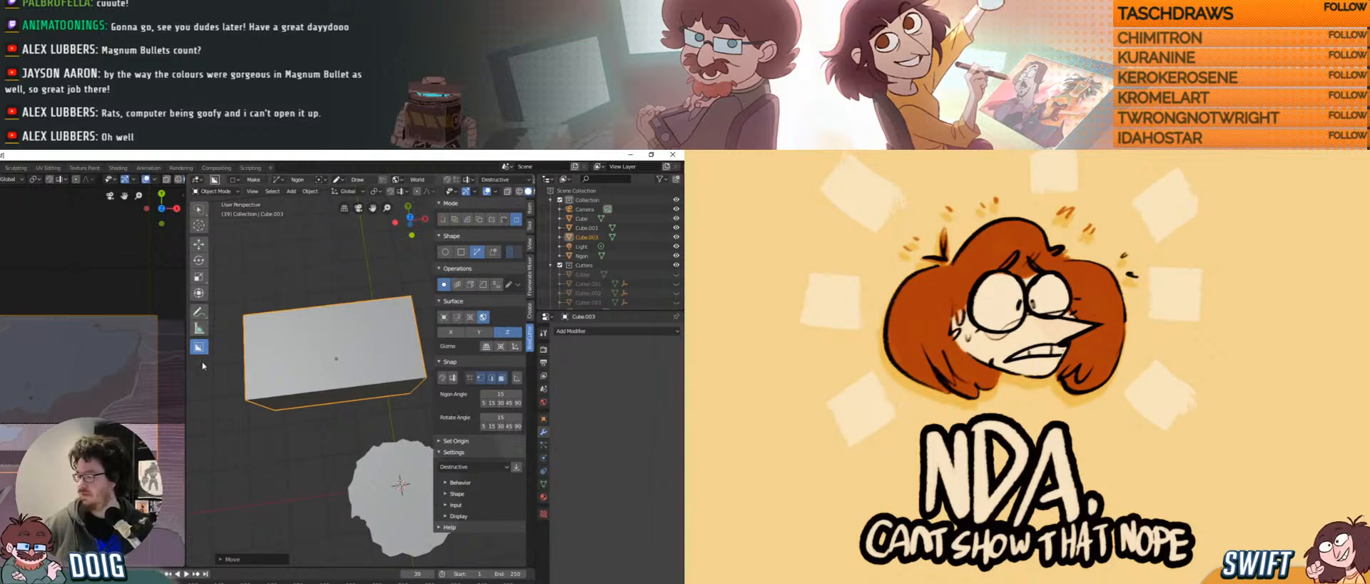
pyautogui.click(389, 309)
# Add corners across the box top to complete the ngon cut.
pyautogui.click(261, 332)
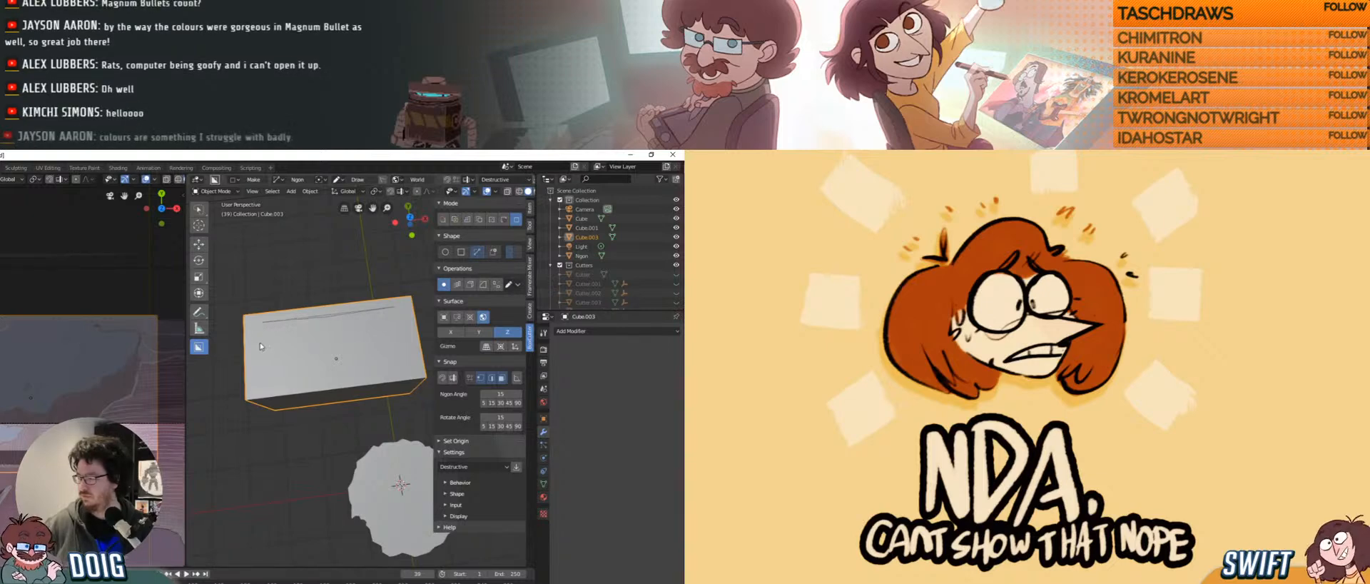
pyautogui.click(258, 387)
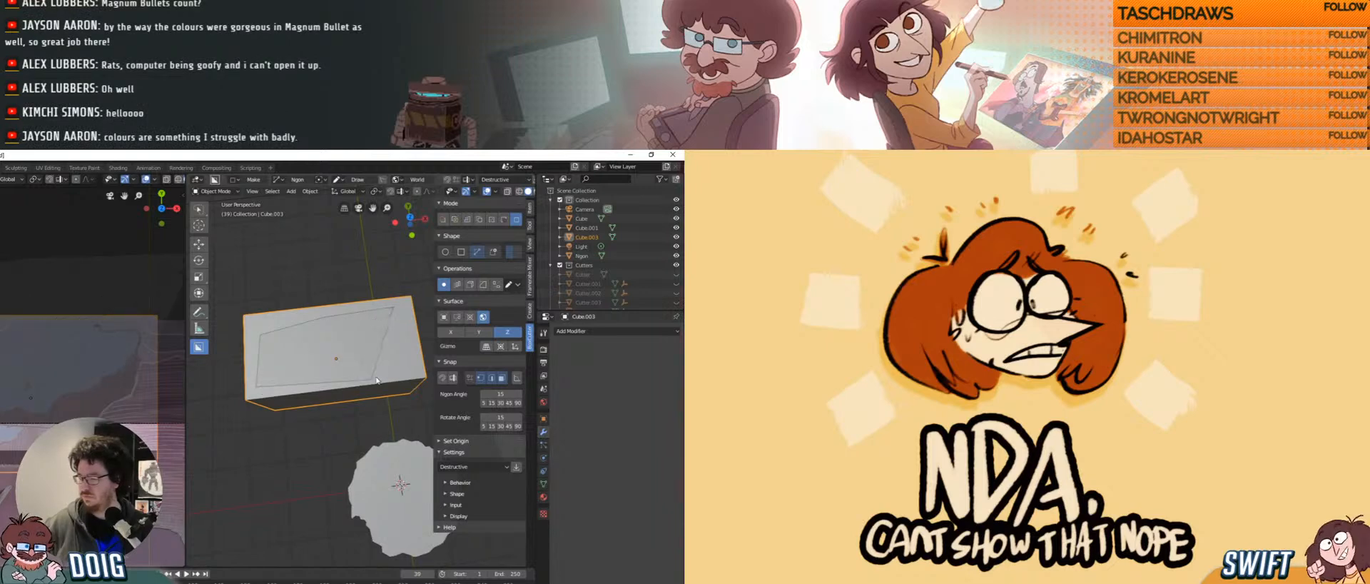
pyautogui.click(400, 318)
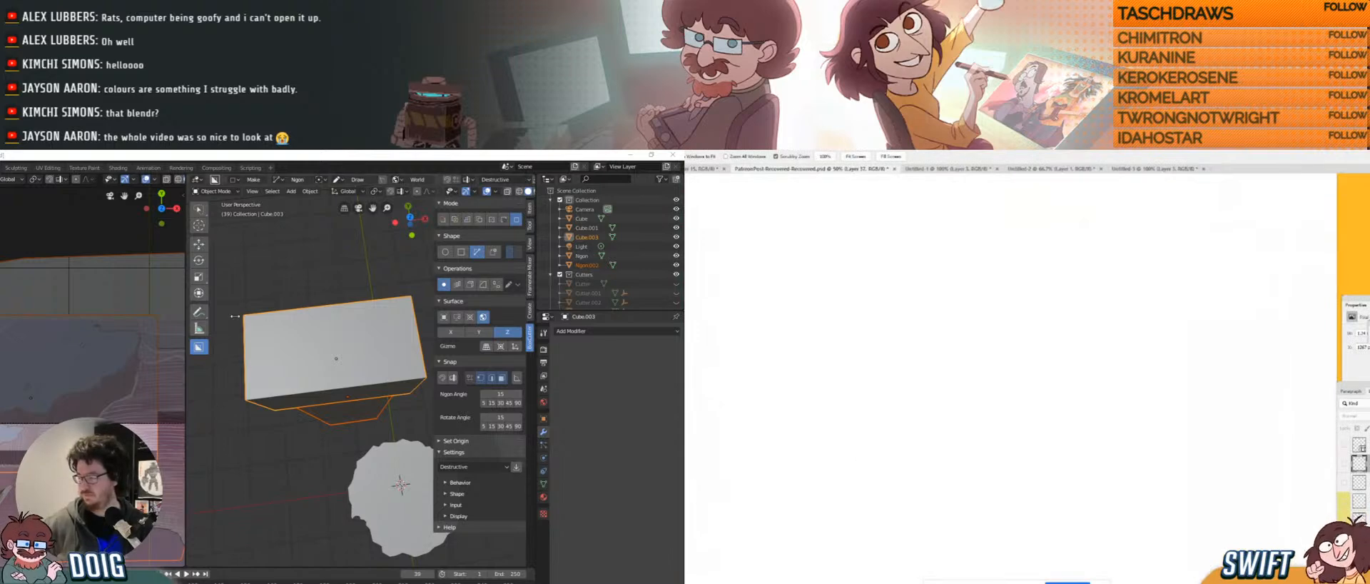
# Select the new Ngon.002 cutter and enter Edit Mode on its mesh.
pyautogui.click(307, 403)
pyautogui.moveTo(307, 403); pyautogui.dragTo(345, 411, button='middle')
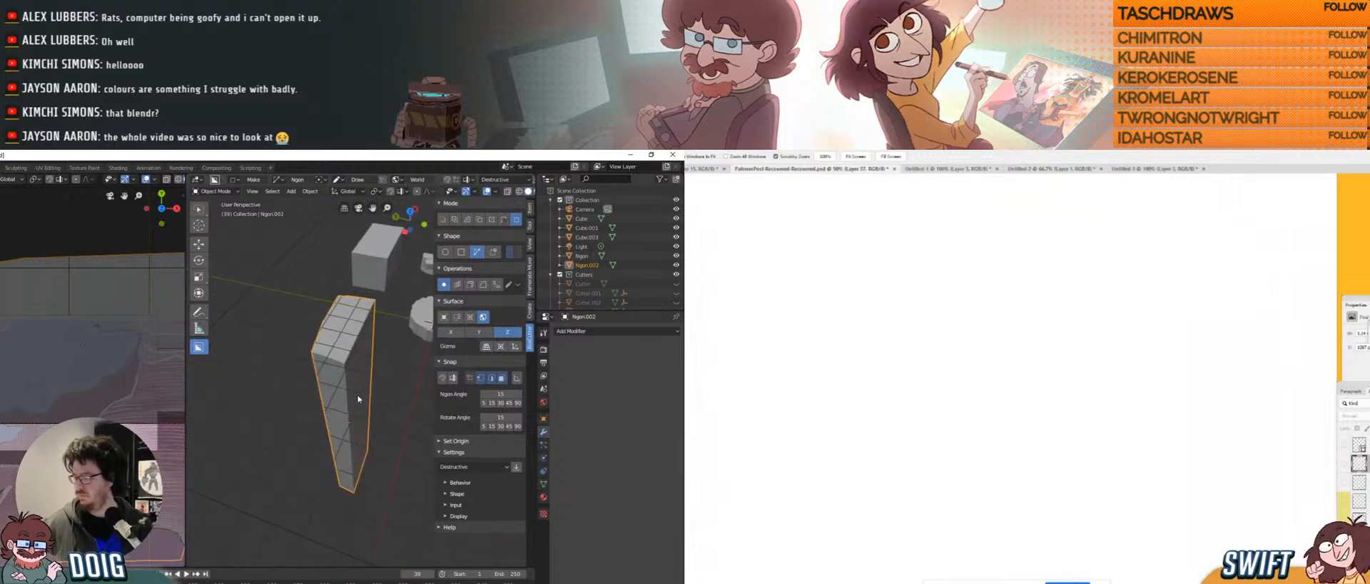
pyautogui.press('Tab')
pyautogui.moveTo(362, 489); pyautogui.dragTo(360, 400, button='middle')
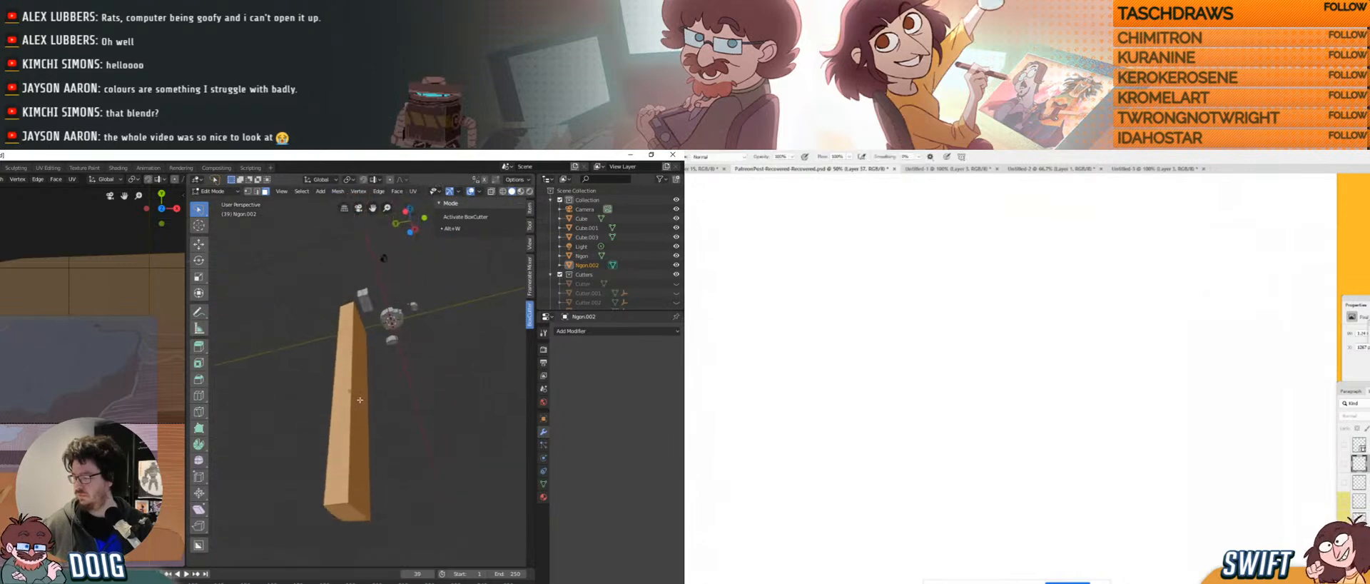
# Pull Ngon.002's bottom face up along Z, flattening the post into a thin slab.
pyautogui.click(349, 507)
pyautogui.press('g')
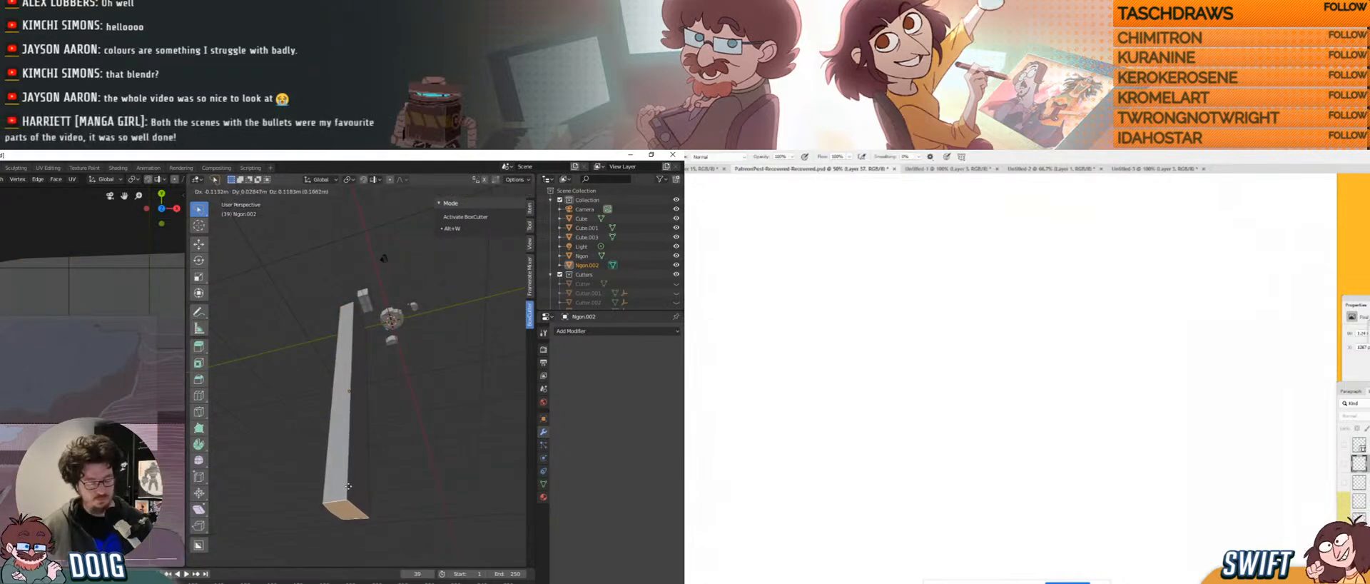
pyautogui.press('z')
pyautogui.click(375, 314)
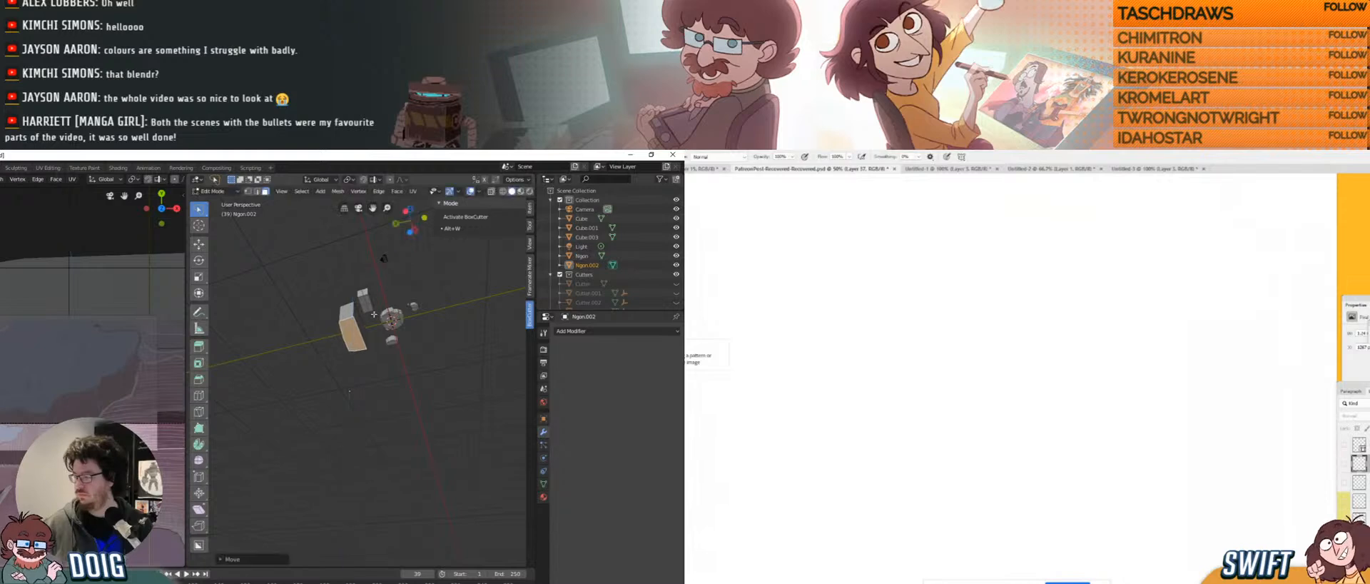
pyautogui.scroll(5, 357, 392)
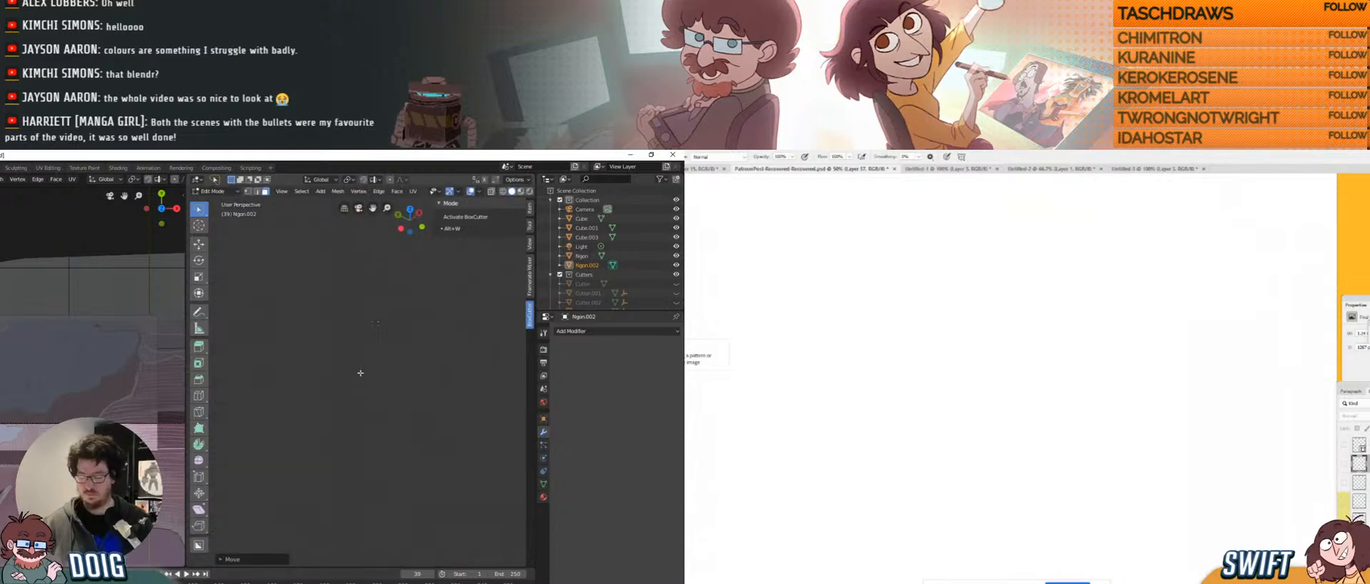
pyautogui.scroll(-3, 360, 373)
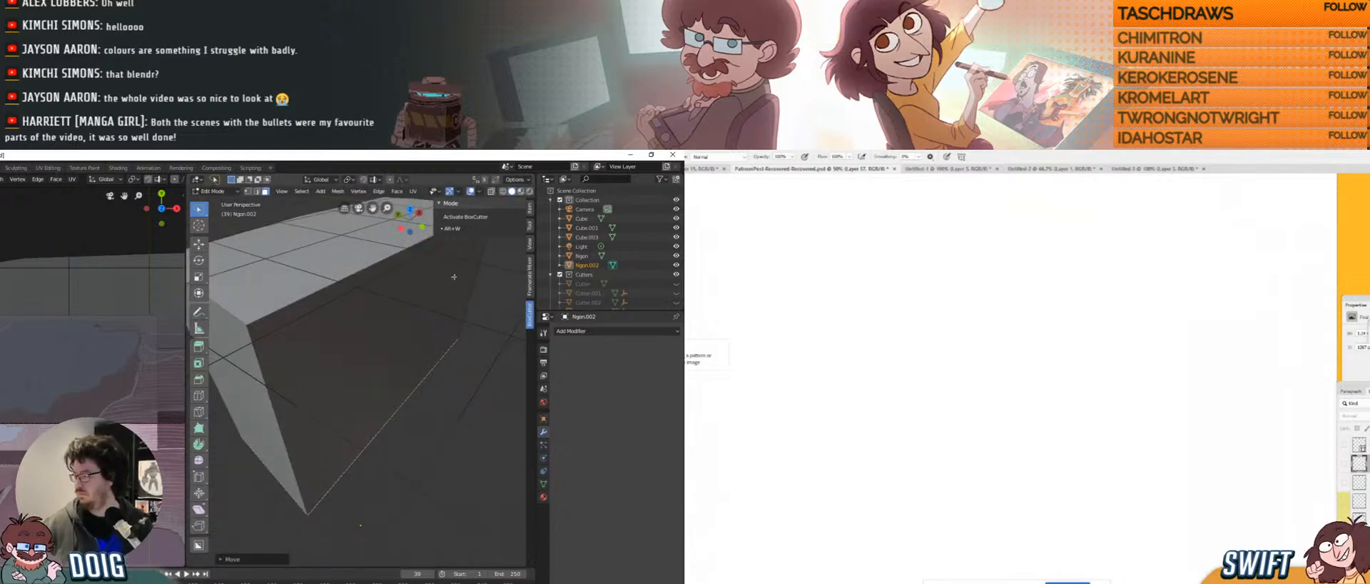
pyautogui.moveTo(405, 308); pyautogui.dragTo(364, 345, button='middle')
pyautogui.scroll(-10, 364, 350)
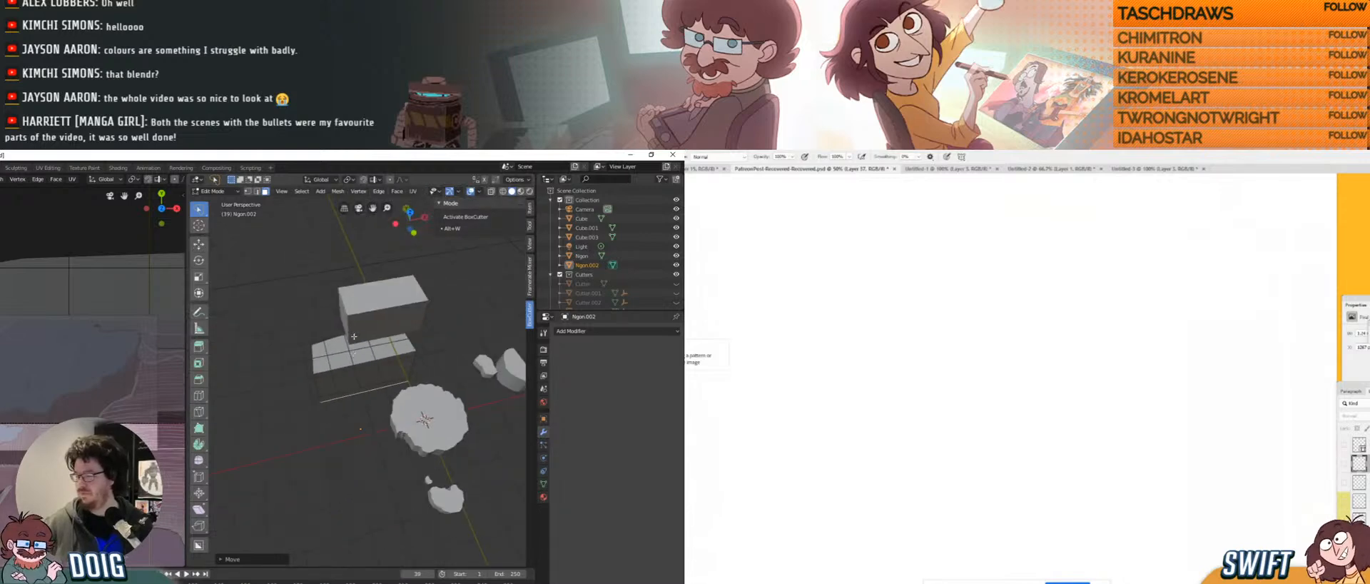
# Back in Object Mode, delete the box Cube.003 and select the Ngon.002 slab.
pyautogui.press('Tab')
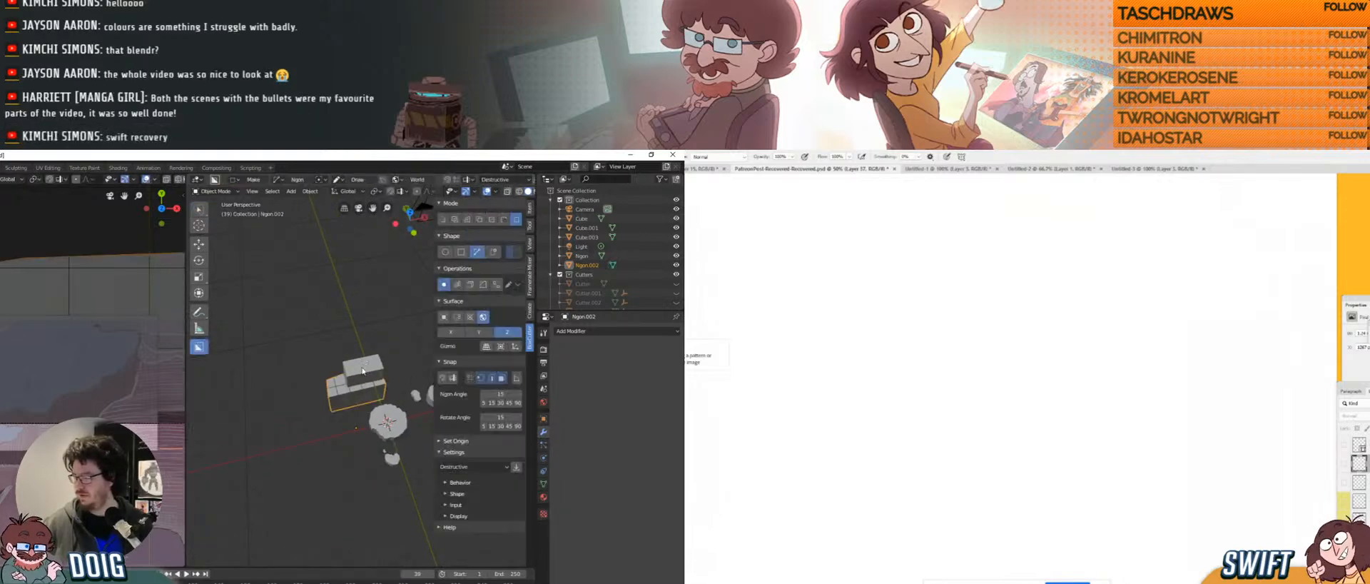
pyautogui.click(365, 367)
pyautogui.click(359, 357)
pyautogui.press('x')
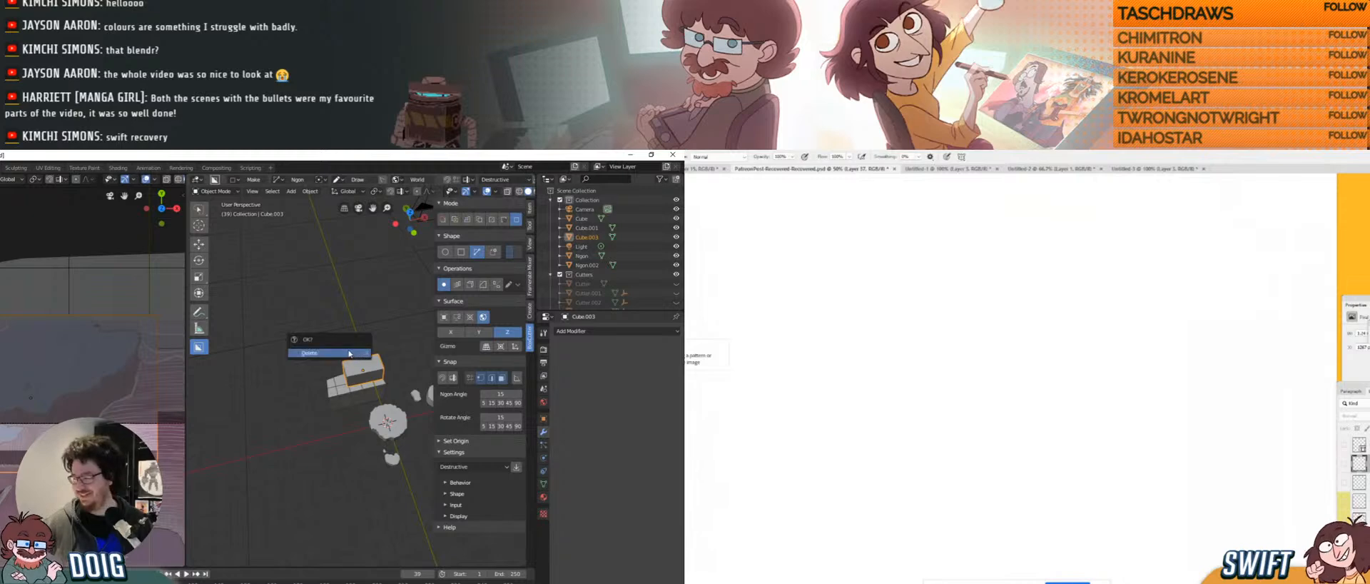
pyautogui.click(349, 353)
pyautogui.click(356, 371)
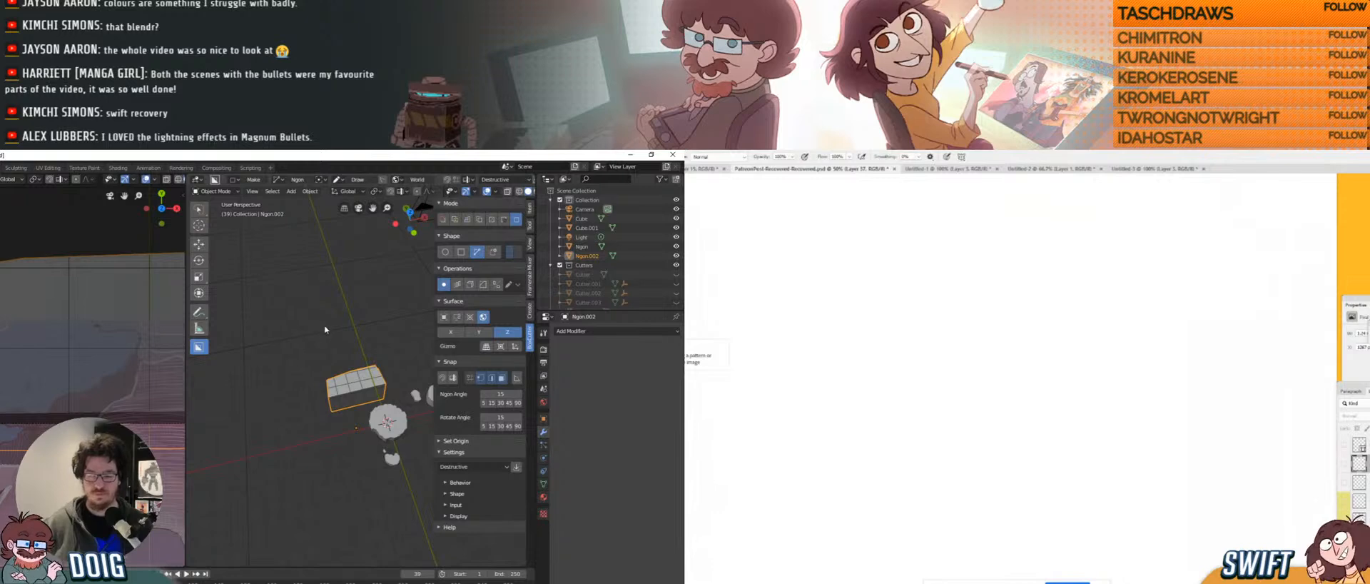
# Shrink the Ngon.002 slab twice and raise it upward.
pyautogui.press('s')
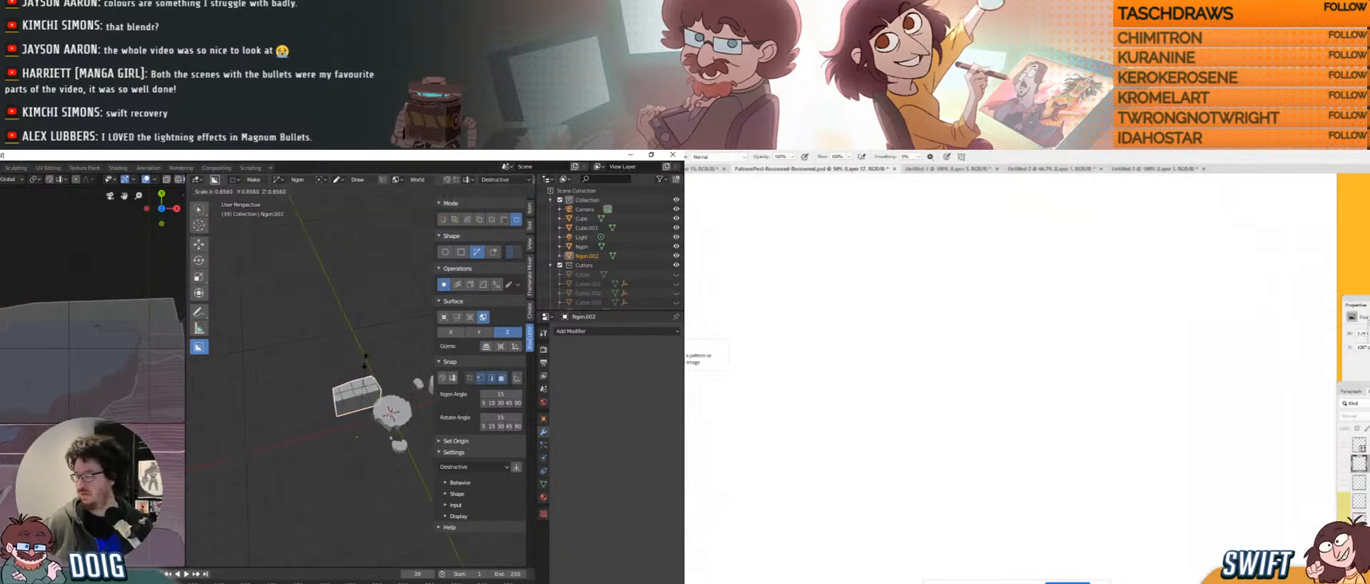
pyautogui.click(362, 369)
pyautogui.press('g')
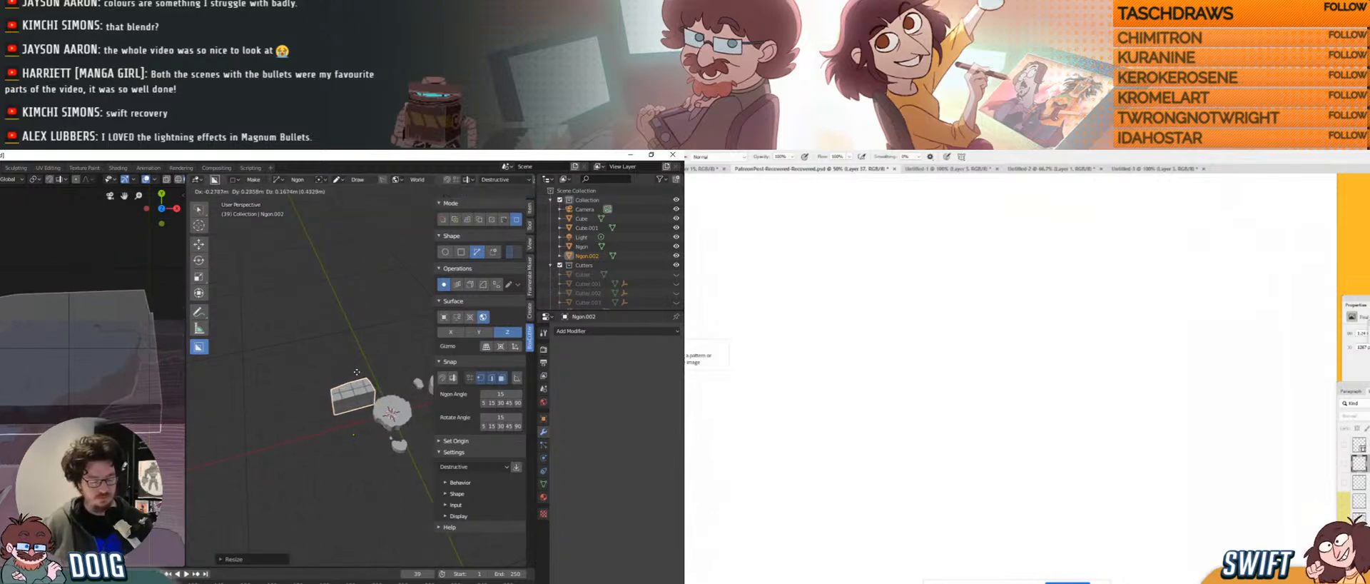
pyautogui.click(366, 343)
pyautogui.press('s')
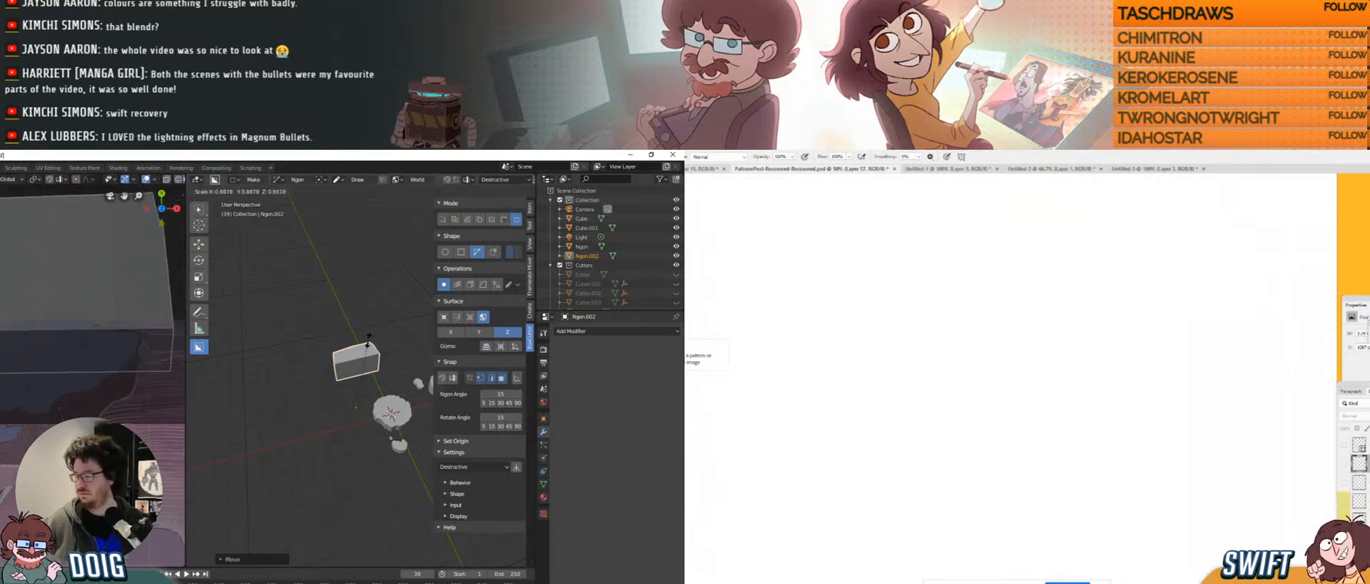
pyautogui.click(347, 353)
pyautogui.moveTo(347, 353)
pyautogui.mouseDown(button='middle')
pyautogui.moveTo(394, 381)
pyautogui.moveTo(354, 363)
pyautogui.mouseUp(button='middle')
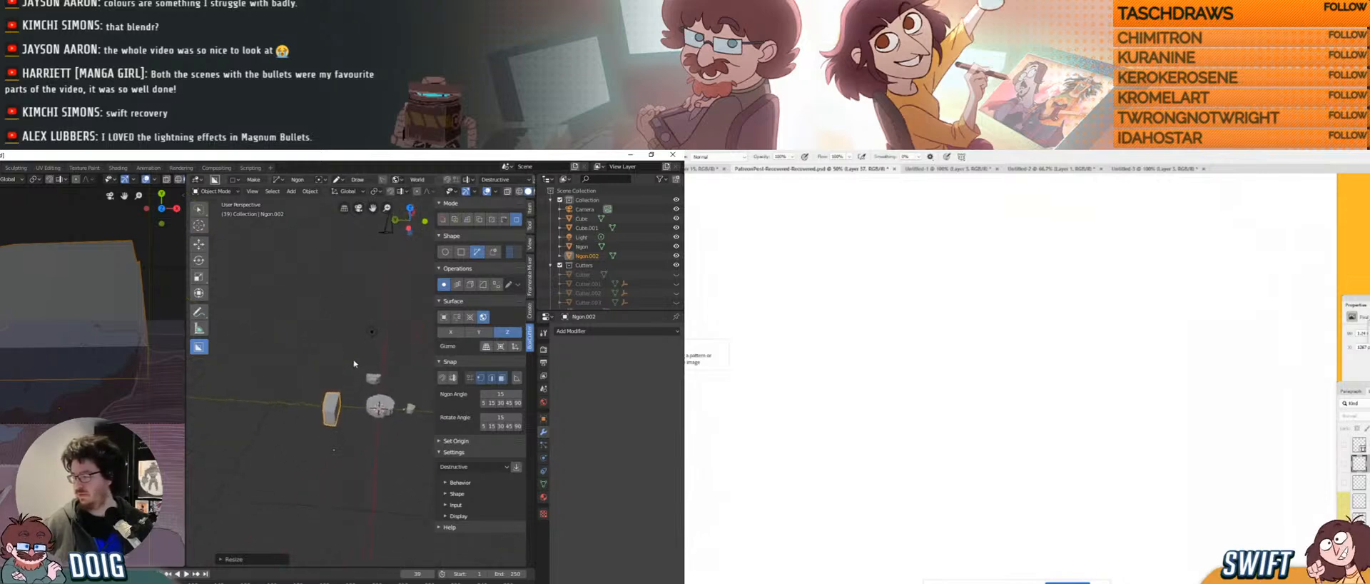
pyautogui.press('g')
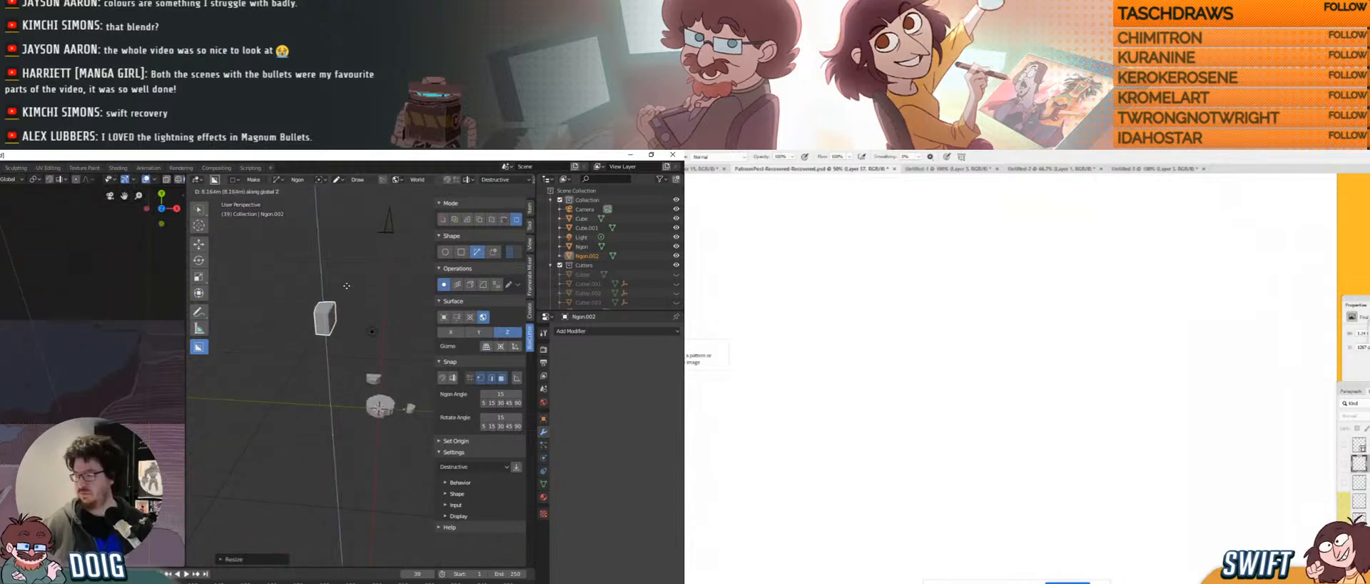
pyautogui.click(353, 282)
# Move the slab along Y, scale it down, and shift it along X.
pyautogui.press('g')
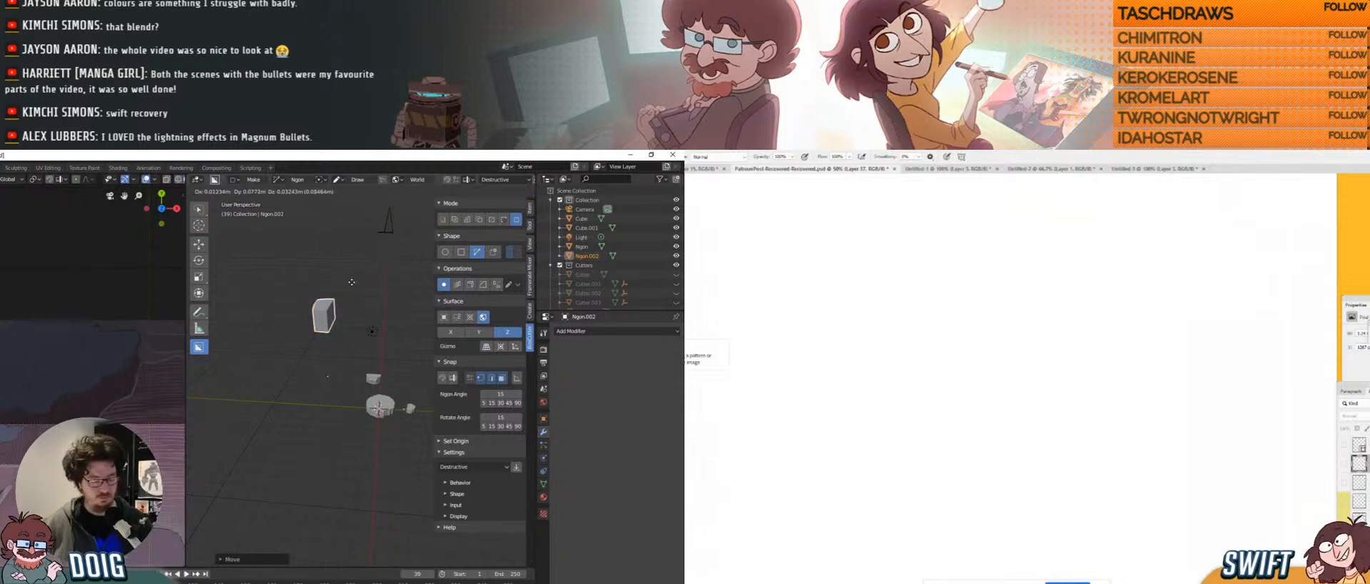
pyautogui.press('y')
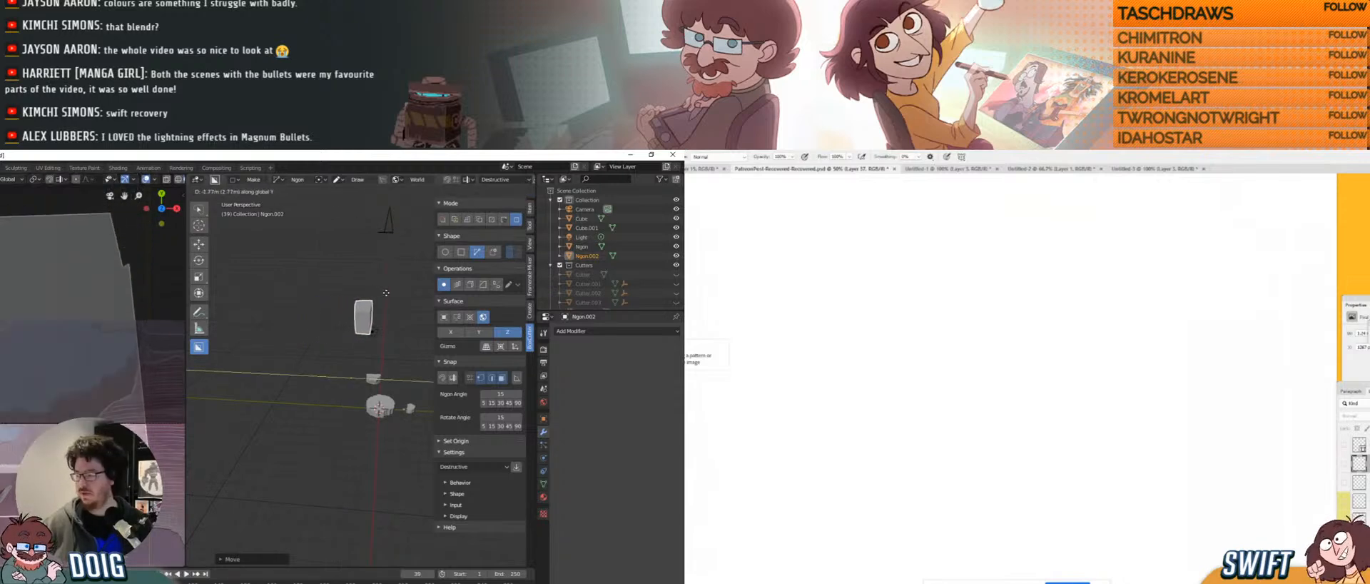
pyautogui.click(386, 290)
pyautogui.press('s')
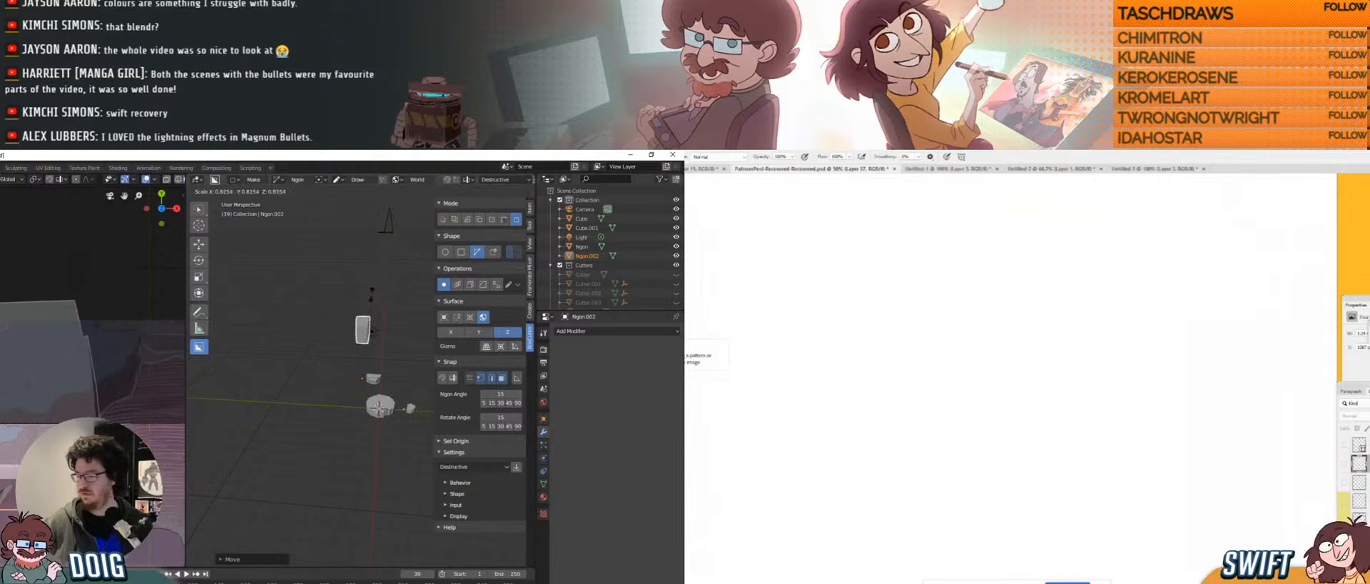
pyautogui.click(366, 330)
pyautogui.moveTo(366, 330); pyautogui.dragTo(332, 315, button='middle')
pyautogui.press('g')
pyautogui.press('x')
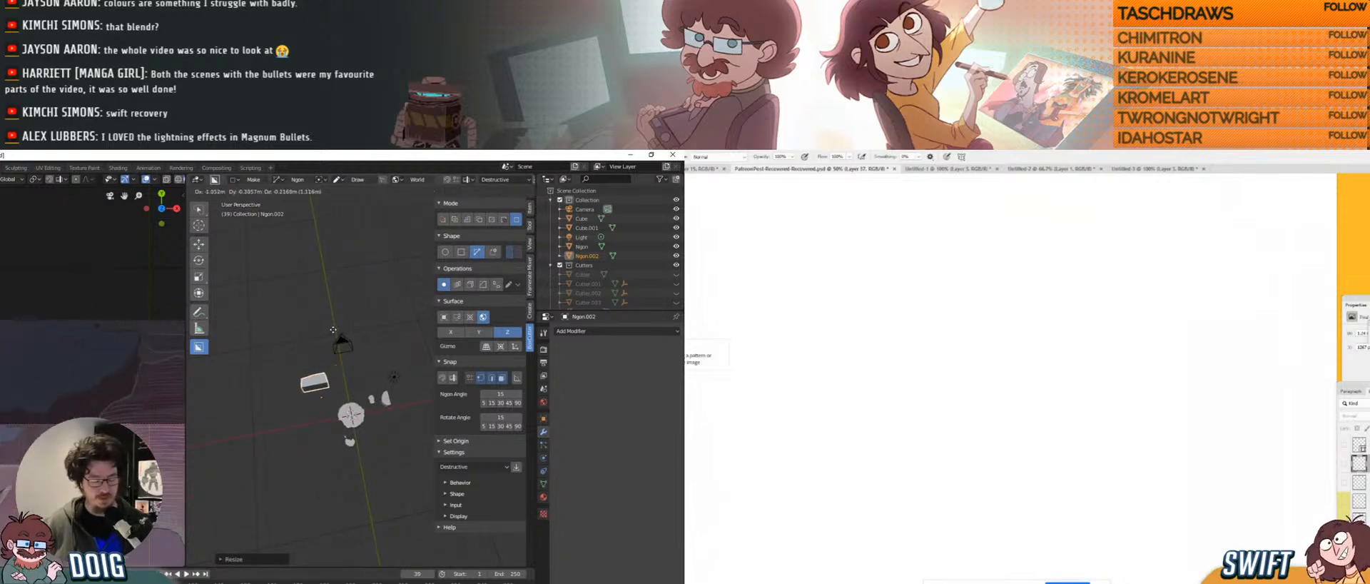
pyautogui.click(350, 327)
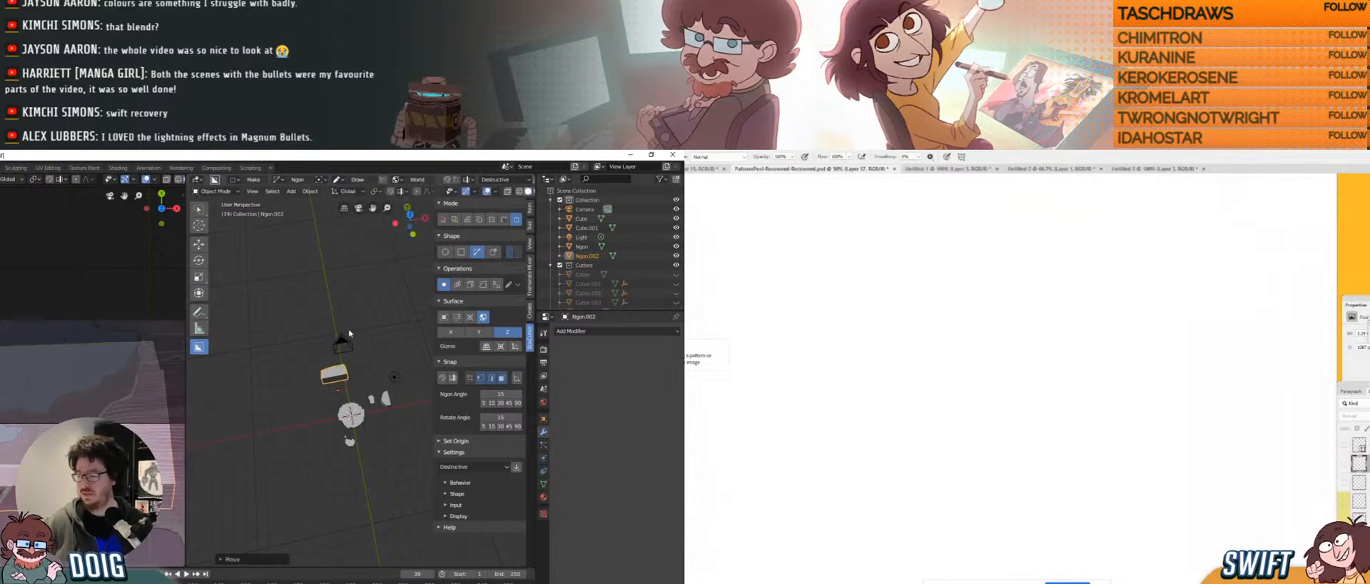
# Resize the block again and nudge it along X, then along Y.
pyautogui.moveTo(351, 327); pyautogui.dragTo(380, 376, button='middle')
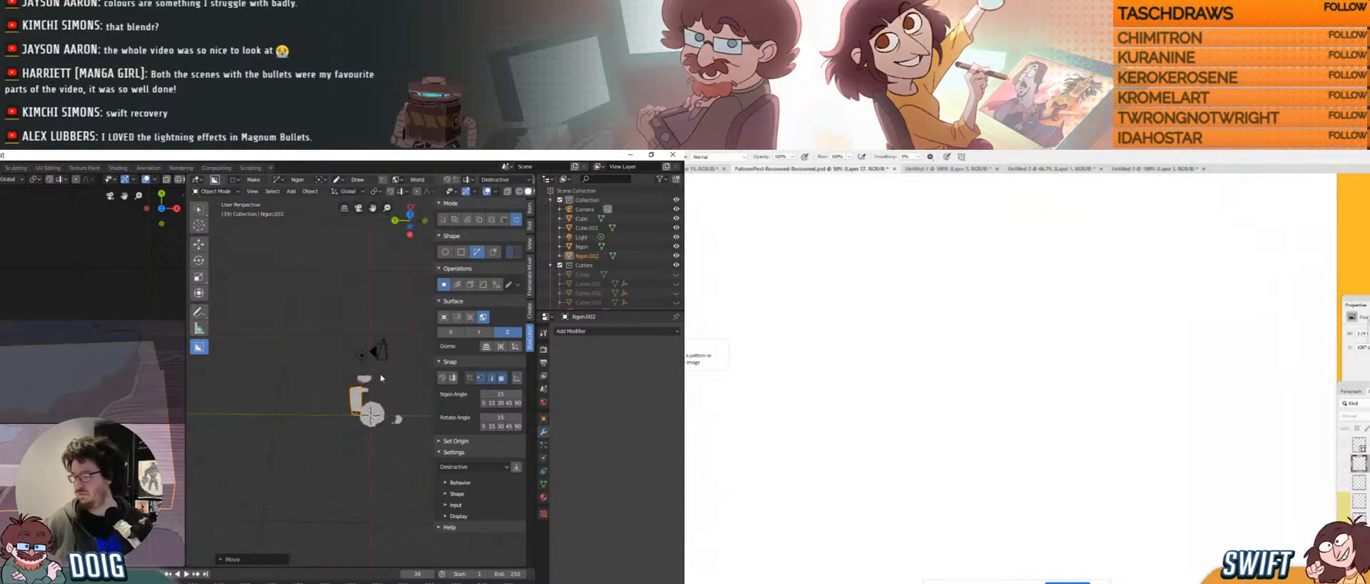
pyautogui.press('s')
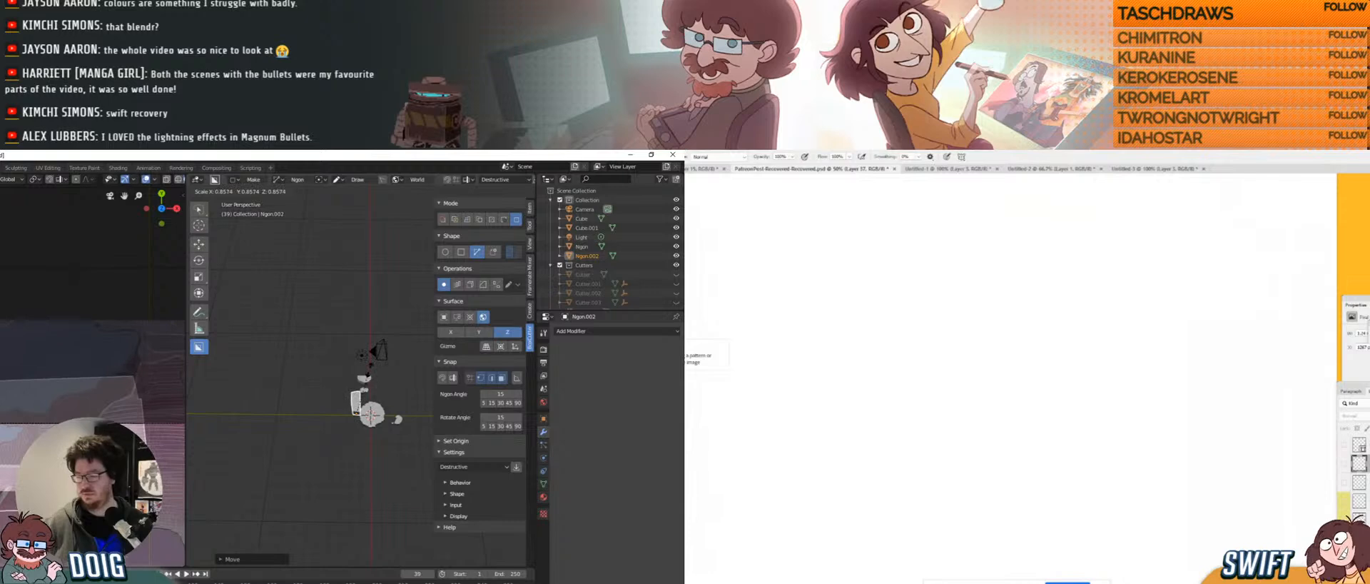
pyautogui.click(370, 372)
pyautogui.press('g')
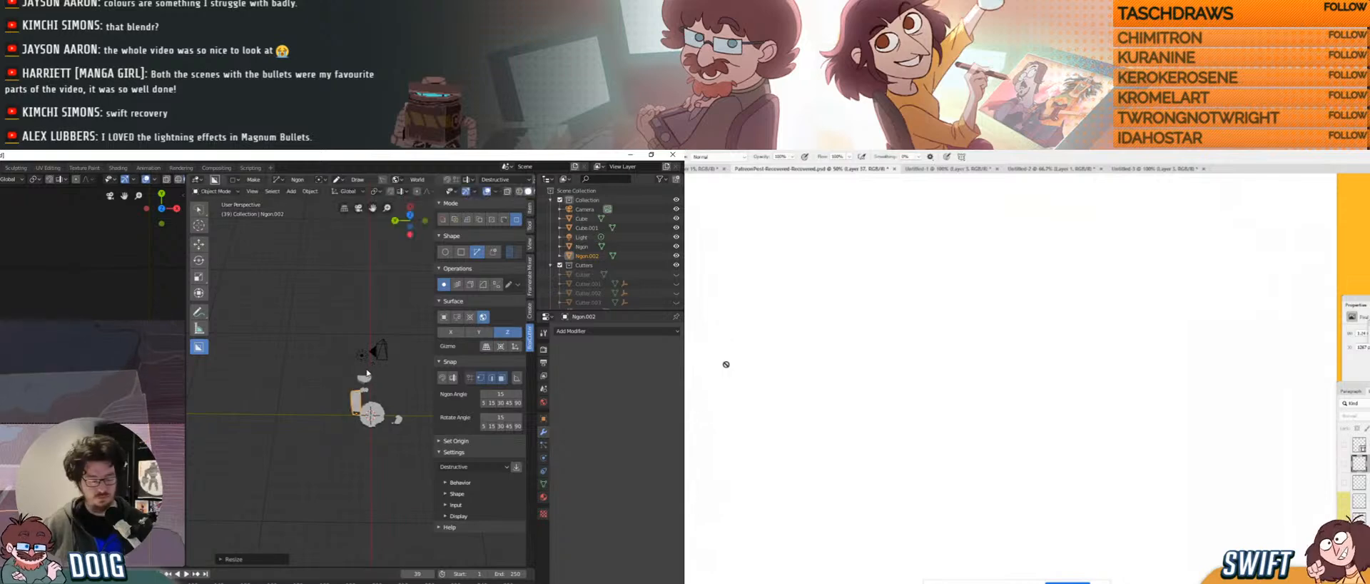
pyautogui.press('x')
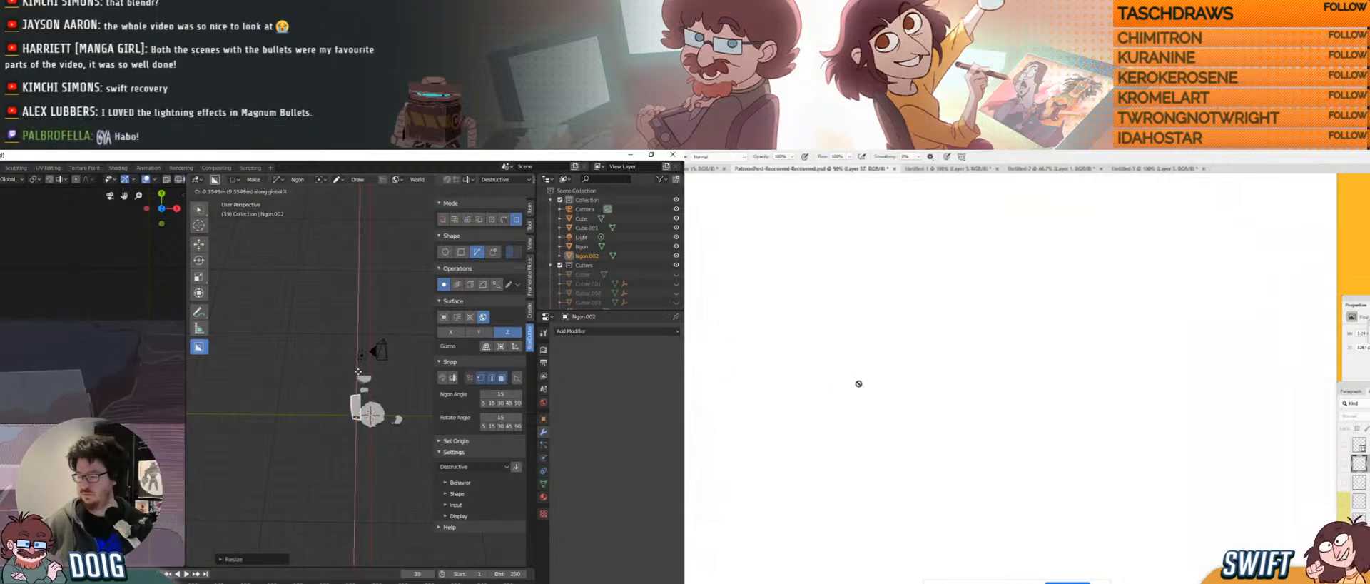
pyautogui.click(360, 364)
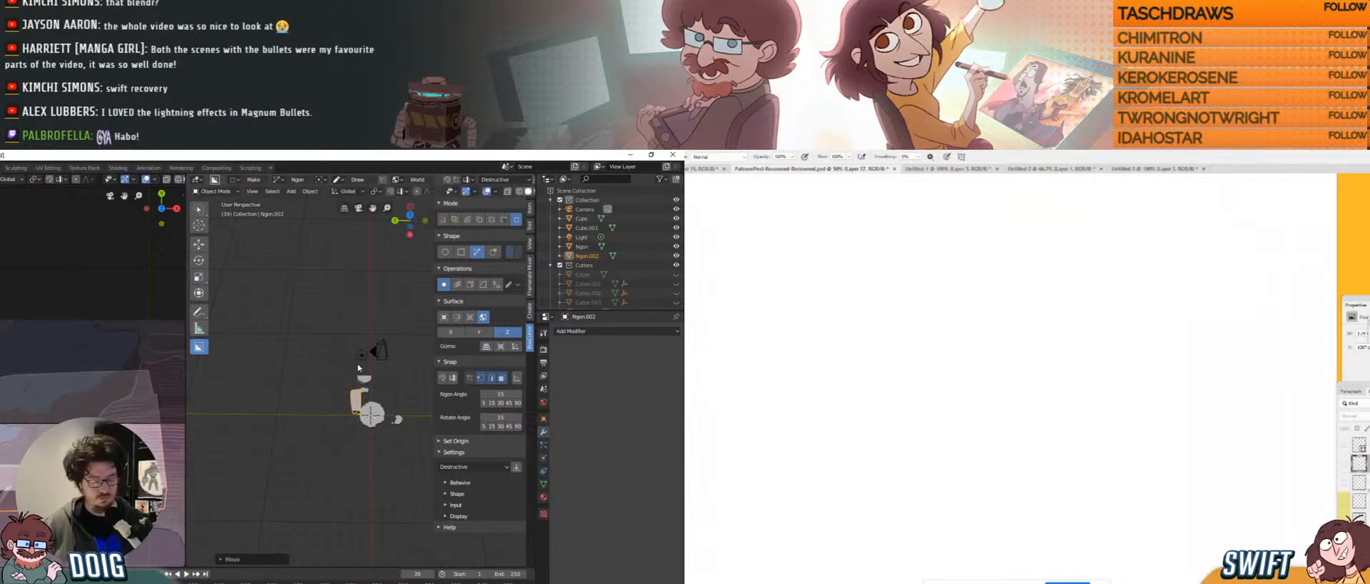
pyautogui.press('g')
pyautogui.press('y')
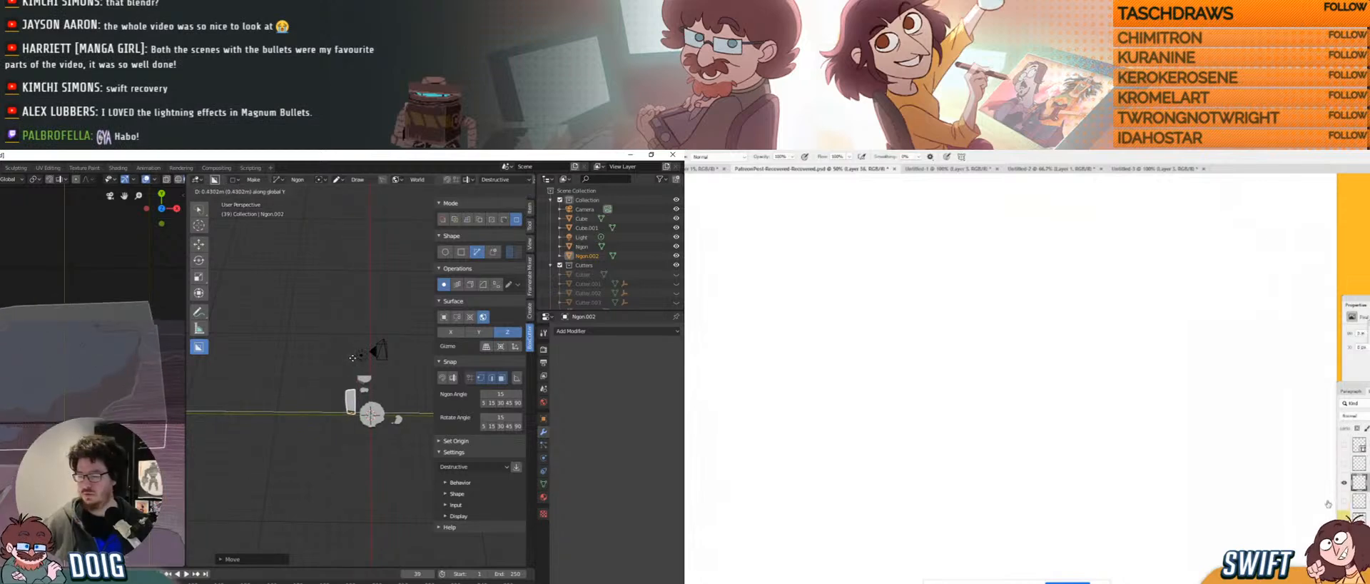
pyautogui.click(355, 362)
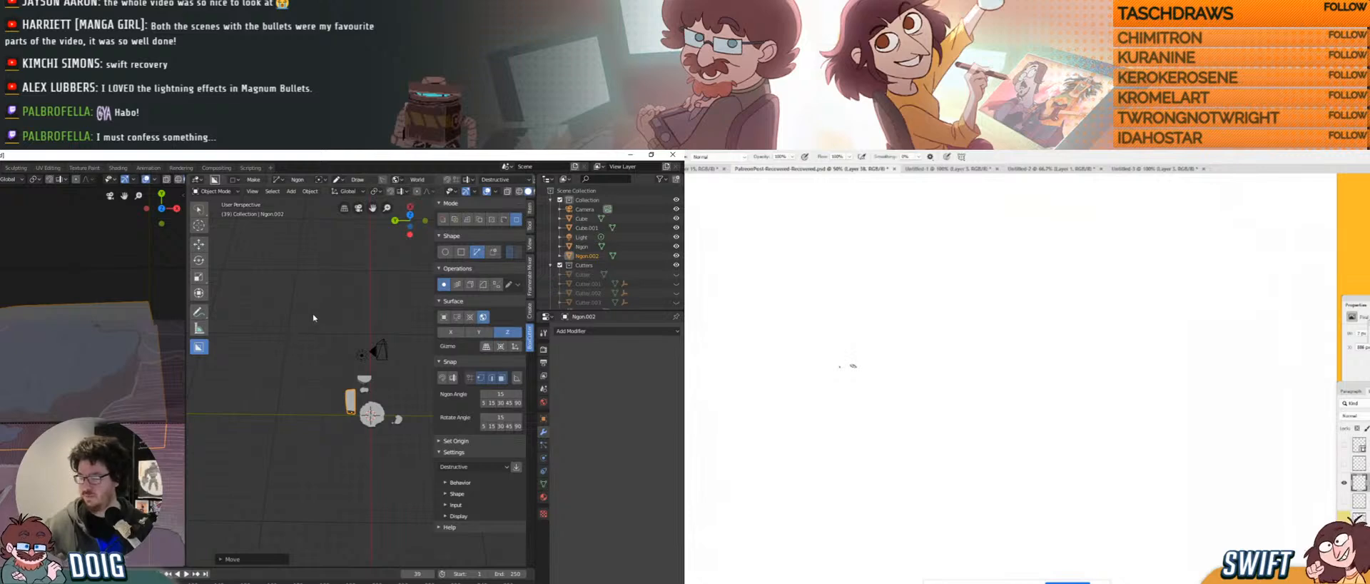
# Scale the block slightly smaller and nudge it along X.
pyautogui.moveTo(336, 327); pyautogui.dragTo(301, 335, button='middle')
pyautogui.moveTo(301, 373); pyautogui.dragTo(319, 361, button='middle')
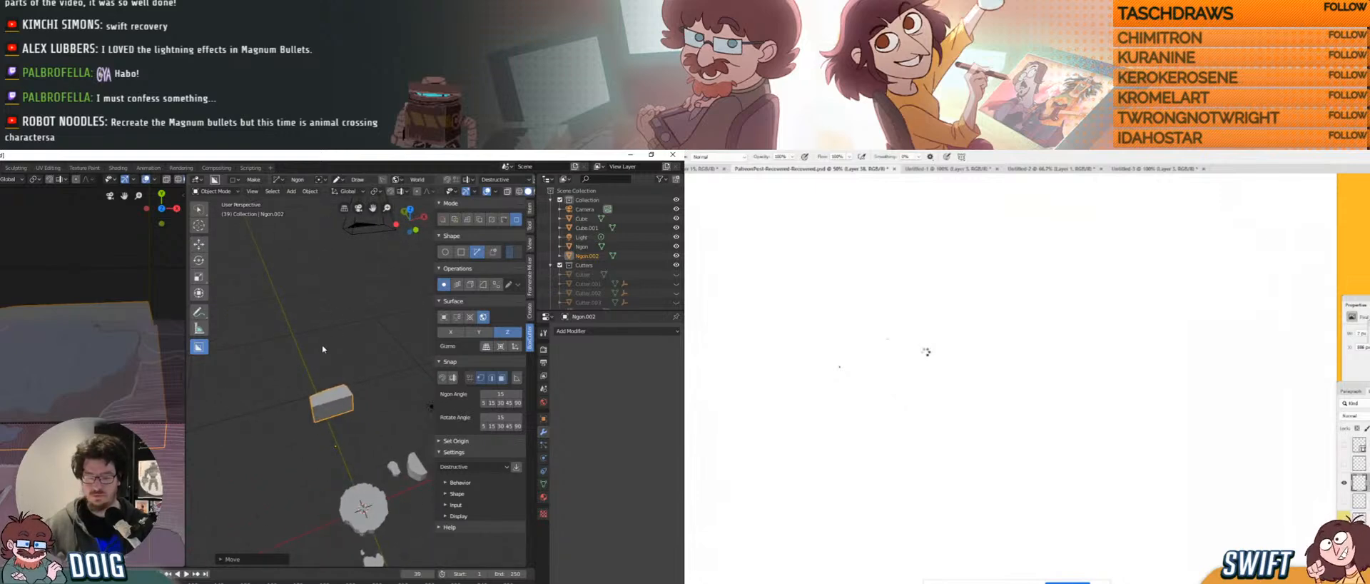
pyautogui.moveTo(308, 385); pyautogui.dragTo(319, 383, button='middle')
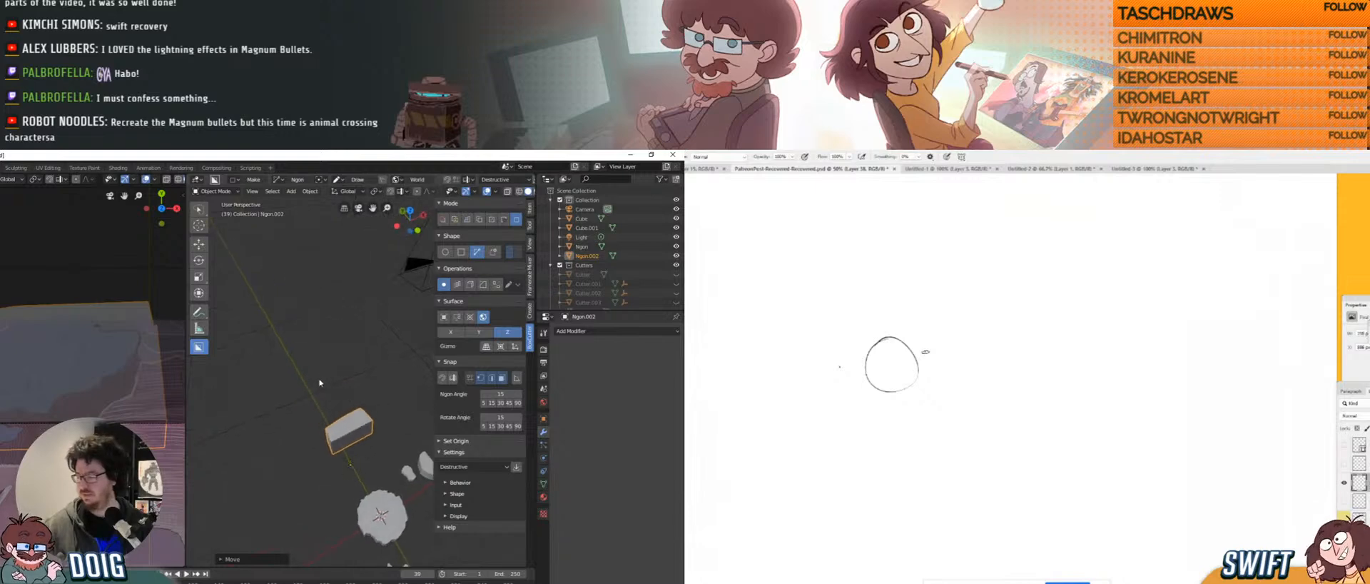
pyautogui.press('s')
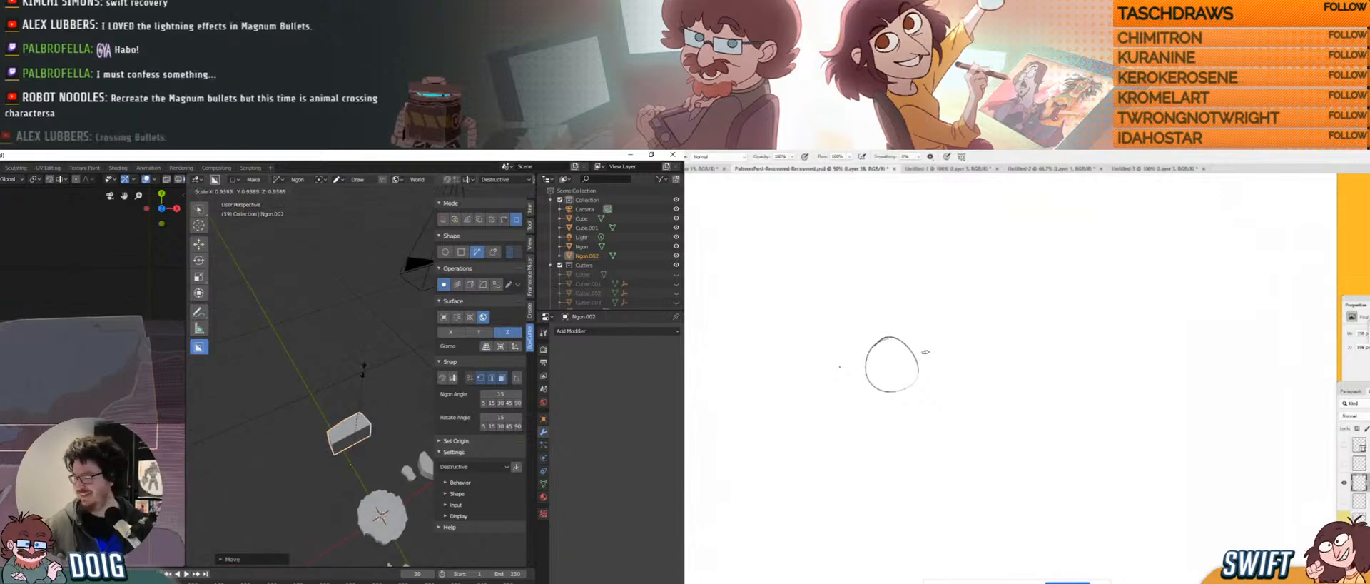
pyautogui.click(358, 363)
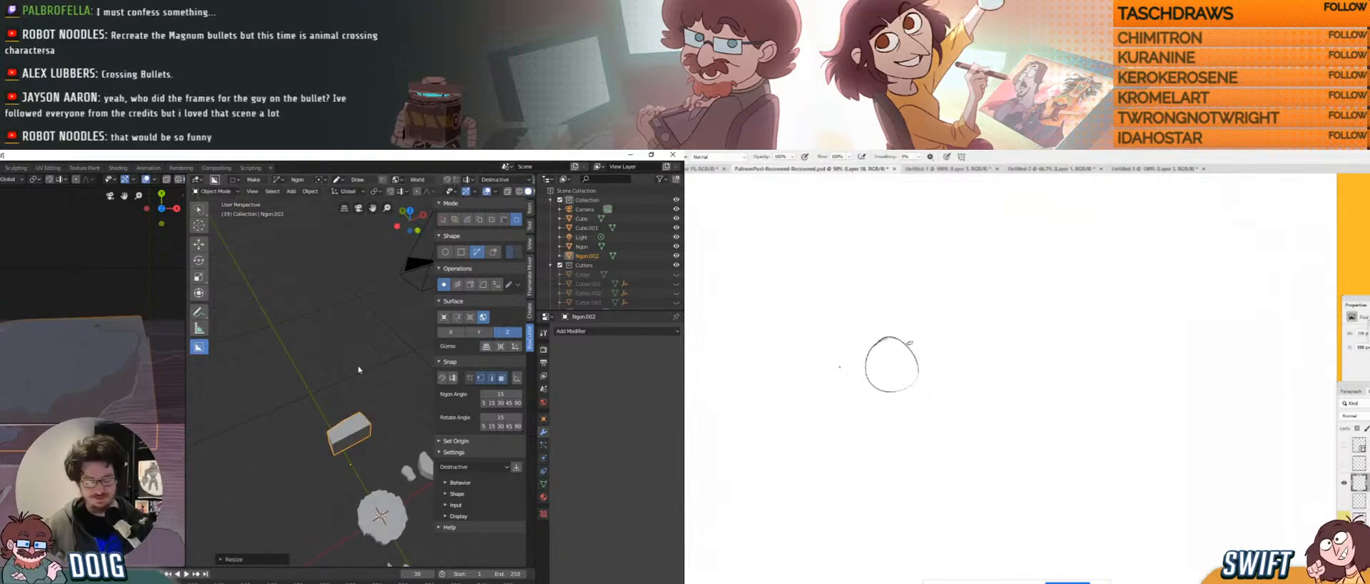
pyautogui.press('g')
pyautogui.press('x')
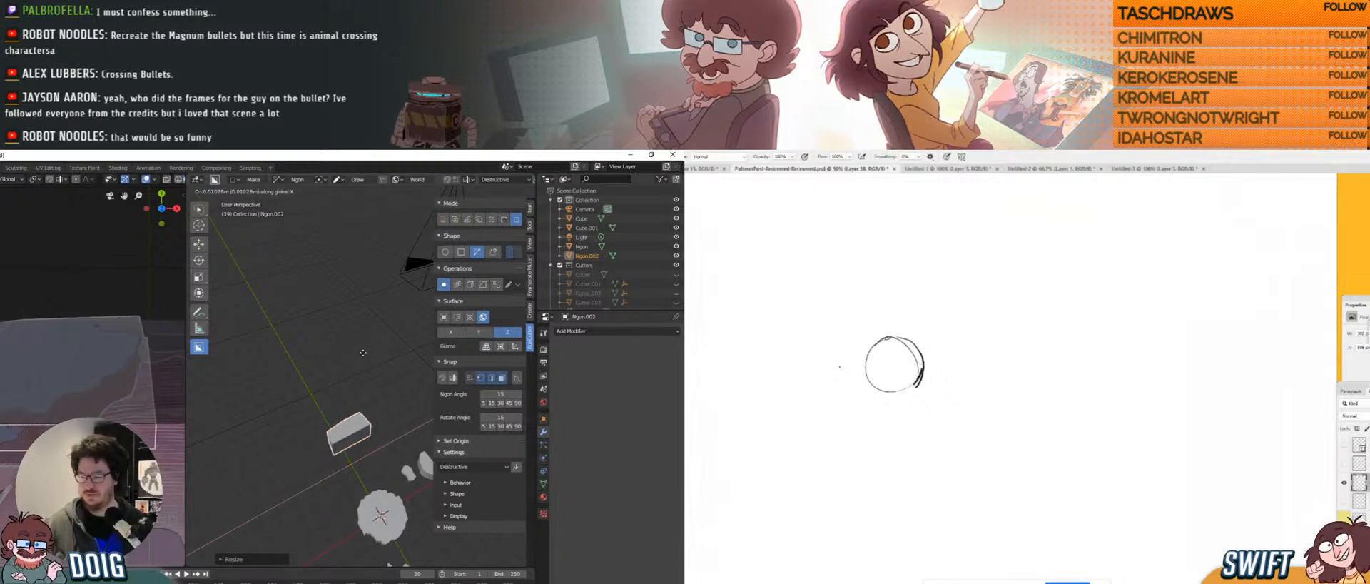
pyautogui.click(363, 353)
# Sketch a line rising from the head circle and two ear lines.
pyautogui.moveTo(888, 337); pyautogui.dragTo(887, 292)
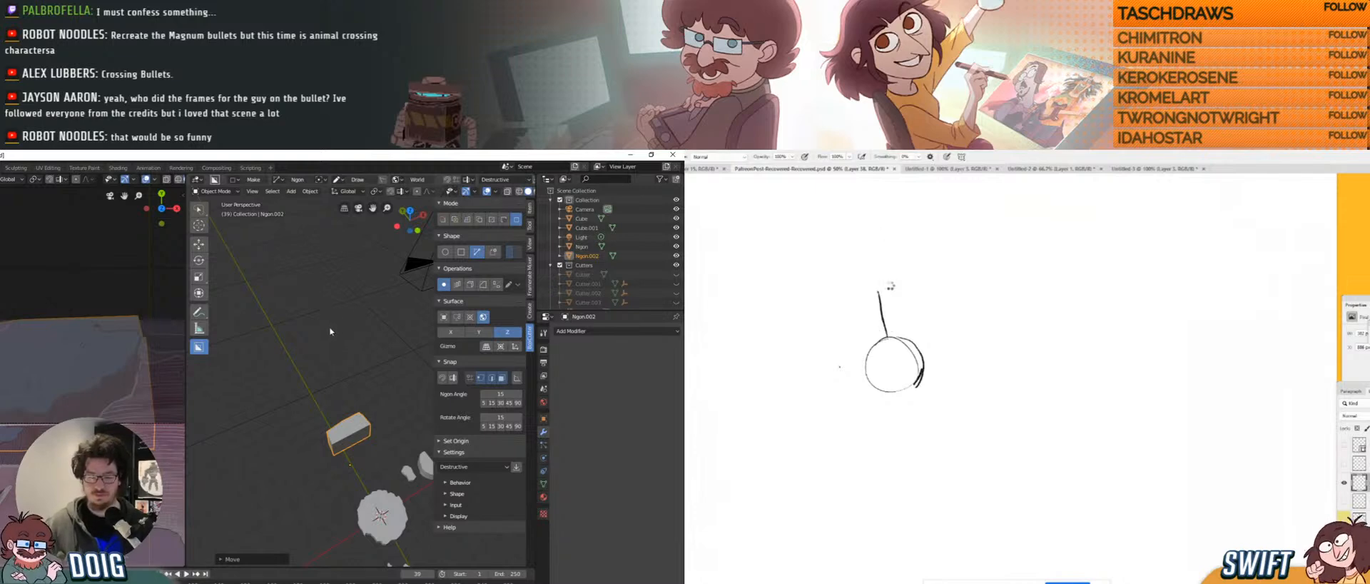
pyautogui.moveTo(879, 291); pyautogui.dragTo(865, 337)
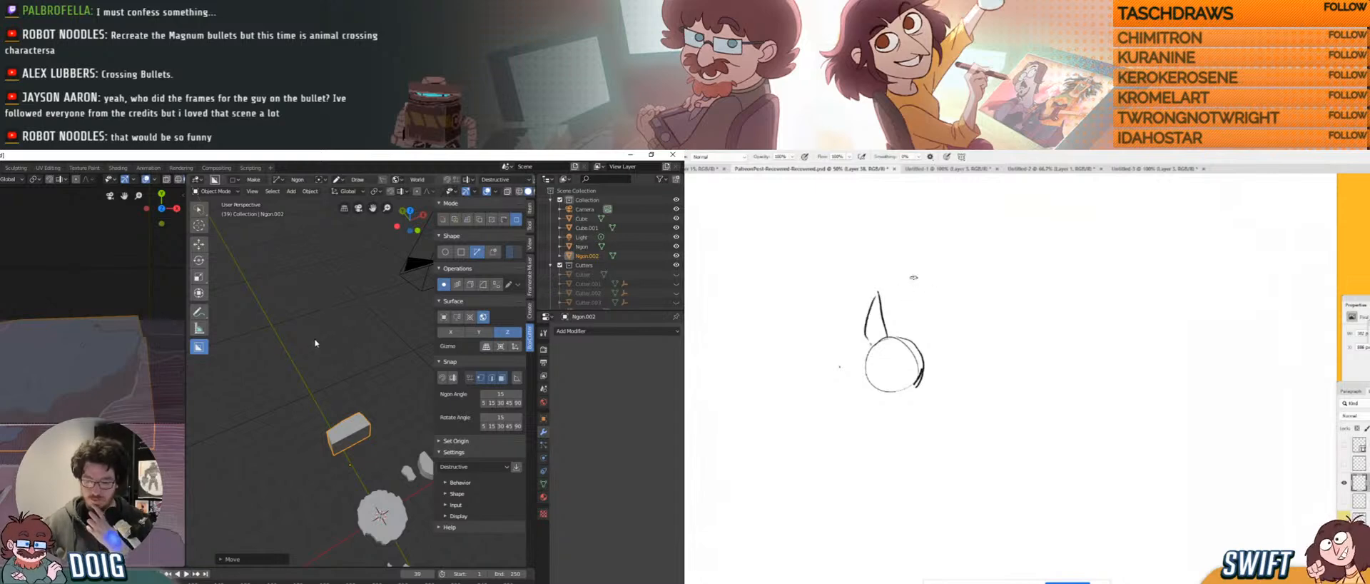
pyautogui.moveTo(888, 291); pyautogui.dragTo(895, 336)
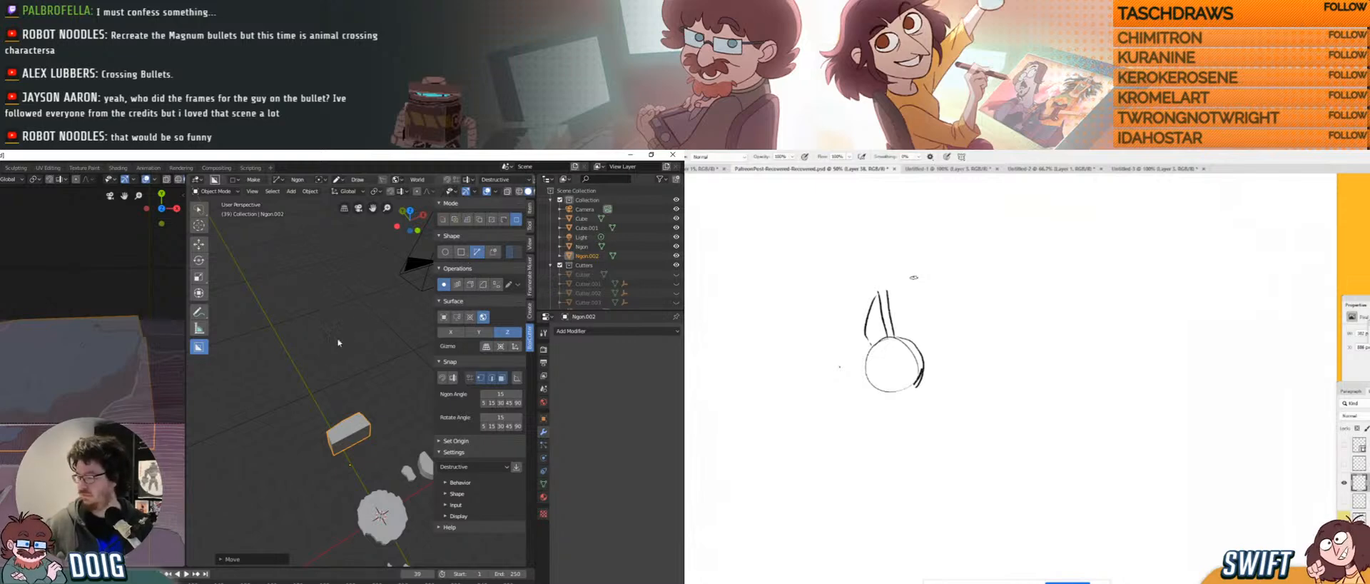
pyautogui.scroll(3, 321, 400)
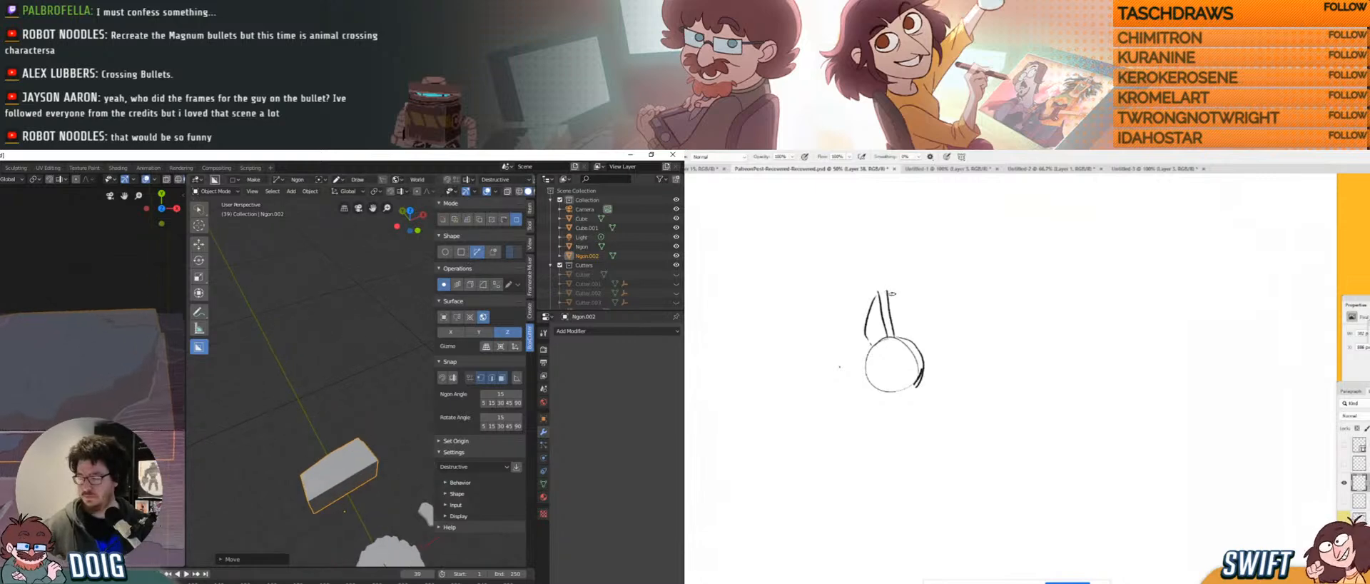
# Switch BoxCutter to Cut mode and sketch the first cut strokes on the block.
pyautogui.click(443, 220)
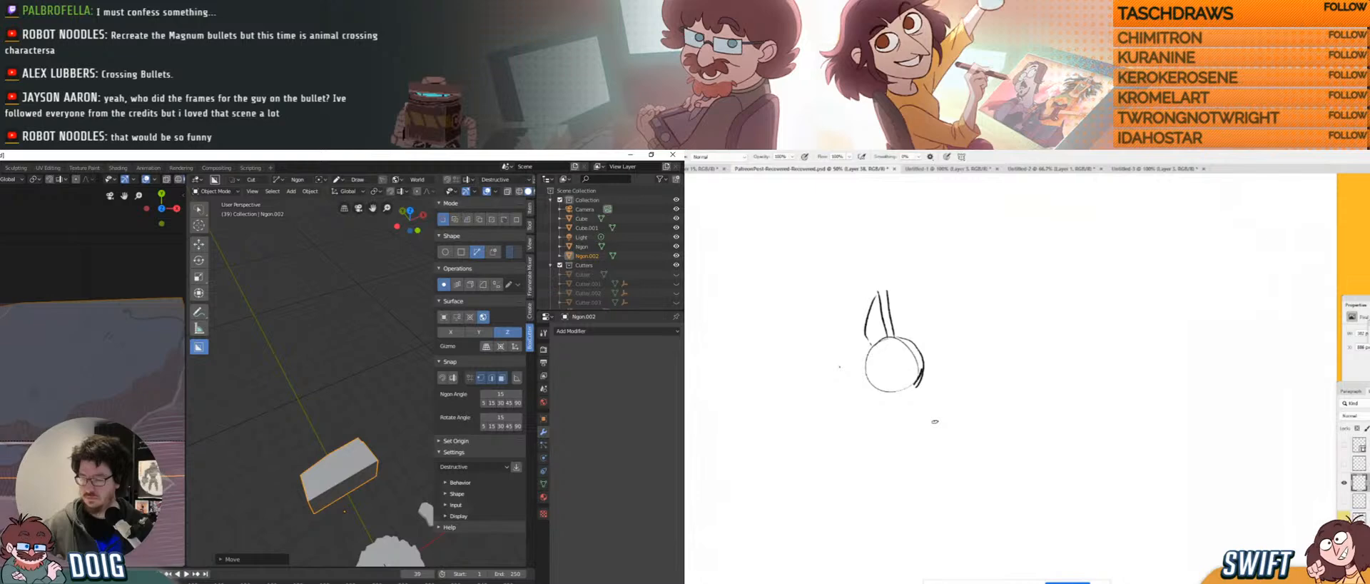
pyautogui.moveTo(887, 291); pyautogui.dragTo(918, 341)
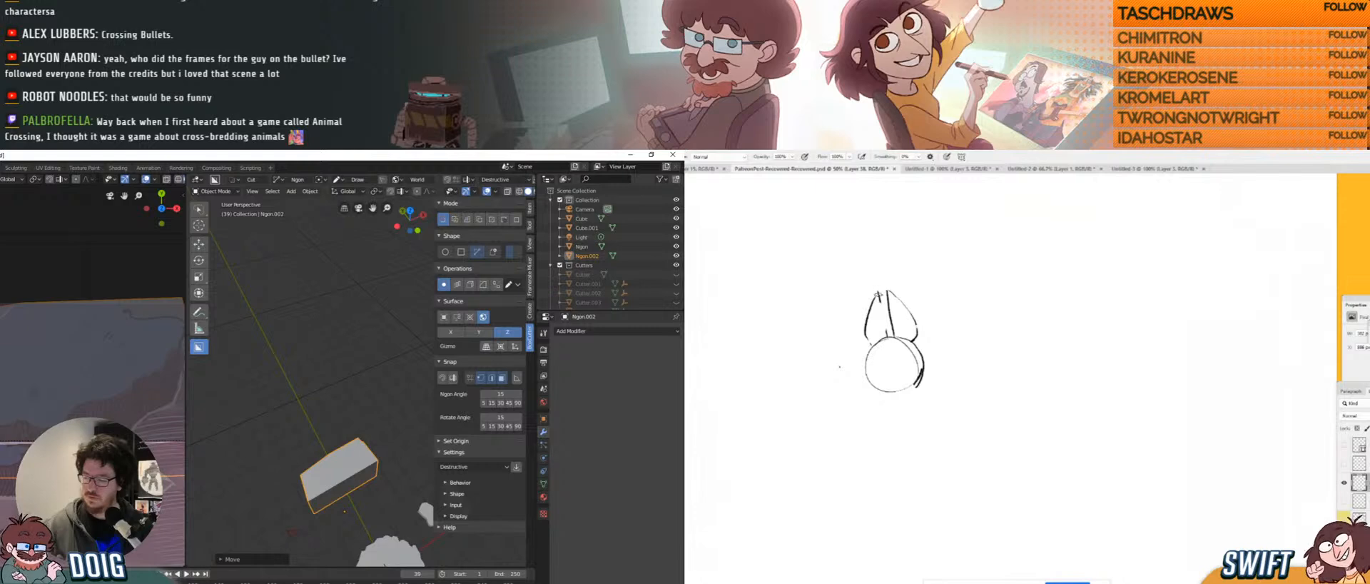
pyautogui.moveTo(882, 296); pyautogui.dragTo(890, 337)
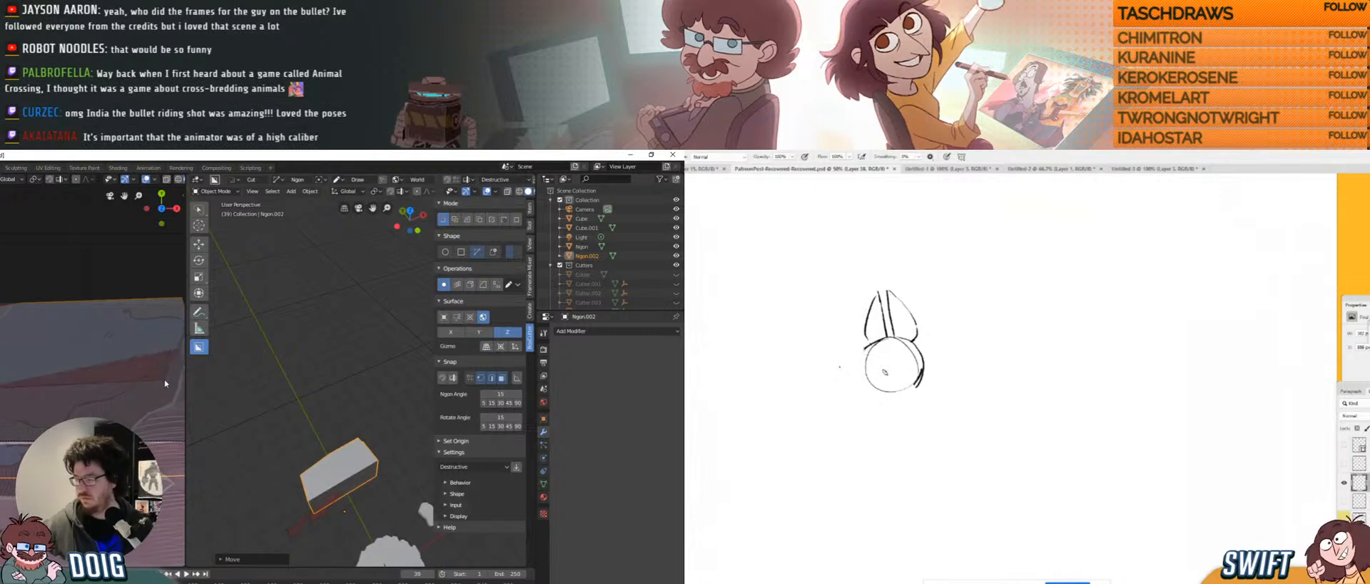
pyautogui.moveTo(164, 379); pyautogui.dragTo(152, 340, button='middle')
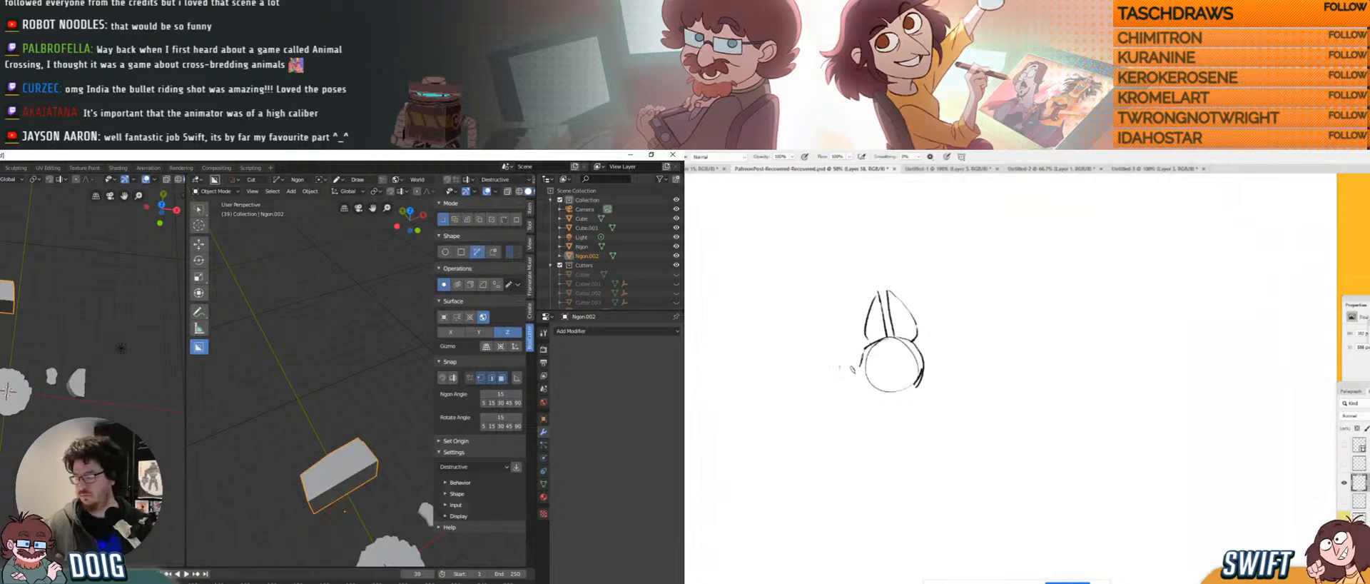
pyautogui.moveTo(827, 379); pyautogui.dragTo(856, 368)
pyautogui.moveTo(2, 296); pyautogui.dragTo(14, 325, button='middle')
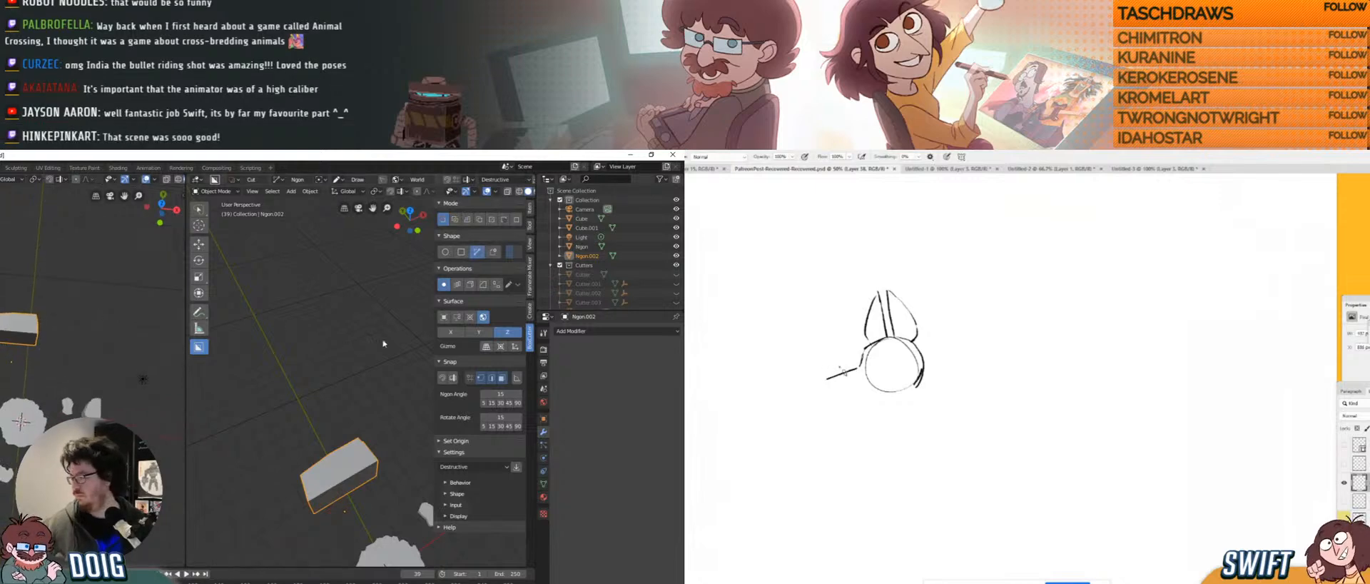
pyautogui.moveTo(832, 378)
pyautogui.mouseDown()
pyautogui.moveTo(842, 392)
pyautogui.moveTo(873, 385)
pyautogui.mouseUp()
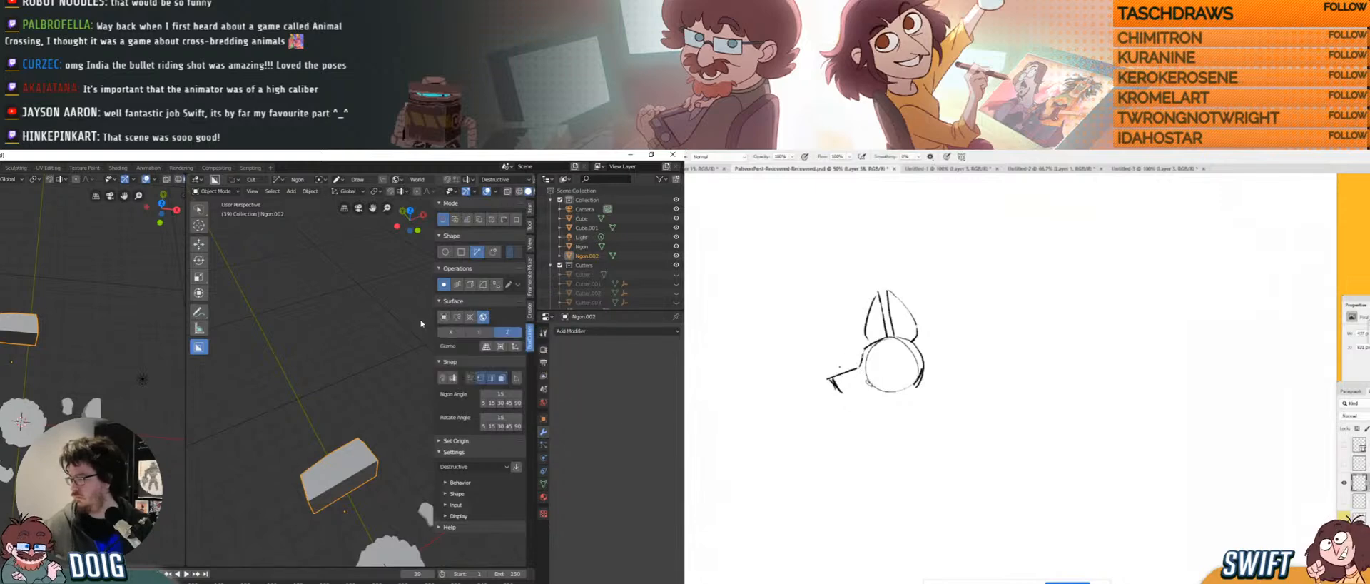
# Set BoxCutter Surface to Object and slice one corner of Ngon.002 off at an angle.
pyautogui.click(444, 317)
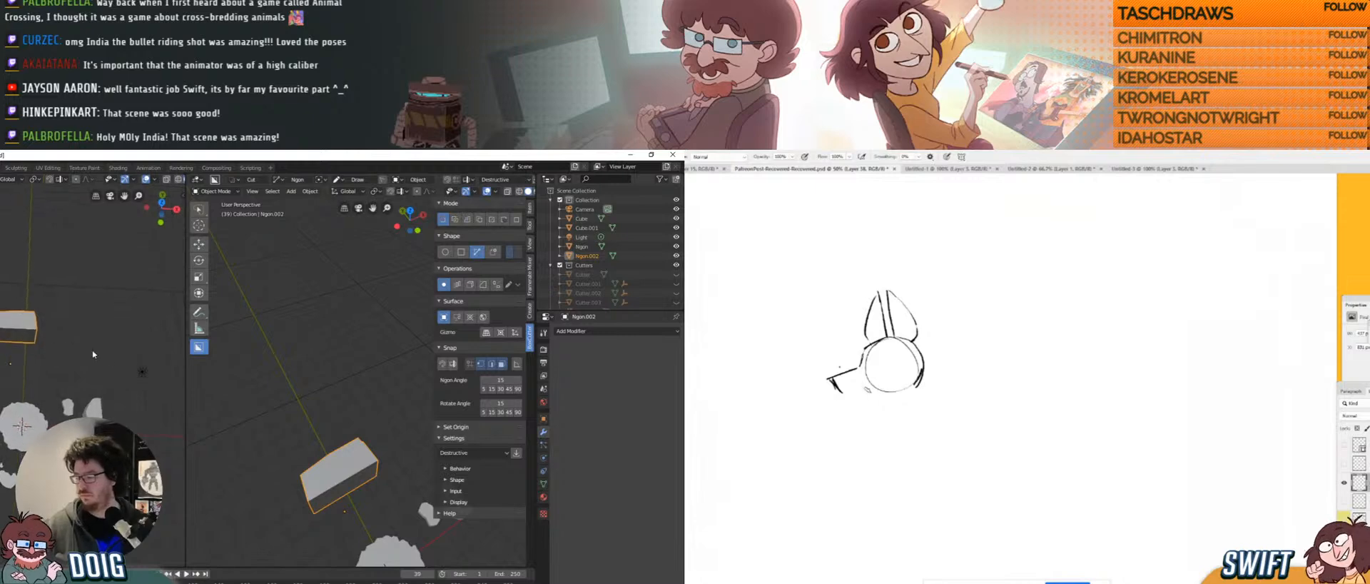
pyautogui.press('KP_0')
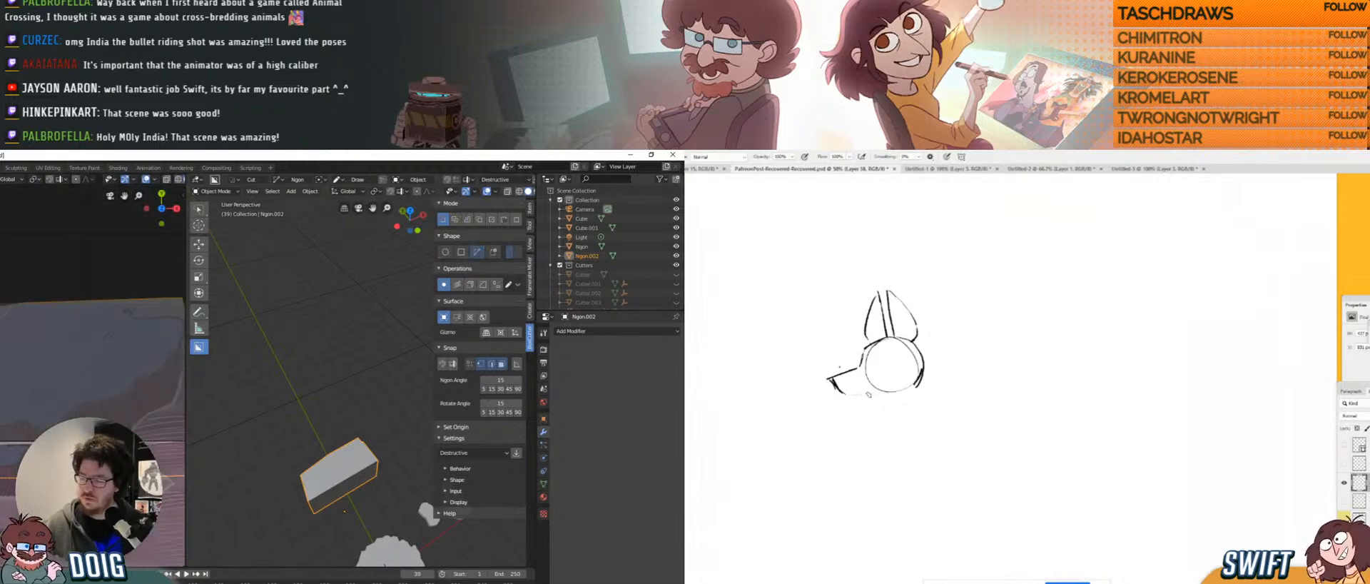
pyautogui.moveTo(851, 394); pyautogui.dragTo(919, 385)
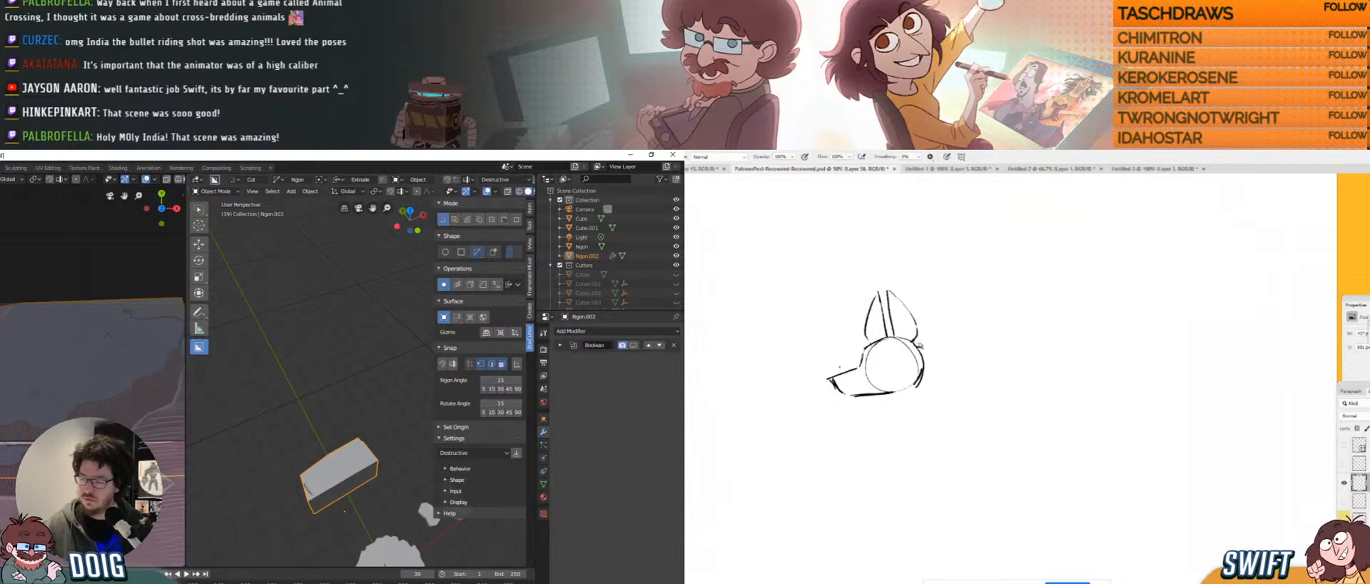
pyautogui.moveTo(922, 347); pyautogui.dragTo(929, 360)
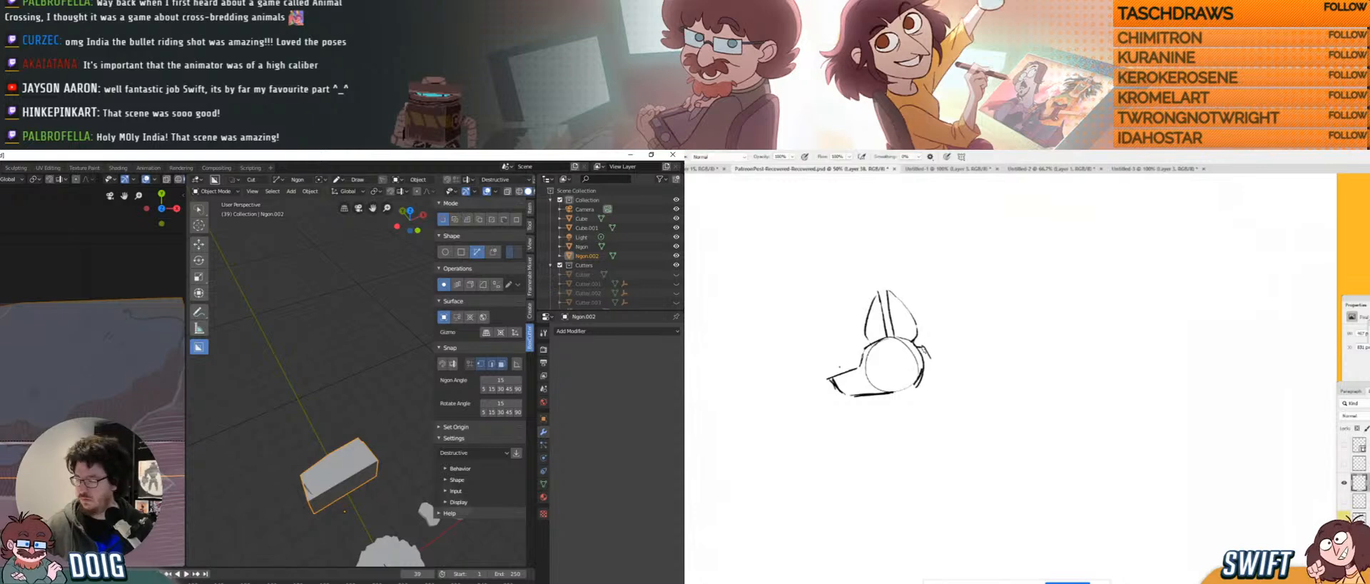
pyautogui.moveTo(924, 347)
pyautogui.mouseDown()
pyautogui.moveTo(915, 358)
pyautogui.moveTo(941, 362)
pyautogui.moveTo(906, 389)
pyautogui.moveTo(930, 386)
pyautogui.mouseUp()
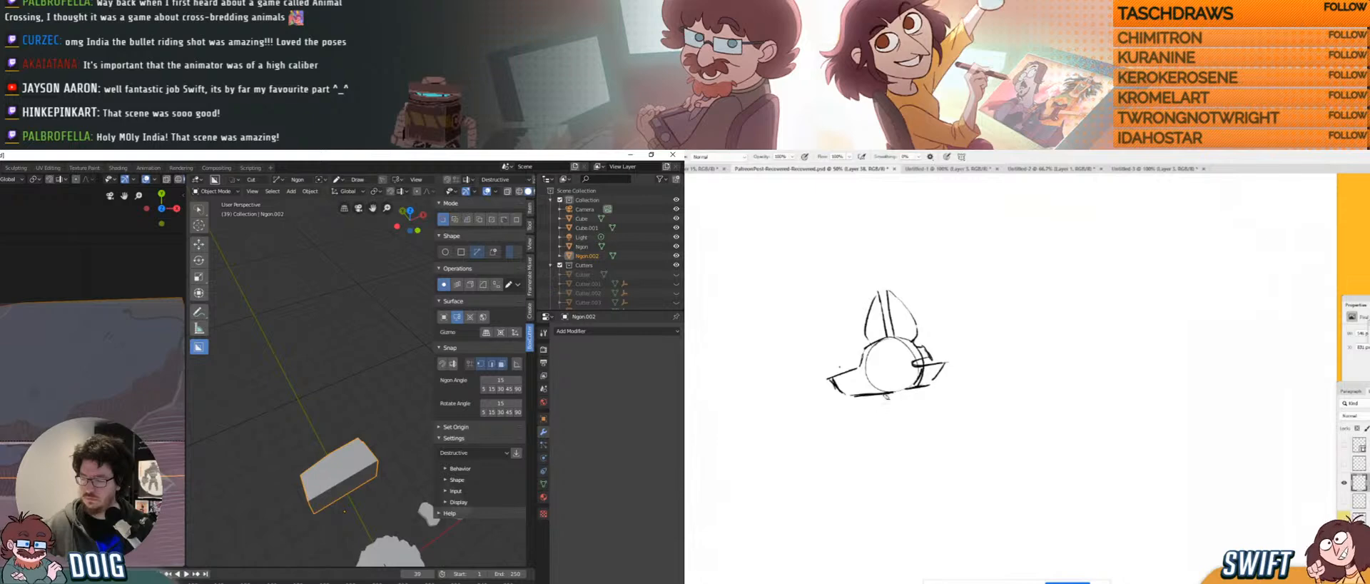
pyautogui.moveTo(873, 430); pyautogui.dragTo(887, 395)
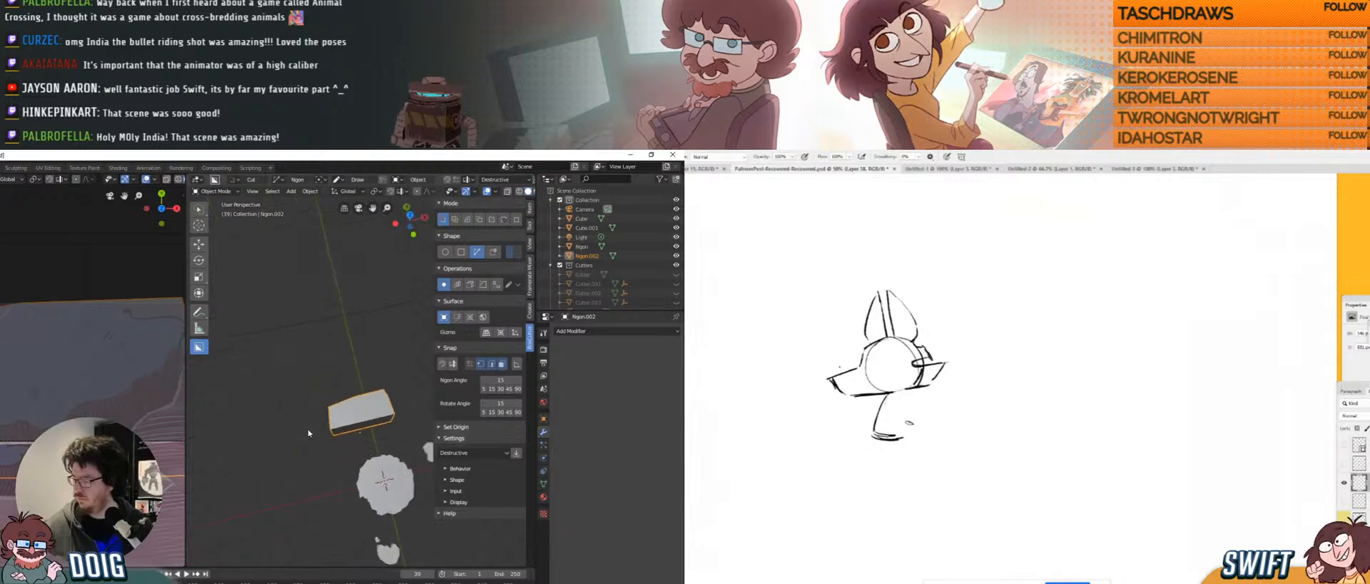
pyautogui.moveTo(873, 433); pyautogui.dragTo(903, 437)
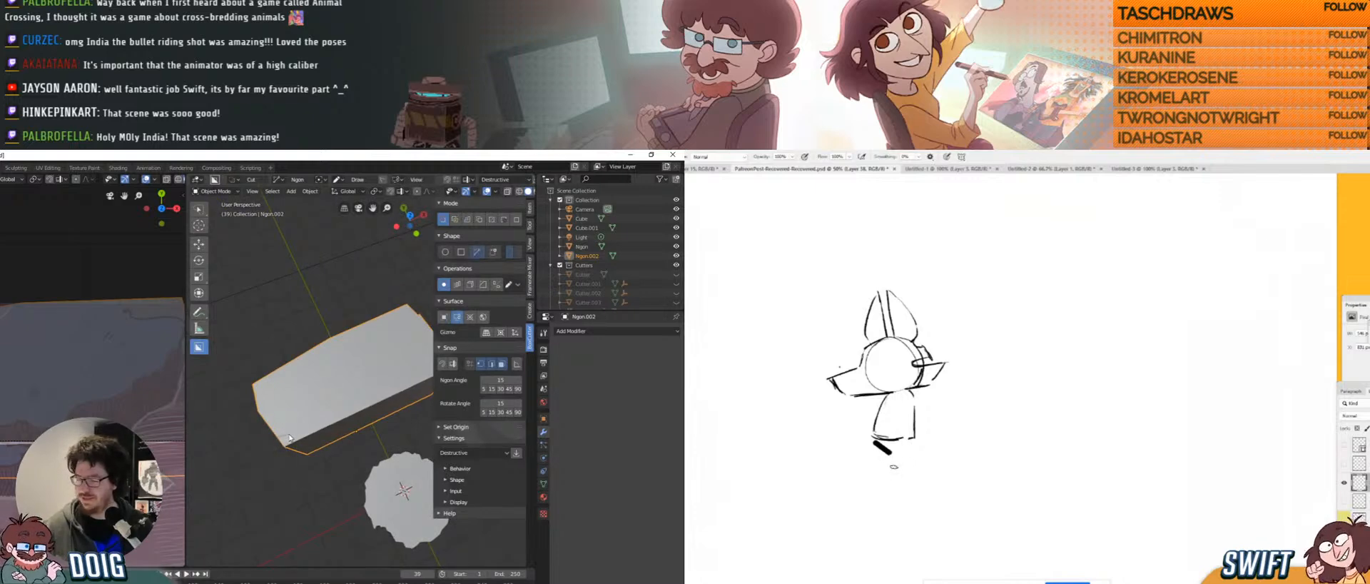
# Draw a jagged Ngon cut shape across the block and apply it to carve an irregular notch.
pyautogui.moveTo(288, 438); pyautogui.dragTo(348, 392)
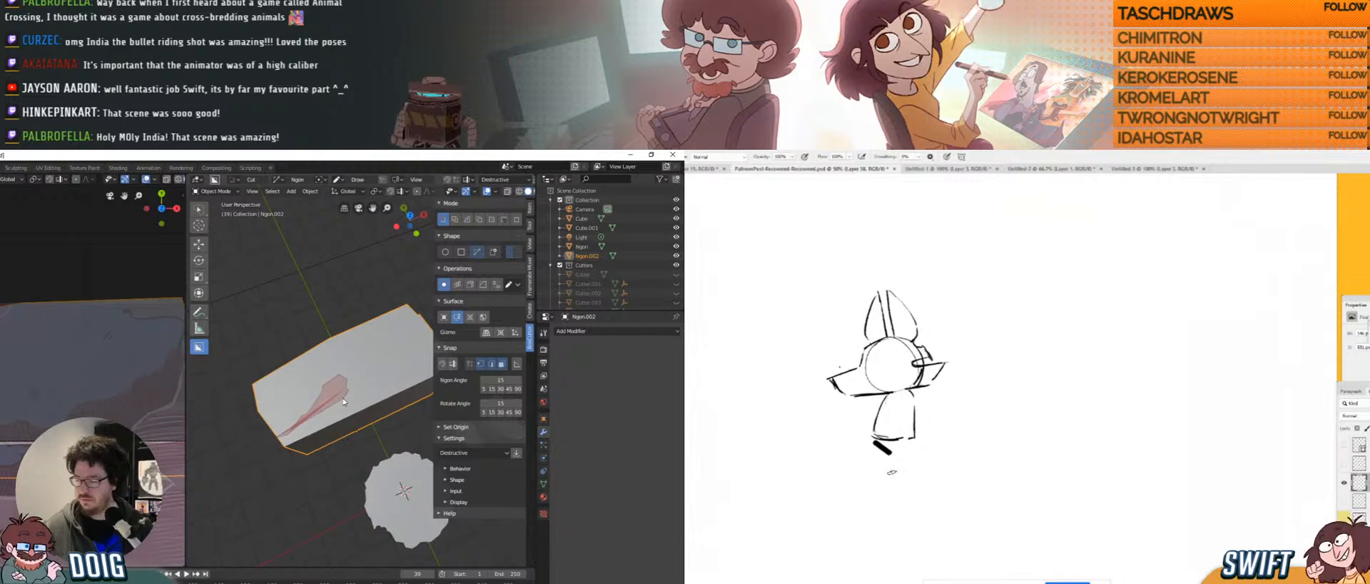
pyautogui.moveTo(344, 400); pyautogui.dragTo(446, 329)
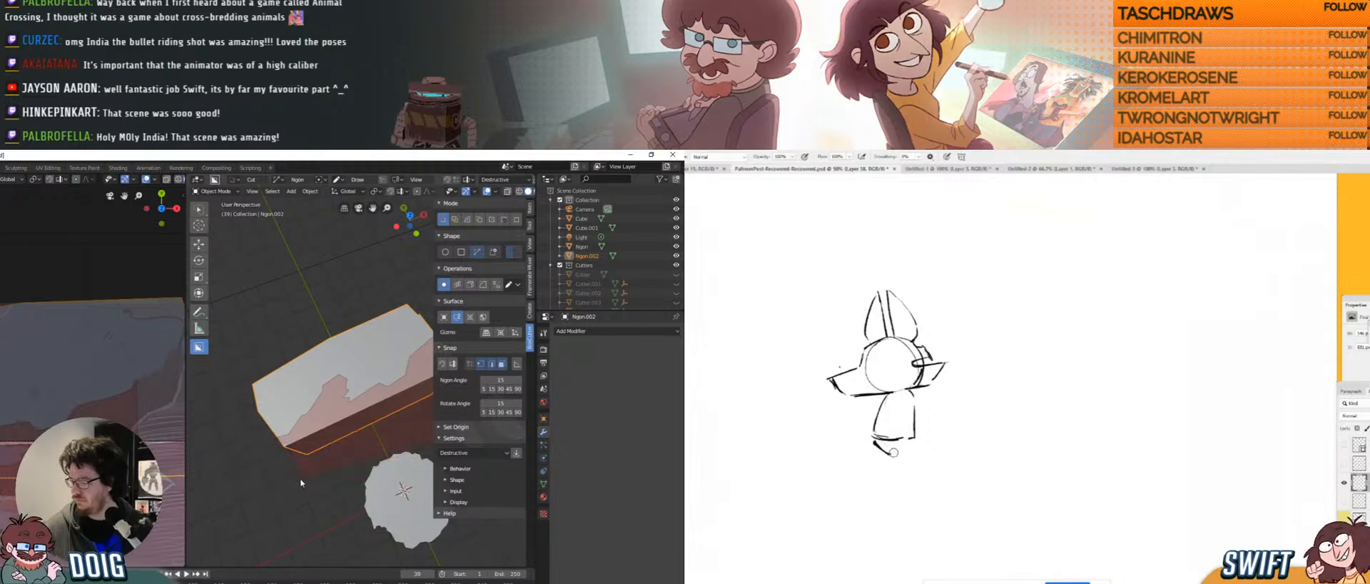
pyautogui.click(265, 445)
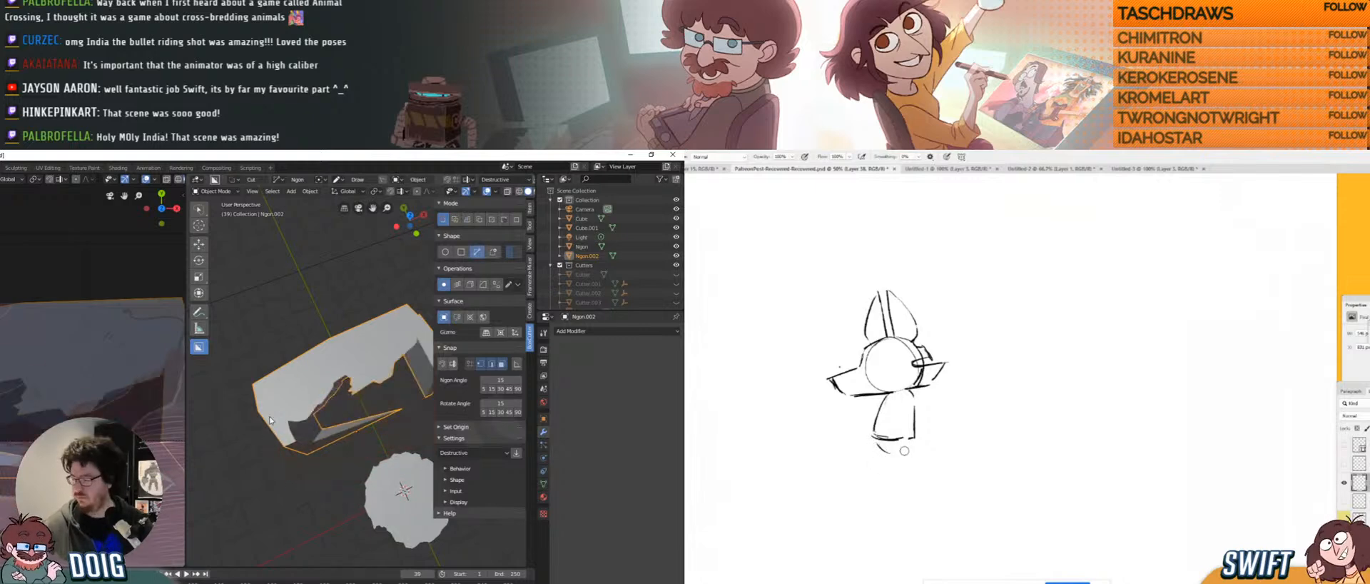
pyautogui.moveTo(310, 390); pyautogui.dragTo(362, 400, button='middle')
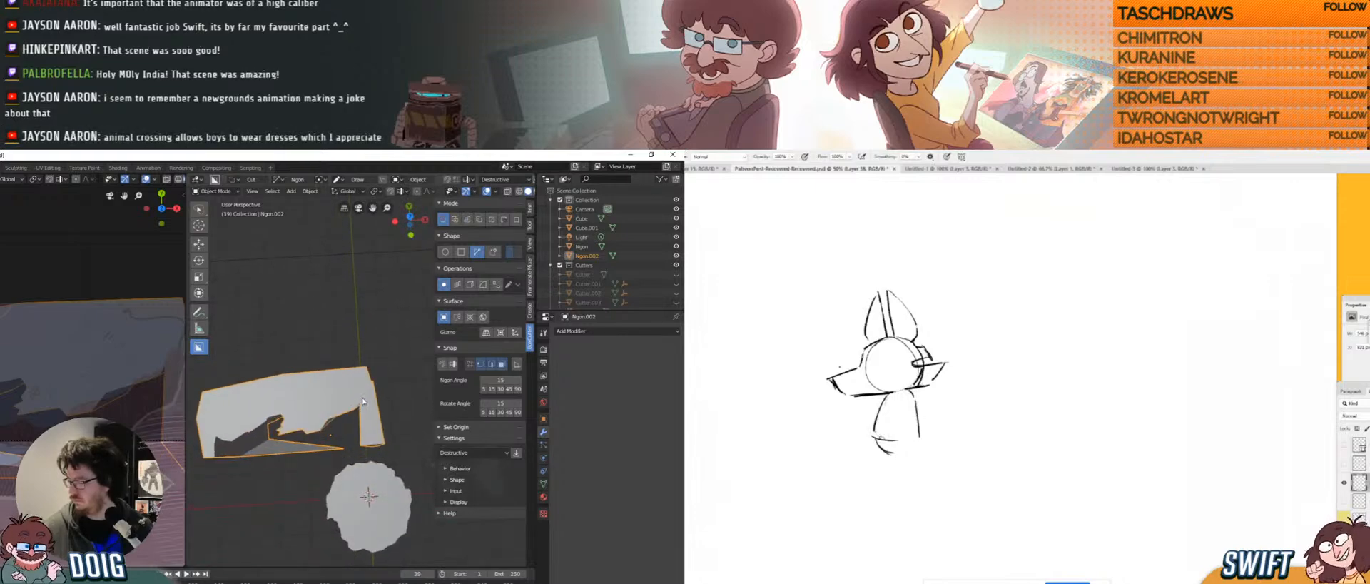
# Start a new Ngon cut near the block's right end and carve a first small notch.
pyautogui.moveTo(359, 405)
pyautogui.mouseDown()
pyautogui.moveTo(373, 384)
pyautogui.moveTo(398, 406)
pyautogui.moveTo(394, 441)
pyautogui.moveTo(360, 460)
pyautogui.moveTo(354, 439)
pyautogui.mouseUp()
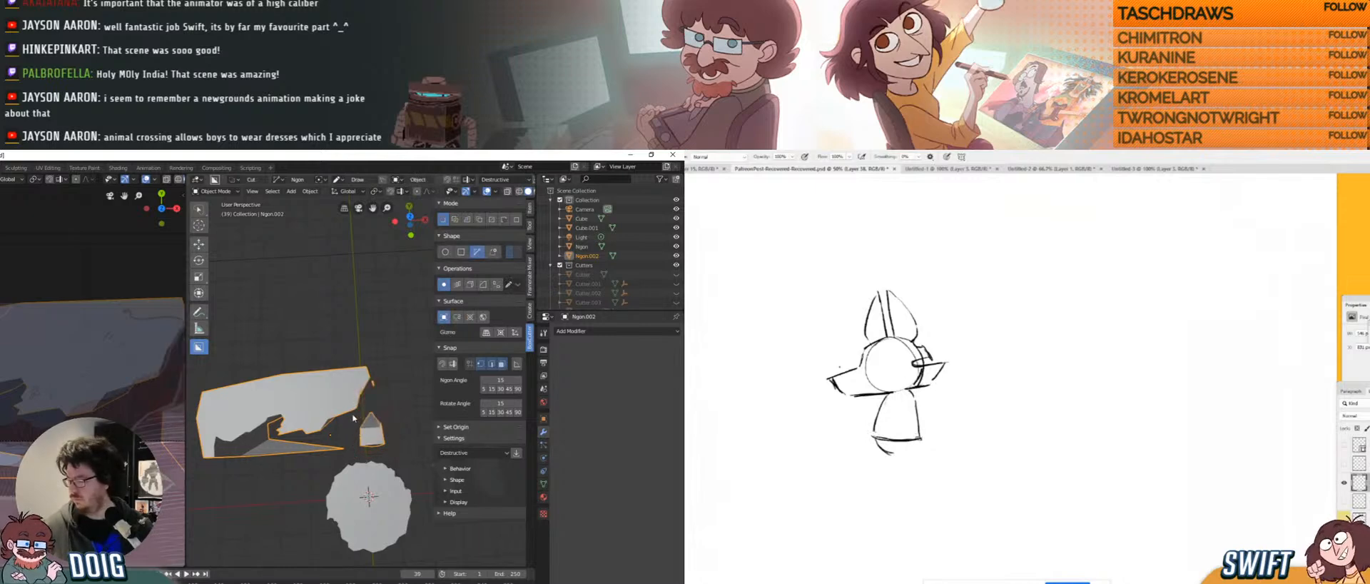
pyautogui.moveTo(353, 417); pyautogui.dragTo(329, 388, button='middle')
pyautogui.click(333, 404)
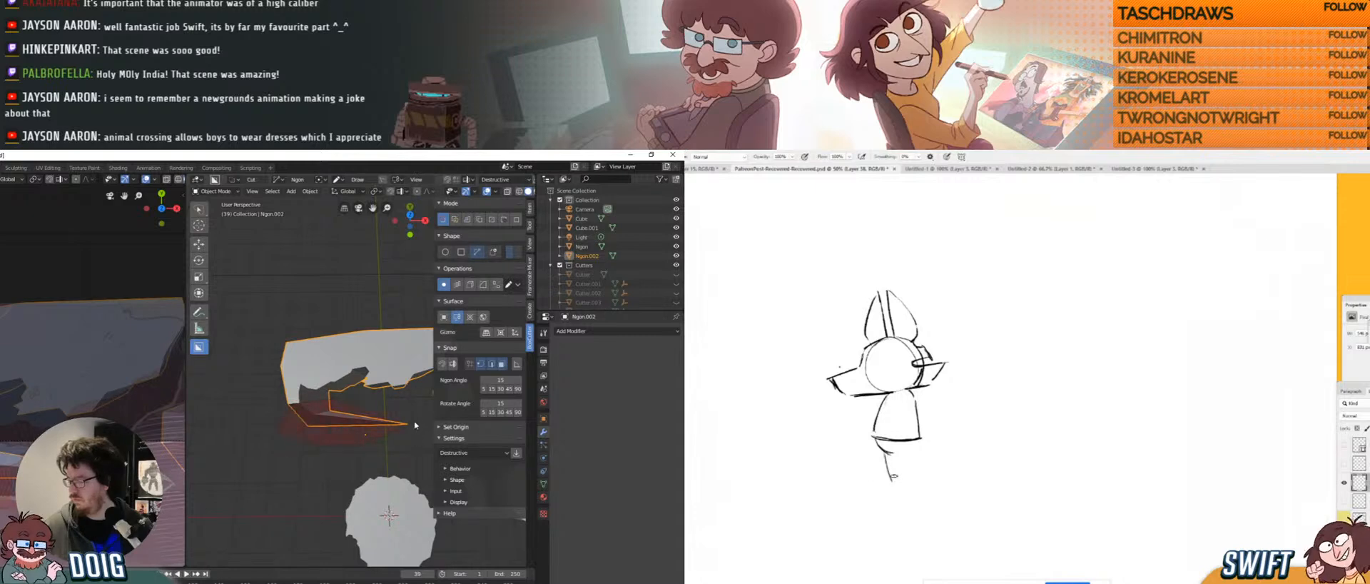
pyautogui.click(357, 403)
pyautogui.moveTo(312, 409); pyautogui.dragTo(322, 412, button='middle')
# Cancel the false-start outlines, then finish a jagged notch in the rock's lower front.
pyautogui.click(359, 405)
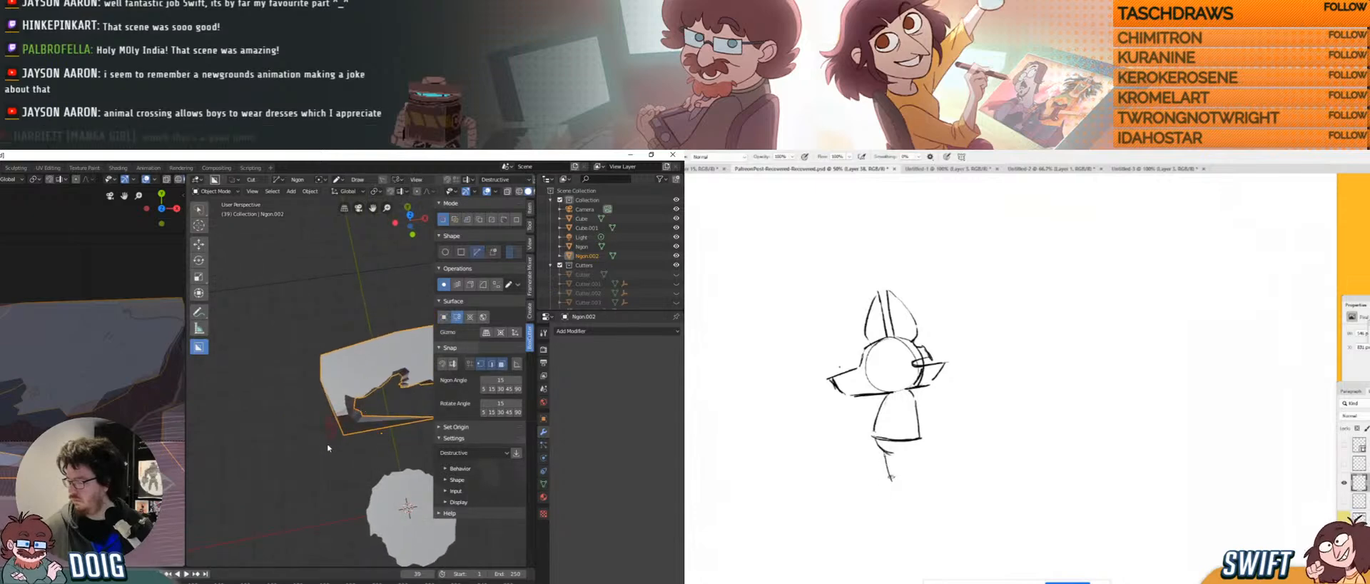
pyautogui.press('Escape')
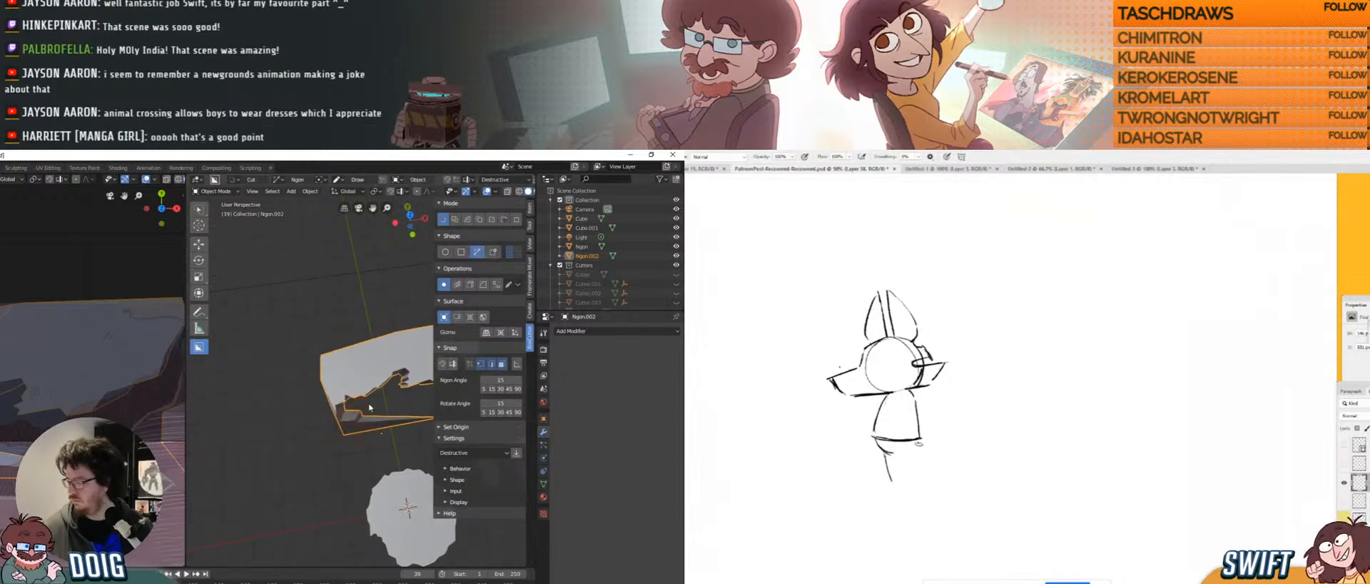
pyautogui.moveTo(369, 410); pyautogui.dragTo(343, 405, button='middle')
pyautogui.click(318, 401)
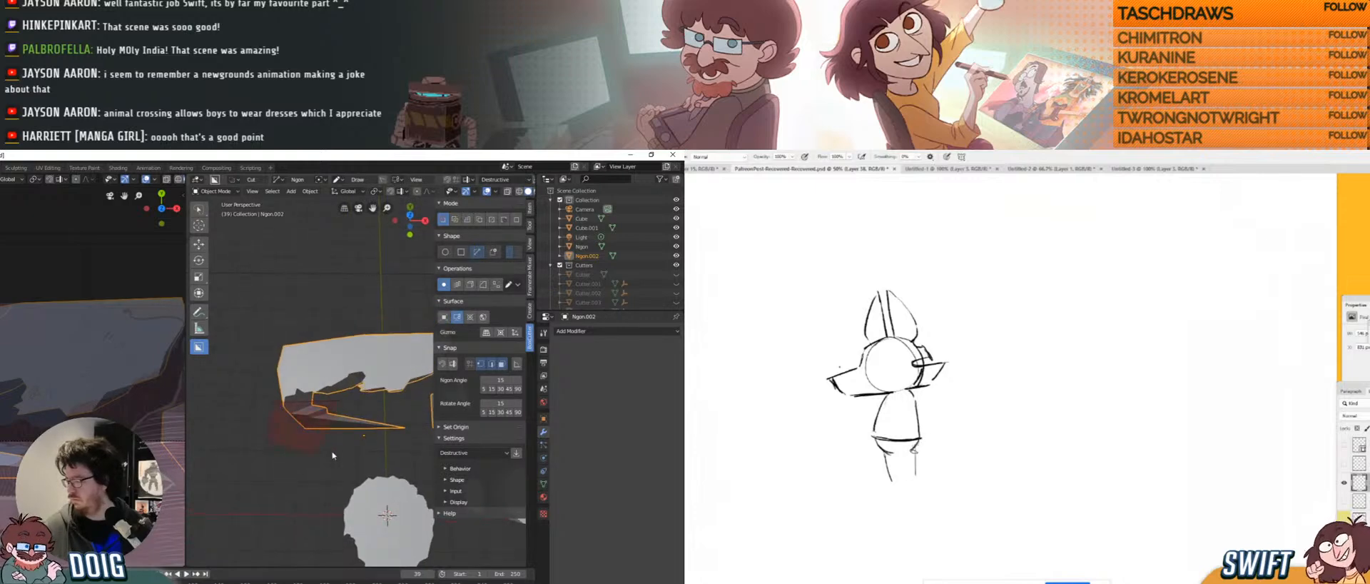
pyautogui.rightClick(405, 414)
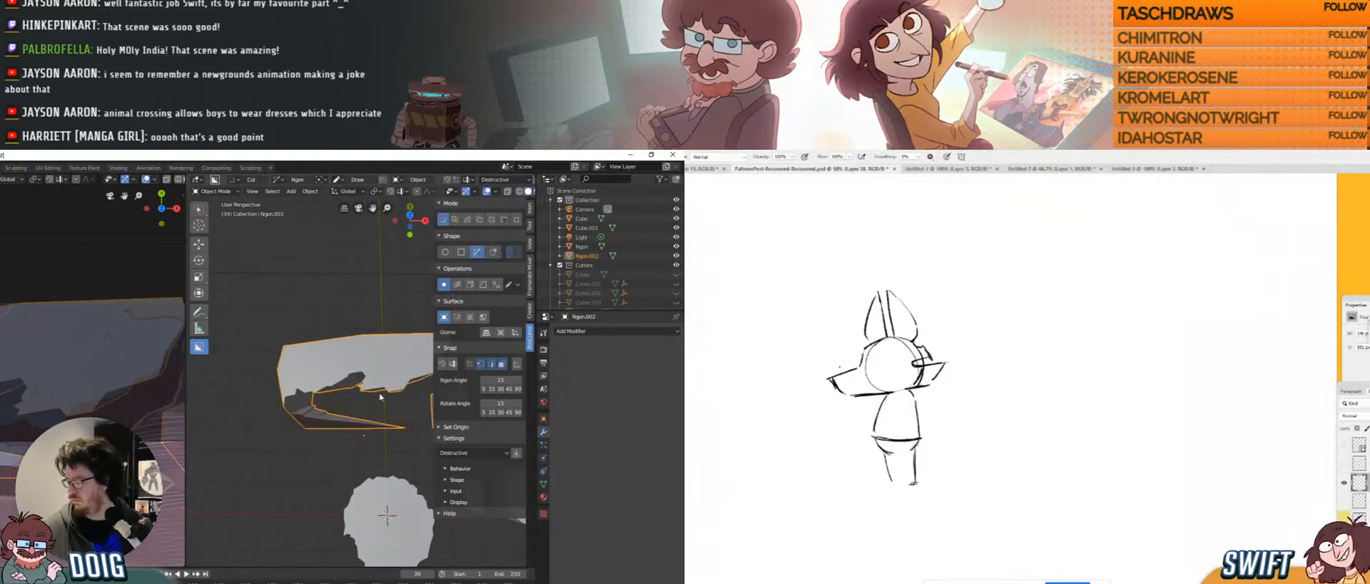
pyautogui.moveTo(338, 372); pyautogui.dragTo(328, 380, button='middle')
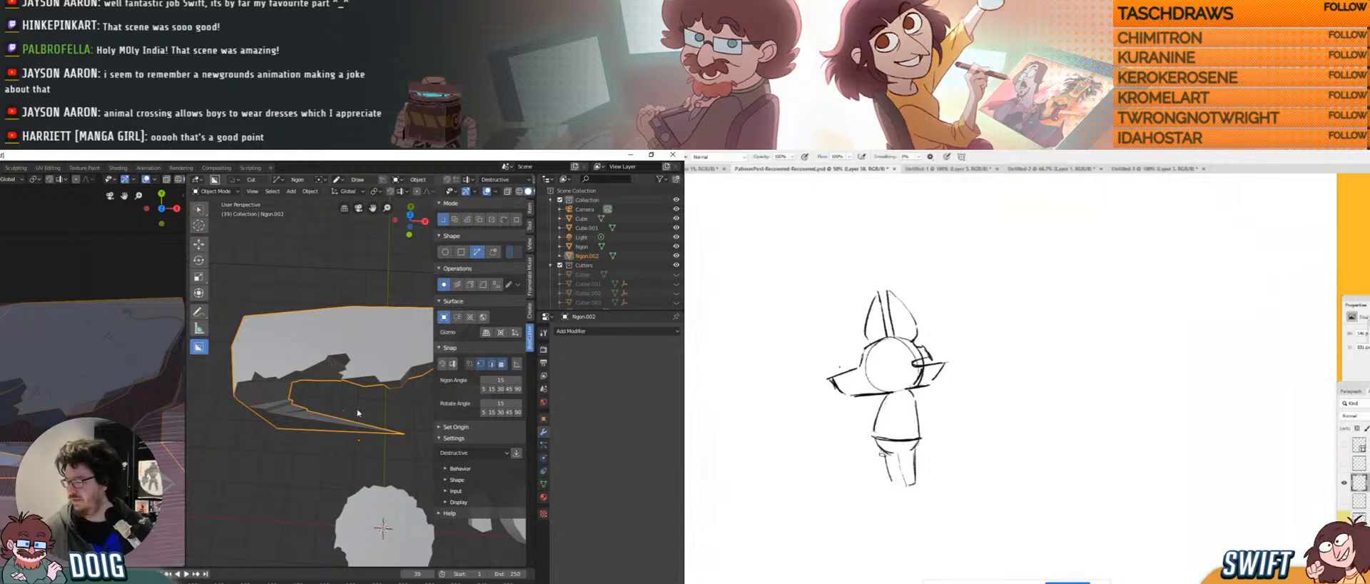
pyautogui.click(384, 436)
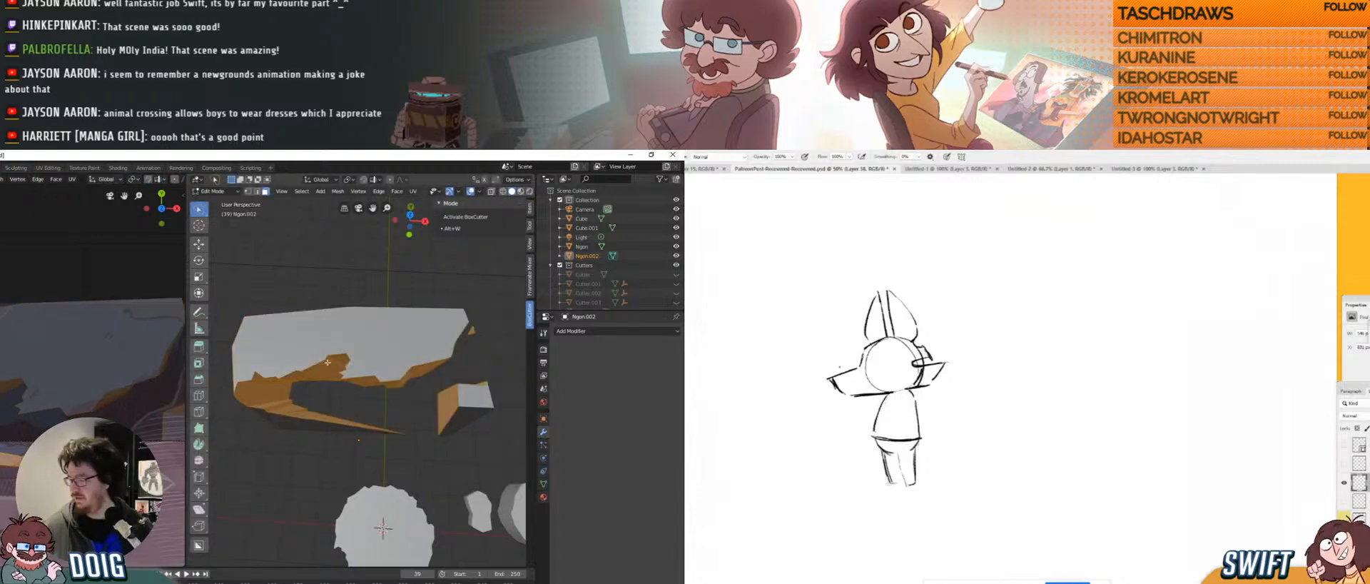
# Re-enter Edit Mode on Ngon.002 and move a stray vertex of the cut.
pyautogui.click(409, 435)
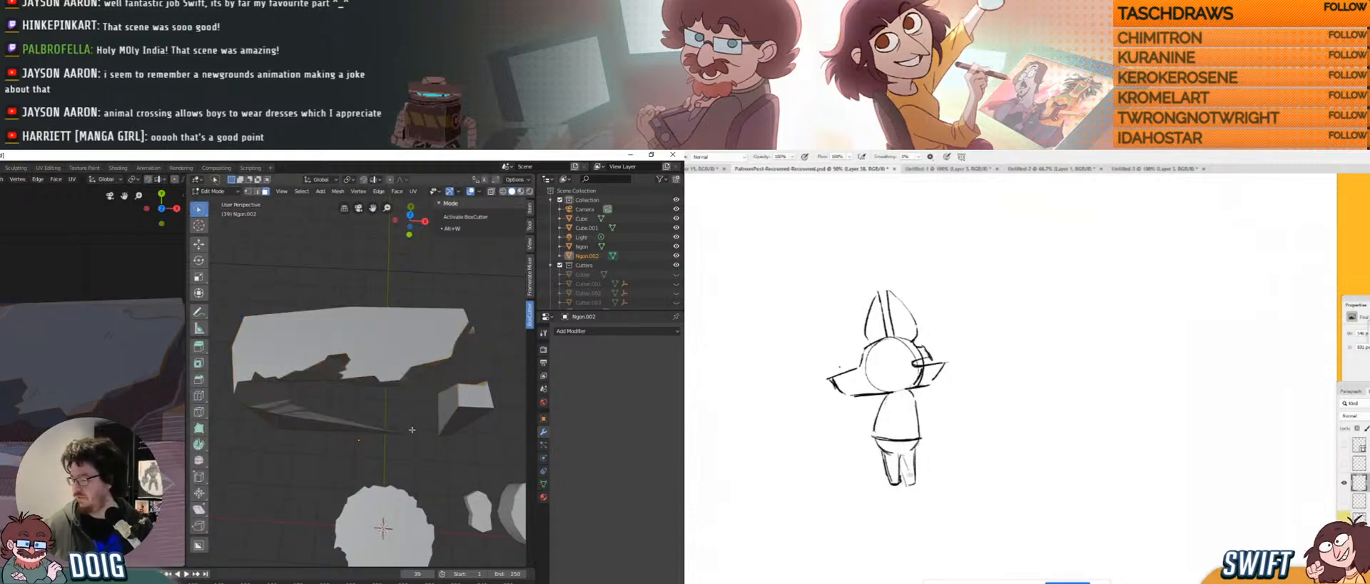
pyautogui.moveTo(372, 407); pyautogui.dragTo(388, 428, button='middle')
pyautogui.press('Tab')
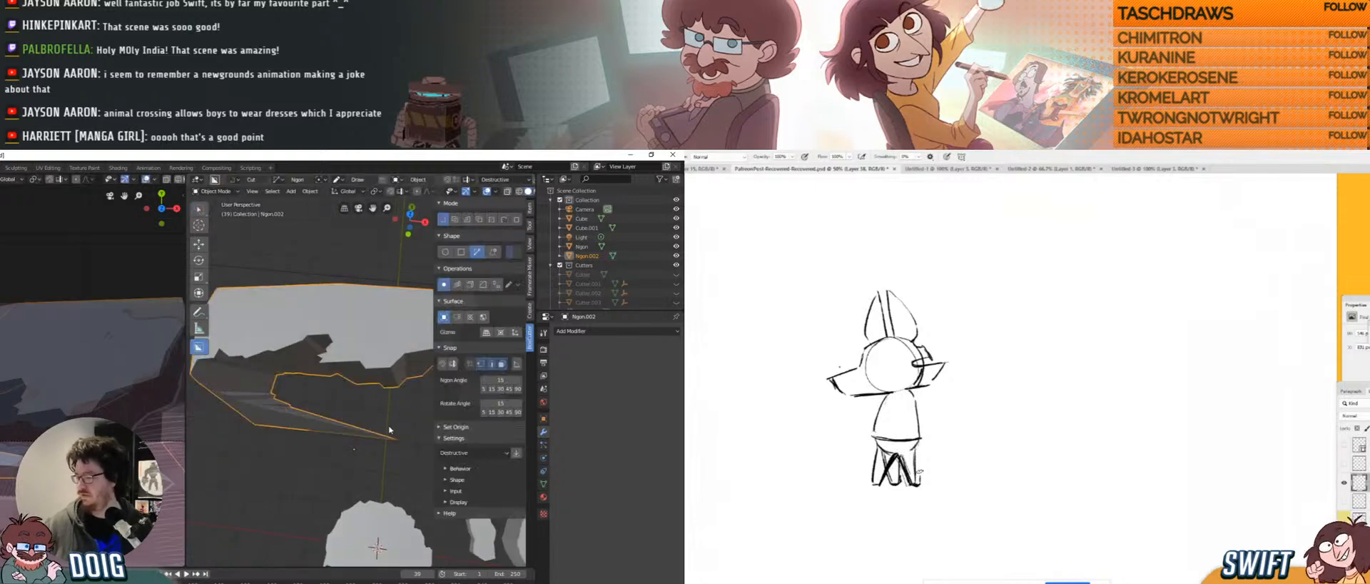
pyautogui.press('Tab')
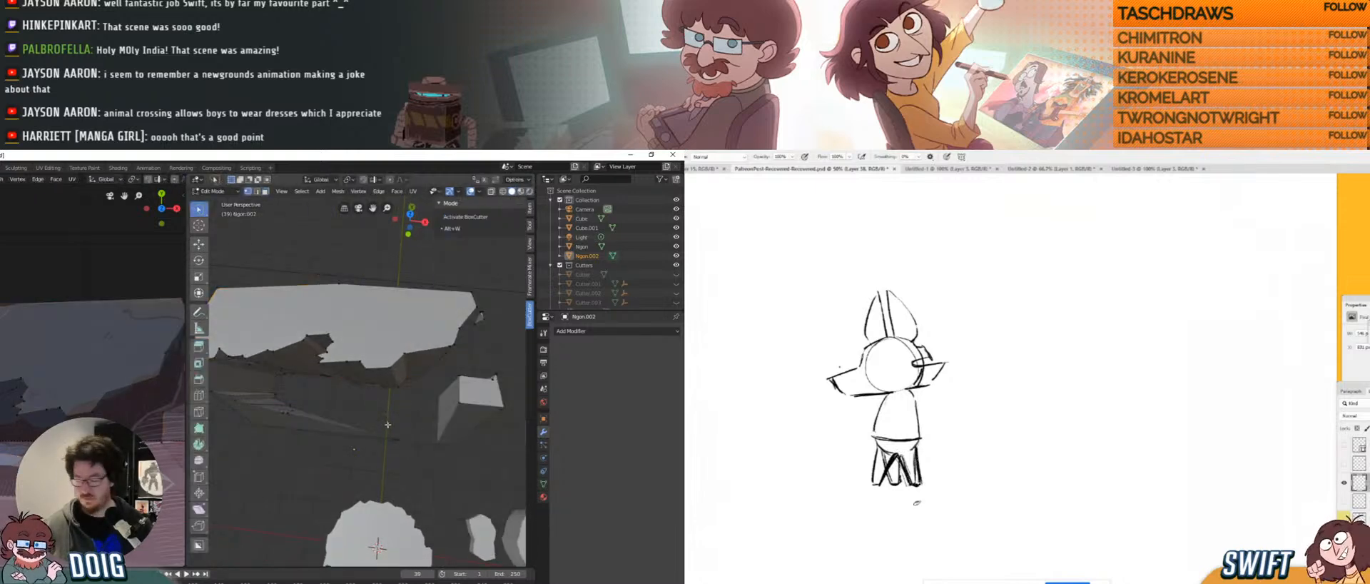
pyautogui.press('g')
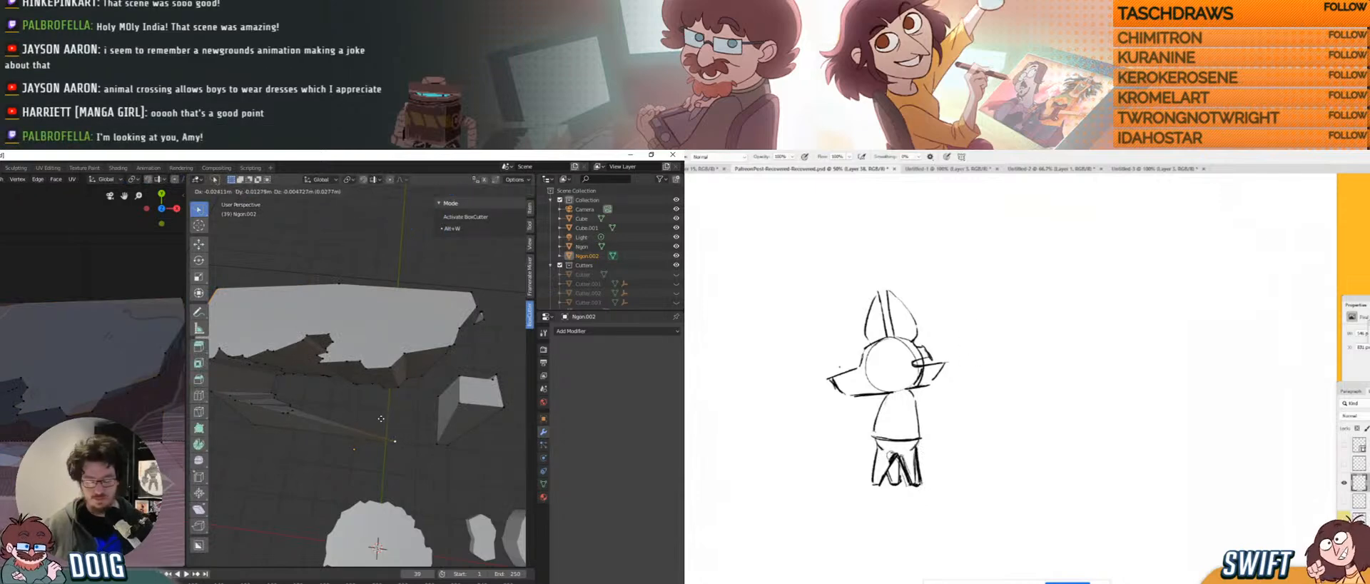
pyautogui.click(303, 402)
# Select the lower-left fragment, smooth its vertices, and delete its faces.
pyautogui.moveTo(304, 402); pyautogui.dragTo(348, 399, button='middle')
pyautogui.moveTo(347, 400)
pyautogui.keyDown('ctrl'); pyautogui.mouseDown(button='right')
pyautogui.moveTo(311, 466)
pyautogui.moveTo(407, 411)
pyautogui.moveTo(347, 395)
pyautogui.mouseUp(button='right'); pyautogui.keyUp('ctrl')
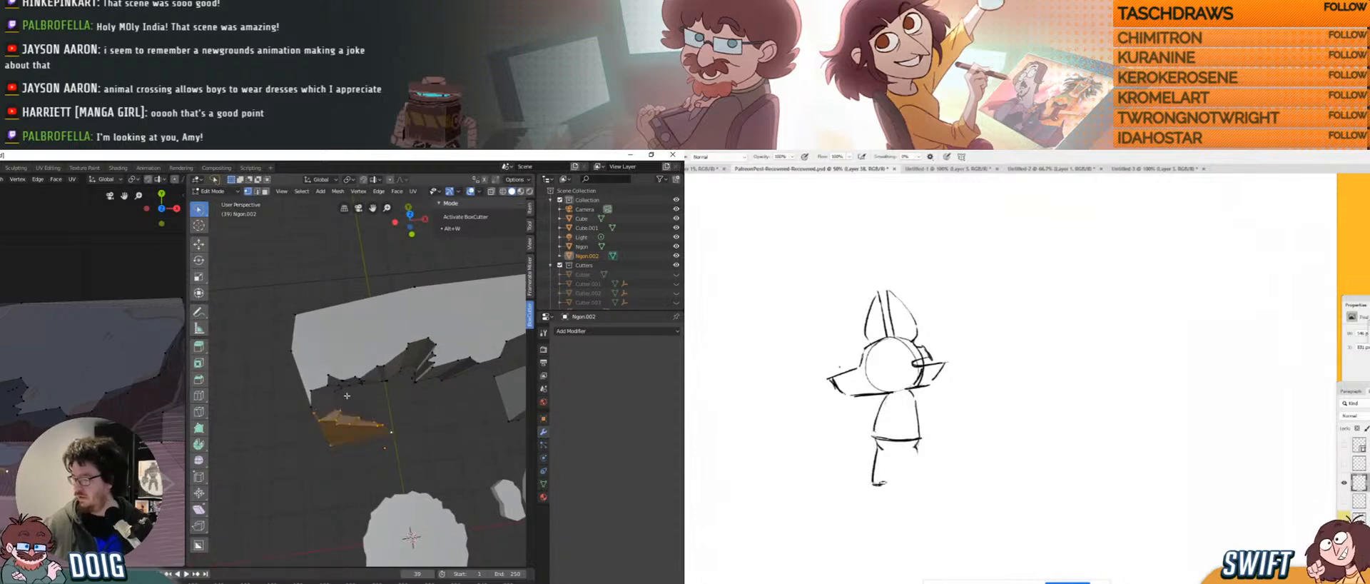
pyautogui.moveTo(347, 395); pyautogui.dragTo(327, 349, button='middle')
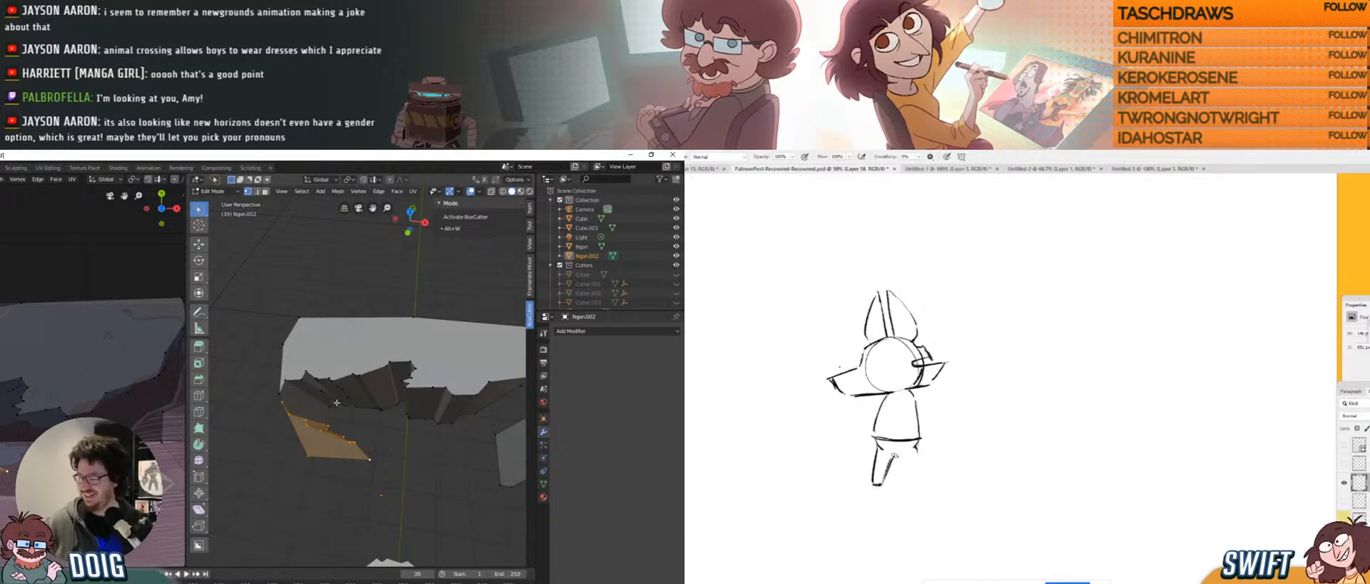
pyautogui.click(199, 460)
pyautogui.moveTo(387, 412); pyautogui.dragTo(378, 433)
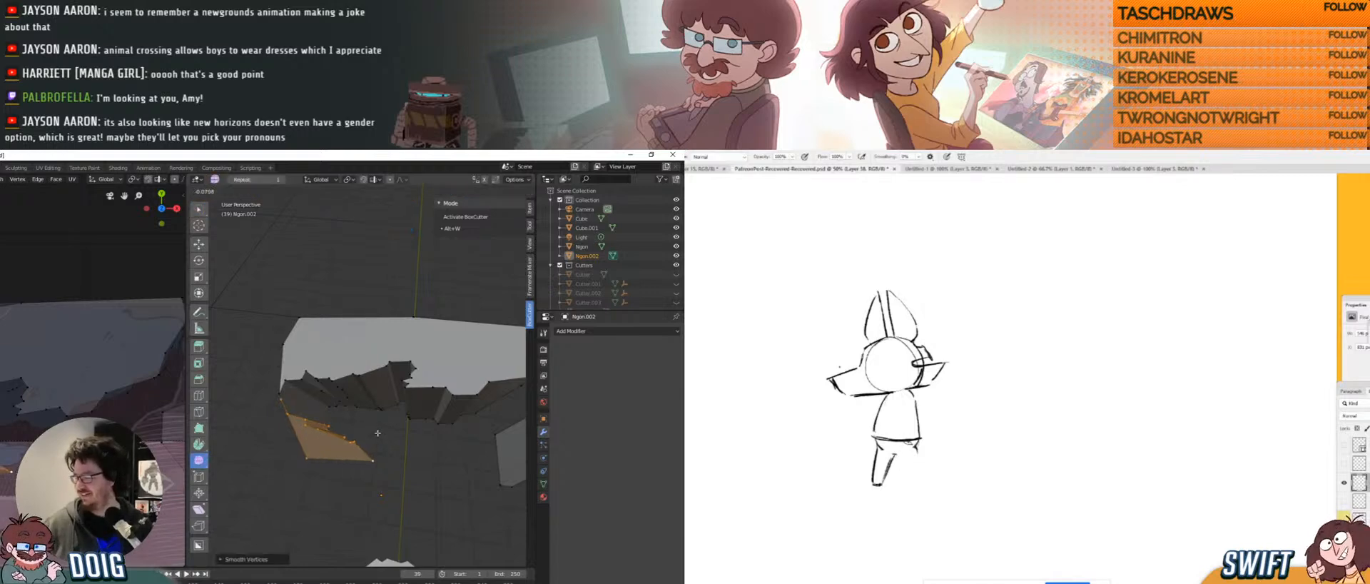
pyautogui.moveTo(381, 379); pyautogui.dragTo(378, 460)
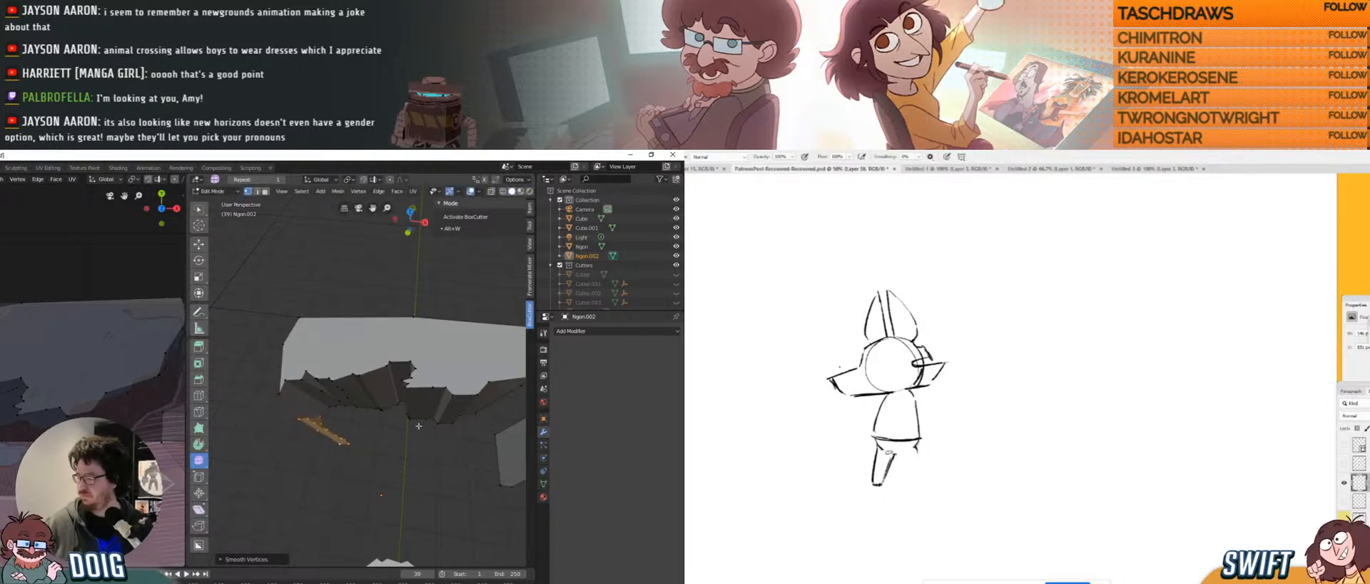
pyautogui.moveTo(428, 433); pyautogui.dragTo(357, 407, button='middle')
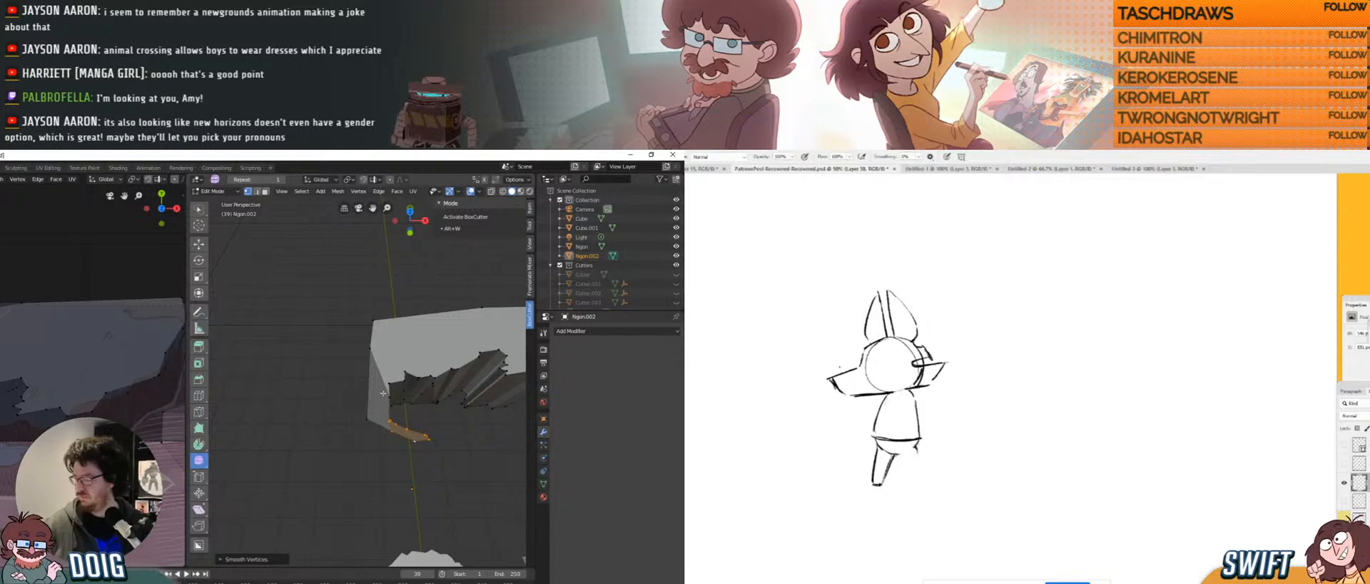
pyautogui.press('x')
pyautogui.click(386, 388)
# Reposition three vertices to widen the white face, then select the leftover lower part.
pyautogui.moveTo(386, 389)
pyautogui.mouseDown(button='middle')
pyautogui.moveTo(311, 385)
pyautogui.moveTo(373, 396)
pyautogui.mouseUp(button='middle')
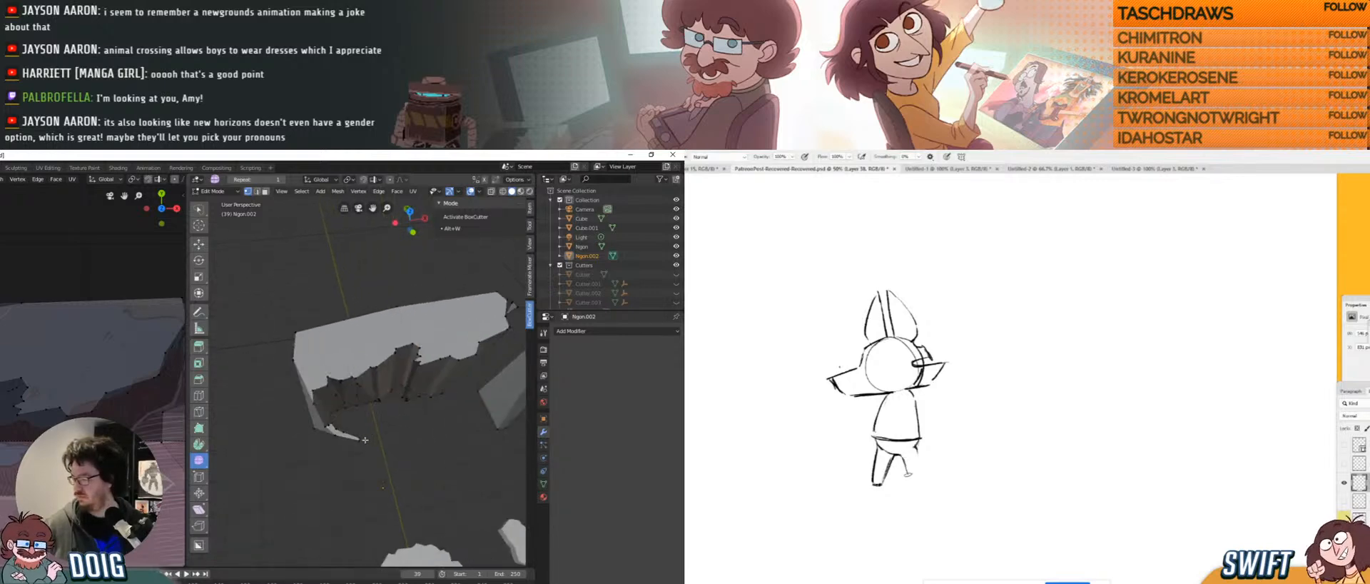
pyautogui.press('g')
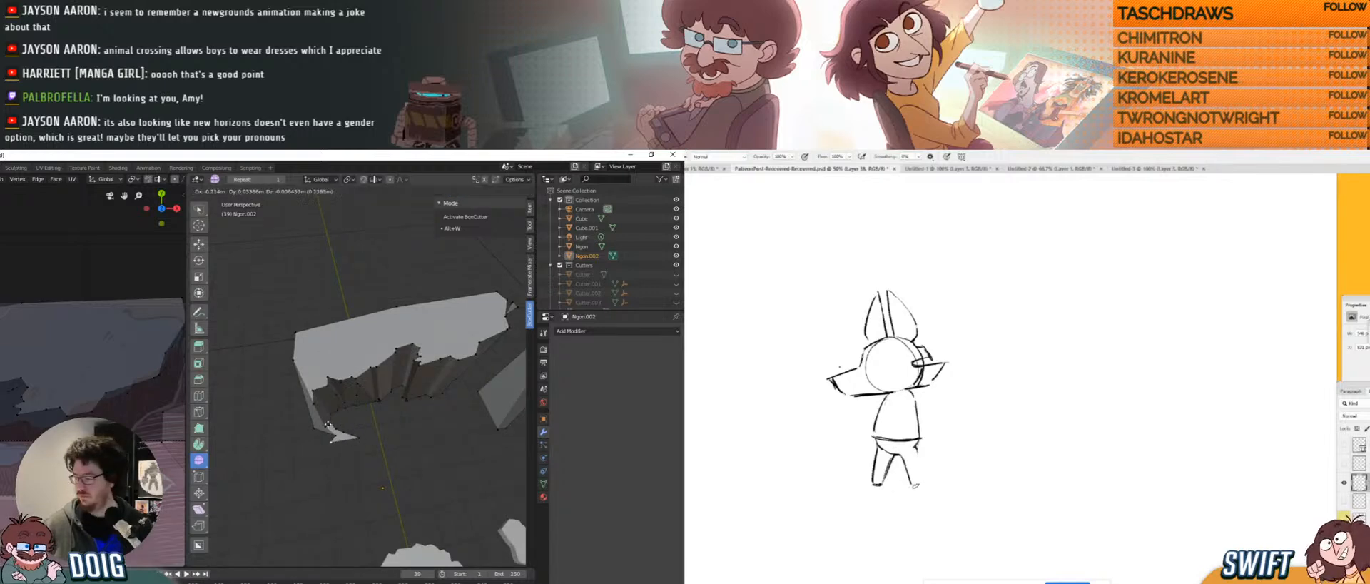
pyautogui.click(330, 435)
pyautogui.press('g')
pyautogui.click(344, 423)
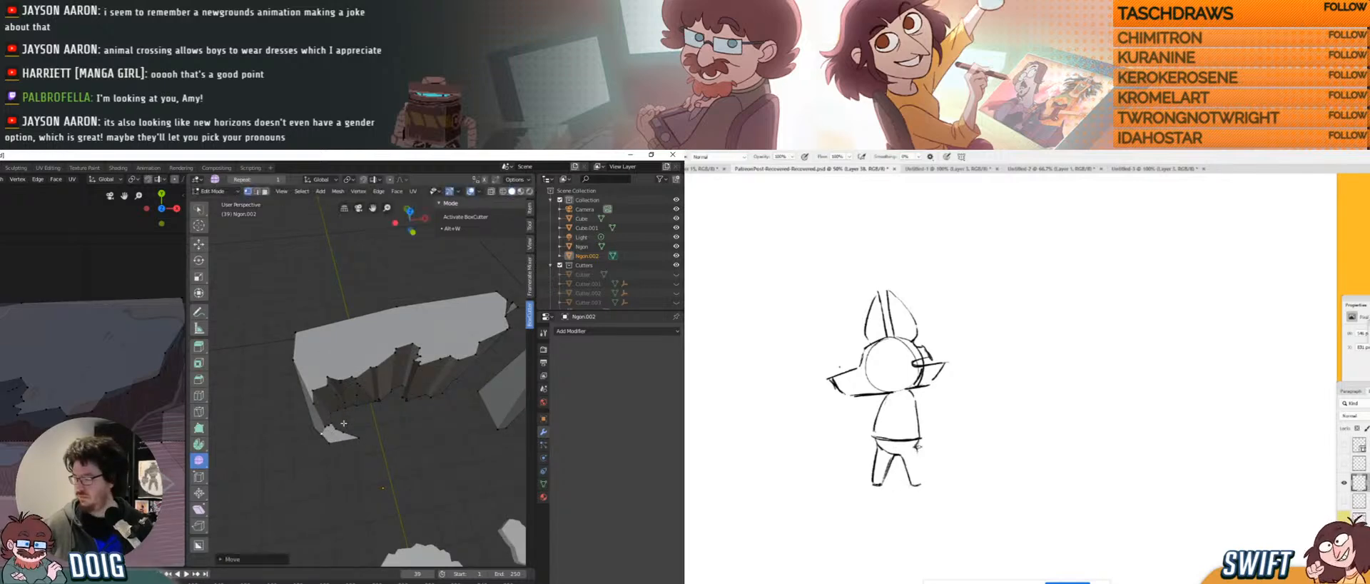
pyautogui.press('g')
pyautogui.click(316, 422)
pyautogui.moveTo(316, 423); pyautogui.dragTo(364, 397, button='middle')
pyautogui.moveTo(326, 405)
pyautogui.keyDown('ctrl'); pyautogui.mouseDown(button='right')
pyautogui.moveTo(348, 438)
pyautogui.moveTo(386, 403)
pyautogui.mouseUp(button='right'); pyautogui.keyUp('ctrl')
# Delete the selected lower vertices via X > Vertices and check the folded wall from several angles.
pyautogui.press('x')
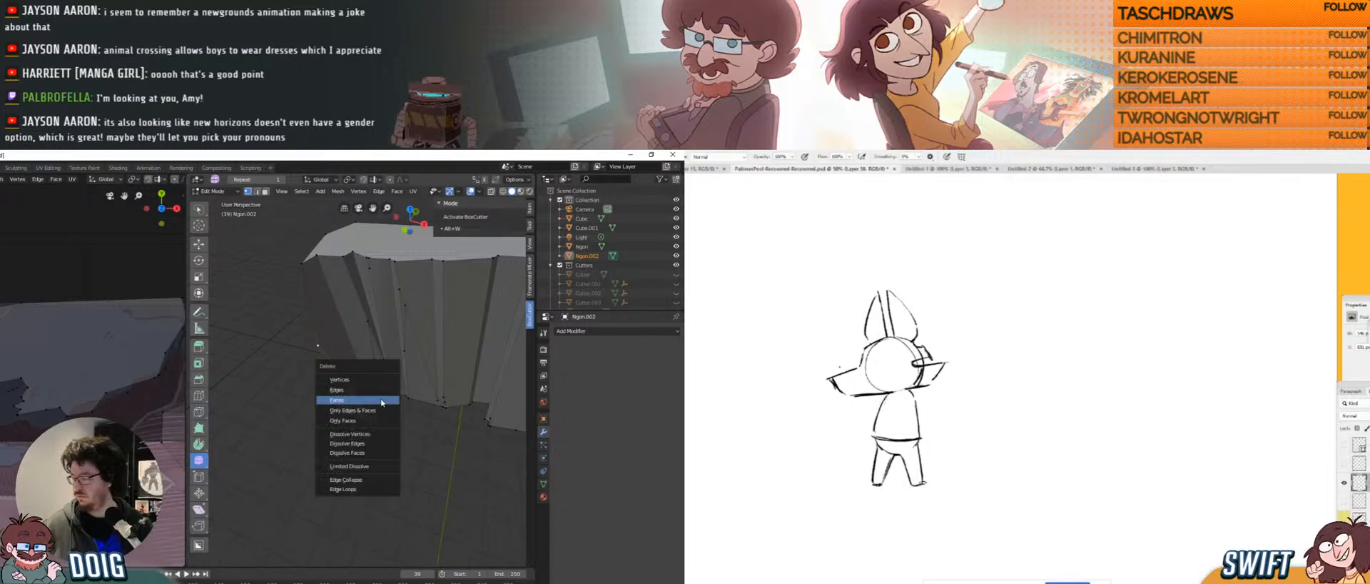
pyautogui.click(368, 383)
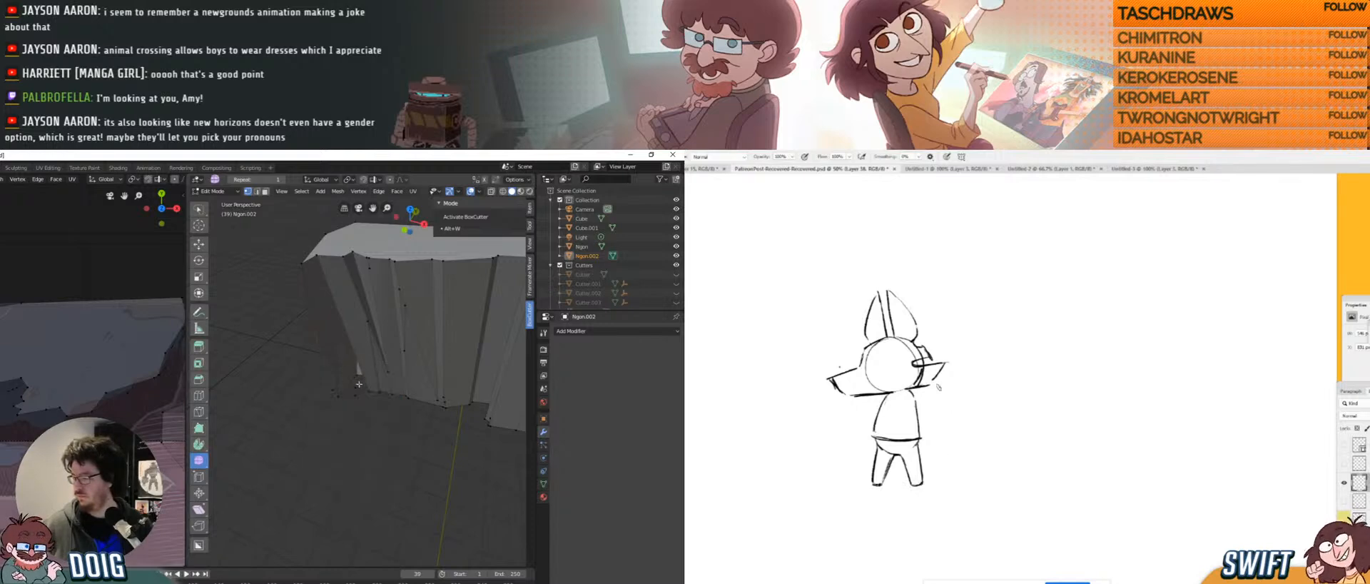
pyautogui.moveTo(374, 349)
pyautogui.mouseDown(button='middle')
pyautogui.moveTo(376, 366)
pyautogui.moveTo(380, 351)
pyautogui.mouseUp(button='middle')
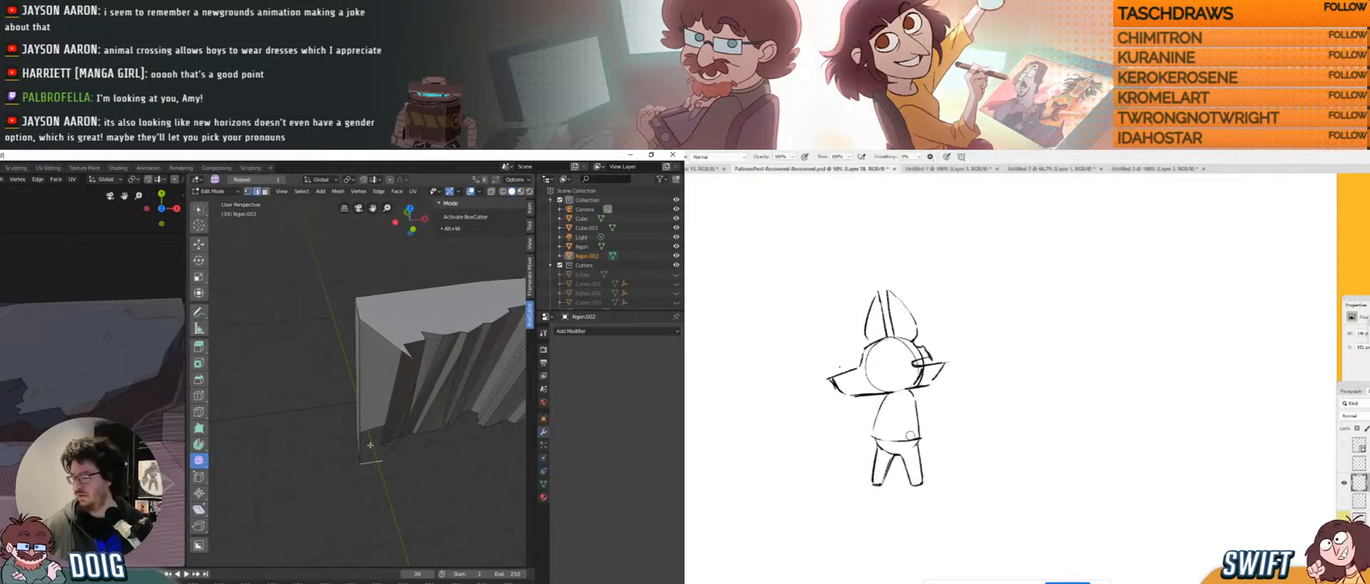
pyautogui.moveTo(370, 416); pyautogui.dragTo(308, 347, button='middle')
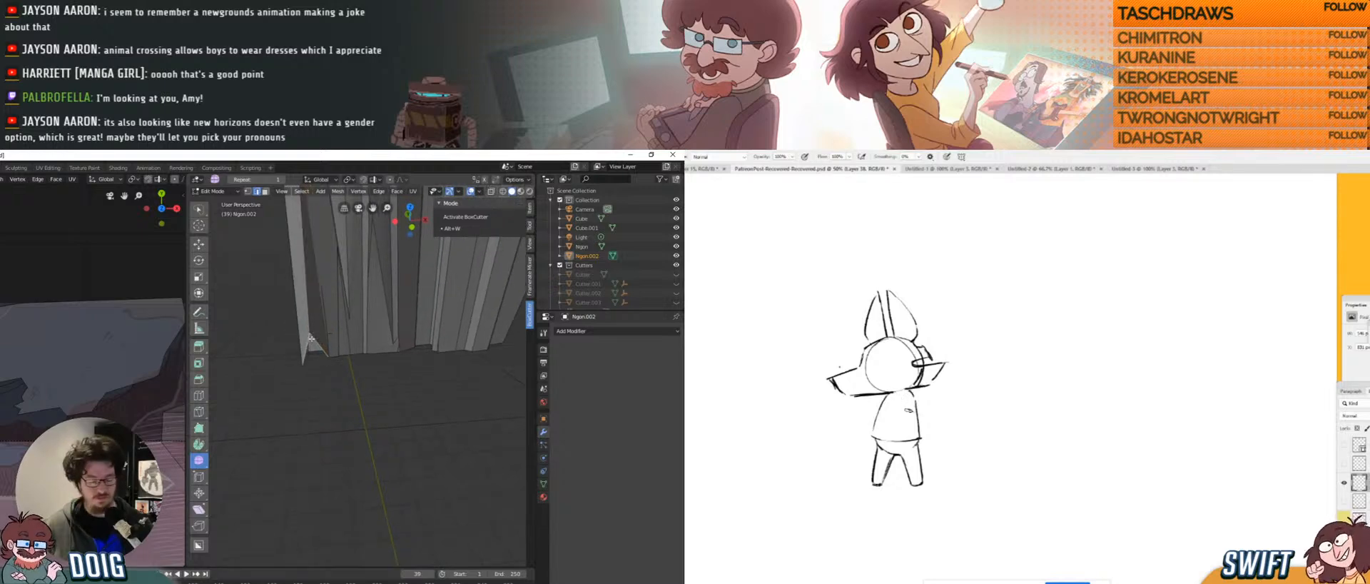
pyautogui.moveTo(312, 337); pyautogui.dragTo(397, 338, button='middle')
pyautogui.click(392, 408)
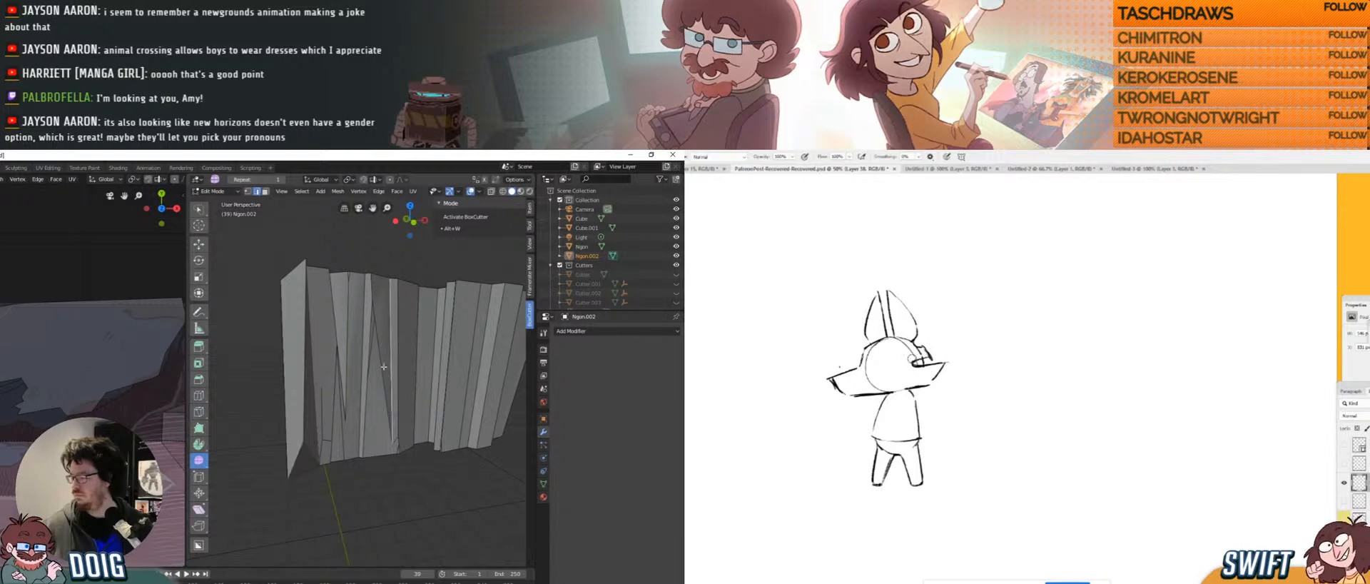
# In vertex select mode, try raising the wall's bottom vertices along Z, then undo it.
pyautogui.scroll(-6, 384, 366)
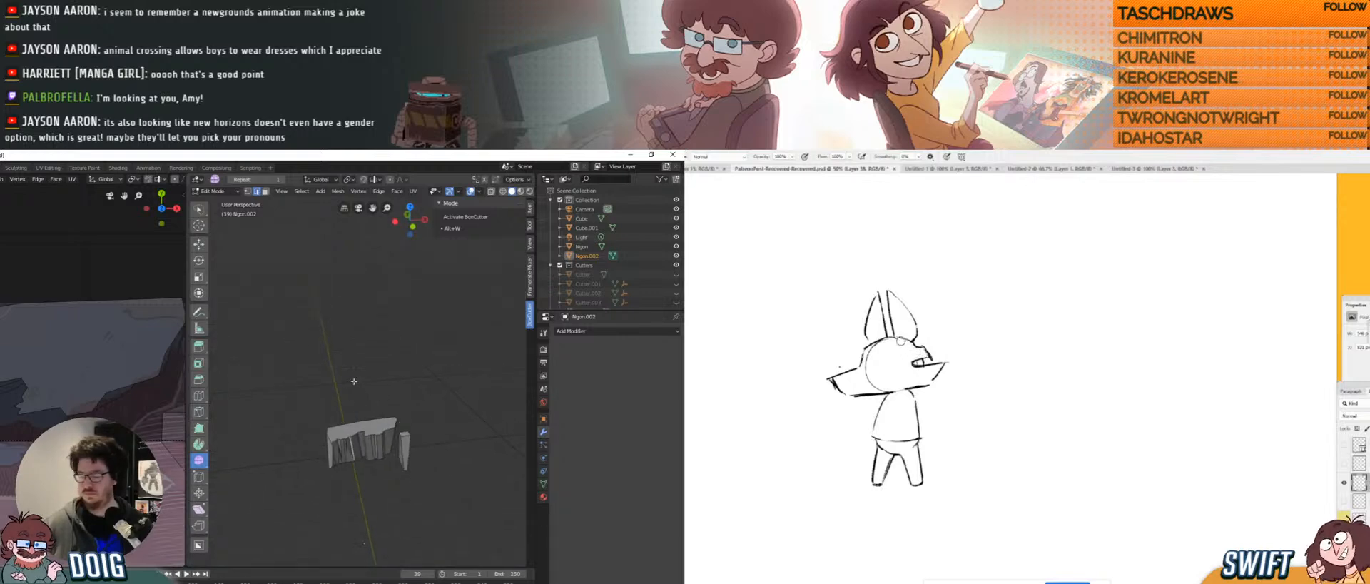
pyautogui.moveTo(369, 380); pyautogui.dragTo(366, 380, button='middle')
pyautogui.press('1')
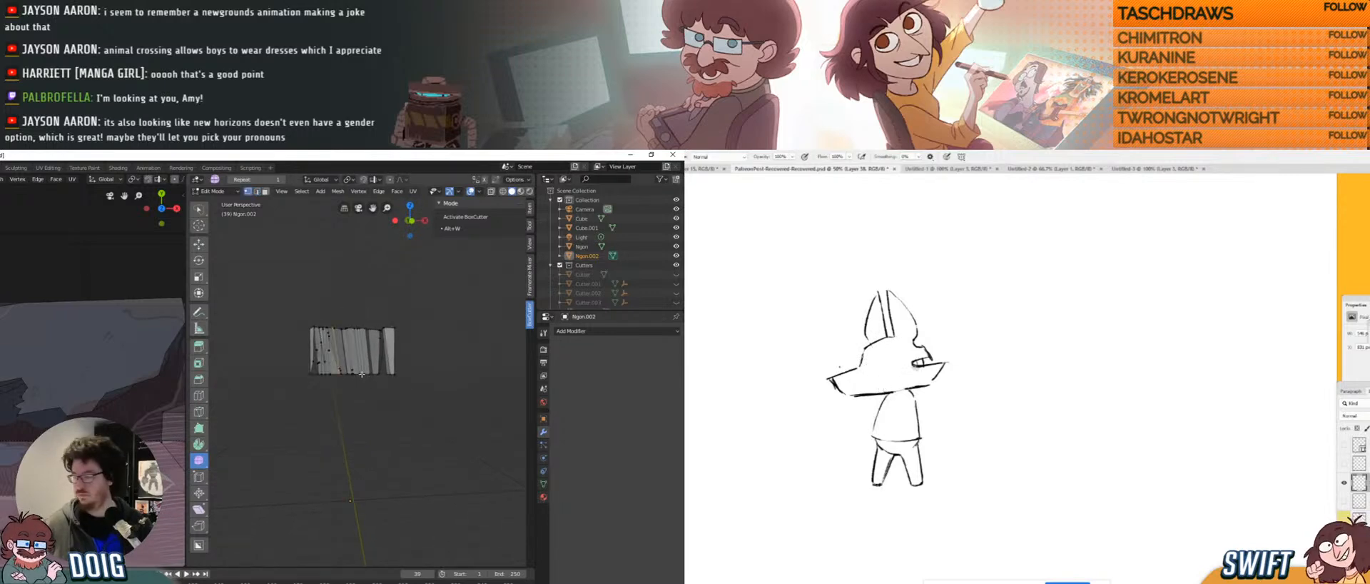
pyautogui.moveTo(334, 360)
pyautogui.mouseDown()
pyautogui.moveTo(299, 413)
pyautogui.moveTo(424, 403)
pyautogui.moveTo(399, 357)
pyautogui.mouseUp()
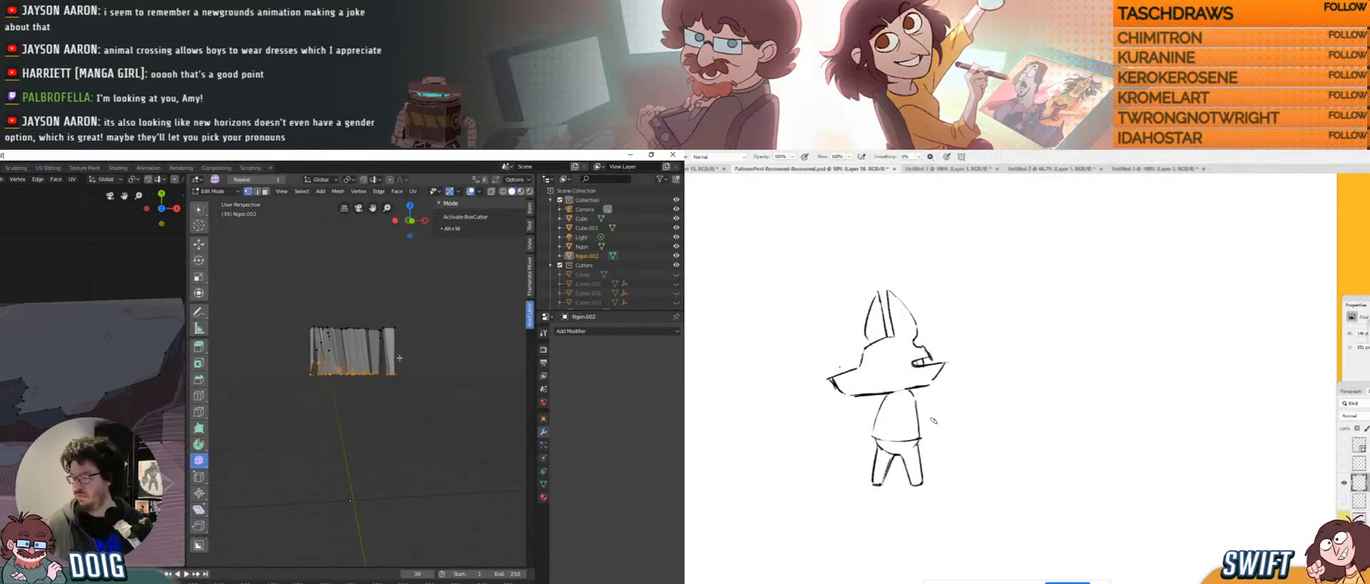
pyautogui.press('g')
pyautogui.press('z')
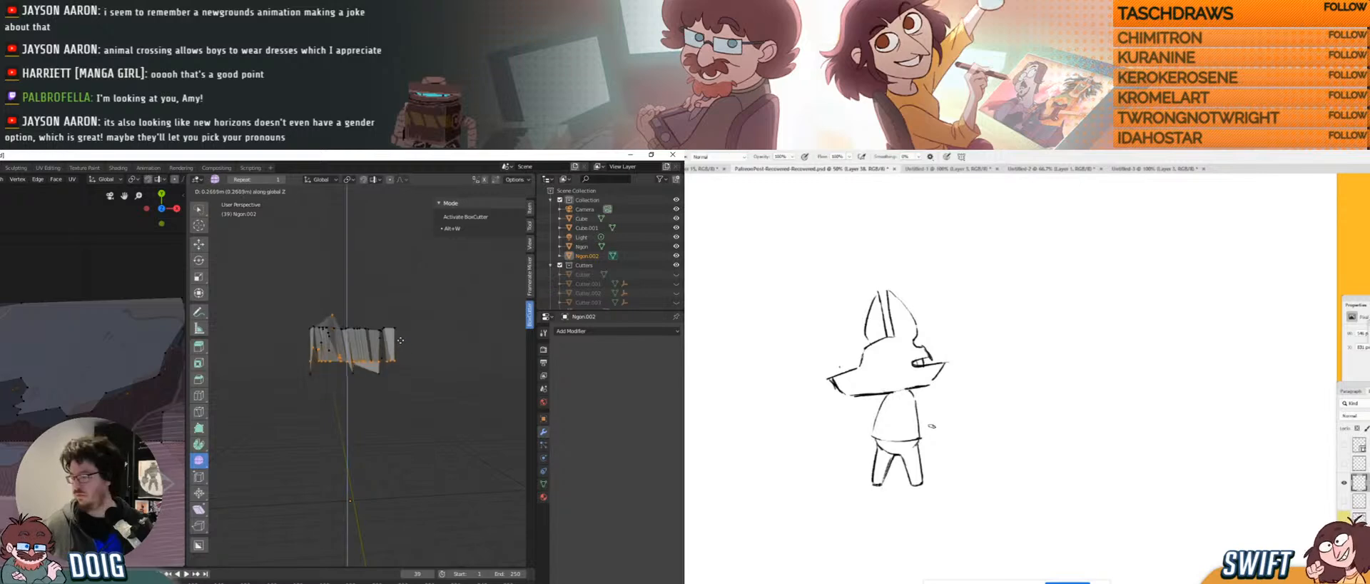
pyautogui.click(394, 341)
pyautogui.hotkey('ctrl', 'z')
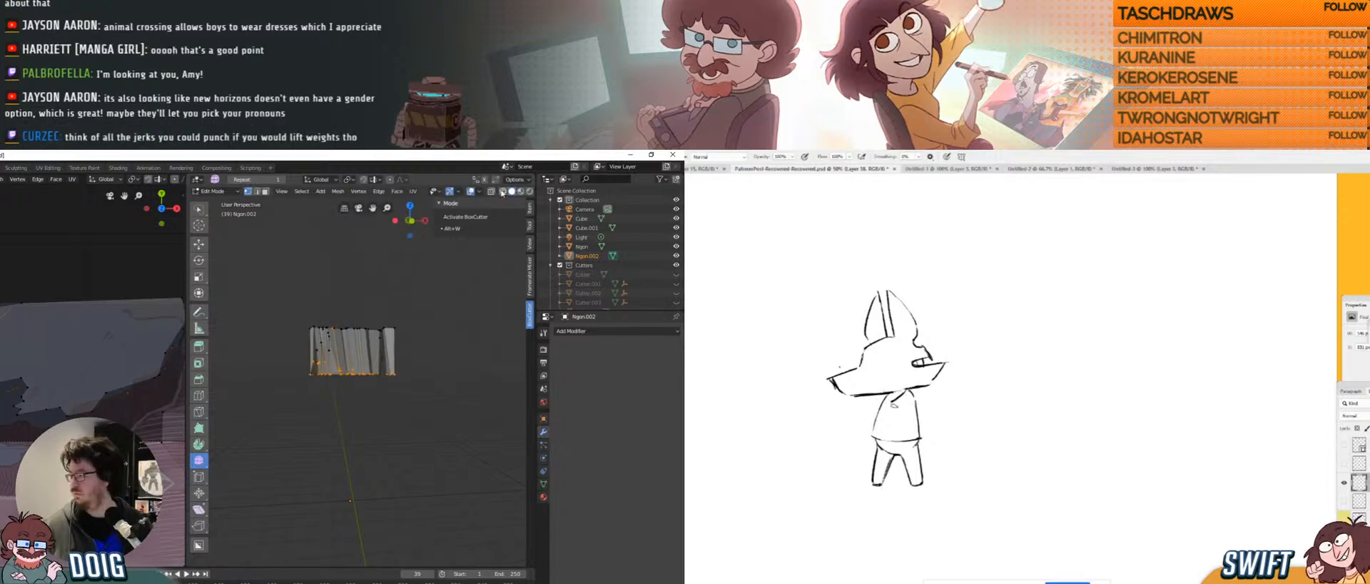
# Enable X-ray, select every bottom-edge vertex and move them up.
pyautogui.hotkey('alt', 'z')
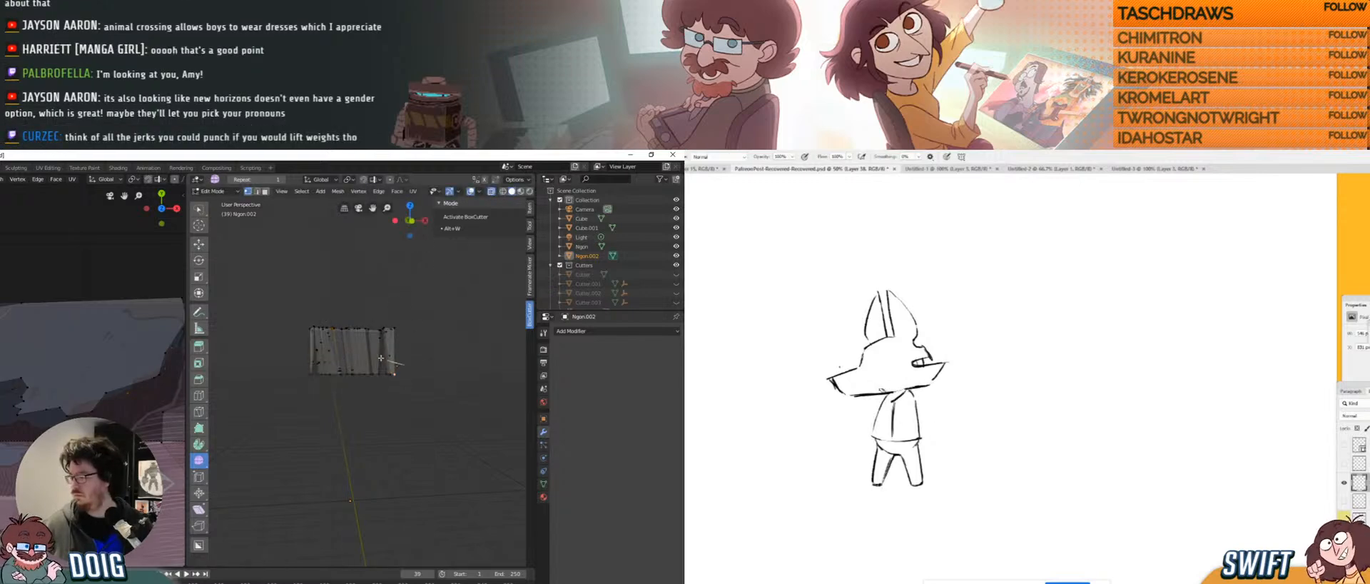
pyautogui.moveTo(278, 356); pyautogui.dragTo(426, 429)
pyautogui.press('g')
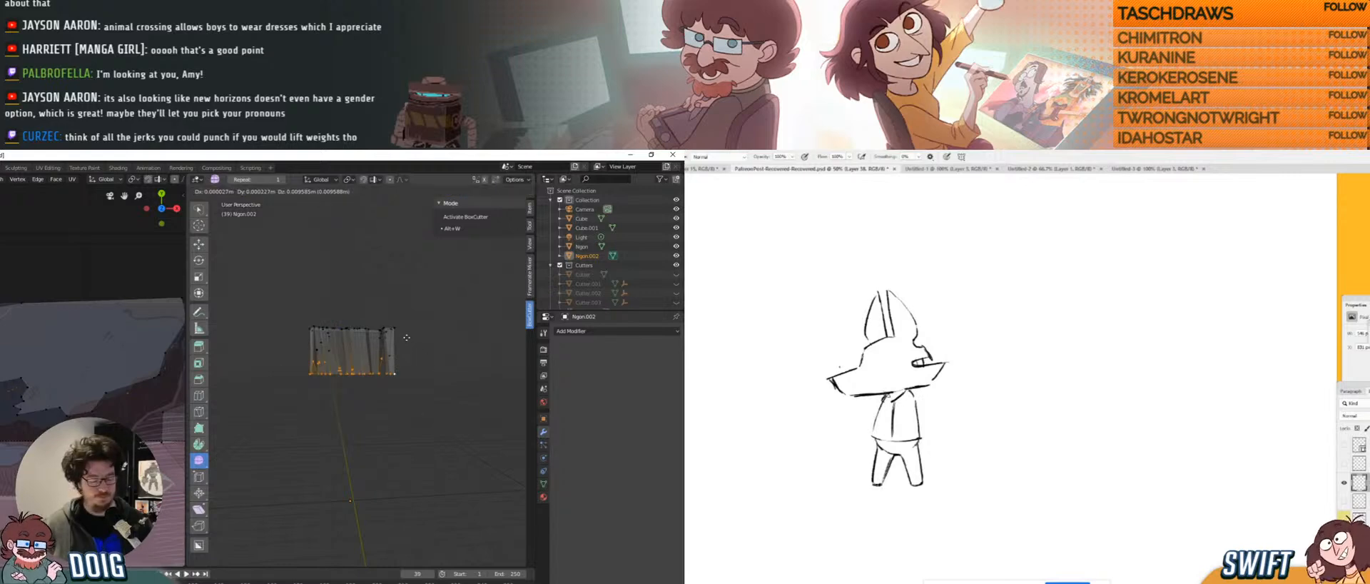
pyautogui.click(380, 313)
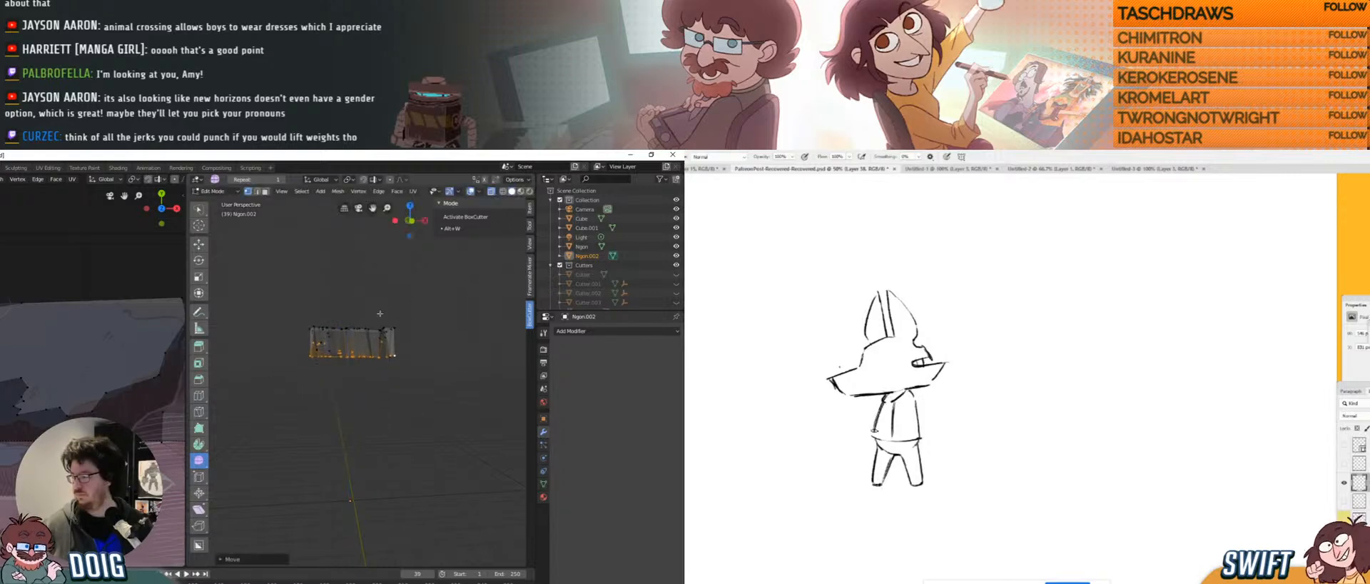
pyautogui.moveTo(380, 312); pyautogui.dragTo(354, 389, button='middle')
pyautogui.moveTo(347, 419)
pyautogui.mouseDown(button='middle')
pyautogui.moveTo(380, 400)
pyautogui.moveTo(338, 429)
pyautogui.mouseUp(button='middle')
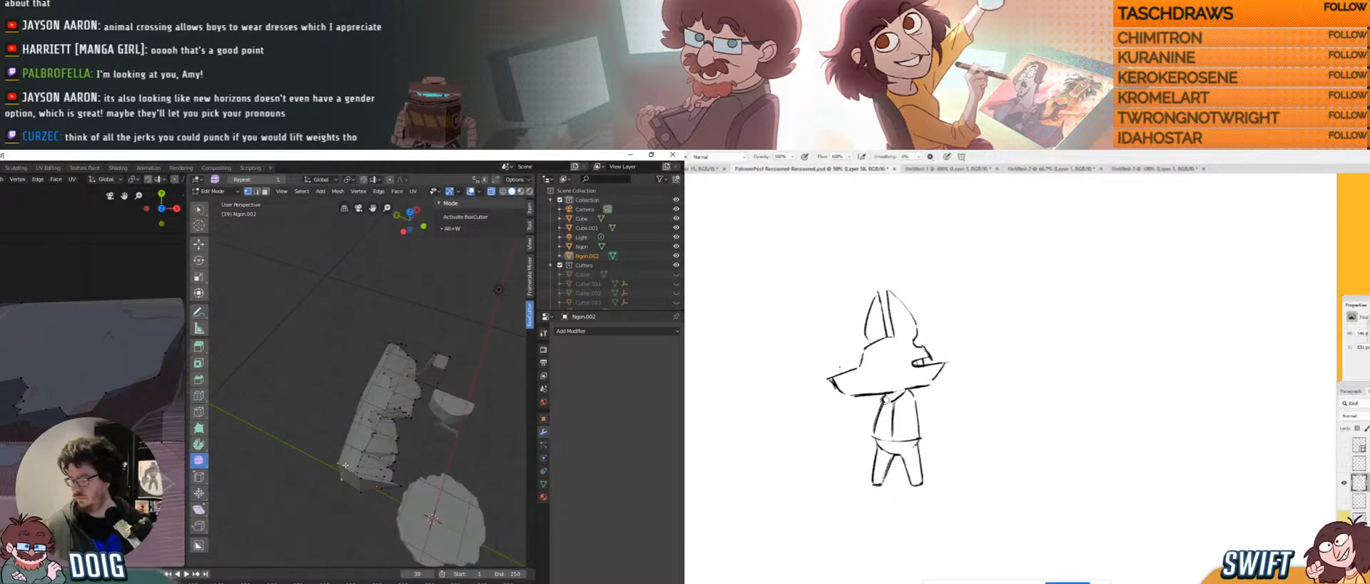
pyautogui.press('g')
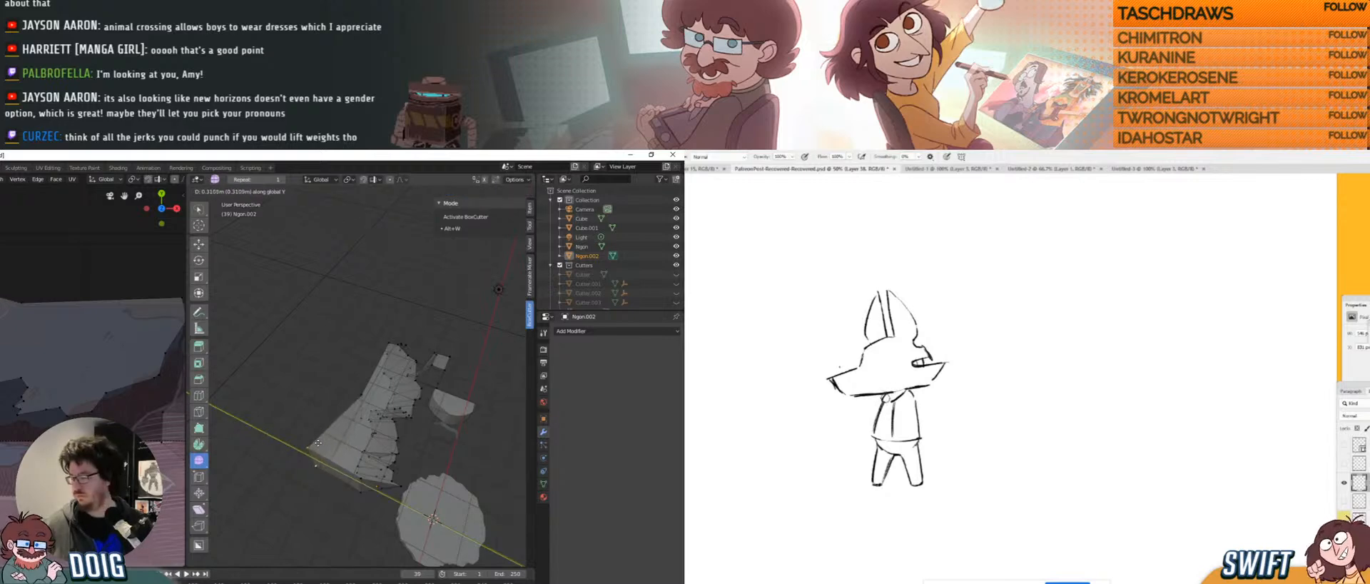
pyautogui.click(360, 398)
# Raise two more vertex groups of the block straight up along Z.
pyautogui.click(363, 420)
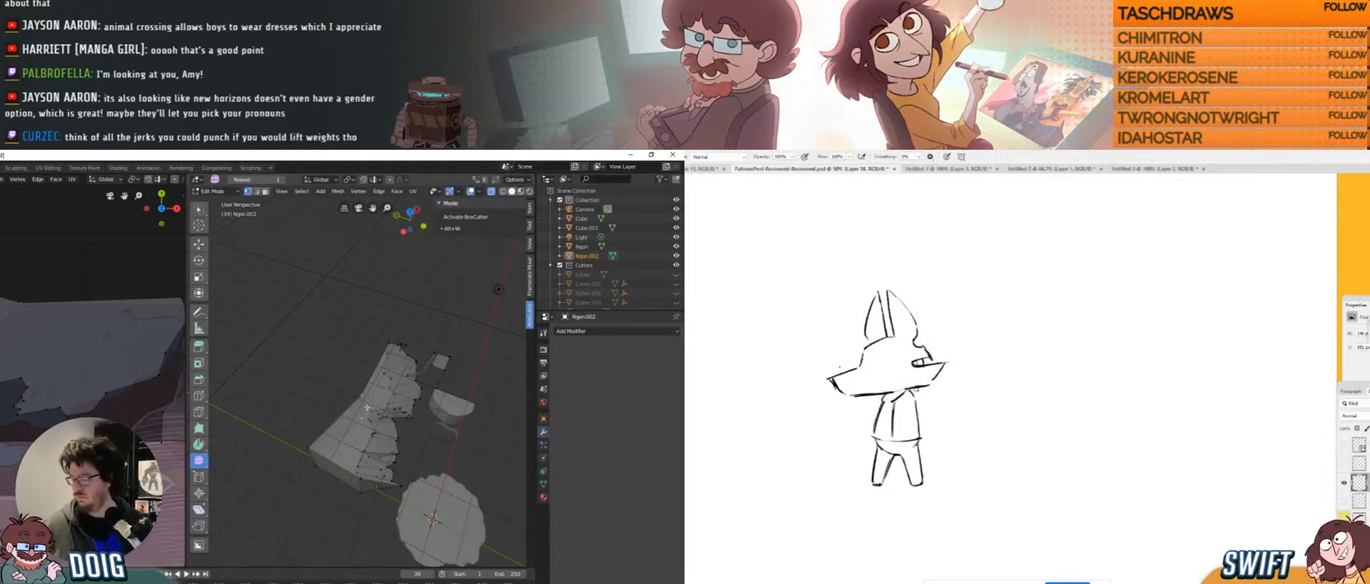
pyautogui.press('g')
pyautogui.press('z')
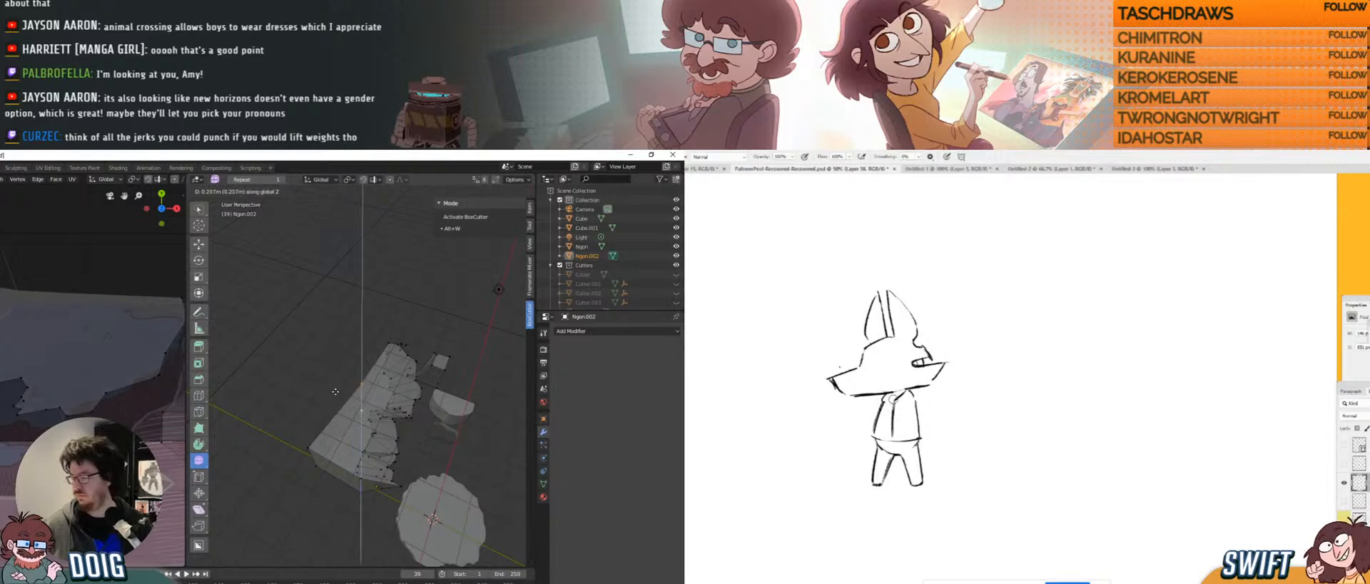
pyautogui.click(327, 378)
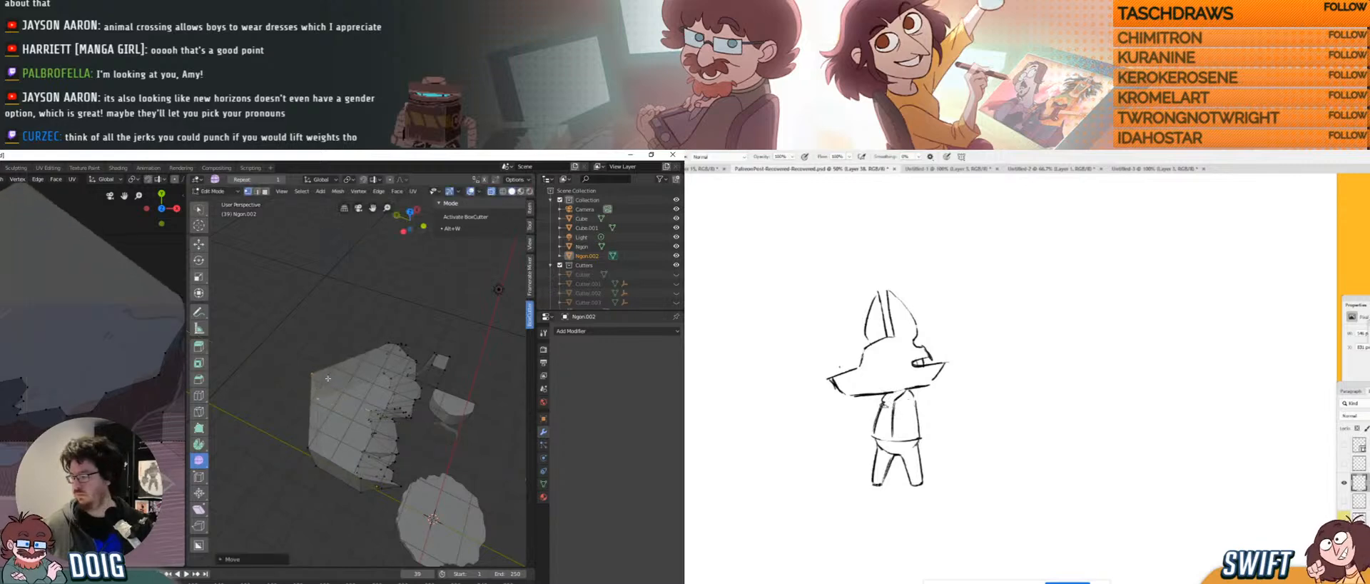
pyautogui.click(387, 343)
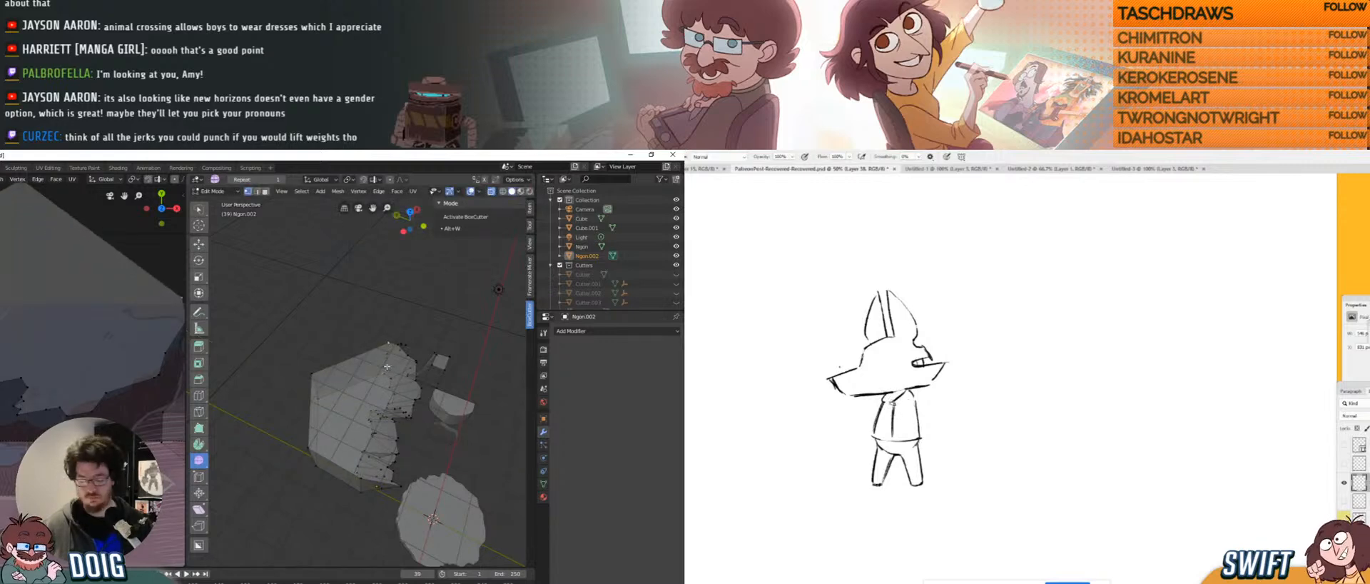
pyautogui.press('g')
pyautogui.press('z')
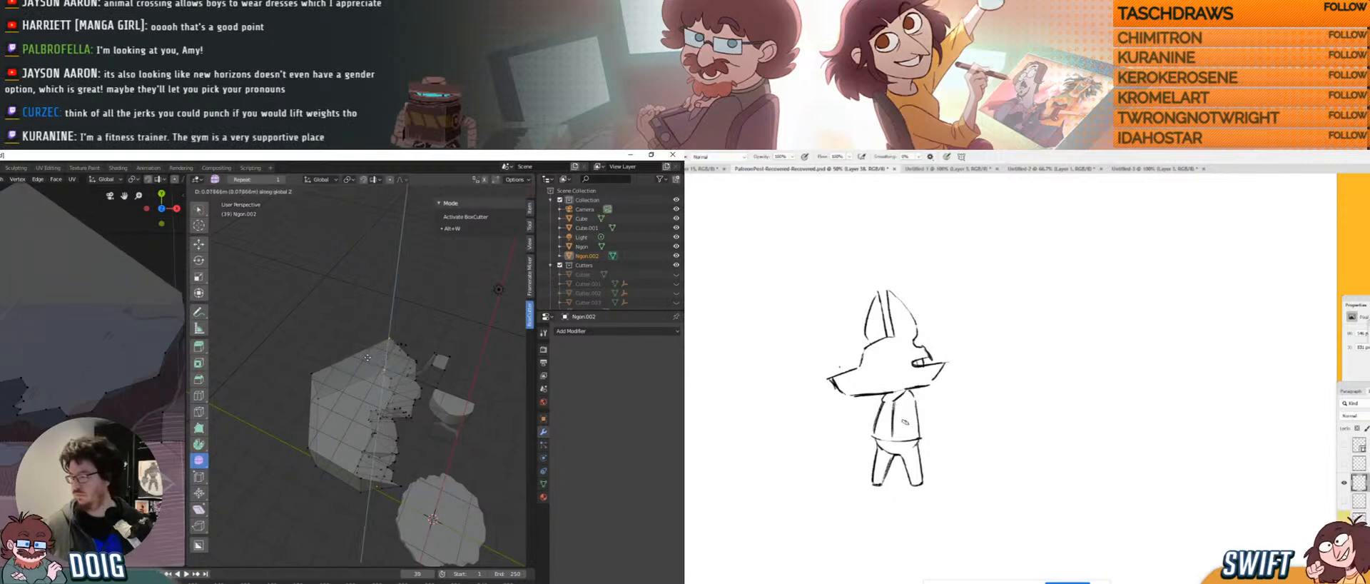
pyautogui.click(367, 357)
pyautogui.moveTo(370, 357); pyautogui.dragTo(365, 334, button='middle')
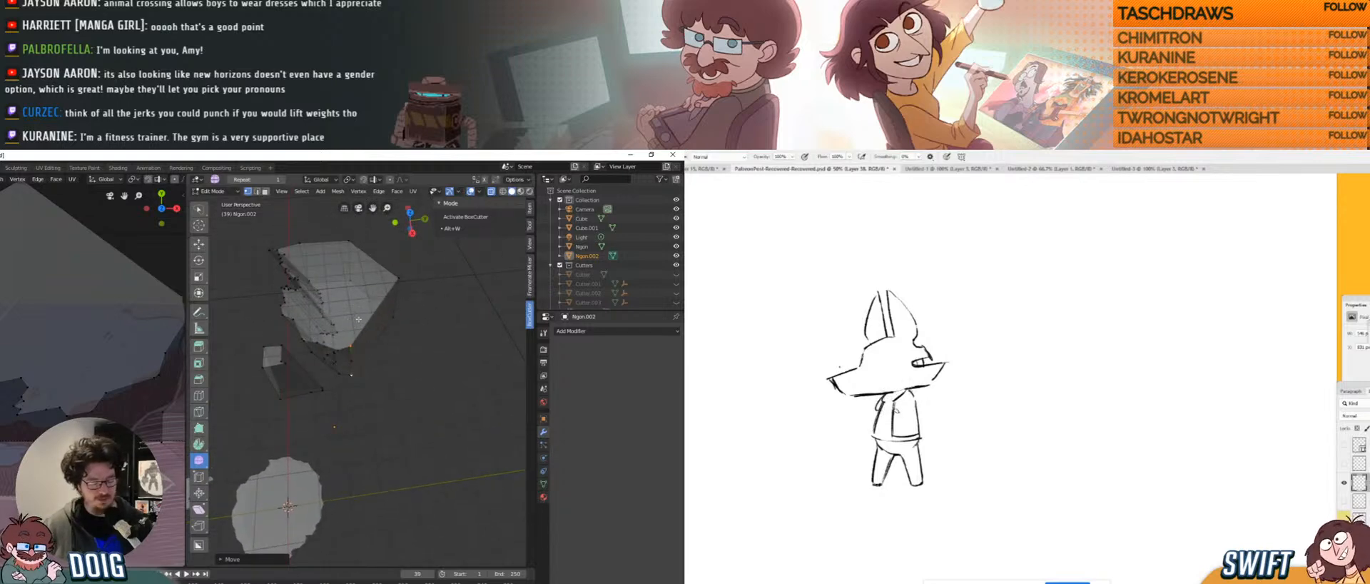
# Shift the selected vertices sideways along Y in two moves.
pyautogui.press('g')
pyautogui.press('z')
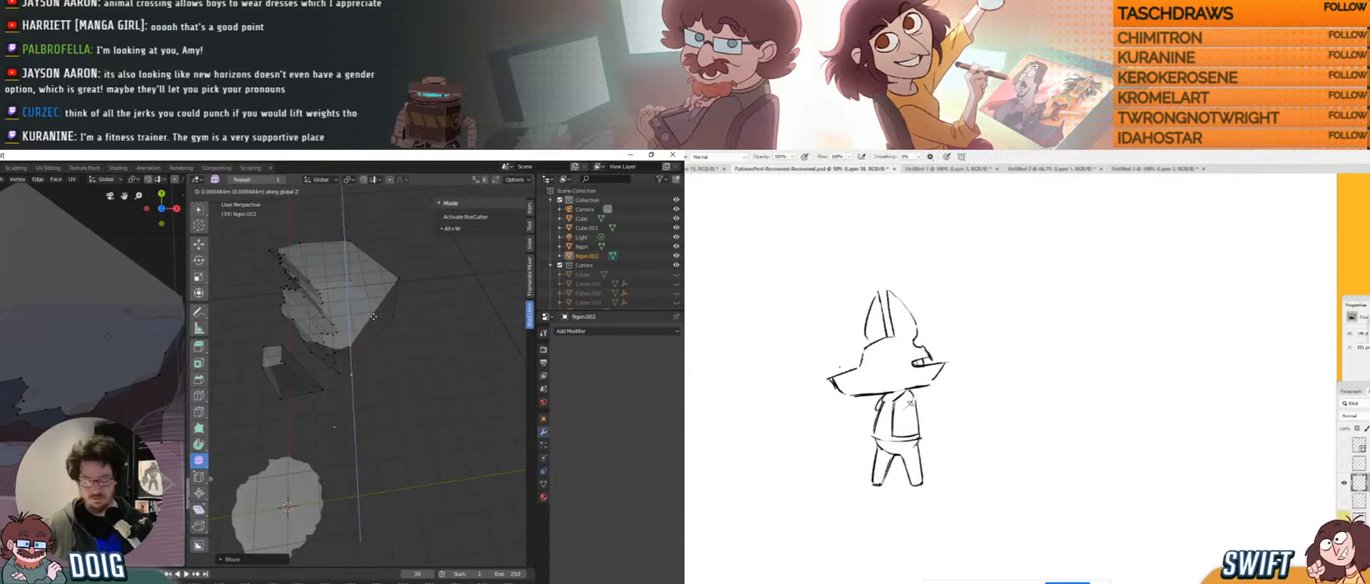
pyautogui.press('y')
pyautogui.click(405, 319)
pyautogui.moveTo(405, 320); pyautogui.dragTo(358, 308, button='middle')
pyautogui.press('g')
pyautogui.press('y')
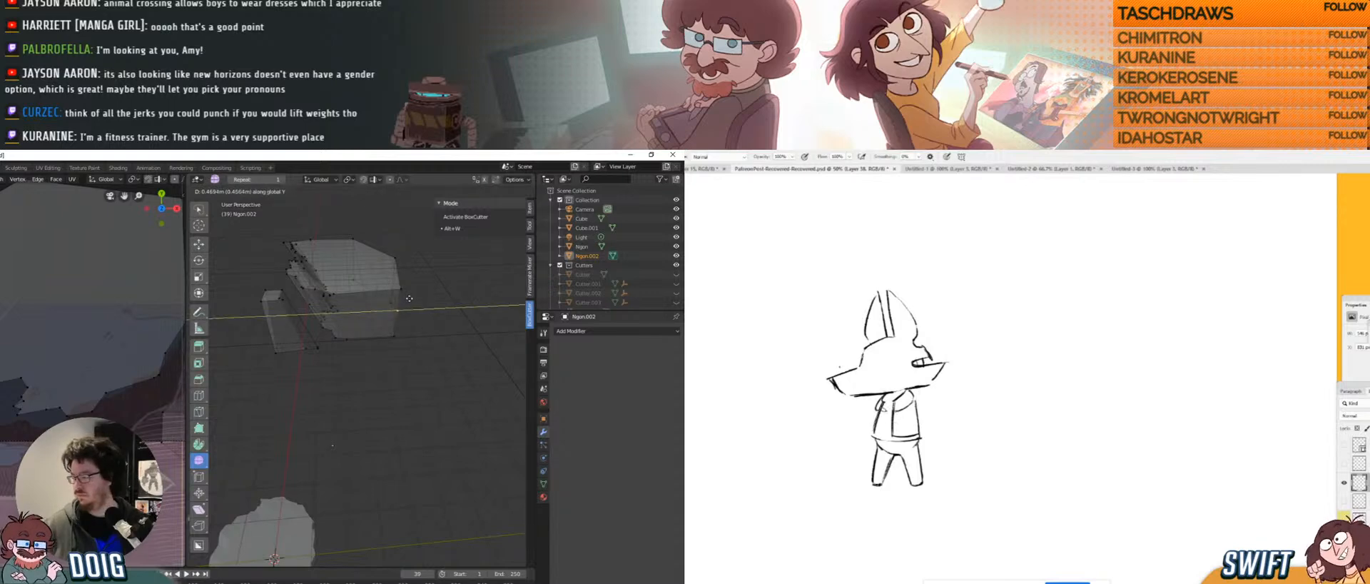
pyautogui.click(396, 292)
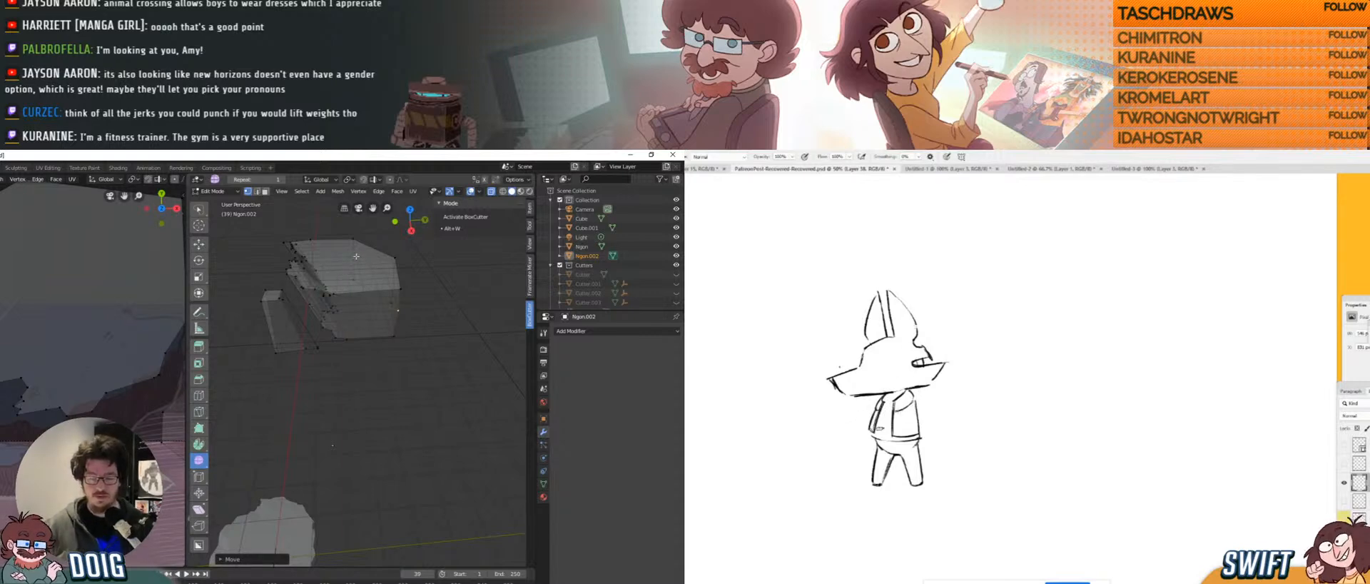
# Delete the stray selected vertices and nudge two remaining vertices into place.
pyautogui.moveTo(338, 315); pyautogui.dragTo(330, 349, button='middle')
pyautogui.press('x')
pyautogui.click(305, 331)
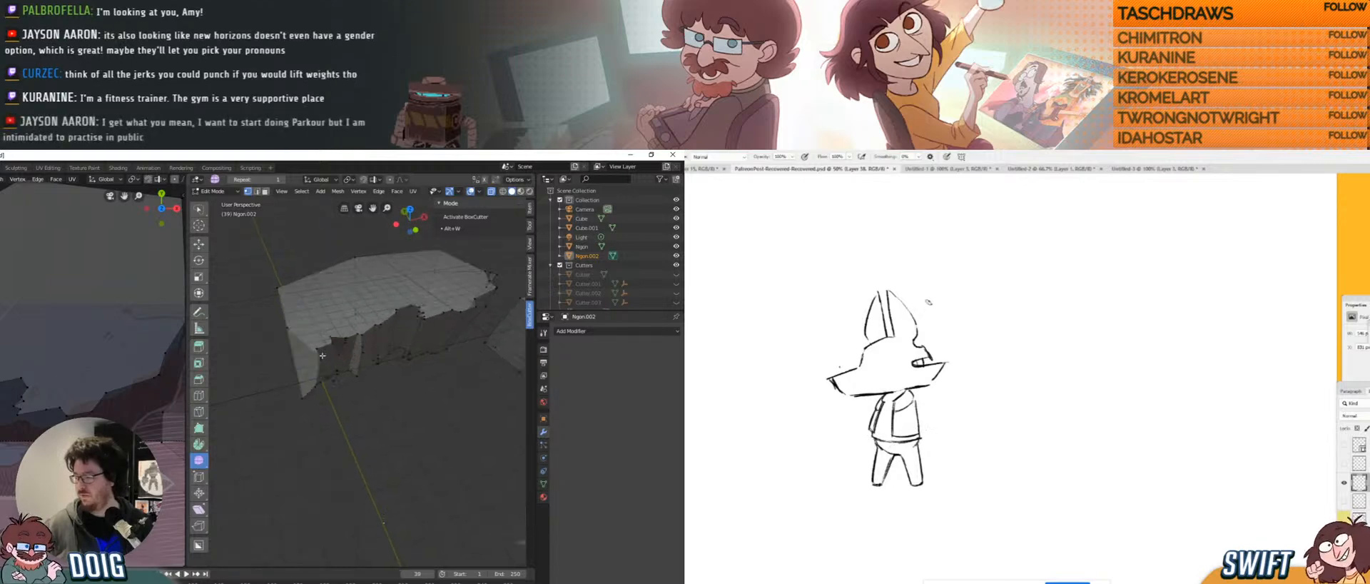
pyautogui.press('g')
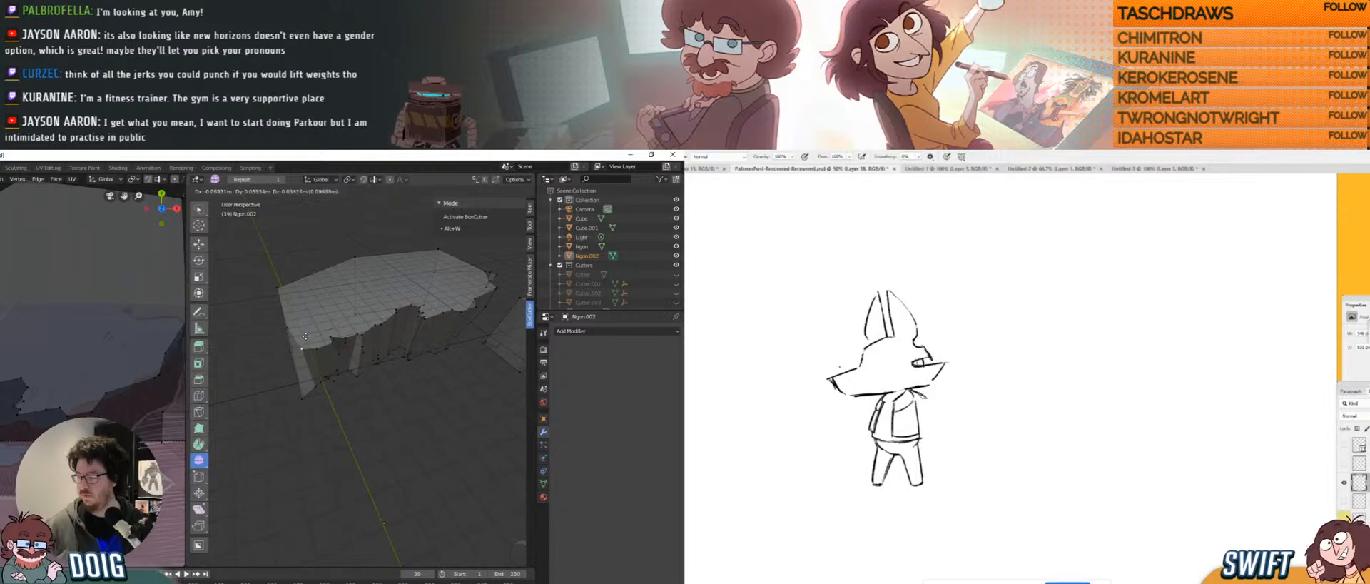
pyautogui.click(305, 341)
pyautogui.moveTo(306, 341); pyautogui.dragTo(425, 286, button='middle')
pyautogui.press('g')
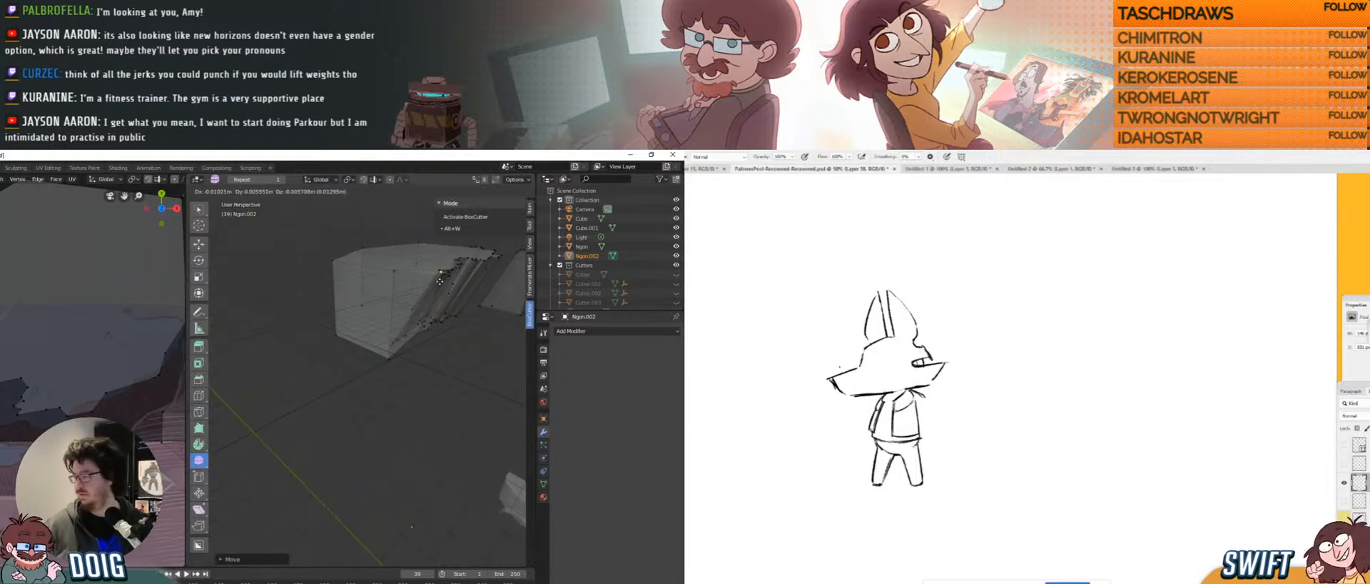
pyautogui.click(429, 286)
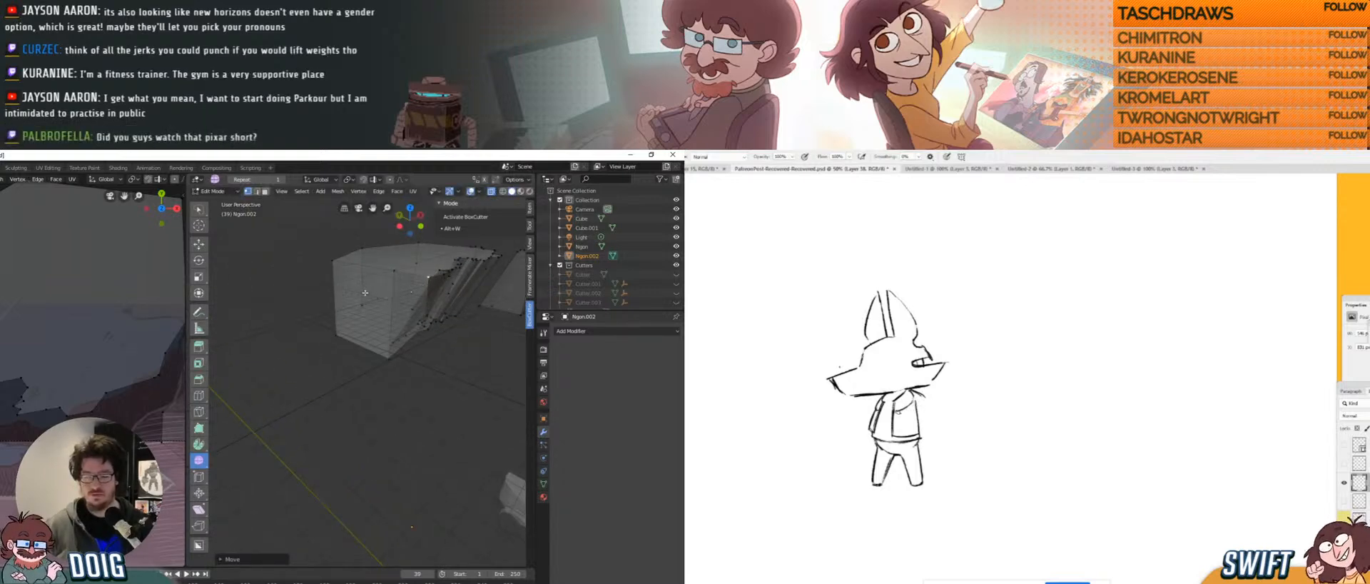
# Move a lower-edge vertex left to roughen the slab's underside.
pyautogui.moveTo(362, 299); pyautogui.dragTo(294, 359, button='middle')
pyautogui.click(280, 372)
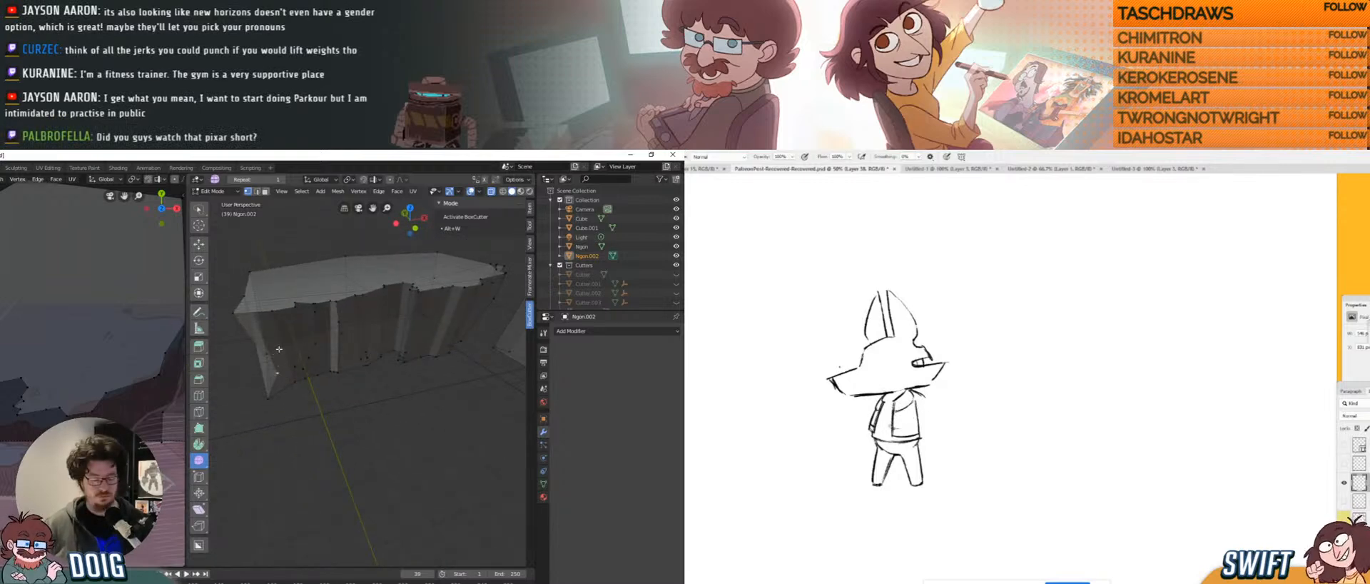
pyautogui.press('g')
pyautogui.click(258, 352)
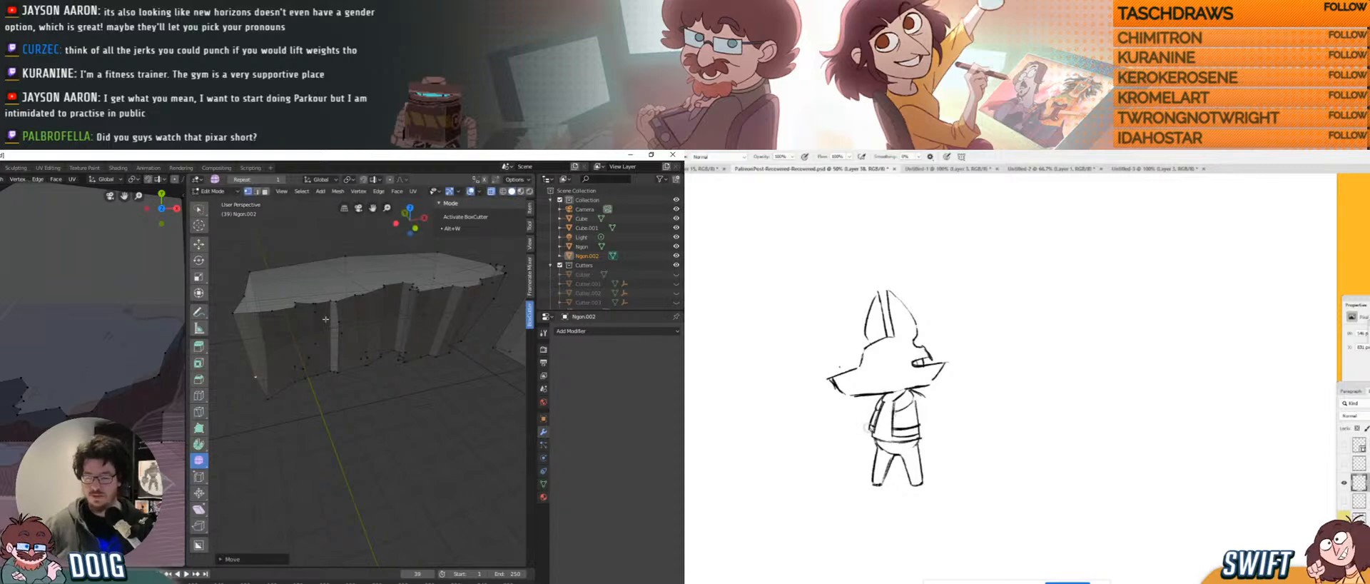
pyautogui.moveTo(326, 319); pyautogui.dragTo(336, 375, button='middle')
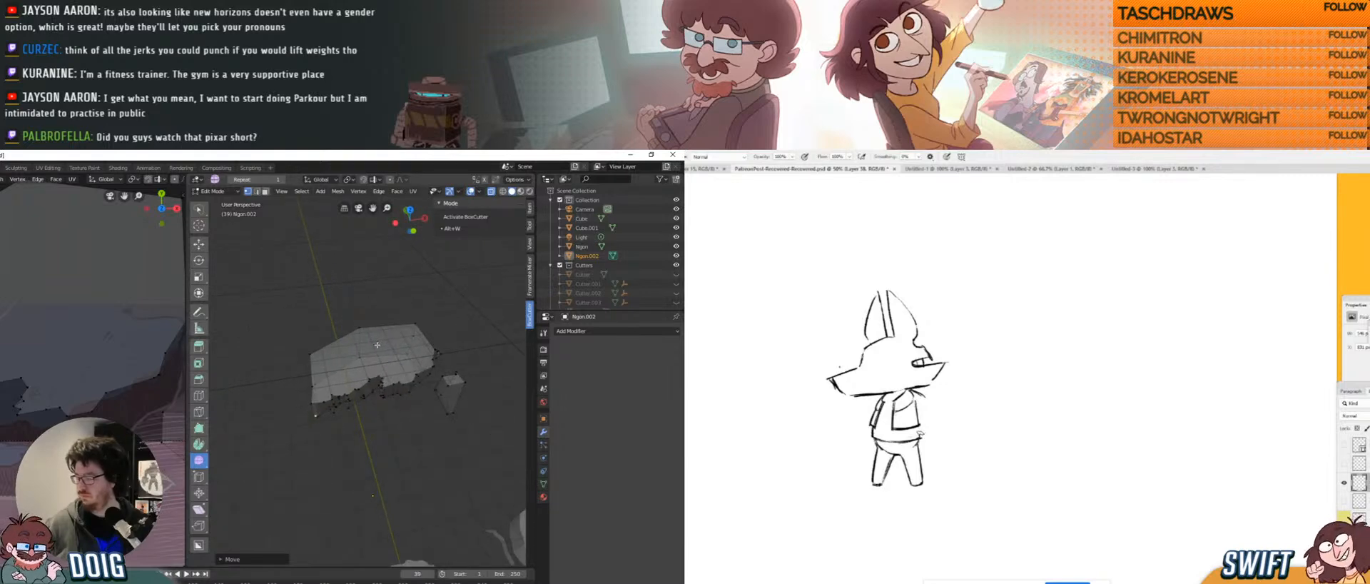
# Return to Object Mode and scale the Ngon.002 rock block down.
pyautogui.press('Tab')
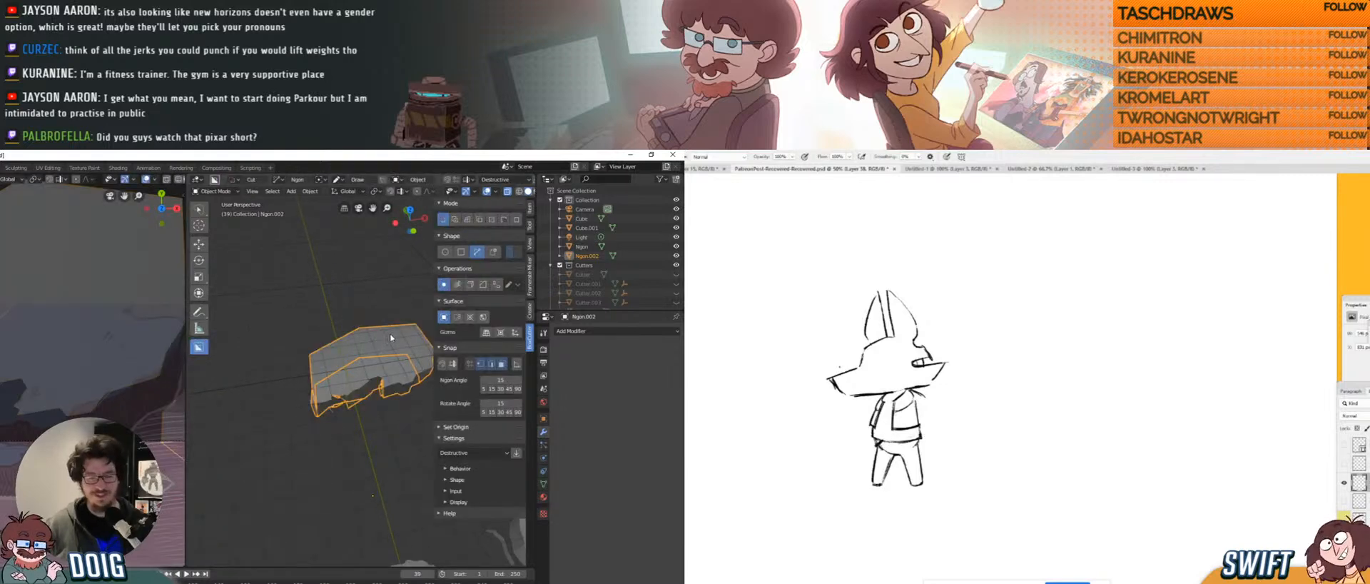
pyautogui.press('s')
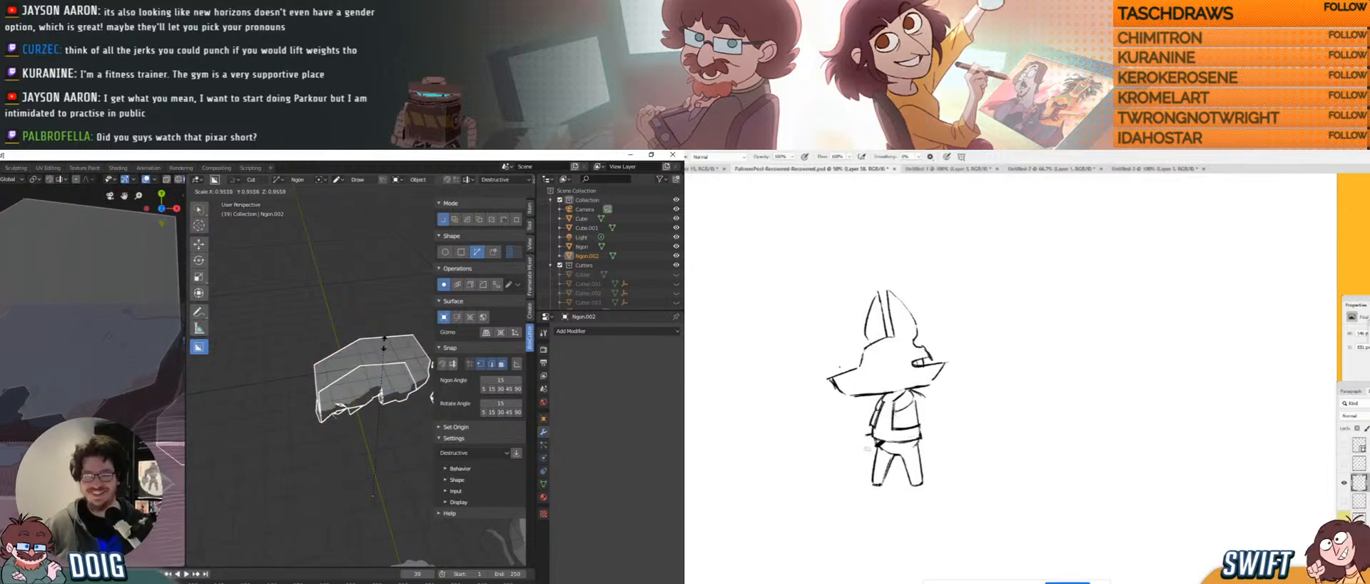
pyautogui.click(384, 341)
pyautogui.moveTo(384, 341); pyautogui.dragTo(365, 362, button='middle')
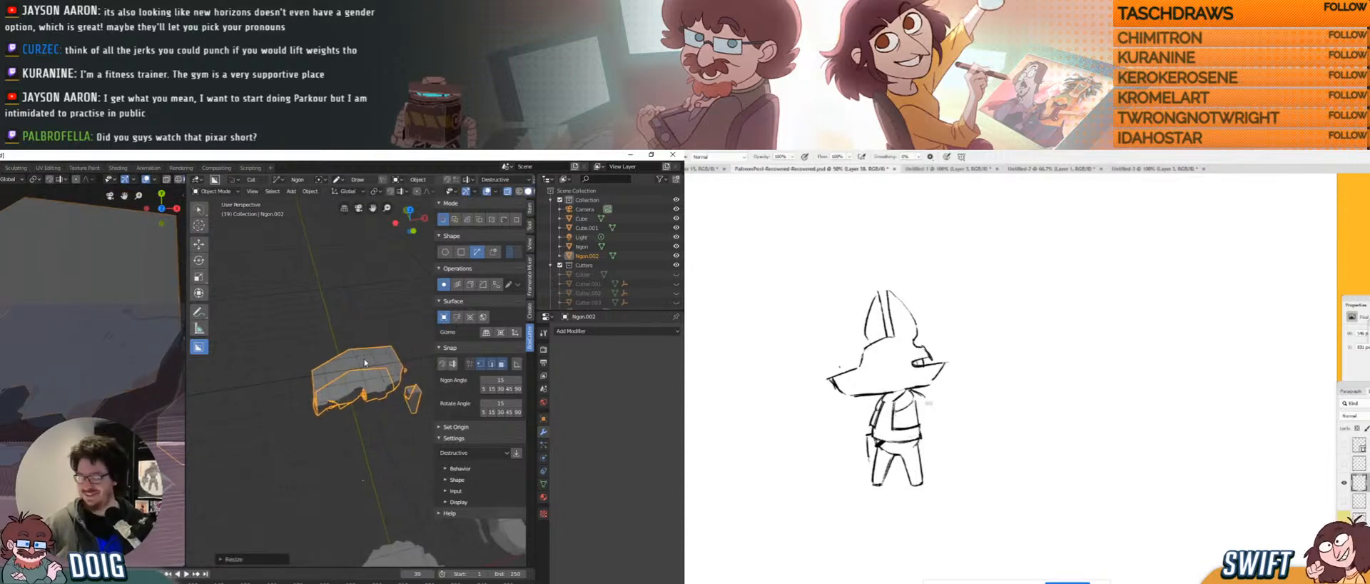
# Move the rock slab to its new spot in the scene, adjusting its position twice.
pyautogui.press('g')
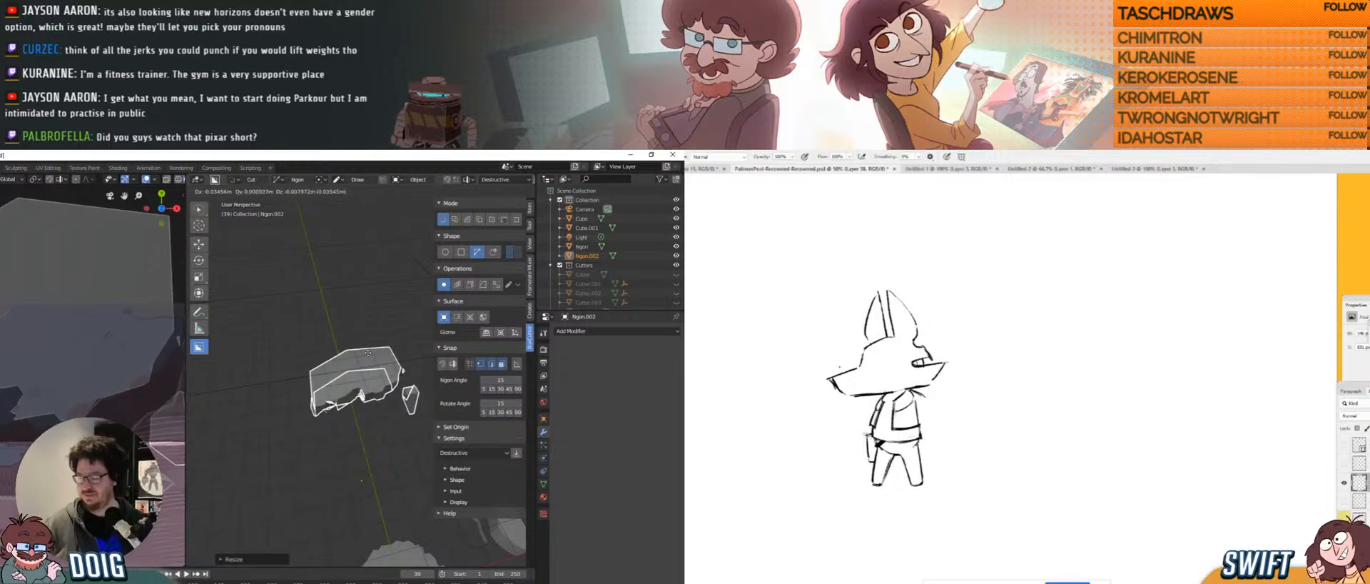
pyautogui.click(356, 360)
pyautogui.scroll(-5, 356, 360)
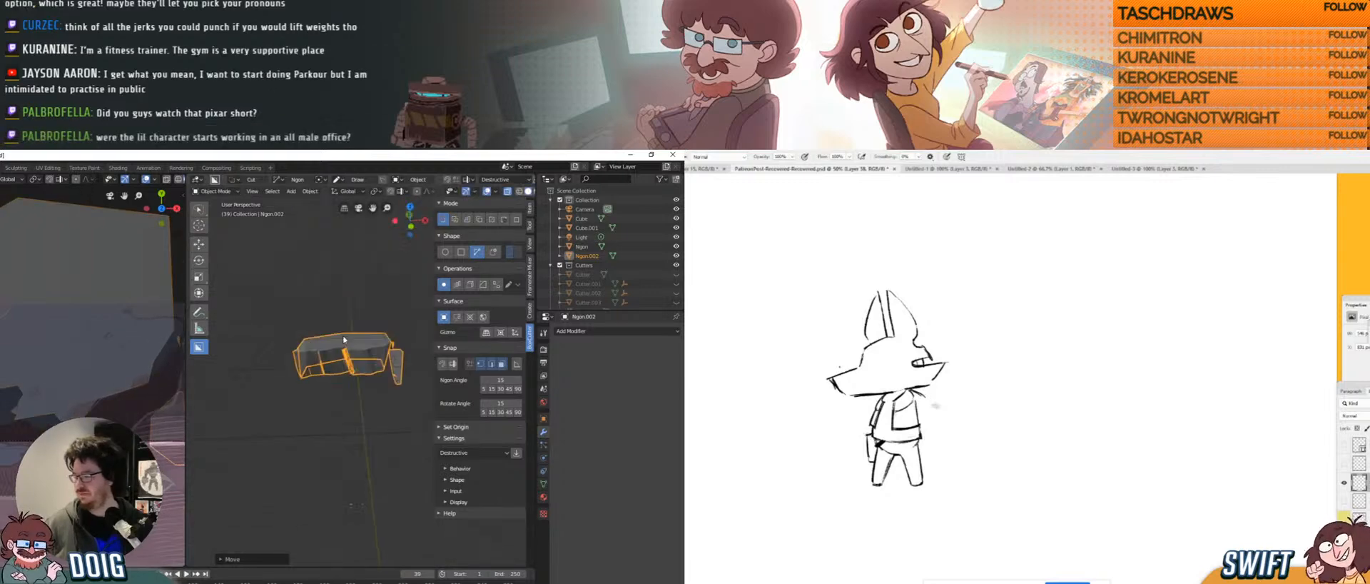
pyautogui.keyDown('shift'); pyautogui.moveTo(350, 435); pyautogui.dragTo(353, 446, button='middle'); pyautogui.keyUp('shift')
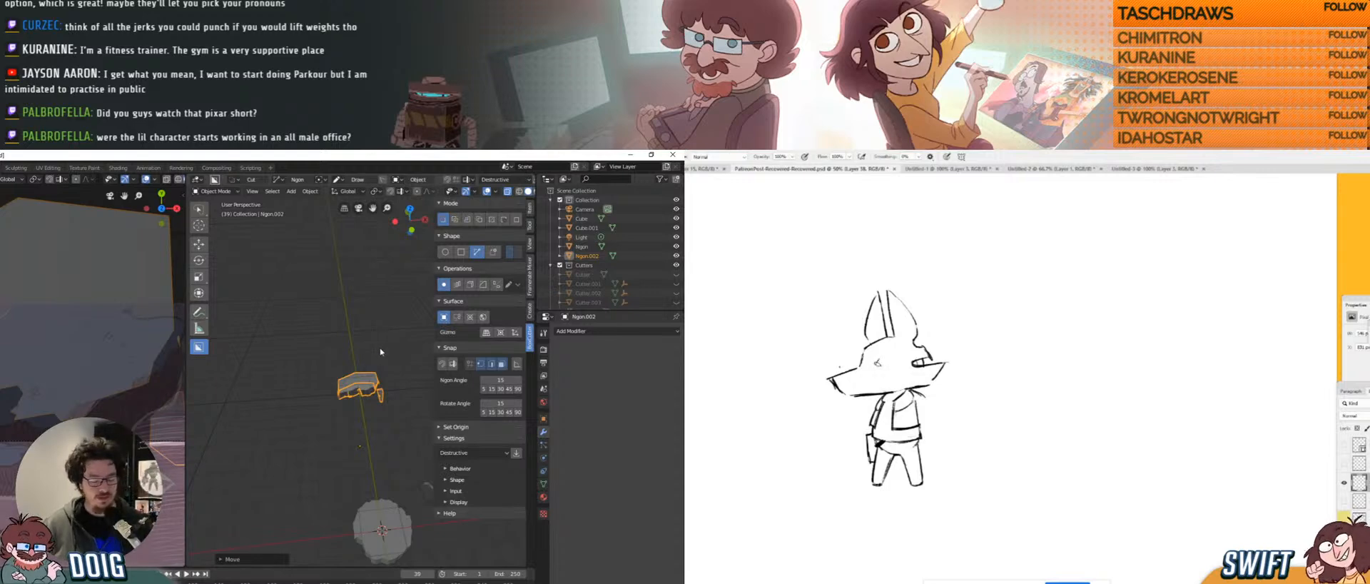
pyautogui.press('g')
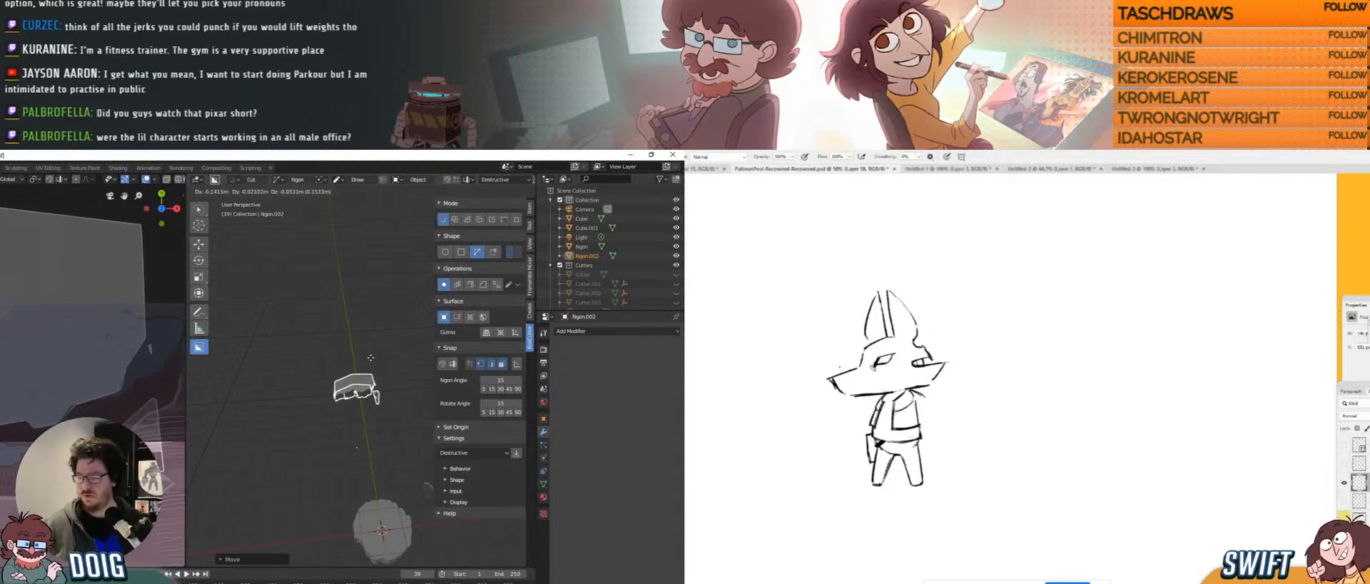
pyautogui.click(371, 361)
pyautogui.scroll(1, 368, 354)
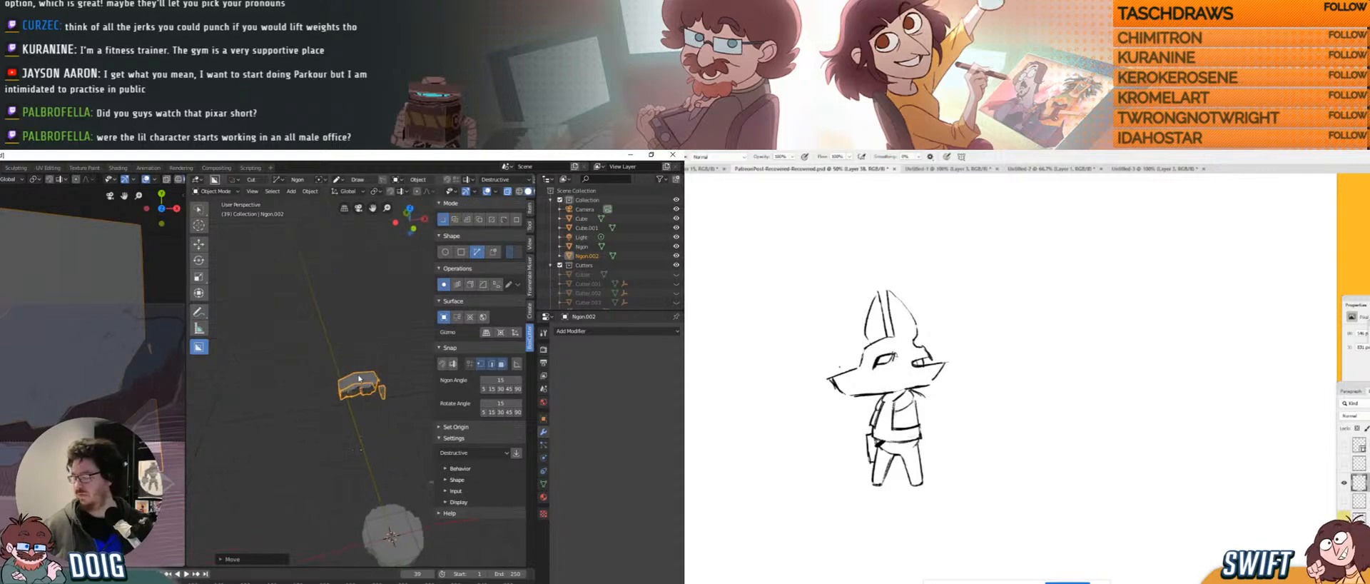
pyautogui.moveTo(357, 364)
pyautogui.mouseDown(button='middle')
pyautogui.moveTo(370, 355)
pyautogui.moveTo(361, 361)
pyautogui.mouseUp(button='middle')
pyautogui.scroll(2, 363, 364)
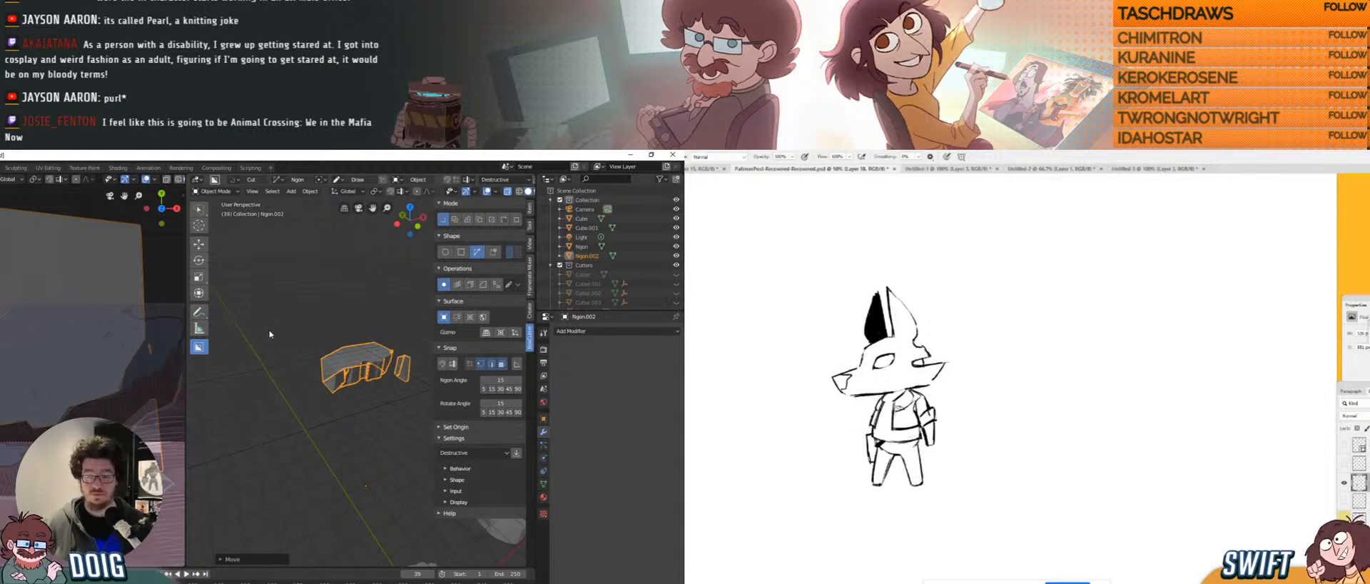
# Deselect the cliff block, try making a new box mesh beside it, then undo it.
pyautogui.click(303, 362)
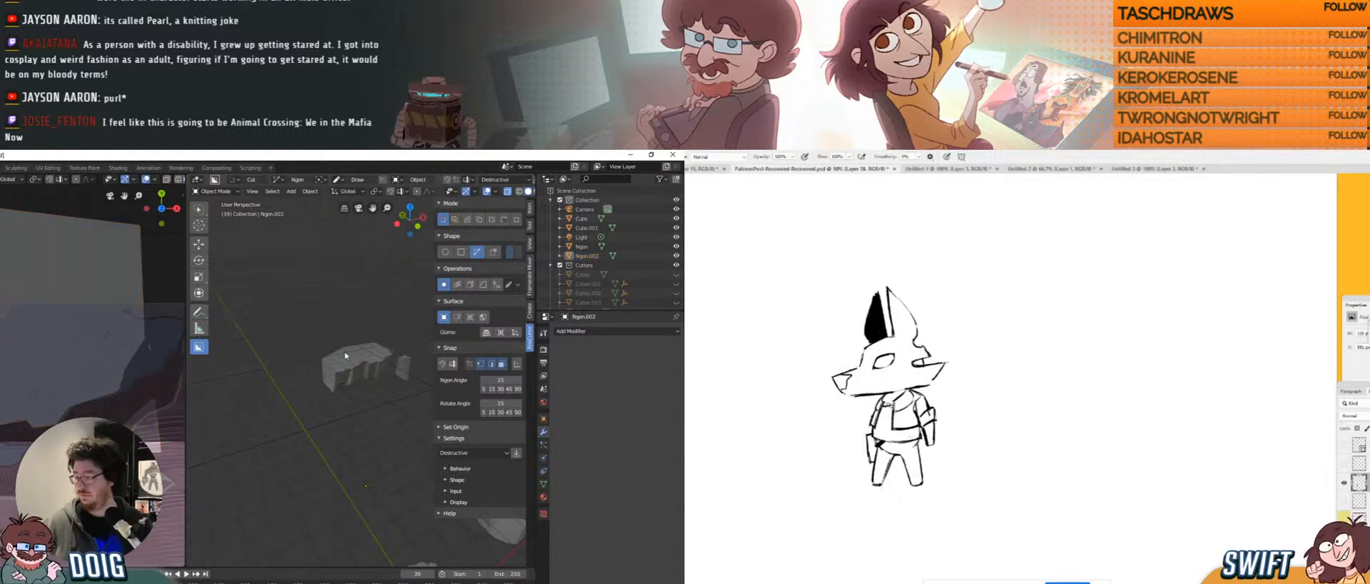
pyautogui.moveTo(345, 354); pyautogui.dragTo(321, 404, button='middle')
pyautogui.moveTo(317, 376); pyautogui.dragTo(336, 353, button='middle')
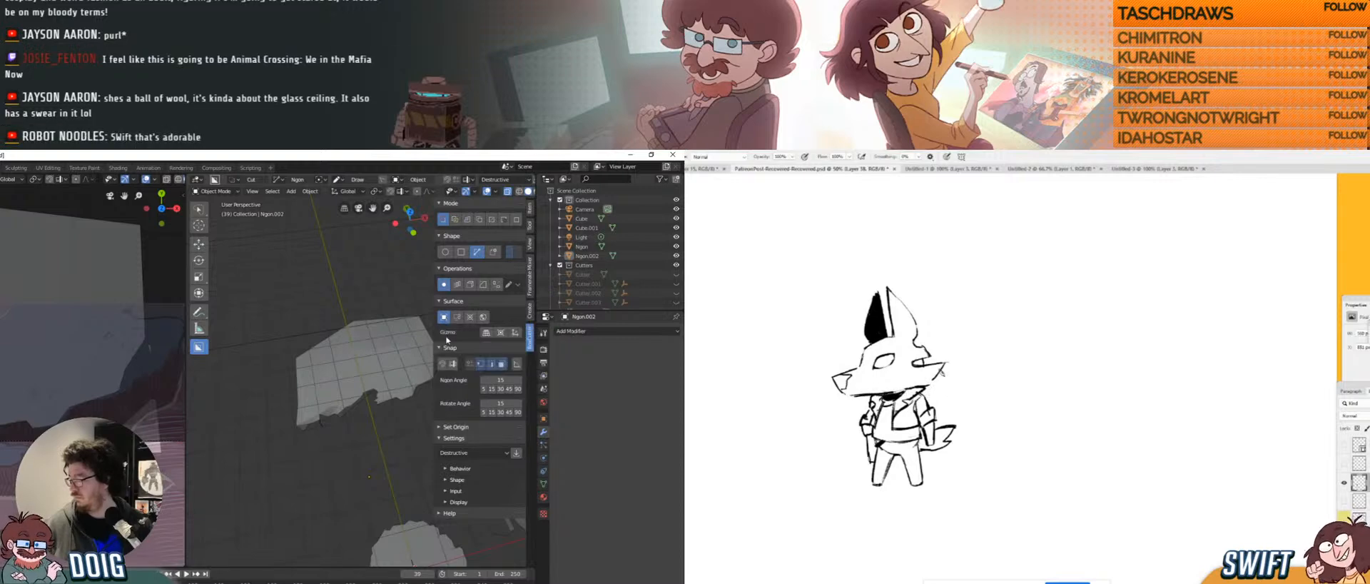
pyautogui.moveTo(327, 389); pyautogui.dragTo(343, 392, button='middle')
pyautogui.moveTo(990, 431); pyautogui.dragTo(950, 428)
pyautogui.click(461, 251)
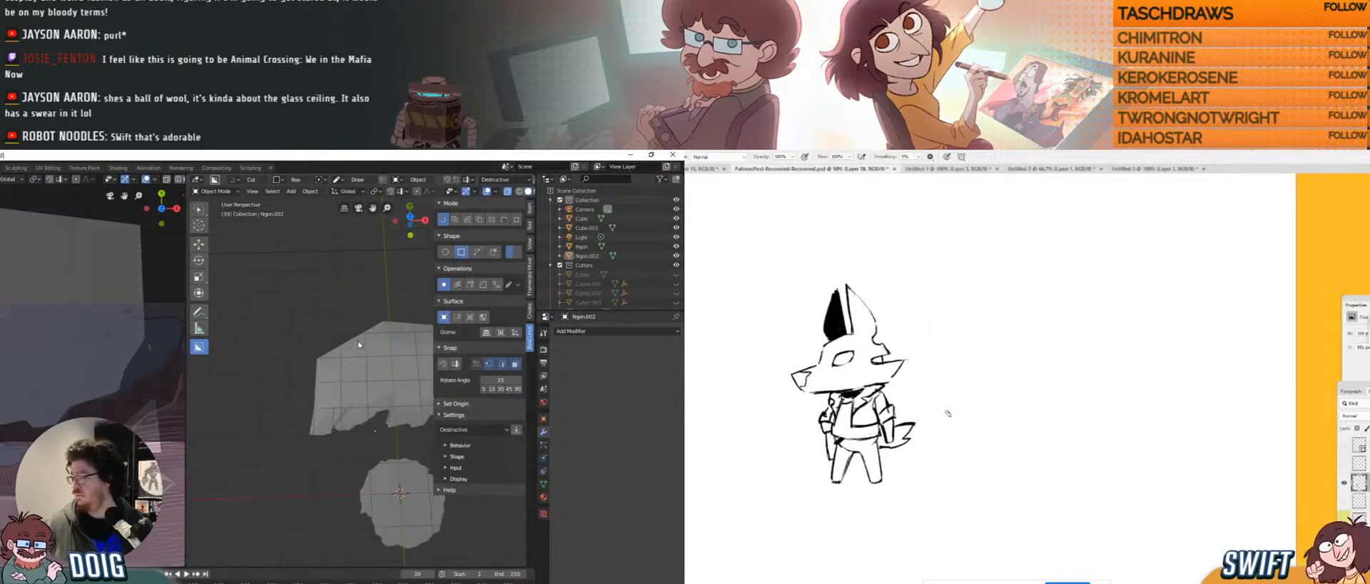
pyautogui.moveTo(279, 329); pyautogui.dragTo(327, 421)
pyautogui.click(314, 394)
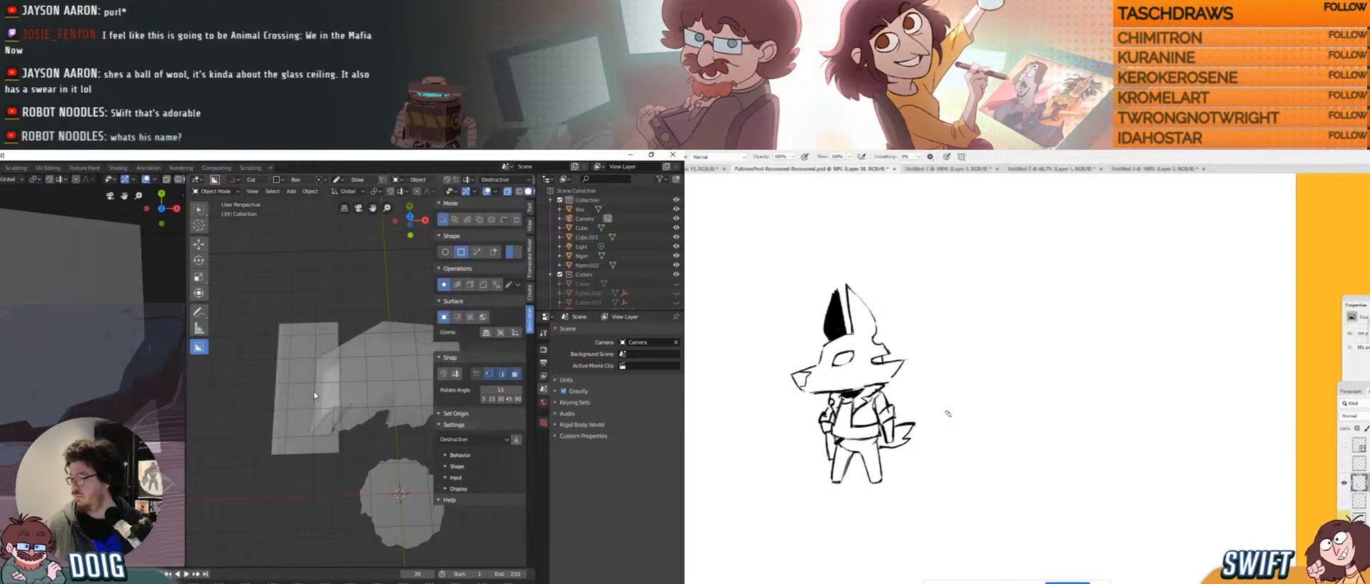
pyautogui.hotkey('ctrl', 'z')
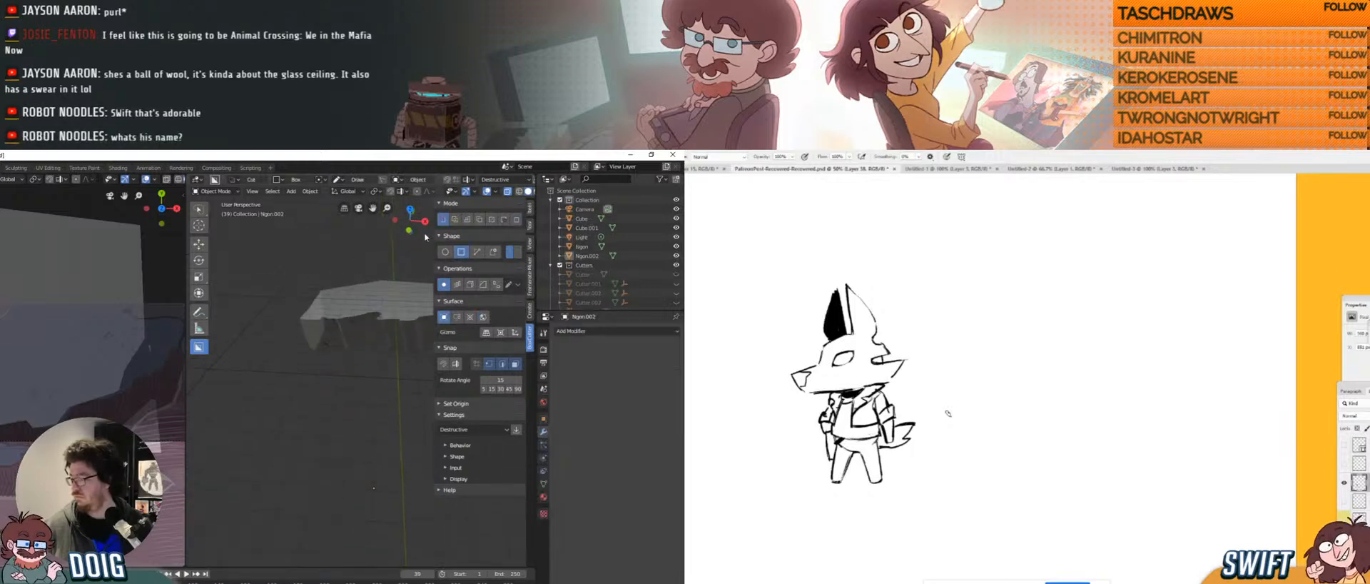
# Try a box cut and a slice box on the block, undoing and cancelling both.
pyautogui.moveTo(303, 295); pyautogui.dragTo(316, 357, button='middle')
pyautogui.moveTo(290, 338); pyautogui.dragTo(357, 483)
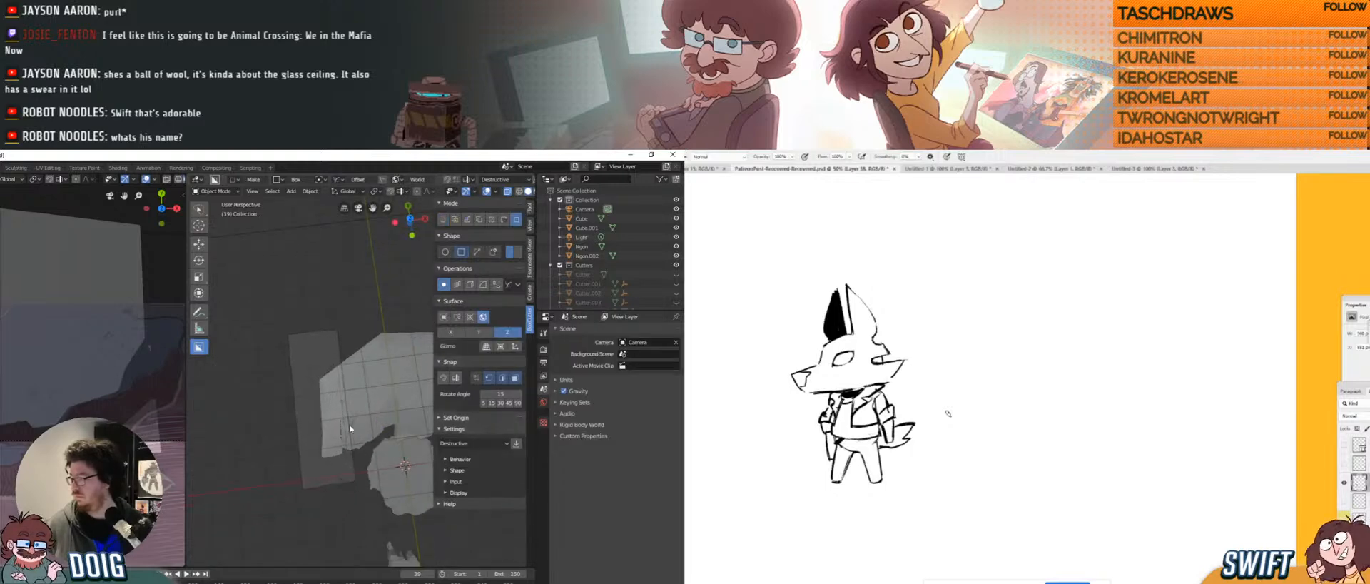
pyautogui.click(333, 402)
pyautogui.hotkey('ctrl', 'z')
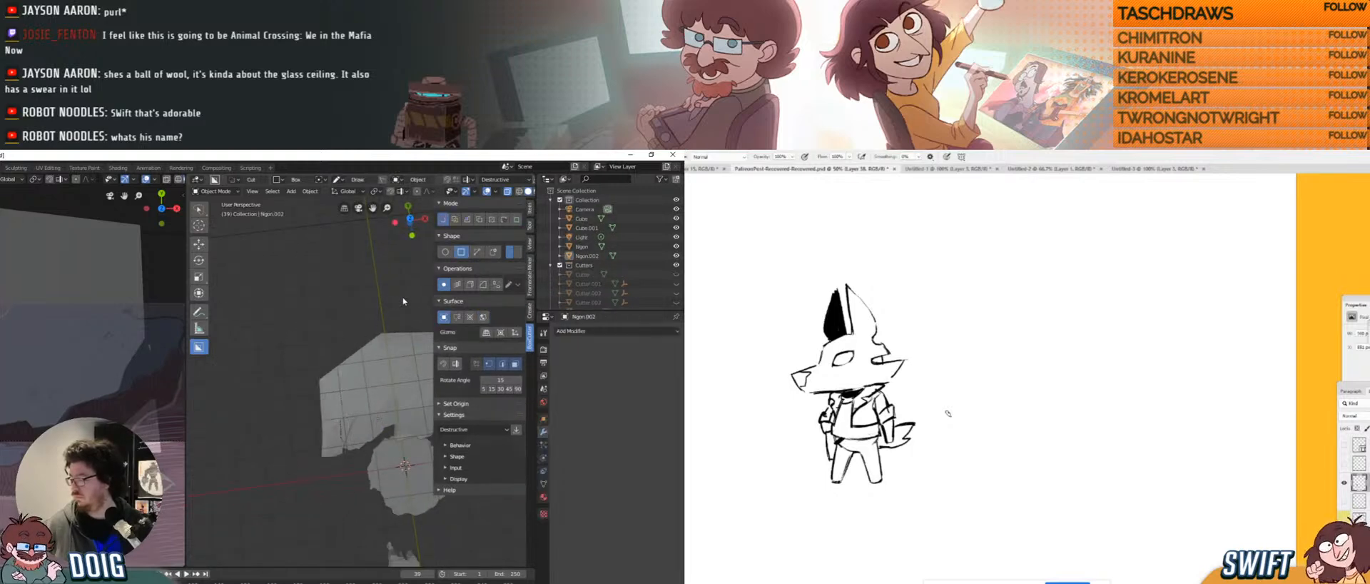
pyautogui.moveTo(362, 363)
pyautogui.mouseDown(button='middle')
pyautogui.moveTo(359, 382)
pyautogui.moveTo(351, 347)
pyautogui.mouseUp(button='middle')
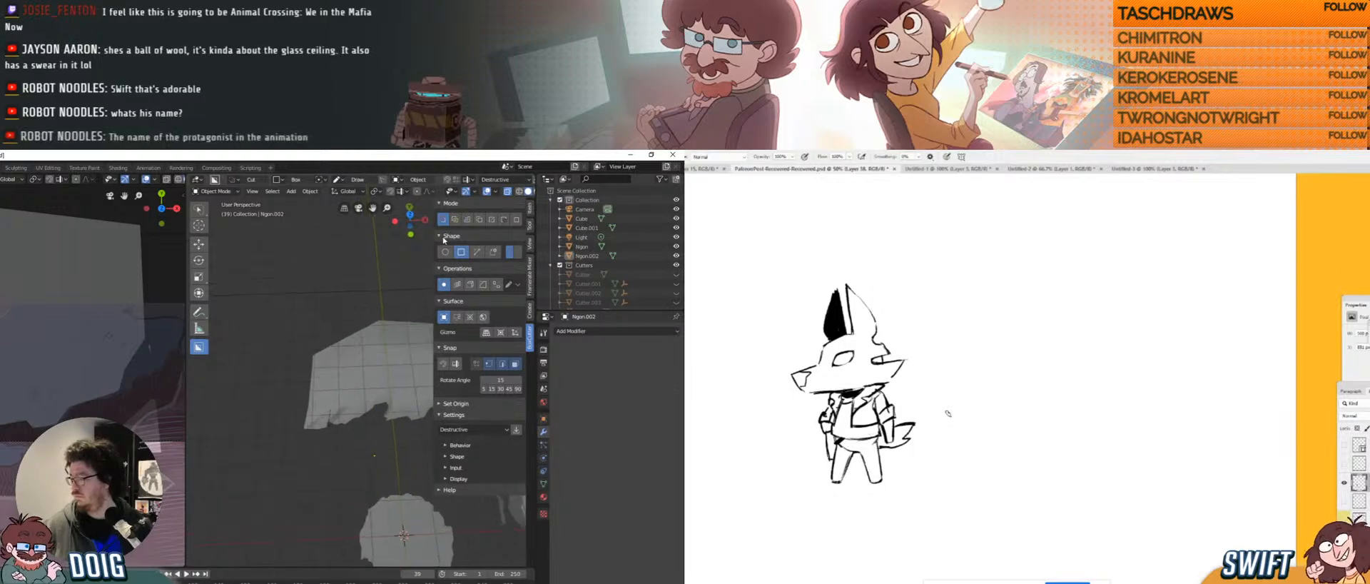
pyautogui.click(452, 220)
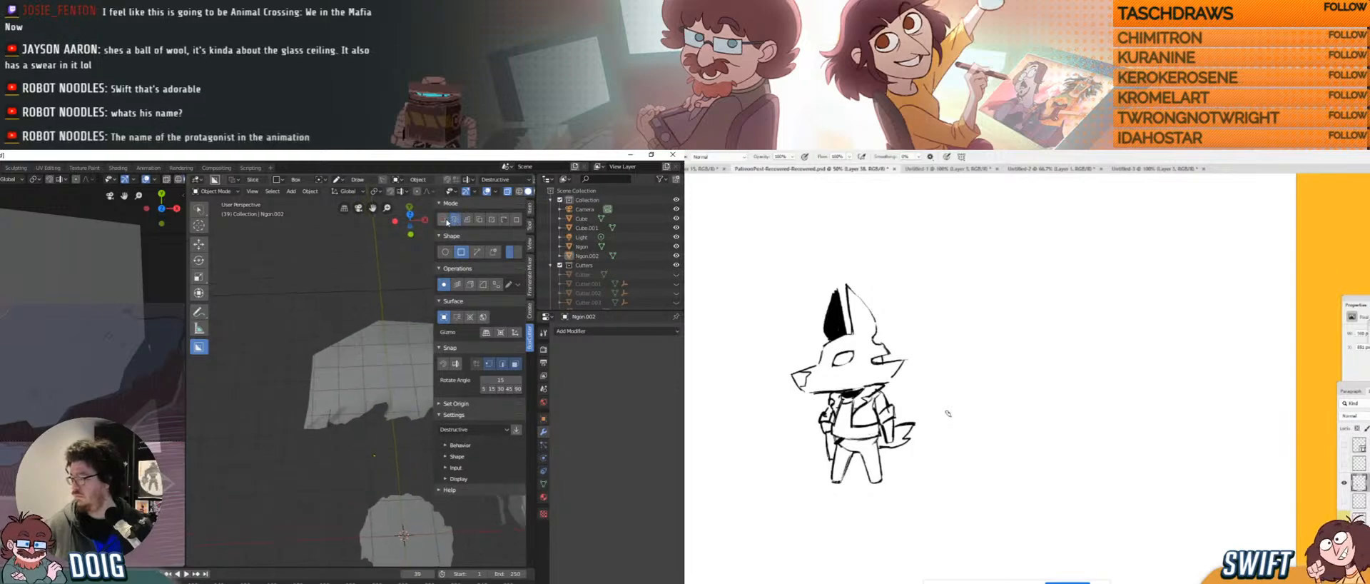
pyautogui.moveTo(317, 375); pyautogui.dragTo(332, 404)
pyautogui.rightClick(328, 368)
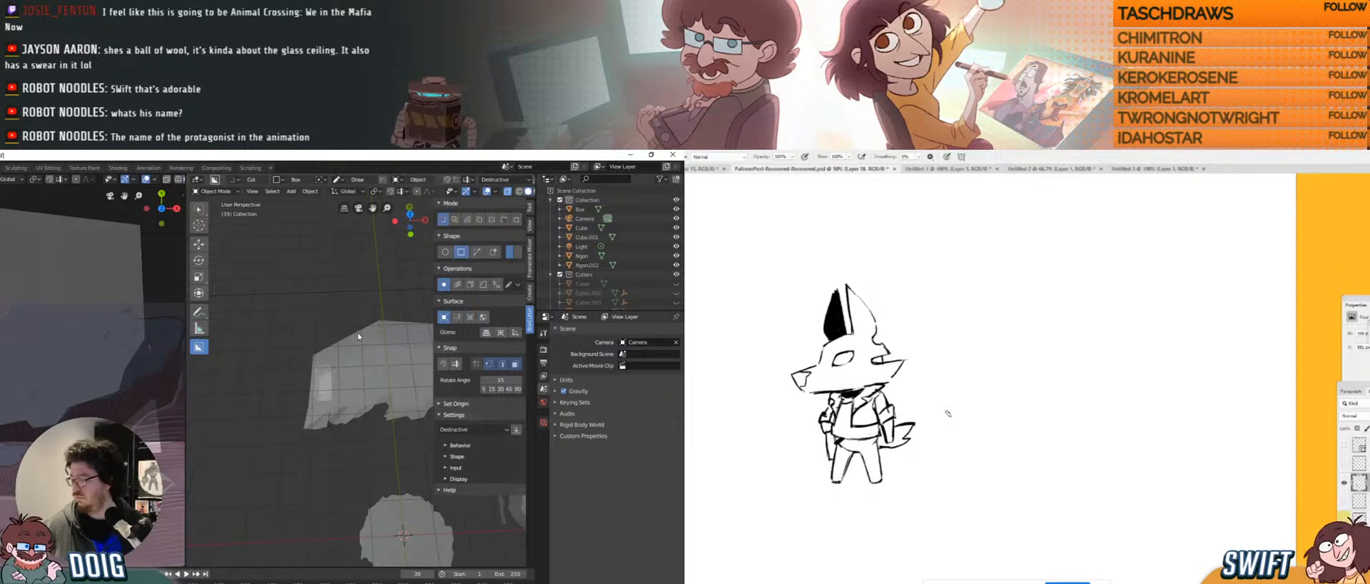
# Reselect the cliff block and trial a cut box over its left end, then discard it.
pyautogui.moveTo(361, 336)
pyautogui.mouseDown(button='middle')
pyautogui.moveTo(344, 320)
pyautogui.moveTo(350, 291)
pyautogui.moveTo(362, 331)
pyautogui.moveTo(373, 284)
pyautogui.mouseUp(button='middle')
pyautogui.click(378, 291)
pyautogui.click(362, 333)
pyautogui.moveTo(277, 309); pyautogui.dragTo(333, 417)
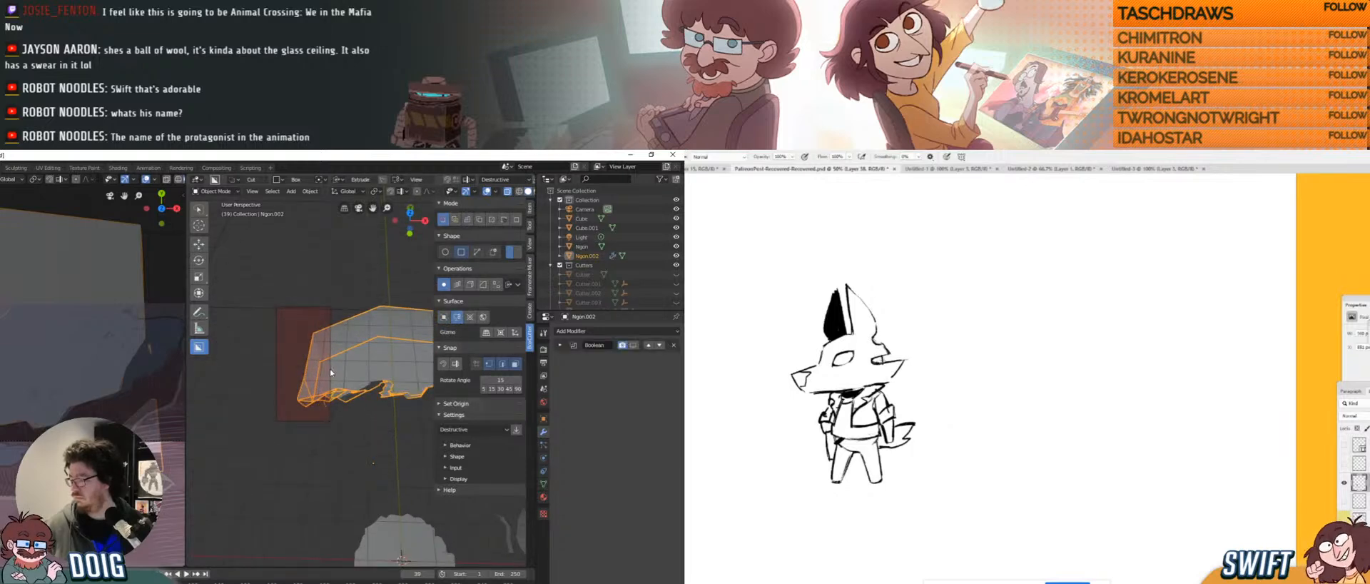
pyautogui.click(301, 356)
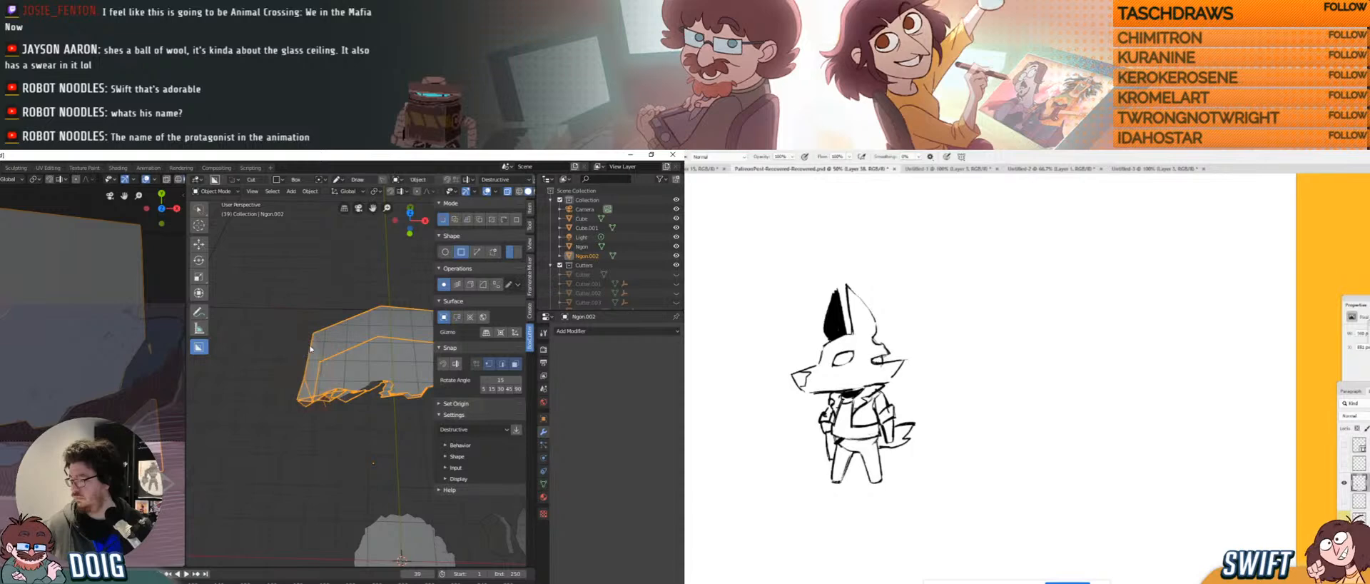
pyautogui.moveTo(310, 349); pyautogui.dragTo(331, 381, button='middle')
# Enter Edit Mode on Ngon.002 and slightly smooth its vertices.
pyautogui.press('Tab')
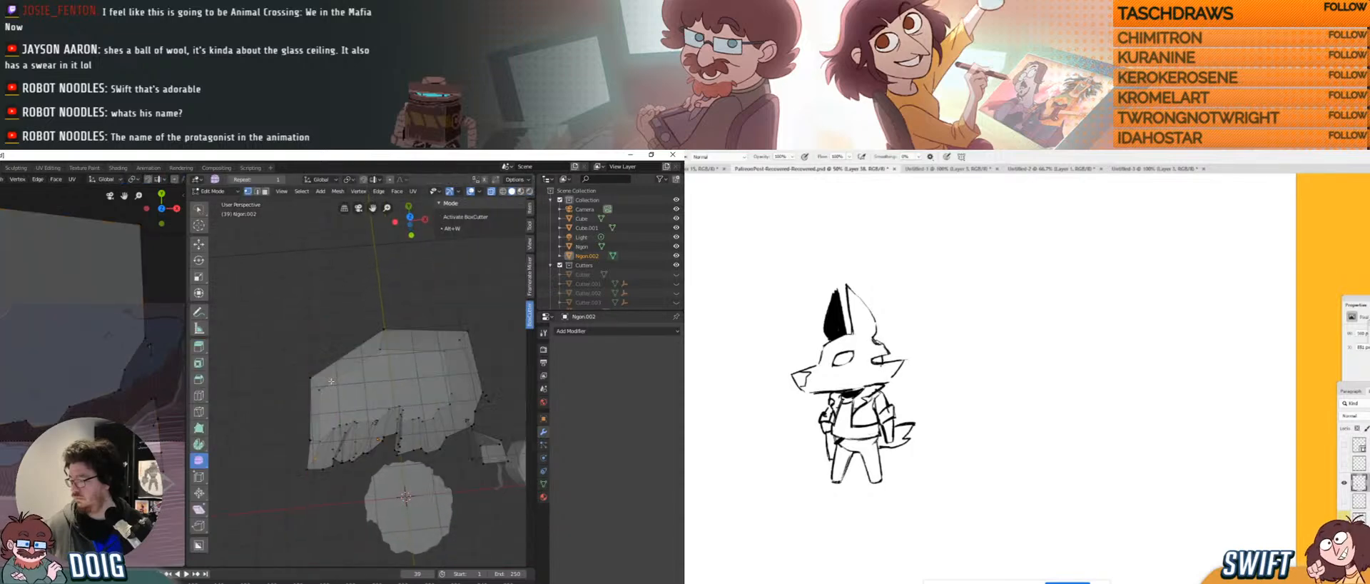
pyautogui.scroll(-1, 318, 366)
pyautogui.moveTo(318, 367); pyautogui.dragTo(441, 246)
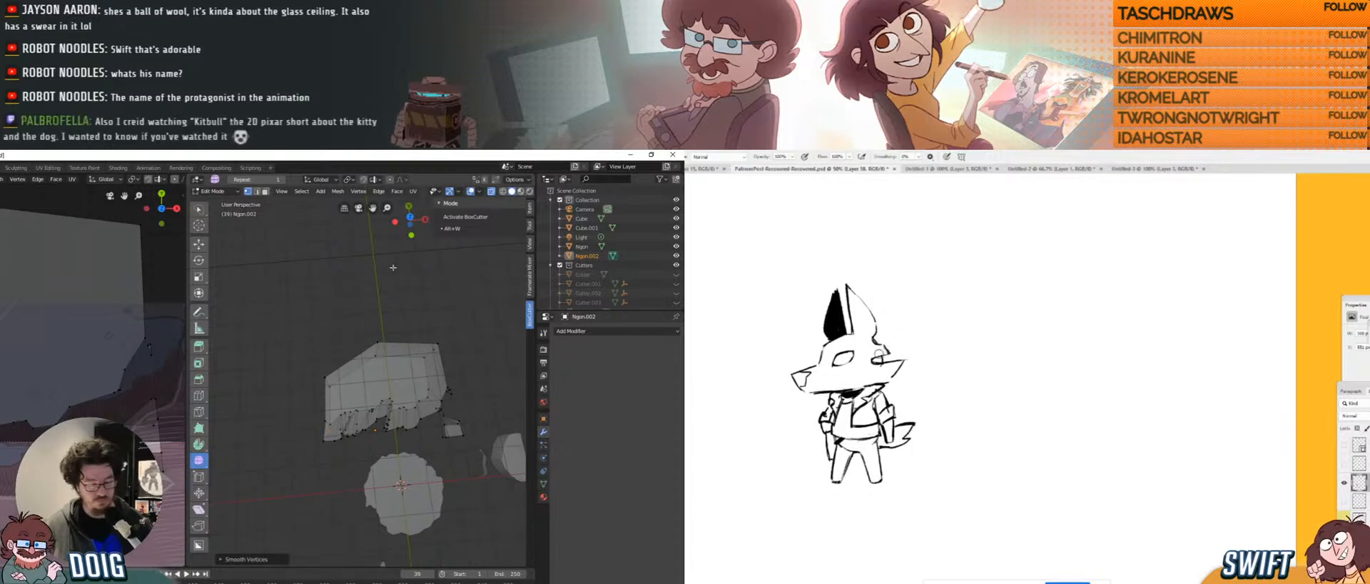
# Try a BoxCutter knife ngon cut on the block's left strip, then undo it.
pyautogui.hotkey('alt', 'w')
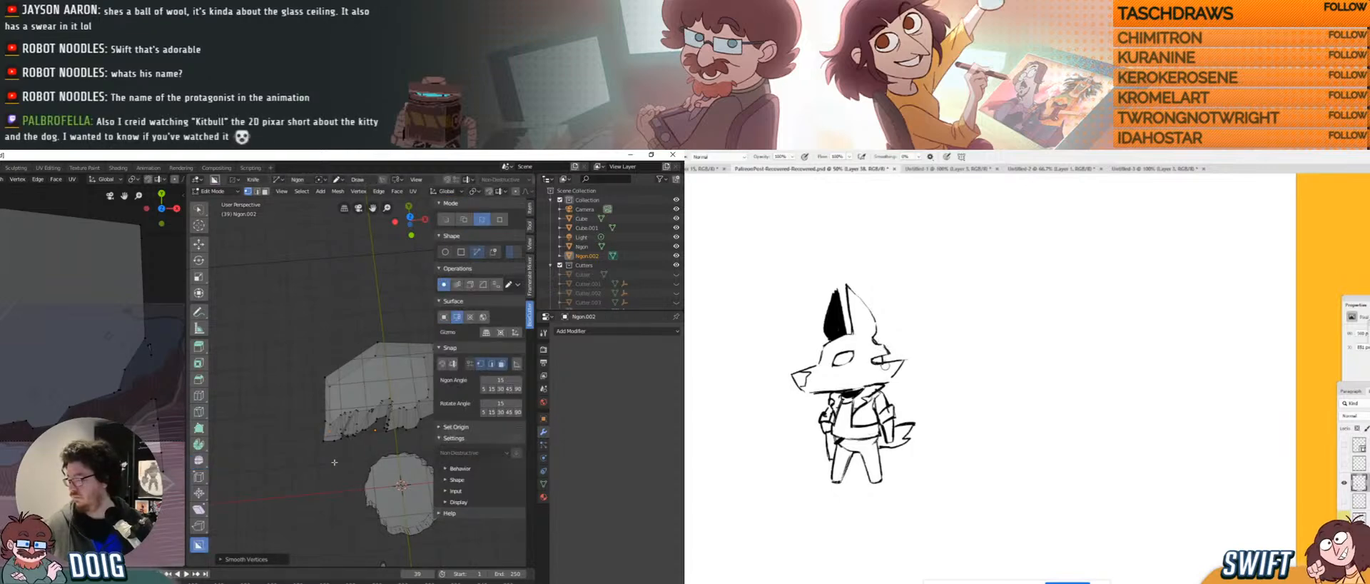
pyautogui.moveTo(307, 466); pyautogui.dragTo(342, 342)
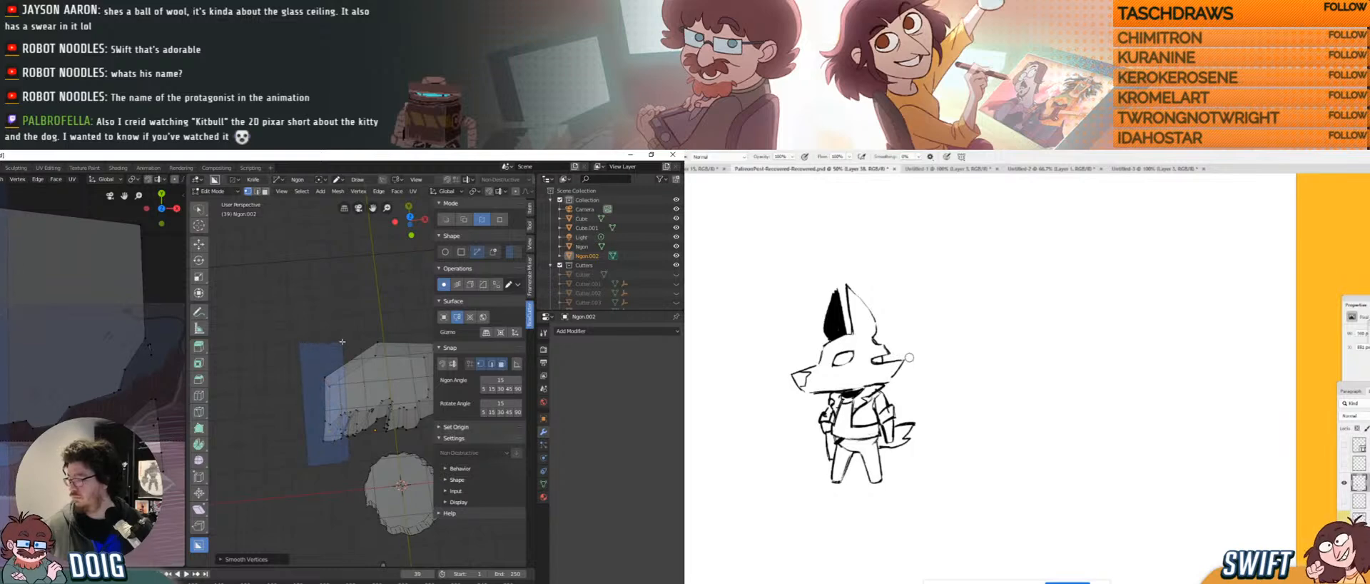
pyautogui.click(299, 342)
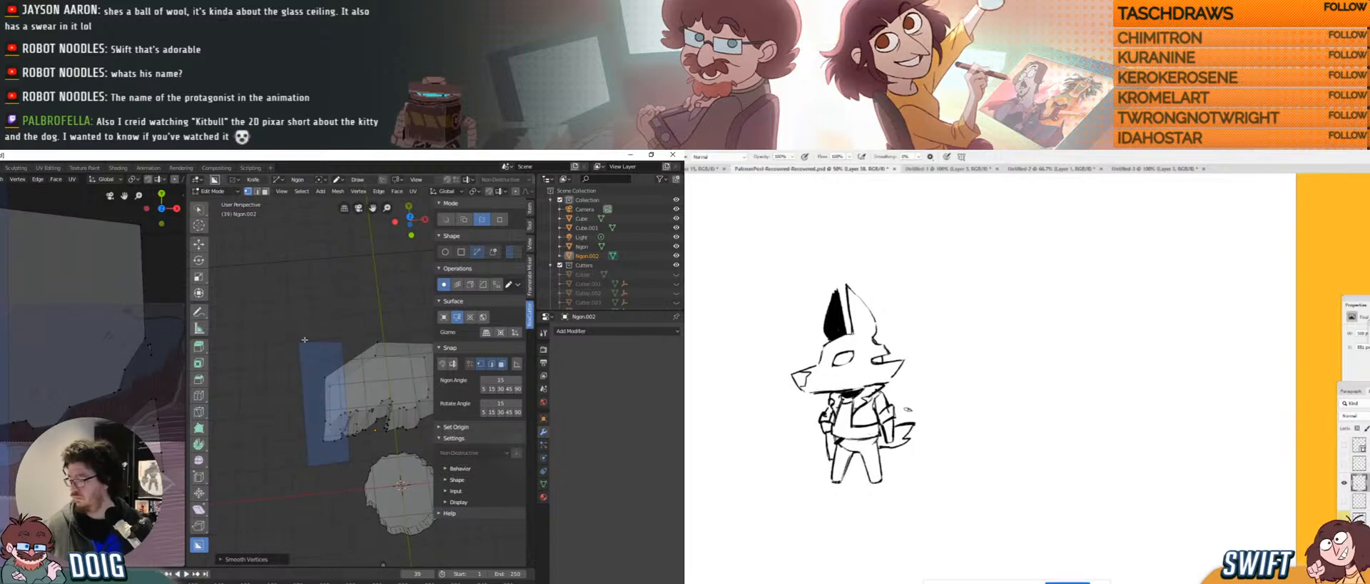
pyautogui.press('space')
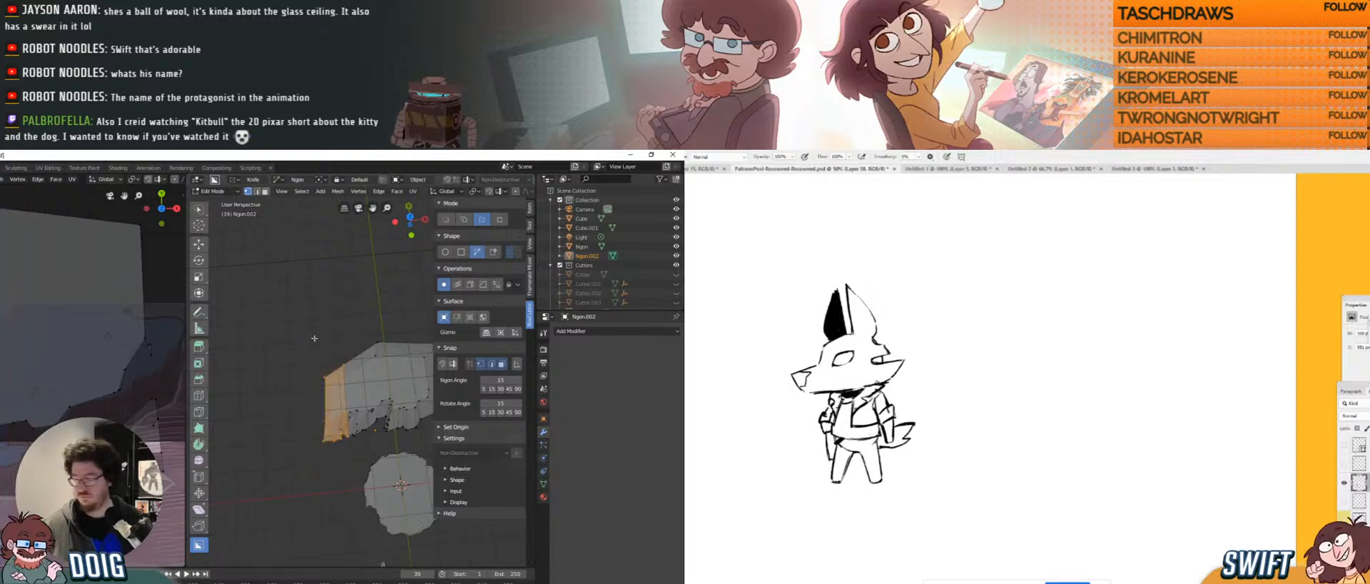
pyautogui.moveTo(339, 370); pyautogui.dragTo(350, 329, button='middle')
pyautogui.hotkey('ctrl', 'z')
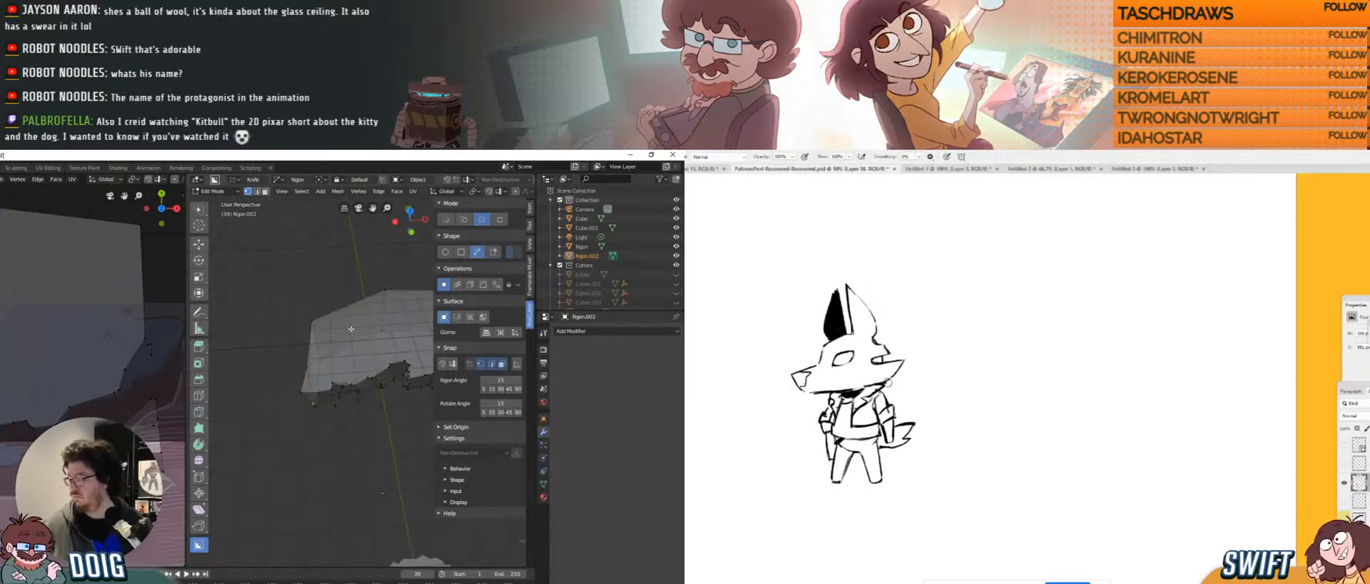
# Trial a box cut at the block's lower left, cancel it, and return to Object Mode.
pyautogui.click(446, 220)
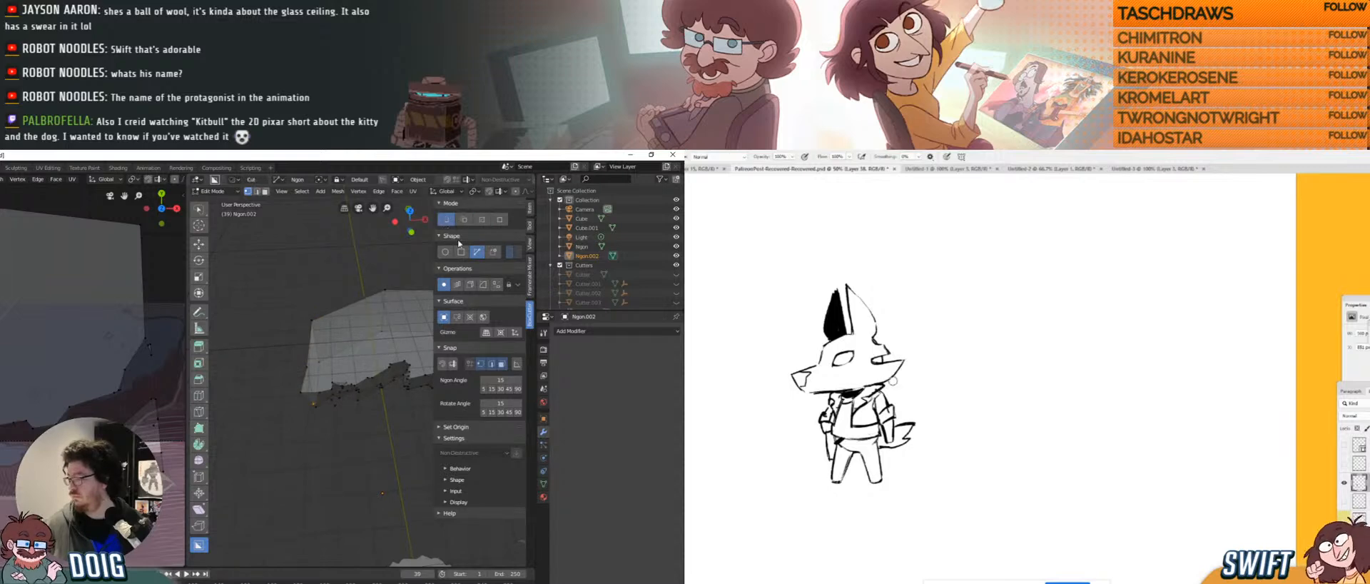
pyautogui.click(461, 251)
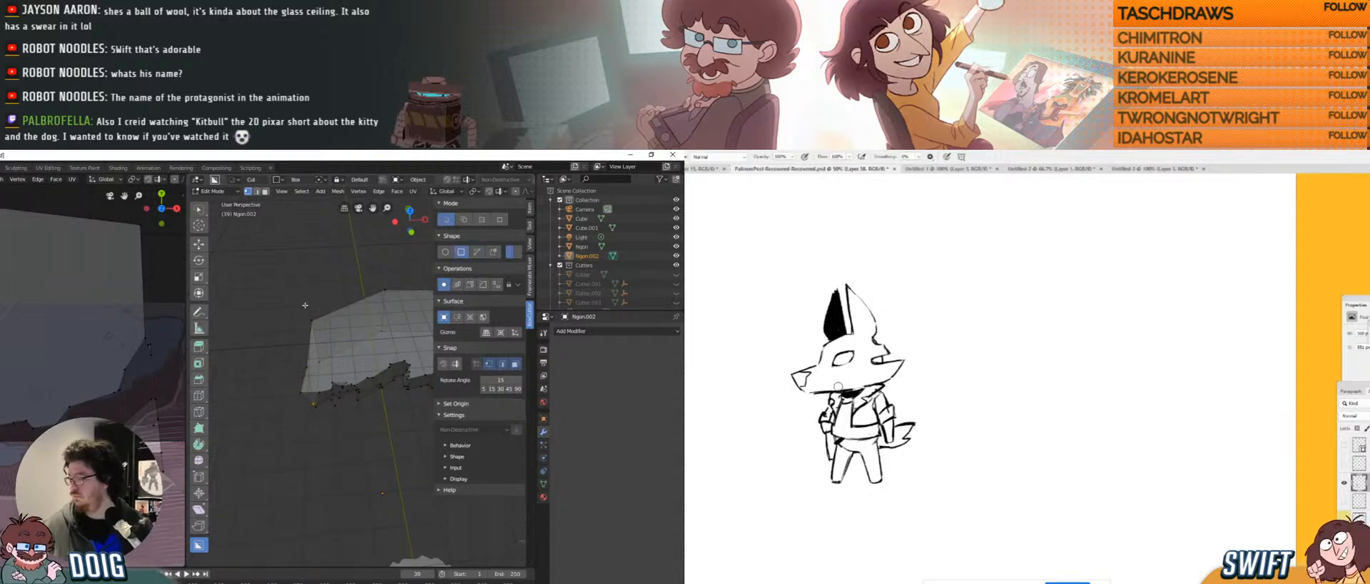
pyautogui.moveTo(301, 314); pyautogui.dragTo(293, 355, button='middle')
pyautogui.moveTo(293, 355); pyautogui.dragTo(343, 498)
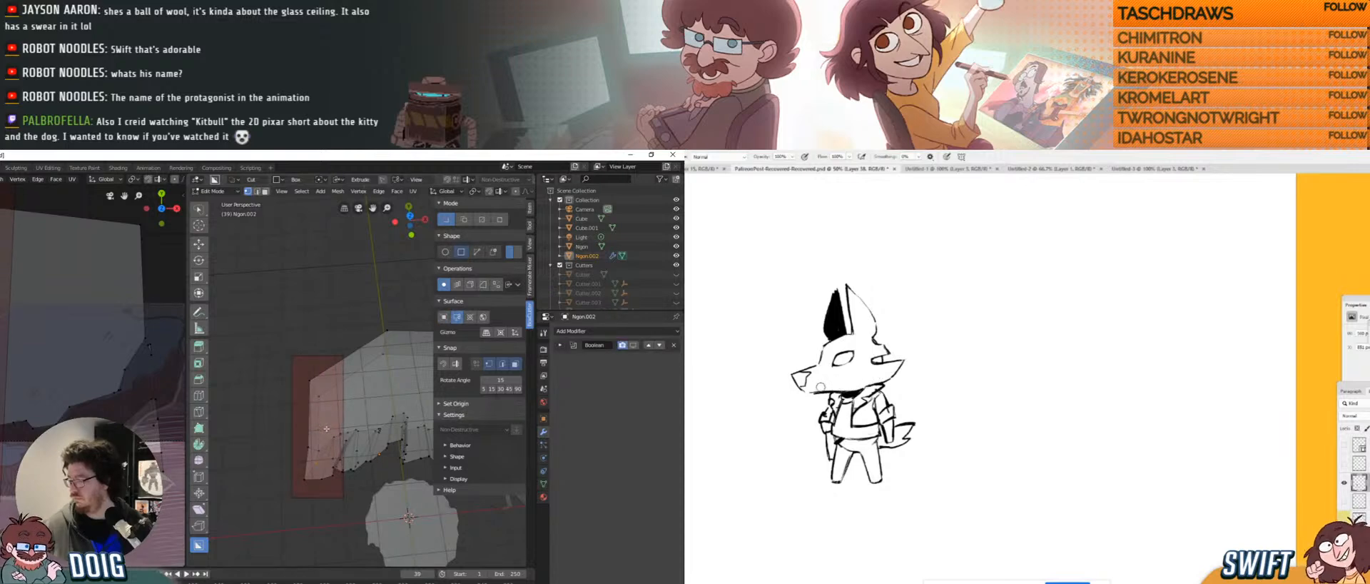
pyautogui.rightClick(324, 418)
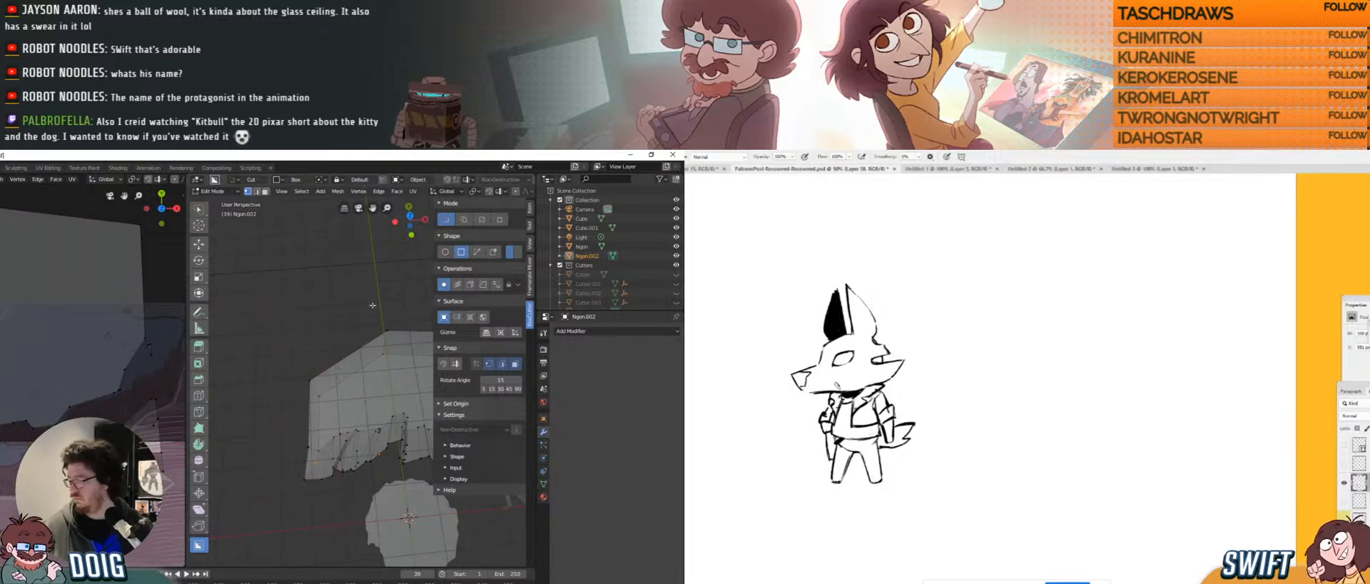
pyautogui.press('Tab')
pyautogui.moveTo(333, 386); pyautogui.dragTo(440, 284, button='middle')
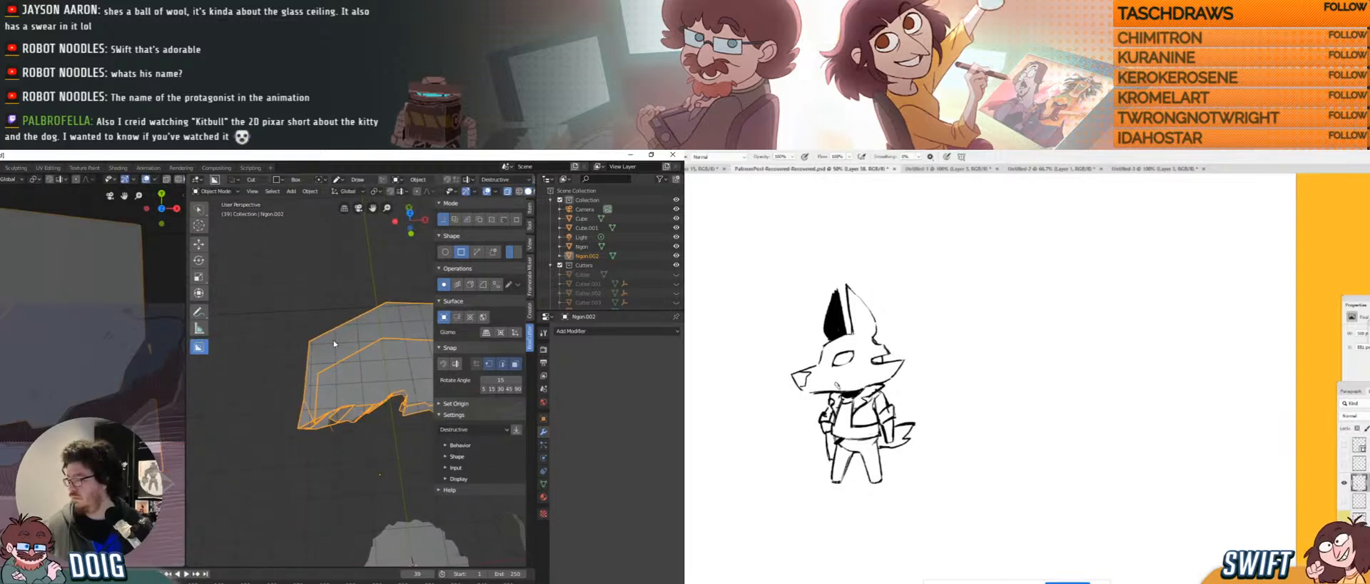
# Cut three rectangular box notches into Ngon.002's left side and inspect the result.
pyautogui.moveTo(334, 344); pyautogui.dragTo(302, 391)
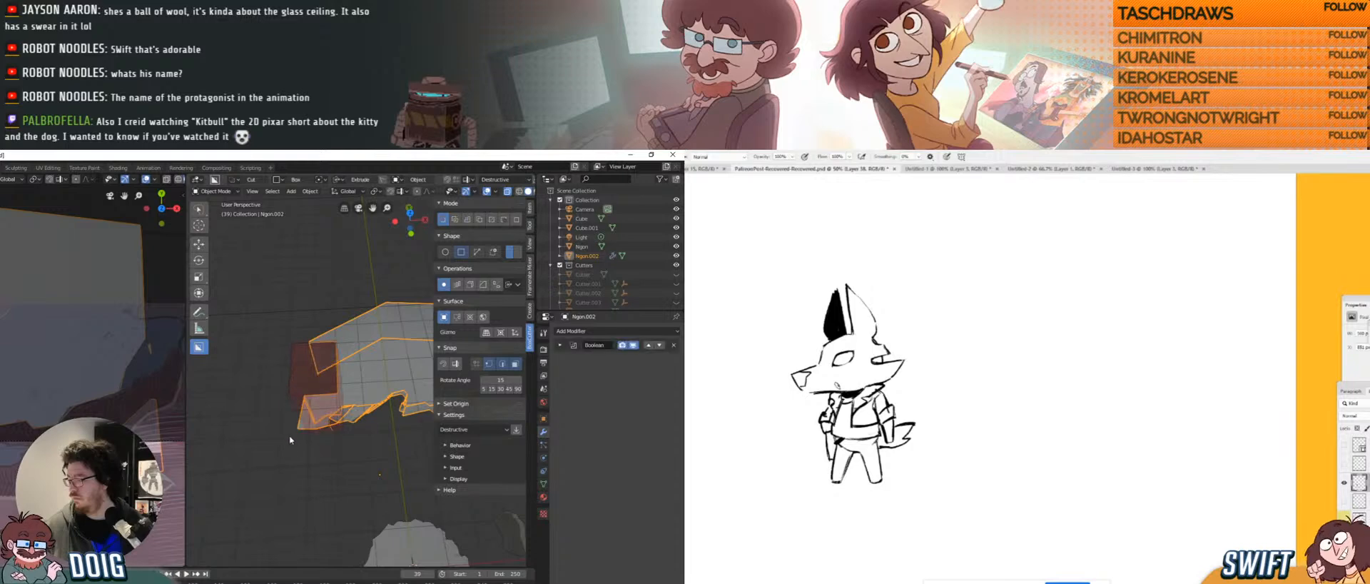
pyautogui.click(328, 334)
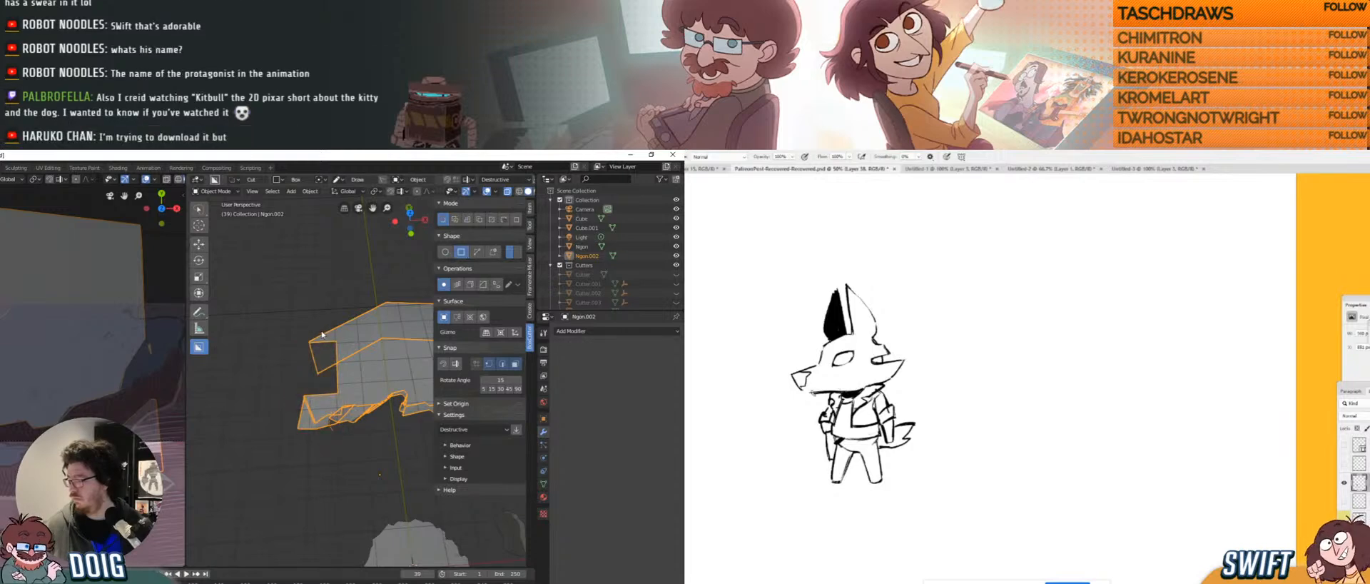
pyautogui.moveTo(300, 325); pyautogui.dragTo(334, 364)
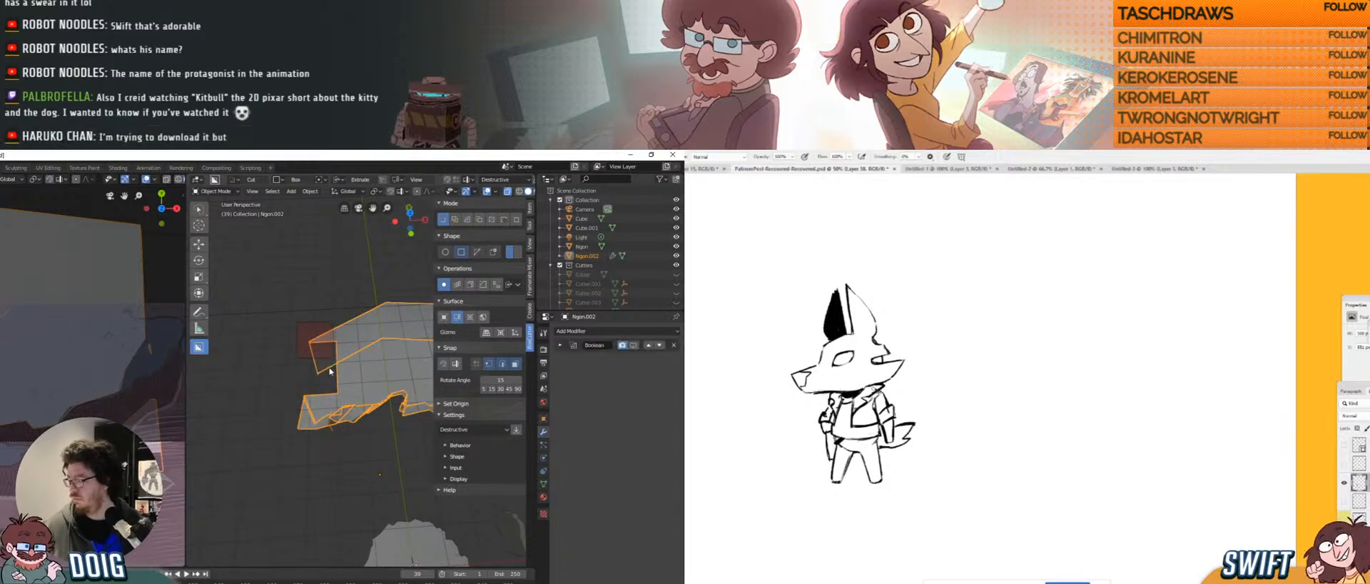
pyautogui.click(334, 339)
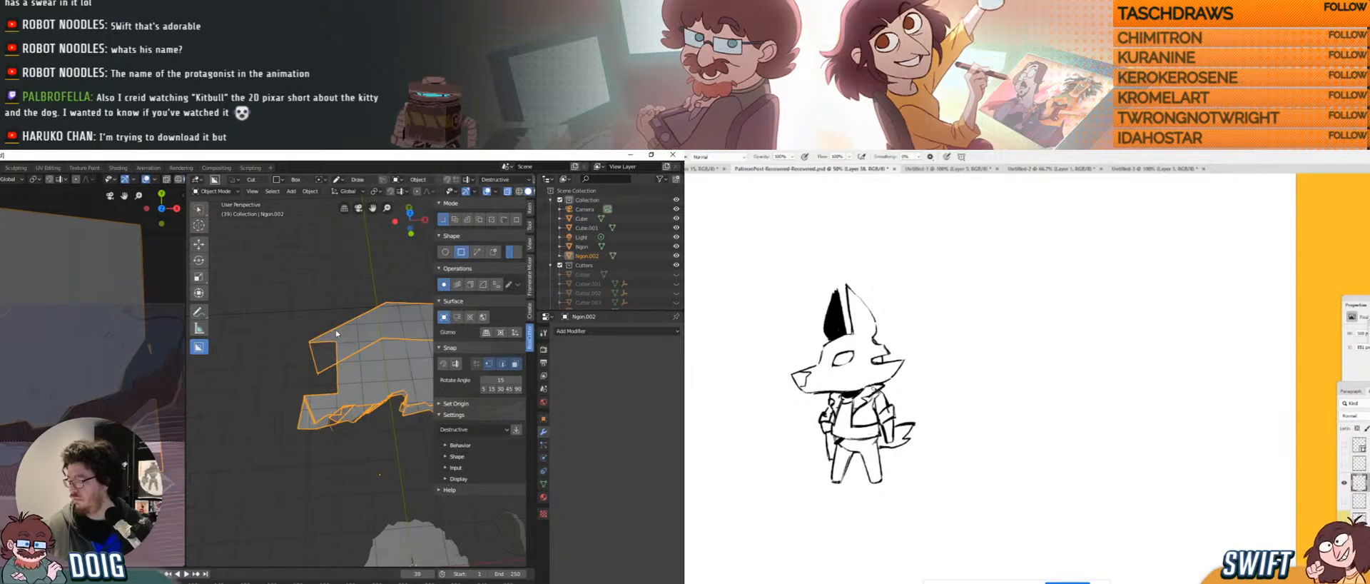
pyautogui.moveTo(334, 340); pyautogui.dragTo(287, 454)
pyautogui.click(333, 398)
pyautogui.click(314, 428)
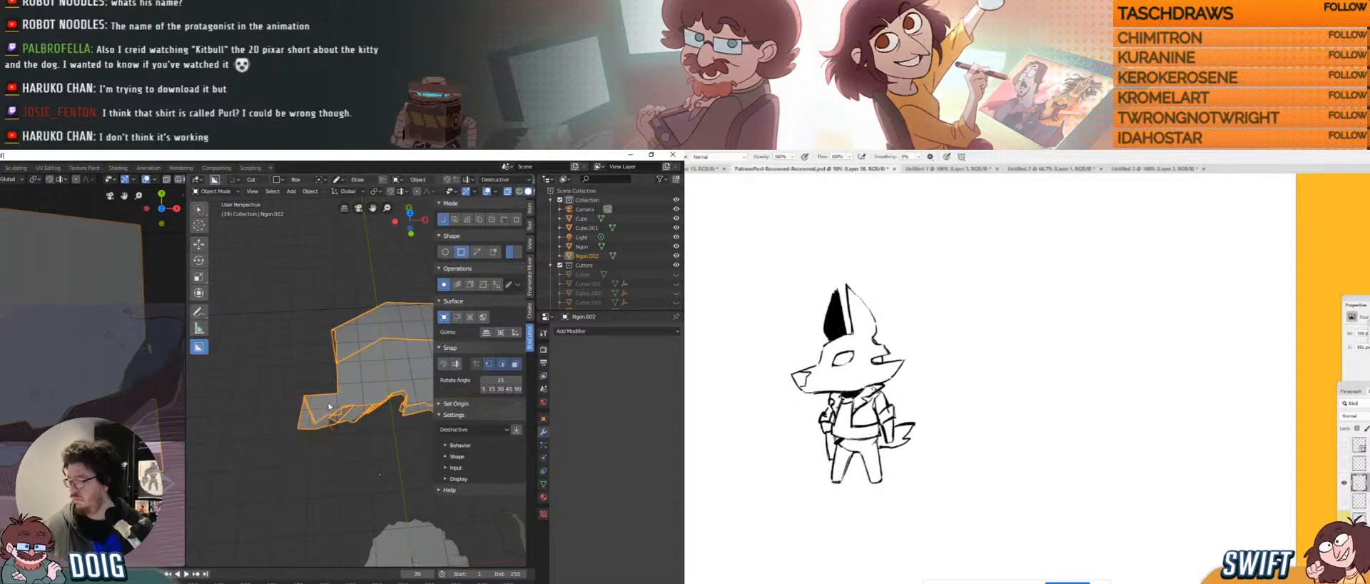
pyautogui.moveTo(332, 400)
pyautogui.mouseDown(button='middle')
pyautogui.moveTo(328, 434)
pyautogui.moveTo(337, 397)
pyautogui.moveTo(358, 401)
pyautogui.mouseUp(button='middle')
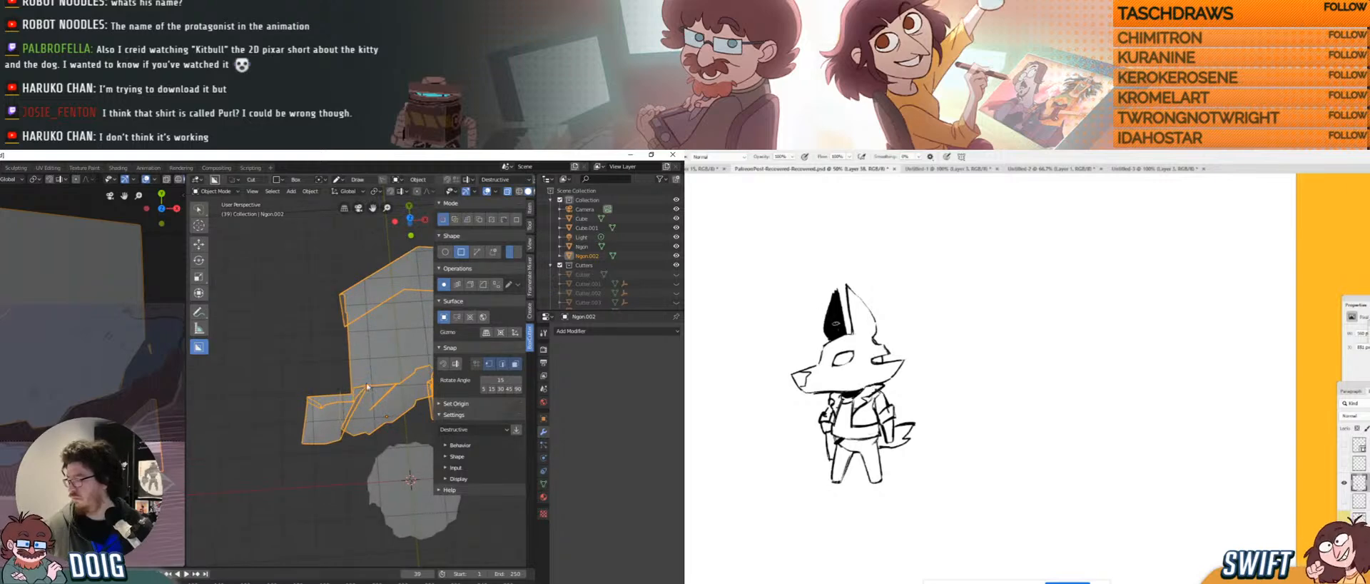
pyautogui.moveTo(351, 395); pyautogui.dragTo(285, 423, button='middle')
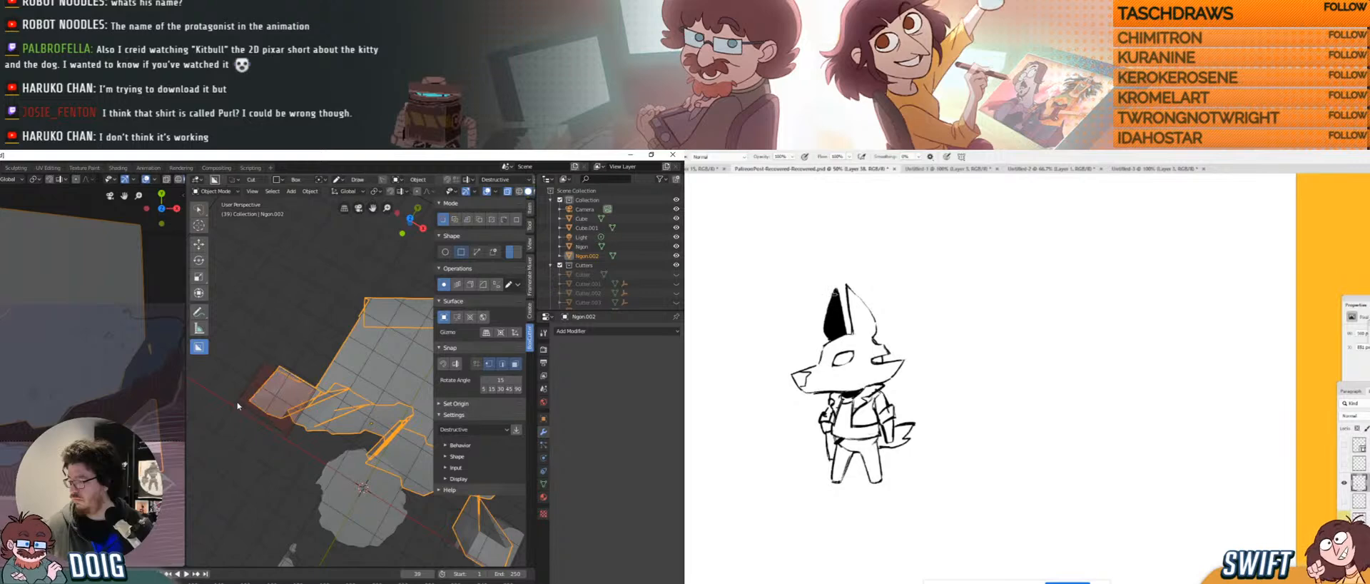
pyautogui.moveTo(285, 389); pyautogui.dragTo(334, 358, button='middle')
# Delete the cliff block Ngon.002 and select the round platform.
pyautogui.press('x')
pyautogui.click(325, 357)
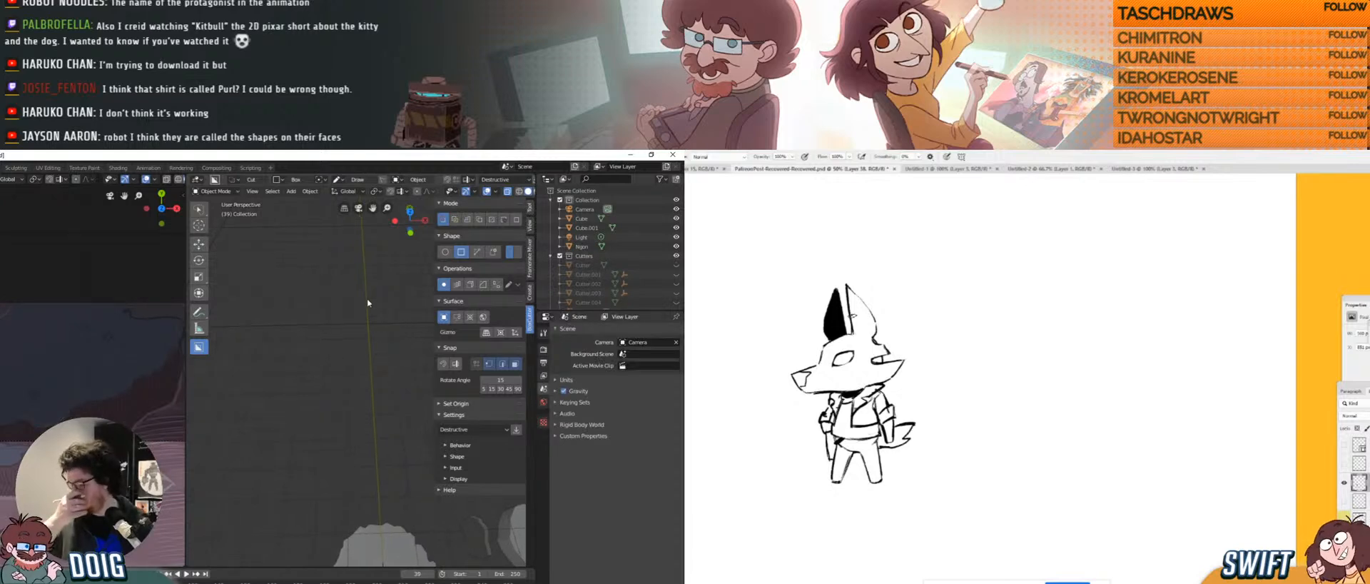
pyautogui.moveTo(348, 398); pyautogui.dragTo(343, 492, button='middle')
pyautogui.click(348, 475)
# Separate the platform's stray lower pieces into their own object, then duplicate the platform.
pyautogui.press('Tab')
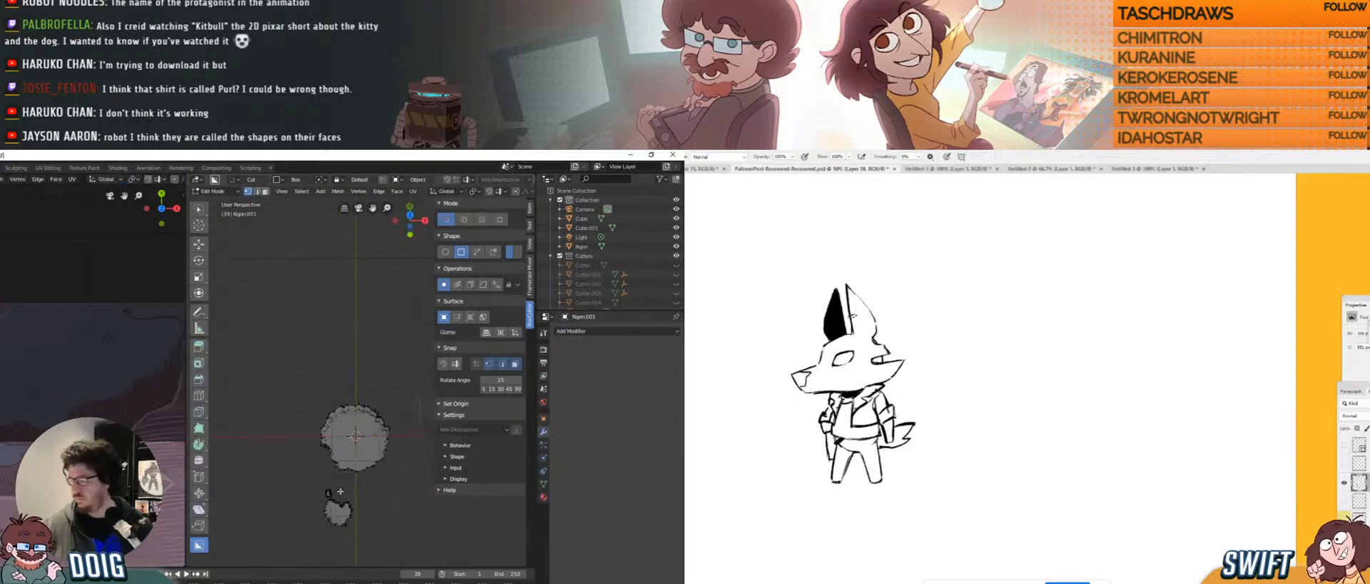
pyautogui.moveTo(338, 482)
pyautogui.keyDown('ctrl'); pyautogui.mouseDown(button='right')
pyautogui.moveTo(351, 562)
pyautogui.moveTo(343, 475)
pyautogui.mouseUp(button='right'); pyautogui.keyUp('ctrl')
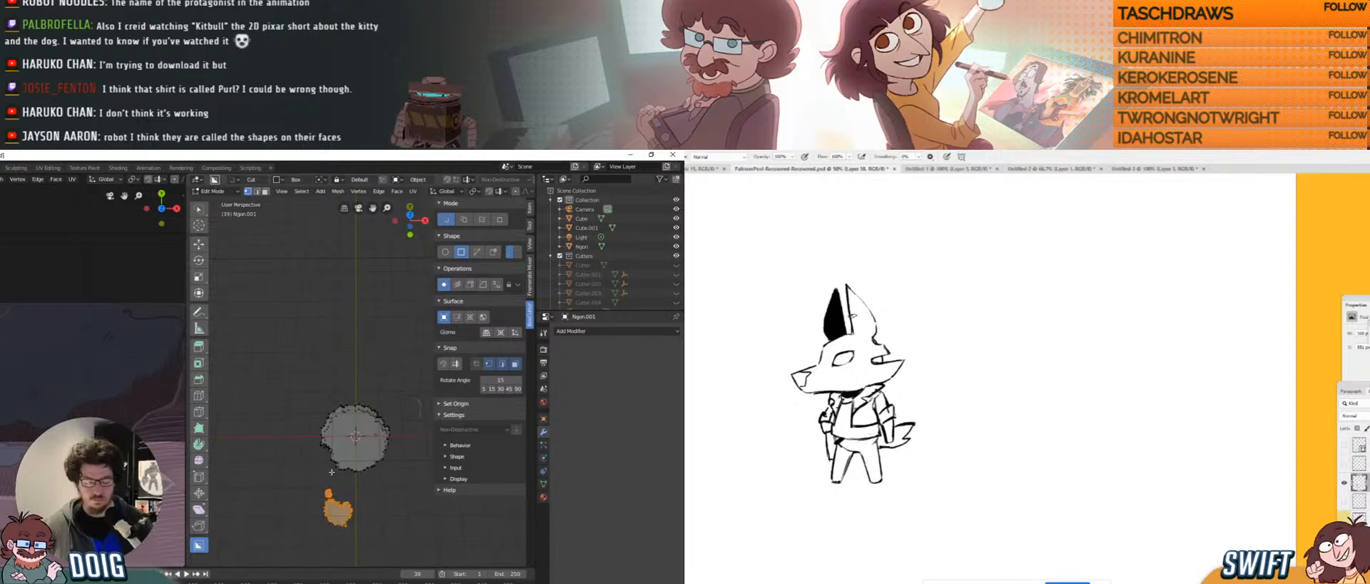
pyautogui.press('p')
pyautogui.click(331, 470)
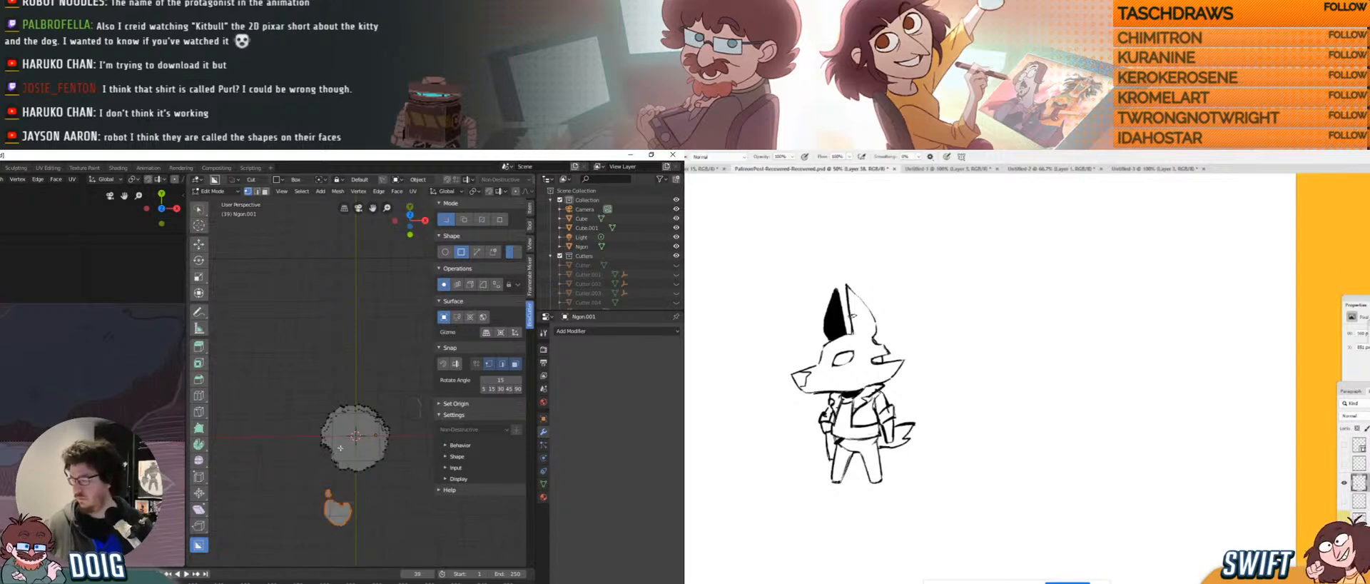
pyautogui.press('Tab')
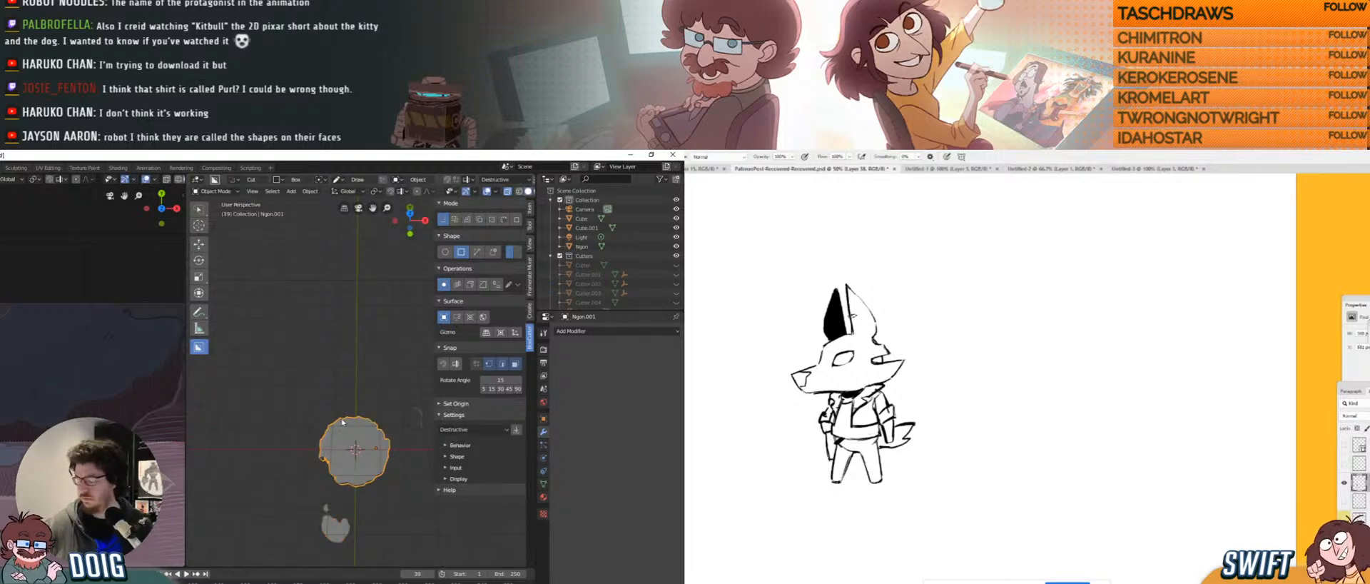
pyautogui.hotkey('shift', 'd')
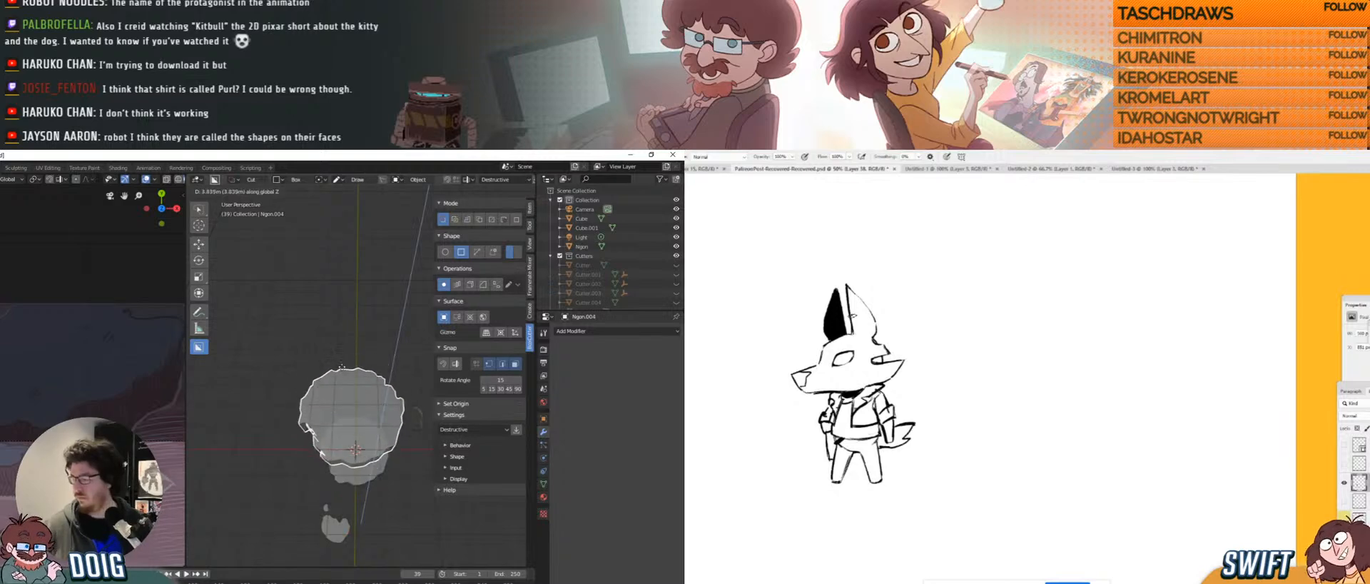
pyautogui.click(347, 389)
# Move duplicate Ngon.004 along Y, shrink it, rotate it about Z, and shift it along X.
pyautogui.moveTo(347, 390); pyautogui.dragTo(347, 395, button='middle')
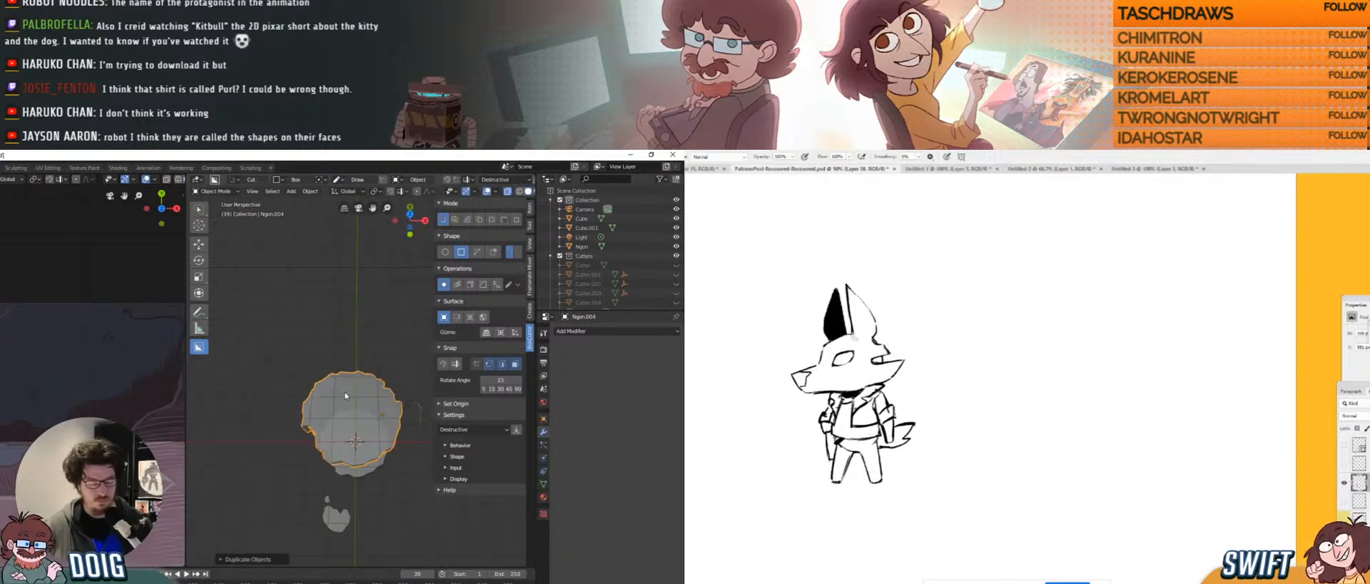
pyautogui.press('g')
pyautogui.press('y')
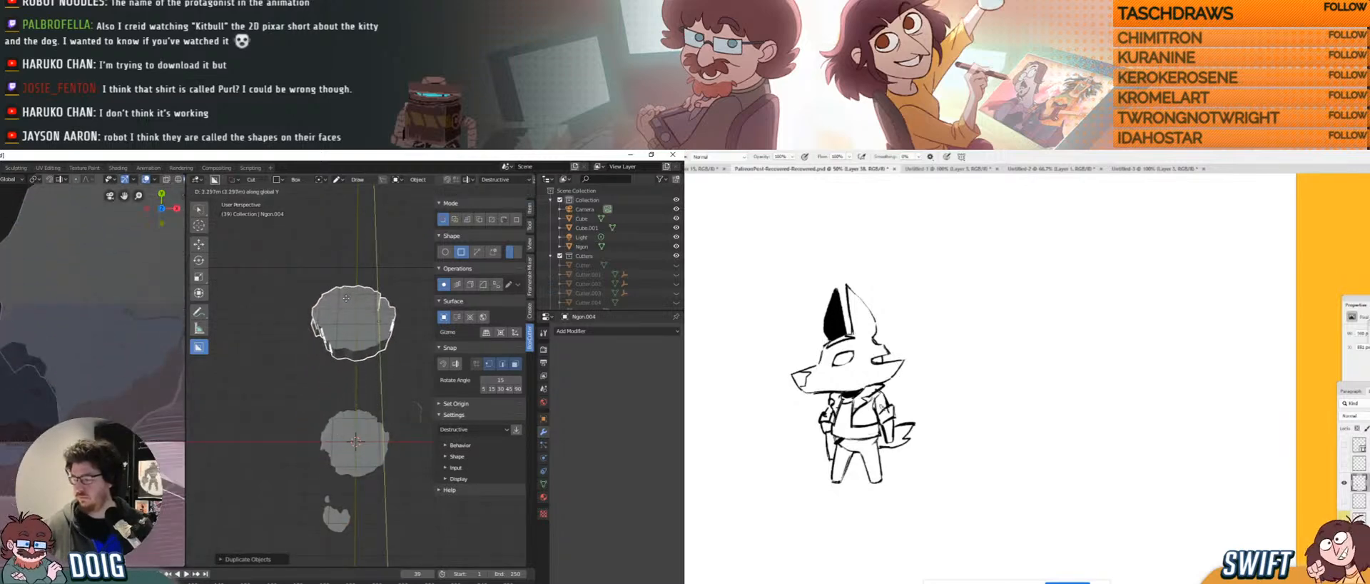
pyautogui.click(346, 298)
pyautogui.press('s')
pyautogui.click(369, 312)
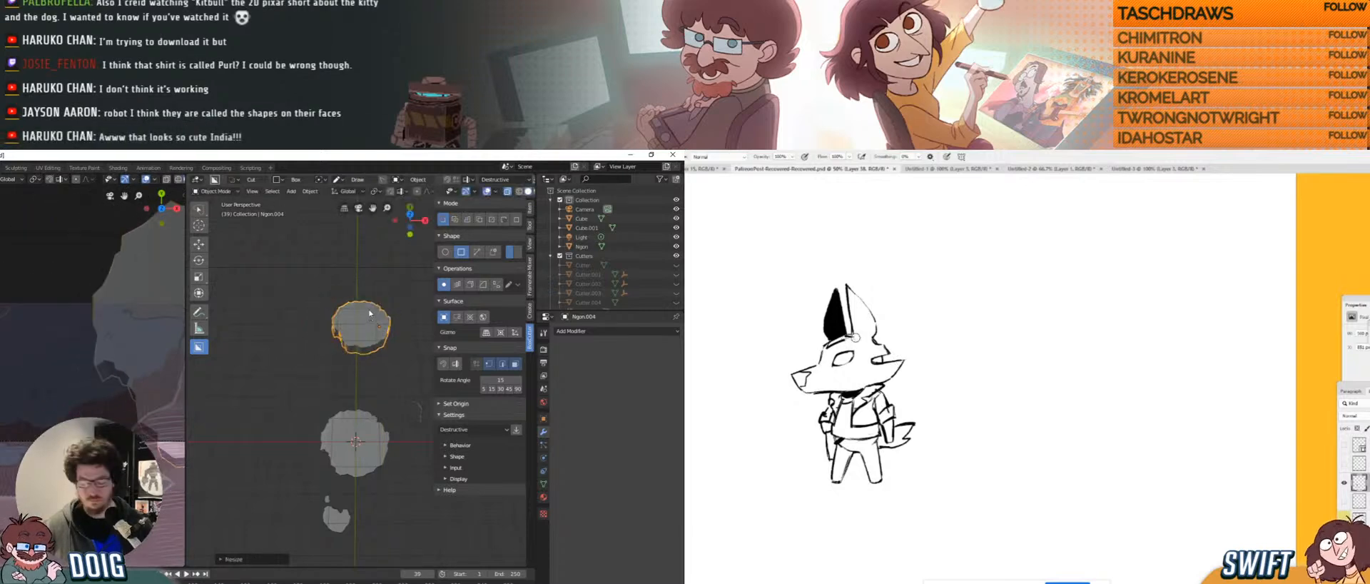
pyautogui.press('r')
pyautogui.press('z')
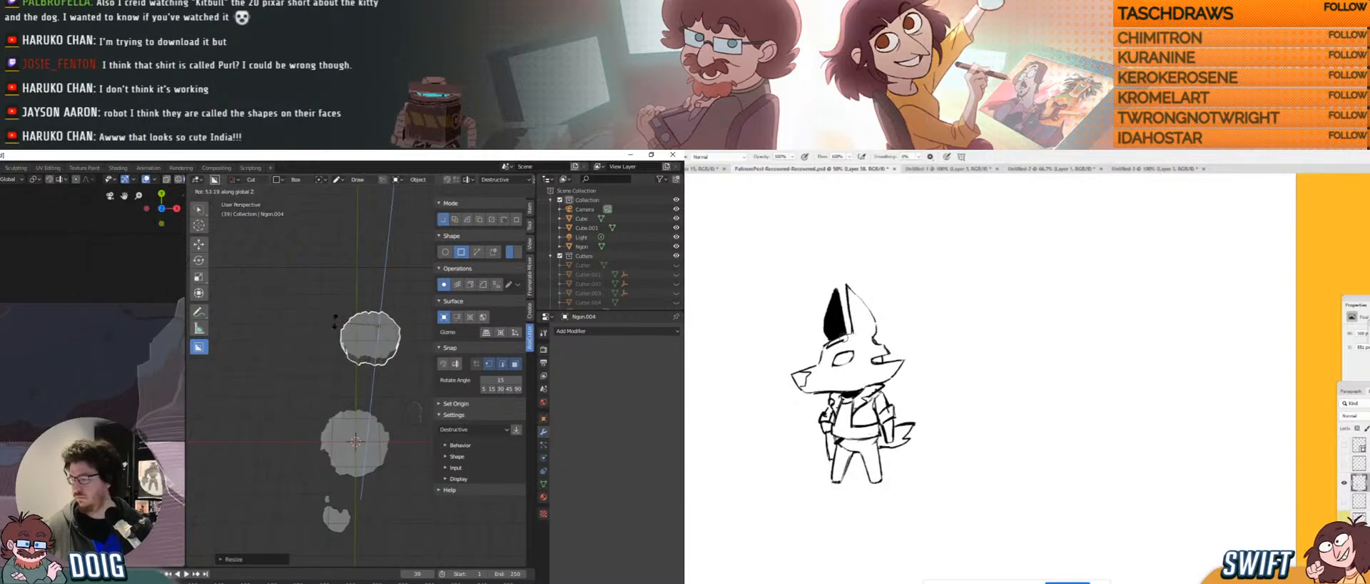
pyautogui.click(345, 323)
pyautogui.press('g')
pyautogui.press('x')
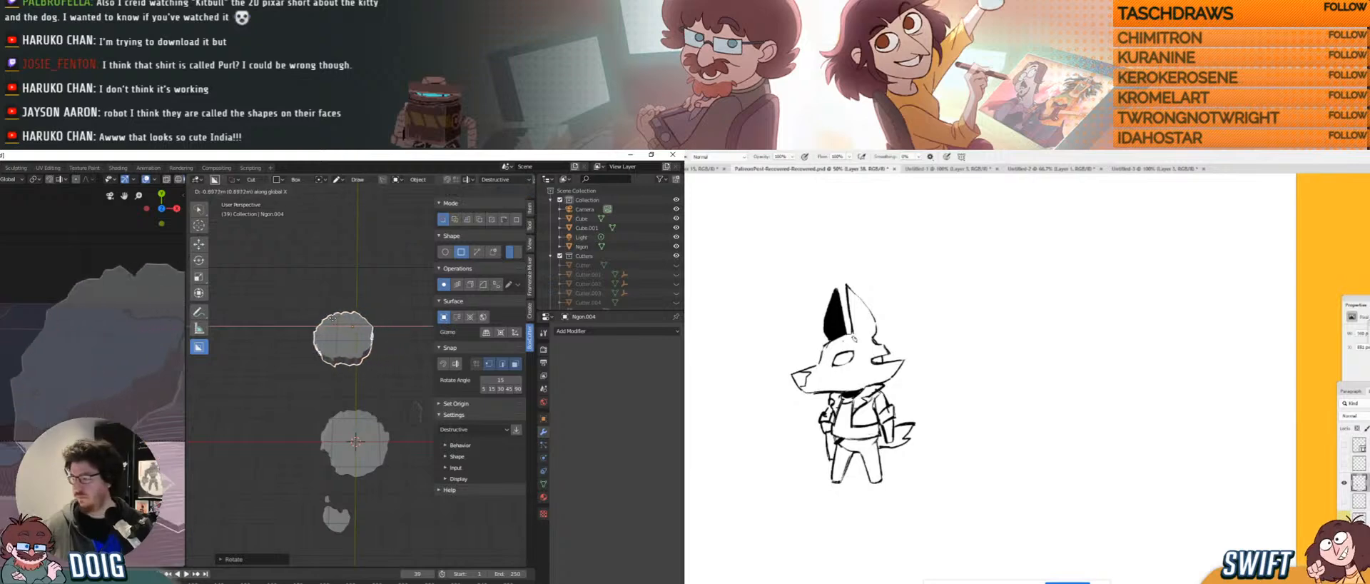
pyautogui.click(314, 325)
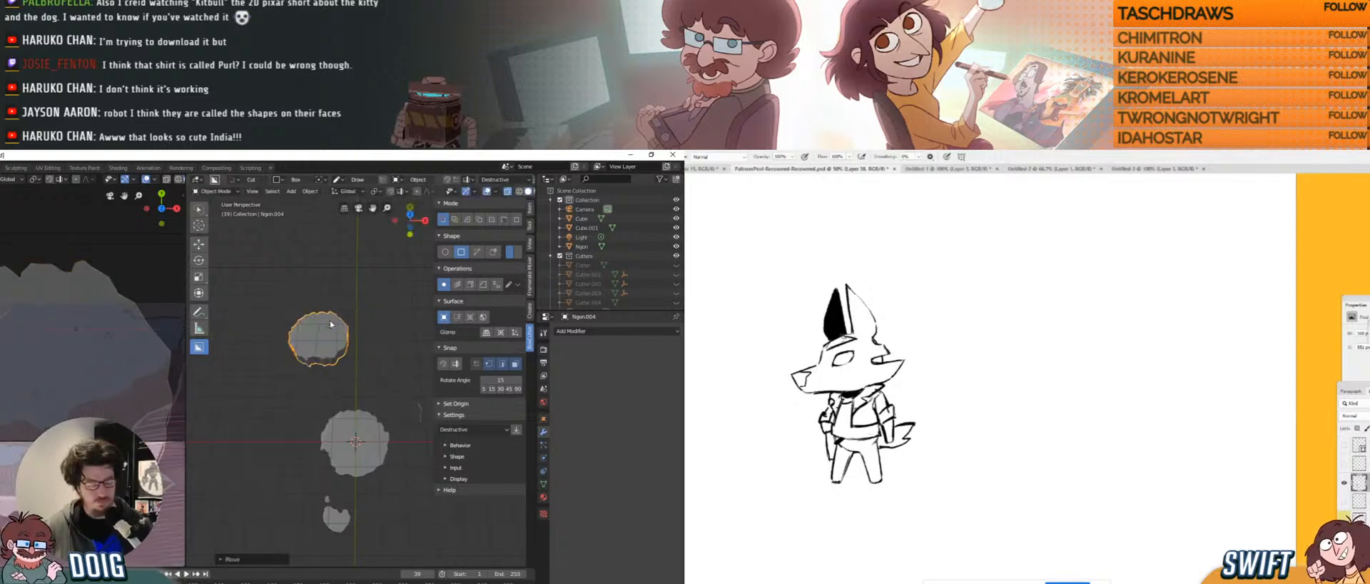
# Stretch Ngon.004 along X, nudge it along Y and left, then narrow it along local X.
pyautogui.press('s')
pyautogui.press('x')
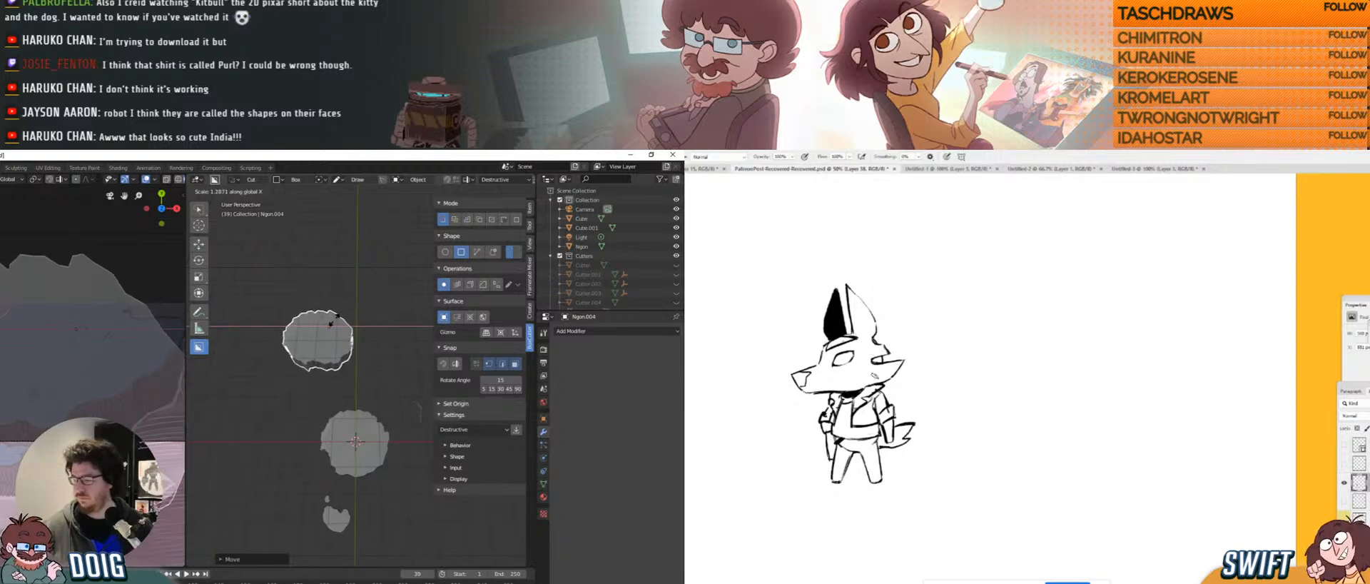
pyautogui.click(335, 329)
pyautogui.moveTo(327, 340); pyautogui.dragTo(340, 384, button='middle')
pyautogui.press('g')
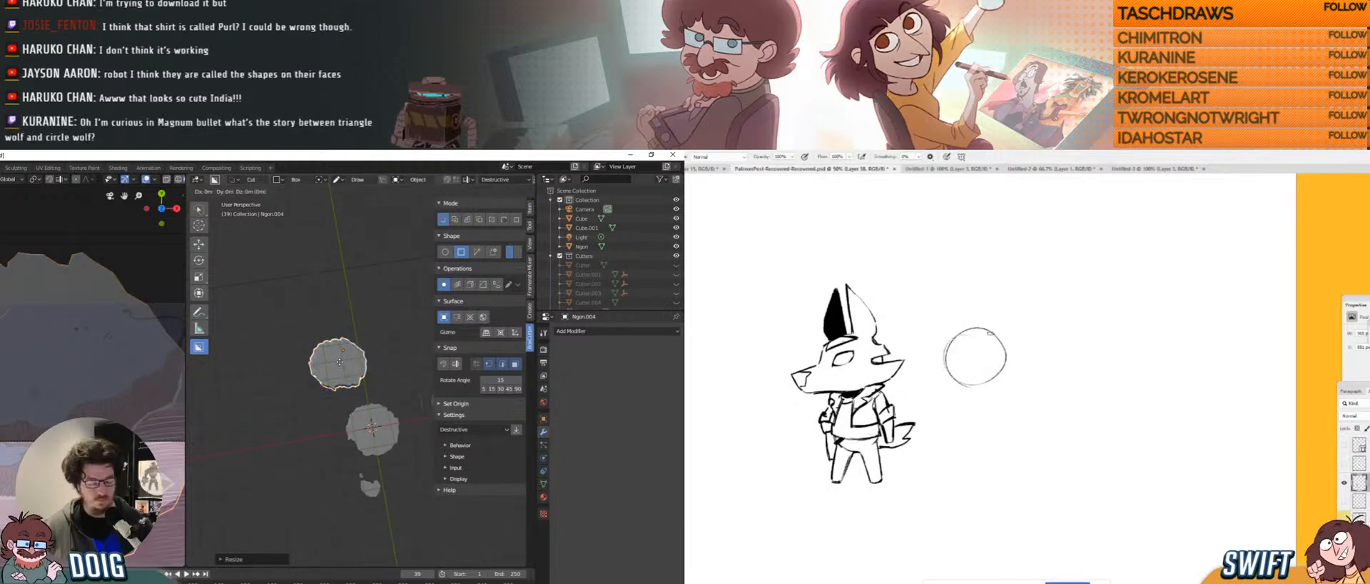
pyautogui.press('y')
pyautogui.click(339, 348)
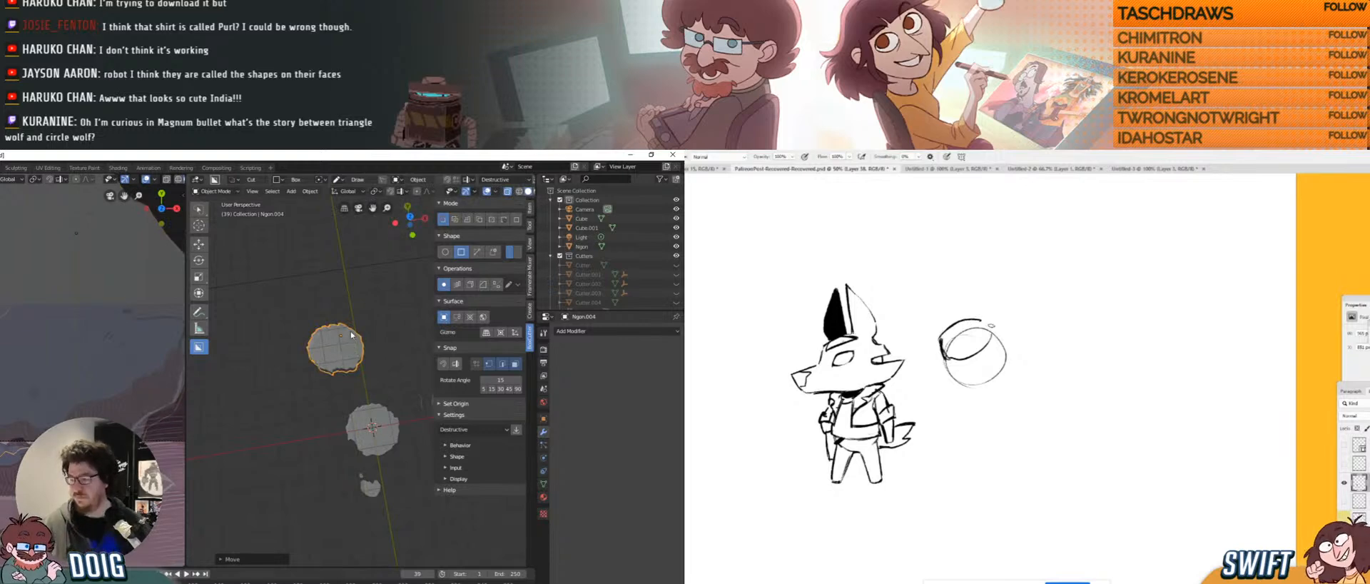
pyautogui.moveTo(341, 360)
pyautogui.mouseDown(button='middle')
pyautogui.moveTo(350, 341)
pyautogui.moveTo(353, 382)
pyautogui.moveTo(366, 371)
pyautogui.moveTo(340, 410)
pyautogui.moveTo(343, 363)
pyautogui.mouseUp(button='middle')
pyautogui.press('g')
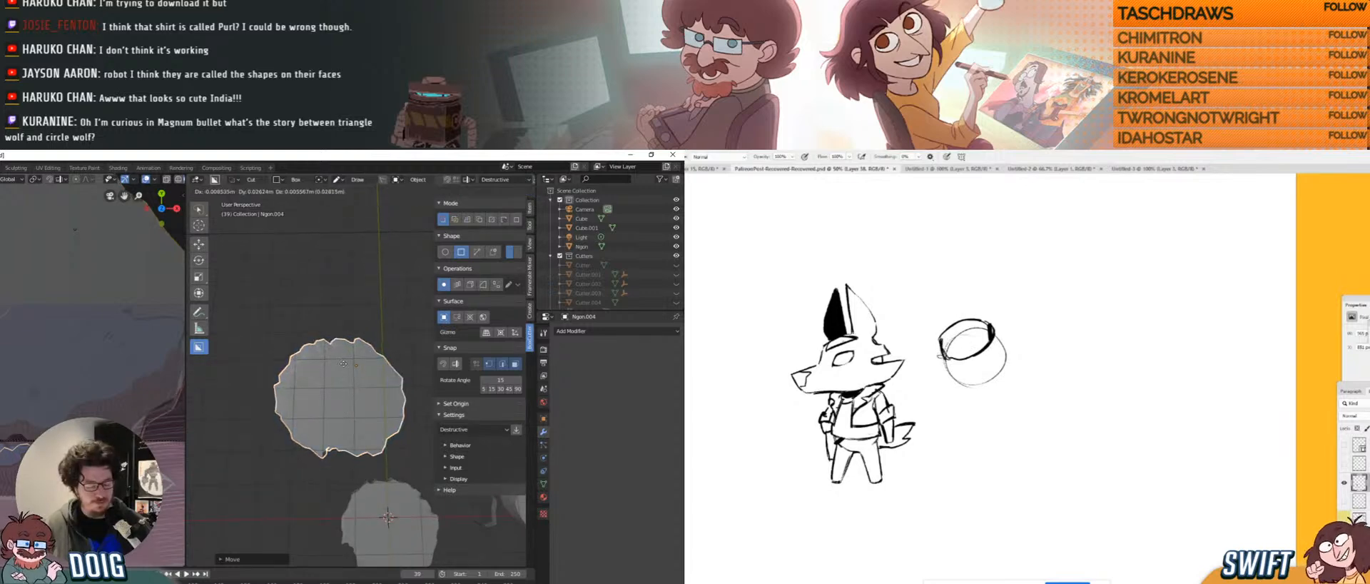
pyautogui.click(336, 363)
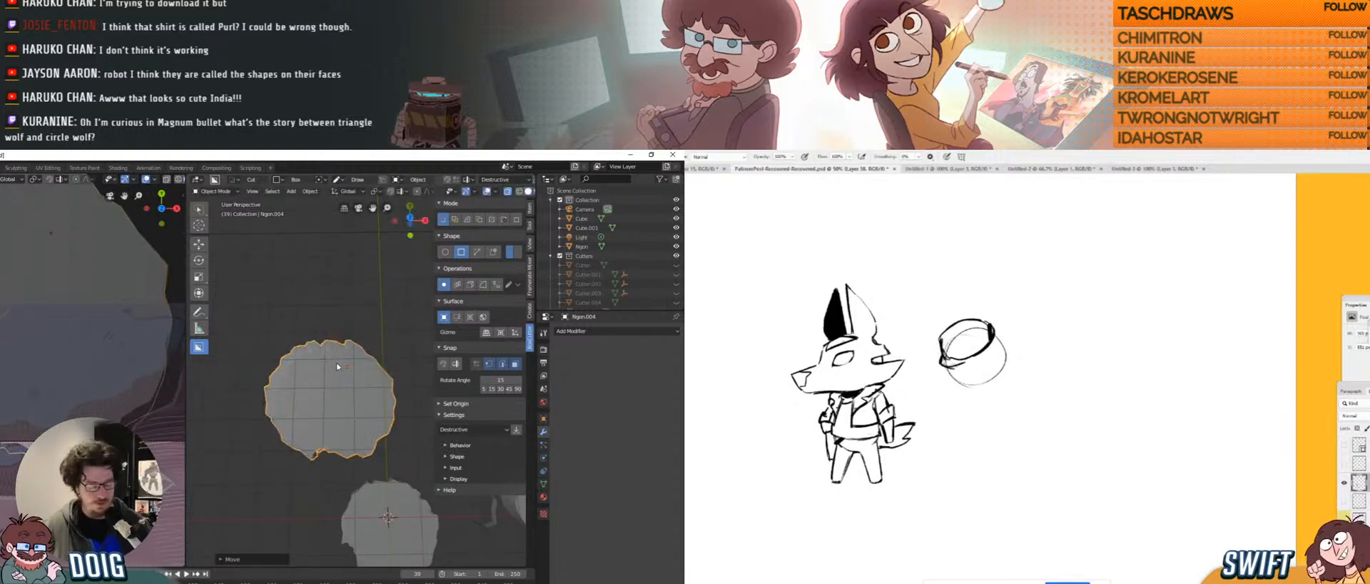
pyautogui.press('s')
pyautogui.press('x')
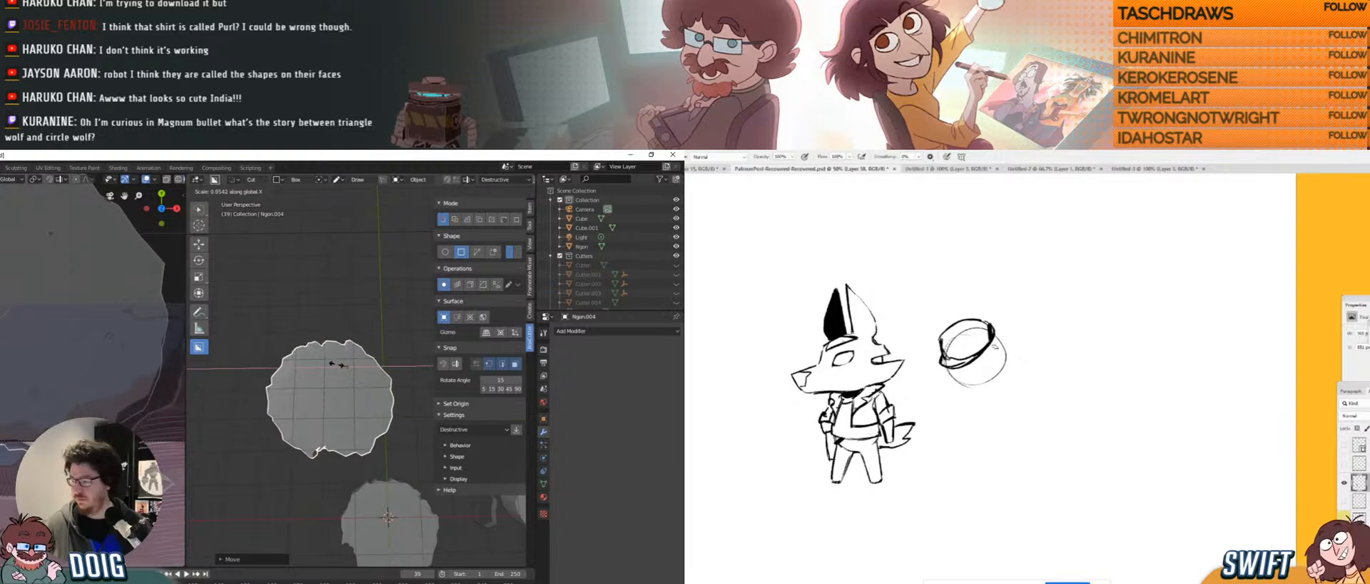
pyautogui.press('x')
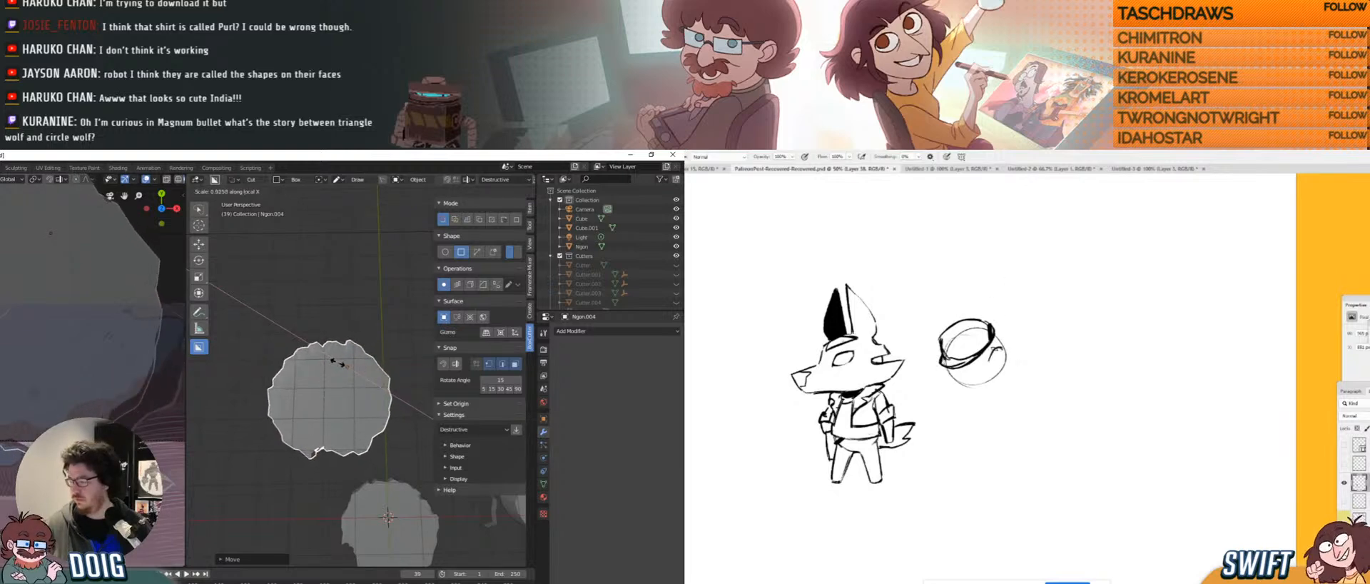
pyautogui.click(338, 362)
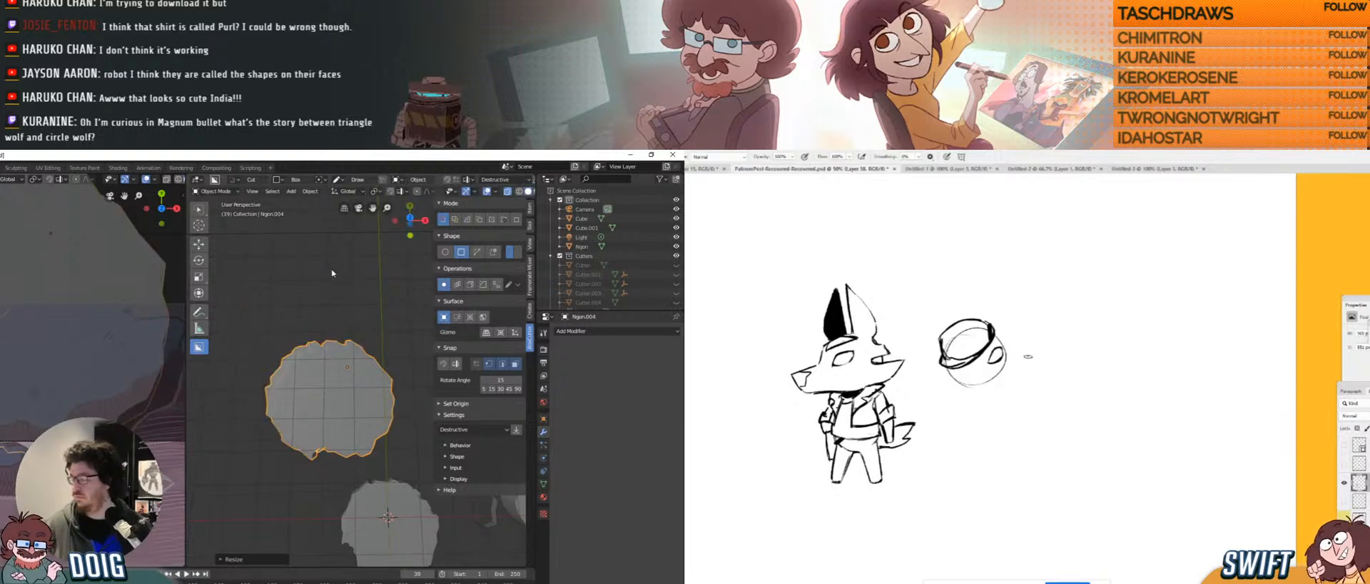
# Rotate Ngon.004 about Z again and fine-tune its position along X and Y.
pyautogui.moveTo(332, 272); pyautogui.dragTo(329, 389, button='middle')
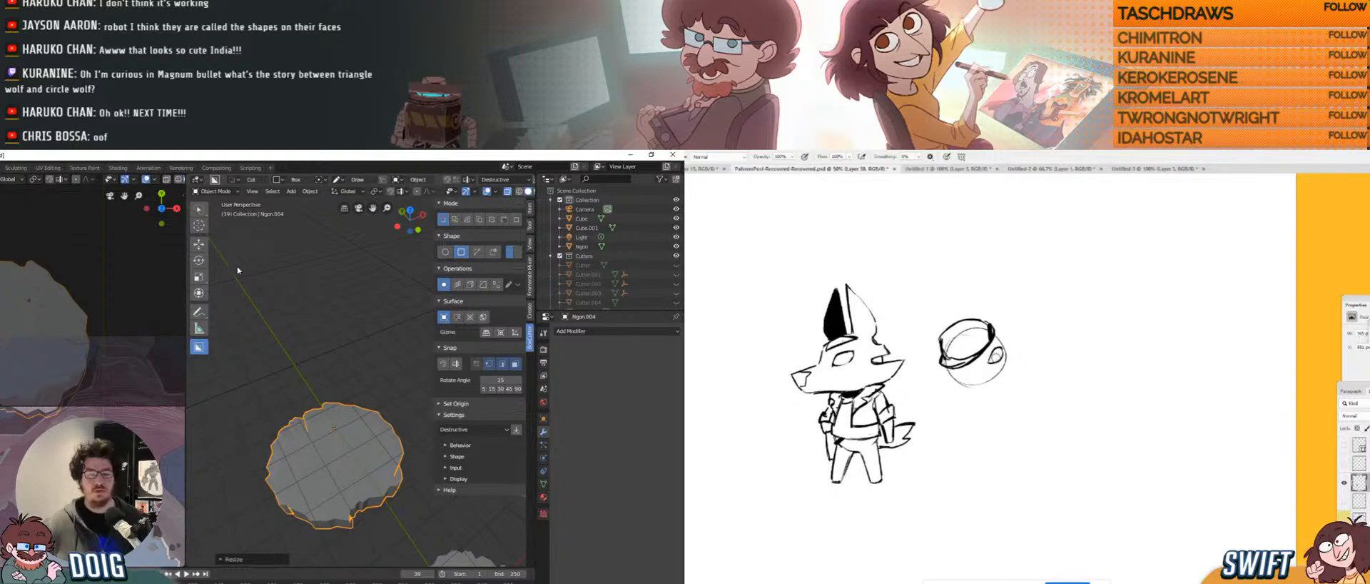
pyautogui.moveTo(314, 392); pyautogui.dragTo(340, 391, button='middle')
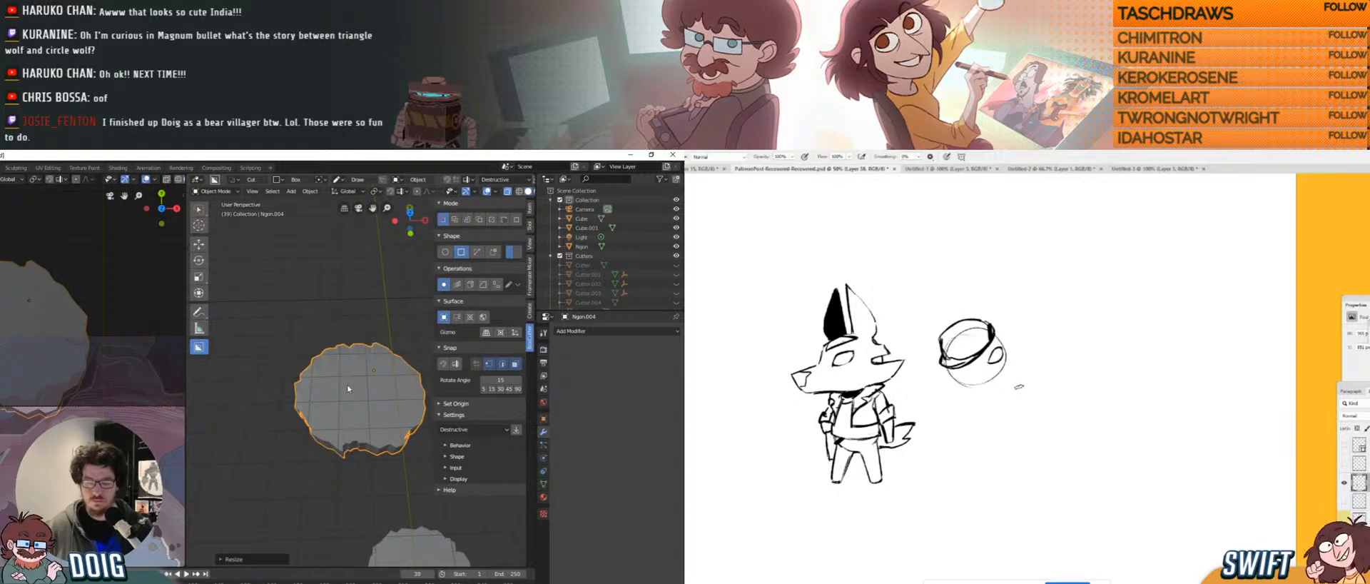
pyautogui.press('r')
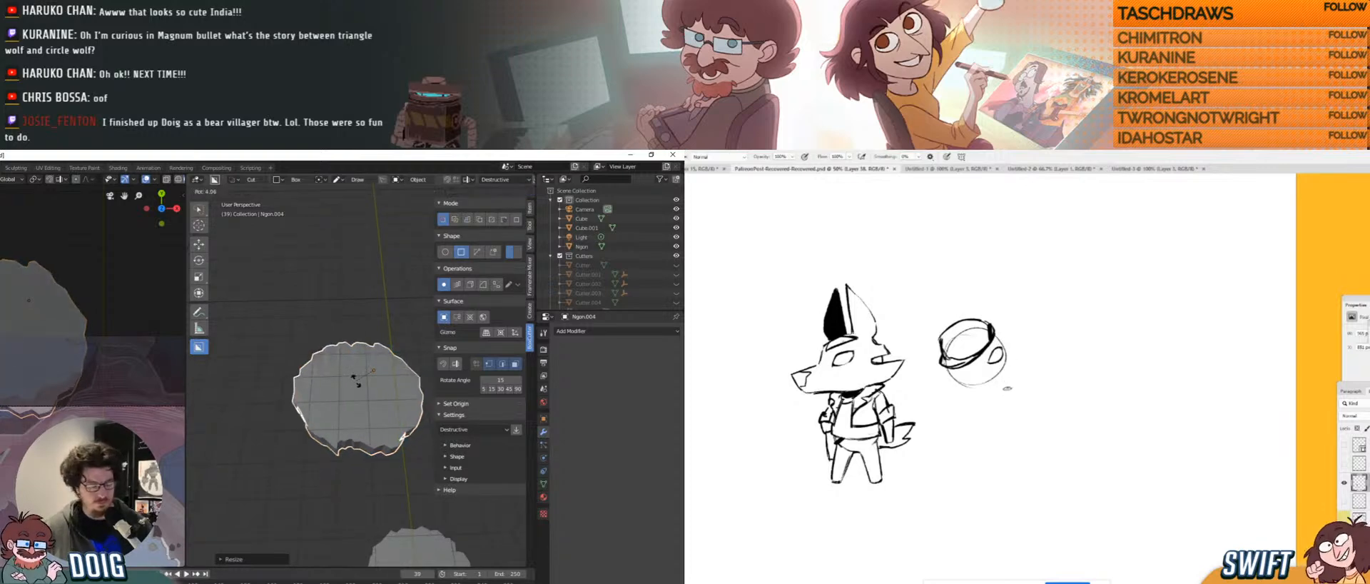
pyautogui.press('z')
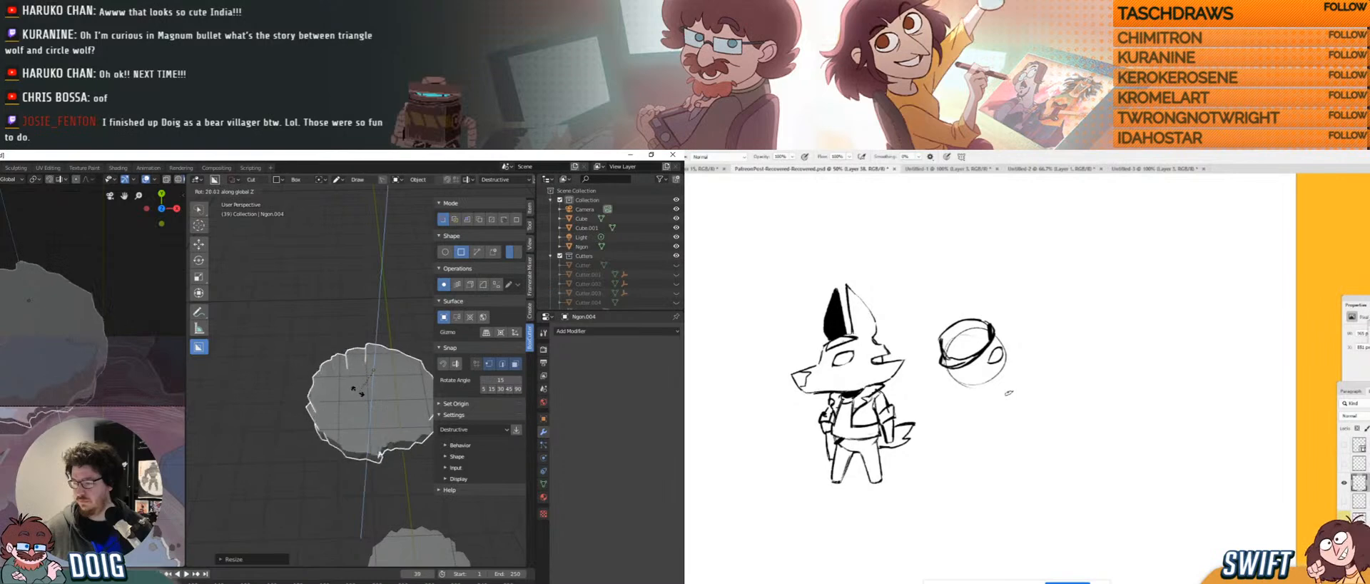
pyautogui.click(373, 383)
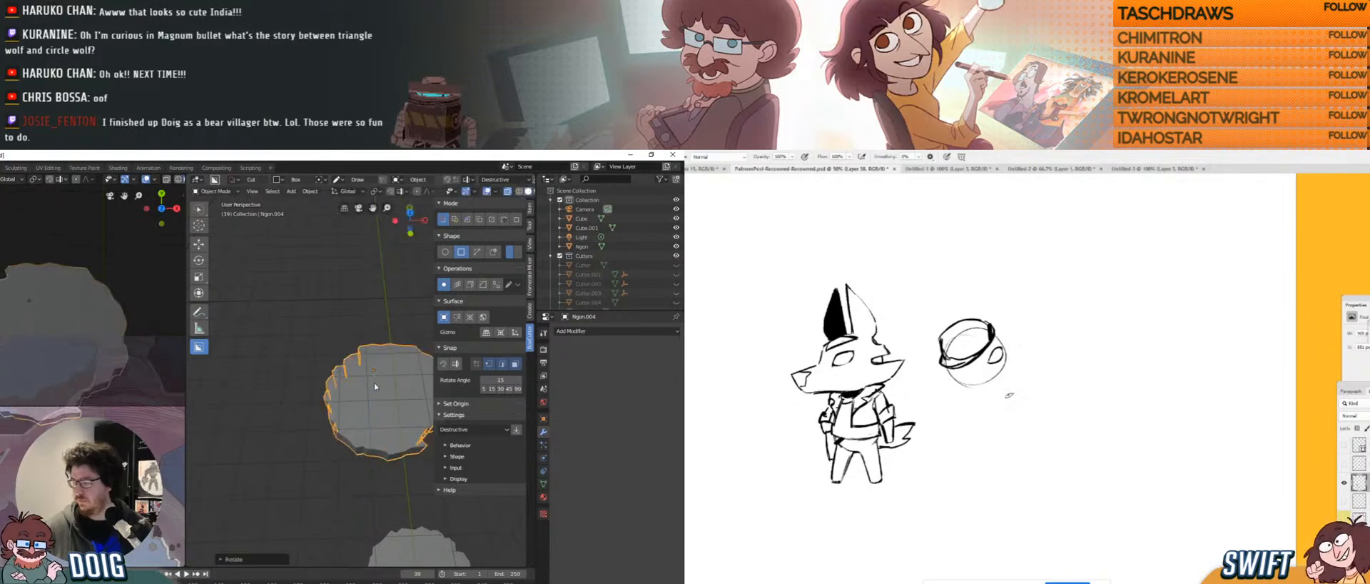
pyautogui.press('g')
pyautogui.press('x')
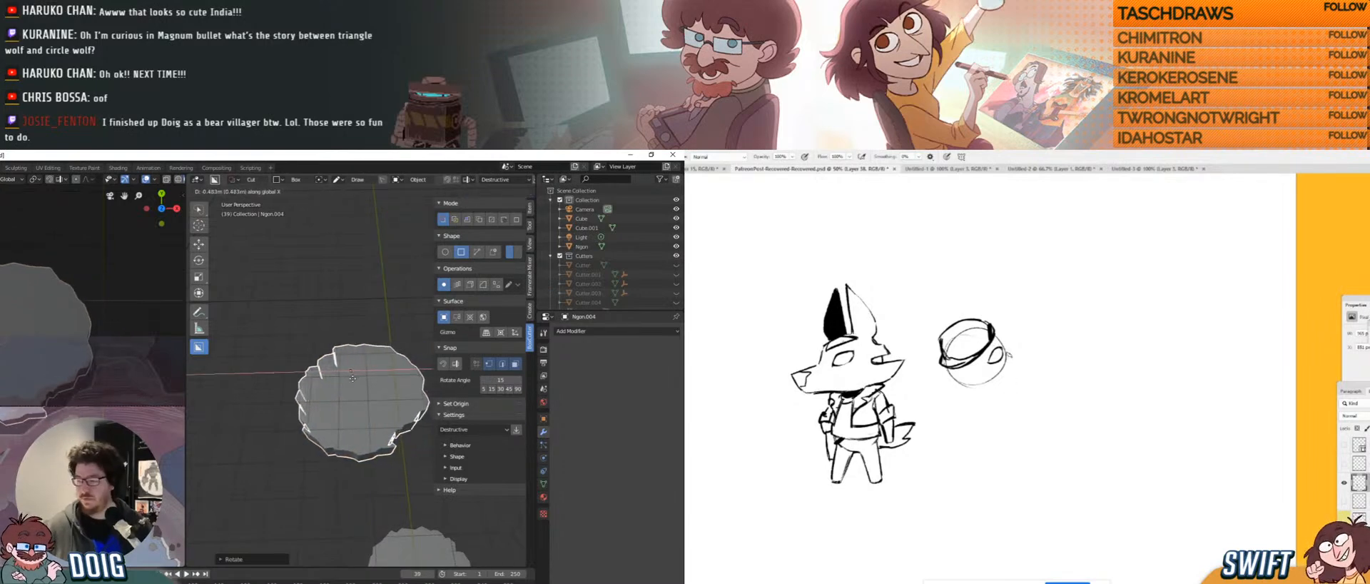
pyautogui.moveTo(997, 334); pyautogui.dragTo(1022, 337)
pyautogui.click(353, 378)
pyautogui.press('g')
pyautogui.press('x')
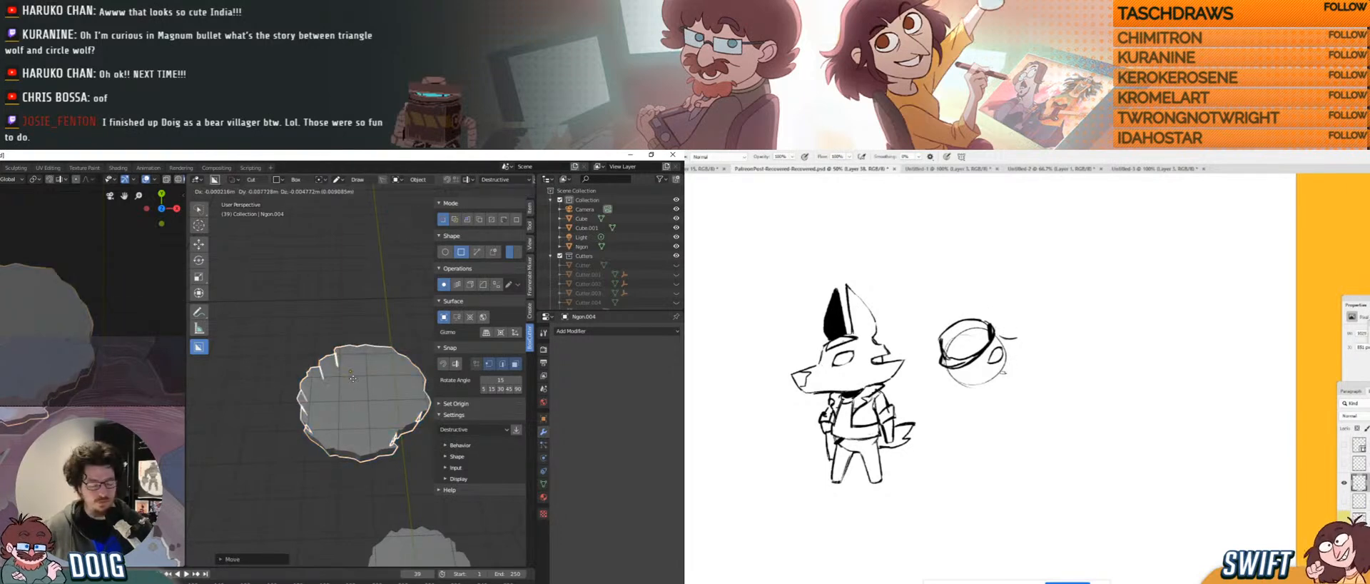
pyautogui.click(353, 379)
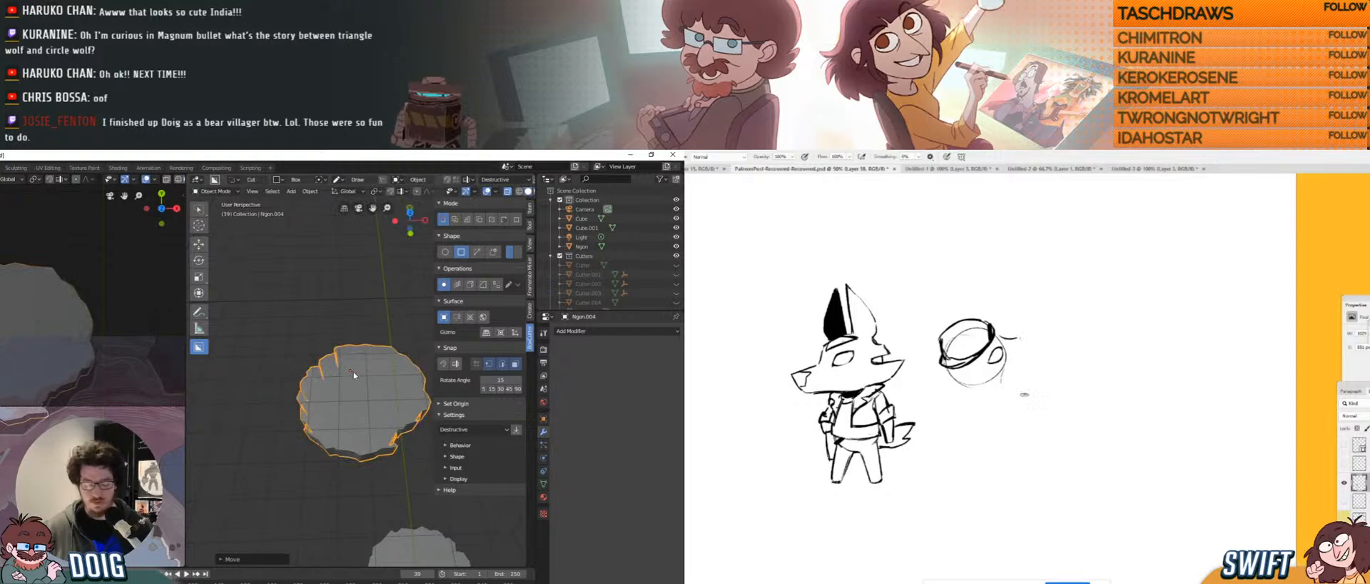
pyautogui.press('g')
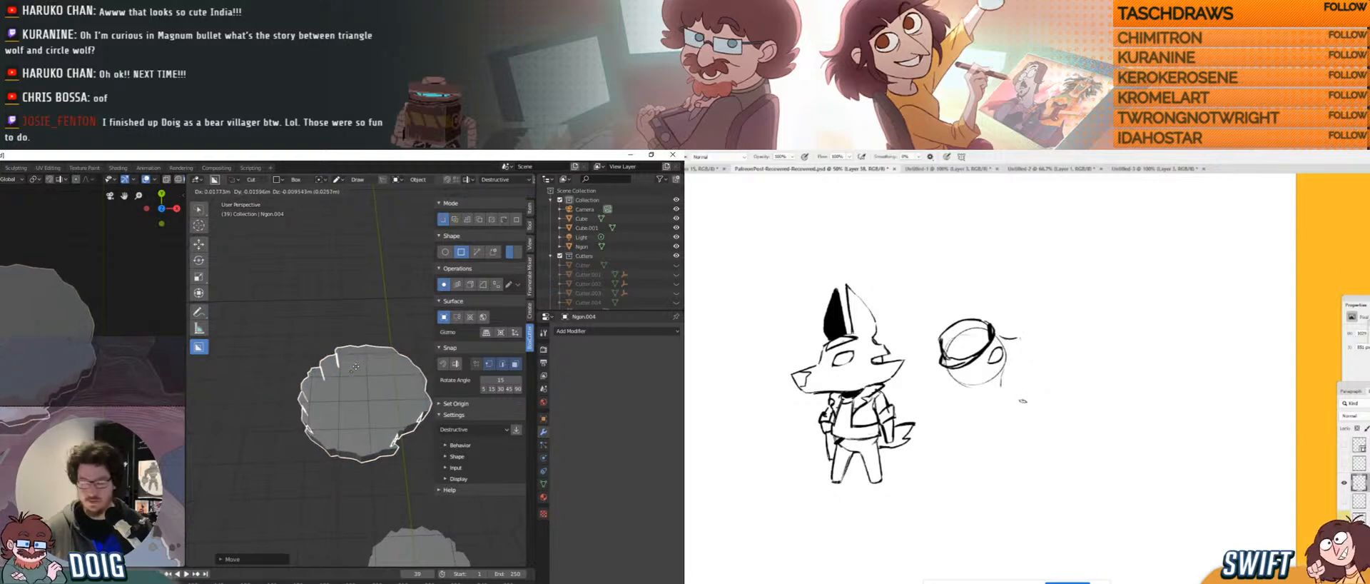
pyautogui.press('y')
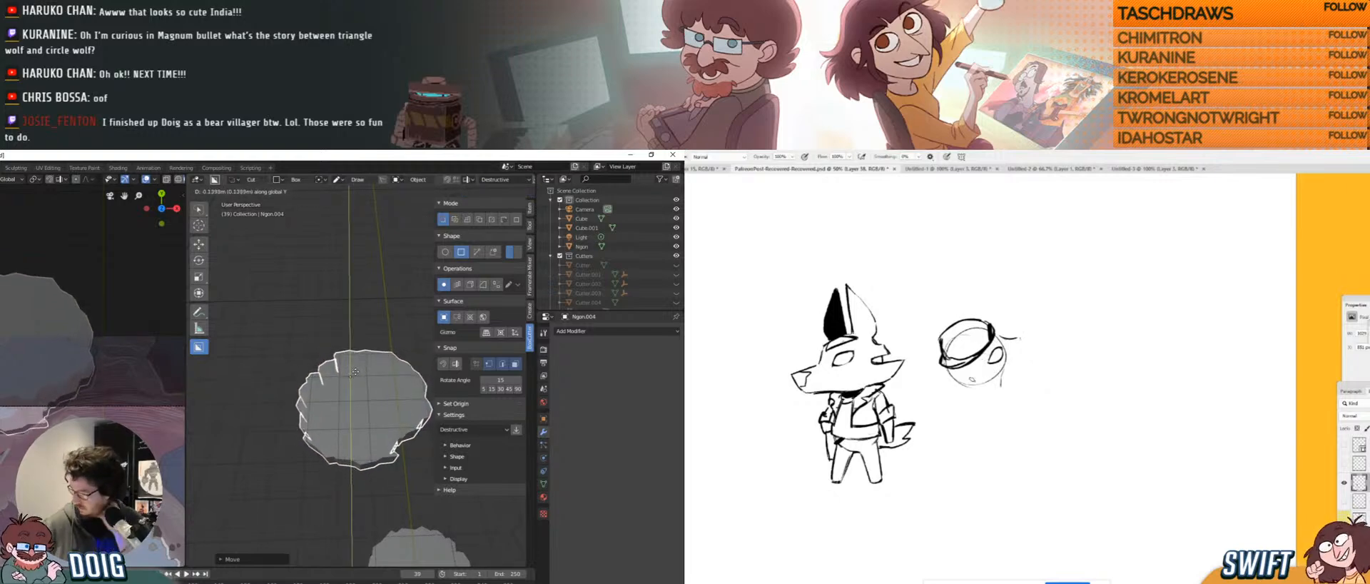
pyautogui.click(357, 369)
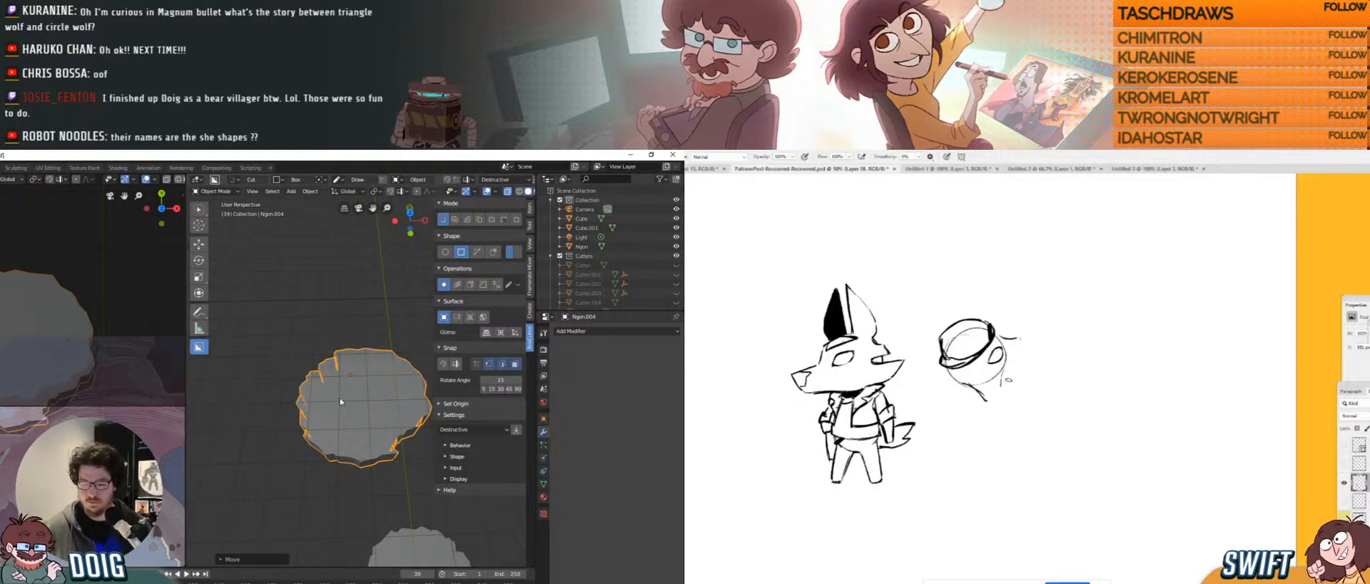
pyautogui.scroll(3, 339, 412)
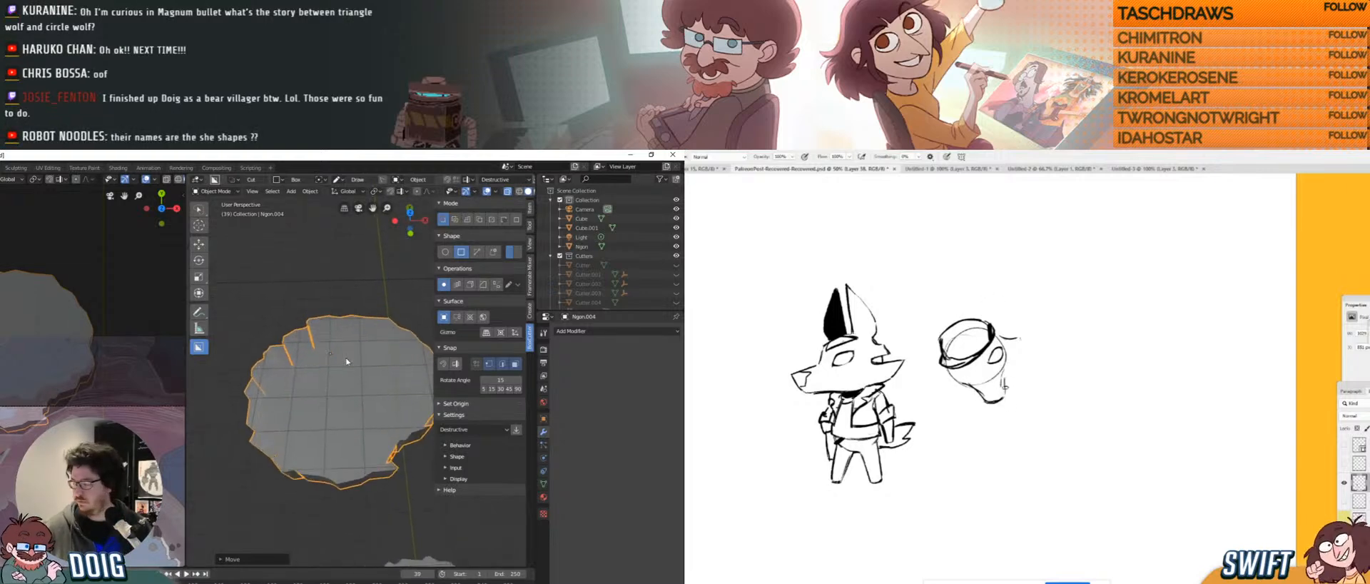
pyautogui.moveTo(319, 392); pyautogui.dragTo(320, 391, button='middle')
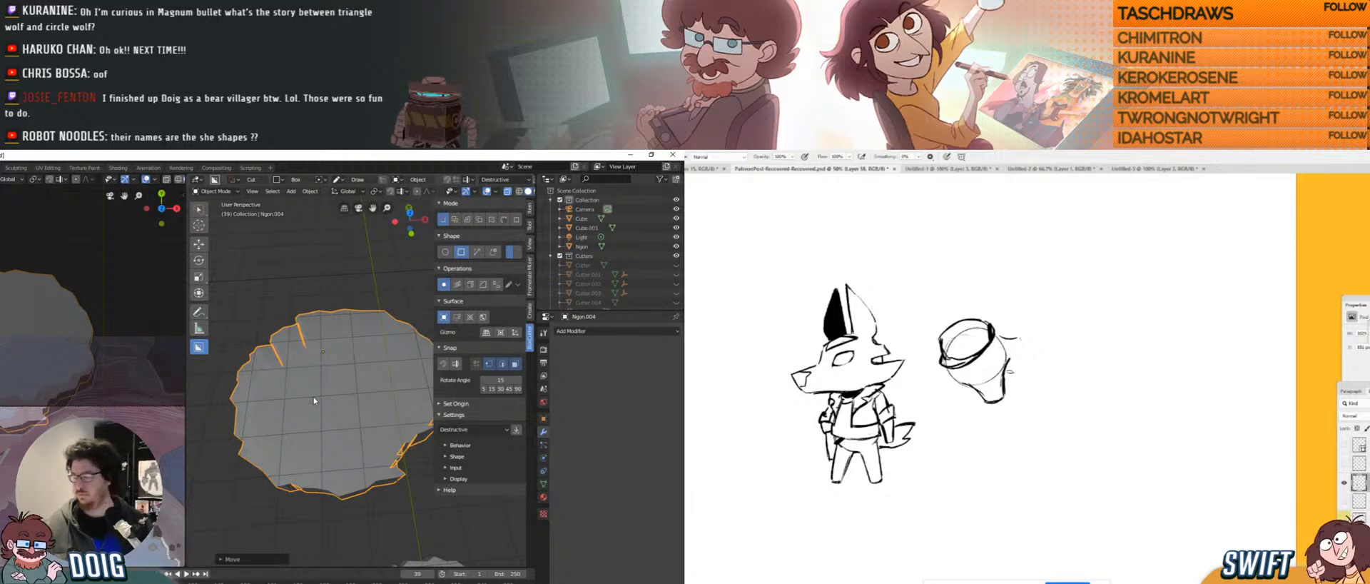
pyautogui.moveTo(314, 401)
pyautogui.mouseDown(button='middle')
pyautogui.moveTo(307, 421)
pyautogui.moveTo(323, 403)
pyautogui.moveTo(313, 392)
pyautogui.moveTo(306, 420)
pyautogui.moveTo(319, 402)
pyautogui.mouseUp(button='middle')
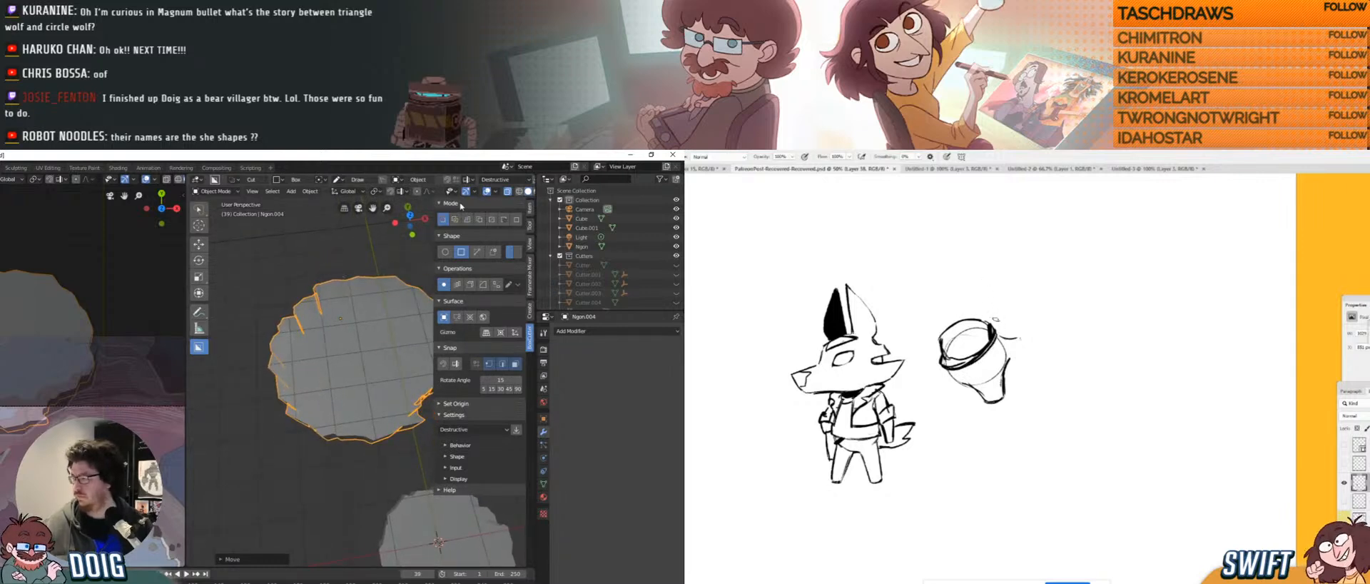
# Cut two freeform polygon notches into the round platform's edge.
pyautogui.click(477, 252)
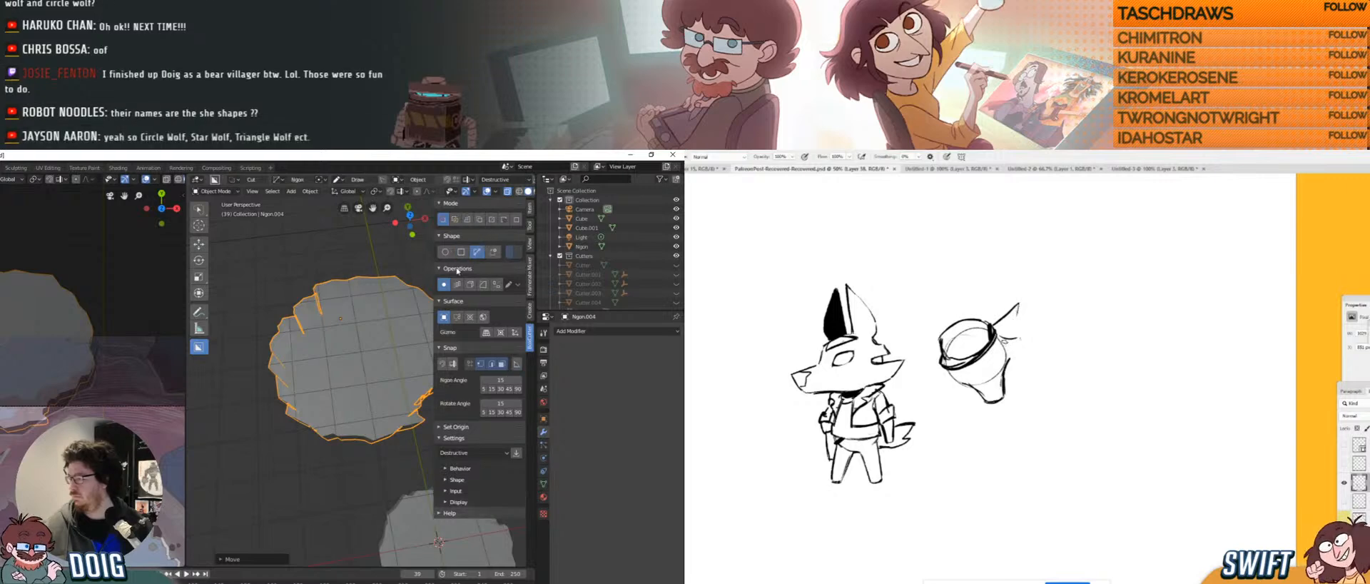
pyautogui.click(352, 375)
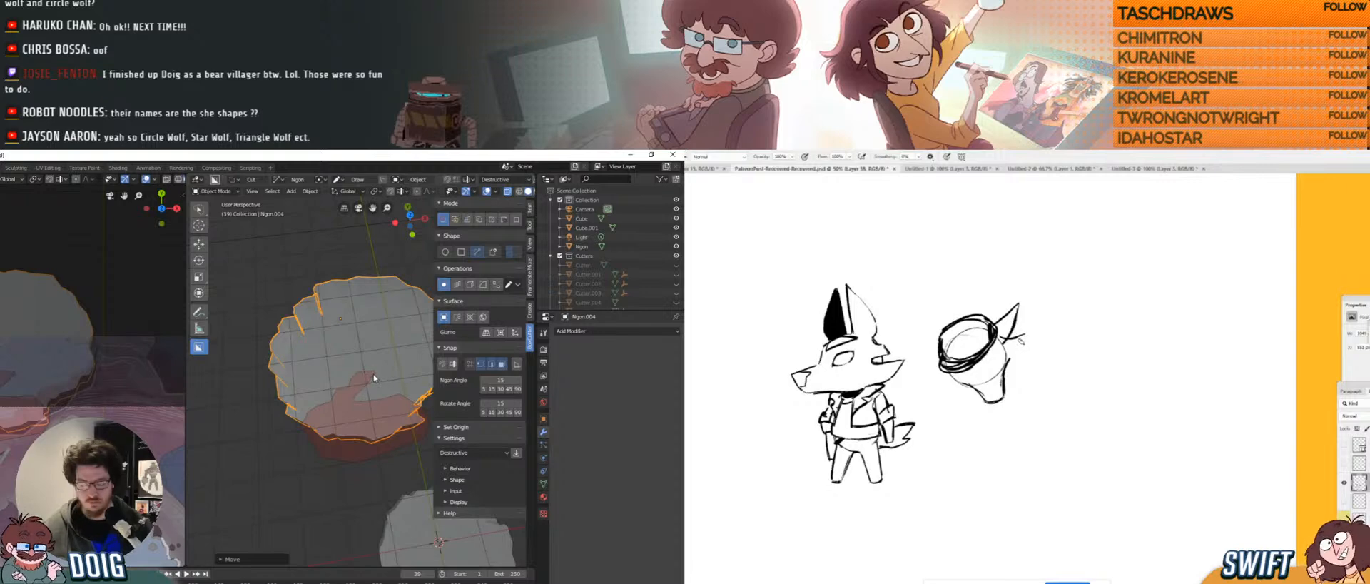
pyautogui.click(374, 374)
pyautogui.moveTo(387, 345); pyautogui.dragTo(350, 477, button='middle')
pyautogui.scroll(4, 350, 477)
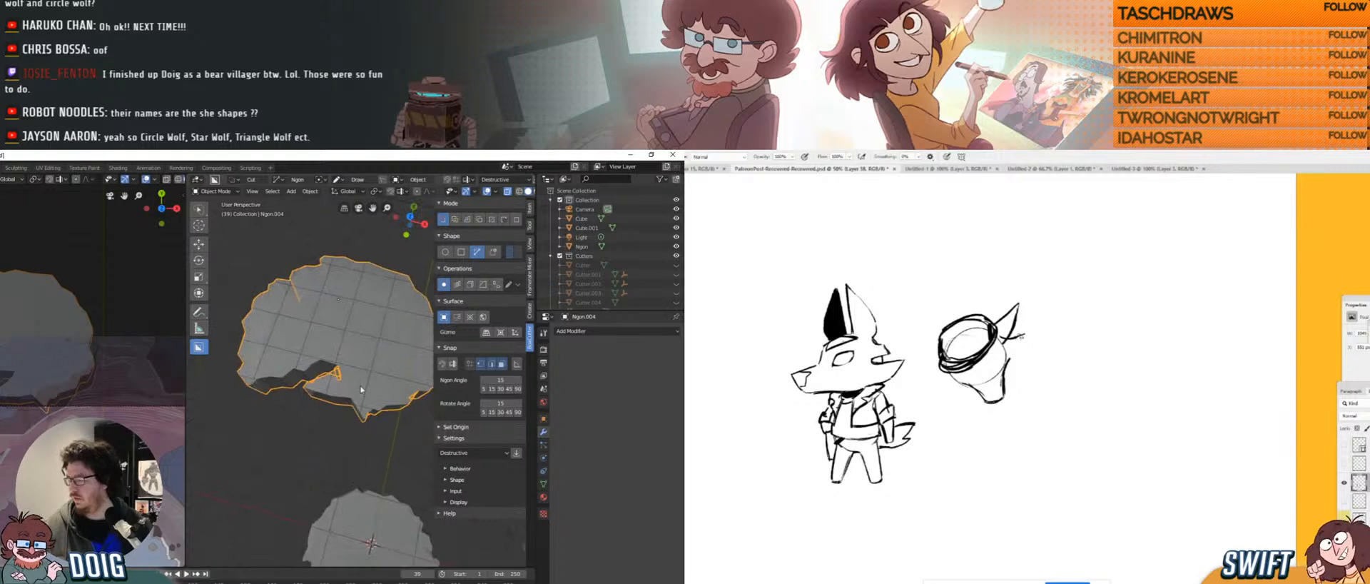
pyautogui.moveTo(338, 385); pyautogui.dragTo(327, 388, button='middle')
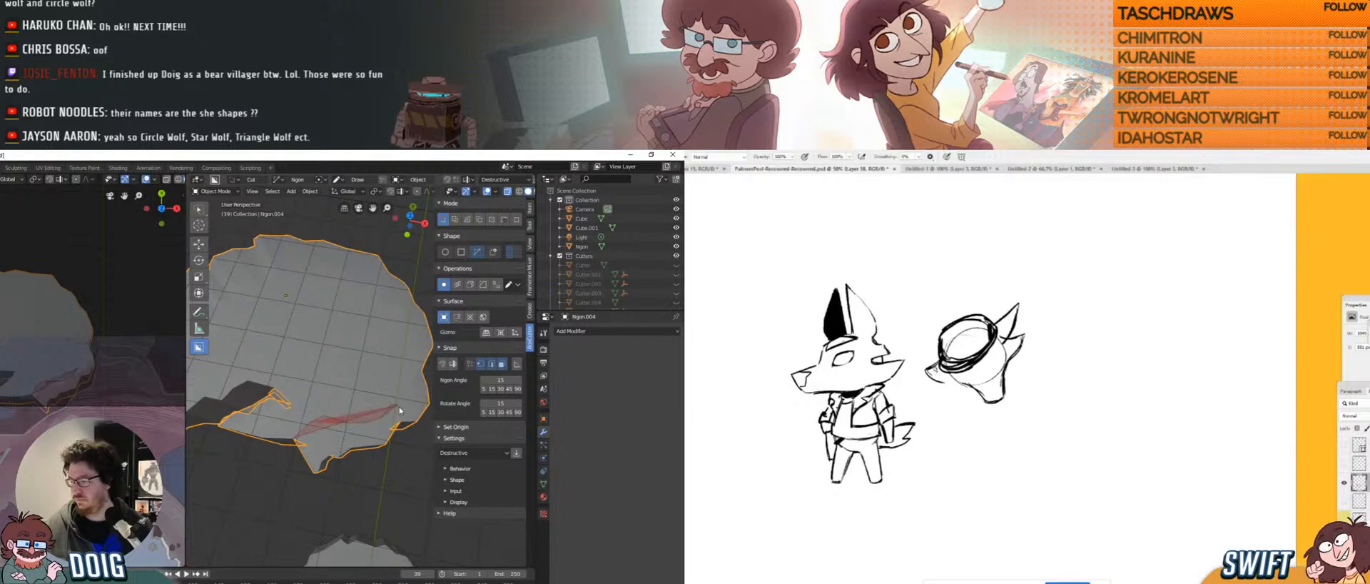
pyautogui.click(433, 384)
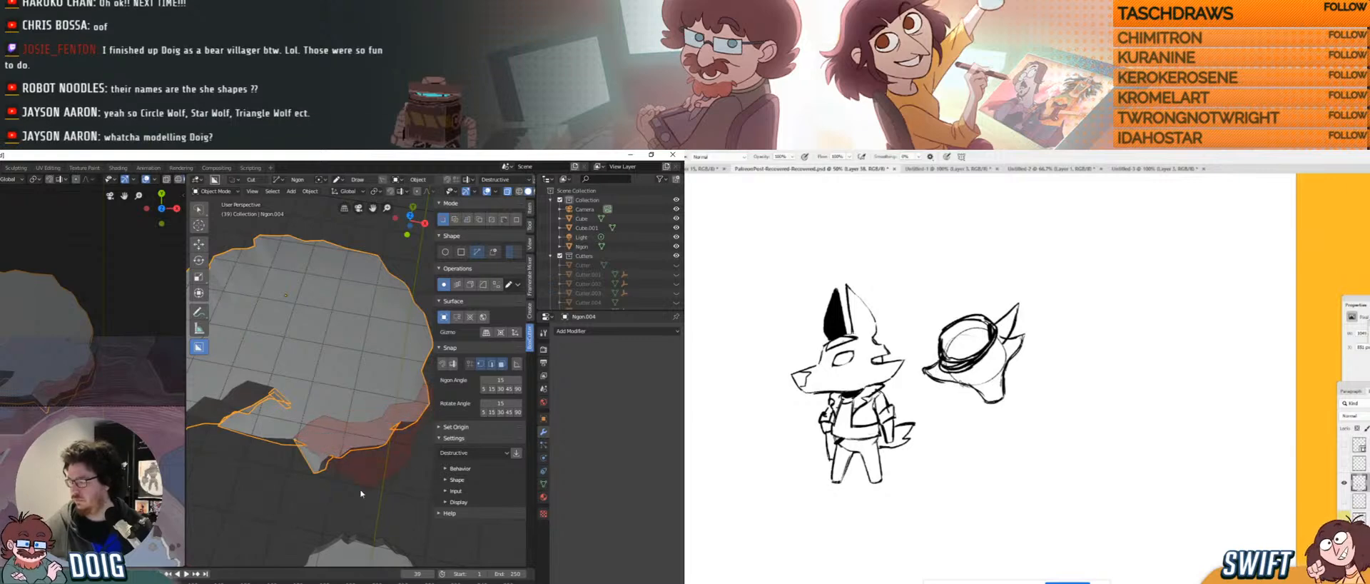
pyautogui.click(293, 457)
pyautogui.moveTo(335, 437); pyautogui.dragTo(343, 407, button='middle')
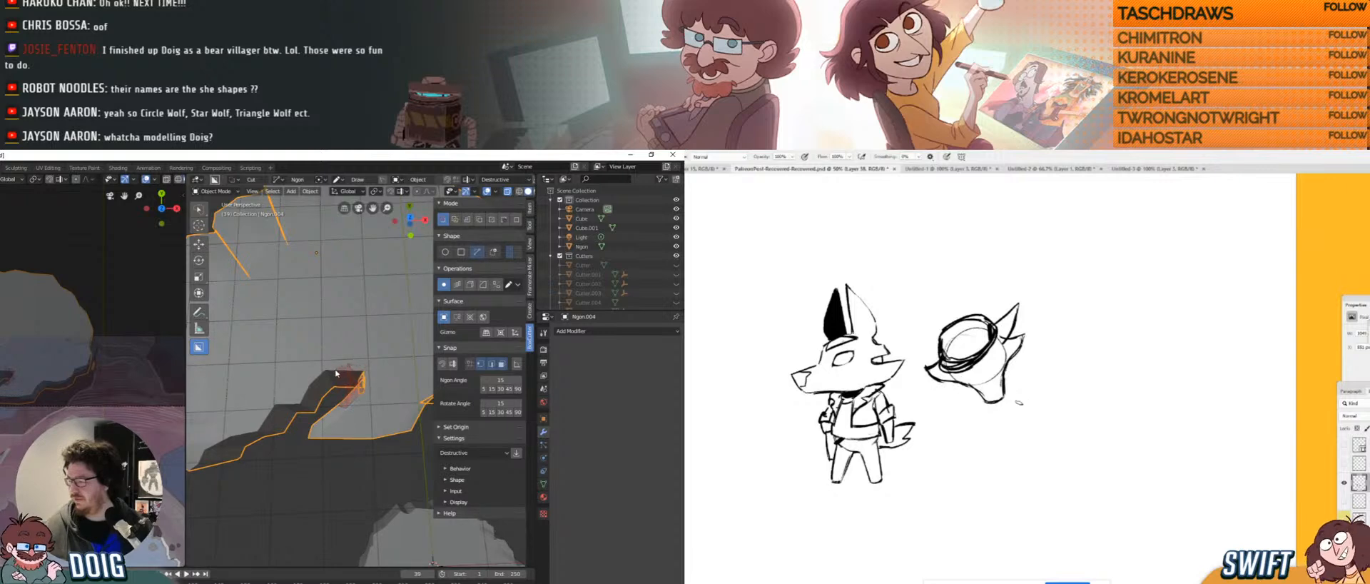
pyautogui.moveTo(339, 404); pyautogui.dragTo(338, 430, button='middle')
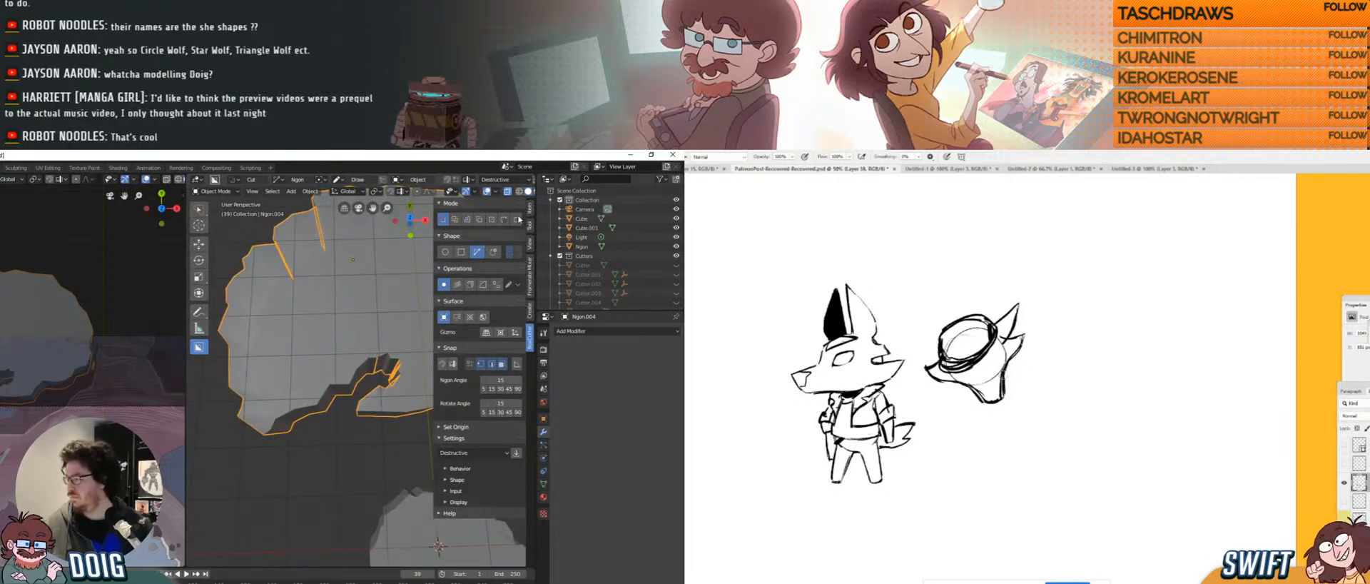
# Switch BoxCutter to Make mode and trace an outline below the rock into a long thin piece.
pyautogui.click(517, 220)
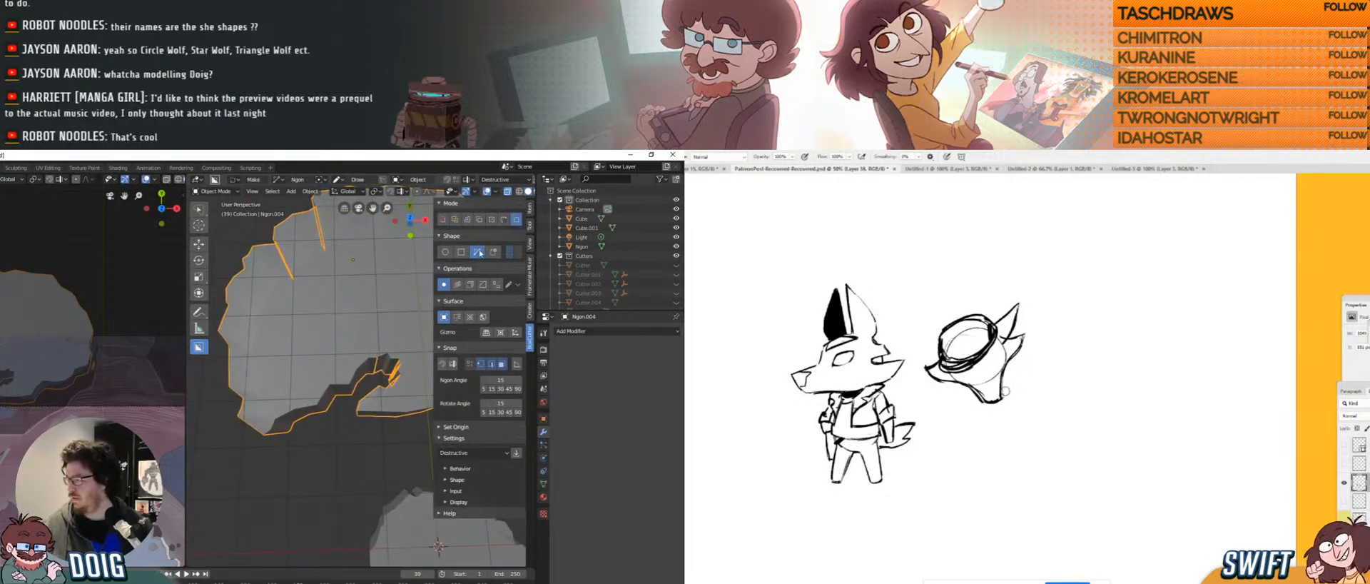
pyautogui.click(334, 433)
pyautogui.click(348, 424)
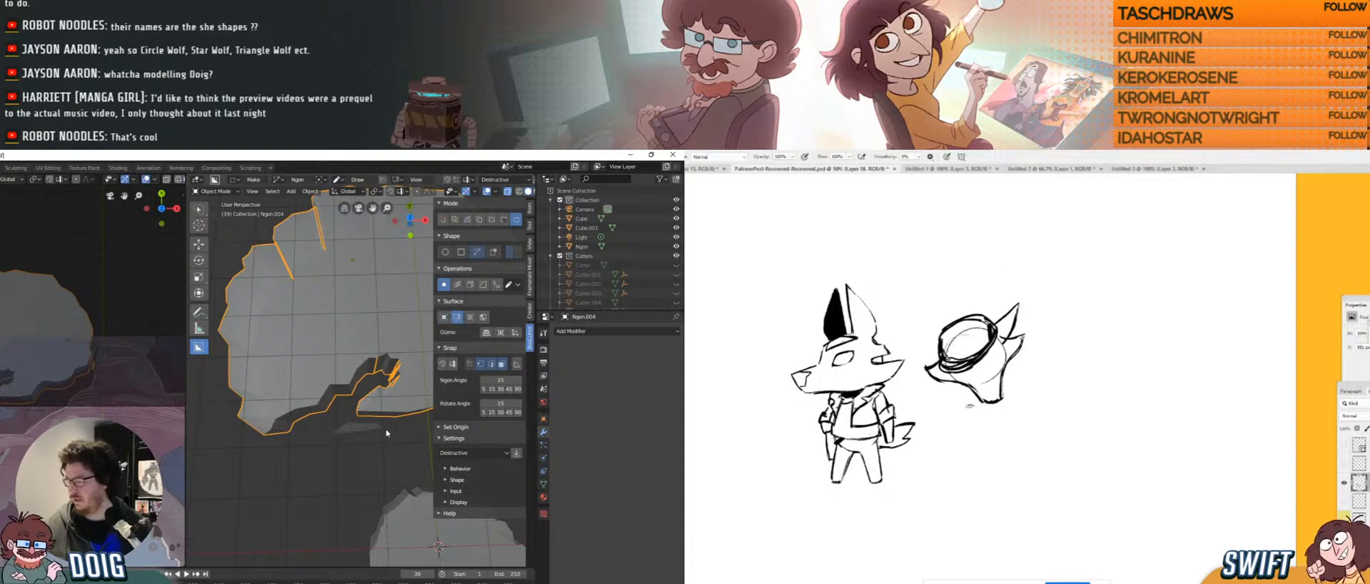
pyautogui.click(389, 446)
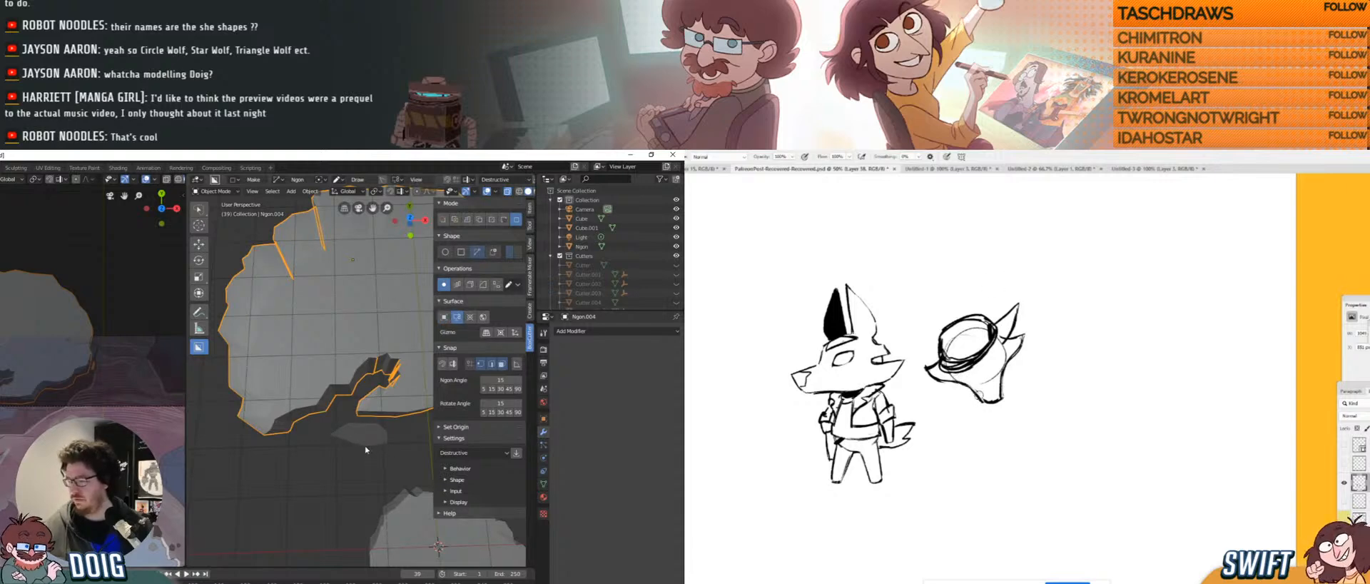
pyautogui.click(333, 445)
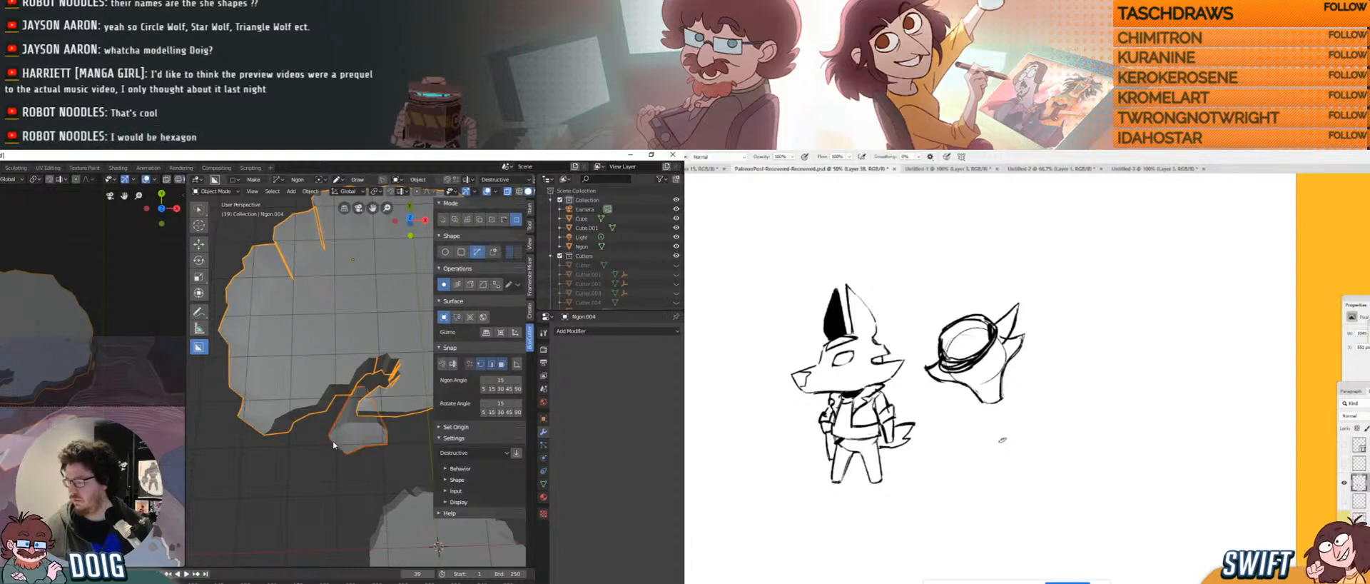
pyautogui.moveTo(333, 445); pyautogui.dragTo(349, 388, button='middle')
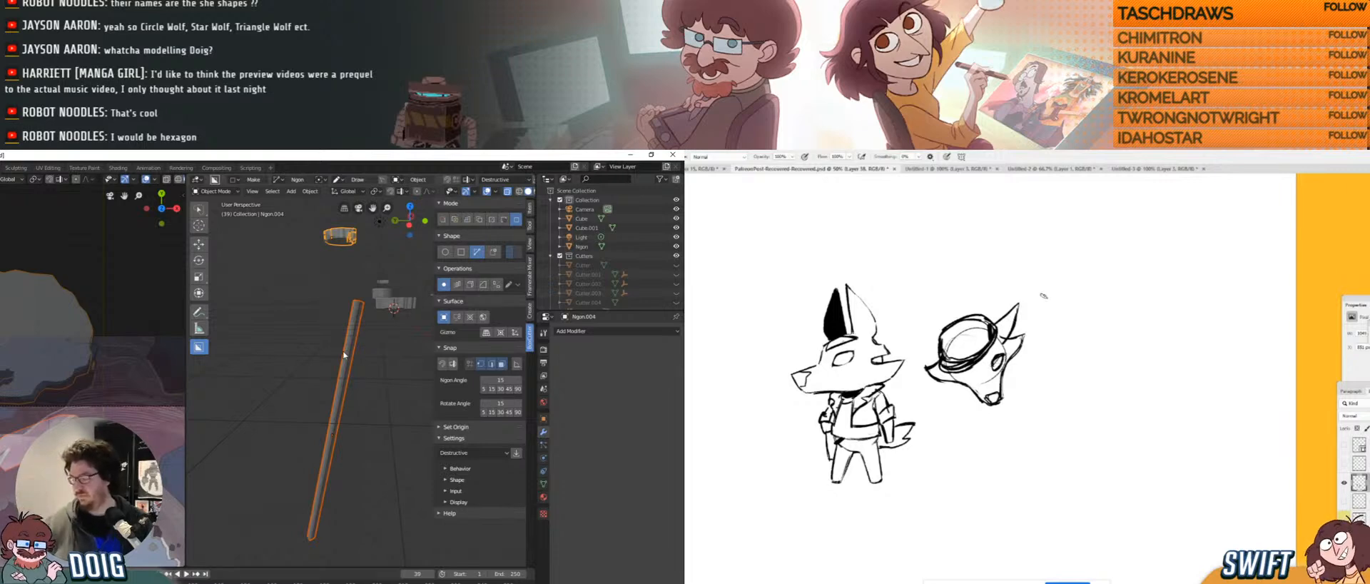
# Remove the stray rod piece, inspect the notched platform, then switch to Photoshop.
pyautogui.hotkey('ctrl', 'z')
pyautogui.moveTo(369, 310); pyautogui.dragTo(336, 366, button='middle')
pyautogui.scroll(4, 314, 369)
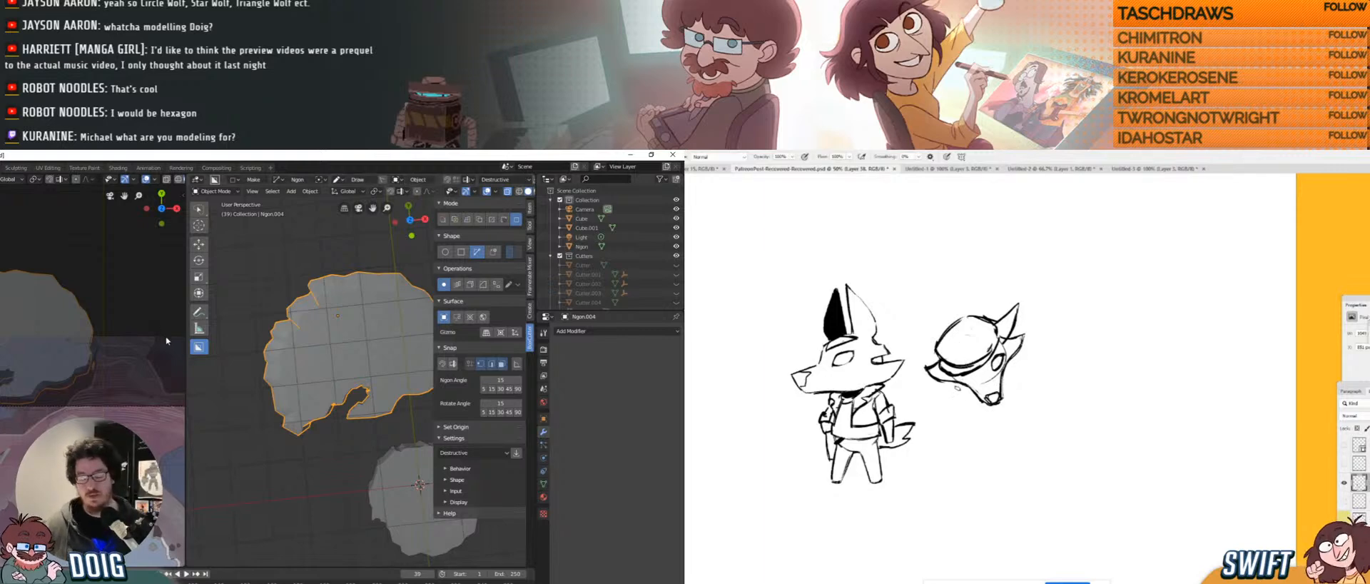
pyautogui.moveTo(287, 417)
pyautogui.mouseDown(button='middle')
pyautogui.moveTo(285, 431)
pyautogui.moveTo(269, 416)
pyautogui.mouseUp(button='middle')
pyautogui.scroll(-2, 78, 343)
pyautogui.scroll(-2, 39, 445)
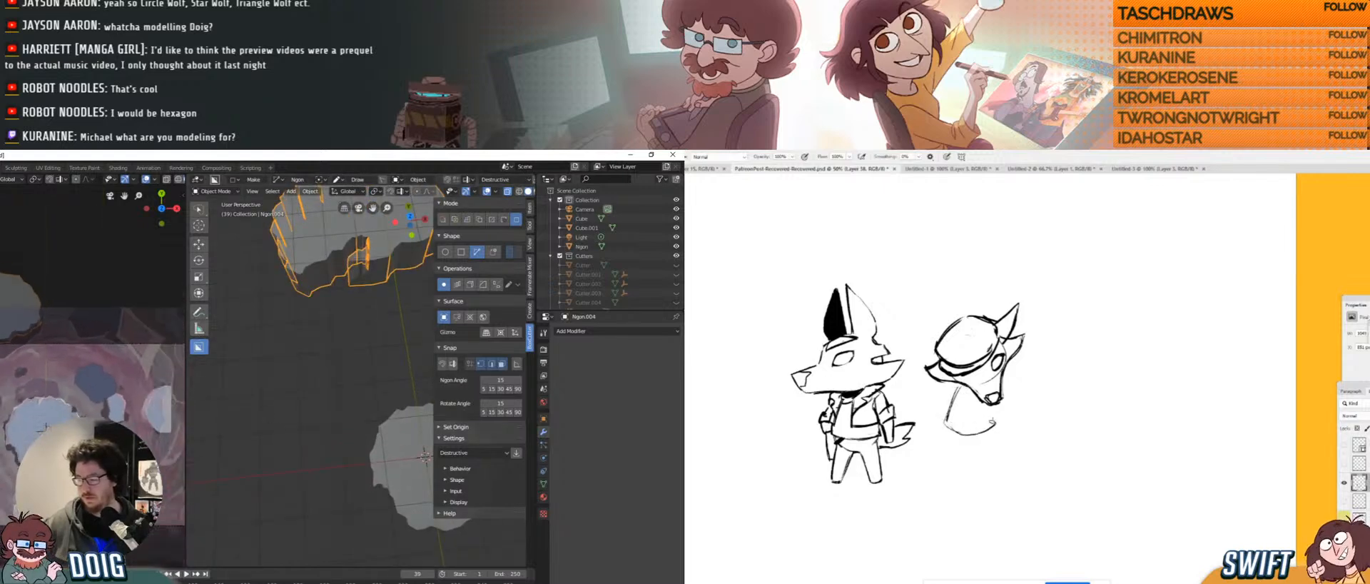
pyautogui.keyDown('shift'); pyautogui.moveTo(38, 445); pyautogui.dragTo(19, 440, button='middle'); pyautogui.keyUp('shift')
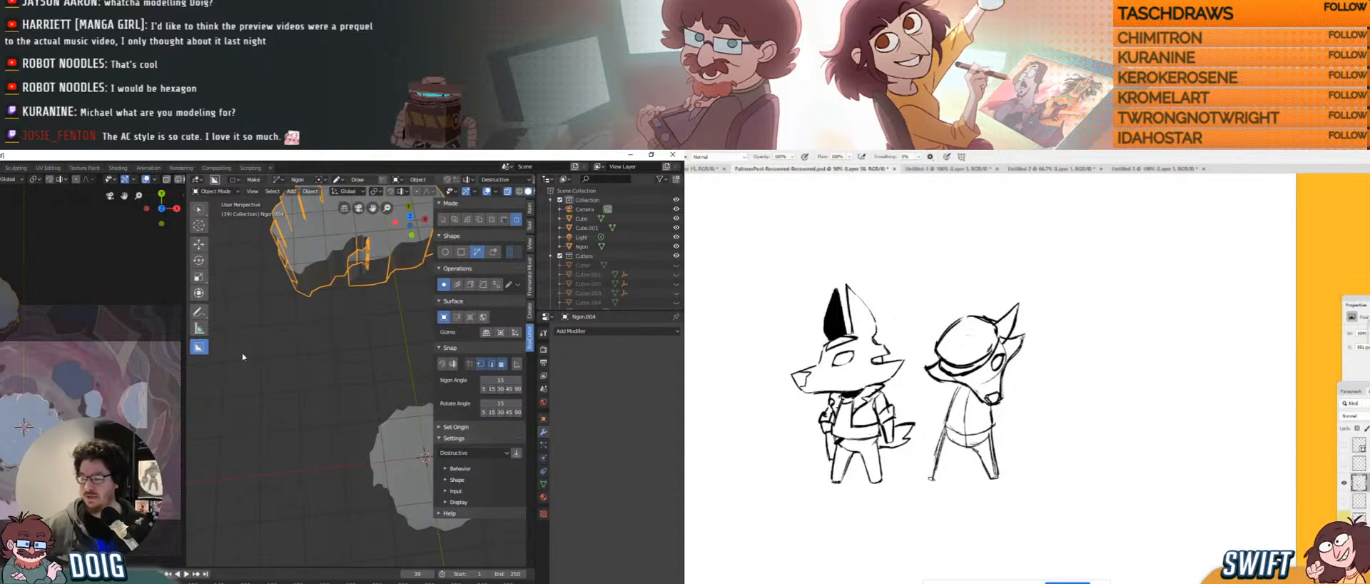
pyautogui.hotkey('alt', 'Tab')
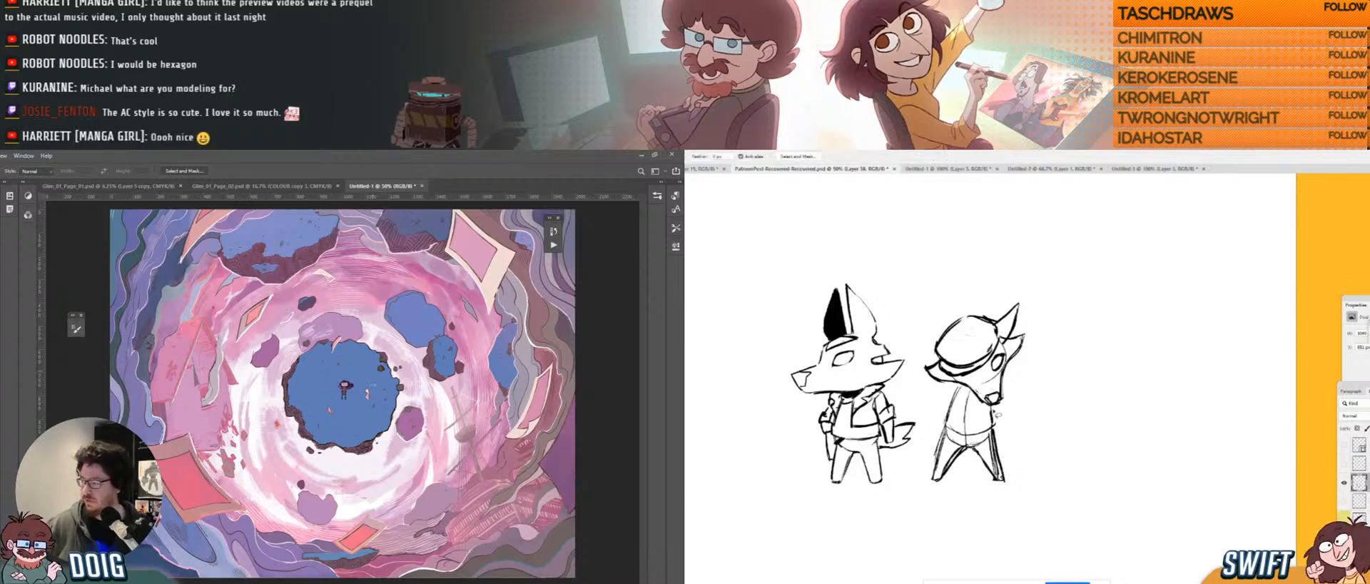
# Skew the right-hand character's body and legs into a leaning pose with Free Transform.
pyautogui.moveTo(997, 412)
pyautogui.mouseDown()
pyautogui.moveTo(964, 391)
pyautogui.moveTo(926, 477)
pyautogui.moveTo(1028, 469)
pyautogui.mouseUp()
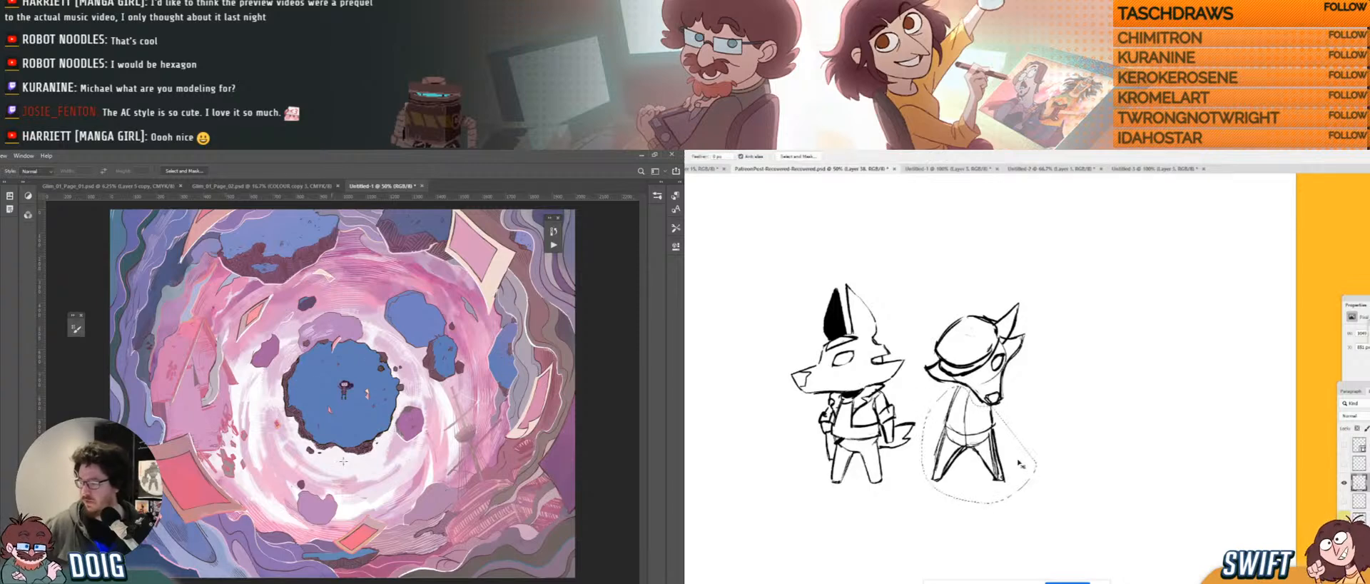
pyautogui.hotkey('ctrl', 't')
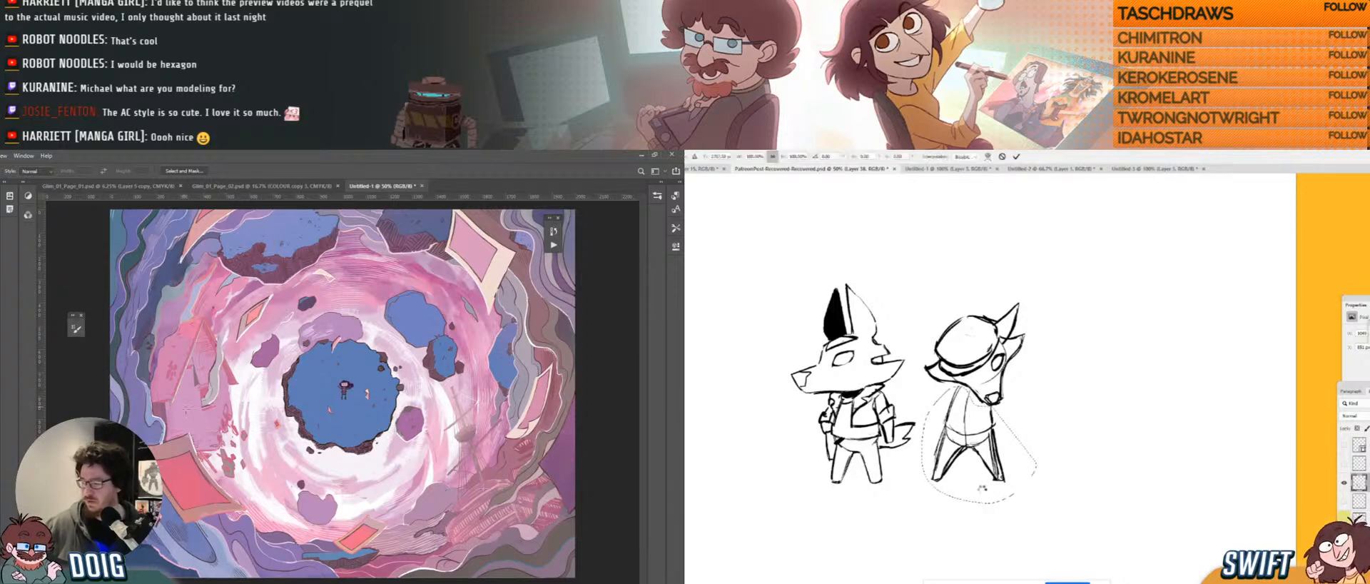
pyautogui.keyDown('ctrl'); pyautogui.moveTo(981, 505); pyautogui.dragTo(996, 505); pyautogui.keyUp('ctrl')
pyautogui.press('Return')
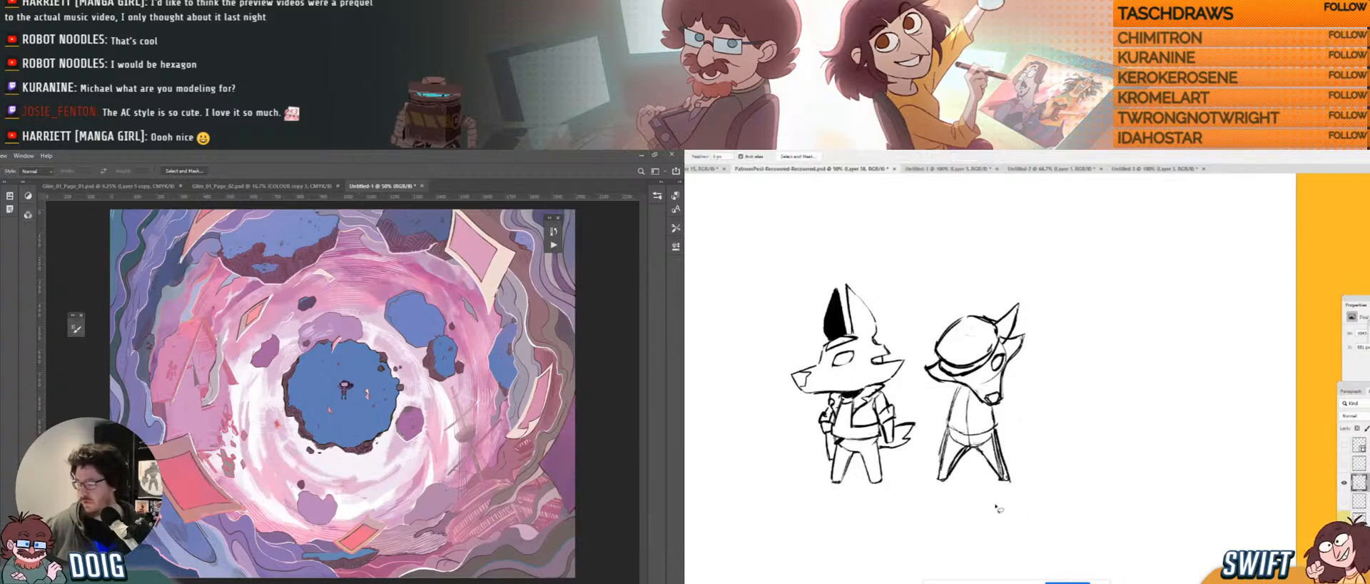
pyautogui.press('b')
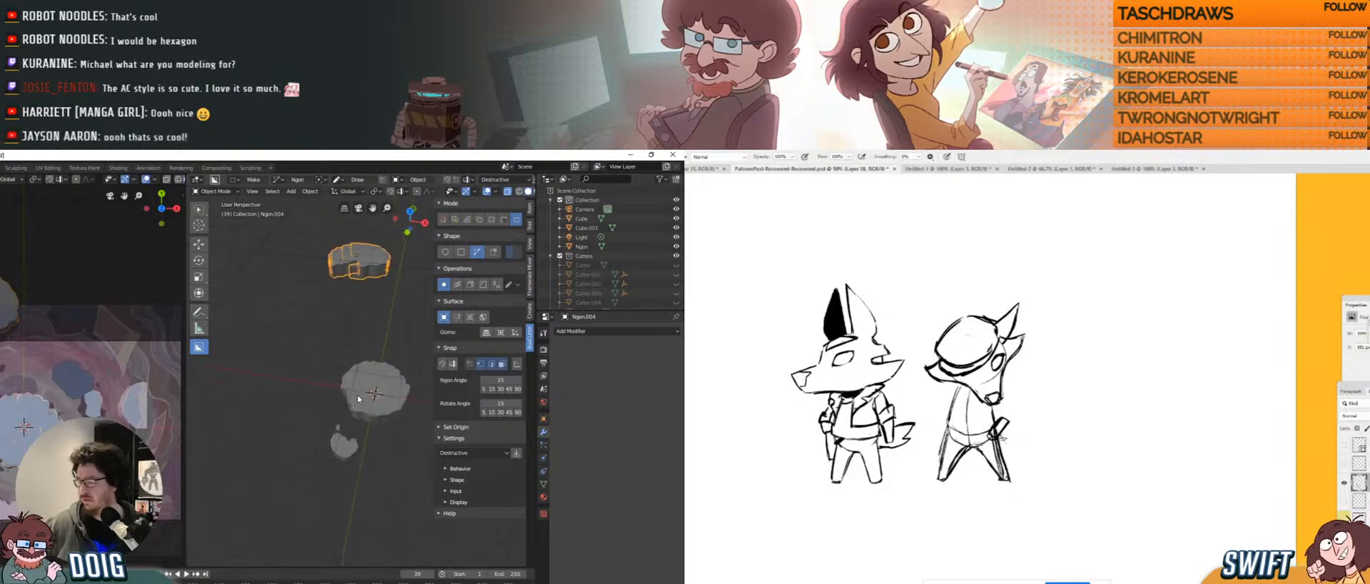
# Orbit and zoom in close to the notched round rock platform, framing it from above.
pyautogui.keyDown('shift'); pyautogui.moveTo(357, 395); pyautogui.dragTo(336, 454, button='middle'); pyautogui.keyUp('shift')
pyautogui.moveTo(1003, 438); pyautogui.dragTo(1024, 468)
pyautogui.moveTo(1005, 432)
pyautogui.mouseDown()
pyautogui.moveTo(1041, 477)
pyautogui.moveTo(1011, 446)
pyautogui.mouseUp()
pyautogui.moveTo(347, 386)
pyautogui.mouseDown(button='middle')
pyautogui.moveTo(360, 379)
pyautogui.moveTo(350, 374)
pyautogui.moveTo(317, 418)
pyautogui.moveTo(332, 440)
pyautogui.moveTo(357, 416)
pyautogui.moveTo(335, 369)
pyautogui.mouseUp(button='middle')
pyautogui.scroll(4, 357, 377)
pyautogui.moveTo(315, 437); pyautogui.dragTo(237, 362, button='middle')
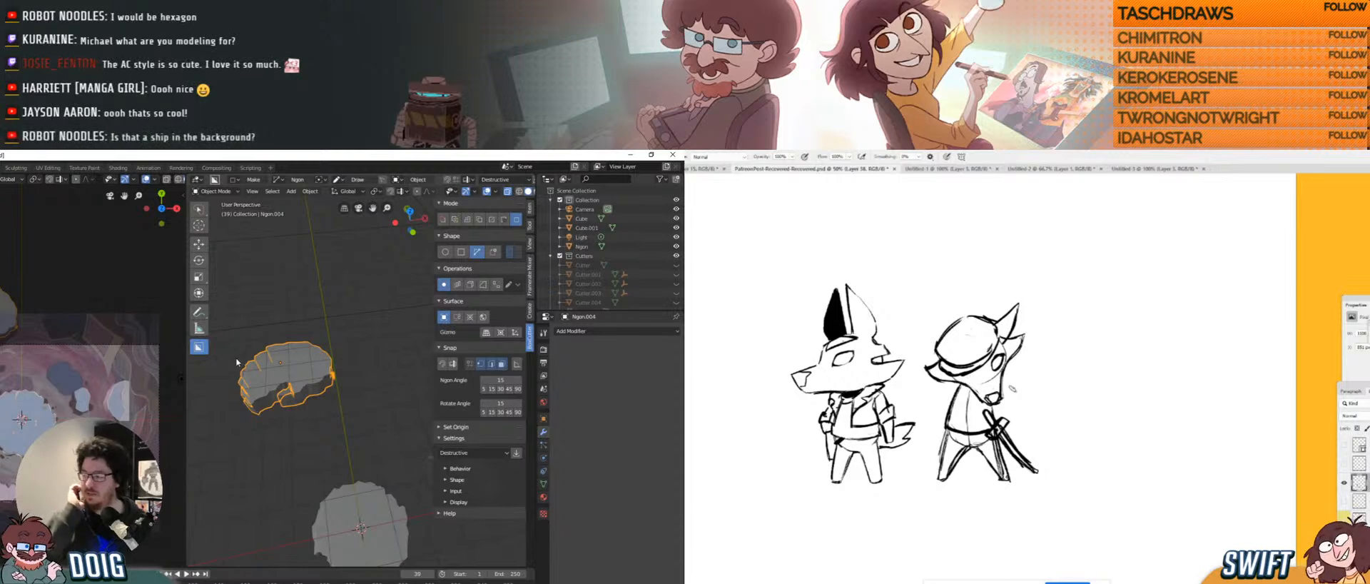
pyautogui.moveTo(300, 371)
pyautogui.mouseDown(button='middle')
pyautogui.moveTo(314, 335)
pyautogui.moveTo(293, 417)
pyautogui.moveTo(318, 383)
pyautogui.mouseUp(button='middle')
pyautogui.moveTo(343, 340); pyautogui.dragTo(308, 384, button='middle')
# Duplicate the notched rock platform, scale the copy down and move it up and right.
pyautogui.hotkey('shift', 'd')
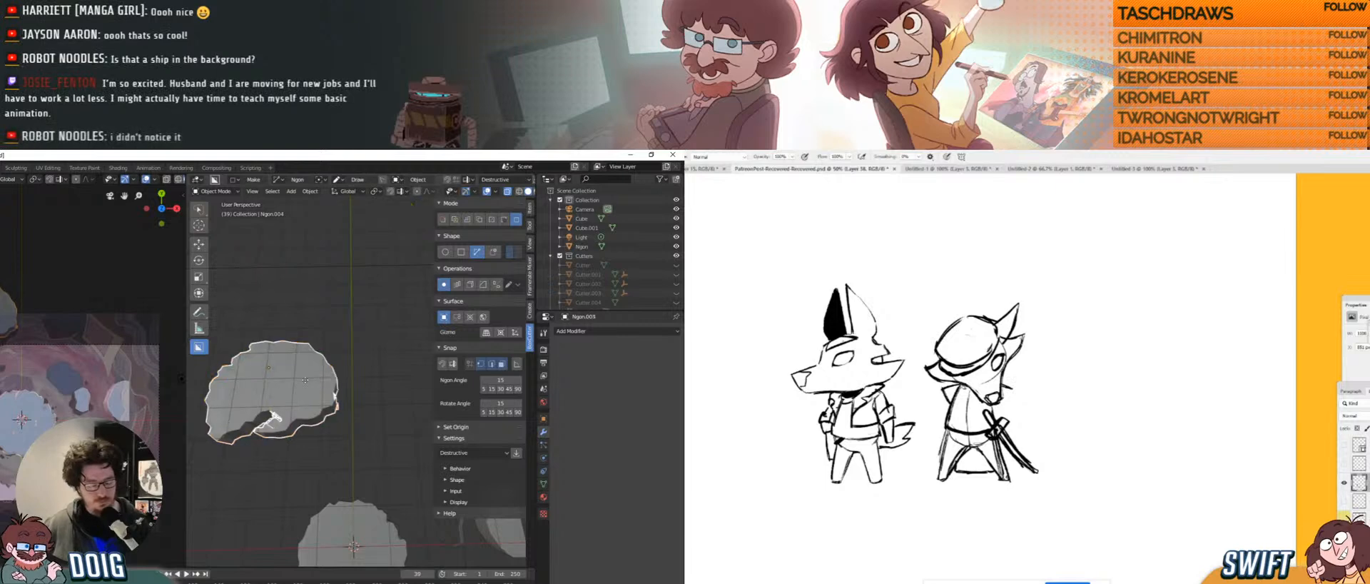
pyautogui.click(422, 364)
pyautogui.moveTo(422, 364); pyautogui.dragTo(315, 366, button='middle')
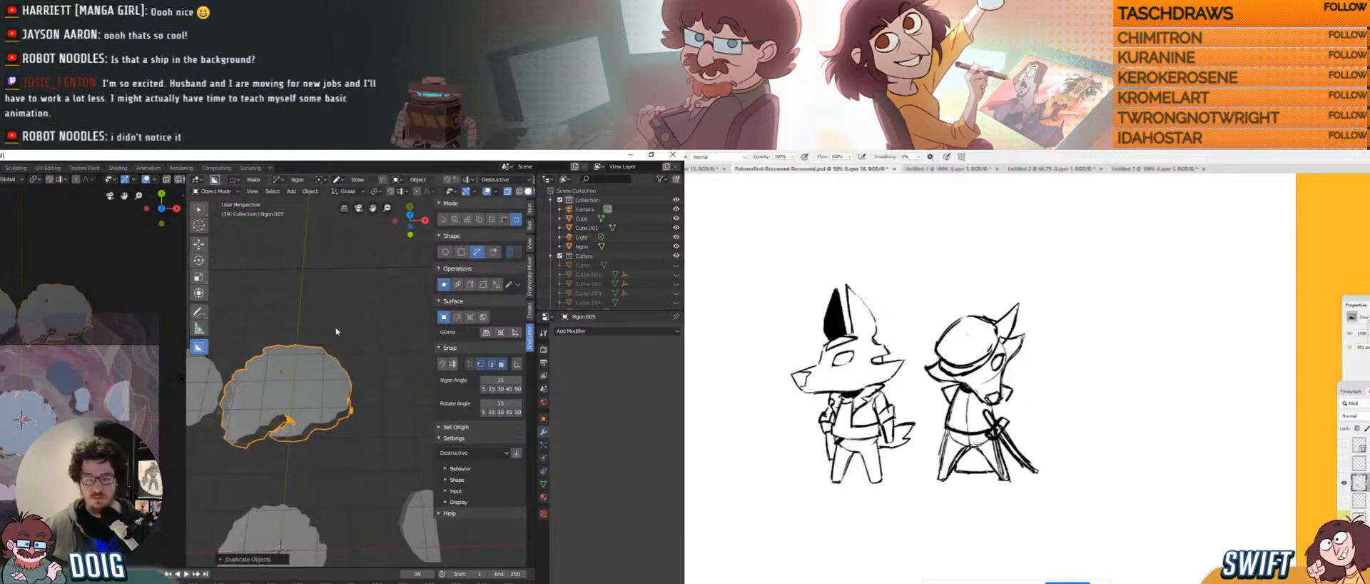
pyautogui.press('s')
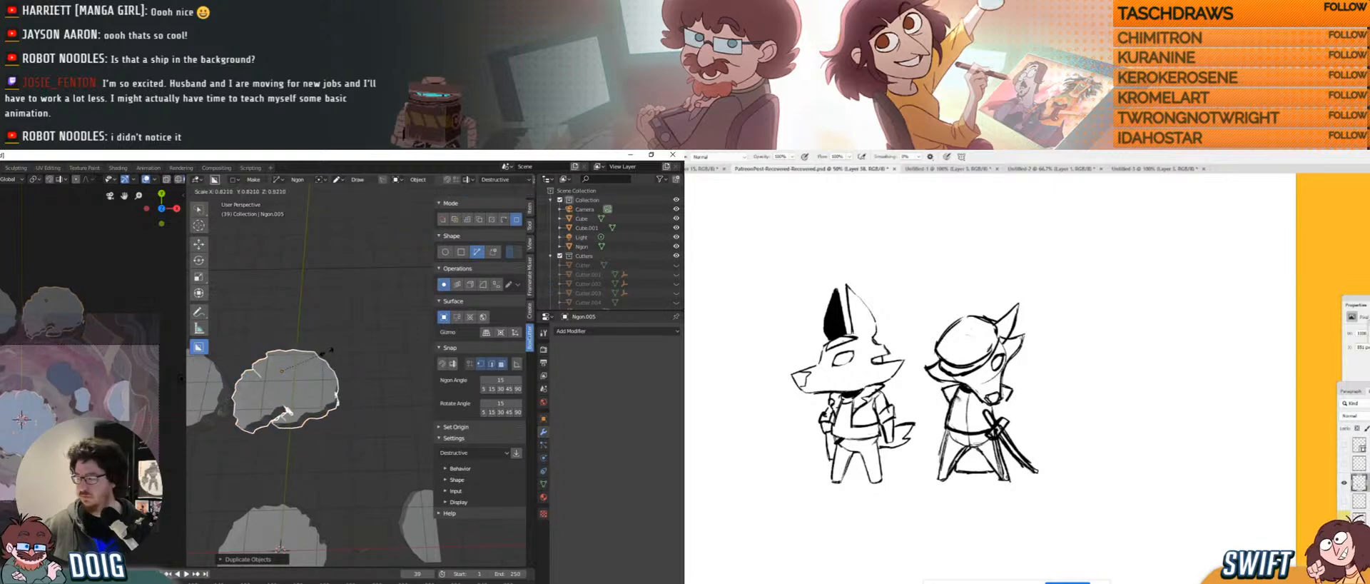
pyautogui.click(313, 349)
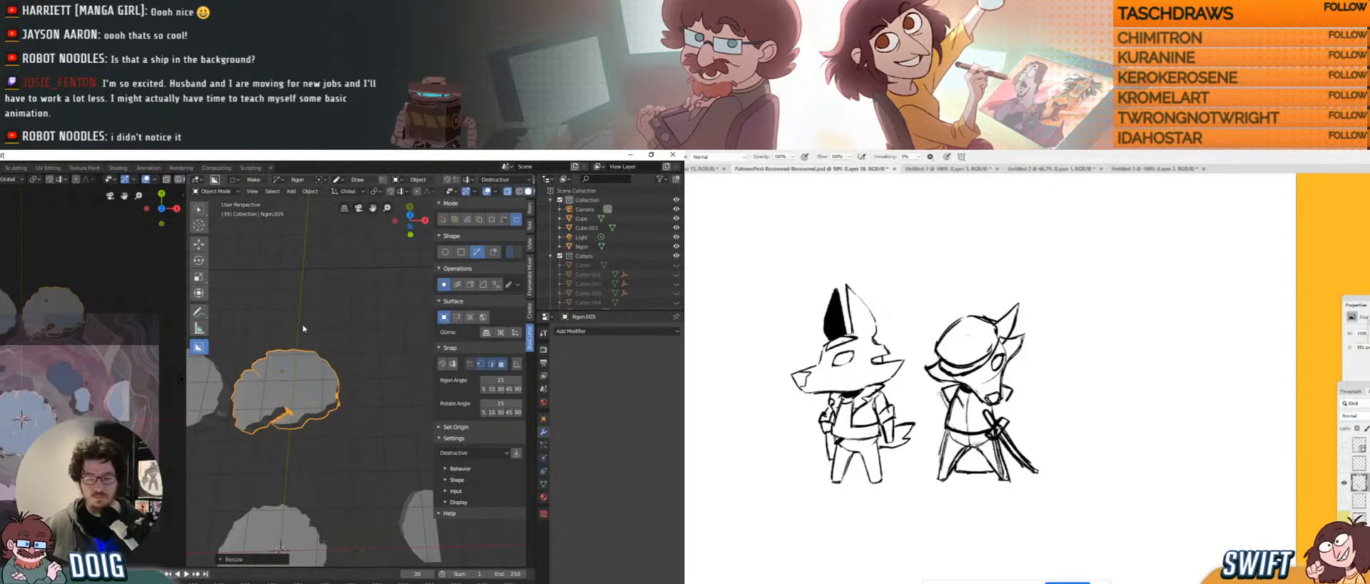
pyautogui.press('g')
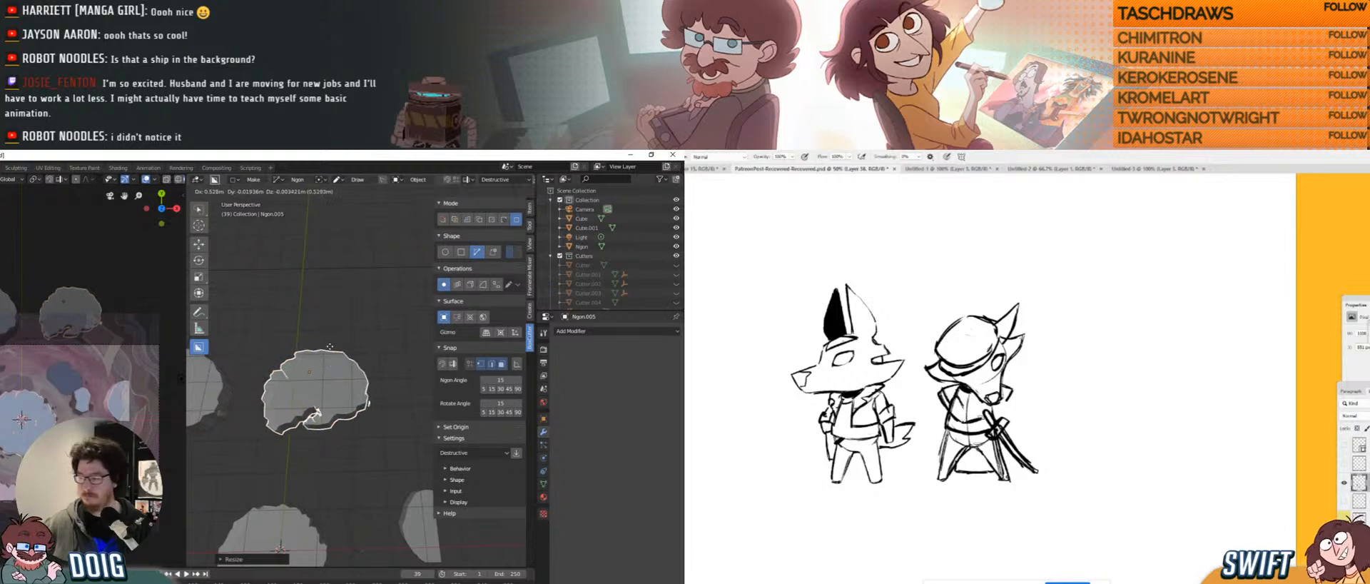
pyautogui.click(334, 342)
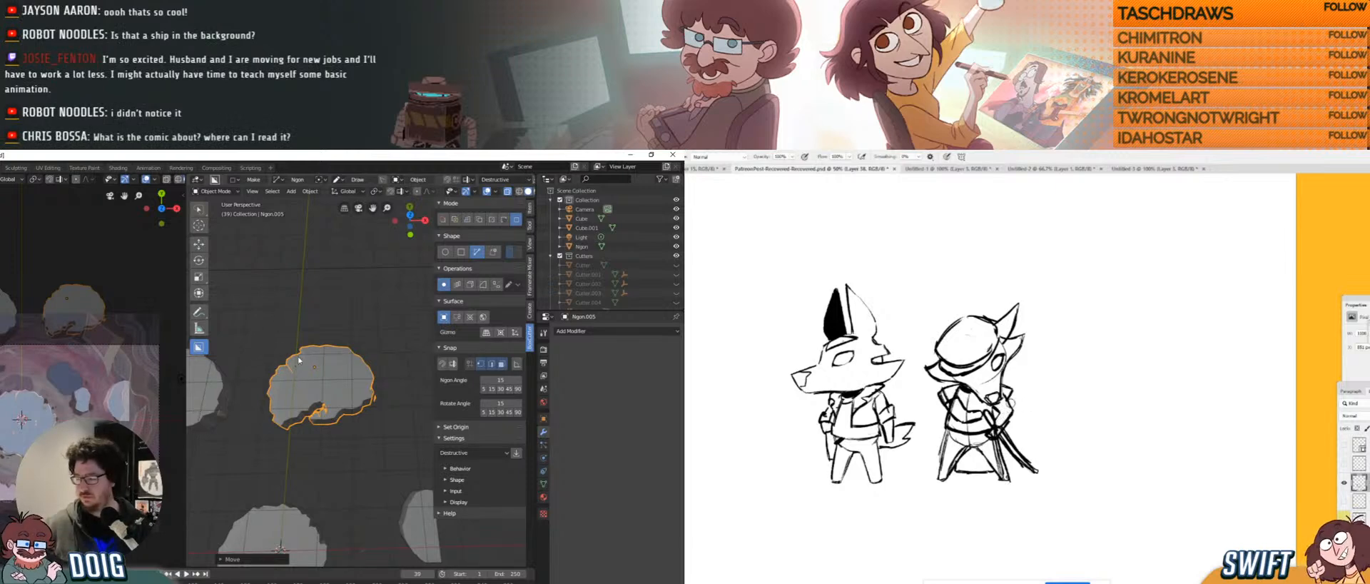
# Shrink the Ngon.005 copy slightly more beside the original.
pyautogui.keyDown('shift'); pyautogui.moveTo(298, 372); pyautogui.dragTo(333, 371, button='middle'); pyautogui.keyUp('shift')
pyautogui.press('s')
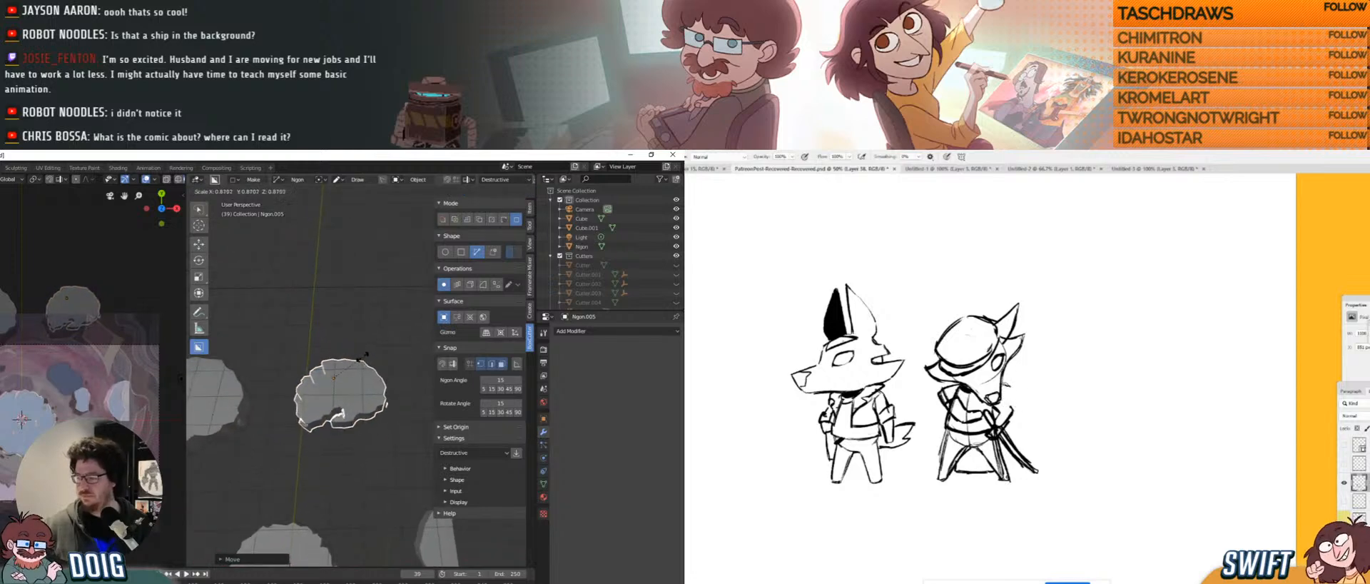
pyautogui.click(363, 360)
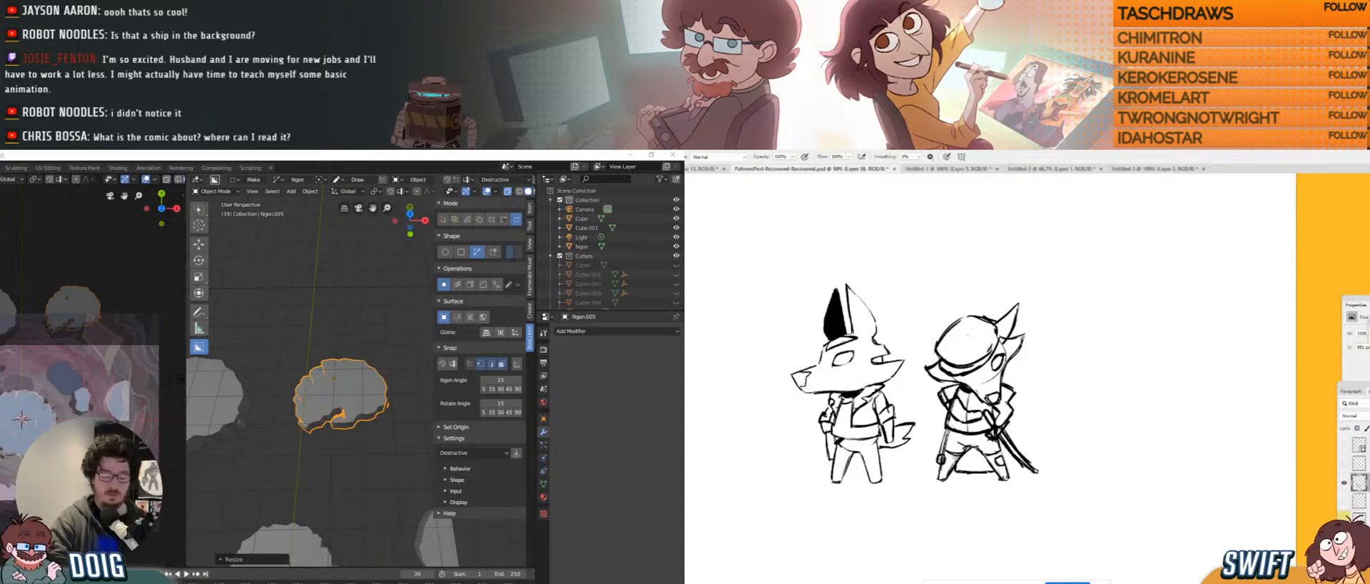
pyautogui.moveTo(944, 459); pyautogui.dragTo(994, 461)
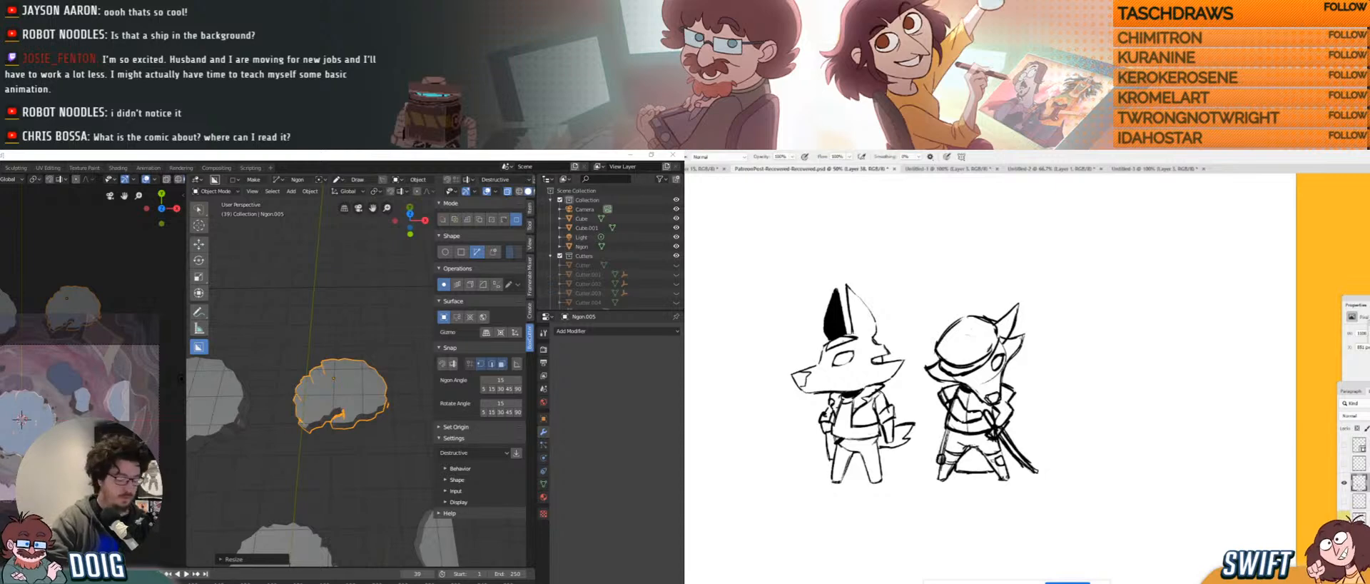
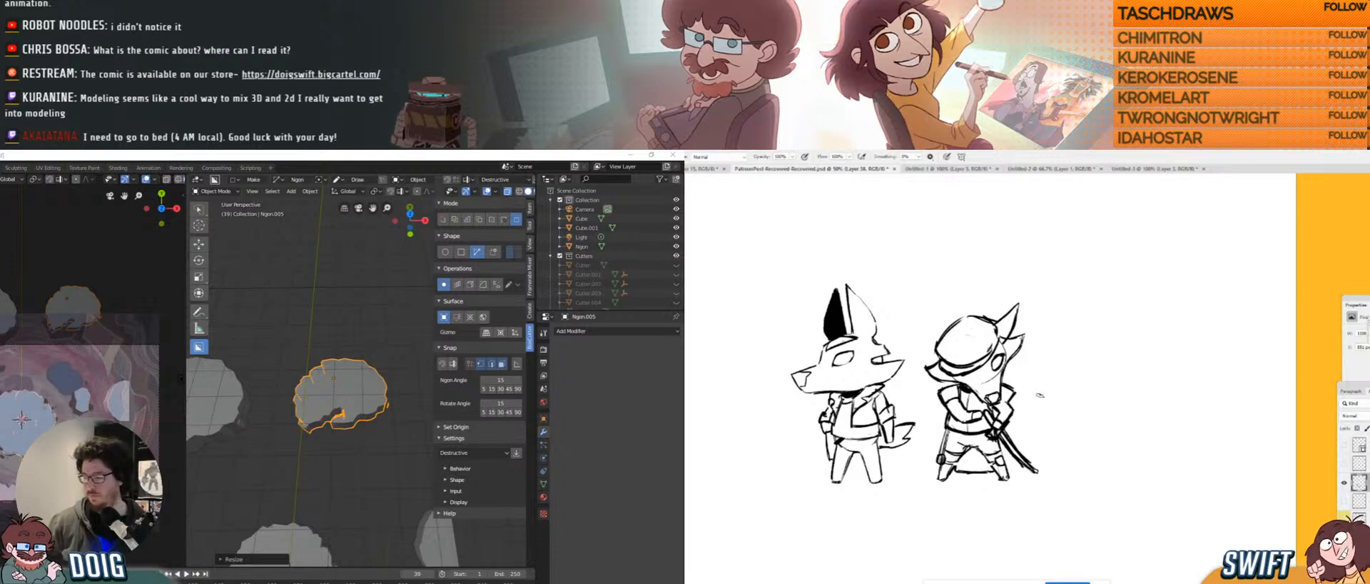
# Deselect the cut platform, zoom out and orbit to view the platforms from the side.
pyautogui.click(346, 450)
pyautogui.scroll(-3, 342, 437)
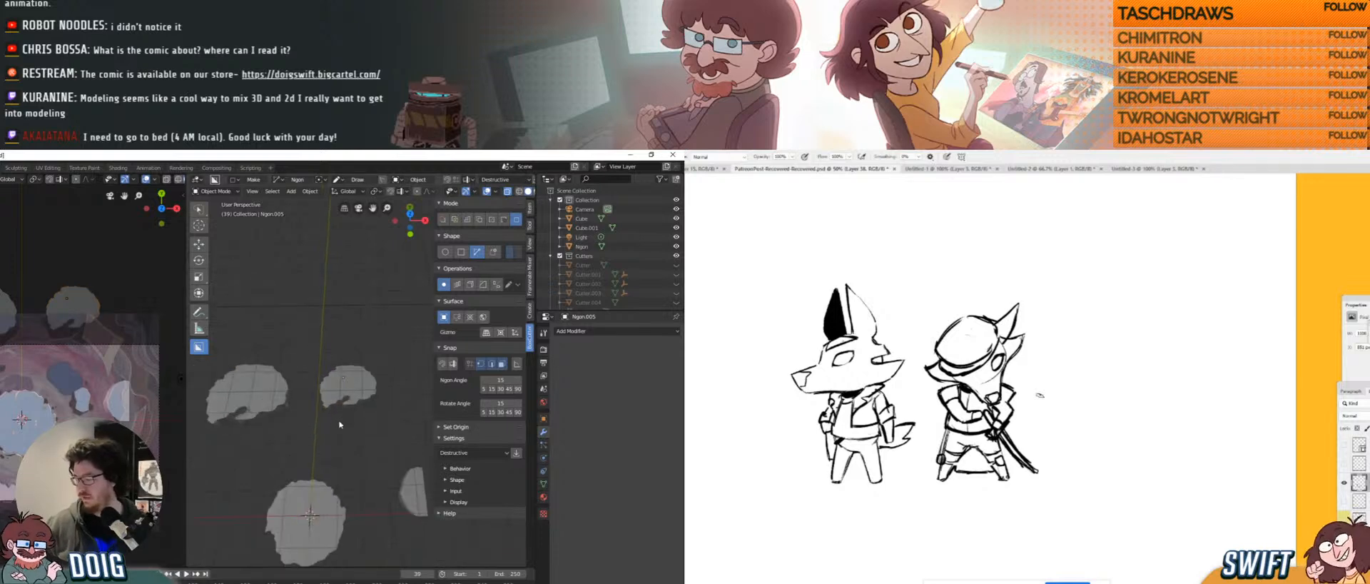
pyautogui.moveTo(339, 424); pyautogui.dragTo(348, 405, button='middle')
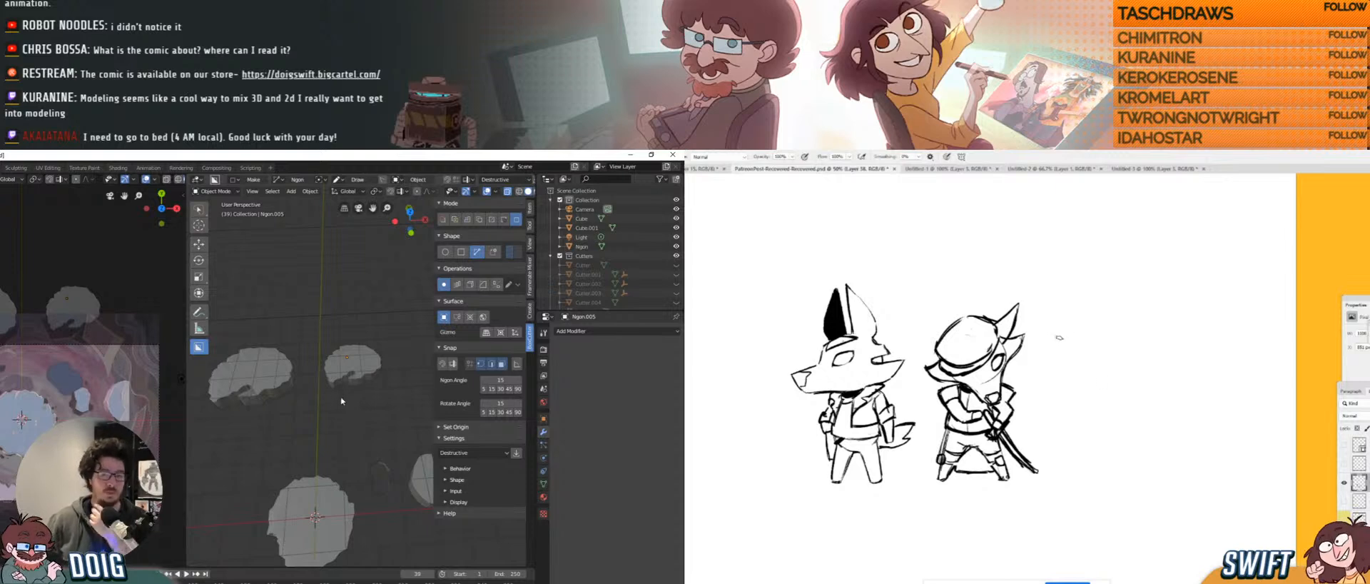
pyautogui.moveTo(1086, 319)
pyautogui.mouseDown()
pyautogui.moveTo(1134, 353)
pyautogui.moveTo(1100, 382)
pyautogui.mouseUp()
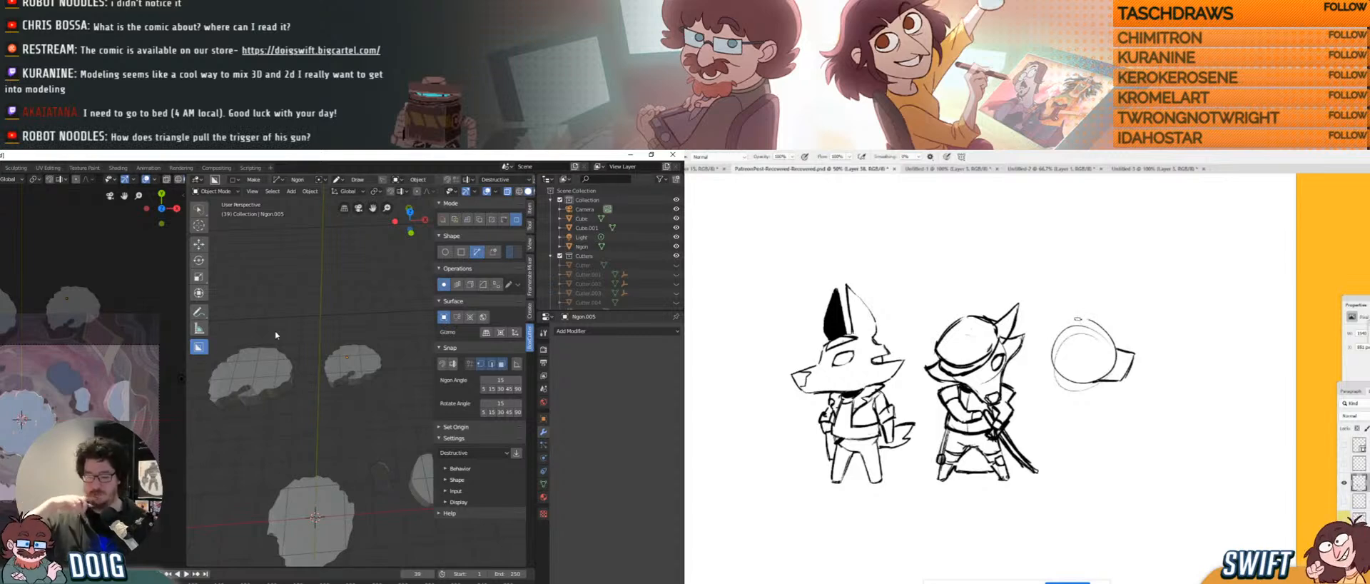
pyautogui.moveTo(1071, 319)
pyautogui.mouseDown()
pyautogui.moveTo(1103, 299)
pyautogui.moveTo(1089, 315)
pyautogui.moveTo(1119, 330)
pyautogui.moveTo(1056, 347)
pyautogui.mouseUp()
pyautogui.moveTo(332, 423); pyautogui.dragTo(336, 402, button='middle')
pyautogui.moveTo(1072, 299); pyautogui.dragTo(1074, 317)
pyautogui.moveTo(337, 401); pyautogui.dragTo(342, 391, button='middle')
pyautogui.moveTo(1062, 289); pyautogui.dragTo(1071, 297)
pyautogui.moveTo(342, 391); pyautogui.dragTo(344, 389, button='middle')
pyautogui.moveTo(1053, 334); pyautogui.dragTo(1060, 291)
pyautogui.moveTo(344, 389); pyautogui.dragTo(343, 397, button='middle')
# Select the small house piece Cube.001 and orbit in close around it.
pyautogui.click(343, 397)
pyautogui.moveTo(1066, 344); pyautogui.dragTo(1046, 368)
pyautogui.moveTo(343, 398)
pyautogui.mouseDown(button='middle')
pyautogui.moveTo(330, 373)
pyautogui.moveTo(336, 386)
pyautogui.mouseUp(button='middle')
pyautogui.scroll(4, 343, 385)
pyautogui.moveTo(1048, 369); pyautogui.dragTo(1083, 388)
pyautogui.moveTo(334, 373); pyautogui.dragTo(328, 348, button='middle')
# Zoom in on Cube.001, enter Edit Mode and select all its faces.
pyautogui.scroll(3, 329, 348)
pyautogui.moveTo(1092, 350); pyautogui.dragTo(1105, 357)
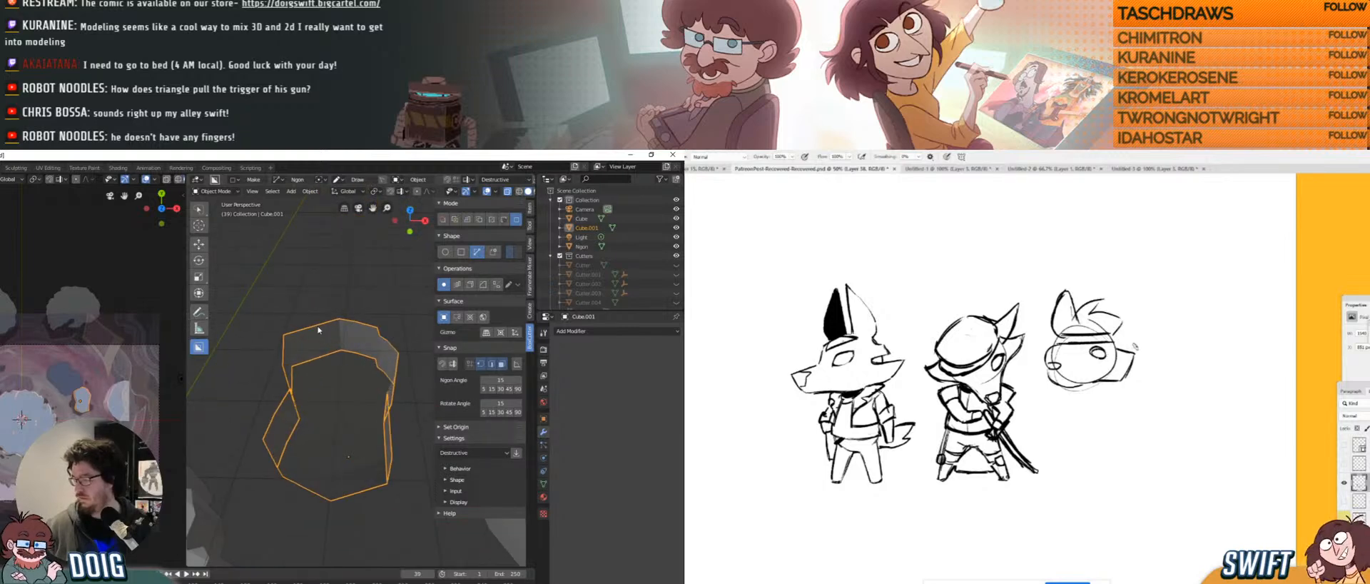
pyautogui.press('Tab')
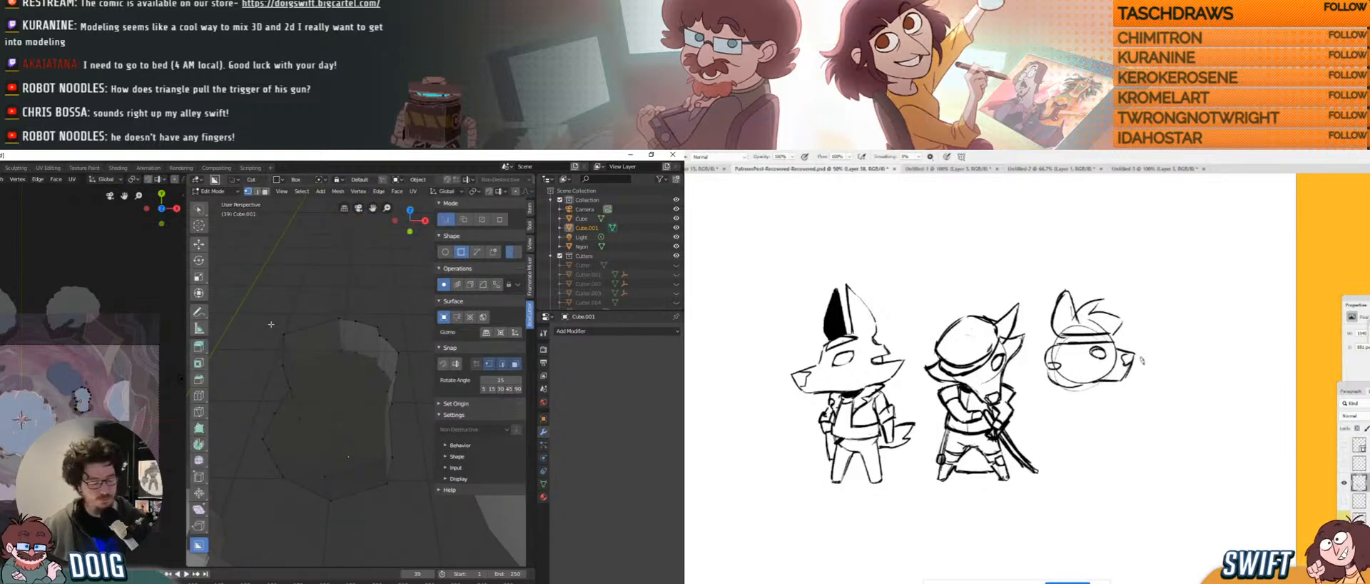
pyautogui.moveTo(1119, 382); pyautogui.dragTo(1090, 386)
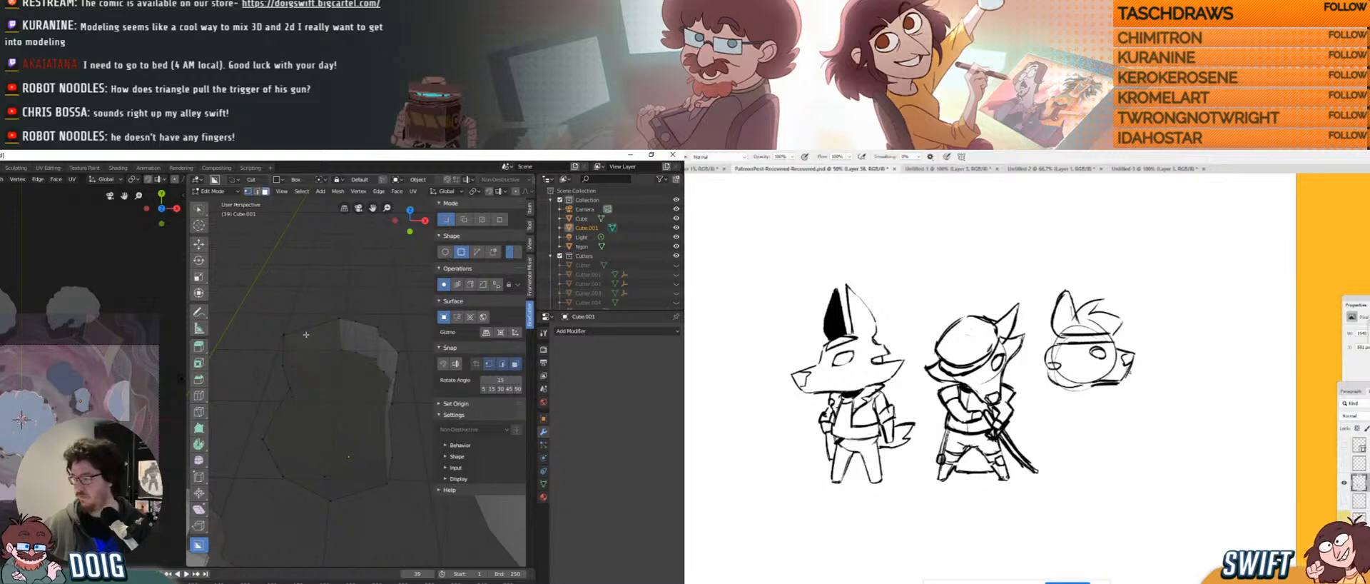
pyautogui.press('a')
pyautogui.moveTo(309, 366); pyautogui.dragTo(319, 340, button='middle')
# Switch between Object and Edit Mode and select the connected upper piece of the mesh.
pyautogui.press('Tab')
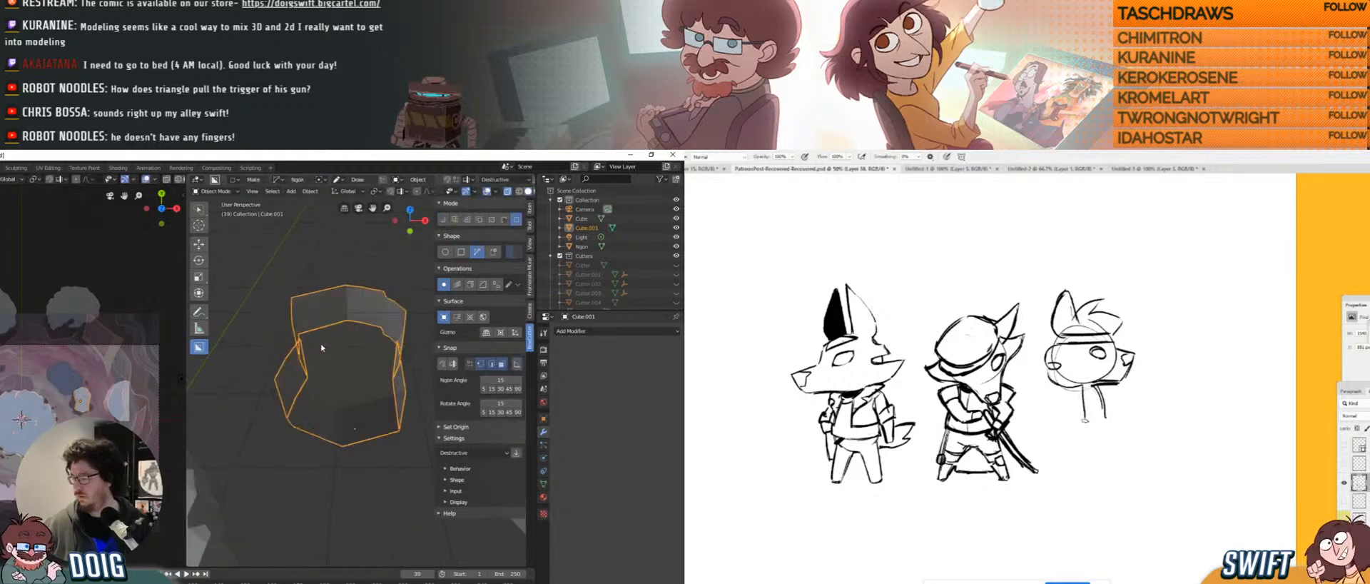
pyautogui.moveTo(318, 346); pyautogui.dragTo(330, 375, button='middle')
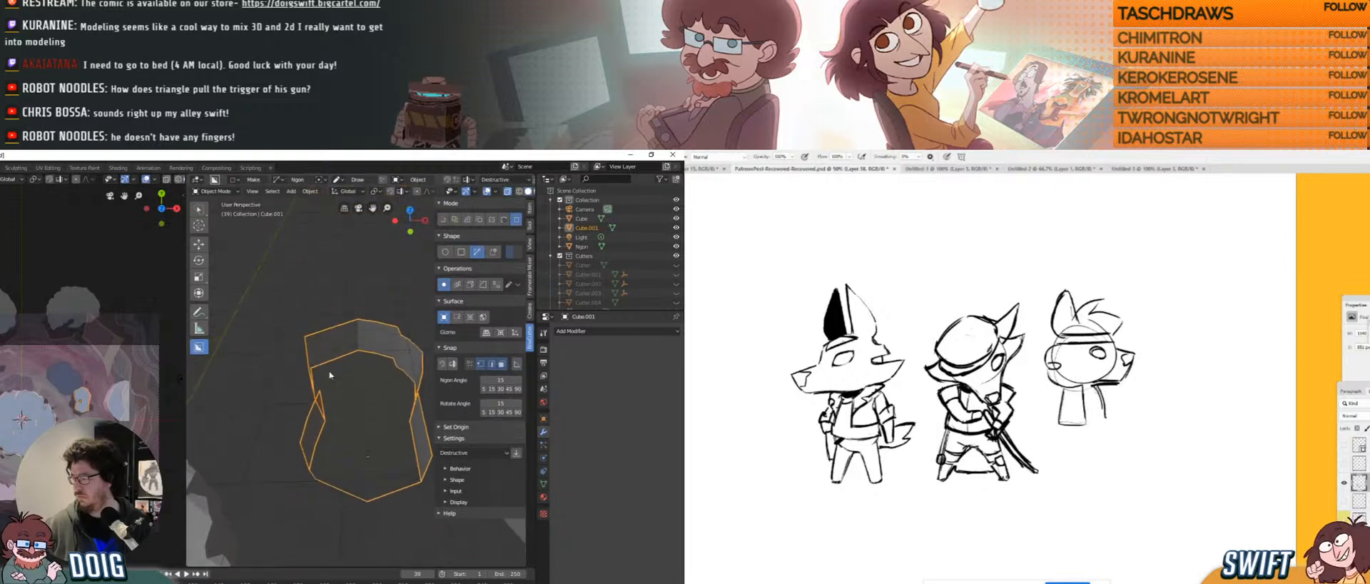
pyautogui.press('Tab')
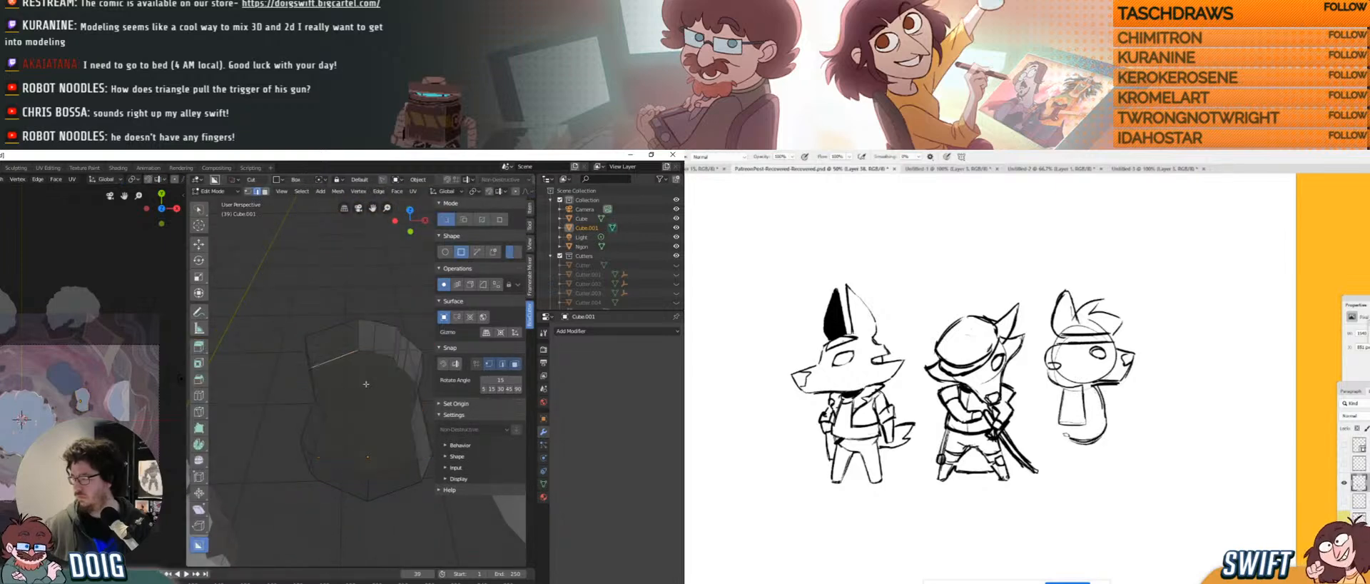
pyautogui.press('l')
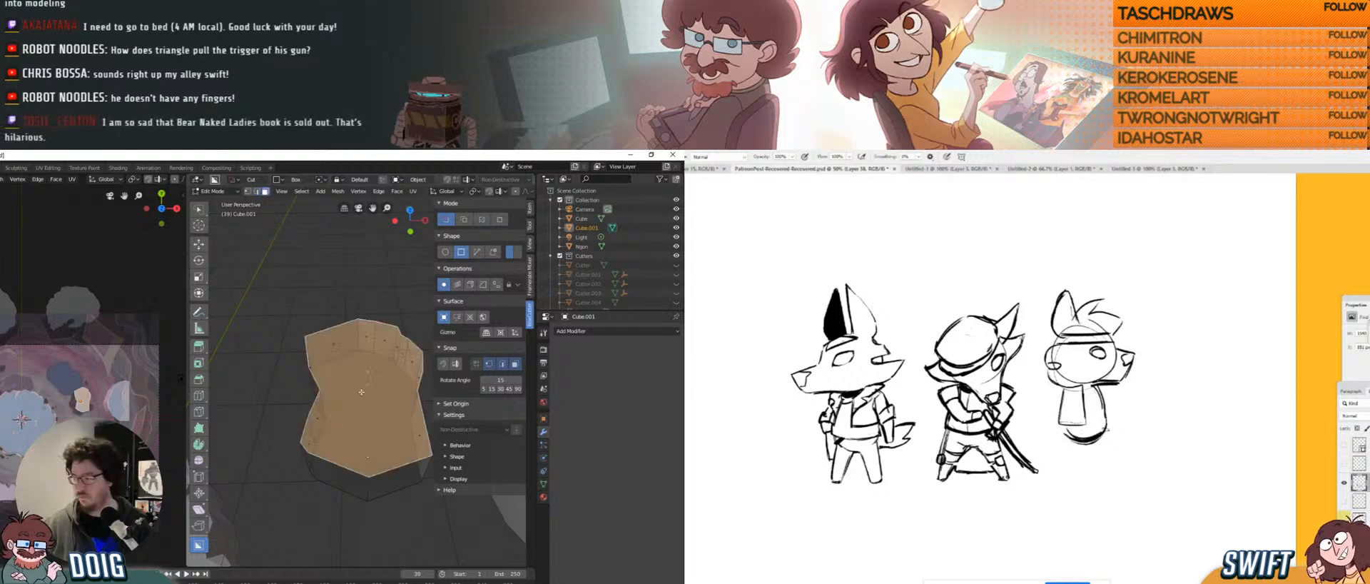
pyautogui.scroll(-5, 357, 385)
pyautogui.press('Tab')
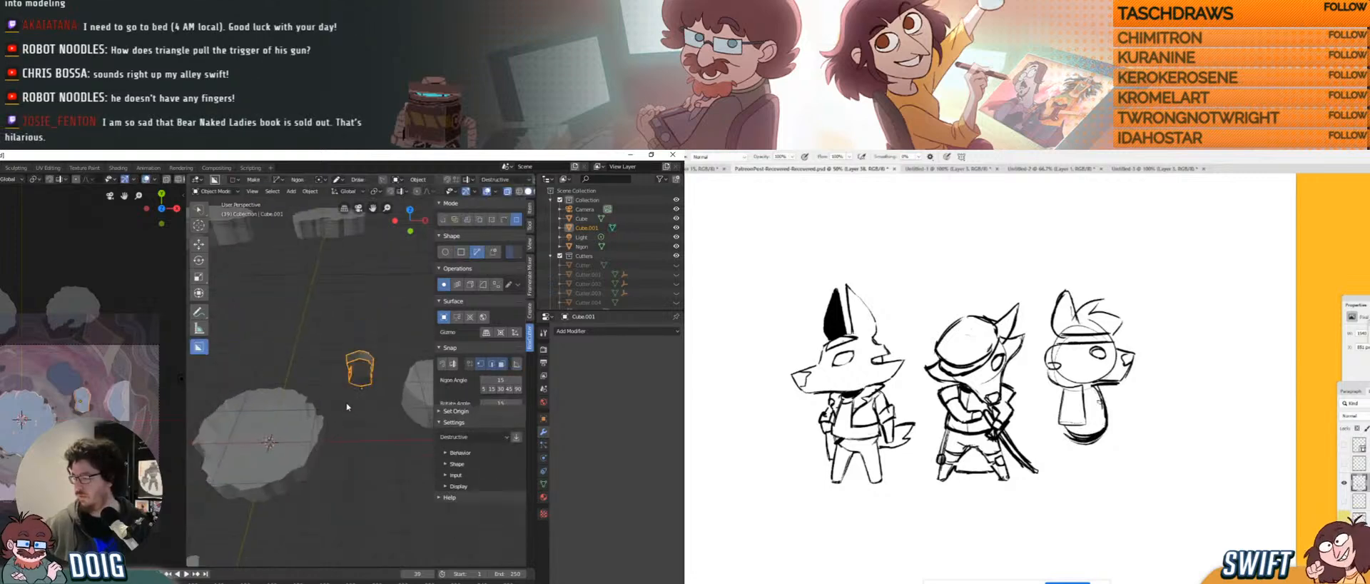
pyautogui.scroll(4, 334, 408)
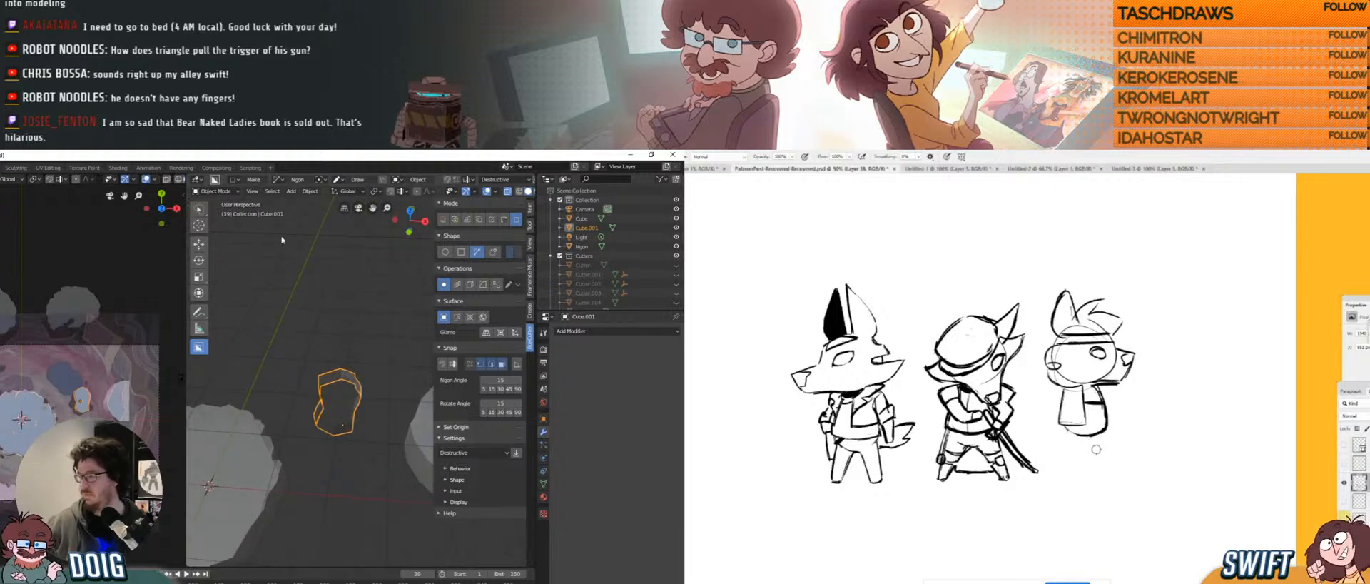
# Back in Edit Mode, select all of the piece's geometry and open the Mesh menu.
pyautogui.press('Tab')
pyautogui.press('a')
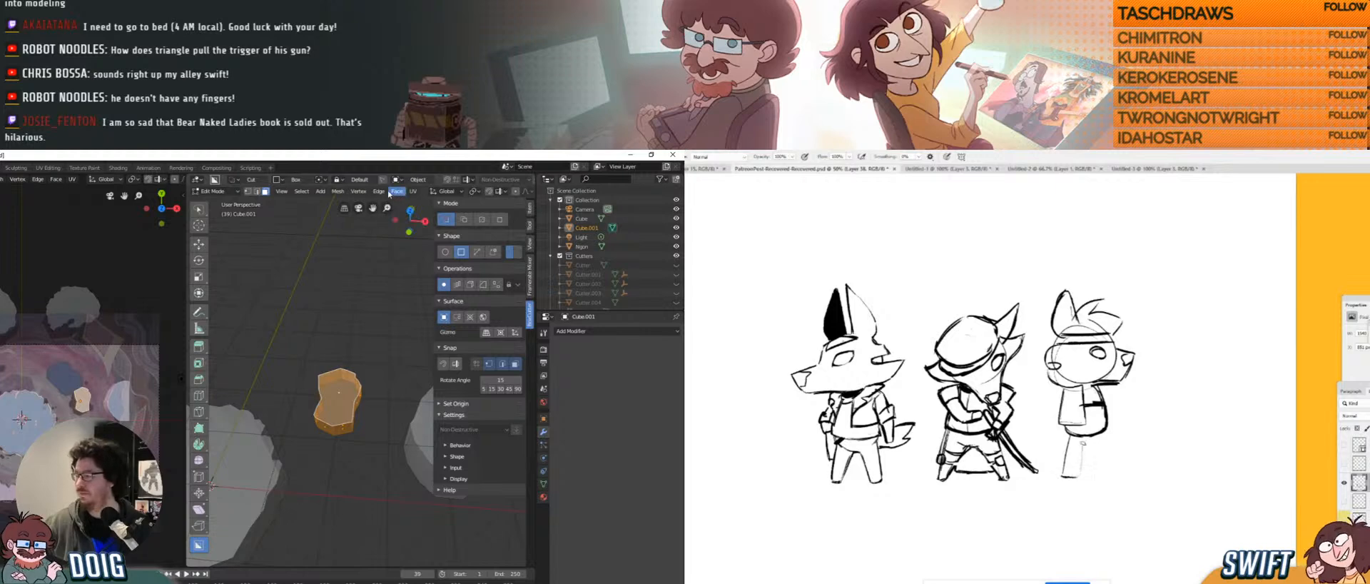
pyautogui.click(338, 191)
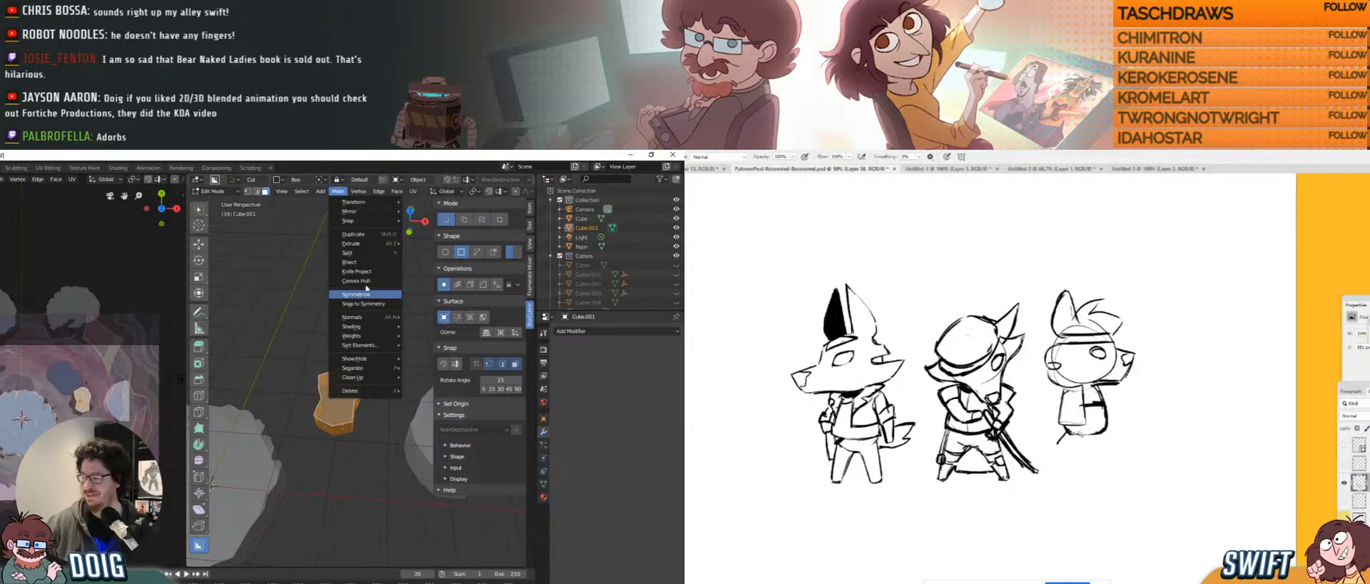
# Recalculate Cube.001's normals to face outside and return to Object Mode.
pyautogui.moveTo(368, 317)
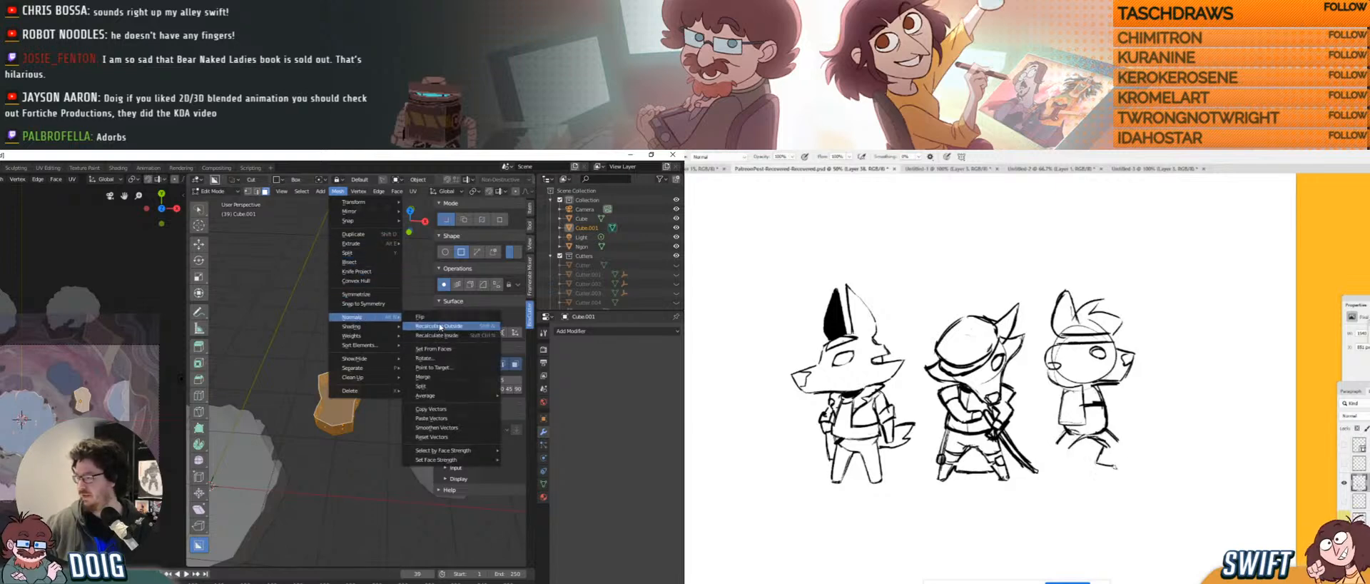
pyautogui.click(440, 327)
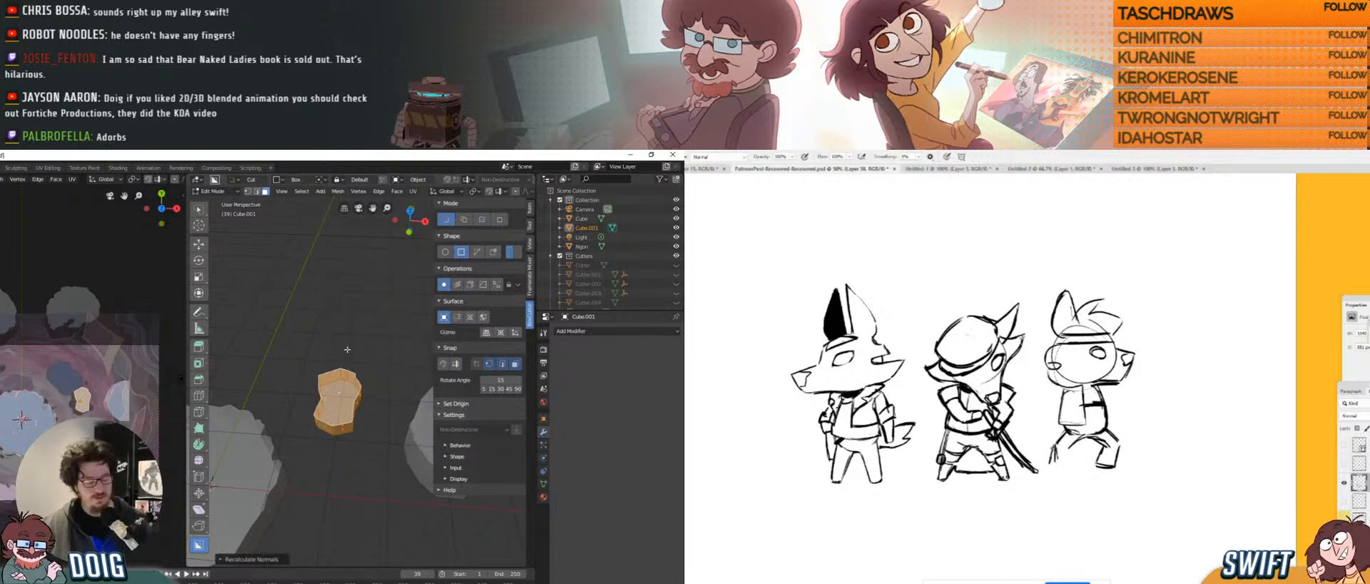
pyautogui.press('Tab')
# Turn off X-ray so the meshes look solid, then orbit and zoom around the scene.
pyautogui.moveTo(349, 353); pyautogui.dragTo(365, 322, button='middle')
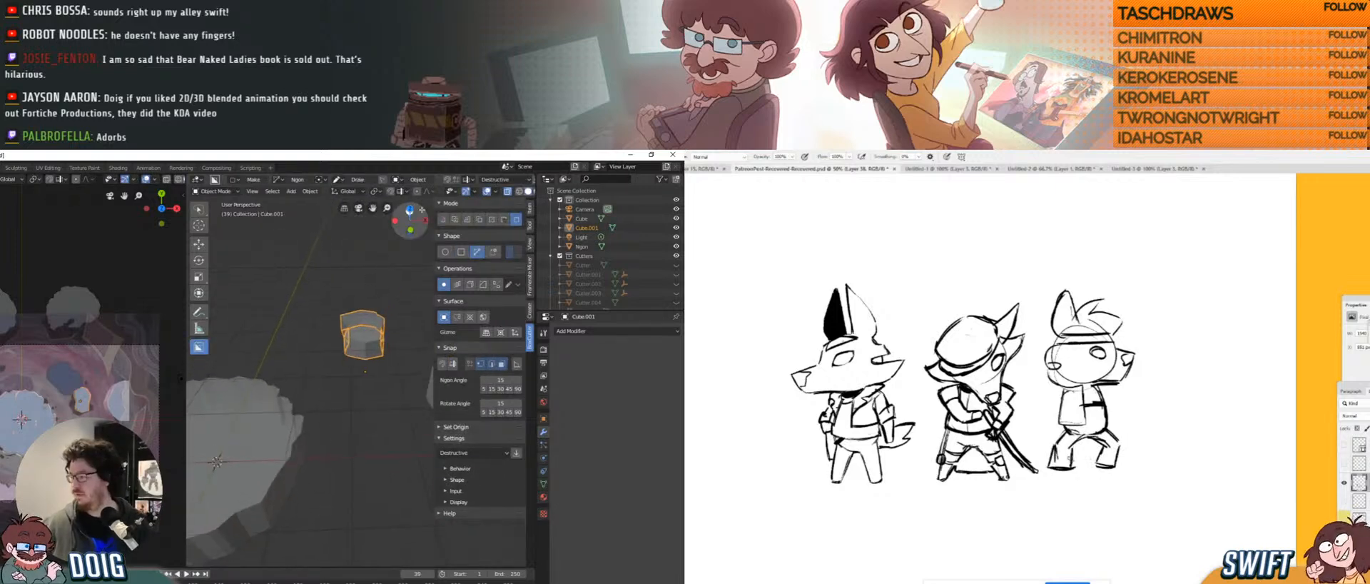
pyautogui.scroll(-2, 437, 193)
pyautogui.click(474, 193)
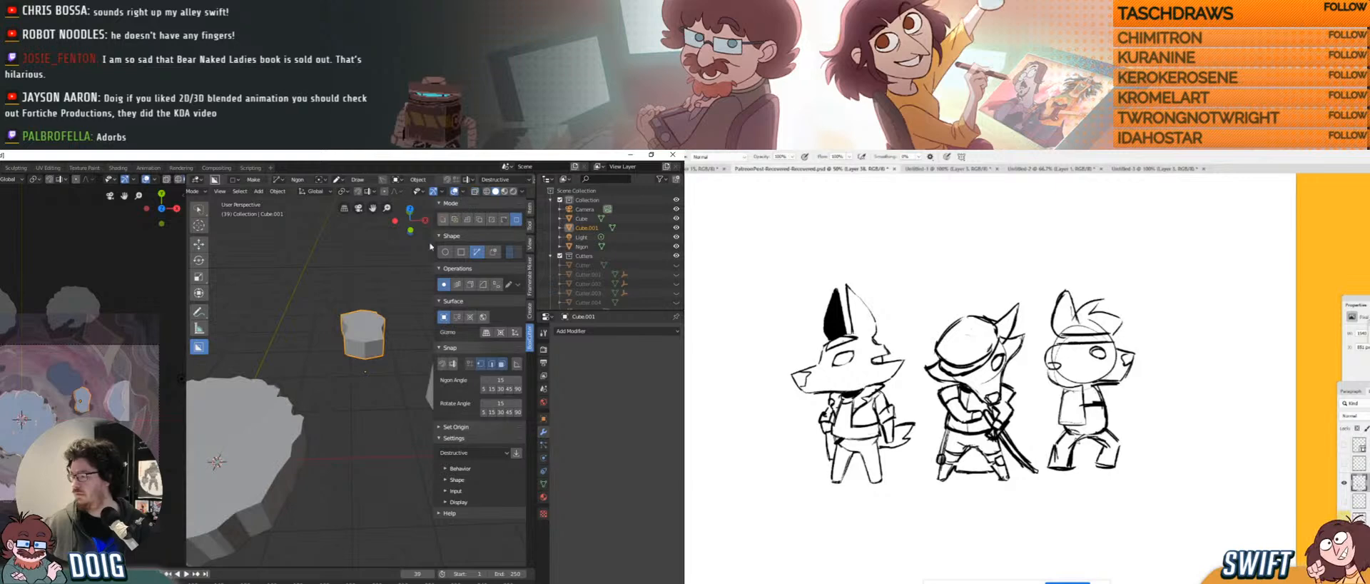
pyautogui.moveTo(356, 308); pyautogui.dragTo(349, 411, button='middle')
pyautogui.scroll(-4, 344, 368)
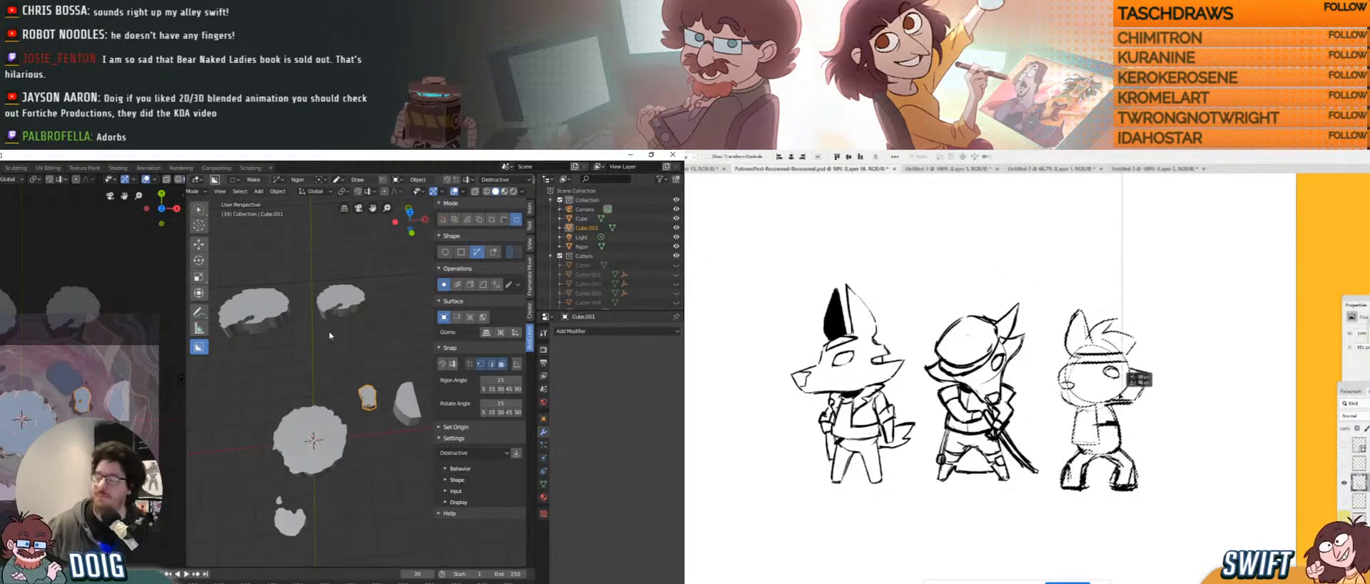
pyautogui.moveTo(336, 331); pyautogui.dragTo(326, 390, button='middle')
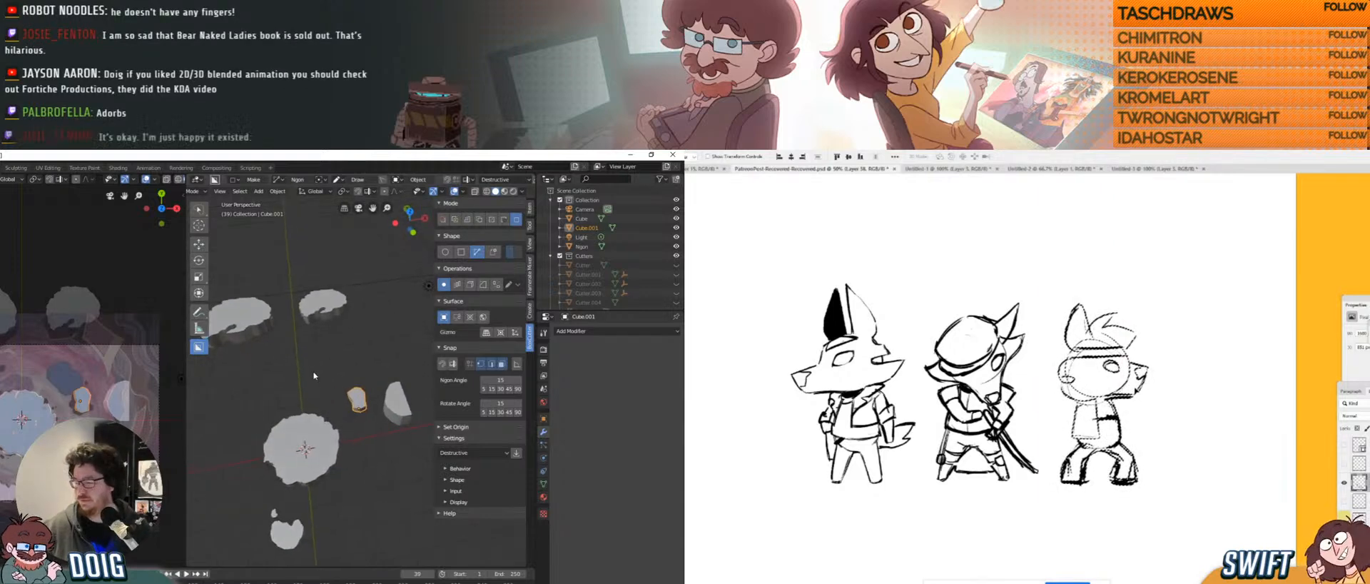
pyautogui.scroll(3, 28, 404)
pyautogui.scroll(2, 29, 404)
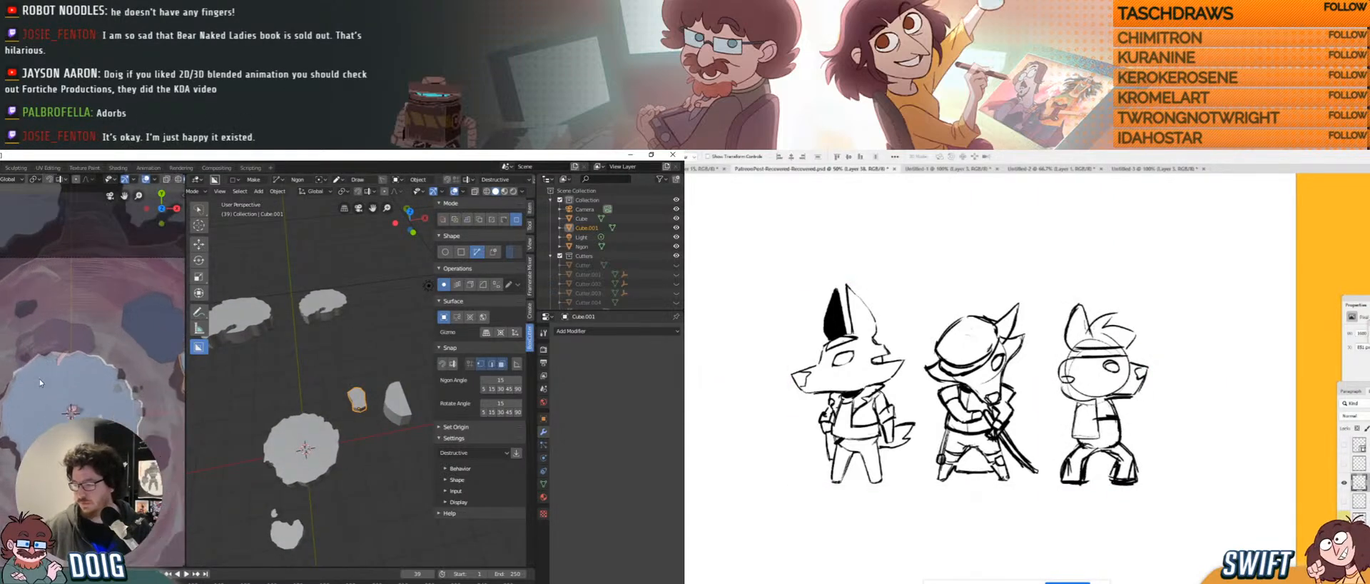
pyautogui.scroll(2, 32, 385)
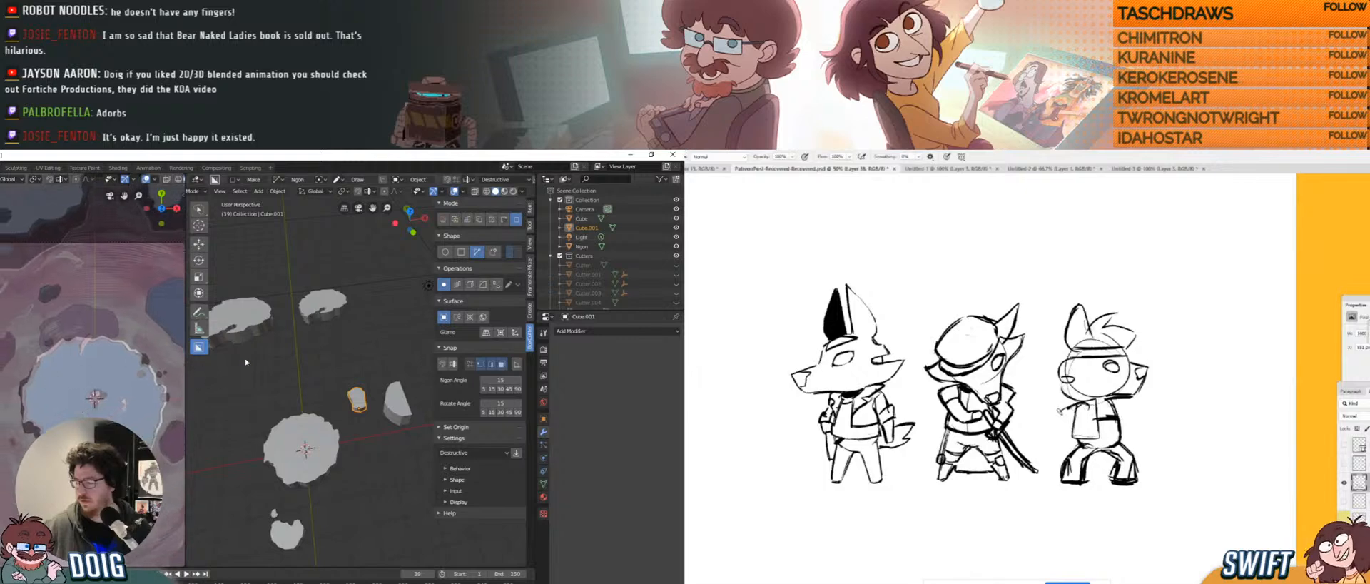
pyautogui.moveTo(307, 411); pyautogui.dragTo(329, 361, button='middle')
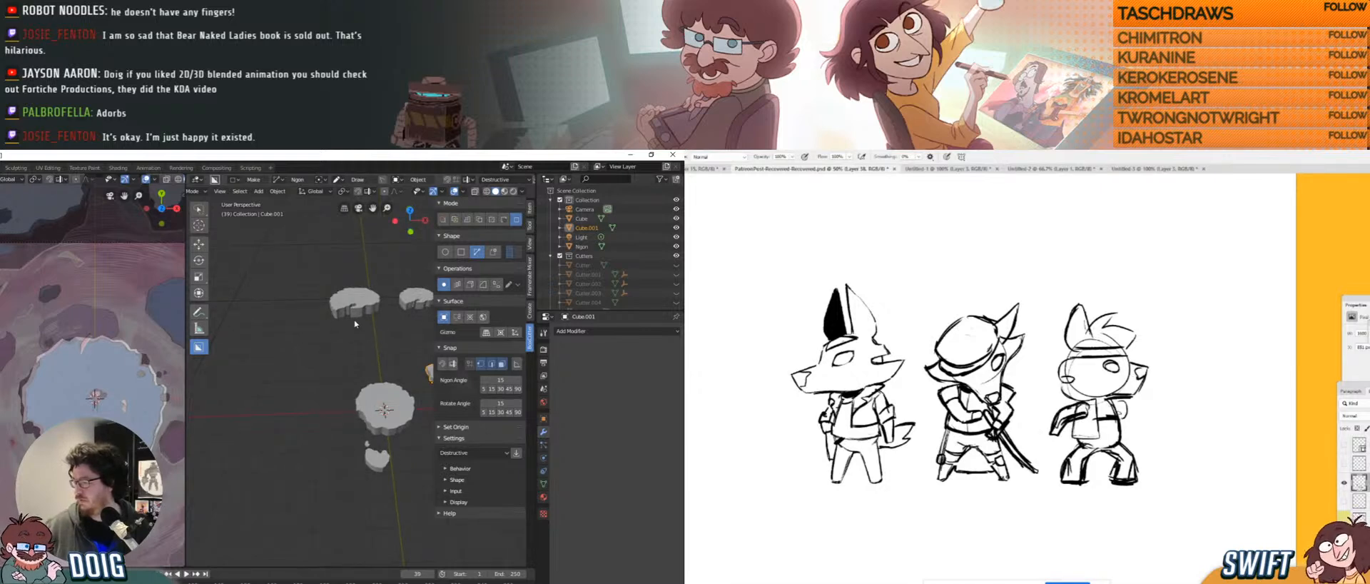
pyautogui.scroll(-3, 340, 354)
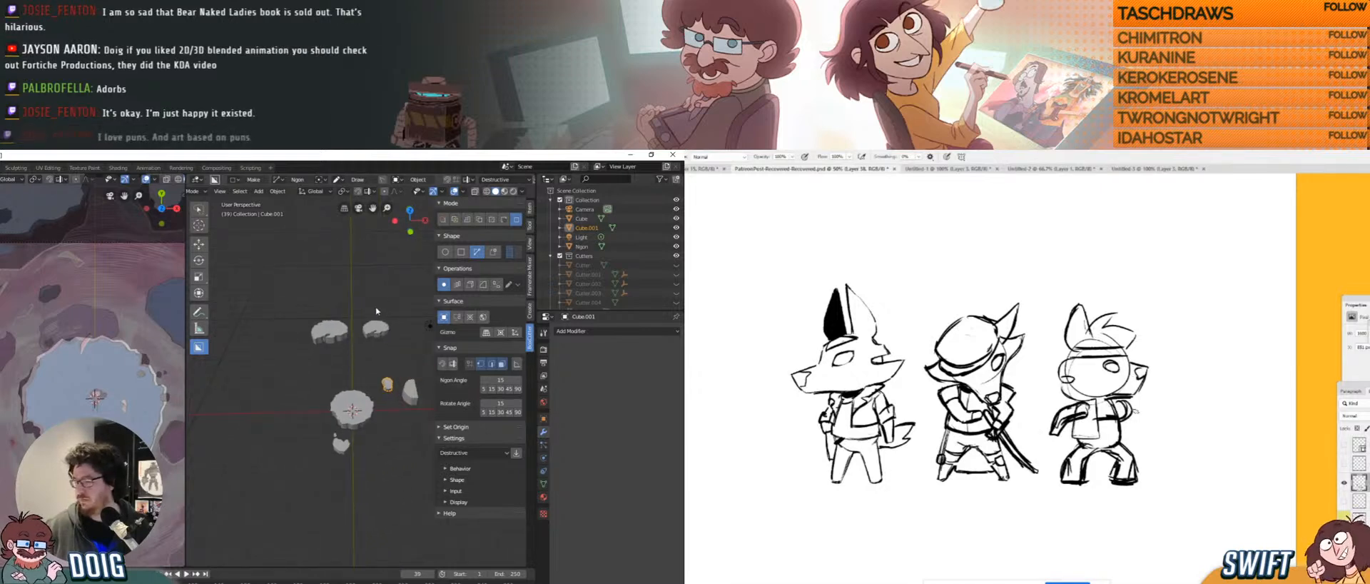
# Add a new cube, scale it up and move it among the rock platforms.
pyautogui.click(259, 192)
pyautogui.moveTo(281, 208)
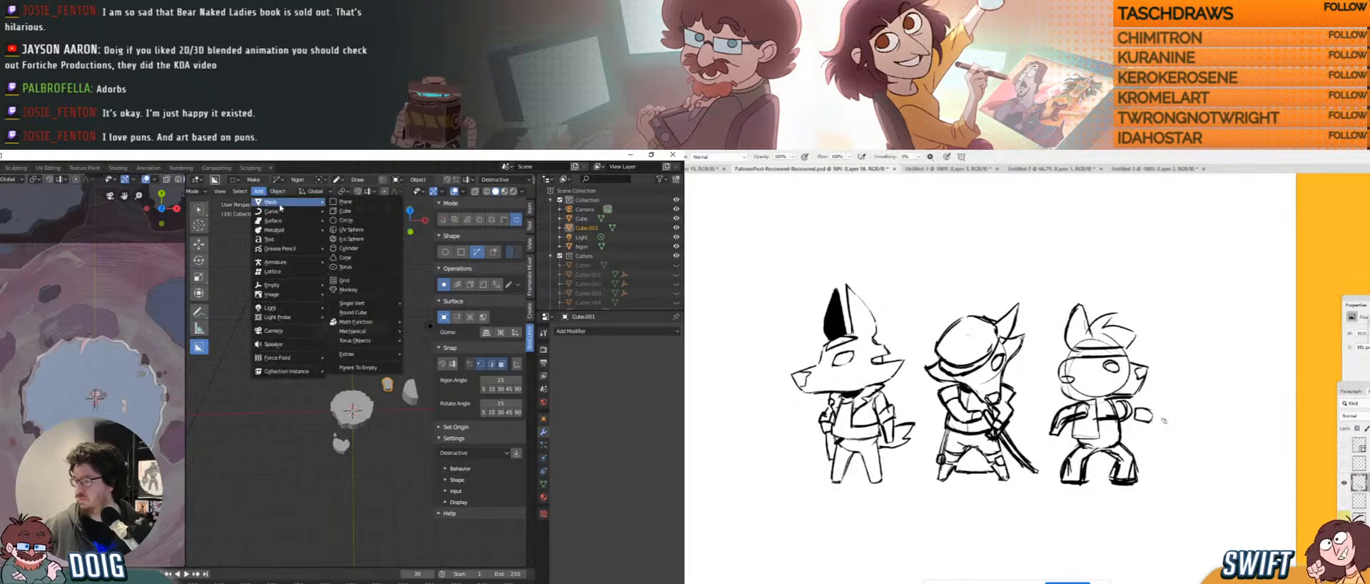
pyautogui.click(357, 212)
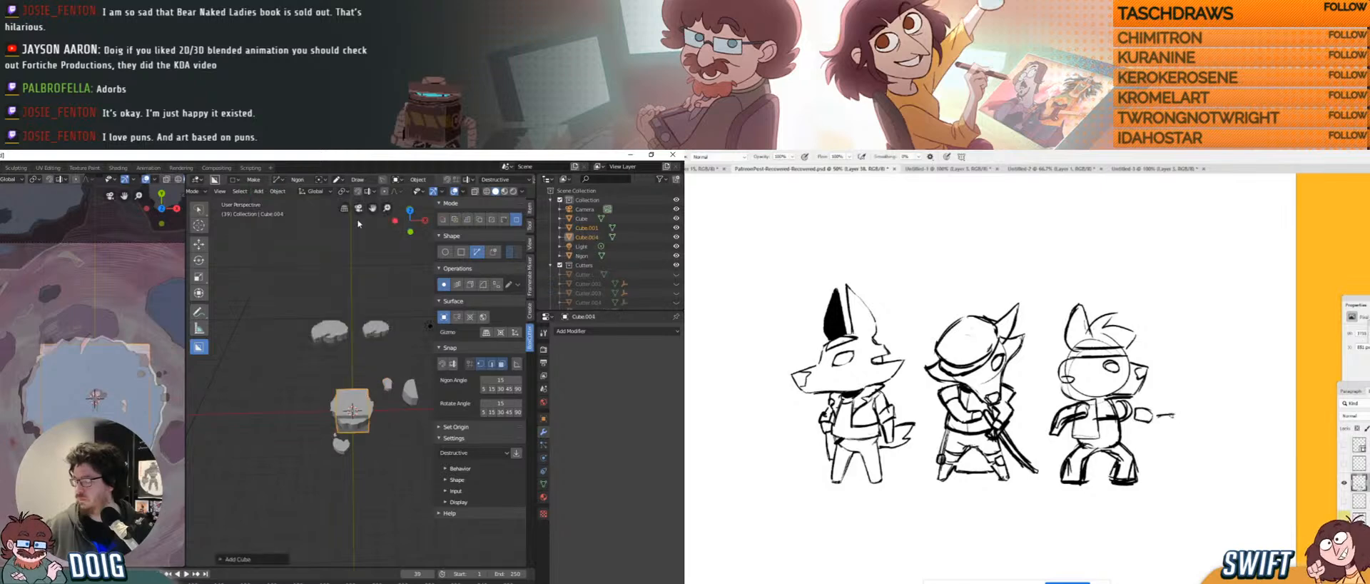
pyautogui.press('s')
pyautogui.click(364, 352)
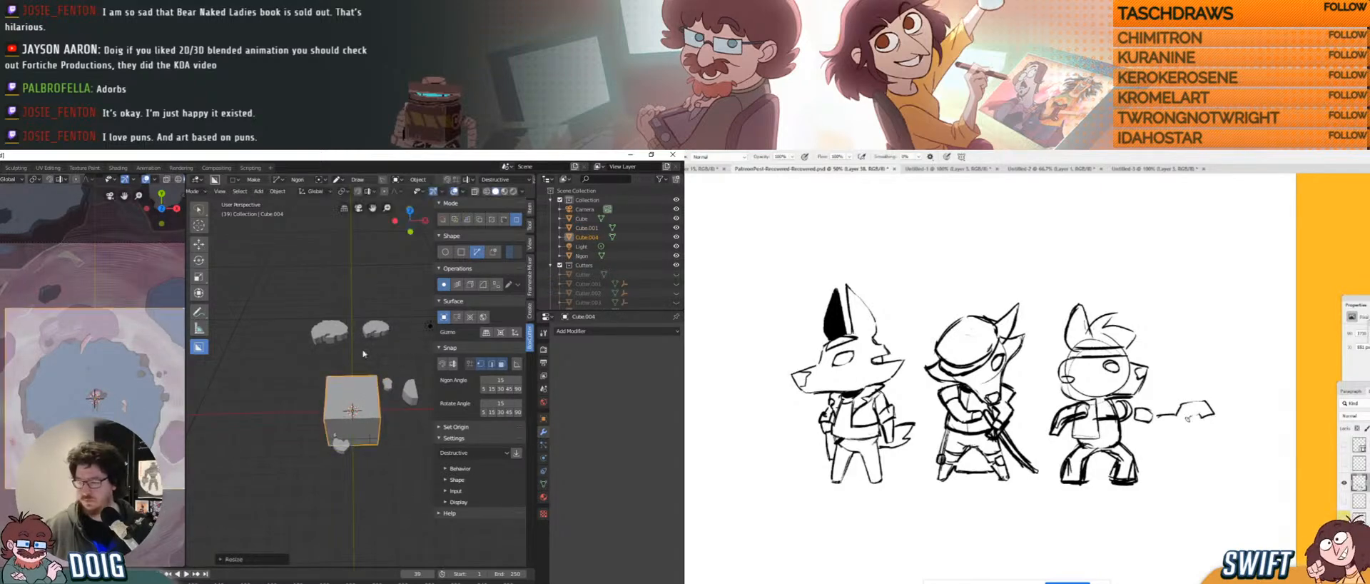
pyautogui.press('g')
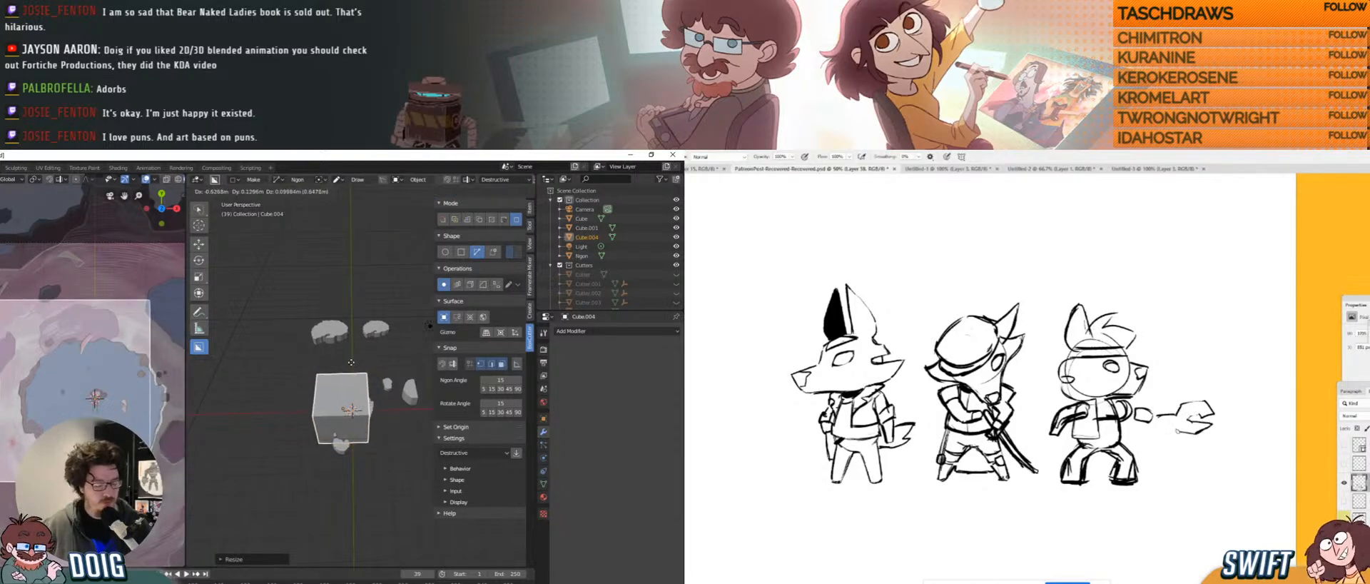
pyautogui.click(354, 365)
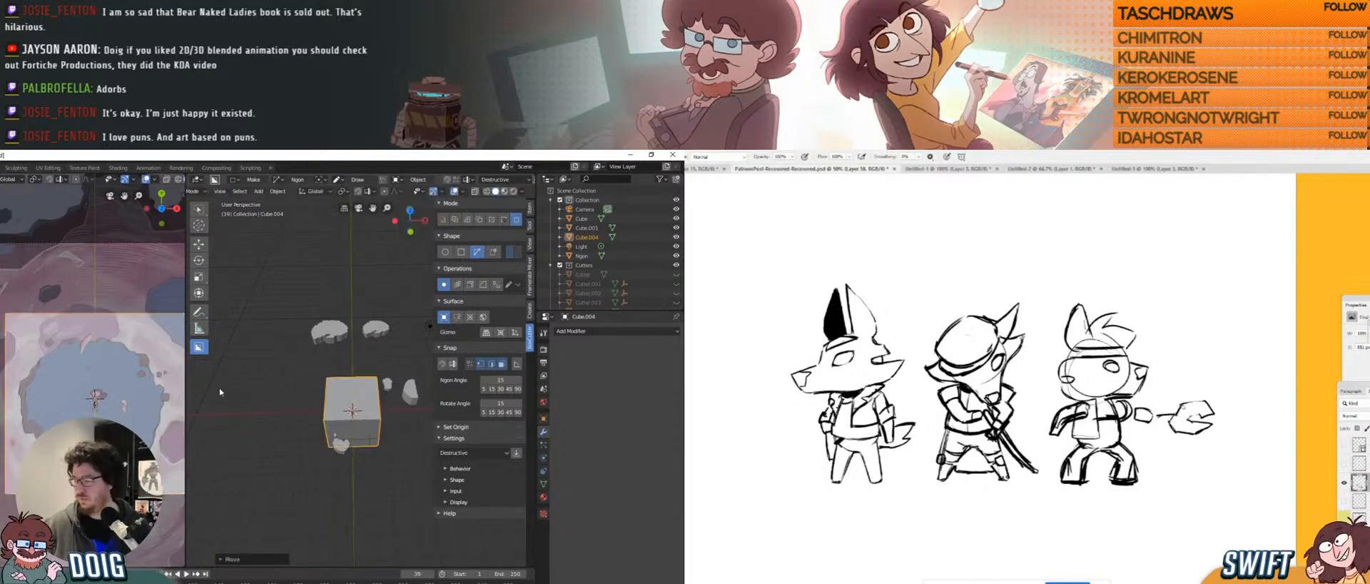
# Widen the main 3D view and move the cube further left along X.
pyautogui.moveTo(184, 382); pyautogui.dragTo(106, 382)
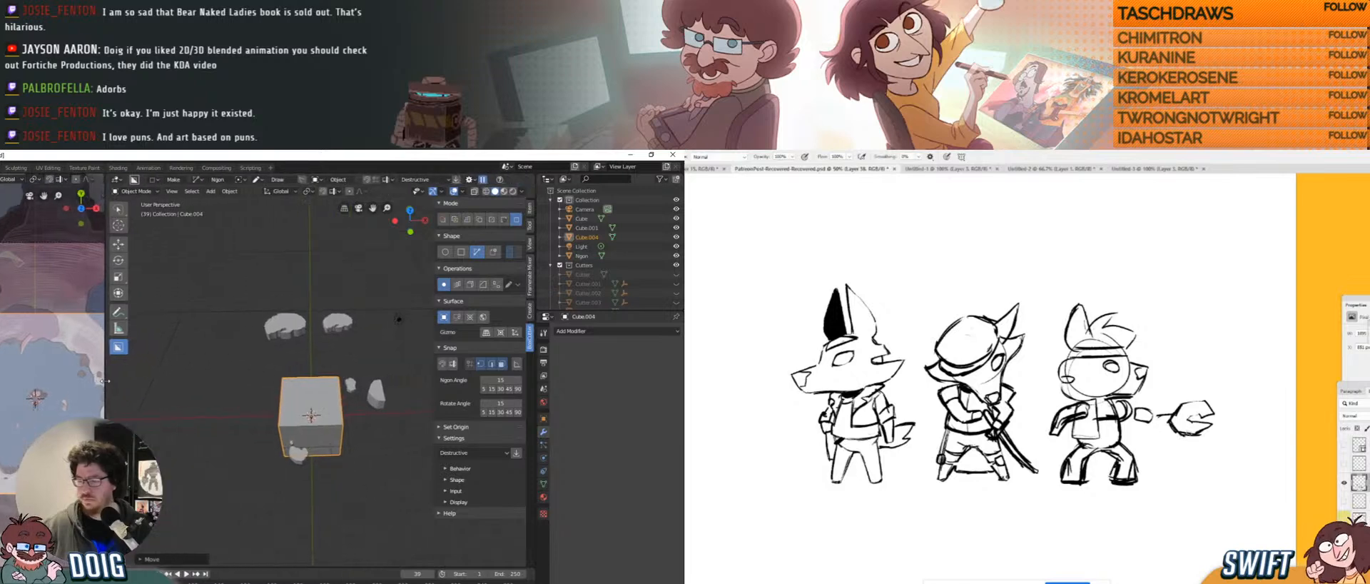
pyautogui.moveTo(218, 379); pyautogui.dragTo(365, 378, button='middle')
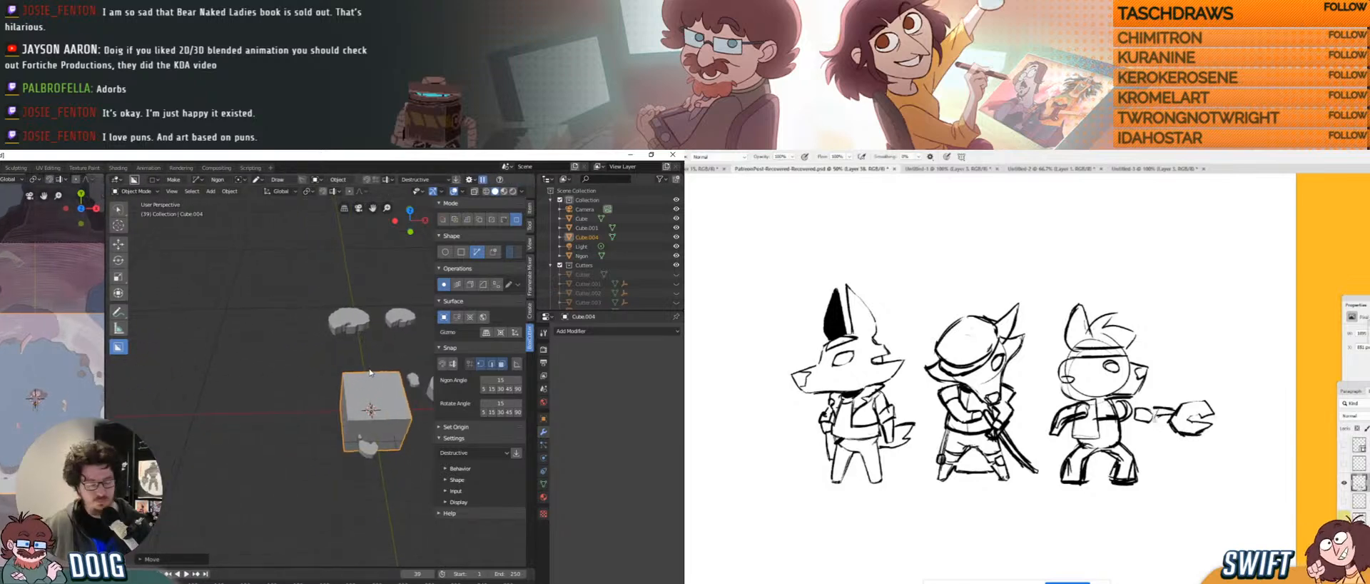
pyautogui.press('g')
pyautogui.press('x')
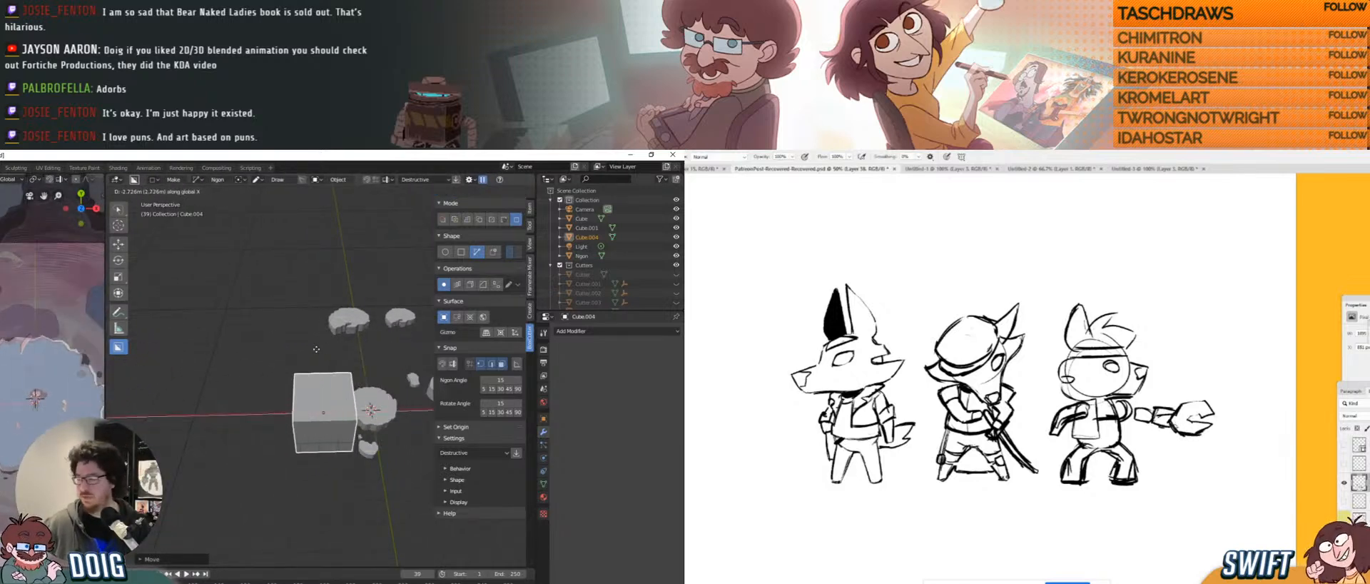
pyautogui.click(297, 351)
pyautogui.keyDown('shift'); pyautogui.moveTo(265, 355); pyautogui.dragTo(350, 360, button='middle'); pyautogui.keyUp('shift')
# Raise the cube along Z, nudge it along X, and enter Edit Mode.
pyautogui.press('g')
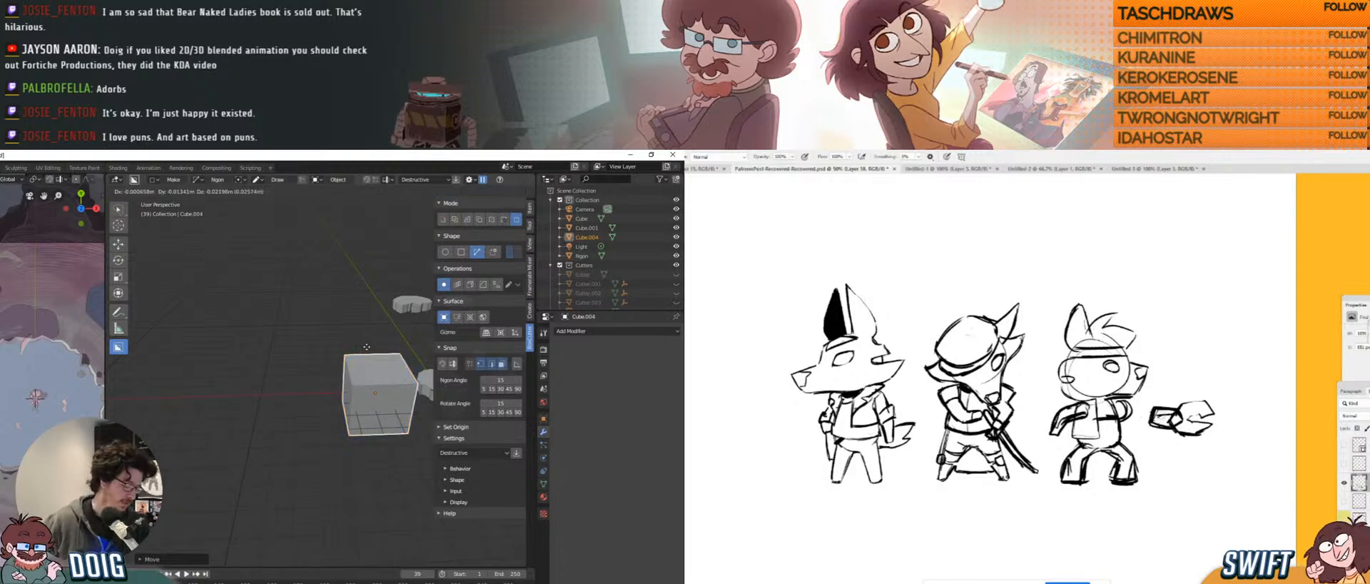
pyautogui.press('z')
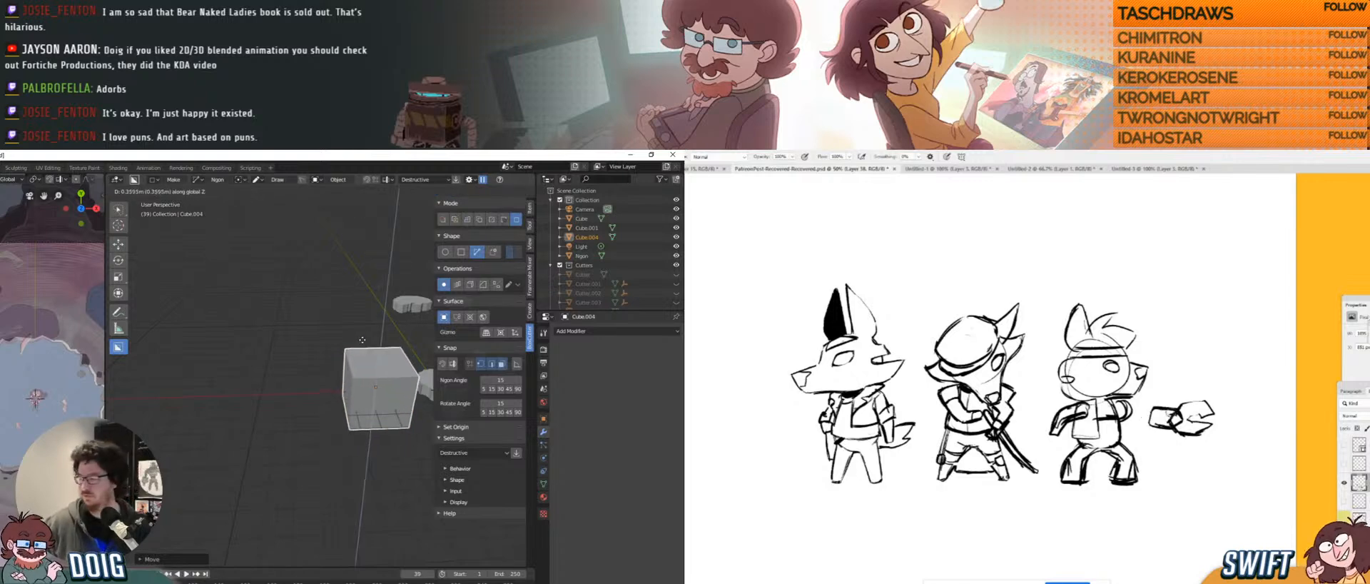
pyautogui.click(367, 320)
pyautogui.press('g')
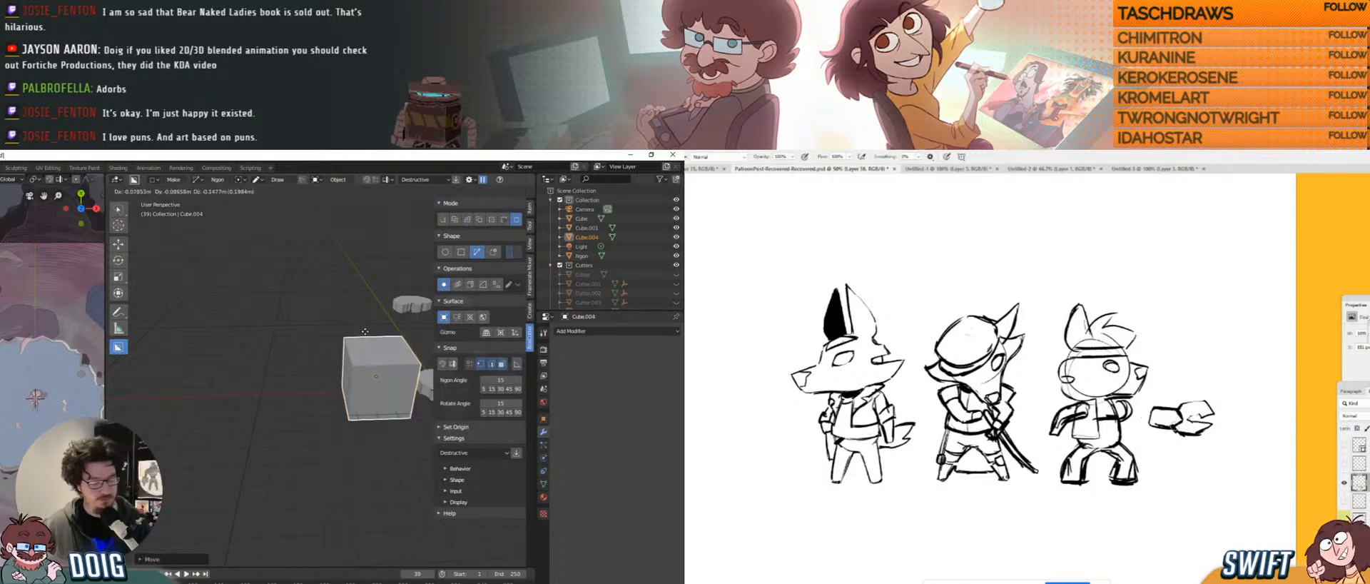
pyautogui.press('x')
pyautogui.click(351, 341)
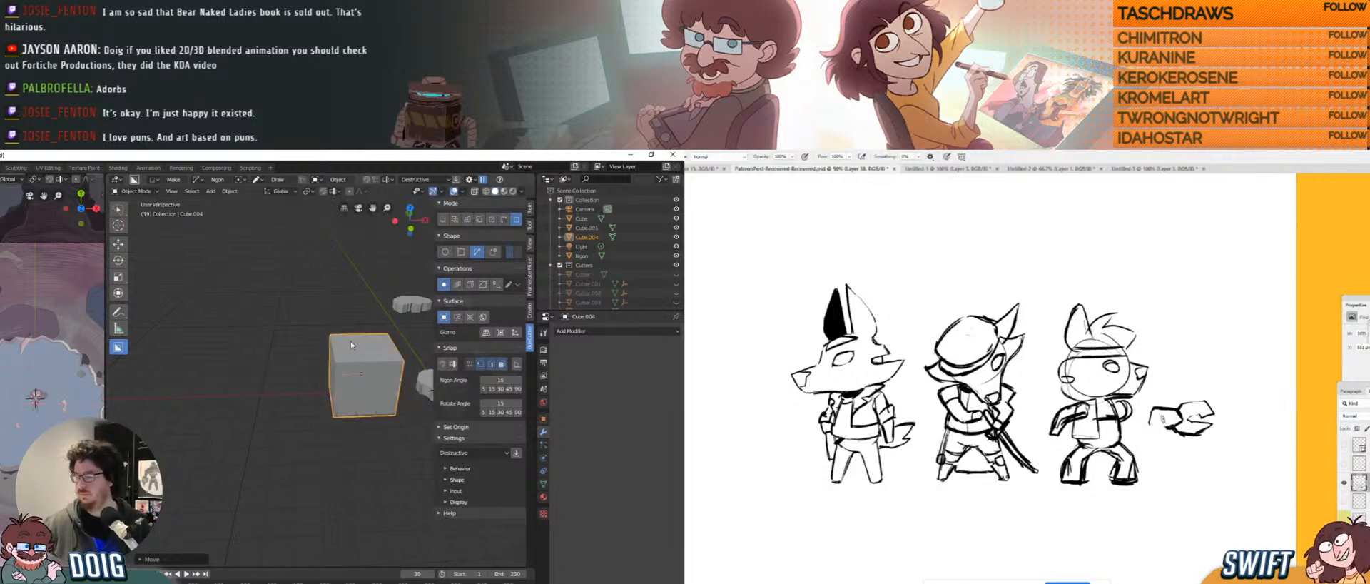
pyautogui.moveTo(349, 340); pyautogui.dragTo(299, 359, button='middle')
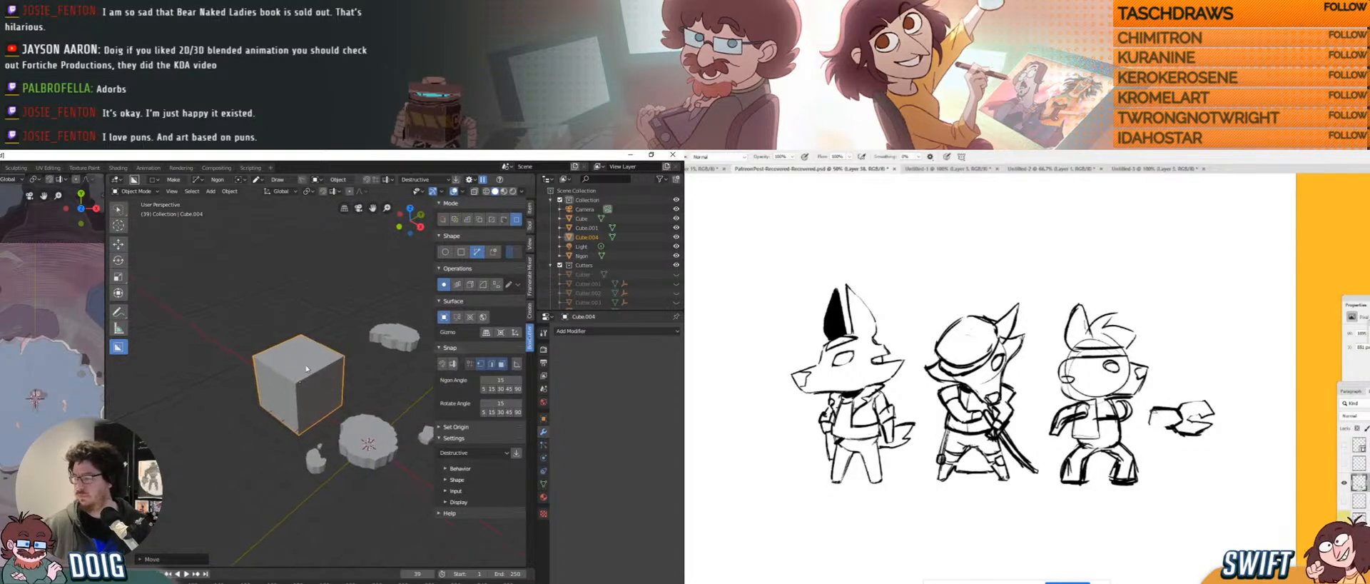
pyautogui.press('Tab')
# Loop cut a vertical edge loop around the middle of the cube.
pyautogui.click(118, 395)
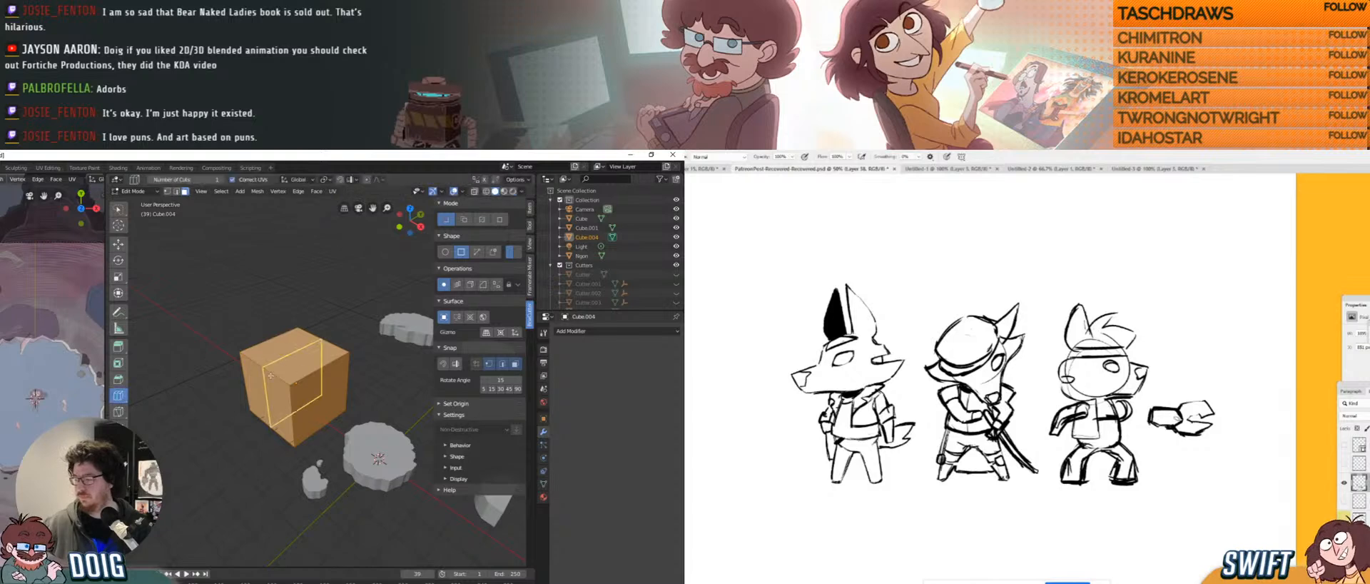
pyautogui.click(306, 346)
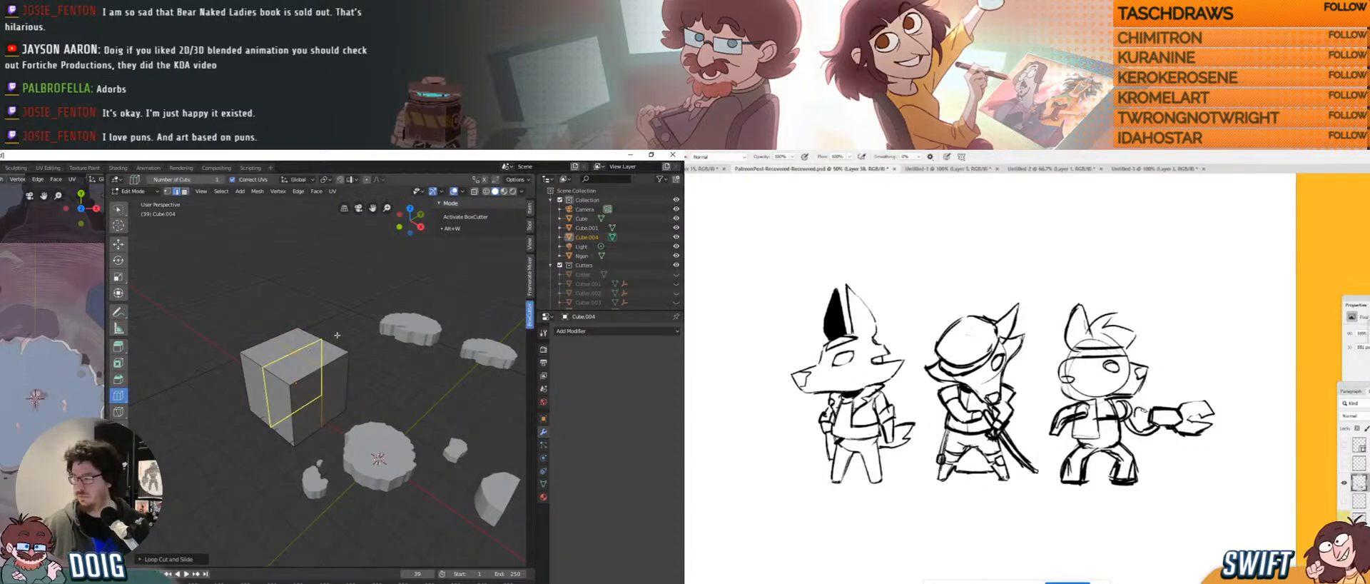
pyautogui.click(295, 367)
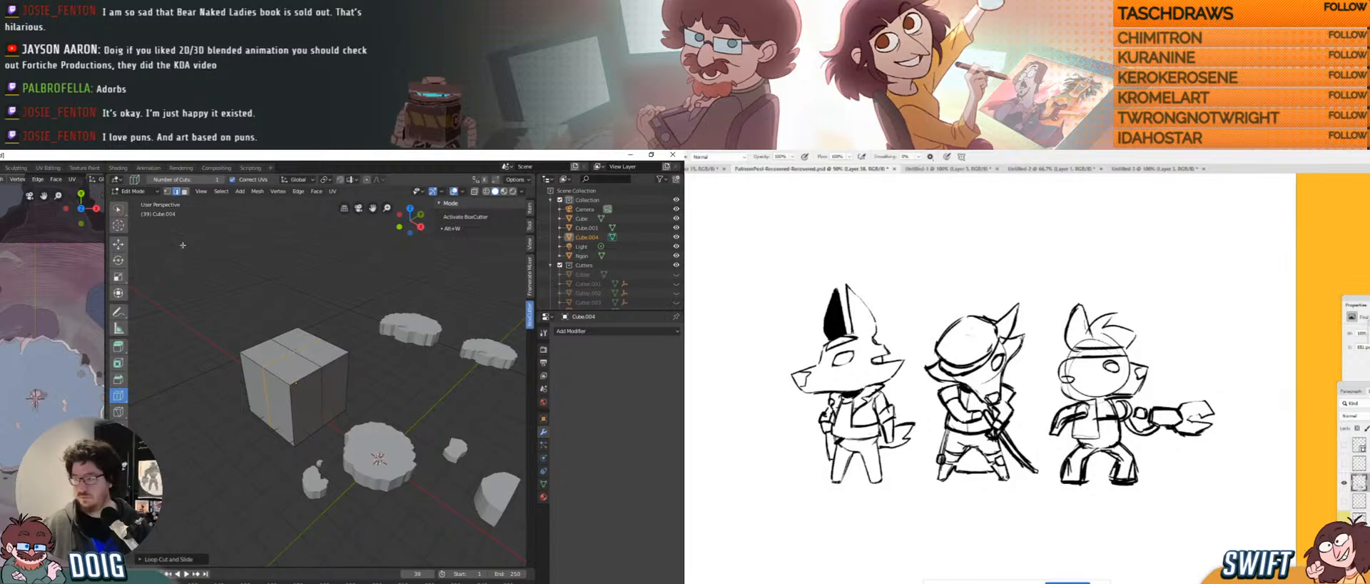
pyautogui.press('w')
# Select the new top edge and raise it along Z into a pointed roof ridge.
pyautogui.moveTo(1228, 455); pyautogui.dragTo(1210, 384)
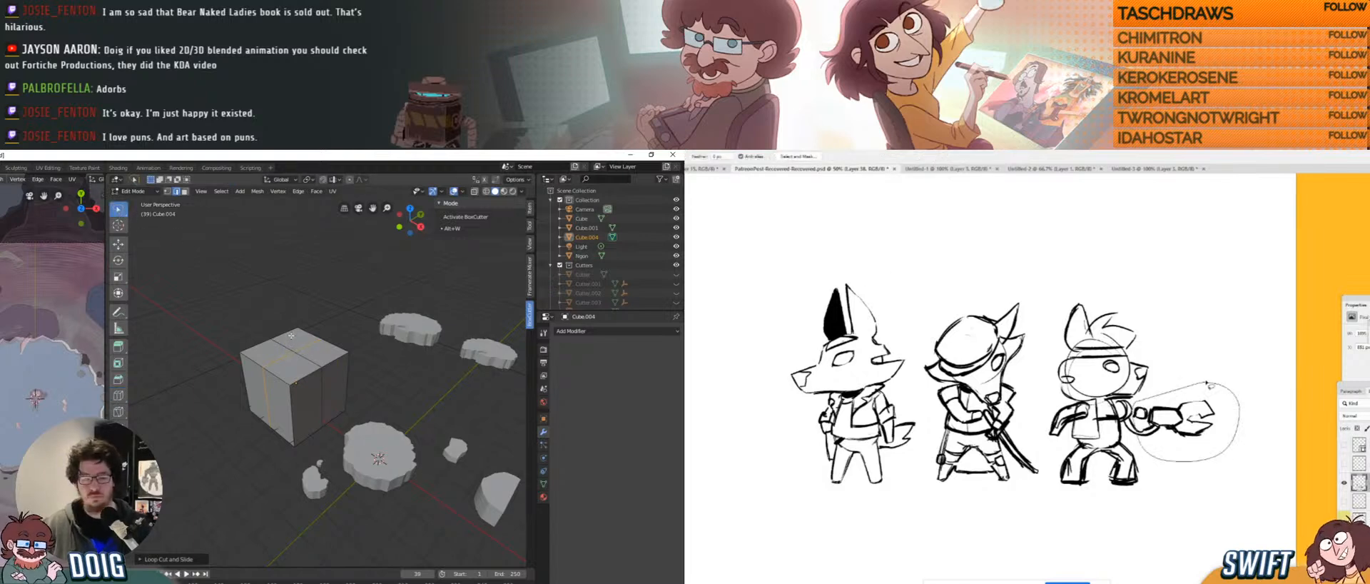
pyautogui.click(309, 362)
pyautogui.hotkey('ctrl', 't')
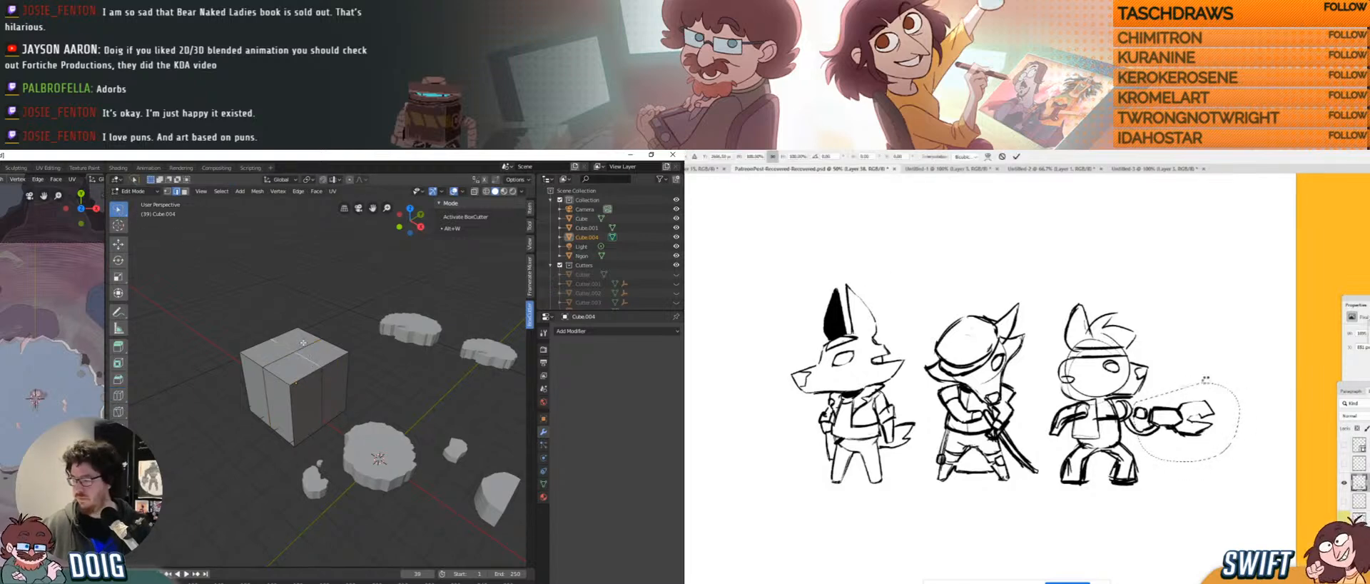
pyautogui.press('g')
pyautogui.press('z')
pyautogui.moveTo(1241, 382); pyautogui.dragTo(1197, 408)
pyautogui.click(312, 299)
pyautogui.moveTo(304, 299); pyautogui.dragTo(316, 304, button='middle')
pyautogui.moveTo(1198, 409); pyautogui.dragTo(1199, 402)
pyautogui.moveTo(315, 304); pyautogui.dragTo(331, 312, button='middle')
pyautogui.moveTo(1199, 402); pyautogui.dragTo(1207, 406)
pyautogui.scroll(-1, 21, 385)
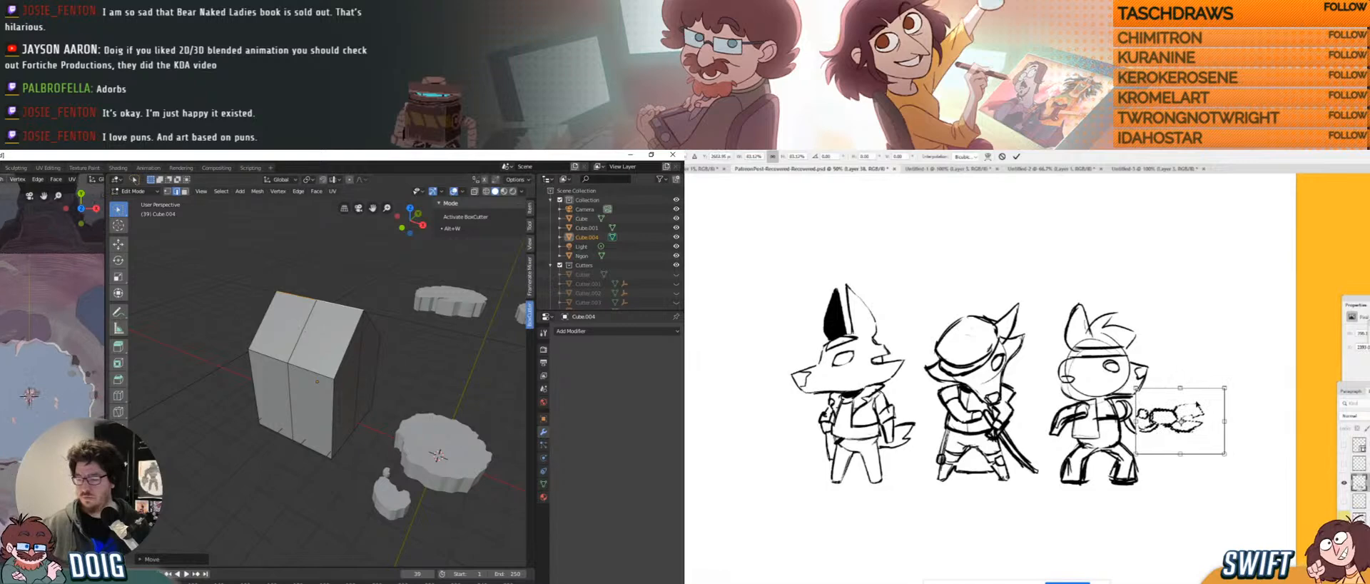
pyautogui.keyDown('shift'); pyautogui.moveTo(7, 389); pyautogui.dragTo(49, 386, button='middle'); pyautogui.keyUp('shift')
pyautogui.moveTo(305, 338); pyautogui.dragTo(325, 378, button='middle')
pyautogui.moveTo(1199, 406); pyautogui.dragTo(1199, 405)
pyautogui.moveTo(326, 379); pyautogui.dragTo(311, 385, button='middle')
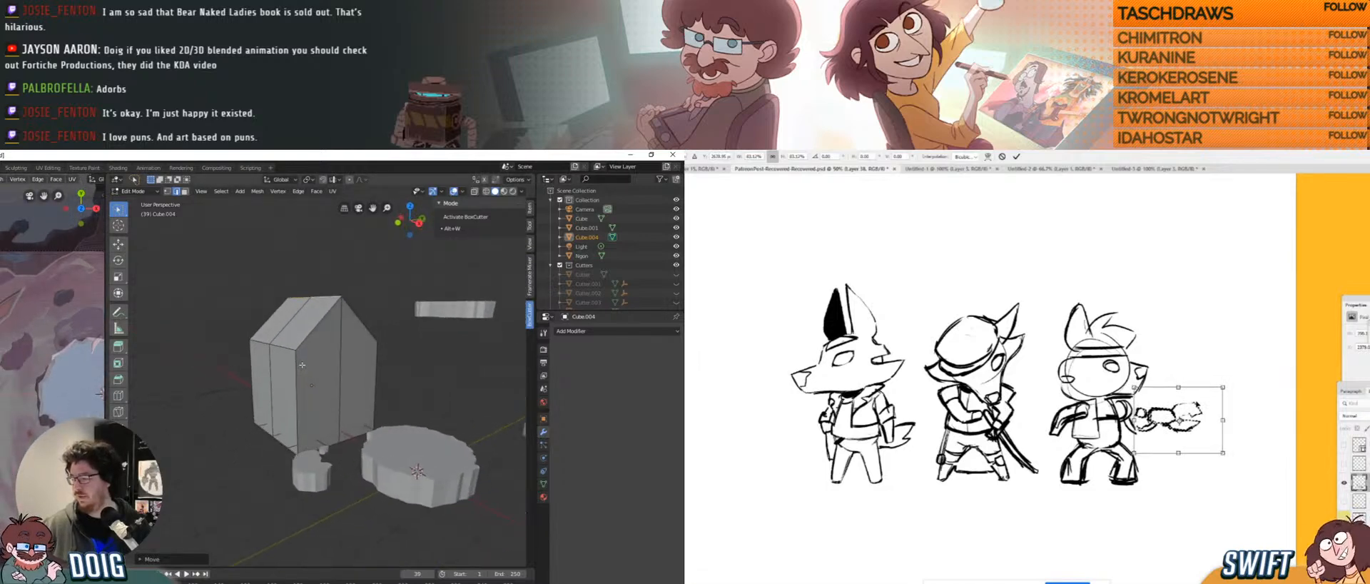
pyautogui.moveTo(1215, 411); pyautogui.dragTo(1216, 381)
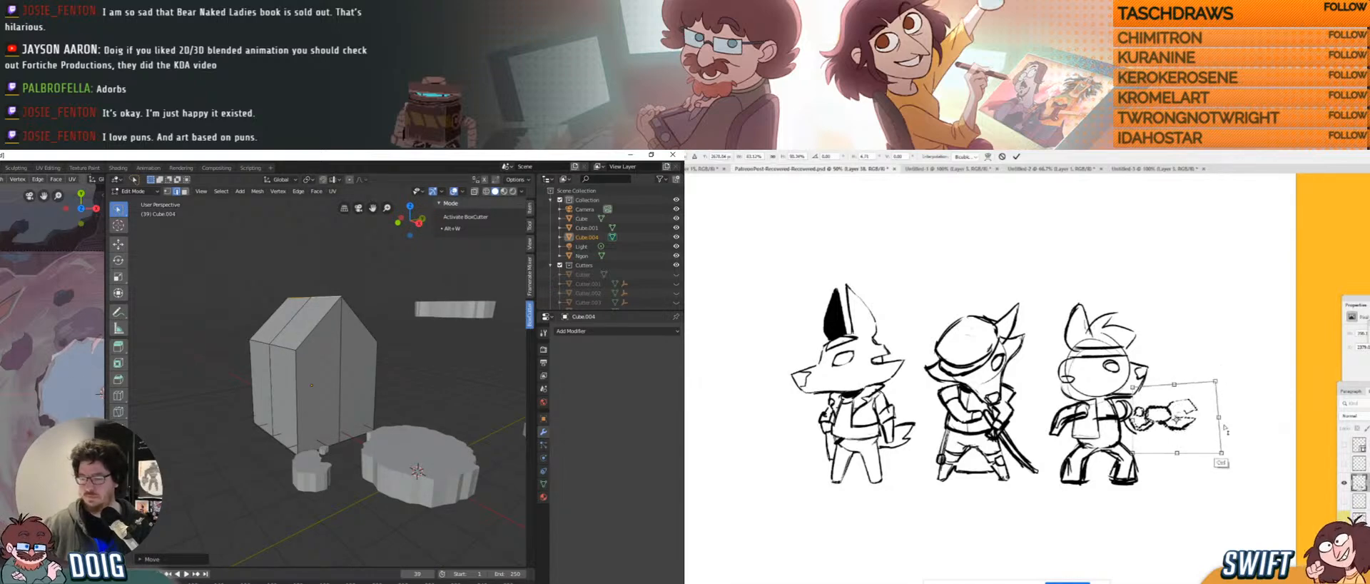
# Add a horizontal loop cut to the house walls and slide it into position.
pyautogui.keyDown('ctrl'); pyautogui.moveTo(1222, 454); pyautogui.dragTo(1232, 461); pyautogui.keyUp('ctrl')
pyautogui.click(312, 384)
pyautogui.moveTo(312, 383); pyautogui.dragTo(320, 339)
pyautogui.keyDown('ctrl'); pyautogui.moveTo(1215, 381); pyautogui.dragTo(1220, 376); pyautogui.keyUp('ctrl')
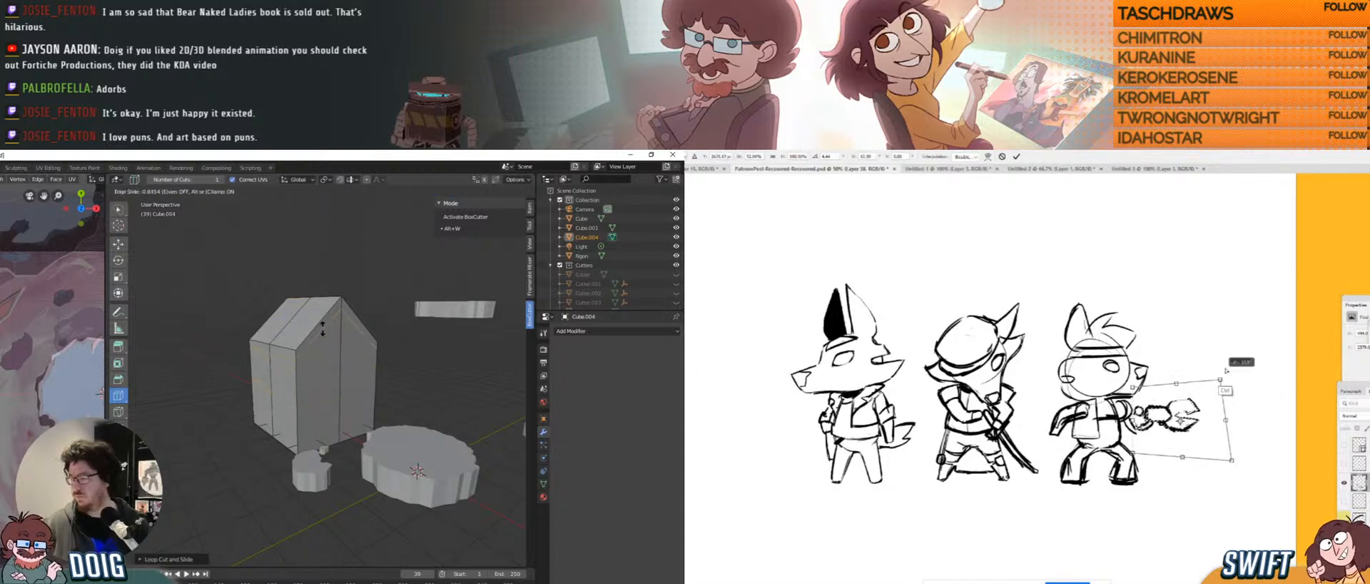
pyautogui.moveTo(320, 339); pyautogui.dragTo(321, 328)
pyautogui.keyDown('ctrl'); pyautogui.moveTo(1220, 376); pyautogui.dragTo(1225, 369); pyautogui.keyUp('ctrl')
pyautogui.moveTo(322, 327); pyautogui.dragTo(323, 327)
pyautogui.keyDown('ctrl'); pyautogui.moveTo(1225, 369); pyautogui.dragTo(1223, 369); pyautogui.keyUp('ctrl')
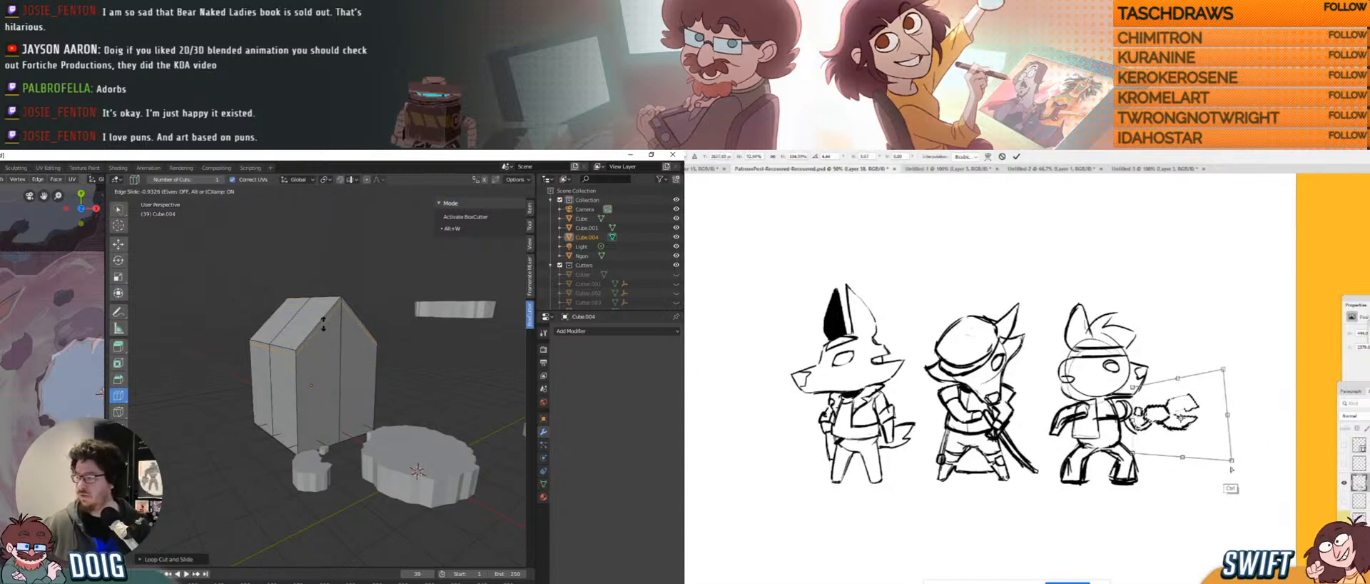
pyautogui.keyDown('ctrl'); pyautogui.moveTo(1232, 461); pyautogui.dragTo(1236, 467); pyautogui.keyUp('ctrl')
pyautogui.moveTo(323, 327); pyautogui.dragTo(321, 324)
pyautogui.keyDown('ctrl'); pyautogui.moveTo(1236, 466); pyautogui.dragTo(1239, 471); pyautogui.keyUp('ctrl')
pyautogui.moveTo(321, 324); pyautogui.dragTo(314, 321)
pyautogui.keyDown('ctrl'); pyautogui.moveTo(1239, 471); pyautogui.dragTo(1241, 475); pyautogui.keyUp('ctrl')
pyautogui.press('Return')
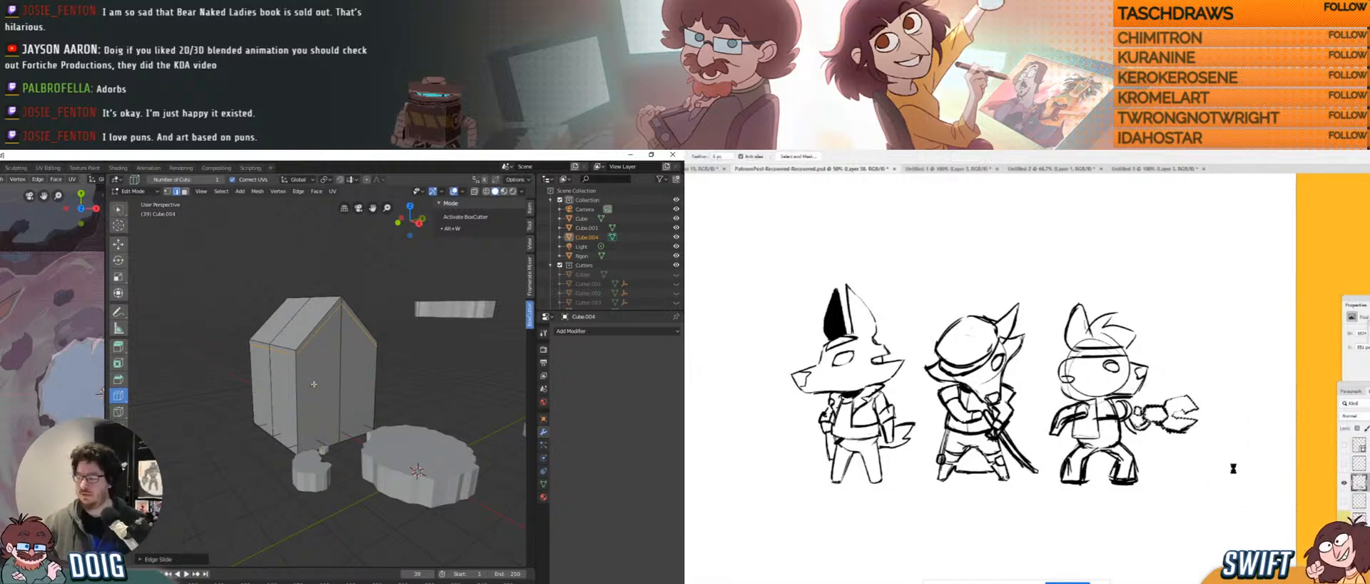
# Add another loop cut, edge-slide it fully to one side, then scale it flat along Z.
pyautogui.hotkey('ctrl', 'shift', 's')
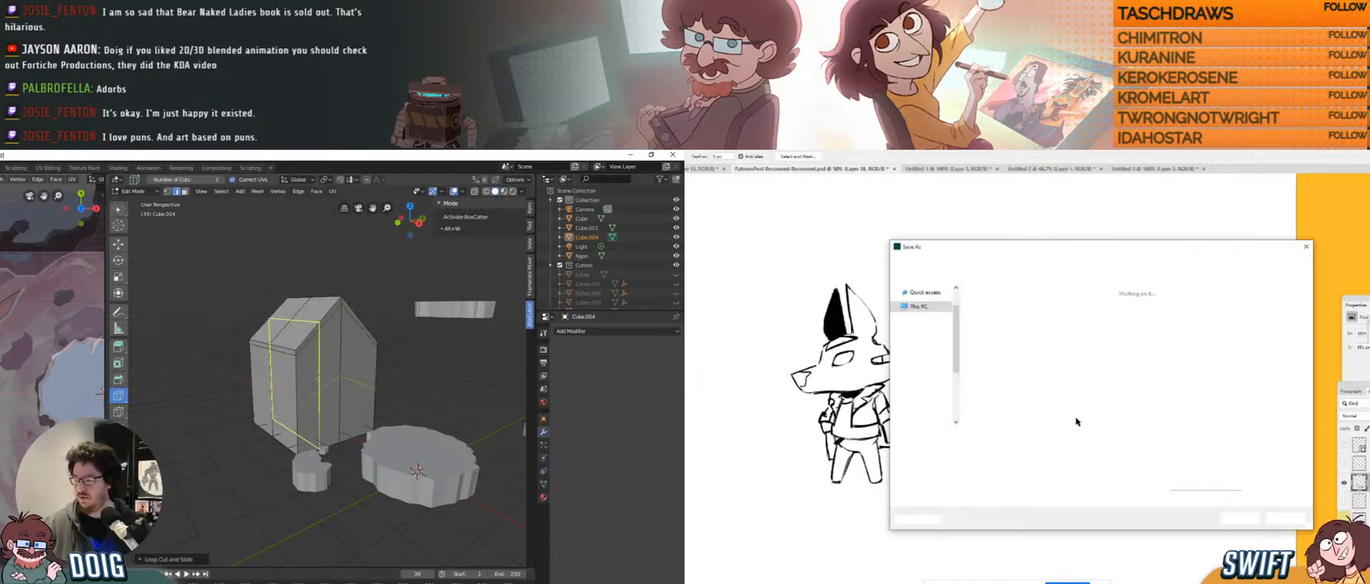
pyautogui.click(343, 336)
pyautogui.press('g')
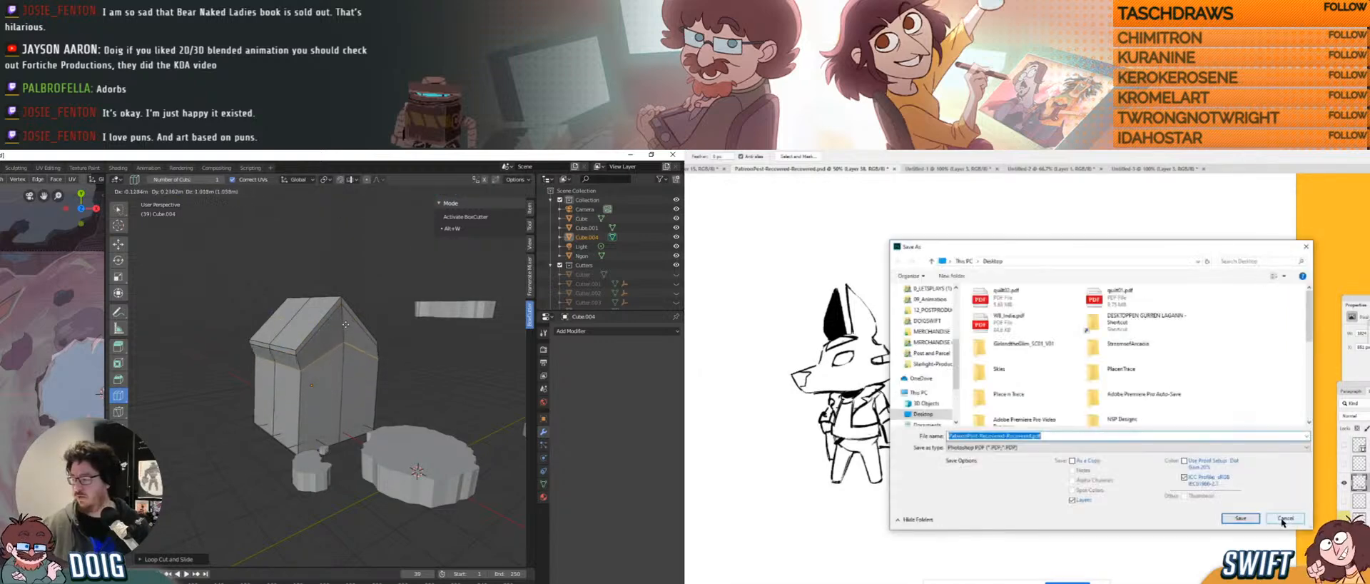
pyautogui.click(1286, 519)
pyautogui.press('z')
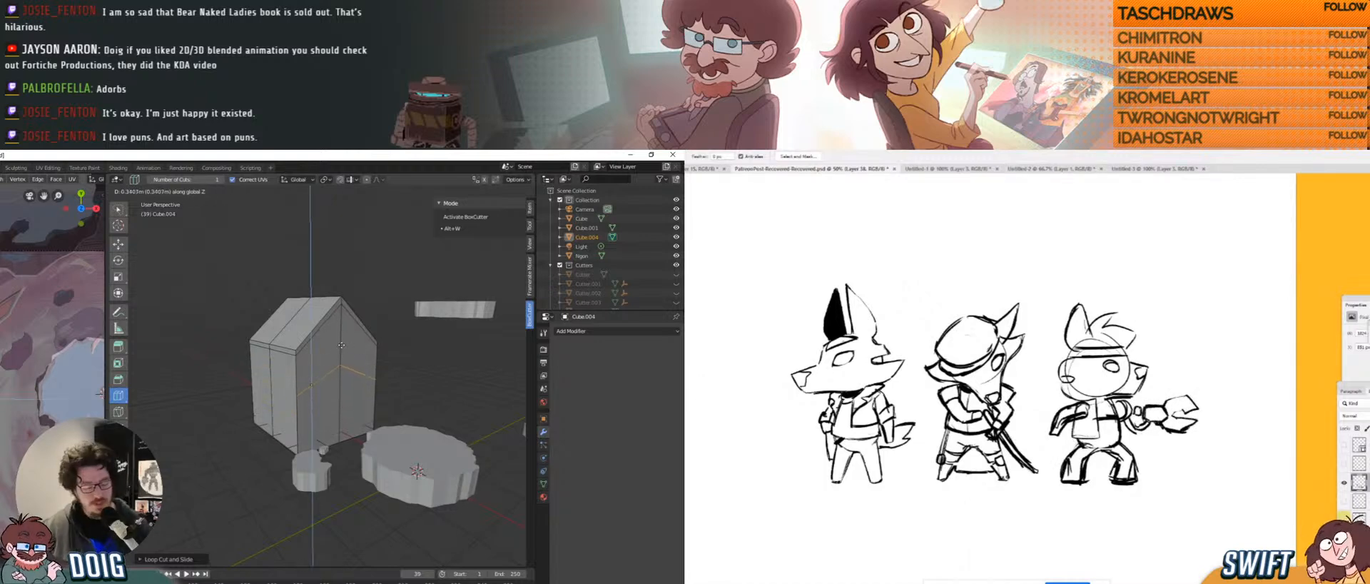
pyautogui.press('b')
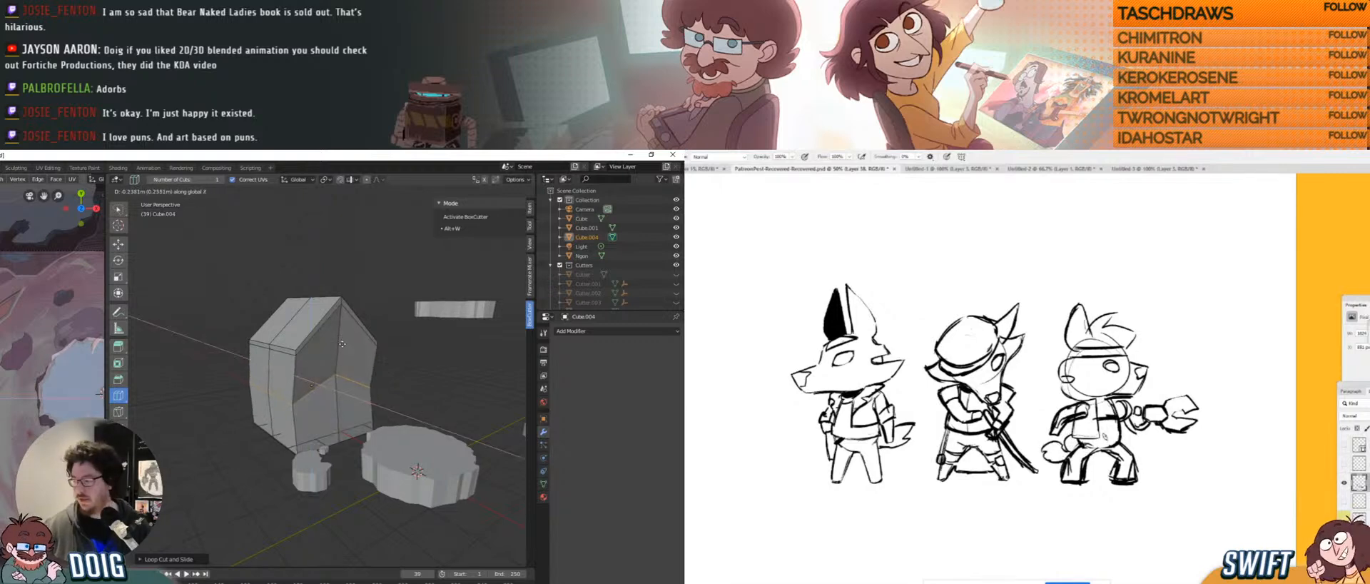
pyautogui.press('x')
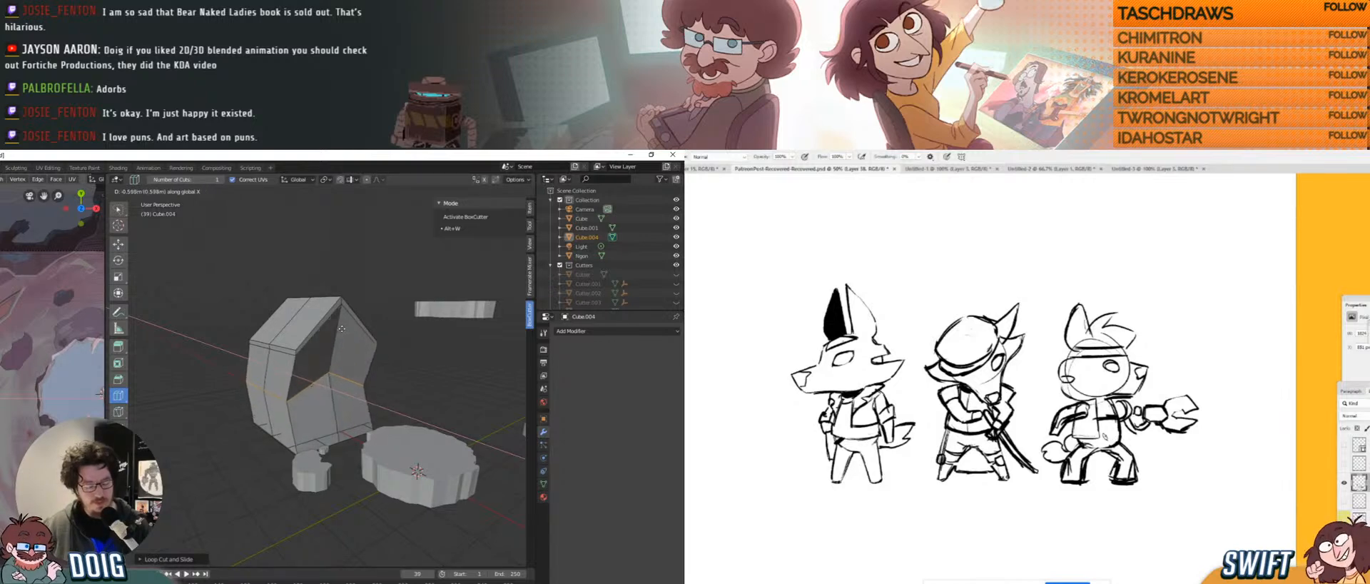
pyautogui.press('y')
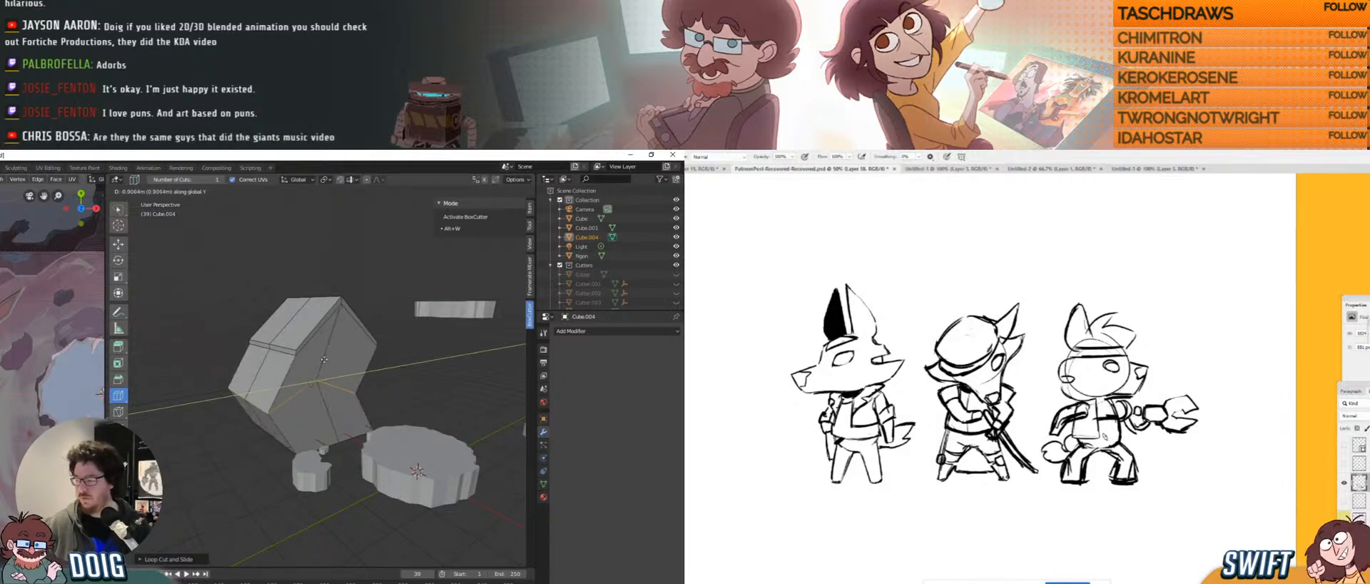
pyautogui.press('Escape')
pyautogui.press('g')
pyautogui.press('g')
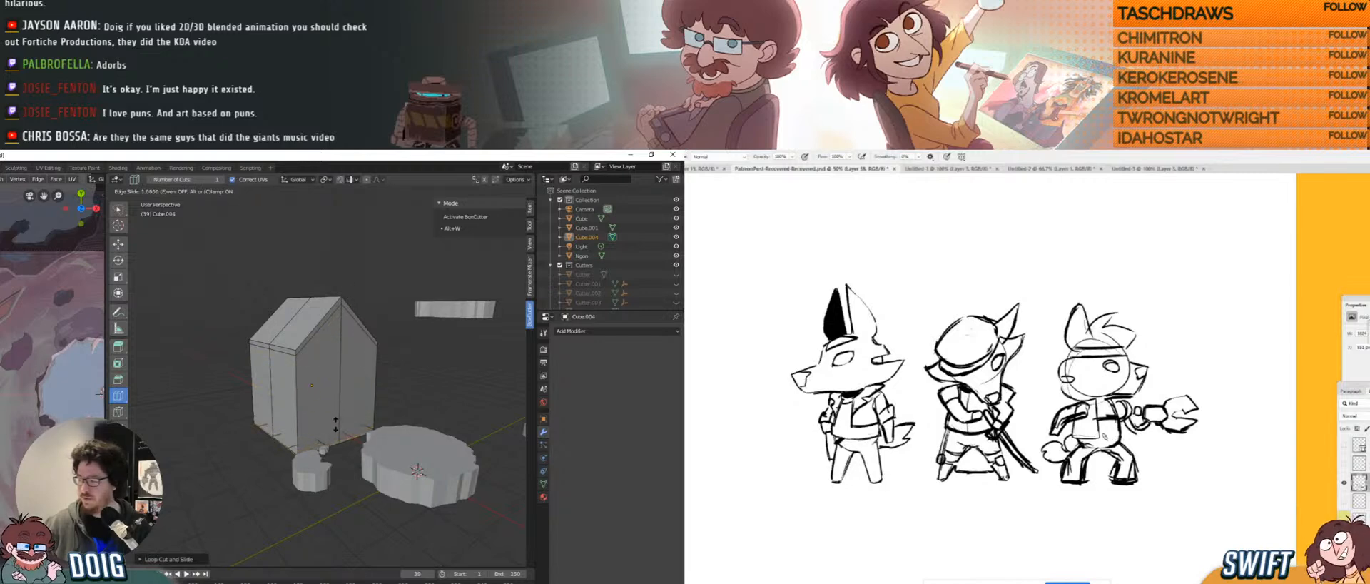
pyautogui.moveTo(1369, 394)
pyautogui.mouseDown()
pyautogui.moveTo(1259, 318)
pyautogui.moveTo(1288, 311)
pyautogui.moveTo(1326, 345)
pyautogui.moveTo(1291, 377)
pyautogui.mouseUp()
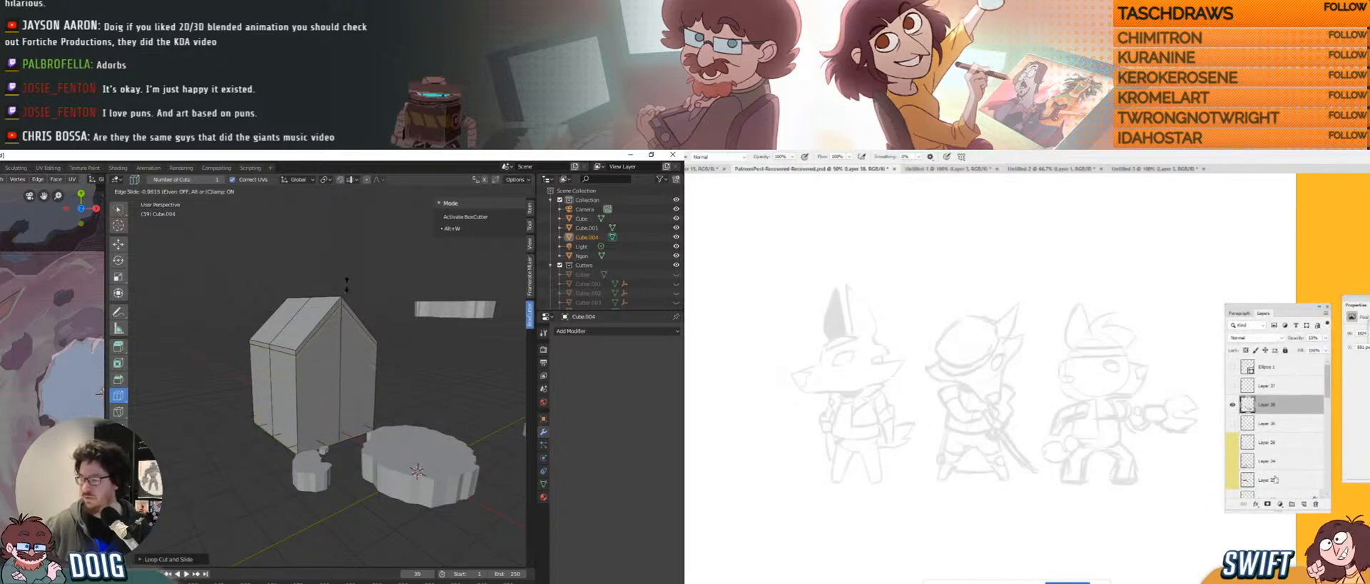
pyautogui.click(1305, 504)
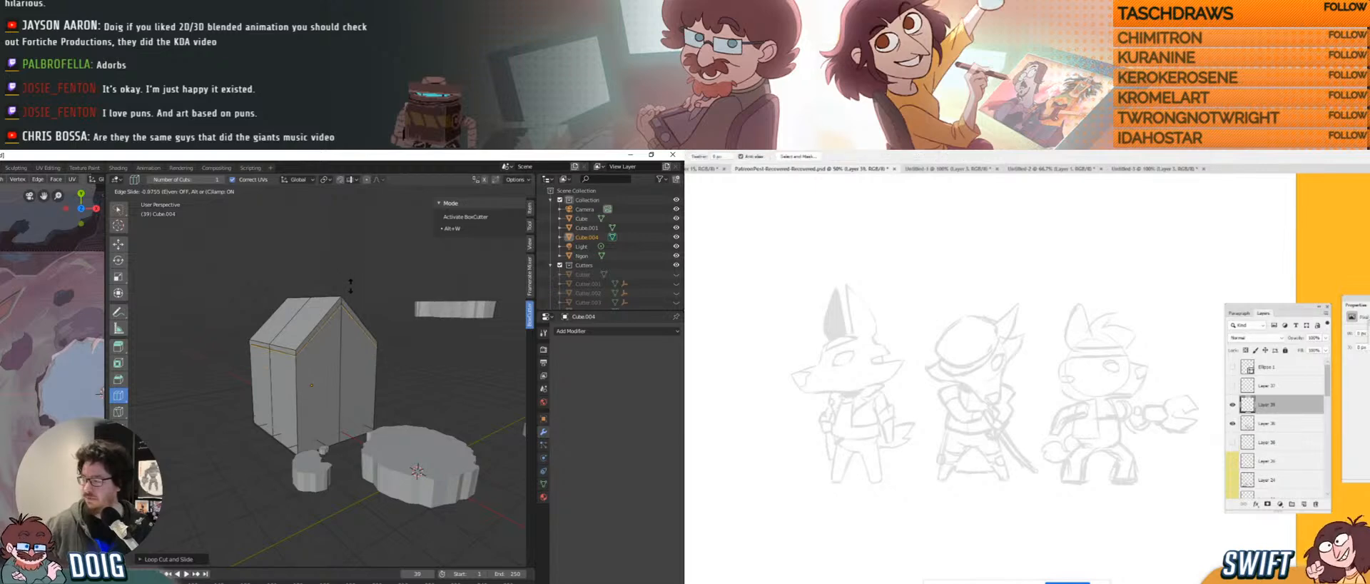
pyautogui.click(342, 361)
pyautogui.press('s')
pyautogui.press('z')
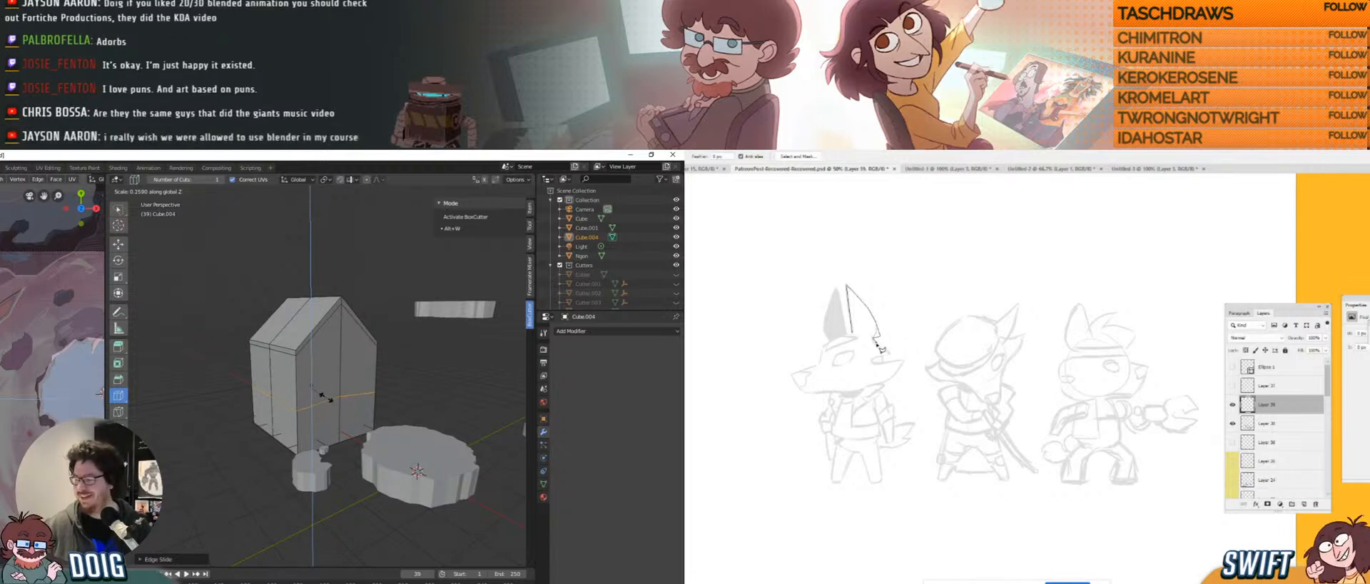
pyautogui.click(326, 395)
pyautogui.moveTo(326, 395); pyautogui.dragTo(287, 351, button='middle')
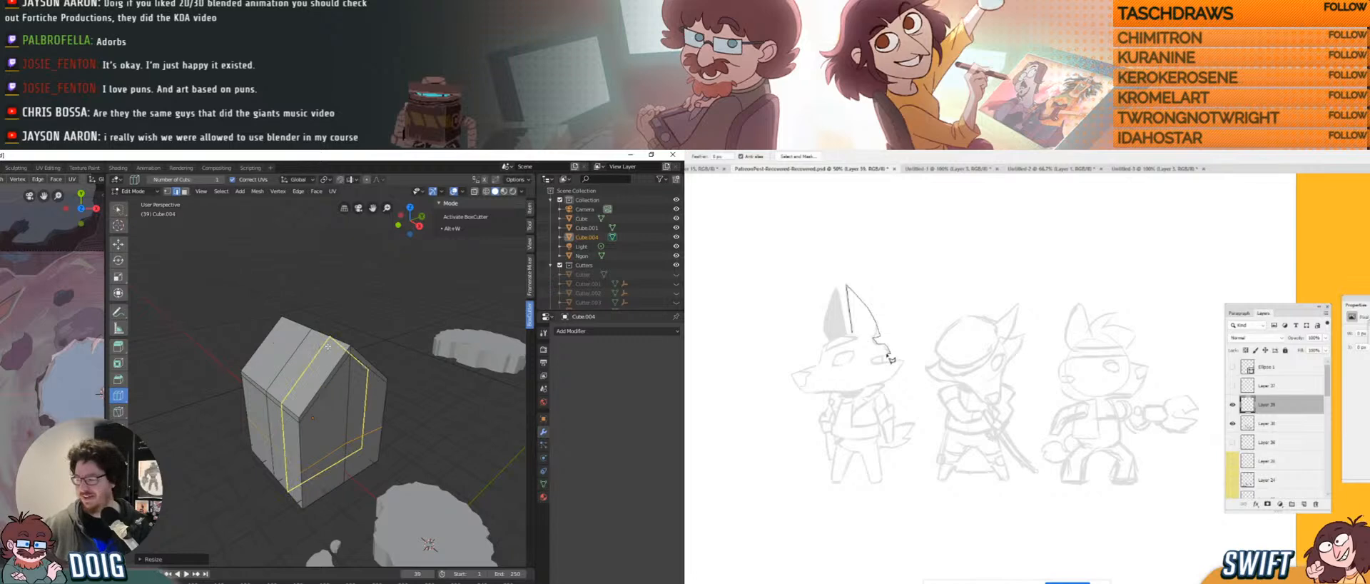
# Add an edge loop around the house's lower walls.
pyautogui.press('3')
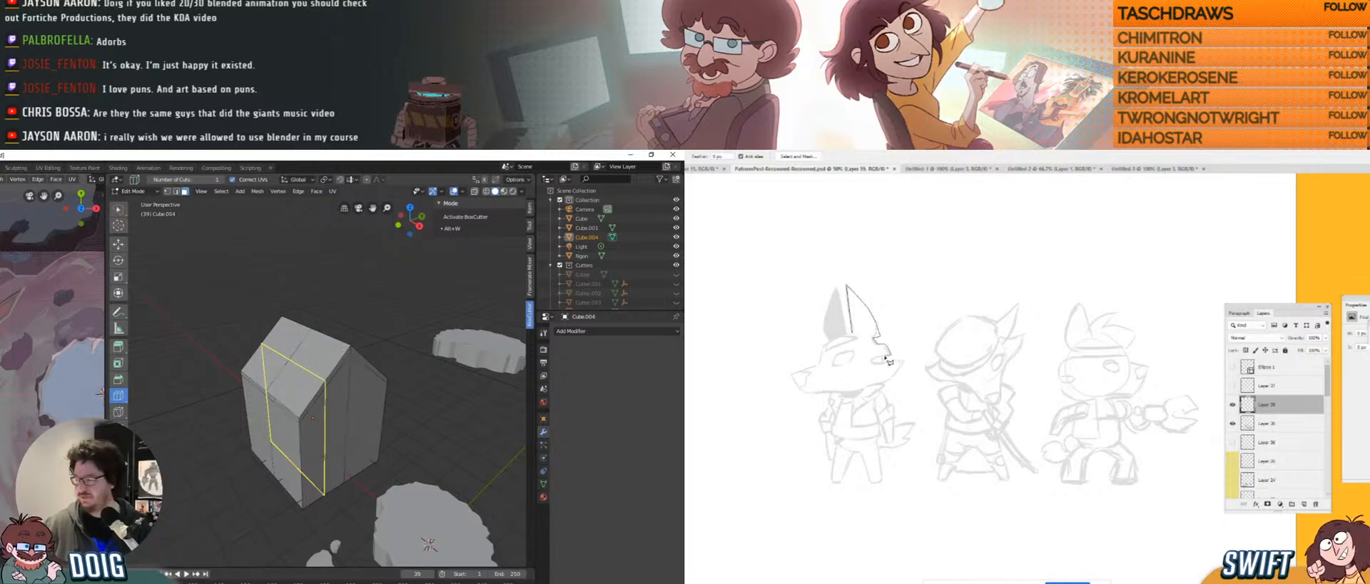
pyautogui.click(328, 374)
pyautogui.click(230, 296)
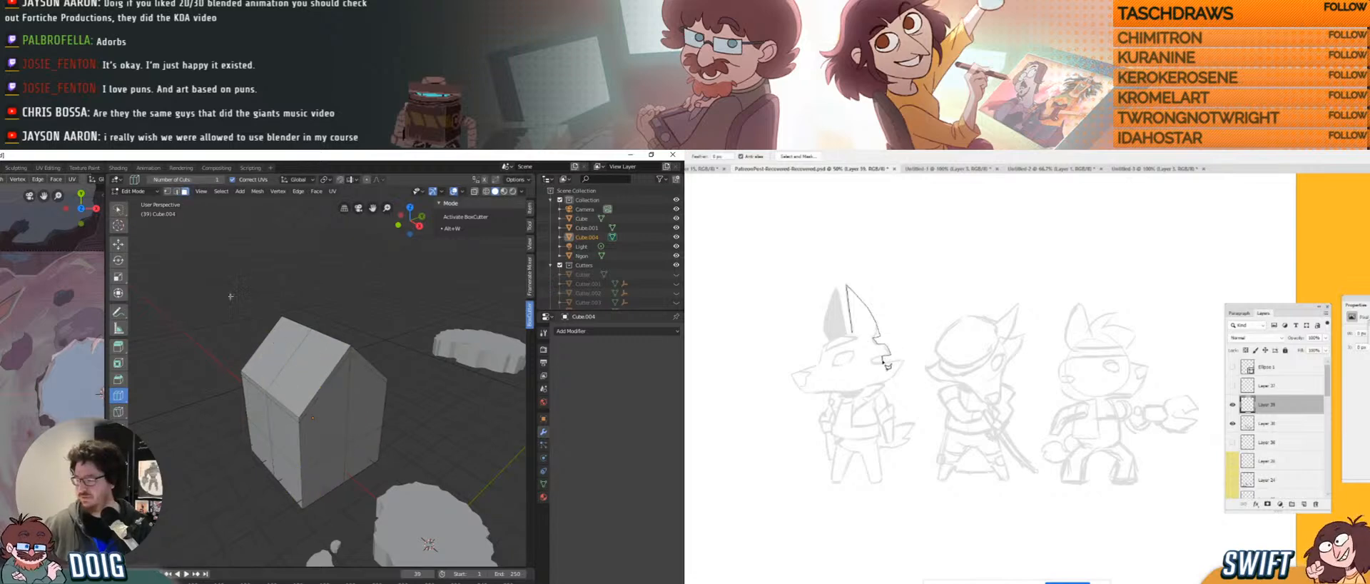
pyautogui.click(118, 209)
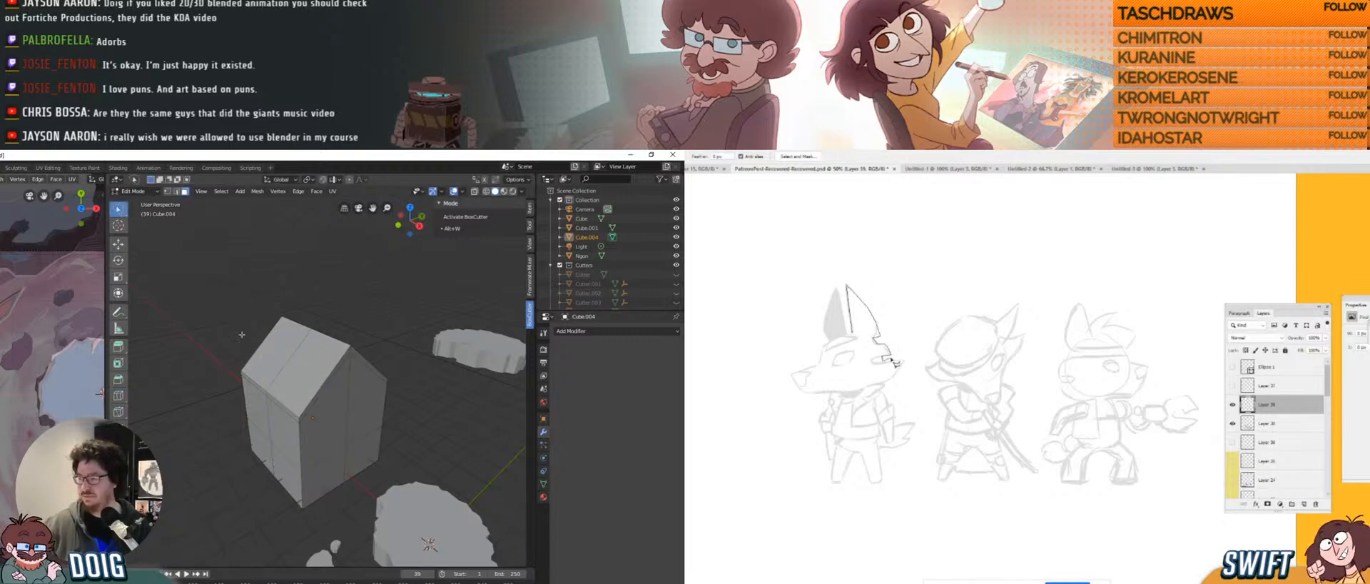
pyautogui.hotkey('ctrl', 'r')
pyautogui.click(327, 385)
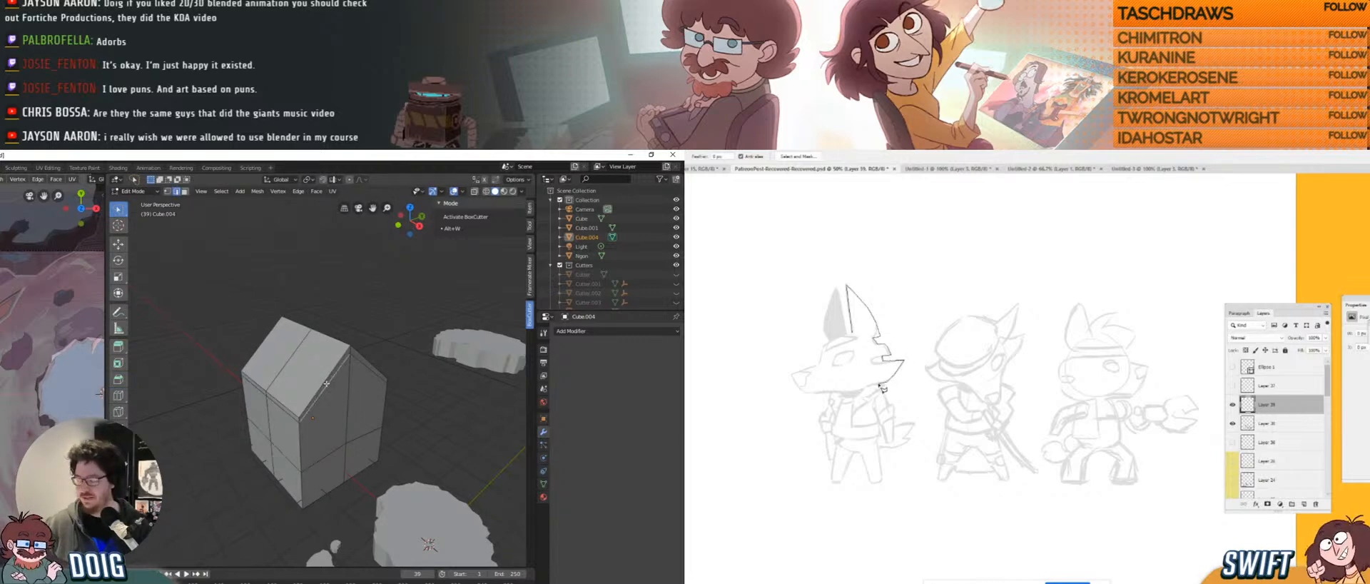
# Select both lower roof edges and extrude them outward along the normal.
pyautogui.click(341, 365)
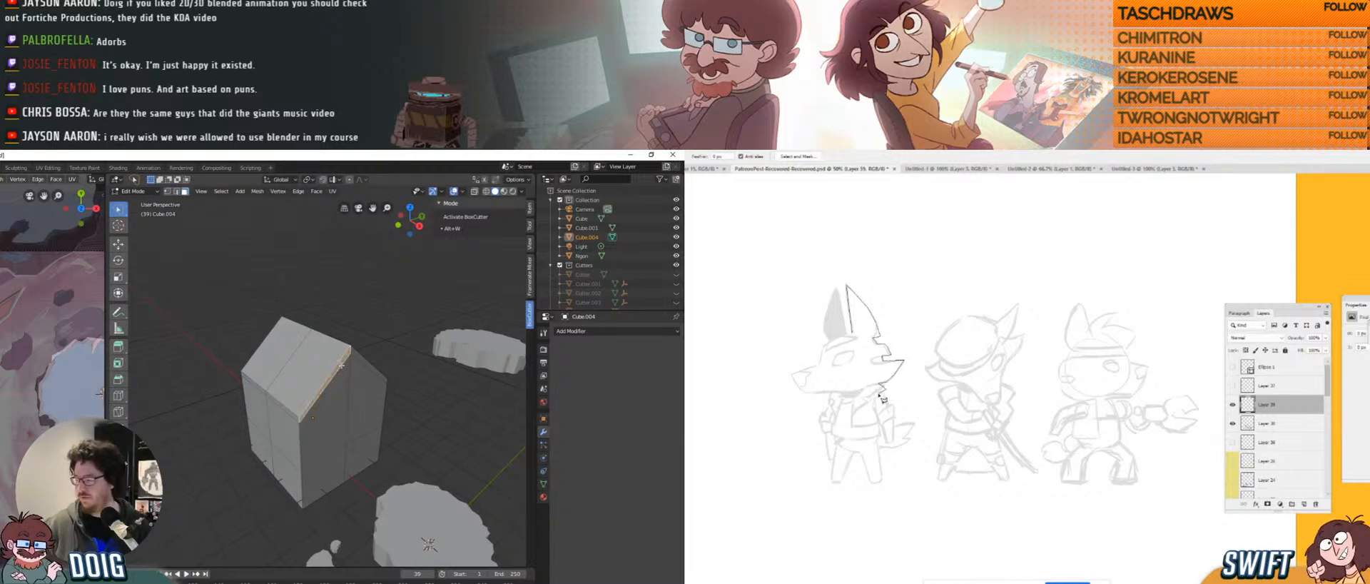
pyautogui.keyDown('shift'); pyautogui.click(355, 353); pyautogui.keyUp('shift')
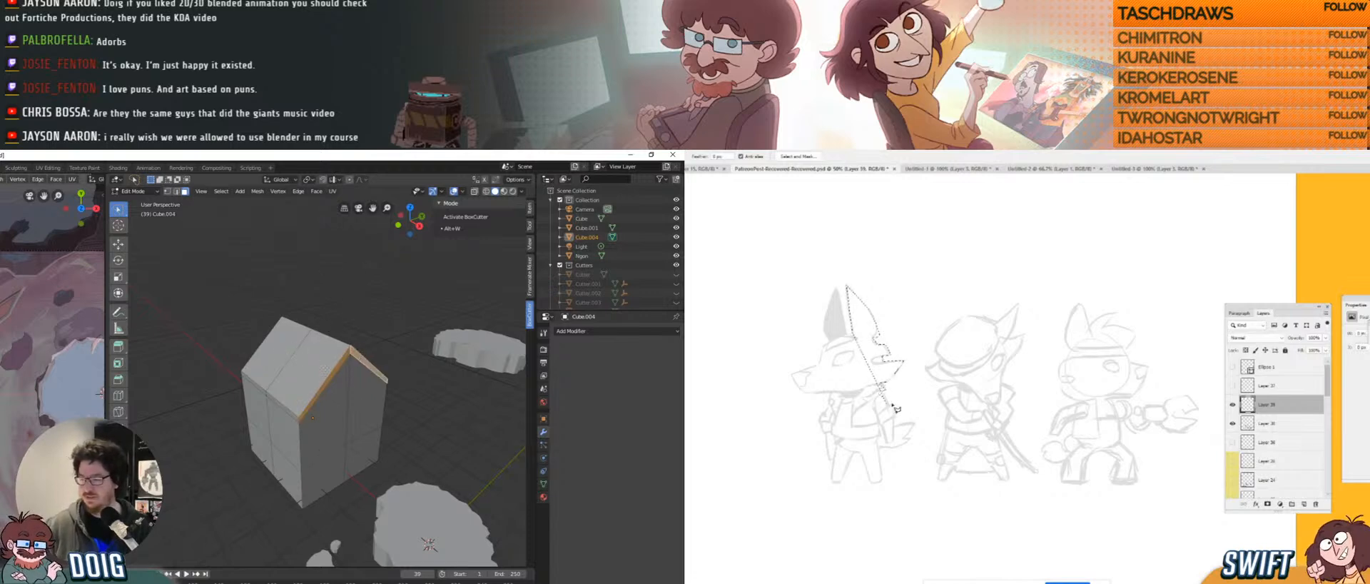
pyautogui.moveTo(324, 369); pyautogui.dragTo(339, 386, button='middle')
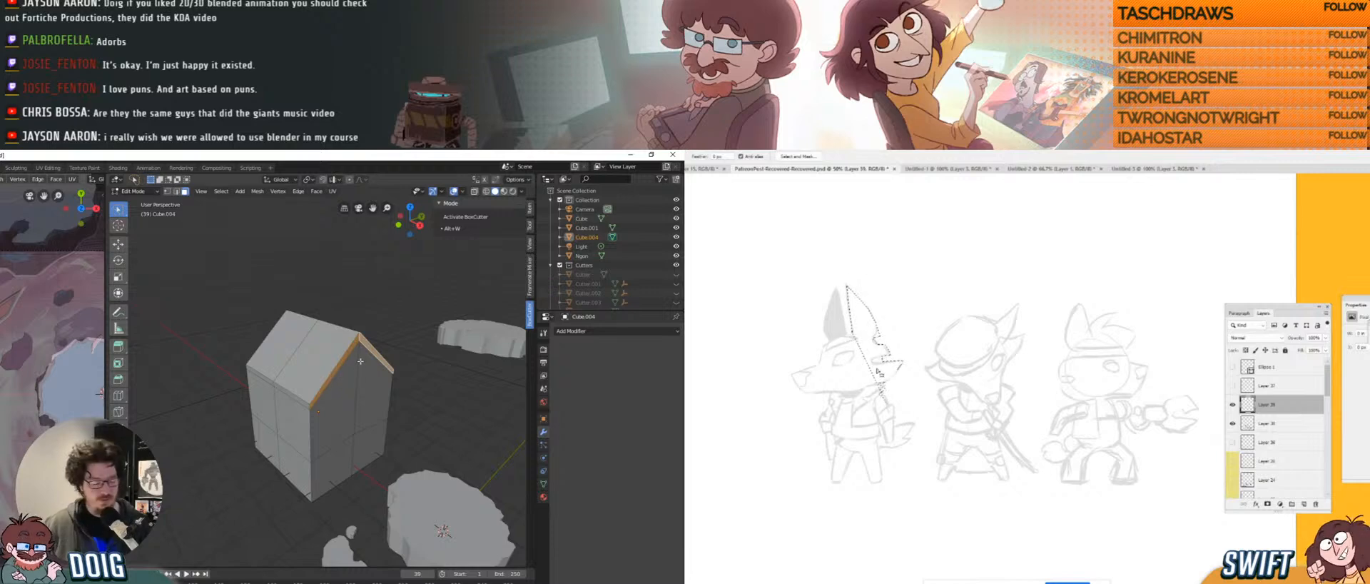
pyautogui.press('e')
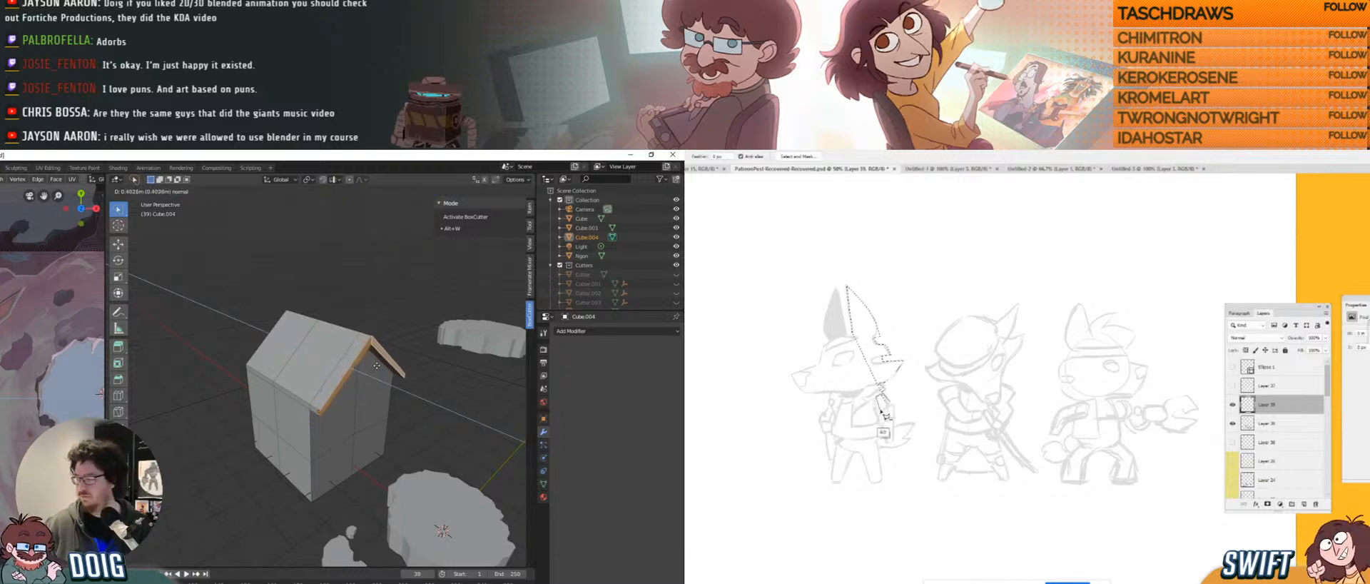
pyautogui.click(377, 365)
# Extrude the front roof edge outward and lower it along Z into an overhanging eave.
pyautogui.click(321, 406)
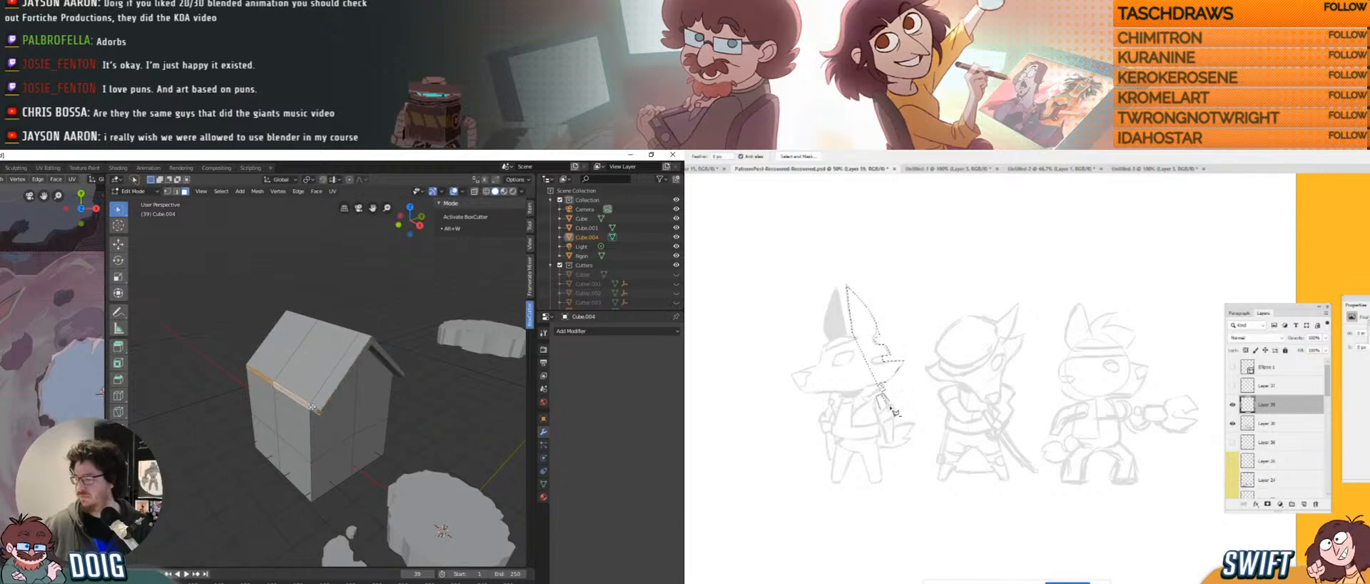
pyautogui.press('e')
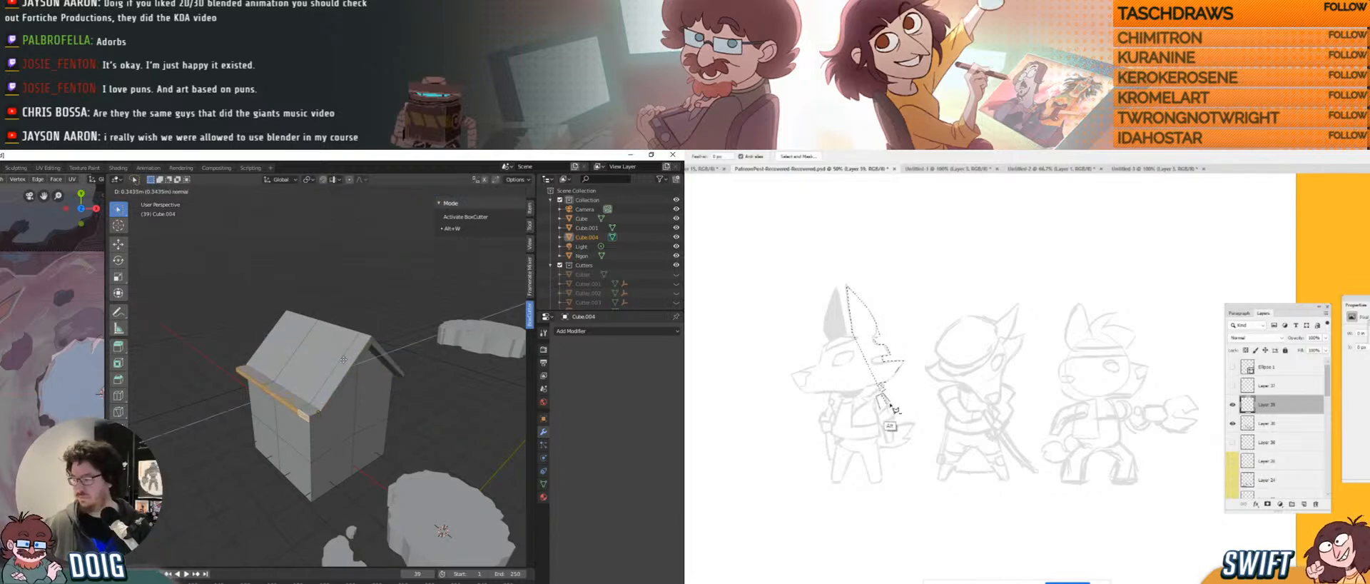
pyautogui.click(341, 361)
pyautogui.press('g')
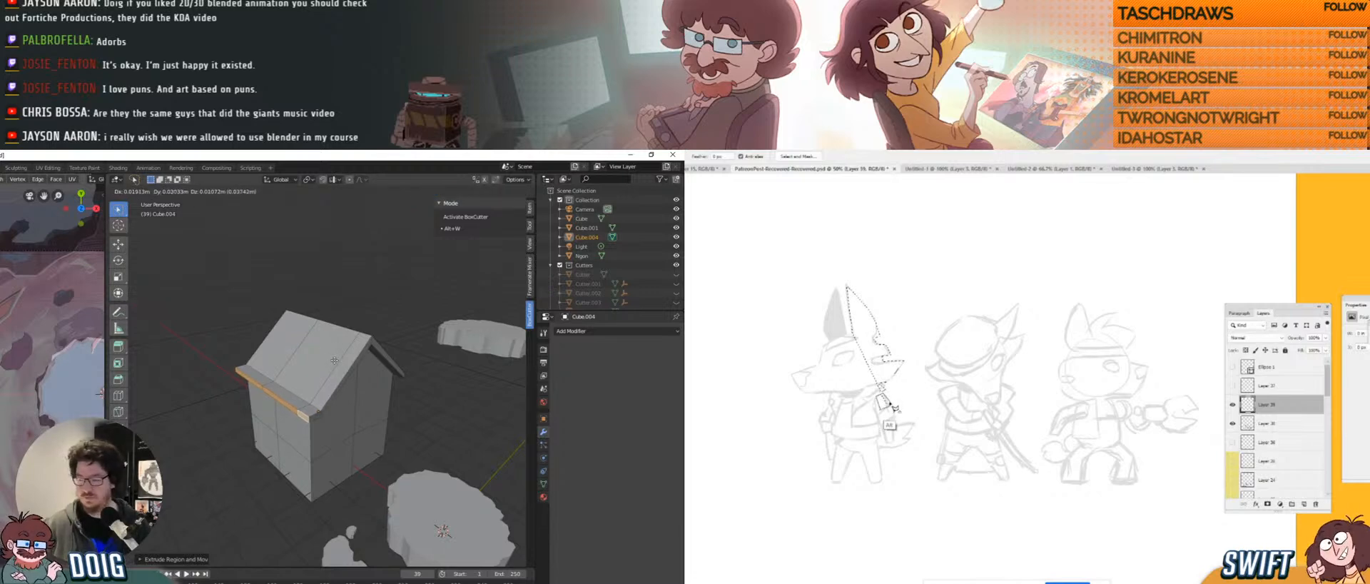
pyautogui.press('z')
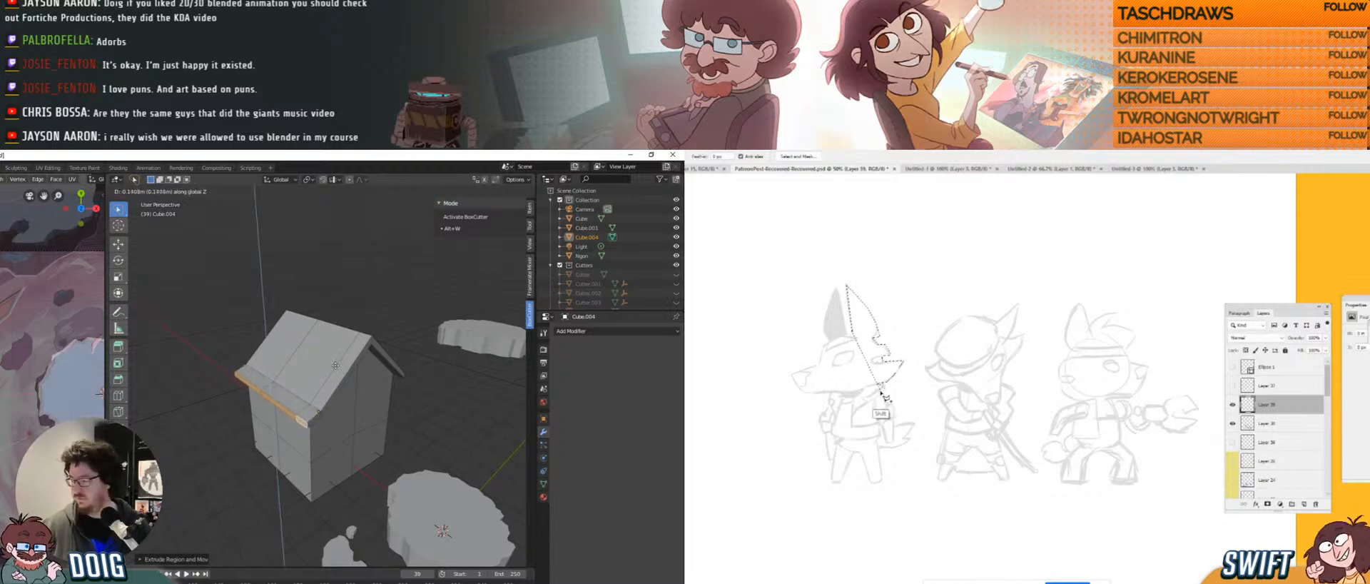
pyautogui.click(336, 366)
pyautogui.moveTo(336, 366); pyautogui.dragTo(245, 384, button='middle')
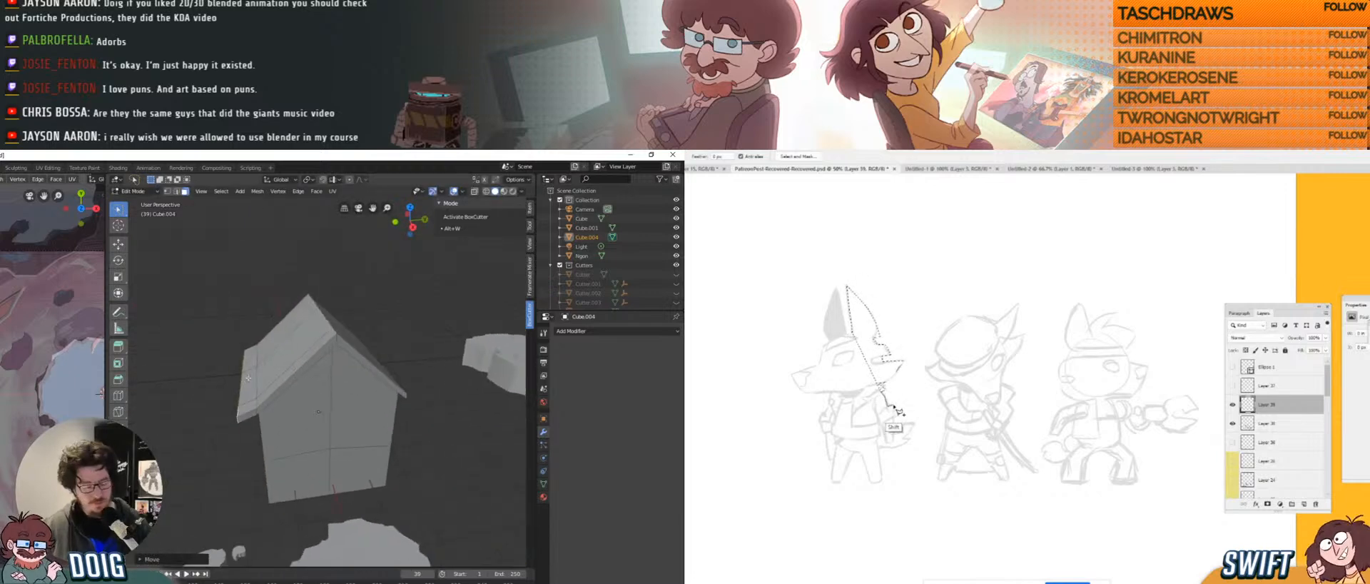
# Shift the house's side along the Y axis.
pyautogui.press('g')
pyautogui.press('y')
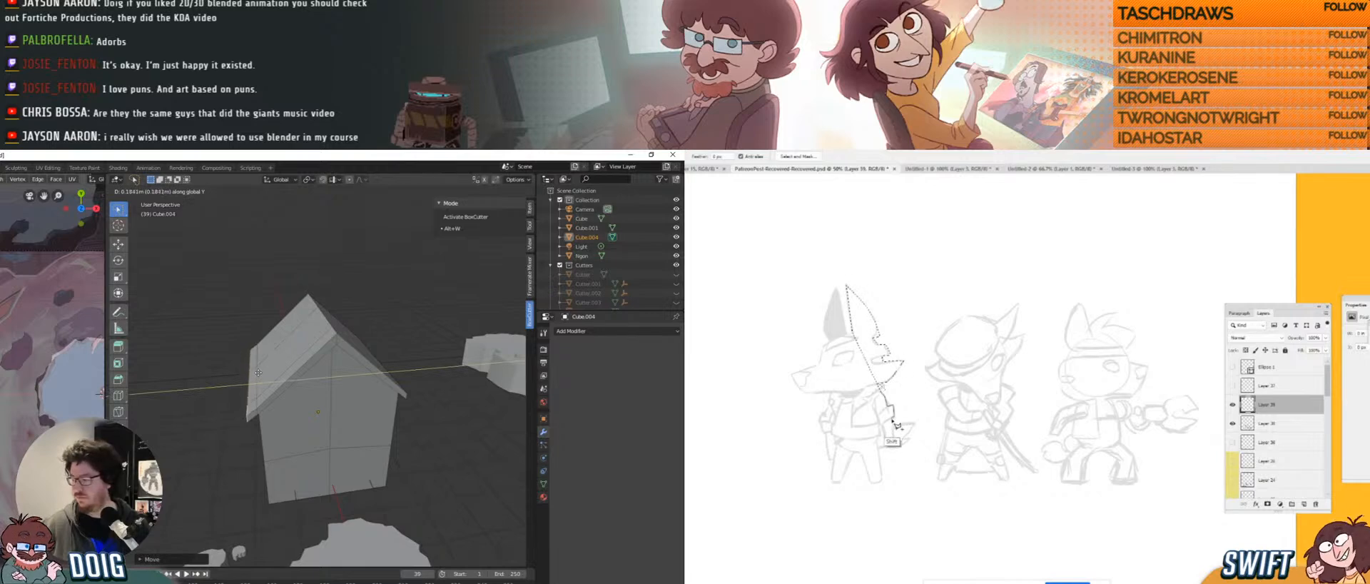
pyautogui.click(258, 372)
# Extrude the two right-side eave faces outward so the eave overhangs further.
pyautogui.moveTo(258, 372); pyautogui.dragTo(243, 307, button='middle')
pyautogui.click(234, 307)
pyautogui.keyDown('shift'); pyautogui.click(268, 309); pyautogui.keyUp('shift')
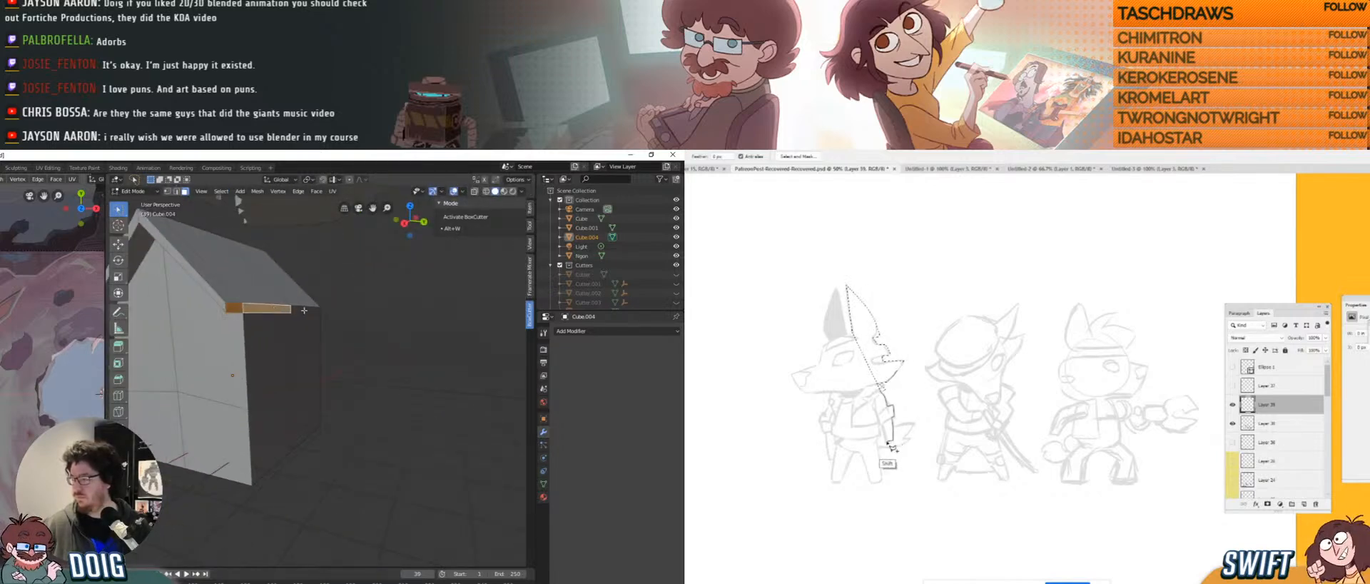
pyautogui.press('e')
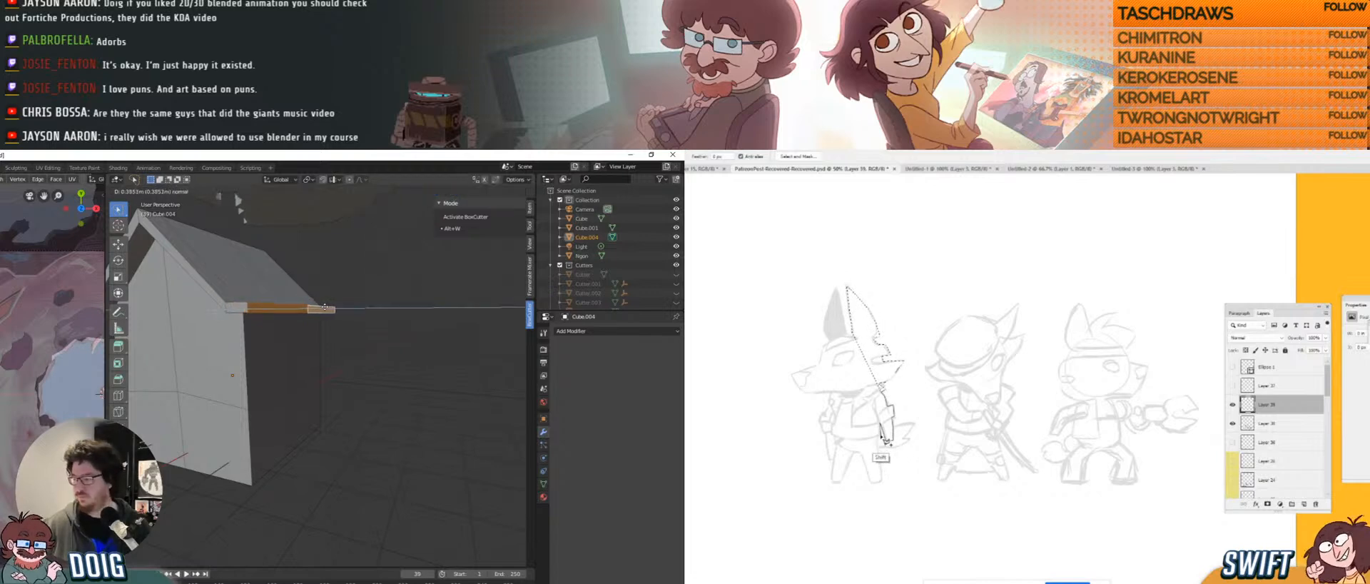
pyautogui.click(321, 309)
pyautogui.moveTo(322, 308); pyautogui.dragTo(306, 343, button='middle')
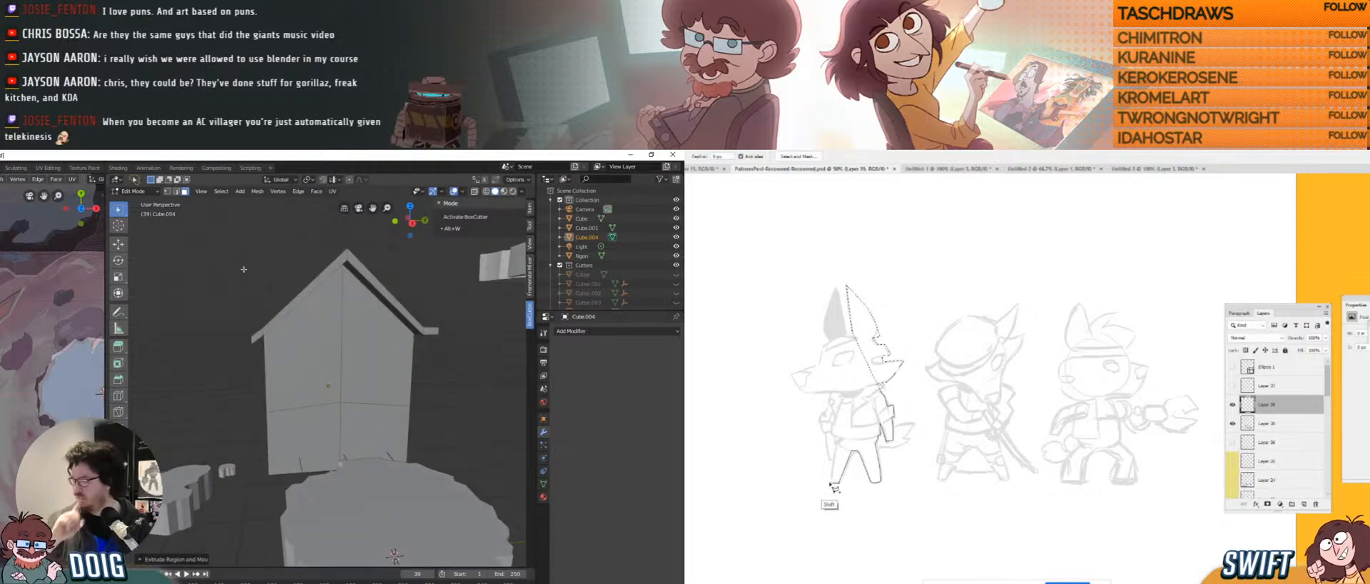
# In vertex mode, raise one front-wall vertex vertically along Z.
pyautogui.moveTo(335, 385); pyautogui.dragTo(342, 390, button='middle')
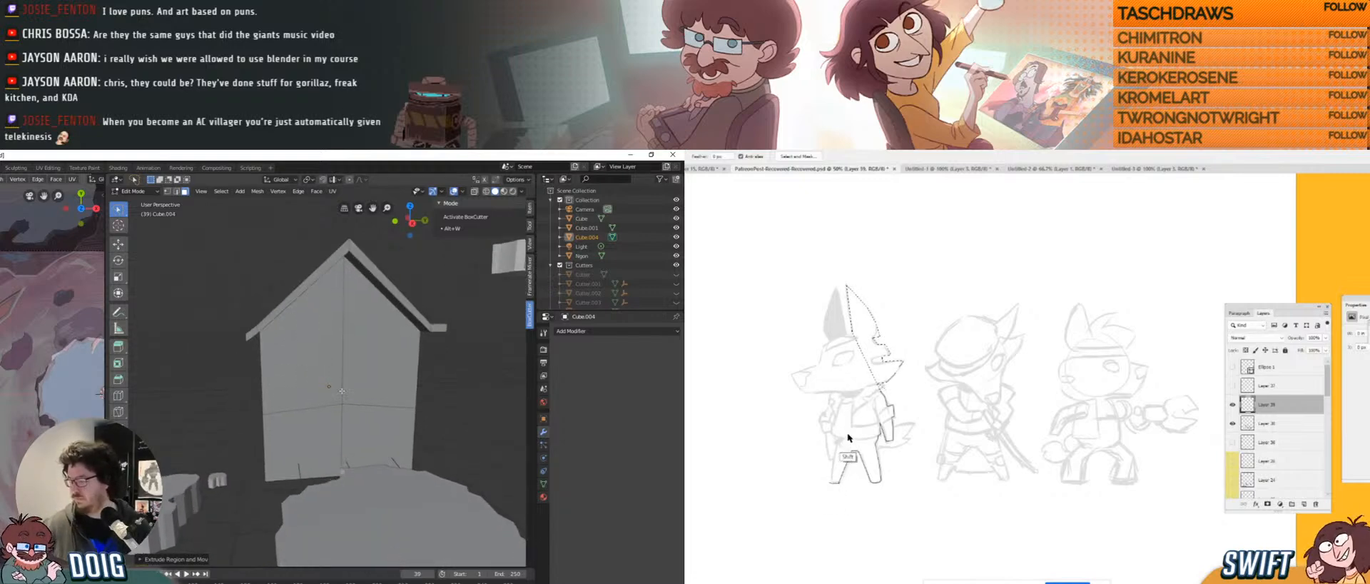
pyautogui.press('1')
pyautogui.click(345, 394)
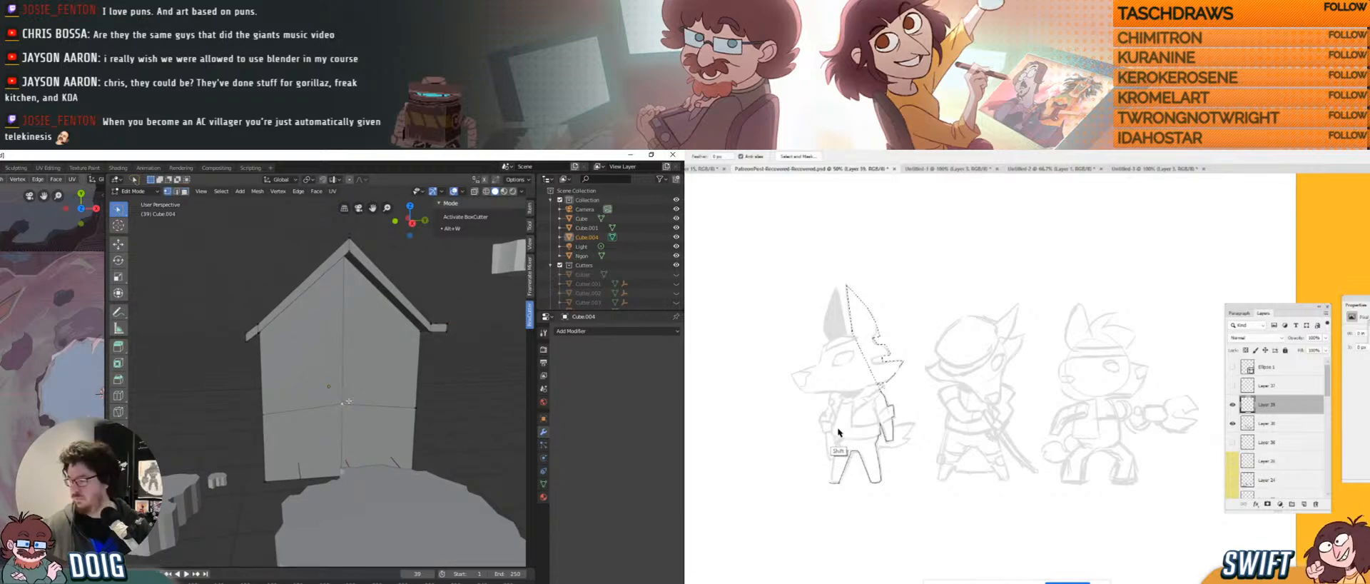
pyautogui.press('g')
pyautogui.press('z')
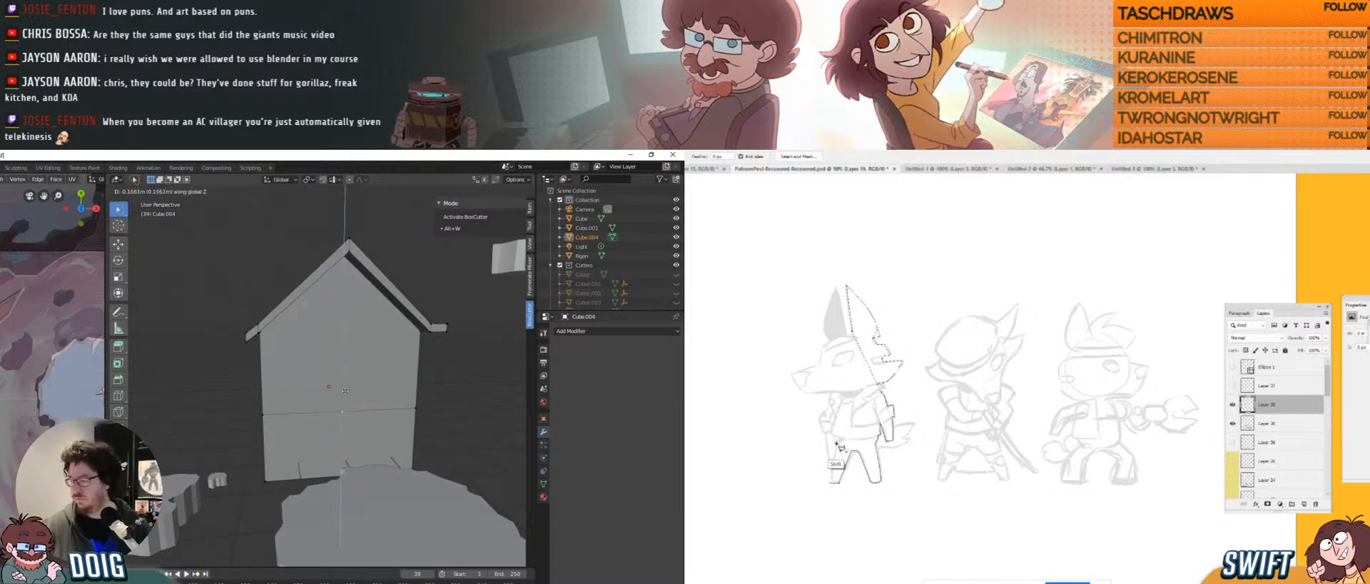
pyautogui.click(345, 392)
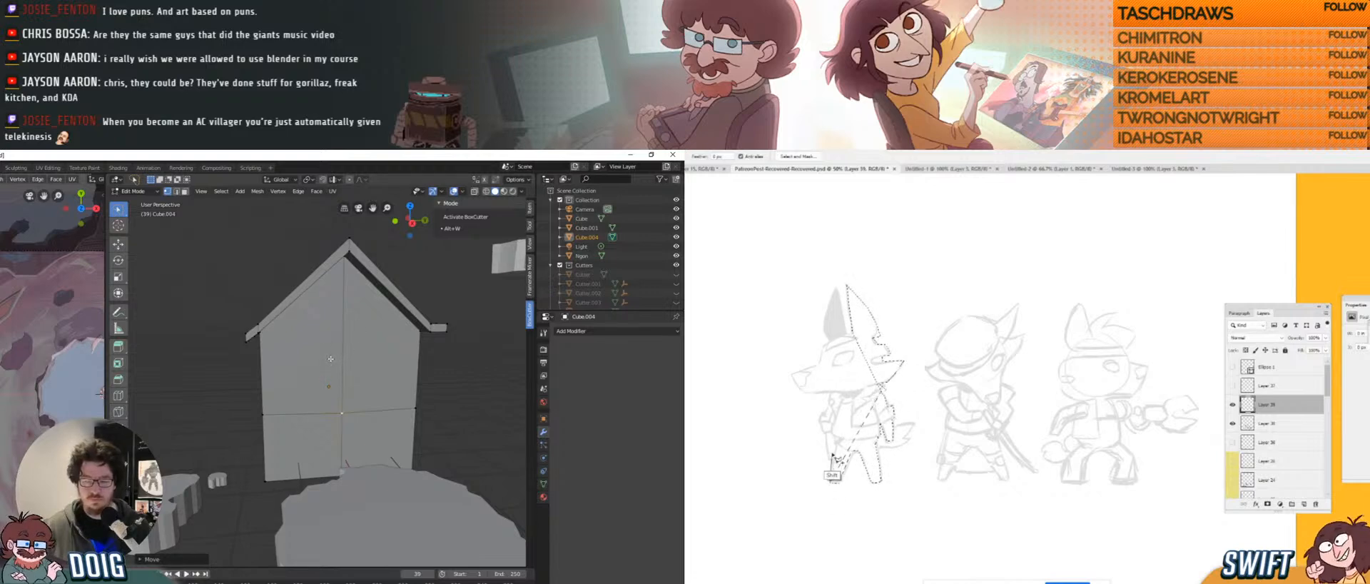
# Face the house squarely and activate BoxCutter with Alt+W.
pyautogui.keyDown('shift'); pyautogui.moveTo(834, 462); pyautogui.dragTo(834, 448); pyautogui.keyUp('shift')
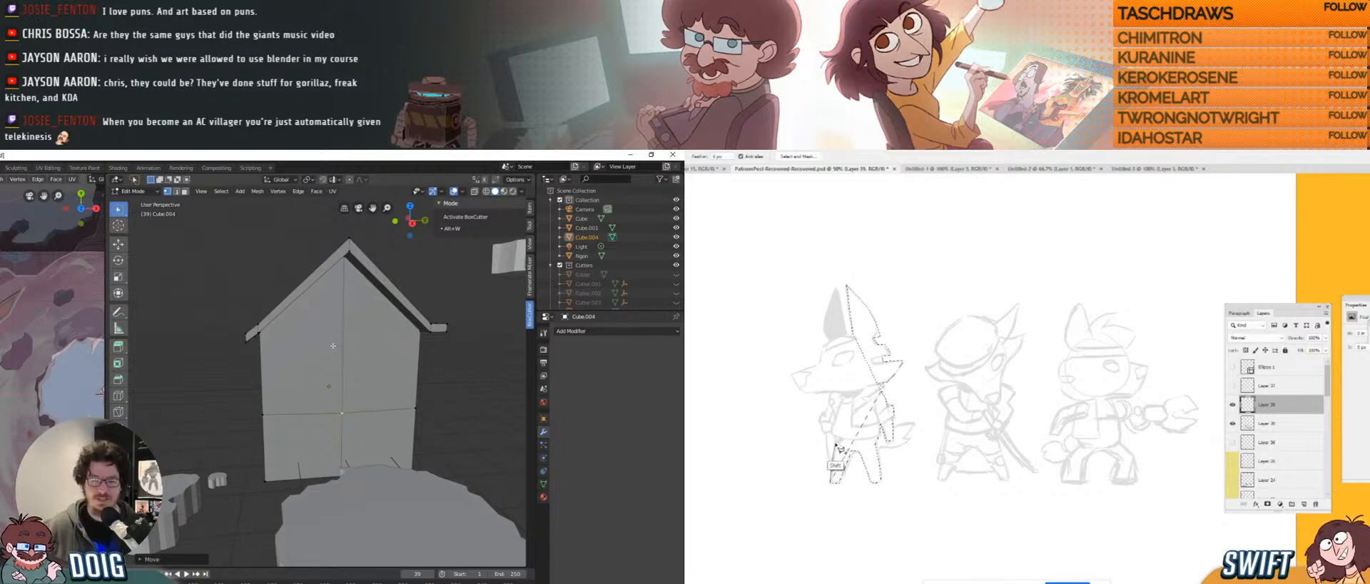
pyautogui.moveTo(330, 344); pyautogui.dragTo(320, 380, button='middle')
pyautogui.scroll(4, 321, 380)
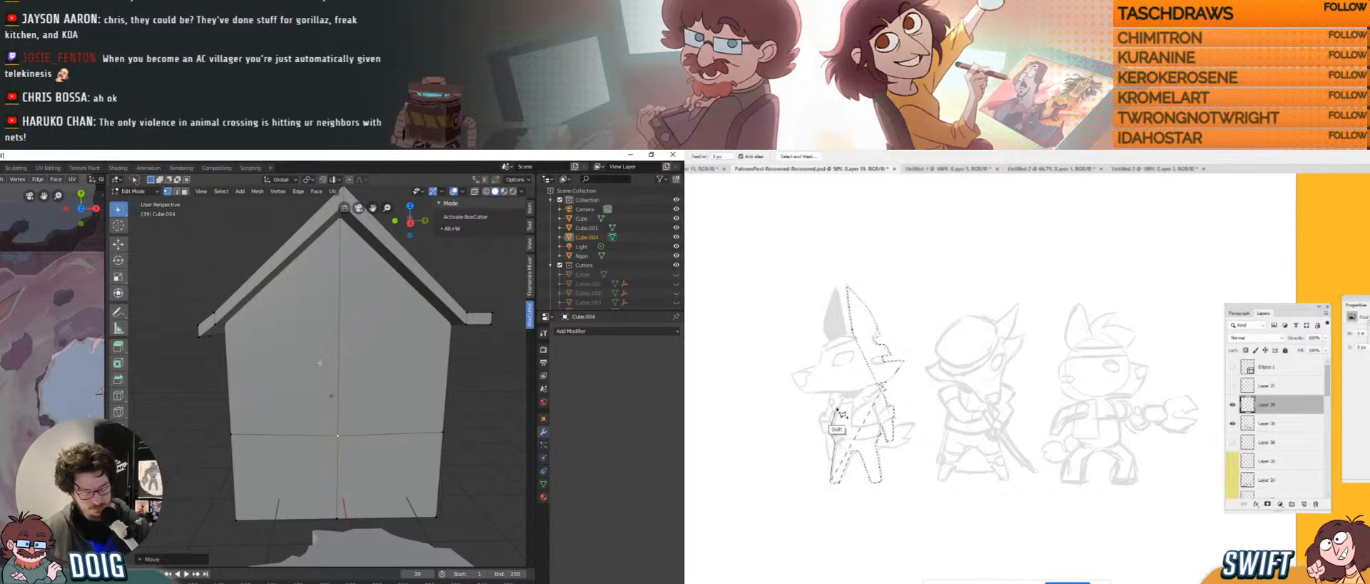
pyautogui.hotkey('alt', 'w')
# Set BoxCutter to Cut and carve a rectangular window opening into the front wall.
pyautogui.click(446, 220)
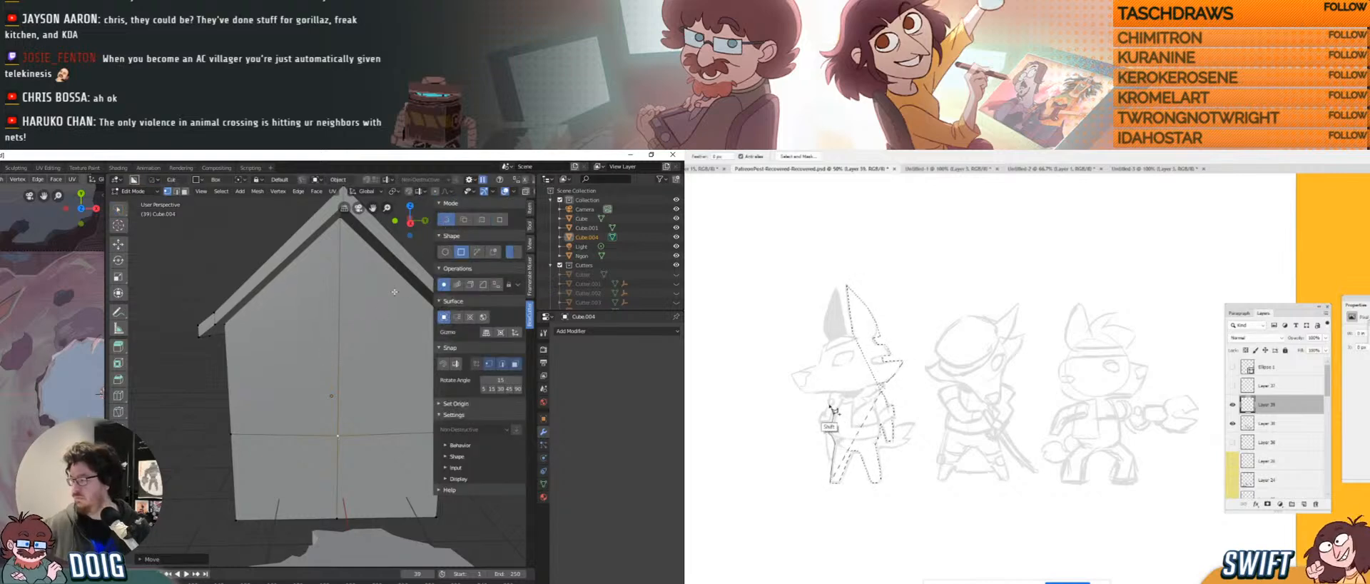
pyautogui.keyDown('shift'); pyautogui.moveTo(369, 315); pyautogui.dragTo(302, 329, button='middle'); pyautogui.keyUp('shift')
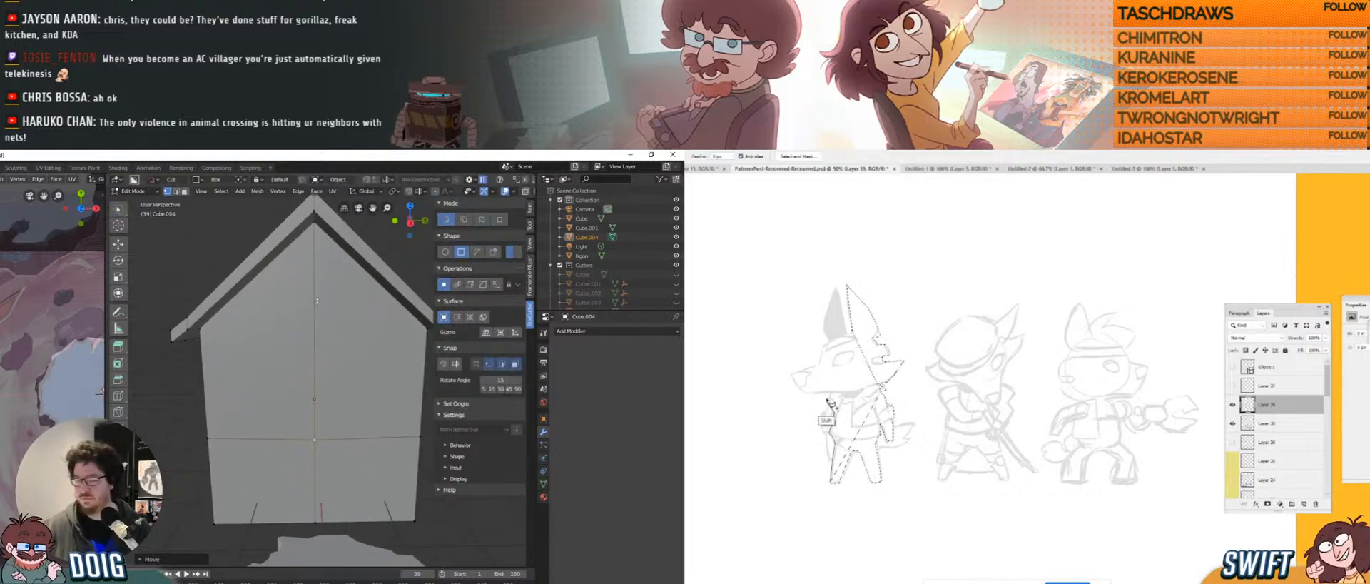
pyautogui.moveTo(293, 311); pyautogui.dragTo(339, 386)
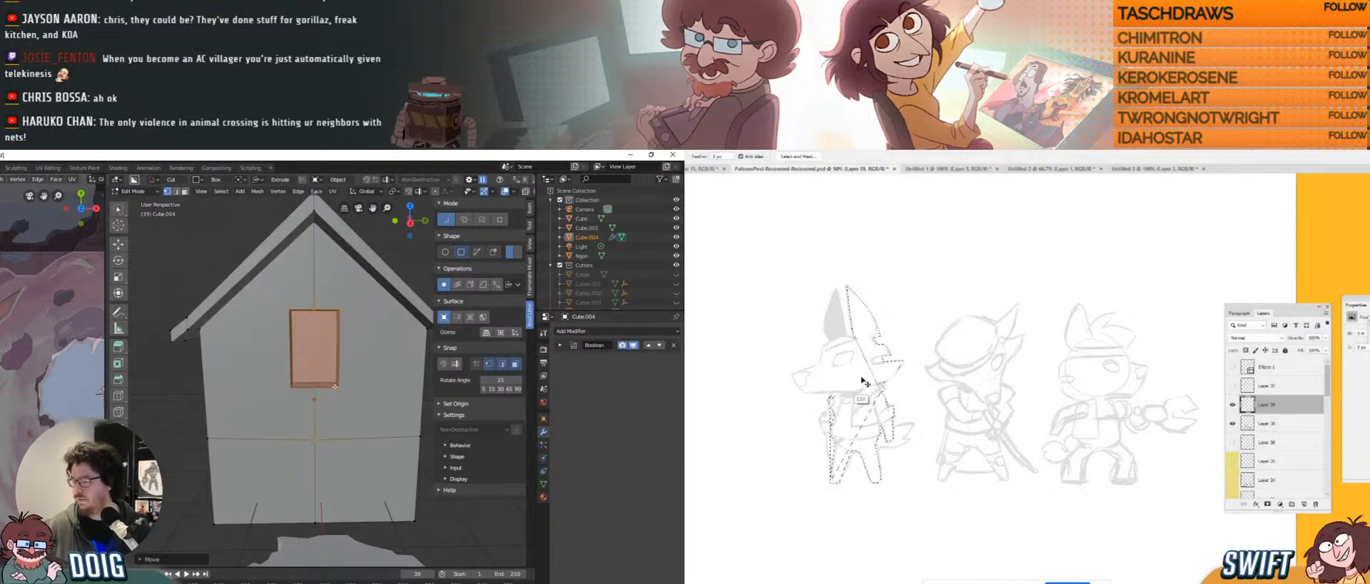
pyautogui.click(335, 384)
pyautogui.moveTo(335, 384); pyautogui.dragTo(308, 361, button='middle')
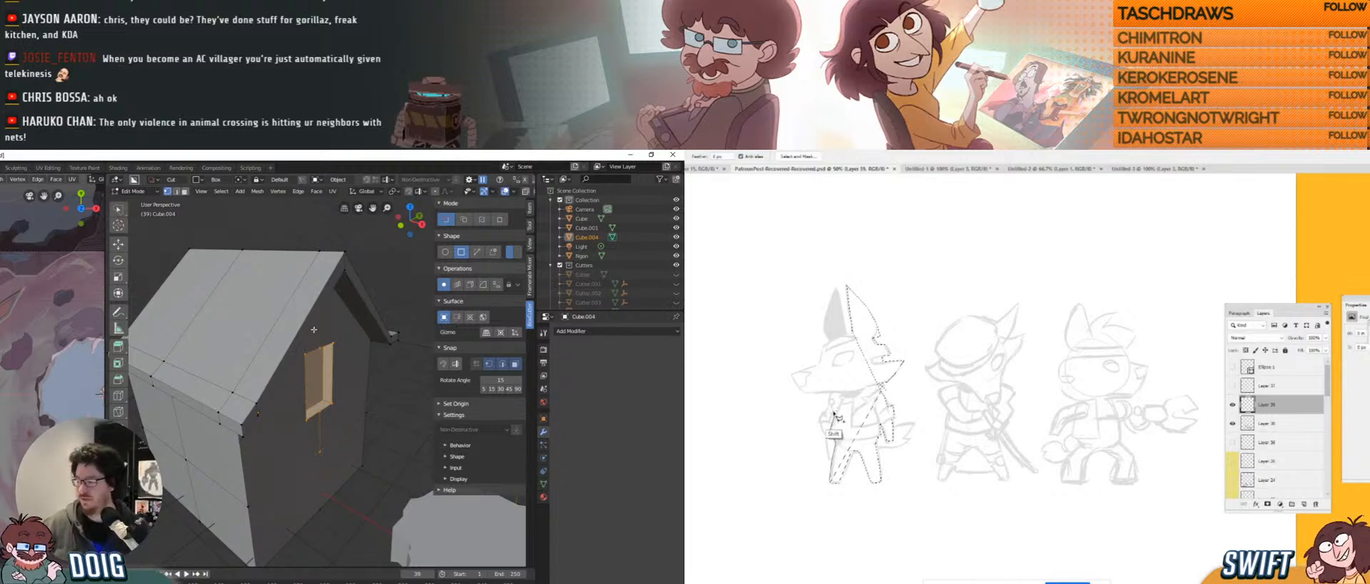
pyautogui.moveTo(324, 374); pyautogui.dragTo(282, 379, button='middle')
# Exit Edit Mode on the house back to Object Mode.
pyautogui.press('Tab')
pyautogui.scroll(-3, 296, 369)
pyautogui.scroll(3, 286, 371)
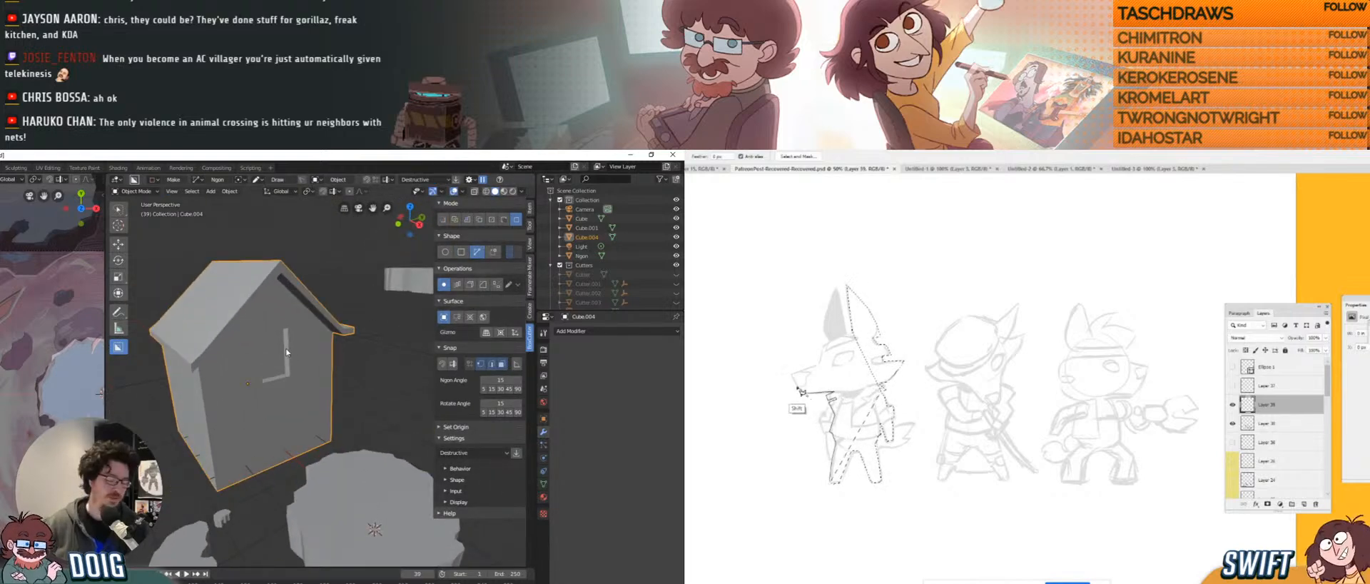
# Re-enter Edit Mode, select the door face and move it along Z.
pyautogui.press('Tab')
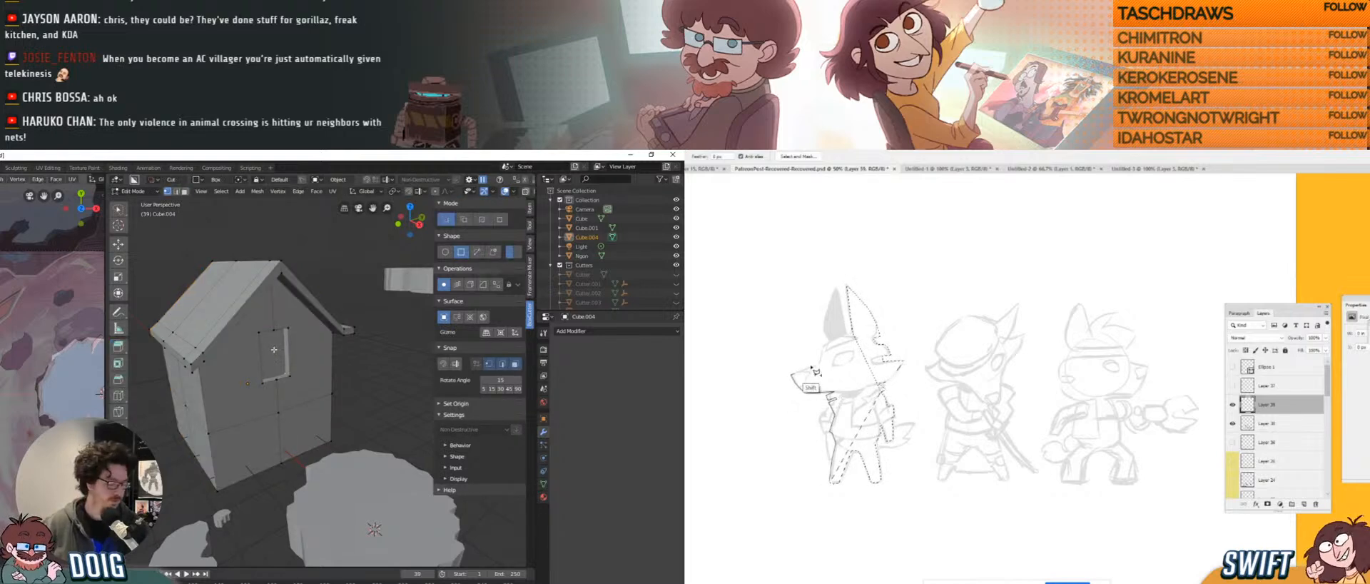
pyautogui.click(277, 363)
pyautogui.moveTo(277, 363); pyautogui.dragTo(283, 378, button='middle')
pyautogui.press('g')
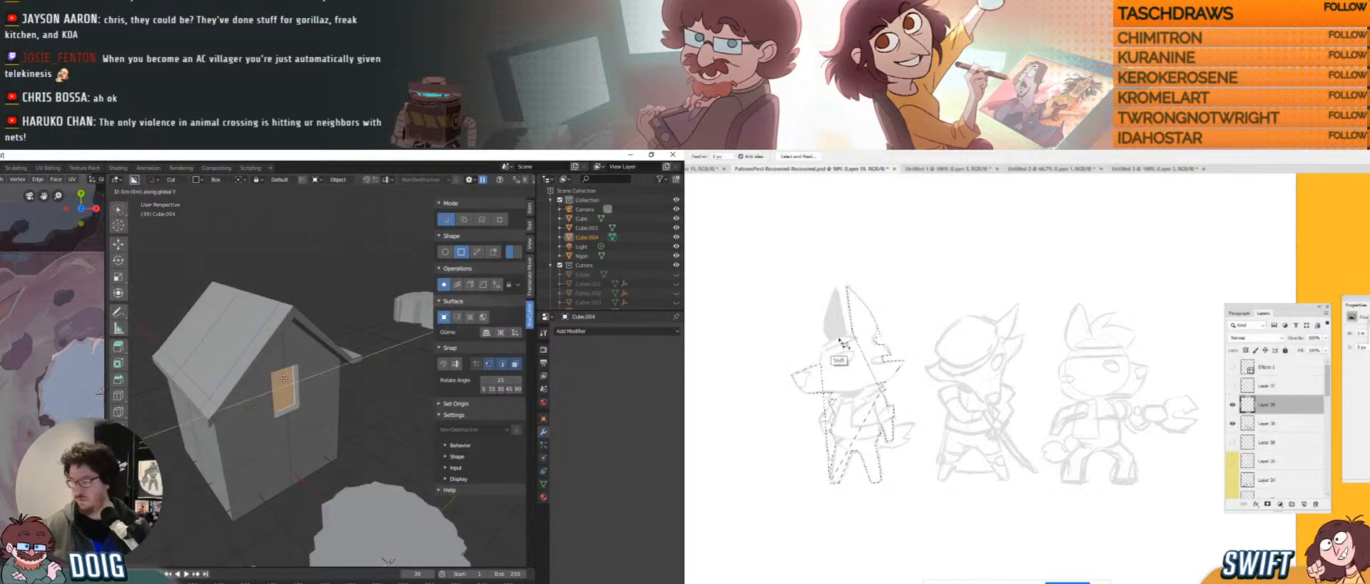
pyautogui.press('z')
pyautogui.click(286, 381)
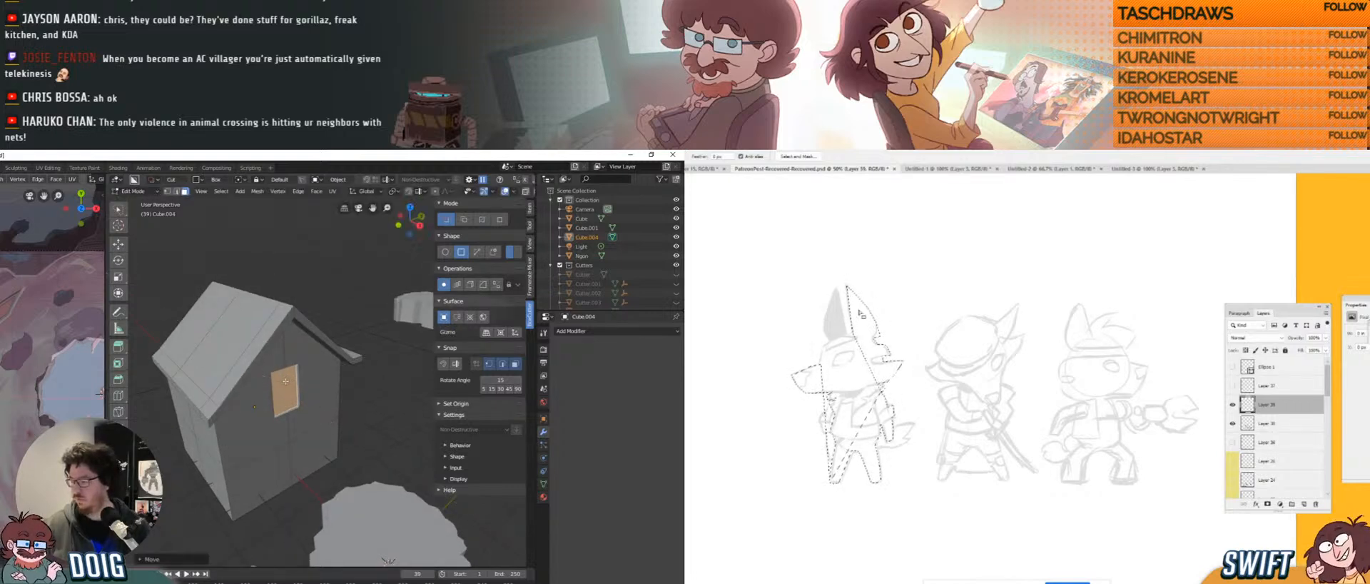
pyautogui.moveTo(281, 376); pyautogui.dragTo(290, 369, button='middle')
# Undo the door-face changes twice and toggle Edit Mode off and on.
pyautogui.scroll(2, 288, 365)
pyautogui.hotkey('ctrl', 'z')
pyautogui.hotkey('ctrl', 'z')
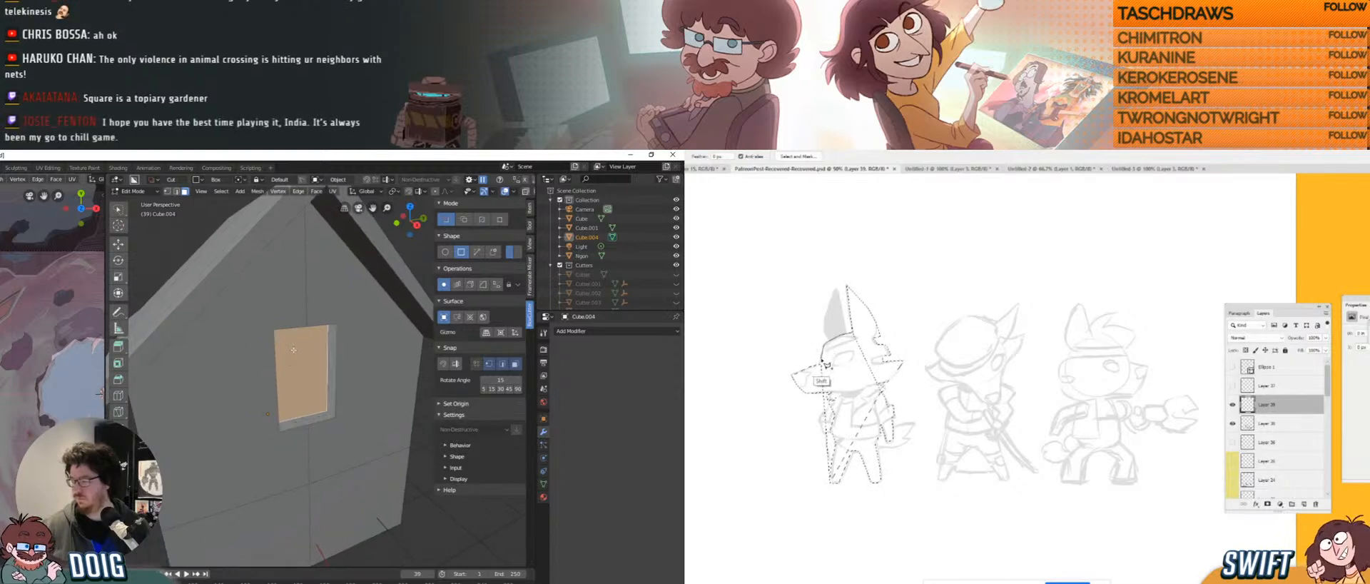
pyautogui.hotkey('ctrl', 'z')
pyautogui.press('Tab')
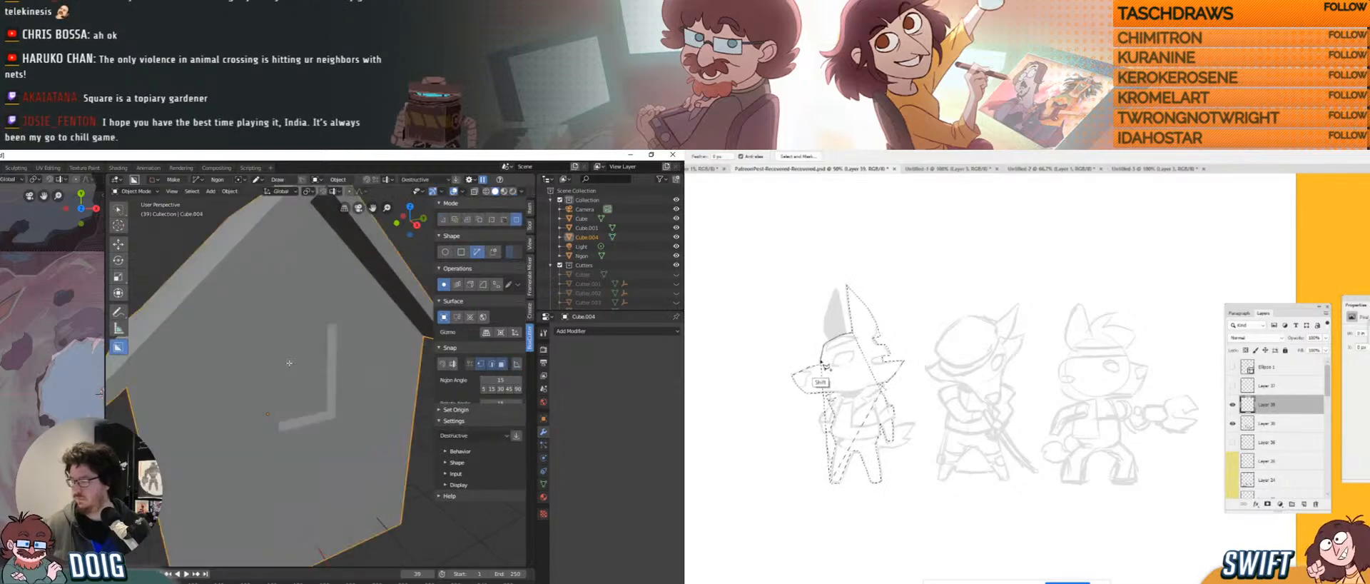
pyautogui.press('Tab')
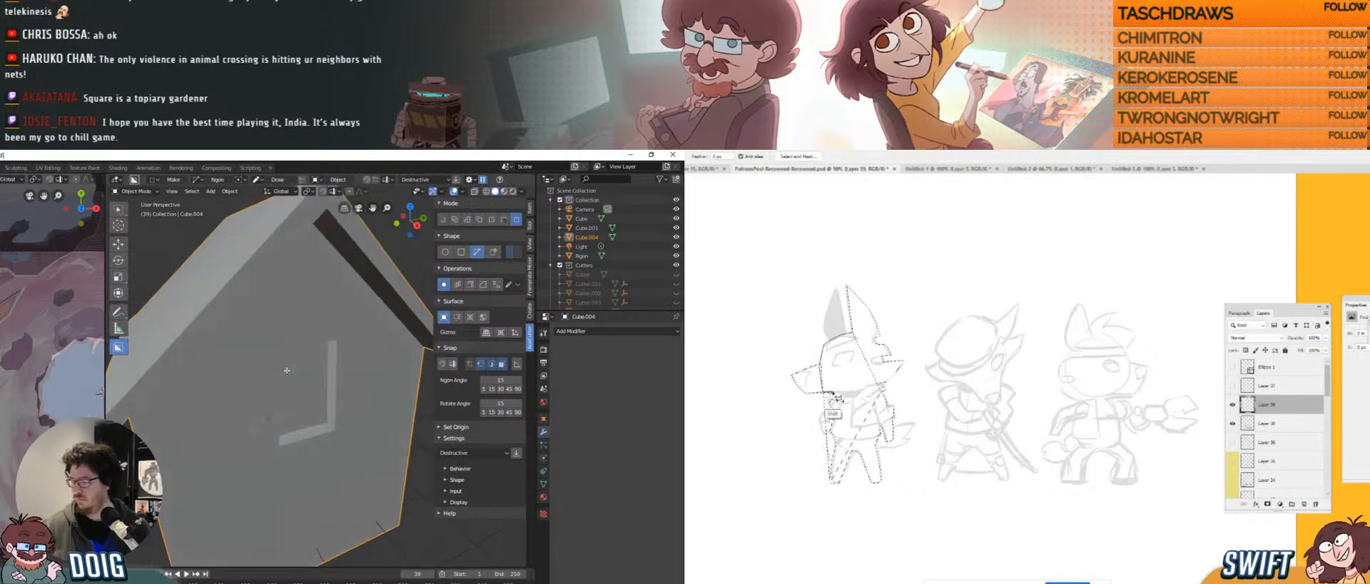
pyautogui.scroll(-5, 286, 366)
pyautogui.moveTo(322, 392)
pyautogui.mouseDown(button='middle')
pyautogui.moveTo(288, 374)
pyautogui.moveTo(342, 411)
pyautogui.moveTo(282, 383)
pyautogui.mouseUp(button='middle')
pyautogui.scroll(-4, 294, 359)
# Return to Object Mode and move the original house off to the left.
pyautogui.press('Tab')
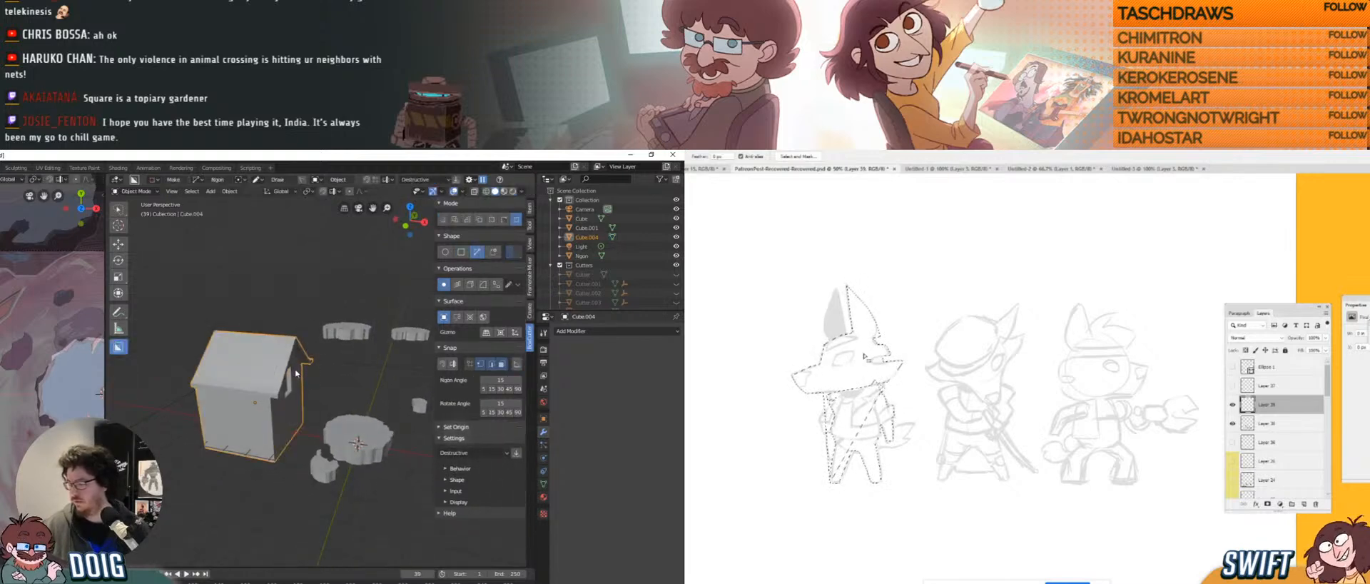
pyautogui.scroll(-5, 299, 399)
pyautogui.keyDown('shift'); pyautogui.moveTo(298, 399); pyautogui.dragTo(321, 404, button='middle'); pyautogui.keyUp('shift')
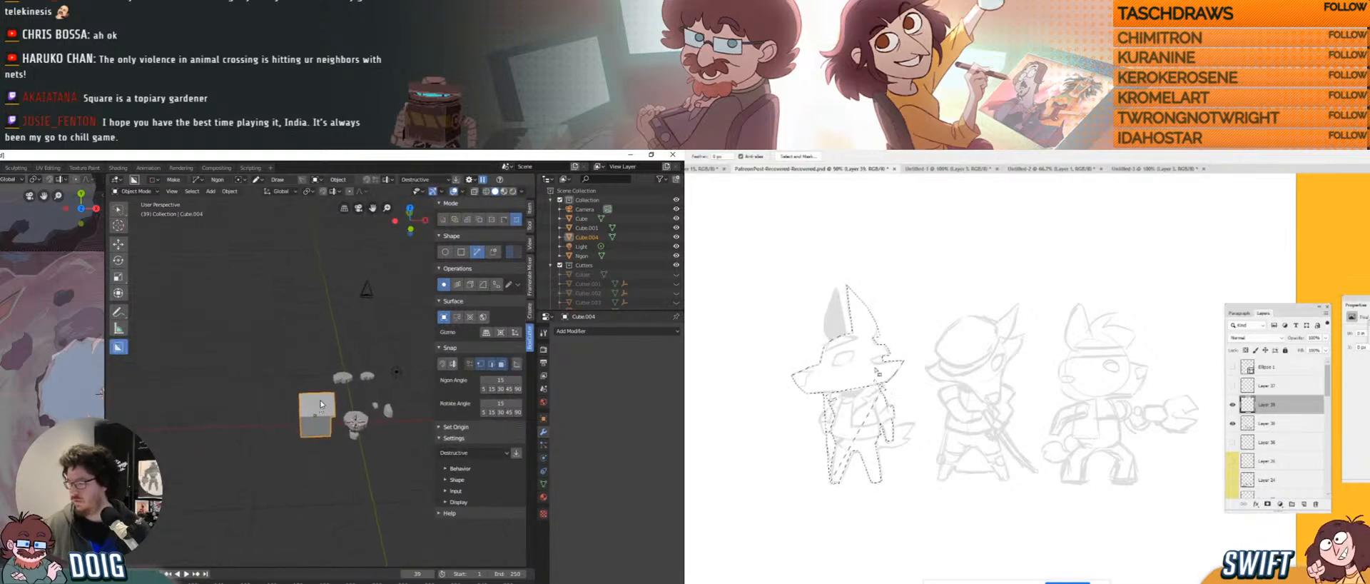
pyautogui.press('g')
pyautogui.click(189, 389)
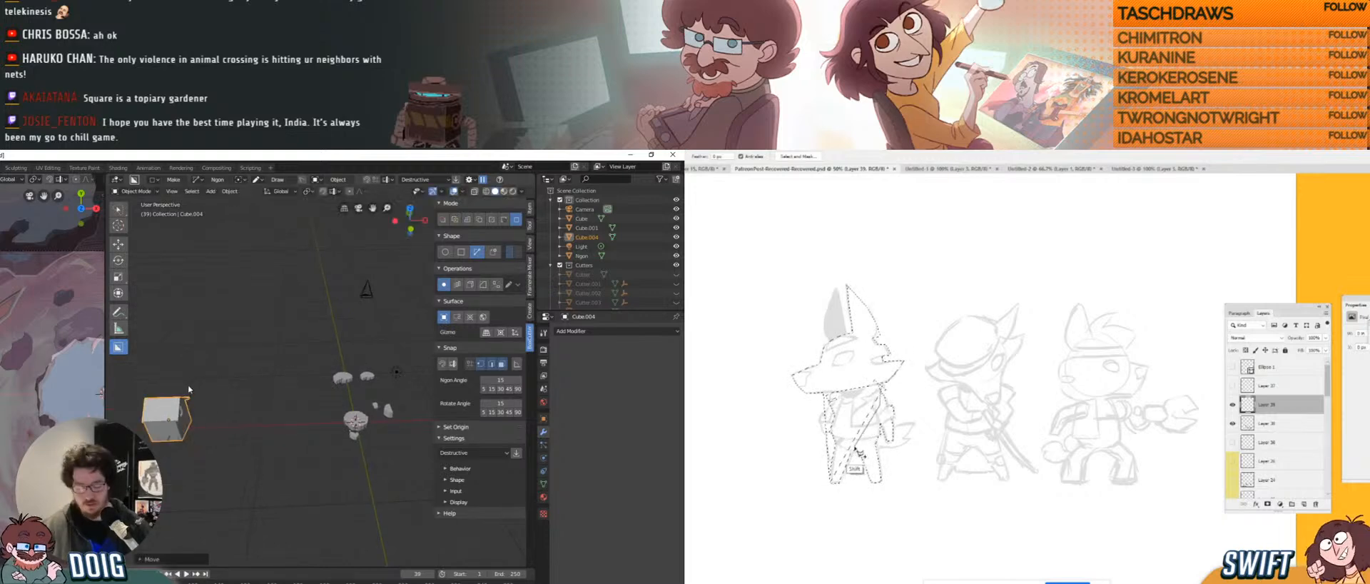
# Duplicate the house as Cube.005 and place it near the central rock platform.
pyautogui.hotkey('shift', 'd')
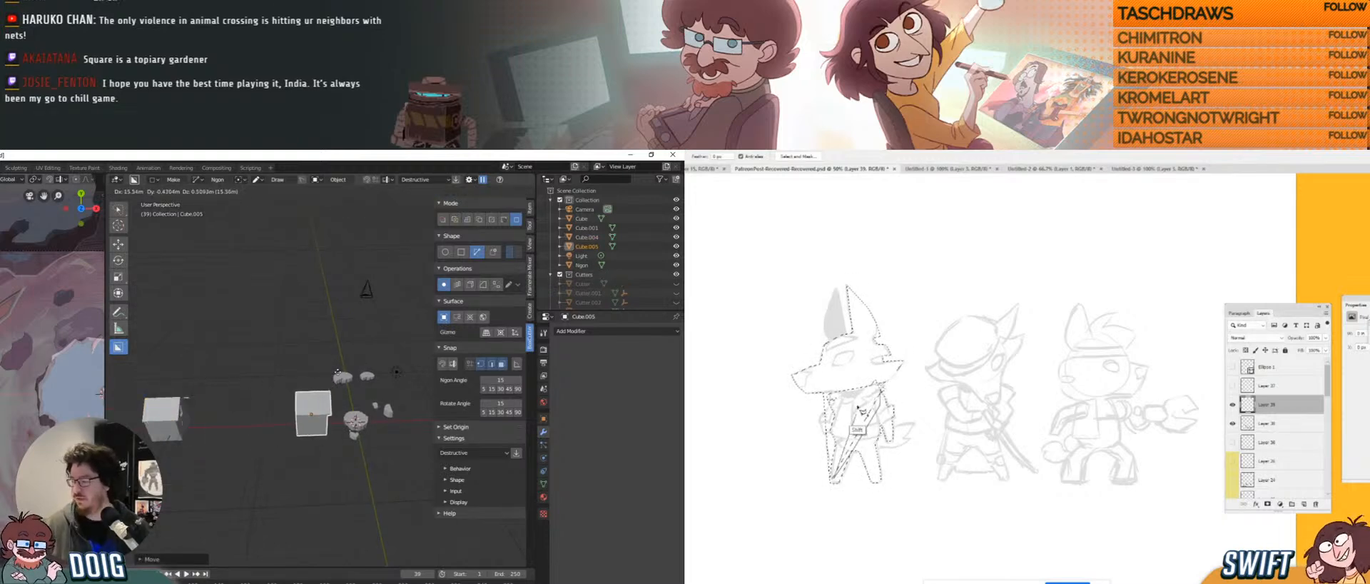
pyautogui.click(341, 369)
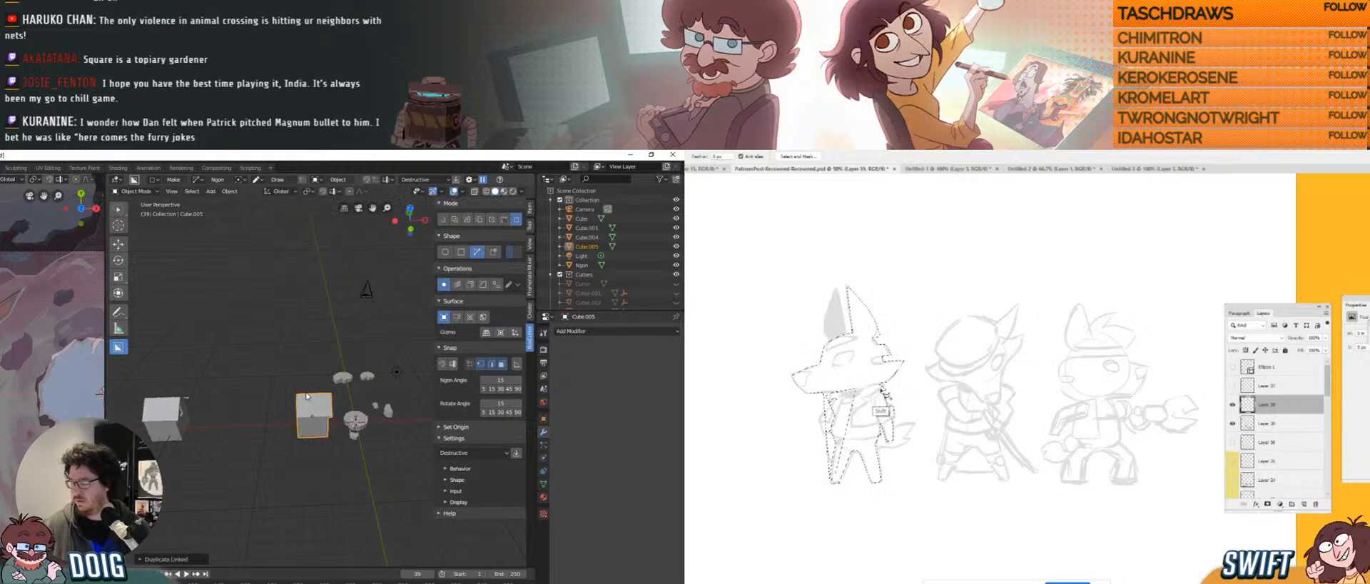
pyautogui.moveTo(307, 396); pyautogui.dragTo(286, 347, button='middle')
pyautogui.scroll(3, 310, 364)
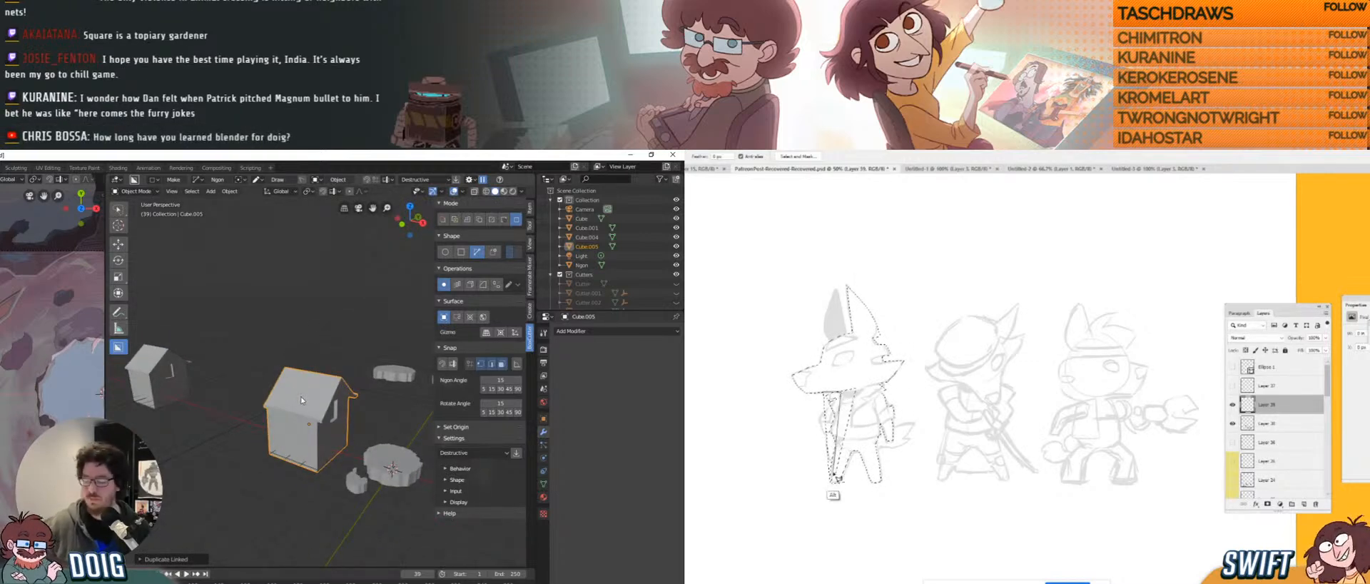
pyautogui.moveTo(301, 400); pyautogui.dragTo(310, 391, button='middle')
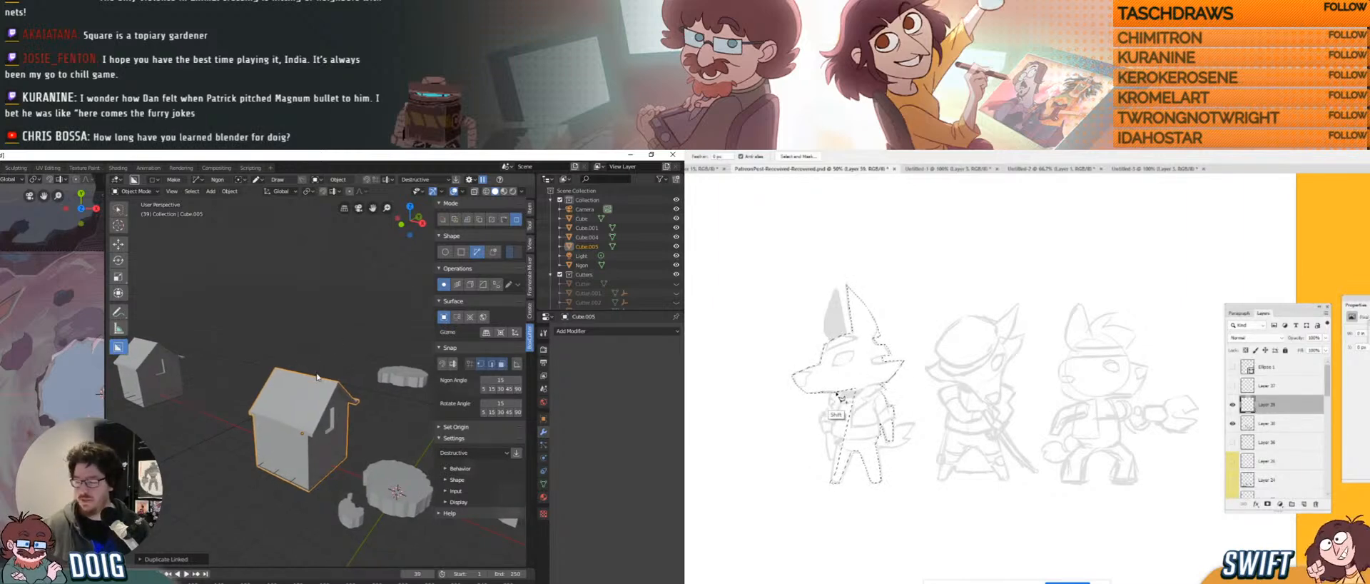
pyautogui.press('r')
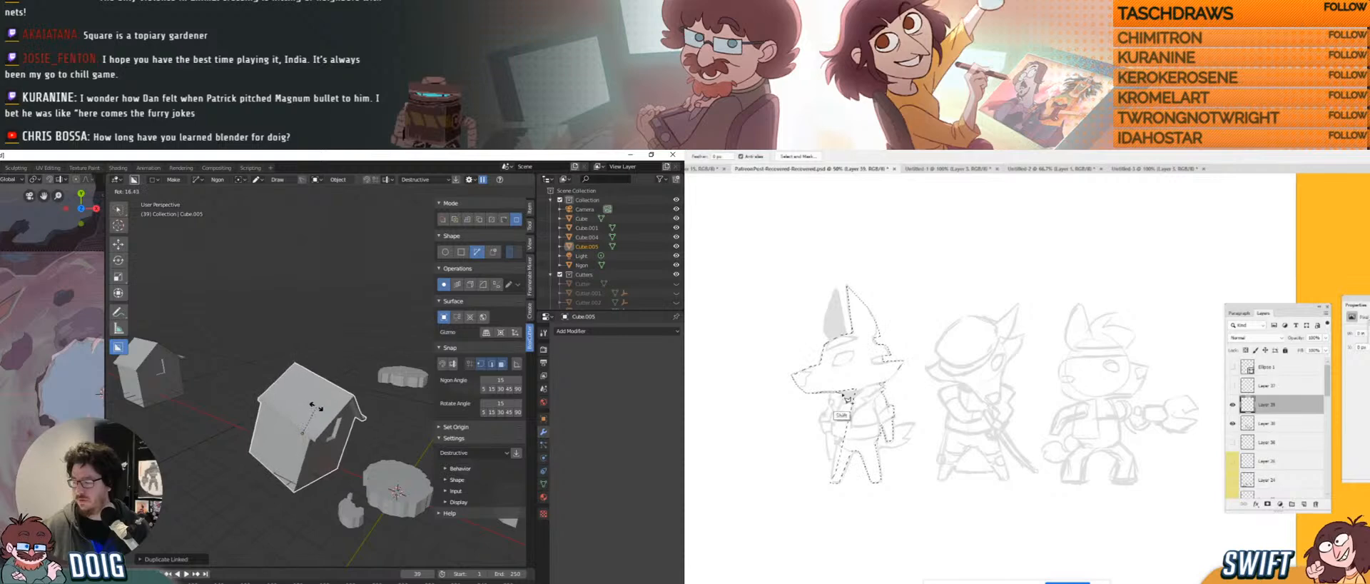
# Confirm the duplicate house's rotation, cancelling a stray move.
pyautogui.click(315, 428)
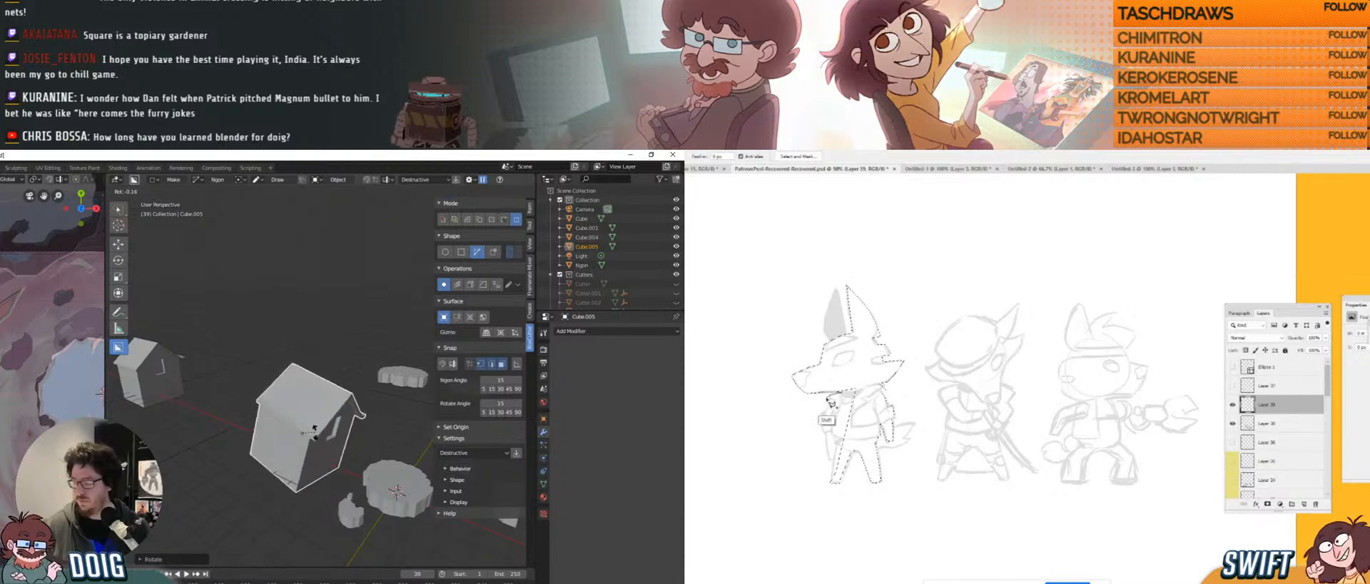
pyautogui.click(315, 429)
pyautogui.moveTo(314, 429); pyautogui.dragTo(300, 418, button='middle')
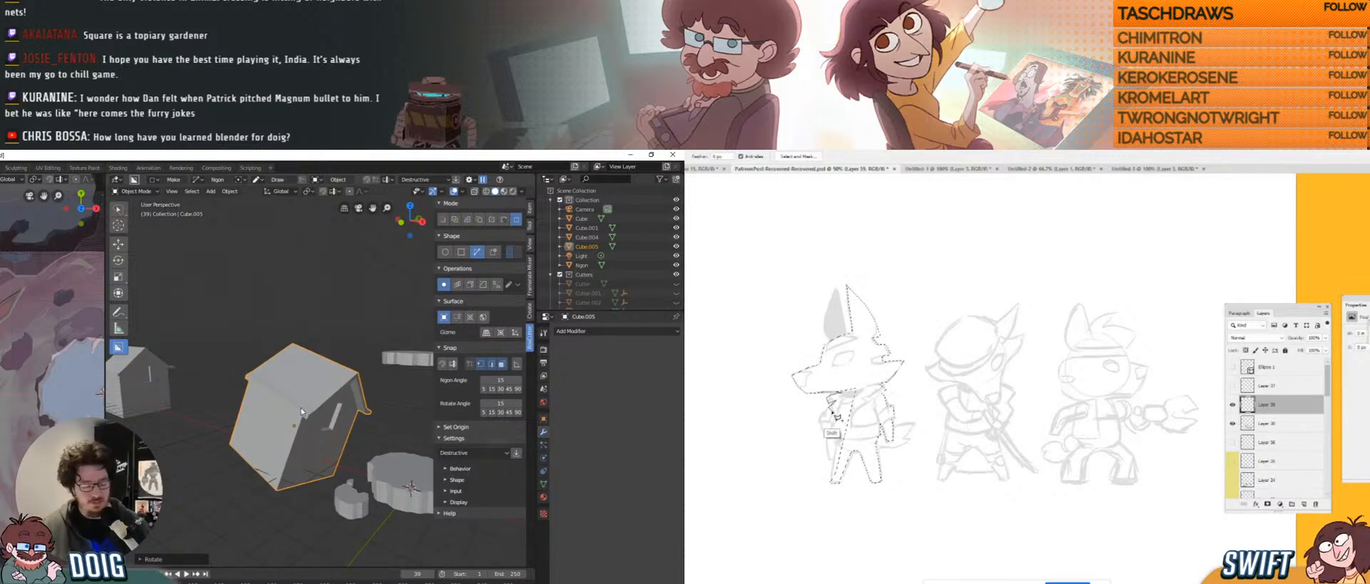
pyautogui.press('g')
pyautogui.click(302, 409)
pyautogui.press('g')
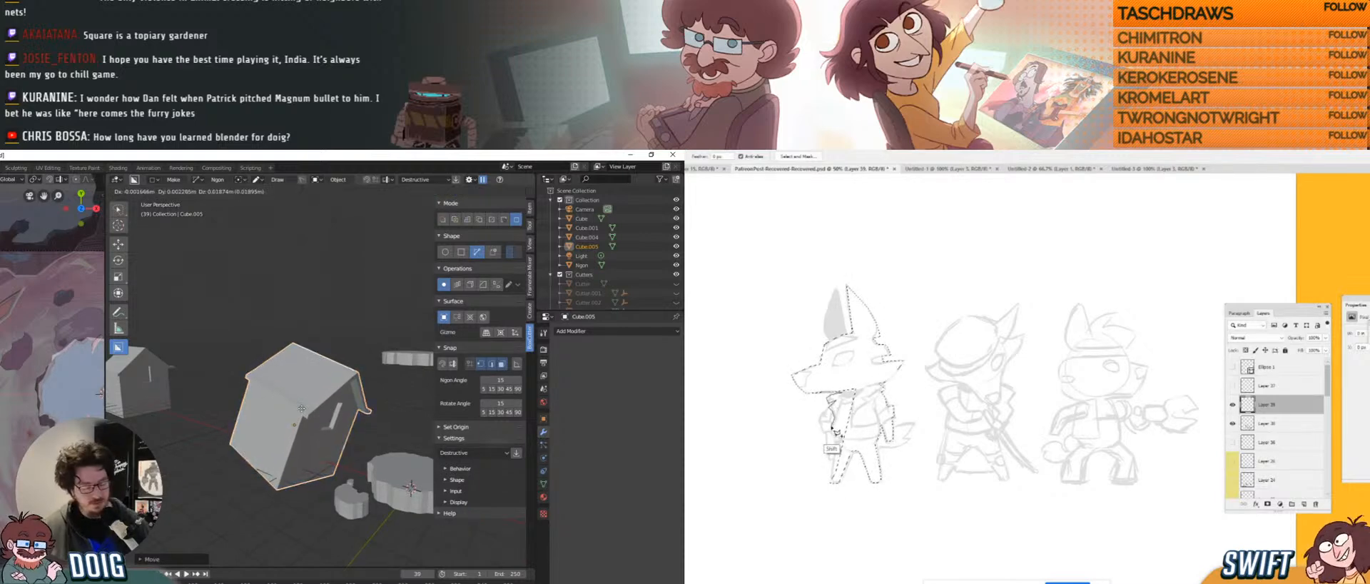
pyautogui.press('Escape')
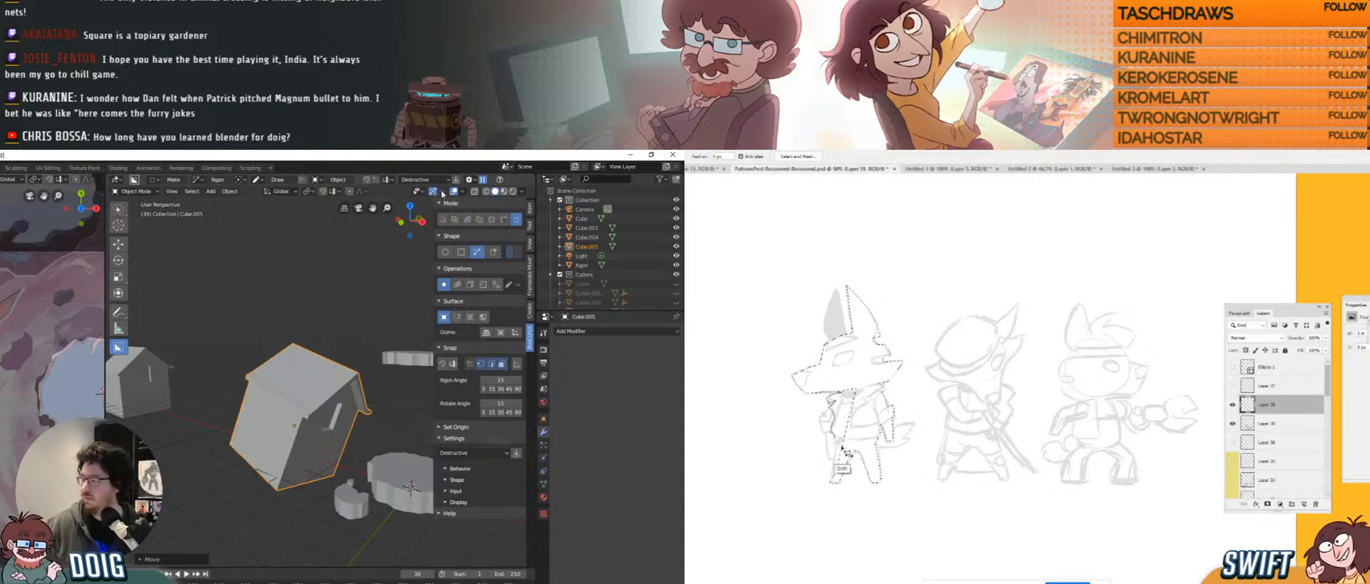
# Enable the Move and Rotate viewport gizmos and turn the house with the rotate rings.
pyautogui.click(442, 193)
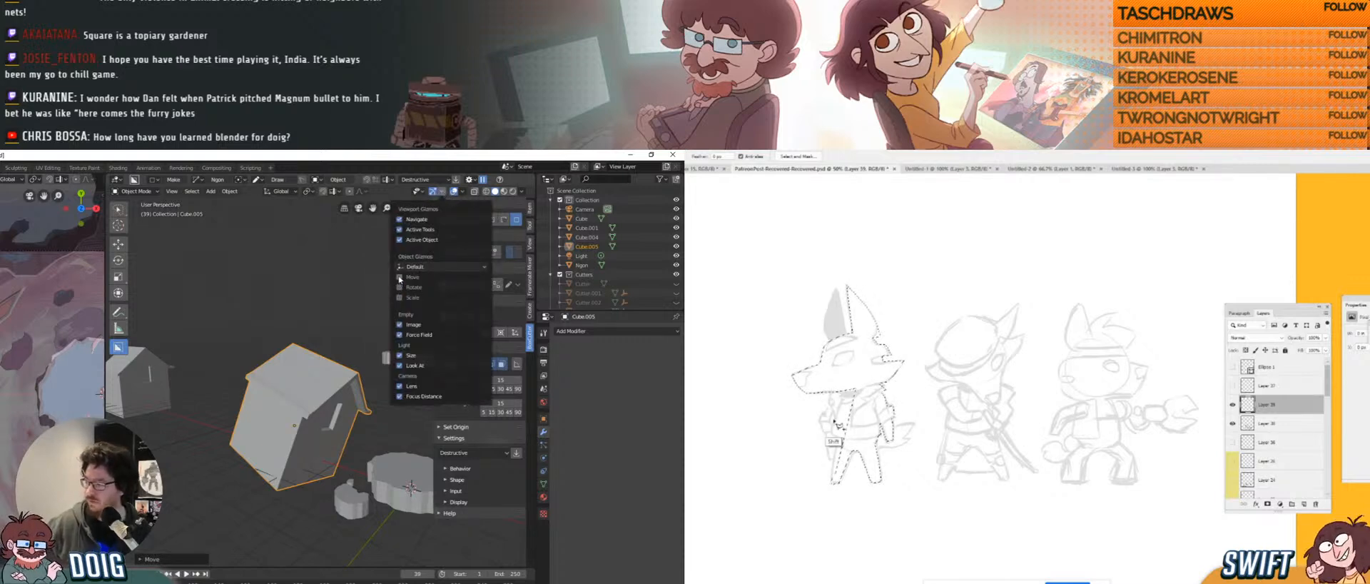
pyautogui.click(400, 280)
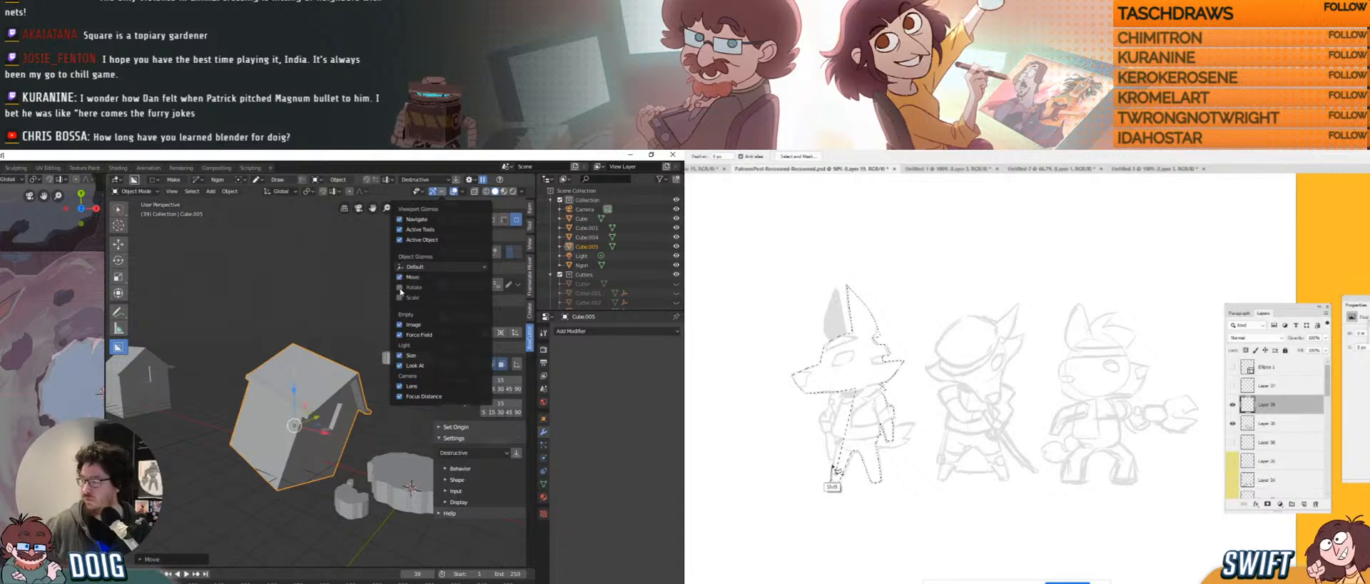
pyautogui.click(400, 287)
pyautogui.scroll(1, 287, 446)
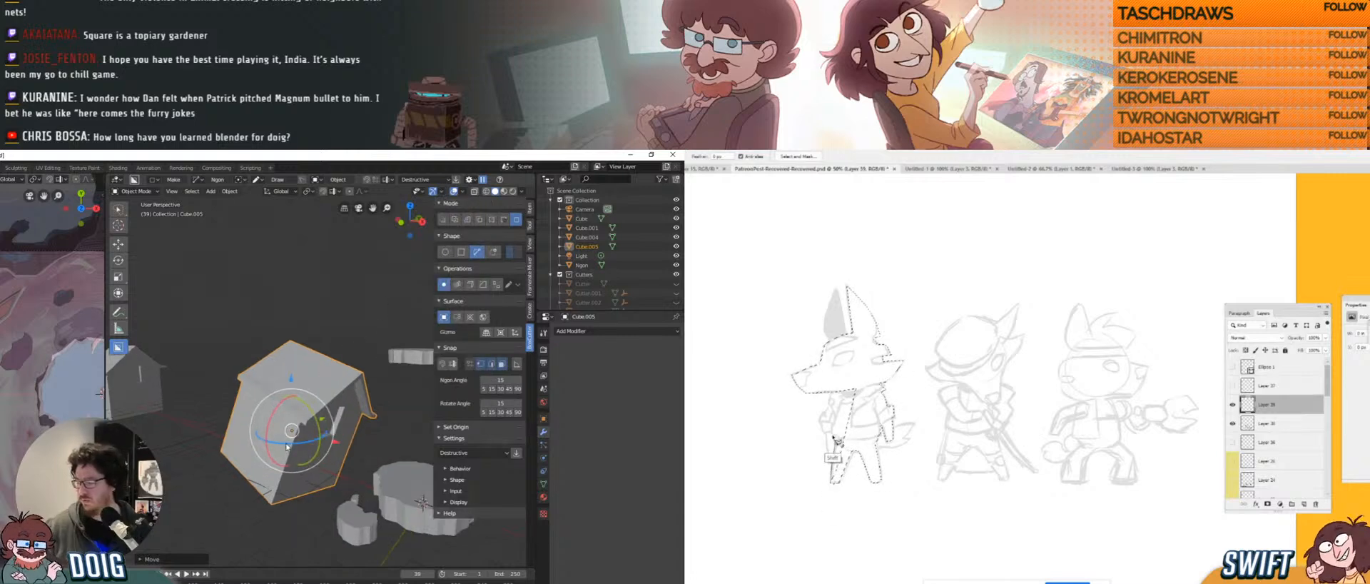
pyautogui.moveTo(286, 446); pyautogui.dragTo(328, 359)
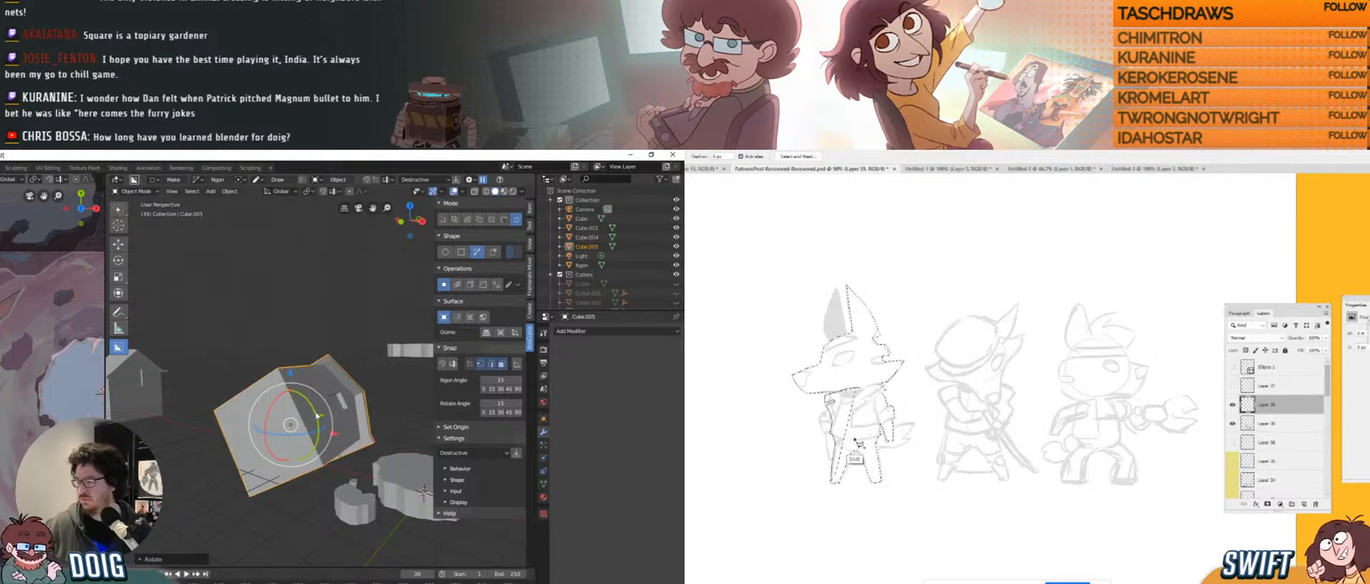
pyautogui.moveTo(317, 415); pyautogui.dragTo(332, 317)
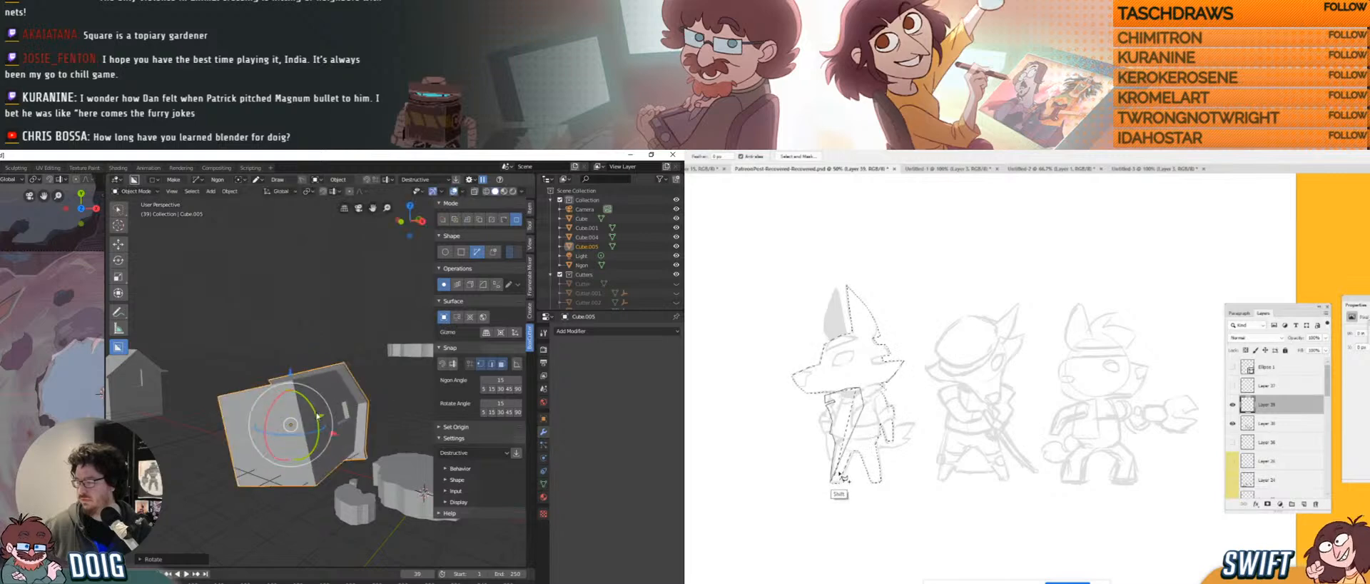
pyautogui.click(286, 192)
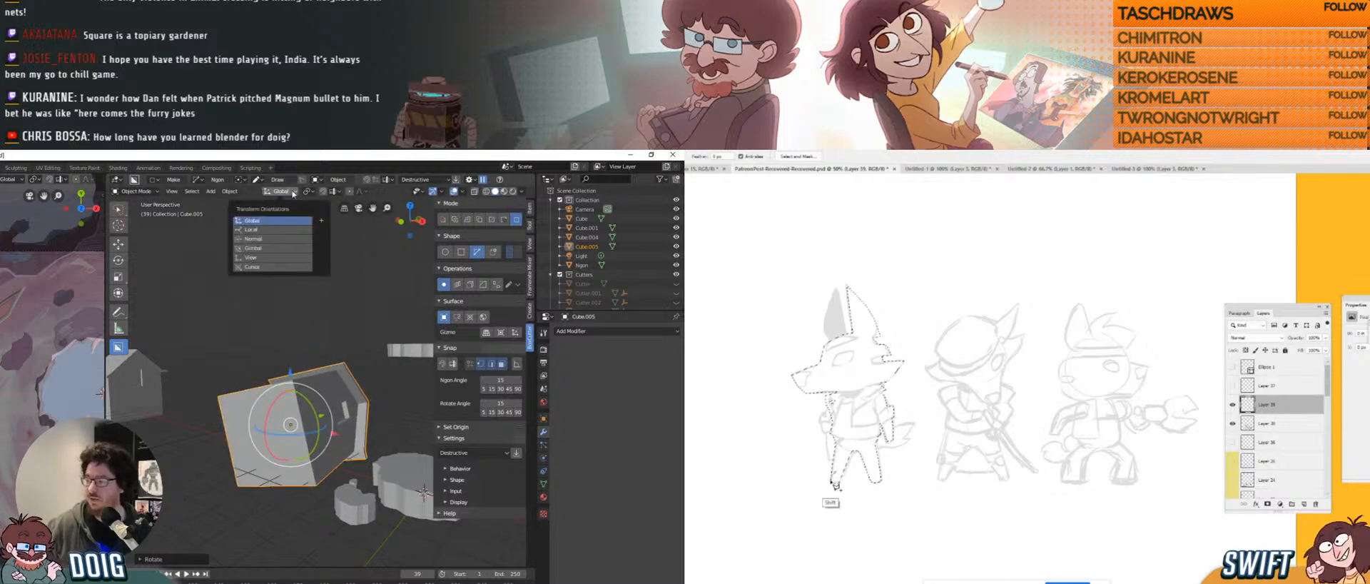
# Switch gizmos to Local orientation, rotate Cube.005 on its green axis and scale it down.
pyautogui.click(270, 230)
pyautogui.moveTo(270, 403)
pyautogui.mouseDown(button='middle')
pyautogui.moveTo(293, 453)
pyautogui.moveTo(293, 404)
pyautogui.mouseUp(button='middle')
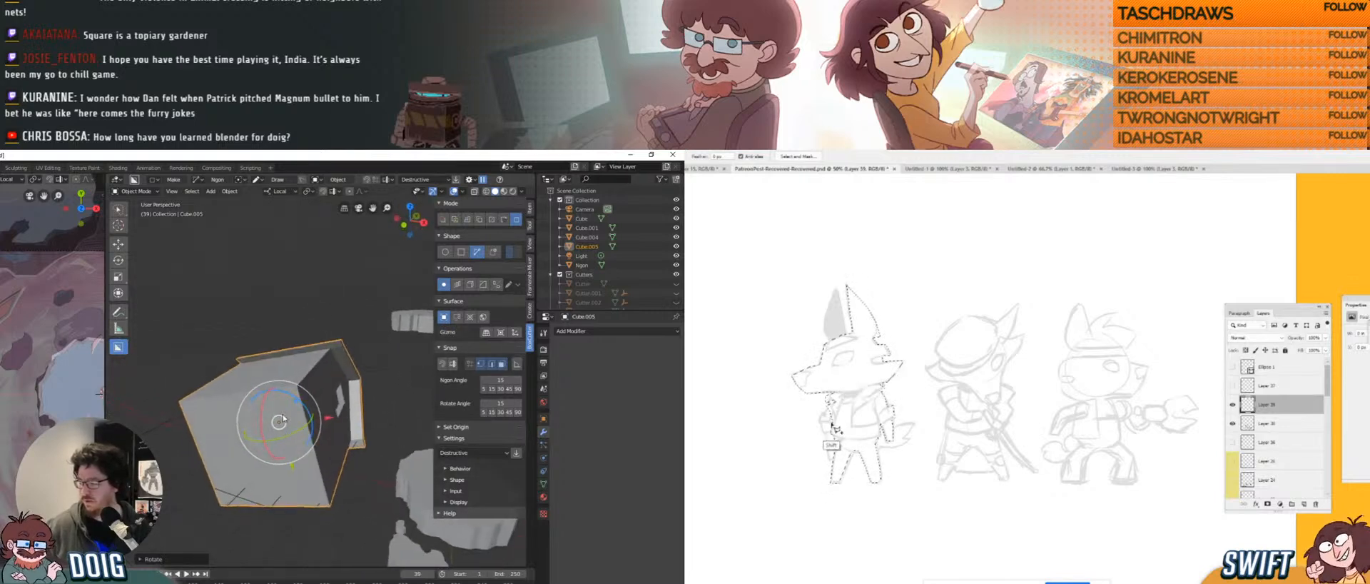
pyautogui.moveTo(288, 425); pyautogui.dragTo(298, 392)
pyautogui.press('s')
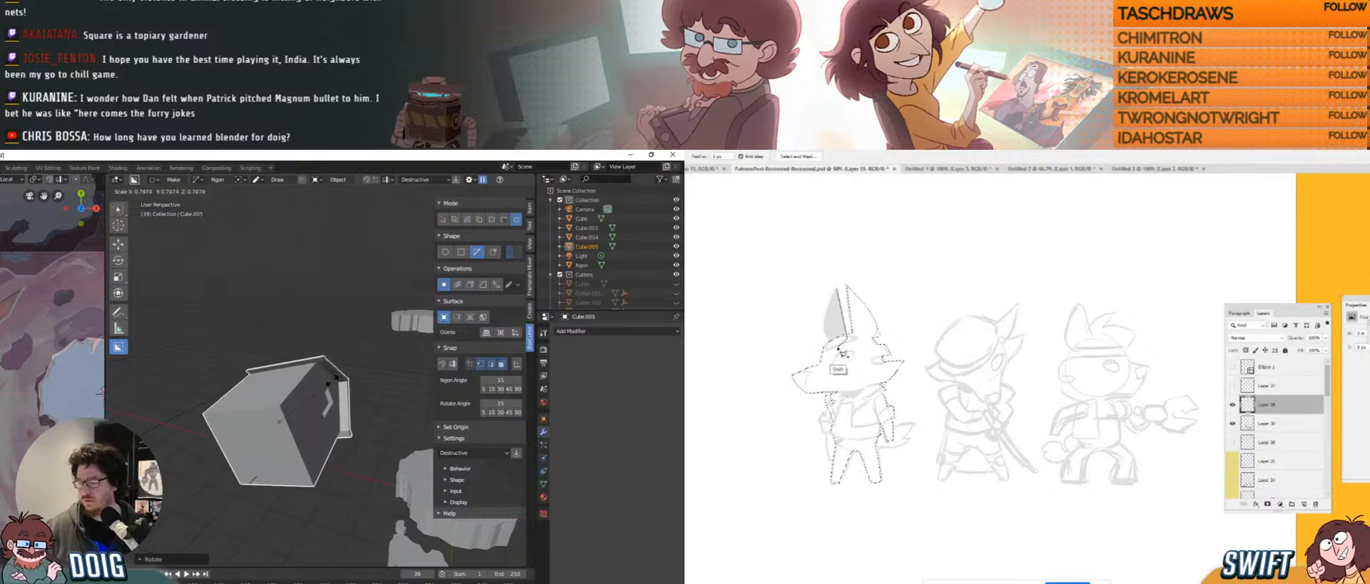
pyautogui.click(323, 390)
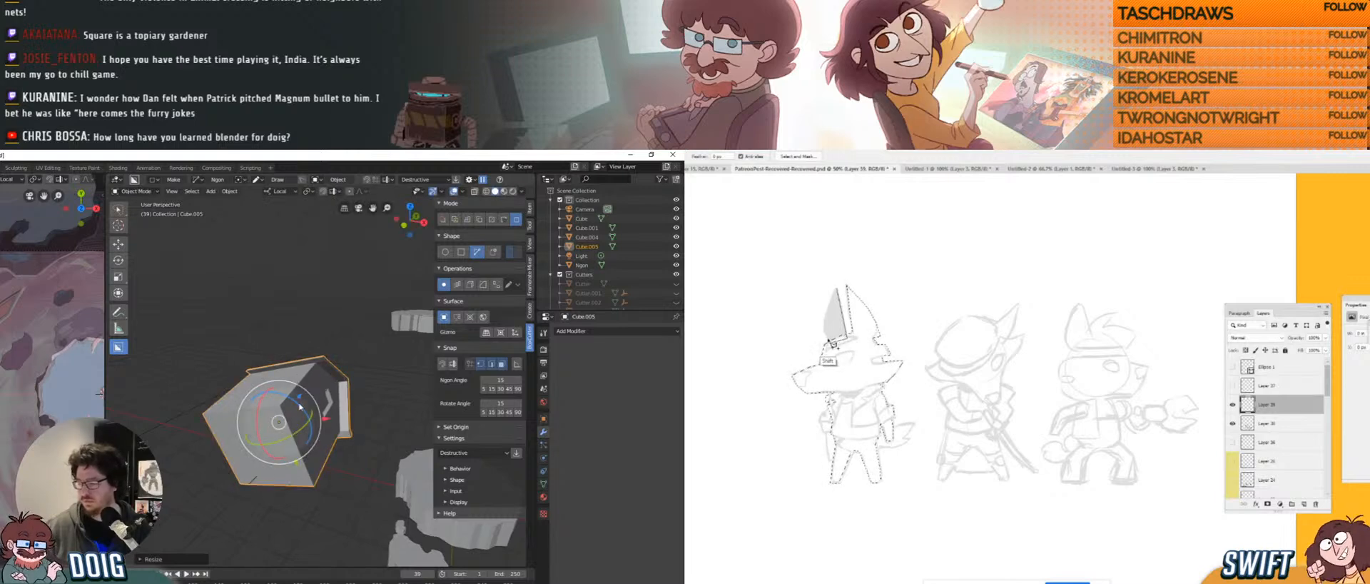
pyautogui.moveTo(300, 393)
pyautogui.mouseDown(button='middle')
pyautogui.moveTo(314, 383)
pyautogui.moveTo(323, 397)
pyautogui.mouseUp(button='middle')
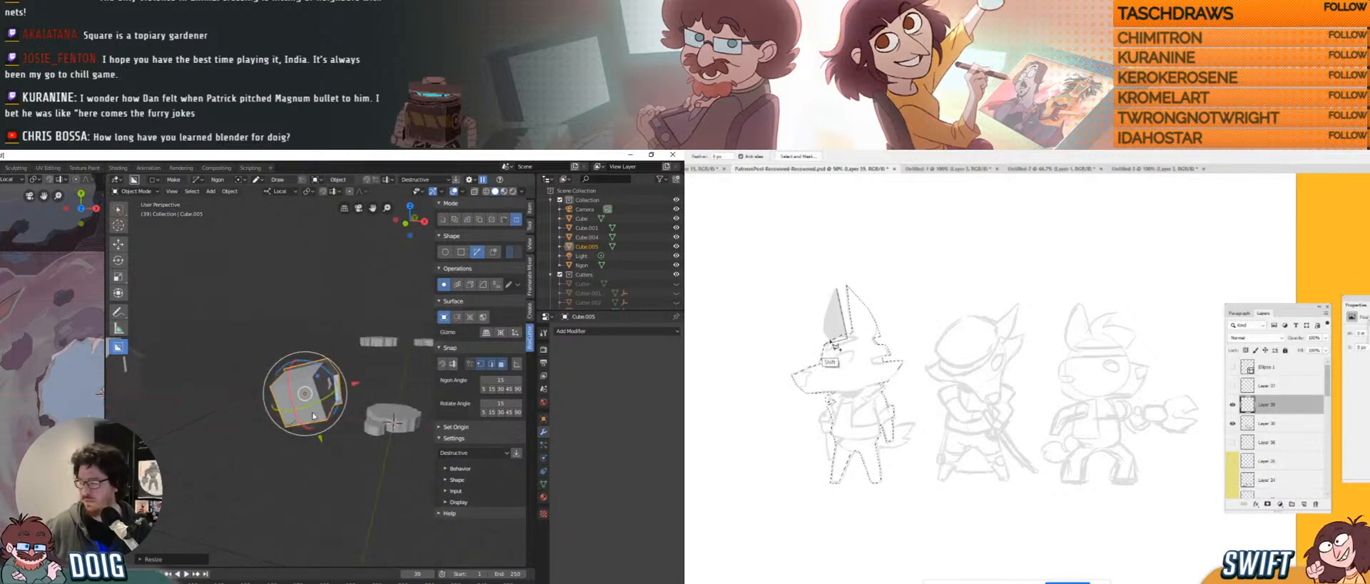
# Move the house along its local Y axis, then slide it left on the red arrow.
pyautogui.press('g')
pyautogui.press('y')
pyautogui.click(350, 439)
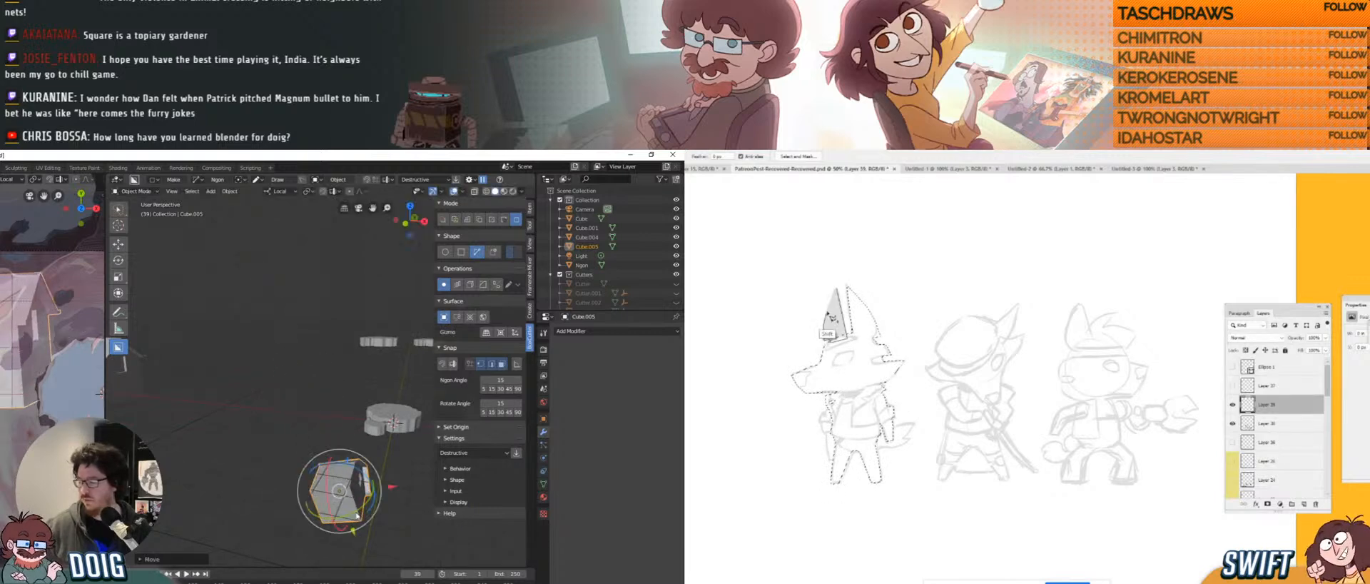
pyautogui.moveTo(357, 432); pyautogui.dragTo(371, 419, button='middle')
pyautogui.moveTo(372, 419); pyautogui.dragTo(335, 425)
# Rescale the house and rotate it again with the gizmo ring.
pyautogui.press('s')
pyautogui.press('g')
pyautogui.click(334, 404)
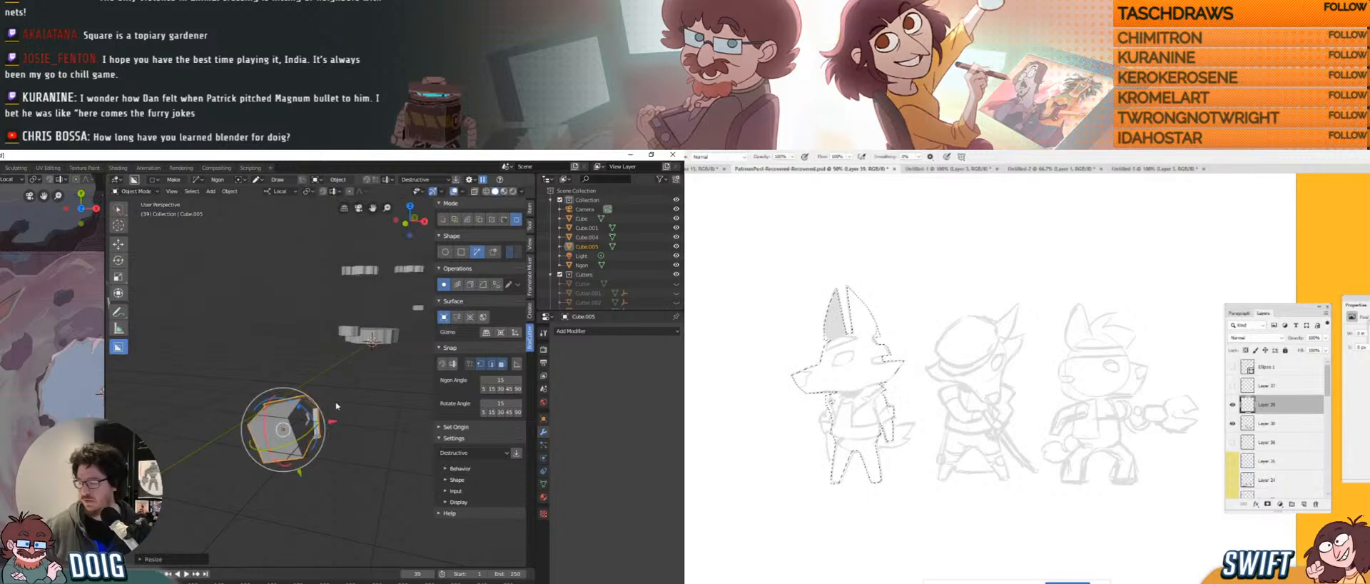
pyautogui.moveTo(302, 434); pyautogui.dragTo(288, 443, button='middle')
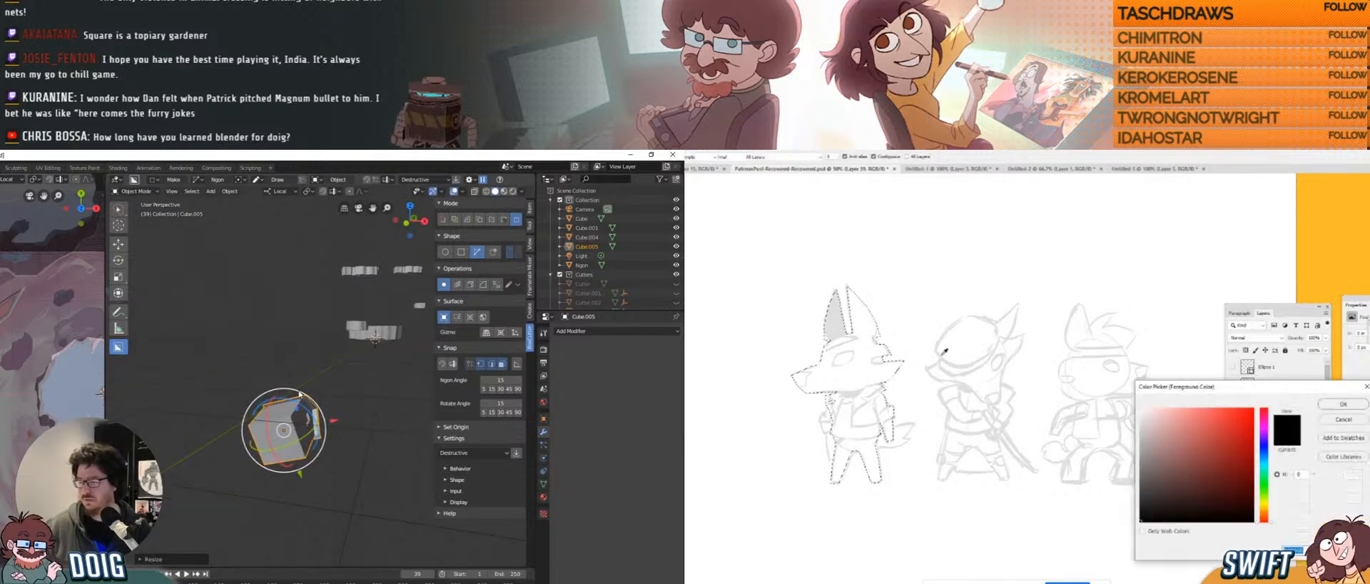
pyautogui.click(1263, 473)
pyautogui.moveTo(300, 406); pyautogui.dragTo(276, 404)
pyautogui.click(1171, 409)
pyautogui.click(1331, 403)
pyautogui.moveTo(278, 417); pyautogui.dragTo(285, 477, button='middle')
pyautogui.click(867, 421)
pyautogui.moveTo(270, 429); pyautogui.dragTo(272, 431)
pyautogui.hotkey('ctrl', 'd')
pyautogui.moveTo(295, 355); pyautogui.dragTo(294, 379)
pyautogui.press('b')
pyautogui.click(1245, 350)
pyautogui.moveTo(319, 437); pyautogui.dragTo(272, 429)
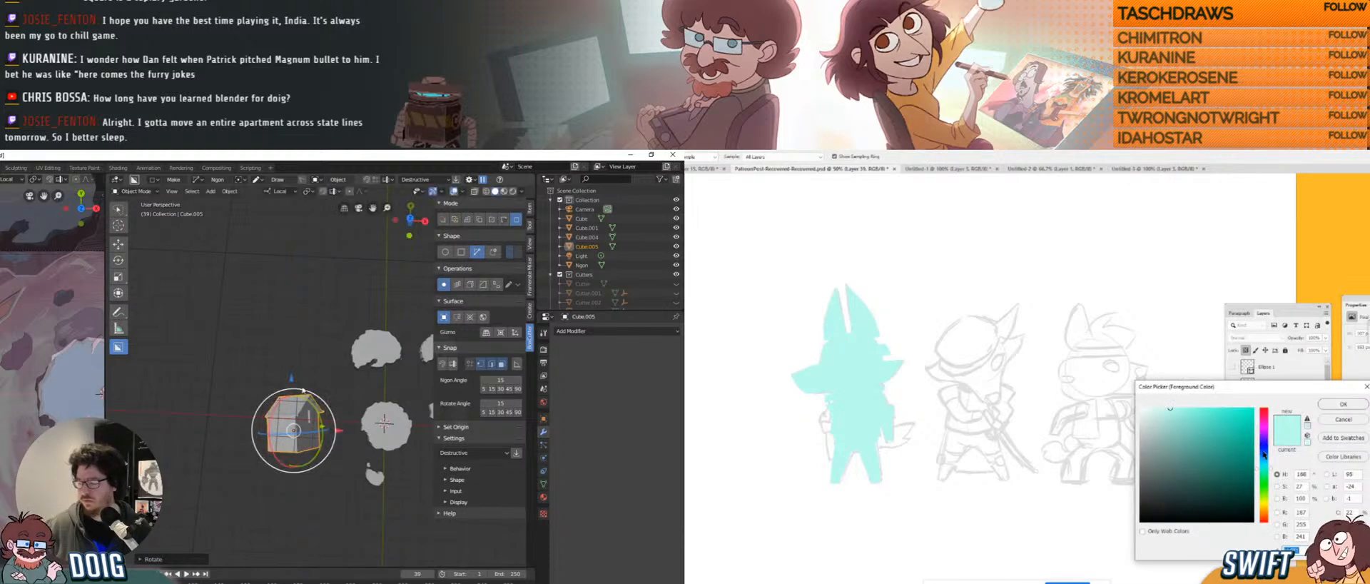
pyautogui.moveTo(334, 391); pyautogui.dragTo(318, 388, button='middle')
pyautogui.scroll(2, 317, 388)
pyautogui.click(1171, 488)
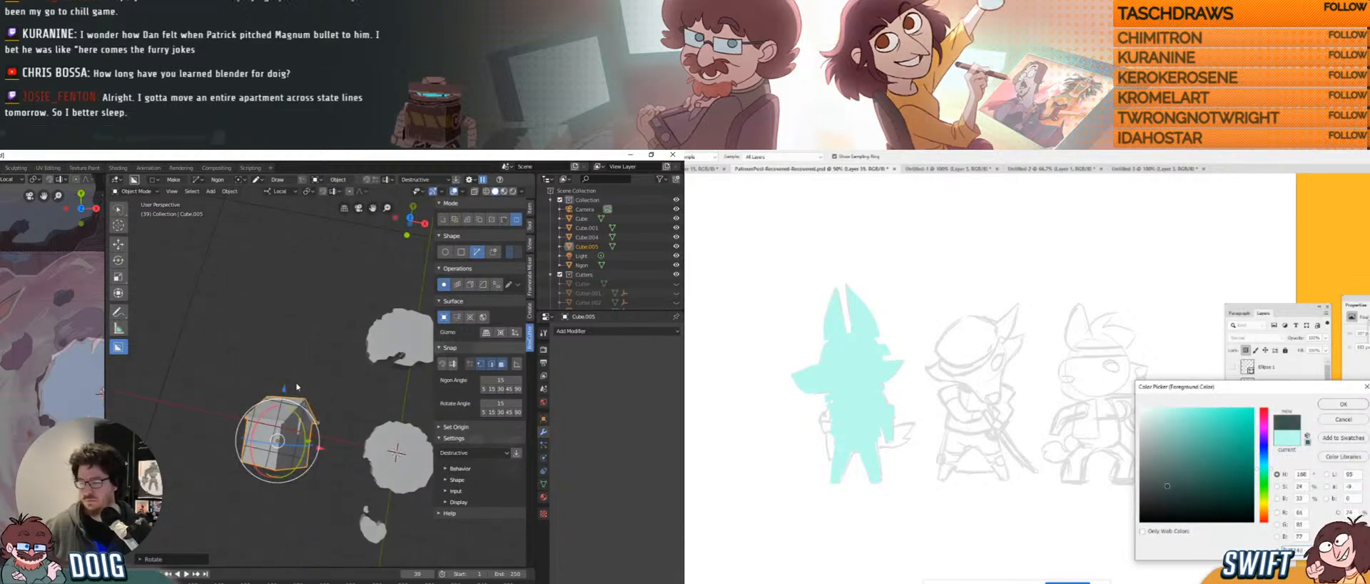
pyautogui.click(1265, 464)
pyautogui.moveTo(283, 410); pyautogui.dragTo(284, 395, button='middle')
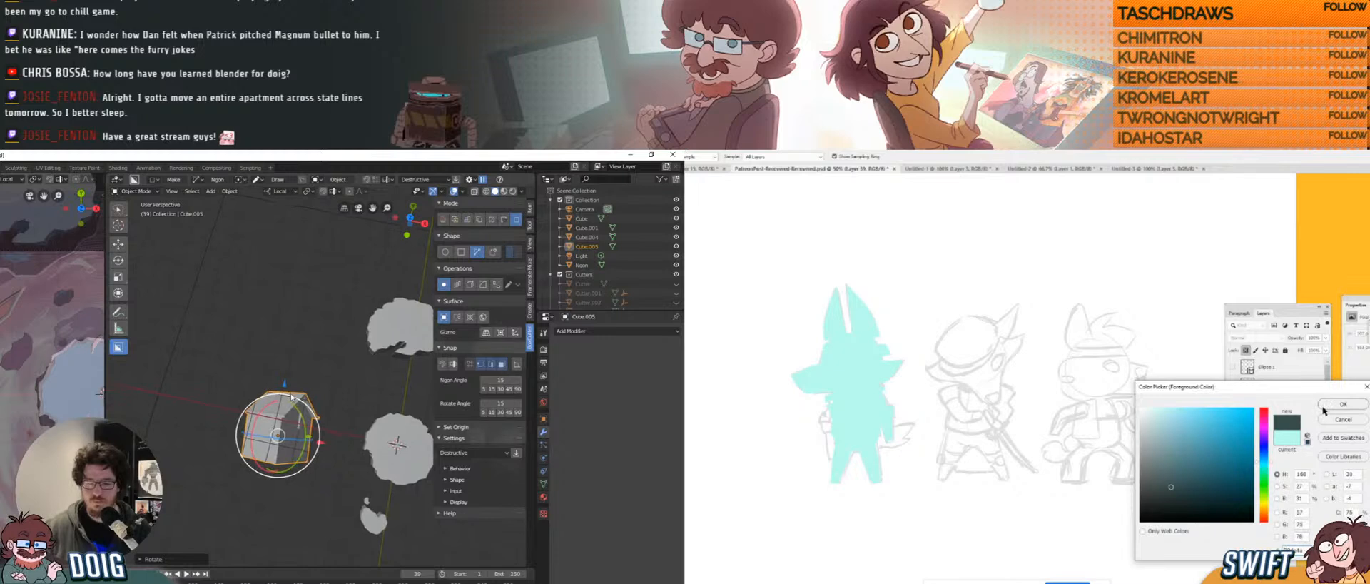
pyautogui.click(1343, 403)
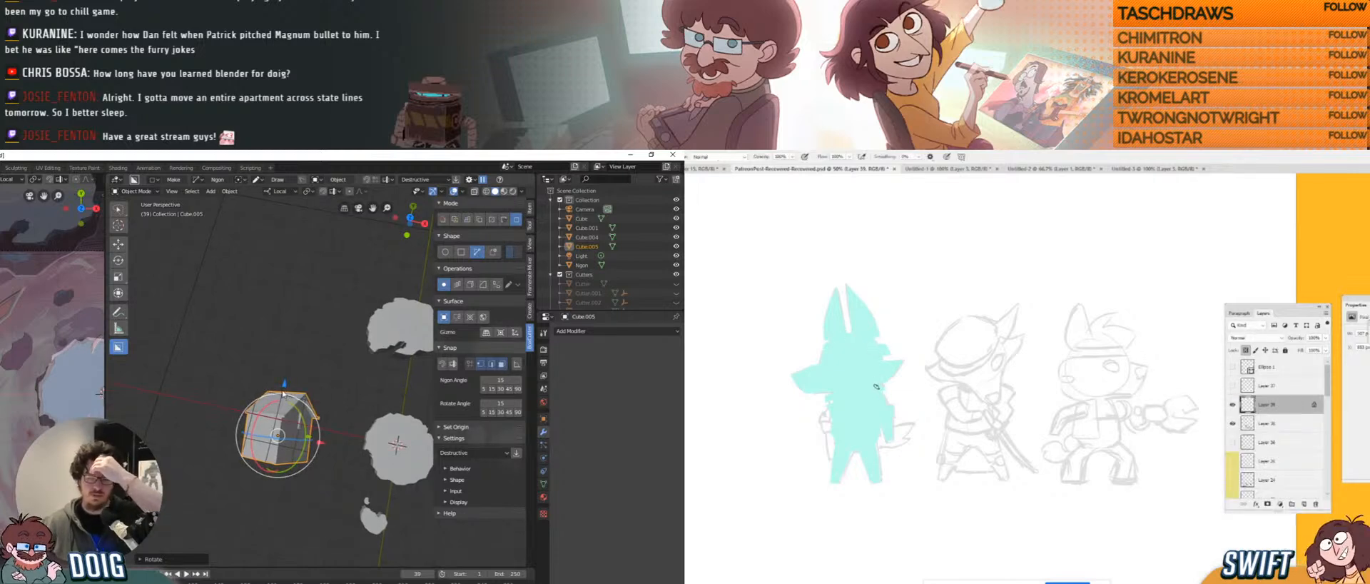
pyautogui.moveTo(882, 384)
pyautogui.mouseDown()
pyautogui.moveTo(864, 391)
pyautogui.moveTo(885, 389)
pyautogui.mouseUp()
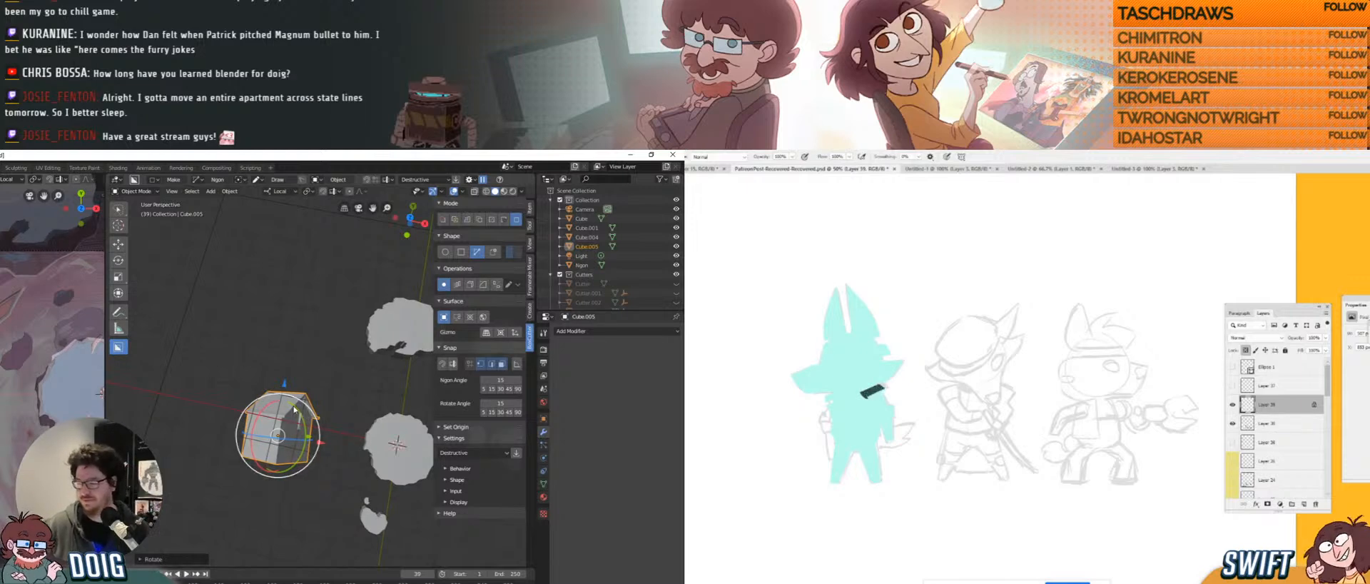
pyautogui.scroll(2, 293, 441)
pyautogui.moveTo(293, 441); pyautogui.dragTo(282, 350, button='middle')
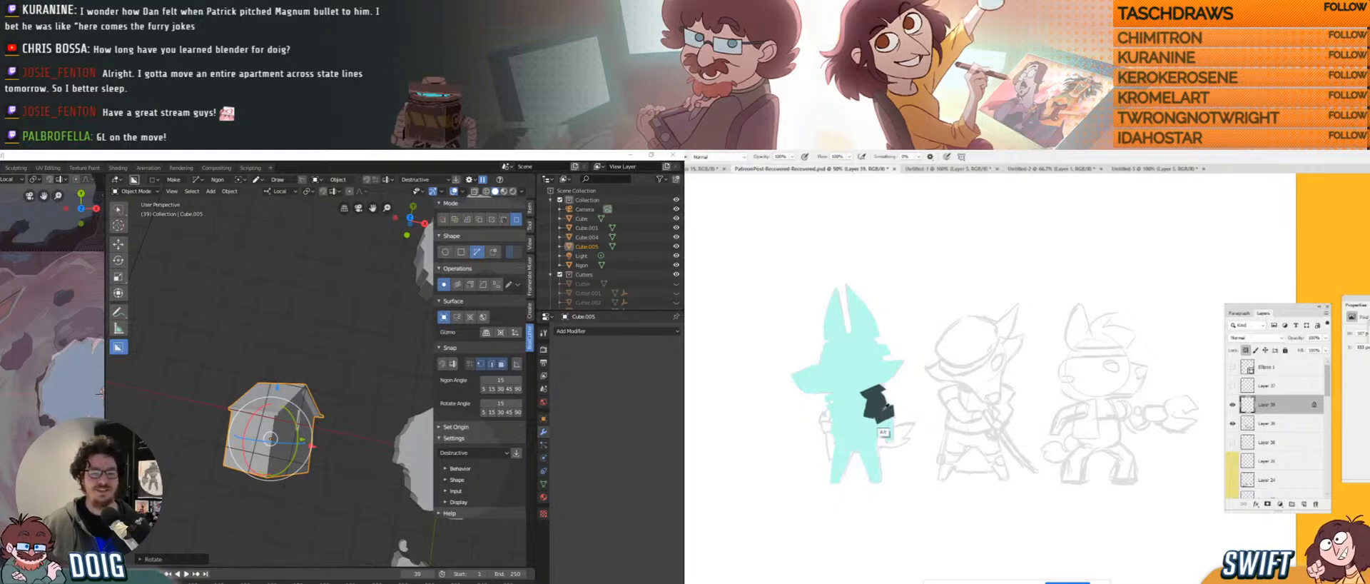
pyautogui.hotkey('alt', 'Tab')
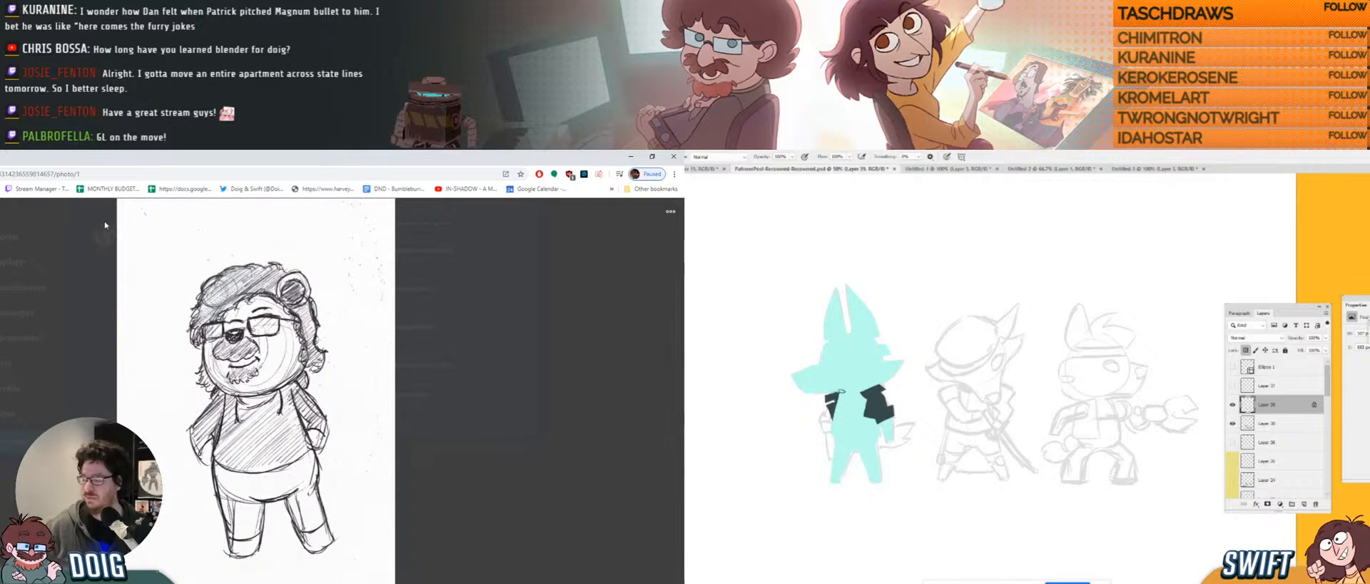
pyautogui.hotkey('alt', 'Tab')
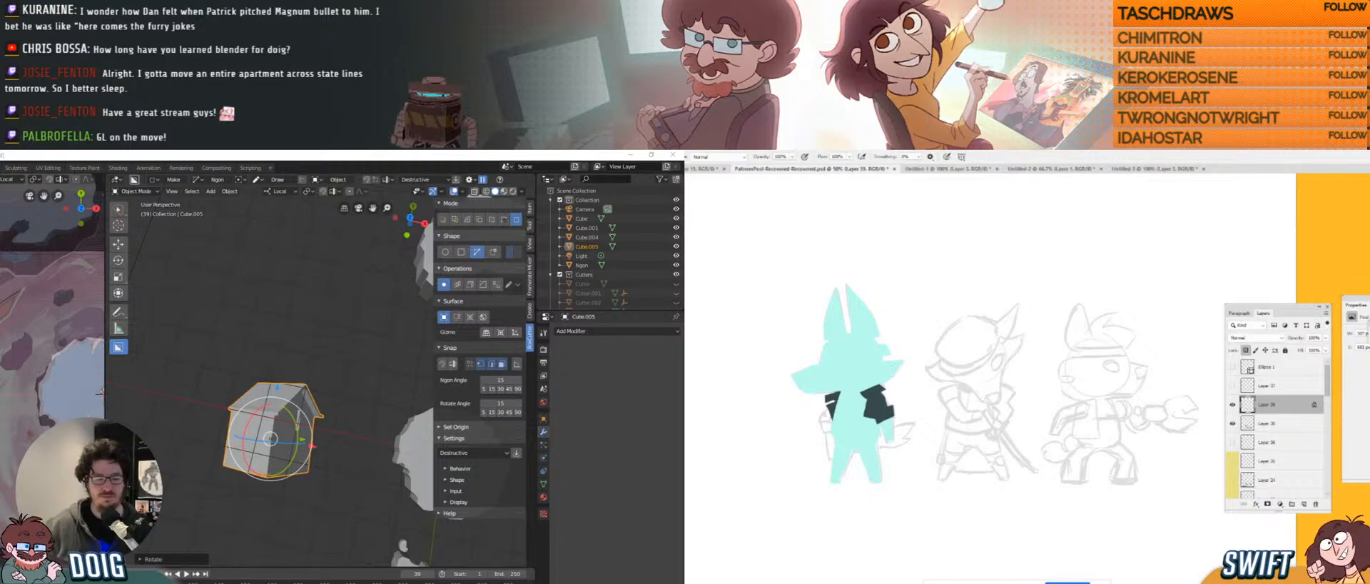
# Open the N sidebar, make trial edits and undo them.
pyautogui.press('n')
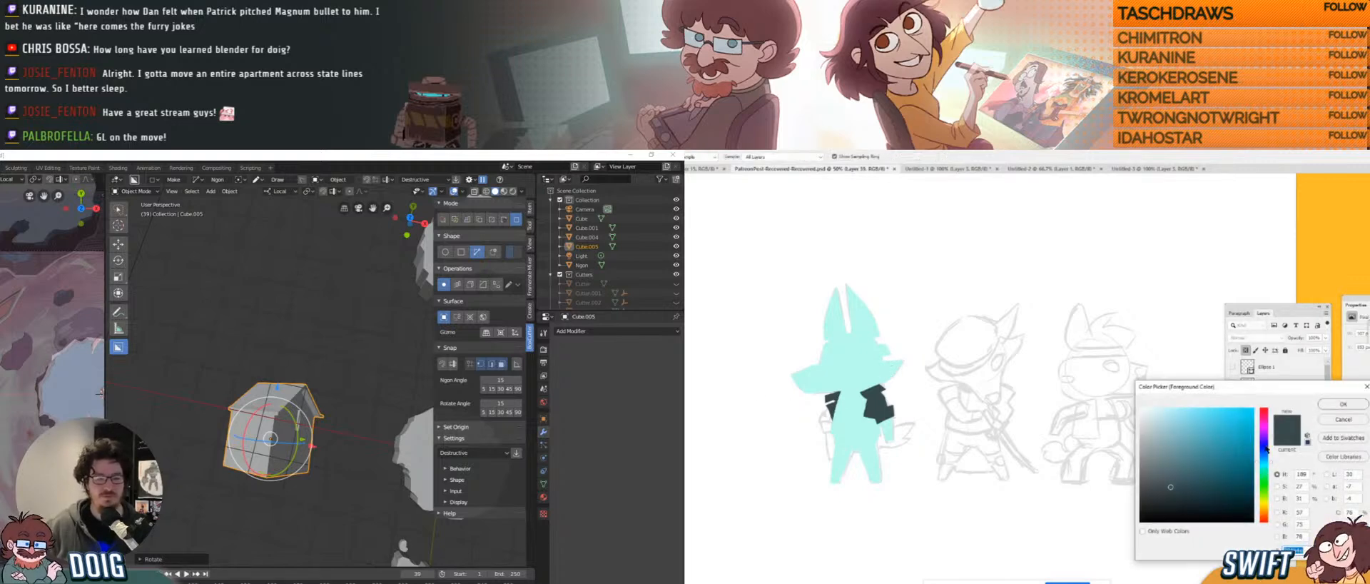
pyautogui.moveTo(1266, 448); pyautogui.dragTo(1266, 424)
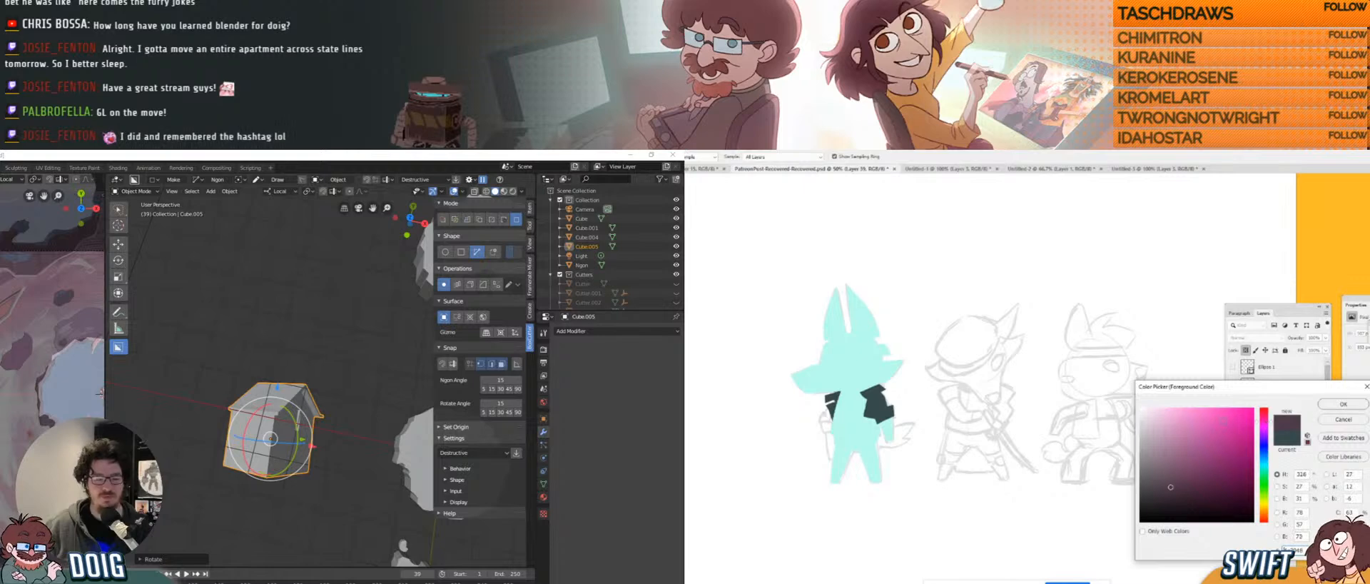
pyautogui.click(1235, 409)
pyautogui.click(1325, 405)
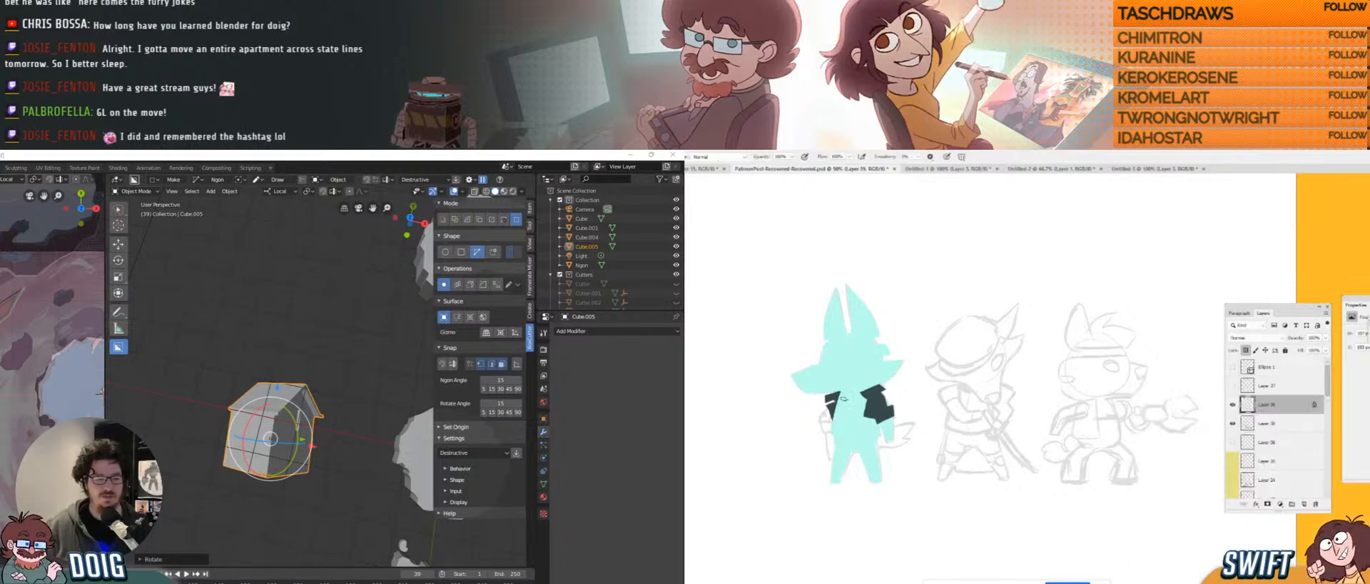
pyautogui.moveTo(843, 397); pyautogui.dragTo(860, 399)
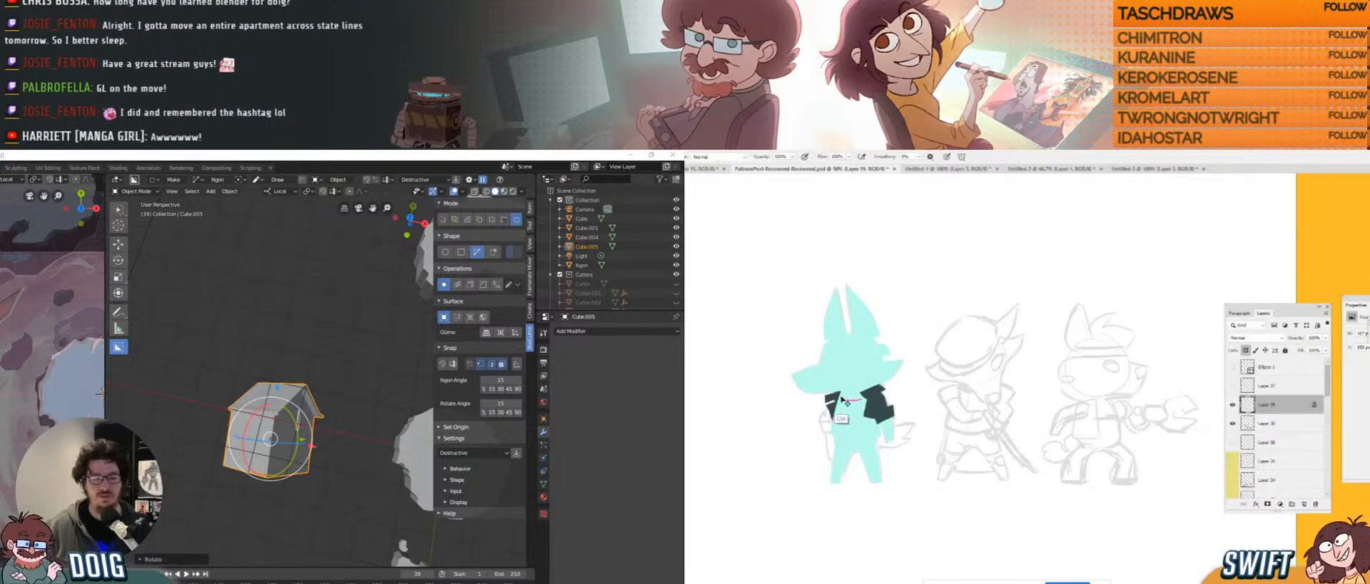
pyautogui.hotkey('ctrl', 'z')
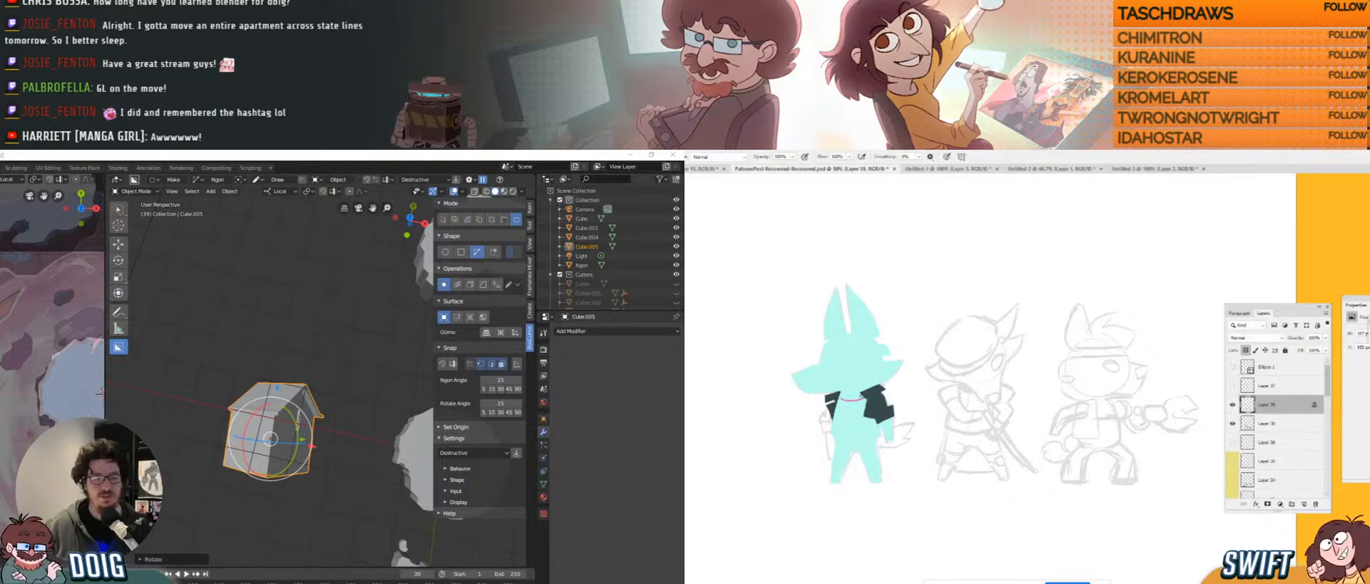
pyautogui.hotkey('ctrl', 'z')
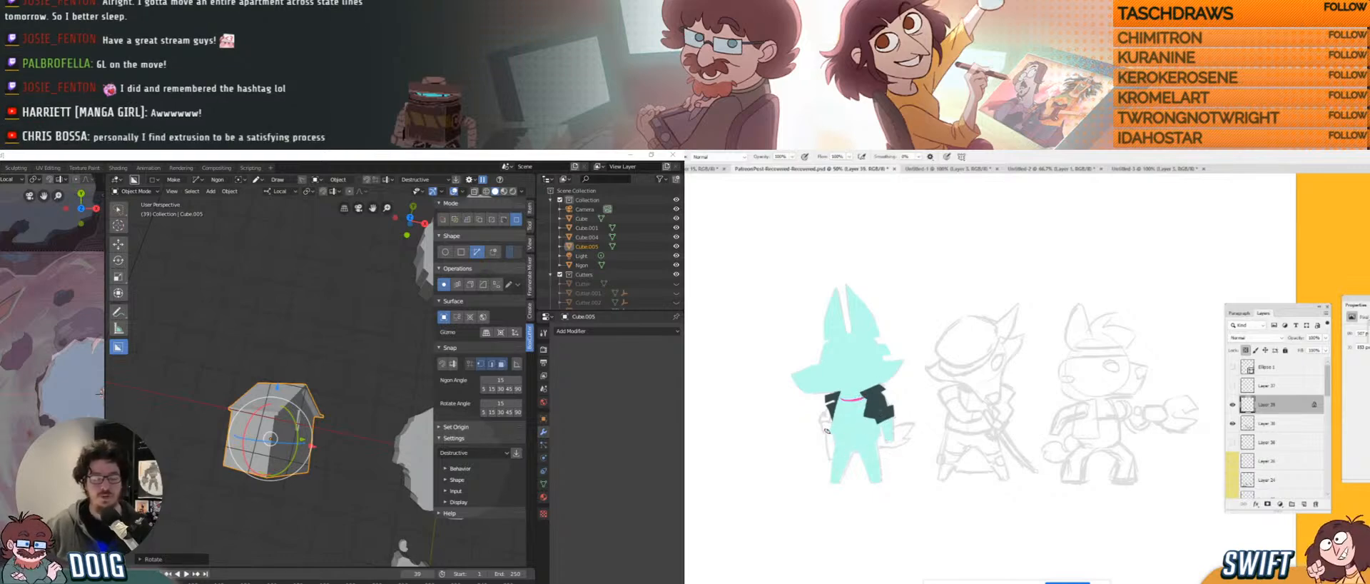
pyautogui.moveTo(826, 431)
pyautogui.mouseDown()
pyautogui.moveTo(892, 428)
pyautogui.moveTo(844, 434)
pyautogui.moveTo(868, 437)
pyautogui.mouseUp()
pyautogui.hotkey('ctrl', 'z')
pyautogui.hotkey('ctrl', 'z')
pyautogui.hotkey('ctrl', 'z')
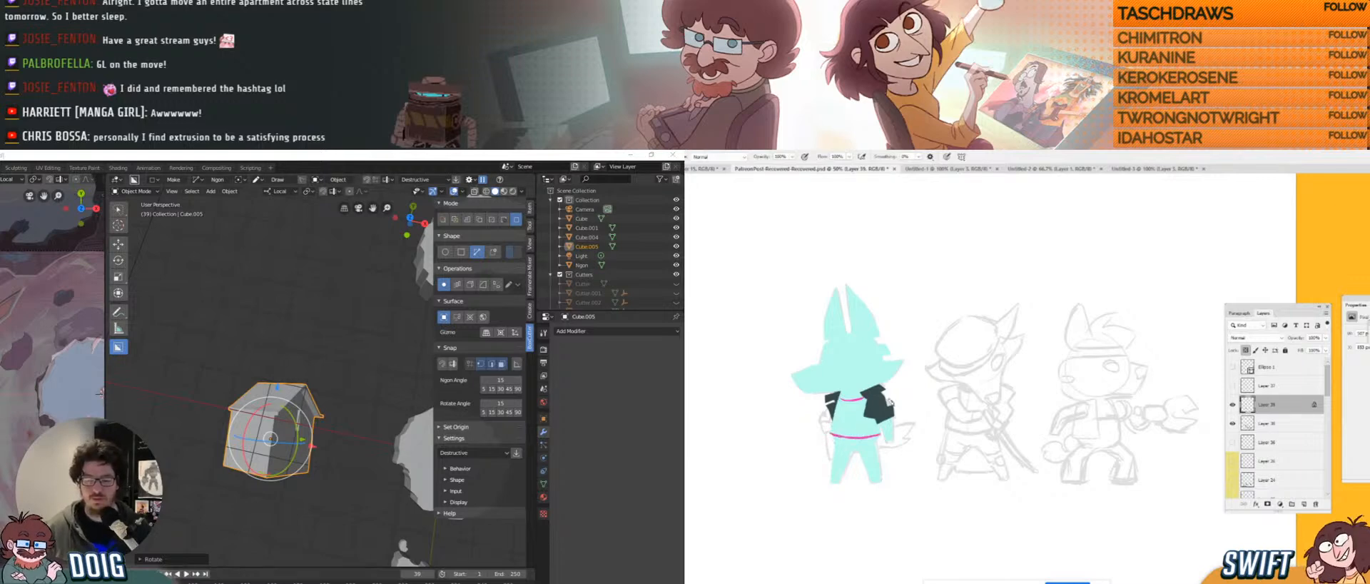
# Deselect the house and zoom in closer to it.
pyautogui.press('g')
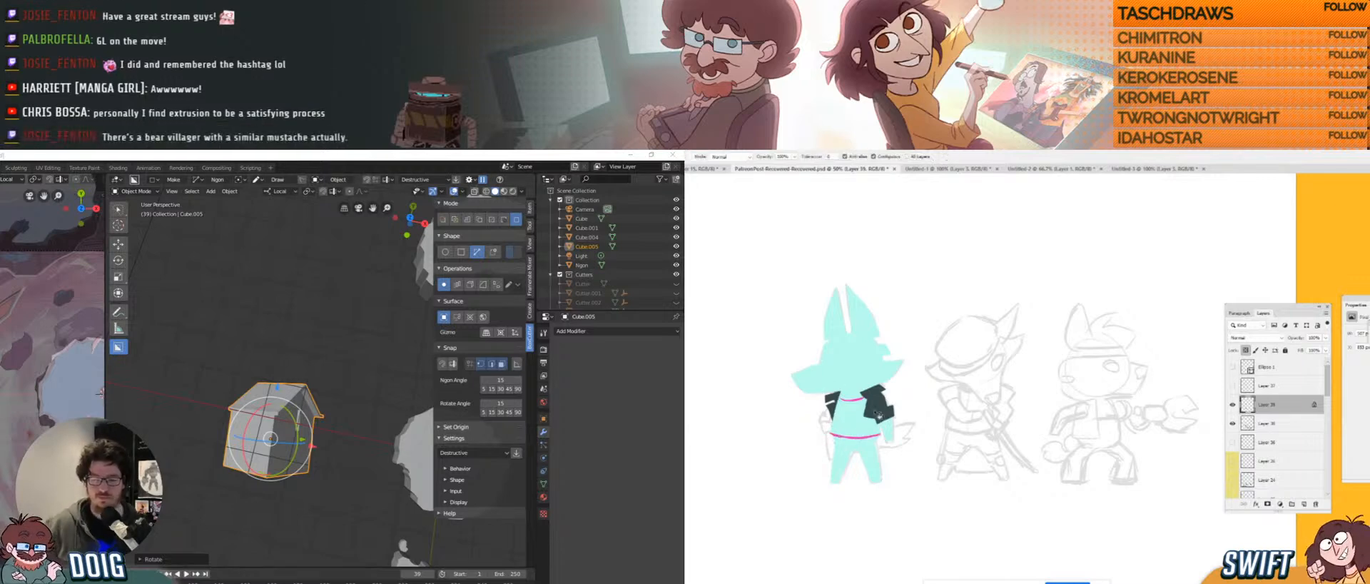
pyautogui.press('b')
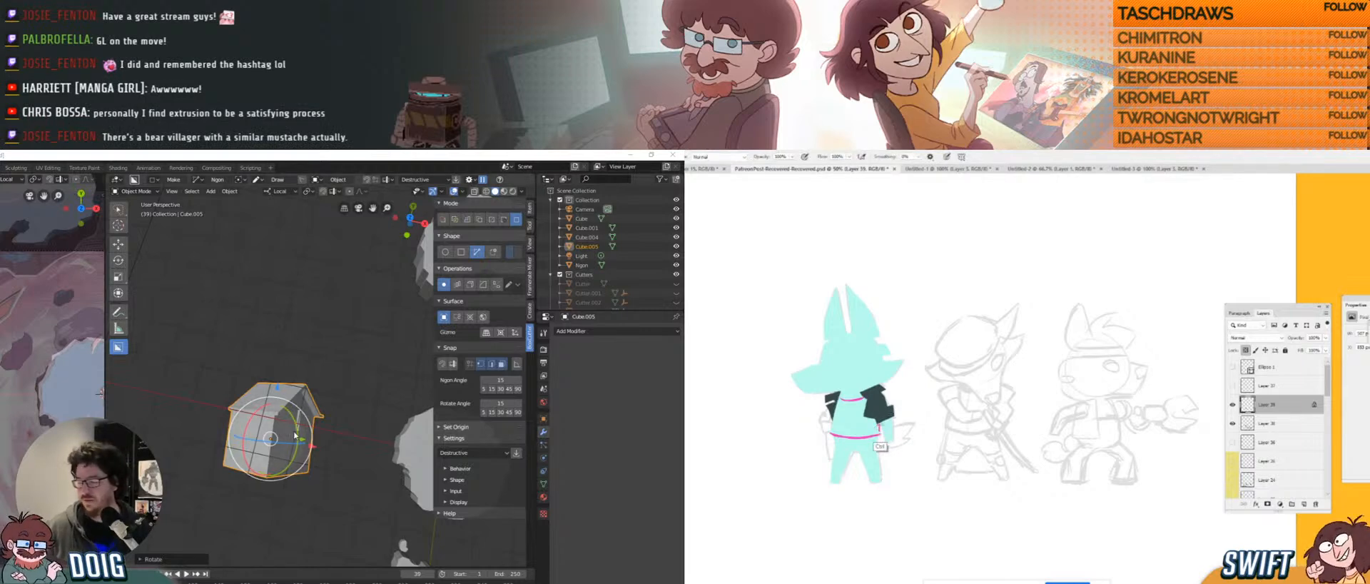
pyautogui.click(319, 485)
pyautogui.moveTo(293, 440)
pyautogui.keyDown('shift'); pyautogui.mouseDown(button='middle')
pyautogui.moveTo(282, 408)
pyautogui.moveTo(277, 422)
pyautogui.mouseUp(button='middle'); pyautogui.keyUp('shift')
pyautogui.scroll(1, 287, 428)
pyautogui.press('g')
pyautogui.click(865, 426)
# Select Cube.005, rotate it -11.44° on the blue ring and lower it -0.6712 m along Z.
pyautogui.click(281, 408)
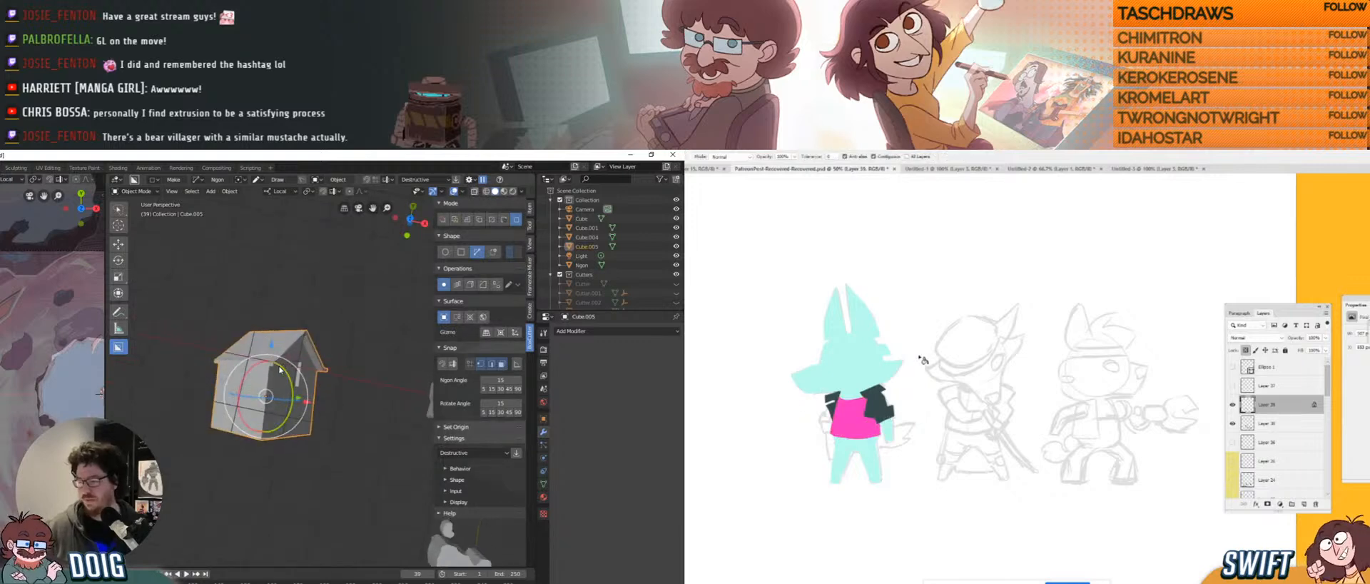
pyautogui.press('b')
pyautogui.moveTo(250, 396); pyautogui.dragTo(257, 403)
pyautogui.moveTo(272, 349); pyautogui.dragTo(271, 359)
pyautogui.scroll(-3, 214, 357)
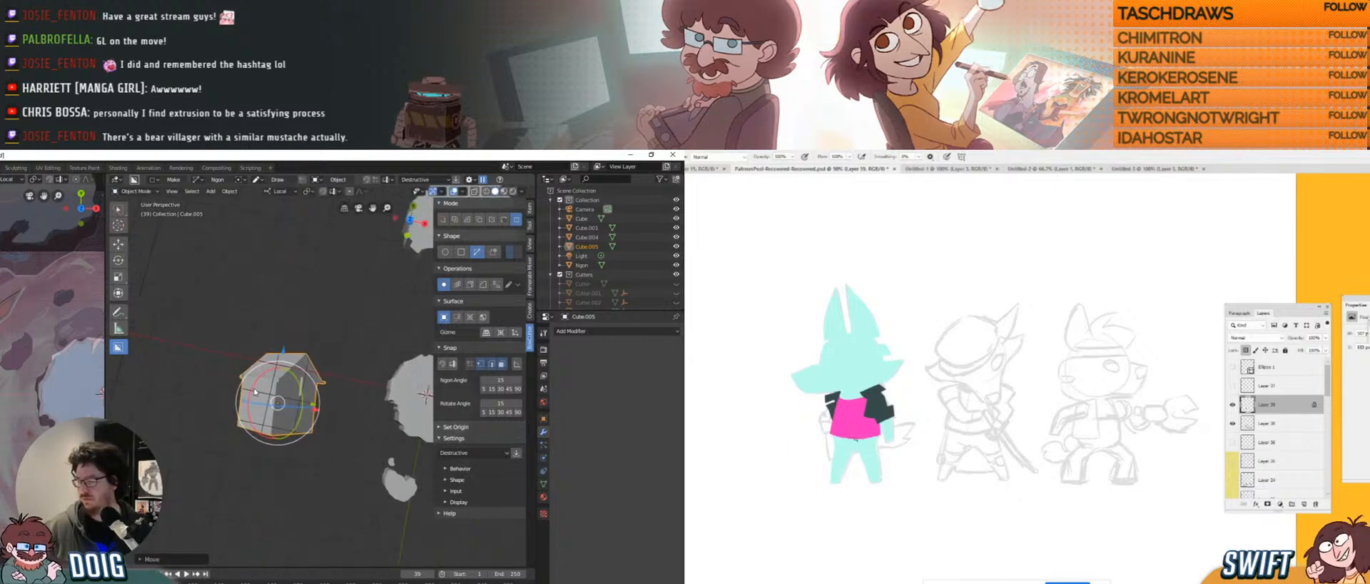
pyautogui.keyDown('shift'); pyautogui.moveTo(175, 353); pyautogui.dragTo(304, 449, button='middle'); pyautogui.keyUp('shift')
pyautogui.moveTo(304, 449); pyautogui.dragTo(220, 421, button='middle')
# Select Cube.004, enter Edit Mode and clear the existing selection.
pyautogui.click(293, 341)
pyautogui.scroll(2, 293, 340)
pyautogui.keyDown('shift'); pyautogui.moveTo(293, 340); pyautogui.dragTo(309, 382, button='middle'); pyautogui.keyUp('shift')
pyautogui.press('Tab')
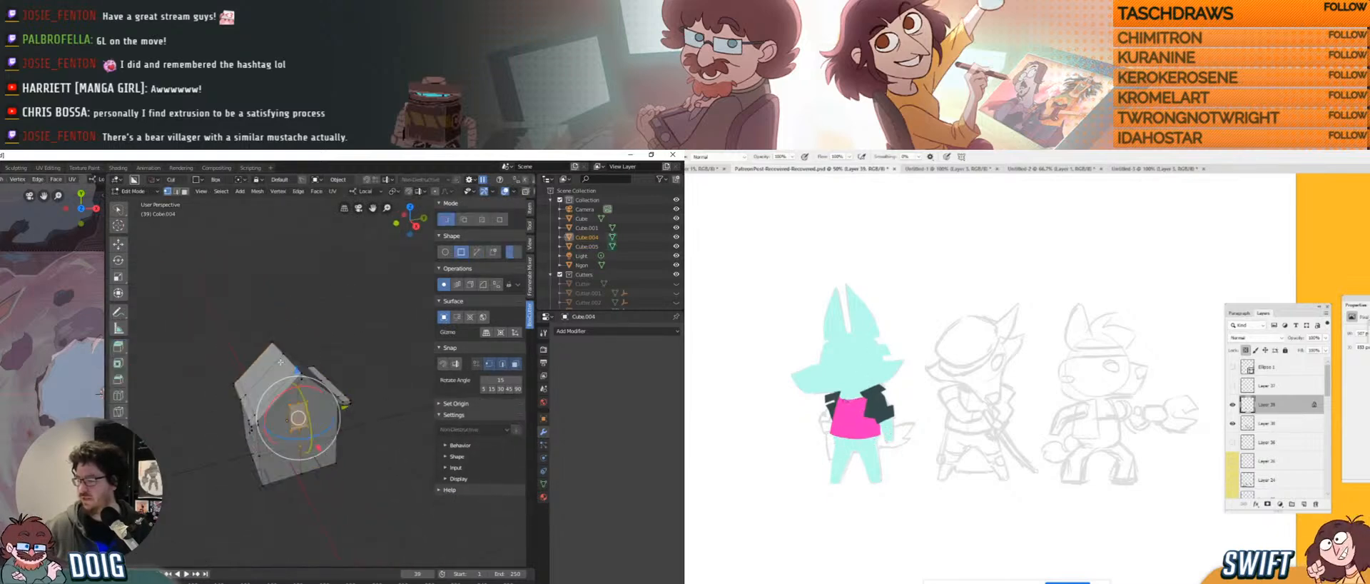
pyautogui.scroll(1, 289, 349)
pyautogui.moveTo(279, 336)
pyautogui.mouseDown(button='middle')
pyautogui.moveTo(262, 326)
pyautogui.moveTo(305, 317)
pyautogui.moveTo(286, 315)
pyautogui.mouseUp(button='middle')
pyautogui.hotkey('alt', 'a')
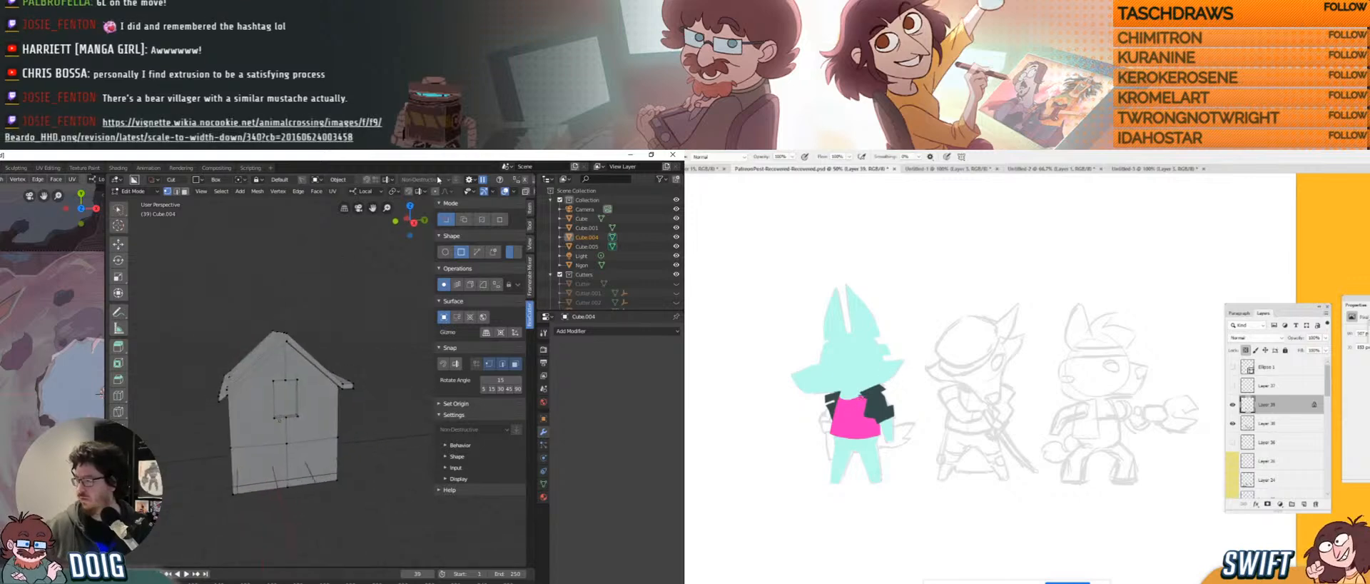
pyautogui.scroll(-2, 495, 191)
# Turn on X-ray see-through display to reveal the hidden edges.
pyautogui.click(498, 191)
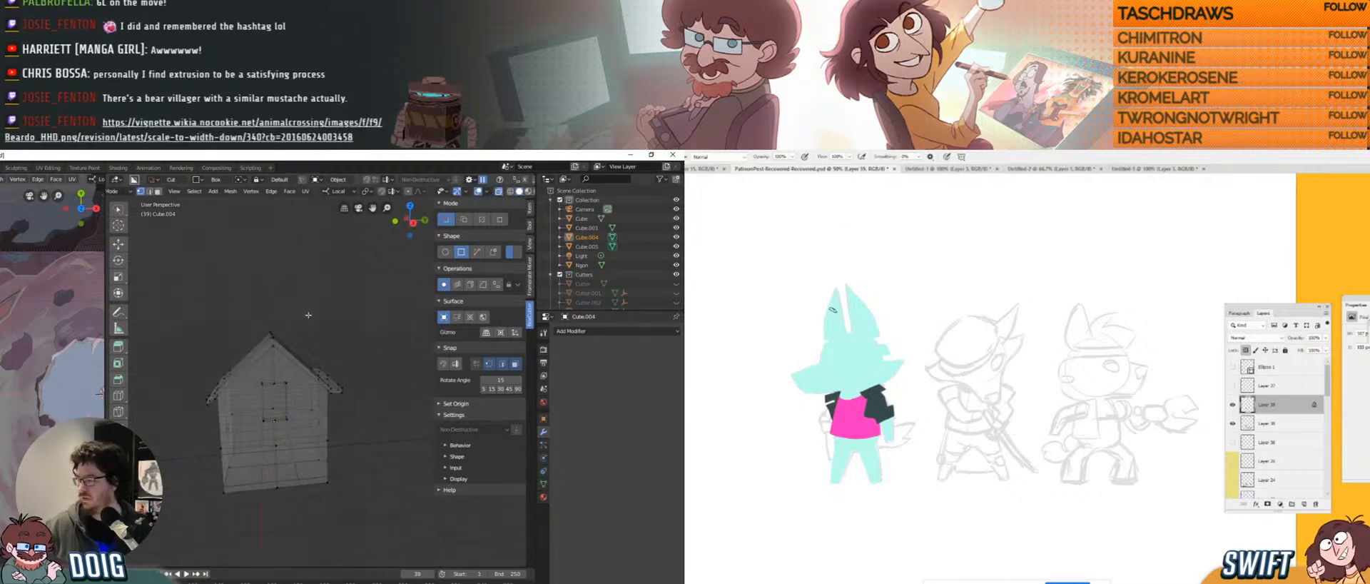
pyautogui.moveTo(304, 313); pyautogui.dragTo(302, 313, button='middle')
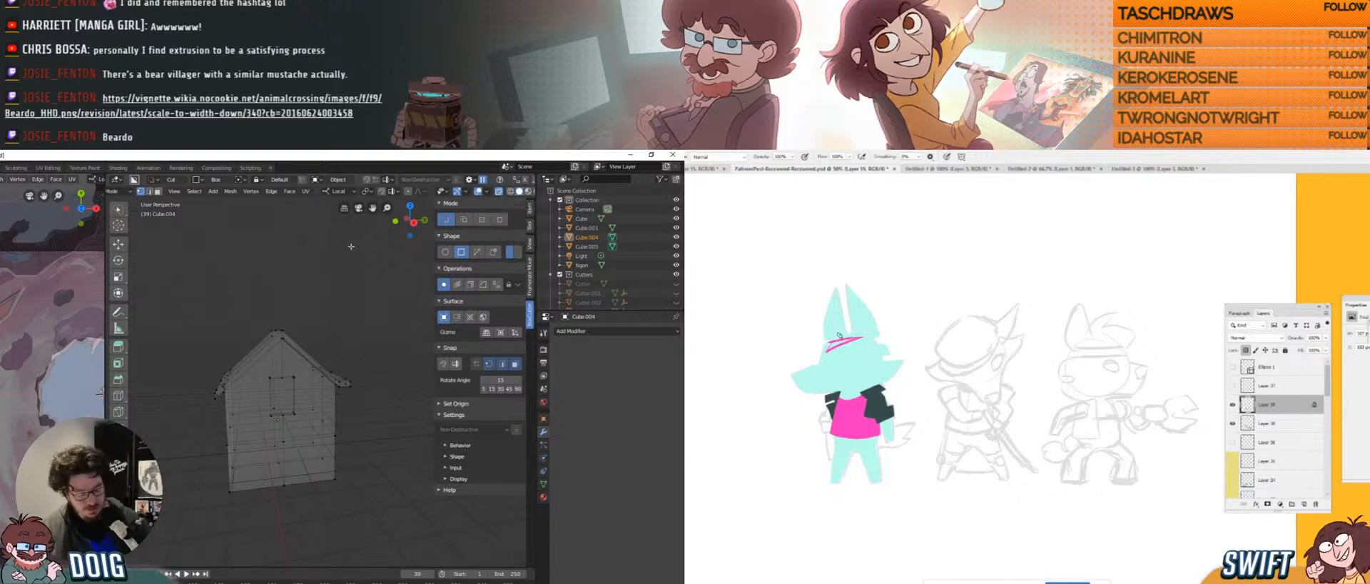
pyautogui.hotkey('alt', 'z')
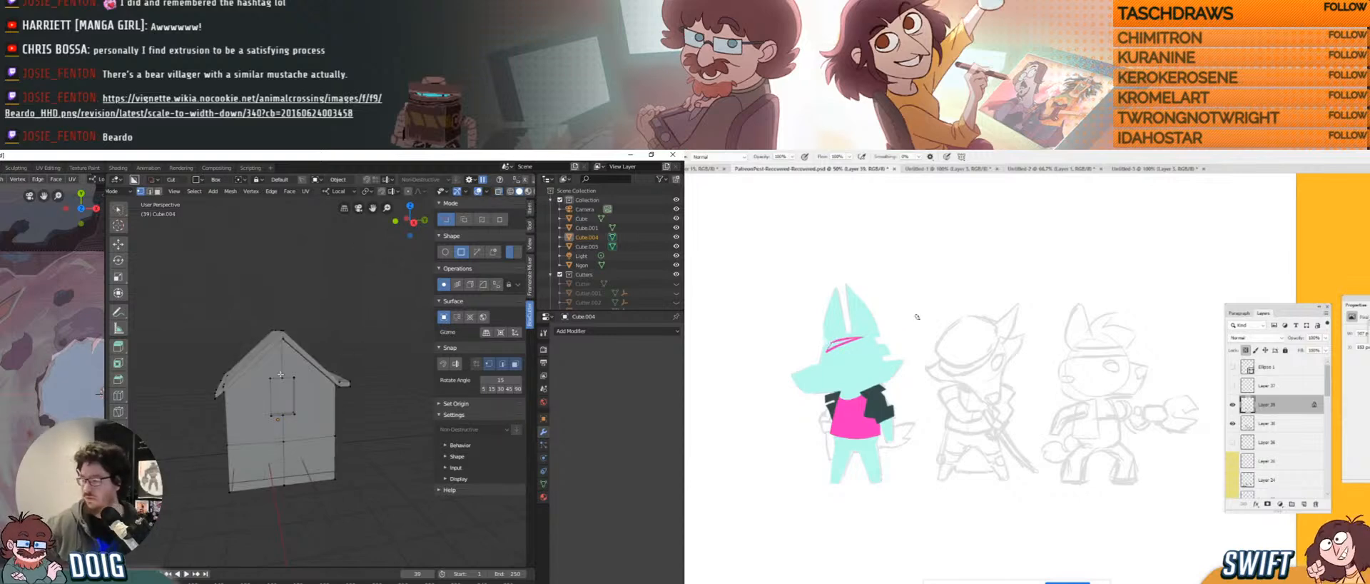
pyautogui.hotkey('alt', 'z')
pyautogui.moveTo(297, 367); pyautogui.dragTo(280, 314, button='middle')
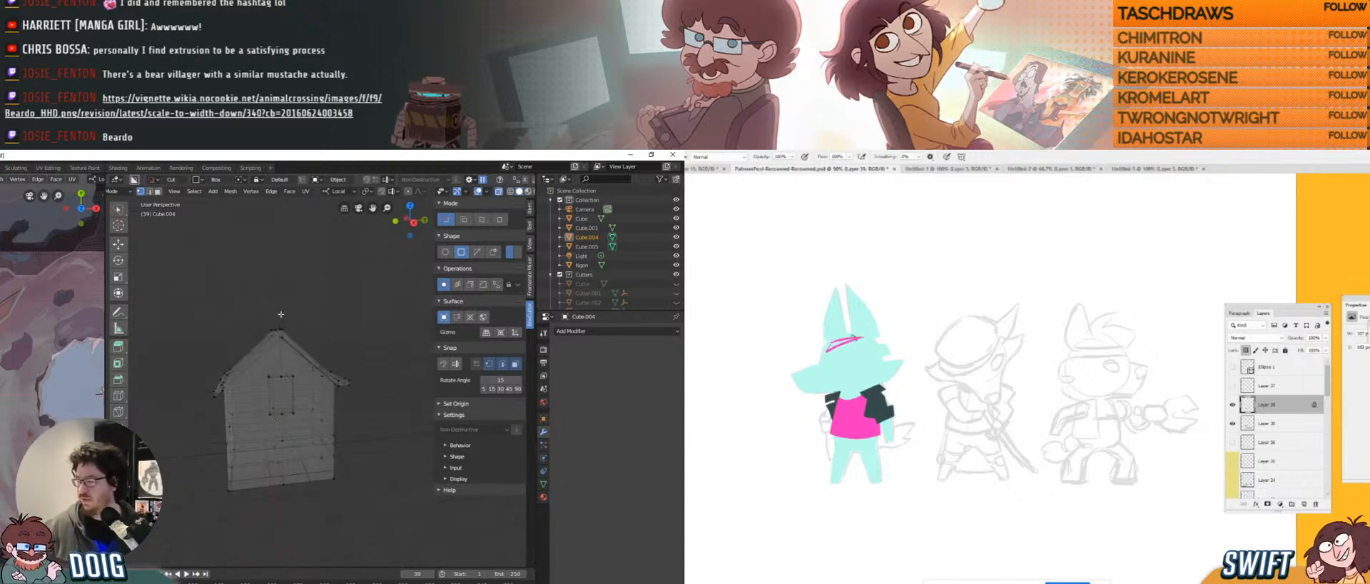
# From a frontal view, lasso-select the house's walls and roof.
pyautogui.moveTo(299, 300)
pyautogui.keyDown('ctrl'); pyautogui.mouseDown(button='right')
pyautogui.moveTo(277, 354)
pyautogui.moveTo(300, 325)
pyautogui.mouseUp(button='right'); pyautogui.keyUp('ctrl')
pyautogui.moveTo(300, 325); pyautogui.dragTo(324, 277, button='middle')
pyautogui.scroll(3, 292, 311)
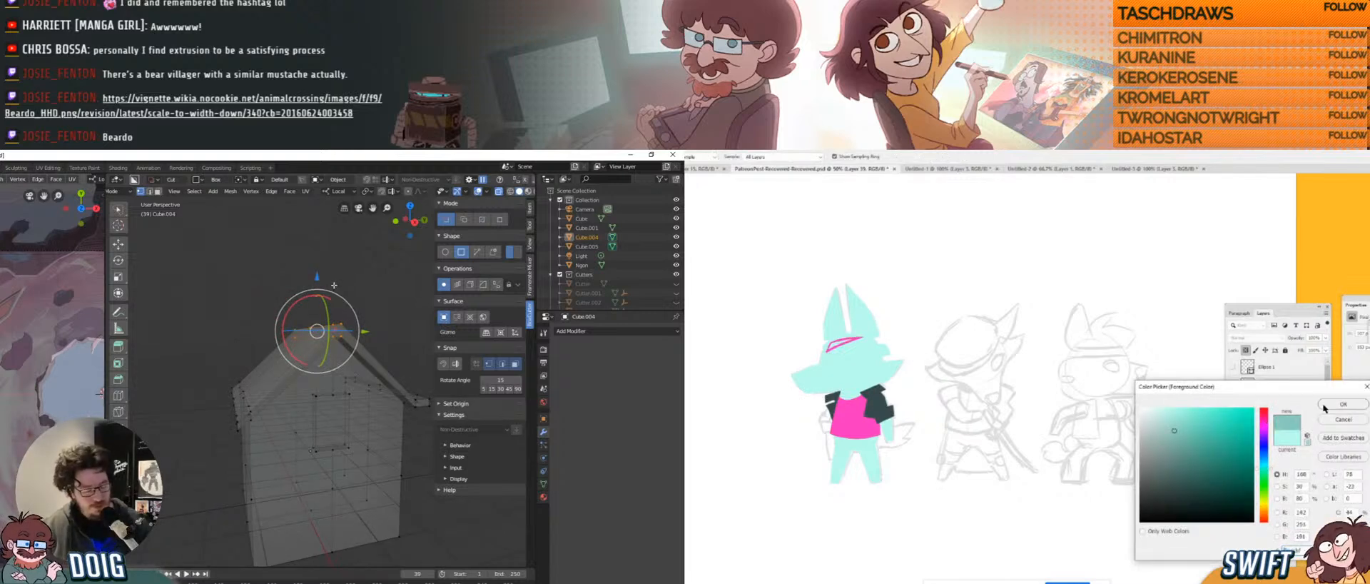
pyautogui.moveTo(336, 283)
pyautogui.mouseDown(button='middle')
pyautogui.moveTo(334, 310)
pyautogui.moveTo(338, 295)
pyautogui.moveTo(362, 331)
pyautogui.moveTo(256, 311)
pyautogui.moveTo(270, 292)
pyautogui.moveTo(321, 282)
pyautogui.mouseUp(button='middle')
pyautogui.scroll(2, 255, 311)
pyautogui.click(285, 299)
pyautogui.moveTo(345, 259)
pyautogui.mouseDown()
pyautogui.moveTo(289, 240)
pyautogui.moveTo(428, 399)
pyautogui.moveTo(354, 241)
pyautogui.moveTo(334, 240)
pyautogui.mouseUp()
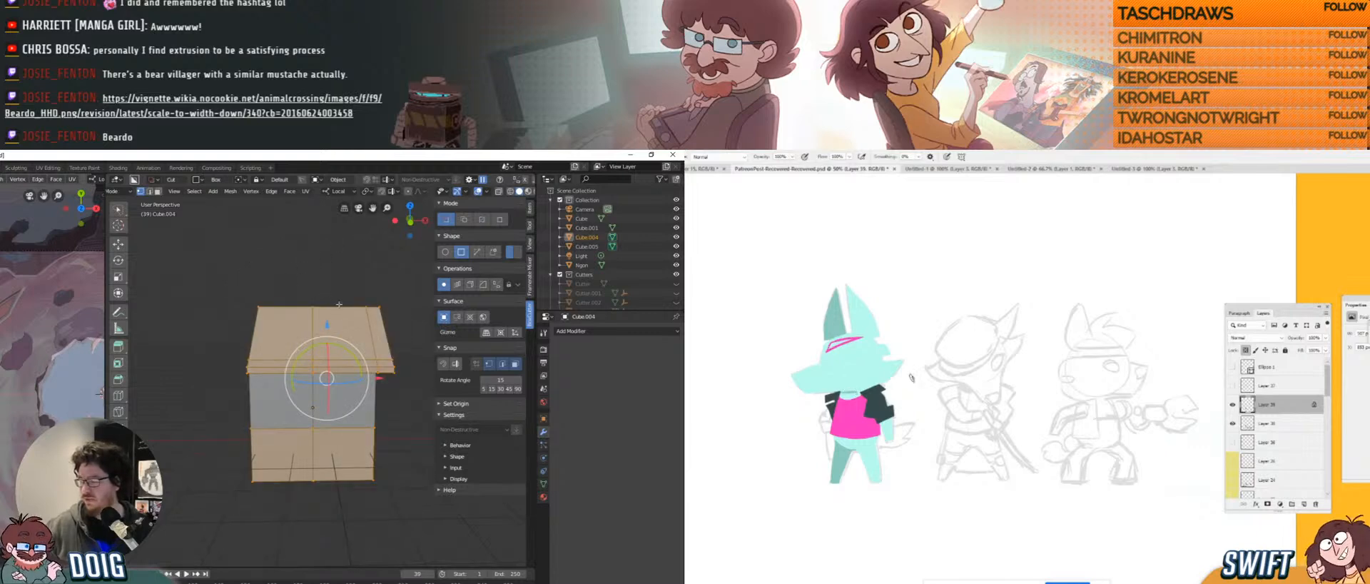
# Toggle see-through display and clear the selection on Cube.004.
pyautogui.moveTo(339, 304); pyautogui.dragTo(289, 377, button='middle')
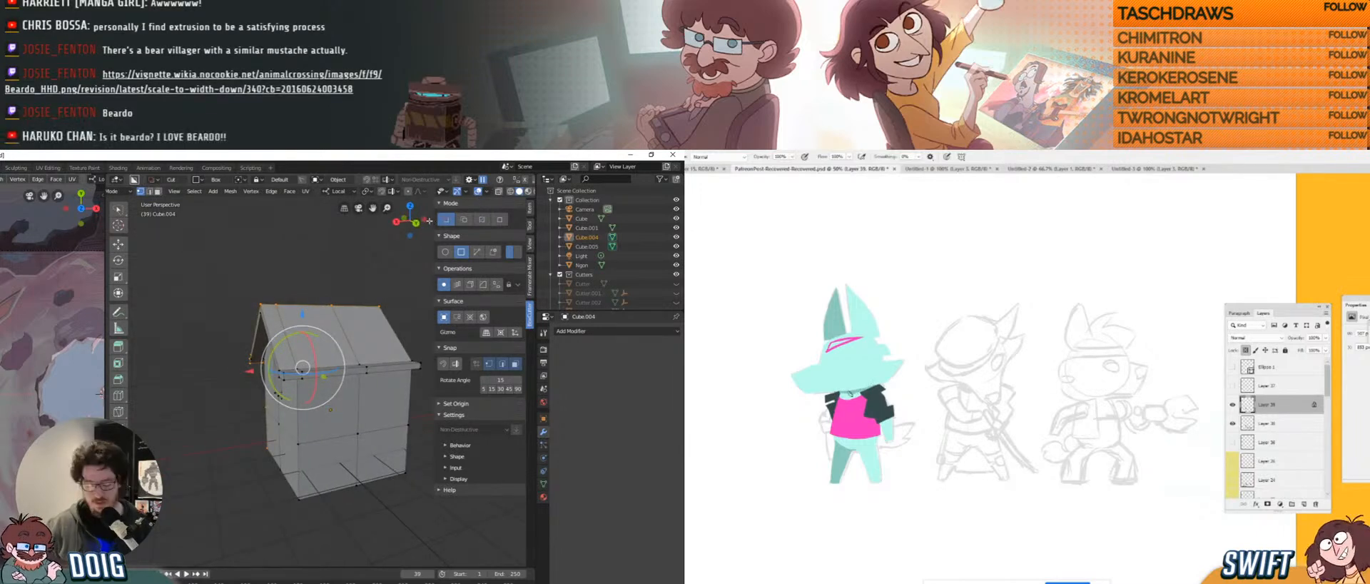
pyautogui.hotkey('alt', 'z')
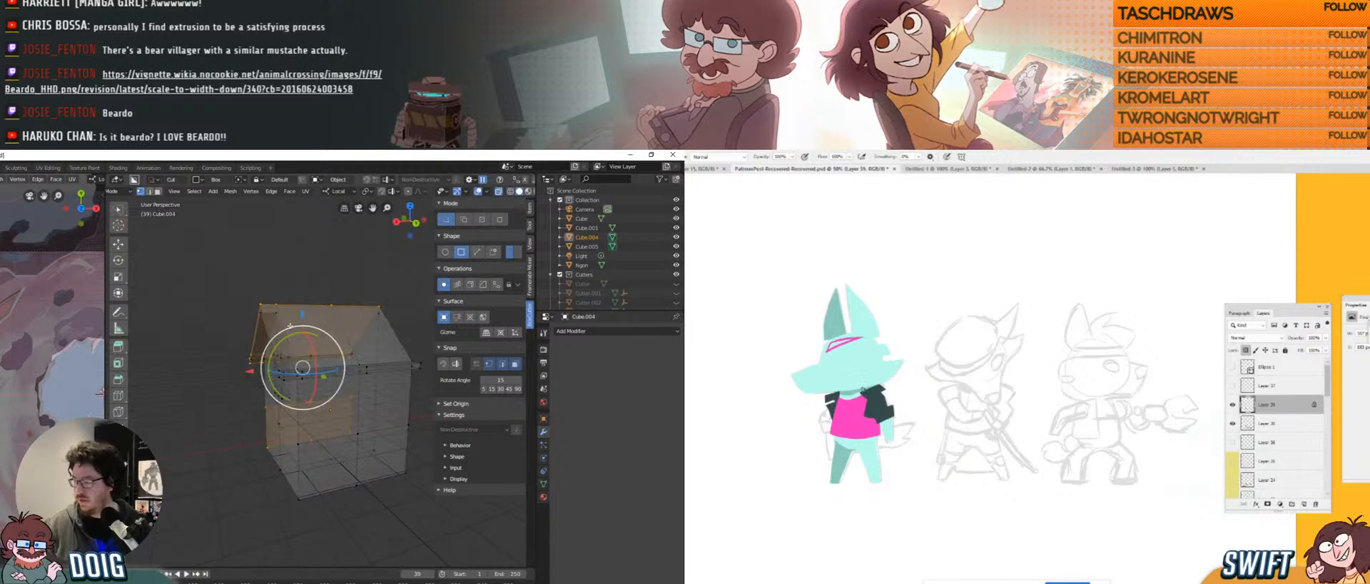
pyautogui.moveTo(289, 326); pyautogui.dragTo(323, 325, button='middle')
pyautogui.hotkey('alt', 'a')
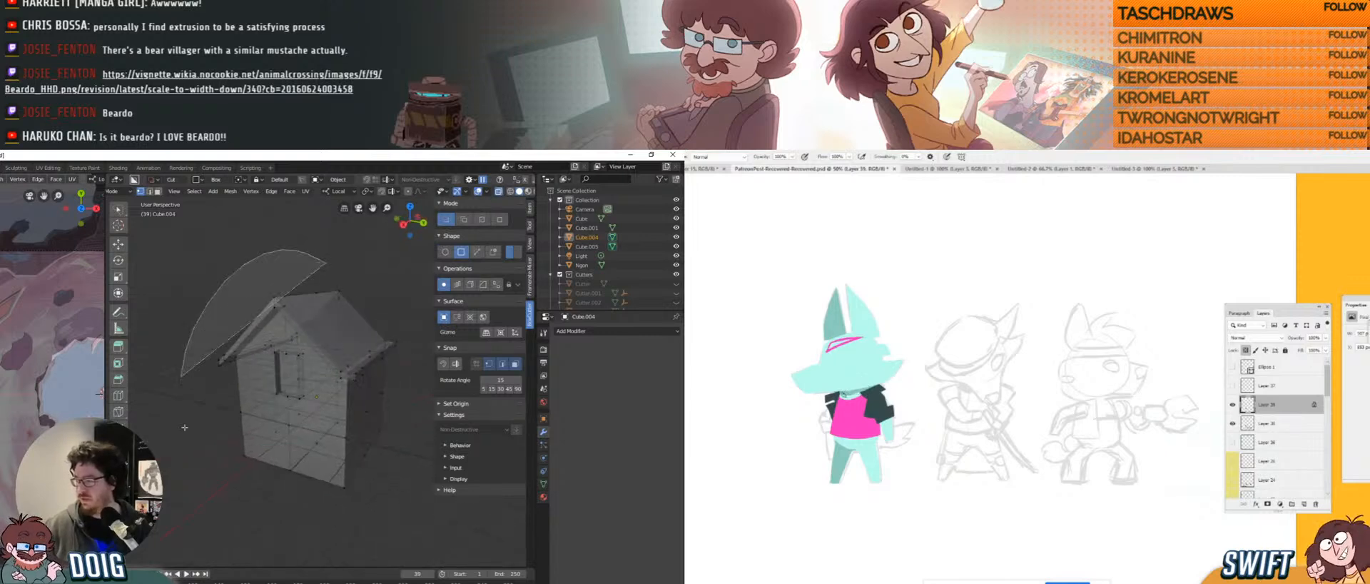
pyautogui.moveTo(288, 292)
pyautogui.mouseDown(button='middle')
pyautogui.moveTo(377, 341)
pyautogui.moveTo(304, 337)
pyautogui.moveTo(306, 349)
pyautogui.moveTo(317, 314)
pyautogui.moveTo(287, 355)
pyautogui.moveTo(300, 363)
pyautogui.moveTo(269, 353)
pyautogui.mouseUp(button='middle')
pyautogui.press('Tab')
pyautogui.hotkey('alt', 'a')
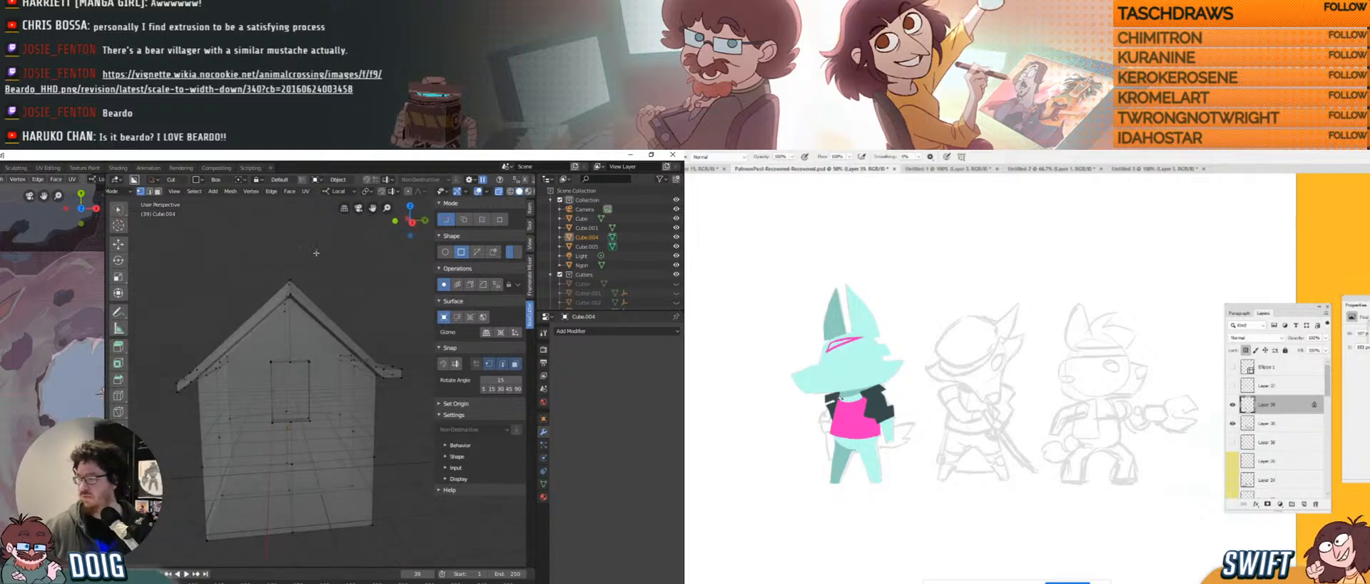
# Select the roof peak vertices and drag them up along Z for a steeper gable.
pyautogui.keyDown('ctrl'); pyautogui.moveTo(309, 247); pyautogui.dragTo(312, 270, button='right'); pyautogui.keyUp('ctrl')
pyautogui.keyDown('shift'); pyautogui.moveTo(319, 317); pyautogui.dragTo(319, 344, button='middle'); pyautogui.keyUp('shift')
pyautogui.moveTo(290, 271)
pyautogui.mouseDown()
pyautogui.moveTo(287, 221)
pyautogui.moveTo(286, 240)
pyautogui.mouseUp()
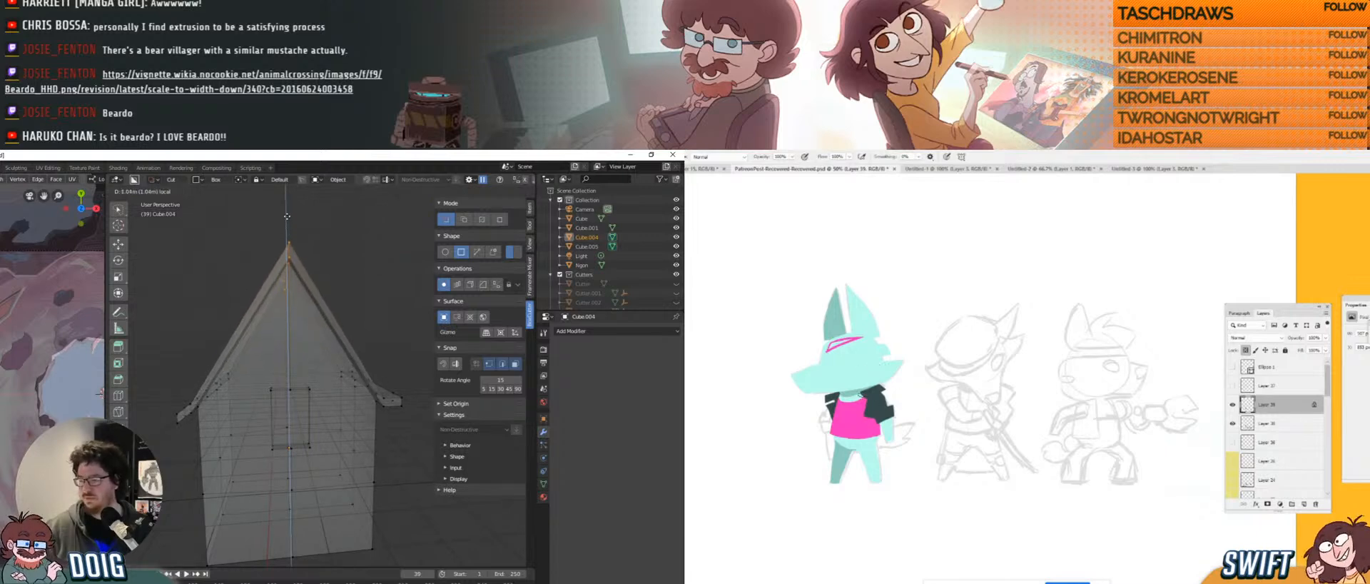
pyautogui.scroll(-5, 286, 240)
# Stretch all of Cube.004's mesh about 1.13× along its local Y axis.
pyautogui.press('Tab')
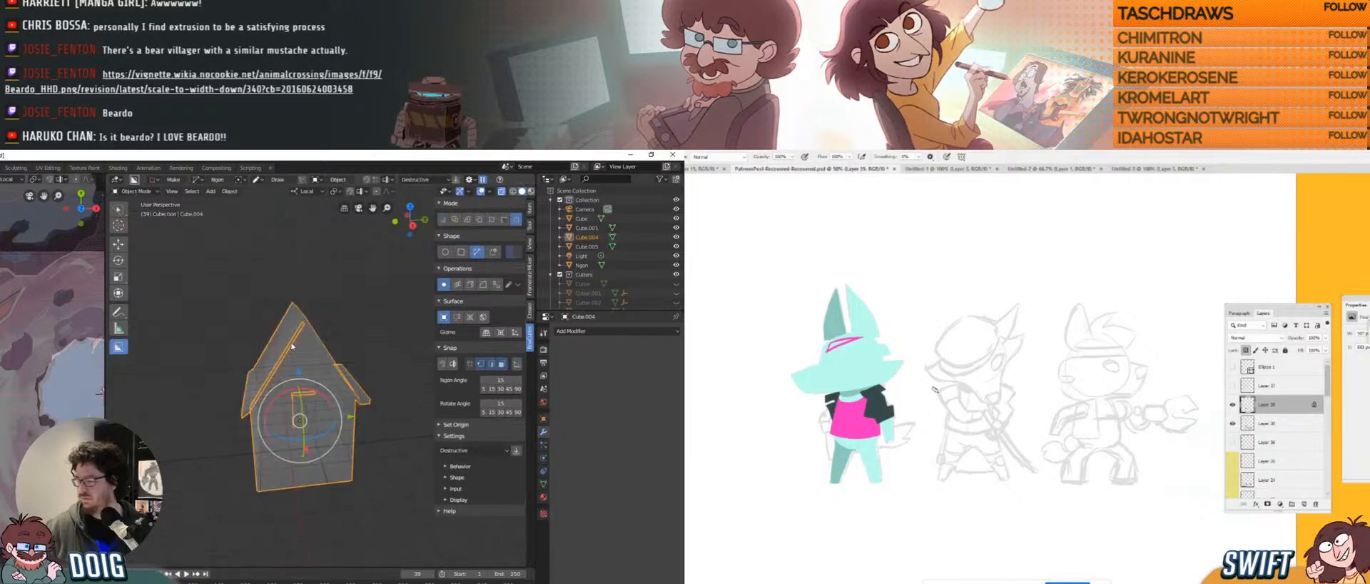
pyautogui.press('Tab')
pyautogui.press('a')
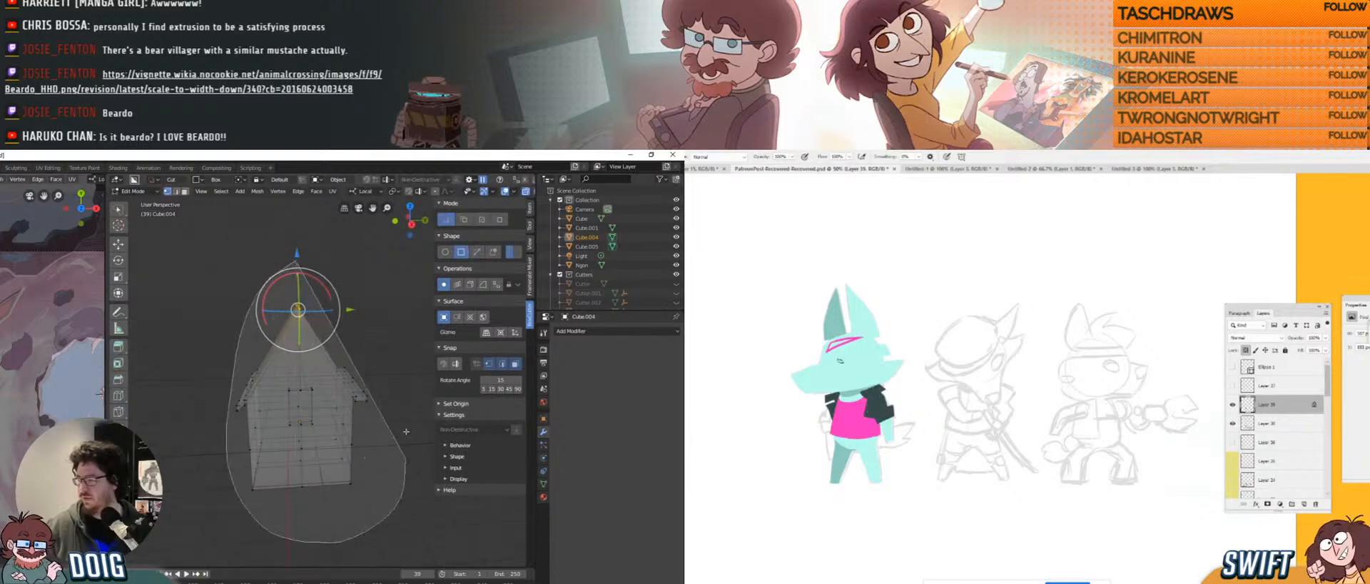
pyautogui.press('s')
pyautogui.press('x')
pyautogui.press('x')
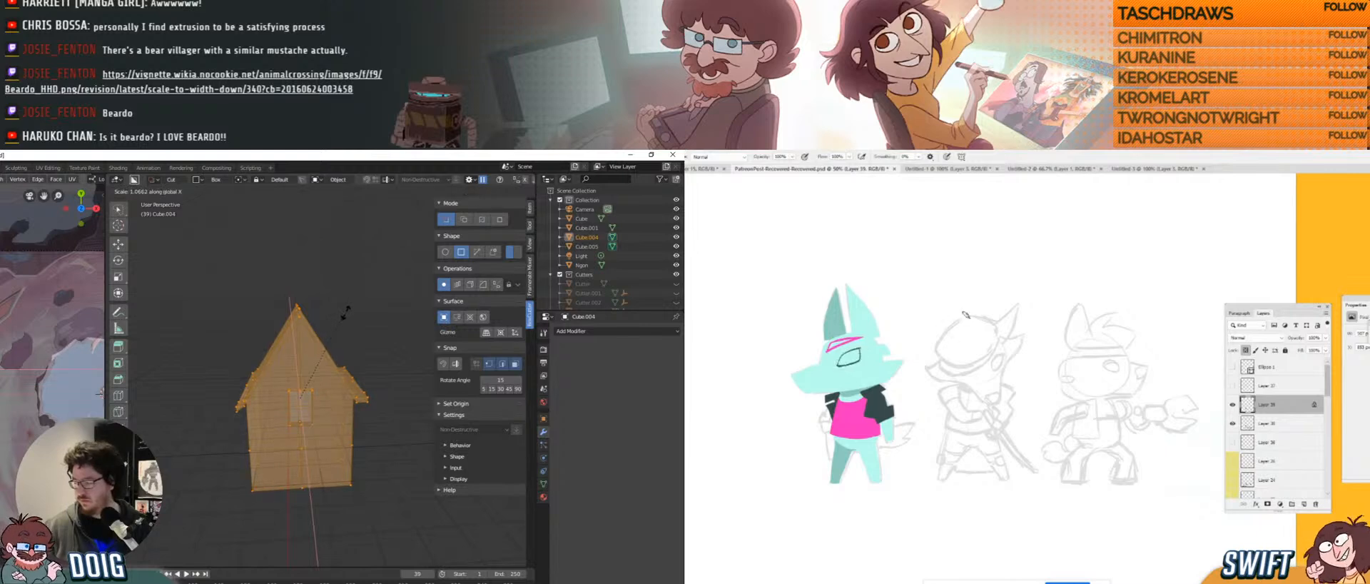
pyautogui.hotkey('ctrl', 'z')
pyautogui.press('y')
pyautogui.press('y')
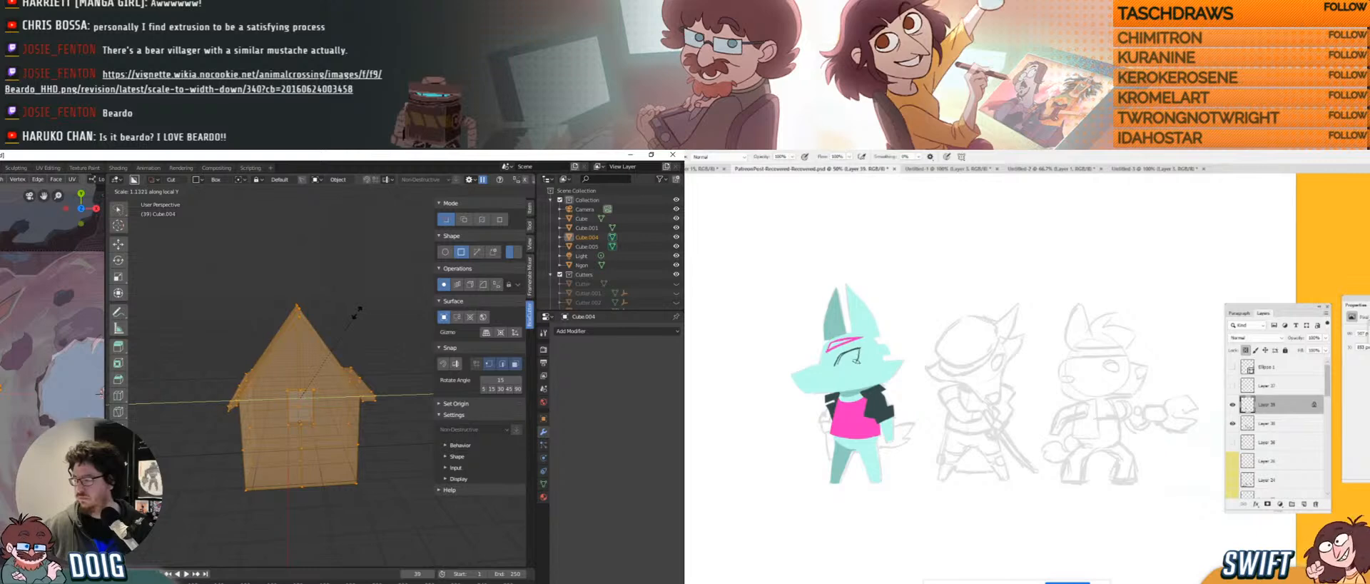
pyautogui.hotkey('ctrl', 'shift', 'z')
pyautogui.click(359, 308)
# Return the first house to Object Mode and zoom out from it.
pyautogui.moveTo(359, 308)
pyautogui.mouseDown(button='middle')
pyautogui.moveTo(337, 304)
pyautogui.moveTo(359, 302)
pyautogui.mouseUp(button='middle')
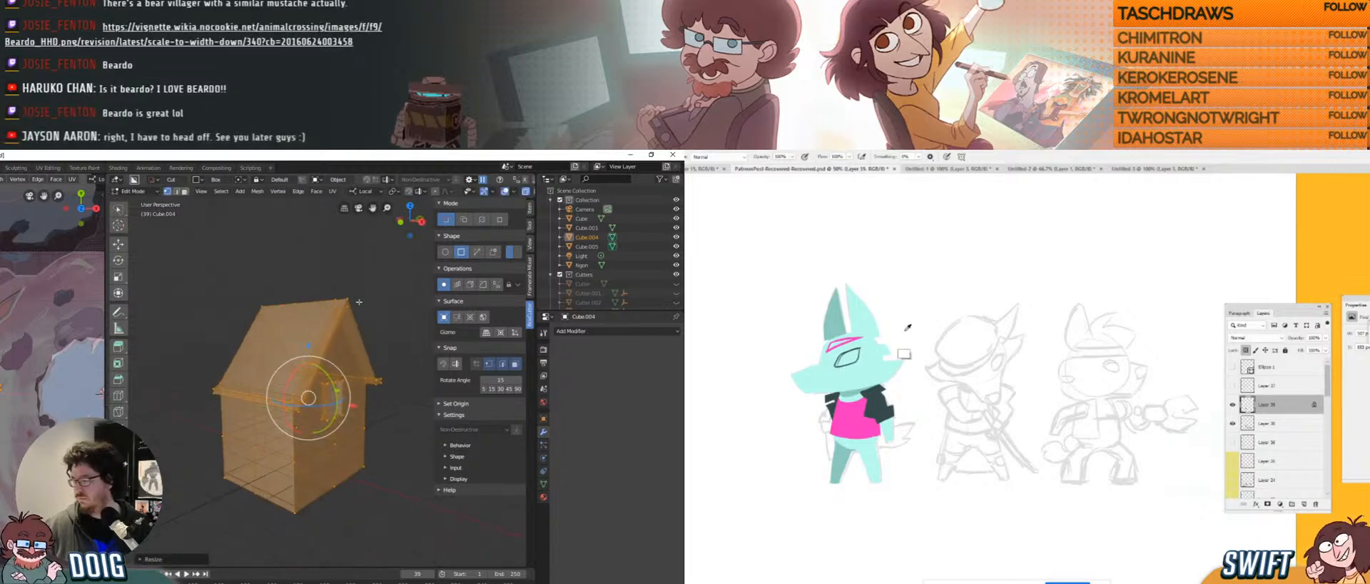
pyautogui.press('g')
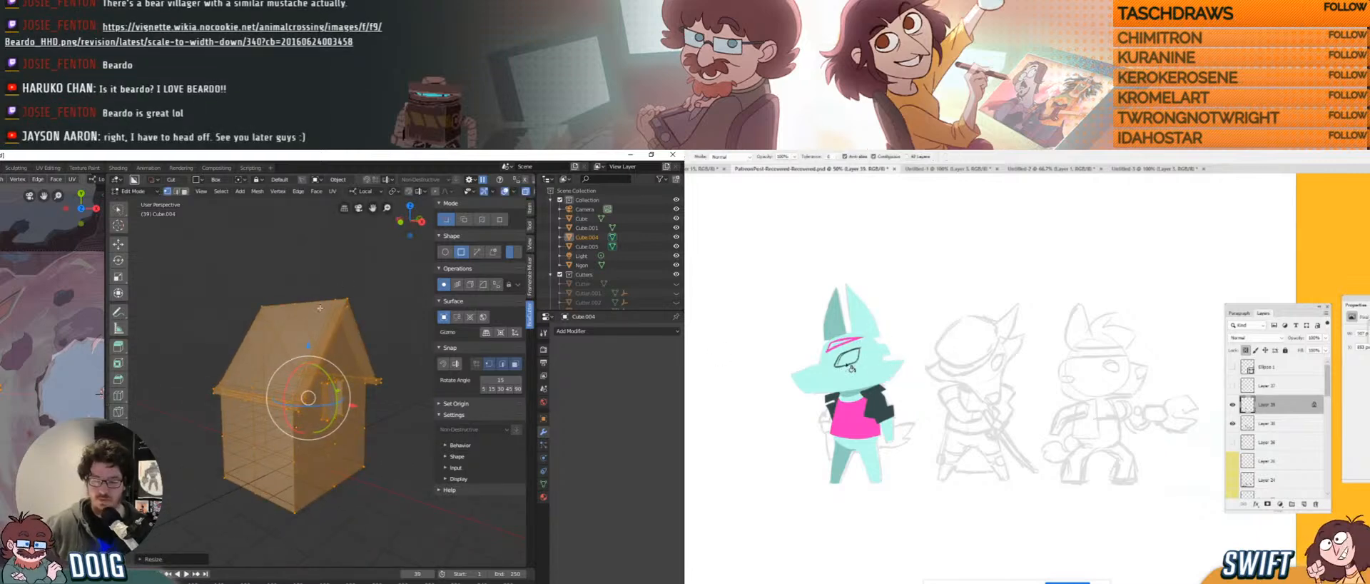
pyautogui.click(849, 356)
pyautogui.press('b')
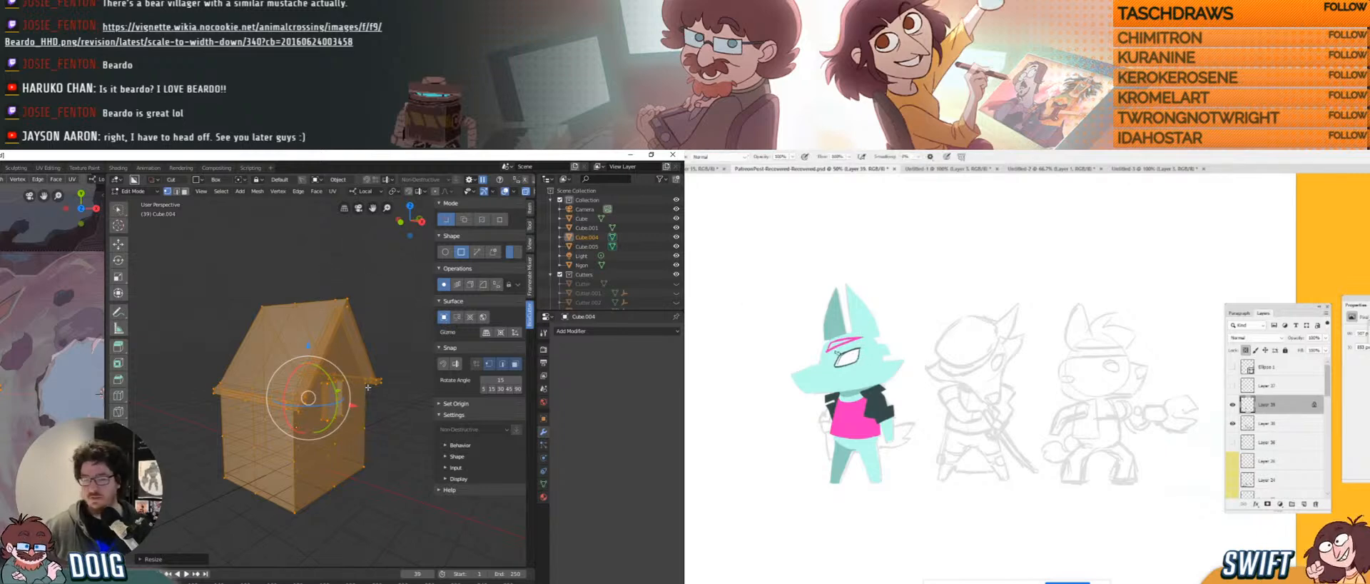
pyautogui.press('Tab')
pyautogui.moveTo(378, 416); pyautogui.dragTo(298, 388, button='middle')
pyautogui.scroll(-5, 321, 378)
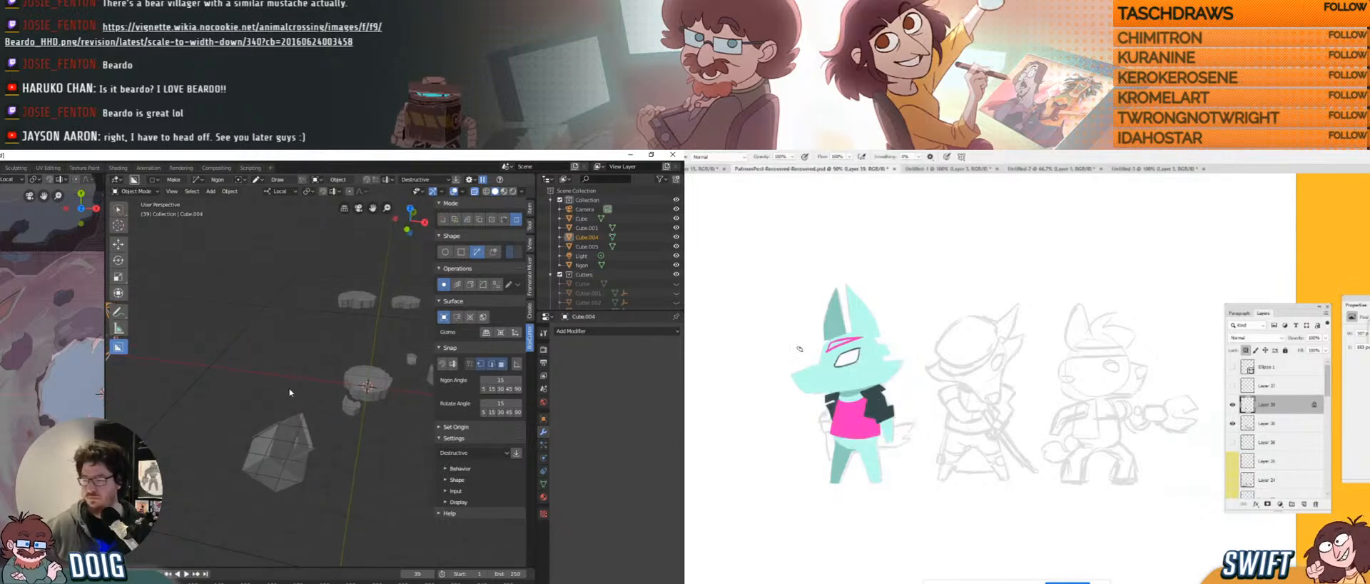
# Rotate Cube.005 around its vertical axis and move it along an axis.
pyautogui.click(278, 442)
pyautogui.moveTo(279, 439); pyautogui.dragTo(302, 412, button='middle')
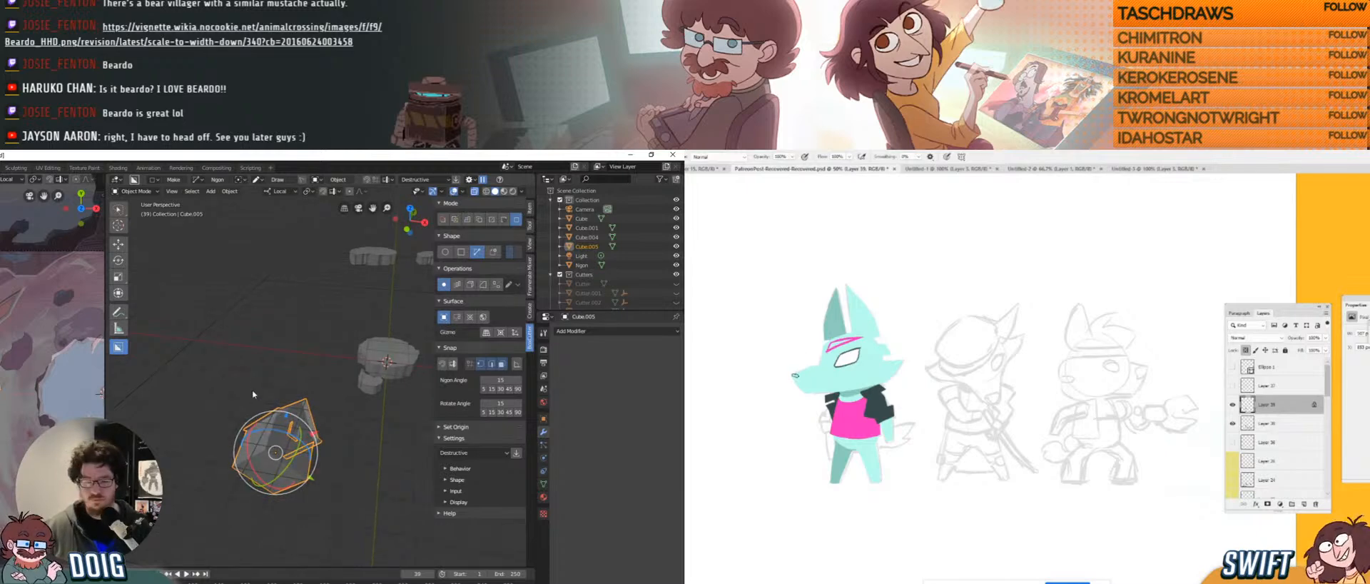
pyautogui.moveTo(271, 400); pyautogui.dragTo(268, 417, button='middle')
pyautogui.moveTo(267, 417); pyautogui.dragTo(320, 427)
pyautogui.moveTo(327, 370); pyautogui.dragTo(302, 393, button='middle')
pyautogui.scroll(-3, 318, 346)
# Select all of Cube.005's mesh in Edit Mode, then return to Object Mode.
pyautogui.press('Tab')
pyautogui.press('a')
pyautogui.press('Tab')
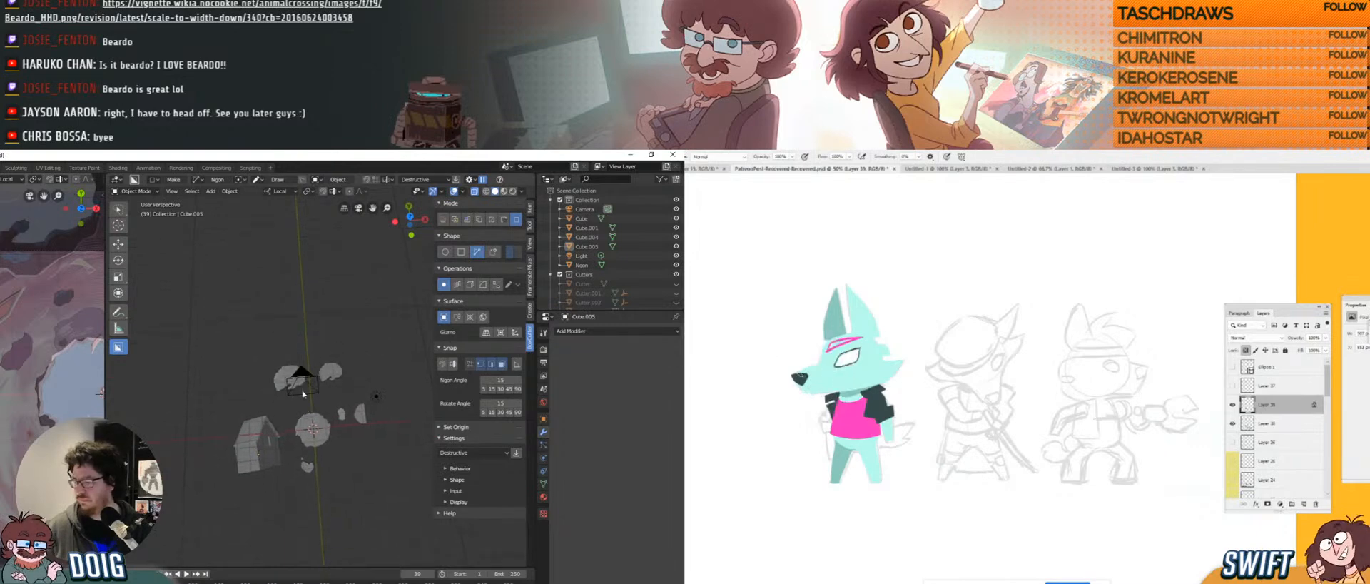
pyautogui.scroll(6, 295, 396)
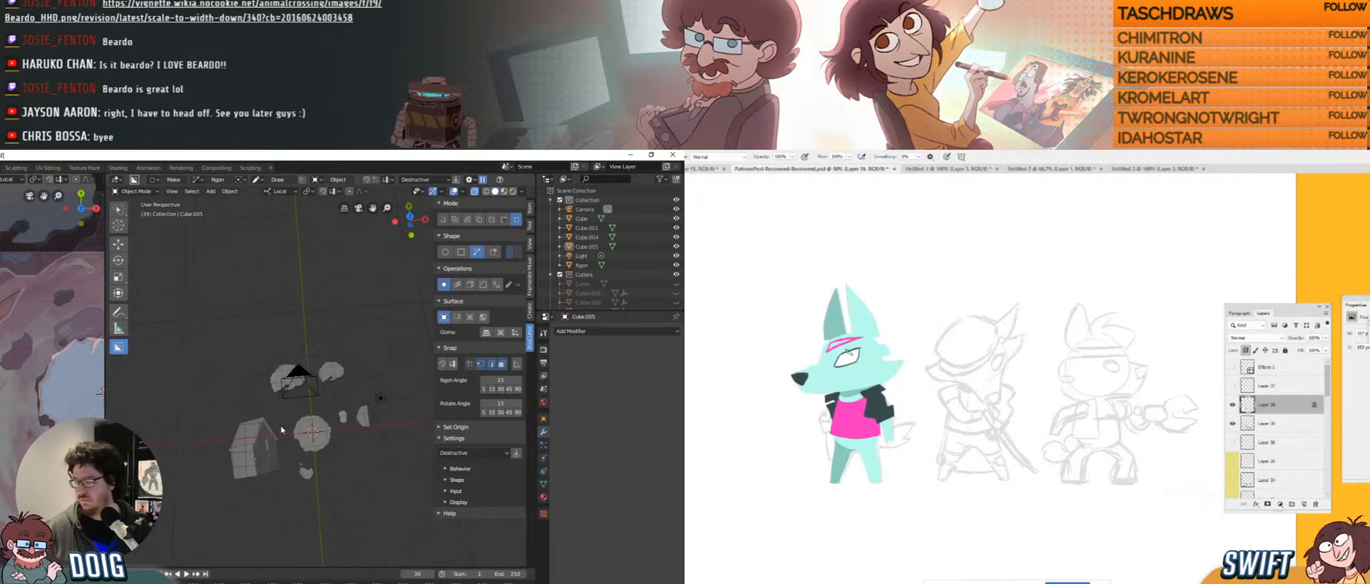
pyautogui.moveTo(271, 418); pyautogui.dragTo(291, 364, button='middle')
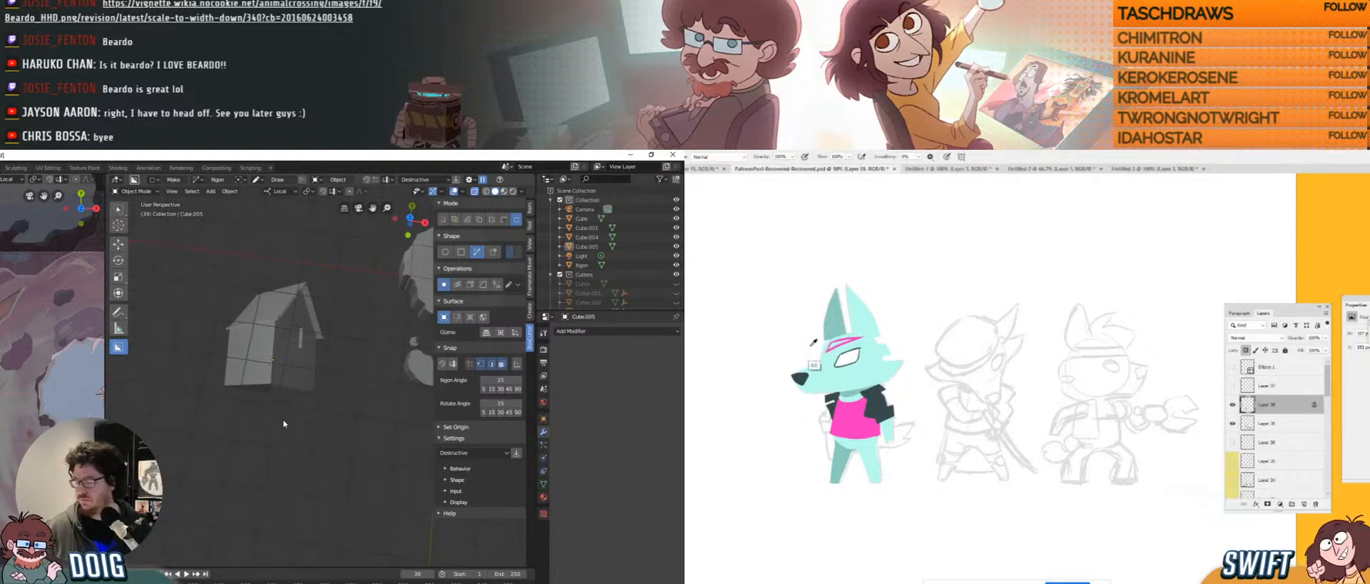
pyautogui.scroll(8, 285, 414)
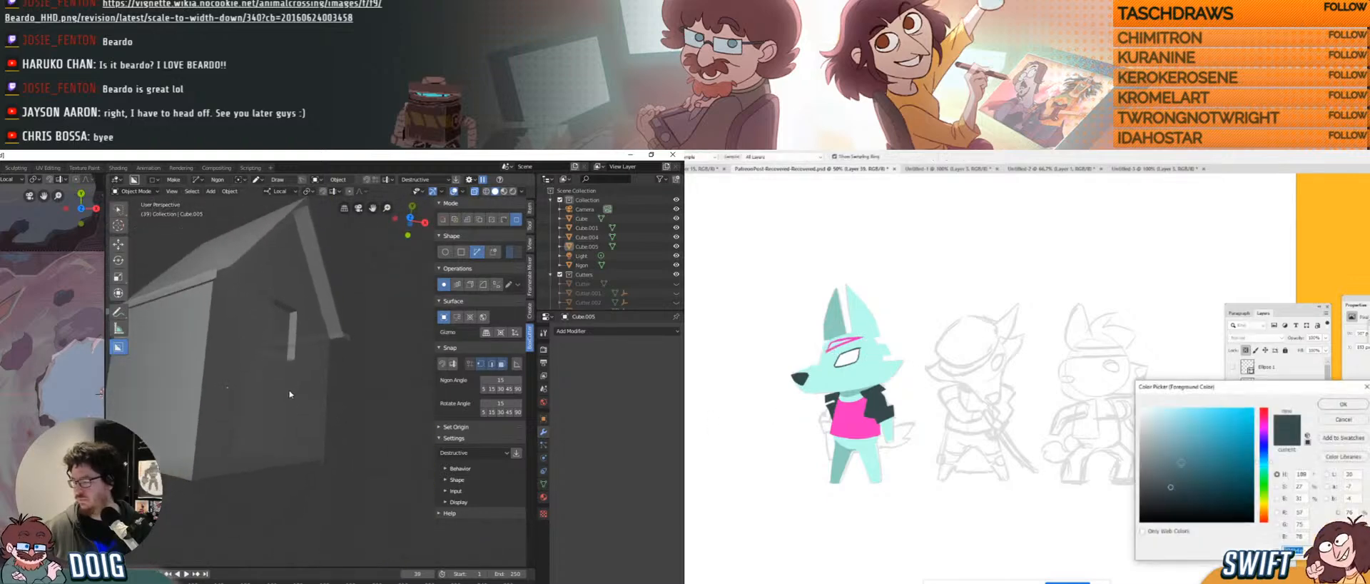
# Carve away Cube.005's lower-right corner with BoxCutter in Cut mode.
pyautogui.moveTo(290, 393)
pyautogui.mouseDown(button='middle')
pyautogui.moveTo(294, 431)
pyautogui.moveTo(285, 393)
pyautogui.mouseUp(button='middle')
pyautogui.click(294, 430)
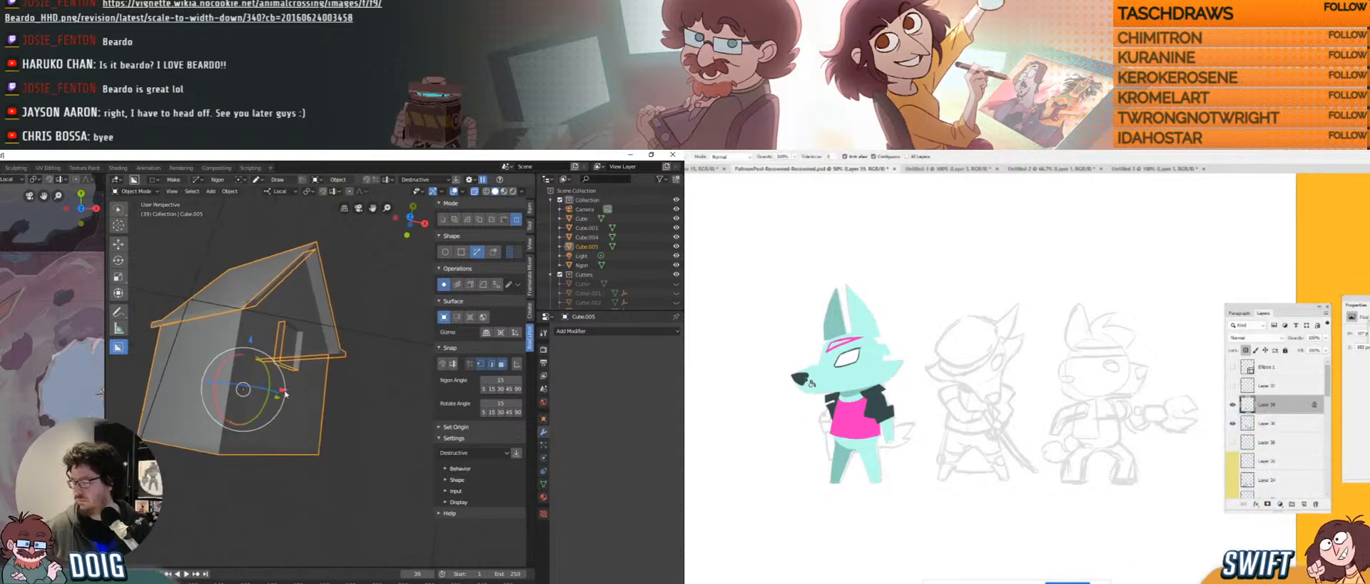
pyautogui.press('i')
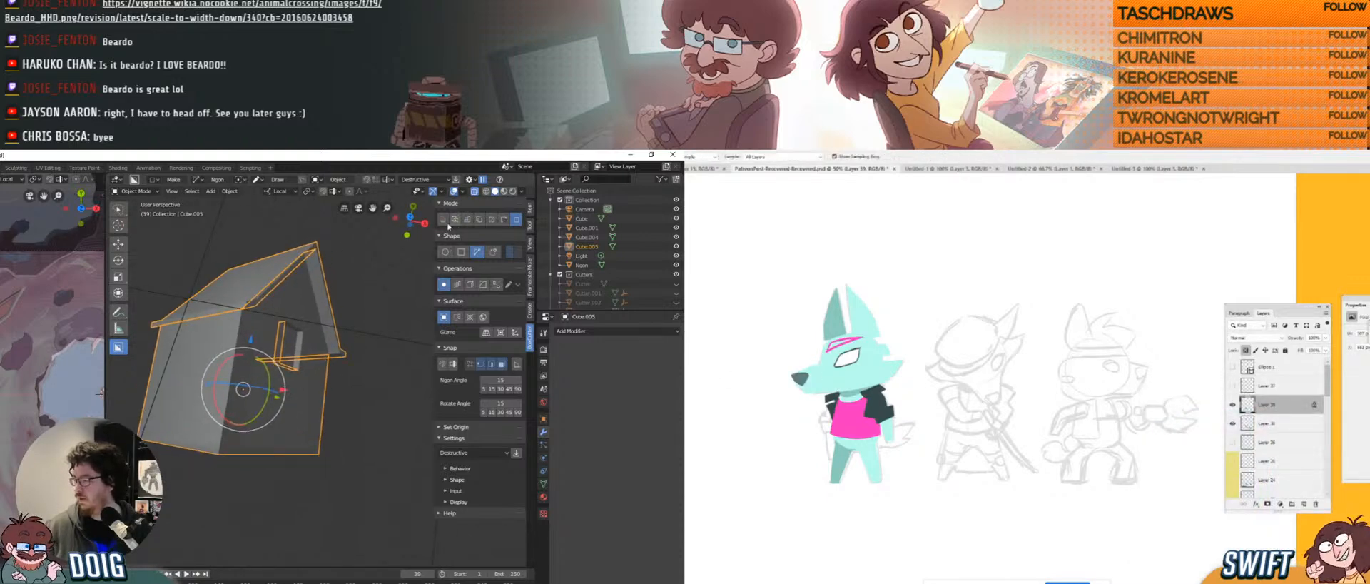
pyautogui.press('b')
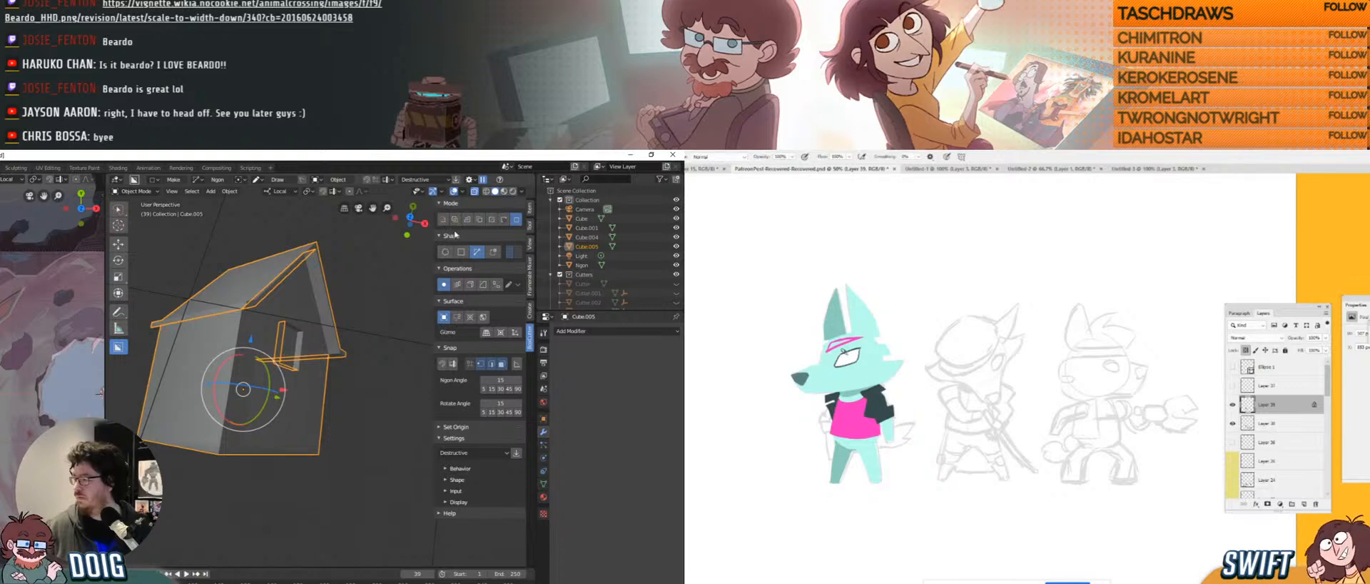
pyautogui.keyDown('alt'); pyautogui.click(812, 377); pyautogui.keyUp('alt')
pyautogui.click(444, 221)
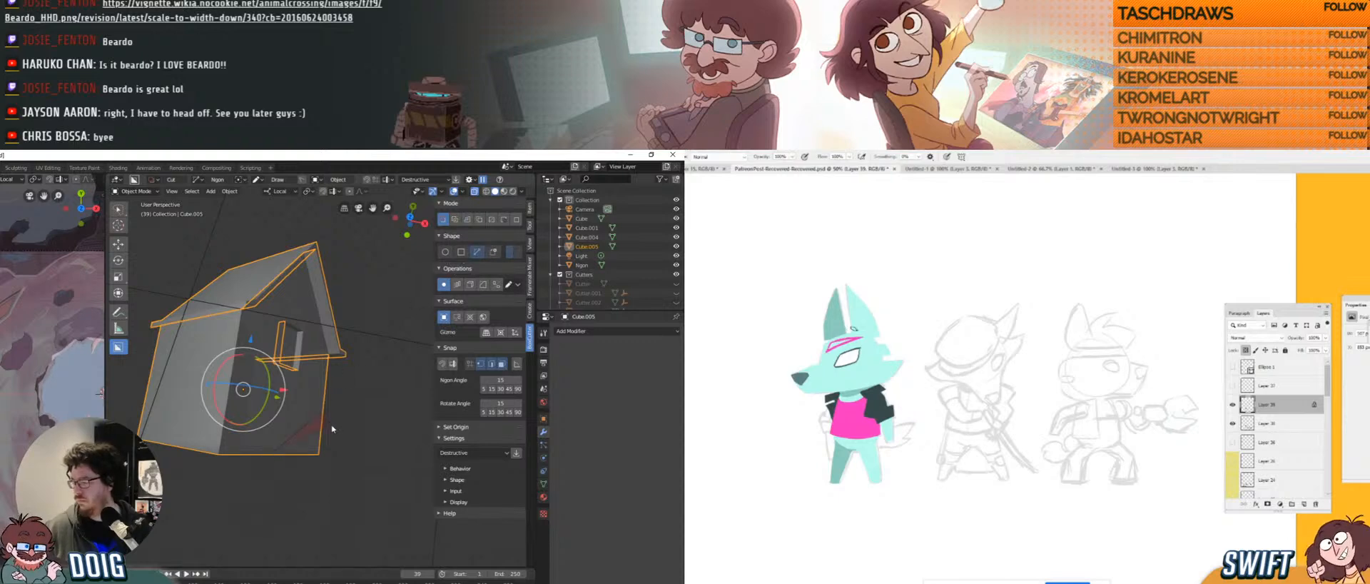
pyautogui.keyDown('alt'); pyautogui.click(856, 337); pyautogui.keyUp('alt')
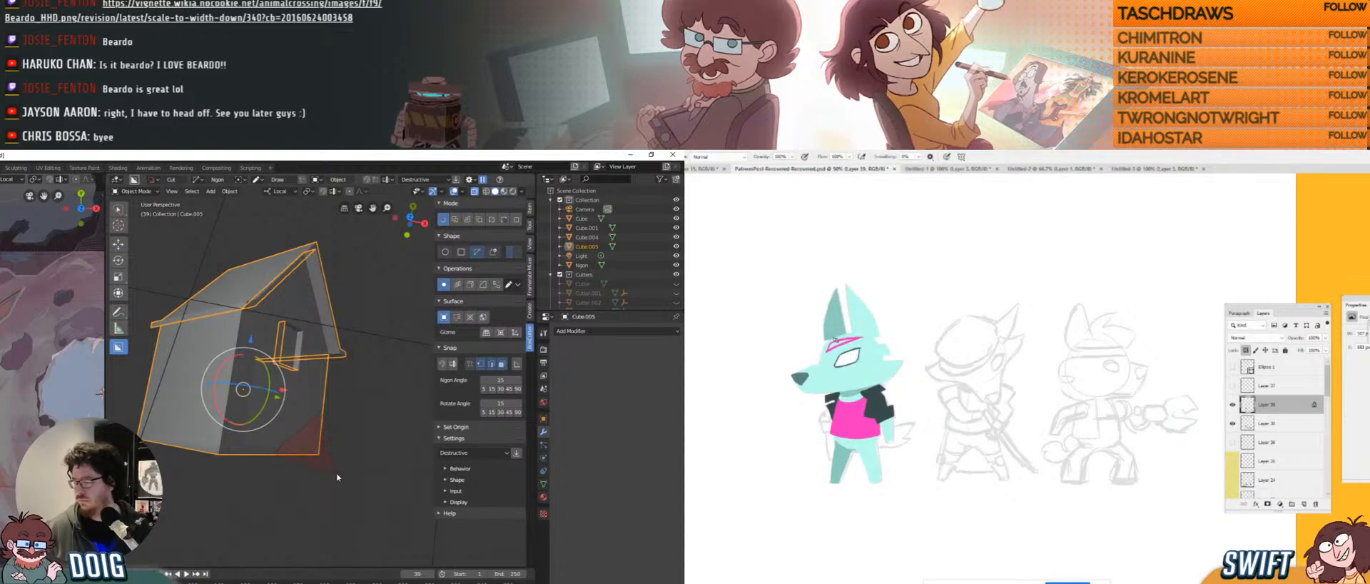
pyautogui.click(283, 475)
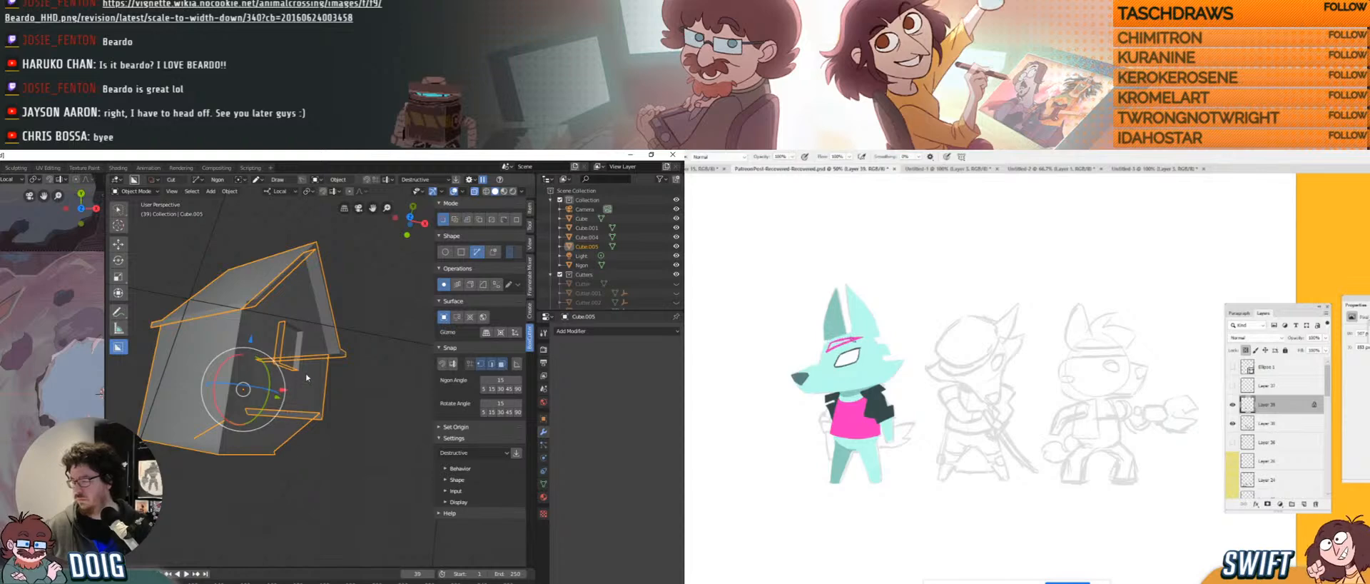
pyautogui.moveTo(307, 376); pyautogui.dragTo(373, 340, button='middle')
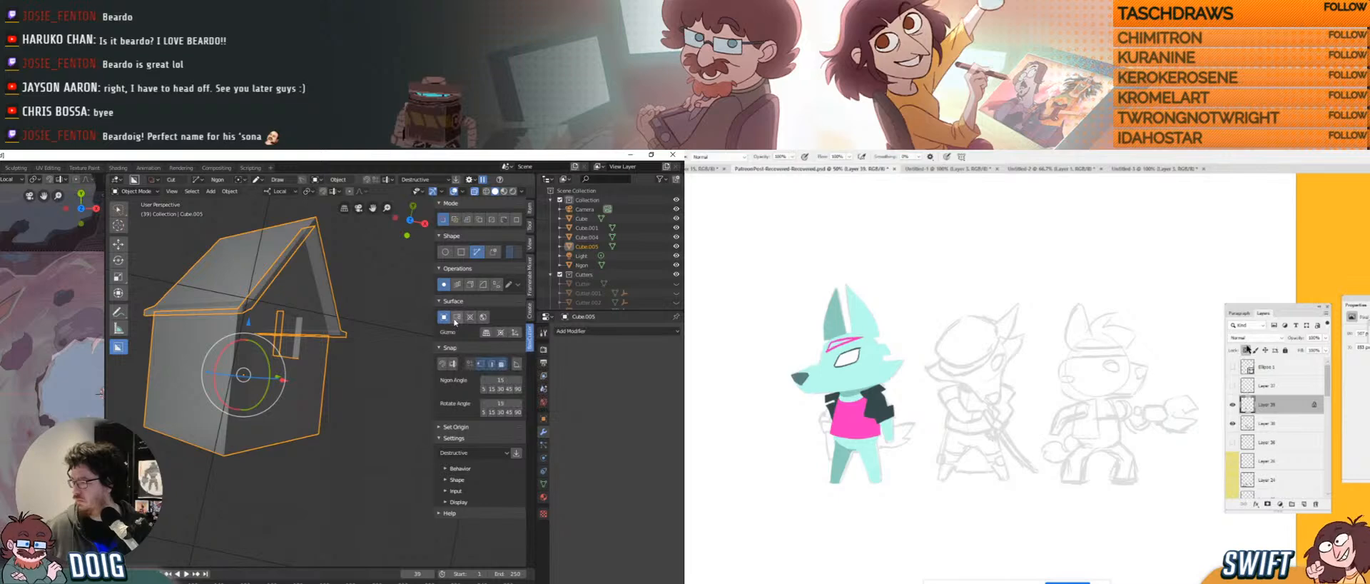
# Set the BoxCutter surface alignment to View and start a triangular cut.
pyautogui.click(455, 319)
pyautogui.click(1246, 349)
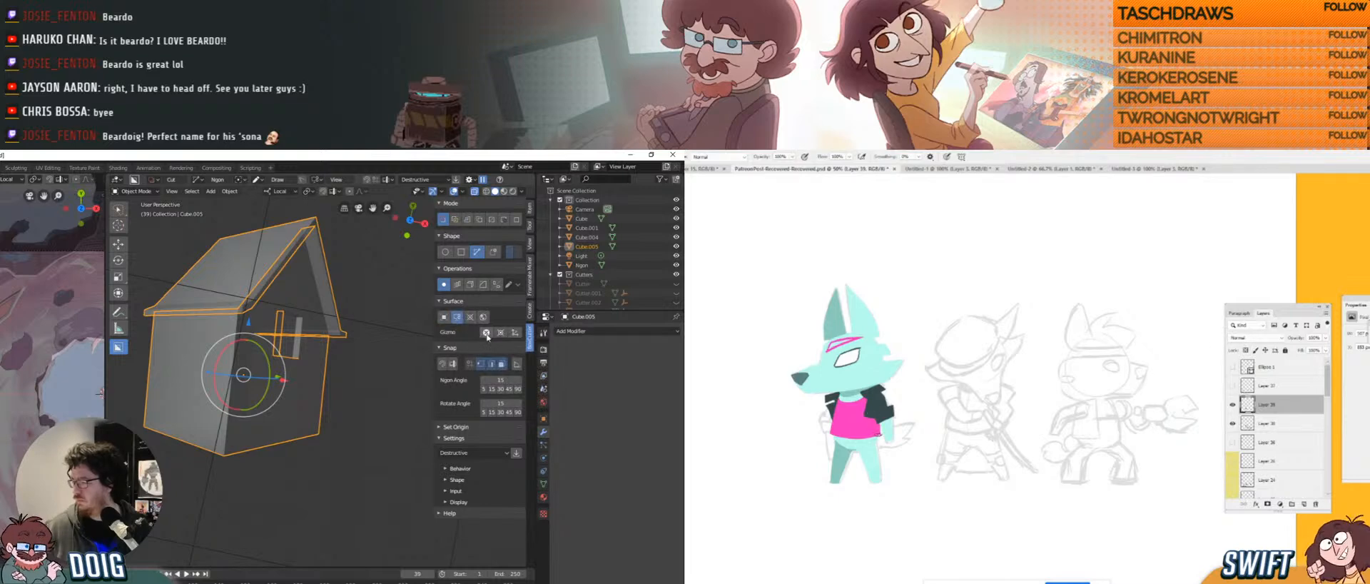
pyautogui.click(333, 403)
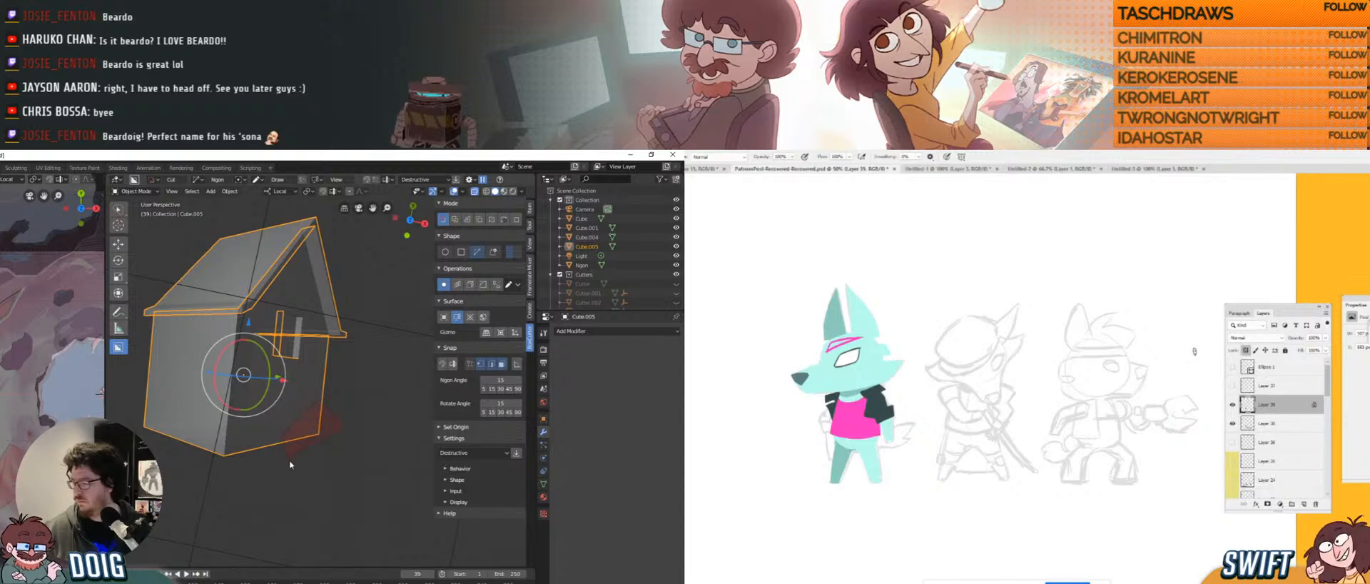
pyautogui.moveTo(289, 465); pyautogui.dragTo(247, 444, button='middle')
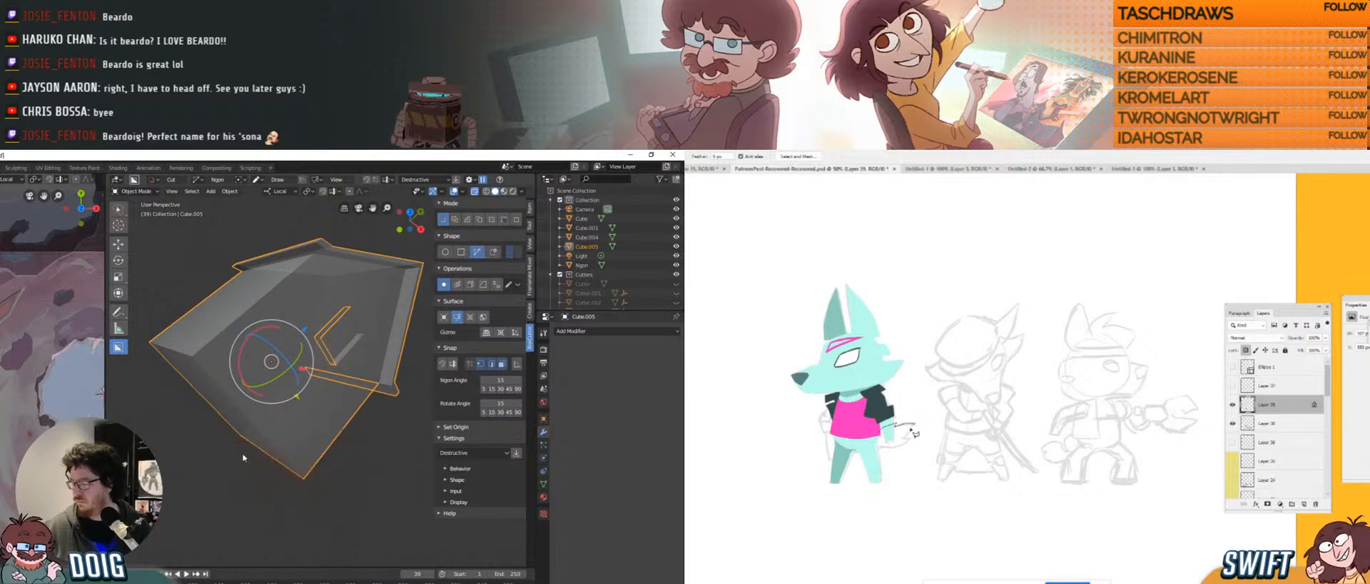
# Try the 3D-cursor alignment for cutter shapes, then set it back to View.
pyautogui.moveTo(242, 457); pyautogui.dragTo(296, 417, button='middle')
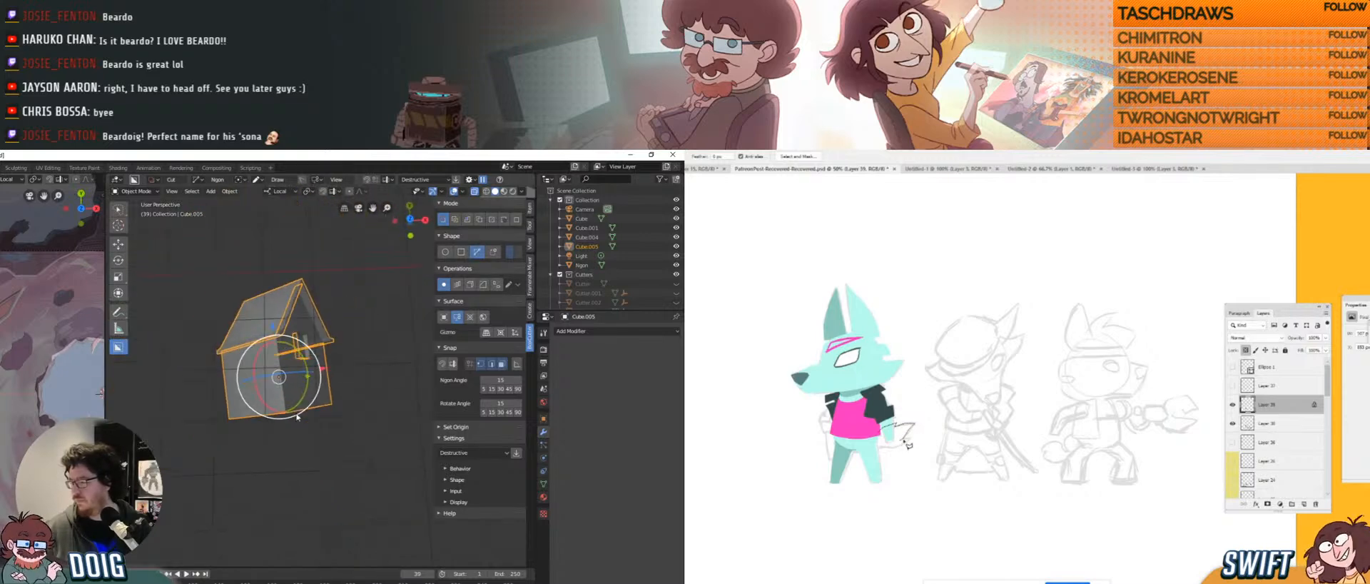
pyautogui.keyDown('shift'); pyautogui.moveTo(399, 322); pyautogui.dragTo(387, 329, button='middle'); pyautogui.keyUp('shift')
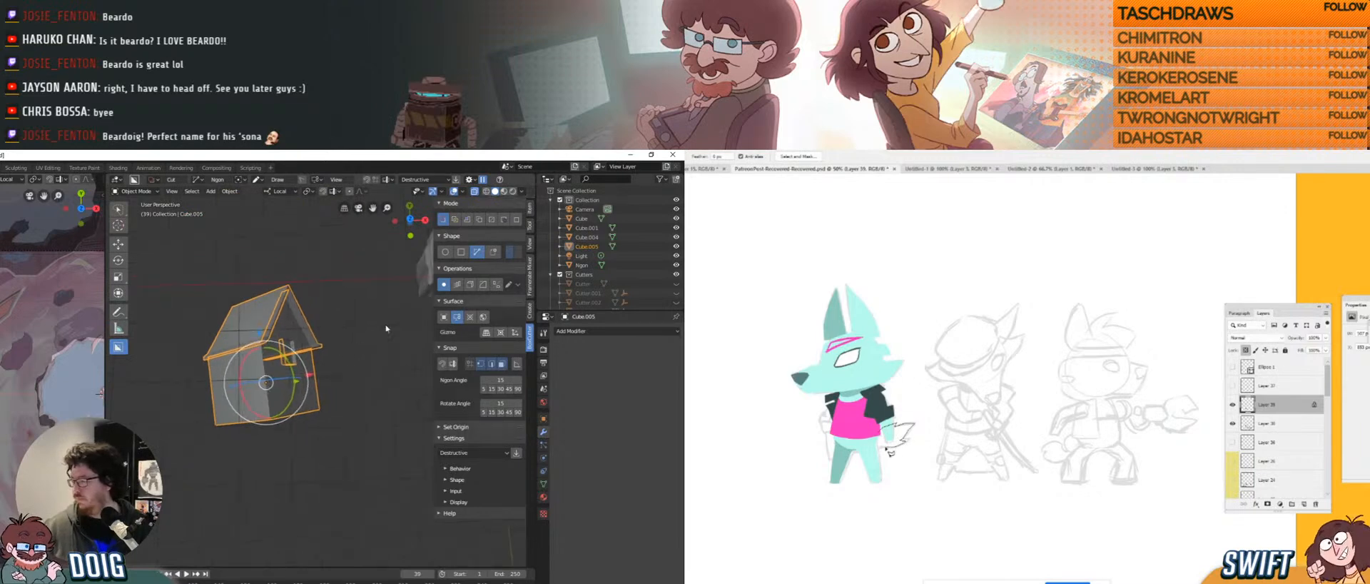
pyautogui.click(476, 318)
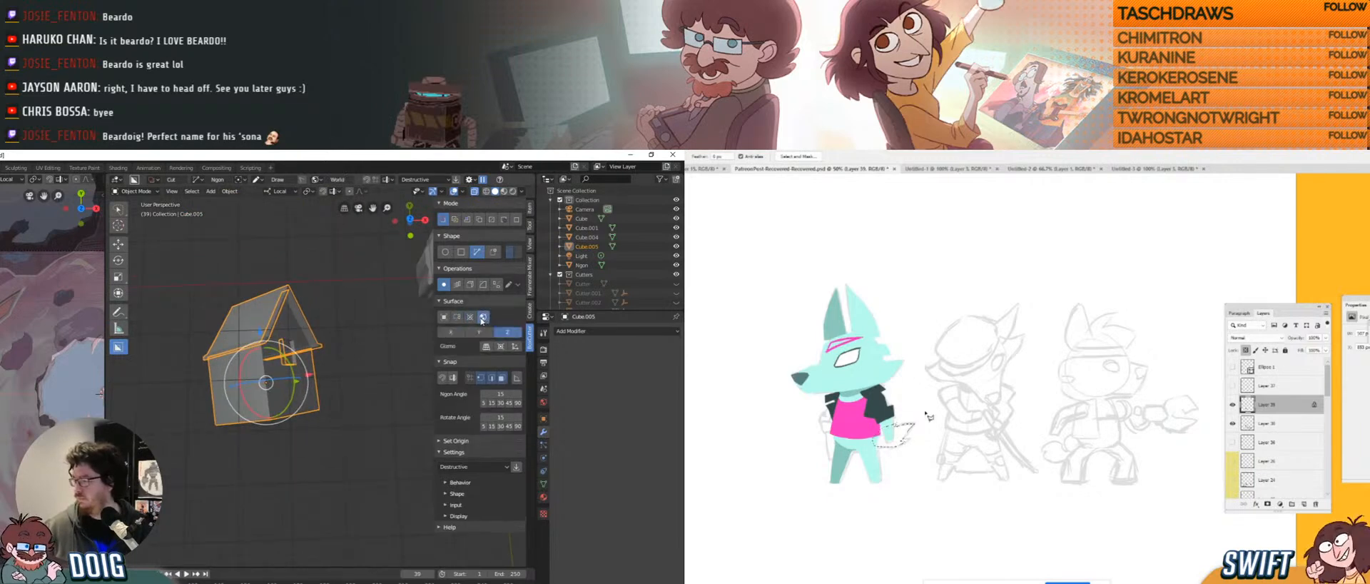
pyautogui.click(470, 317)
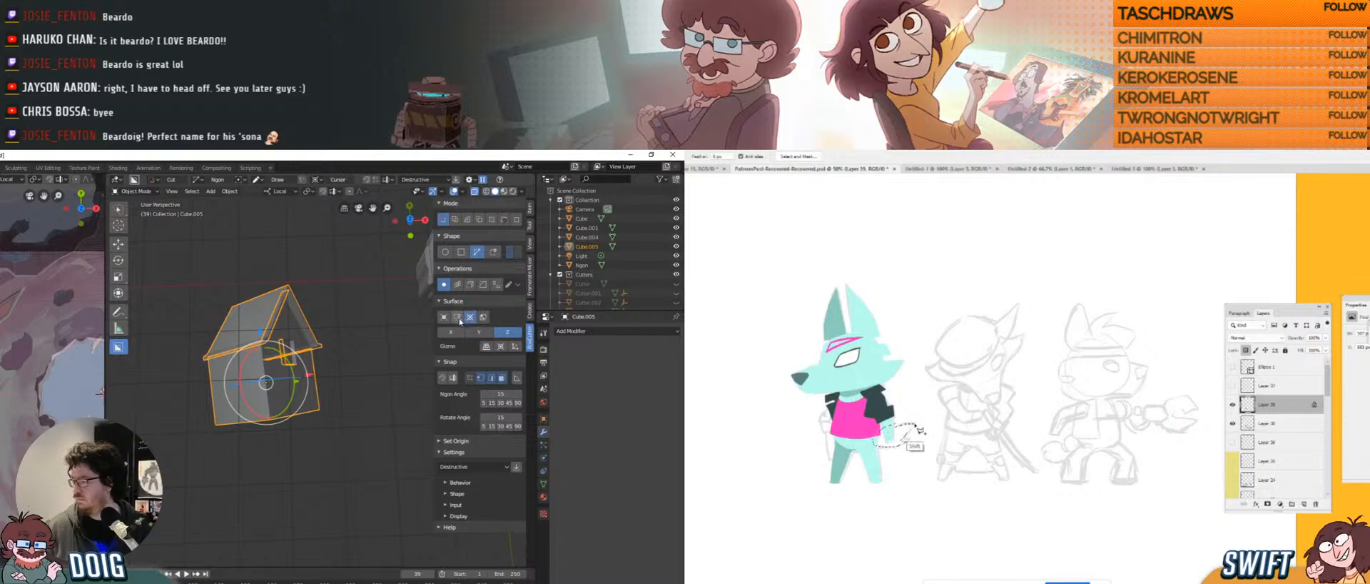
pyautogui.click(458, 317)
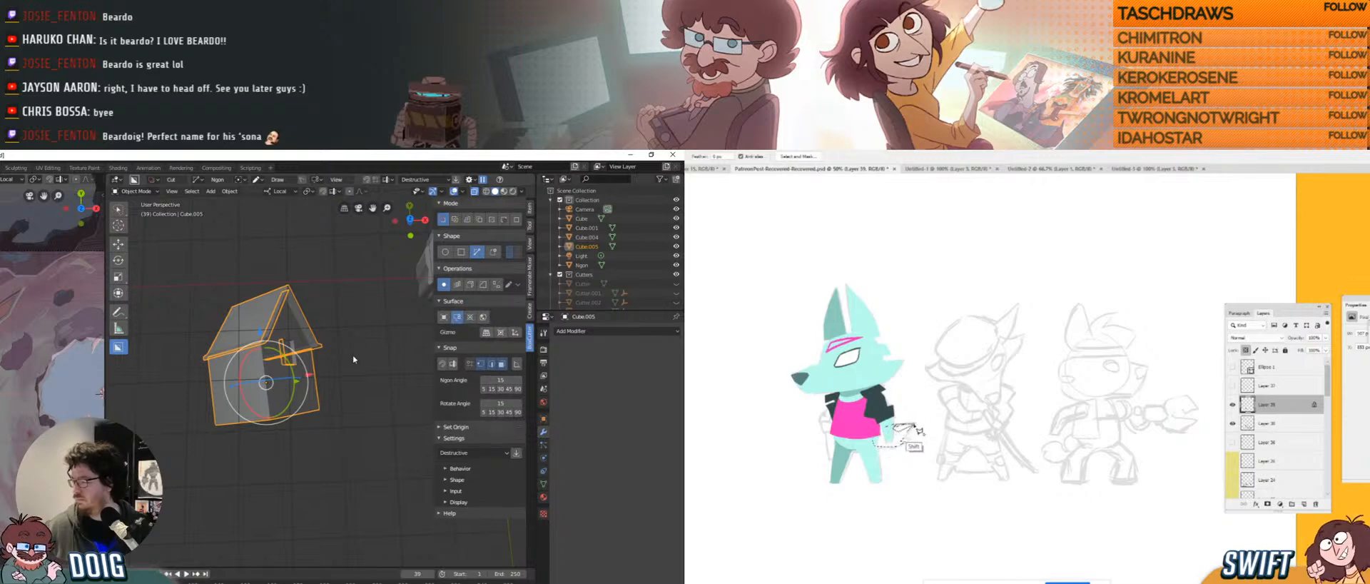
pyautogui.moveTo(329, 366)
pyautogui.mouseDown(button='middle')
pyautogui.moveTo(333, 391)
pyautogui.moveTo(319, 364)
pyautogui.moveTo(334, 364)
pyautogui.mouseUp(button='middle')
pyautogui.scroll(3, 319, 365)
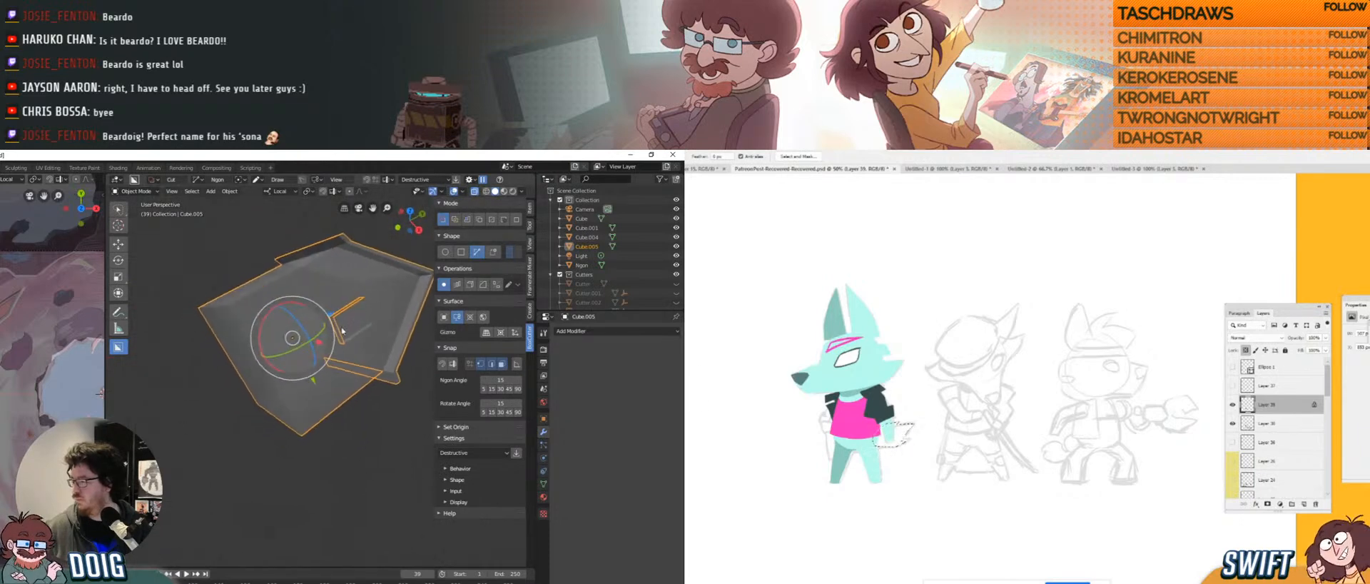
# Set the BoxCutter shape to Box and cut a small box into the house's base.
pyautogui.click(461, 252)
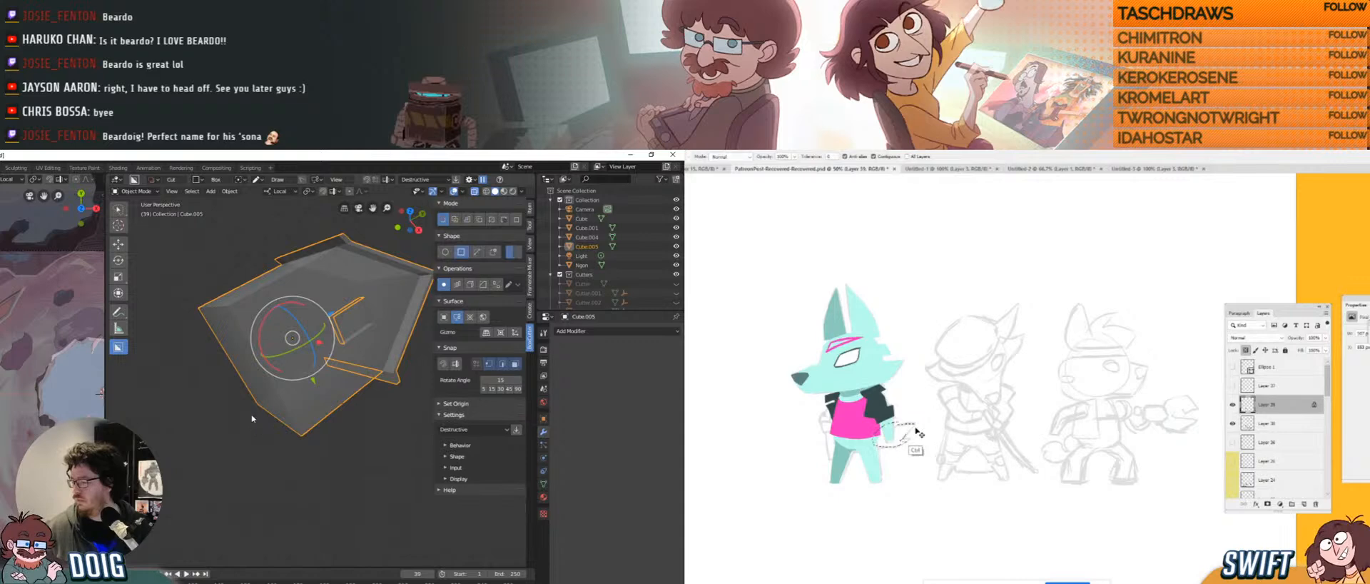
pyautogui.moveTo(252, 418); pyautogui.dragTo(343, 456)
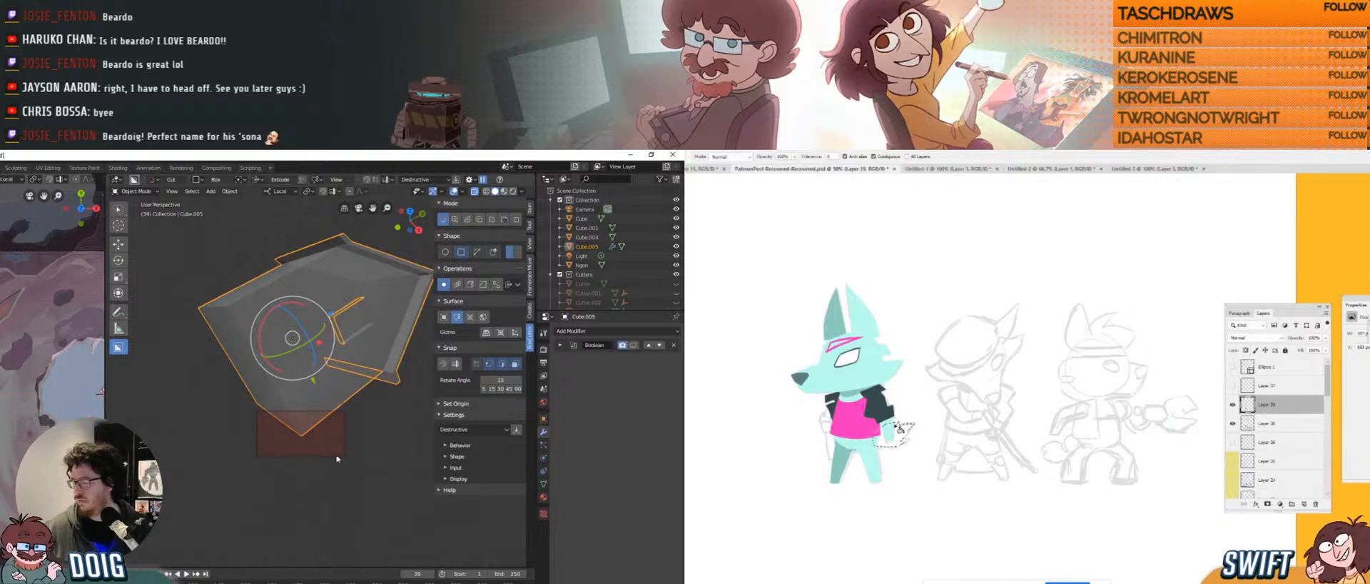
pyautogui.click(908, 429)
pyautogui.hotkey('ctrl', 'd')
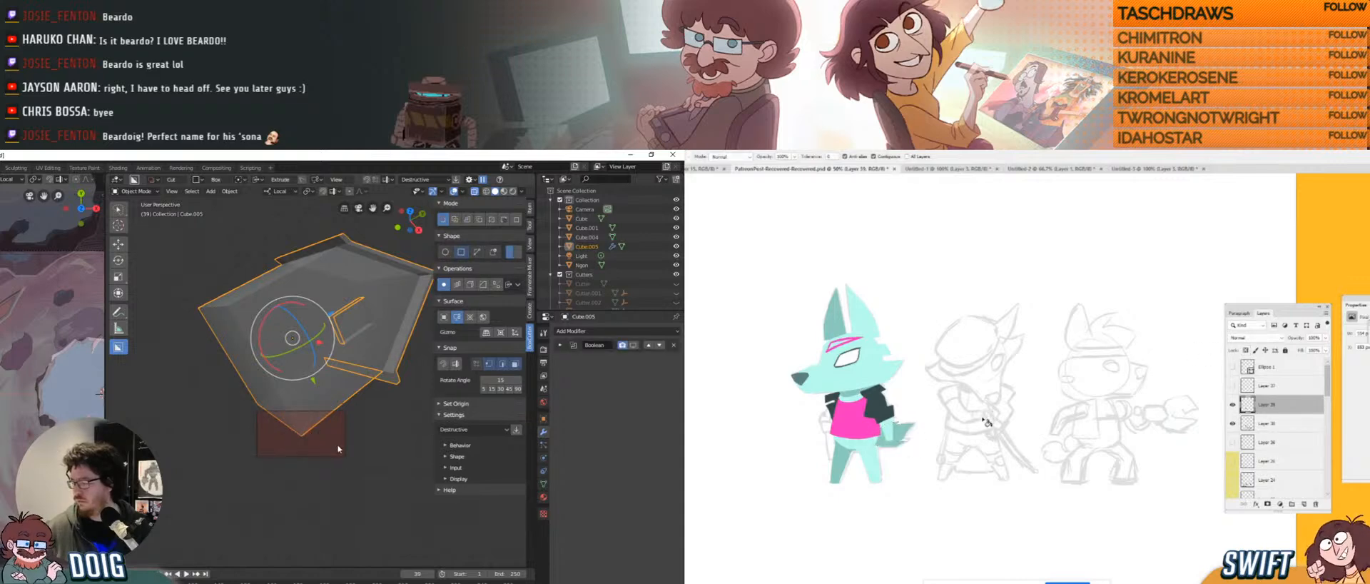
pyautogui.press('Escape')
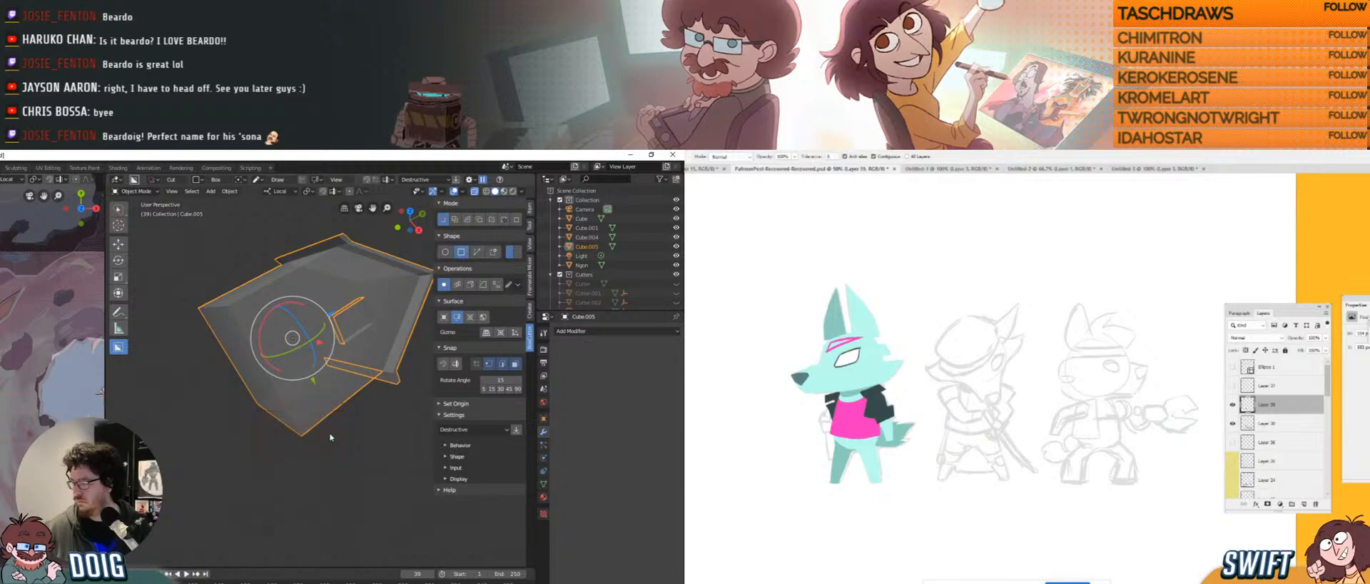
pyautogui.press('b')
pyautogui.moveTo(328, 436); pyautogui.dragTo(318, 410, button='middle')
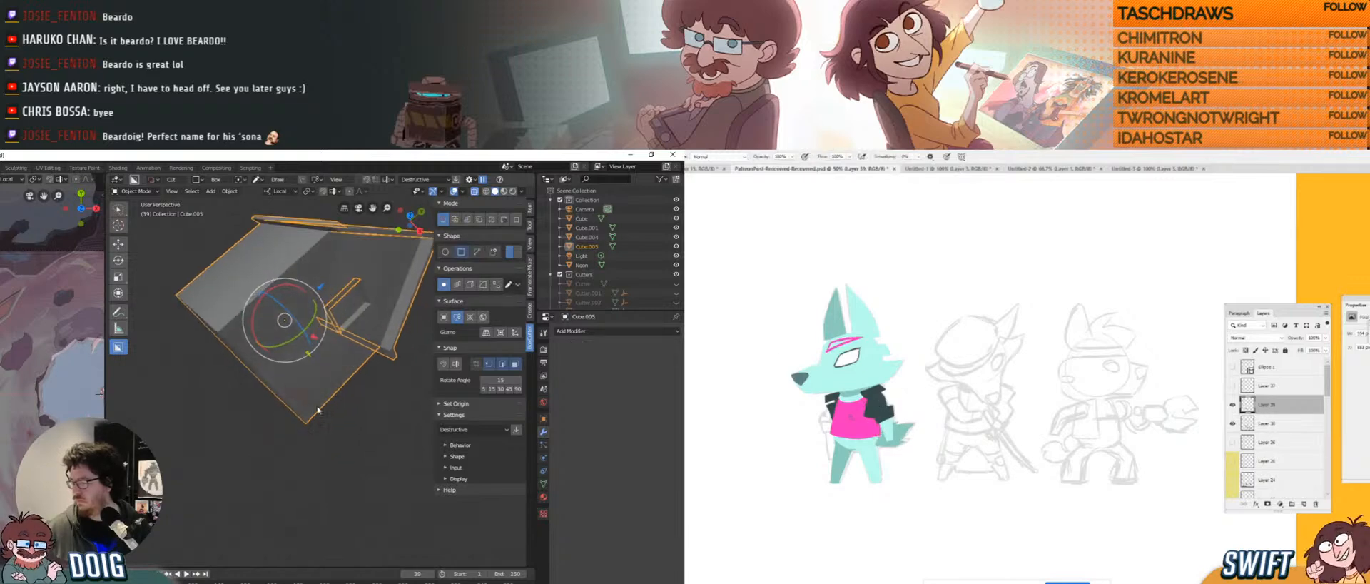
pyautogui.moveTo(320, 404); pyautogui.dragTo(314, 402)
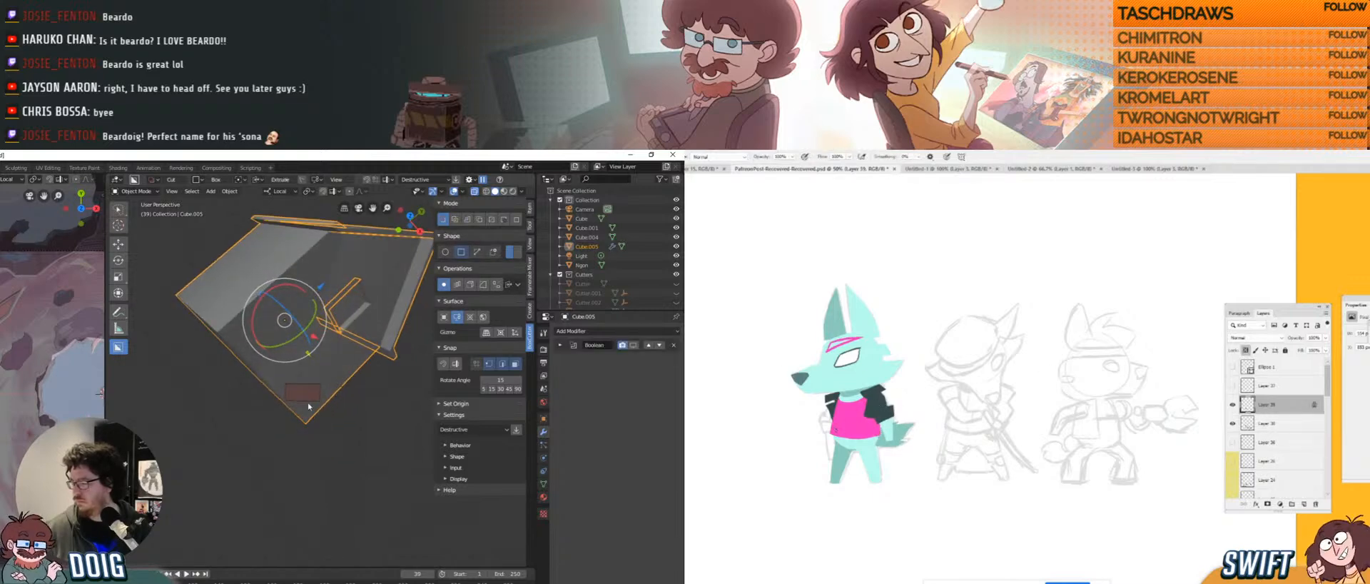
pyautogui.moveTo(306, 403); pyautogui.dragTo(327, 451, button='middle')
pyautogui.click(297, 370)
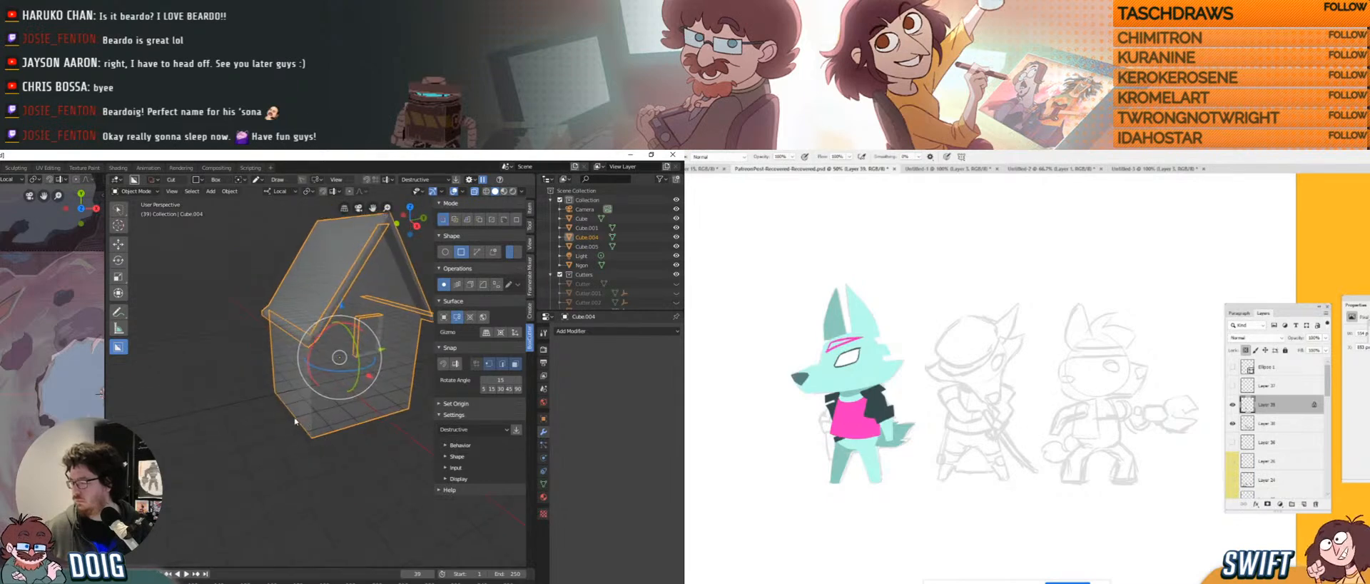
pyautogui.click(336, 460)
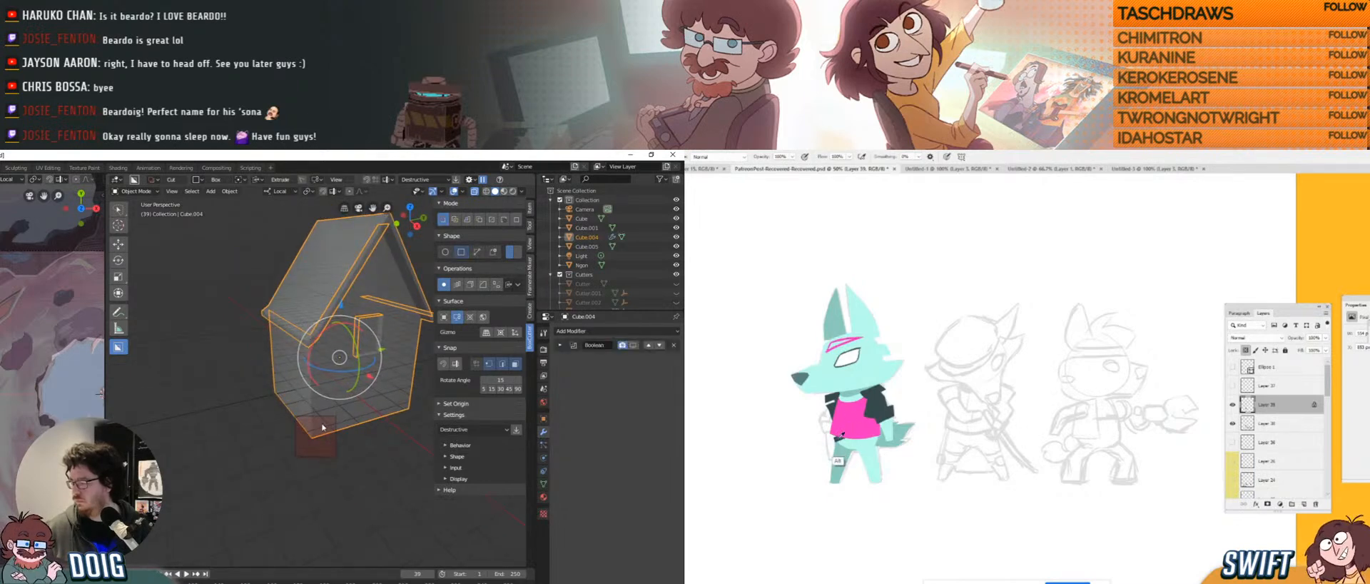
pyautogui.click(321, 434)
pyautogui.scroll(-3, 345, 356)
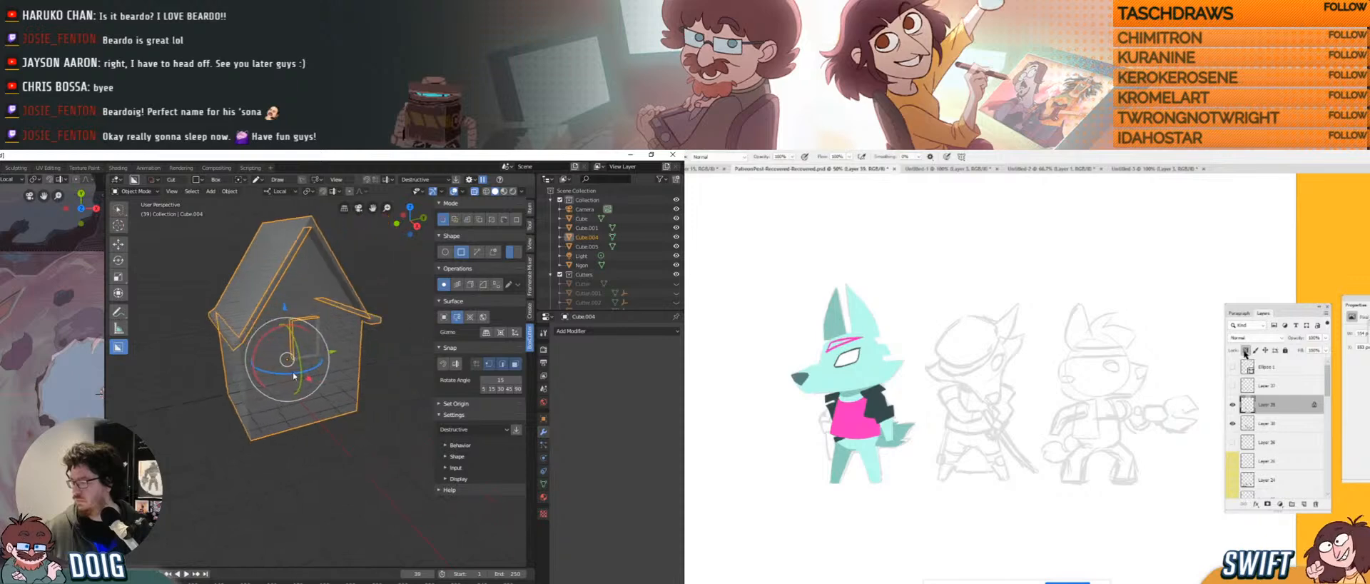
pyautogui.moveTo(335, 357); pyautogui.dragTo(317, 360, button='middle')
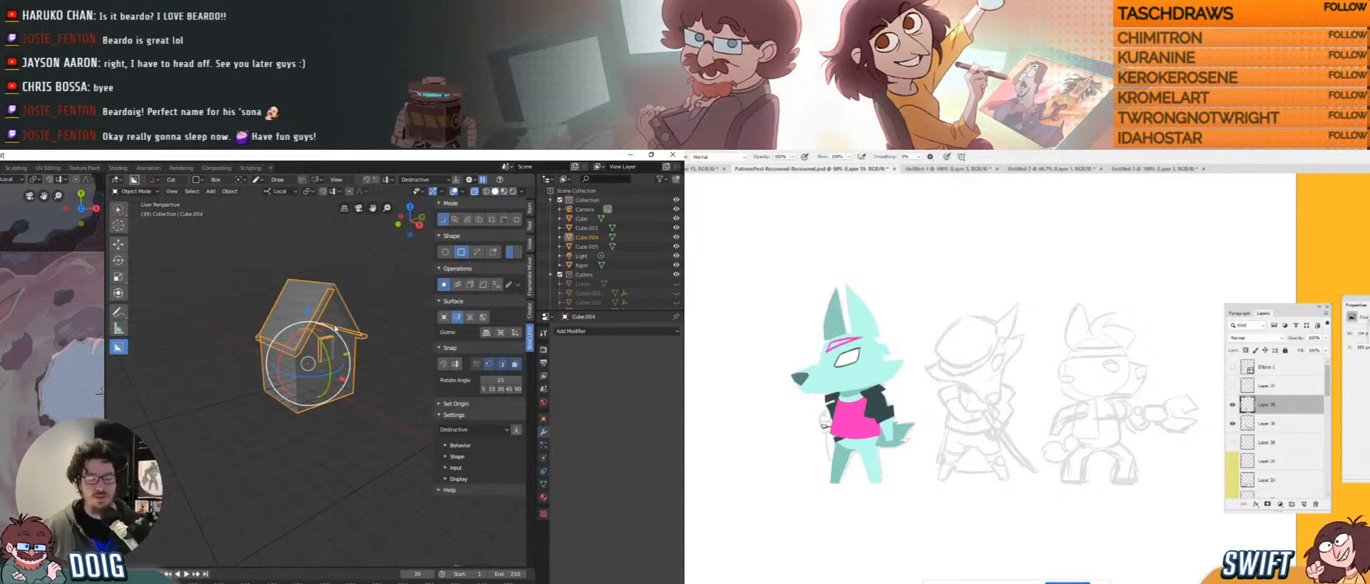
pyautogui.moveTo(323, 329); pyautogui.dragTo(318, 364, button='middle')
pyautogui.press('Tab')
pyautogui.press('Tab')
pyautogui.moveTo(252, 338); pyautogui.dragTo(309, 360, button='middle')
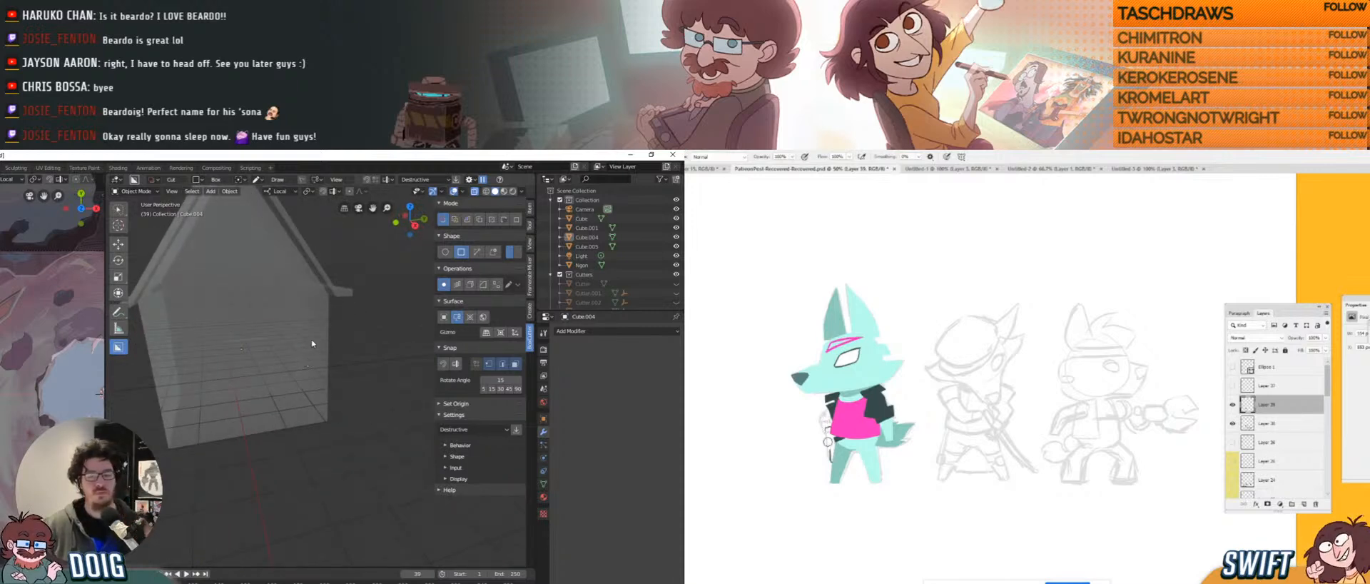
pyautogui.moveTo(284, 379); pyautogui.dragTo(317, 394, button='middle')
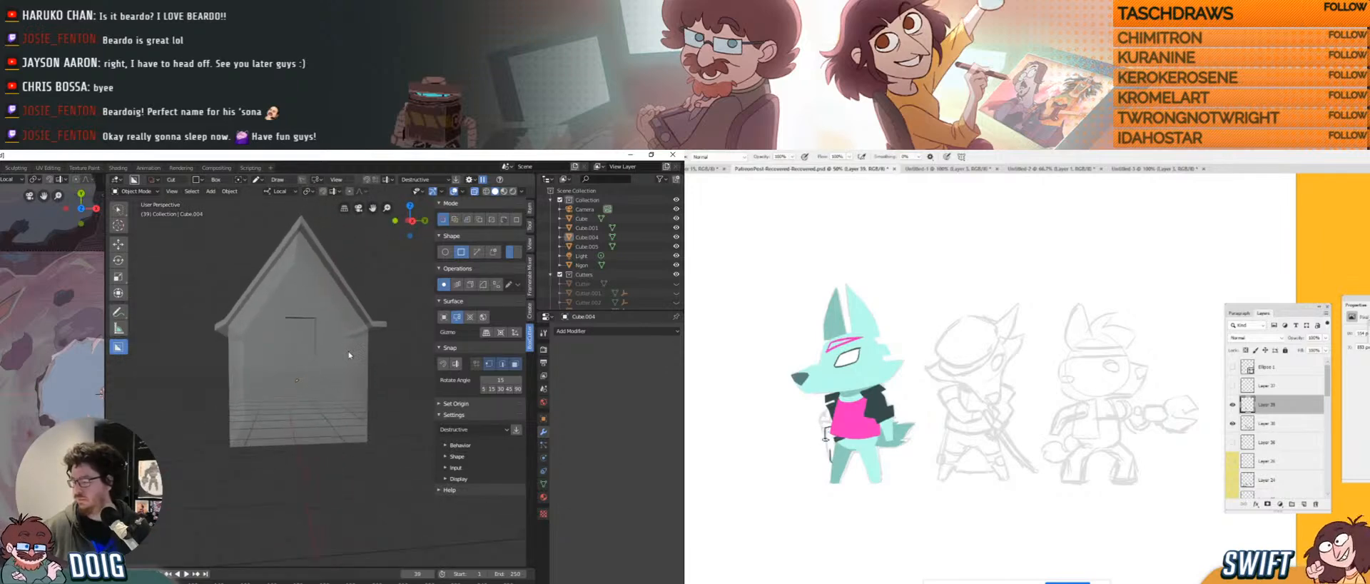
# Cut an Ngon shape along the house's right edge and base.
pyautogui.click(444, 316)
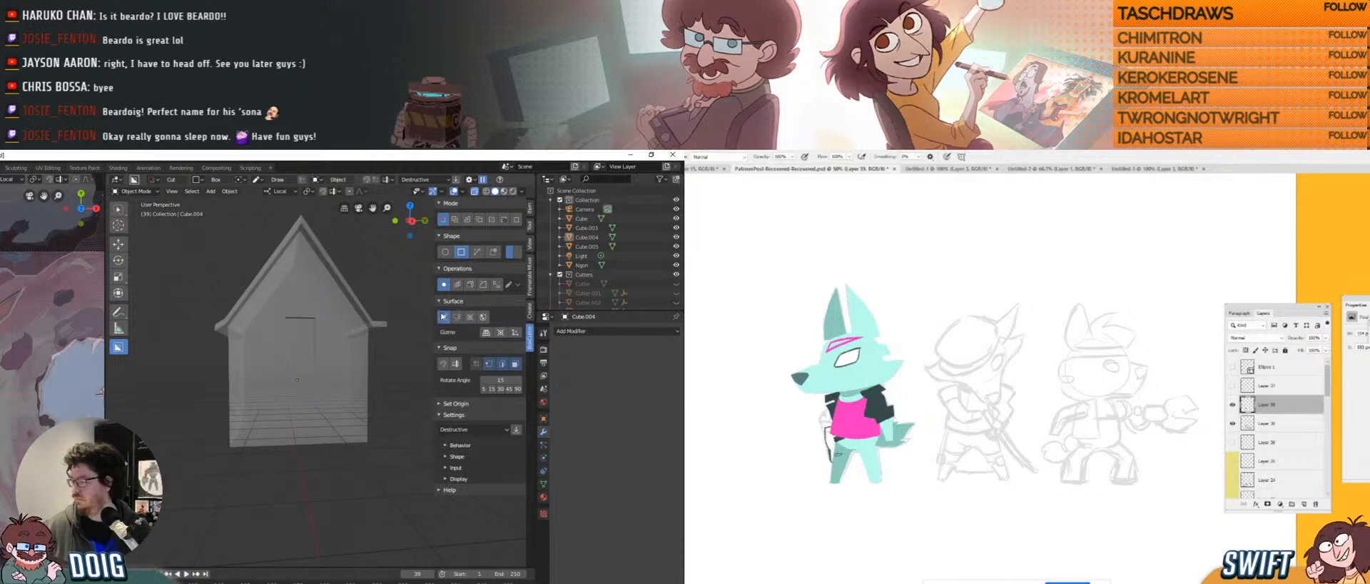
pyautogui.click(476, 254)
pyautogui.moveTo(837, 449); pyautogui.dragTo(840, 448)
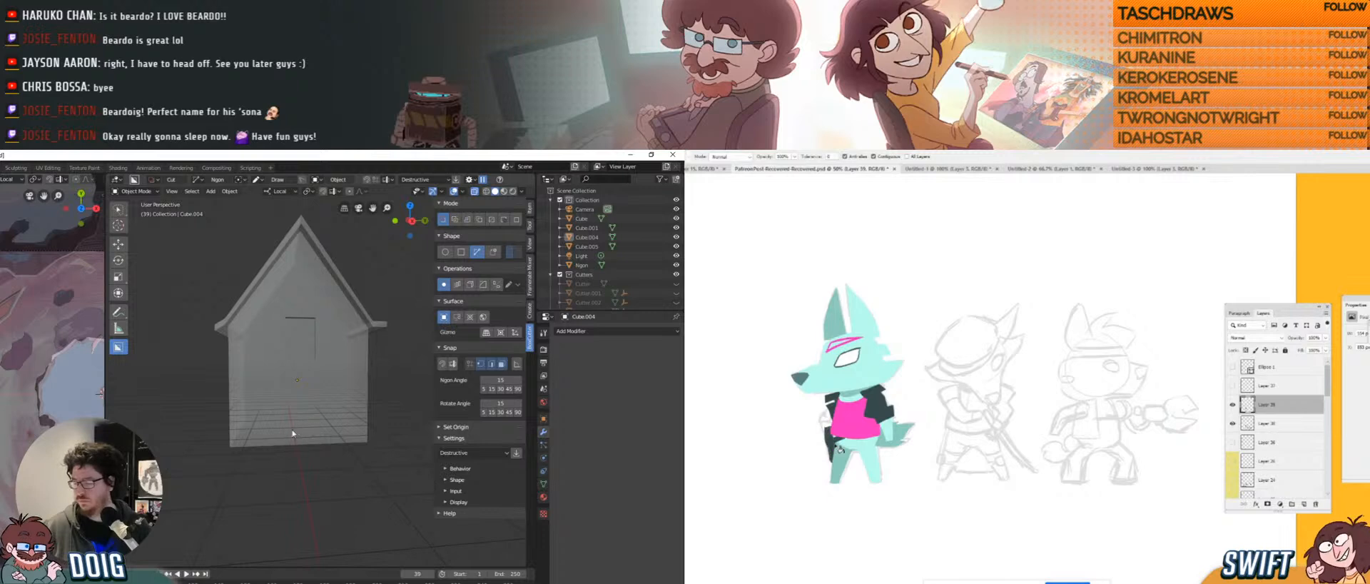
pyautogui.click(269, 448)
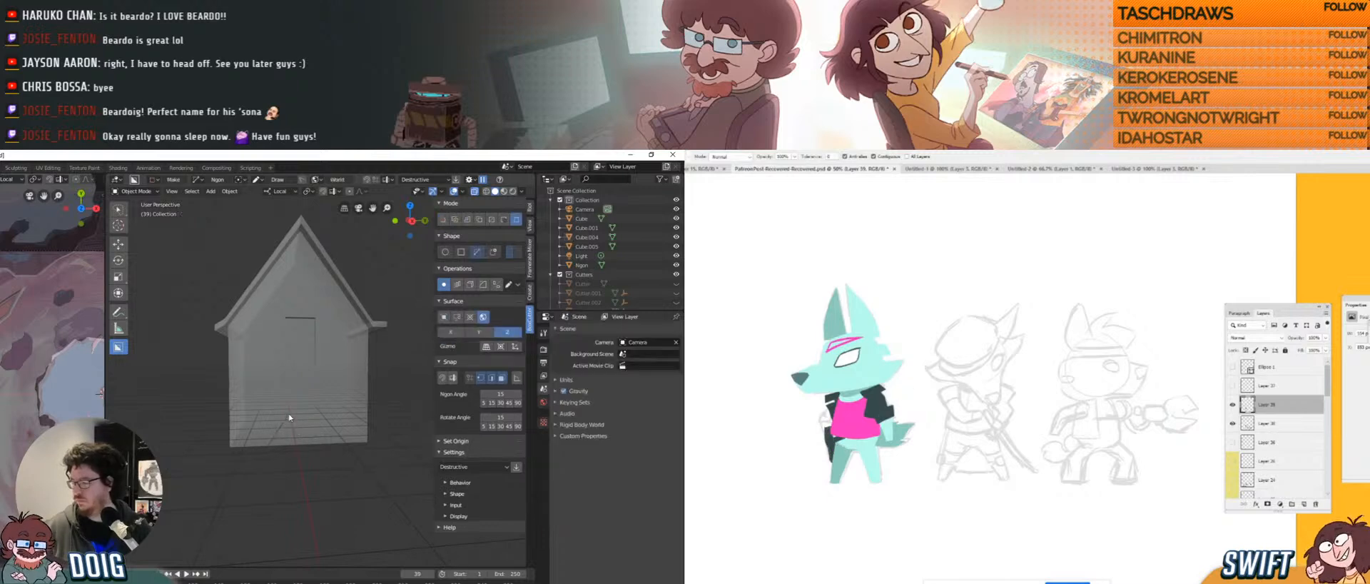
pyautogui.press('b')
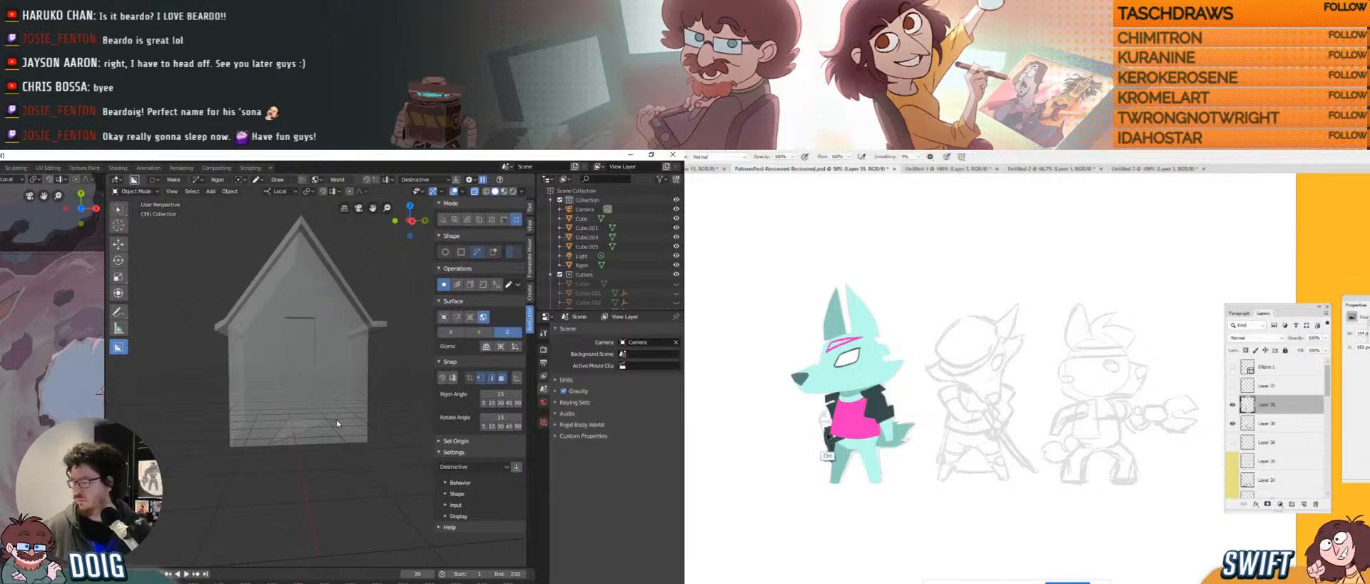
pyautogui.click(369, 374)
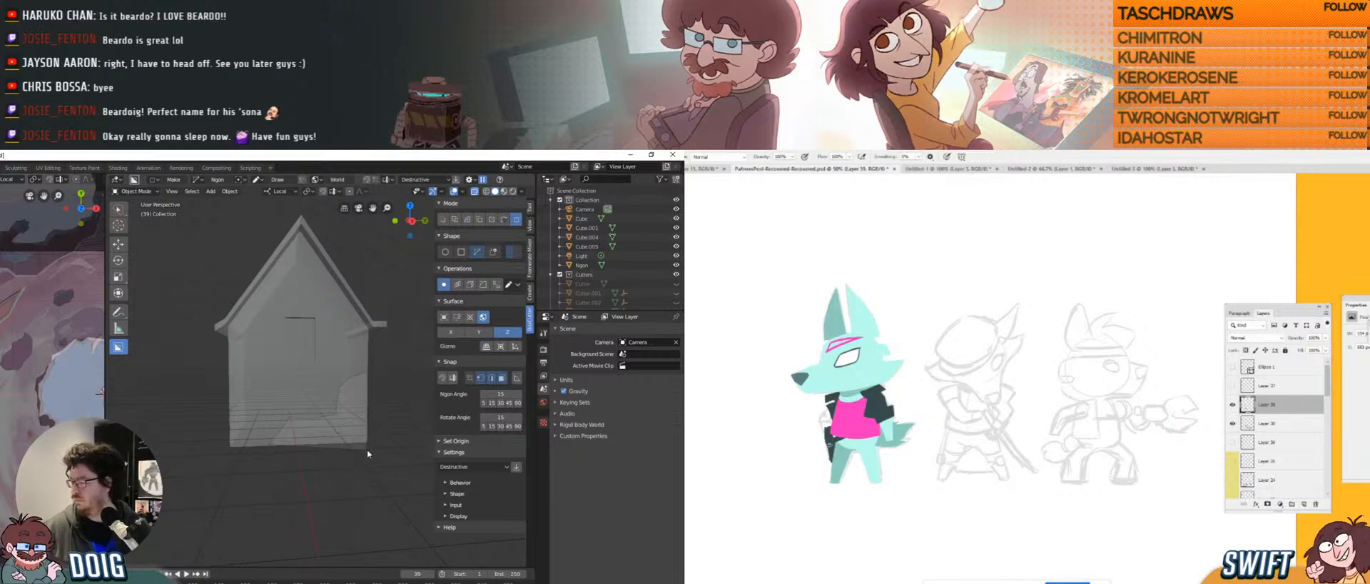
pyautogui.click(370, 447)
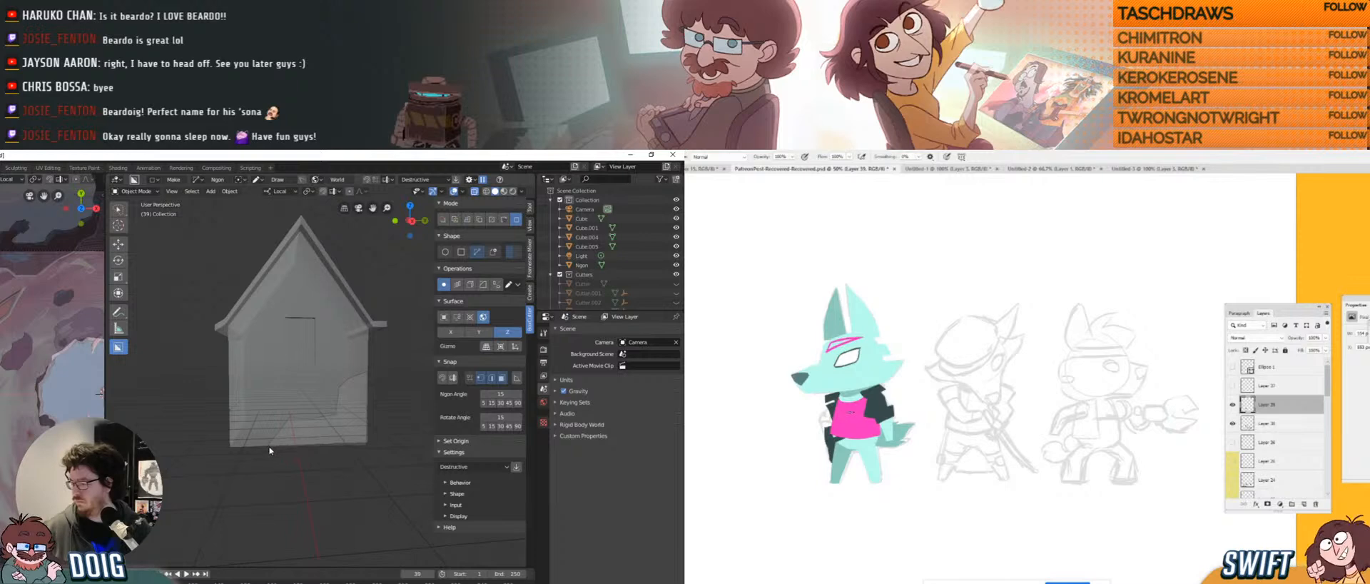
pyautogui.press('space')
# Set the cutter back to Cut mode and reselect house Cube.004.
pyautogui.moveTo(307, 391); pyautogui.dragTo(335, 357, button='middle')
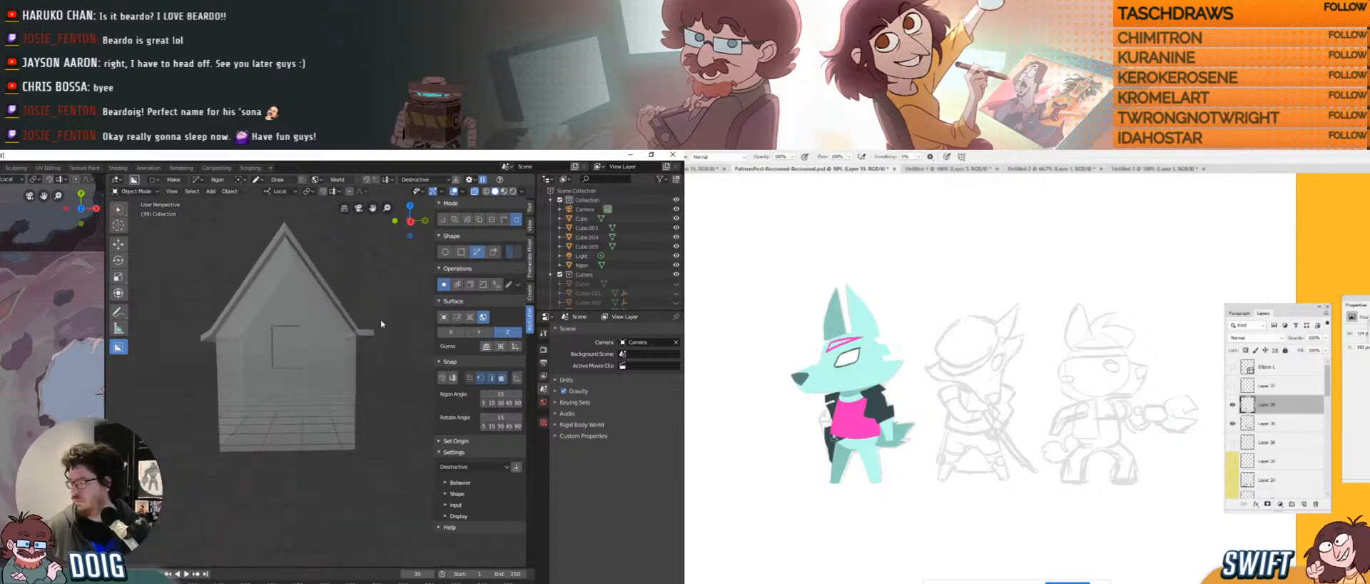
pyautogui.click(445, 219)
pyautogui.scroll(2, 297, 358)
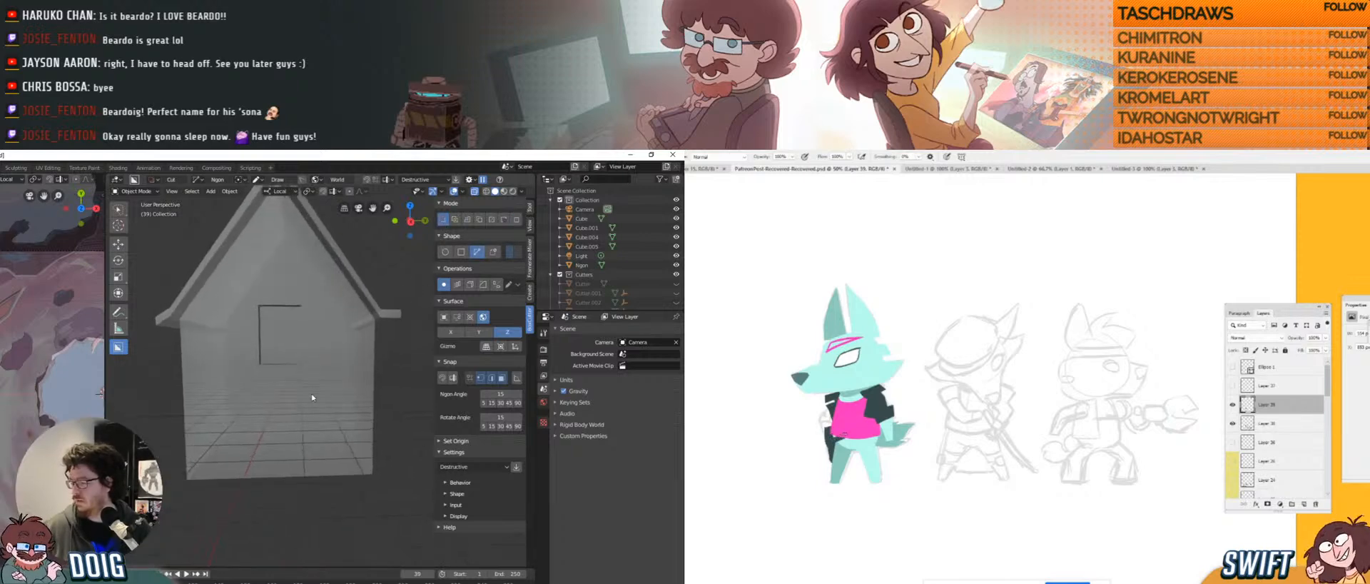
pyautogui.click(312, 392)
pyautogui.moveTo(327, 393); pyautogui.dragTo(371, 414, button='middle')
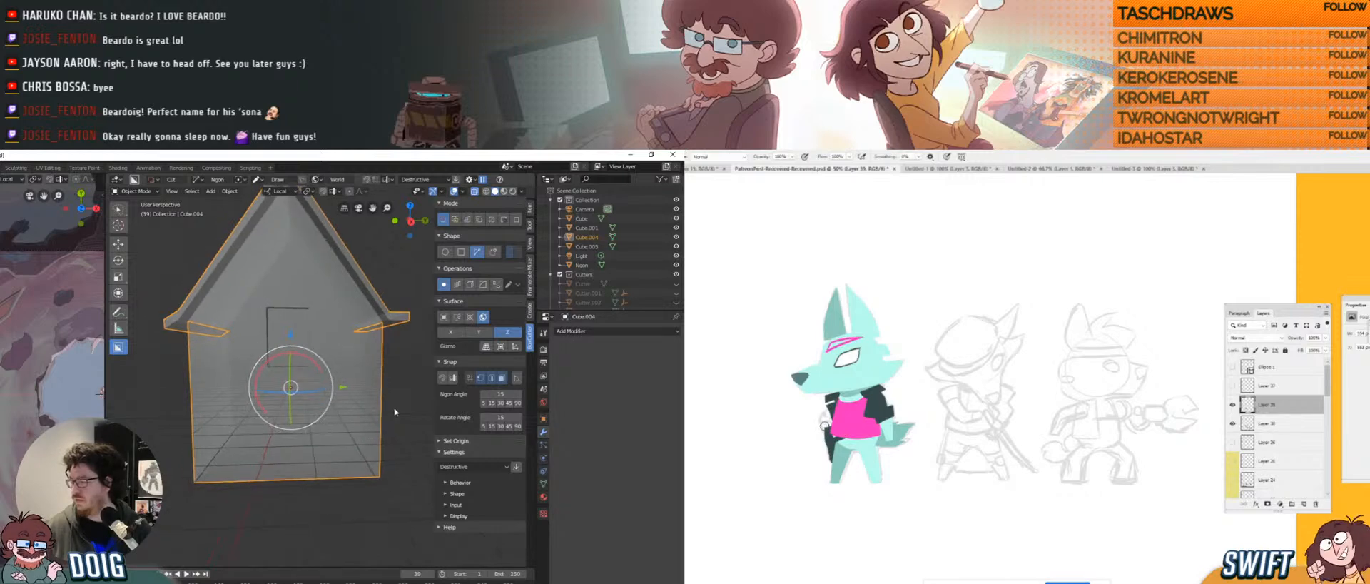
# Cut off the house's lower-right corner with an Ngon shape after cancelling a first attempt.
pyautogui.moveTo(380, 343); pyautogui.dragTo(370, 404, button='middle')
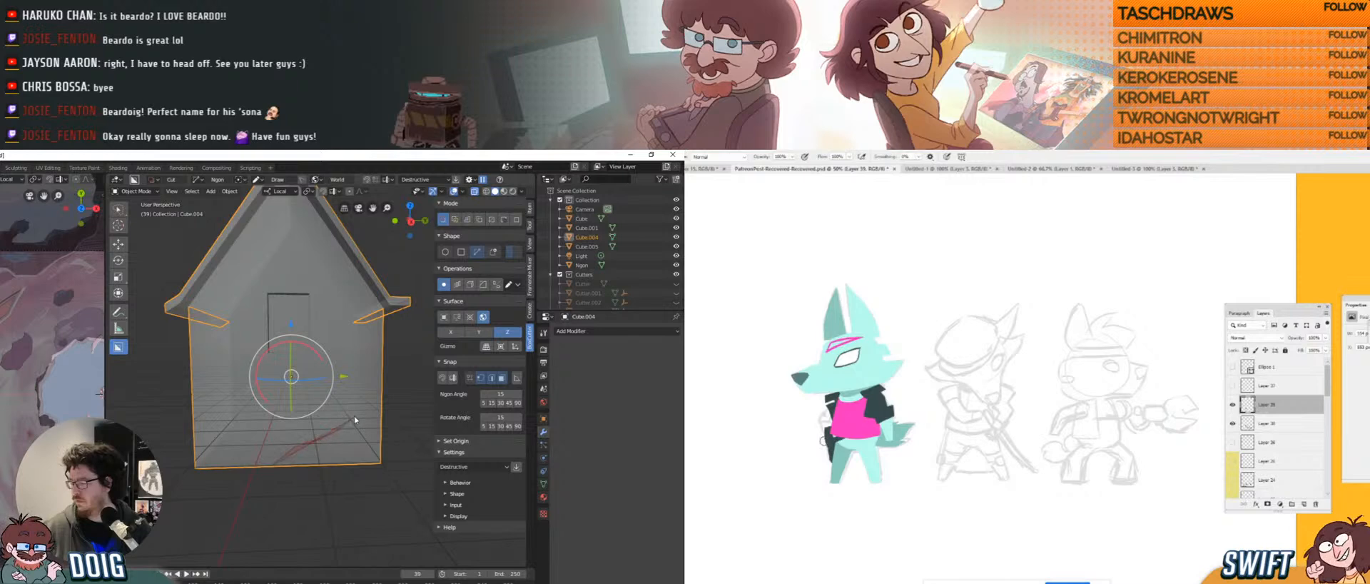
pyautogui.click(384, 400)
pyautogui.click(348, 480)
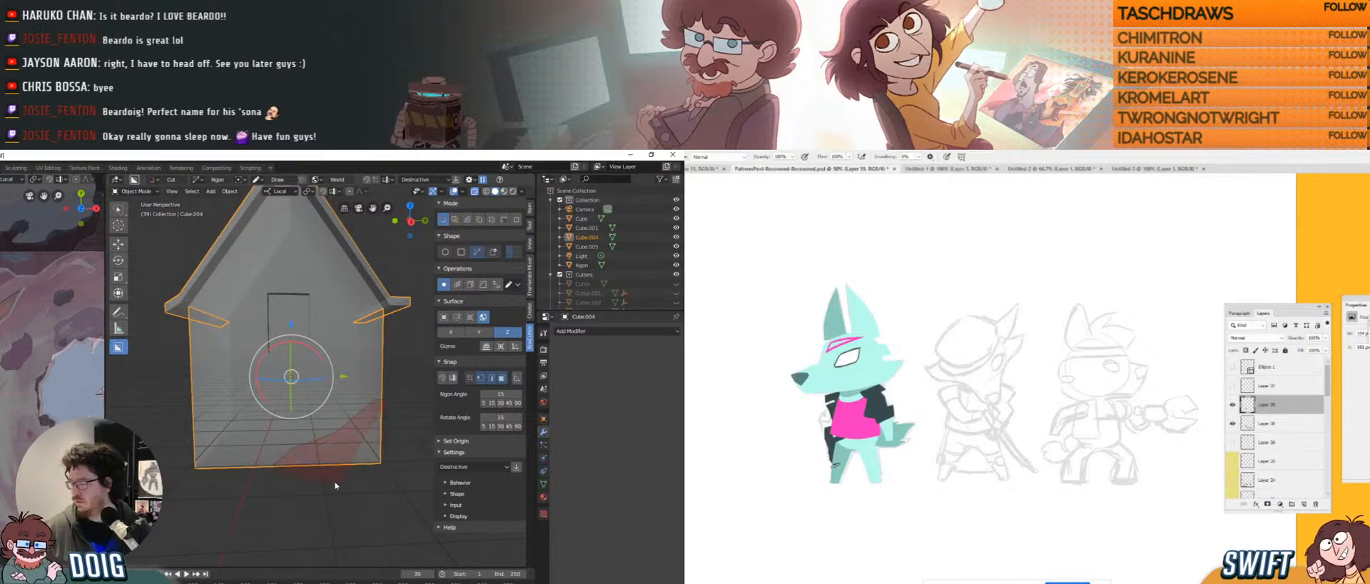
pyautogui.press('Escape')
pyautogui.moveTo(318, 441); pyautogui.dragTo(313, 385, button='middle')
pyautogui.click(443, 316)
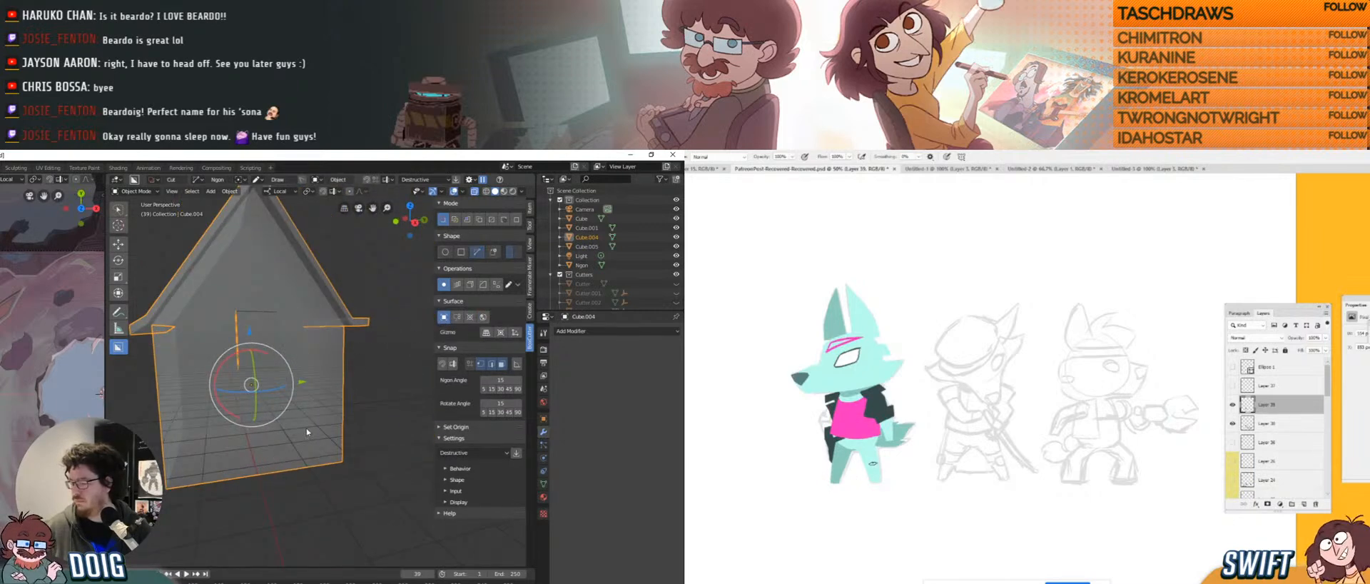
pyautogui.click(348, 423)
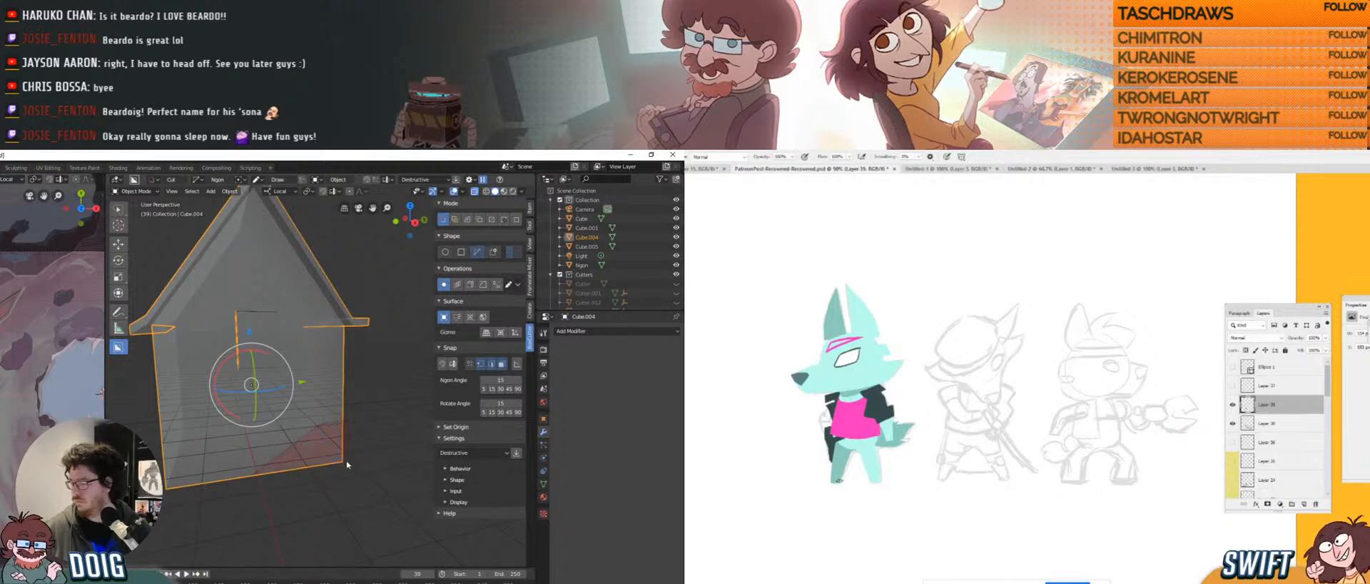
pyautogui.click(253, 476)
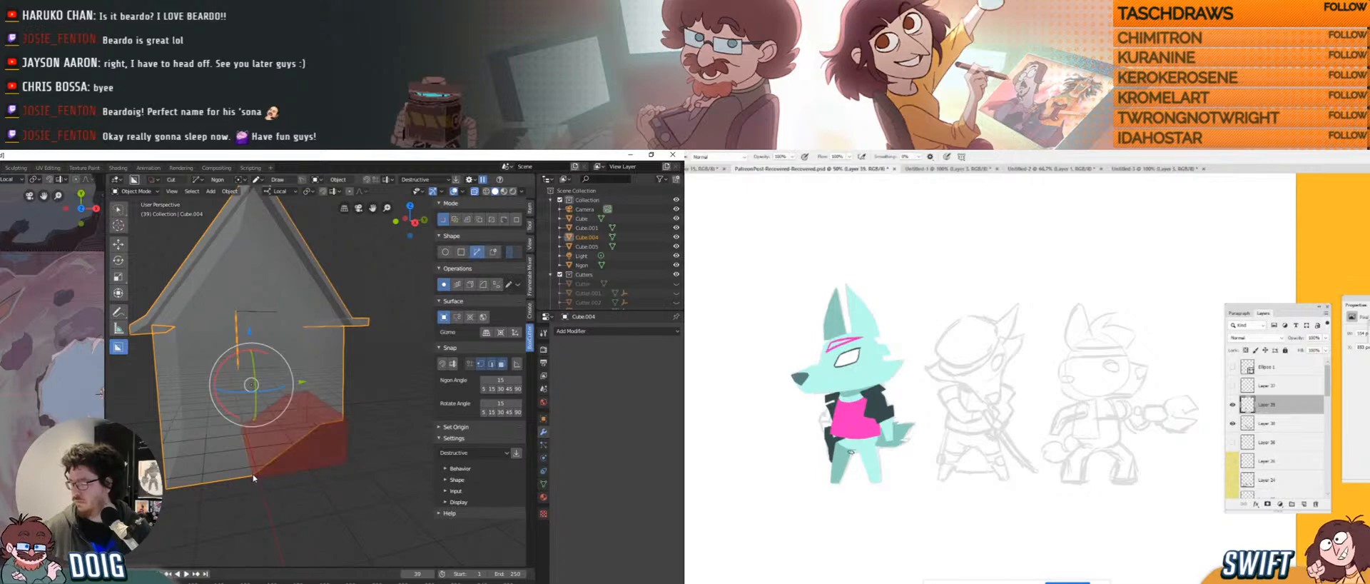
# Check the cut from below and select Cube.005.
pyautogui.moveTo(254, 473); pyautogui.dragTo(271, 347, button='middle')
pyautogui.scroll(-5, 281, 368)
pyautogui.click(345, 459)
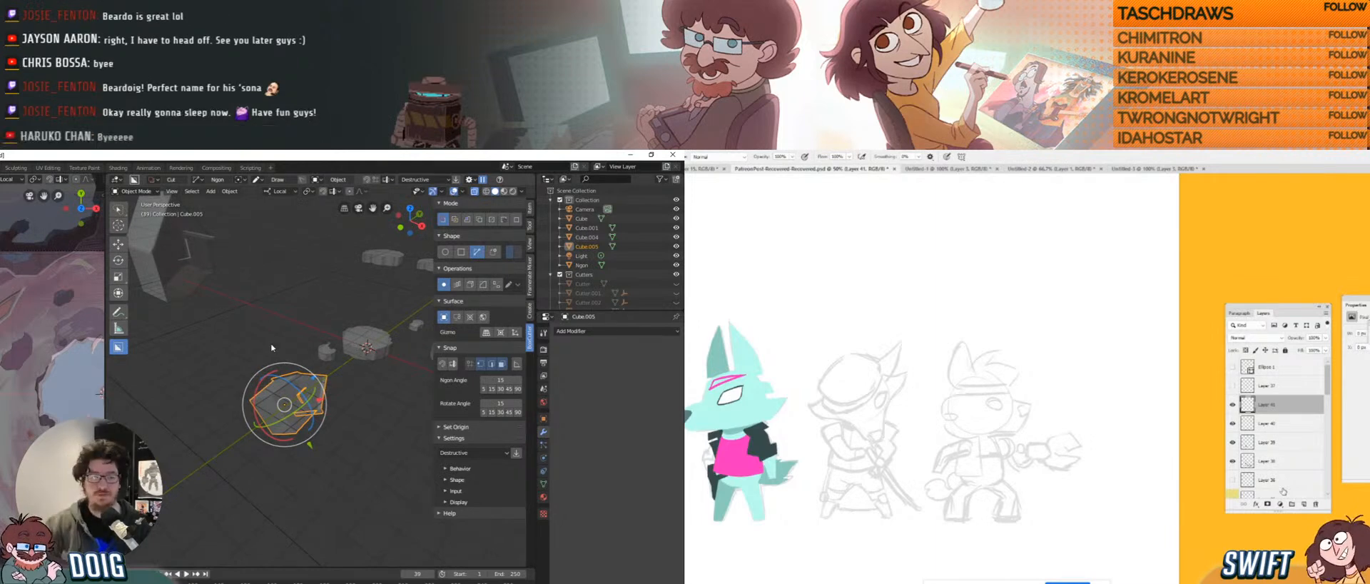
pyautogui.click(1253, 422)
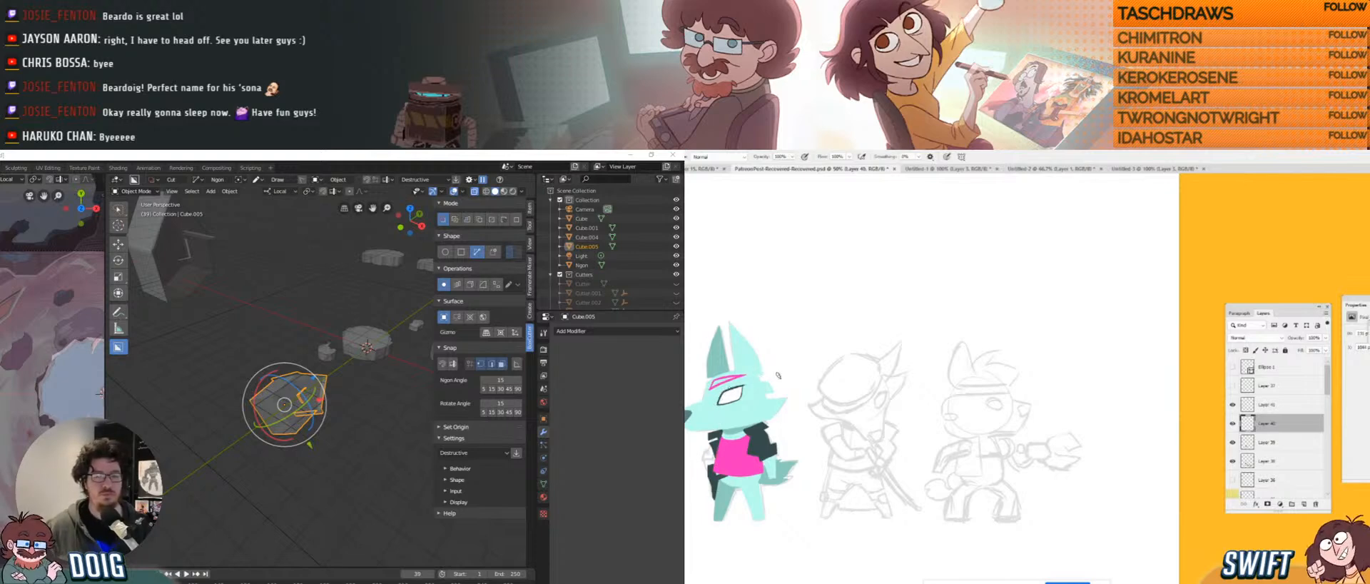
pyautogui.moveTo(953, 419); pyautogui.dragTo(1201, 399)
pyautogui.click(1268, 408)
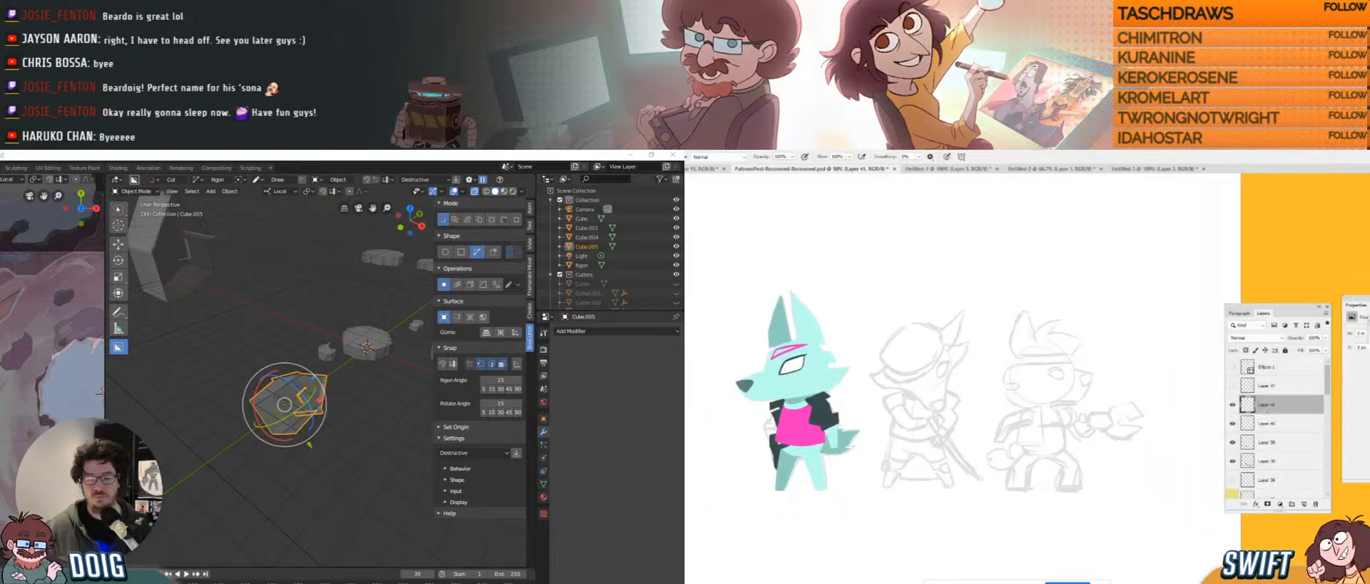
pyautogui.press('l')
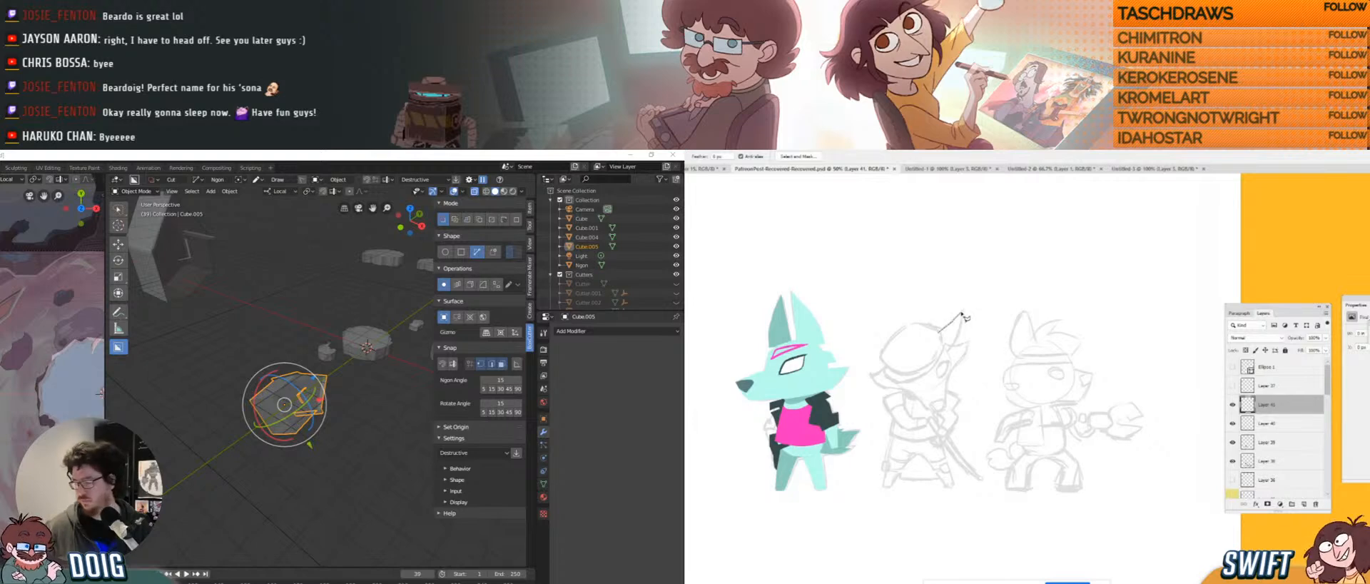
pyautogui.moveTo(964, 312); pyautogui.dragTo(963, 322)
pyautogui.hotkey('alt', 'a')
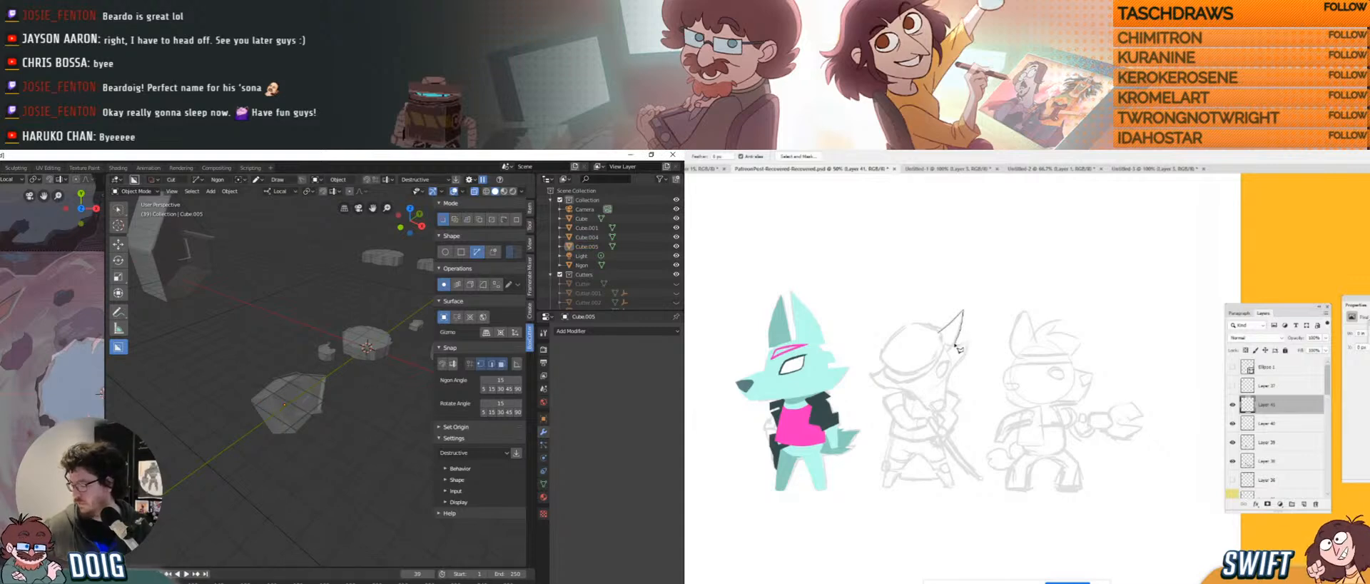
pyautogui.click(955, 346)
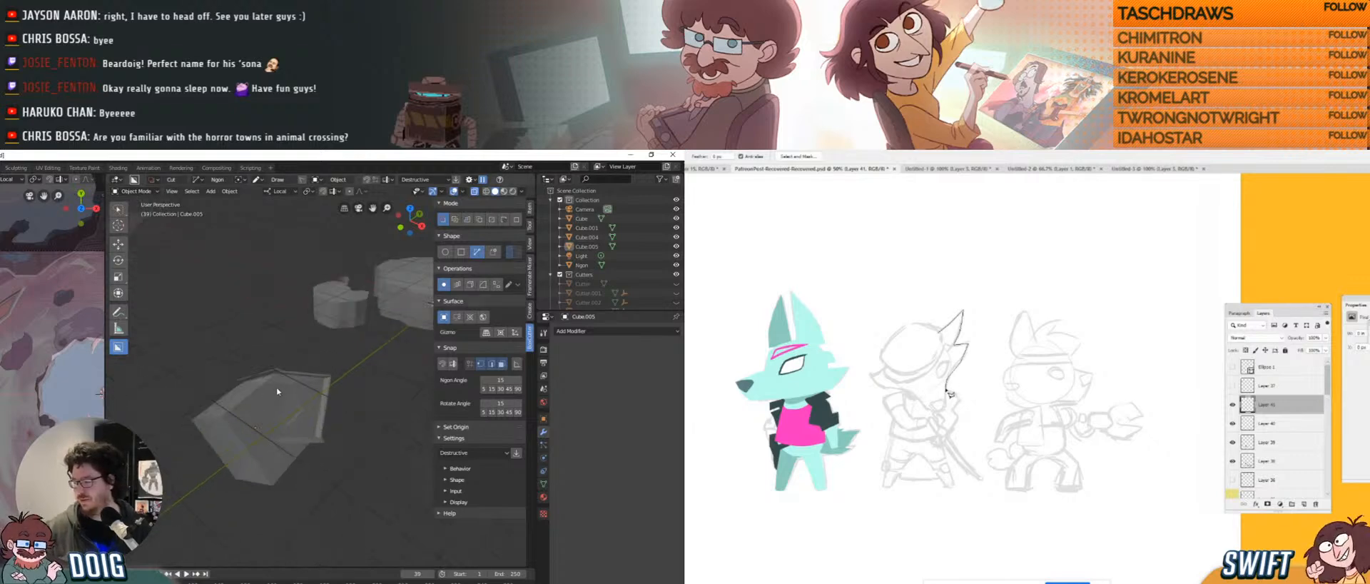
pyautogui.moveTo(262, 411)
pyautogui.mouseDown(button='middle')
pyautogui.moveTo(302, 401)
pyautogui.moveTo(285, 420)
pyautogui.moveTo(284, 406)
pyautogui.moveTo(253, 417)
pyautogui.moveTo(290, 415)
pyautogui.moveTo(273, 397)
pyautogui.moveTo(294, 384)
pyautogui.mouseUp(button='middle')
pyautogui.click(272, 424)
pyautogui.scroll(3, 285, 390)
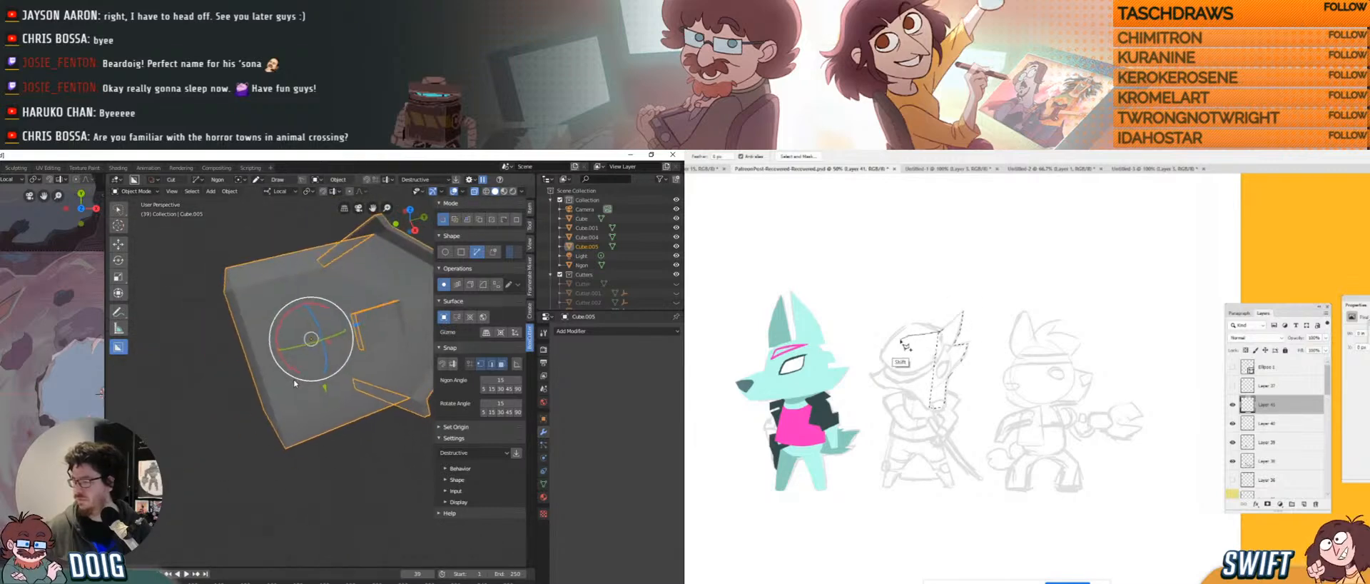
# Cut away the block's lower-left corner with a polygon cut and reselect Cube.005.
pyautogui.moveTo(905, 345)
pyautogui.keyDown('shift'); pyautogui.mouseDown()
pyautogui.moveTo(889, 357)
pyautogui.moveTo(897, 386)
pyautogui.moveTo(943, 383)
pyautogui.moveTo(936, 339)
pyautogui.moveTo(907, 358)
pyautogui.moveTo(916, 388)
pyautogui.moveTo(943, 376)
pyautogui.mouseUp(); pyautogui.keyUp('shift')
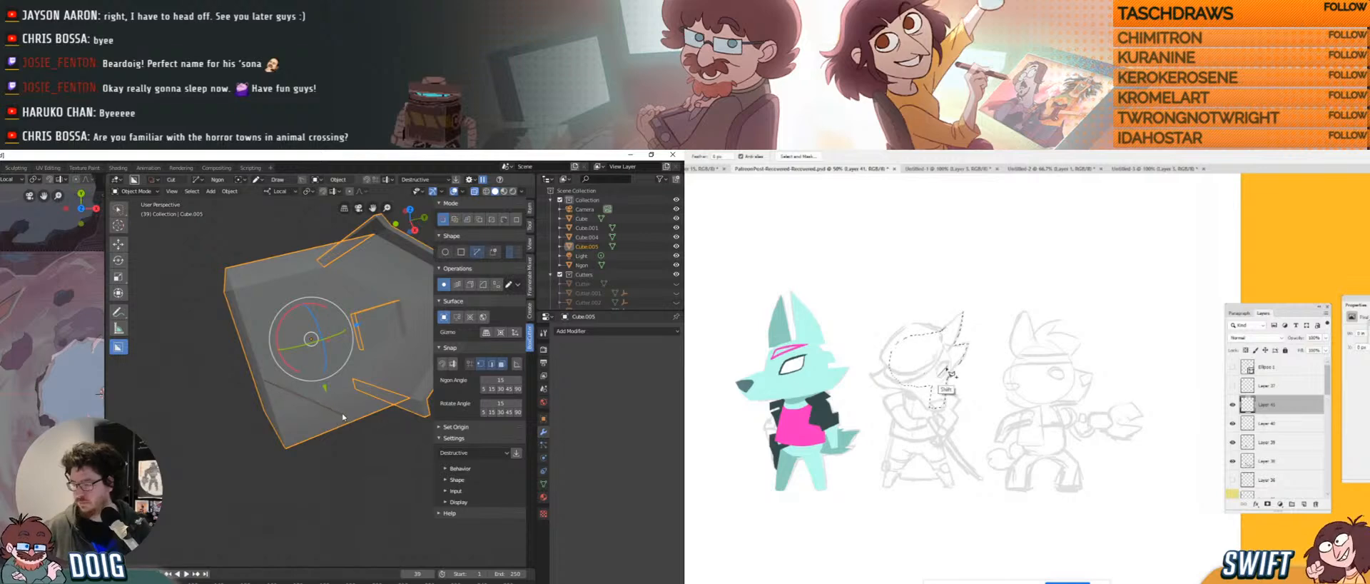
pyautogui.click(364, 416)
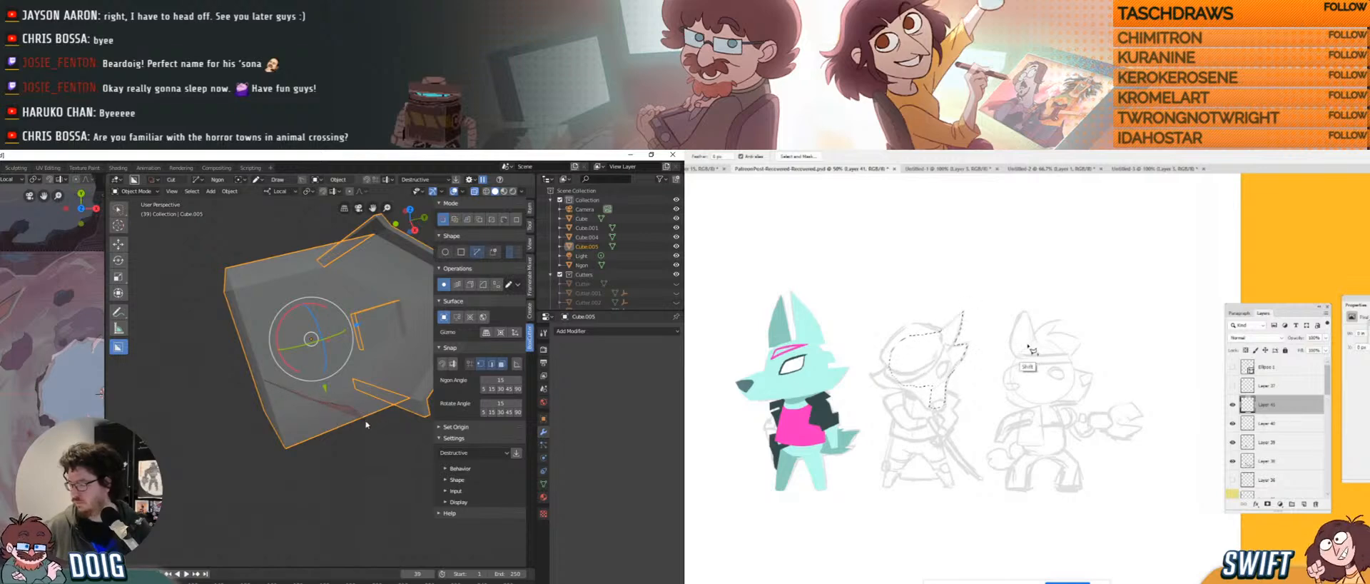
pyautogui.click(280, 455)
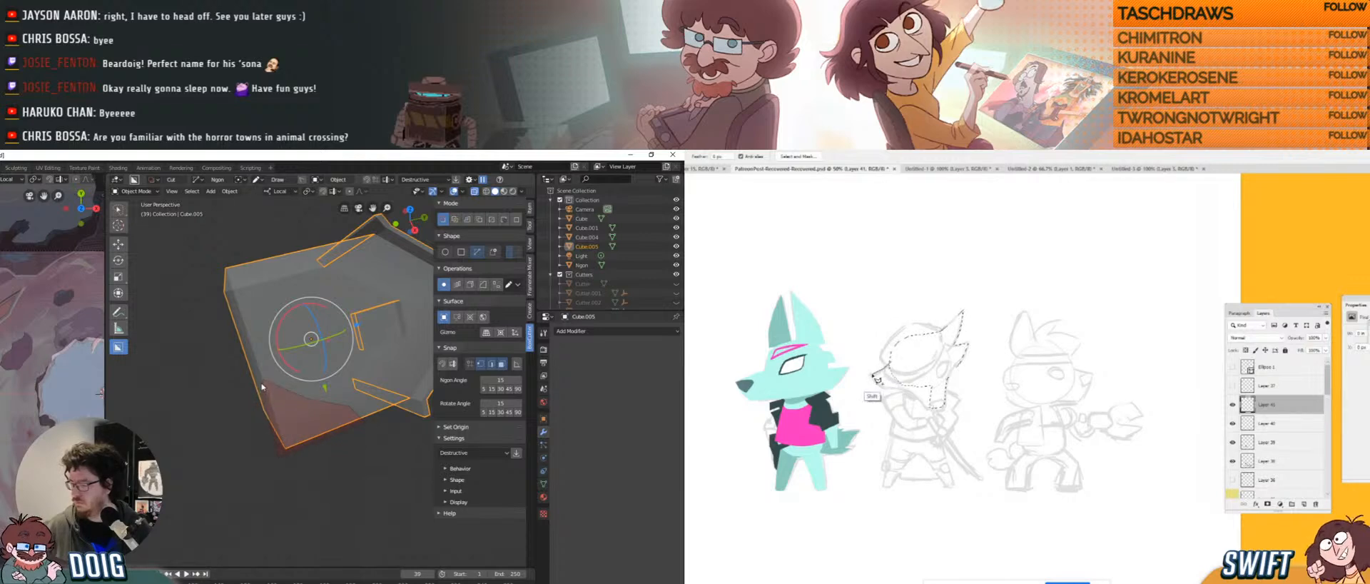
pyautogui.click(260, 385)
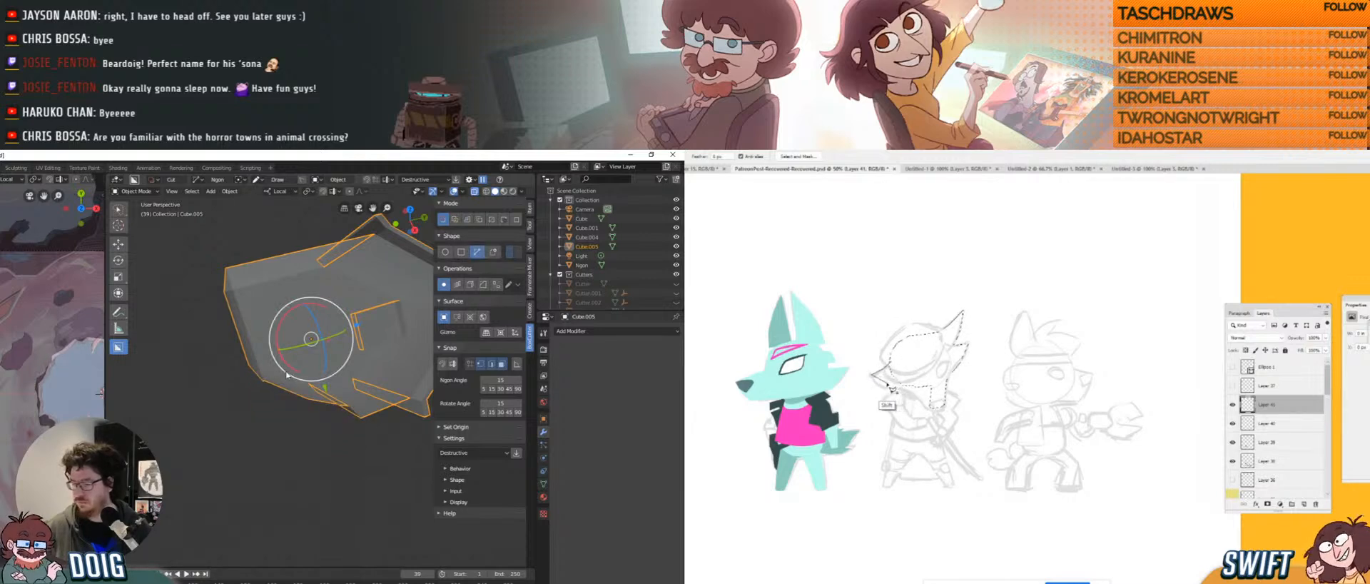
pyautogui.moveTo(262, 385)
pyautogui.mouseDown(button='middle')
pyautogui.moveTo(281, 378)
pyautogui.moveTo(254, 389)
pyautogui.moveTo(259, 354)
pyautogui.moveTo(248, 371)
pyautogui.mouseUp(button='middle')
pyautogui.click(253, 389)
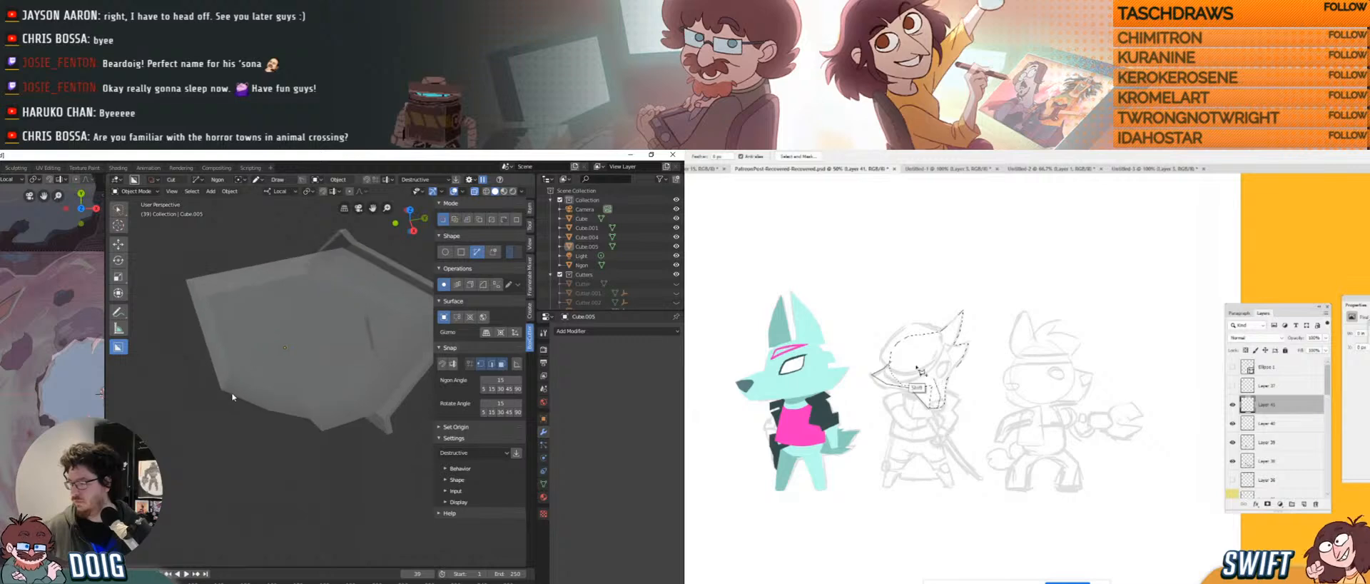
pyautogui.click(243, 378)
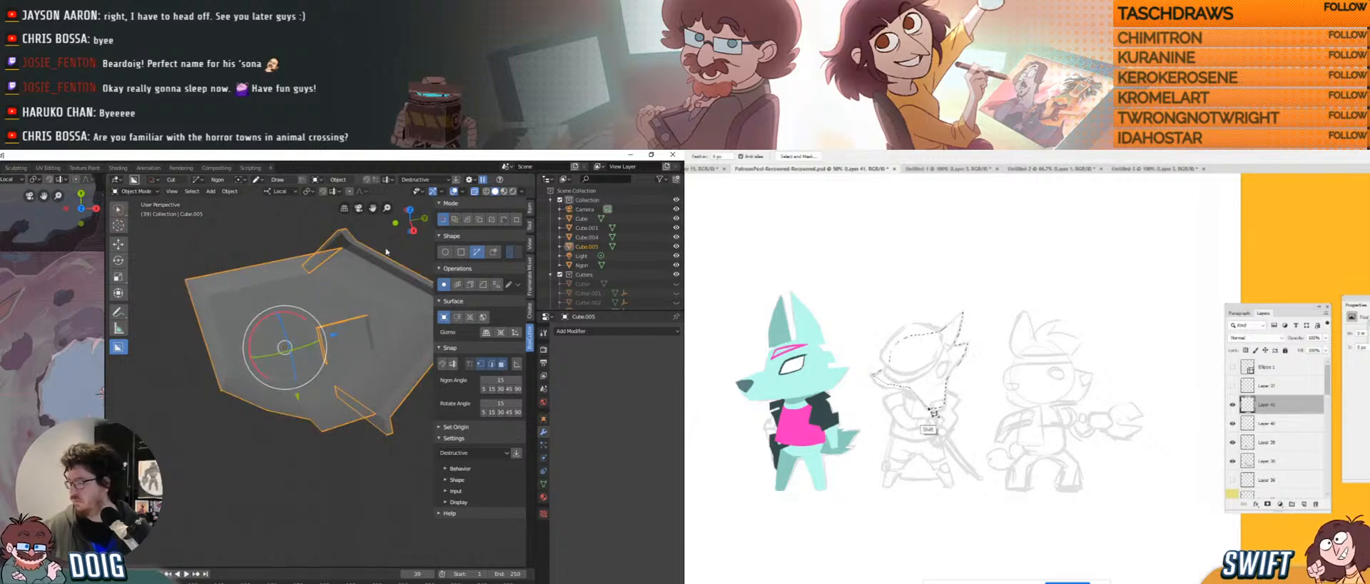
# Untick Move in Viewport Gizmos and cut a notch into the house's edge.
pyautogui.click(440, 192)
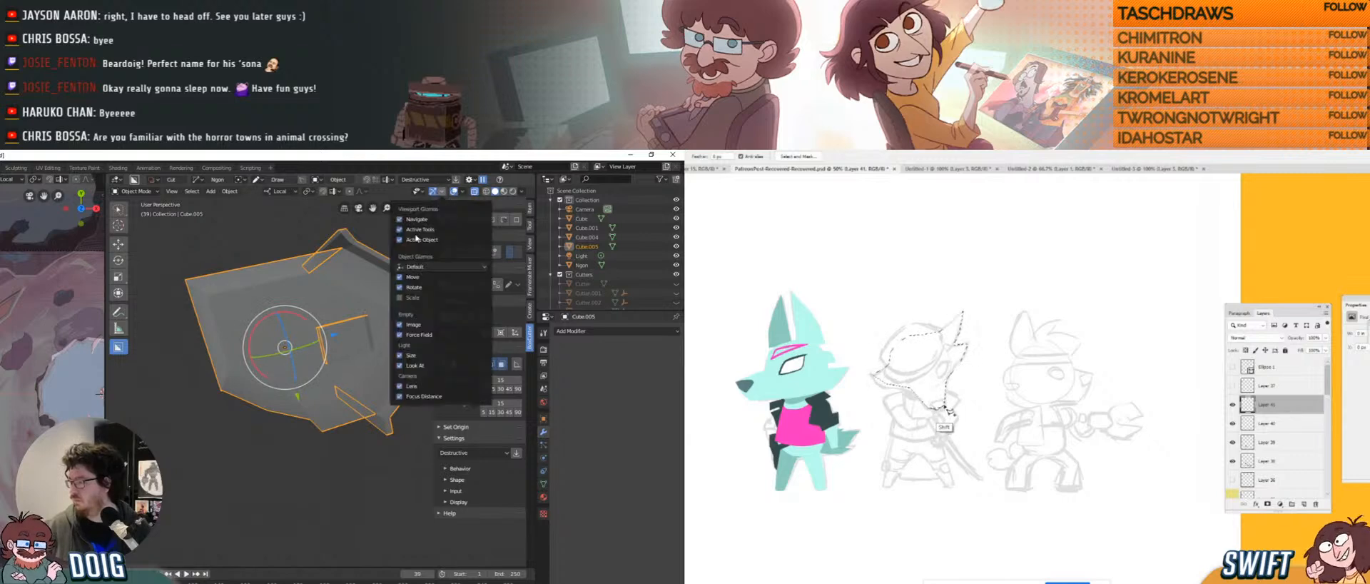
pyautogui.click(400, 277)
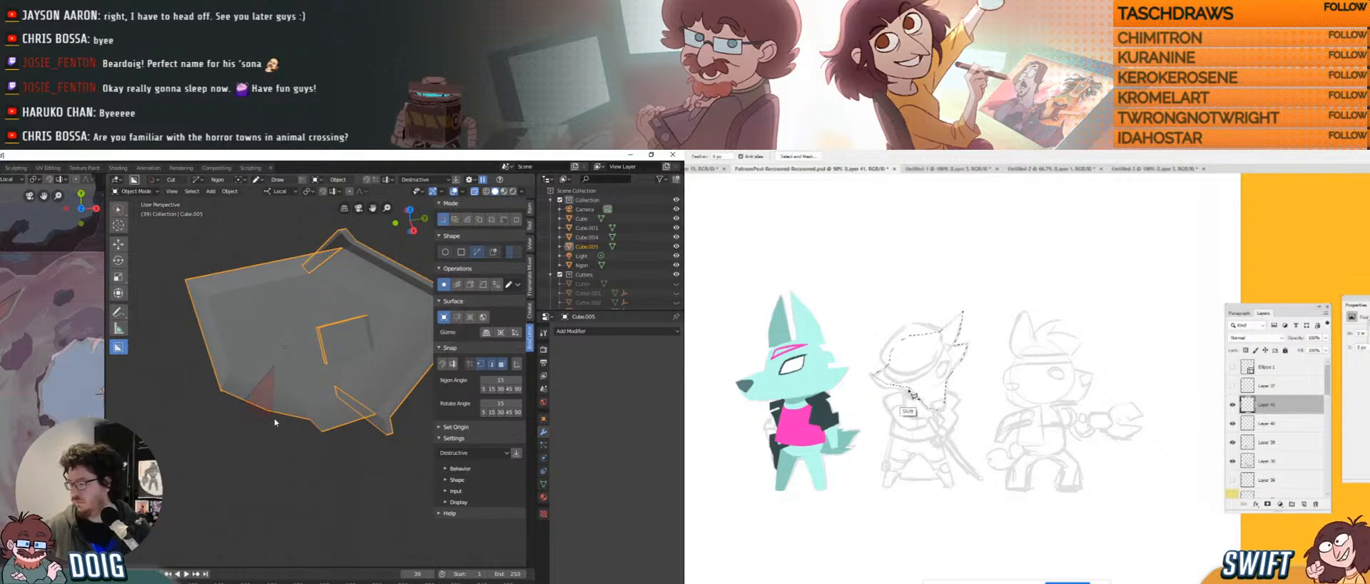
pyautogui.click(279, 375)
pyautogui.moveTo(290, 381); pyautogui.dragTo(271, 368, button='middle')
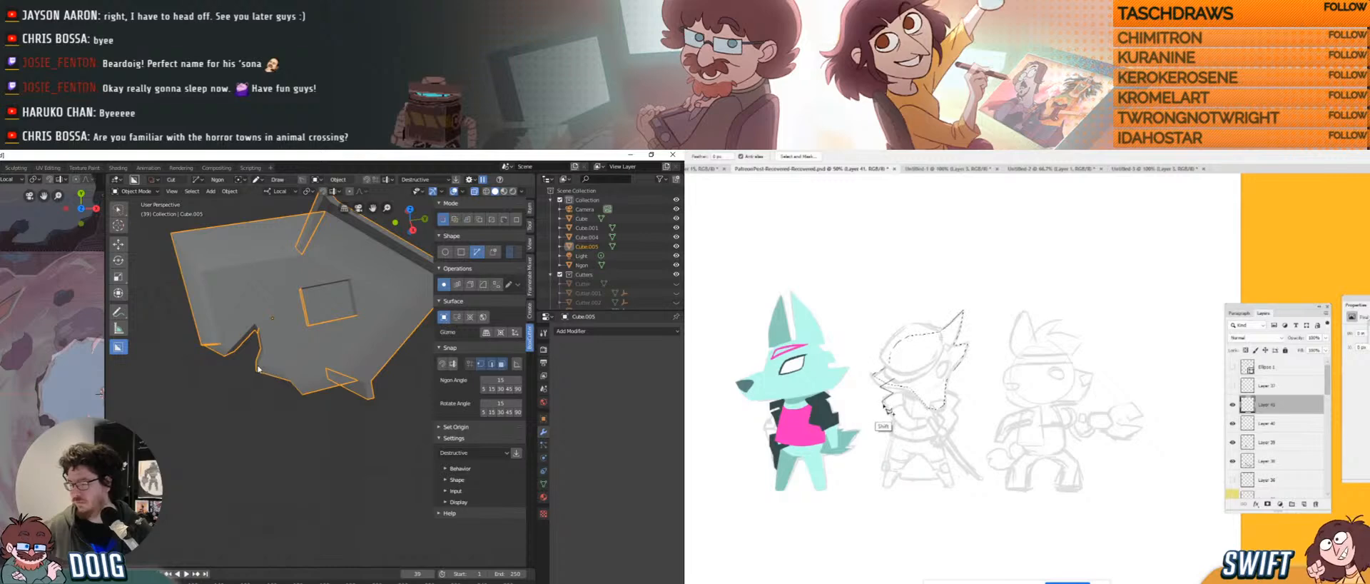
pyautogui.click(264, 370)
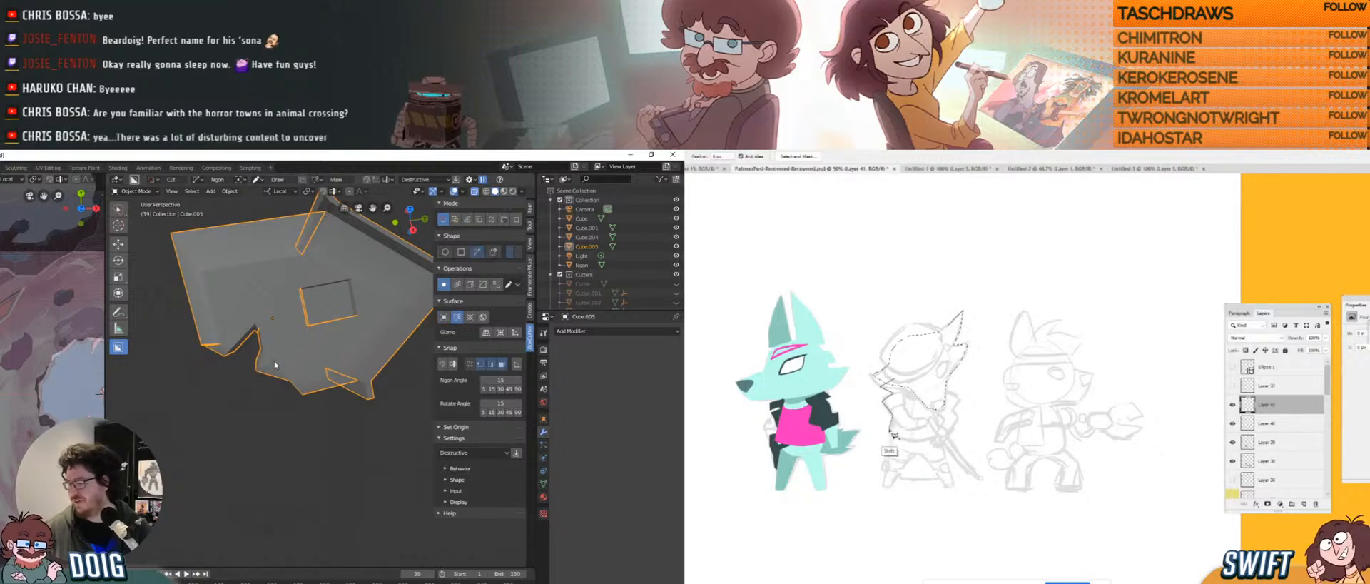
pyautogui.click(301, 355)
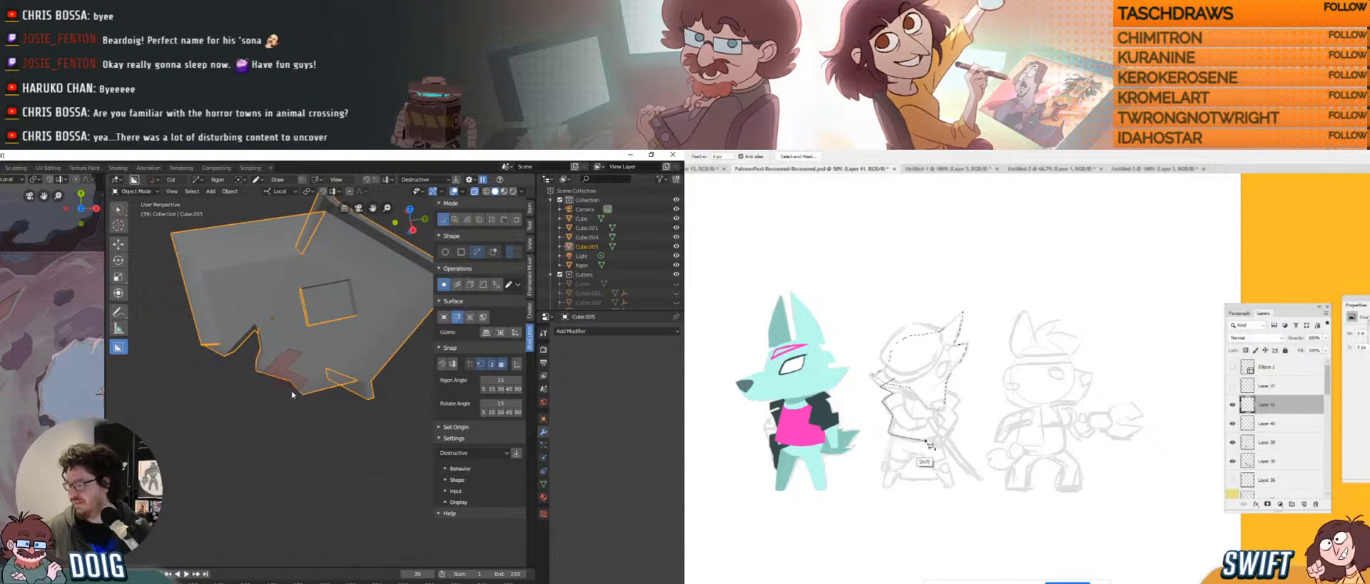
pyautogui.press('Escape')
# Try further polygon and rectangular cuts on the left edge, cancelling both.
pyautogui.moveTo(277, 376); pyautogui.dragTo(266, 337, button='middle')
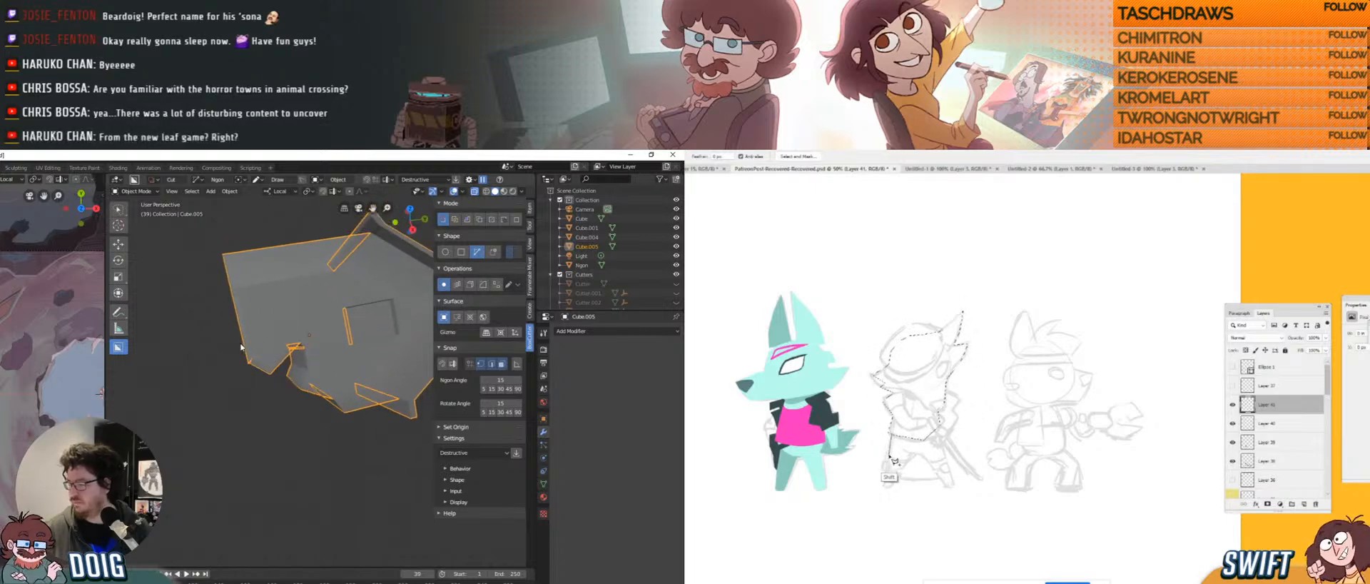
pyautogui.click(260, 338)
pyautogui.click(268, 351)
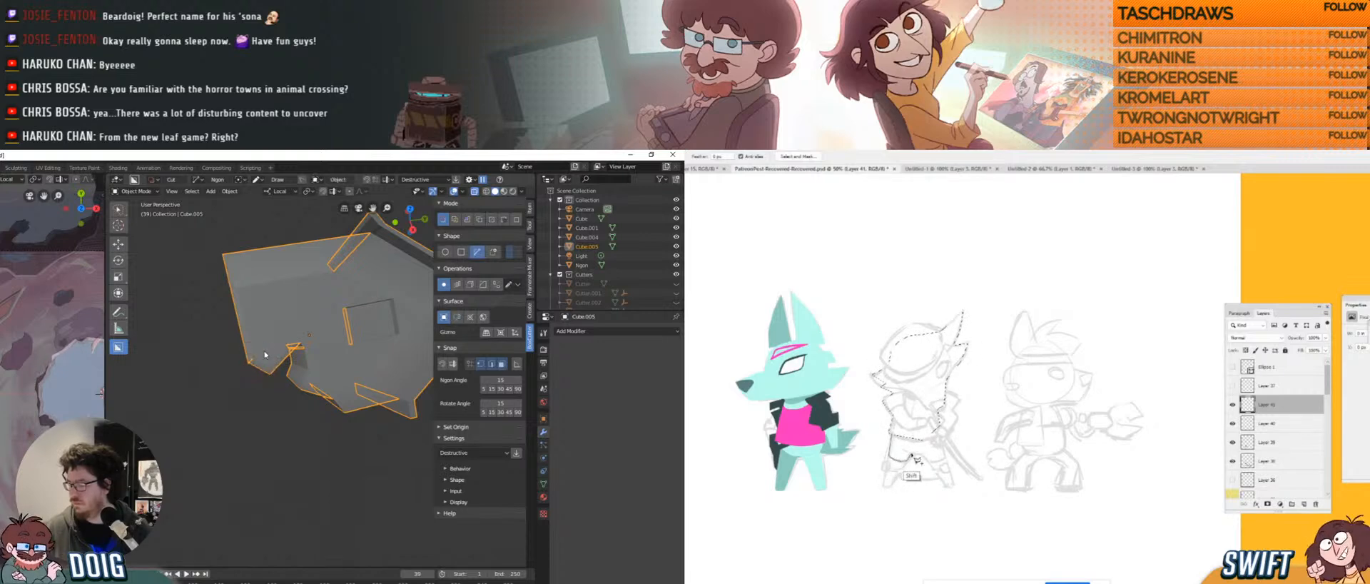
pyautogui.moveTo(243, 368); pyautogui.dragTo(279, 364, button='middle')
pyautogui.press('c')
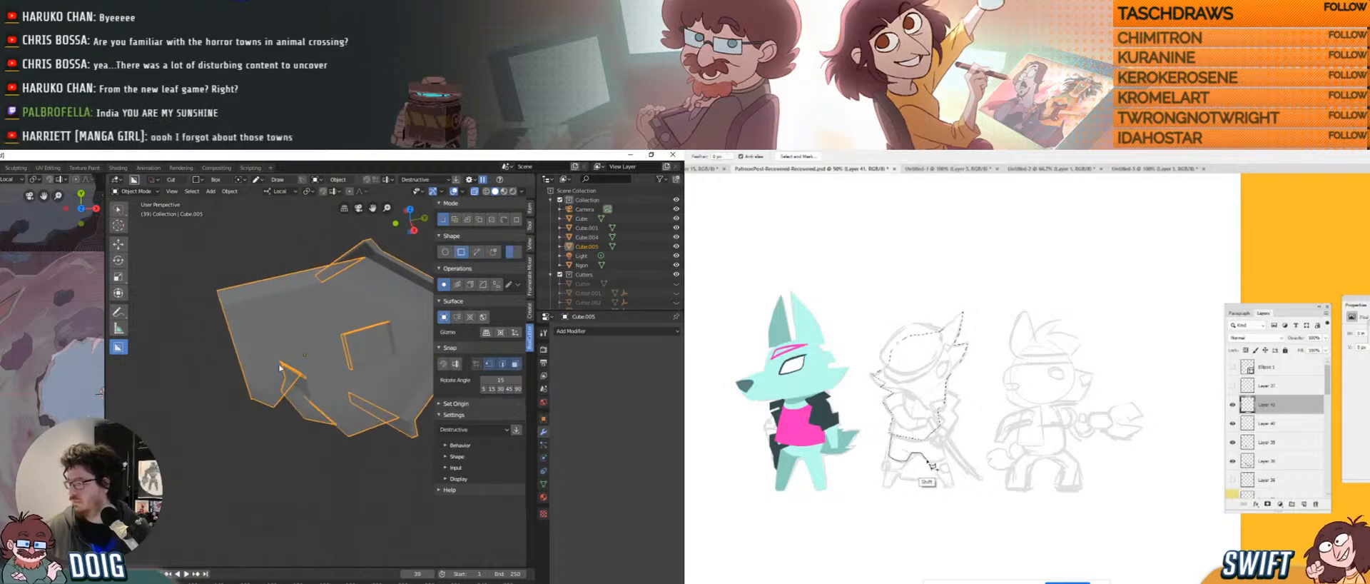
pyautogui.moveTo(256, 391); pyautogui.dragTo(265, 406)
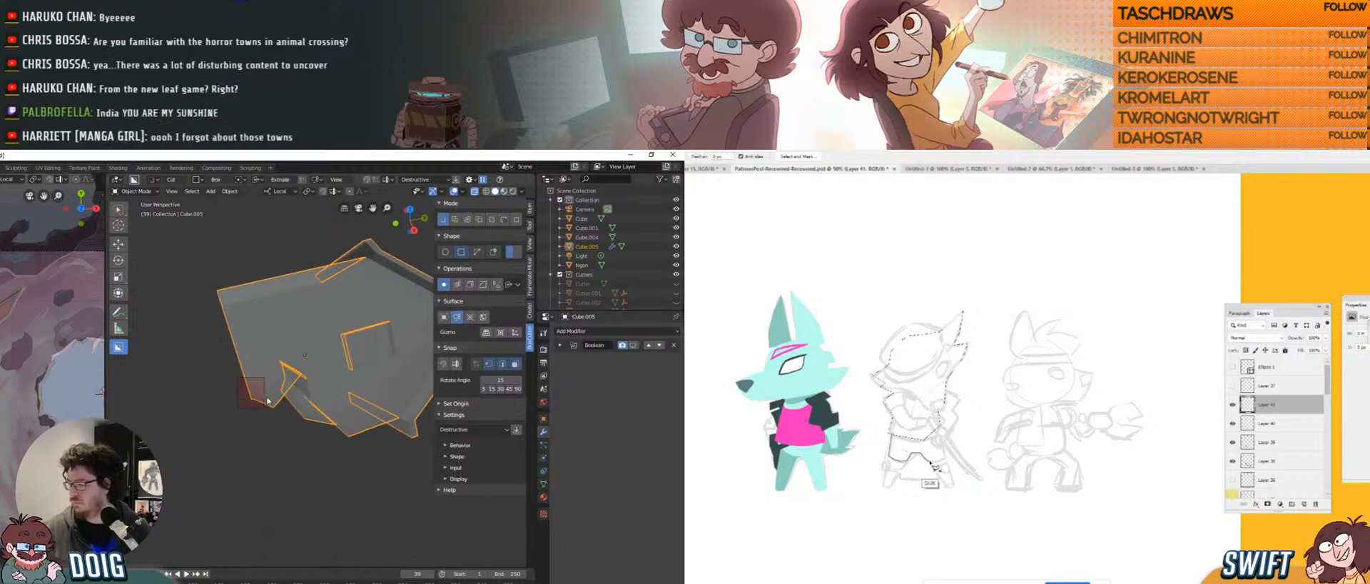
pyautogui.press('Escape')
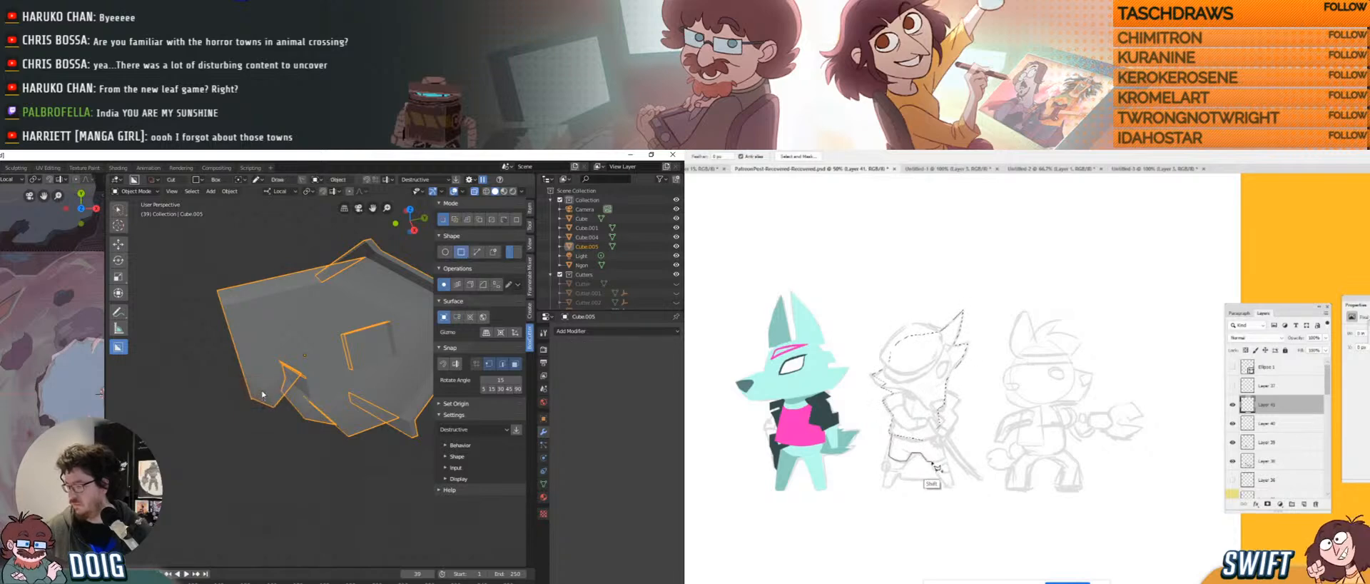
pyautogui.moveTo(285, 368)
pyautogui.mouseDown(button='middle')
pyautogui.moveTo(272, 348)
pyautogui.moveTo(299, 357)
pyautogui.moveTo(259, 366)
pyautogui.mouseUp(button='middle')
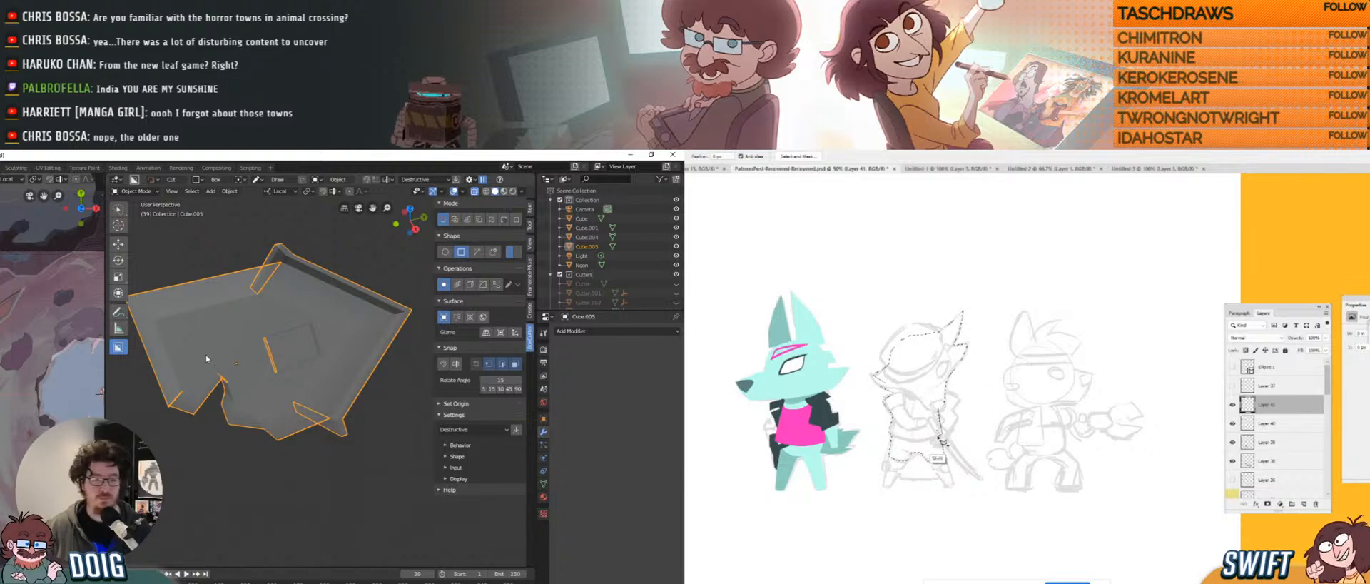
# In Edit Mode, move a notch vertex along the local Y axis.
pyautogui.press('Tab')
pyautogui.moveTo(214, 377); pyautogui.dragTo(231, 389, button='middle')
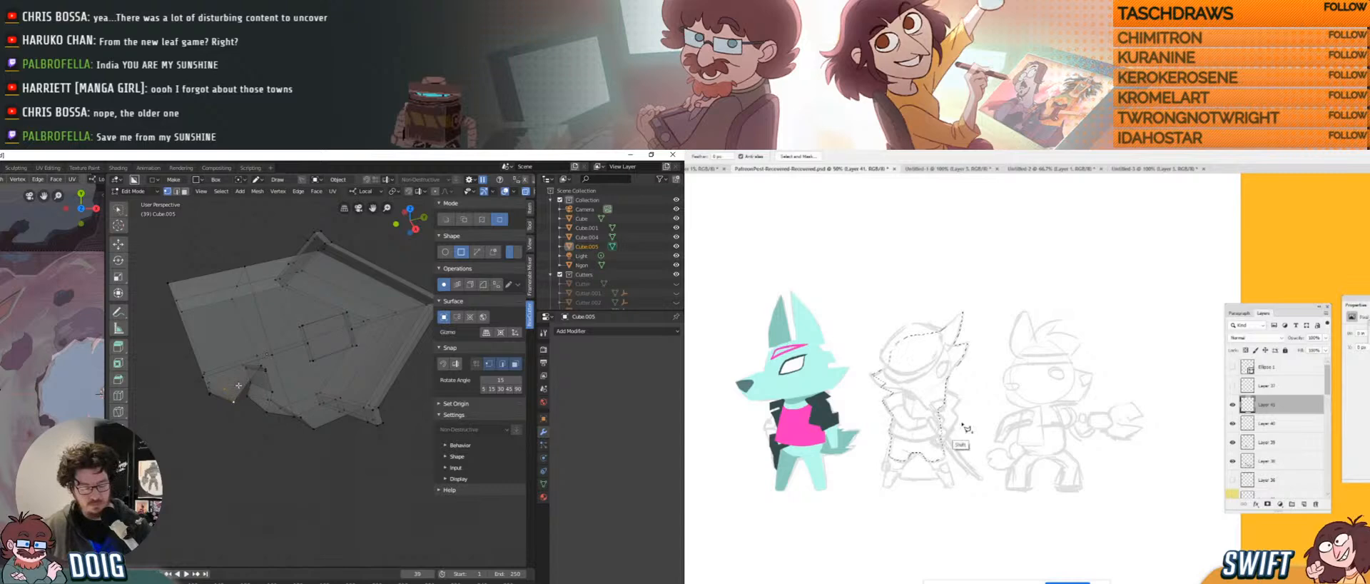
pyautogui.press('g')
pyautogui.press('y')
pyautogui.press('y')
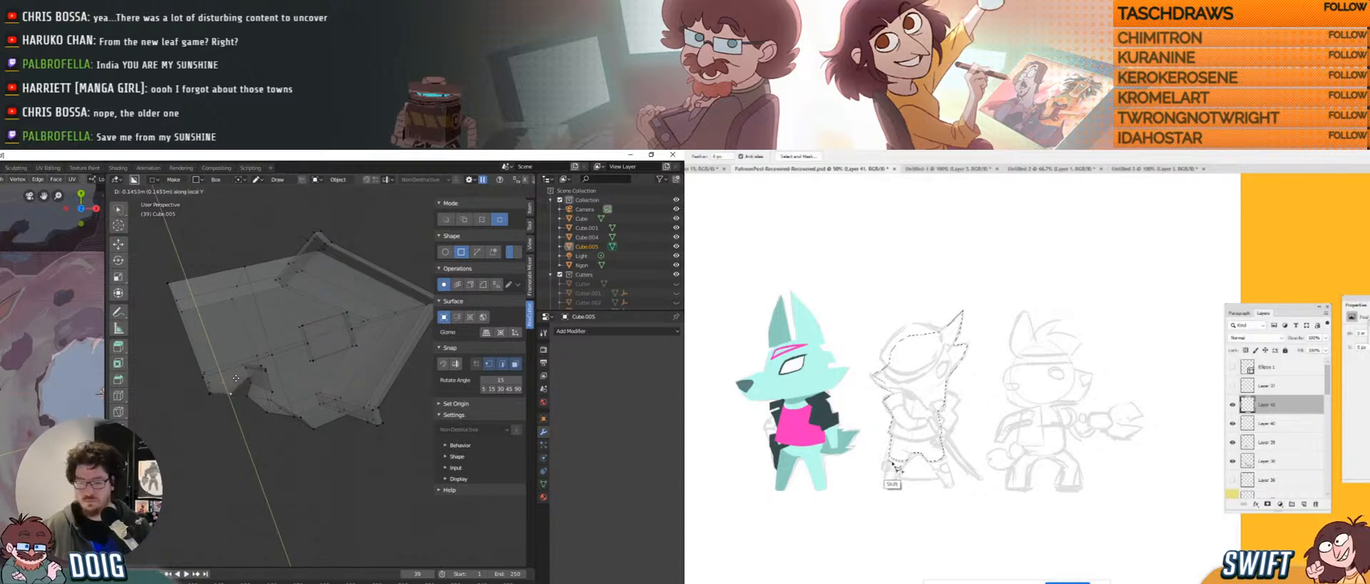
pyautogui.click(236, 378)
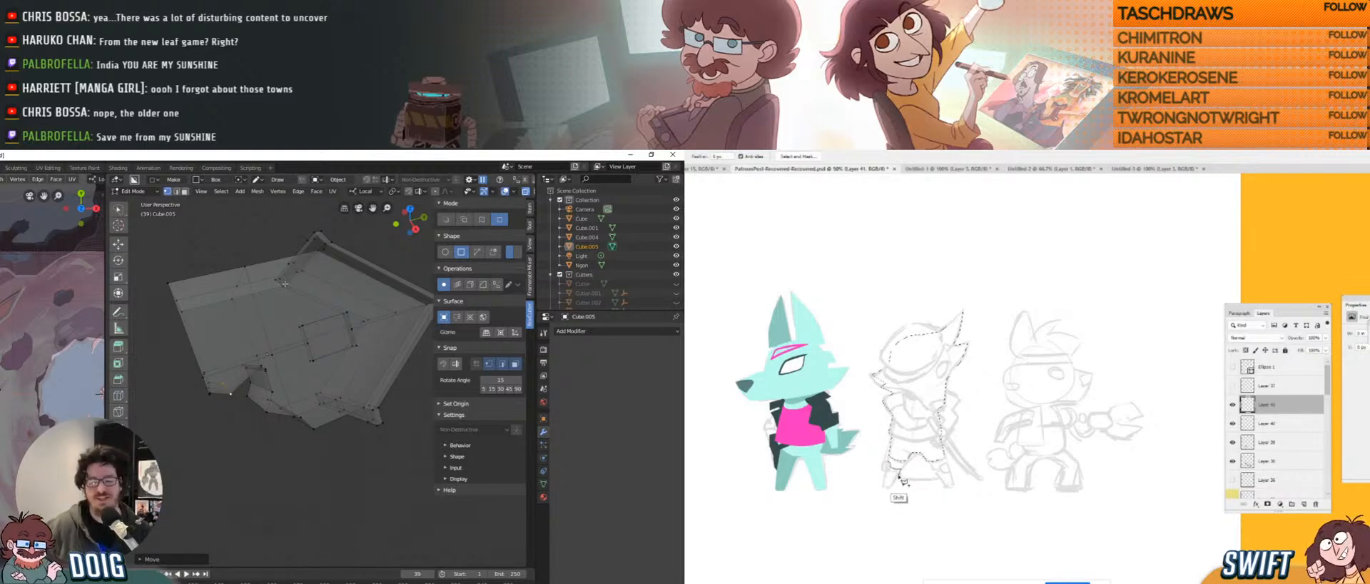
pyautogui.moveTo(254, 385)
pyautogui.keyDown('shift'); pyautogui.mouseDown(button='middle')
pyautogui.moveTo(300, 445)
pyautogui.moveTo(280, 360)
pyautogui.moveTo(268, 373)
pyautogui.moveTo(187, 357)
pyautogui.moveTo(251, 364)
pyautogui.moveTo(262, 386)
pyautogui.moveTo(303, 336)
pyautogui.moveTo(264, 377)
pyautogui.mouseUp(button='middle'); pyautogui.keyUp('shift')
pyautogui.scroll(-4, 267, 373)
pyautogui.scroll(5, 264, 379)
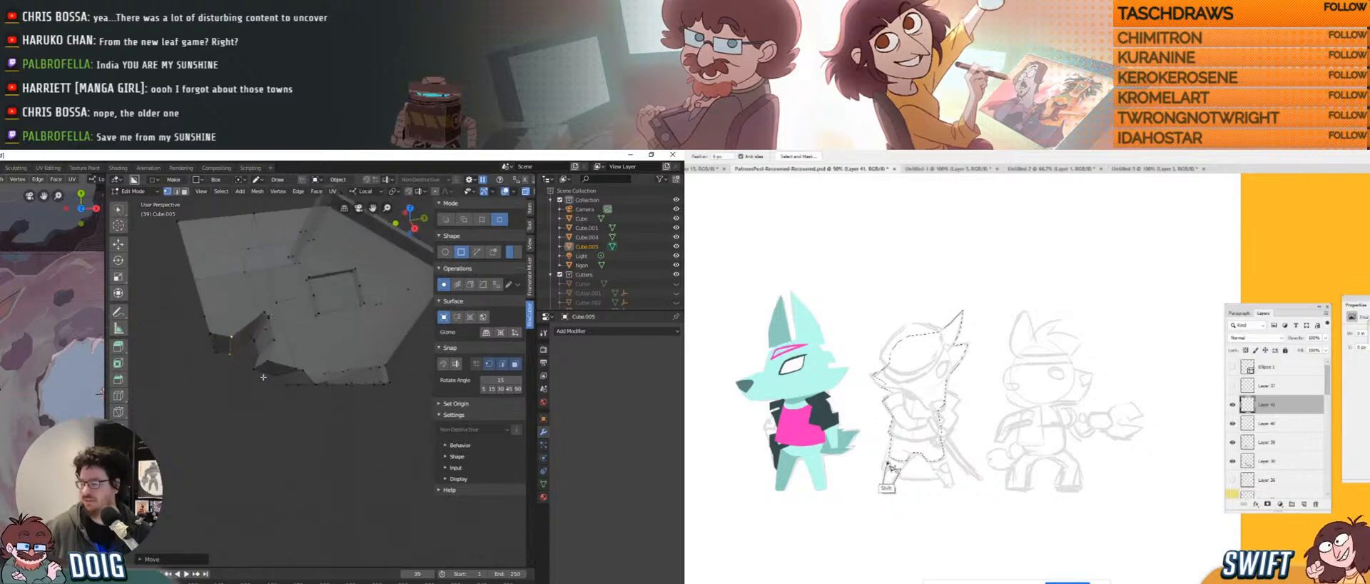
# Select two of the notch's corner vertices and move them twice to reshape it.
pyautogui.click(266, 362)
pyautogui.keyDown('shift'); pyautogui.click(258, 370); pyautogui.keyUp('shift')
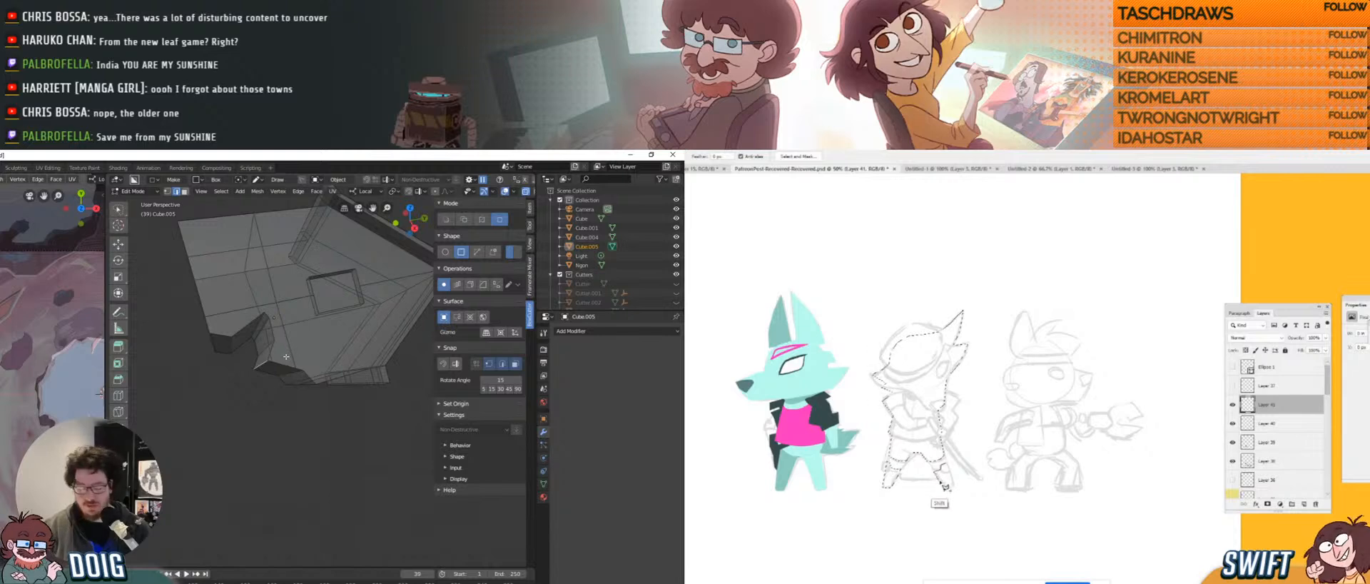
pyautogui.press('g')
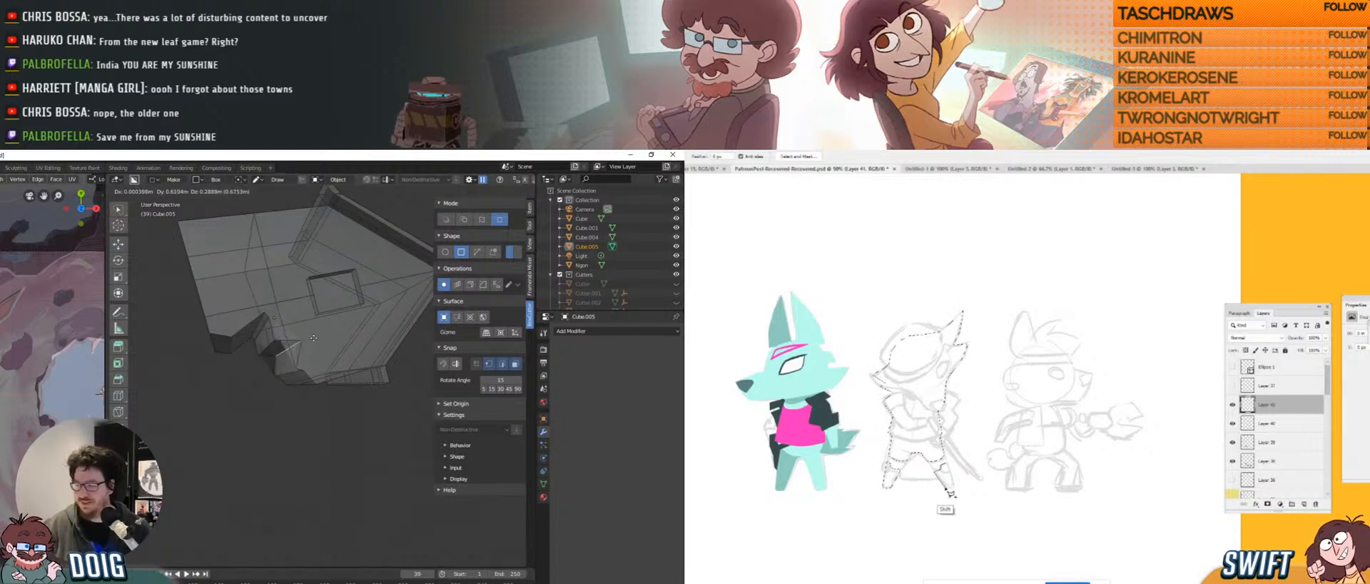
pyautogui.click(300, 359)
pyautogui.moveTo(301, 359)
pyautogui.mouseDown(button='middle')
pyautogui.moveTo(283, 336)
pyautogui.moveTo(288, 362)
pyautogui.mouseUp(button='middle')
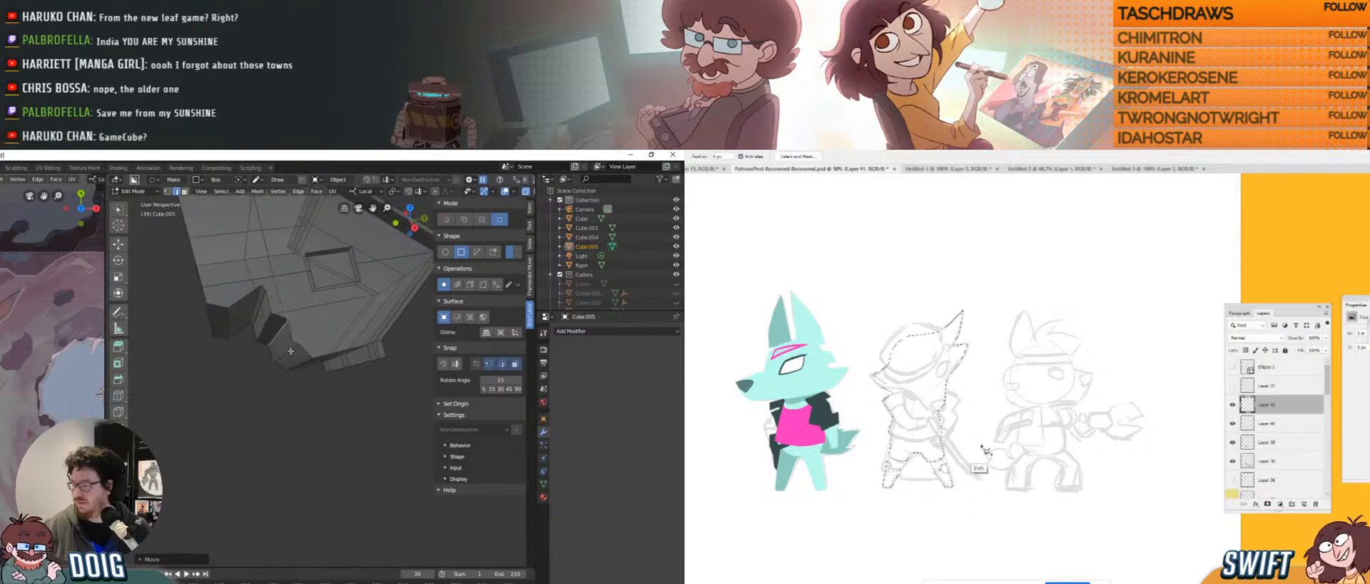
pyautogui.press('g')
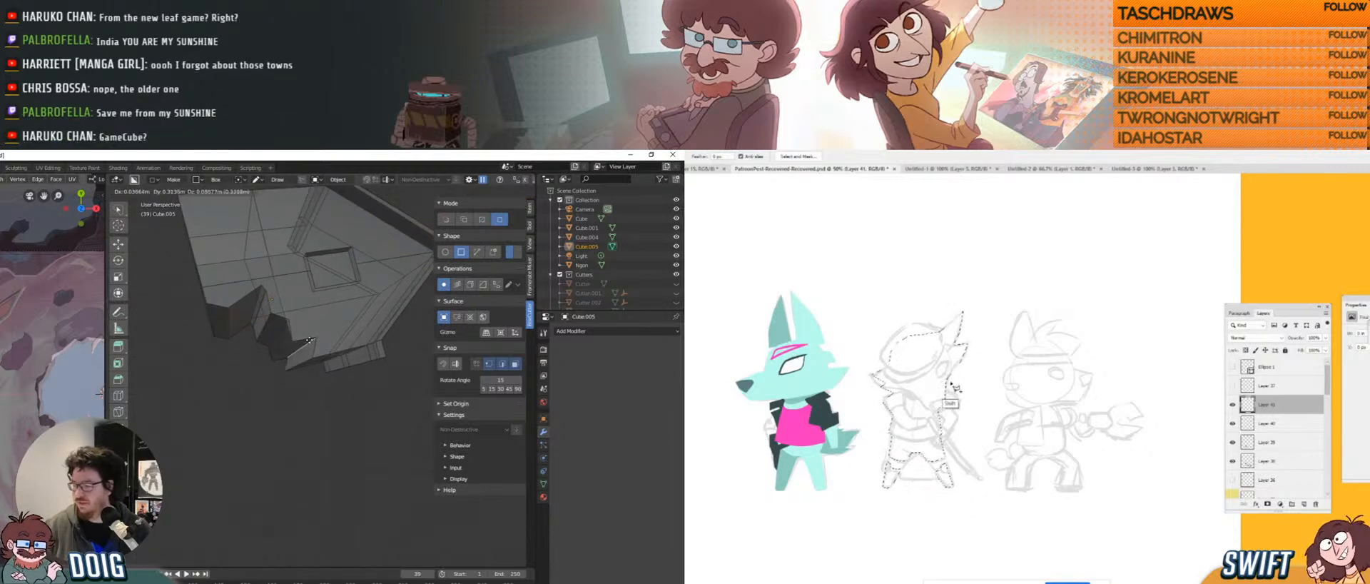
pyautogui.click(311, 337)
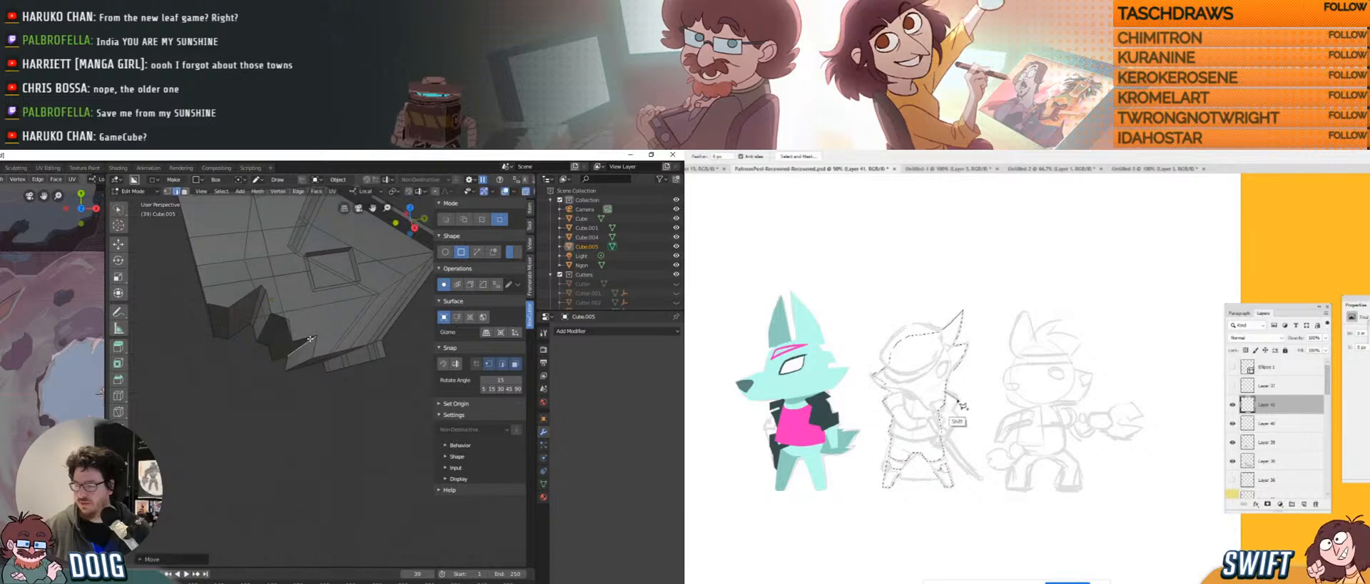
pyautogui.moveTo(336, 328); pyautogui.dragTo(288, 334, button='middle')
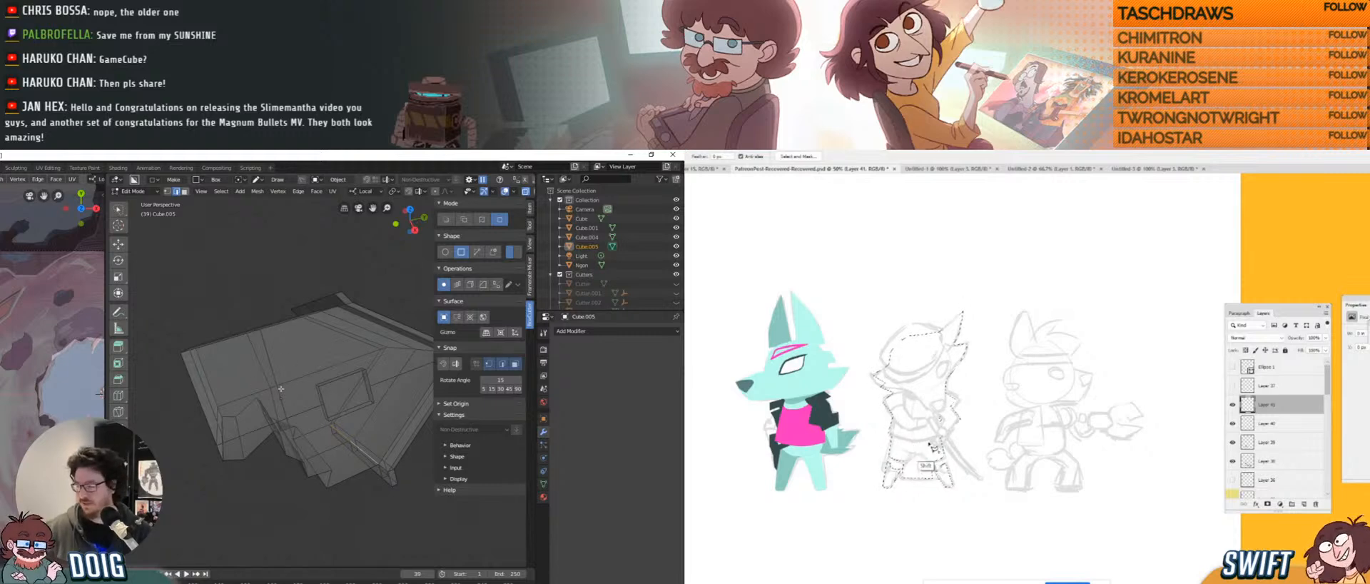
# Move the selected vertices up and to the left.
pyautogui.moveTo(283, 329); pyautogui.dragTo(262, 391, button='middle')
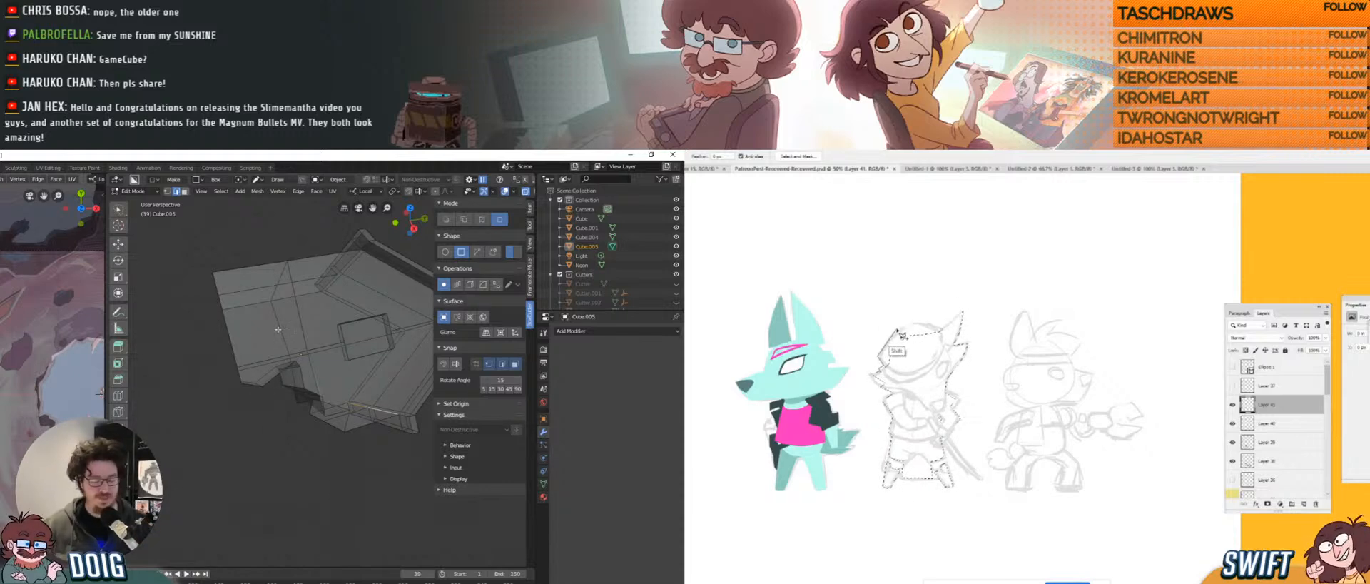
pyautogui.moveTo(278, 329); pyautogui.dragTo(287, 357, button='middle')
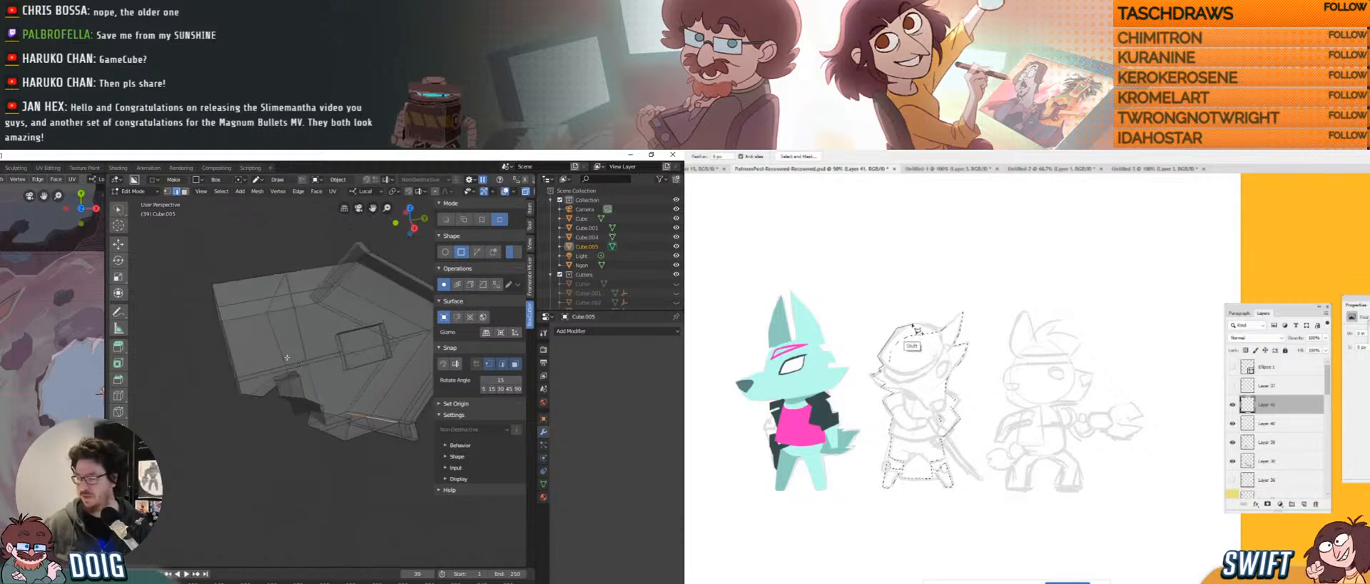
pyautogui.scroll(5, 275, 378)
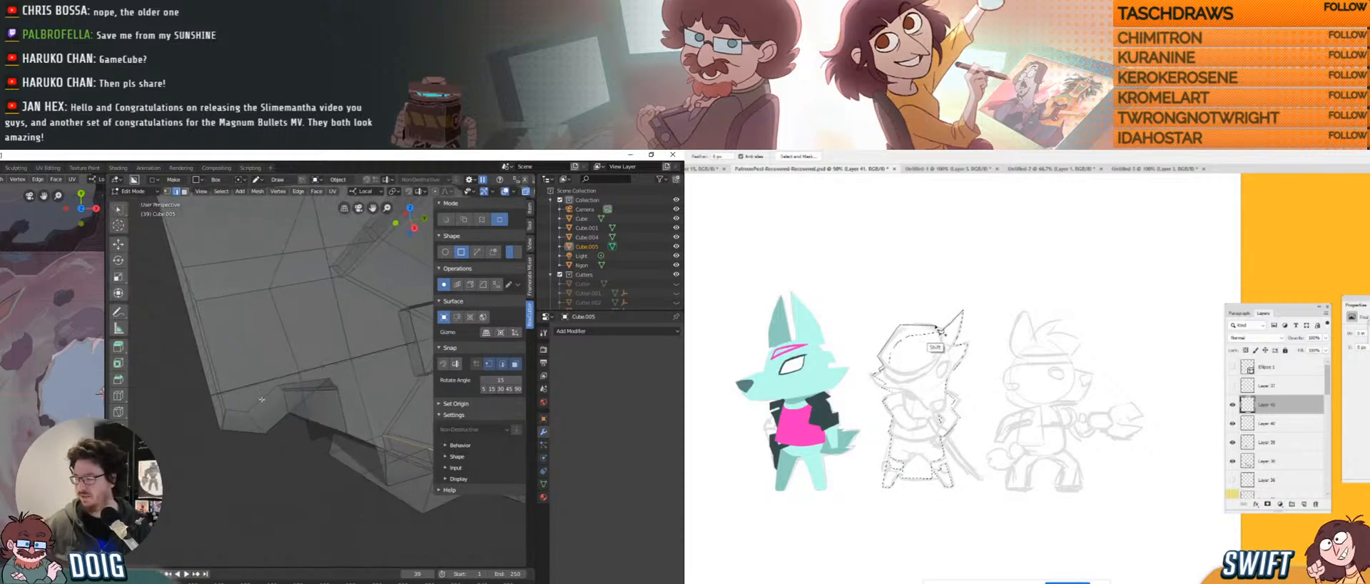
pyautogui.press('g')
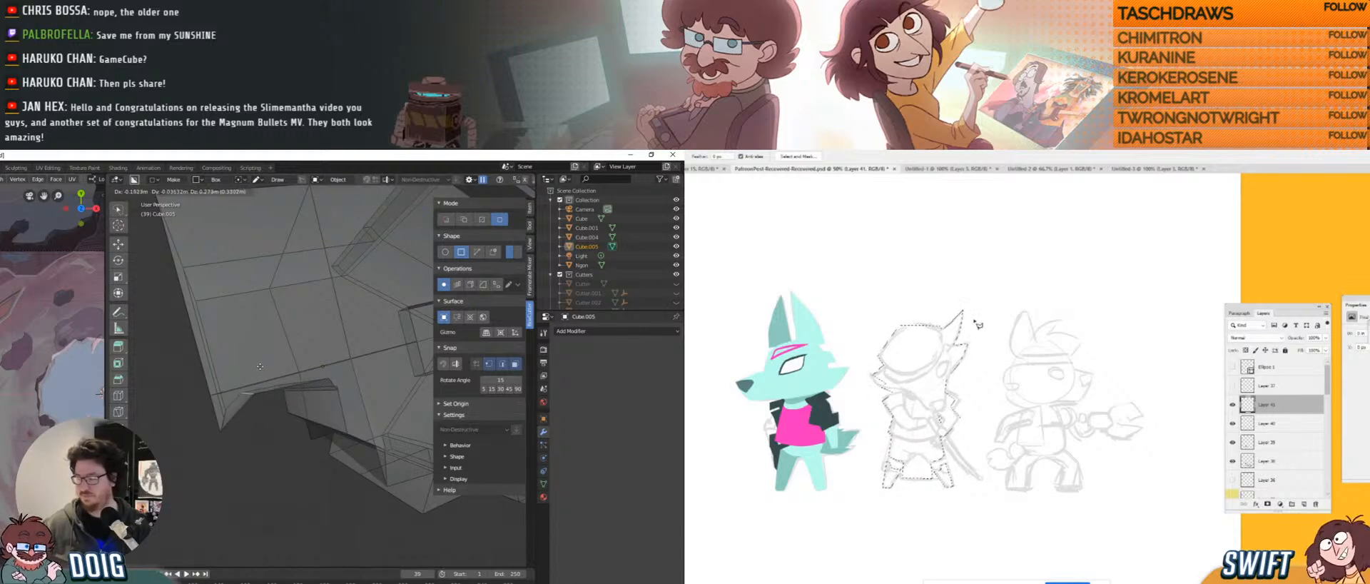
pyautogui.click(254, 373)
pyautogui.moveTo(254, 373)
pyautogui.mouseDown(button='middle')
pyautogui.moveTo(240, 389)
pyautogui.moveTo(261, 392)
pyautogui.mouseUp(button='middle')
# Select the wall's bottom edge and move it twice to reshape the notch.
pyautogui.click(258, 400)
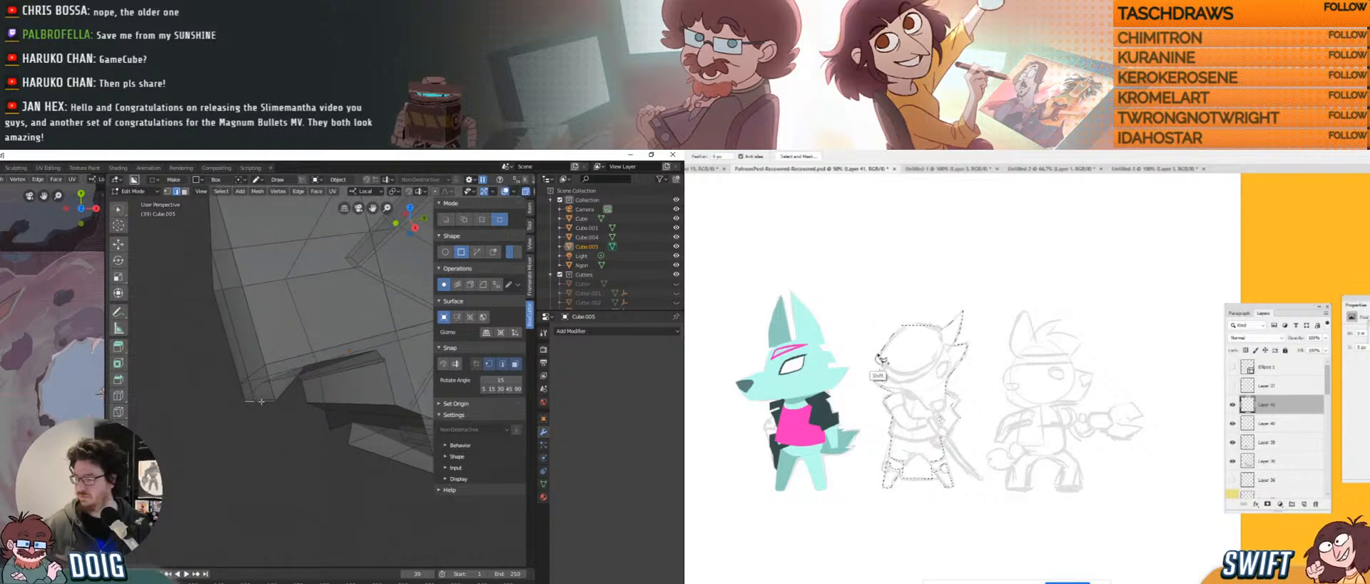
pyautogui.press('g')
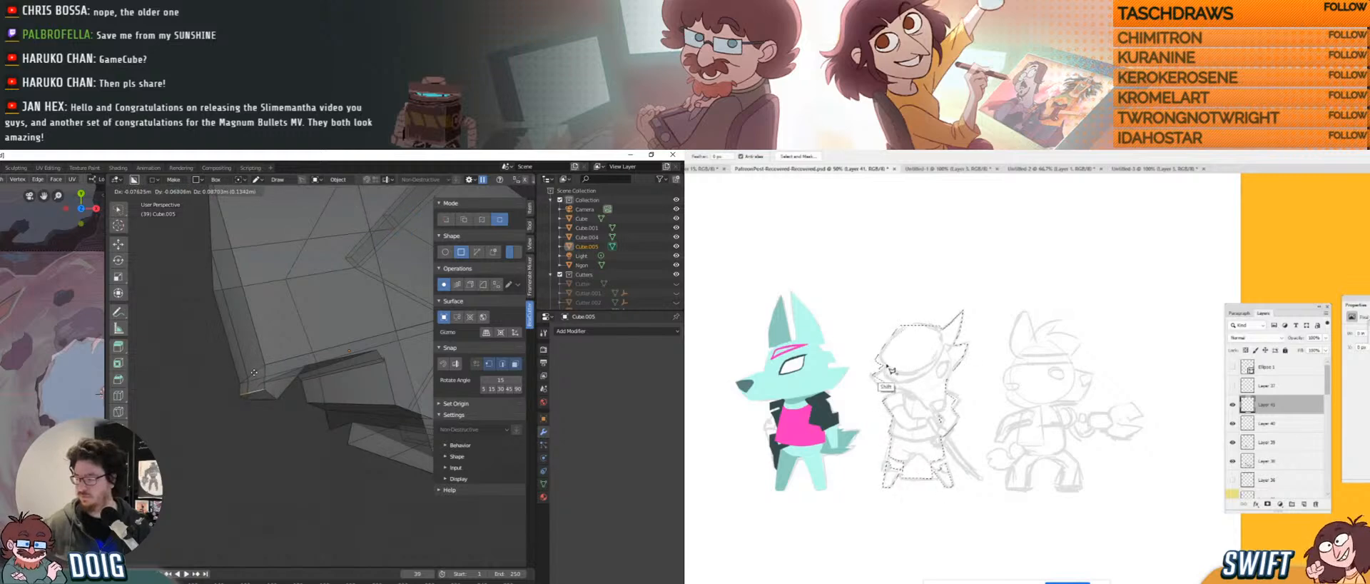
pyautogui.press('b')
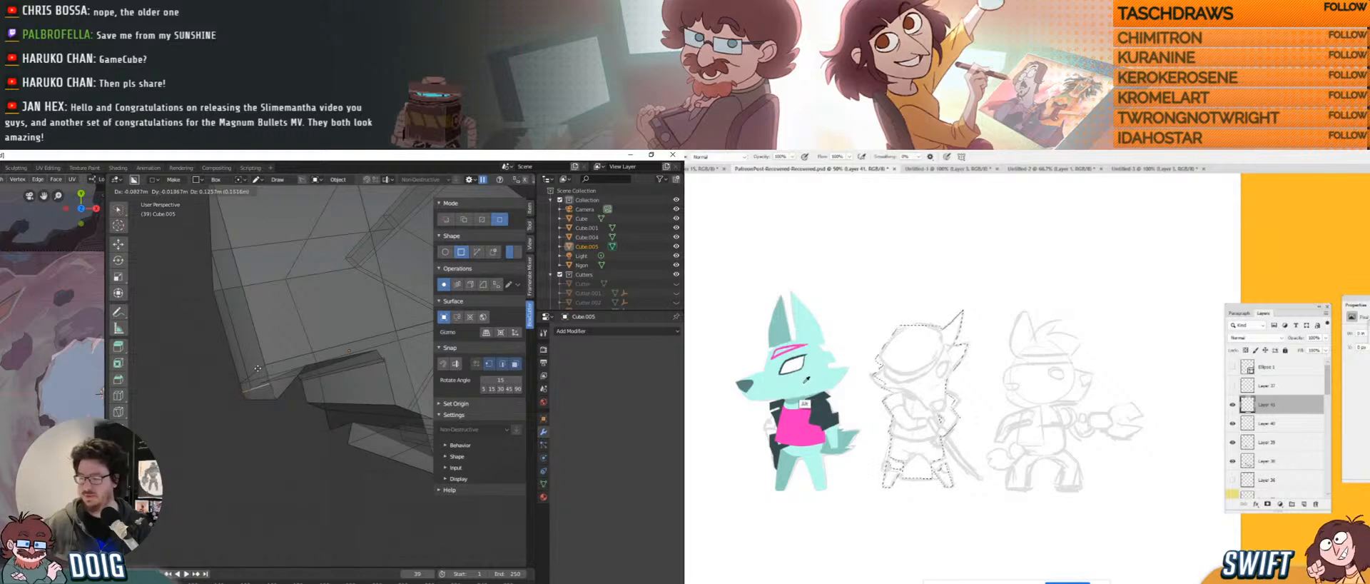
pyautogui.click(255, 372)
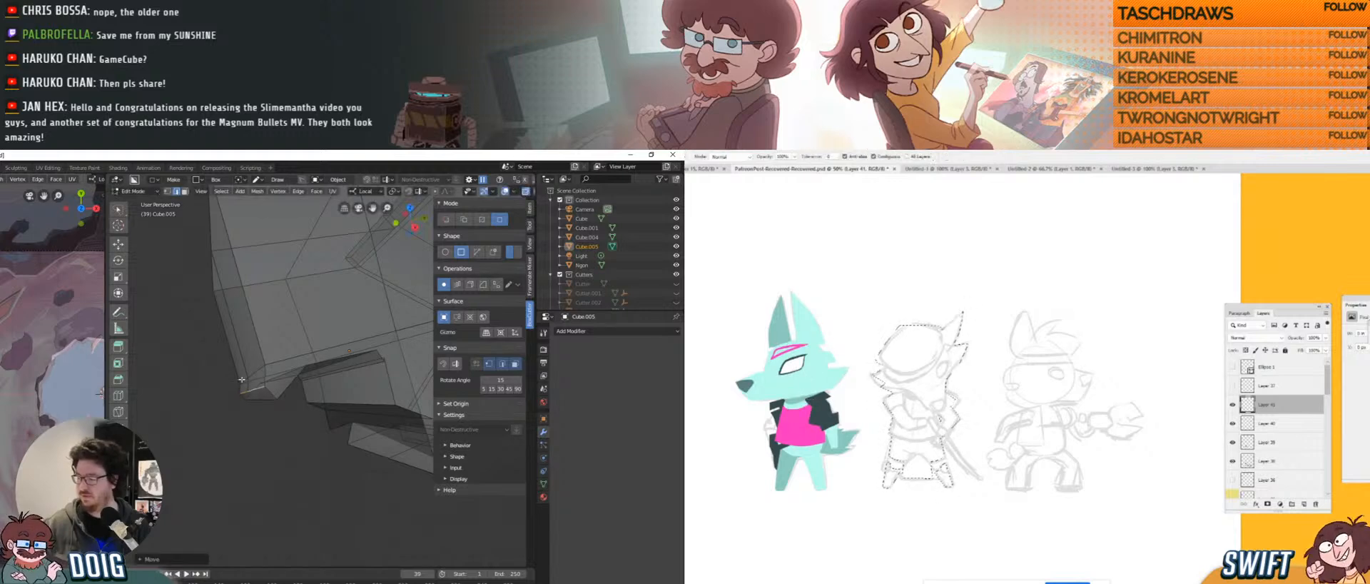
pyautogui.press('w')
pyautogui.press('g')
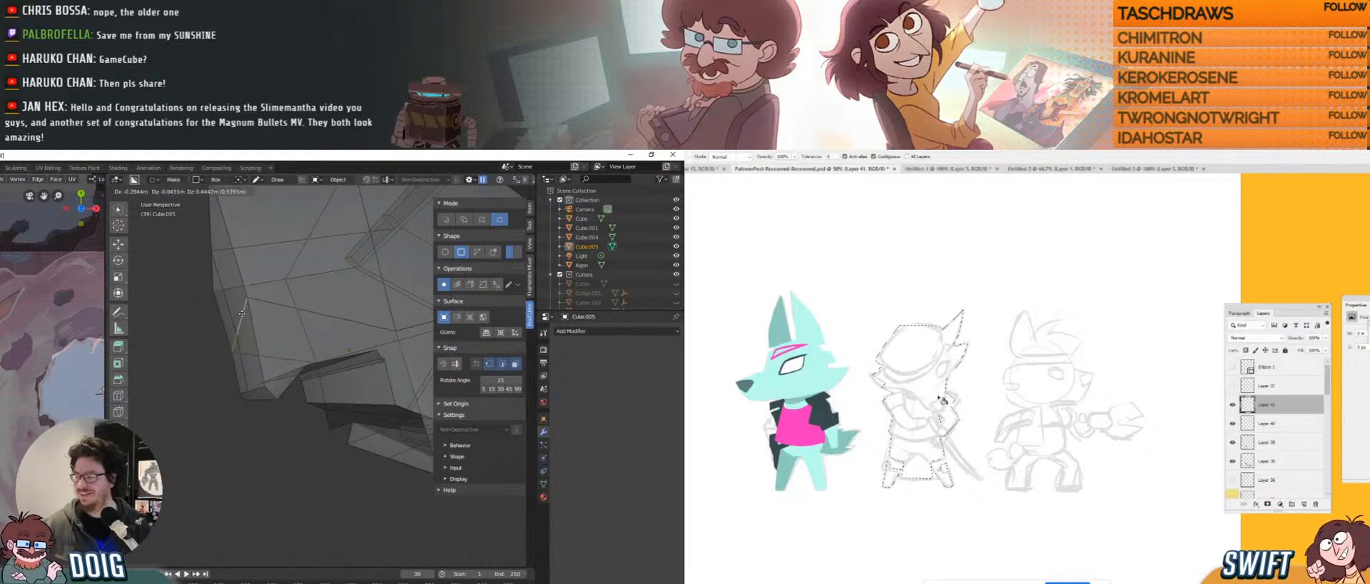
pyautogui.click(943, 397)
pyautogui.click(240, 310)
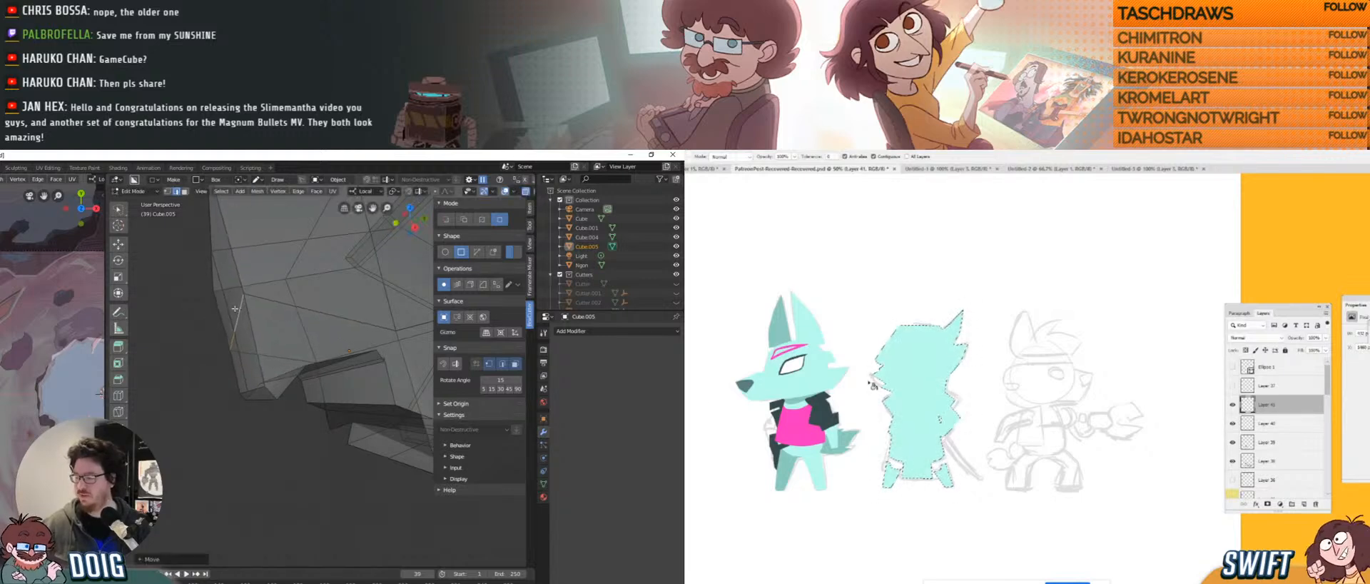
pyautogui.press('b')
pyautogui.moveTo(240, 310)
pyautogui.mouseDown(button='middle')
pyautogui.moveTo(250, 354)
pyautogui.moveTo(273, 348)
pyautogui.mouseUp(button='middle')
pyautogui.click(1247, 351)
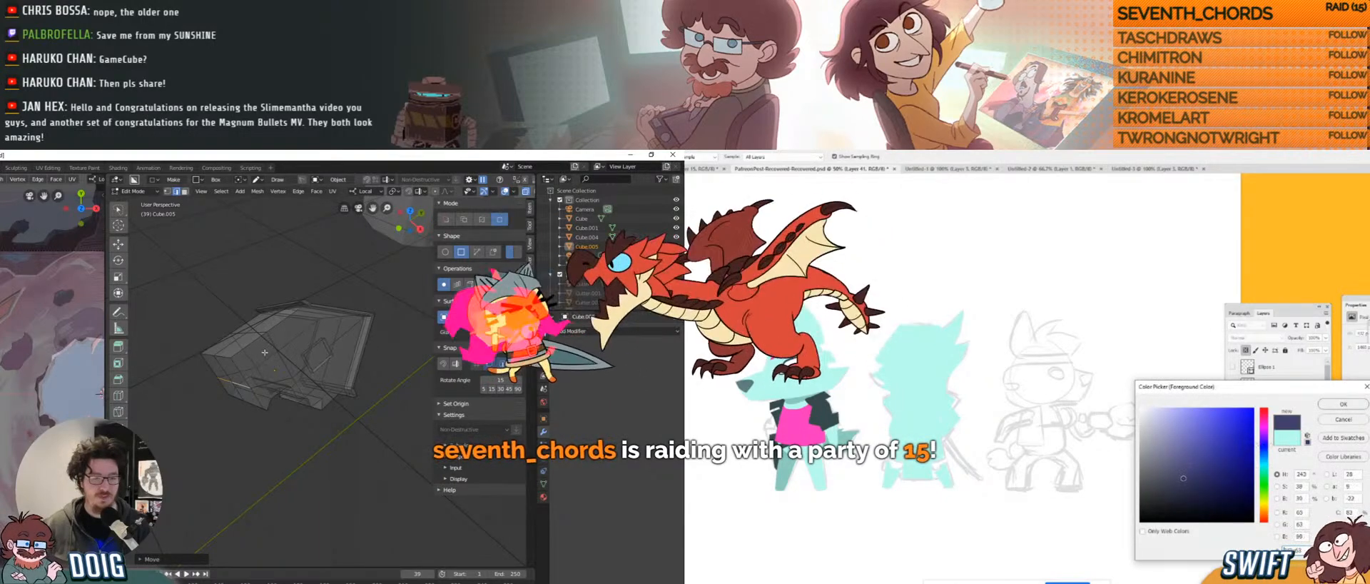
# Paint a dark blue cap on the middle wolf drawing.
pyautogui.click(1188, 475)
pyautogui.click(1331, 409)
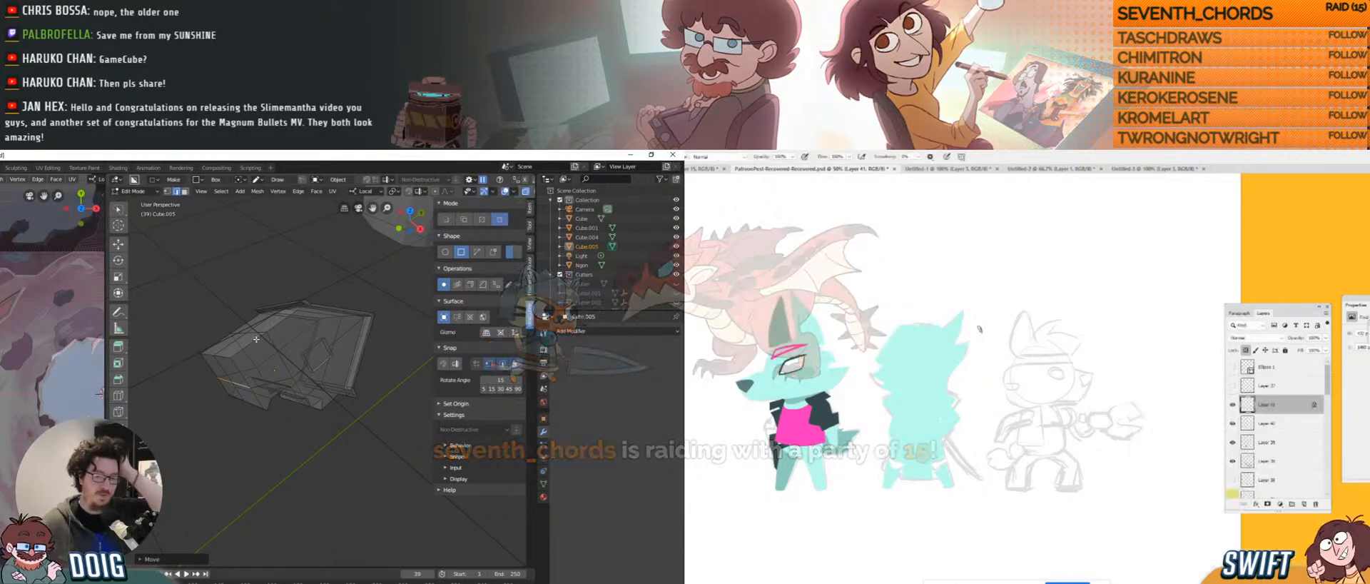
pyautogui.moveTo(889, 366)
pyautogui.mouseDown()
pyautogui.moveTo(907, 361)
pyautogui.moveTo(898, 333)
pyautogui.moveTo(916, 331)
pyautogui.moveTo(895, 360)
pyautogui.moveTo(935, 326)
pyautogui.moveTo(917, 361)
pyautogui.moveTo(929, 347)
pyautogui.mouseUp()
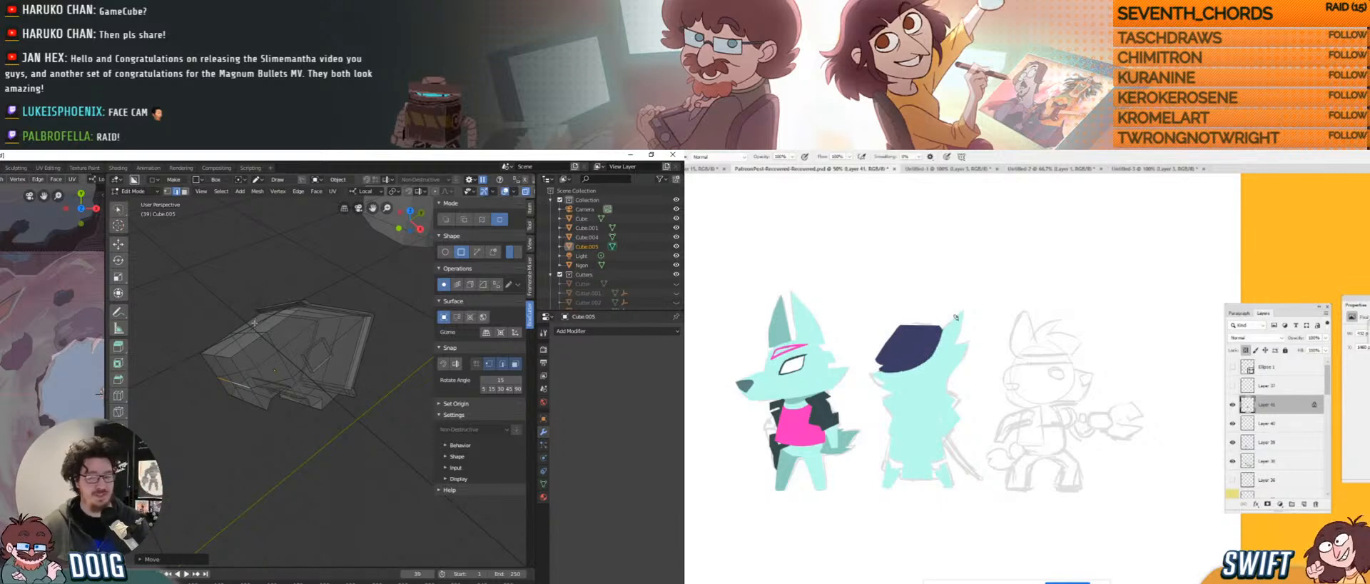
pyautogui.moveTo(940, 329); pyautogui.dragTo(919, 367)
# Zoom in on Cube.005 and bevel its upper-left edge into a narrow face strip.
pyautogui.scroll(2, 260, 389)
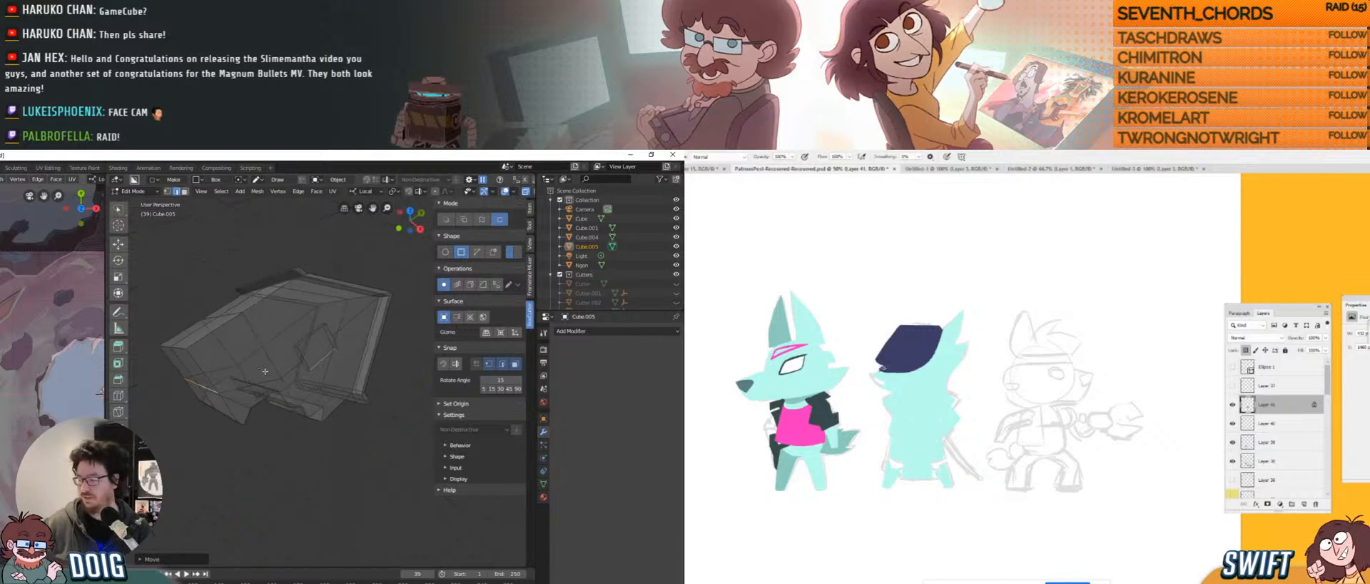
pyautogui.keyDown('shift'); pyautogui.moveTo(196, 347); pyautogui.dragTo(229, 362, button='middle'); pyautogui.keyUp('shift')
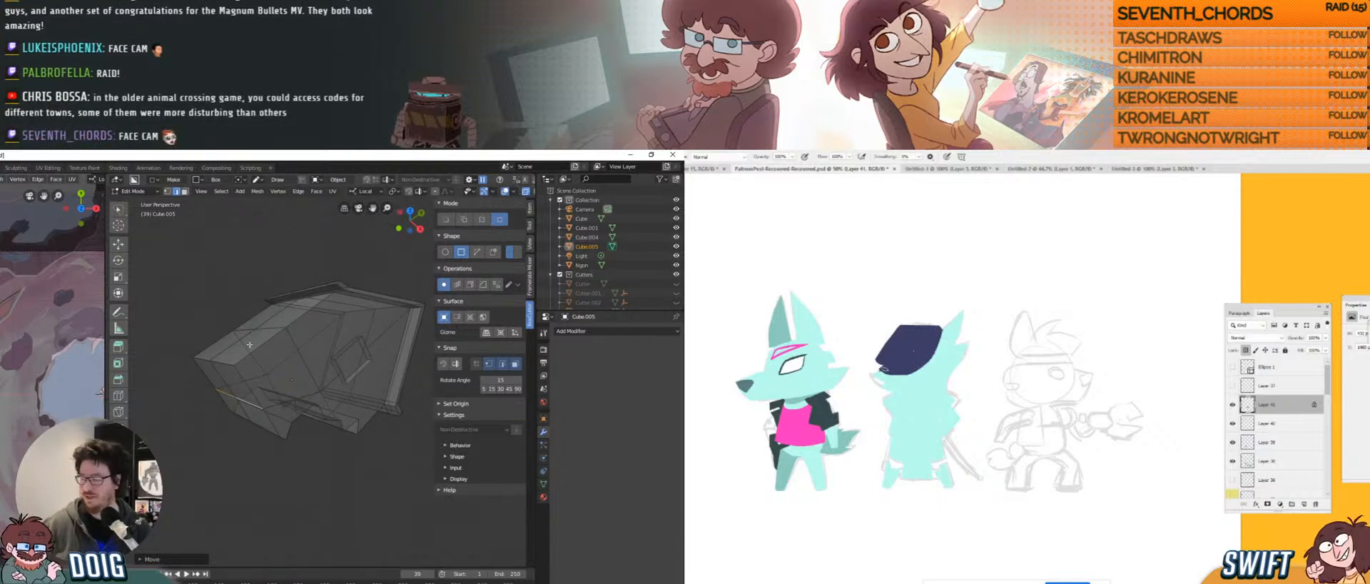
pyautogui.scroll(2, 253, 363)
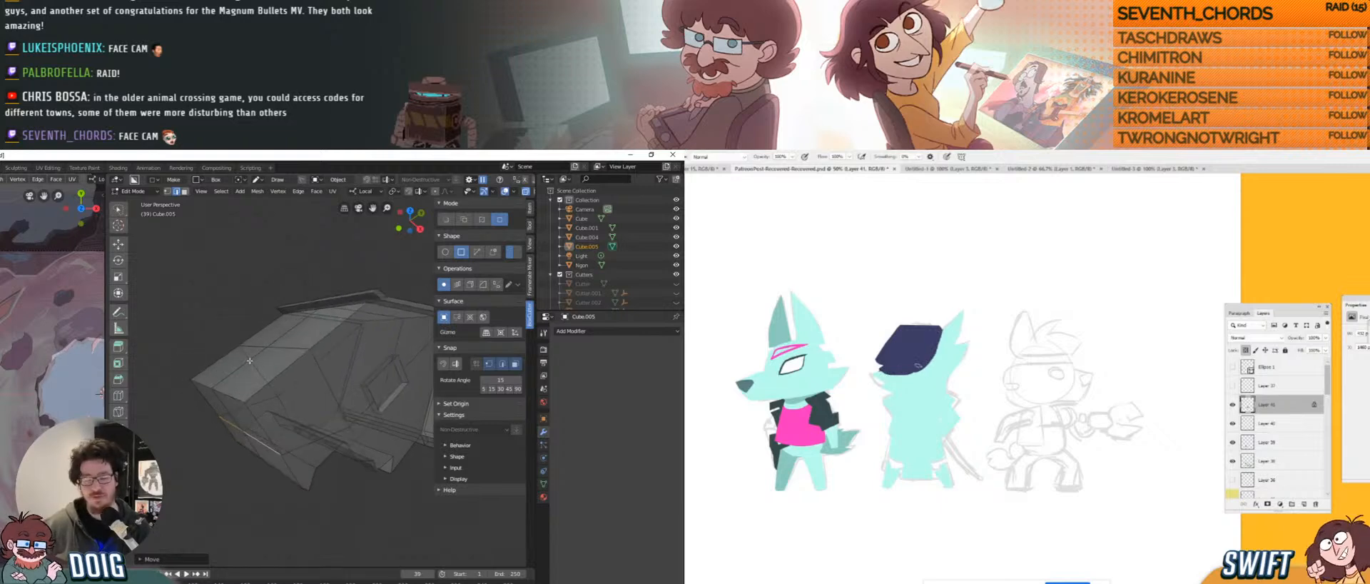
pyautogui.click(207, 384)
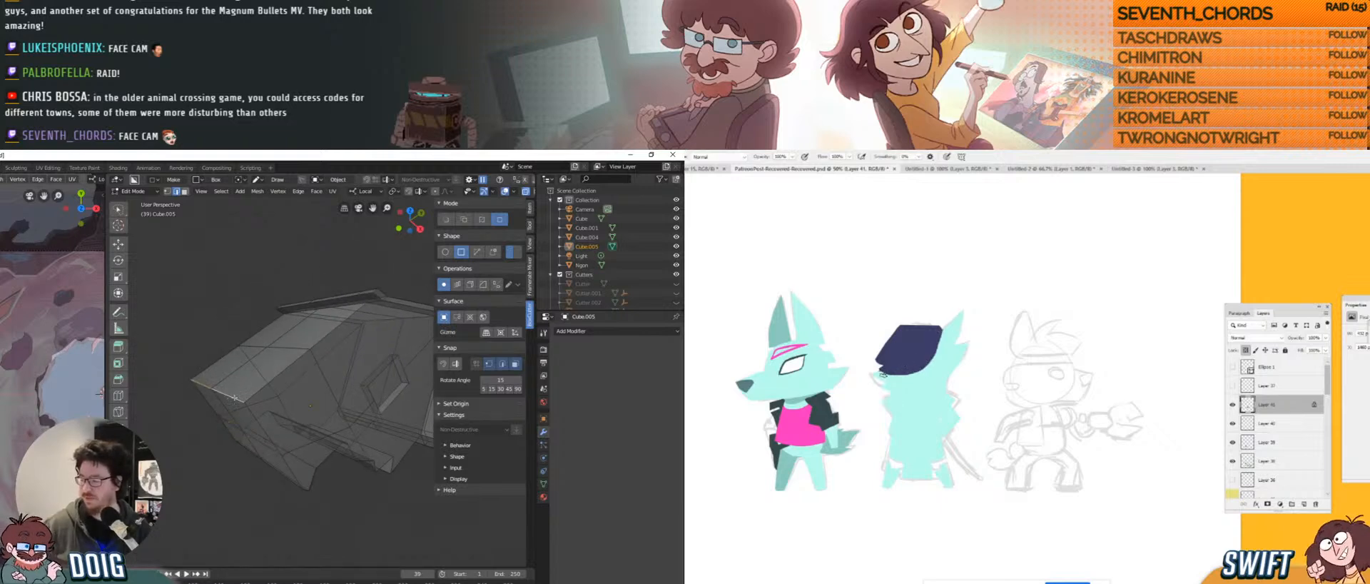
pyautogui.hotkey('ctrl', 'b')
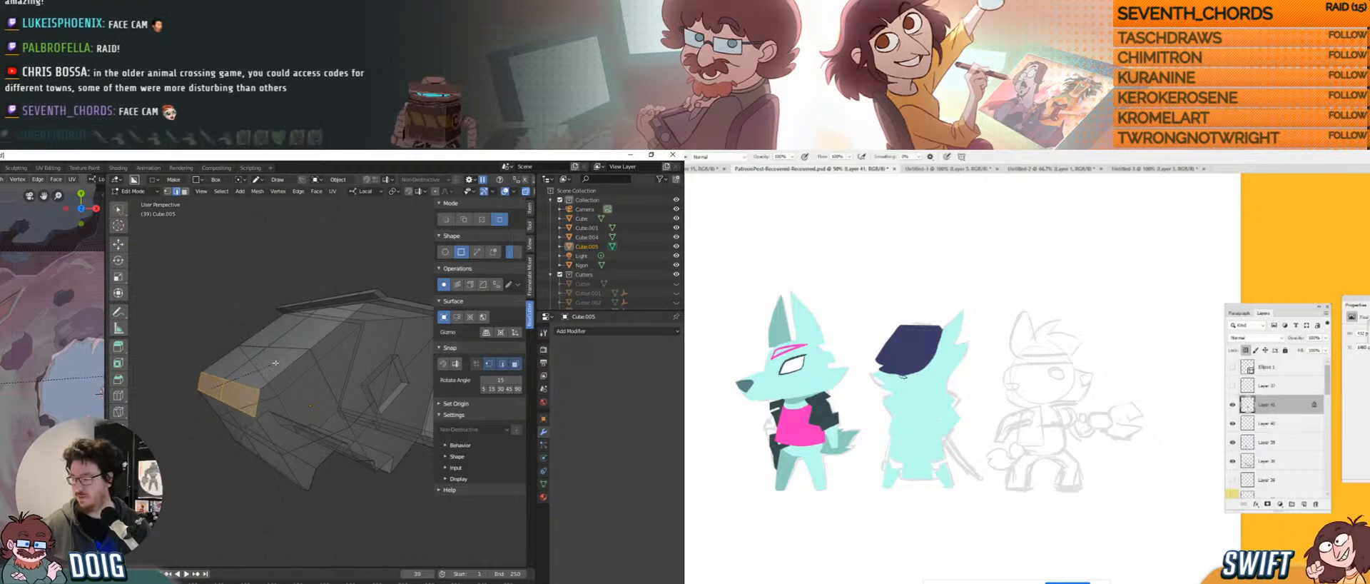
pyautogui.click(251, 341)
# Reframe the mesh view and save the Blender file.
pyautogui.keyDown('shift'); pyautogui.moveTo(323, 379); pyautogui.dragTo(293, 327, button='middle'); pyautogui.keyUp('shift')
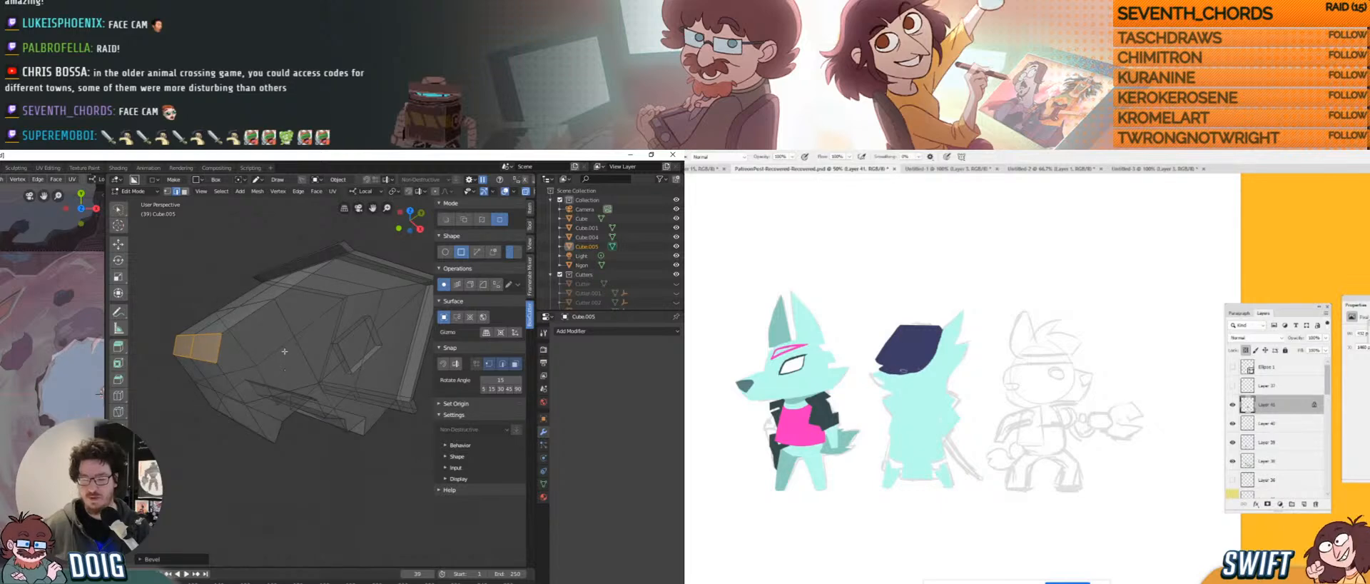
pyautogui.moveTo(271, 366)
pyautogui.keyDown('shift'); pyautogui.mouseDown(button='middle')
pyautogui.moveTo(282, 377)
pyautogui.moveTo(266, 372)
pyautogui.mouseUp(button='middle'); pyautogui.keyUp('shift')
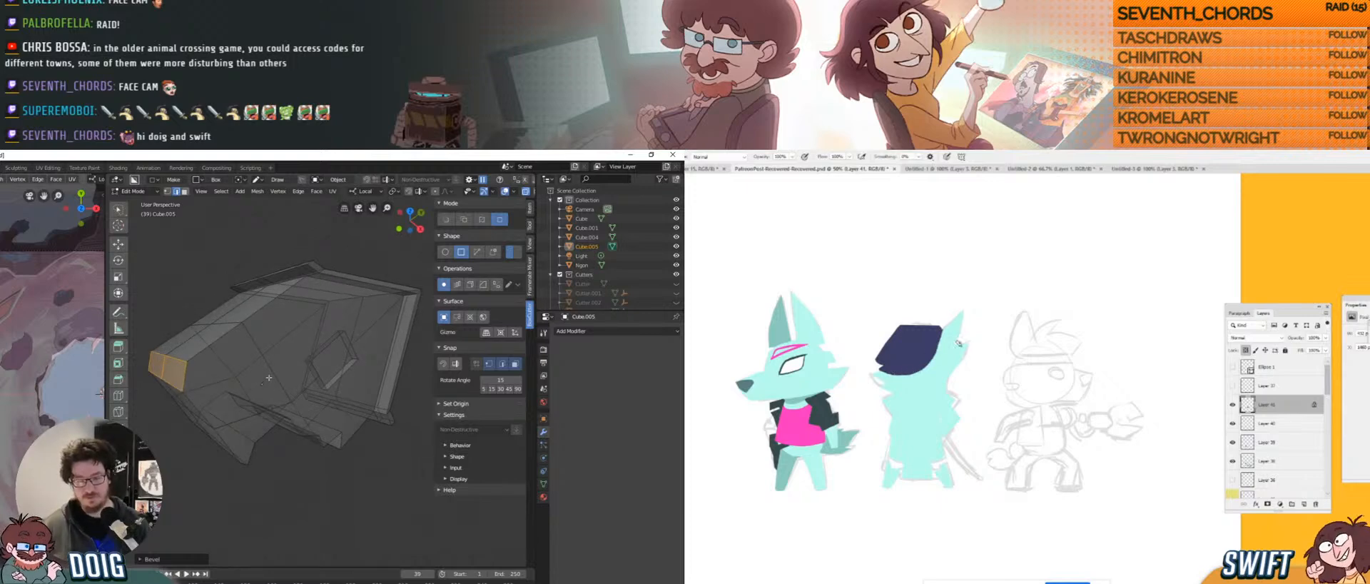
pyautogui.hotkey('ctrl', 's')
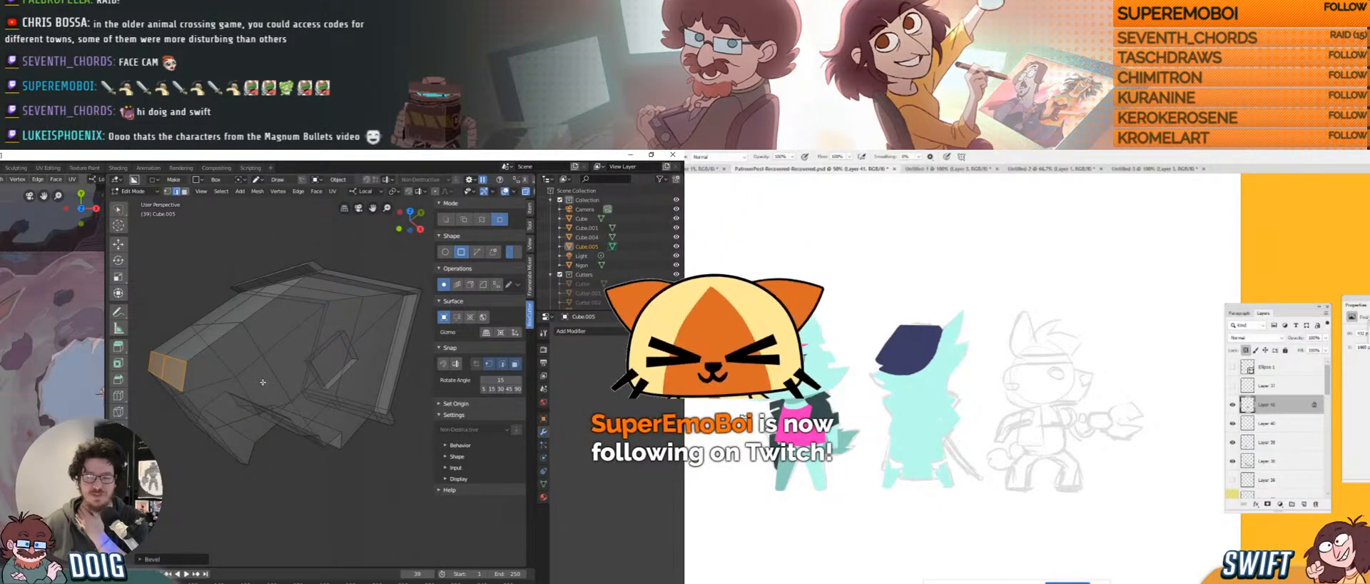
# Switch the paint colour to a saturated yellow and add yellow marks on the middle character.
pyautogui.press('n')
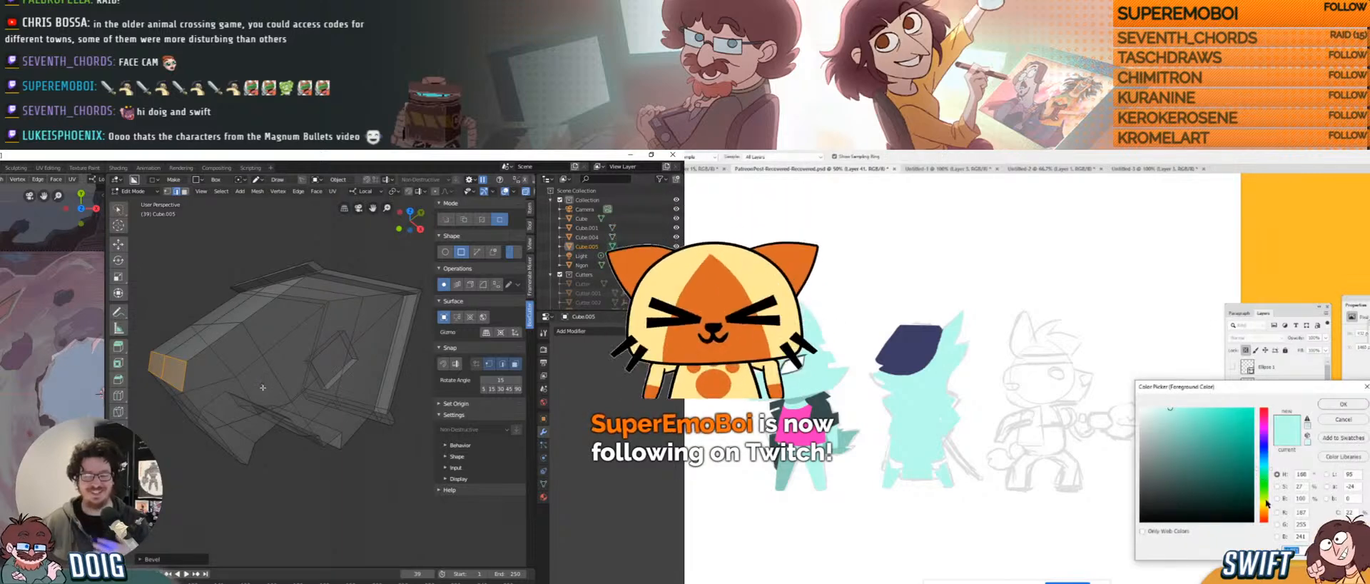
pyautogui.click(1265, 507)
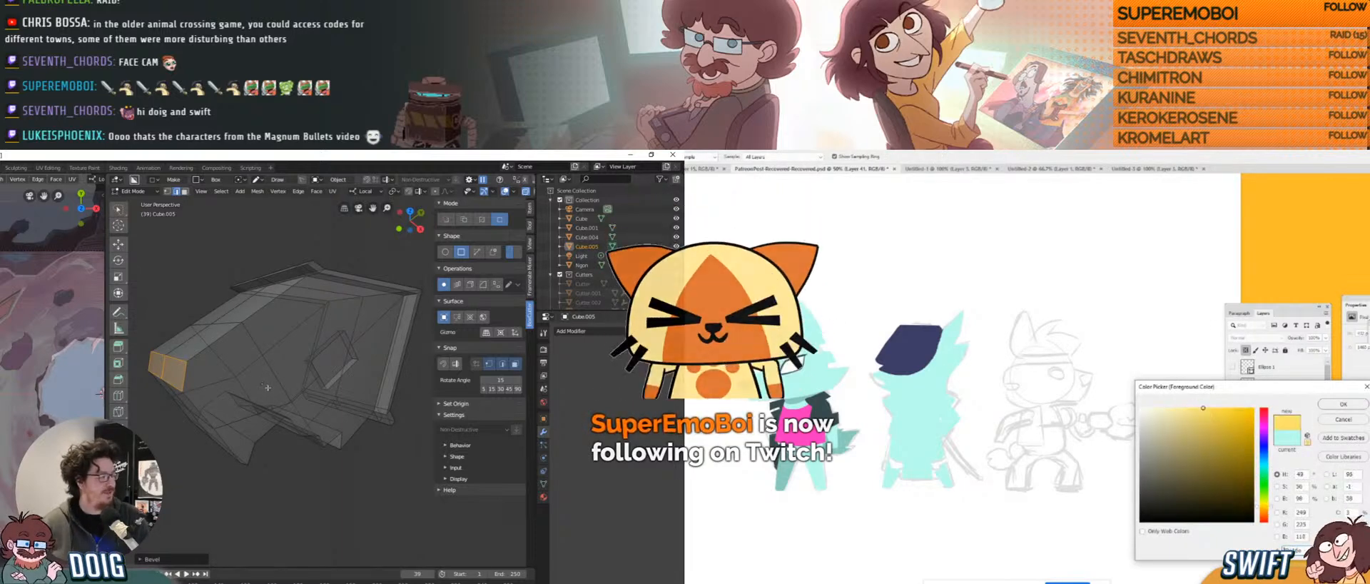
pyautogui.click(1223, 410)
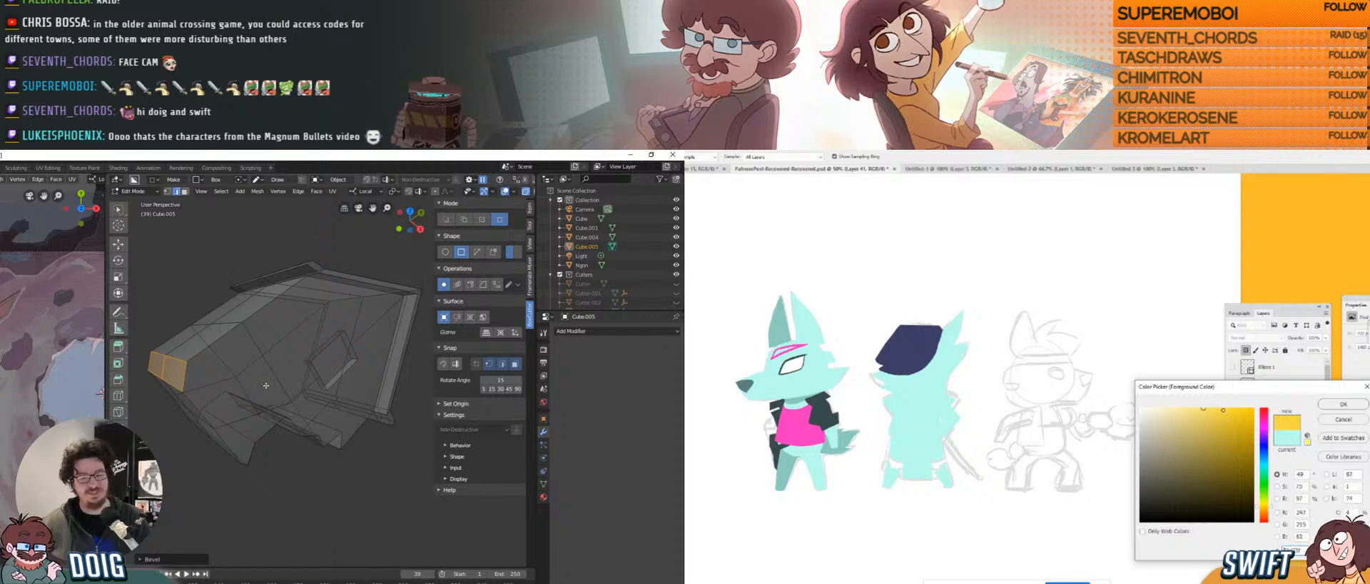
pyautogui.click(1329, 405)
pyautogui.moveTo(948, 393)
pyautogui.mouseDown()
pyautogui.moveTo(929, 414)
pyautogui.moveTo(951, 412)
pyautogui.mouseUp()
# Paint a yellow collar along the character's neck and zoom the Blender view back out.
pyautogui.moveTo(247, 364); pyautogui.dragTo(243, 376, button='middle')
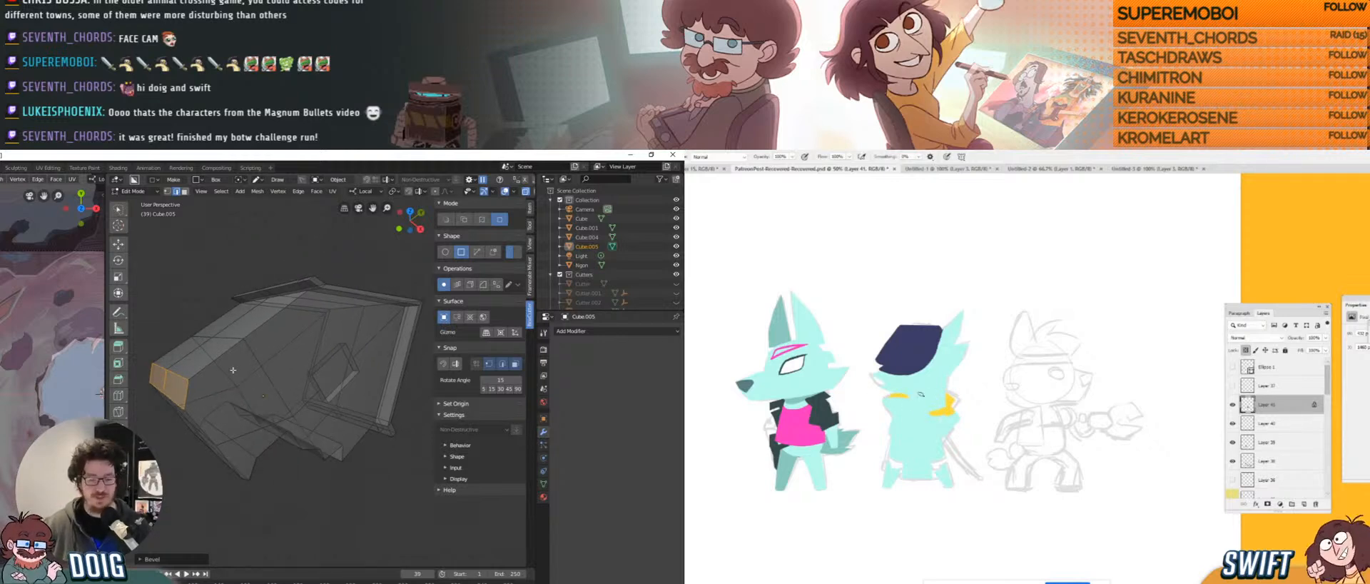
pyautogui.moveTo(898, 394); pyautogui.dragTo(921, 412)
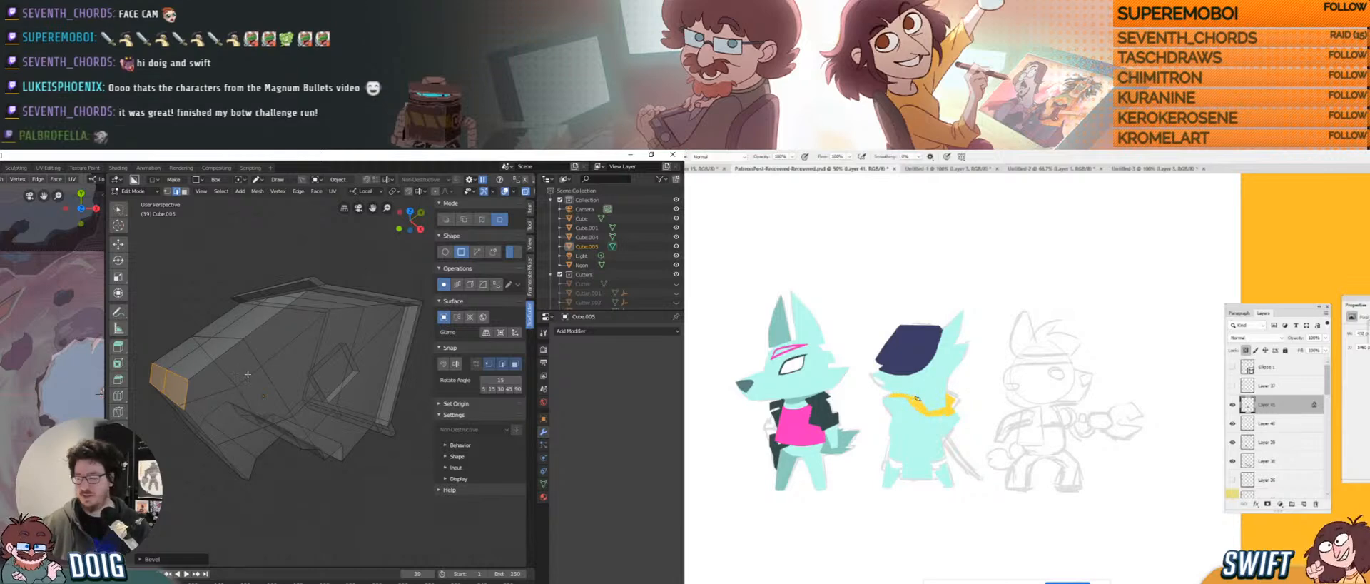
pyautogui.scroll(-2, 307, 386)
pyautogui.moveTo(339, 386)
pyautogui.mouseDown(button='middle')
pyautogui.moveTo(418, 371)
pyautogui.moveTo(283, 420)
pyautogui.moveTo(319, 457)
pyautogui.moveTo(300, 467)
pyautogui.mouseUp(button='middle')
# Zoom out and pan to frame the rock platforms and house, and paint a yellow patch near the wolf's tail.
pyautogui.scroll(-3, 350, 396)
pyautogui.scroll(-2, 31, 362)
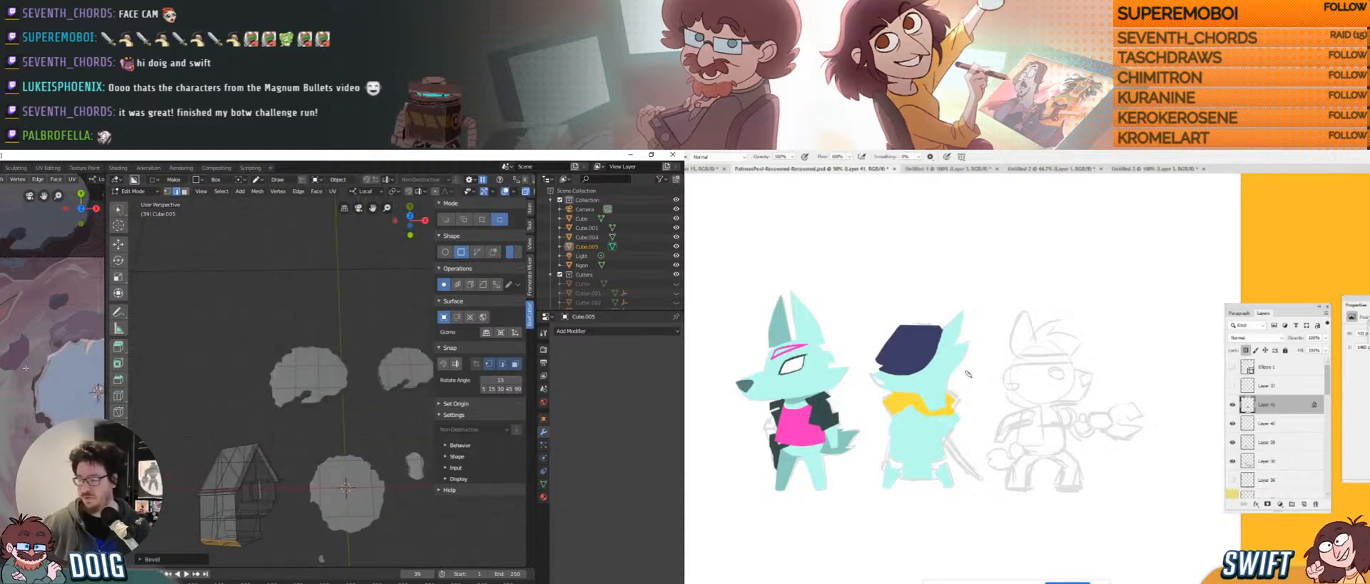
pyautogui.scroll(-1, 30, 362)
pyautogui.keyDown('shift'); pyautogui.moveTo(46, 359); pyautogui.dragTo(12, 374, button='middle'); pyautogui.keyUp('shift')
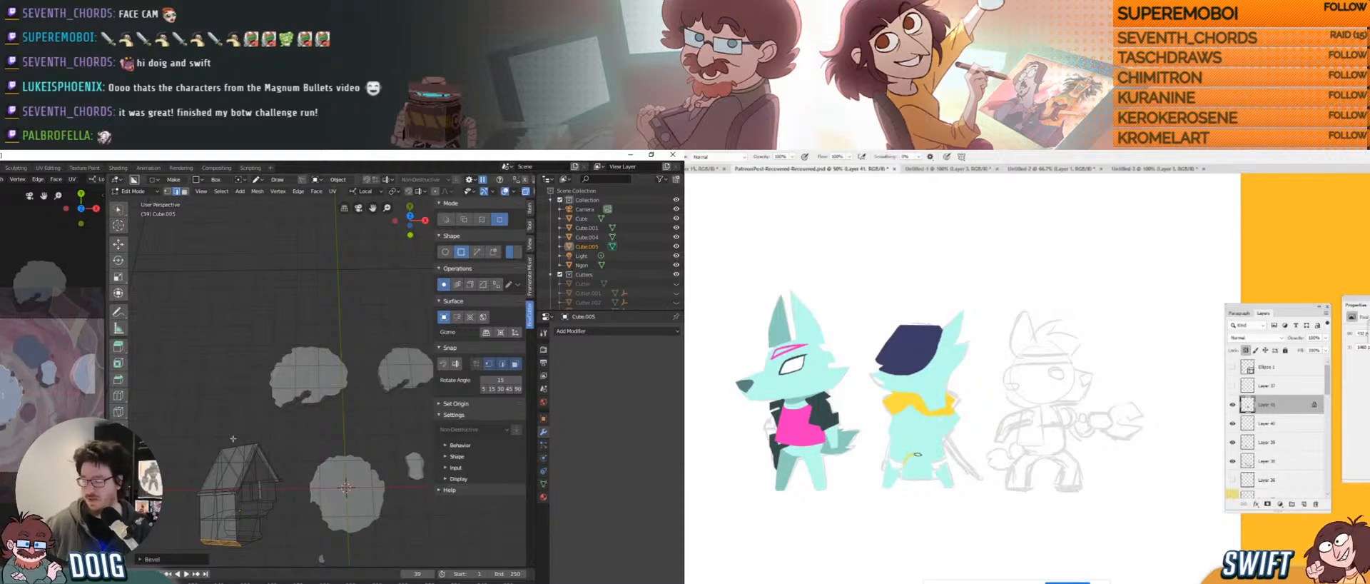
pyautogui.keyDown('shift'); pyautogui.moveTo(263, 439); pyautogui.dragTo(260, 410, button='middle'); pyautogui.keyUp('shift')
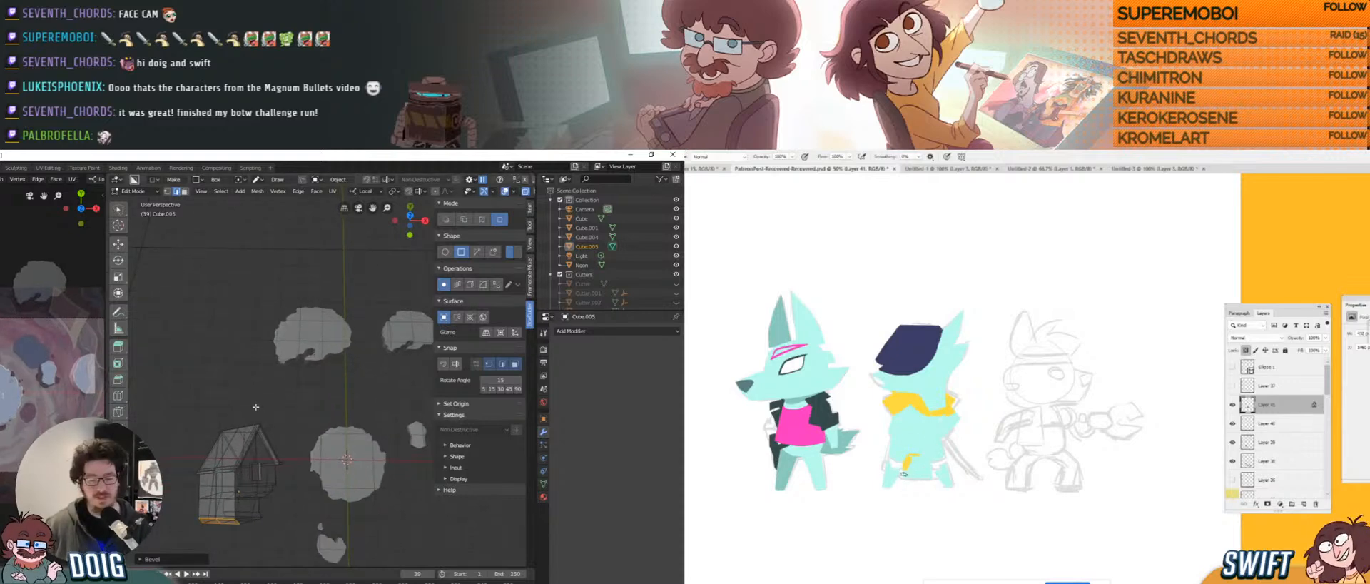
pyautogui.moveTo(903, 474)
pyautogui.mouseDown()
pyautogui.moveTo(928, 473)
pyautogui.moveTo(914, 455)
pyautogui.mouseUp()
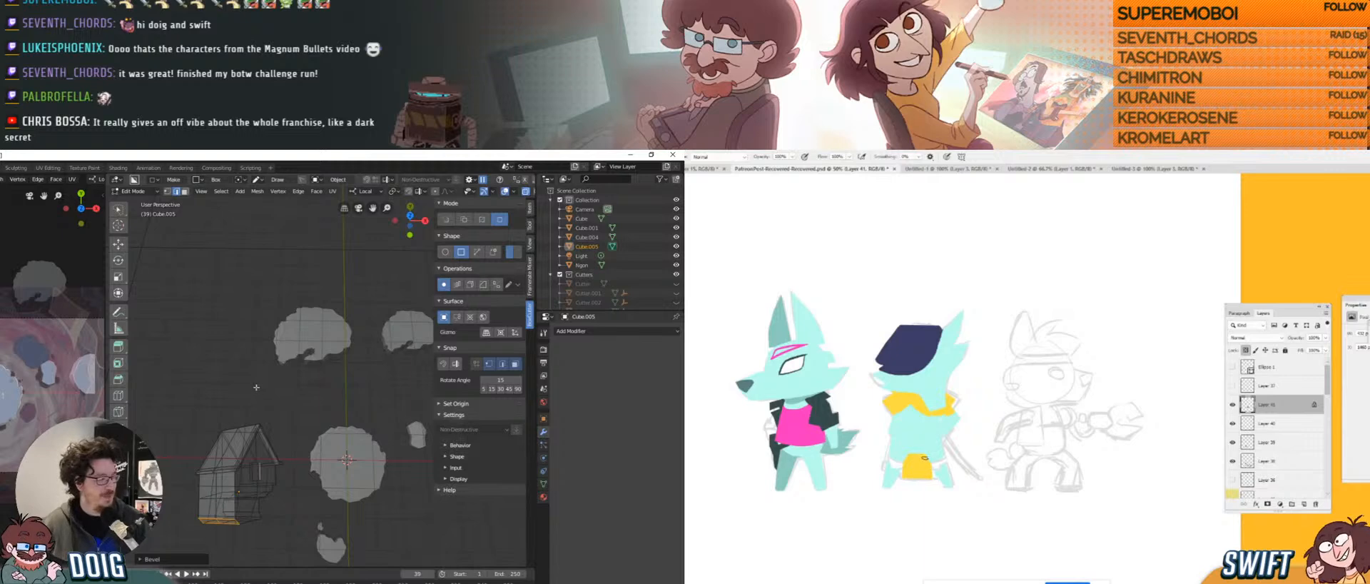
pyautogui.moveTo(923, 455); pyautogui.dragTo(908, 454)
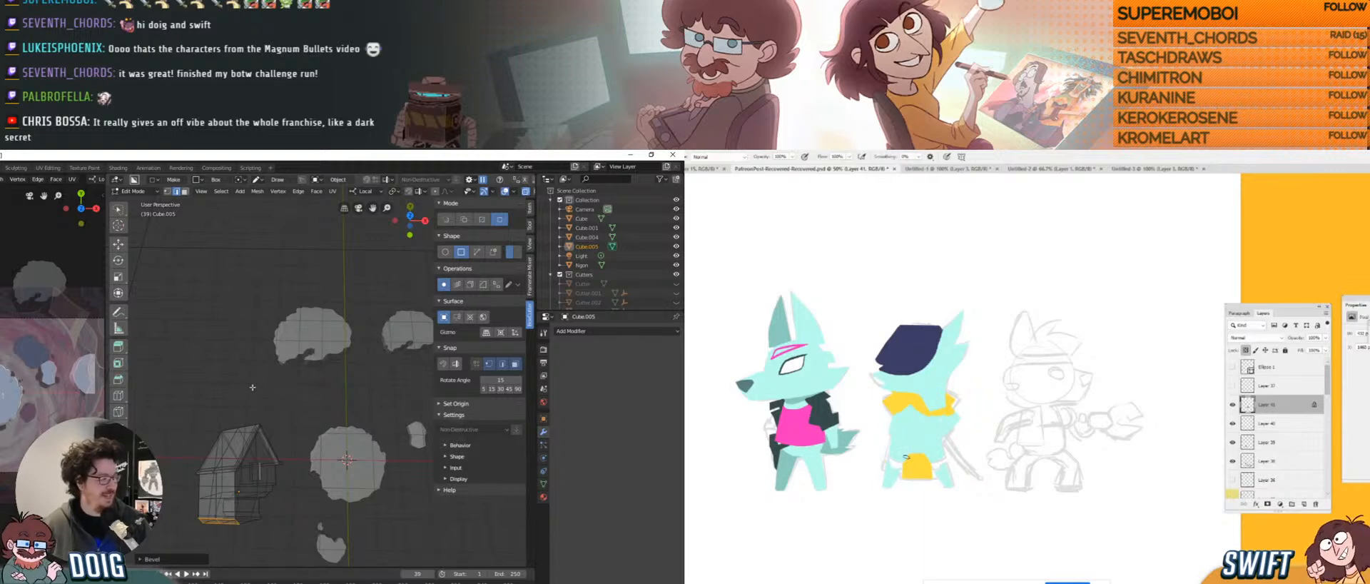
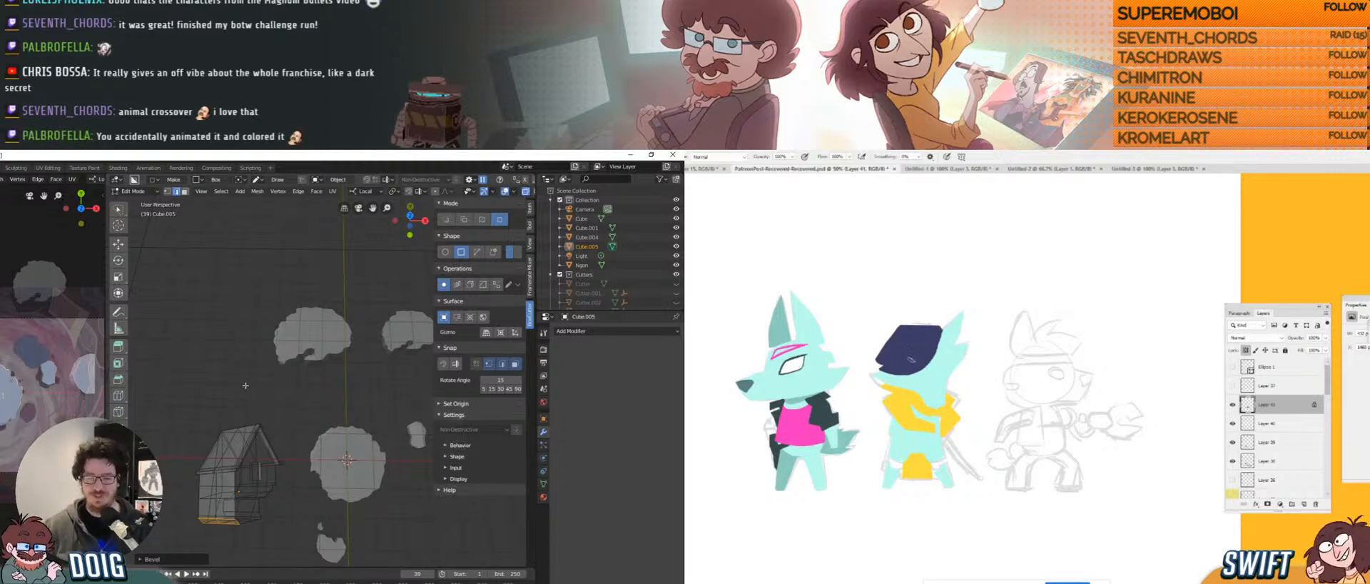
# Pan and orbit to a more top-down view of the house and cloud shapes.
pyautogui.keyDown('shift'); pyautogui.moveTo(306, 433); pyautogui.dragTo(321, 529, button='middle'); pyautogui.keyUp('shift')
pyautogui.scroll(1, 300, 420)
pyautogui.moveTo(320, 400); pyautogui.dragTo(317, 421, button='middle')
pyautogui.scroll(-3, 314, 394)
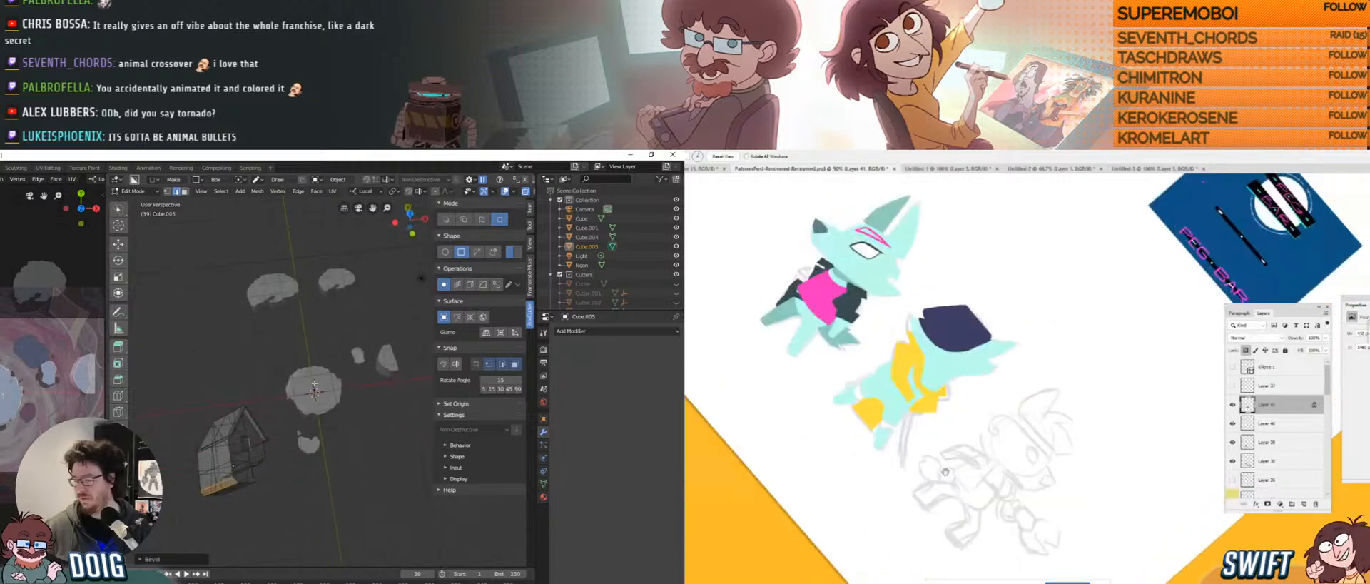
pyautogui.moveTo(315, 383); pyautogui.dragTo(290, 372, button='middle')
# In Photoshop, view the whole Glim_01_Page_02.psd comic page, then return to Blender.
pyautogui.hotkey('alt', 'Tab')
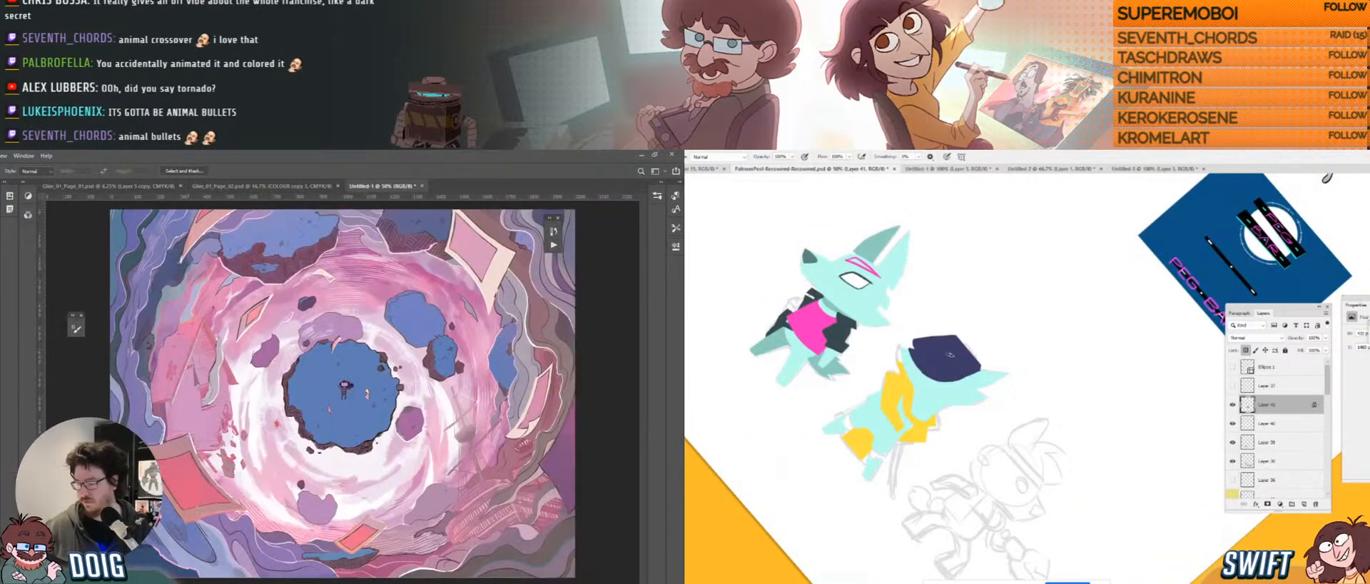
pyautogui.click(247, 186)
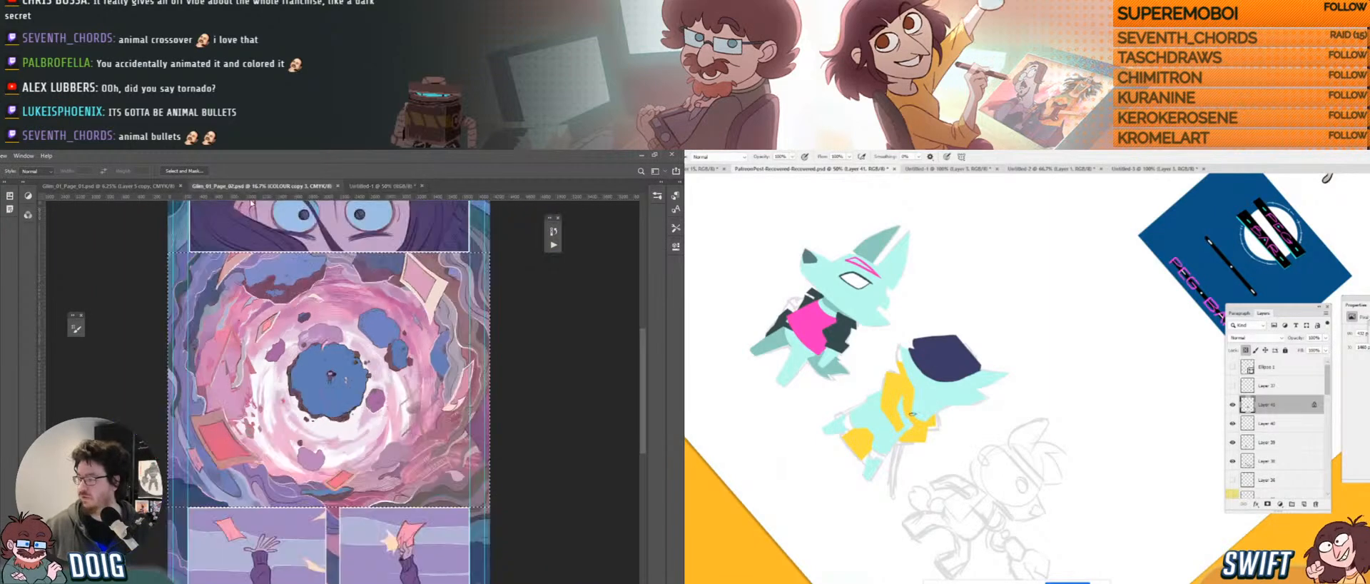
pyautogui.hotkey('ctrl', '-')
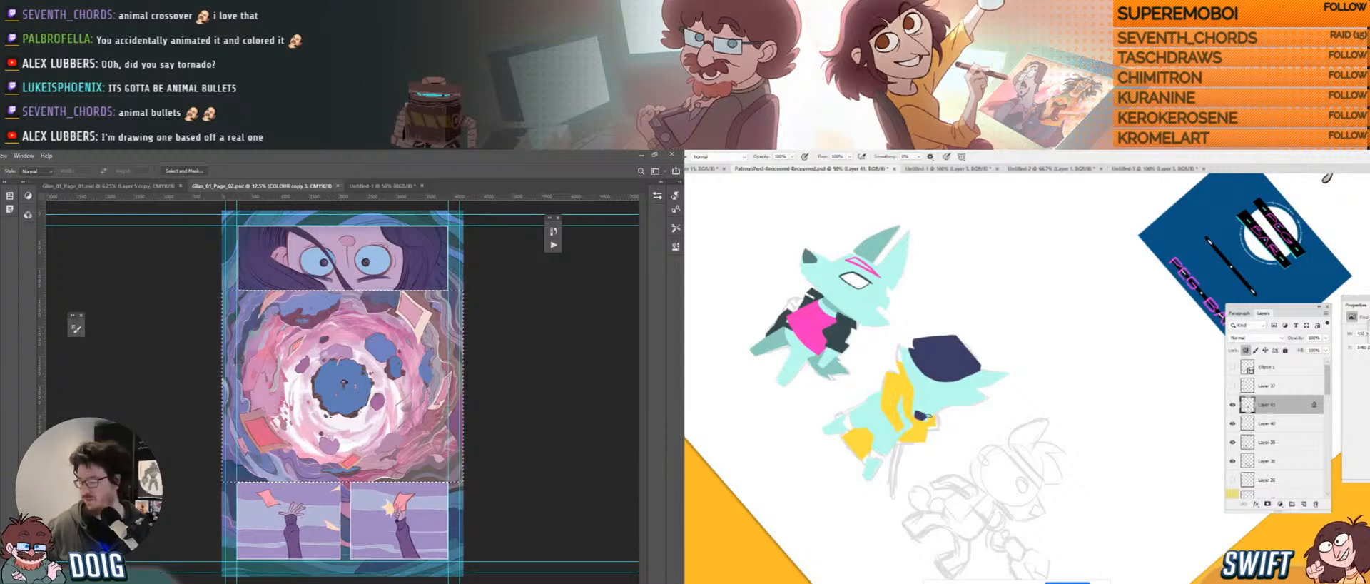
pyautogui.hotkey('alt', 'Tab')
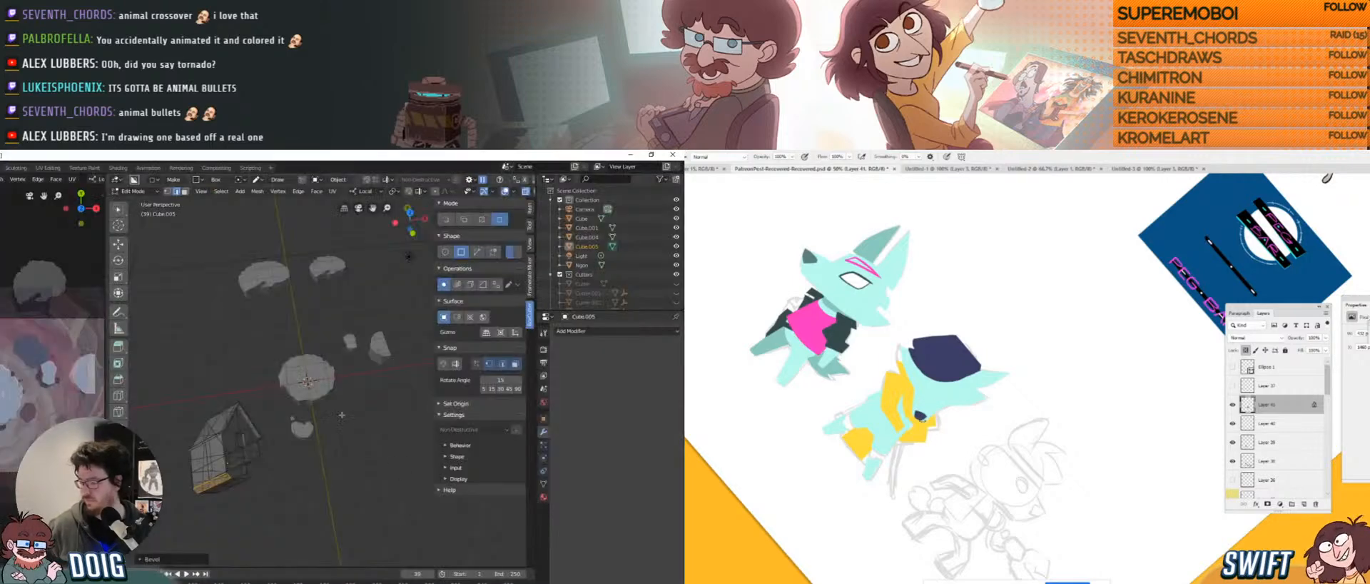
# Orbit around the clouds and house, then leave Edit Mode for Object Mode.
pyautogui.scroll(4, 342, 415)
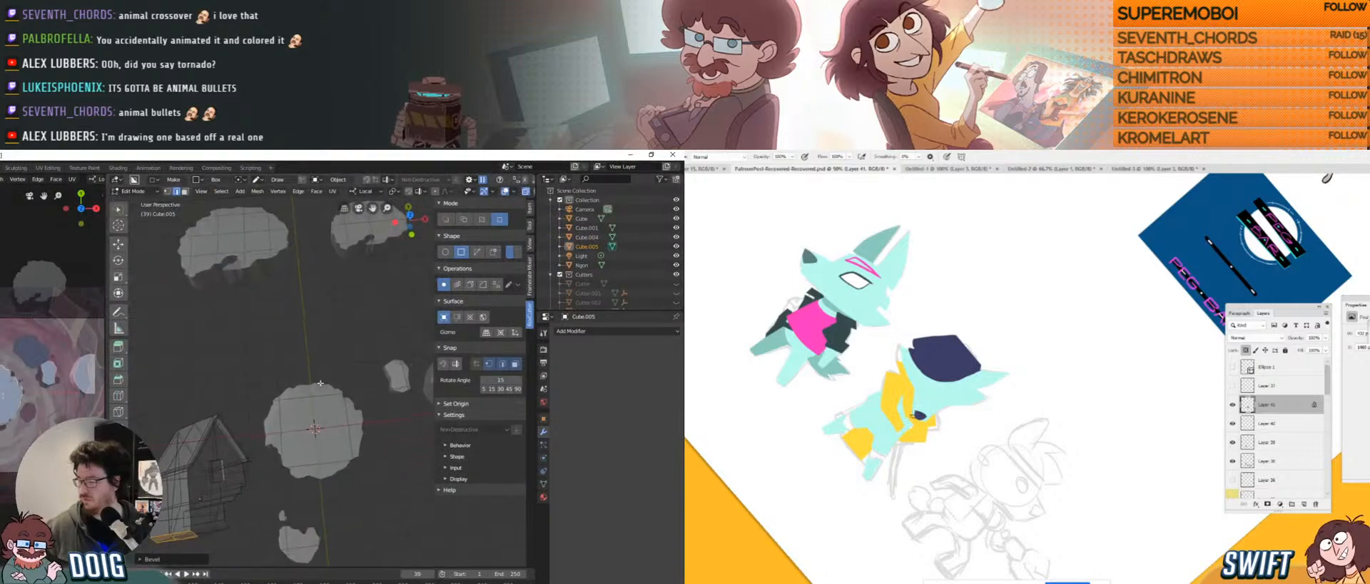
pyautogui.moveTo(321, 383); pyautogui.dragTo(292, 389, button='middle')
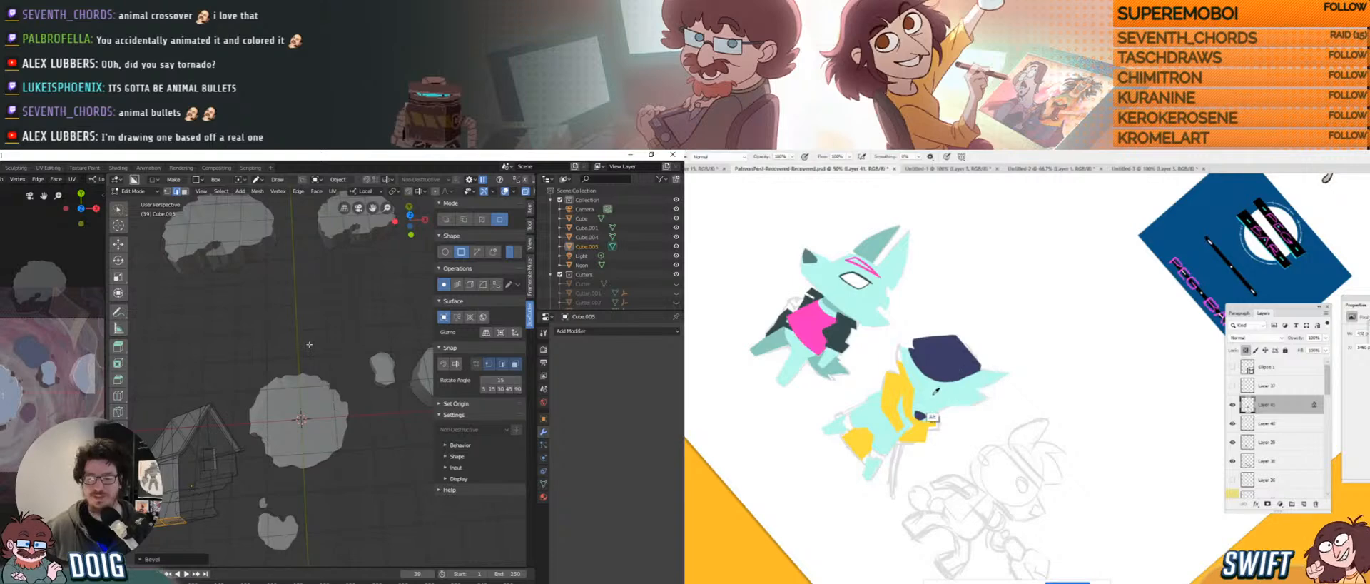
pyautogui.moveTo(296, 378); pyautogui.dragTo(299, 367, button='middle')
pyautogui.press('r')
pyautogui.moveTo(908, 469); pyautogui.dragTo(988, 456)
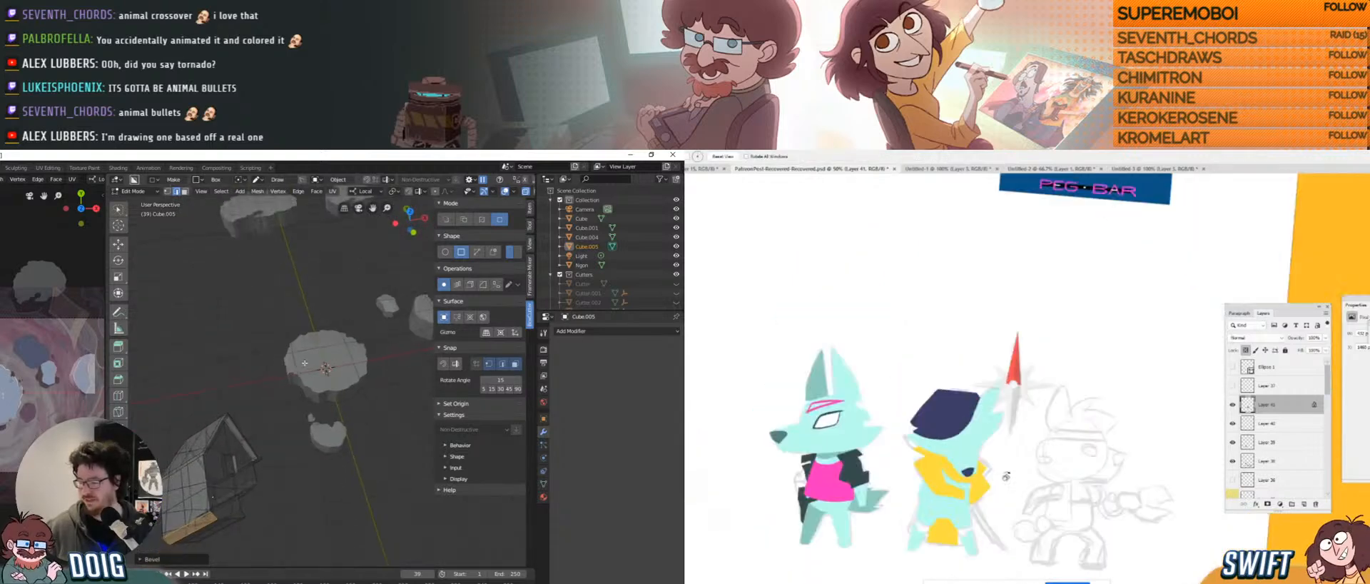
pyautogui.moveTo(299, 367)
pyautogui.mouseDown(button='middle')
pyautogui.moveTo(263, 395)
pyautogui.moveTo(269, 411)
pyautogui.moveTo(300, 383)
pyautogui.mouseUp(button='middle')
pyautogui.keyDown('space'); pyautogui.moveTo(974, 443); pyautogui.dragTo(965, 422); pyautogui.keyUp('space')
pyautogui.moveTo(300, 383); pyautogui.dragTo(317, 368, button='middle')
pyautogui.keyDown('space'); pyautogui.moveTo(965, 422); pyautogui.dragTo(956, 402); pyautogui.keyUp('space')
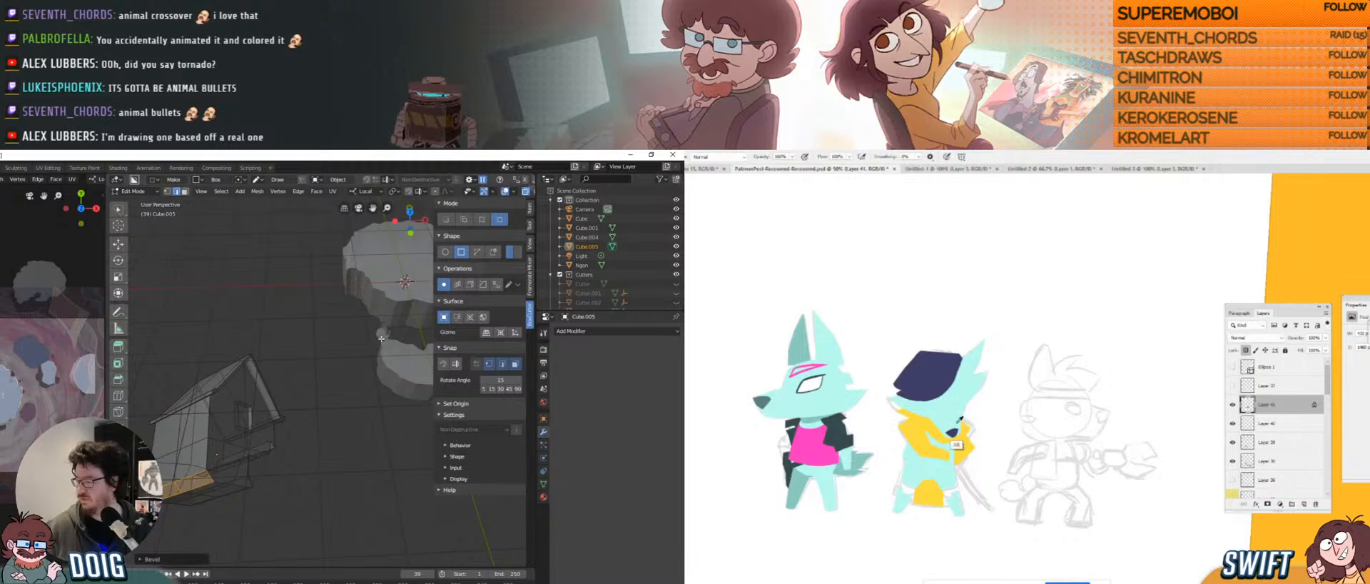
pyautogui.press('Tab')
# Select the small cloud Ngon.003 and orbit to a tilted, top-down view.
pyautogui.click(383, 333)
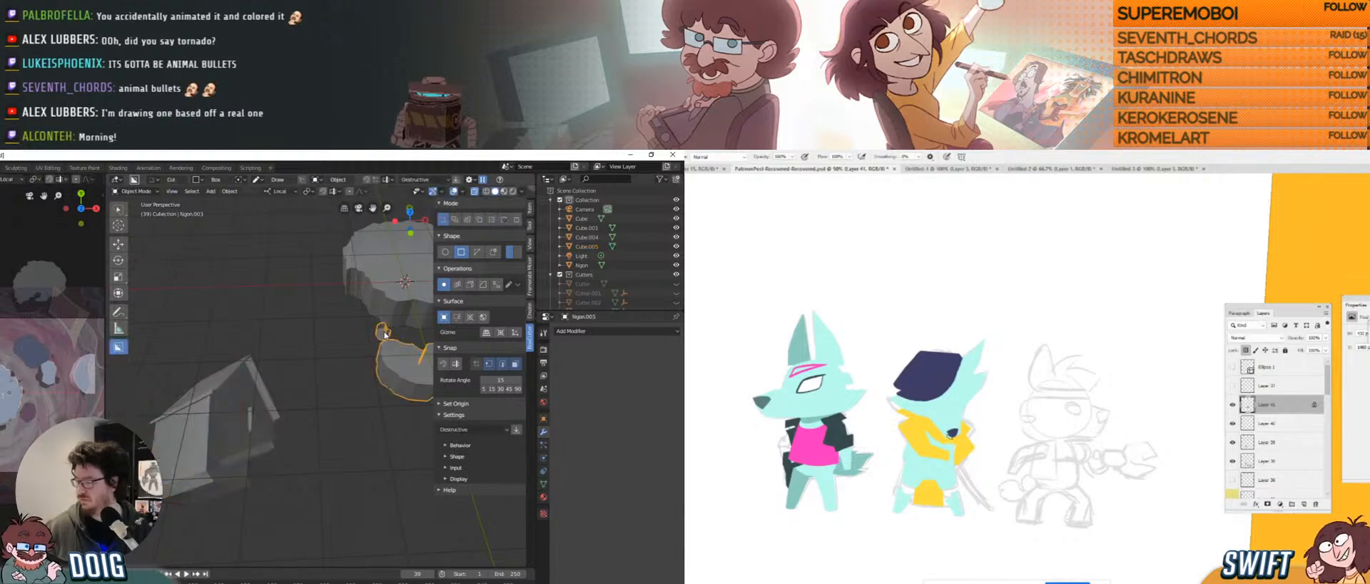
pyautogui.moveTo(383, 334); pyautogui.dragTo(365, 348, button='middle')
pyautogui.scroll(4, 272, 401)
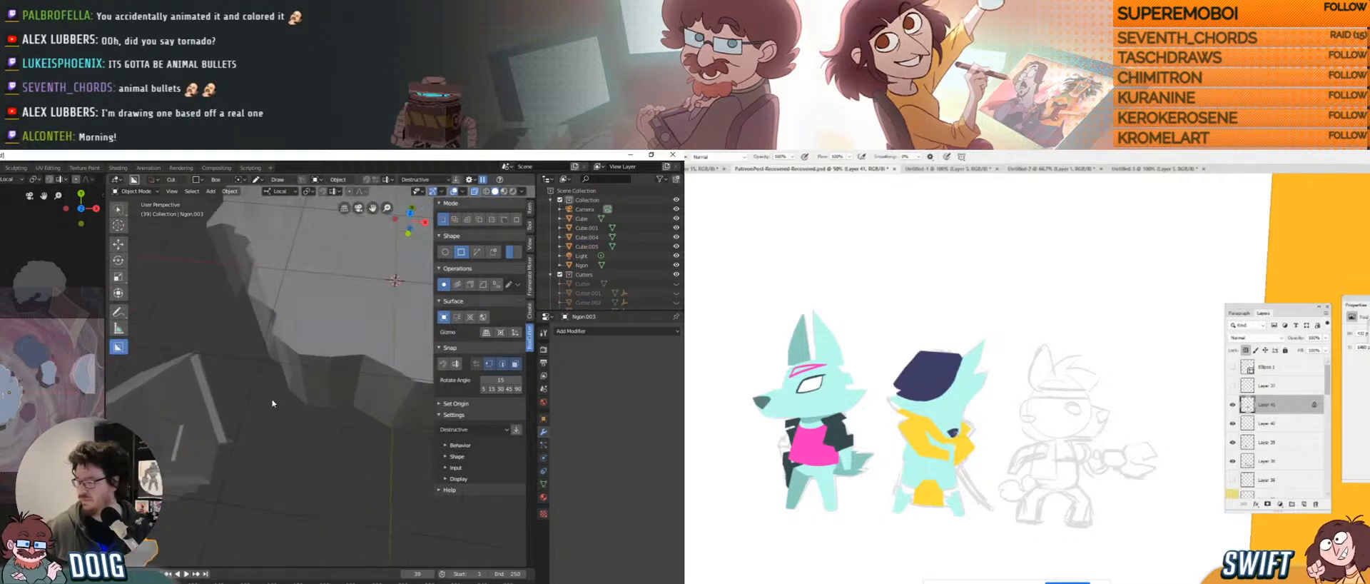
pyautogui.scroll(-4, 269, 403)
pyautogui.scroll(-2, 270, 403)
pyautogui.moveTo(270, 403); pyautogui.dragTo(281, 356, button='middle')
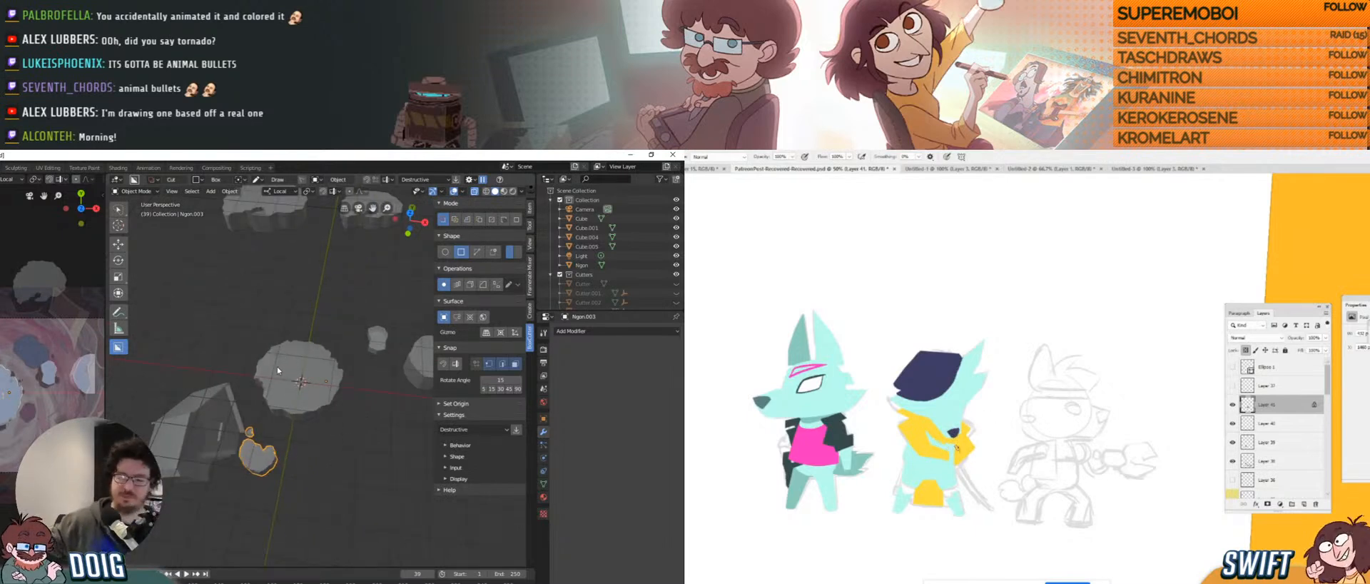
pyautogui.moveTo(257, 376); pyautogui.dragTo(248, 400, button='middle')
pyautogui.scroll(3, 240, 398)
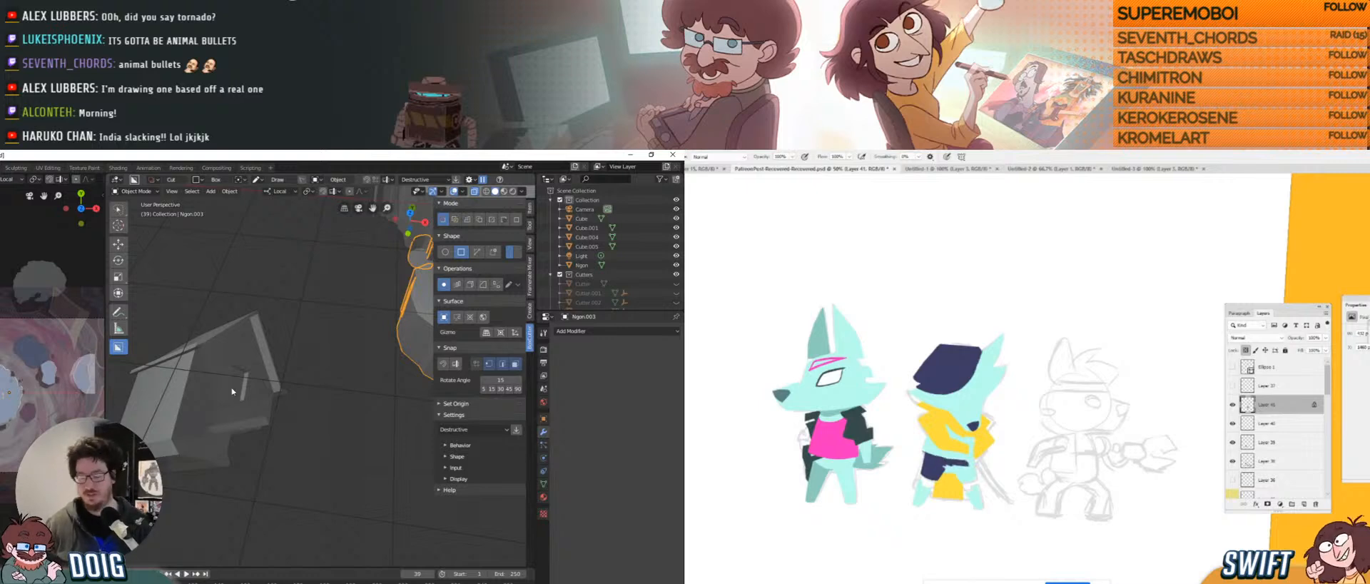
# Select the house, orbit around it, and bring up the Add > Mesh primitive list.
pyautogui.click(218, 416)
pyautogui.moveTo(218, 416); pyautogui.dragTo(230, 397, button='middle')
pyautogui.scroll(3, 232, 385)
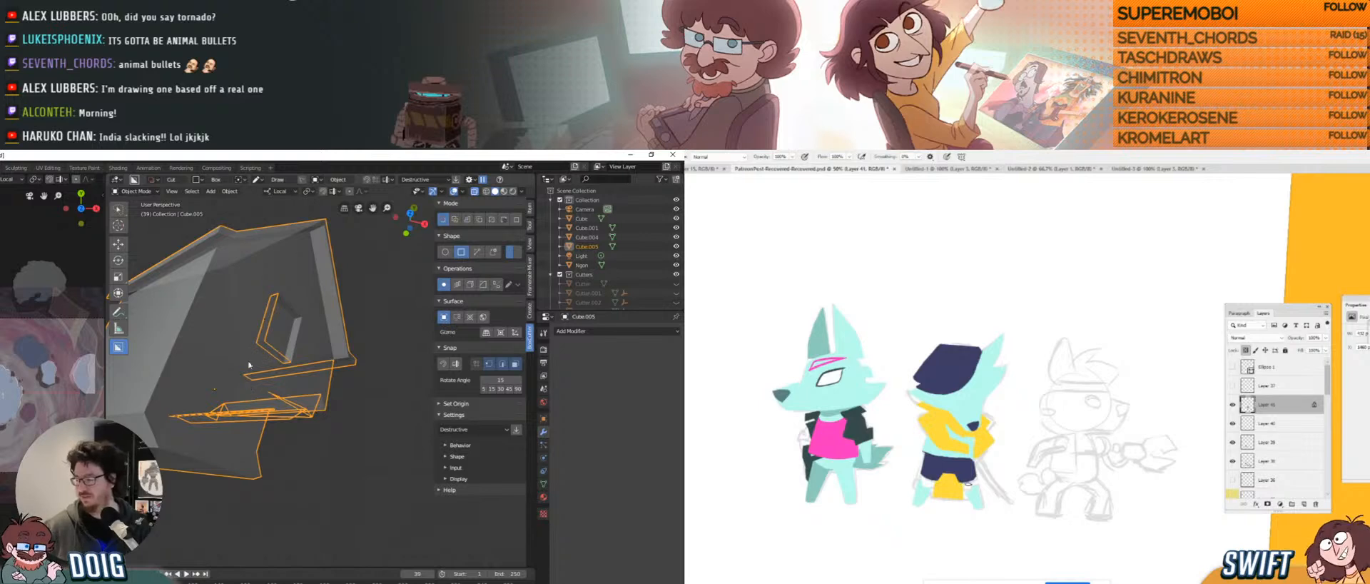
pyautogui.scroll(-5, 274, 381)
pyautogui.moveTo(274, 380); pyautogui.dragTo(237, 399, button='middle')
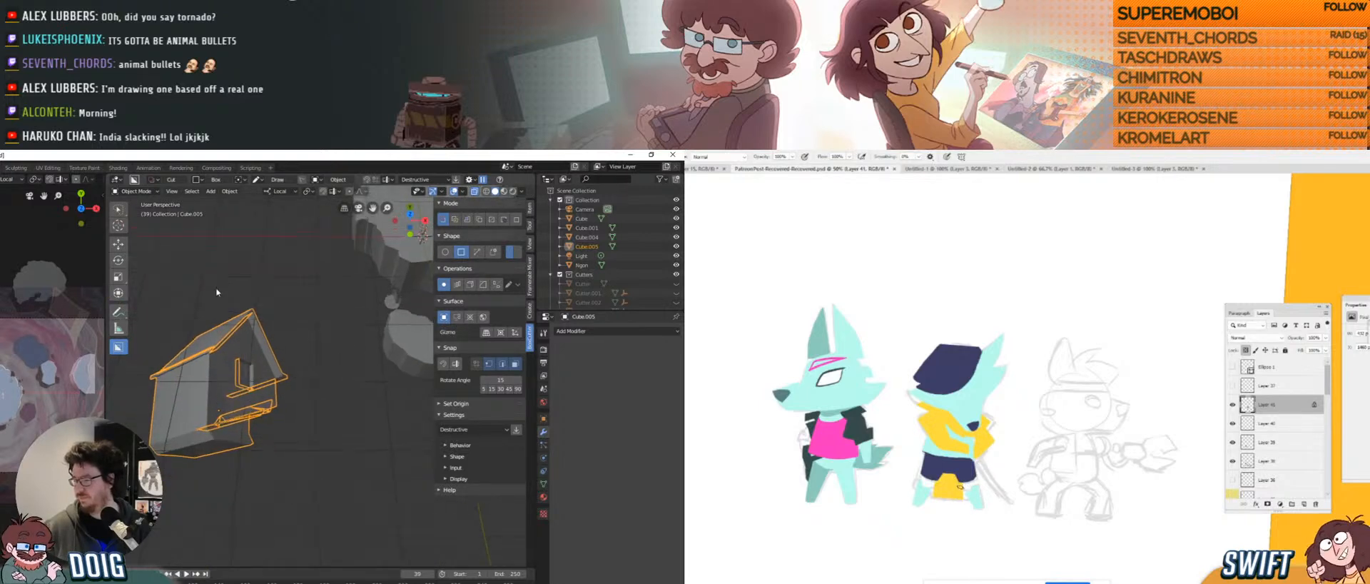
pyautogui.click(210, 191)
pyautogui.moveTo(231, 206)
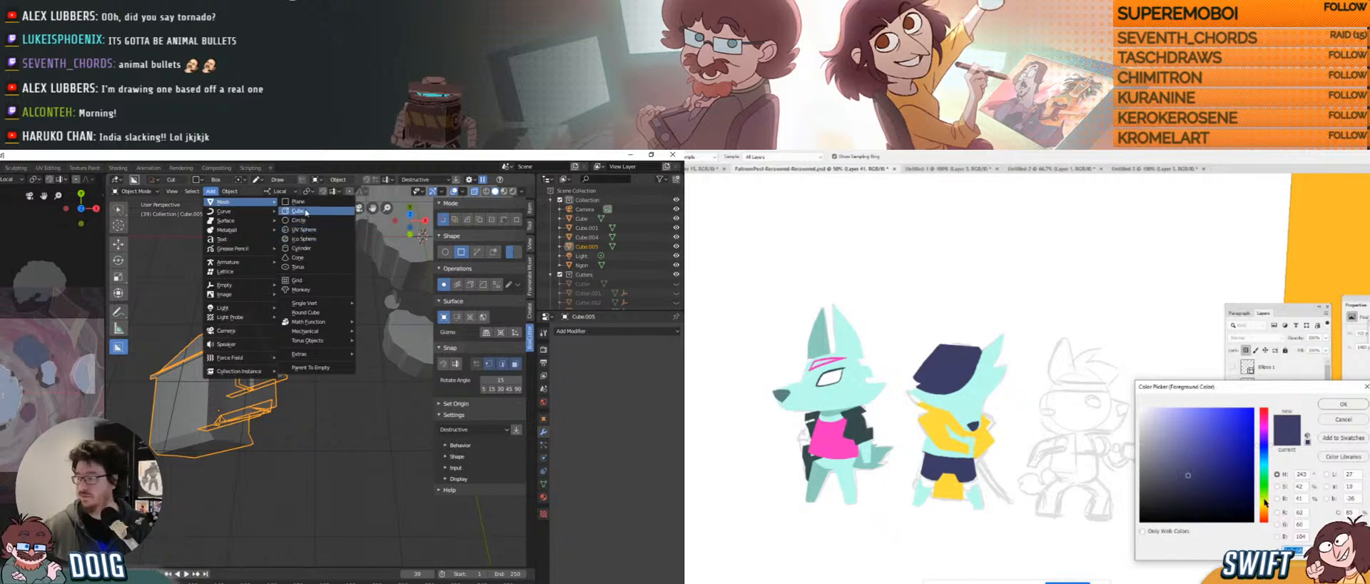
# Add a cube and shrink it to a small box.
pyautogui.click(310, 212)
pyautogui.press('KP_Decimal')
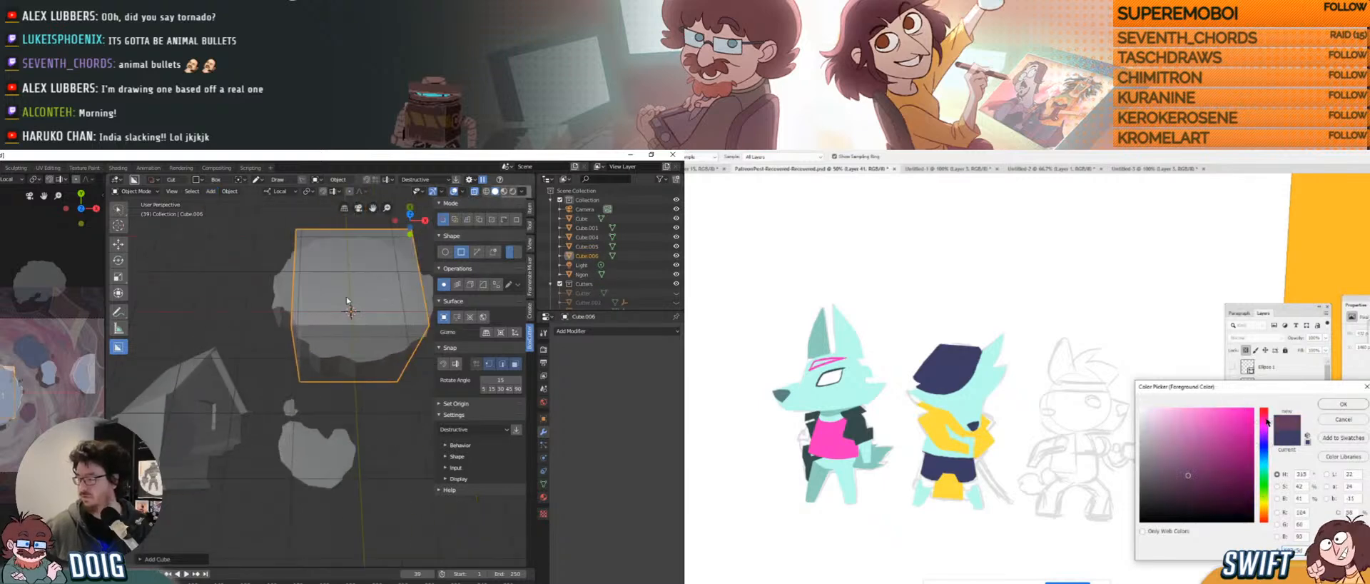
pyautogui.press('s')
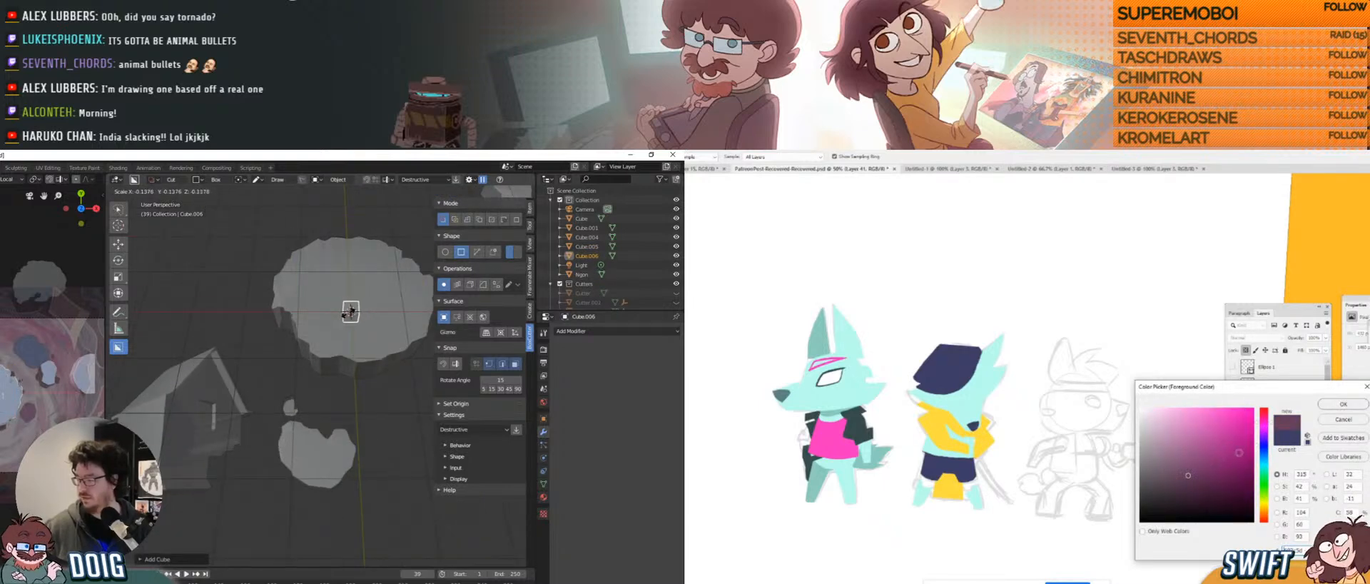
pyautogui.click(348, 309)
# Move the small cube toward the house, repositioning it several times.
pyautogui.press('g')
pyautogui.click(225, 441)
pyautogui.moveTo(226, 440); pyautogui.dragTo(239, 406, button='middle')
pyautogui.press('g')
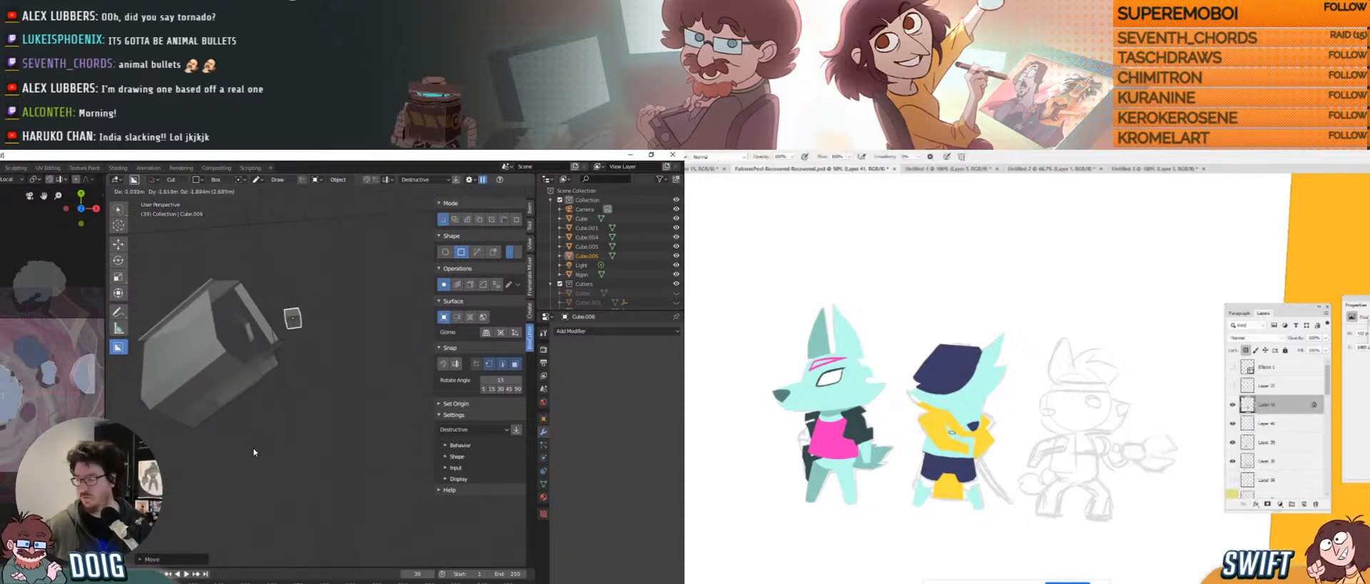
pyautogui.click(284, 371)
pyautogui.moveTo(284, 372); pyautogui.dragTo(300, 333, button='middle')
pyautogui.press('g')
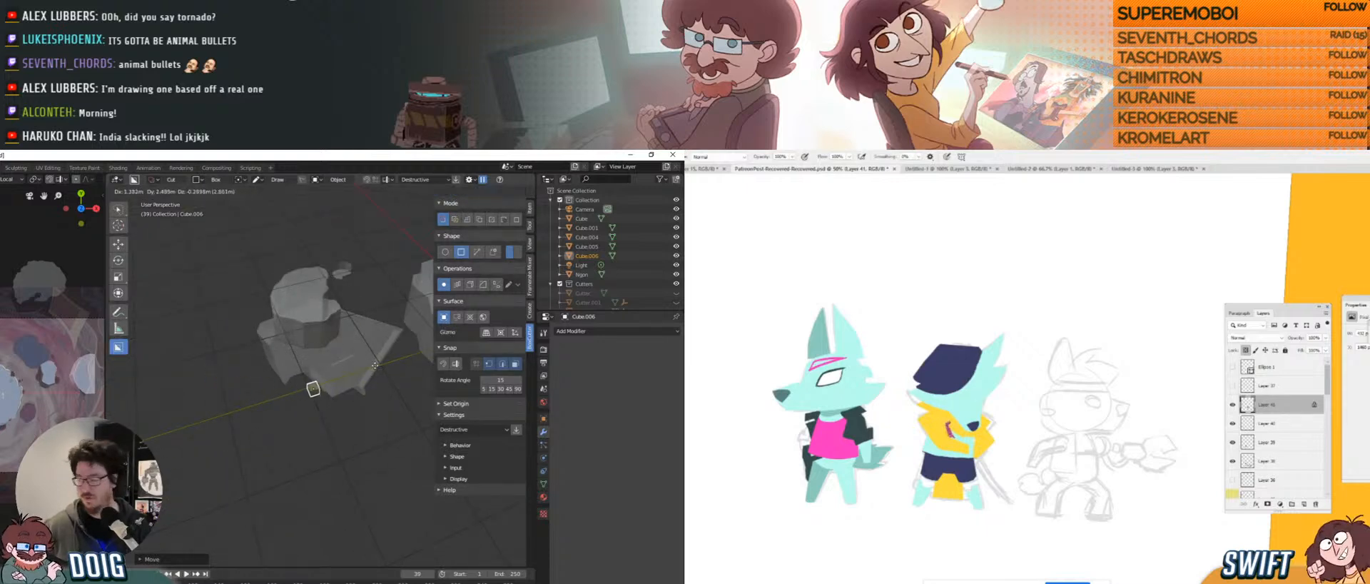
pyautogui.click(357, 362)
pyautogui.moveTo(354, 361); pyautogui.dragTo(266, 393, button='middle')
pyautogui.press('g')
pyautogui.click(371, 364)
# Nudge the cube up, down and left until it sits near the house wall.
pyautogui.press('g')
pyautogui.click(257, 330)
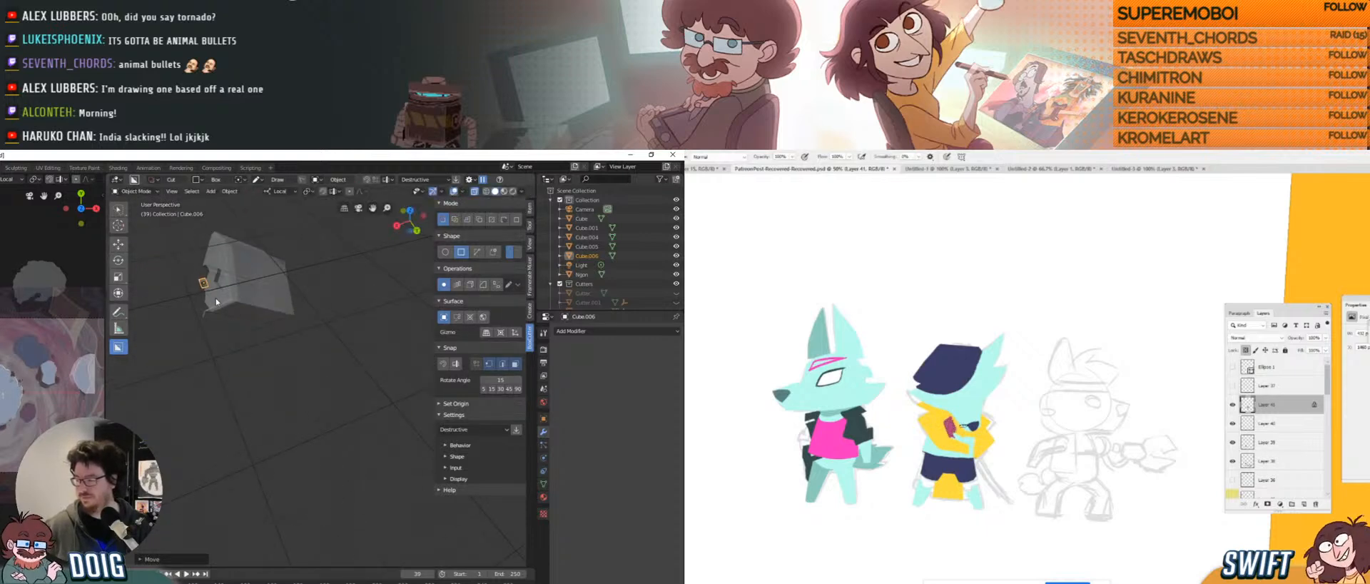
pyautogui.moveTo(216, 298); pyautogui.dragTo(326, 316, button='middle')
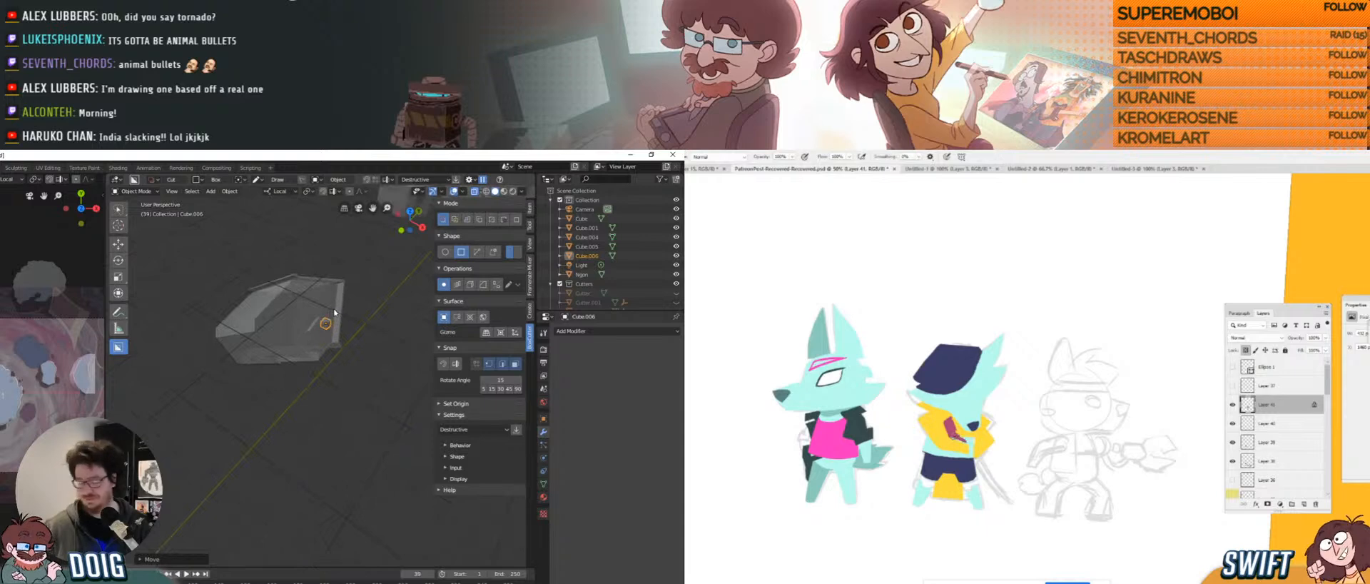
pyautogui.press('g')
pyautogui.click(314, 345)
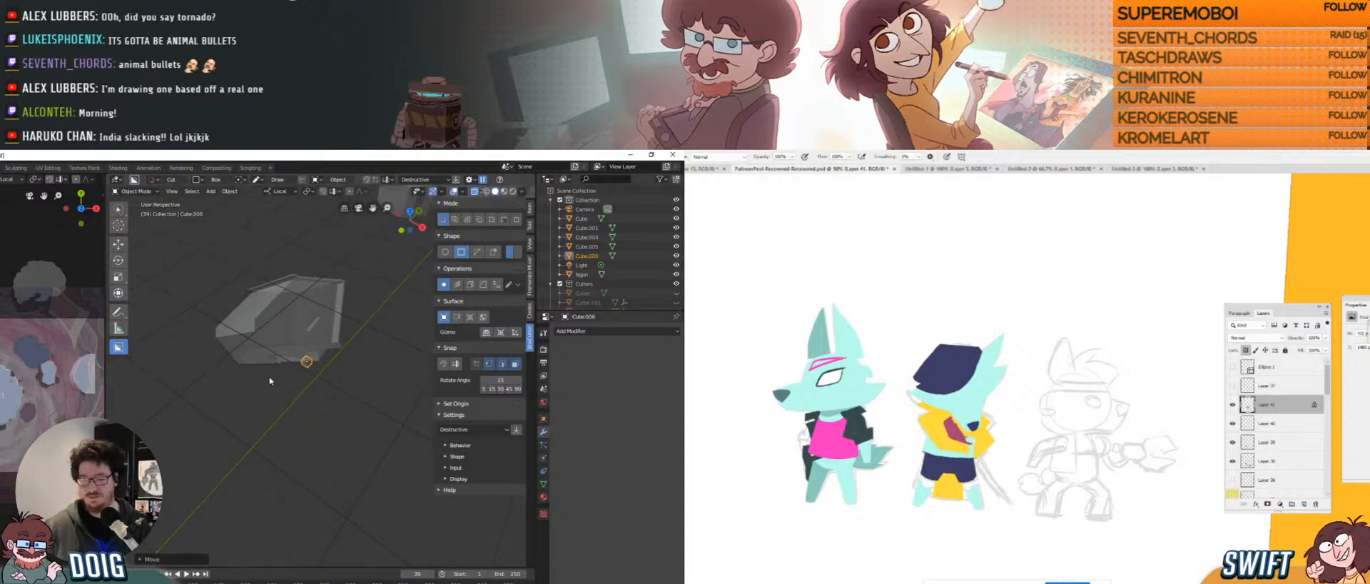
pyautogui.scroll(6, 269, 381)
pyautogui.moveTo(271, 378); pyautogui.dragTo(270, 336, button='middle')
pyautogui.moveTo(299, 371); pyautogui.dragTo(271, 378, button='middle')
pyautogui.press('g')
pyautogui.click(232, 352)
# Trackball-rotate the cube into a tilted orientation.
pyautogui.press('r')
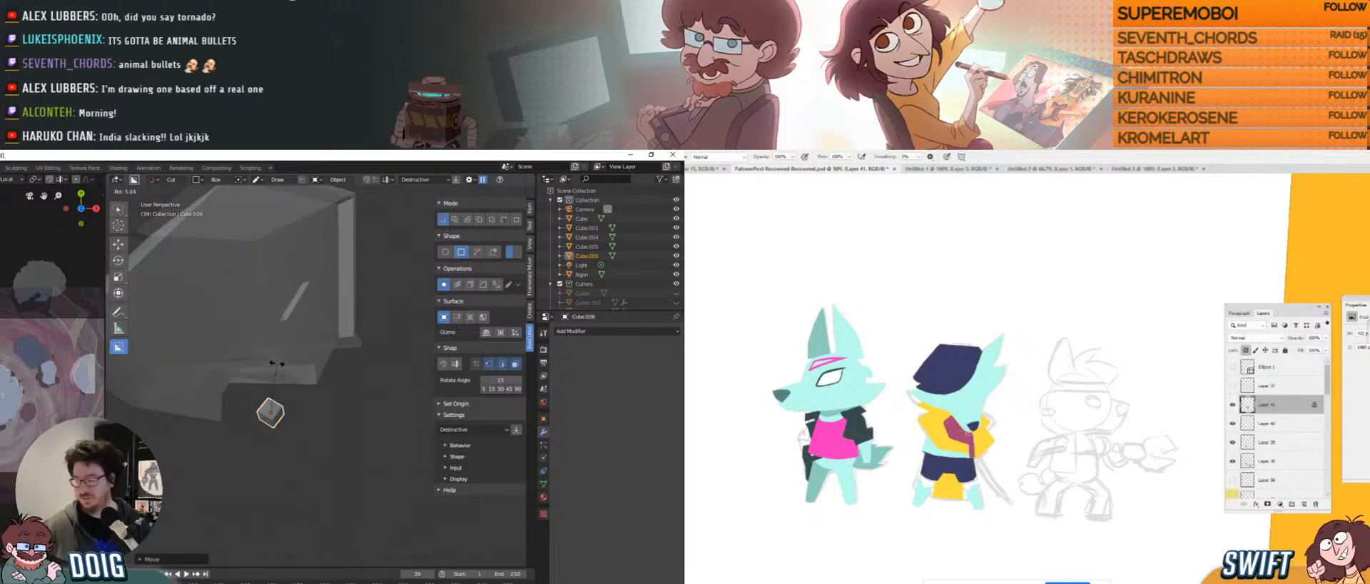
pyautogui.press('r')
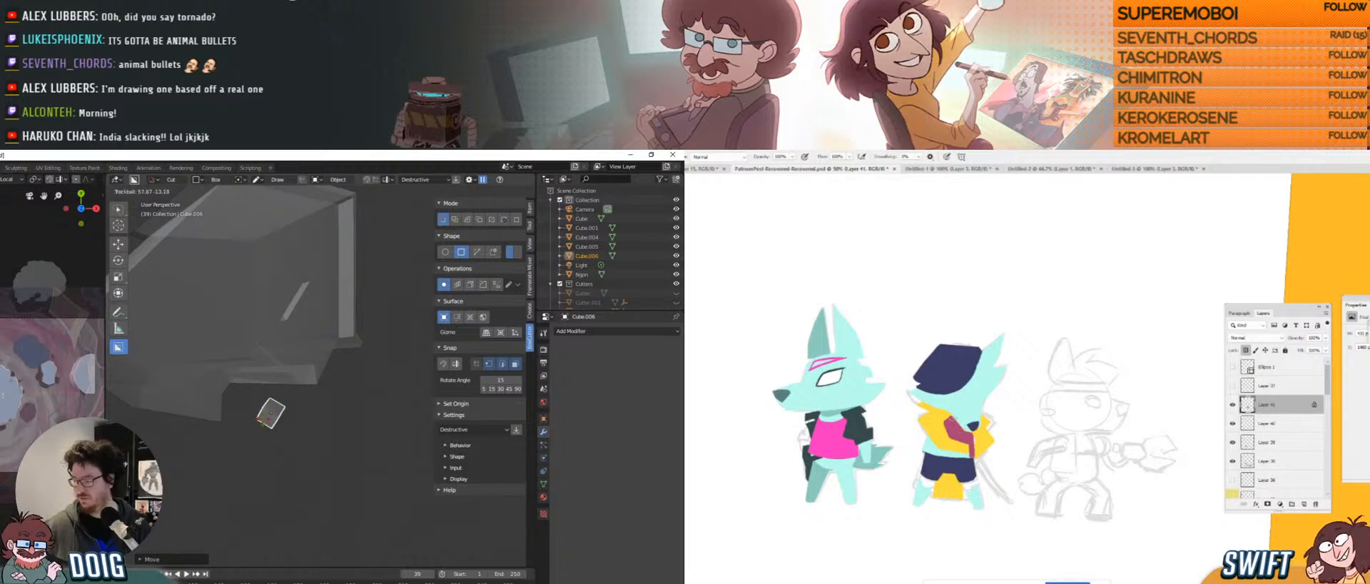
pyautogui.click(262, 424)
pyautogui.moveTo(293, 369); pyautogui.dragTo(263, 376, button='middle')
# Enlarge the cube, place it beside the house wall, and switch to Edit Mode.
pyautogui.press('s')
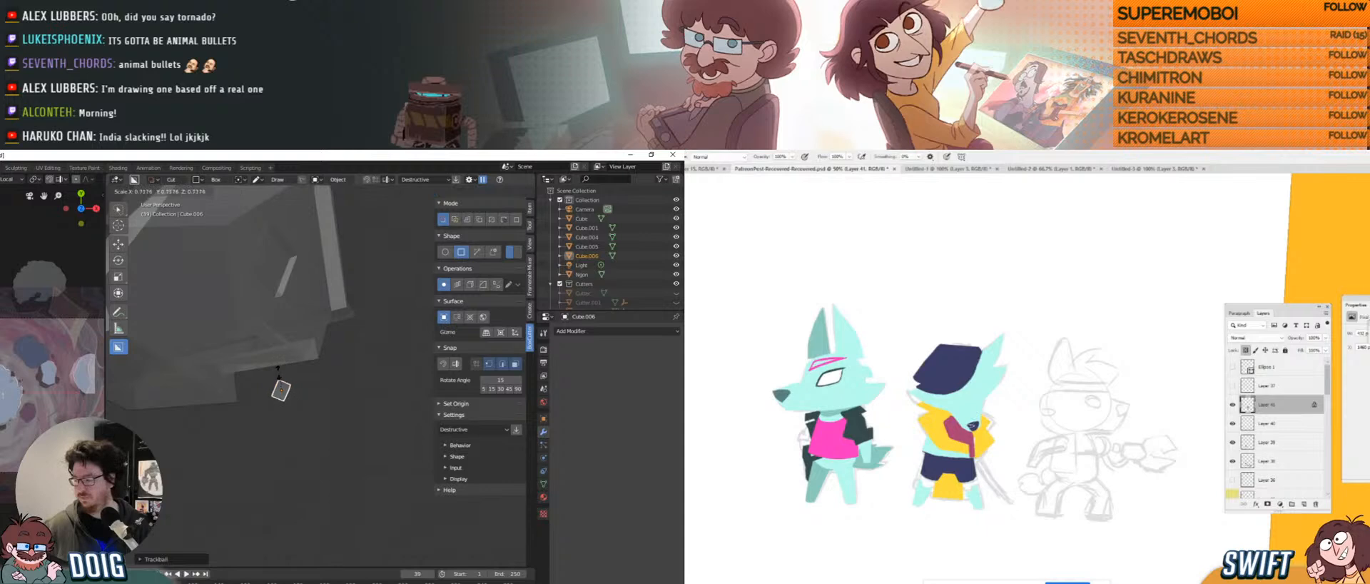
pyautogui.click(290, 364)
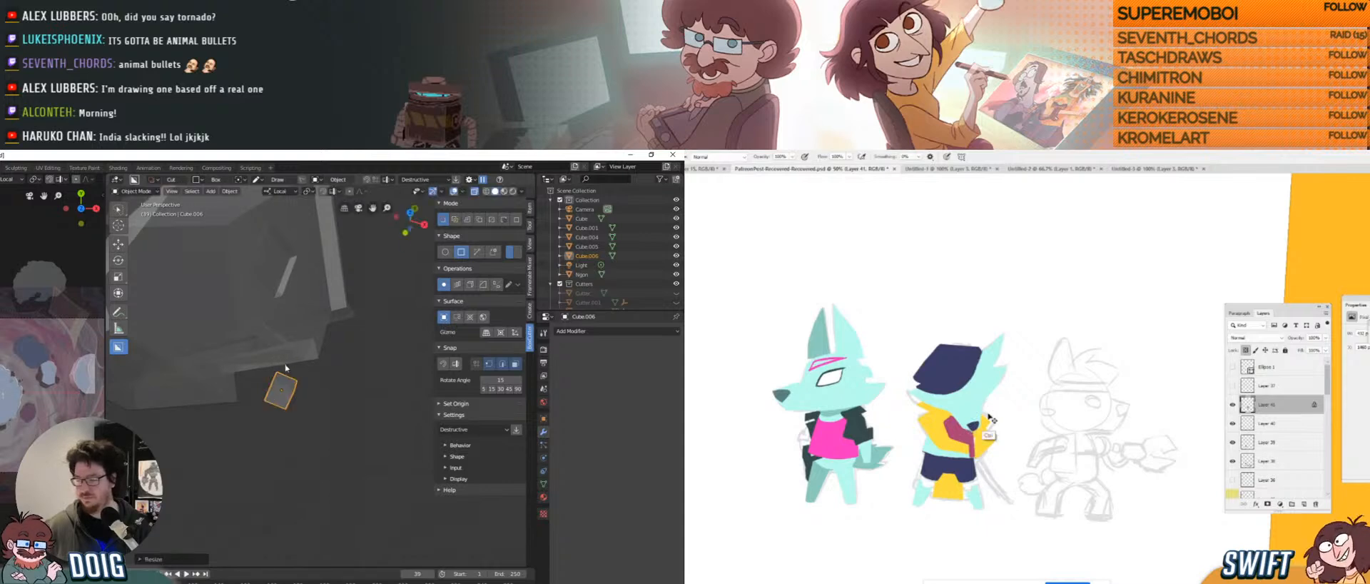
pyautogui.moveTo(289, 367); pyautogui.dragTo(277, 366, button='middle')
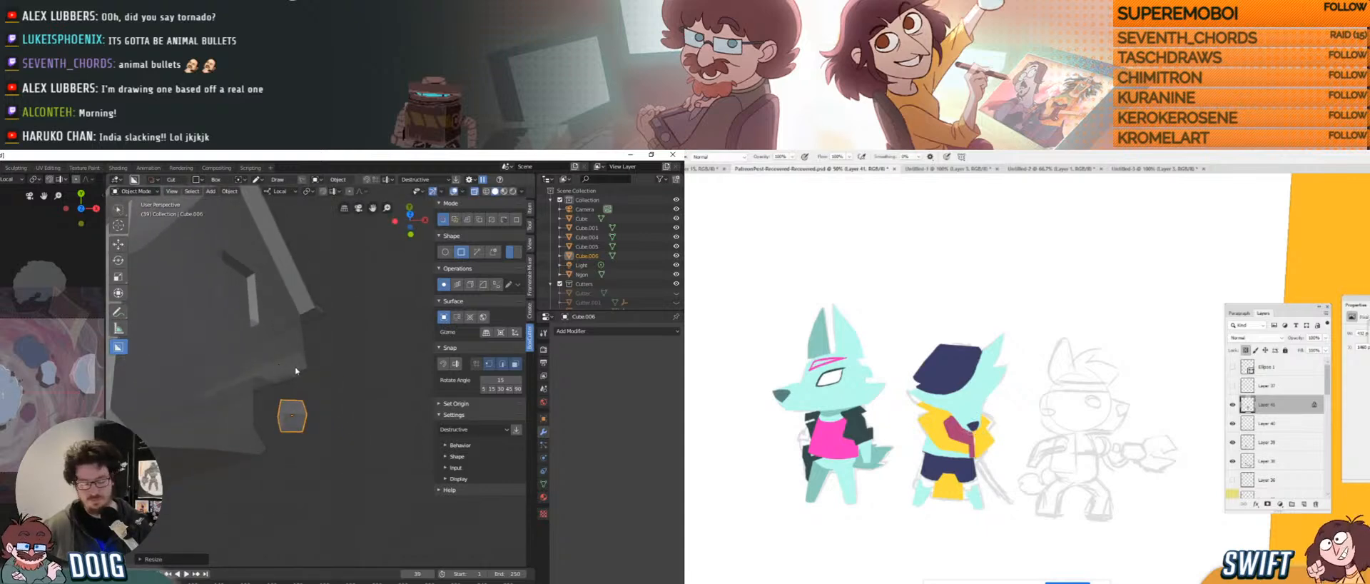
pyautogui.press('g')
pyautogui.click(287, 408)
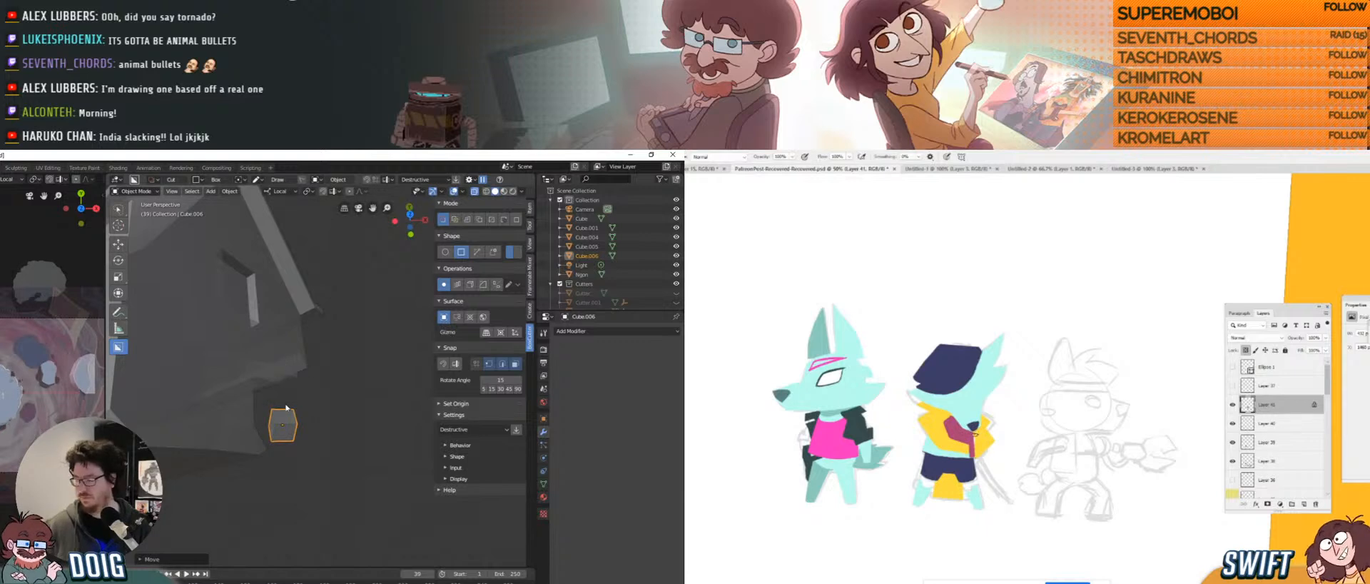
pyautogui.press('Tab')
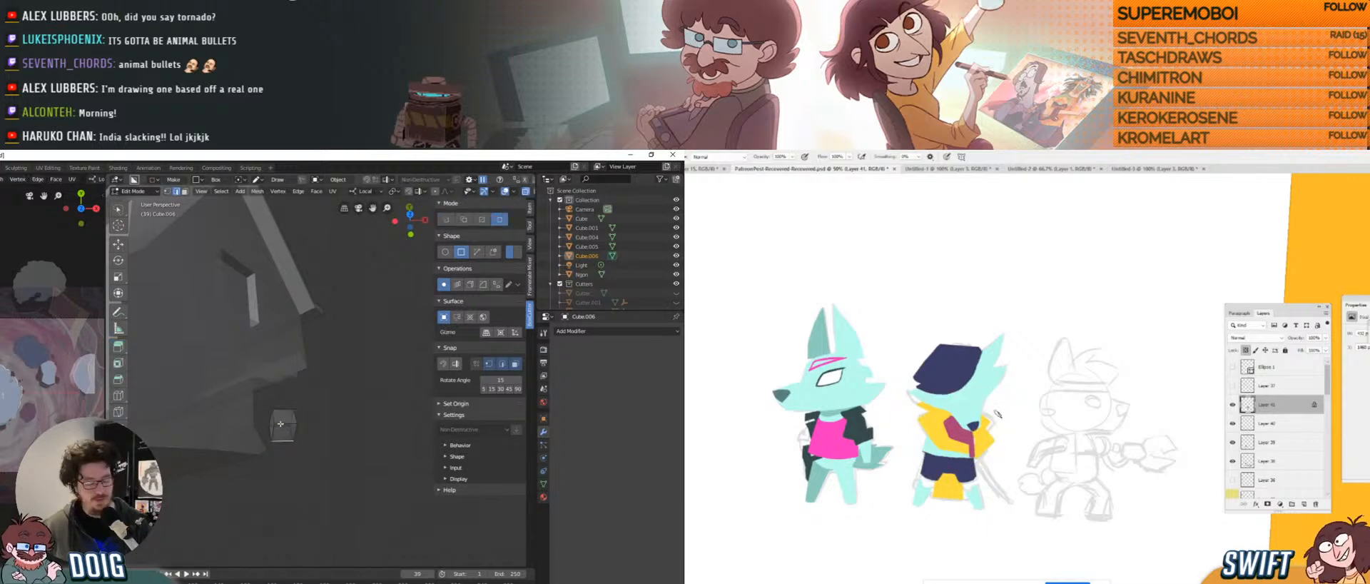
# Edge-slide one face of the small cube along its edges.
pyautogui.click(281, 428)
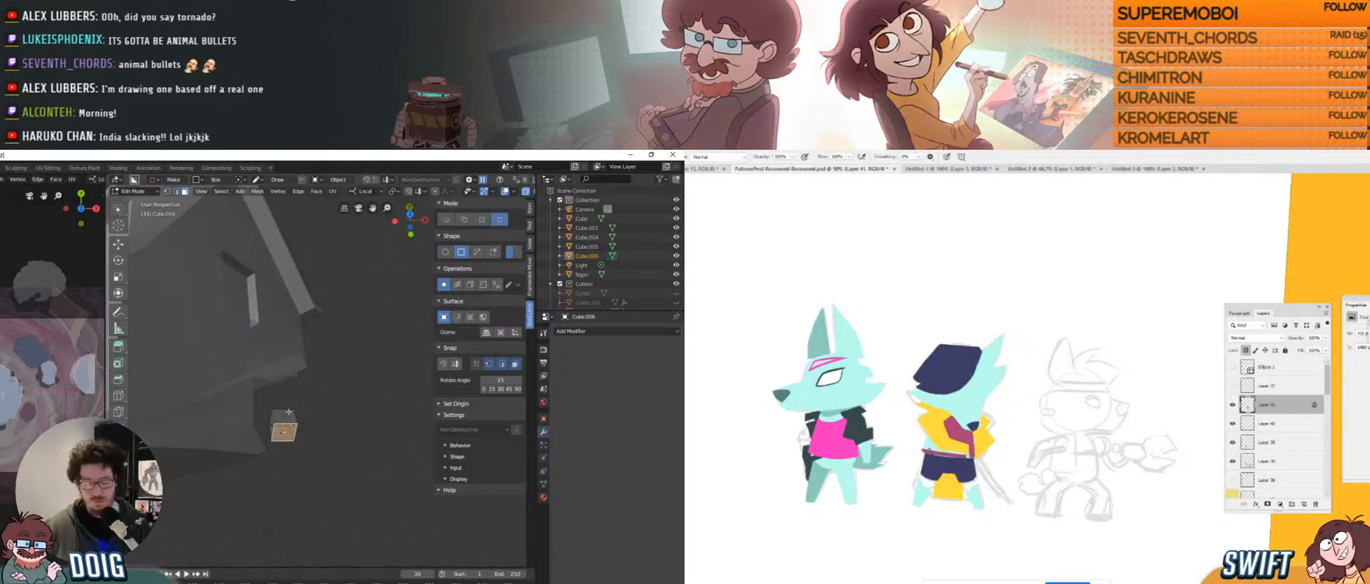
pyautogui.press('g')
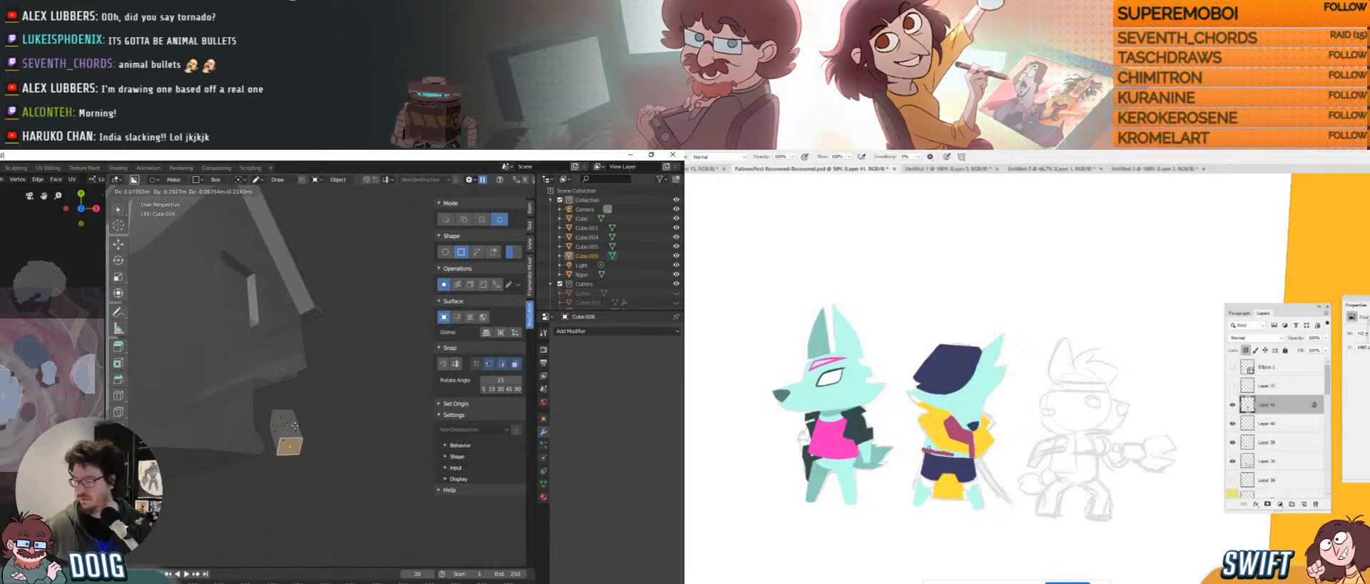
pyautogui.press('g')
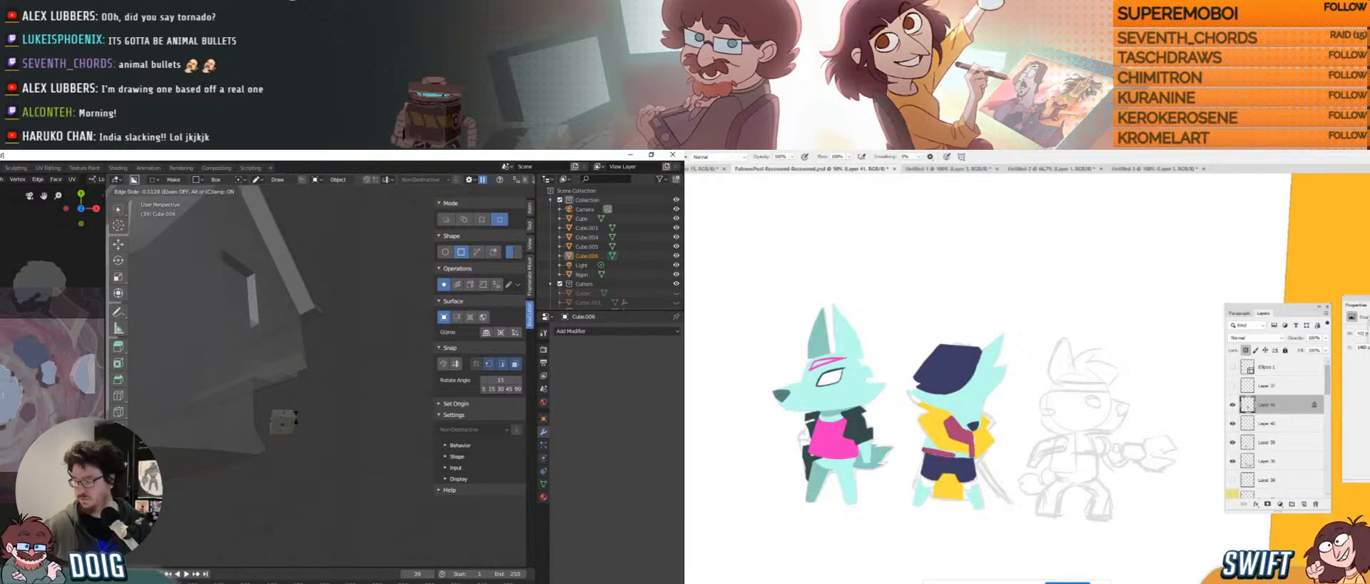
pyautogui.click(296, 417)
# Push the cube's front face down along its local Z axis, then deselect.
pyautogui.click(293, 421)
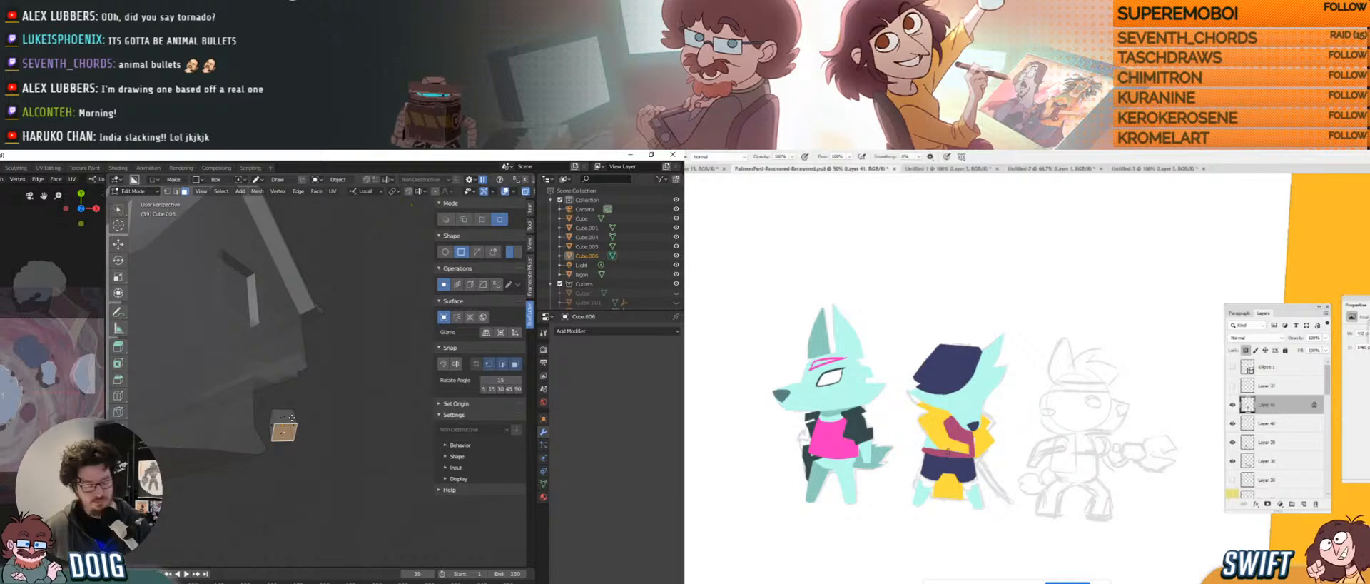
pyautogui.press('g')
pyautogui.press('z')
pyautogui.press('z')
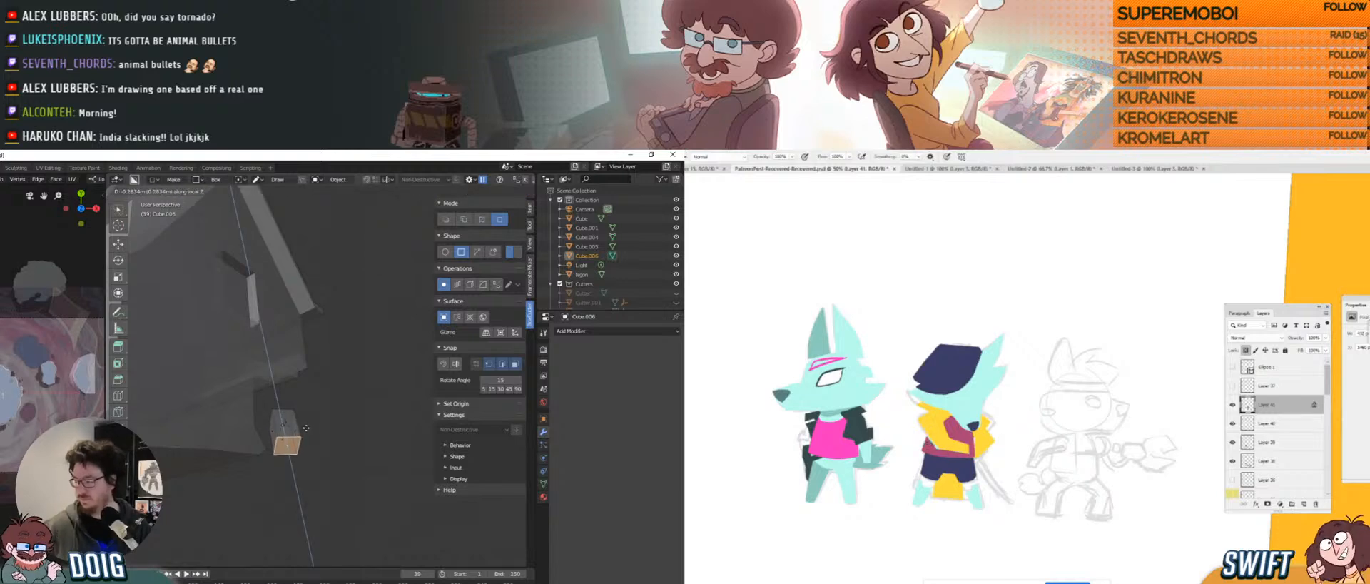
pyautogui.click(307, 433)
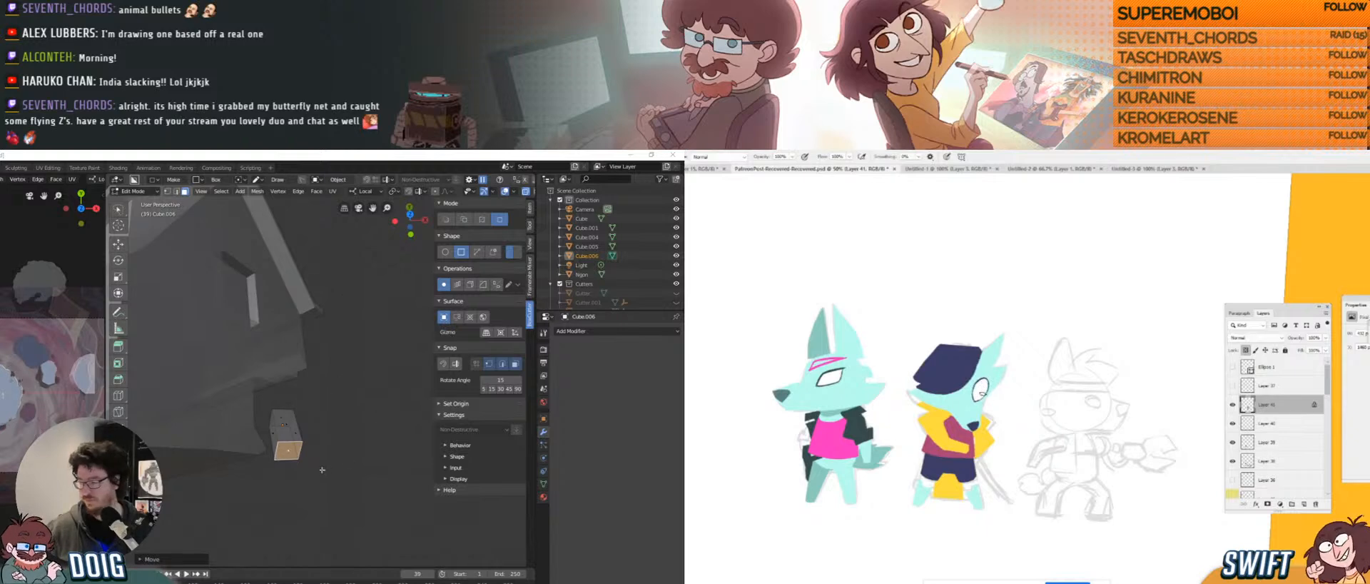
pyautogui.click(327, 445)
pyautogui.moveTo(286, 426); pyautogui.dragTo(265, 448, button='middle')
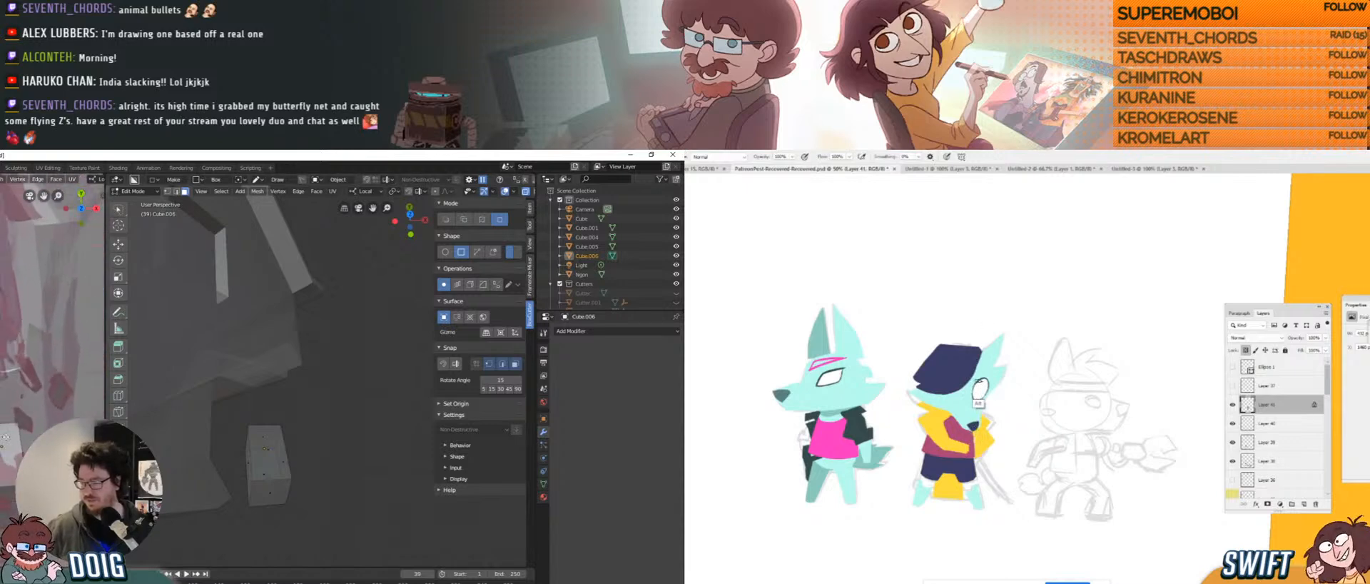
# Move the cube's top face along the Y axis.
pyautogui.click(264, 434)
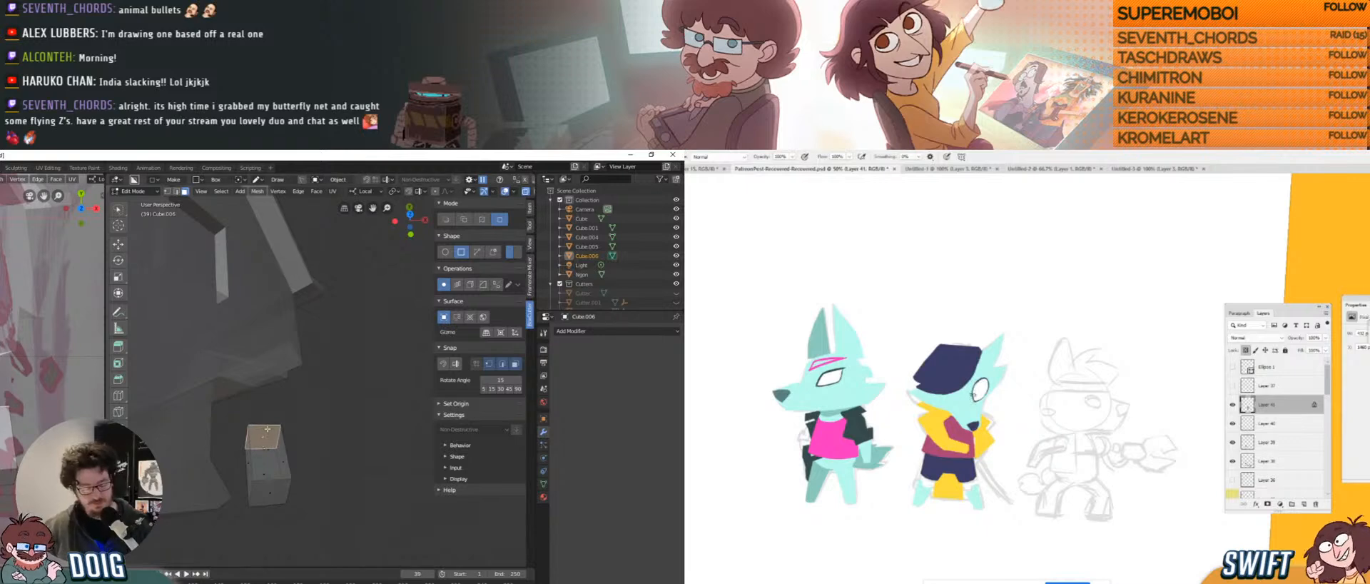
pyautogui.press('g')
pyautogui.press('y')
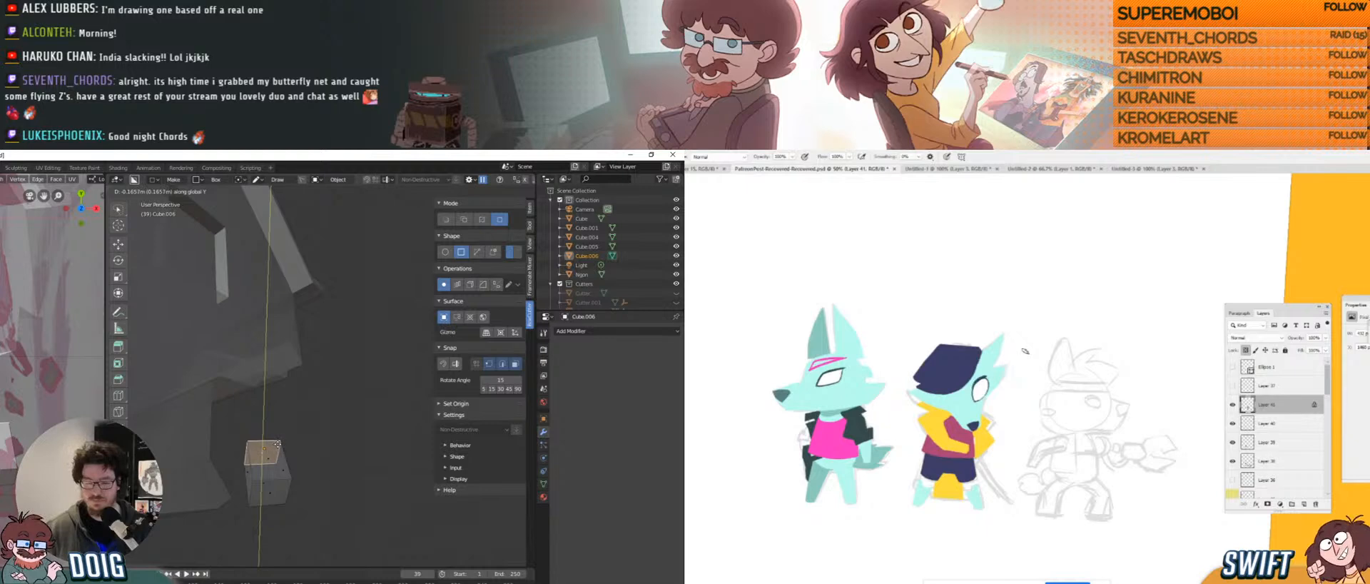
pyautogui.click(277, 444)
pyautogui.moveTo(276, 444); pyautogui.dragTo(245, 415, button='middle')
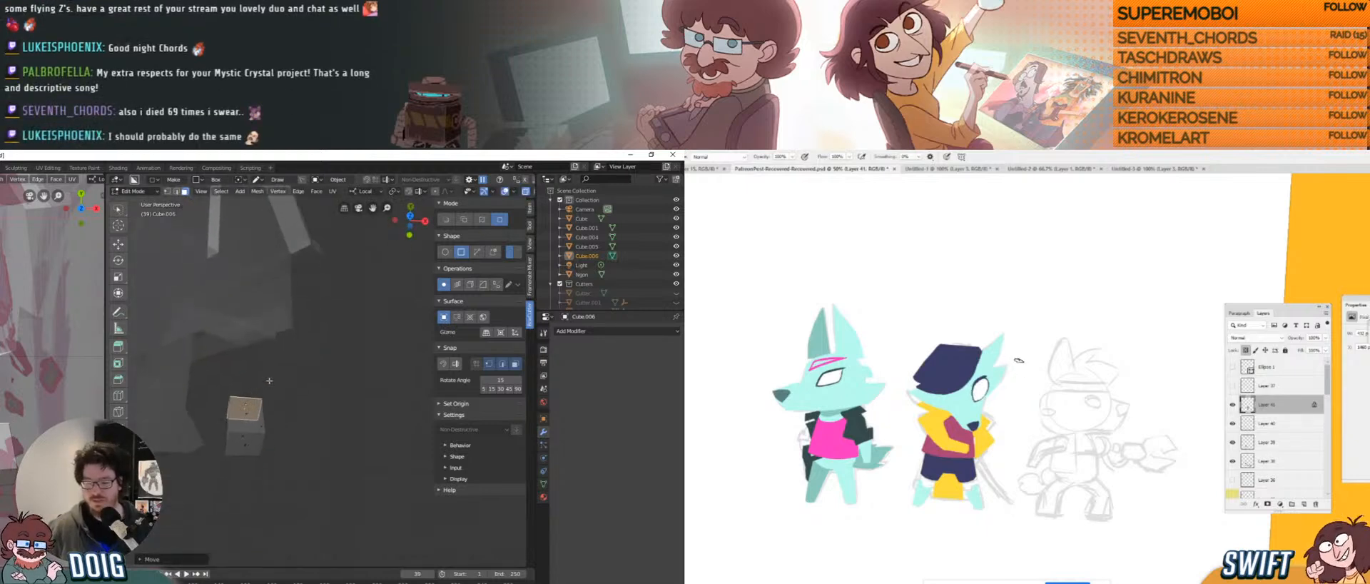
# Push the cube's lower face down and shift the selected face again to lengthen the block.
pyautogui.click(255, 441)
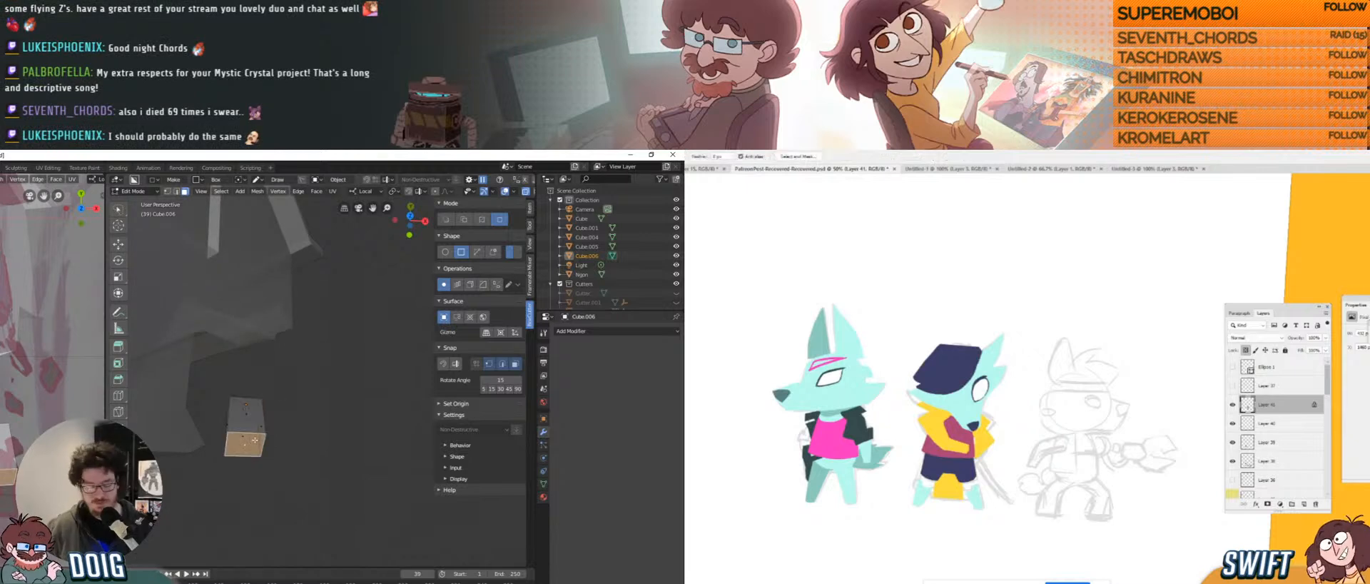
pyautogui.press('g')
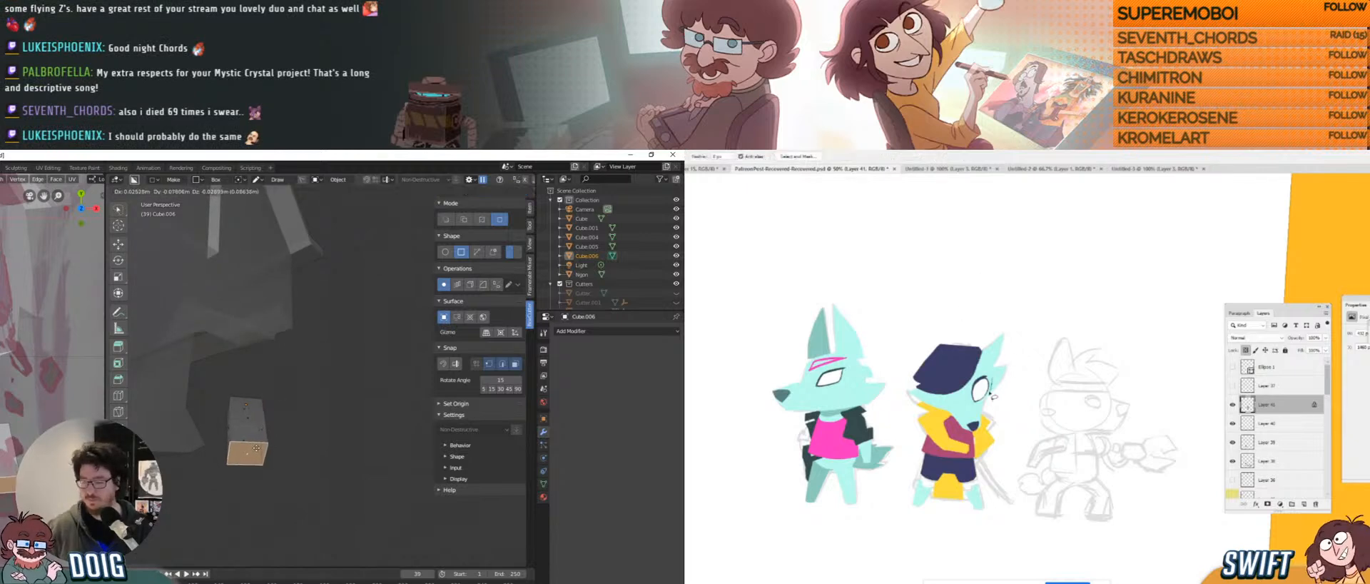
pyautogui.click(256, 455)
pyautogui.moveTo(256, 455); pyautogui.dragTo(255, 342, button='middle')
pyautogui.hotkey('ctrl', 't')
pyautogui.press('g')
pyautogui.click(284, 352)
# Move the selected face to continue reshaping the small box.
pyautogui.press('g')
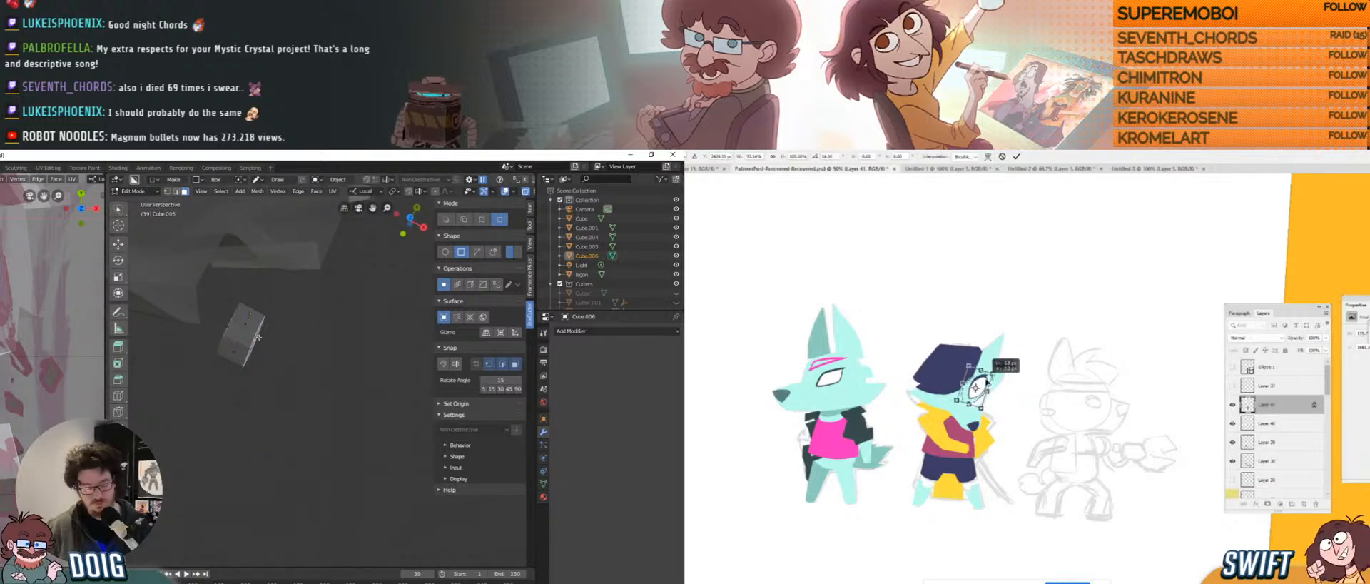
pyautogui.click(262, 339)
pyautogui.moveTo(262, 340); pyautogui.dragTo(274, 349, button='middle')
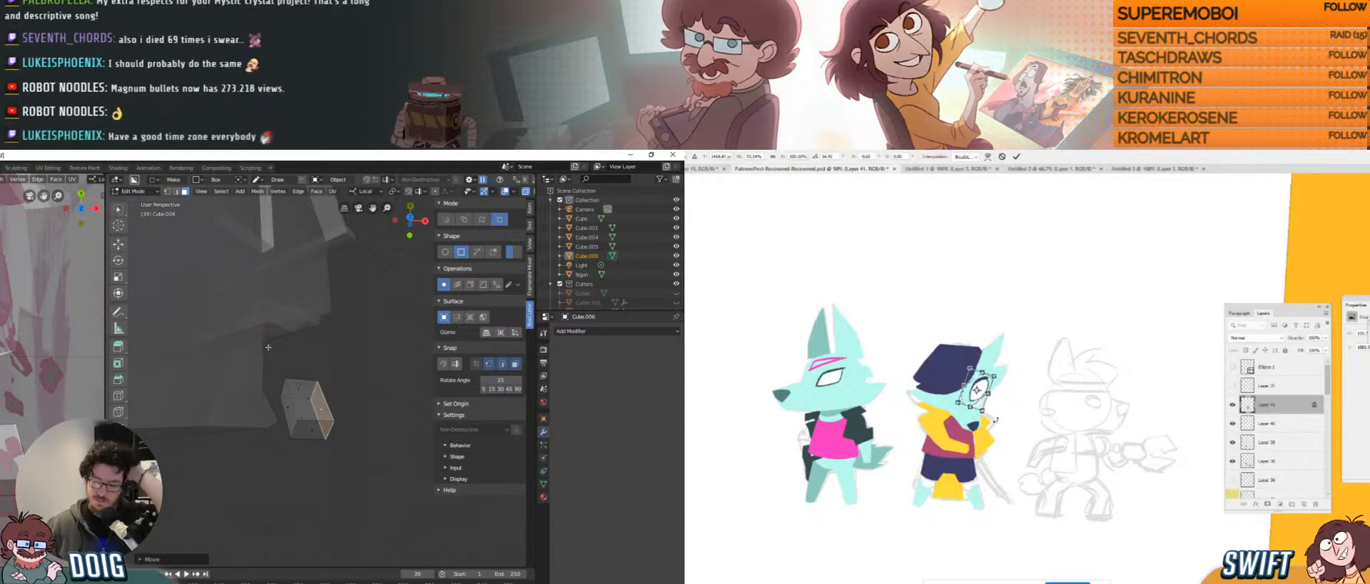
pyautogui.press('Return')
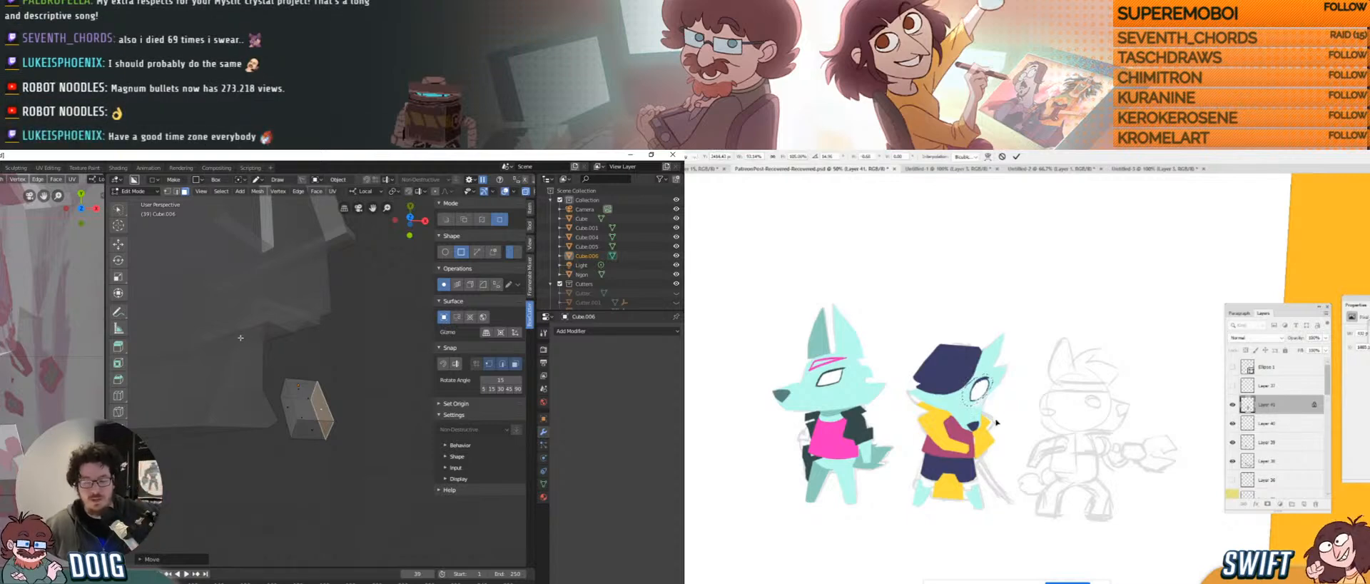
pyautogui.press('b')
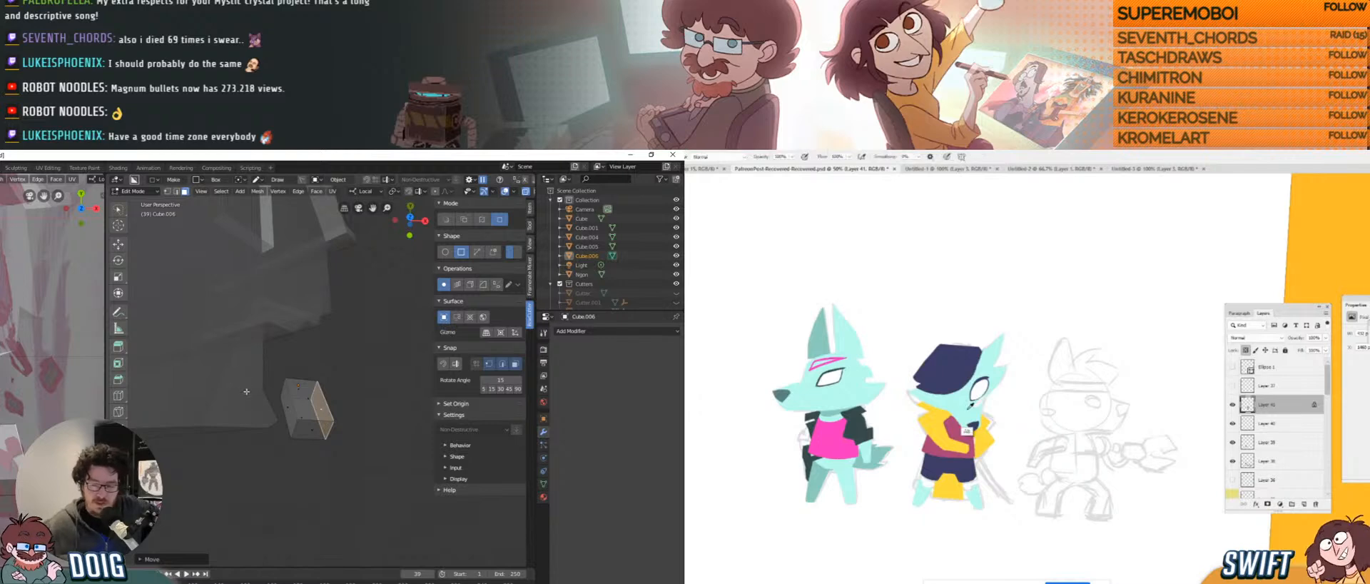
pyautogui.keyDown('alt'); pyautogui.click(970, 411); pyautogui.keyUp('alt')
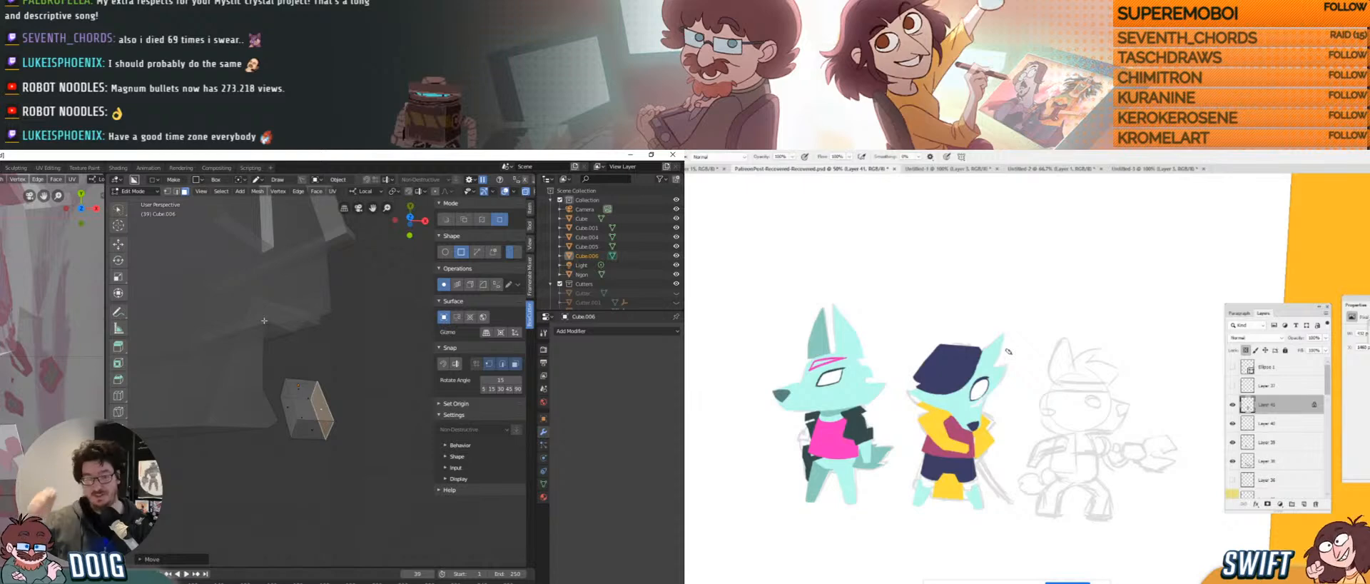
# Raise the box's top face so it becomes a tall upright block.
pyautogui.click(314, 394)
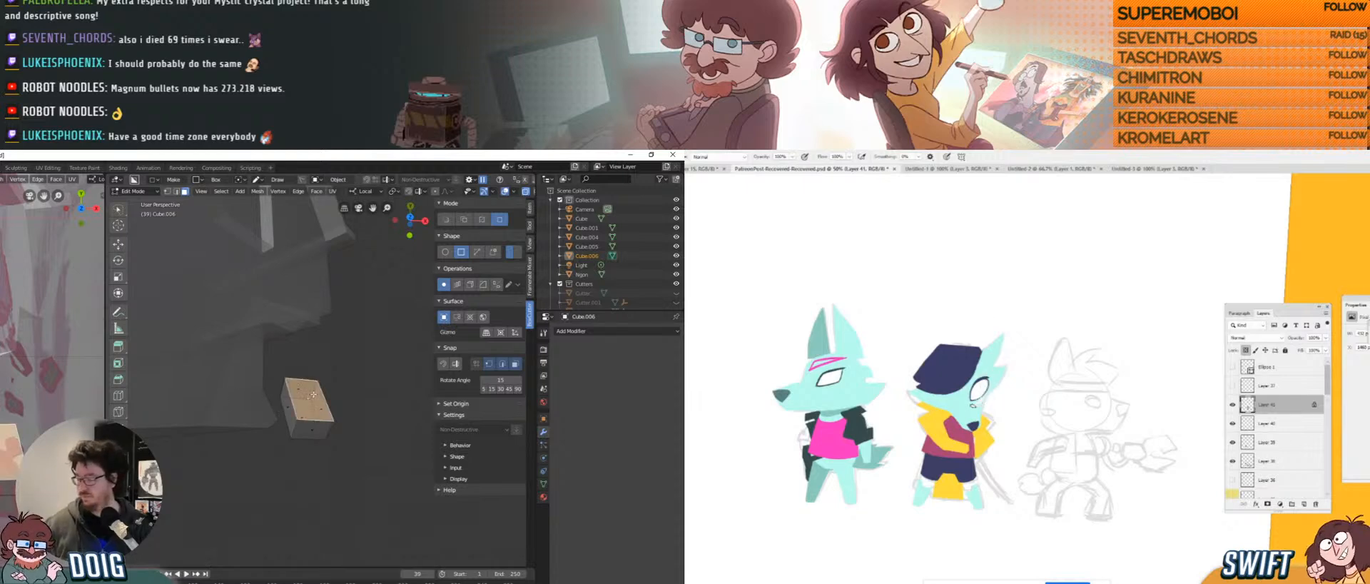
pyautogui.moveTo(314, 384); pyautogui.dragTo(267, 402, button='middle')
pyautogui.press('g')
pyautogui.click(327, 364)
pyautogui.click(1244, 351)
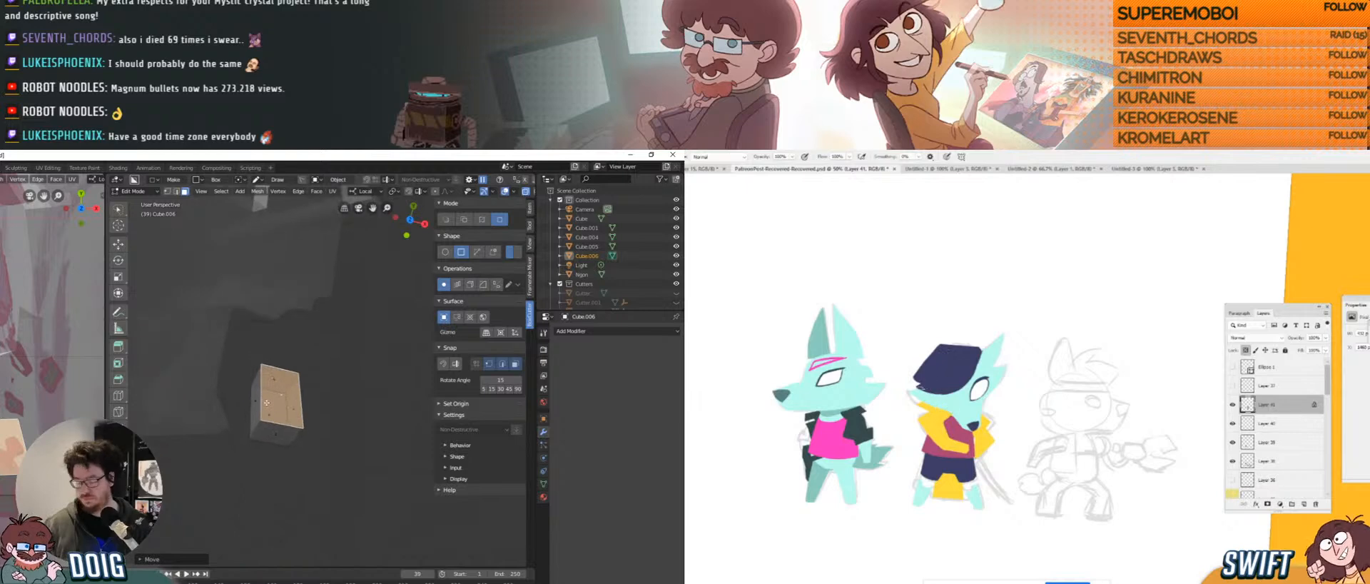
pyautogui.scroll(5, 273, 404)
pyautogui.scroll(-2, 282, 406)
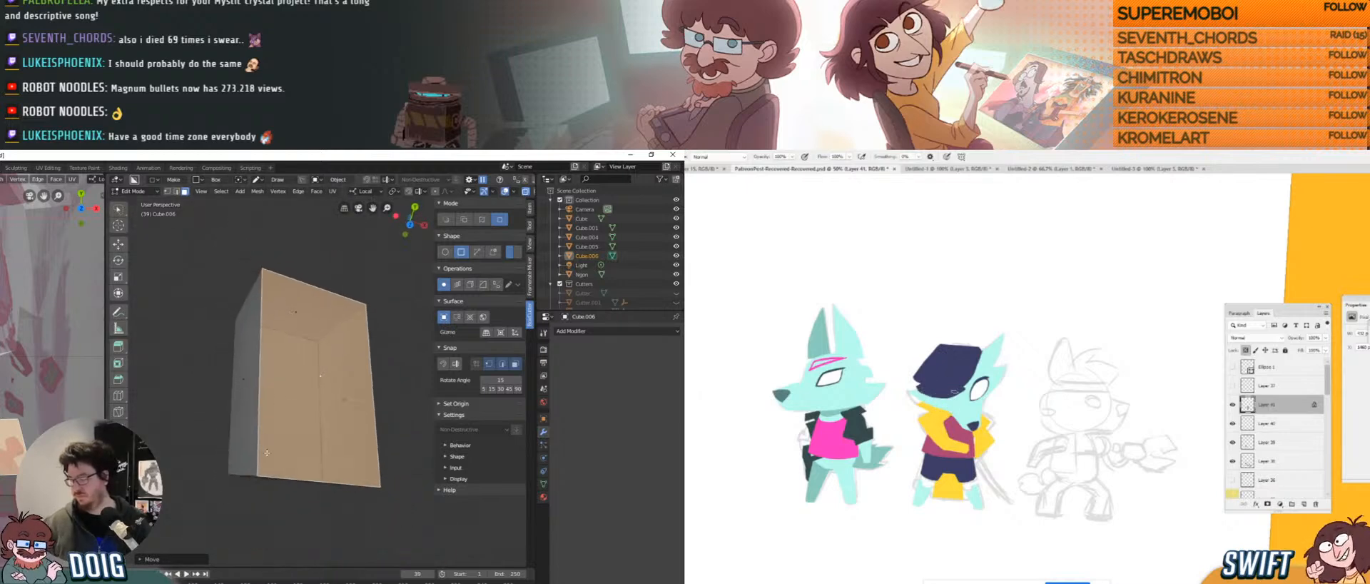
# Back in Object Mode, make a first BoxCutter cut on the block and collapse the Snap panel.
pyautogui.press('Tab')
pyautogui.scroll(-3, 284, 407)
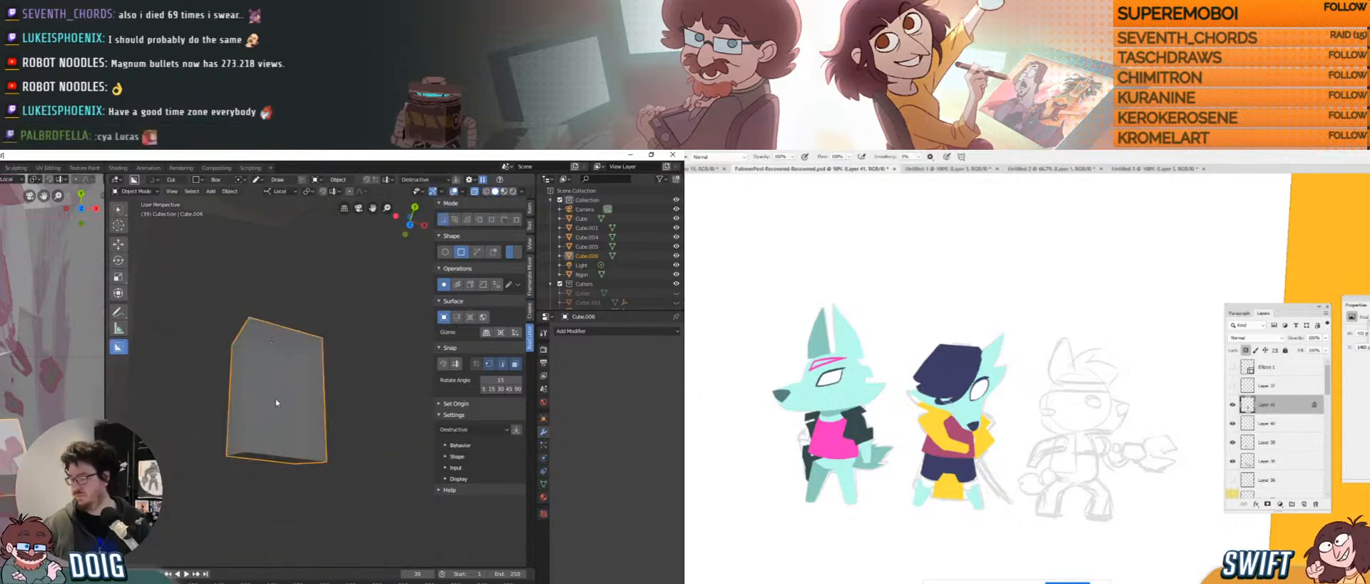
pyautogui.moveTo(288, 404); pyautogui.dragTo(257, 401, button='middle')
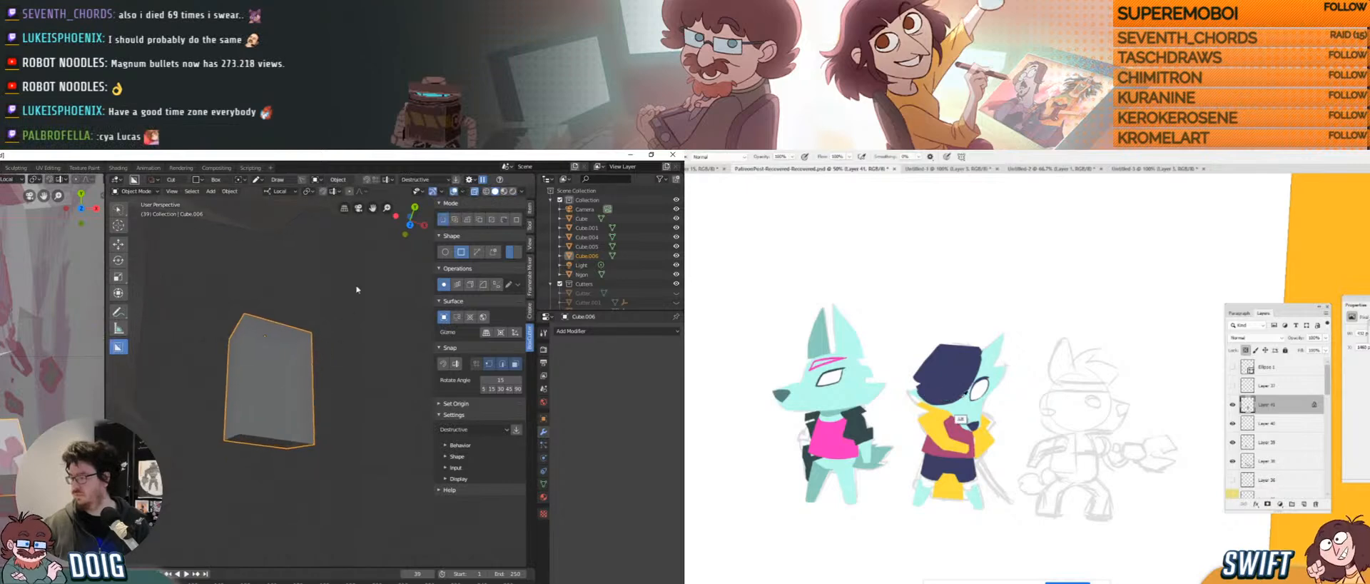
pyautogui.moveTo(245, 413)
pyautogui.mouseDown()
pyautogui.moveTo(270, 445)
pyautogui.moveTo(254, 439)
pyautogui.mouseUp()
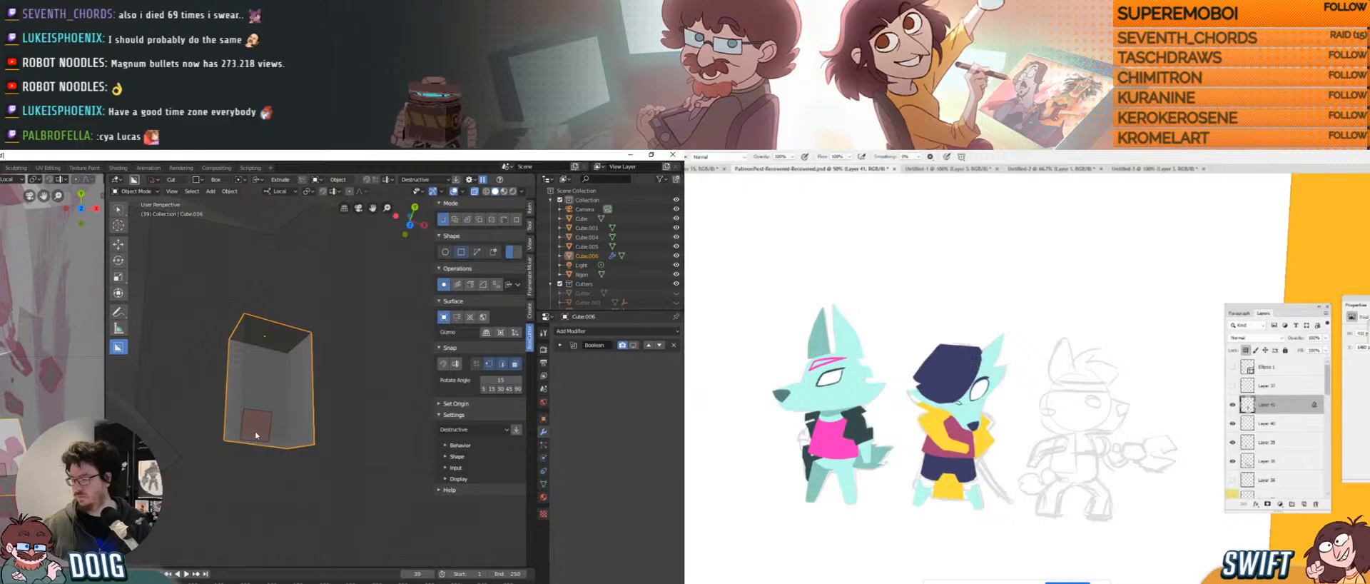
pyautogui.click(266, 446)
pyautogui.moveTo(281, 435); pyautogui.dragTo(275, 404, button='middle')
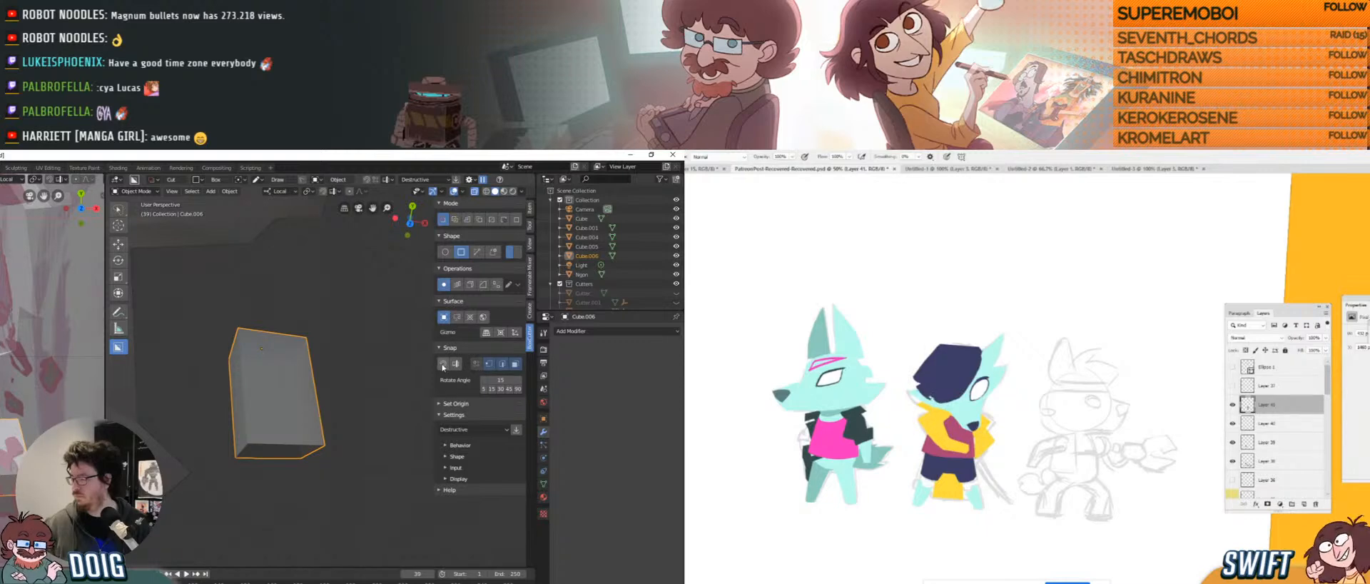
pyautogui.click(442, 348)
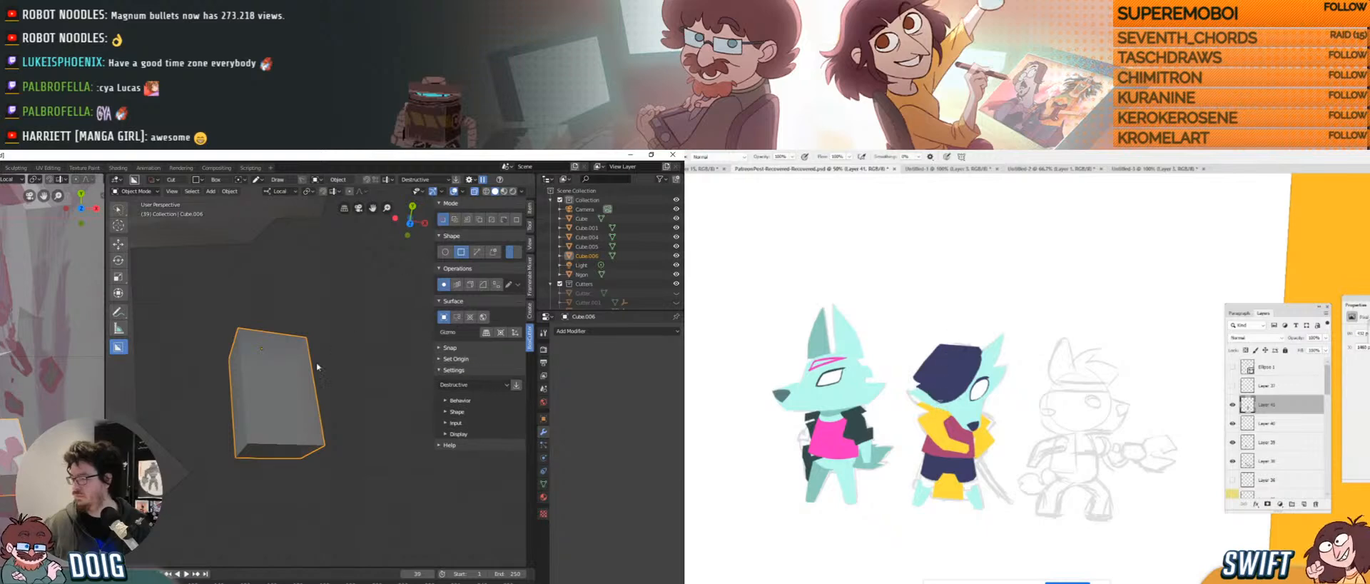
# Cut a rectangular hole in the block, then try two top recesses and undo both.
pyautogui.moveTo(258, 363); pyautogui.dragTo(303, 420)
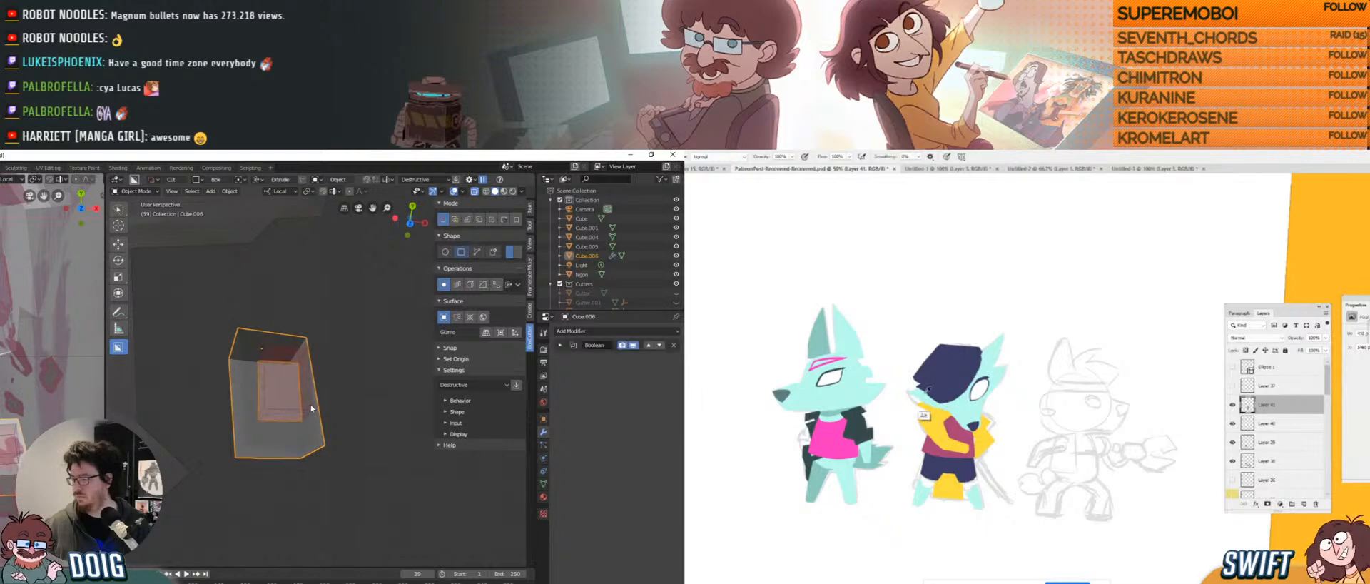
pyautogui.click(319, 396)
pyautogui.moveTo(314, 392)
pyautogui.mouseDown(button='middle')
pyautogui.moveTo(271, 389)
pyautogui.moveTo(303, 407)
pyautogui.moveTo(292, 392)
pyautogui.mouseUp(button='middle')
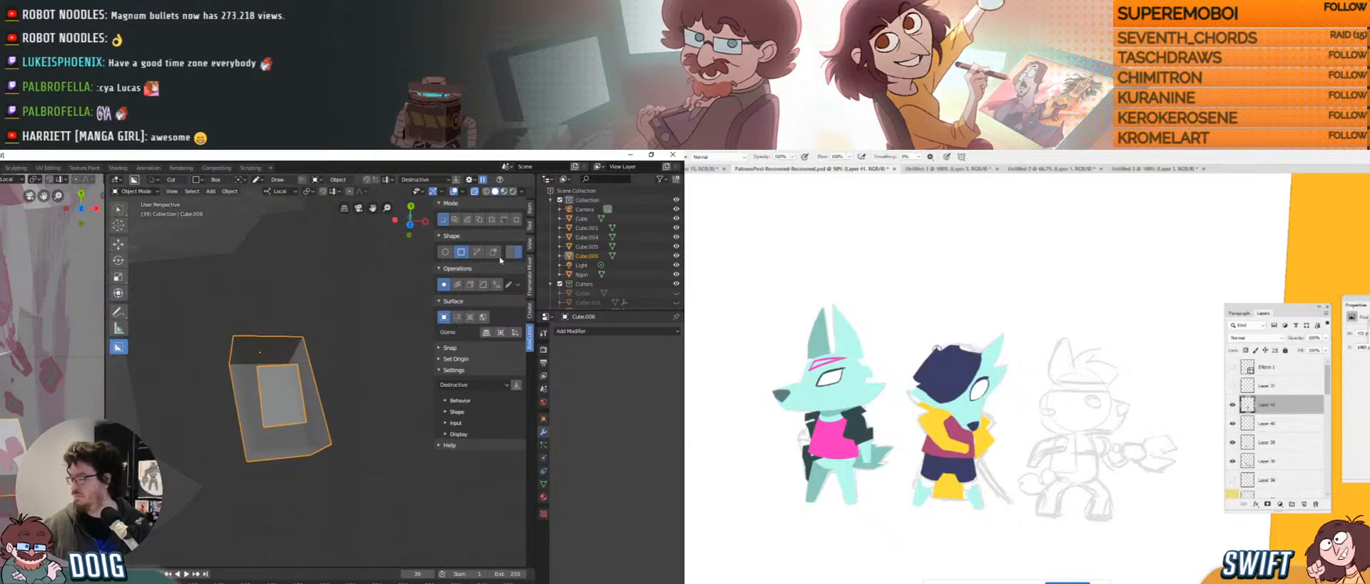
pyautogui.moveTo(264, 389); pyautogui.dragTo(288, 409)
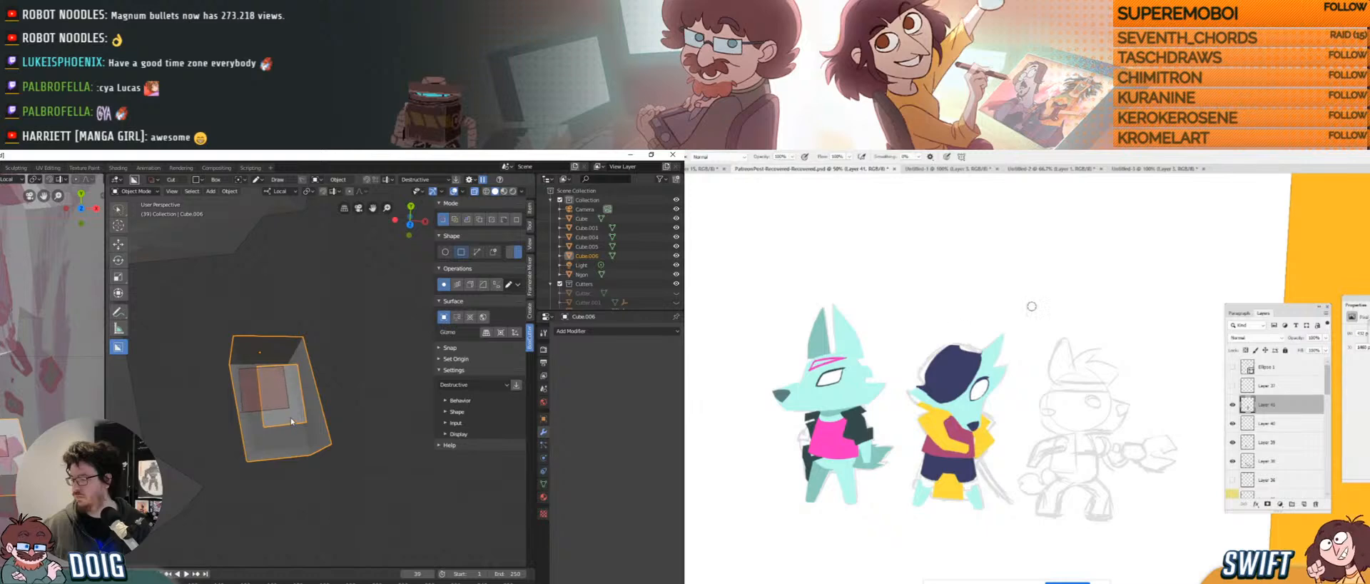
pyautogui.click(268, 384)
pyautogui.moveTo(280, 375); pyautogui.dragTo(279, 384, button='middle')
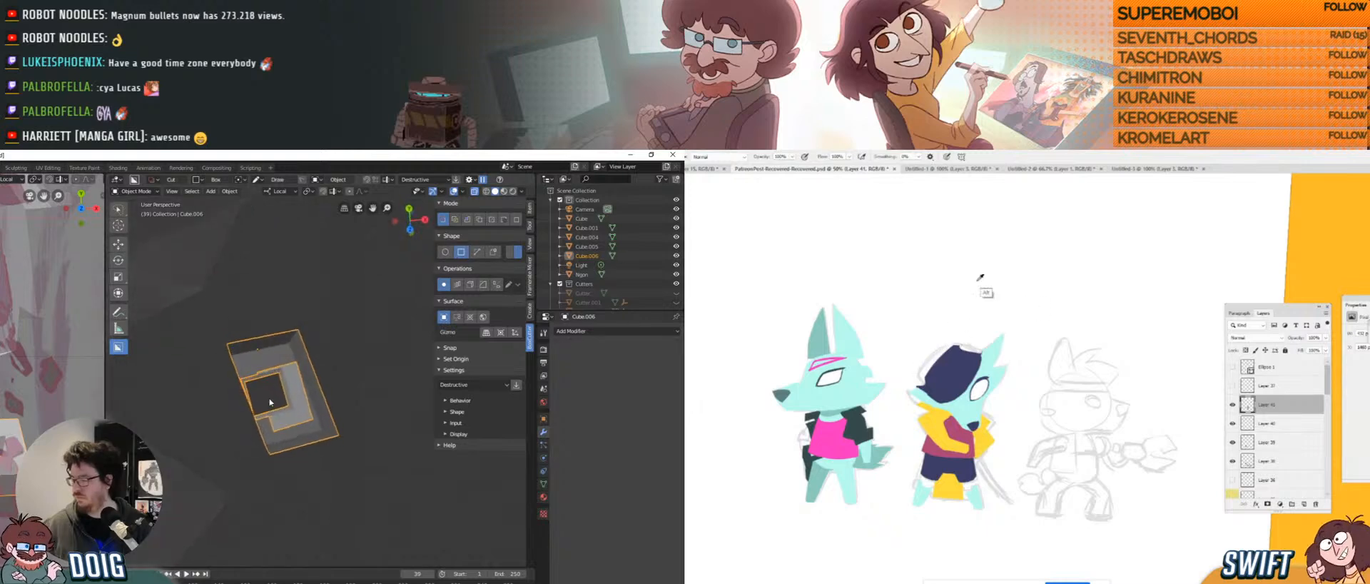
pyautogui.hotkey('ctrl', 'z')
pyautogui.moveTo(270, 380); pyautogui.dragTo(281, 399)
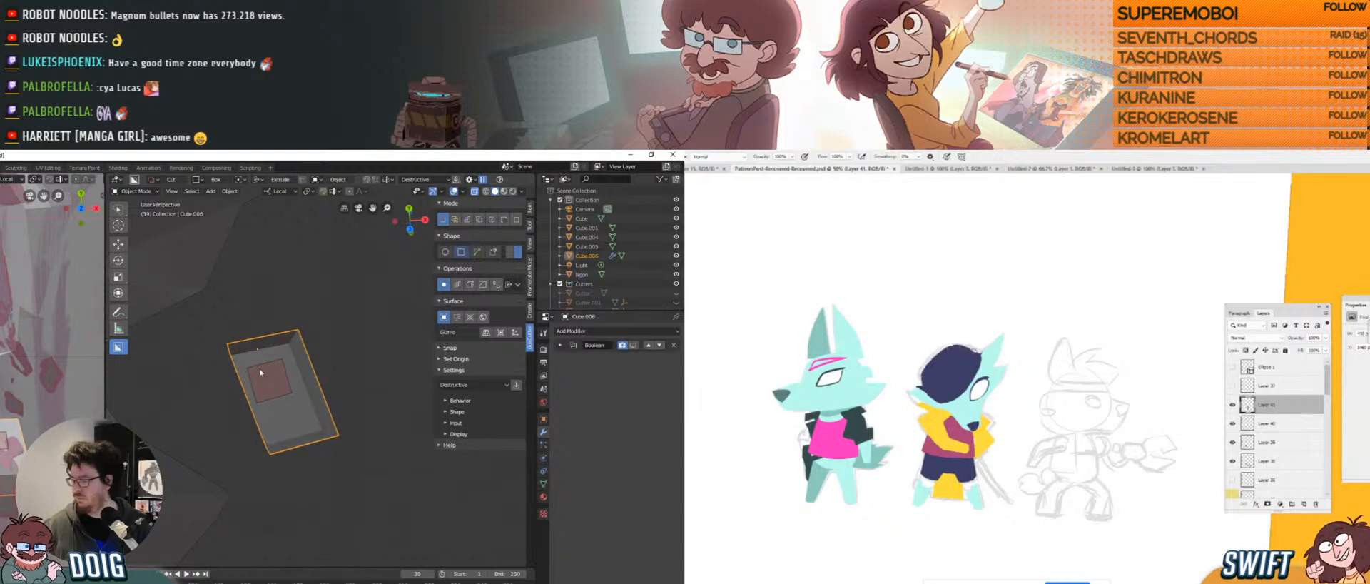
pyautogui.click(280, 392)
pyautogui.hotkey('ctrl', 'z')
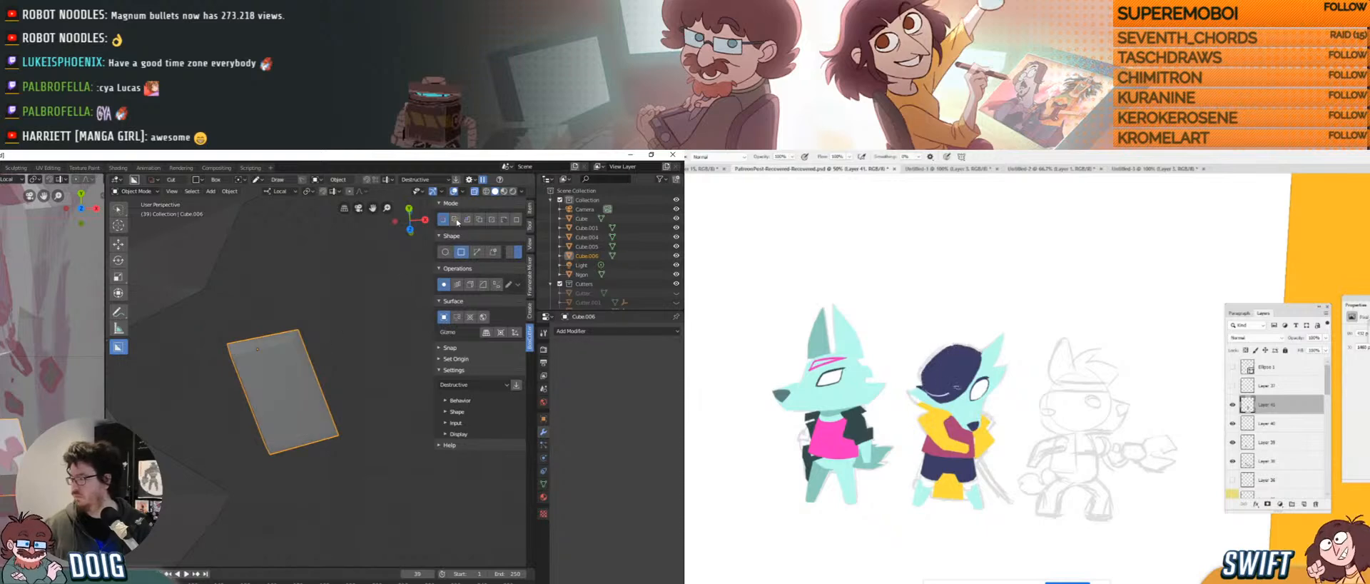
# Try BoxCutter Slice boxes across Cube.006, then undo the slice to keep it whole.
pyautogui.click(455, 220)
pyautogui.moveTo(287, 406); pyautogui.dragTo(307, 424)
pyautogui.moveTo(275, 400); pyautogui.dragTo(283, 422, button='middle')
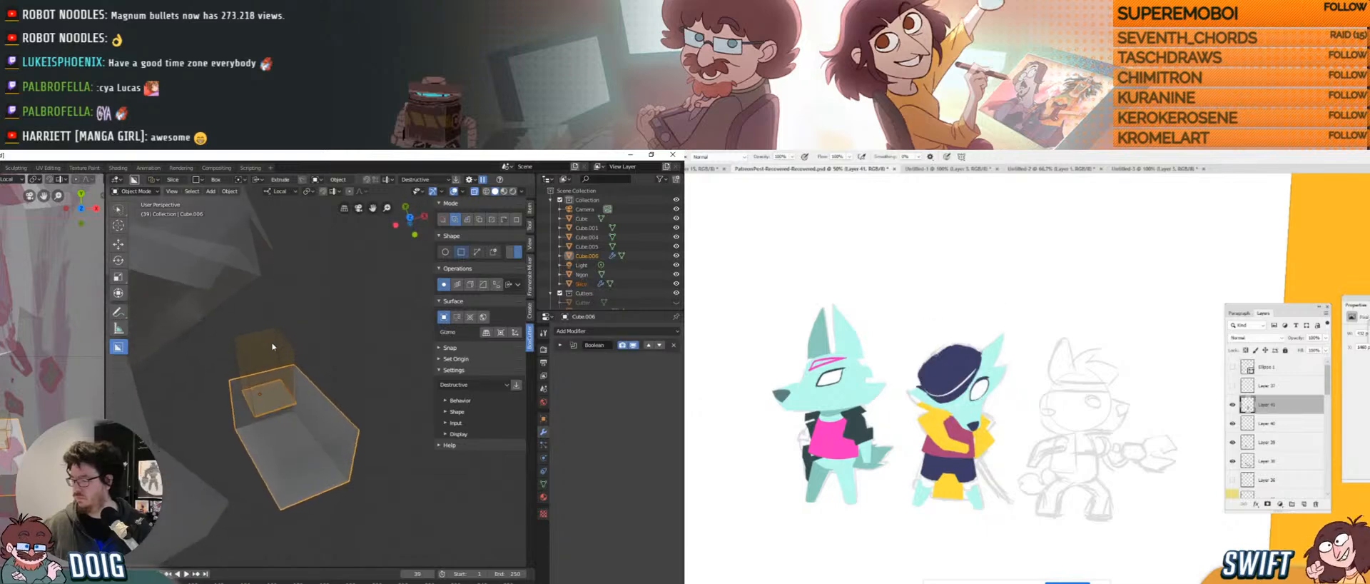
pyautogui.click(292, 364)
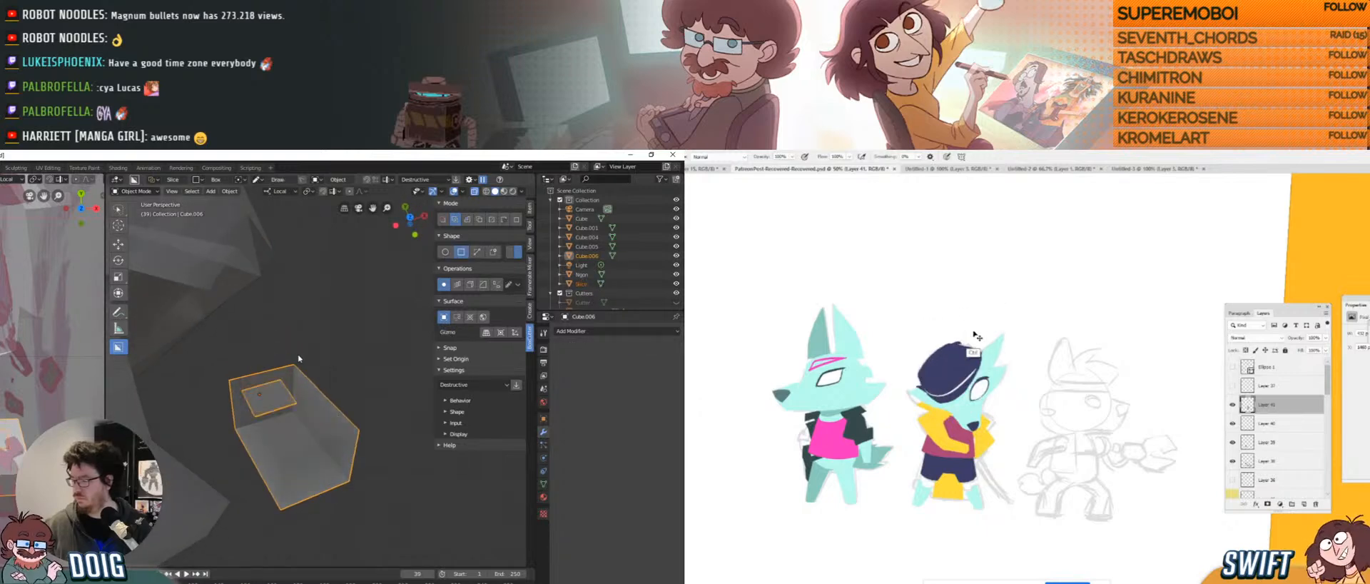
pyautogui.moveTo(294, 361)
pyautogui.mouseDown(button='middle')
pyautogui.moveTo(274, 423)
pyautogui.moveTo(252, 372)
pyautogui.moveTo(351, 478)
pyautogui.moveTo(292, 397)
pyautogui.mouseUp(button='middle')
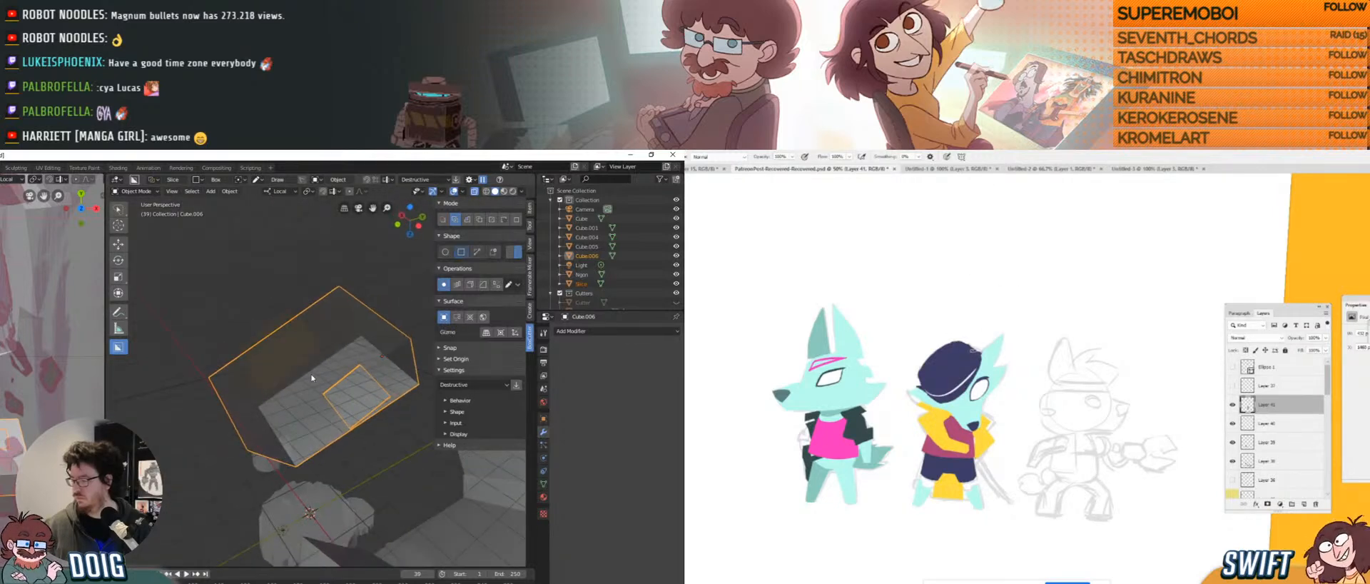
pyautogui.moveTo(304, 364); pyautogui.dragTo(305, 366)
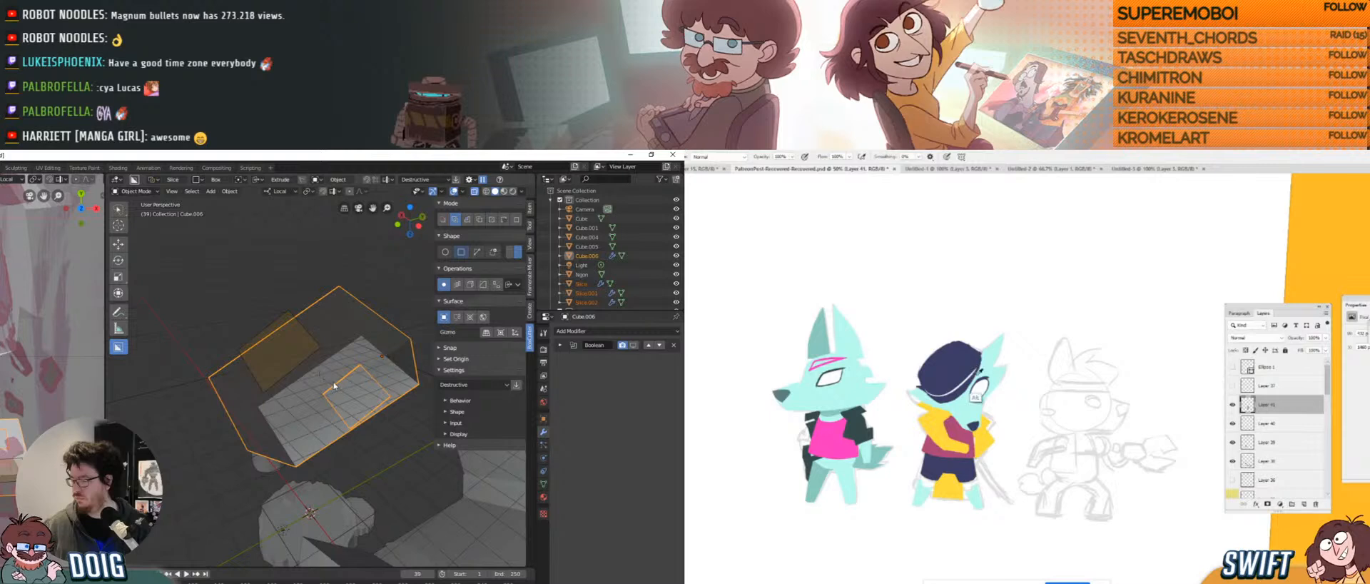
pyautogui.click(282, 331)
pyautogui.moveTo(282, 332)
pyautogui.mouseDown(button='middle')
pyautogui.moveTo(292, 370)
pyautogui.moveTo(417, 286)
pyautogui.mouseUp(button='middle')
pyautogui.hotkey('ctrl', 'z')
pyautogui.hotkey('ctrl', 'z')
# Switch BoxCutter to Cut mode and cut two rectangular holes through Cube.006.
pyautogui.click(444, 220)
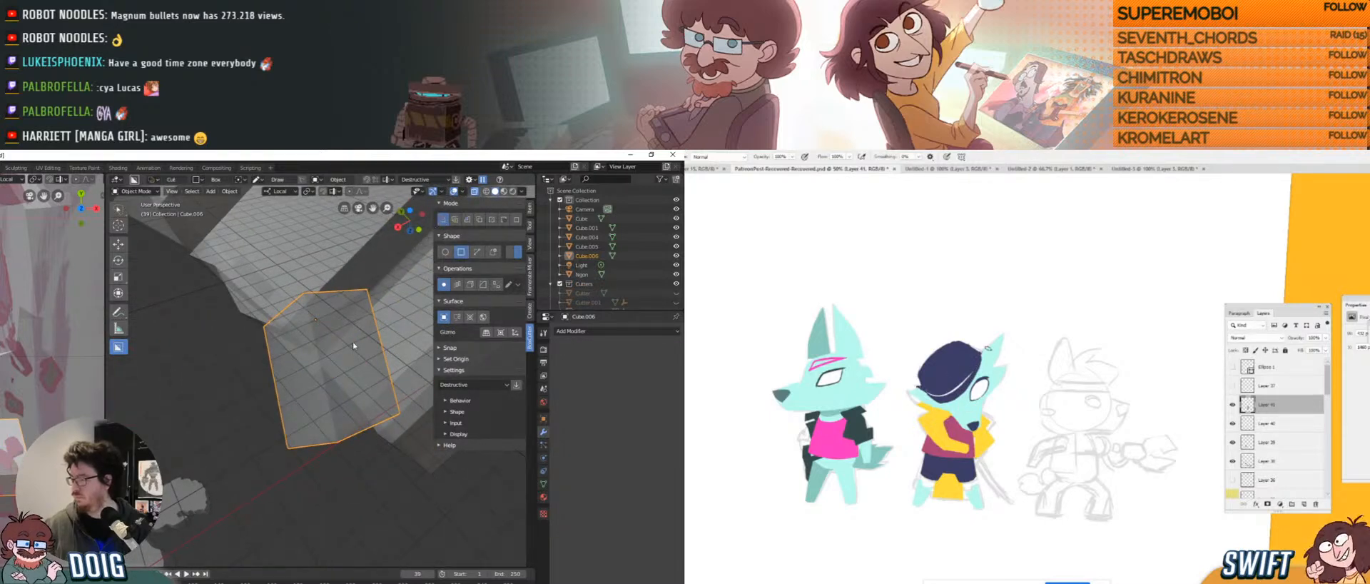
pyautogui.moveTo(367, 324); pyautogui.dragTo(330, 387)
pyautogui.click(357, 357)
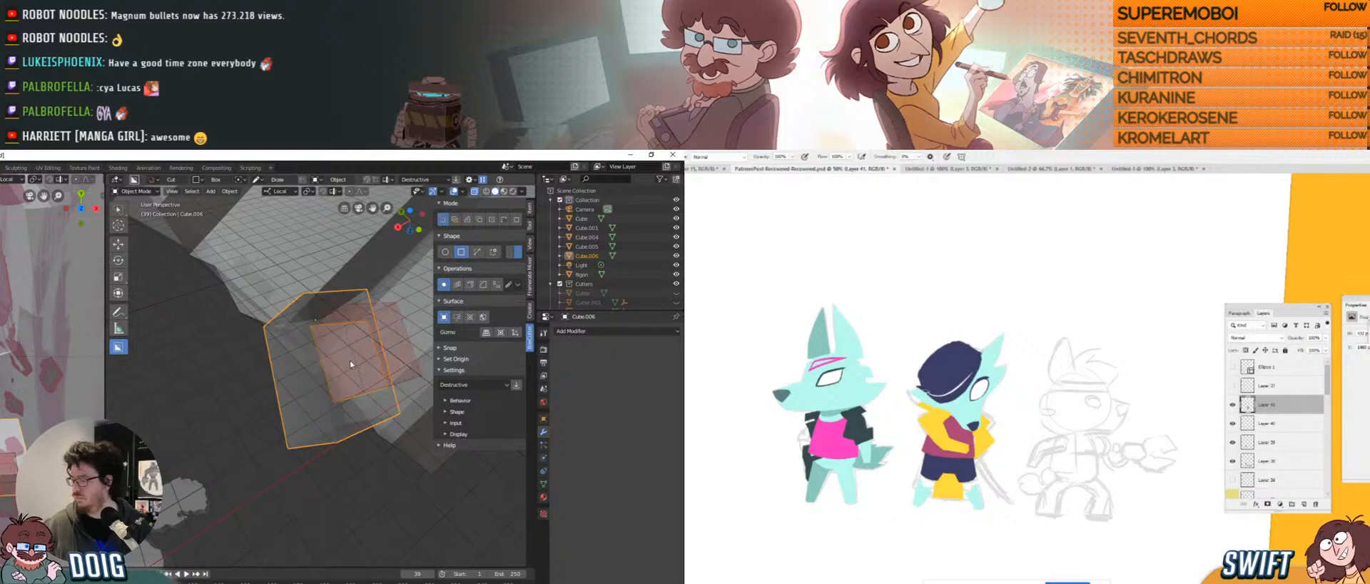
pyautogui.moveTo(356, 359)
pyautogui.mouseDown(button='middle')
pyautogui.moveTo(336, 389)
pyautogui.moveTo(329, 346)
pyautogui.mouseUp(button='middle')
pyautogui.moveTo(329, 347); pyautogui.dragTo(349, 365)
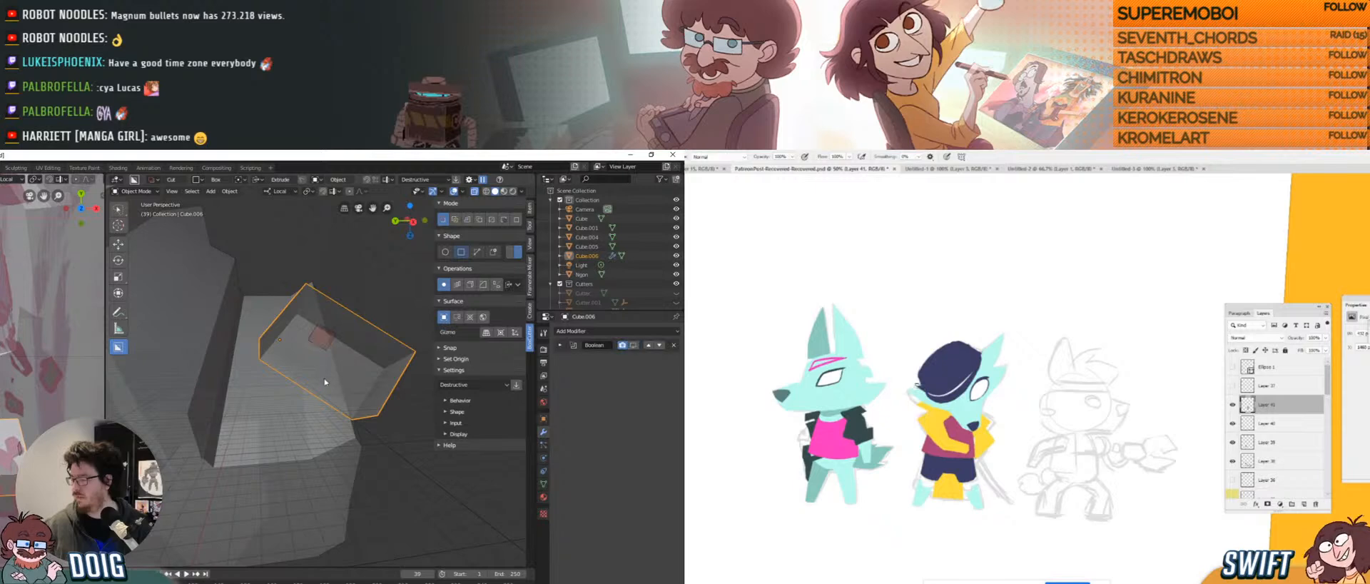
pyautogui.click(345, 342)
pyautogui.moveTo(345, 342)
pyautogui.mouseDown(button='middle')
pyautogui.moveTo(336, 359)
pyautogui.moveTo(336, 337)
pyautogui.moveTo(308, 315)
pyautogui.mouseUp(button='middle')
# In Edit Mode, select all of Cube.006 and recalculate its normals to face outside.
pyautogui.press('Tab')
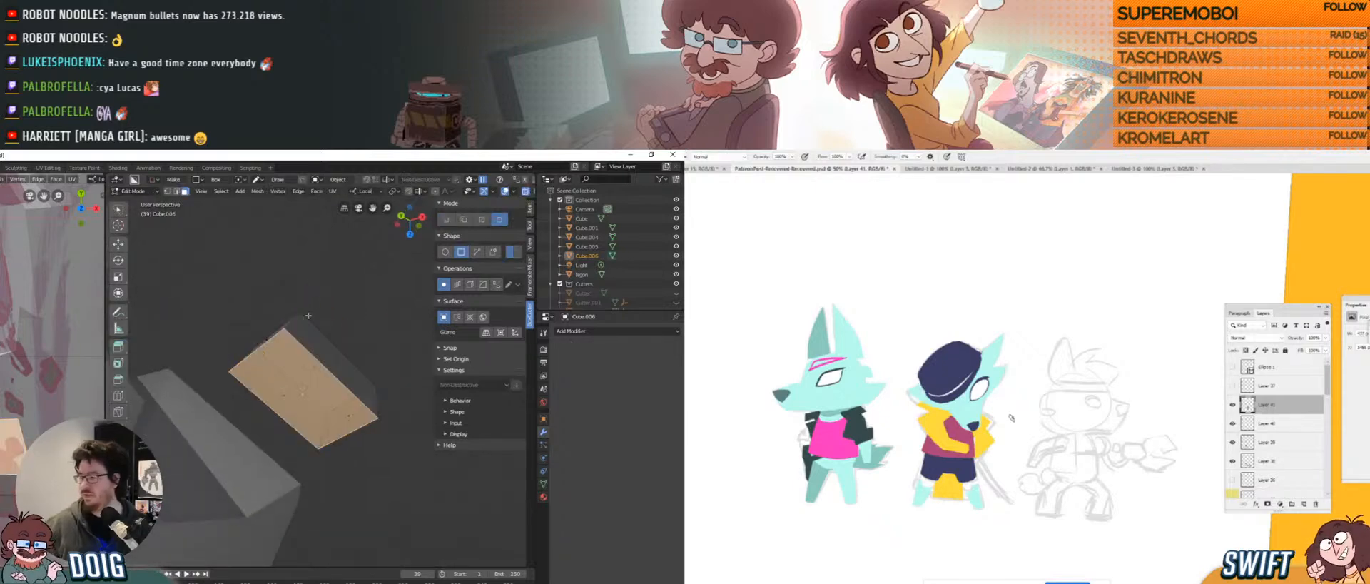
pyautogui.press('a')
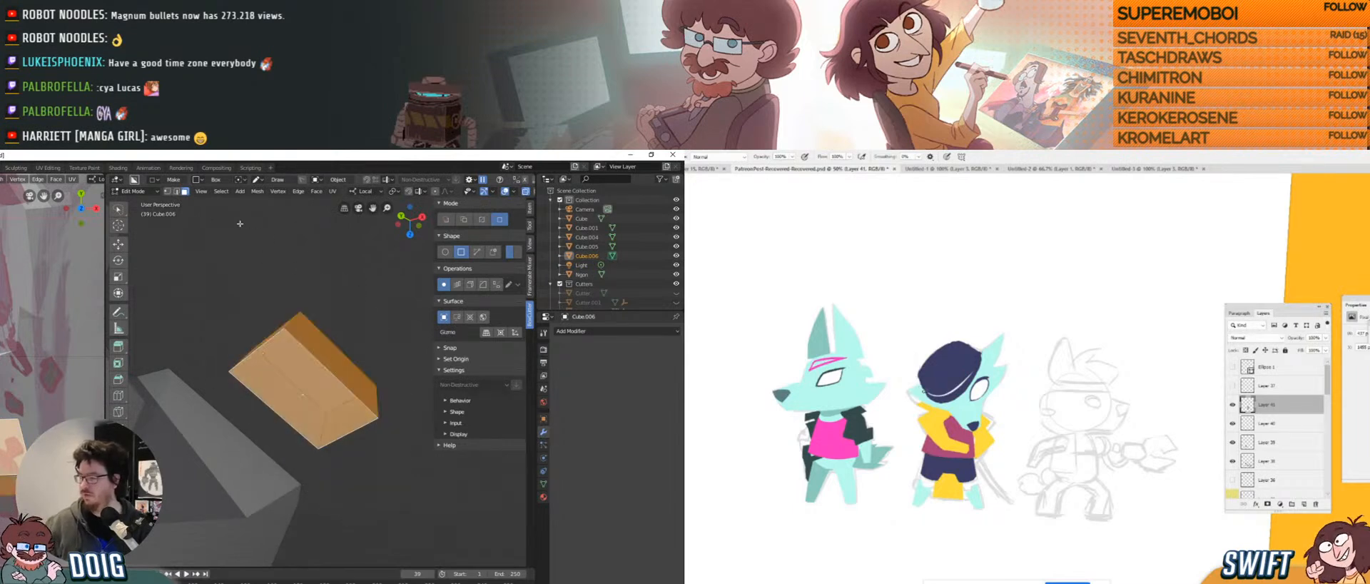
pyautogui.click(257, 191)
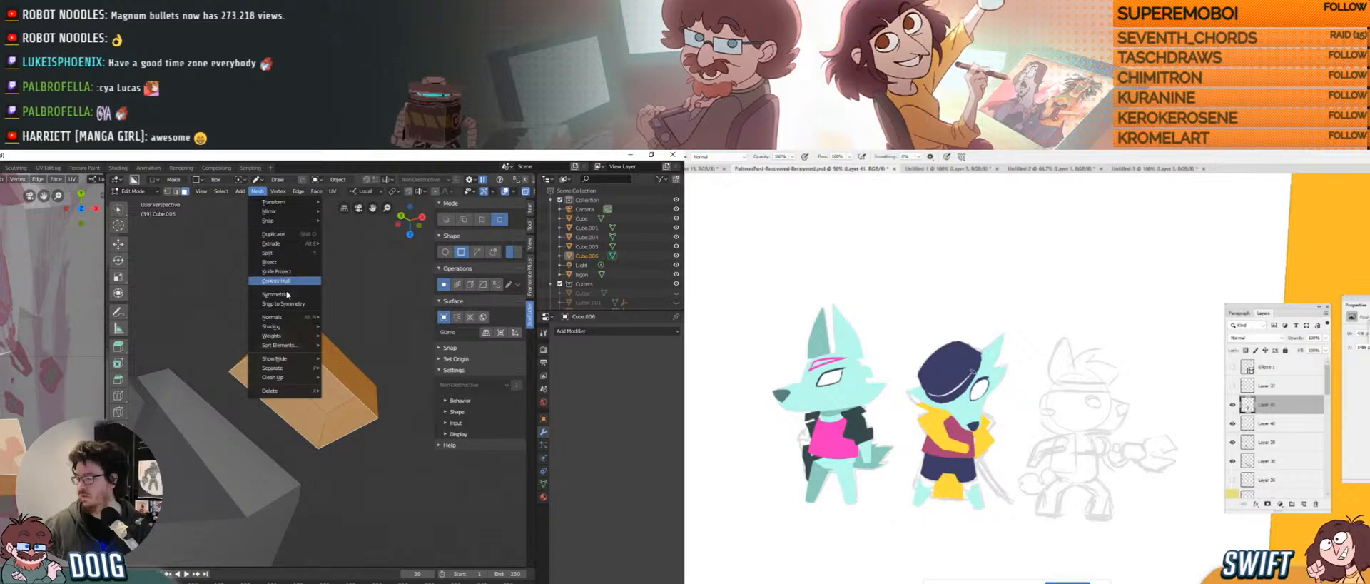
pyautogui.moveTo(318, 319)
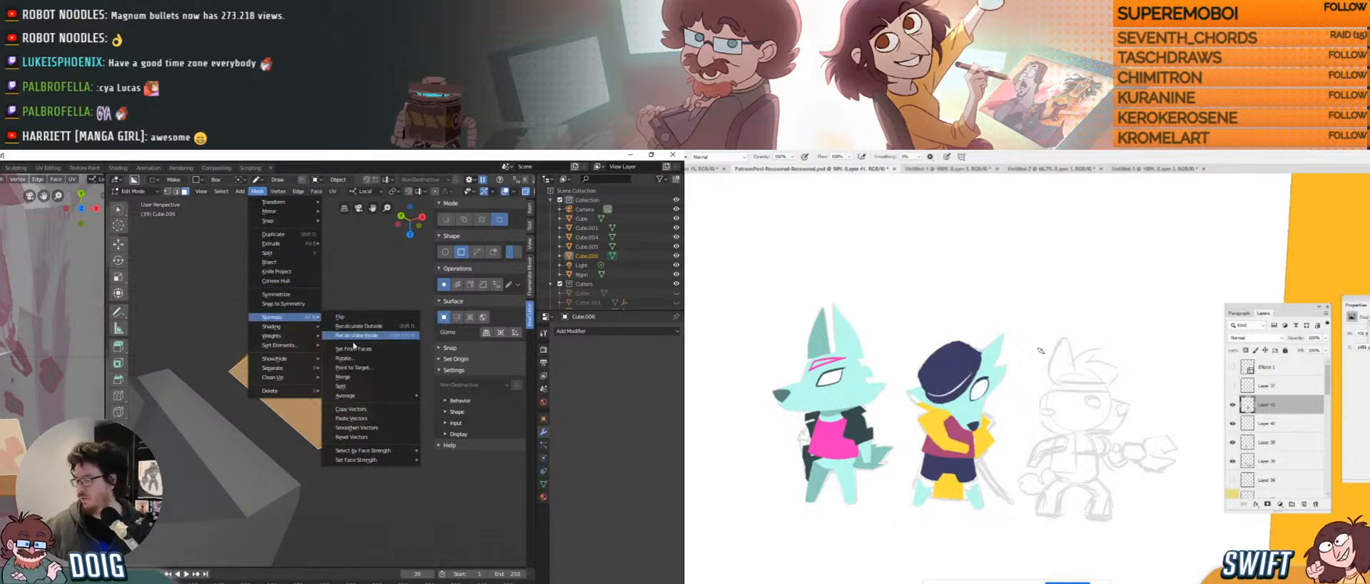
pyautogui.click(365, 331)
# Try a rectangular BoxCutter cut on the box, then undo it.
pyautogui.moveTo(366, 330); pyautogui.dragTo(359, 304, button='middle')
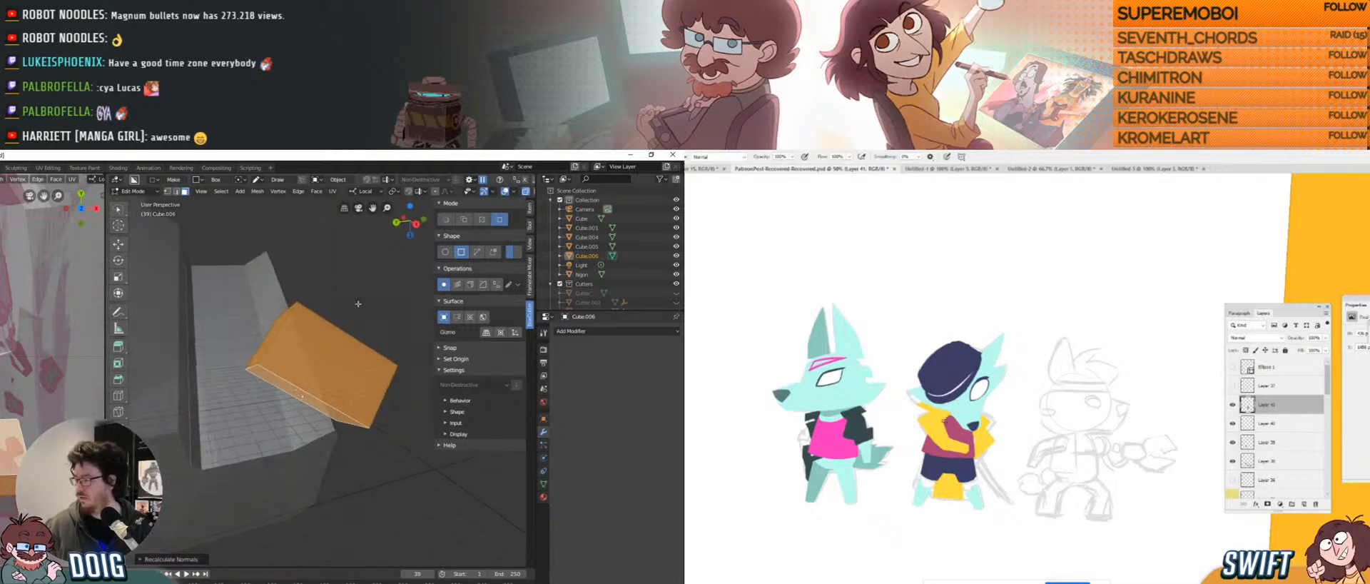
pyautogui.click(446, 219)
pyautogui.moveTo(314, 335); pyautogui.dragTo(297, 345, button='middle')
pyautogui.moveTo(297, 345); pyautogui.dragTo(328, 371)
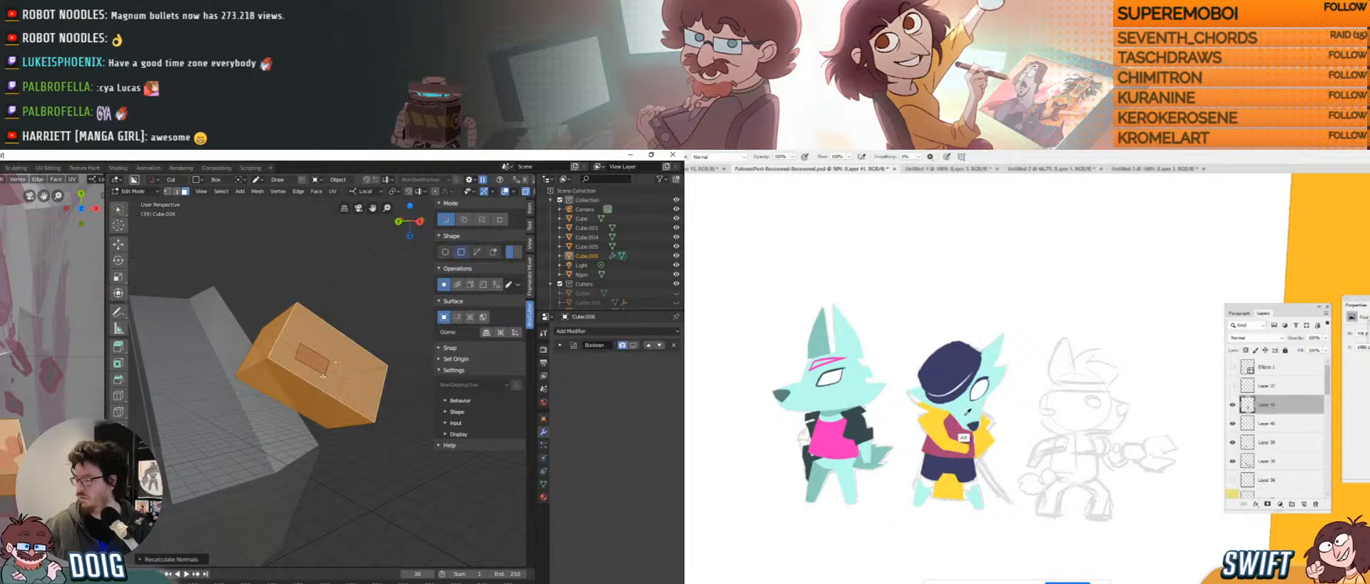
pyautogui.hotkey('ctrl', 'z')
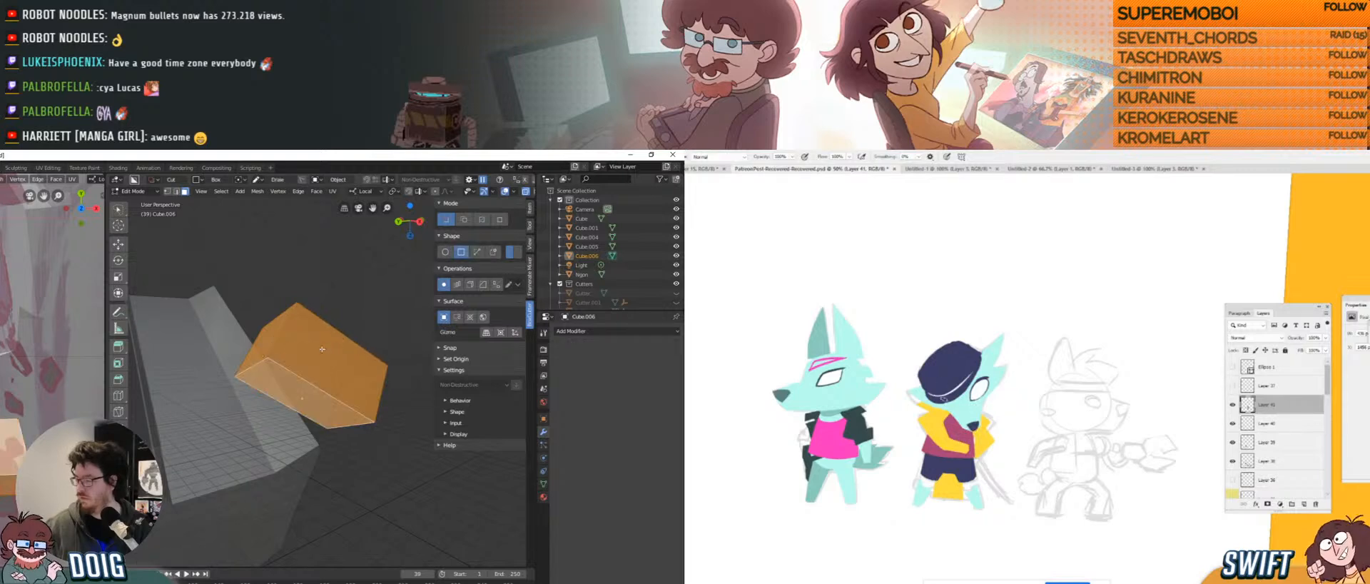
pyautogui.moveTo(322, 349)
pyautogui.mouseDown(button='middle')
pyautogui.moveTo(266, 390)
pyautogui.moveTo(335, 342)
pyautogui.moveTo(299, 389)
pyautogui.moveTo(311, 378)
pyautogui.moveTo(314, 396)
pyautogui.mouseUp(button='middle')
# Discard two trial cuts, then cut and confirm a rectangular notch in Cube.006's top edge.
pyautogui.moveTo(320, 394); pyautogui.dragTo(350, 424)
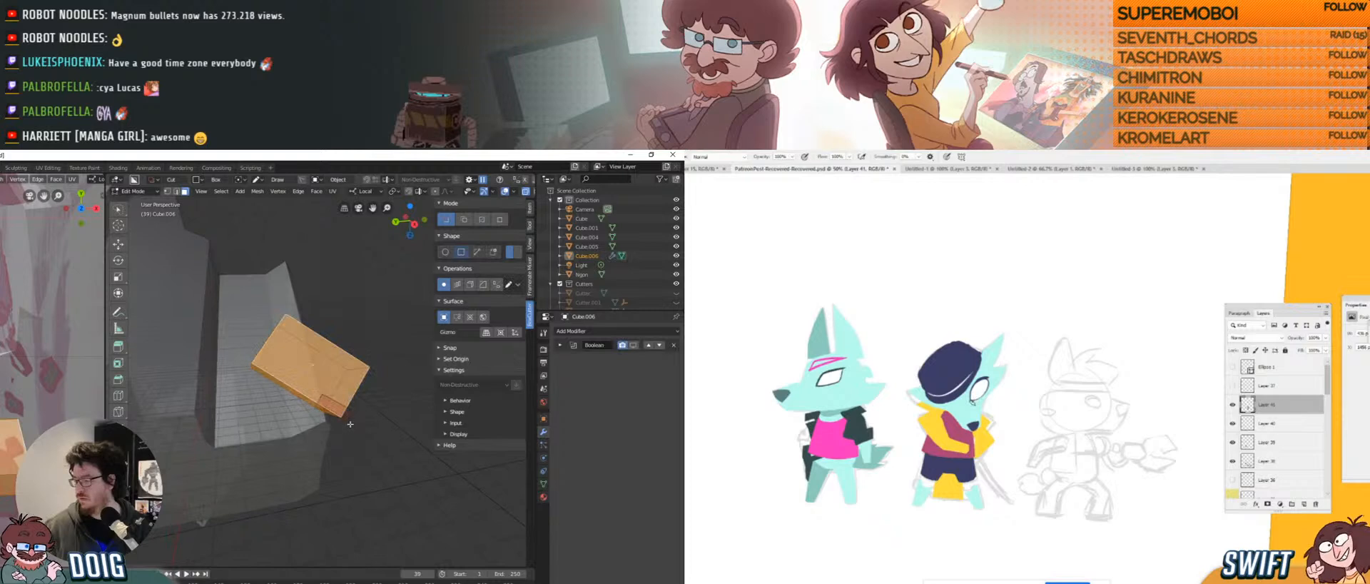
pyautogui.press('Escape')
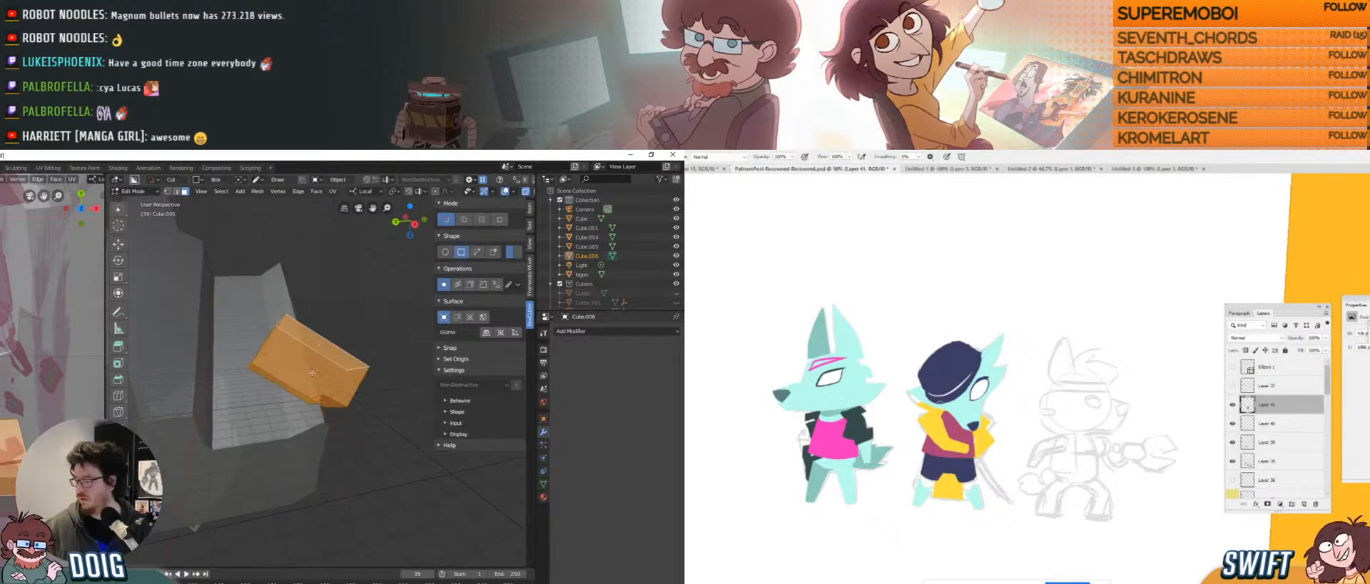
pyautogui.moveTo(298, 412); pyautogui.dragTo(284, 380, button='middle')
pyautogui.moveTo(293, 350); pyautogui.dragTo(273, 344)
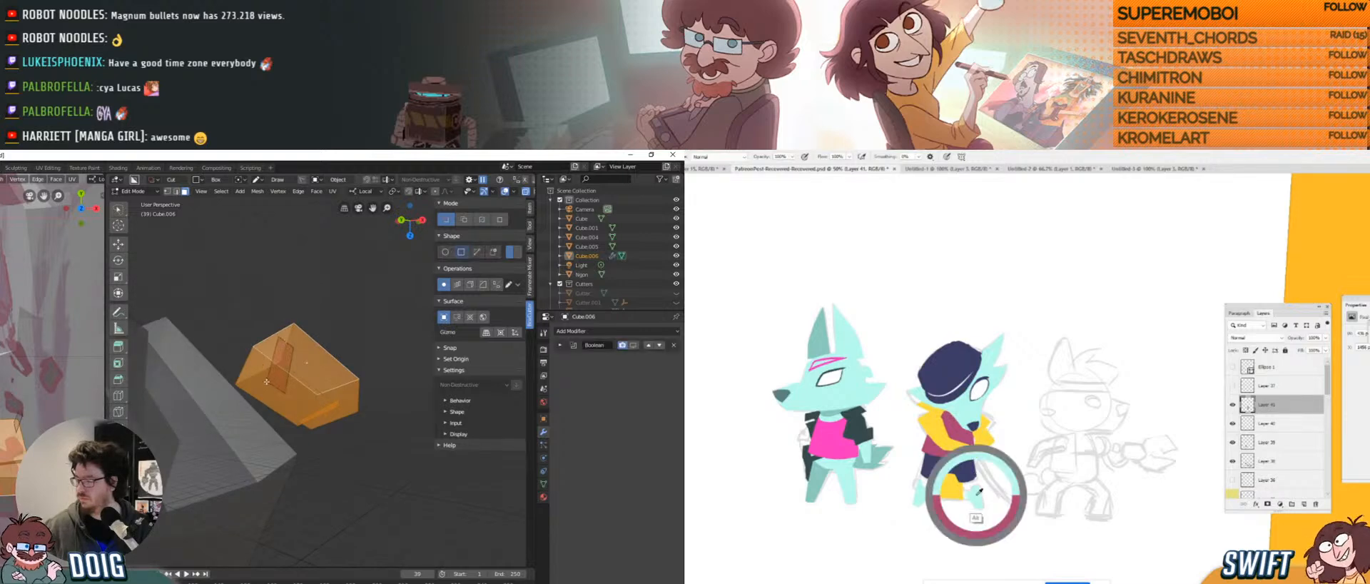
pyautogui.press('Escape')
pyautogui.moveTo(212, 410)
pyautogui.mouseDown(button='middle')
pyautogui.moveTo(313, 340)
pyautogui.moveTo(331, 351)
pyautogui.mouseUp(button='middle')
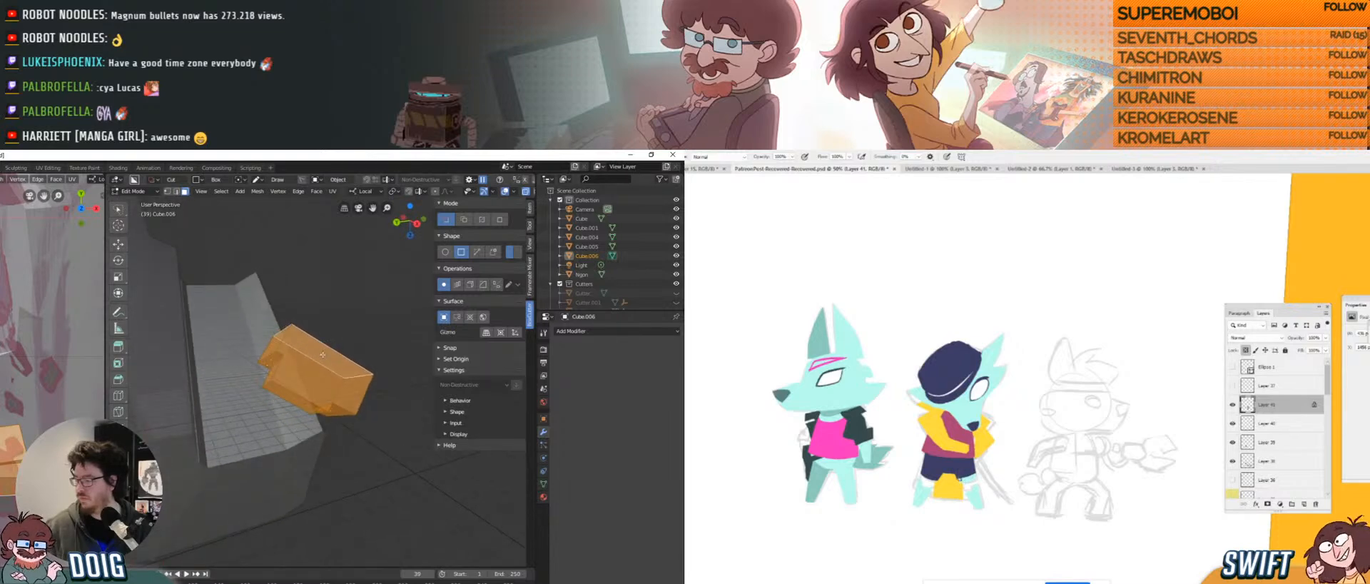
pyautogui.moveTo(322, 355); pyautogui.dragTo(359, 337)
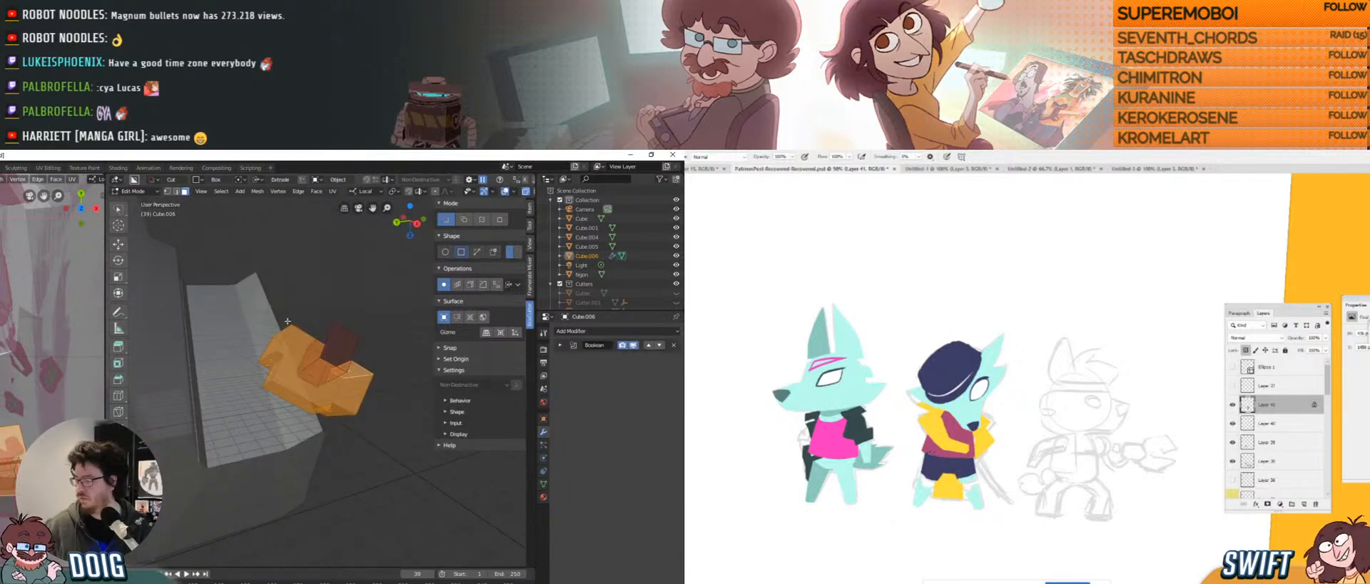
pyautogui.click(321, 322)
pyautogui.moveTo(321, 321); pyautogui.dragTo(331, 338, button='middle')
# Outline several more small cuts around the box and cancel each one.
pyautogui.moveTo(309, 347); pyautogui.dragTo(326, 366)
pyautogui.press('Escape')
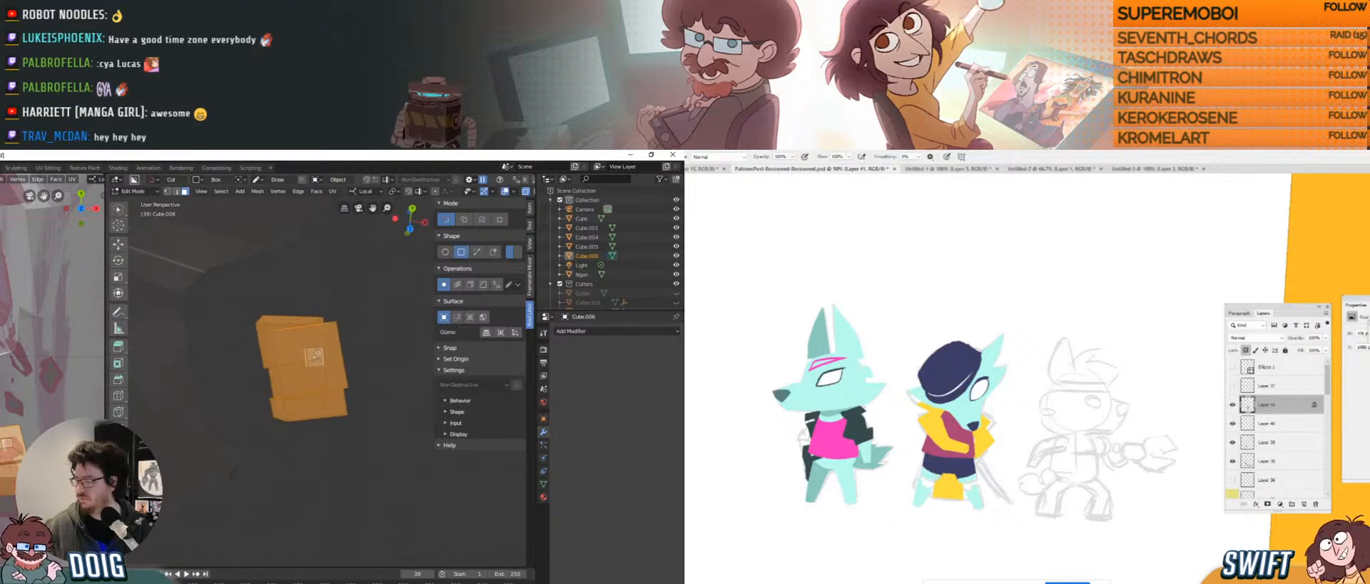
pyautogui.moveTo(327, 361); pyautogui.dragTo(311, 378, button='middle')
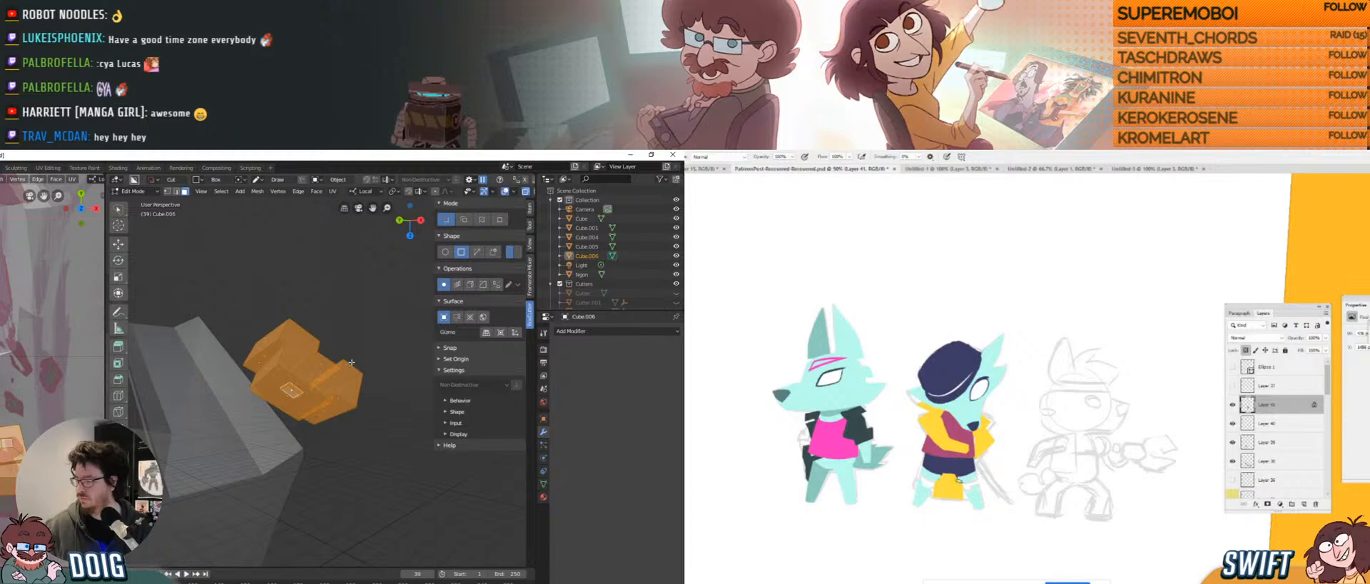
pyautogui.moveTo(351, 362); pyautogui.dragTo(371, 378)
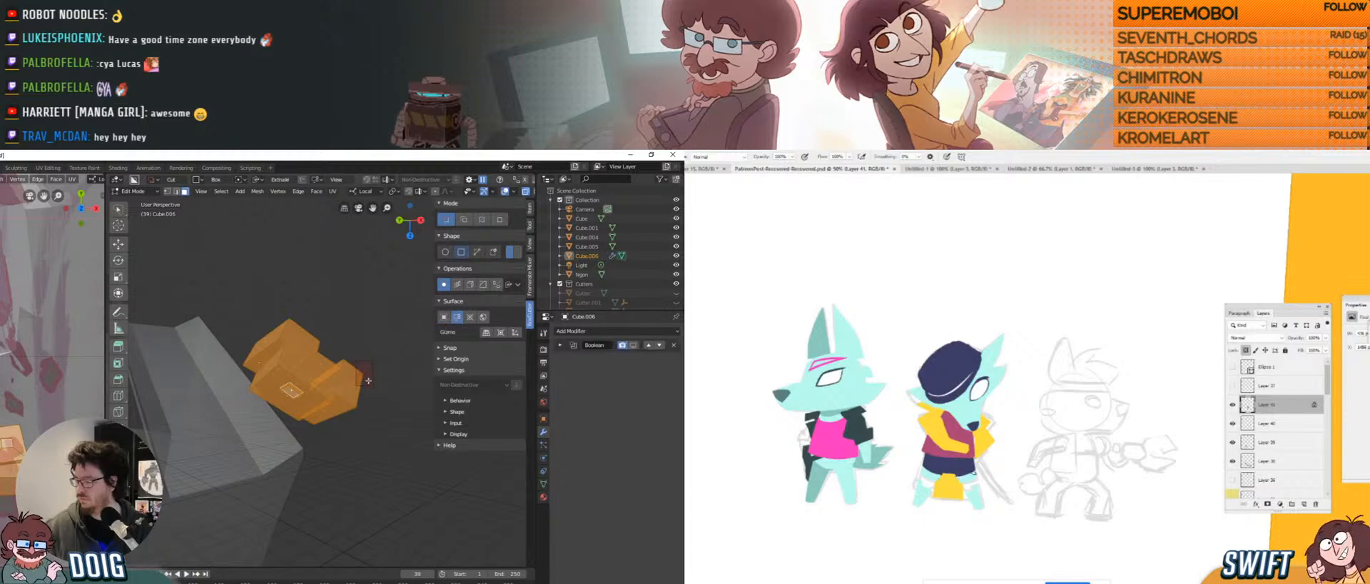
pyautogui.press('Escape')
pyautogui.moveTo(368, 380); pyautogui.dragTo(349, 381, button='middle')
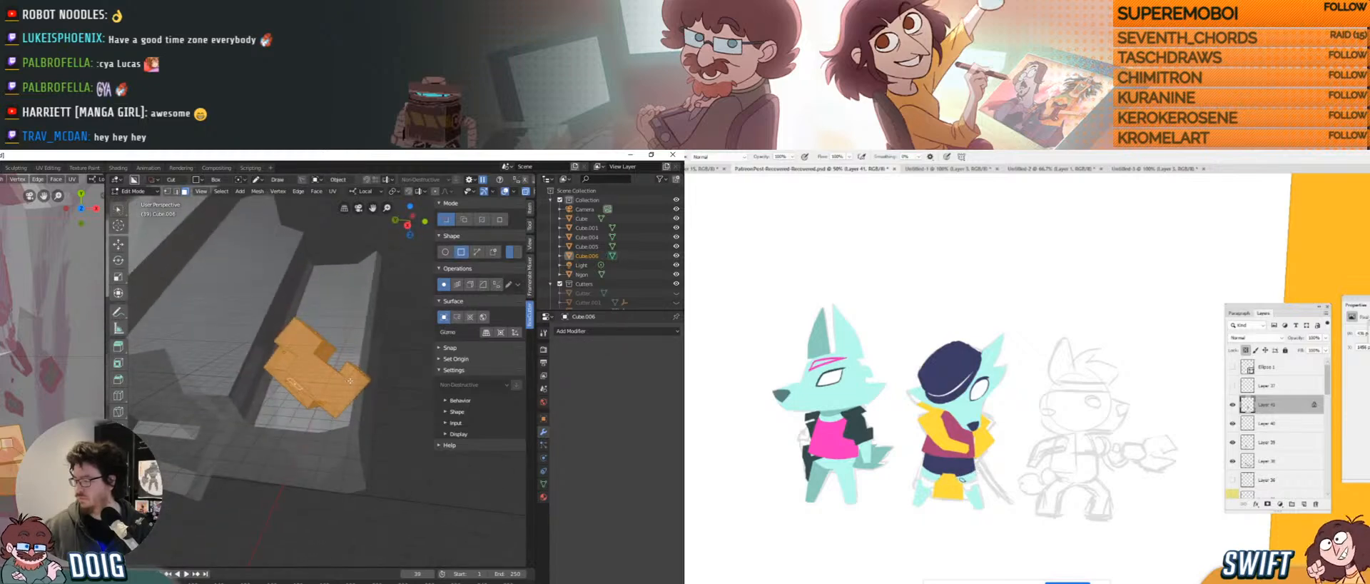
pyautogui.moveTo(350, 381); pyautogui.dragTo(394, 372)
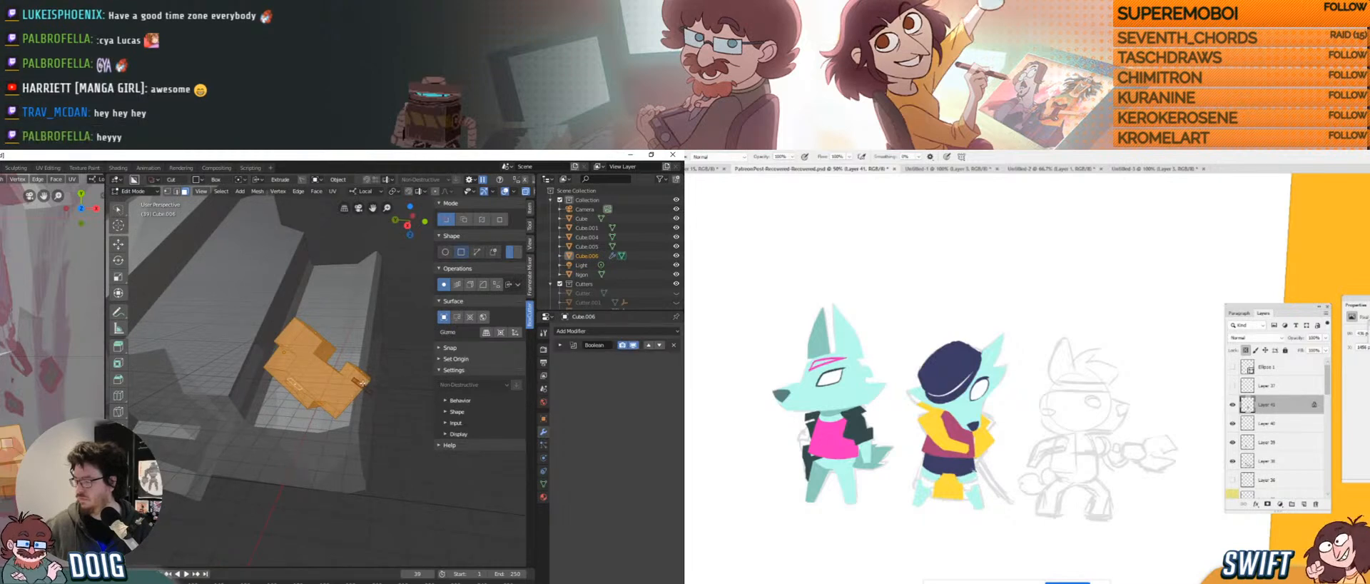
pyautogui.press('Escape')
pyautogui.moveTo(363, 382); pyautogui.dragTo(359, 376, button='middle')
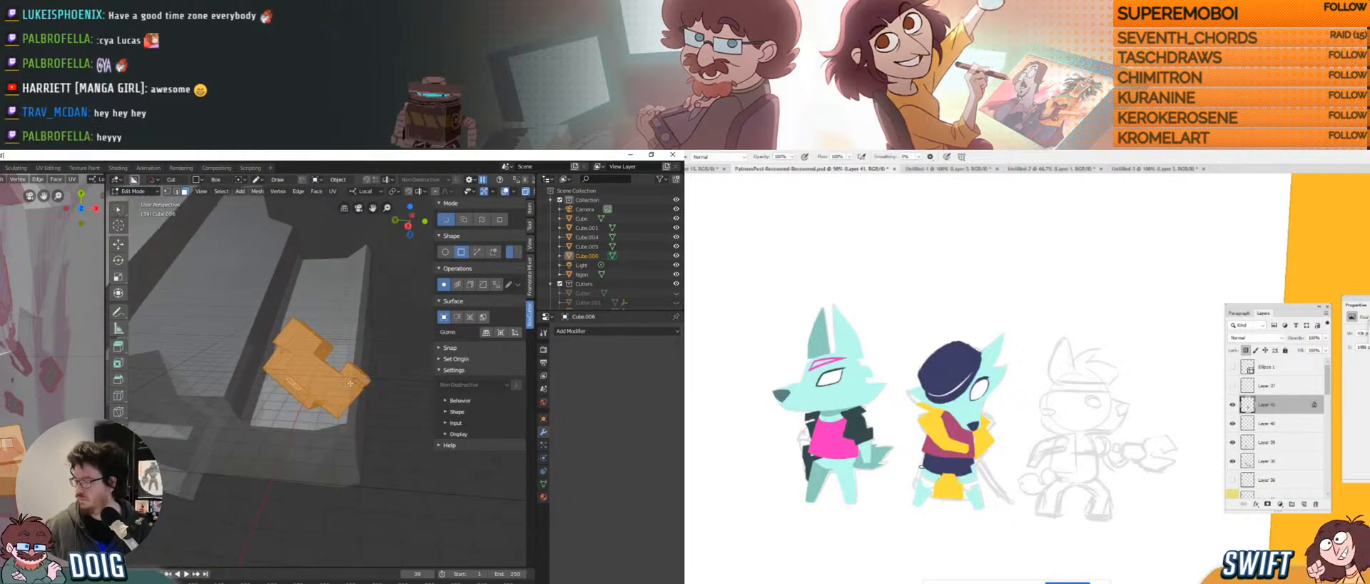
pyautogui.moveTo(350, 383); pyautogui.dragTo(389, 364)
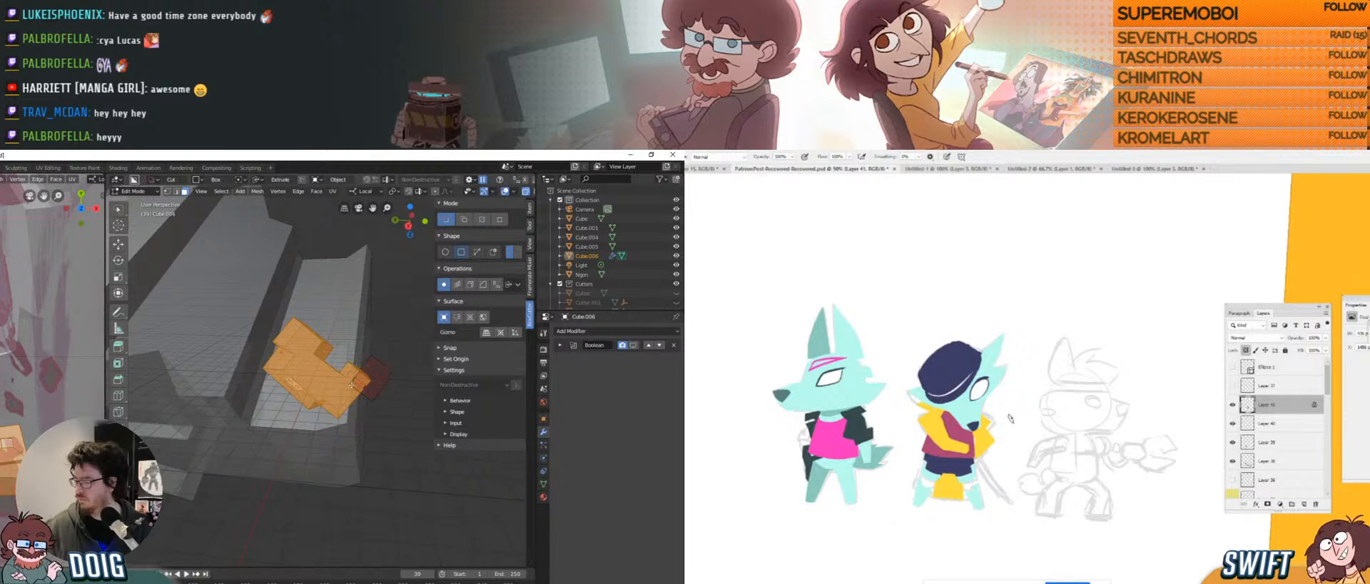
pyautogui.press('Escape')
pyautogui.moveTo(368, 372)
pyautogui.mouseDown(button='middle')
pyautogui.moveTo(379, 329)
pyautogui.moveTo(409, 323)
pyautogui.mouseUp(button='middle')
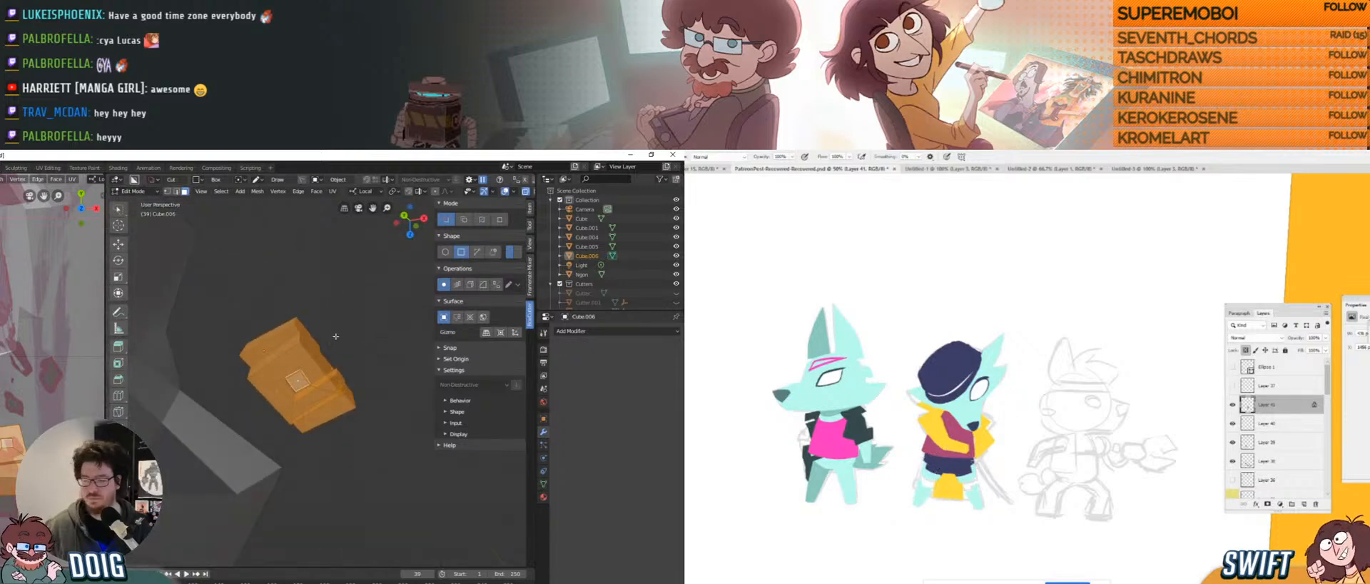
pyautogui.moveTo(332, 339); pyautogui.dragTo(327, 340, button='middle')
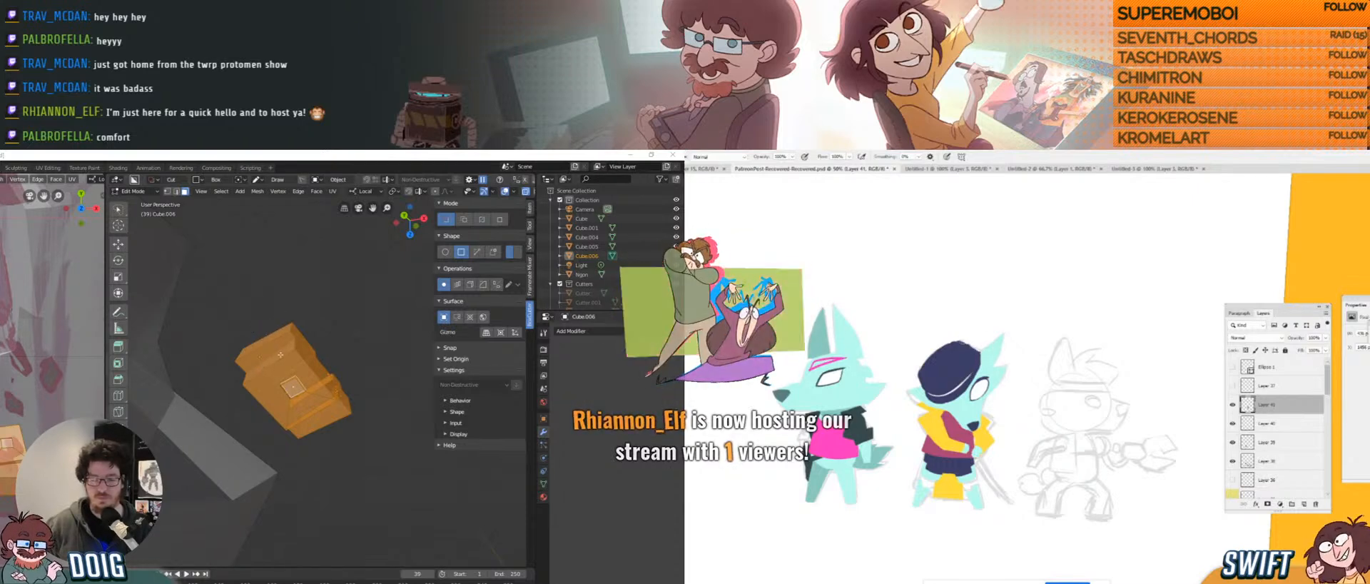
# Cancel the pending cutter box and return to Object Mode.
pyautogui.moveTo(332, 359); pyautogui.dragTo(401, 296)
pyautogui.moveTo(401, 295)
pyautogui.mouseDown(button='middle')
pyautogui.moveTo(261, 396)
pyautogui.moveTo(325, 346)
pyautogui.moveTo(283, 390)
pyautogui.moveTo(273, 370)
pyautogui.moveTo(313, 378)
pyautogui.mouseUp(button='middle')
pyautogui.rightClick(341, 339)
pyautogui.press('Tab')
pyautogui.scroll(1, 312, 377)
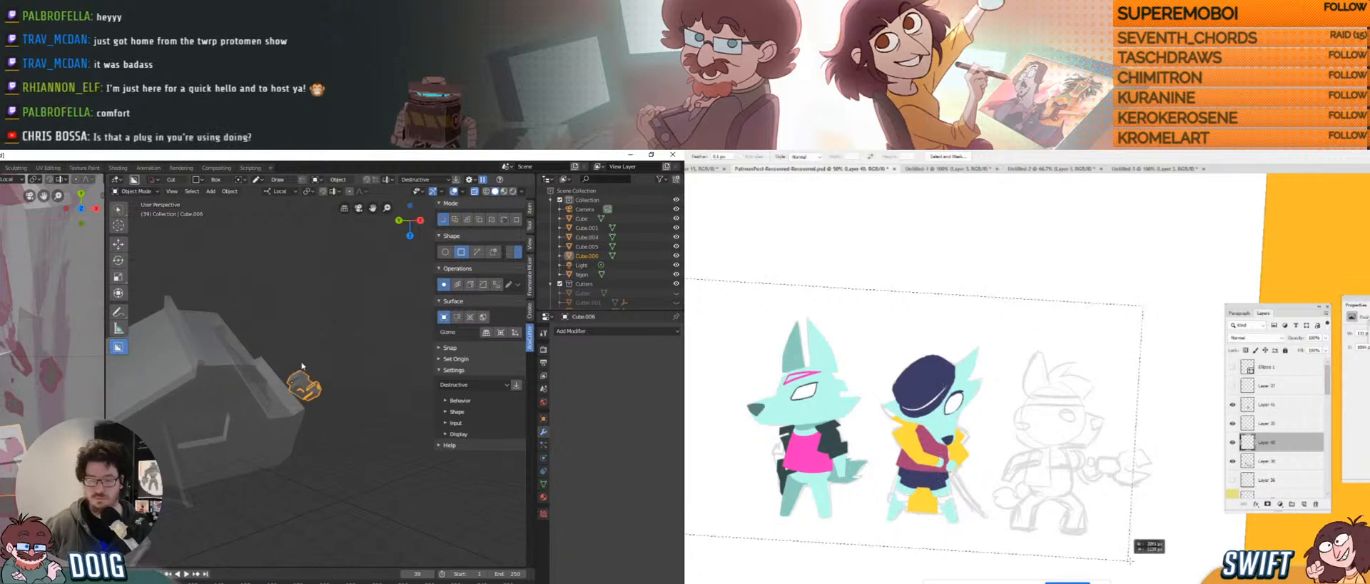
pyautogui.scroll(1, 312, 368)
pyautogui.scroll(-5, 311, 368)
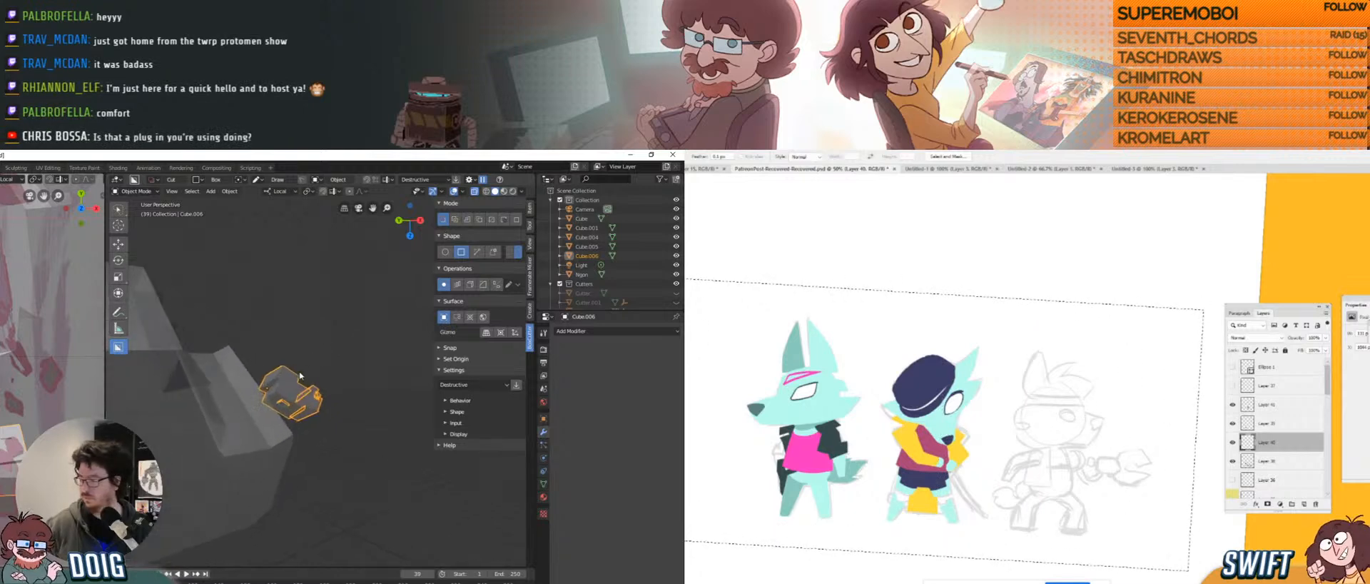
# Rotate the small box prop around the global Y axis.
pyautogui.moveTo(308, 368); pyautogui.dragTo(298, 410, button='middle')
pyautogui.scroll(5, 300, 399)
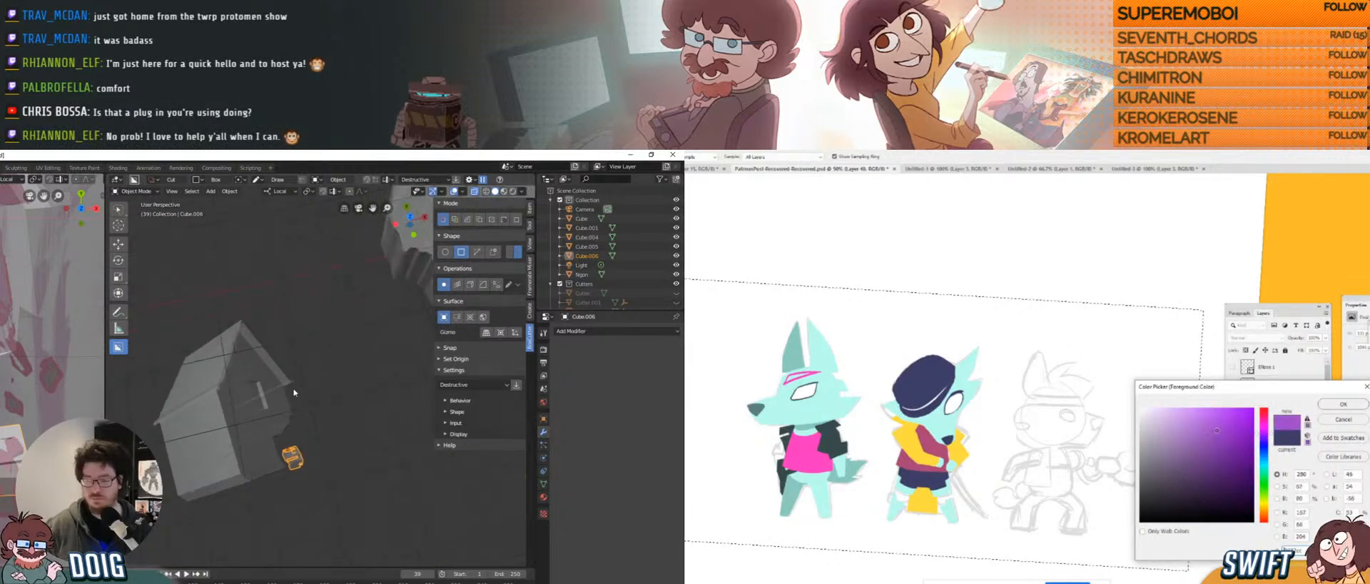
pyautogui.scroll(2, 289, 418)
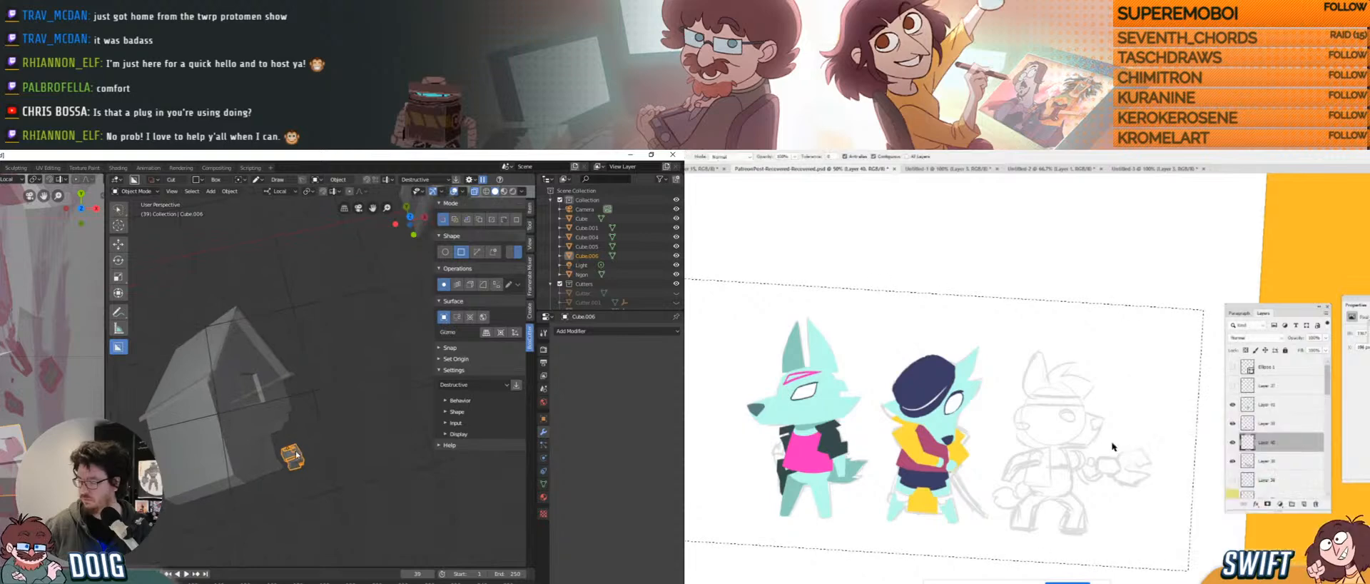
pyautogui.press('r')
pyautogui.press('y')
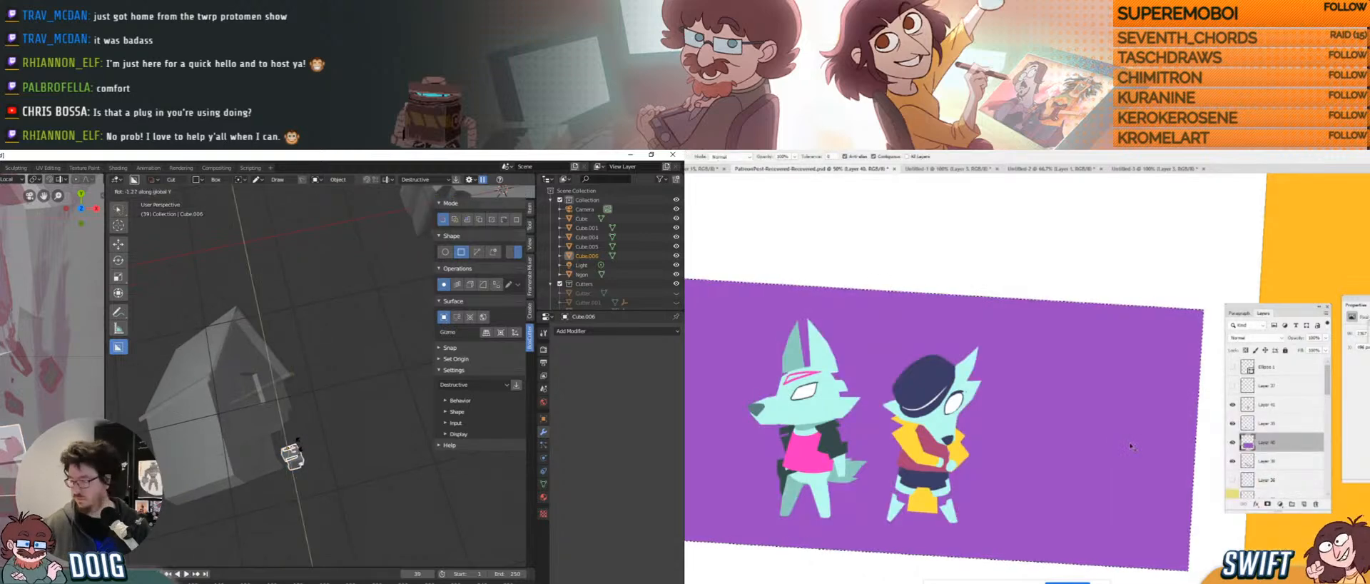
pyautogui.click(307, 379)
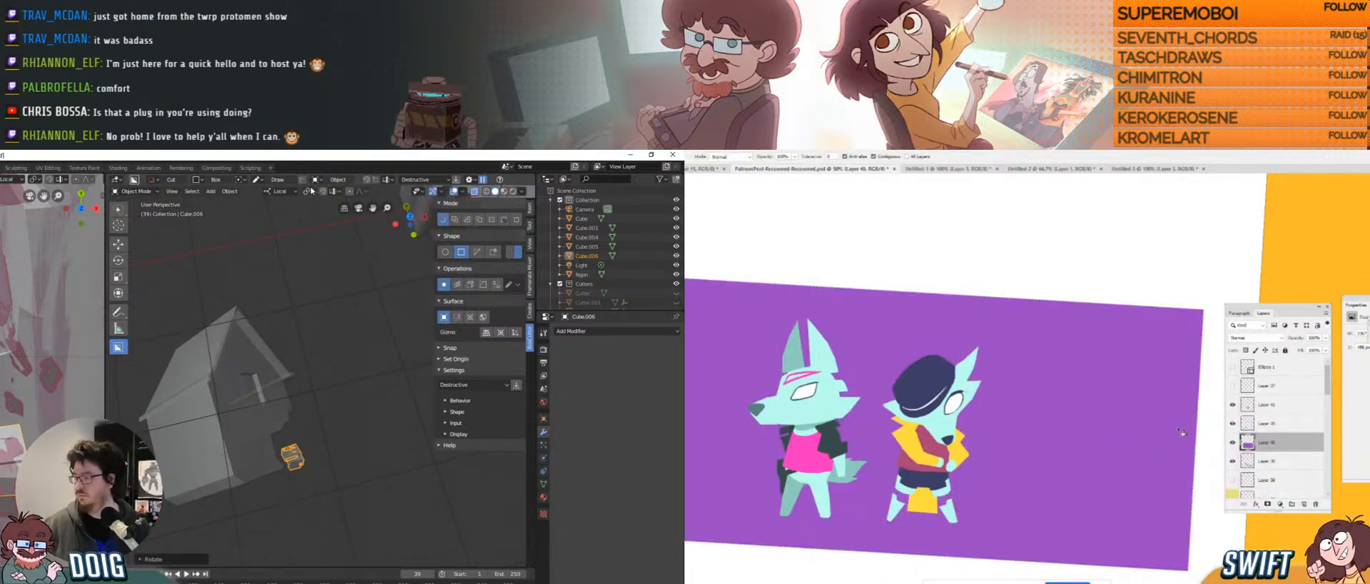
# Turn on the Rotate object gizmo in the viewport gizmo options.
pyautogui.click(465, 193)
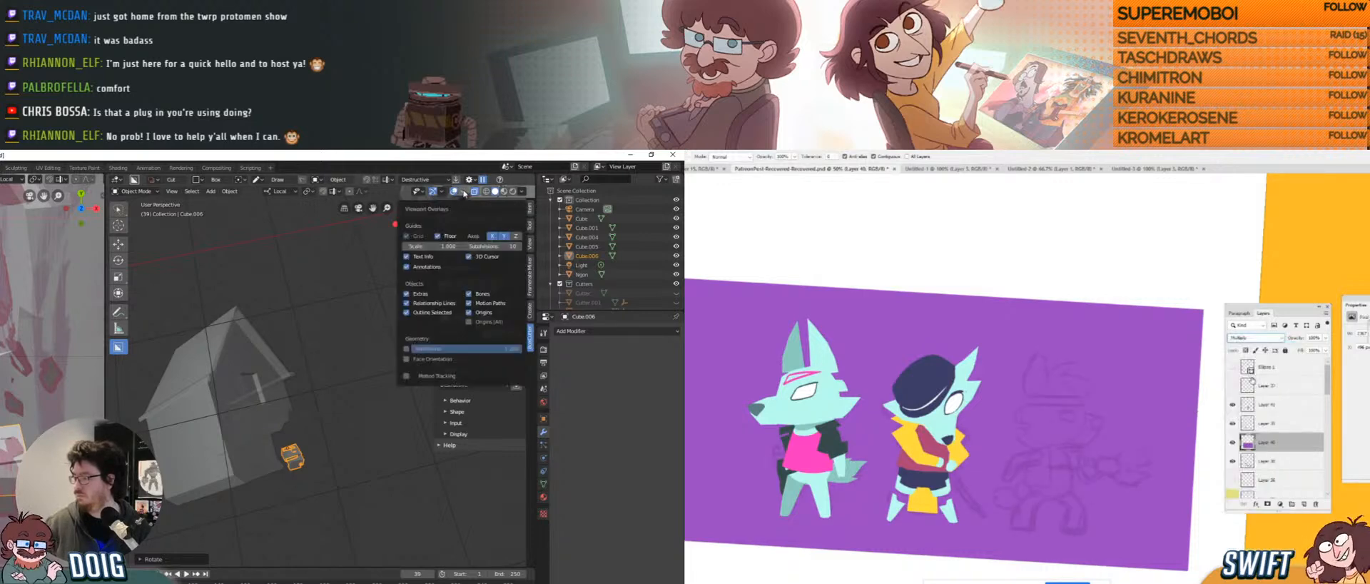
pyautogui.click(442, 192)
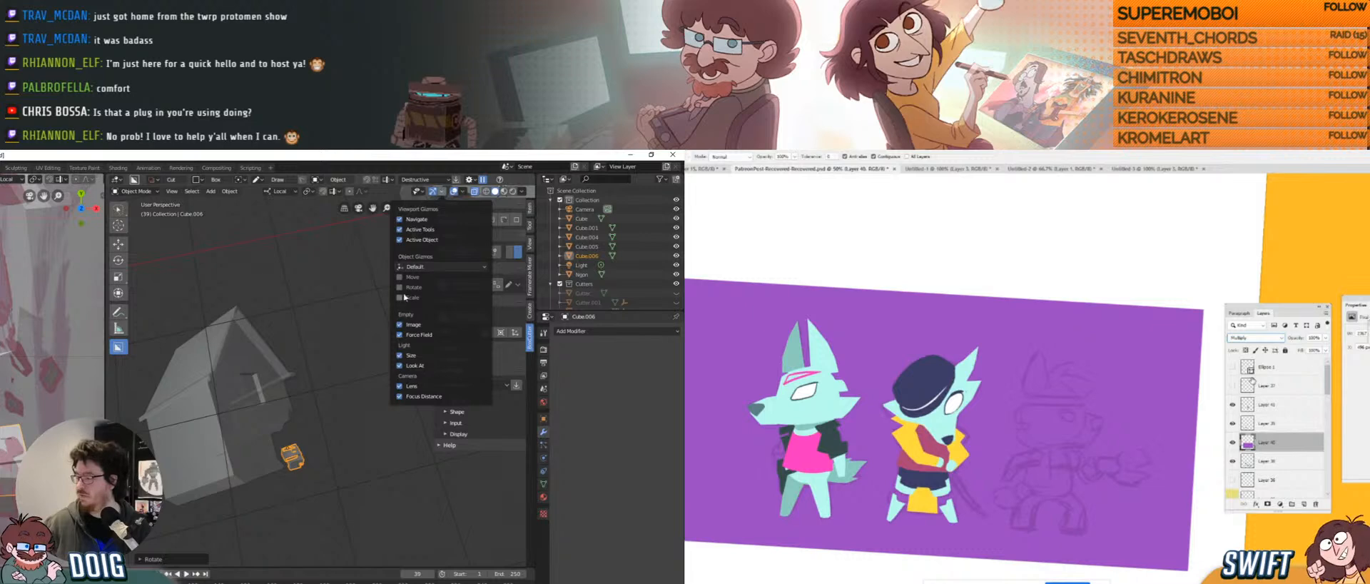
pyautogui.click(403, 288)
pyautogui.moveTo(305, 426); pyautogui.dragTo(294, 424)
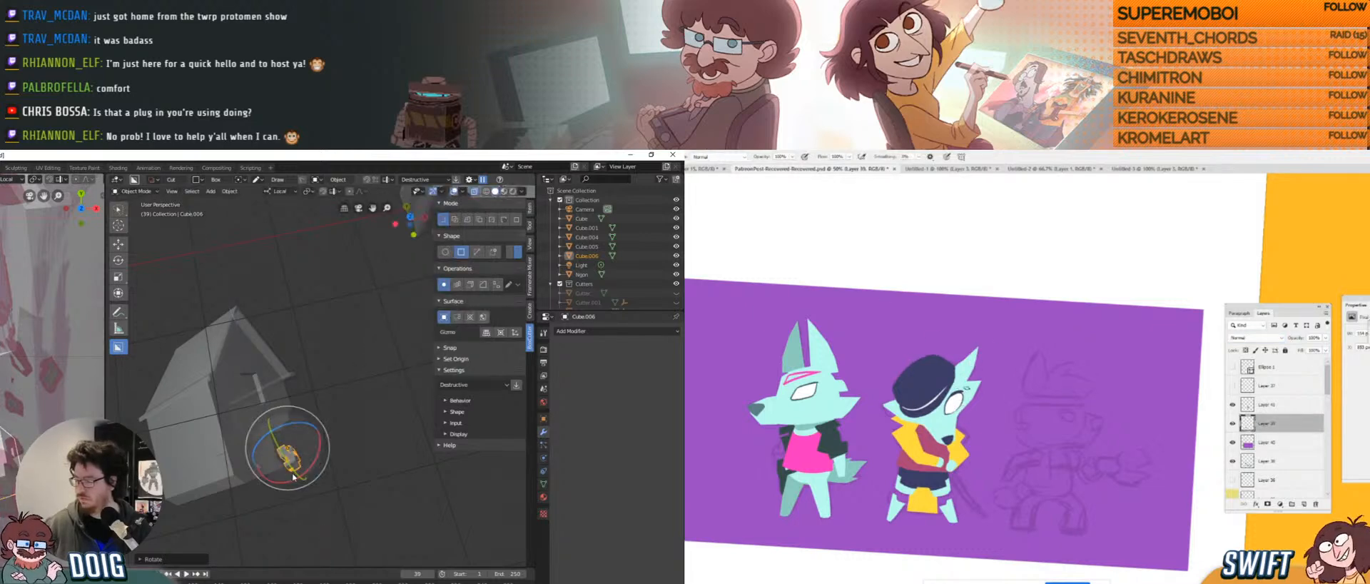
# Tilt the small box prop slightly and move it to a new spot beside the house.
pyautogui.moveTo(293, 477); pyautogui.dragTo(288, 452)
pyautogui.moveTo(289, 432); pyautogui.dragTo(278, 416, button='middle')
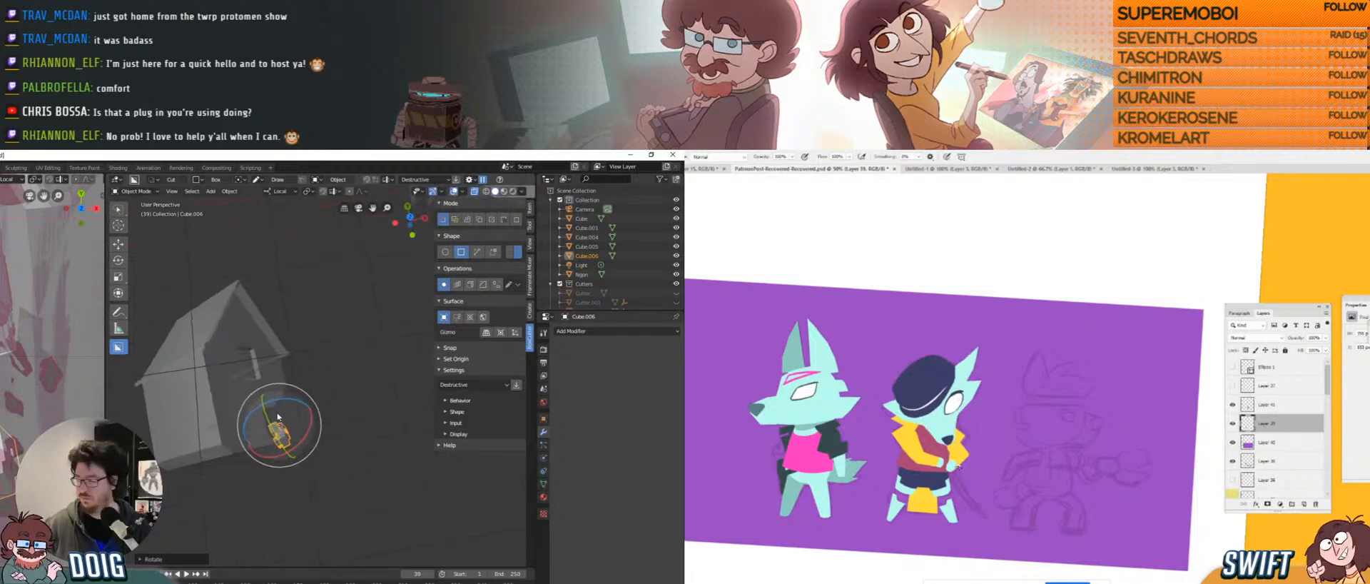
pyautogui.press('g')
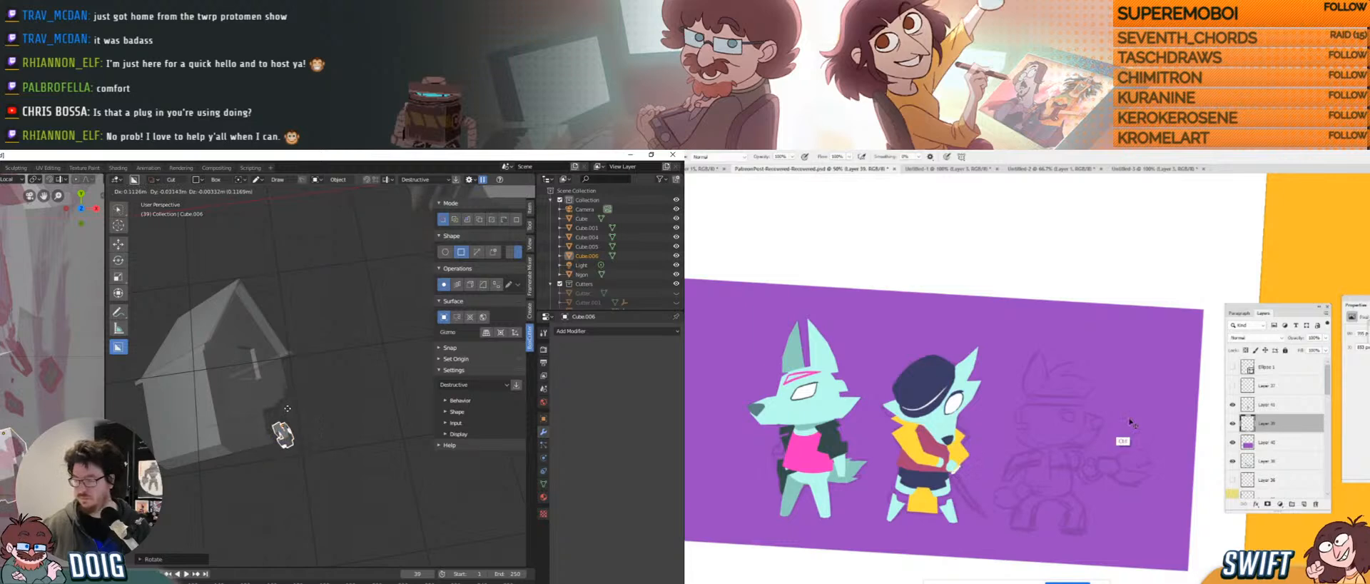
pyautogui.click(287, 408)
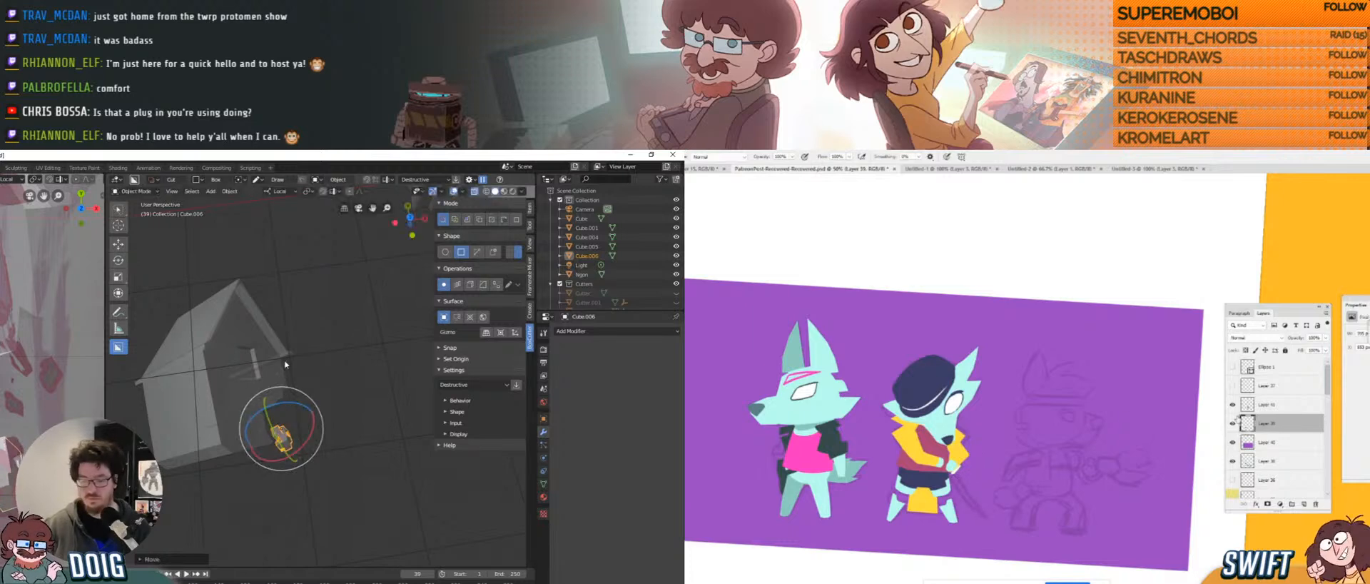
pyautogui.moveTo(285, 365); pyautogui.dragTo(271, 392, button='middle')
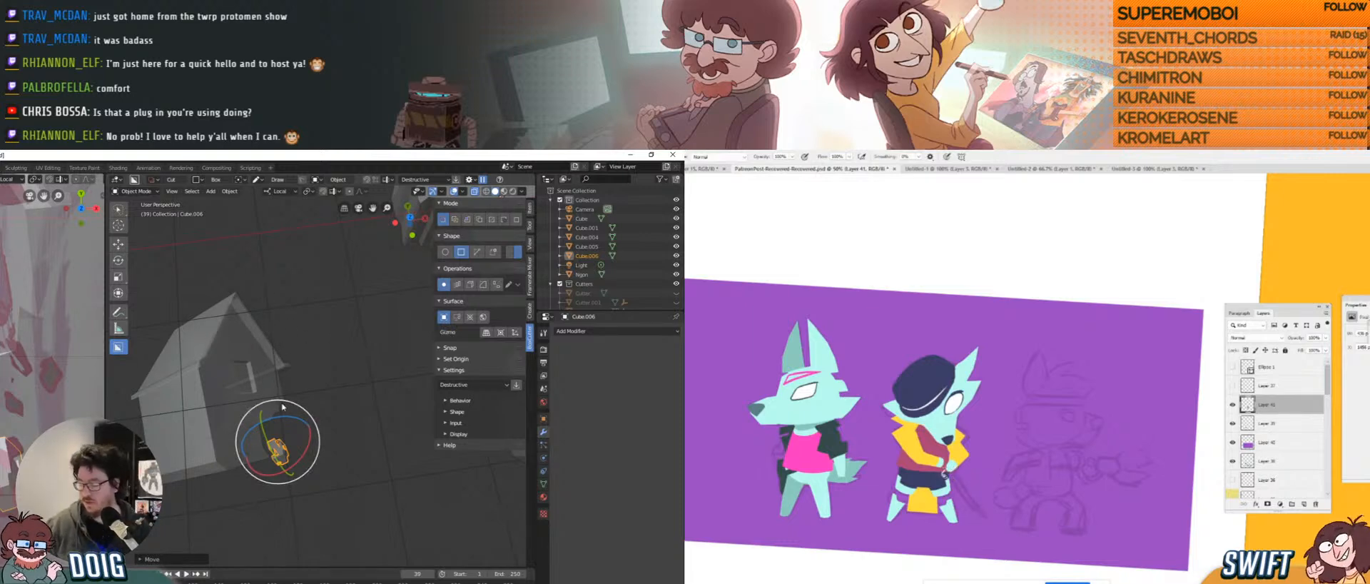
pyautogui.moveTo(265, 327); pyautogui.dragTo(280, 386, button='middle')
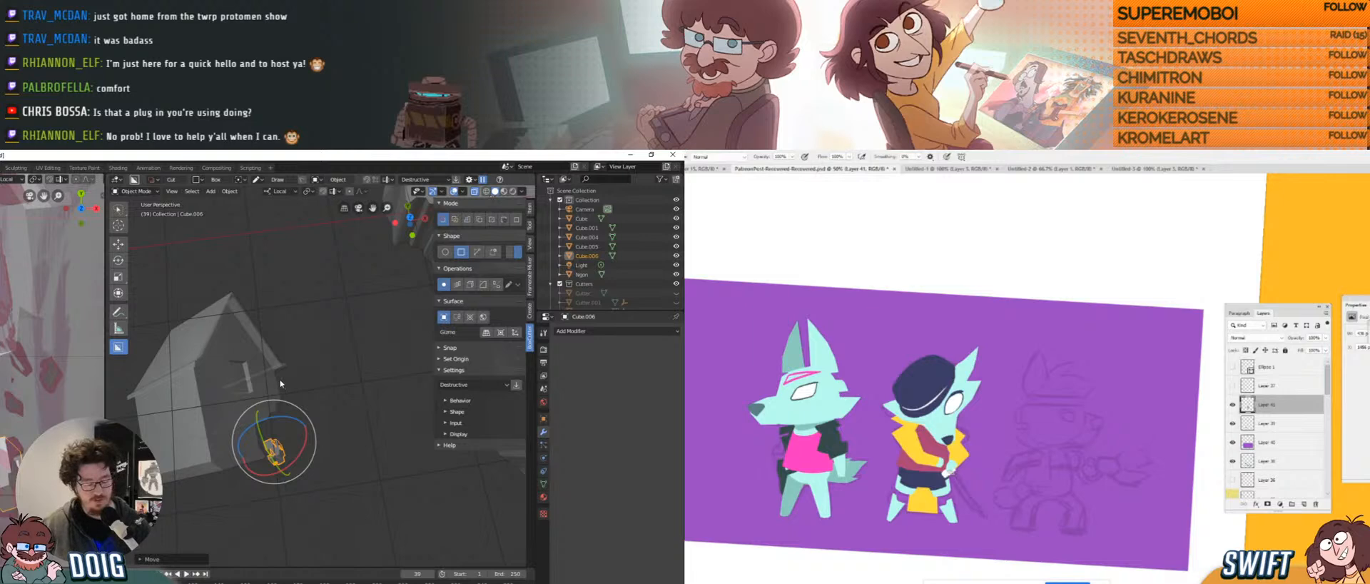
# Duplicate the box prop, then scale it down and rotate it about its local Z axis.
pyautogui.hotkey('shift', 'd')
pyautogui.click(303, 371)
pyautogui.press('s')
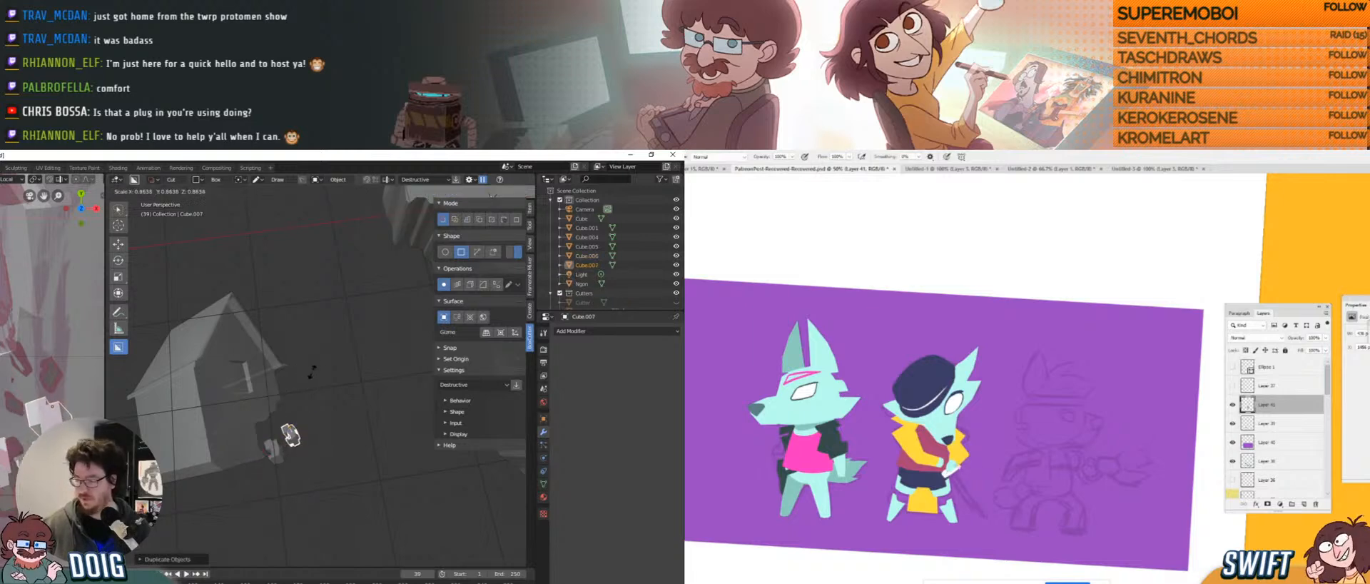
pyautogui.click(297, 391)
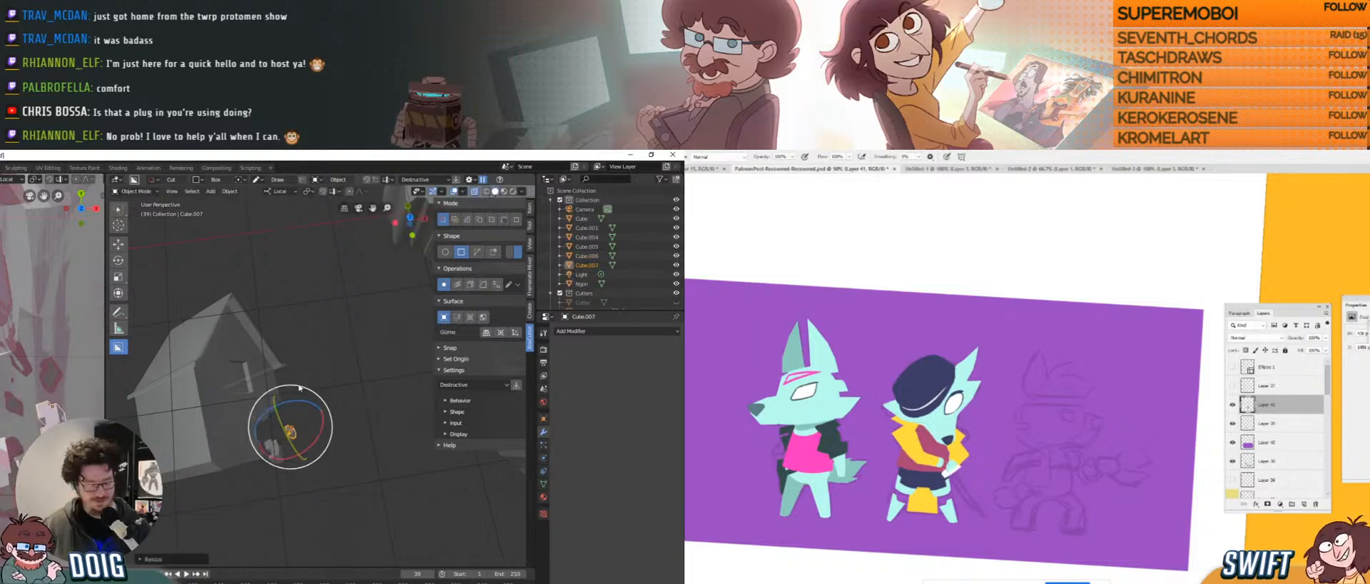
pyautogui.press('r')
pyautogui.press('z')
pyautogui.press('z')
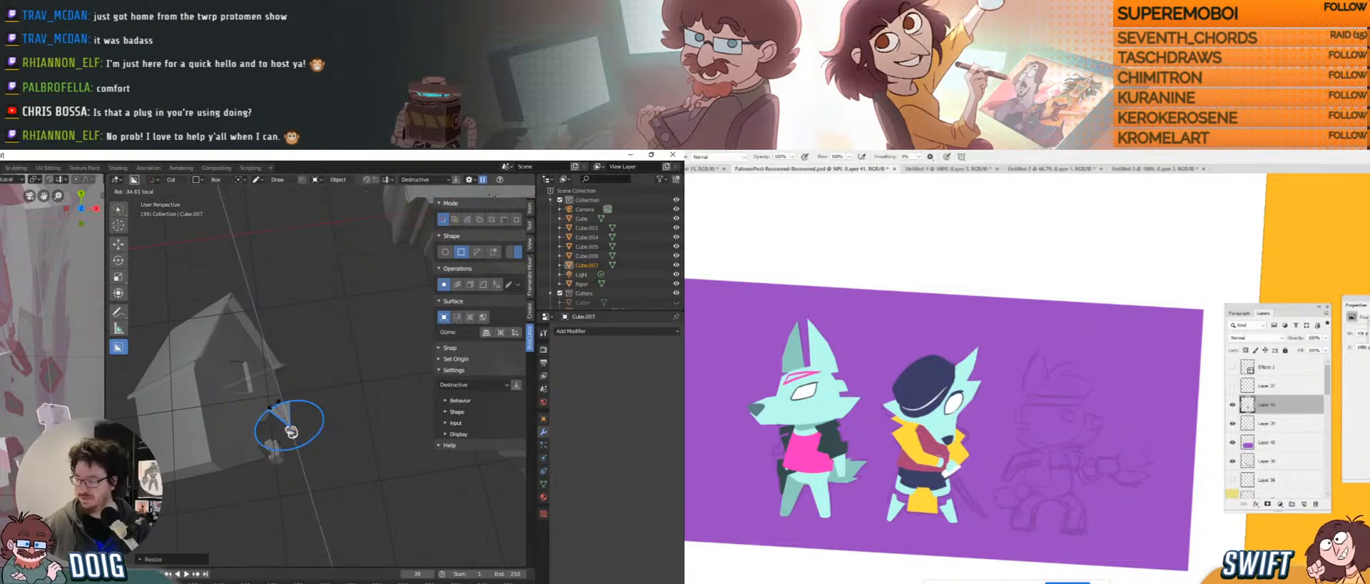
pyautogui.click(292, 428)
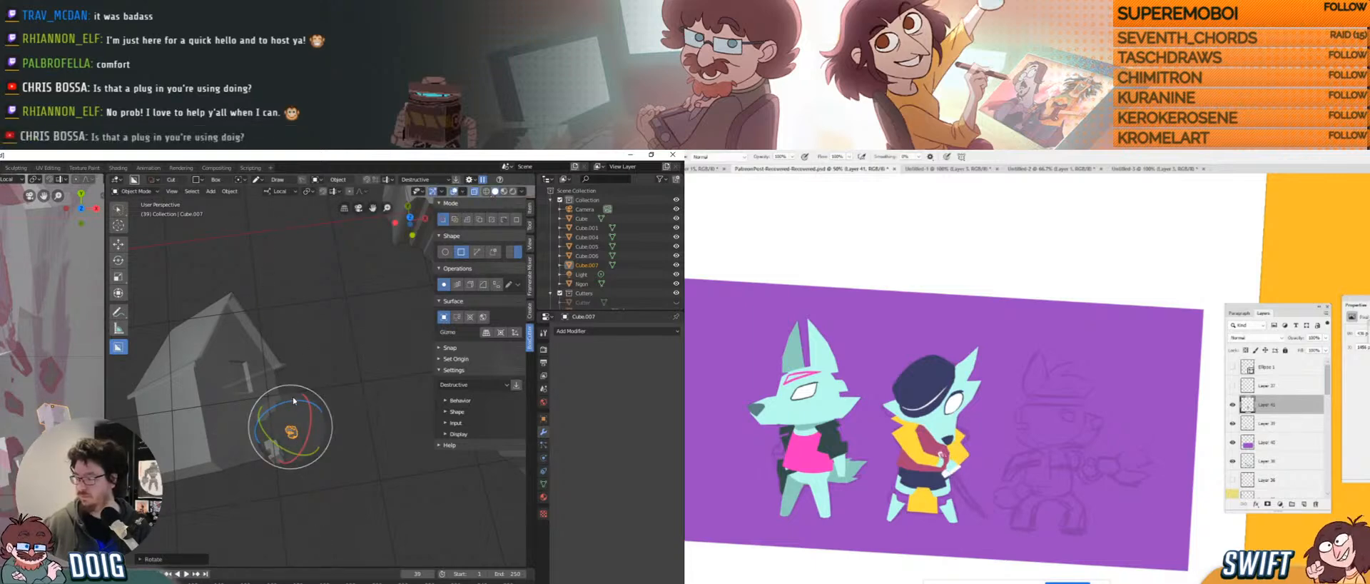
# Spin the duplicate further, shrink it slightly, and nudge it into place.
pyautogui.moveTo(293, 400); pyautogui.dragTo(311, 391, button='middle')
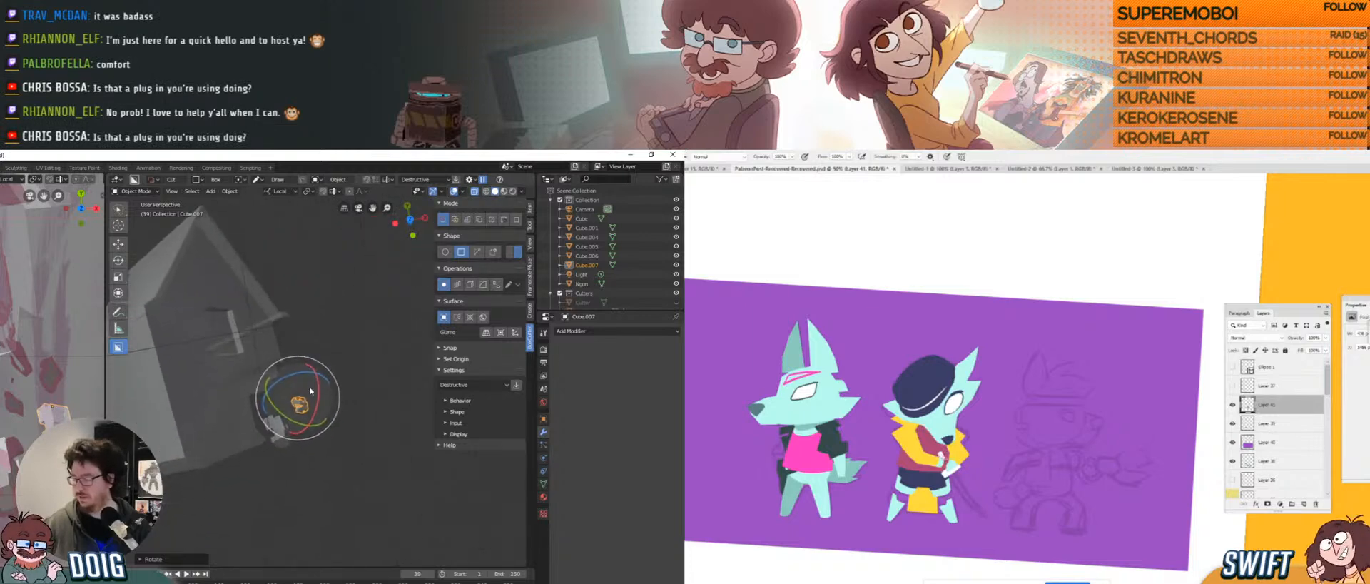
pyautogui.moveTo(288, 389); pyautogui.dragTo(205, 457)
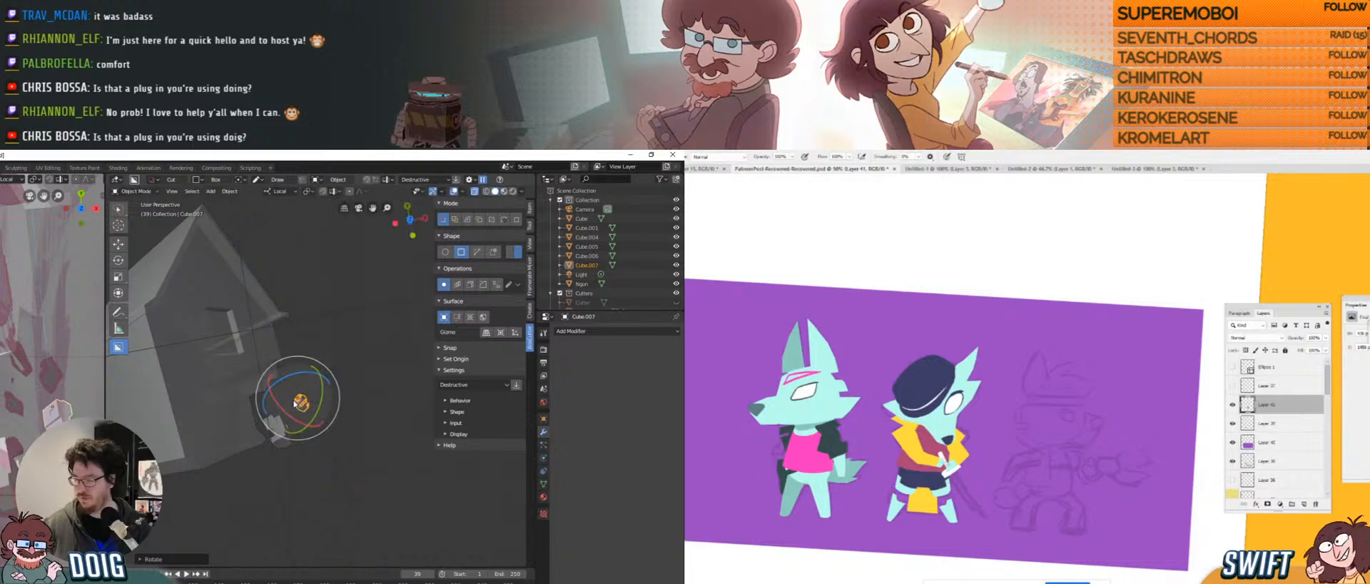
pyautogui.moveTo(306, 381); pyautogui.dragTo(303, 392, button='middle')
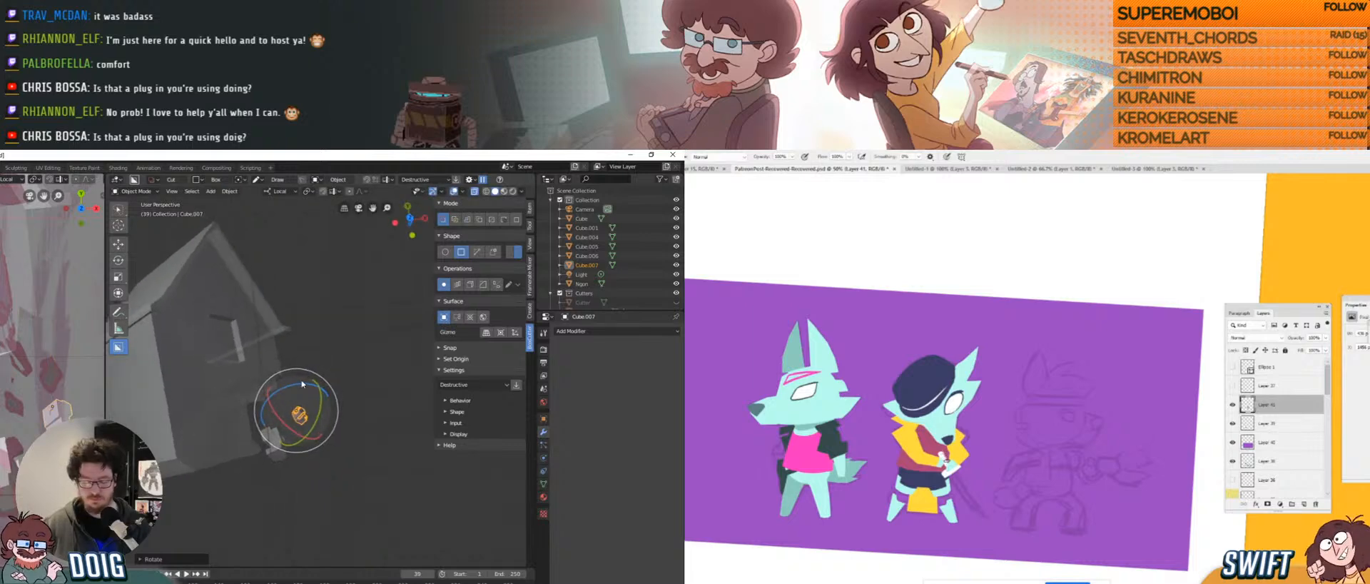
pyautogui.press('g')
pyautogui.press('s')
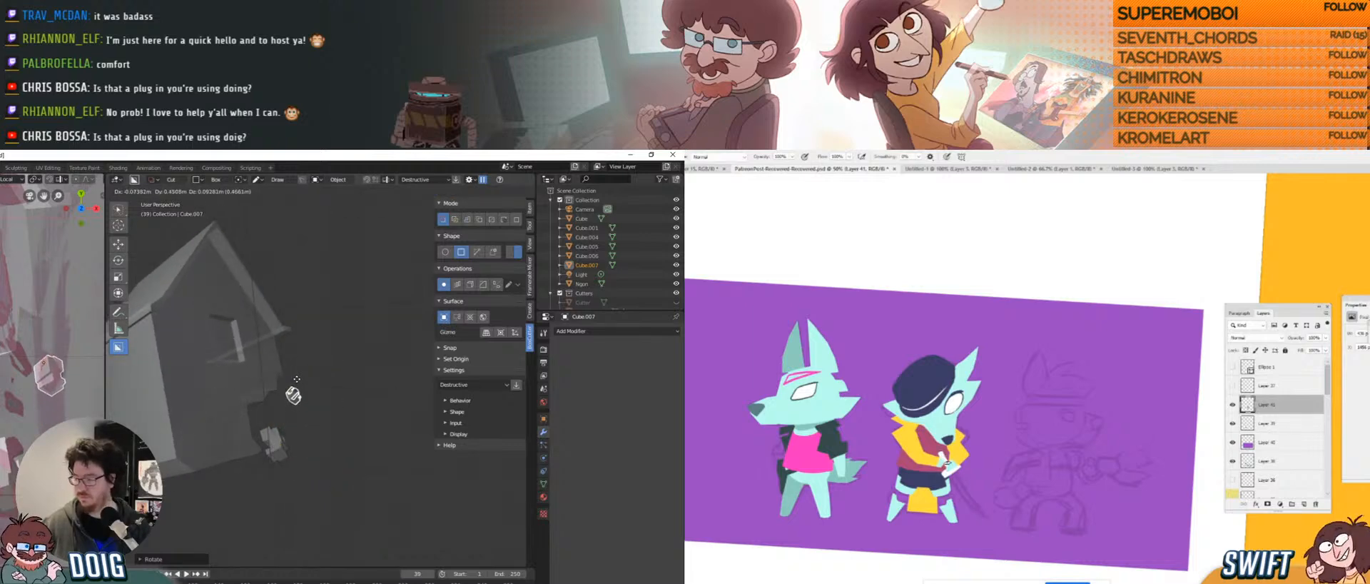
pyautogui.click(296, 381)
pyautogui.press('g')
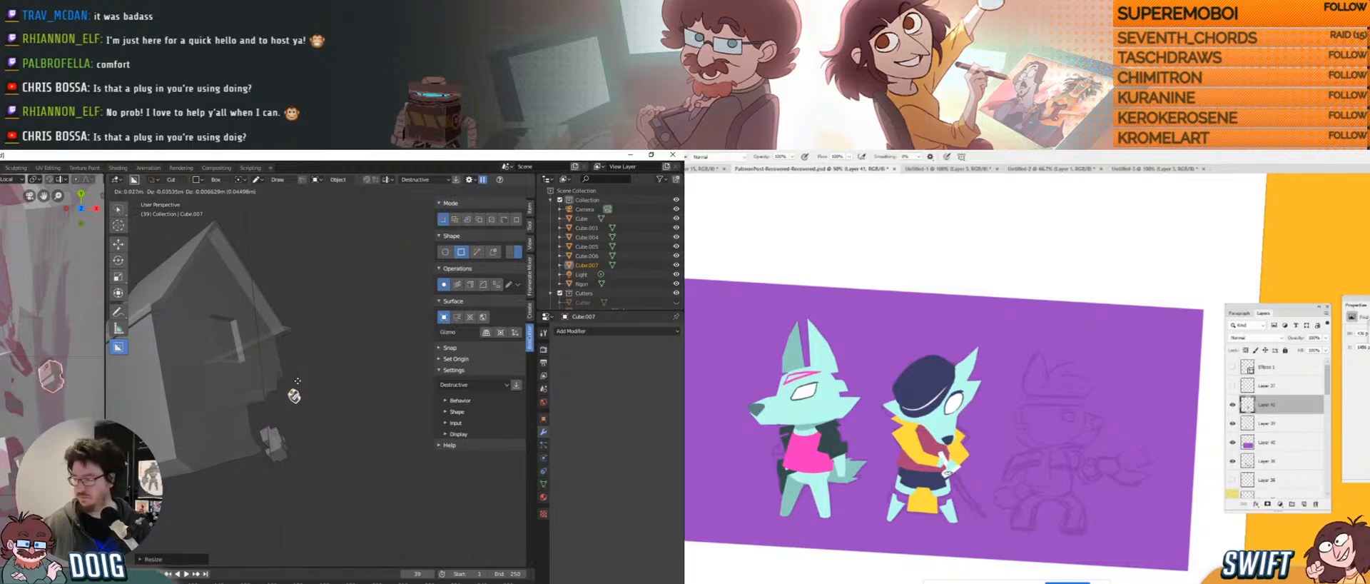
pyautogui.click(298, 382)
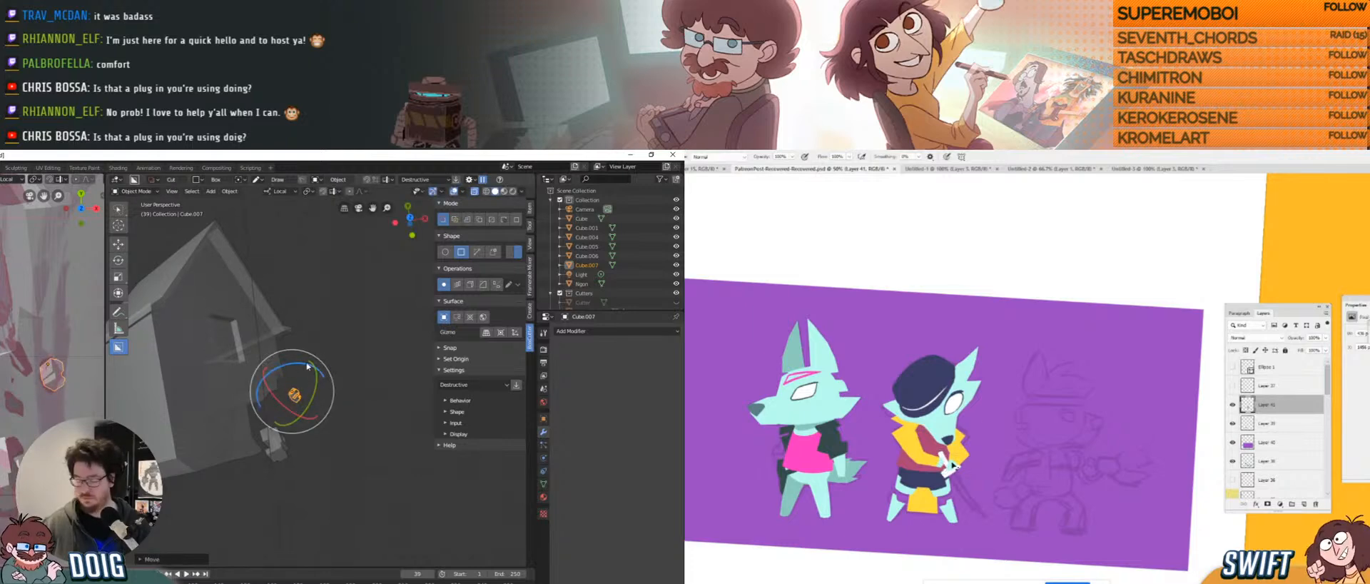
# Make a second copy, resize it, and rotate it about its local Z axis.
pyautogui.hotkey('shift', 'd')
pyautogui.click(289, 377)
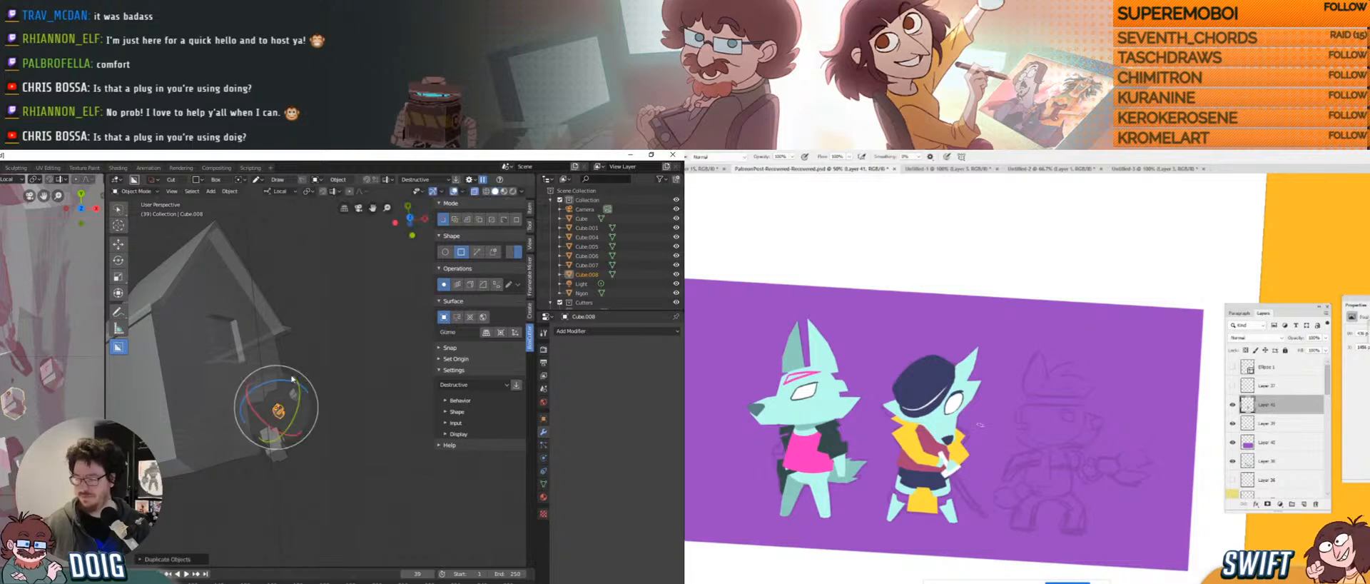
pyautogui.press('s')
pyautogui.click(305, 371)
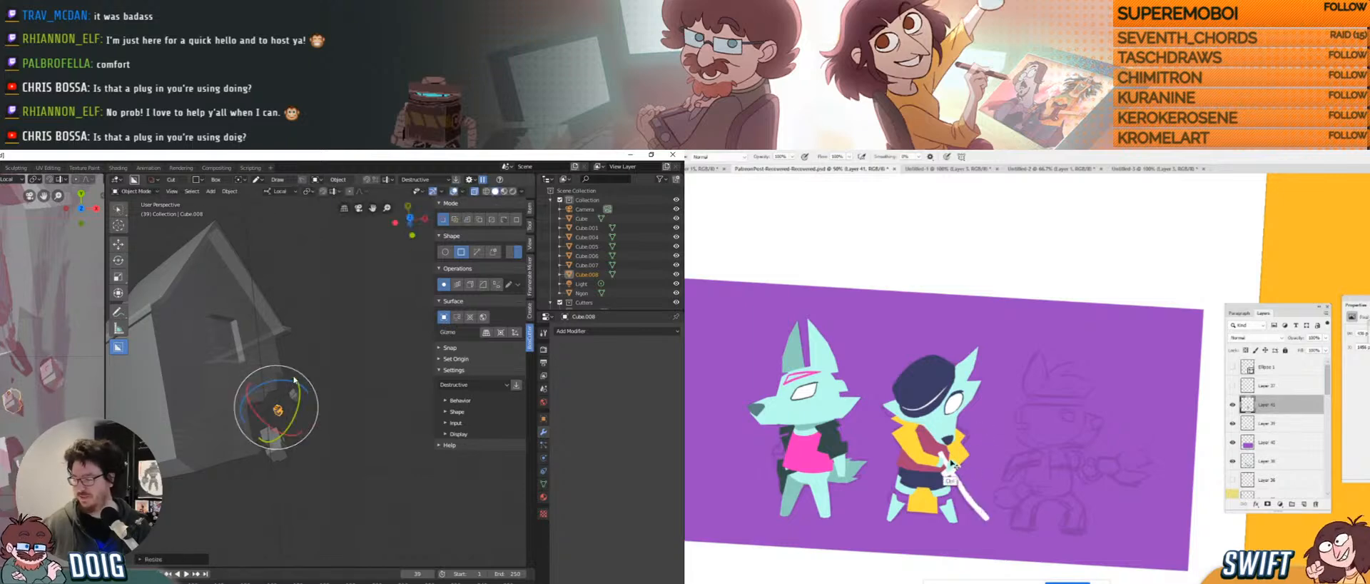
pyautogui.press('r')
pyautogui.press('z')
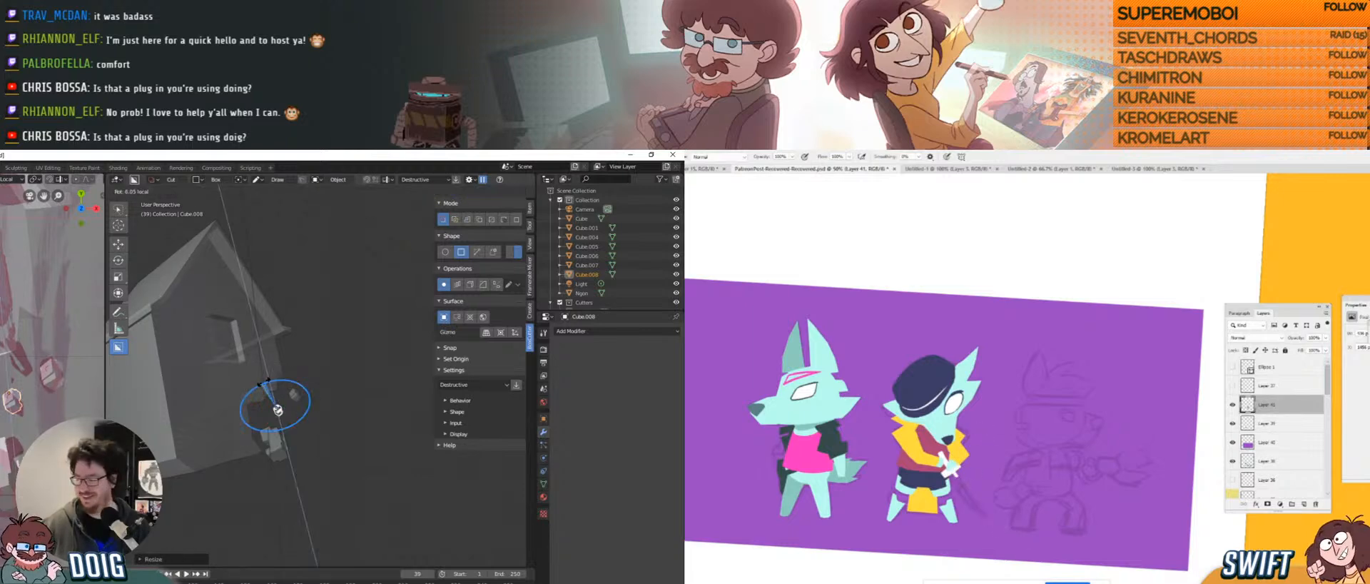
pyautogui.click(304, 376)
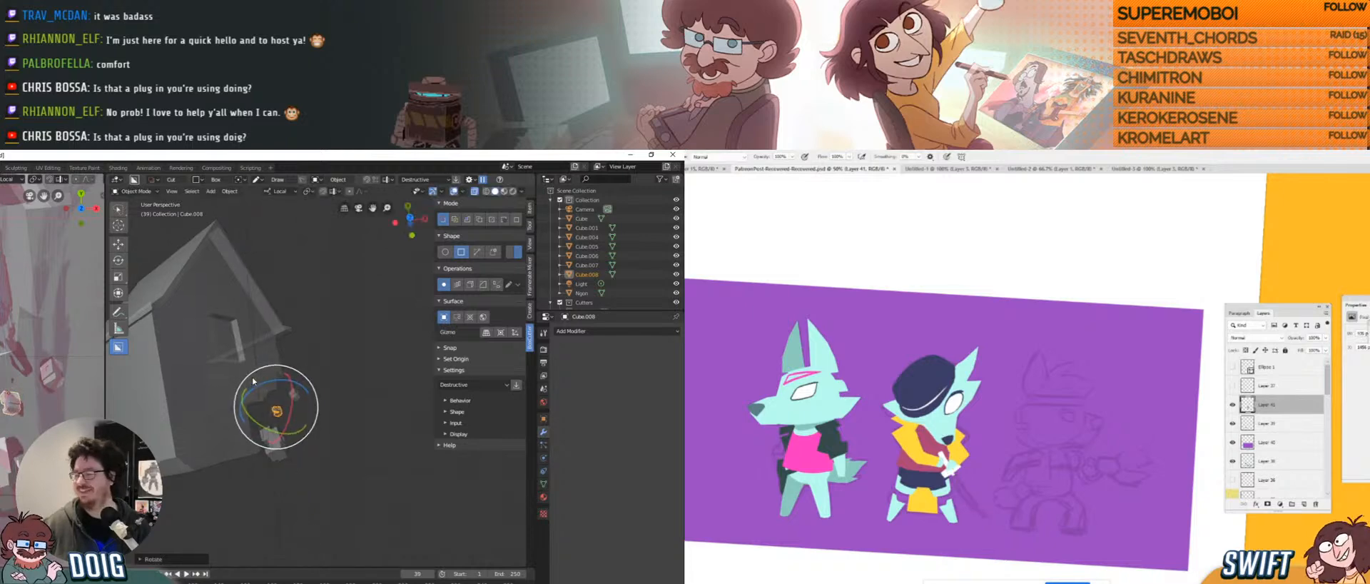
# Select the house Cube.005 and rotate it with the gizmo.
pyautogui.moveTo(268, 357); pyautogui.dragTo(280, 410, button='middle')
pyautogui.click(308, 361)
pyautogui.moveTo(280, 410); pyautogui.dragTo(258, 434)
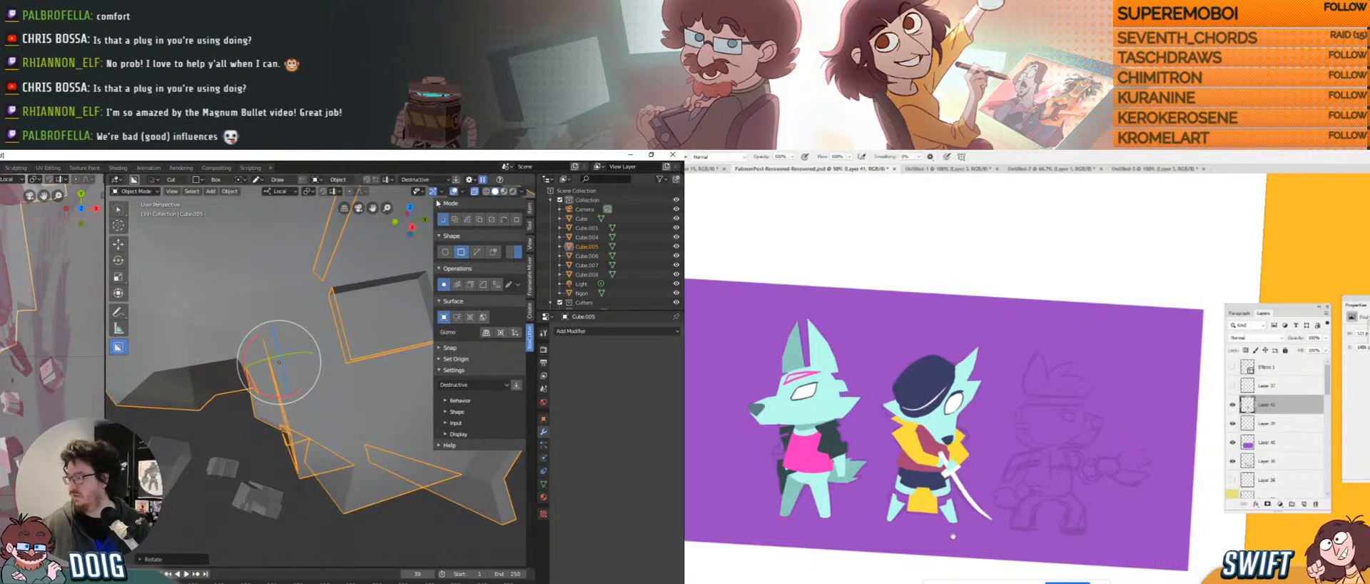
# Select the small box prop Cube.006 and turn off the rotation gizmo.
pyautogui.moveTo(953, 535); pyautogui.dragTo(912, 534)
pyautogui.click(432, 192)
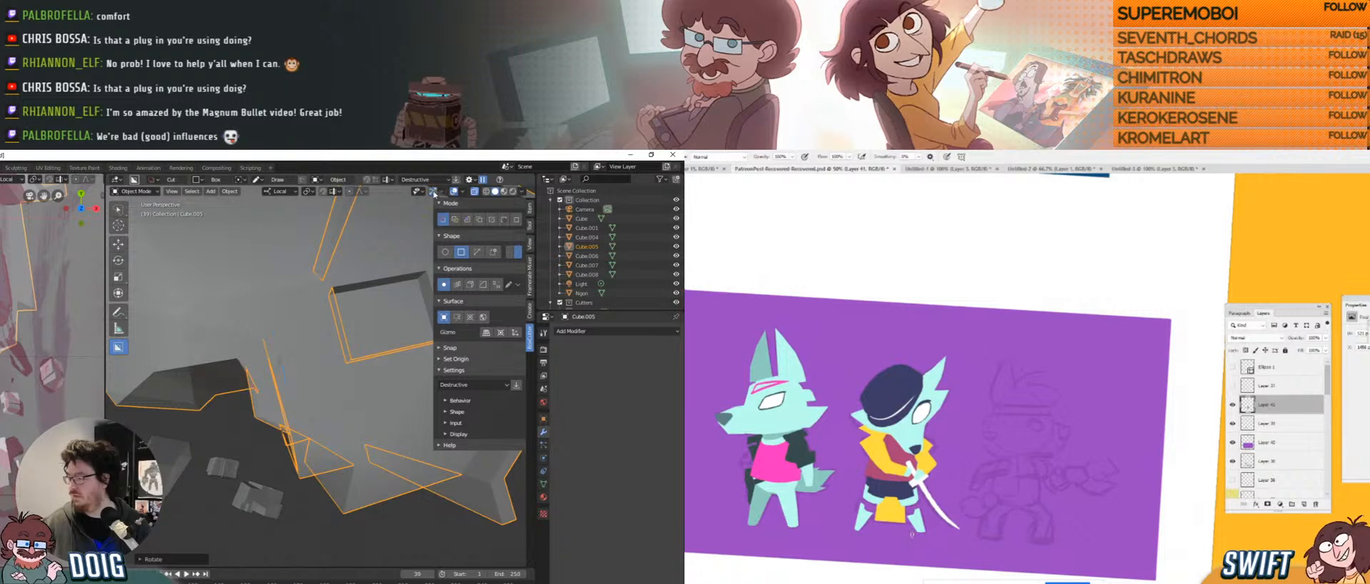
pyautogui.click(253, 412)
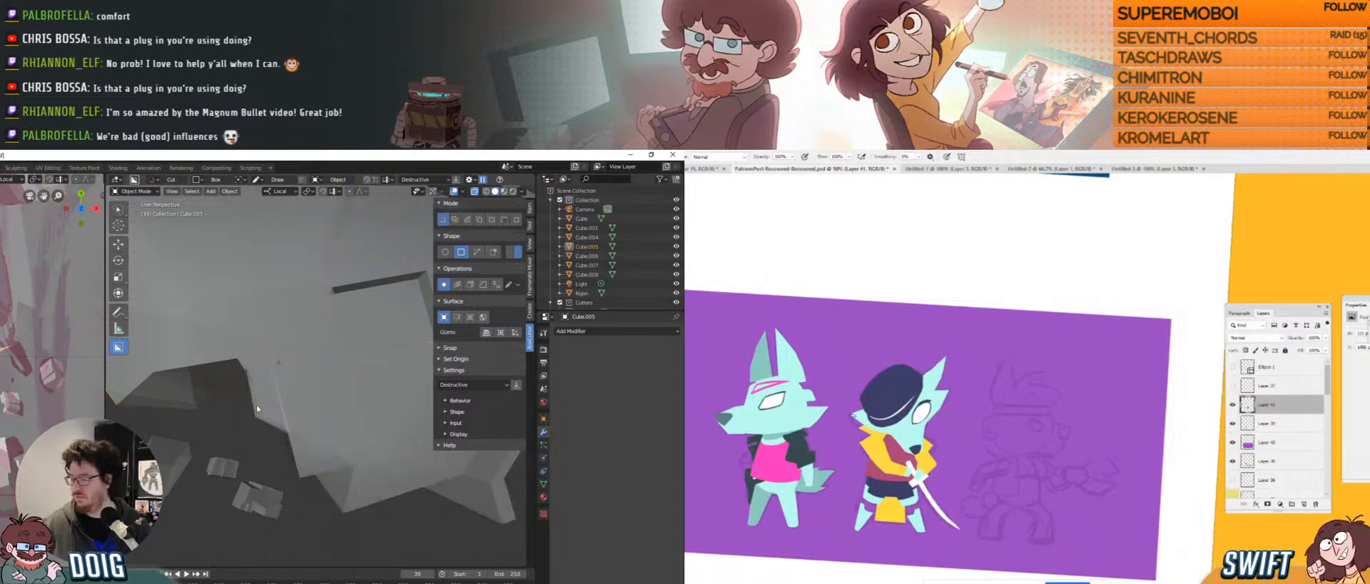
pyautogui.click(274, 425)
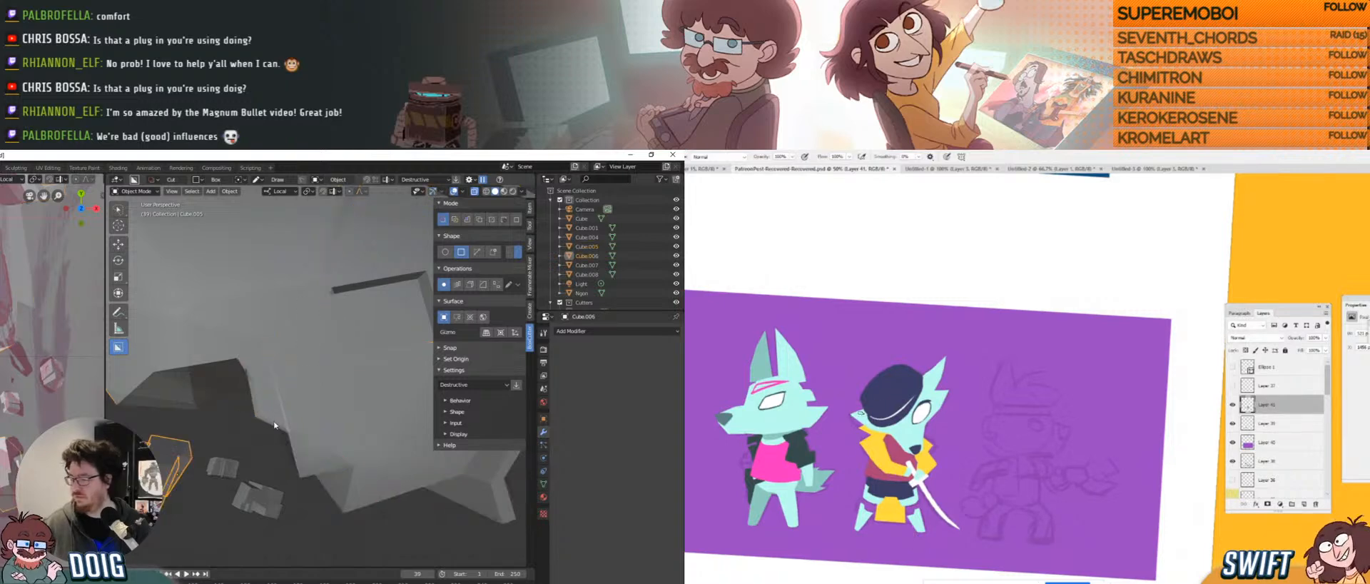
pyautogui.click(433, 191)
pyautogui.click(442, 191)
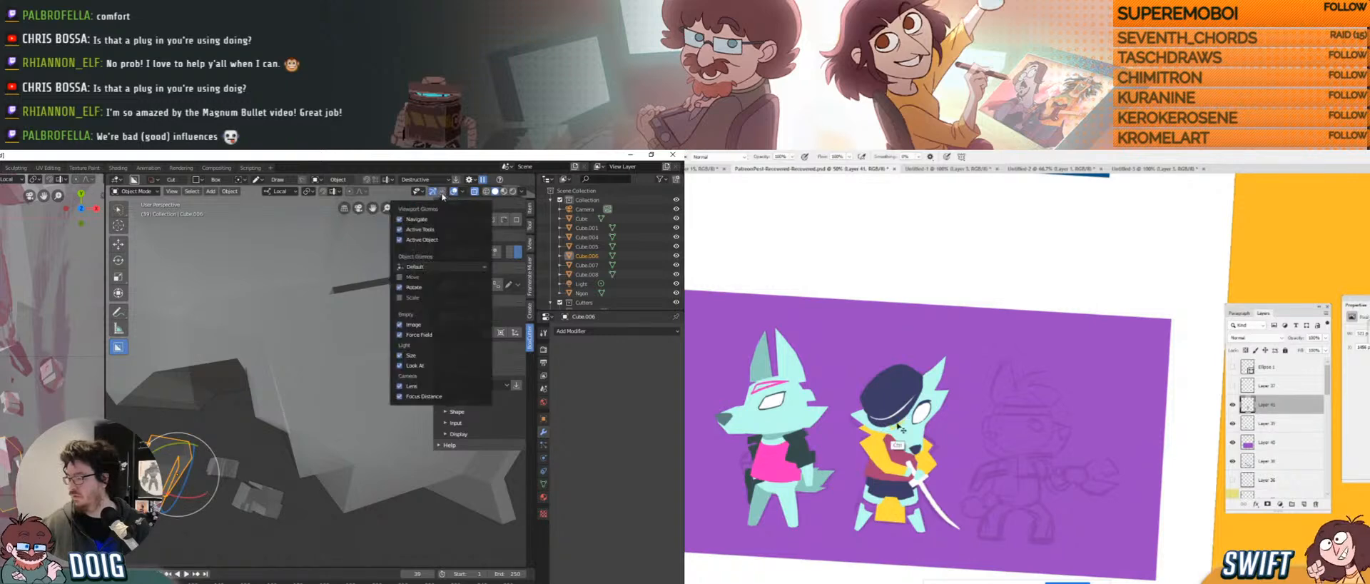
pyautogui.click(401, 288)
# With Cube.005 active, draw and confirm a box cut into it.
pyautogui.keyDown('shift'); pyautogui.click(264, 402); pyautogui.keyUp('shift')
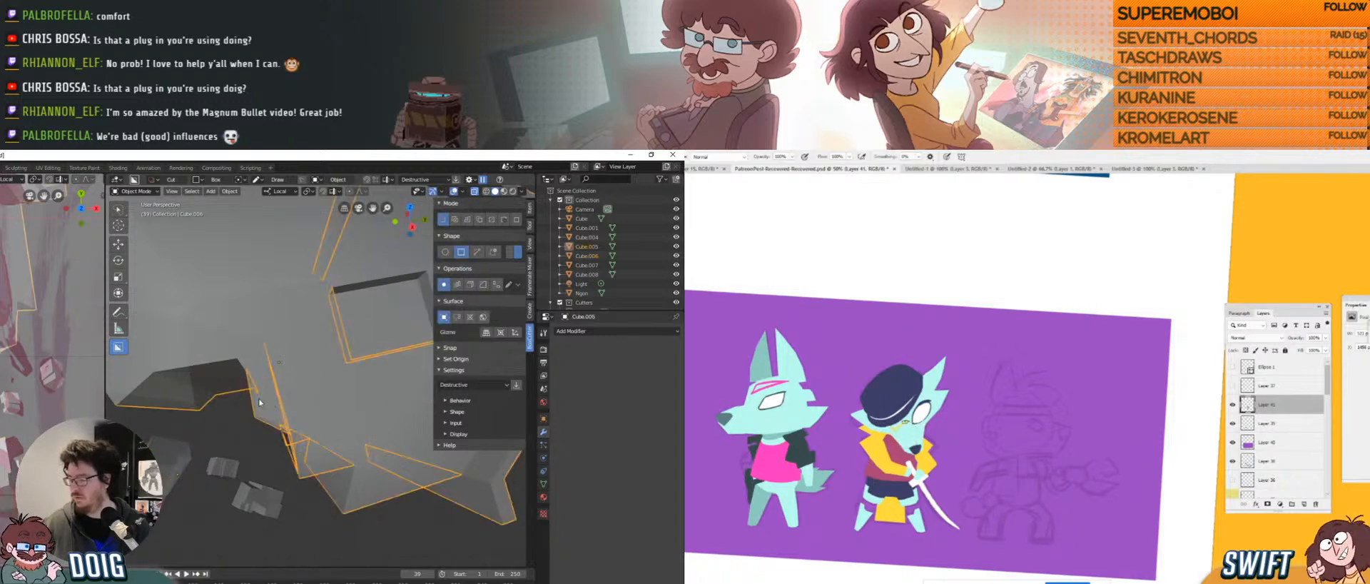
pyautogui.moveTo(264, 400)
pyautogui.mouseDown()
pyautogui.moveTo(251, 424)
pyautogui.moveTo(249, 412)
pyautogui.mouseUp()
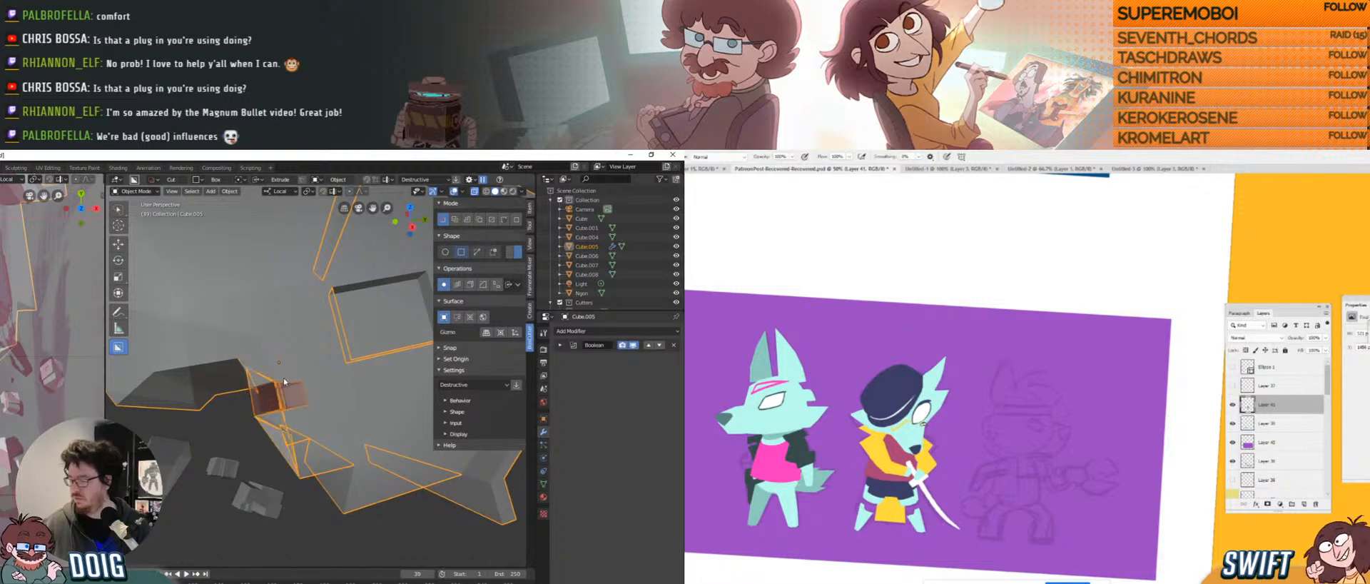
pyautogui.click(277, 388)
pyautogui.moveTo(277, 388)
pyautogui.mouseDown(button='middle')
pyautogui.moveTo(325, 388)
pyautogui.moveTo(269, 370)
pyautogui.mouseUp(button='middle')
pyautogui.moveTo(281, 356); pyautogui.dragTo(279, 324, button='middle')
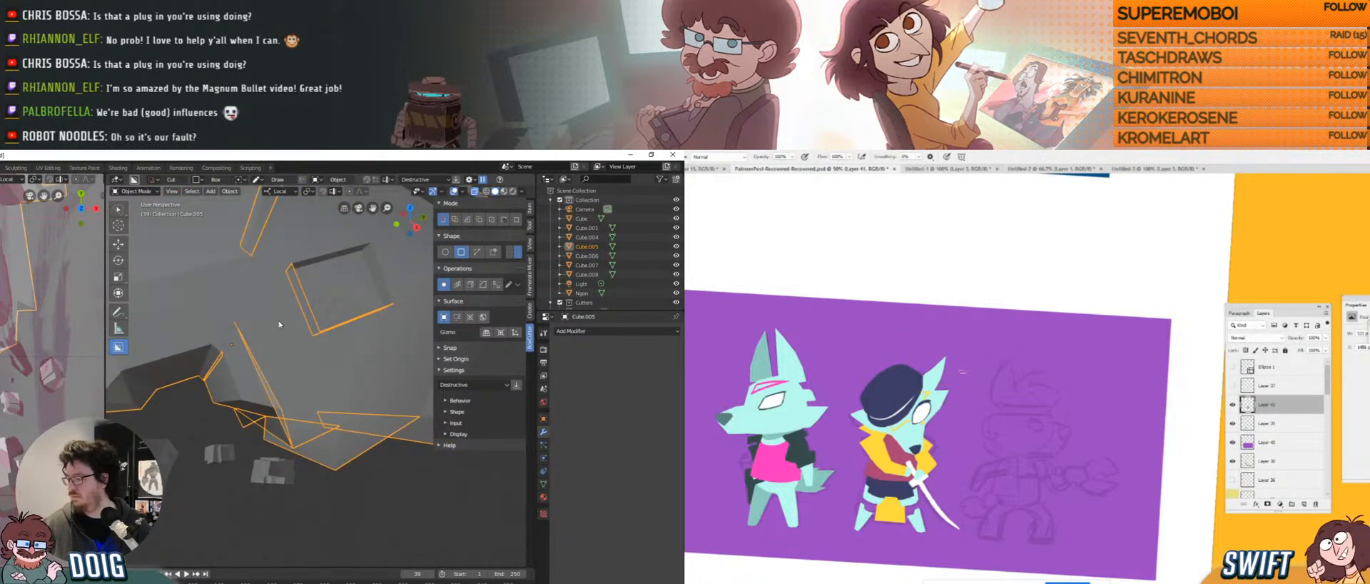
# Switch transform orientation to Global and cut another notch into the platform.
pyautogui.click(286, 192)
pyautogui.click(278, 206)
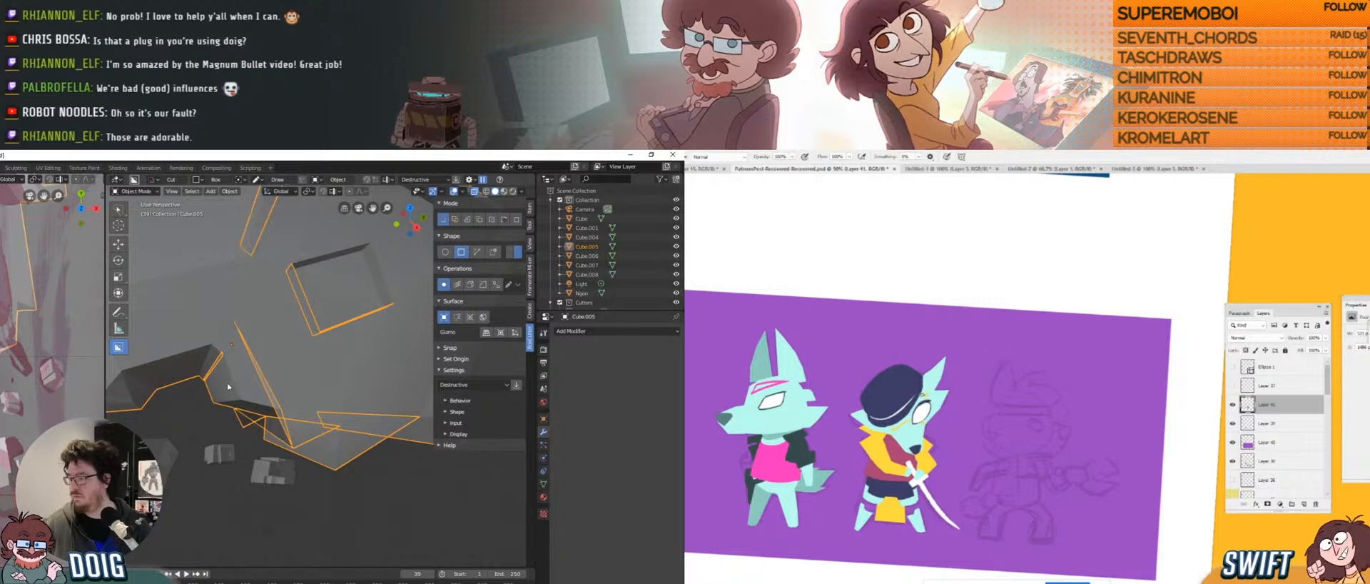
pyautogui.moveTo(253, 366); pyautogui.dragTo(217, 398)
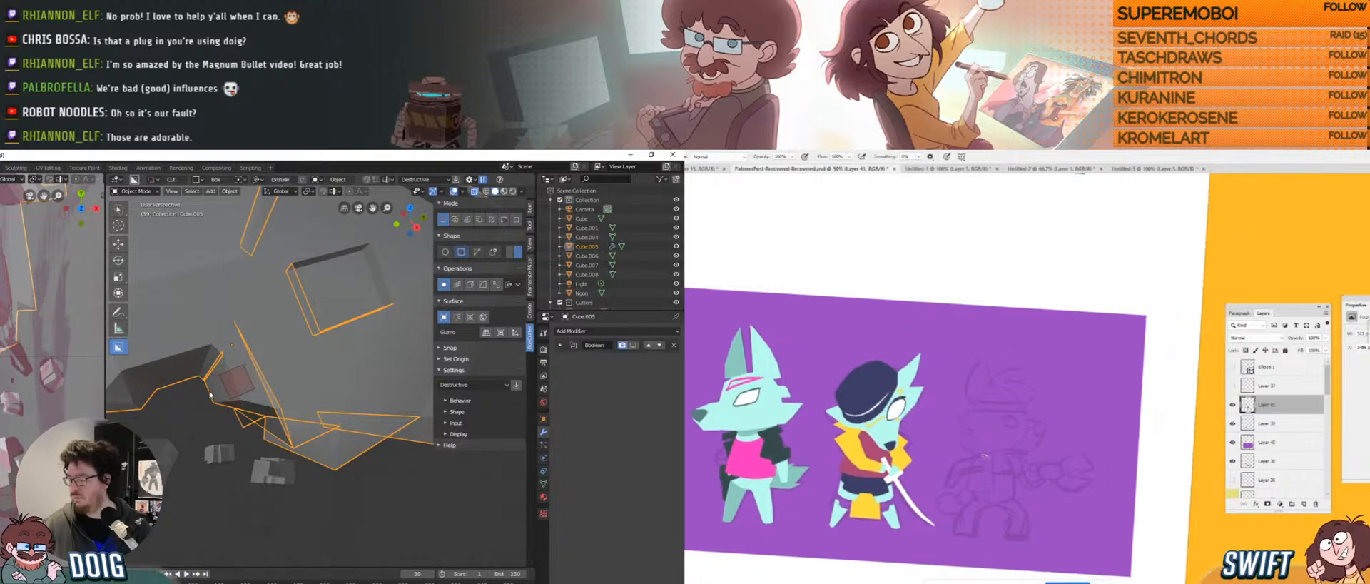
pyautogui.click(261, 361)
pyautogui.moveTo(261, 361)
pyautogui.mouseDown(button='middle')
pyautogui.moveTo(298, 395)
pyautogui.moveTo(234, 353)
pyautogui.moveTo(266, 397)
pyautogui.mouseUp(button='middle')
# Extrude and commit a box cut into the rock block, then draw a small cutter on its top.
pyautogui.moveTo(263, 394); pyautogui.dragTo(265, 392)
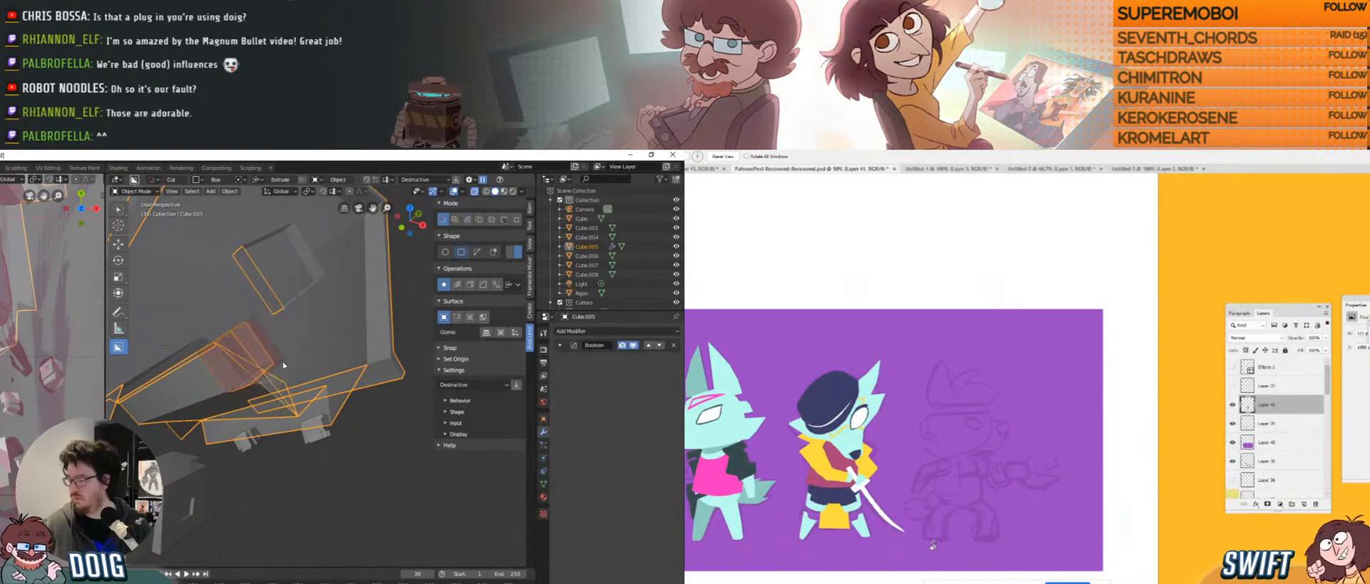
pyautogui.click(283, 364)
pyautogui.moveTo(283, 364); pyautogui.dragTo(256, 351, button='middle')
pyautogui.hotkey('ctrl', 't')
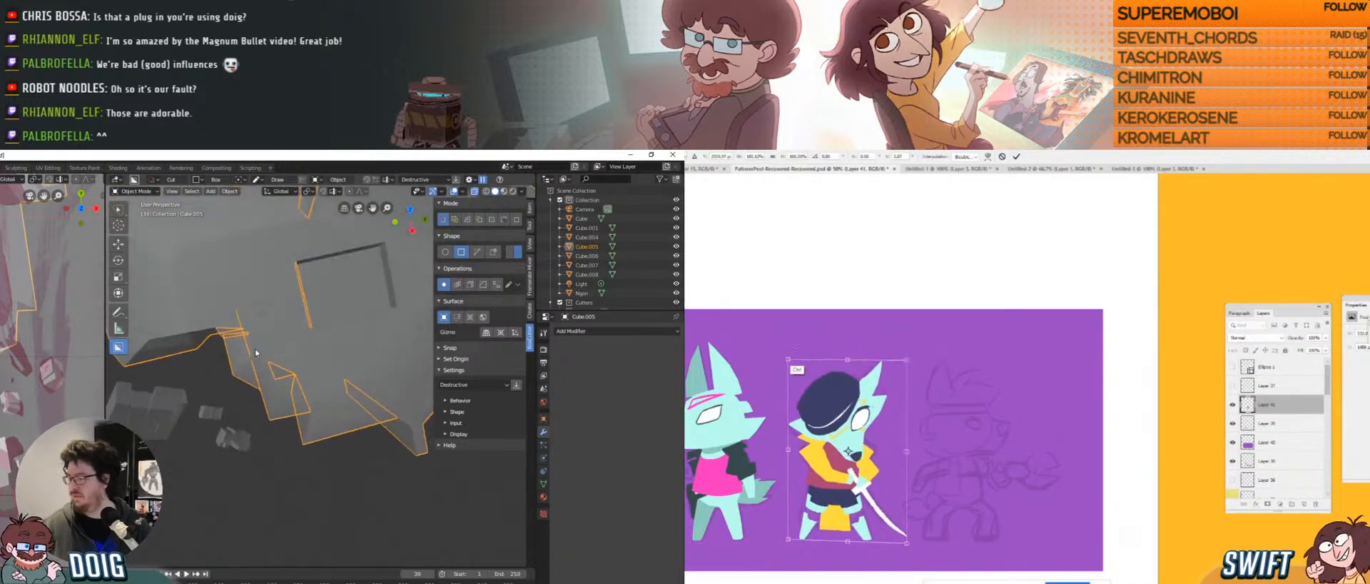
pyautogui.moveTo(259, 335); pyautogui.dragTo(283, 349)
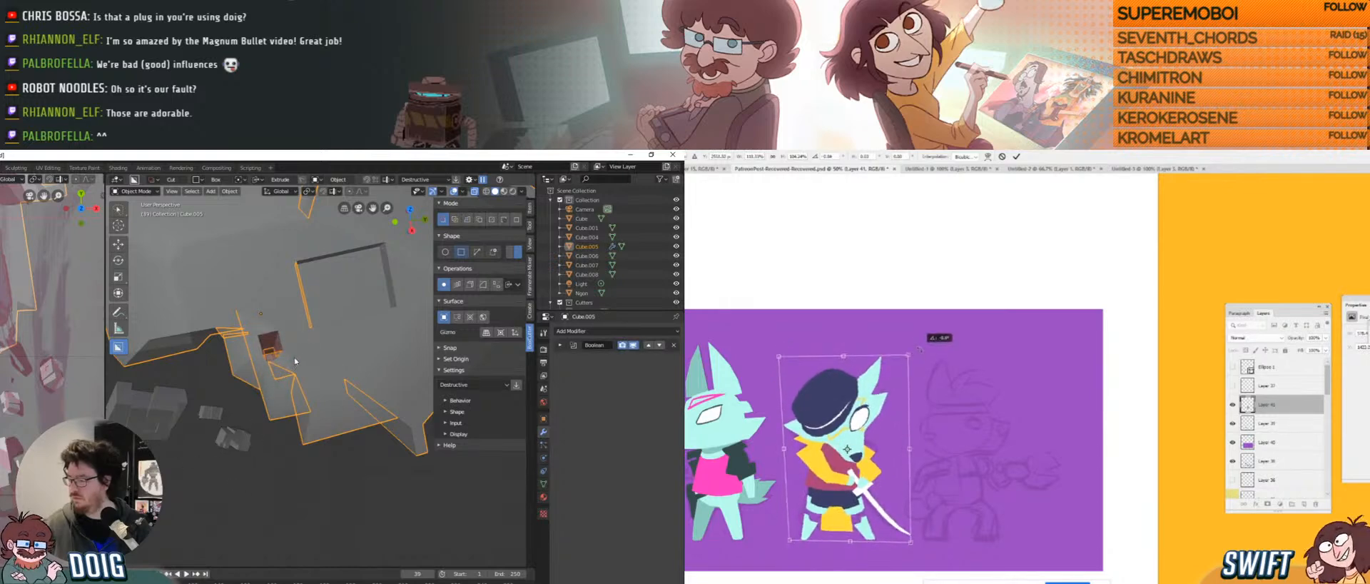
pyautogui.press('Return')
pyautogui.press('r')
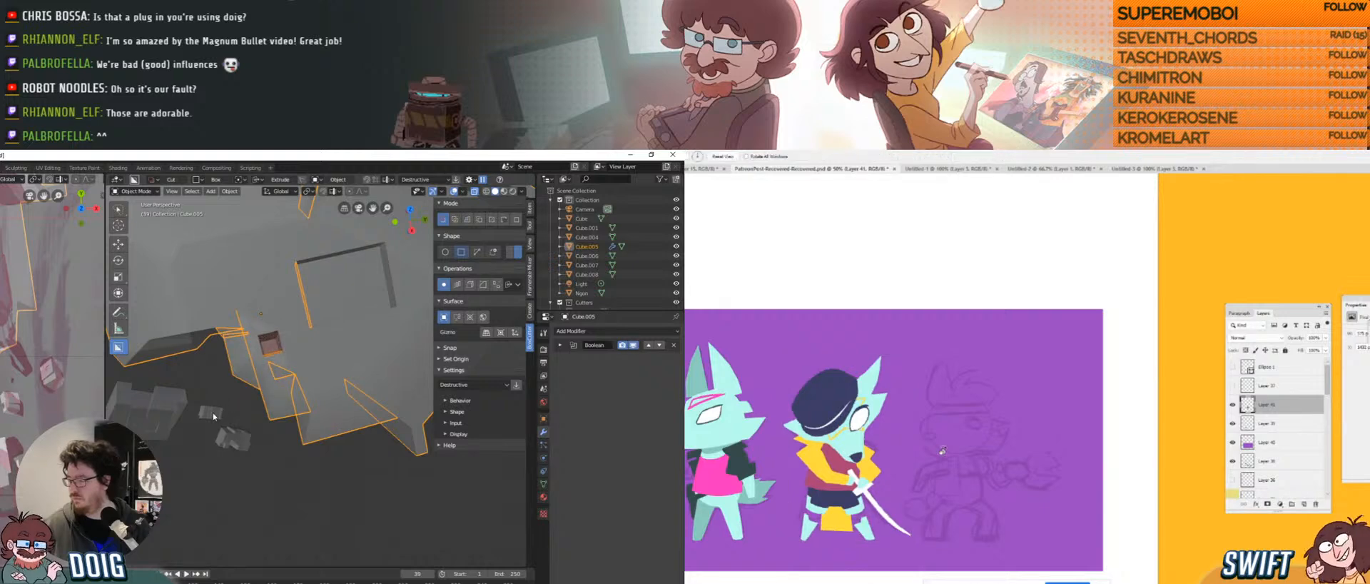
# Commit the second box cut into the rock block's mesh and deselect it.
pyautogui.click(275, 349)
pyautogui.moveTo(274, 348)
pyautogui.mouseDown(button='middle')
pyautogui.moveTo(261, 333)
pyautogui.moveTo(270, 349)
pyautogui.mouseUp(button='middle')
pyautogui.click(1281, 518)
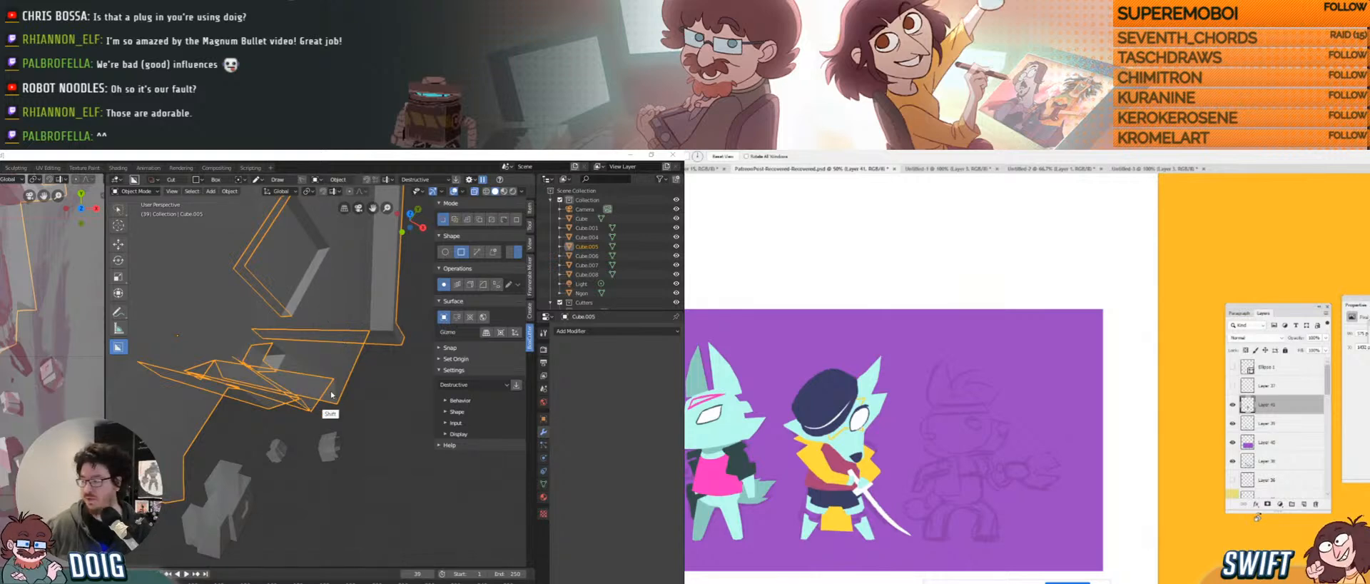
pyautogui.hotkey('alt', 'a')
# Make a trial long thin box with BoxCutter Make, then undo it.
pyautogui.moveTo(272, 370); pyautogui.dragTo(248, 391, button='middle')
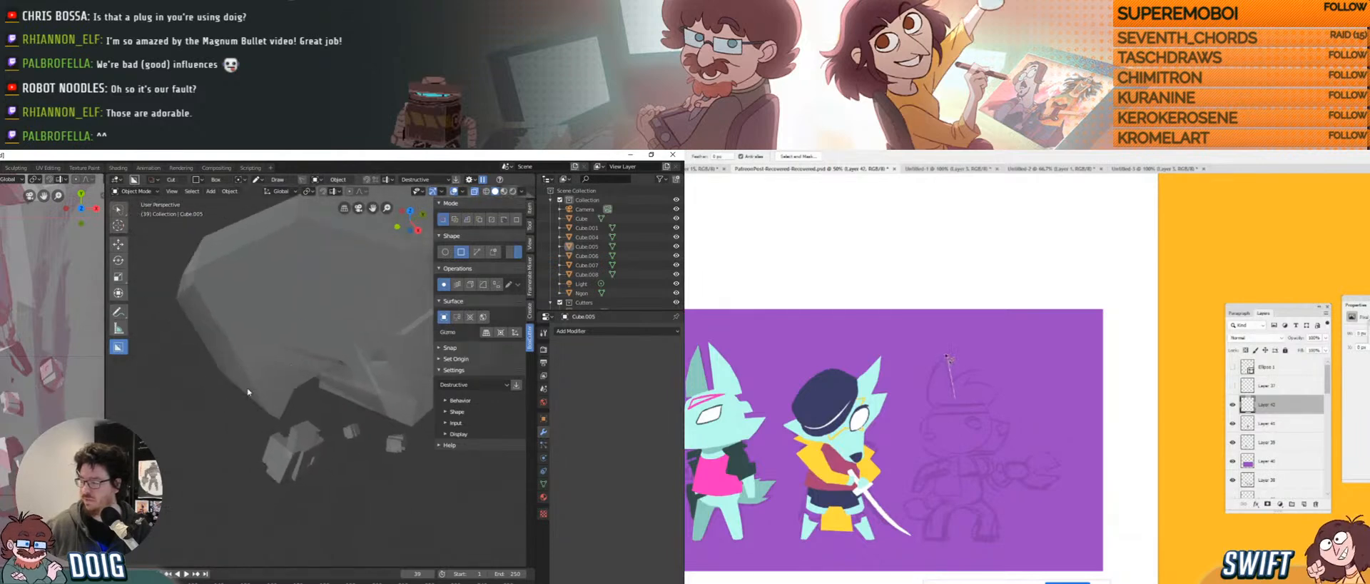
pyautogui.moveTo(246, 367); pyautogui.dragTo(256, 373)
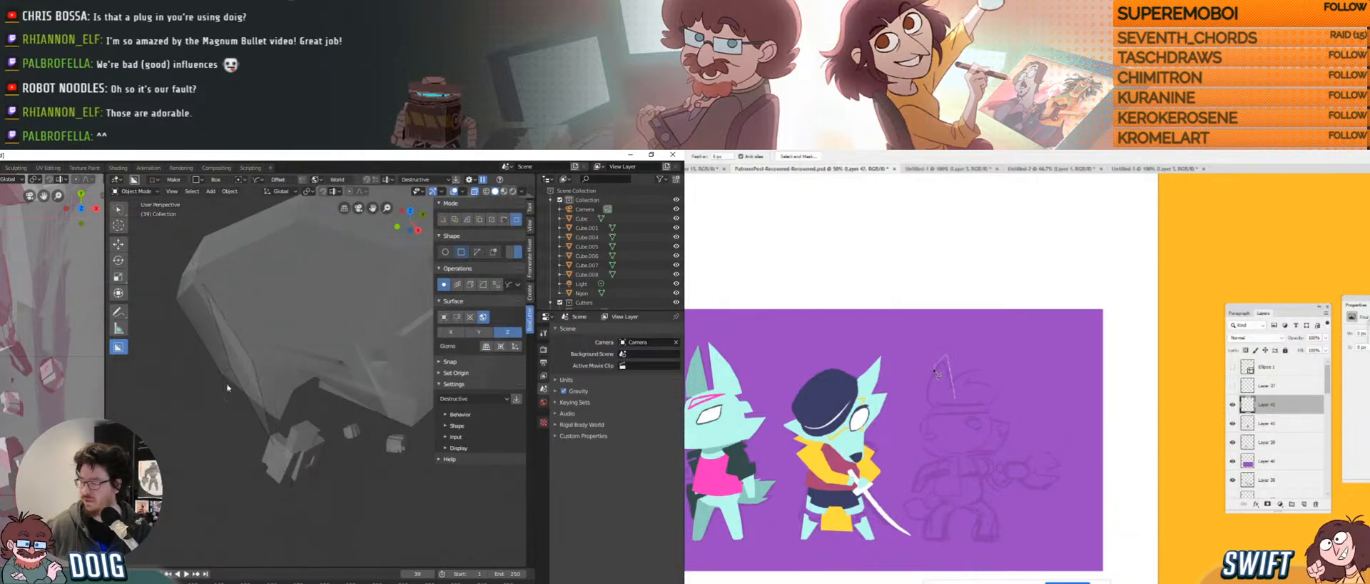
pyautogui.press('Escape')
pyautogui.moveTo(259, 357)
pyautogui.mouseDown(button='middle')
pyautogui.moveTo(297, 379)
pyautogui.moveTo(274, 357)
pyautogui.moveTo(379, 271)
pyautogui.mouseUp(button='middle')
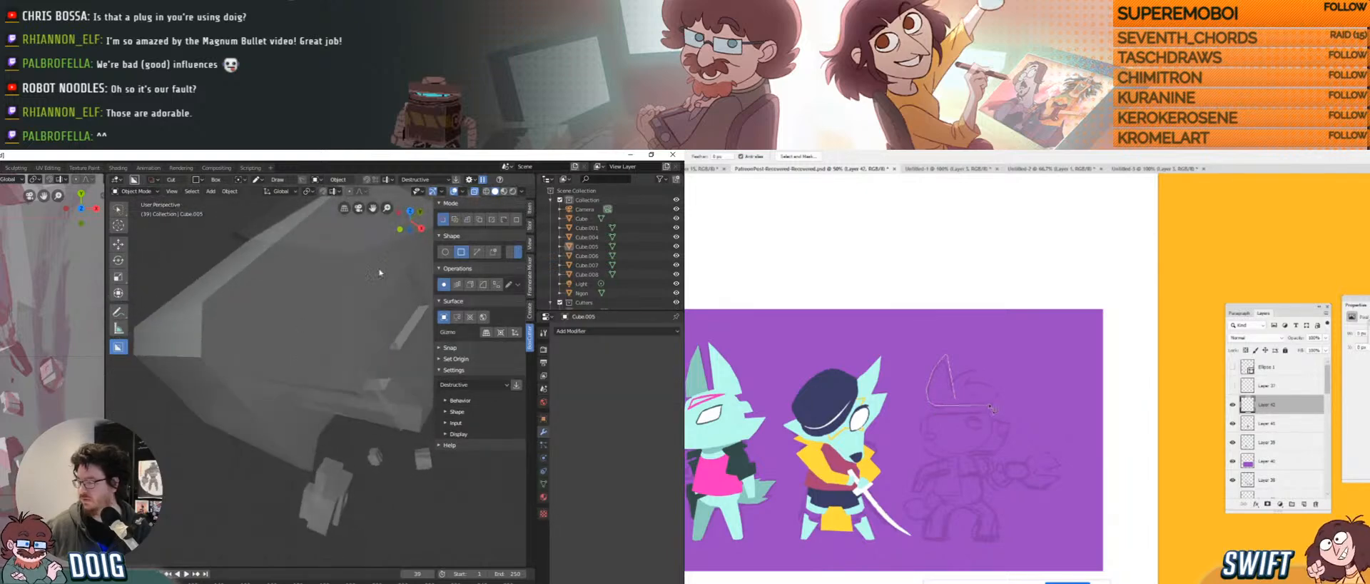
pyautogui.moveTo(328, 364); pyautogui.dragTo(261, 389, button='middle')
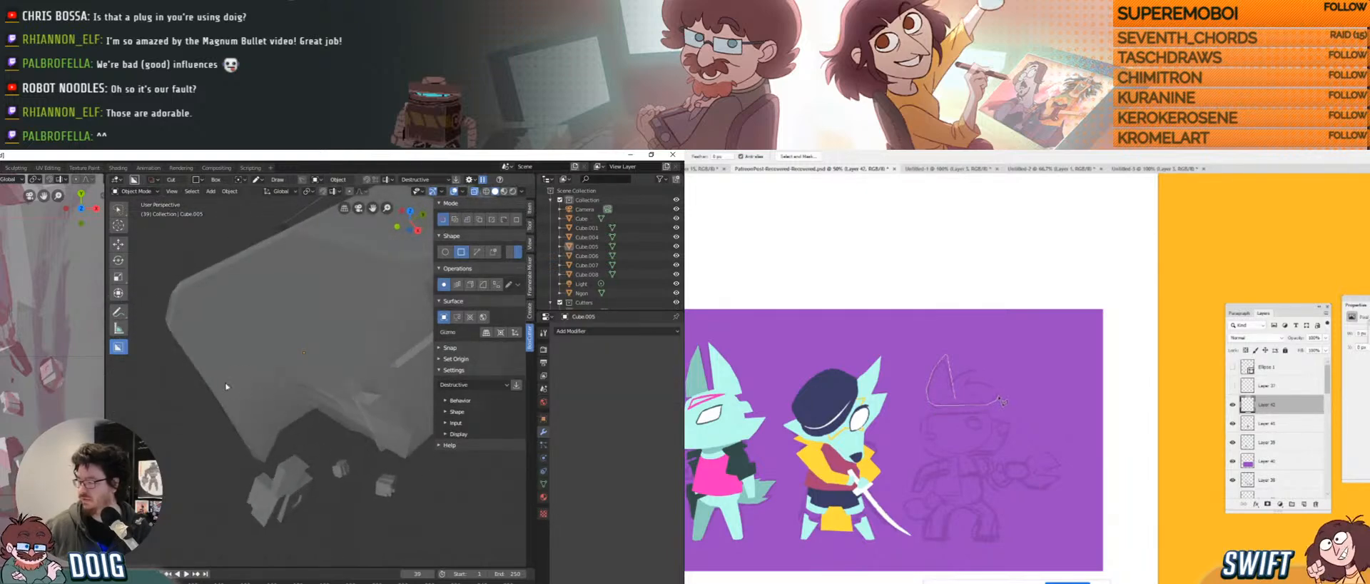
pyautogui.moveTo(227, 389)
pyautogui.mouseDown()
pyautogui.moveTo(249, 406)
pyautogui.moveTo(274, 384)
pyautogui.moveTo(246, 396)
pyautogui.mouseUp()
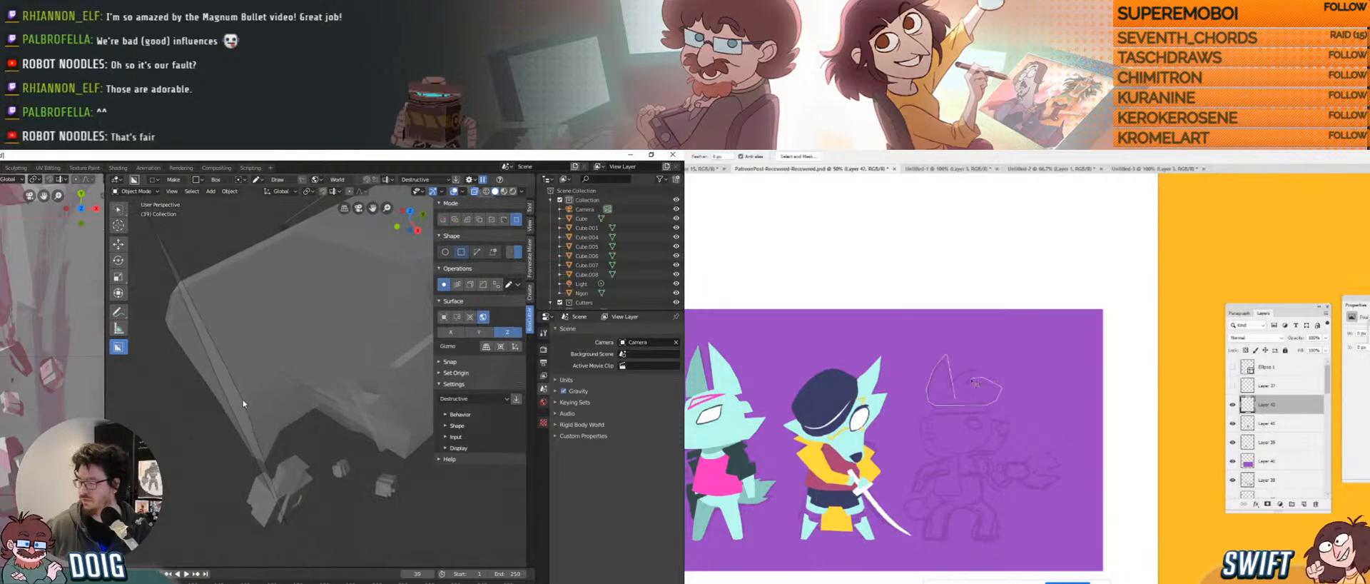
pyautogui.click(271, 359)
pyautogui.moveTo(272, 359); pyautogui.dragTo(277, 345, button='middle')
pyautogui.hotkey('ctrl', 'z')
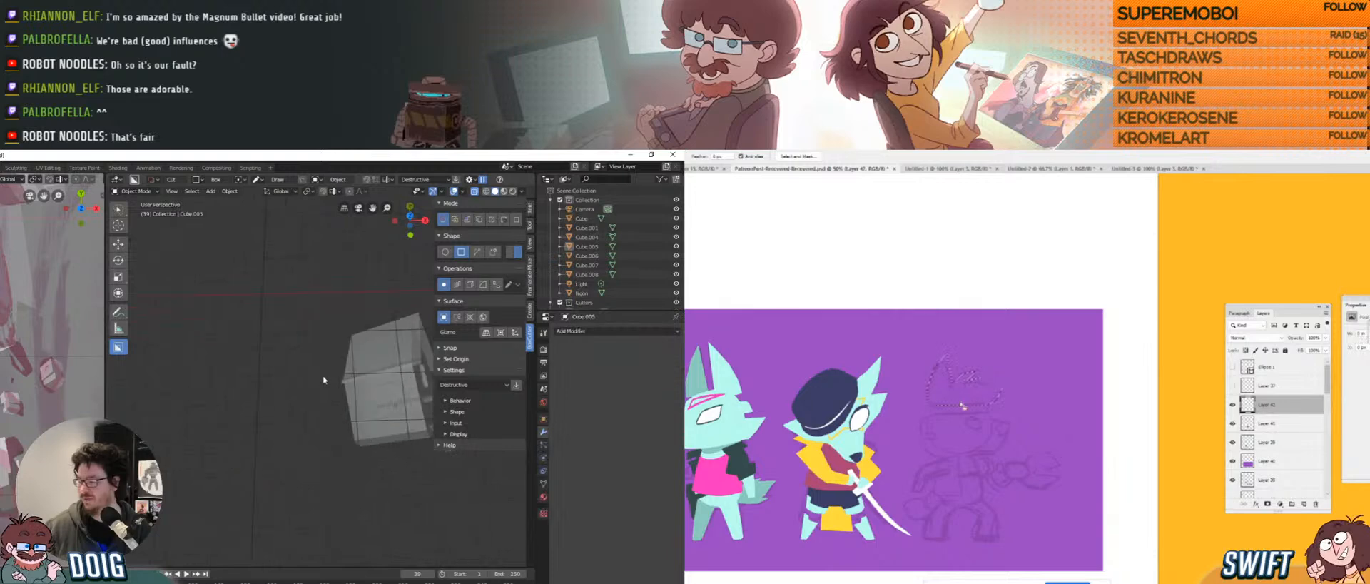
# Make two test boxes with BoxCutter on the ground, then undo the extra one.
pyautogui.moveTo(323, 375); pyautogui.dragTo(290, 386, button='middle')
pyautogui.click(282, 345)
pyautogui.scroll(5, 282, 344)
pyautogui.scroll(-4, 212, 399)
pyautogui.moveTo(291, 386); pyautogui.dragTo(331, 399)
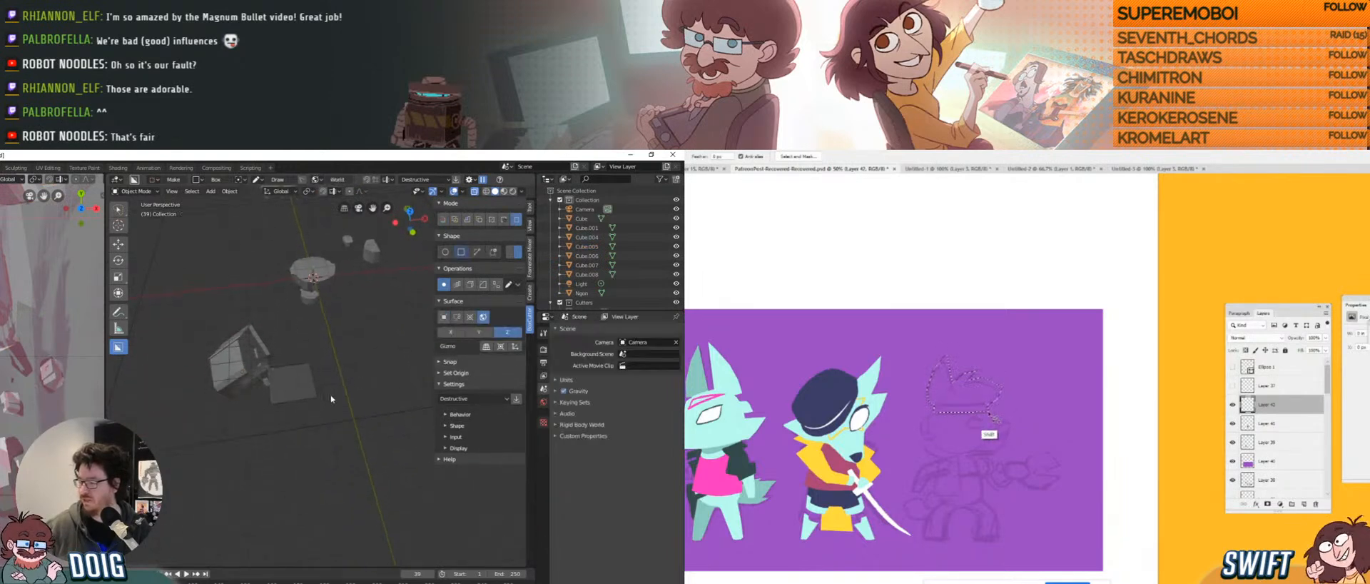
pyautogui.click(298, 356)
pyautogui.moveTo(298, 356); pyautogui.dragTo(269, 386, button='middle')
pyautogui.scroll(1, 296, 359)
pyautogui.scroll(3, 285, 379)
pyautogui.moveTo(269, 386); pyautogui.dragTo(338, 397)
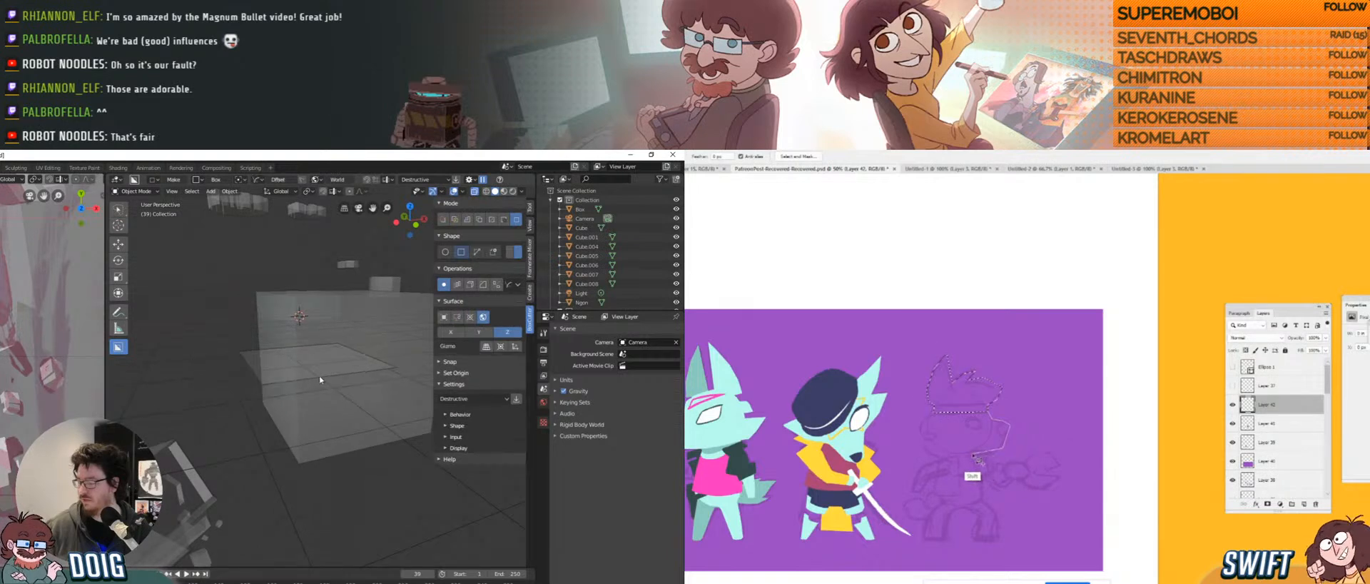
pyautogui.click(330, 373)
pyautogui.hotkey('ctrl', 'z')
pyautogui.click(329, 403)
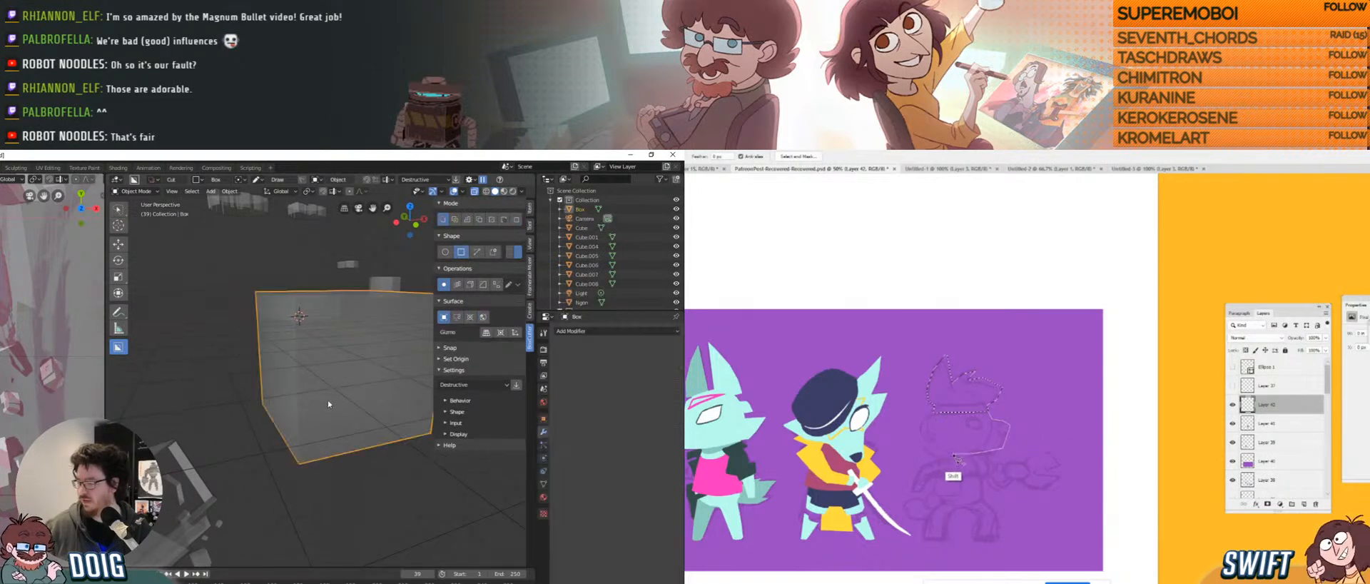
# Try a cut on the test Box cube, then undo the cut and remove the Box cube.
pyautogui.moveTo(294, 353); pyautogui.dragTo(341, 401)
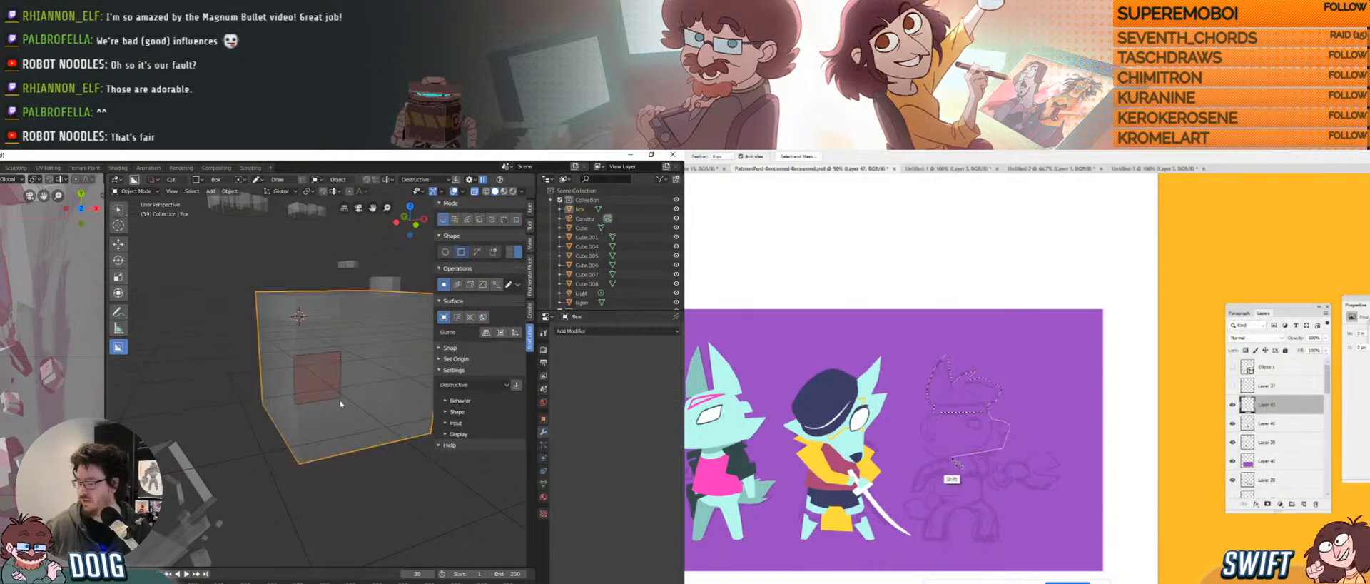
pyautogui.click(299, 378)
pyautogui.moveTo(299, 378)
pyautogui.mouseDown(button='middle')
pyautogui.moveTo(267, 376)
pyautogui.moveTo(325, 350)
pyautogui.moveTo(249, 413)
pyautogui.moveTo(324, 388)
pyautogui.mouseUp(button='middle')
pyautogui.hotkey('ctrl', 'z')
pyautogui.scroll(-4, 290, 400)
pyautogui.hotkey('ctrl', 'z')
pyautogui.hotkey('ctrl', 'z')
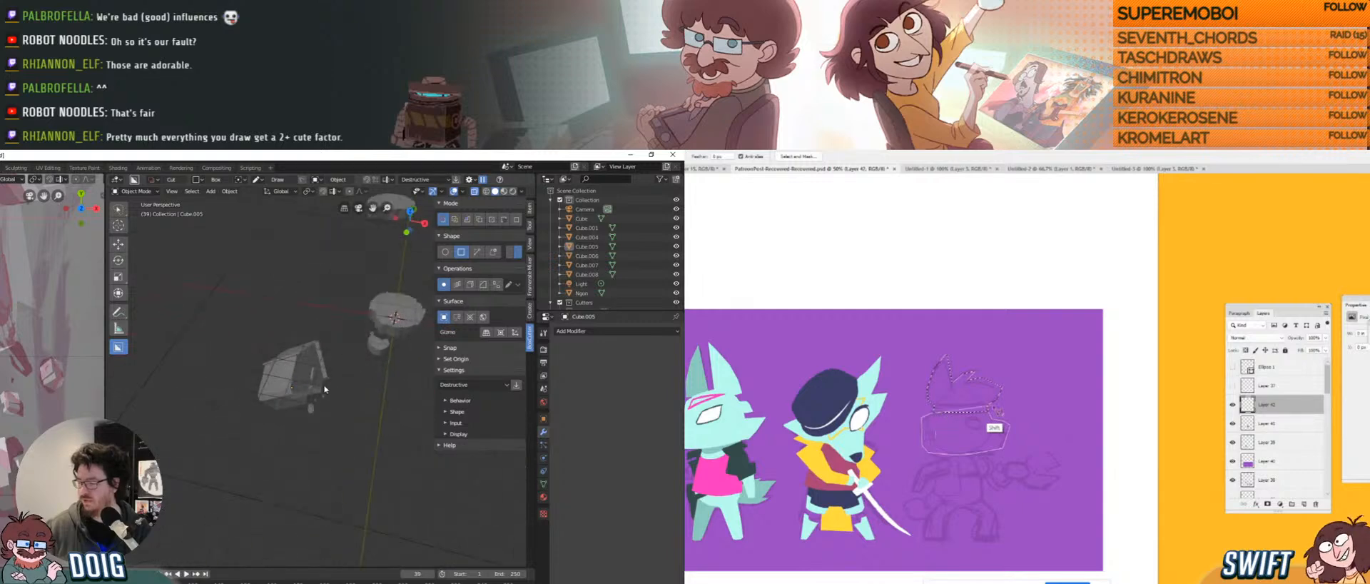
pyautogui.scroll(5, 329, 374)
# Select Cube.005 and cut a rectangular notch into its edge with BoxCutter.
pyautogui.moveTo(345, 333); pyautogui.dragTo(308, 330, button='middle')
pyautogui.moveTo(284, 390)
pyautogui.mouseDown(button='middle')
pyautogui.moveTo(257, 366)
pyautogui.moveTo(290, 376)
pyautogui.mouseUp(button='middle')
pyautogui.click(280, 372)
pyautogui.scroll(3, 300, 382)
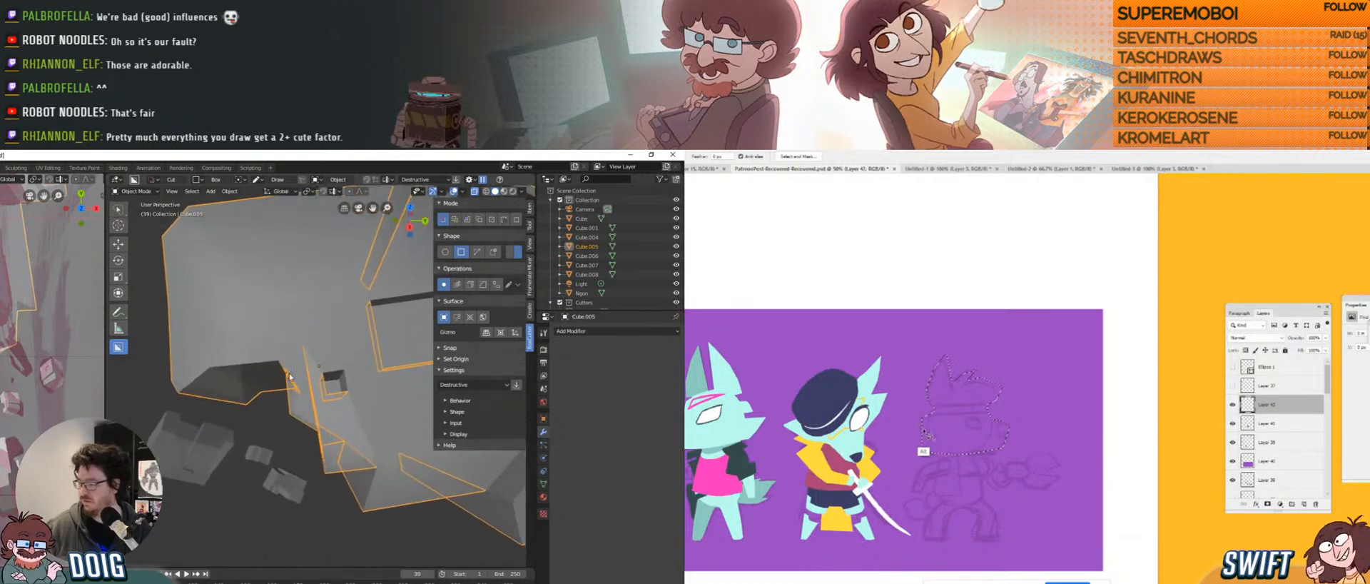
pyautogui.moveTo(298, 412); pyautogui.dragTo(288, 417)
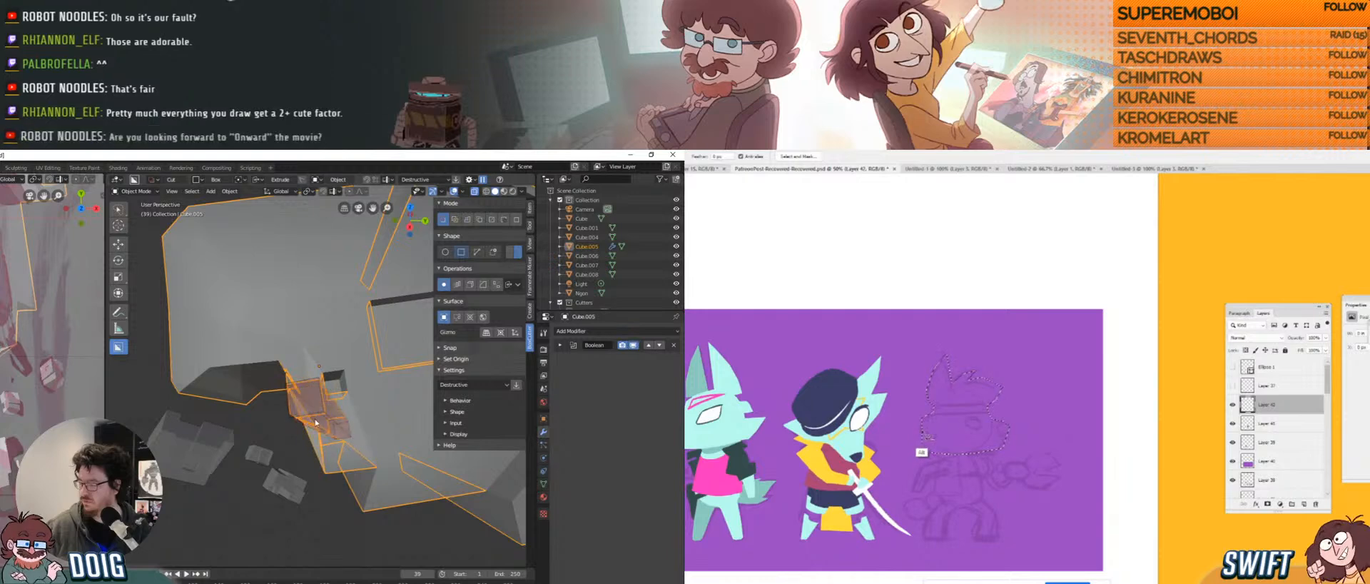
pyautogui.click(314, 421)
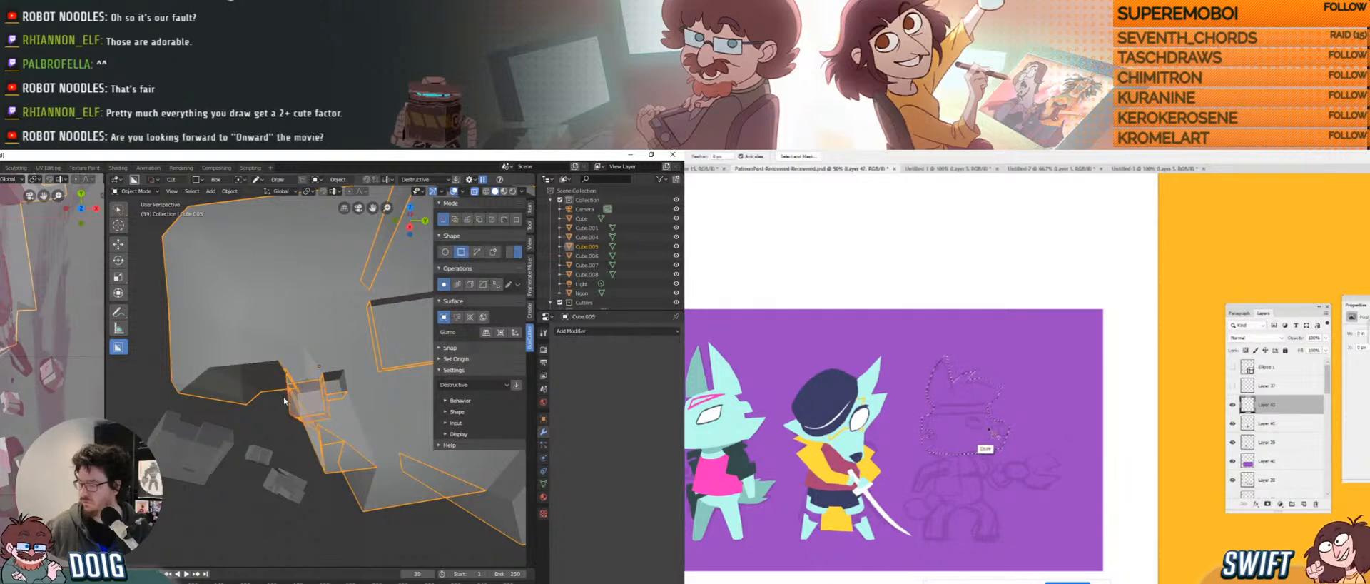
pyautogui.moveTo(314, 421)
pyautogui.mouseDown(button='middle')
pyautogui.moveTo(339, 418)
pyautogui.moveTo(300, 414)
pyautogui.mouseUp(button='middle')
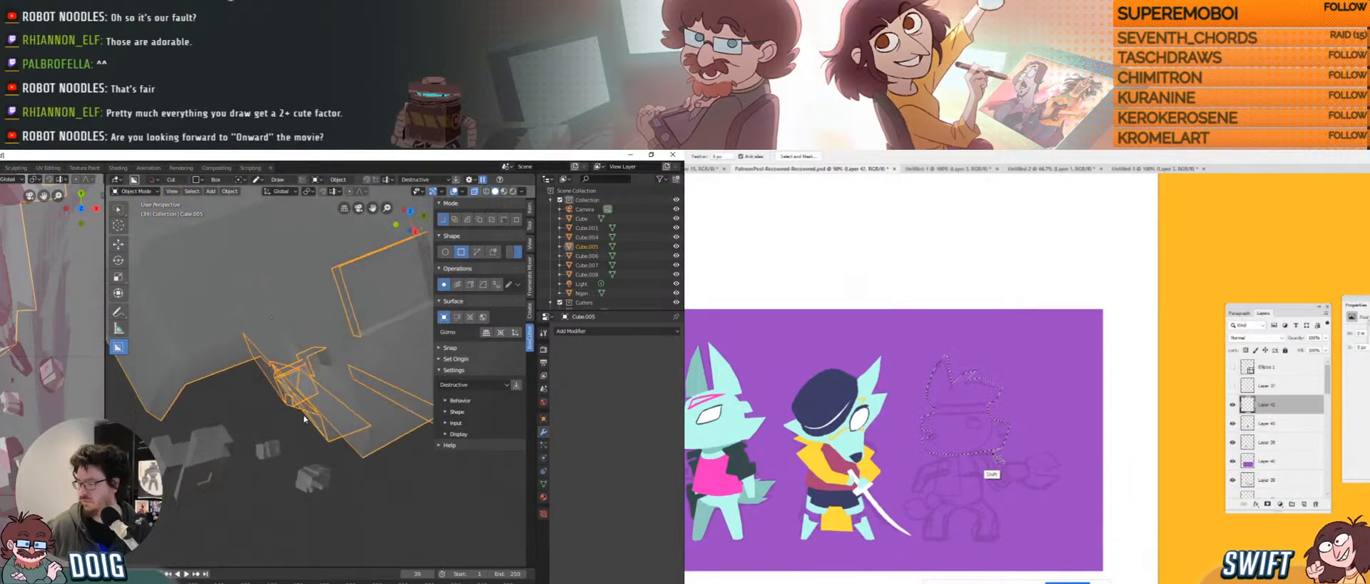
pyautogui.moveTo(307, 374)
pyautogui.mouseDown(button='middle')
pyautogui.moveTo(331, 347)
pyautogui.moveTo(284, 371)
pyautogui.moveTo(296, 358)
pyautogui.mouseUp(button='middle')
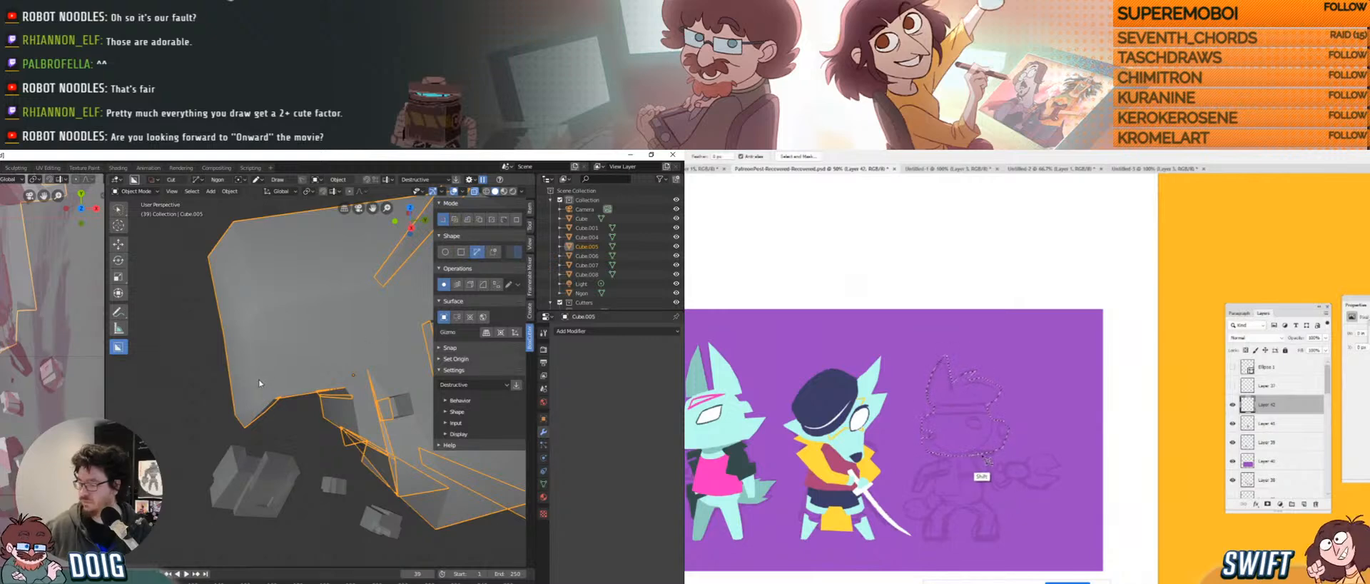
# Switch BoxCutter to Circle and cut large round notches into Cube.005.
pyautogui.click(446, 251)
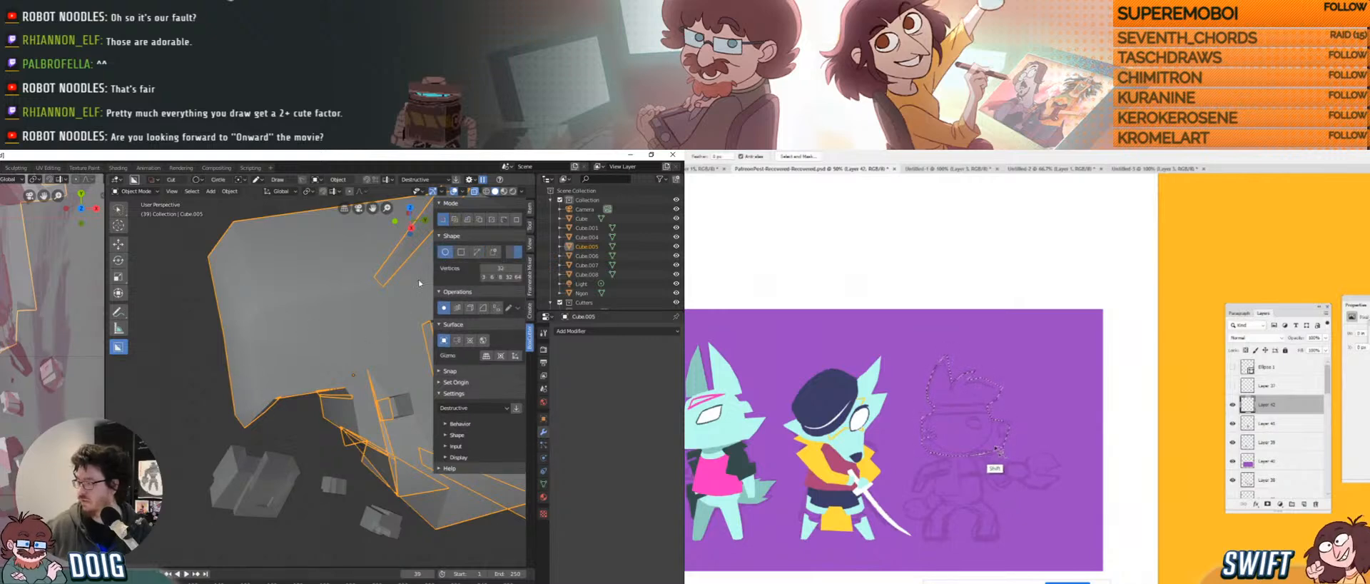
pyautogui.moveTo(323, 377); pyautogui.dragTo(305, 380, button='middle')
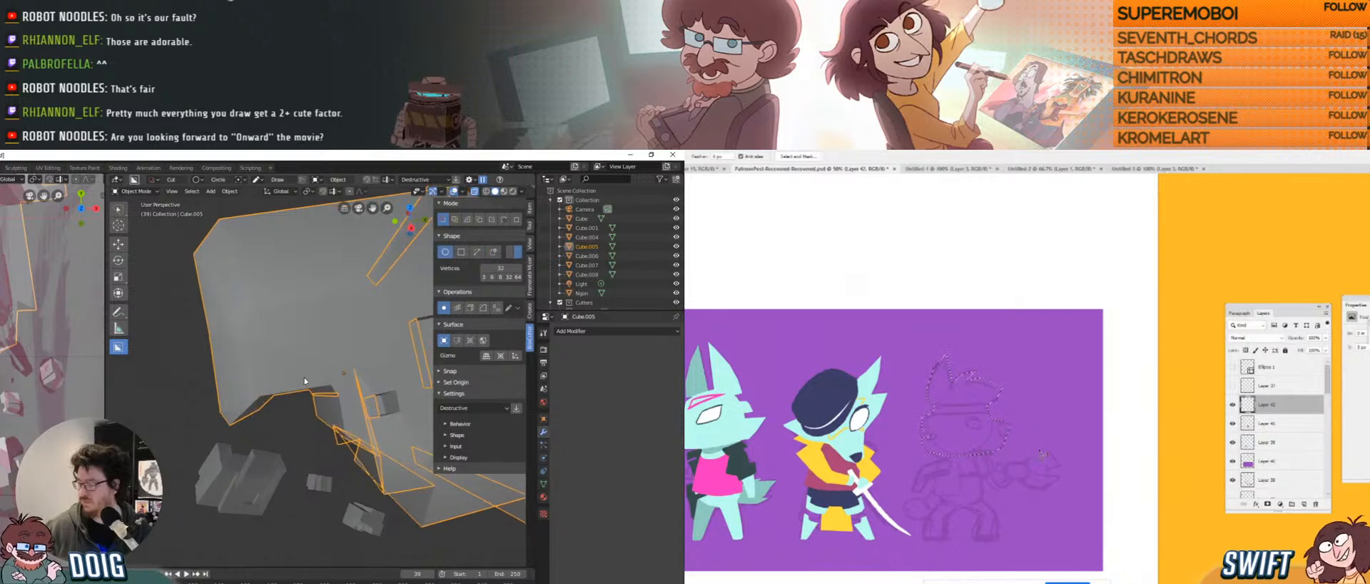
pyautogui.moveTo(316, 375); pyautogui.dragTo(334, 389)
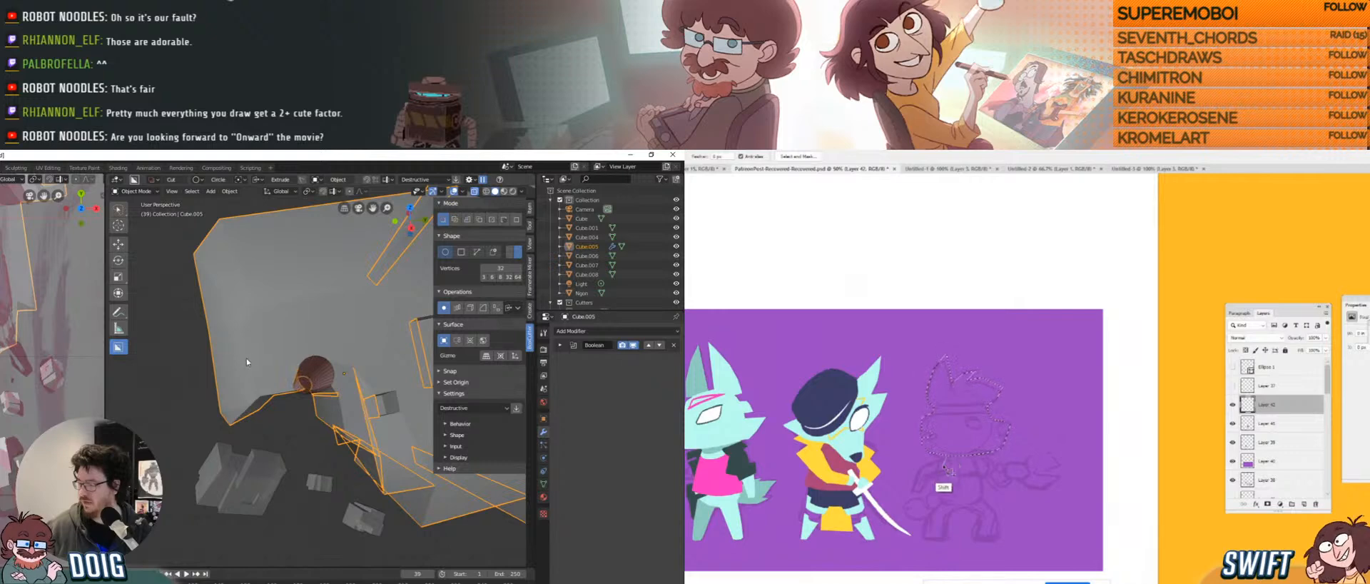
pyautogui.moveTo(246, 358)
pyautogui.mouseDown(button='middle')
pyautogui.moveTo(329, 355)
pyautogui.moveTo(270, 351)
pyautogui.moveTo(249, 331)
pyautogui.moveTo(267, 348)
pyautogui.mouseUp(button='middle')
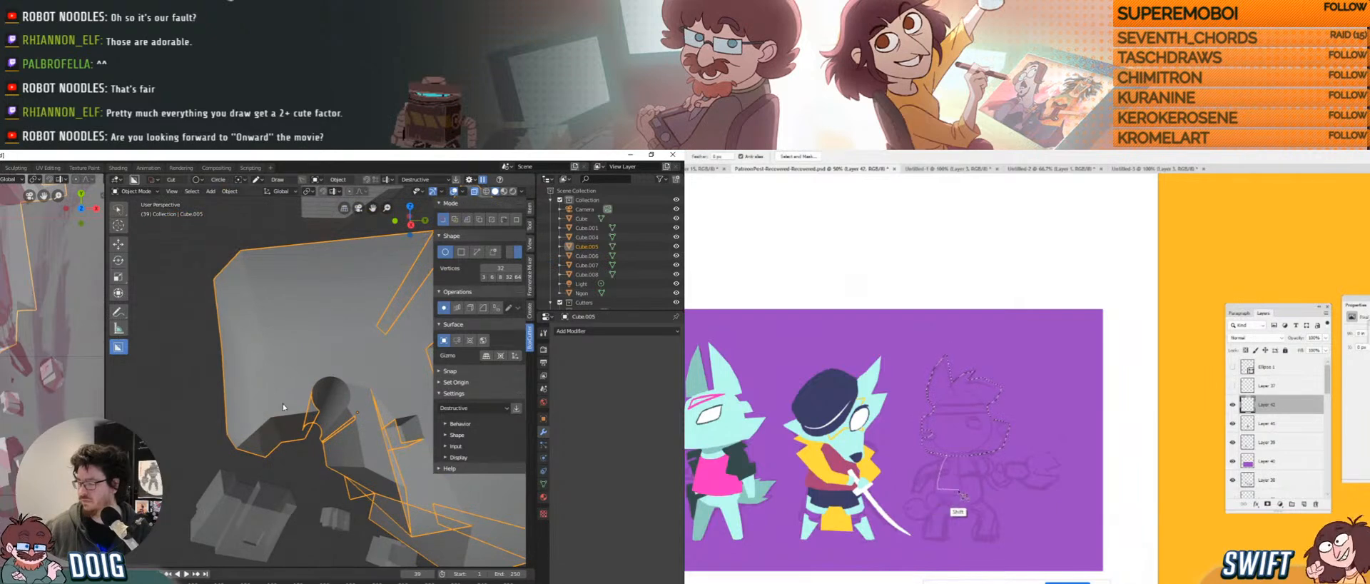
pyautogui.moveTo(276, 398); pyautogui.dragTo(300, 421)
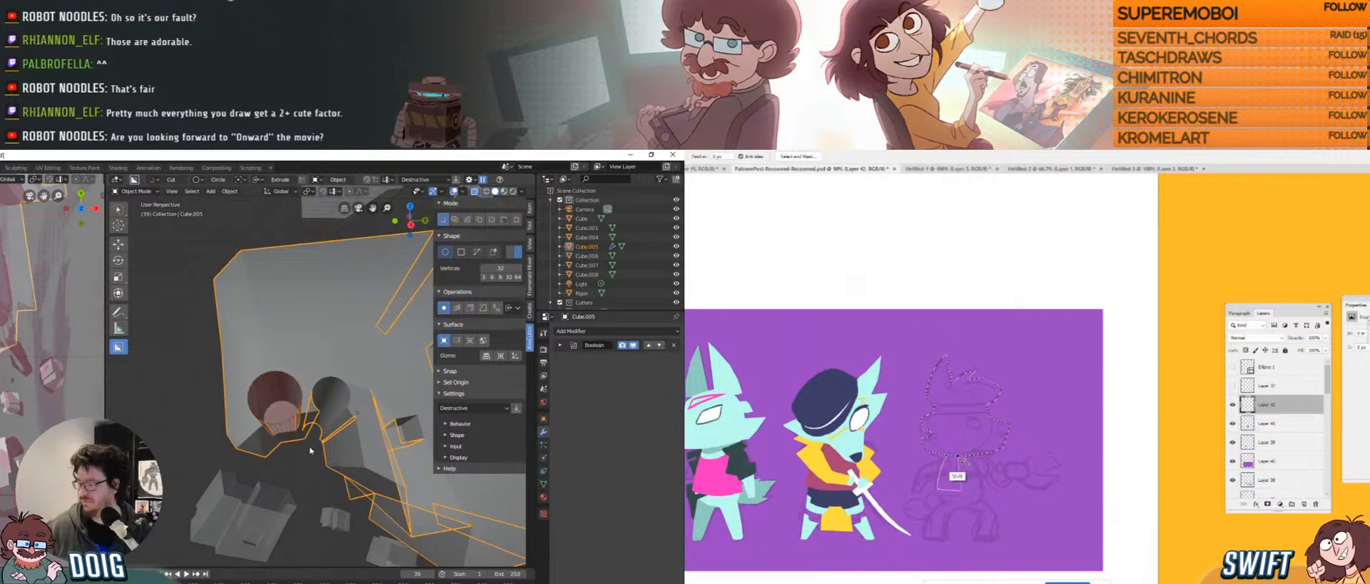
pyautogui.click(300, 437)
pyautogui.moveTo(300, 437); pyautogui.dragTo(265, 420, button='middle')
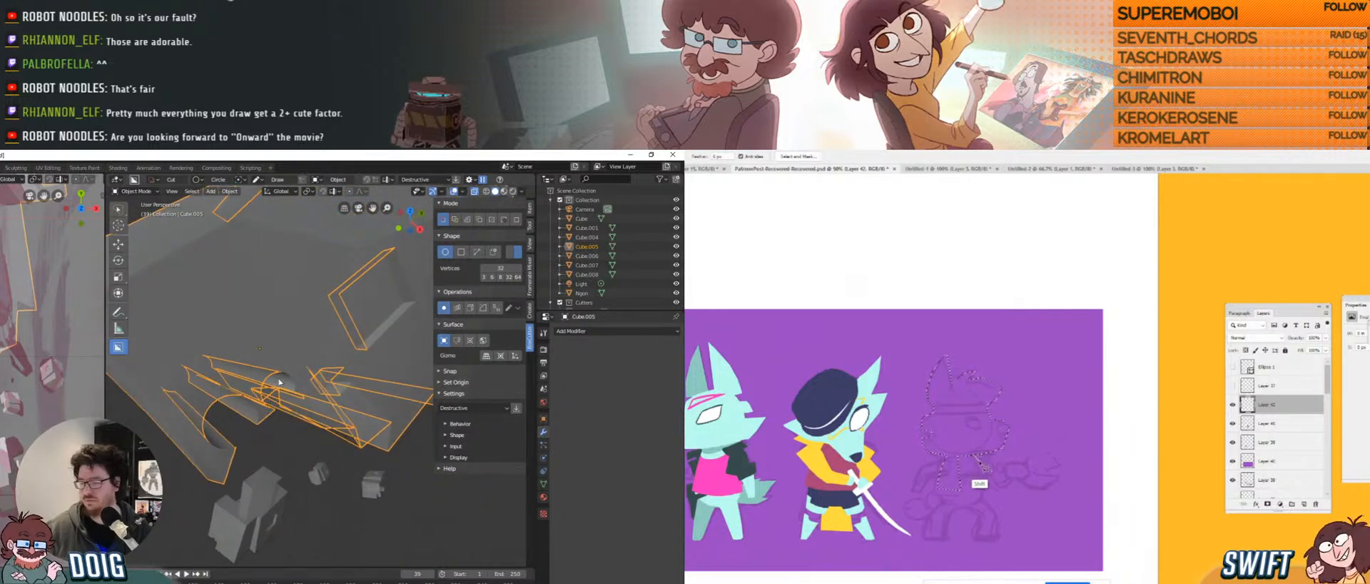
pyautogui.moveTo(298, 368); pyautogui.dragTo(364, 305, button='middle')
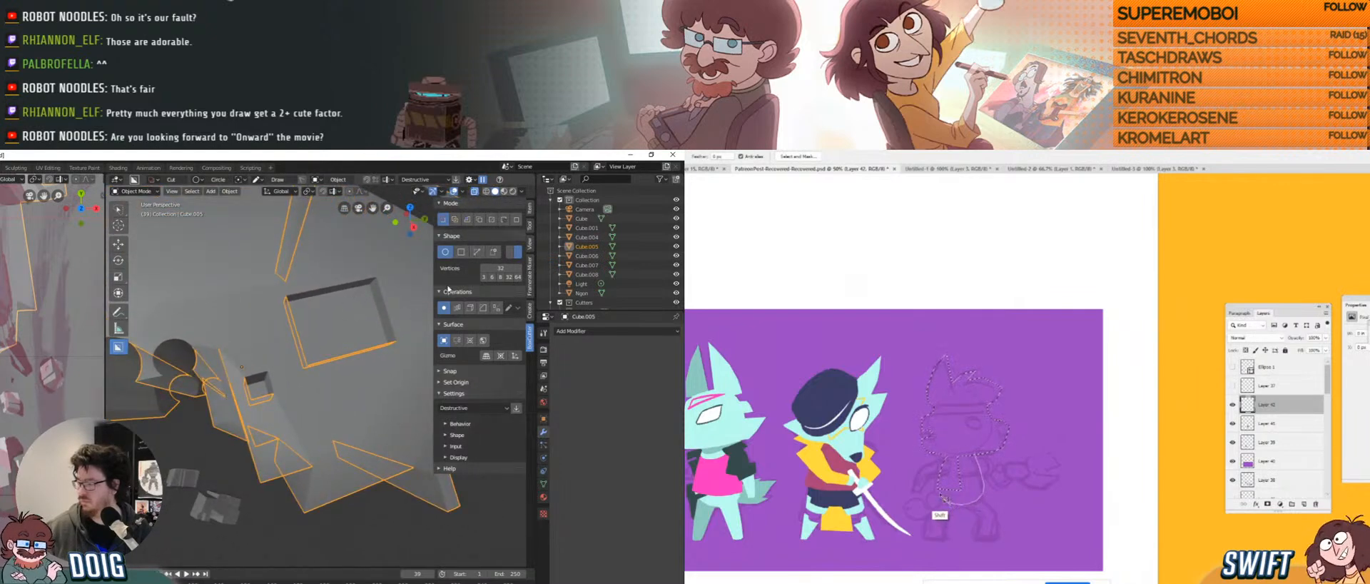
# Cut a small round hole near Cube.005's edge, then set BoxCutter back to Ngon.
pyautogui.moveTo(307, 407); pyautogui.dragTo(340, 443, button='middle')
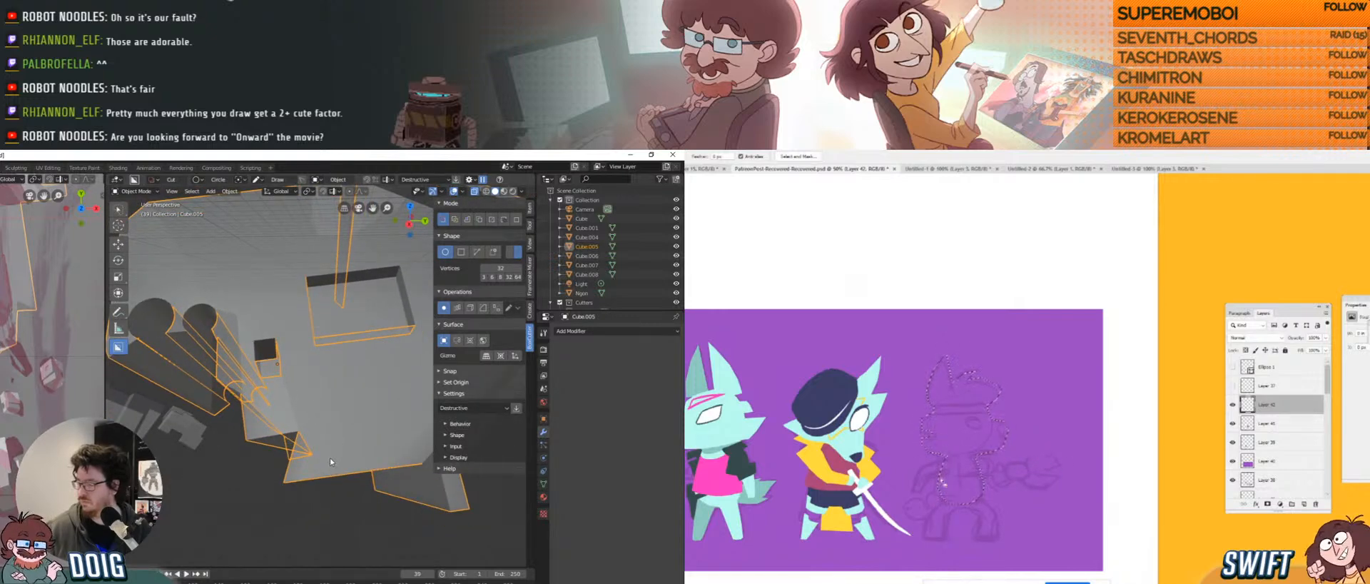
pyautogui.moveTo(330, 457); pyautogui.dragTo(333, 464)
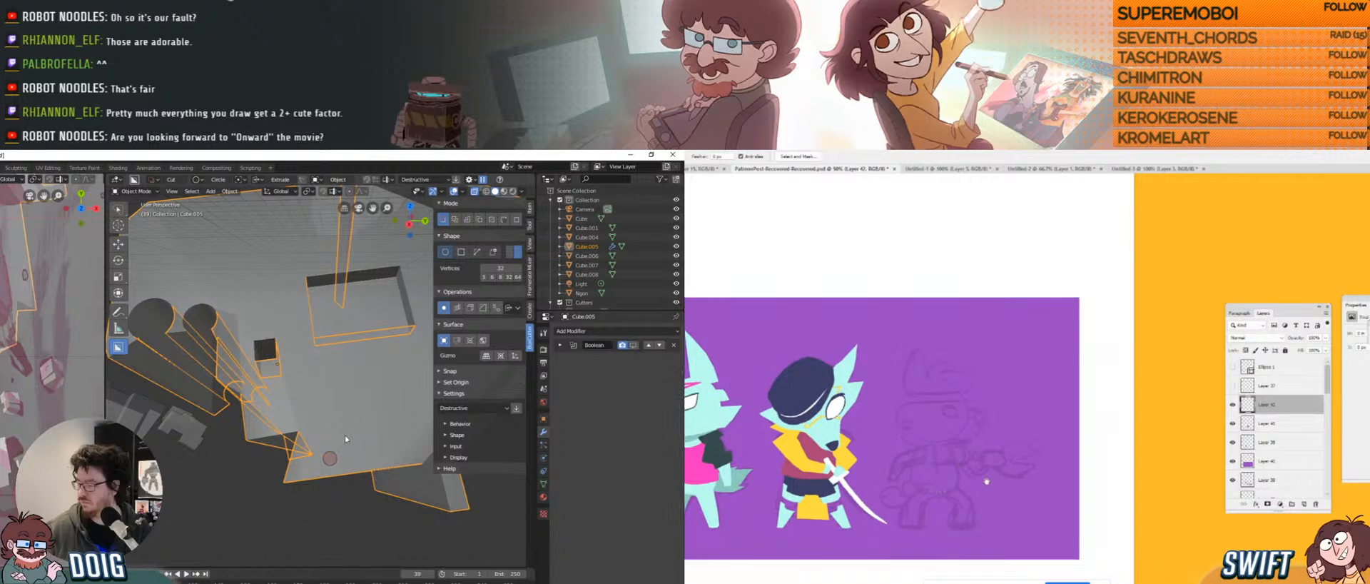
pyautogui.click(344, 437)
pyautogui.moveTo(324, 405); pyautogui.dragTo(426, 291, button='middle')
pyautogui.click(477, 253)
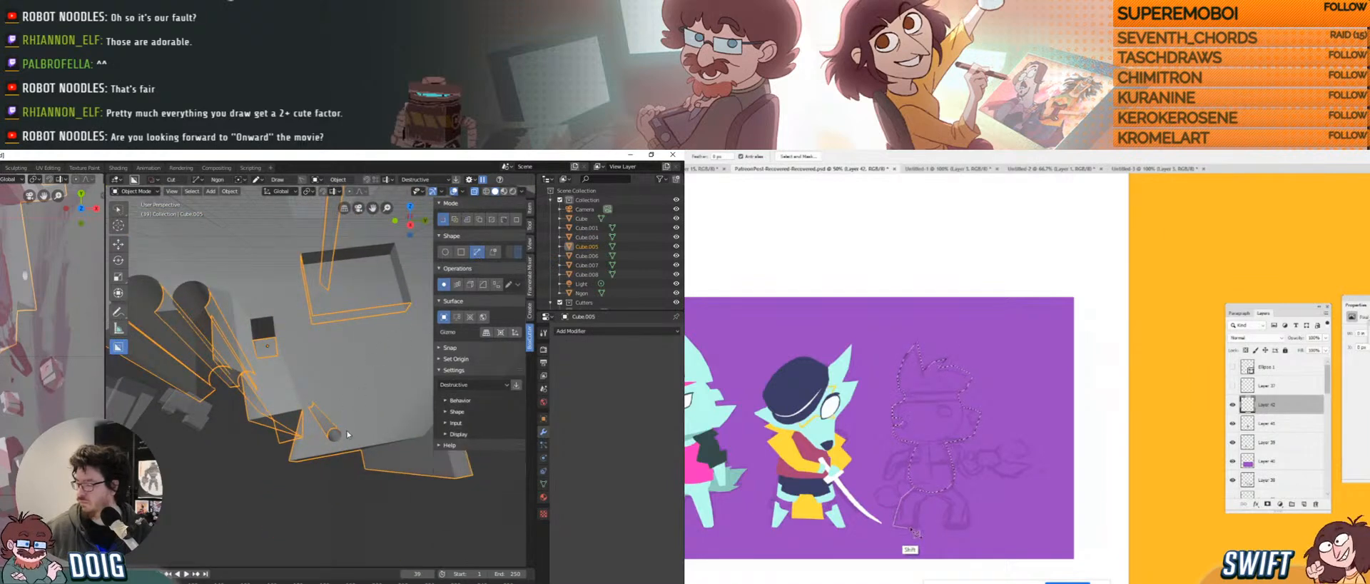
# Draw ngon cutter outlines along Cube.005's platform edge to cut more notches.
pyautogui.moveTo(318, 452); pyautogui.dragTo(315, 435, button='middle')
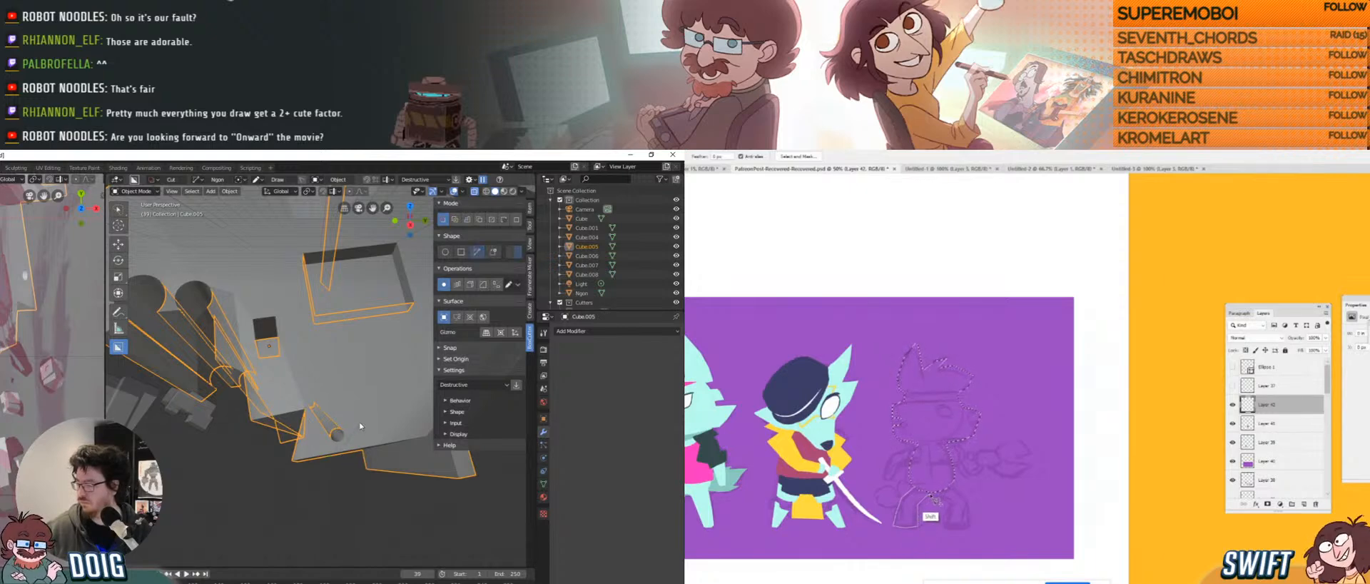
pyautogui.click(313, 402)
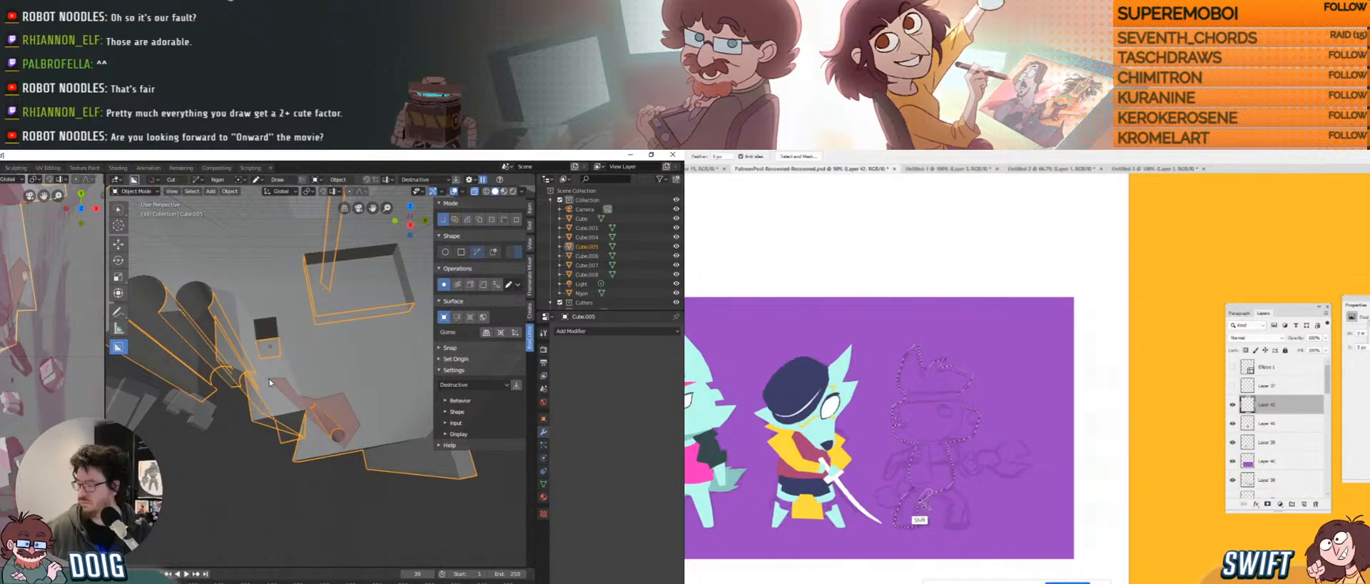
pyautogui.moveTo(268, 379); pyautogui.dragTo(321, 403, button='middle')
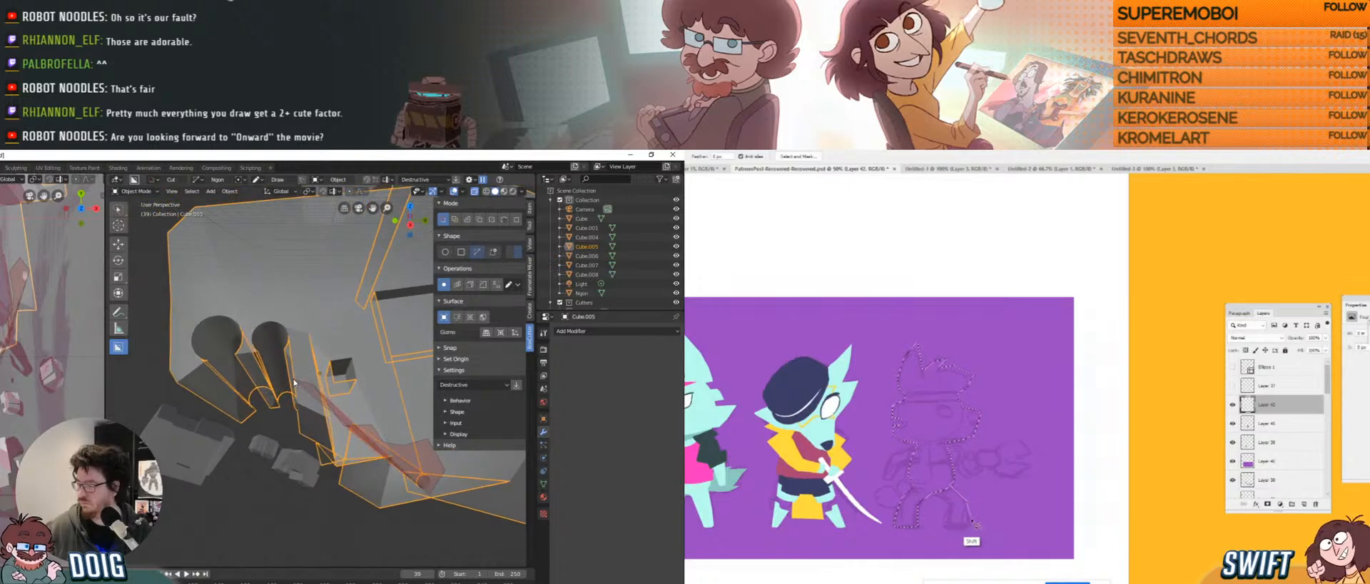
pyautogui.click(295, 383)
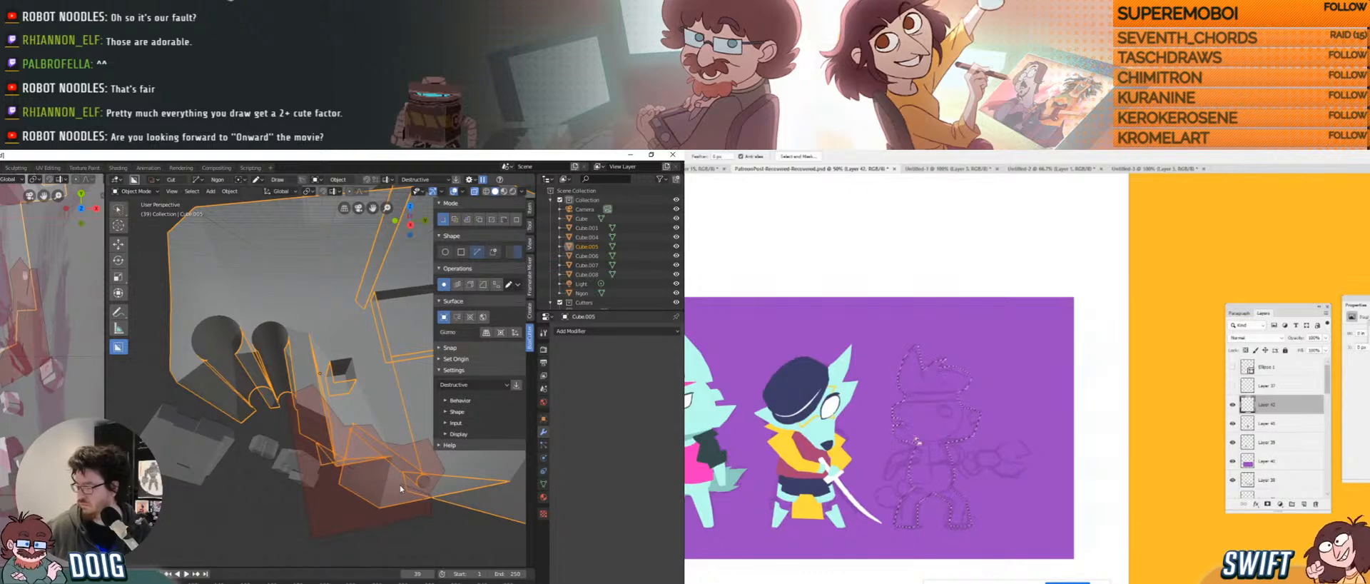
pyautogui.moveTo(400, 489); pyautogui.dragTo(299, 372, button='middle')
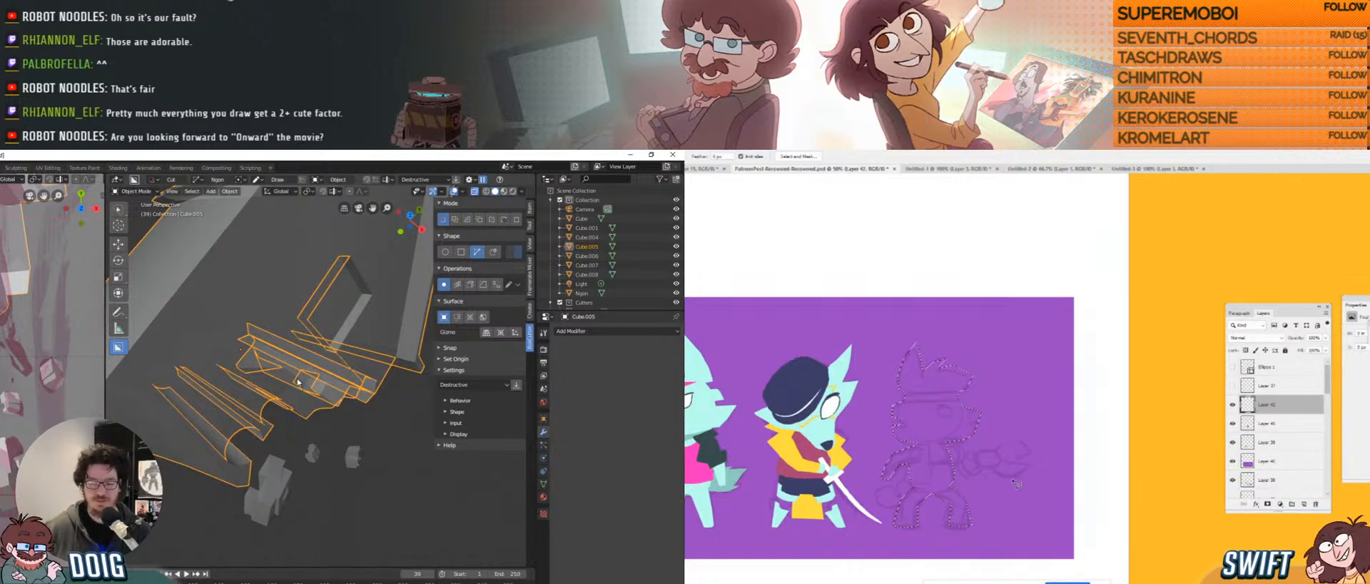
pyautogui.moveTo(302, 372); pyautogui.dragTo(228, 425, button='middle')
pyautogui.click(216, 433)
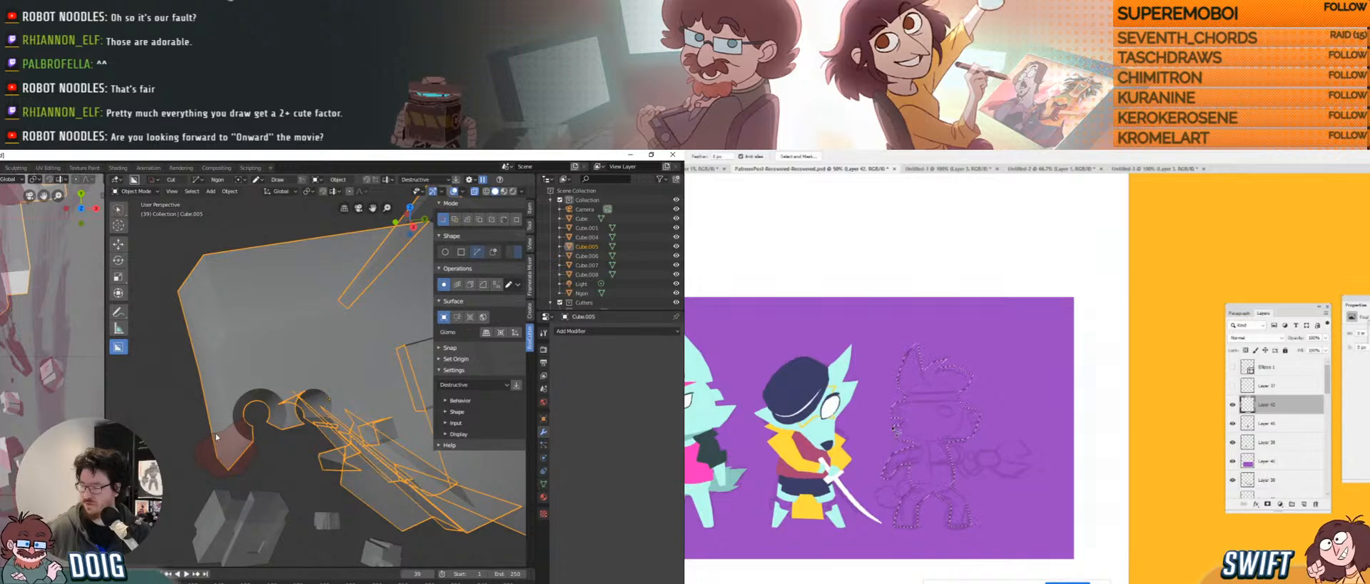
pyautogui.moveTo(221, 437); pyautogui.dragTo(311, 364, button='middle')
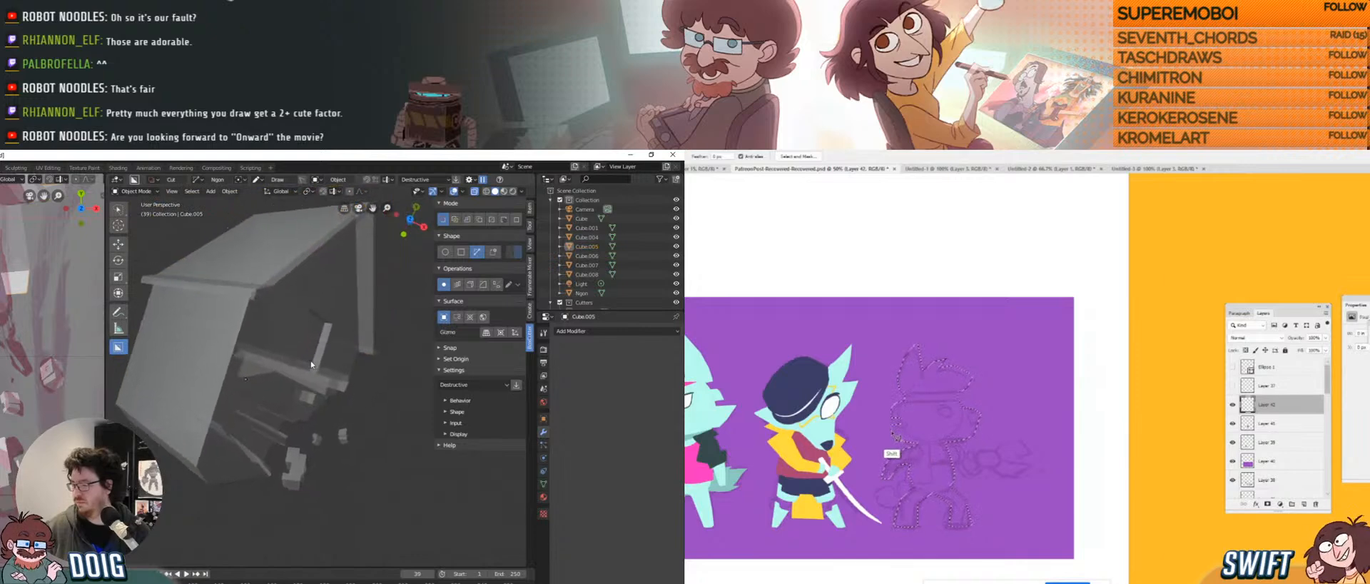
# Turn off X-ray and duplicate the small box prop Cube.006 beside the original.
pyautogui.click(474, 191)
pyautogui.moveTo(334, 362)
pyautogui.mouseDown(button='middle')
pyautogui.moveTo(312, 363)
pyautogui.moveTo(339, 351)
pyautogui.mouseUp(button='middle')
pyautogui.moveTo(331, 401)
pyautogui.mouseDown(button='middle')
pyautogui.moveTo(322, 367)
pyautogui.moveTo(316, 386)
pyautogui.mouseUp(button='middle')
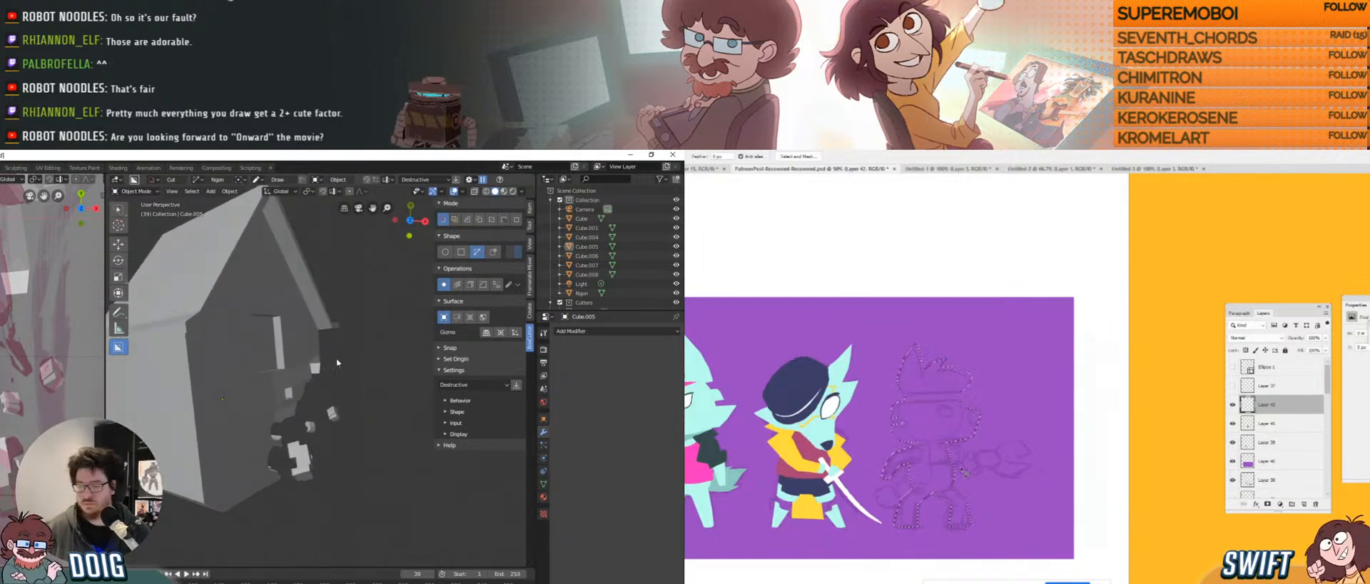
pyautogui.click(304, 455)
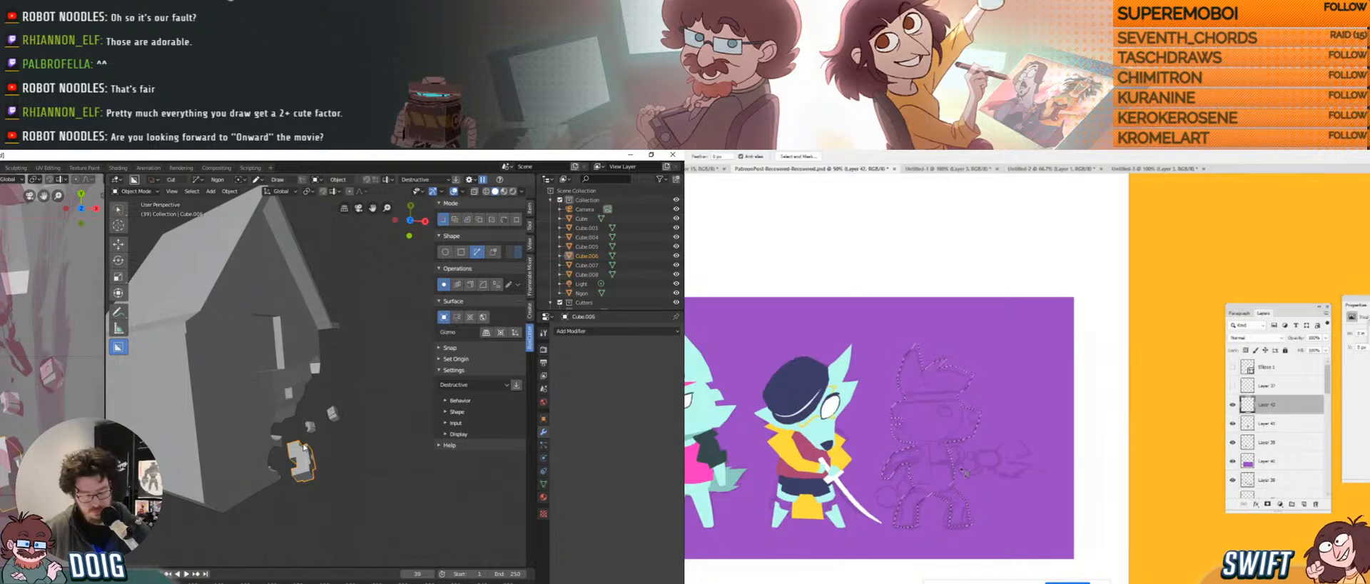
pyautogui.hotkey('shift', 'd')
pyautogui.click(335, 396)
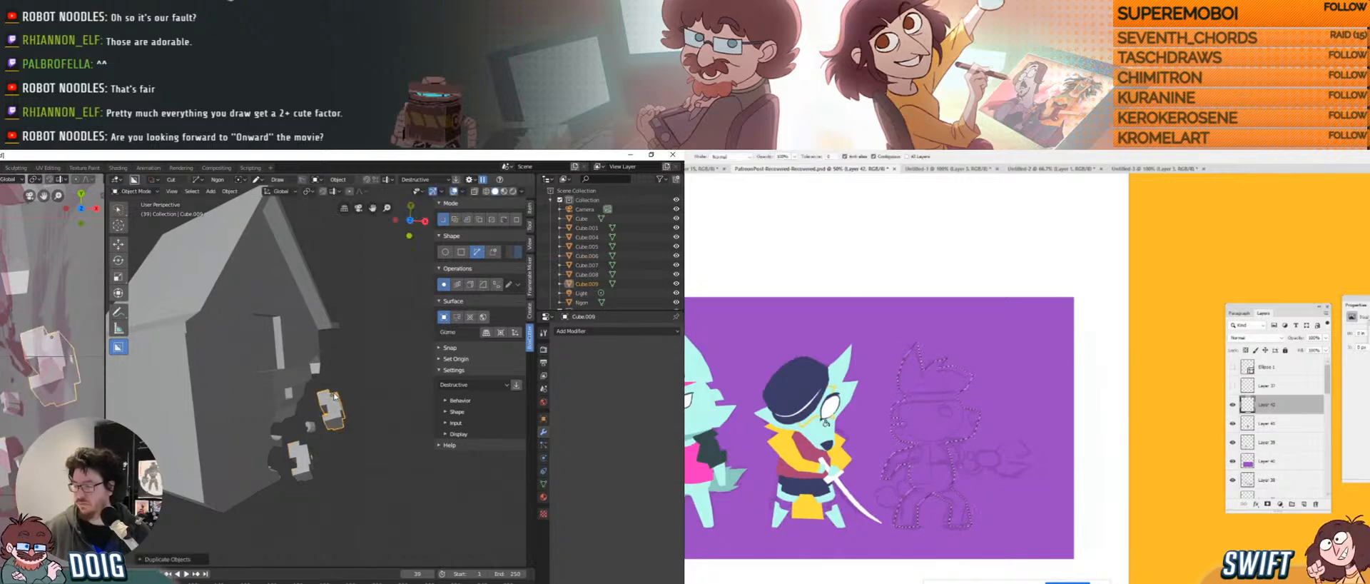
# Scale the copy down and move it into place among the boxes beside the house.
pyautogui.press('s')
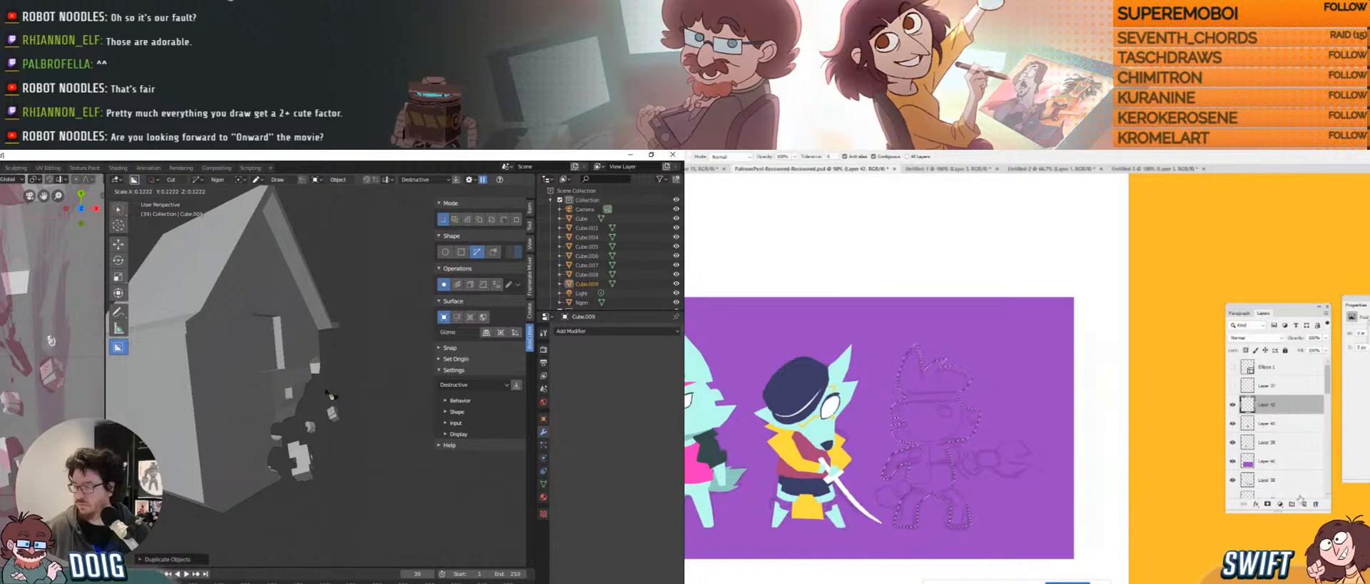
pyautogui.click(331, 401)
pyautogui.hotkey('alt', 'BackSpace')
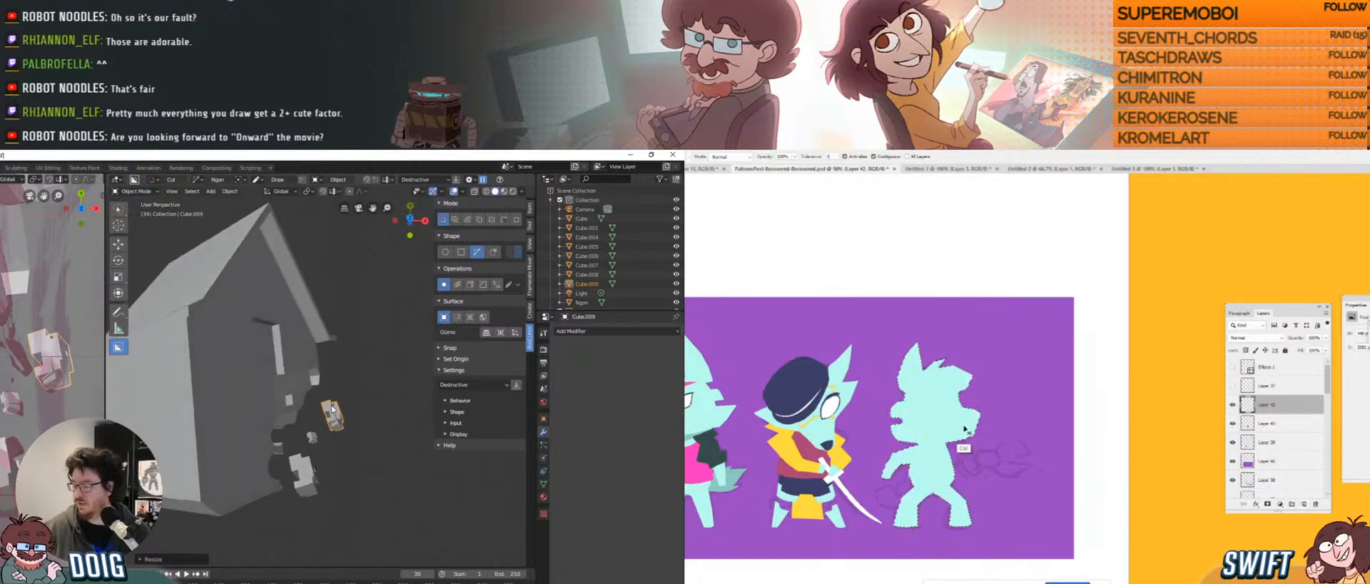
pyautogui.moveTo(332, 408); pyautogui.dragTo(342, 430, button='middle')
pyautogui.press('g')
pyautogui.click(332, 433)
pyautogui.press('g')
pyautogui.click(314, 409)
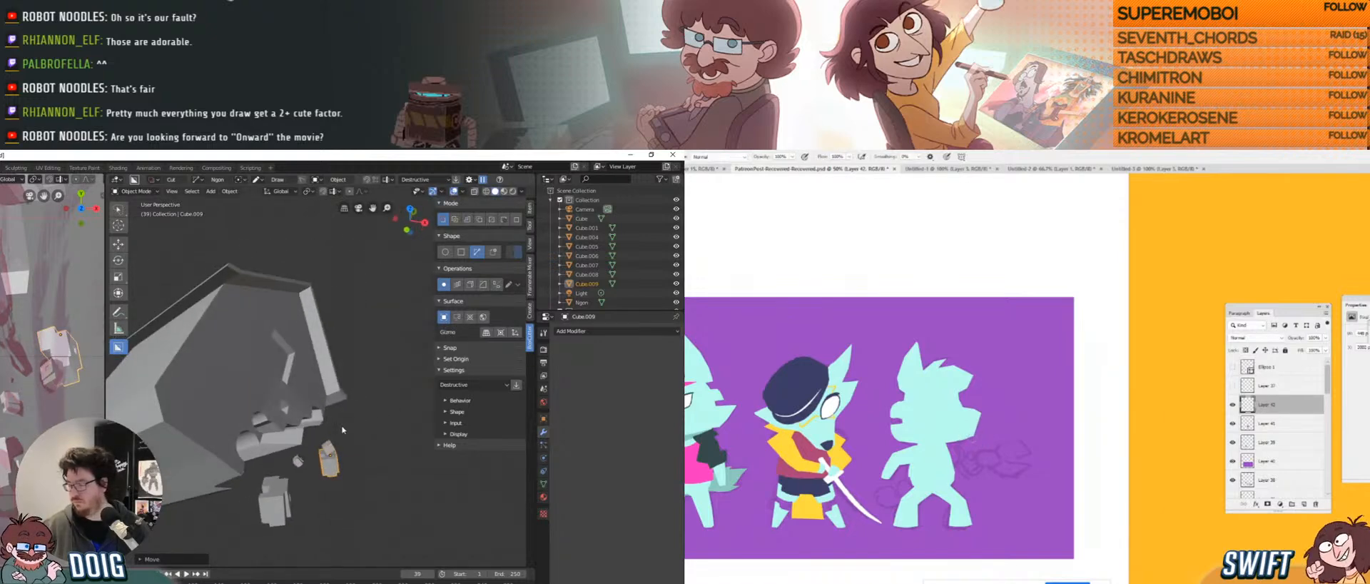
pyautogui.press('s')
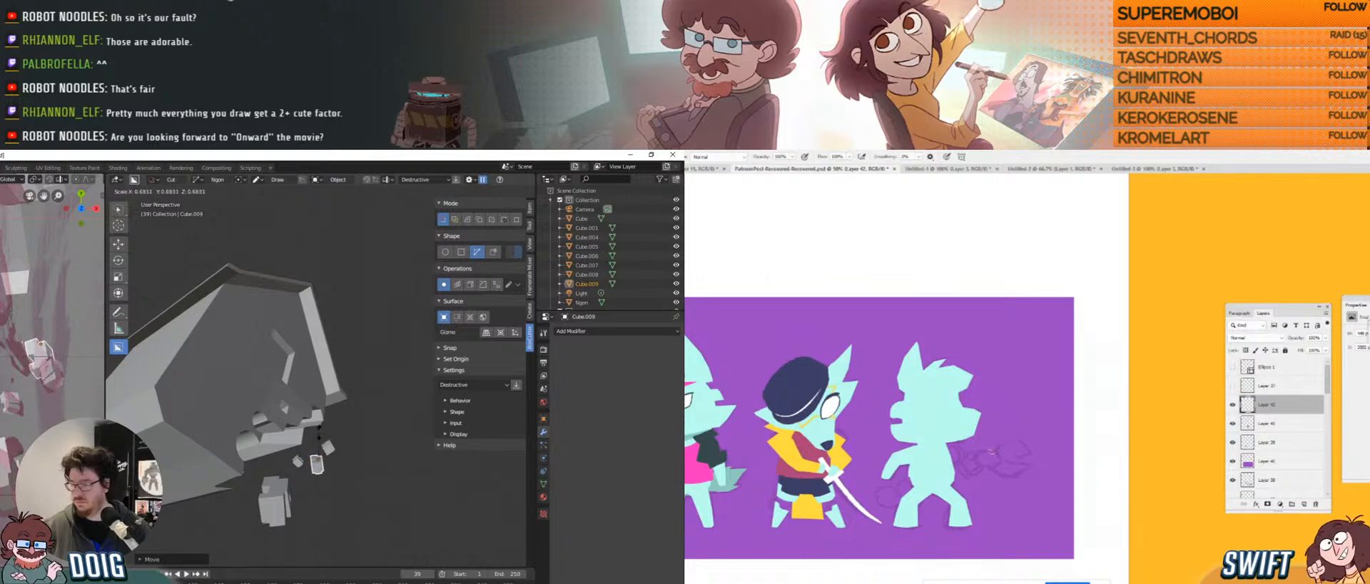
pyautogui.click(317, 438)
pyautogui.press('g')
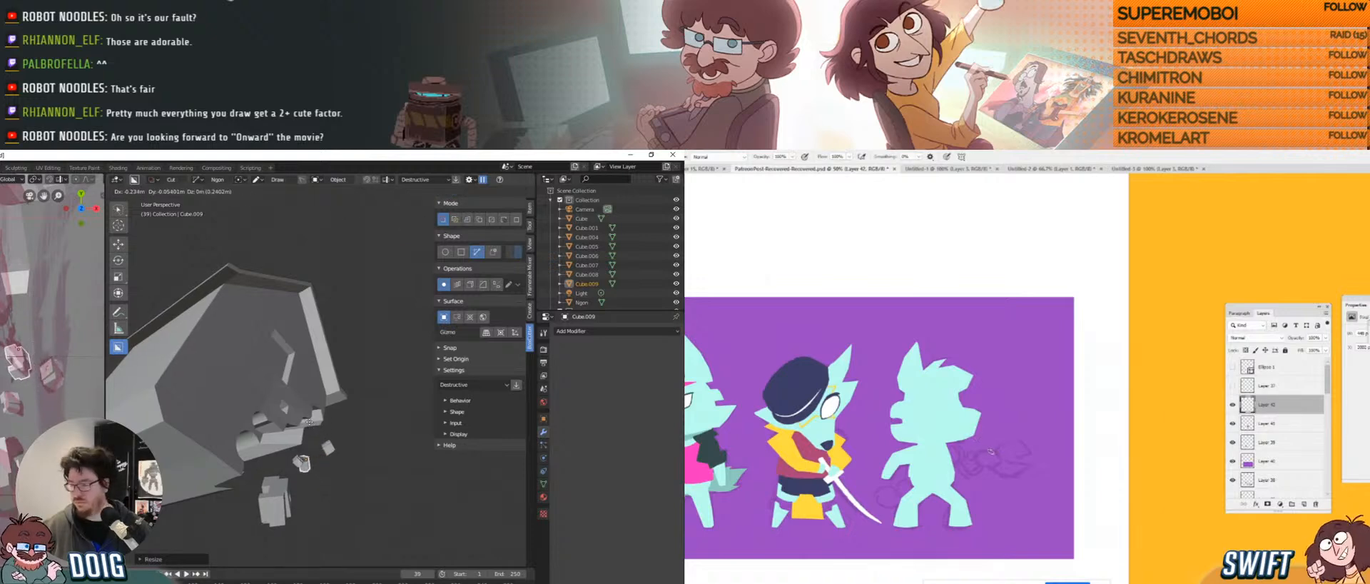
pyautogui.click(308, 419)
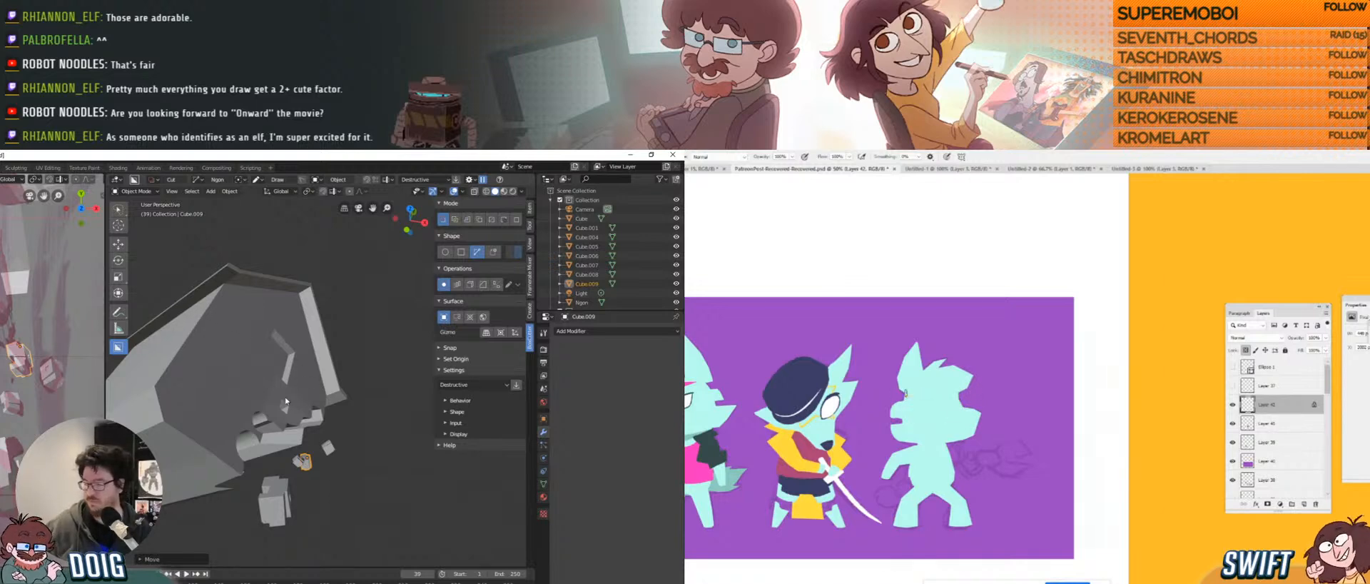
pyautogui.keyDown('shift'); pyautogui.moveTo(240, 450); pyautogui.dragTo(248, 446, button='middle'); pyautogui.keyUp('shift')
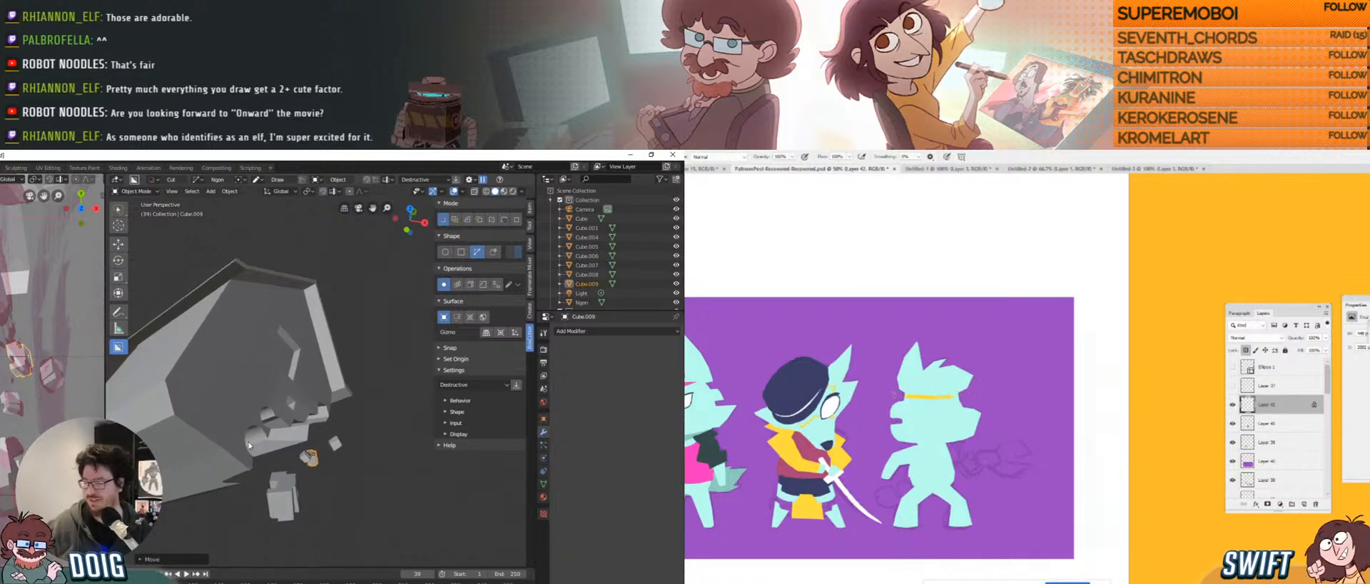
pyautogui.scroll(-4, 50, 307)
pyautogui.keyDown('shift'); pyautogui.moveTo(34, 311); pyautogui.dragTo(72, 338, button='middle'); pyautogui.keyUp('shift')
pyautogui.moveTo(258, 407); pyautogui.dragTo(257, 384, button='middle')
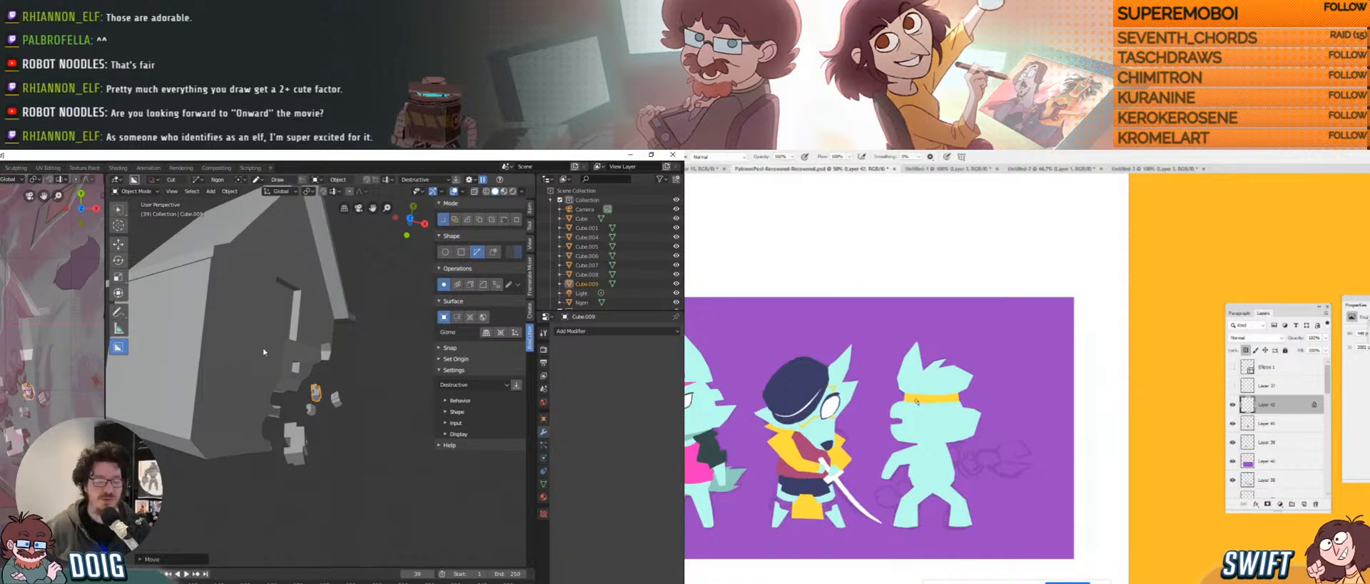
pyautogui.scroll(-4, 244, 407)
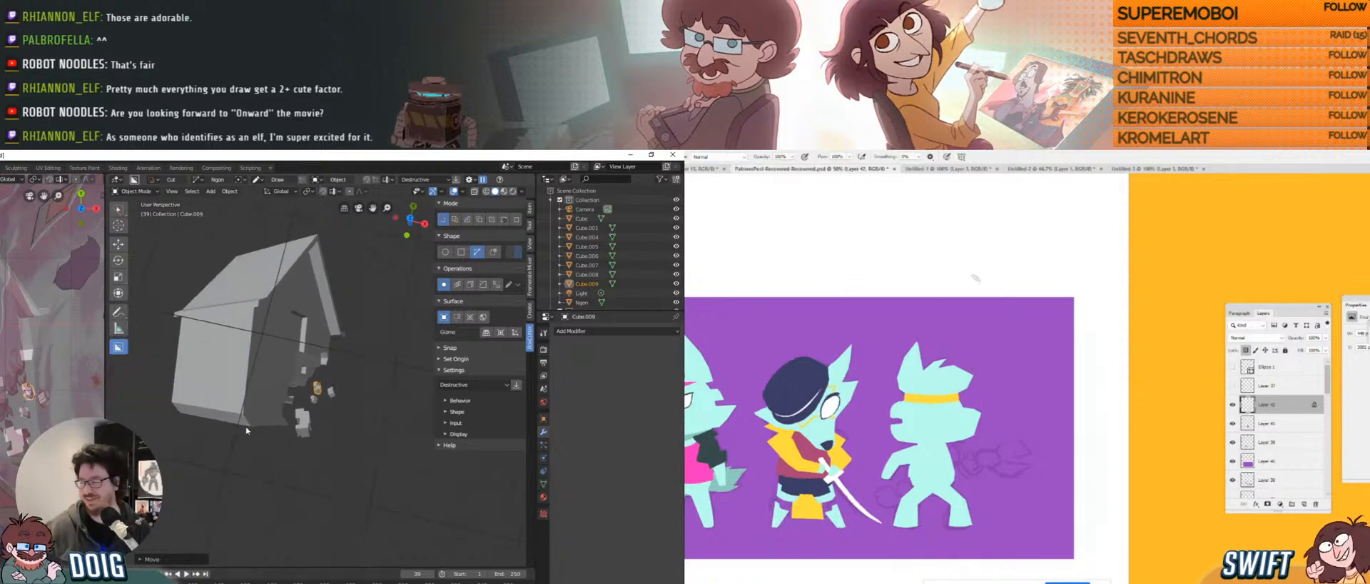
pyautogui.scroll(-3, 263, 349)
pyautogui.scroll(-5, 20, 391)
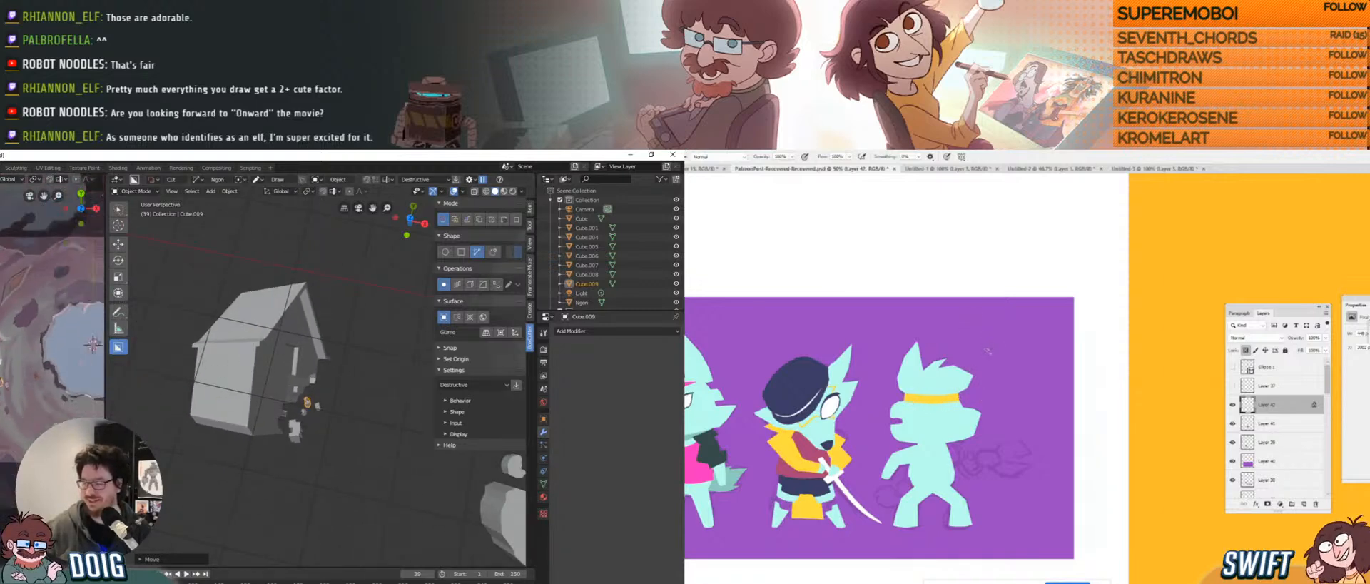
pyautogui.keyDown('shift'); pyautogui.moveTo(20, 391); pyautogui.dragTo(24, 412, button='middle'); pyautogui.keyUp('shift')
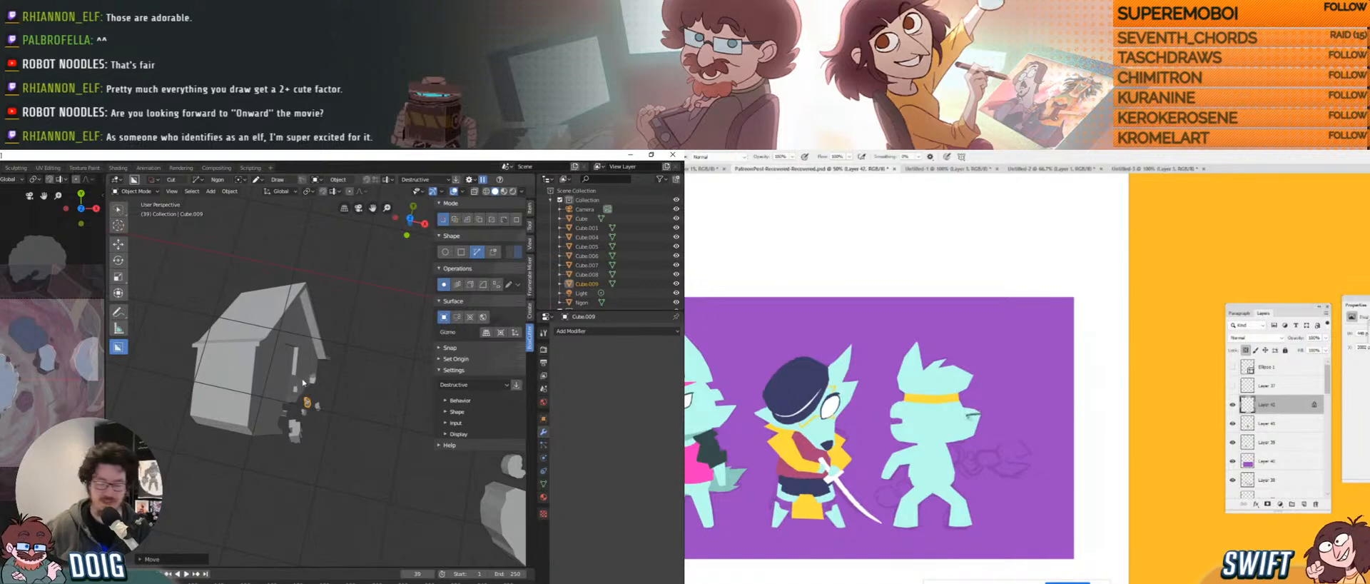
pyautogui.moveTo(290, 388); pyautogui.dragTo(267, 361, button='middle')
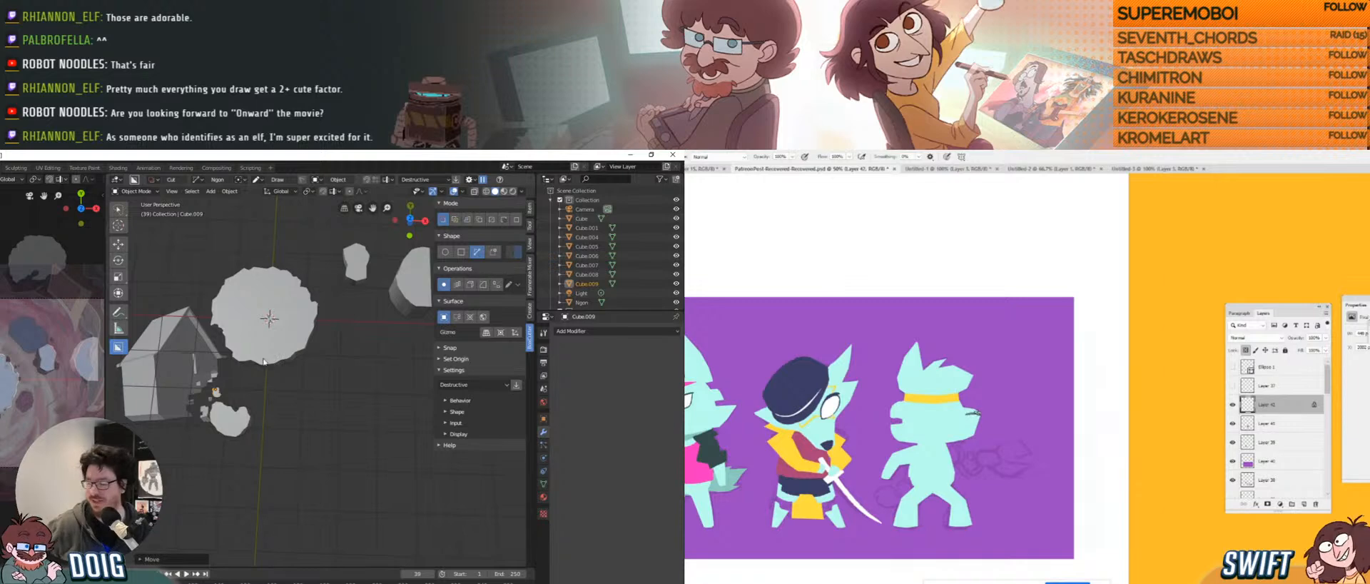
pyautogui.moveTo(291, 336)
pyautogui.mouseDown(button='middle')
pyautogui.moveTo(282, 353)
pyautogui.moveTo(300, 328)
pyautogui.moveTo(296, 366)
pyautogui.moveTo(287, 350)
pyautogui.mouseUp(button='middle')
pyautogui.scroll(2, 236, 404)
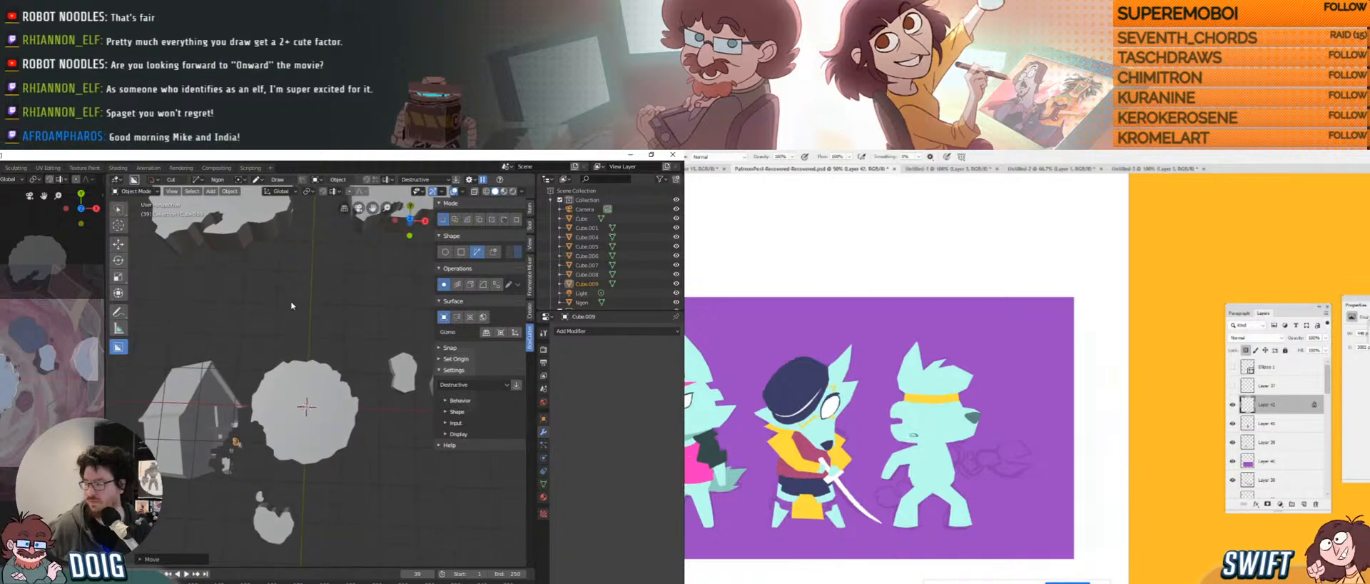
pyautogui.keyDown('shift'); pyautogui.moveTo(258, 284); pyautogui.dragTo(282, 354, button='middle'); pyautogui.keyUp('shift')
pyautogui.scroll(3, 285, 330)
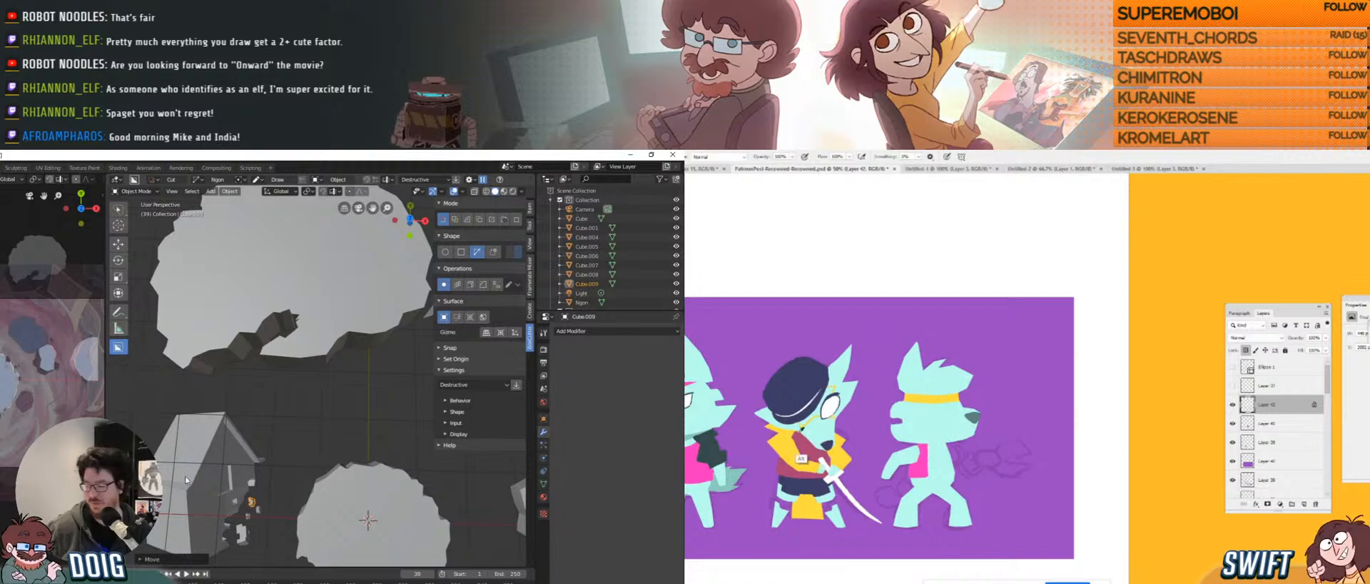
pyautogui.press('g')
# Bring Chrome to the front and go to the Knights of the Light Table site.
pyautogui.moveTo(135, 551)
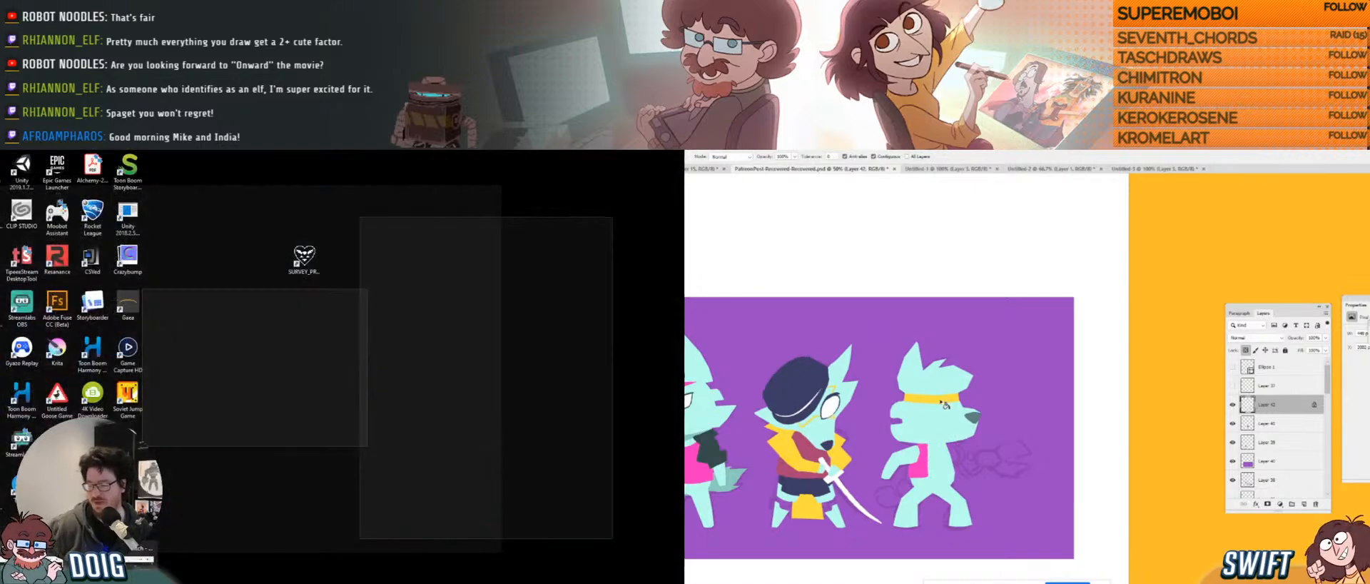
pyautogui.click(943, 398)
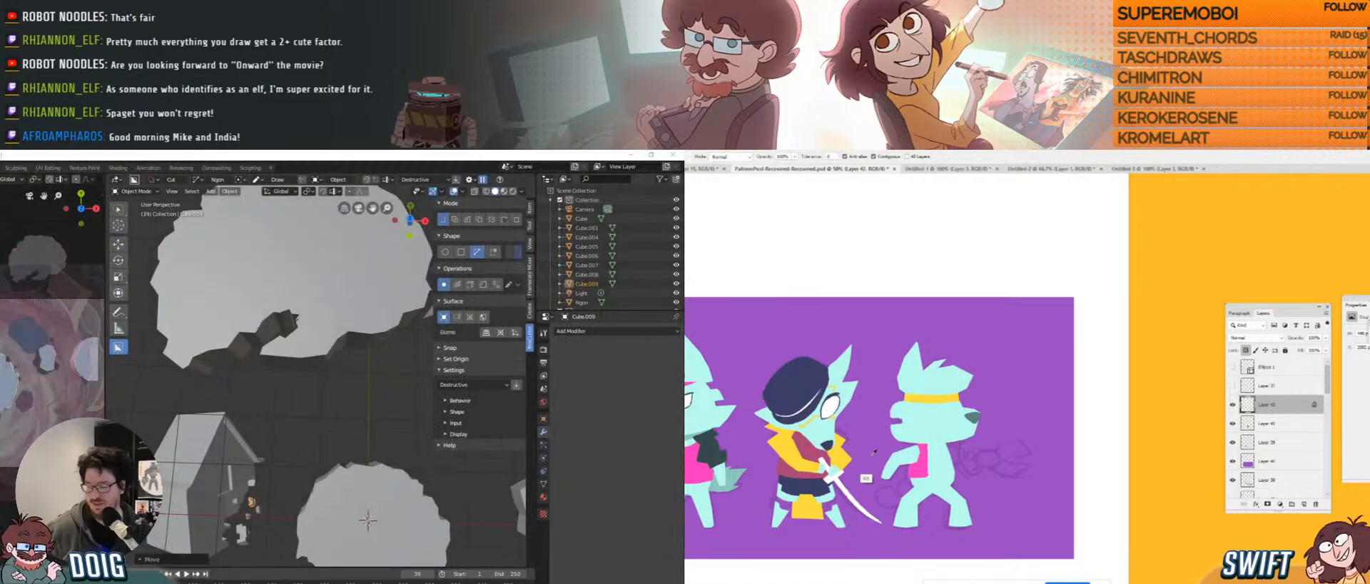
pyautogui.hotkey('ctrl', 'z')
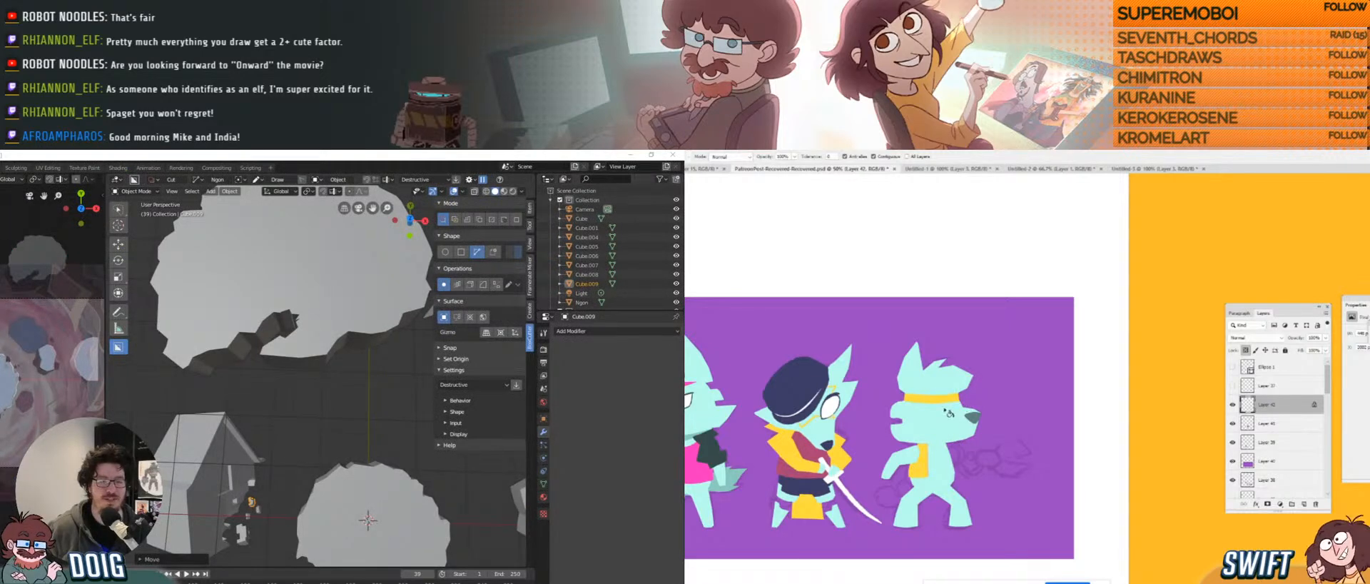
pyautogui.press('b')
pyautogui.hotkey('alt', 'Tab')
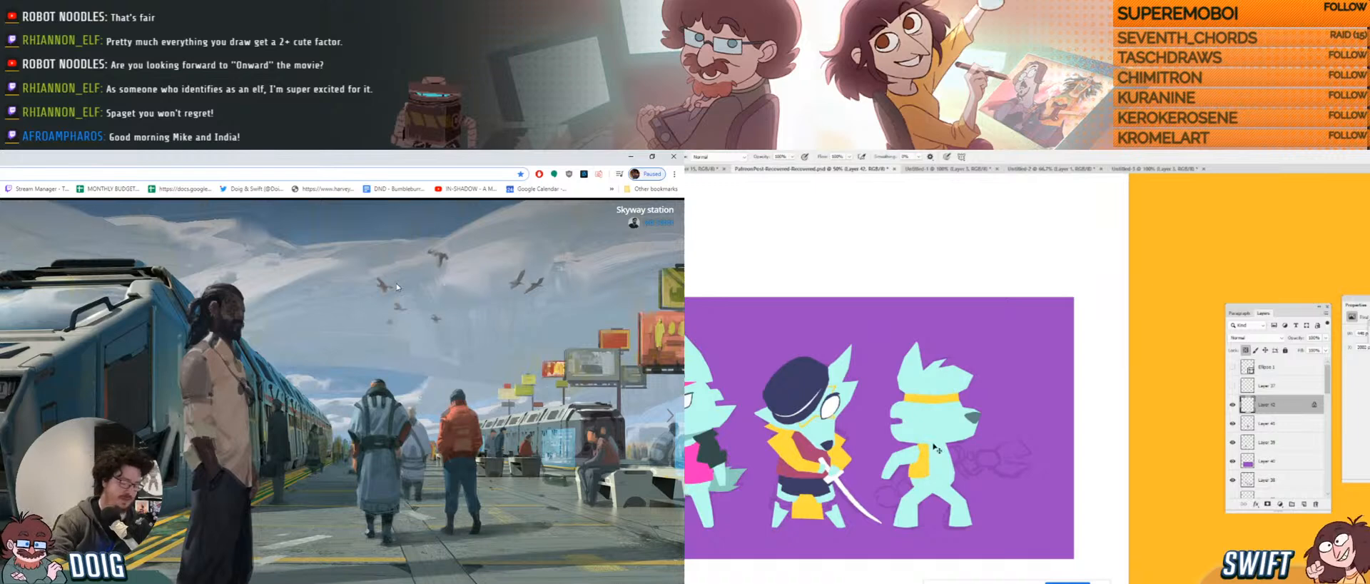
pyautogui.hotkey('ctrl', 'l')
pyautogui.write('kngh')
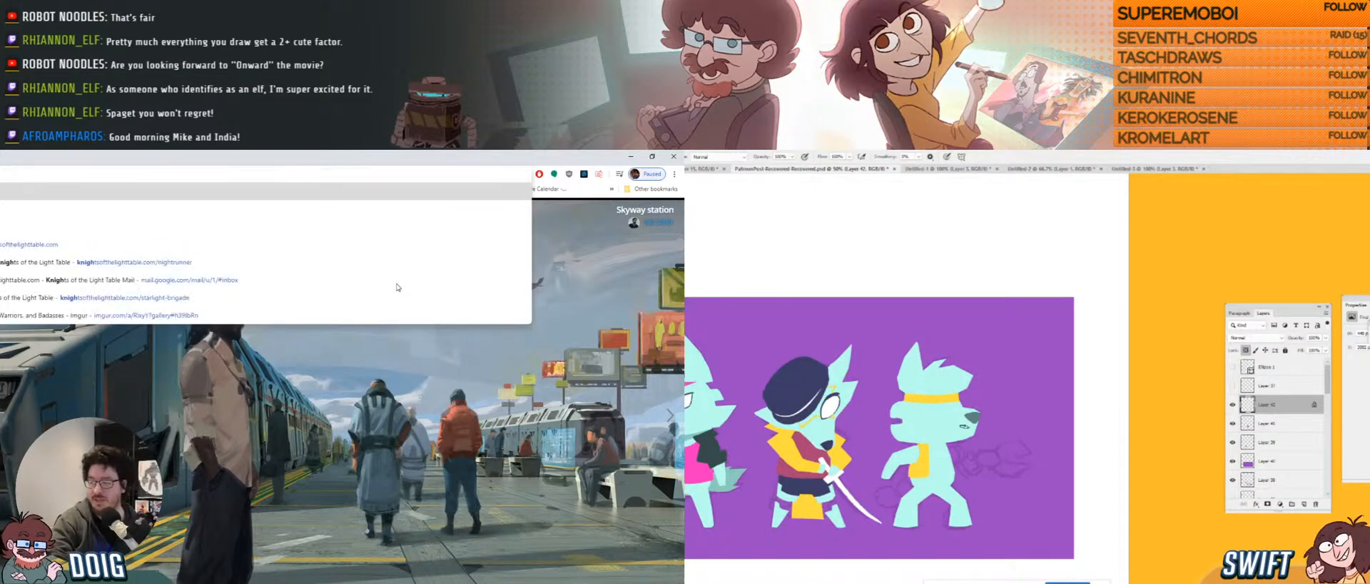
pyautogui.press('Return')
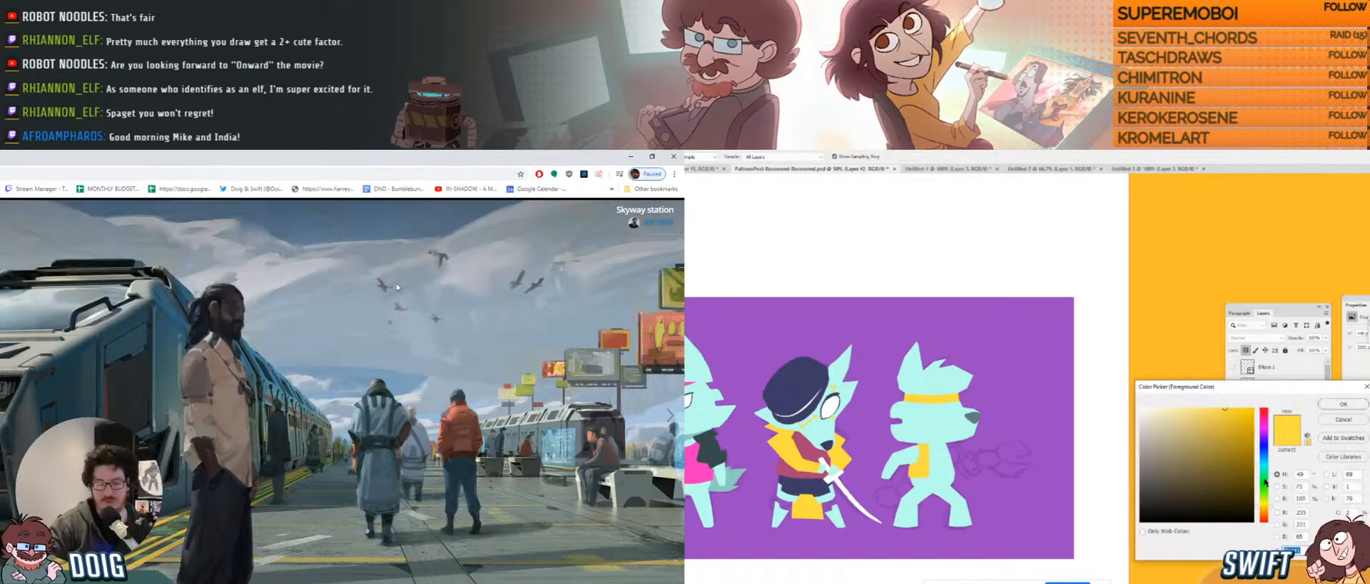
pyautogui.press('Return')
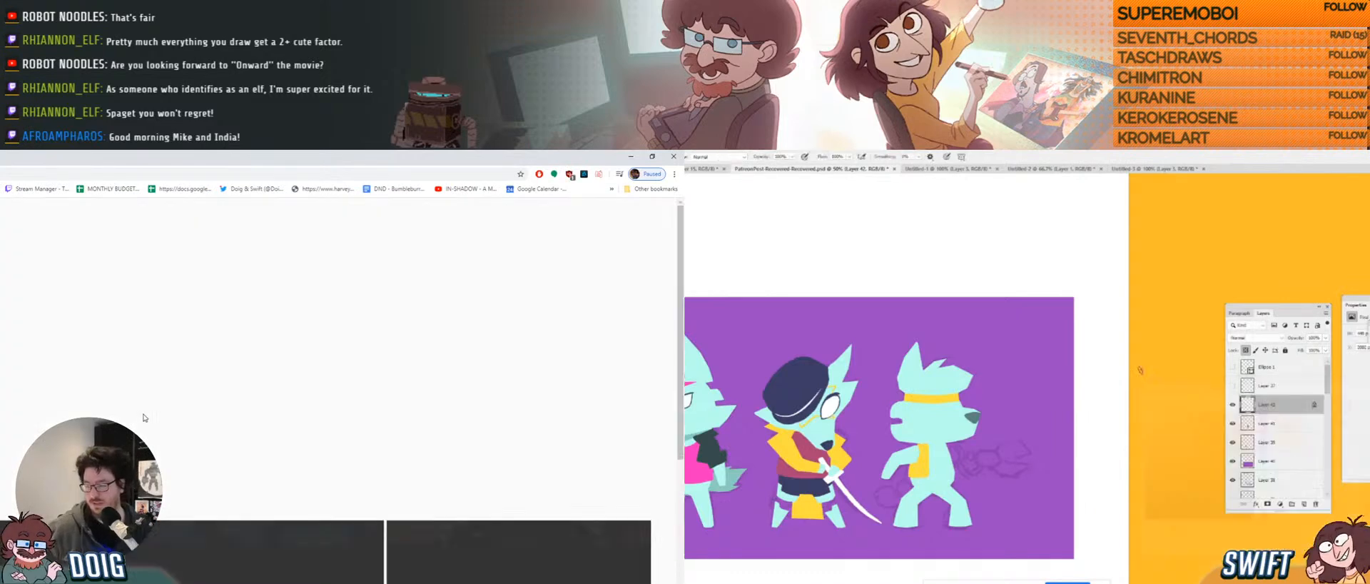
# Open the Nightrunner | Magnum Bullets post and scroll through its video and credits.
pyautogui.press('g')
pyautogui.scroll(-3, 148, 413)
pyautogui.click(921, 460)
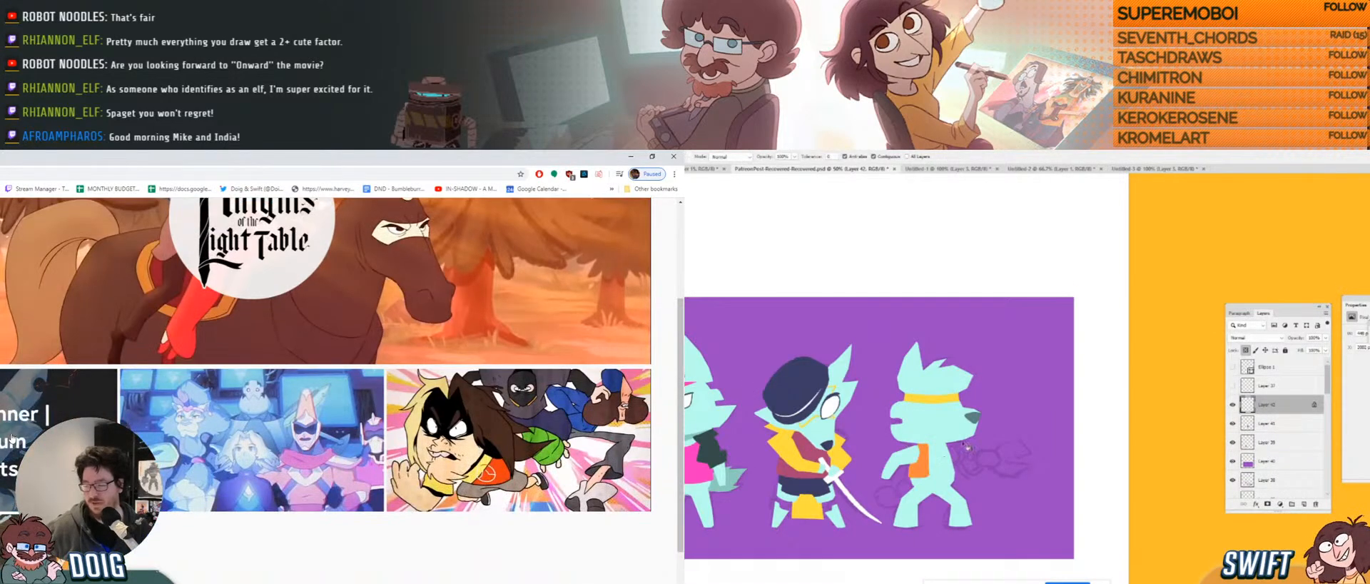
pyautogui.click(15, 433)
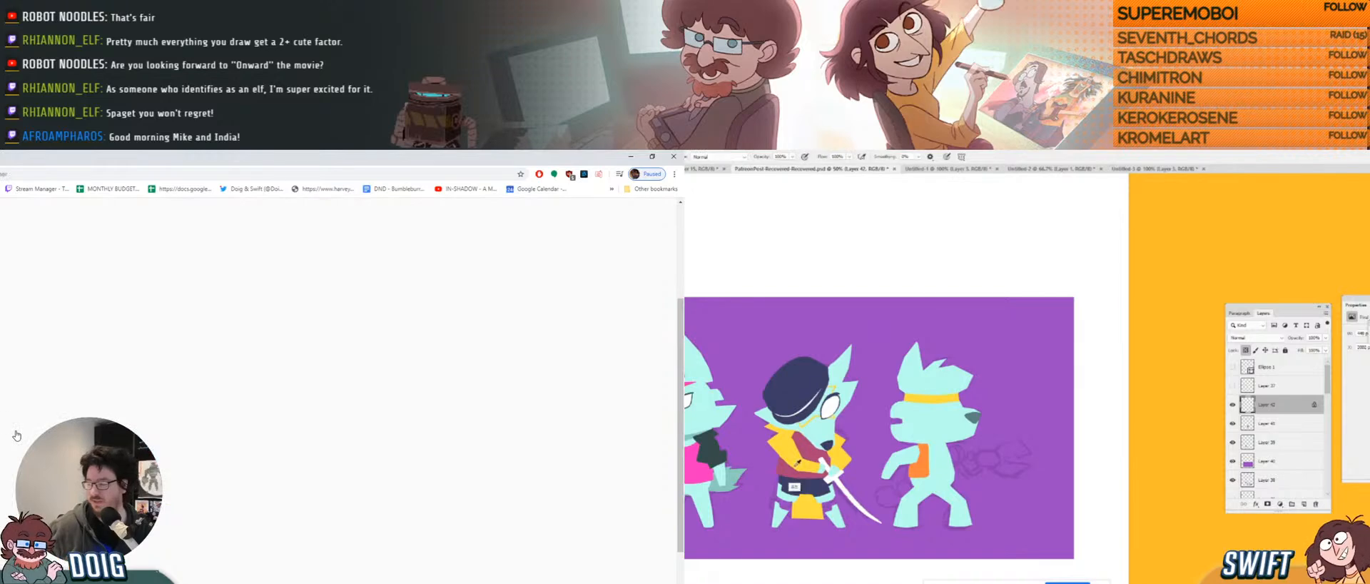
pyautogui.press('b')
pyautogui.scroll(-10, 93, 412)
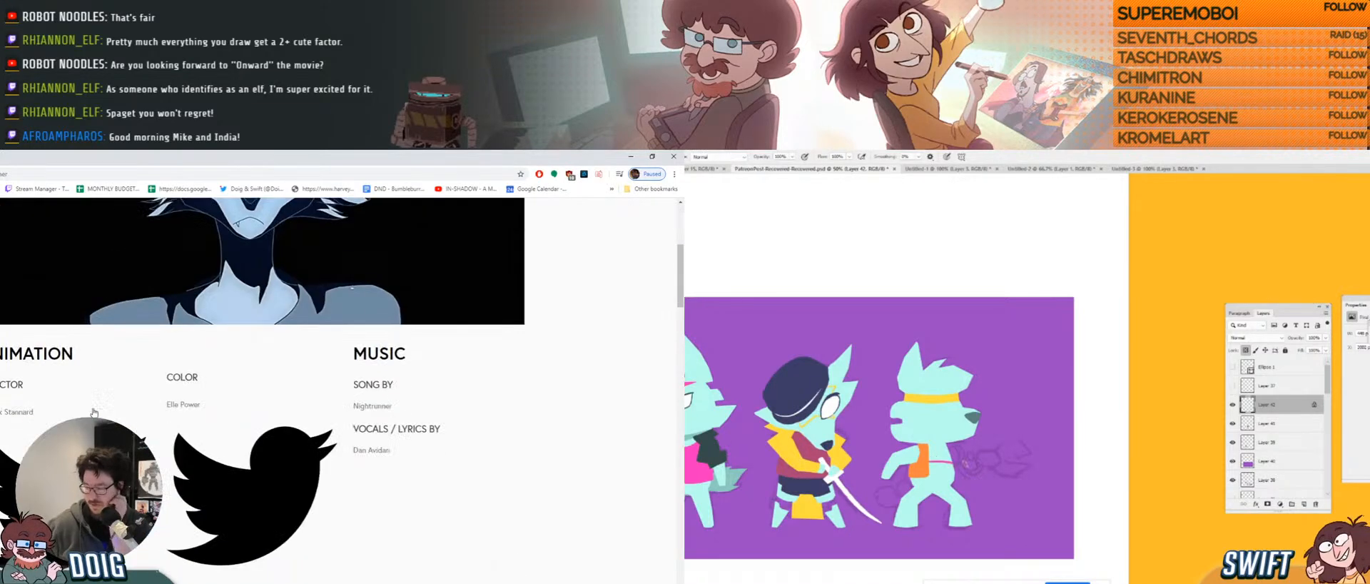
pyautogui.scroll(5, 92, 412)
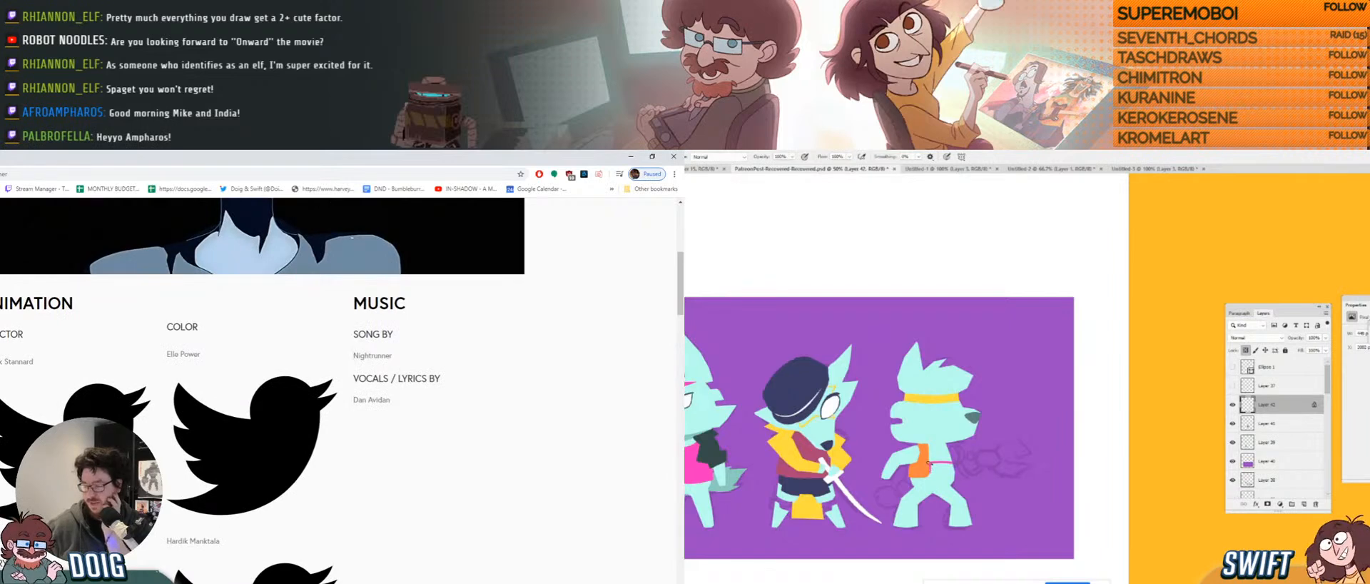
pyautogui.scroll(-3, 264, 393)
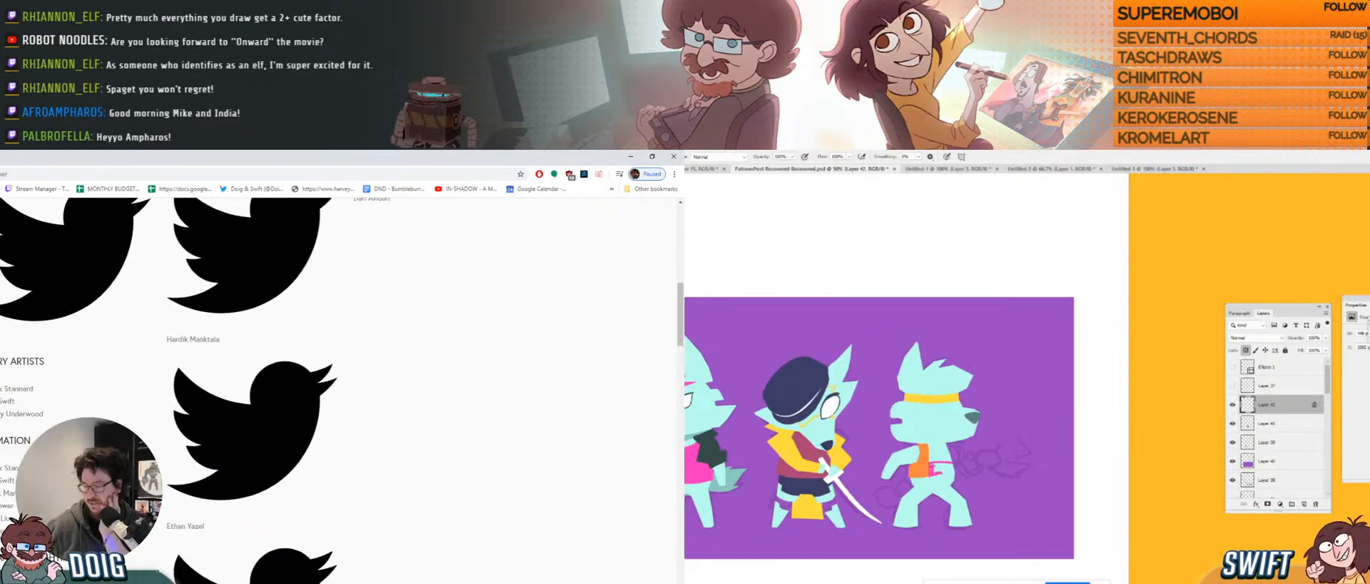
pyautogui.scroll(2, 264, 393)
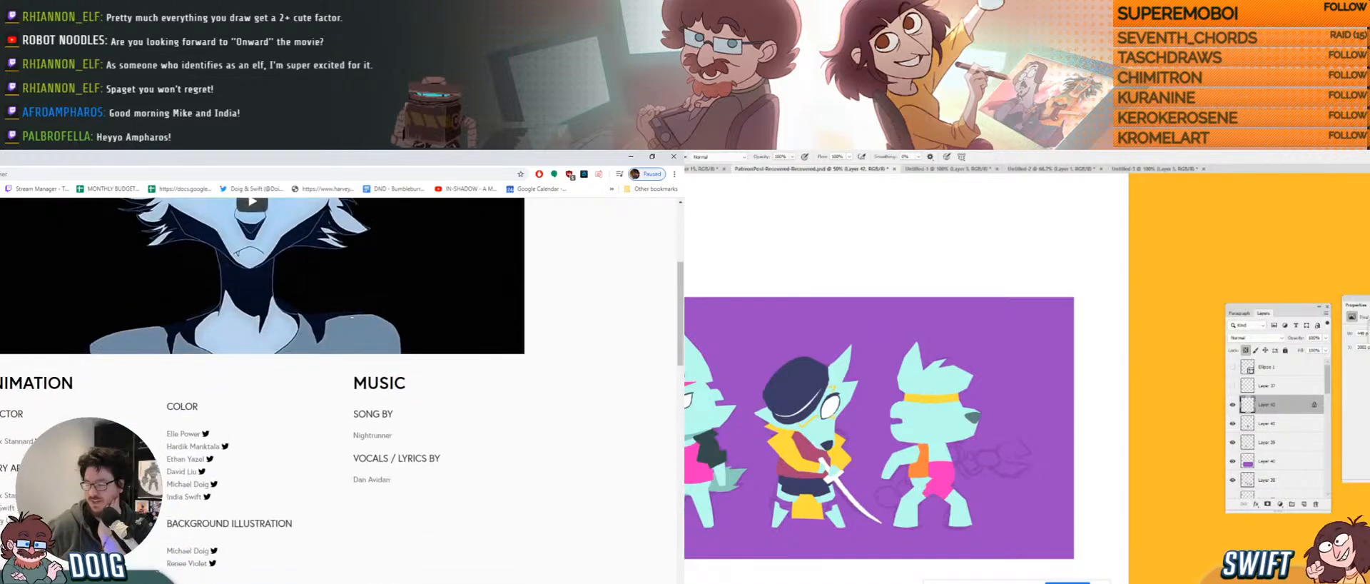
pyautogui.scroll(-1, 343, 382)
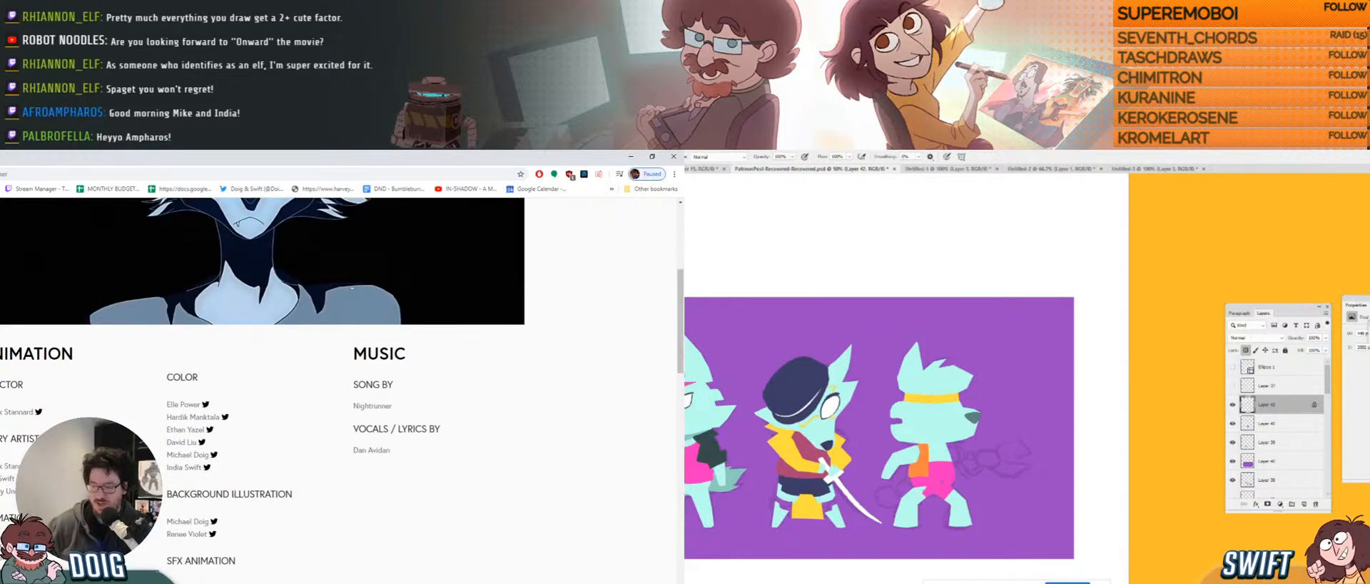
pyautogui.scroll(-4, 342, 389)
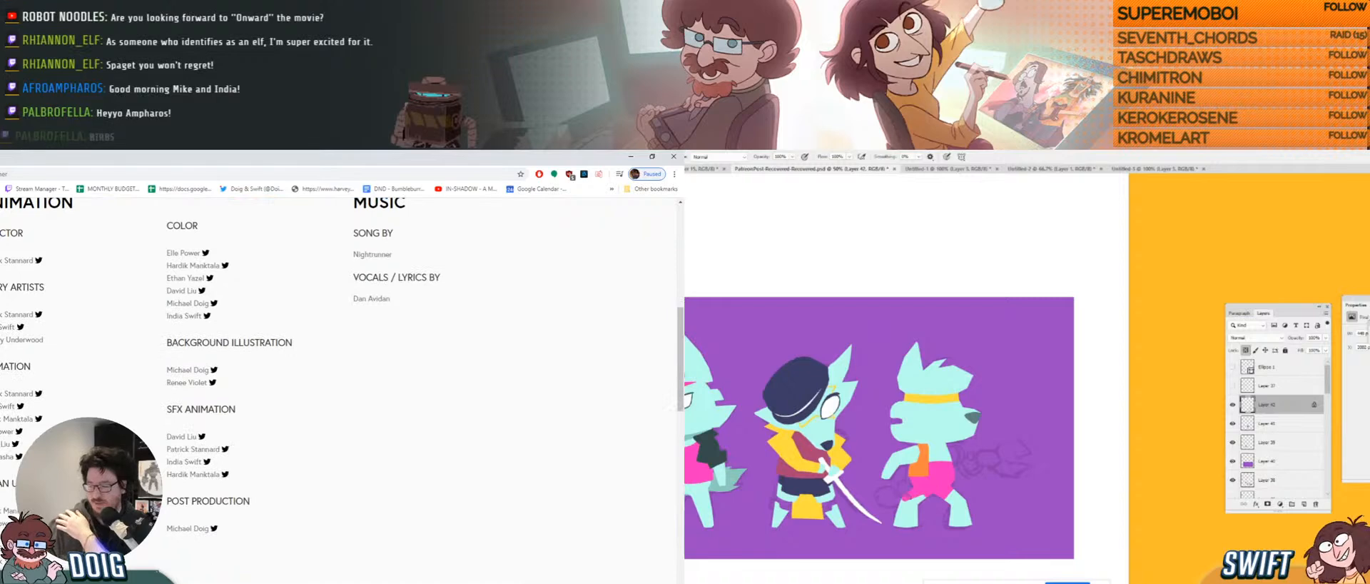
# Keep browsing down the Nightrunner post's credits and gallery.
pyautogui.moveTo(901, 511); pyautogui.dragTo(913, 527)
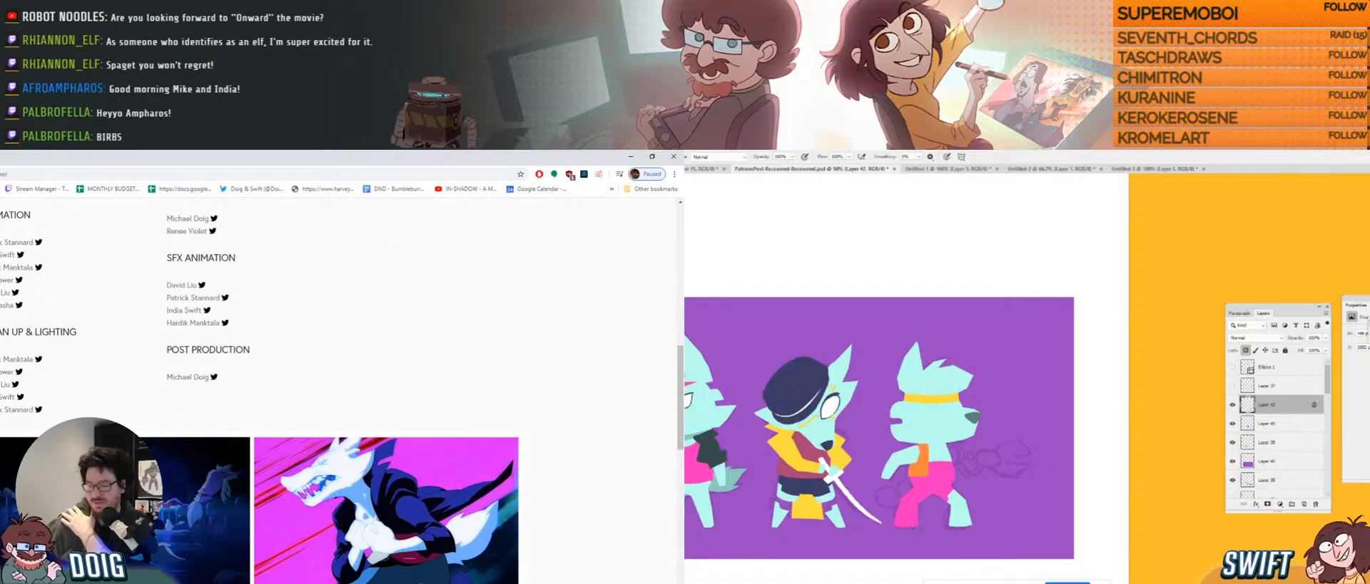
pyautogui.moveTo(960, 494); pyautogui.dragTo(960, 522)
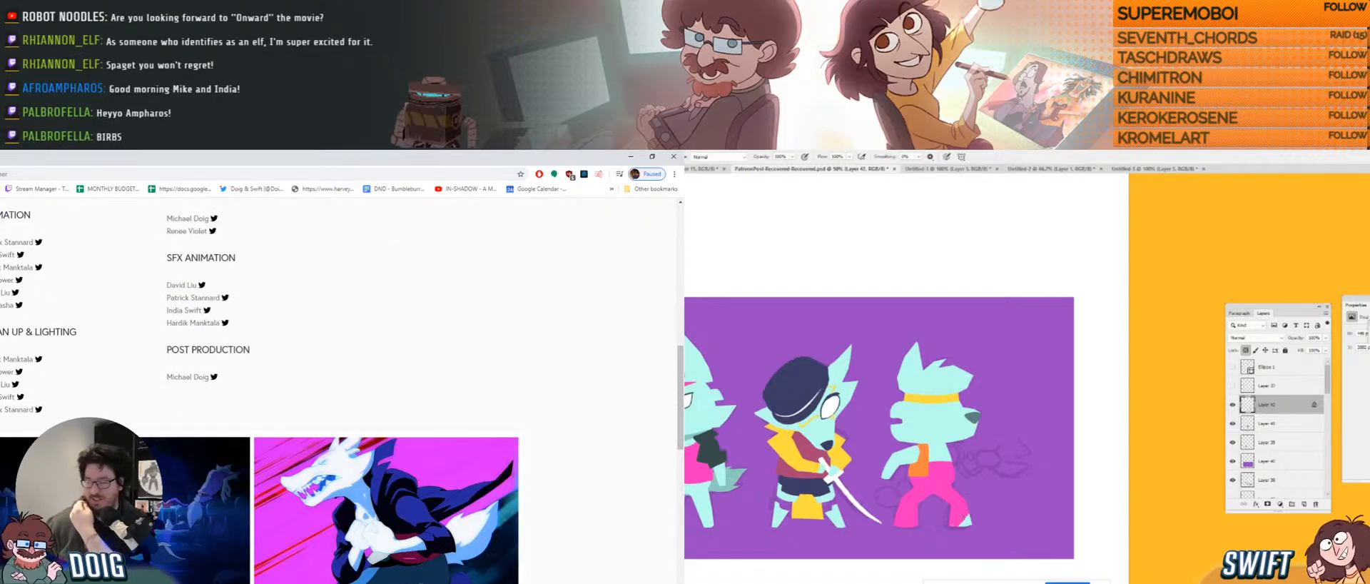
pyautogui.scroll(-4, 342, 393)
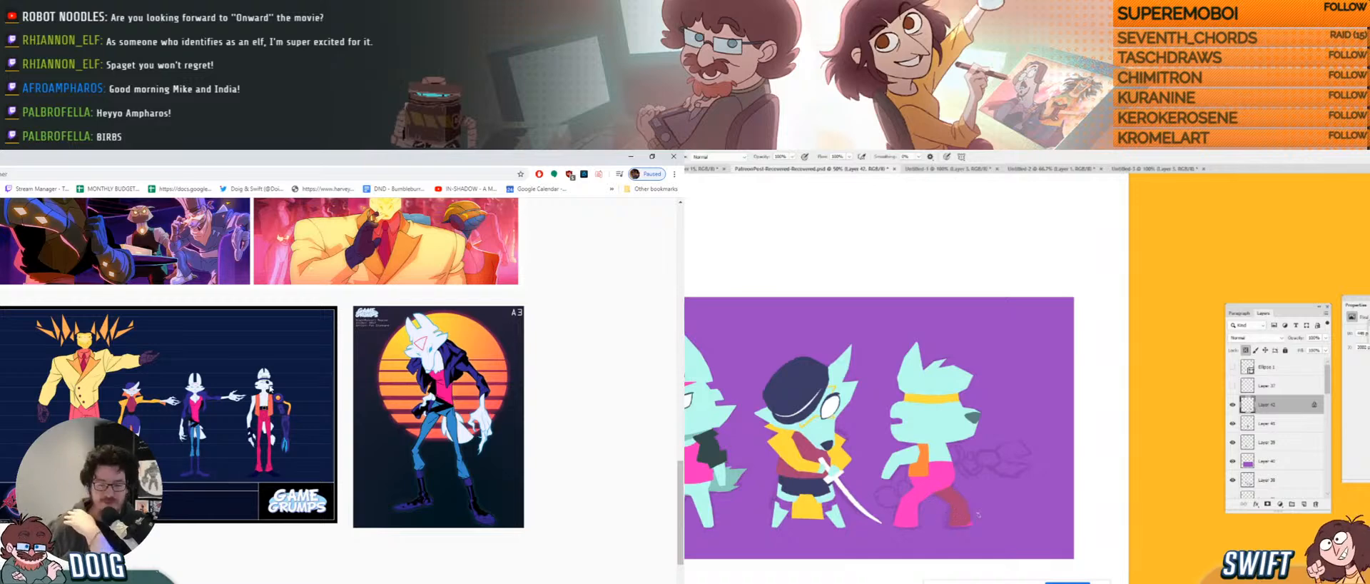
pyautogui.scroll(-2, 267, 387)
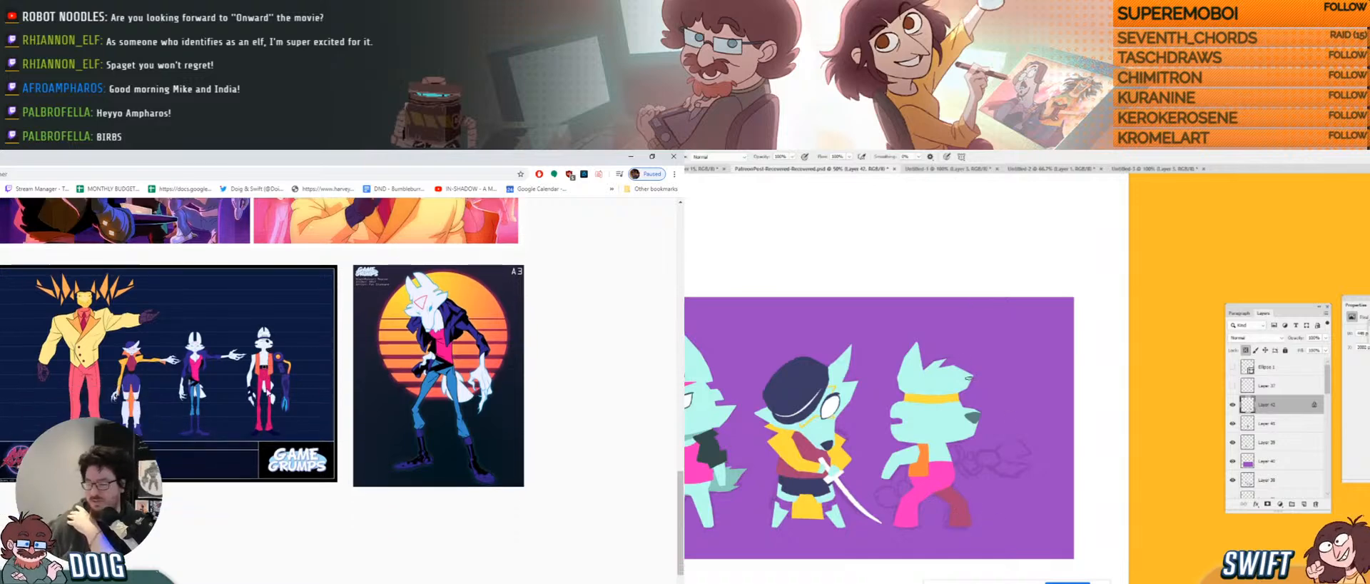
pyautogui.scroll(1, 267, 392)
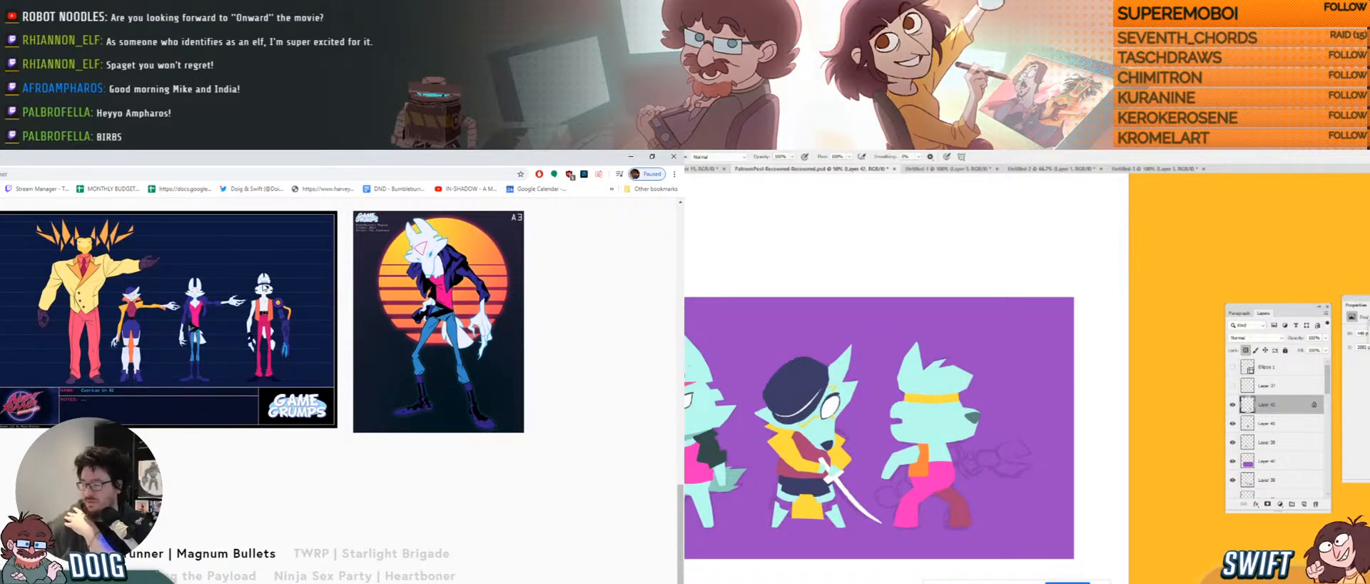
pyautogui.press('g')
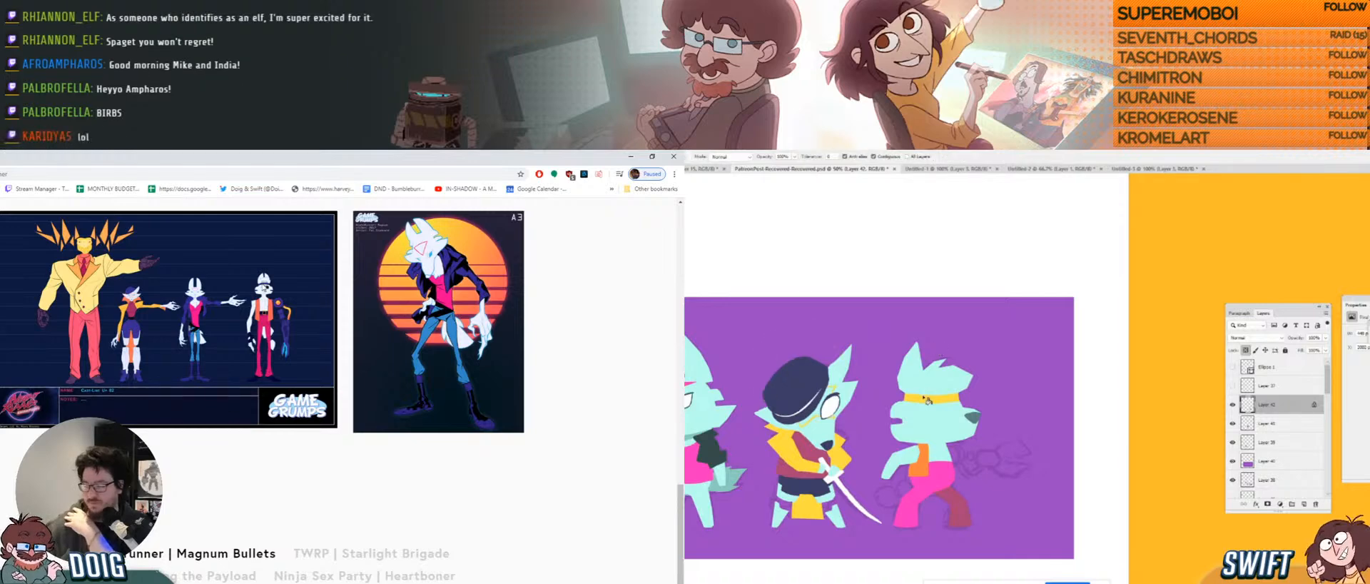
pyautogui.click(928, 400)
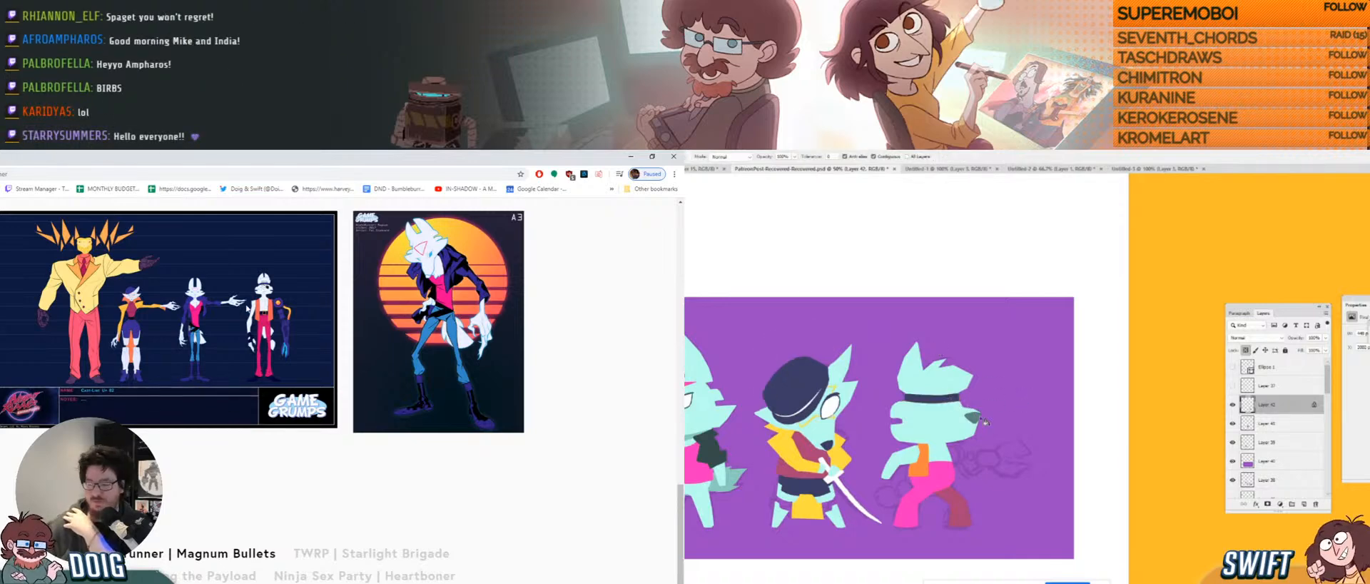
# Reload the Nightrunner | Magnum Bullets post and scroll through it again.
pyautogui.click(32, 174)
pyautogui.press('b')
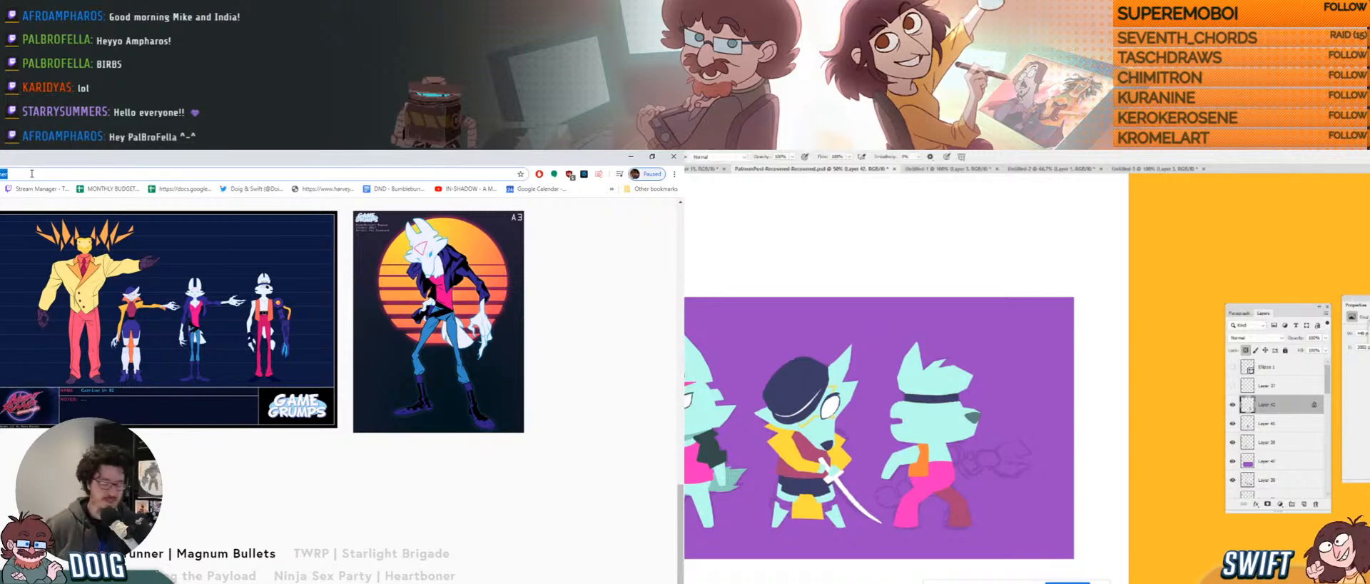
pyautogui.hotkey('ctrl', 'v')
pyautogui.press('Return')
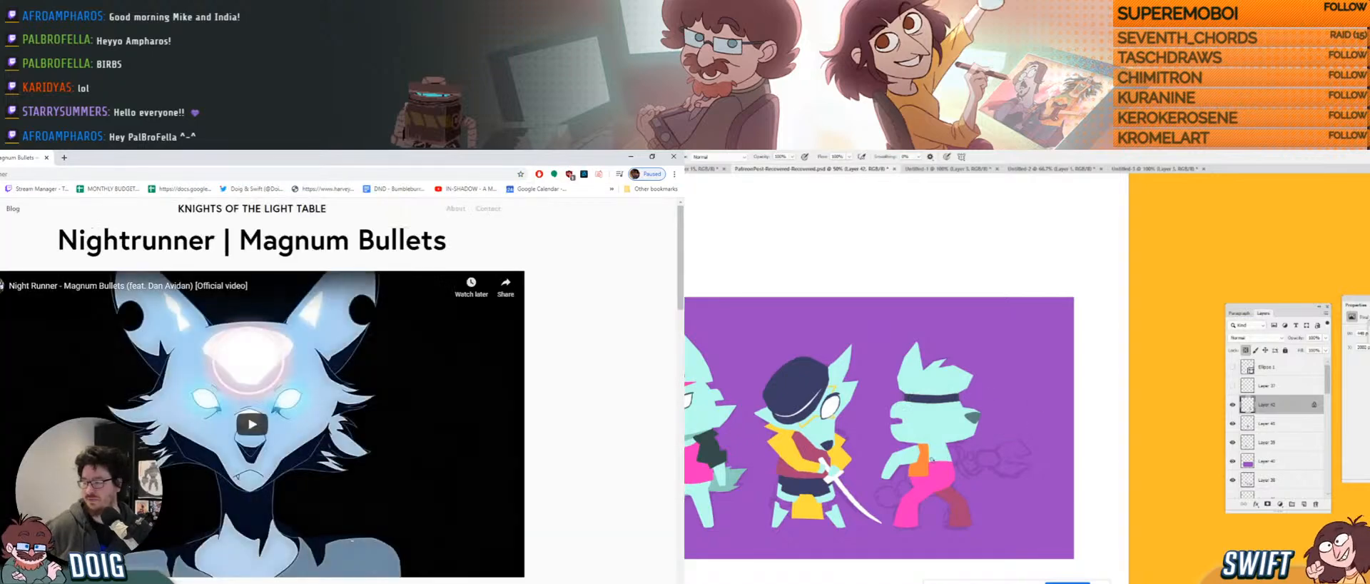
pyautogui.scroll(-2, 352, 390)
pyautogui.scroll(-4, 339, 389)
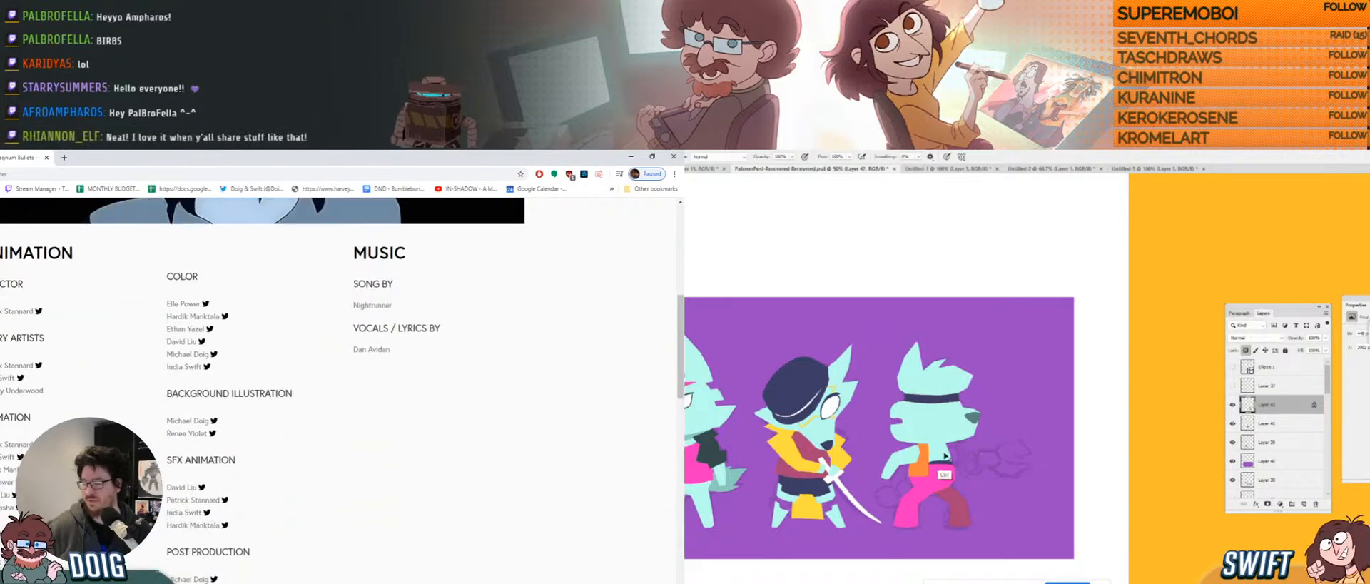
pyautogui.scroll(-1, 339, 390)
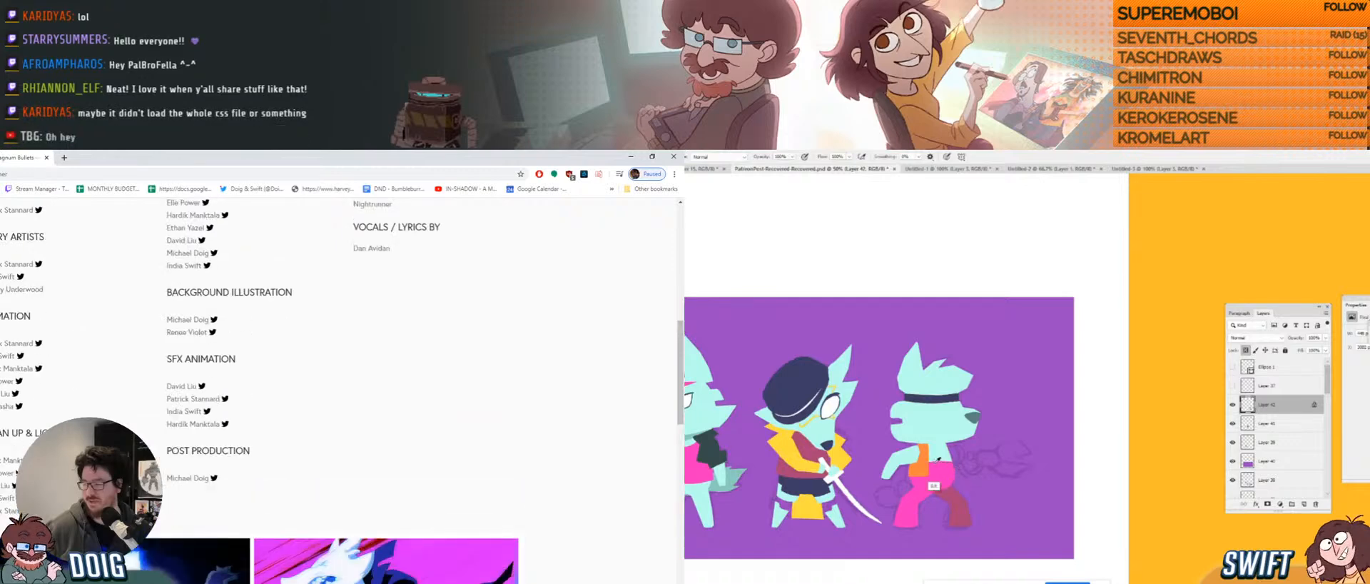
pyautogui.moveTo(980, 469); pyautogui.dragTo(964, 464)
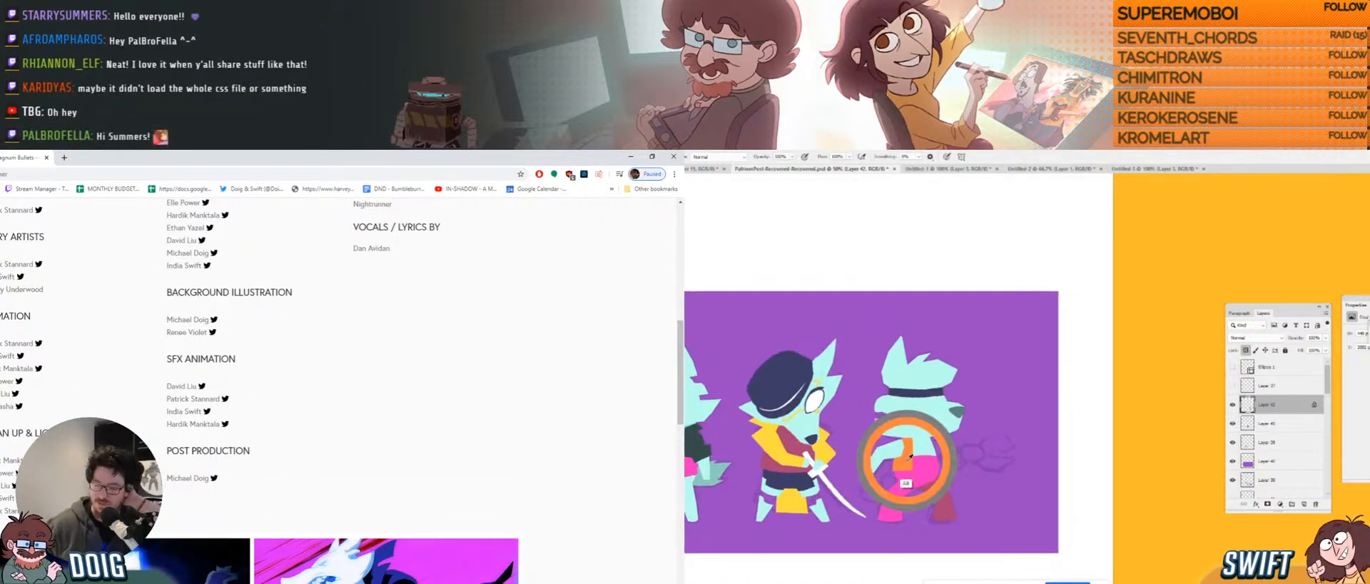
pyautogui.press('n')
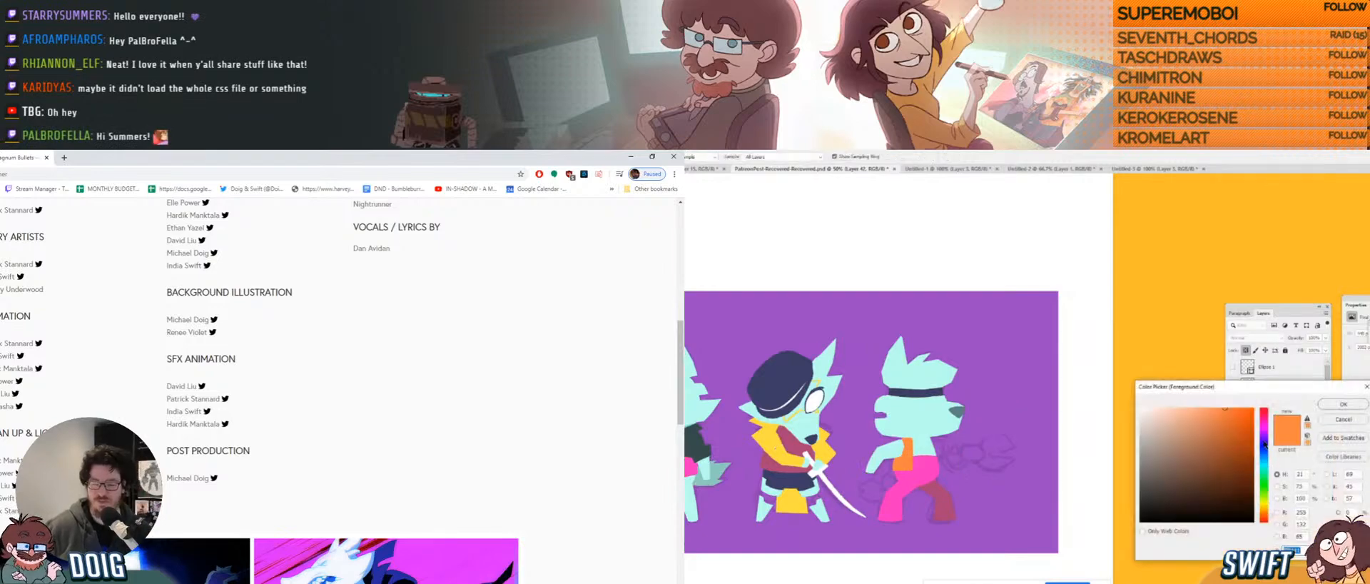
pyautogui.scroll(-10, 343, 391)
pyautogui.click(1266, 511)
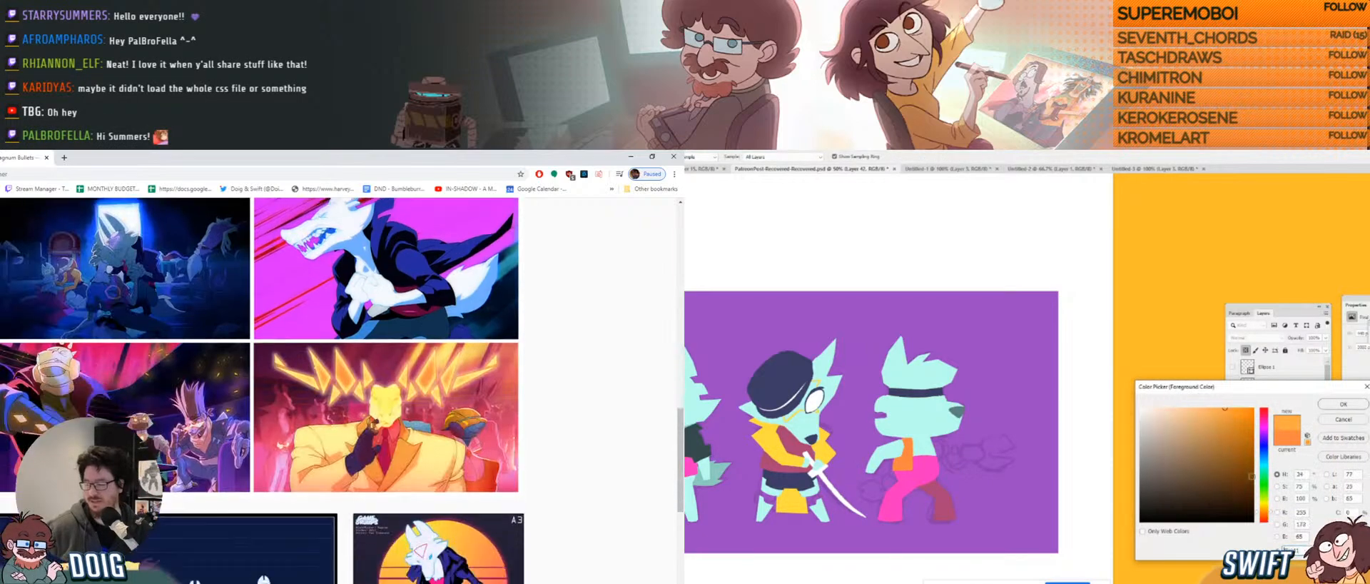
pyautogui.scroll(12, 83, 287)
pyautogui.click(1343, 404)
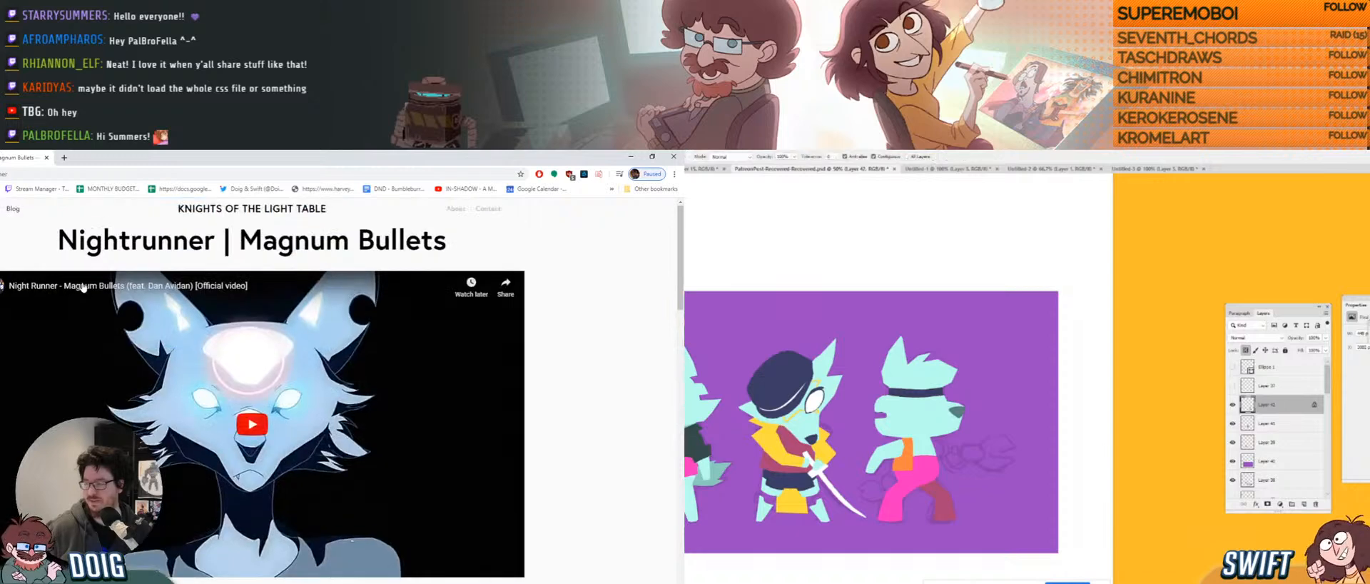
pyautogui.click(907, 461)
# Open the TWRP | Starlight Brigade post from the home page, scroll its credits, and close it.
pyautogui.click(212, 219)
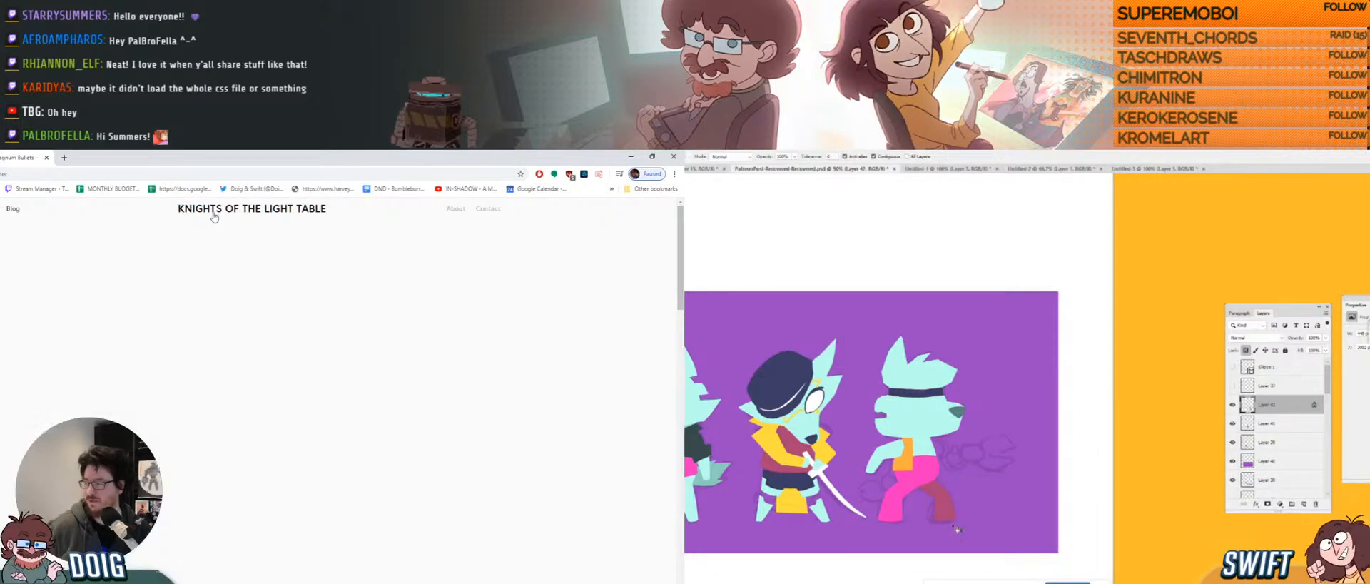
pyautogui.scroll(-4, 302, 443)
pyautogui.press('b')
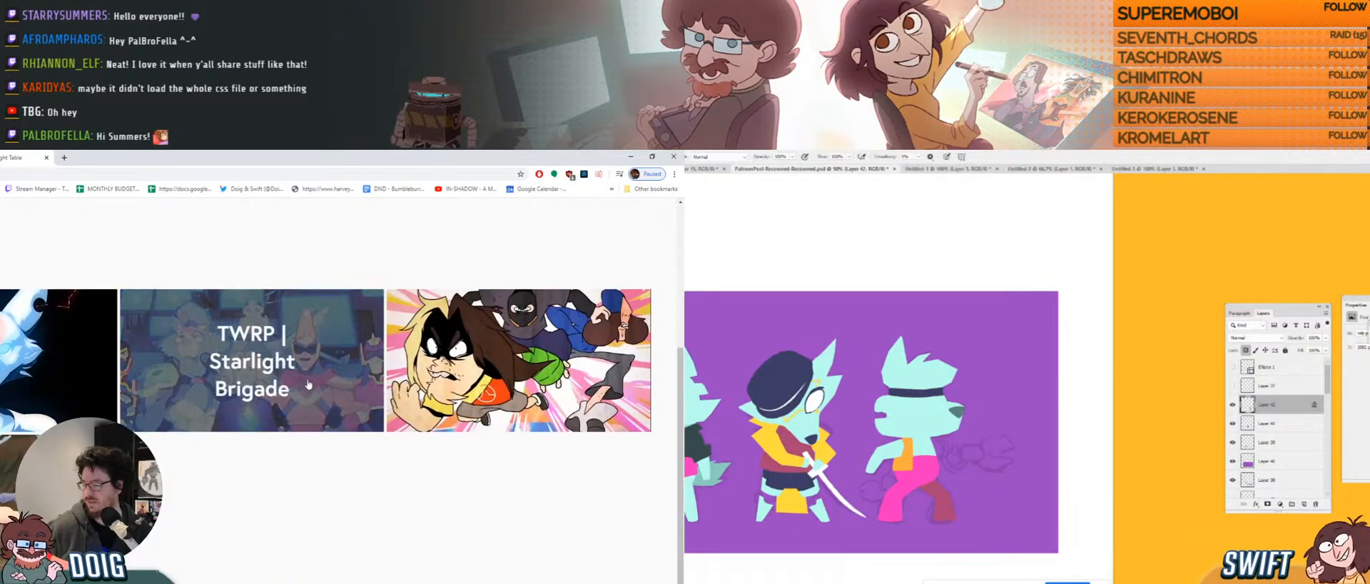
pyautogui.click(305, 382)
pyautogui.scroll(-3, 308, 383)
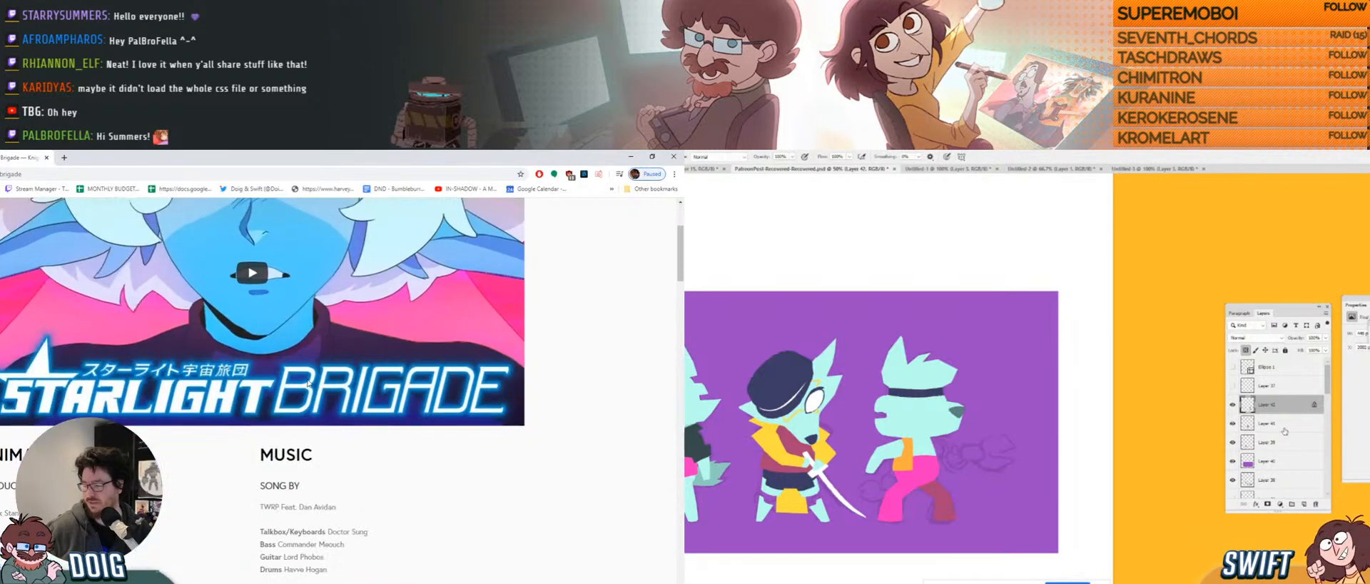
pyautogui.scroll(-1, 307, 379)
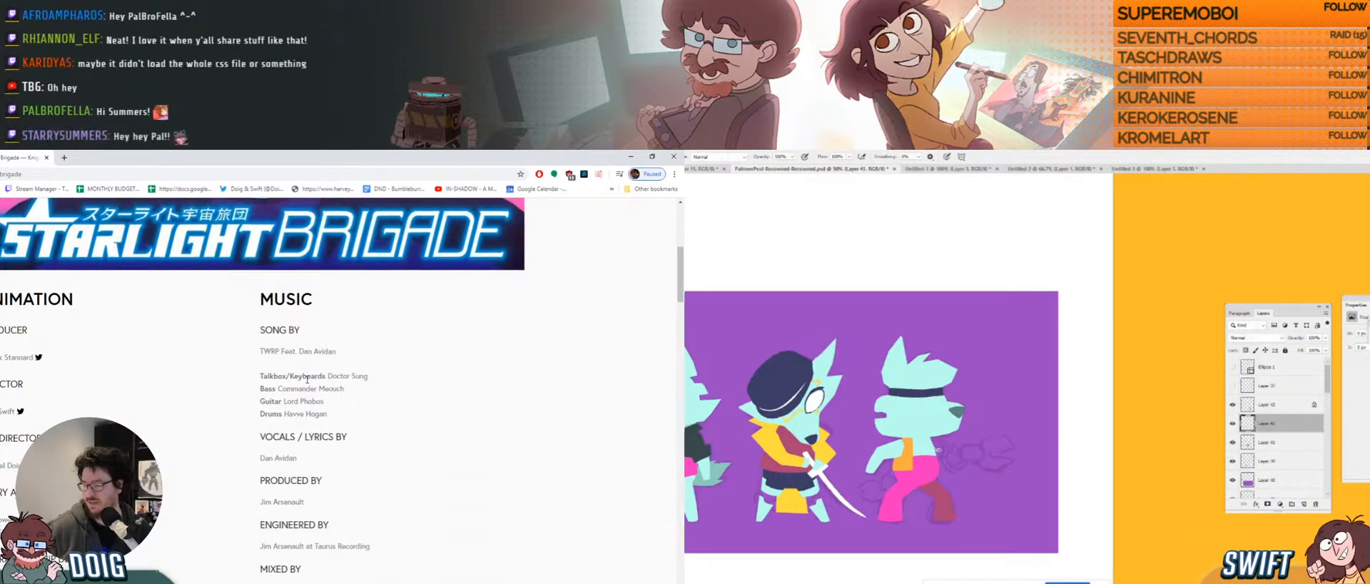
pyautogui.scroll(4, 307, 382)
pyautogui.scroll(1, 307, 384)
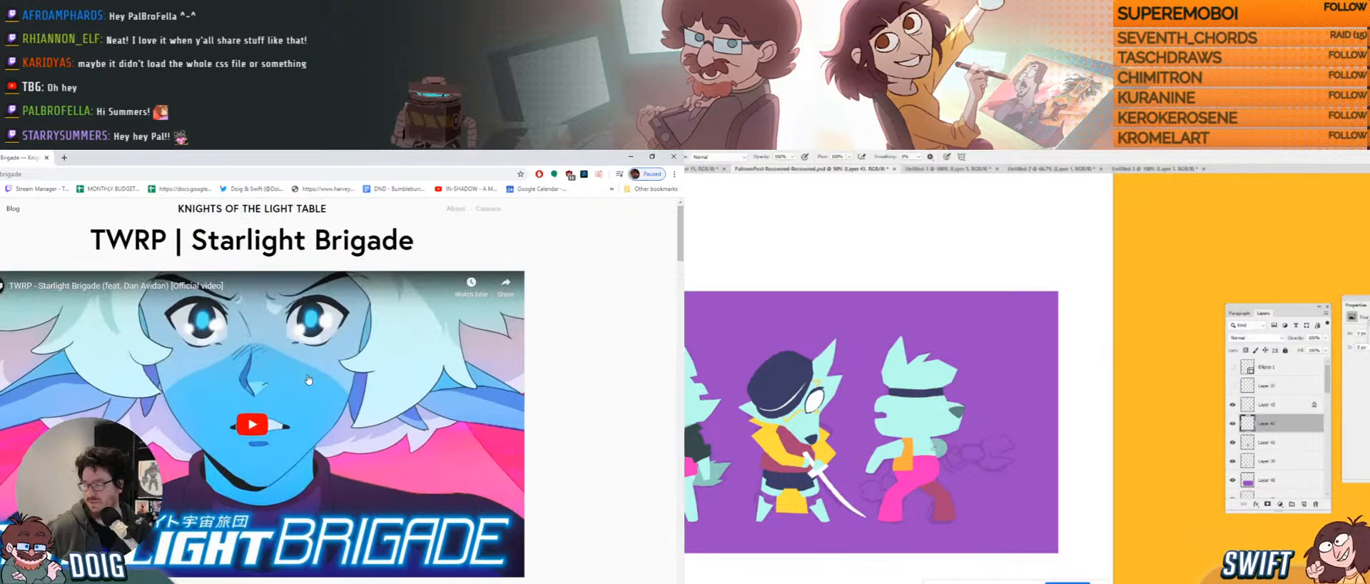
pyautogui.click(47, 159)
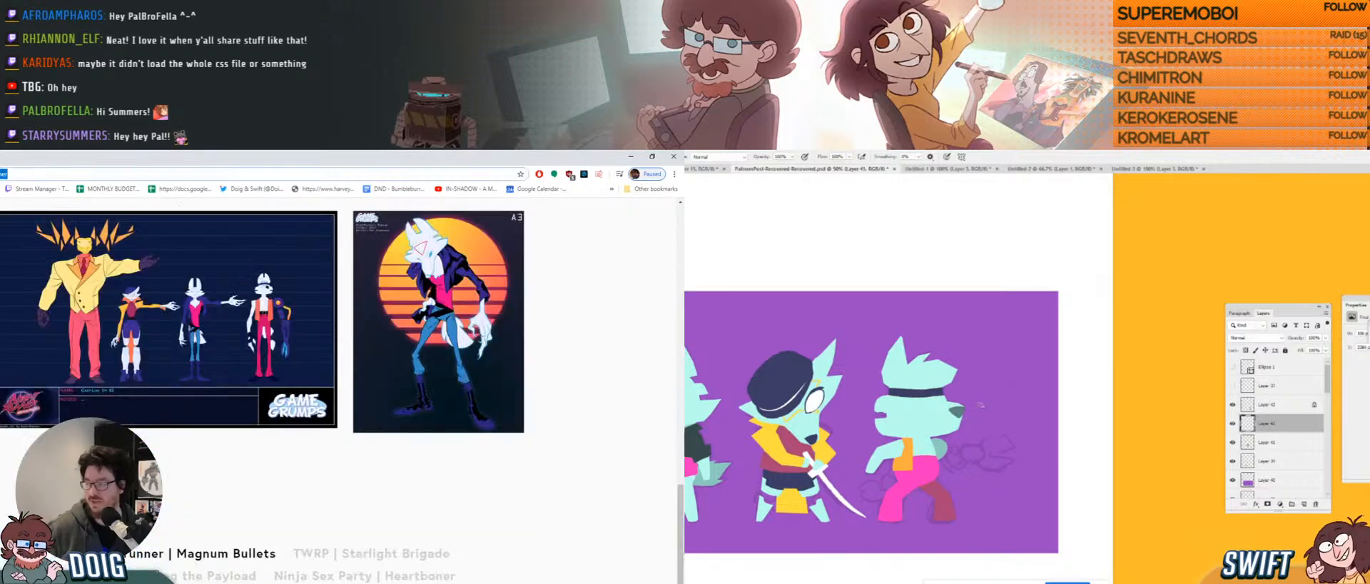
# Scroll the site's home page, then minimize Chrome to return to Blender.
pyautogui.scroll(-1, 5, 324)
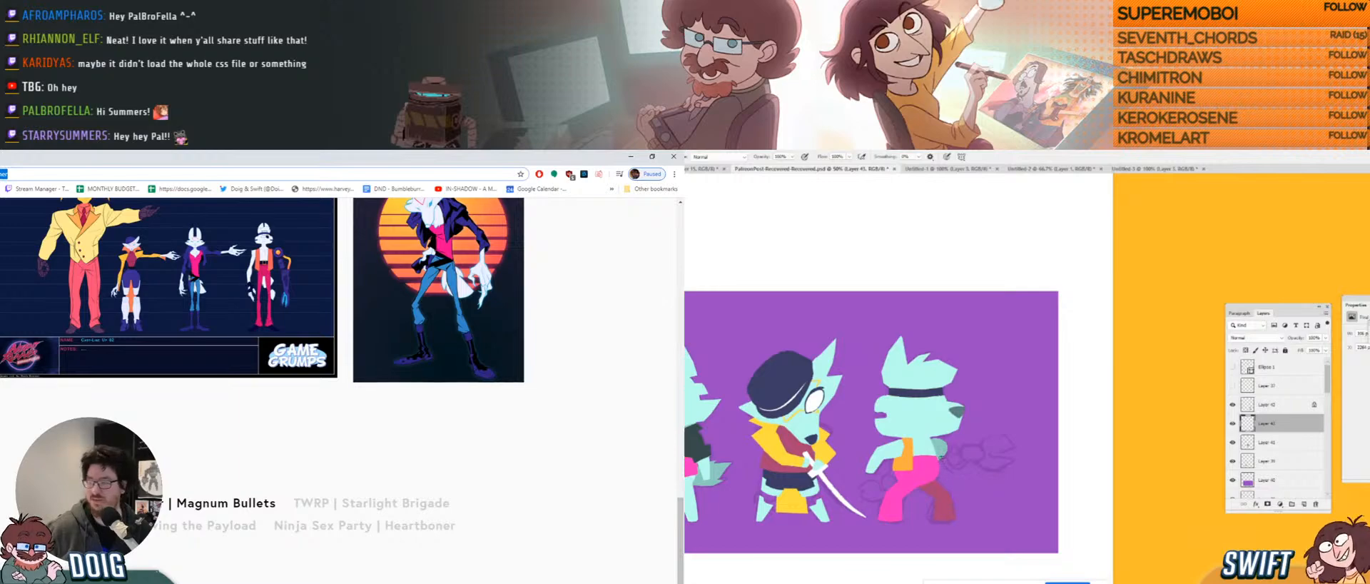
pyautogui.scroll(20, 30, 360)
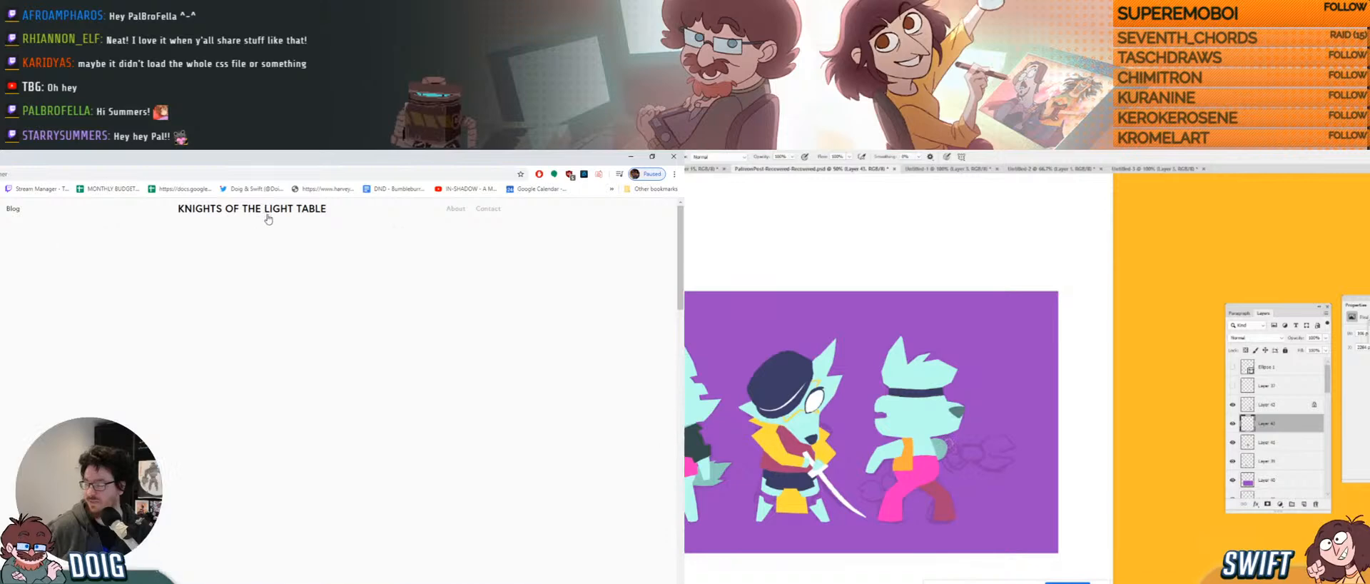
pyautogui.scroll(-5, 276, 375)
pyautogui.scroll(-1, 276, 369)
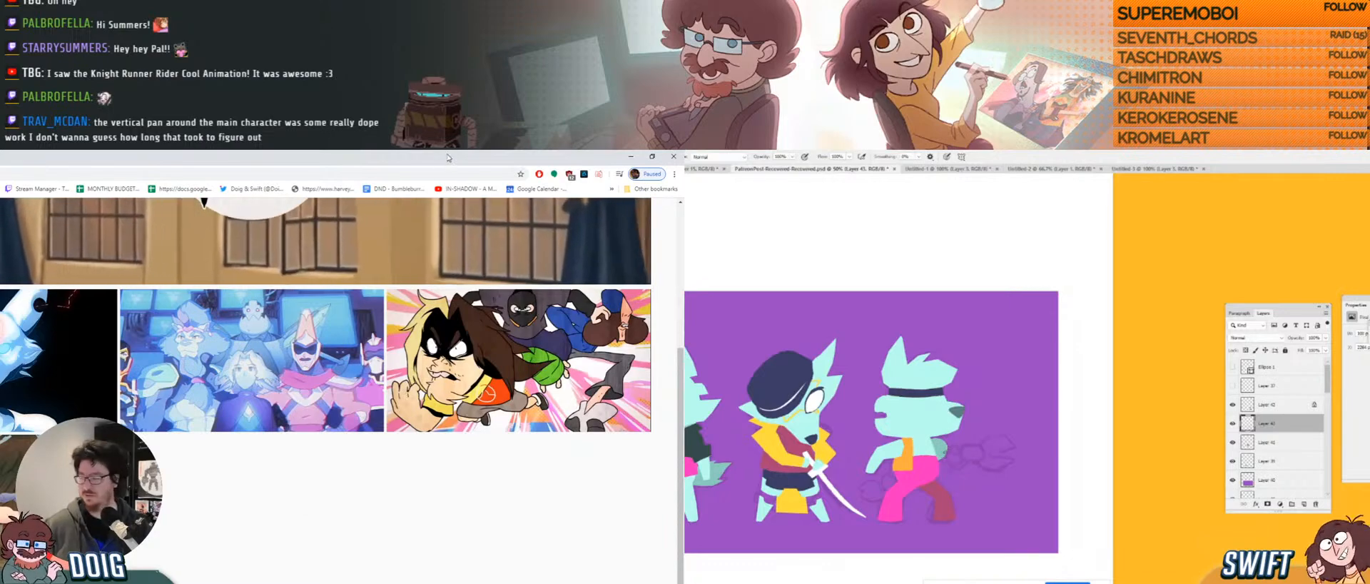
pyautogui.scroll(3, 328, 389)
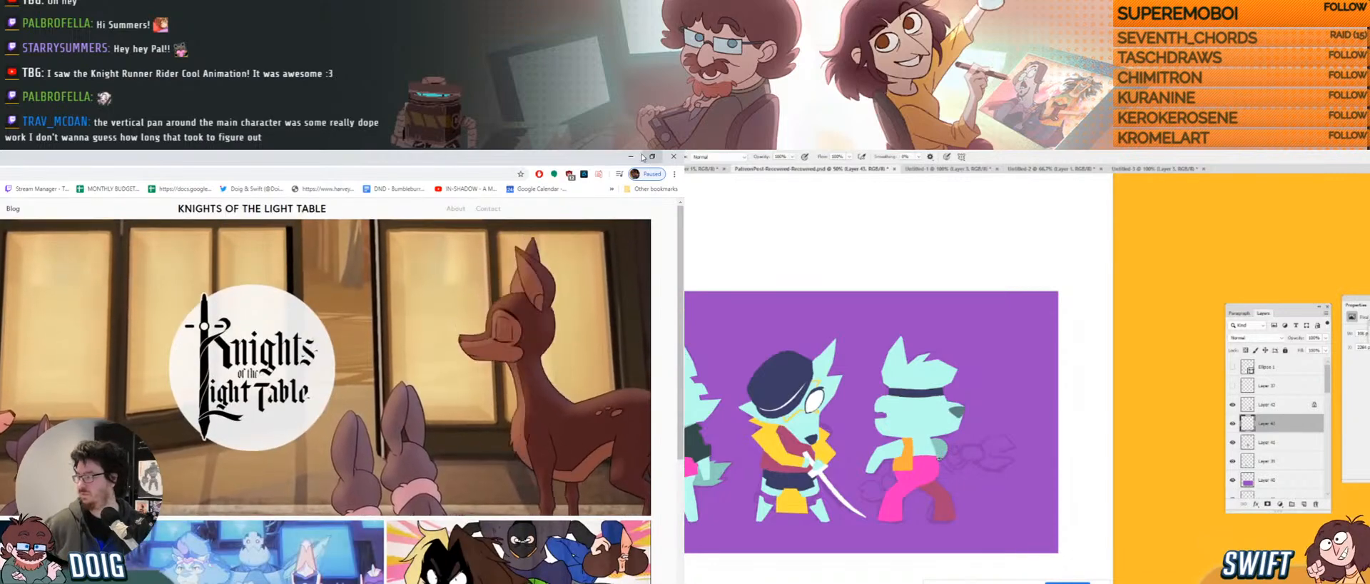
pyautogui.click(632, 156)
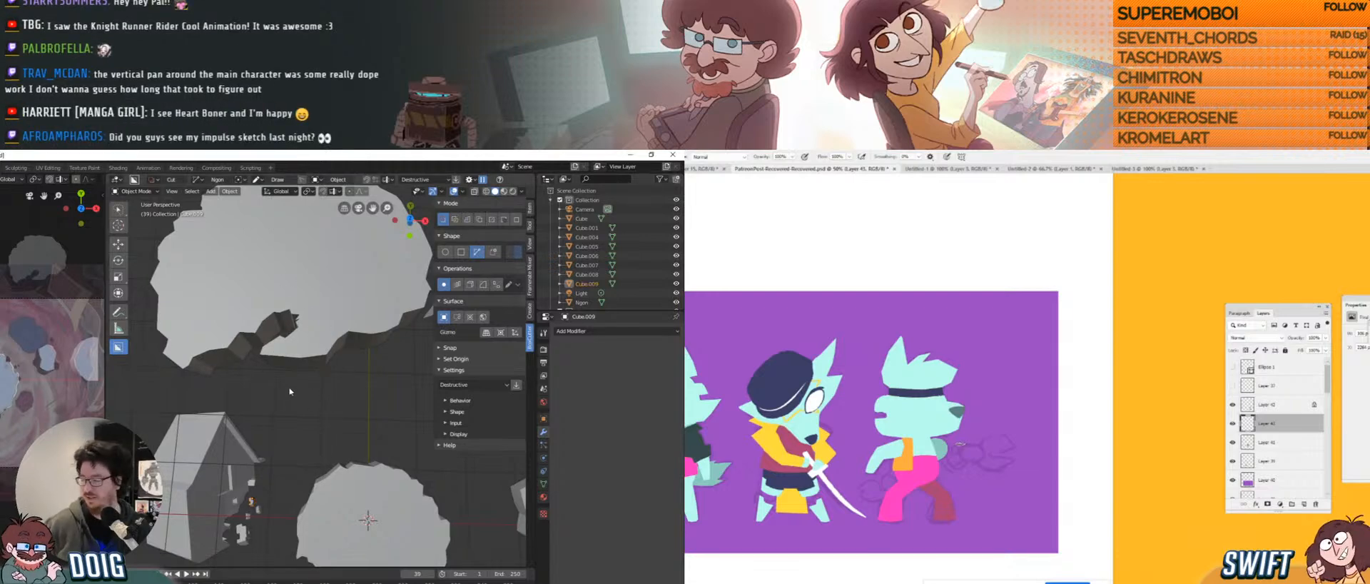
pyautogui.moveTo(292, 377)
pyautogui.mouseDown(button='middle')
pyautogui.moveTo(305, 342)
pyautogui.moveTo(299, 359)
pyautogui.mouseUp(button='middle')
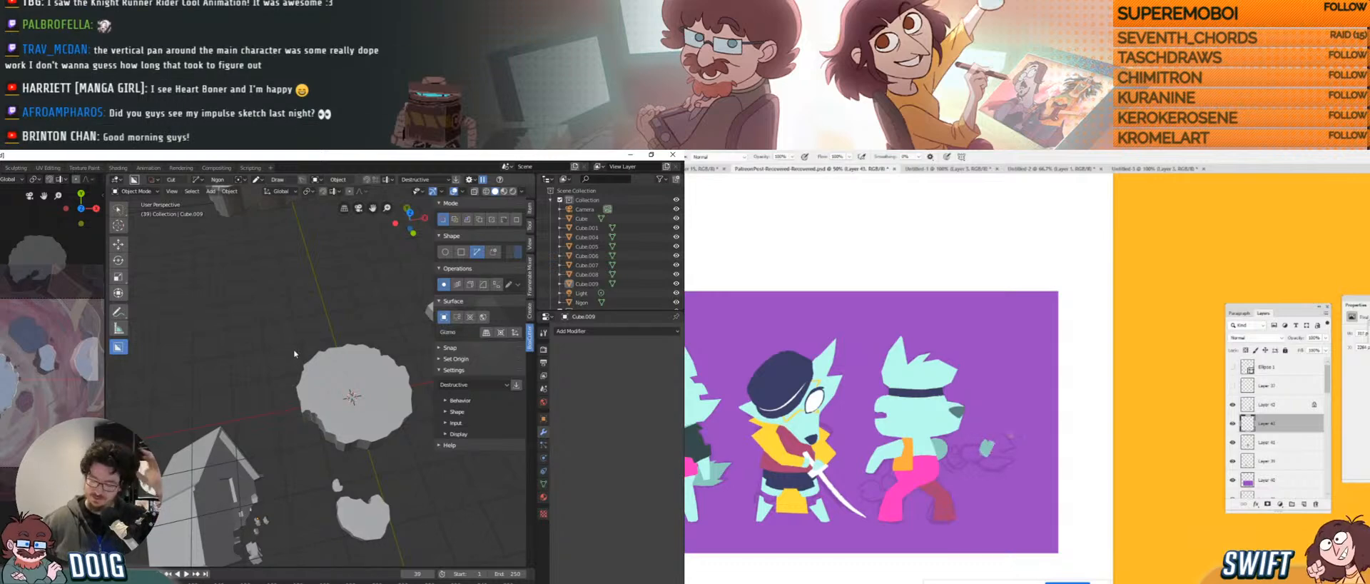
pyautogui.moveTo(294, 352); pyautogui.dragTo(300, 312, button='middle')
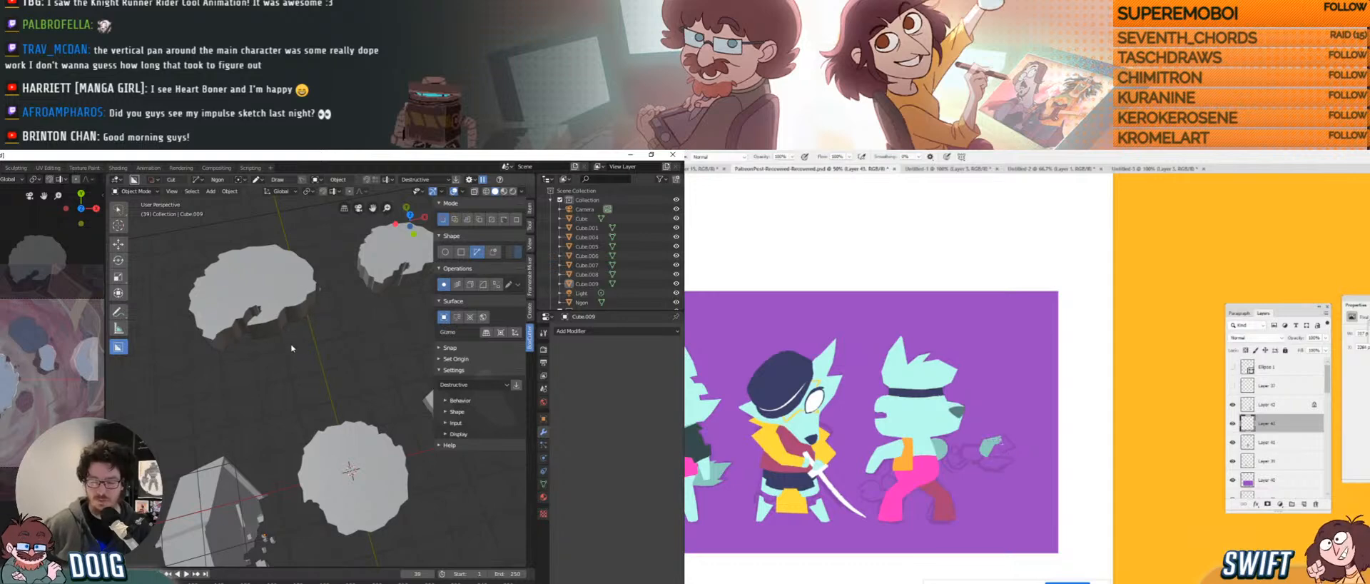
pyautogui.scroll(-5, 291, 350)
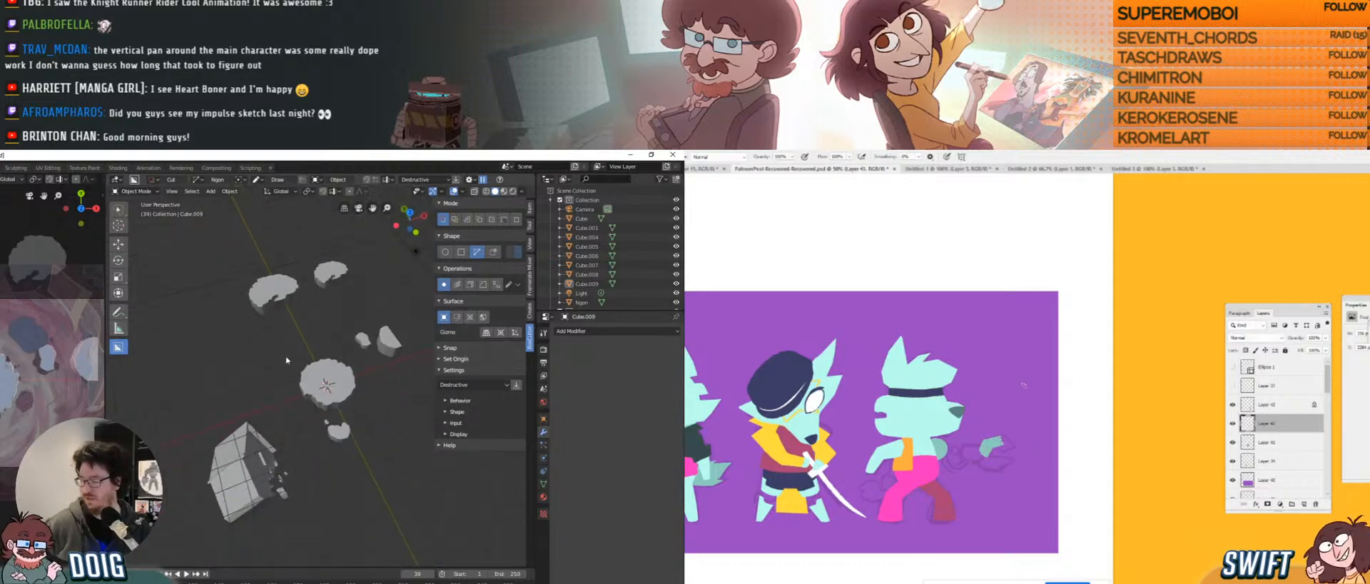
pyautogui.moveTo(287, 360); pyautogui.dragTo(307, 323, button='middle')
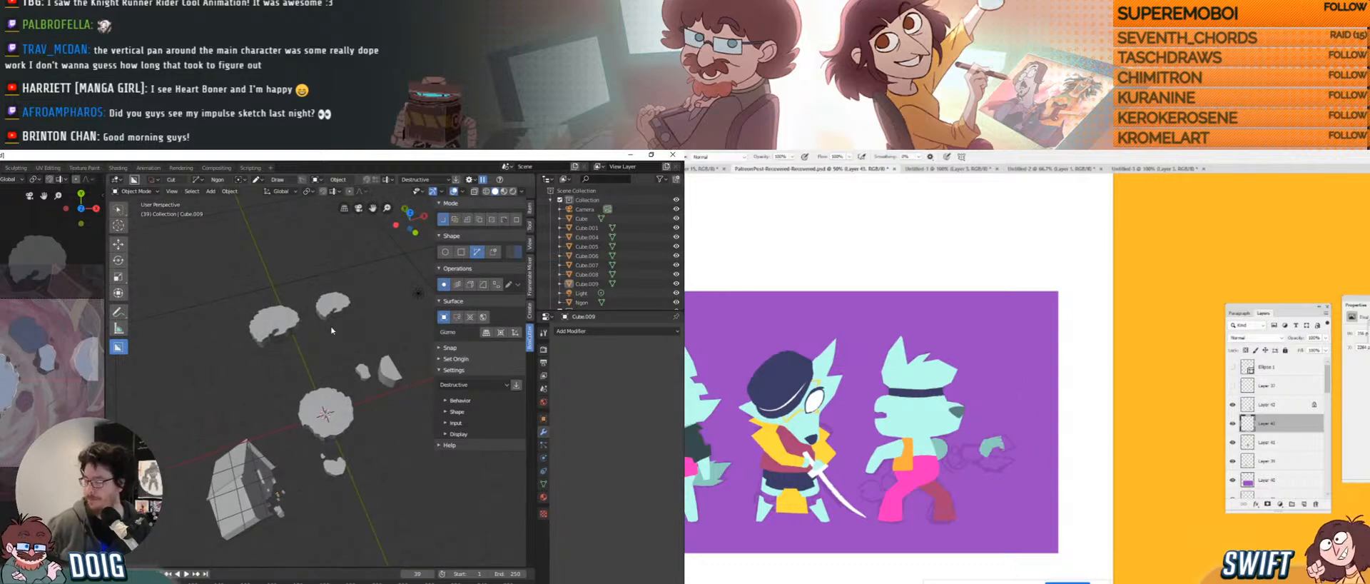
pyautogui.scroll(3, 41, 388)
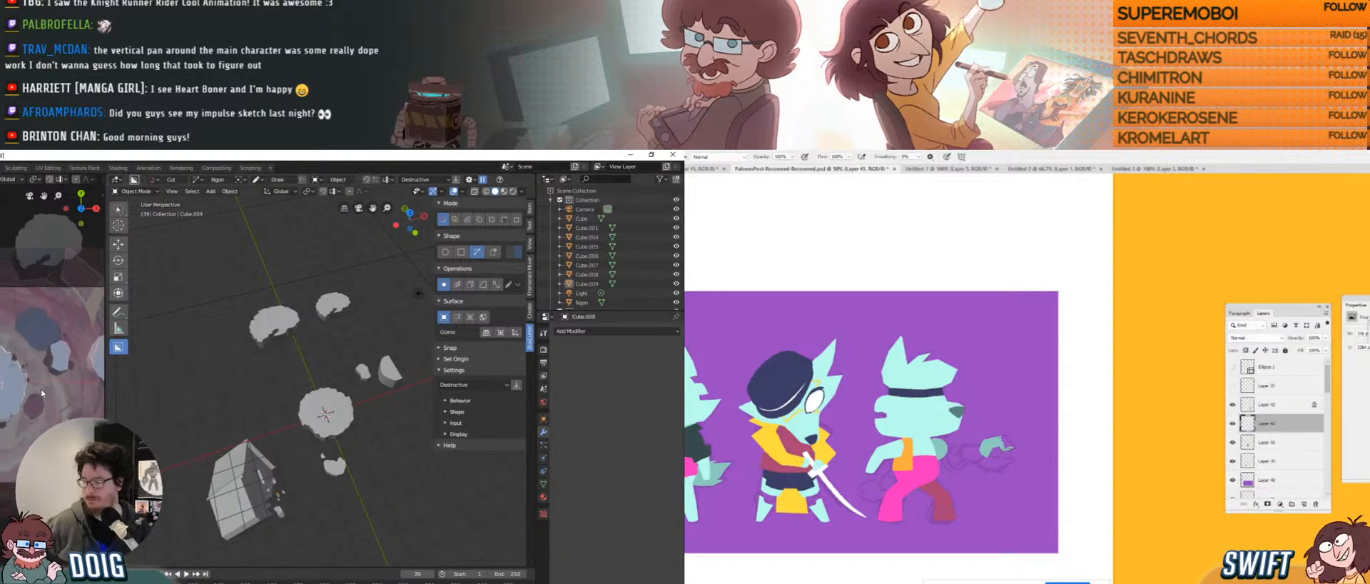
pyautogui.keyDown('shift'); pyautogui.moveTo(334, 377); pyautogui.dragTo(319, 375, button='middle'); pyautogui.keyUp('shift')
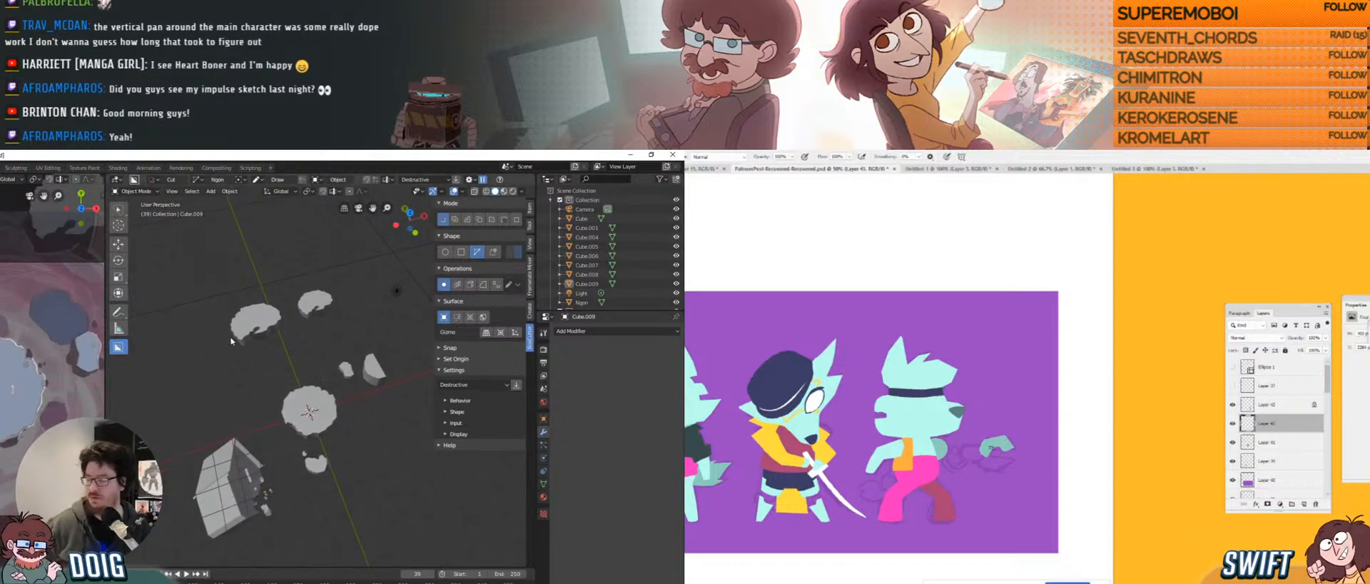
pyautogui.scroll(2, 290, 321)
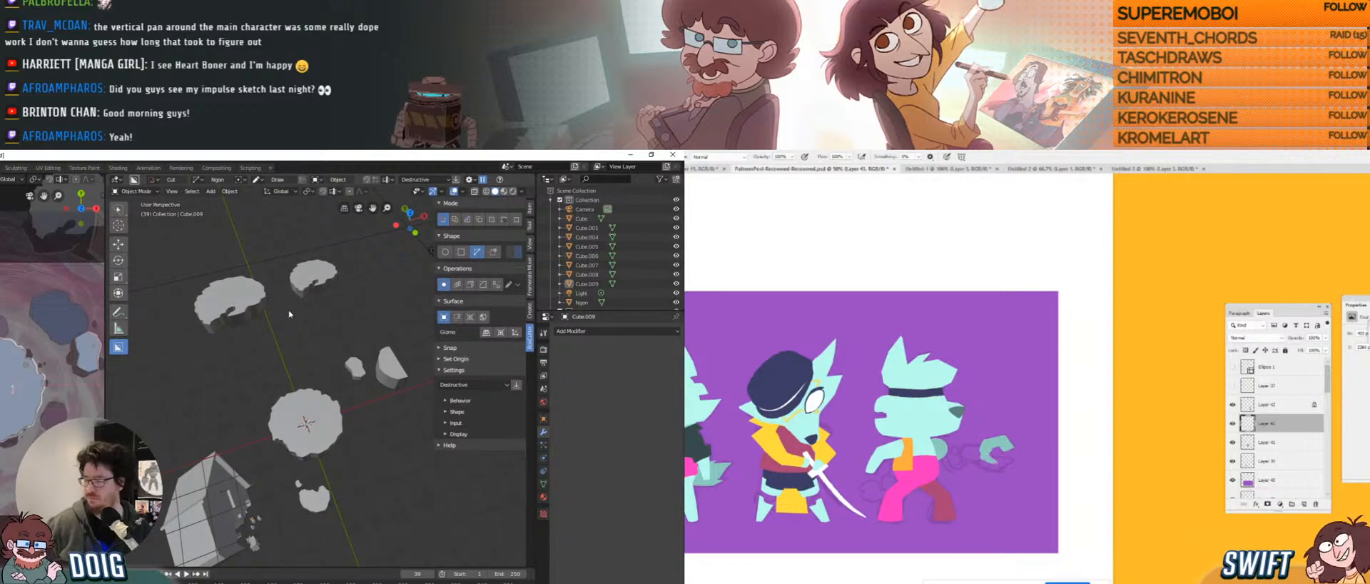
pyautogui.keyDown('shift'); pyautogui.moveTo(324, 335); pyautogui.dragTo(297, 356, button='middle'); pyautogui.keyUp('shift')
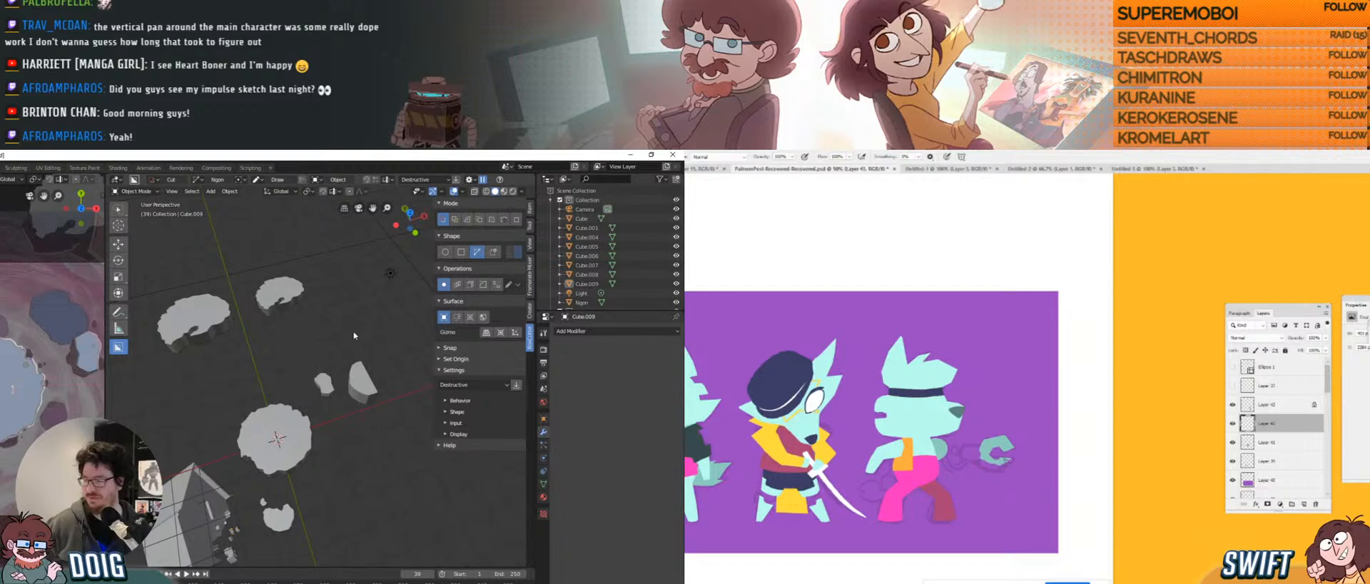
pyautogui.click(323, 379)
# Duplicate the small box prop, then rotate the copy around Z and enlarge it.
pyautogui.keyDown('shift'); pyautogui.moveTo(302, 350); pyautogui.dragTo(310, 360, button='middle'); pyautogui.keyUp('shift')
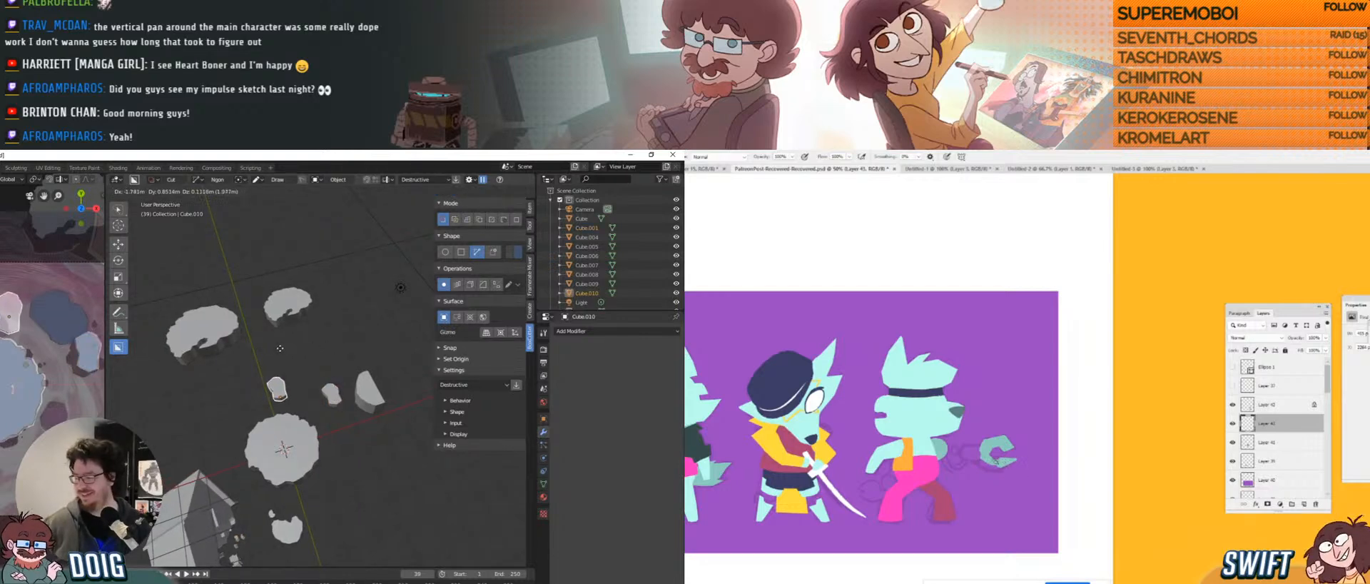
pyautogui.hotkey('shift', 'd')
pyautogui.click(278, 353)
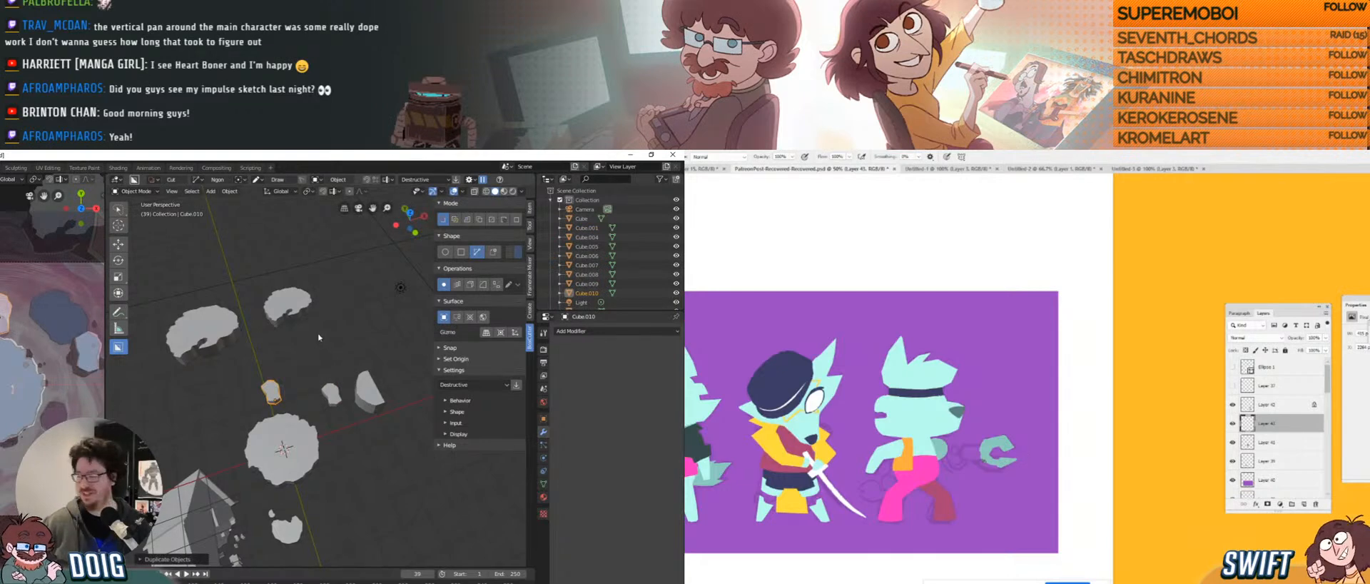
pyautogui.press('r')
pyautogui.press('z')
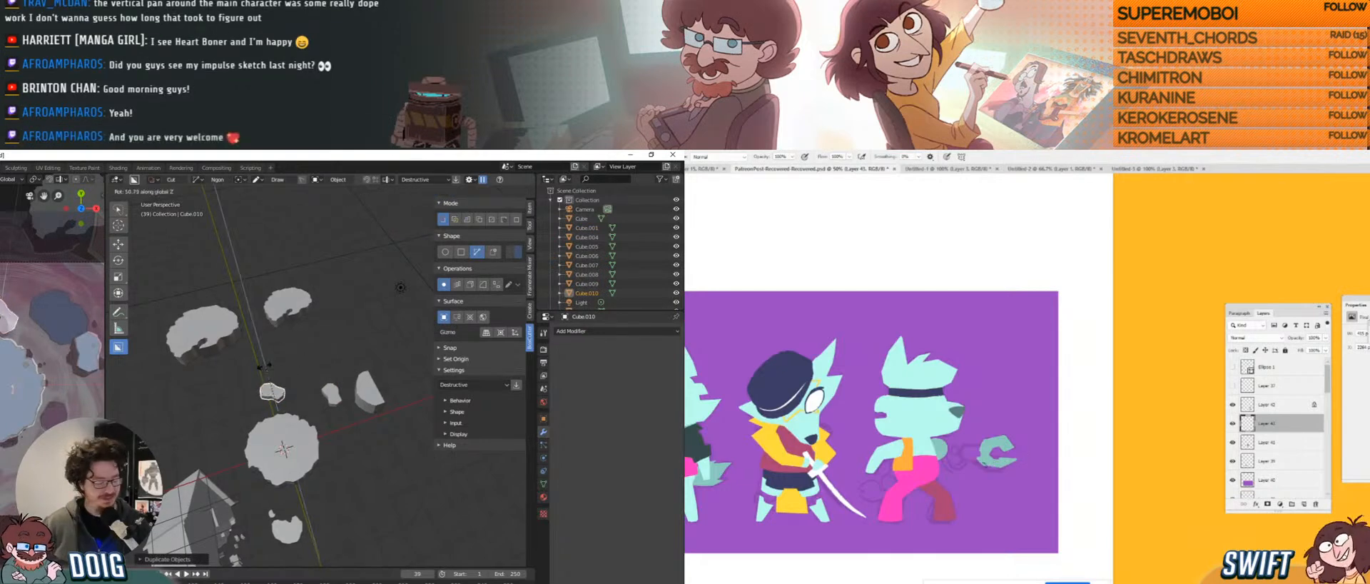
pyautogui.click(259, 390)
pyautogui.press('s')
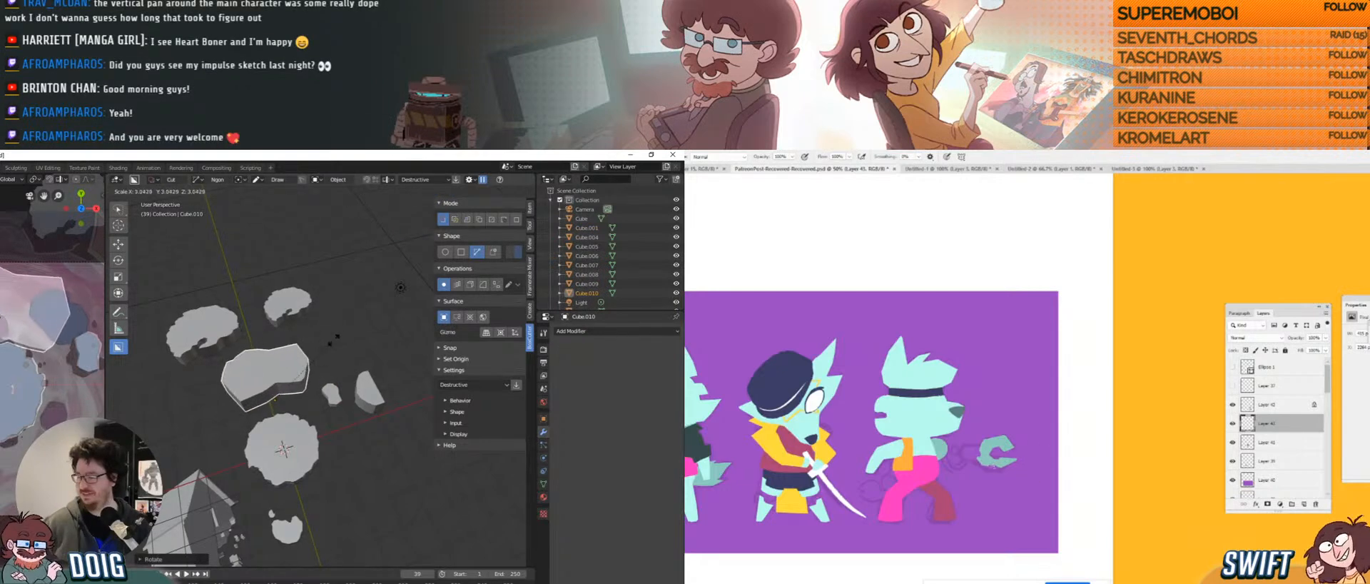
pyautogui.click(329, 343)
# Move the copy onto the central round rock platform, adjusting it along Y and Z.
pyautogui.moveTo(329, 343); pyautogui.dragTo(295, 307, button='middle')
pyautogui.press('g')
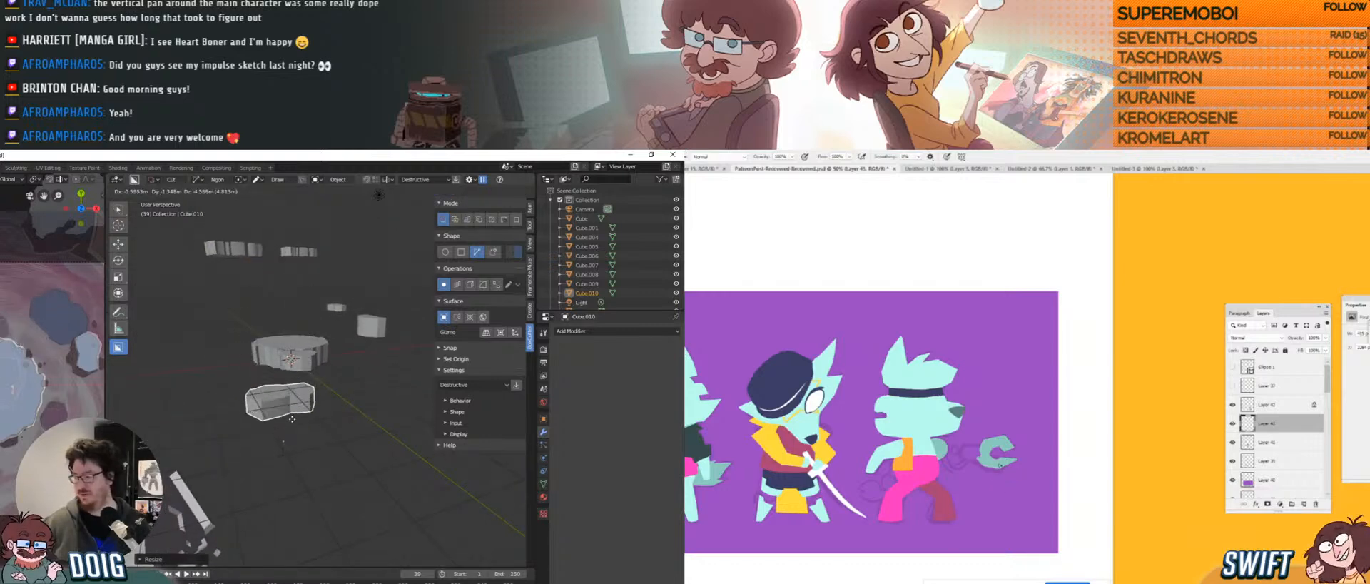
pyautogui.click(304, 503)
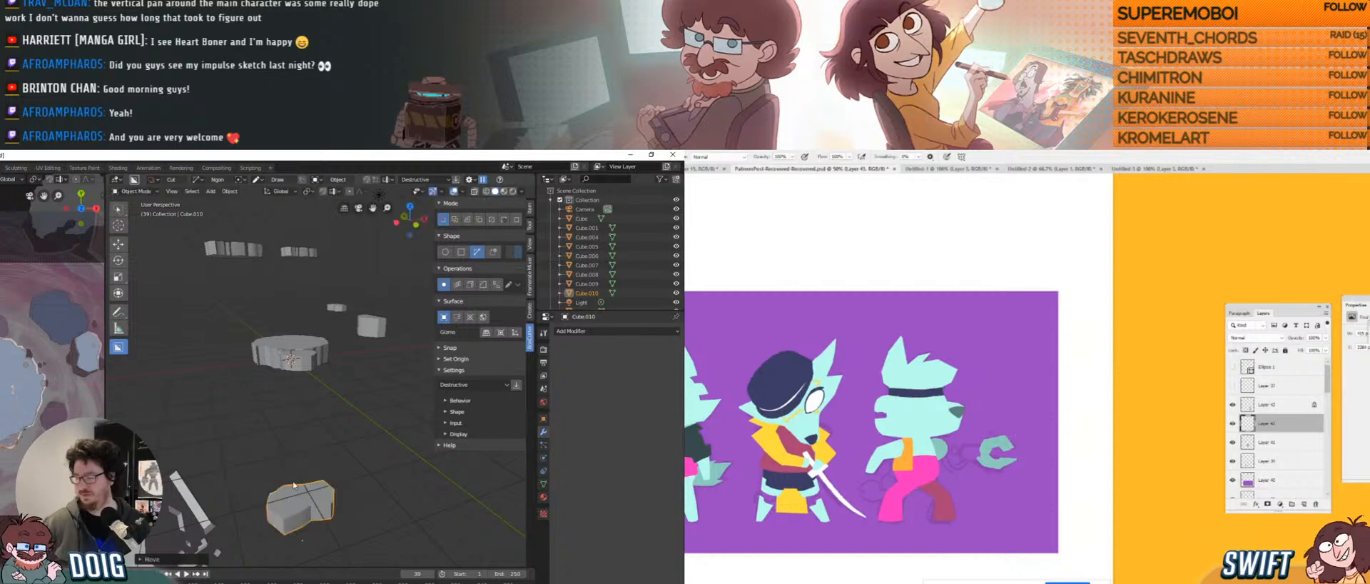
pyautogui.moveTo(303, 503); pyautogui.dragTo(297, 402, button='middle')
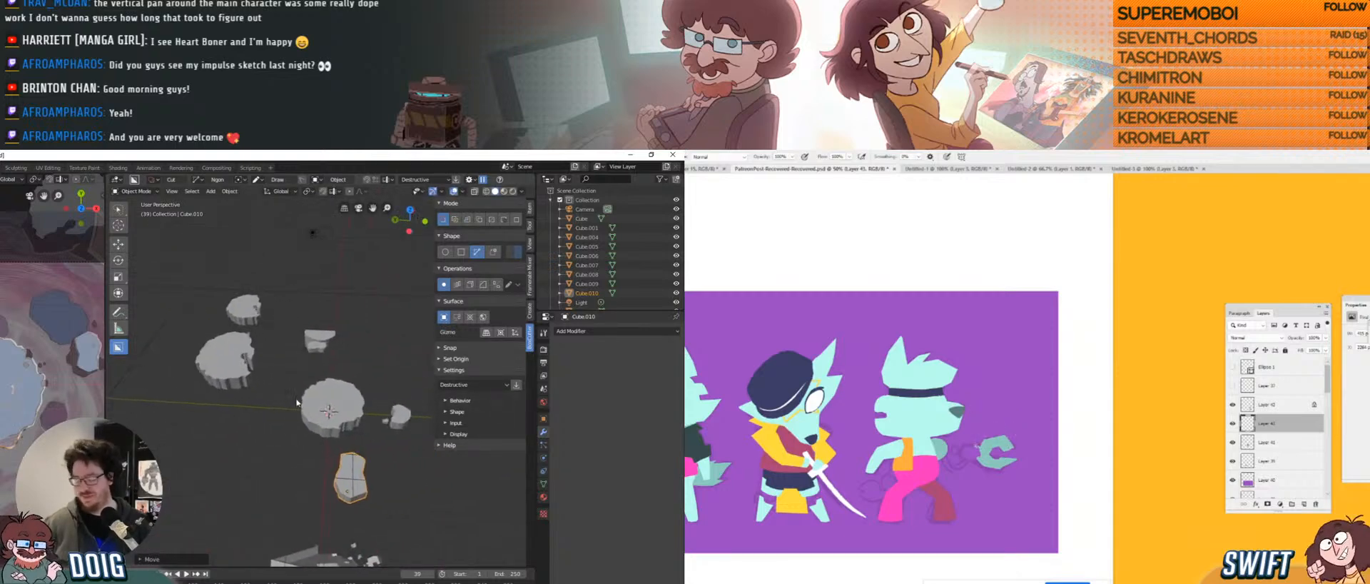
pyautogui.press('g')
pyautogui.press('y')
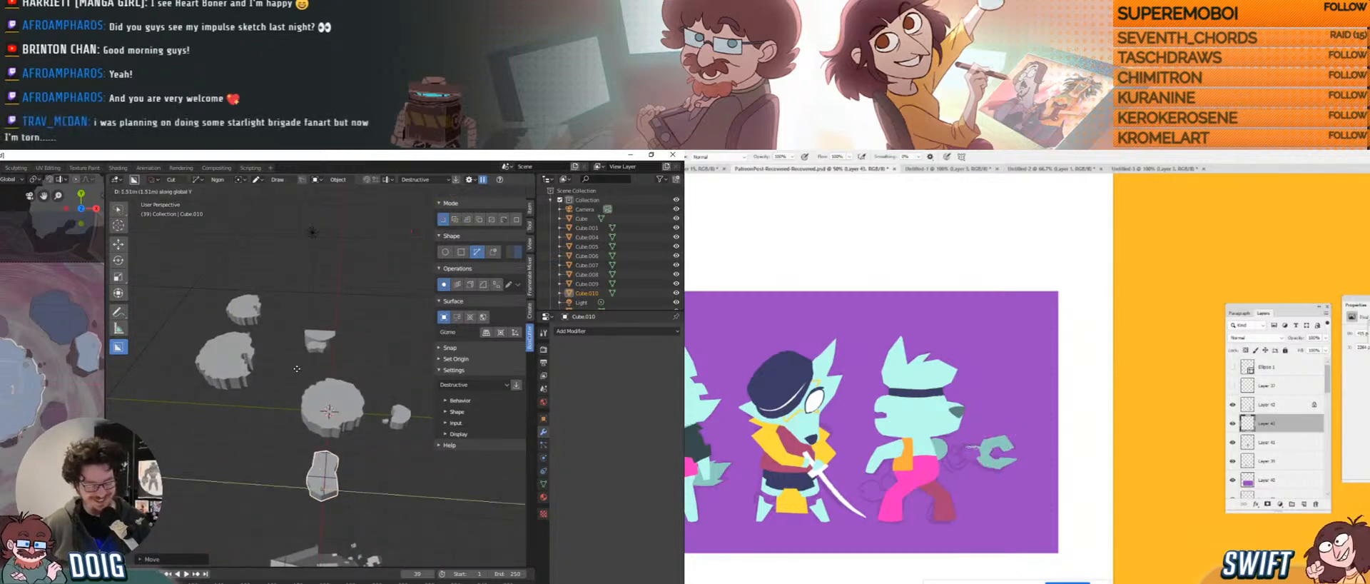
pyautogui.click(271, 363)
pyautogui.moveTo(279, 358); pyautogui.dragTo(317, 369, button='middle')
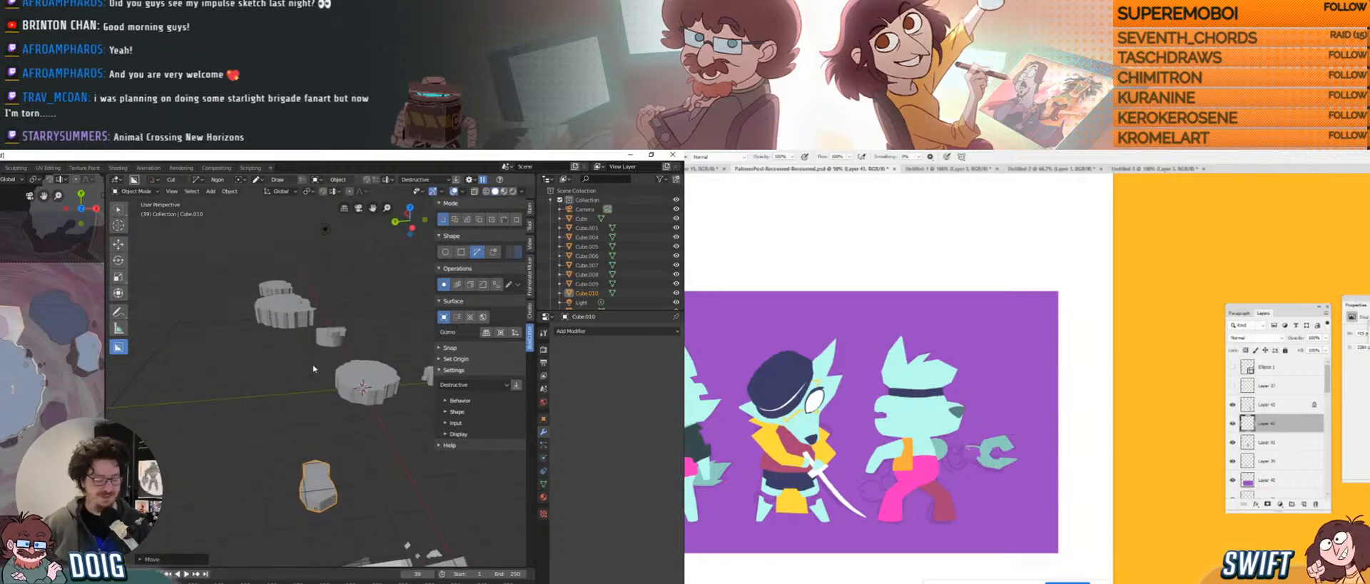
pyautogui.press('g')
pyautogui.press('z')
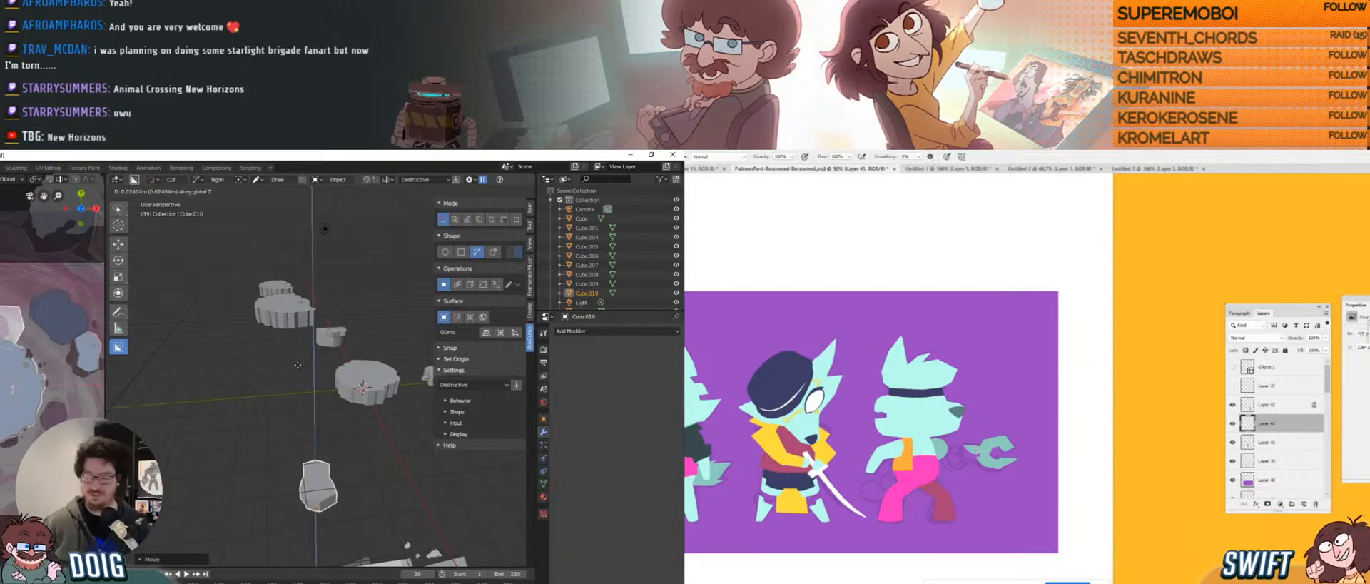
pyautogui.click(322, 362)
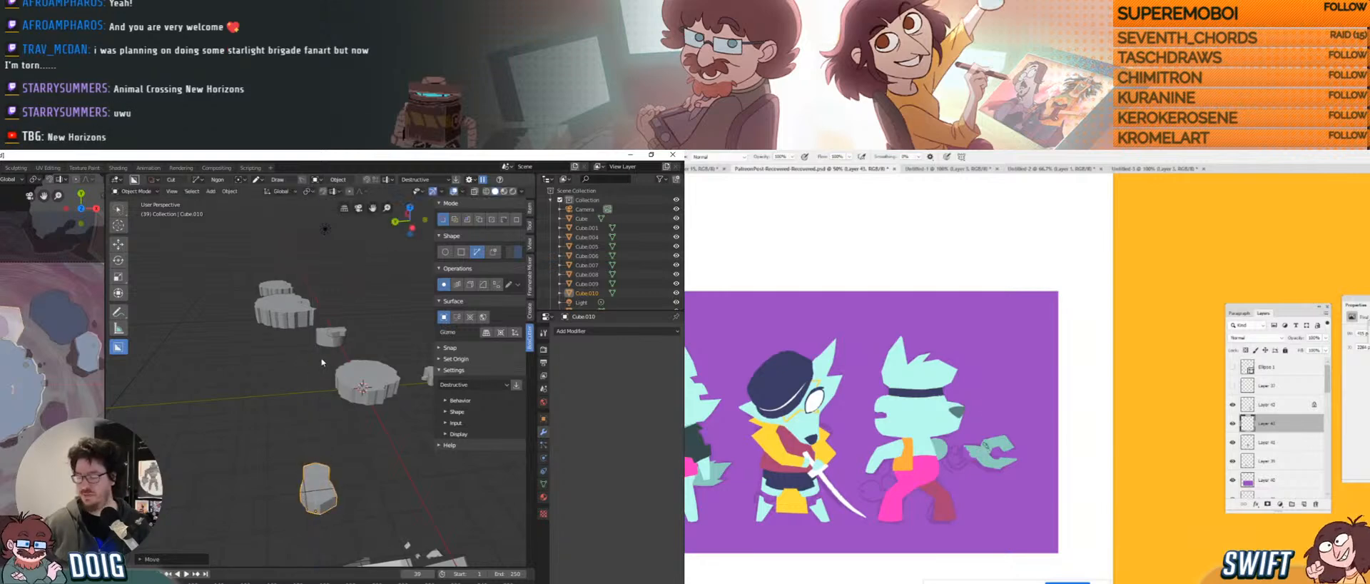
# Shrink the copy slightly and fine-tune its position and orientation at the platform edge.
pyautogui.press('s')
pyautogui.press('Return')
pyautogui.moveTo(336, 343); pyautogui.dragTo(314, 377, button='middle')
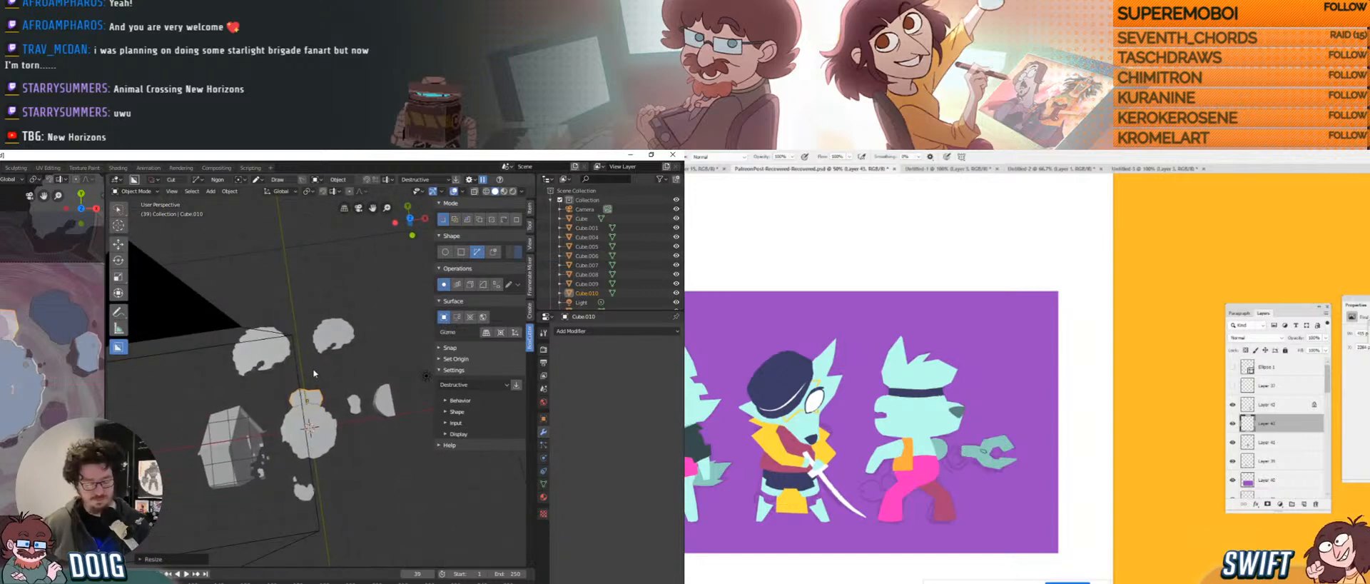
pyautogui.press('g')
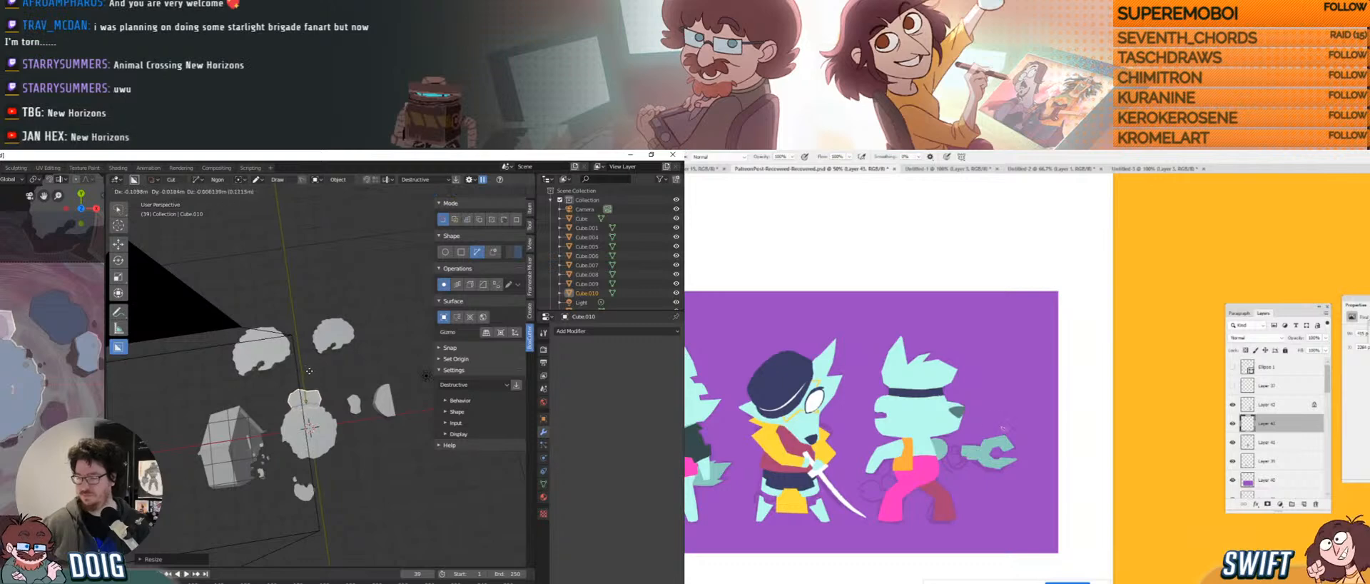
pyautogui.click(307, 371)
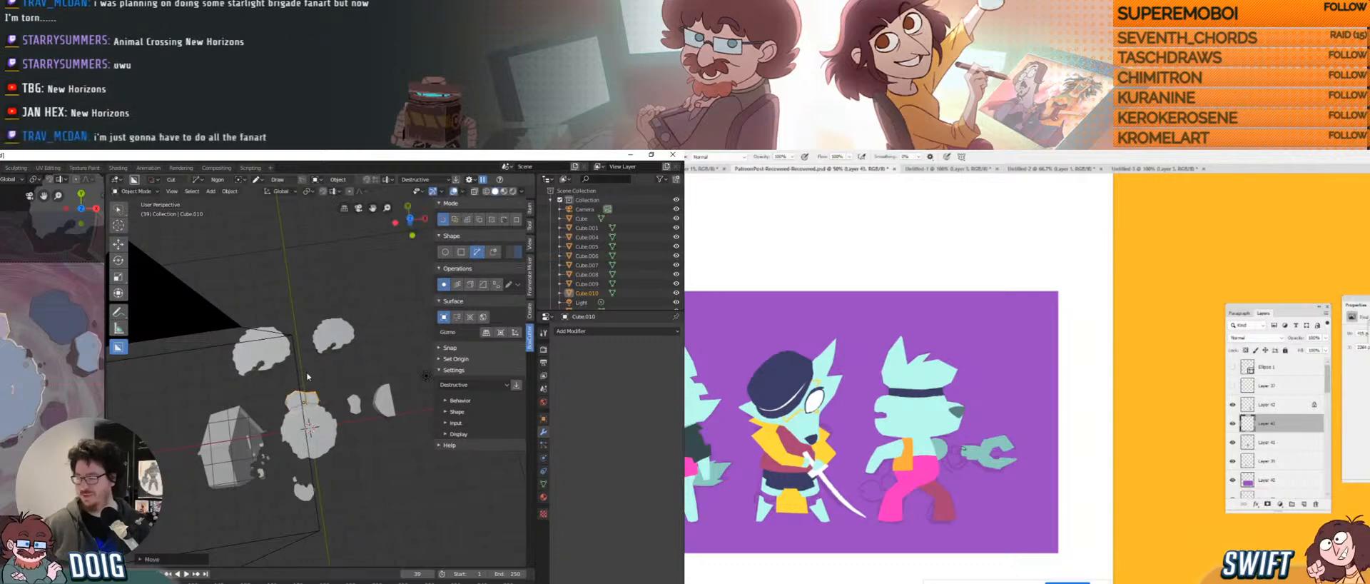
pyautogui.moveTo(291, 396); pyautogui.dragTo(297, 395, button='middle')
pyautogui.press('r')
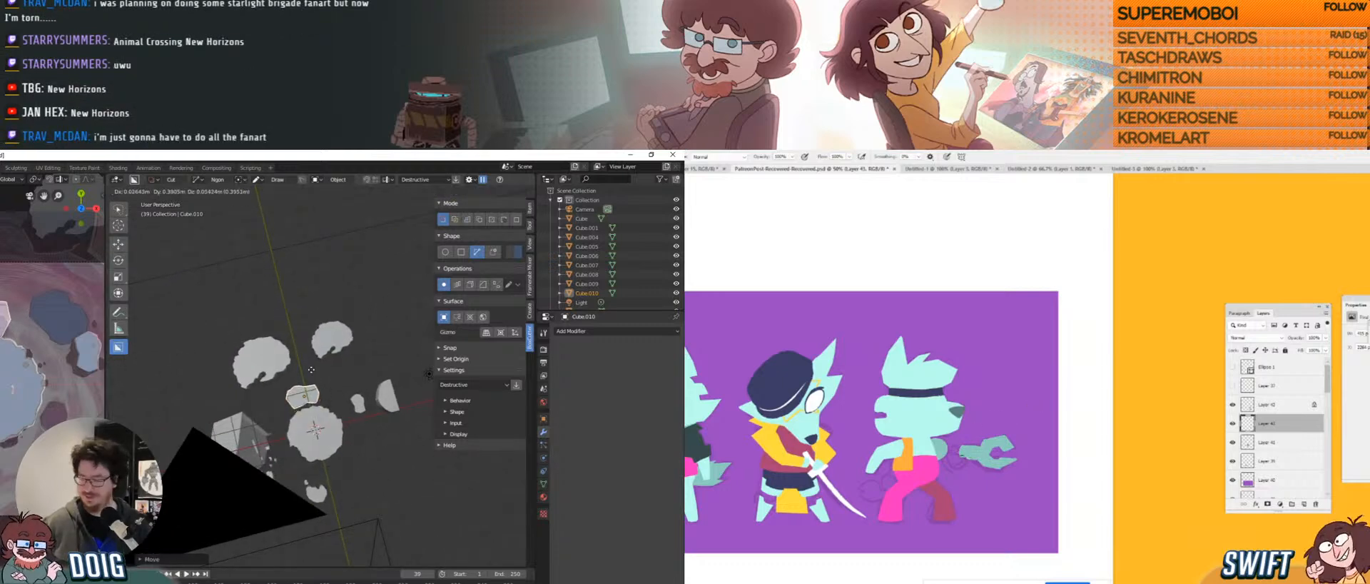
pyautogui.click(317, 365)
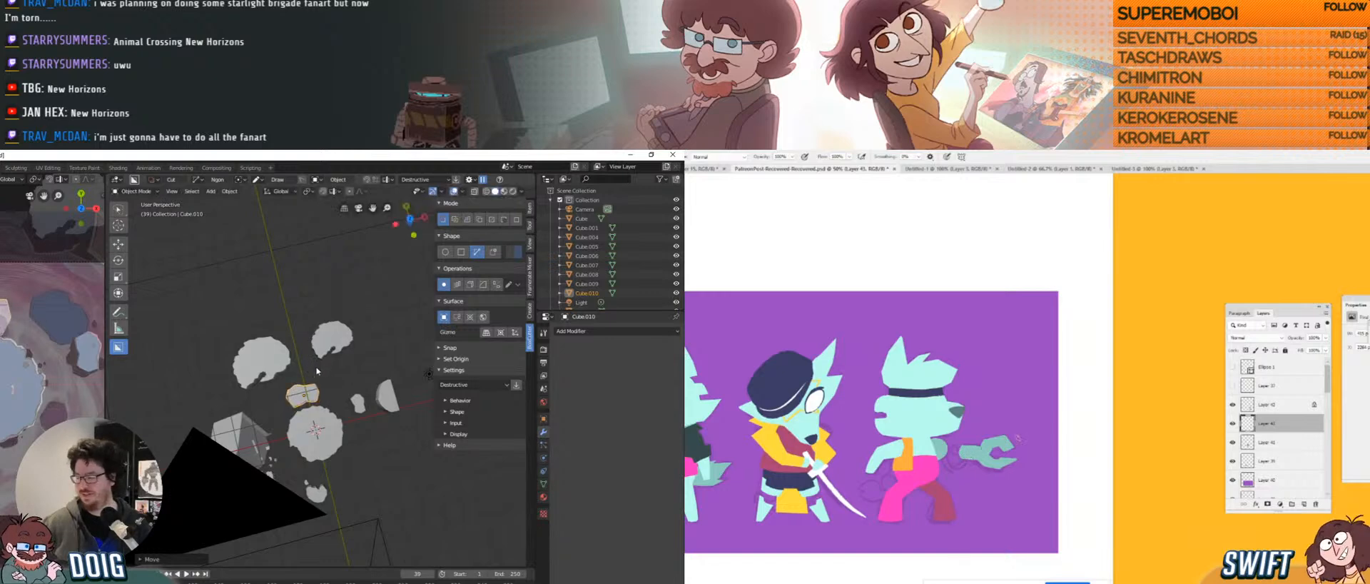
pyautogui.moveTo(316, 370); pyautogui.dragTo(305, 350, button='middle')
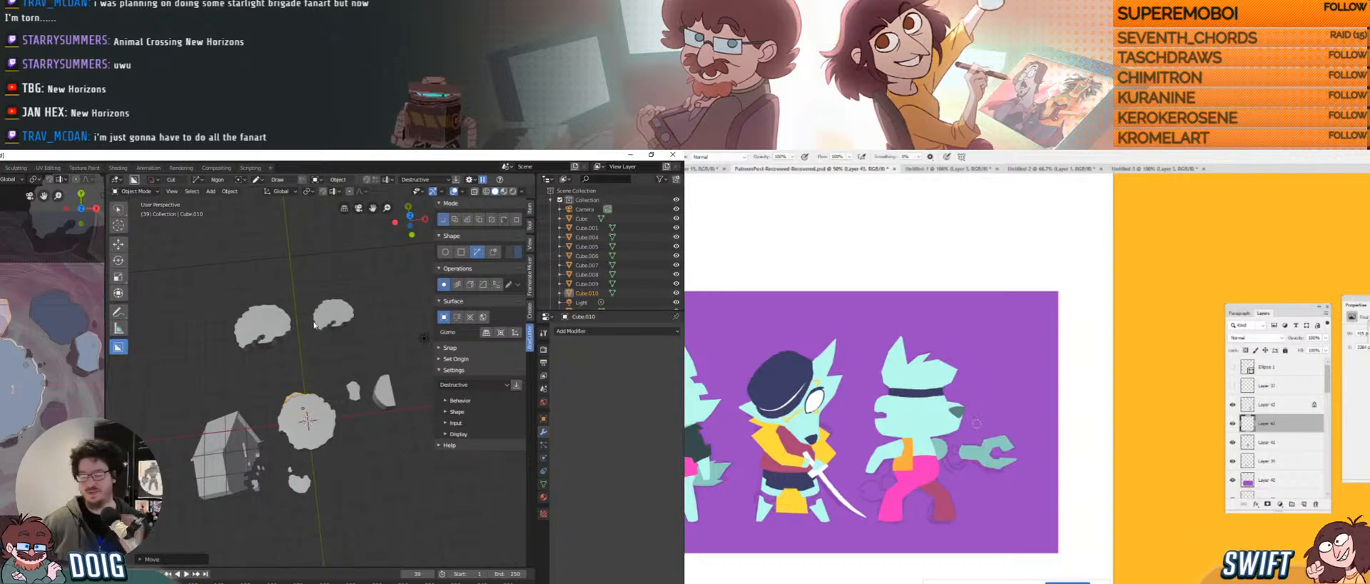
pyautogui.moveTo(284, 374); pyautogui.dragTo(322, 382, button='middle')
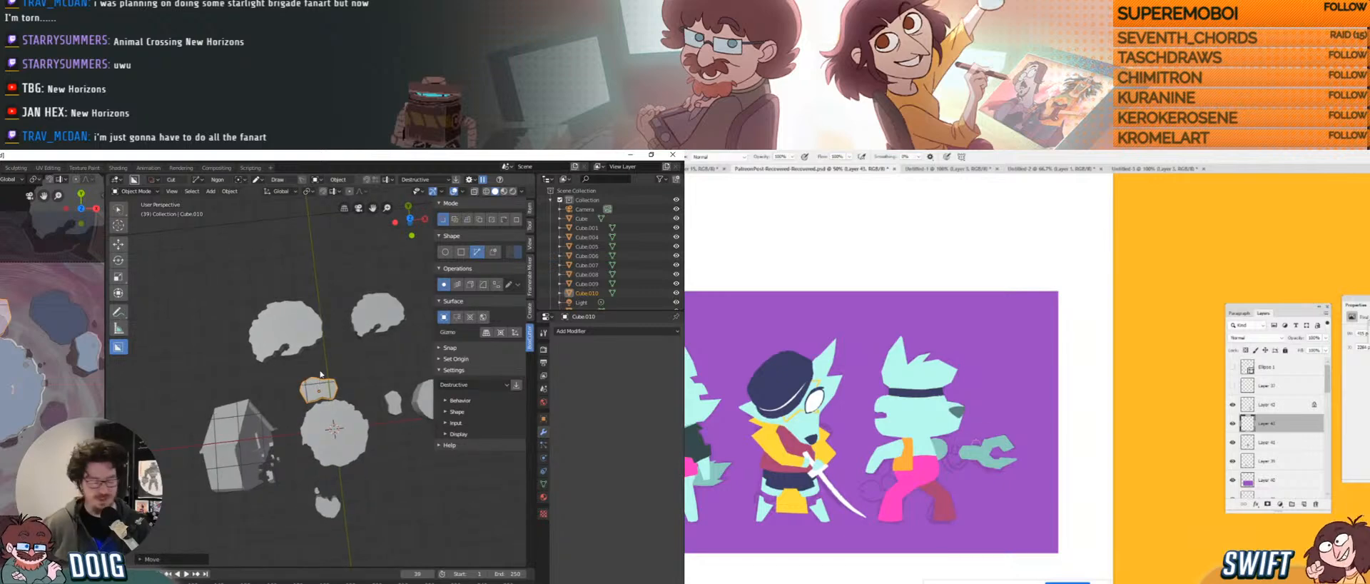
# Duplicate the placed box prop, then rotate the copy around Z and shrink it.
pyautogui.hotkey('shift', 'd')
pyautogui.click(287, 376)
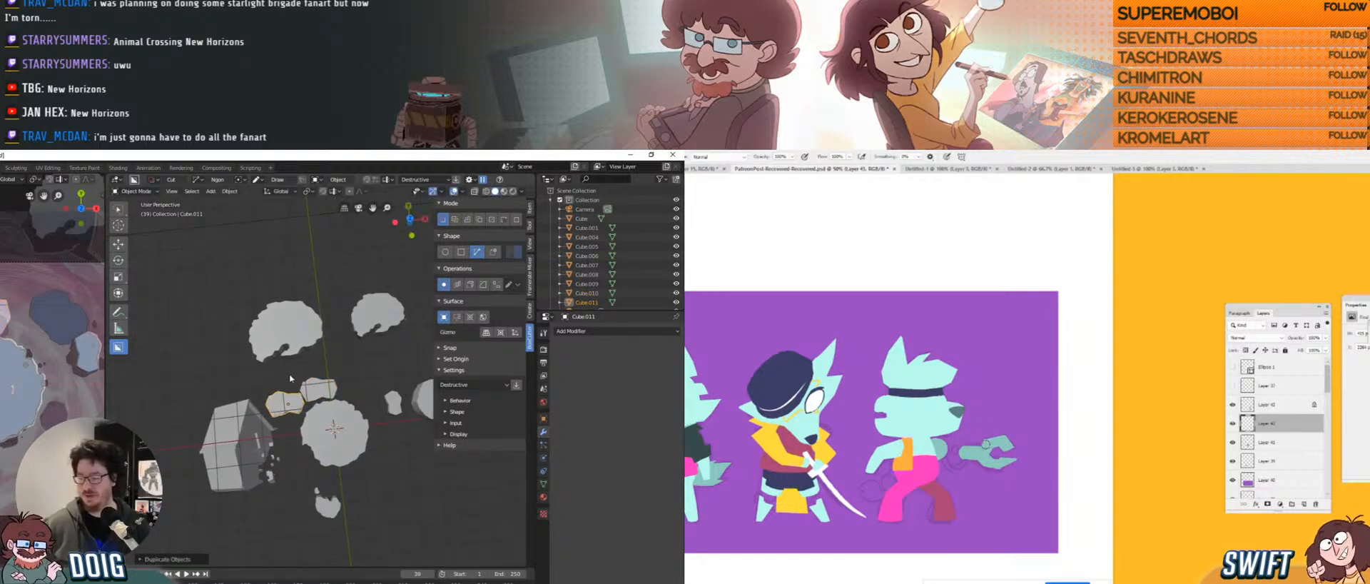
pyautogui.press('r')
pyautogui.press('z')
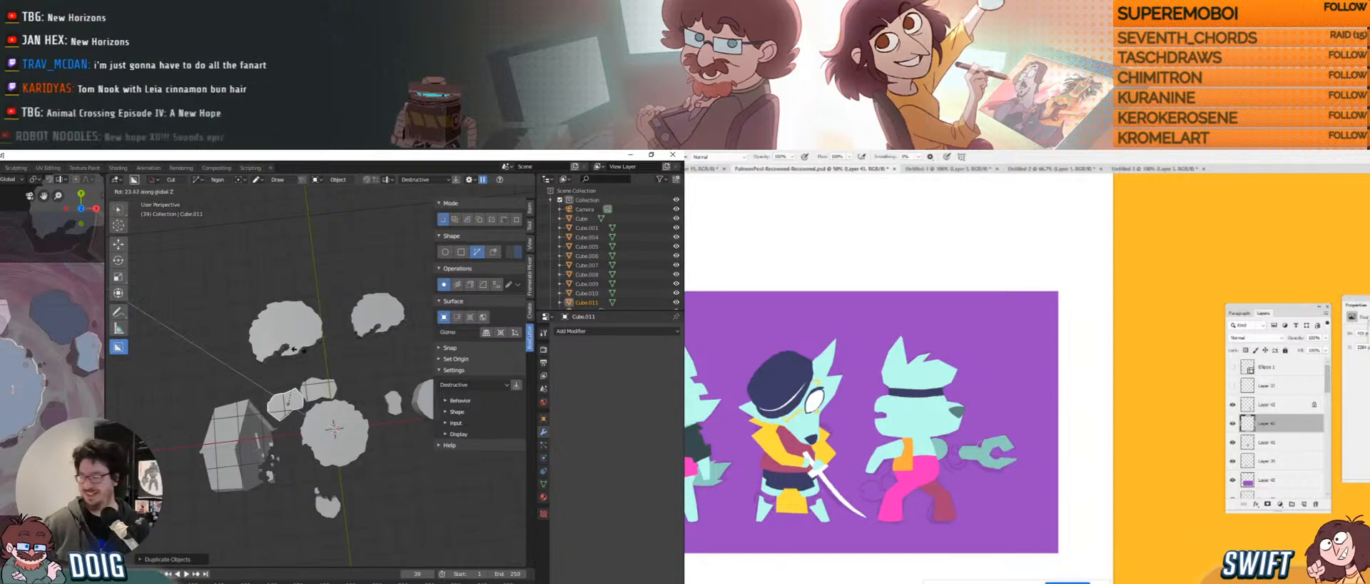
pyautogui.click(321, 350)
pyautogui.press('s')
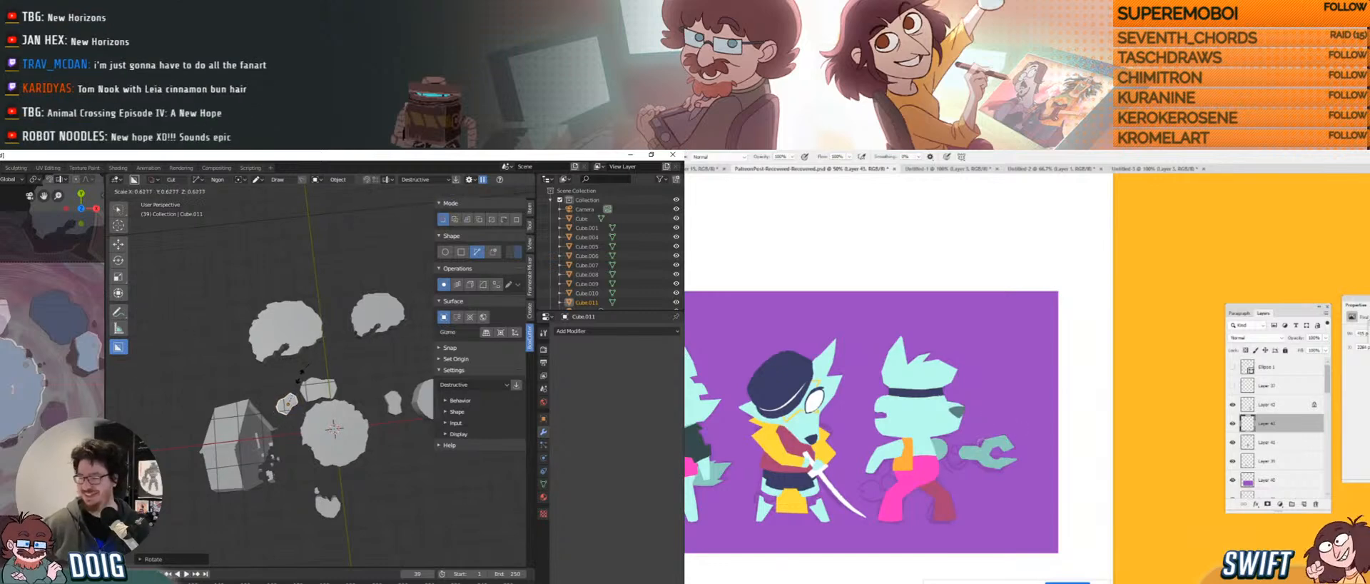
pyautogui.click(300, 381)
# Lower the new copy, rescale it and nudge it slightly back up.
pyautogui.press('g')
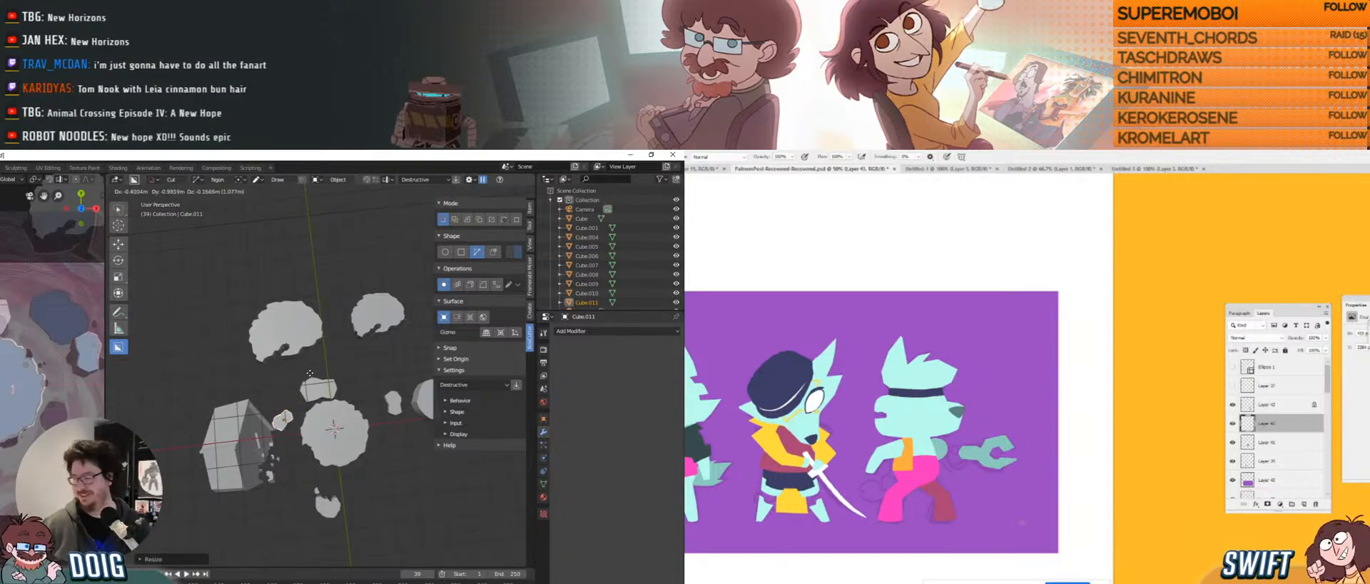
pyautogui.click(307, 372)
pyautogui.press('s')
pyautogui.click(303, 377)
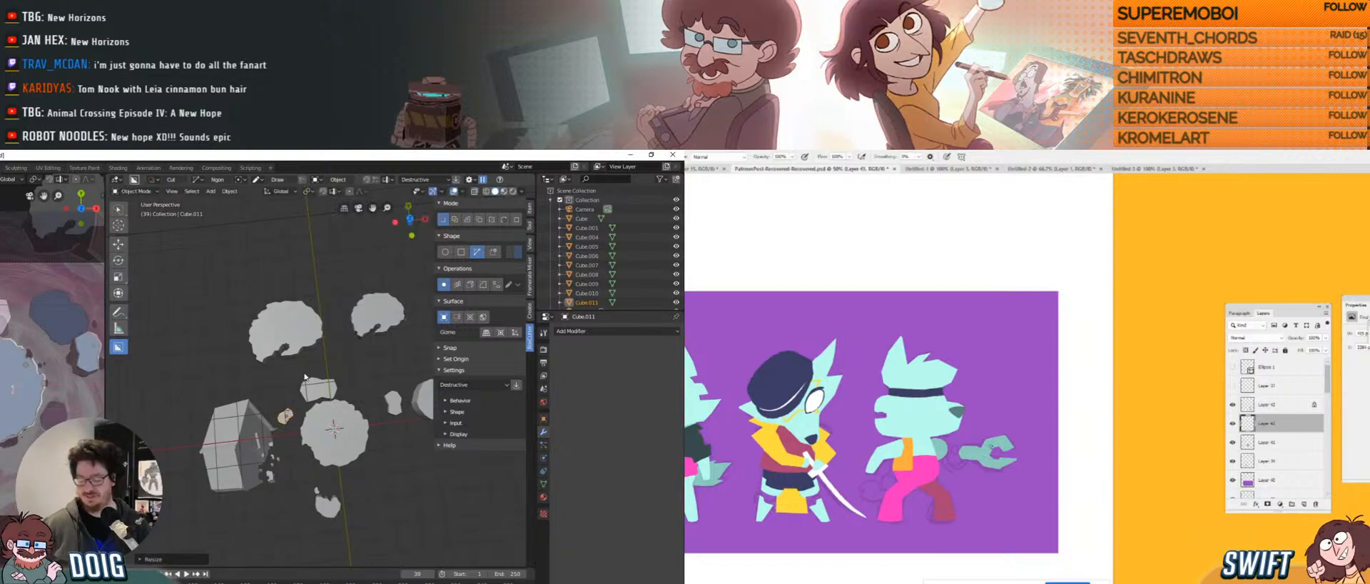
pyautogui.press('g')
pyautogui.click(316, 363)
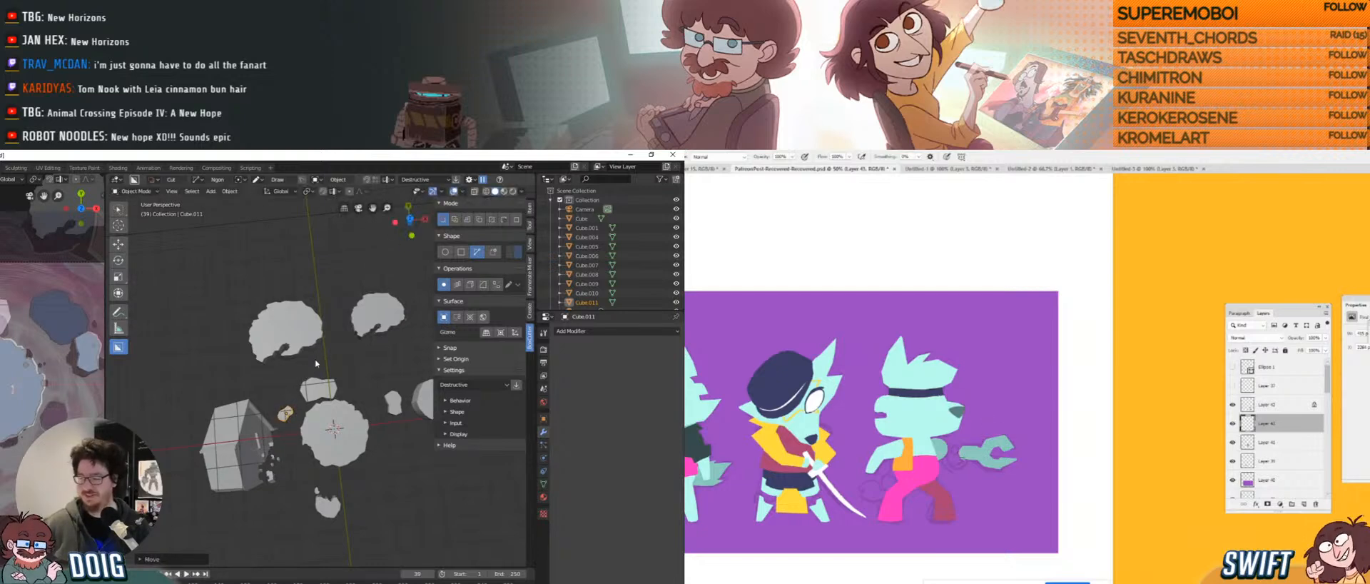
pyautogui.moveTo(340, 378)
pyautogui.keyDown('shift'); pyautogui.mouseDown(button='middle')
pyautogui.moveTo(322, 388)
pyautogui.moveTo(344, 388)
pyautogui.moveTo(312, 380)
pyautogui.mouseUp(button='middle'); pyautogui.keyUp('shift')
# Duplicate Cube.001 as Cube.012, shrink it and place it below the main platform.
pyautogui.click(374, 396)
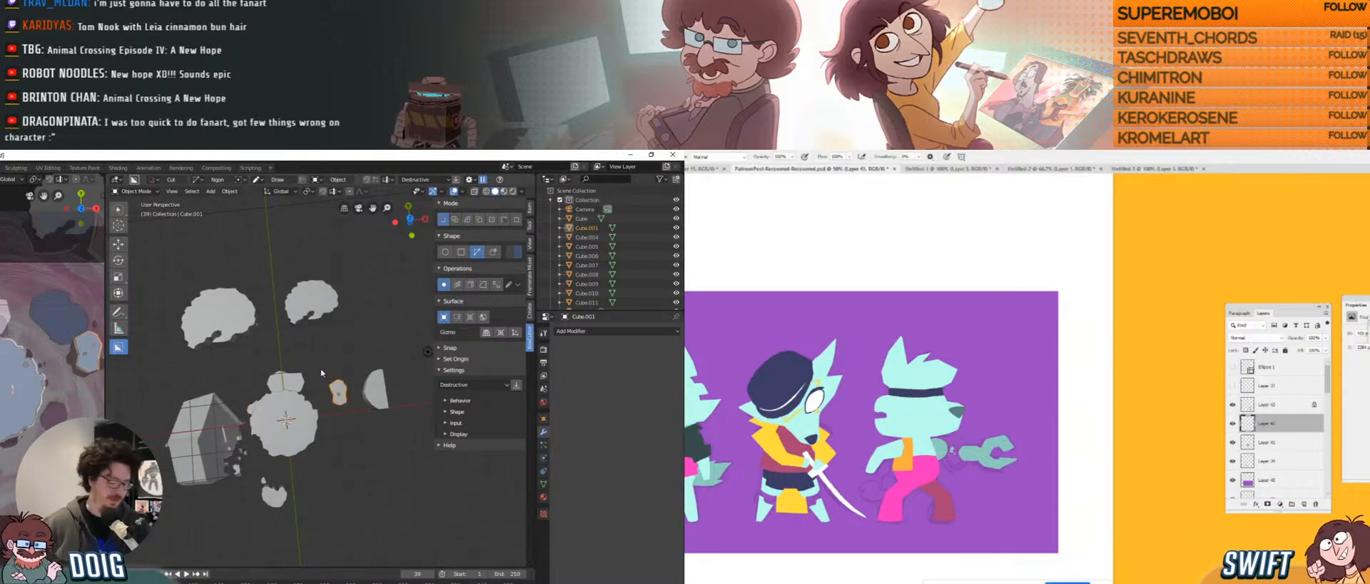
pyautogui.hotkey('shift', 'd')
pyautogui.click(332, 423)
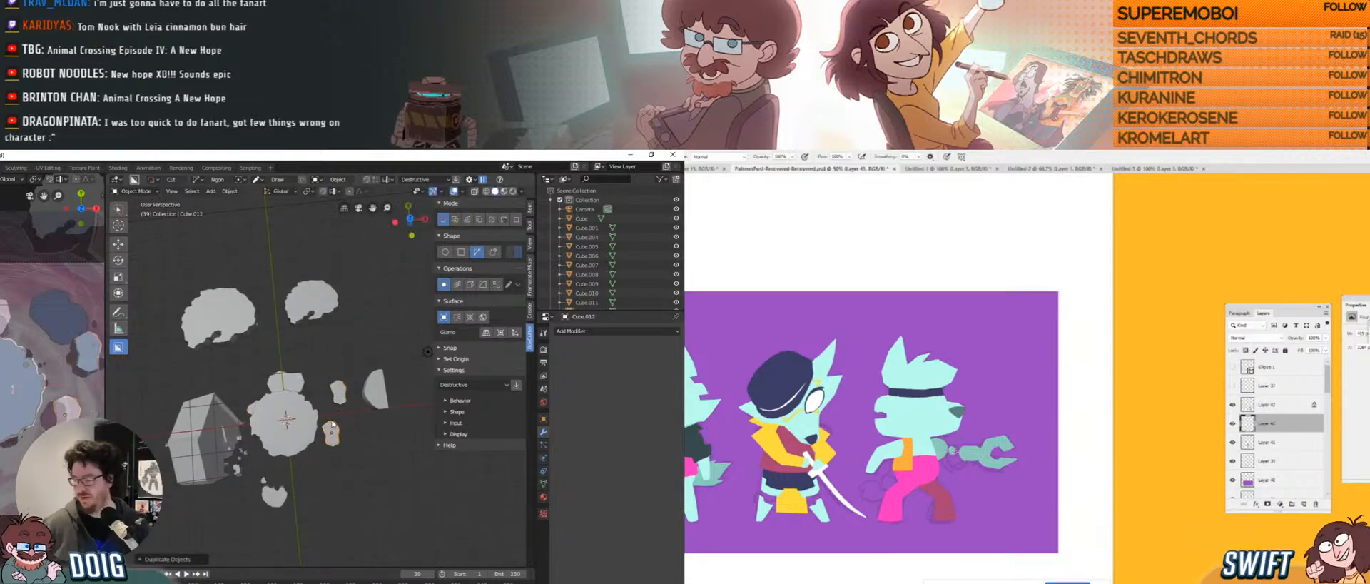
pyautogui.press('s')
pyautogui.click(350, 420)
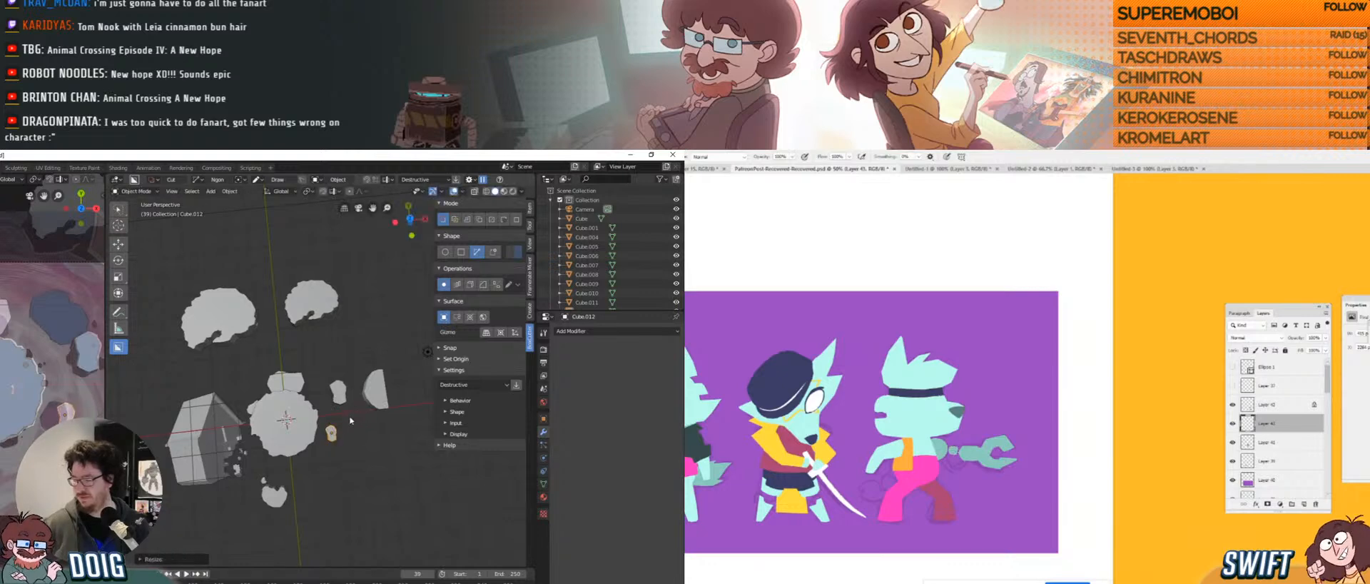
pyautogui.moveTo(337, 422); pyautogui.dragTo(330, 339, button='middle')
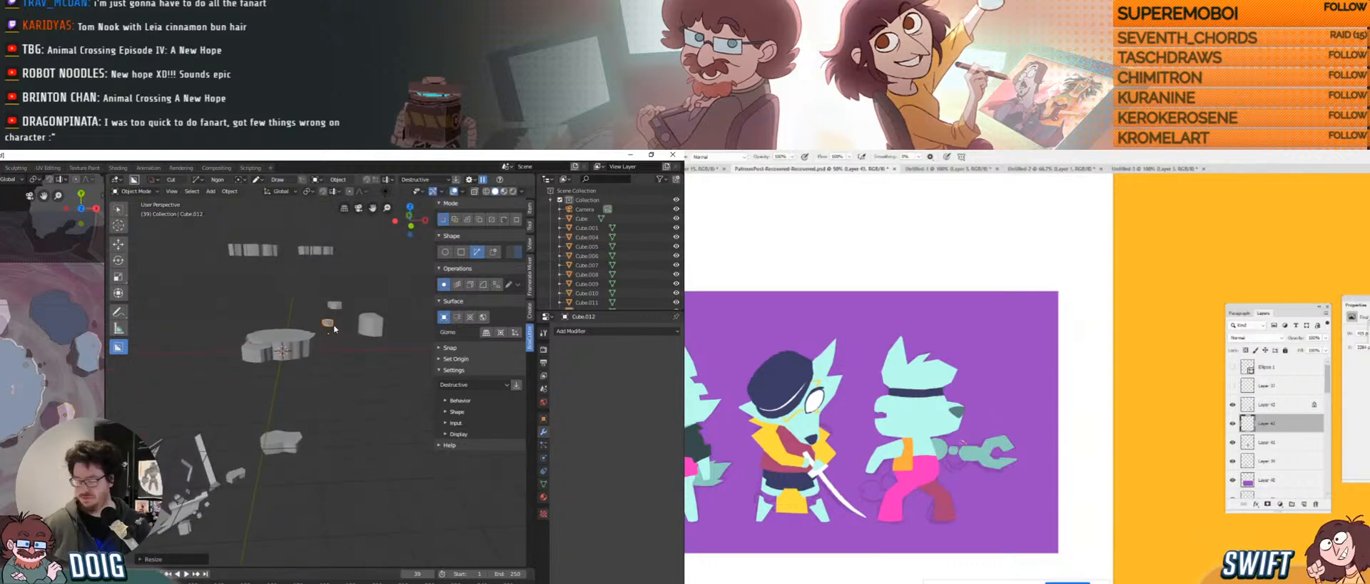
pyautogui.press('s')
pyautogui.click(350, 294)
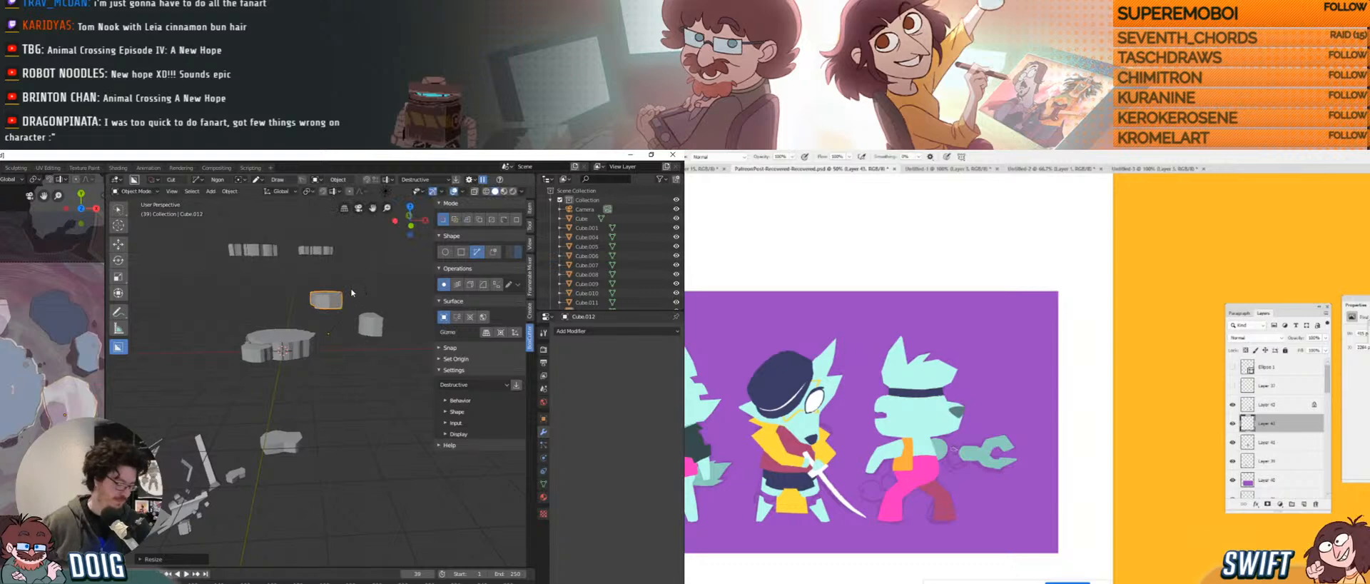
pyautogui.press('g')
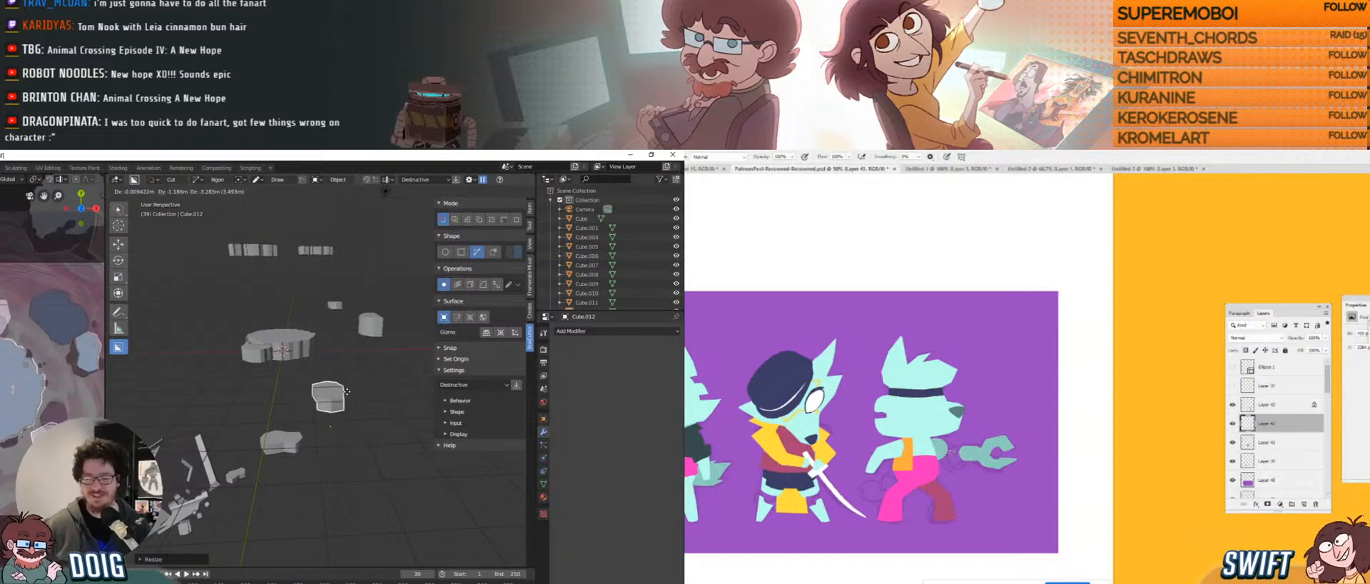
pyautogui.click(346, 392)
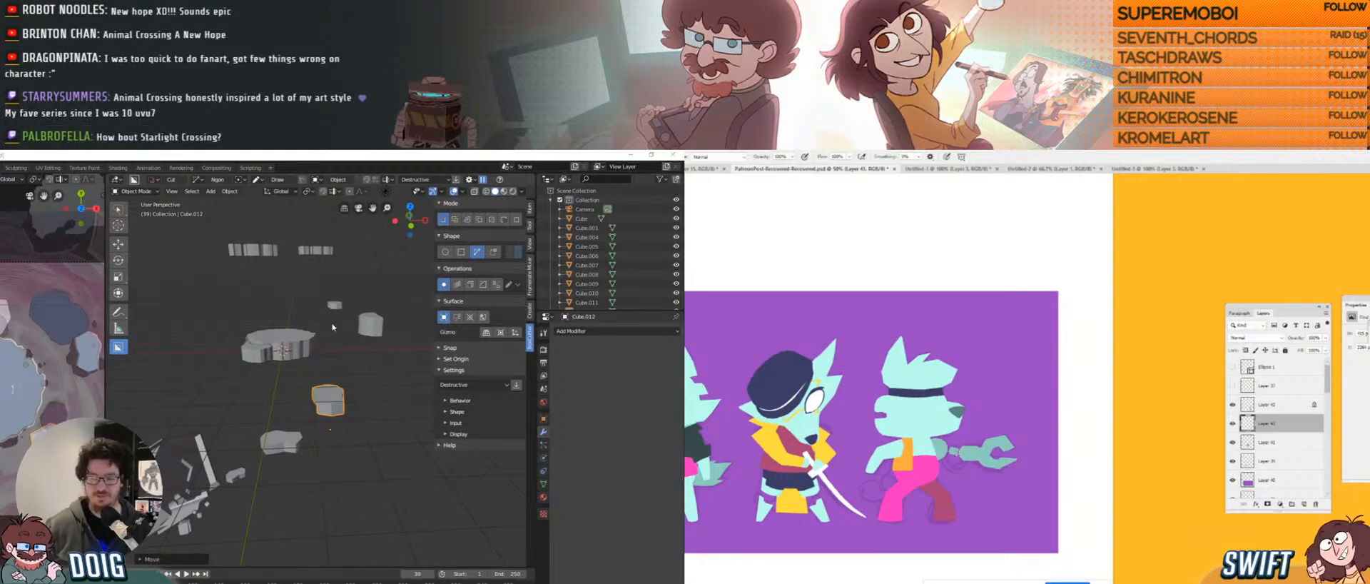
# Rotate and rescale the small piece Cube.012 in place.
pyautogui.click(370, 373)
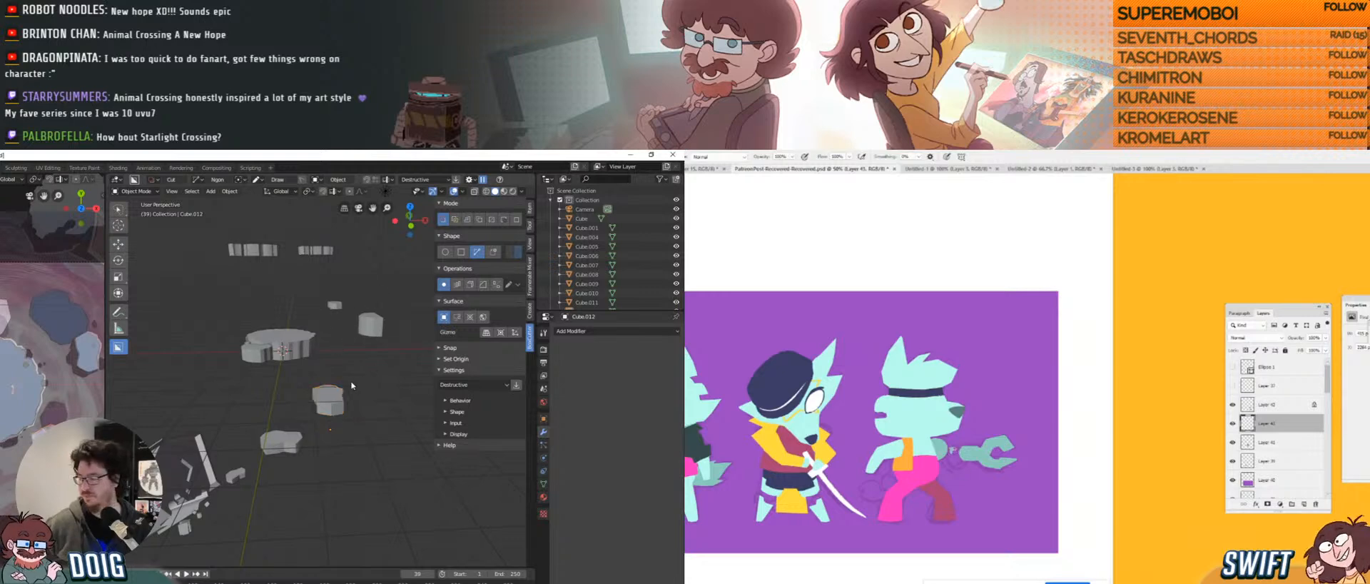
pyautogui.moveTo(370, 373); pyautogui.dragTo(346, 399, button='middle')
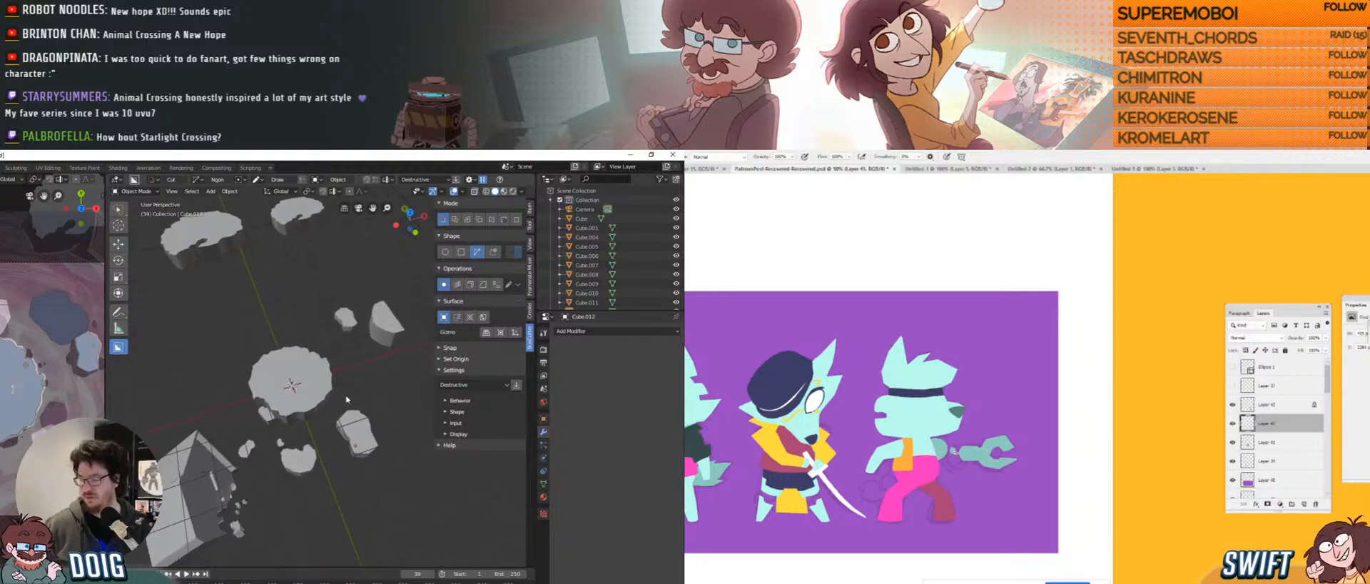
pyautogui.press('r')
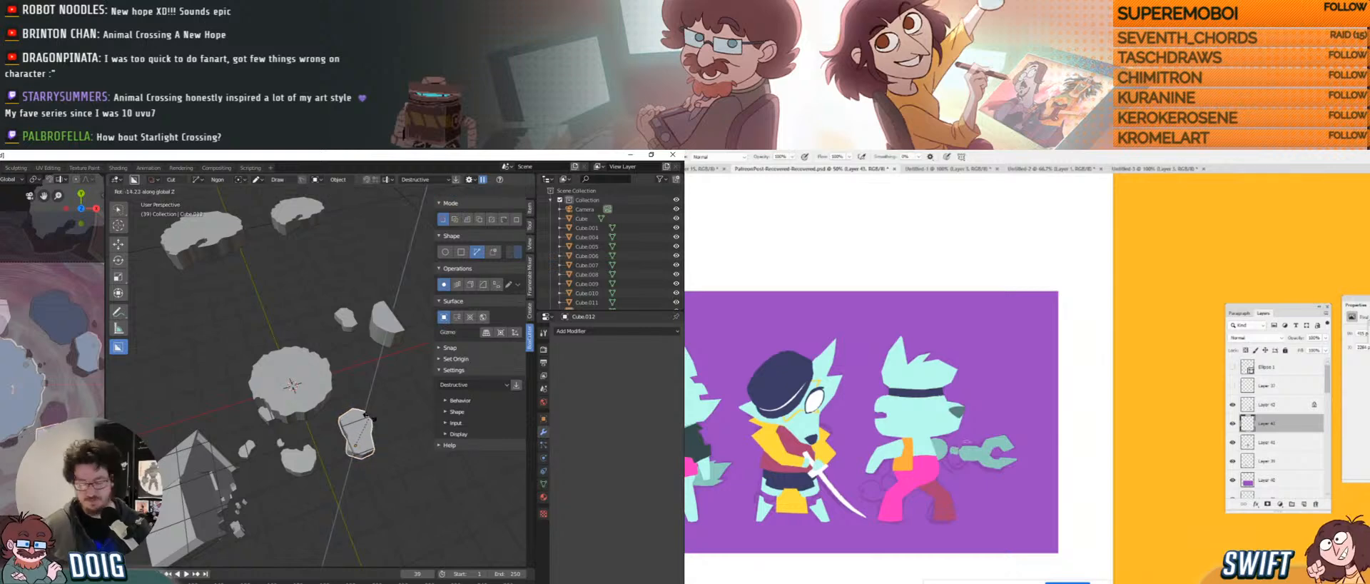
pyautogui.click(379, 407)
pyautogui.press('s')
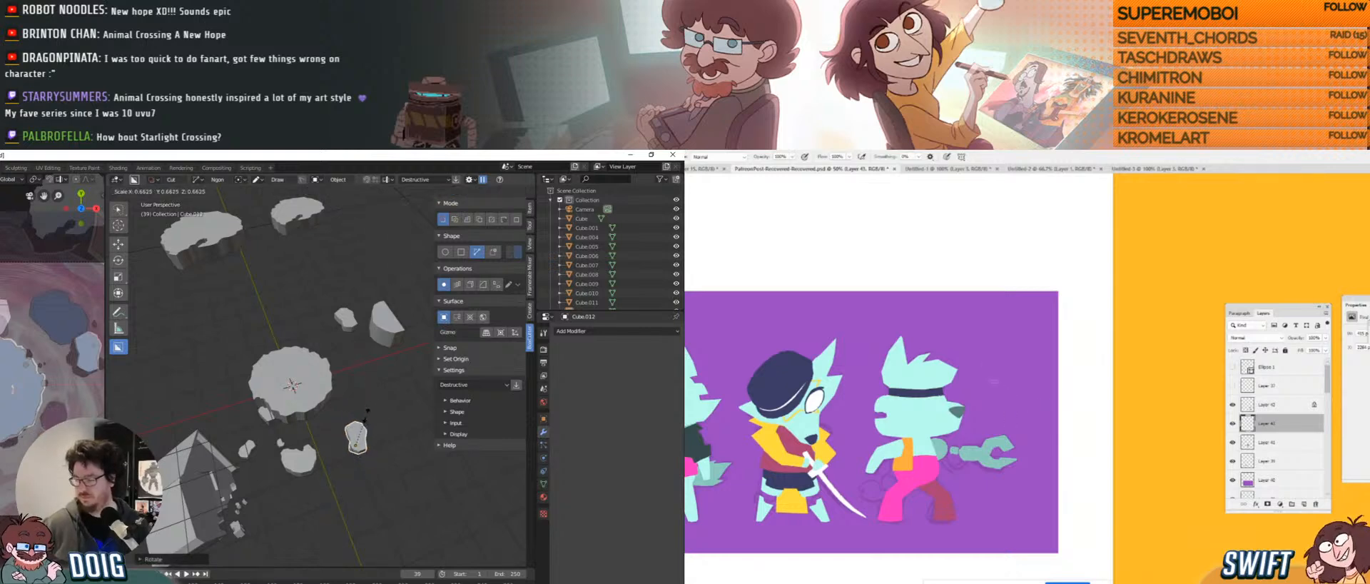
pyautogui.click(336, 397)
pyautogui.scroll(2, 329, 393)
pyautogui.moveTo(329, 393); pyautogui.dragTo(316, 362, button='middle')
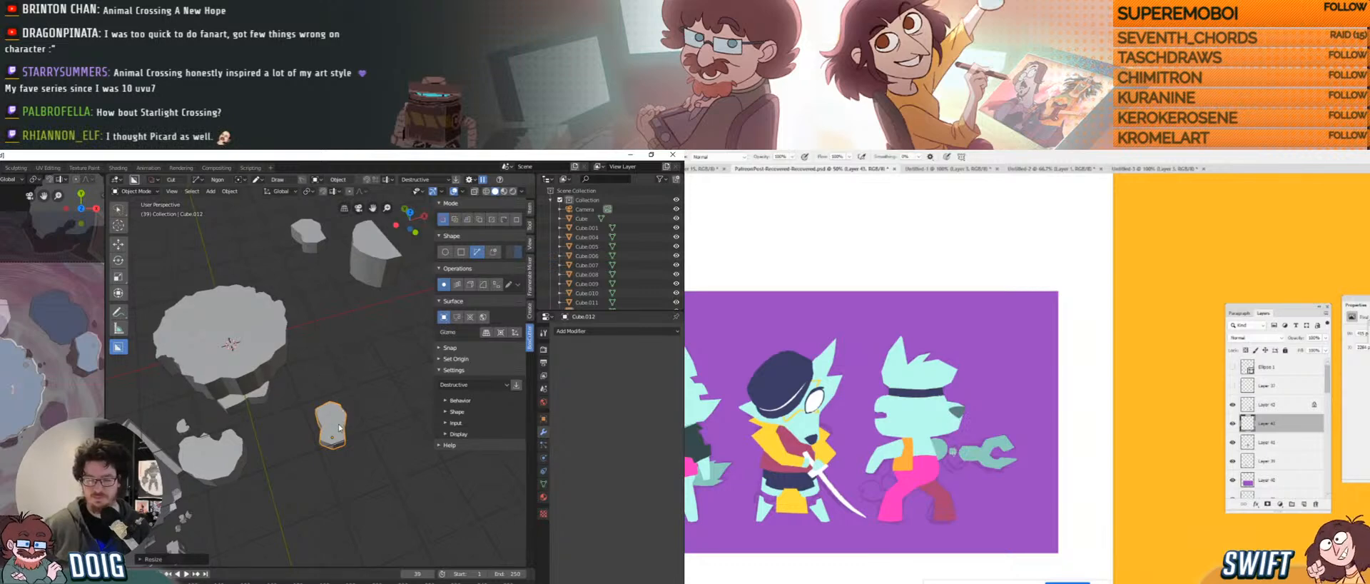
pyautogui.keyDown('shift'); pyautogui.moveTo(339, 428); pyautogui.dragTo(329, 379, button='middle'); pyautogui.keyUp('shift')
pyautogui.scroll(3, 318, 387)
# In Edit Mode with edge select, move a side edge of Cube.012 left and down.
pyautogui.press('Tab')
pyautogui.press('2')
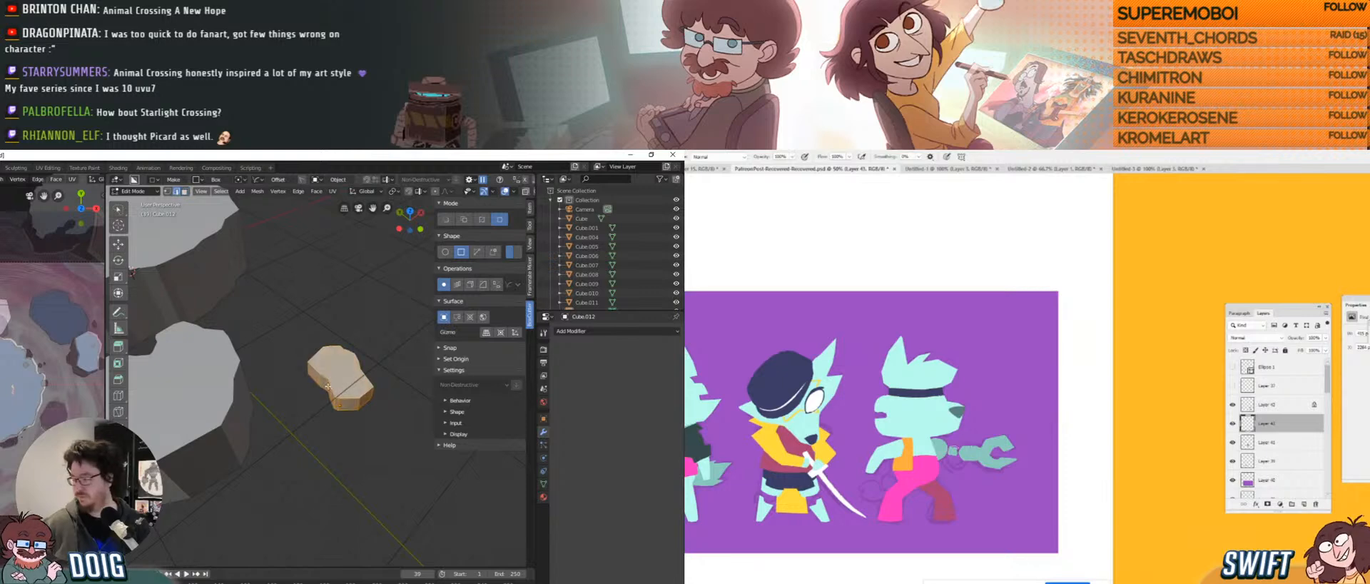
pyautogui.hotkey('alt', 'a')
pyautogui.scroll(3, 344, 361)
pyautogui.press('g')
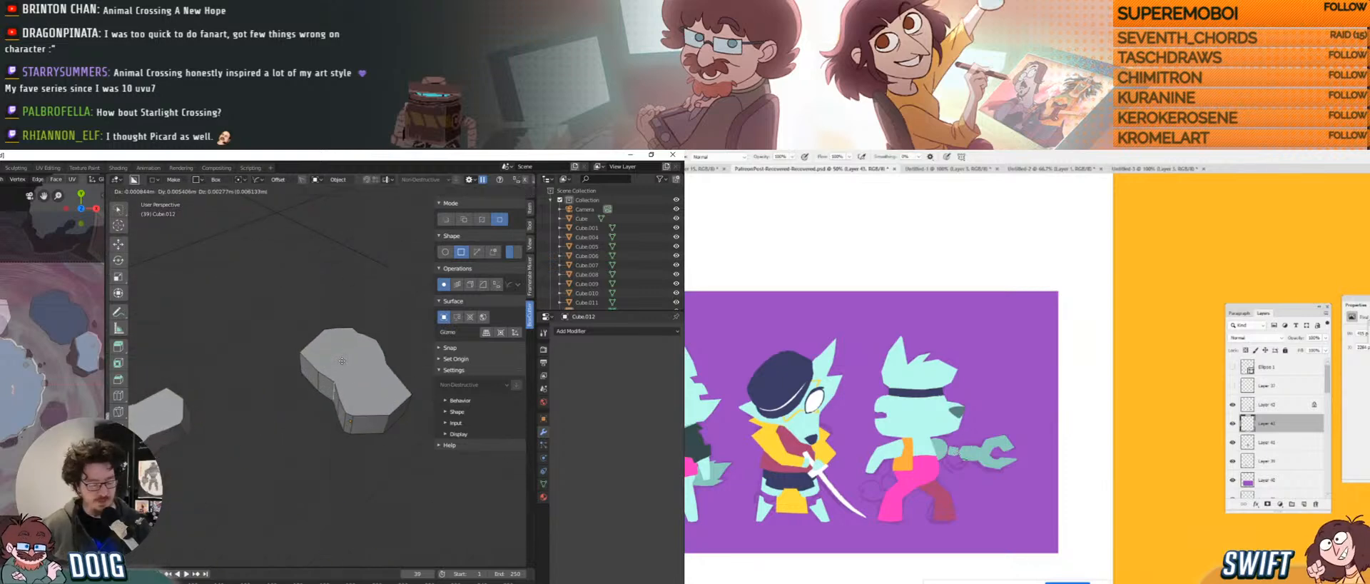
pyautogui.click(330, 391)
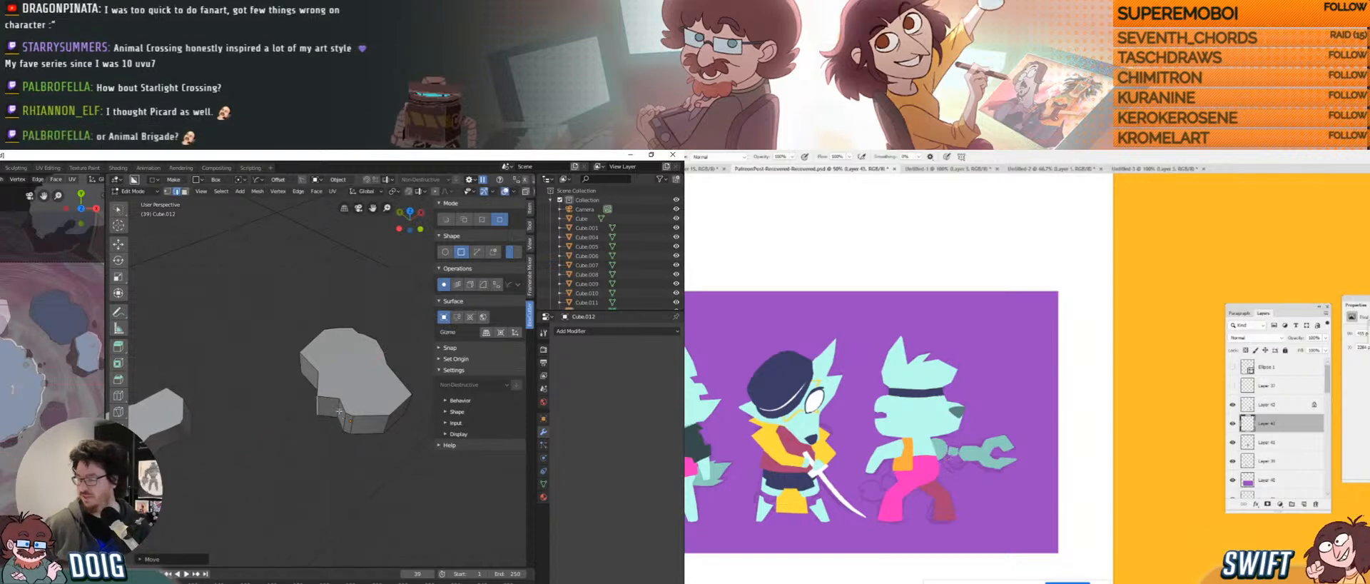
pyautogui.press('x')
pyautogui.moveTo(351, 378)
pyautogui.mouseDown(button='middle')
pyautogui.moveTo(313, 414)
pyautogui.moveTo(327, 371)
pyautogui.mouseUp(button='middle')
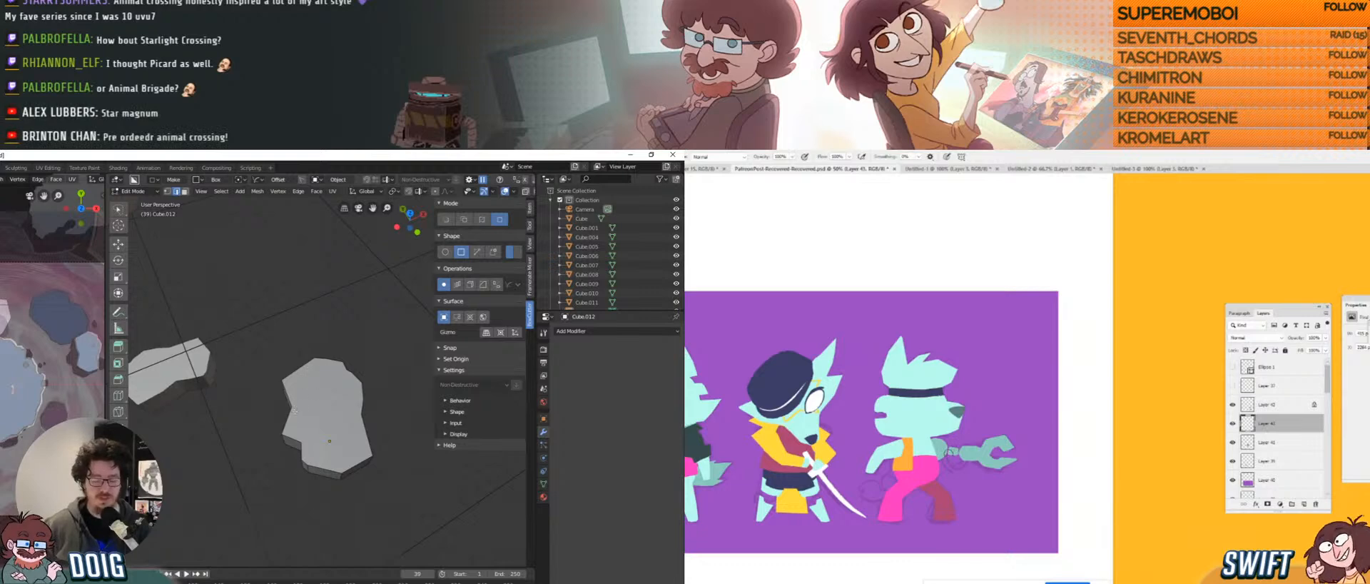
pyautogui.moveTo(294, 412); pyautogui.dragTo(338, 387, button='middle')
# Push the selected edges outward along X twice, then return to Object Mode.
pyautogui.press('g')
pyautogui.press('x')
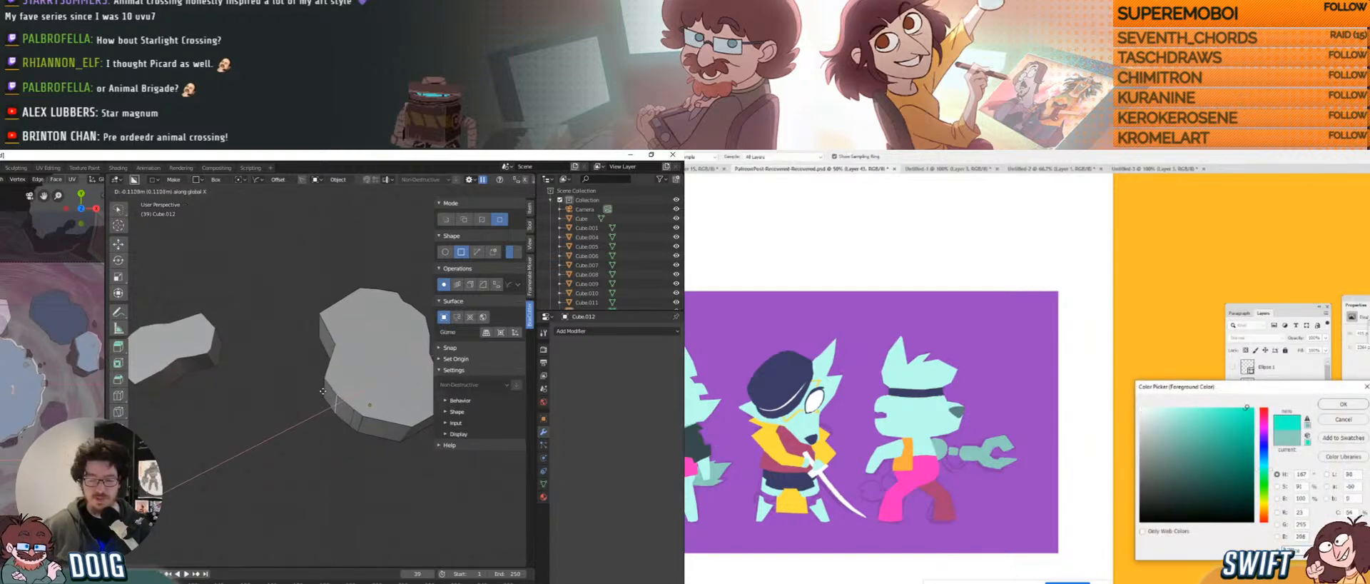
pyautogui.click(323, 391)
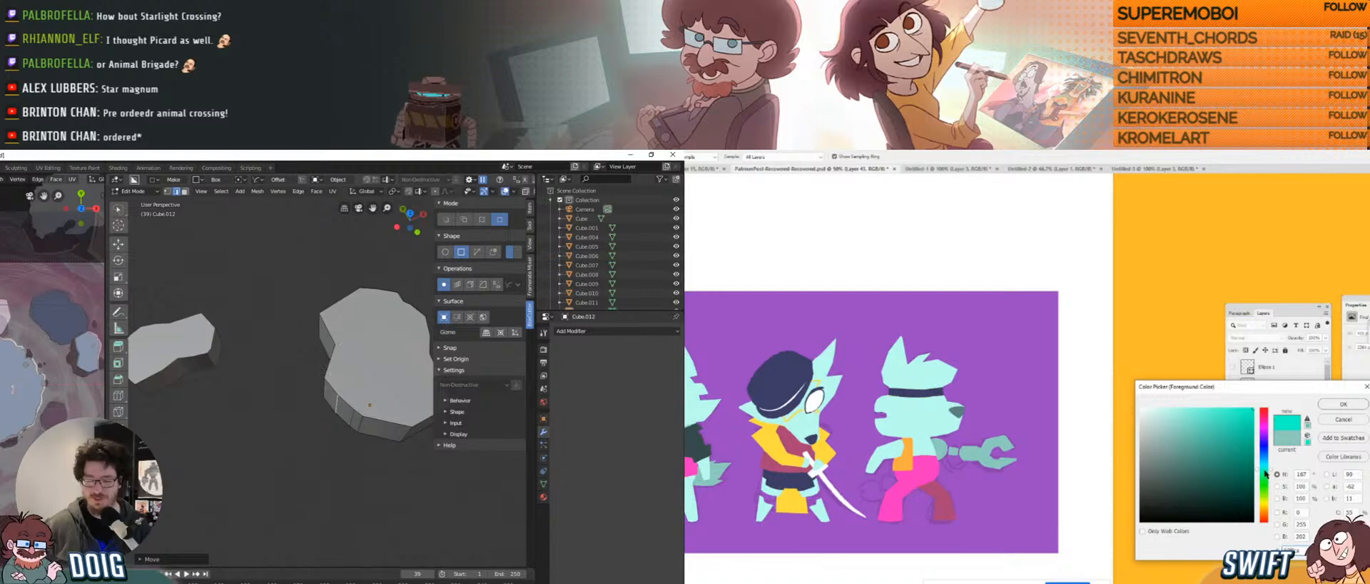
pyautogui.moveTo(1267, 472); pyautogui.dragTo(1269, 467)
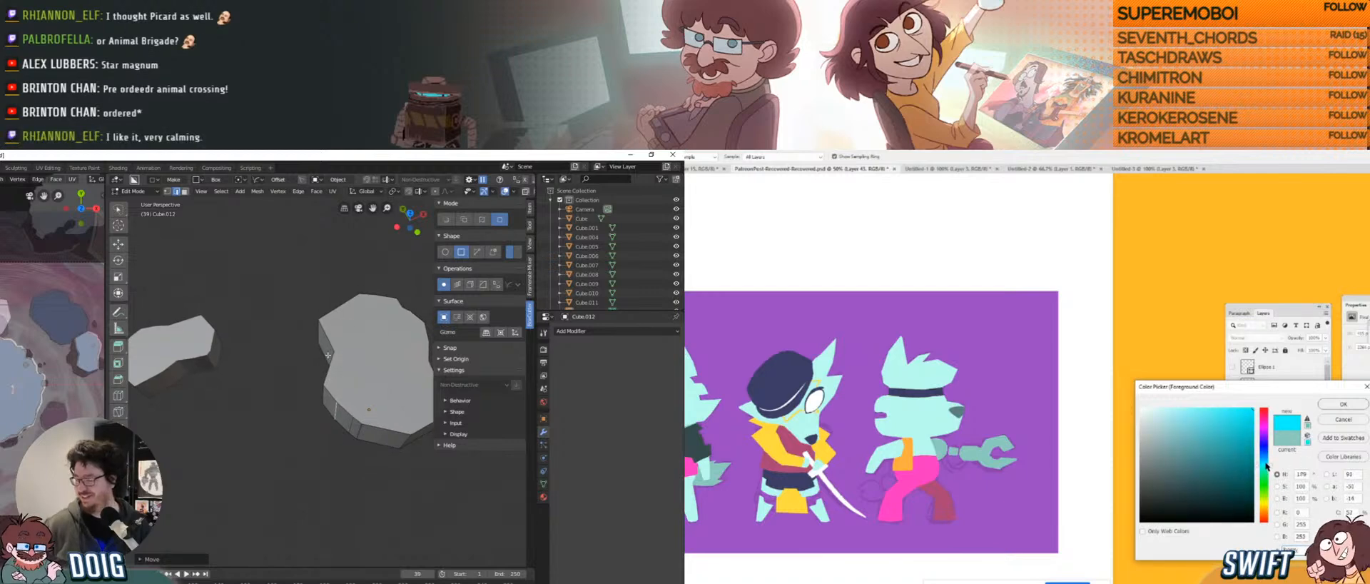
pyautogui.press('Return')
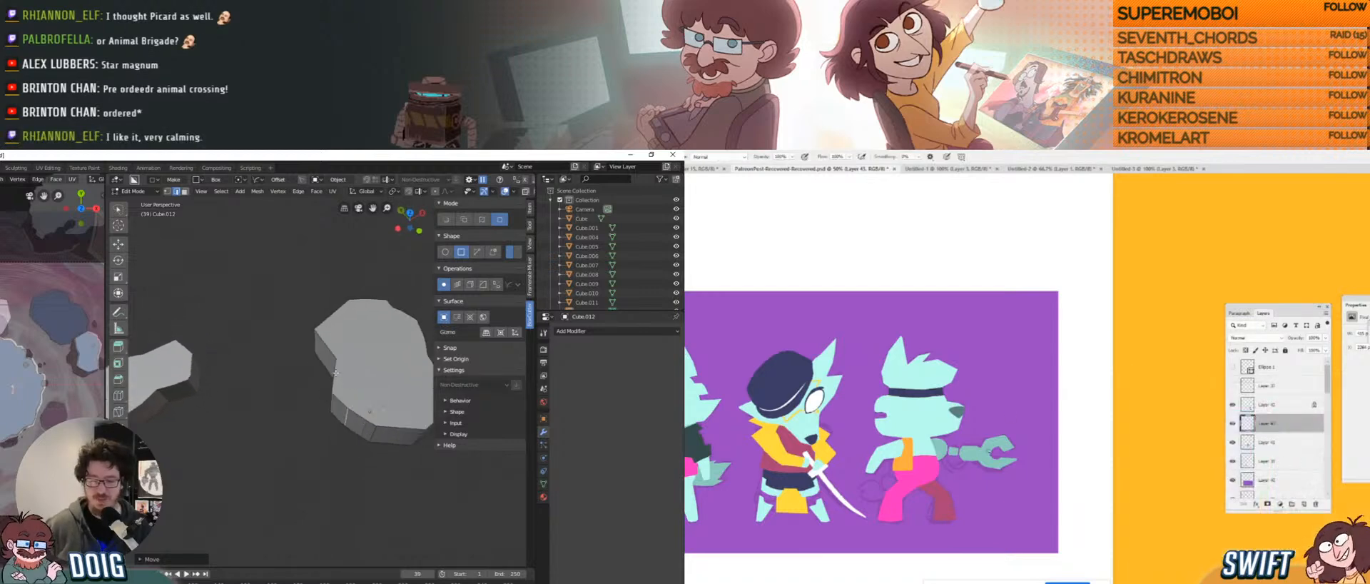
pyautogui.moveTo(335, 367)
pyautogui.mouseDown(button='middle')
pyautogui.moveTo(361, 361)
pyautogui.moveTo(339, 353)
pyautogui.mouseUp(button='middle')
pyautogui.press('g')
pyautogui.press('x')
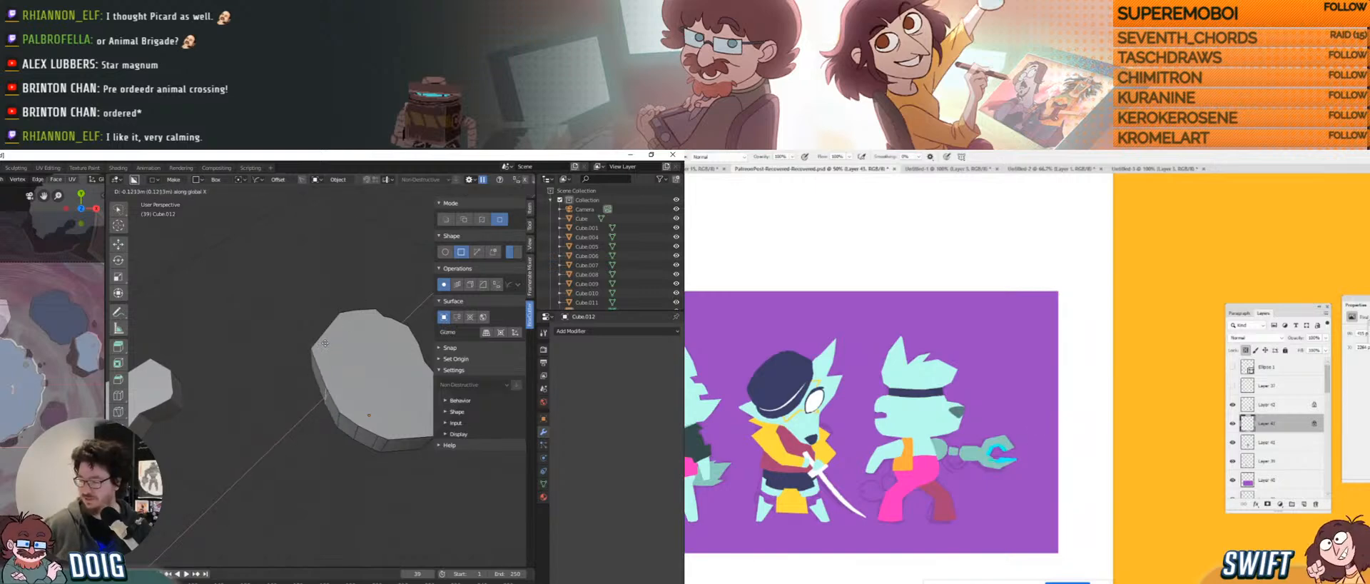
pyautogui.click(329, 343)
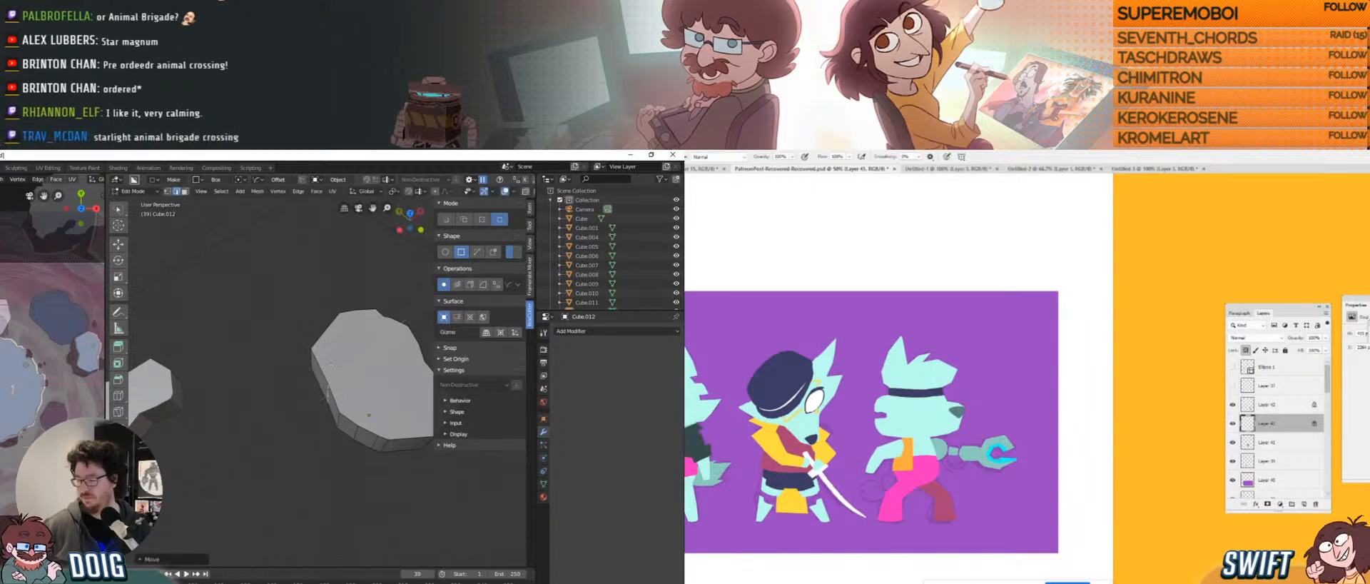
pyautogui.moveTo(332, 365)
pyautogui.mouseDown(button='middle')
pyautogui.moveTo(320, 395)
pyautogui.moveTo(323, 372)
pyautogui.mouseUp(button='middle')
pyautogui.press('Tab')
# Enlarge and move the reshaped rock piece, settling it at scale 0.7589.
pyautogui.scroll(-4, 320, 395)
pyautogui.press('s')
pyautogui.click(329, 376)
pyautogui.press('g')
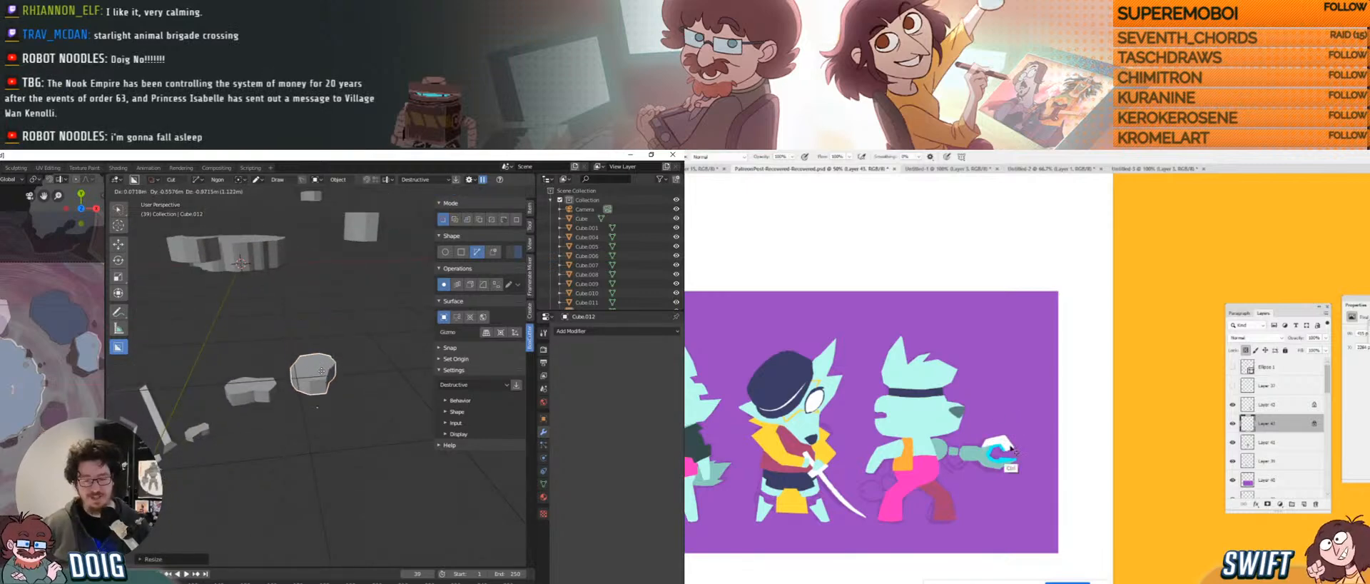
pyautogui.click(321, 405)
pyautogui.moveTo(321, 405); pyautogui.dragTo(266, 388, button='middle')
pyautogui.press('g')
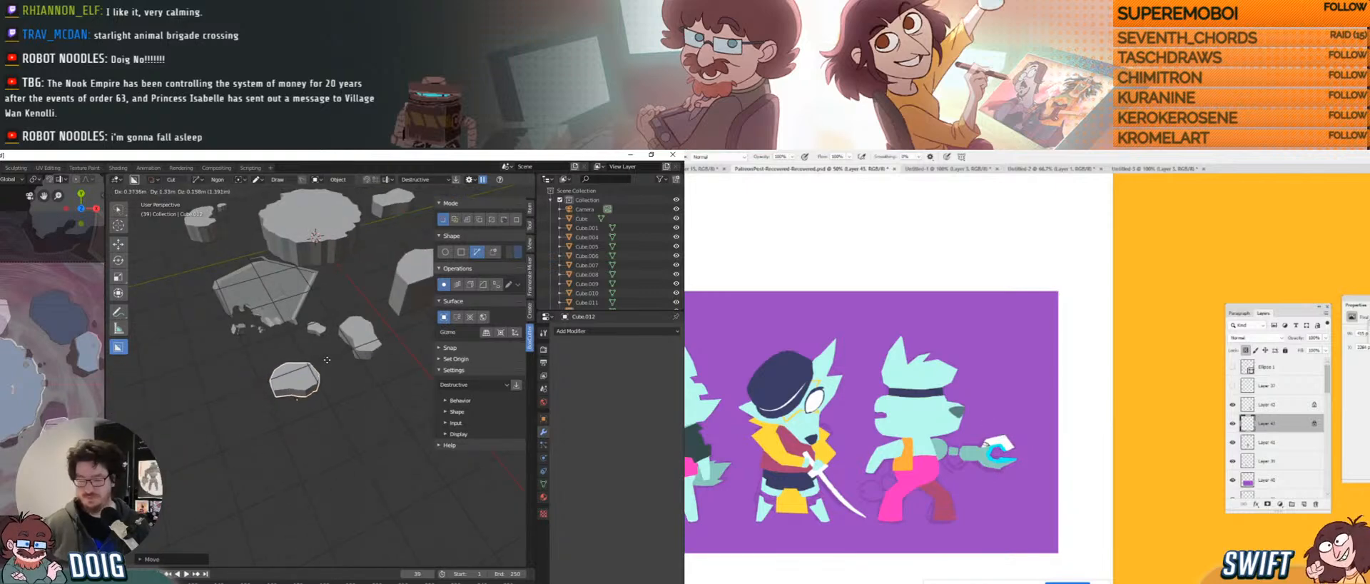
pyautogui.press('s')
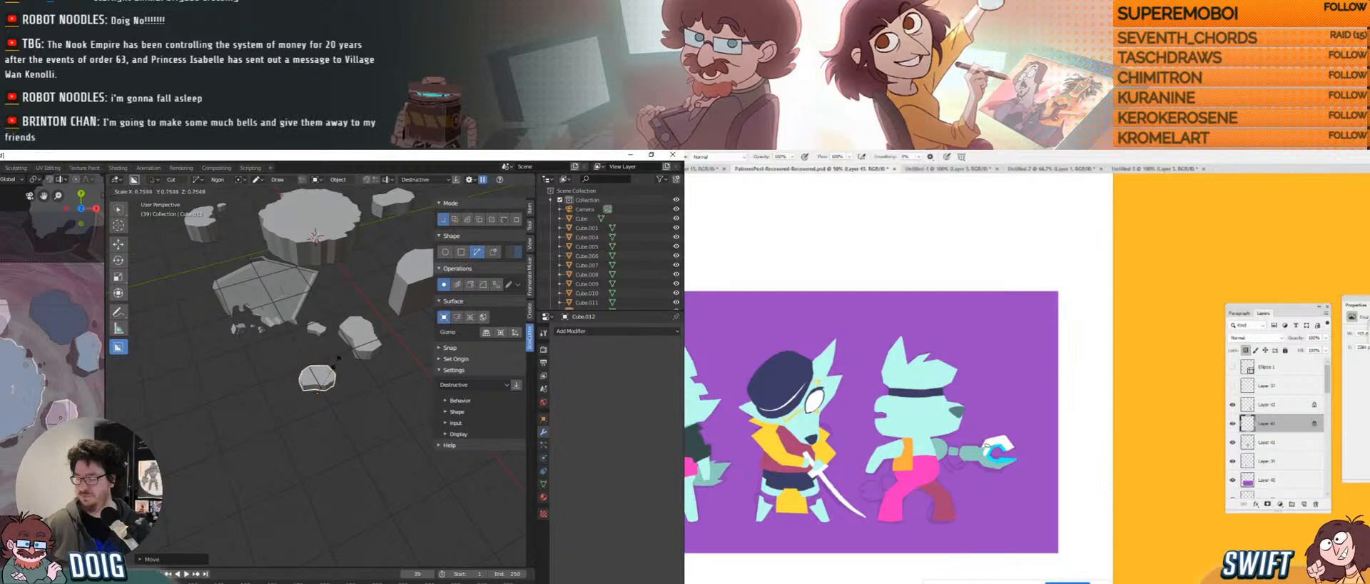
pyautogui.click(332, 366)
# Reposition the piece near the central platform and resize it slightly.
pyautogui.moveTo(267, 350); pyautogui.dragTo(337, 348, button='middle')
pyautogui.press('g')
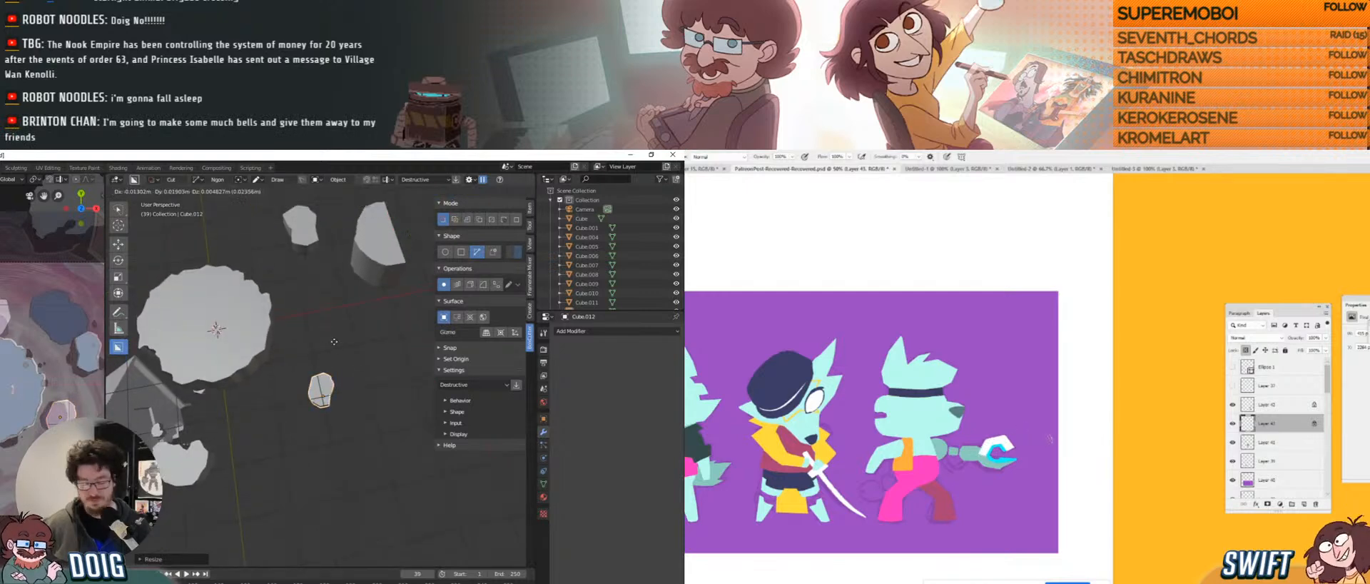
pyautogui.click(331, 346)
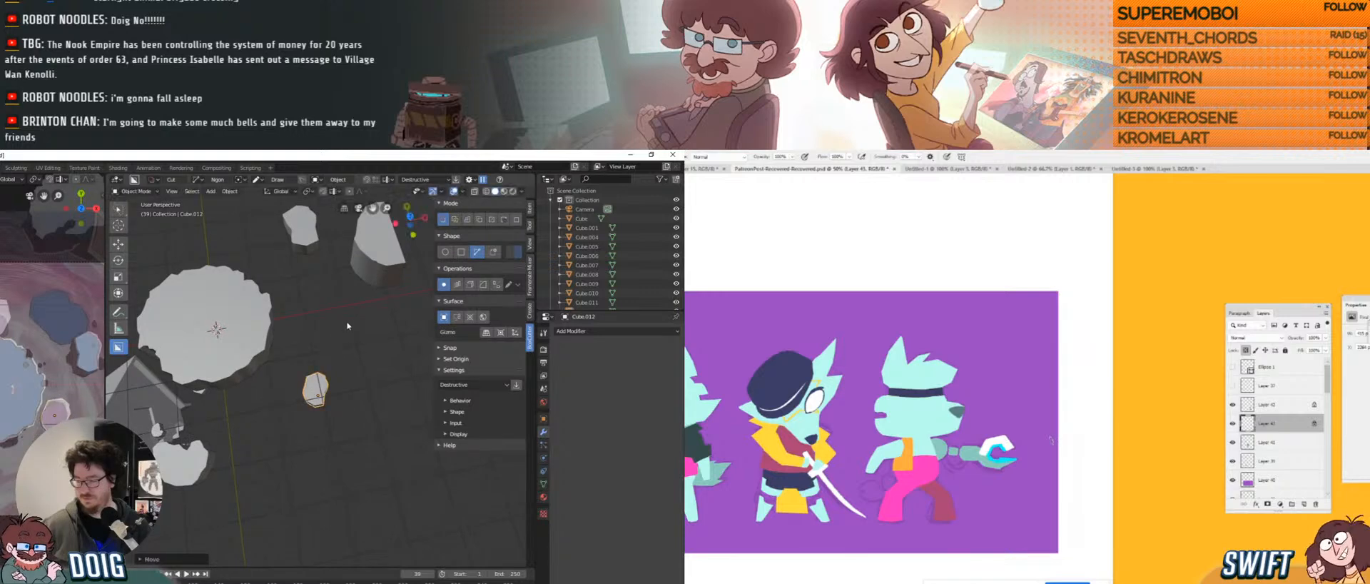
pyautogui.press('s')
pyautogui.click(343, 328)
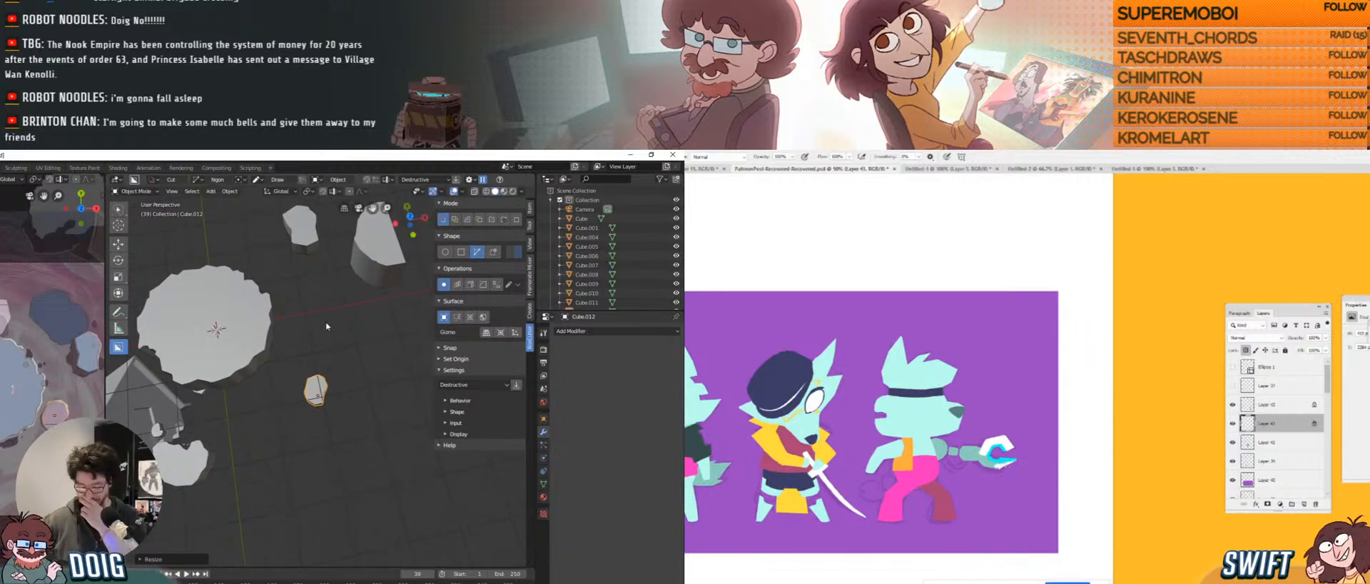
# Duplicate the rock piece as Cube.013 and drop it just beside the original.
pyautogui.moveTo(322, 360); pyautogui.dragTo(314, 338, button='middle')
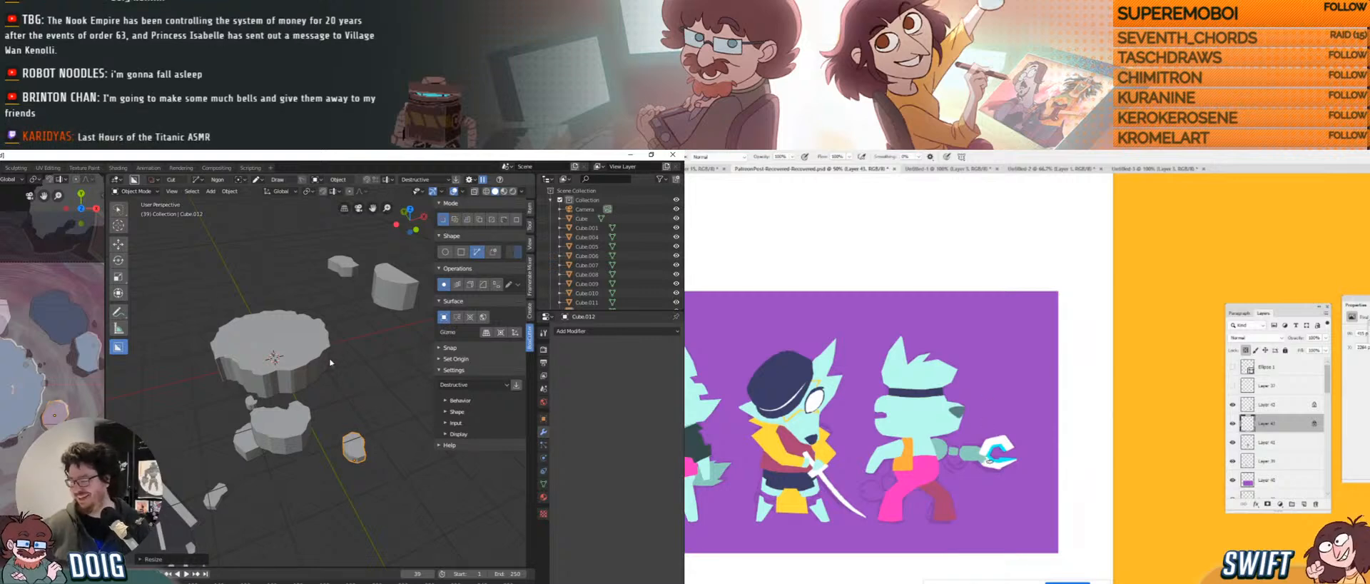
pyautogui.moveTo(330, 362); pyautogui.dragTo(289, 381, button='middle')
pyautogui.hotkey('shift', 'd')
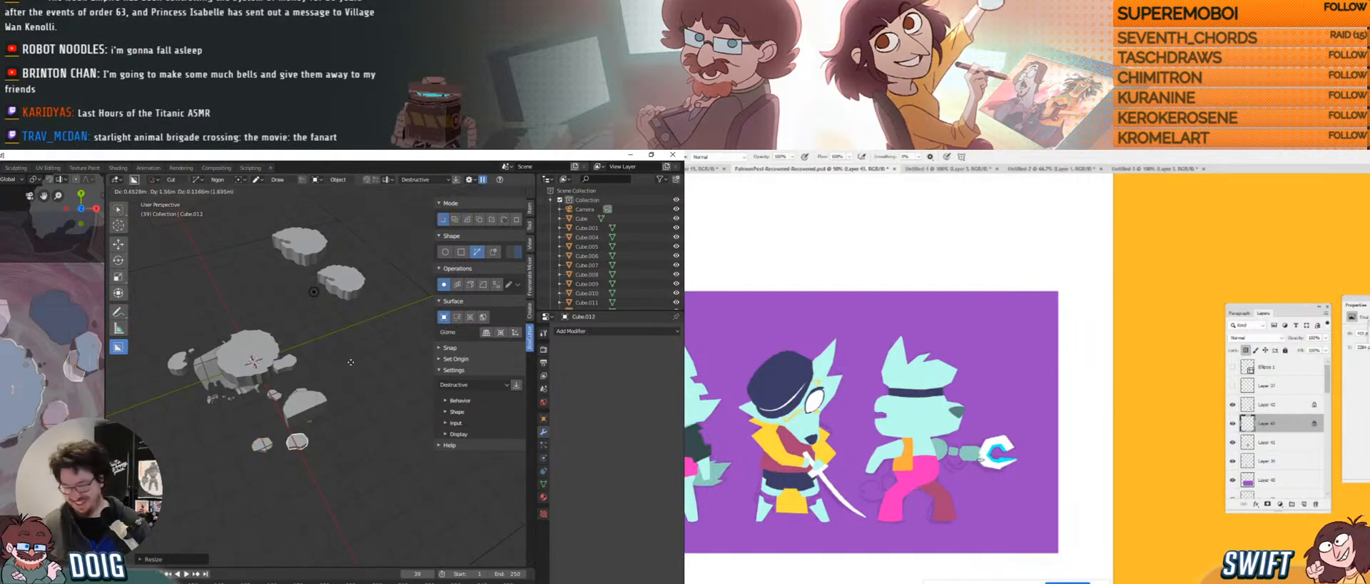
pyautogui.click(391, 343)
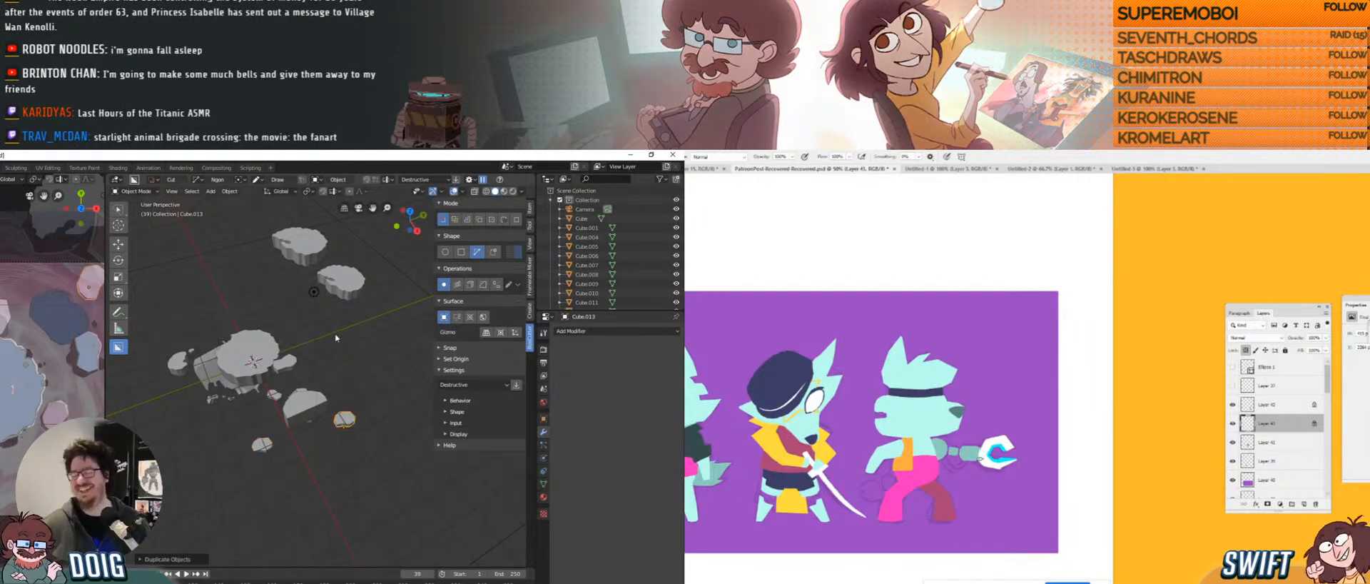
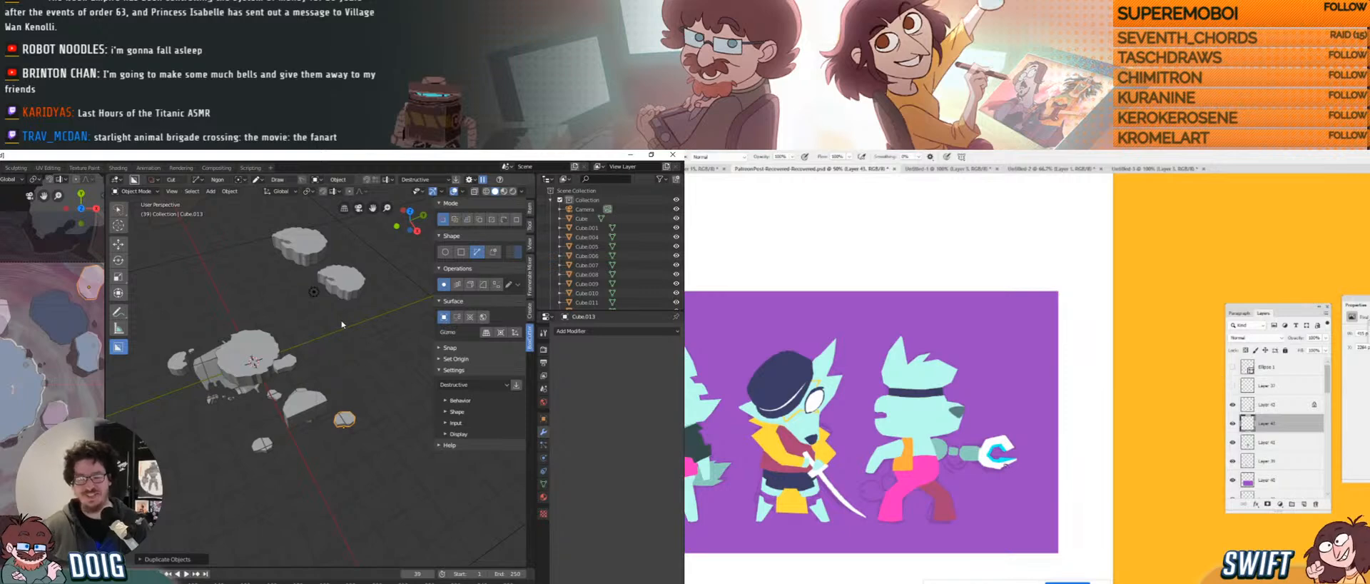
# Scale the Cube.013 rock up in two passes.
pyautogui.moveTo(324, 351); pyautogui.dragTo(348, 366, button='middle')
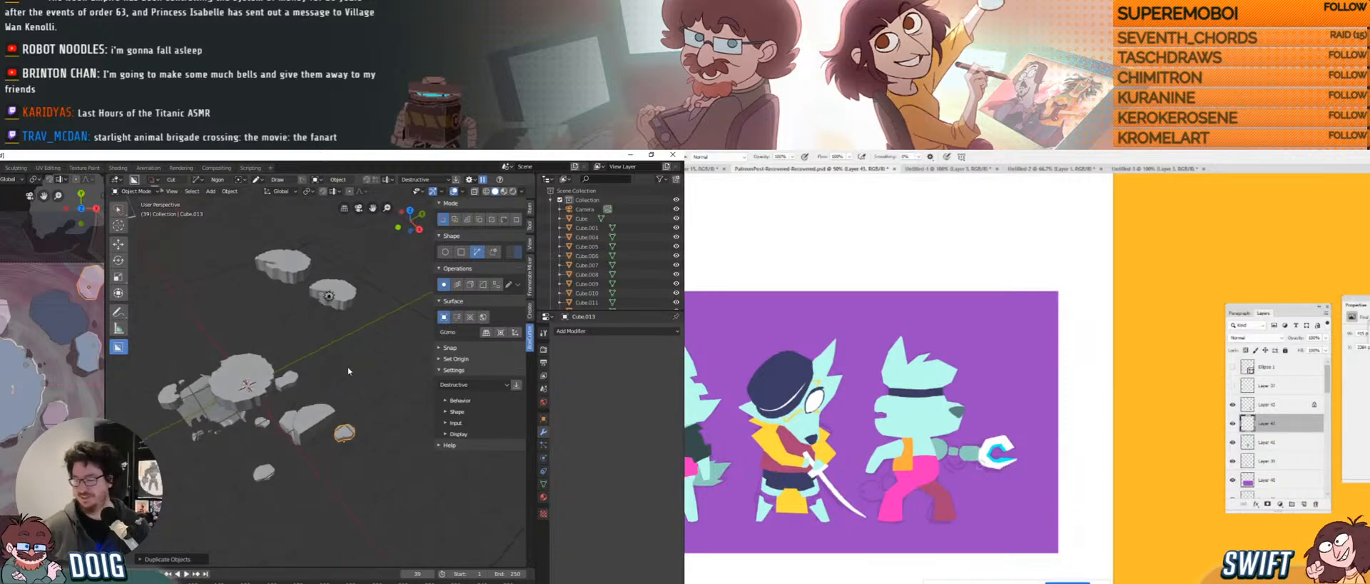
pyautogui.press('s')
pyautogui.click(408, 347)
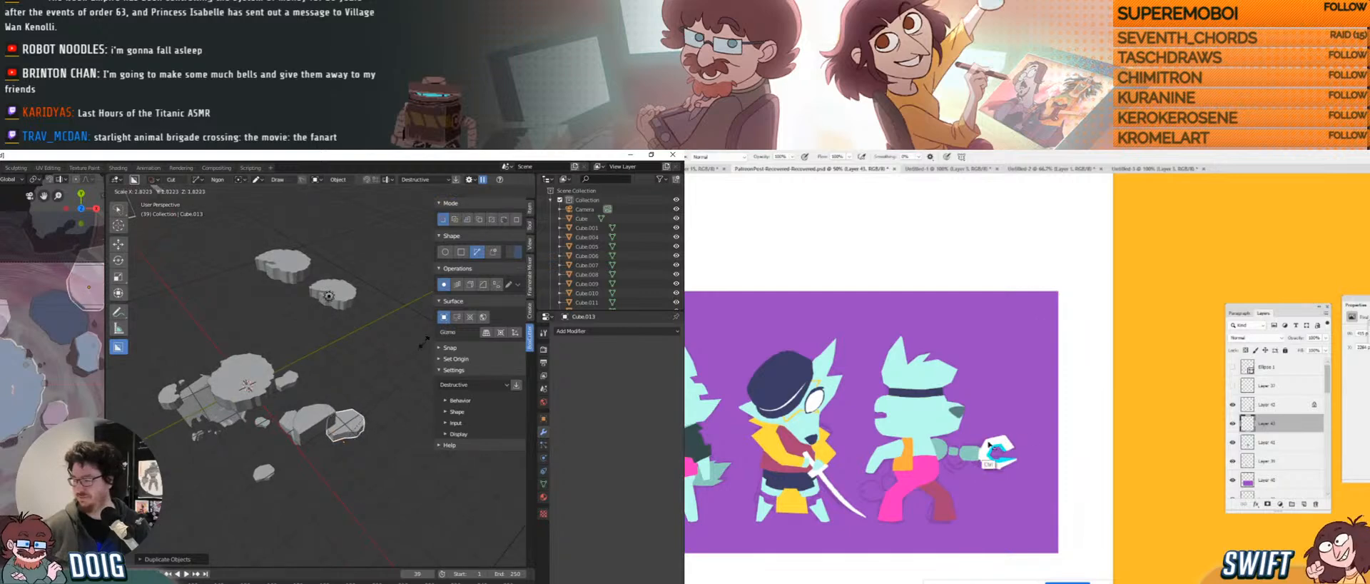
pyautogui.moveTo(399, 350); pyautogui.dragTo(275, 414, button='middle')
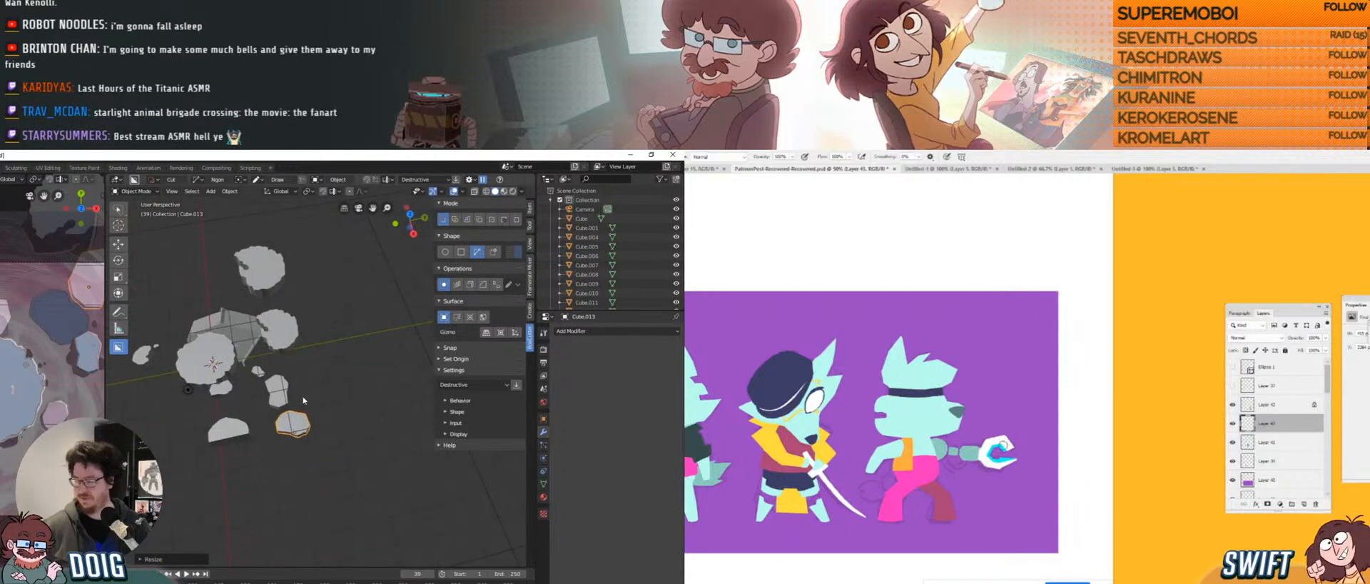
pyautogui.press('s')
pyautogui.click(316, 386)
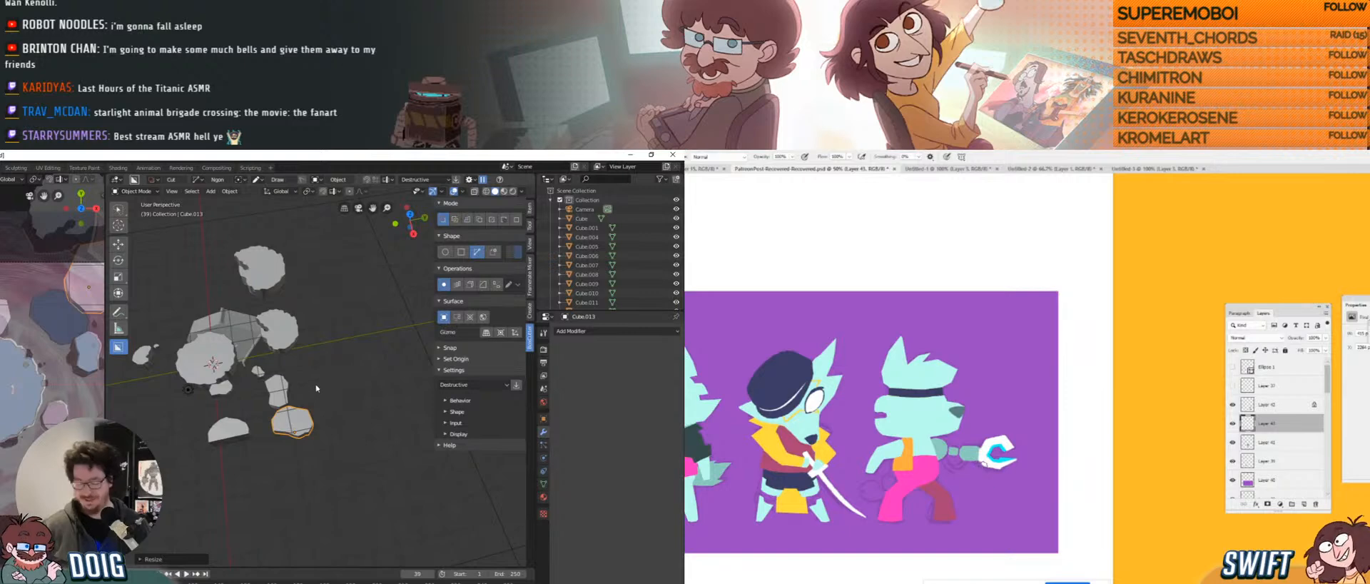
# Rotate Cube.013 slightly, then turn it around the global Z axis.
pyautogui.press('r')
pyautogui.click(319, 385)
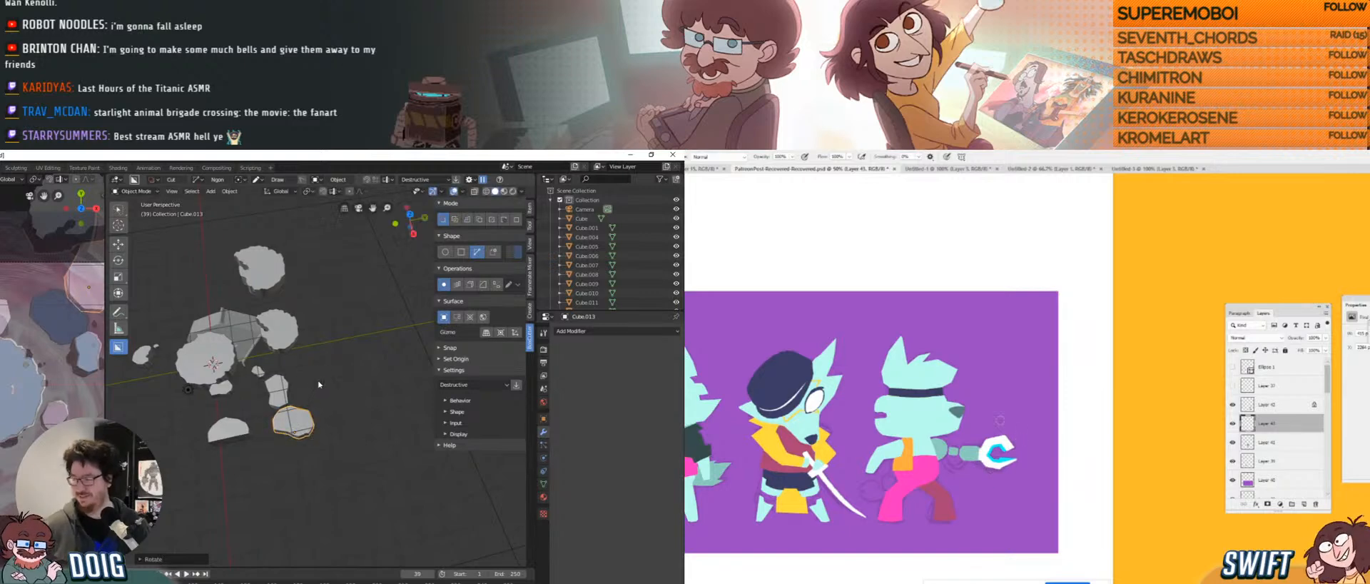
pyautogui.moveTo(319, 385); pyautogui.dragTo(325, 372, button='middle')
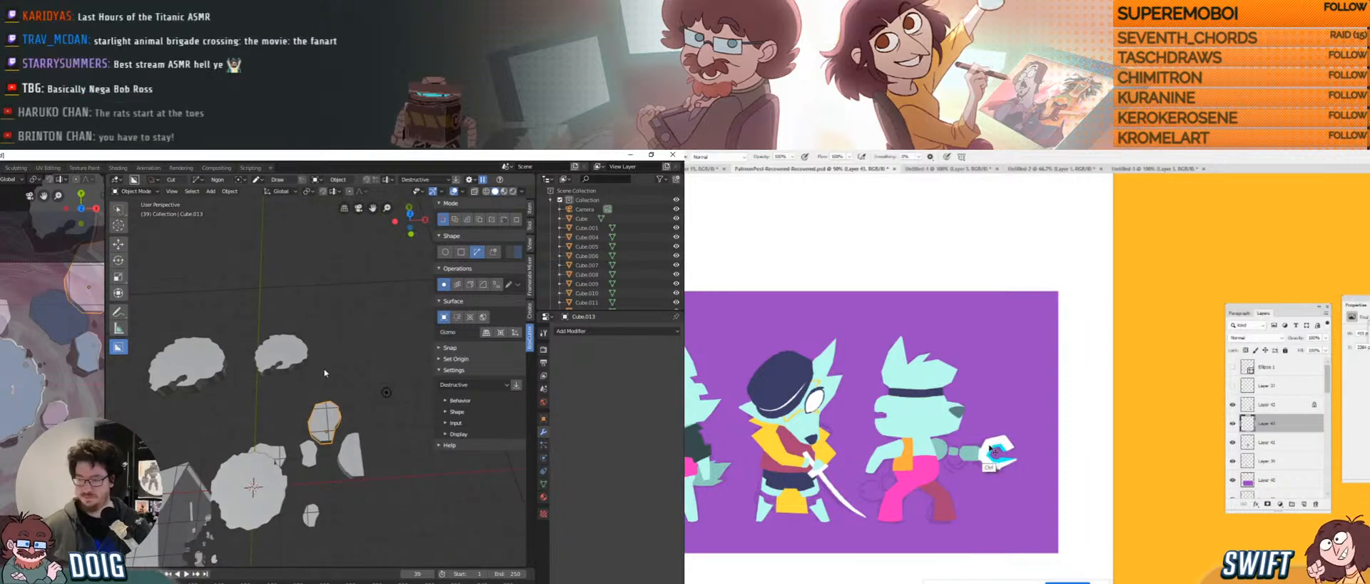
pyautogui.press('r')
pyautogui.press('z')
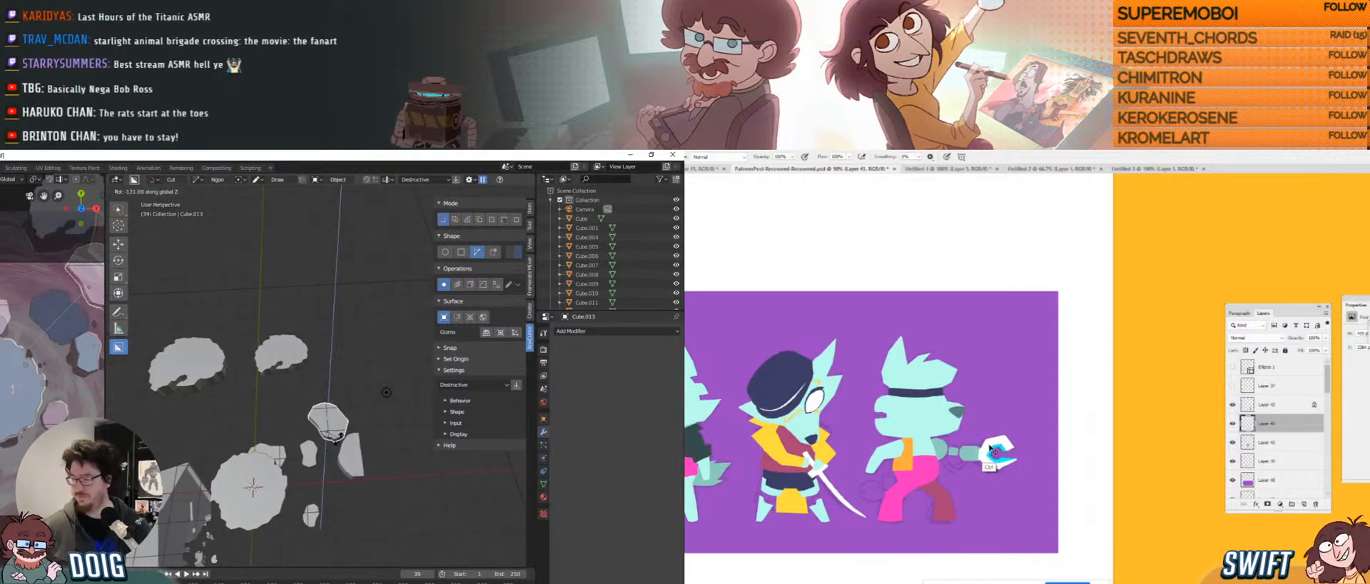
pyautogui.click(312, 421)
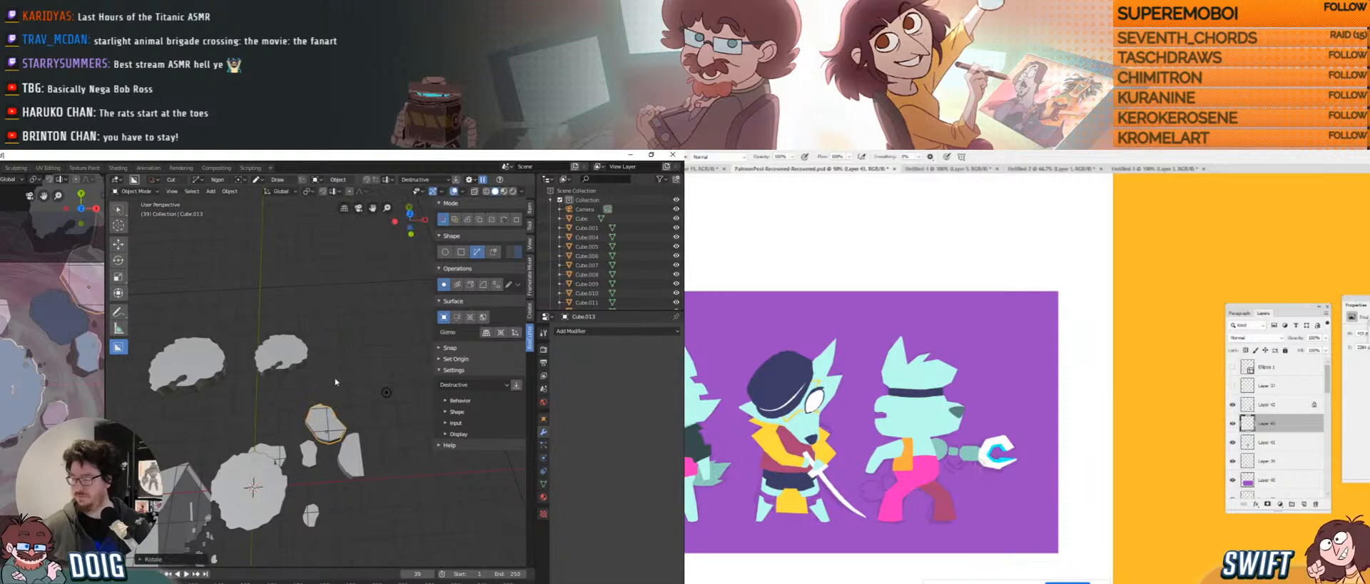
# Move Cube.013 down-left, shrink it slightly, and enter Edit Mode.
pyautogui.press('g')
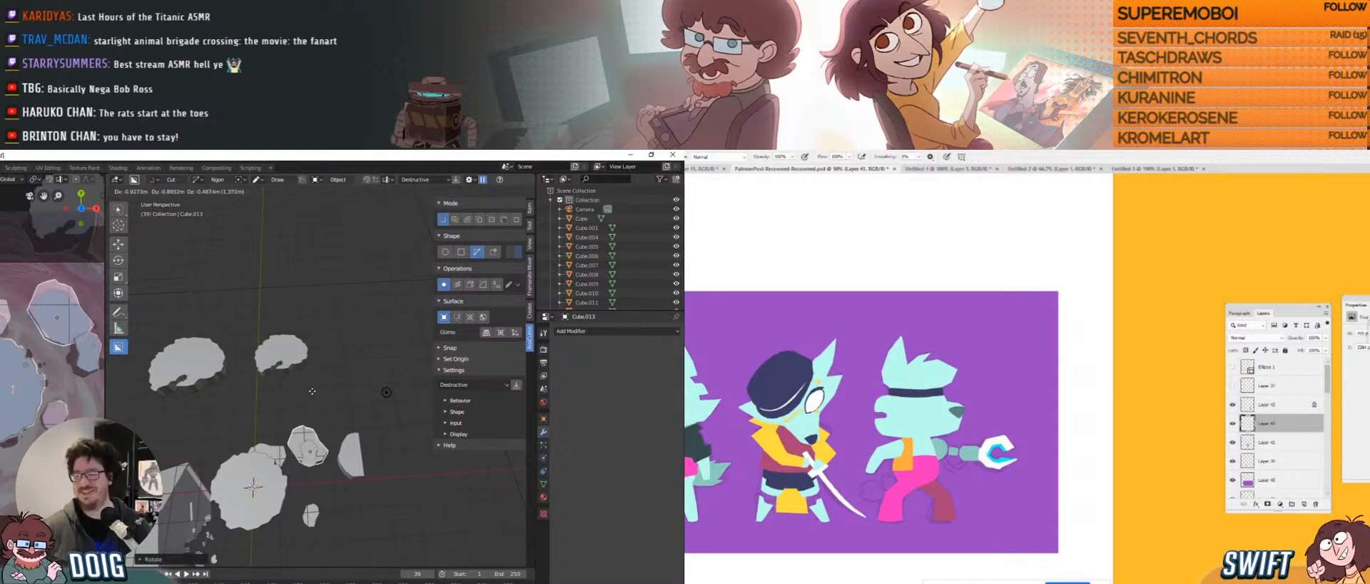
pyautogui.click(312, 393)
pyautogui.scroll(5, 312, 394)
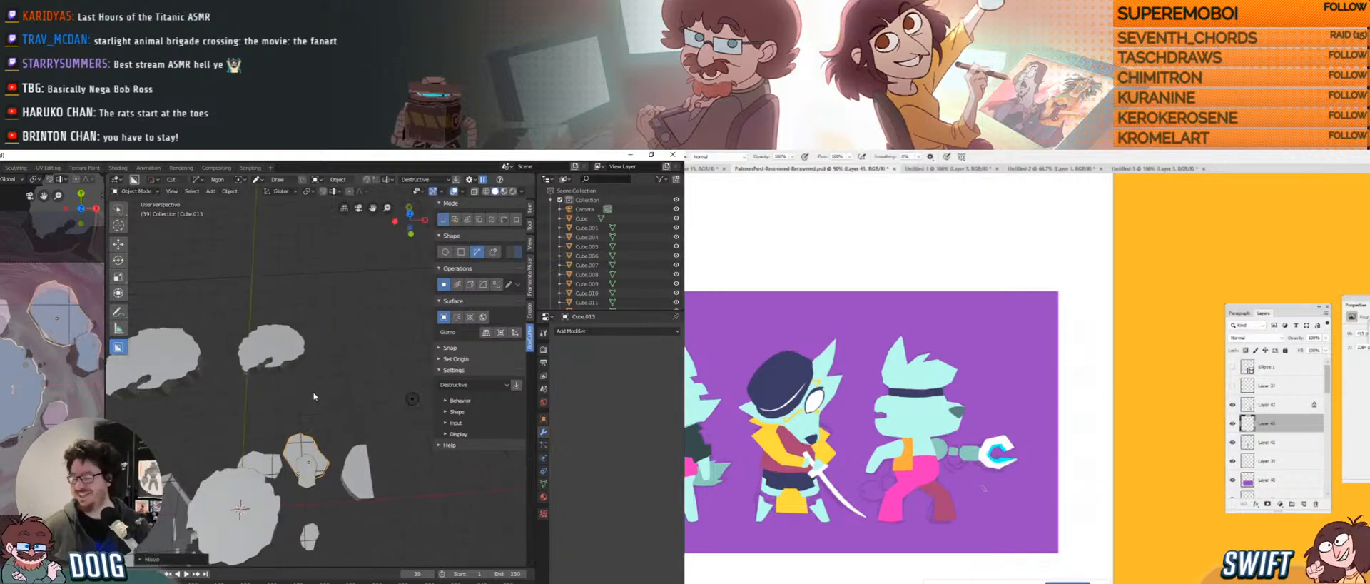
pyautogui.moveTo(343, 374); pyautogui.dragTo(323, 408, button='middle')
pyautogui.press('s')
pyautogui.click(348, 369)
pyautogui.press('Tab')
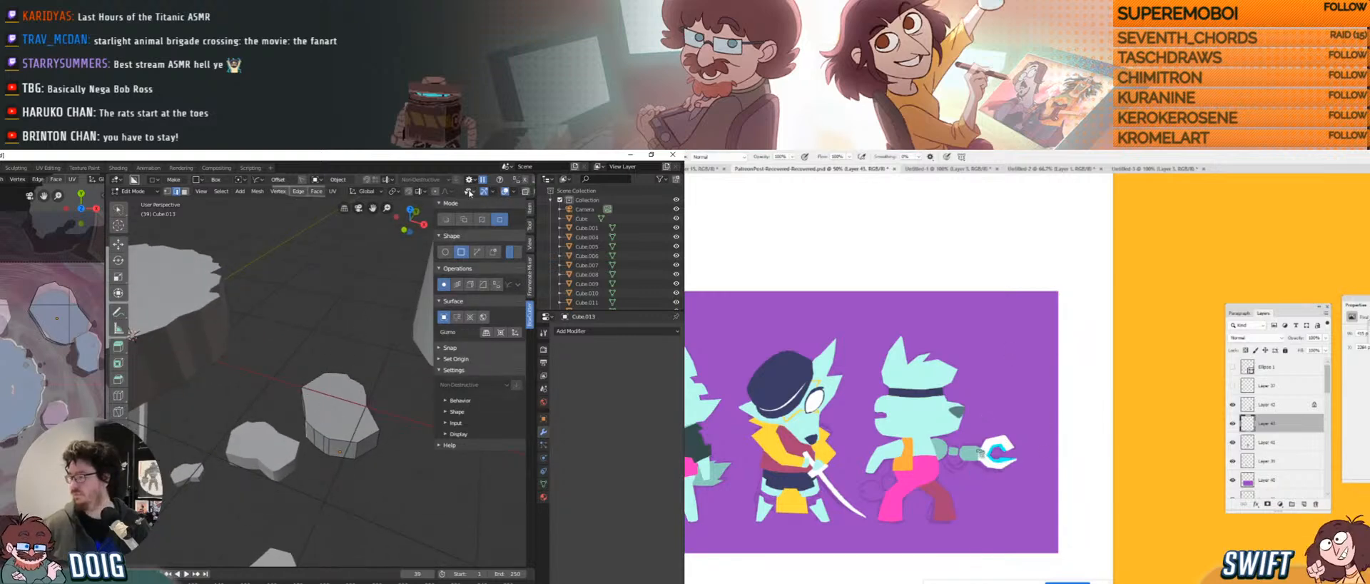
# Slide parts of Cube.013 along Y and X, then push its faces along an axis.
pyautogui.click(491, 192)
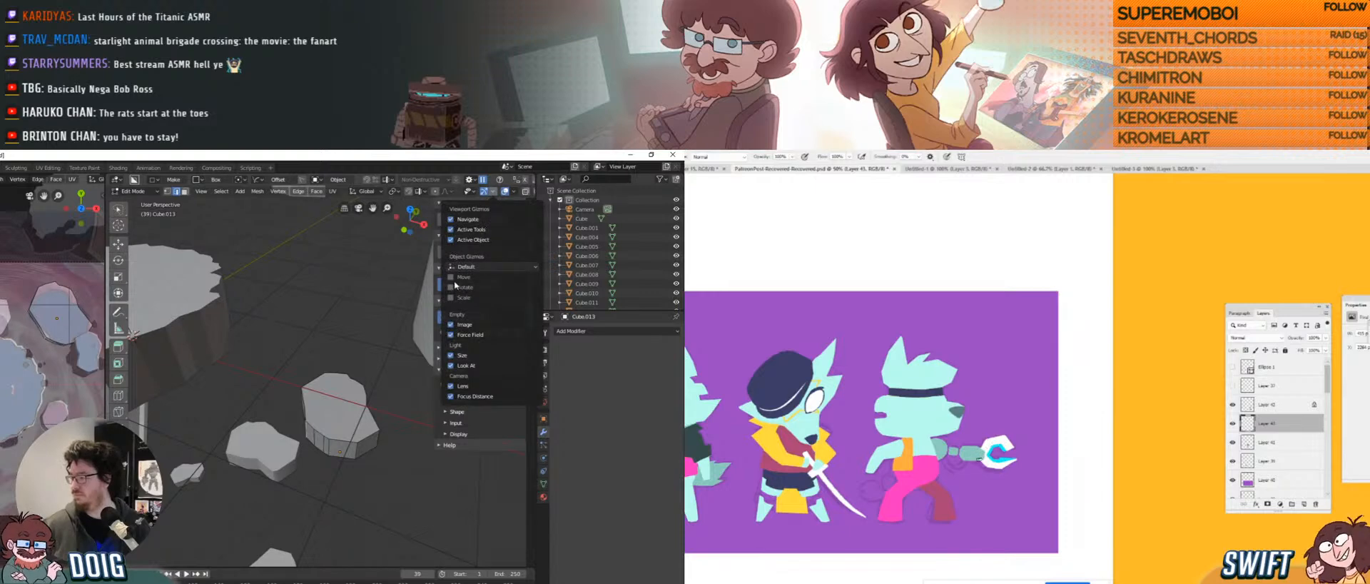
pyautogui.moveTo(335, 419); pyautogui.dragTo(339, 422, button='middle')
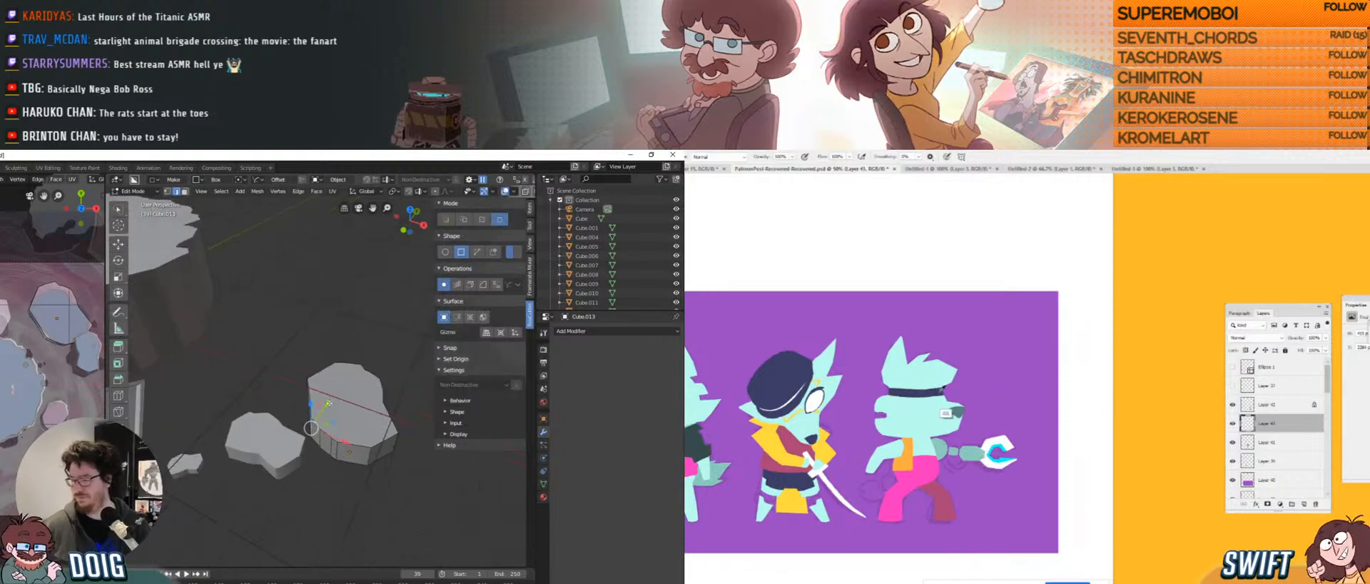
pyautogui.moveTo(327, 404); pyautogui.dragTo(333, 399)
pyautogui.moveTo(348, 435); pyautogui.dragTo(351, 426)
pyautogui.moveTo(334, 352); pyautogui.dragTo(308, 422, button='middle')
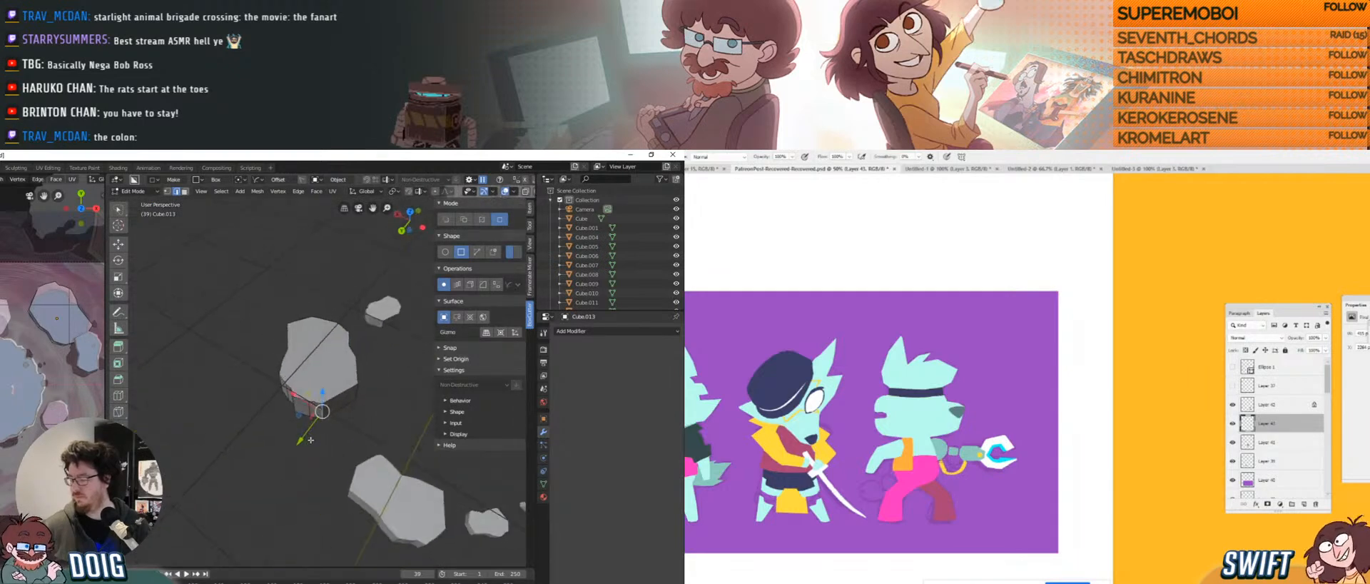
pyautogui.moveTo(310, 439); pyautogui.dragTo(304, 436)
pyautogui.click(308, 433)
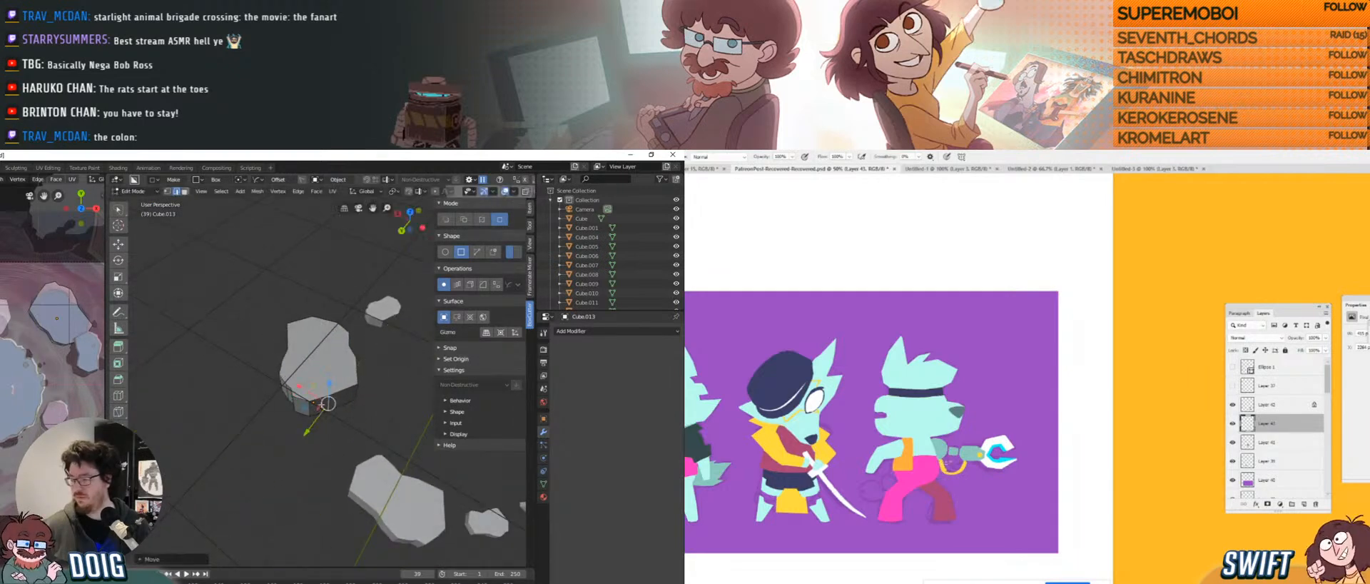
# Move the selected faces of Cube.013 along the X axis.
pyautogui.scroll(6, 271, 364)
pyautogui.scroll(-6, 260, 341)
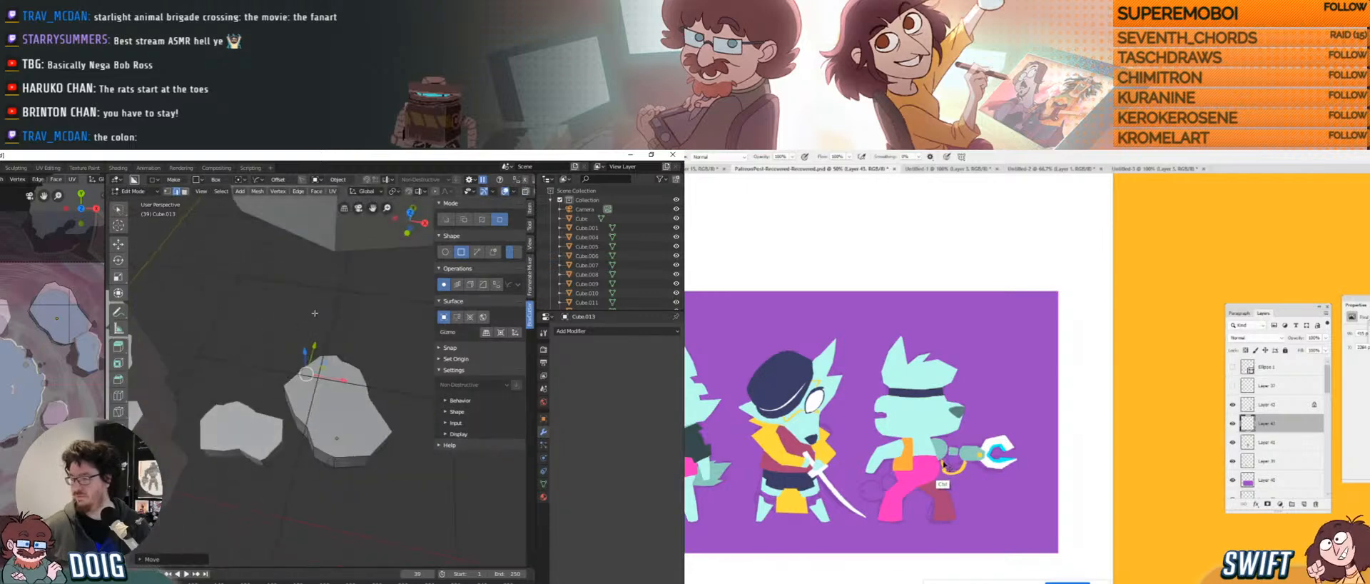
pyautogui.moveTo(321, 378); pyautogui.dragTo(286, 322, button='middle')
pyautogui.press('g')
pyautogui.press('x')
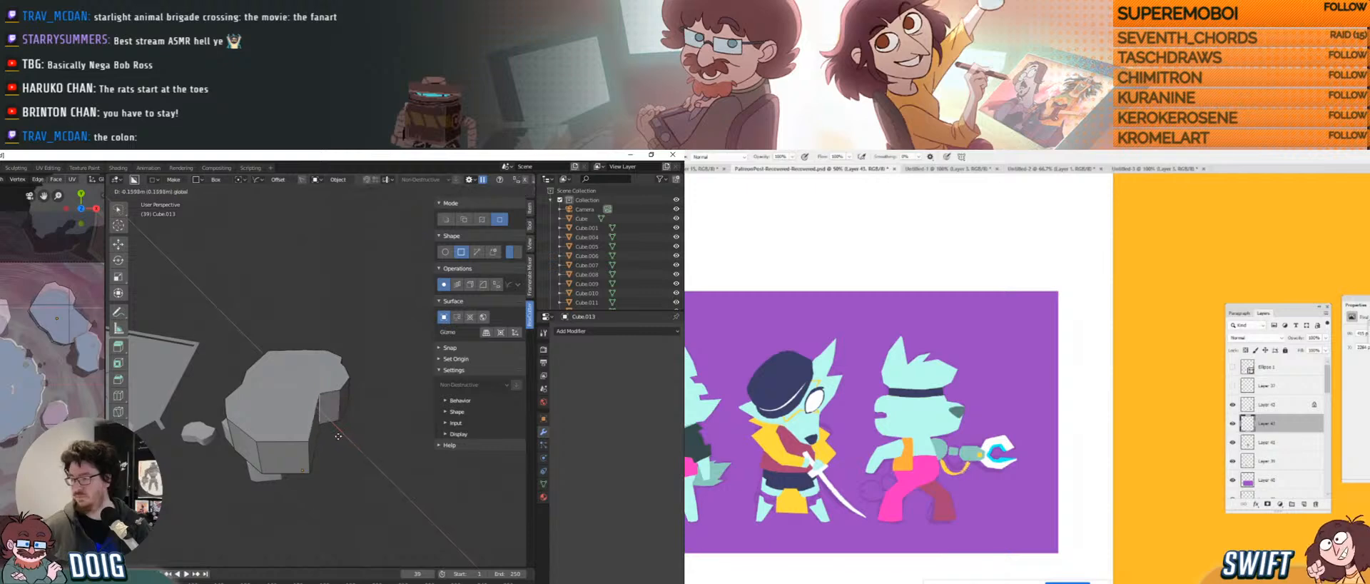
pyautogui.click(349, 425)
pyautogui.moveTo(353, 412); pyautogui.dragTo(328, 422, button='middle')
# Shift the faces along X, then nudge an edge along X and Y.
pyautogui.press('g')
pyautogui.press('x')
pyautogui.click(318, 431)
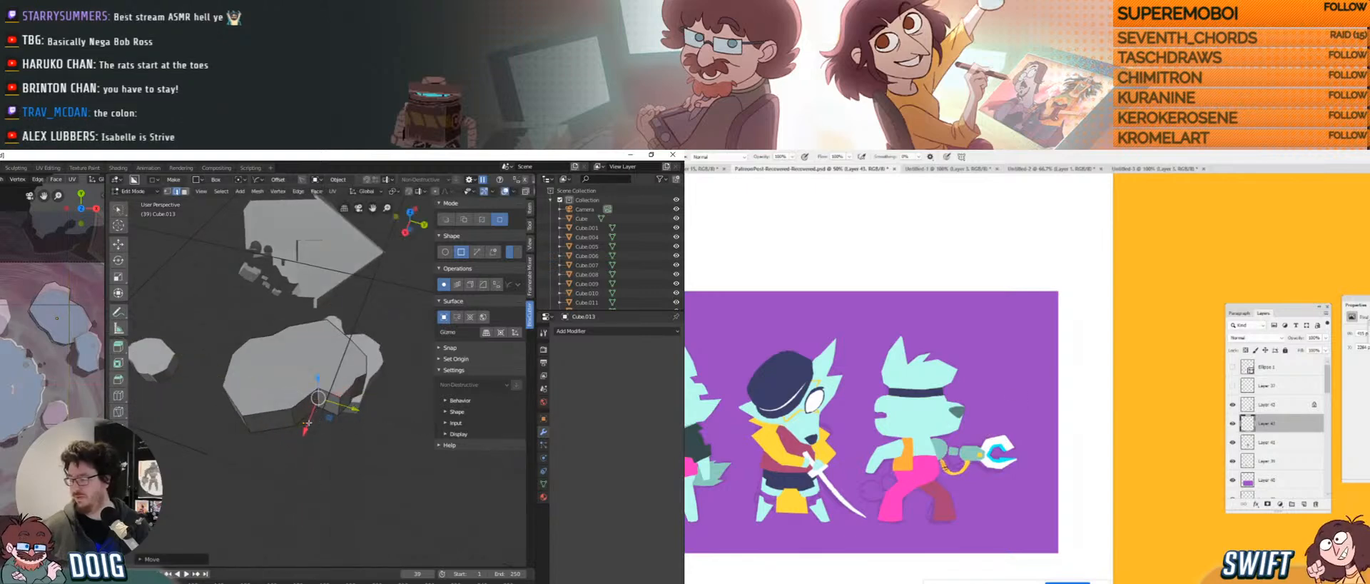
pyautogui.moveTo(308, 422); pyautogui.dragTo(307, 426)
pyautogui.moveTo(353, 412); pyautogui.dragTo(331, 406)
pyautogui.moveTo(371, 406); pyautogui.dragTo(319, 408, button='middle')
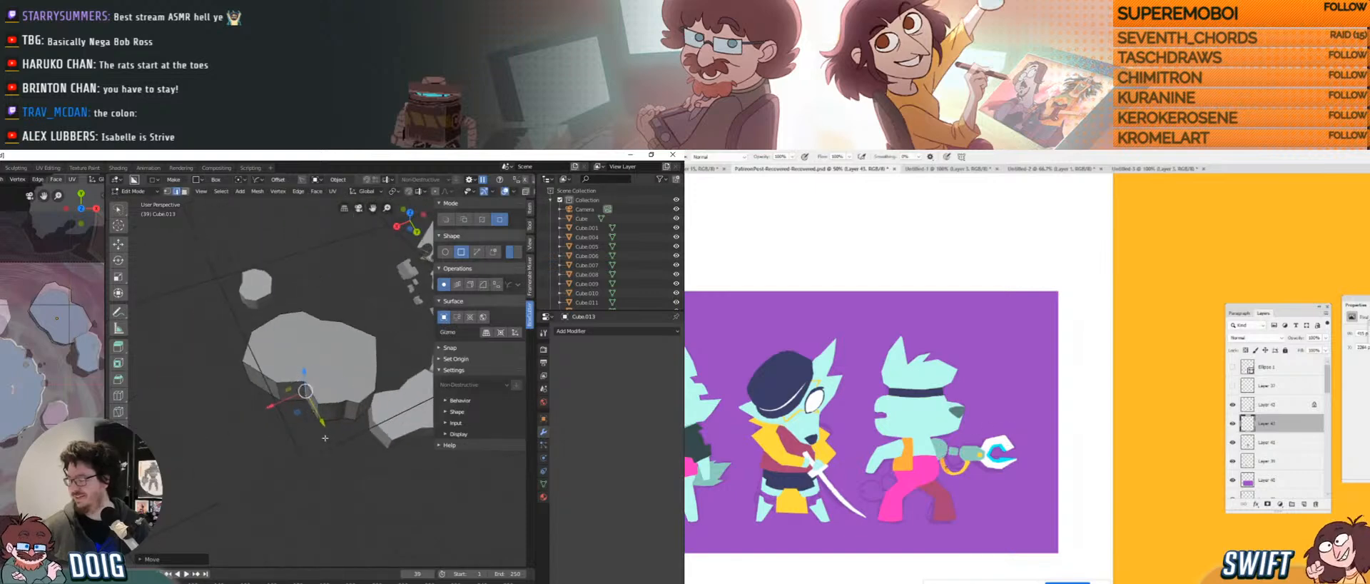
# Push another edge along X and Y, then pick vertices at the lower left.
pyautogui.click(316, 410)
pyautogui.moveTo(298, 422)
pyautogui.mouseDown()
pyautogui.moveTo(311, 407)
pyautogui.moveTo(340, 433)
pyautogui.moveTo(289, 417)
pyautogui.mouseUp()
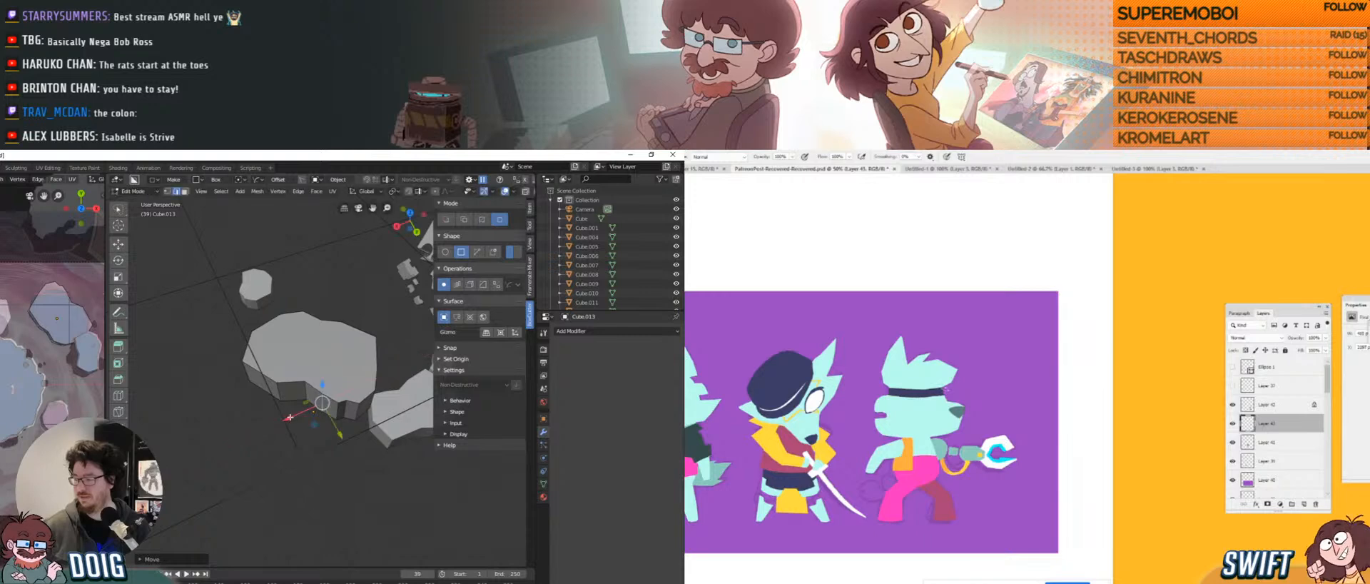
pyautogui.moveTo(345, 413); pyautogui.dragTo(353, 439, button='middle')
pyautogui.moveTo(354, 441)
pyautogui.mouseDown()
pyautogui.moveTo(365, 425)
pyautogui.moveTo(376, 439)
pyautogui.moveTo(371, 429)
pyautogui.mouseUp()
pyautogui.click(363, 414)
pyautogui.click(343, 414)
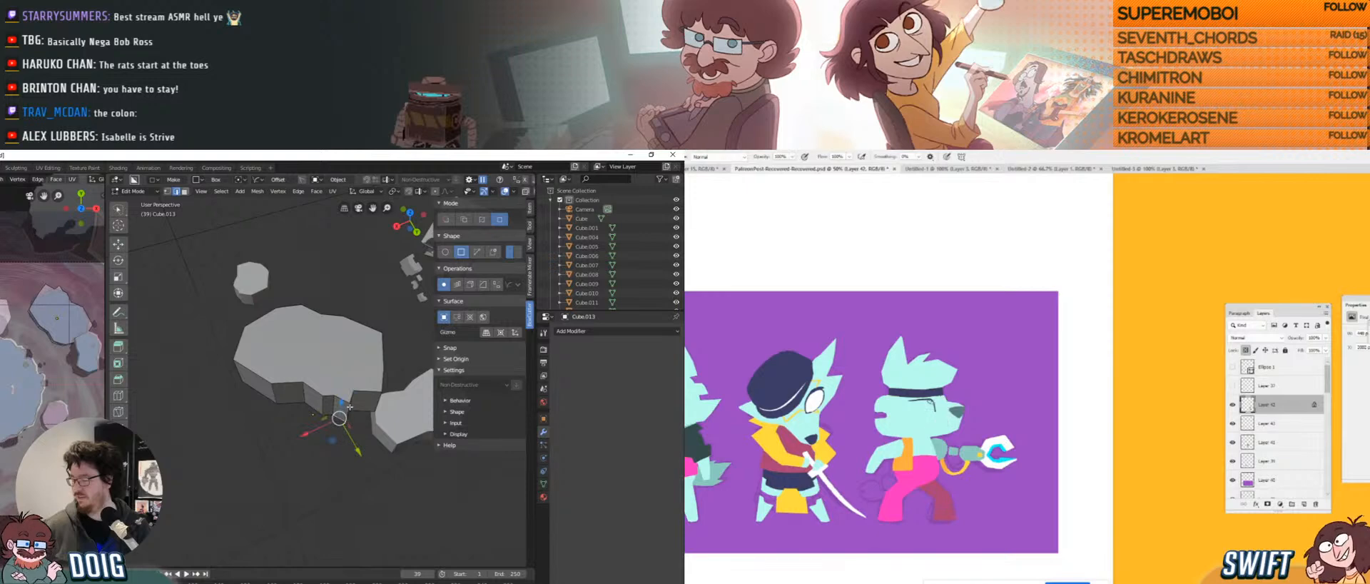
pyautogui.moveTo(343, 392); pyautogui.dragTo(344, 362, button='middle')
# Shift a vertical edge and the rightmost edge of the rock along Y.
pyautogui.click(354, 420)
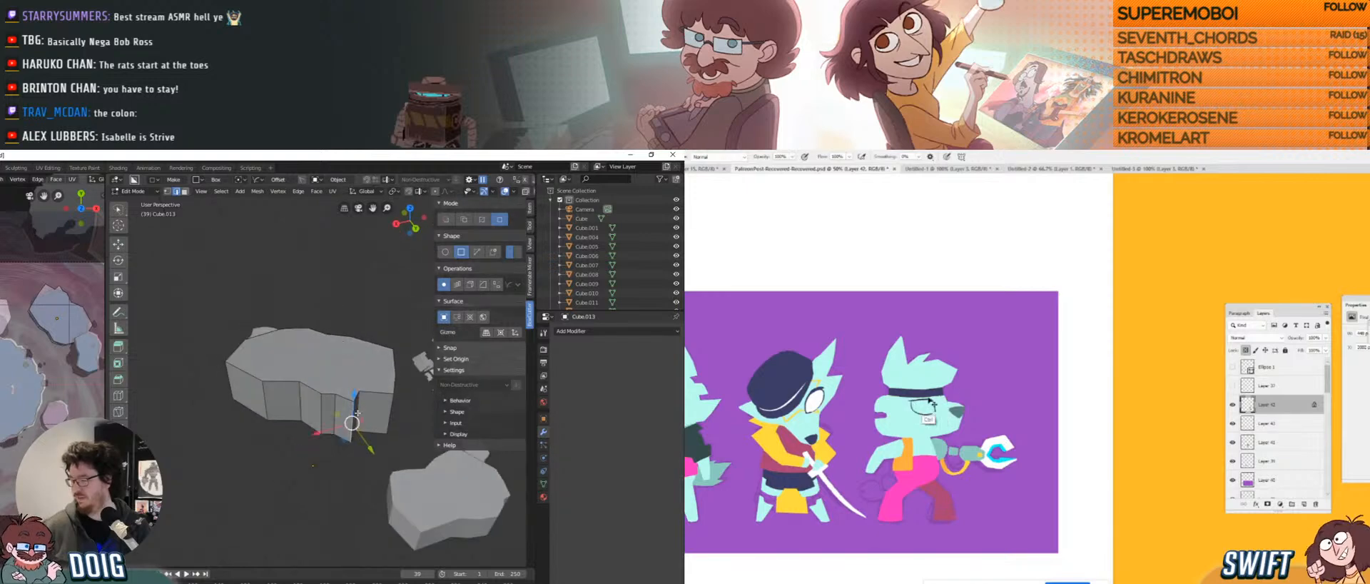
pyautogui.moveTo(353, 422); pyautogui.dragTo(364, 436)
pyautogui.moveTo(365, 434); pyautogui.dragTo(348, 444, button='middle')
pyautogui.click(385, 430)
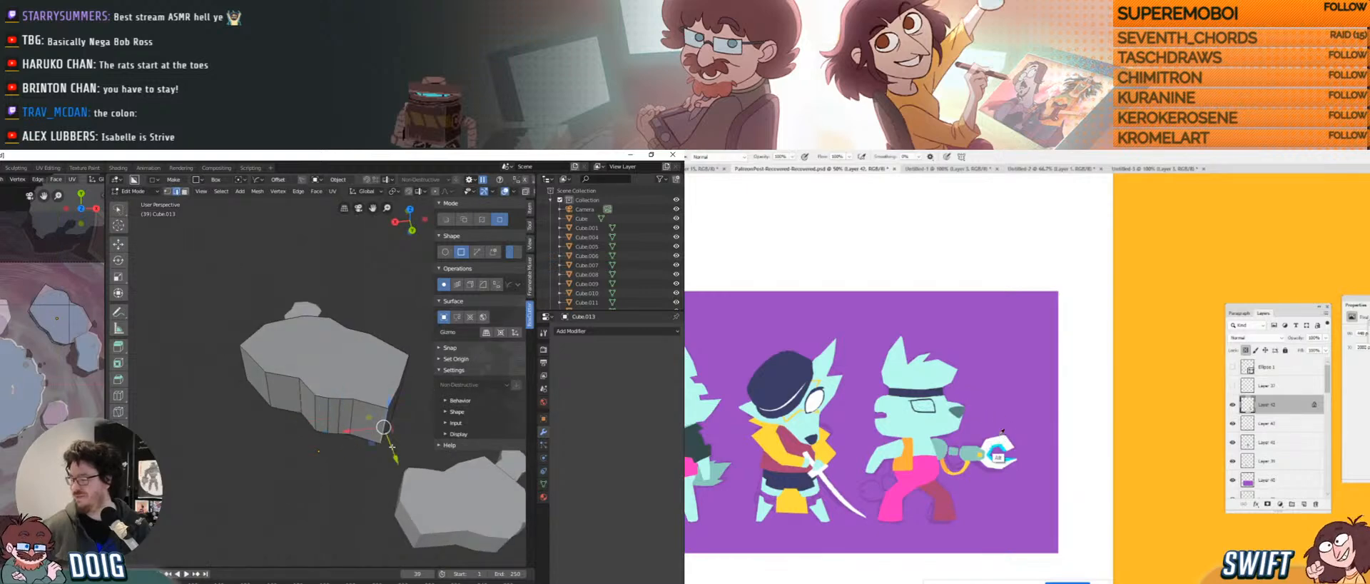
pyautogui.moveTo(391, 447); pyautogui.dragTo(389, 438)
pyautogui.moveTo(389, 439); pyautogui.dragTo(332, 437, button='middle')
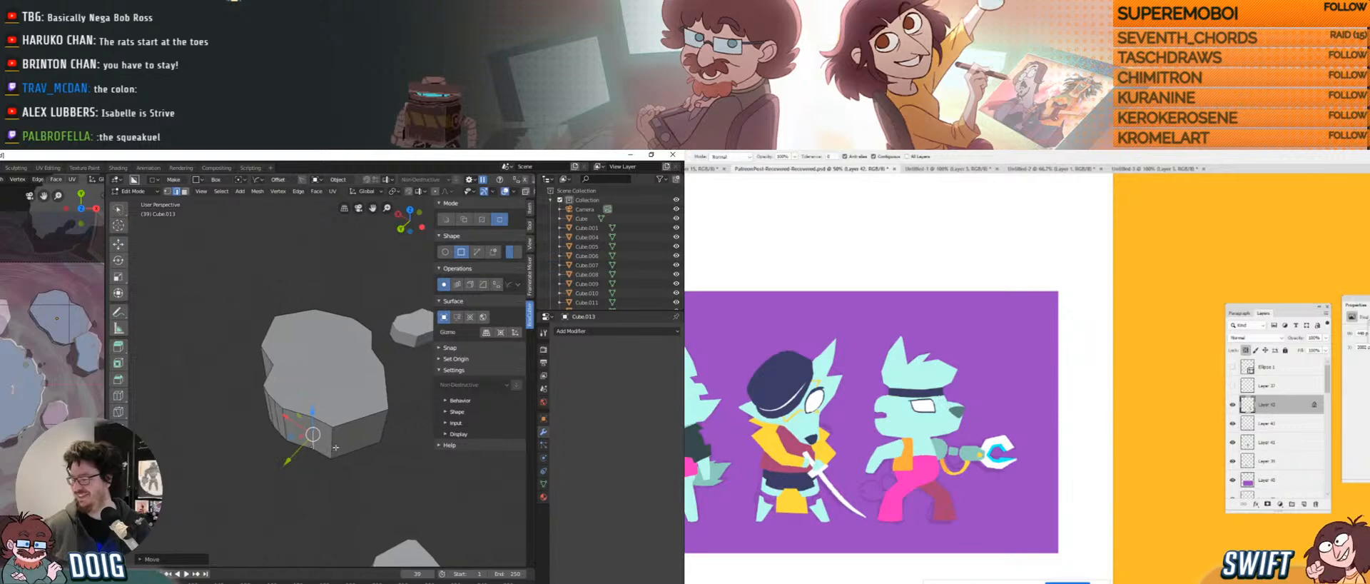
# Move the front edge along Y and X, and the right front edge along X.
pyautogui.click(335, 447)
pyautogui.moveTo(313, 466); pyautogui.dragTo(321, 459)
pyautogui.moveTo(312, 422); pyautogui.dragTo(329, 433)
pyautogui.moveTo(331, 474); pyautogui.dragTo(344, 469)
pyautogui.click(386, 427)
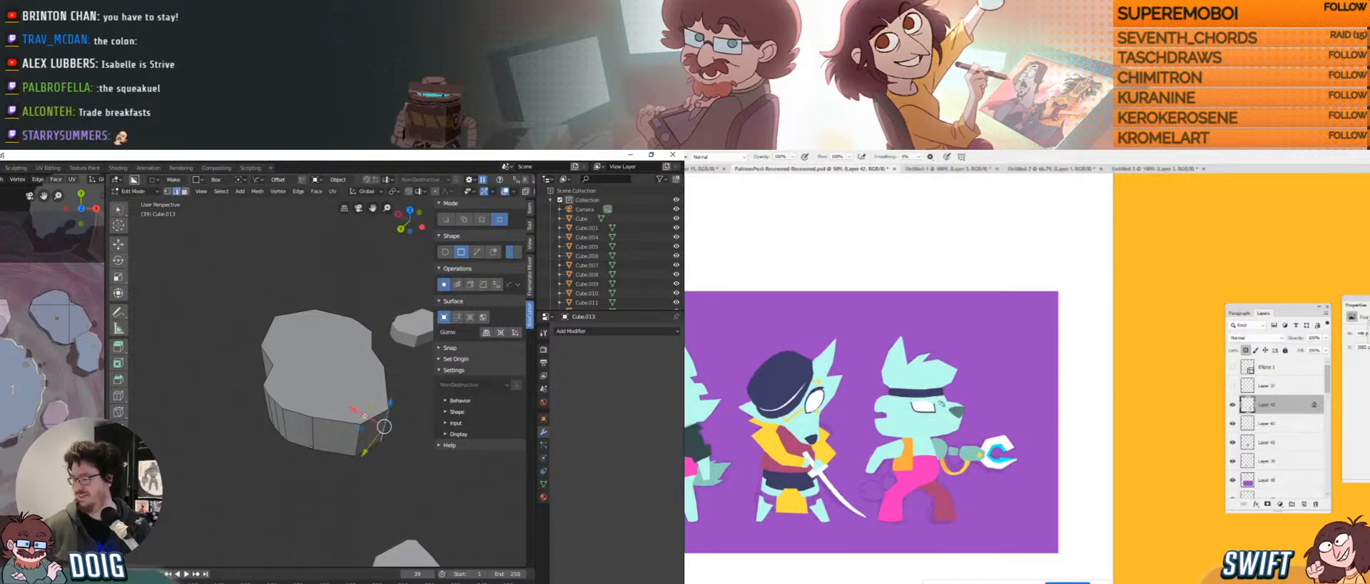
pyautogui.moveTo(358, 412); pyautogui.dragTo(353, 397)
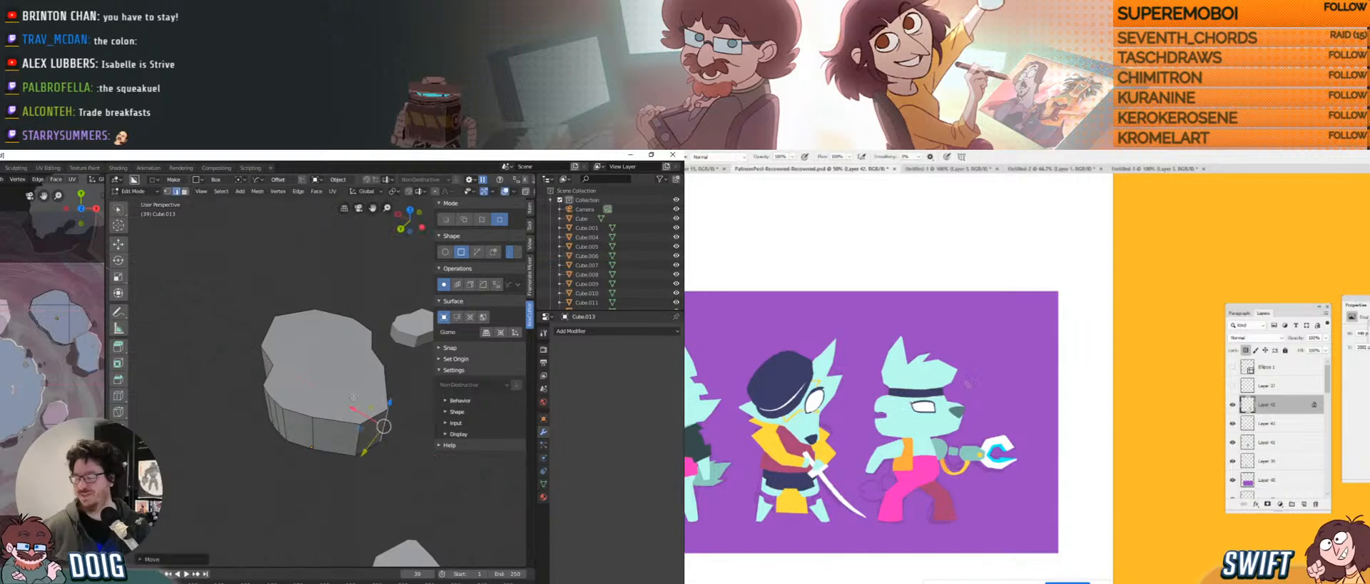
# Orbit and zoom out to review the reshaped rock among the others.
pyautogui.moveTo(358, 368); pyautogui.dragTo(349, 382, button='middle')
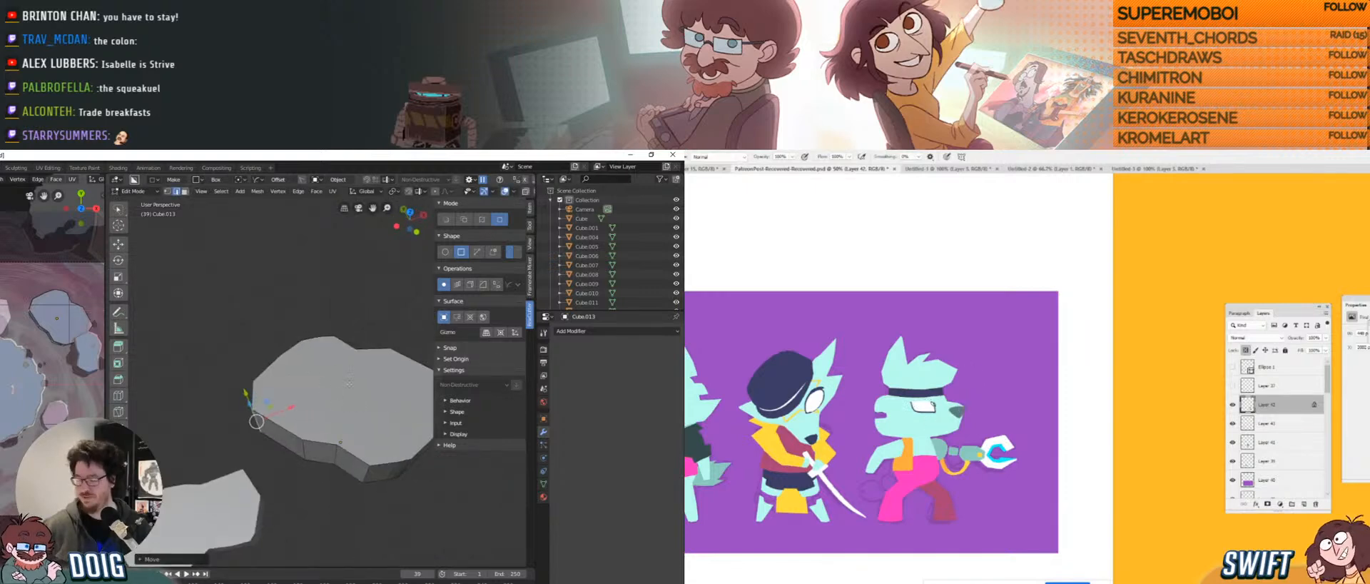
pyautogui.scroll(5, 309, 373)
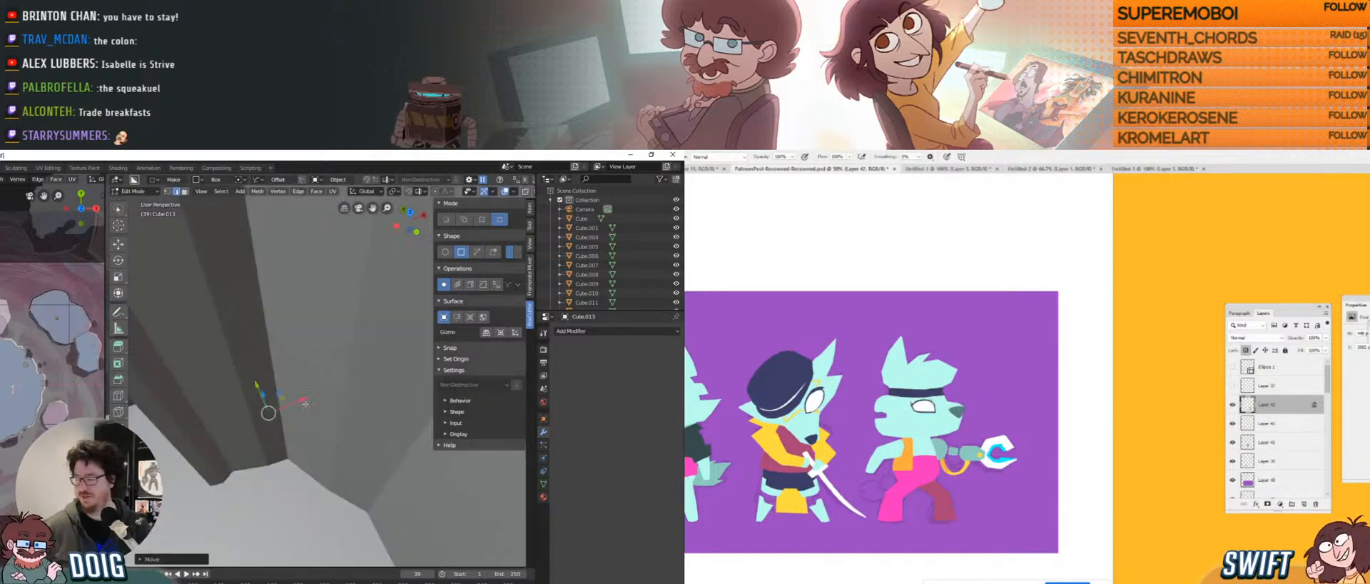
pyautogui.scroll(-8, 289, 374)
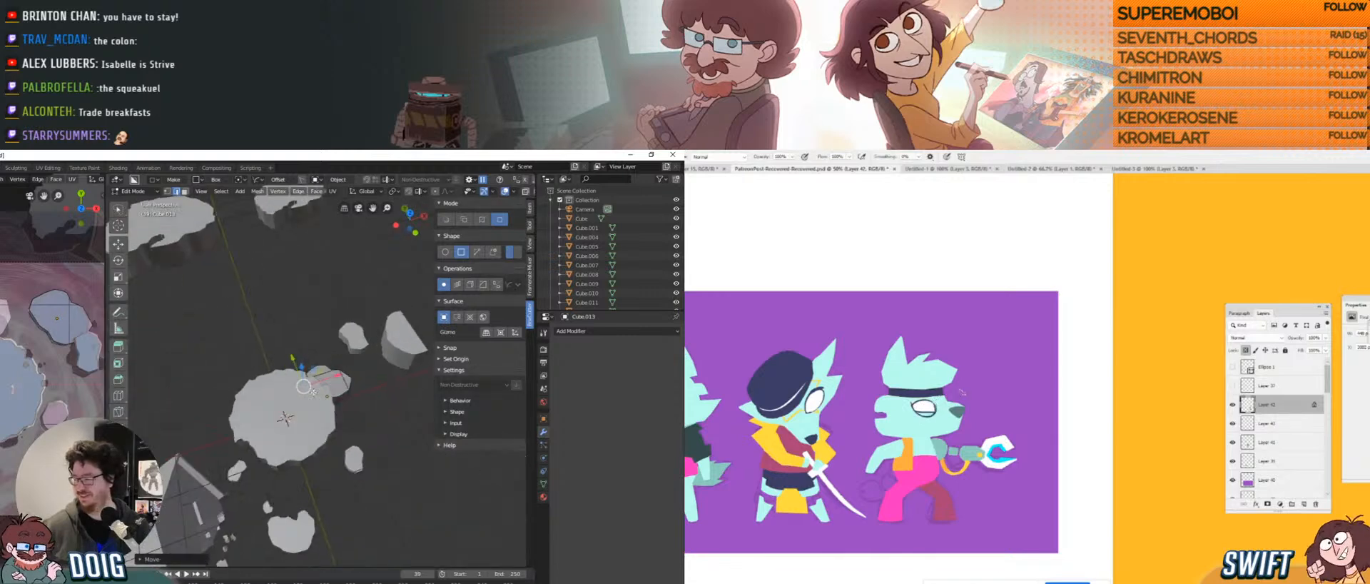
pyautogui.moveTo(306, 392)
pyautogui.mouseDown(button='middle')
pyautogui.moveTo(327, 364)
pyautogui.moveTo(322, 385)
pyautogui.mouseUp(button='middle')
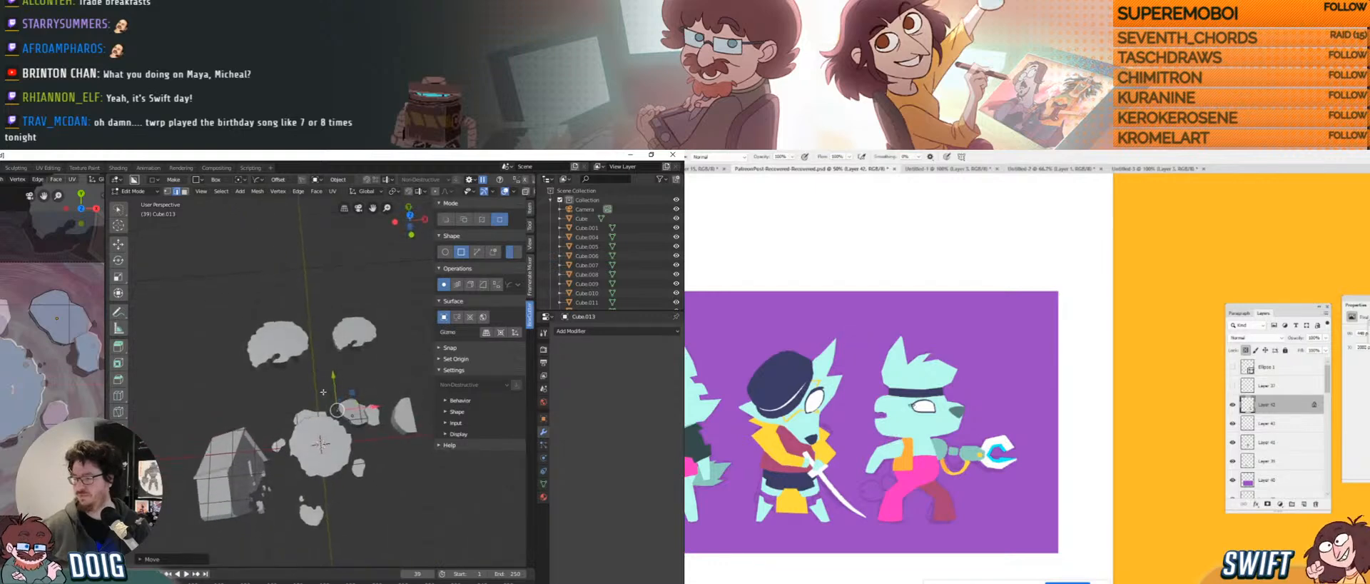
pyautogui.scroll(5, 324, 362)
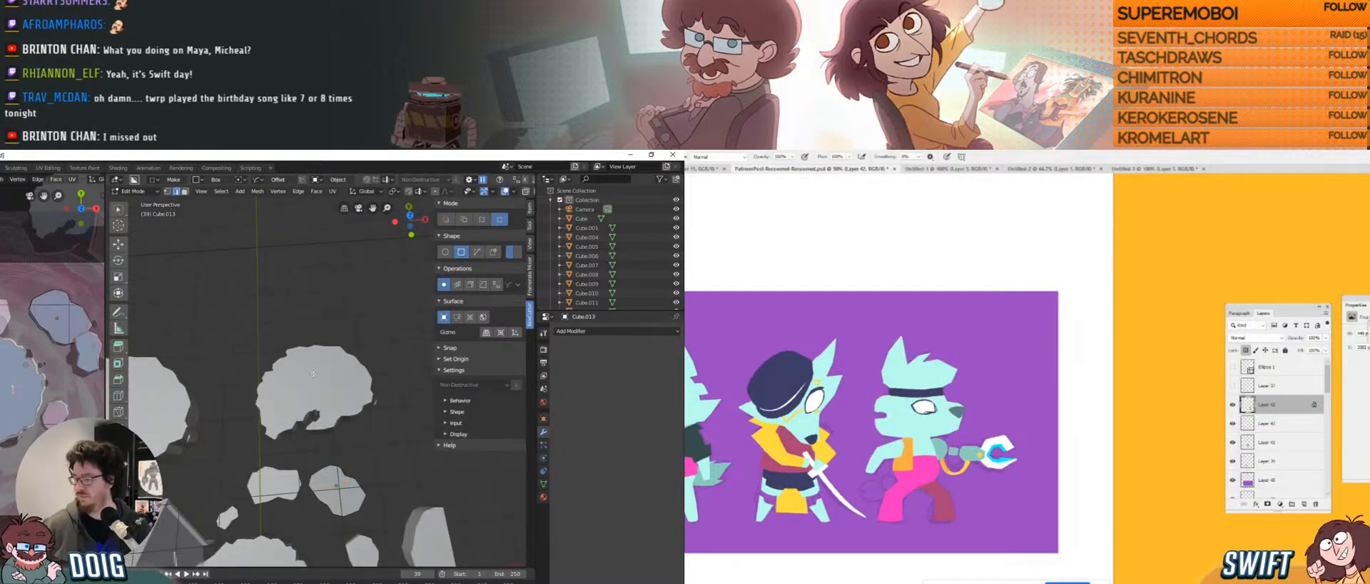
# Return to Object Mode and select the upper rock Ngon.005.
pyautogui.press('Tab')
pyautogui.click(286, 362)
pyautogui.keyDown('shift'); pyautogui.moveTo(37, 295); pyautogui.dragTo(14, 400, button='middle'); pyautogui.keyUp('shift')
pyautogui.scroll(4, 33, 301)
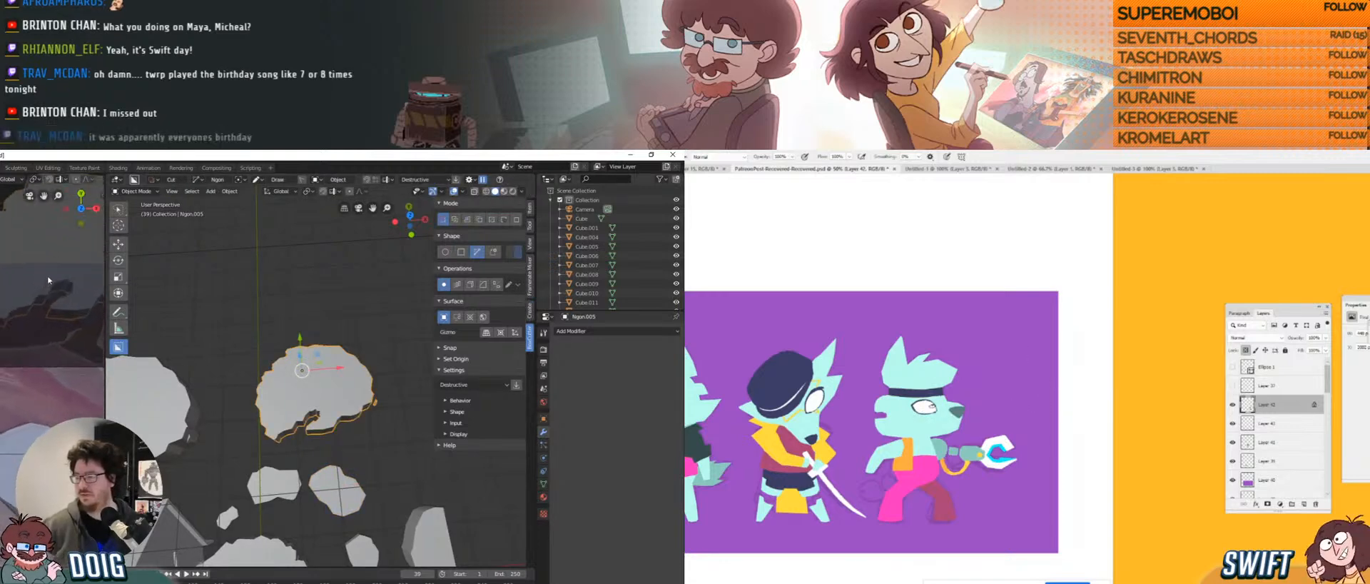
# Rotate Ngon.005, switching from the Z axis to tilt it about X.
pyautogui.keyDown('shift'); pyautogui.moveTo(49, 280); pyautogui.dragTo(16, 334, button='middle'); pyautogui.keyUp('shift')
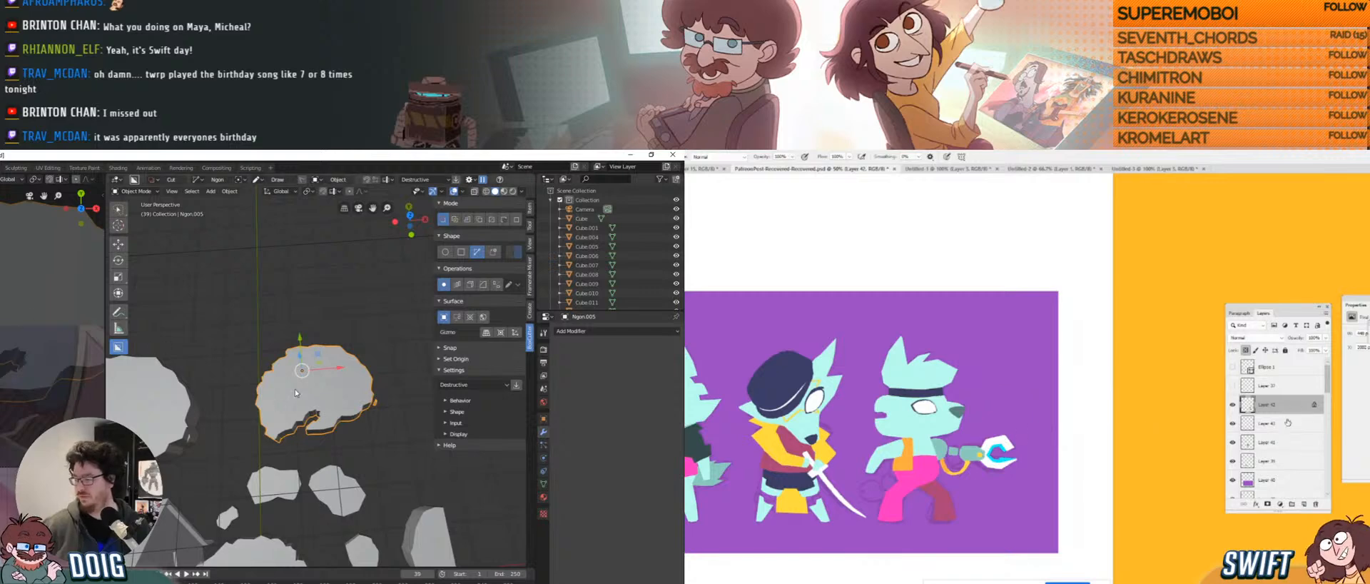
pyautogui.keyDown('shift'); pyautogui.moveTo(333, 385); pyautogui.dragTo(338, 365, button='middle'); pyautogui.keyUp('shift')
pyautogui.press('r')
pyautogui.press('z')
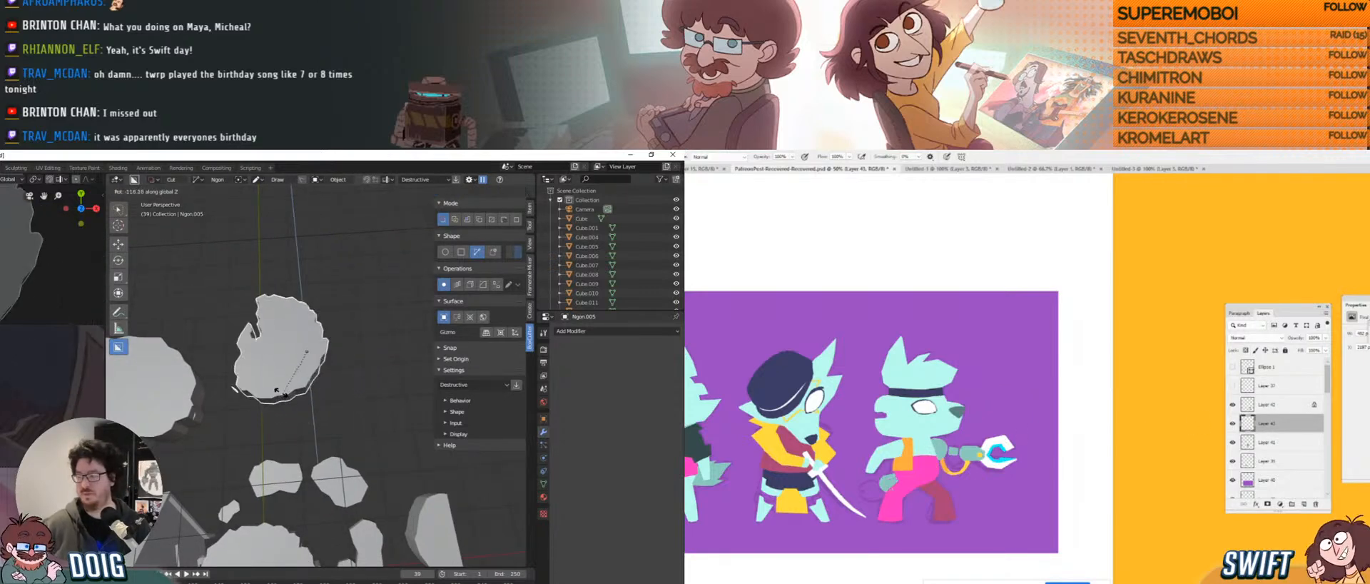
pyautogui.press('x')
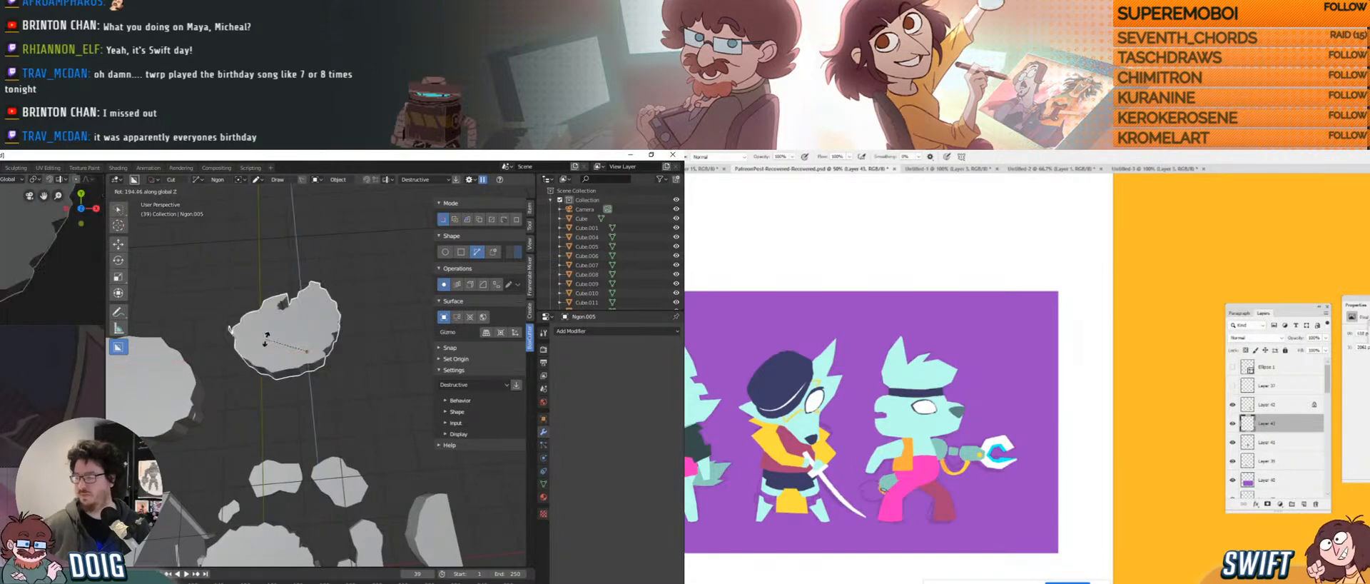
pyautogui.click(290, 333)
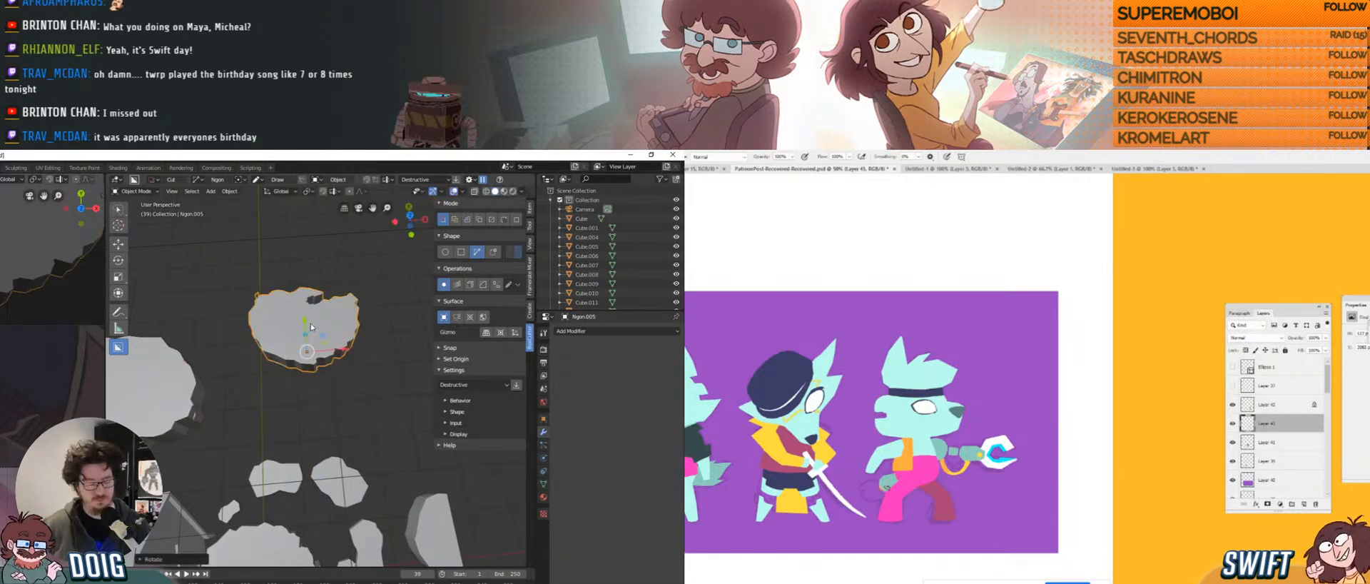
# Move Ngon.005 down-right and scale it up.
pyautogui.press('g')
pyautogui.click(323, 373)
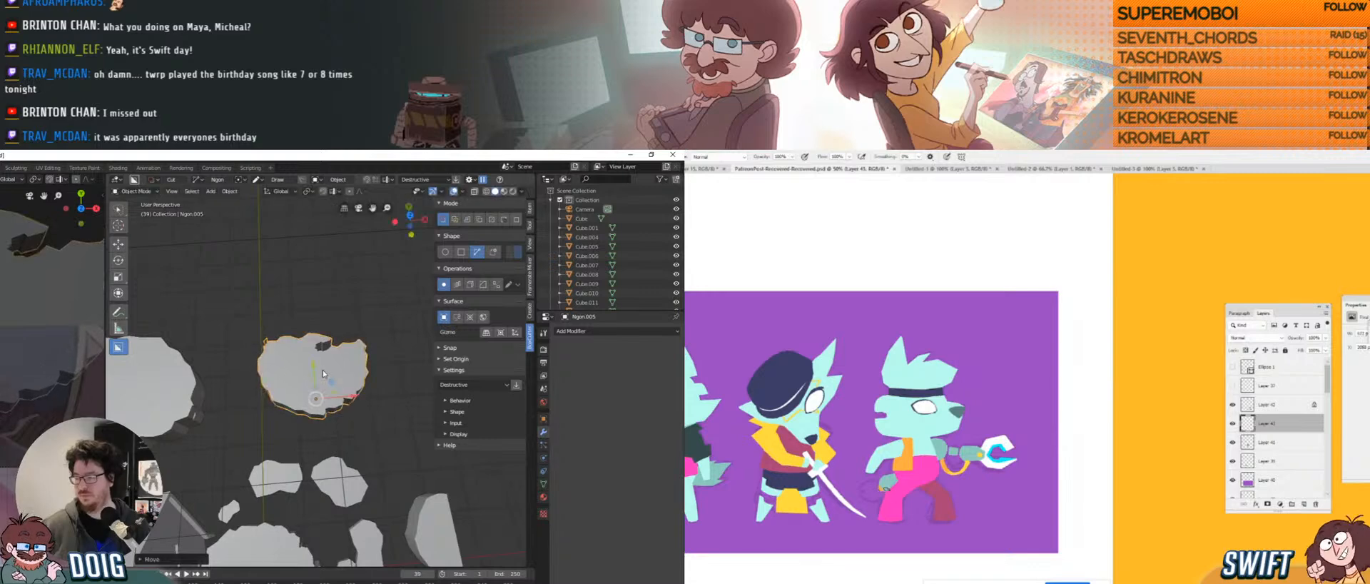
pyautogui.press('s')
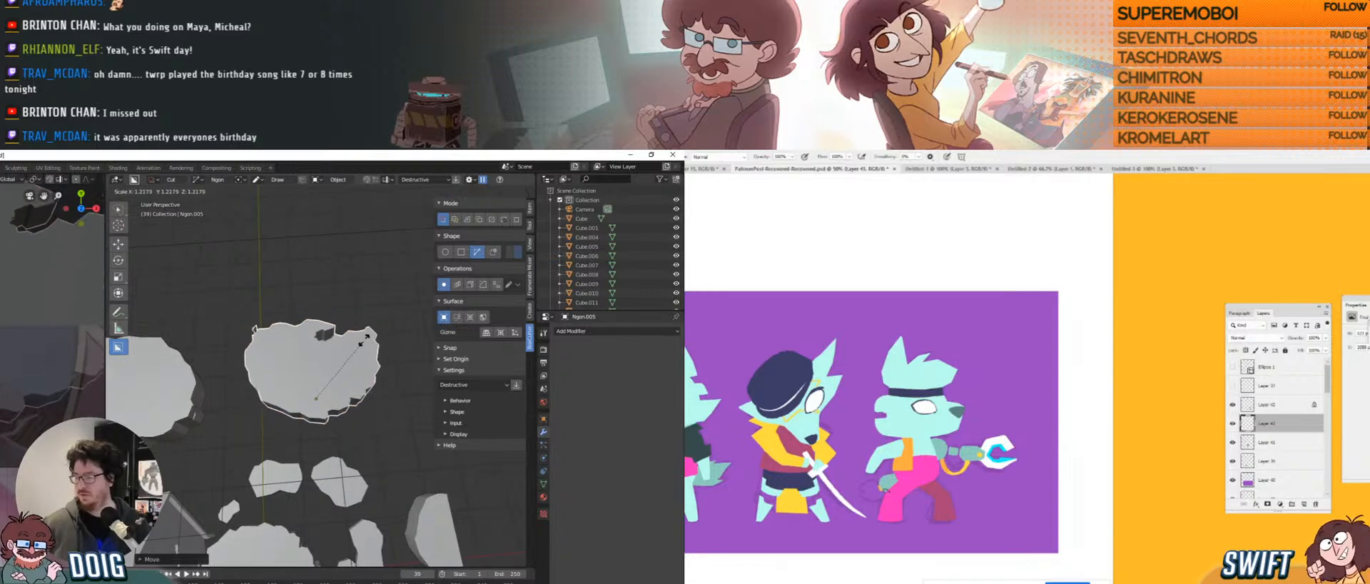
pyautogui.click(353, 349)
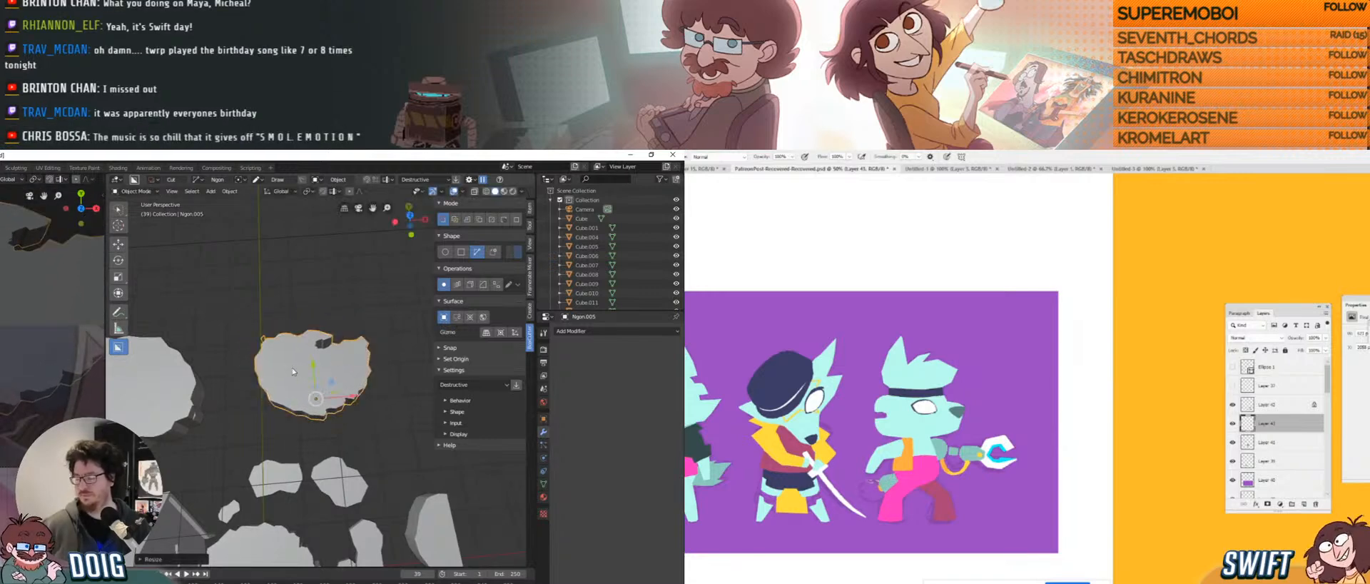
# Enter Edit Mode on Ngon.005 and select its bottom edge.
pyautogui.scroll(3, 289, 389)
pyautogui.moveTo(290, 389)
pyautogui.mouseDown(button='middle')
pyautogui.moveTo(313, 349)
pyautogui.moveTo(293, 395)
pyautogui.mouseUp(button='middle')
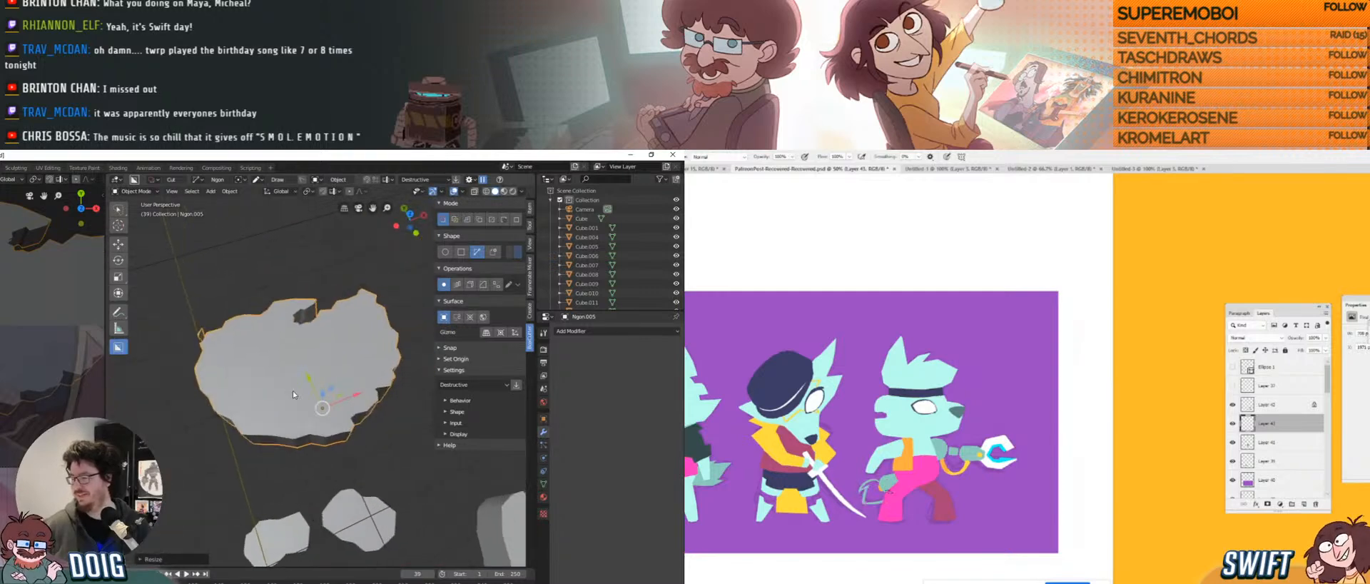
pyautogui.press('Tab')
pyautogui.click(289, 442)
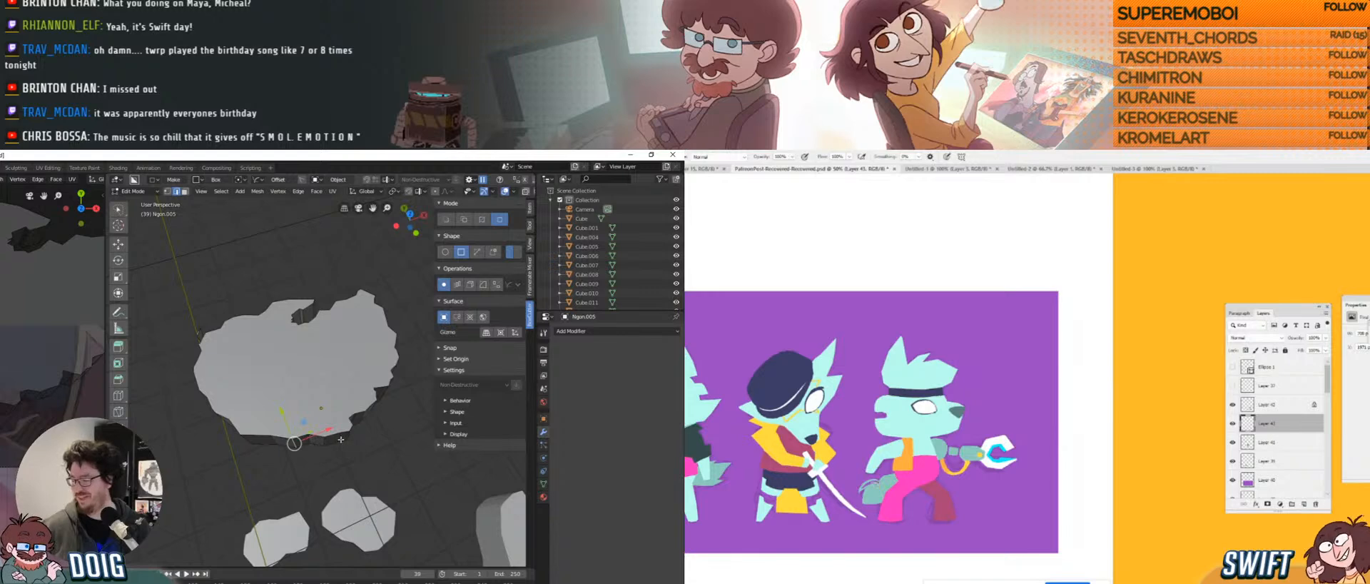
# Reshape the side of Ngon.005 and push a rim edge in about 0.1 m.
pyautogui.moveTo(327, 410); pyautogui.dragTo(334, 354, button='middle')
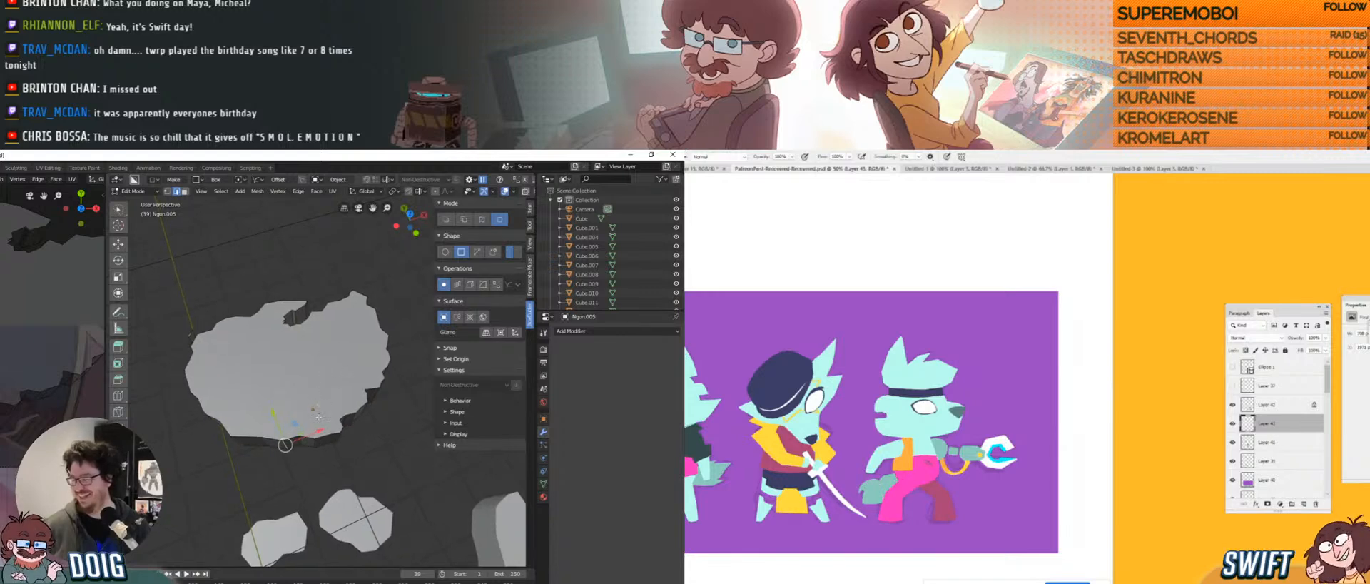
pyautogui.moveTo(306, 437); pyautogui.dragTo(308, 394, button='middle')
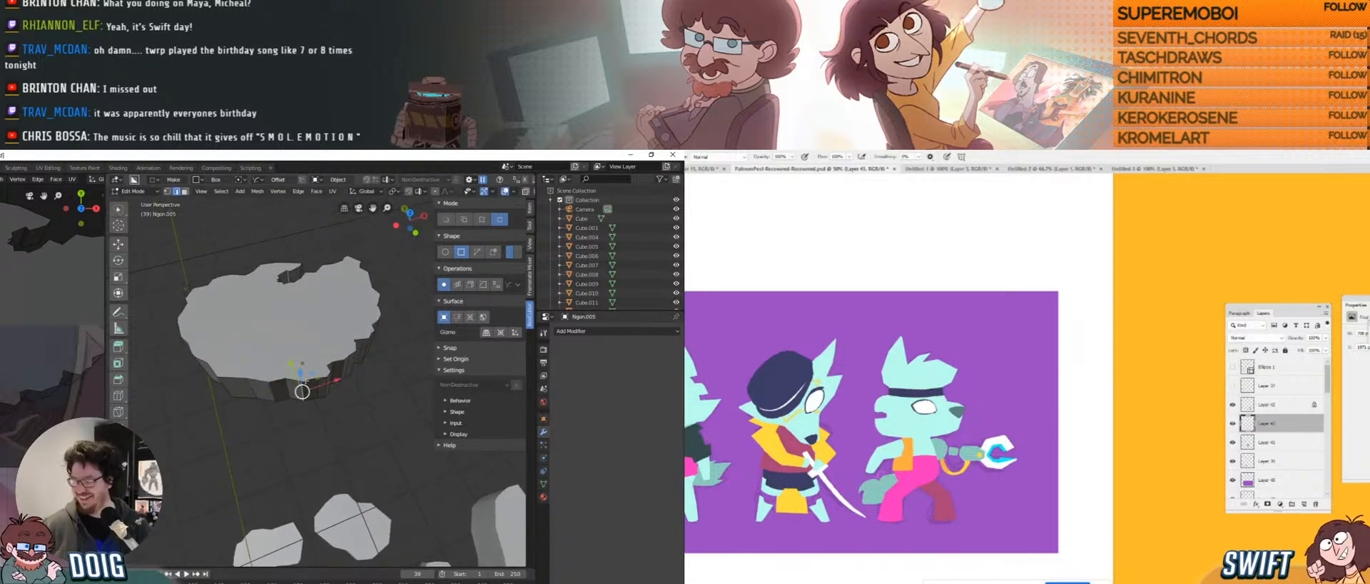
pyautogui.moveTo(291, 367); pyautogui.dragTo(260, 375)
pyautogui.click(252, 374)
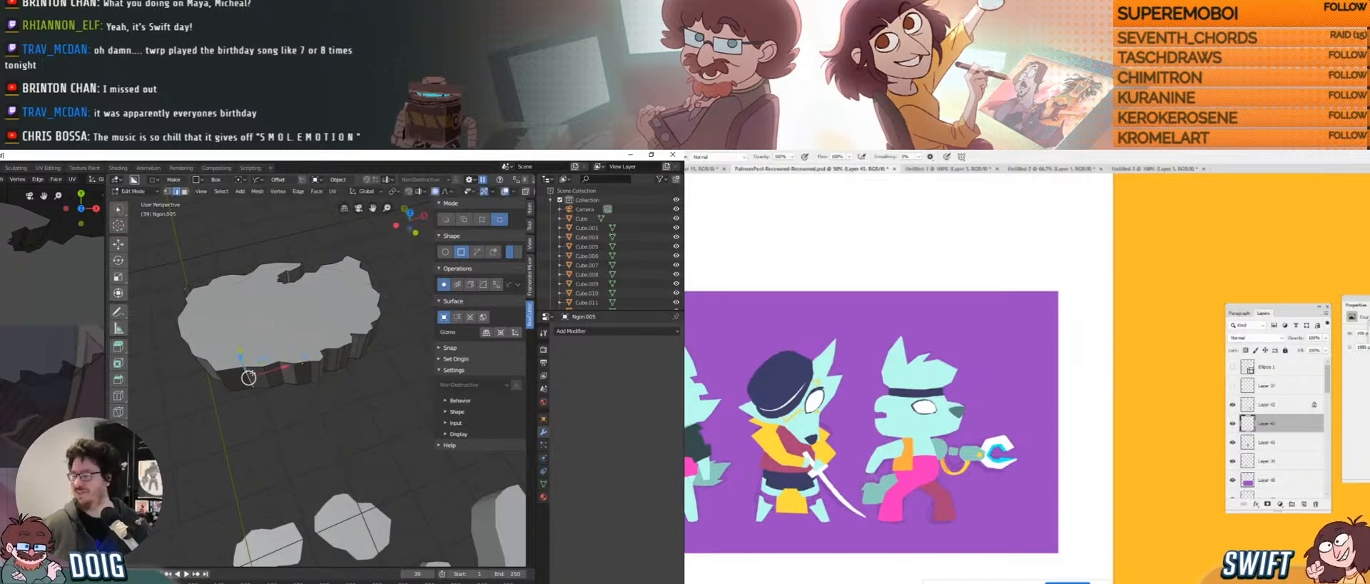
pyautogui.moveTo(244, 350); pyautogui.dragTo(271, 390, button='middle')
pyautogui.moveTo(297, 407); pyautogui.dragTo(303, 416)
pyautogui.moveTo(279, 419); pyautogui.dragTo(327, 408, button='middle')
# Move an edge with soft falloff, then shift a corner about 0.12 m along X.
pyautogui.click(311, 392)
pyautogui.press('g')
pyautogui.click(324, 399)
pyautogui.click(332, 413)
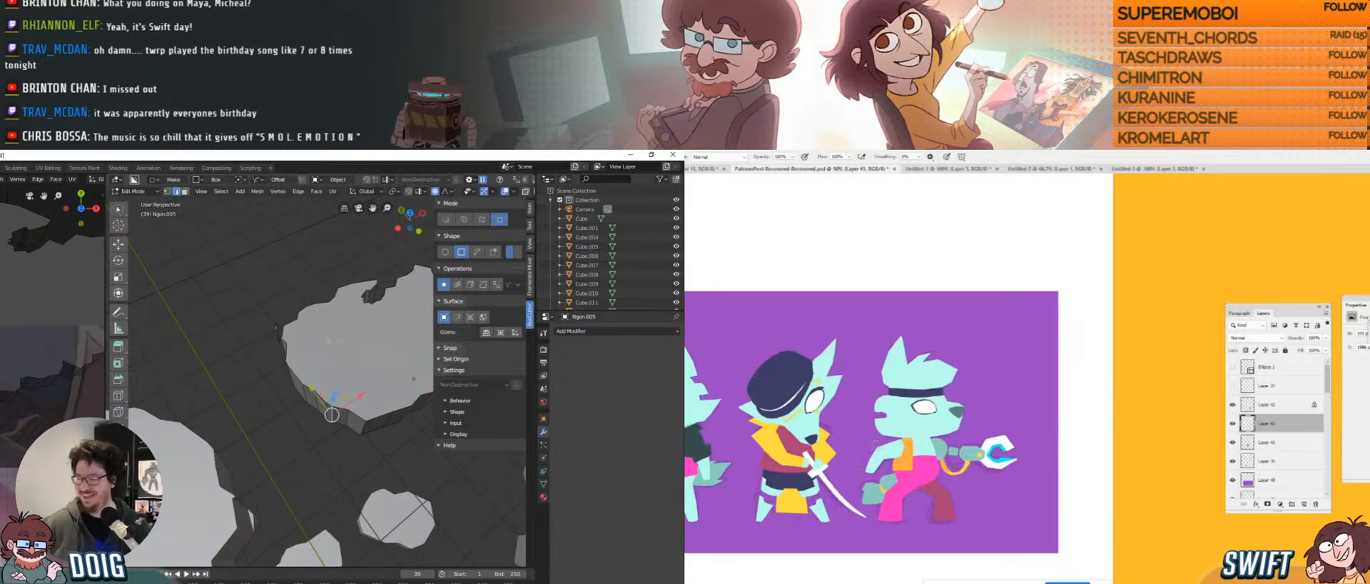
pyautogui.moveTo(326, 375); pyautogui.dragTo(324, 403, button='middle')
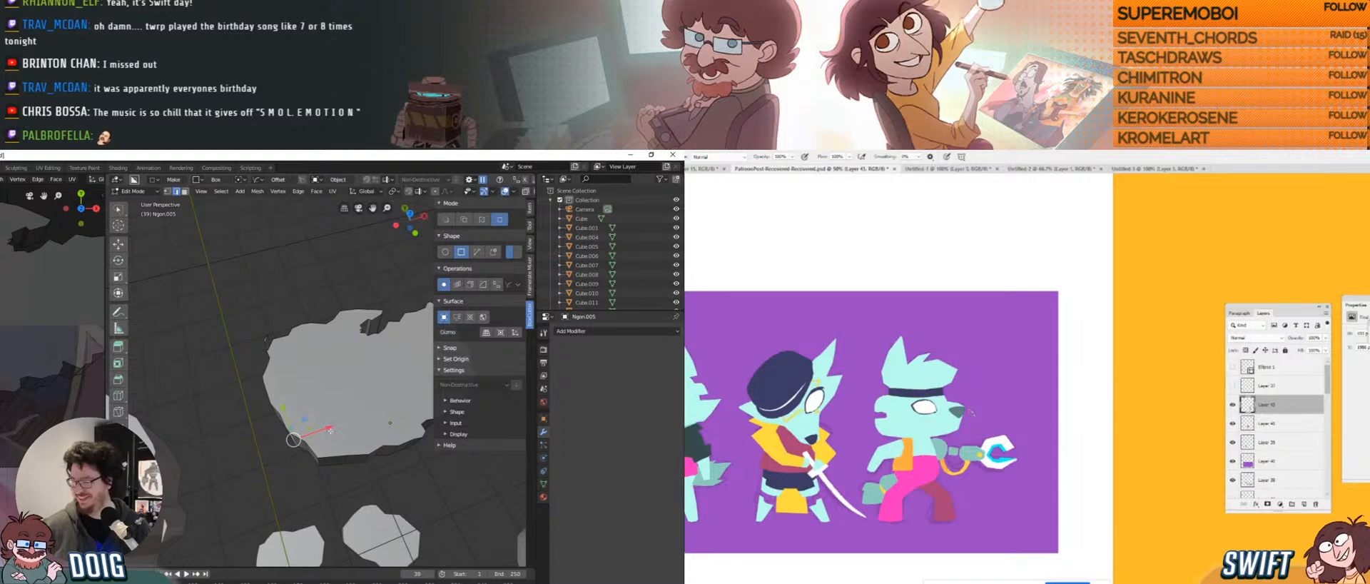
pyautogui.moveTo(330, 430); pyautogui.dragTo(345, 420)
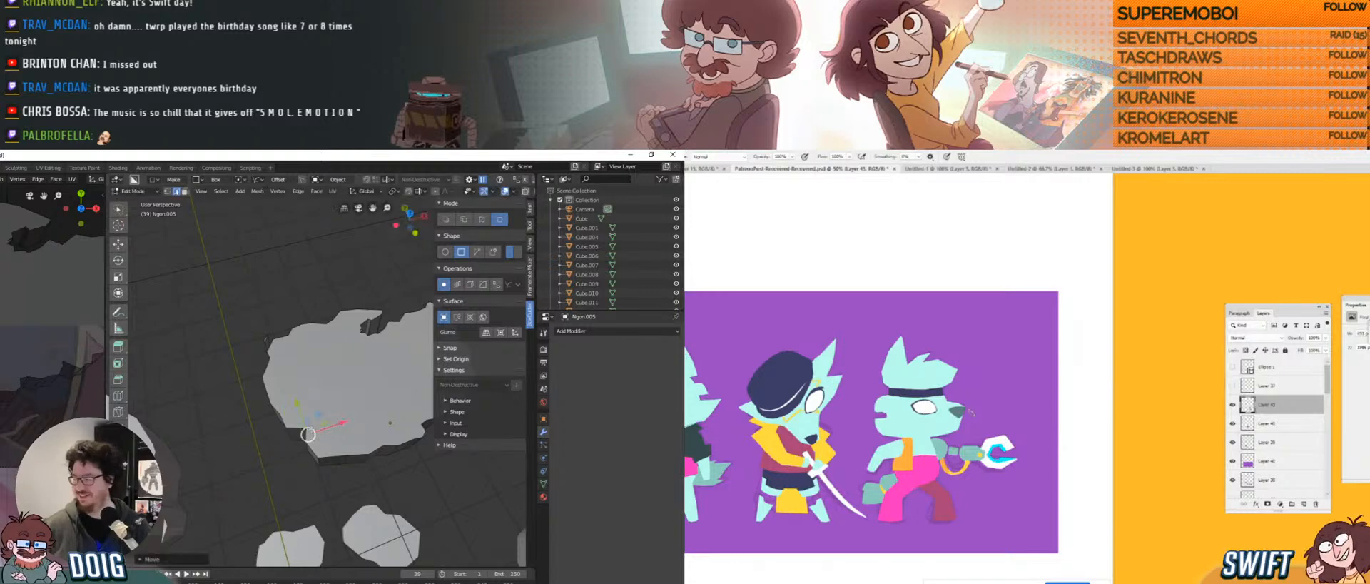
# Move the neighbouring edge about 0.12 m along X and a lower-rim edge along Y.
pyautogui.click(290, 434)
pyautogui.moveTo(291, 433); pyautogui.dragTo(305, 420, button='middle')
pyautogui.moveTo(345, 420); pyautogui.dragTo(334, 390)
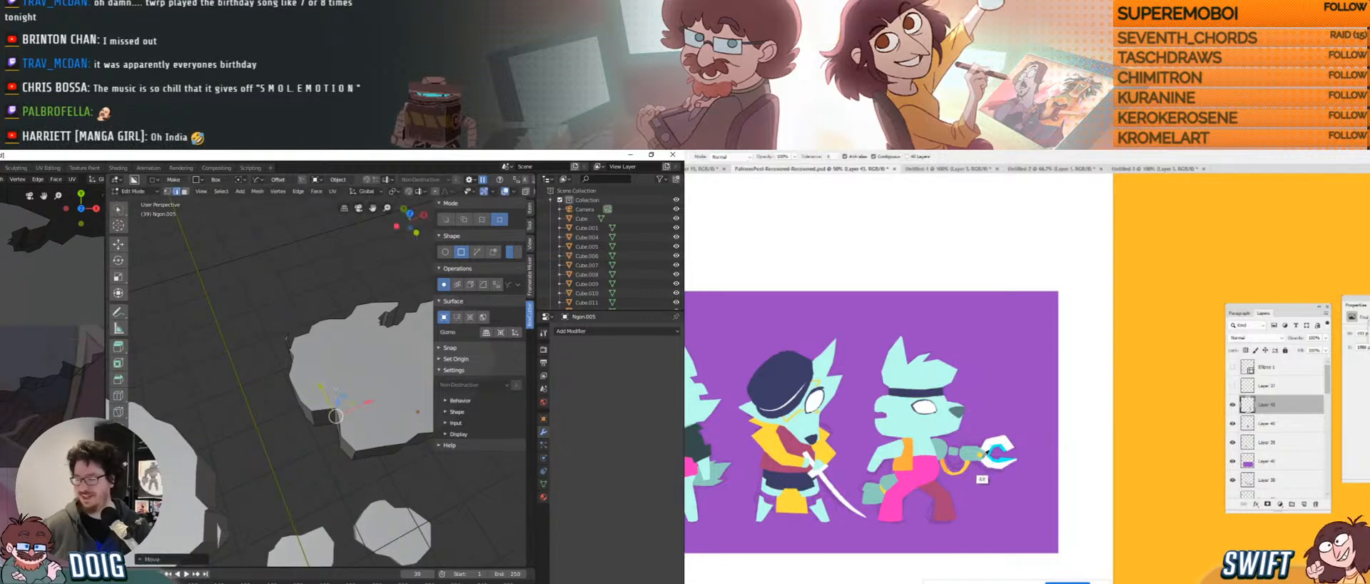
pyautogui.moveTo(339, 402); pyautogui.dragTo(317, 373, button='middle')
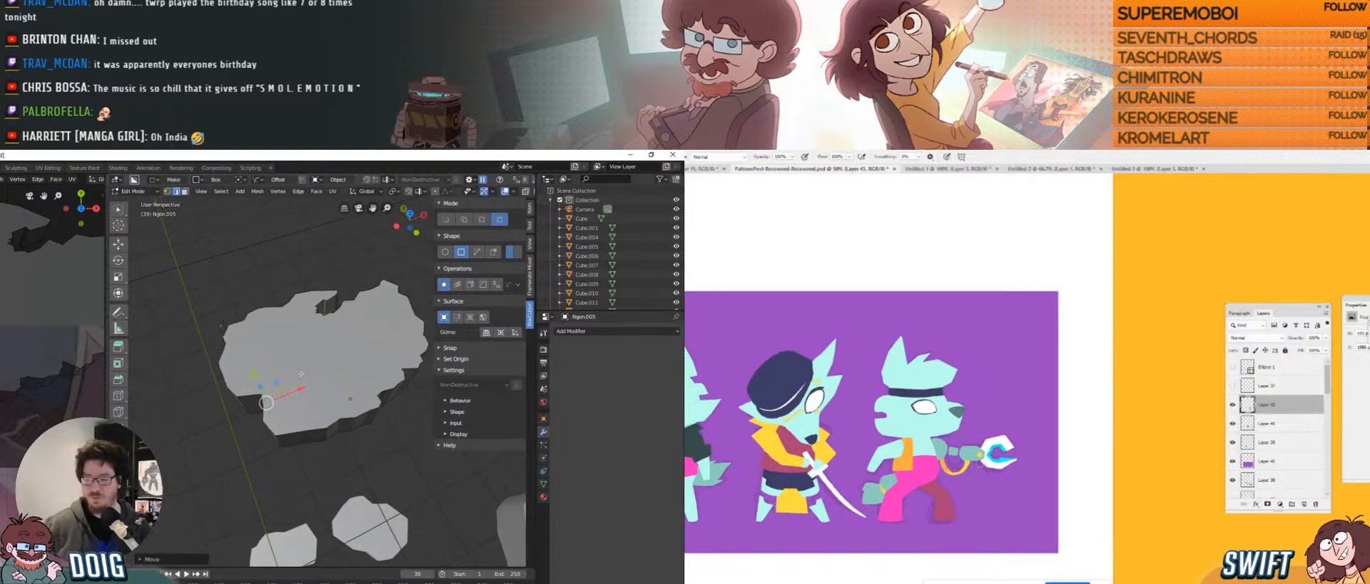
pyautogui.click(374, 414)
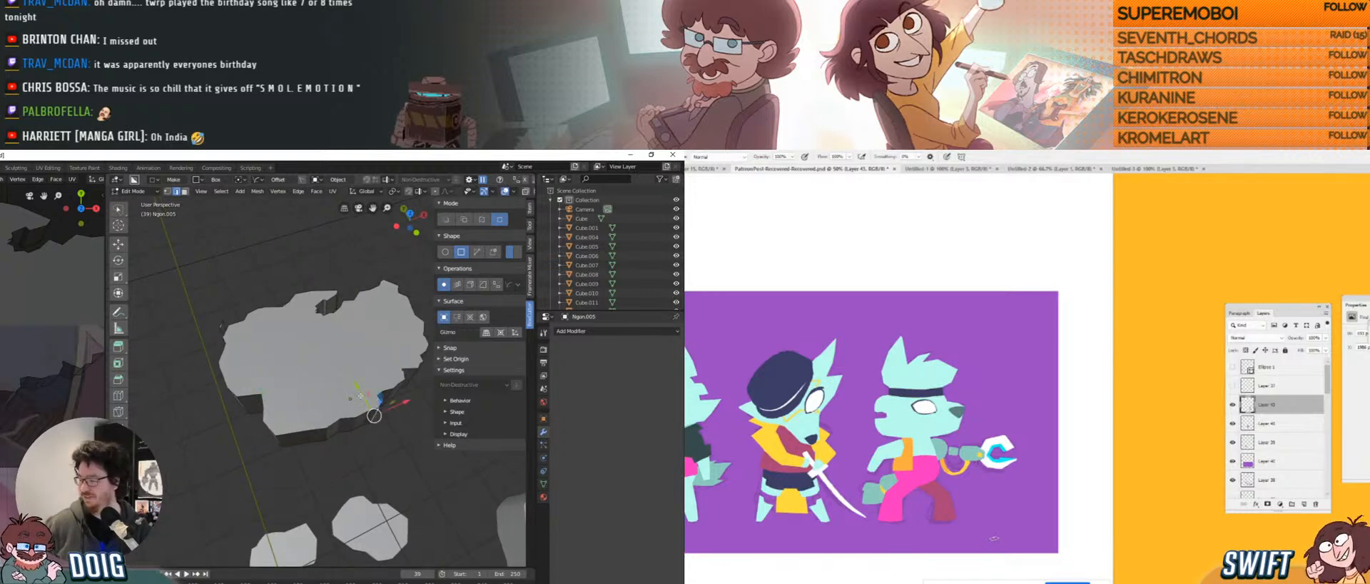
pyautogui.moveTo(374, 414); pyautogui.dragTo(344, 418, button='middle')
pyautogui.click(332, 425)
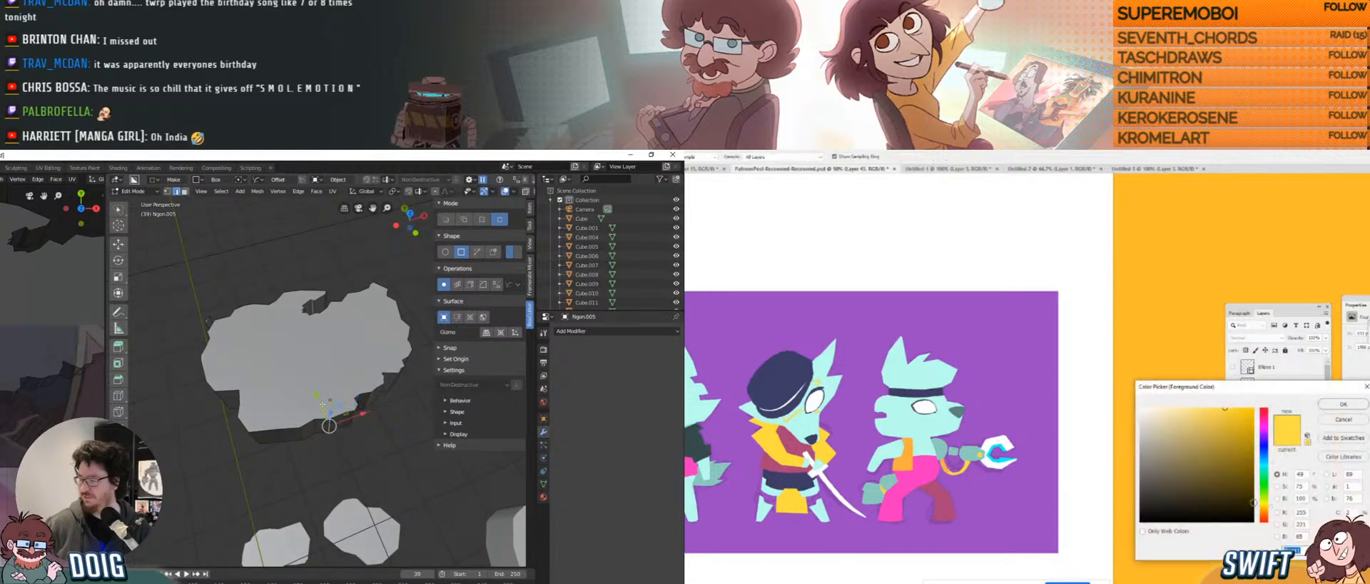
pyautogui.moveTo(327, 411); pyautogui.dragTo(324, 404)
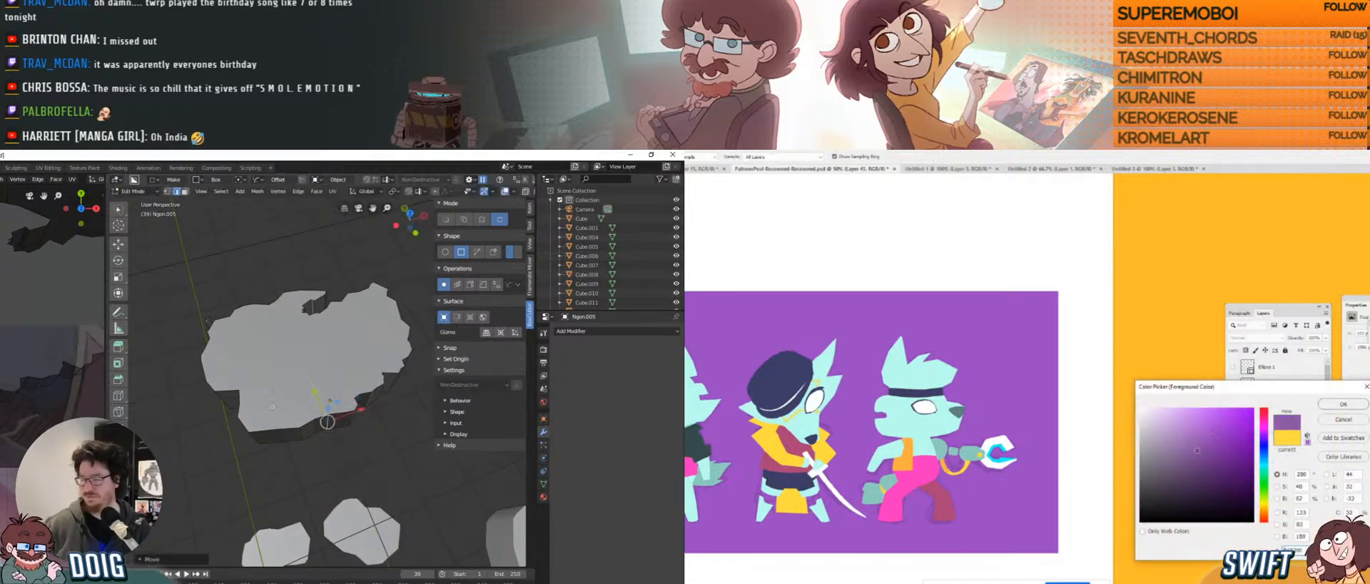
# Reposition the lower-rim edge of Ngon.005 with two further moves.
pyautogui.press('g')
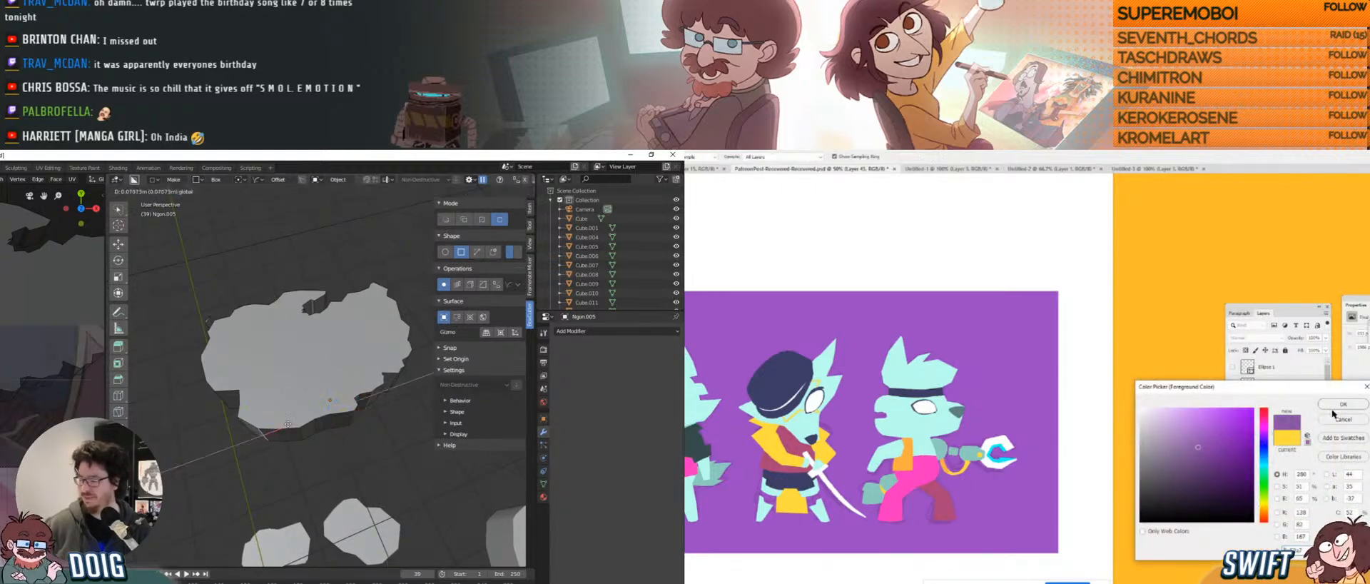
pyautogui.click(1334, 405)
pyautogui.click(300, 417)
pyautogui.press('g')
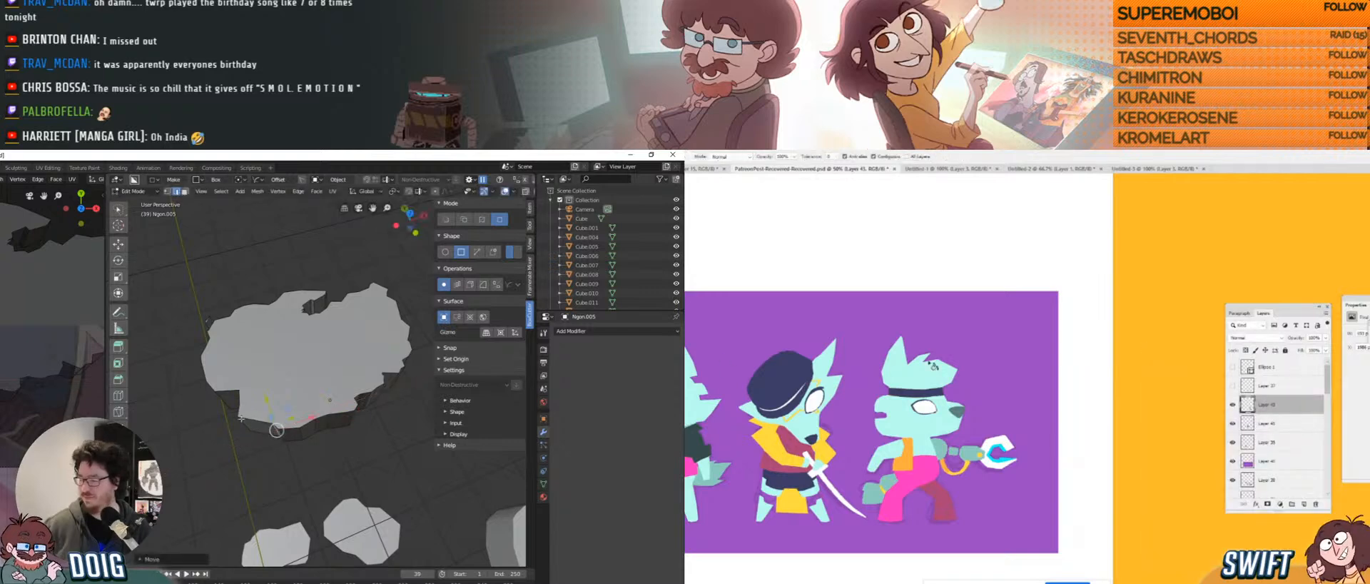
pyautogui.press('g')
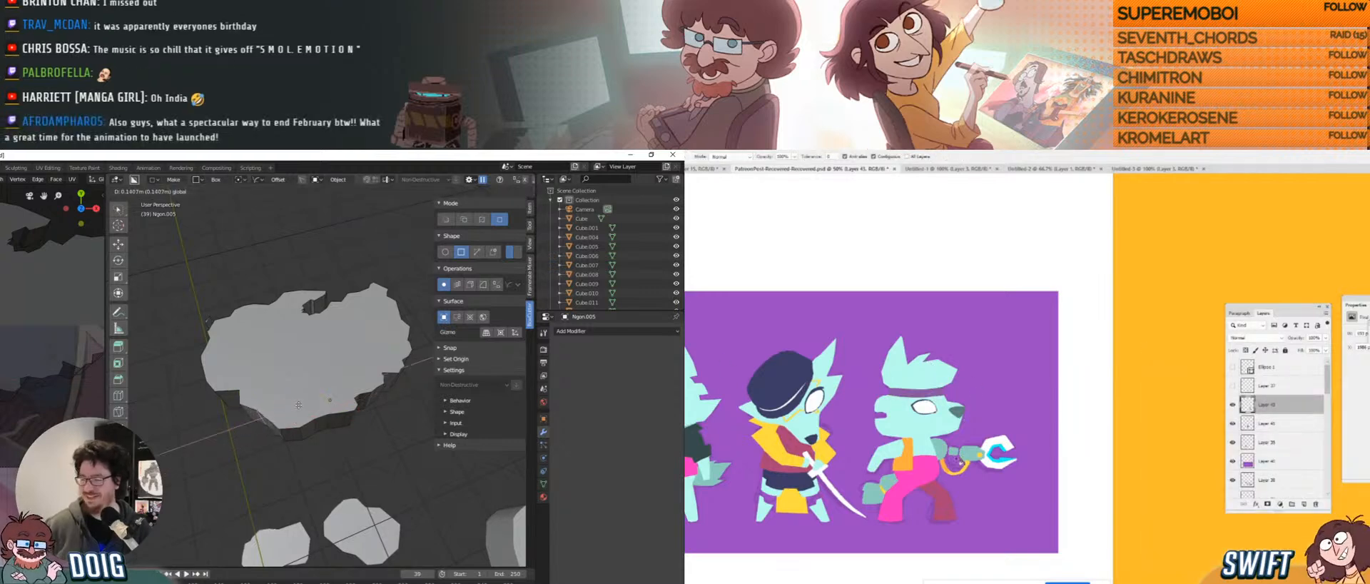
pyautogui.click(301, 405)
pyautogui.moveTo(301, 404); pyautogui.dragTo(325, 372, button='middle')
# Move the next rim edge, then shift it along the X axis only.
pyautogui.click(322, 391)
pyautogui.press('g')
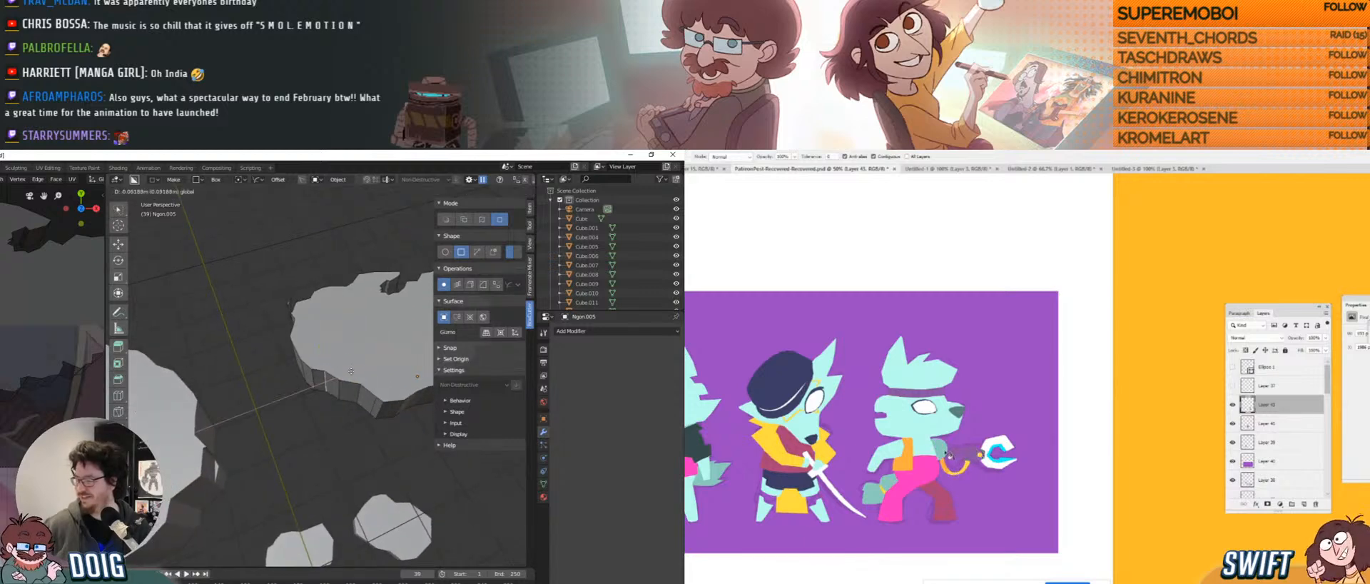
pyautogui.click(325, 356)
pyautogui.press('g')
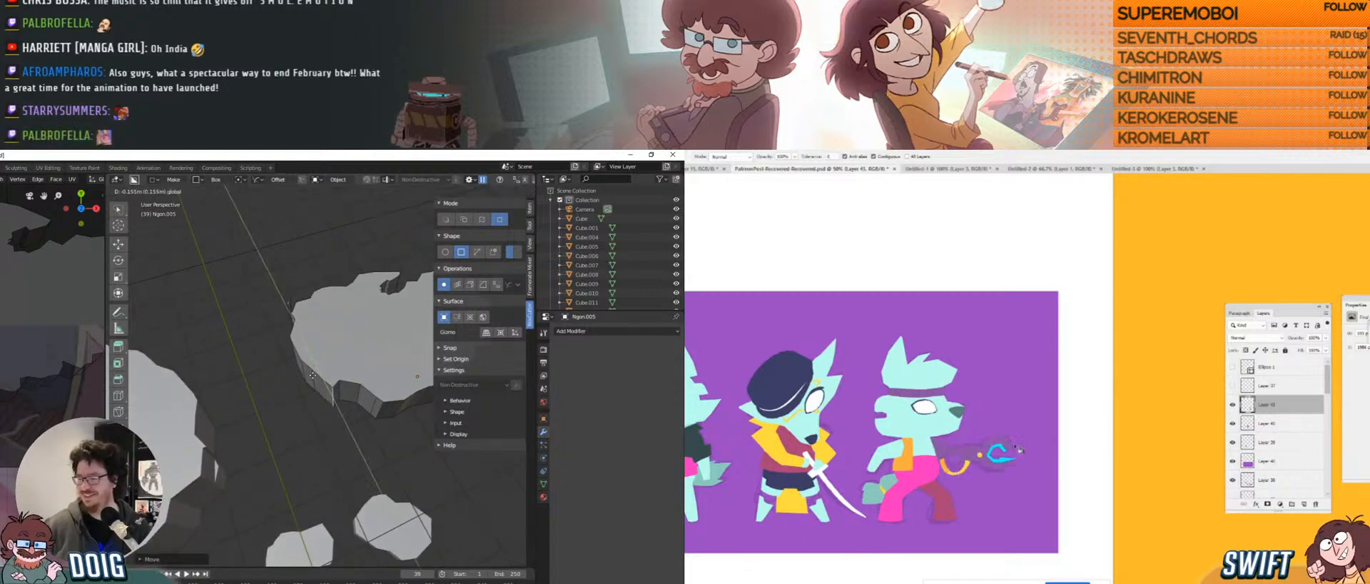
pyautogui.press('x')
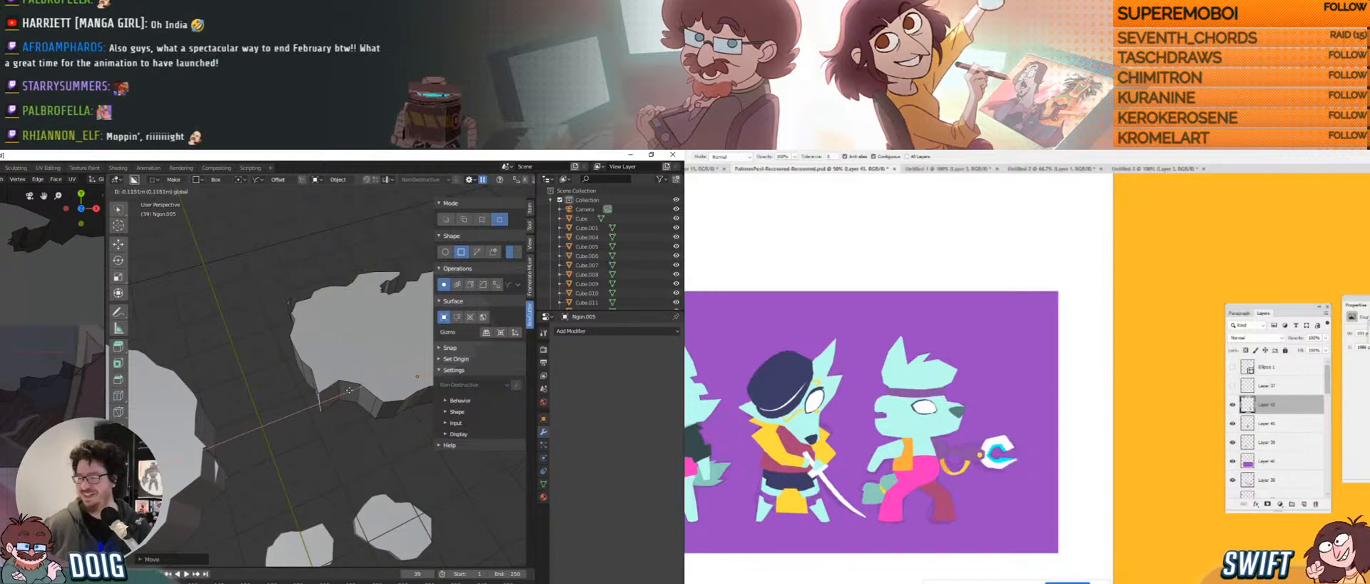
pyautogui.click(321, 379)
pyautogui.moveTo(336, 371); pyautogui.dragTo(307, 368, button='middle')
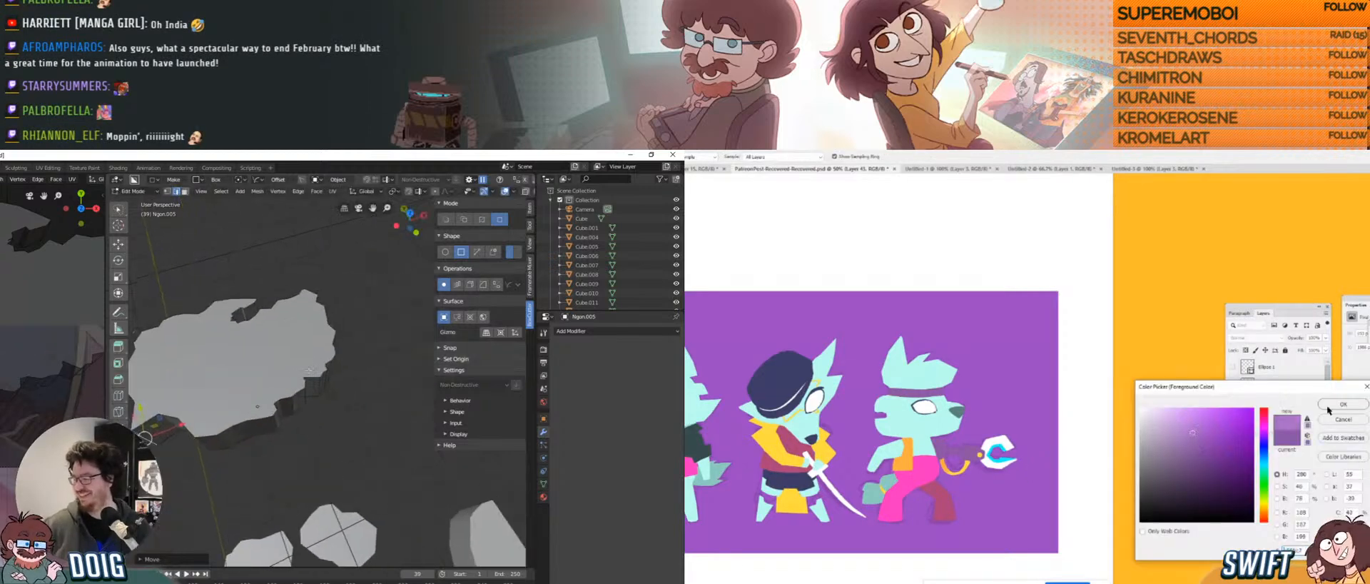
# Select a point on the rock outline and begin a proportional-falloff move.
pyautogui.moveTo(1003, 446); pyautogui.dragTo(1024, 444)
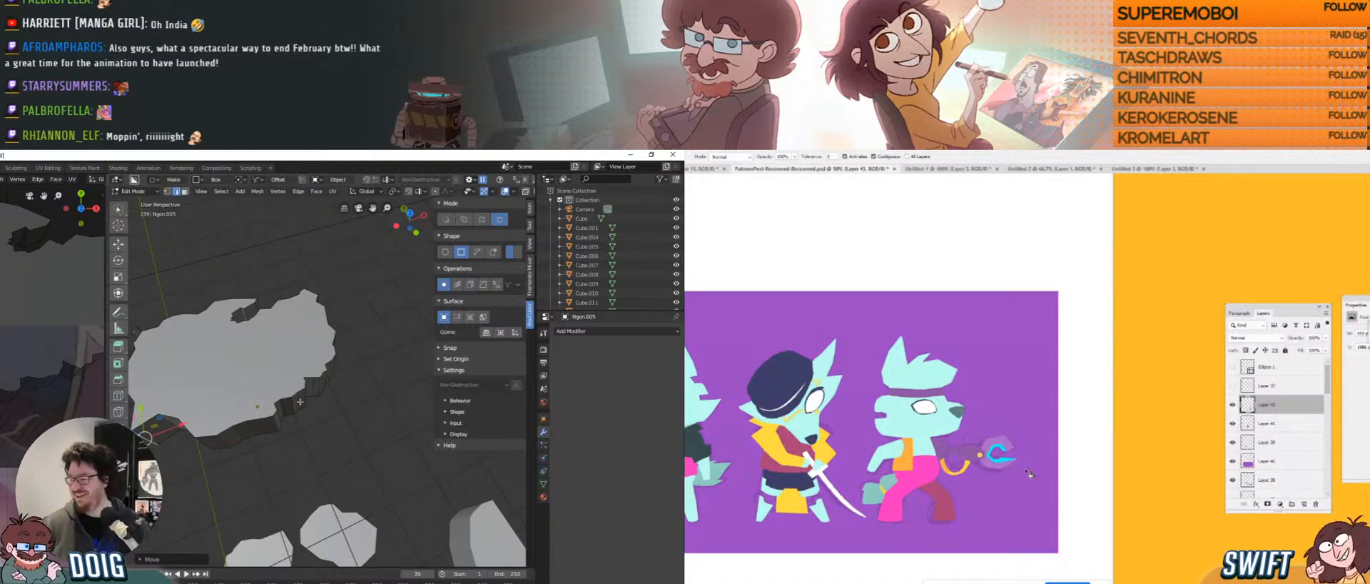
pyautogui.click(299, 401)
pyautogui.press('b')
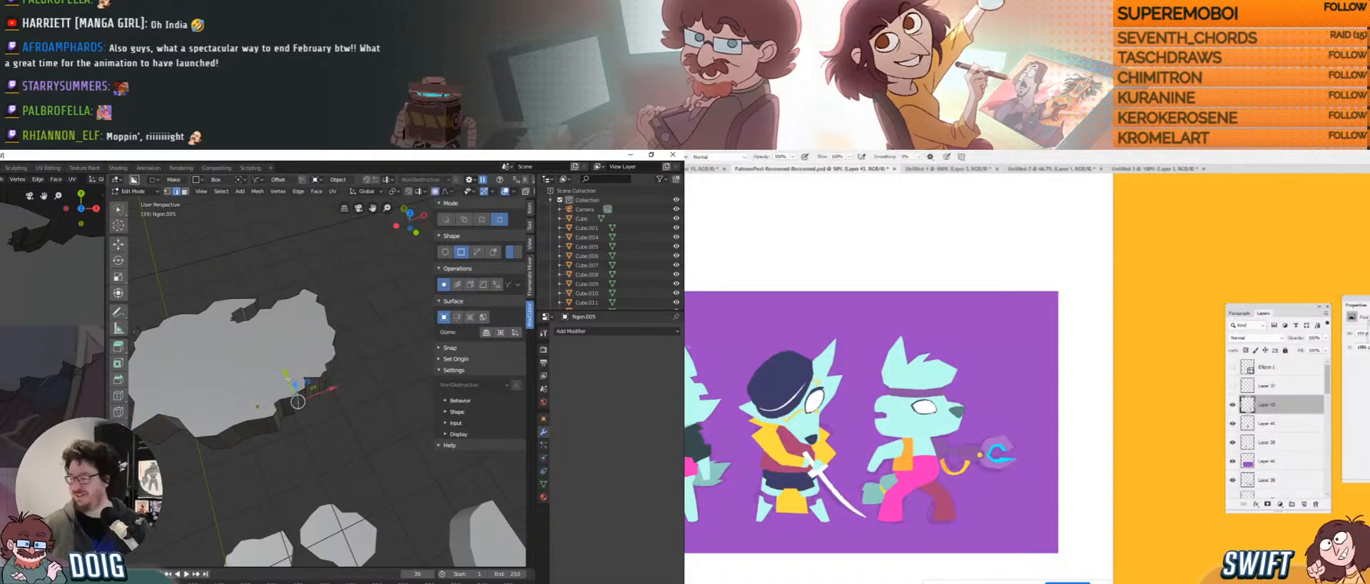
pyautogui.press('g')
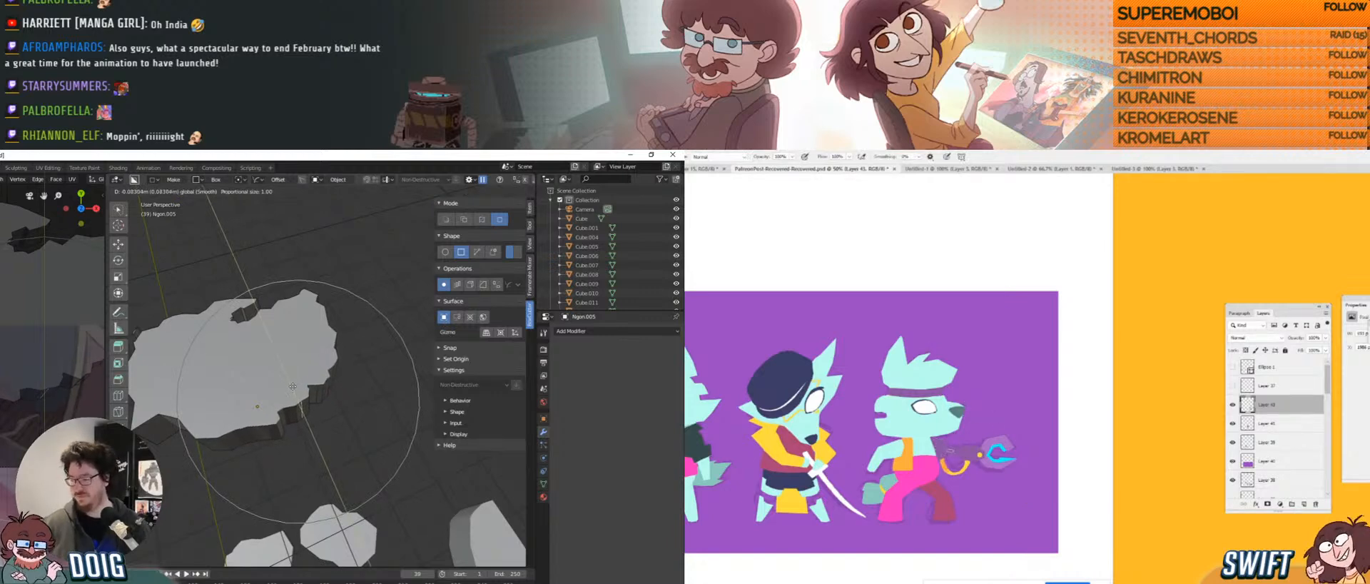
# Push the Ngon.005 rim outward twice with proportional editing, then orbit and zoom out.
pyautogui.click(269, 428)
pyautogui.press('g')
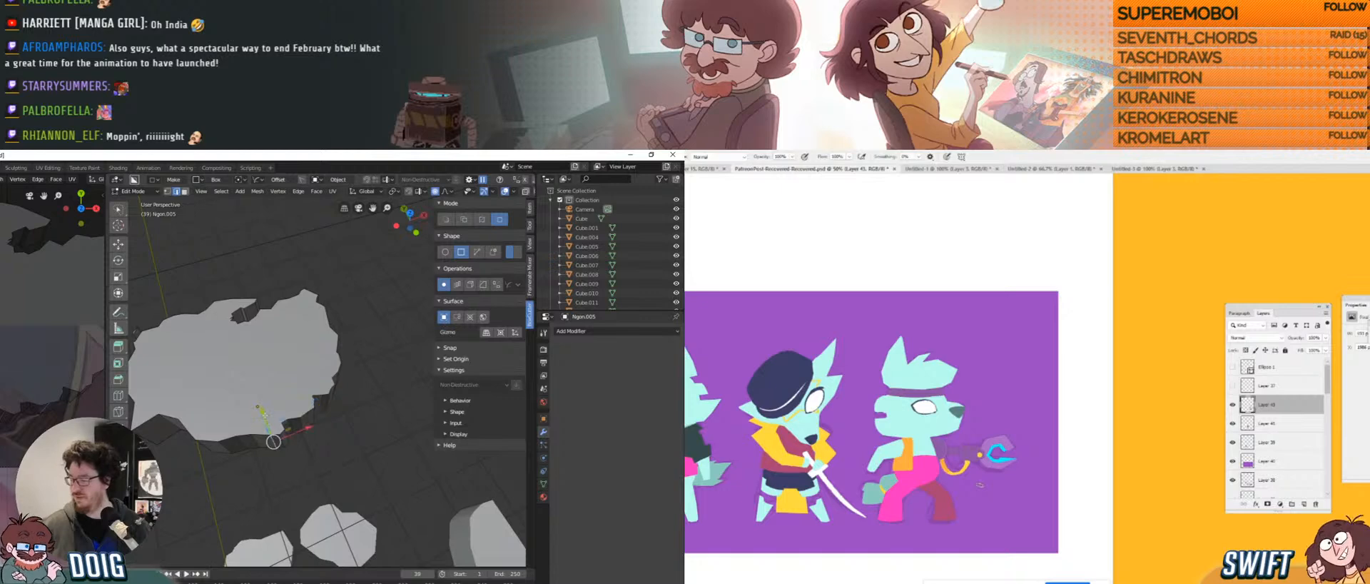
pyautogui.moveTo(1231, 462); pyautogui.dragTo(1233, 480)
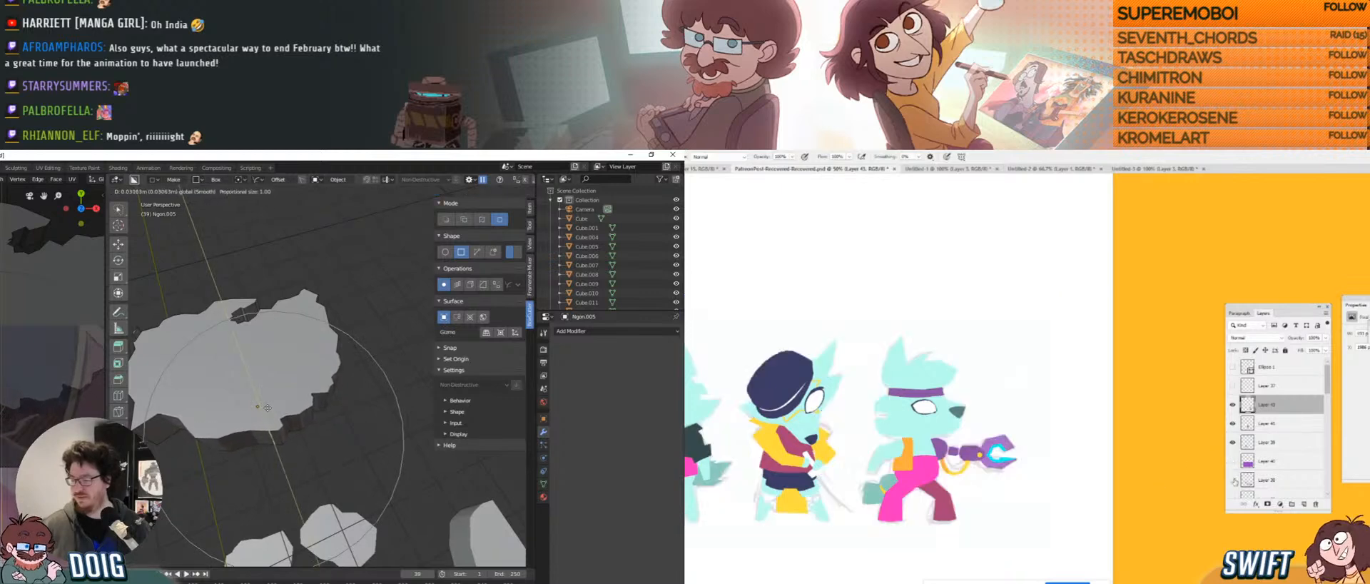
pyautogui.click(267, 408)
pyautogui.moveTo(298, 344); pyautogui.dragTo(302, 374, button='middle')
pyautogui.moveTo(1009, 518); pyautogui.dragTo(1076, 483)
pyautogui.moveTo(303, 374); pyautogui.dragTo(282, 399, button='middle')
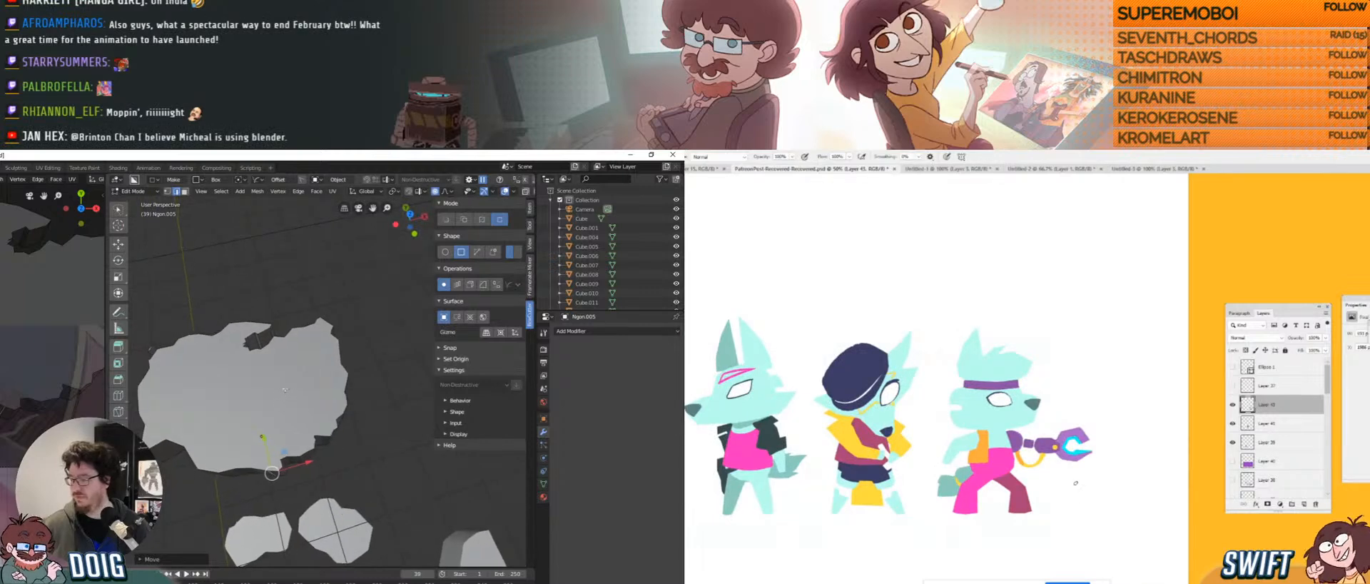
pyautogui.scroll(-3, 296, 335)
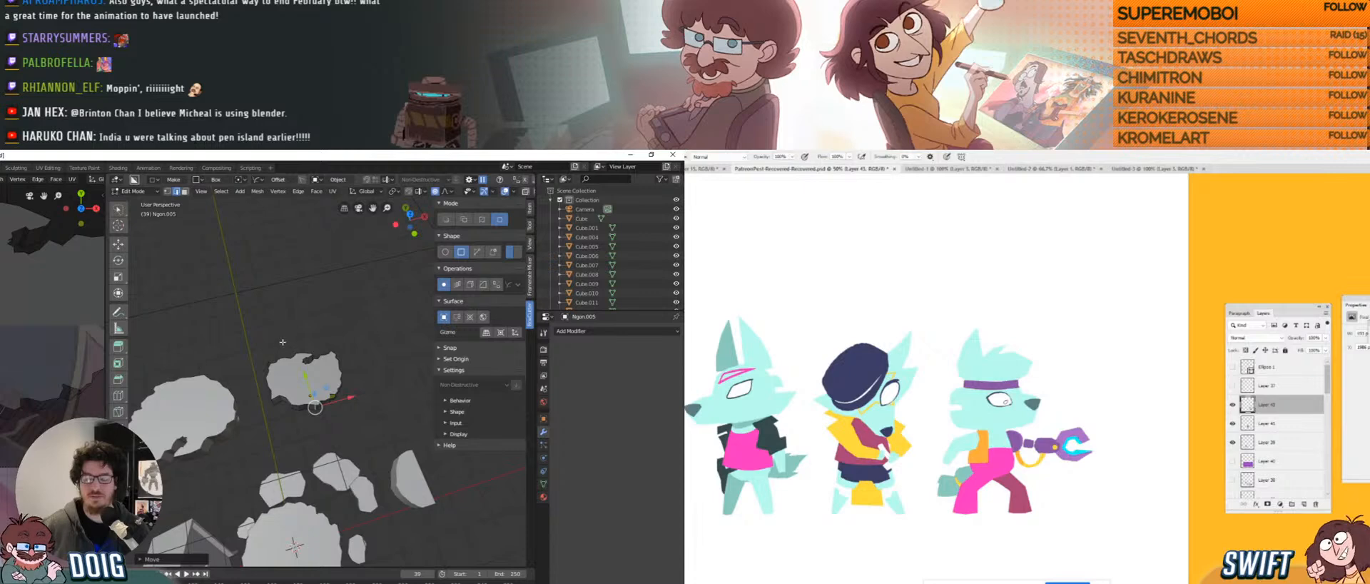
# Select Ngon.005's bottom ring of vertices and lower it along Z.
pyautogui.moveTo(270, 394); pyautogui.dragTo(286, 342, button='middle')
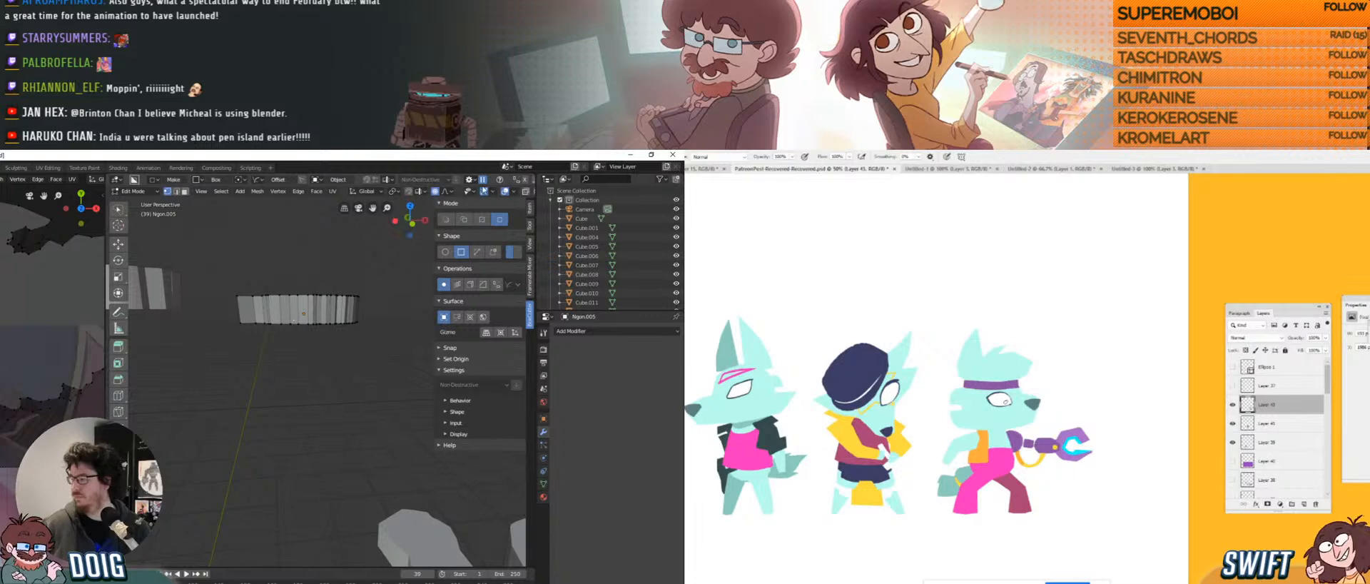
pyautogui.scroll(-2, 471, 191)
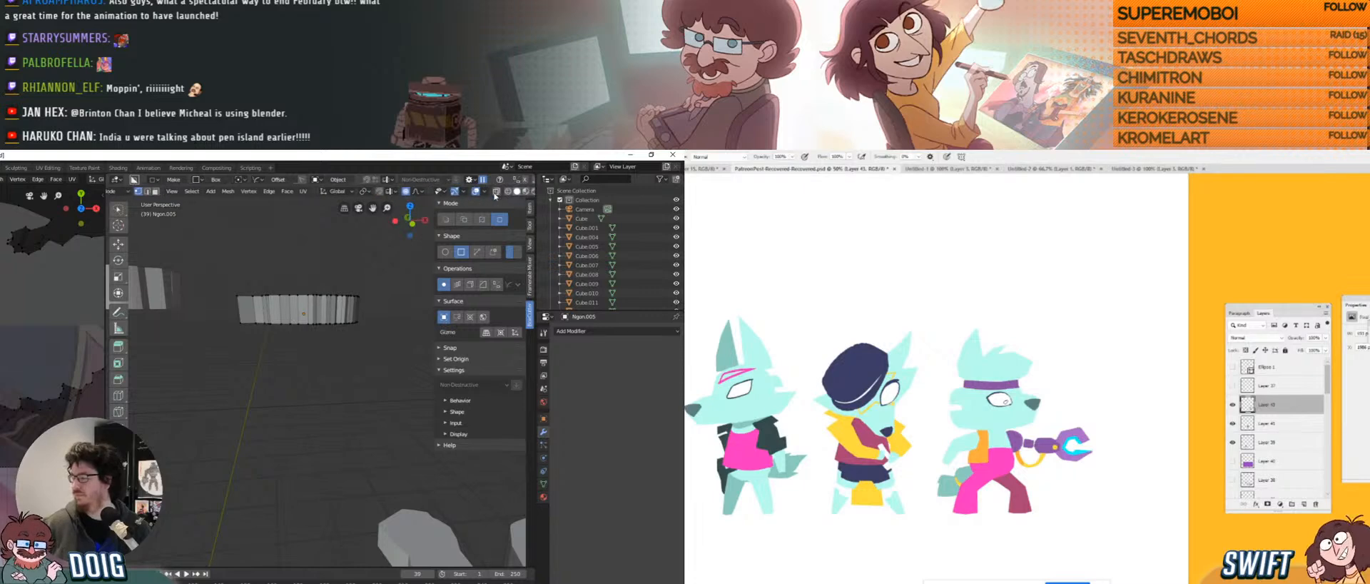
pyautogui.moveTo(314, 323); pyautogui.dragTo(306, 314, button='middle')
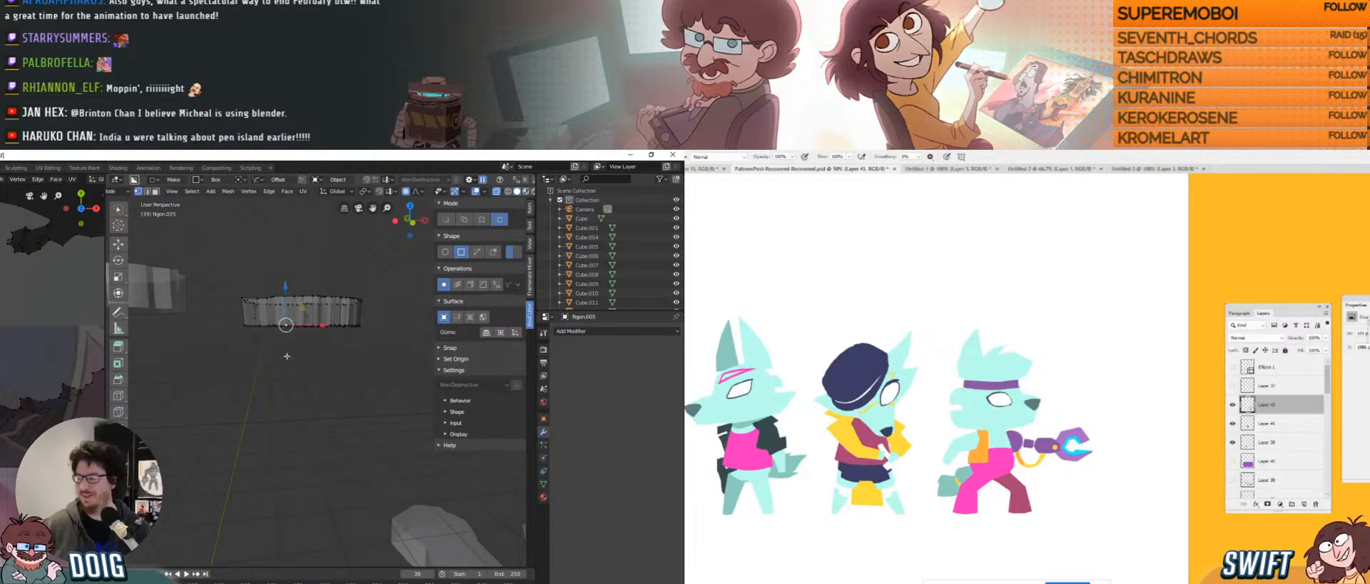
pyautogui.moveTo(343, 365); pyautogui.dragTo(367, 310)
pyautogui.press('g')
pyautogui.press('z')
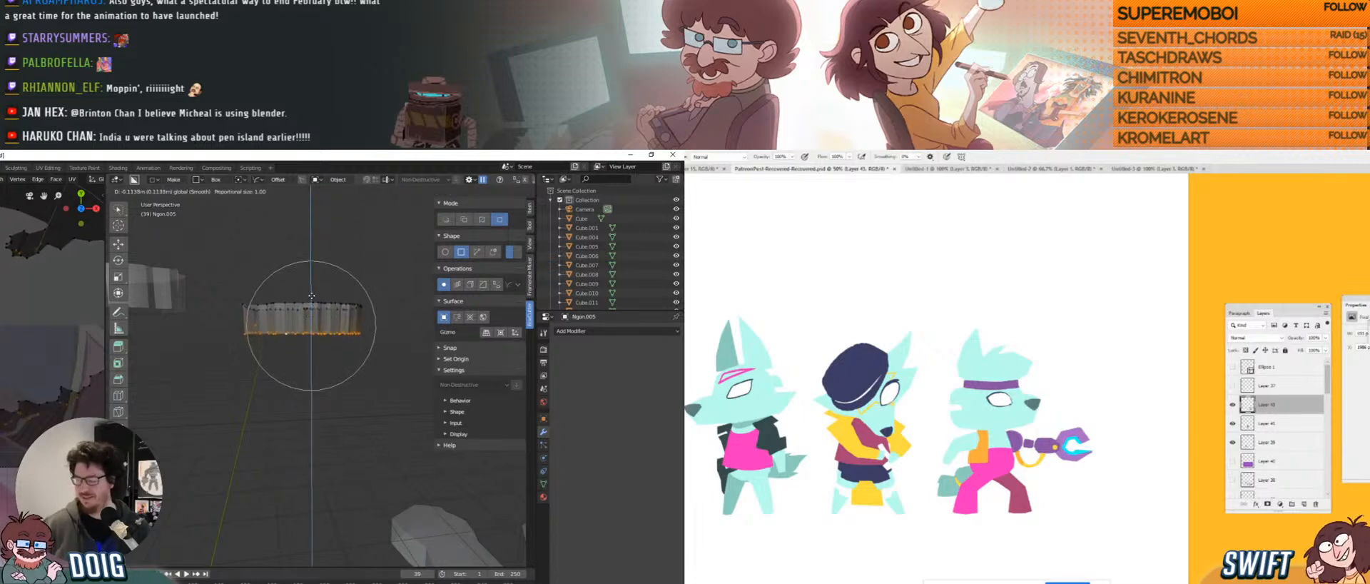
pyautogui.click(309, 294)
pyautogui.moveTo(309, 300); pyautogui.dragTo(308, 322)
# Shrink the bottom ring, shift it sideways along X, and return to Object Mode.
pyautogui.press('s')
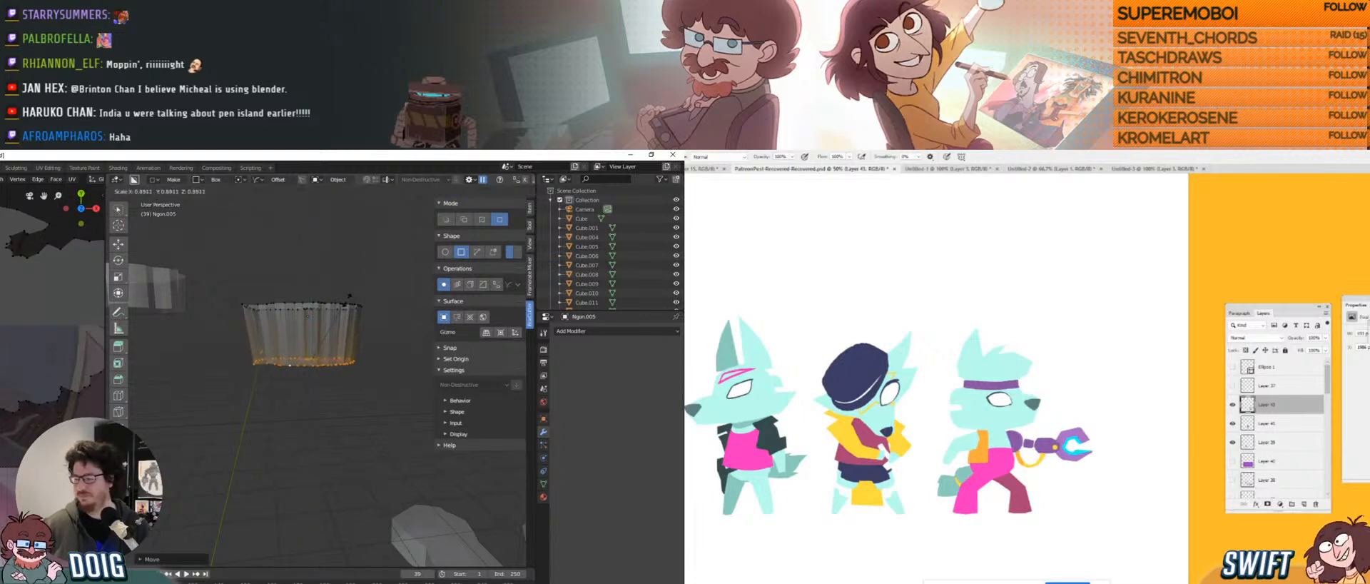
pyautogui.click(347, 301)
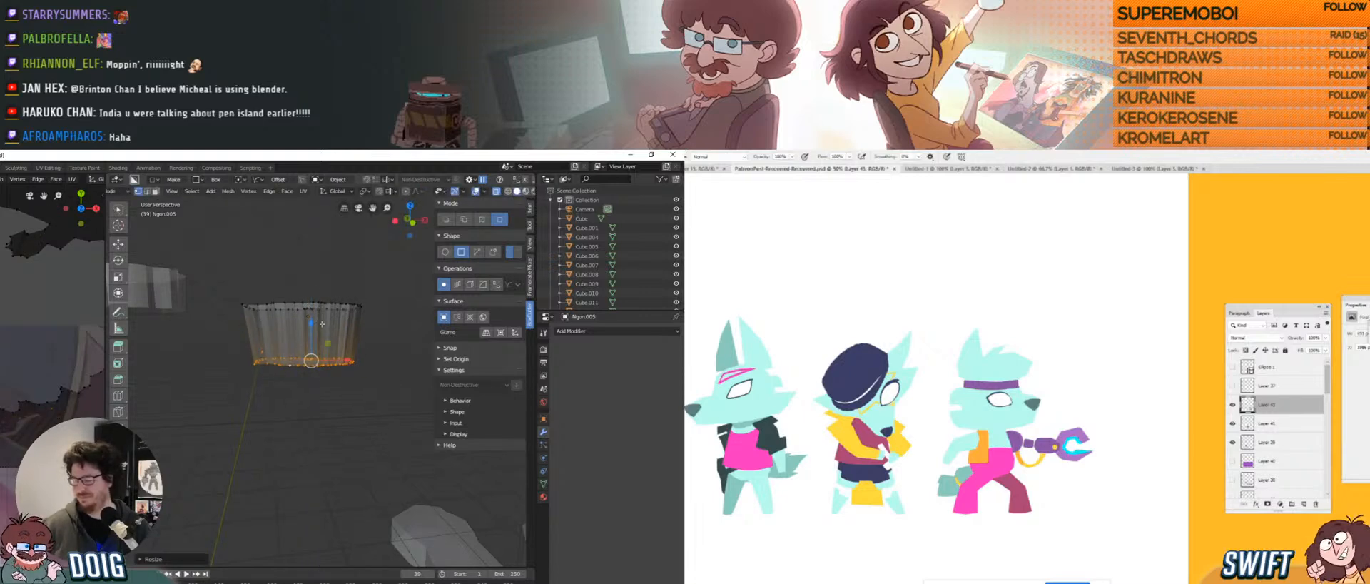
pyautogui.moveTo(322, 324); pyautogui.dragTo(320, 344, button='middle')
pyautogui.moveTo(345, 417); pyautogui.dragTo(307, 391)
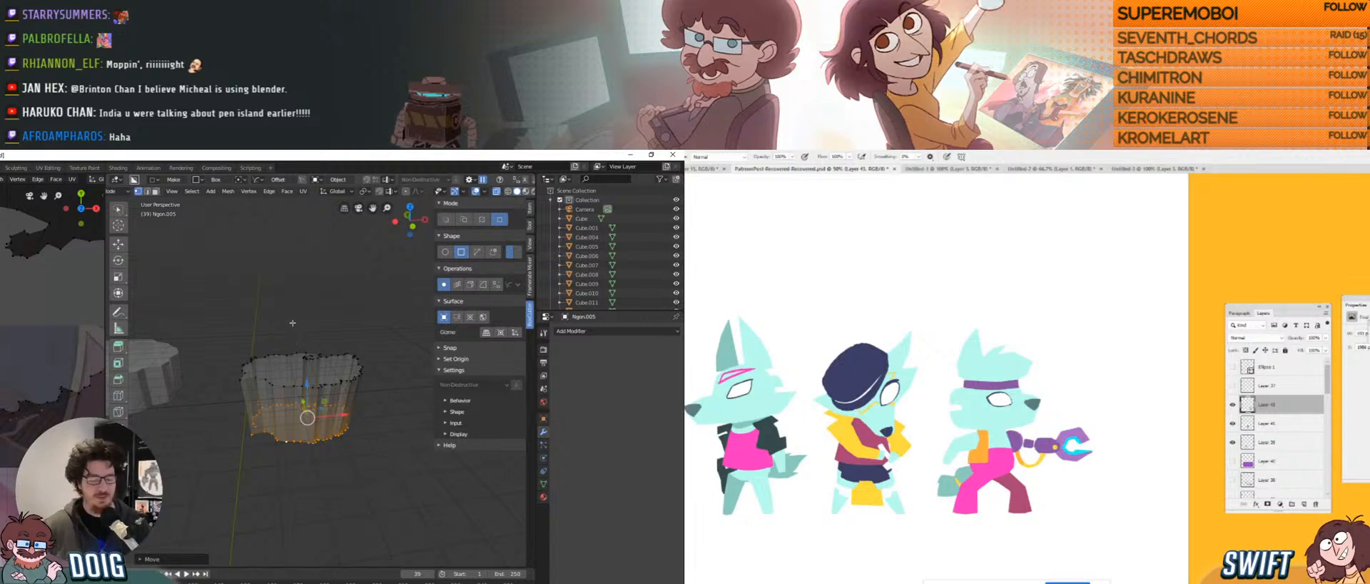
pyautogui.moveTo(307, 371); pyautogui.dragTo(307, 432, button='middle')
pyautogui.scroll(-4, 307, 403)
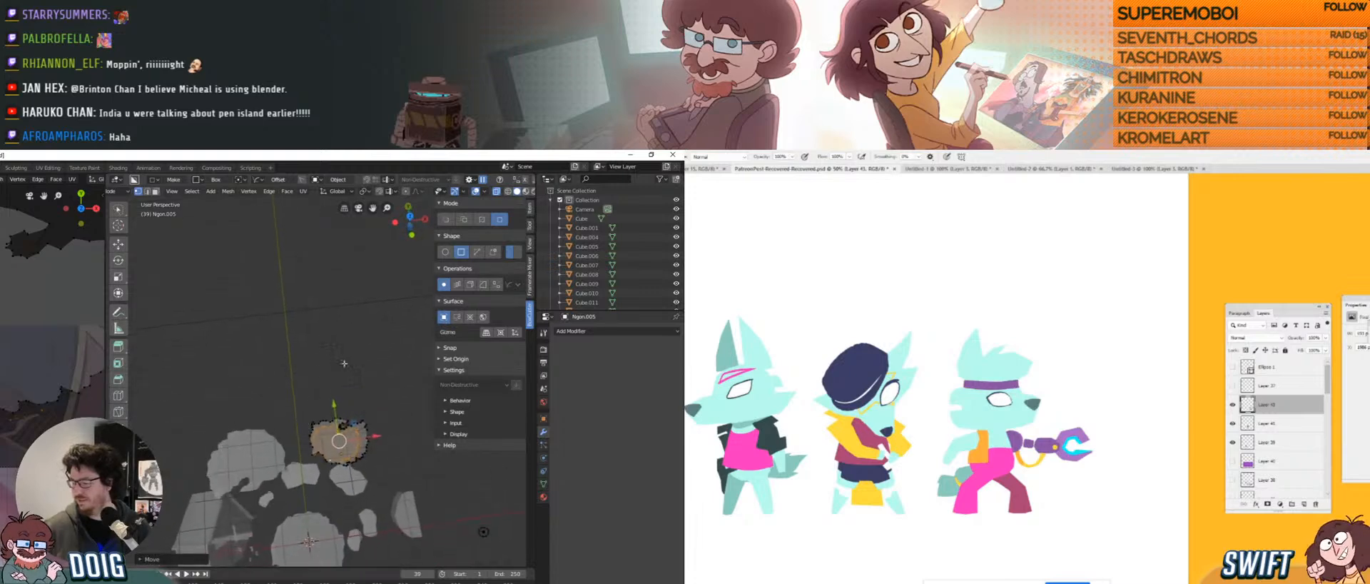
pyautogui.moveTo(344, 363); pyautogui.dragTo(342, 324, button='middle')
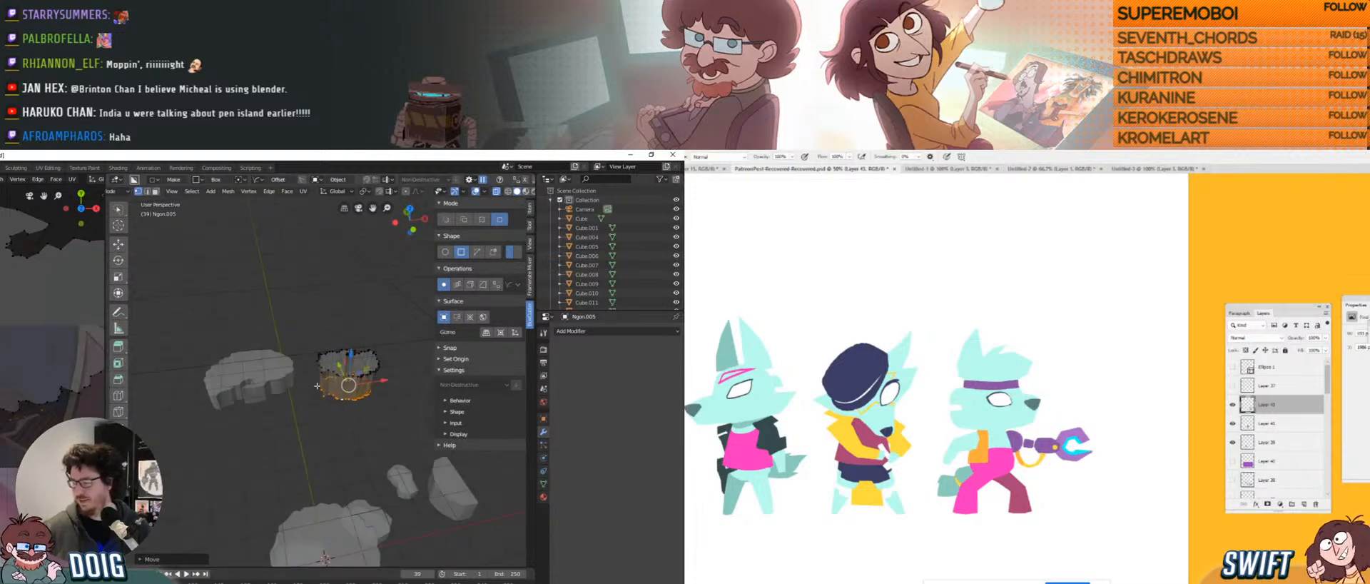
pyautogui.scroll(3, 317, 386)
pyautogui.keyDown('shift'); pyautogui.moveTo(321, 367); pyautogui.dragTo(302, 401, button='middle'); pyautogui.keyUp('shift')
pyautogui.press('Tab')
pyautogui.scroll(-6, 295, 359)
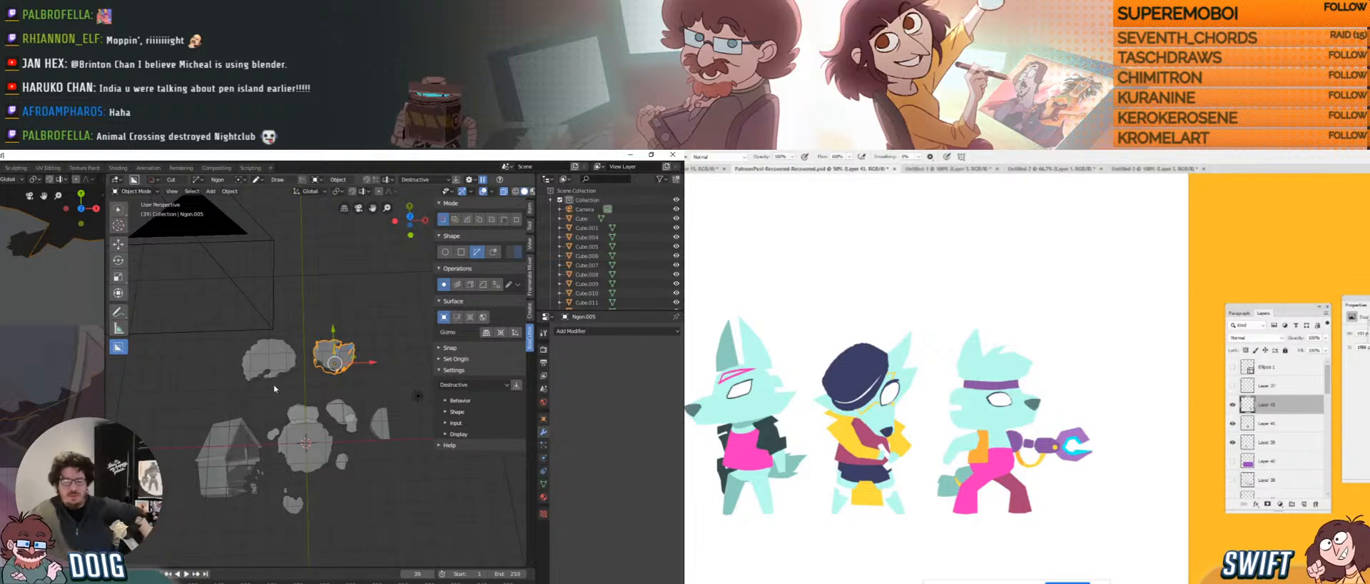
# Turn on the Rotate gizmo in the Viewport Gizmos options.
pyautogui.moveTo(912, 219); pyautogui.dragTo(902, 228)
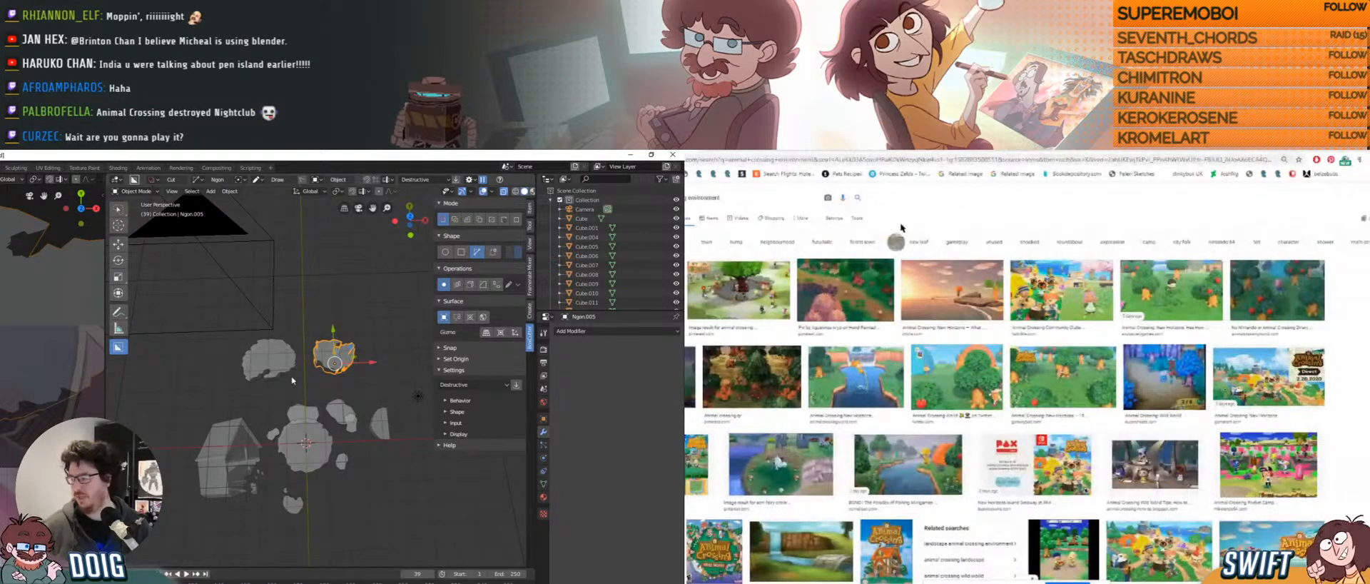
pyautogui.scroll(5, 293, 378)
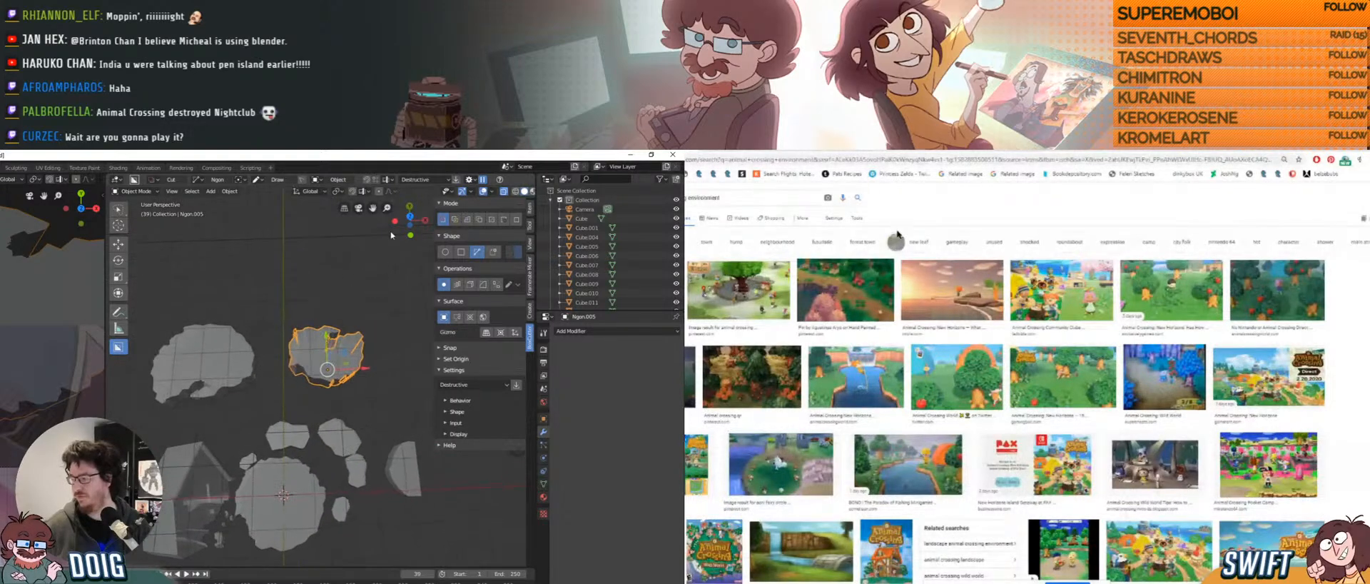
pyautogui.click(443, 193)
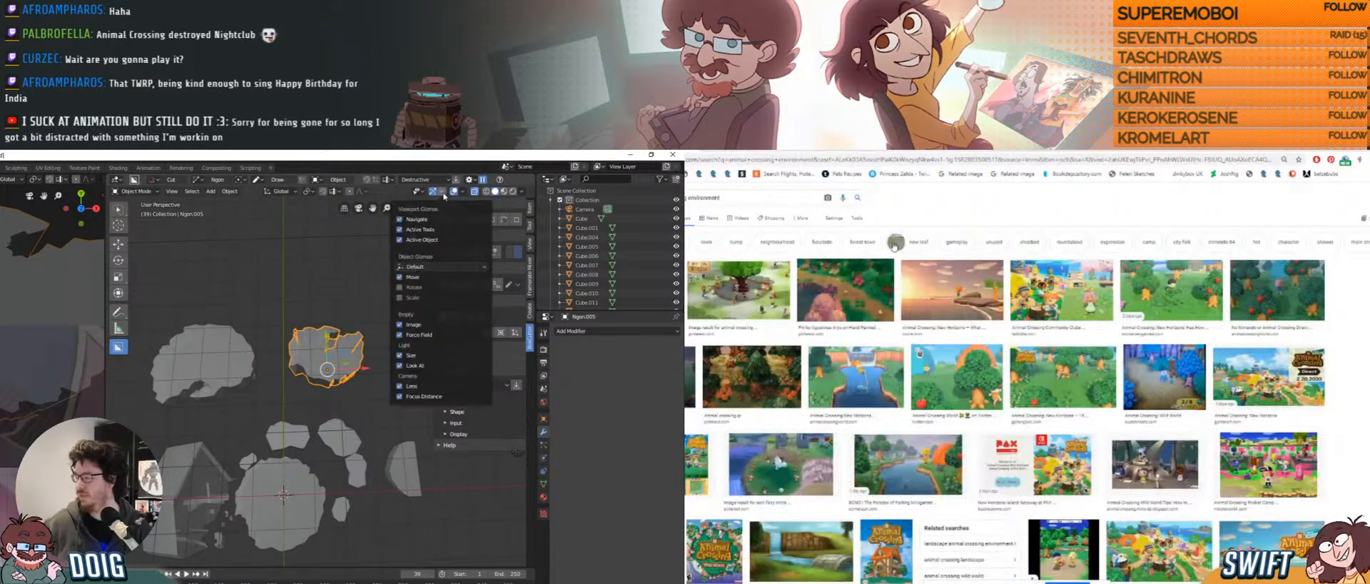
pyautogui.click(399, 287)
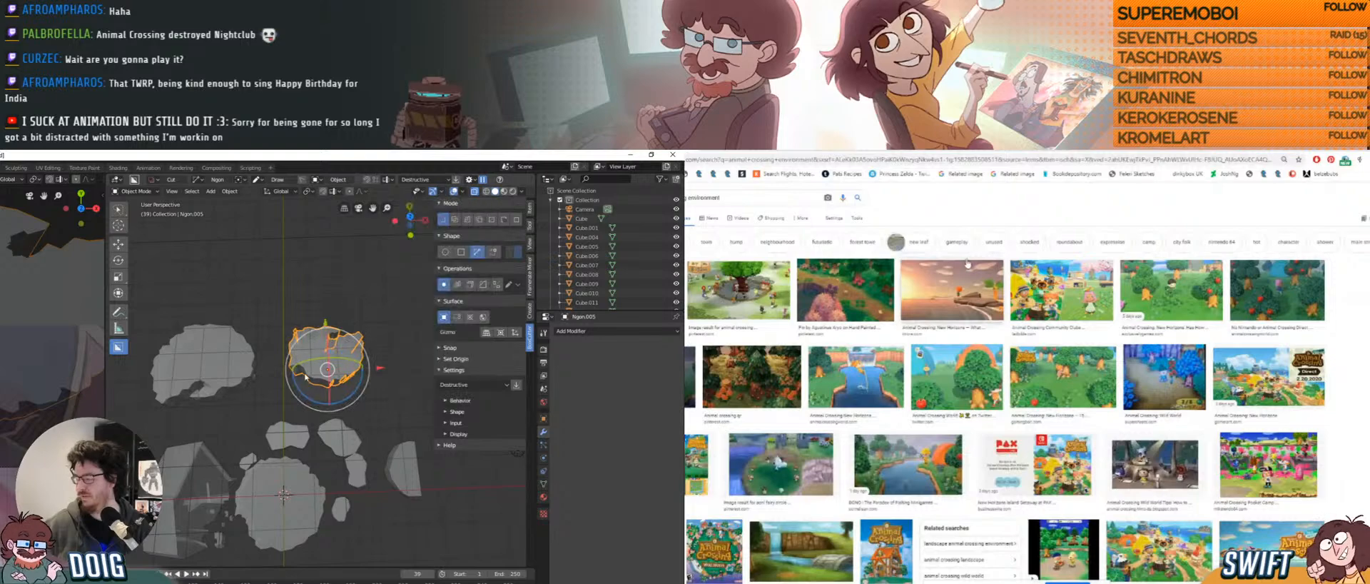
pyautogui.scroll(2, 319, 354)
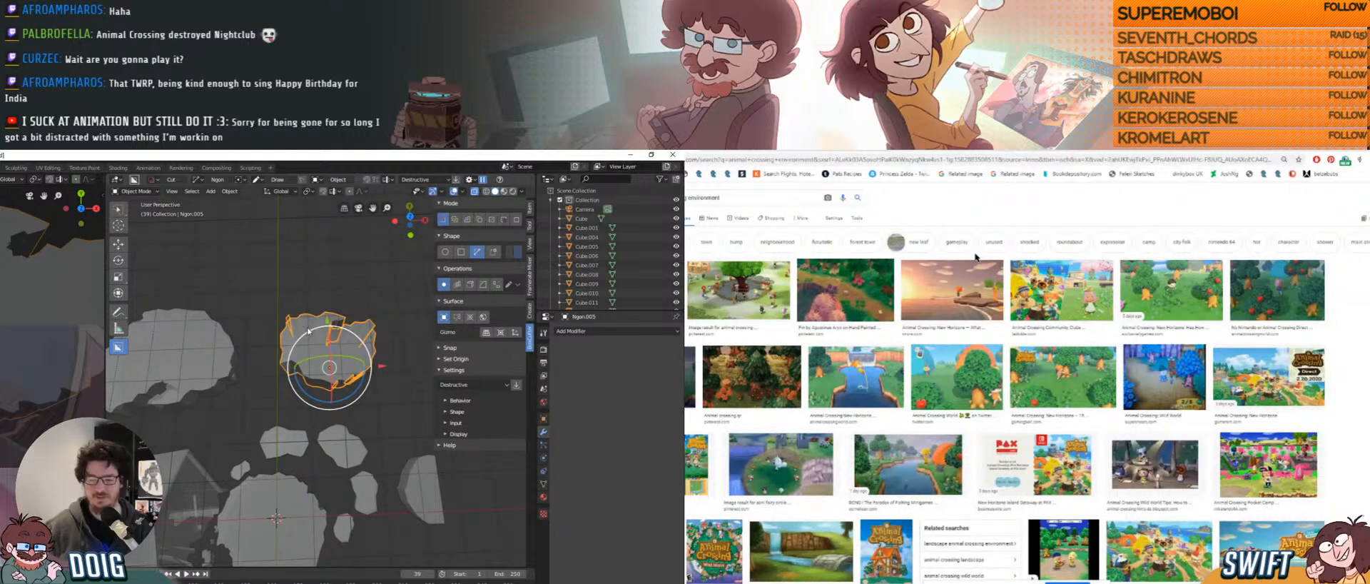
pyautogui.scroll(-2, 948, 271)
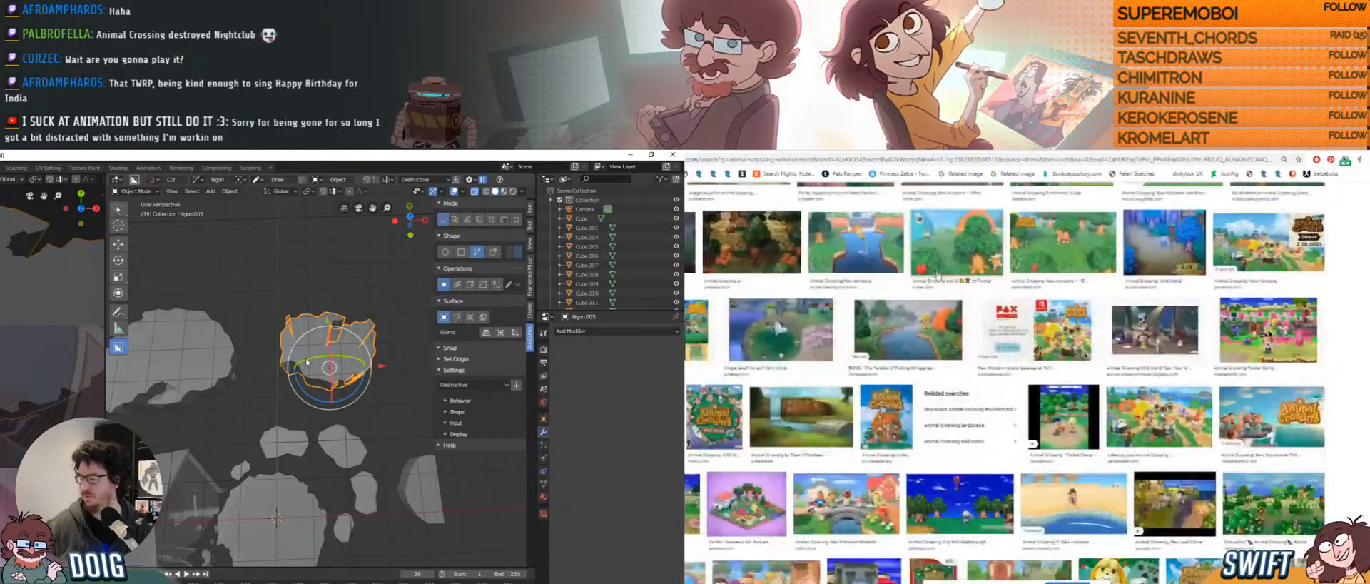
# Tilt Ngon.005 slightly with the rotate gizmo, shift it along Y, then deselect it.
pyautogui.moveTo(330, 356); pyautogui.dragTo(327, 326)
pyautogui.scroll(-2, 937, 275)
pyautogui.scroll(-2, 937, 276)
pyautogui.scroll(-2, 938, 276)
pyautogui.scroll(-3, 939, 275)
pyautogui.scroll(-3, 938, 275)
pyautogui.moveTo(327, 326); pyautogui.dragTo(286, 350, button='middle')
pyautogui.hotkey('alt', 'a')
pyautogui.scroll(-1, 1242, 366)
# Enter Edit Mode on the rock and shrink its bottom vertices.
pyautogui.press('Tab')
pyautogui.rightClick(1258, 318)
pyautogui.click(1274, 322)
pyautogui.press('s')
pyautogui.scroll(-3, 1242, 322)
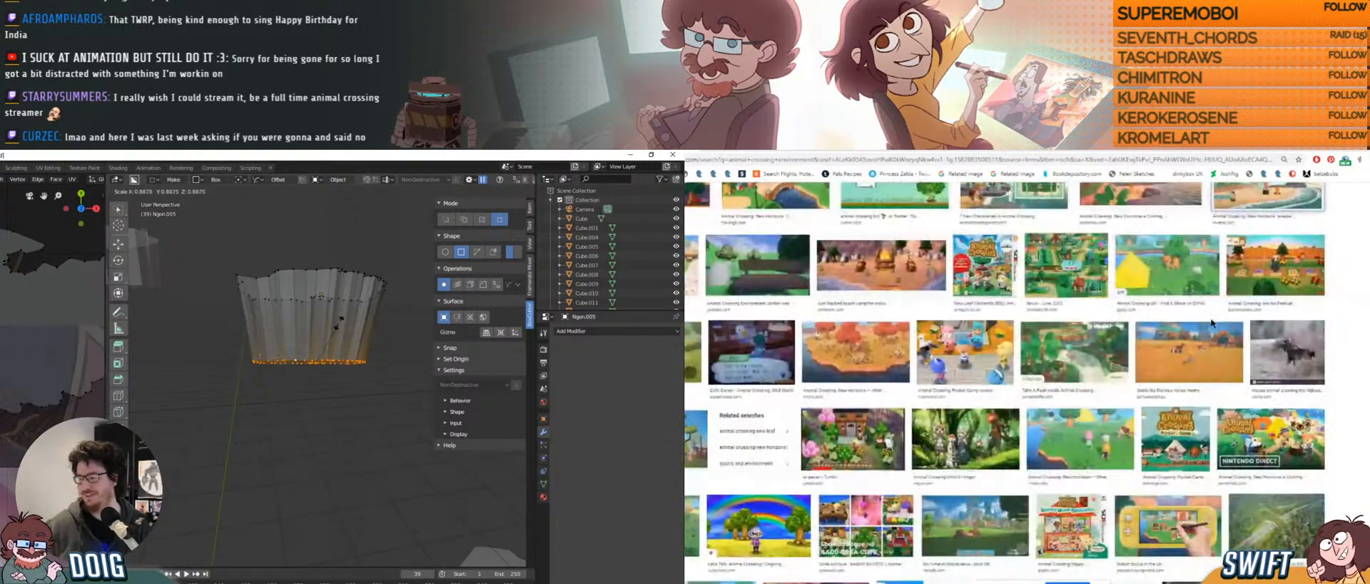
pyautogui.scroll(-1, 1212, 324)
pyautogui.click(339, 321)
pyautogui.scroll(-1, 1213, 324)
pyautogui.moveTo(292, 301); pyautogui.dragTo(281, 332, button='middle')
pyautogui.scroll(-1, 1212, 323)
pyautogui.scroll(-1, 1213, 323)
# Move a single rim vertex vertically along Z.
pyautogui.click(276, 324)
pyautogui.scroll(-1, 1212, 323)
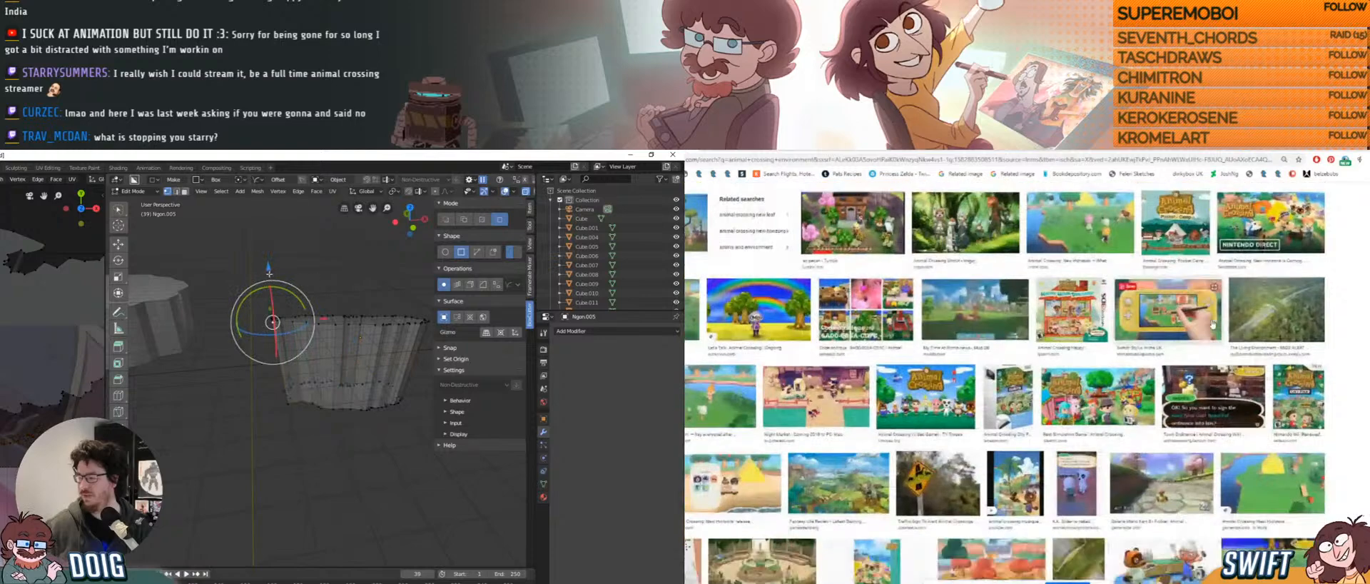
pyautogui.press('g')
pyautogui.press('z')
pyautogui.click(293, 277)
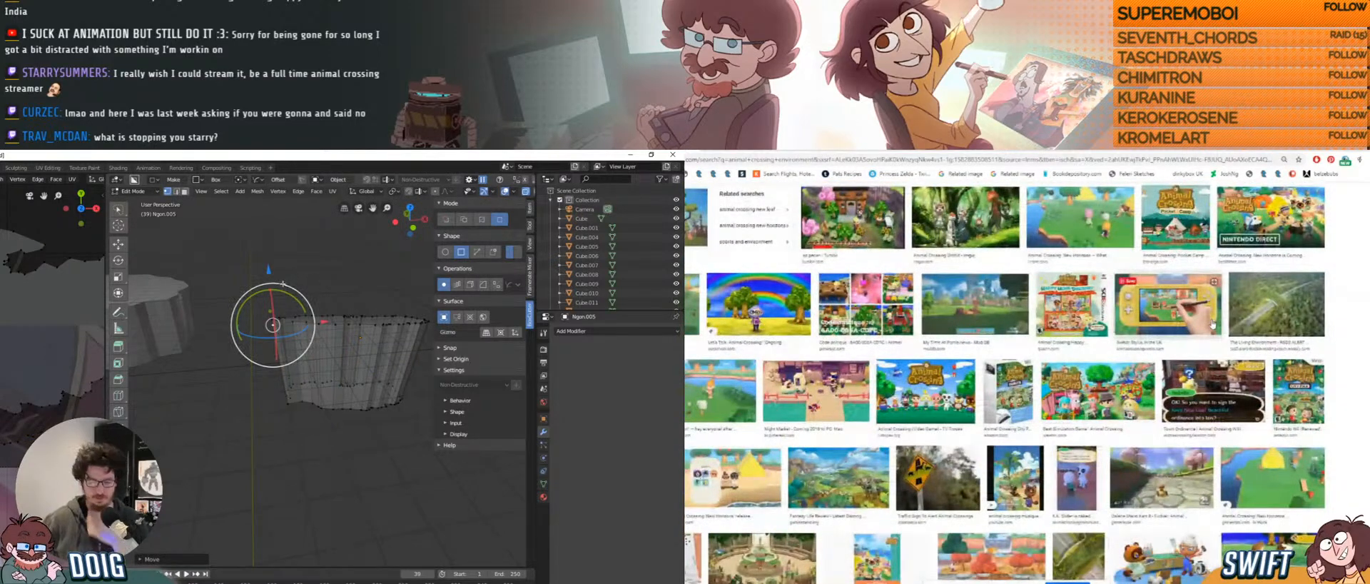
pyautogui.scroll(-1, 1212, 324)
pyautogui.scroll(-1, 1213, 323)
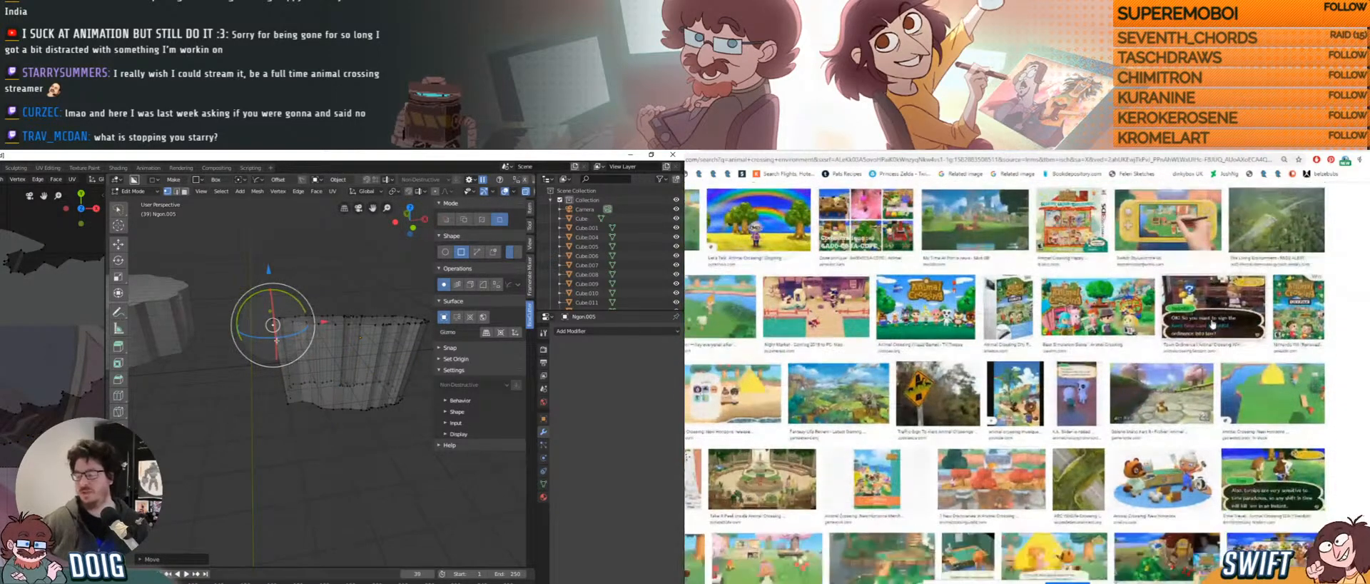
pyautogui.moveTo(277, 340); pyautogui.dragTo(317, 376, button='middle')
pyautogui.scroll(-1, 1213, 323)
pyautogui.scroll(-1, 1213, 324)
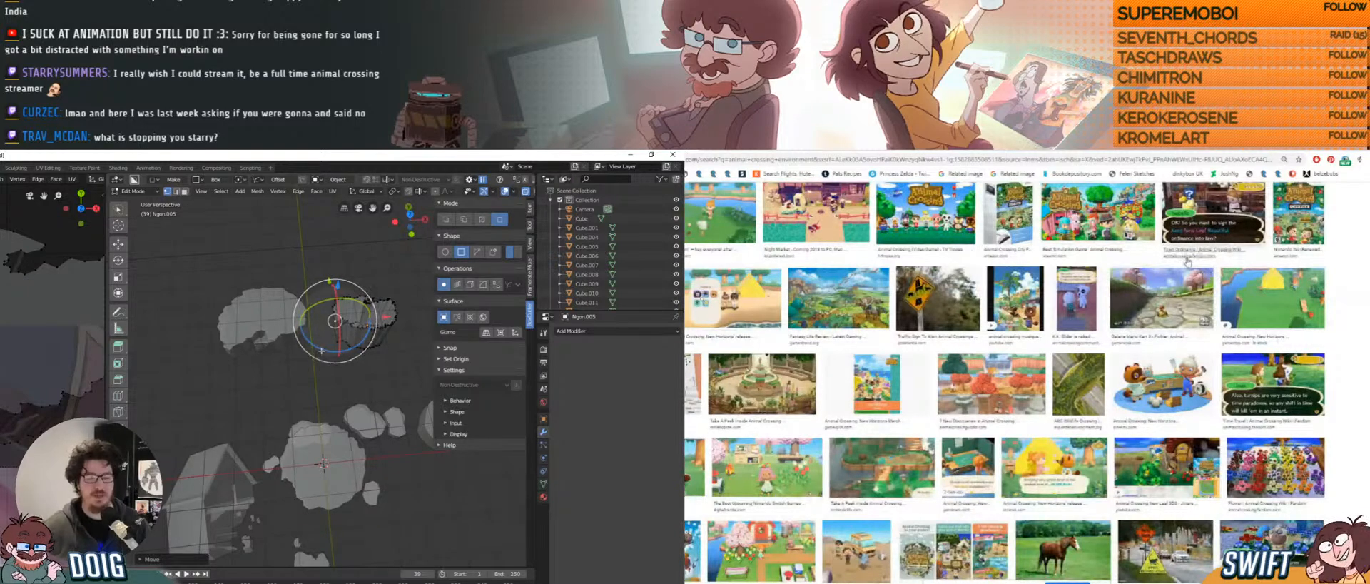
# Inspect the reshaped rock and return to Object Mode.
pyautogui.scroll(-3, 1184, 262)
pyautogui.scroll(-2, 1184, 264)
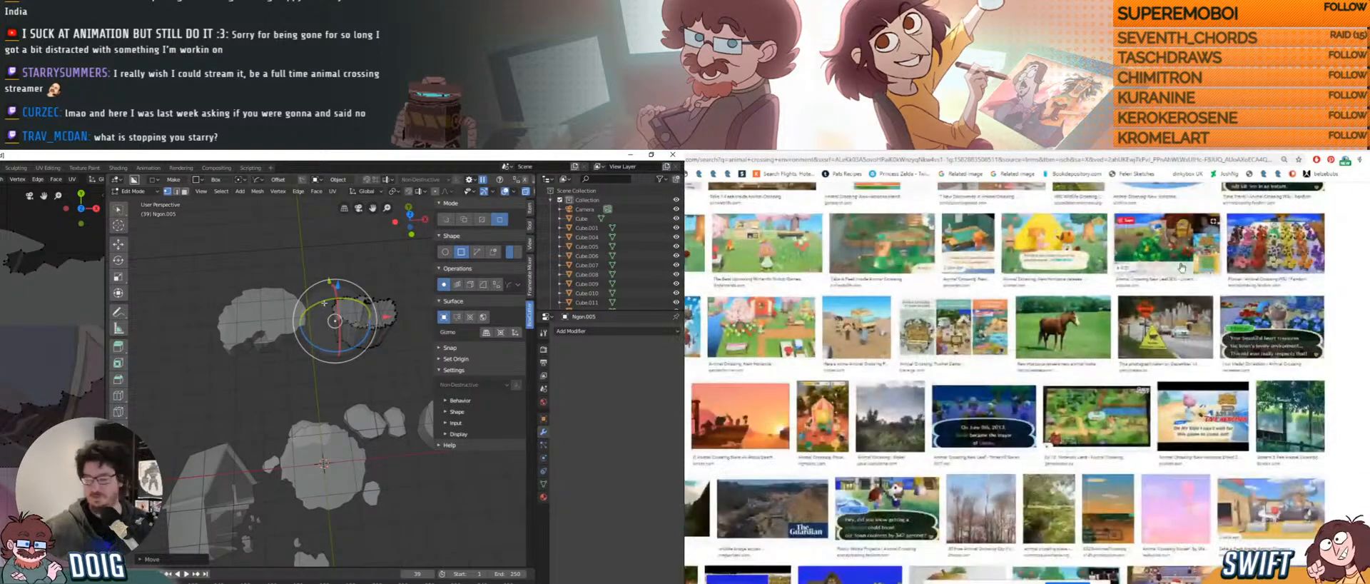
pyautogui.scroll(-2, 1181, 268)
pyautogui.moveTo(329, 332); pyautogui.dragTo(299, 337, button='middle')
pyautogui.scroll(-2, 1182, 270)
pyautogui.scroll(-2, 1179, 274)
pyautogui.press('Tab')
pyautogui.scroll(-2, 1179, 275)
# Orbit around the rock shapes and open the Spiritfarer sunset image preview.
pyautogui.scroll(-2, 1179, 275)
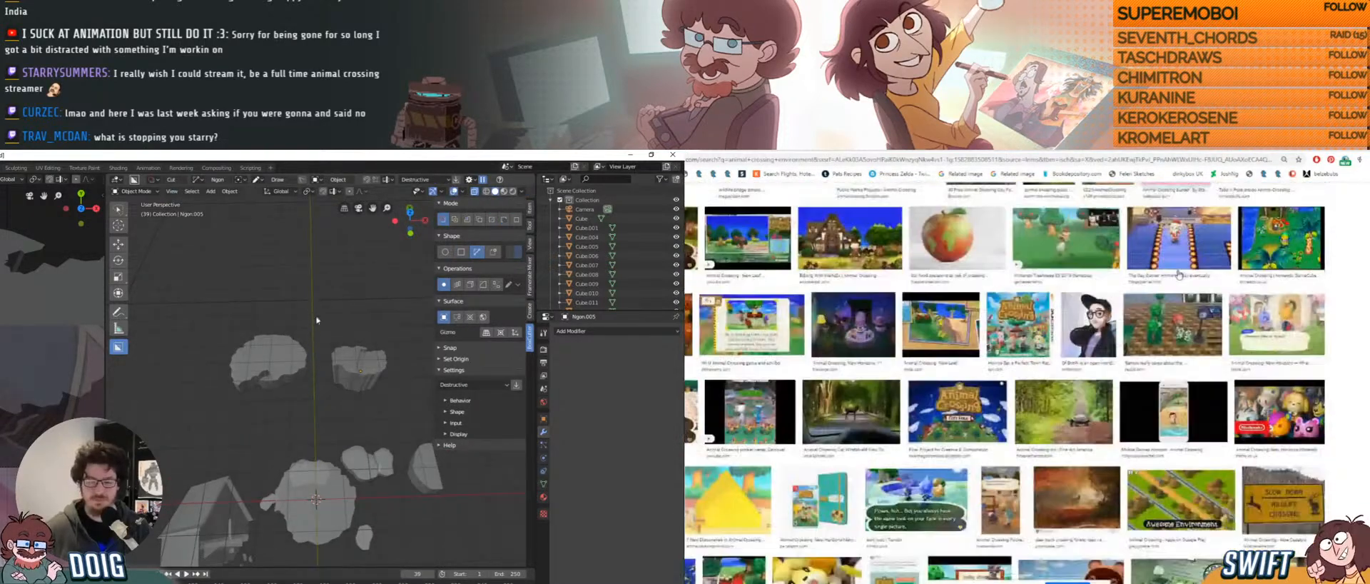
pyautogui.scroll(-1, 1179, 275)
pyautogui.scroll(5, 1179, 275)
pyautogui.moveTo(307, 329); pyautogui.dragTo(311, 356, button='middle')
pyautogui.scroll(1, 1022, 276)
pyautogui.click(775, 303)
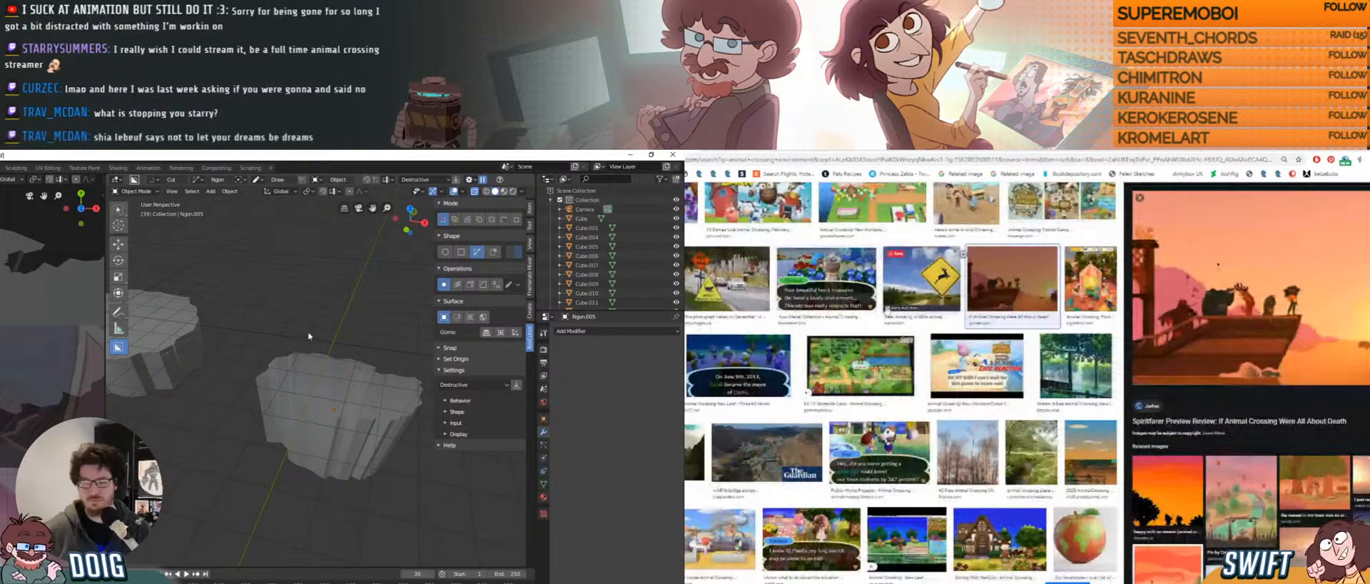
# Scroll through the image results and orbit around the floating rocks.
pyautogui.scroll(-5, 888, 311)
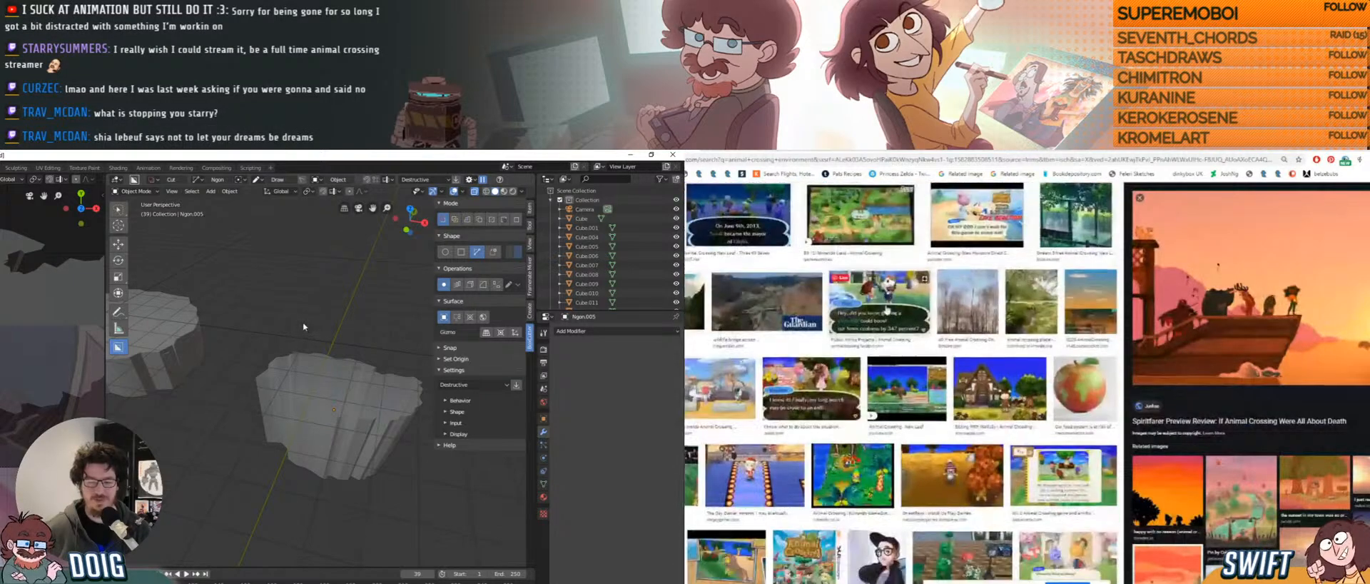
pyautogui.scroll(-3, 888, 310)
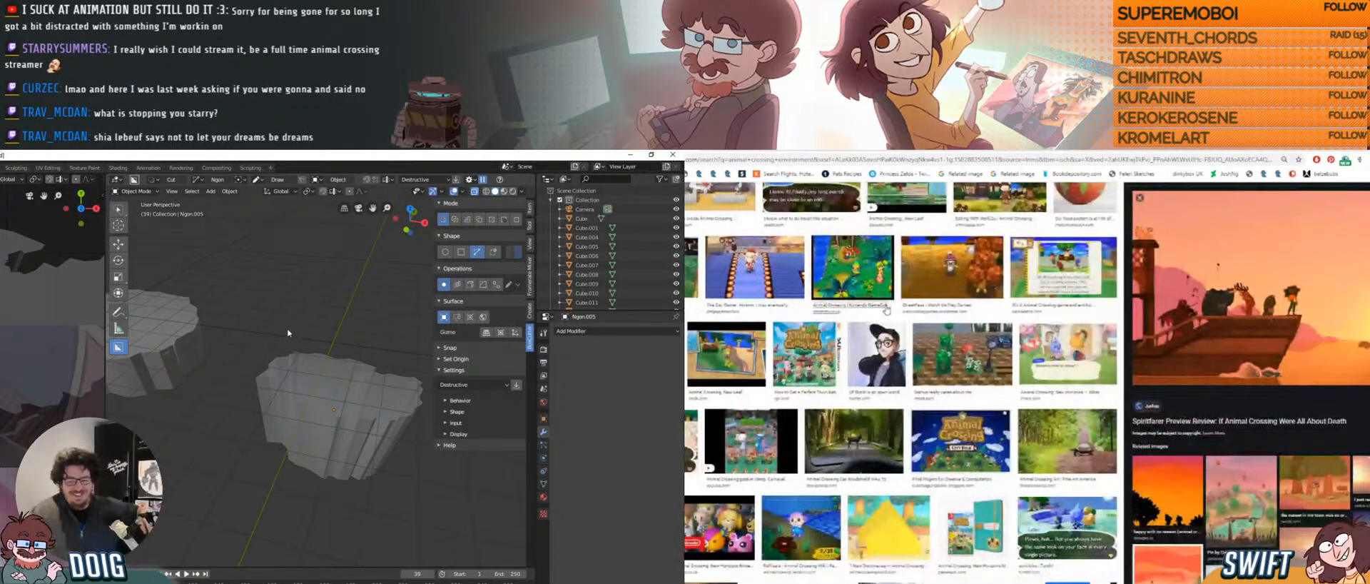
pyautogui.scroll(-2, 887, 310)
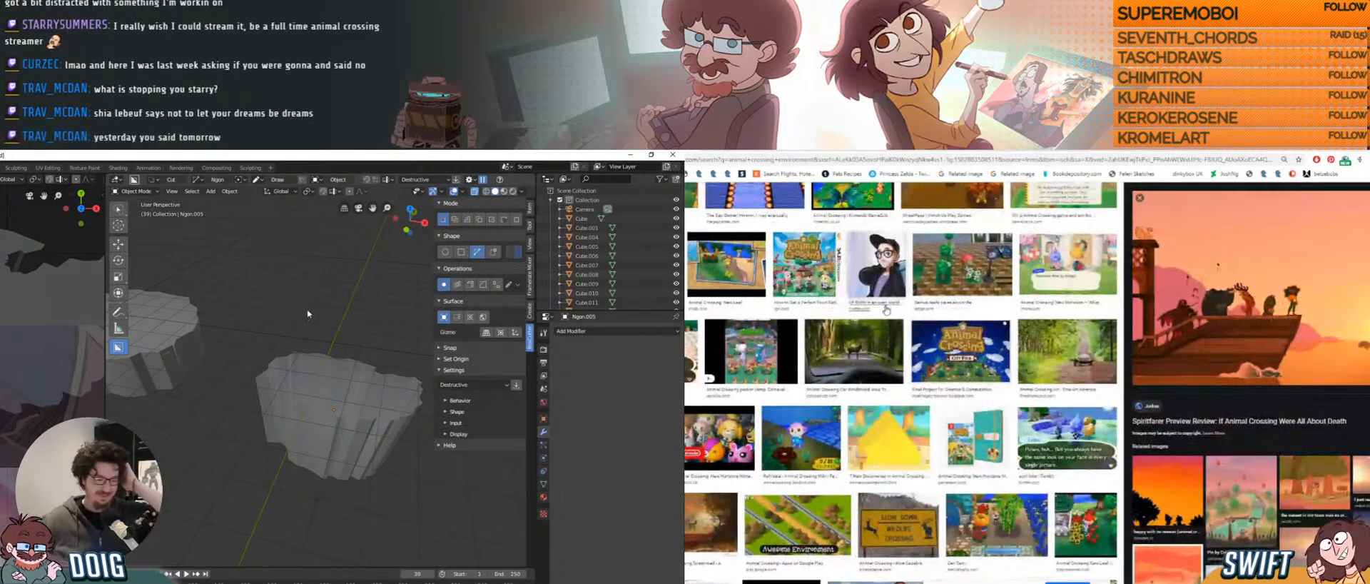
pyautogui.scroll(-2, 887, 309)
pyautogui.scroll(-2, 886, 309)
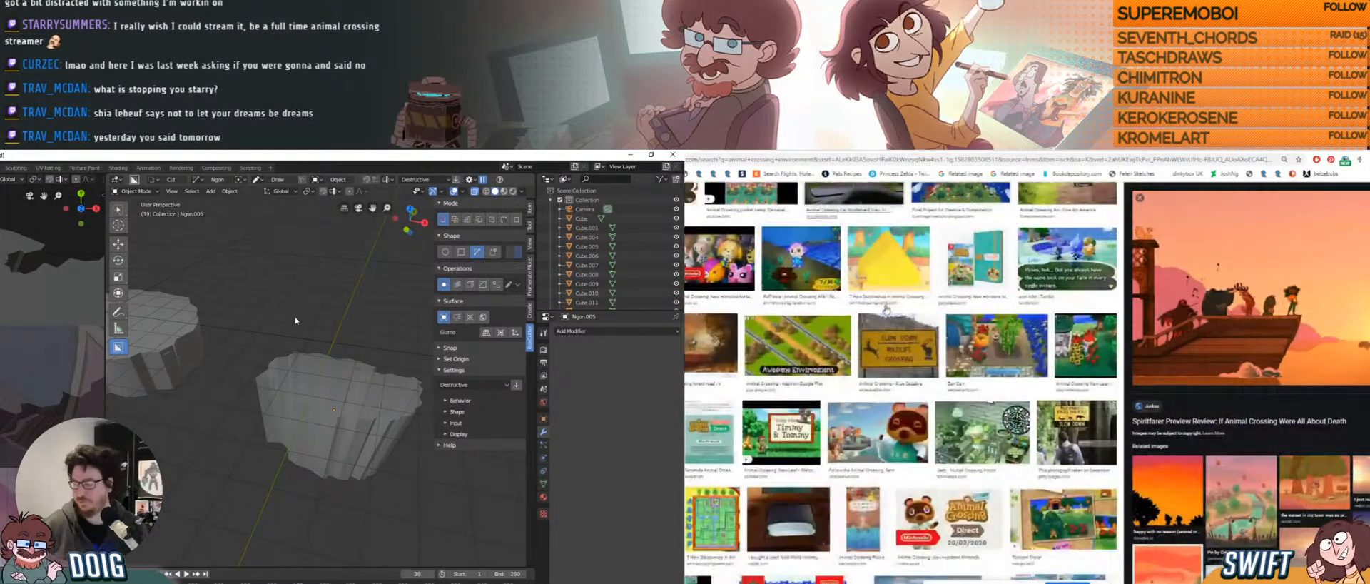
pyautogui.scroll(-1, 887, 310)
pyautogui.scroll(-1, 886, 308)
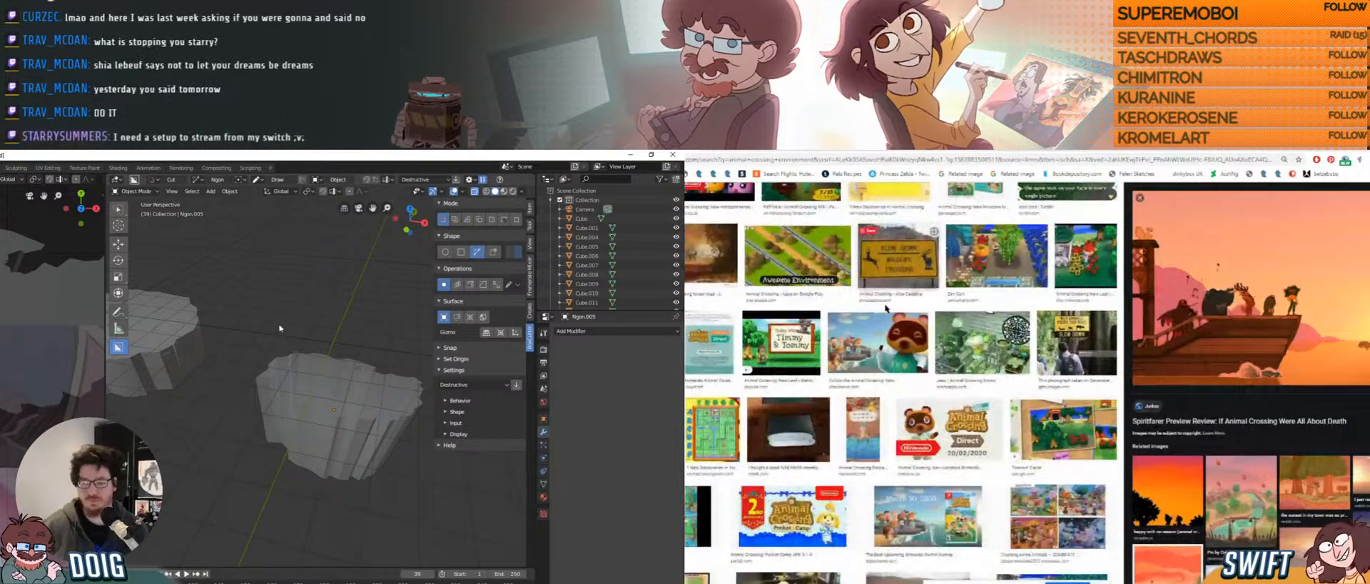
pyautogui.scroll(-1, 886, 309)
pyautogui.scroll(-1, 886, 309)
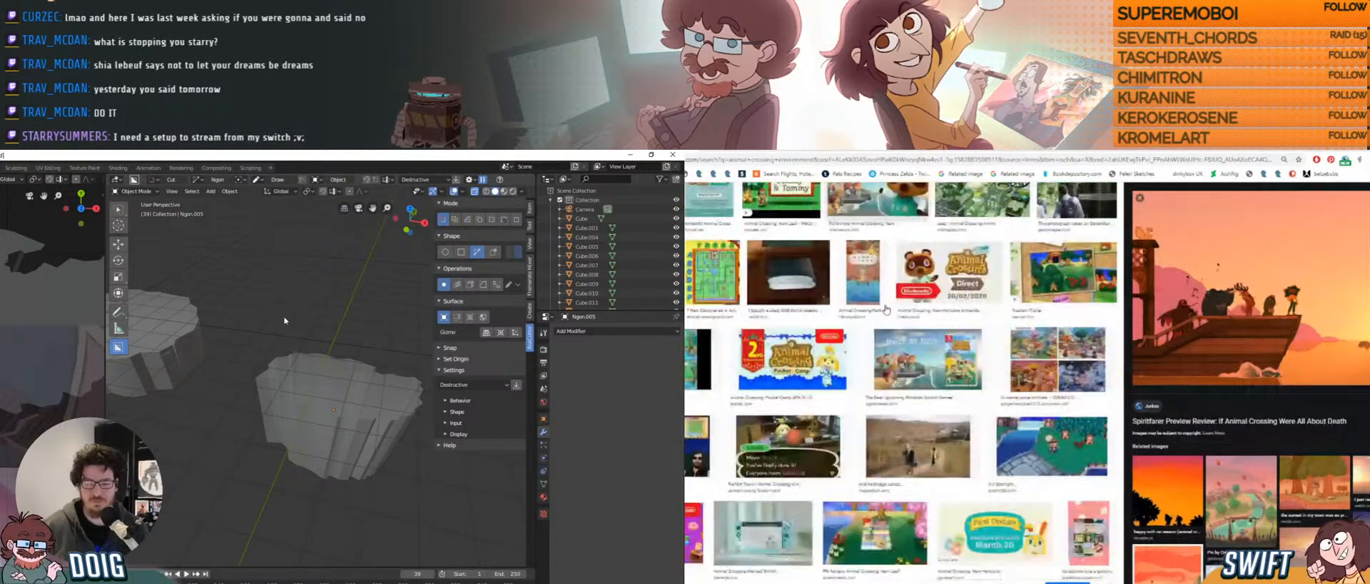
pyautogui.scroll(-3, 886, 309)
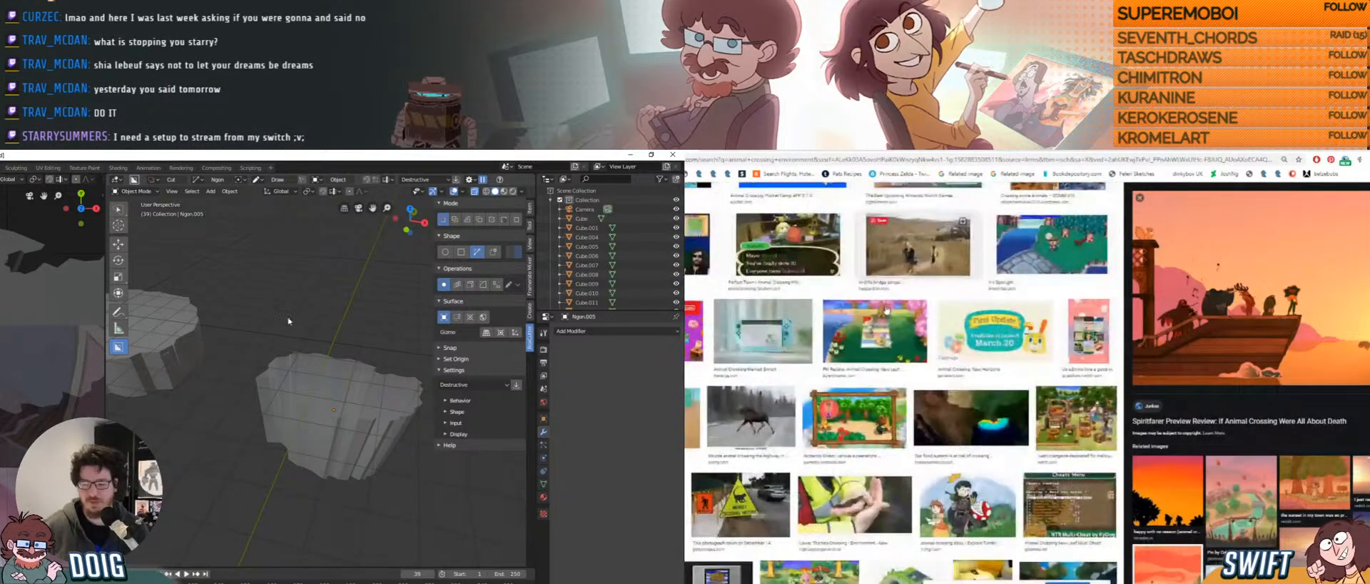
pyautogui.scroll(-5, 886, 309)
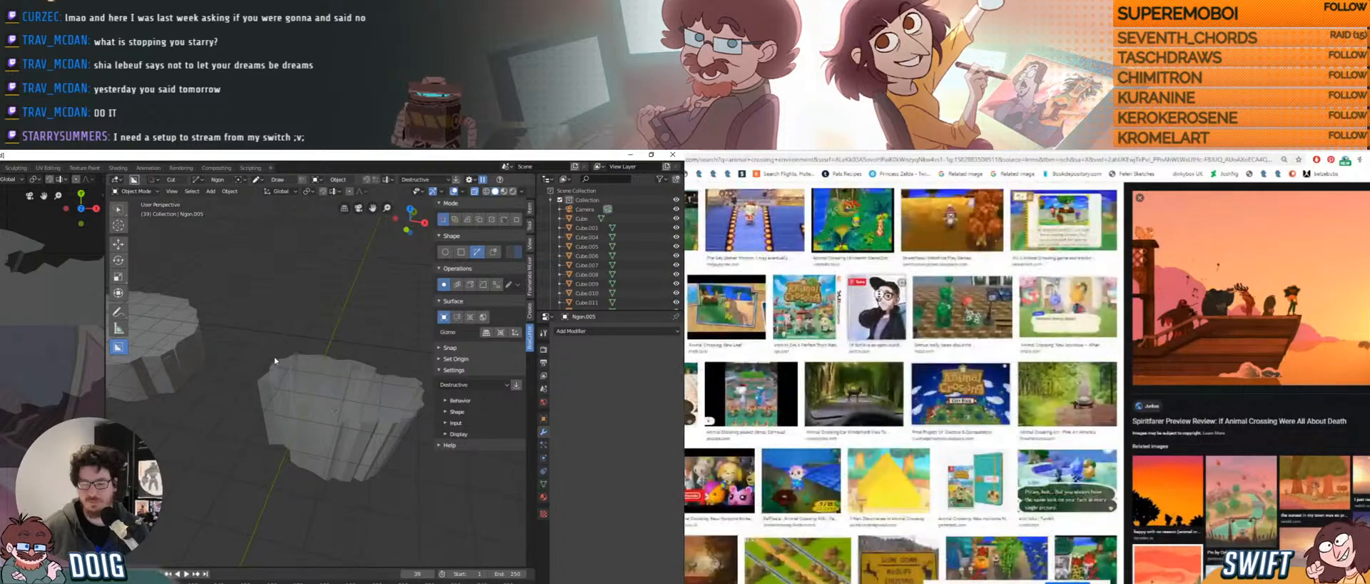
pyautogui.scroll(15, 879, 296)
pyautogui.moveTo(287, 371); pyautogui.dragTo(274, 362, button='middle')
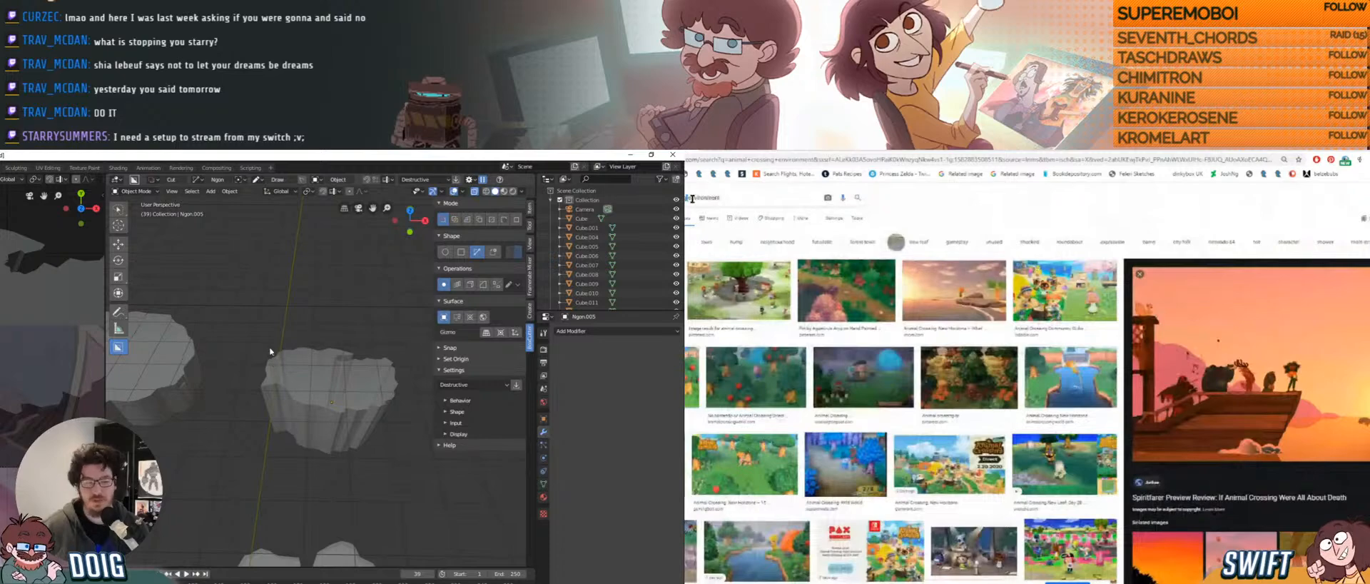
# Search Google Images for 'island' and start browsing the results.
pyautogui.write('isa')
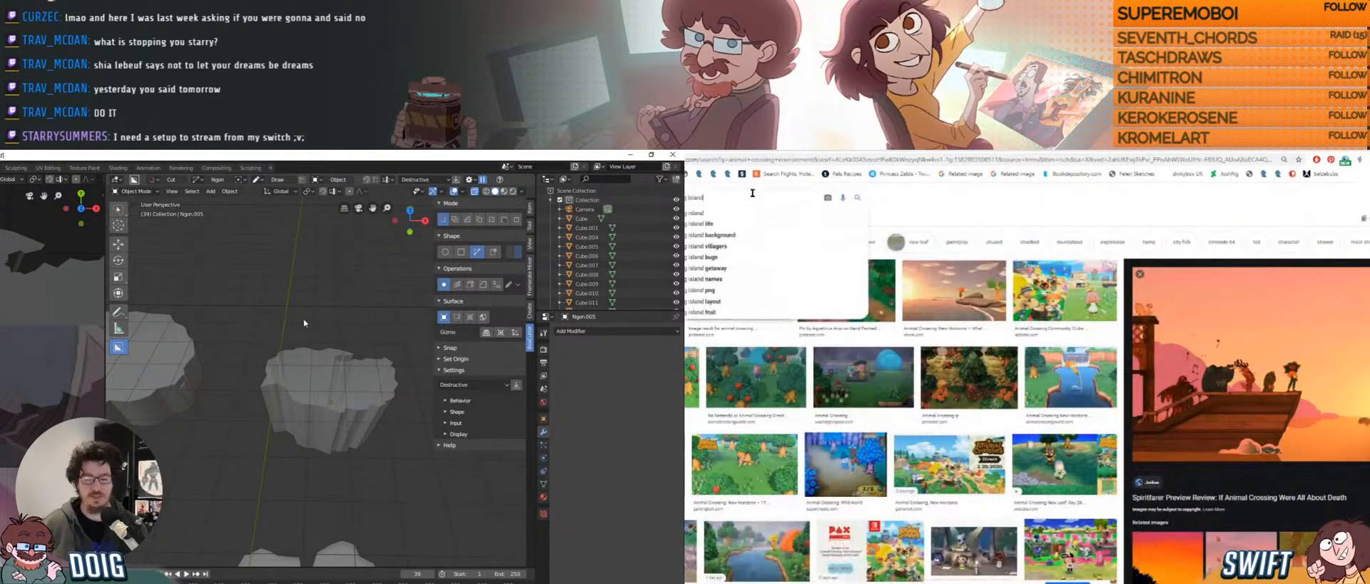
pyautogui.press('Return')
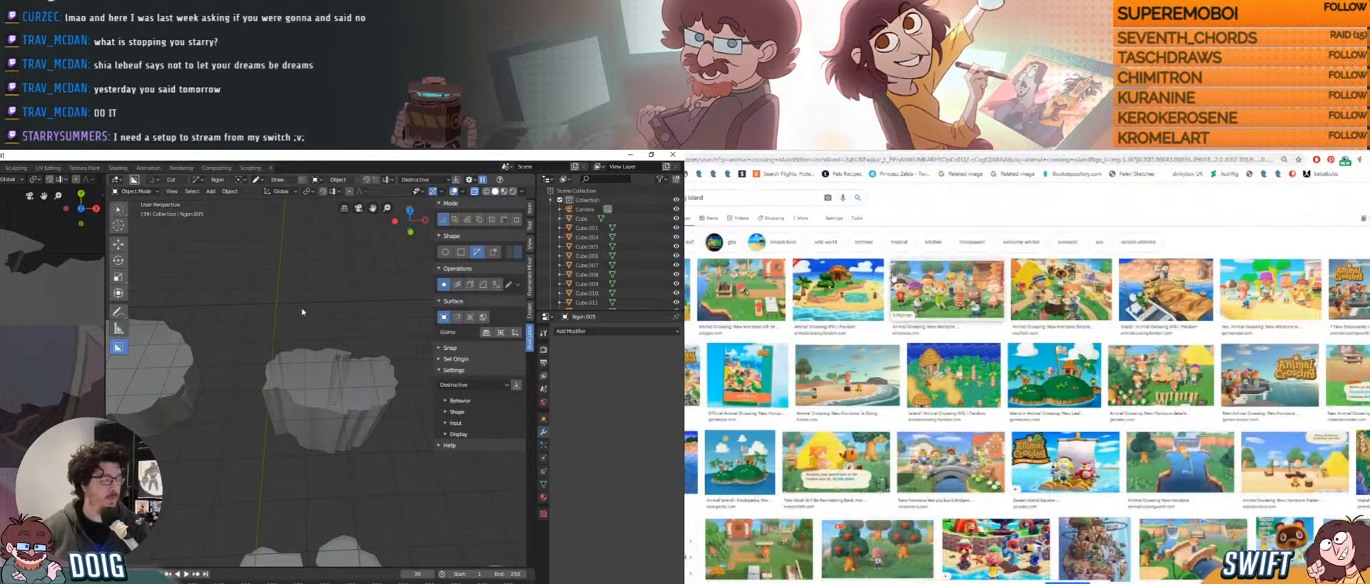
pyautogui.keyDown('shift'); pyautogui.moveTo(337, 383); pyautogui.dragTo(303, 351, button='middle'); pyautogui.keyUp('shift')
pyautogui.scroll(-2, 970, 291)
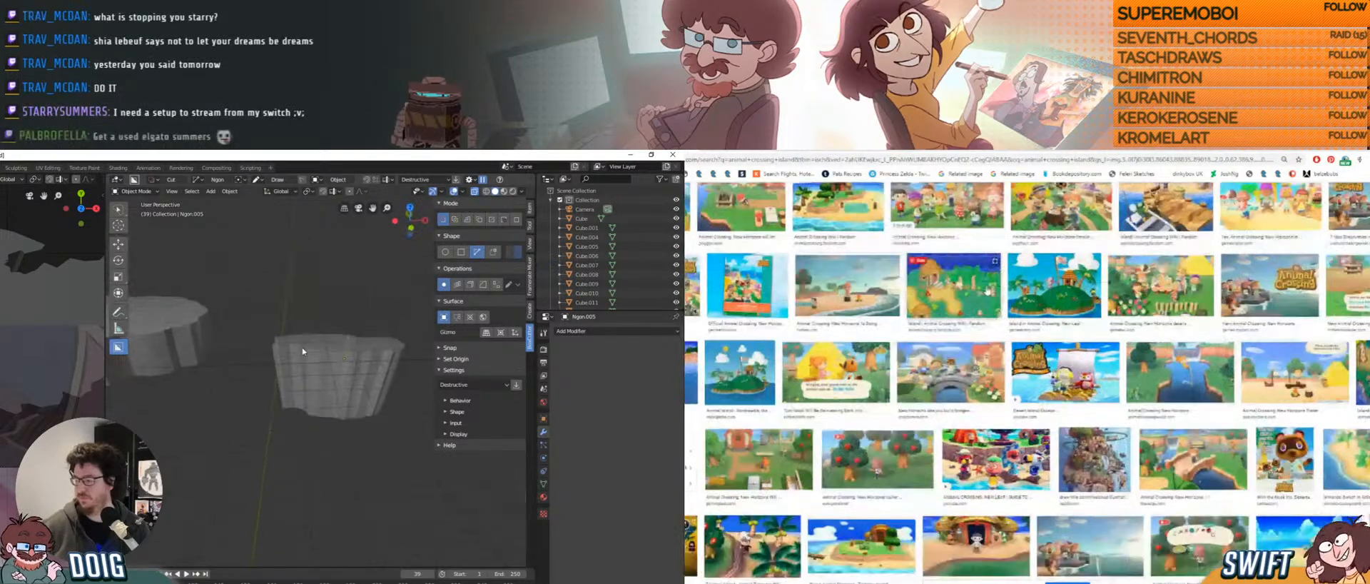
pyautogui.scroll(-3, 988, 291)
pyautogui.scroll(2, 311, 370)
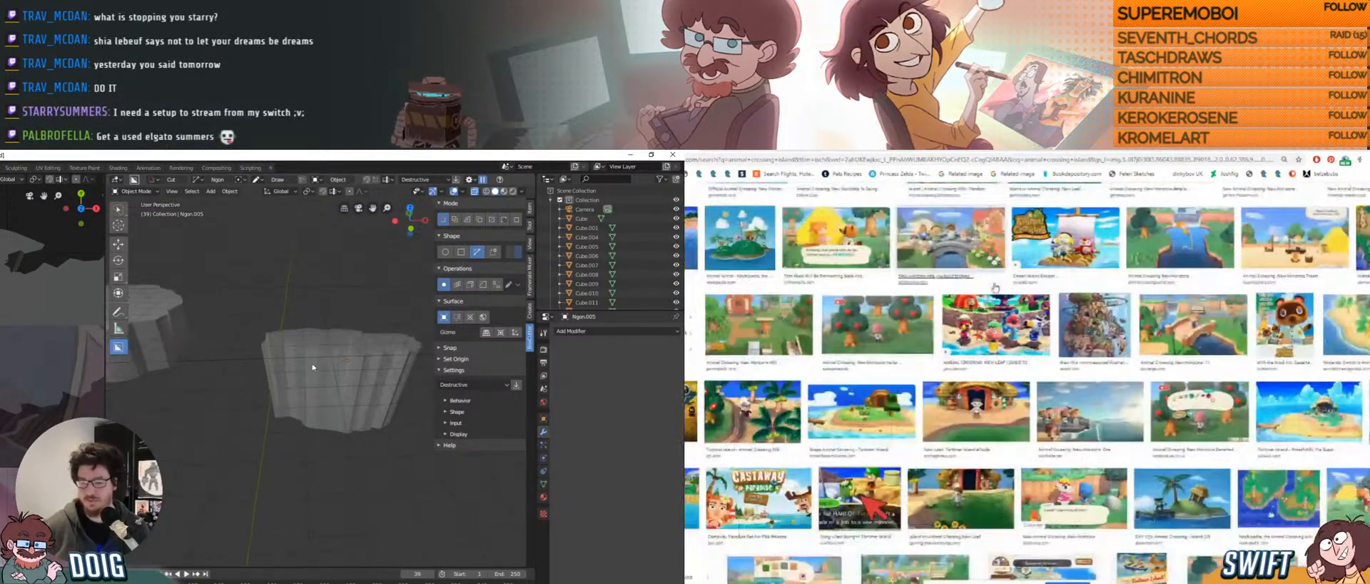
# Scroll through the Animal Crossing island results and orbit to the rocks' undersides.
pyautogui.scroll(-1, 996, 288)
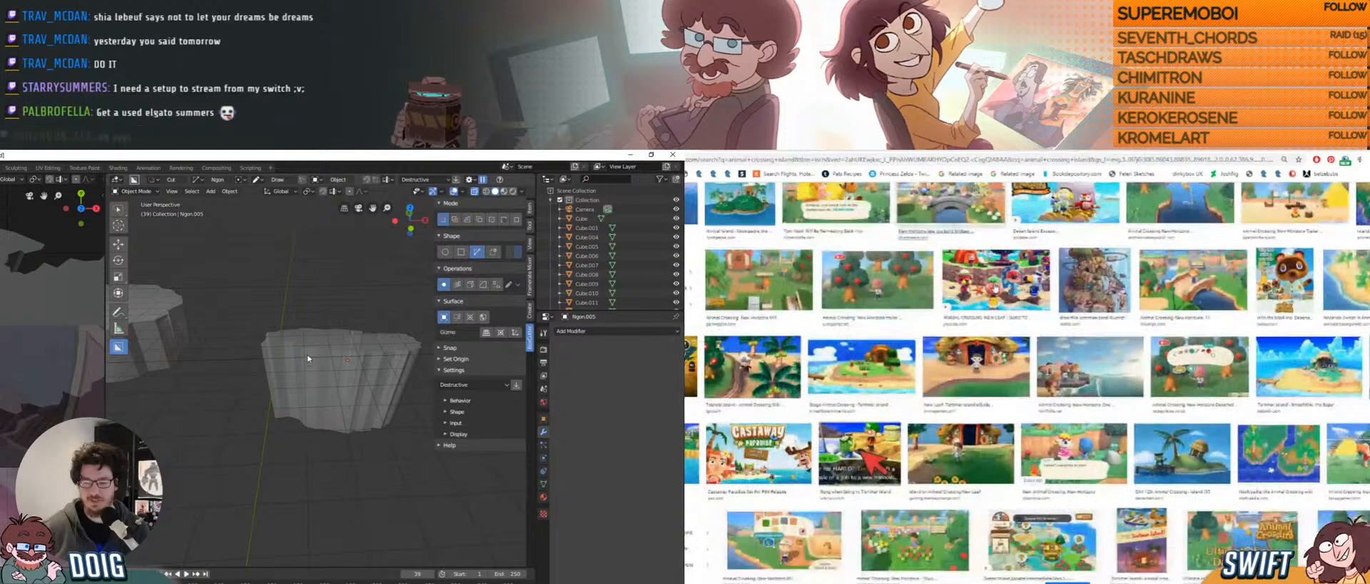
pyautogui.scroll(-3, 994, 288)
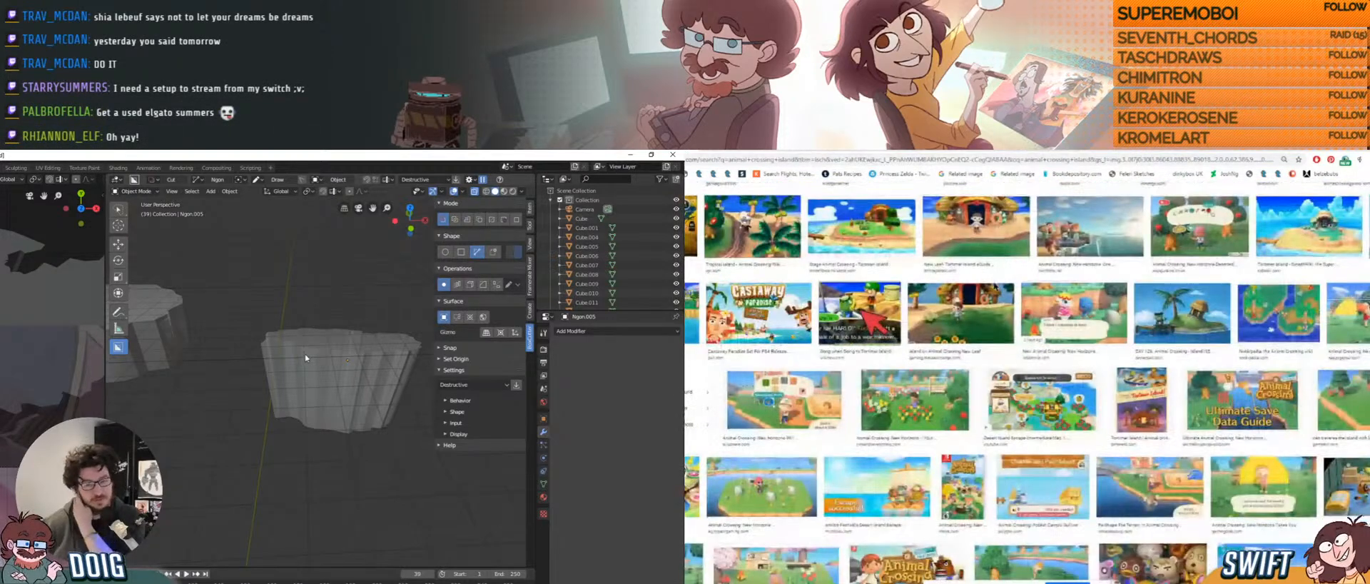
pyautogui.scroll(-2, 994, 288)
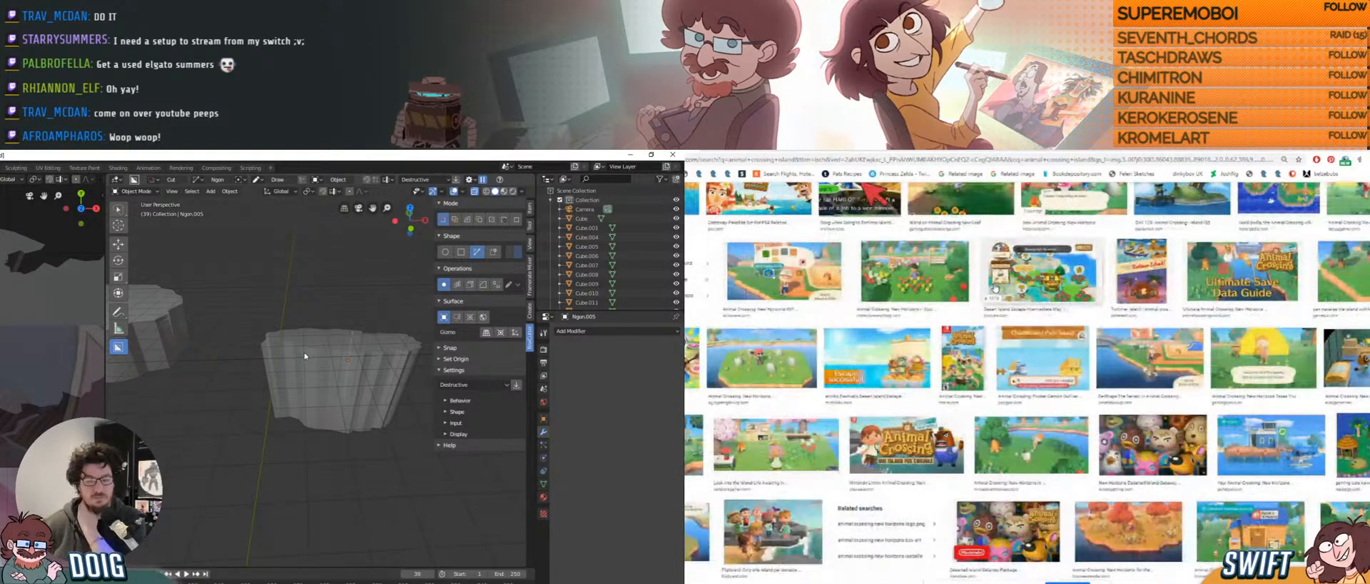
pyautogui.scroll(-2, 995, 287)
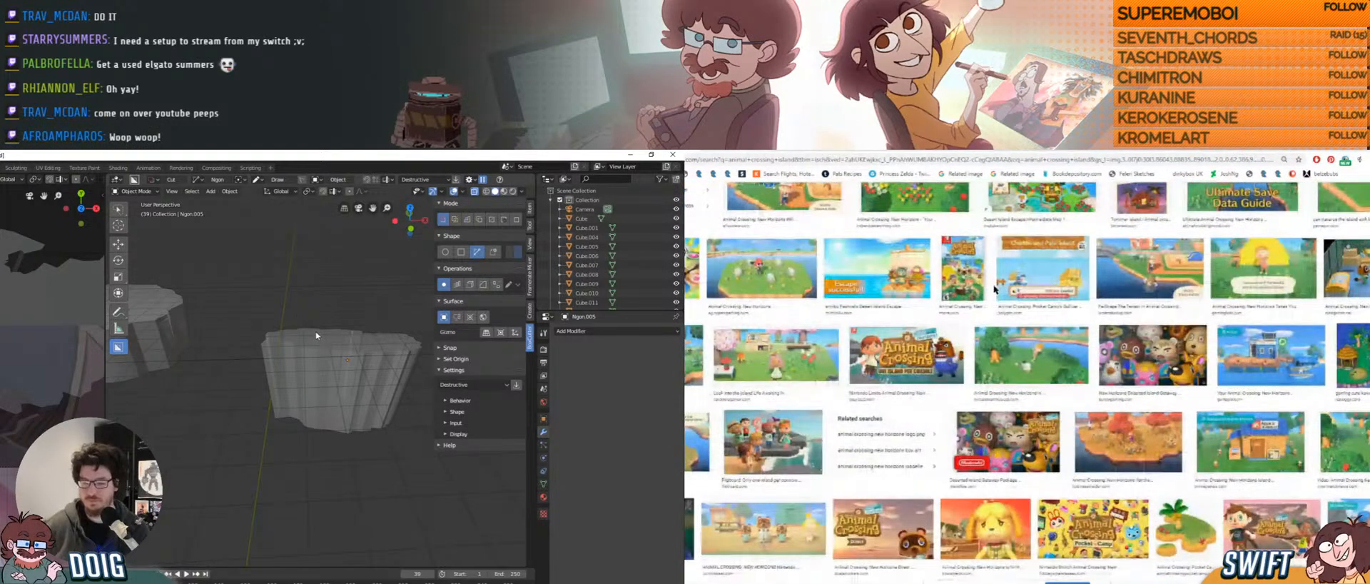
pyautogui.scroll(-3, 995, 288)
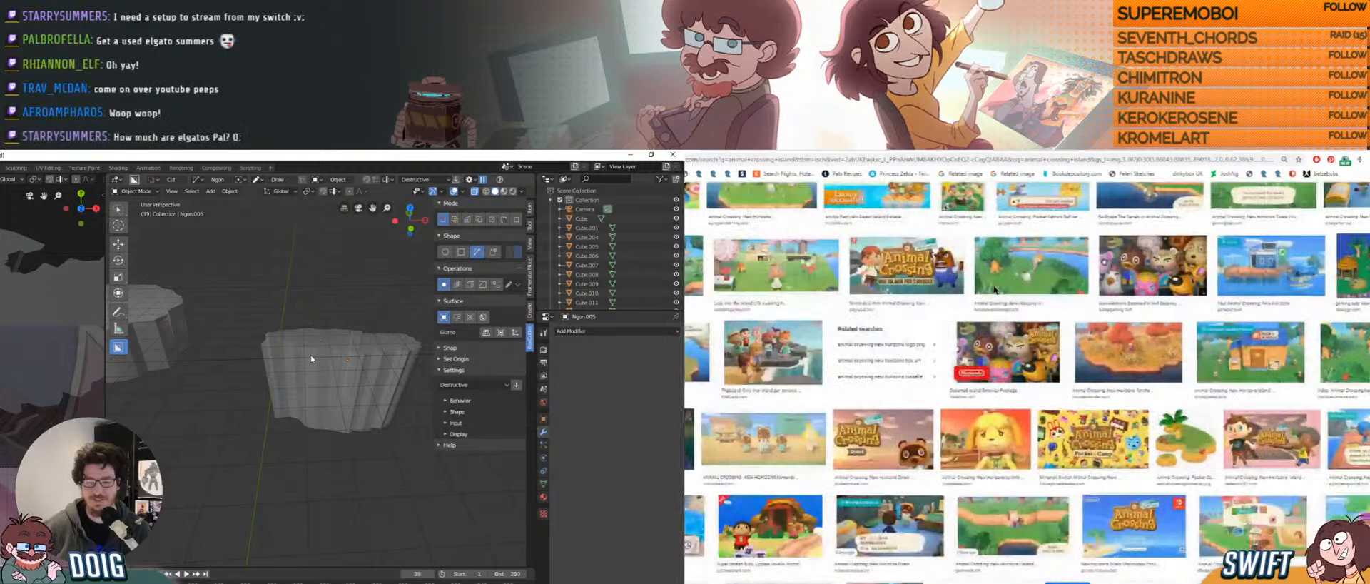
pyautogui.scroll(-2, 994, 289)
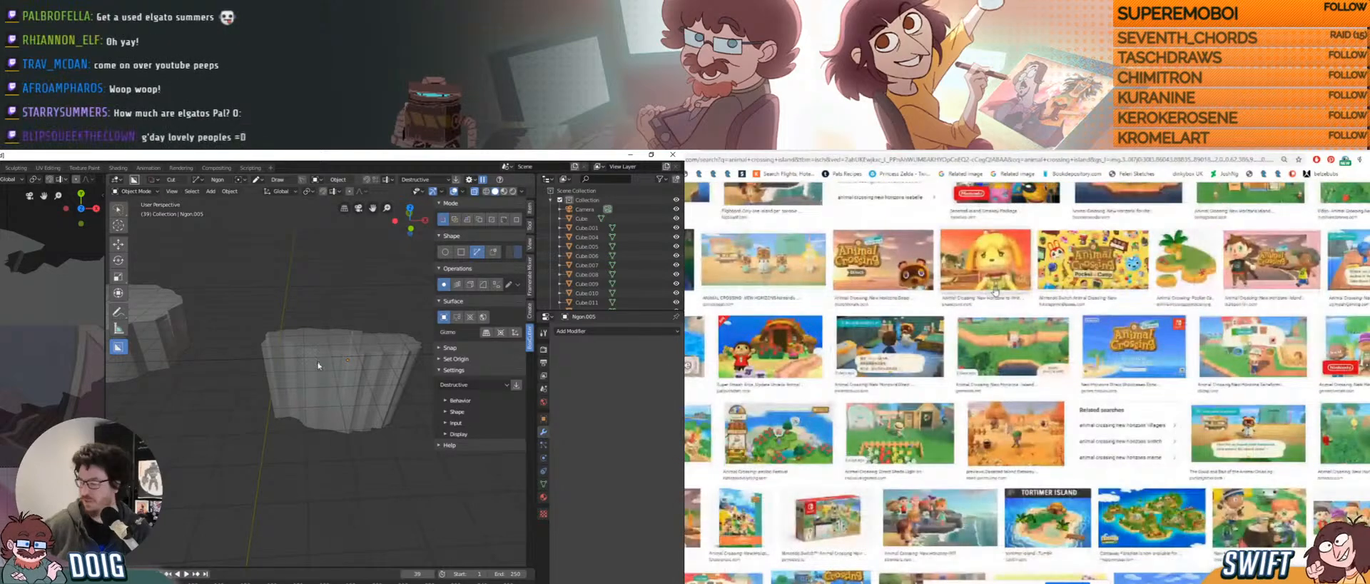
pyautogui.scroll(-4, 996, 290)
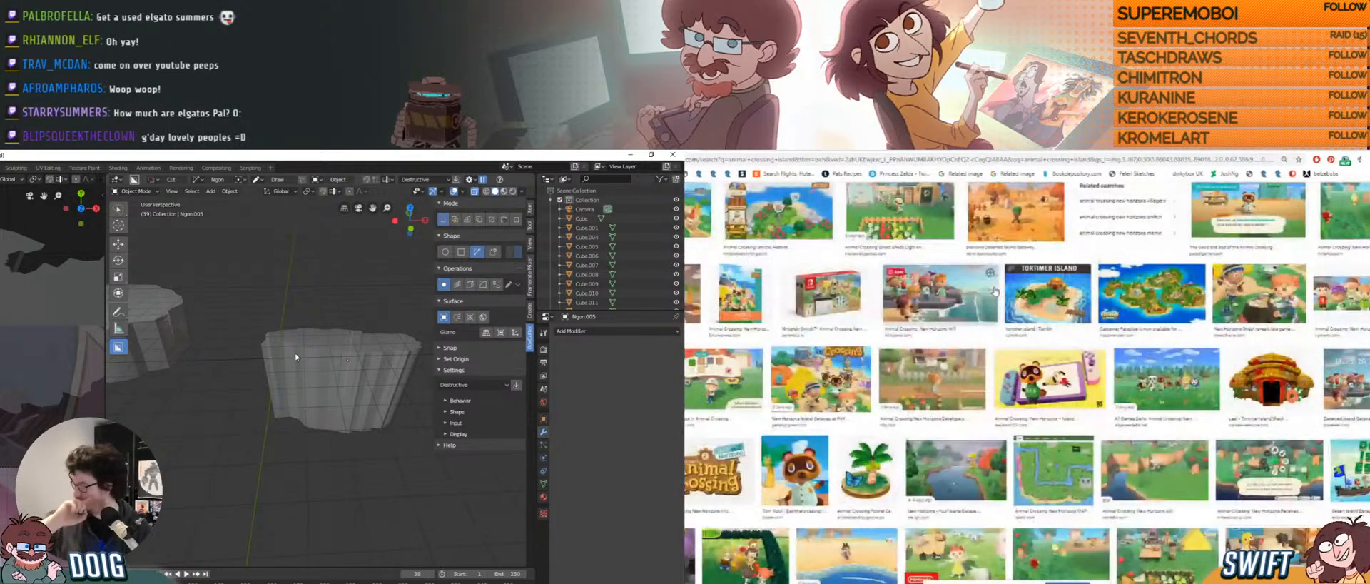
pyautogui.scroll(-6, 994, 290)
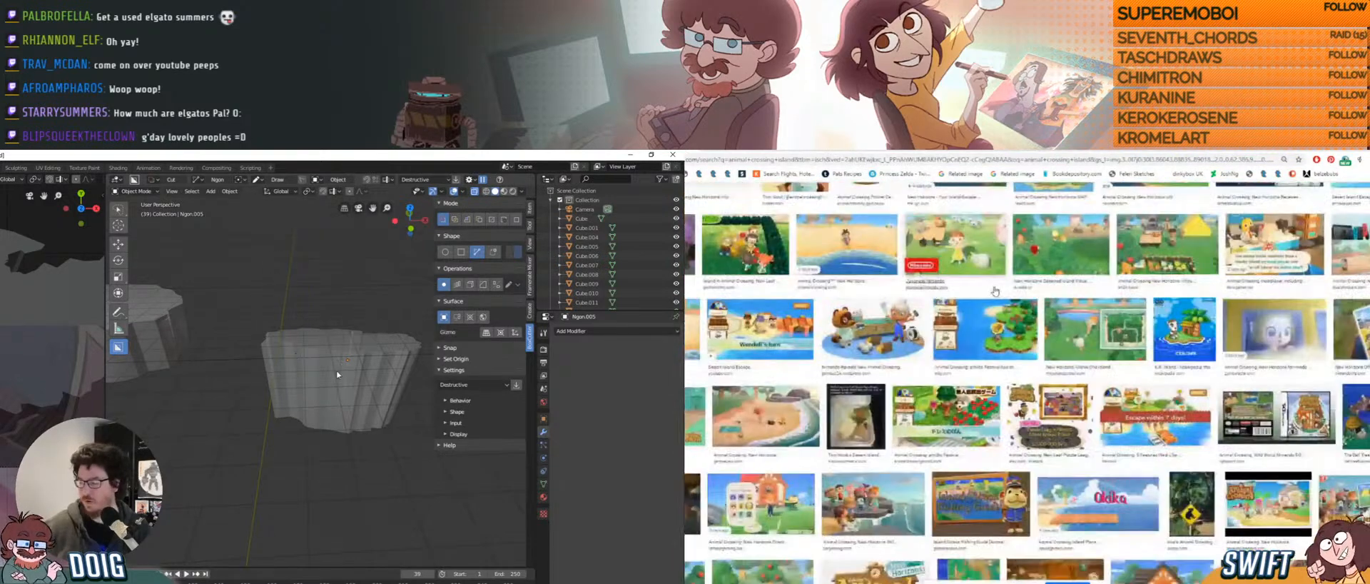
pyautogui.moveTo(337, 374); pyautogui.dragTo(312, 347, button='middle')
pyautogui.click(846, 242)
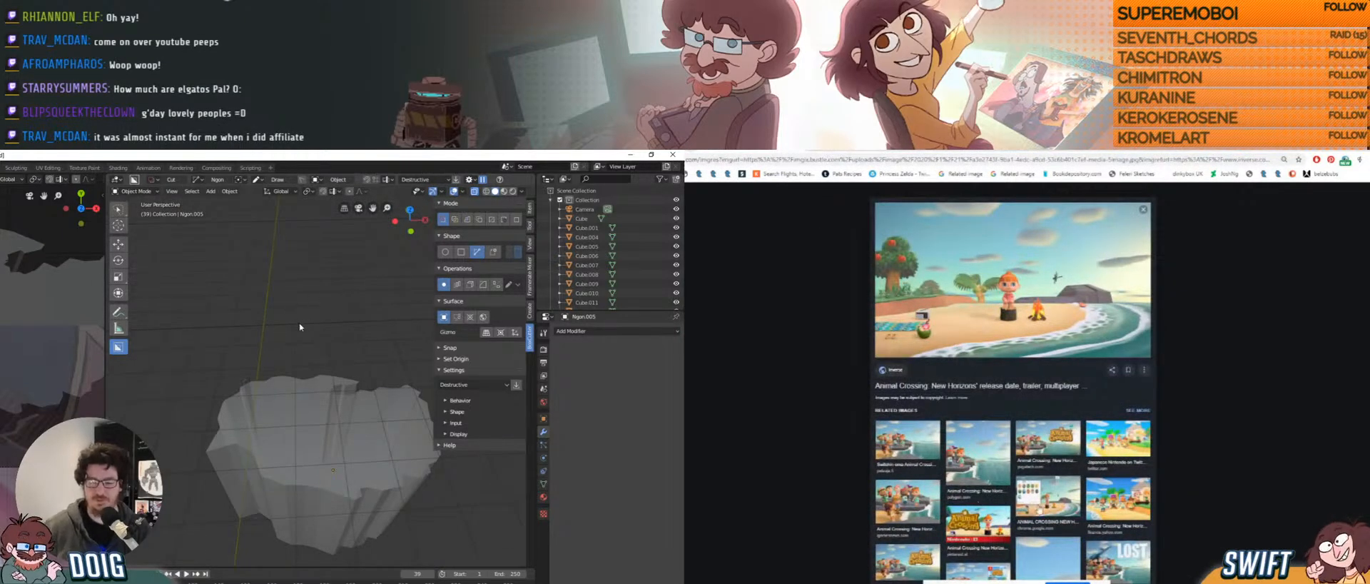
pyautogui.scroll(-2, 1036, 503)
pyautogui.scroll(2, 1036, 502)
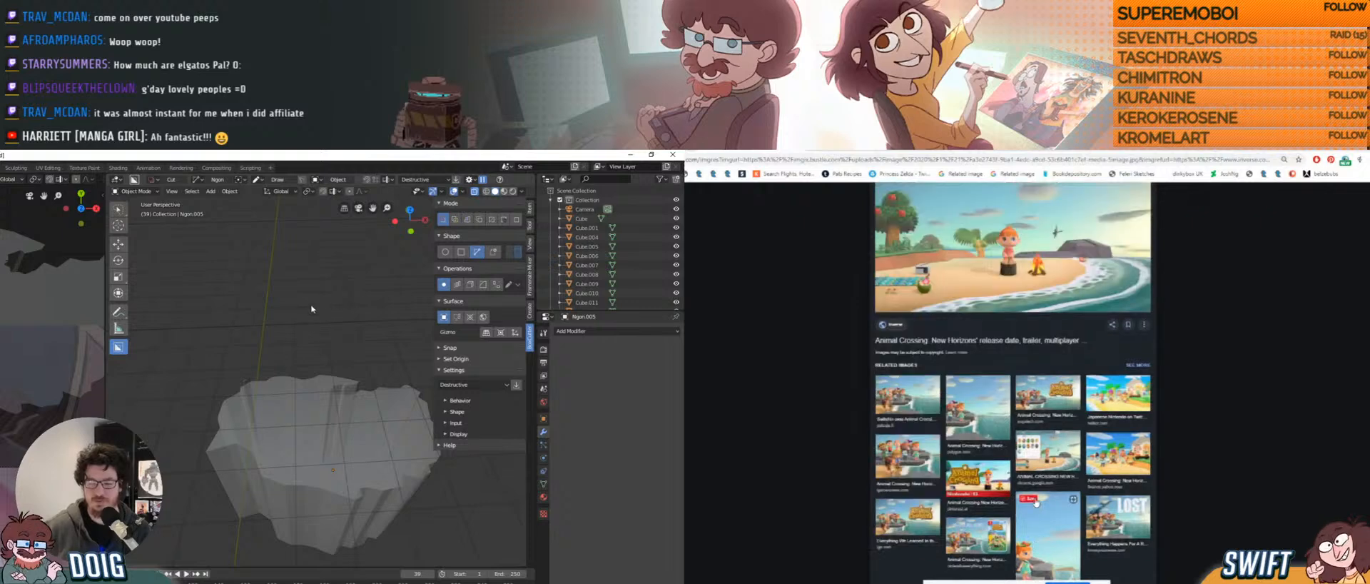
pyautogui.moveTo(324, 308); pyautogui.dragTo(283, 412, button='middle')
pyautogui.click(1054, 502)
pyautogui.click(986, 491)
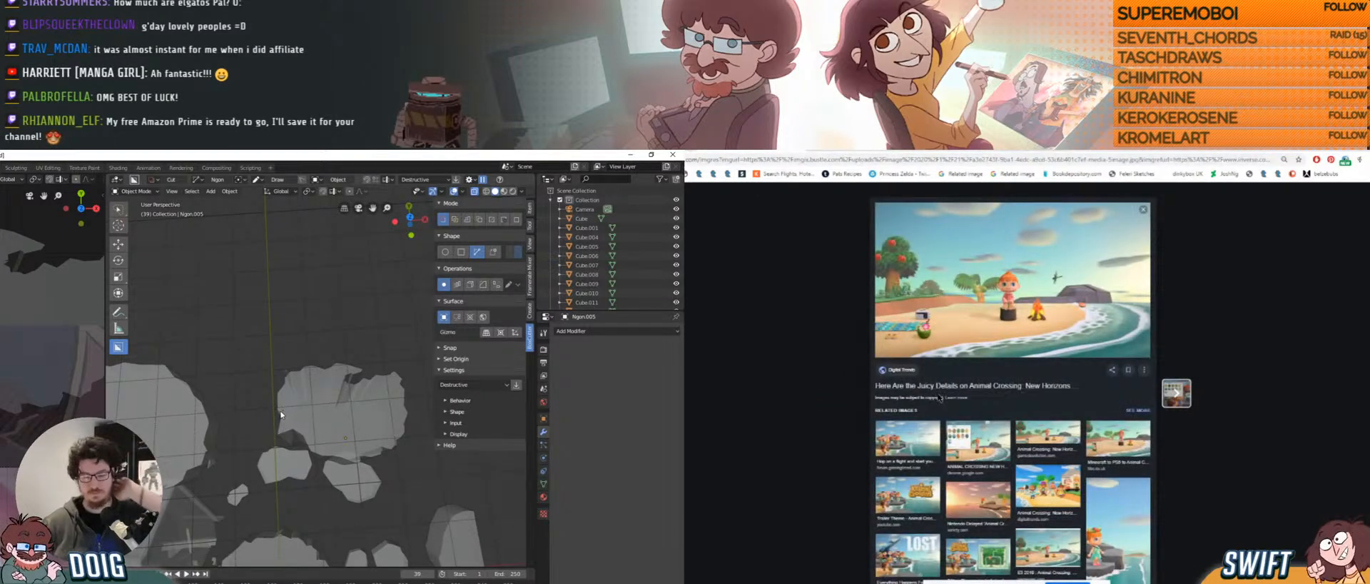
pyautogui.moveTo(289, 432); pyautogui.dragTo(306, 409, button='middle')
pyautogui.press('Right')
pyautogui.moveTo(289, 374); pyautogui.dragTo(279, 397, button='middle')
pyautogui.click(279, 366)
pyautogui.hotkey('alt', 'Left')
pyautogui.scroll(15, 1002, 313)
pyautogui.scroll(1, 267, 367)
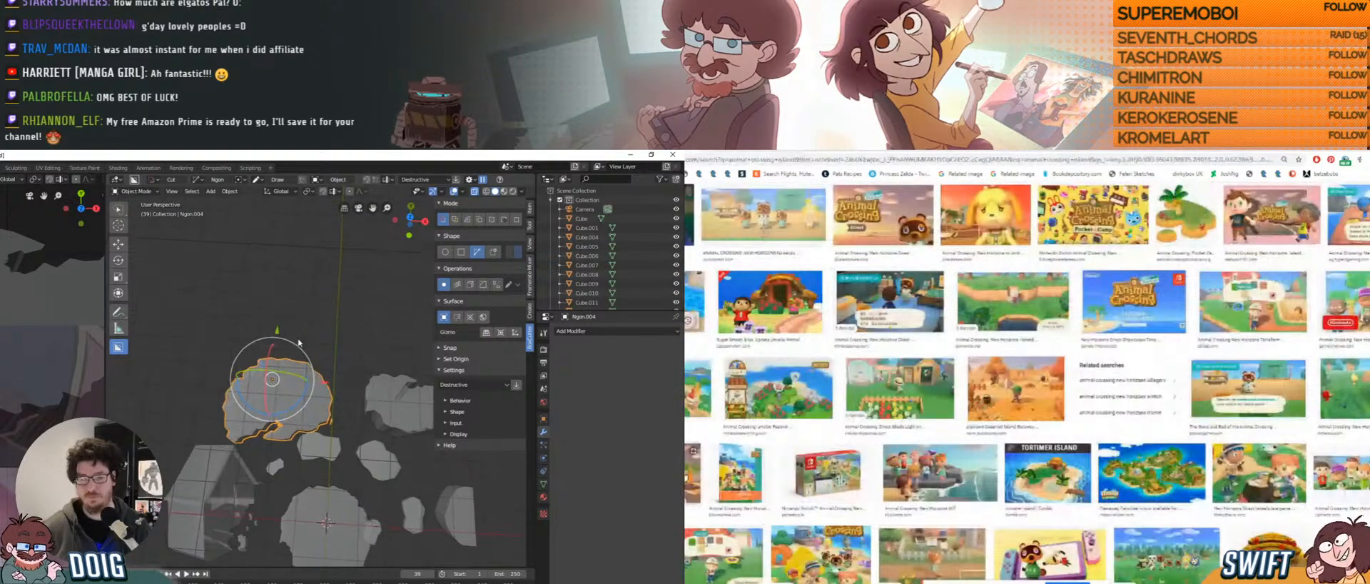
# Rotate Ngon.004 to a slight new tilt and begin another rotation.
pyautogui.press('r')
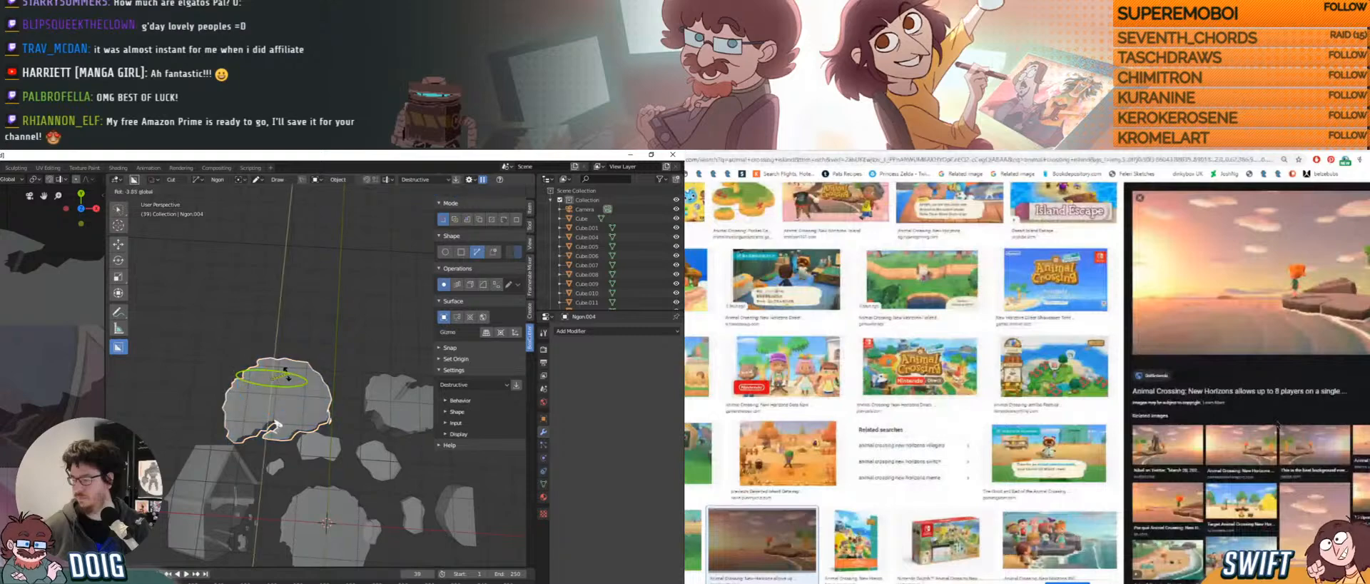
pyautogui.click(287, 376)
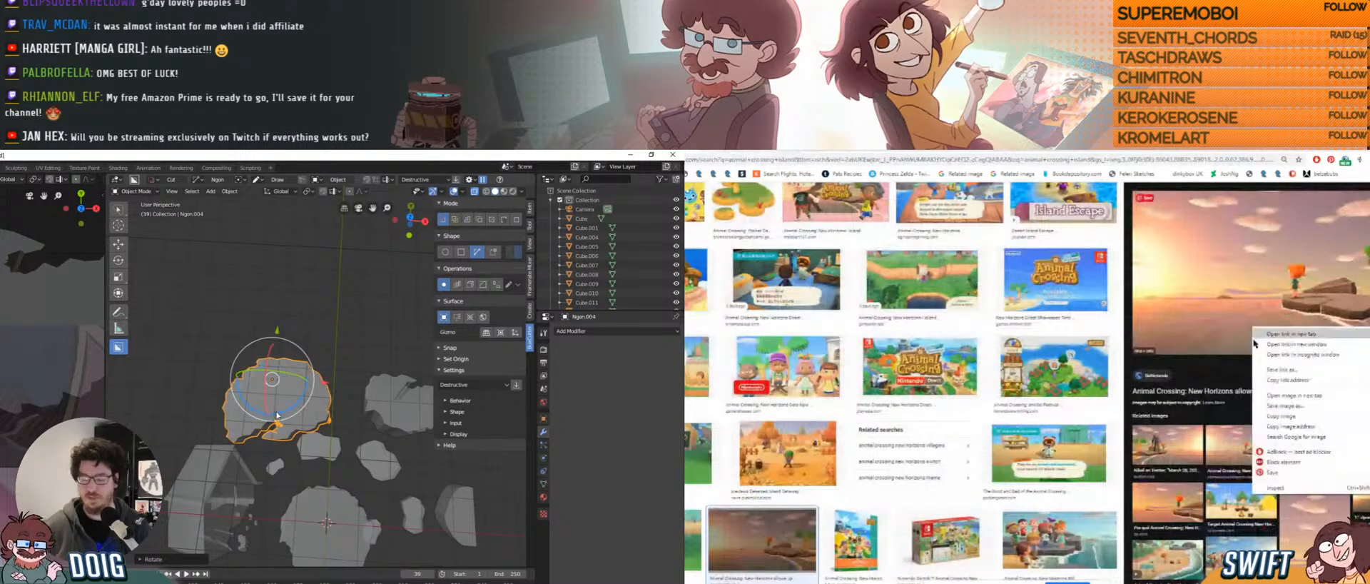
pyautogui.moveTo(289, 376); pyautogui.dragTo(299, 373, button='middle')
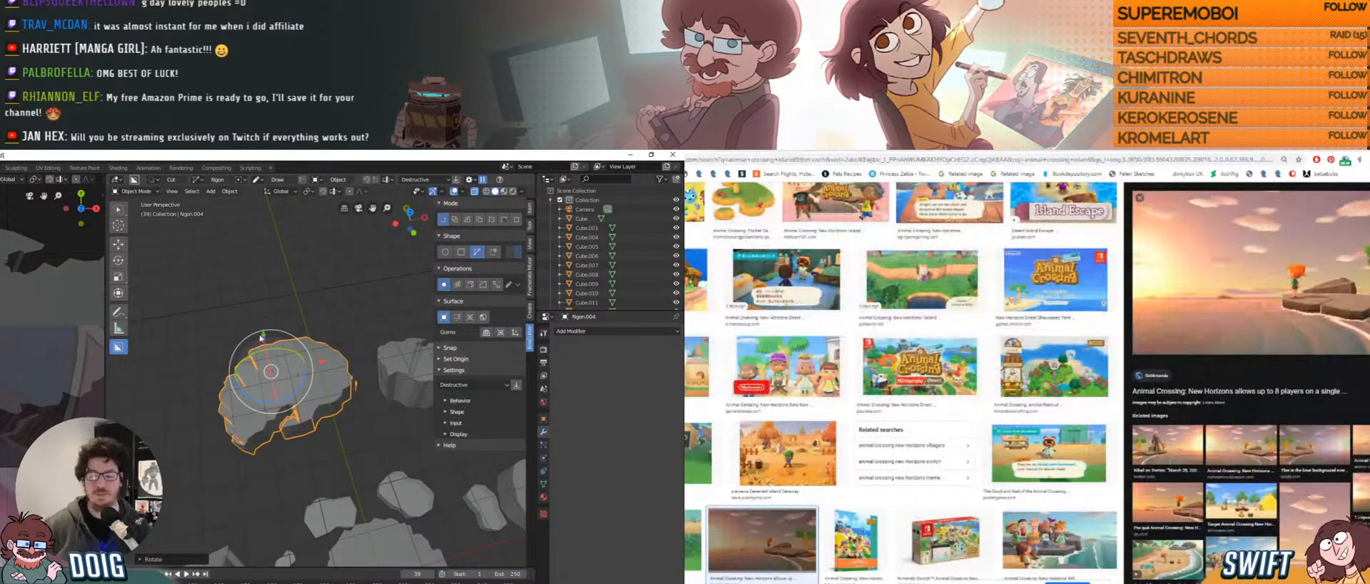
pyautogui.scroll(1, 255, 345)
pyautogui.hotkey('alt', 'Tab')
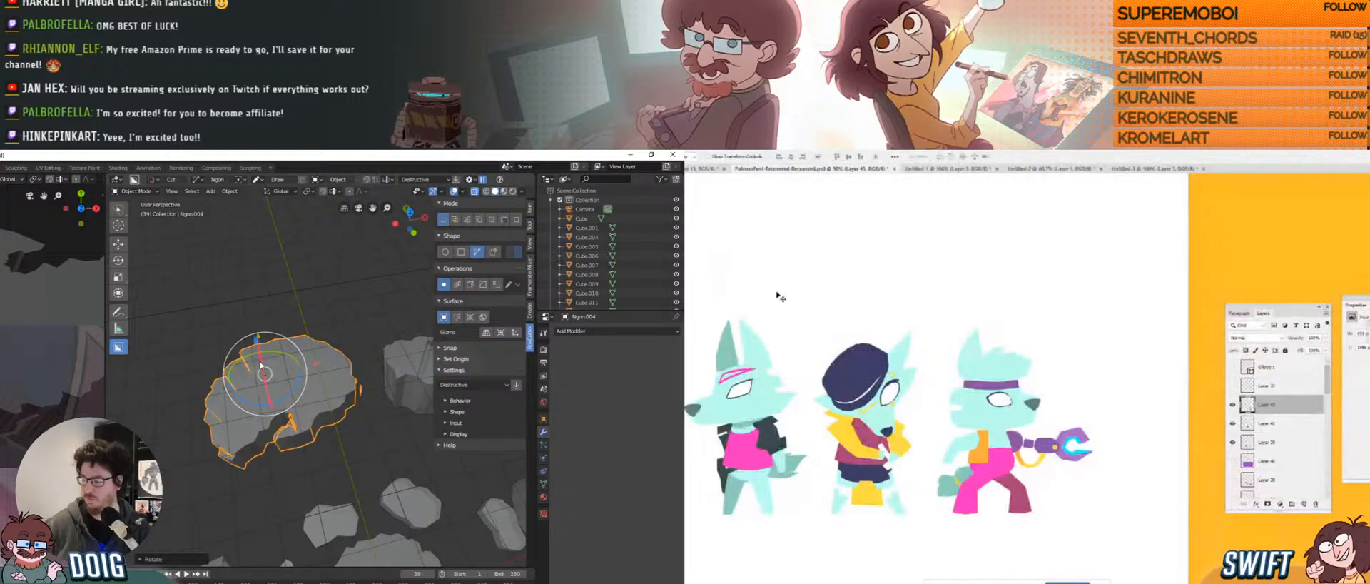
# Enlarge the background island painting with free transform and shift it slightly right and down.
pyautogui.moveTo(252, 362); pyautogui.dragTo(280, 400)
pyautogui.click(972, 423)
pyautogui.hotkey('ctrl', 't')
pyautogui.moveTo(1103, 505); pyautogui.dragTo(1150, 532)
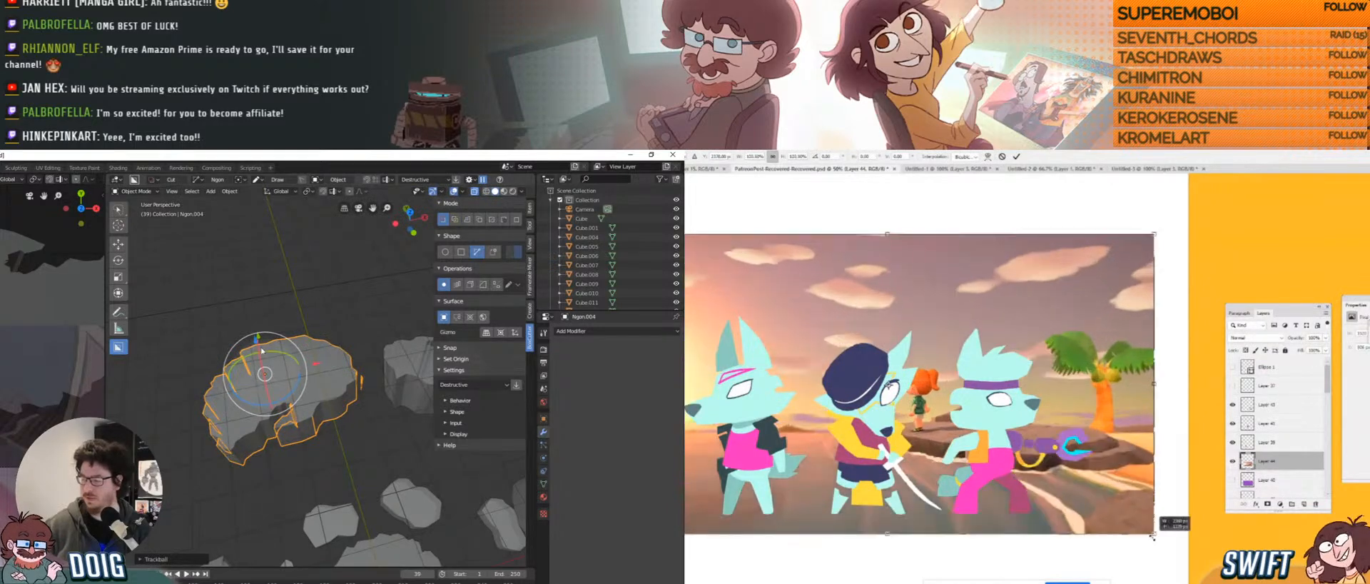
pyautogui.moveTo(266, 353); pyautogui.dragTo(267, 356)
pyautogui.moveTo(1111, 505); pyautogui.dragTo(1125, 519)
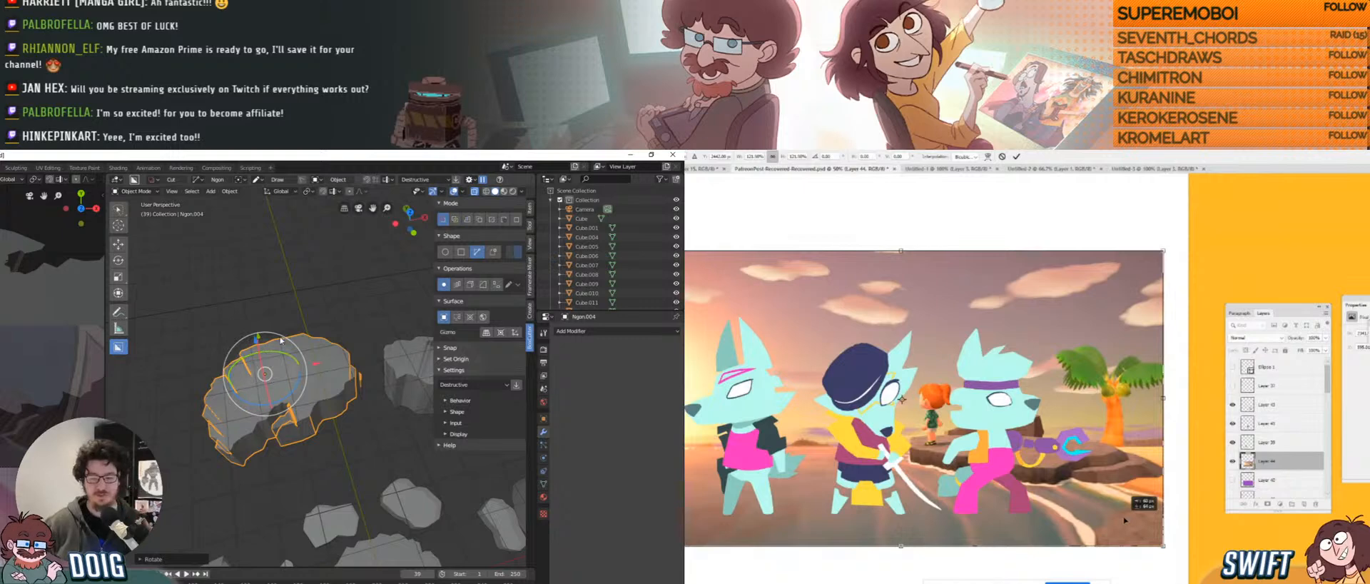
# Nudge the background image up and left and commit the transform.
pyautogui.moveTo(1125, 520); pyautogui.dragTo(1125, 518)
pyautogui.moveTo(280, 382); pyautogui.dragTo(279, 373)
pyautogui.moveTo(1124, 518); pyautogui.dragTo(1123, 515)
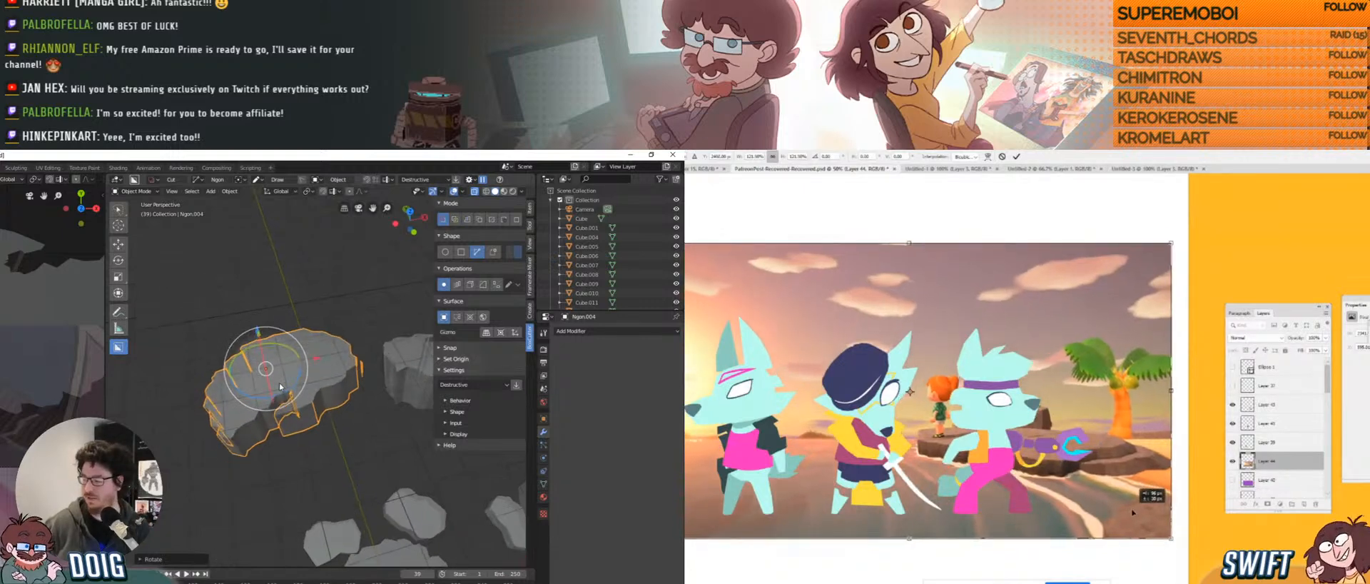
pyautogui.moveTo(280, 373); pyautogui.dragTo(279, 364)
pyautogui.moveTo(1123, 515); pyautogui.dragTo(1121, 513)
pyautogui.moveTo(279, 365); pyautogui.dragTo(278, 357)
pyautogui.moveTo(1121, 513); pyautogui.dragTo(1120, 512)
pyautogui.moveTo(279, 358); pyautogui.dragTo(279, 346, button='middle')
pyautogui.moveTo(1119, 513); pyautogui.dragTo(1119, 511)
pyautogui.scroll(1, 281, 339)
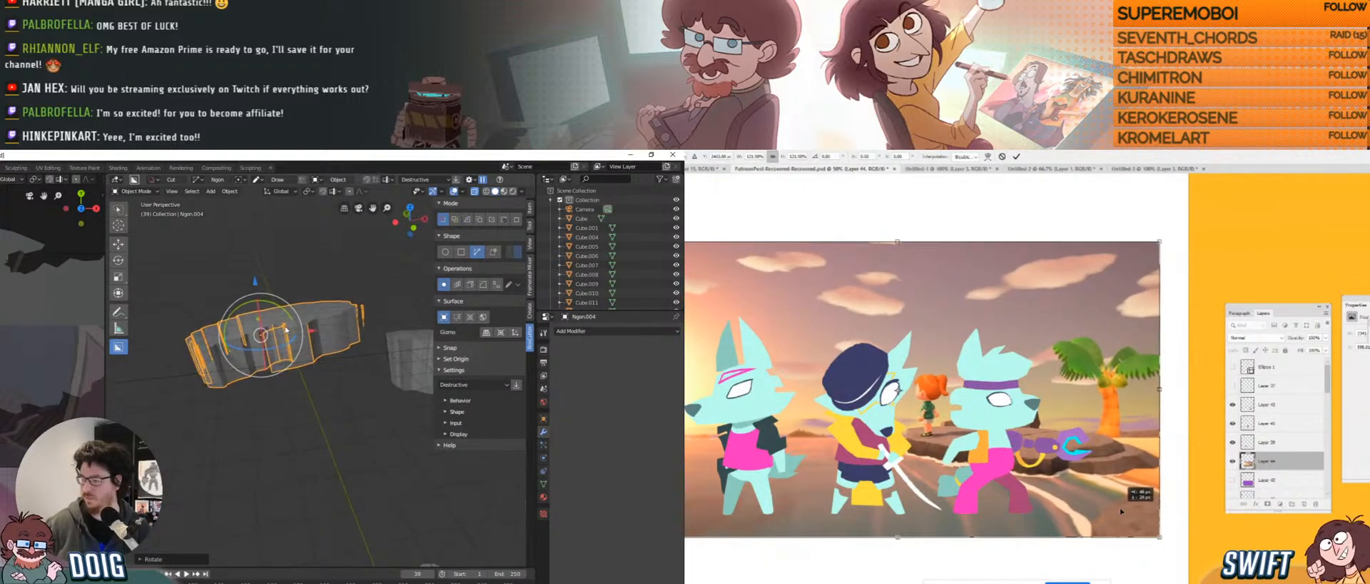
pyautogui.press('Return')
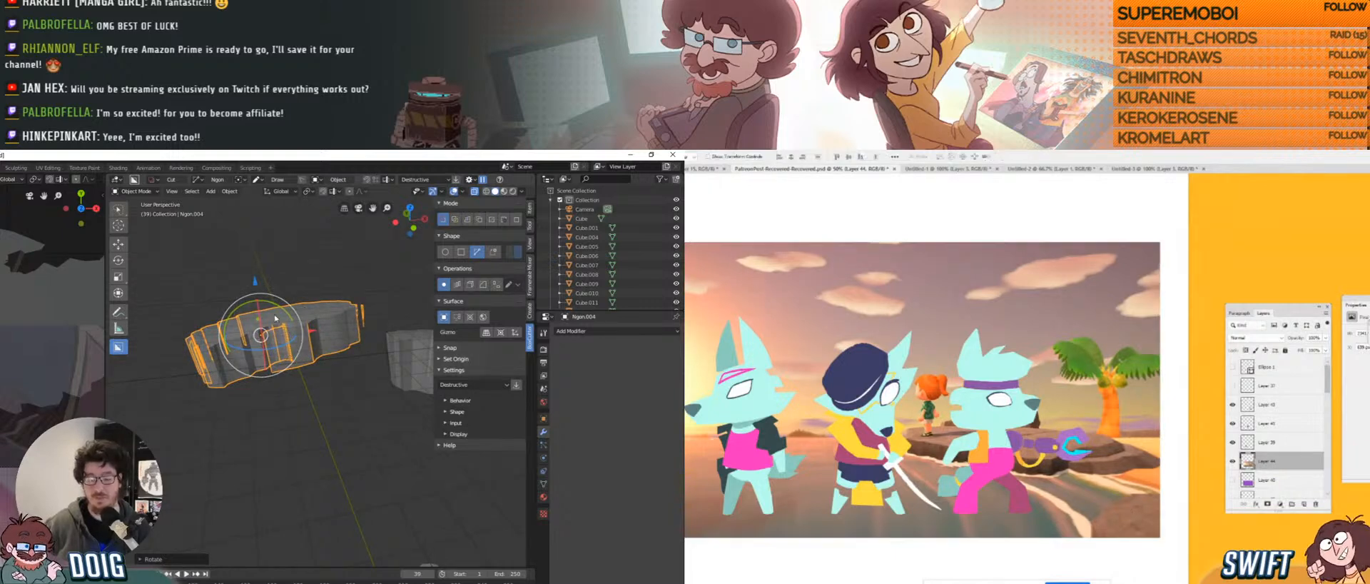
pyautogui.press('b')
# Raise Ngon.004 along Z, shift it left along X, and rotate it around Y.
pyautogui.keyDown('shift'); pyautogui.moveTo(262, 296); pyautogui.dragTo(284, 329, button='middle'); pyautogui.keyUp('shift')
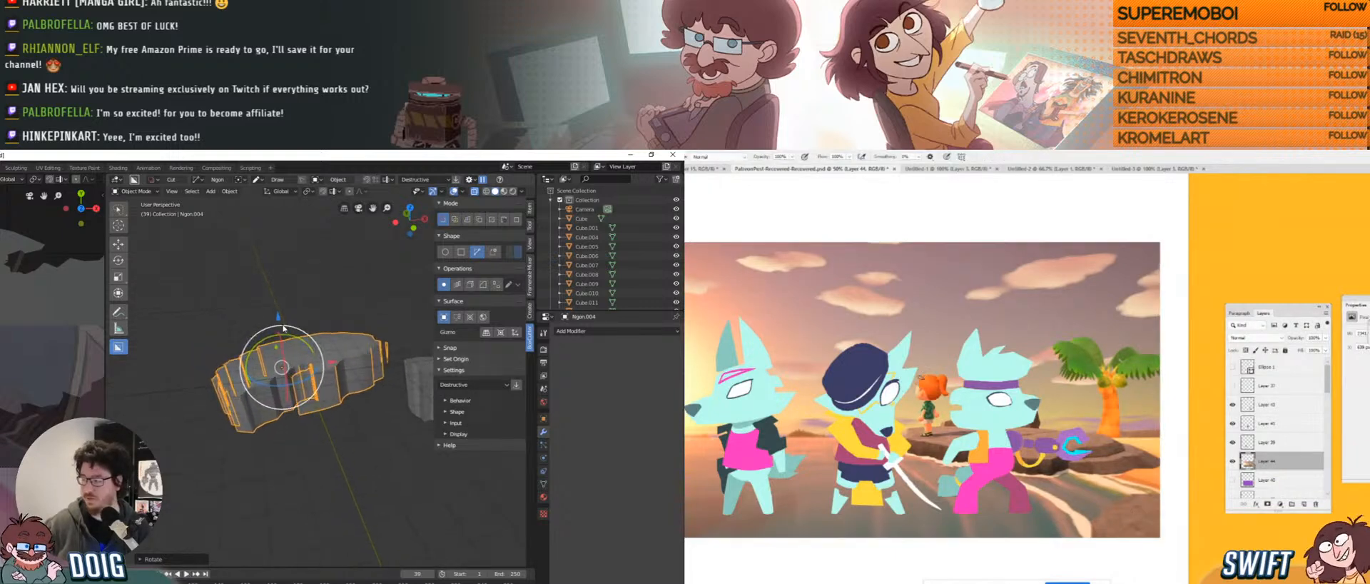
pyautogui.moveTo(279, 316); pyautogui.dragTo(279, 316)
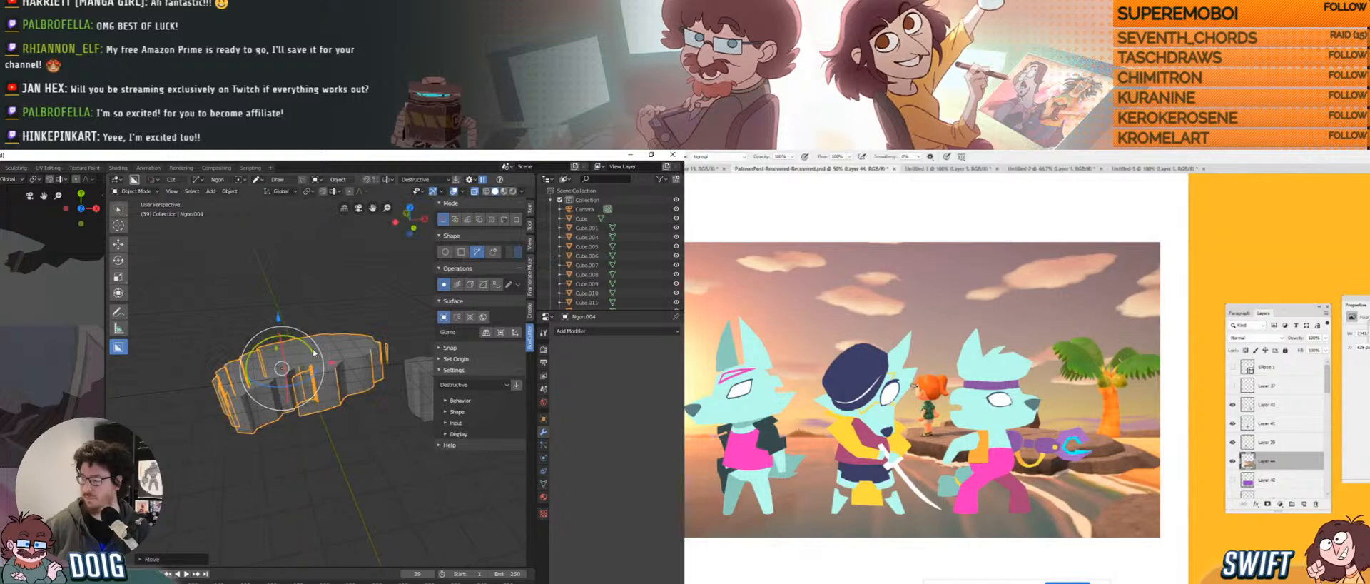
pyautogui.moveTo(333, 364); pyautogui.dragTo(312, 325)
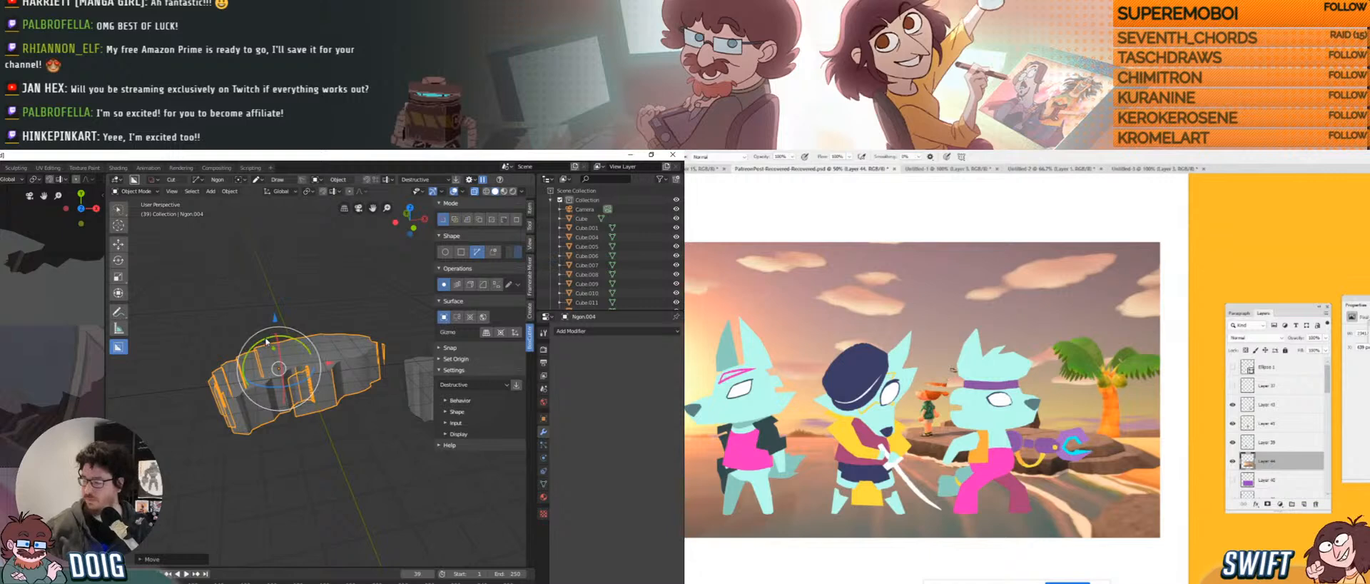
pyautogui.moveTo(266, 342); pyautogui.dragTo(267, 338)
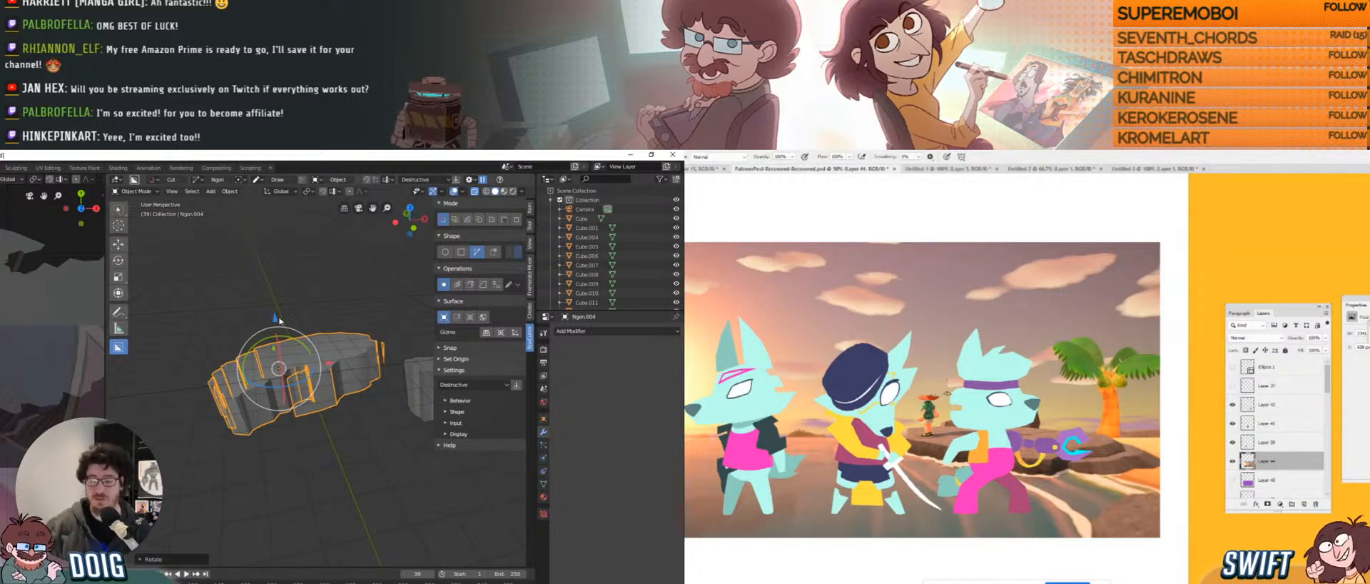
pyautogui.moveTo(279, 320); pyautogui.dragTo(283, 351, button='middle')
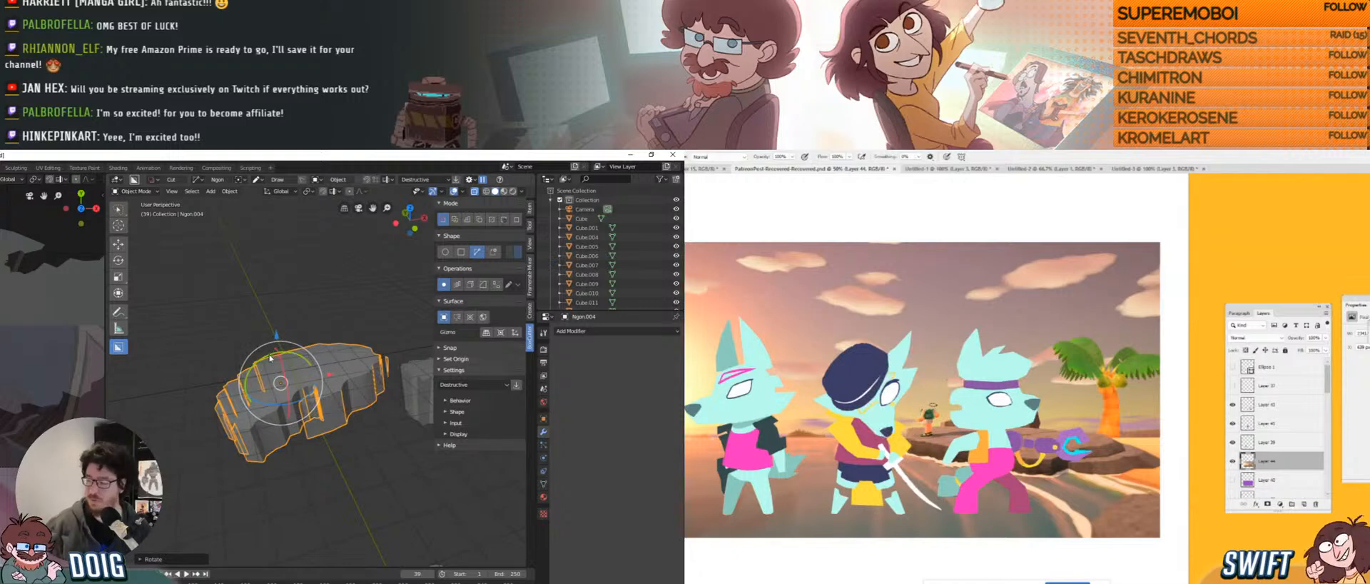
pyautogui.moveTo(270, 357); pyautogui.dragTo(268, 355)
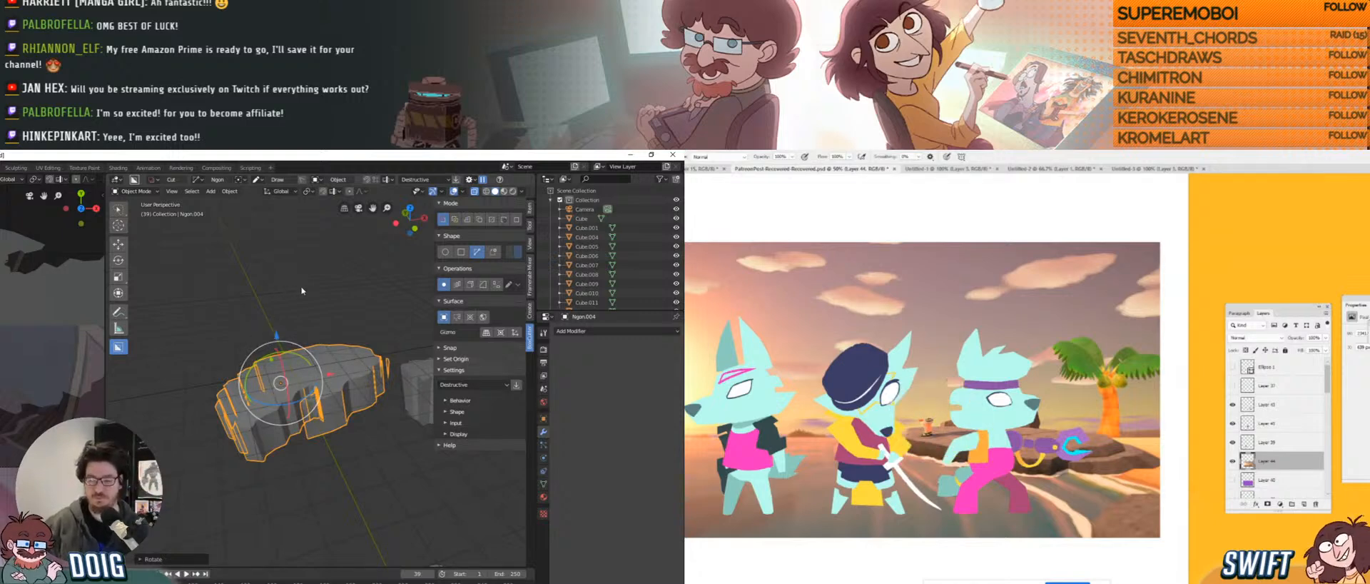
pyautogui.moveTo(288, 350); pyautogui.dragTo(287, 354)
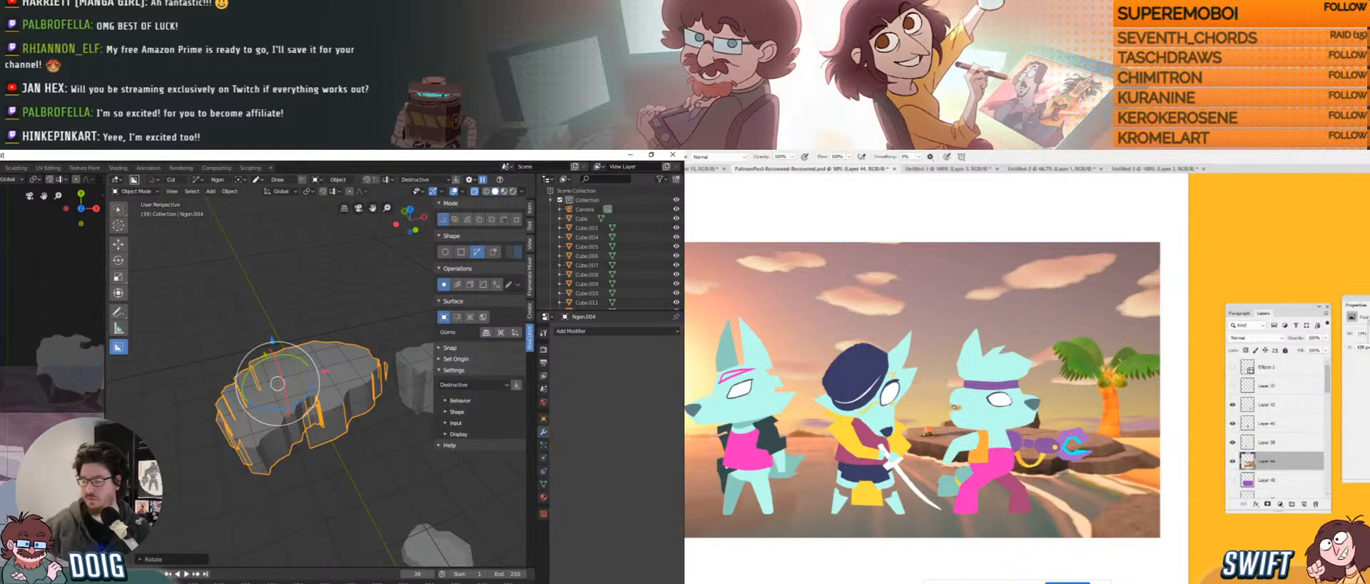
# Refine Ngon.004's tilt around X and nudge it slightly along one axis.
pyautogui.click(314, 378)
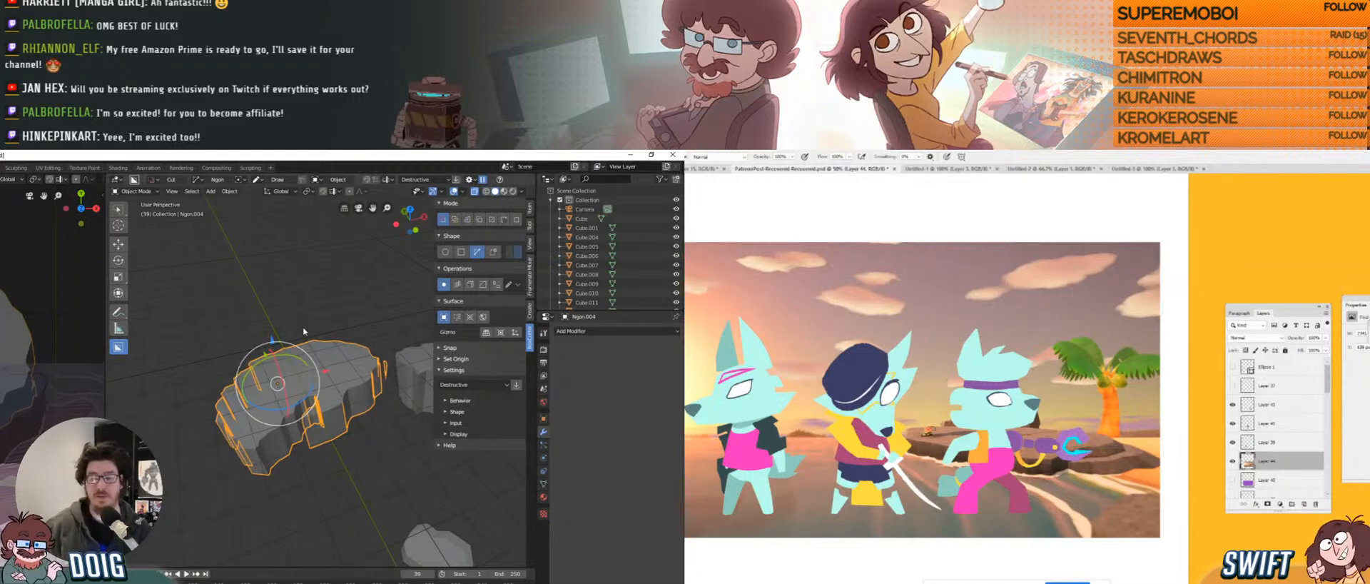
pyautogui.moveTo(279, 381)
pyautogui.mouseDown()
pyautogui.moveTo(289, 353)
pyautogui.moveTo(299, 368)
pyautogui.mouseUp()
pyautogui.moveTo(302, 377); pyautogui.dragTo(305, 355, button='middle')
pyautogui.moveTo(298, 338); pyautogui.dragTo(298, 337)
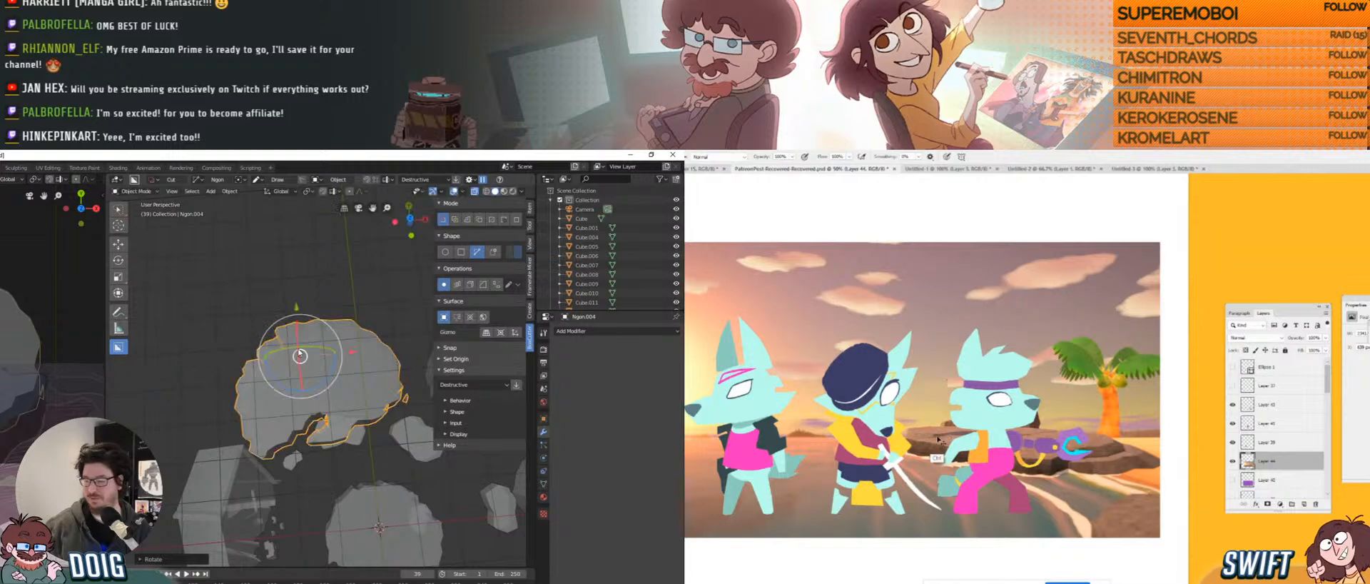
pyautogui.moveTo(301, 383); pyautogui.dragTo(301, 385)
pyautogui.moveTo(300, 385); pyautogui.dragTo(333, 362, button='middle')
pyautogui.moveTo(271, 318); pyautogui.dragTo(282, 321)
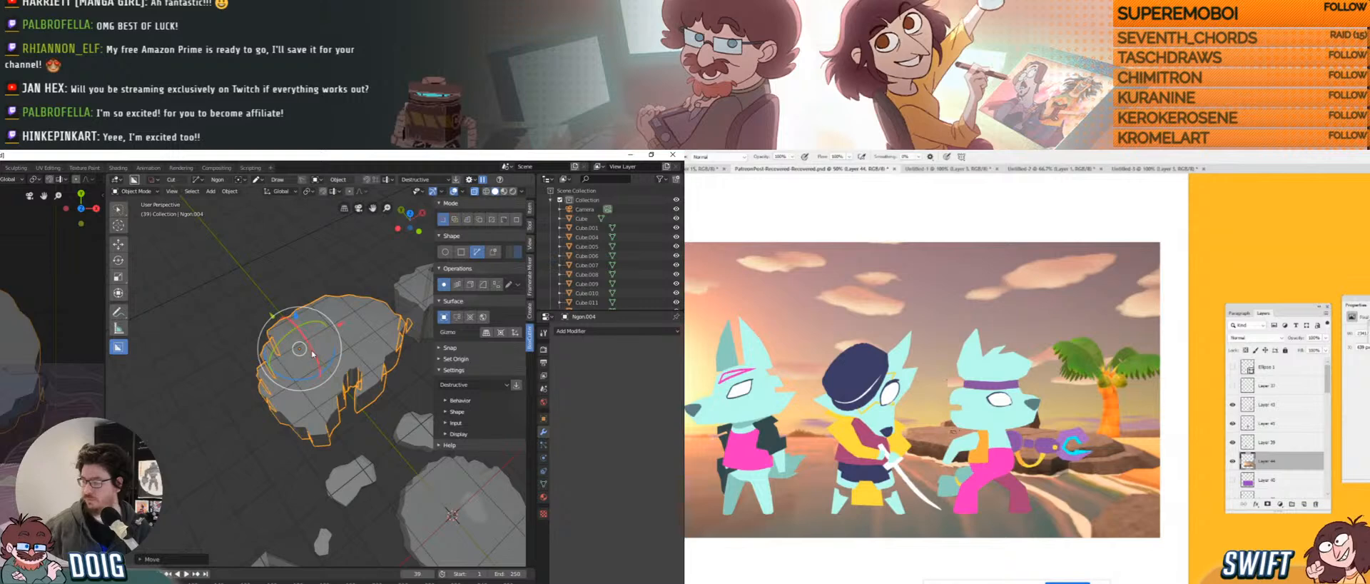
pyautogui.moveTo(315, 380); pyautogui.dragTo(336, 333, button='middle')
# Lower the rock slab's bottom face straight down along Z to thicken it.
pyautogui.press('Tab')
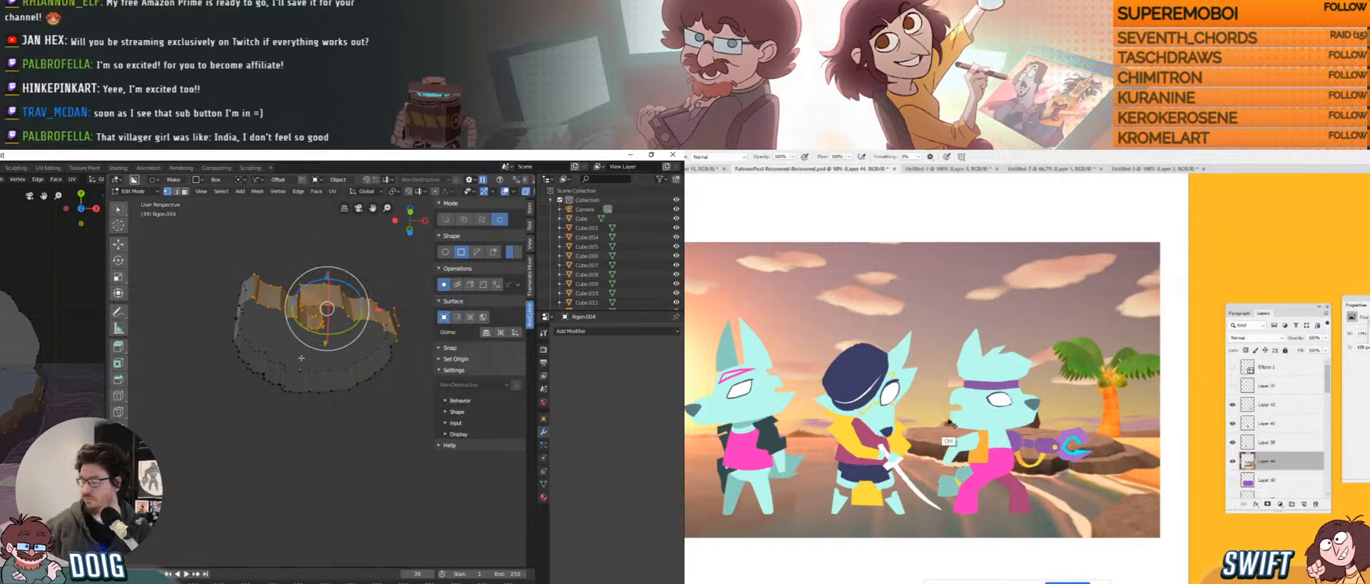
pyautogui.click(301, 358)
pyautogui.press('3')
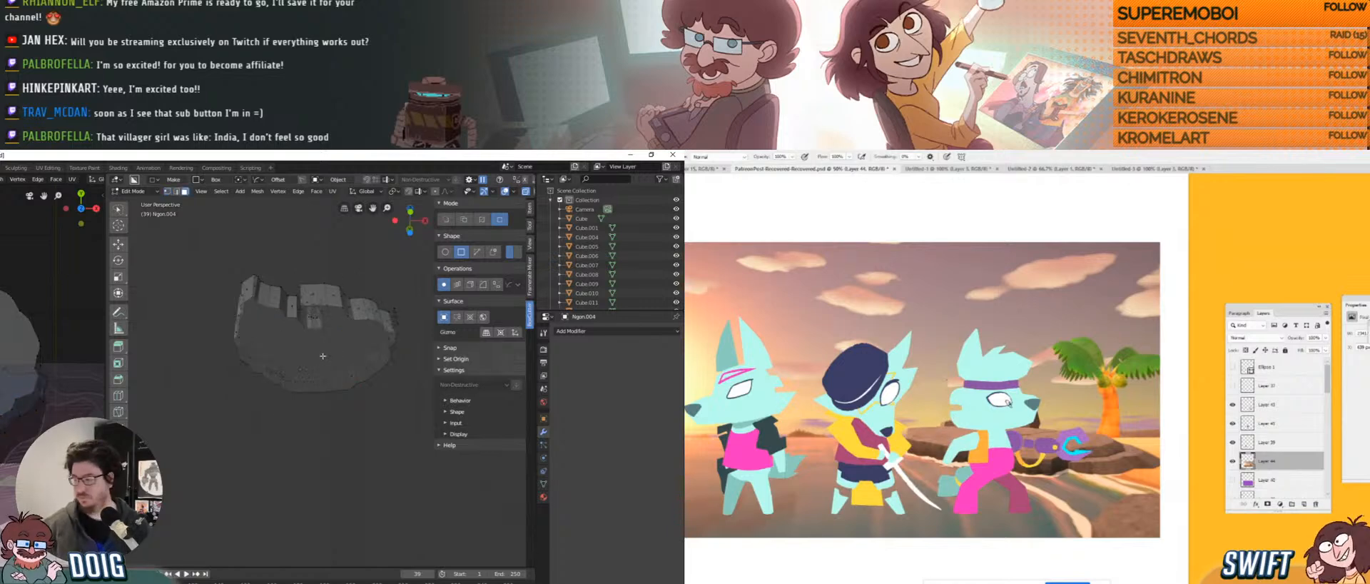
pyautogui.click(316, 350)
pyautogui.moveTo(316, 350); pyautogui.dragTo(314, 351, button='middle')
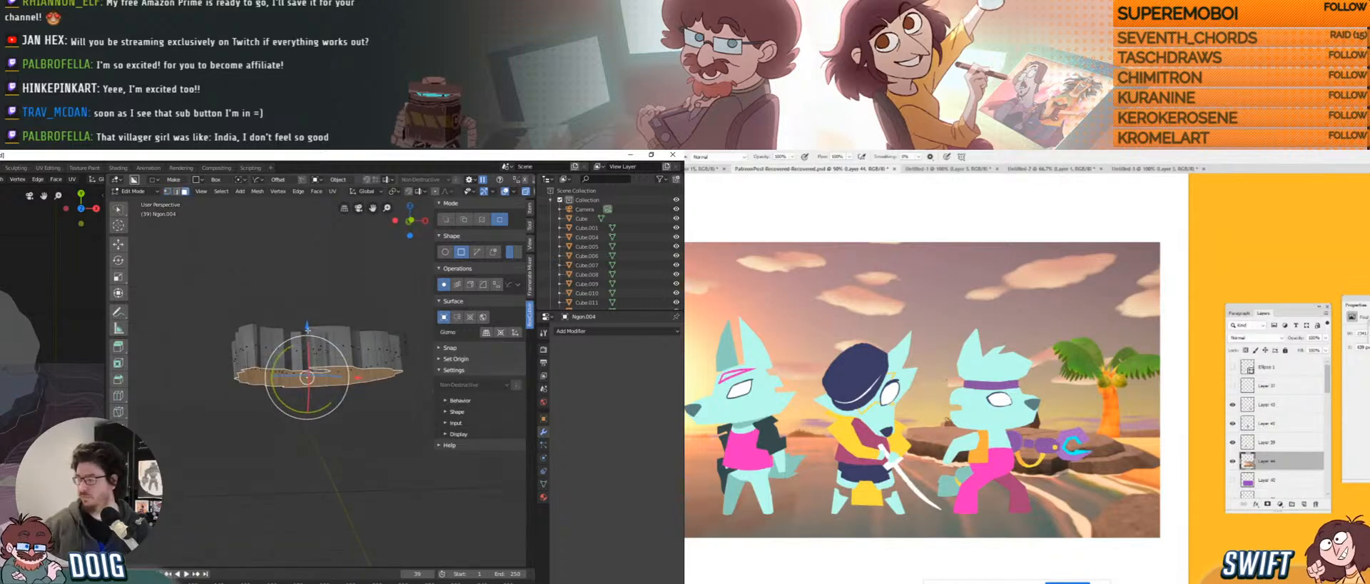
pyautogui.press('g')
pyautogui.press('z')
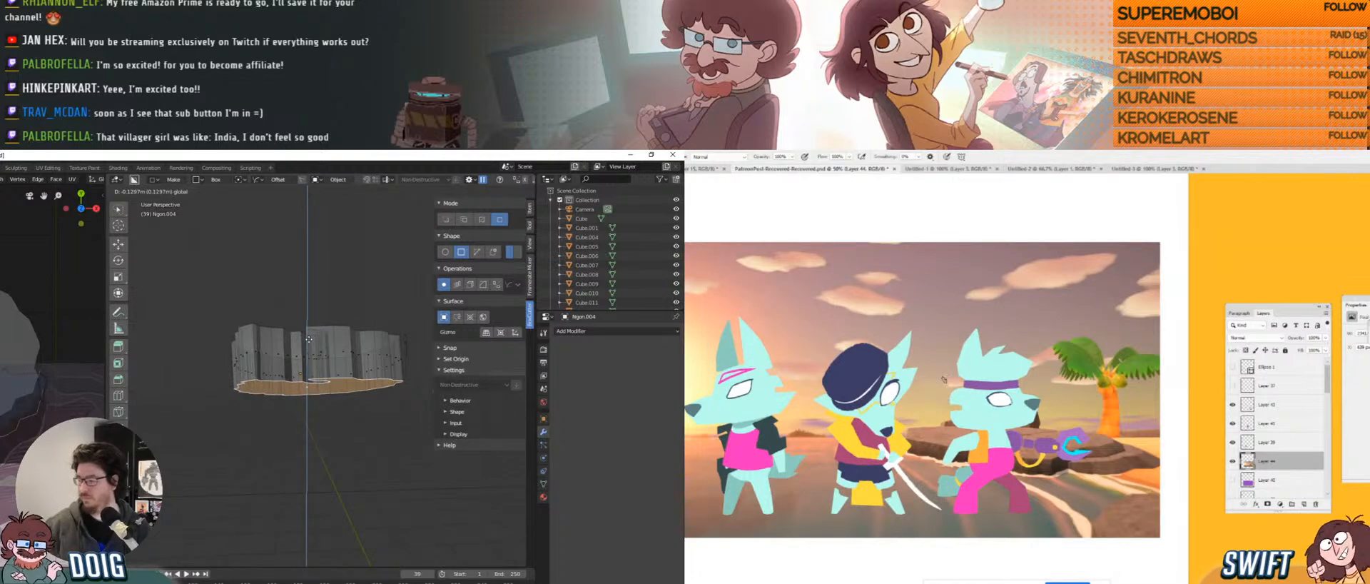
pyautogui.click(308, 338)
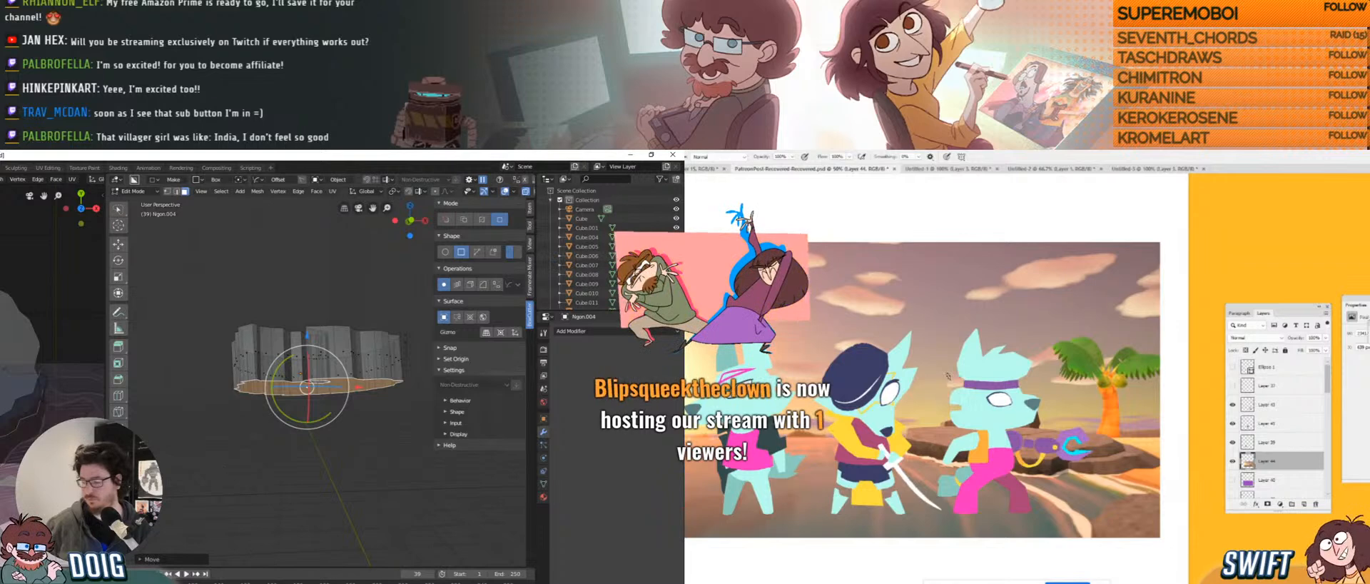
# In Photoshop, merge Layer 43 into Layer 39.
pyautogui.click(132, 582)
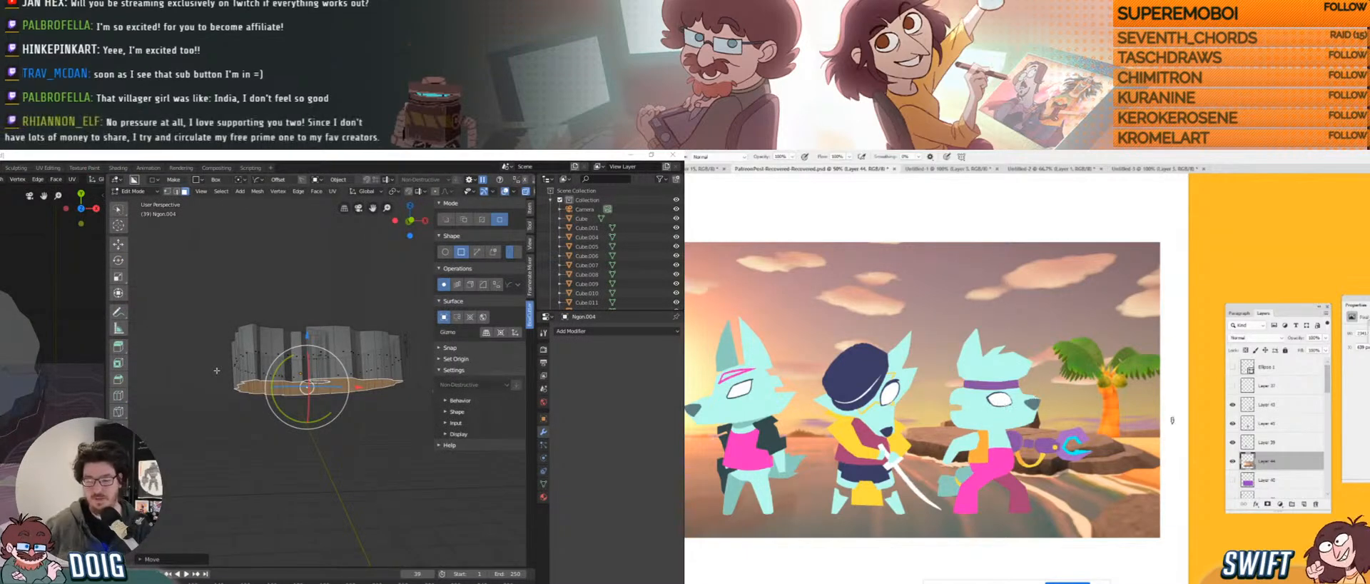
pyautogui.click(1267, 442)
pyautogui.click(1263, 410)
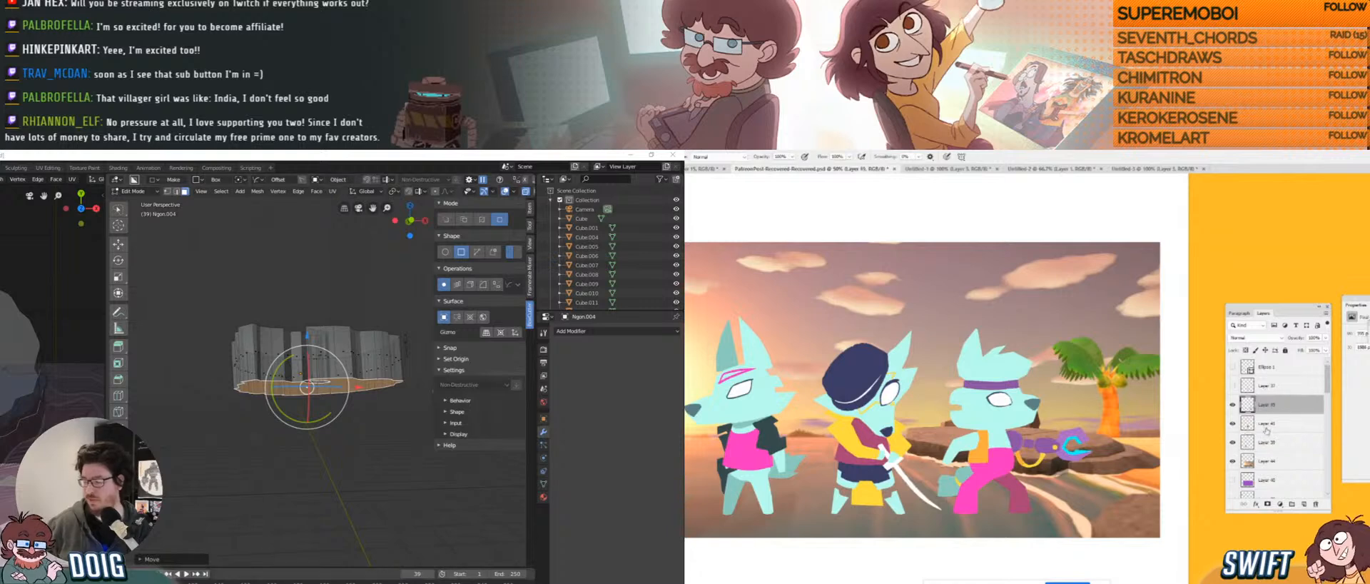
pyautogui.hotkey('ctrl', 'e')
pyautogui.hotkey('ctrl', 'e')
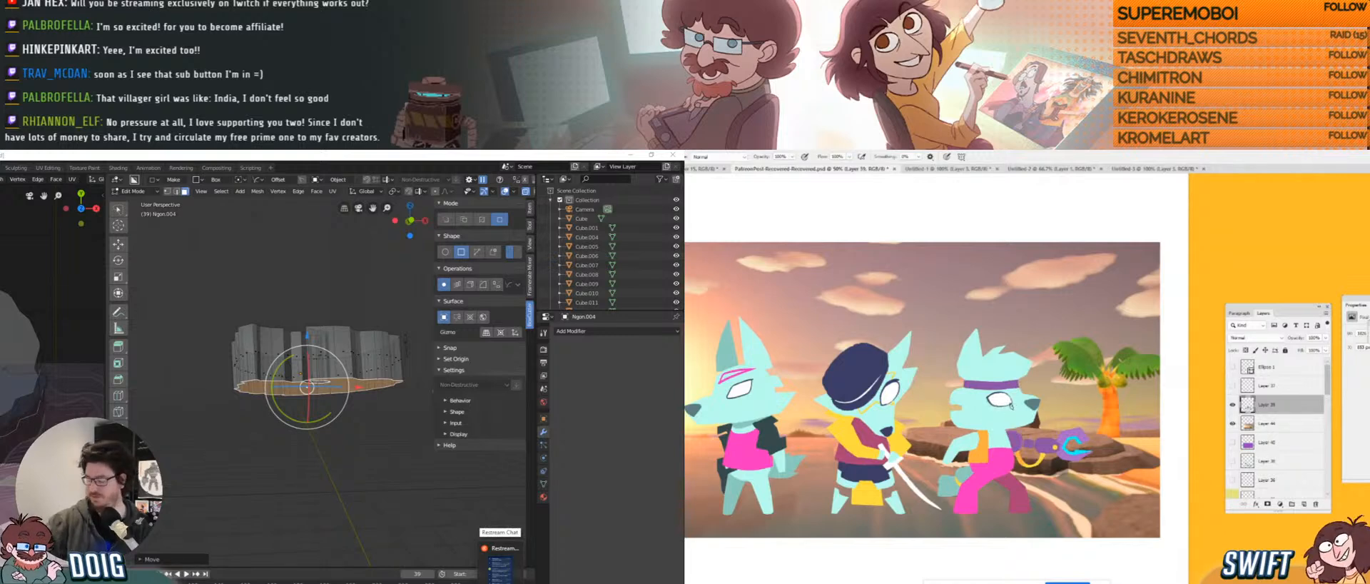
# Clear the rock's face selection and orbit over the scattered rocks.
pyautogui.moveTo(250, 583)
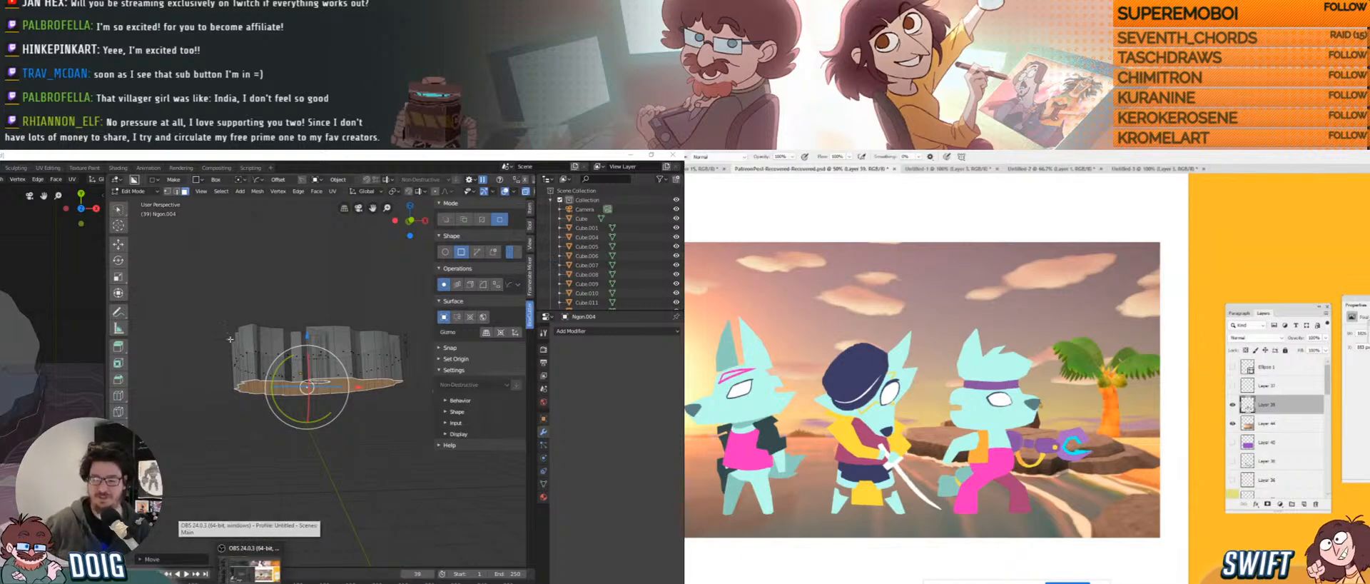
pyautogui.click(285, 370)
pyautogui.scroll(-3, 285, 371)
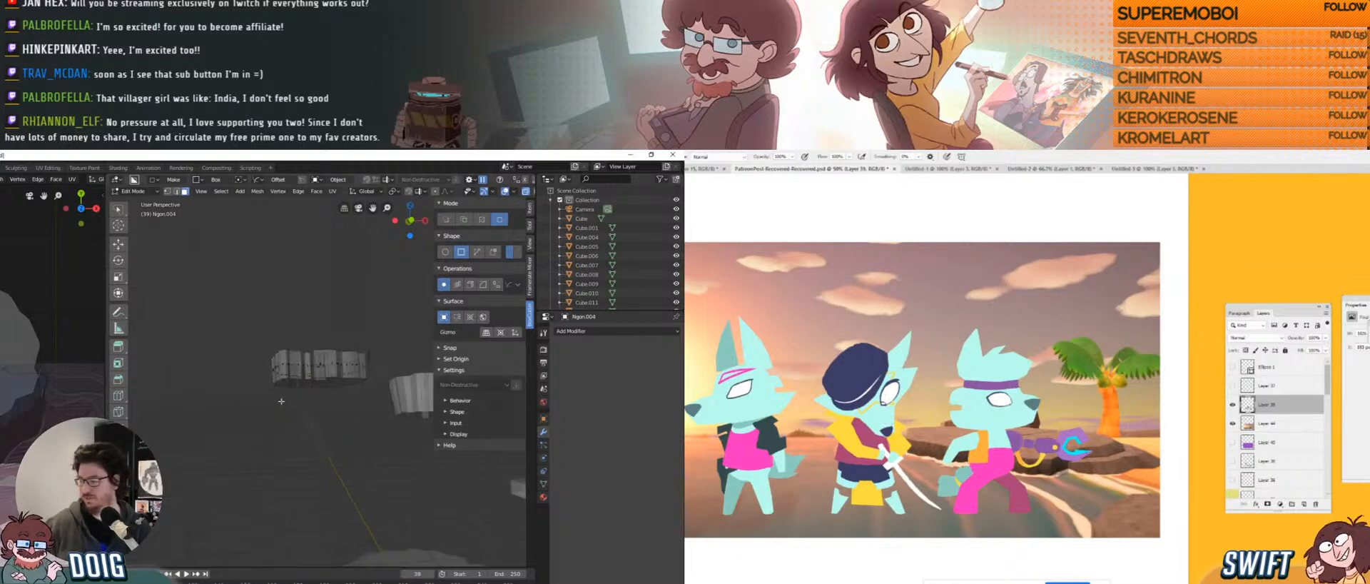
pyautogui.scroll(-3, 18, 448)
pyautogui.scroll(-5, 18, 447)
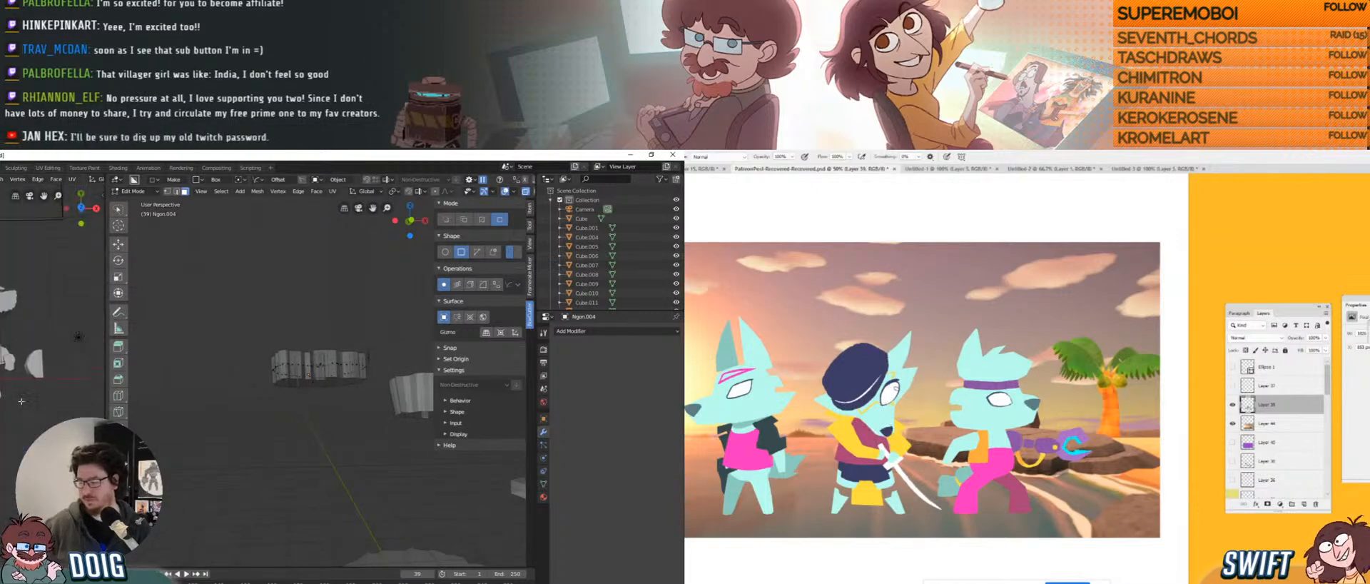
pyautogui.moveTo(2, 365); pyautogui.dragTo(321, 382, button='middle')
# Apply Hue/Saturation to the painting: saturation +32, lightness +5 and a slight hue shift.
pyautogui.keyDown('alt'); pyautogui.click(708, 471); pyautogui.keyUp('alt')
pyautogui.moveTo(708, 471); pyautogui.dragTo(758, 441)
pyautogui.press('Tab')
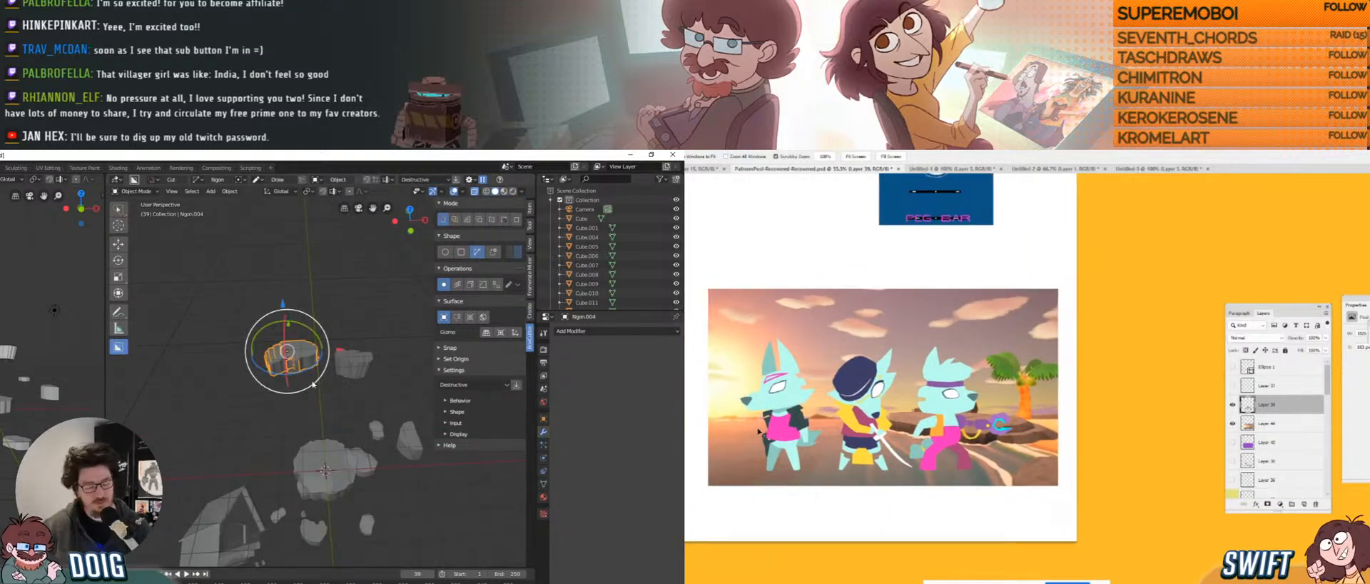
pyautogui.hotkey('ctrl', 'u')
pyautogui.moveTo(200, 395); pyautogui.dragTo(40, 397, button='middle')
pyautogui.moveTo(1121, 488); pyautogui.dragTo(1144, 489)
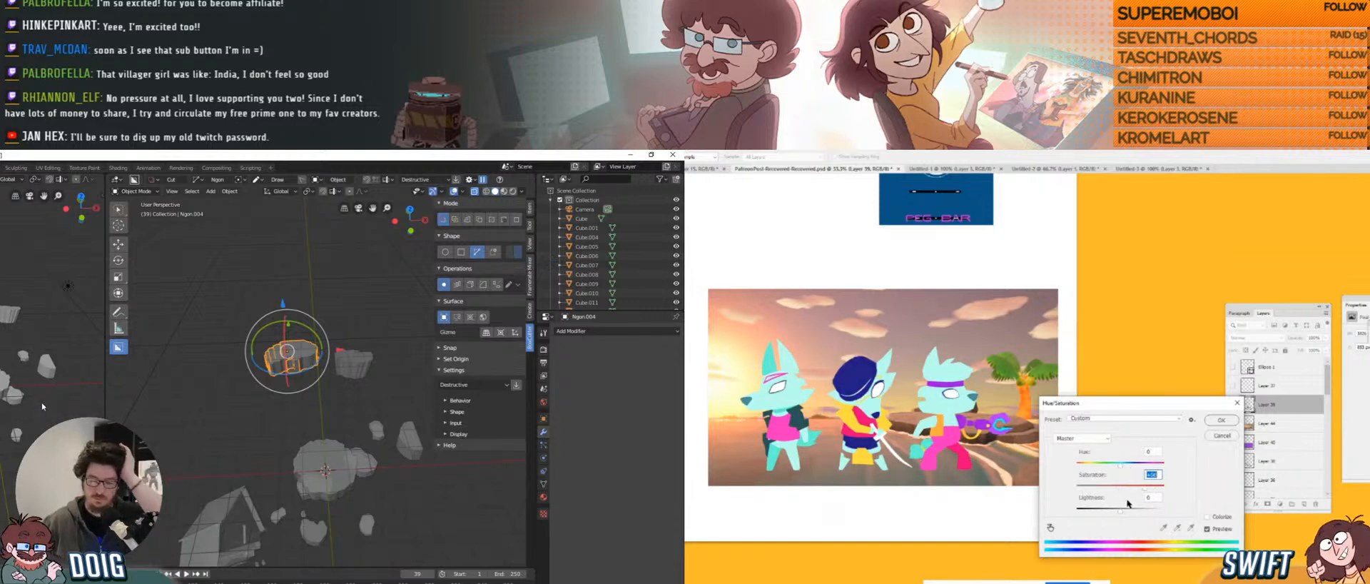
pyautogui.moveTo(1120, 511); pyautogui.dragTo(1163, 491)
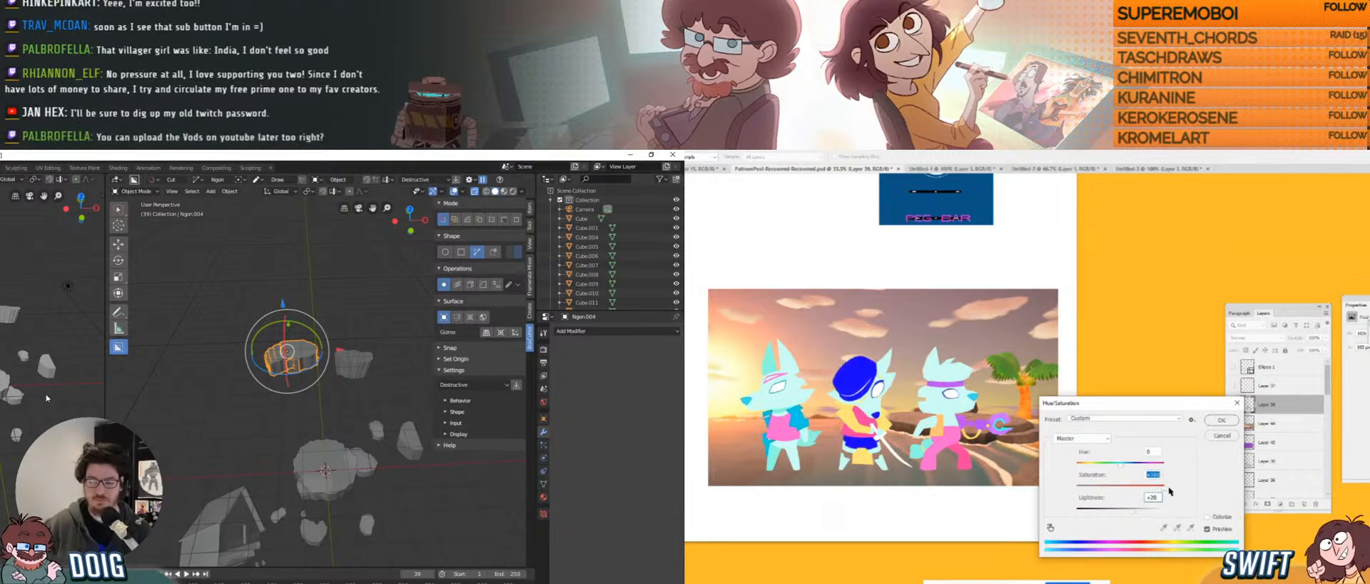
pyautogui.click(1152, 496)
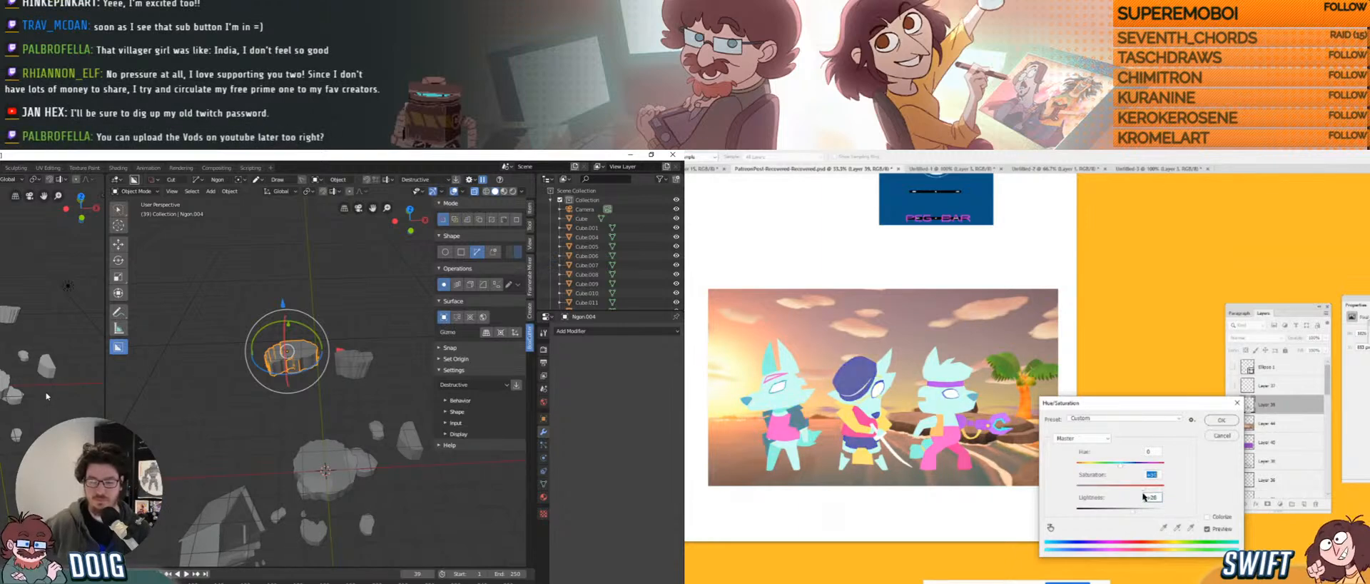
pyautogui.moveTo(1130, 512); pyautogui.dragTo(1123, 512)
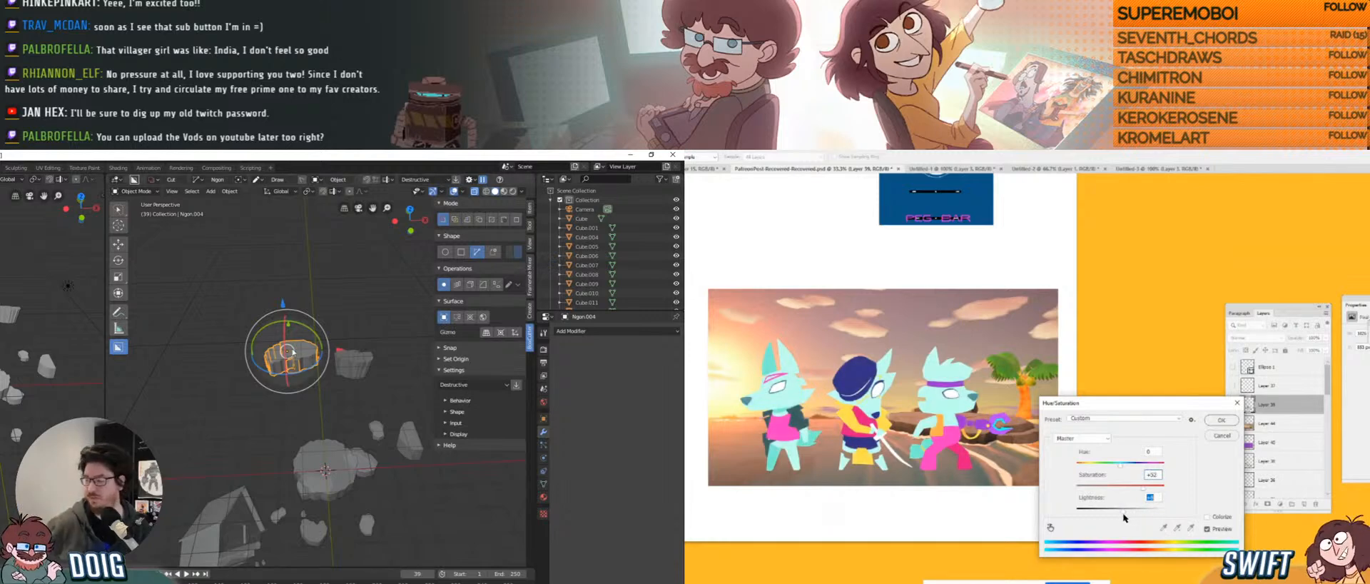
pyautogui.moveTo(299, 325); pyautogui.dragTo(300, 326)
pyautogui.moveTo(1120, 467); pyautogui.dragTo(1127, 469)
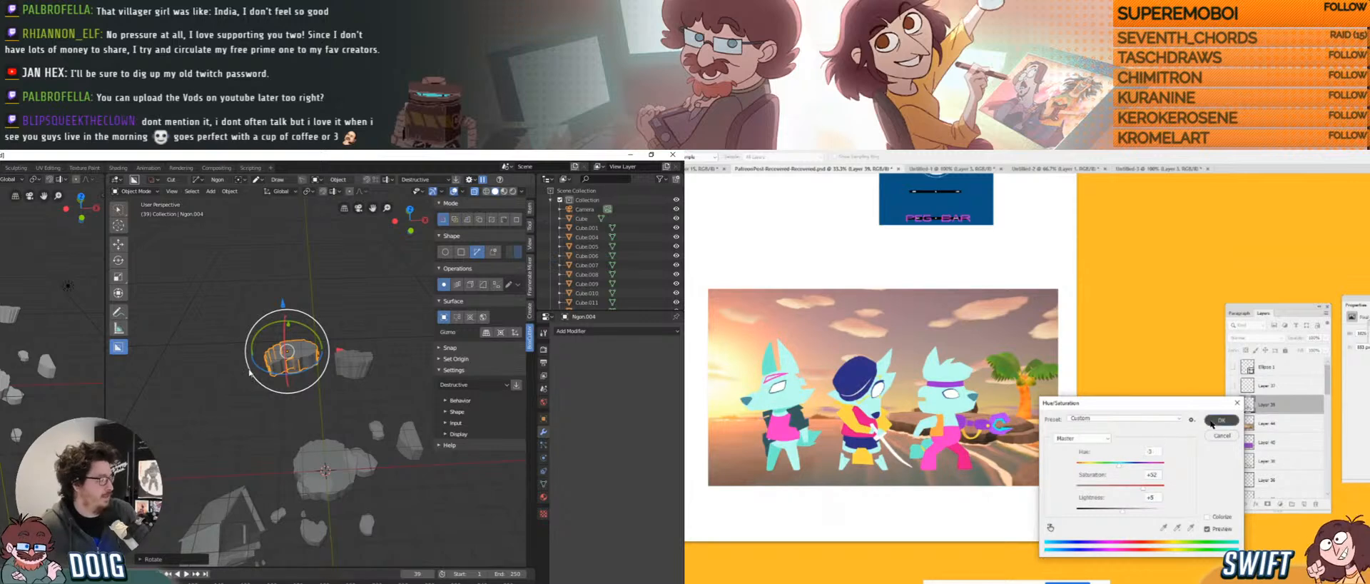
pyautogui.click(1212, 421)
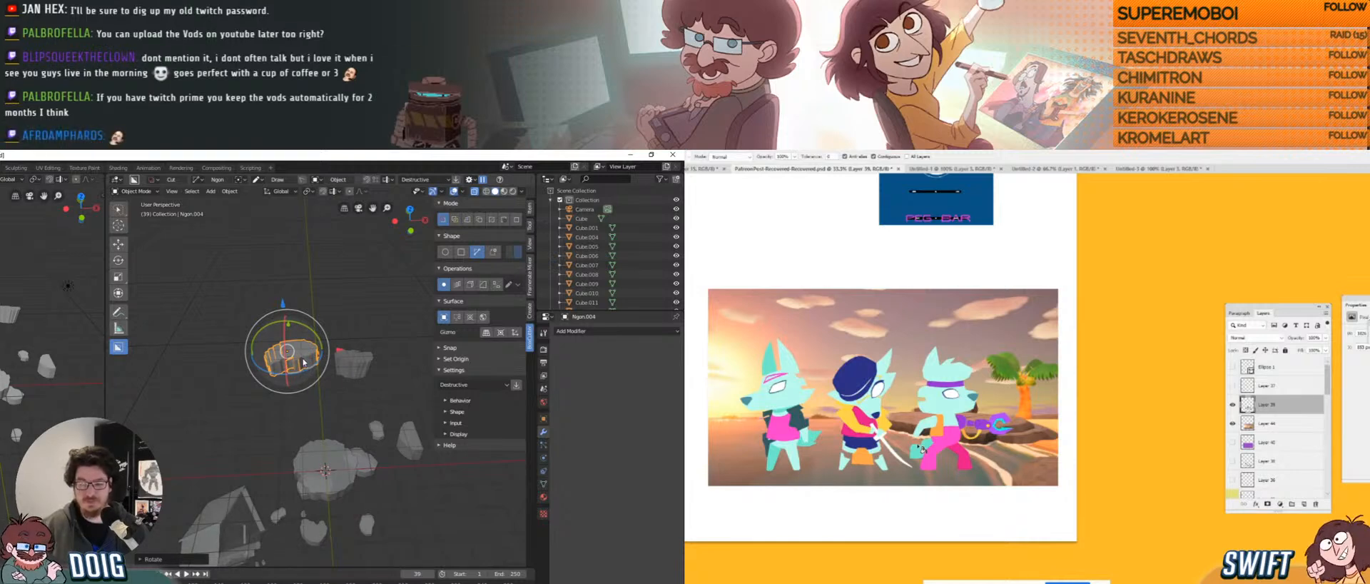
# Switch to the Brush tool, then to the Eyedropper for sampling colour.
pyautogui.press('b')
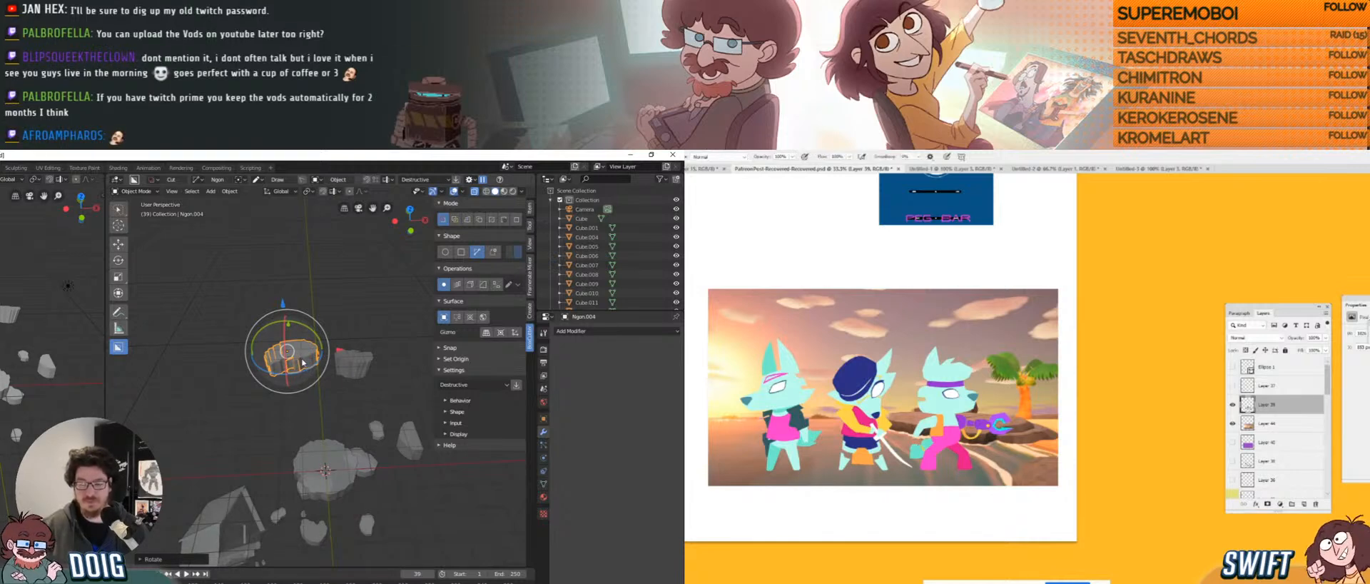
pyautogui.press('i')
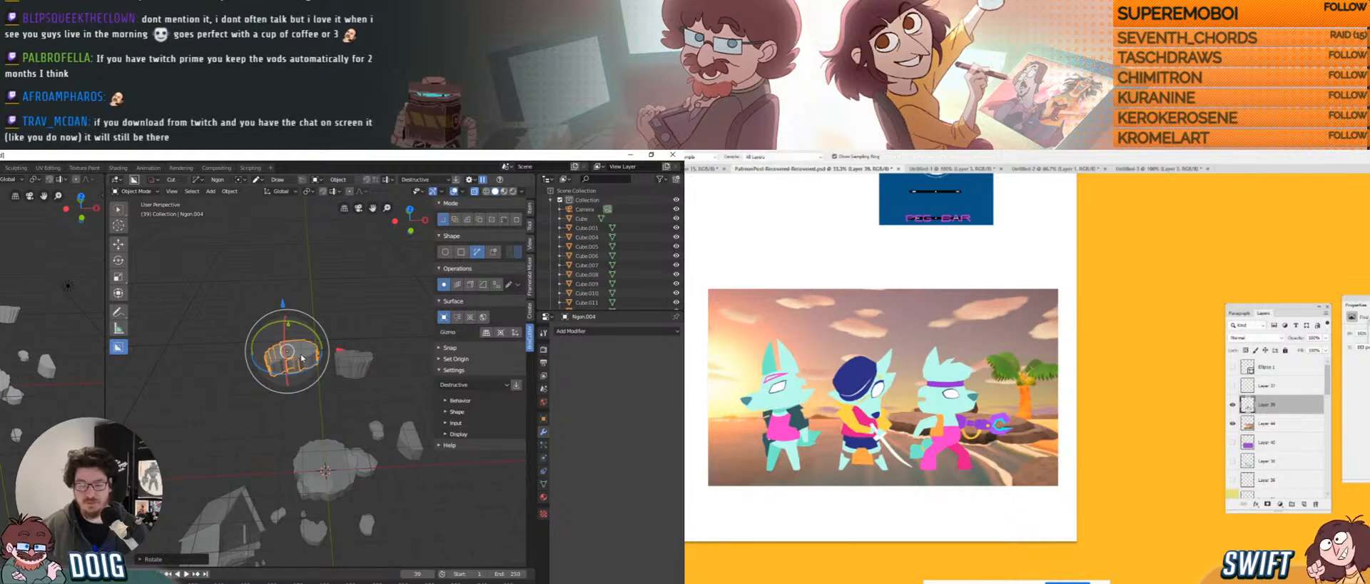
# Deselect the rotated rock, orbit around the rocks and zoom into the camera view.
pyautogui.press('b')
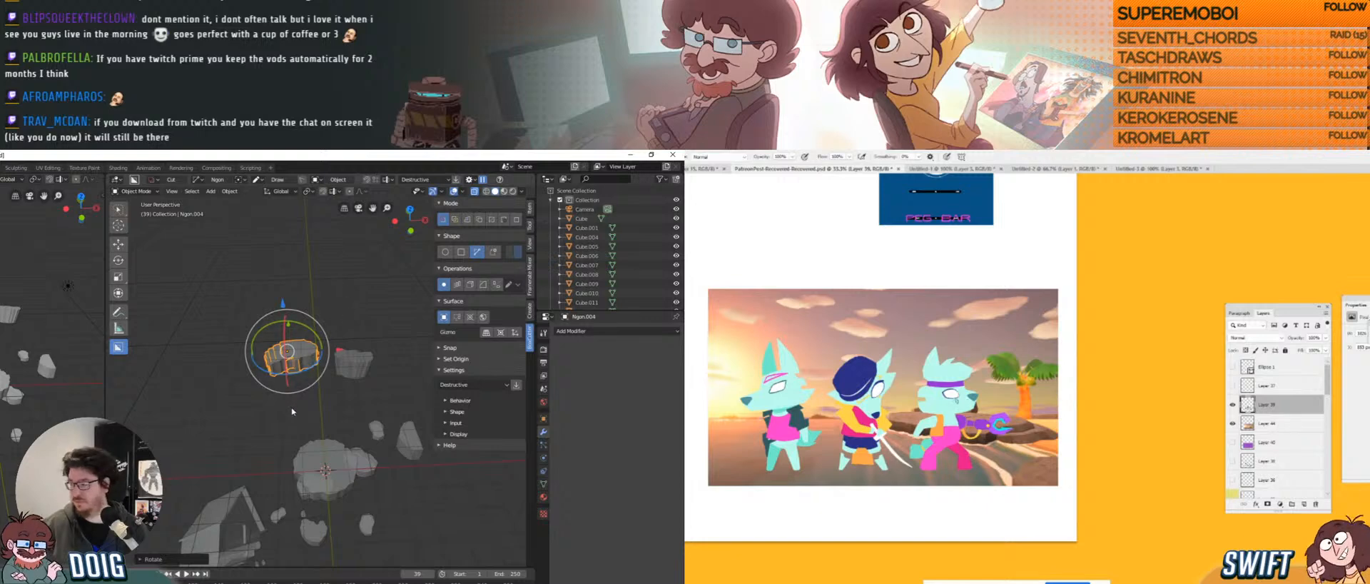
pyautogui.click(296, 397)
pyautogui.scroll(3, 291, 390)
pyautogui.press('/')
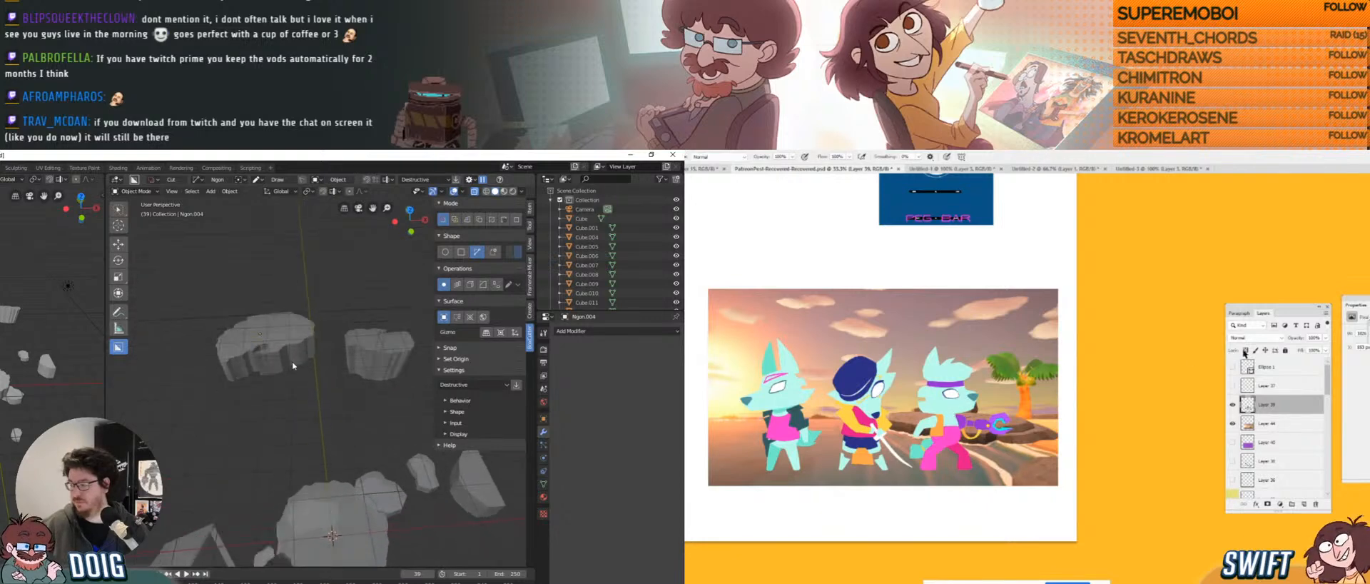
pyautogui.moveTo(290, 378); pyautogui.dragTo(325, 339, button='middle')
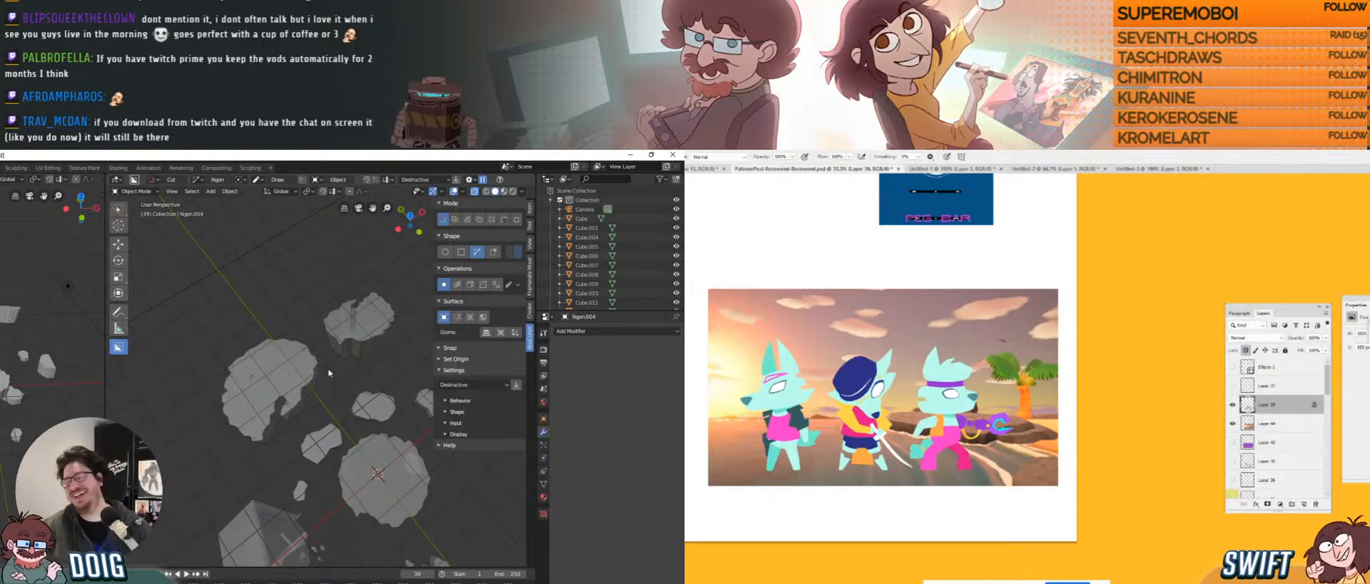
pyautogui.moveTo(339, 407); pyautogui.dragTo(315, 394, button='middle')
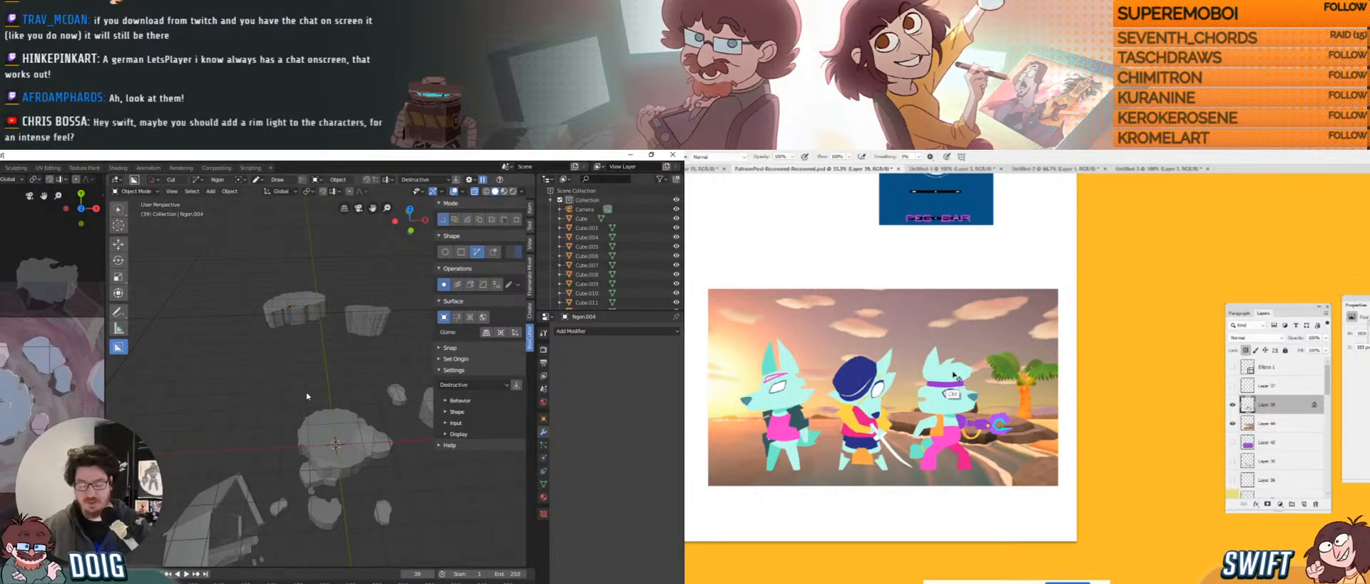
pyautogui.press('KP_0')
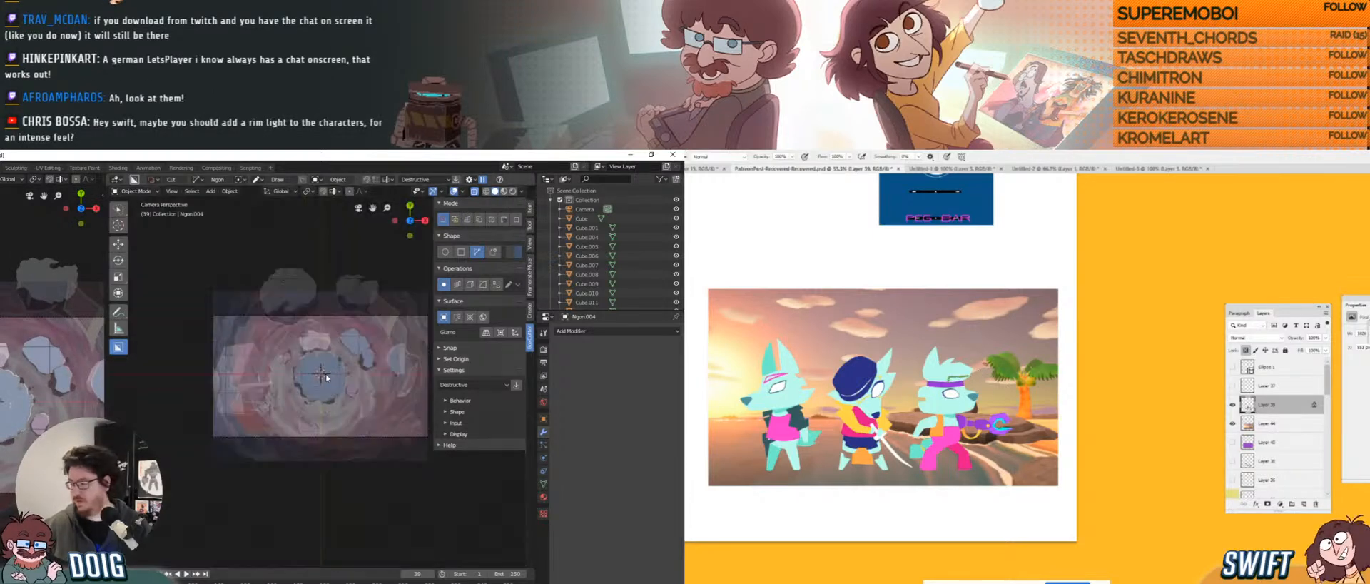
pyautogui.scroll(4, 343, 359)
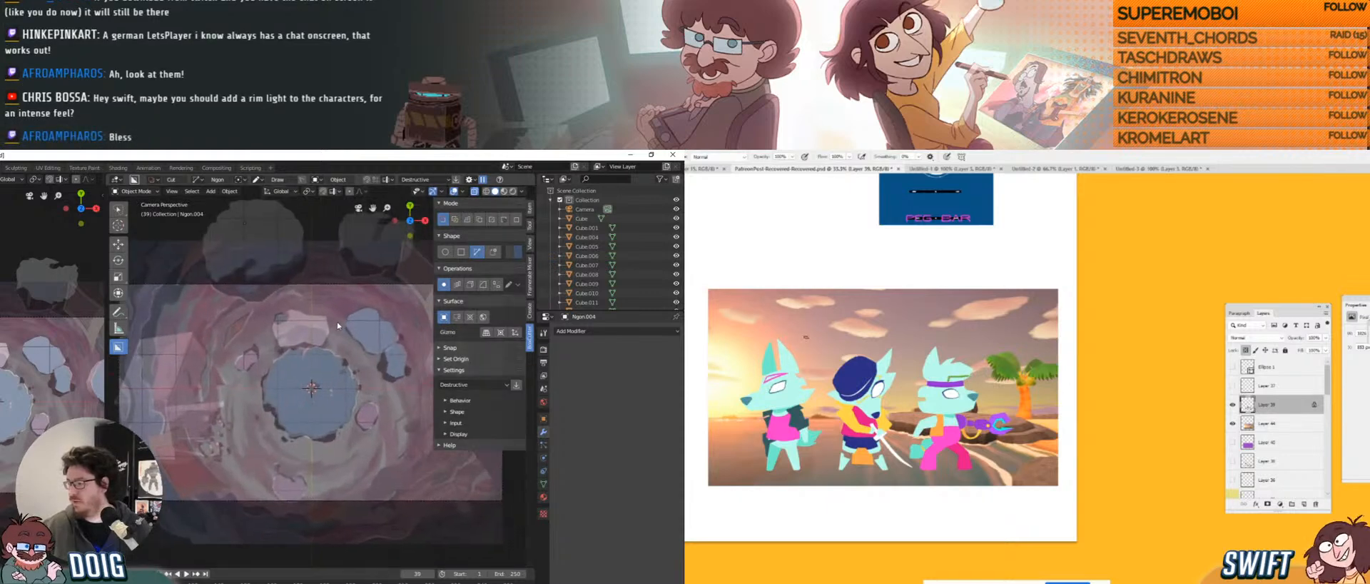
# In Photoshop, clear the lasso selection around the character's eye and return to the Brush.
pyautogui.press('l')
pyautogui.keyDown('shift'); pyautogui.moveTo(314, 332); pyautogui.dragTo(312, 331, button='middle'); pyautogui.keyUp('shift')
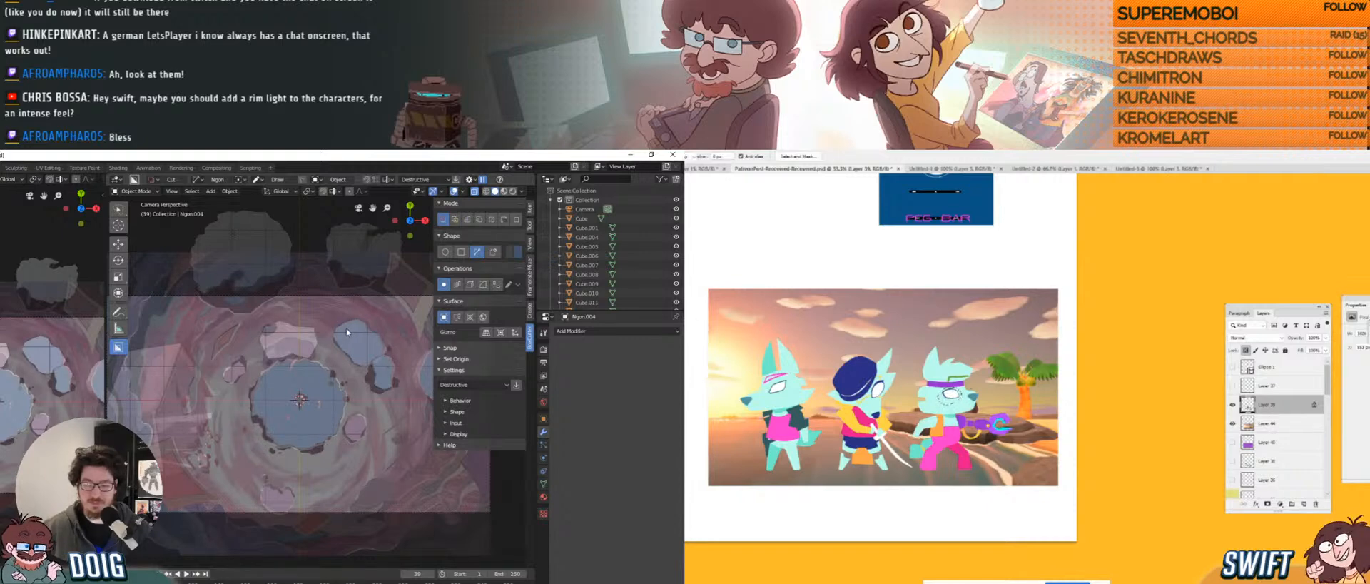
pyautogui.press('v')
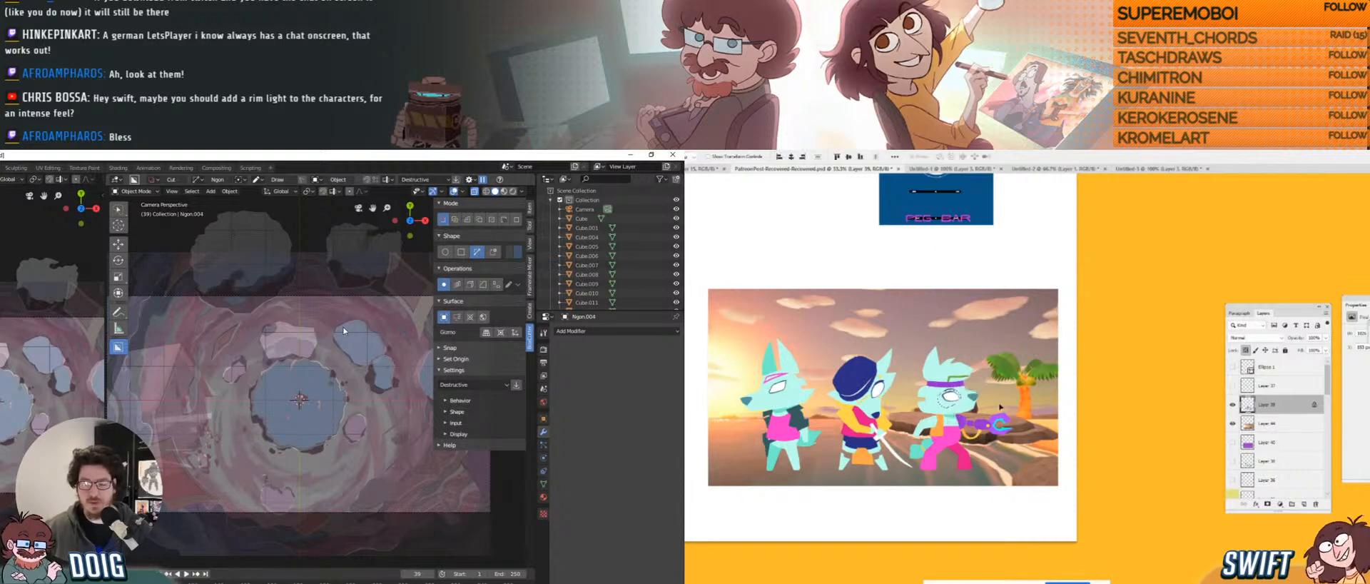
pyautogui.hotkey('ctrl', 'd')
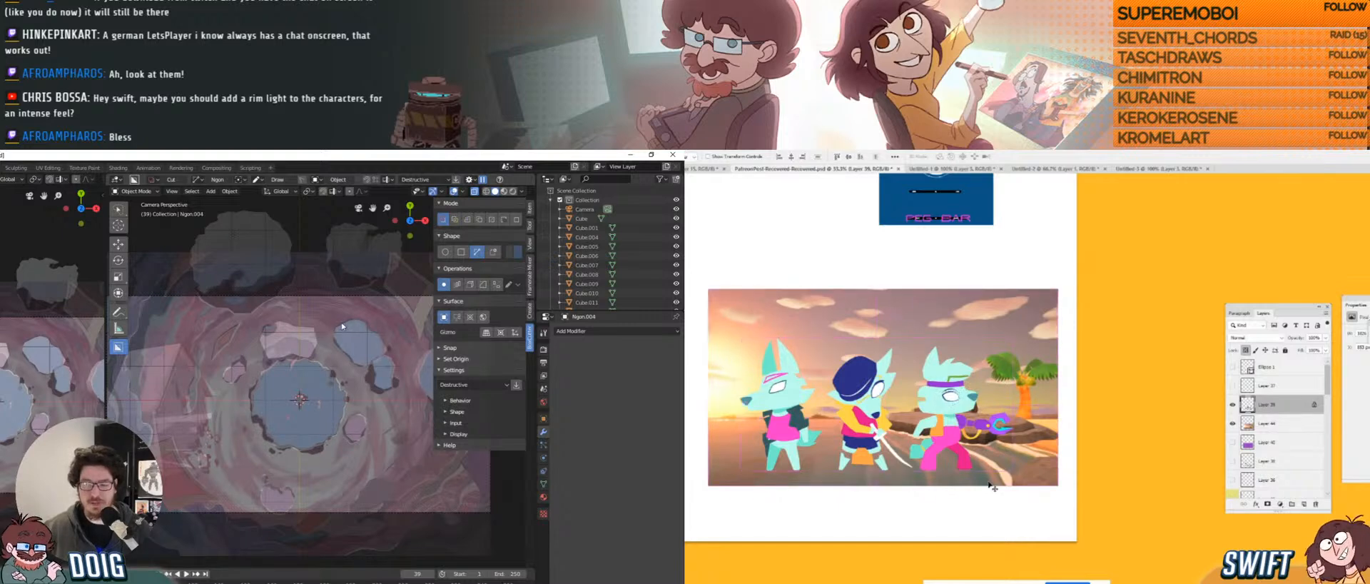
pyautogui.press('b')
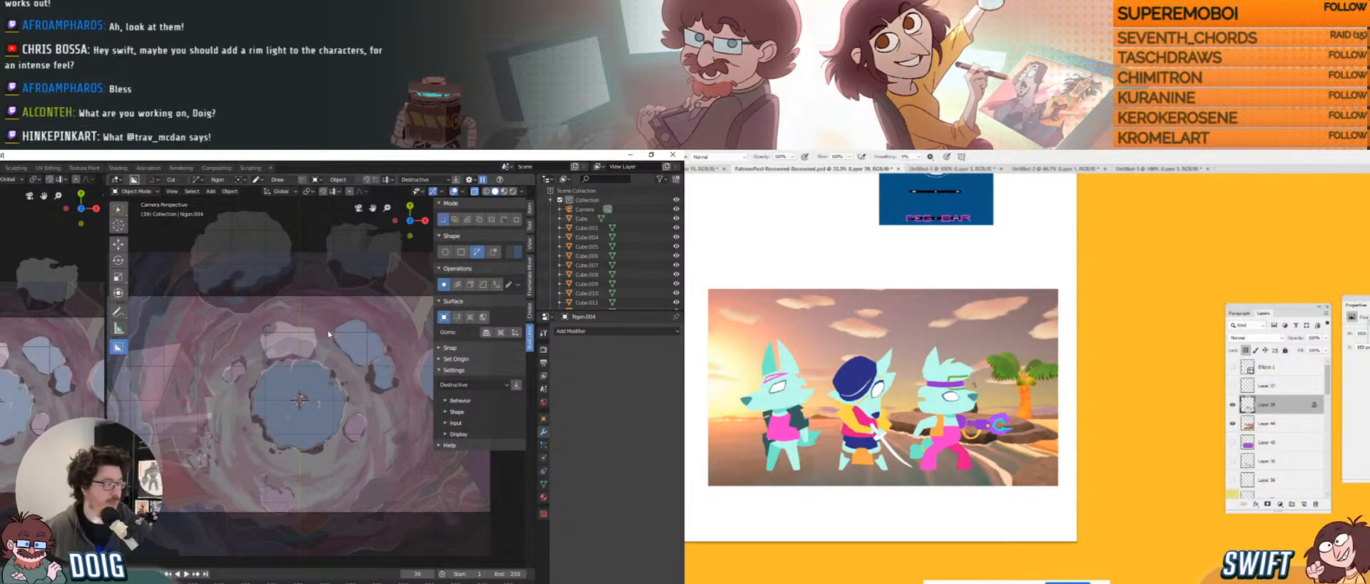
# Lasso and move the right character's snout, then bring OBS over the Blender view.
pyautogui.press('l')
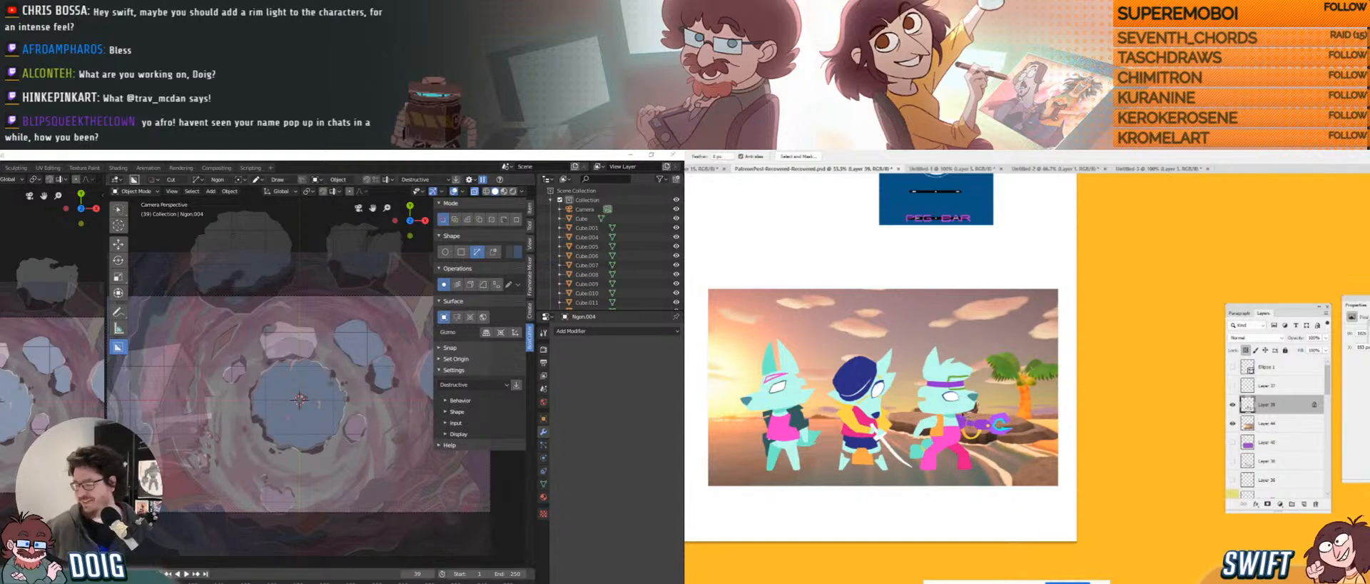
pyautogui.moveTo(975, 409); pyautogui.dragTo(964, 410)
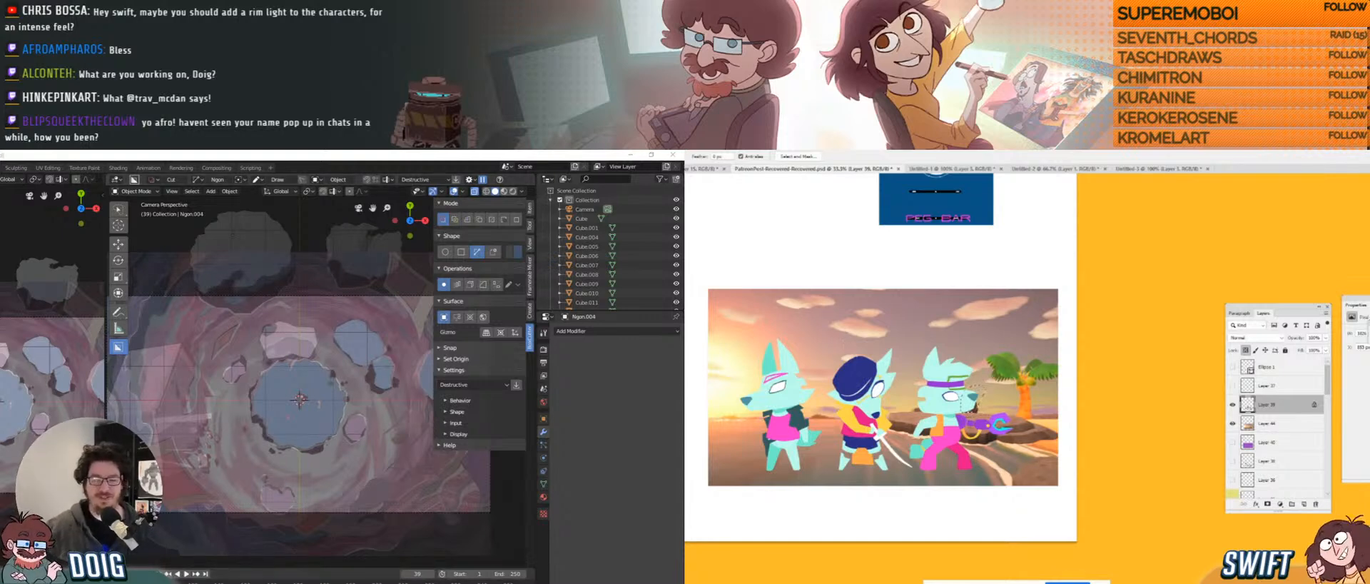
pyautogui.moveTo(0, 275); pyautogui.dragTo(312, 227)
pyautogui.keyDown('ctrl'); pyautogui.moveTo(976, 397); pyautogui.dragTo(976, 401); pyautogui.keyUp('ctrl')
pyautogui.moveTo(312, 226); pyautogui.dragTo(143, 199)
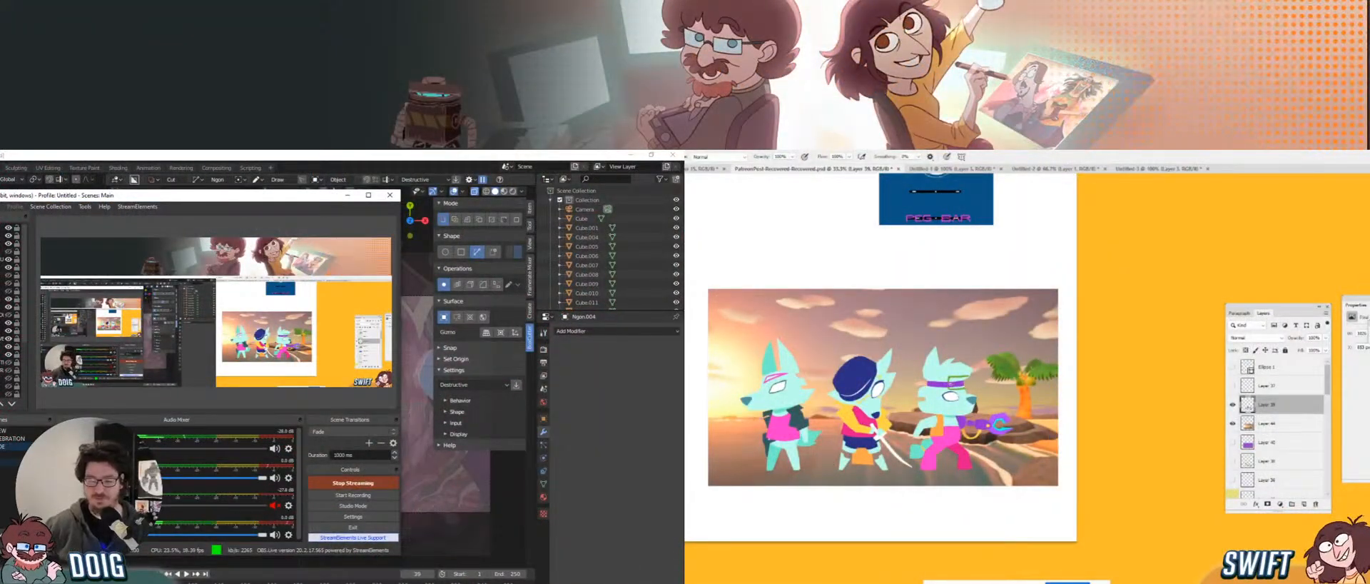
# Select the Photoshop capture source in OBS, then minimize the OBS window.
pyautogui.click(331, 334)
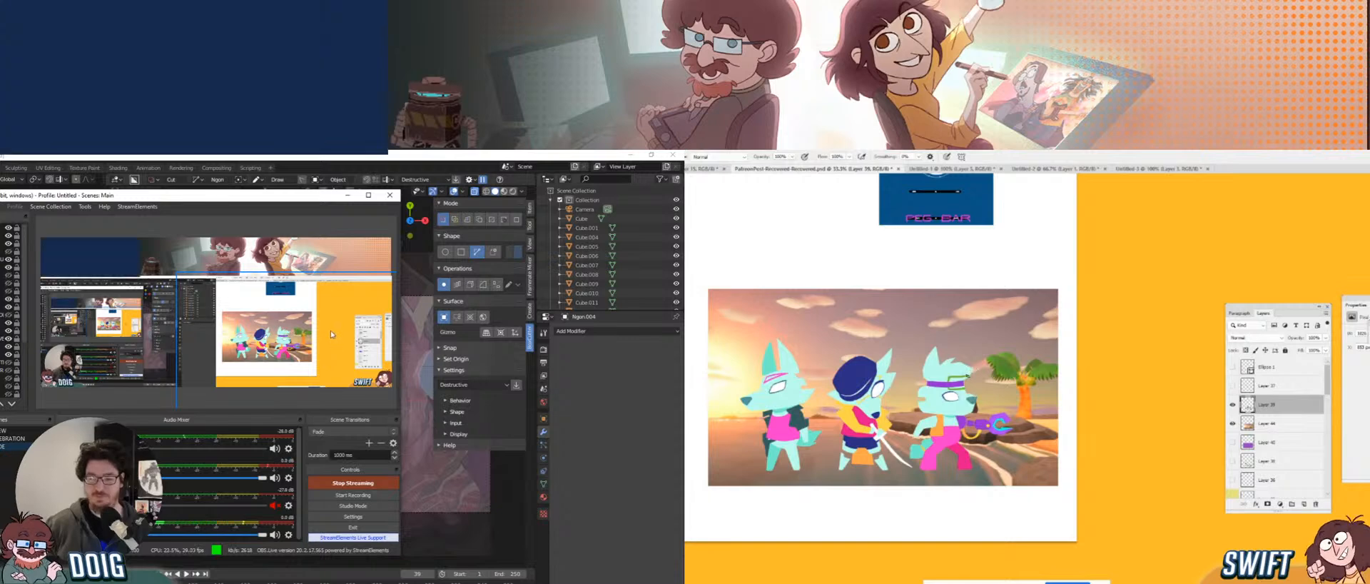
pyautogui.click(348, 195)
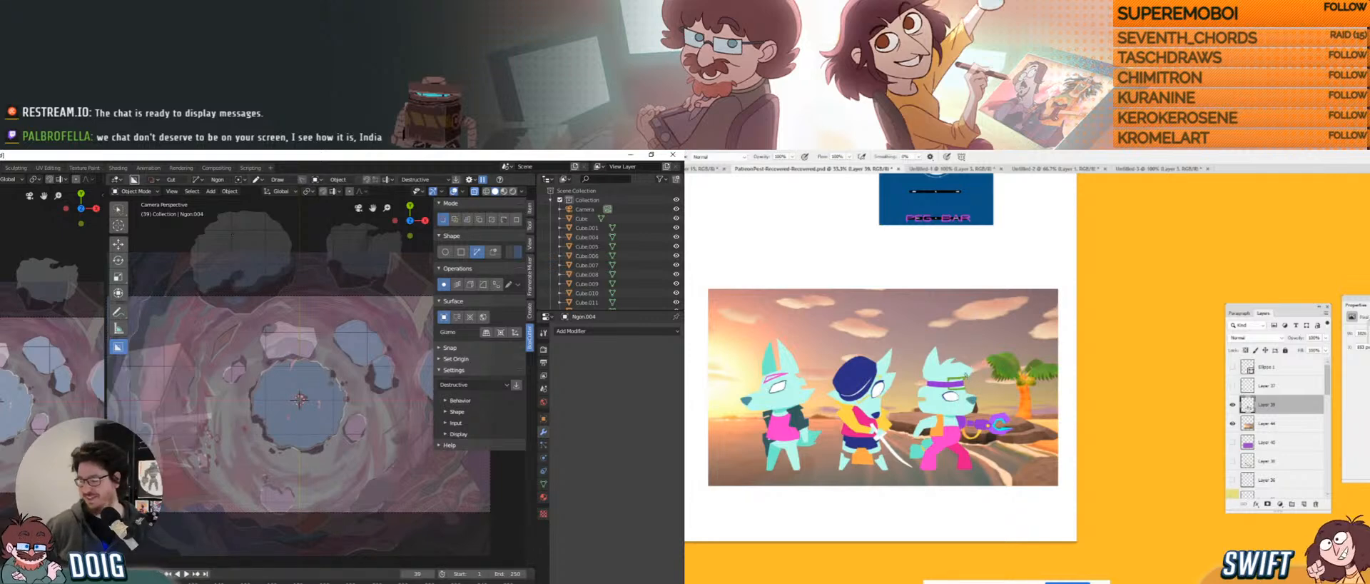
# Alt+Tab from Blender to the Photoshop comic page with the pink vortex.
pyautogui.hotkey('alt', 'Tab')
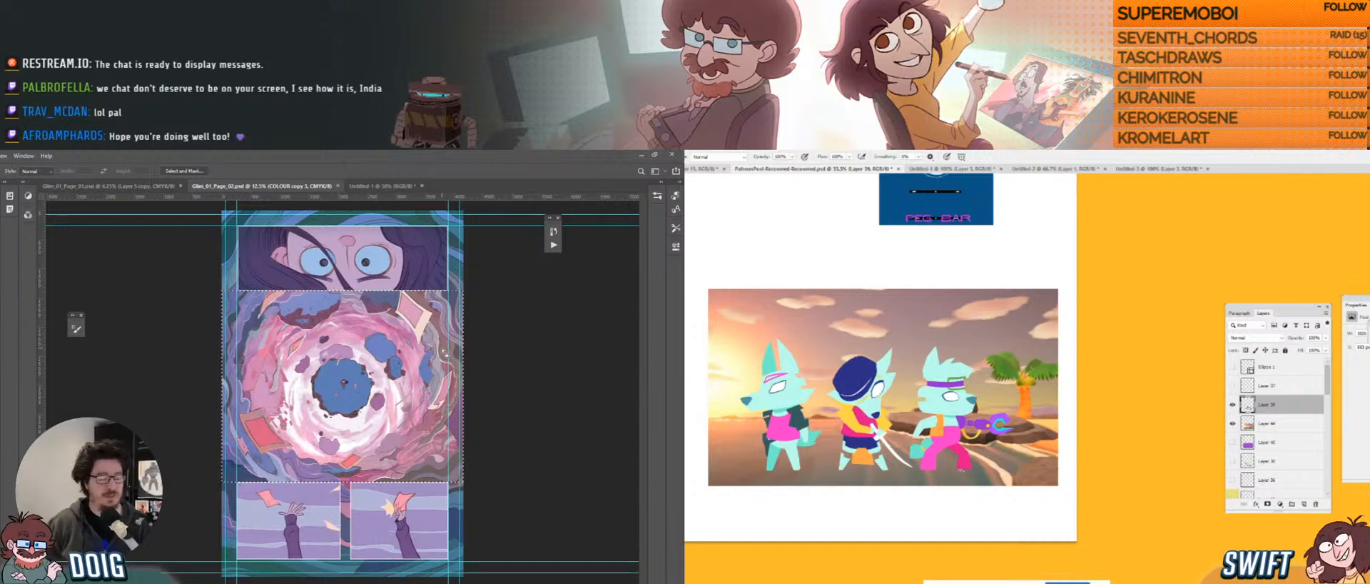
# Raise the headband's saturation to about +58, then Alt+Tab back to Blender.
pyautogui.press('w')
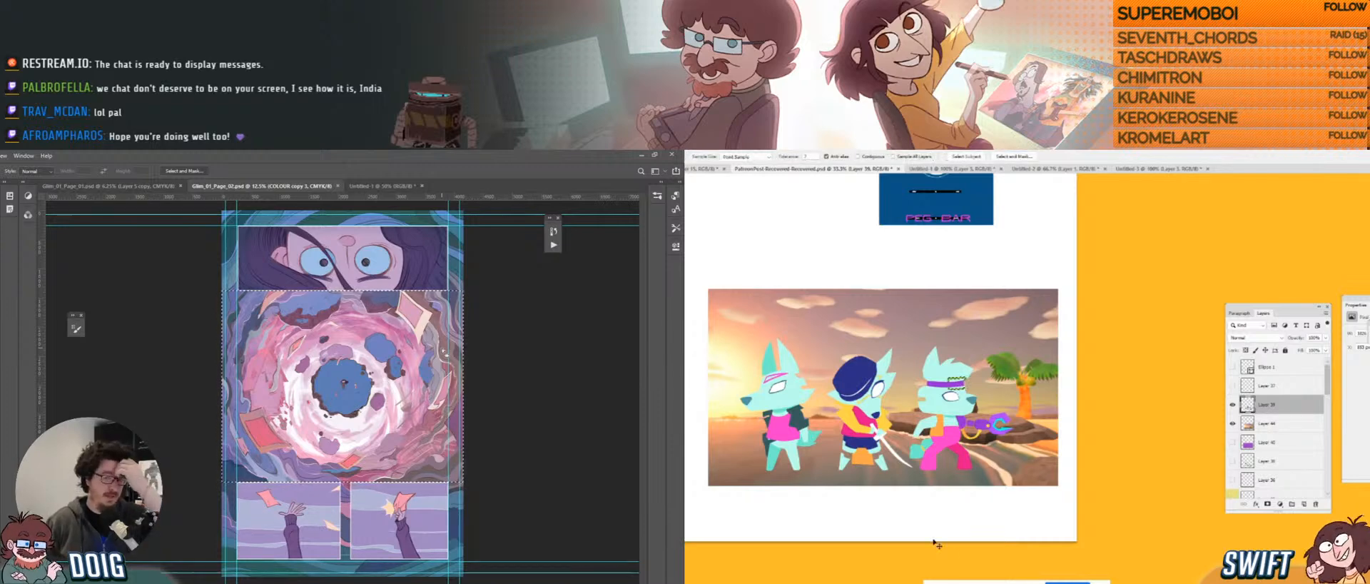
pyautogui.hotkey('ctrl', 'u')
pyautogui.moveTo(1122, 489); pyautogui.dragTo(1146, 489)
pyautogui.click(1224, 421)
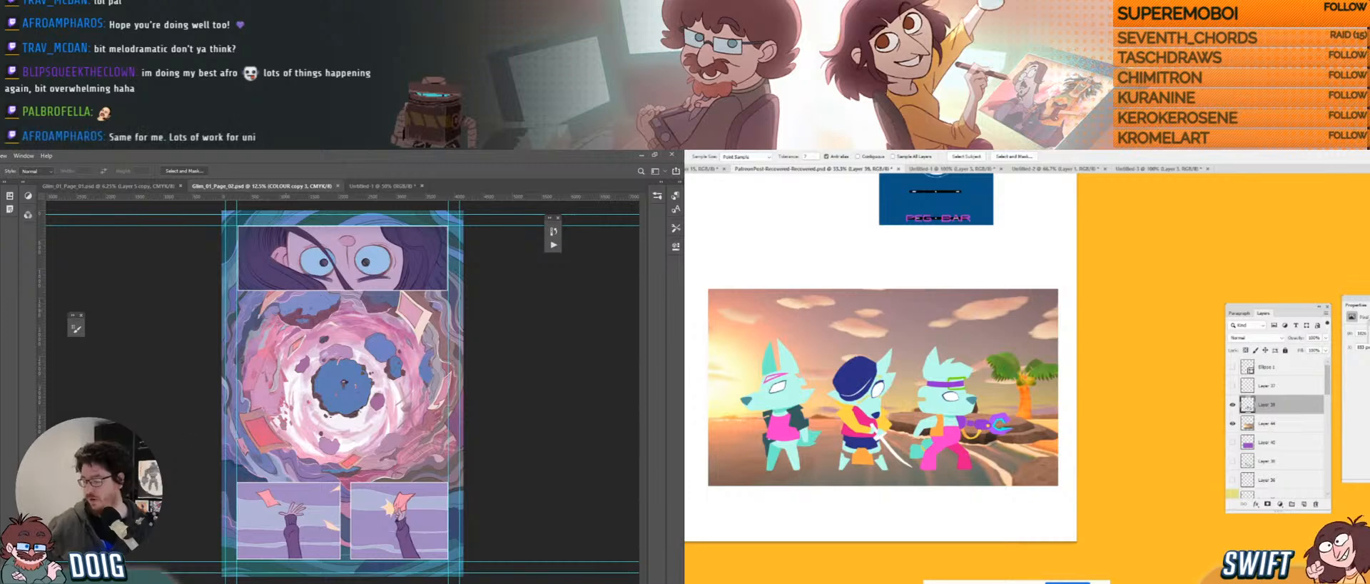
pyautogui.hotkey('alt', 'Tab')
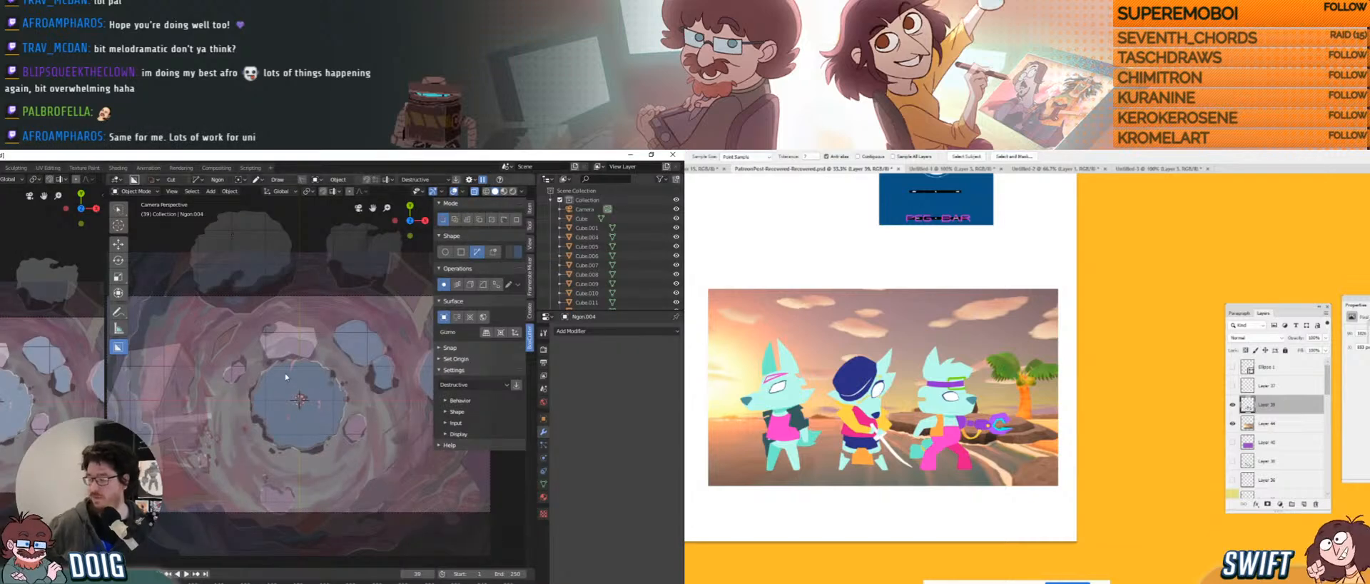
# Slide one floating rock along X, then return to the camera view.
pyautogui.moveTo(273, 392); pyautogui.dragTo(302, 367, button='middle')
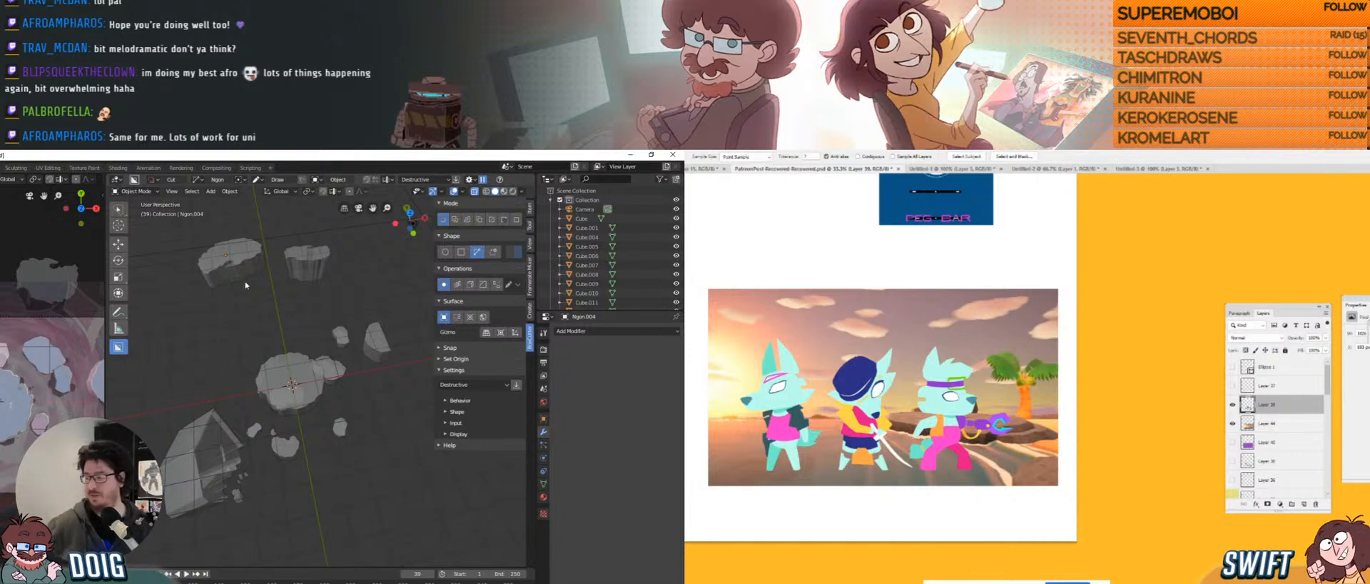
pyautogui.moveTo(274, 285); pyautogui.dragTo(298, 322, button='middle')
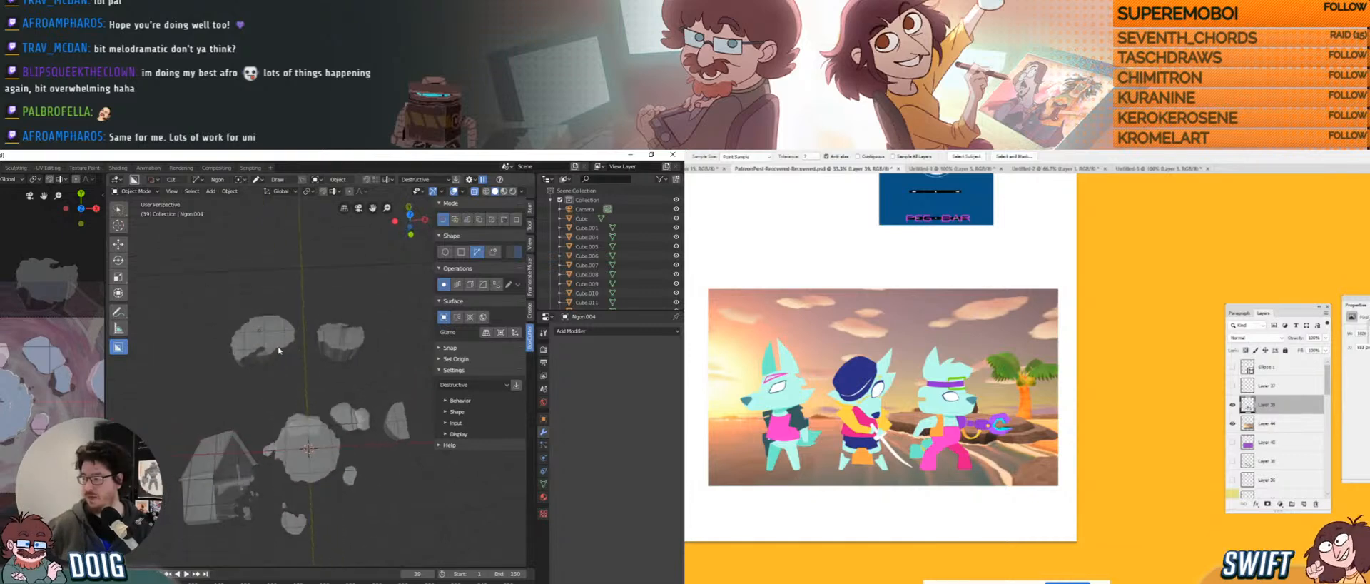
pyautogui.click(291, 332)
pyautogui.press('g')
pyautogui.press('x')
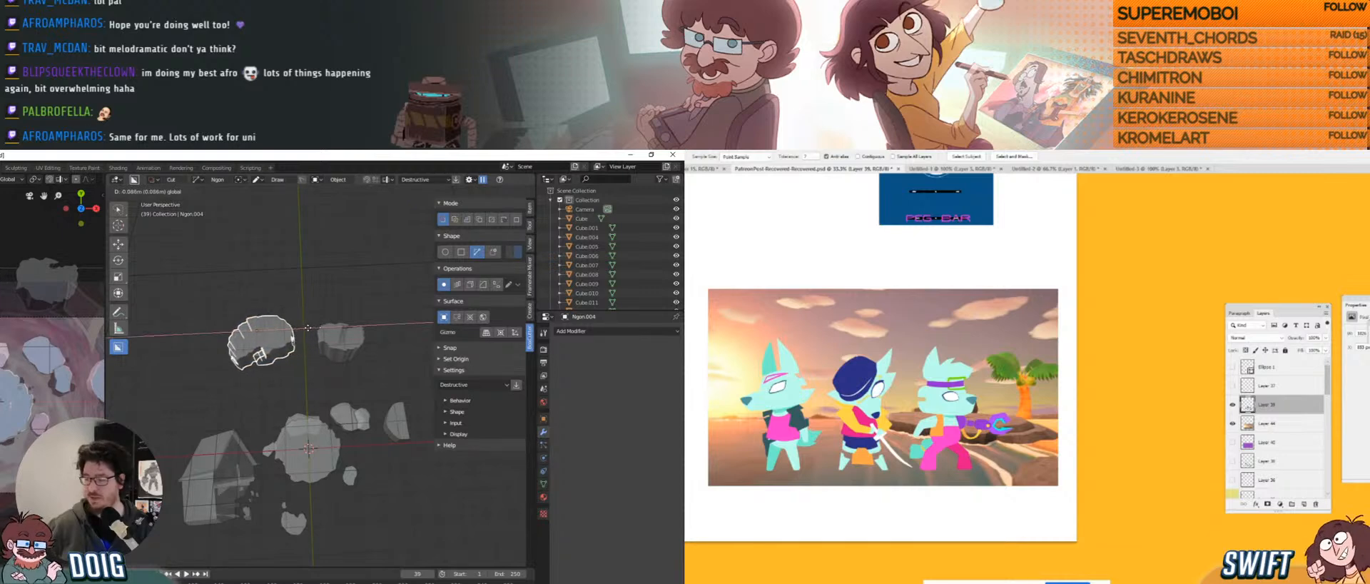
pyautogui.click(300, 325)
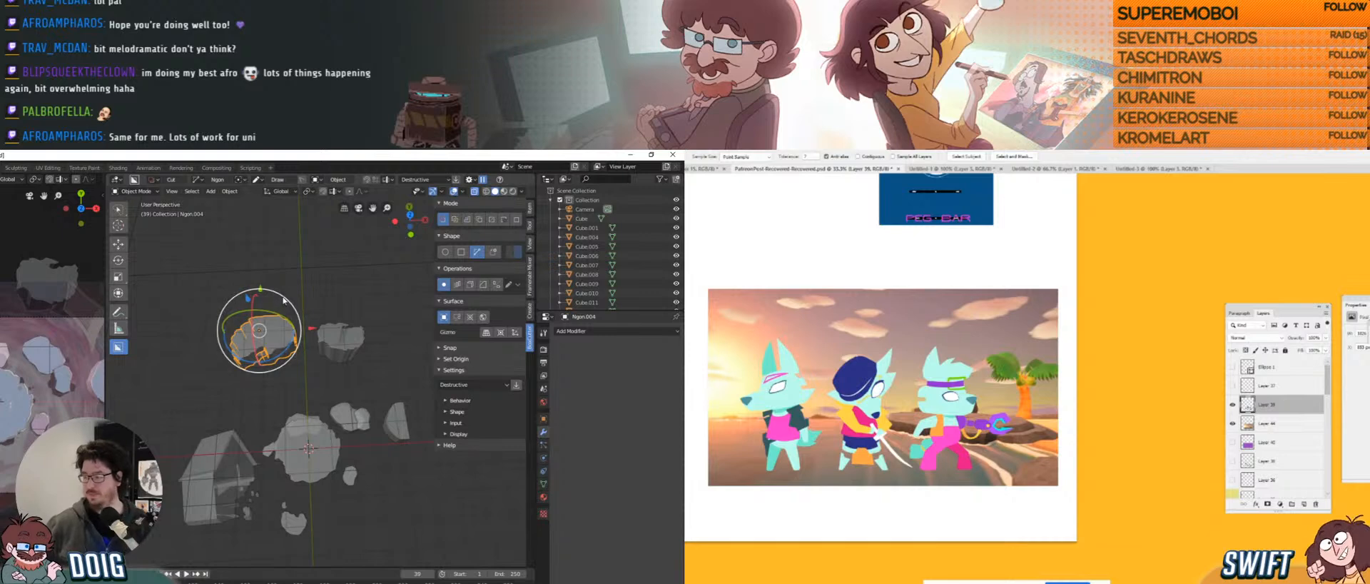
pyautogui.moveTo(284, 308); pyautogui.dragTo(261, 373, button='middle')
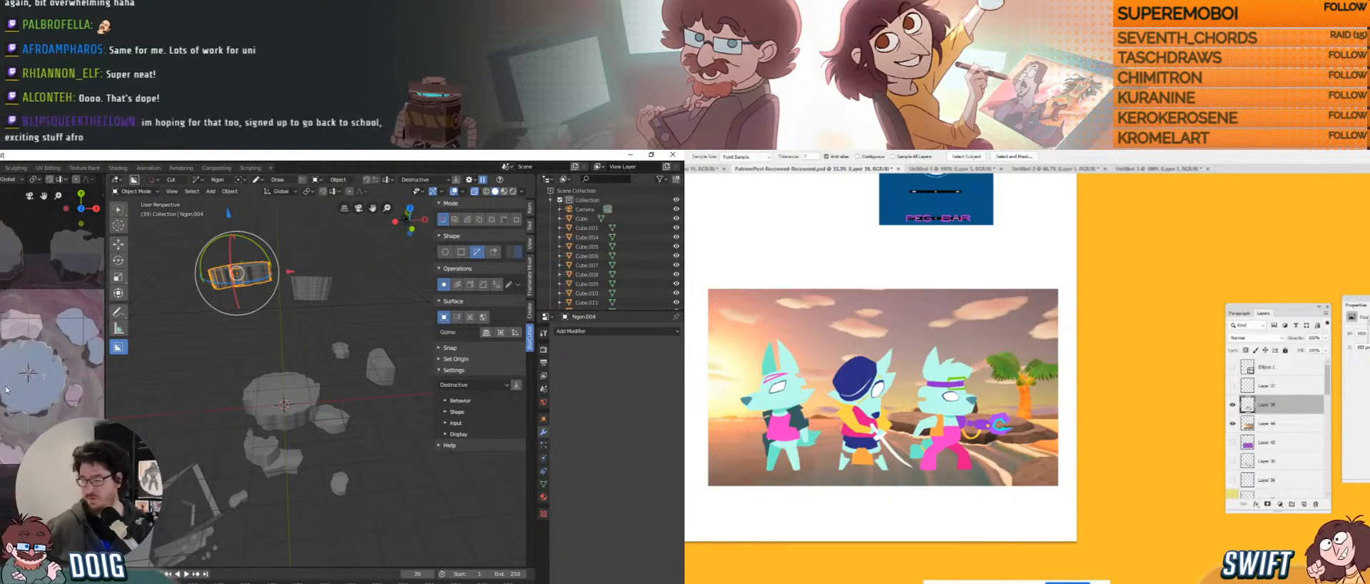
pyautogui.moveTo(6, 390); pyautogui.dragTo(1, 383, button='middle')
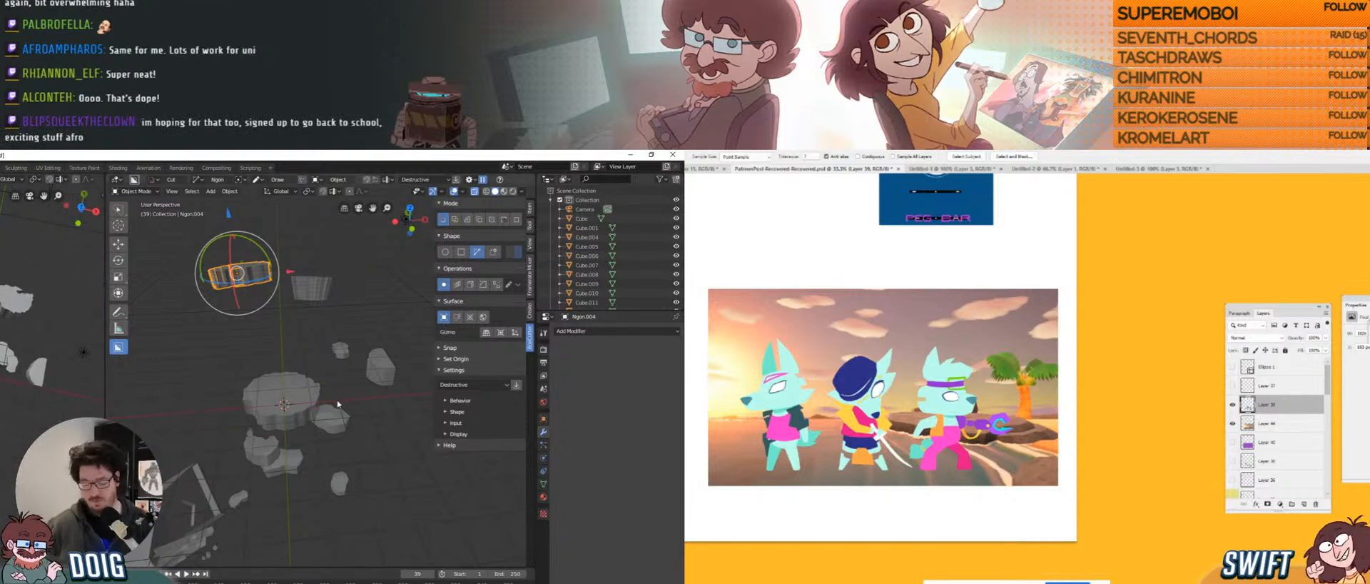
pyautogui.press('KP_0')
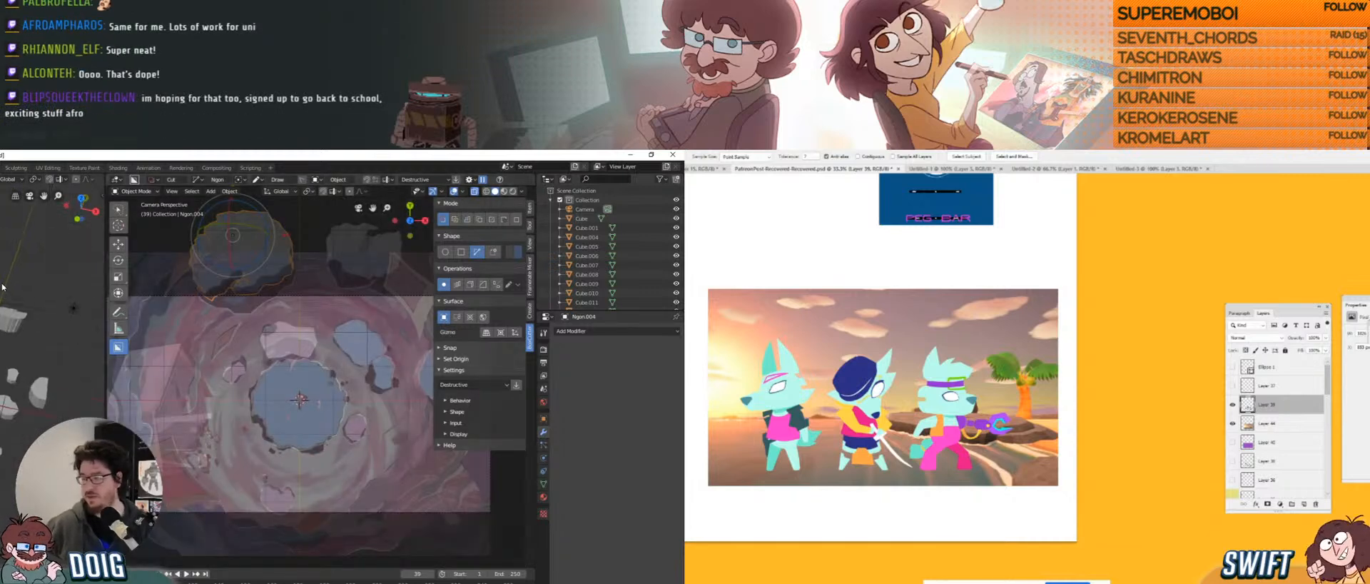
# Lower the camera along Z to about 8.2 m and show its Camera data properties.
pyautogui.click(132, 308)
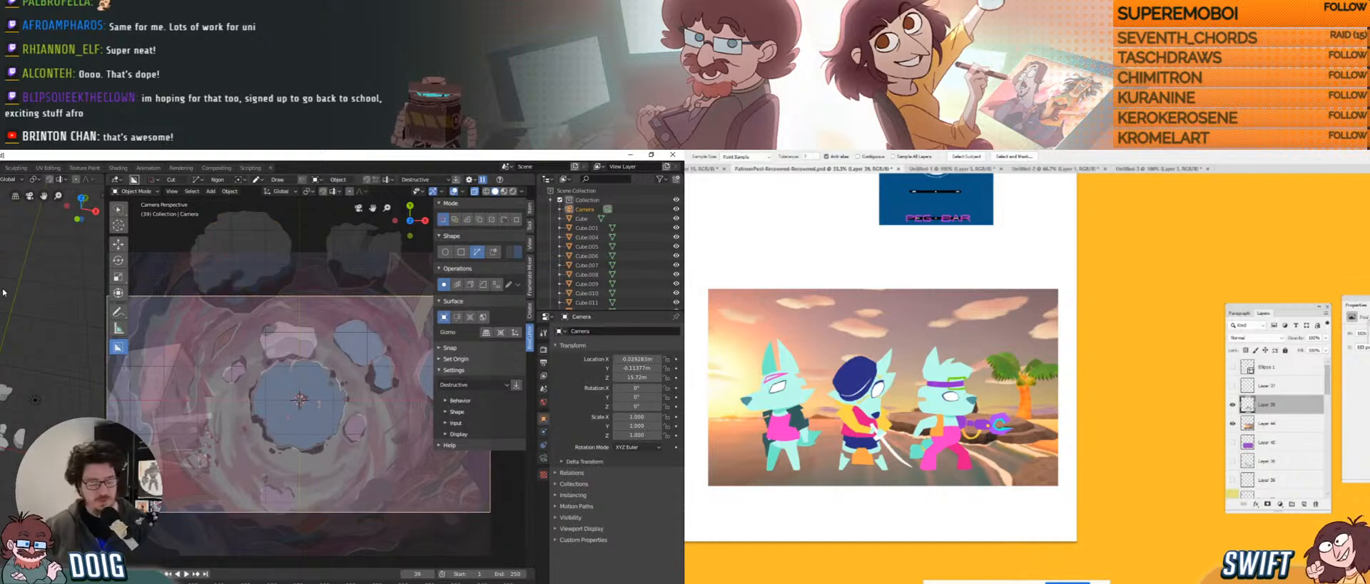
pyautogui.press('g')
pyautogui.press('z')
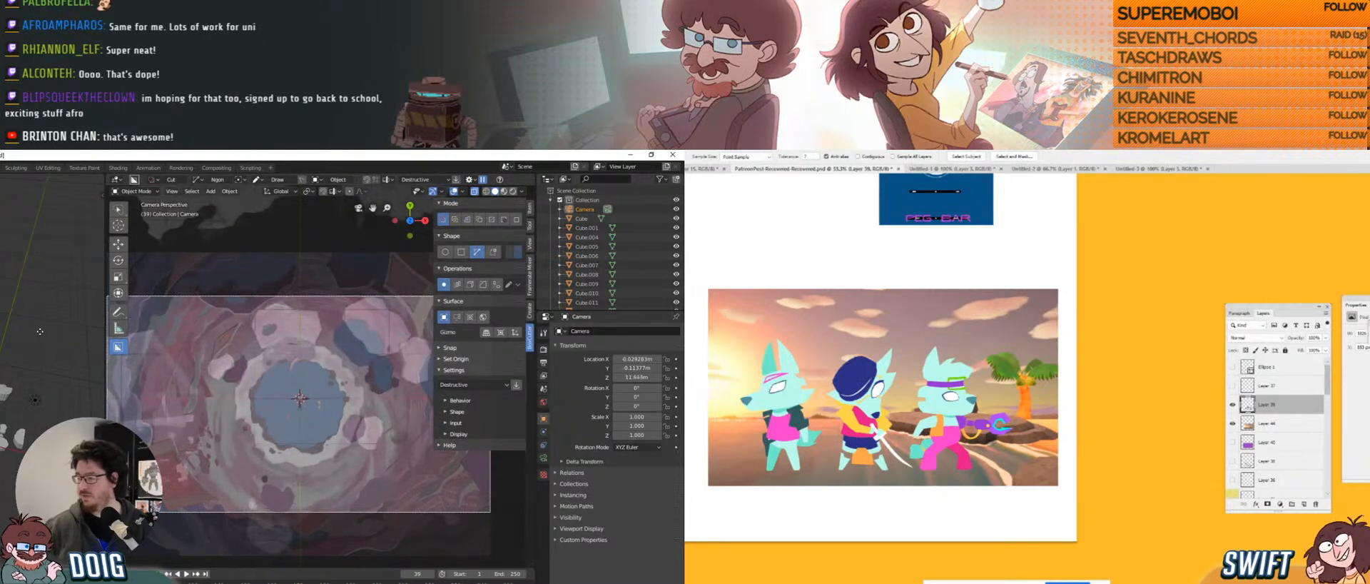
pyautogui.click(41, 380)
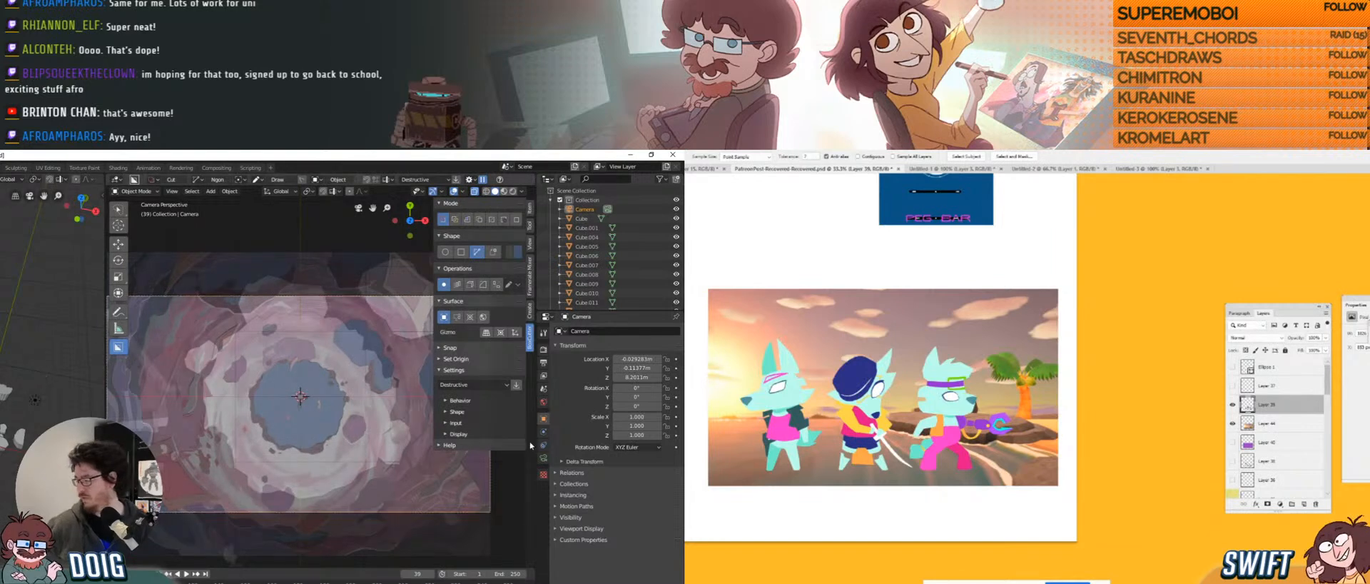
pyautogui.click(543, 457)
# Disable Background Images and move the camera further along Z; zoom the Photoshop painting to 50%.
pyautogui.click(563, 482)
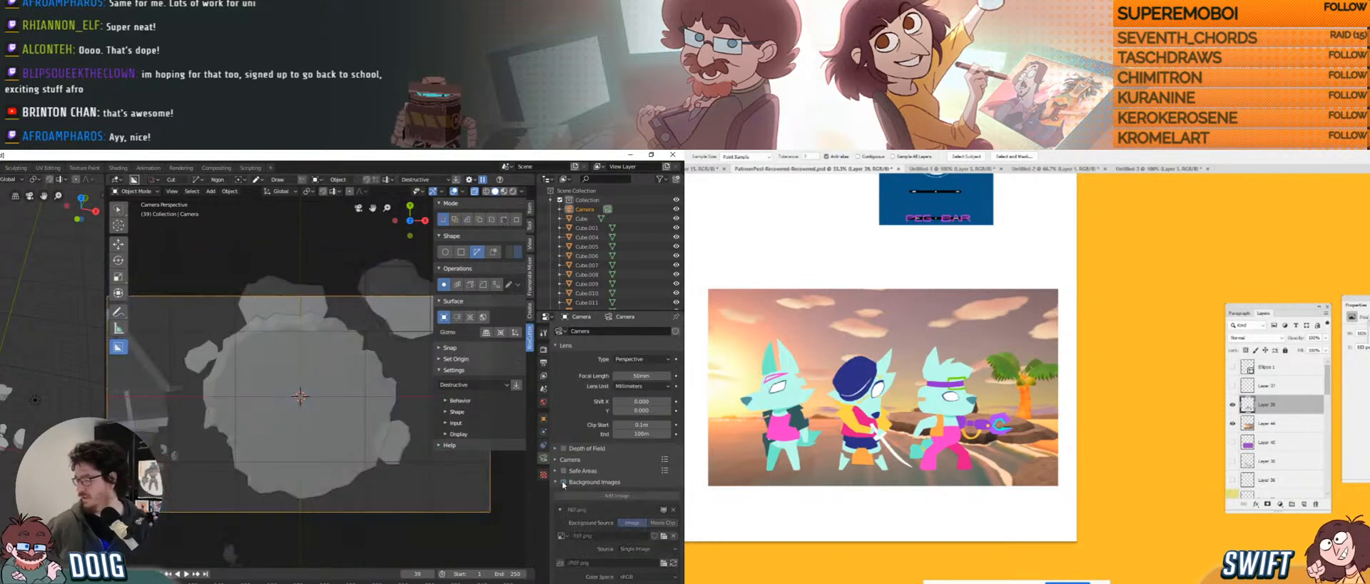
pyautogui.press('g')
pyautogui.press('z')
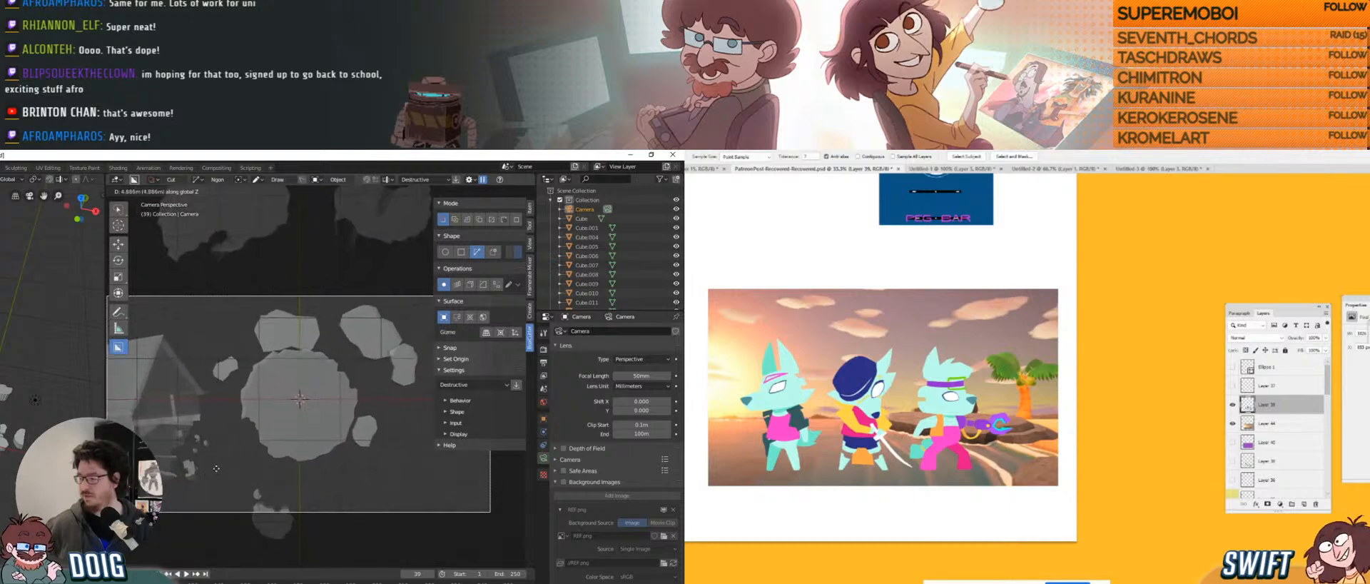
pyautogui.keyDown('ctrl'); pyautogui.click(805, 420); pyautogui.keyUp('ctrl')
pyautogui.keyDown('ctrl'); pyautogui.click(802, 419); pyautogui.keyUp('ctrl')
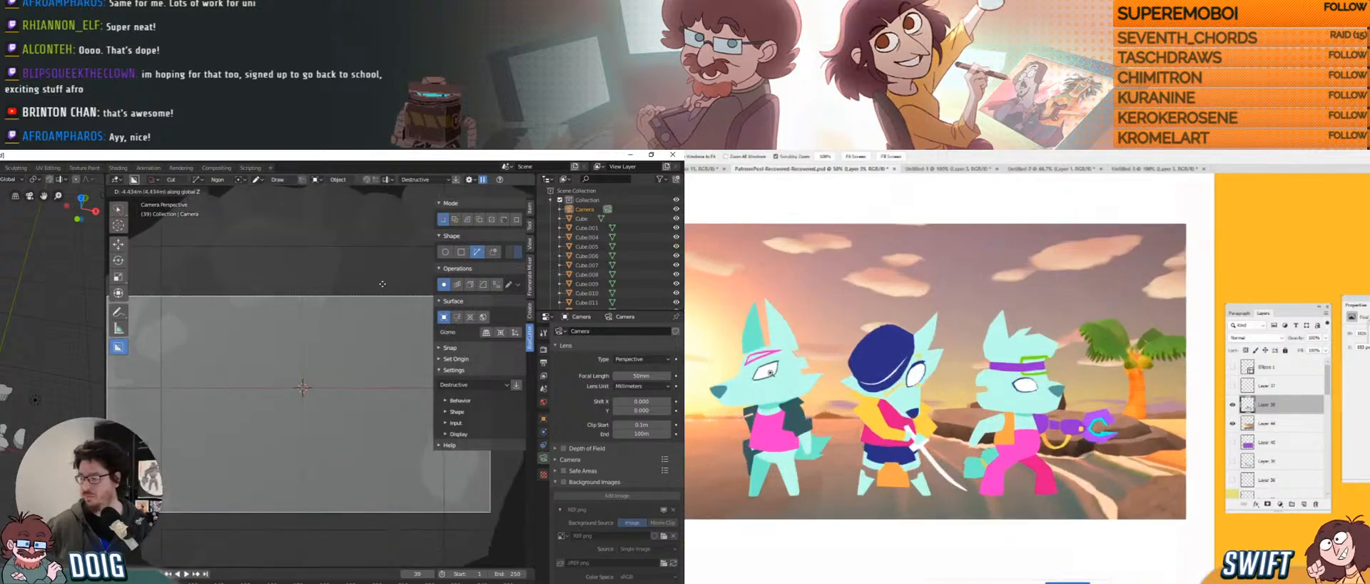
pyautogui.moveTo(806, 380); pyautogui.dragTo(843, 406)
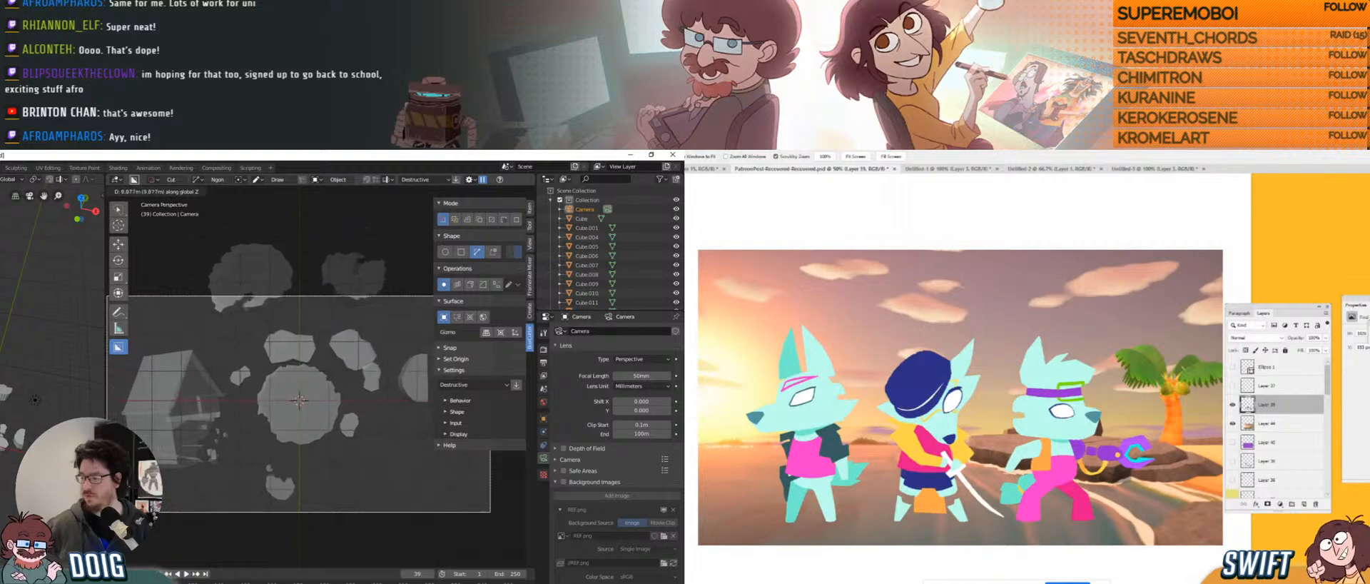
pyautogui.press('Return')
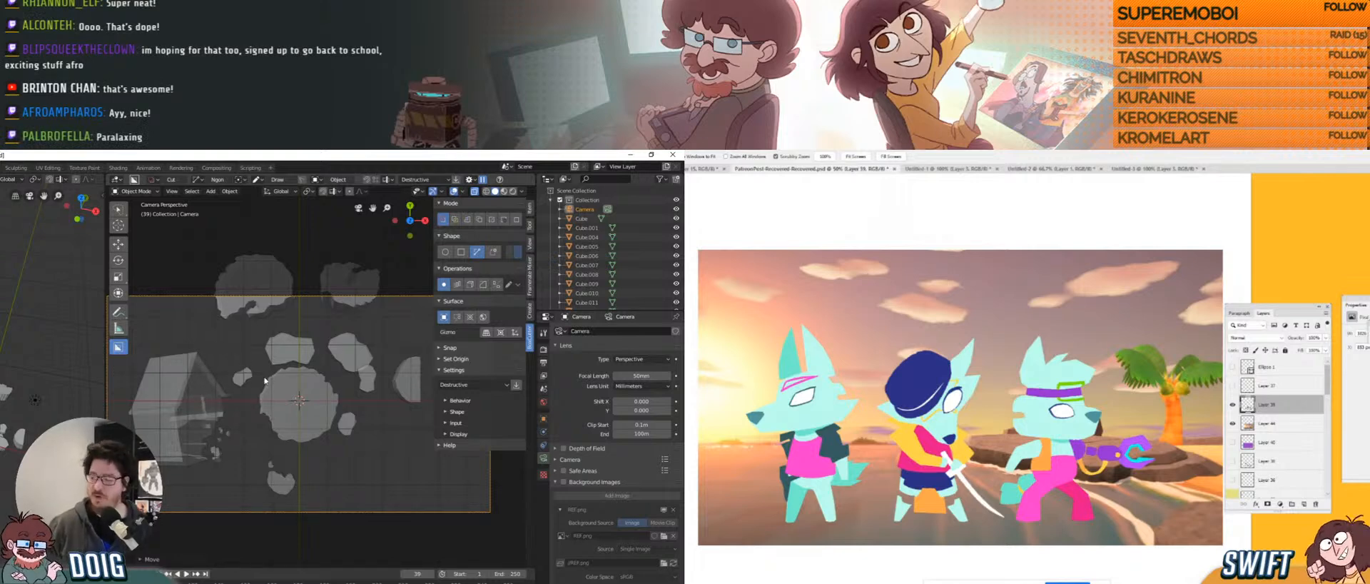
pyautogui.scroll(3, 285, 379)
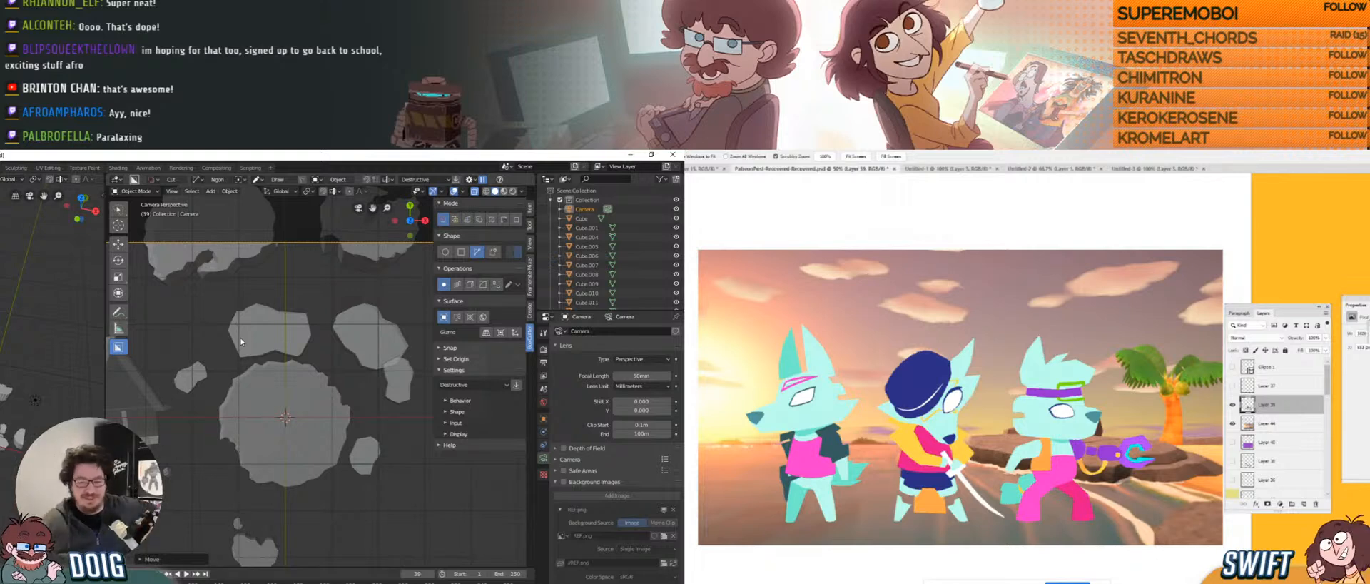
# Turn the camera's Background Images back on and return to camera view through Numpad 0.
pyautogui.moveTo(255, 376); pyautogui.dragTo(257, 365, button='middle')
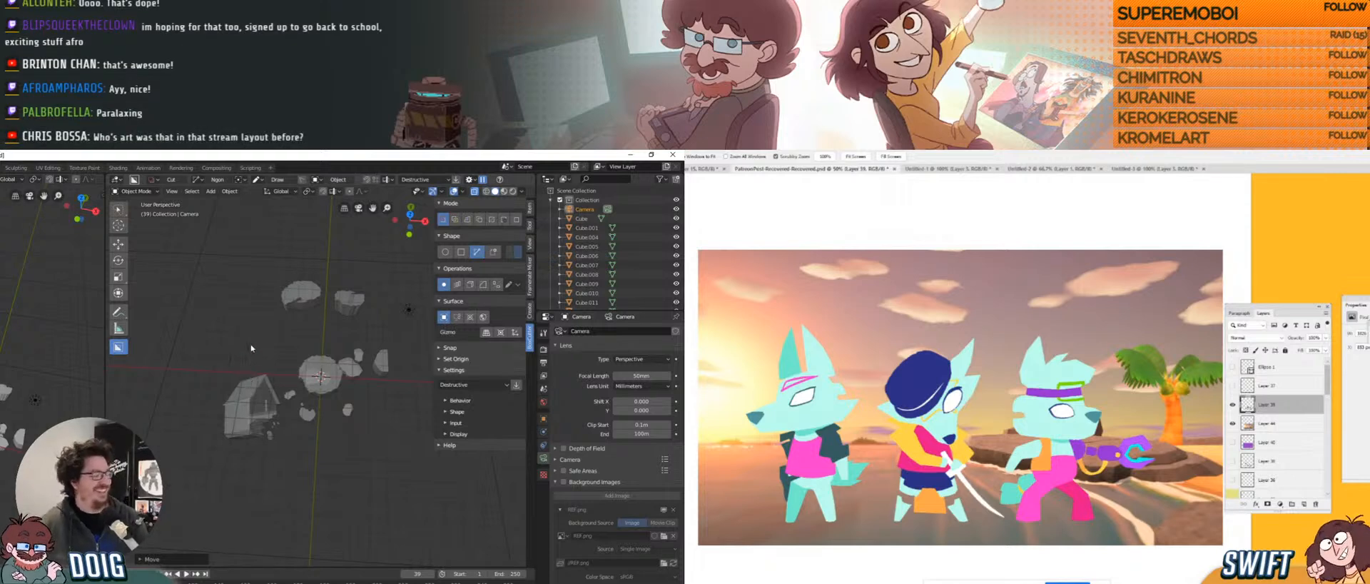
pyautogui.scroll(4, 317, 326)
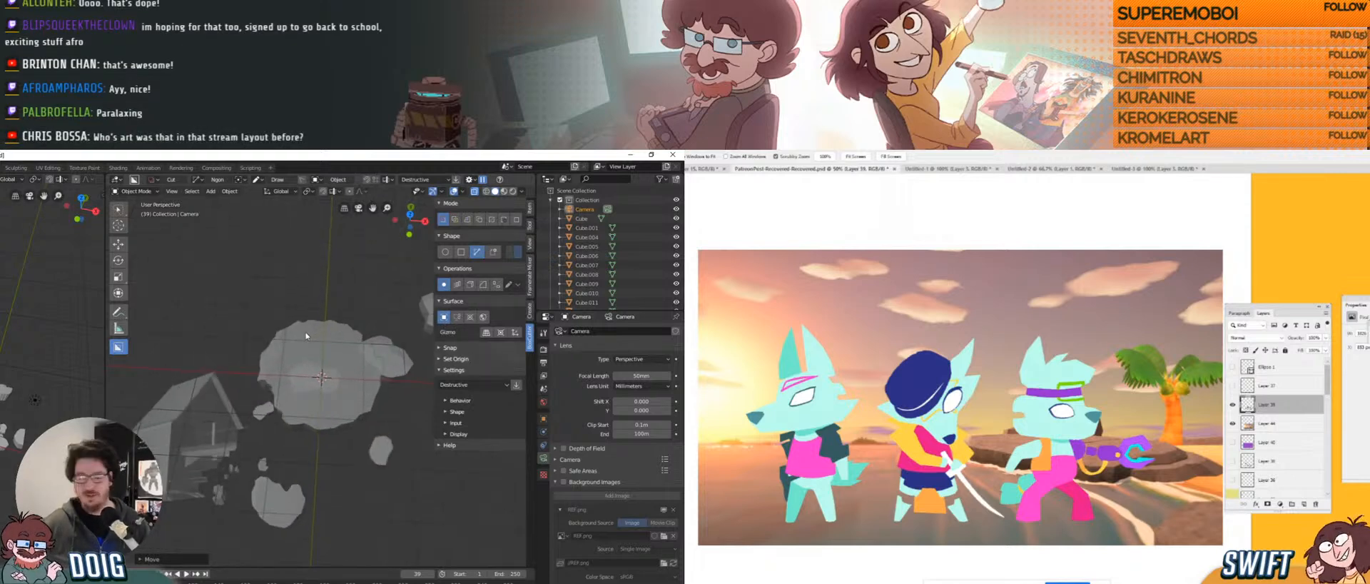
pyautogui.moveTo(297, 339); pyautogui.dragTo(272, 372, button='middle')
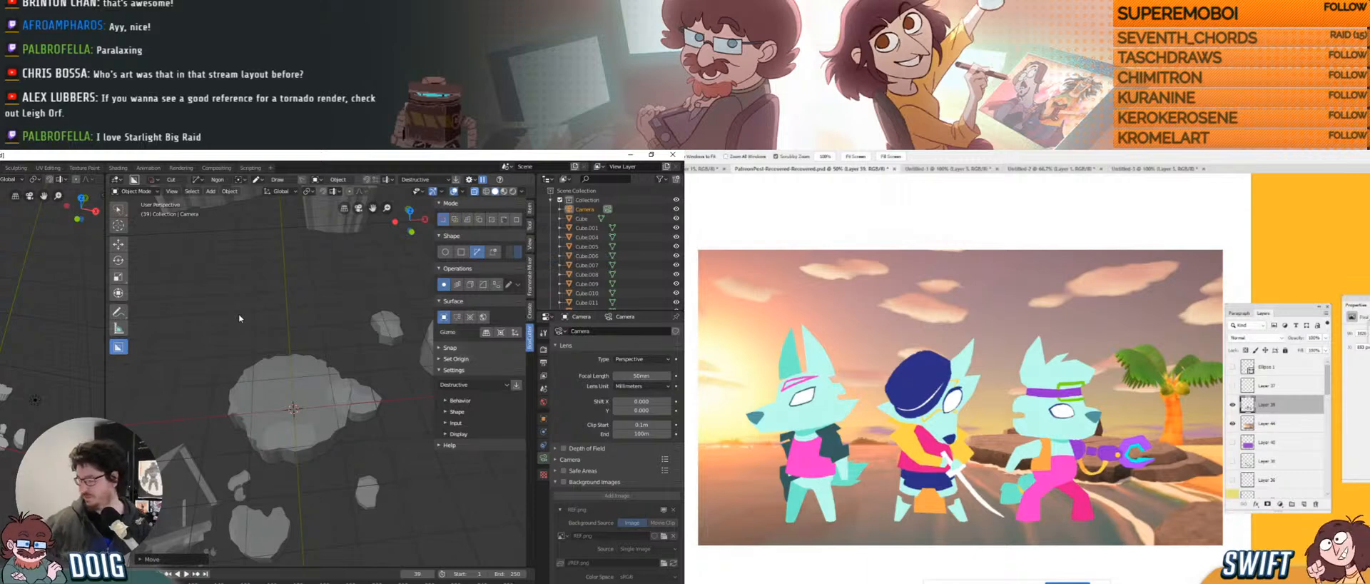
pyautogui.click(565, 482)
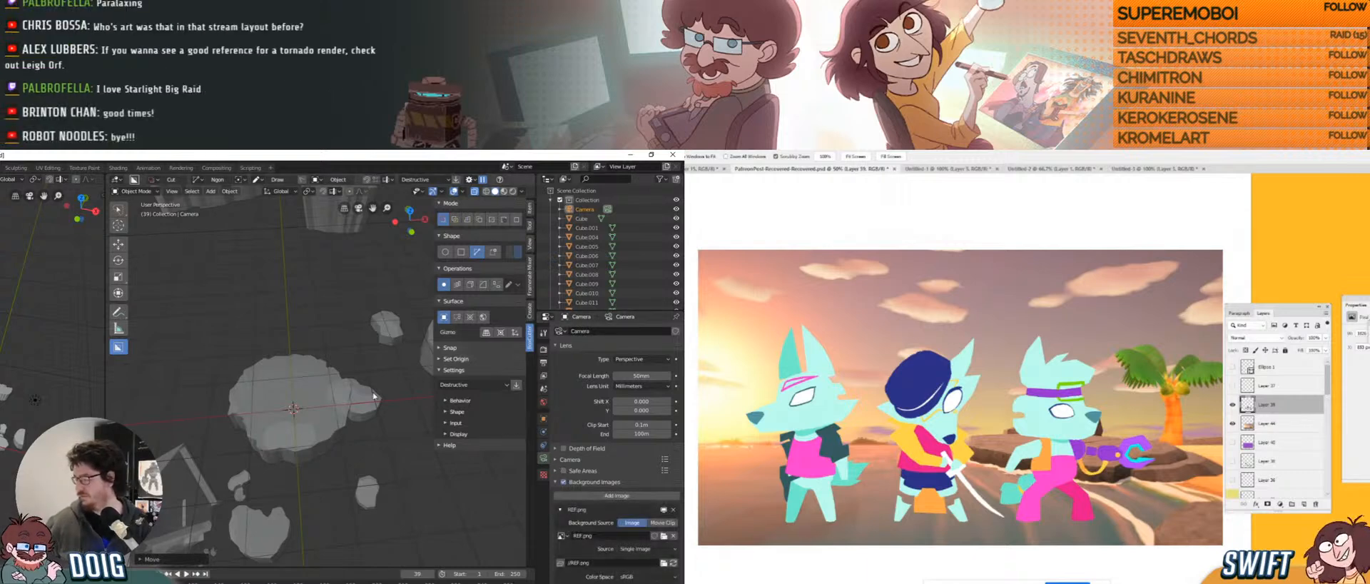
pyautogui.moveTo(314, 328); pyautogui.dragTo(318, 411, button='middle')
pyautogui.scroll(-3, 316, 371)
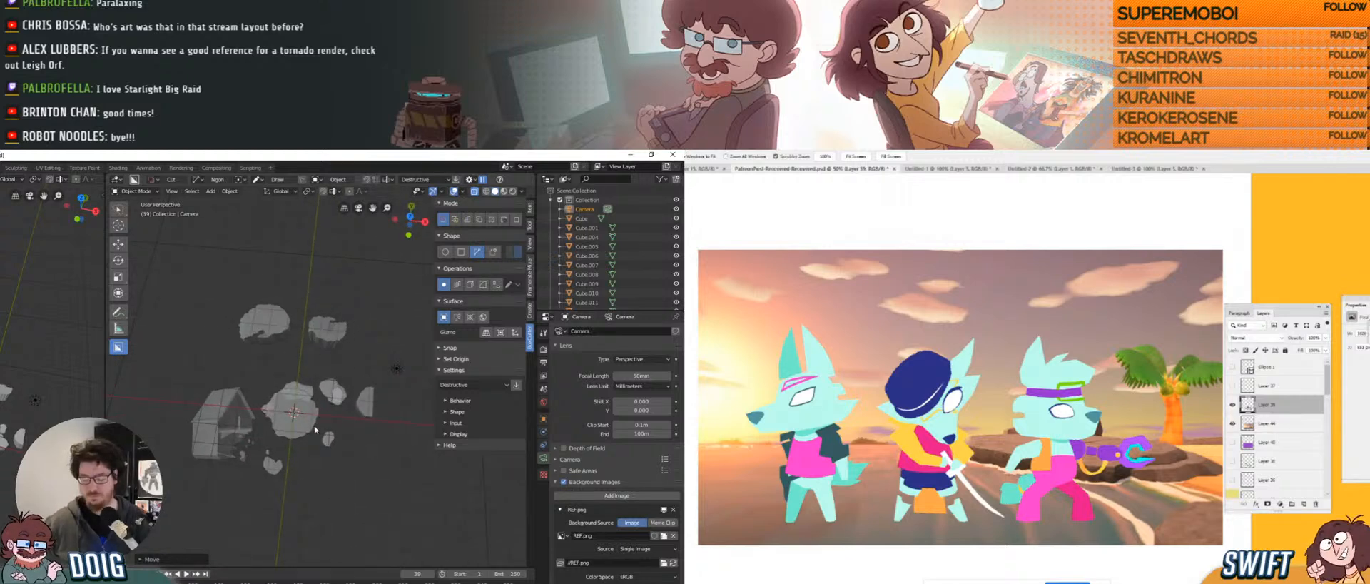
pyautogui.press('KP_0')
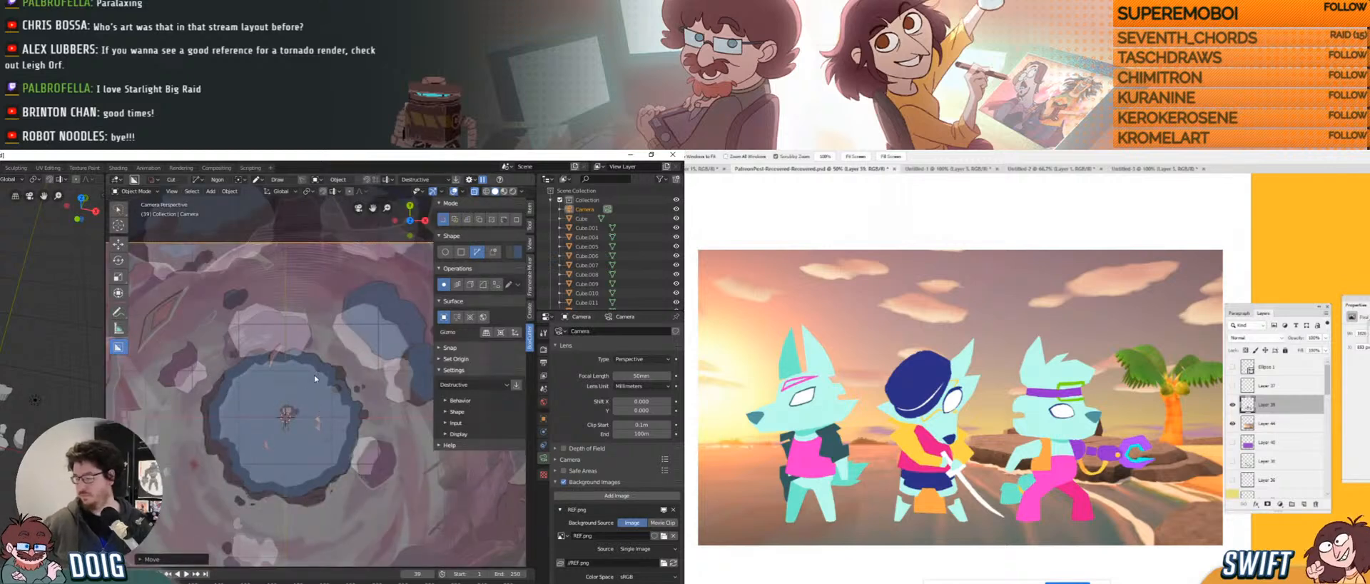
# Undo and redo to hide and restore the reference painting, comparing it against the rocks.
pyautogui.scroll(-4, 314, 375)
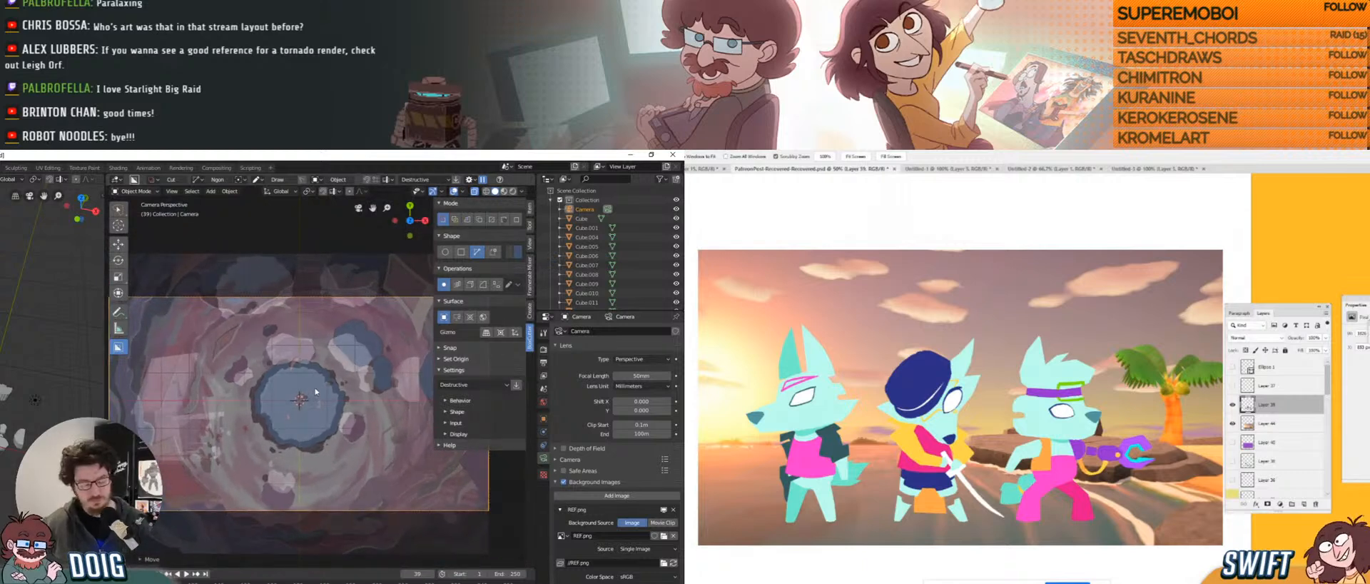
pyautogui.hotkey('ctrl', 'z')
pyautogui.hotkey('ctrl', 'shift', 'z')
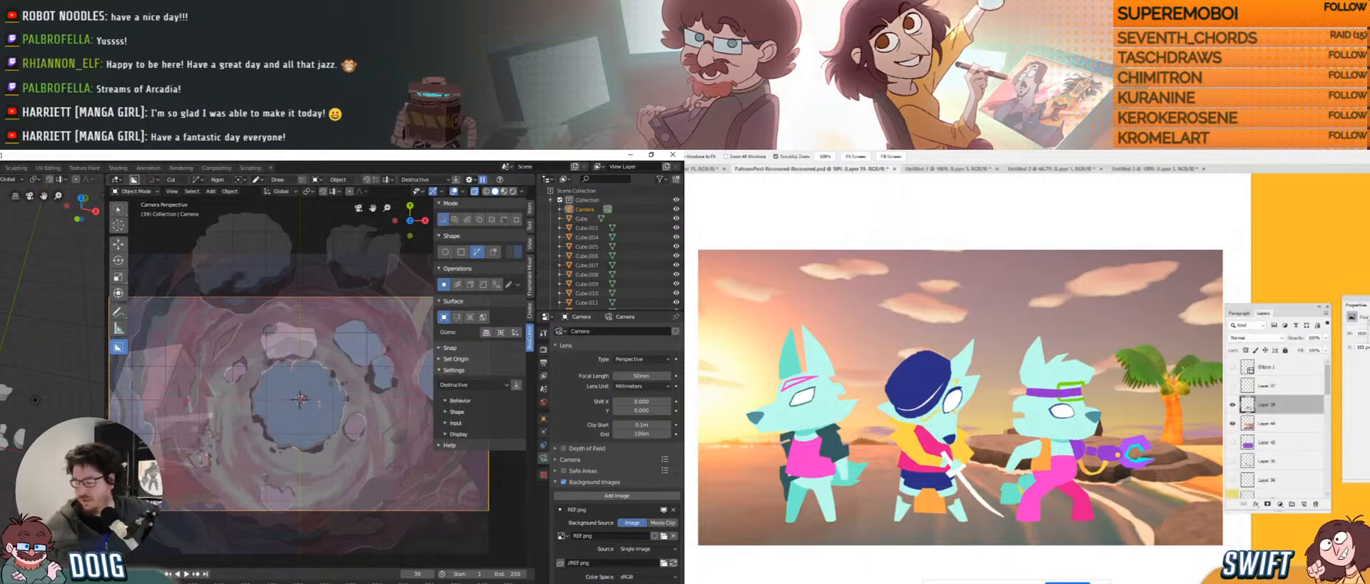
# Bring OBS Studio forward over Blender to view the stream's scene preview and audio mixer.
pyautogui.hotkey('alt', 'Tab')
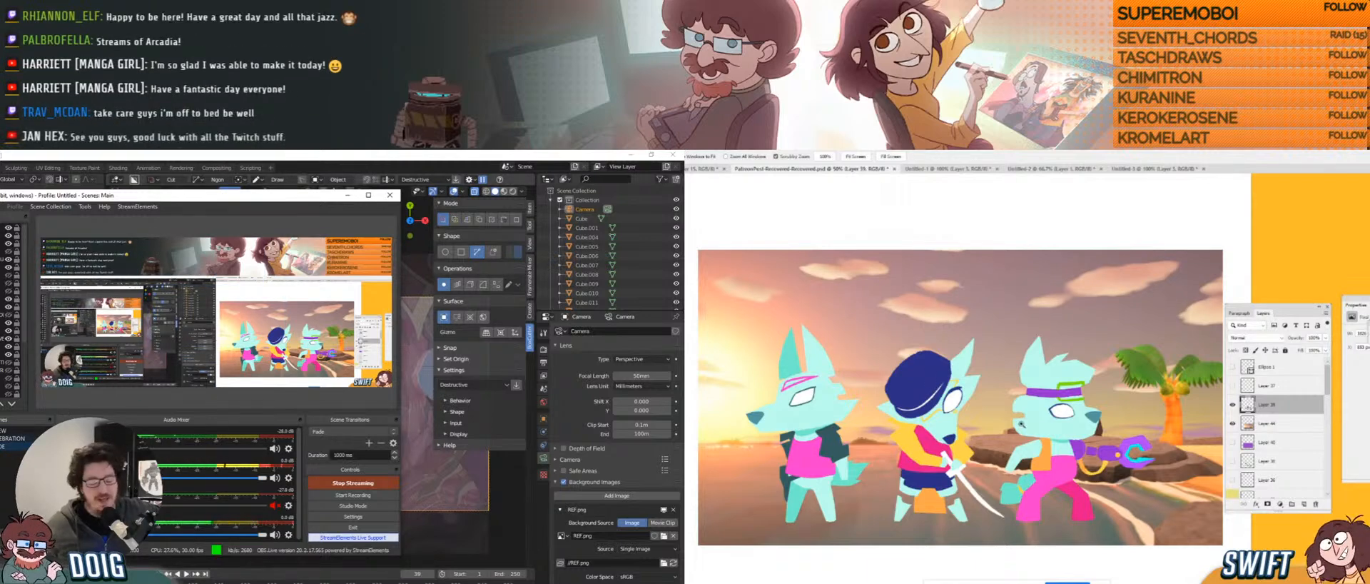
pyautogui.scroll(5, 954, 418)
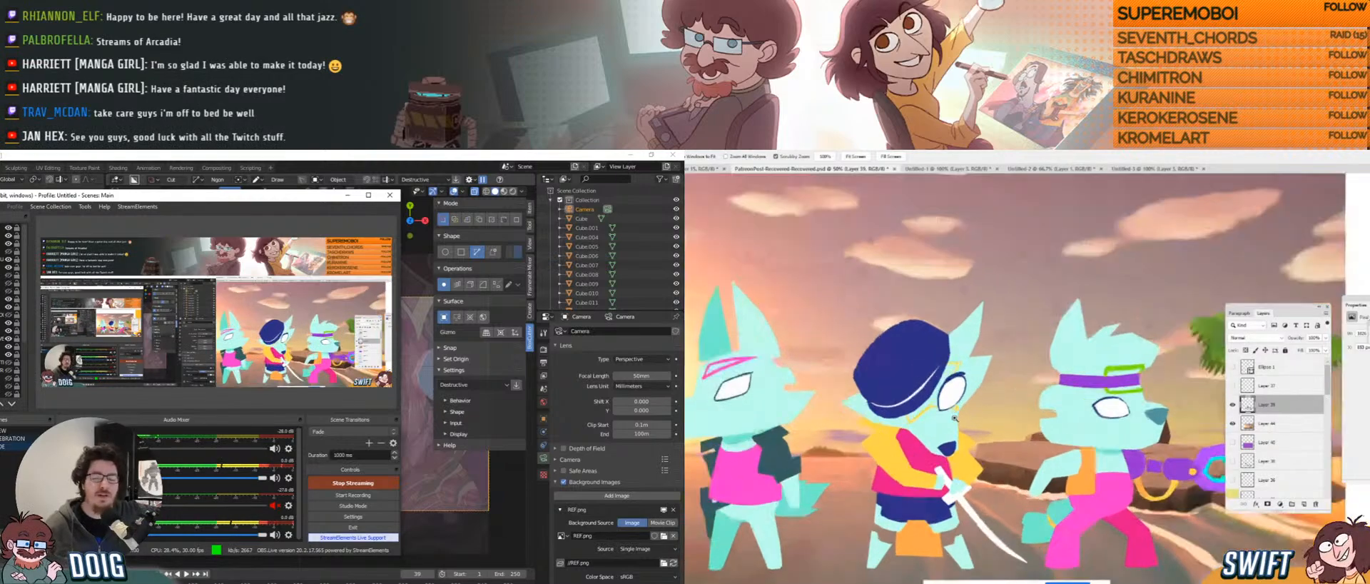
pyautogui.scroll(8, 954, 418)
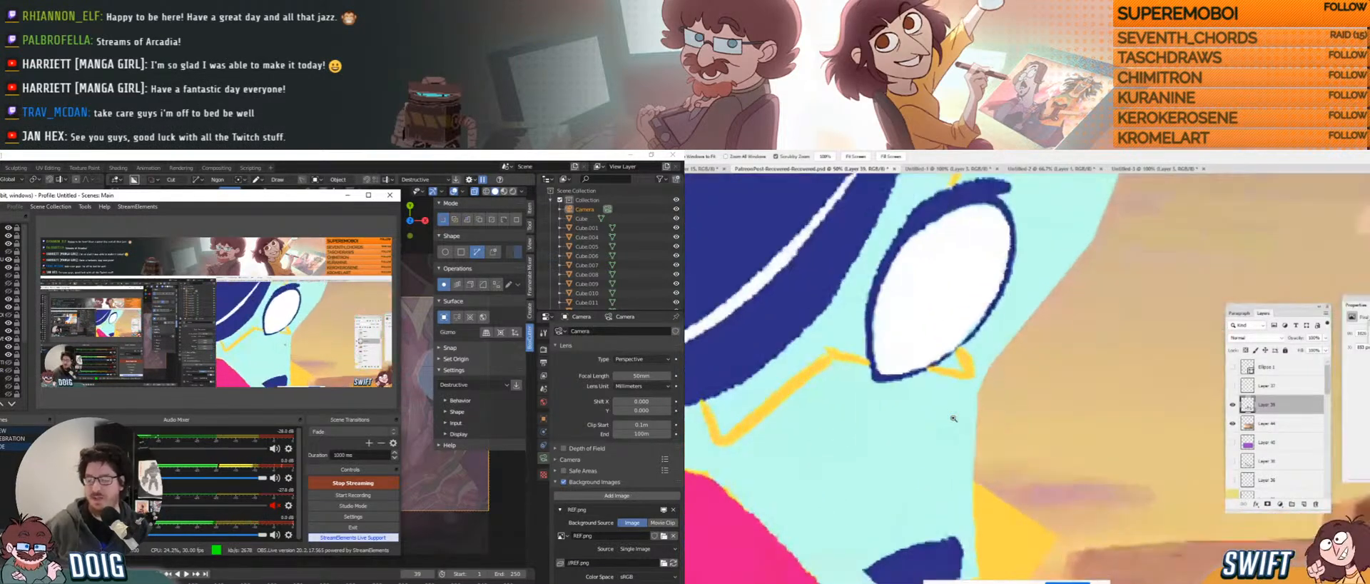